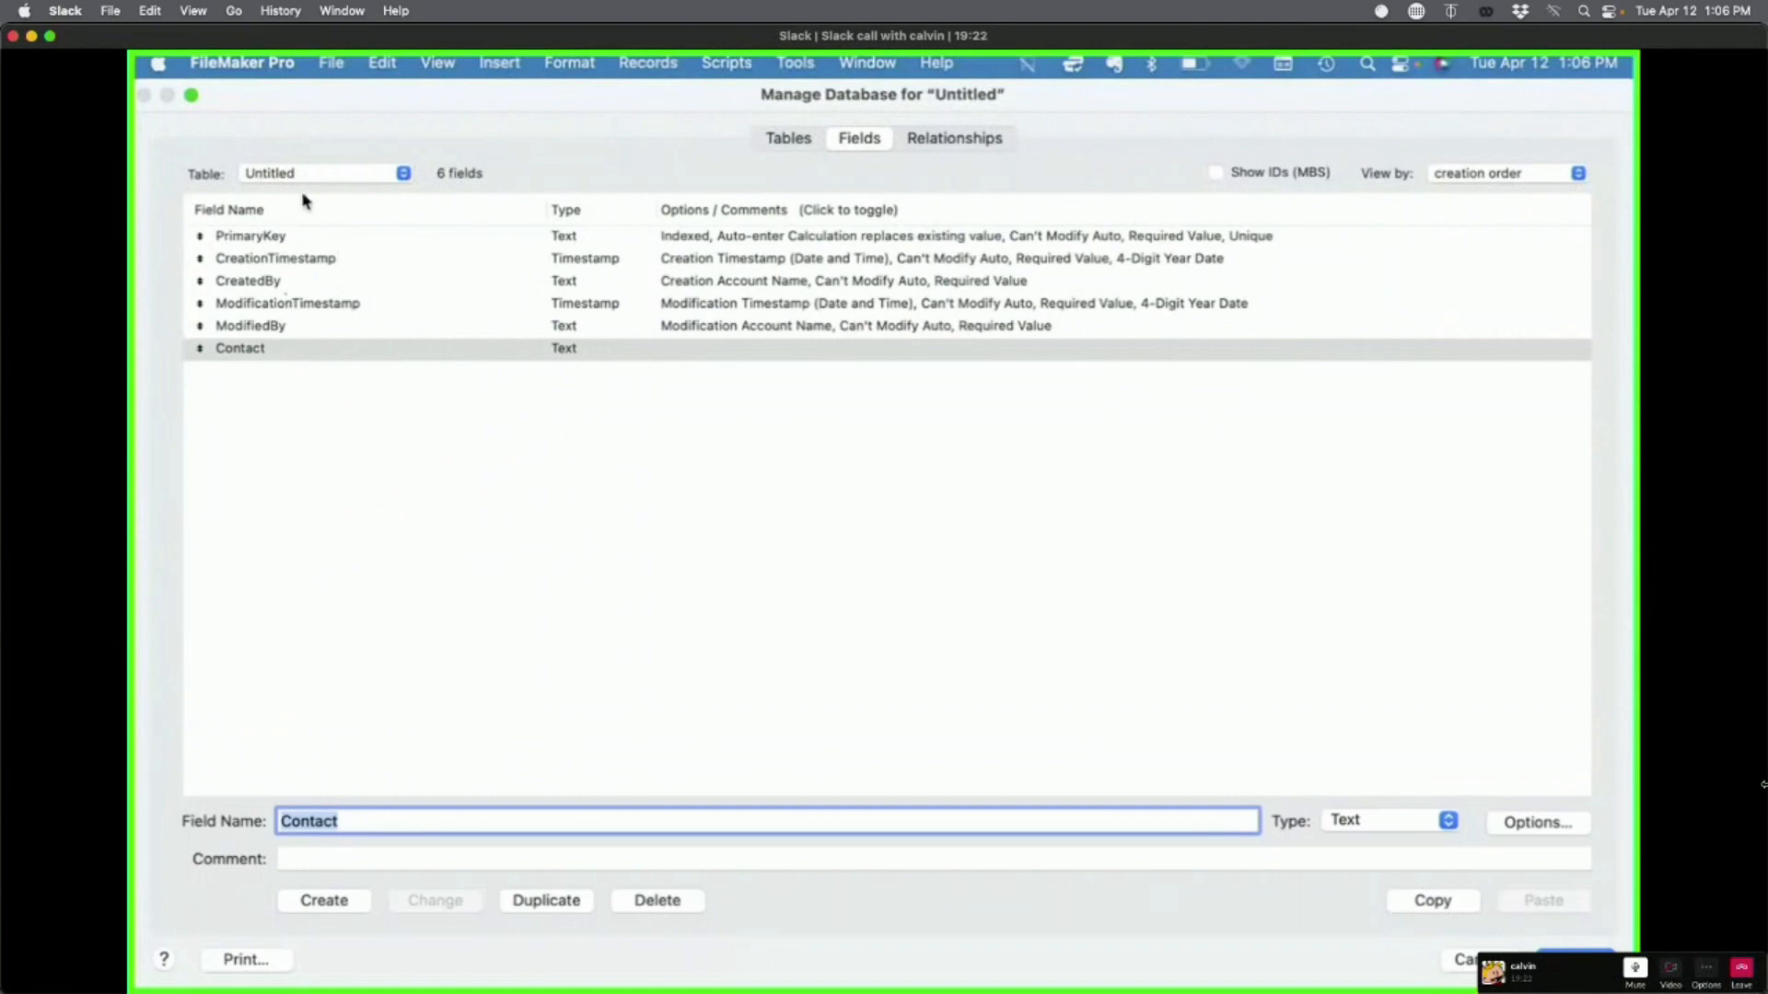
Step: Create a new table named Events in the database
left_click(798, 152)
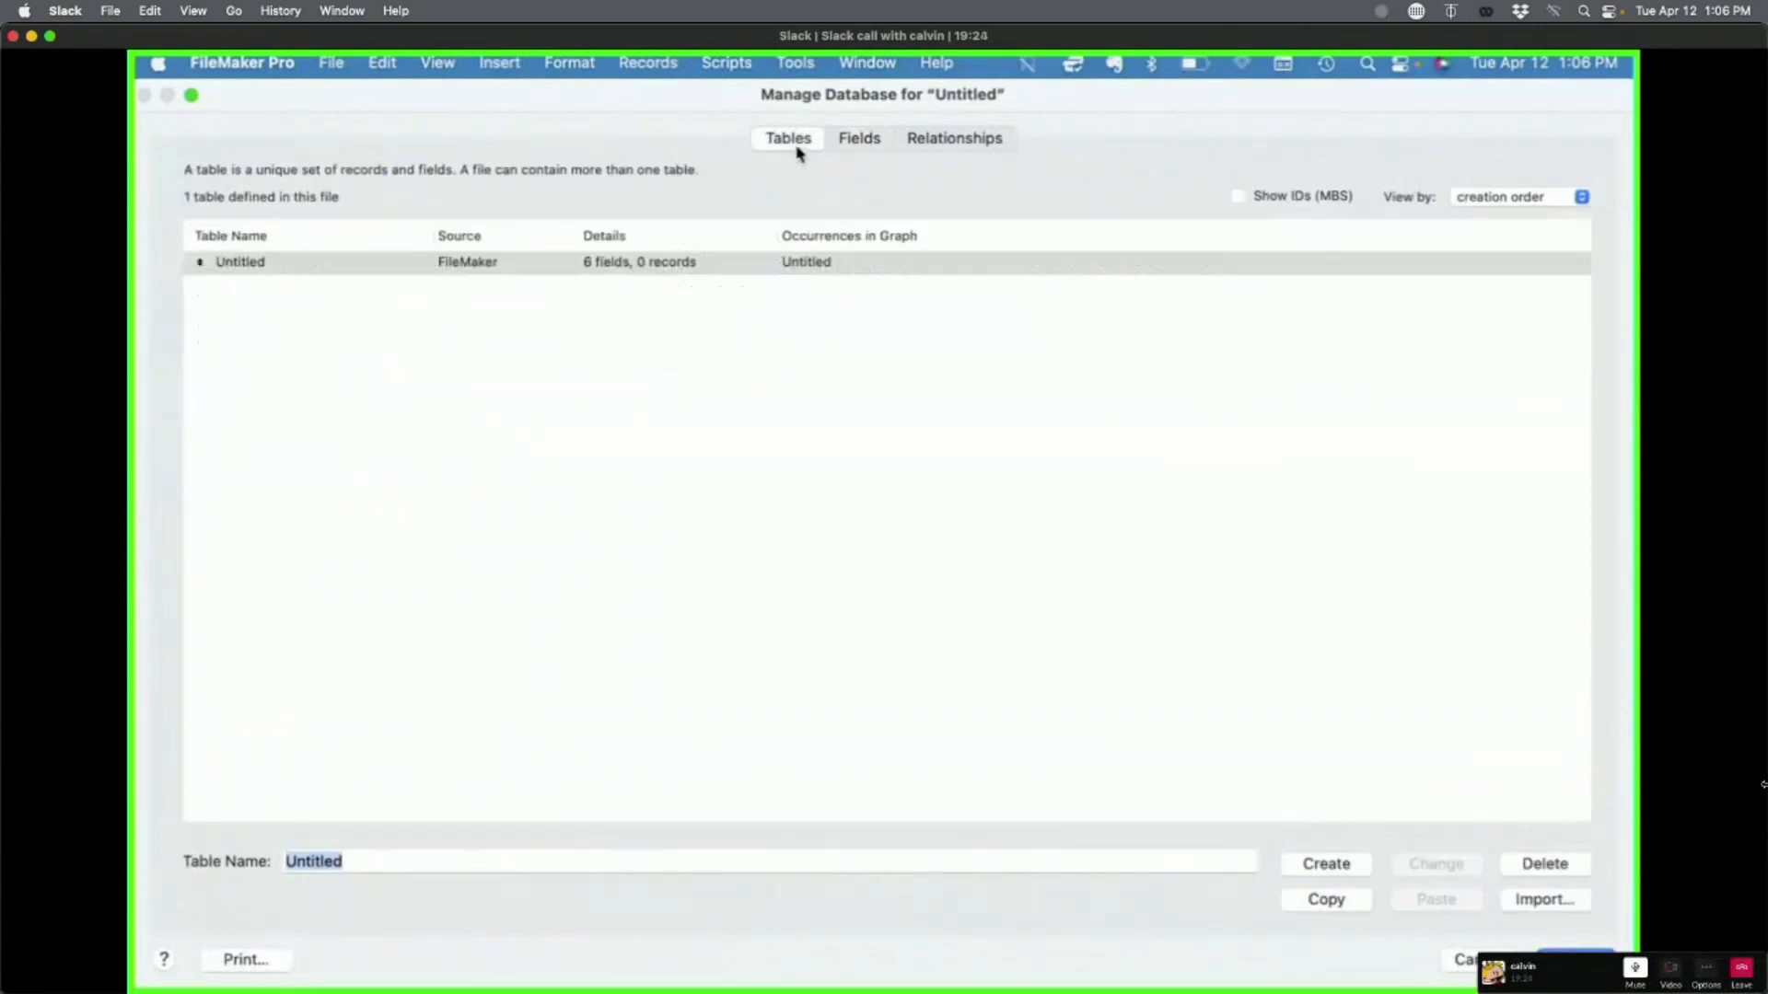
left_click(798, 749)
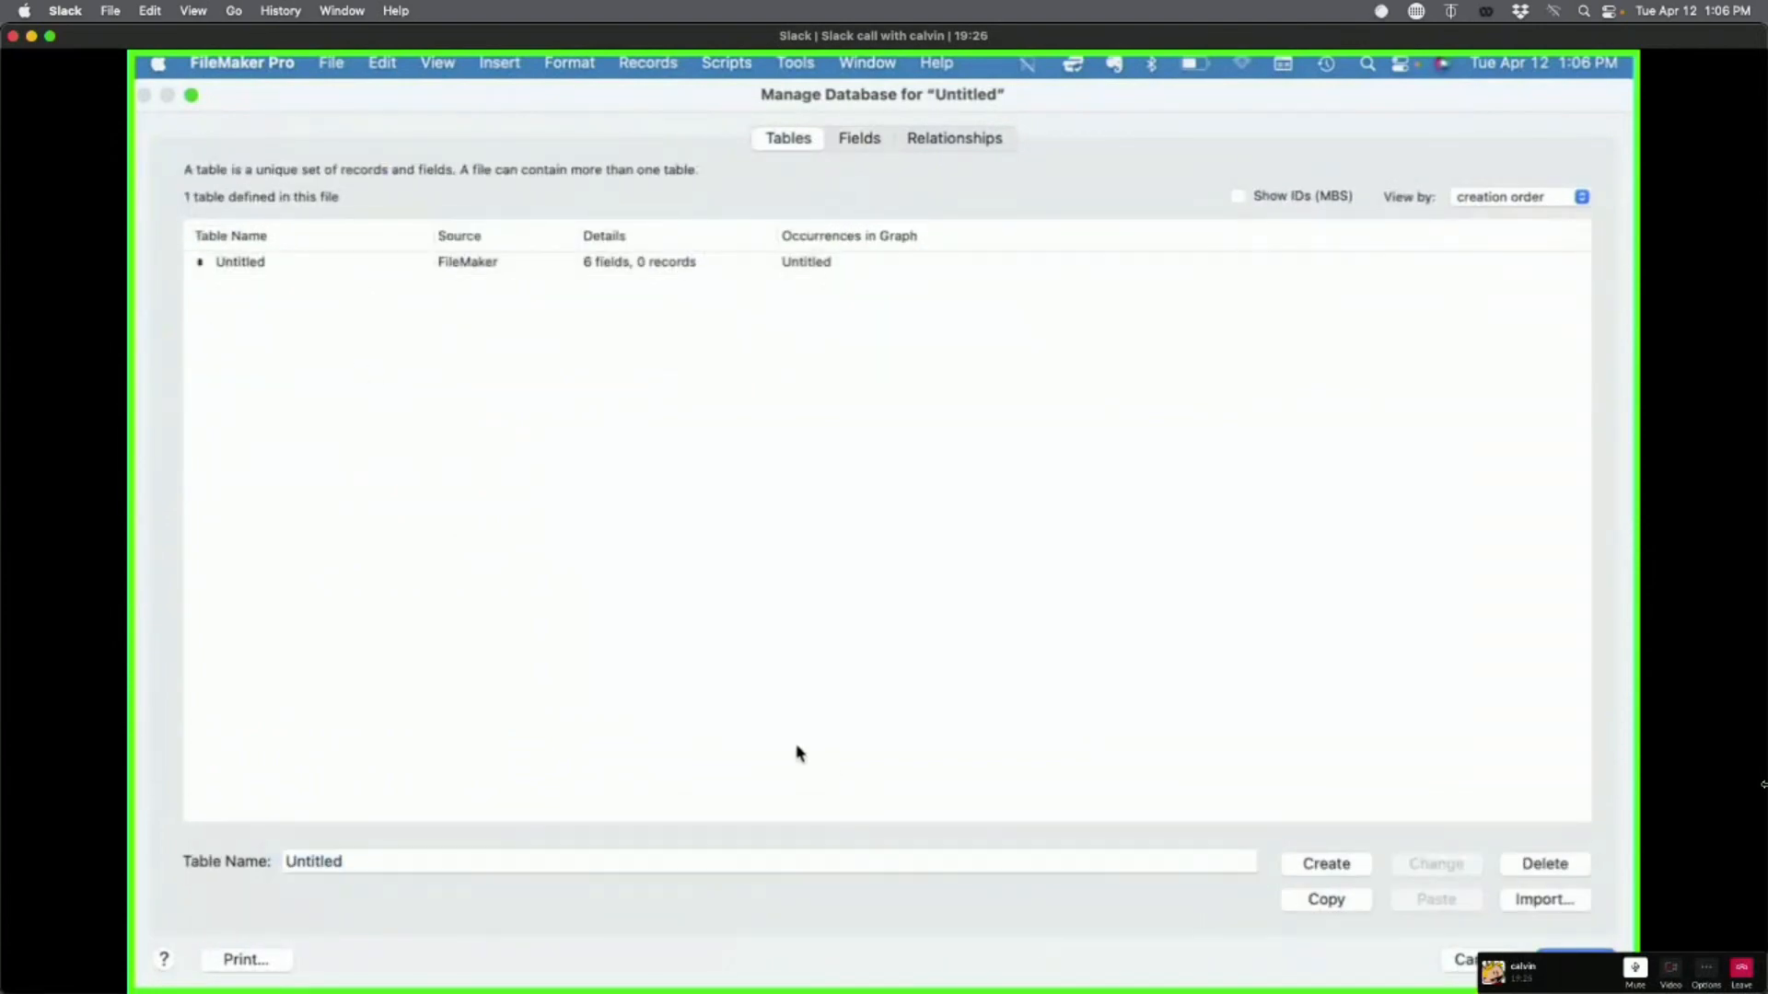
left_click(335, 858)
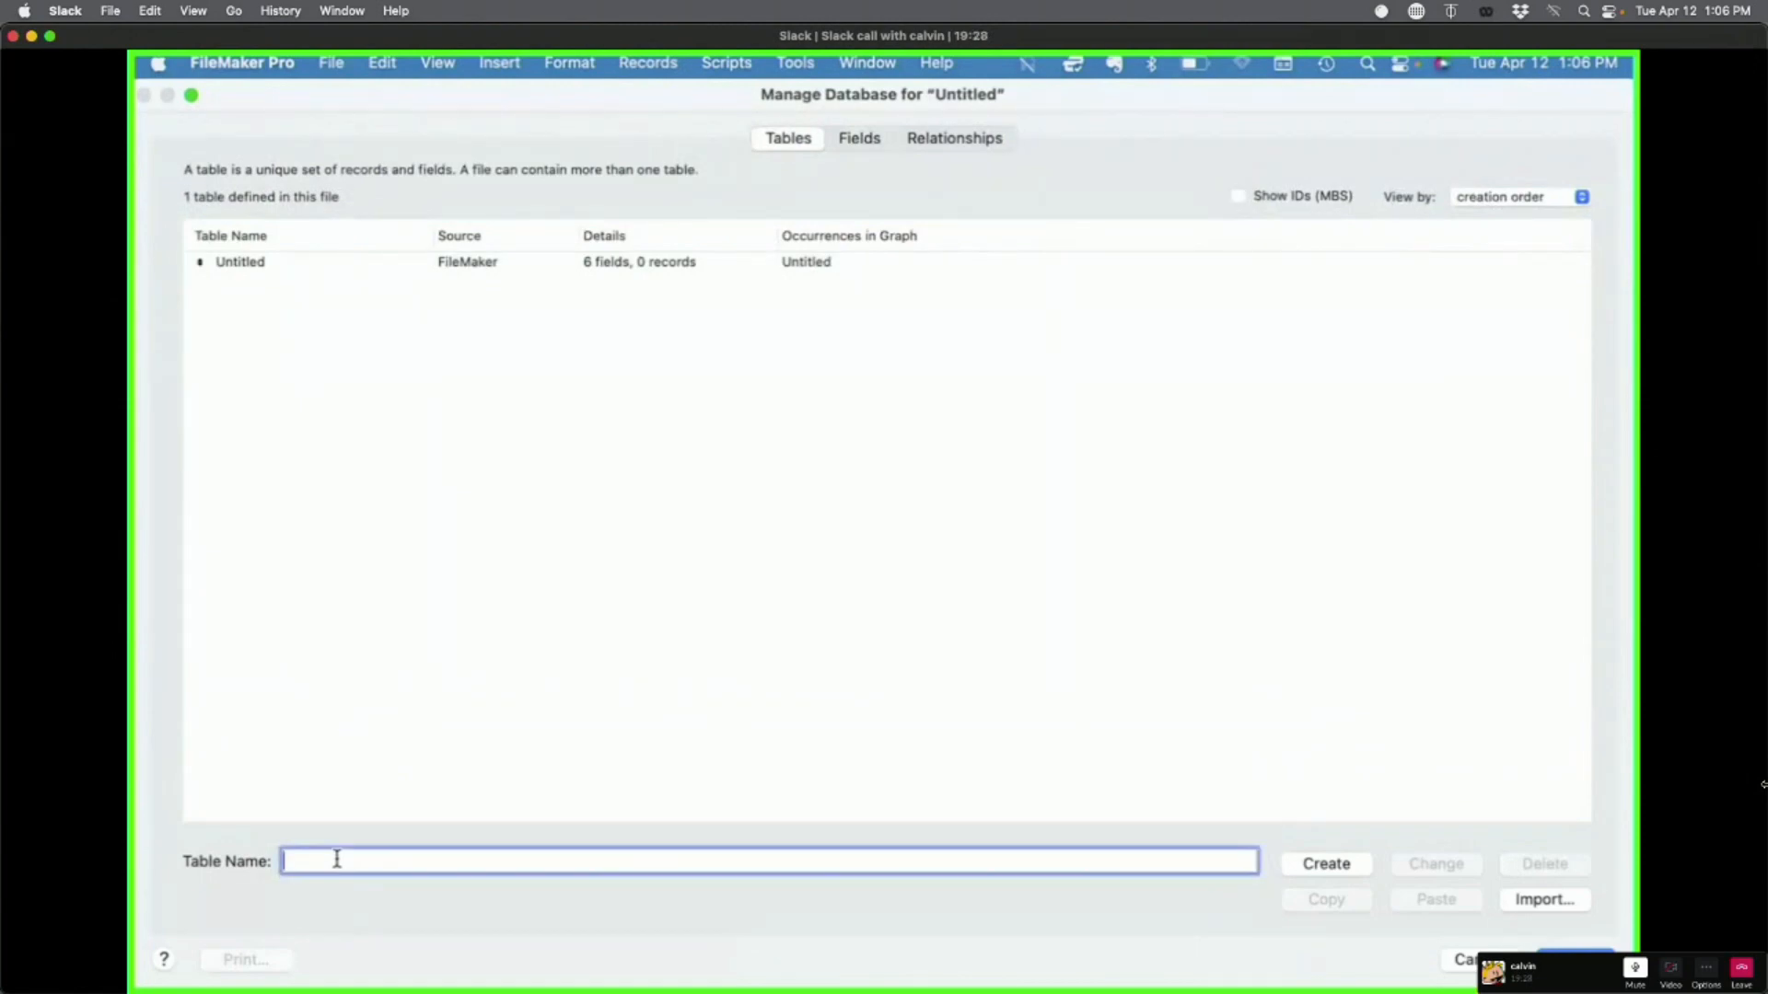
type("Events")
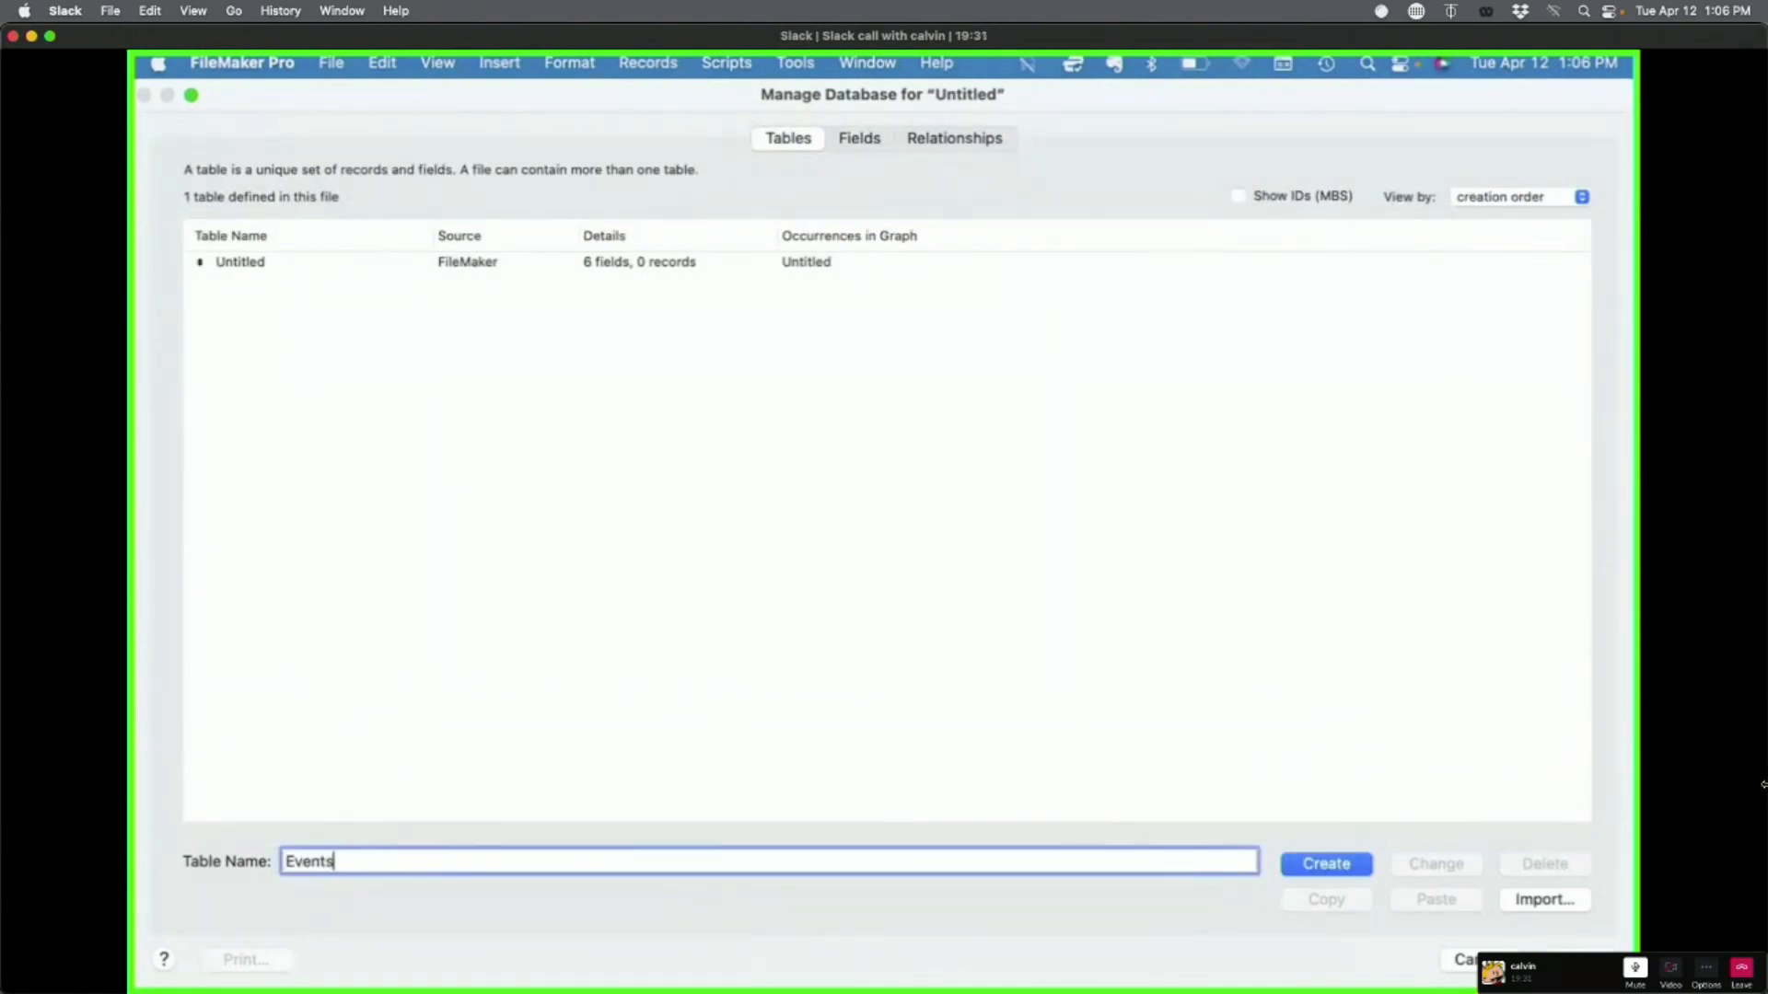
key("Return")
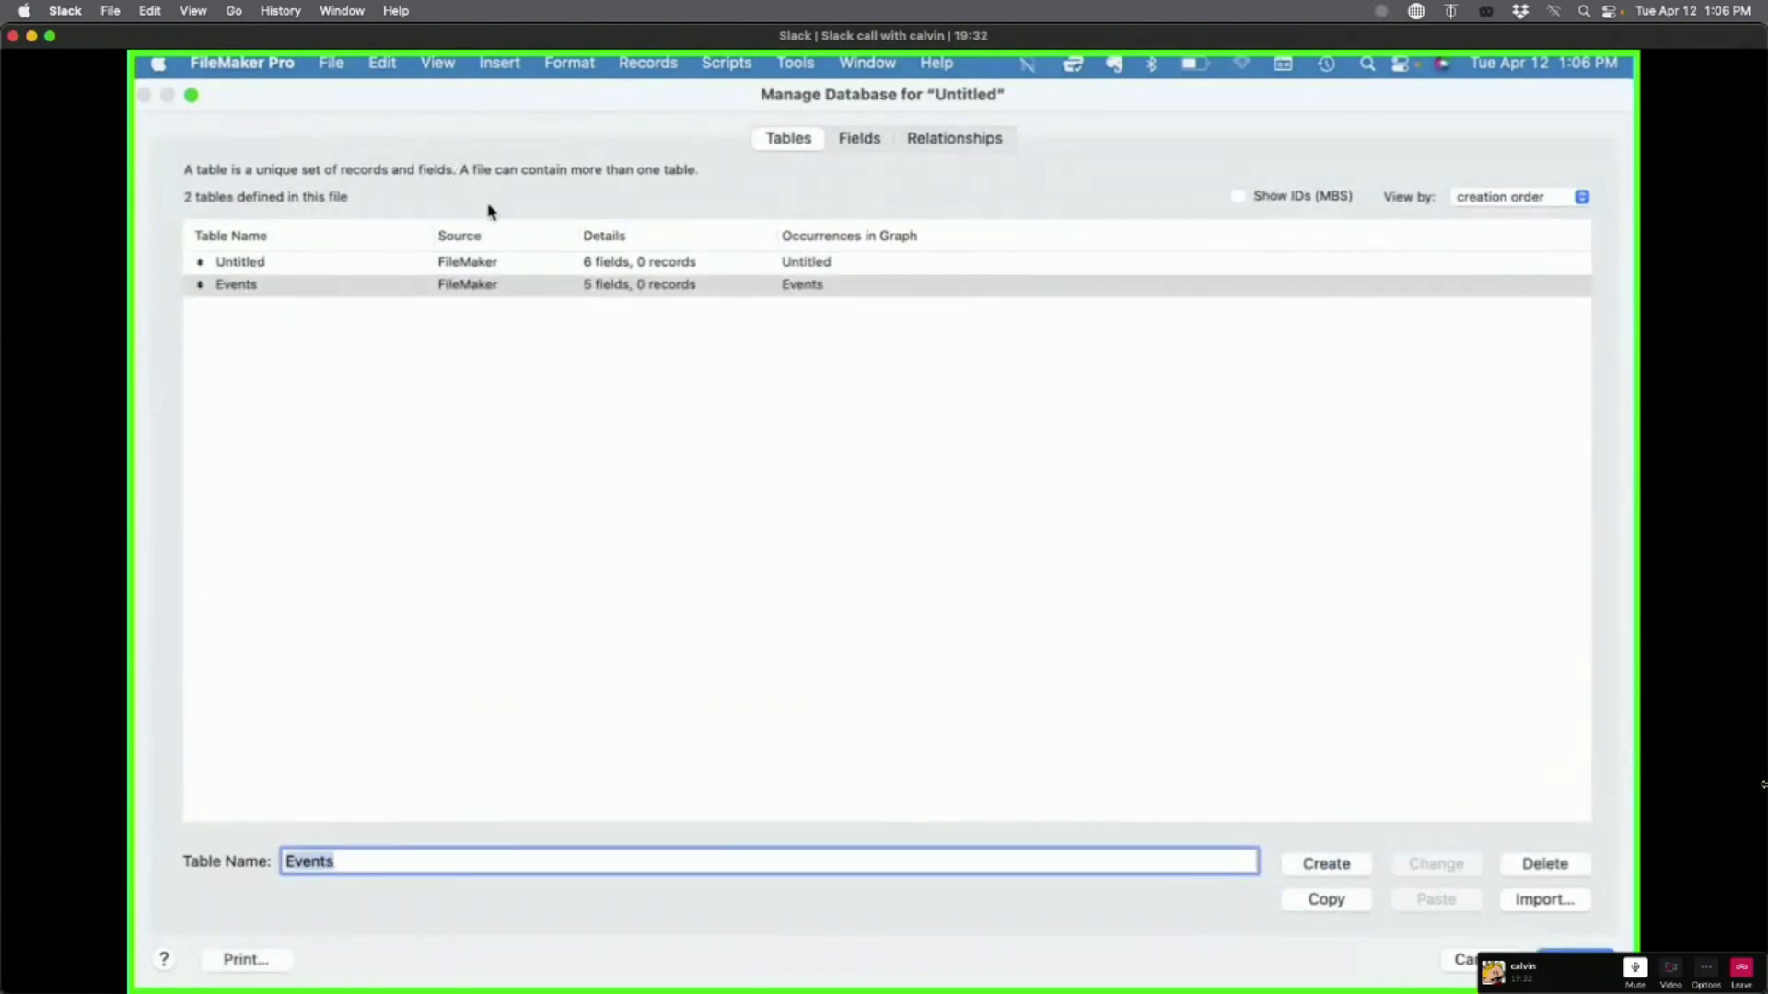
Step: Add the text fields Date, Time, Number and Note to the Events table
double_click(486, 286)
type("Date")
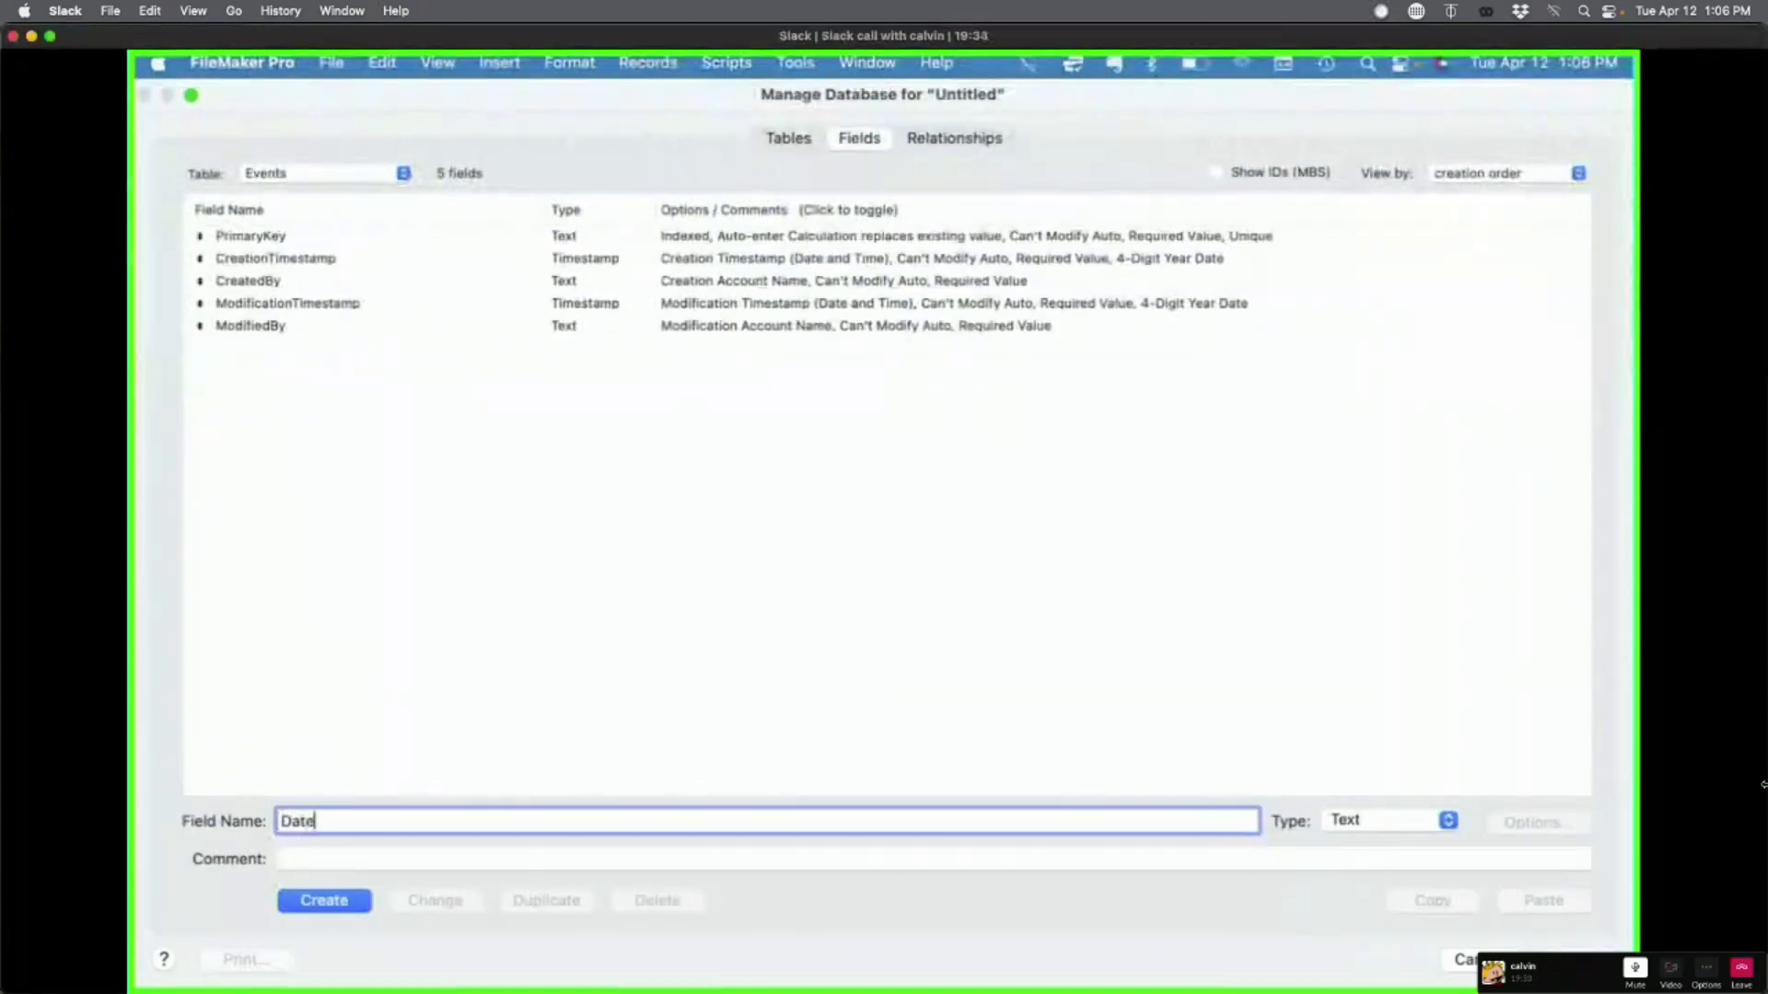
key("Return")
type("Time")
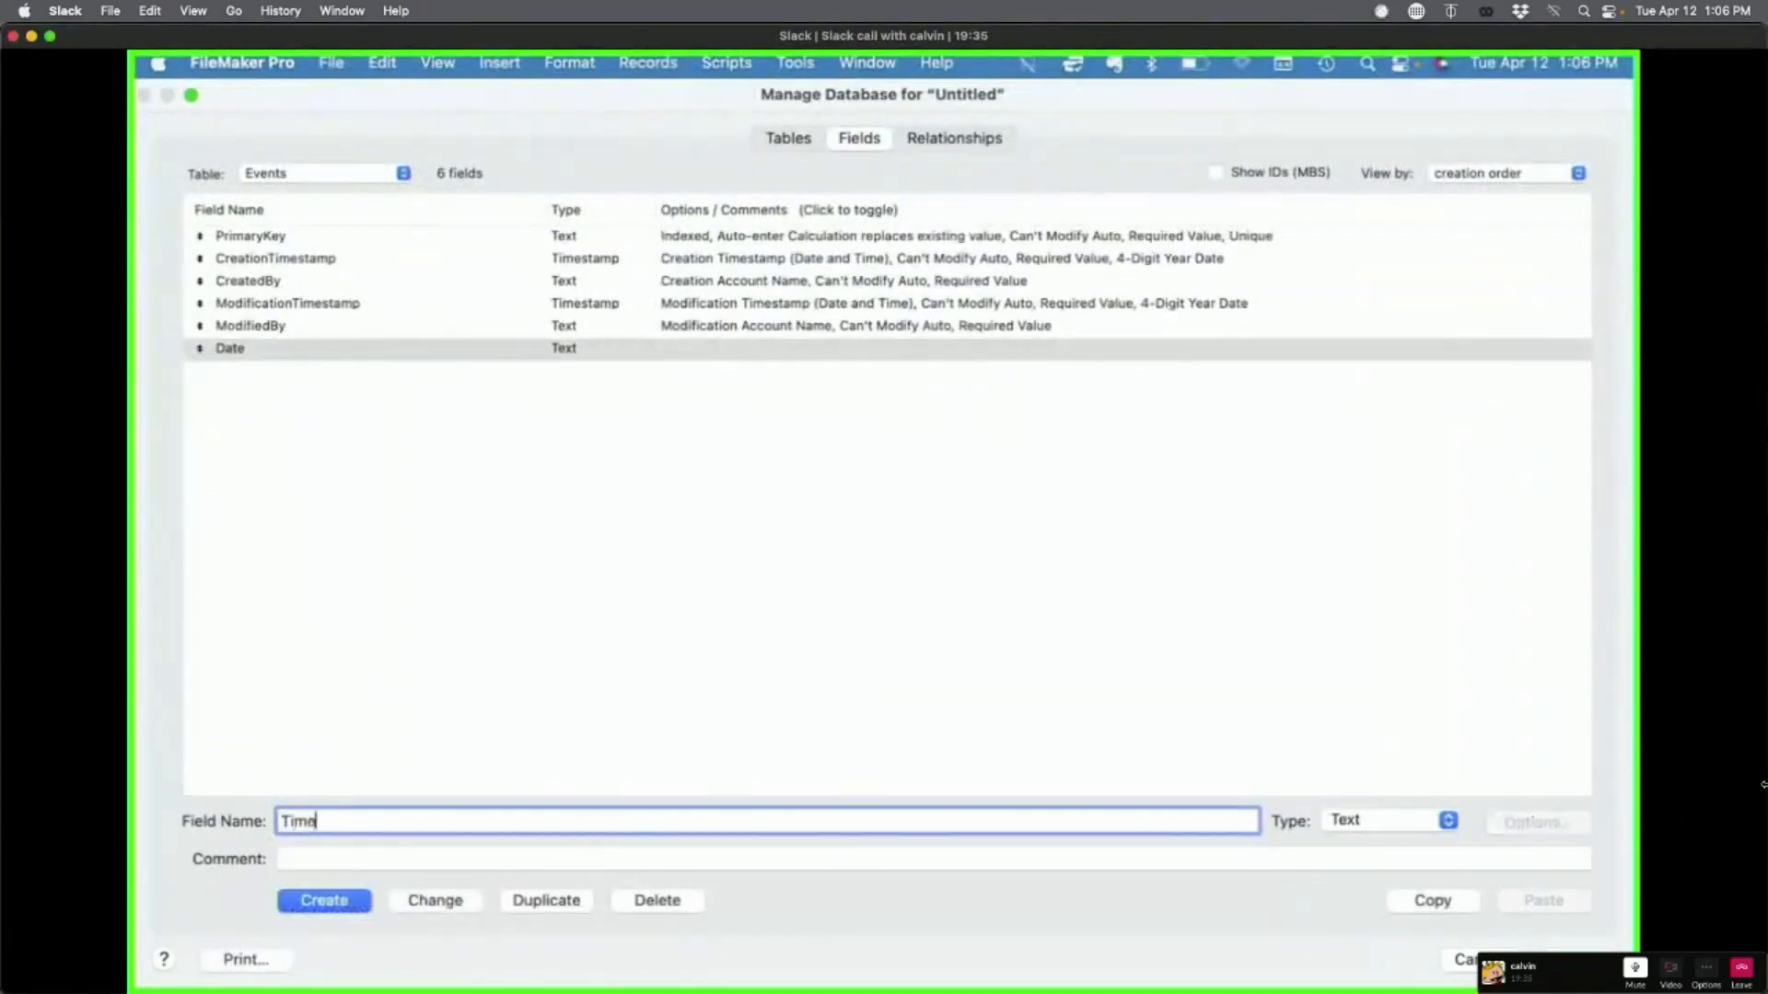
key("Return")
type("Number")
key("Return")
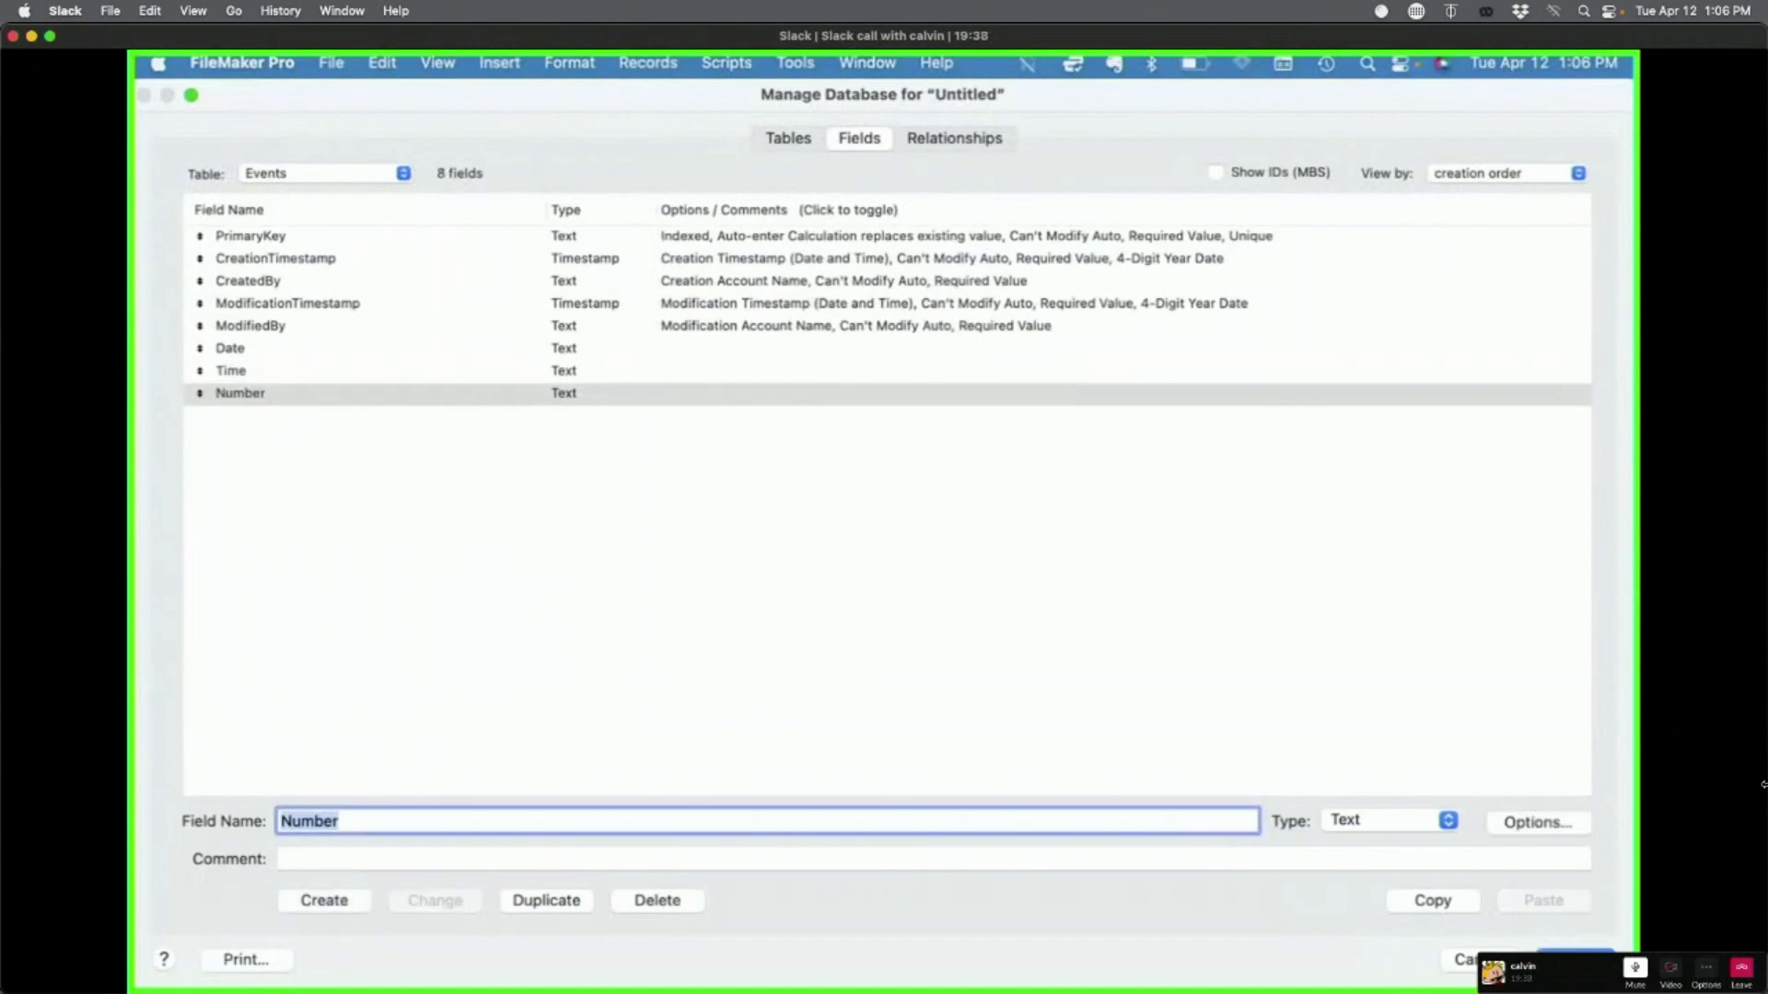
type("Note")
key("Return")
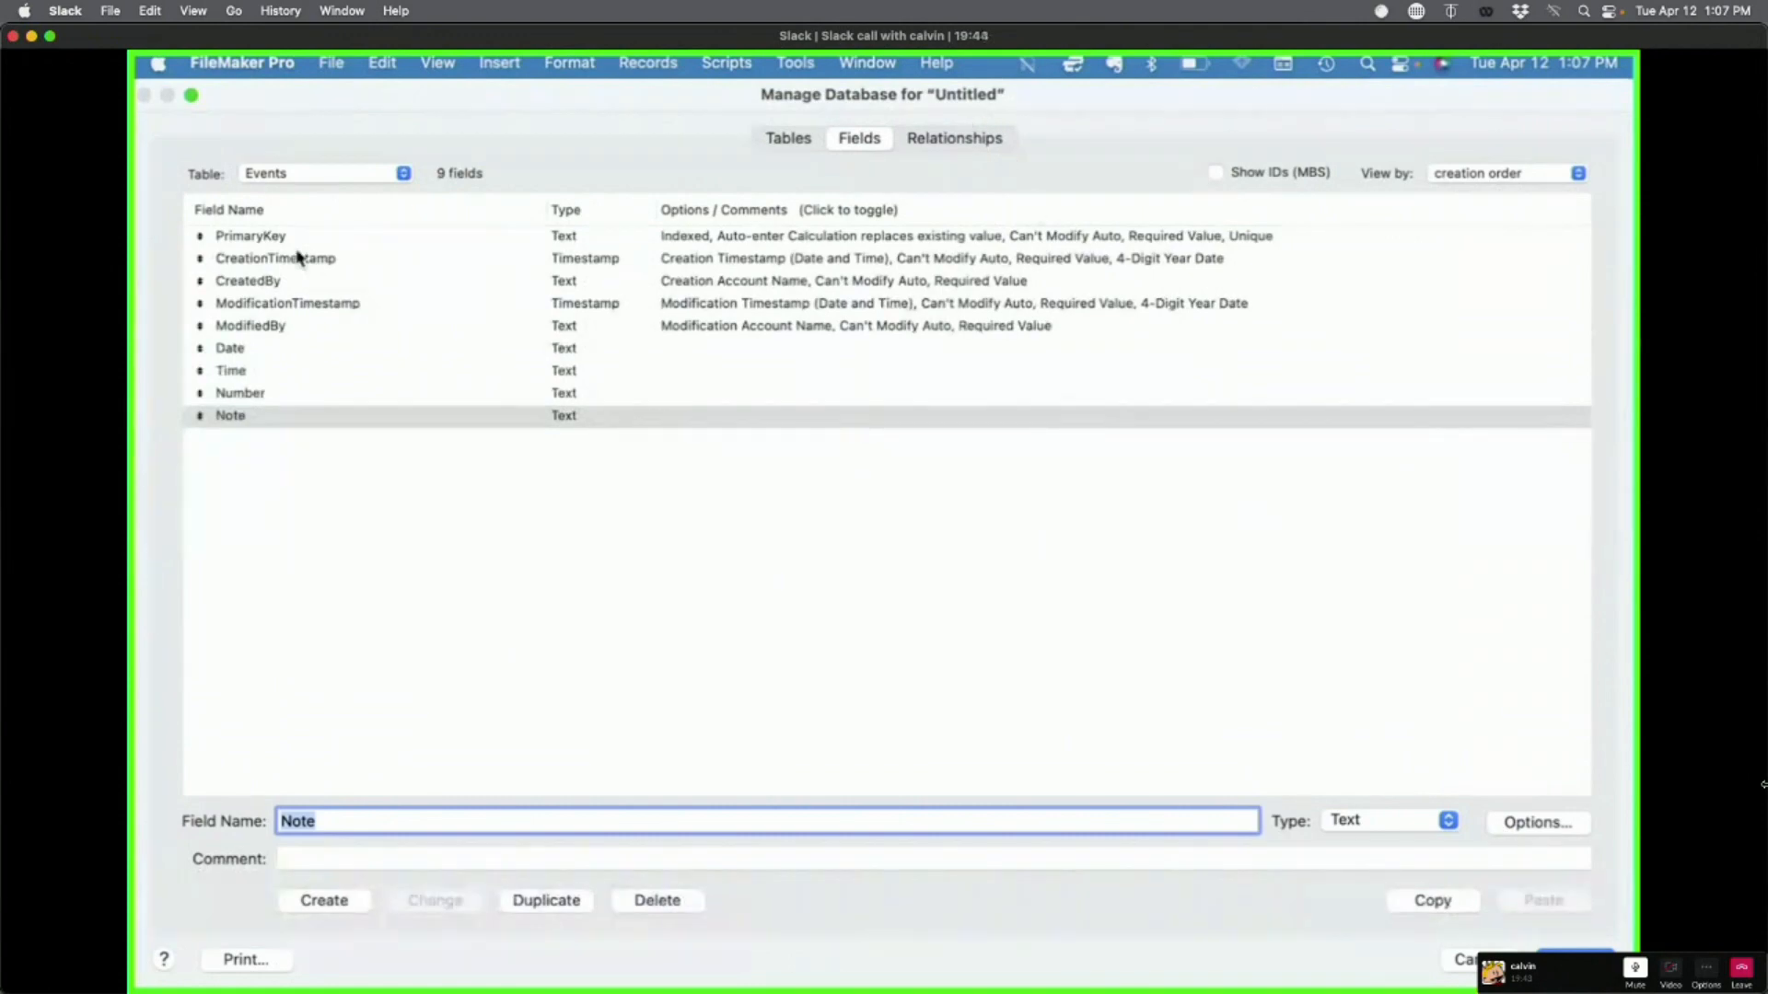
Step: Add a text field named _id_contact to the Events table and save the database changes
type("_")
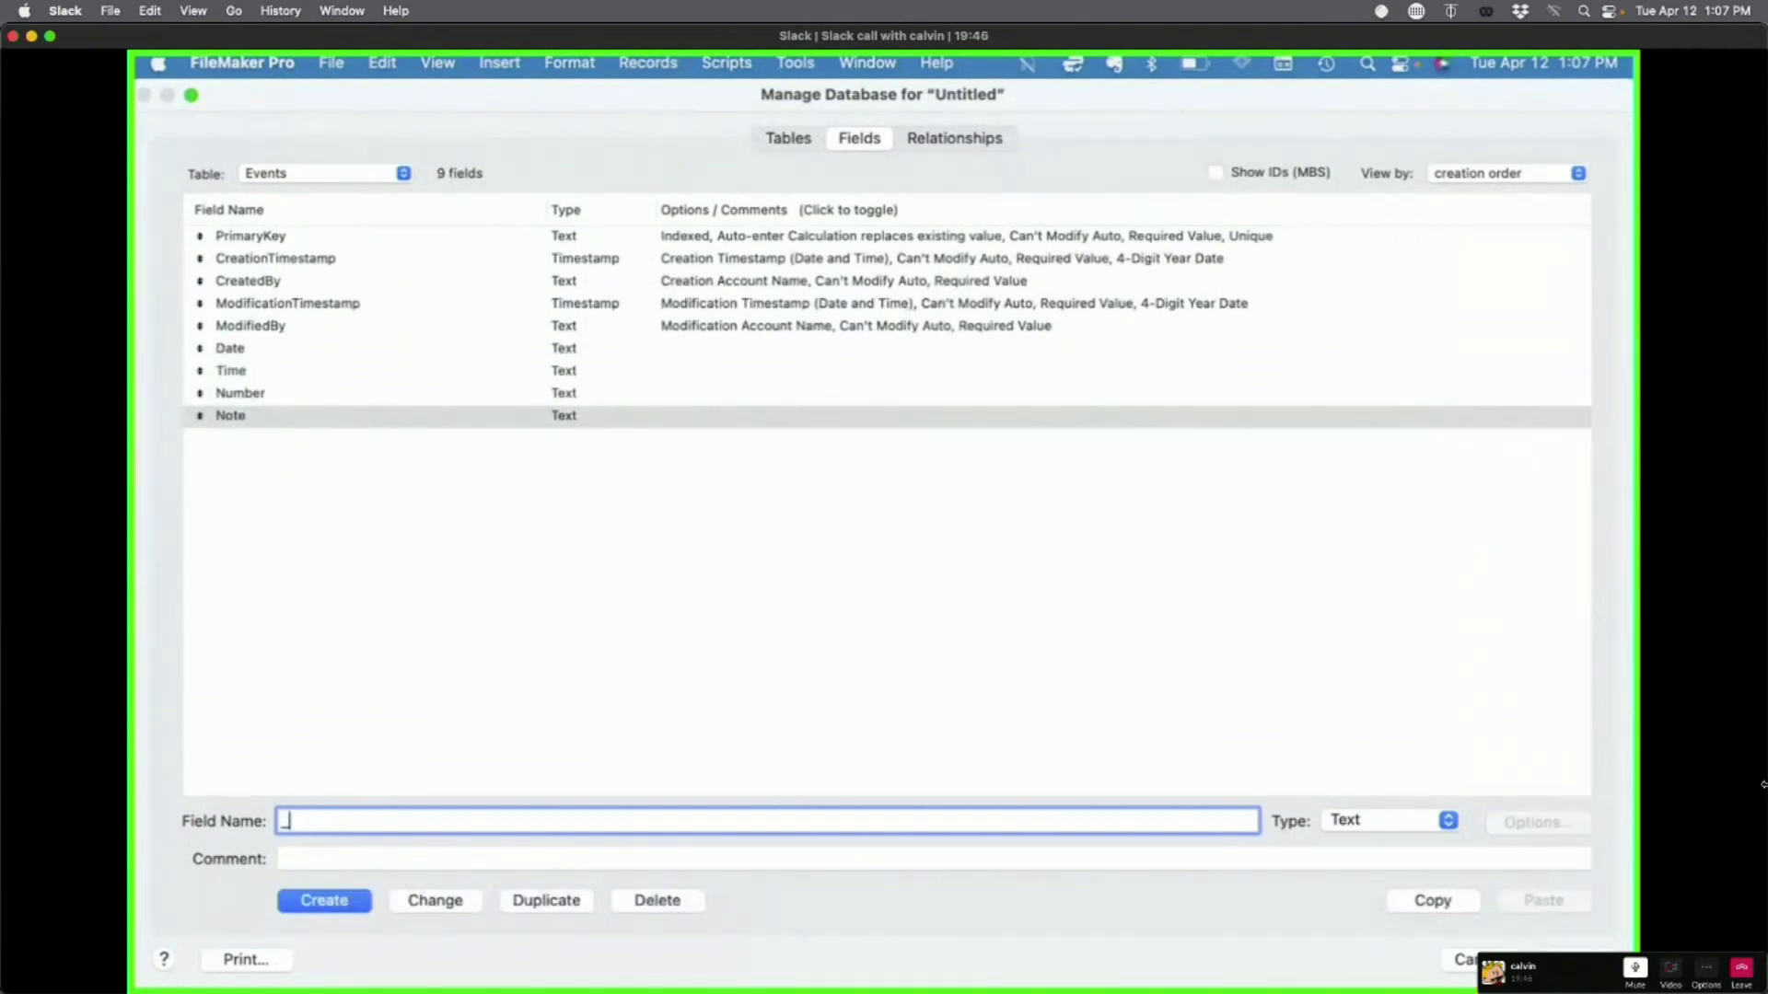
type("id_contact")
key("Return")
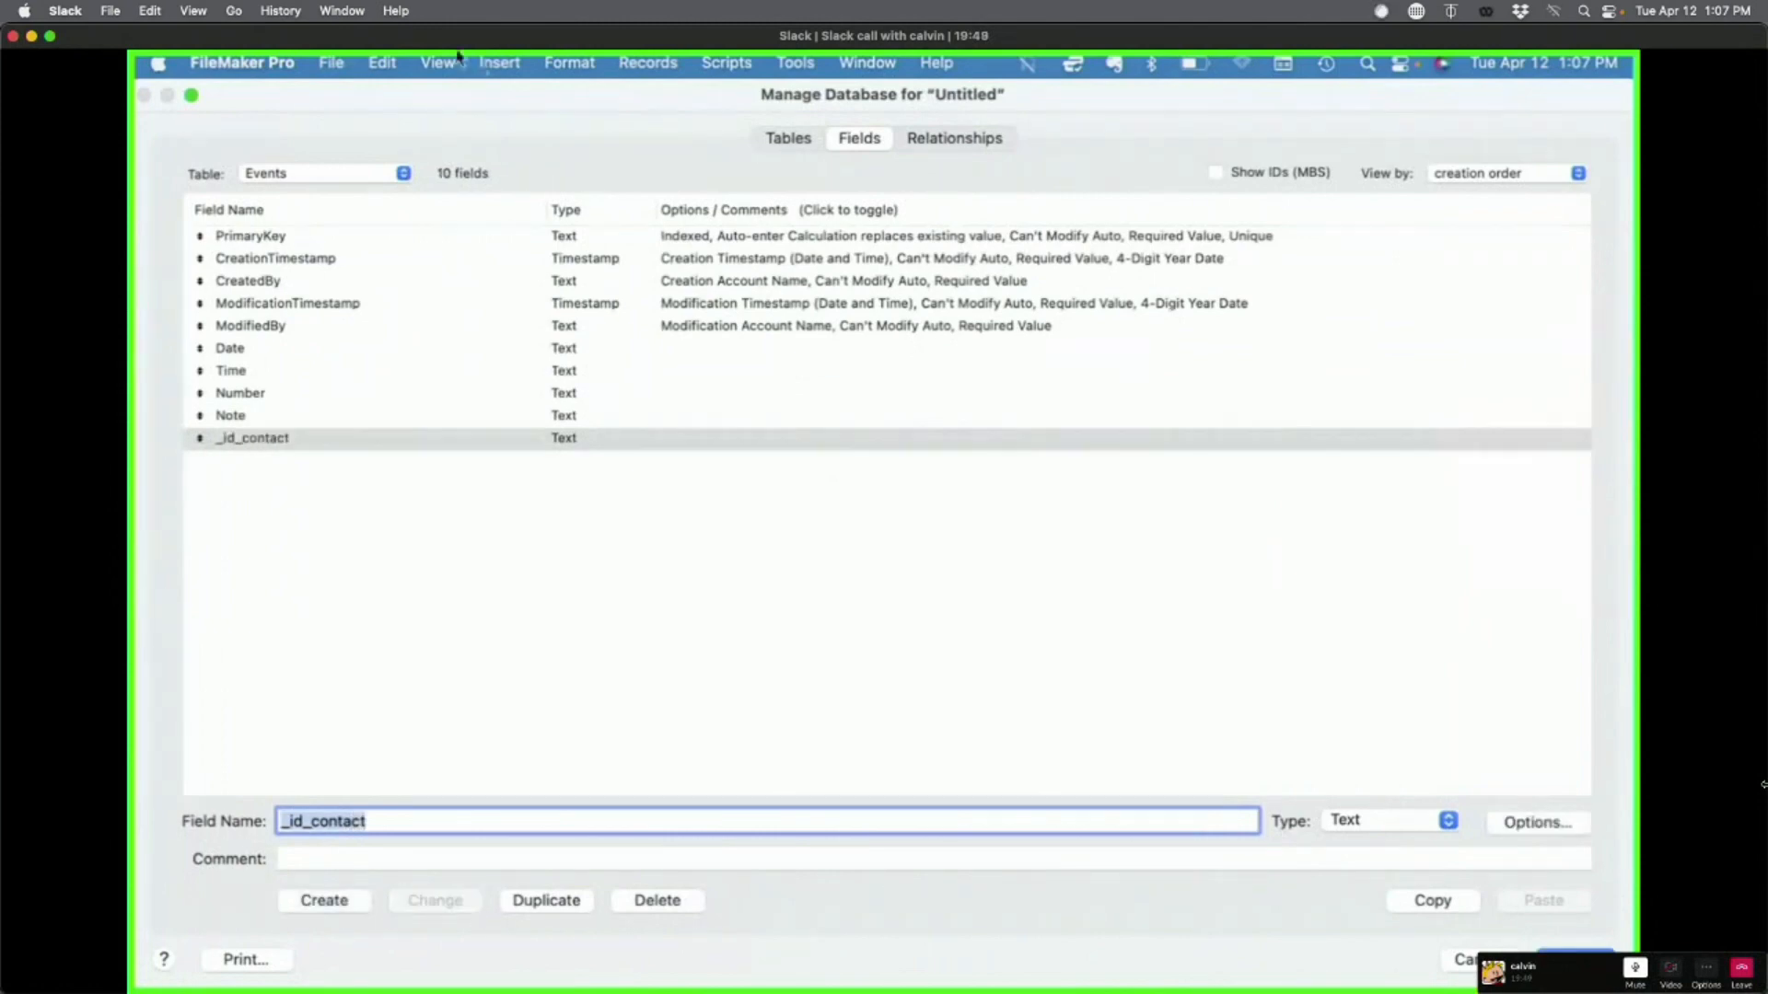
left_click(959, 145)
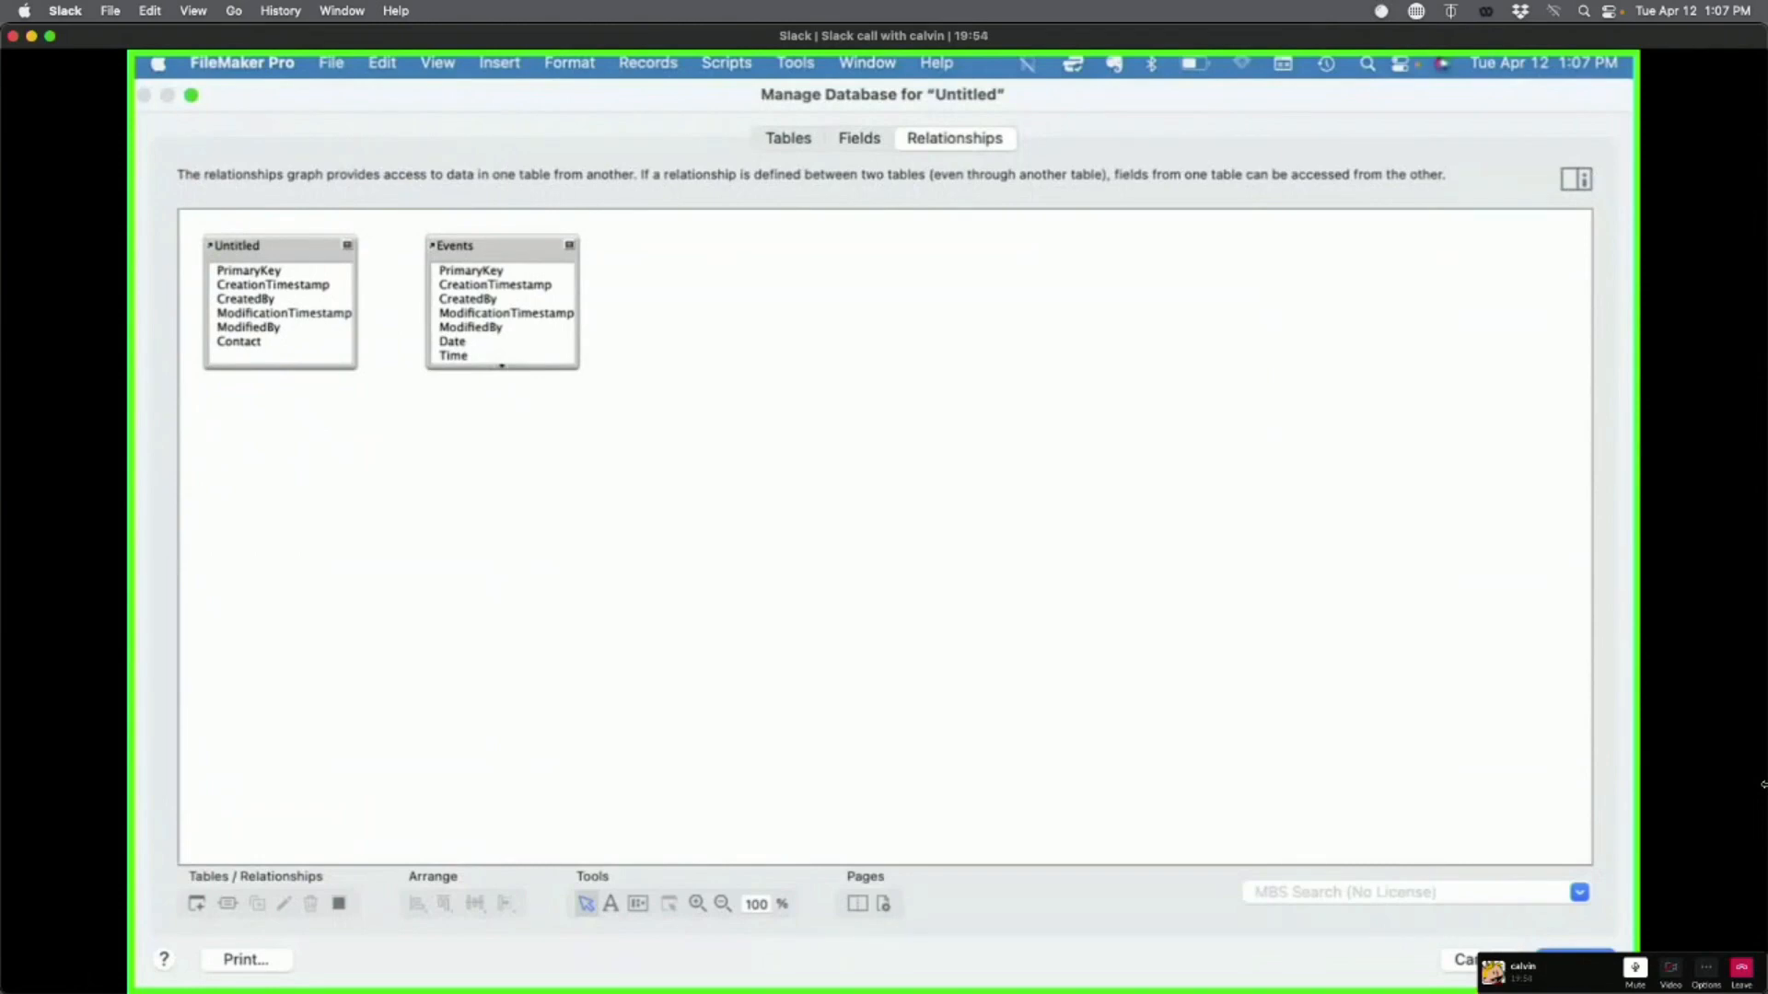
left_click(877, 144)
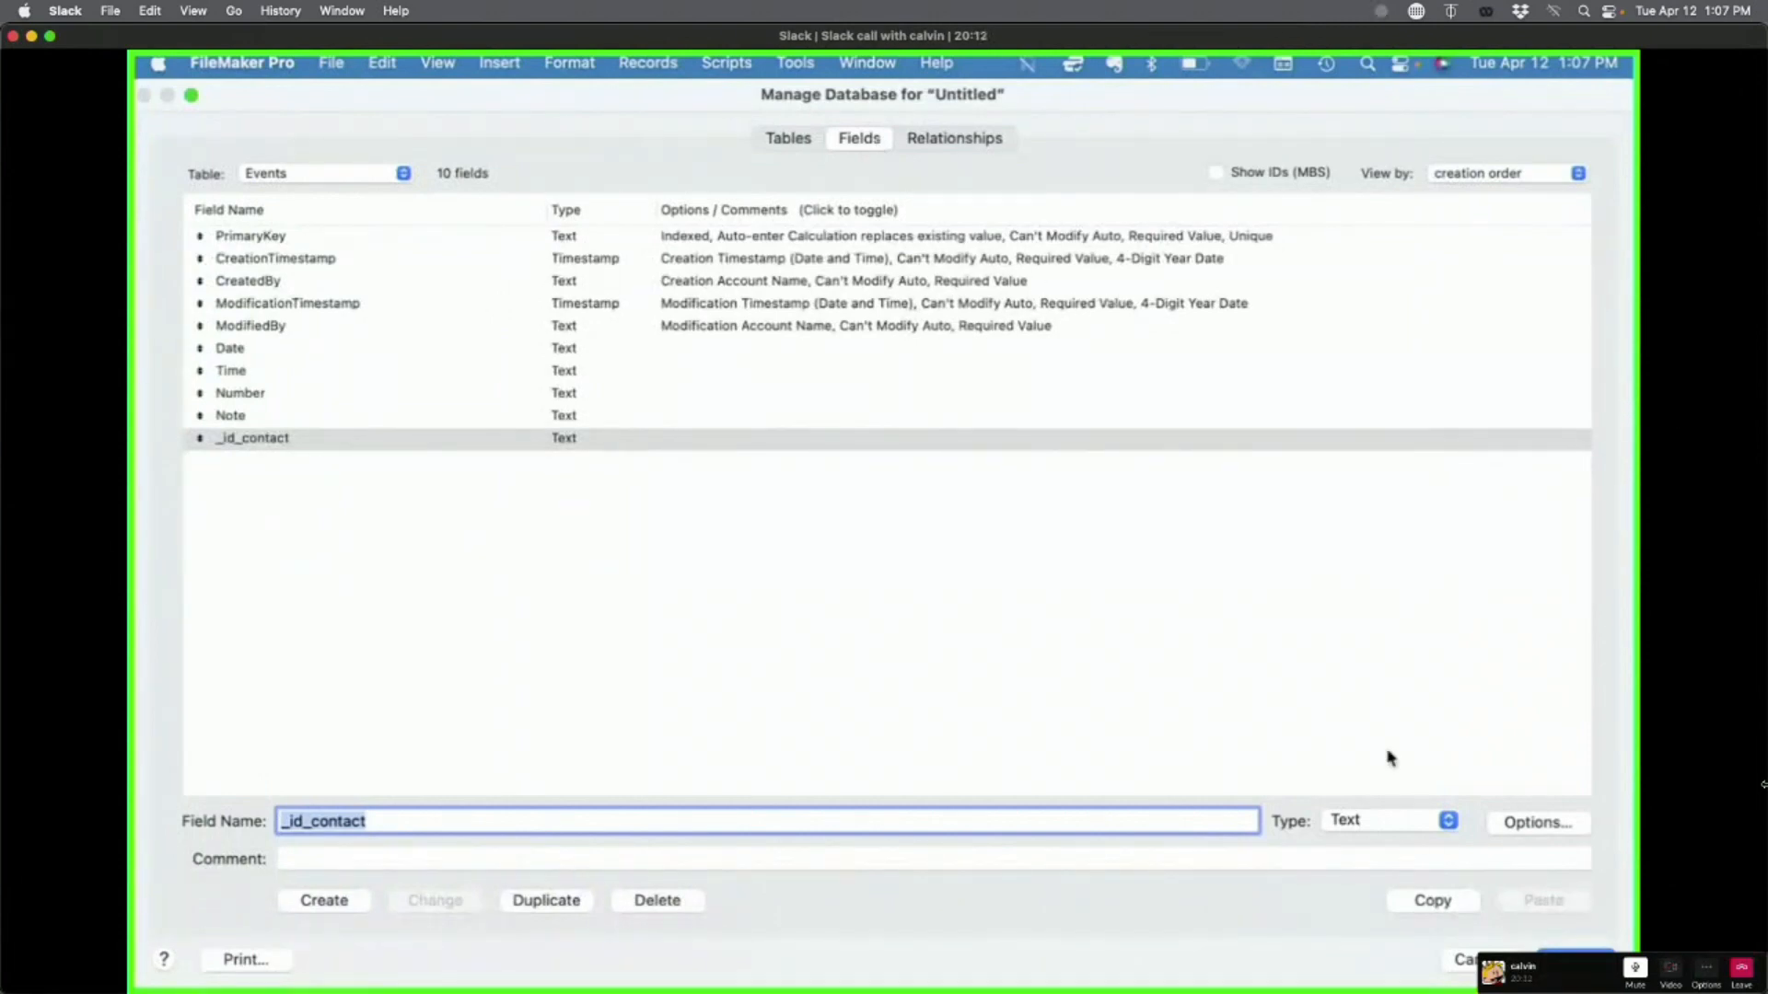
left_click(1572, 954)
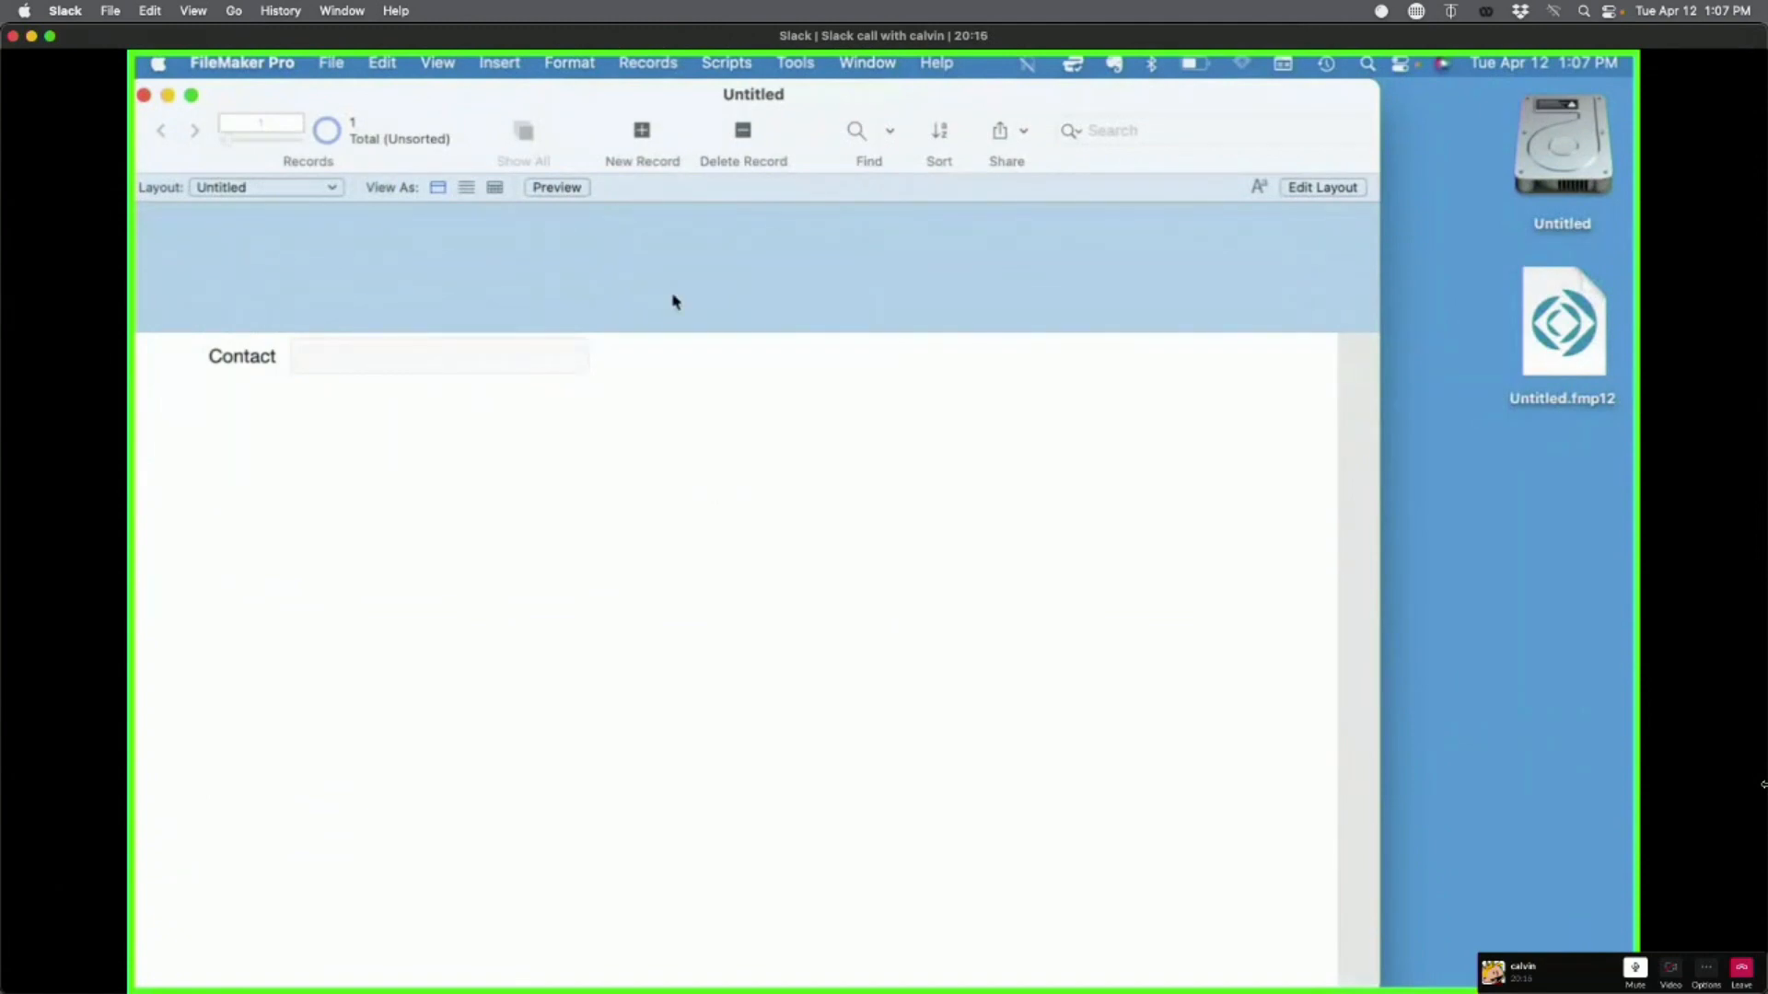
Step: Enter the contact's full name in the Contact field of the record and commit it
left_click_drag(643, 95, 717, 98)
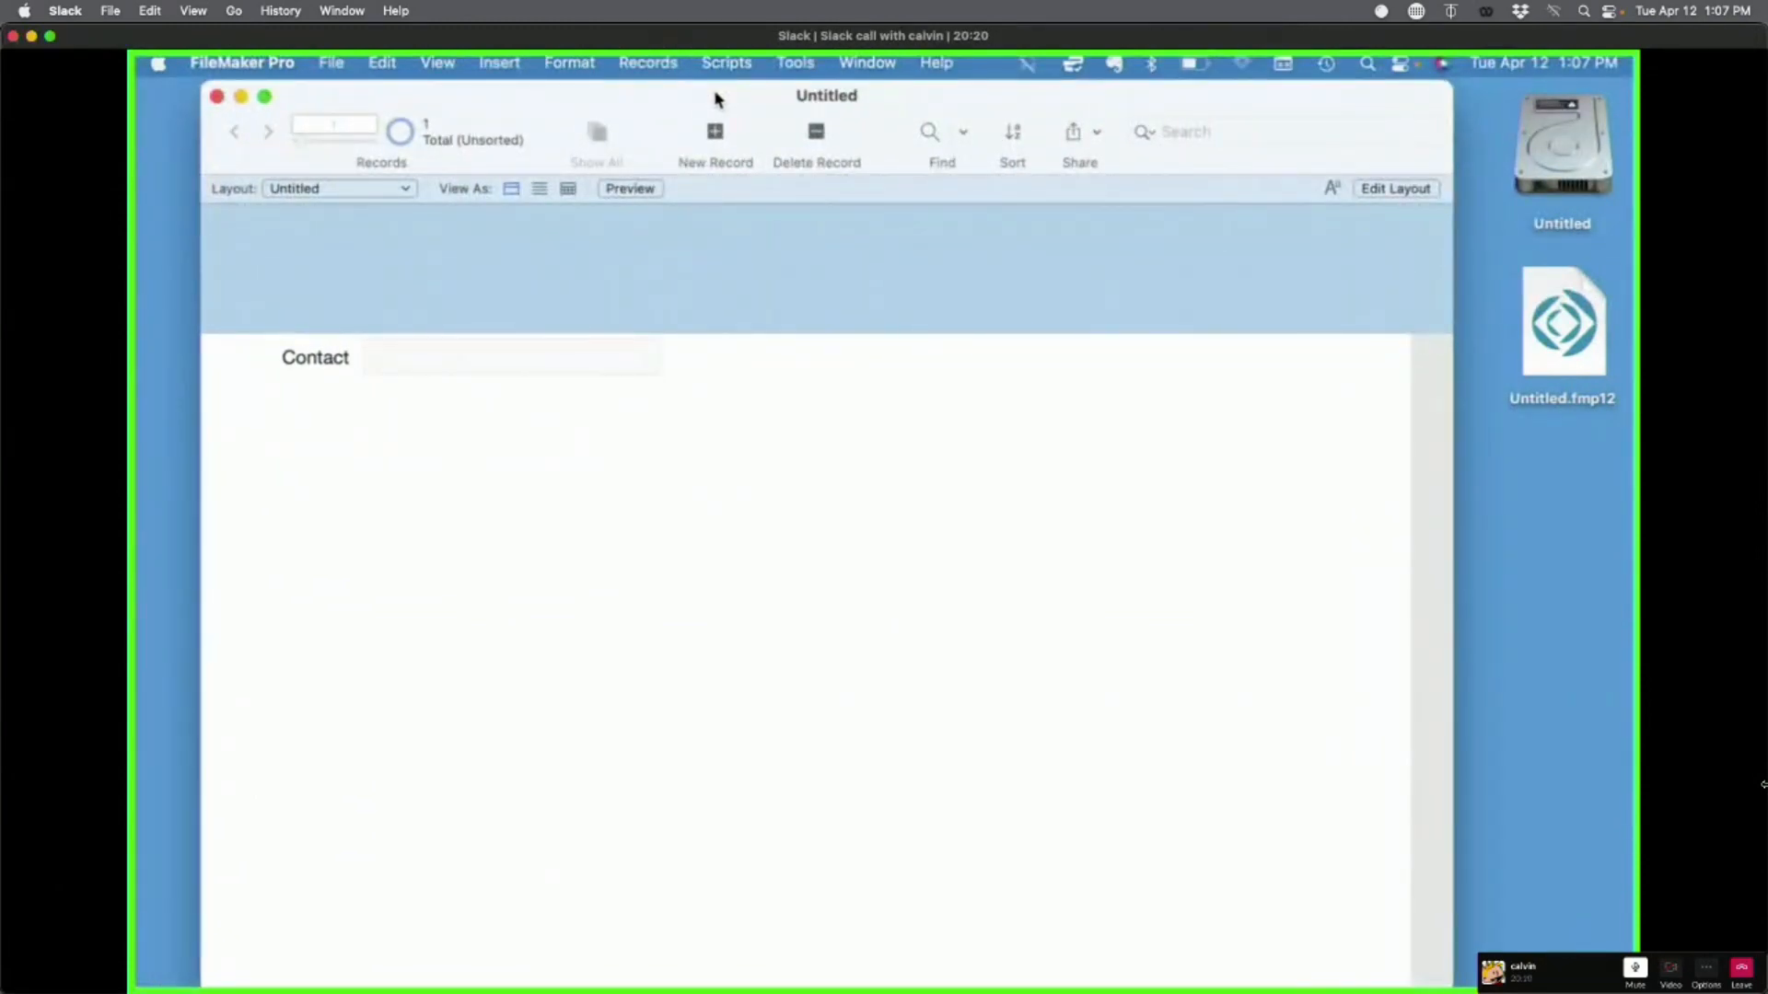
left_click(442, 362)
type("John")
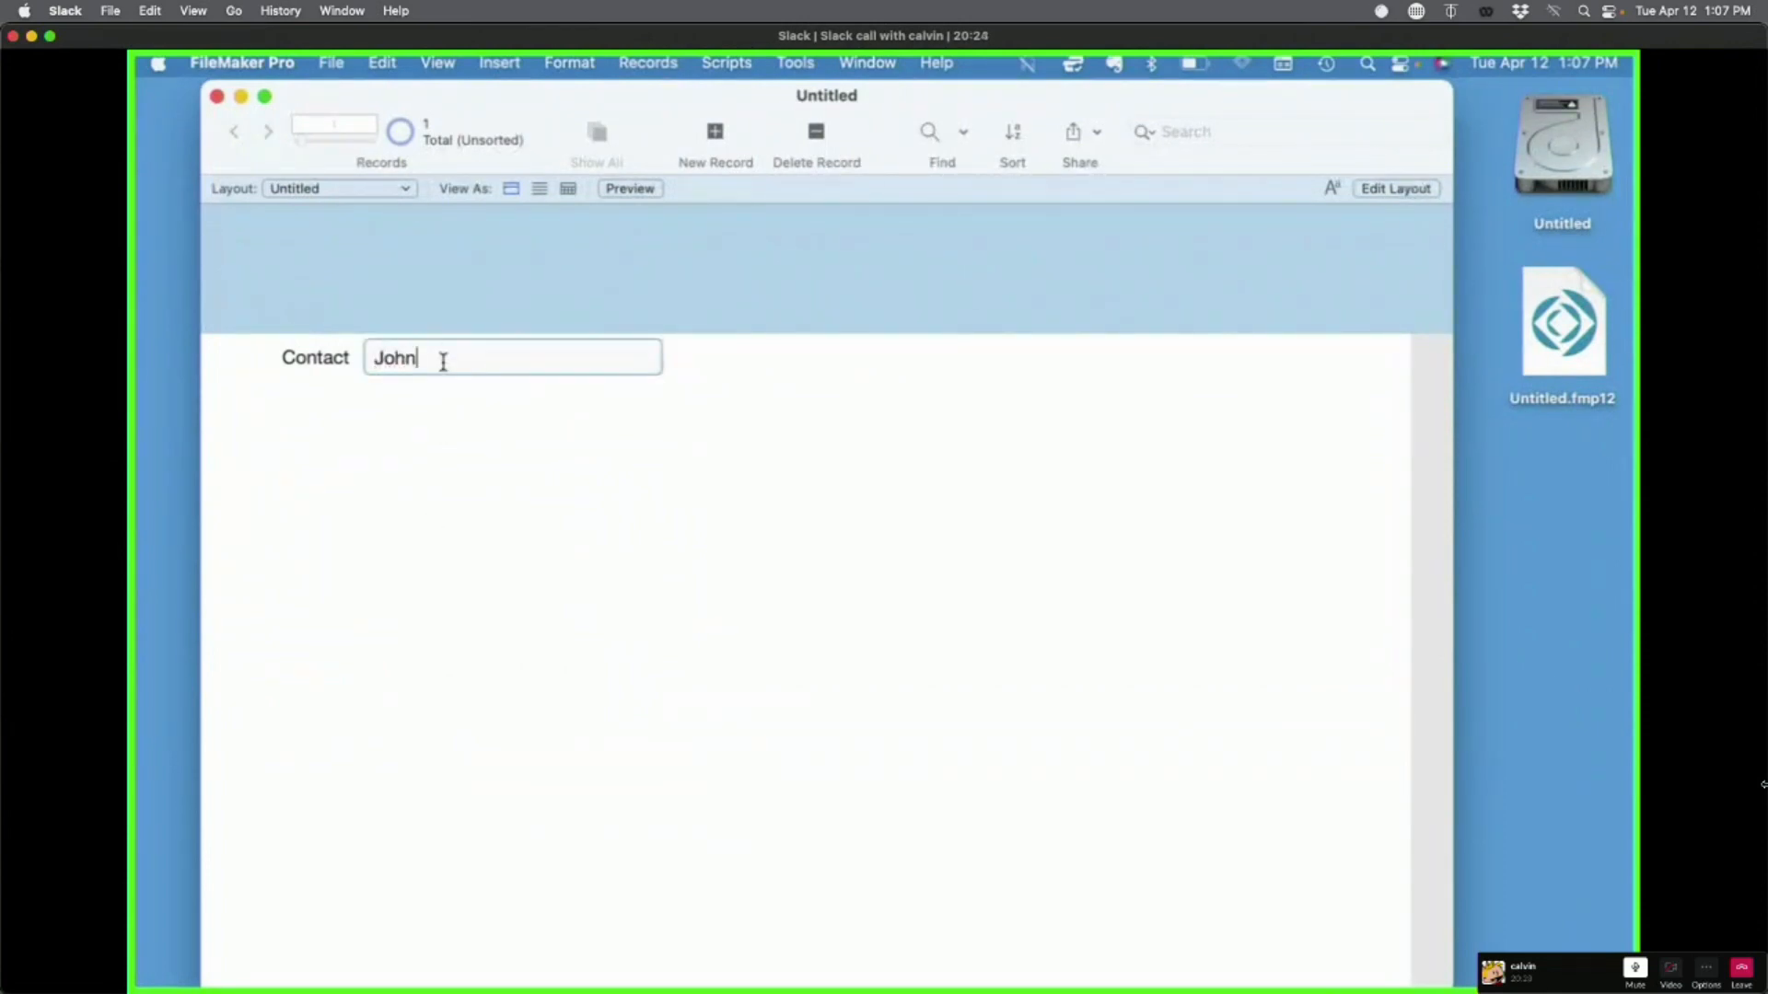
type("ny Appleseed")
left_click(739, 449)
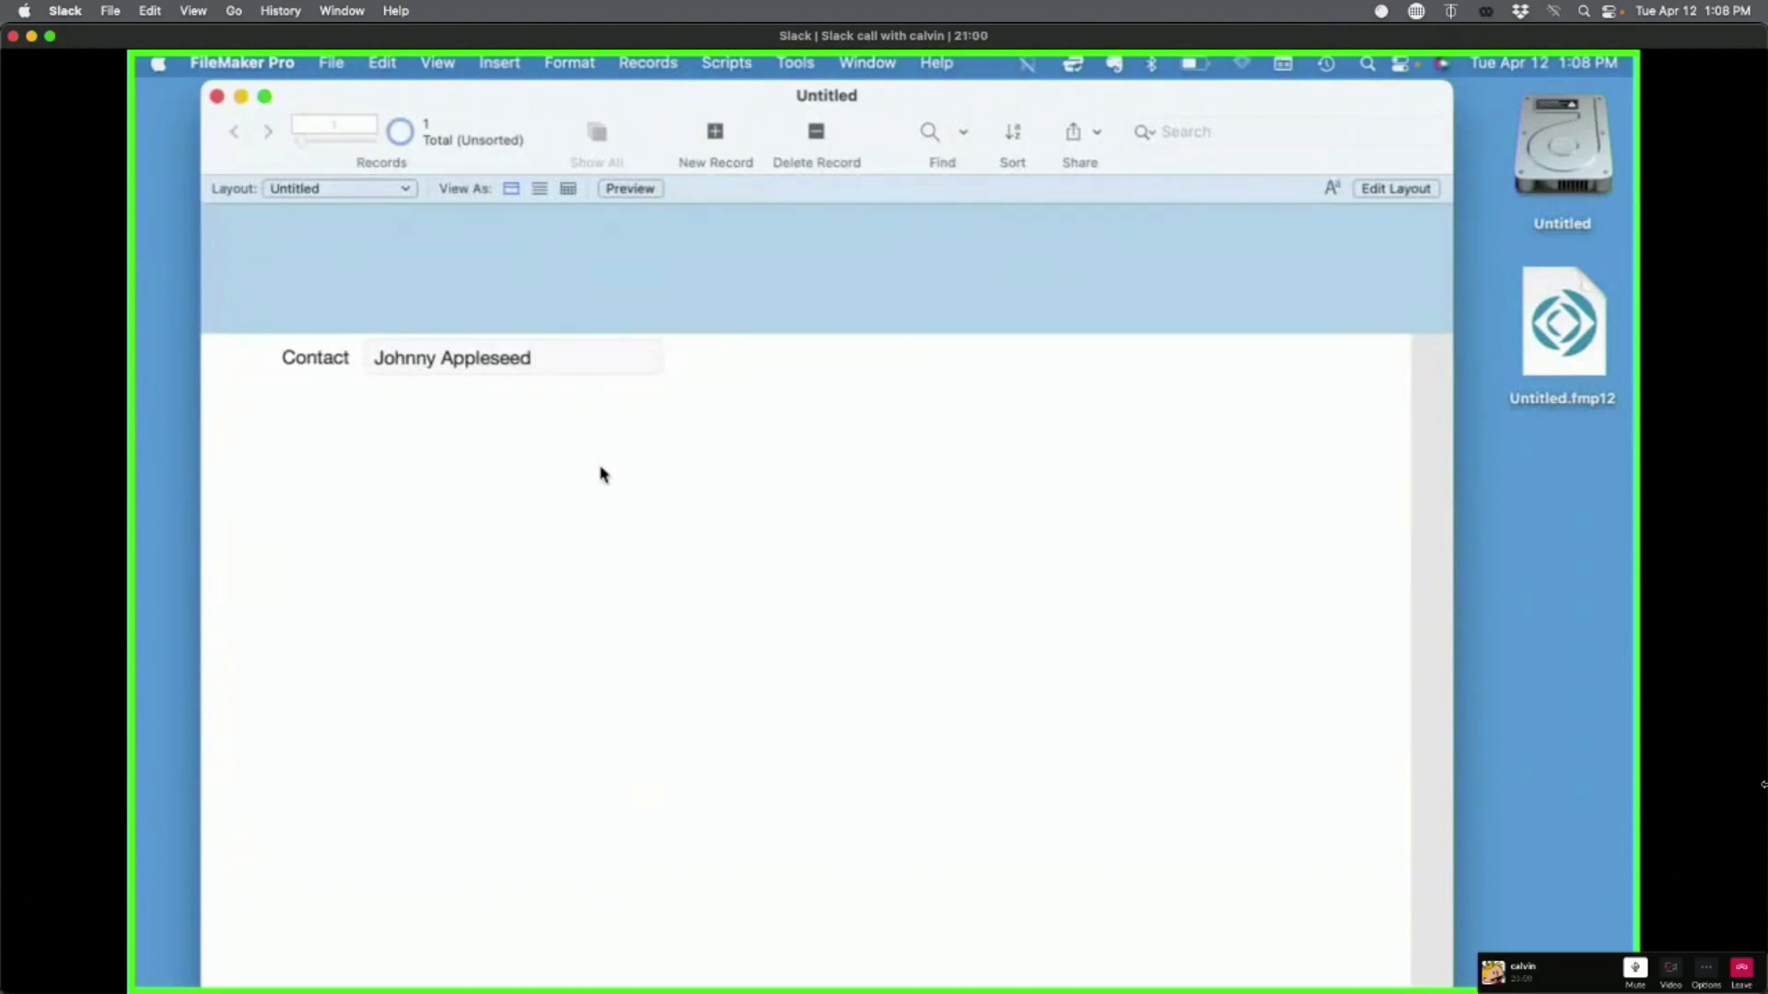
Step: Switch to layout editing and draw a portal in the body, below the Contact field
key("super+l")
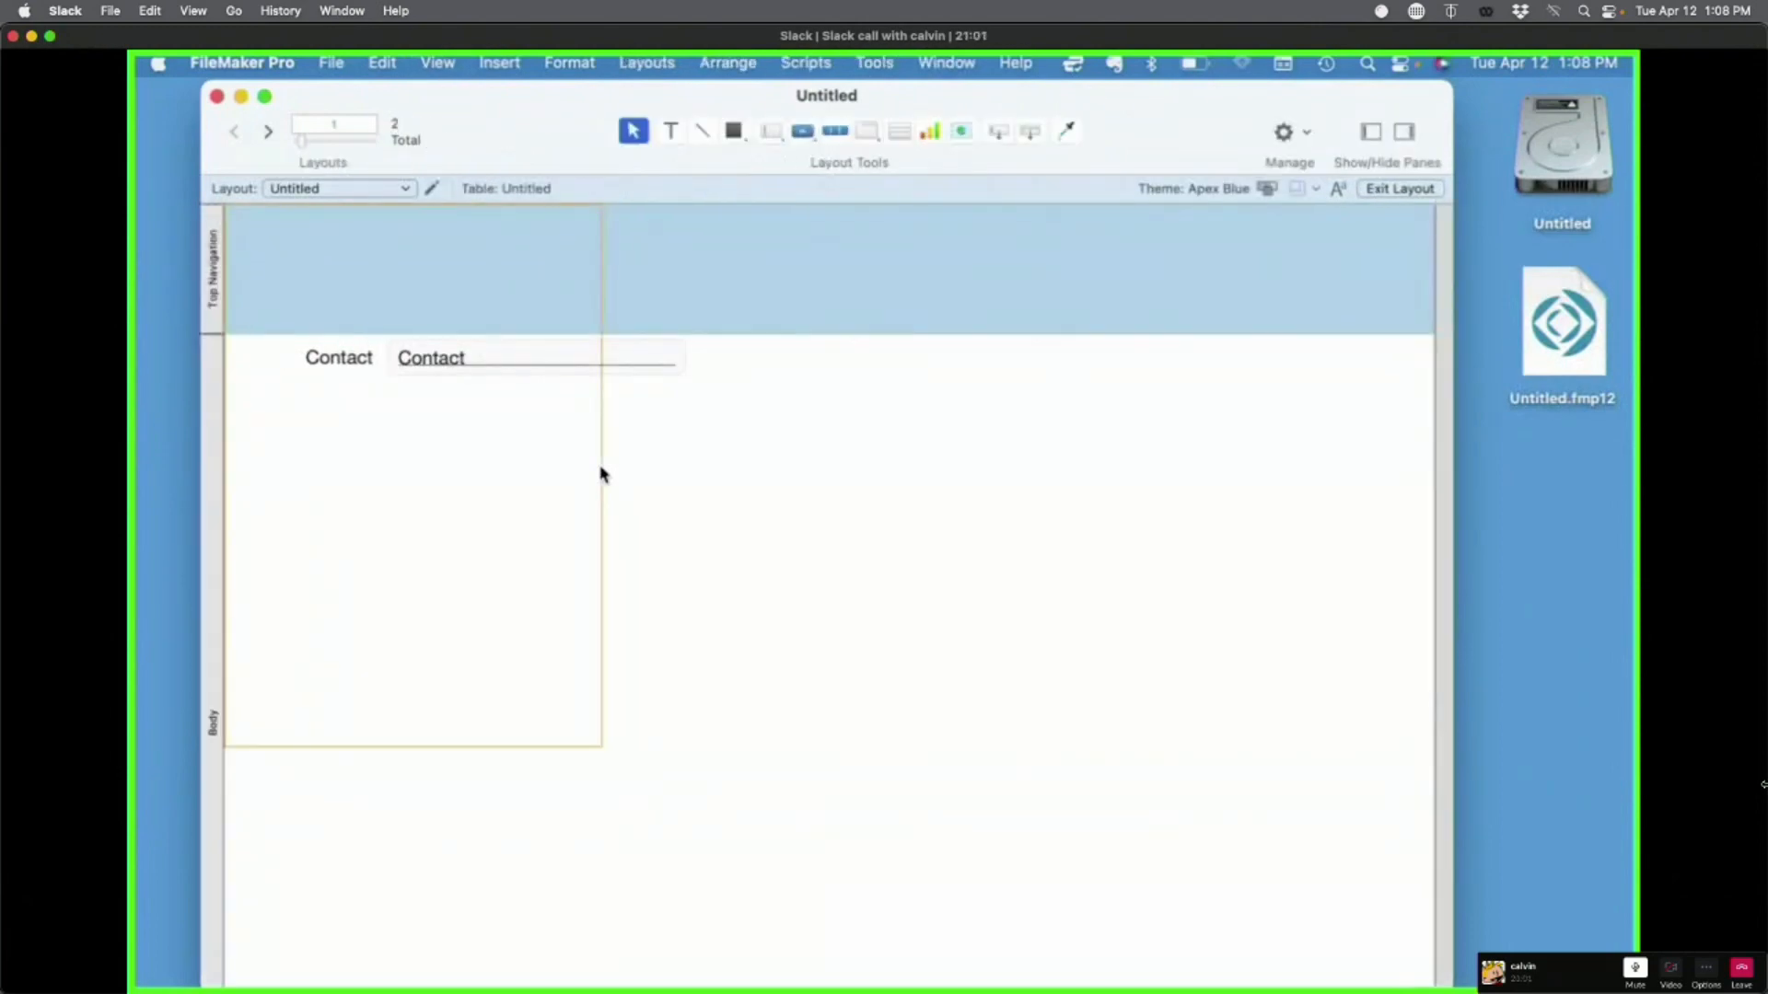
left_click(903, 136)
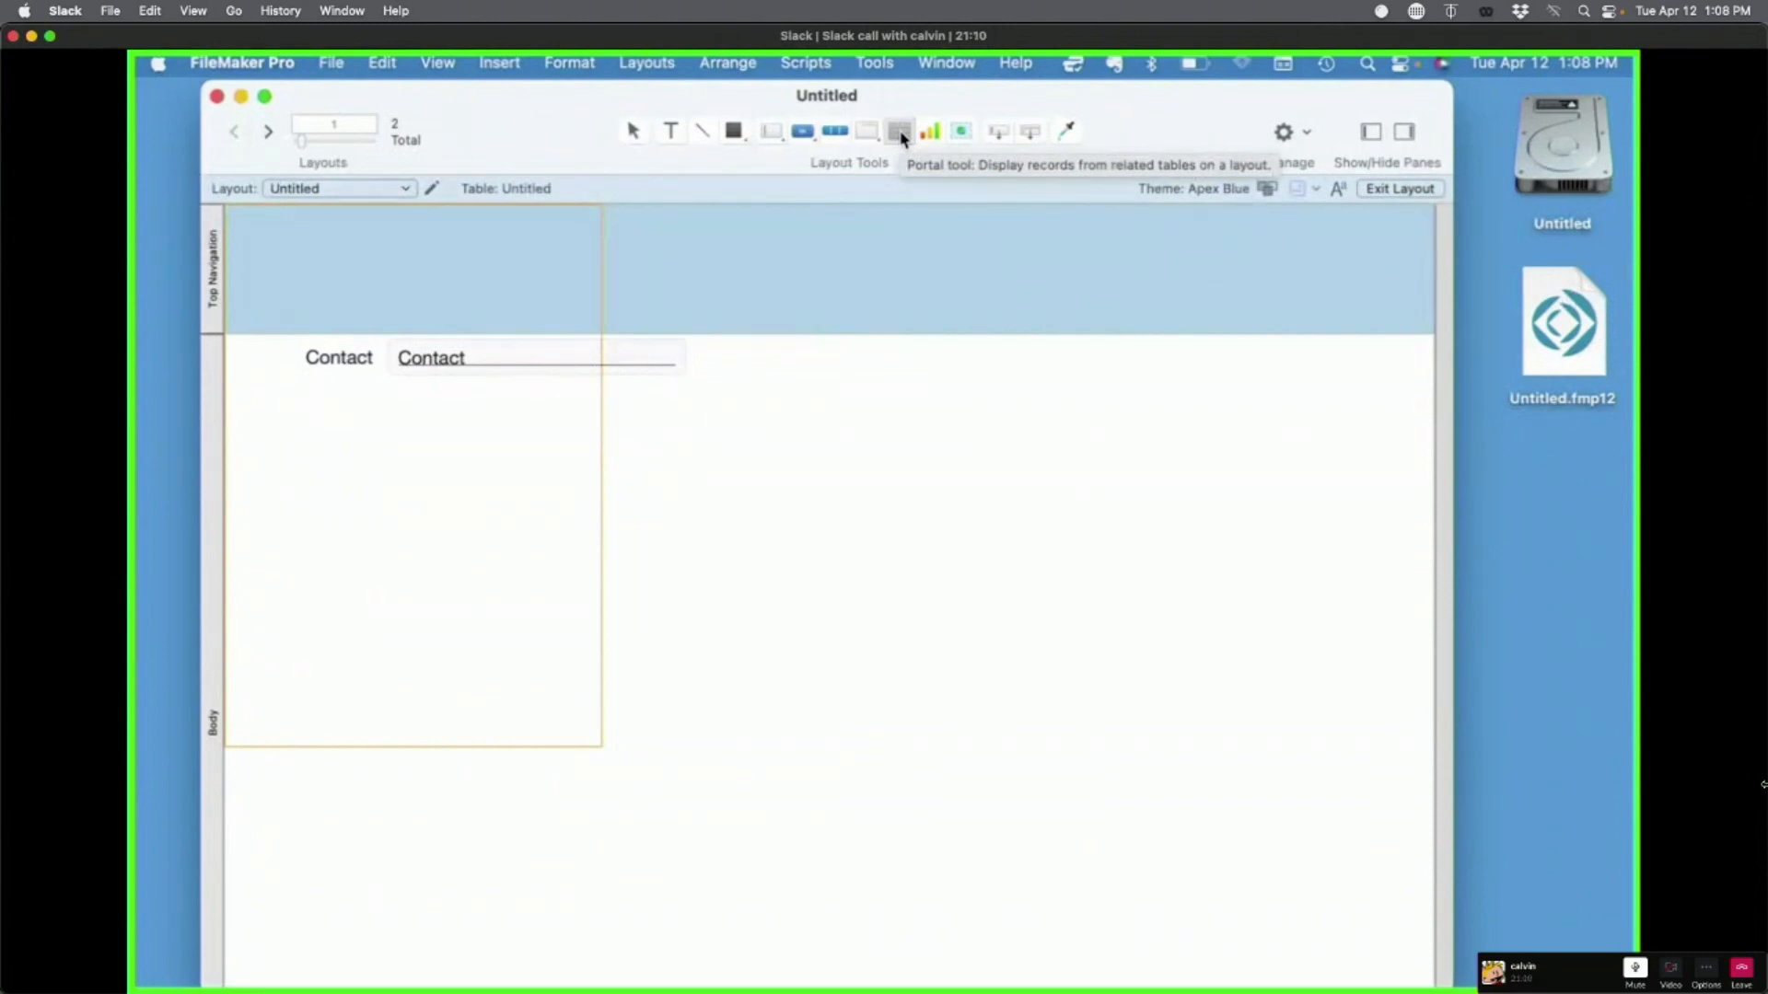
left_click(900, 132)
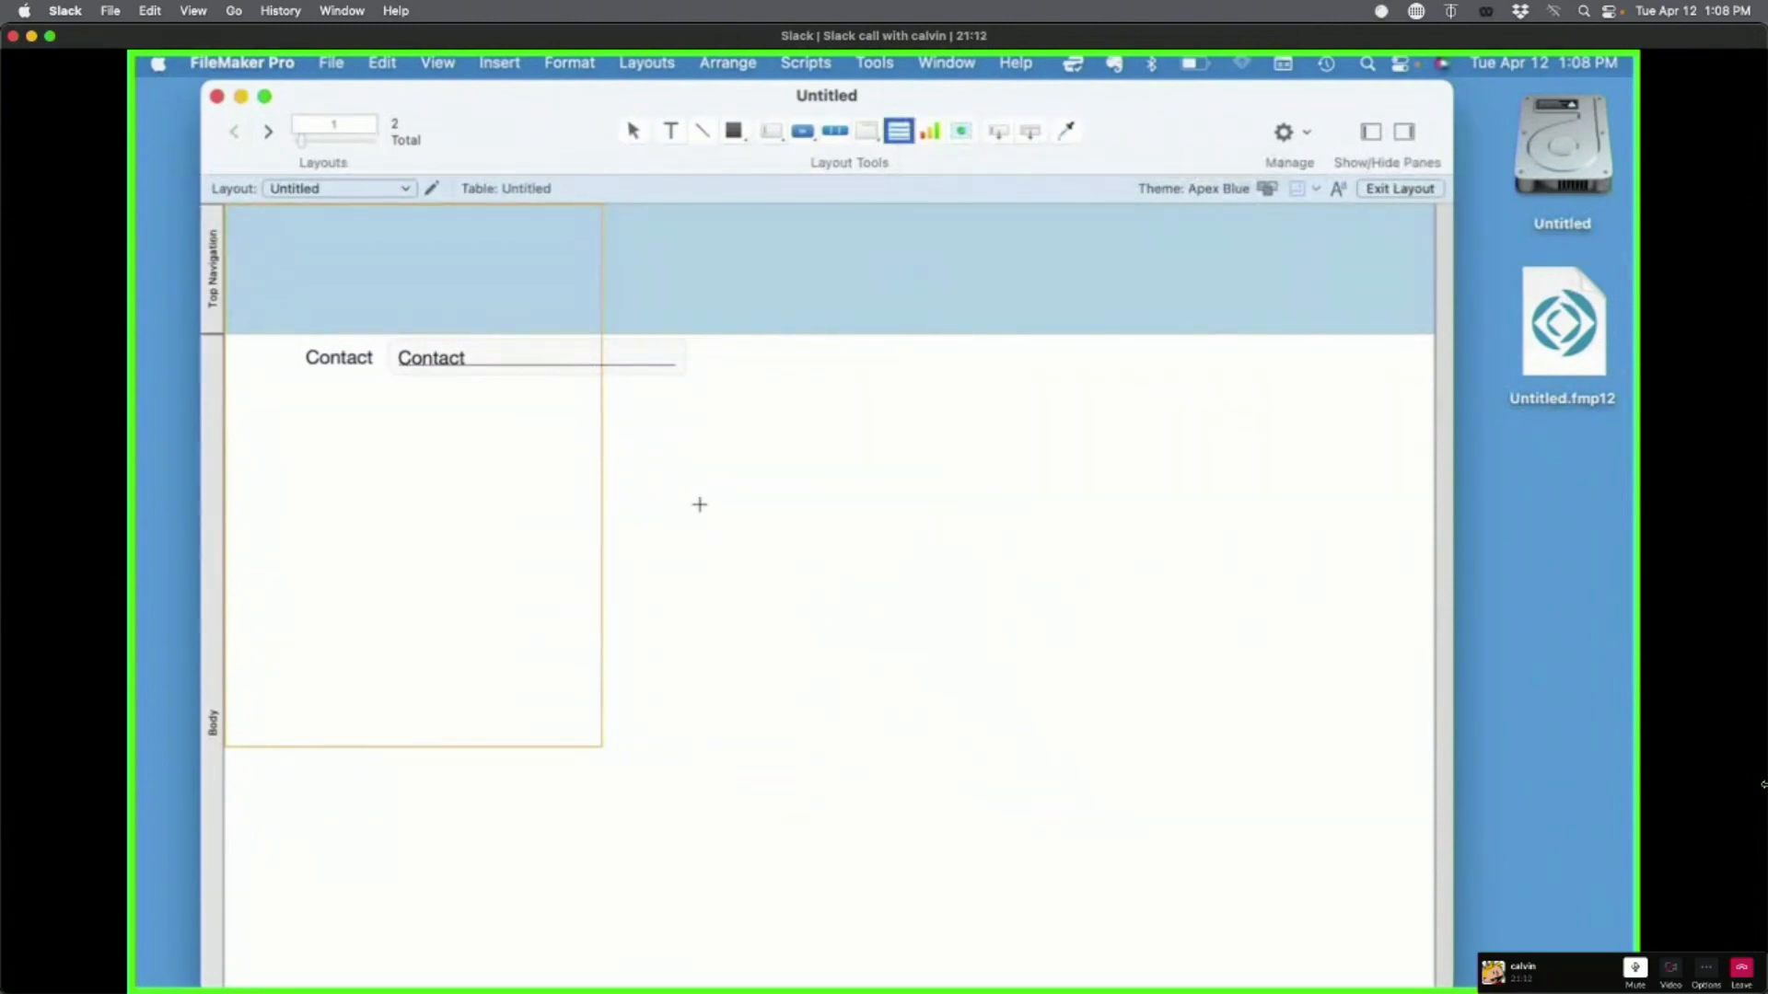
left_click_drag(670, 488, 1287, 869)
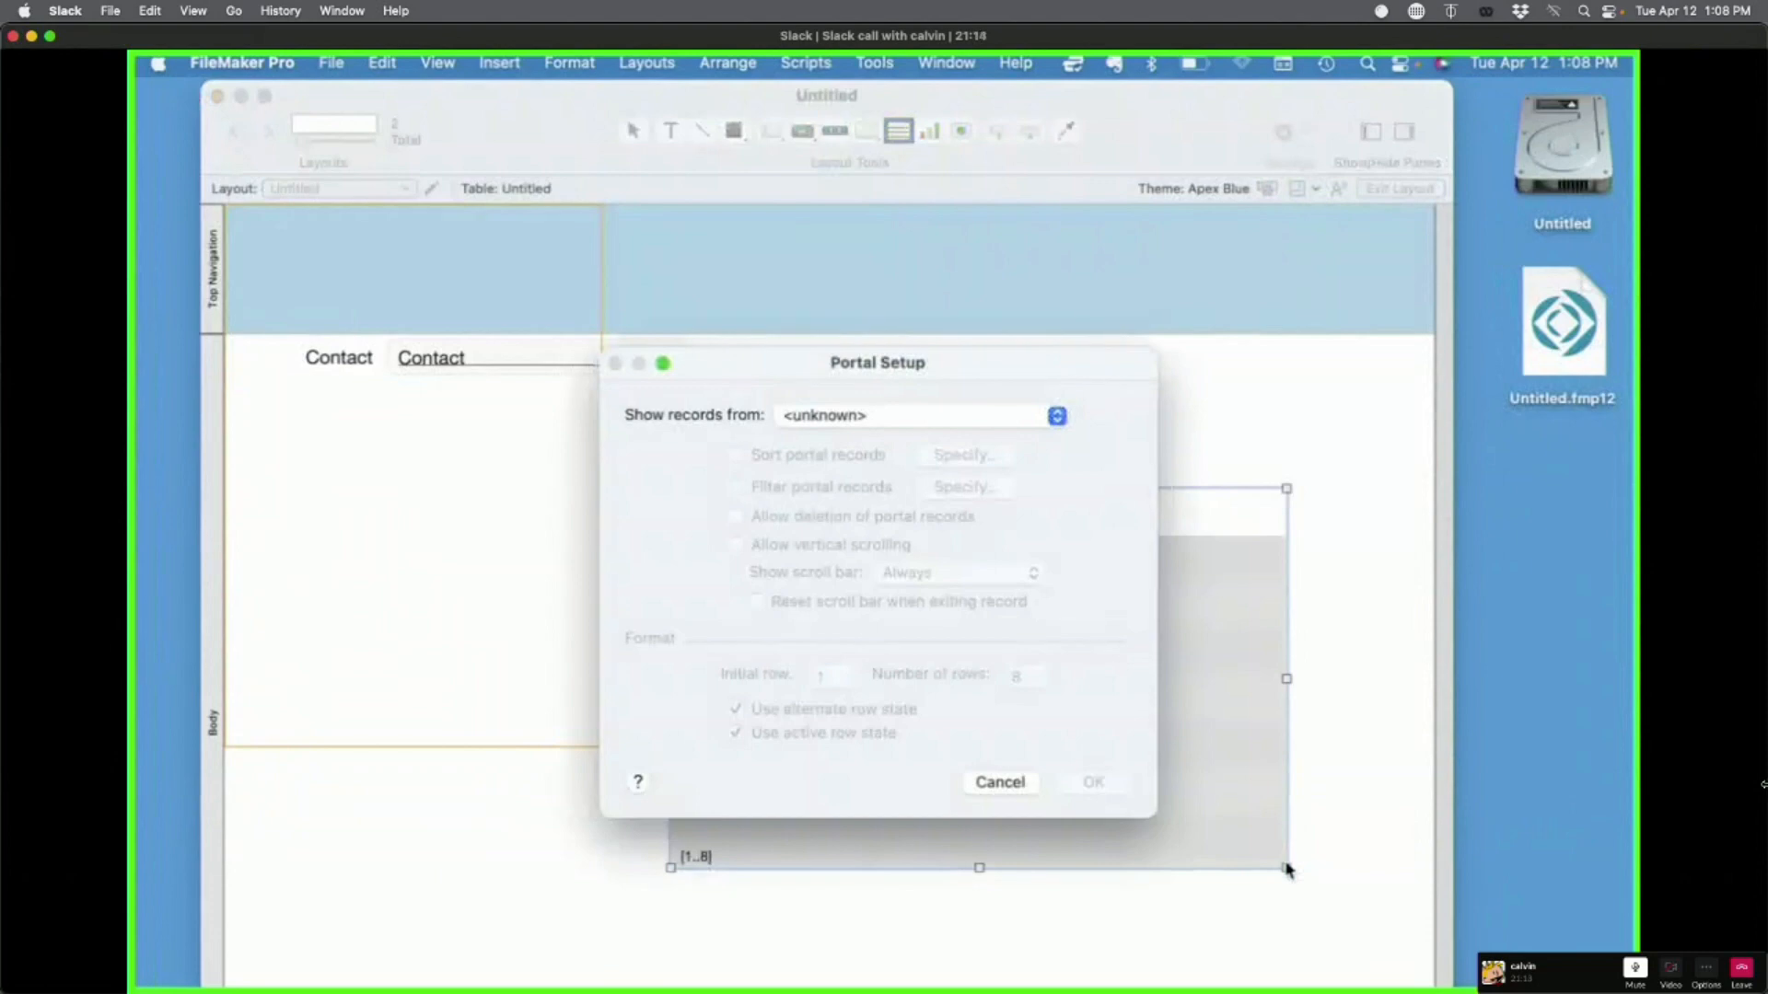
Step: Go from the portal setup to the relationships graph, expand the Events table box, and relate Untitled's PrimaryKey to Events' _id_contact
left_click(819, 424)
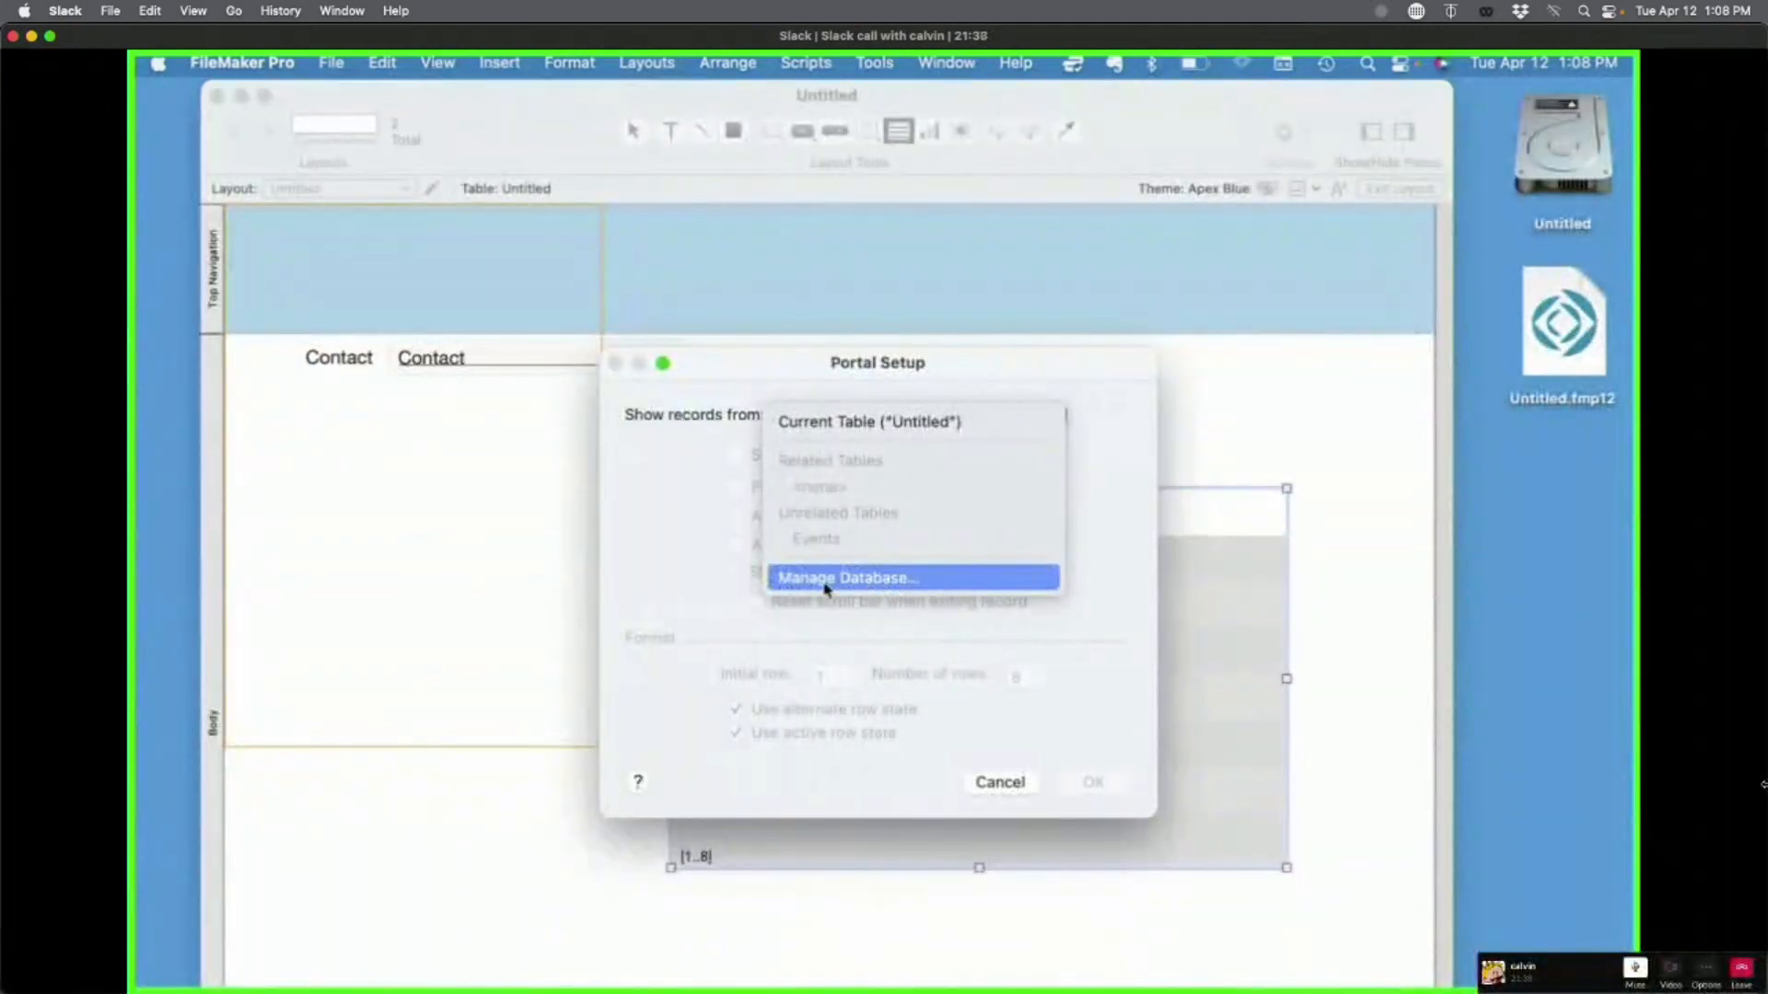
left_click(978, 581)
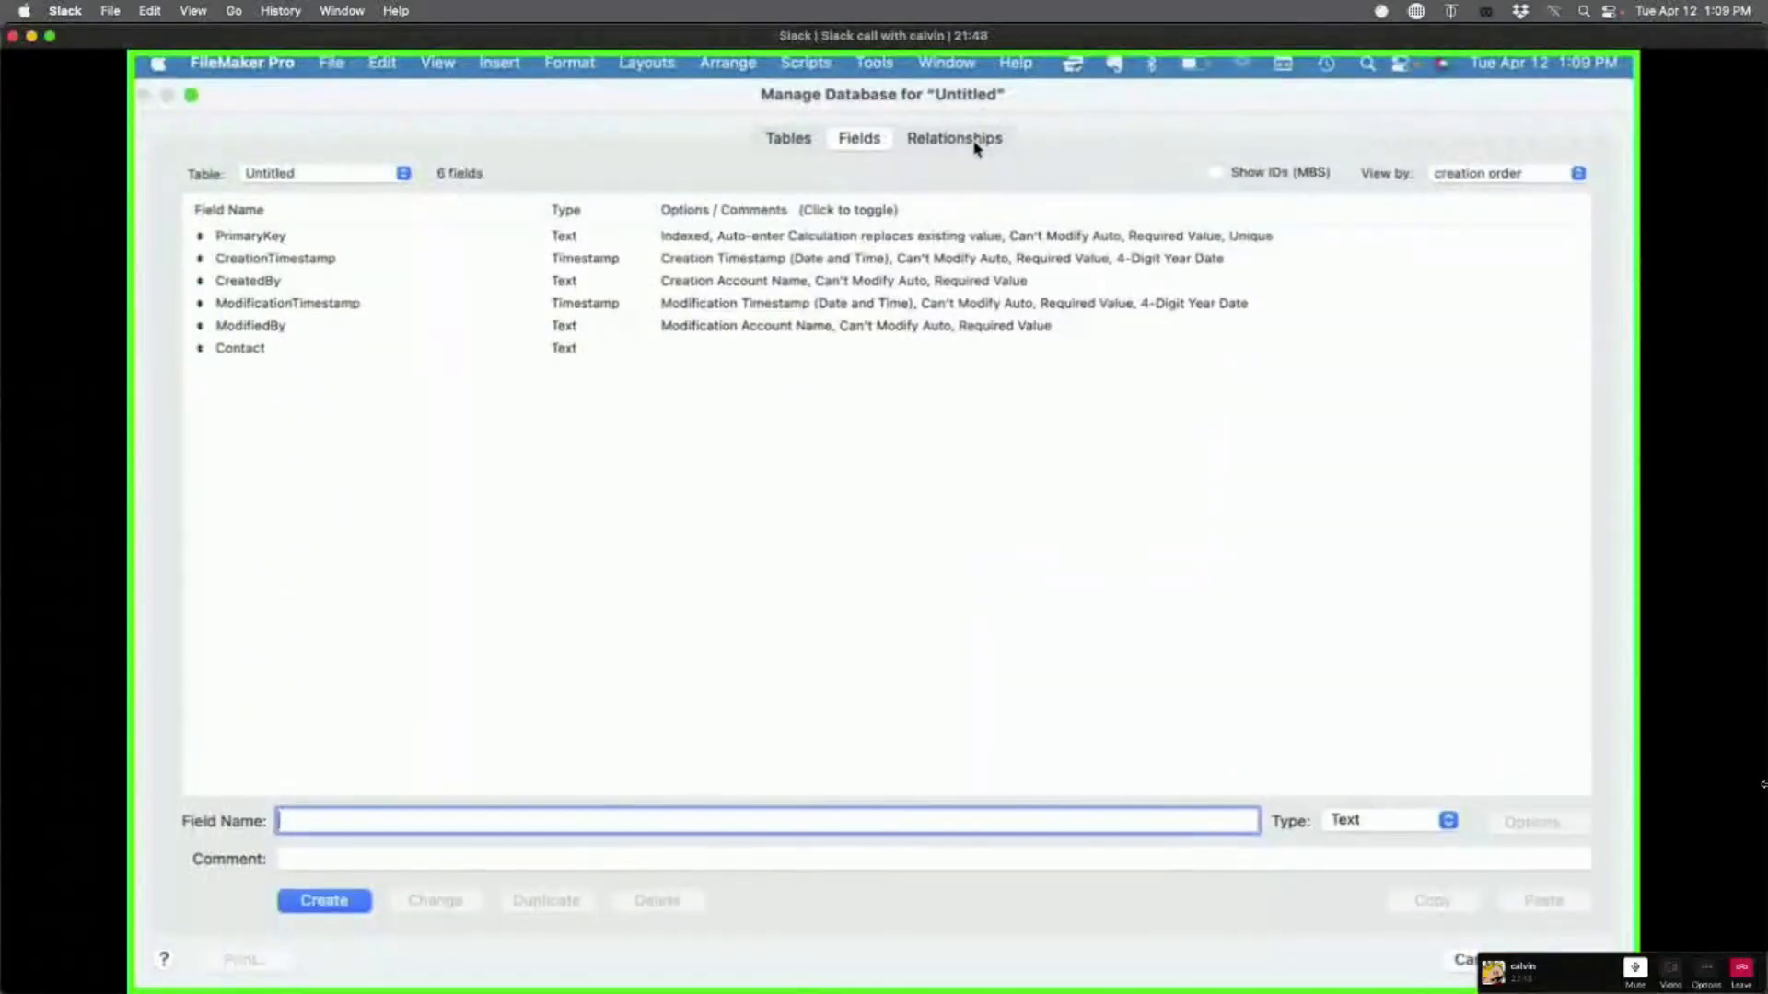
left_click(976, 143)
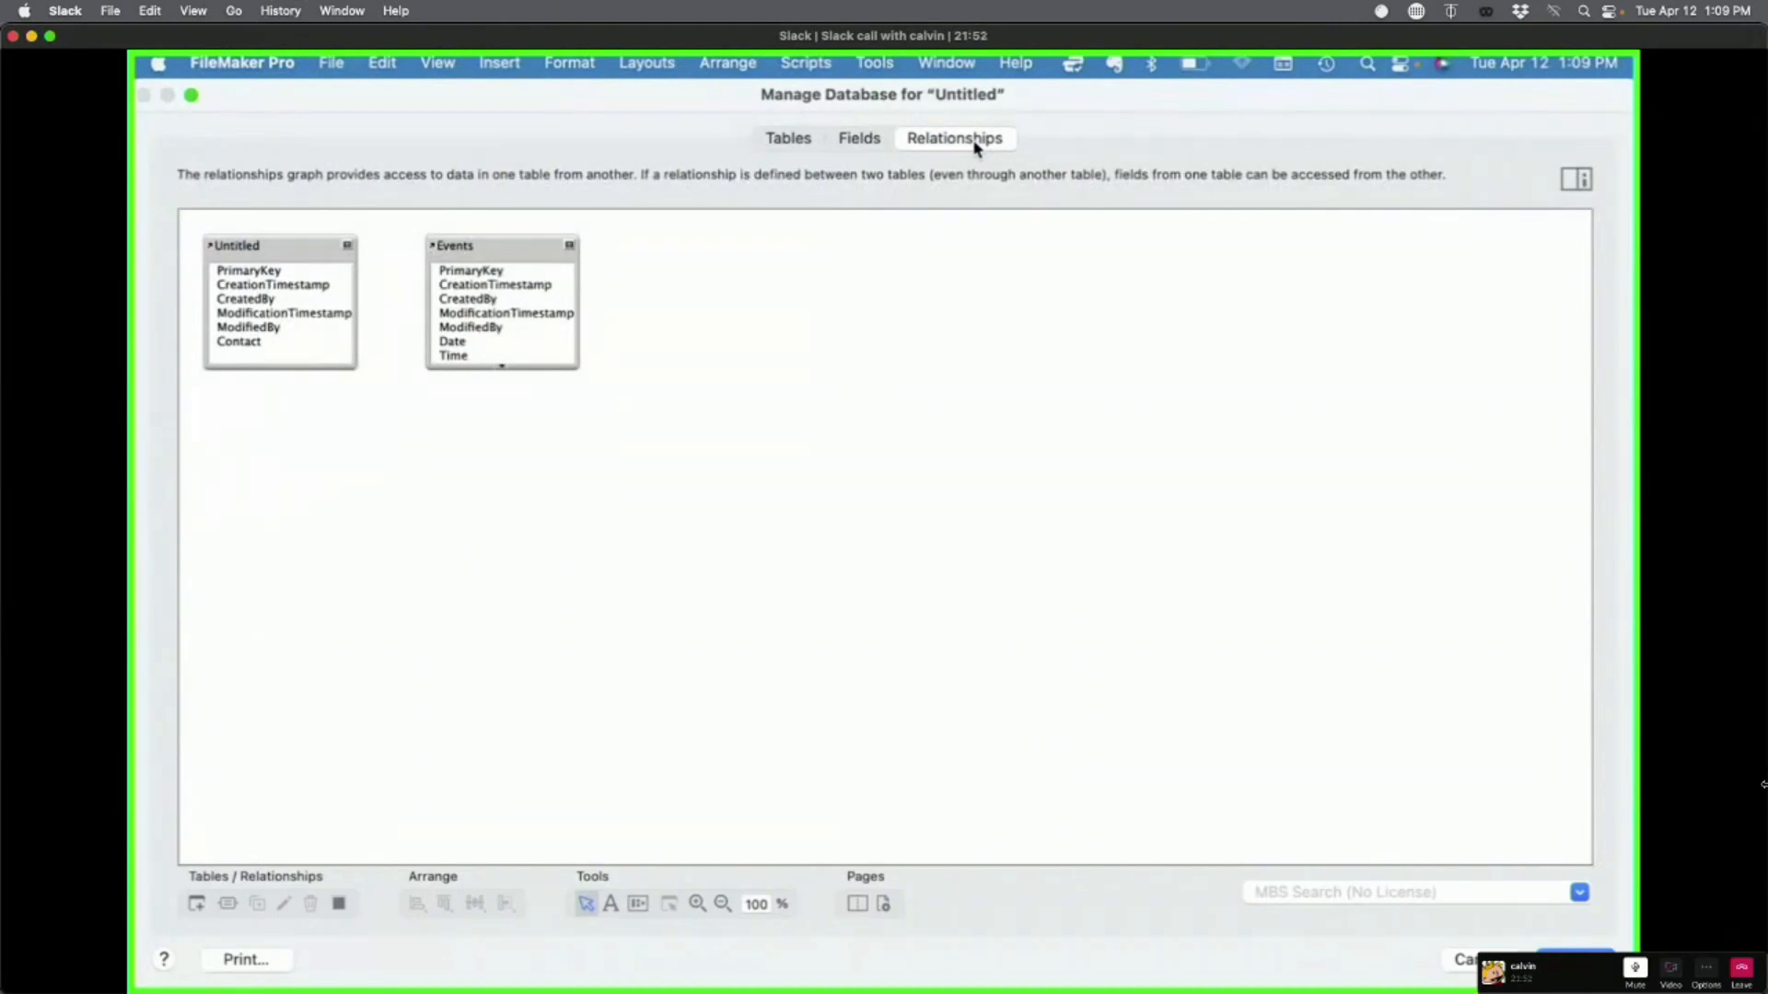
left_click(454, 368)
left_click_drag(454, 368, 452, 507)
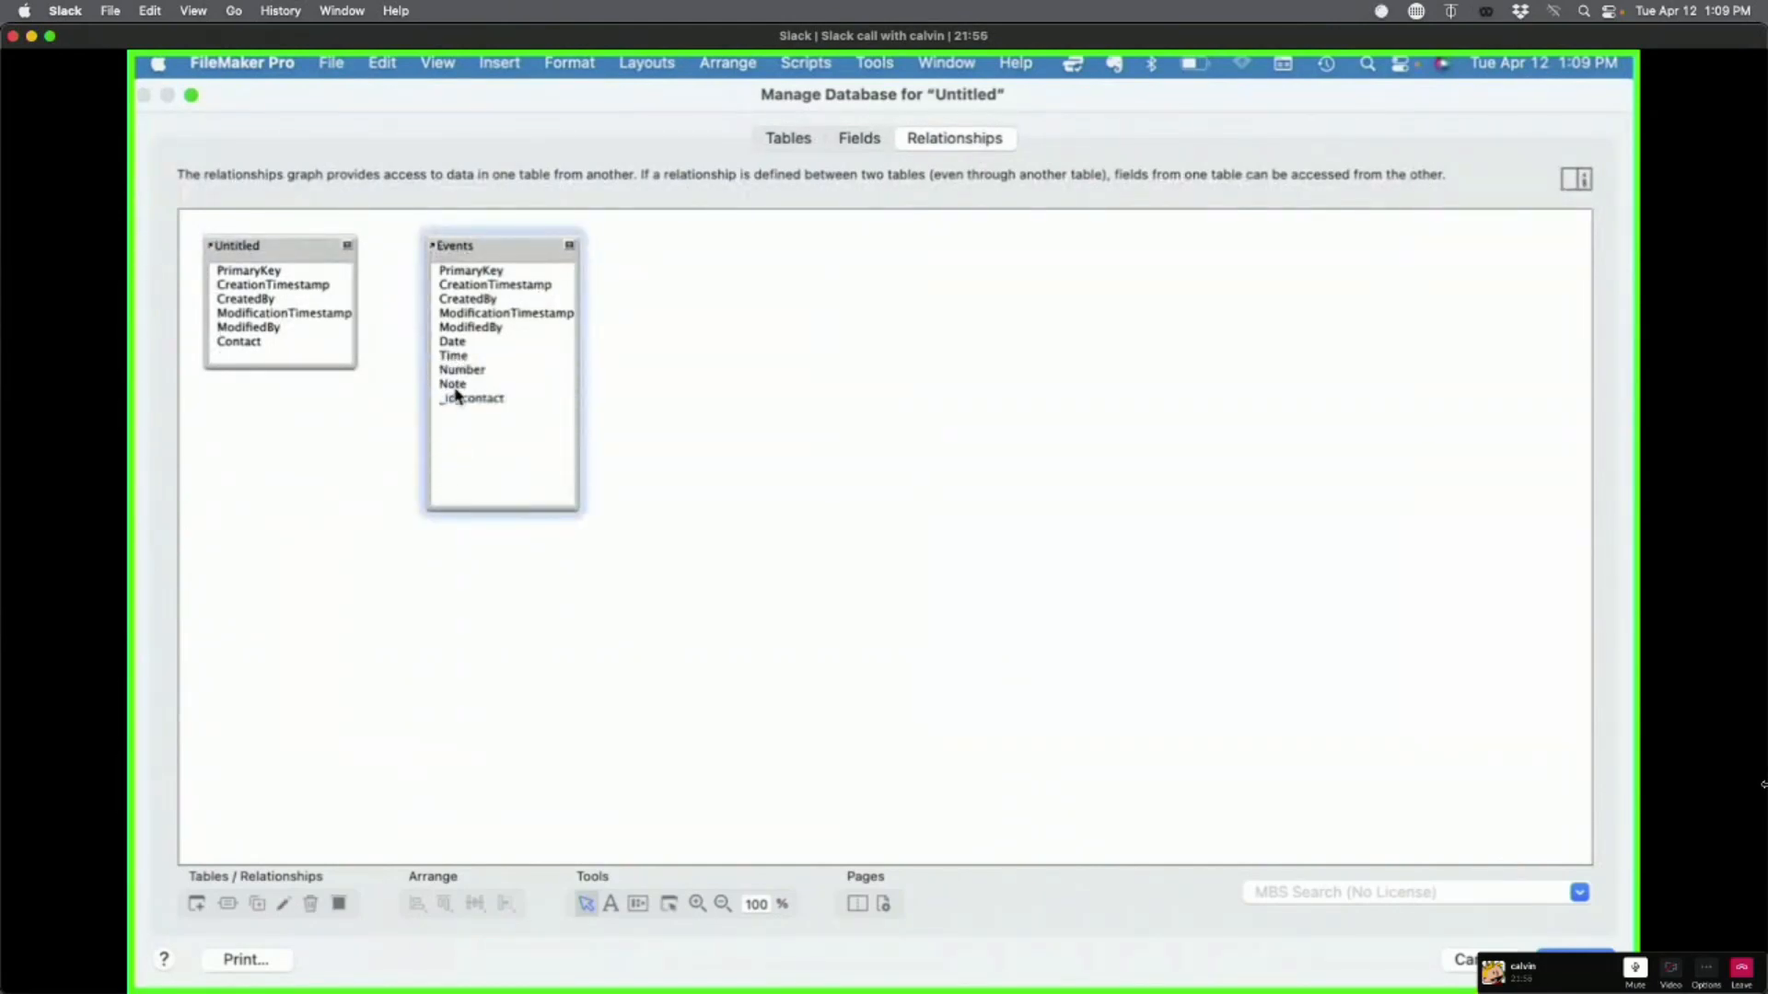
left_click_drag(273, 277, 463, 405)
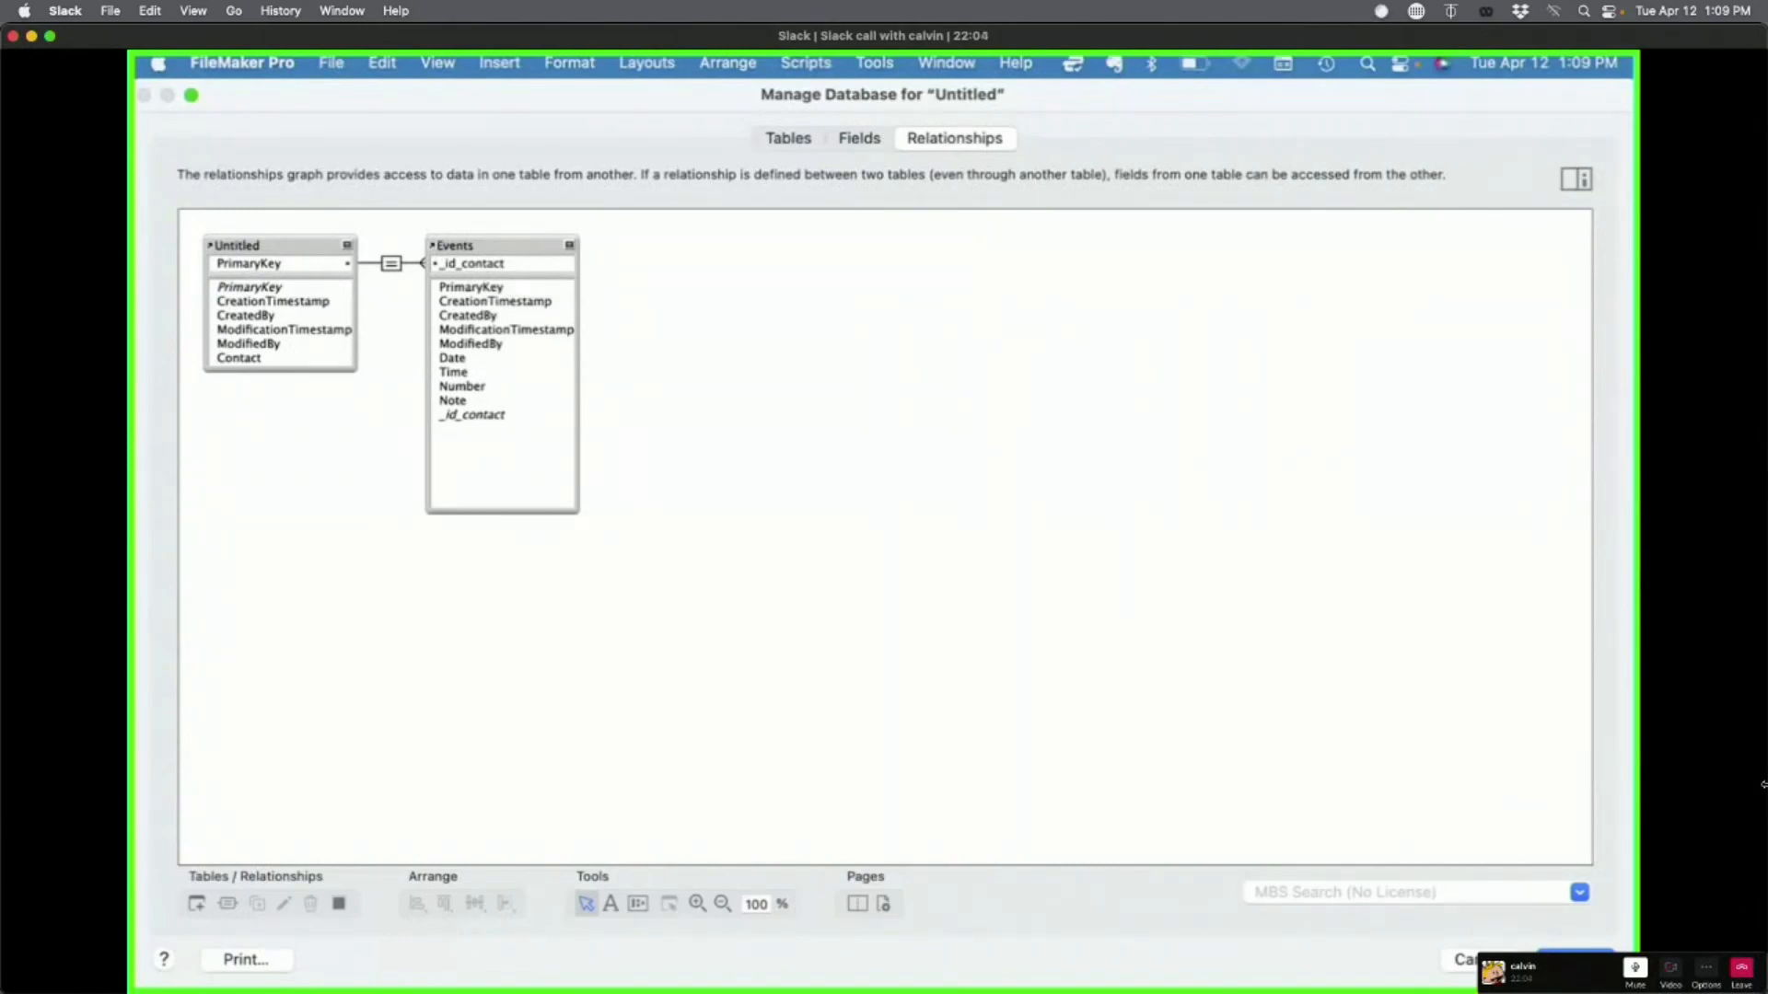
Step: Allow creation of Events records via the Untitled–Events relationship and save the database changes
left_click(392, 267)
double_click(392, 267)
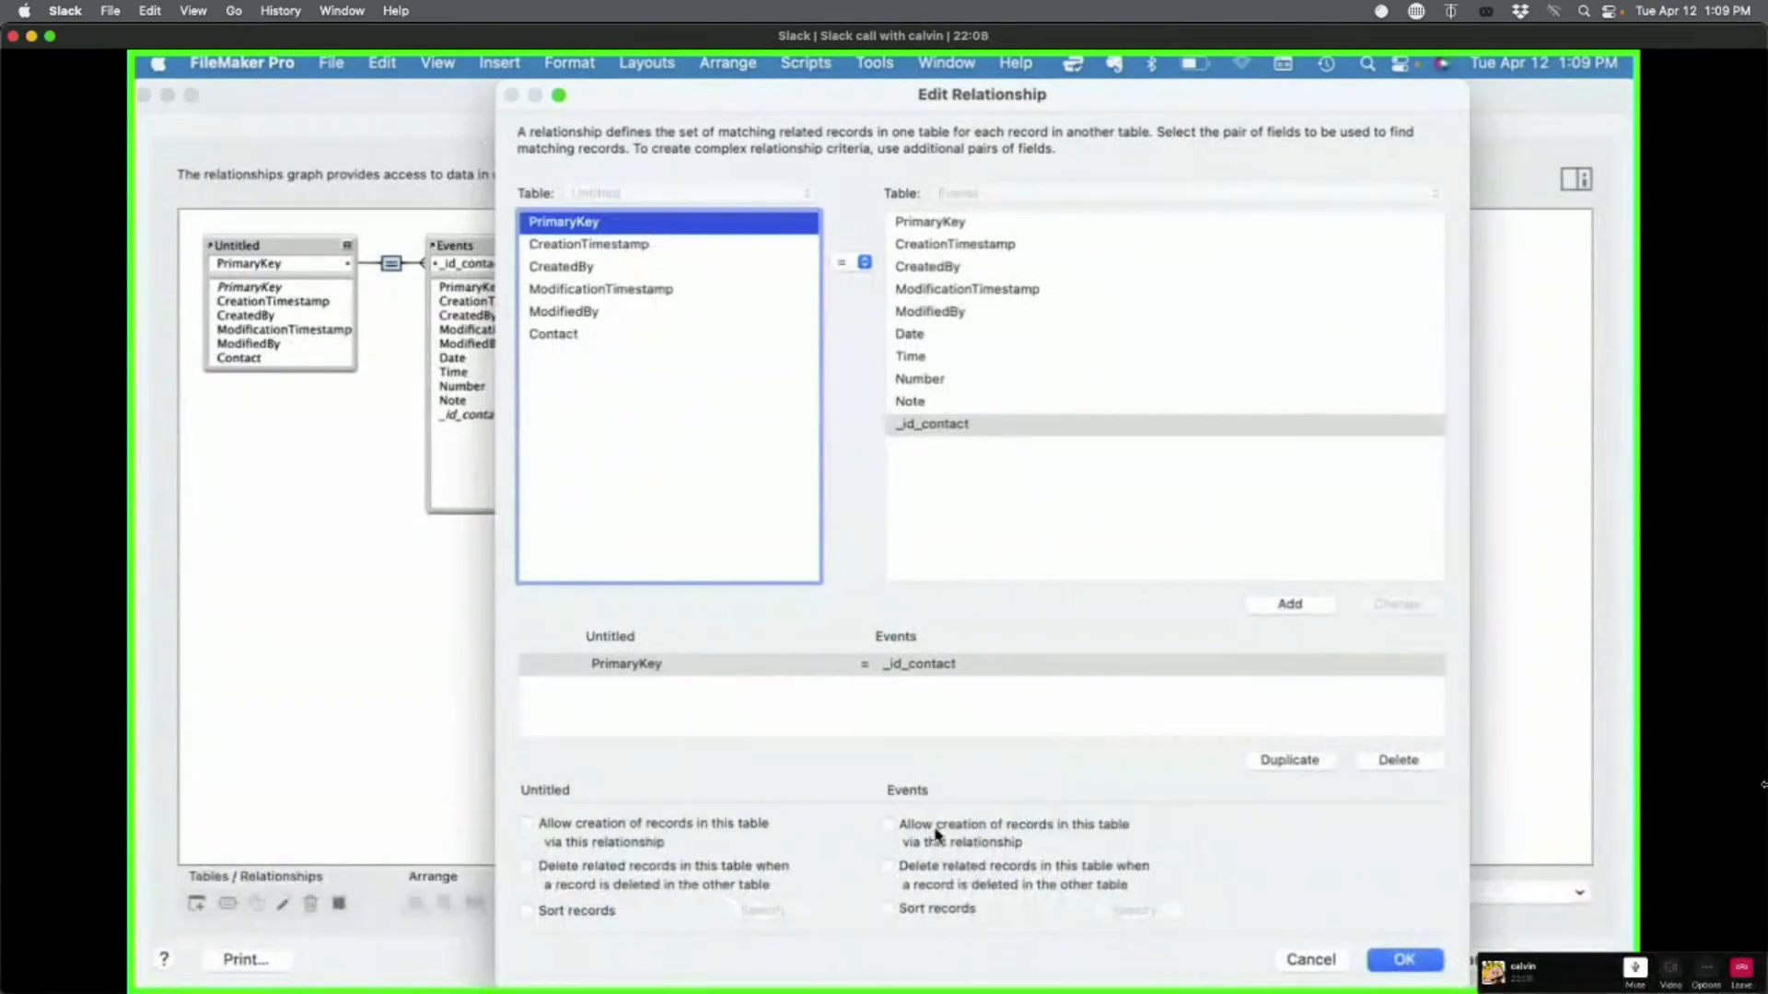
left_click(887, 824)
left_click(1418, 960)
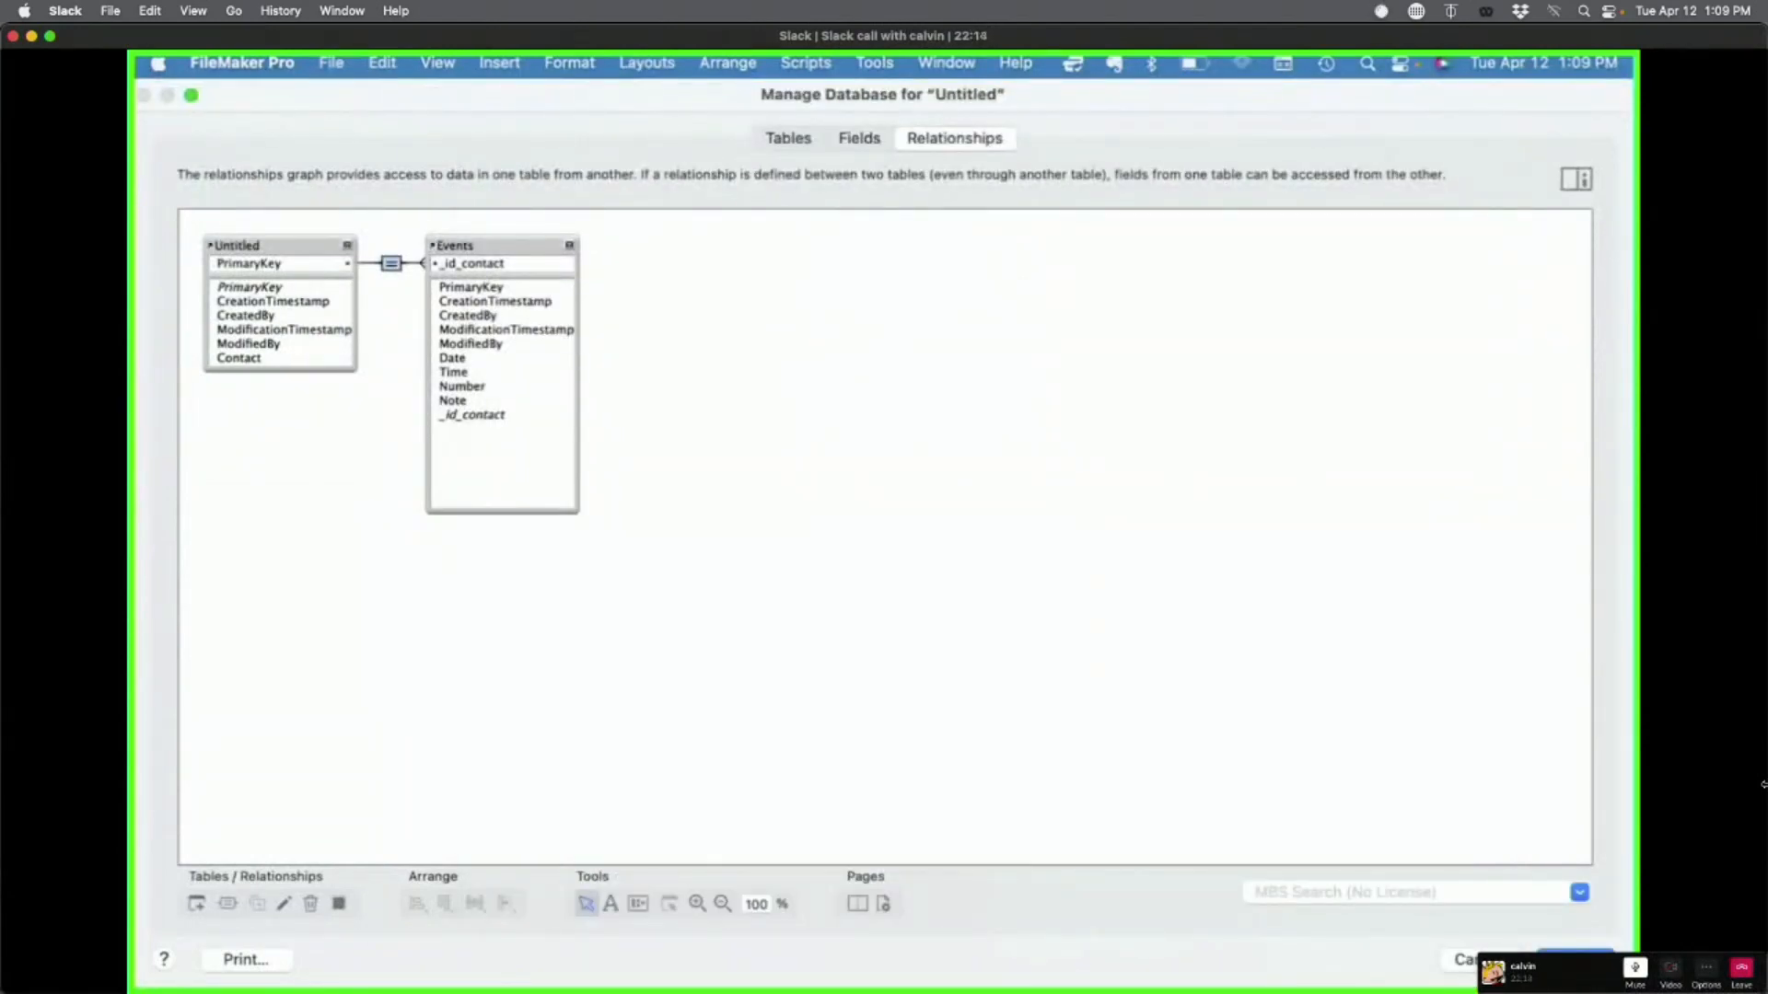
left_click(1575, 960)
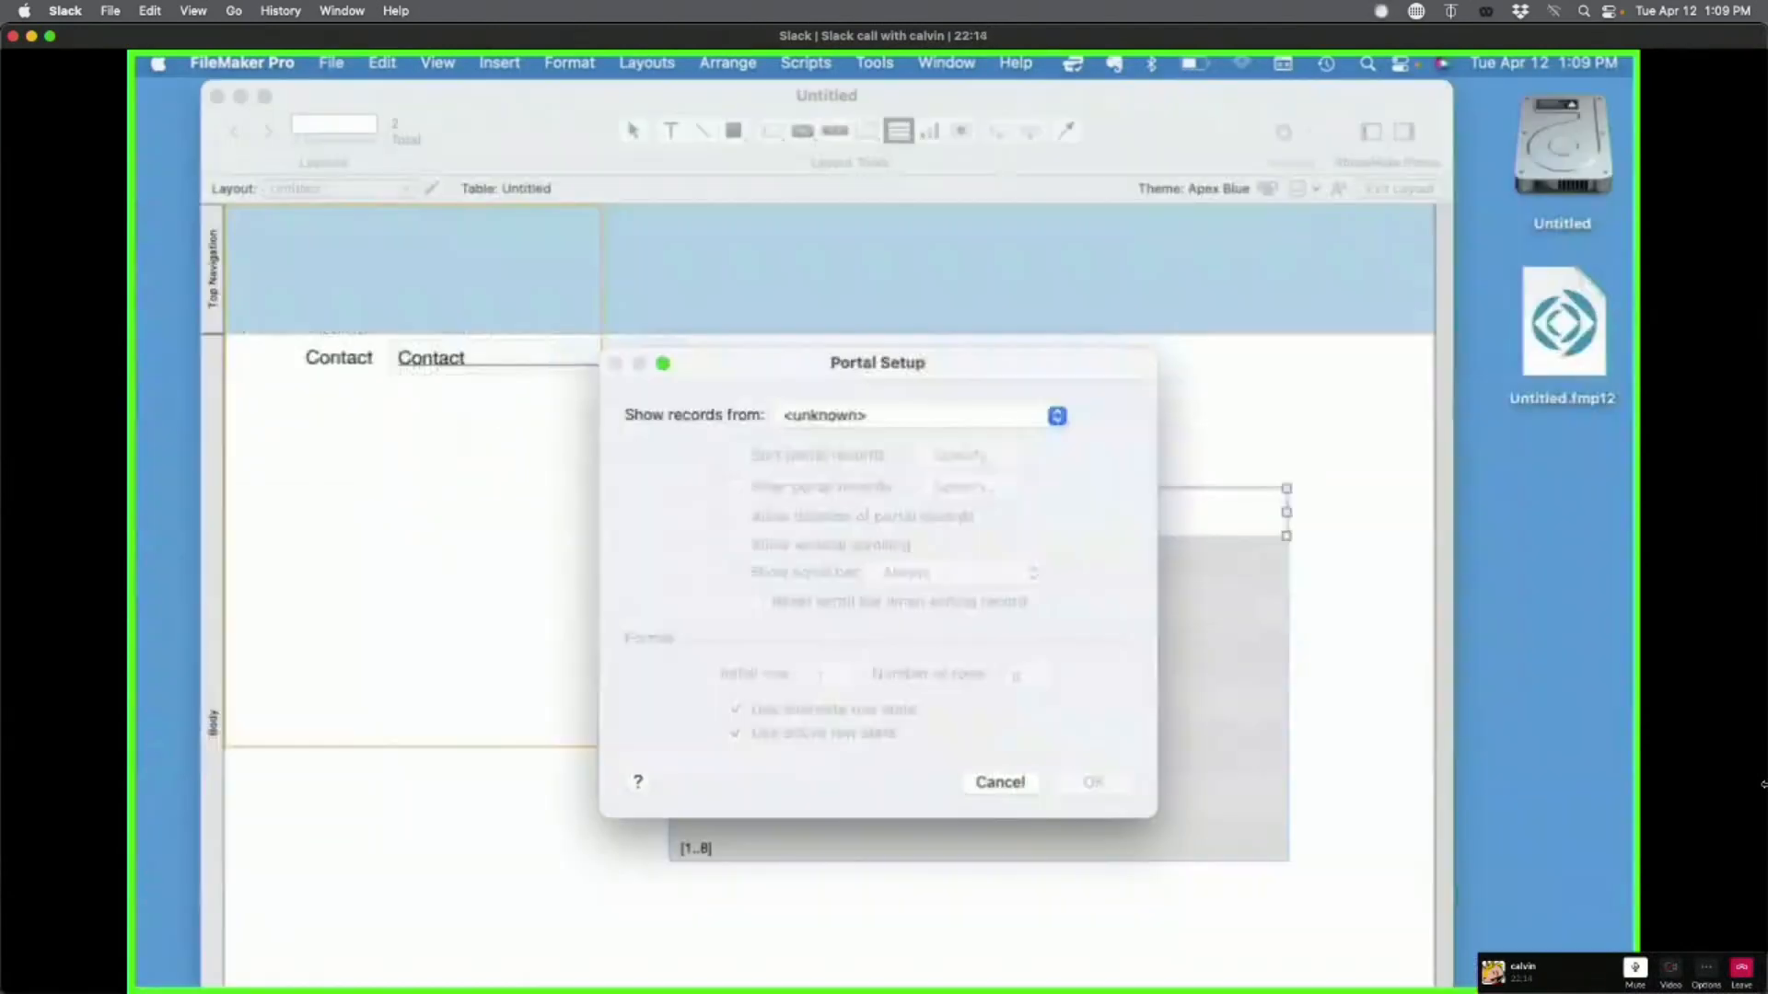
Step: Set the portal to show records from the related Events table, and confirm the setup
left_click(954, 421)
left_click(1056, 416)
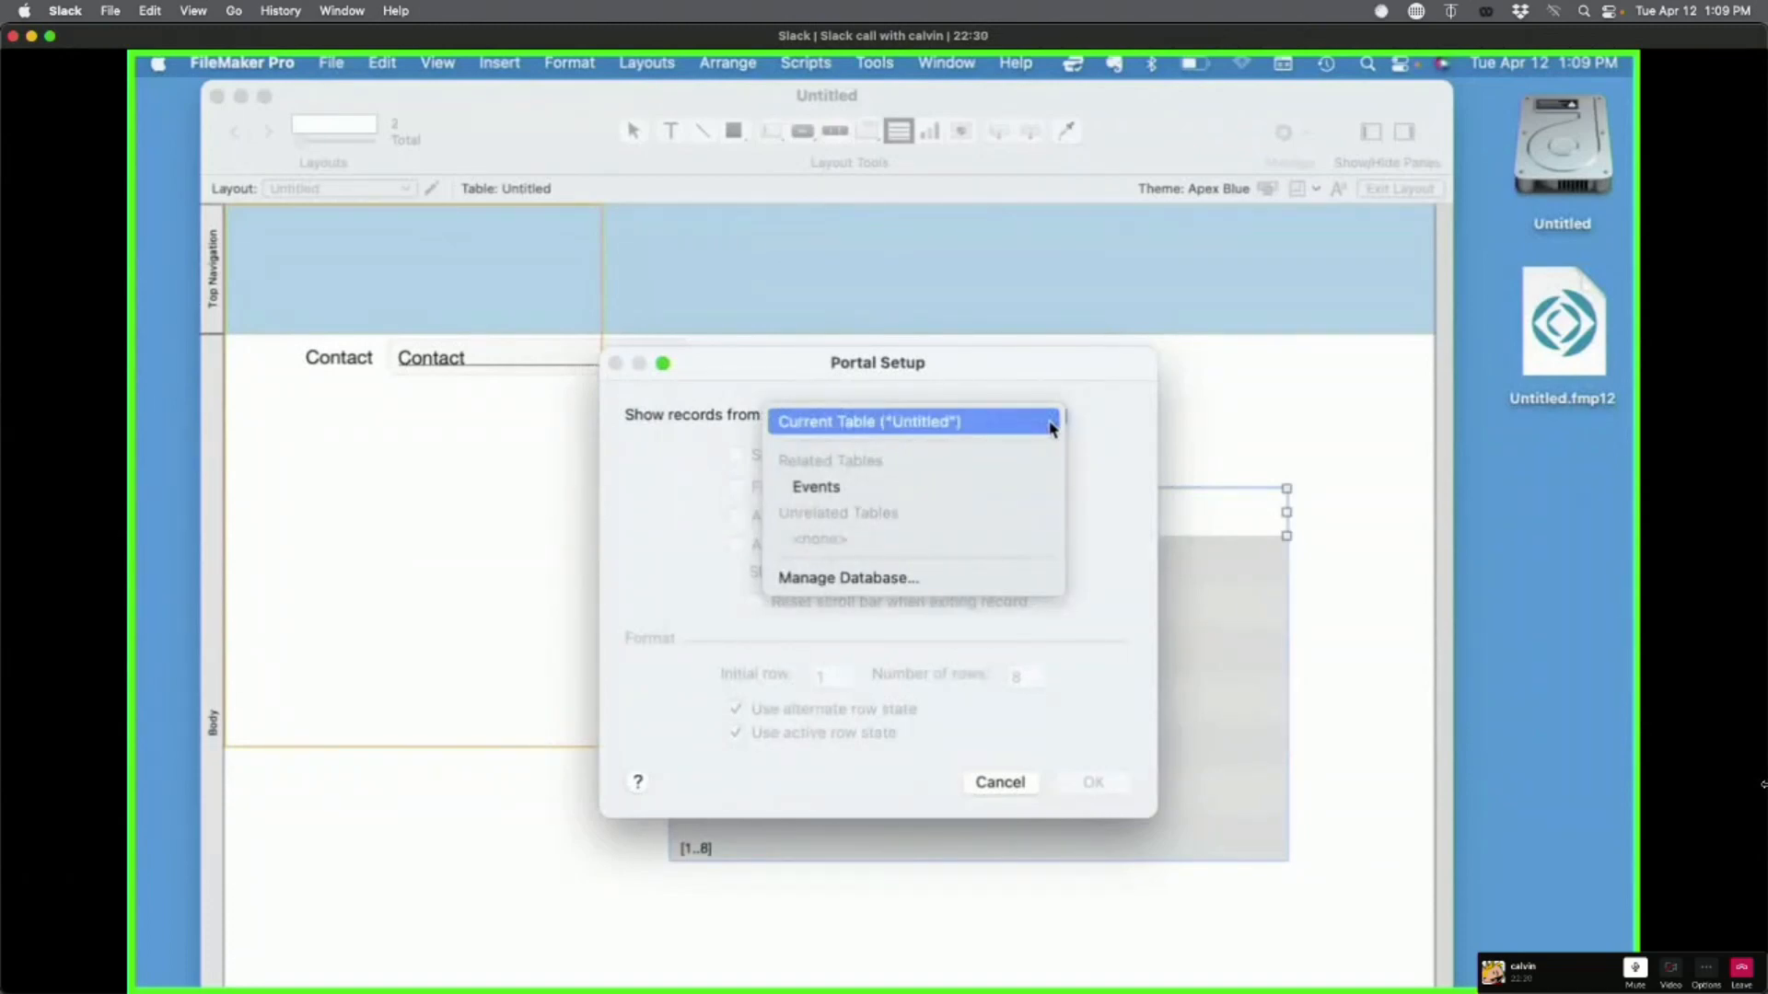
left_click(865, 498)
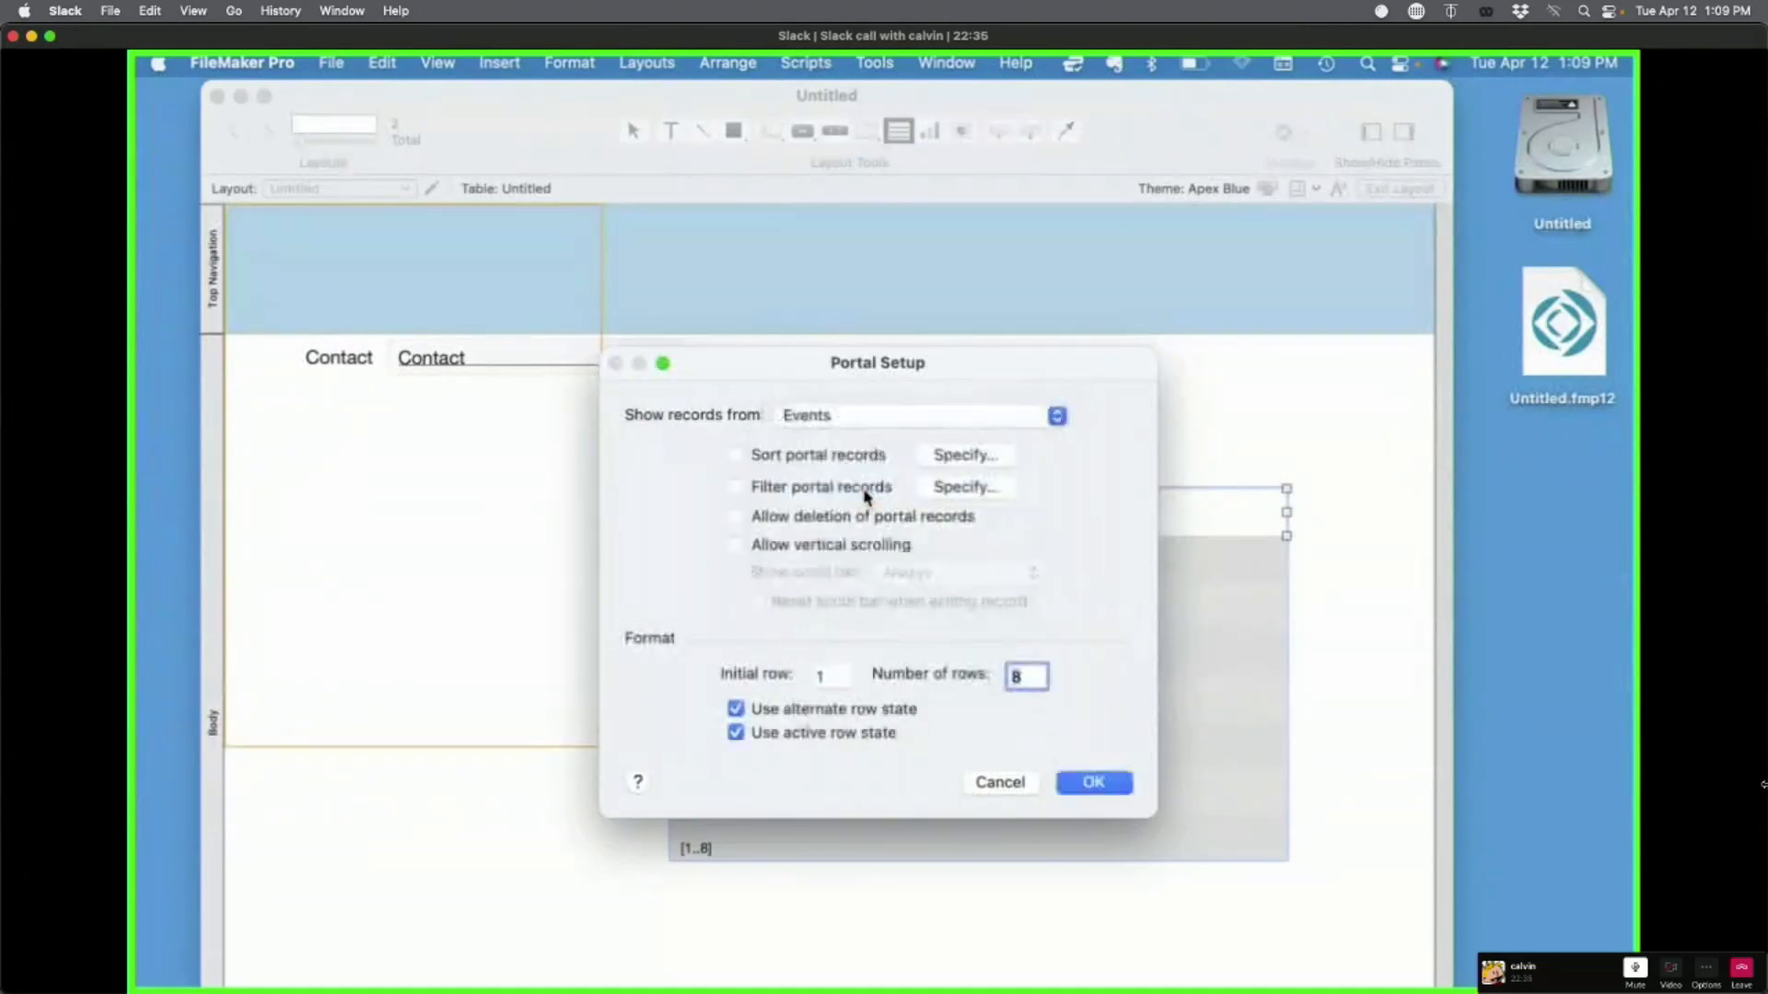
left_click(1117, 783)
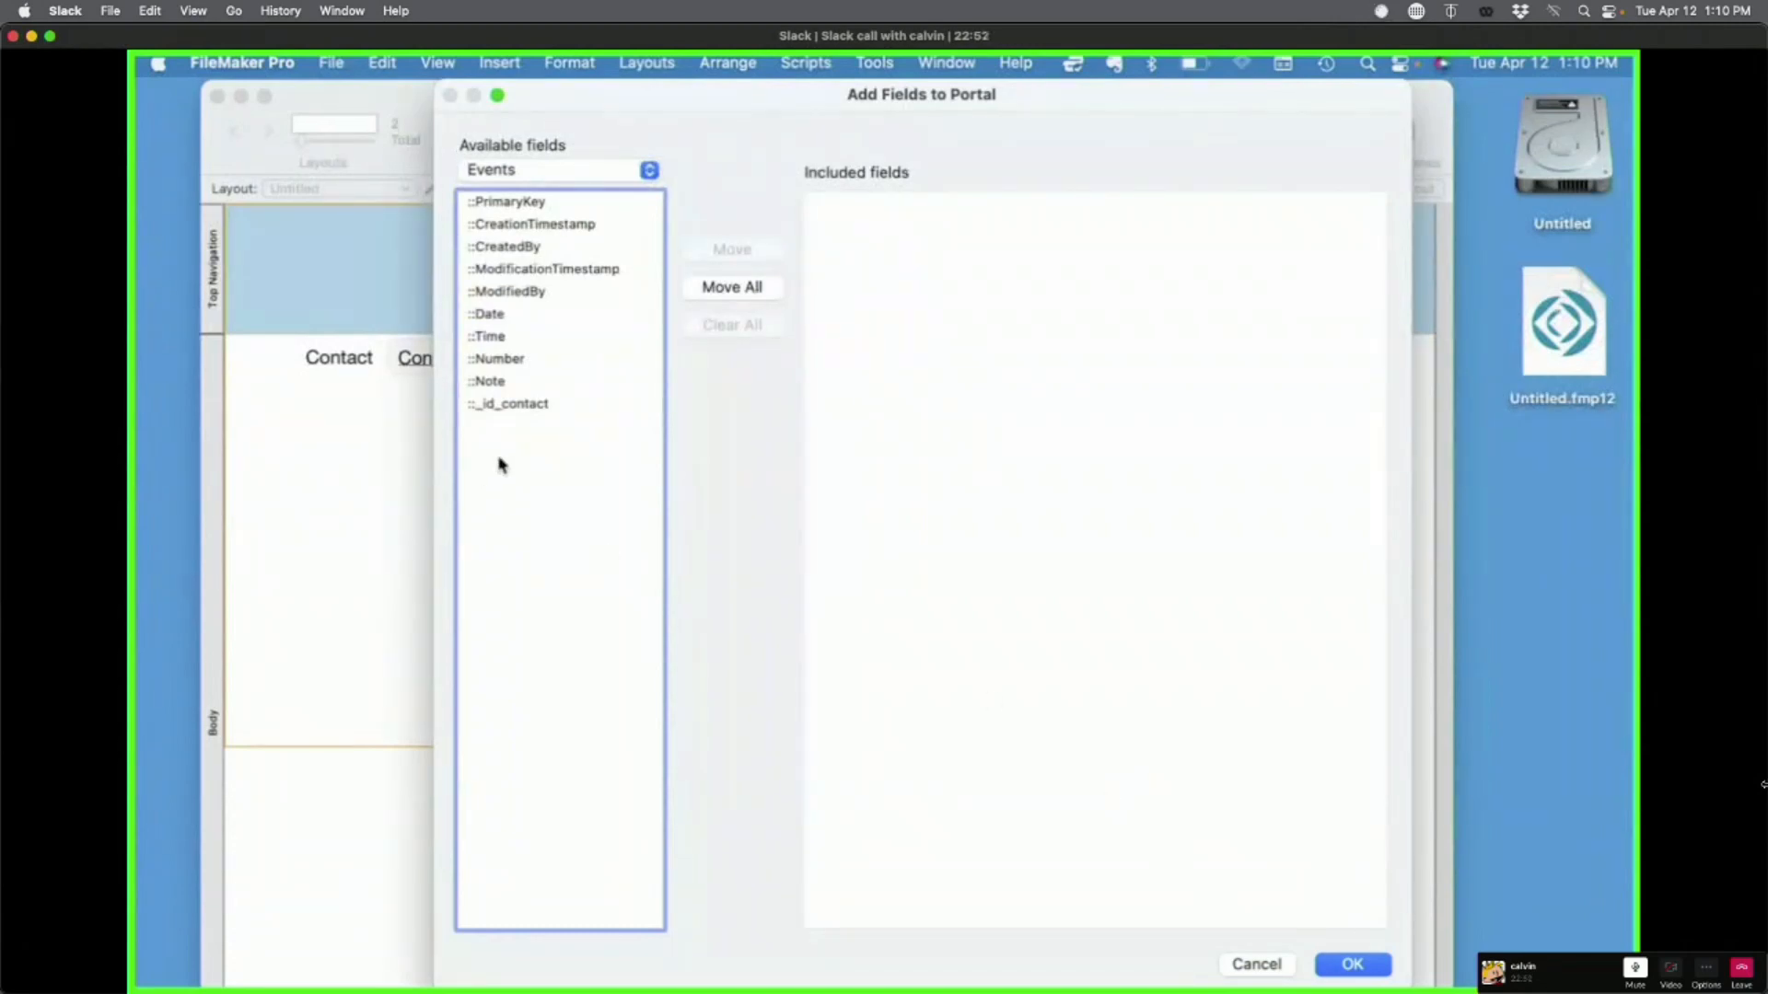
Step: Include the Events fields Date, Note and Number in the portal, in that order
left_click(506, 318)
double_click(506, 318)
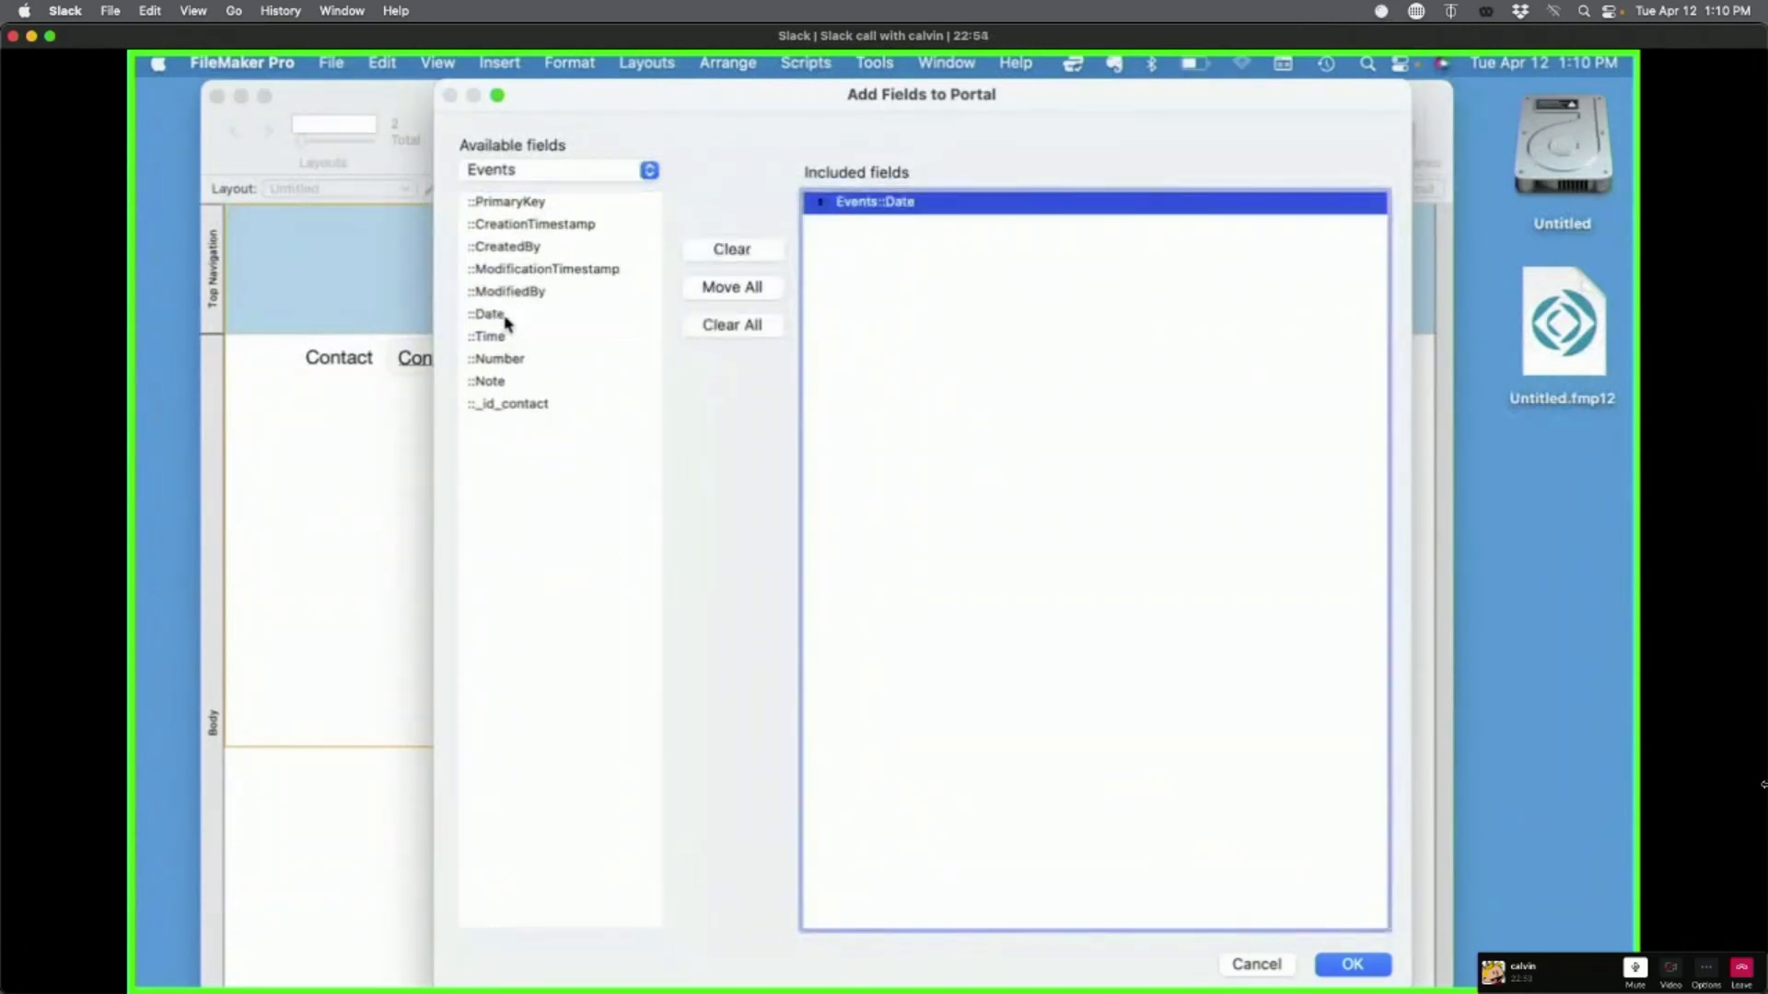
double_click(506, 385)
double_click(509, 365)
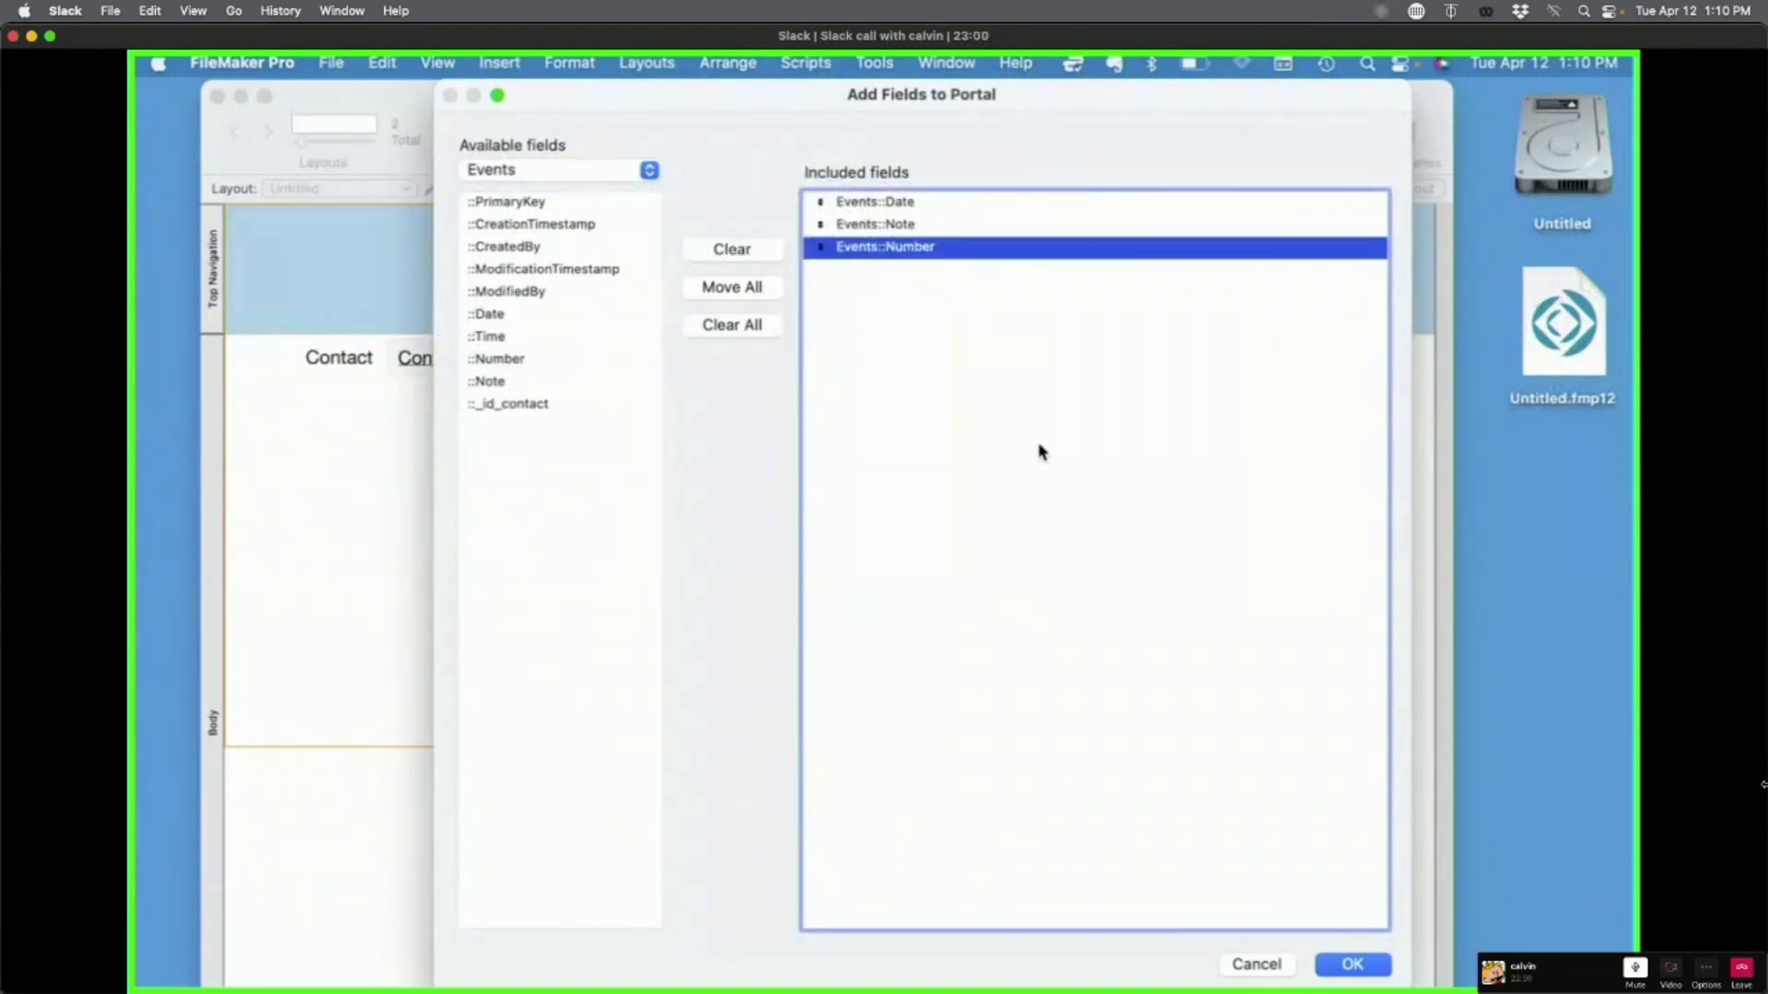
left_click(1353, 964)
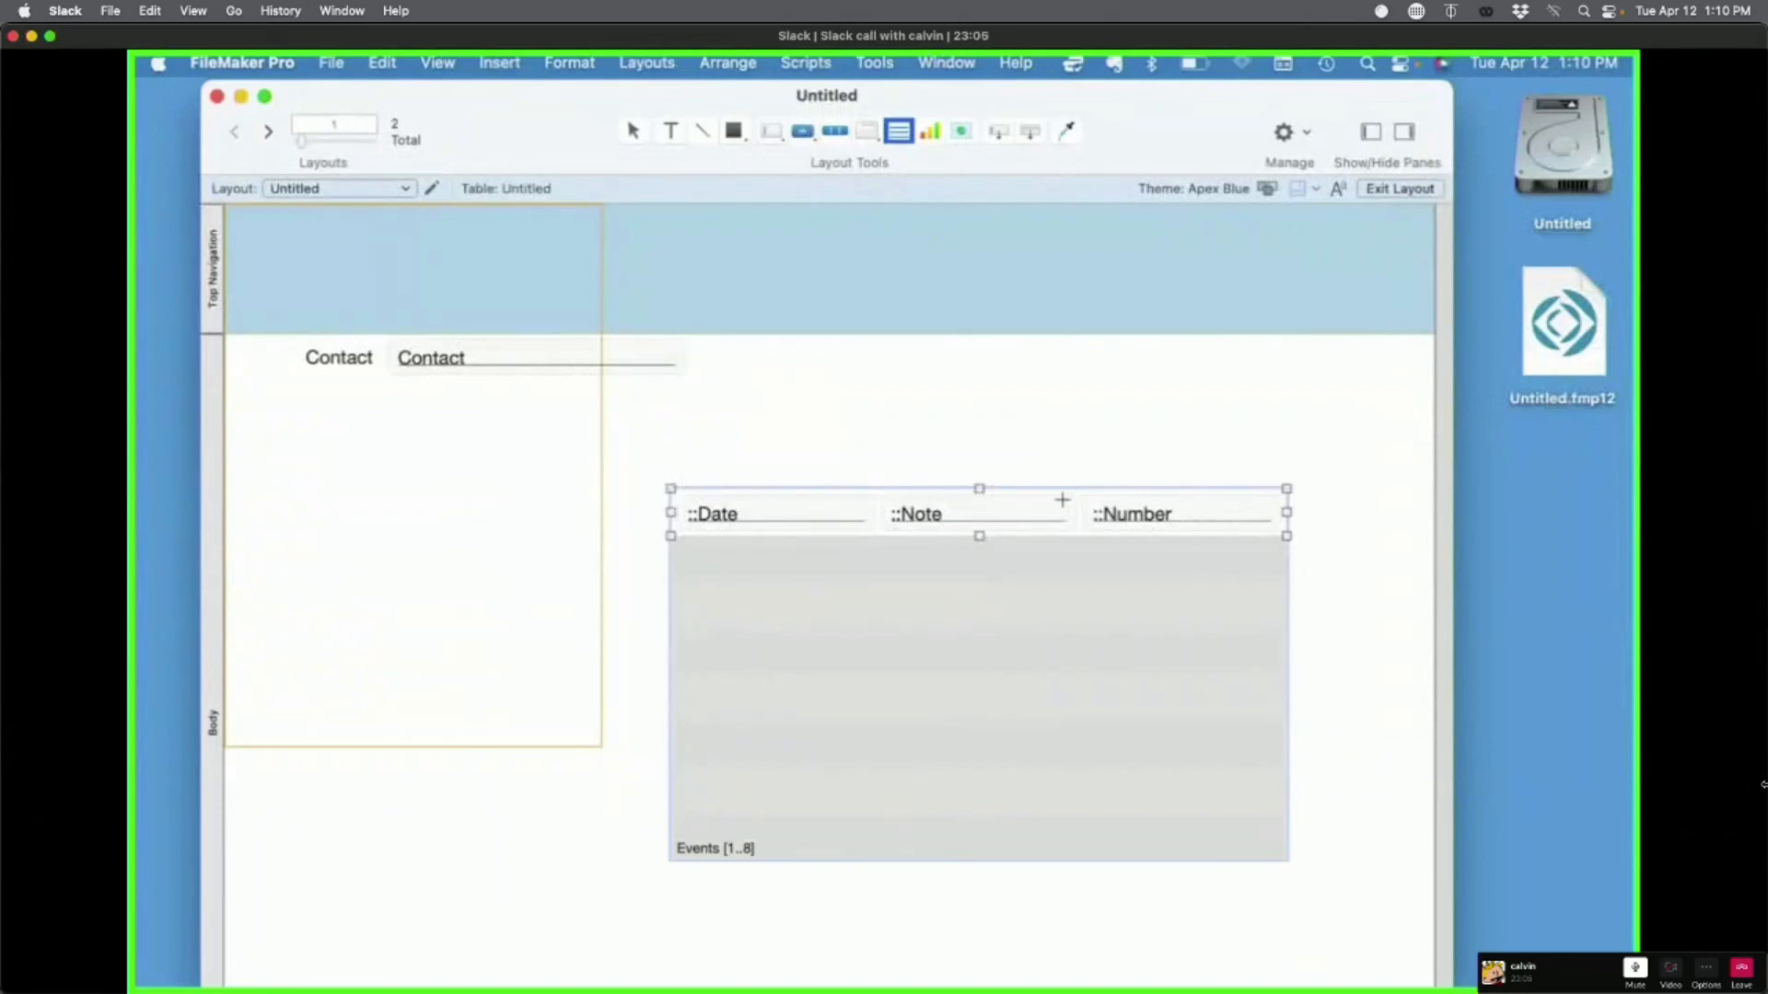
Step: Move the Events portal slightly up and to the left on the layout
left_click(632, 131)
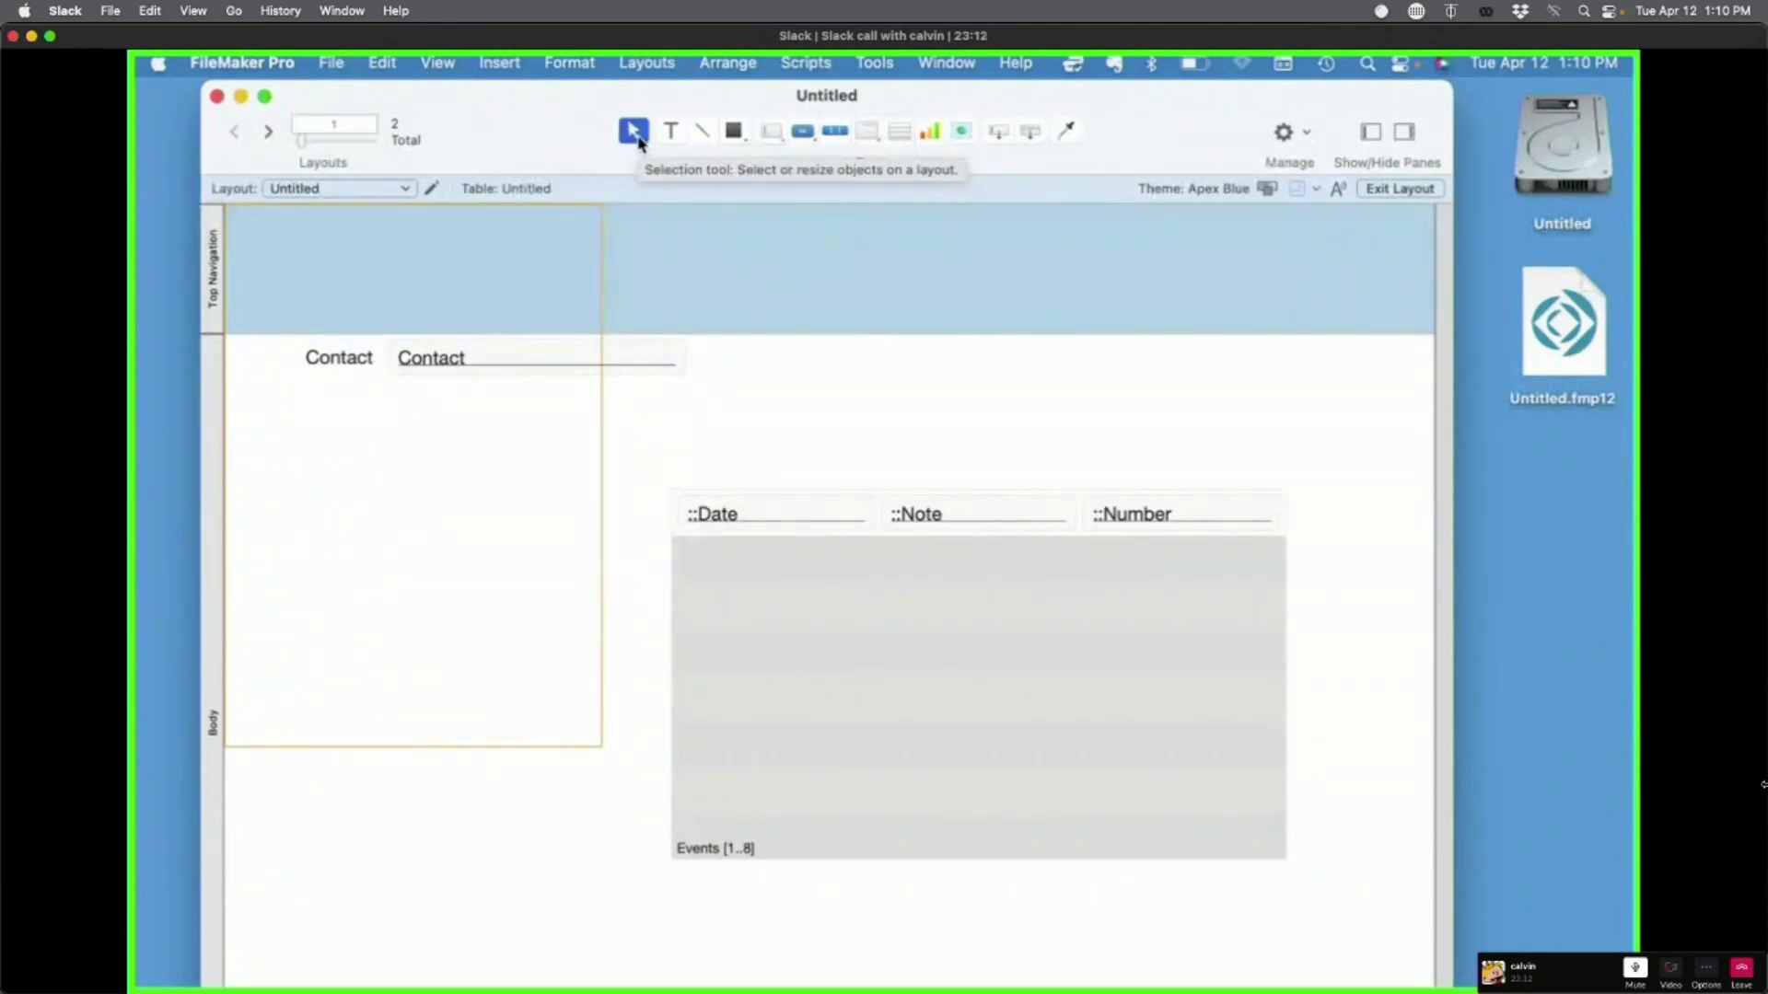
left_click(979, 678)
left_click_drag(979, 678, 924, 669)
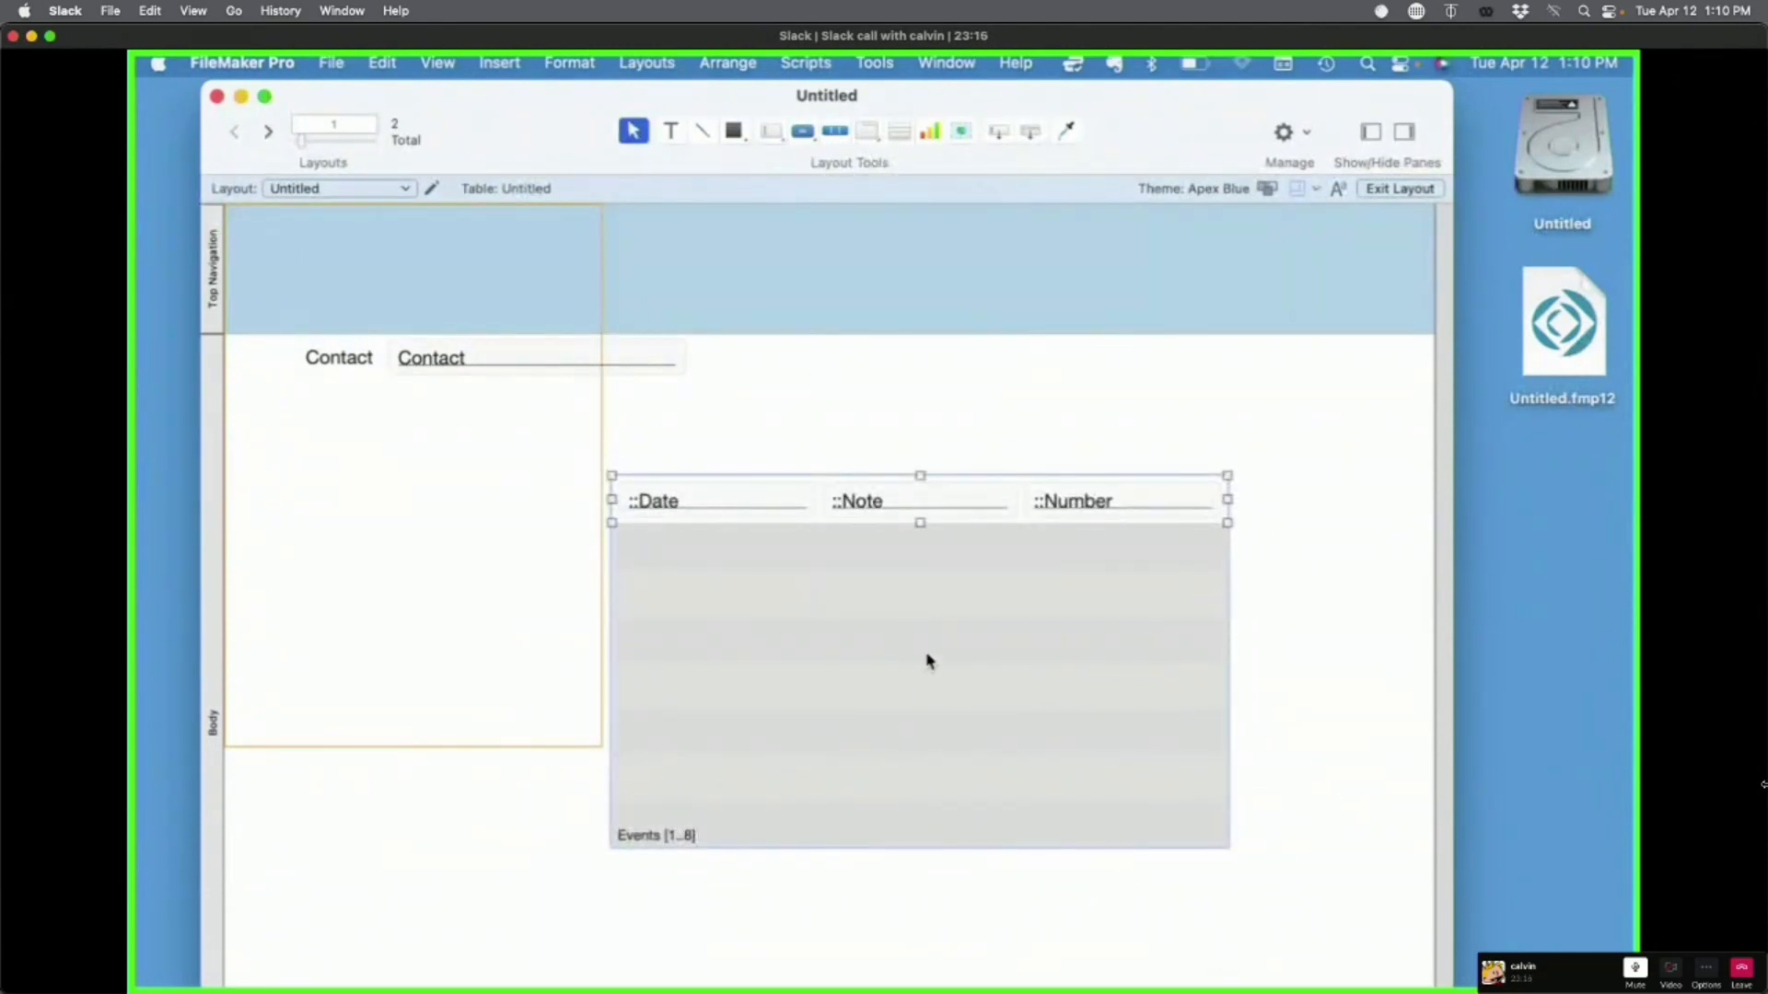
Step: Show the object properties for the portal's Date field and set its placeholder text to "Date"
left_click(1095, 511)
left_click(932, 511, "shift")
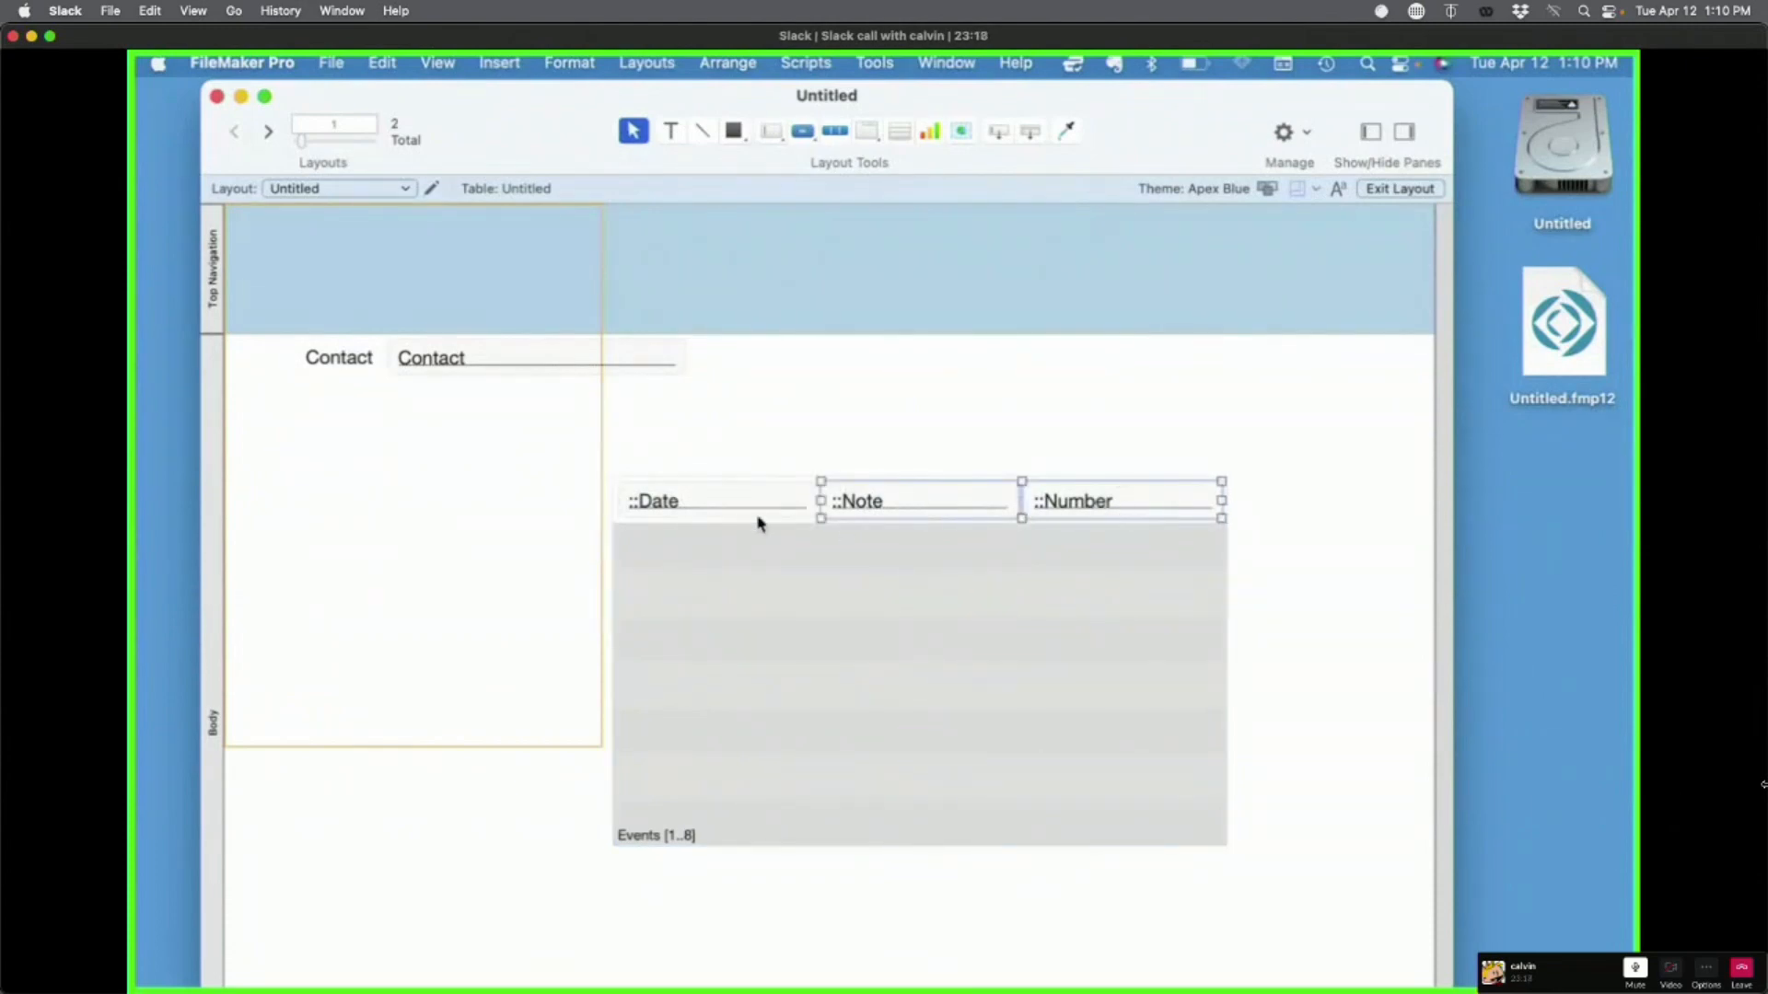
left_click(1020, 370)
left_click(1405, 133)
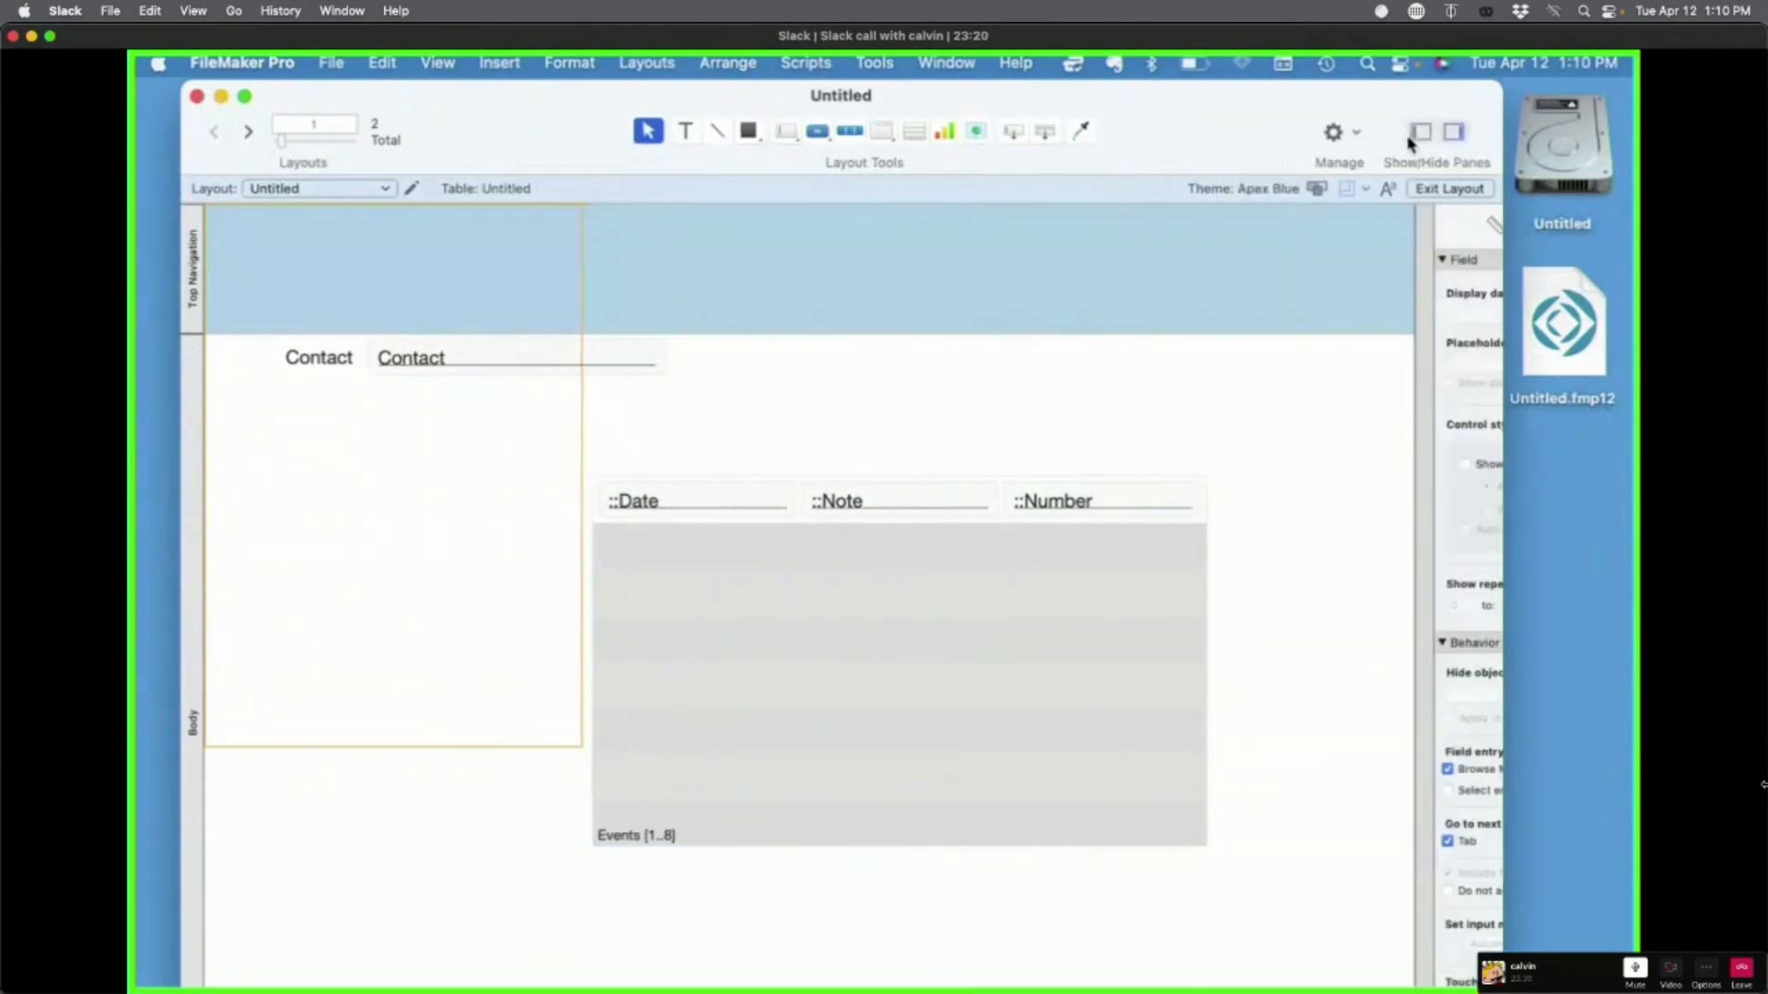
left_click(691, 507)
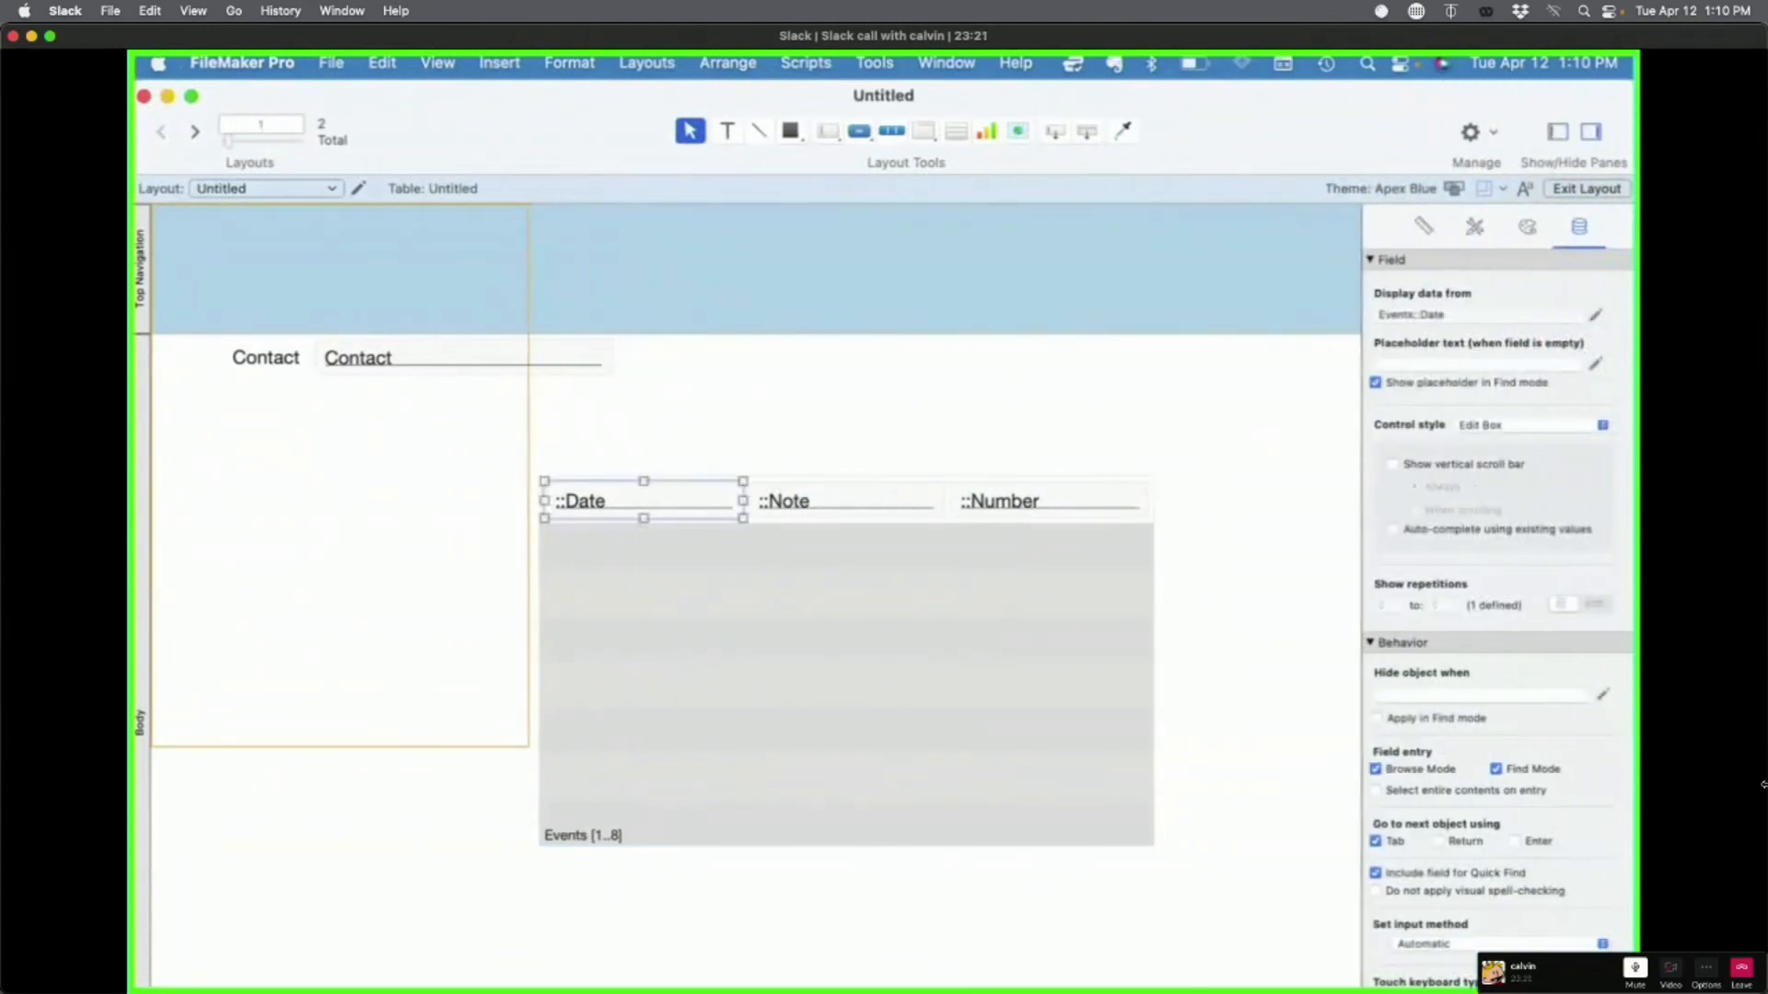
left_click(1392, 364)
type("Date")
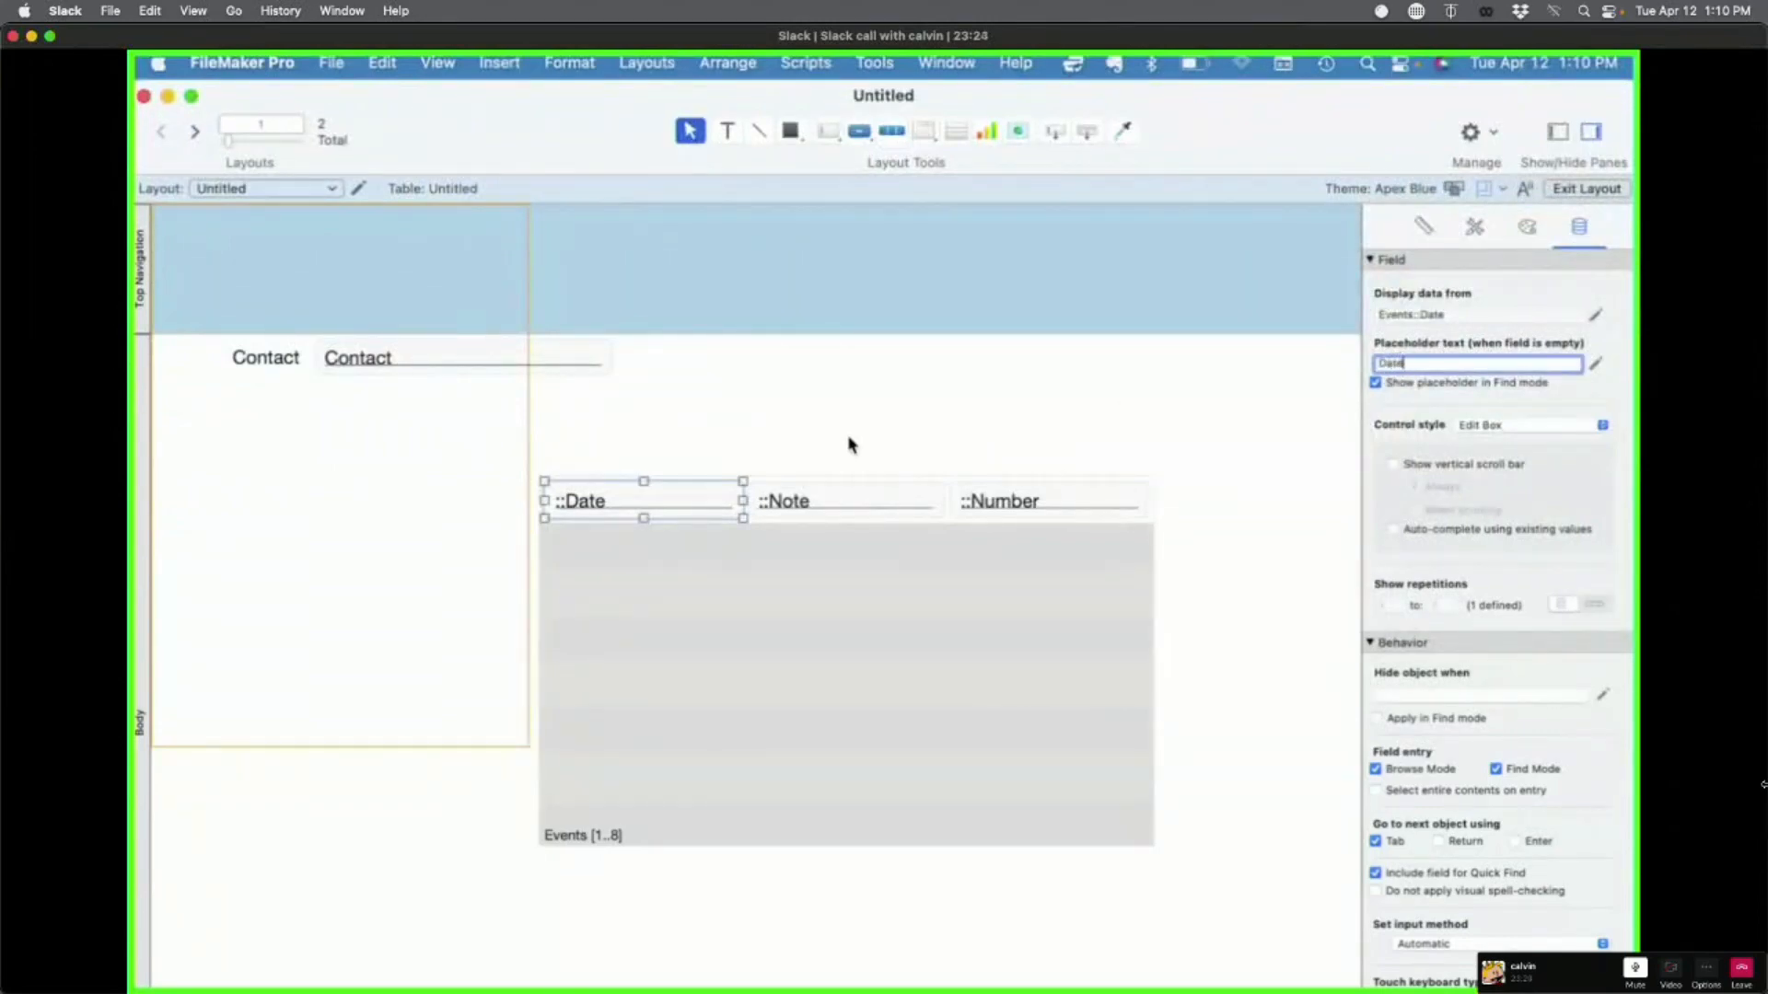
Step: Set the placeholder texts of the portal's Note and Number fields to "Note" and "Number", and view the layout in Browse mode
left_click(838, 505)
left_click(1418, 369)
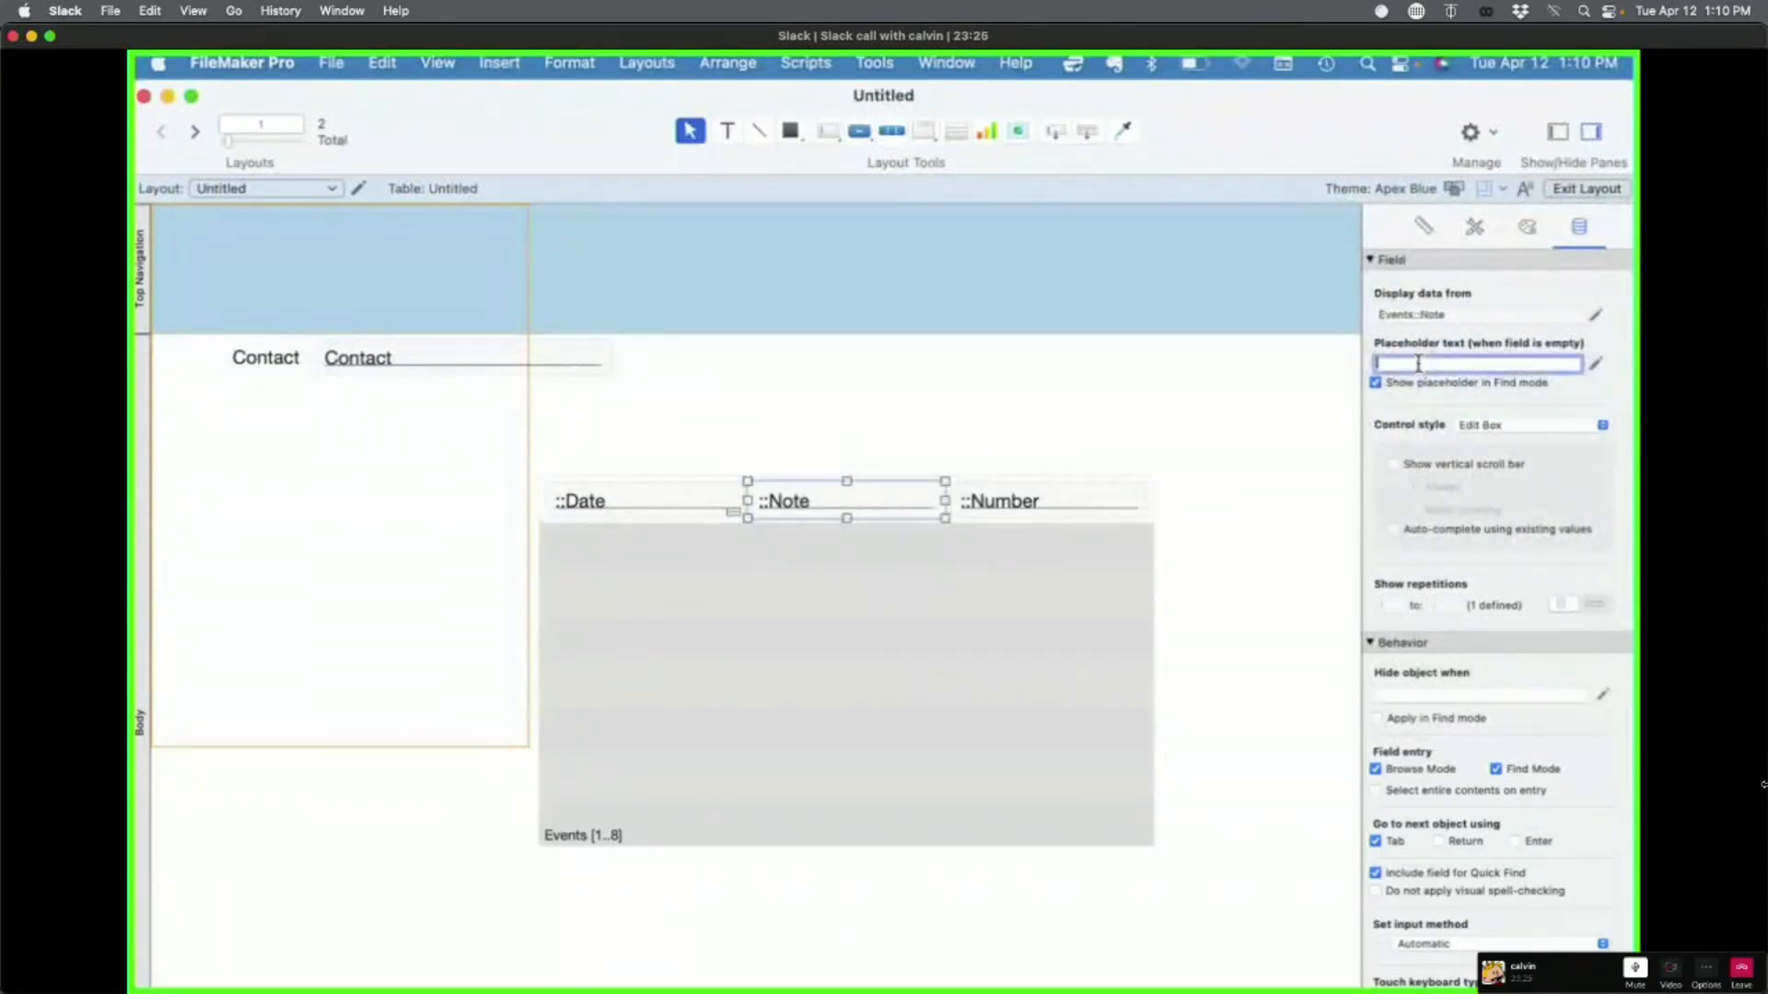
type("Note")
left_click(1048, 501)
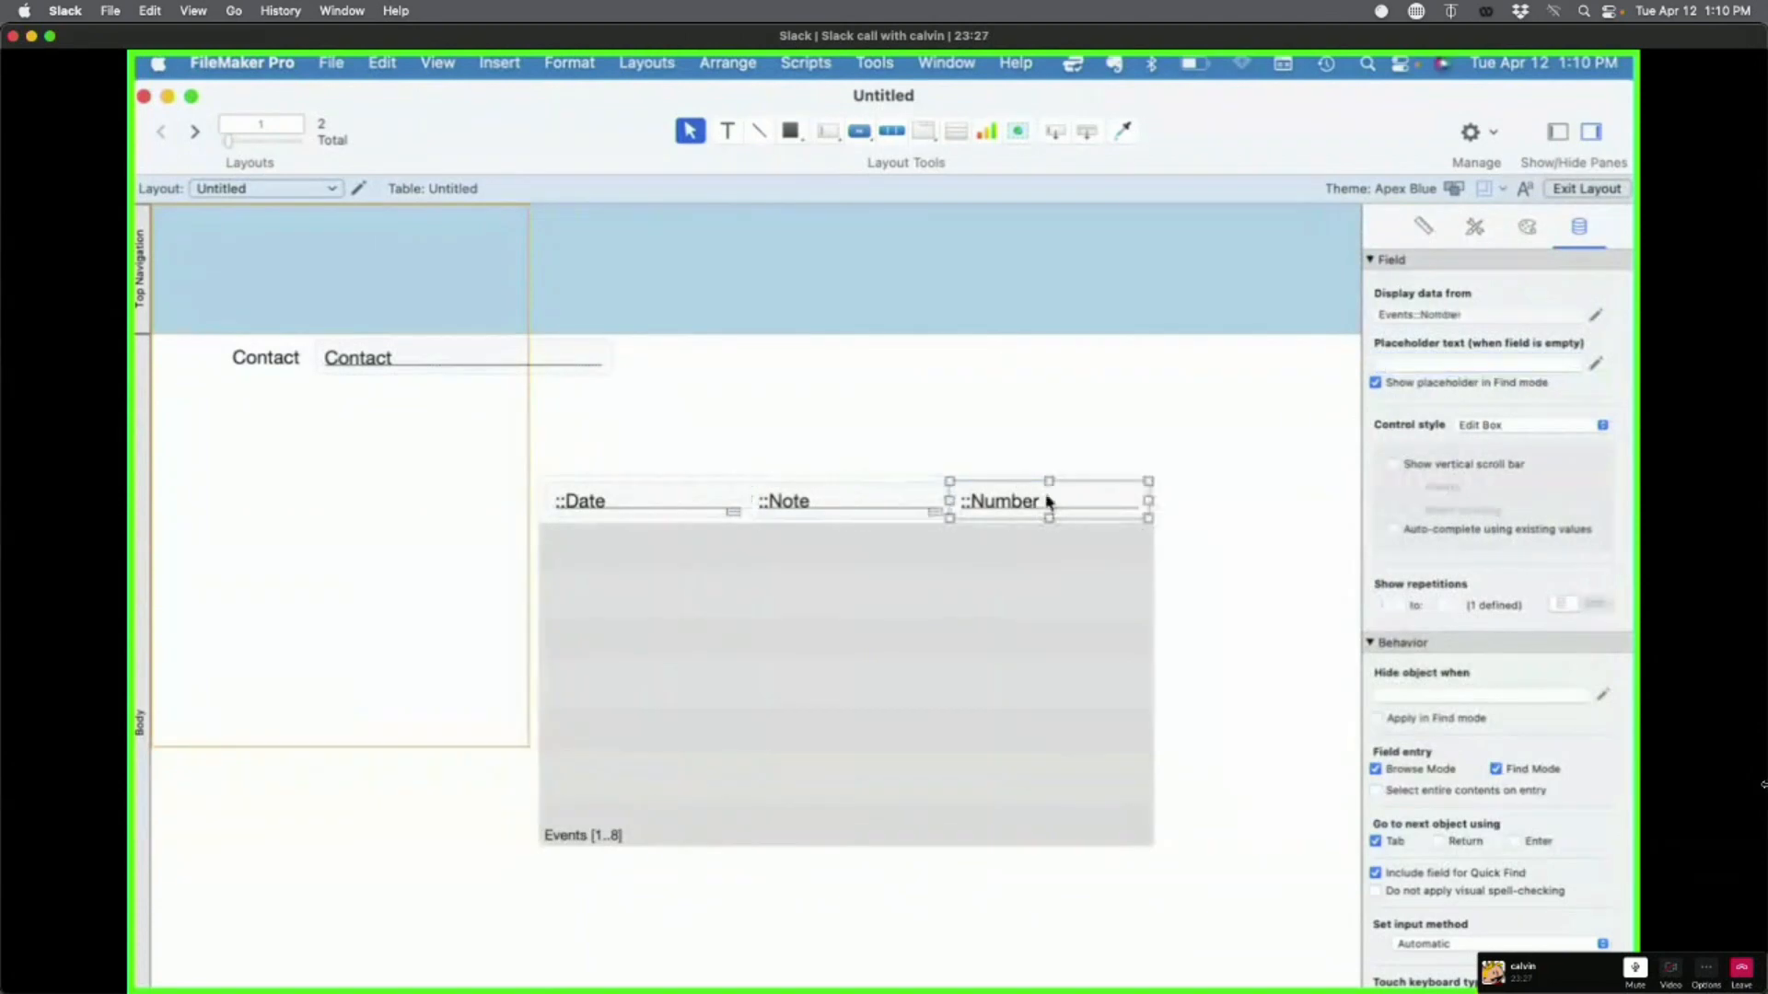
left_click(1439, 365)
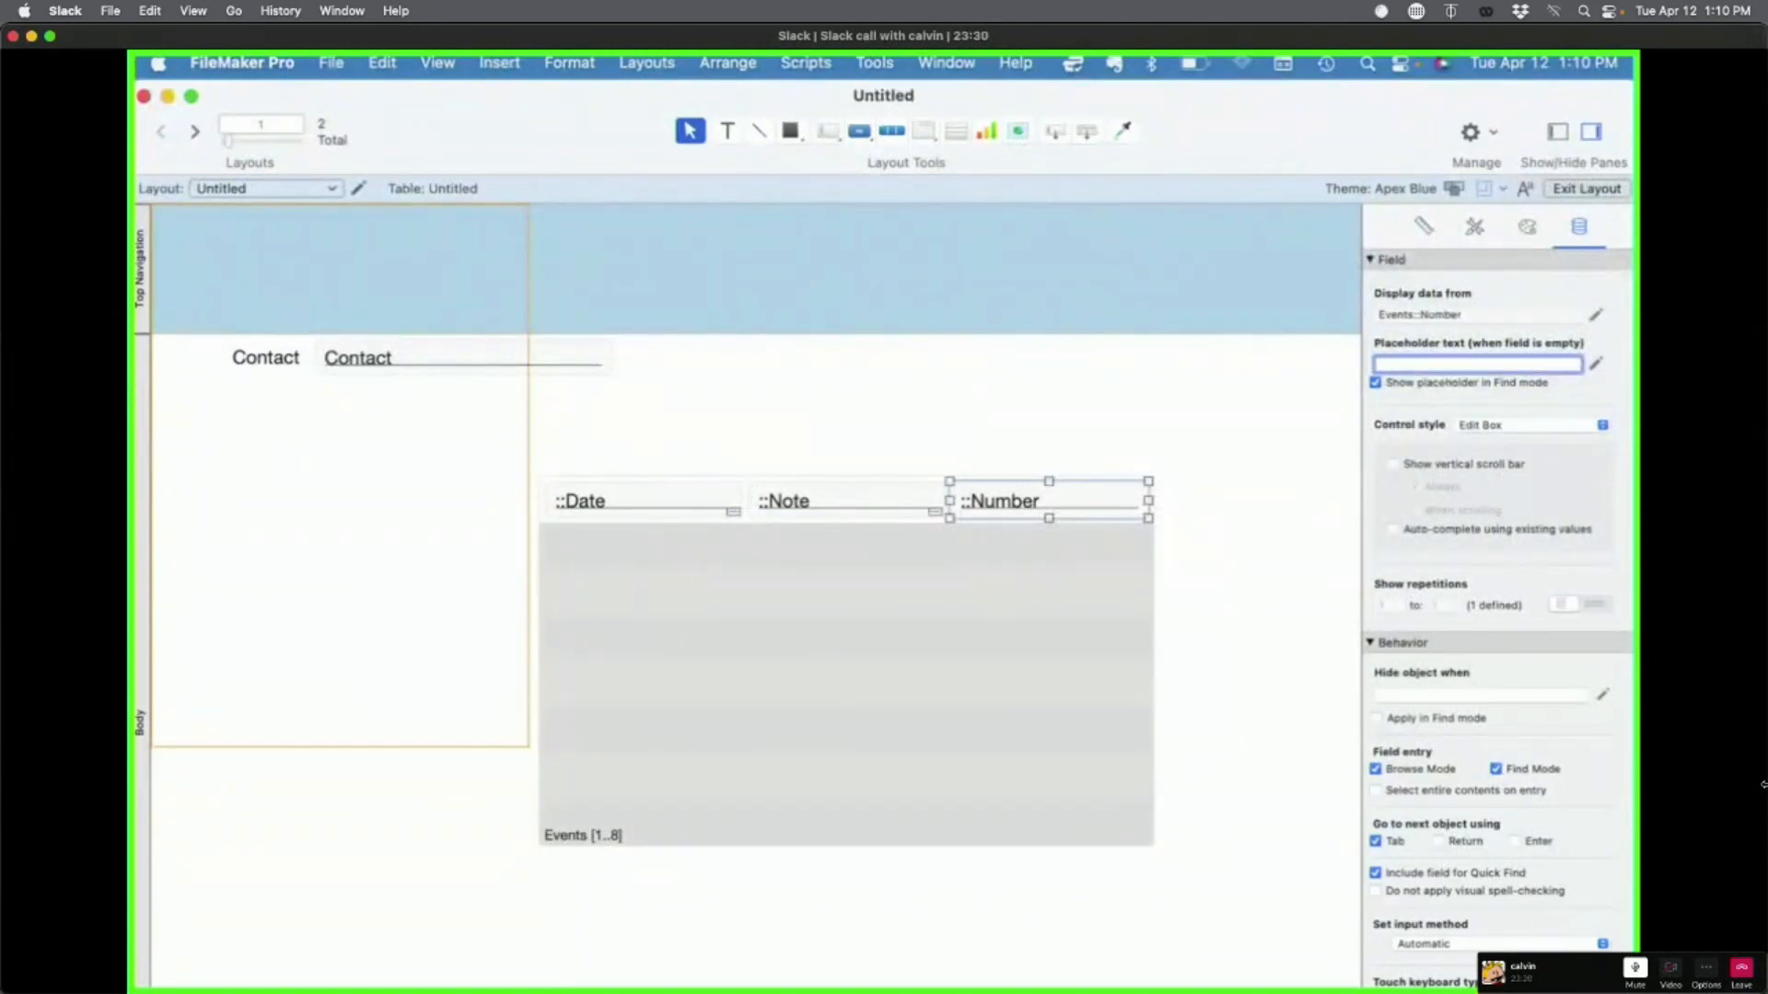
type("Number")
left_click(1156, 454)
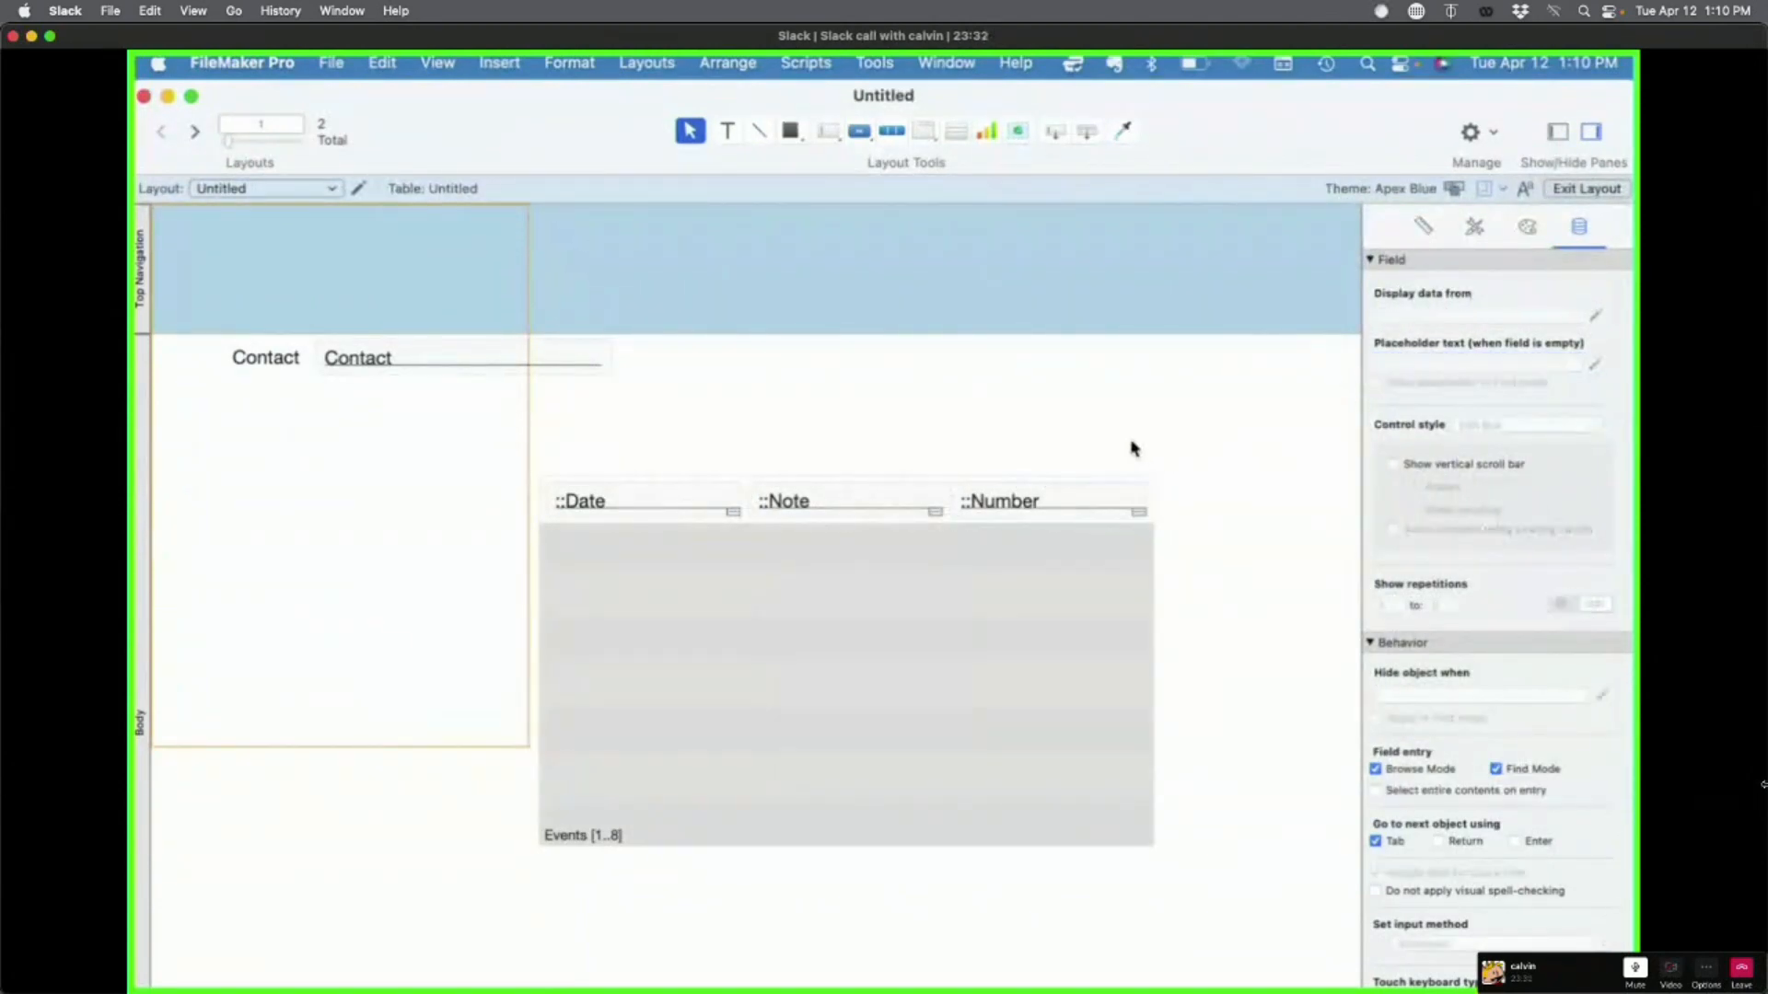
key("super+b")
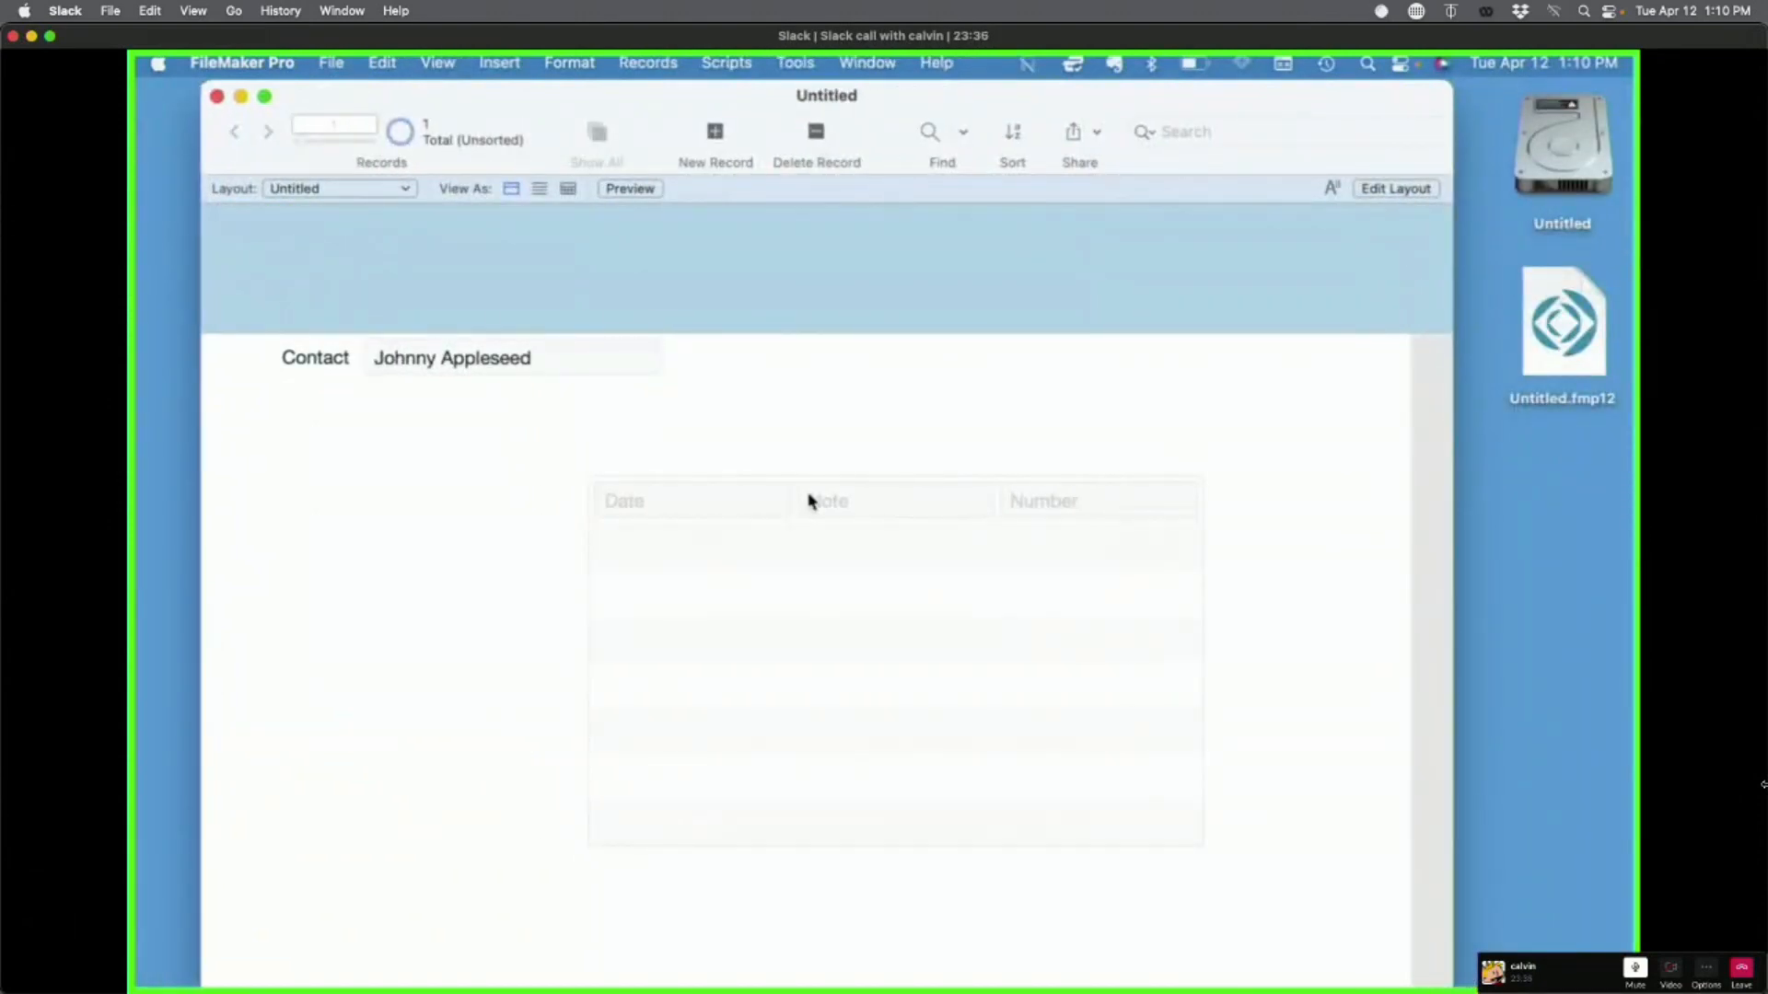
Step: Change the portal's Date field control style to a drop-down calendar and return to Browse mode
key("super+l")
left_click(704, 515)
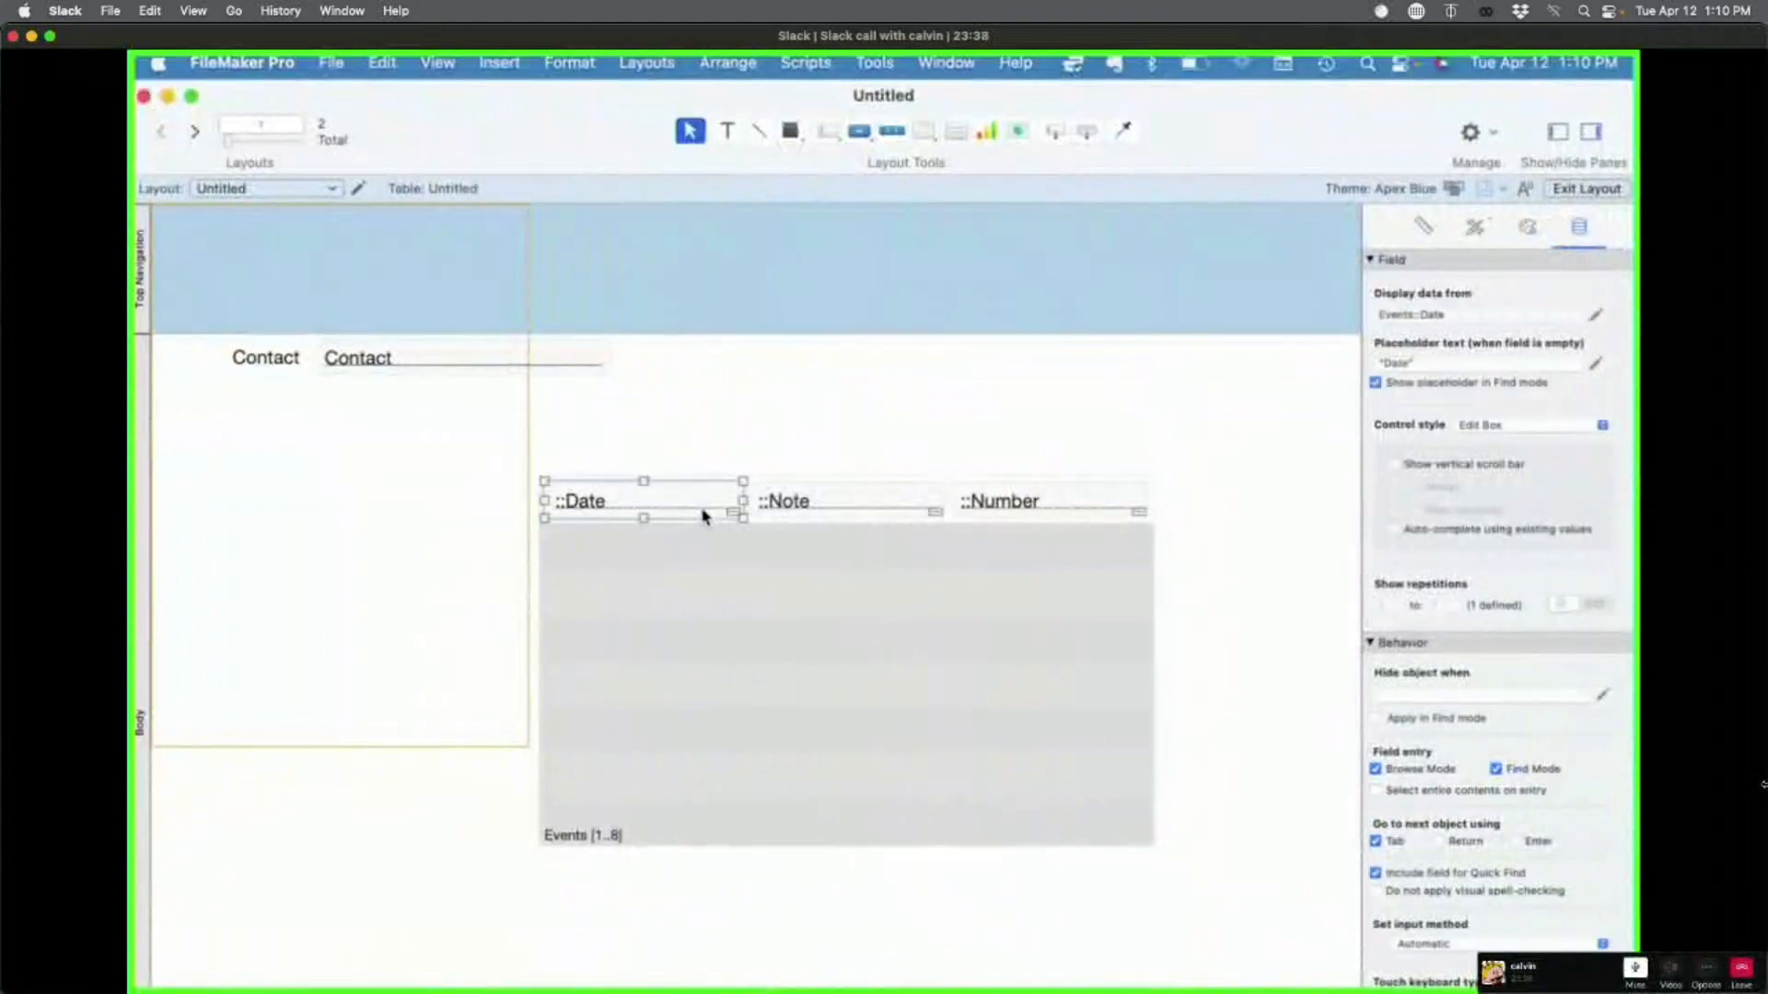
left_click(1549, 427)
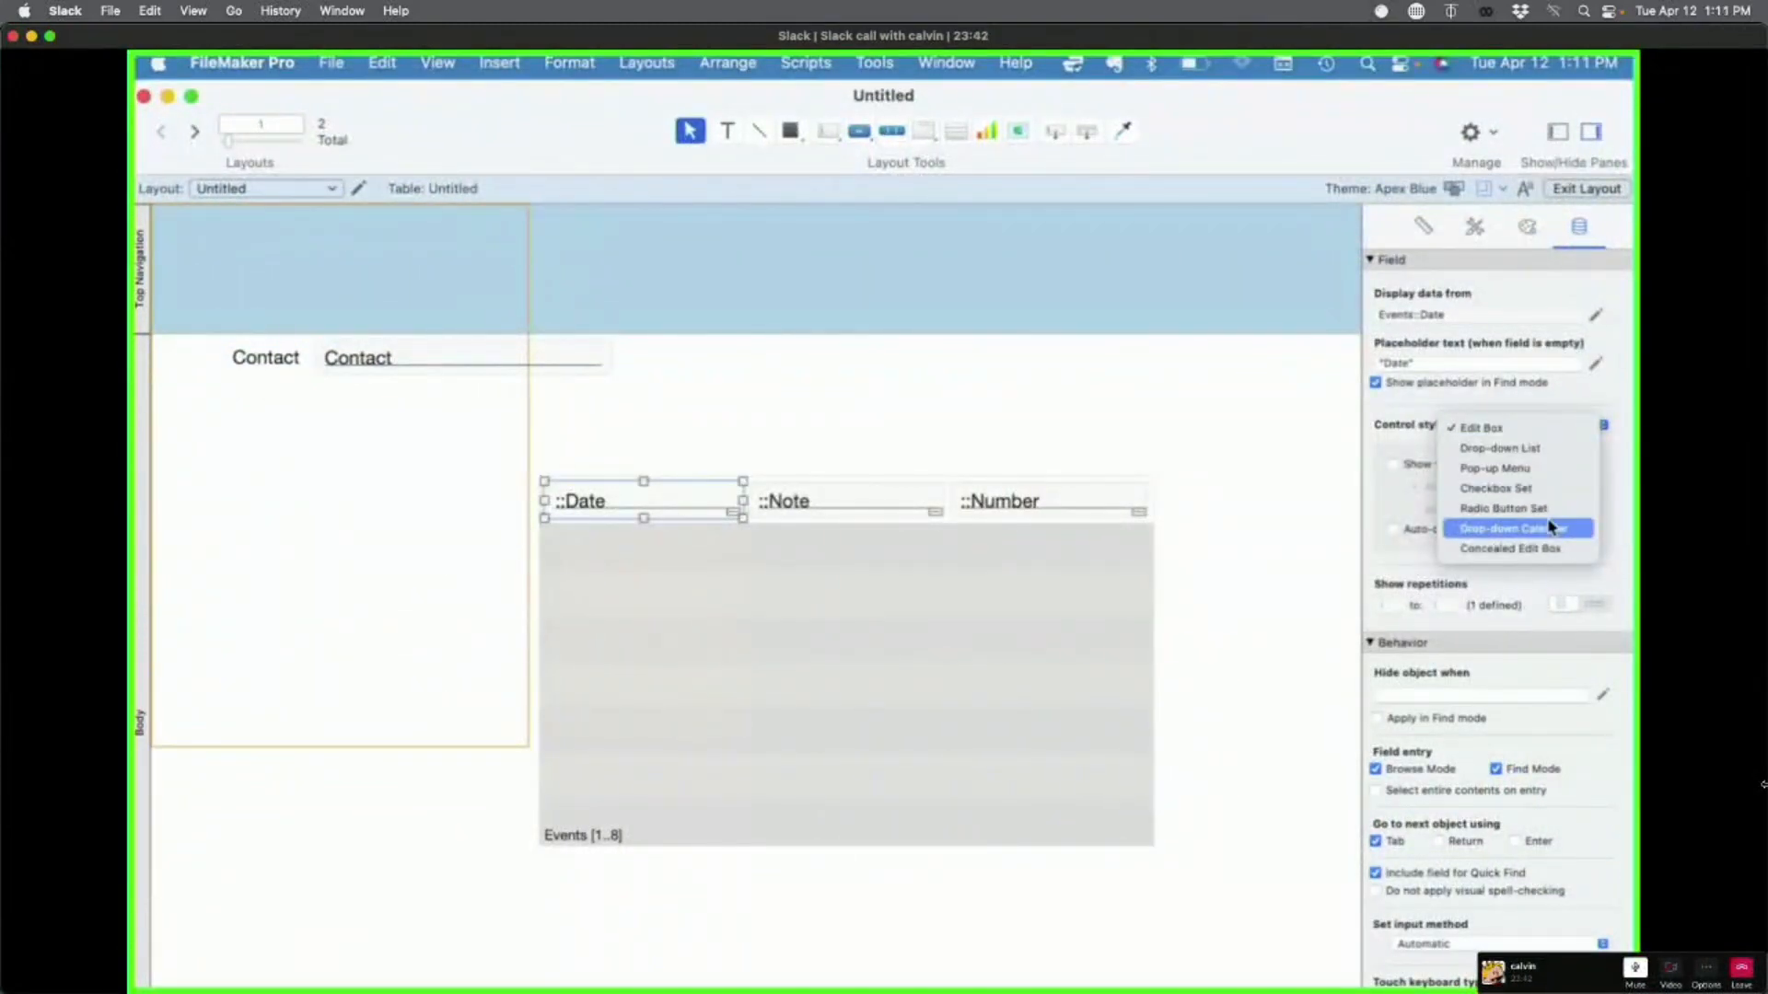
left_click(1551, 530)
left_click(1164, 385)
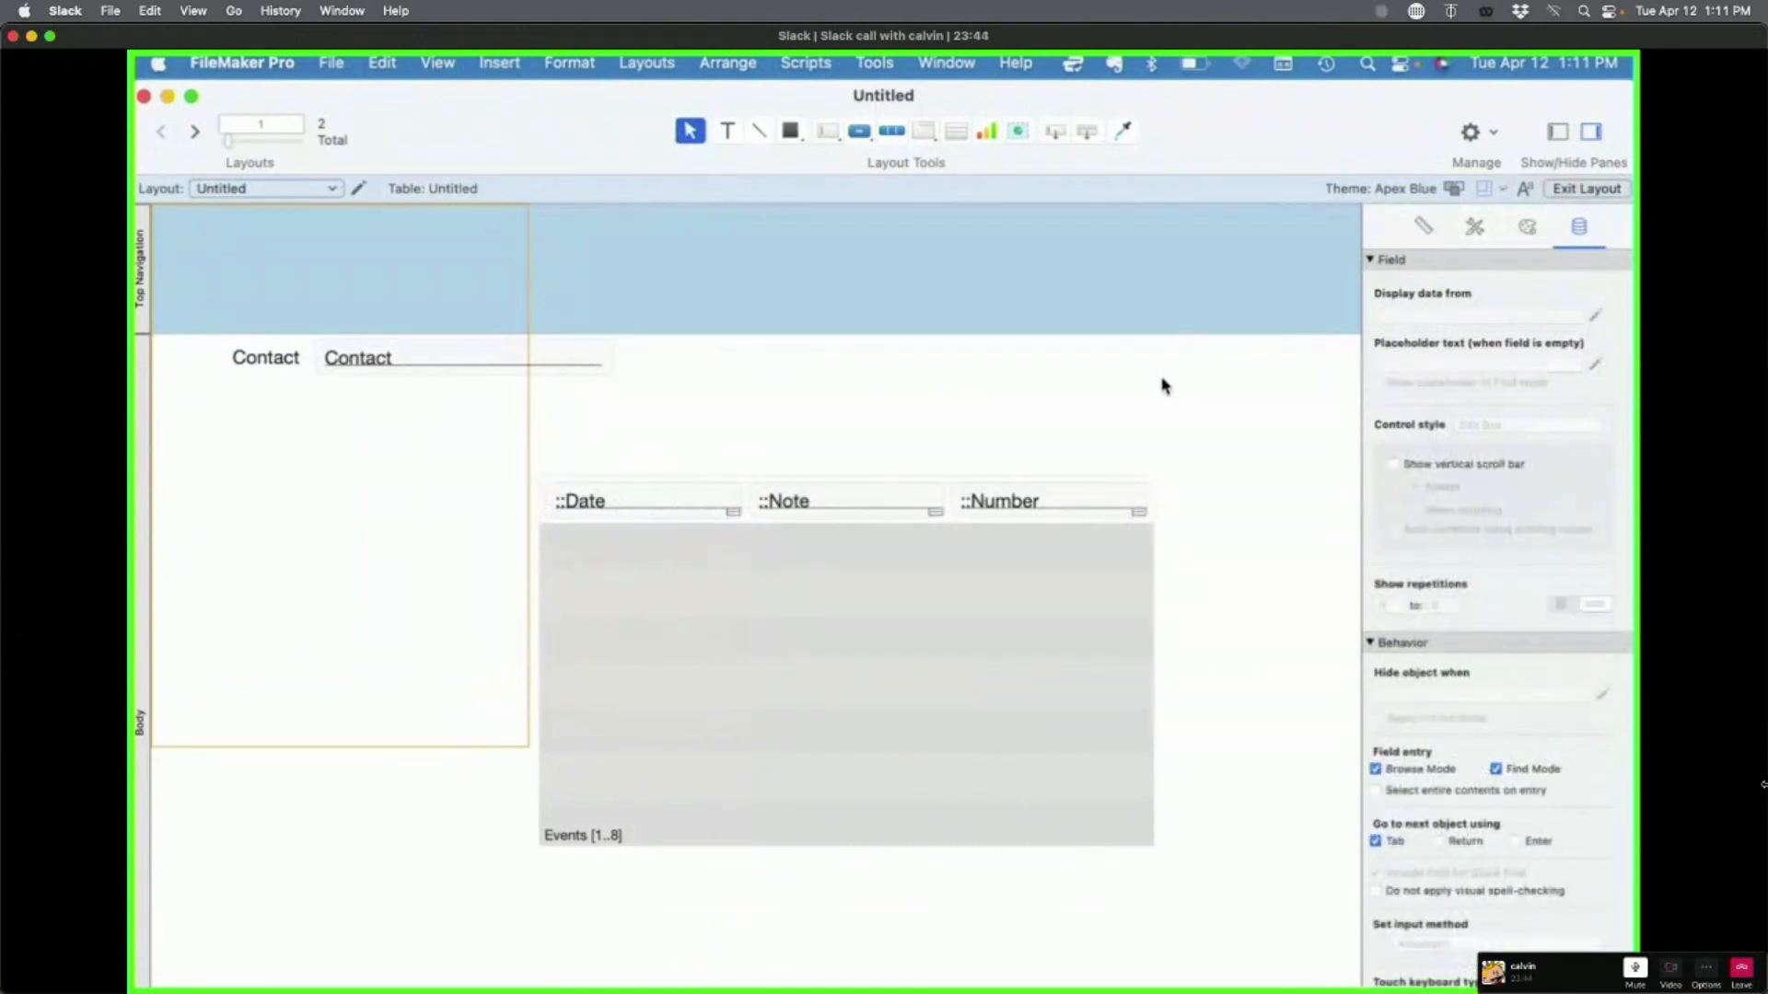
key("super+b")
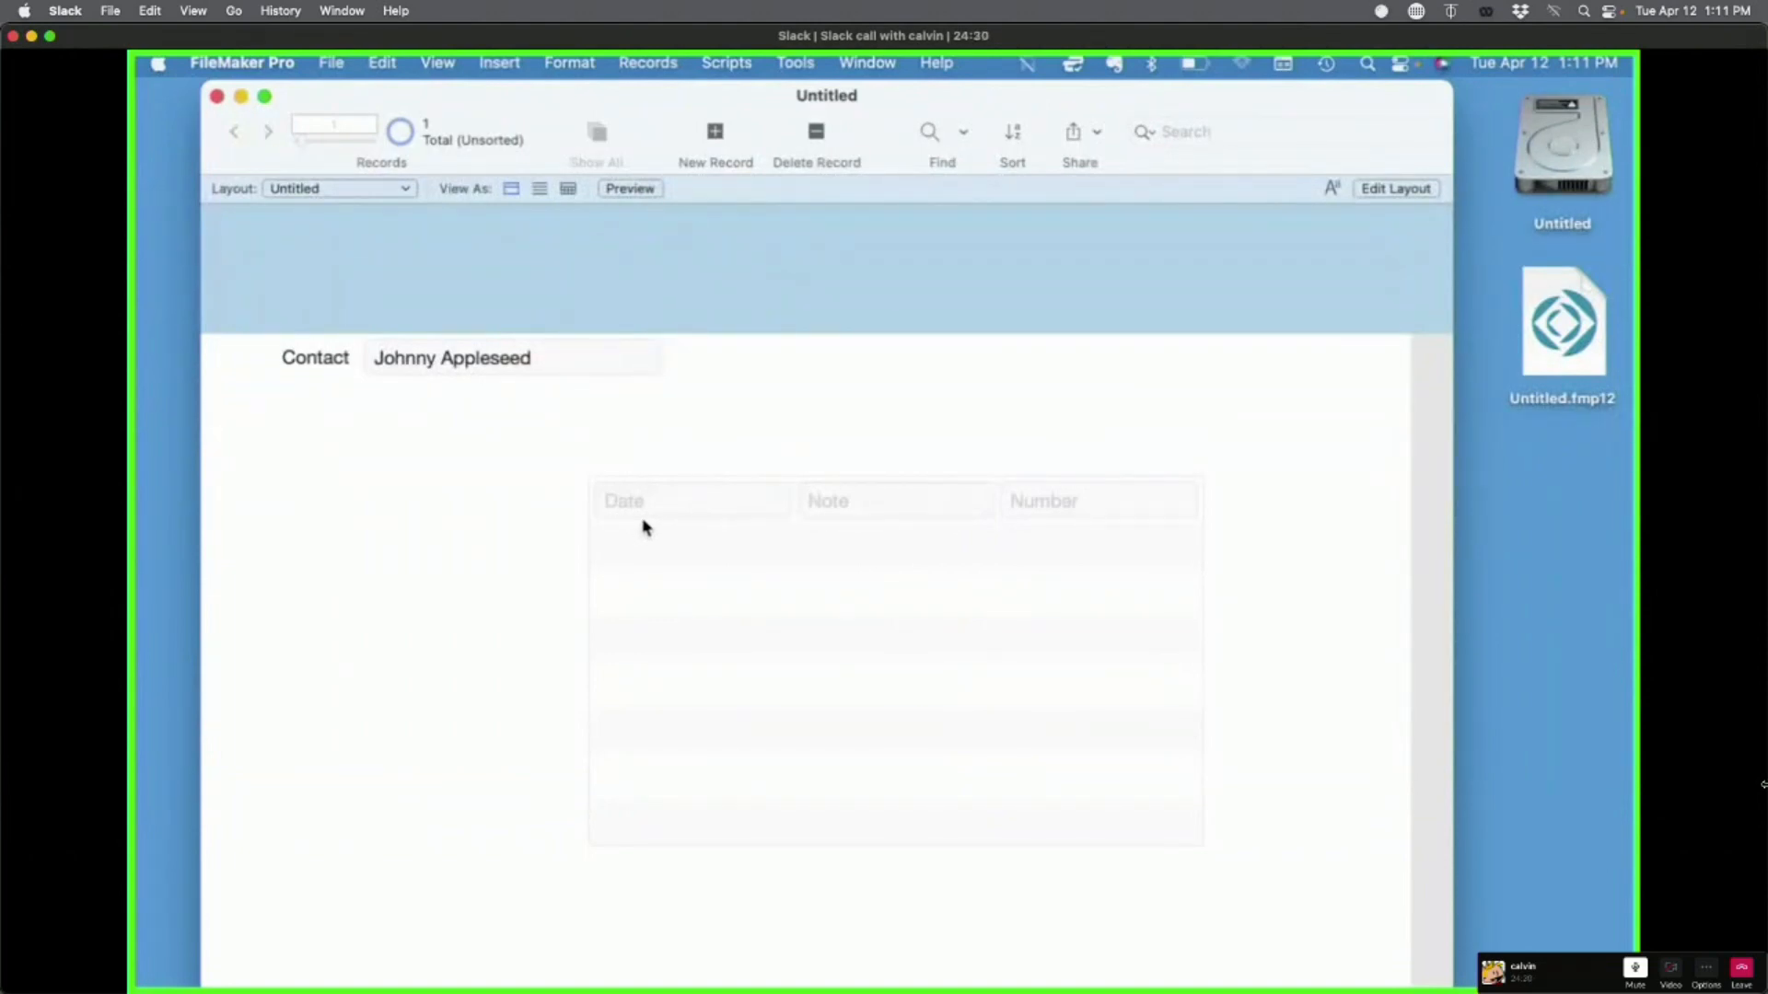
Step: Enter the contact's first event in the portal with date 3/28/2022, note "A Note" and number 500
left_click(660, 501)
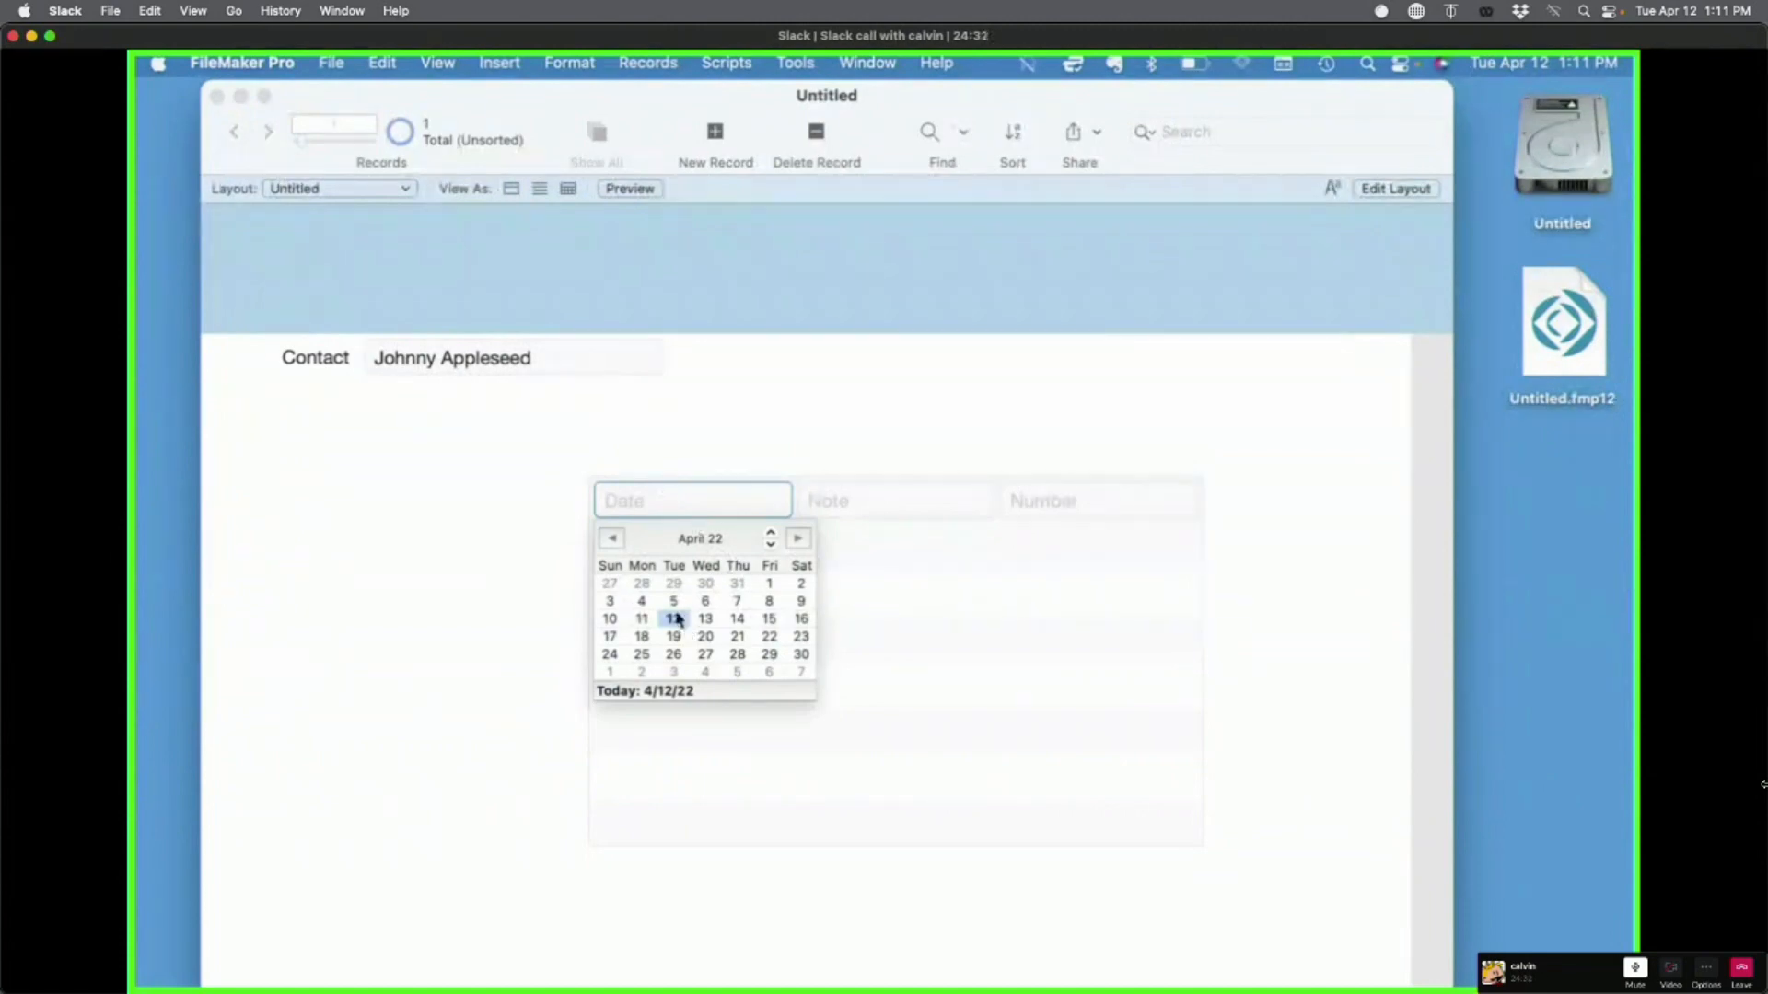
left_click(644, 585)
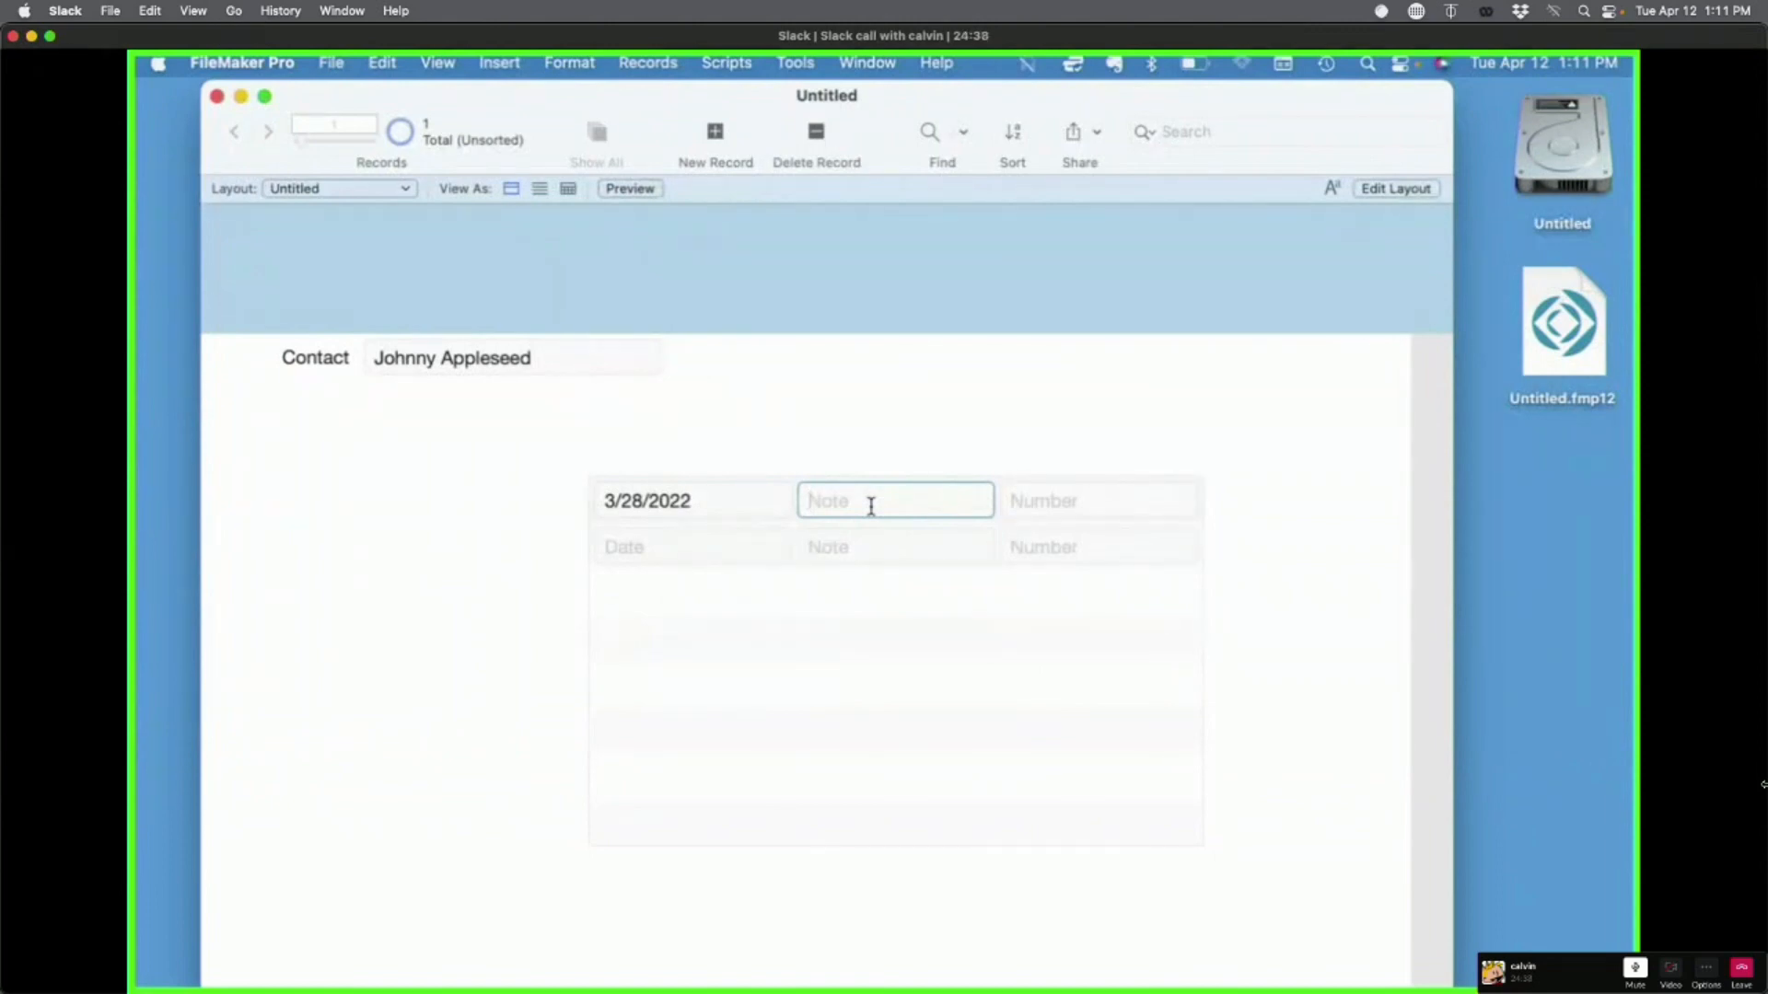
type("A Notwe")
key("BackSpace")
key("BackSpace")
type("e")
left_click(1053, 499)
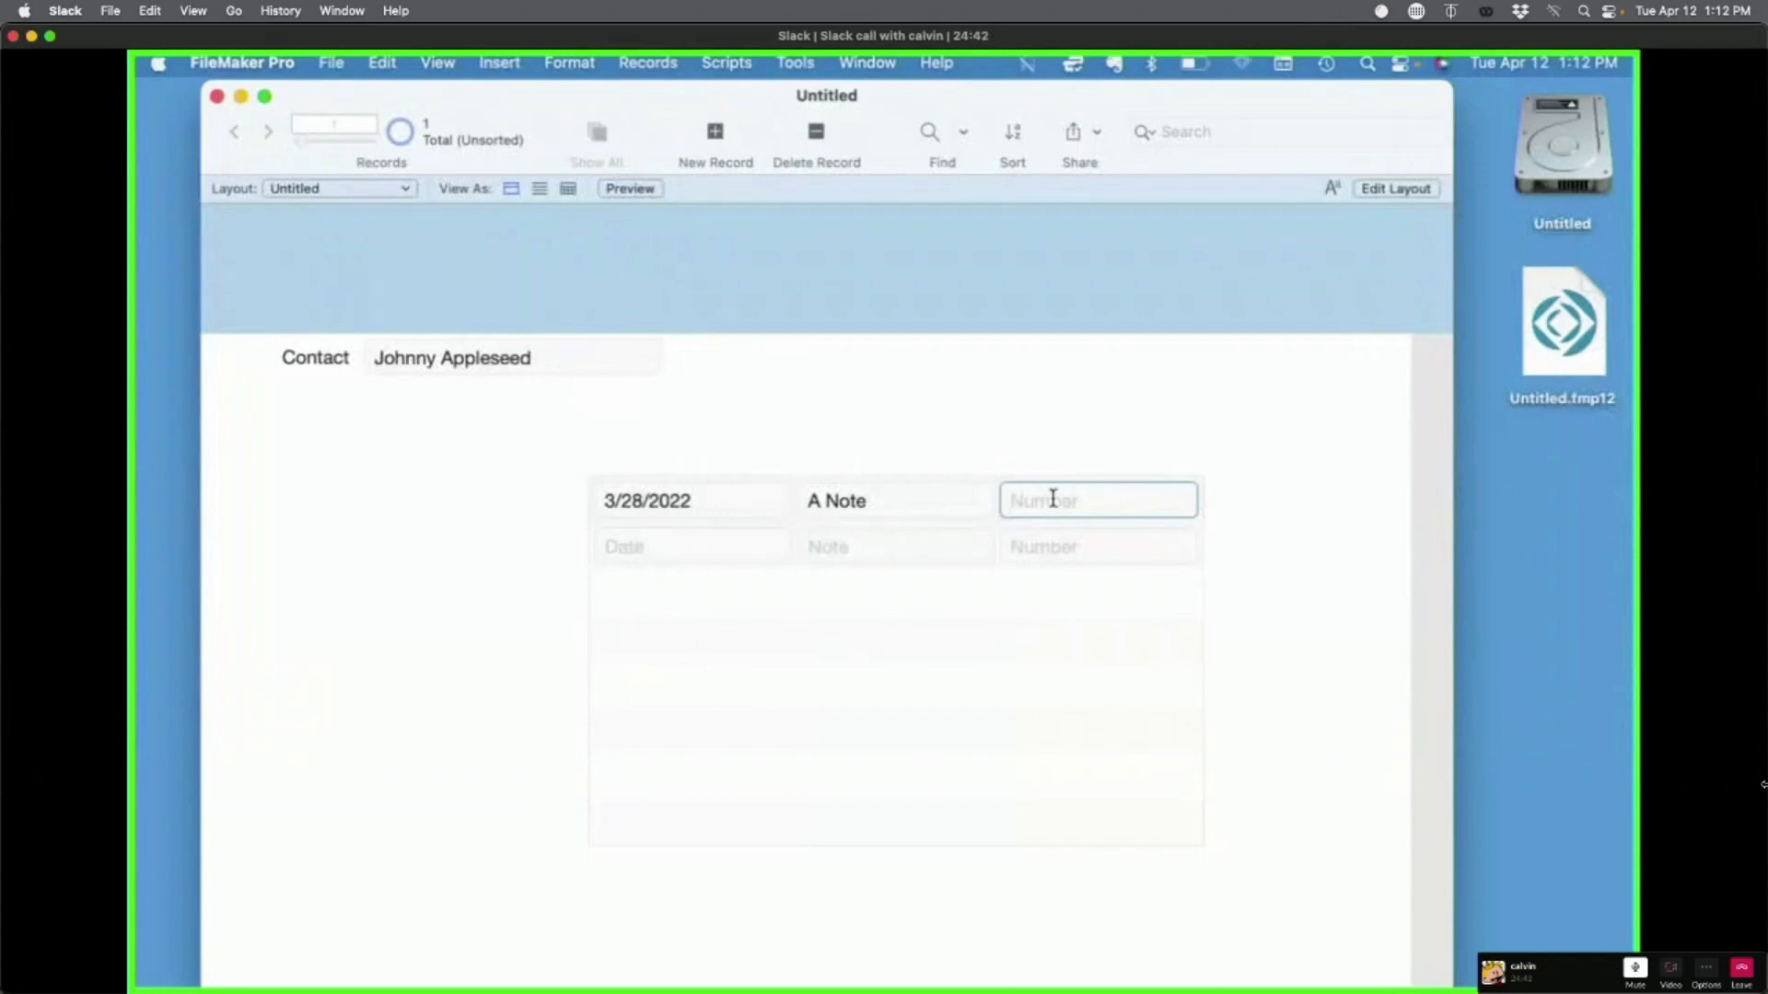
type("500")
left_click(1083, 430)
Step: Add a second event to the portal with date 4/12/2022 and note "New Note"
left_click(672, 545)
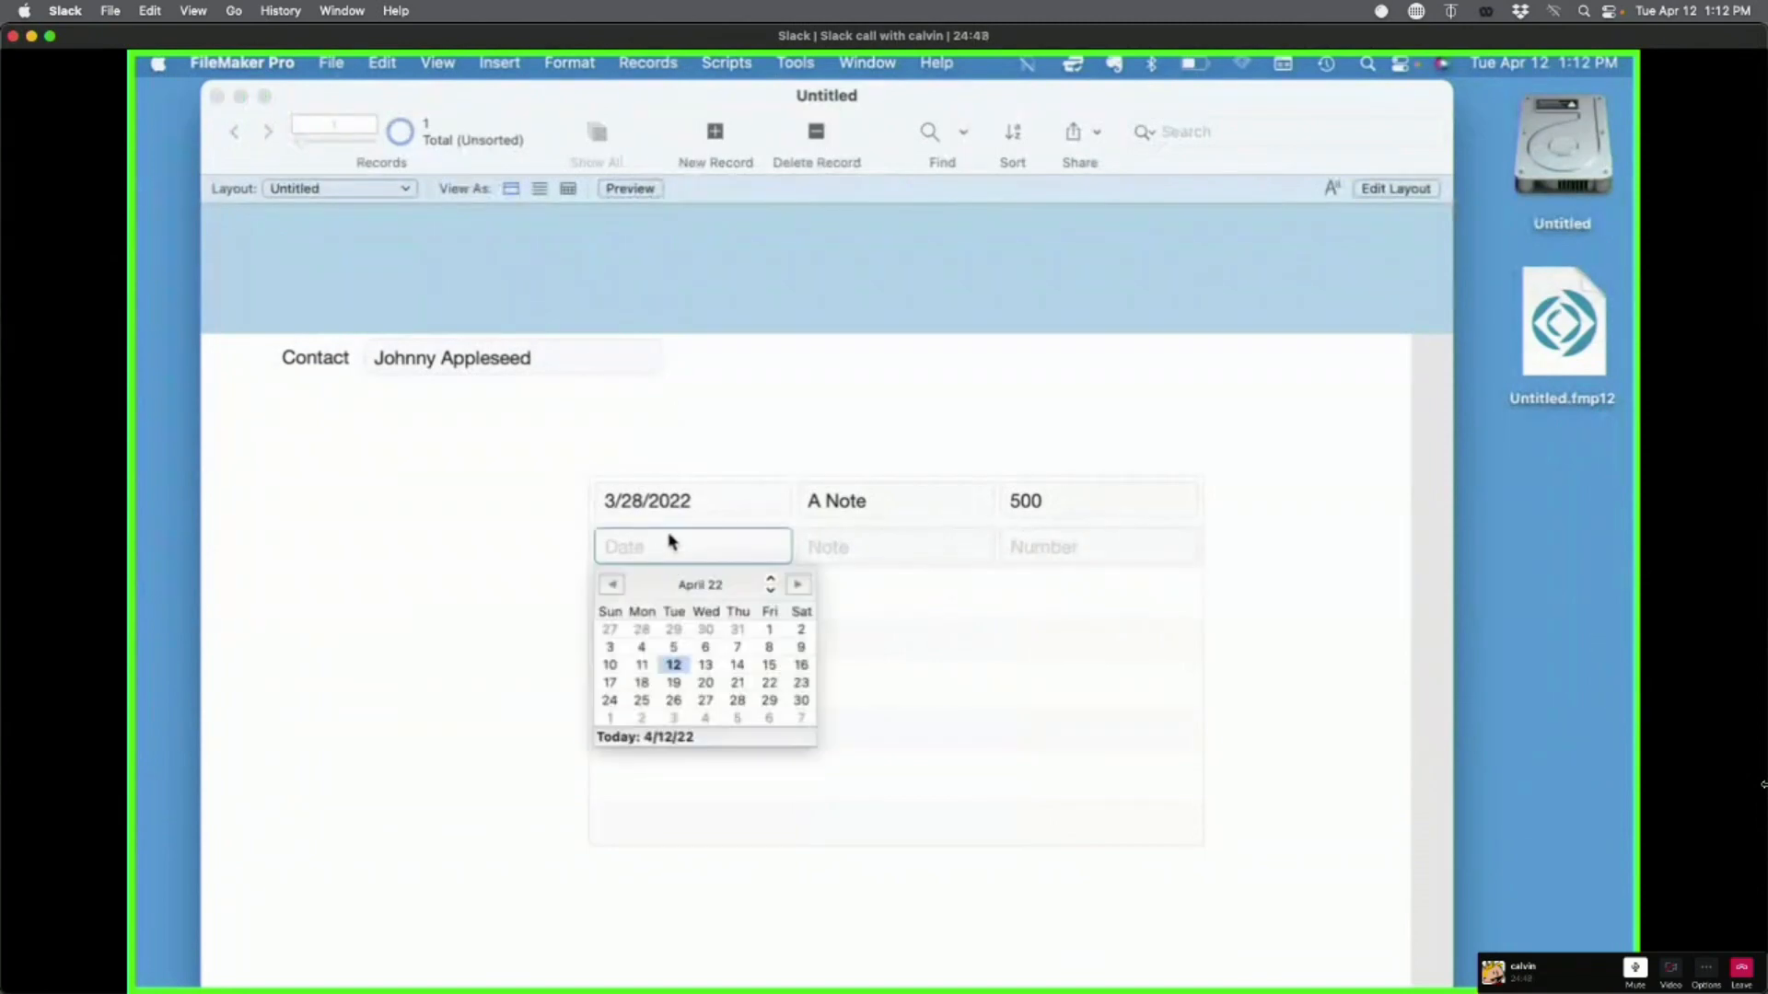
left_click(673, 665)
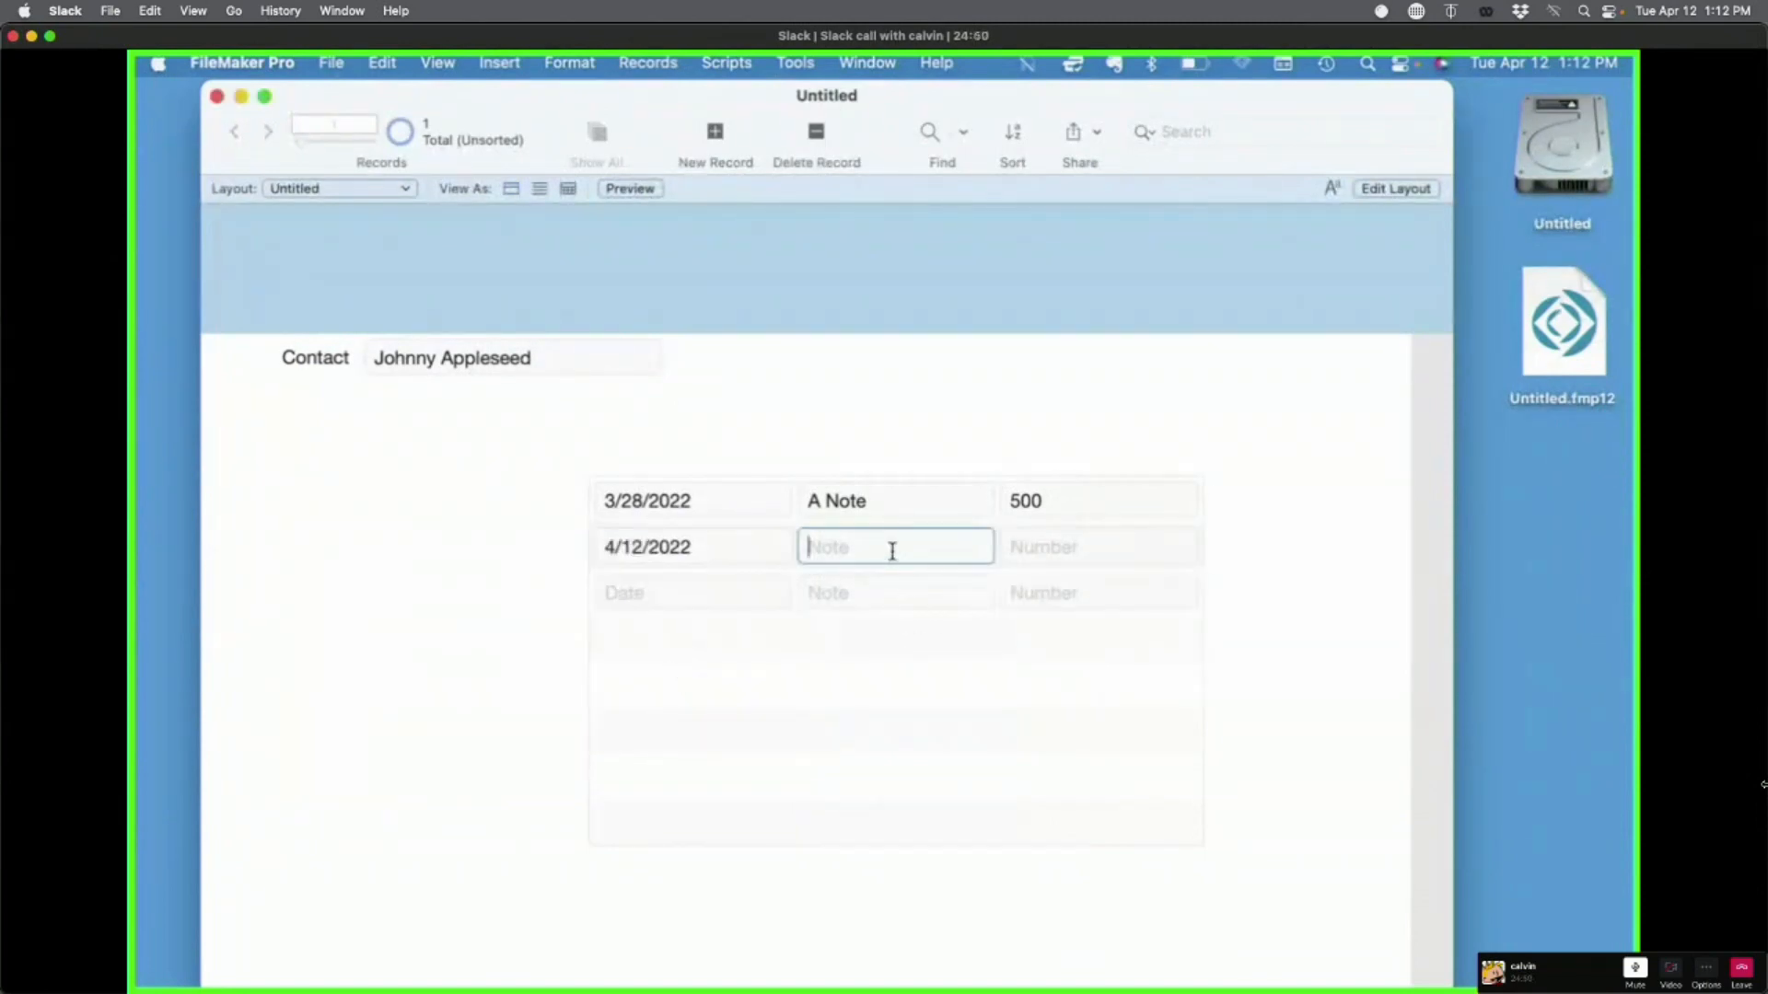
type("New Note")
left_click(1051, 550)
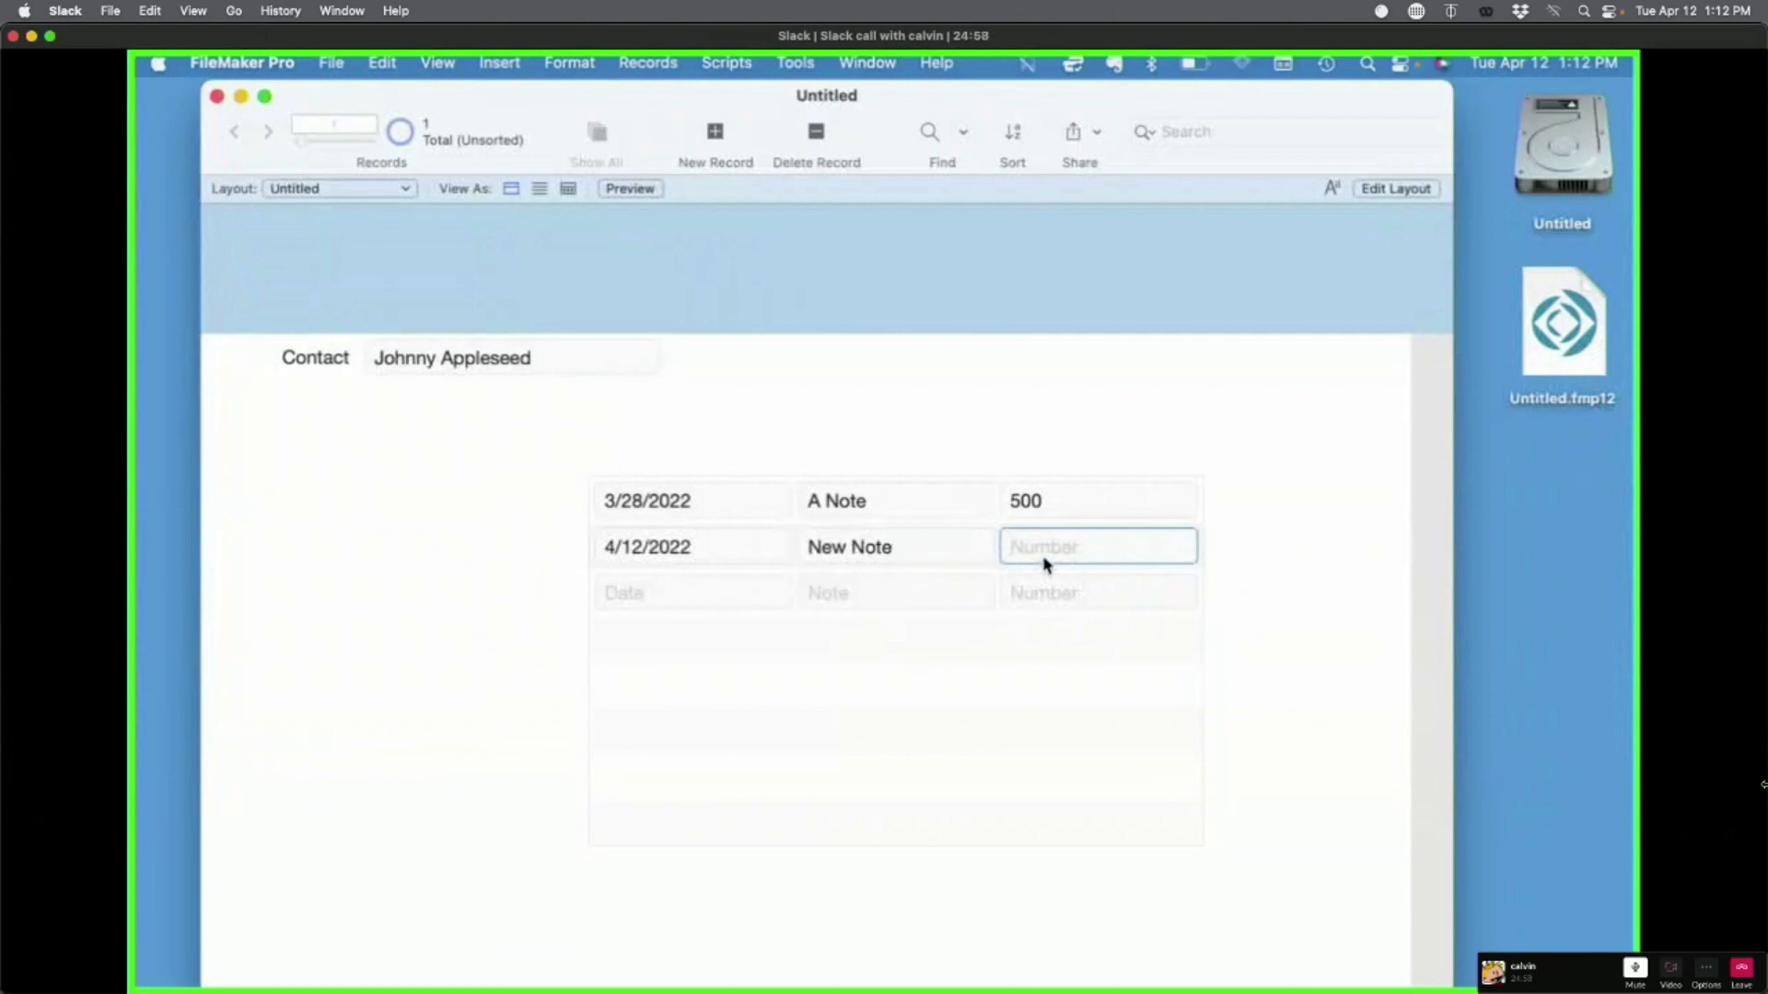
Step: Disallow creation of Events records via the Untitled–Events relationship and save the database changes
key("shift+super+d")
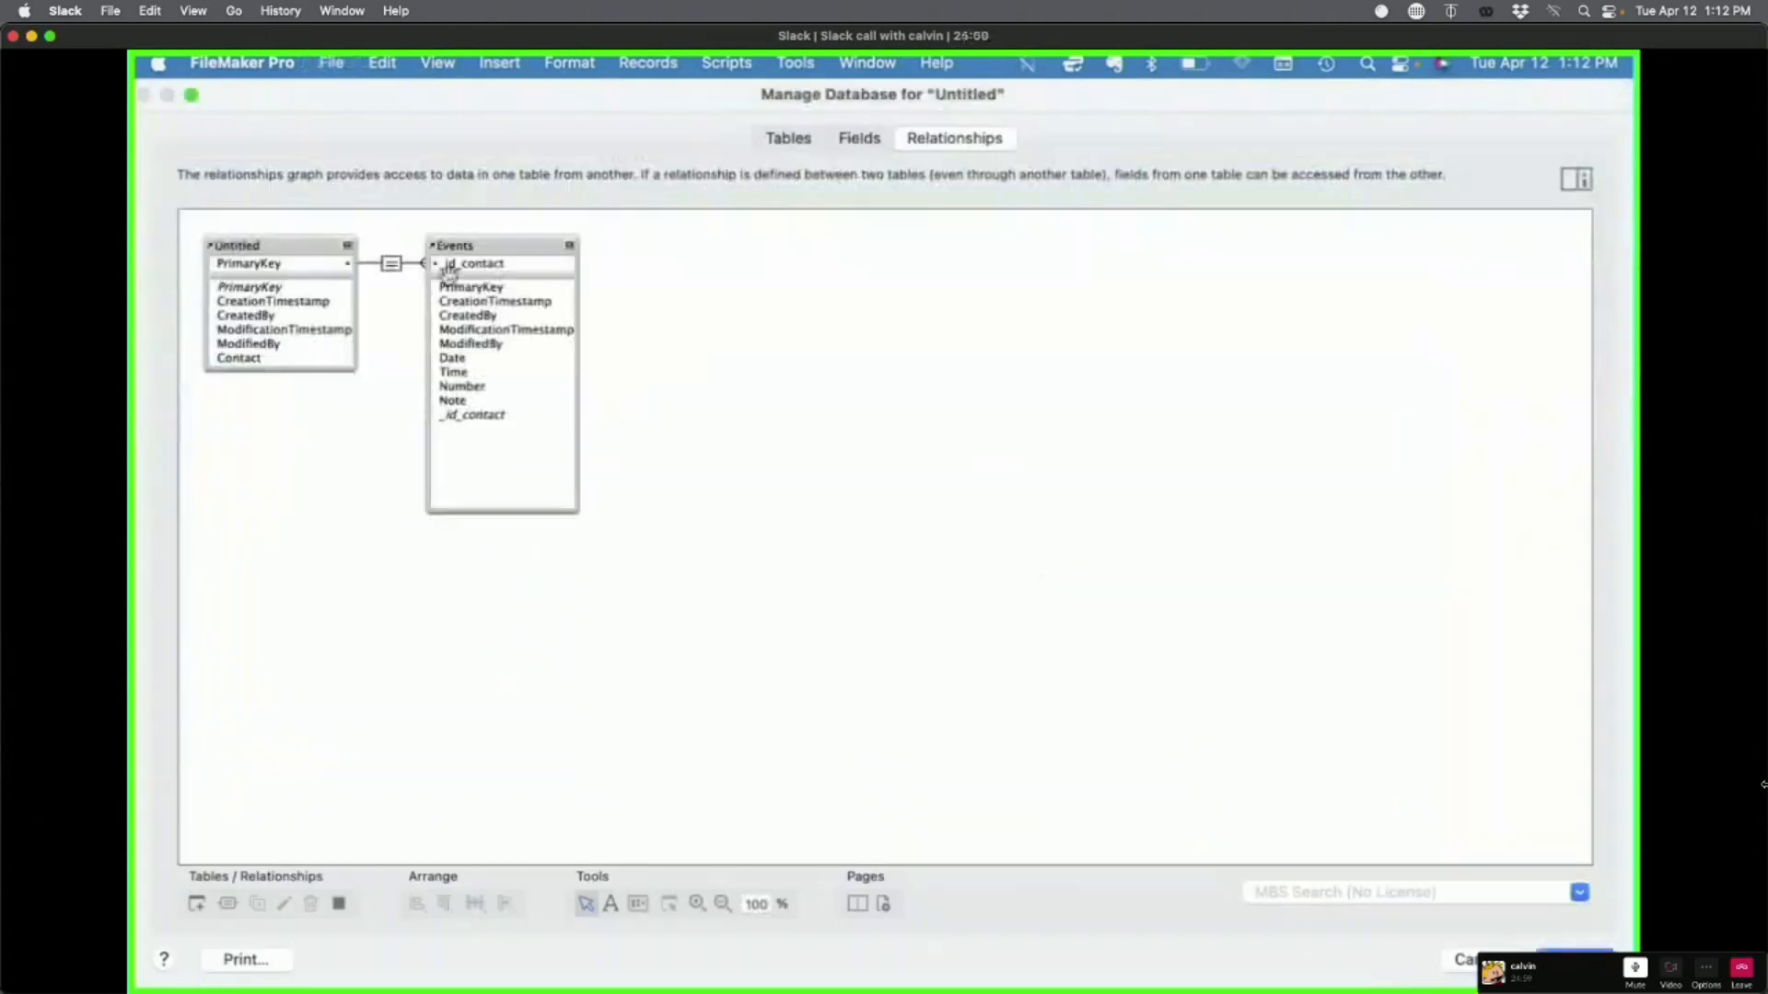
left_click(392, 265)
double_click(392, 265)
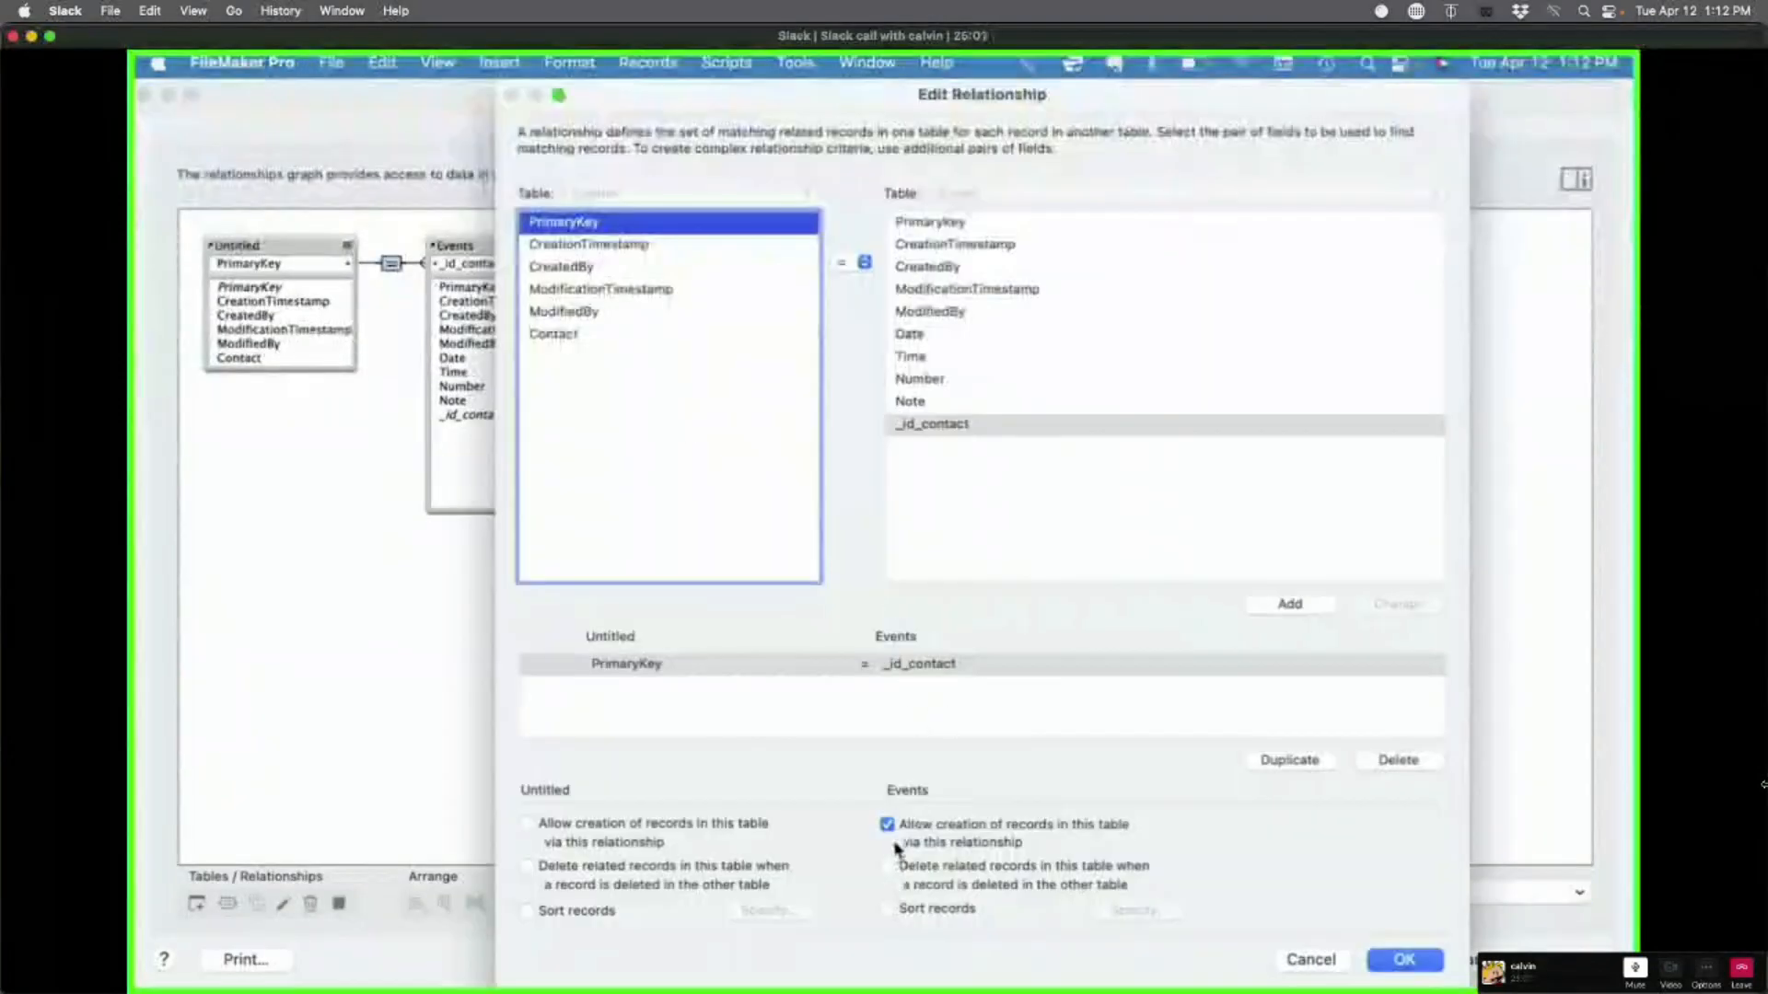
left_click(1432, 963)
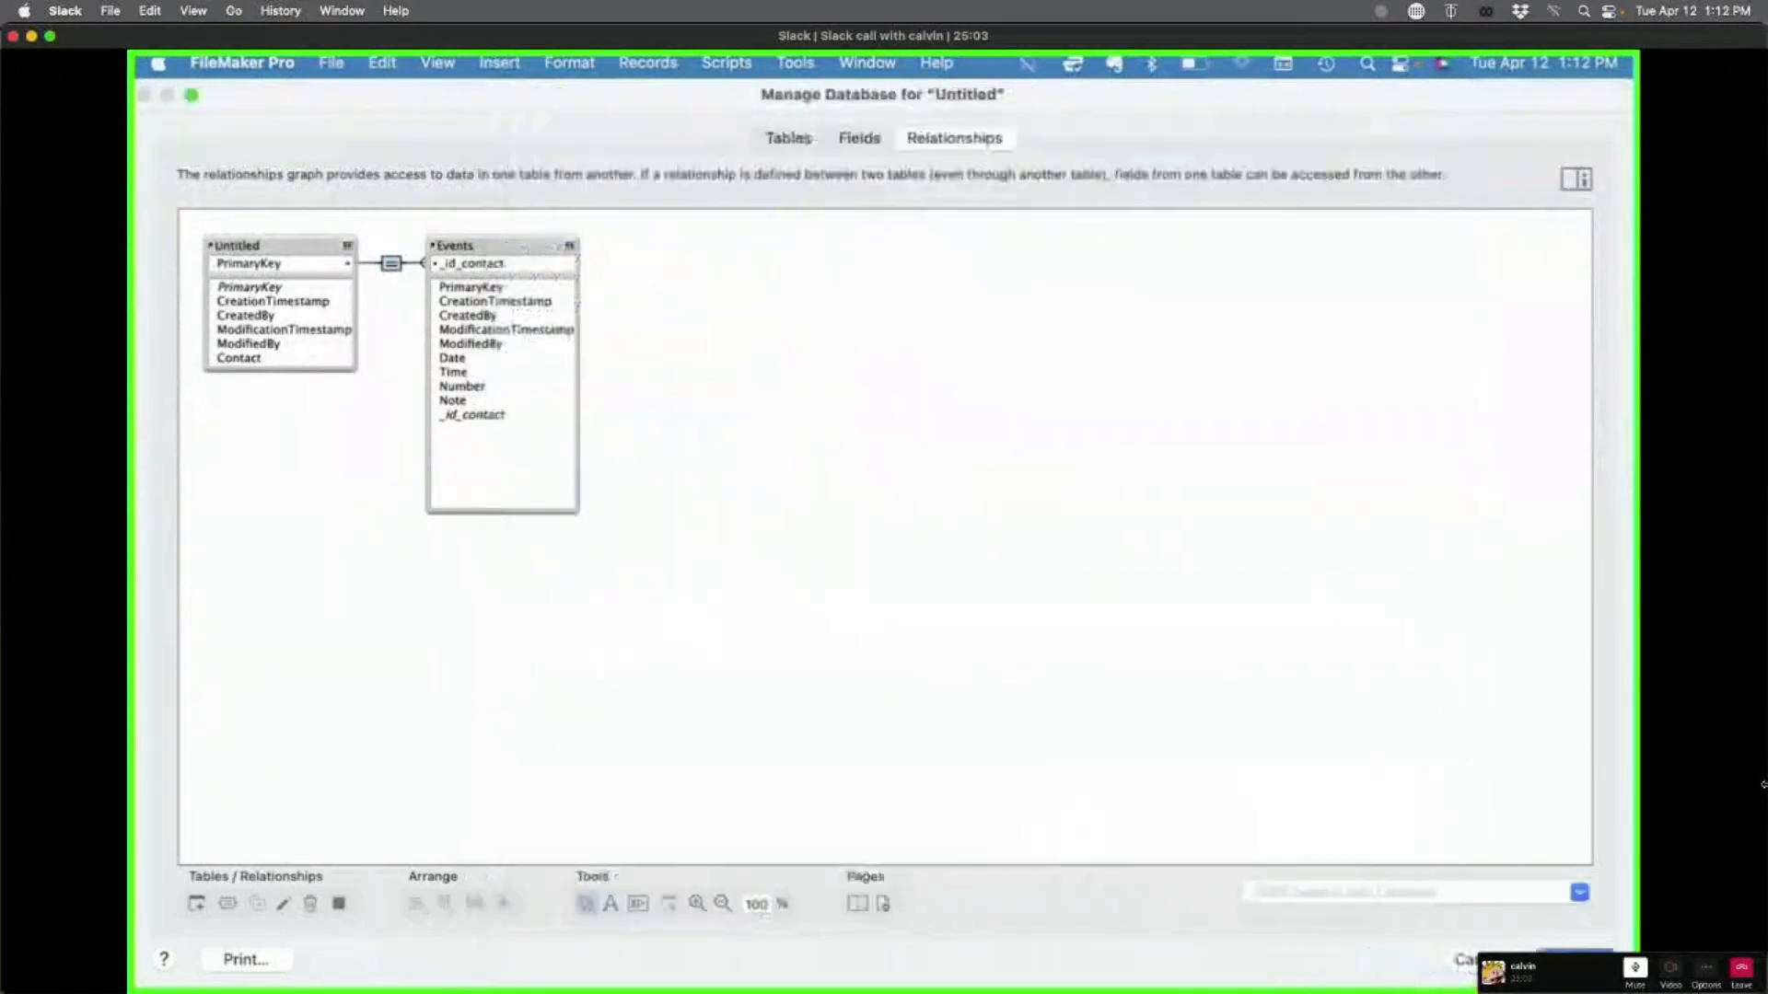
key("Return")
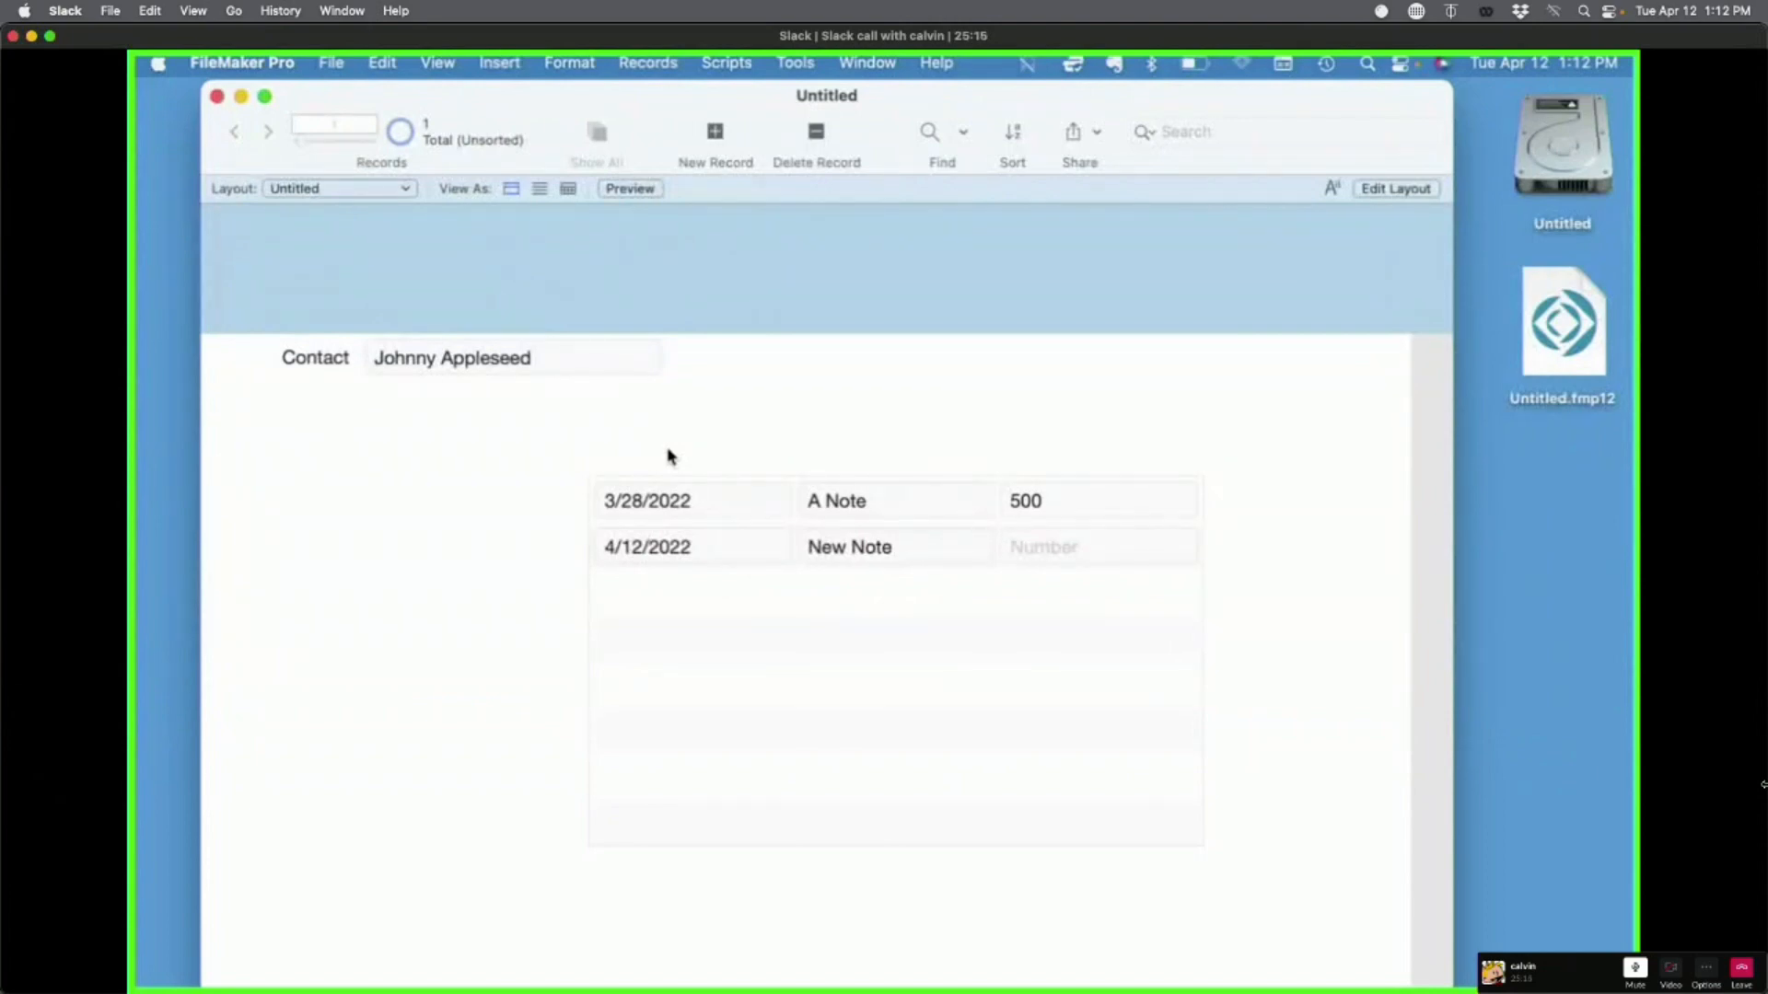
Step: Re-enable creation of Events records via the Untitled–Events relationship and save the database changes
key("super+shift+d")
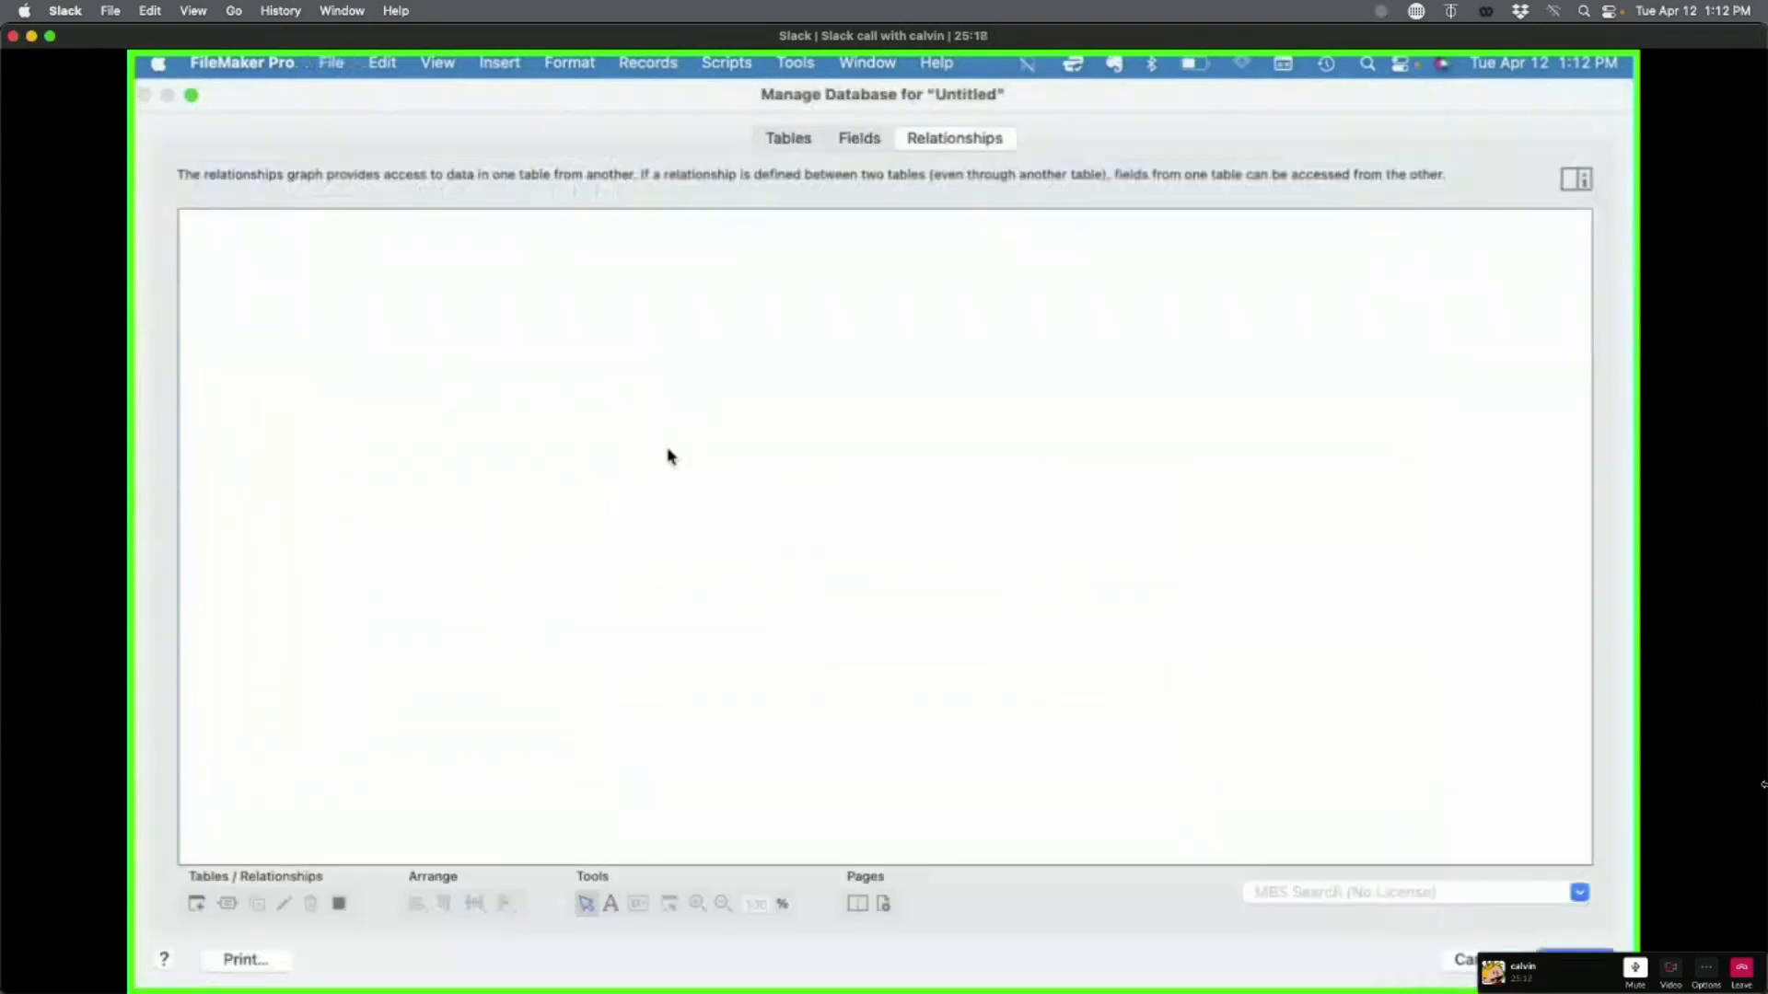
left_click(391, 265)
double_click(390, 265)
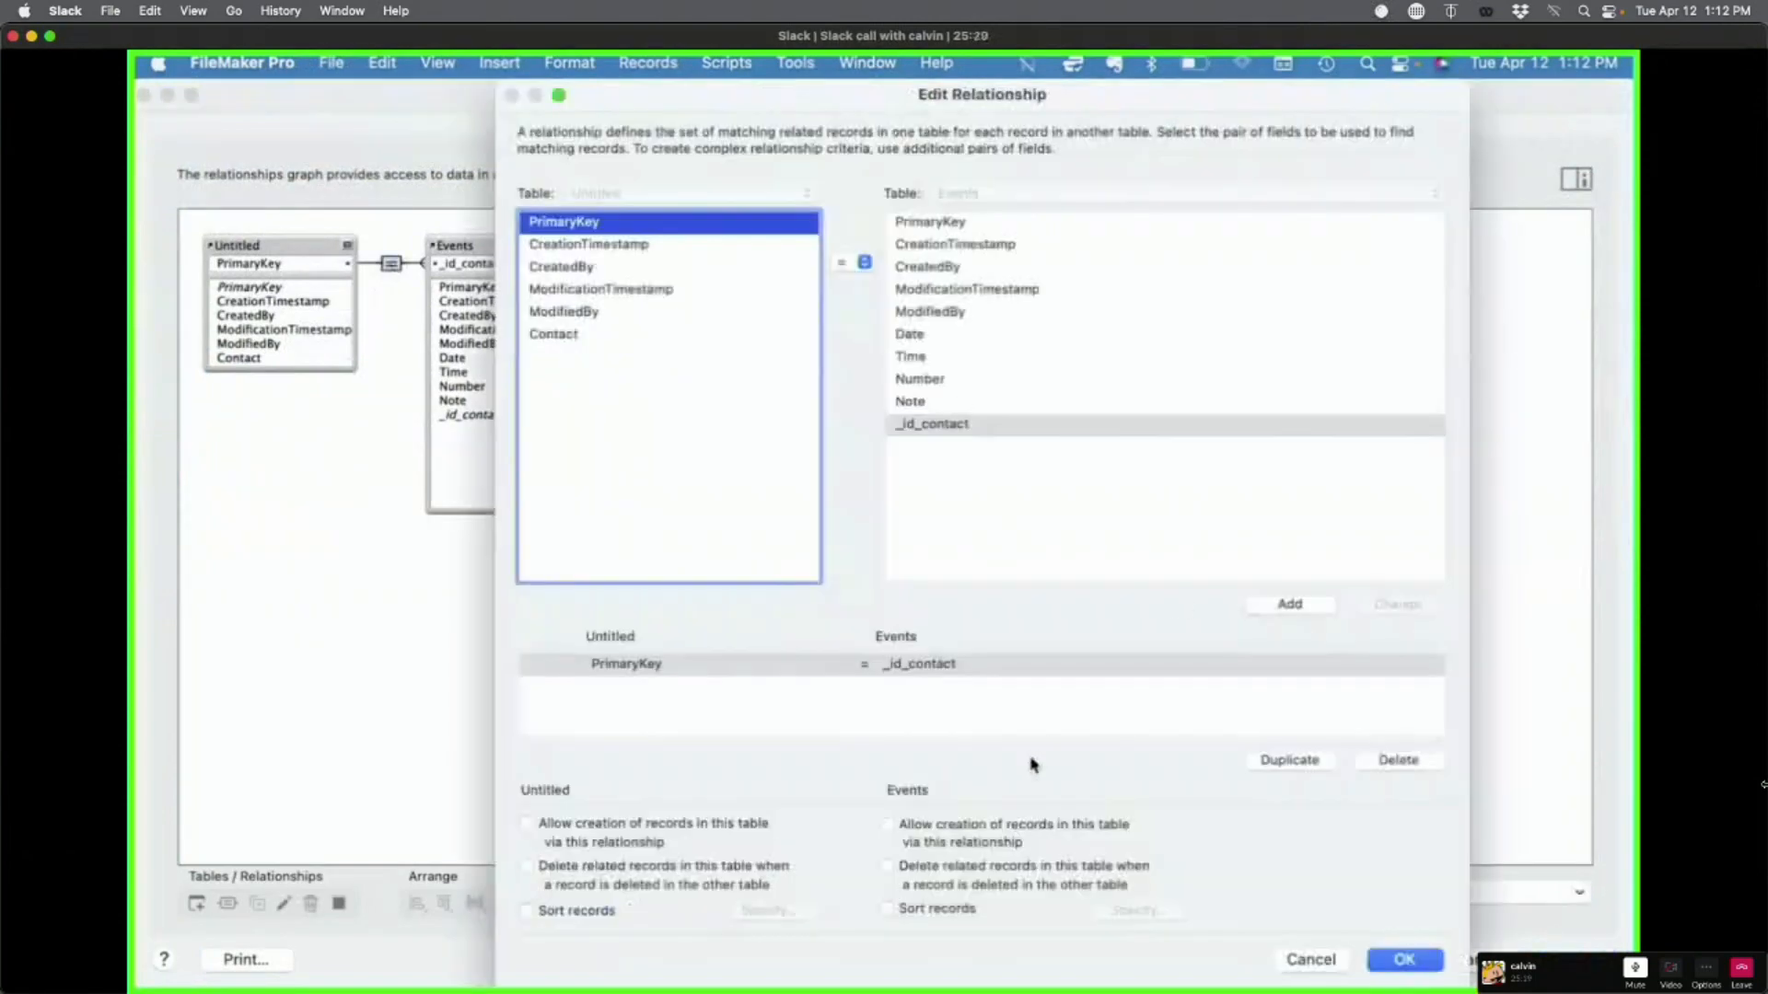
left_click(994, 828)
left_click(1404, 960)
left_click(1579, 959)
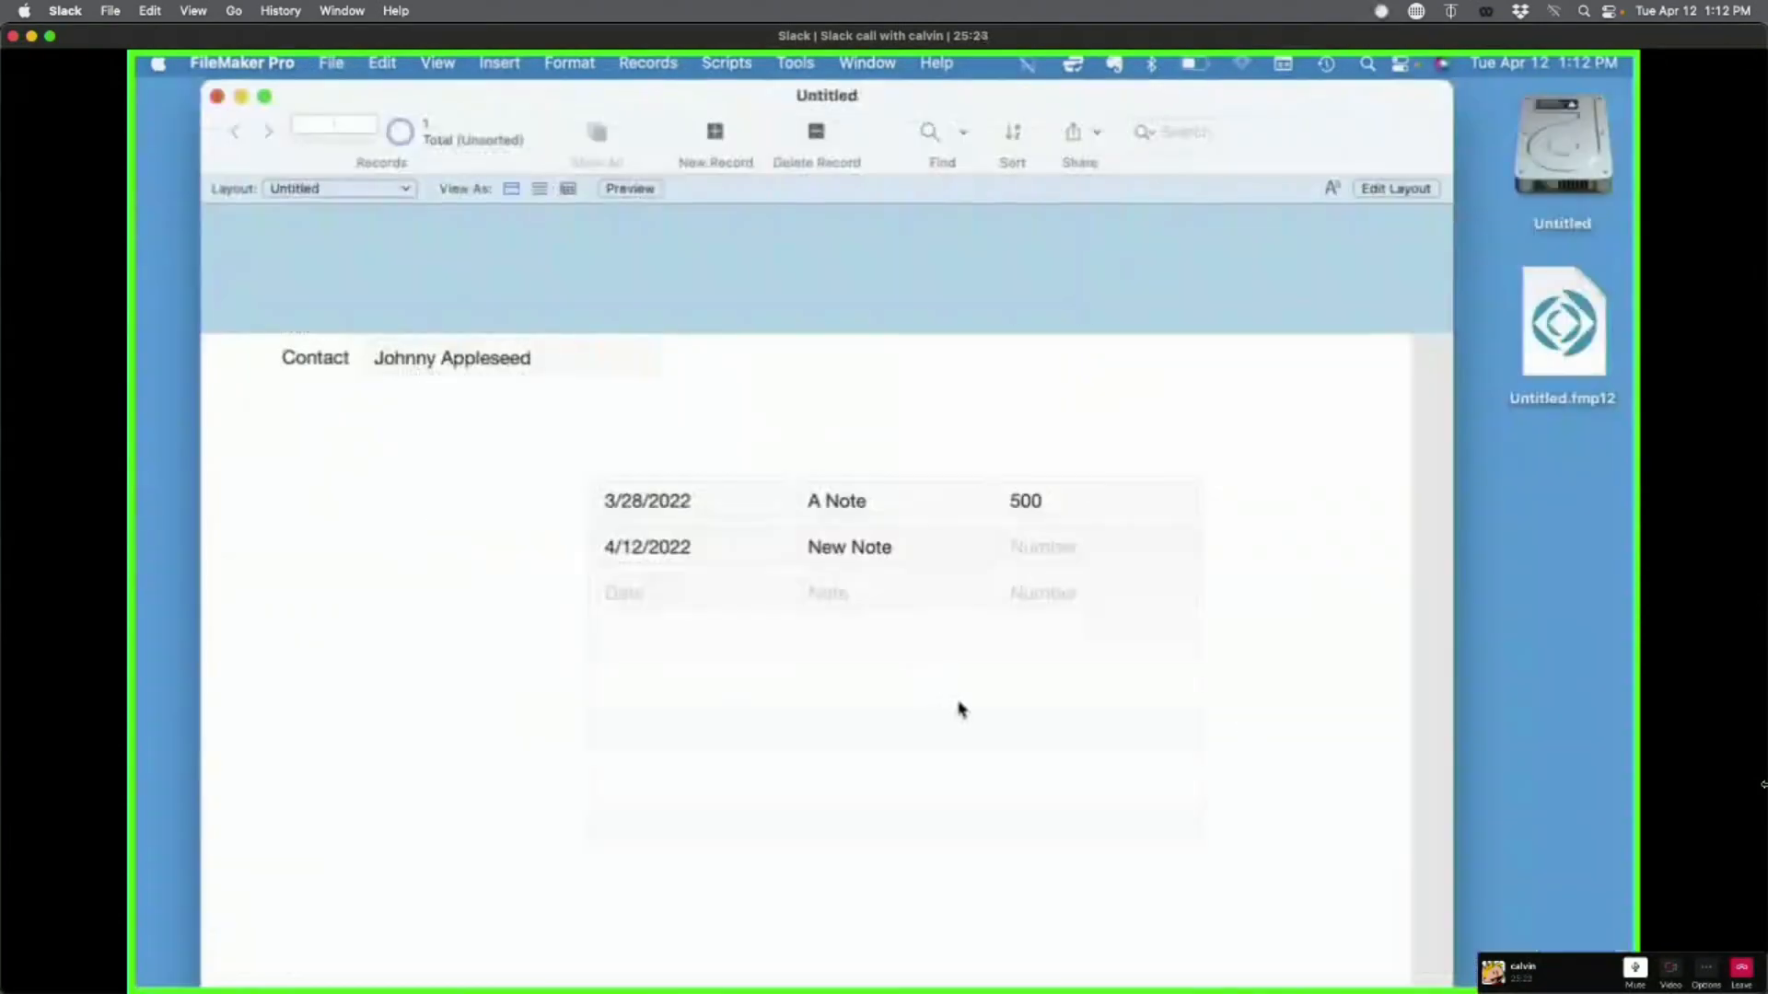
Step: Add a third event to the portal with date 4/22/2022, note "Containers" and number 1000, and commit the record
left_click(695, 600)
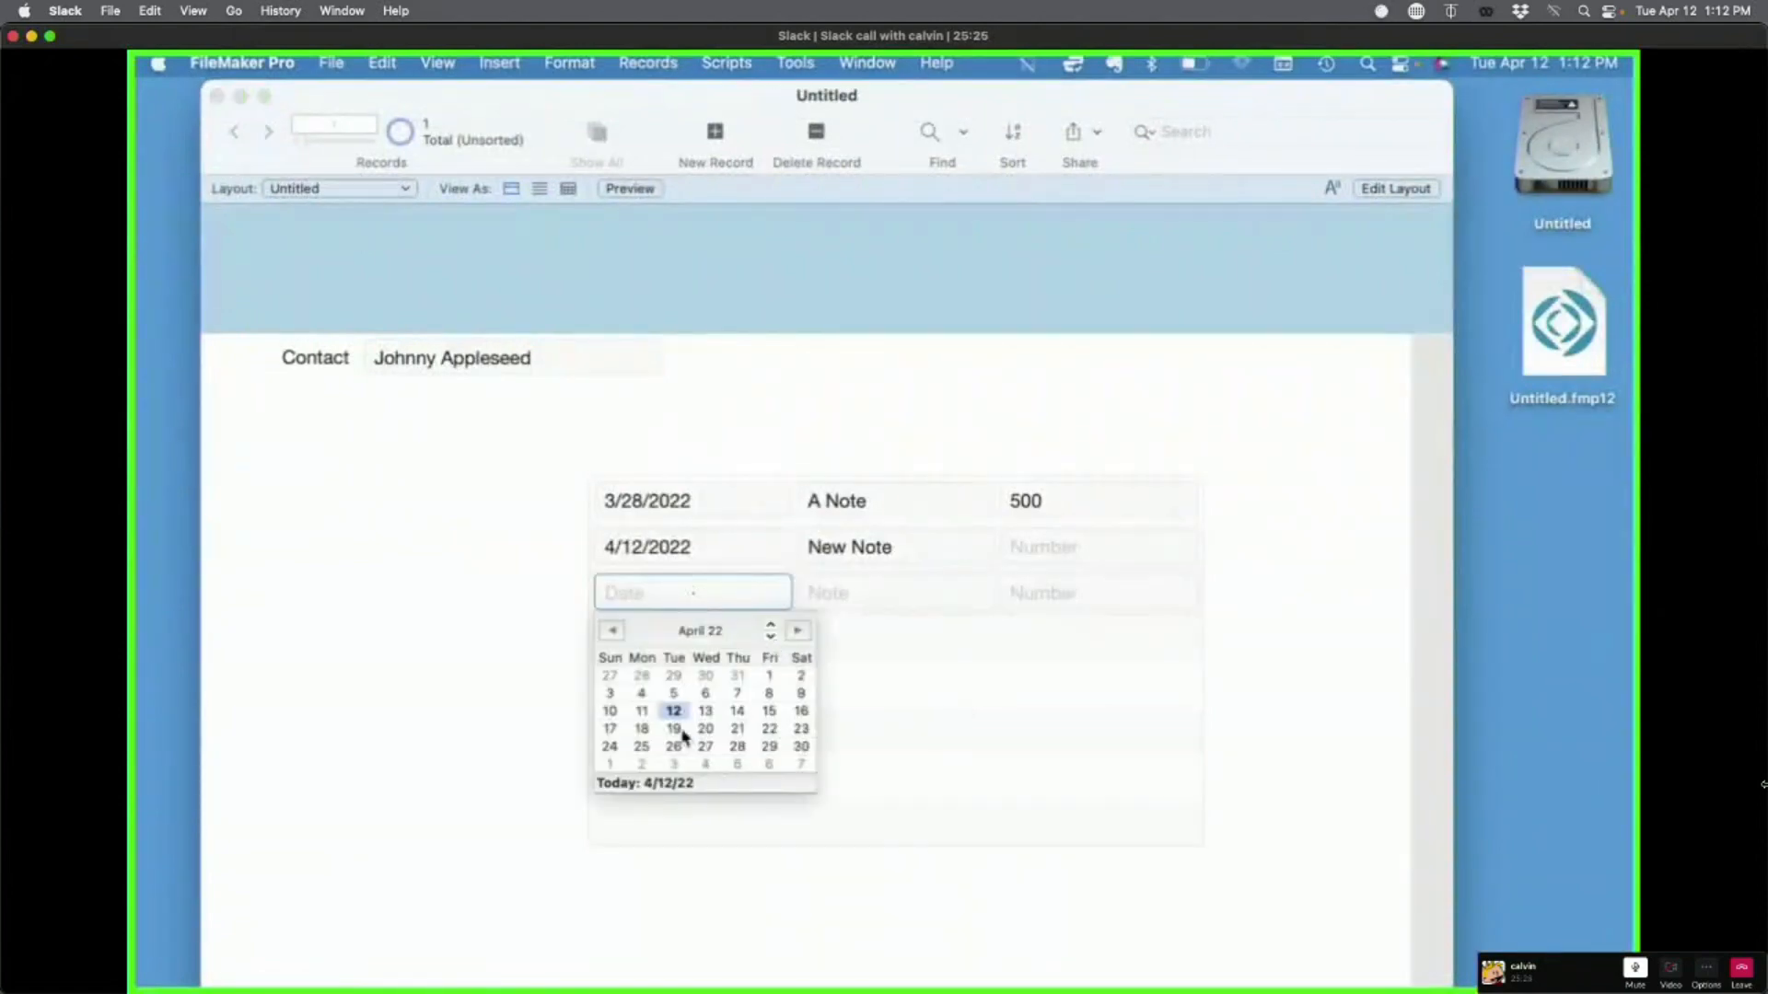
left_click(674, 728)
left_click(706, 599)
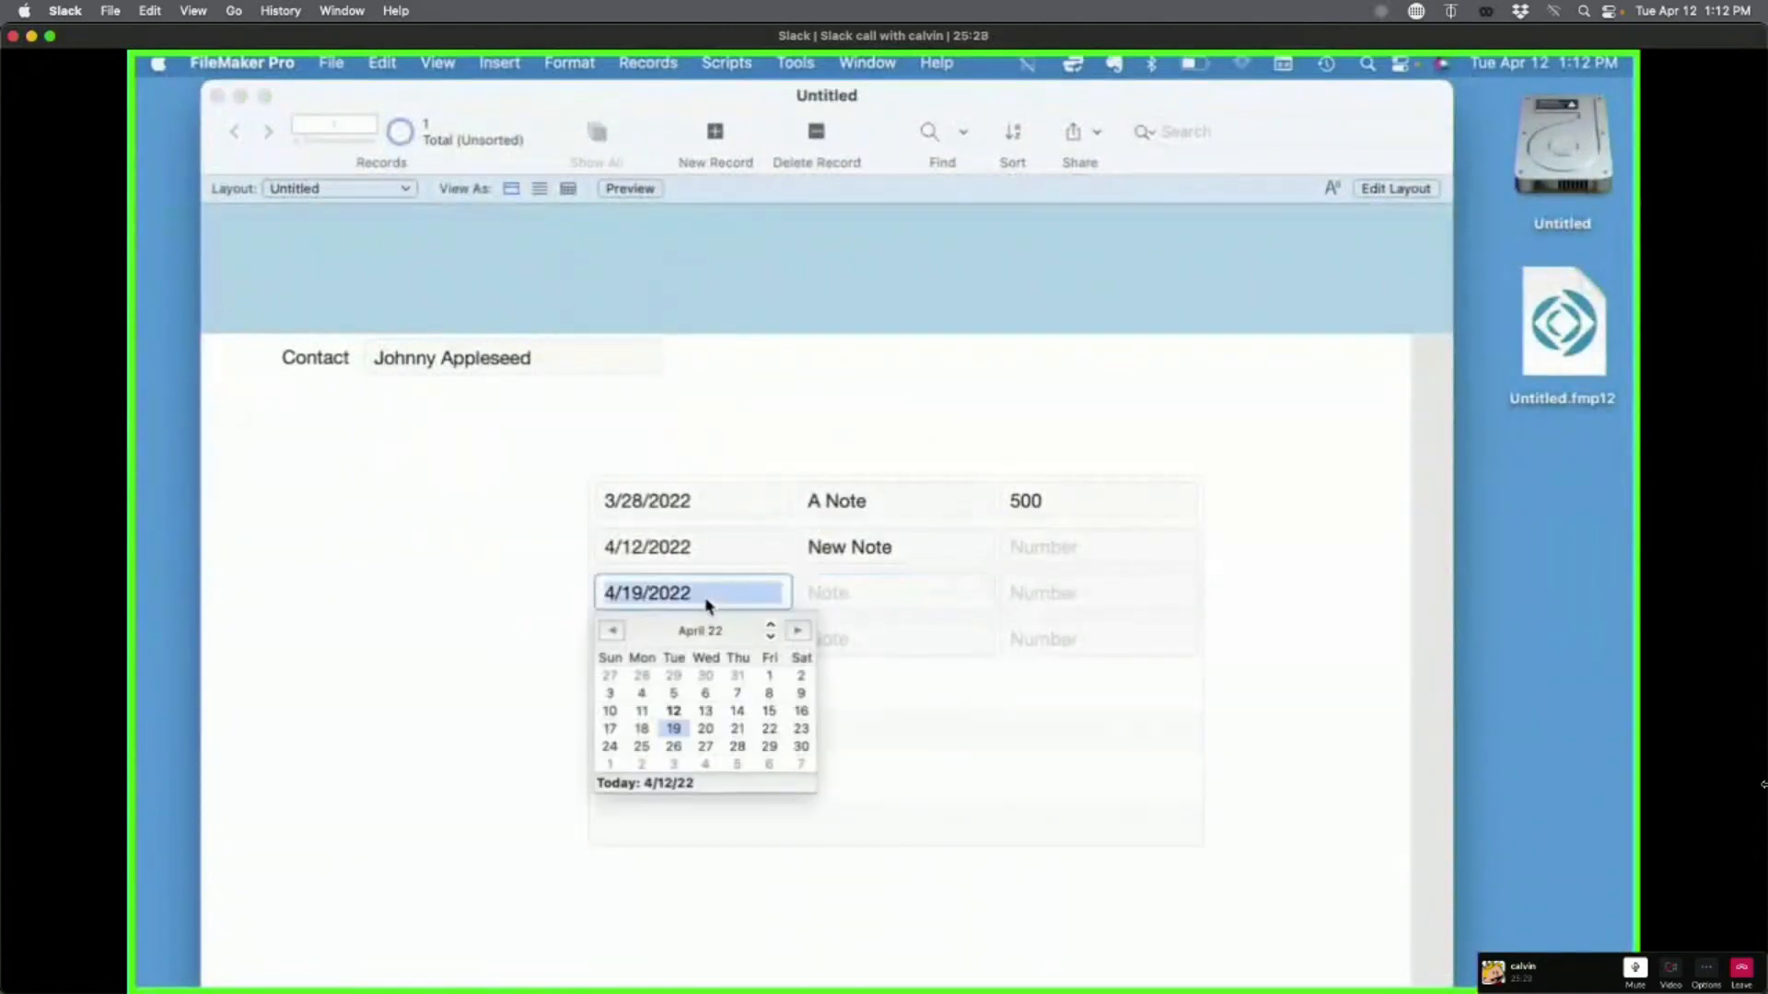
left_click(769, 729)
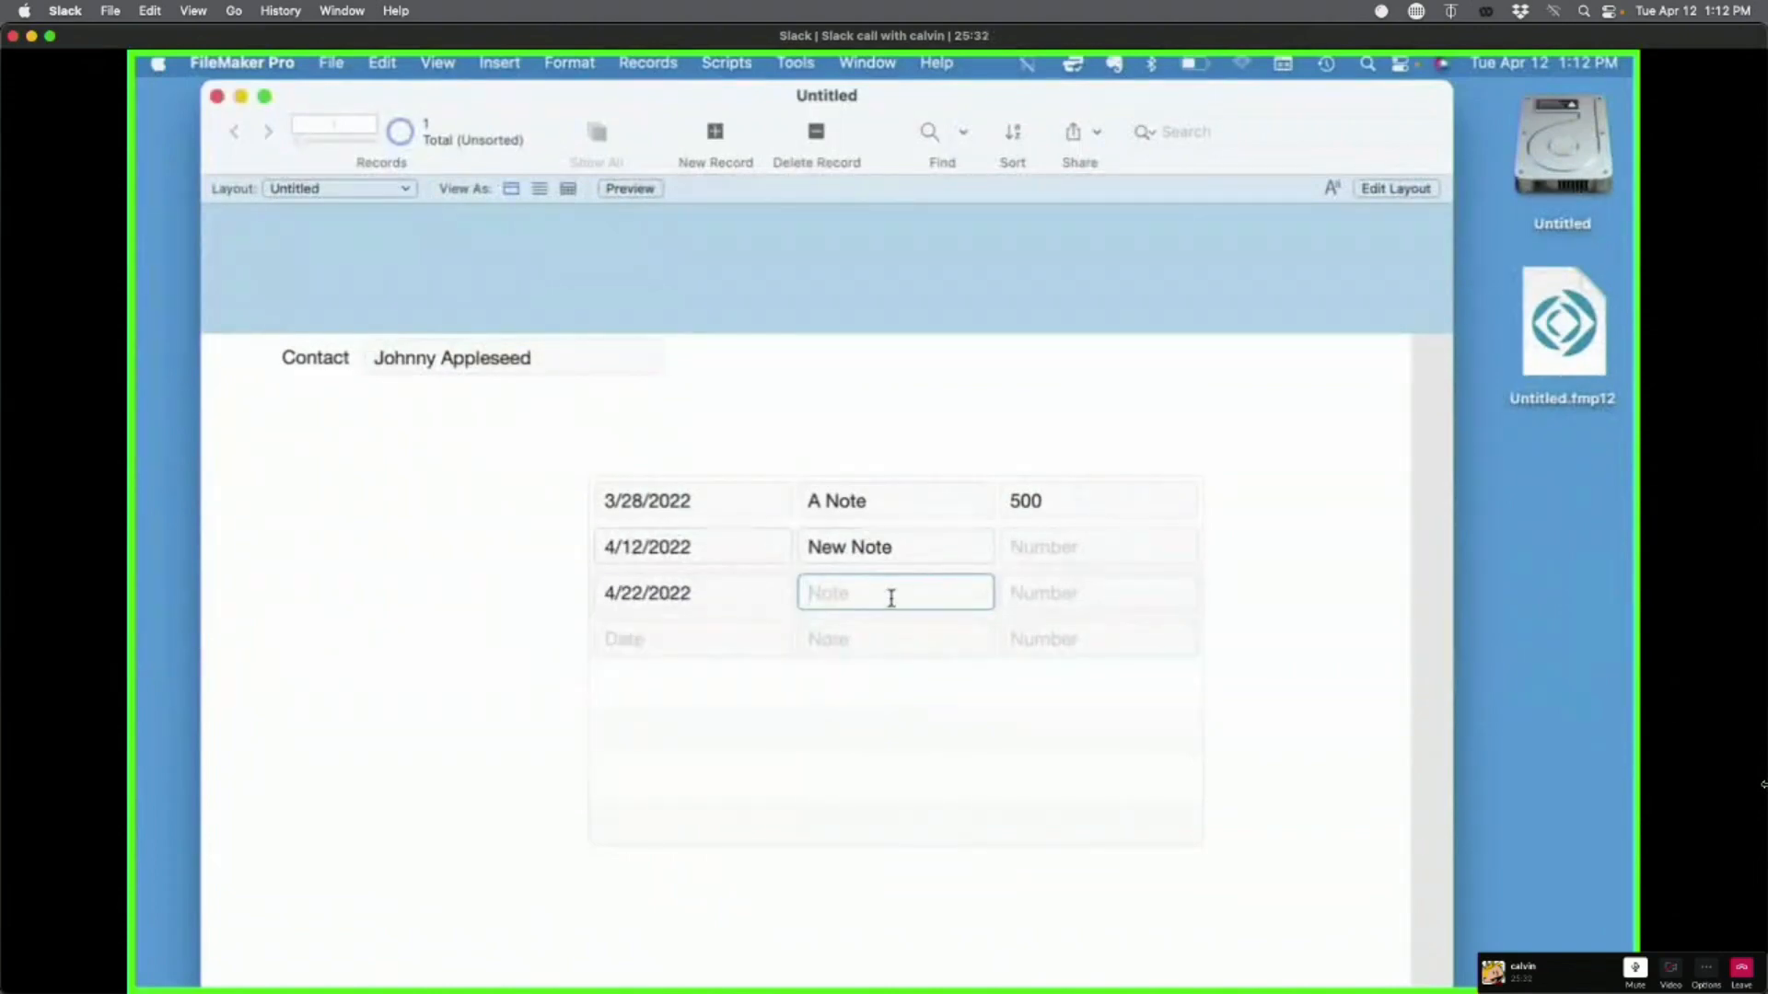
type("Conta")
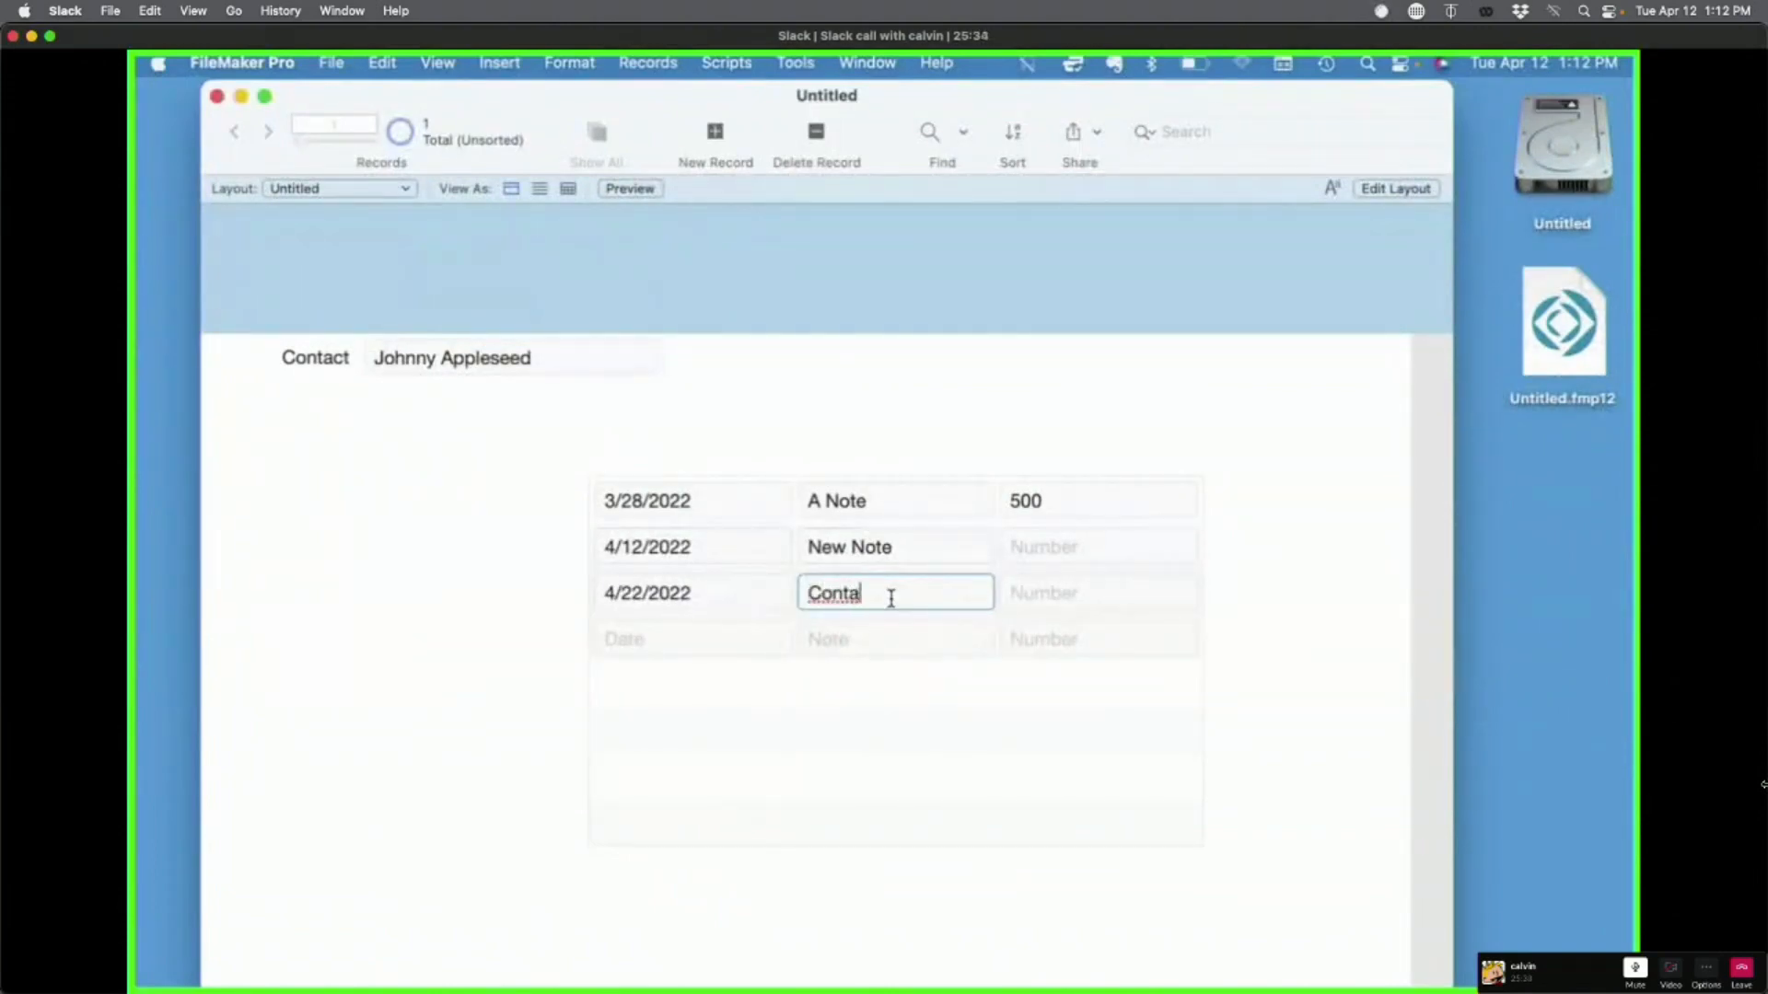
type("iners")
left_click(1101, 592)
type("1000")
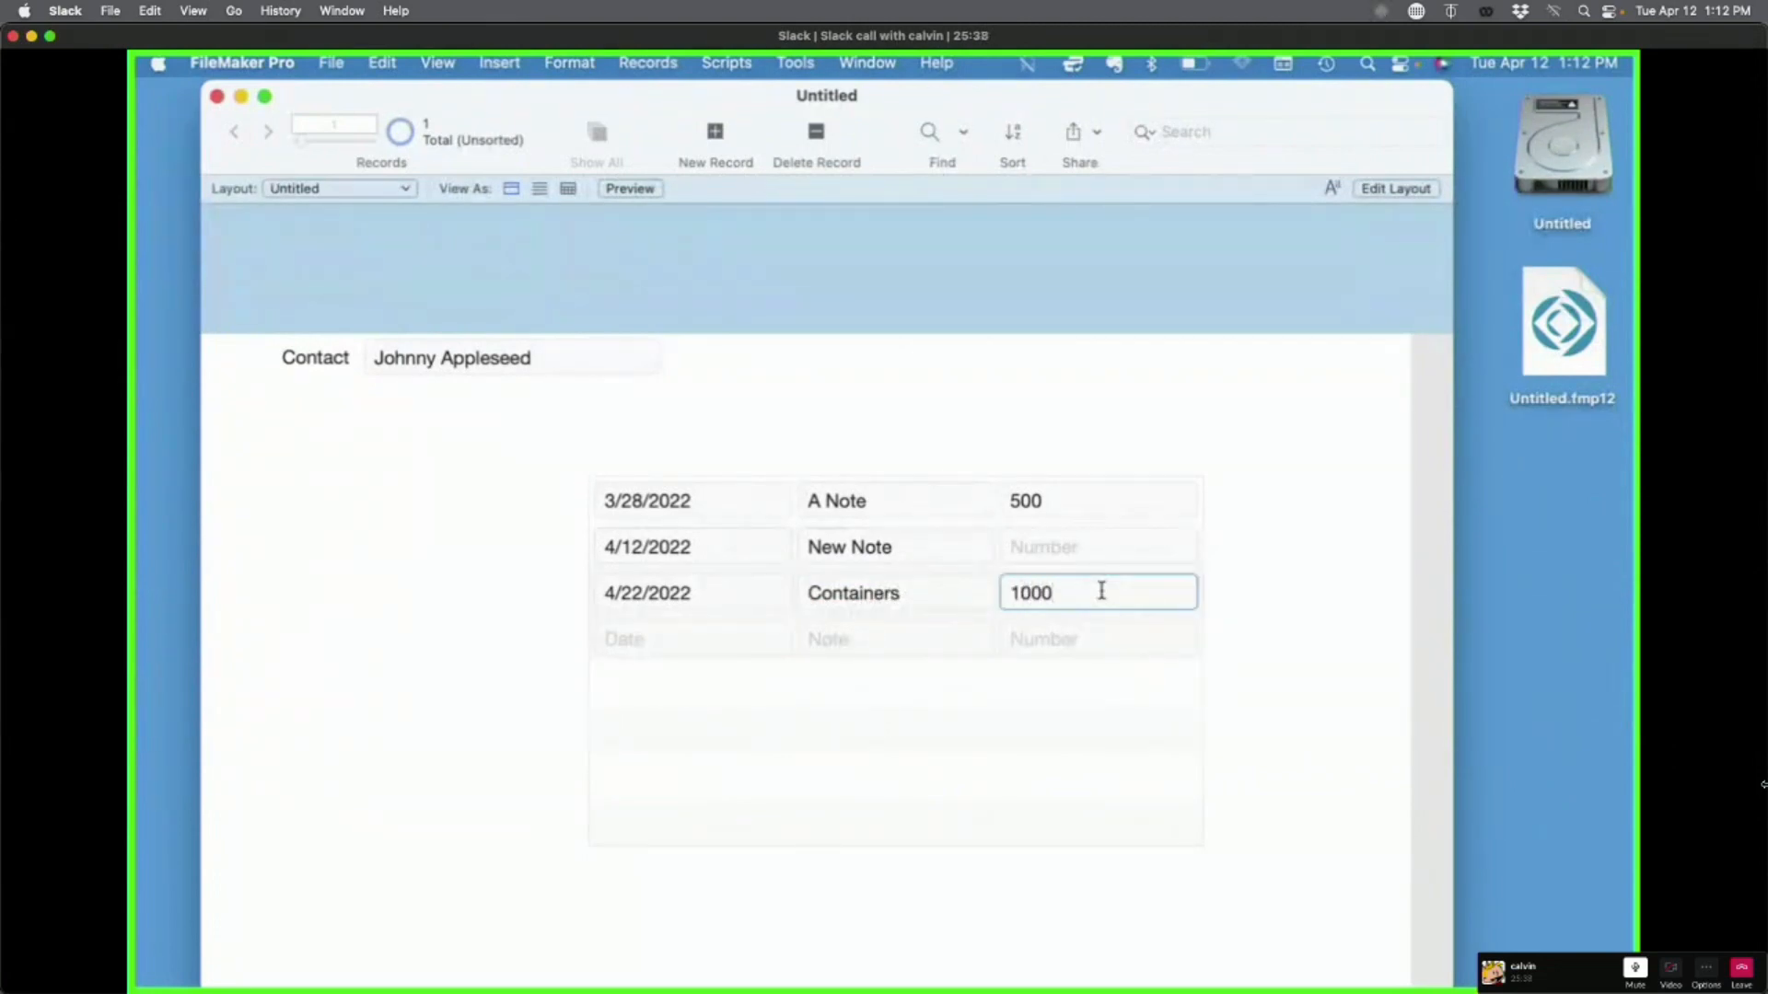
left_click(1275, 625)
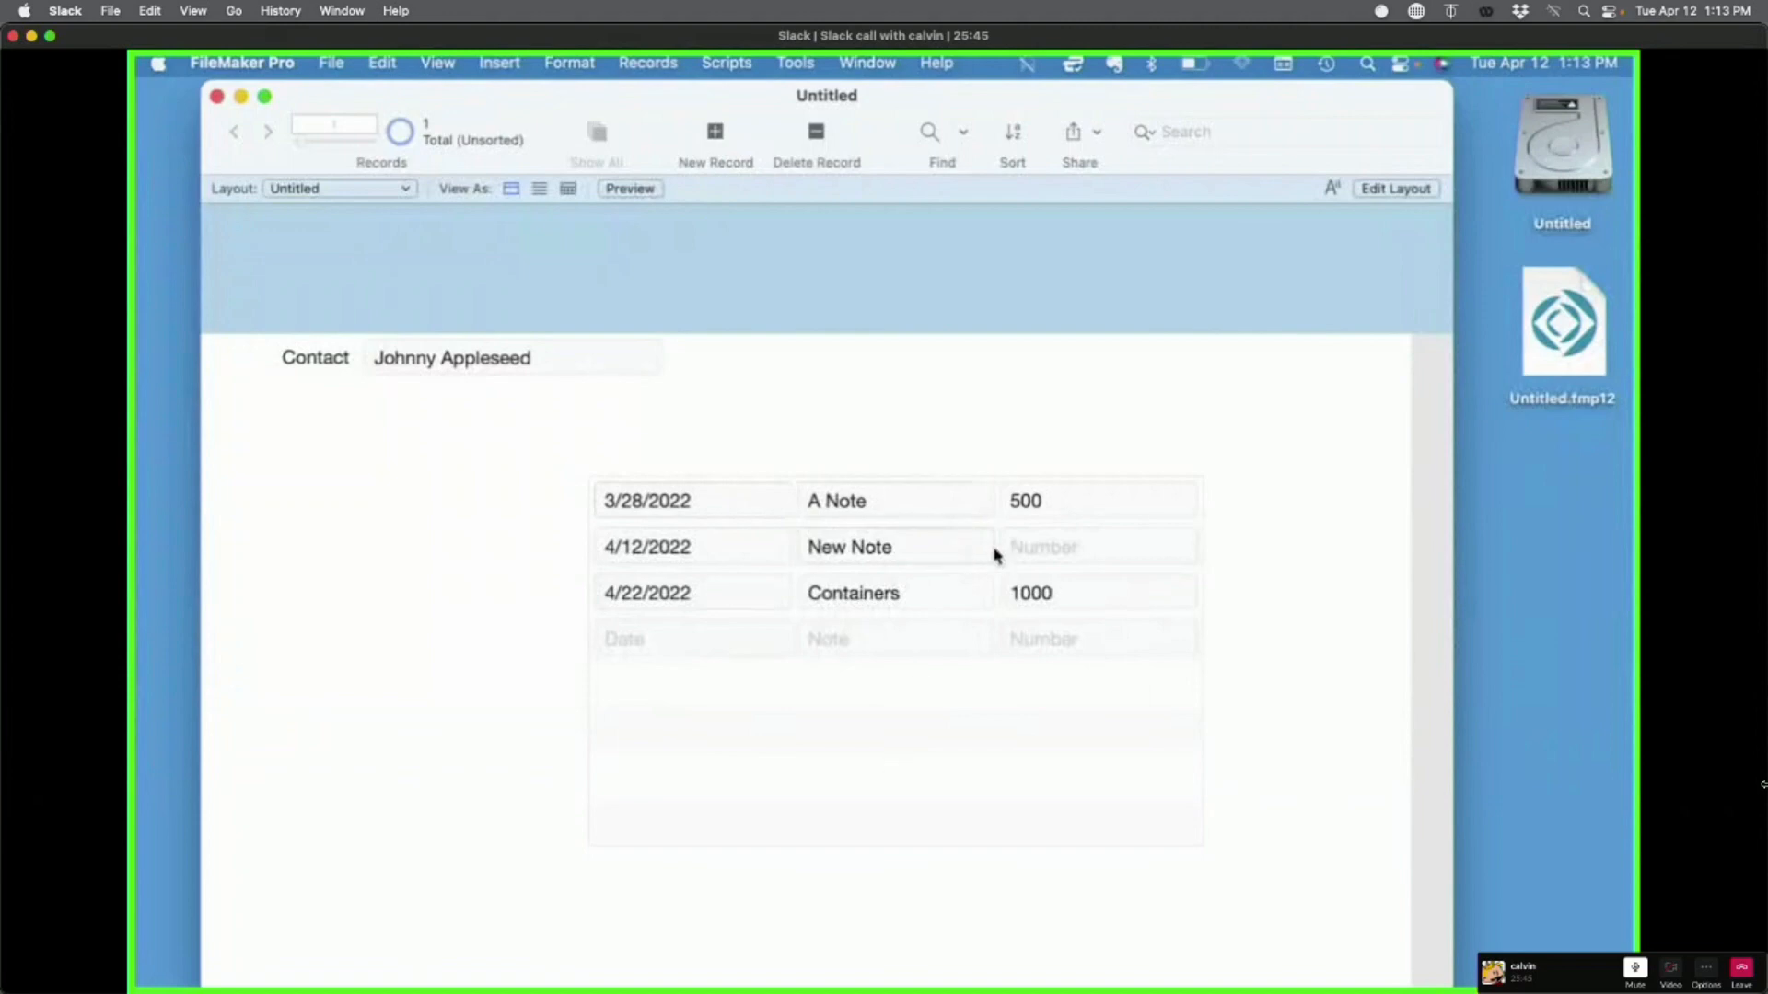
Step: Set the number of the 4/12/2022 "New Note" event to 200
left_click(1059, 549)
type("200")
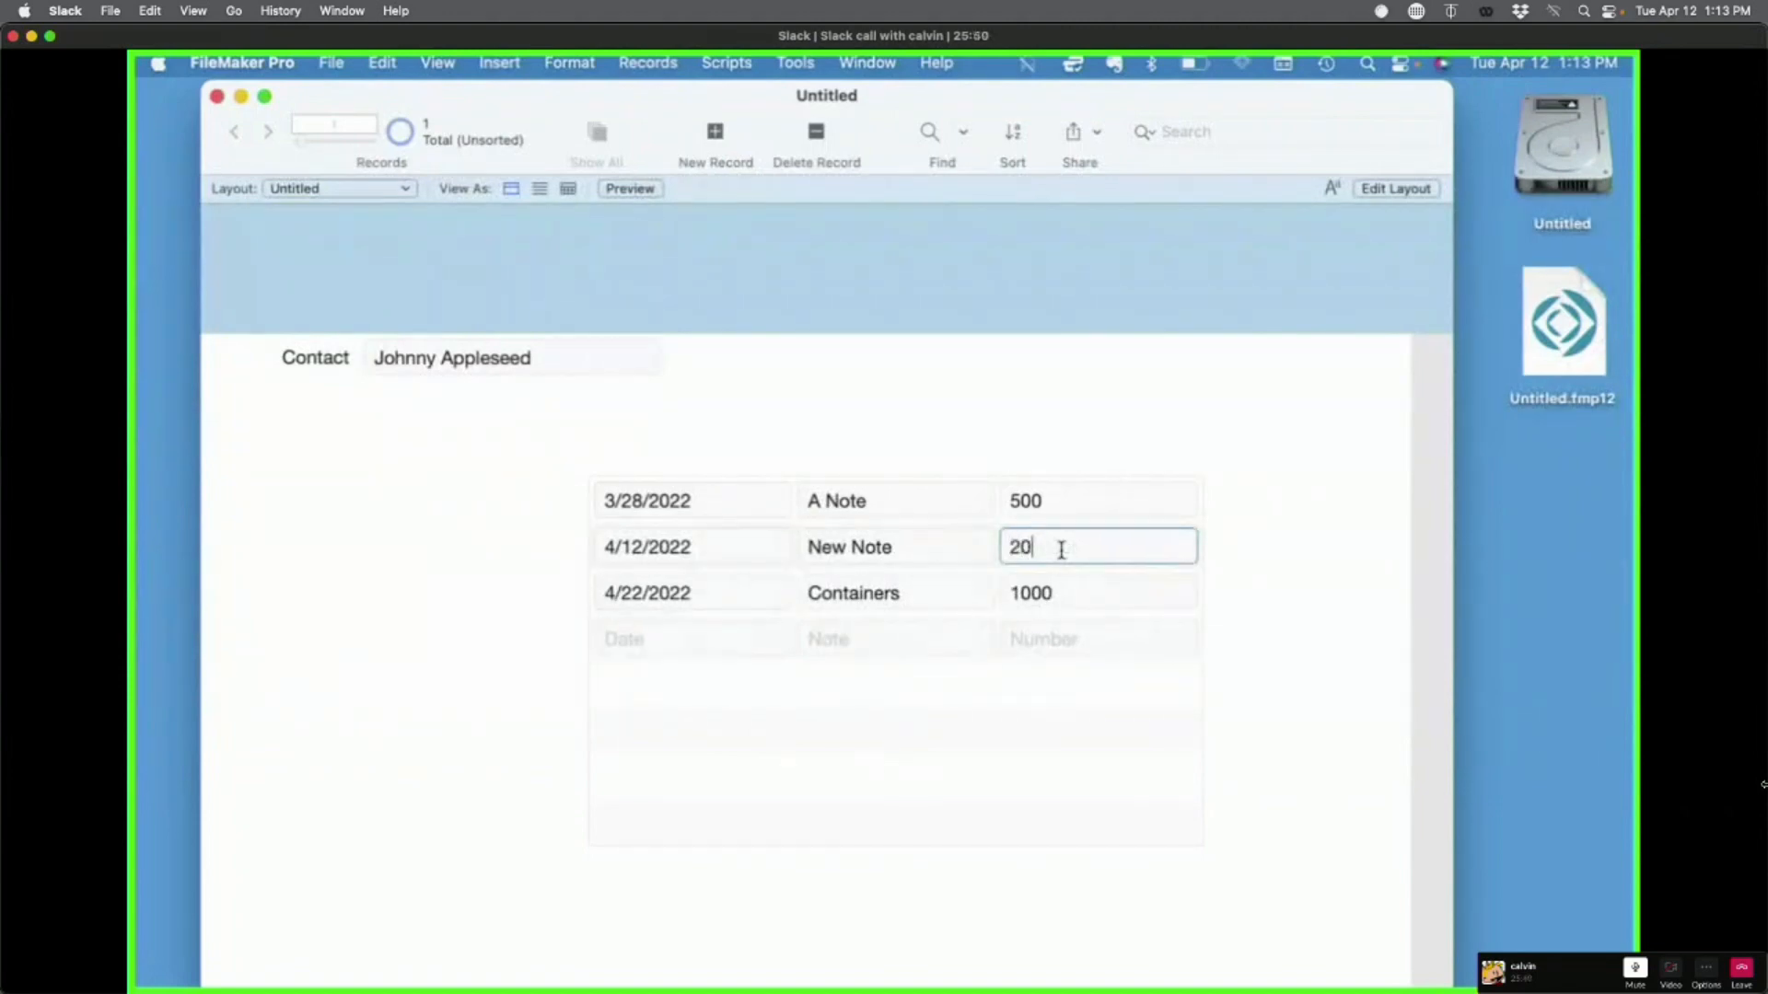
Step: Add a fourth event to the portal with date 3/29/2022, note "Another" and number 1500, and commit the record
left_click(1416, 722)
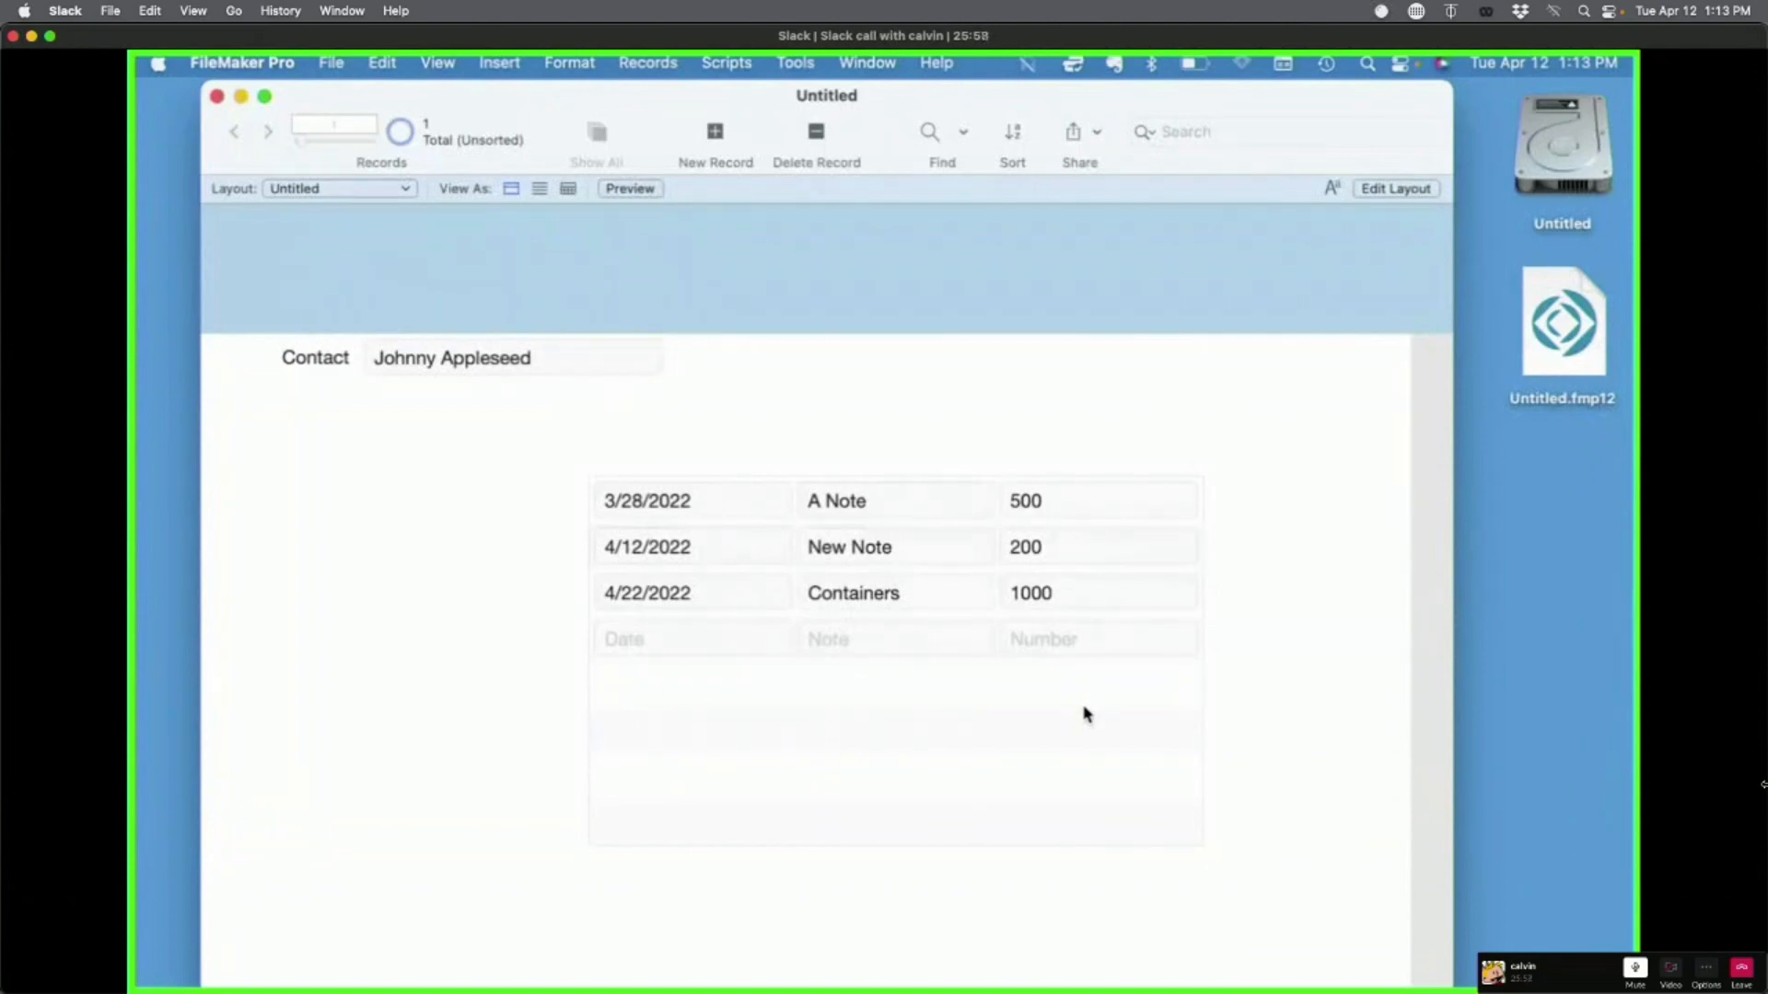
left_click(672, 635)
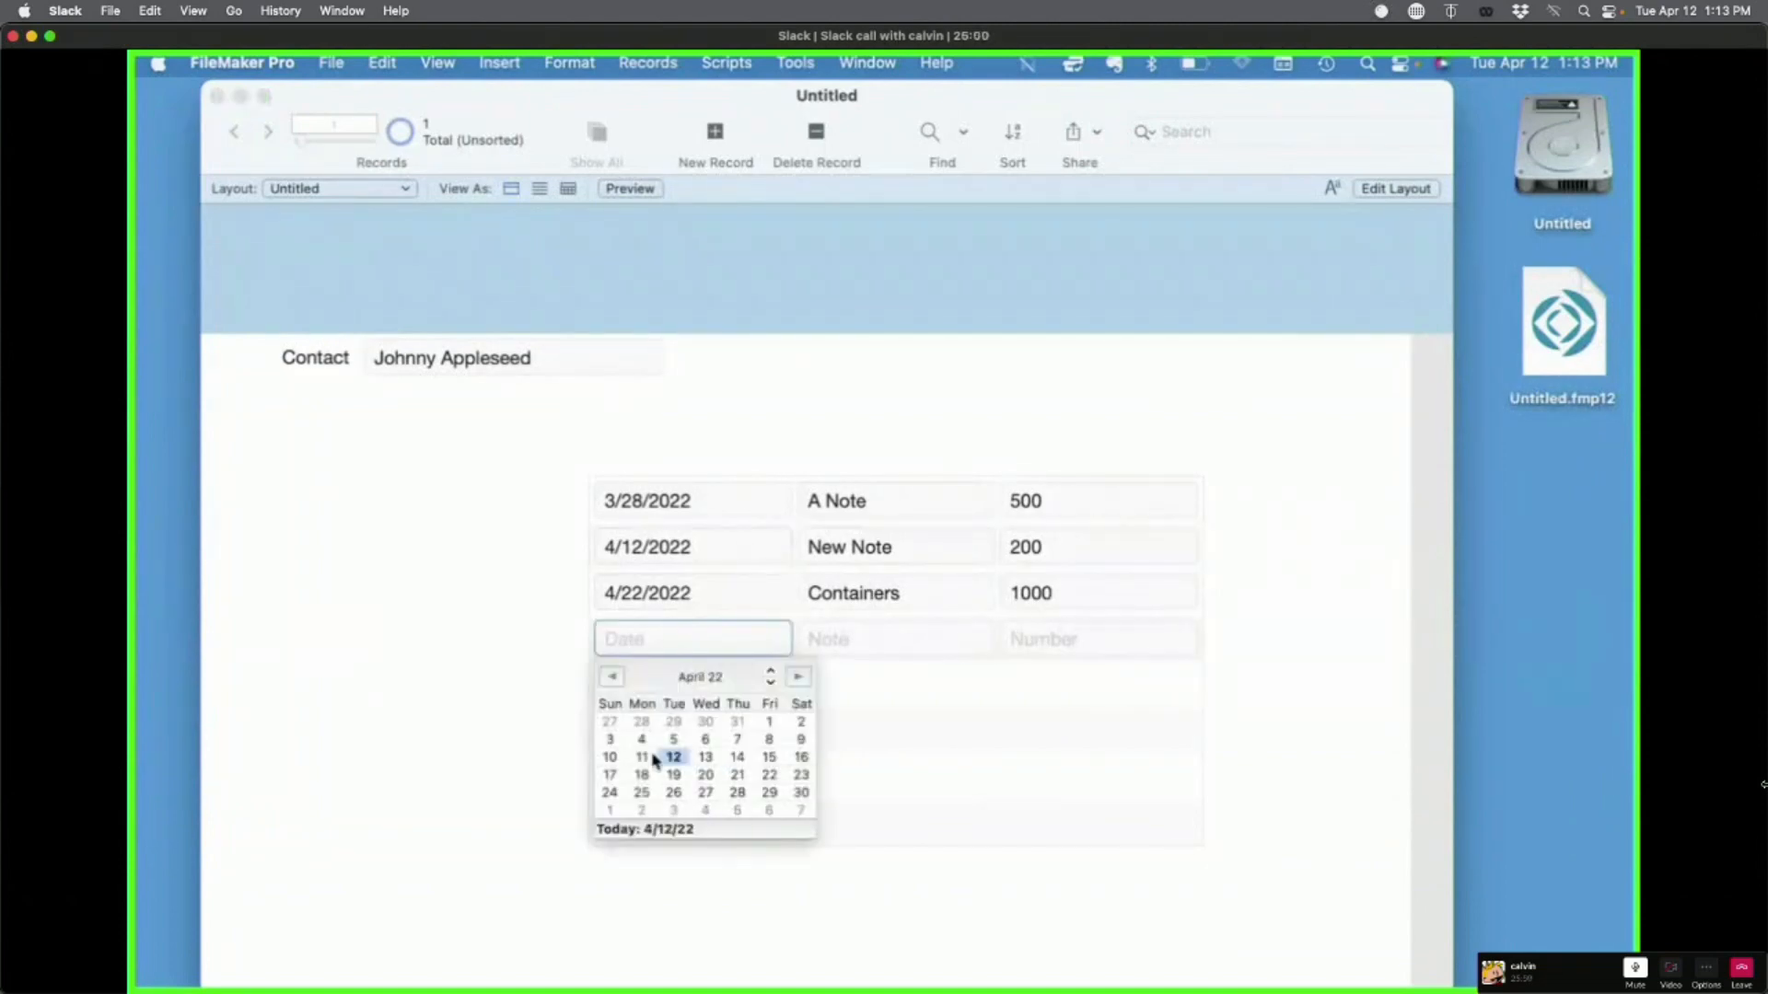
left_click(673, 722)
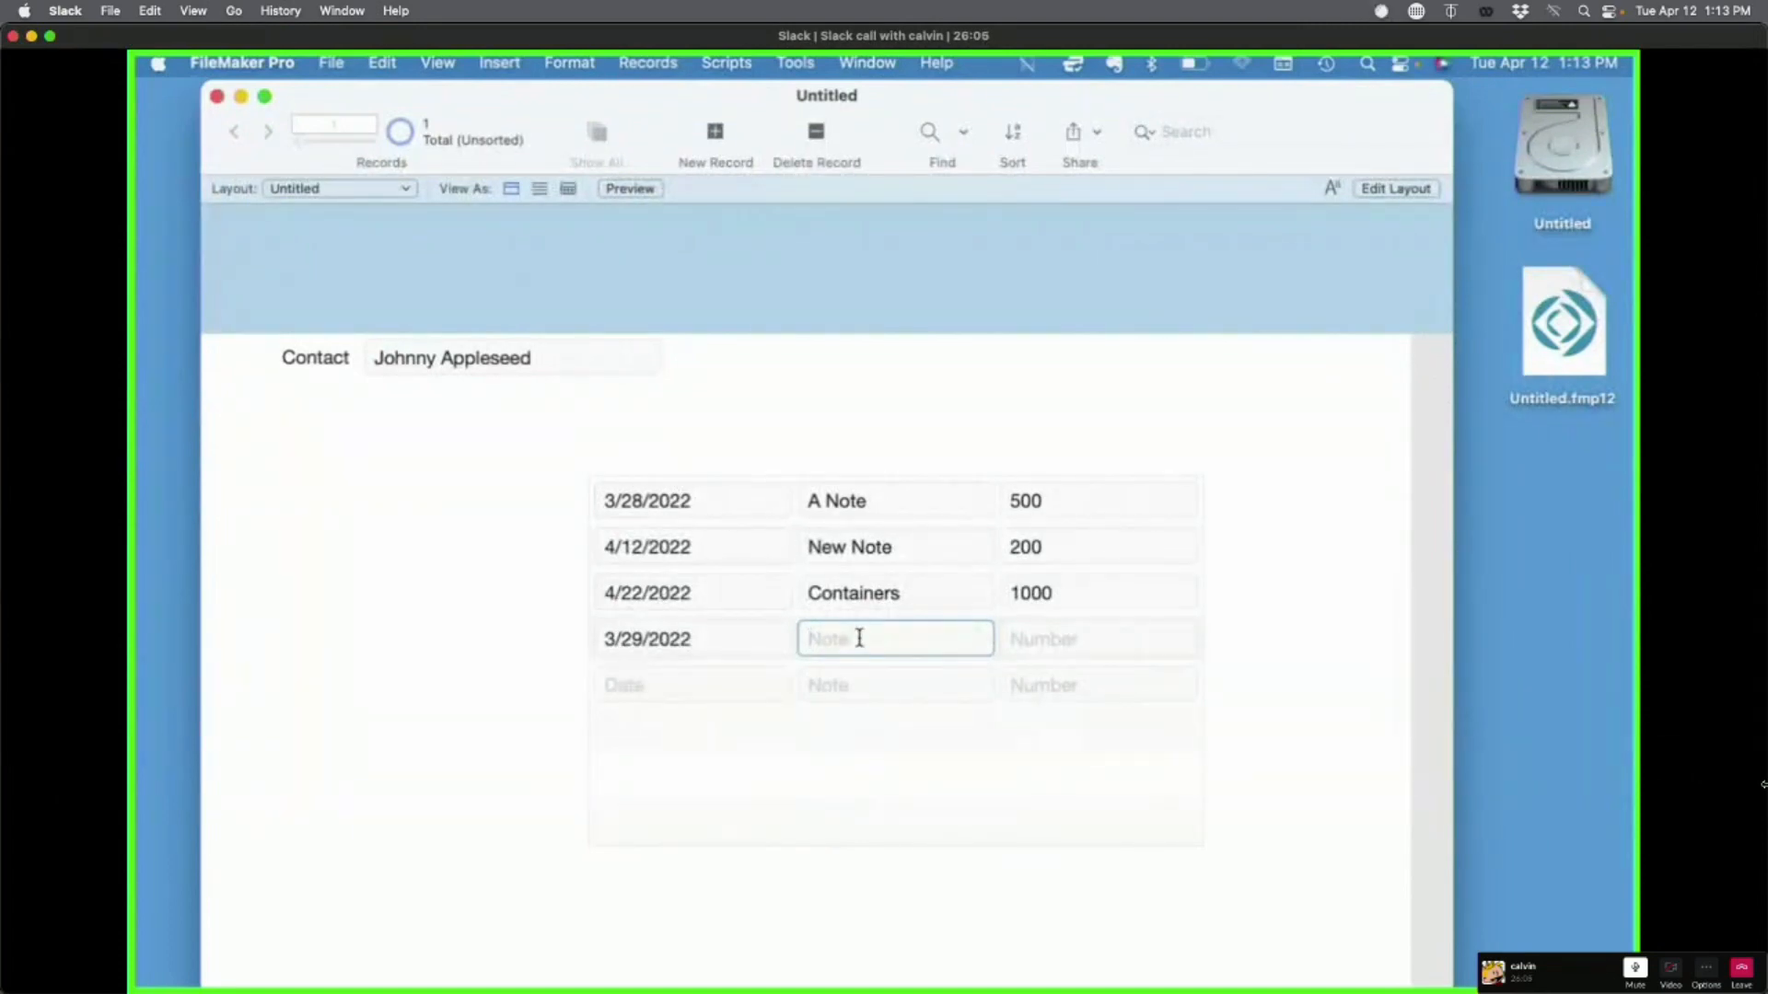
type("Anotehr")
type("her")
left_click(1072, 635)
type("1500")
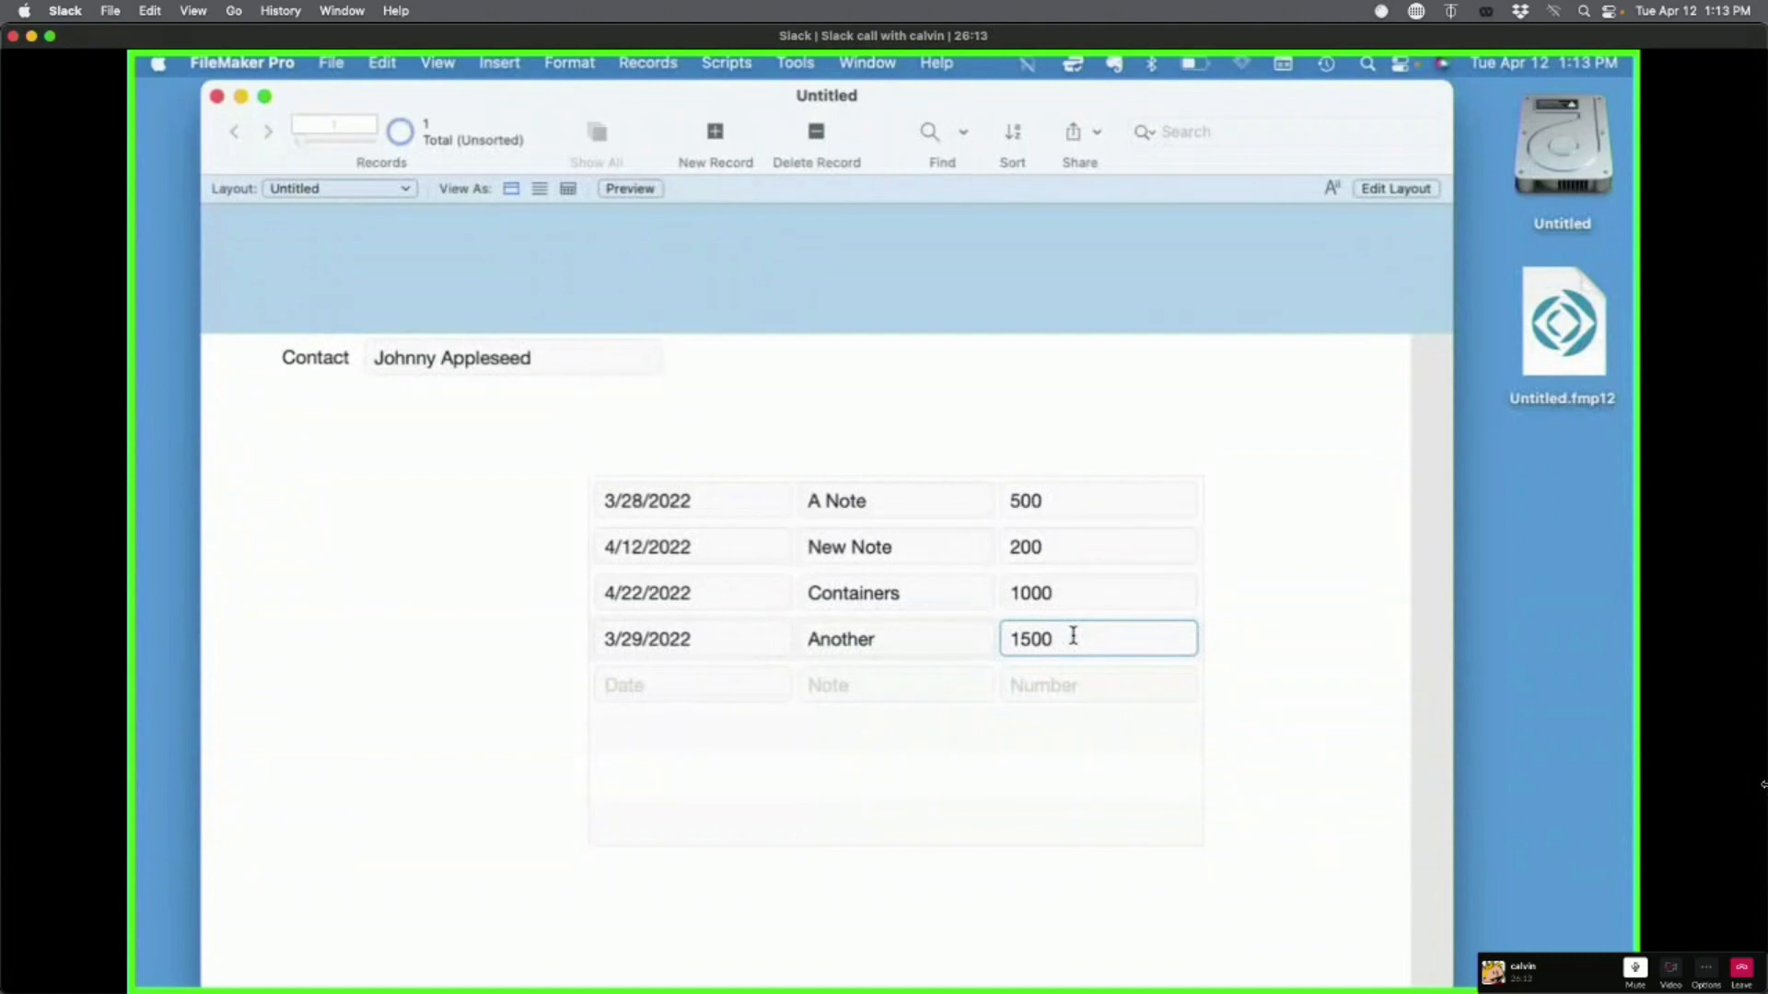
left_click(1330, 719)
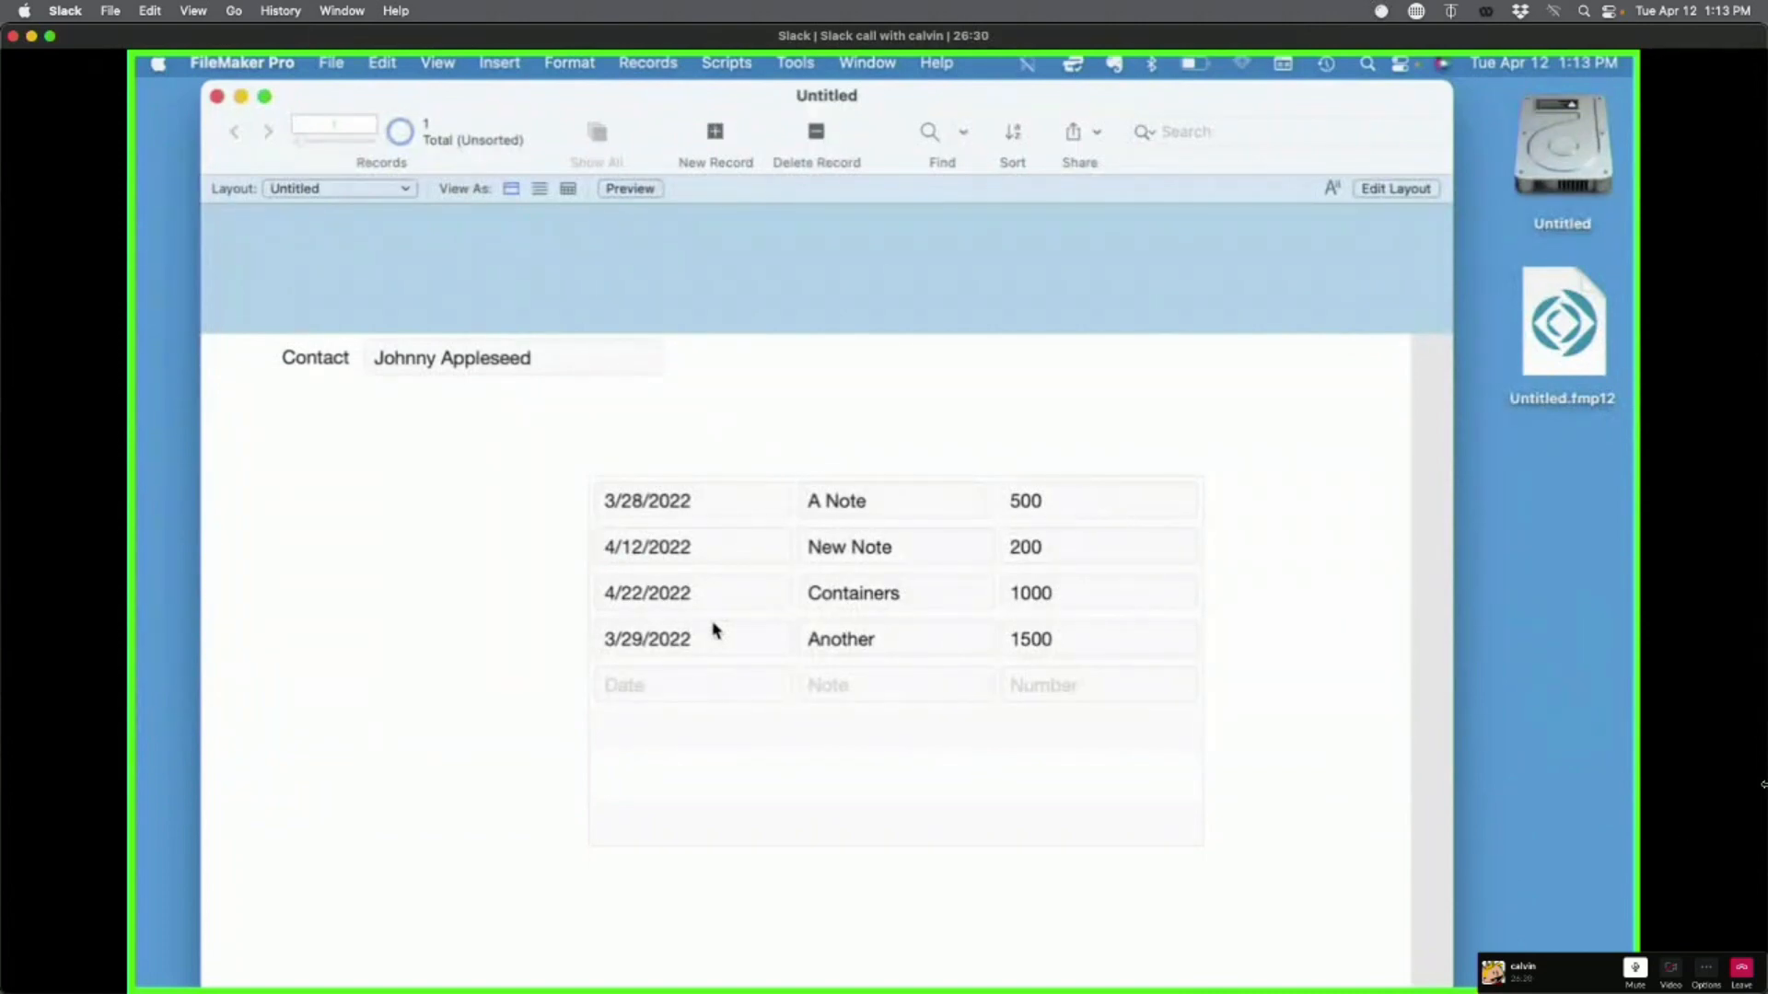
Step: Sort the Events portal records by Number in ascending order and return to Browse mode
key("super+l")
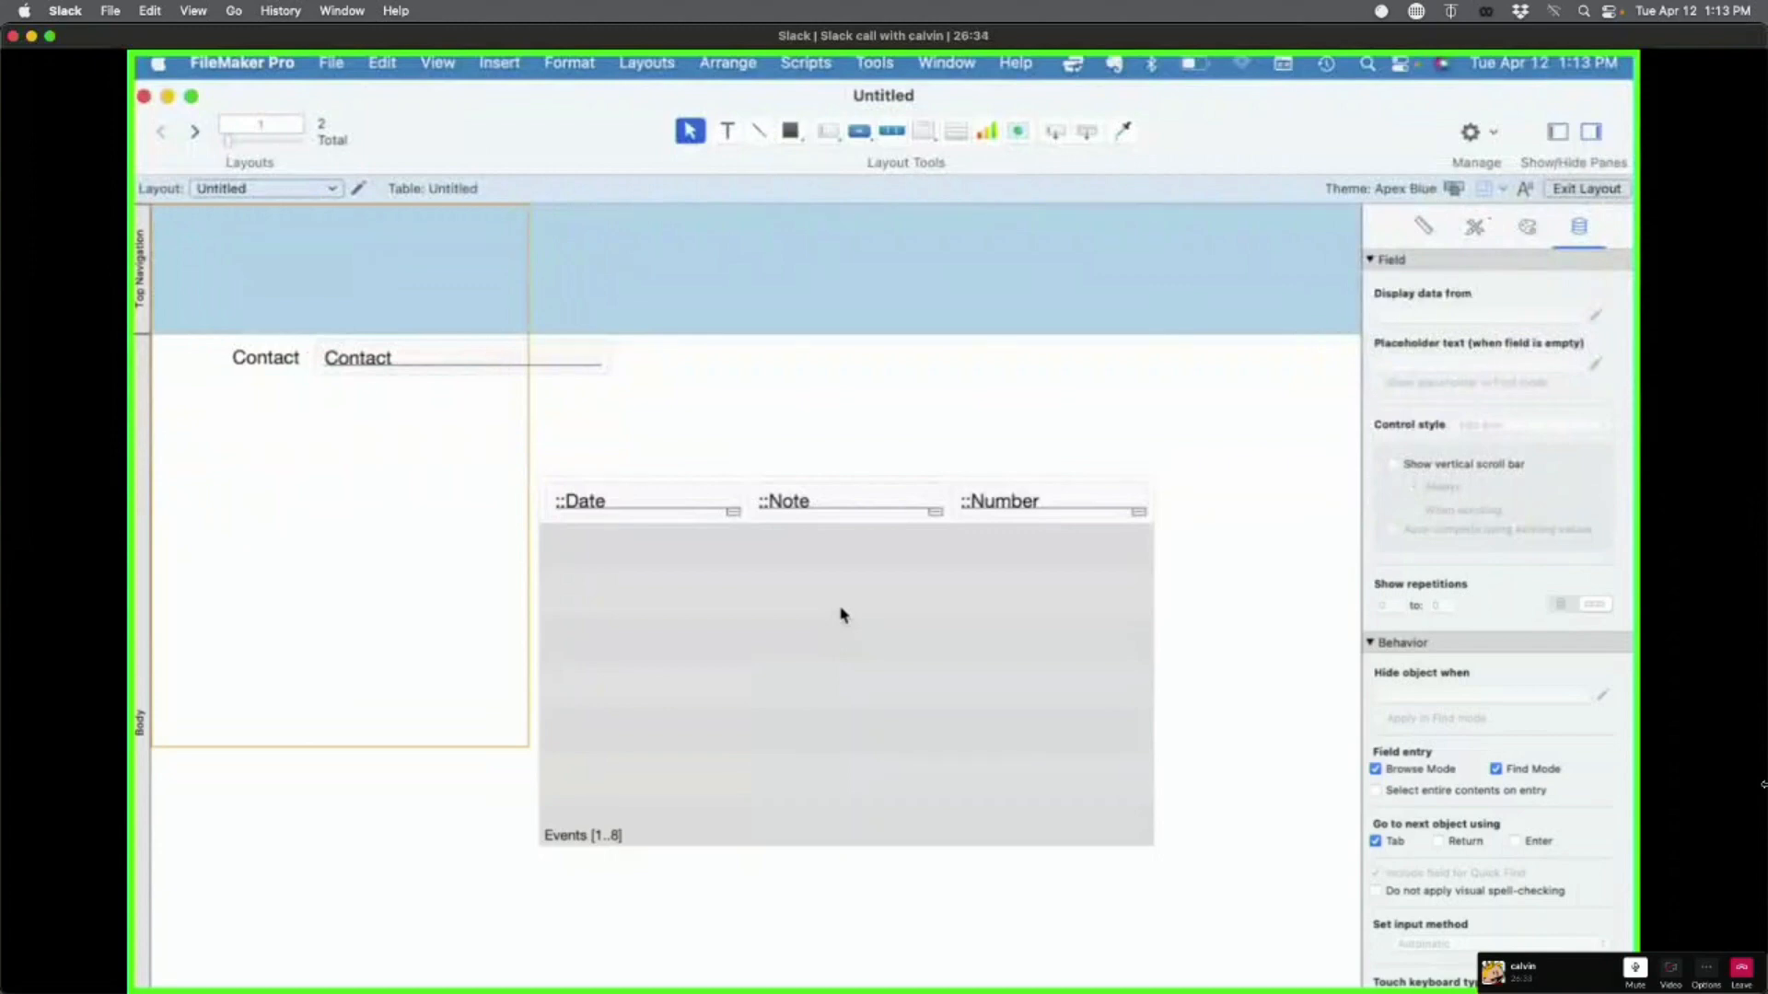
double_click(841, 614)
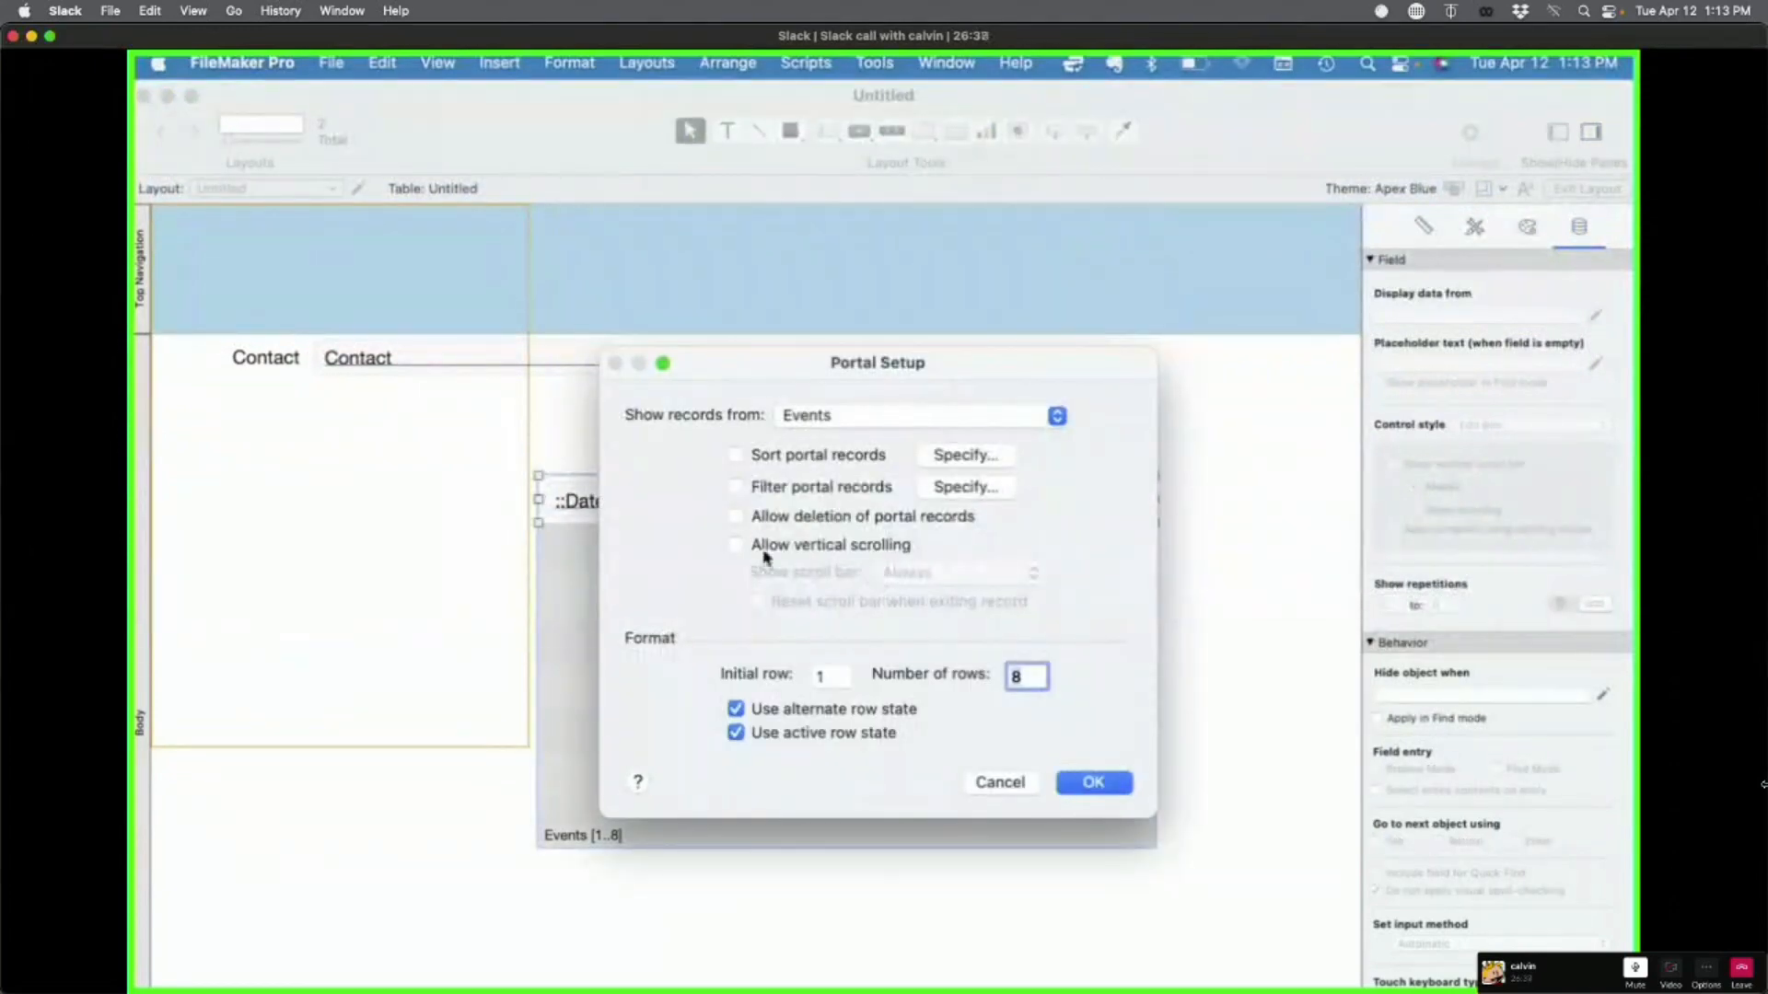
left_click(809, 462)
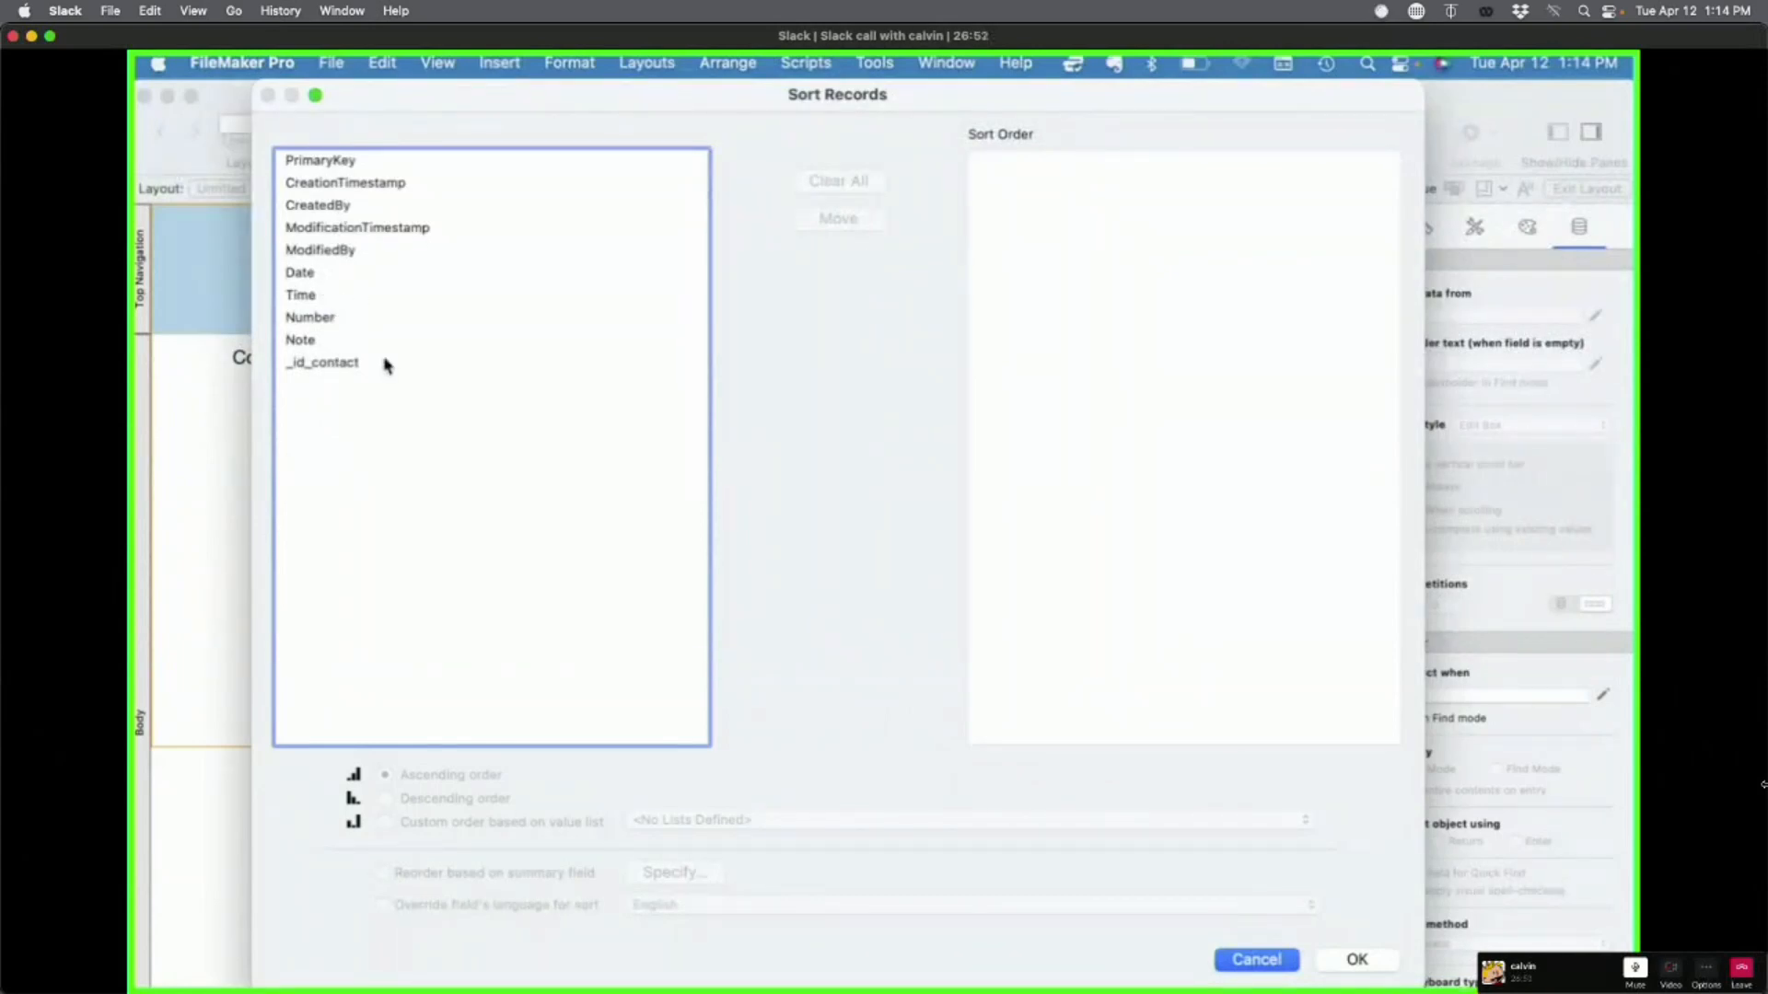
double_click(326, 322)
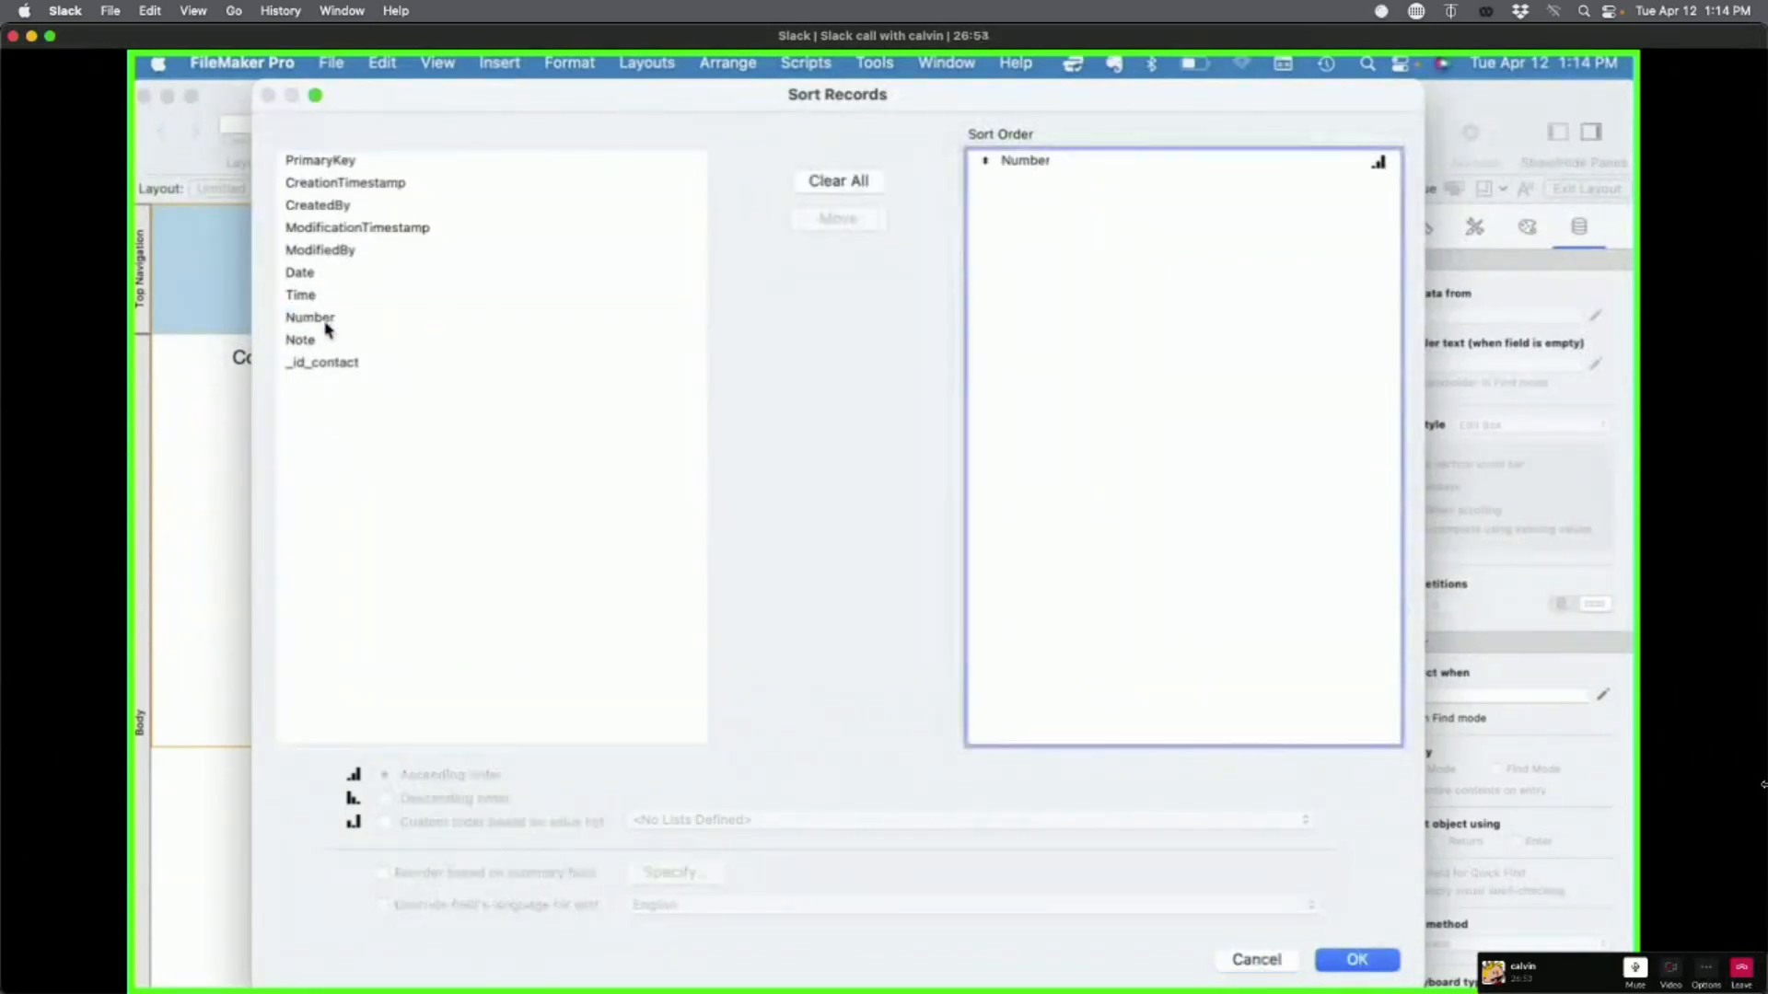
left_click(1364, 969)
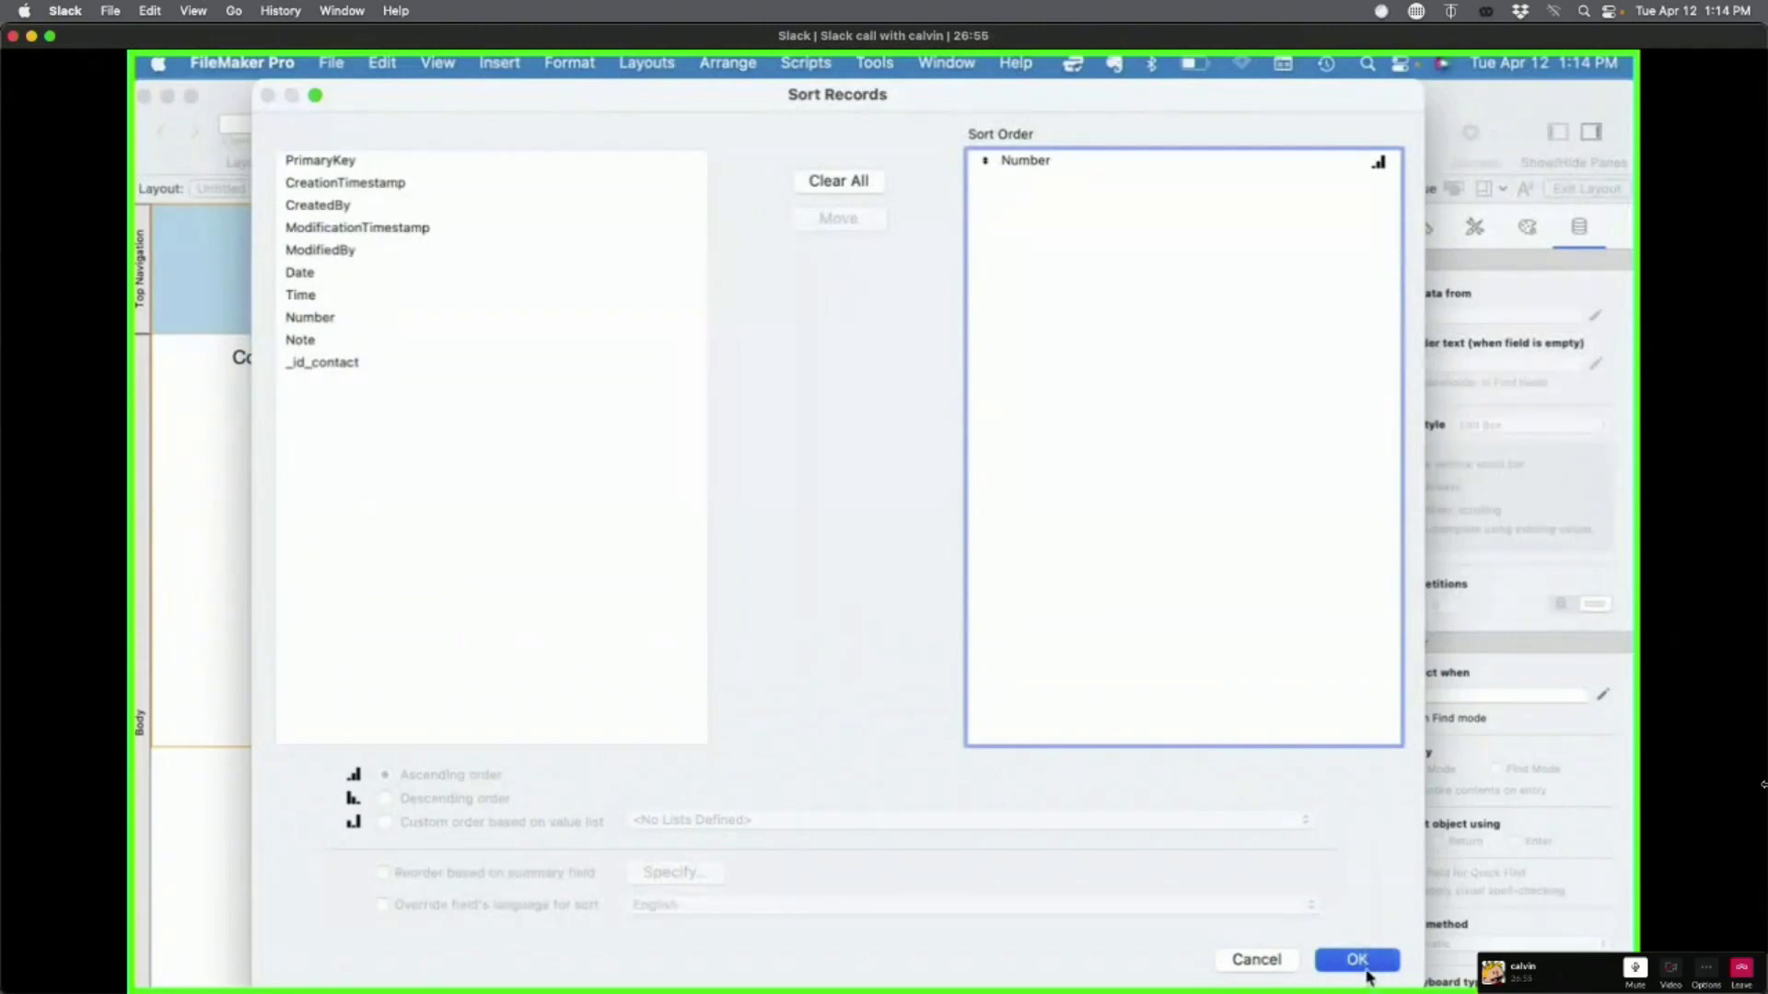
left_click(1095, 785)
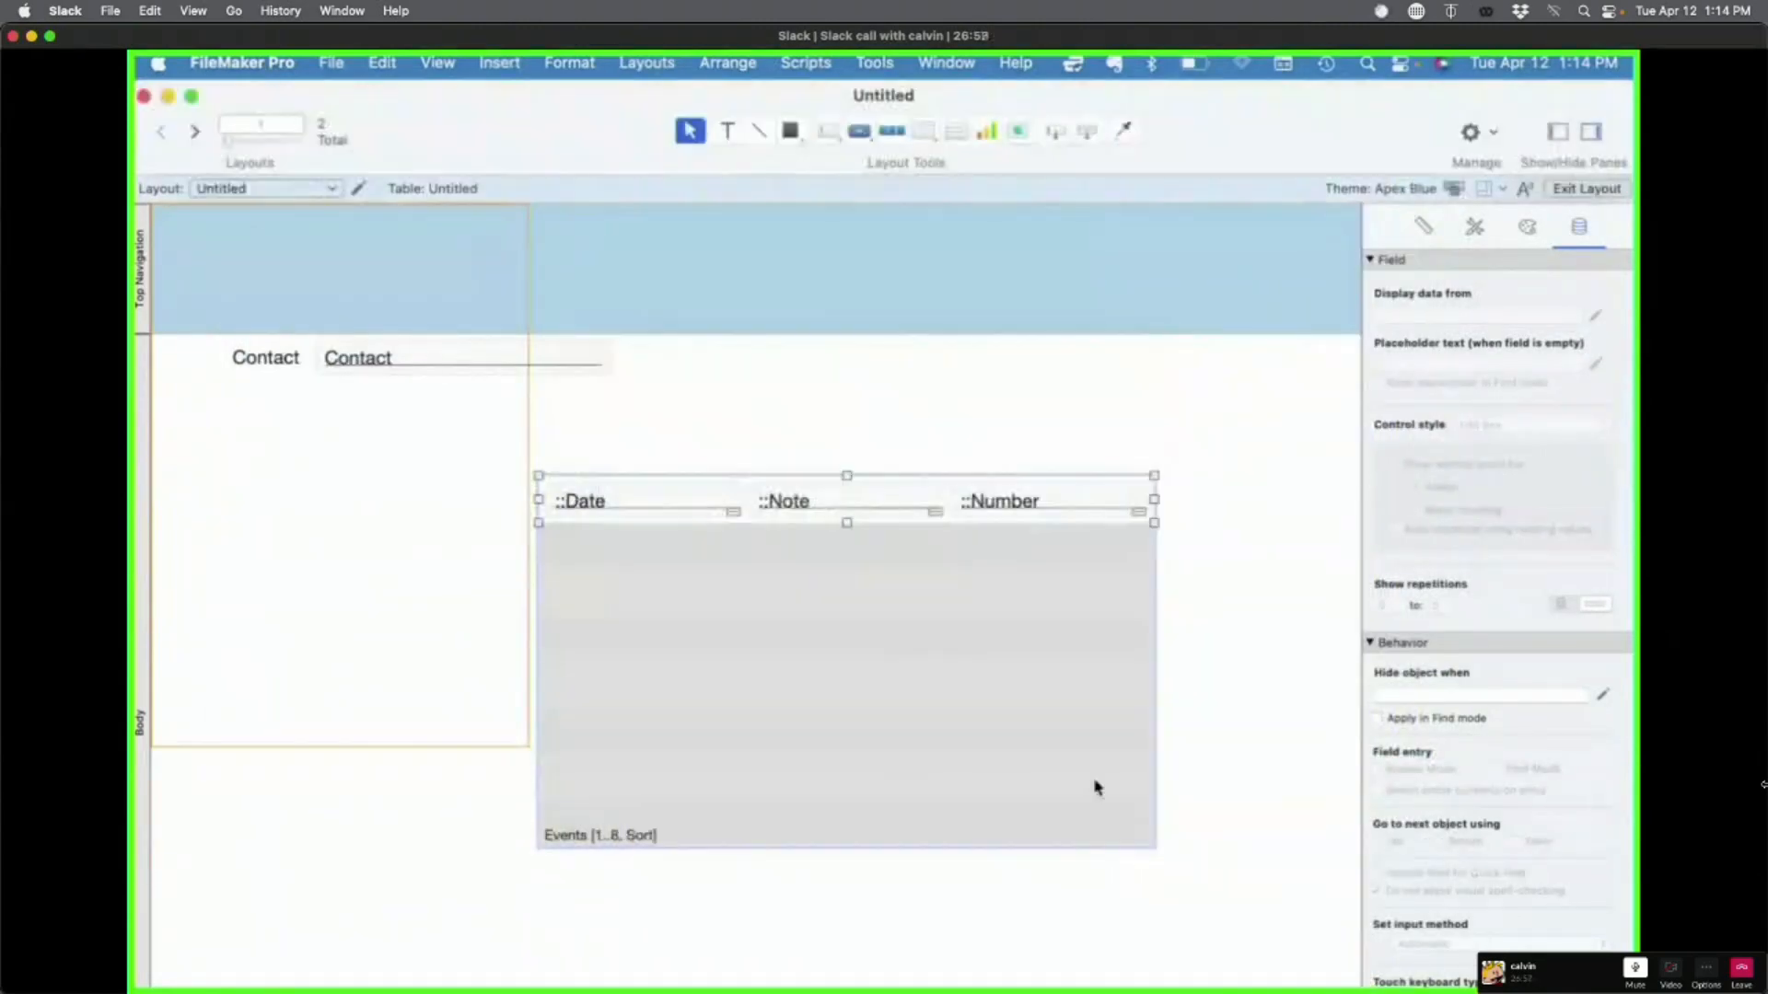
key("super+b")
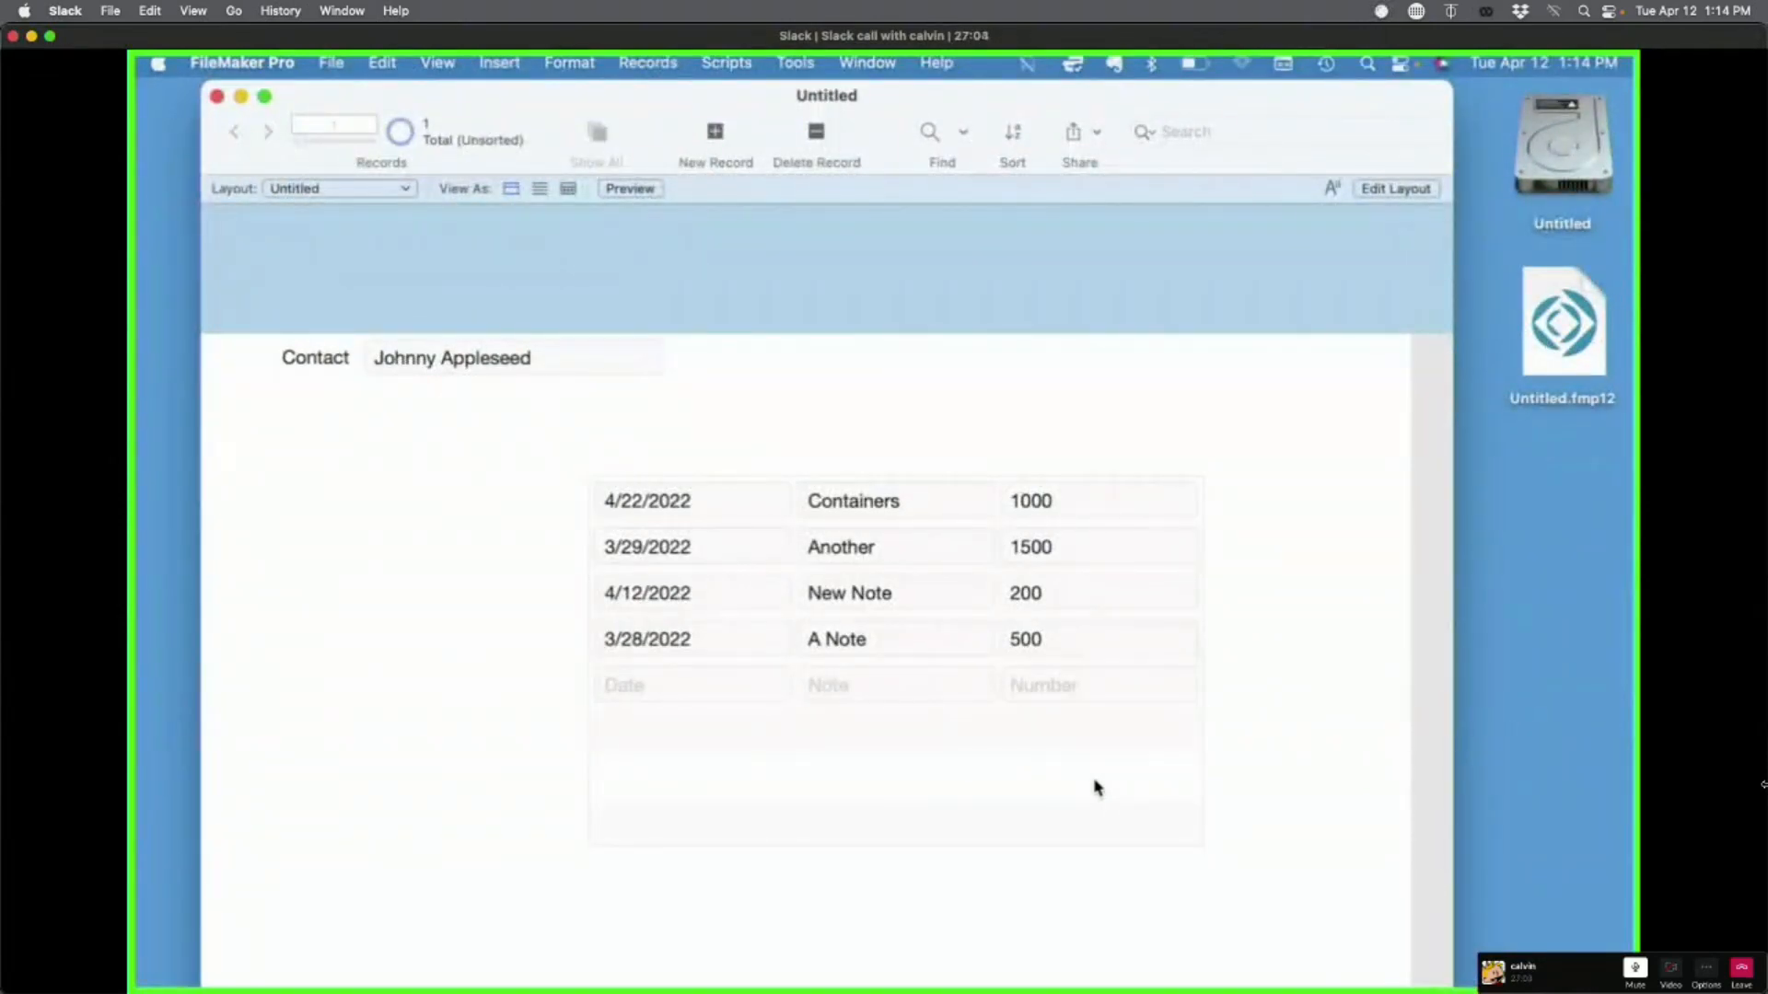
Step: Check the sort direction of the Number field in the Events portal's sort settings and return to the record
key("super+l")
double_click(986, 710)
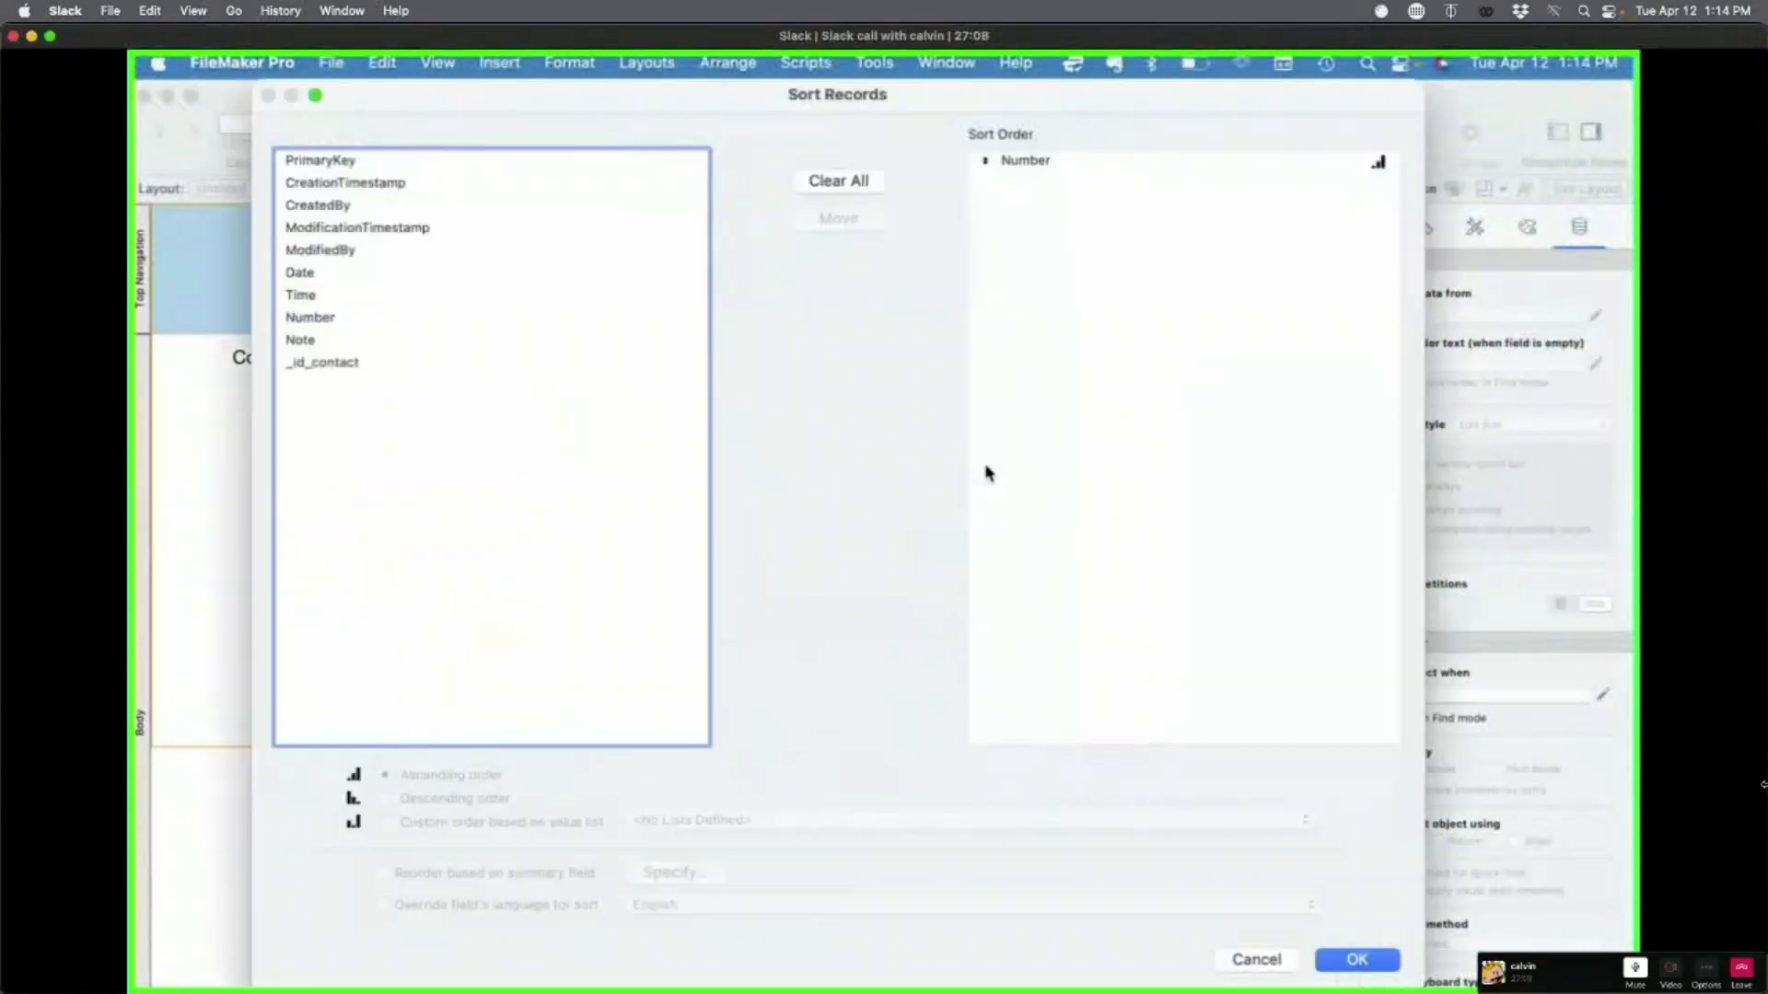
left_click(993, 466)
left_click(1372, 162)
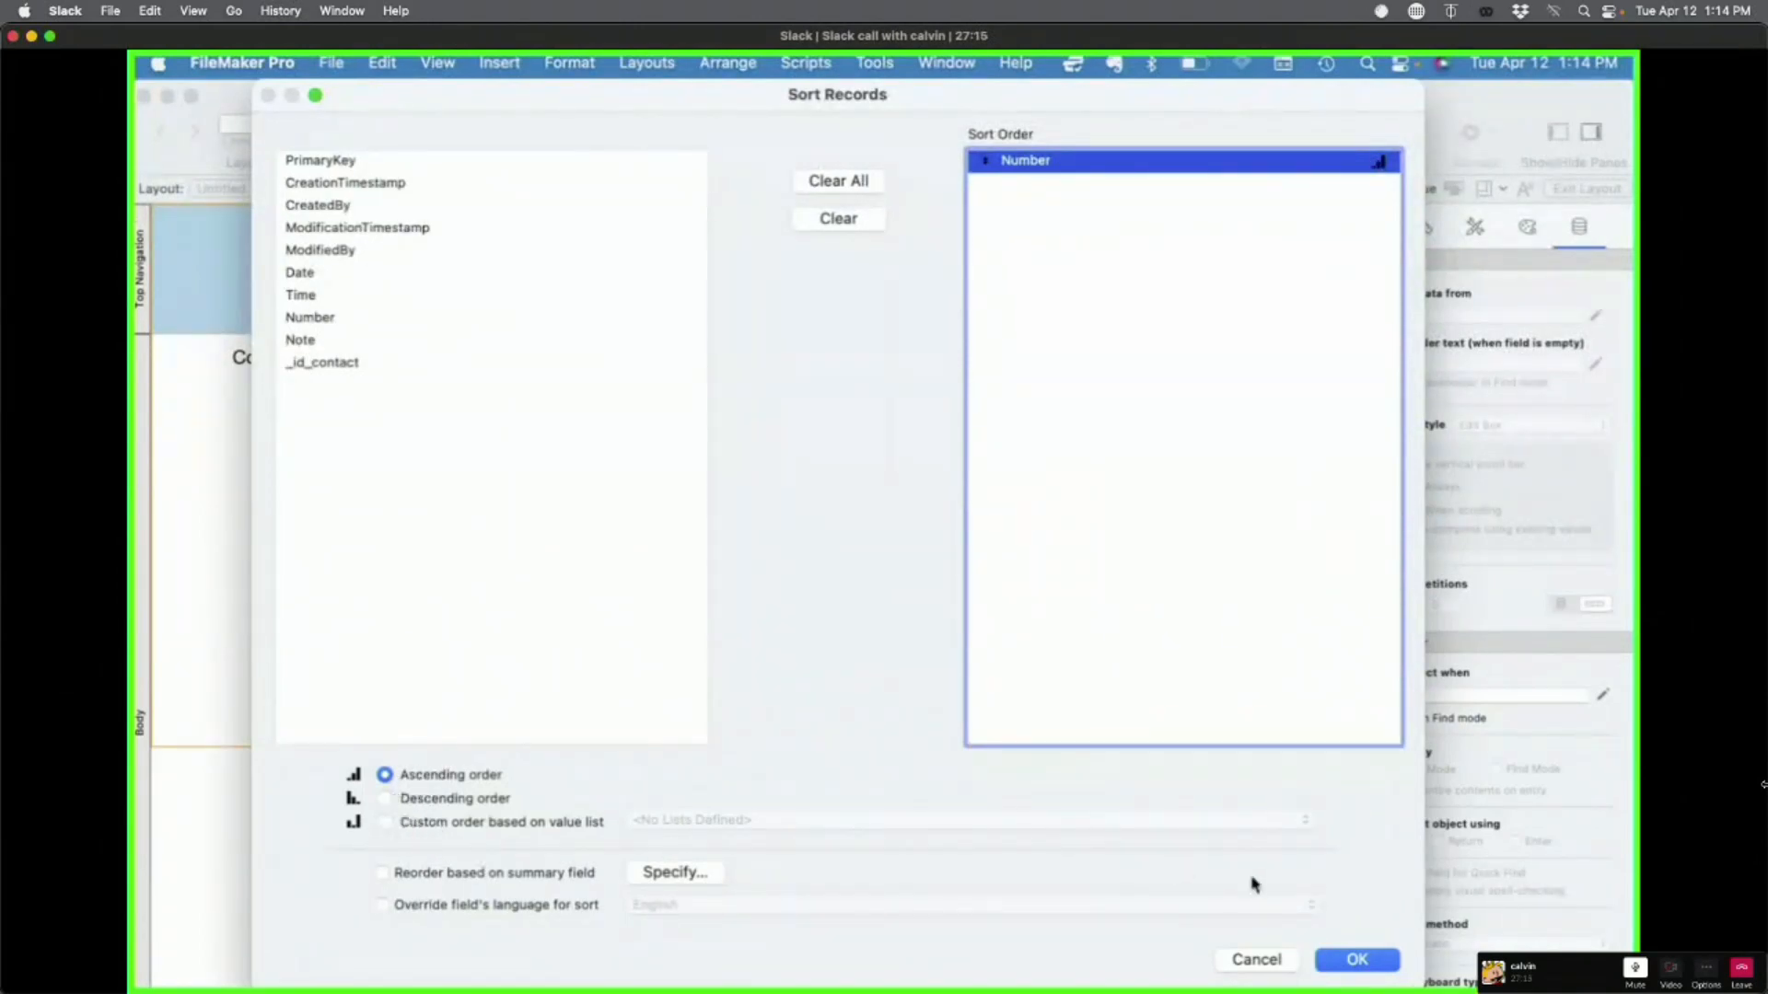
left_click(1364, 962)
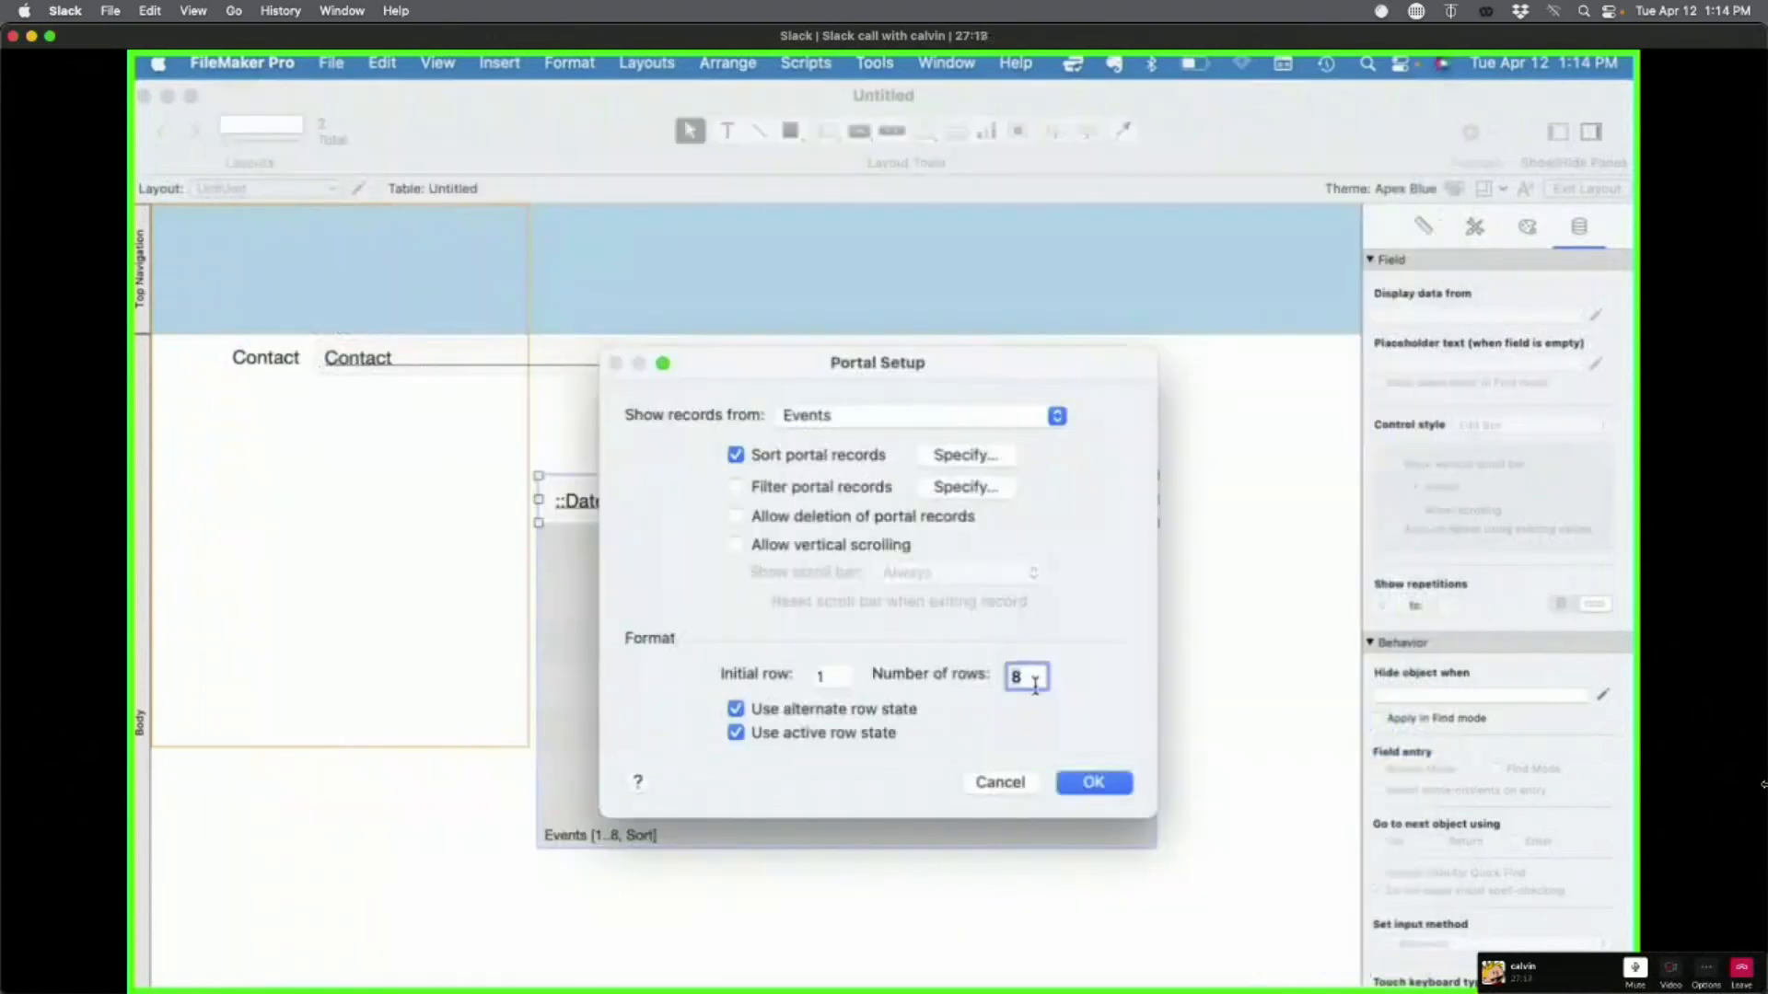
left_click(1095, 781)
key("super+b")
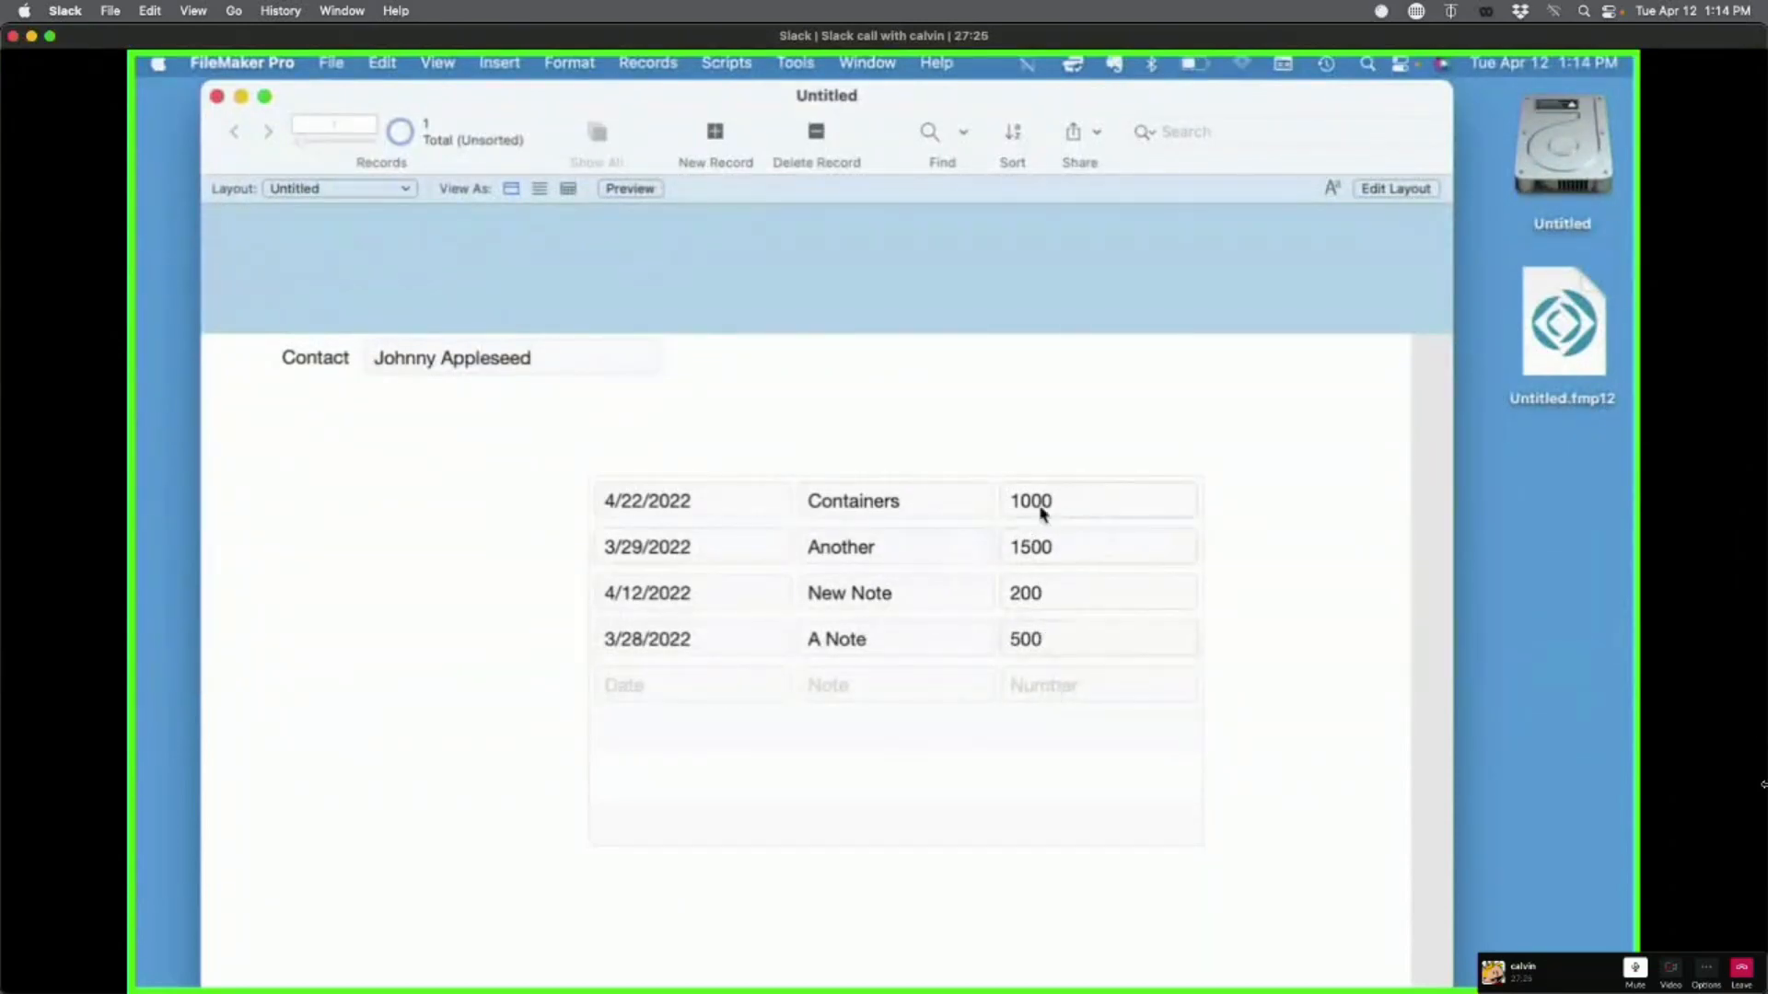
Step: Change the type of the Number field in the Events table to Number and save the database changes
key("shift+super+d")
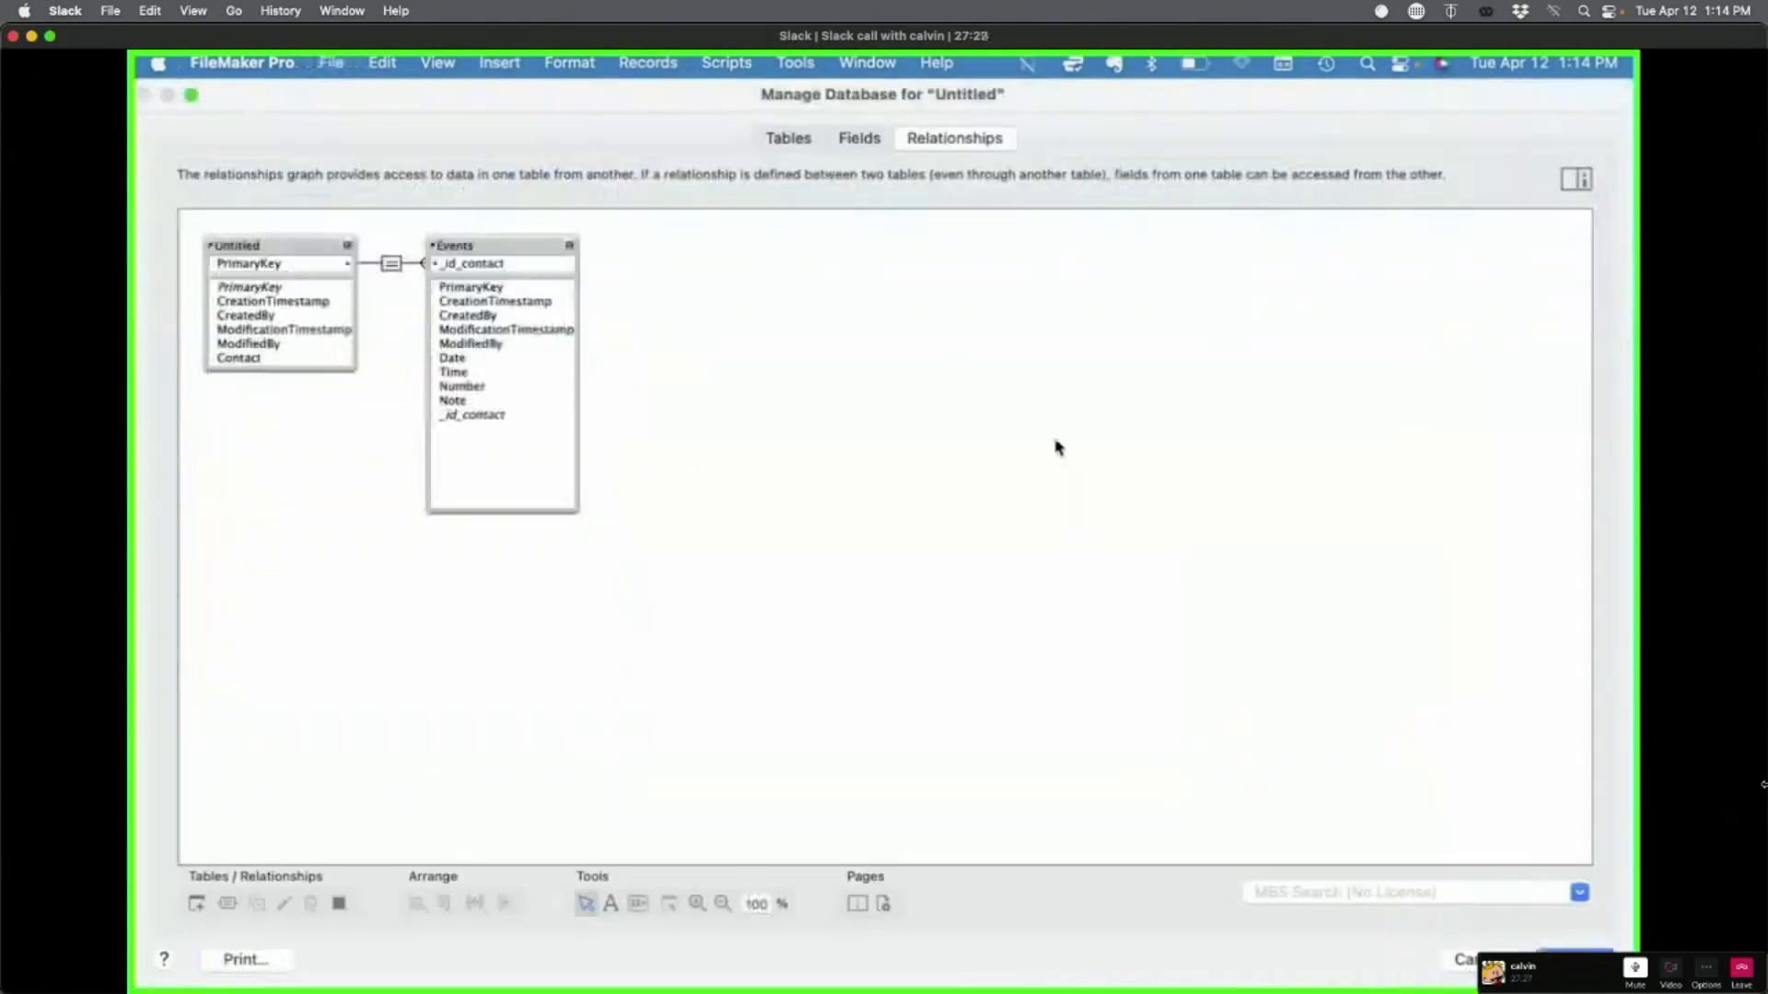
left_click(859, 139)
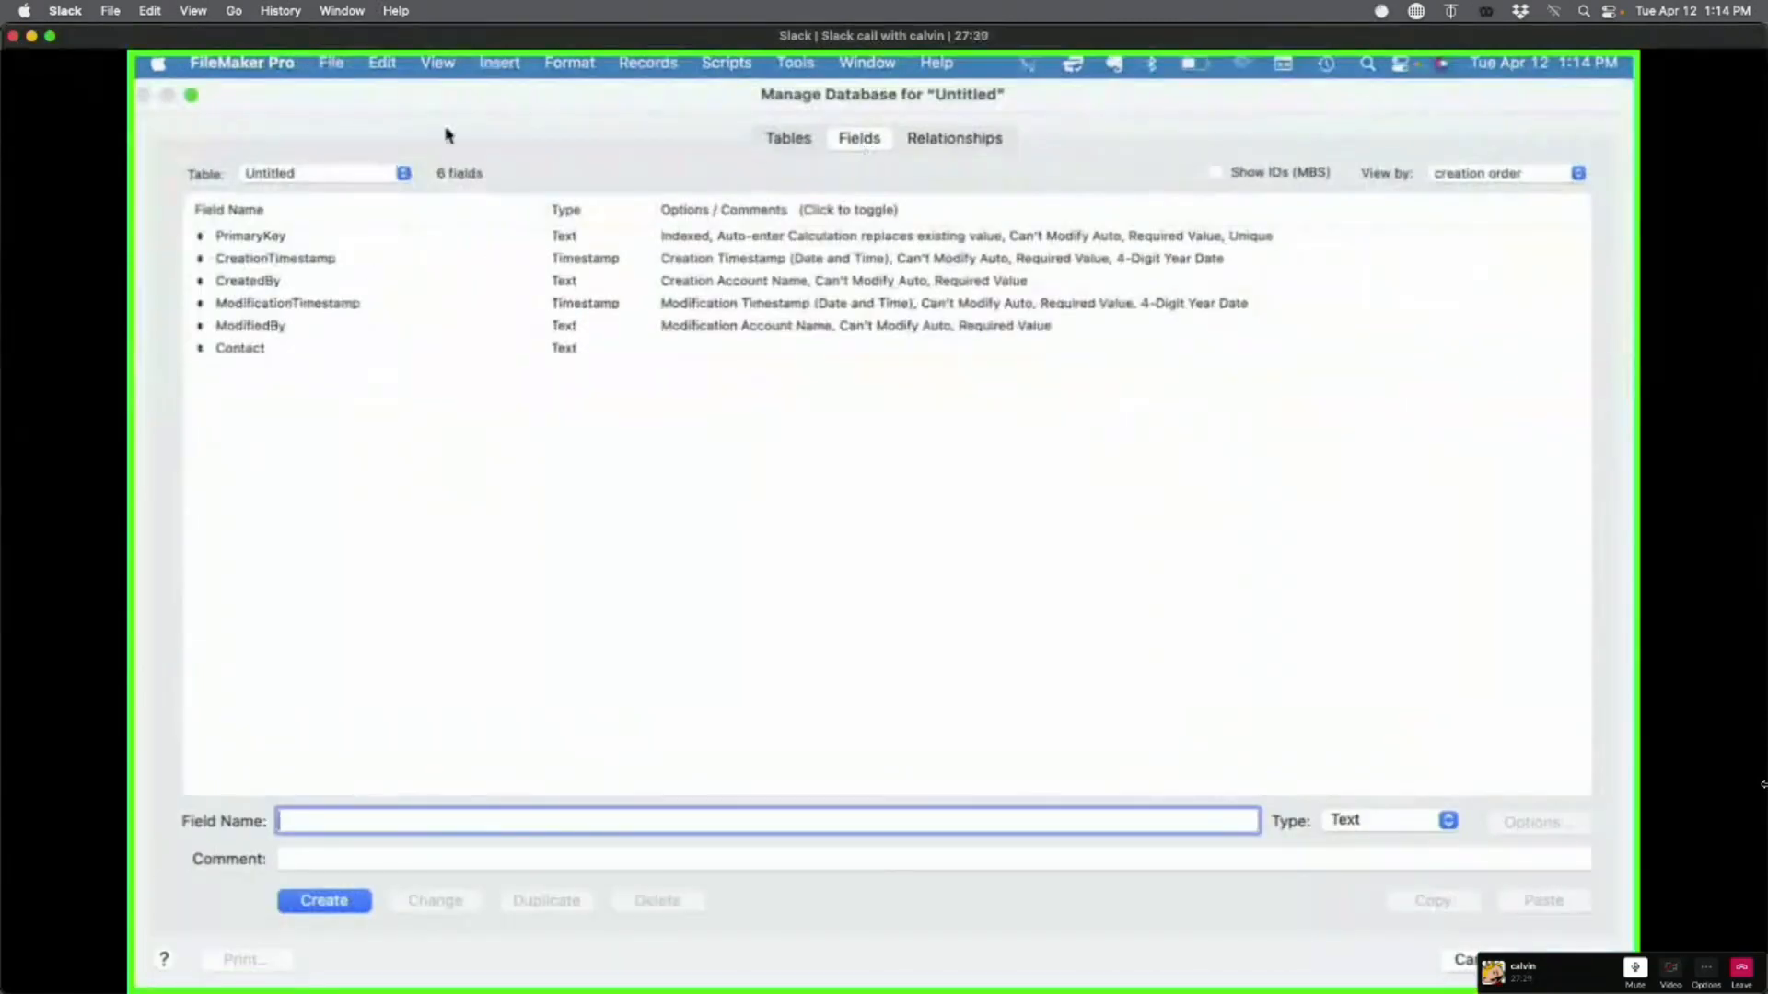
left_click(393, 182)
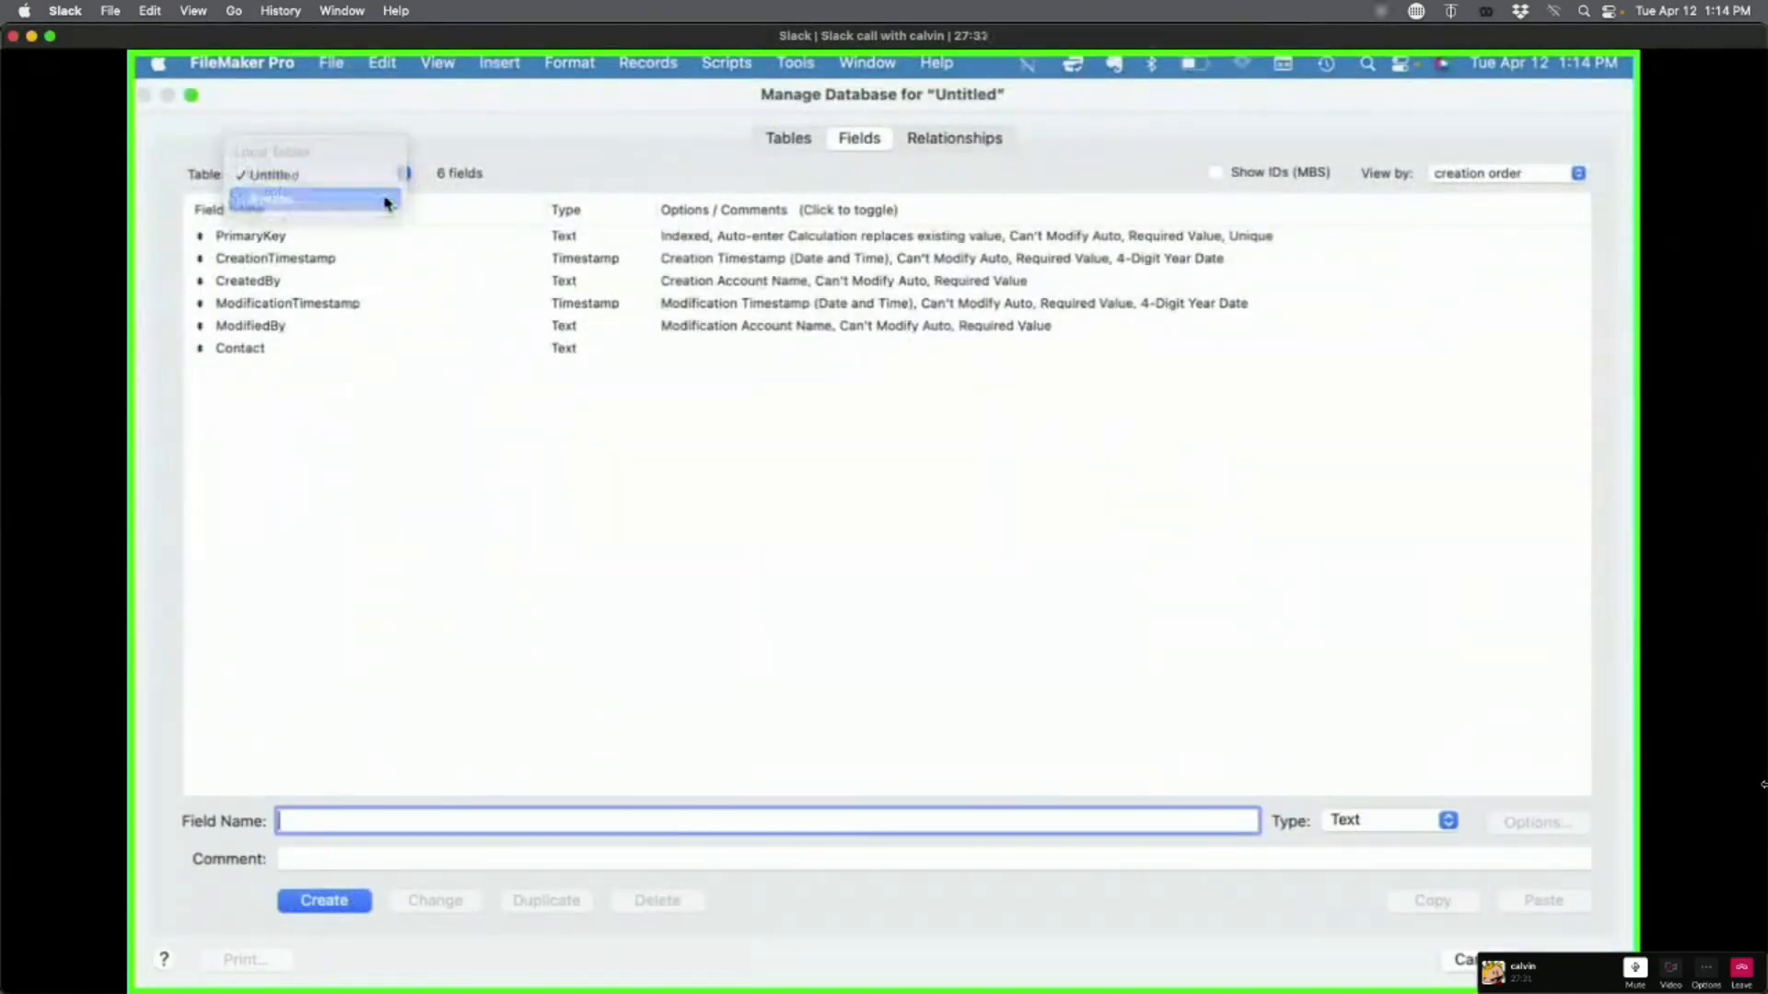
left_click(387, 201)
left_click(297, 394)
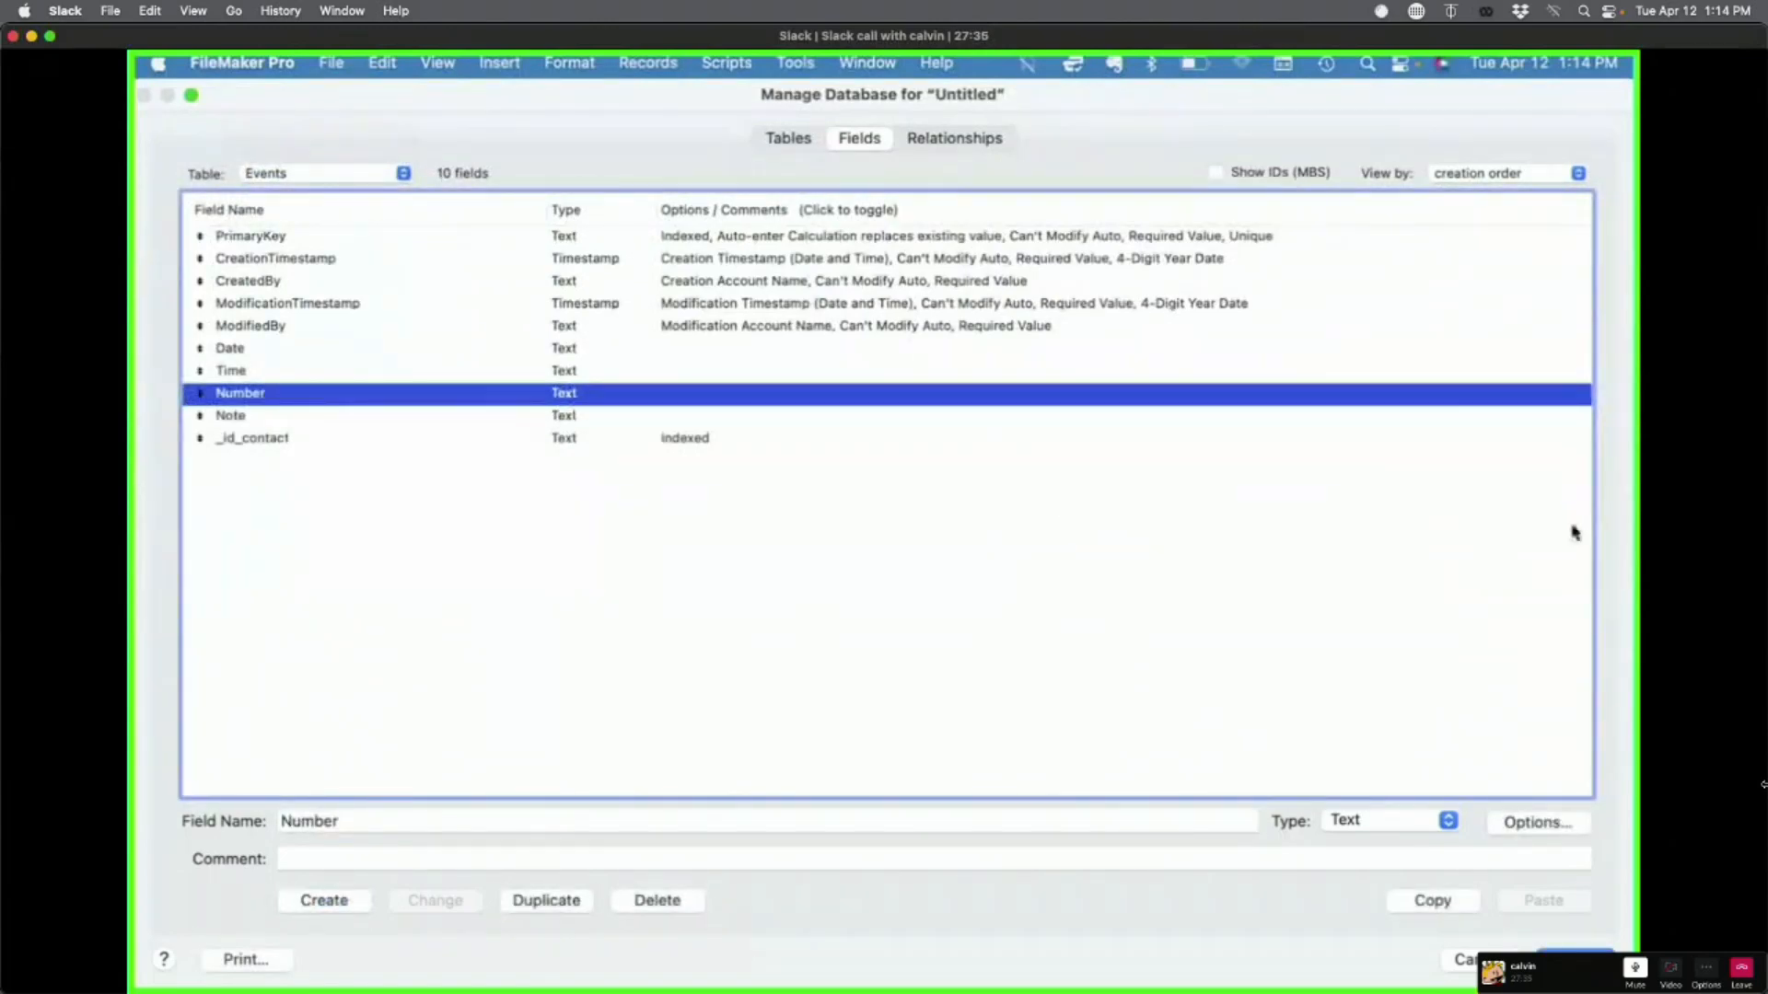
left_click_drag(1627, 88, 887, 75)
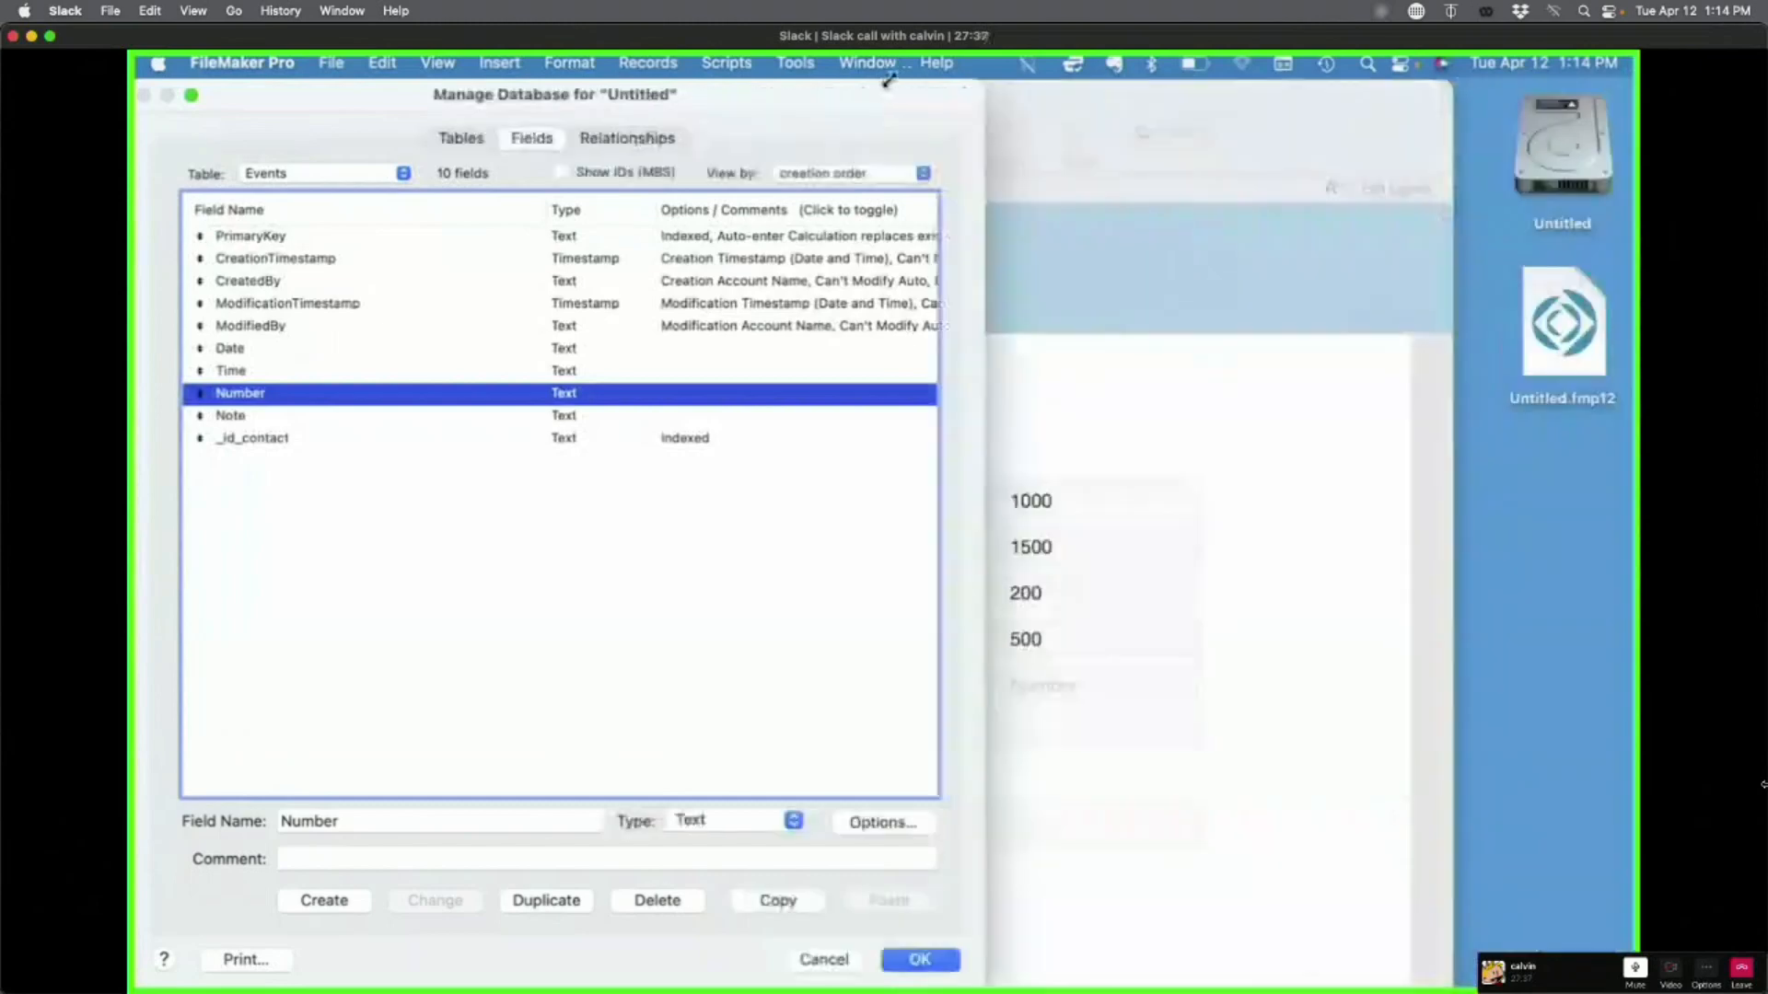
left_click_drag(1109, 81, 1248, 94)
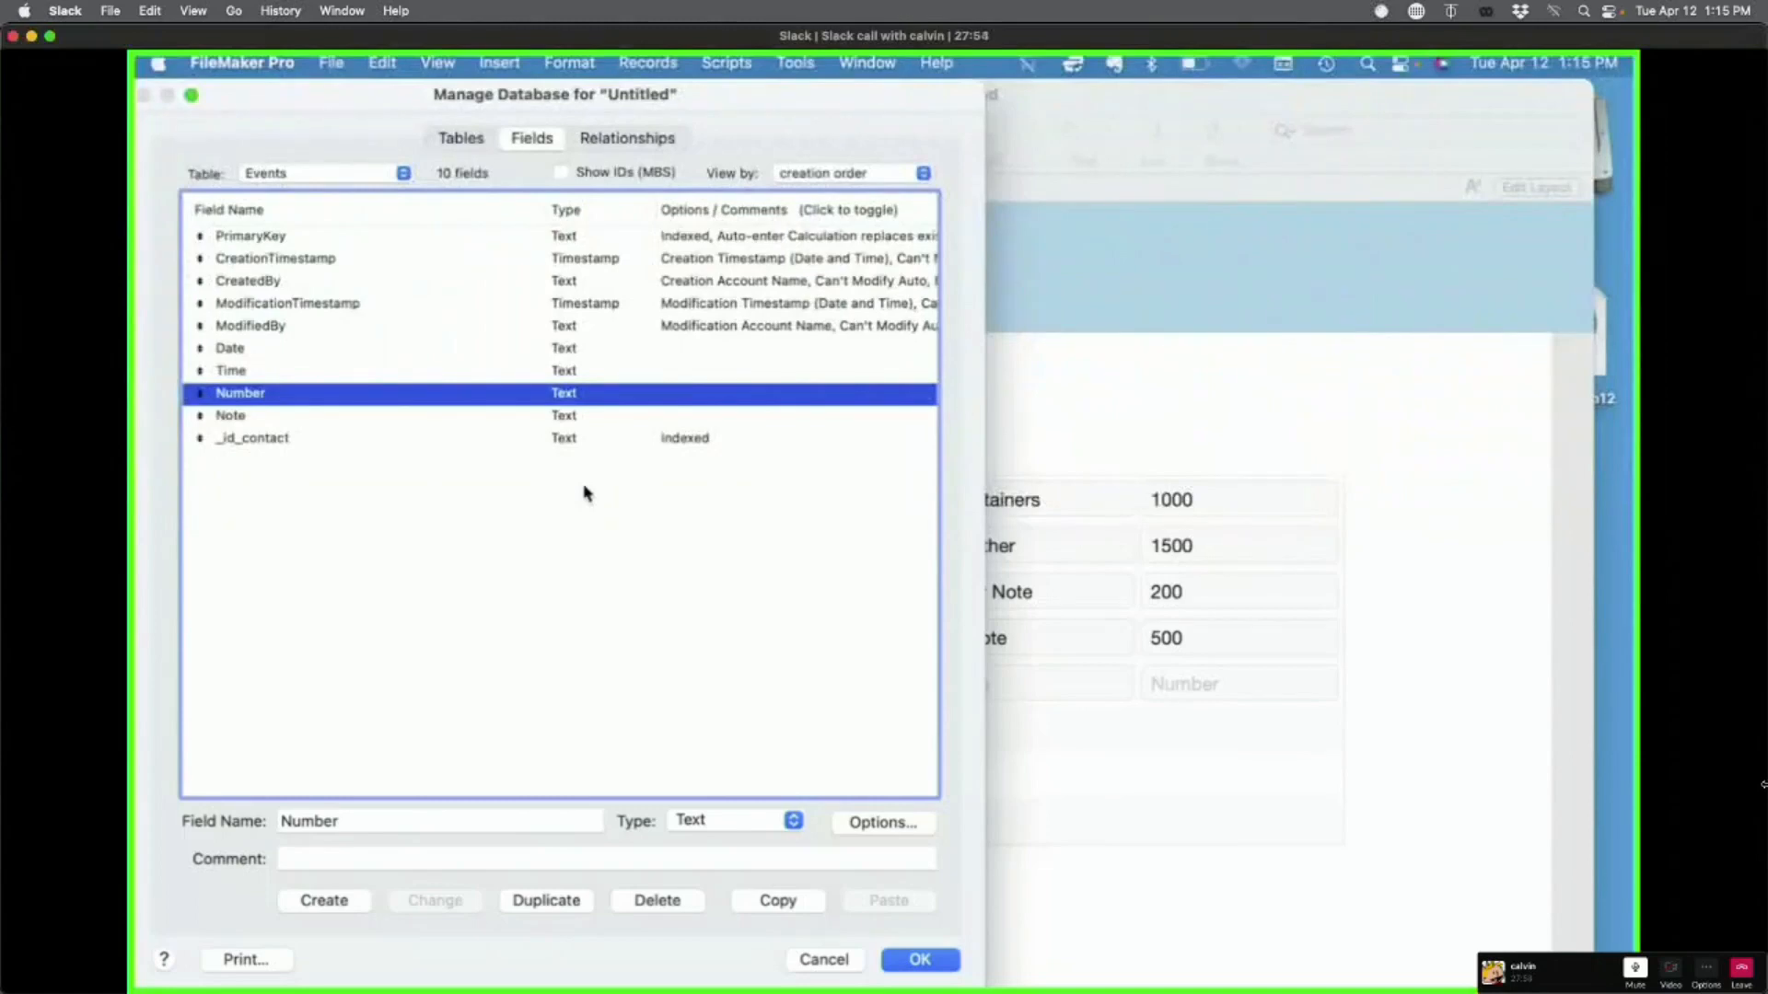
left_click(732, 820)
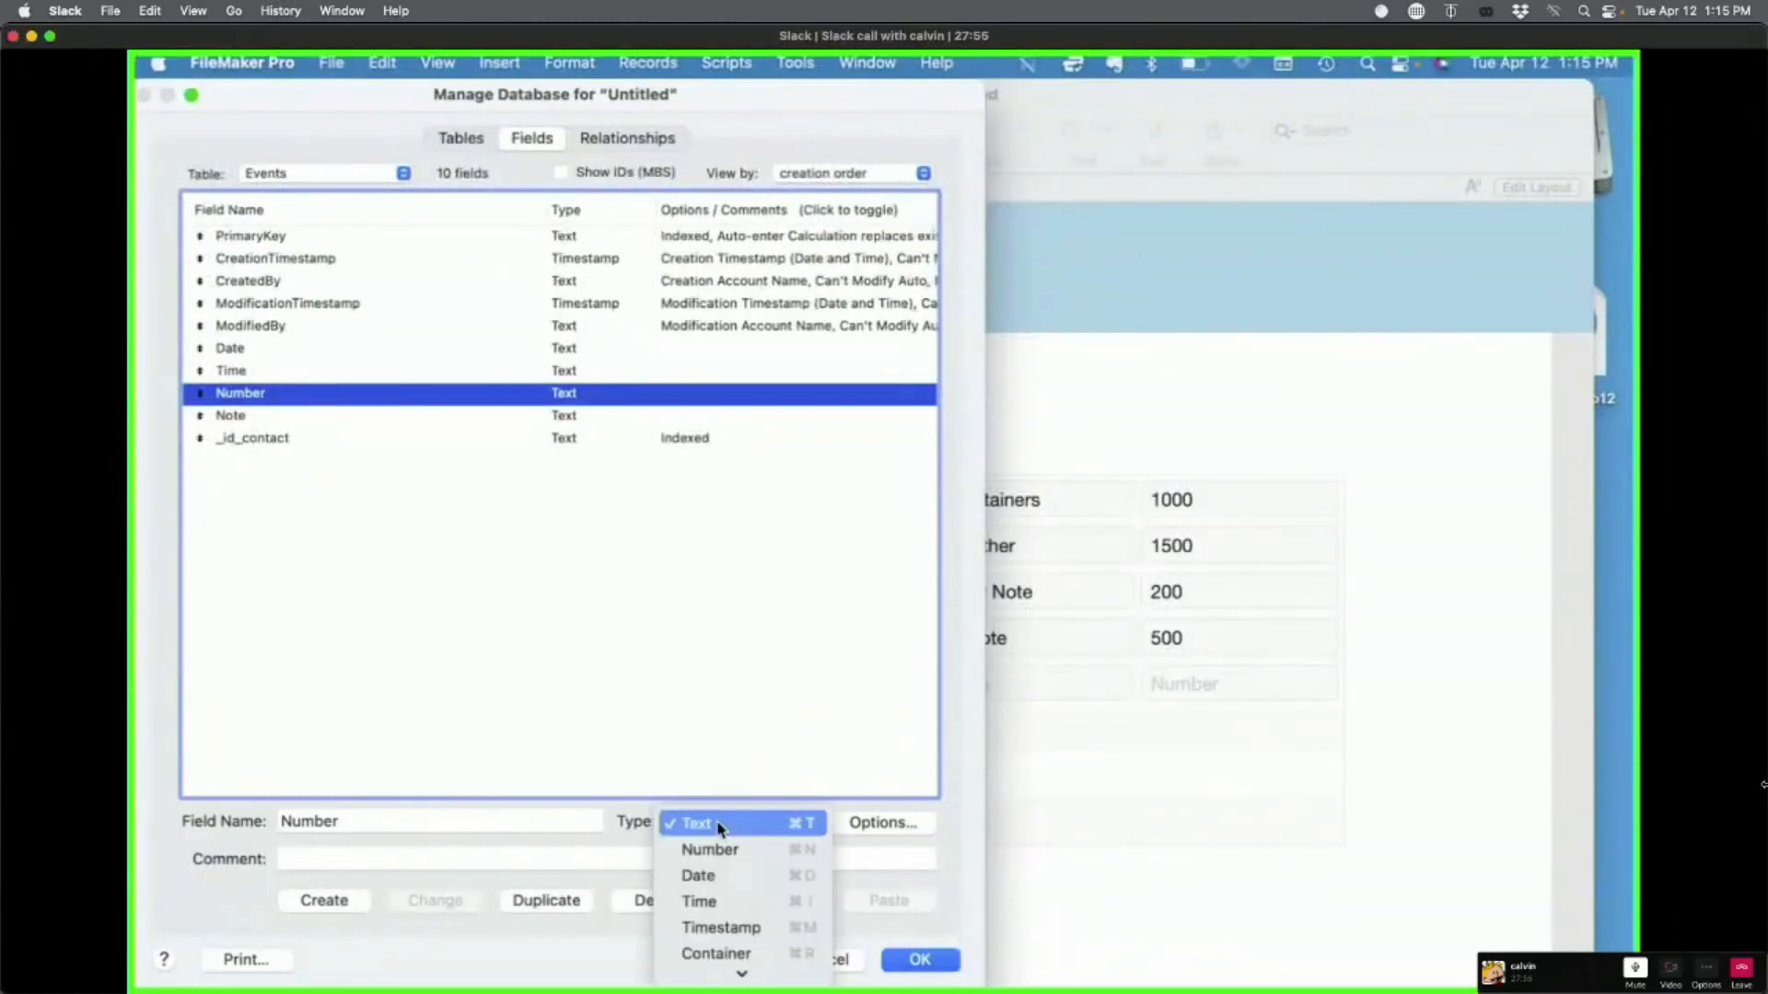
left_click(725, 847)
left_click(429, 902)
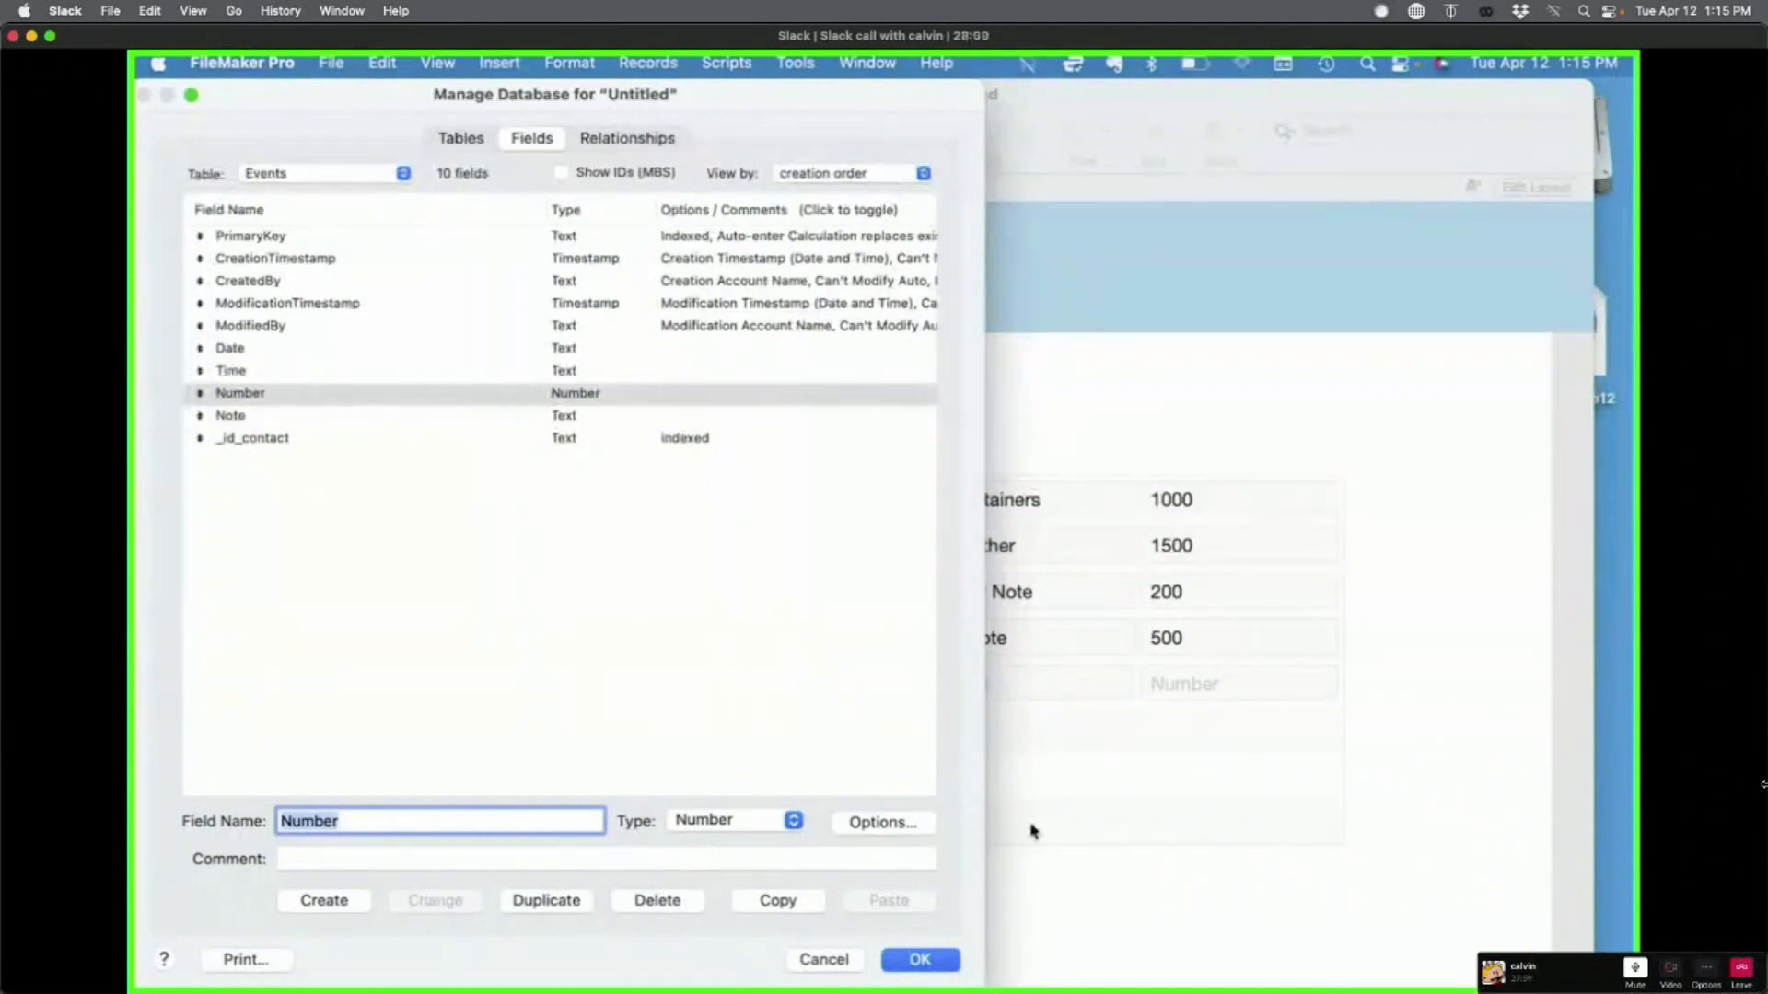
left_click(925, 963)
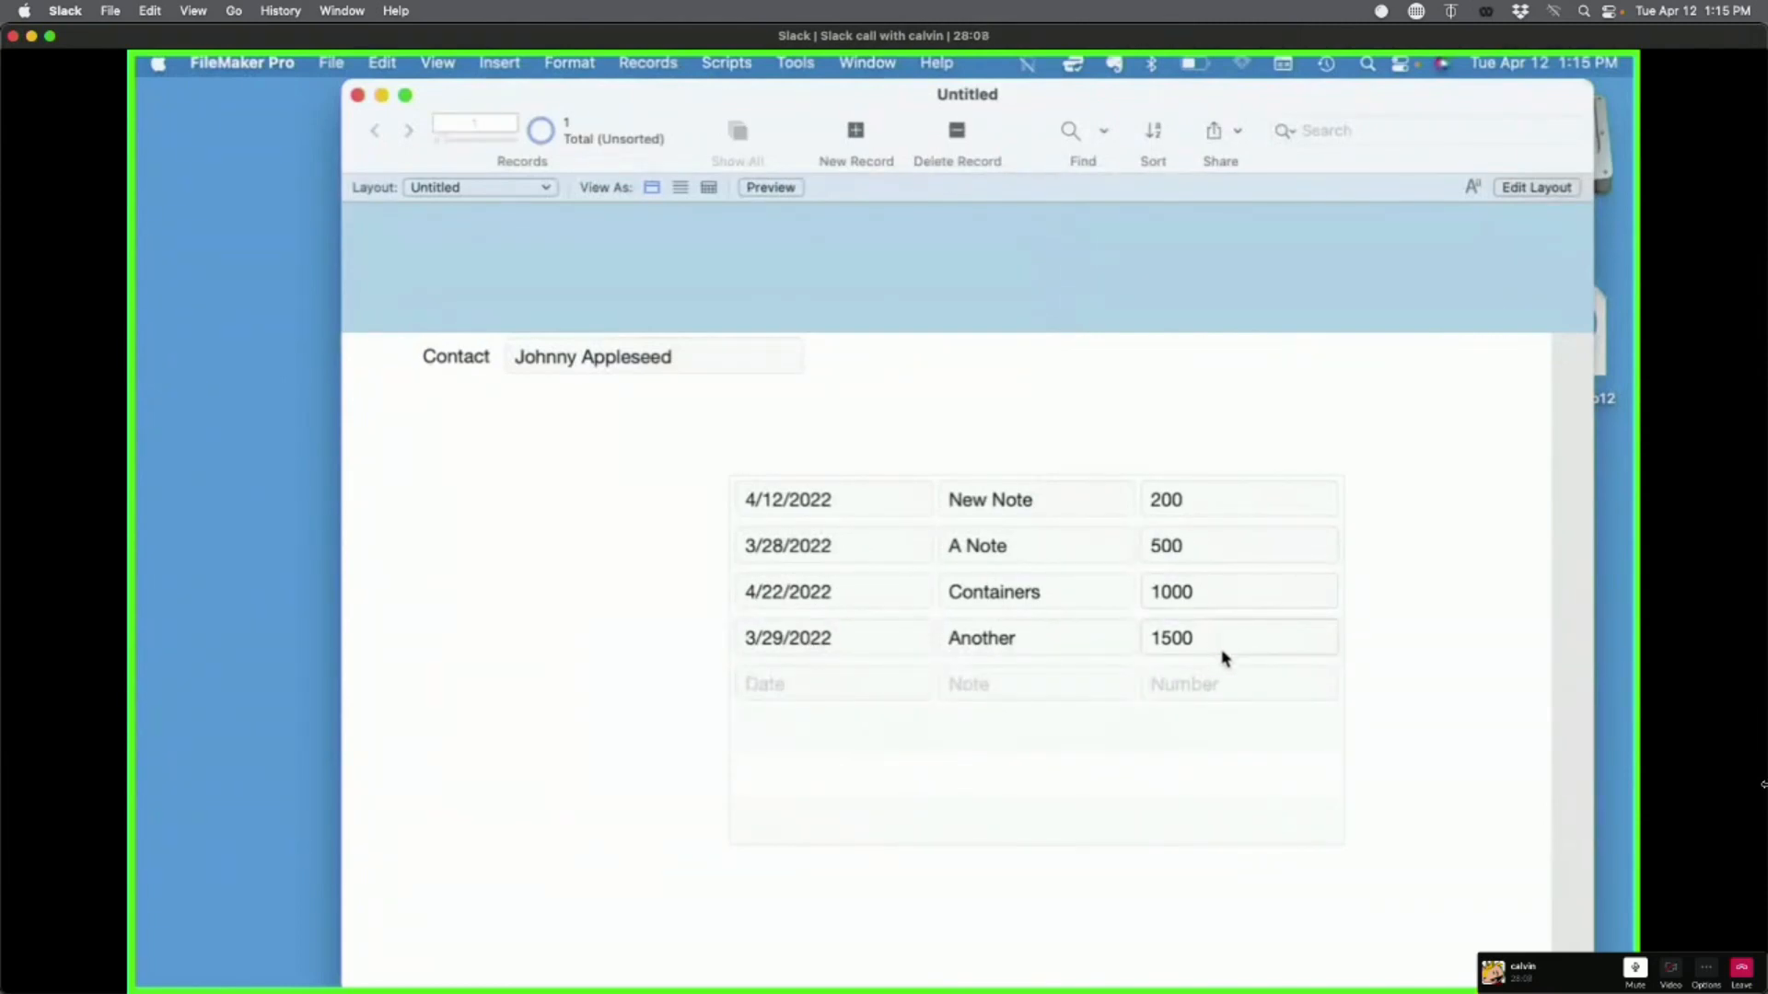
Step: Replace Number with Date, ascending, as the Events portal's sort field and return to Browse mode
left_click_drag(1193, 108, 1046, 109)
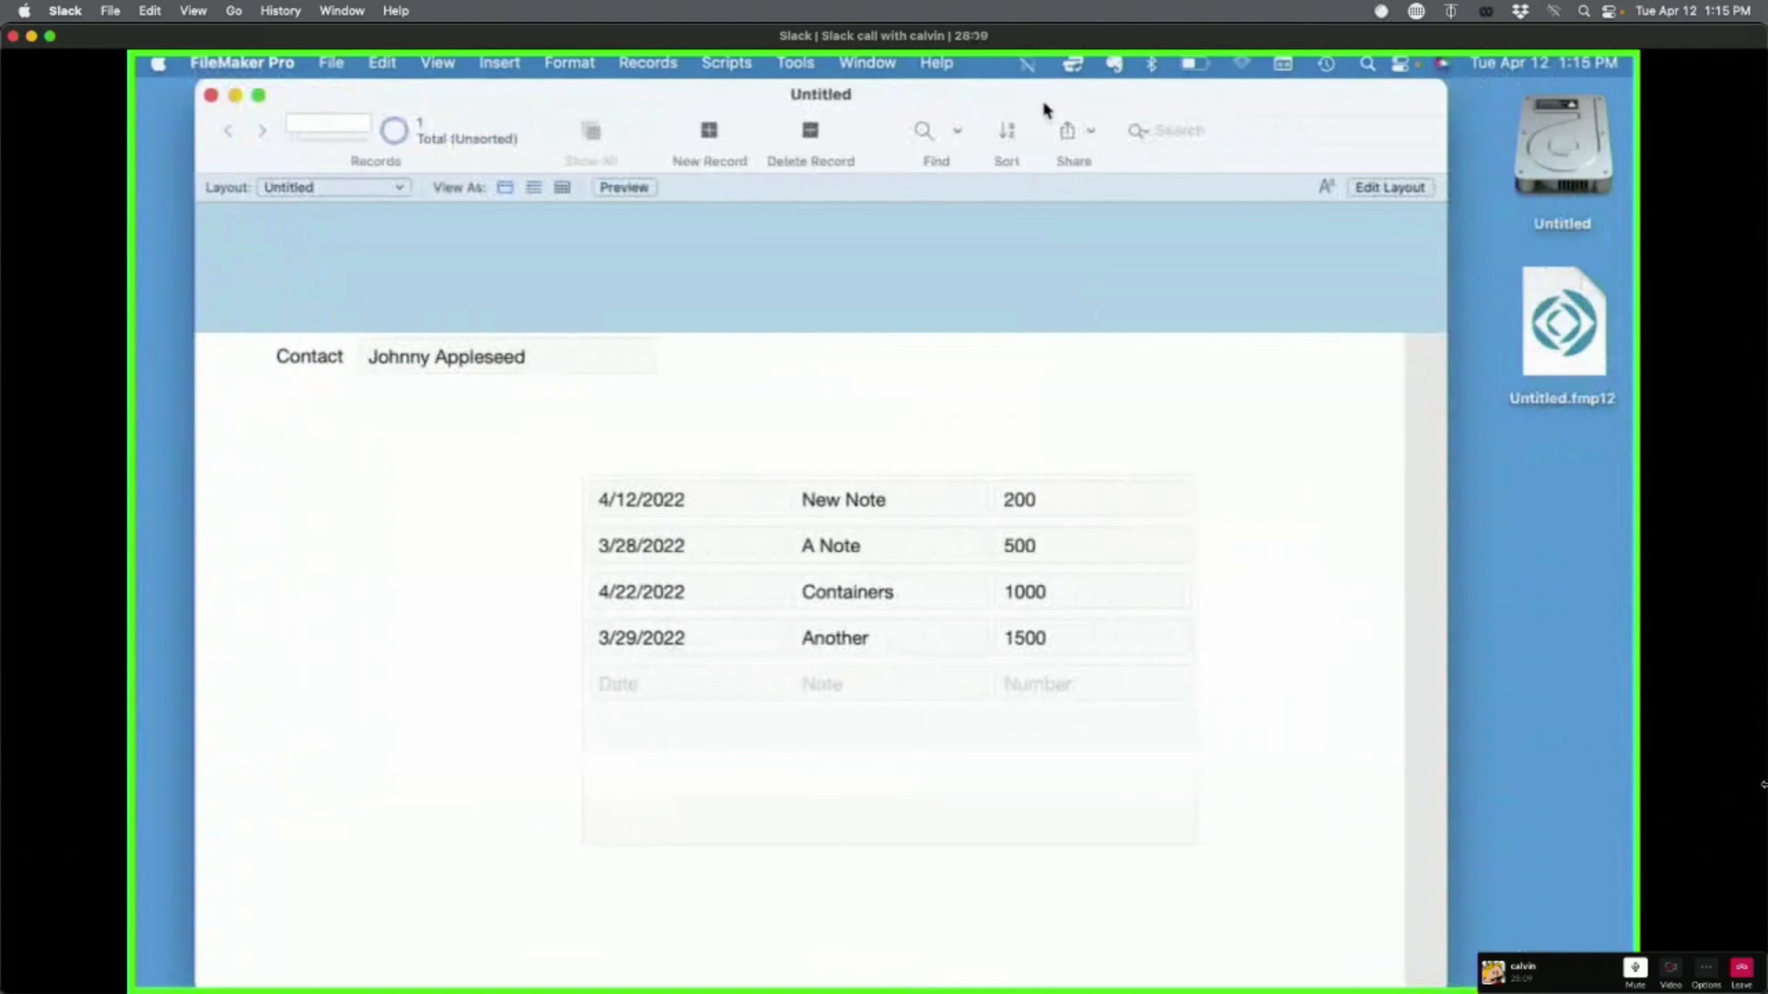
key("super+l")
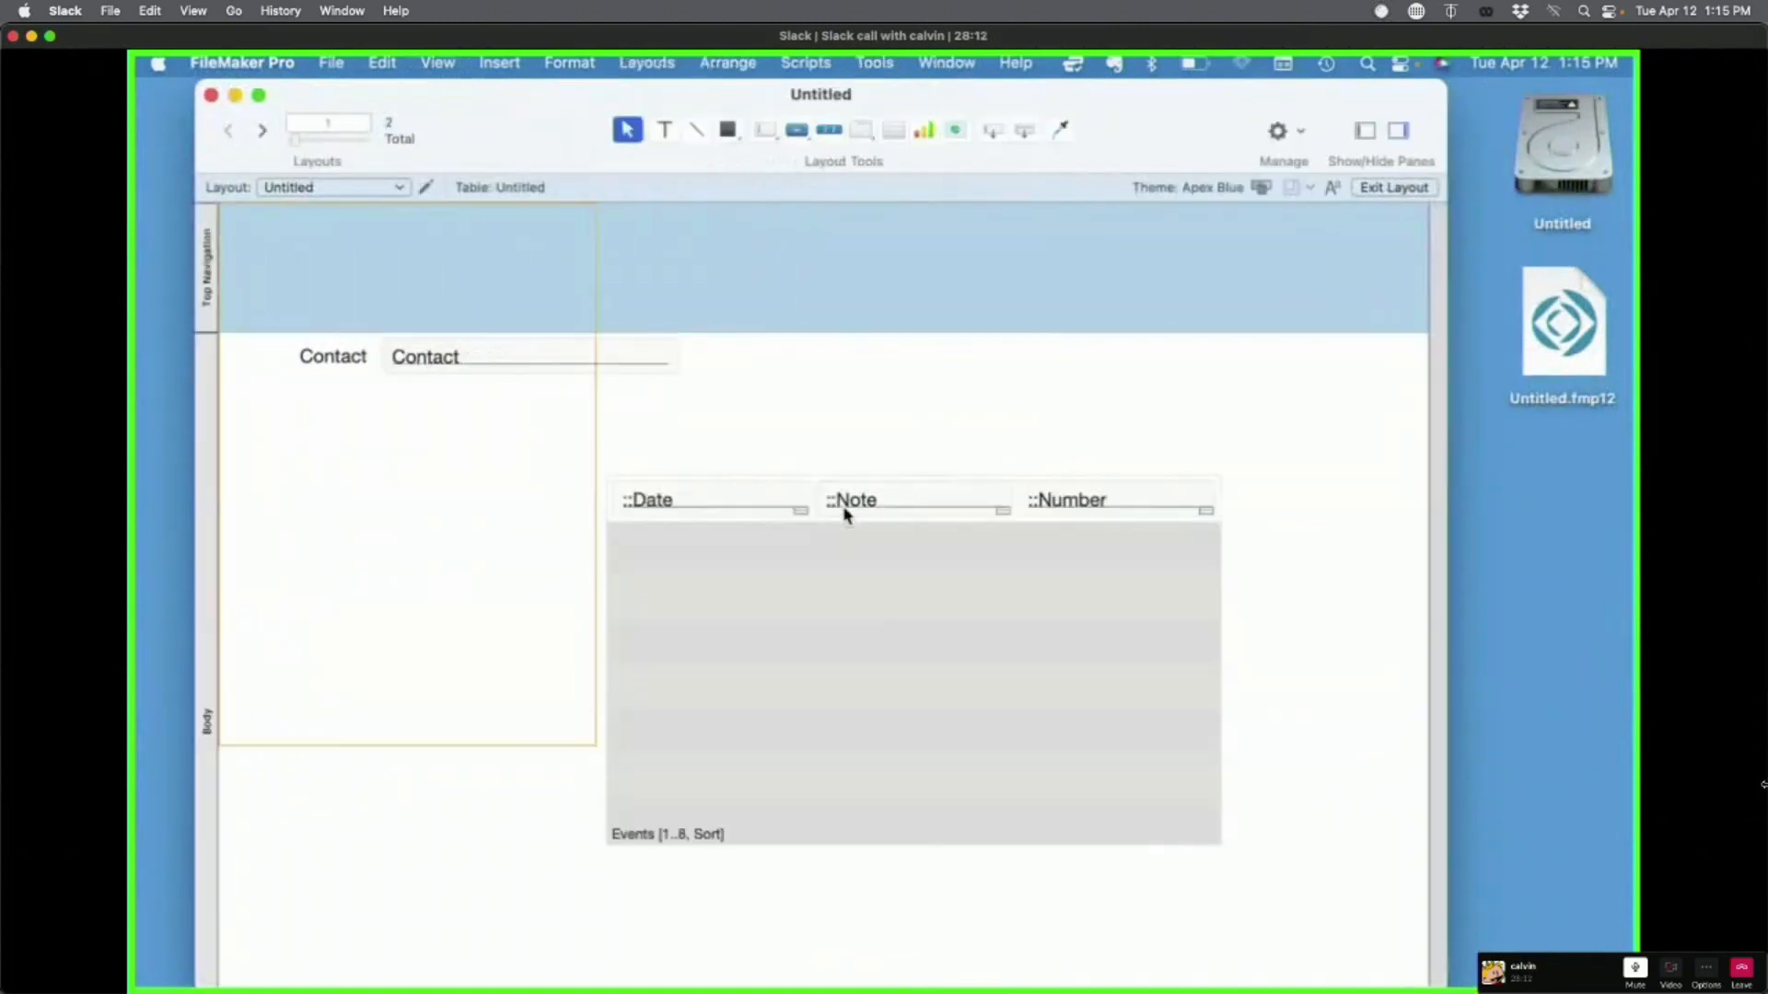
double_click(803, 604)
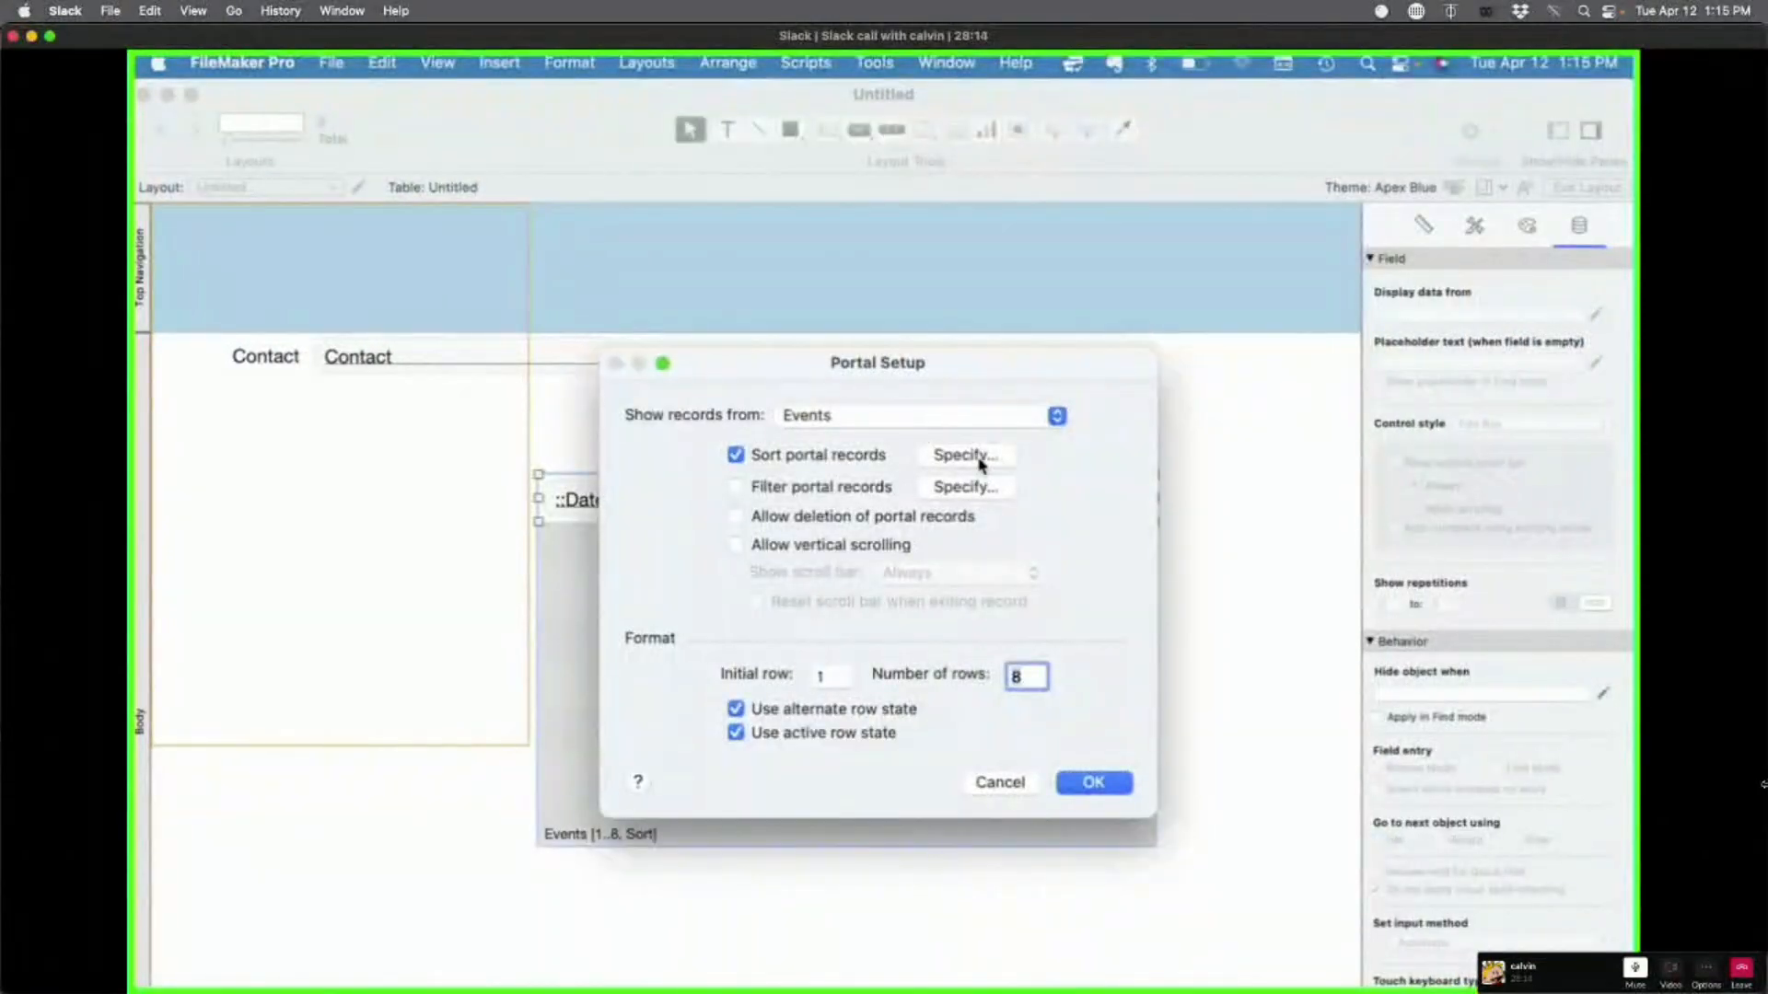
left_click(981, 458)
left_click(351, 285)
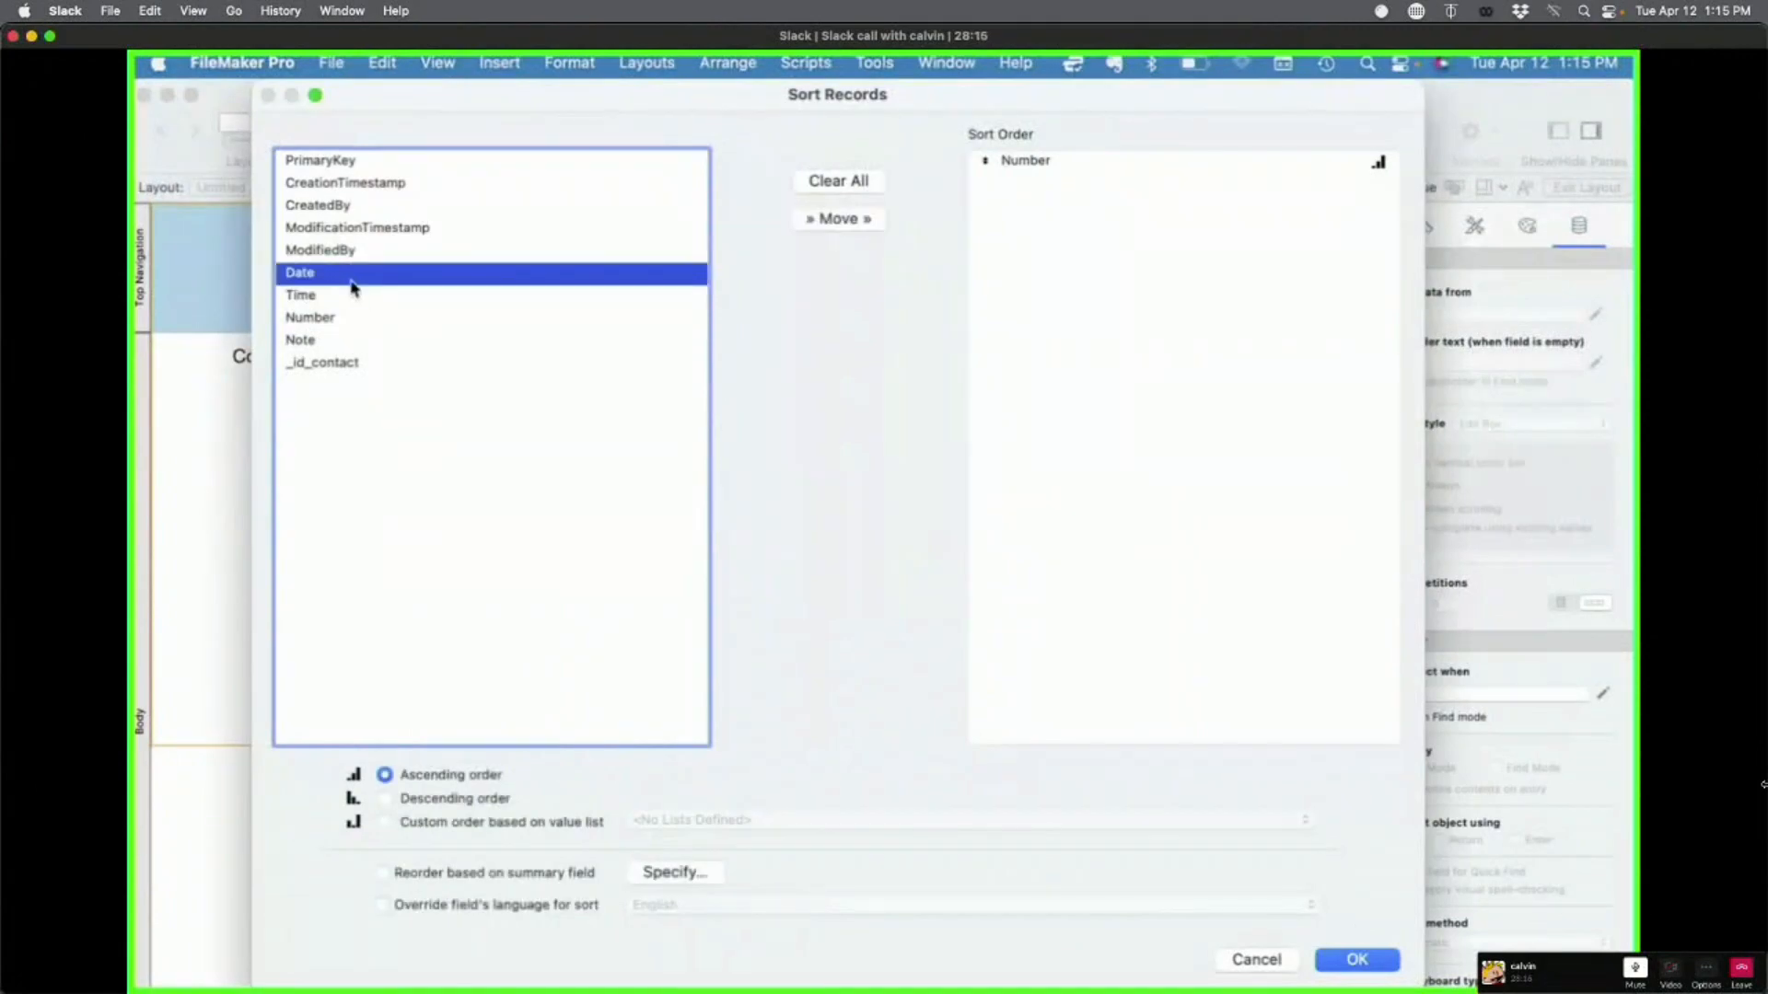
double_click(353, 288)
double_click(1180, 165)
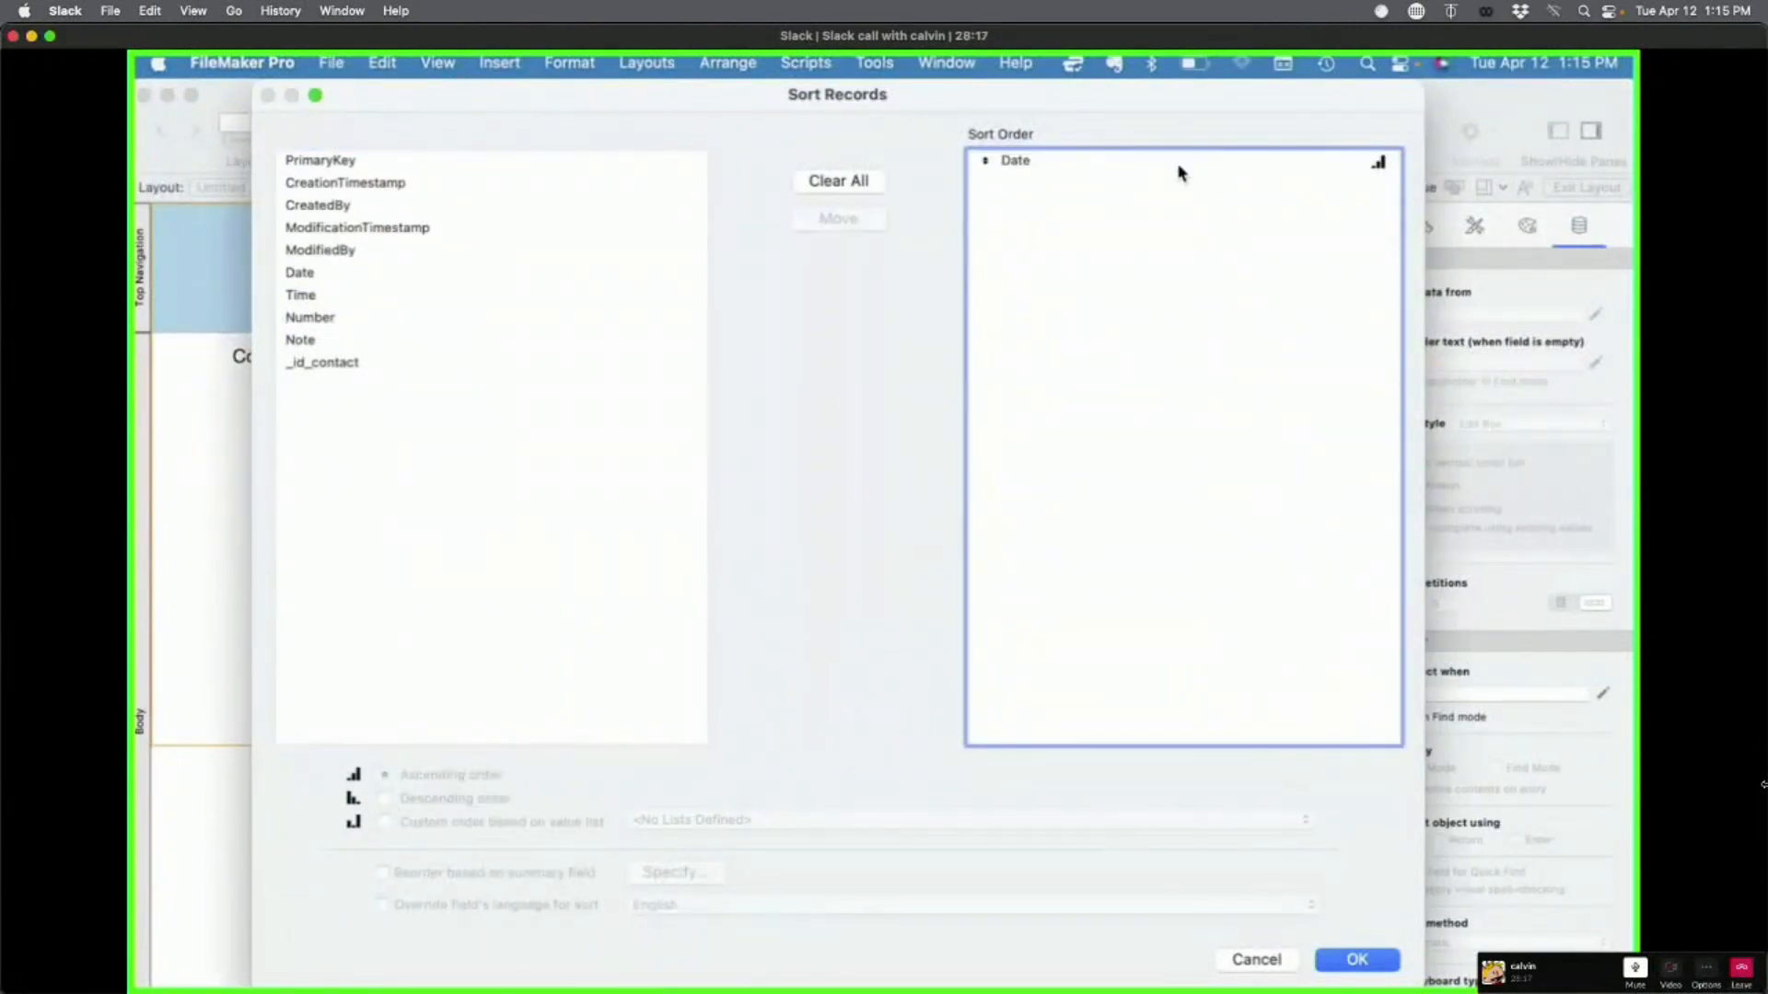
left_click(1352, 962)
left_click(1089, 781)
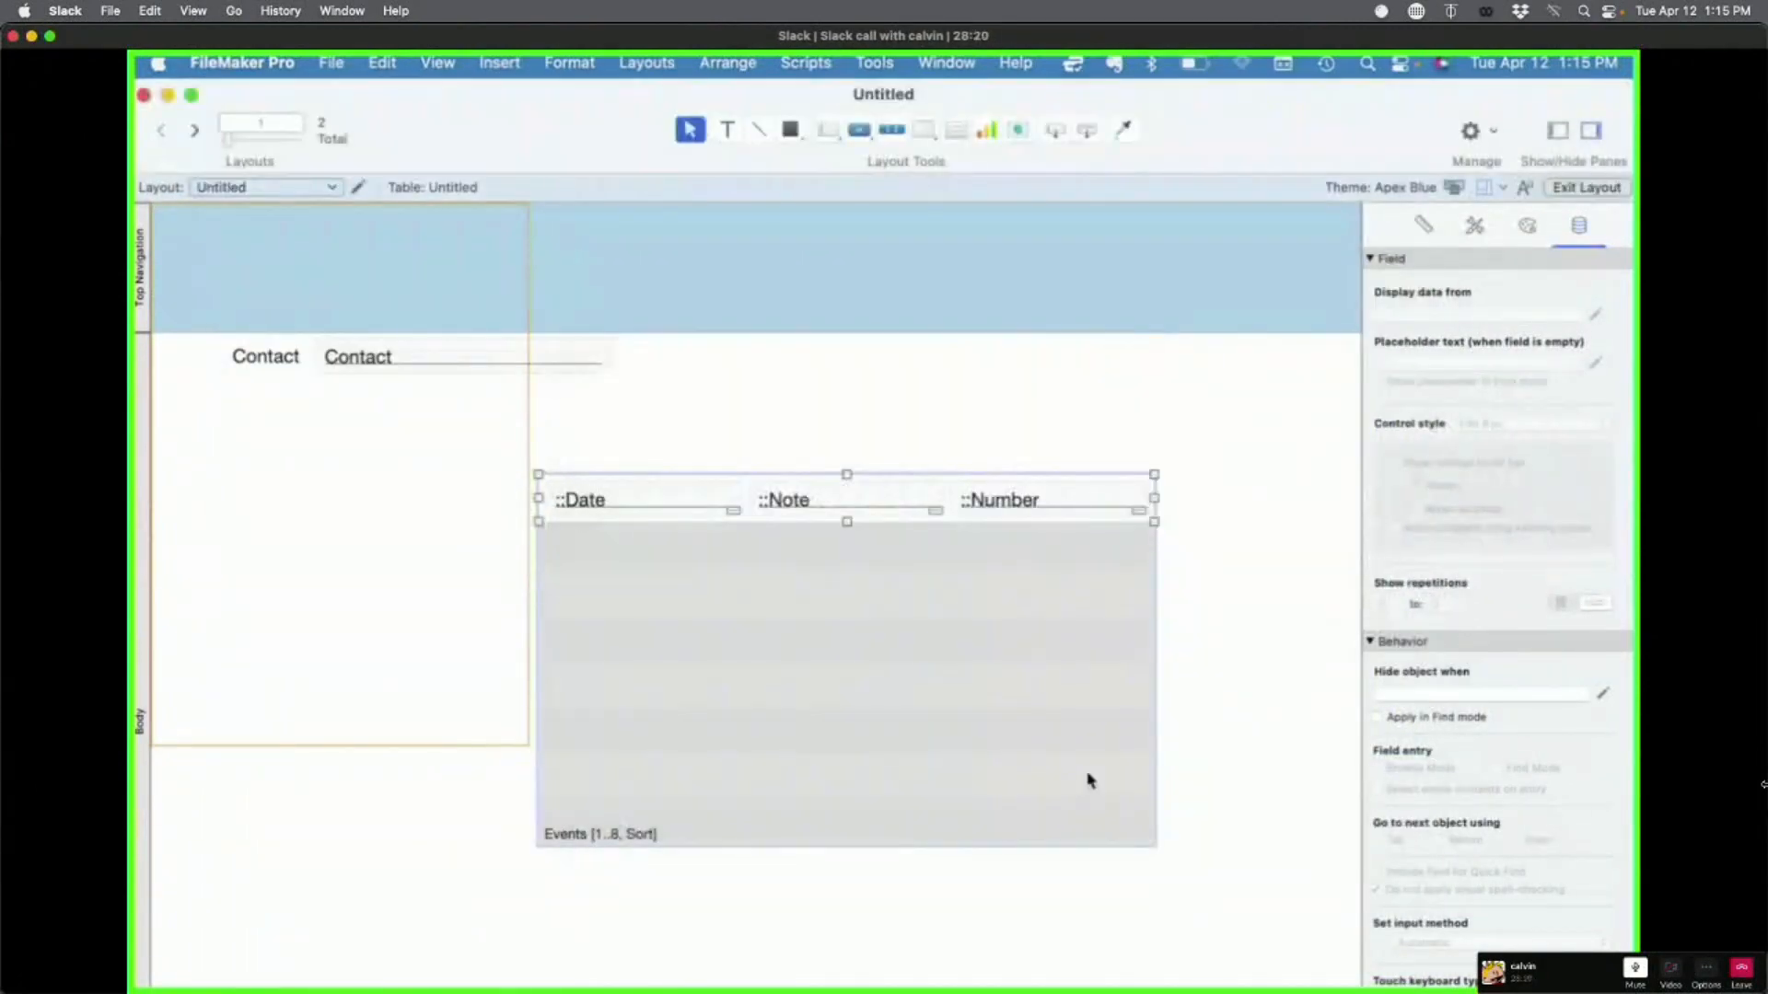
key("super+b")
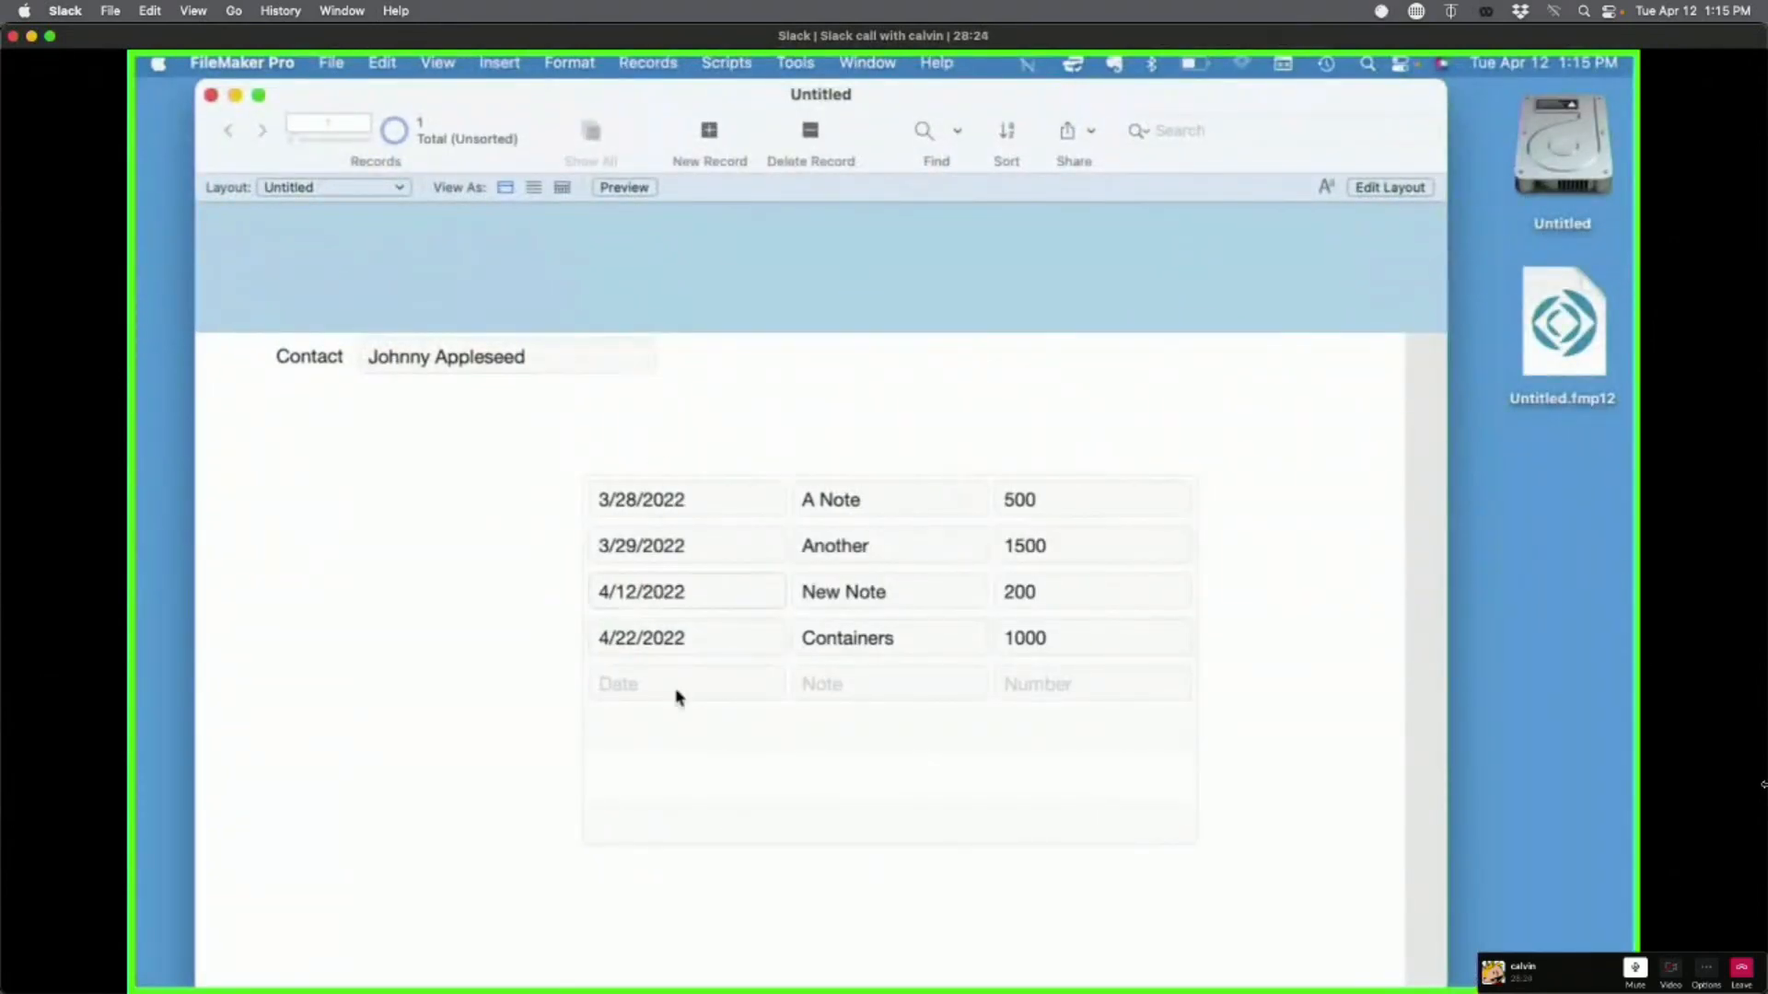
Step: Change the date of the "New Note" event to 4/12/2021 and commit the record
left_click(697, 594)
key("Escape")
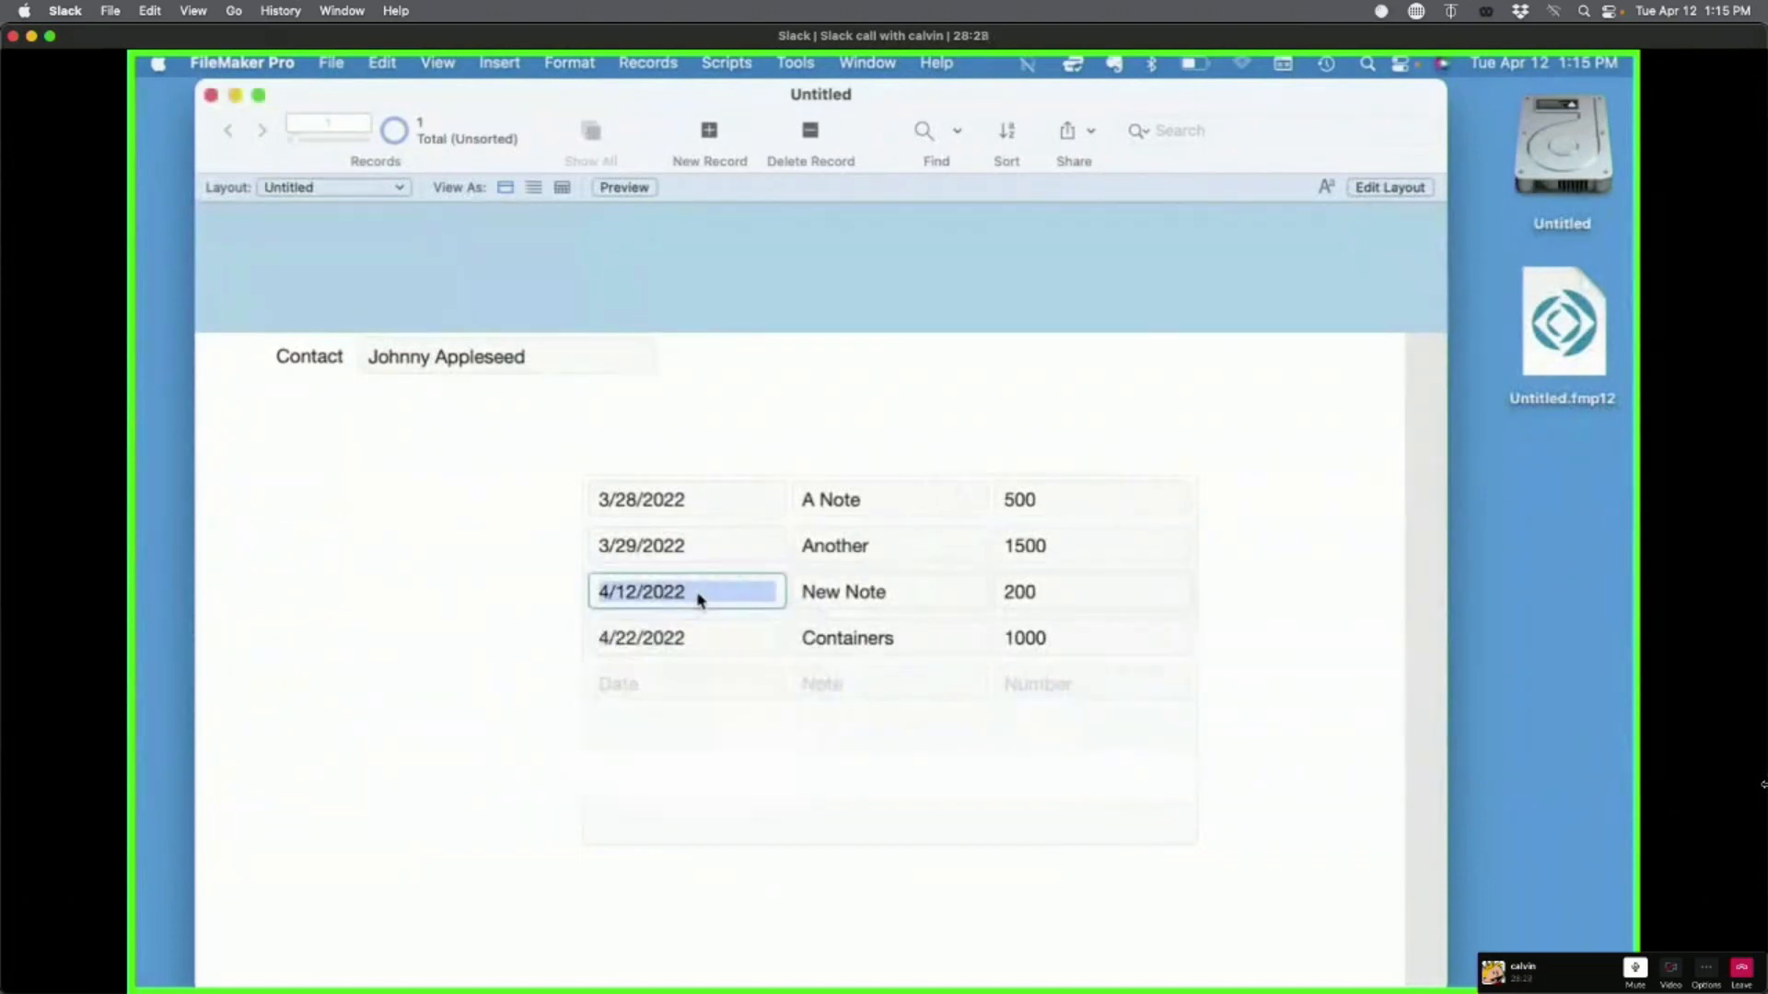
left_click(700, 600)
type("1")
left_click(492, 618)
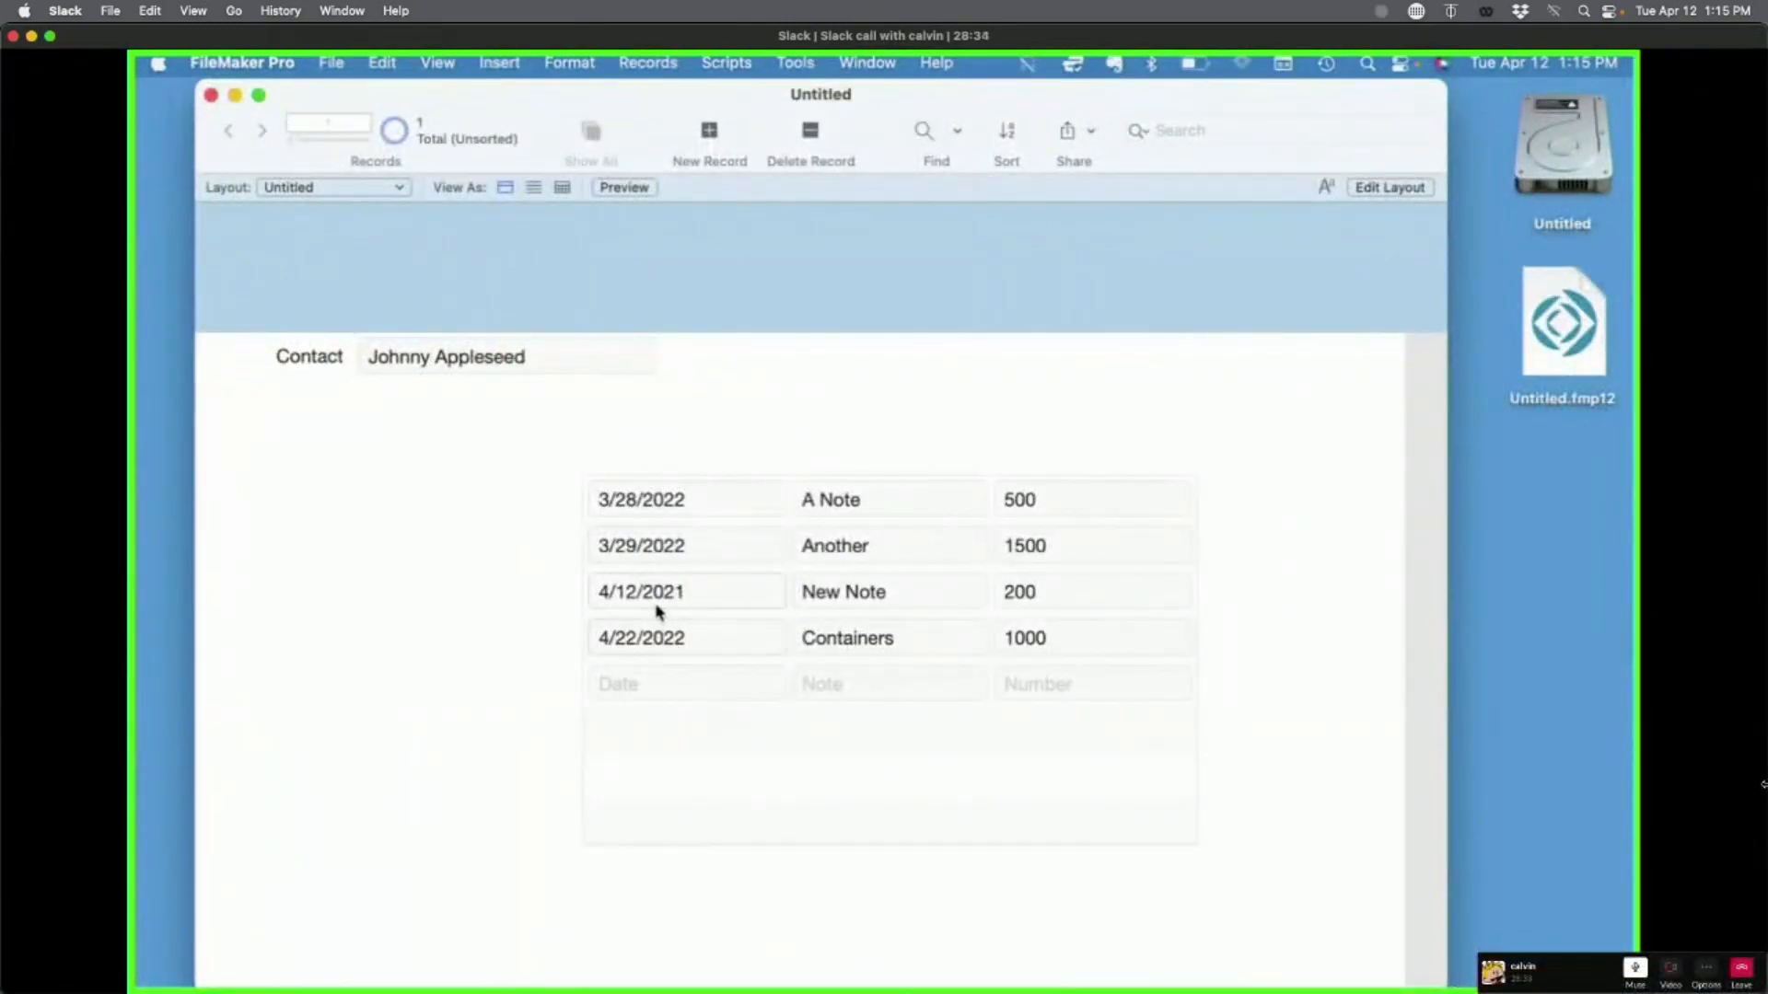
Step: Change the type of the Date field in the Events table to Date and save the database changes
key("super+shift+d")
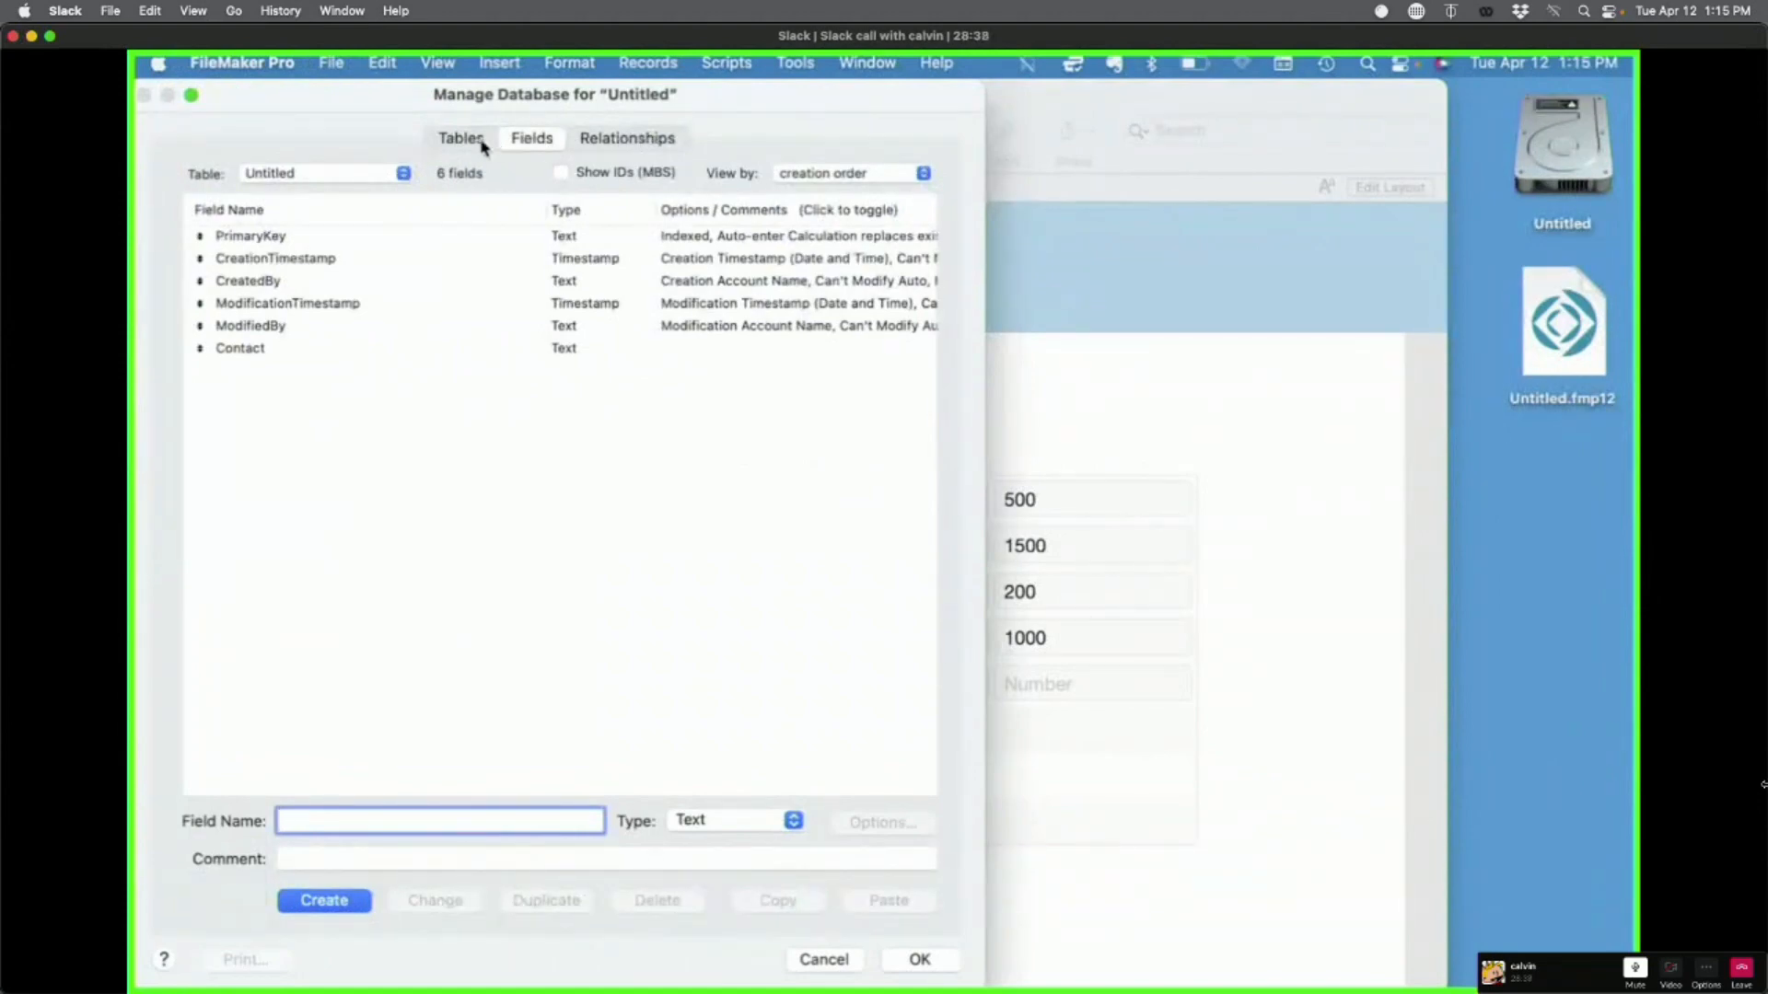
left_click(338, 180)
left_click(337, 228)
left_click(337, 175)
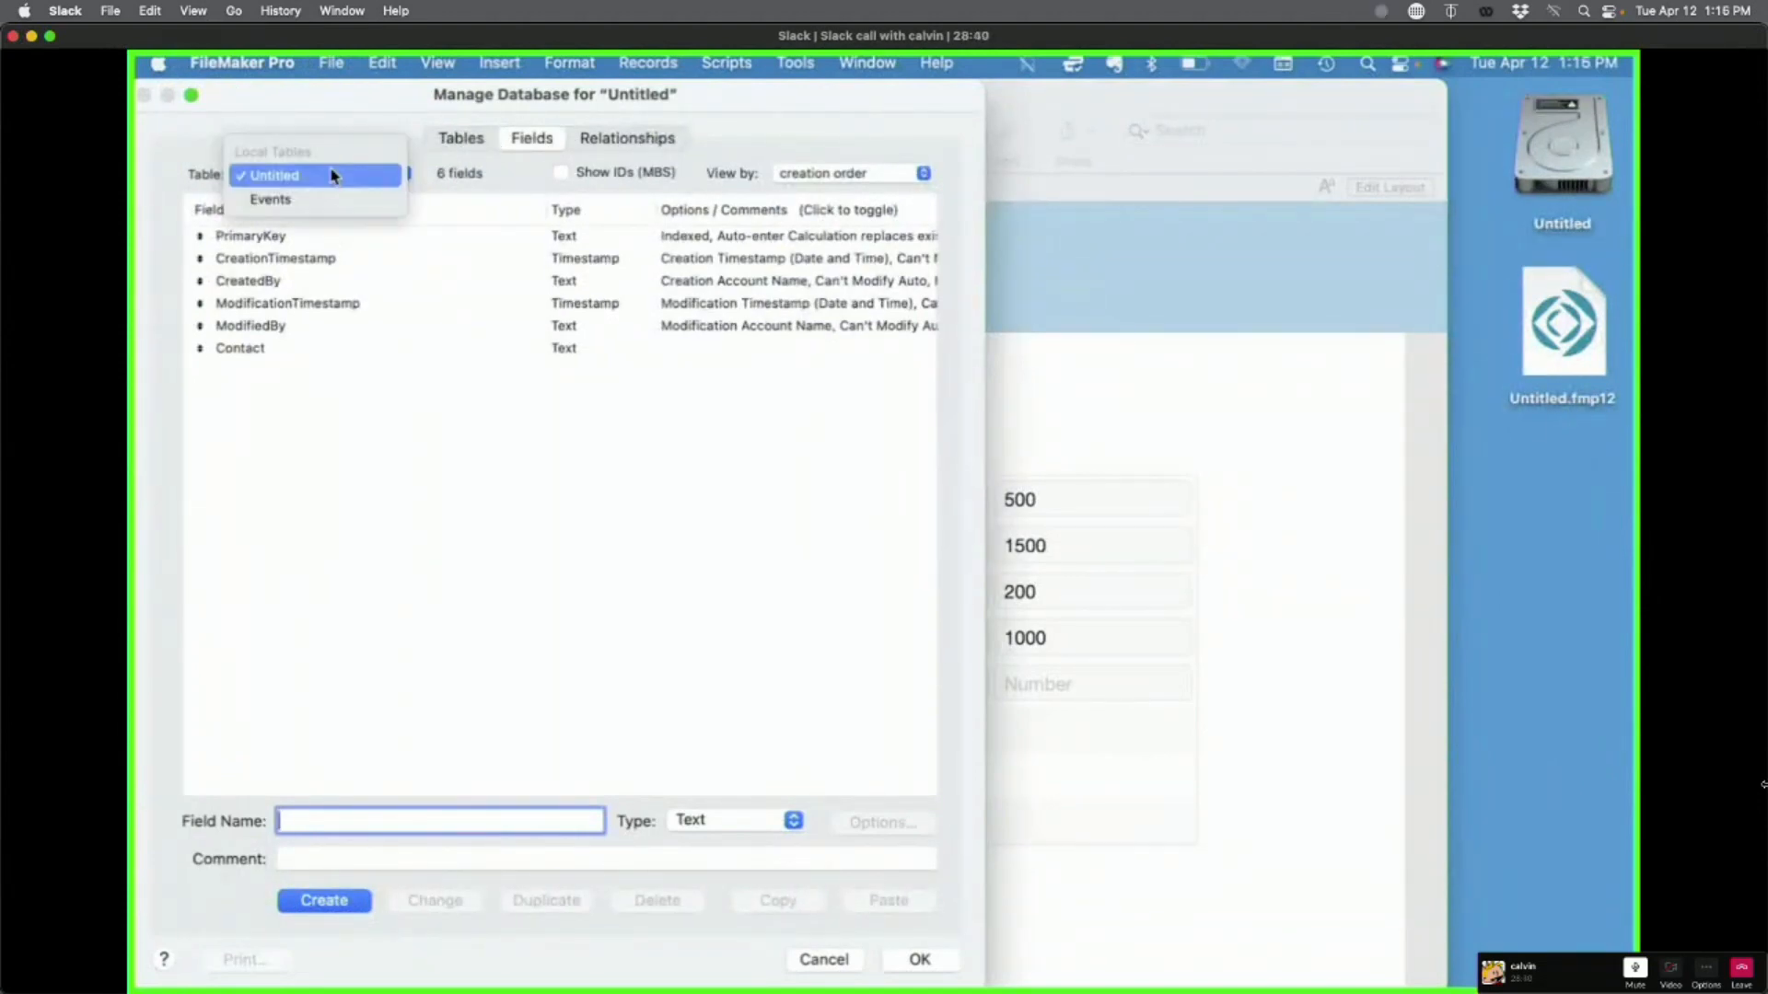
left_click(331, 196)
left_click(270, 353)
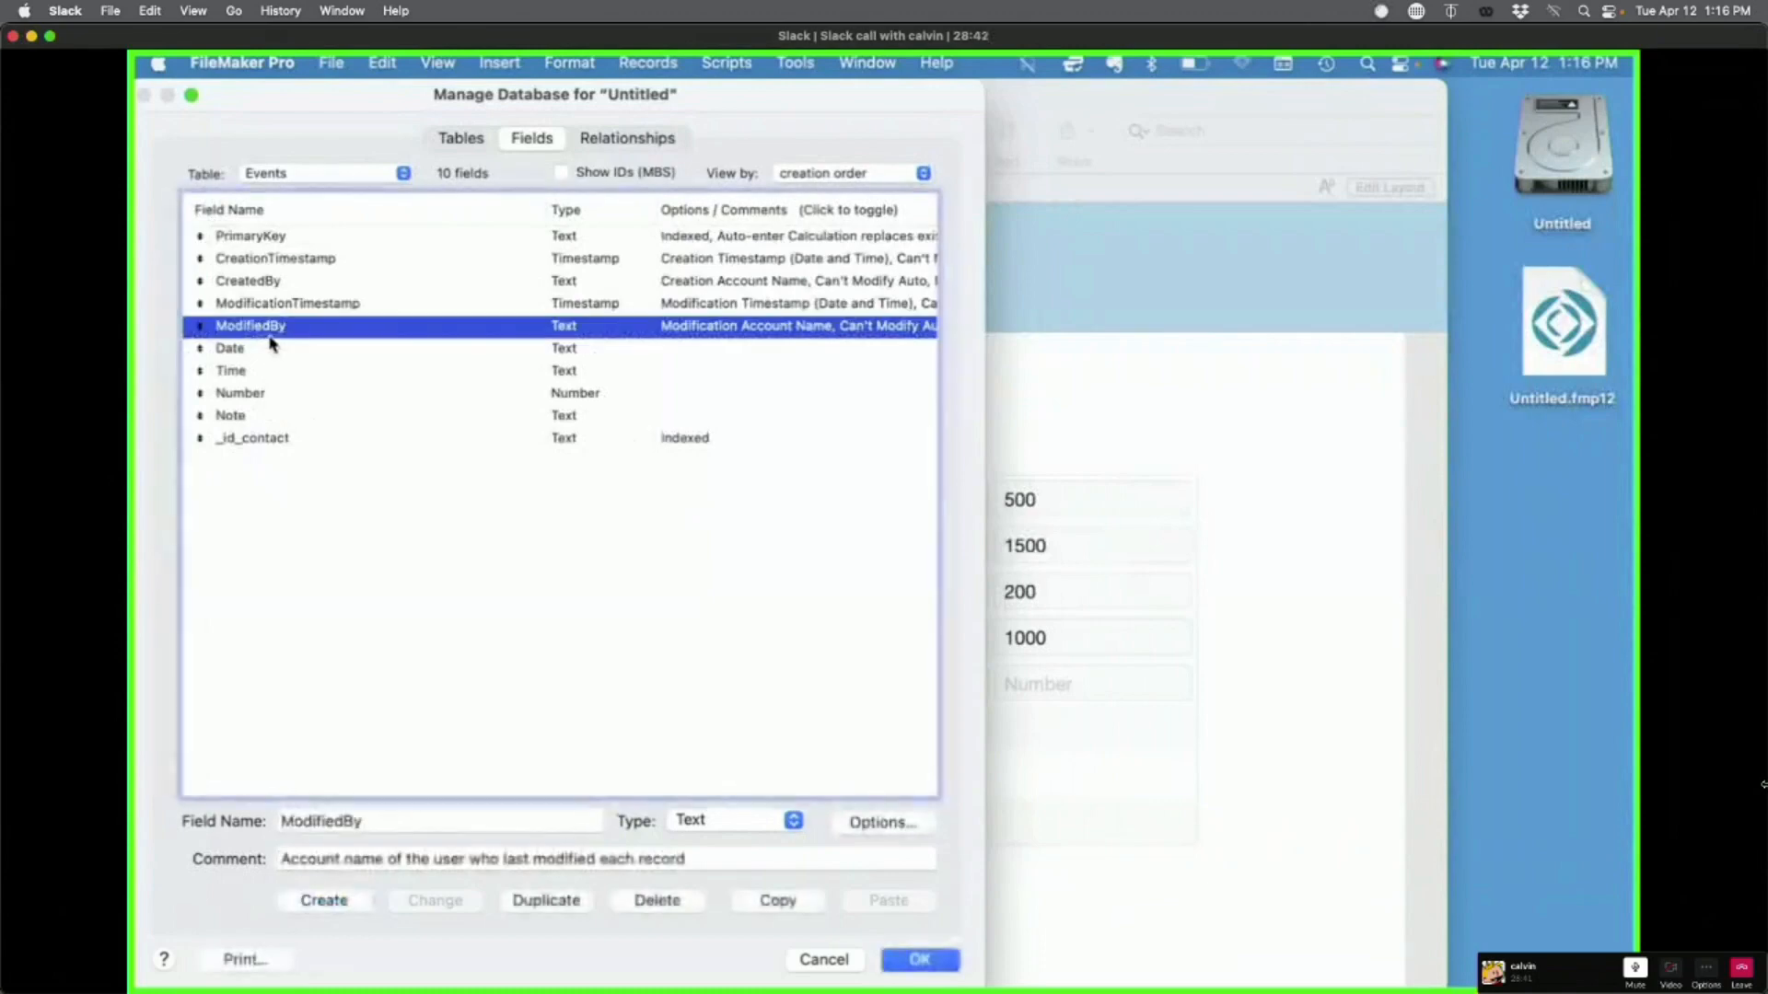
key("super+d")
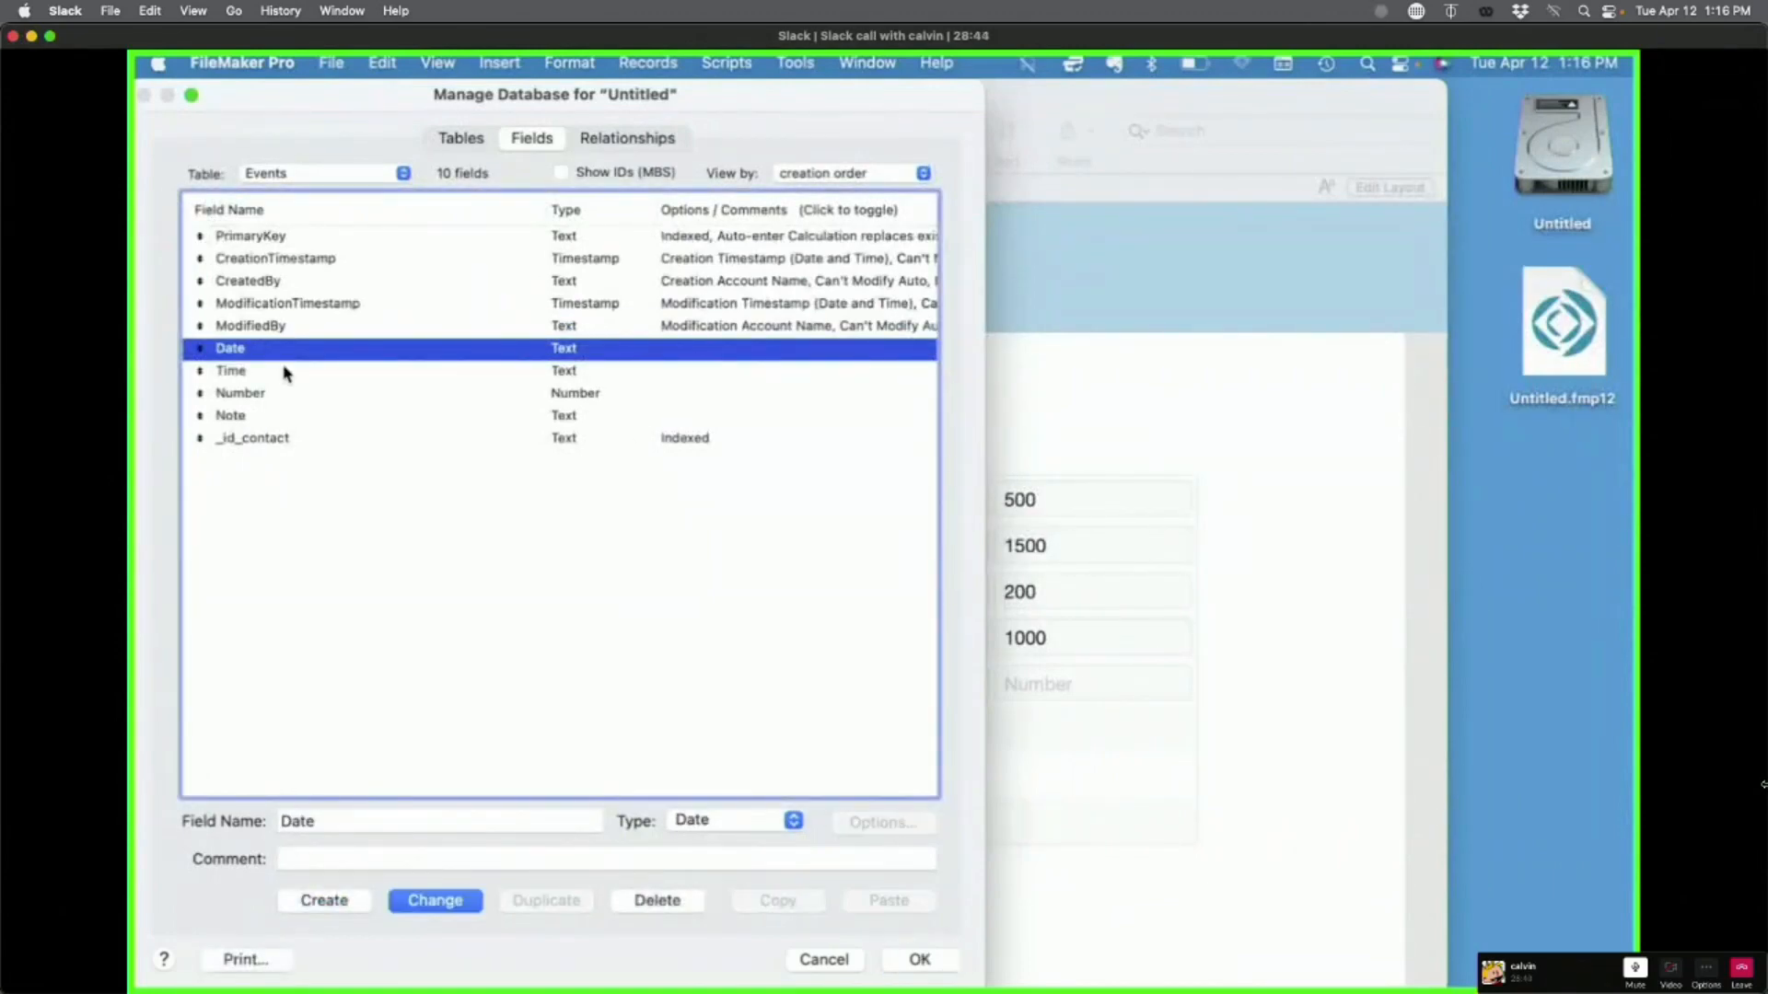
left_click(435, 900)
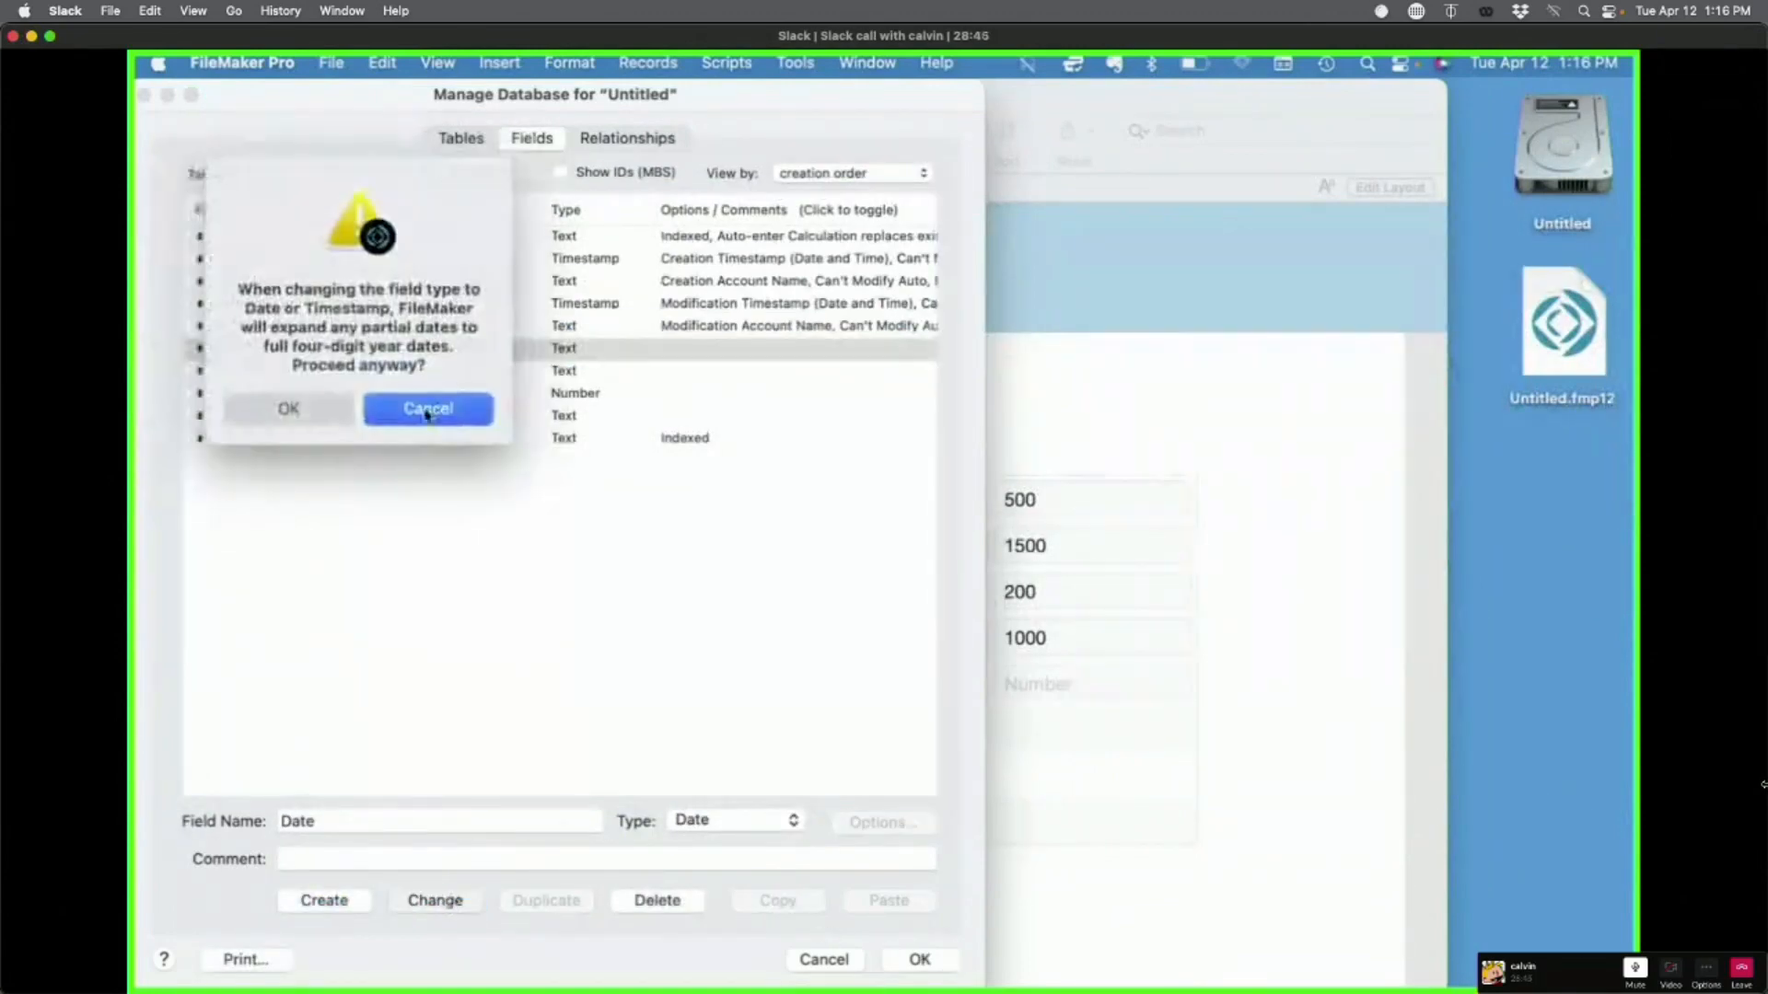
left_click(328, 406)
left_click(920, 960)
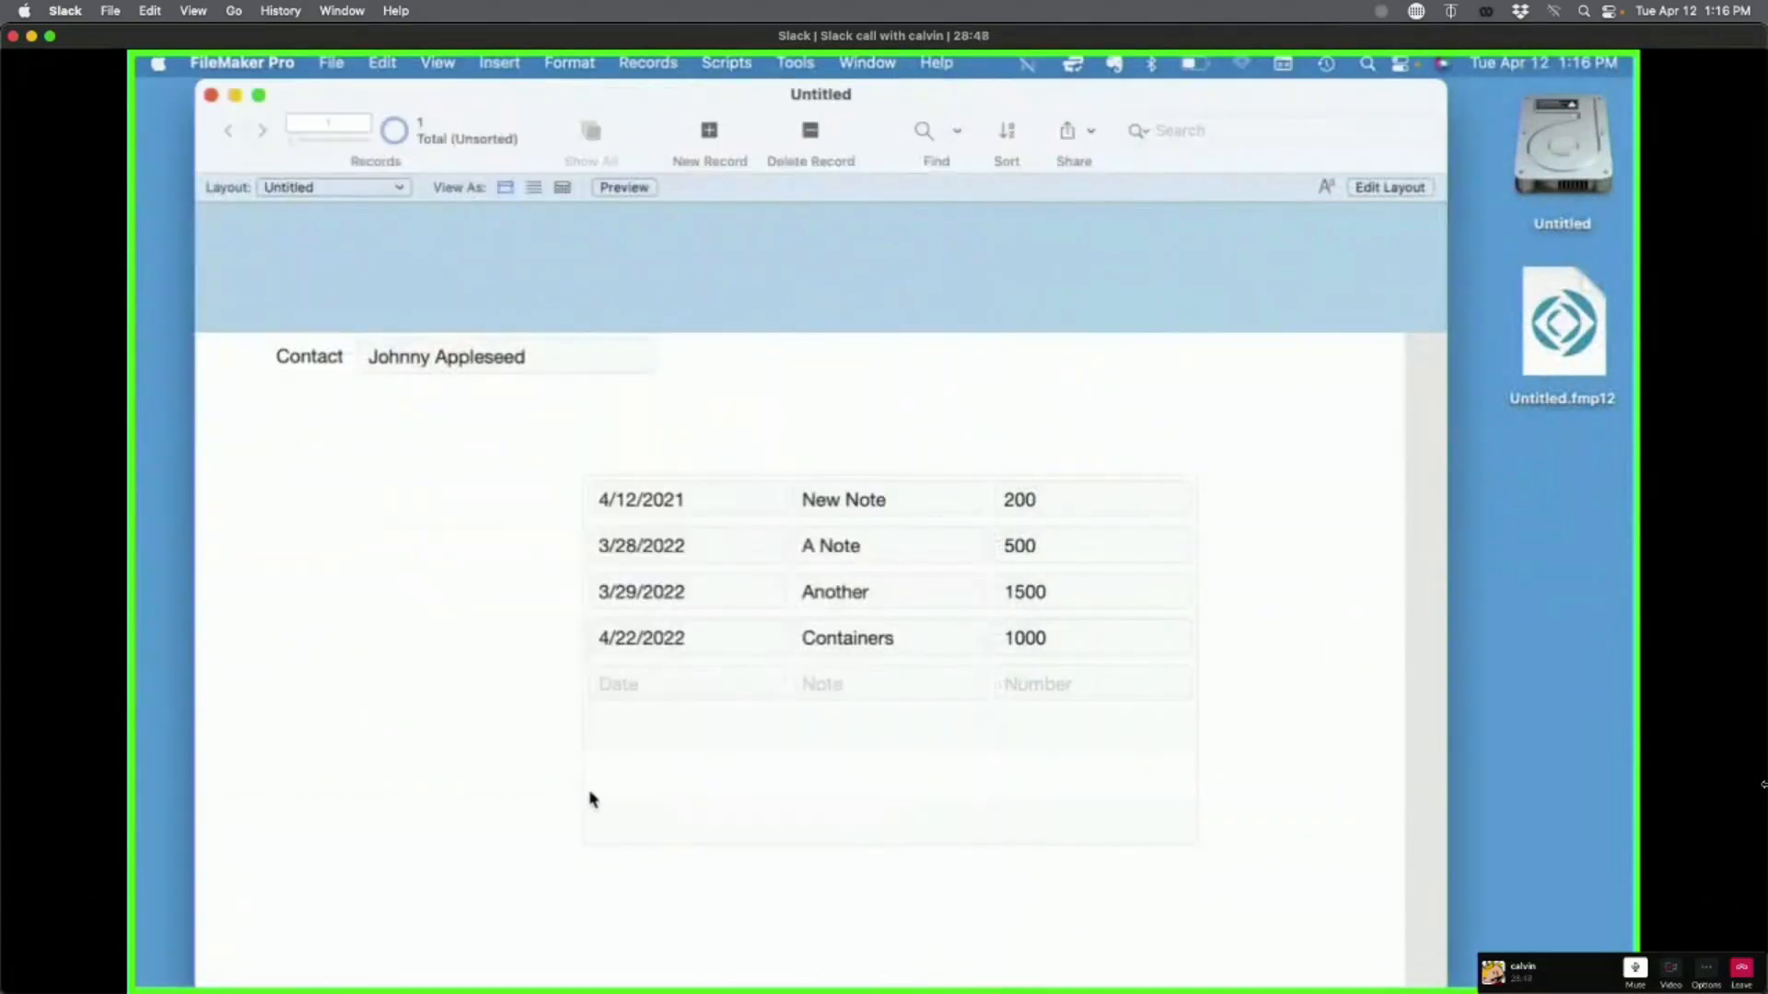
Step: Set the date of the "New Note" event to 4/12/2022 and commit the record
left_click(707, 508)
left_click(711, 509)
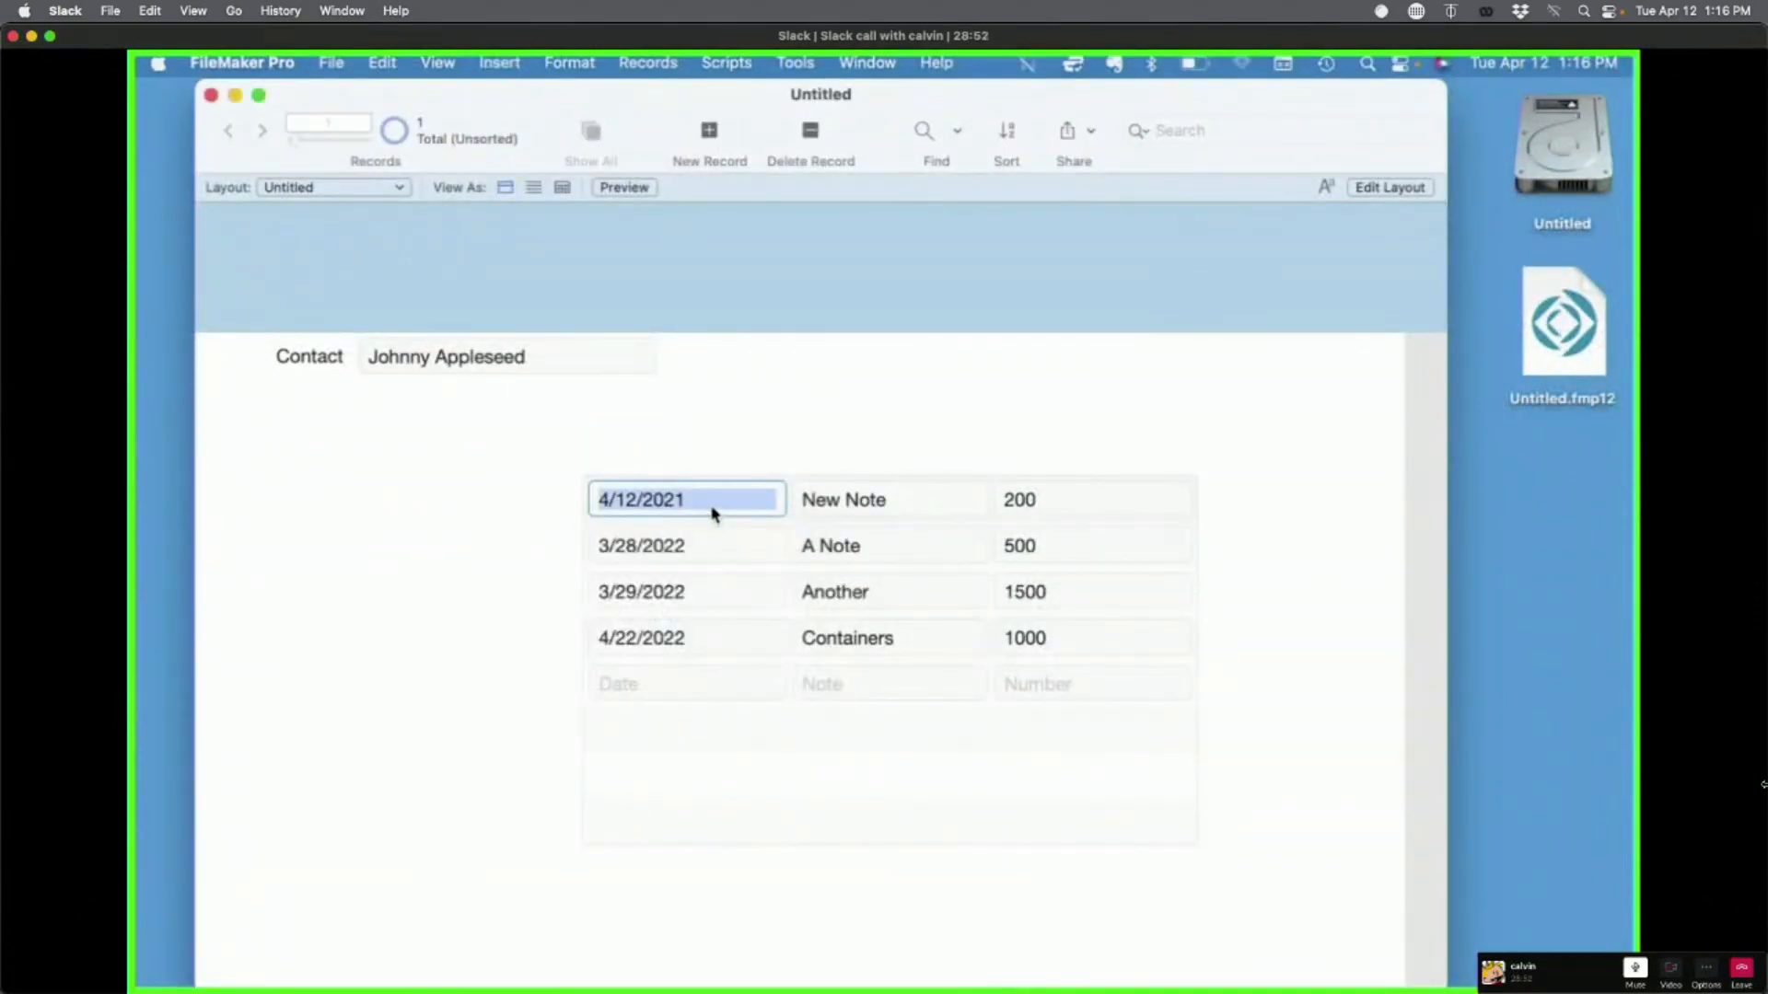
left_click(715, 513)
type("2")
left_click(503, 575)
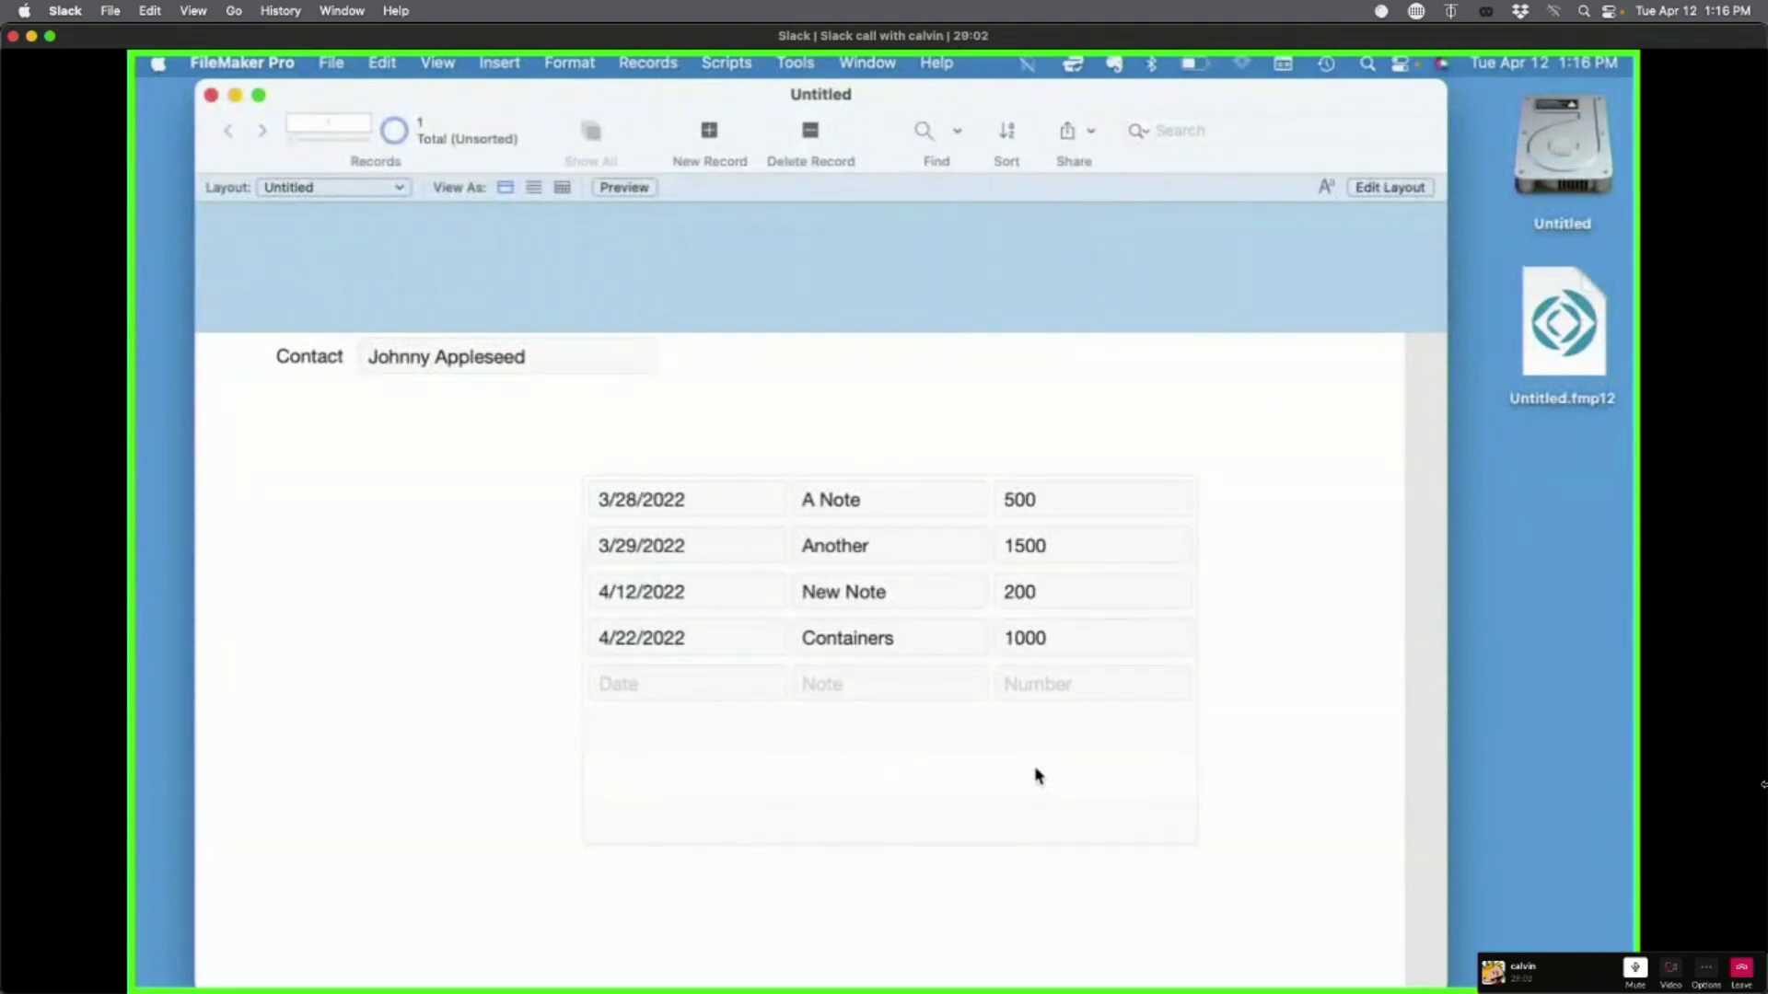
Step: Filter the Events portal with the calculation Events::Date ≥ Get ( CurrentDate ) and return to Browse mode
key("super+l")
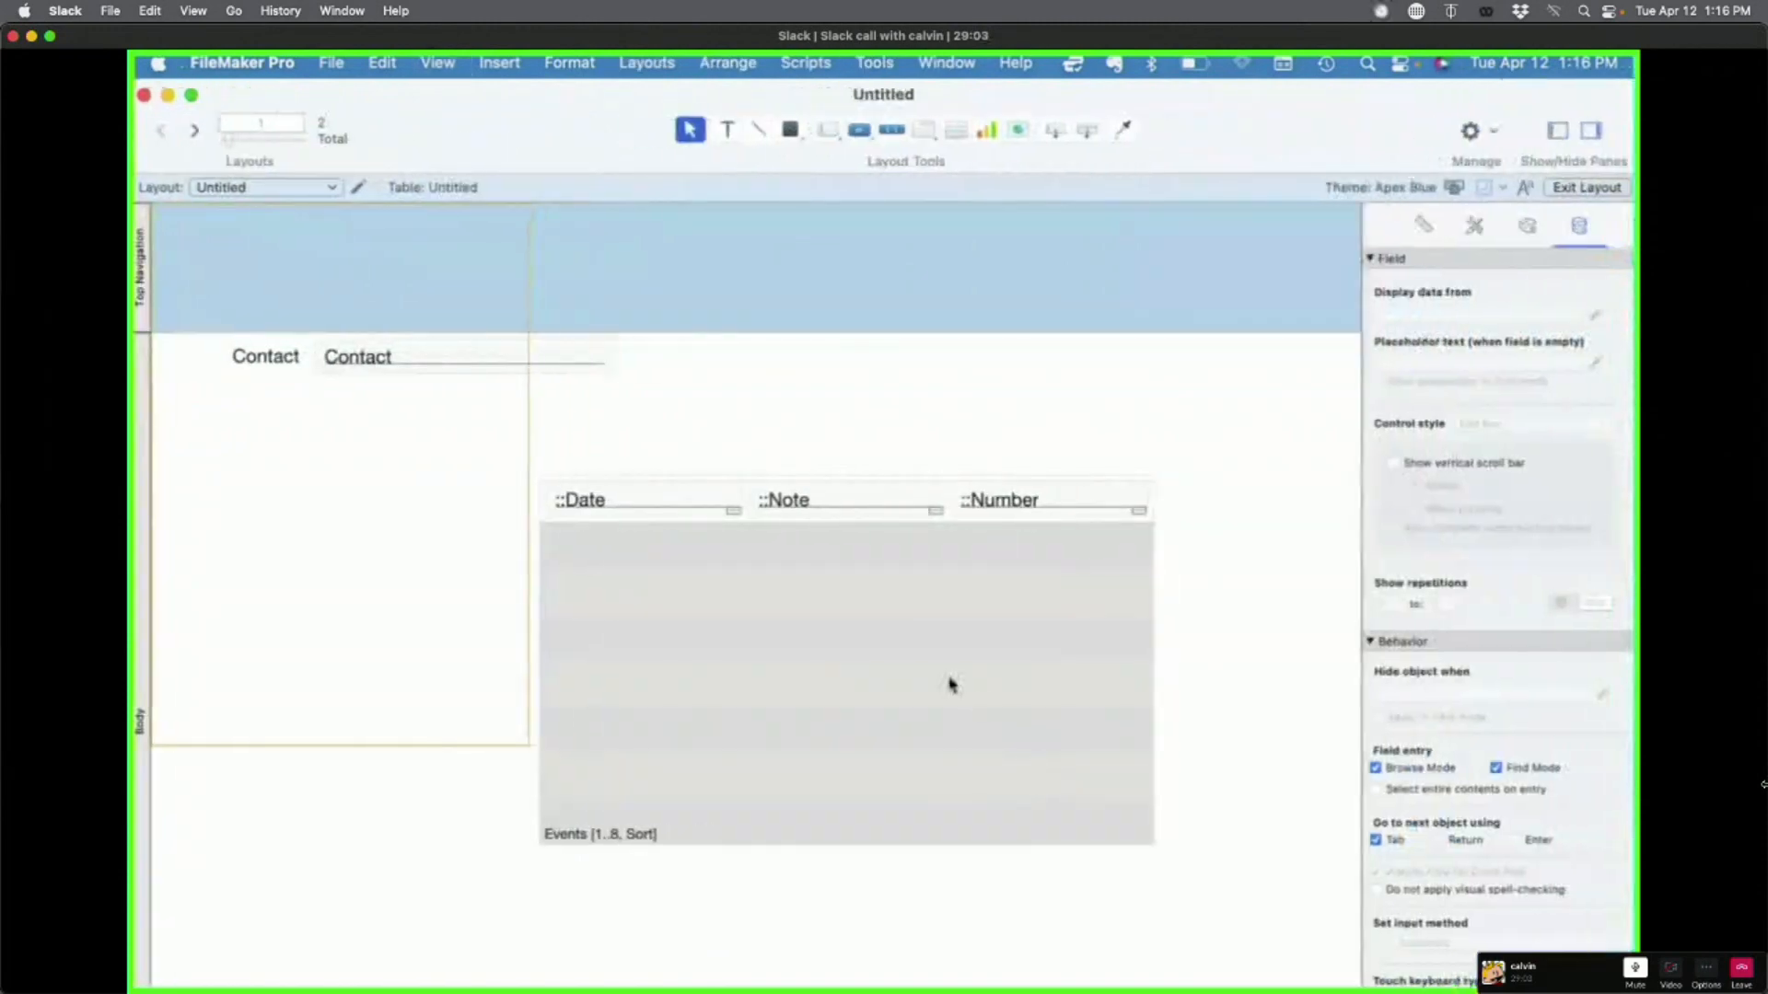
double_click(949, 682)
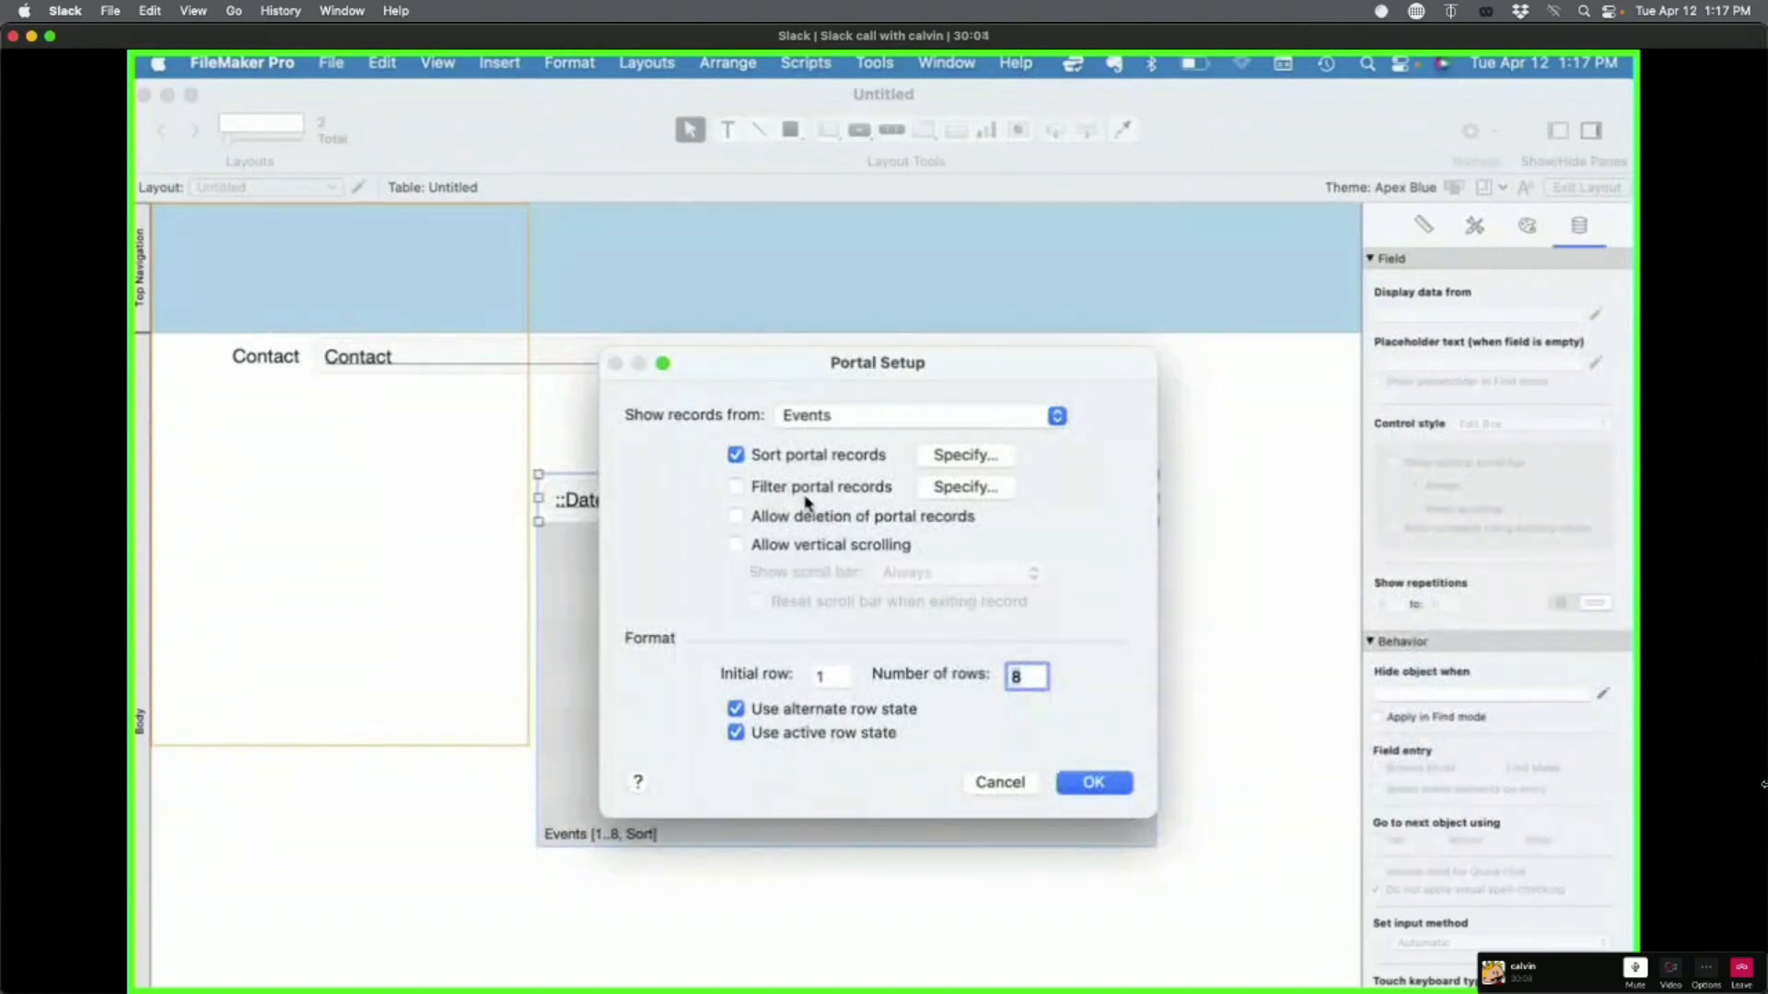
left_click(958, 495)
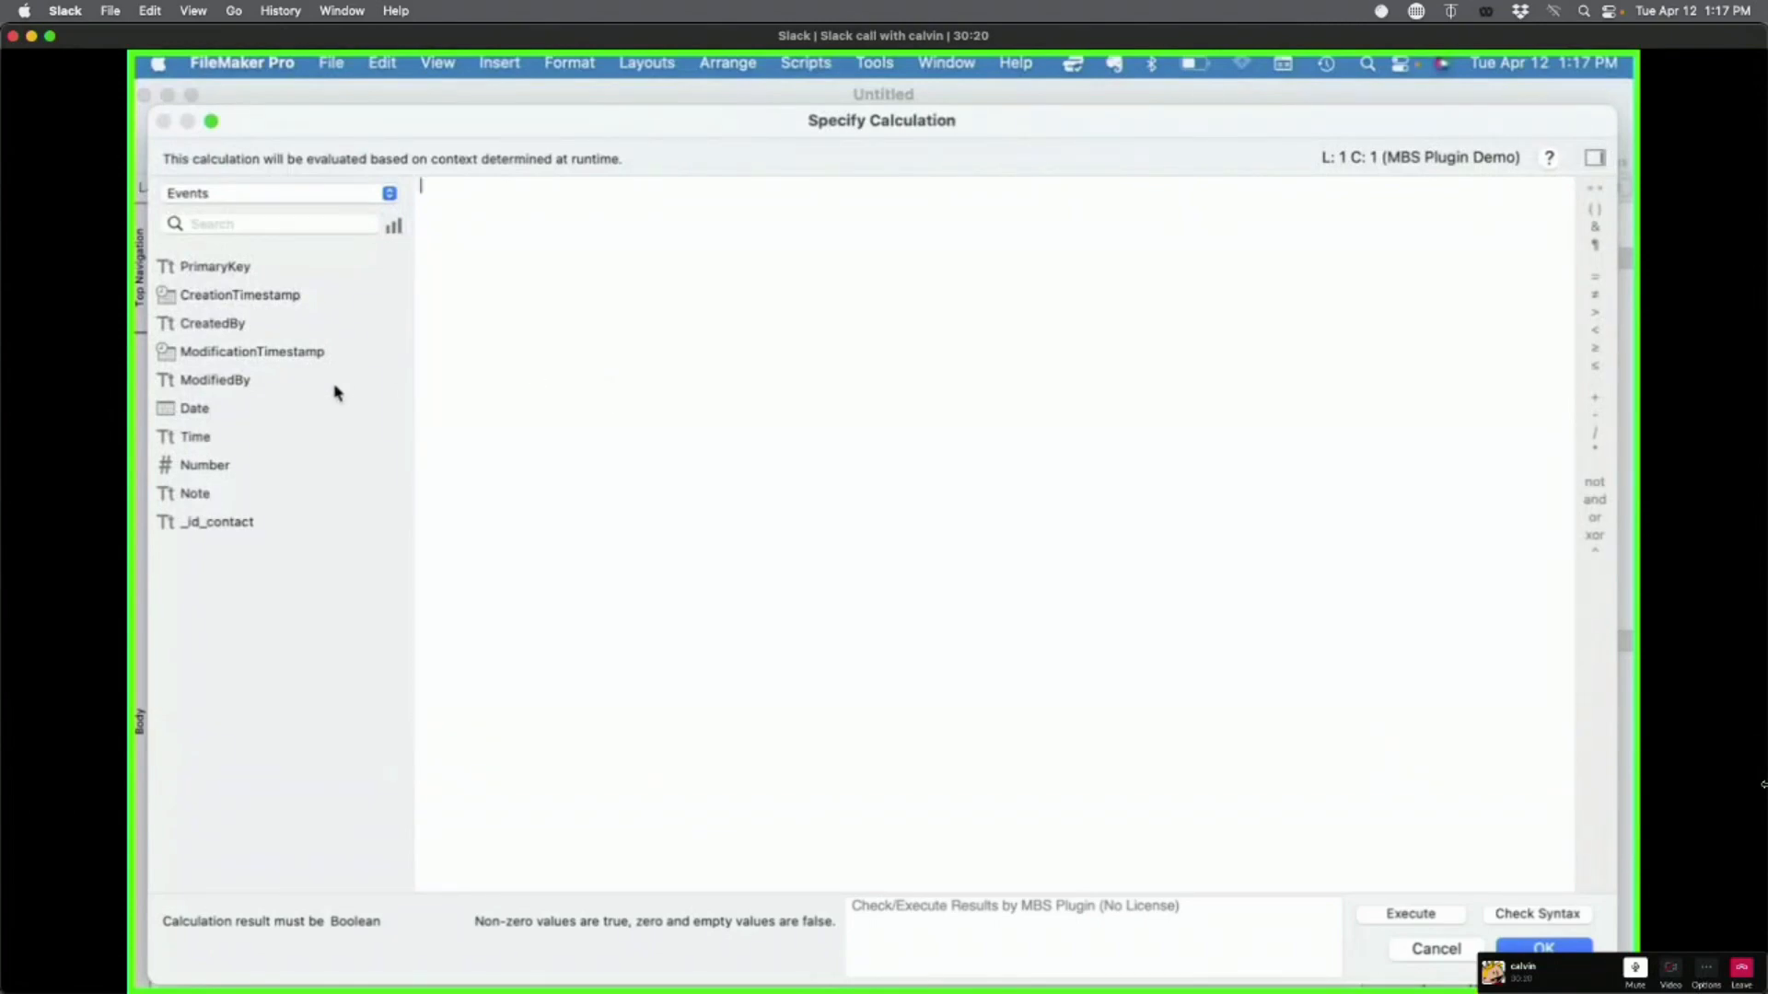
double_click(194, 408)
type("≥")
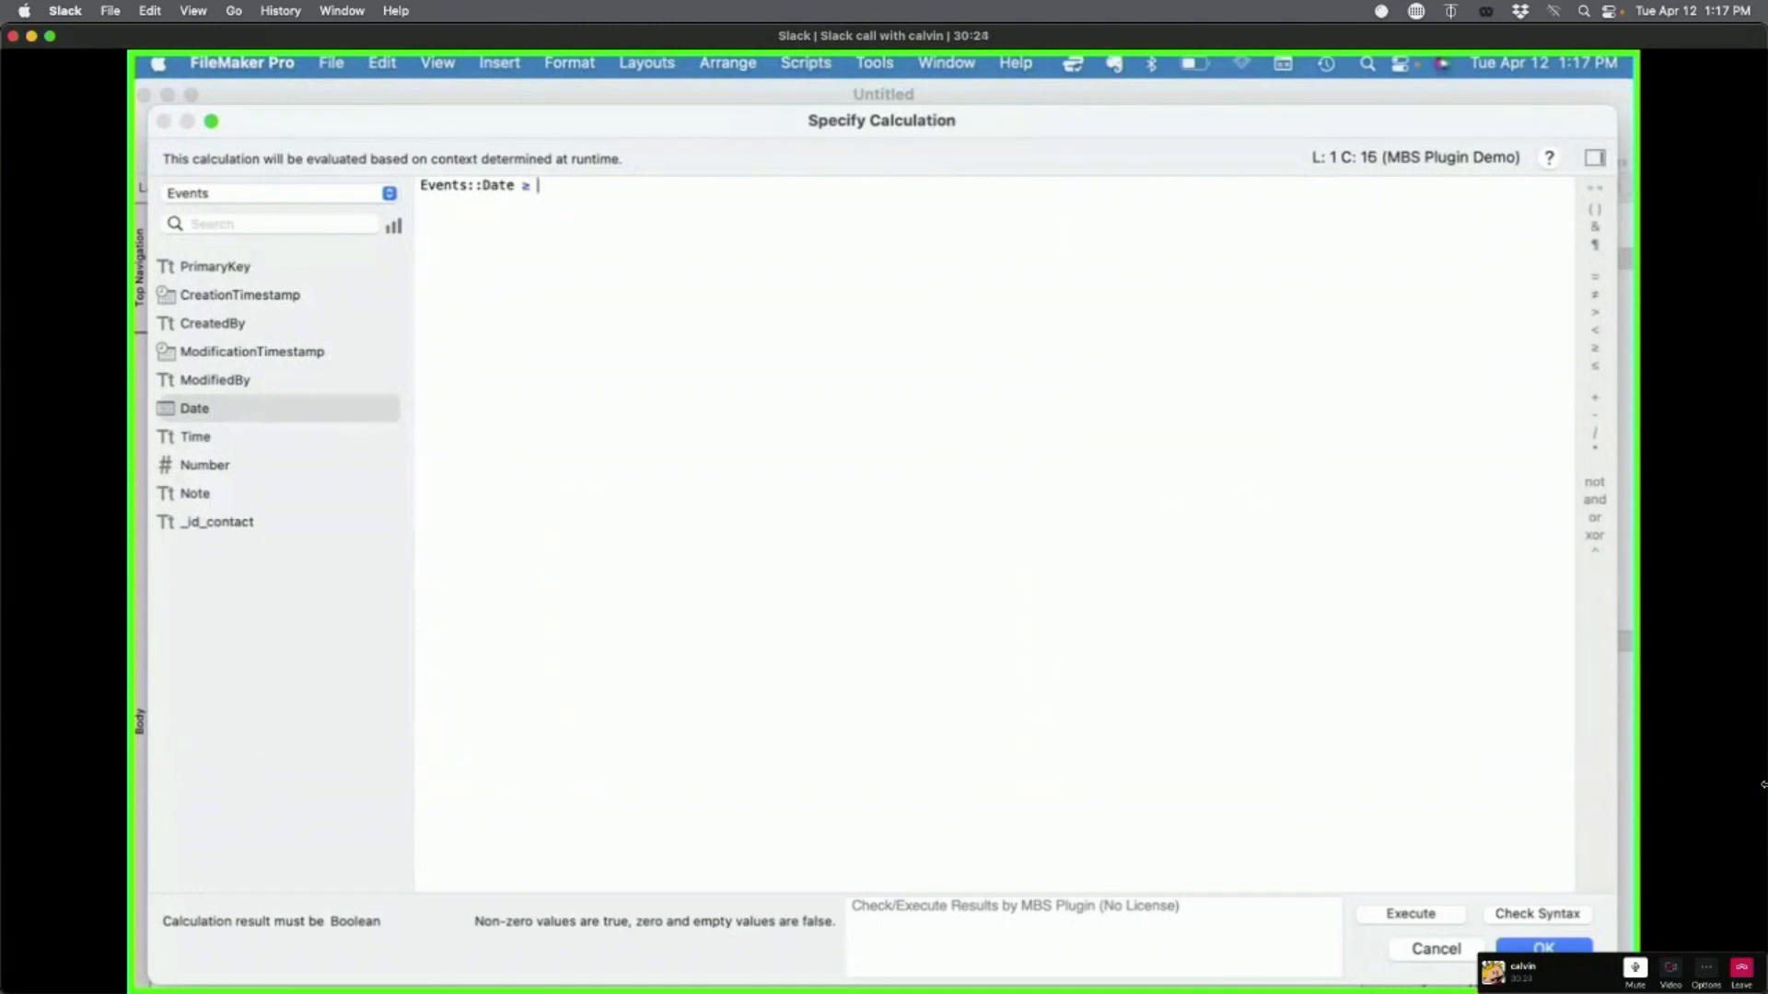
type("get")
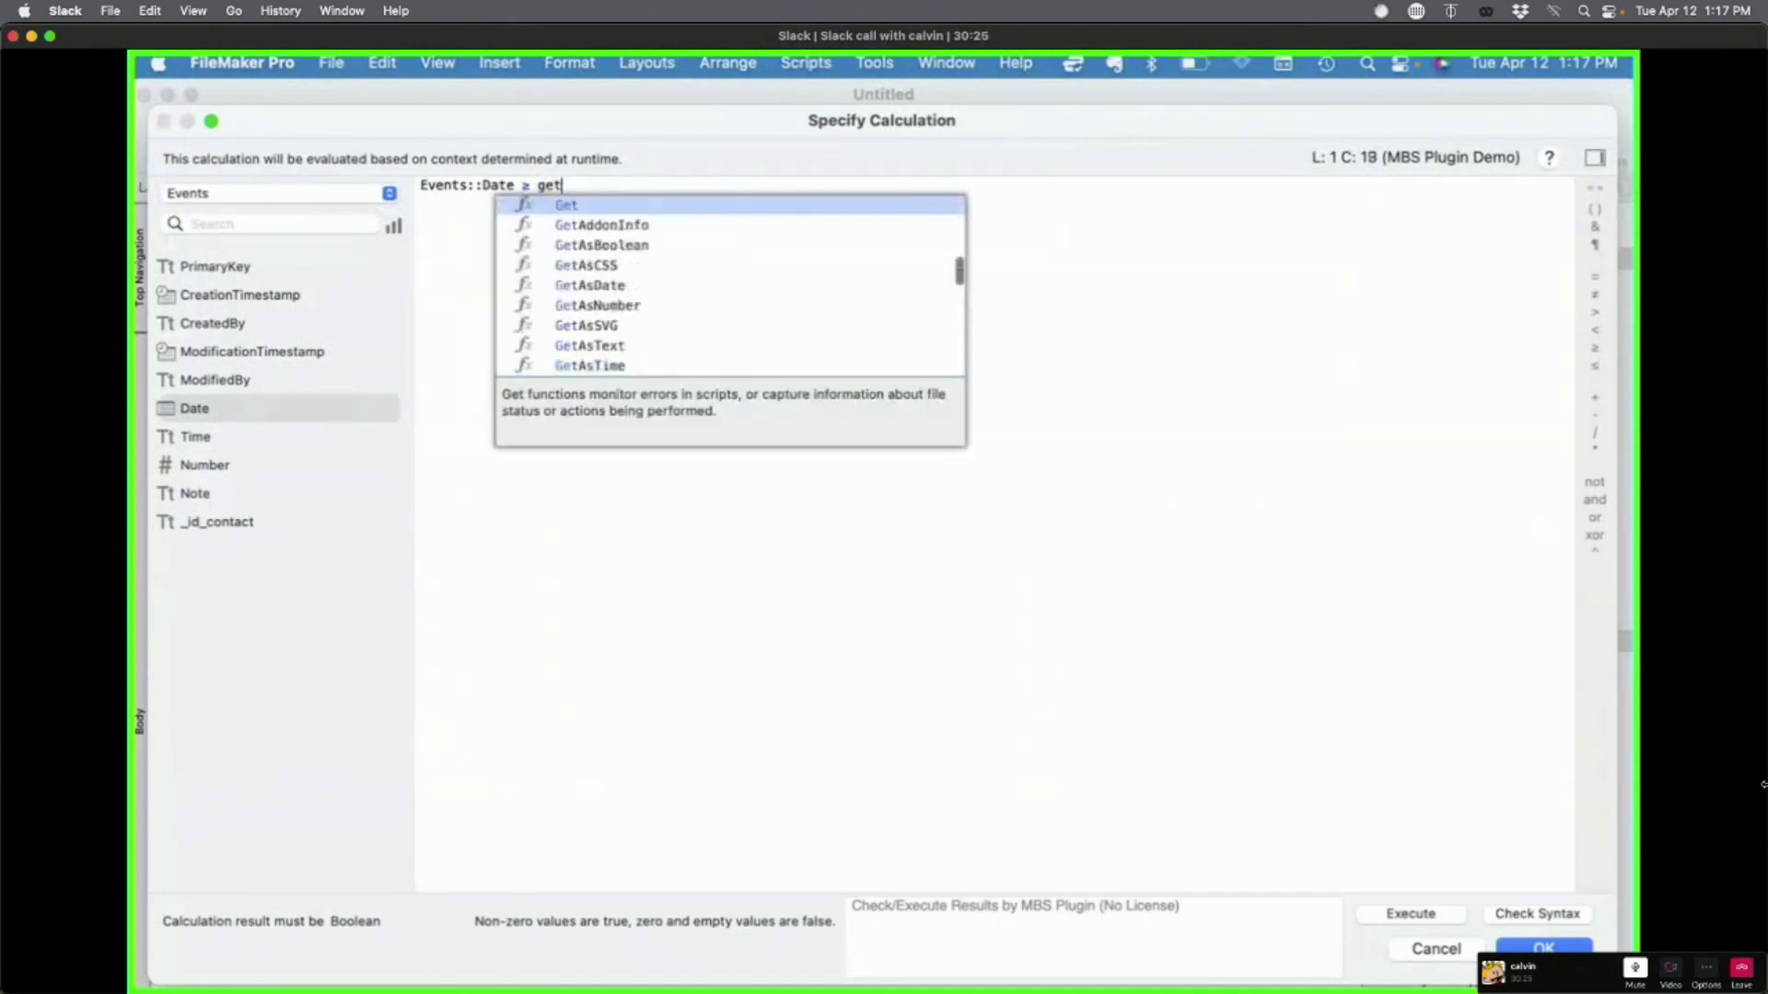
key("Return")
type("current")
key("Return")
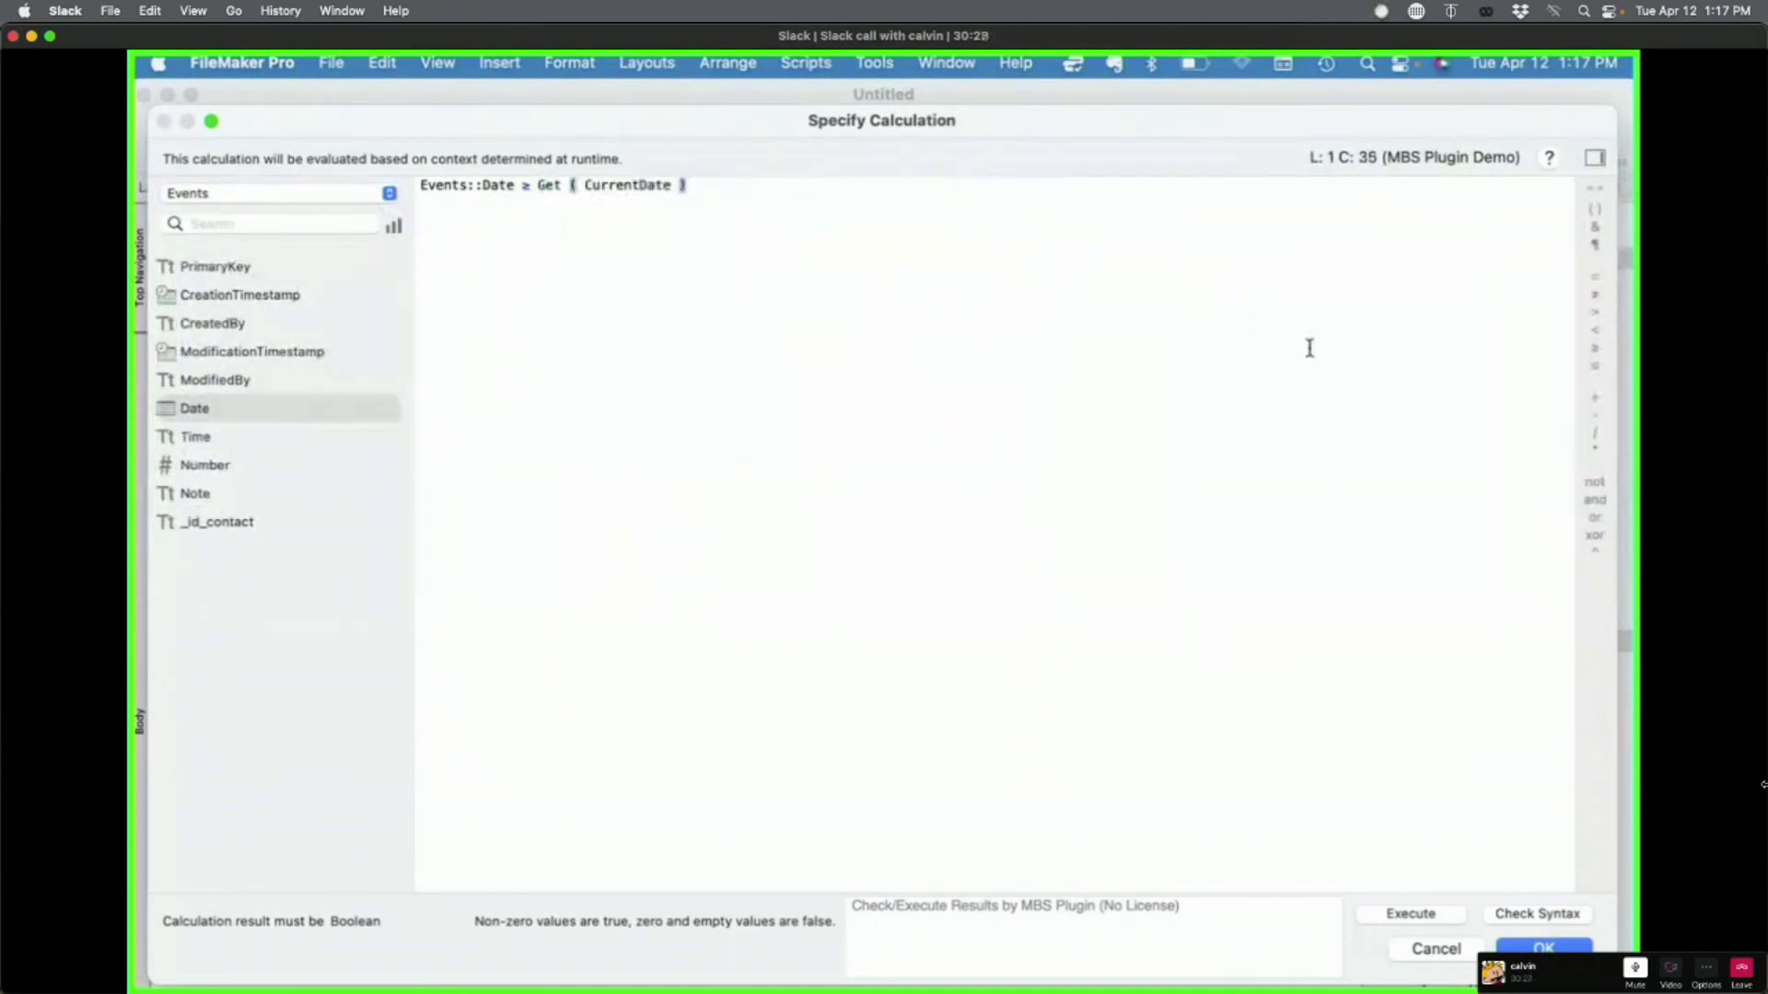
left_click(1577, 948)
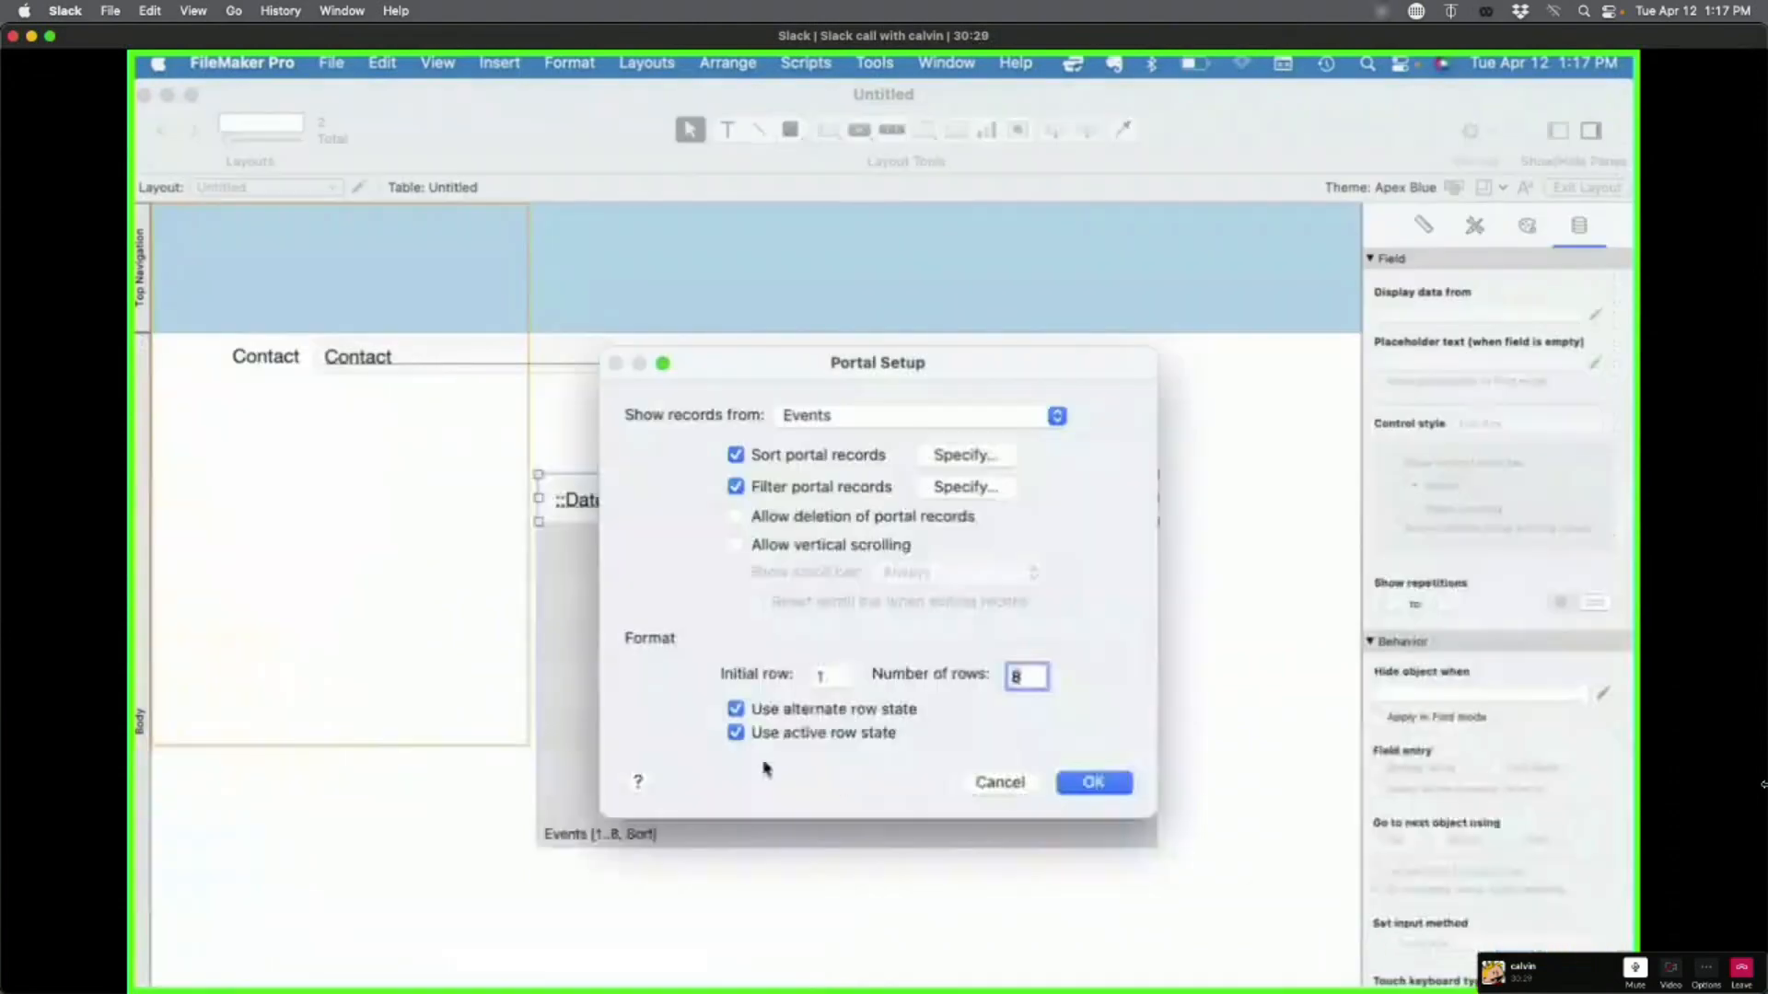
left_click(1103, 786)
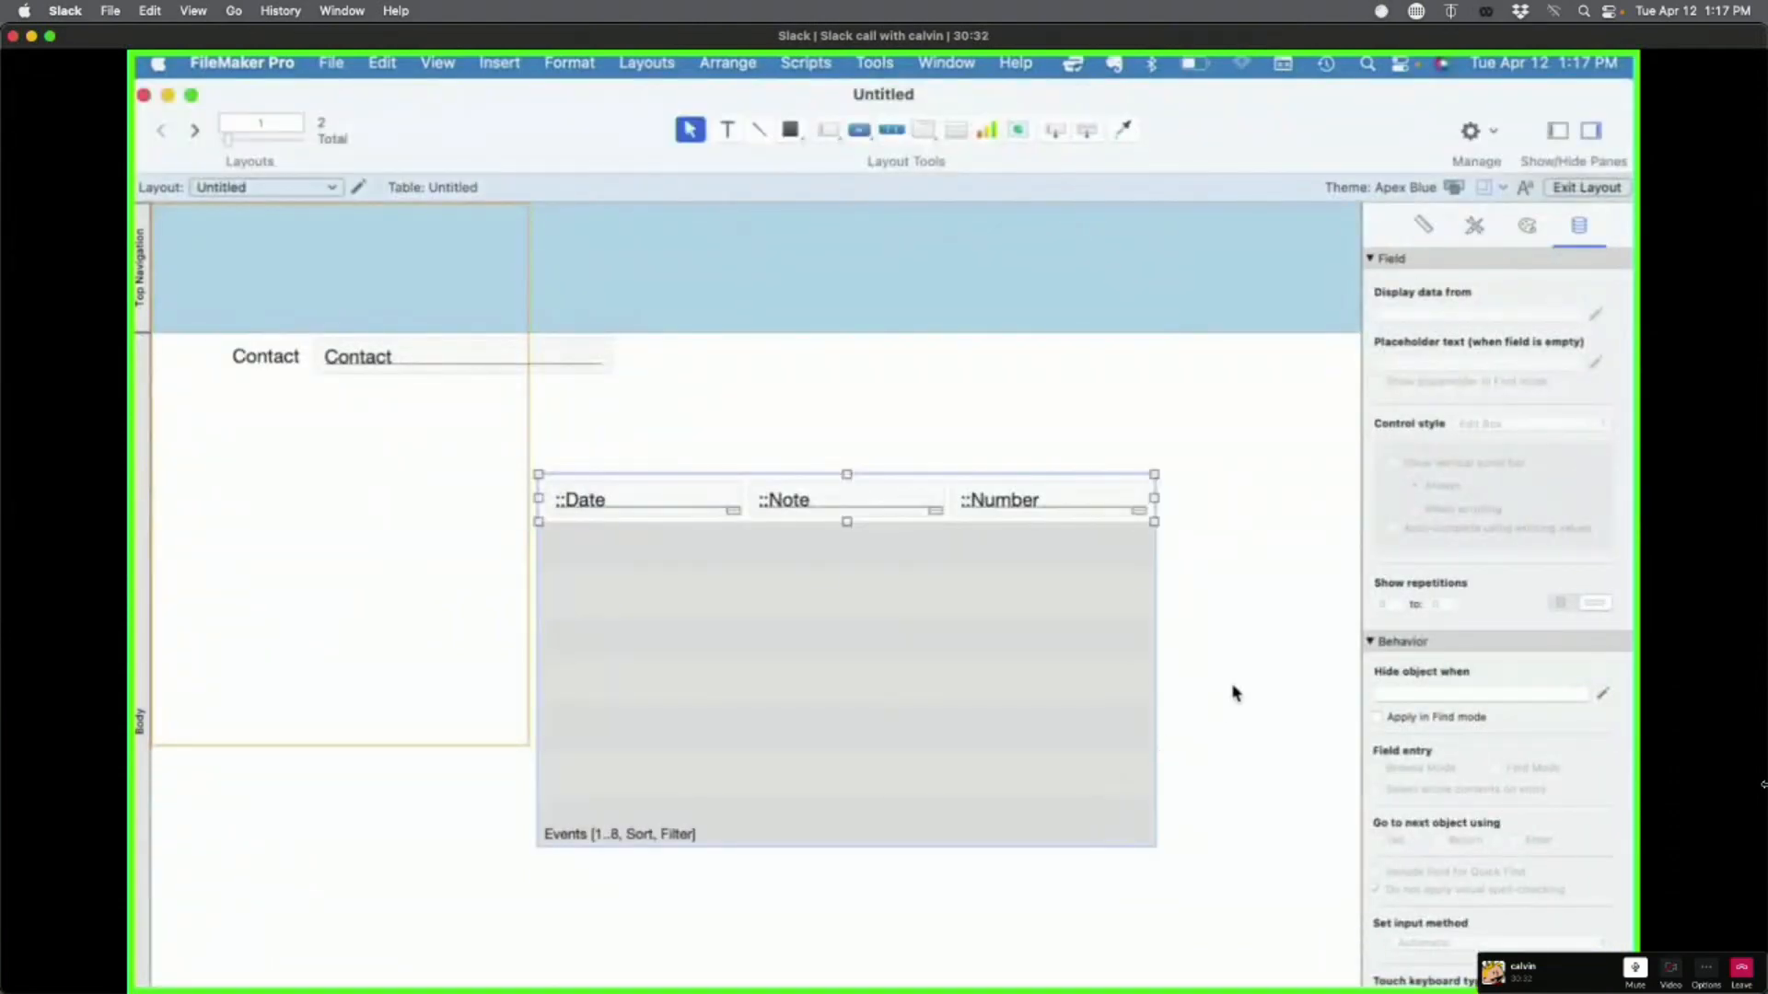
key("super+b")
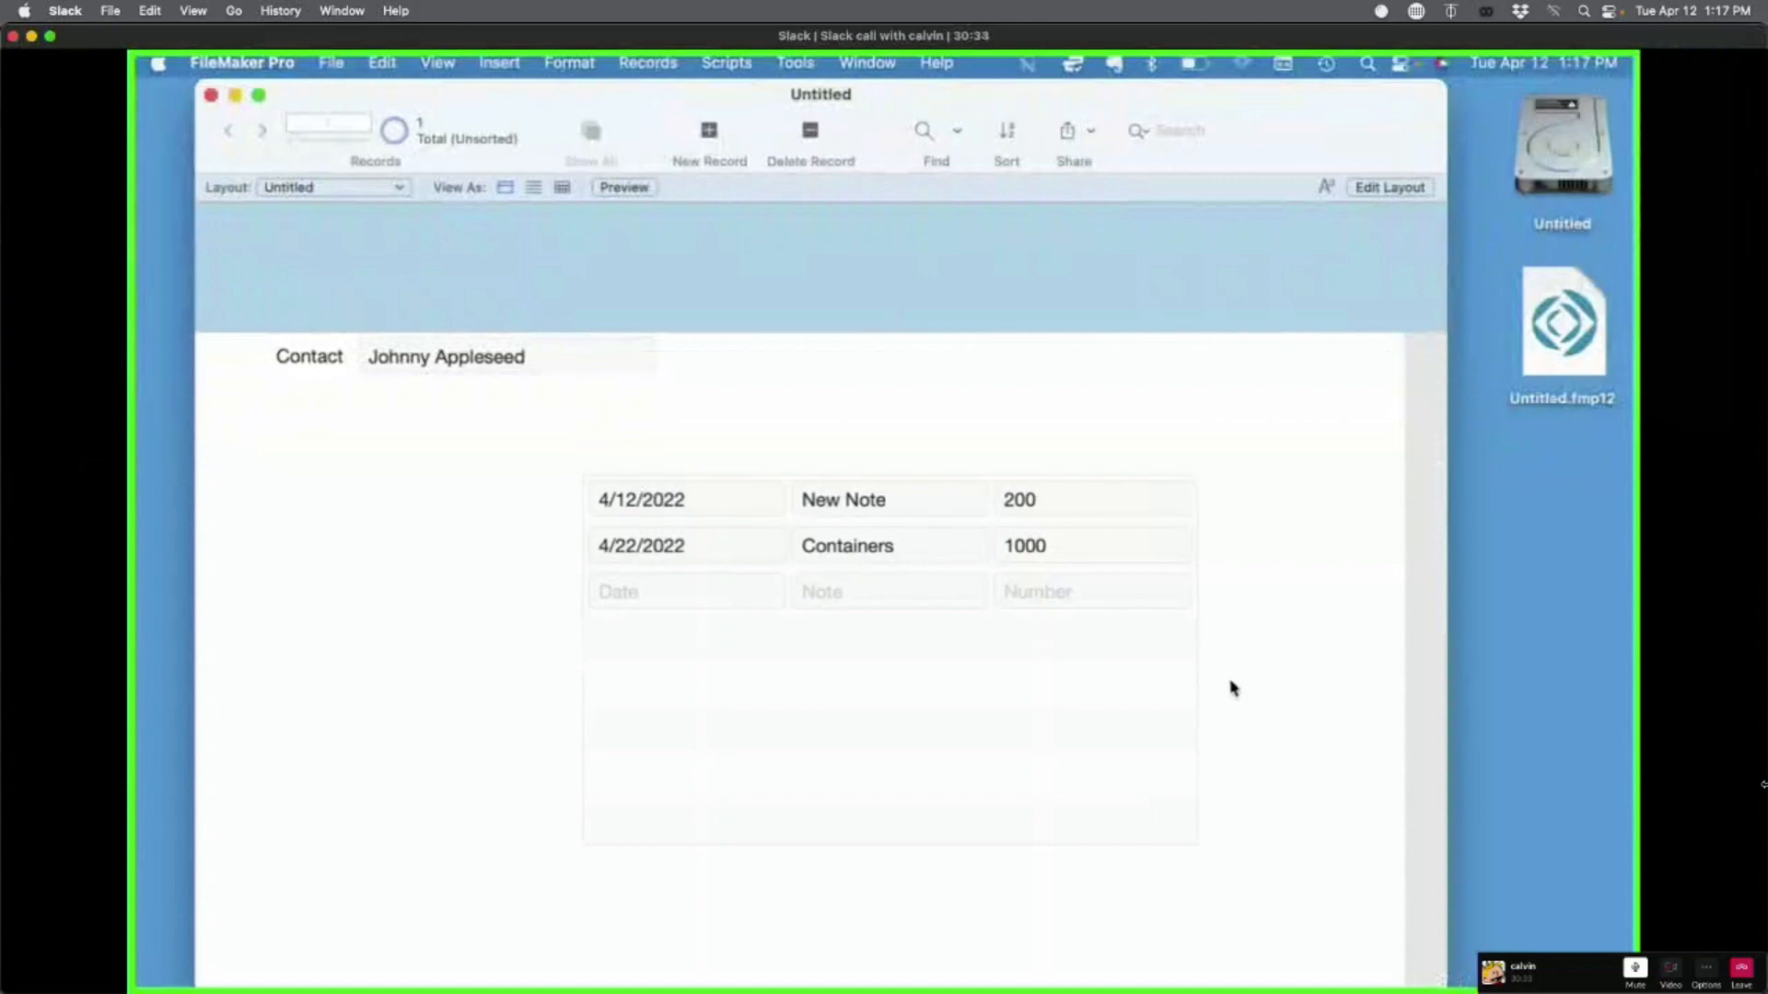
Step: Move the Events portal to the left edge of the layout and place a duplicate of it beside it
key("super+l")
left_click_drag(941, 641, 506, 675)
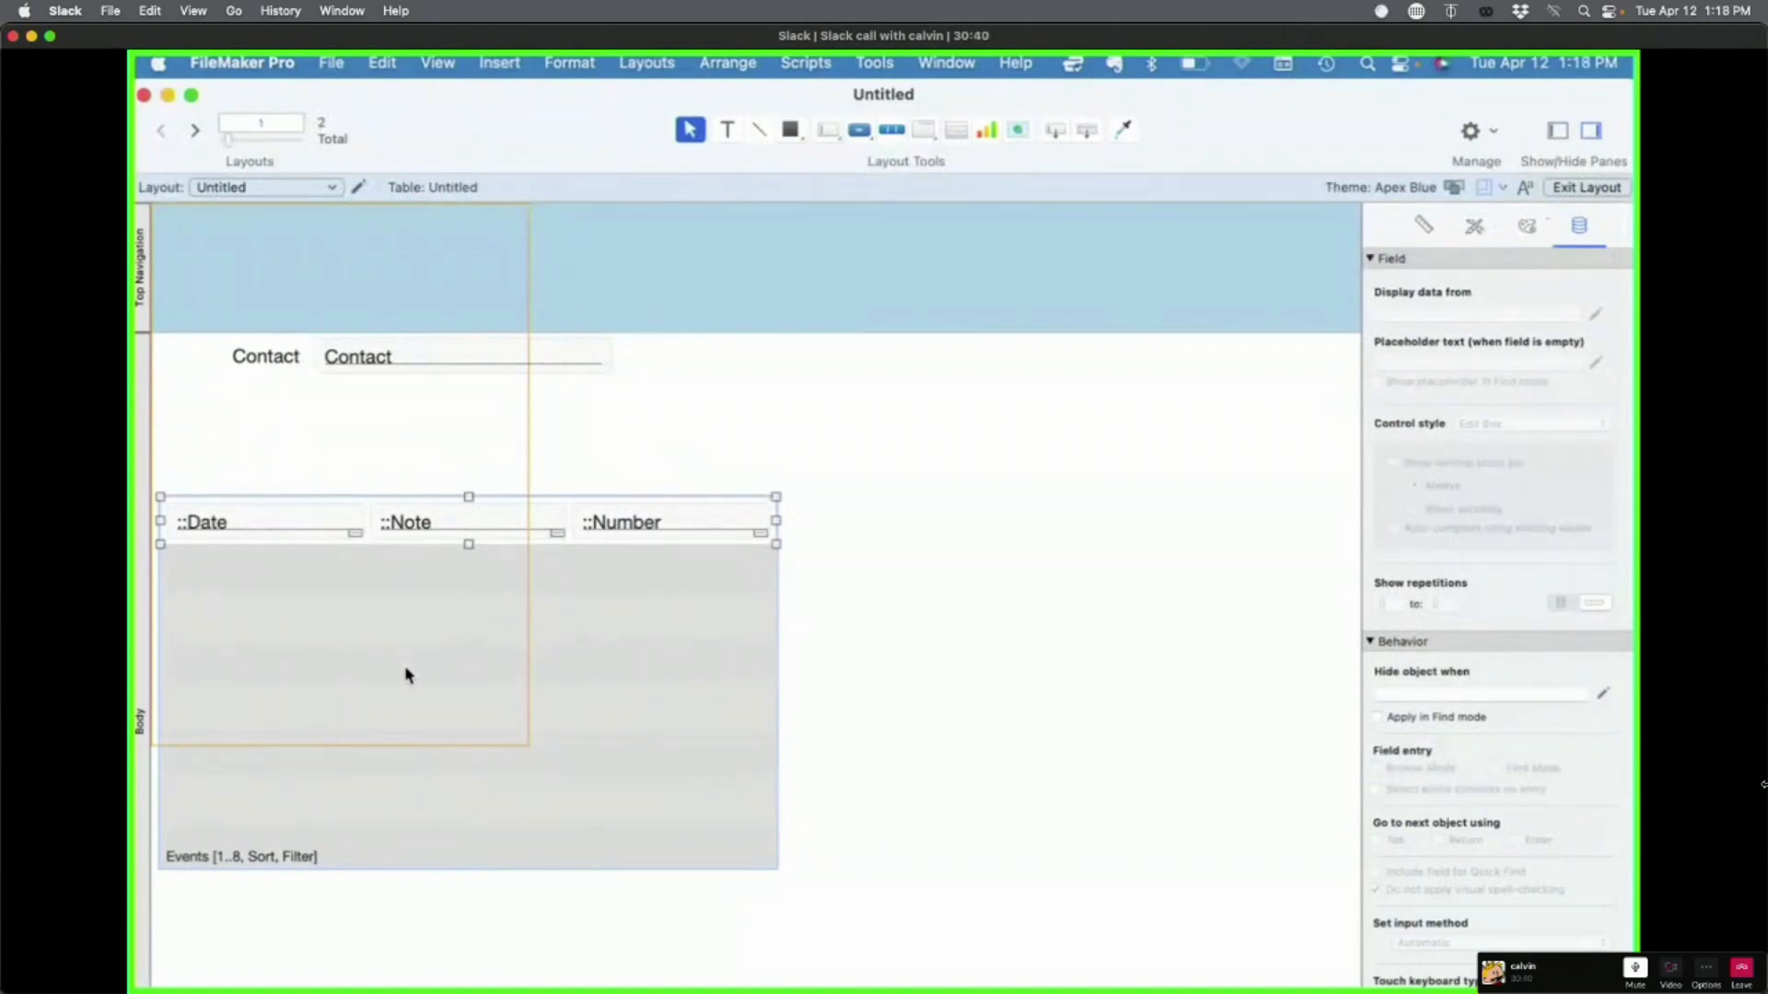
left_click_drag(408, 675, 1057, 669)
Step: Turn off record filtering in the duplicated Events portal and return to Browse mode
double_click(1057, 669)
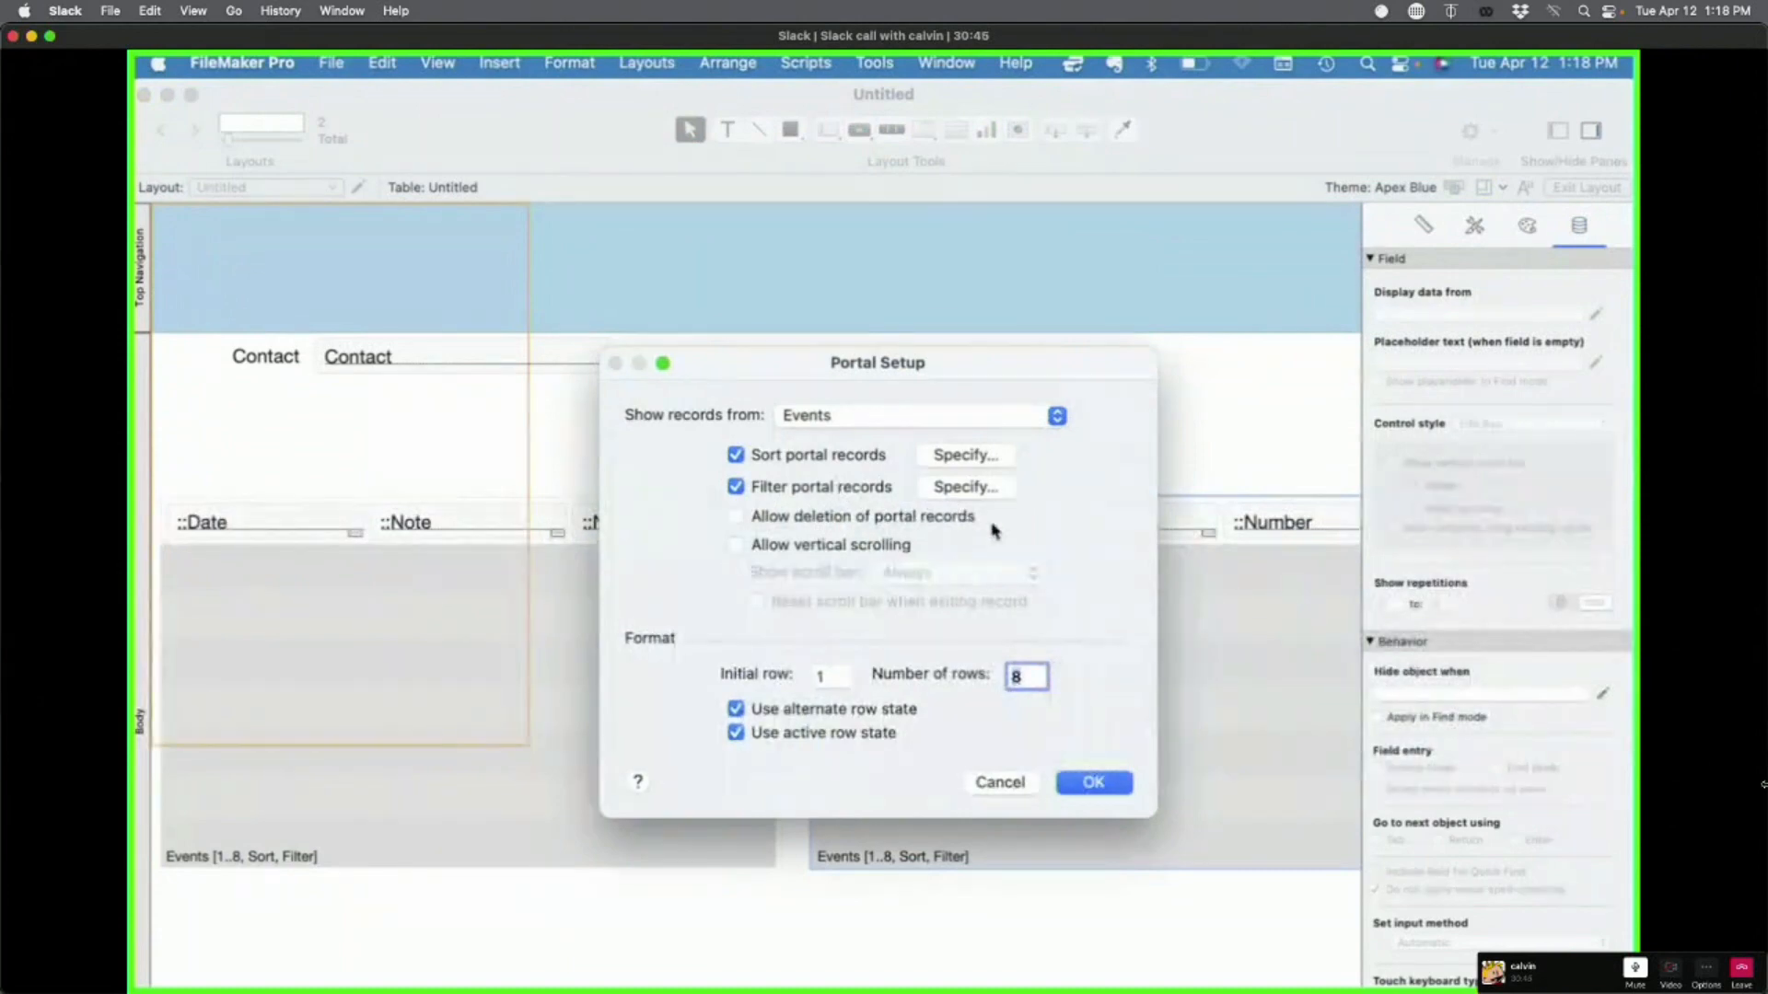
left_click(864, 494)
left_click(1092, 782)
key("super+b")
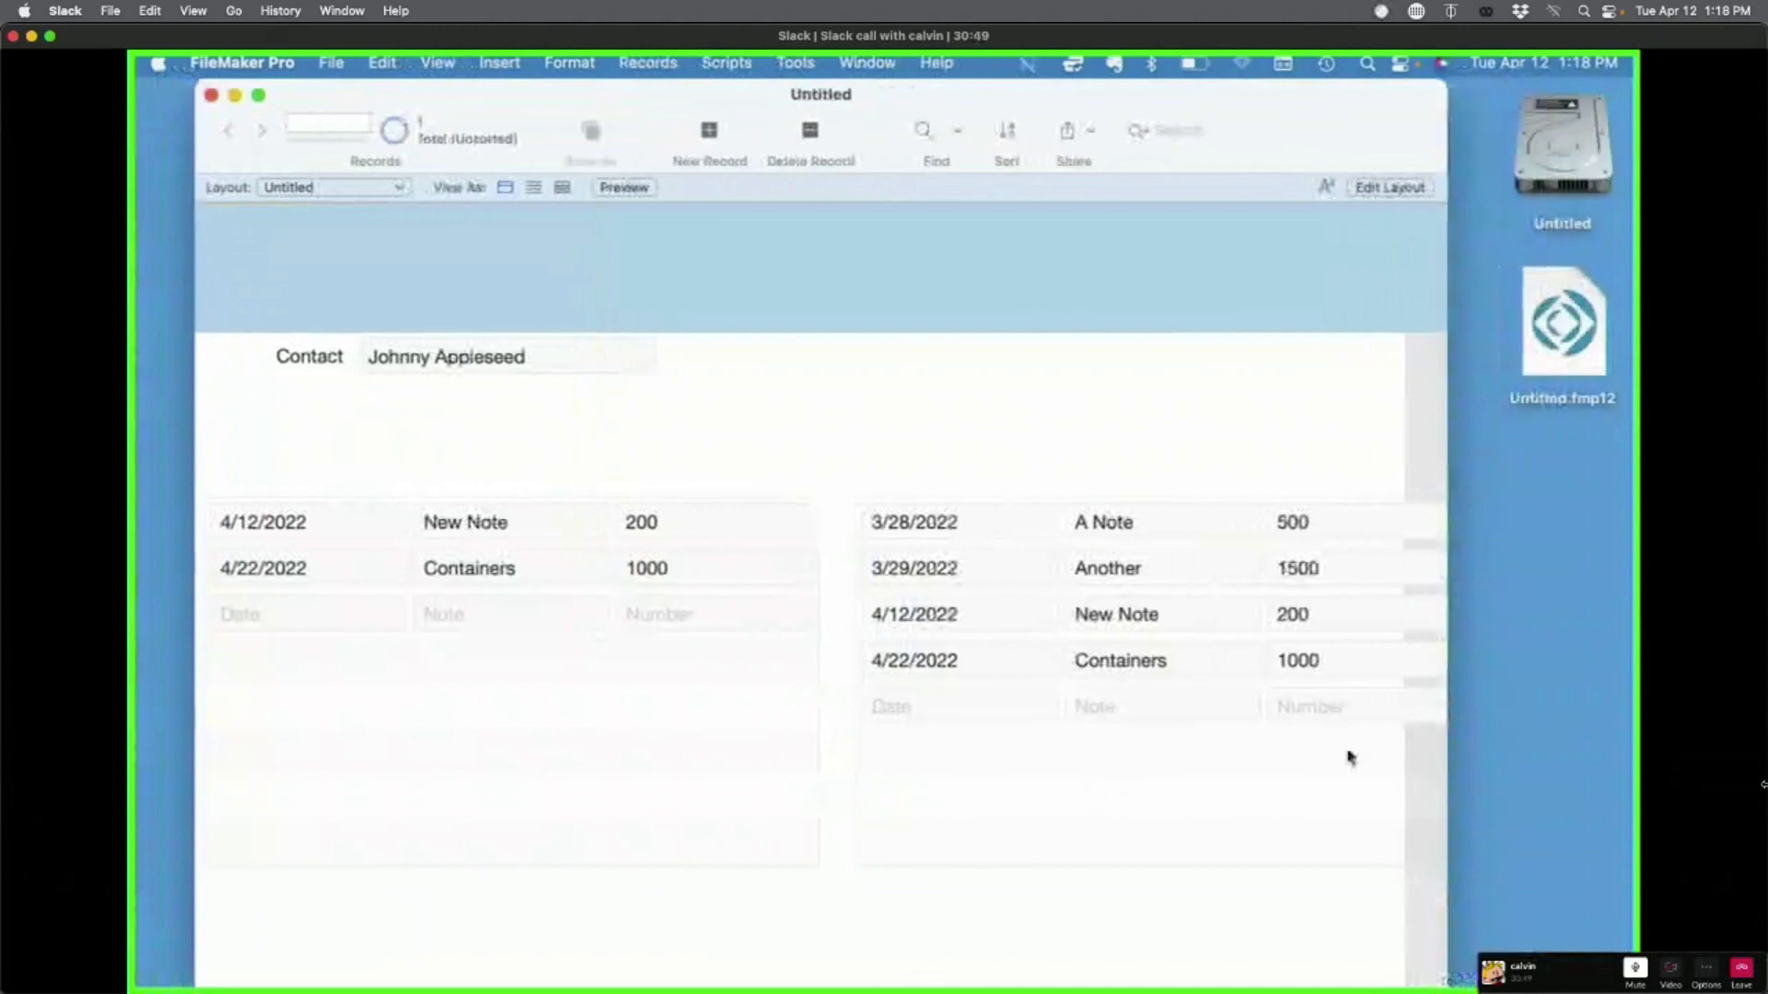
key("super+l")
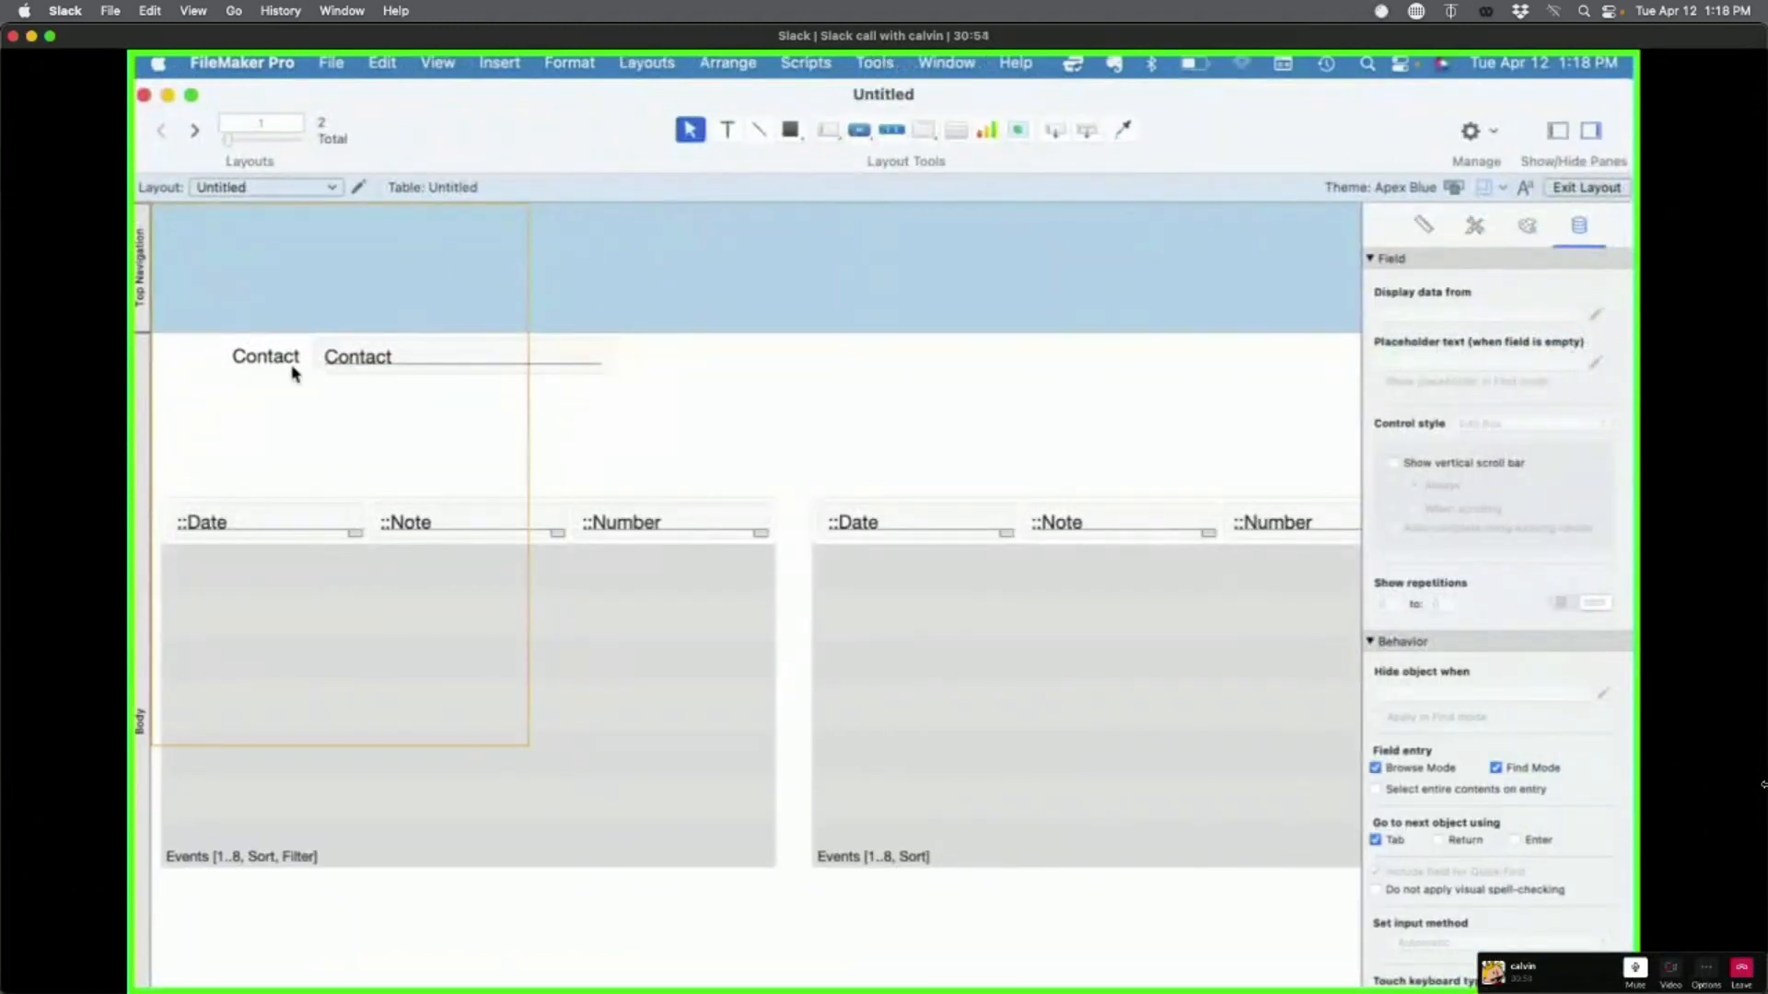
left_click(256, 361)
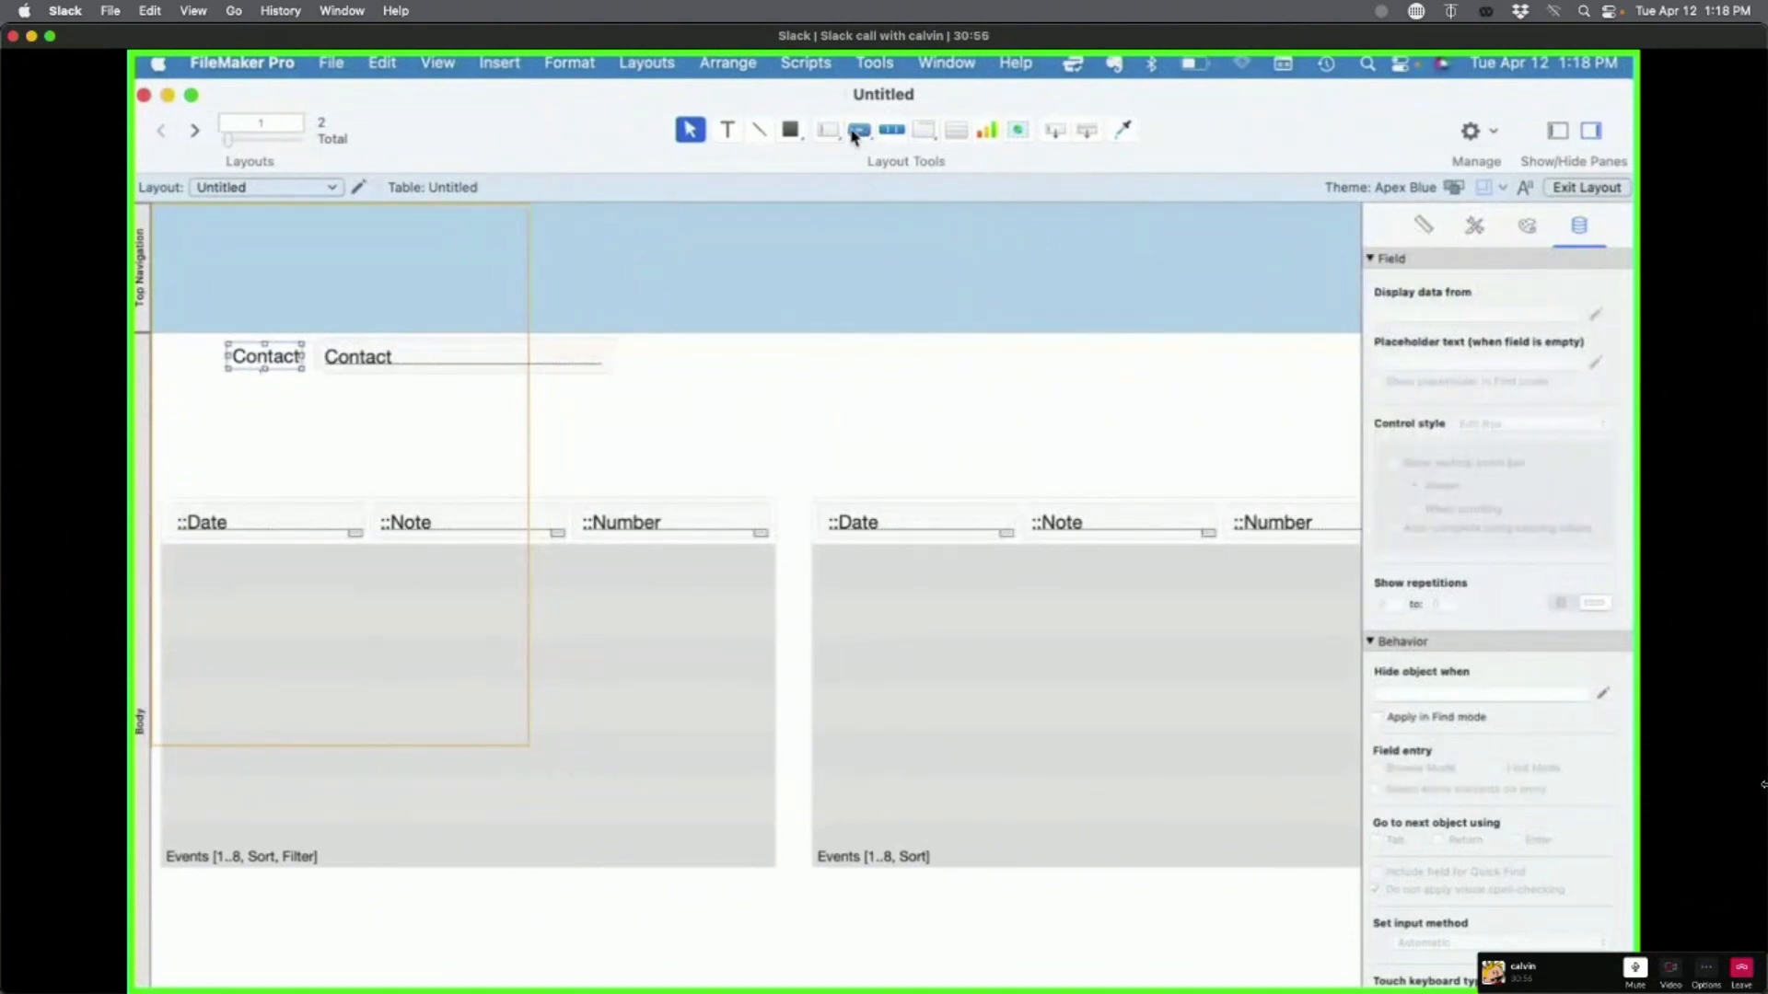
left_click(728, 133)
left_click_drag(776, 232, 1035, 320)
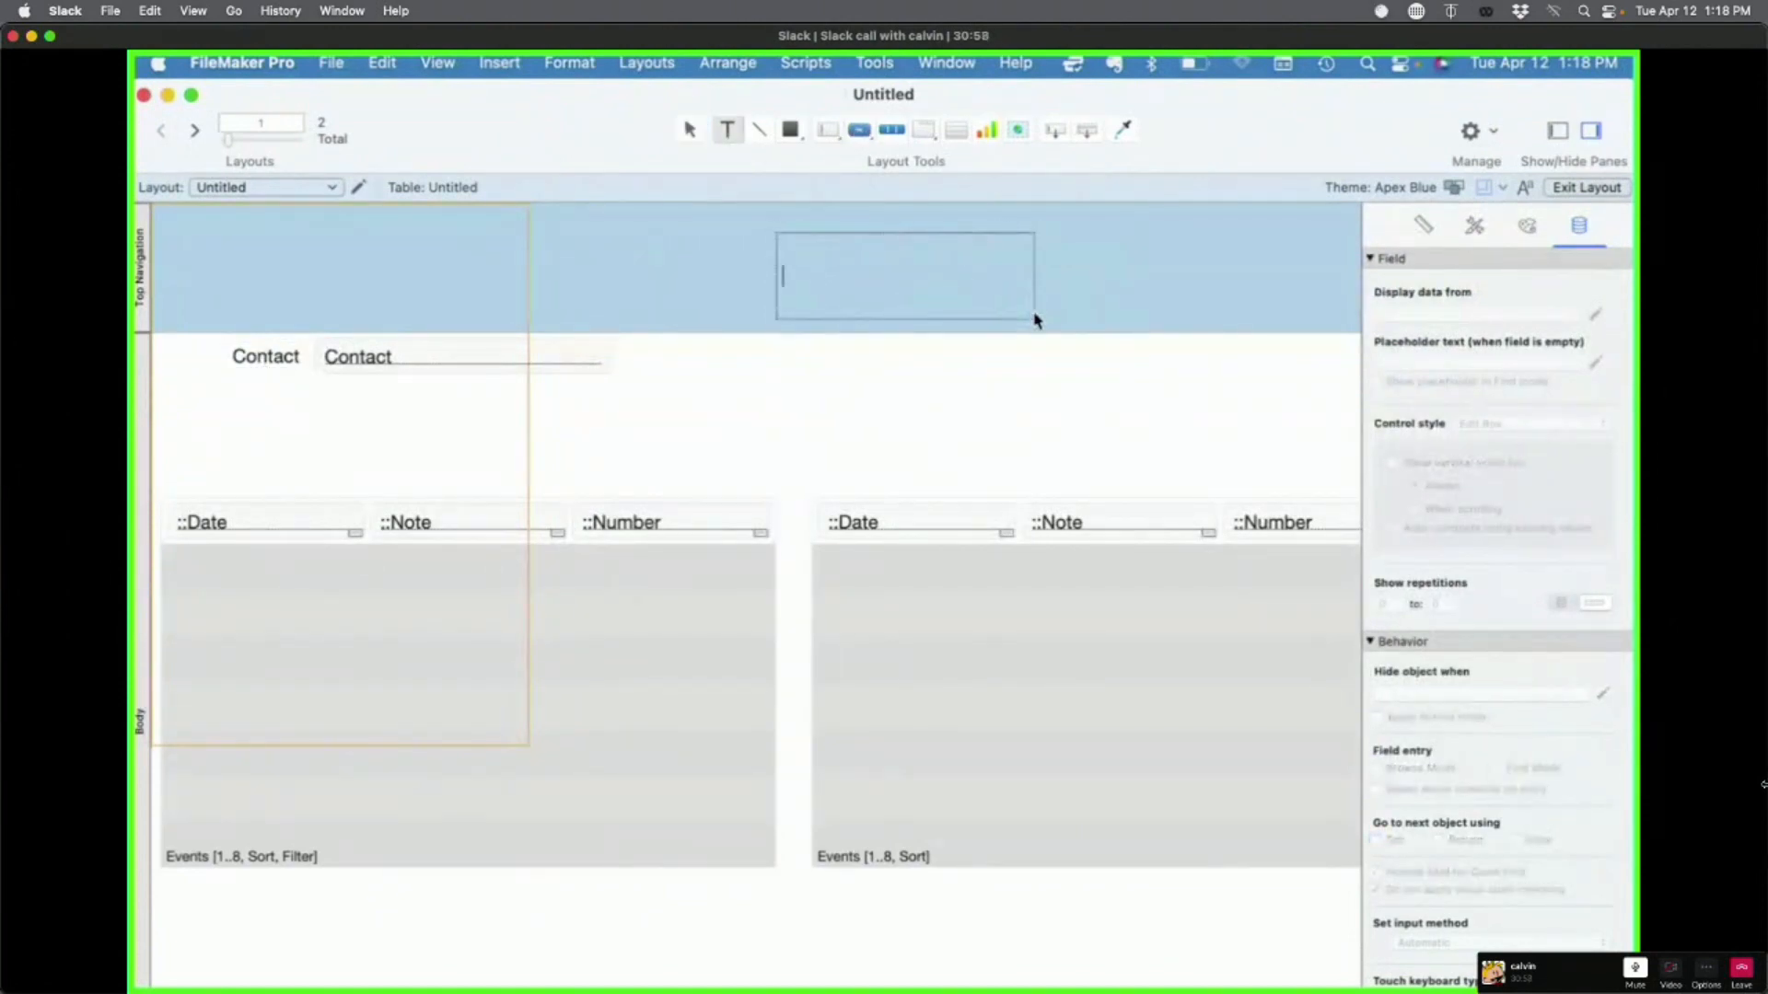
key("Escape")
left_click(1422, 225)
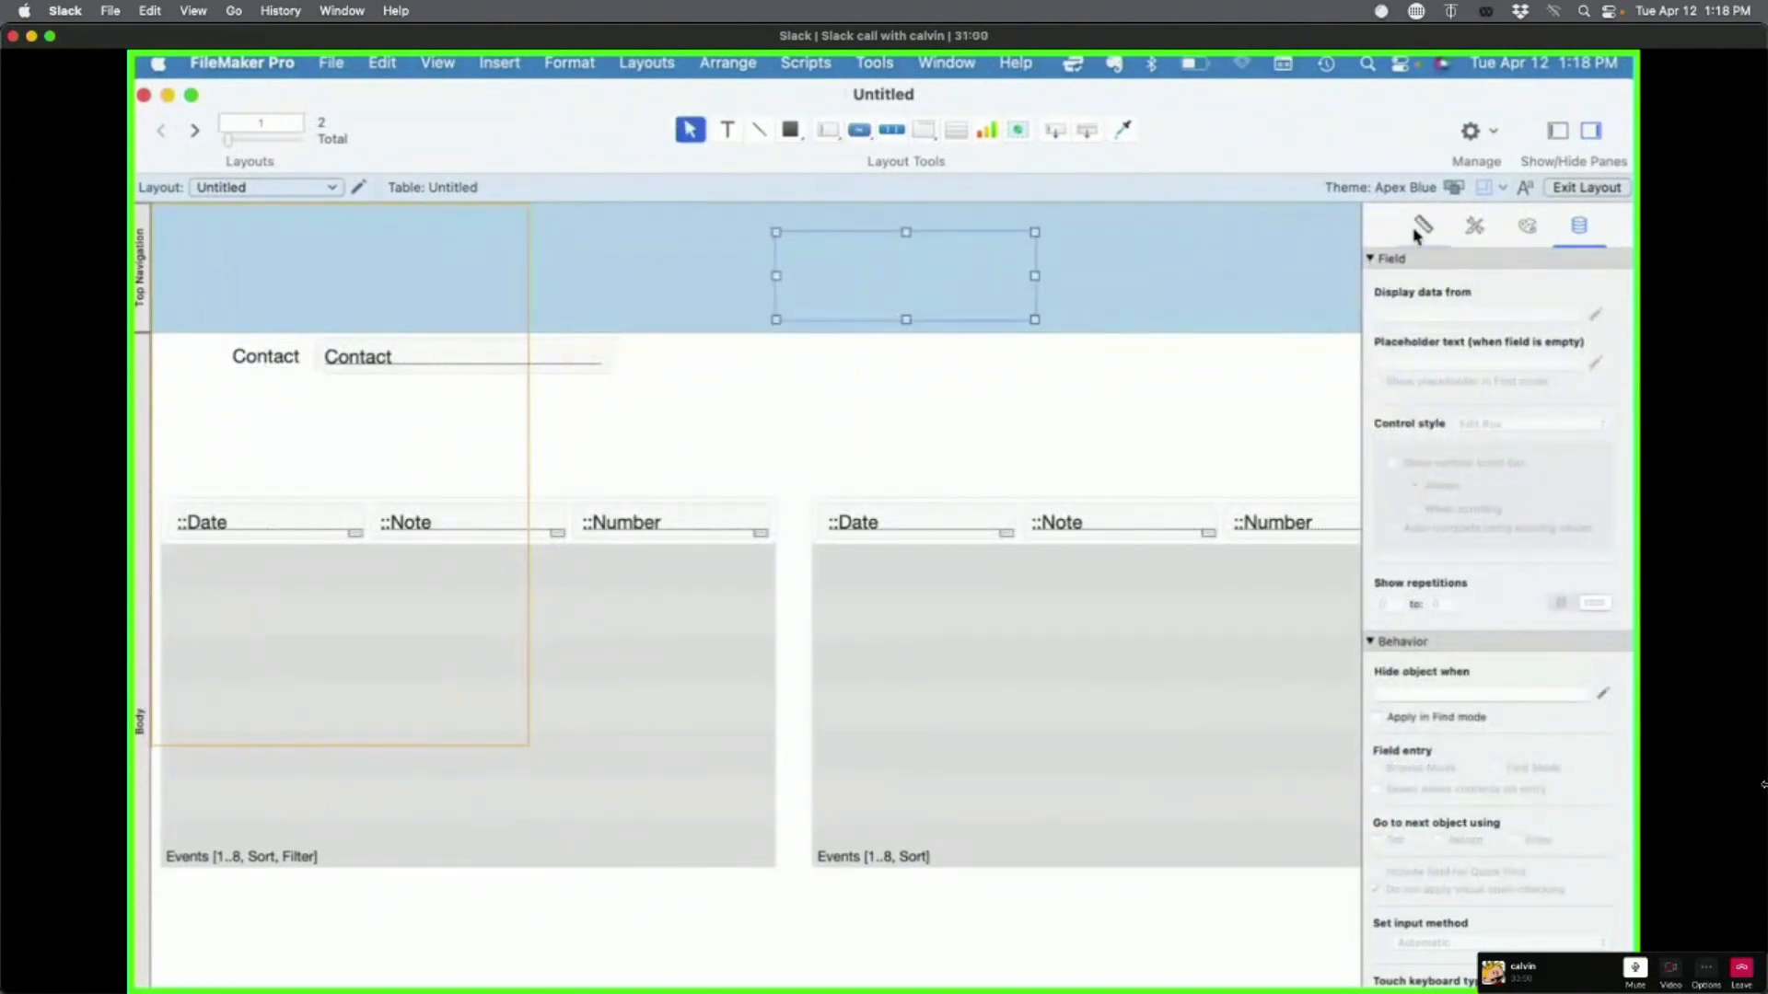
Step: Return to Browse mode, then widen and reposition the database window so both portals fit completely
key("super+b")
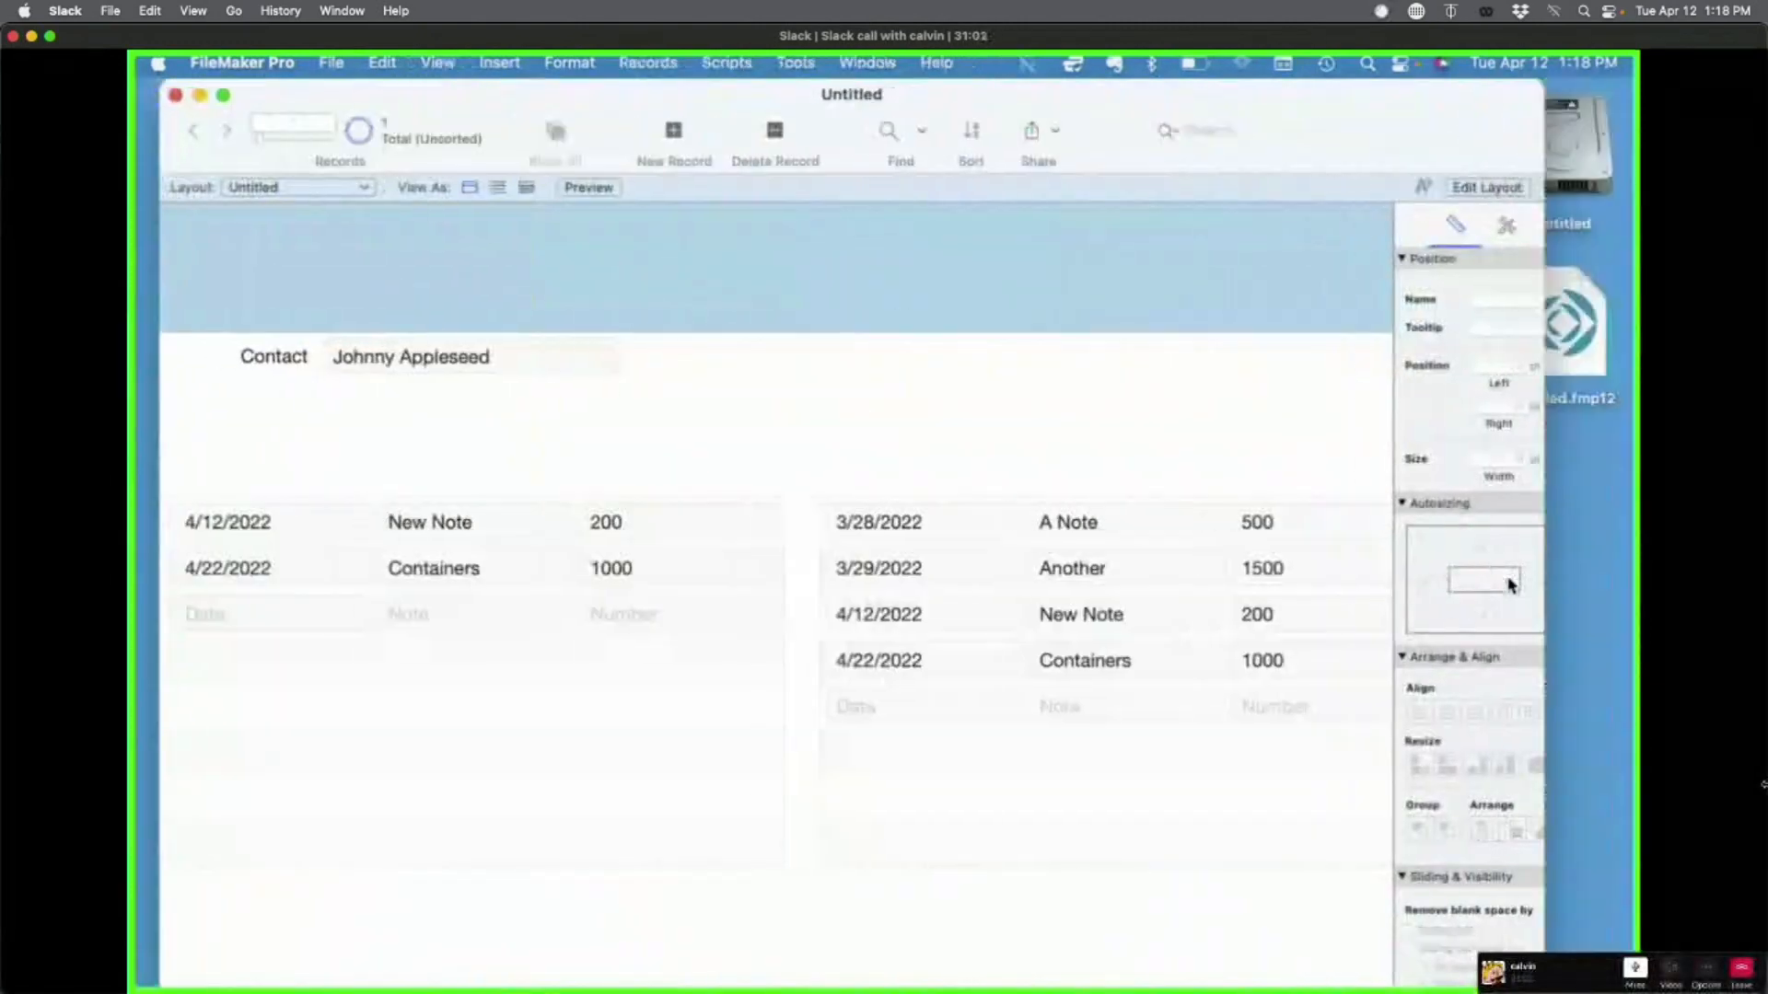
left_click_drag(1446, 405, 1633, 407)
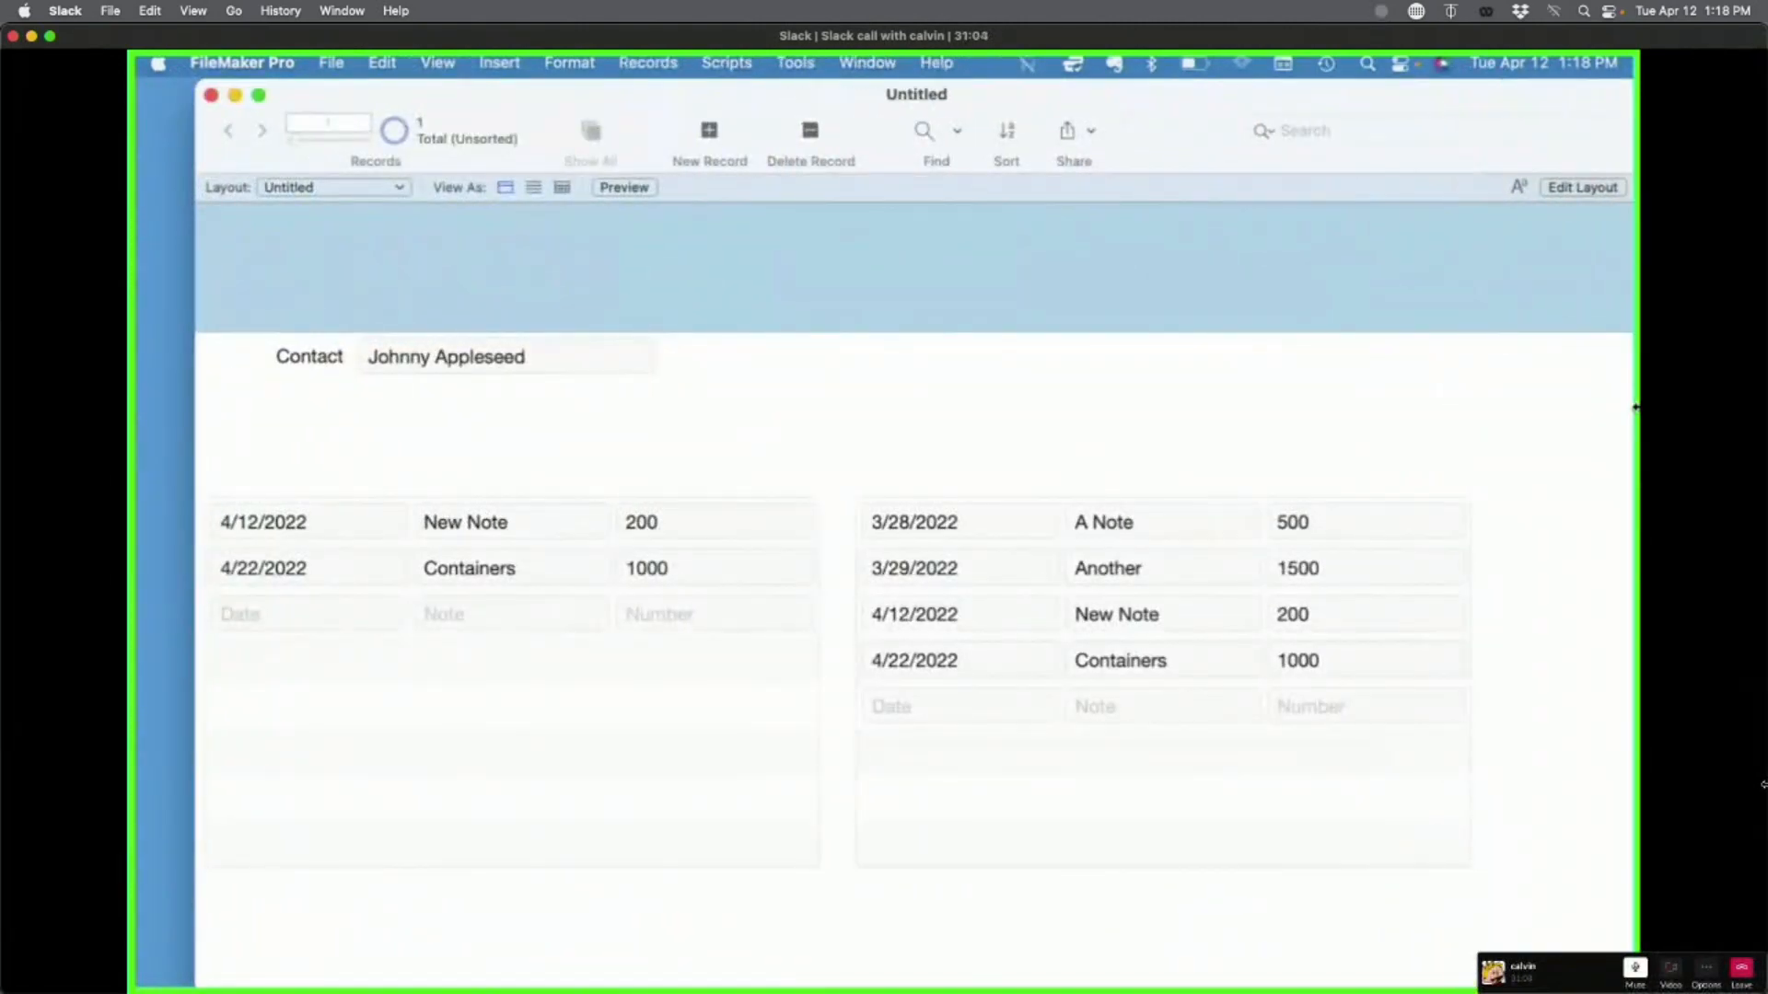
left_click_drag(1217, 112, 1176, 111)
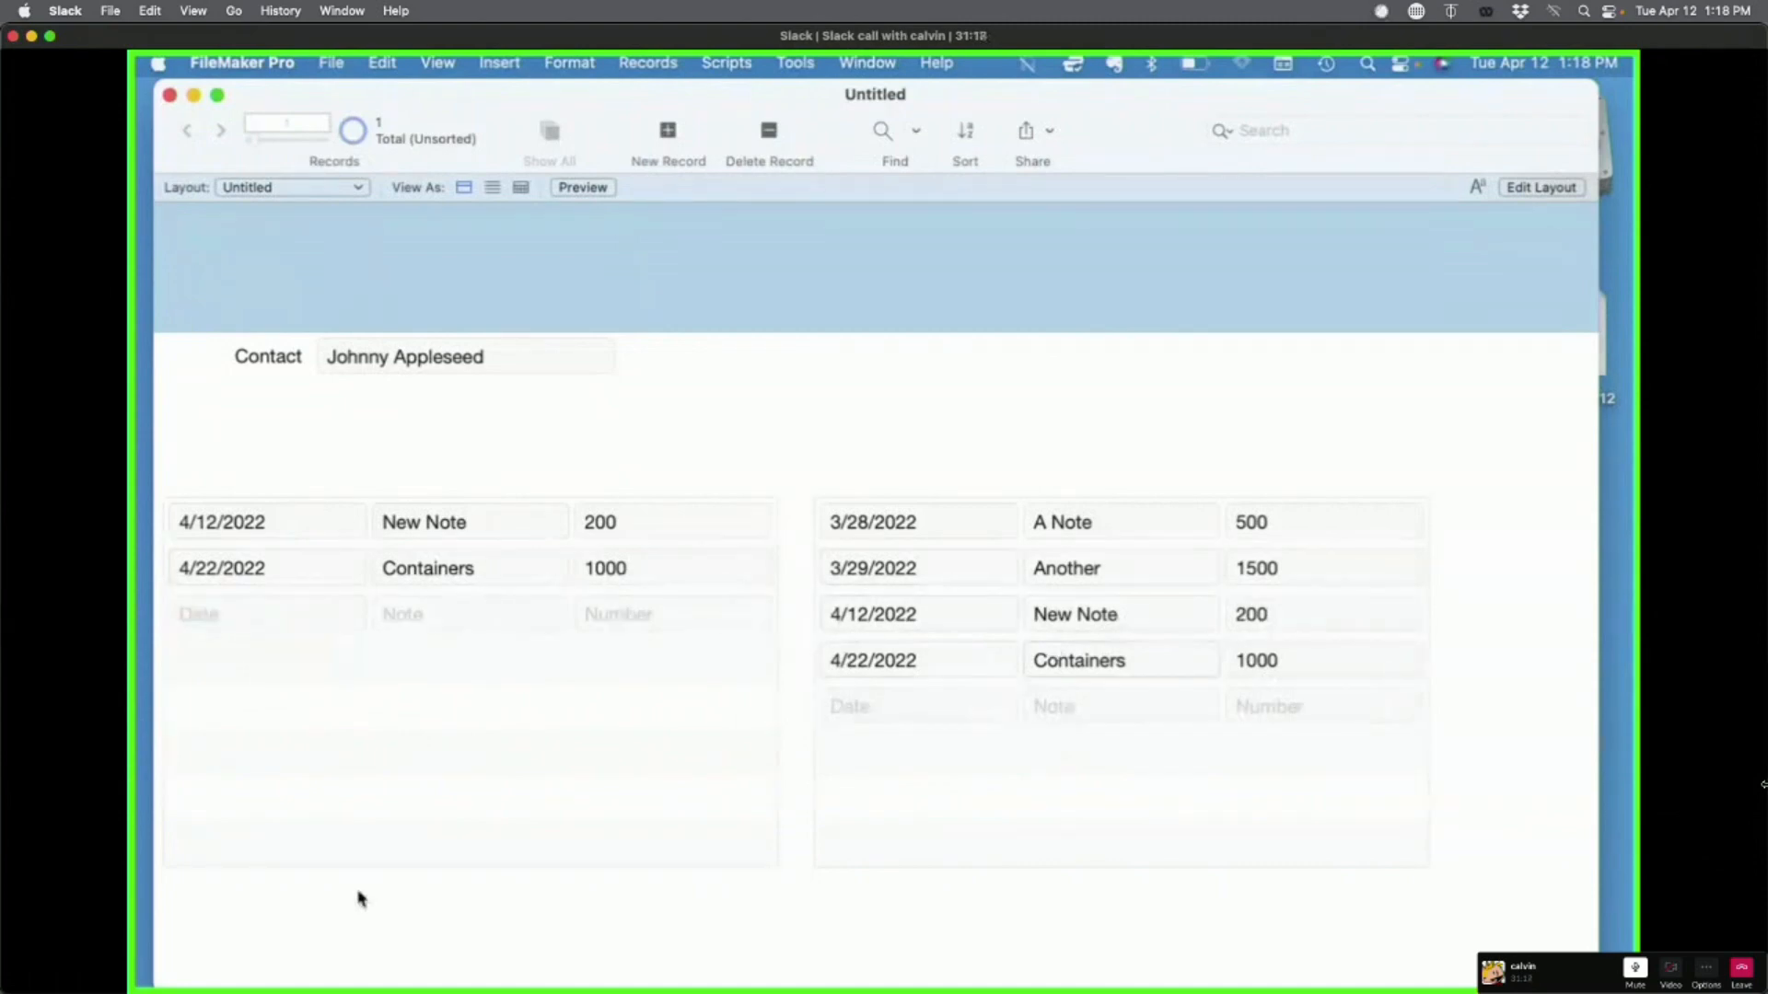
Step: Add an event in the filtered portal dated 3/29/2022 with the note "Note for March" and number 300, and commit it
left_click(302, 614)
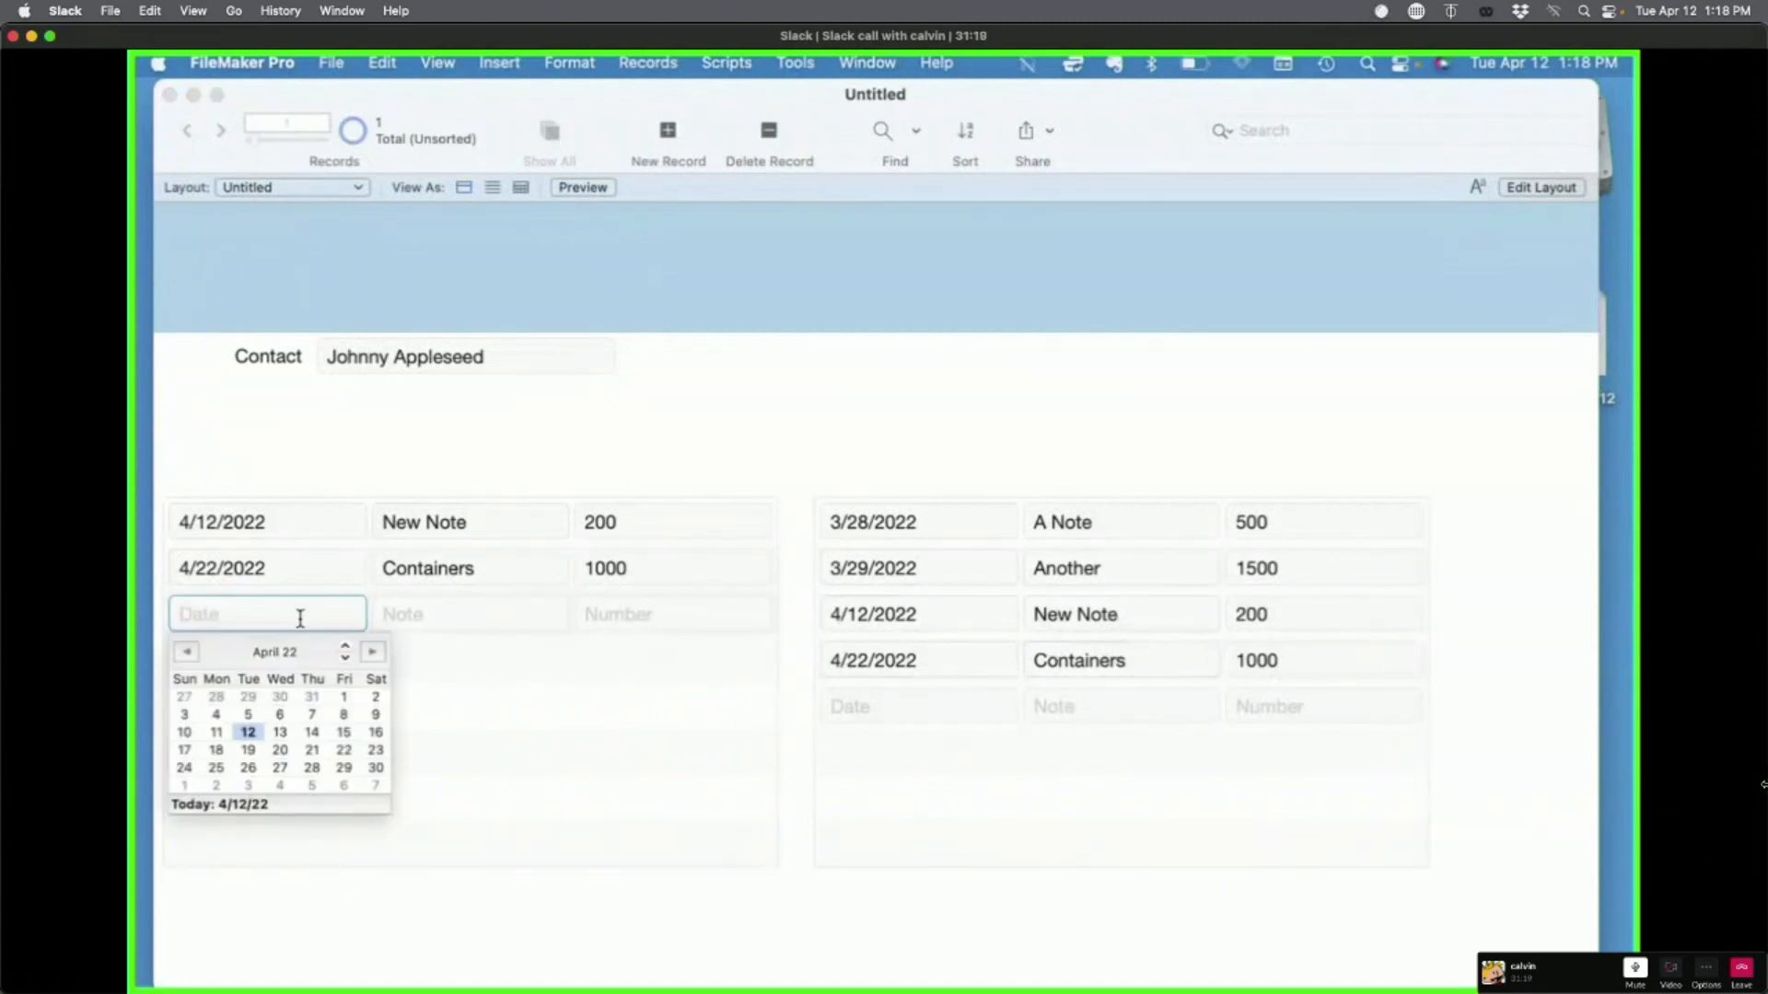
left_click(247, 698)
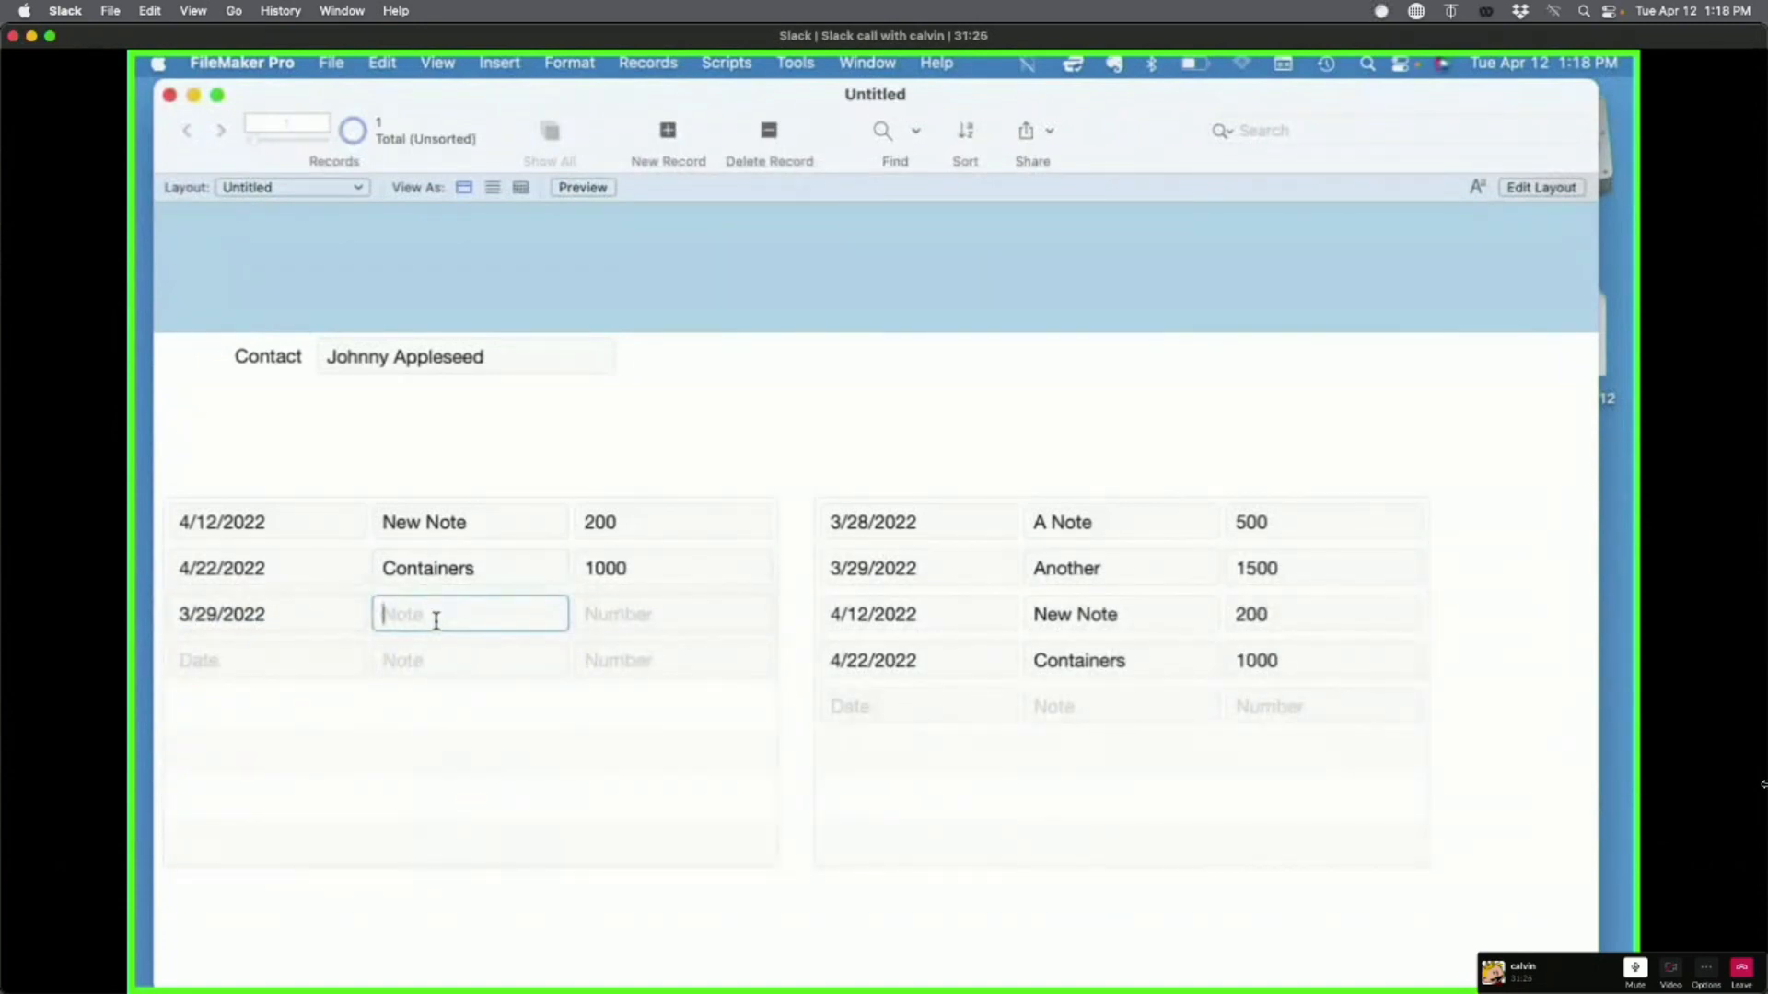
type("Note for March")
key("Tab")
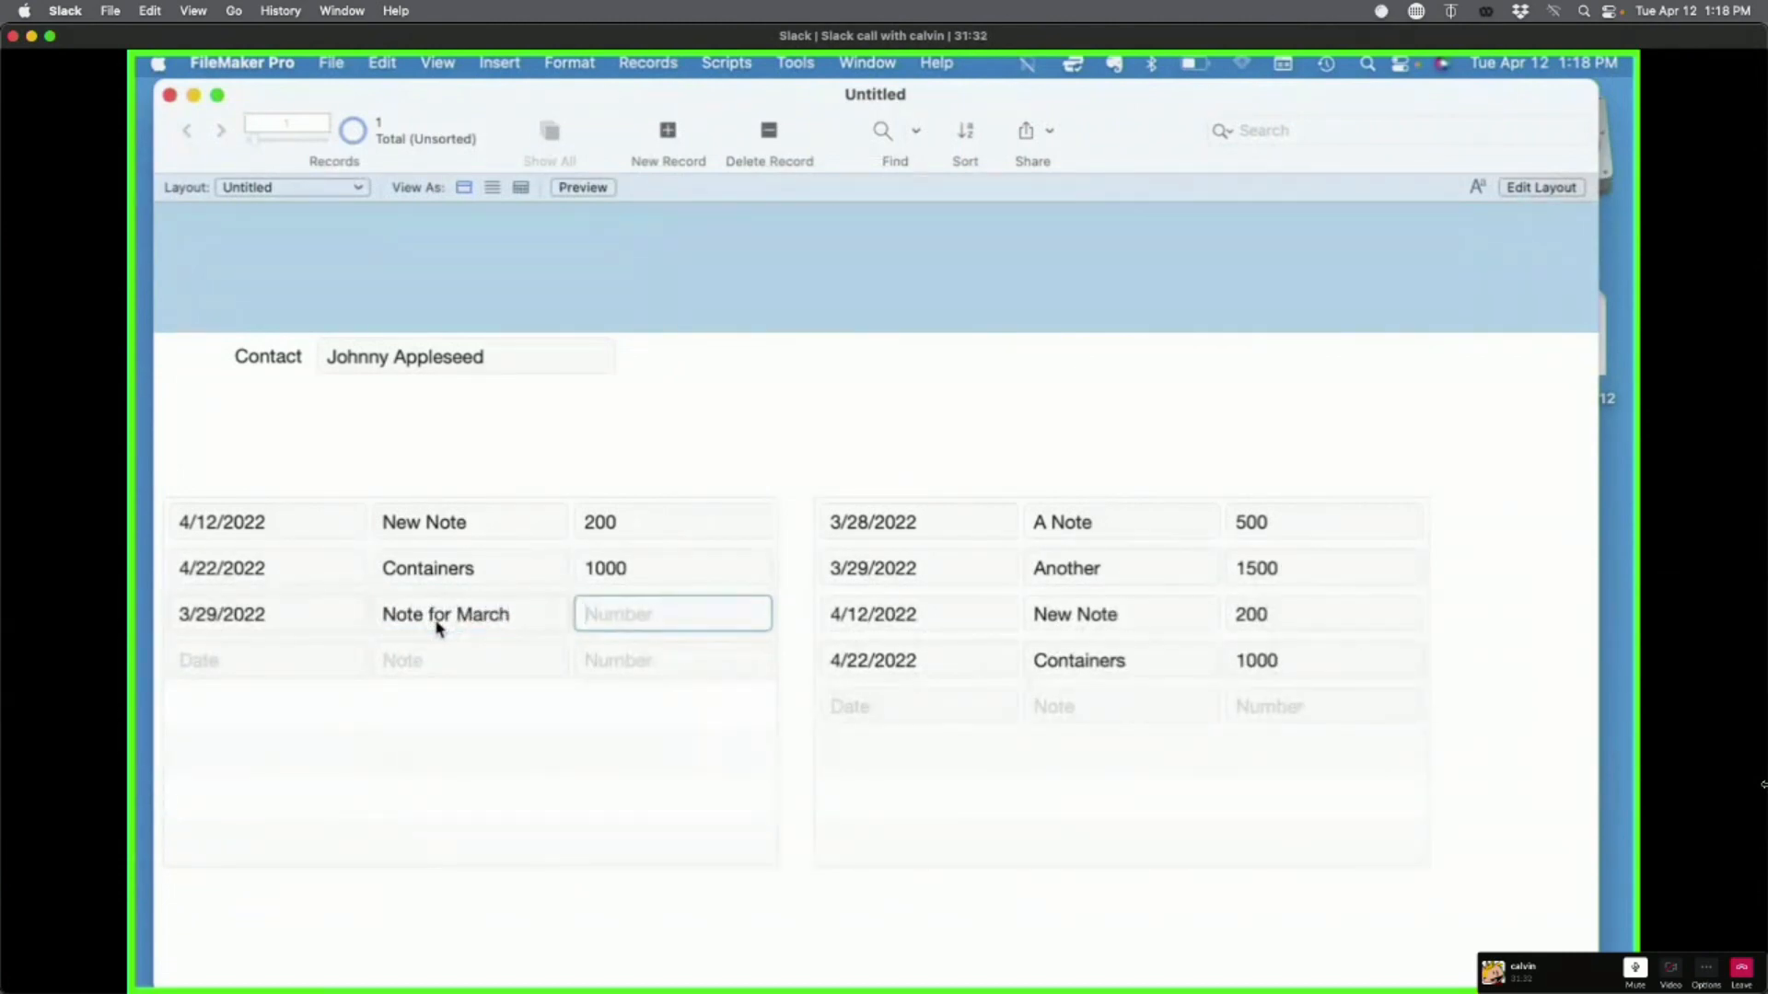
type("300")
left_click(723, 416)
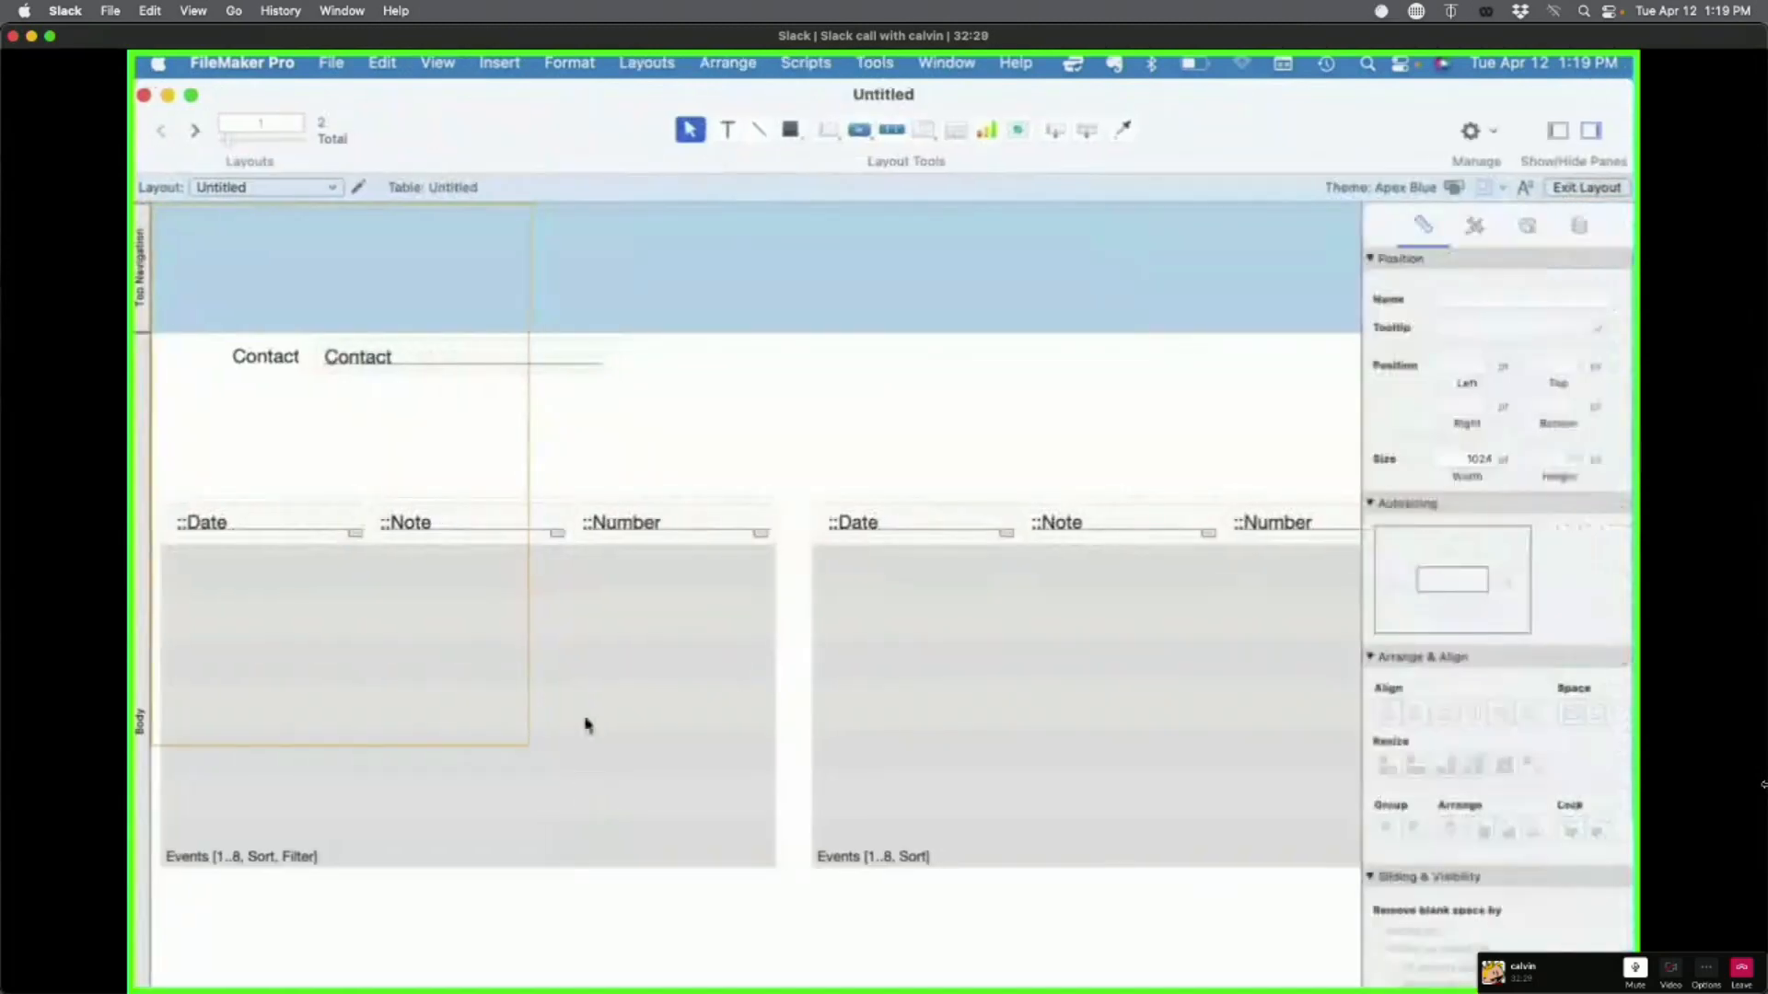
Step: Change the first Events portal's filter to include dates up to and including the current date, and return to Browse mode
double_click(584, 719)
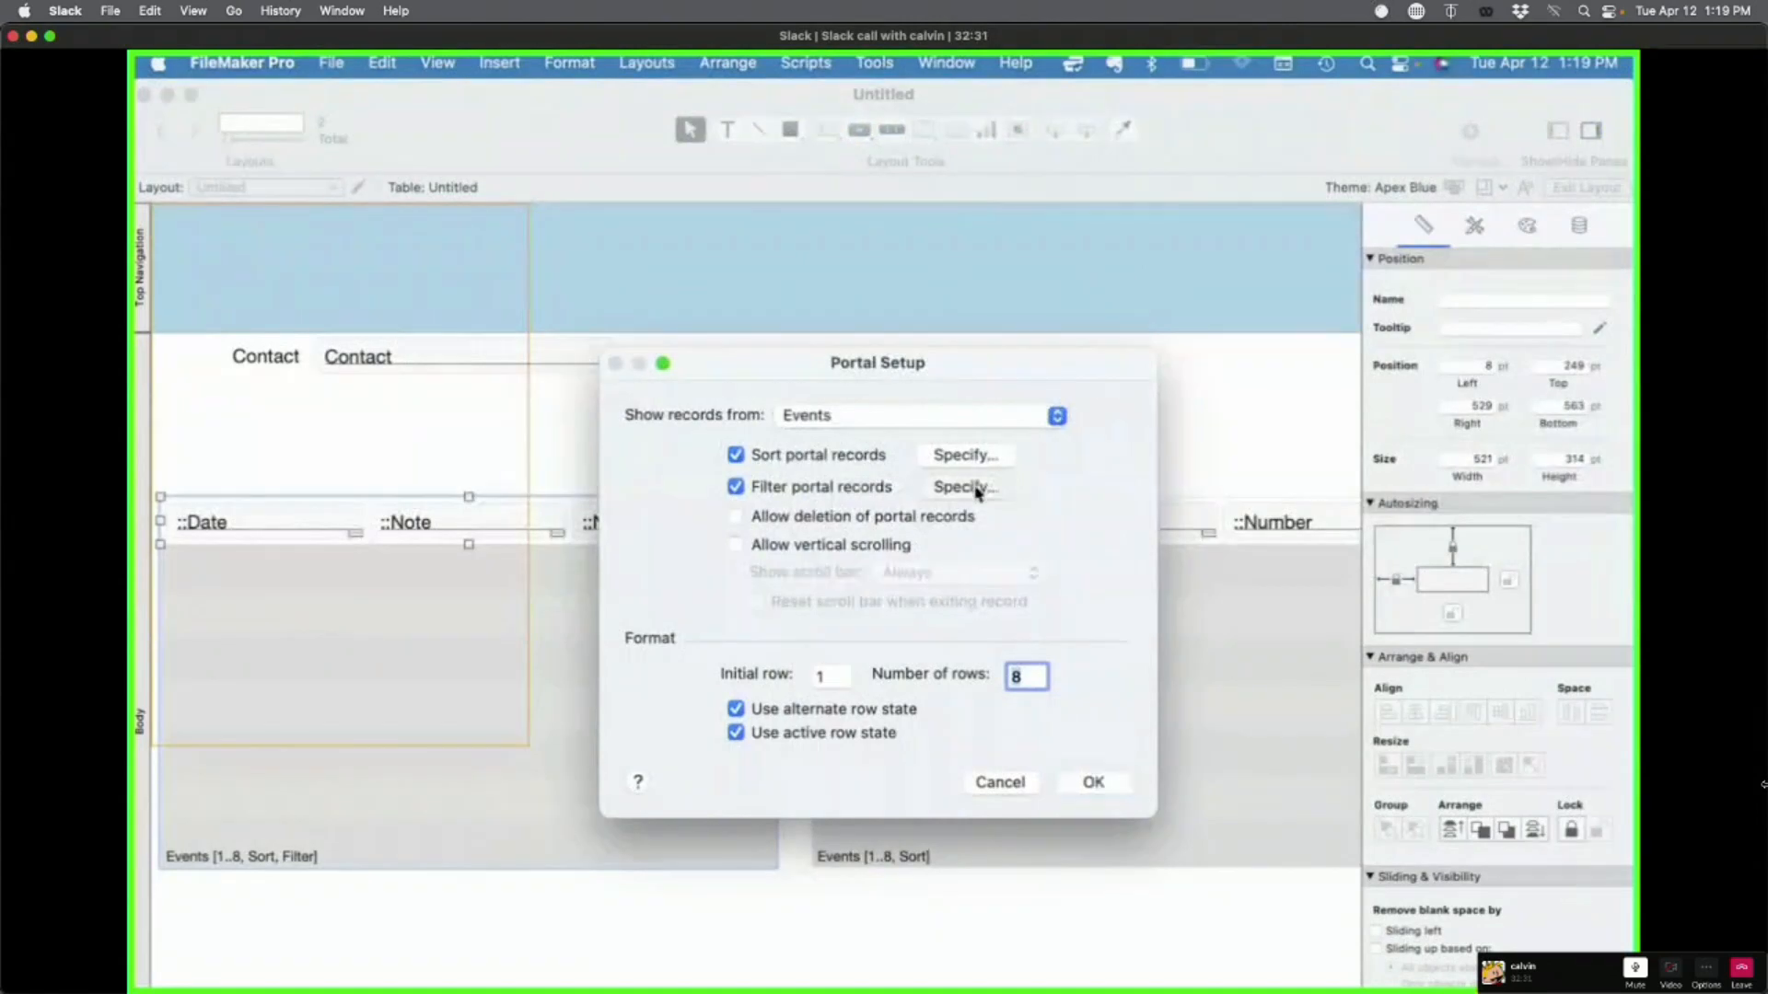
left_click(963, 486)
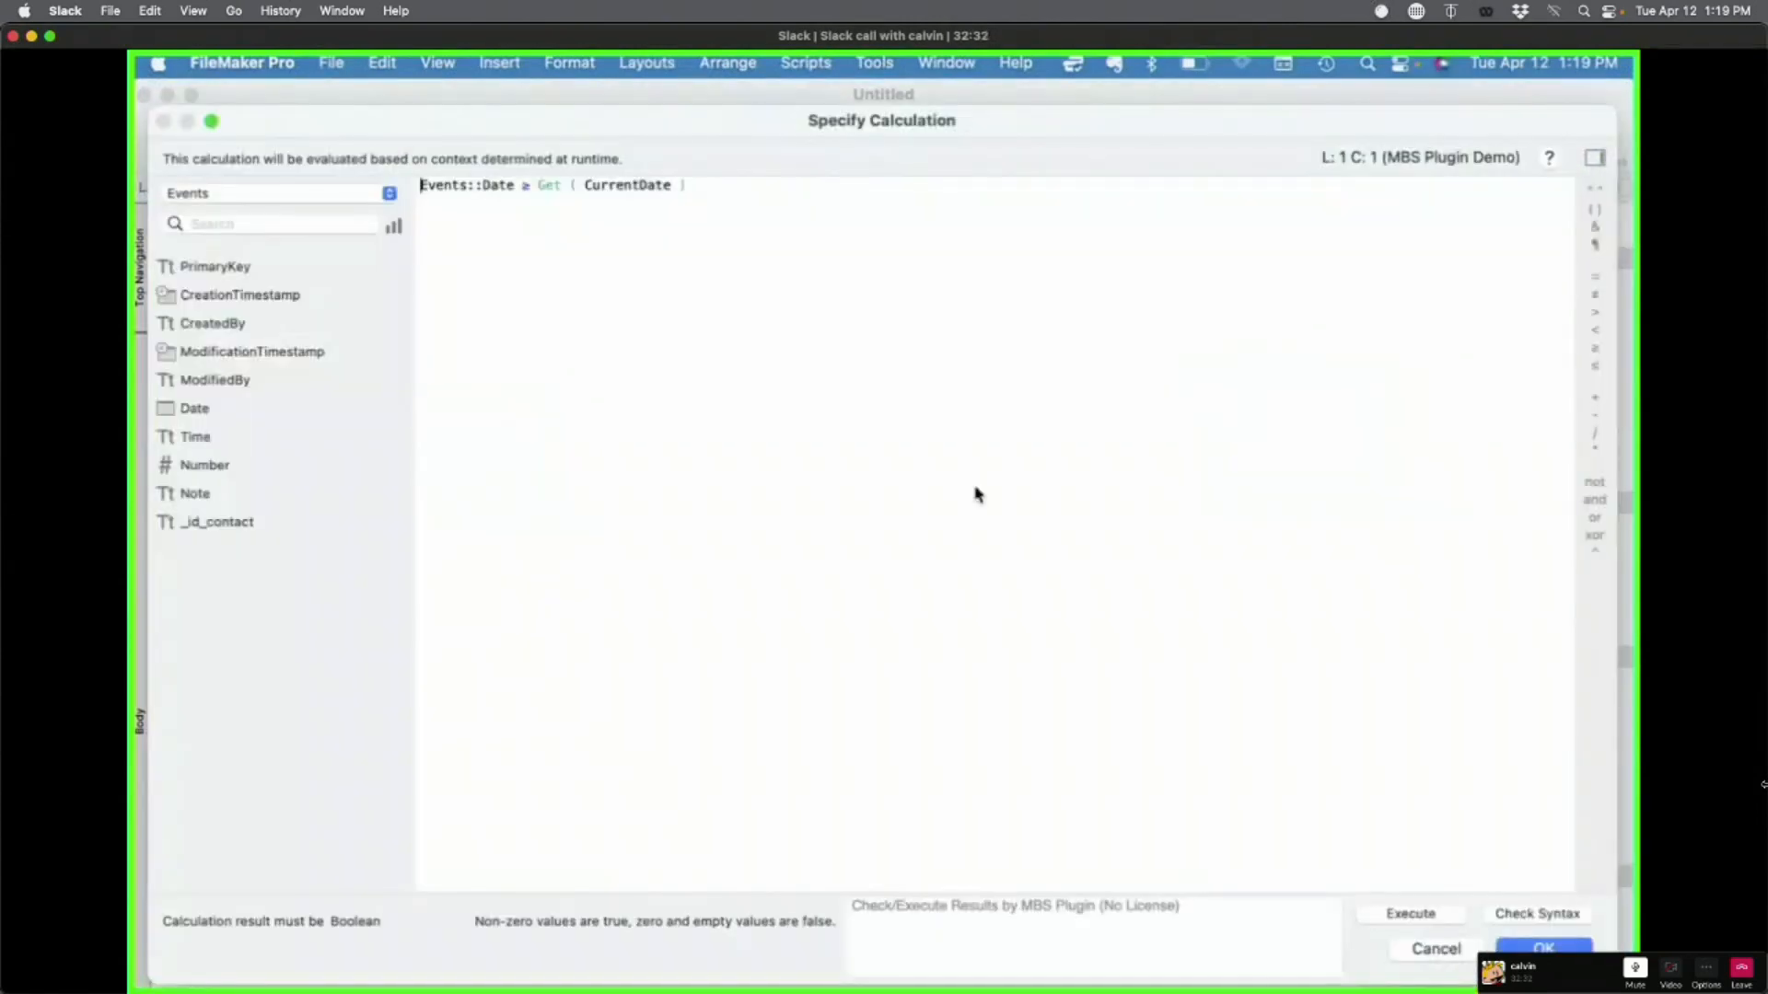
double_click(522, 185)
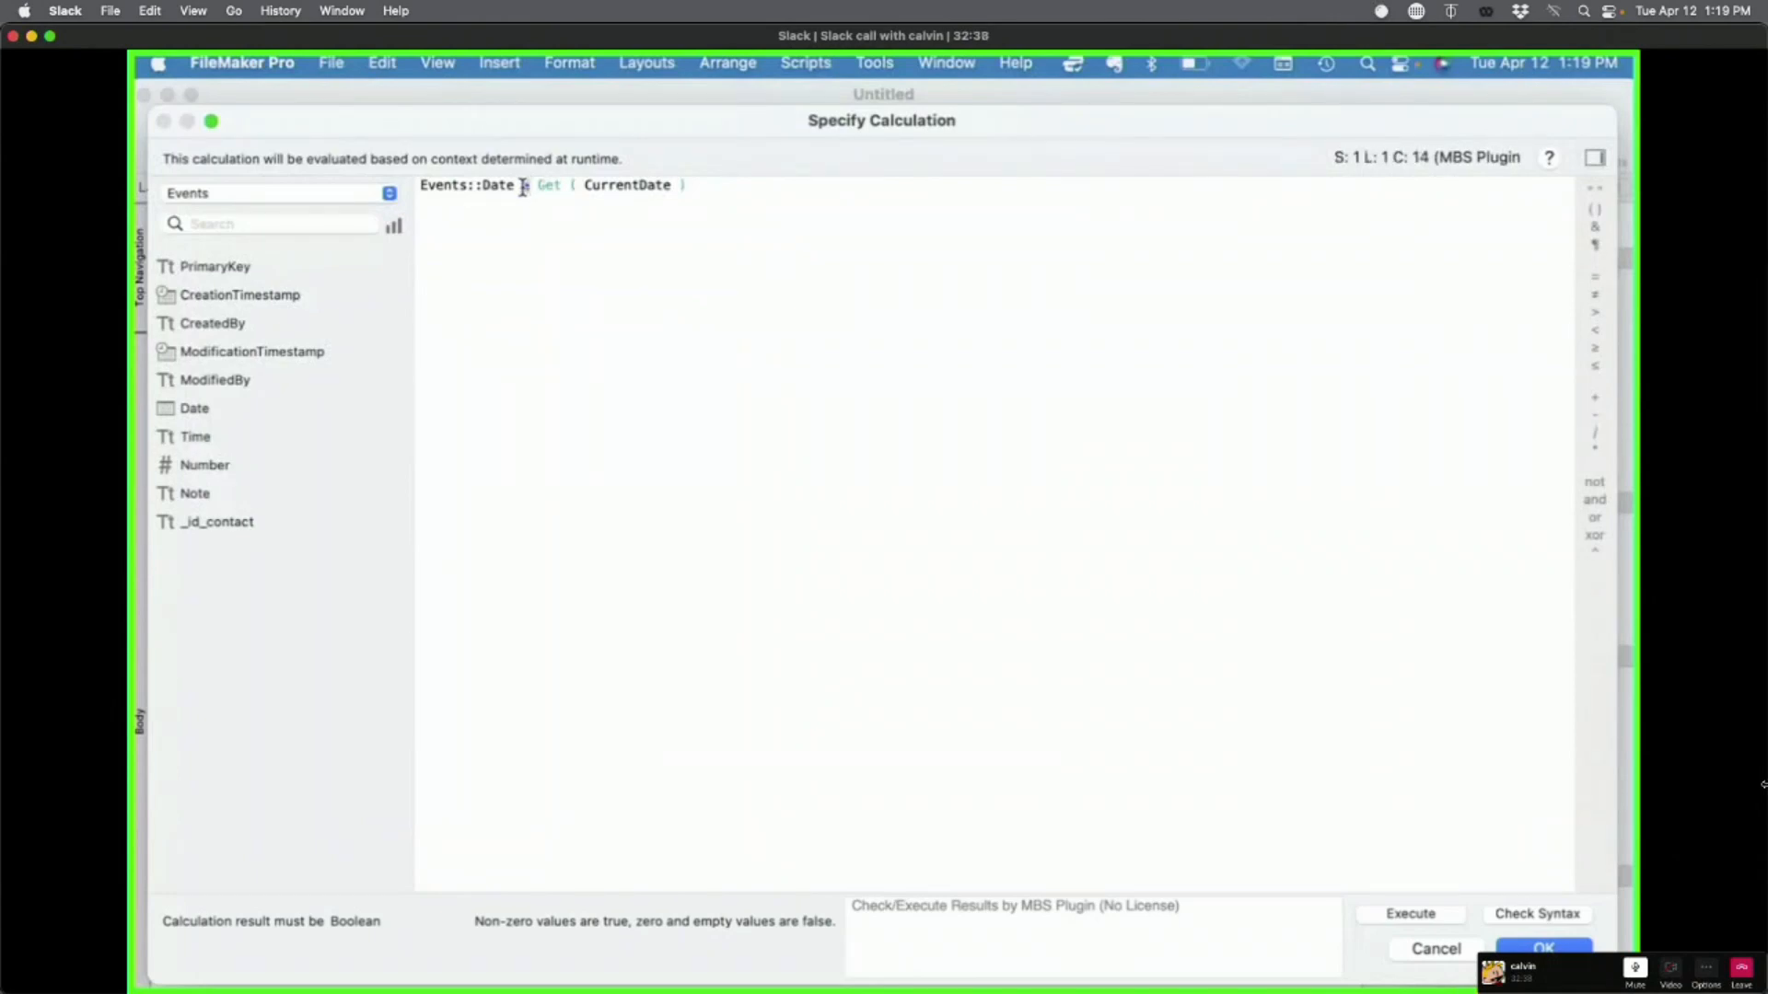
left_click(523, 185)
left_click(1544, 948)
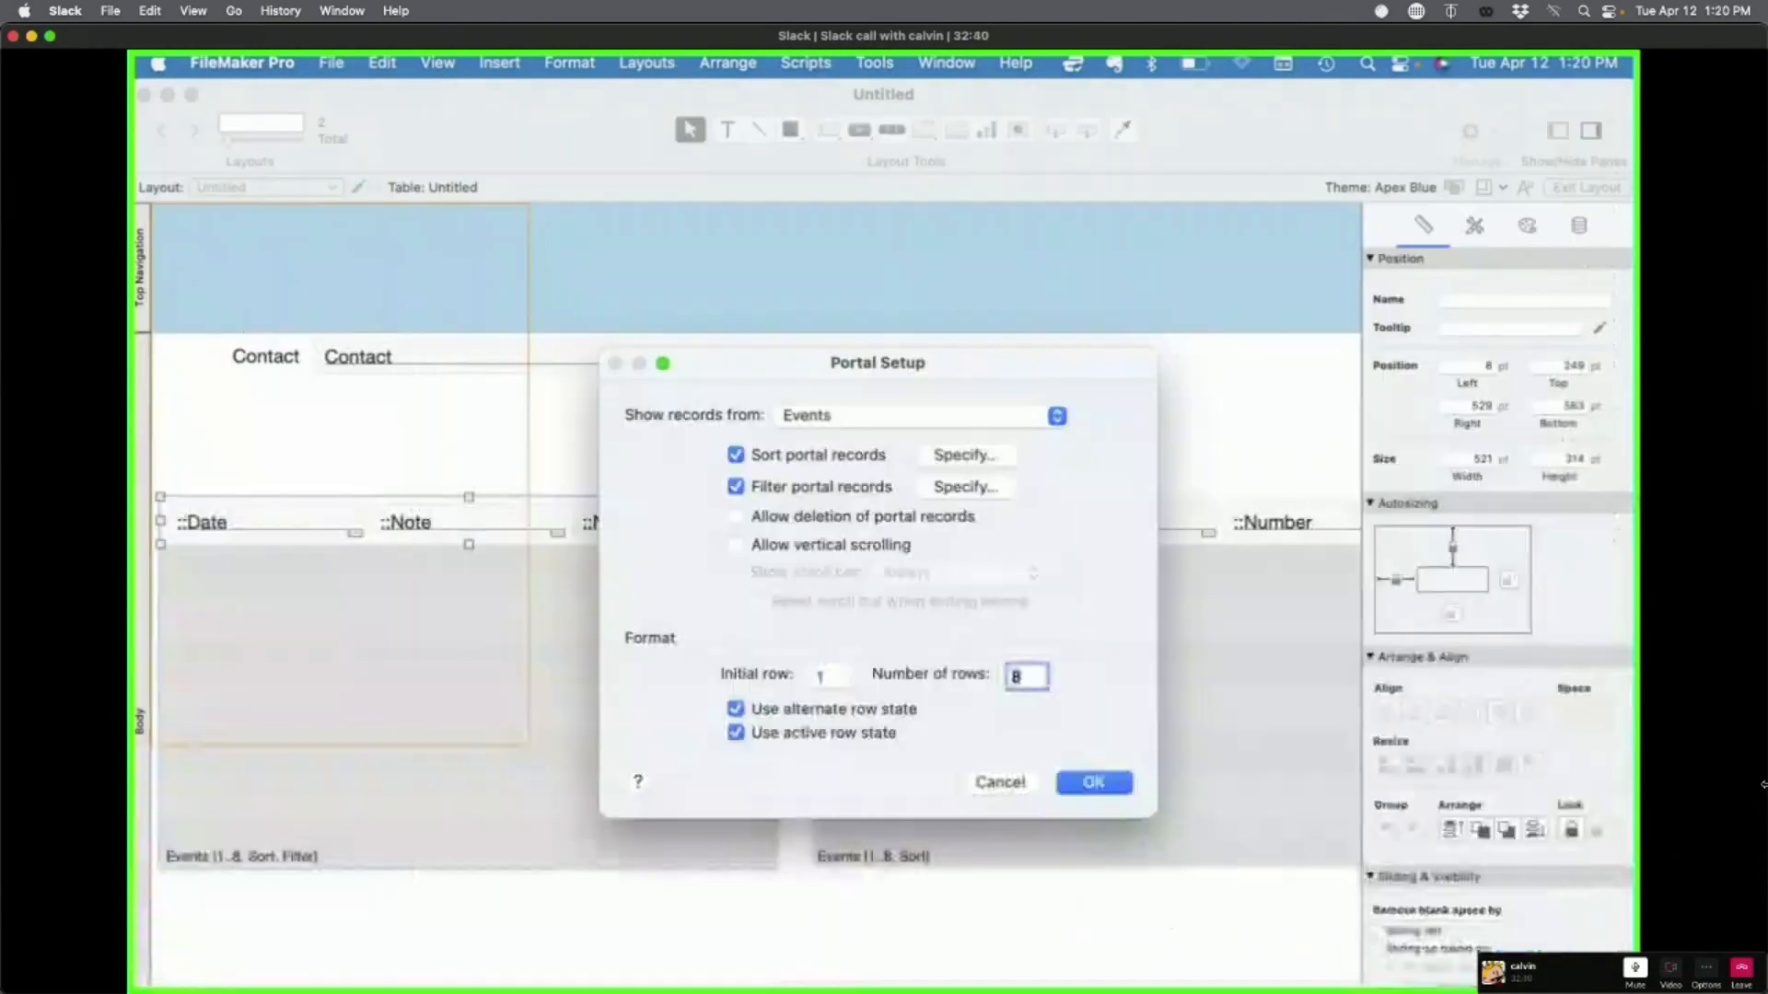
left_click(1065, 785)
key("super+b")
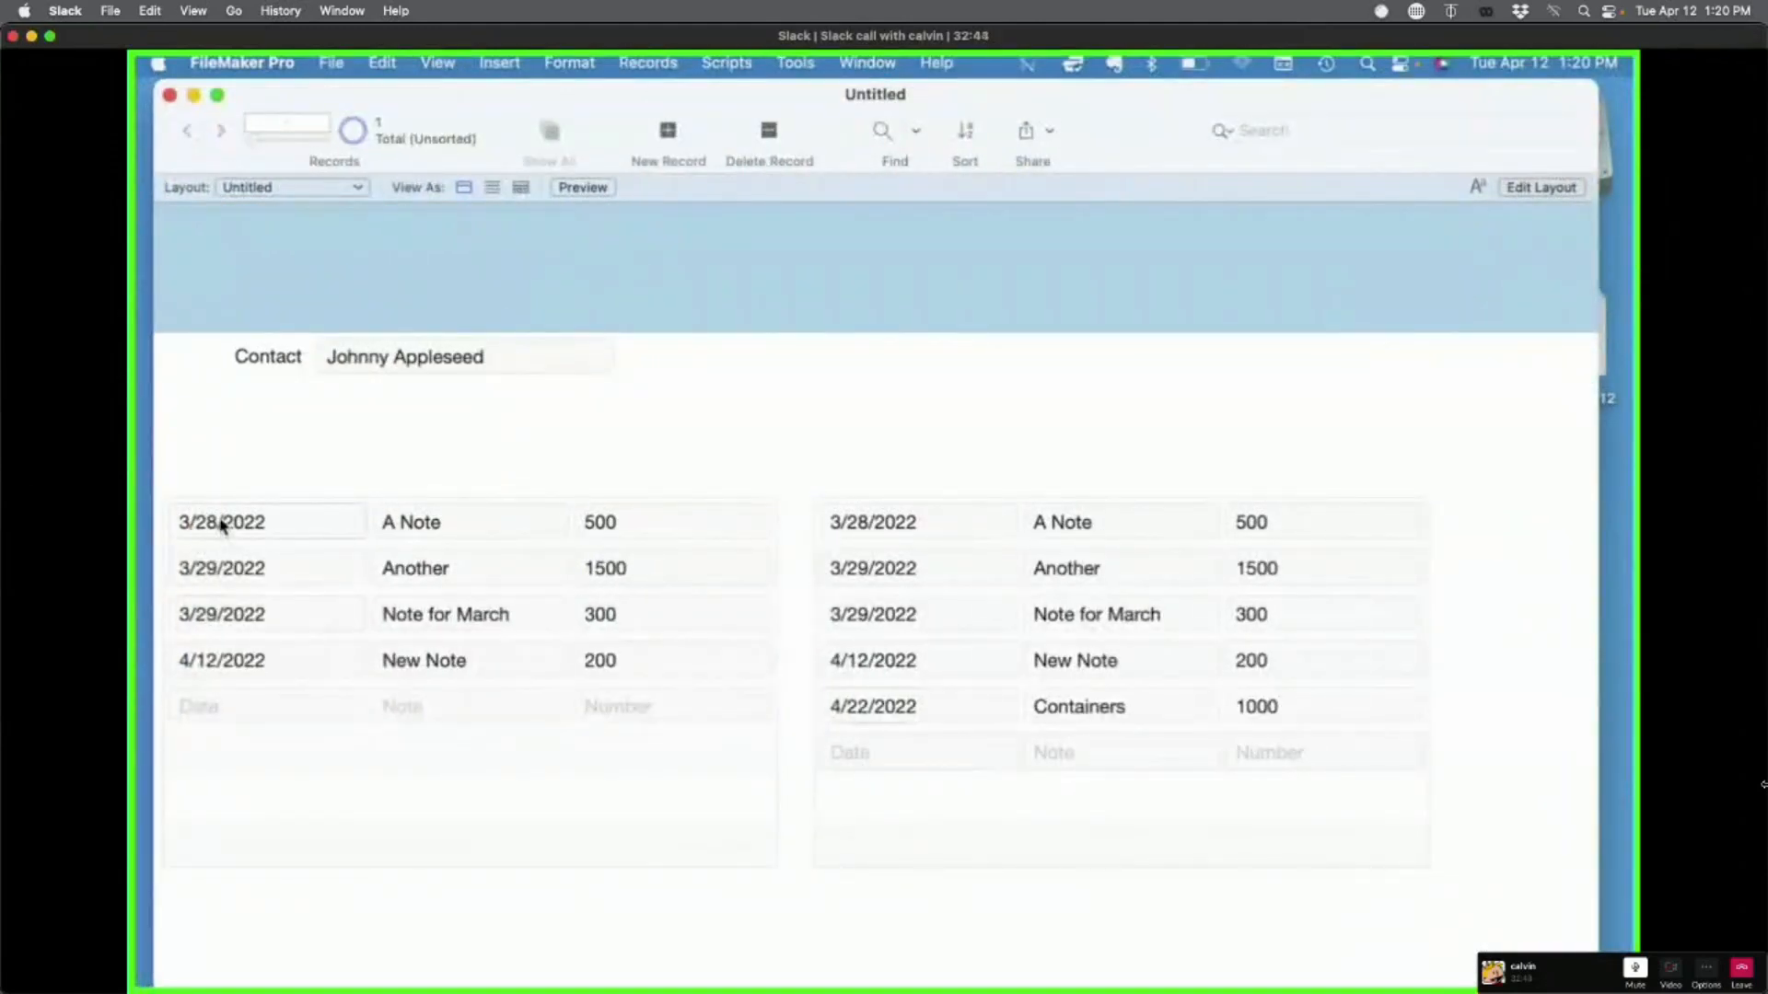
Step: In Layout mode, set the first Events portal's filter to Events::Date < Get ( CurrentDate )
key("super+l")
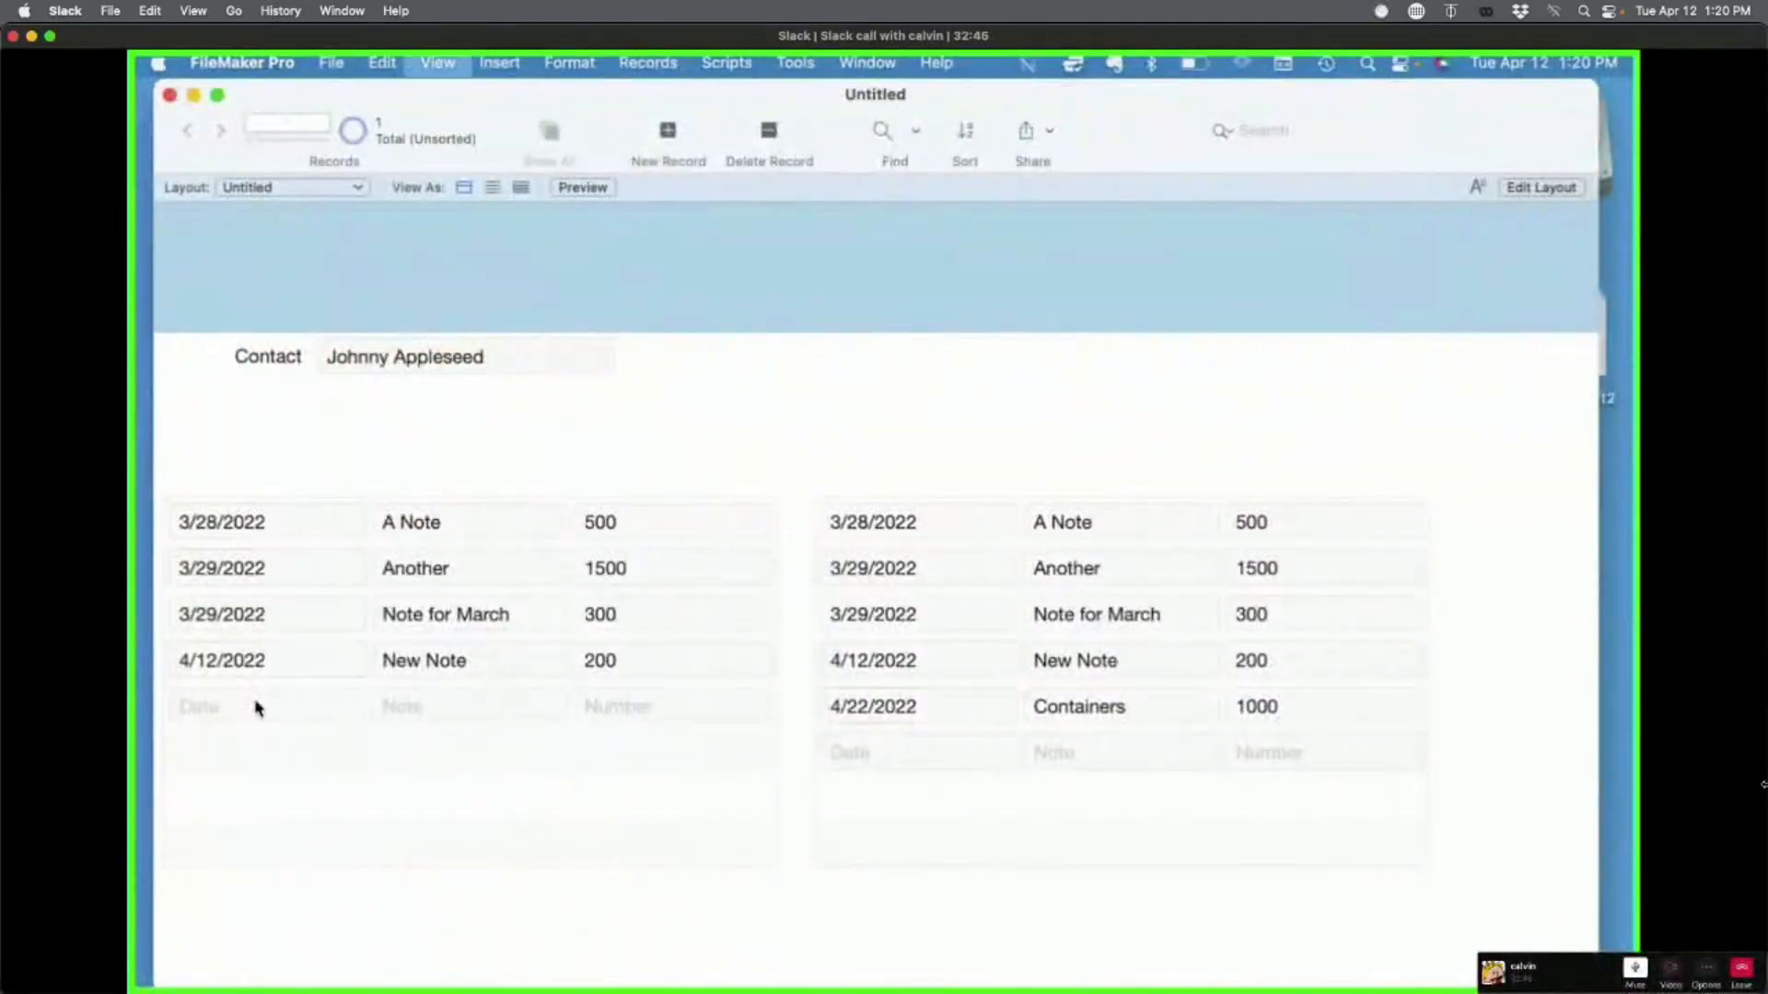
double_click(421, 698)
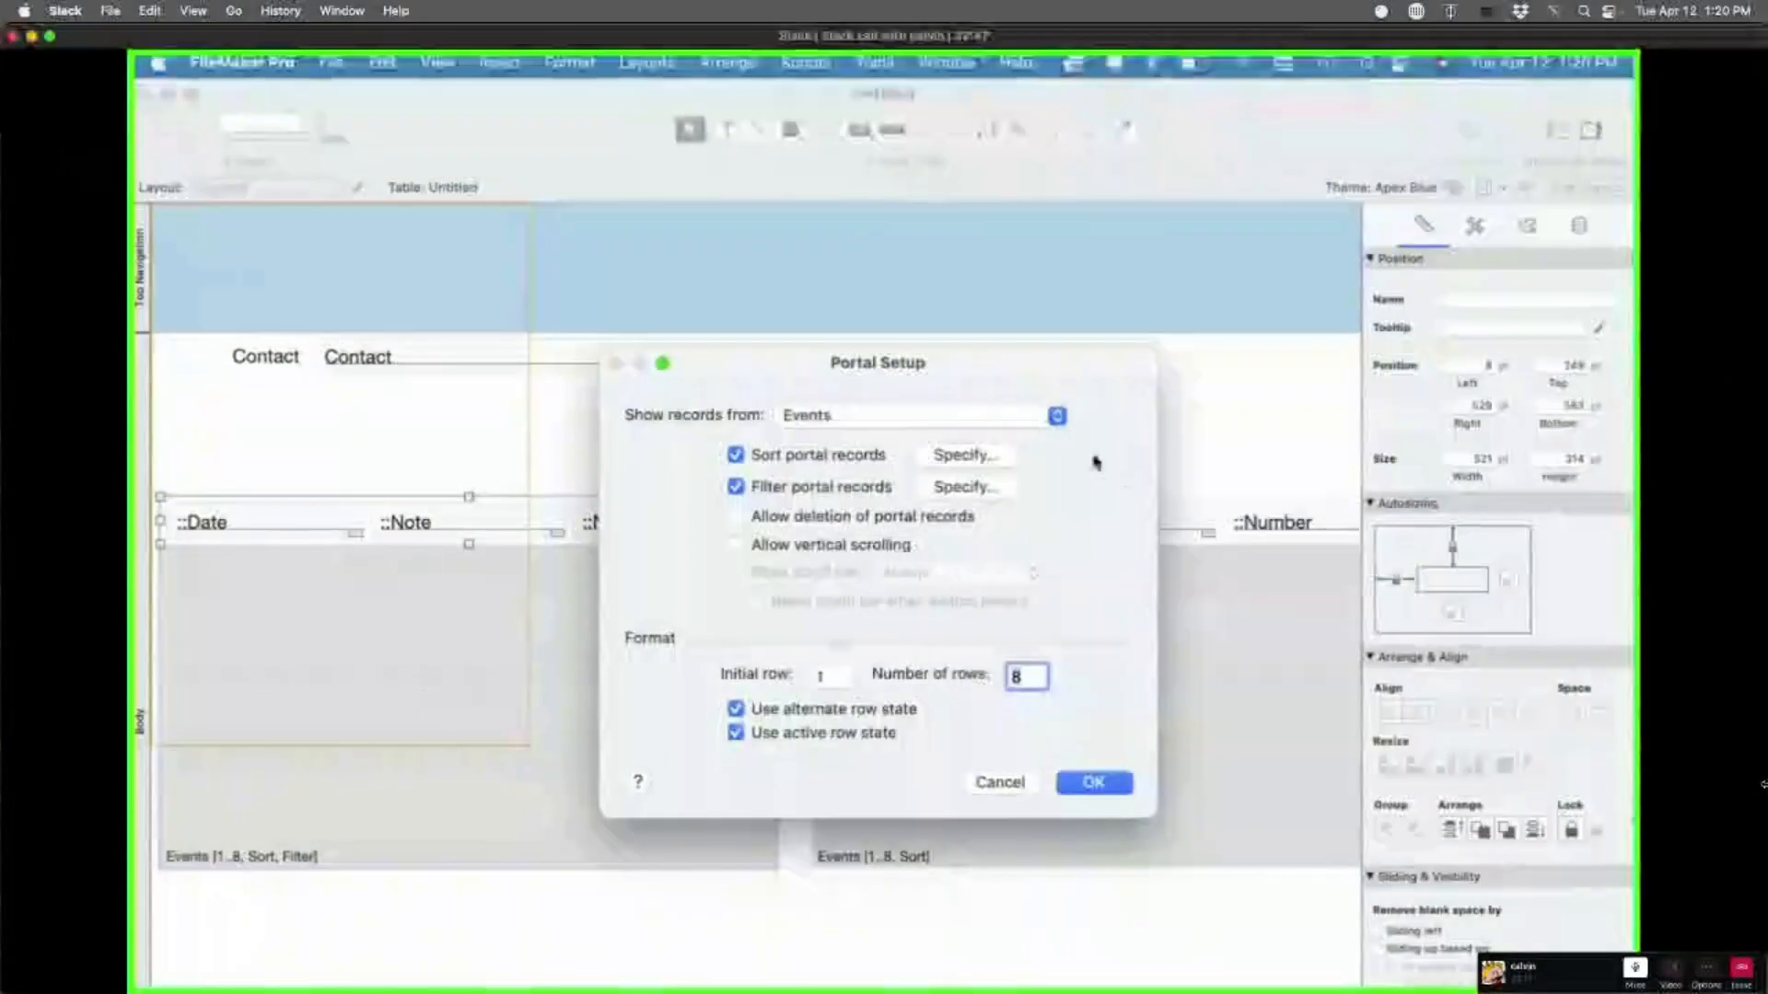
left_click(981, 490)
left_click(523, 188)
key("BackSpace")
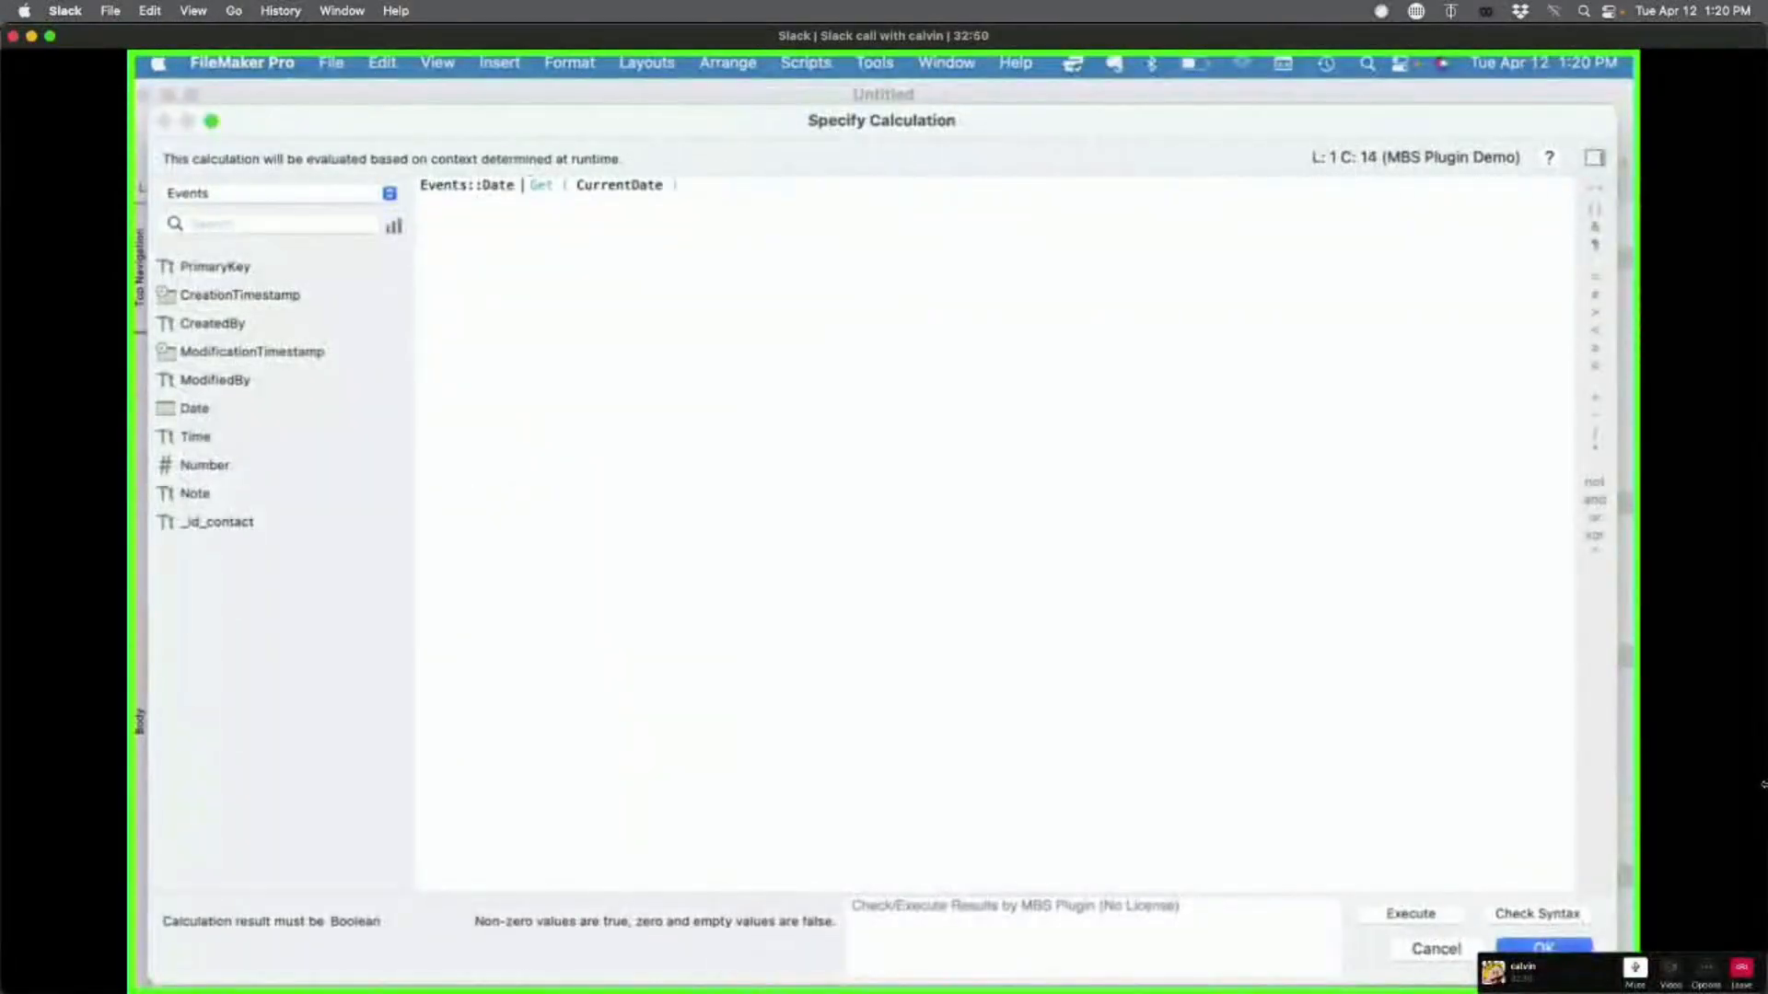
type("<")
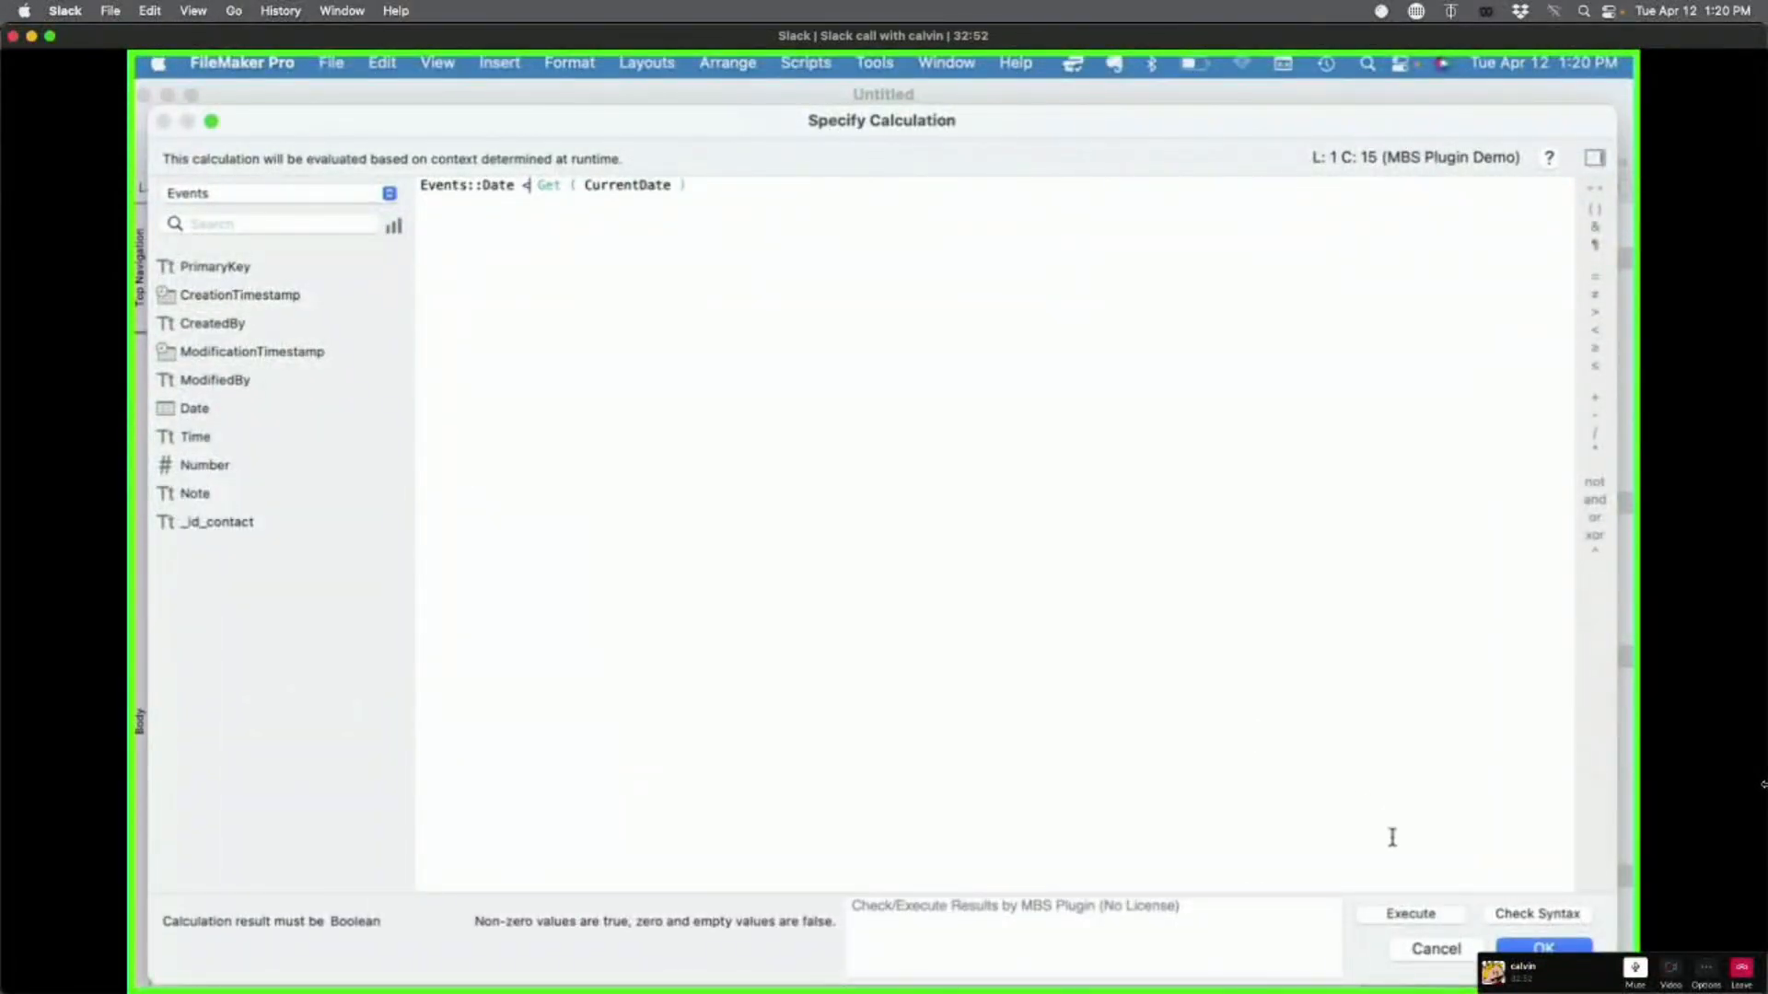
key("Return")
left_click(1094, 782)
Step: Filter the second Events portal with Events::Date ≥ Get ( CurrentDate ) and return to Browse mode
double_click(1156, 721)
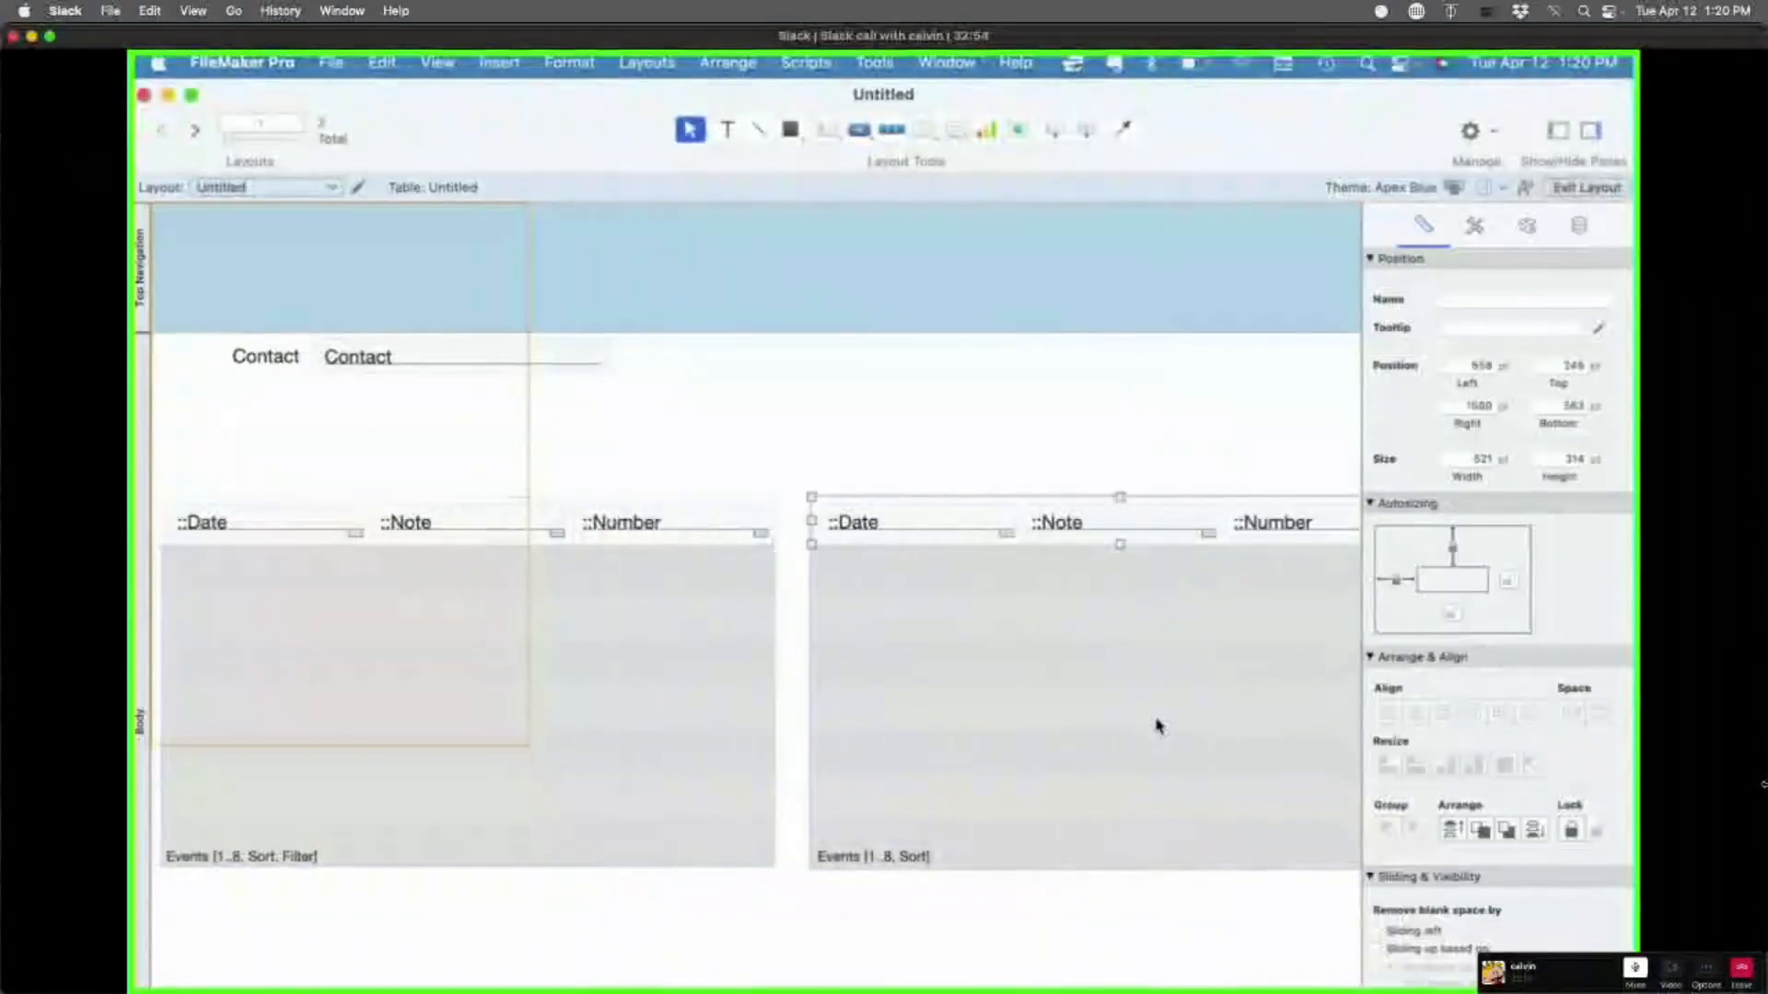
left_click(962, 486)
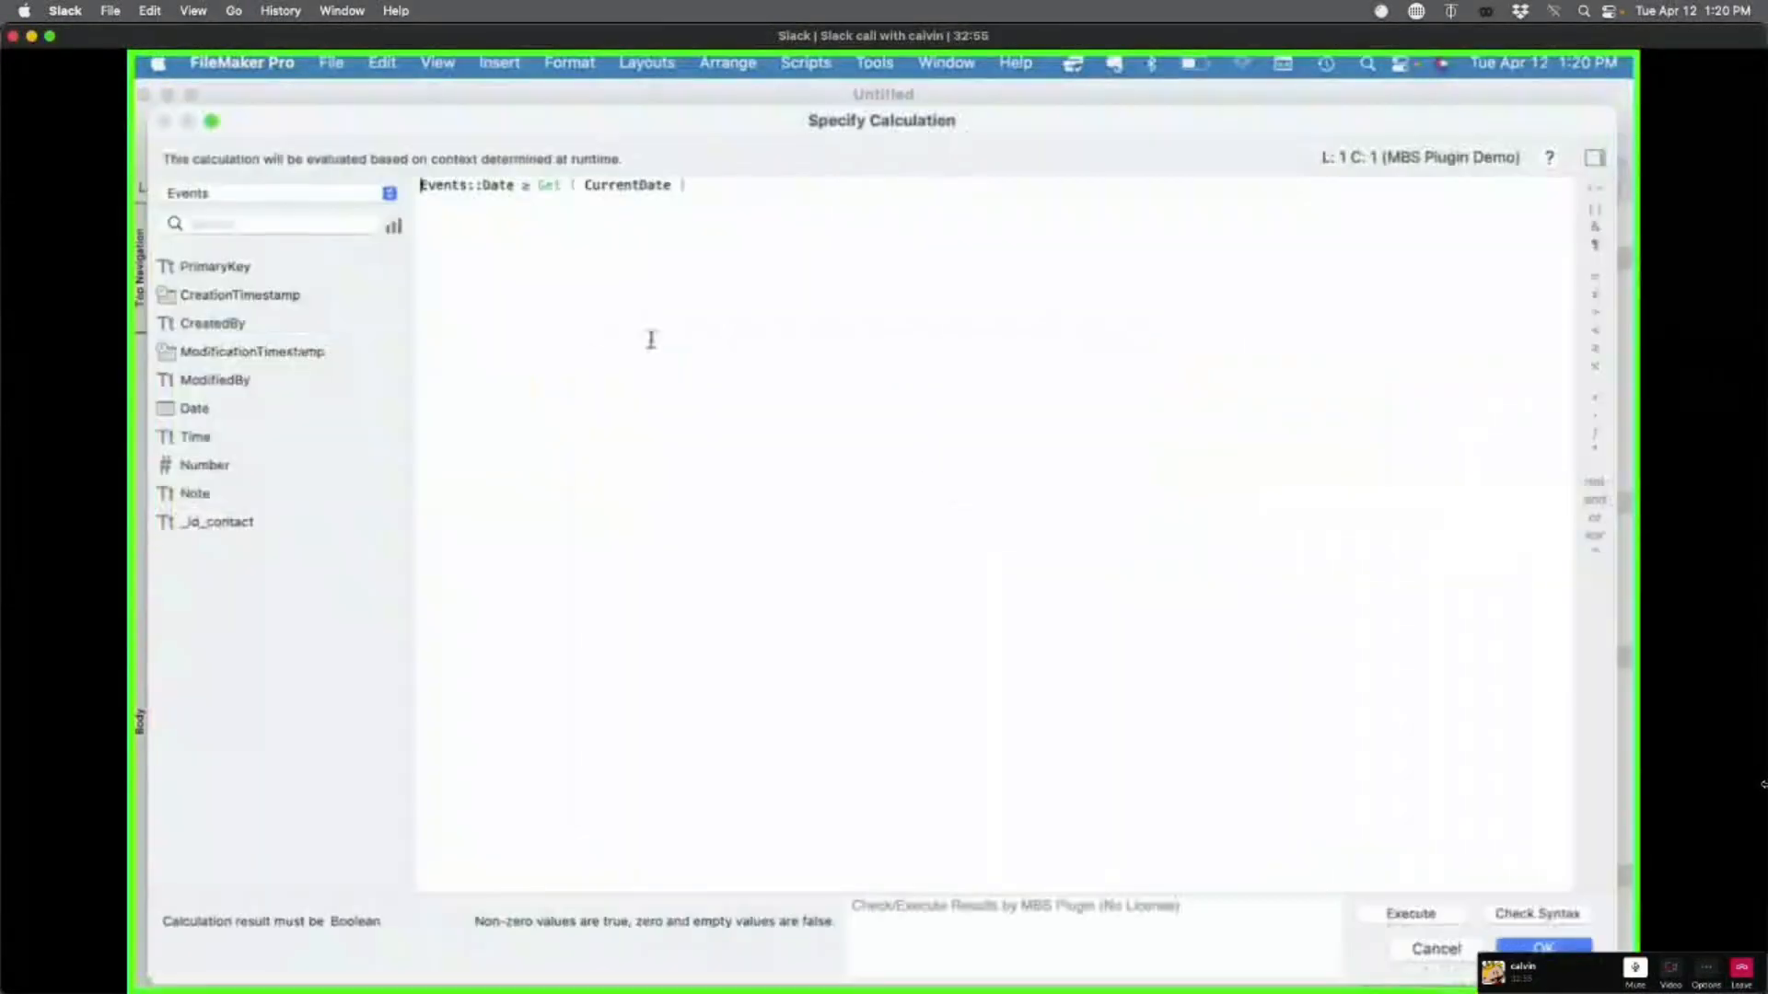
left_click(530, 186)
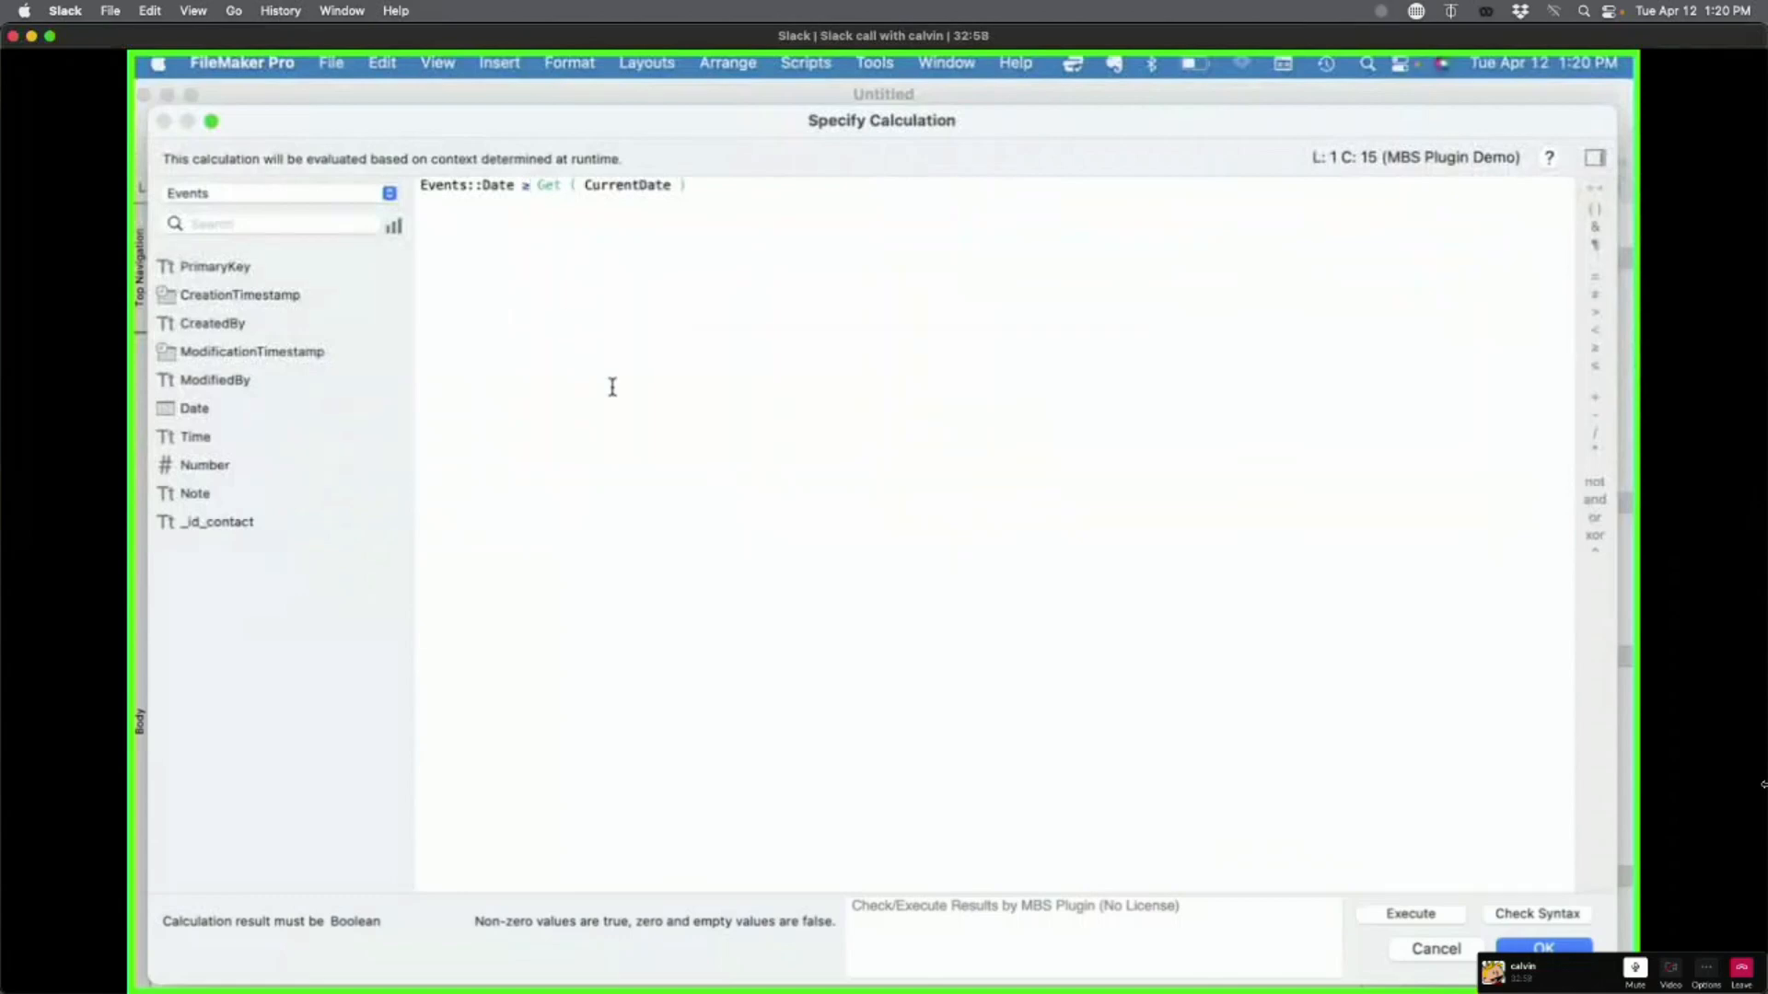
key("Return")
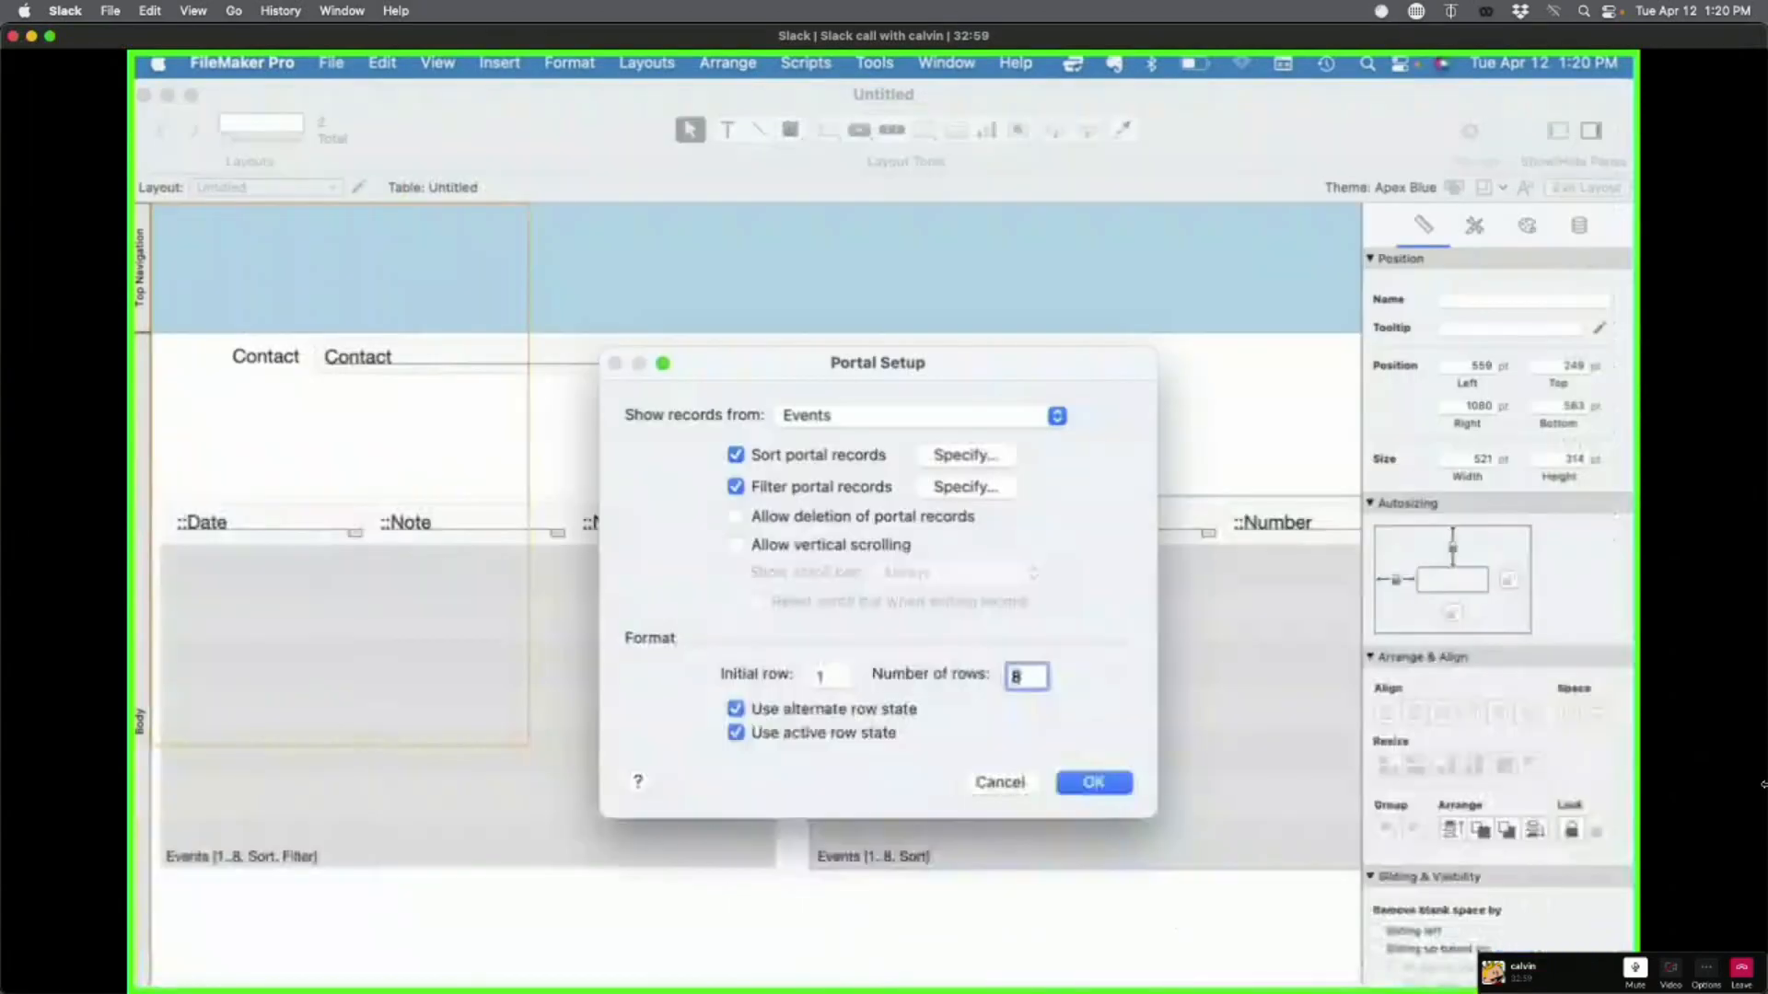
key("Return")
key("super+b")
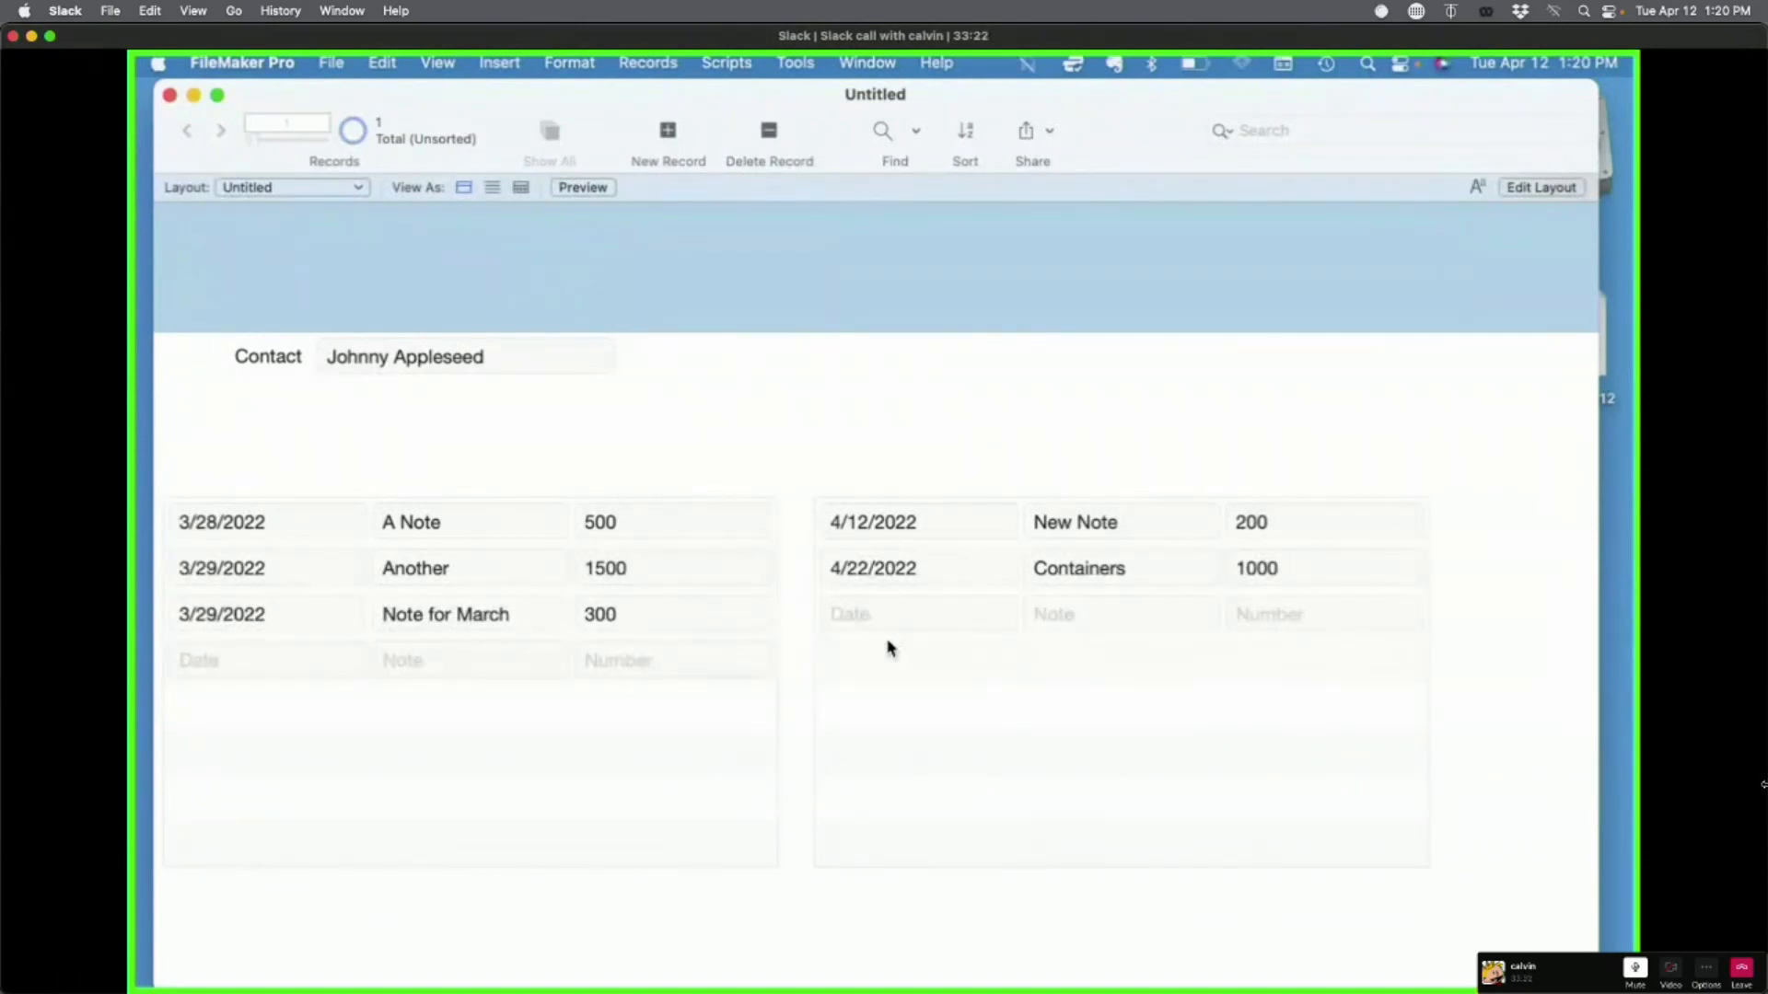
Step: In Layout mode, move the first Events portal closer to the second one, about 31 pt from the layout's left edge
key("super+l")
double_click(577, 636)
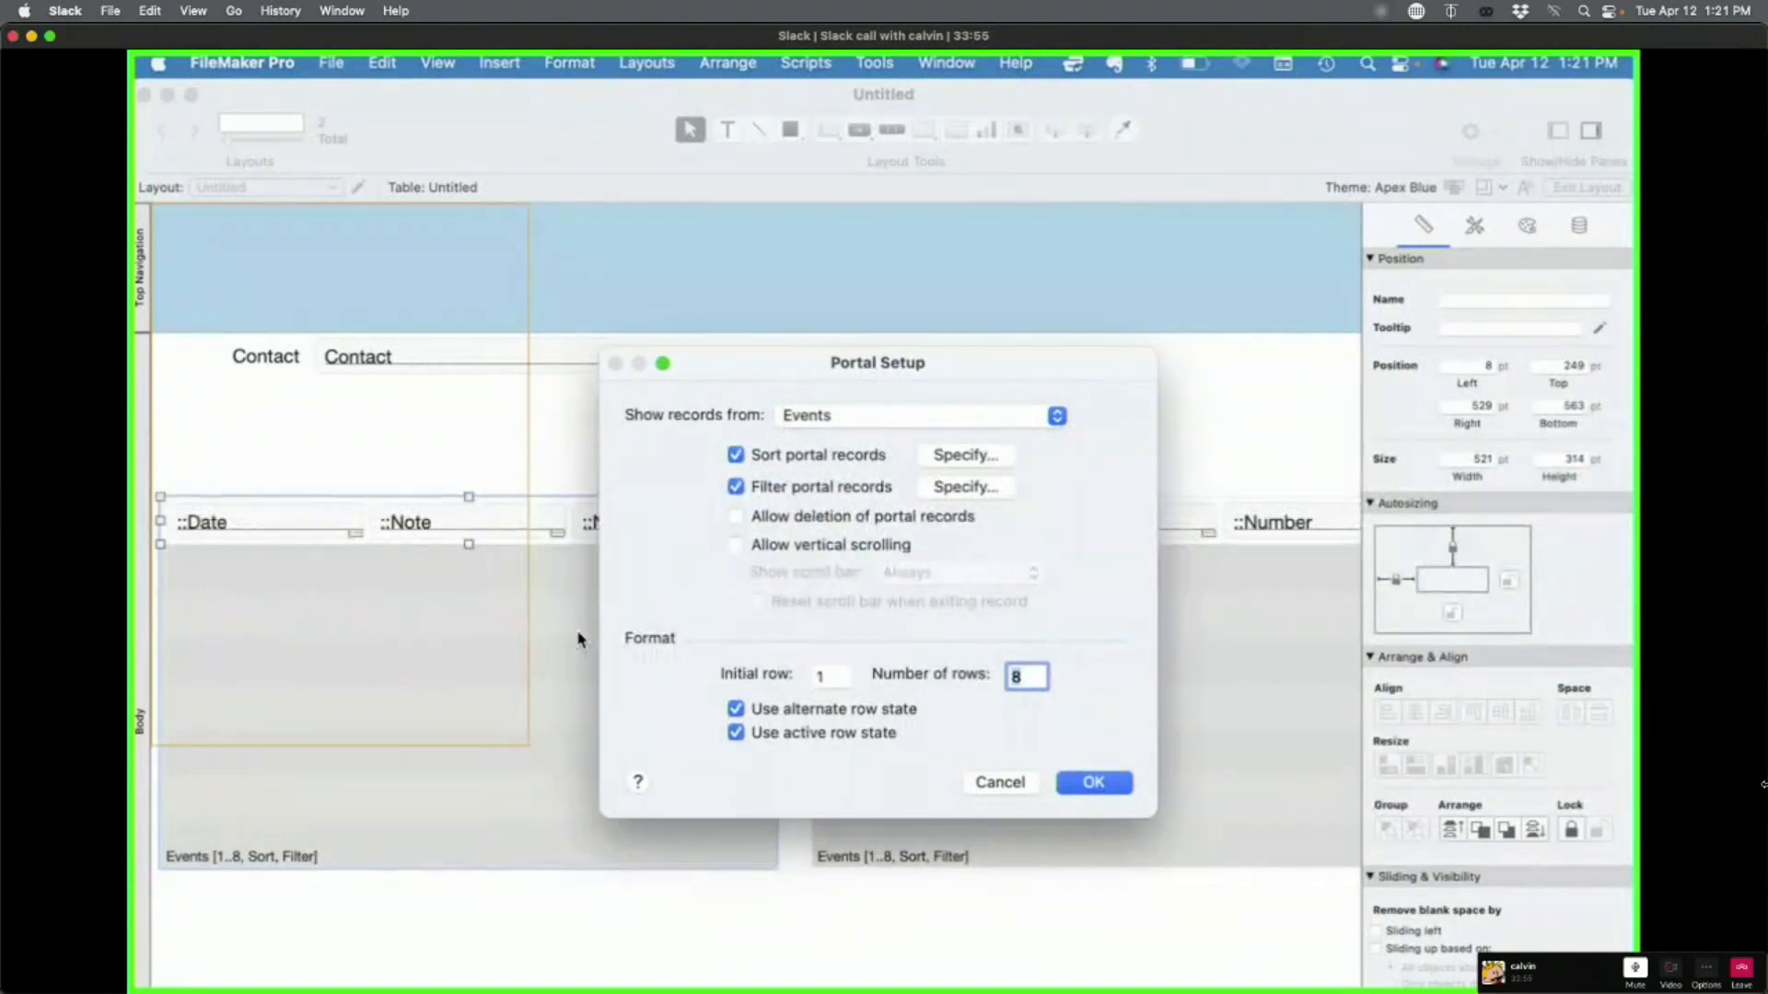
left_click(1094, 782)
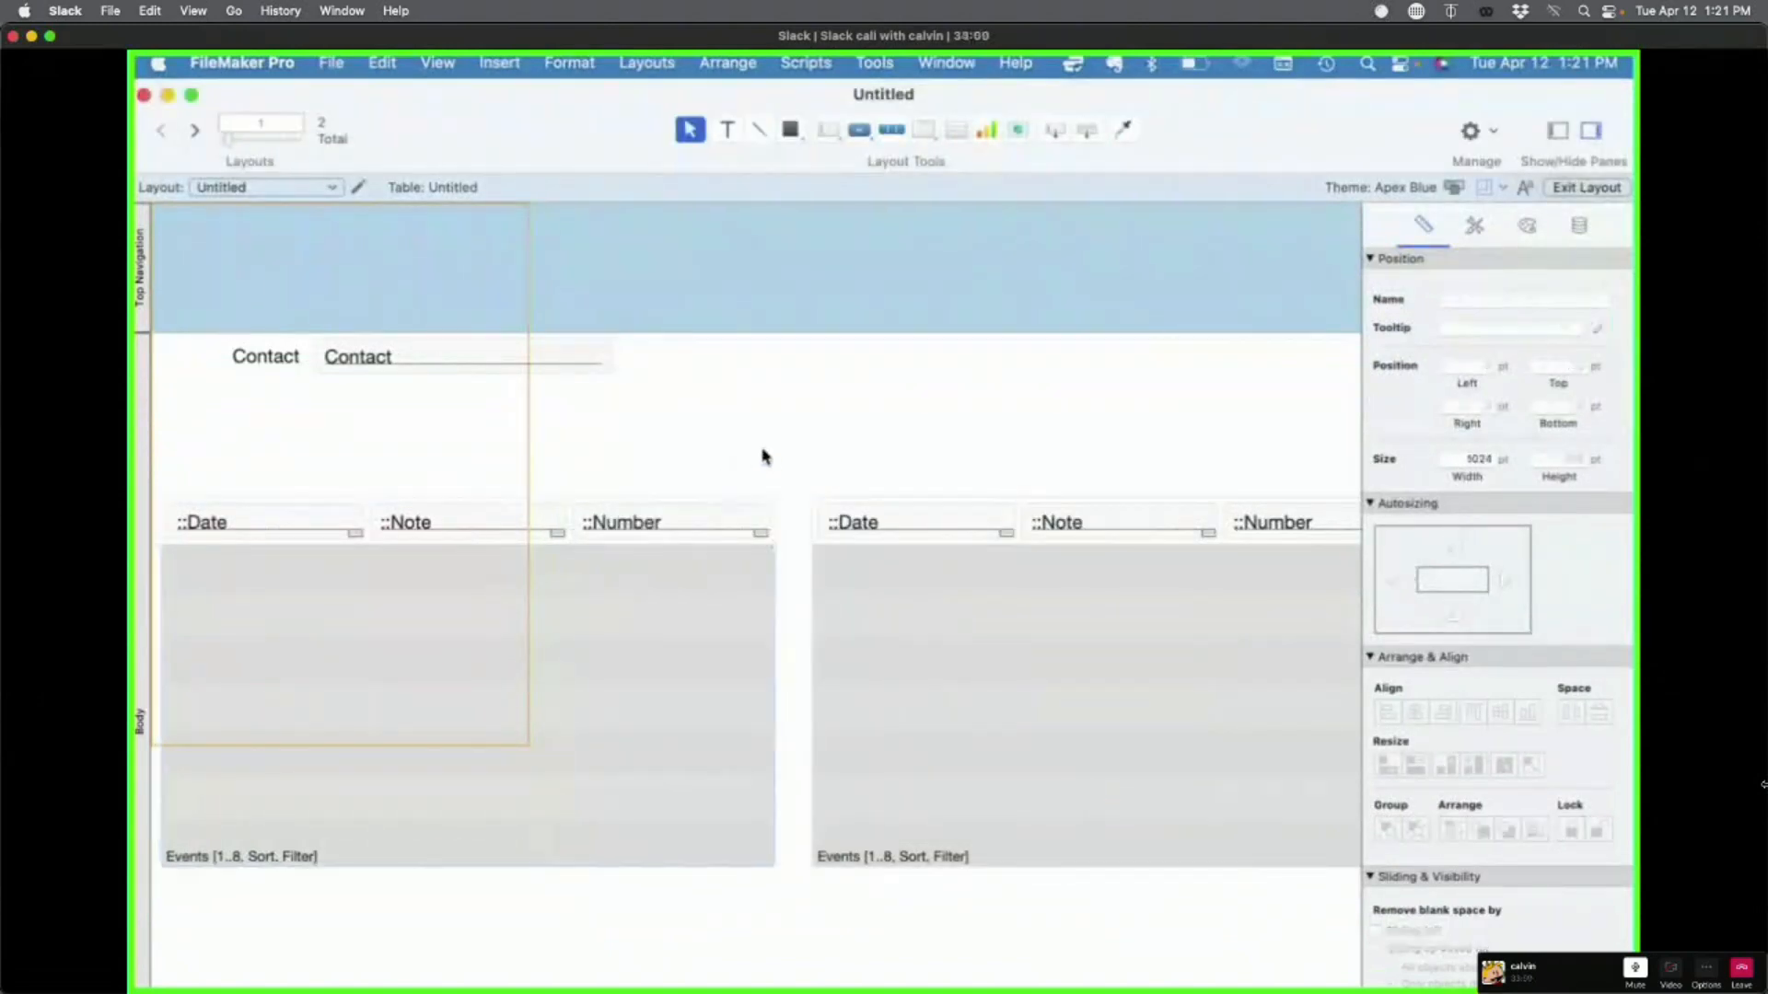
left_click_drag(698, 651, 726, 651)
left_click(733, 430)
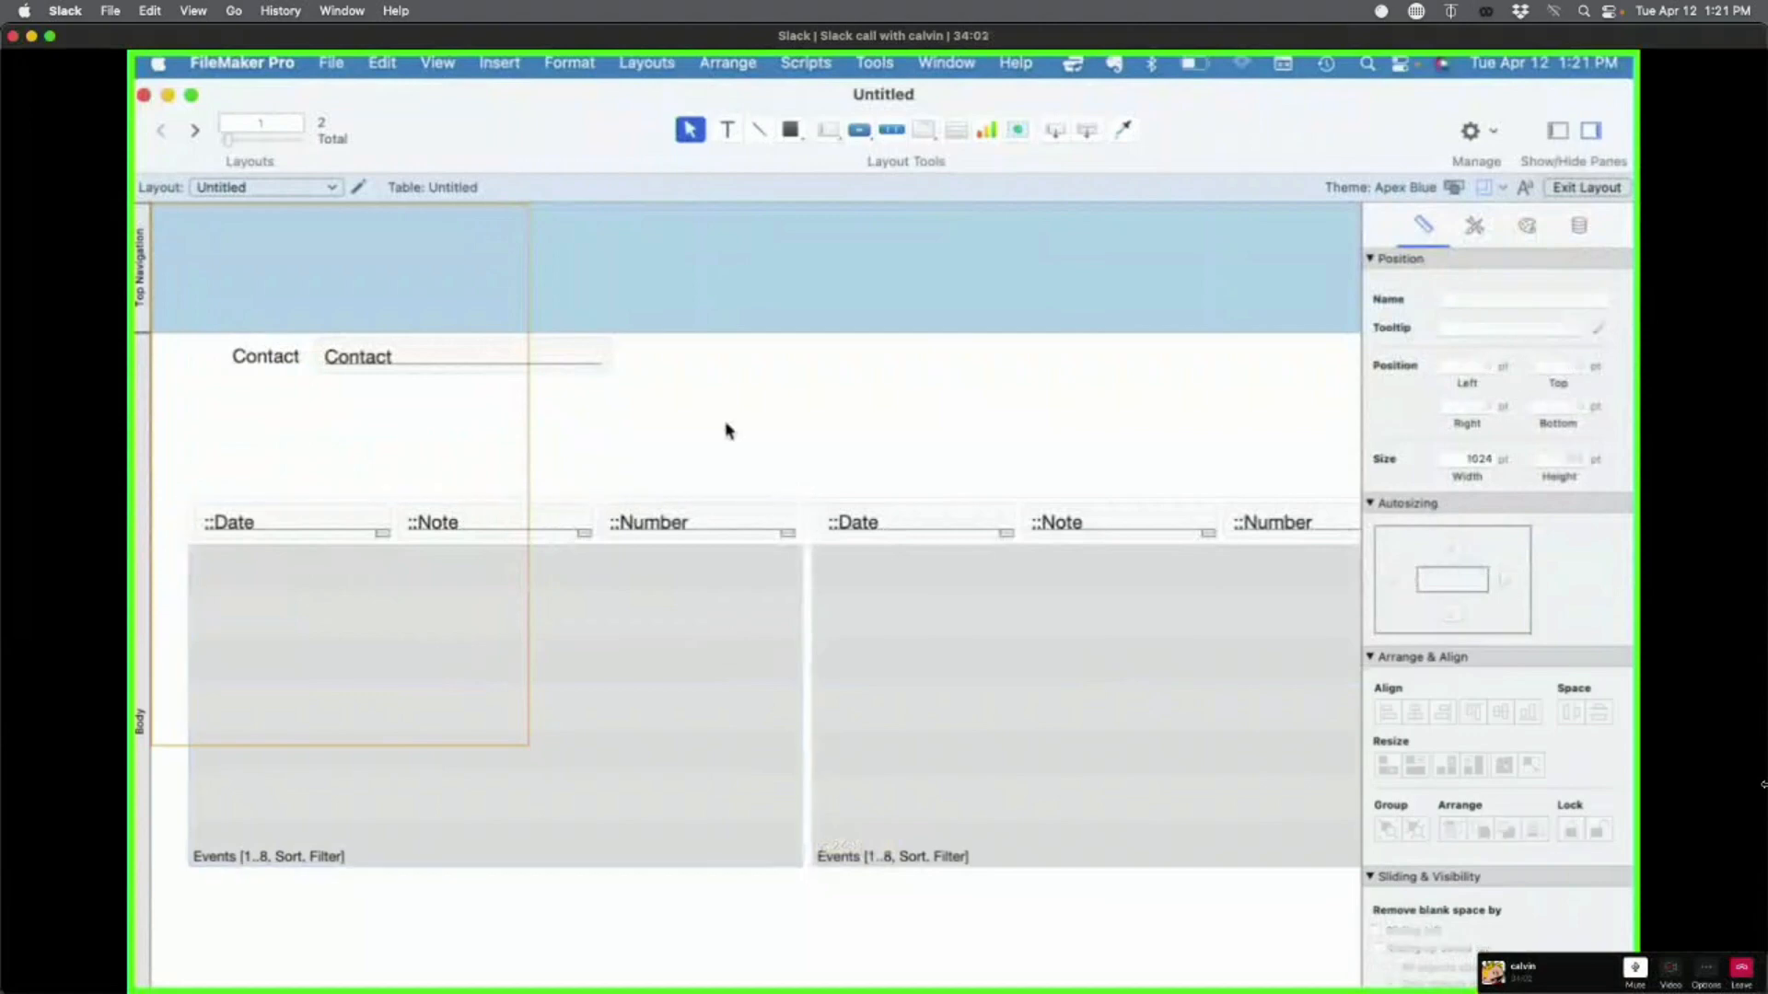
Step: Create a text field named Global Filter in the Untitled table
key("super+shift+d")
type("Cit")
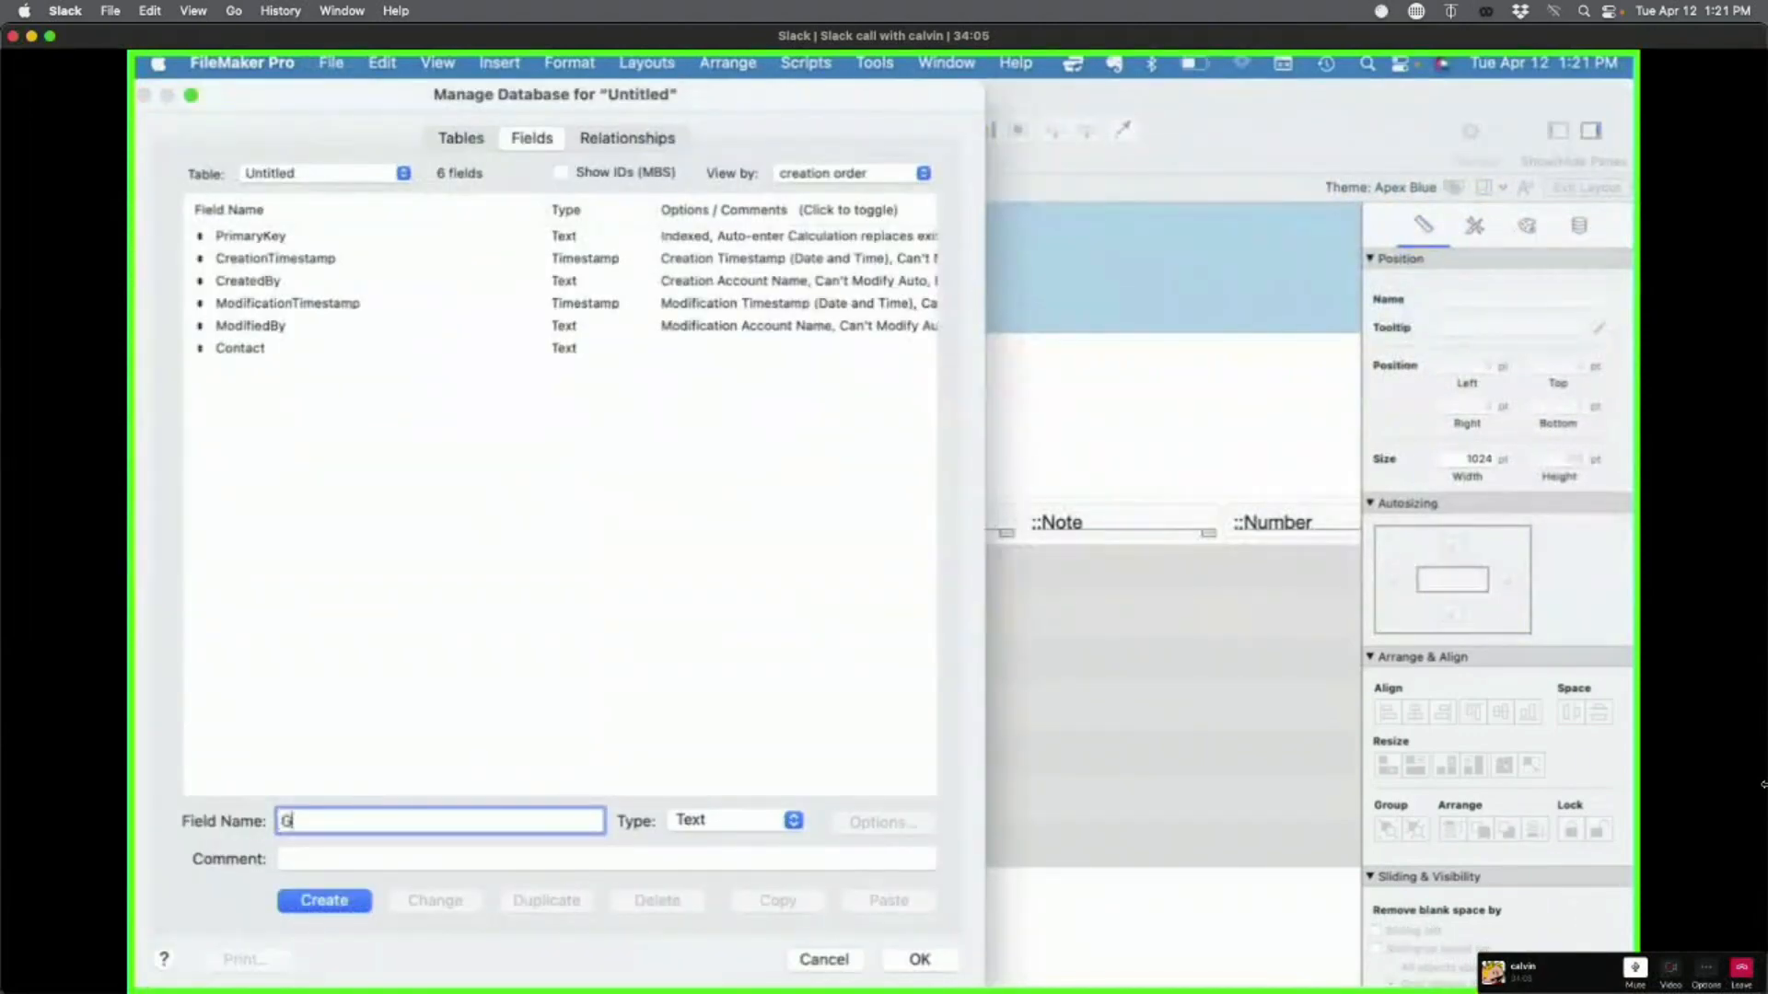
key("BackSpace")
key("BackSpace")
key("BackSpace")
left_click(662, 142)
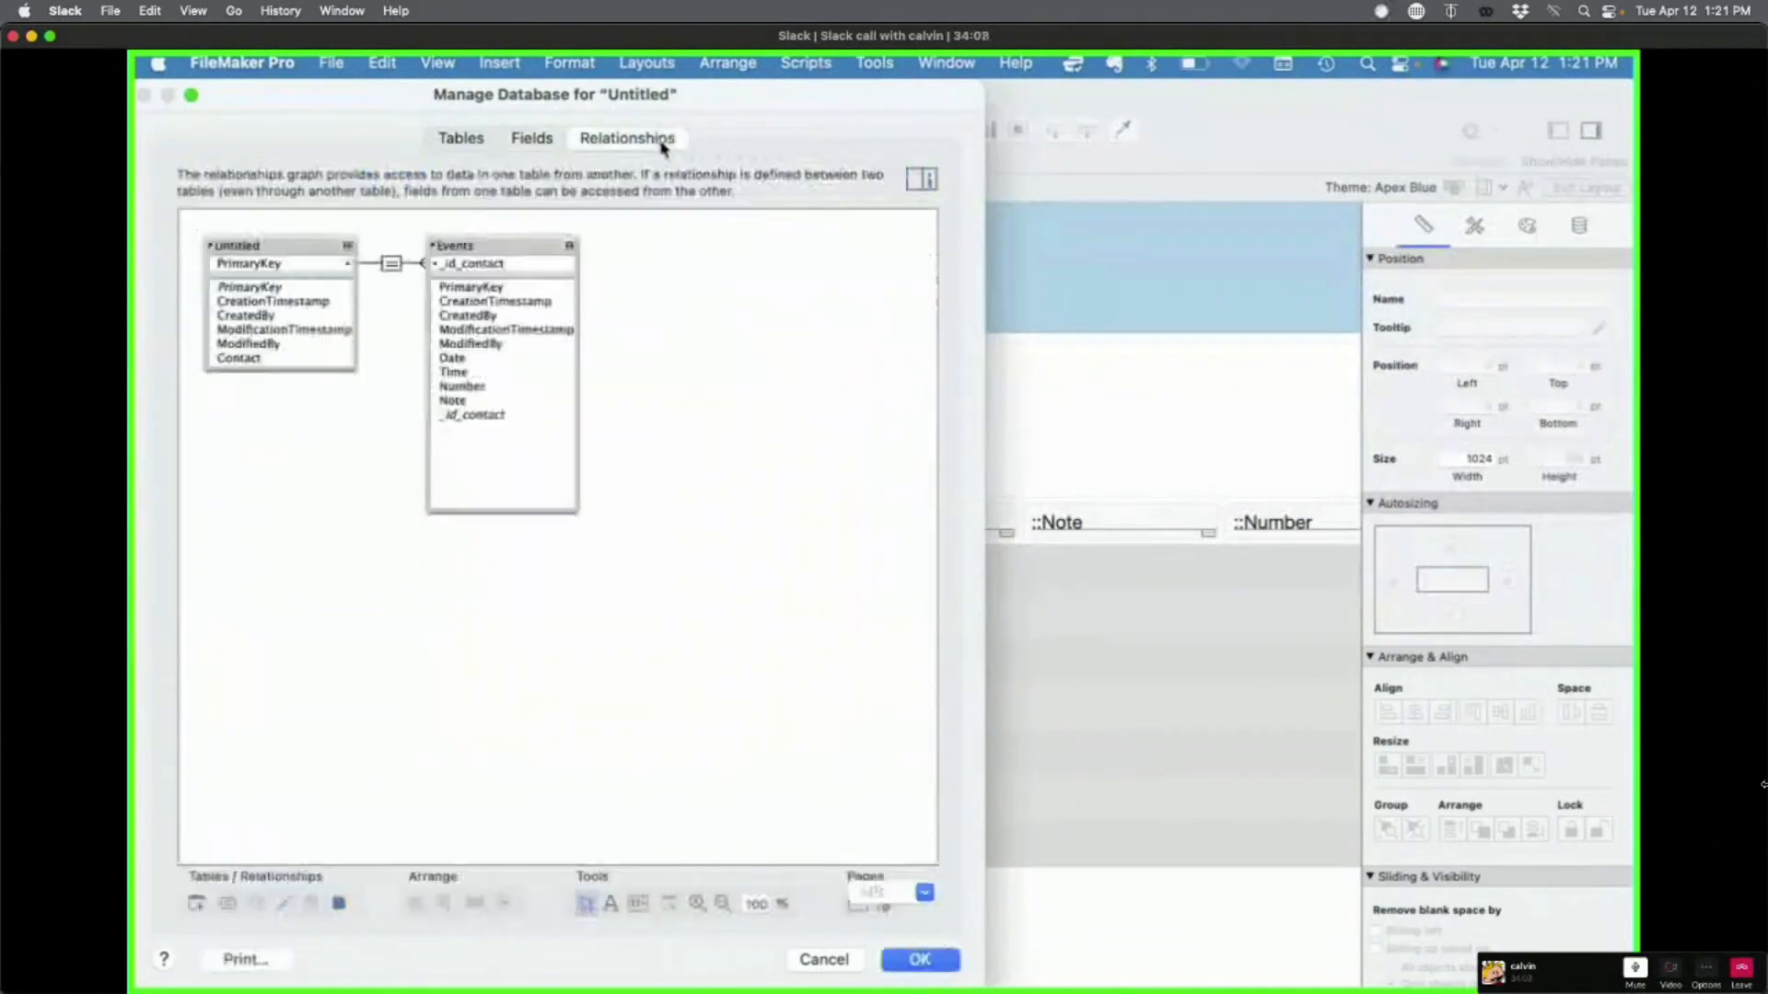
left_click(540, 133)
type("Global Filter")
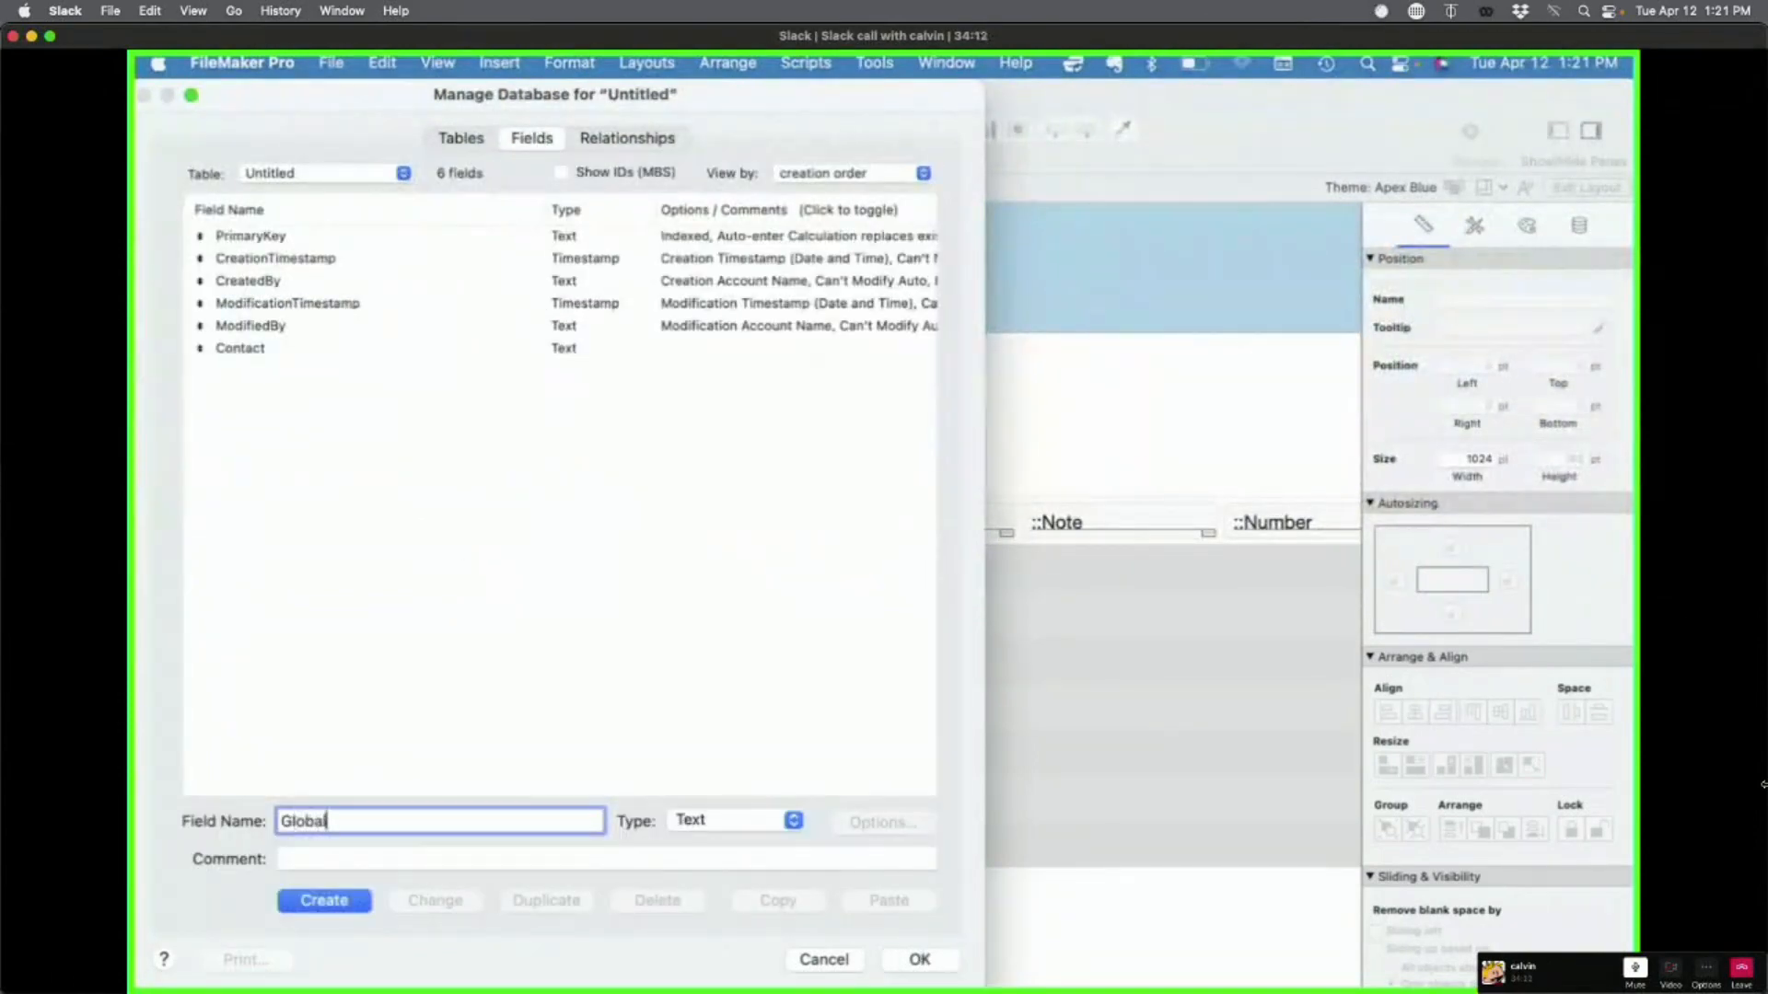
key("Return")
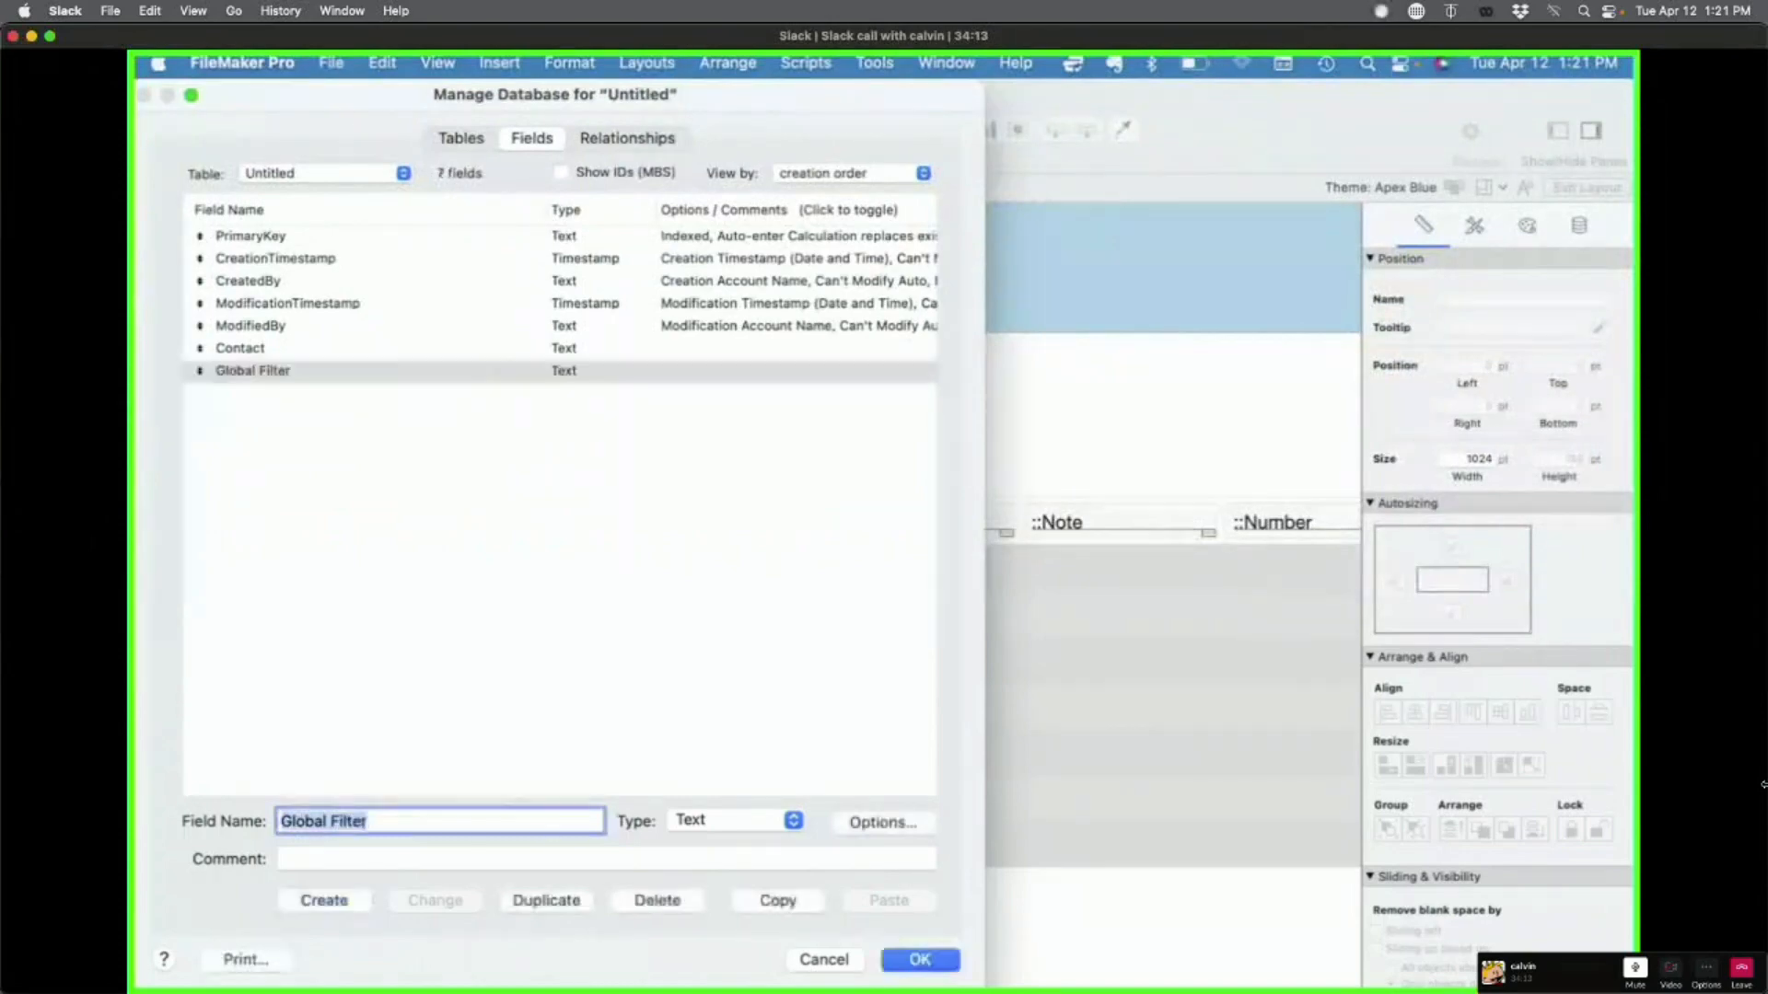
left_click(921, 960)
Step: Add the Global Filter field with its label above the first Events portal, about 232 pt wide
left_click_drag(1086, 130, 563, 463)
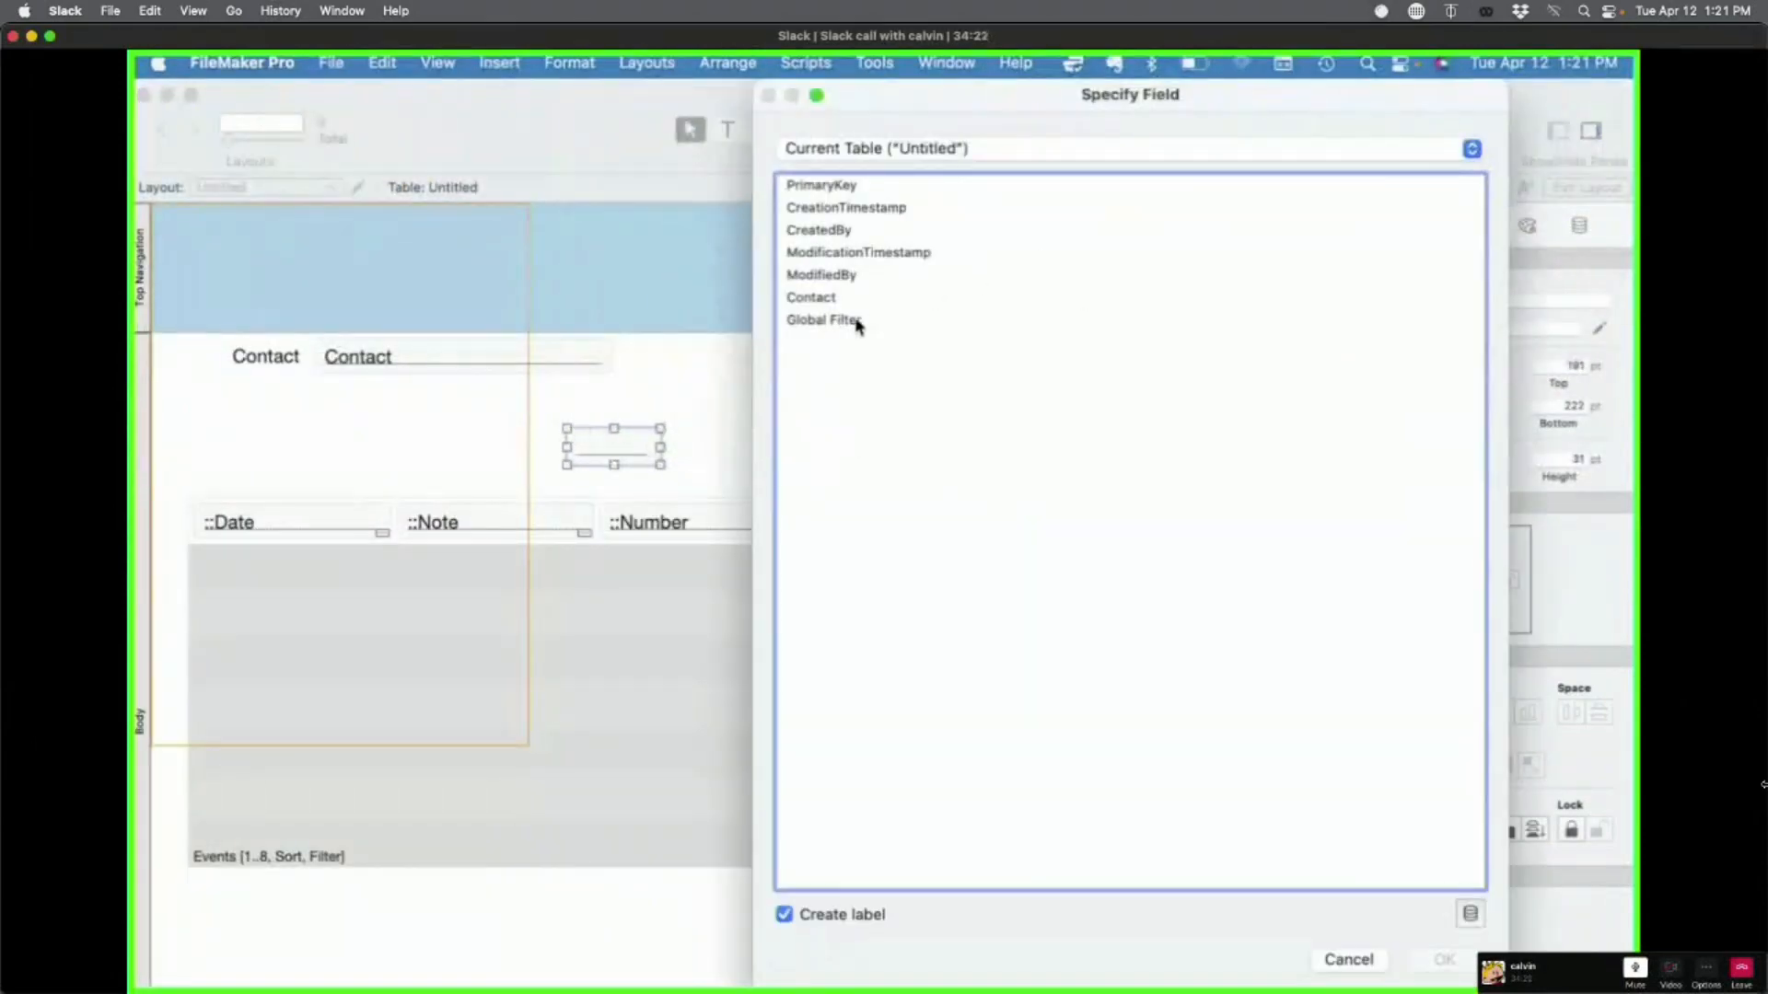
double_click(856, 322)
left_click_drag(660, 446, 838, 445)
left_click_drag(721, 391, 411, 471)
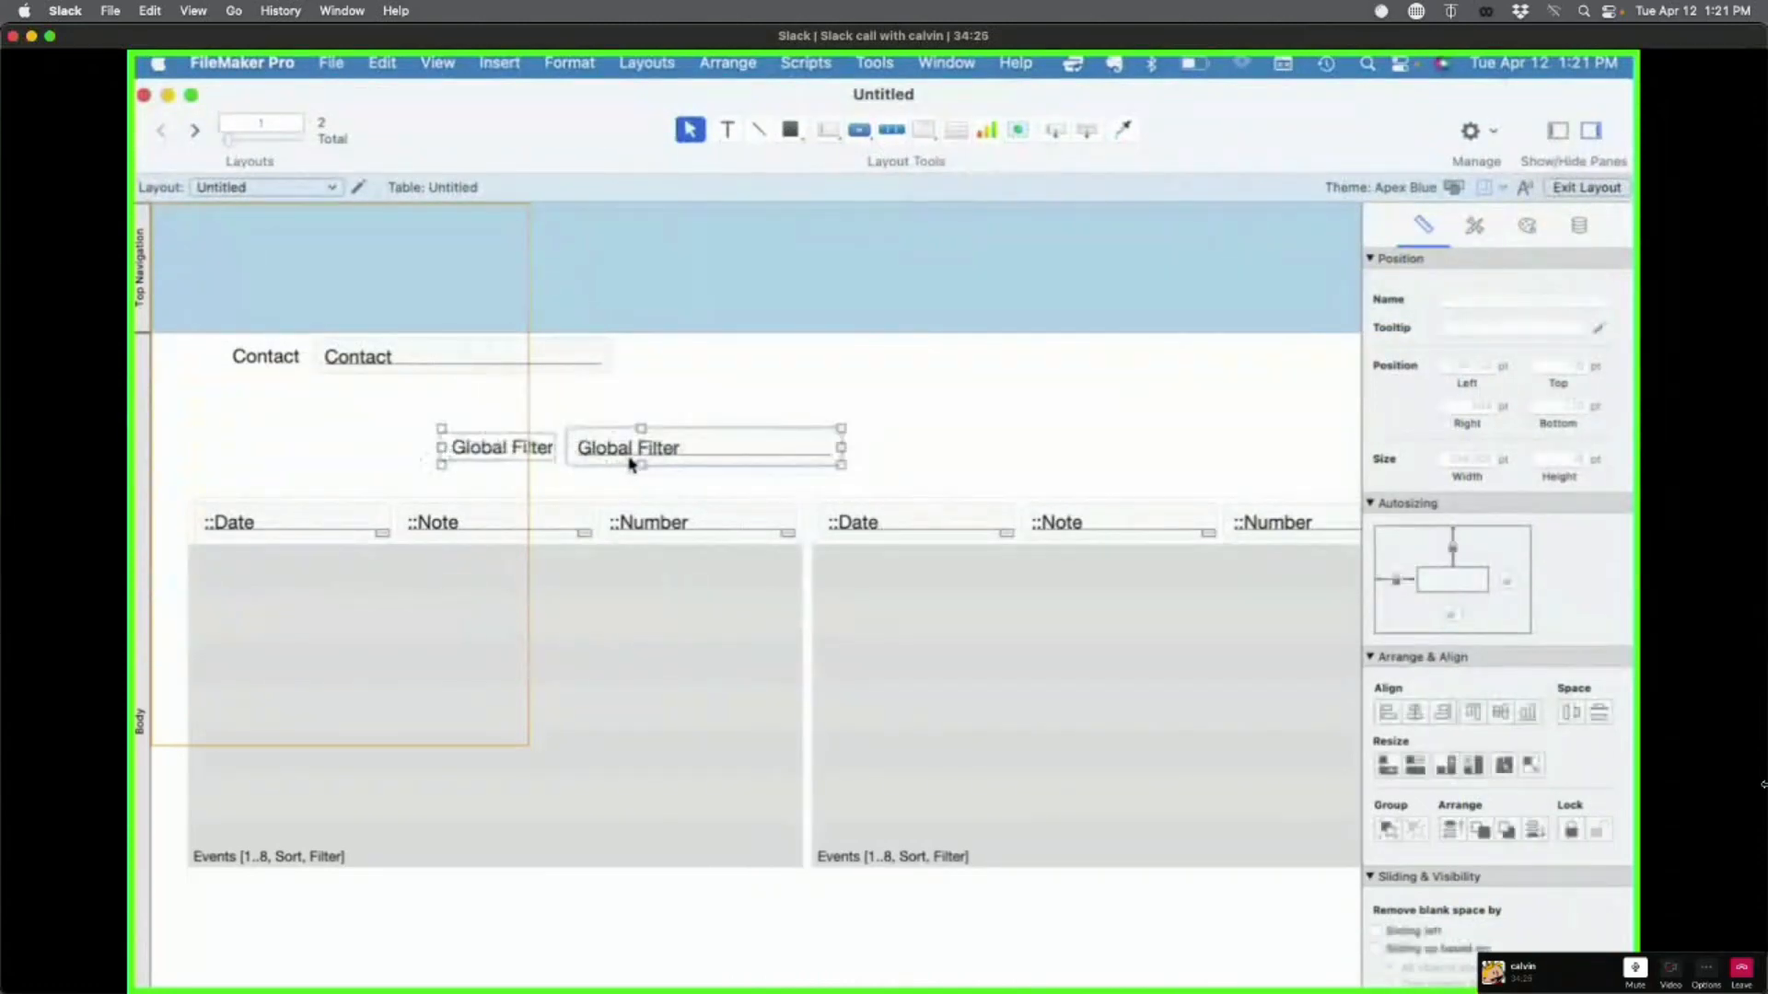
left_click_drag(632, 463, 493, 470)
left_click(704, 423)
left_click(648, 451)
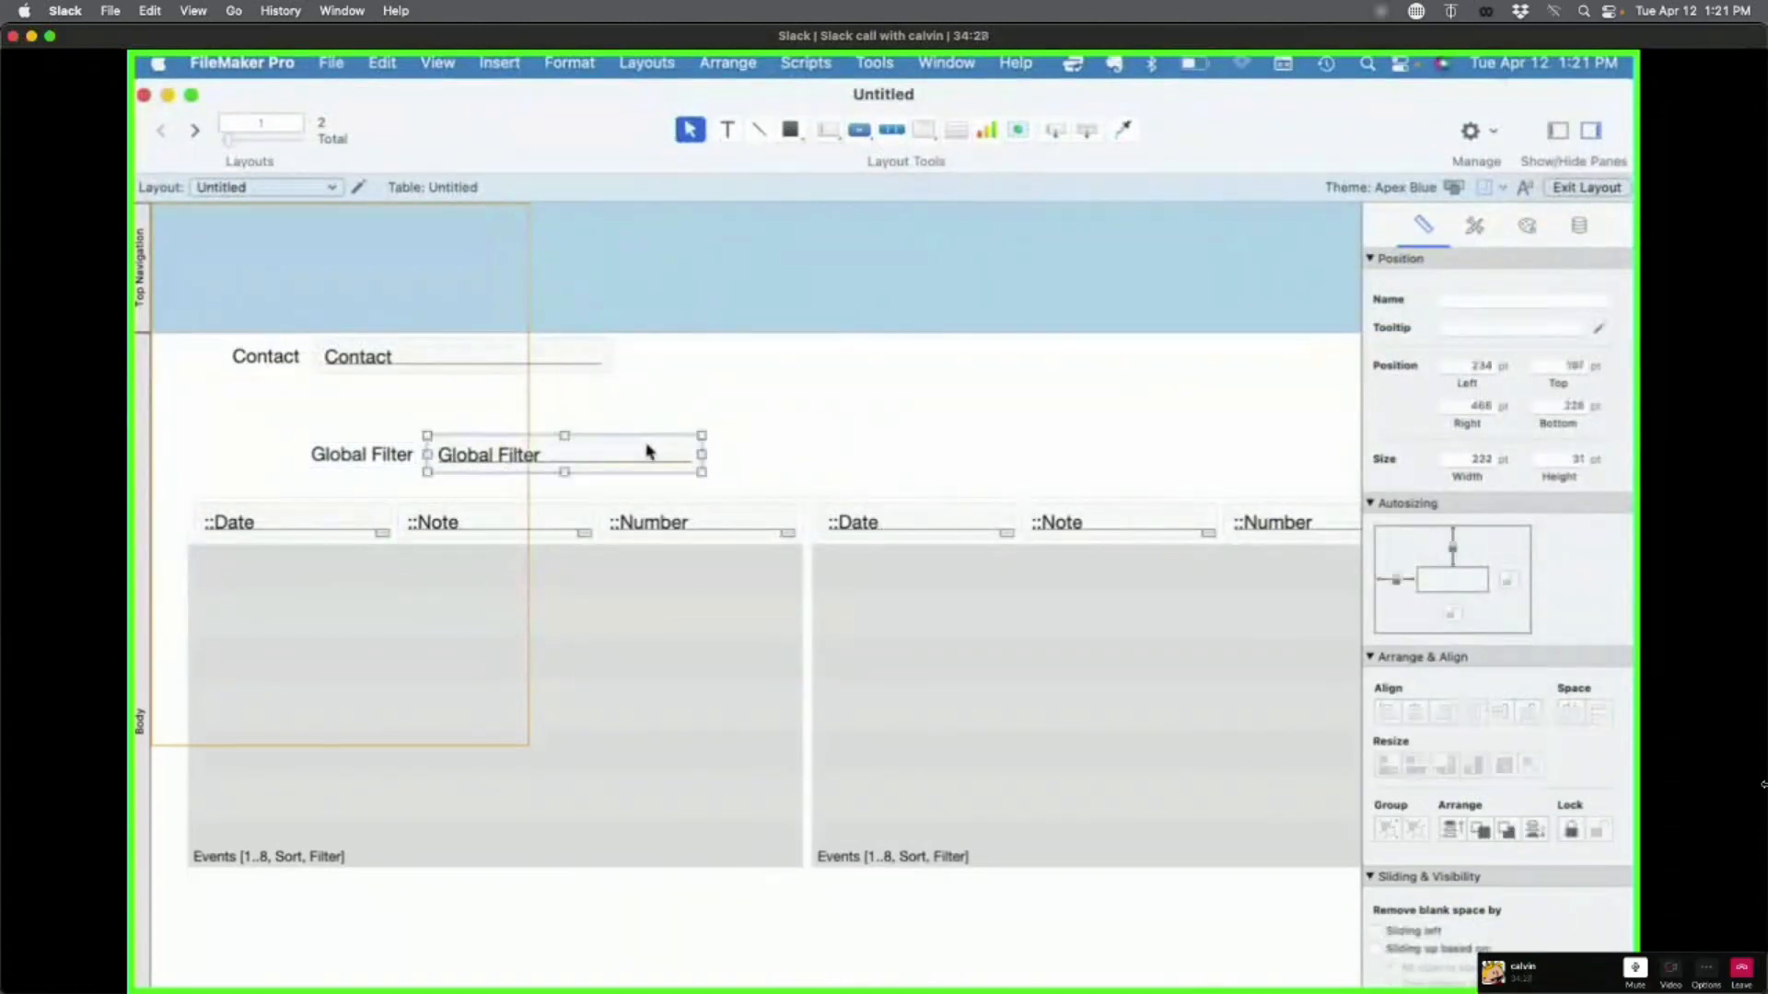
left_click(1579, 226)
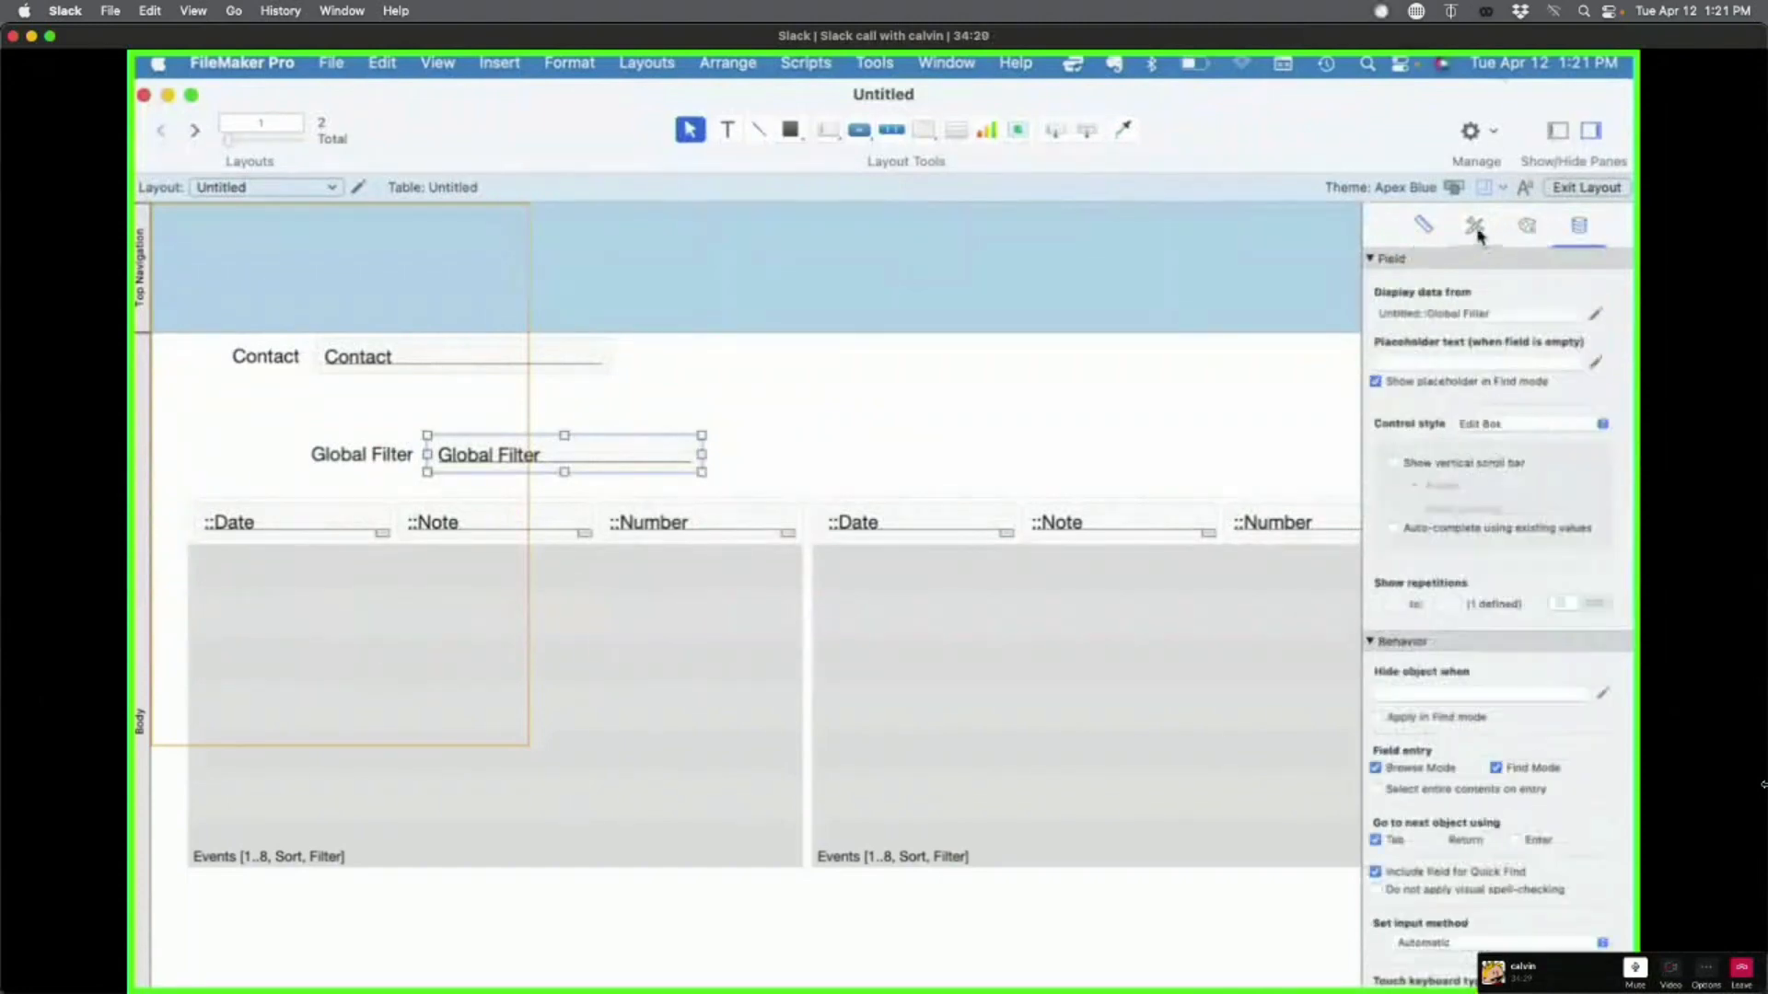
left_click(1423, 226)
left_click(904, 290)
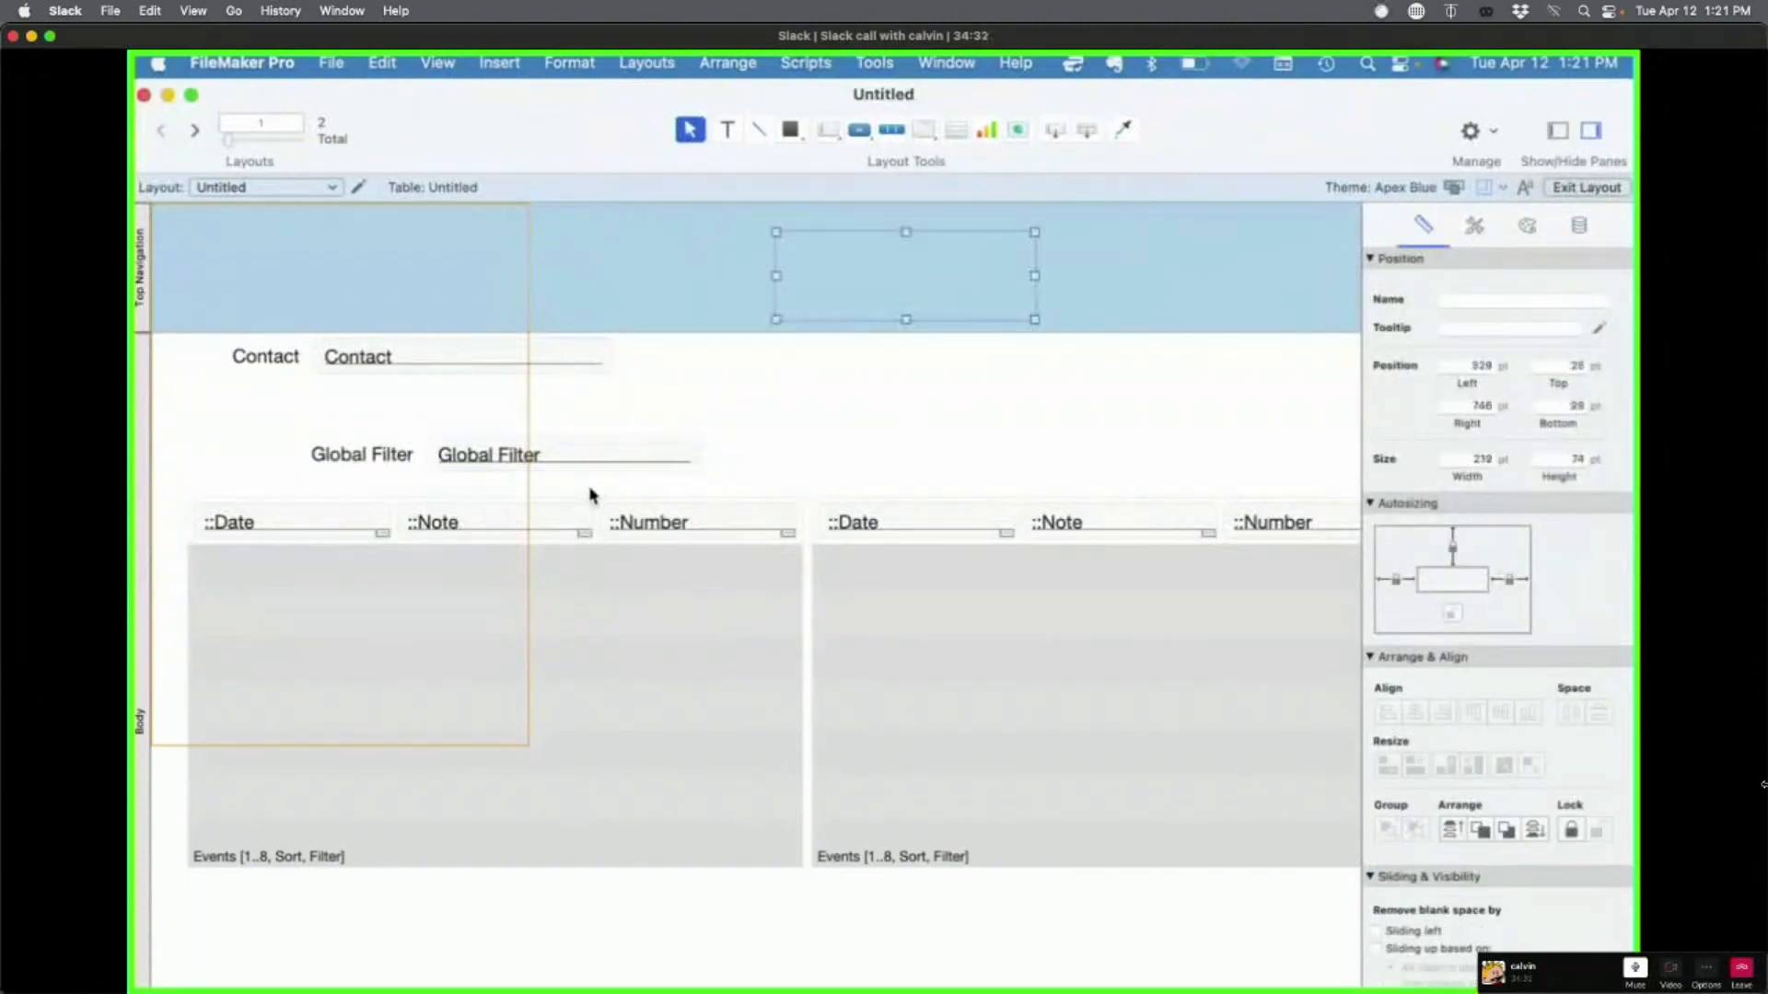
left_click(636, 465)
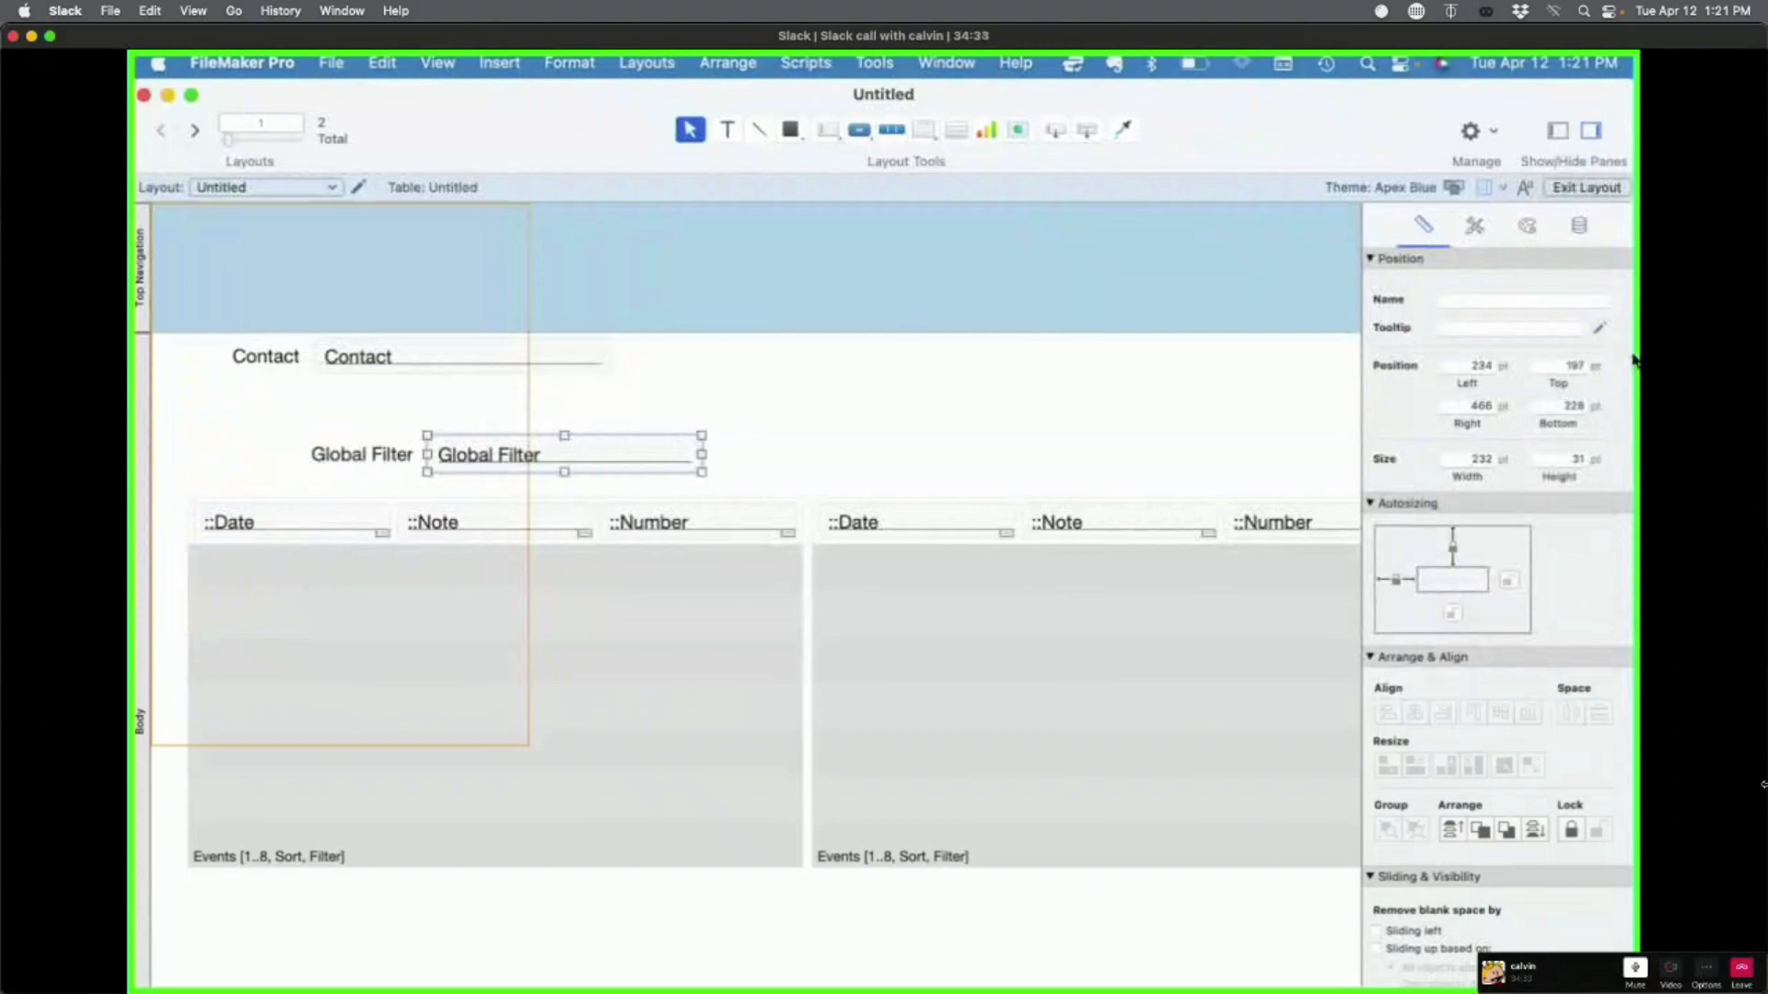
Step: Replace the first Events portal's filter calculation with Events::Number ≥ Untitled::Global Filter
left_click(719, 603)
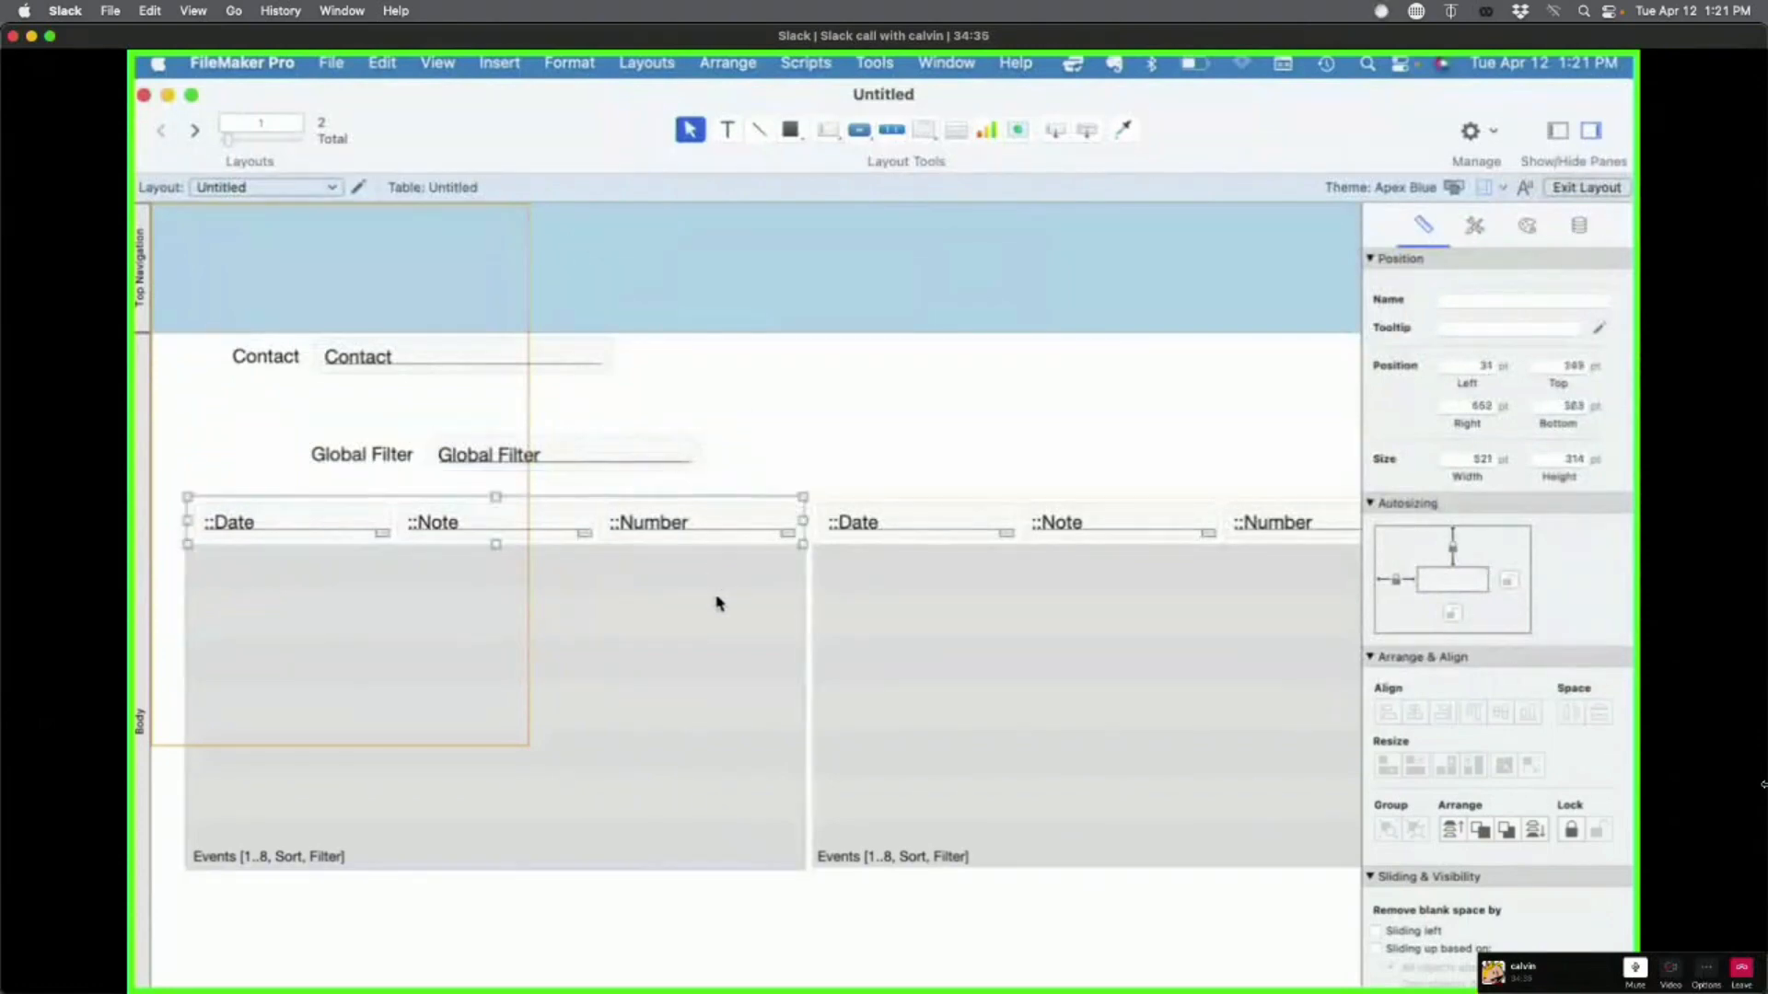
double_click(719, 603)
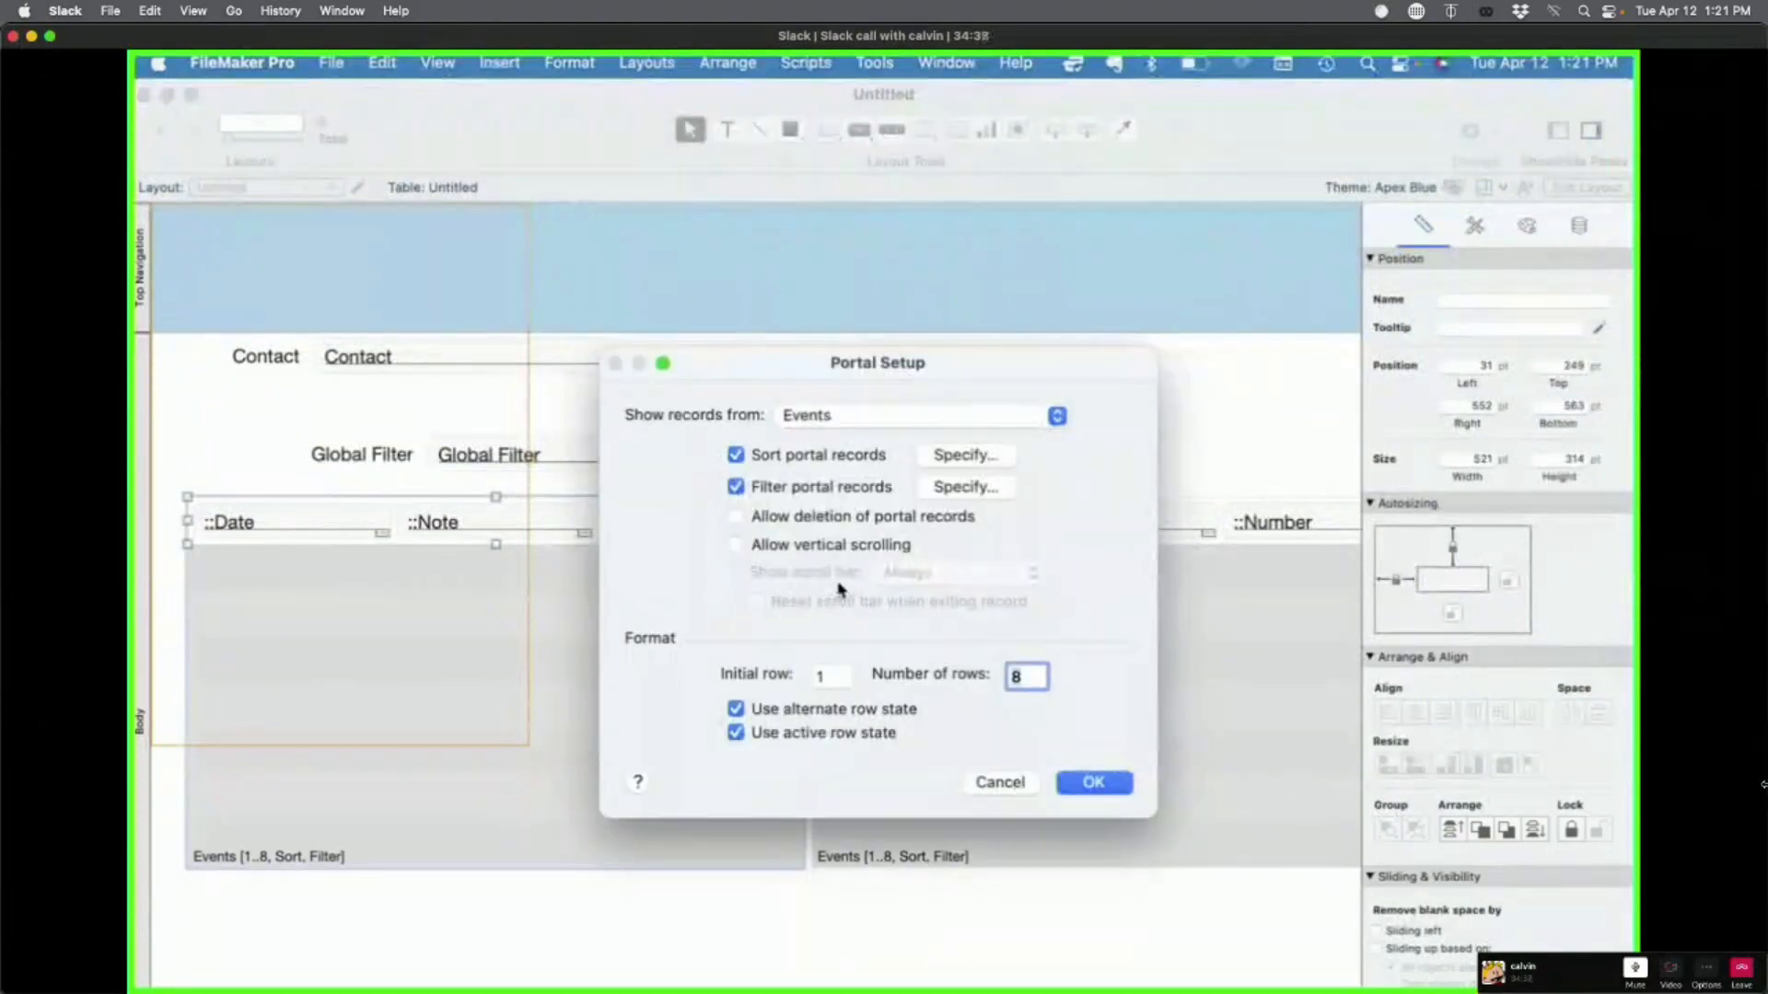
left_click(962, 488)
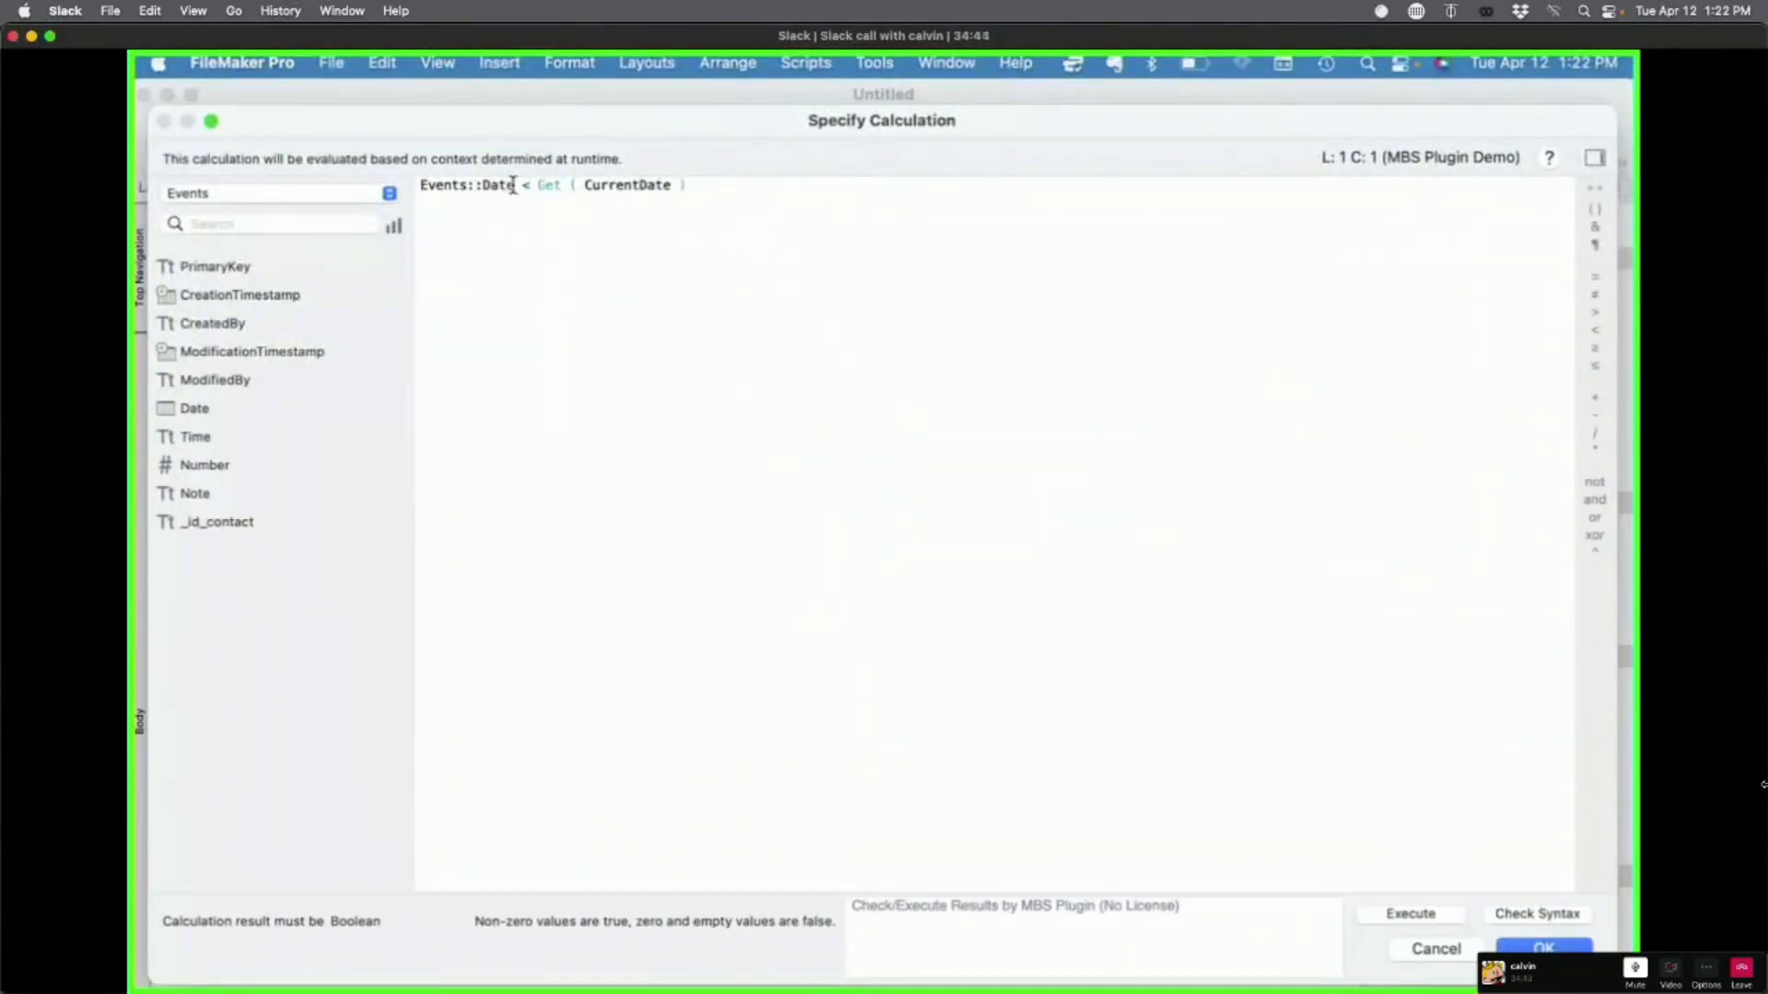
left_click_drag(512, 185, 347, 186)
key("super+a")
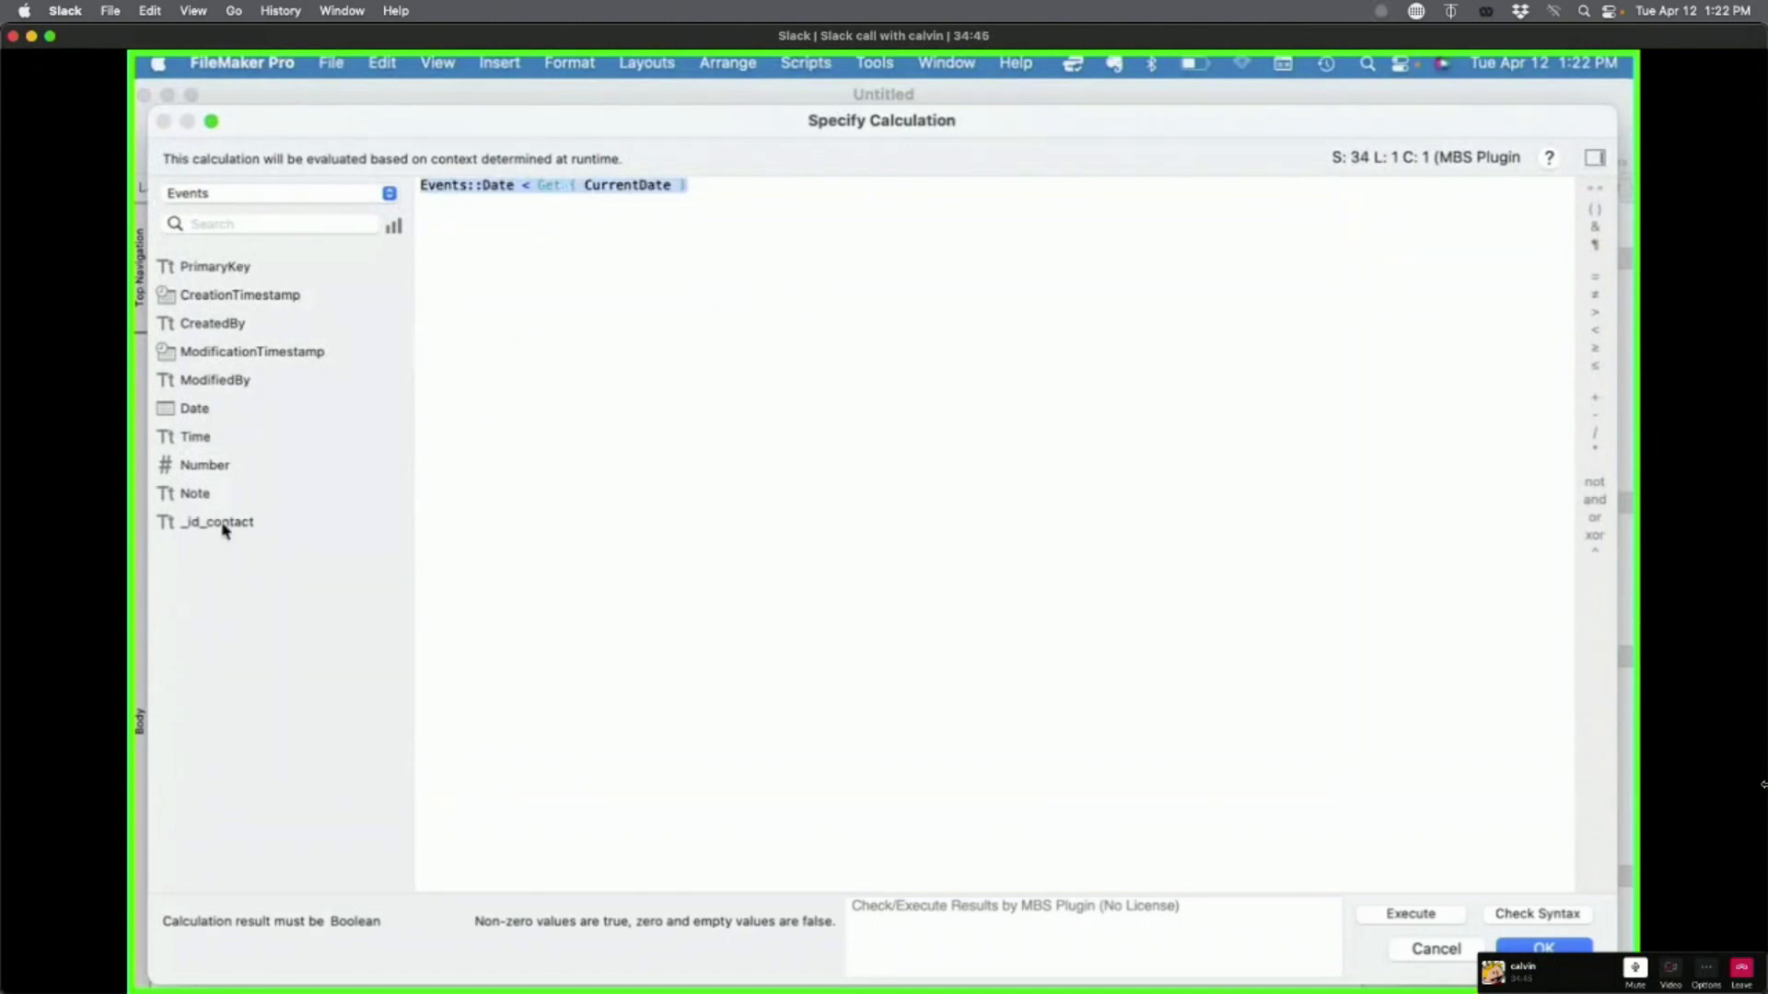
double_click(223, 470)
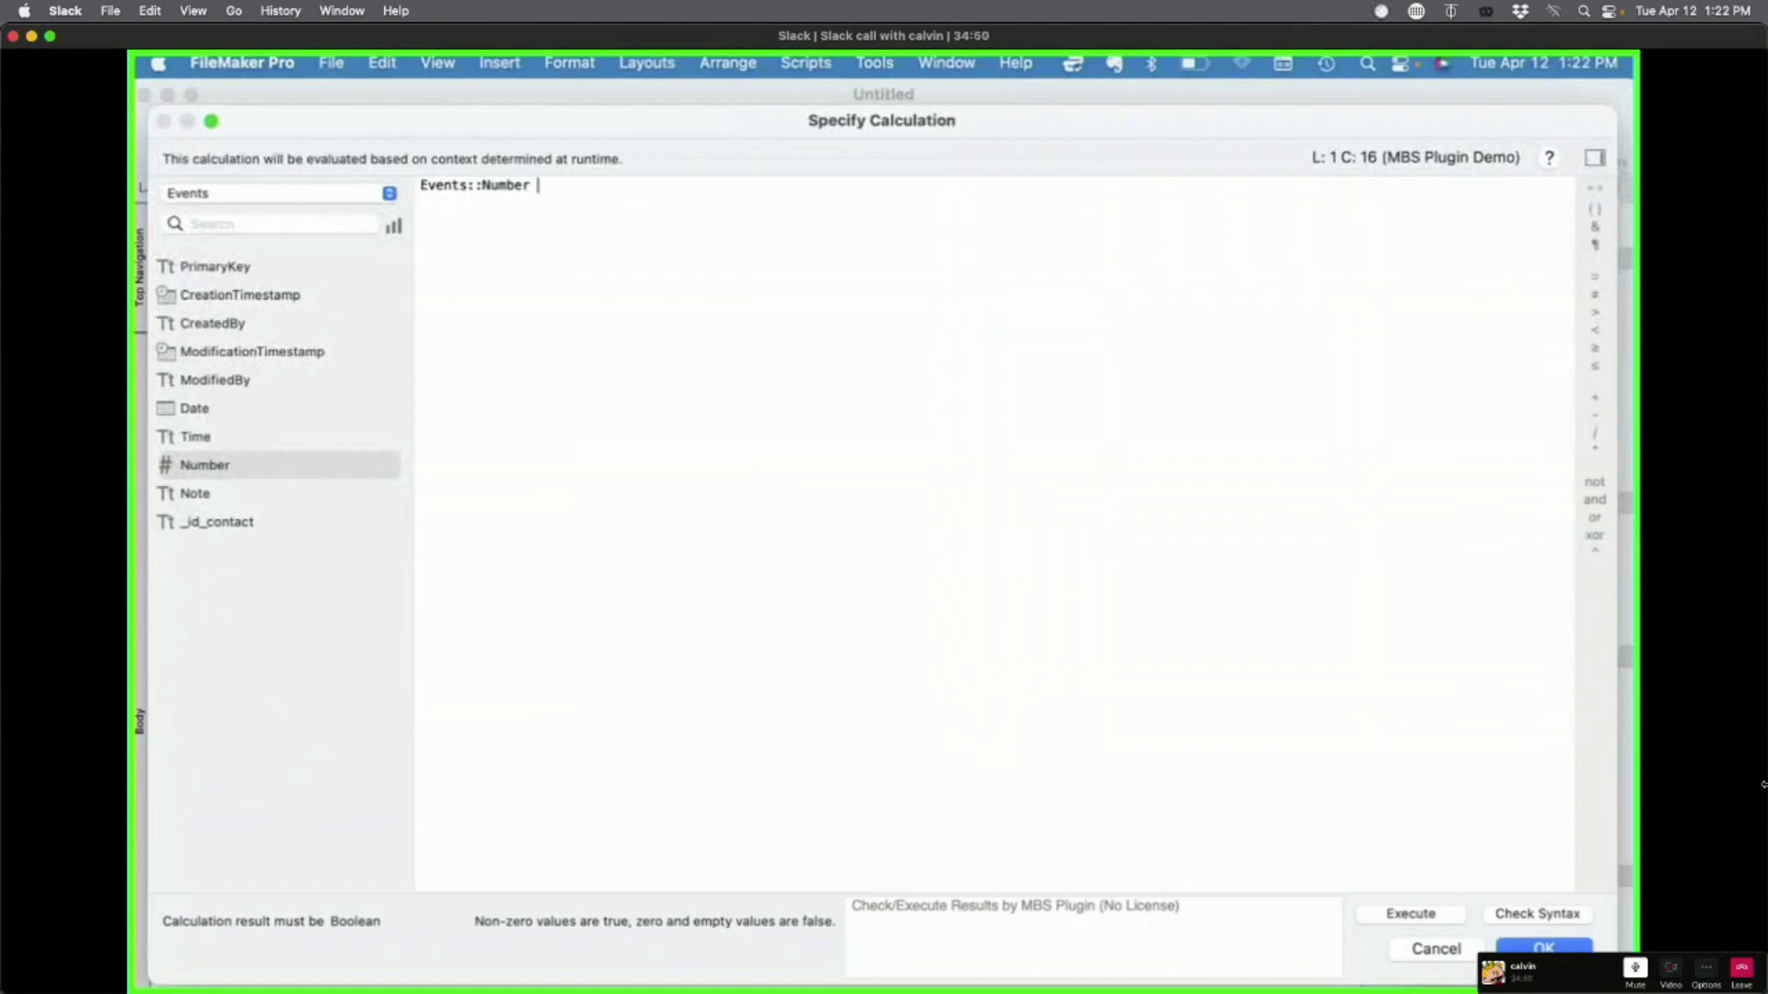
type("≥")
left_click(263, 193)
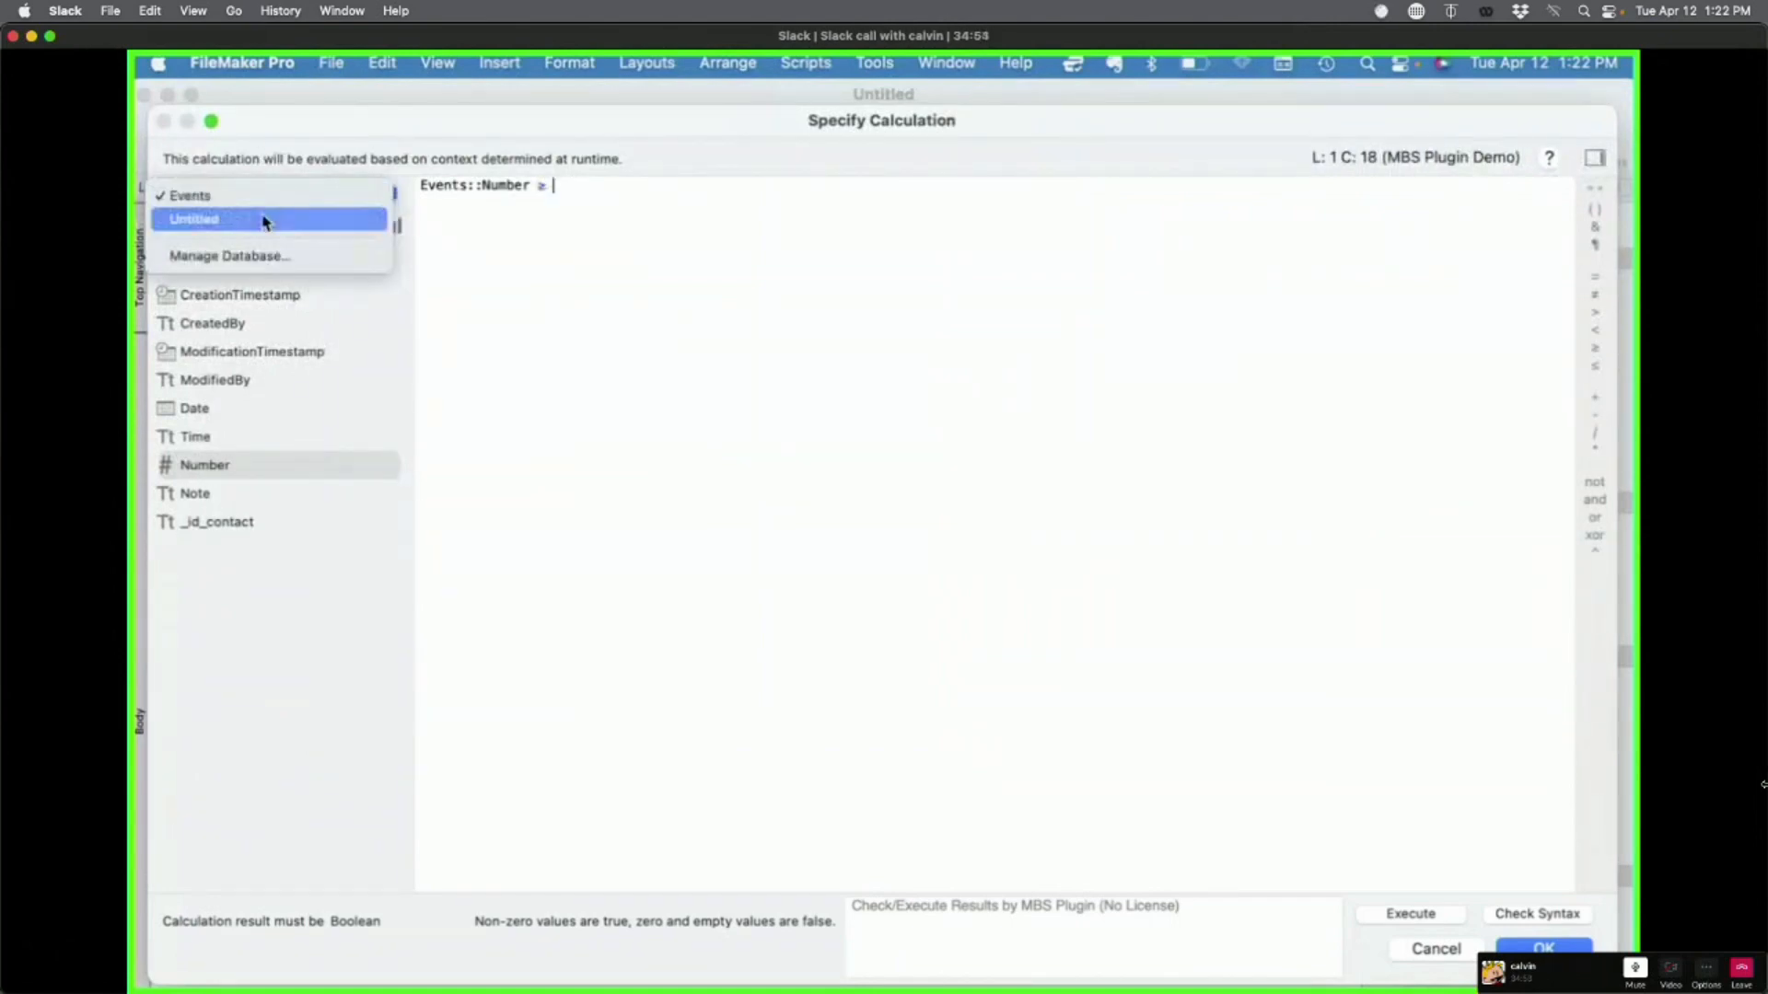
left_click(263, 221)
double_click(226, 437)
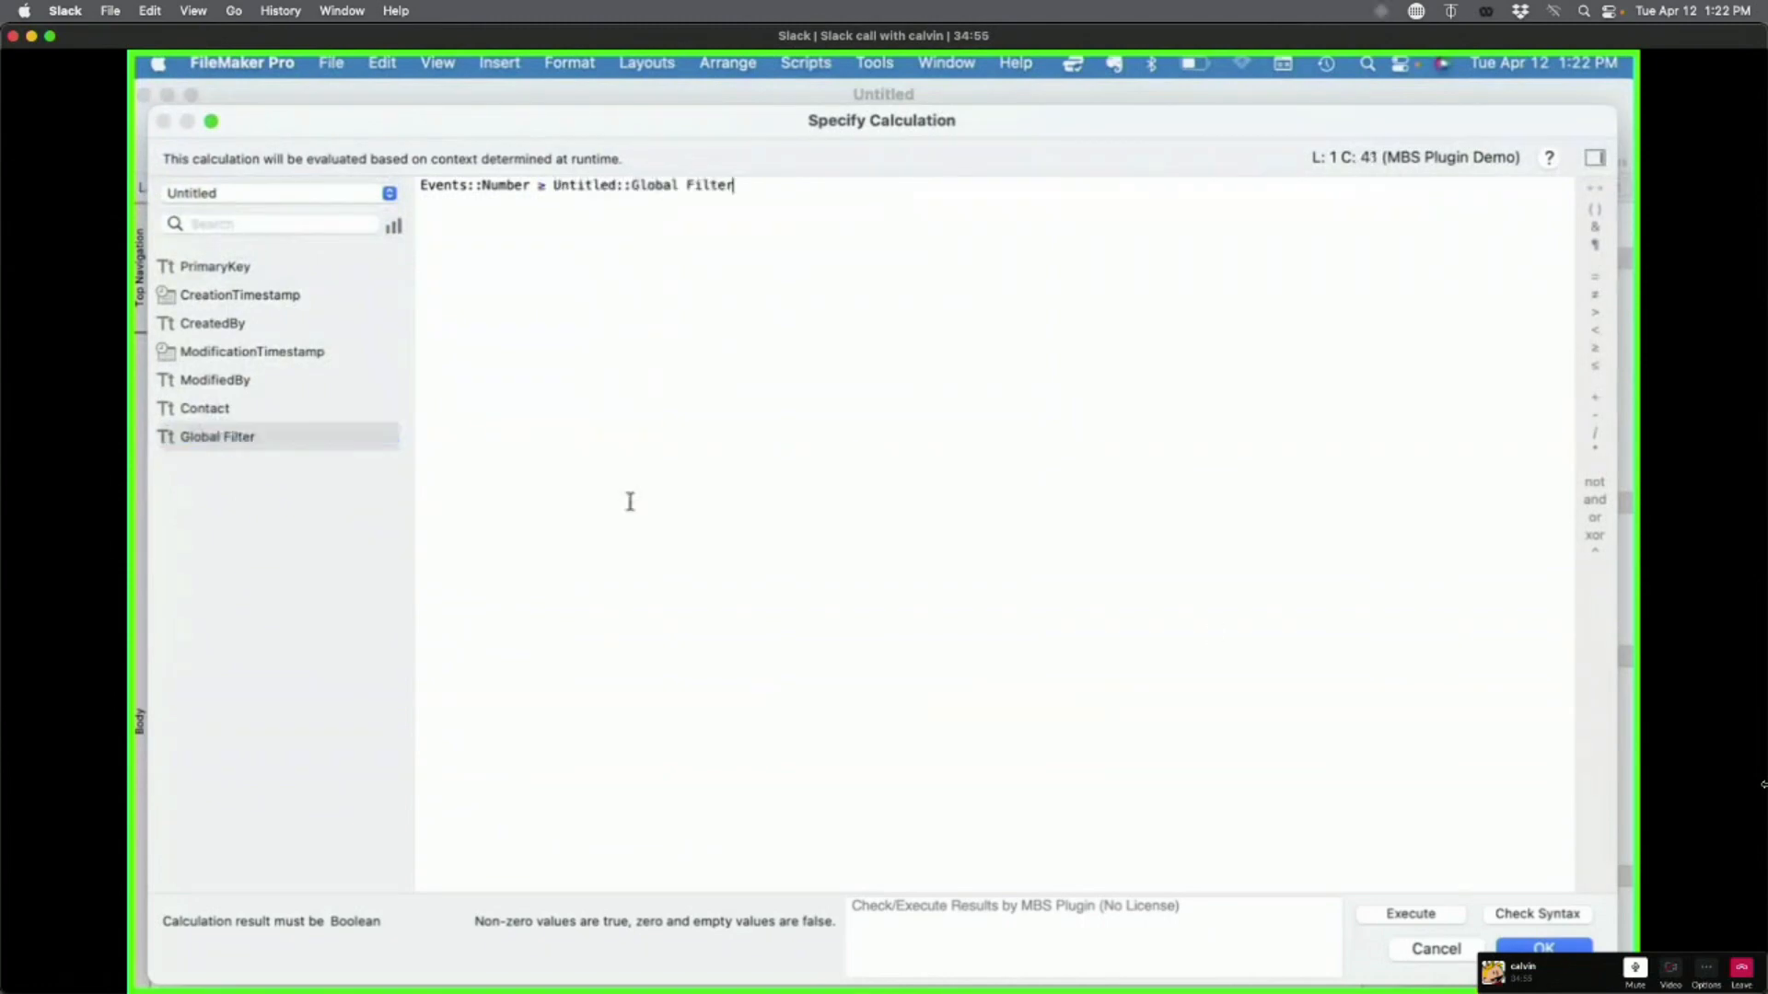
left_click(1540, 948)
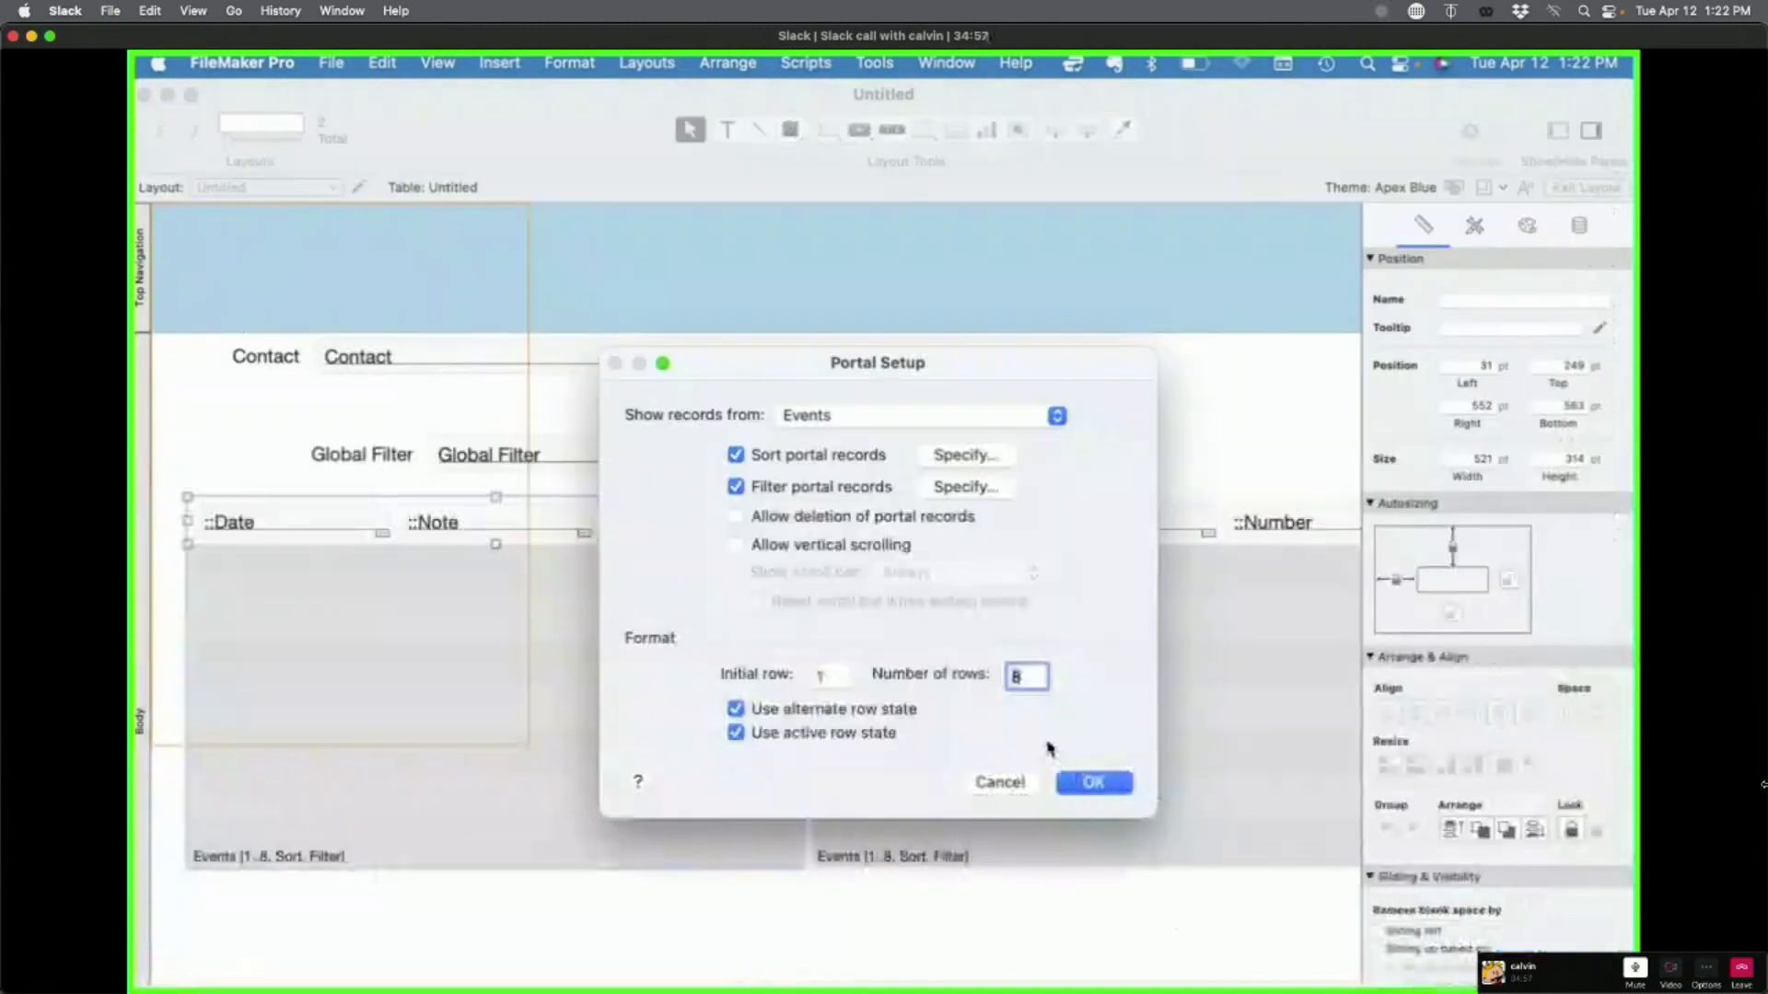
left_click(1092, 780)
Step: Make the Global Filter field use global storage in its field options and return to Browse mode
left_click(737, 440)
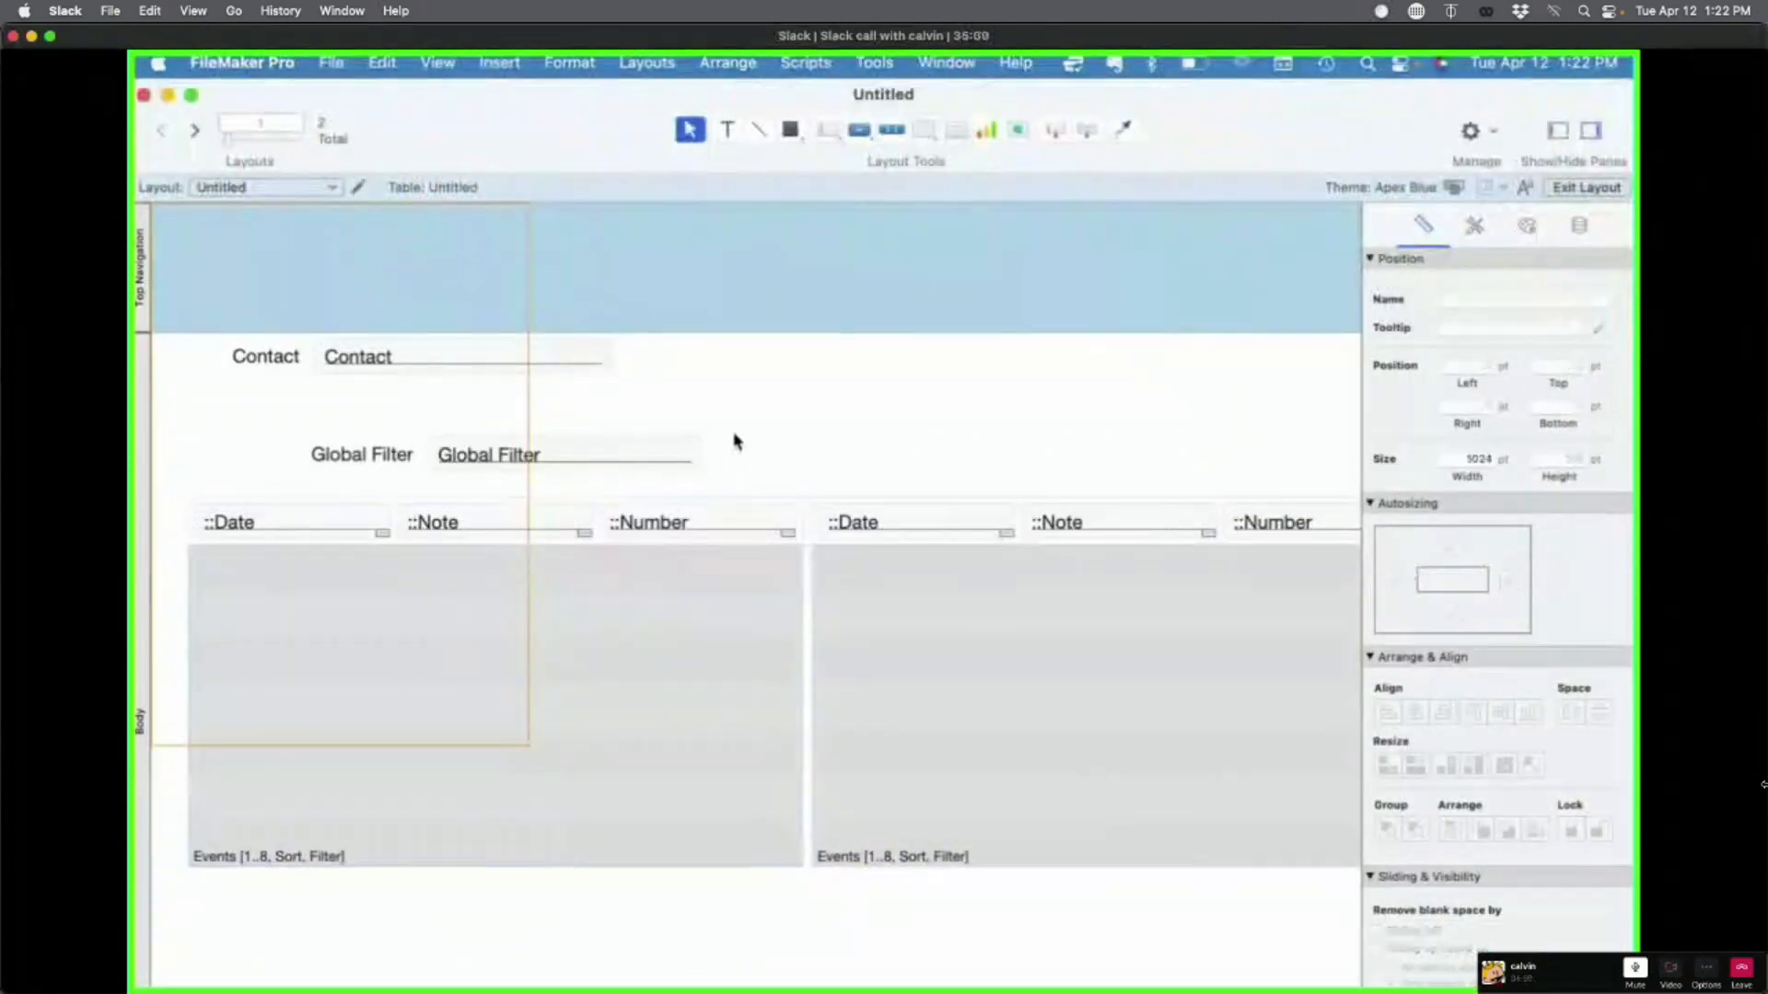
key("super+shift+d")
left_click(251, 372)
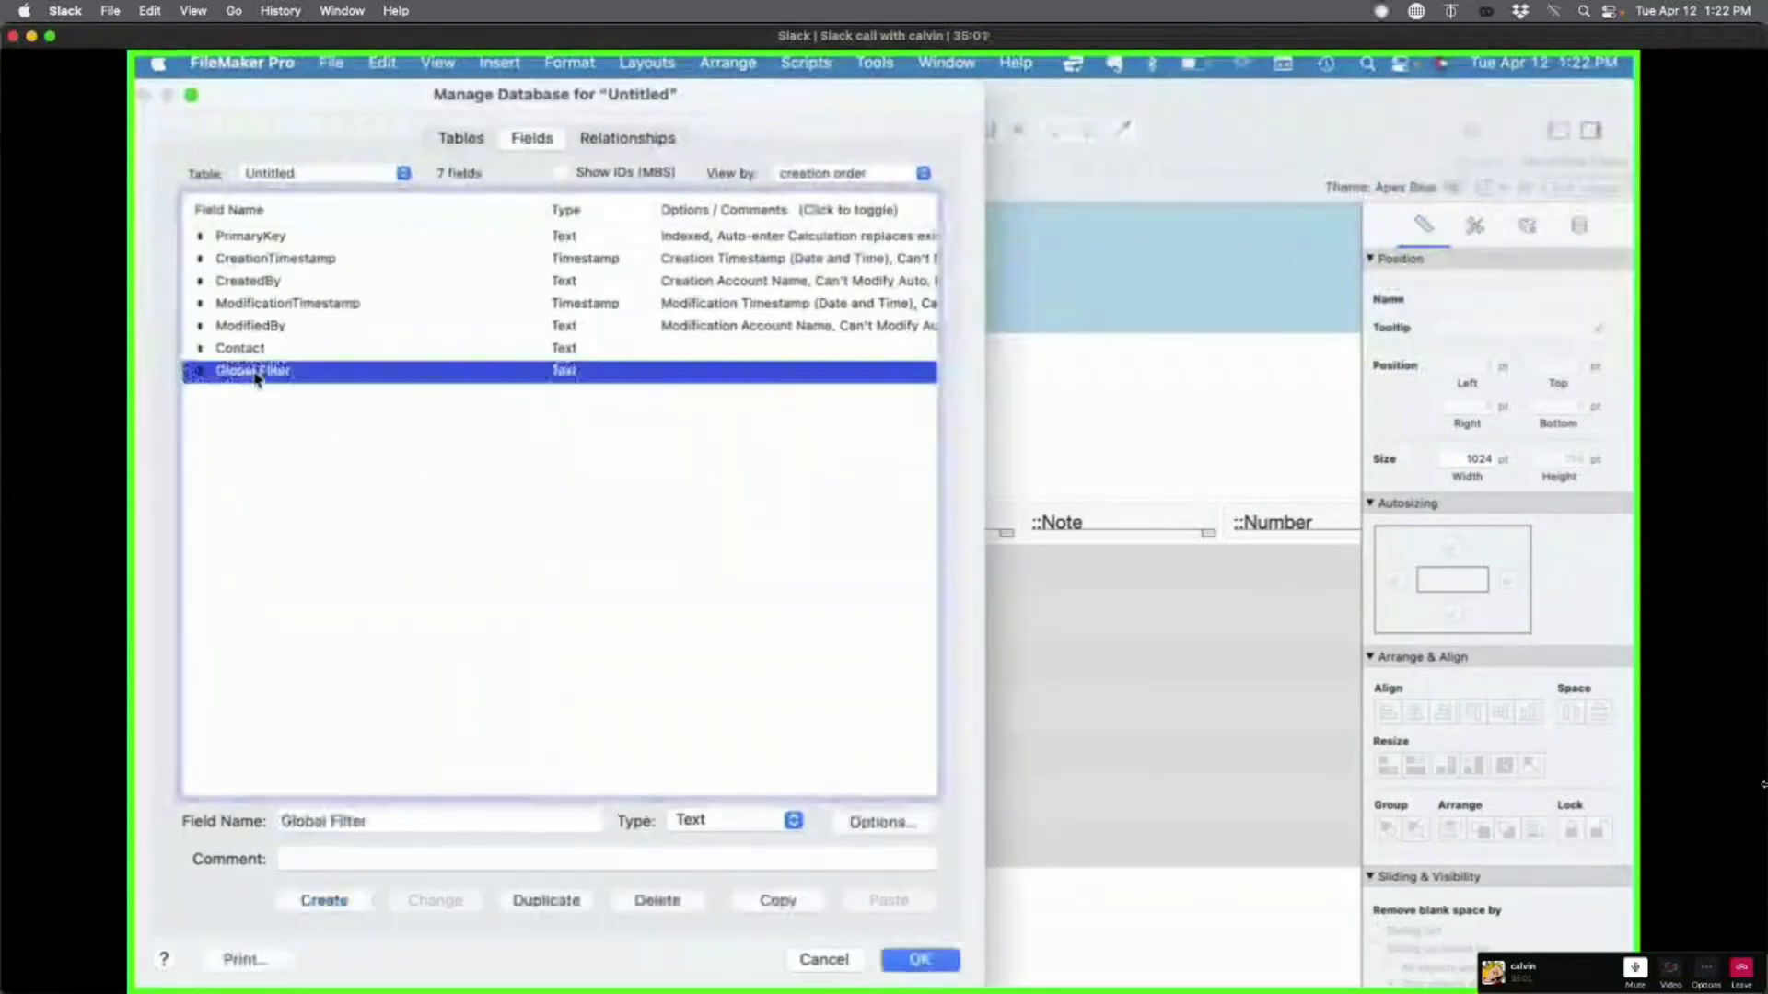
double_click(256, 377)
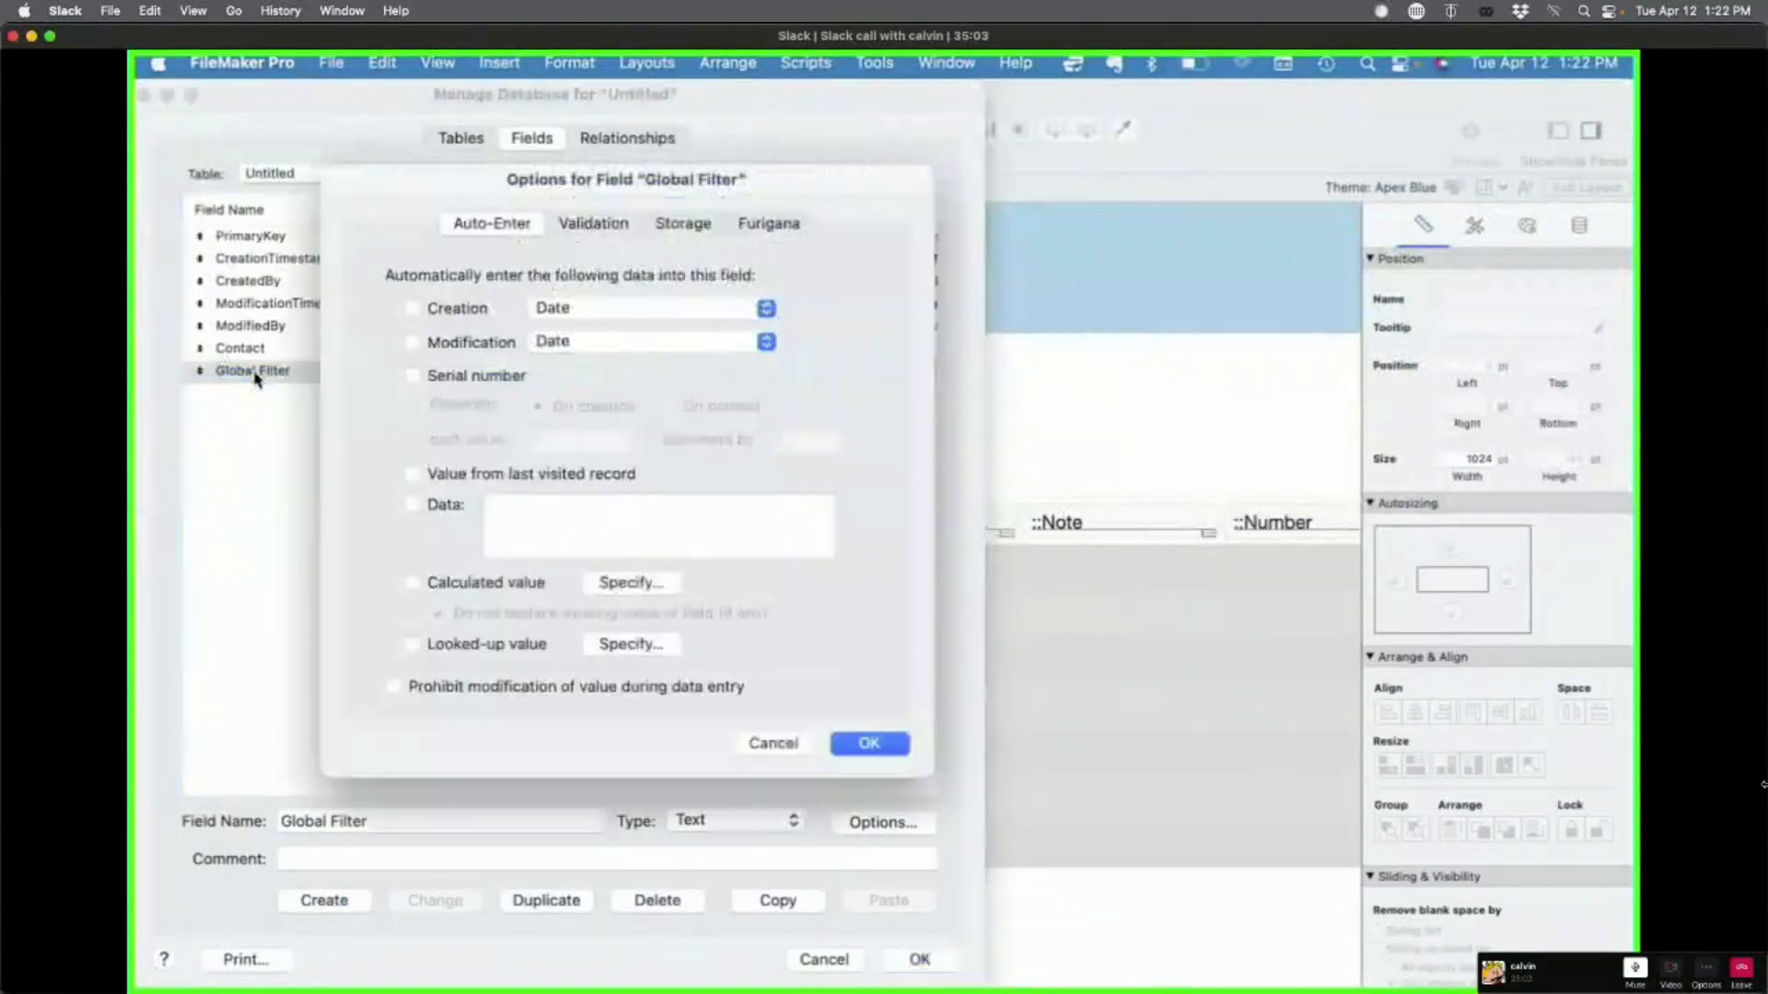
left_click(713, 225)
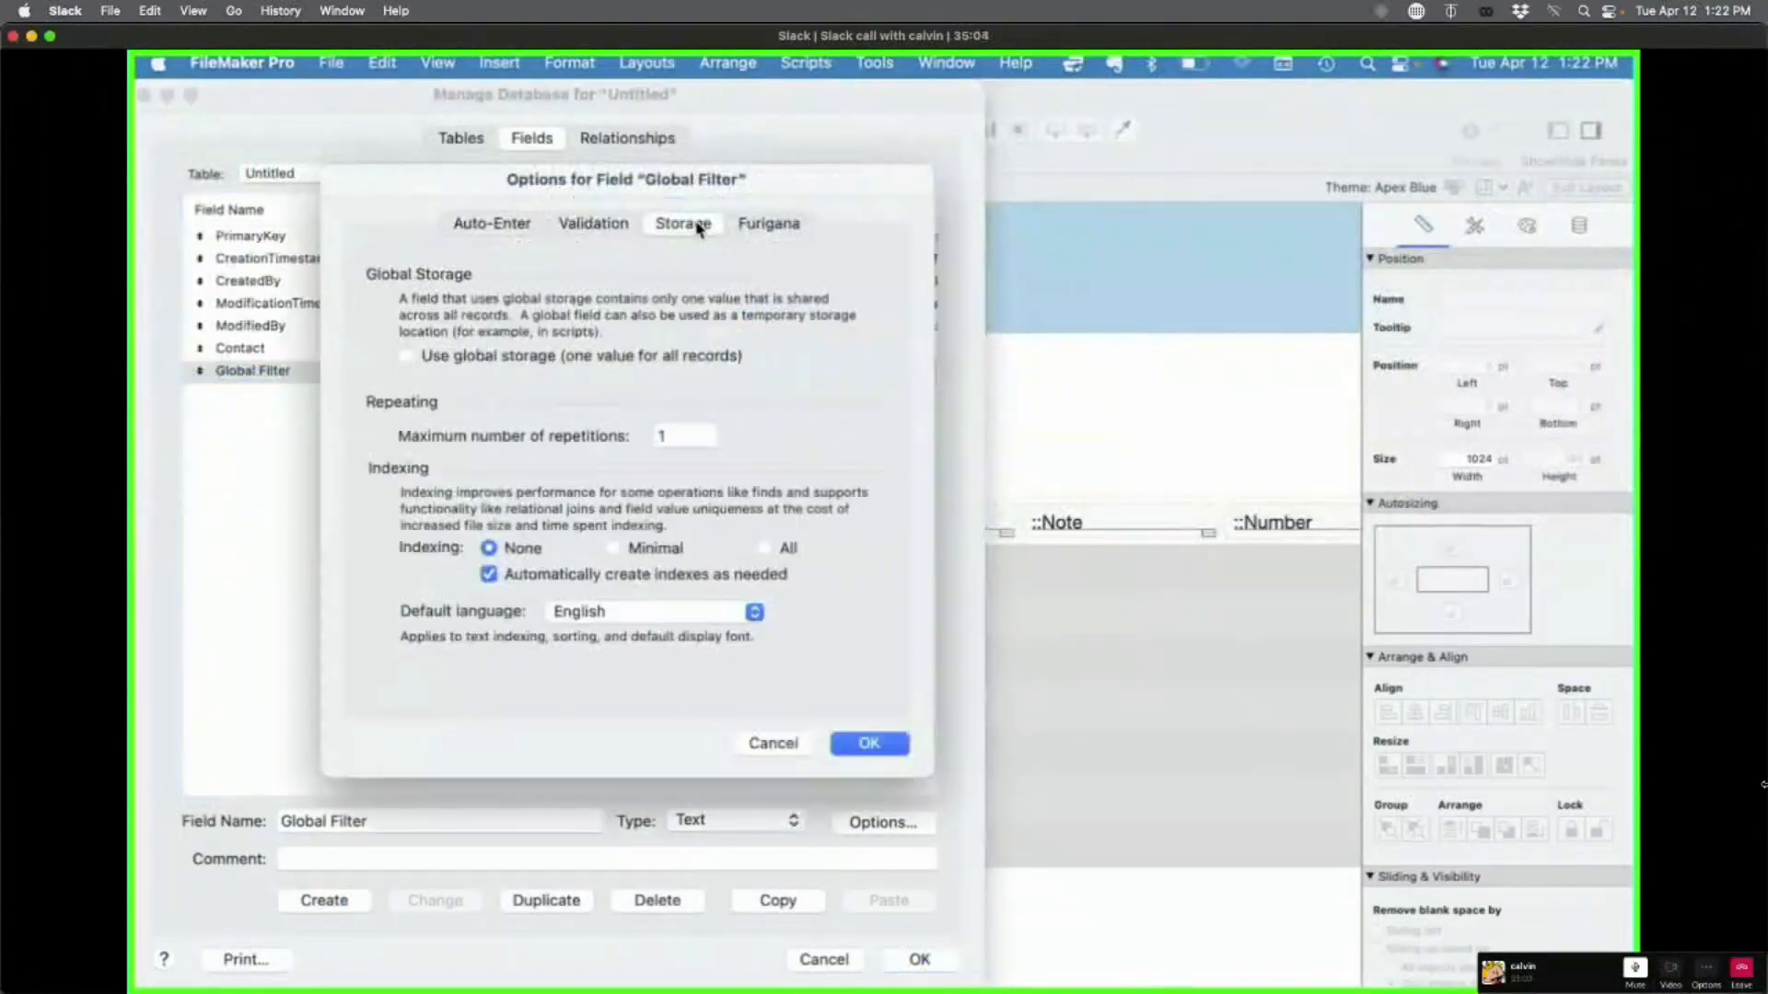
left_click(511, 359)
left_click(482, 475)
left_click(869, 743)
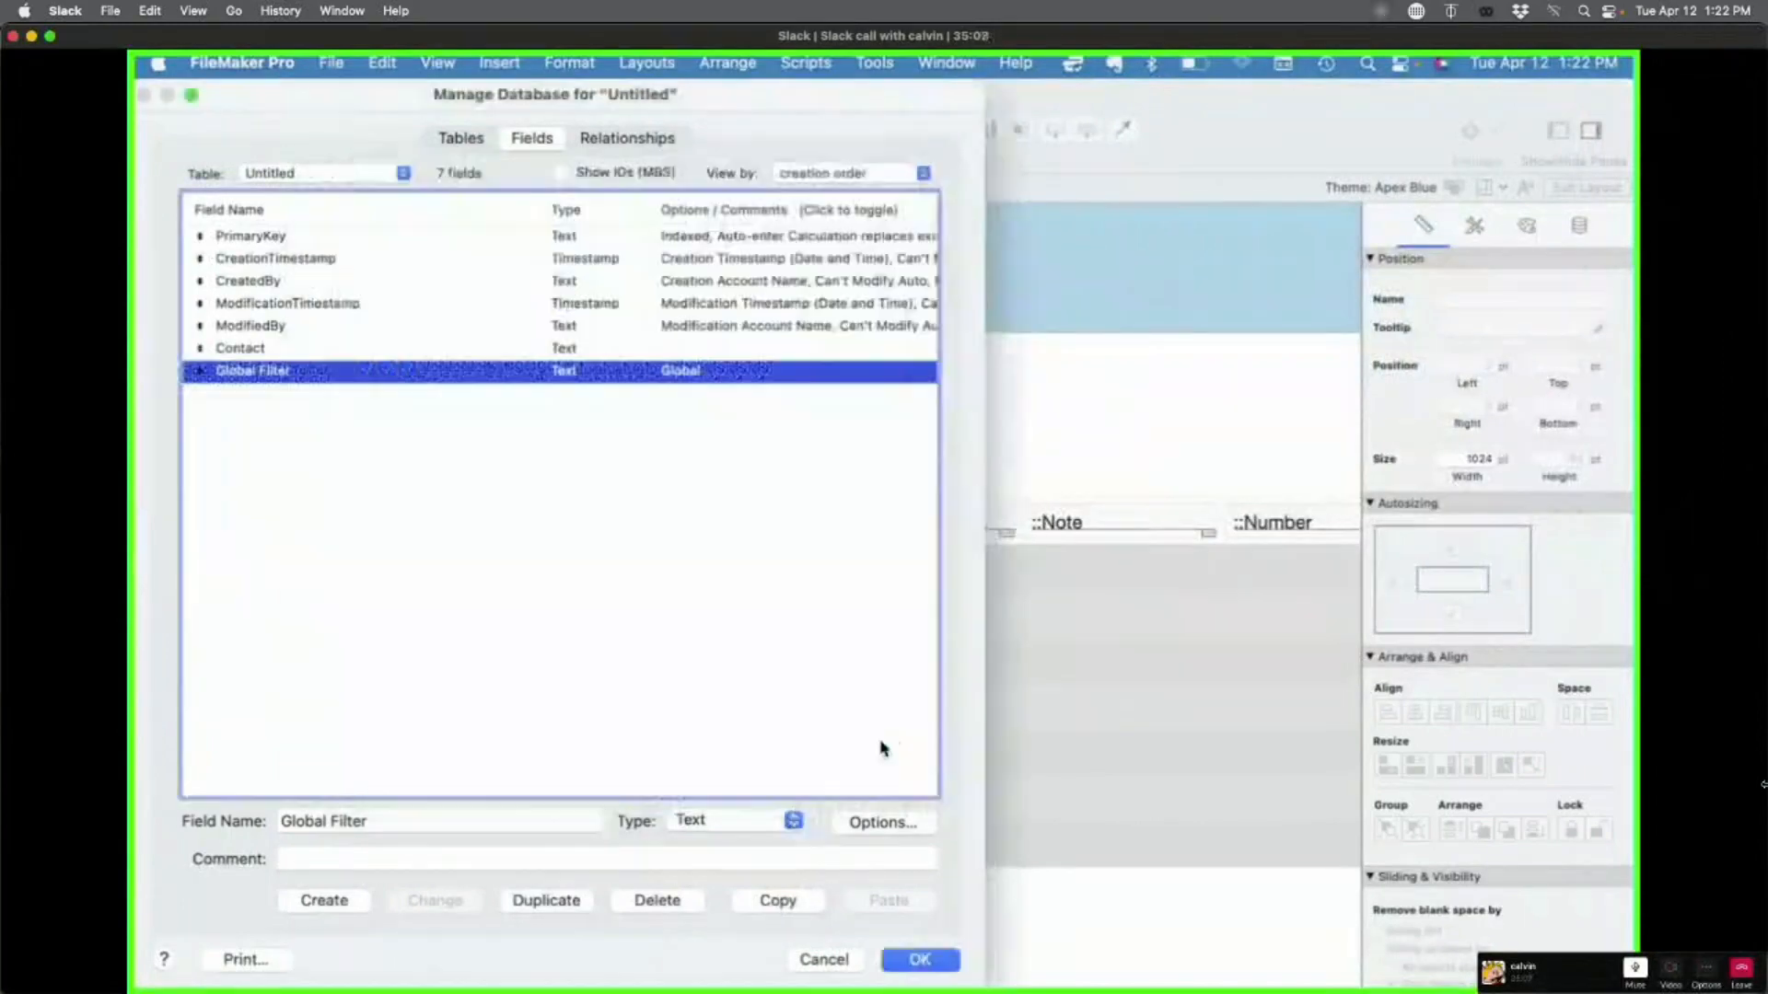
left_click(920, 959)
key("super+b")
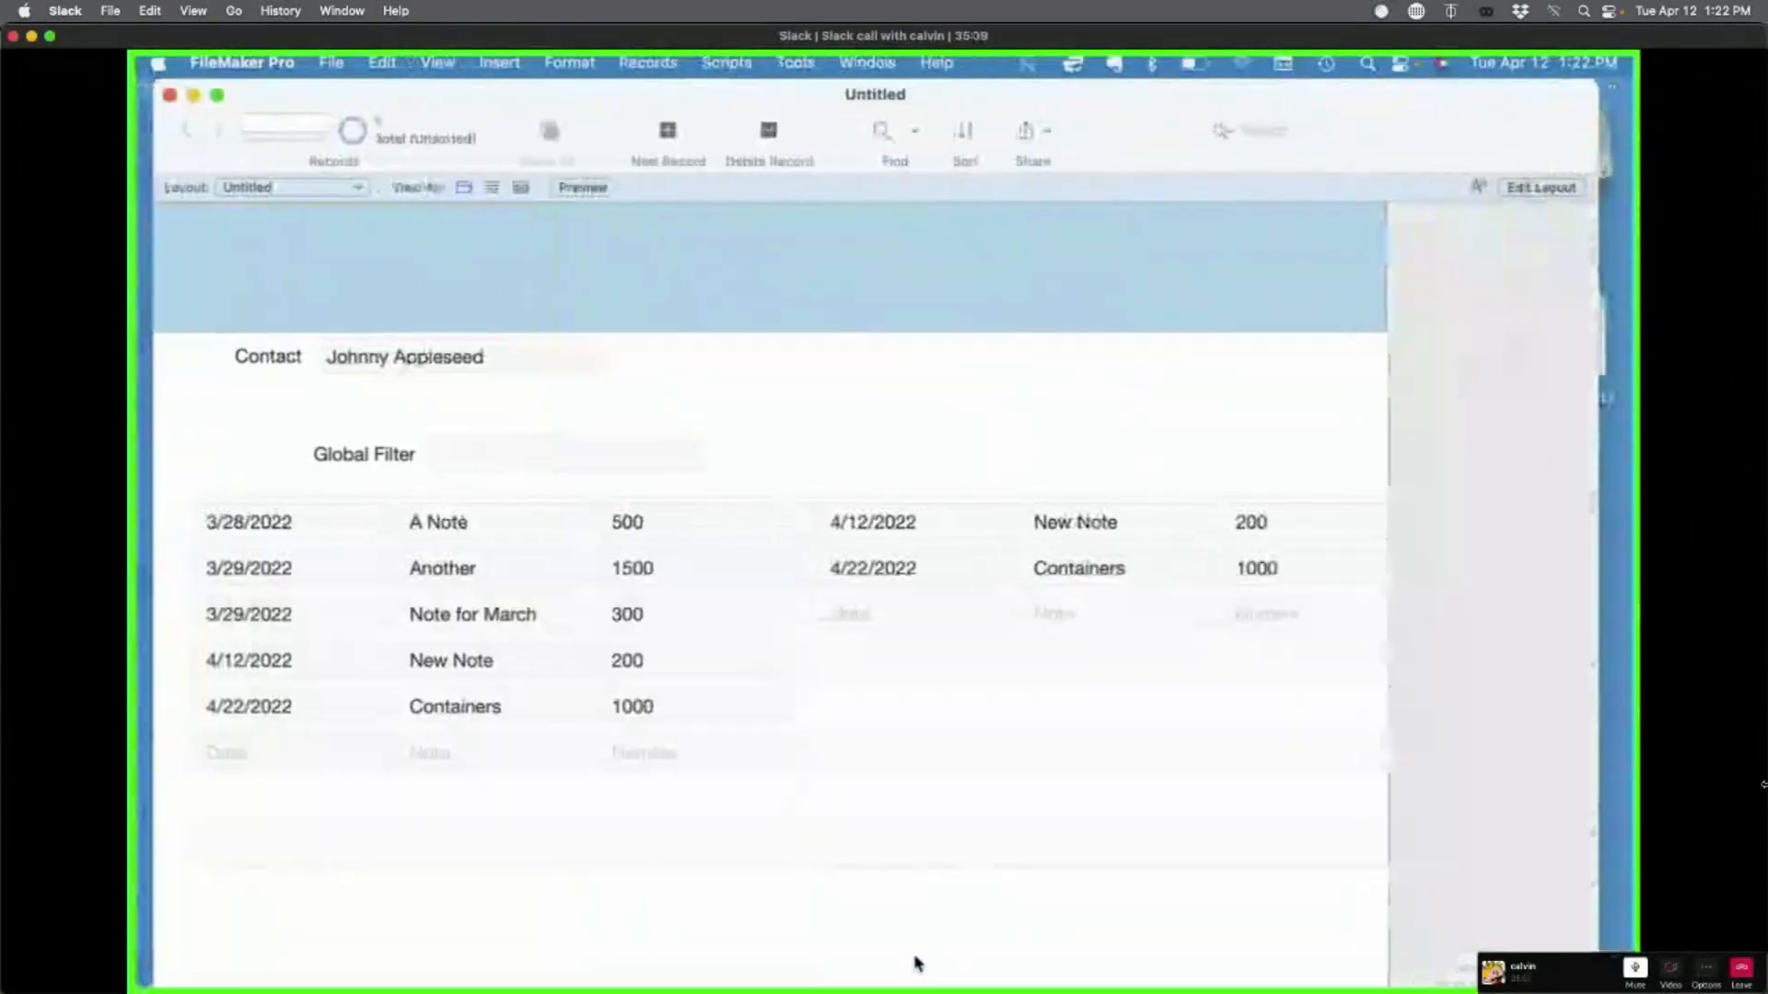
Step: Enter 500 in the Global Filter field and commit the record
left_click(589, 454)
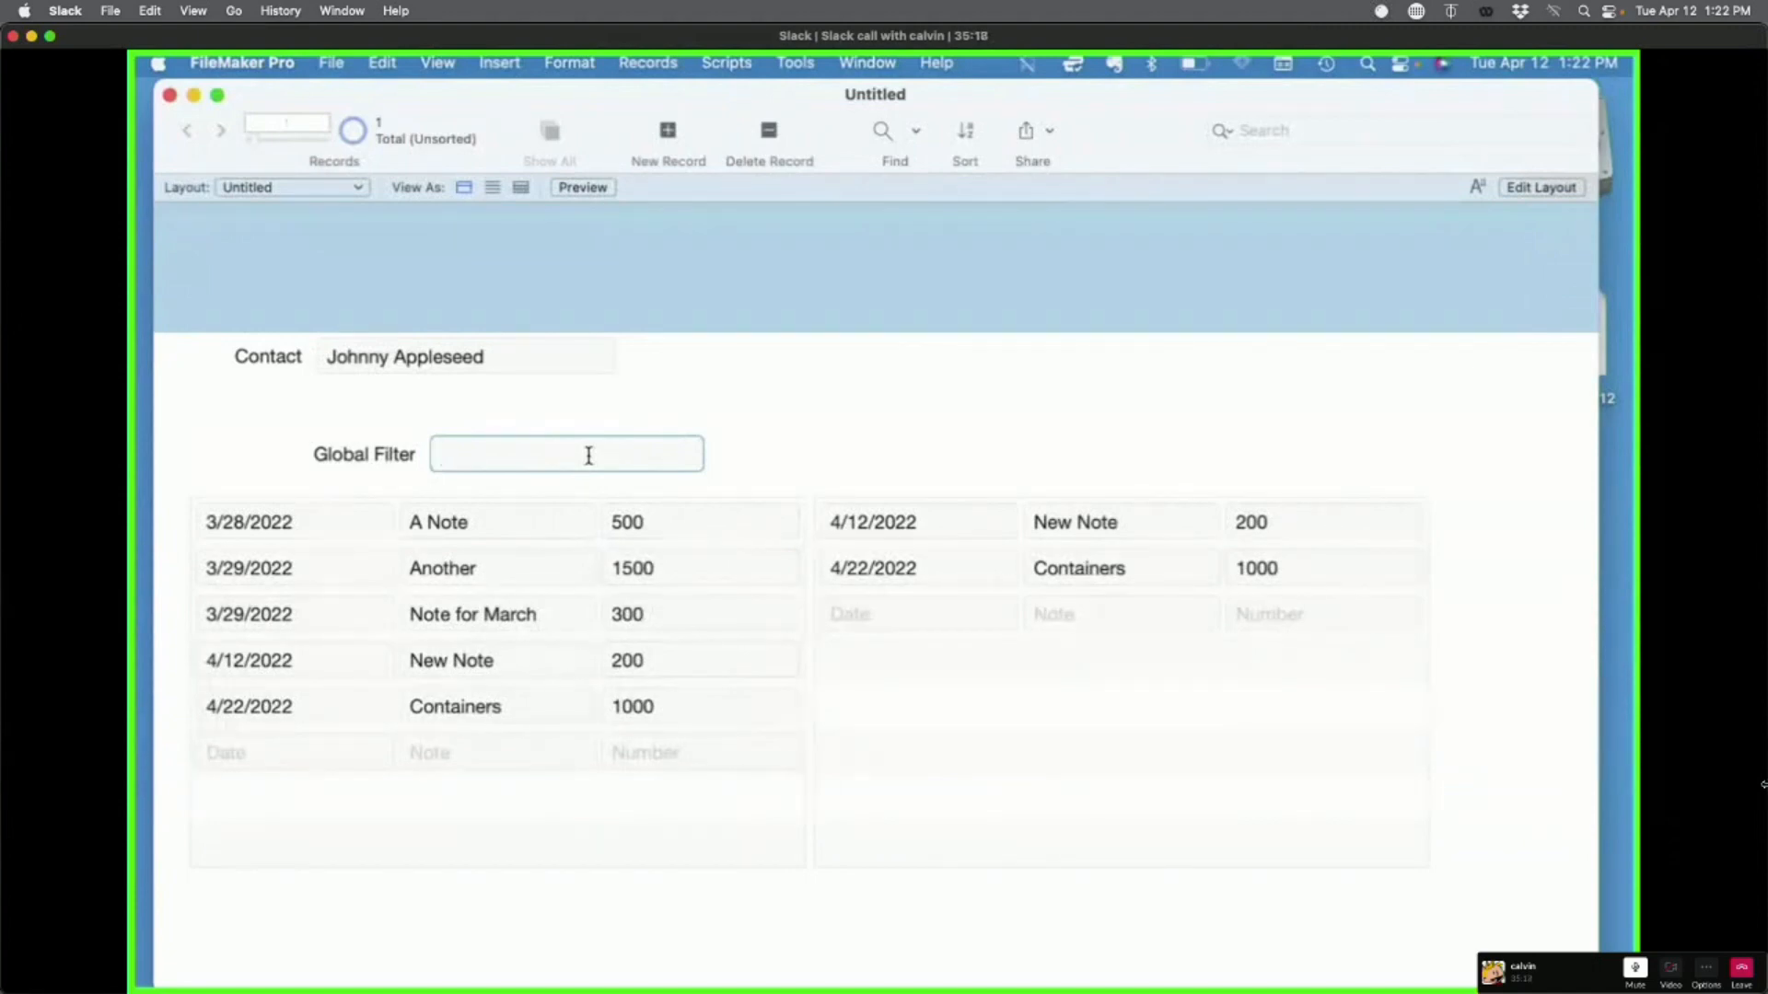
left_click(827, 398)
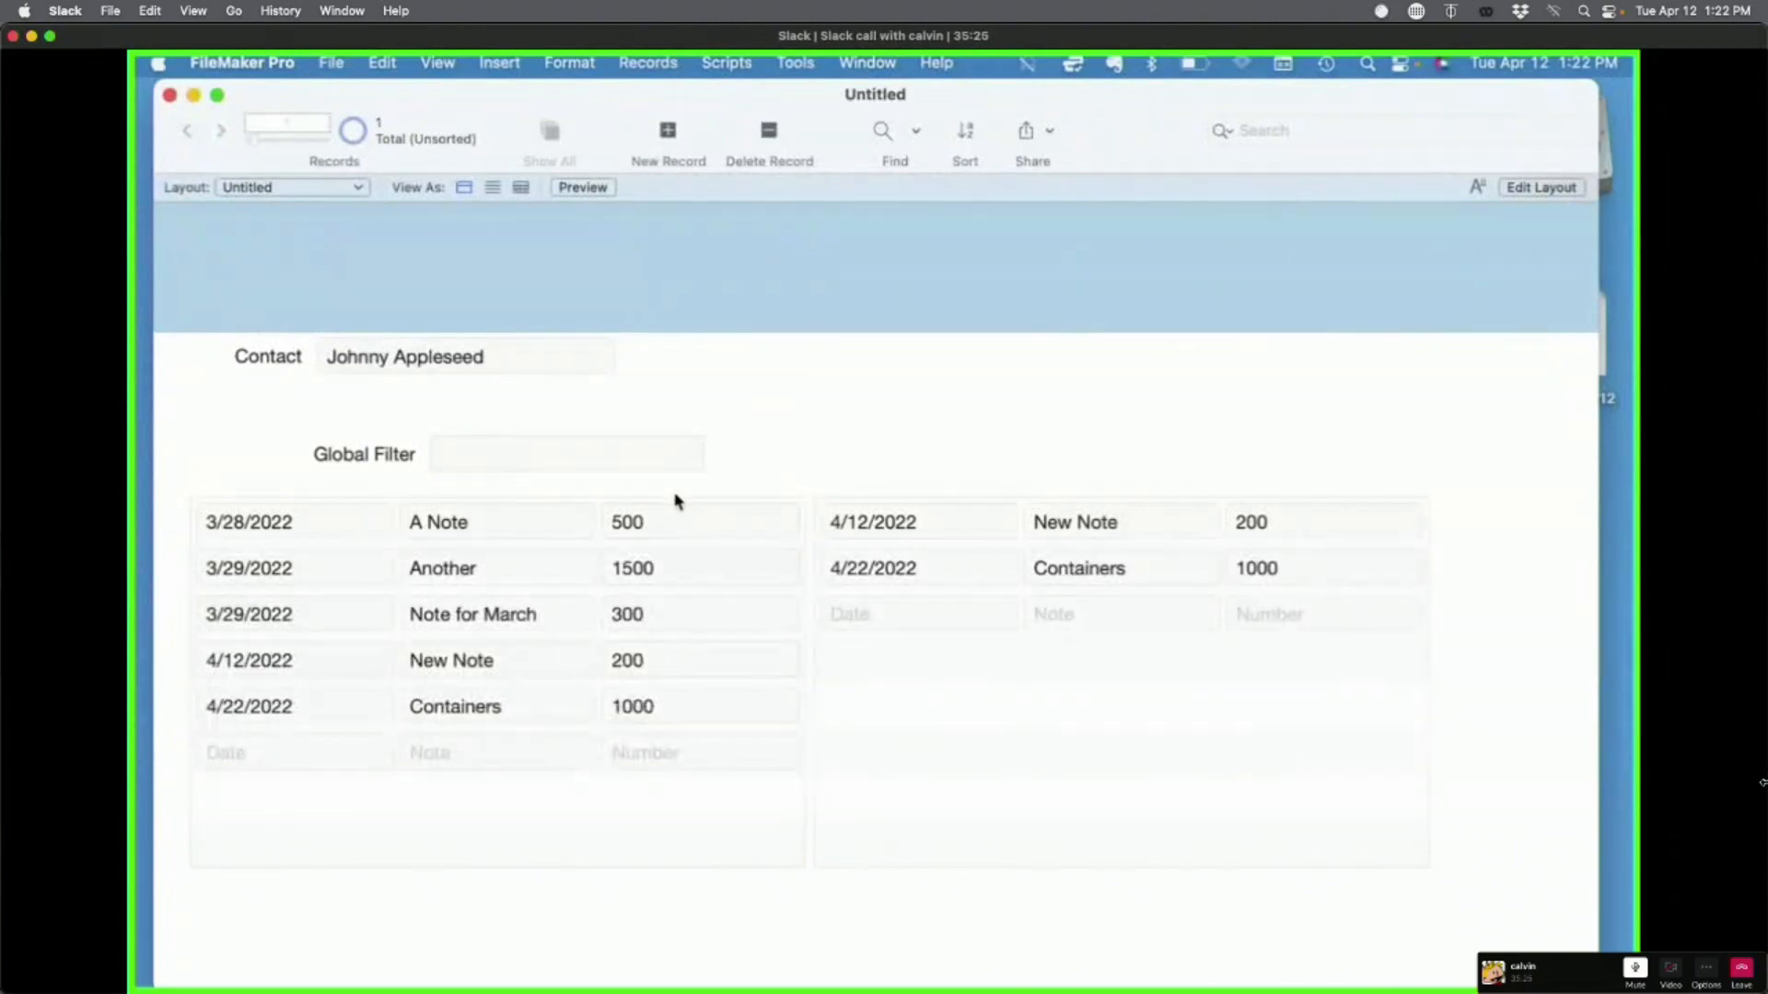
left_click(638, 456)
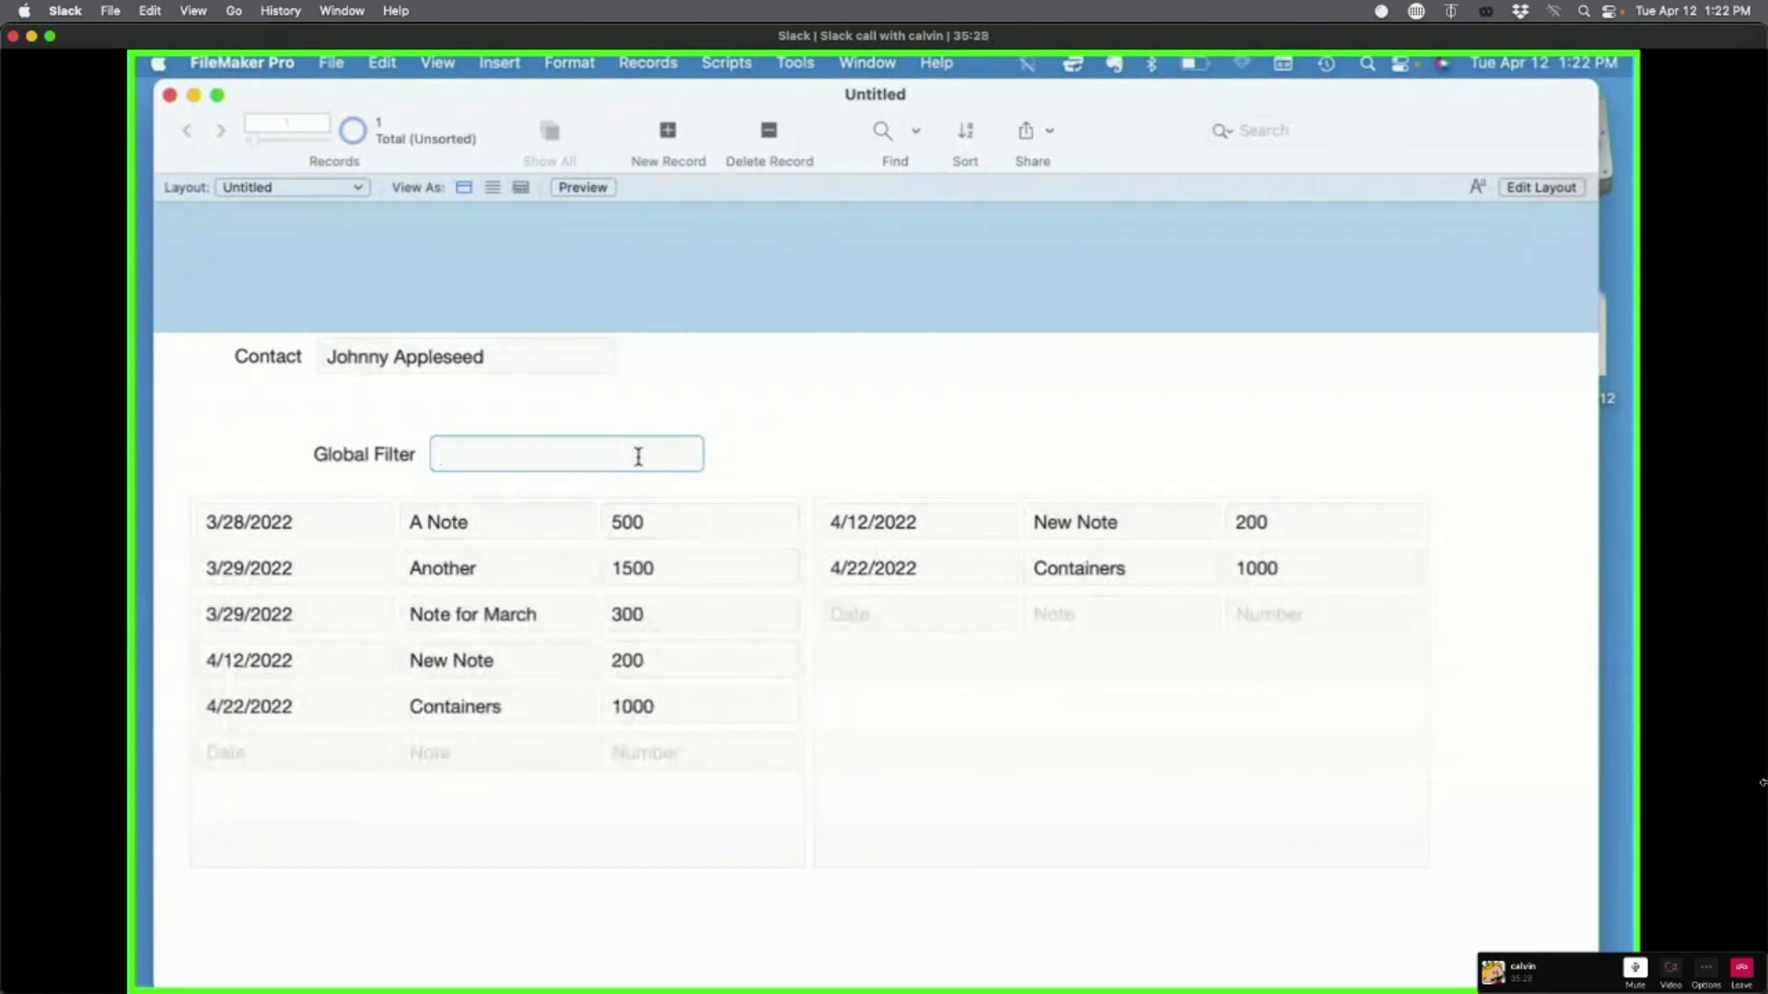
type("500")
left_click(908, 434)
left_click(734, 508)
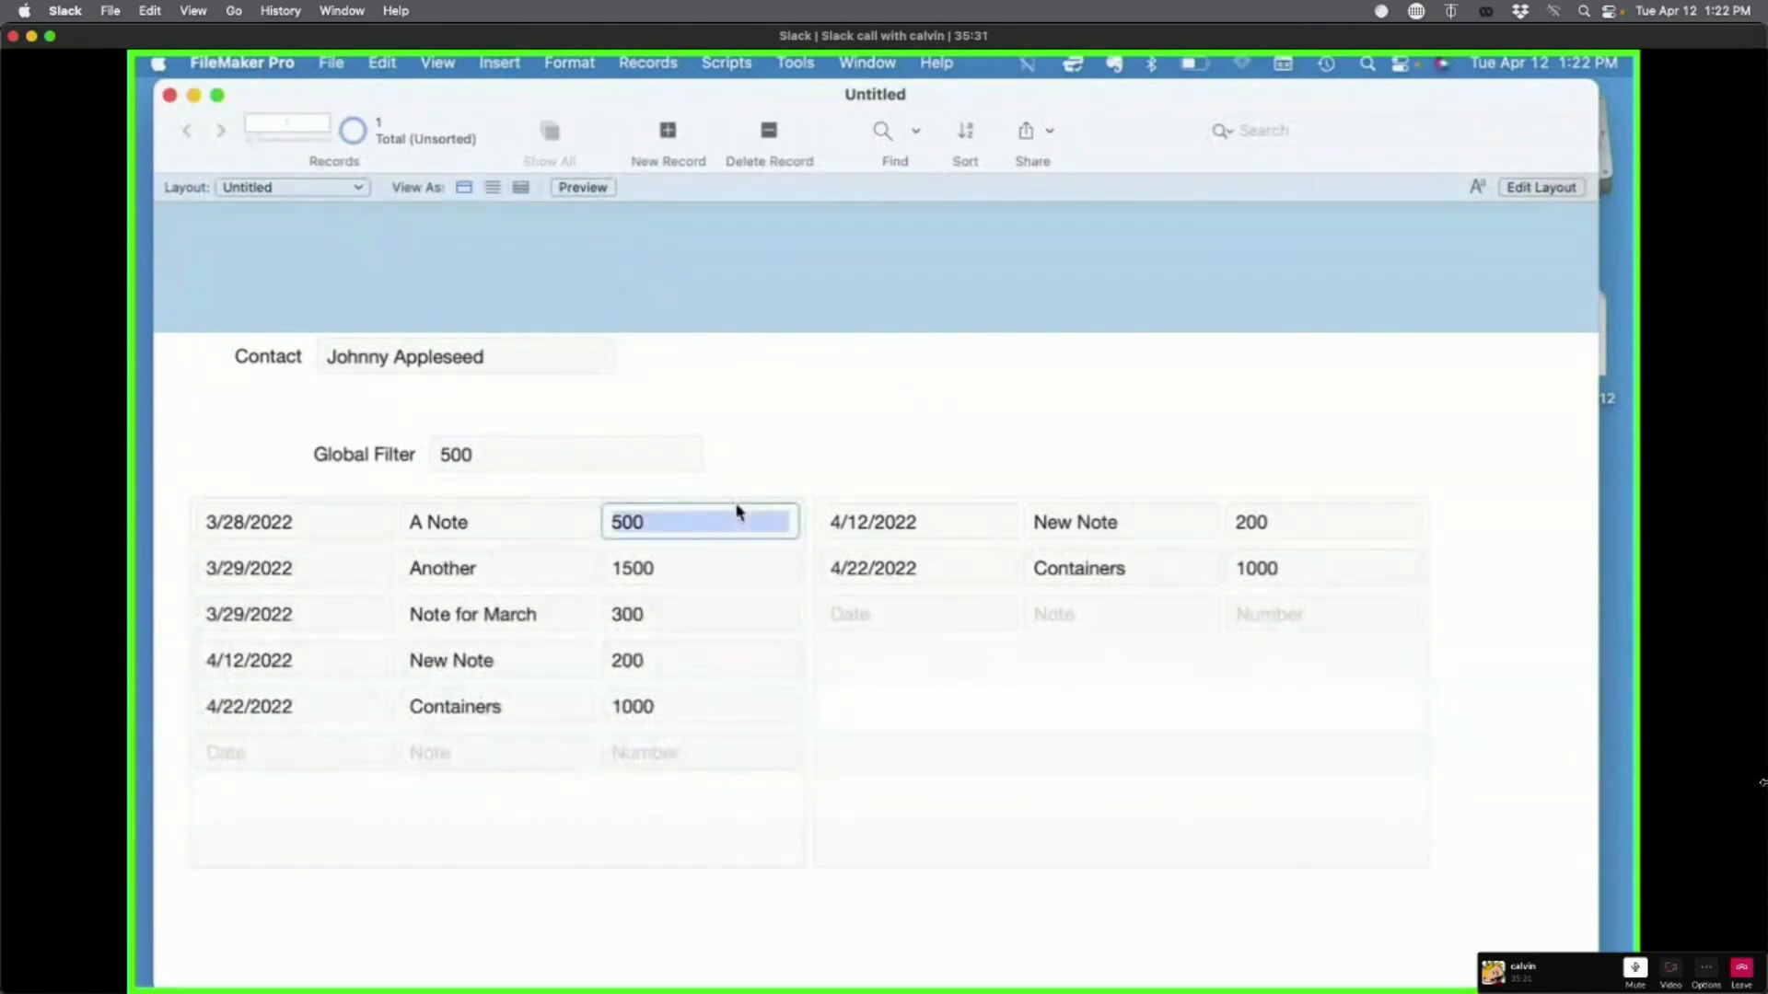
left_click(803, 449)
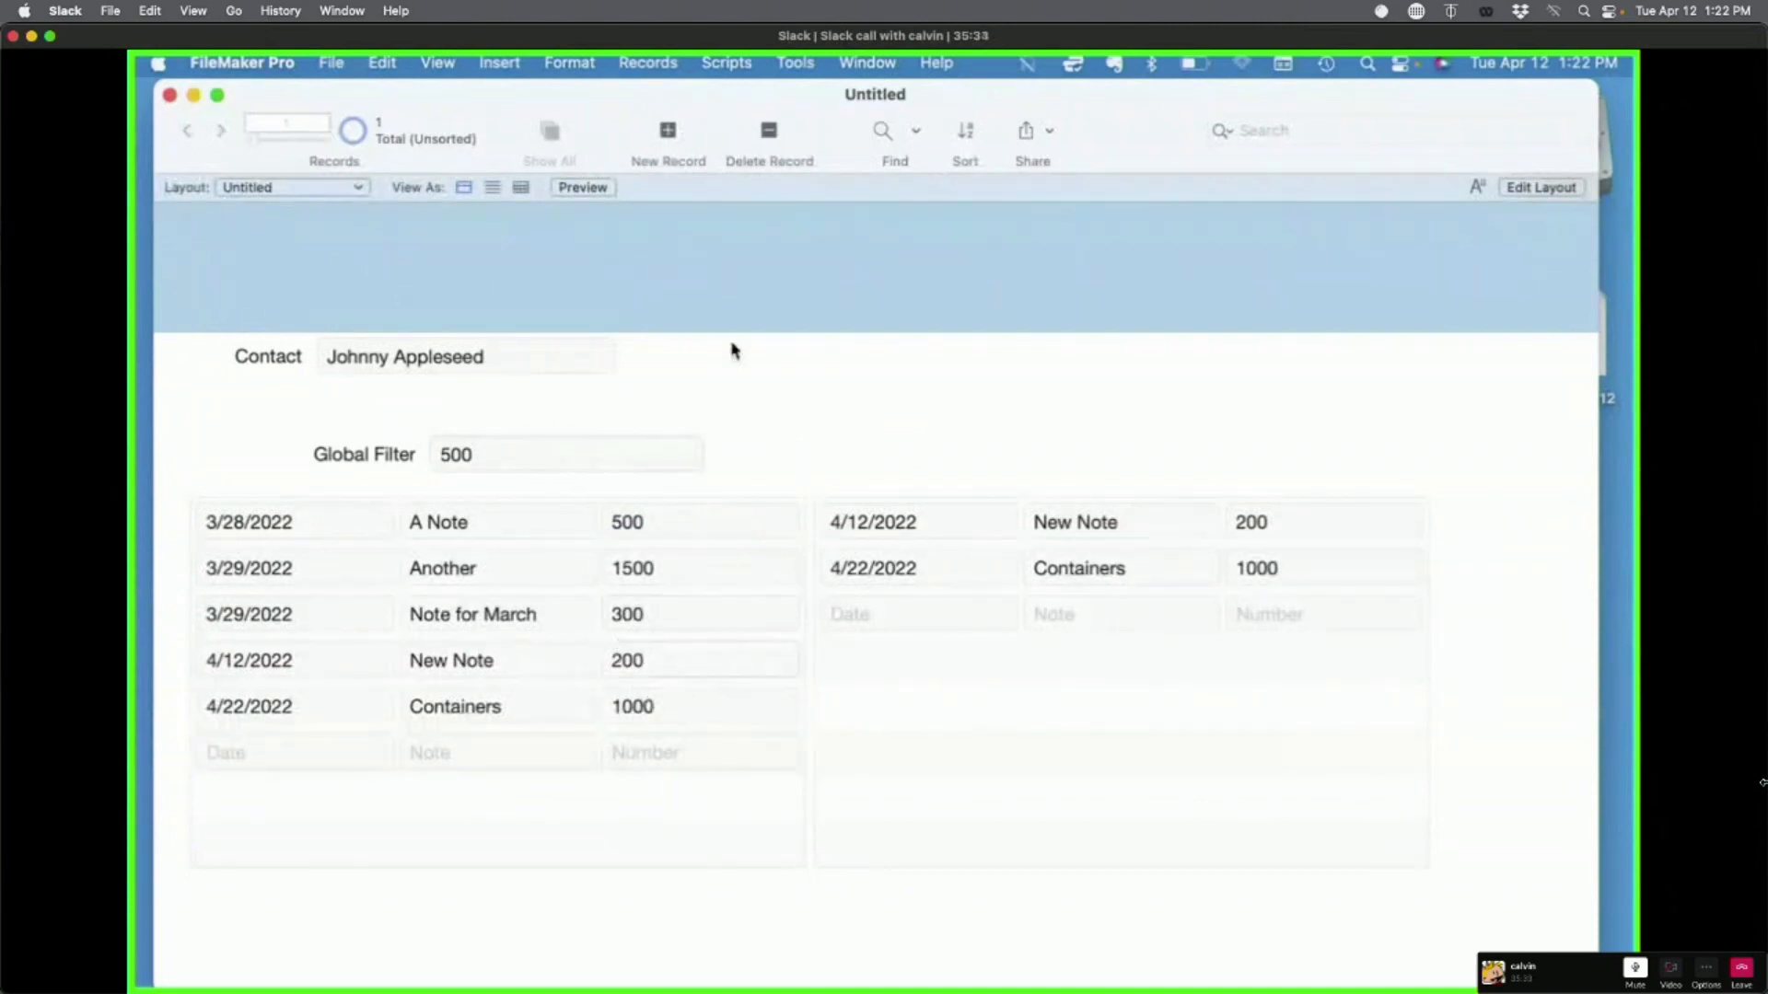
Step: Check the first Events portal's filter calculation in Layout mode, then recheck the Global Filter field in Browse mode
key("super+l")
double_click(637, 689)
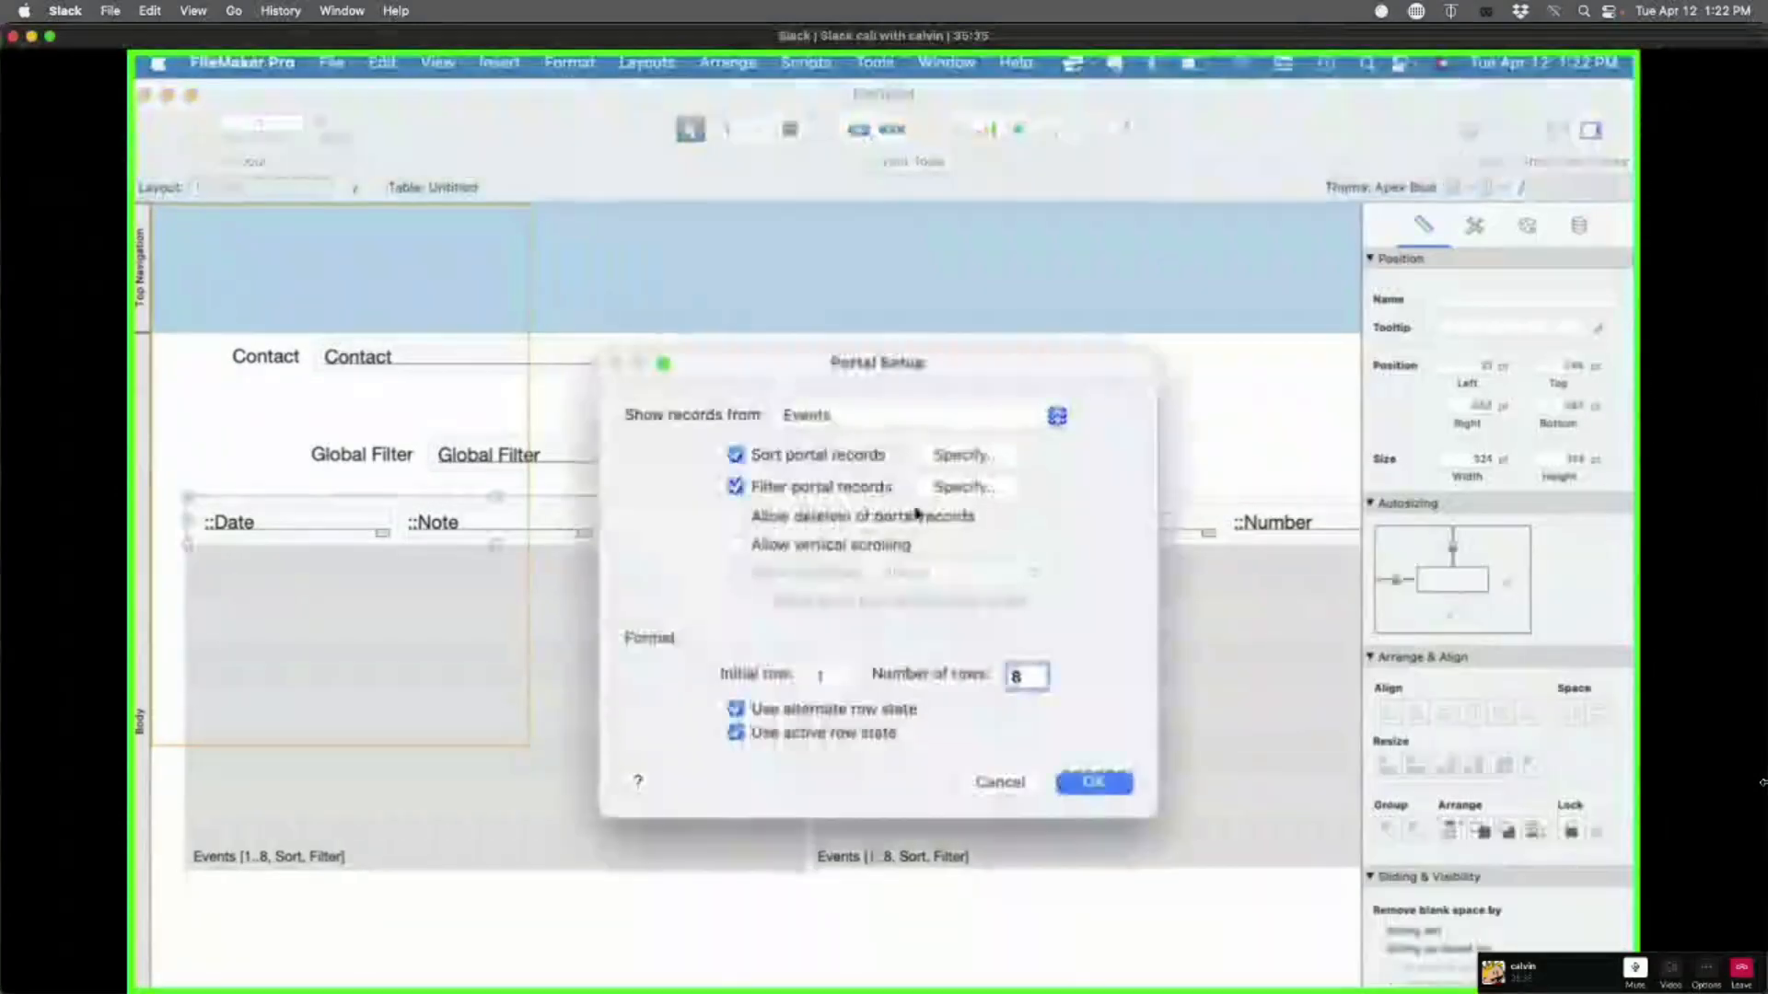
left_click(962, 486)
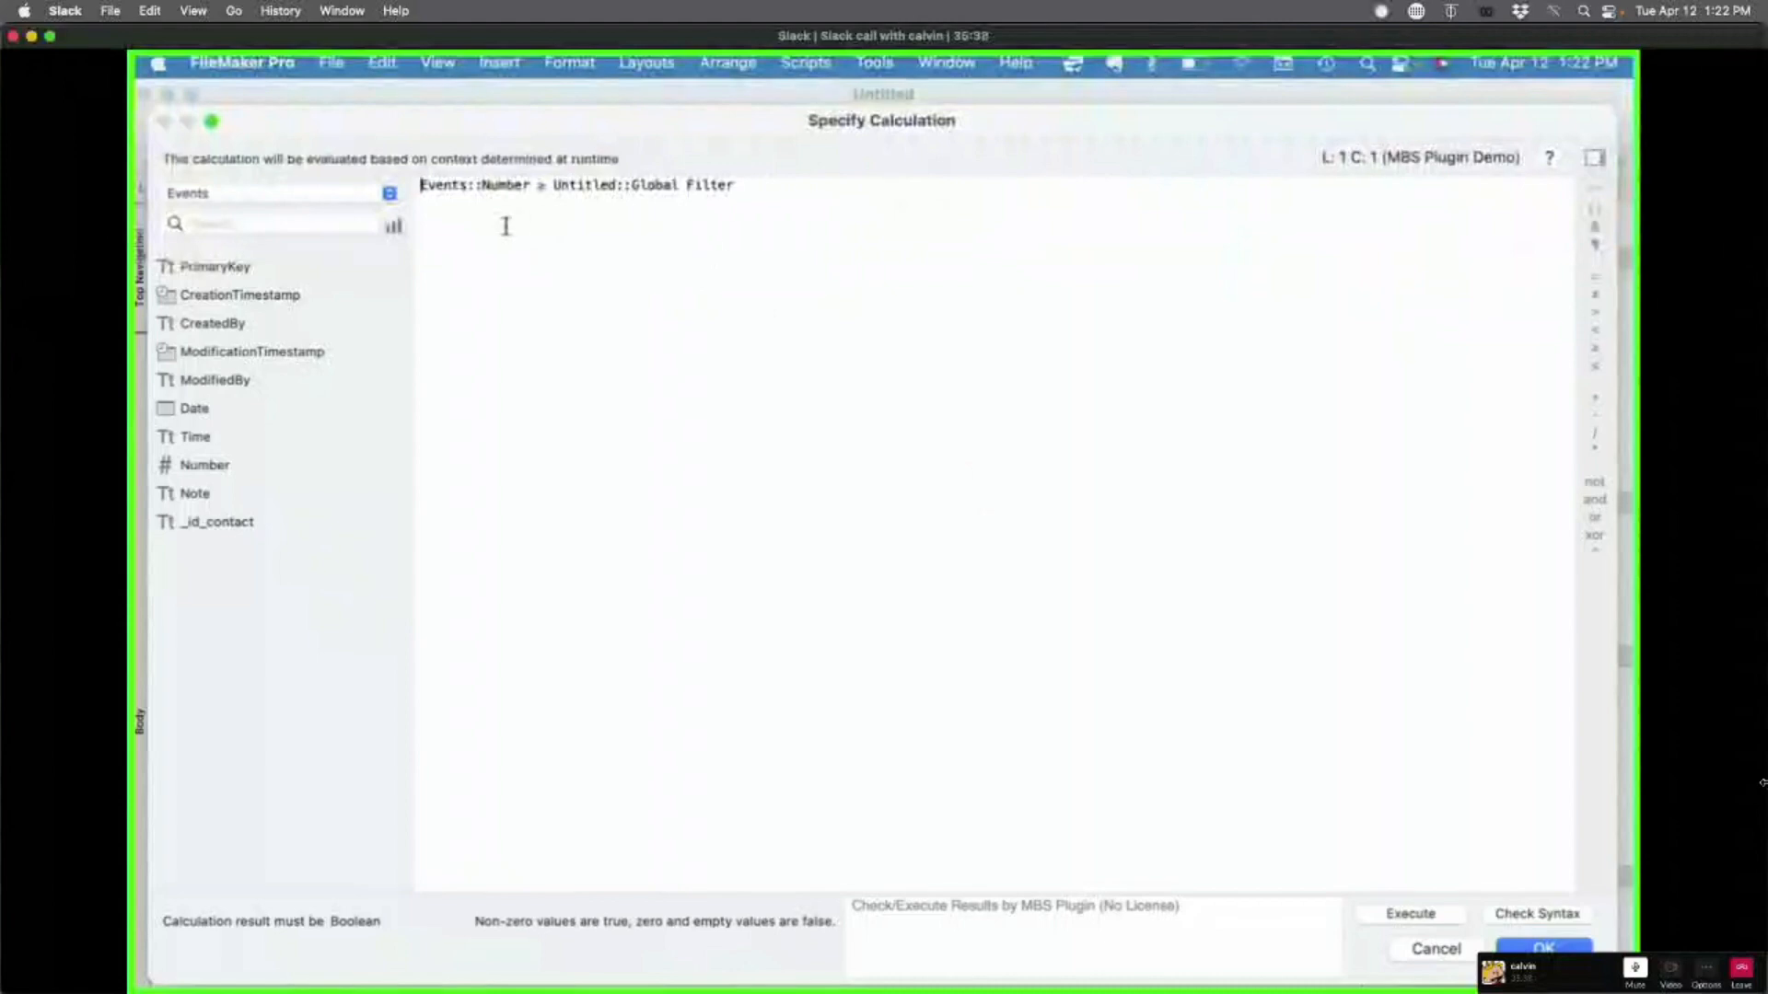
double_click(540, 185)
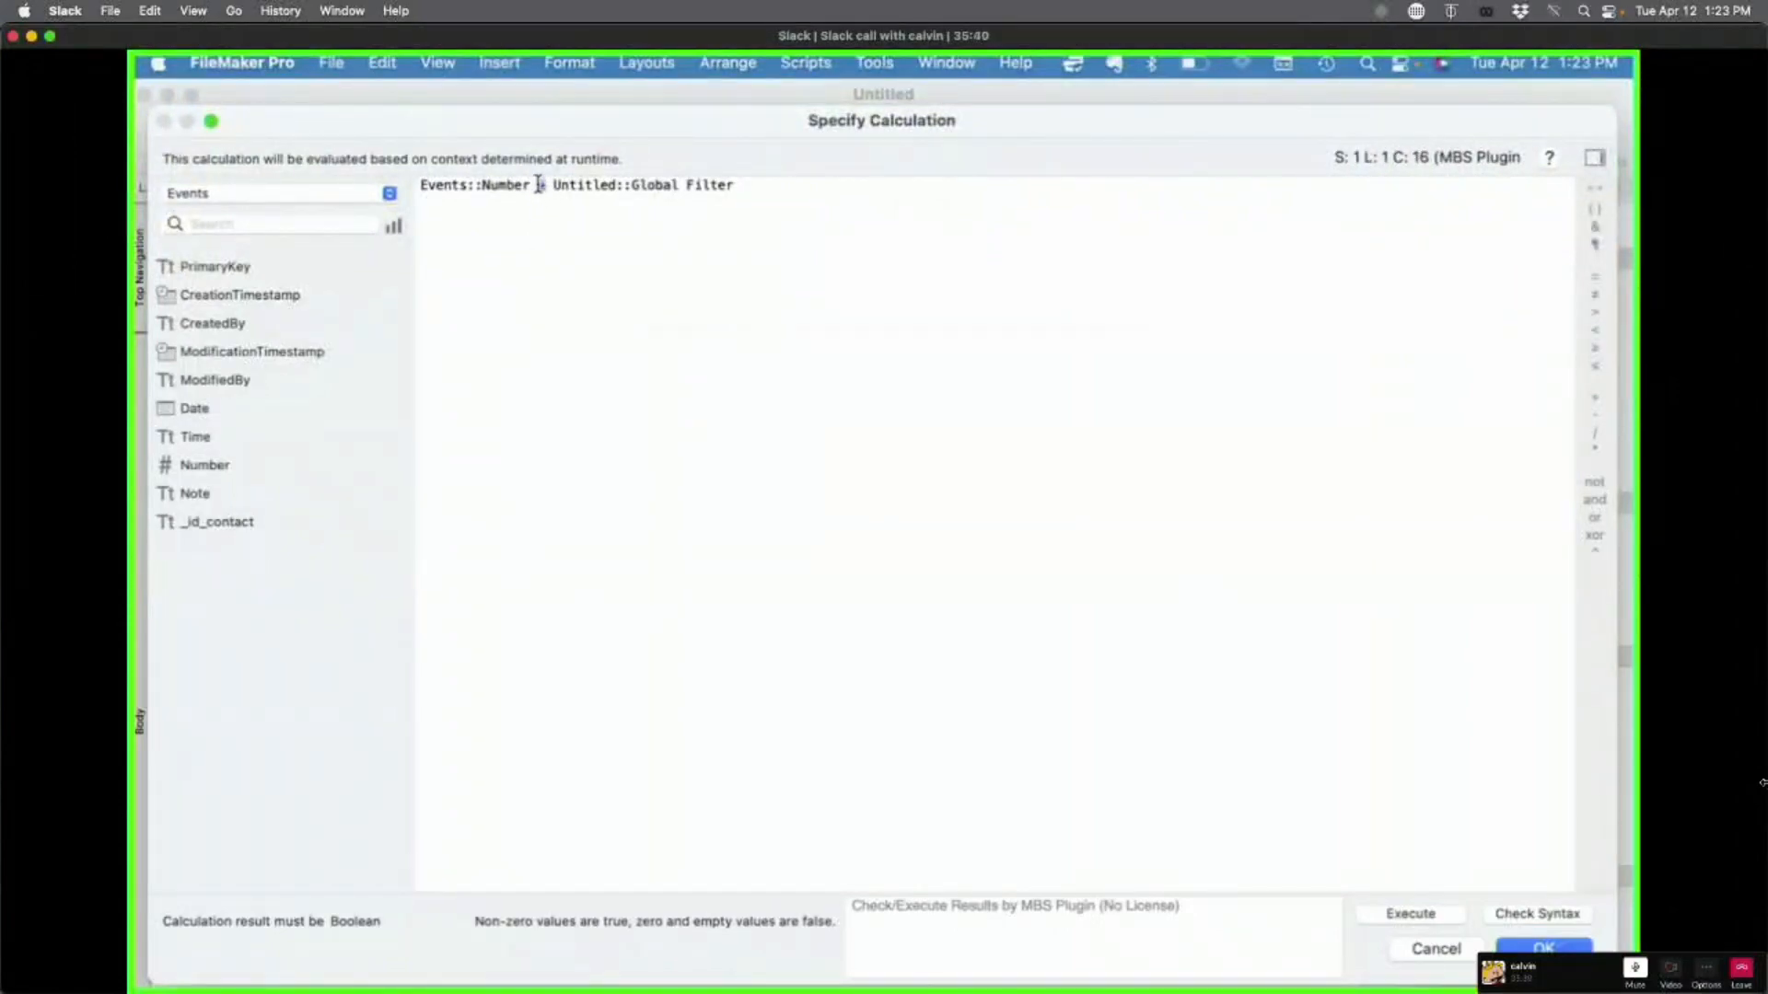
left_click(785, 442)
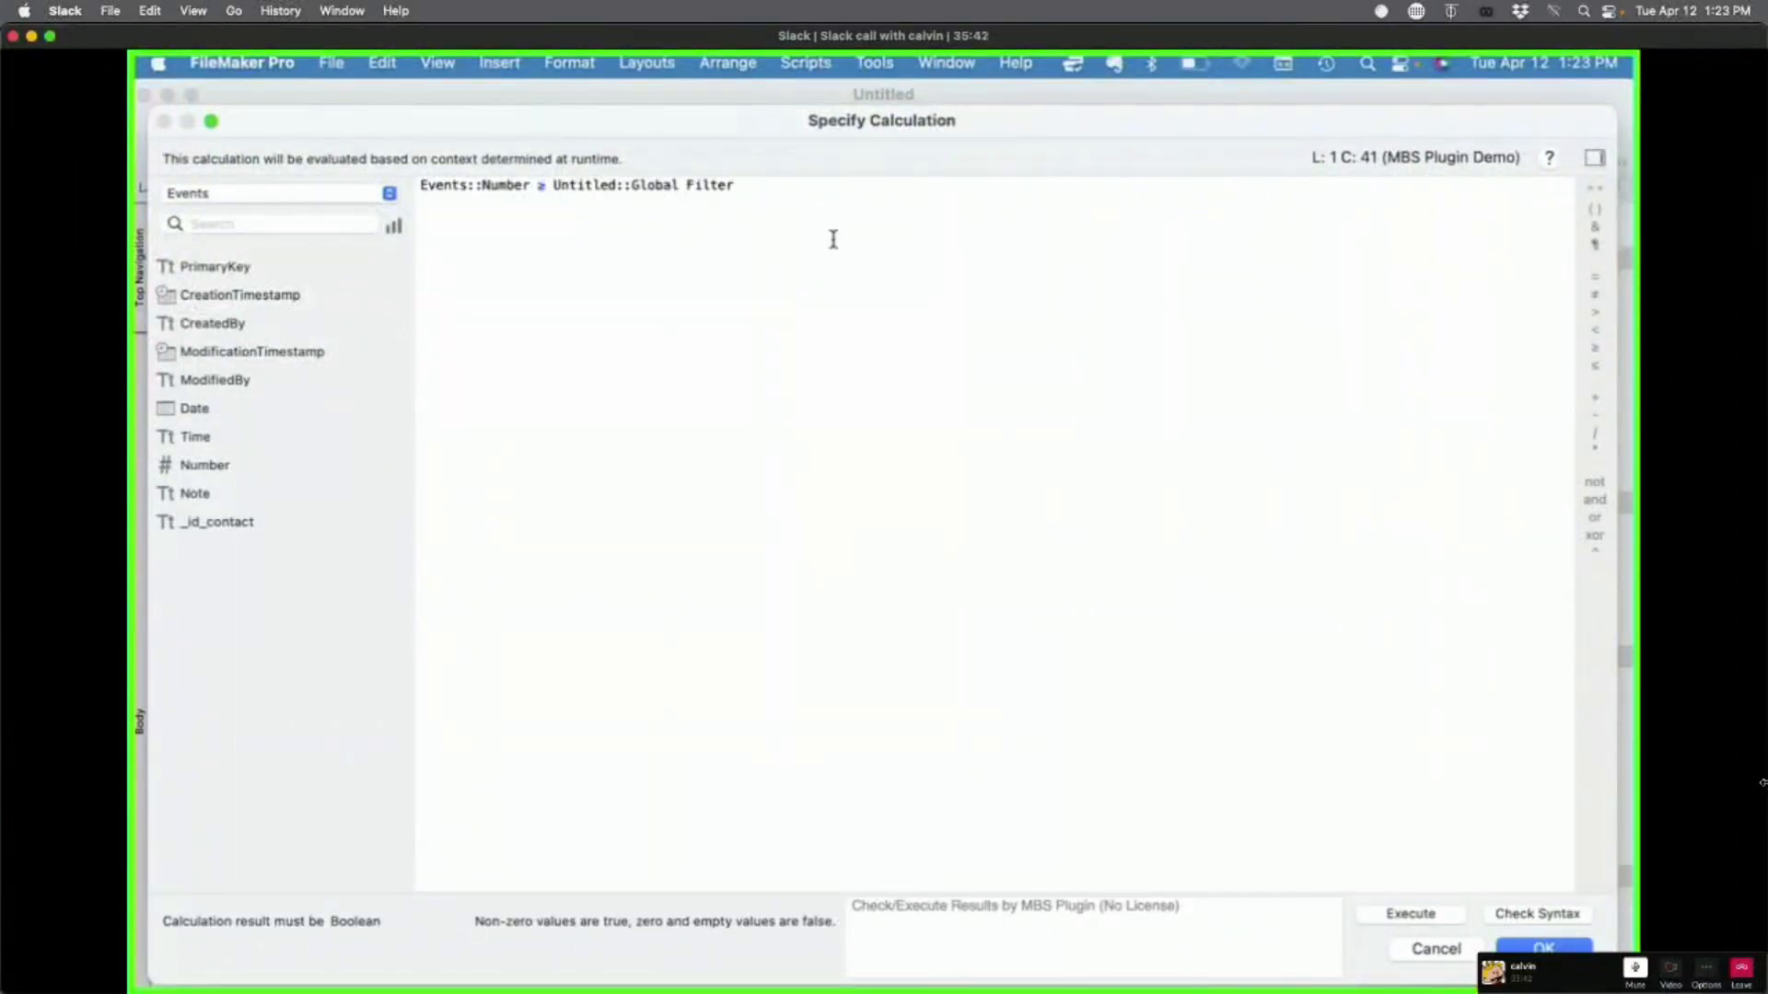
key("Return")
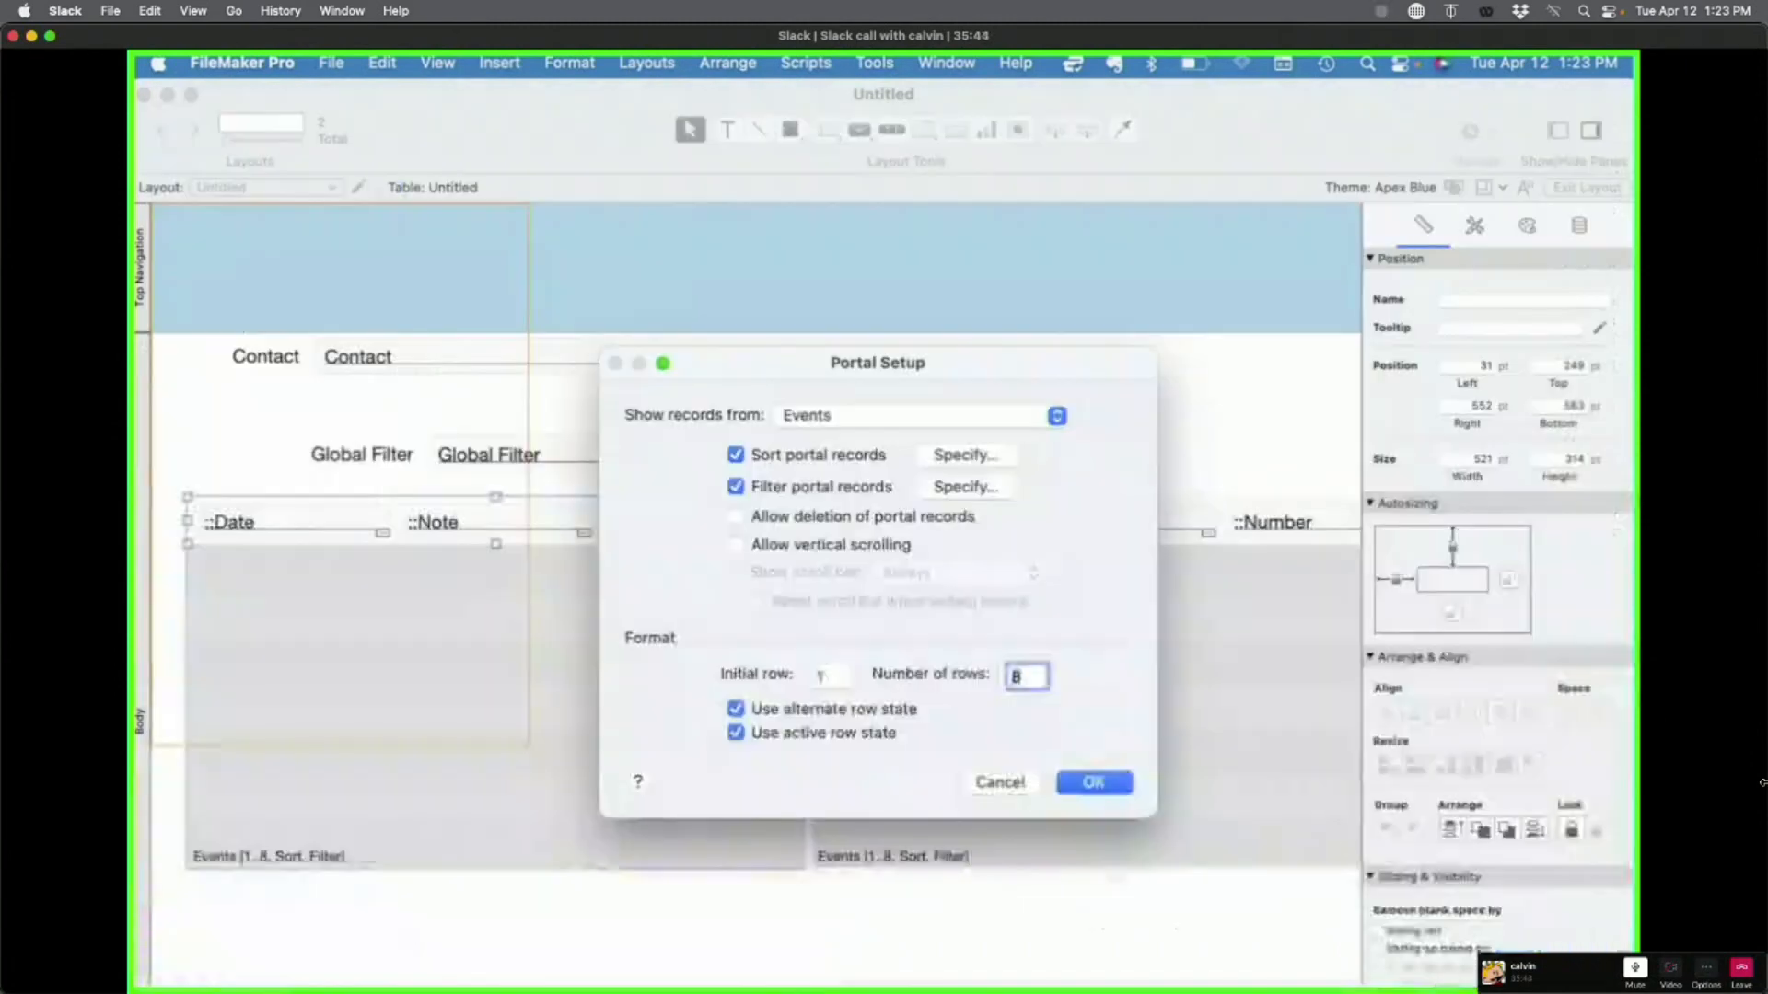
key("Return")
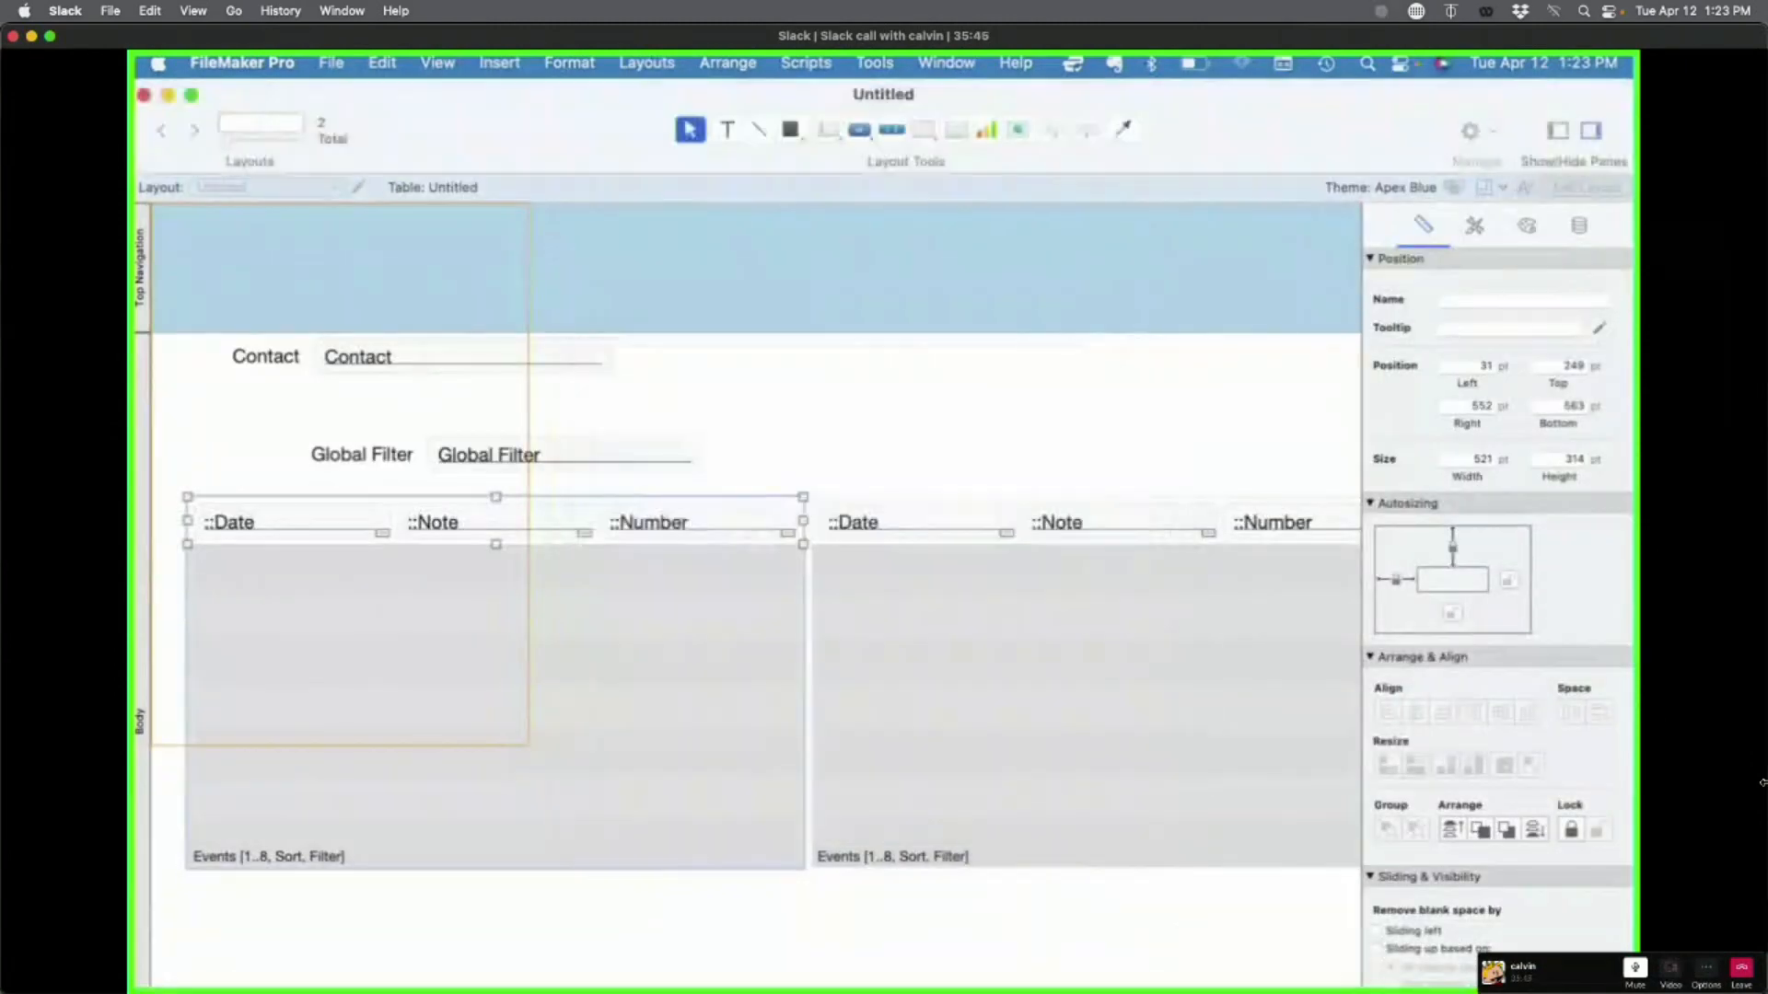
key("super+b")
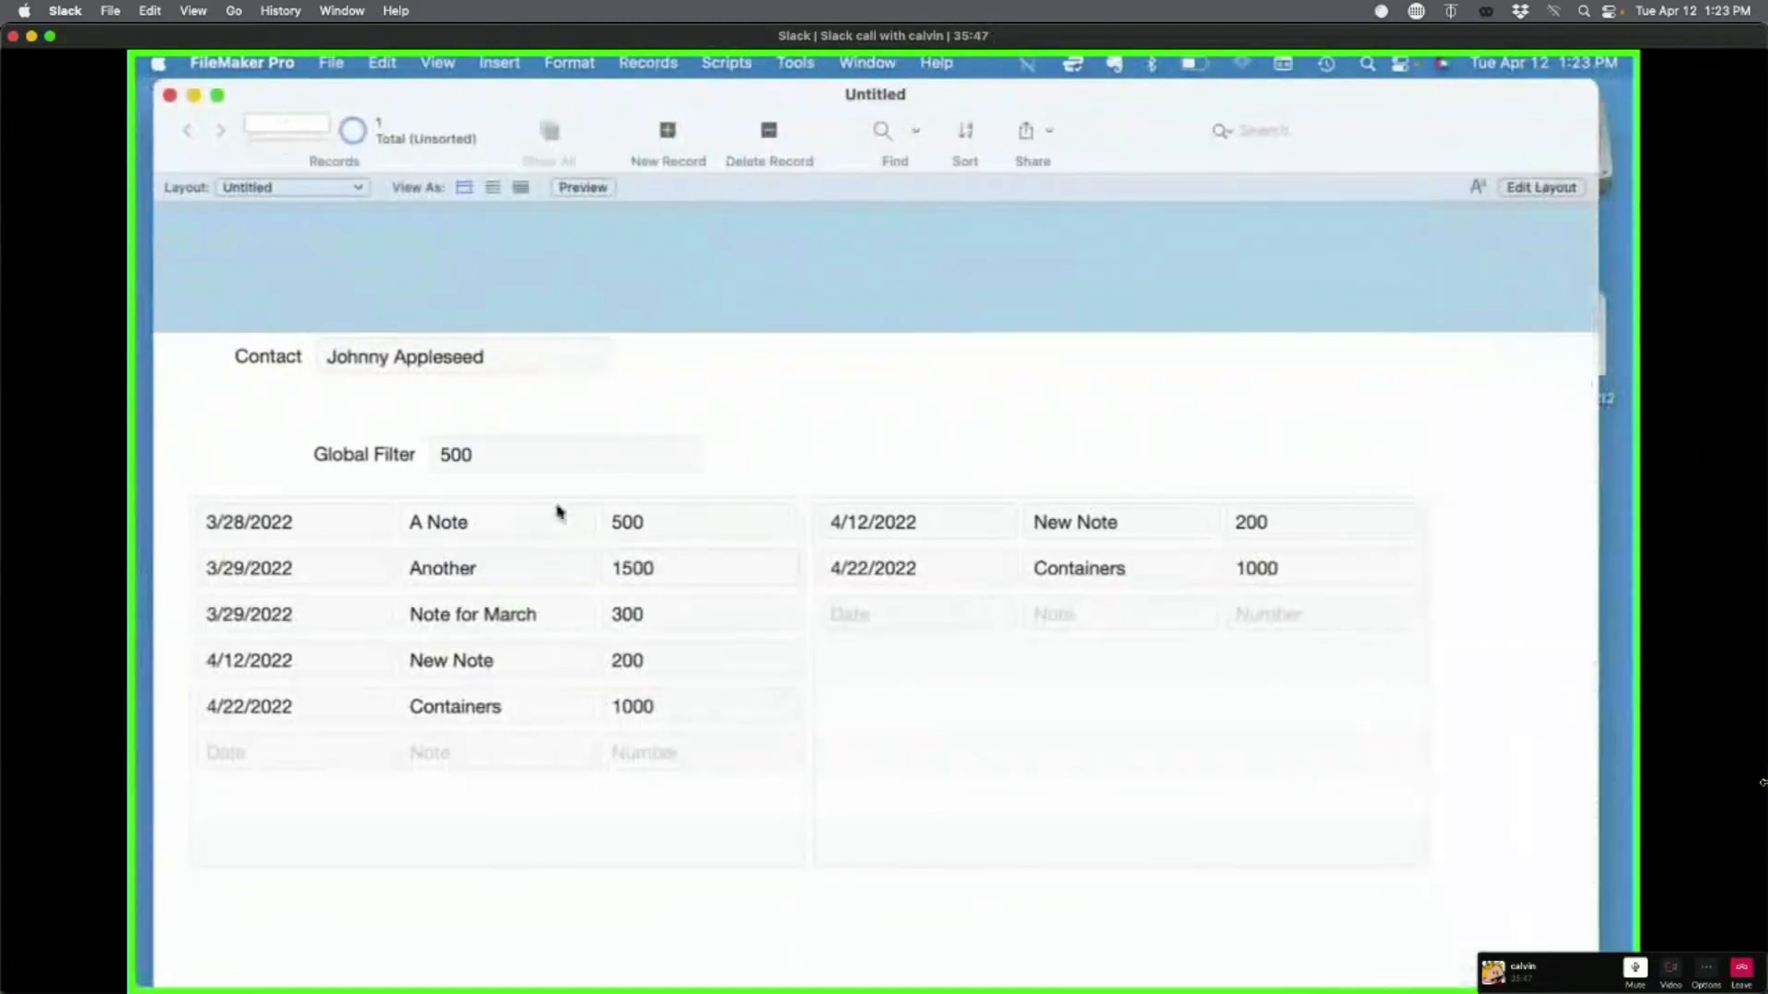
left_click(536, 457)
left_click(841, 406)
Step: Create a script named OnObjectModify in the Script Workspace
key("super+shift+s")
left_click(157, 128)
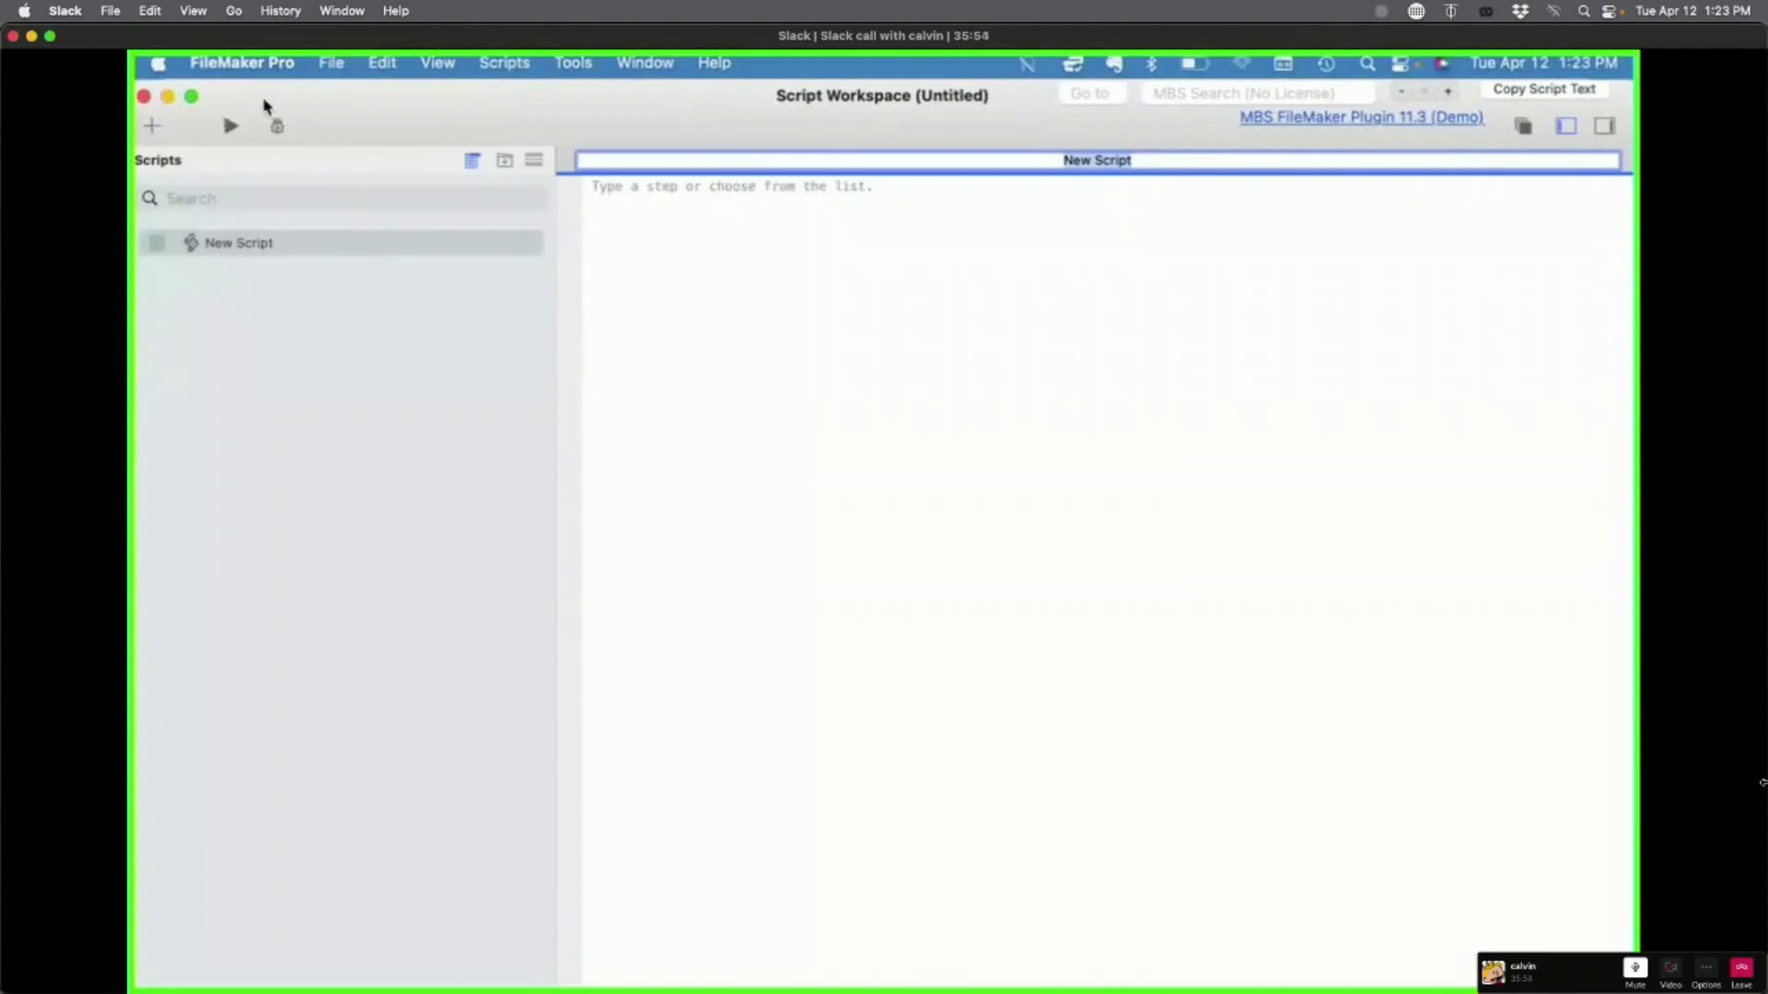
type("OnObjectModify")
key("Return")
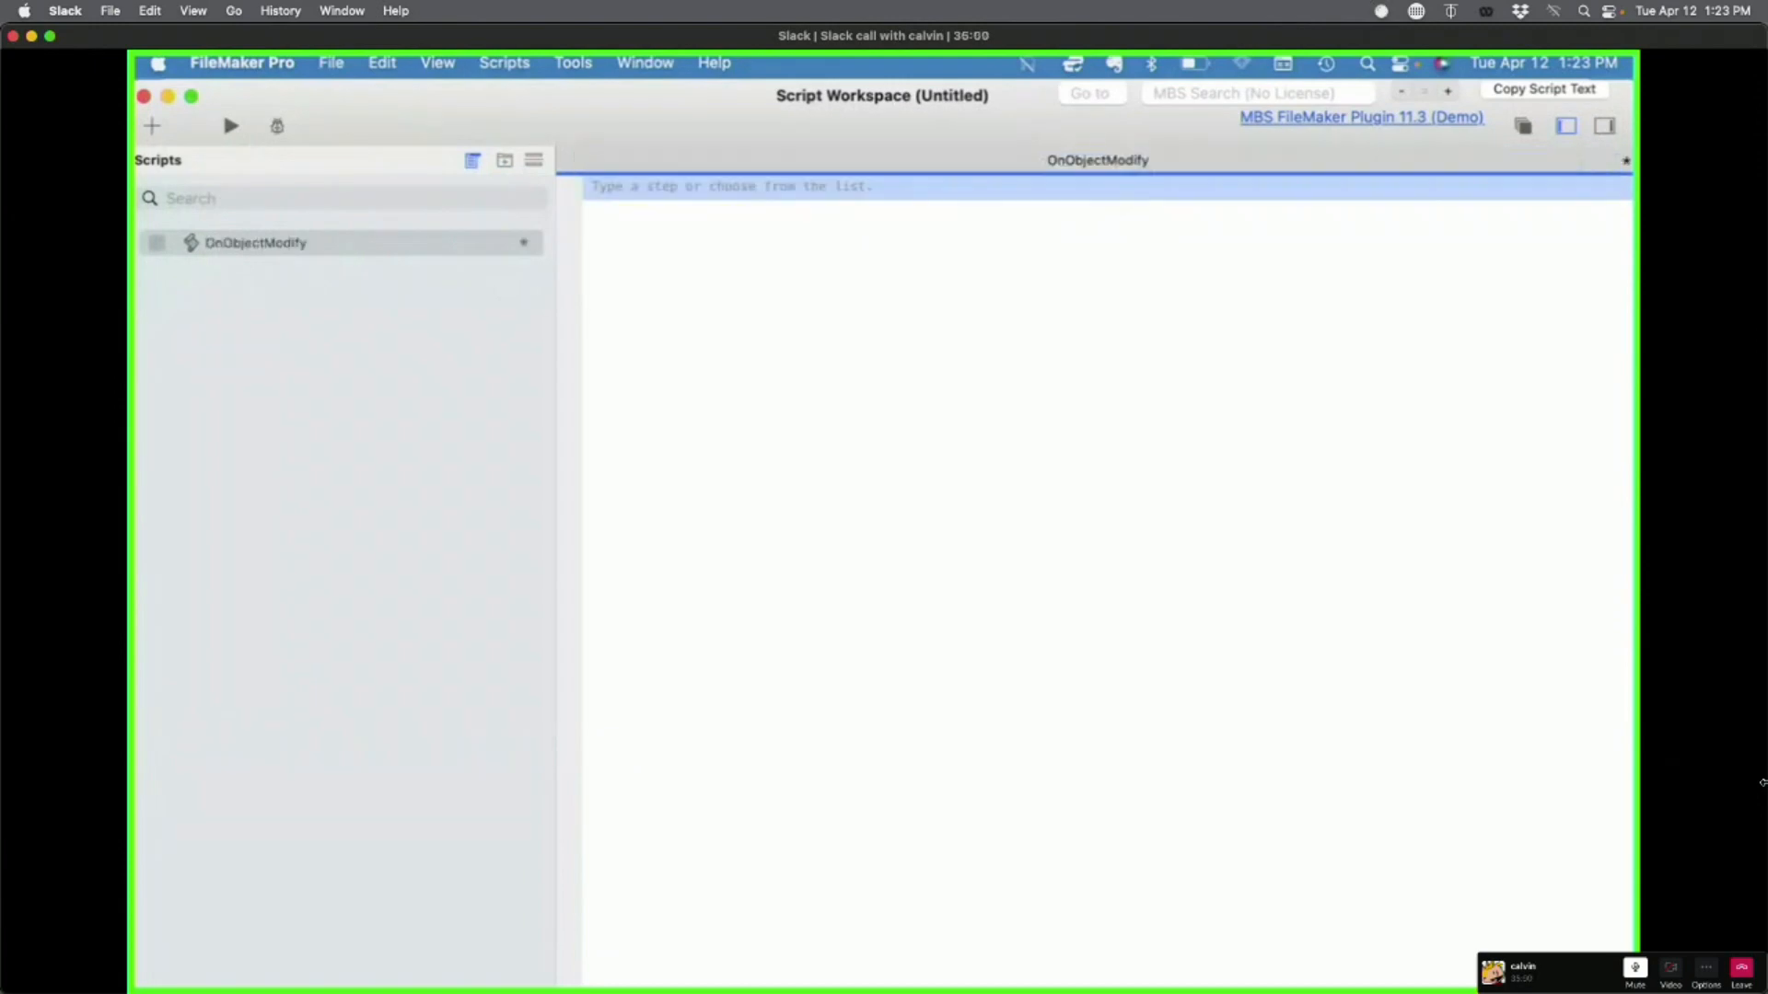
Step: Add a Refresh Portal step to the OnObjectModify script
type("re")
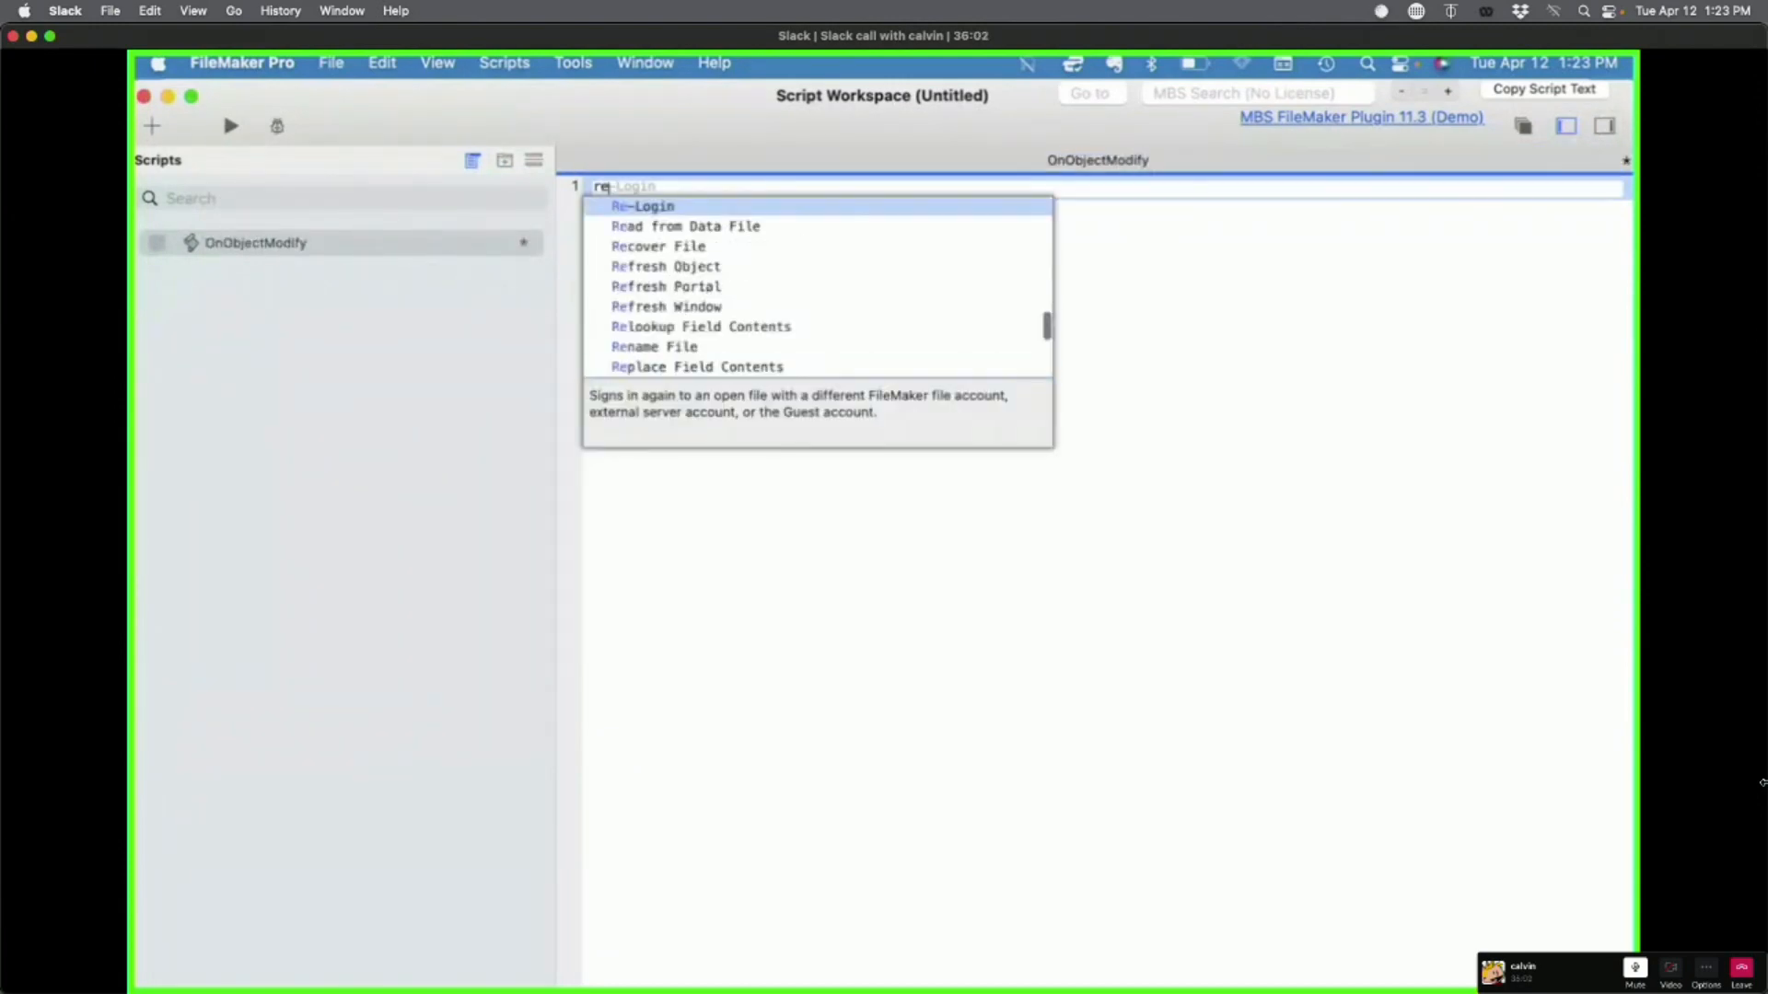
type("fresh")
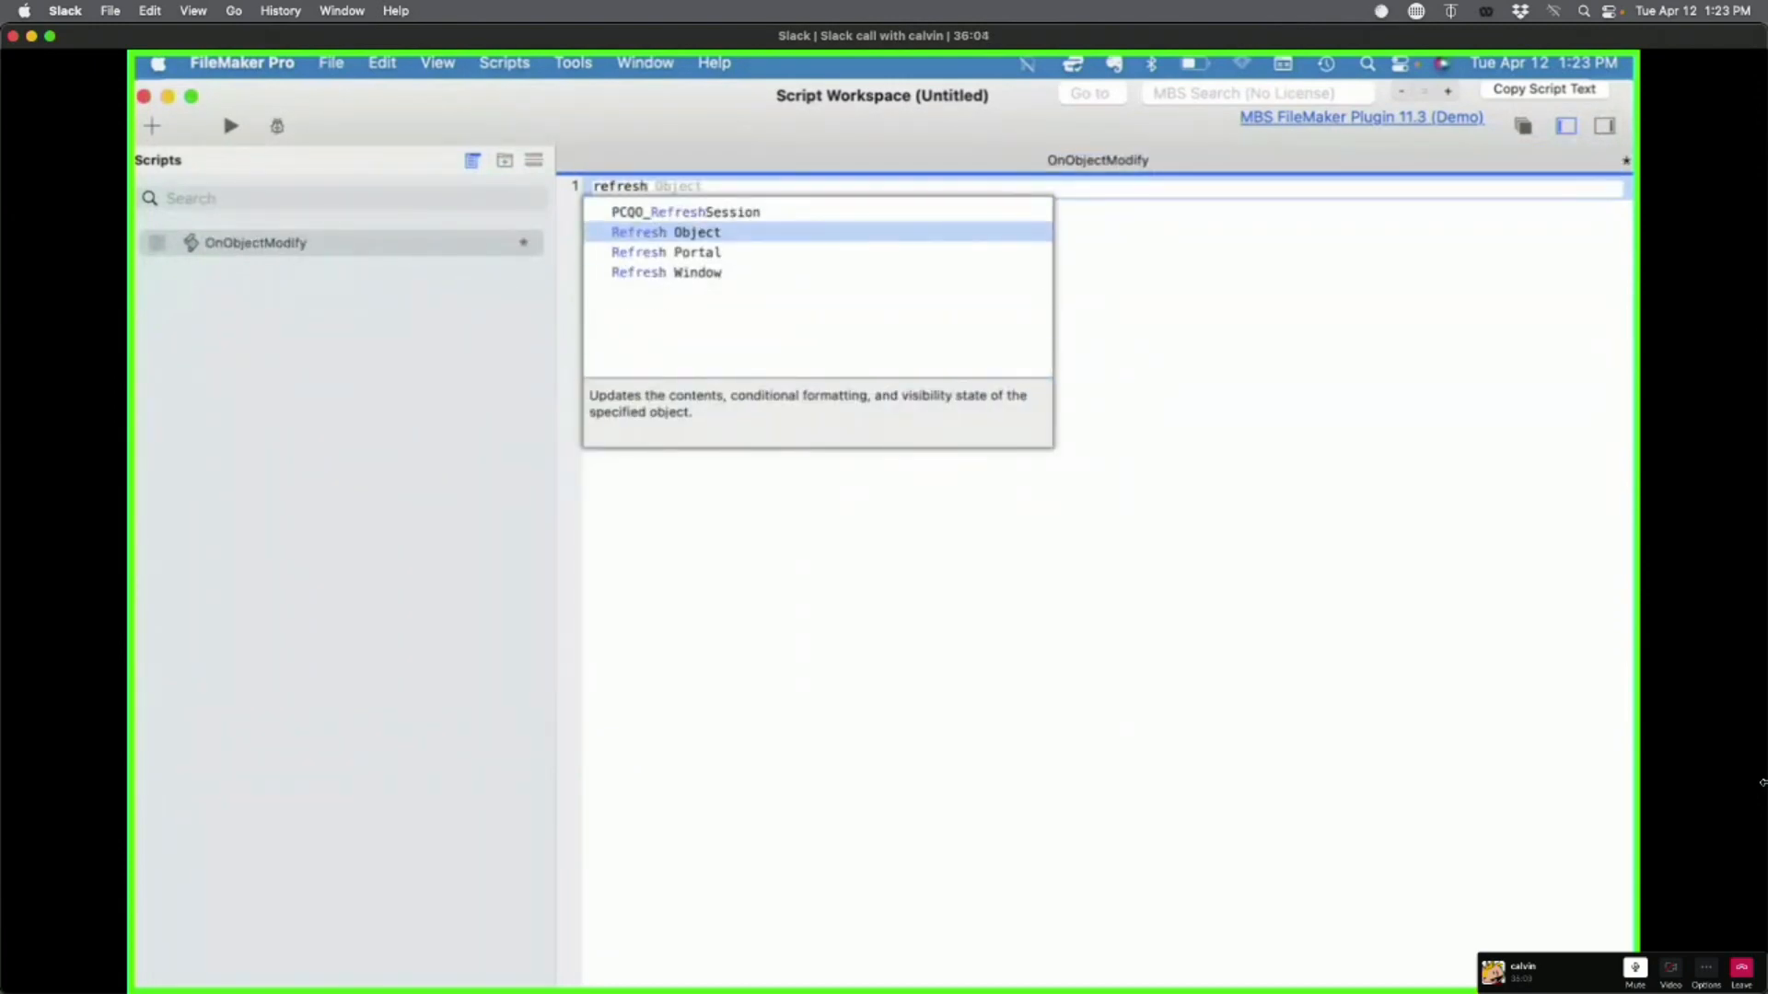
key("Down")
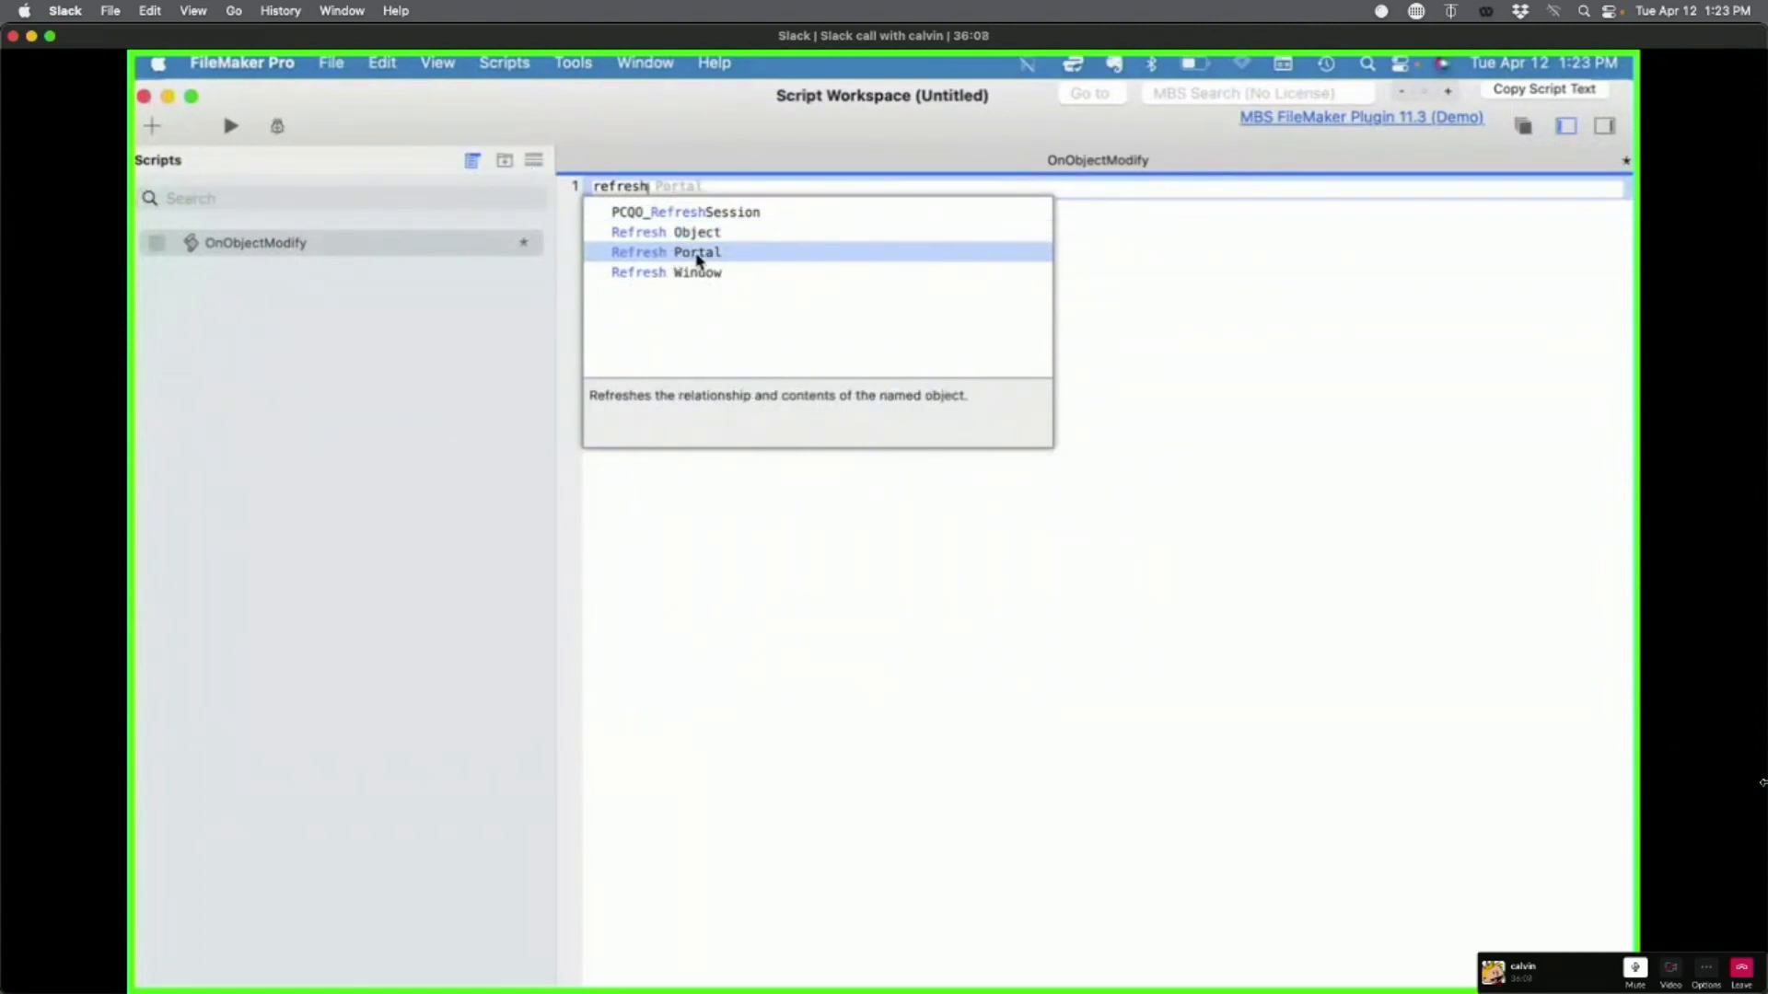
key("Return")
Step: Set the Refresh Portal step's object name to portal_events, save the script, and move the Script Workspace to uncover the layout window
left_click(740, 185)
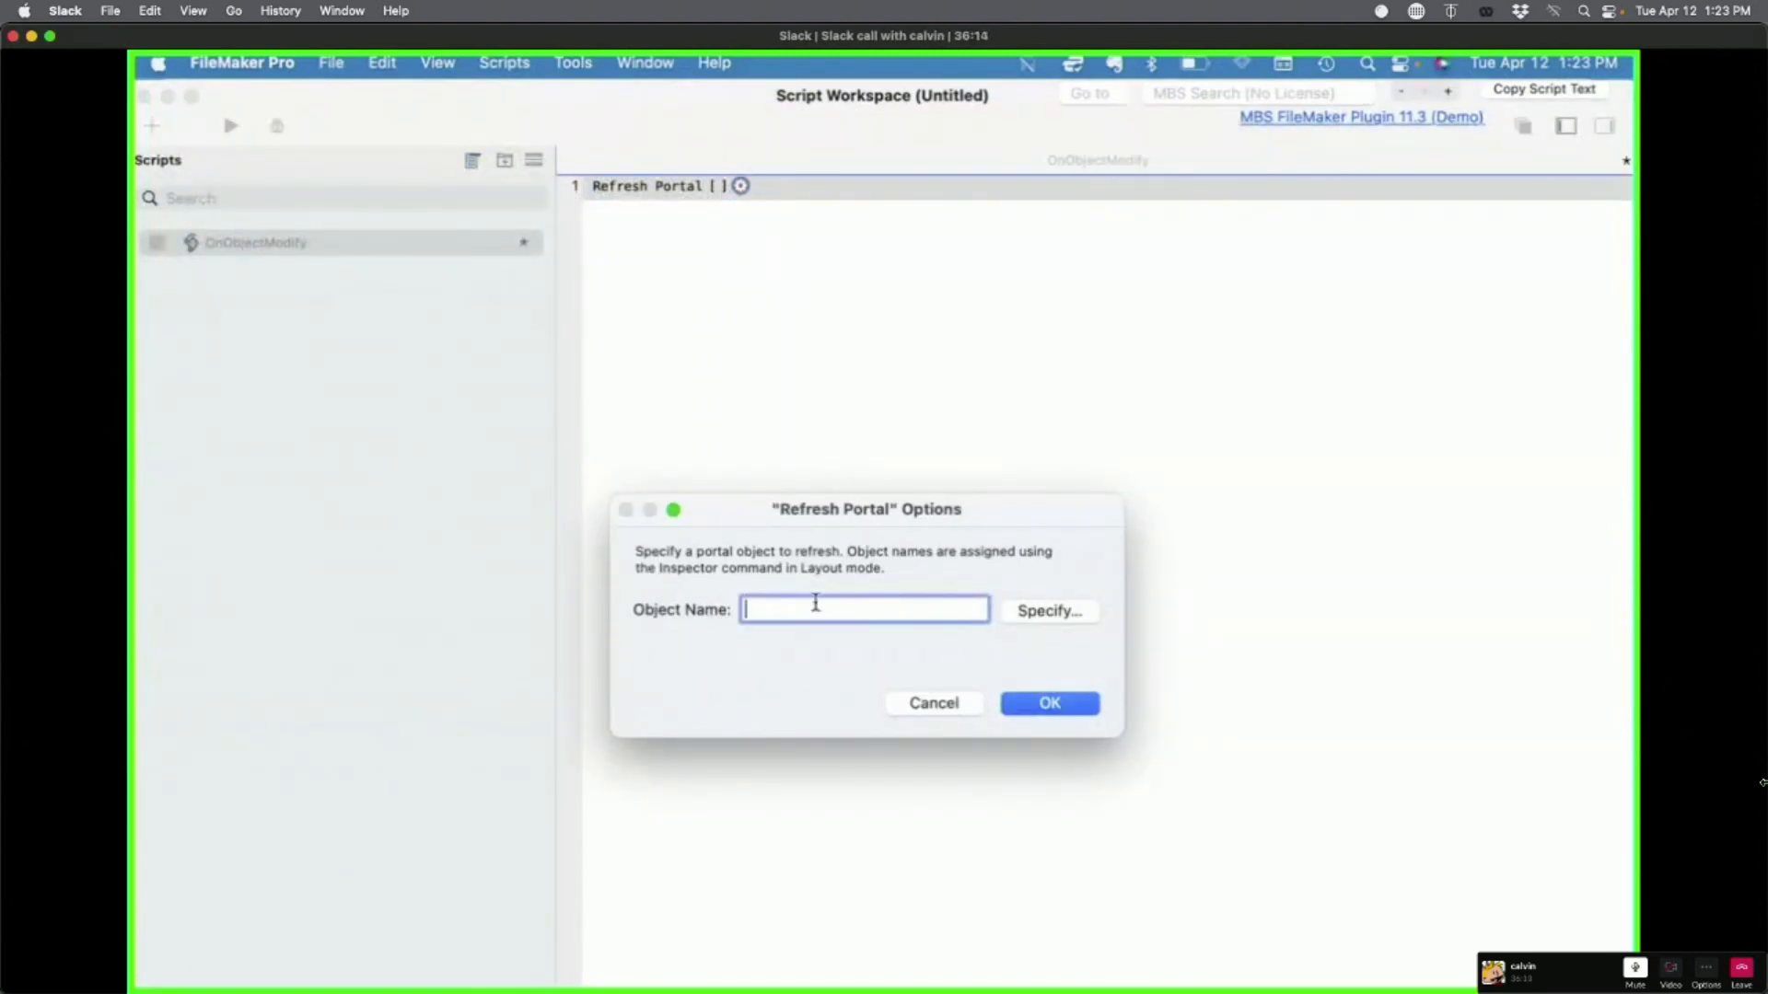
type("portal")
type("tasks")
key("BackSpace")
key("BackSpace")
key("BackSpace")
key("BackSpace")
key("BackSpace")
type("events")
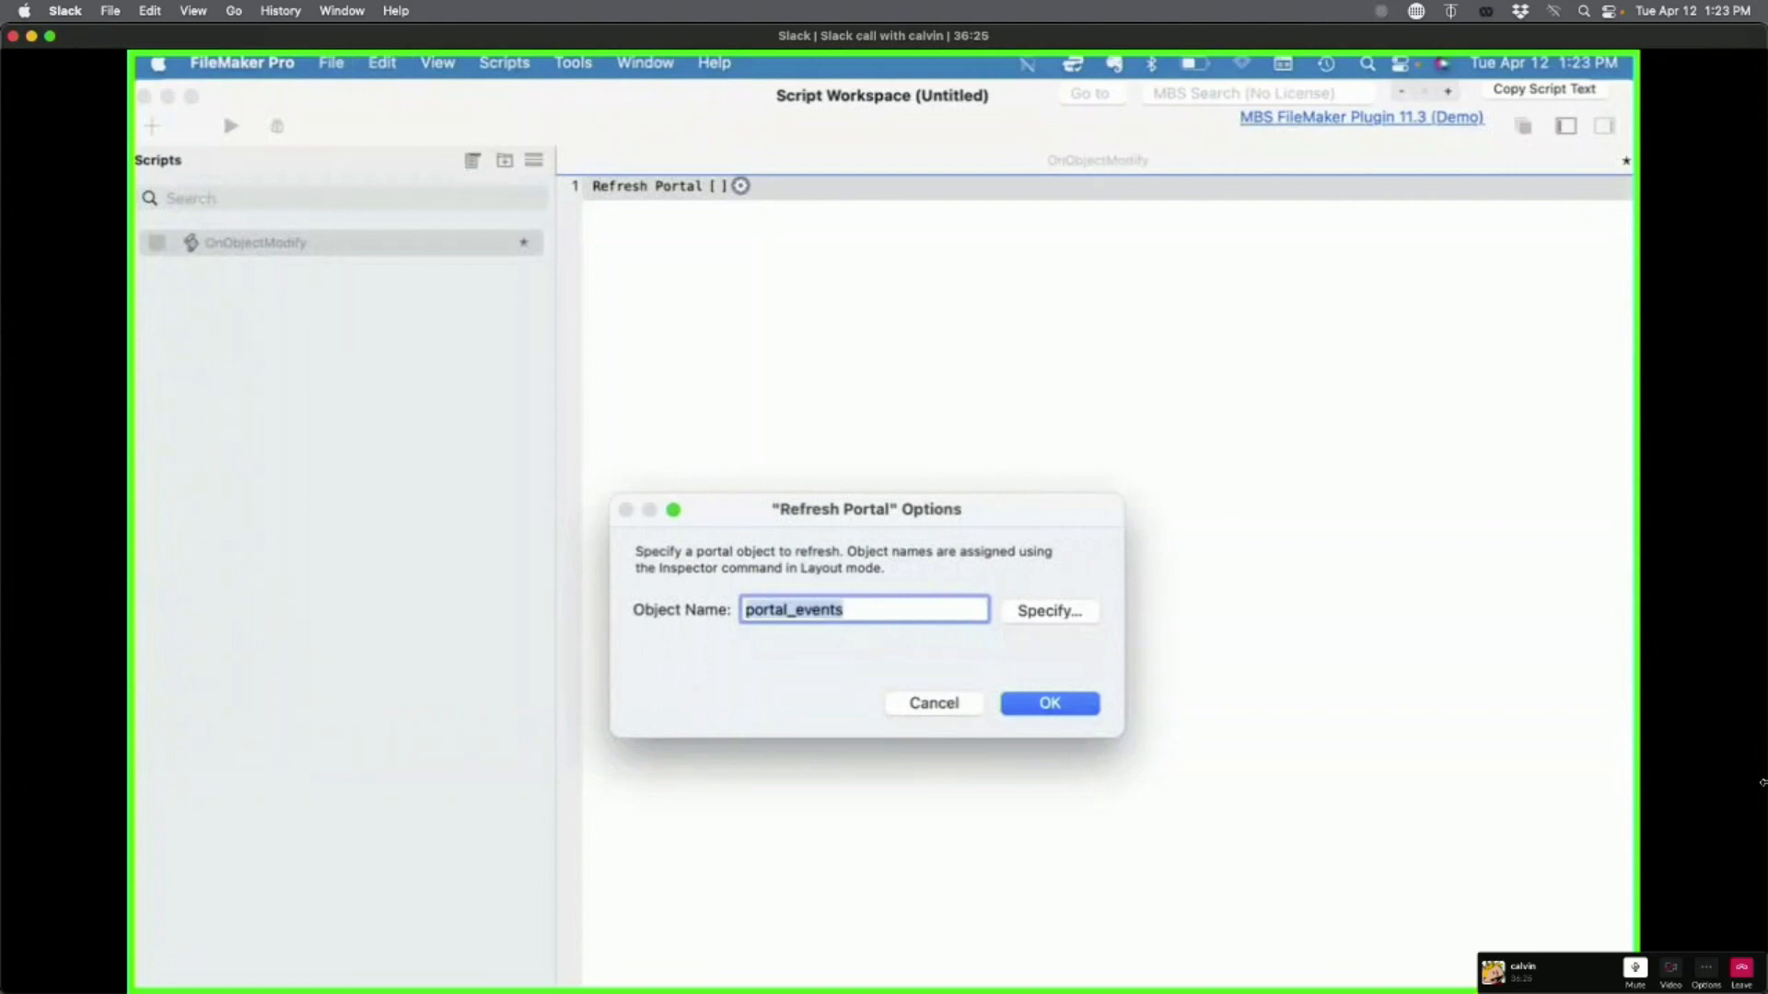
left_click(1081, 708)
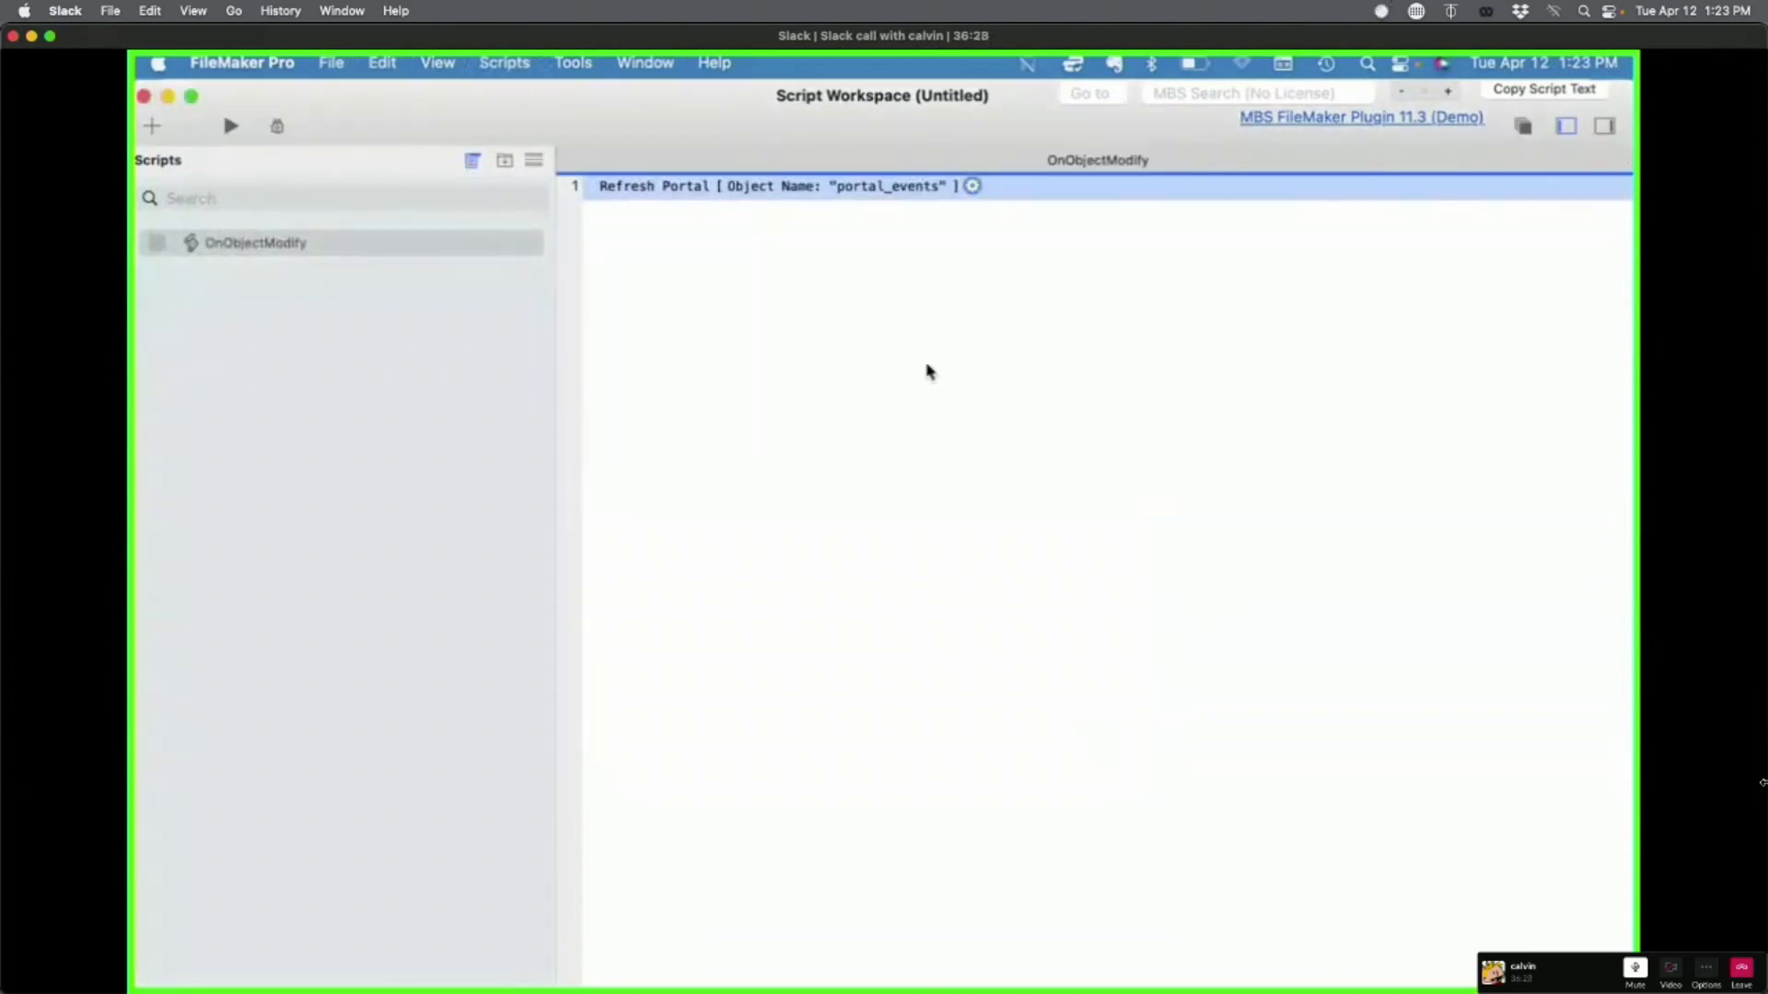
left_click_drag(777, 84, 774, 373)
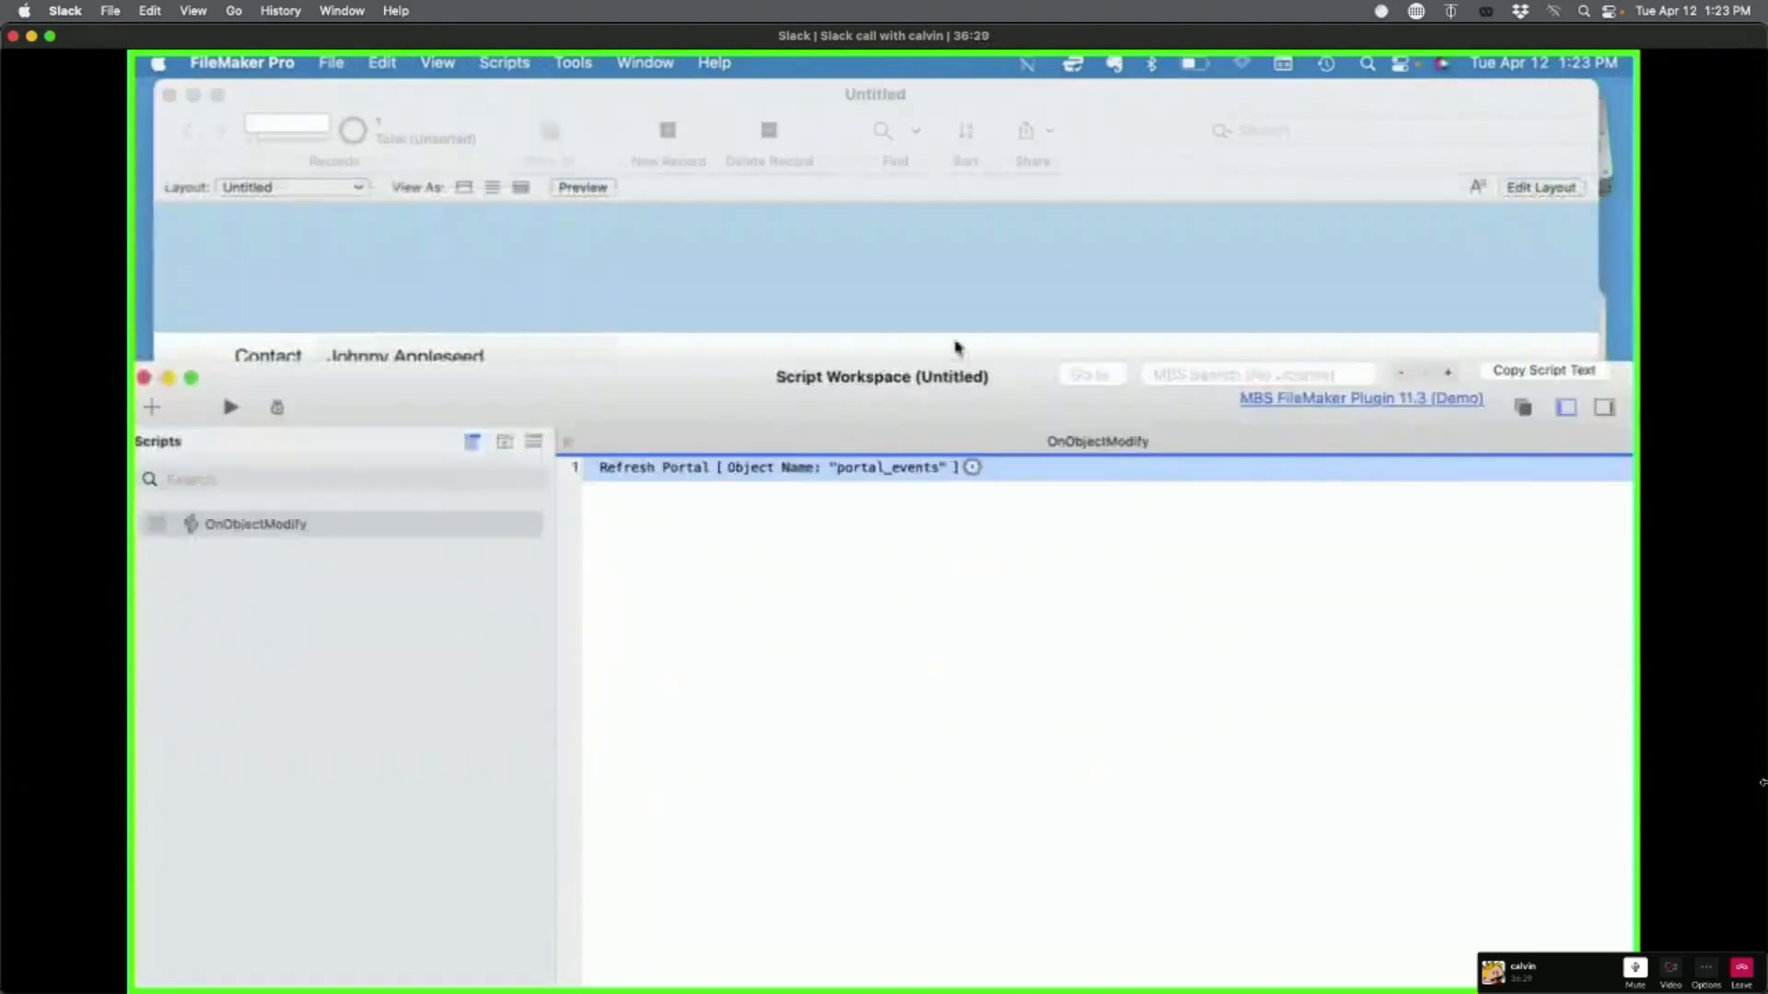
Step: In Layout mode, name the first Events portal object portal_events
left_click(1064, 265)
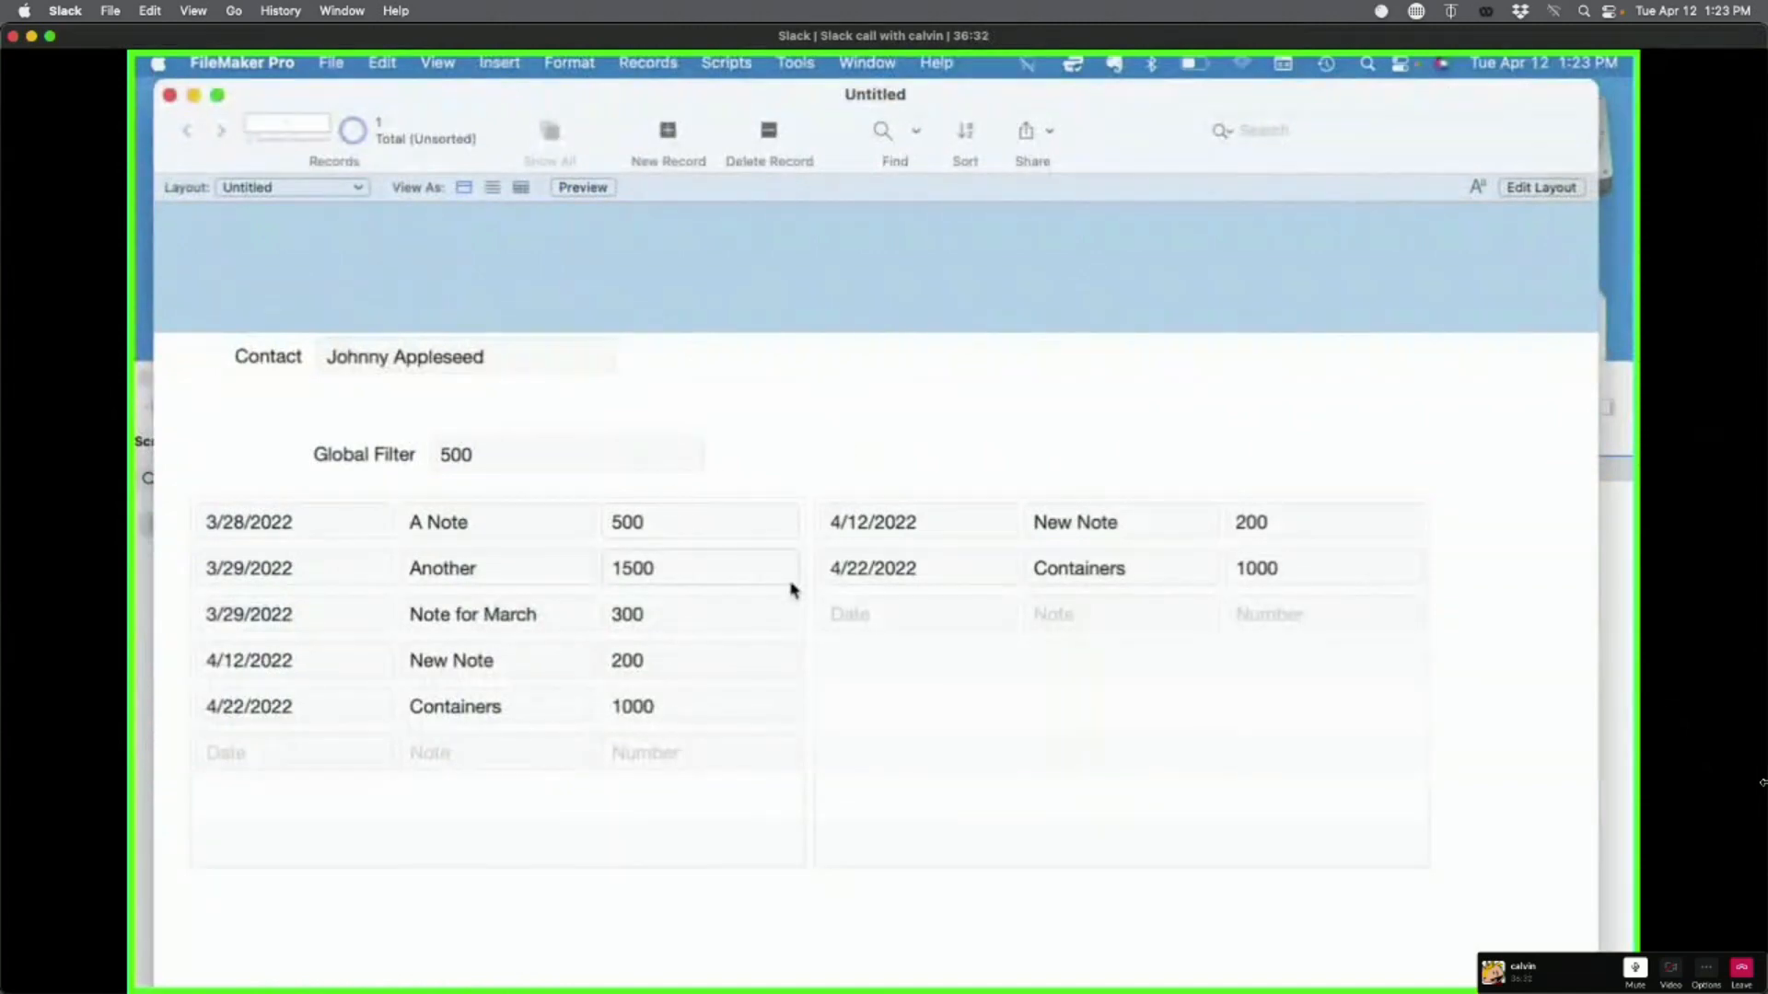
key("super+l")
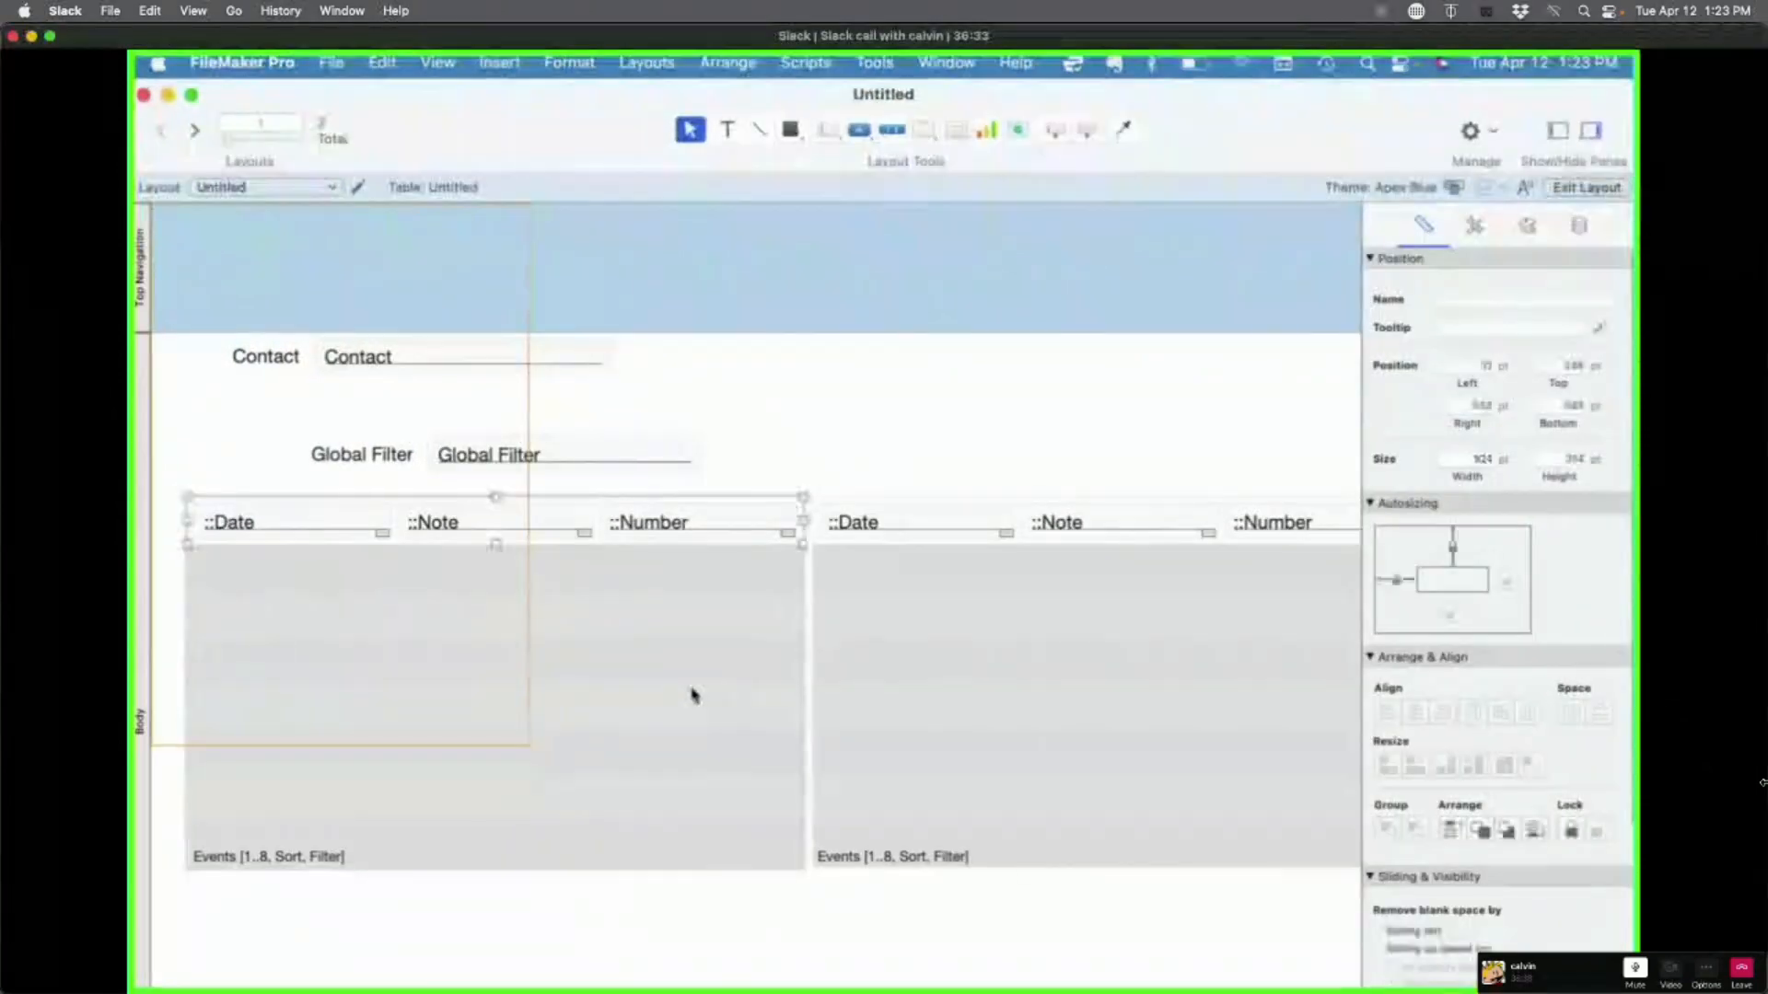
left_click(1469, 302)
type("portal_events")
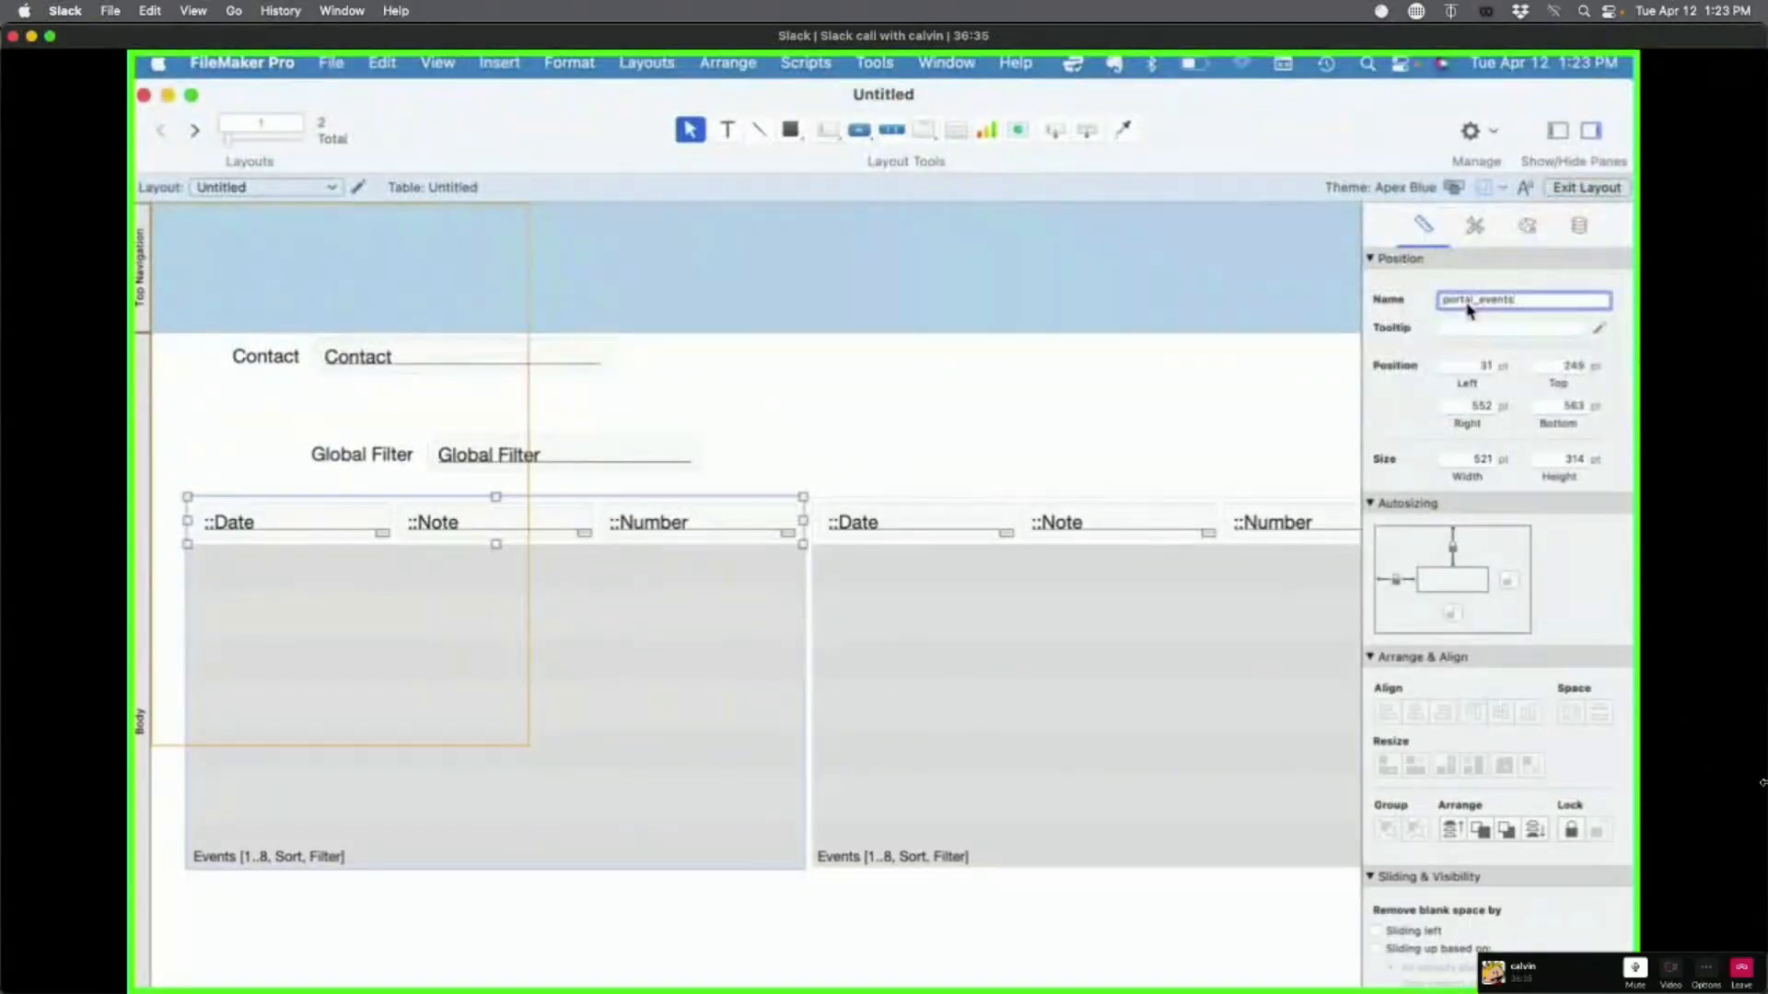
left_click(876, 493)
Step: Set an OnObjectModify script trigger on the Global Filter field that runs the OnObjectModify script
left_click(671, 458)
right_click(671, 458)
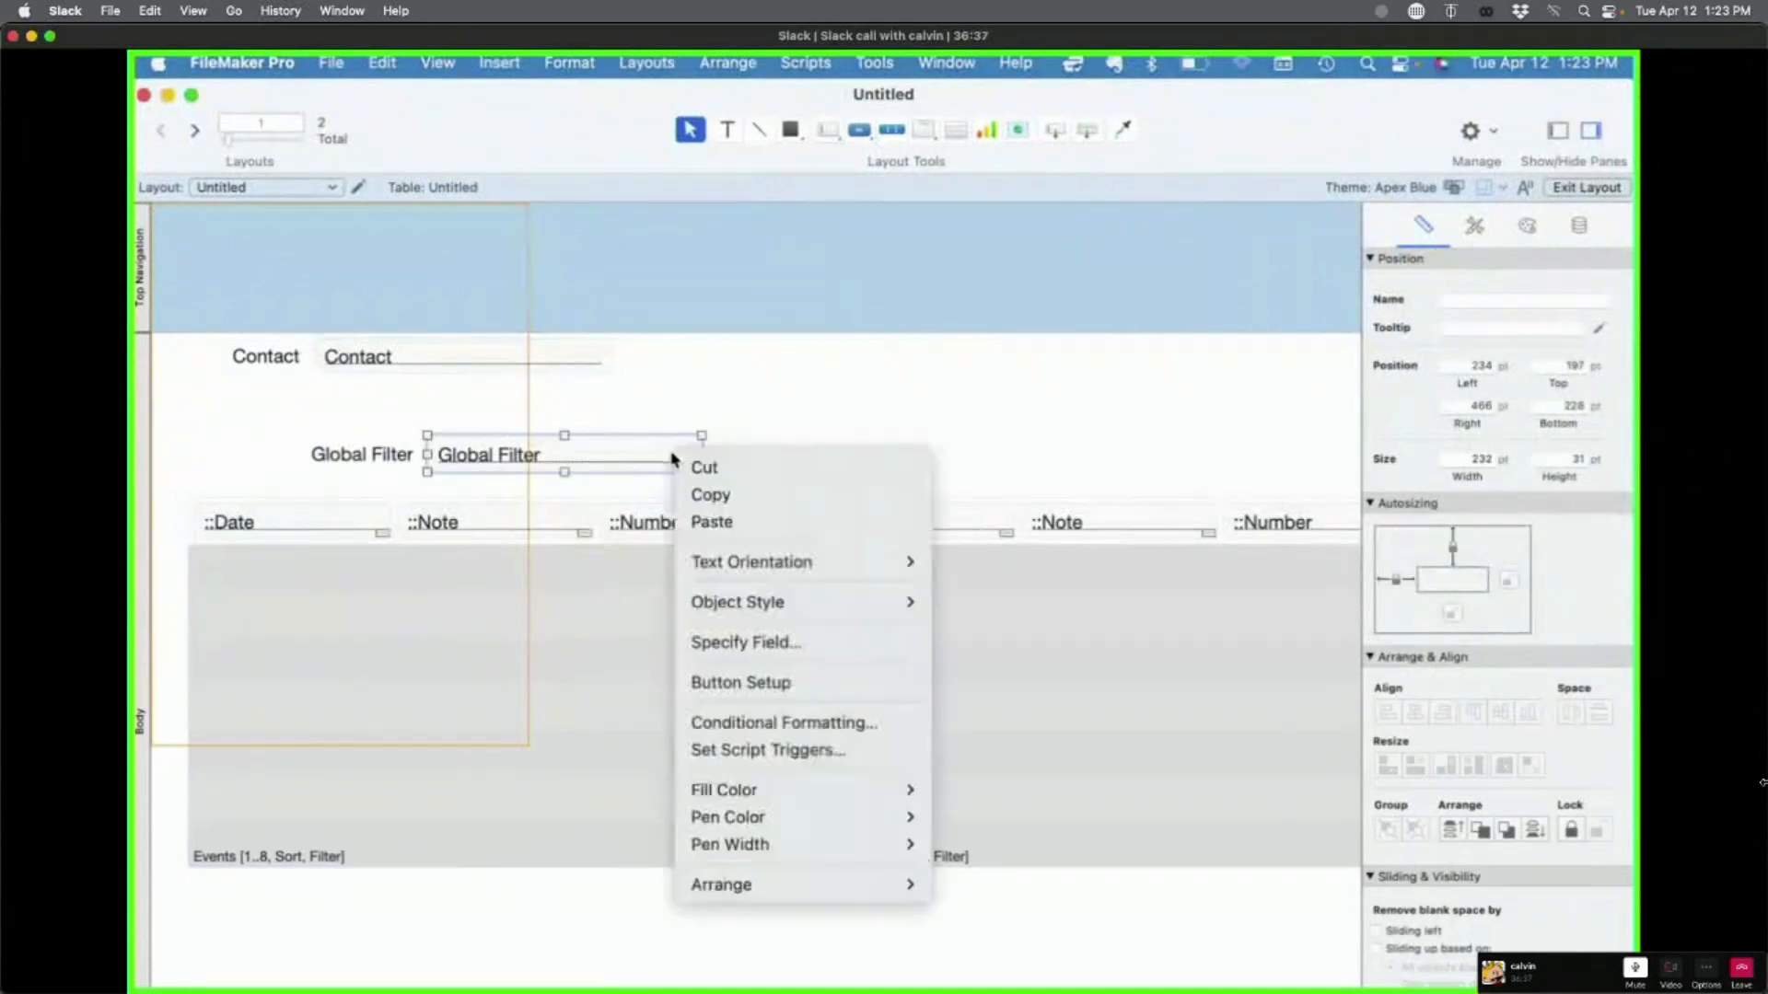
left_click(810, 749)
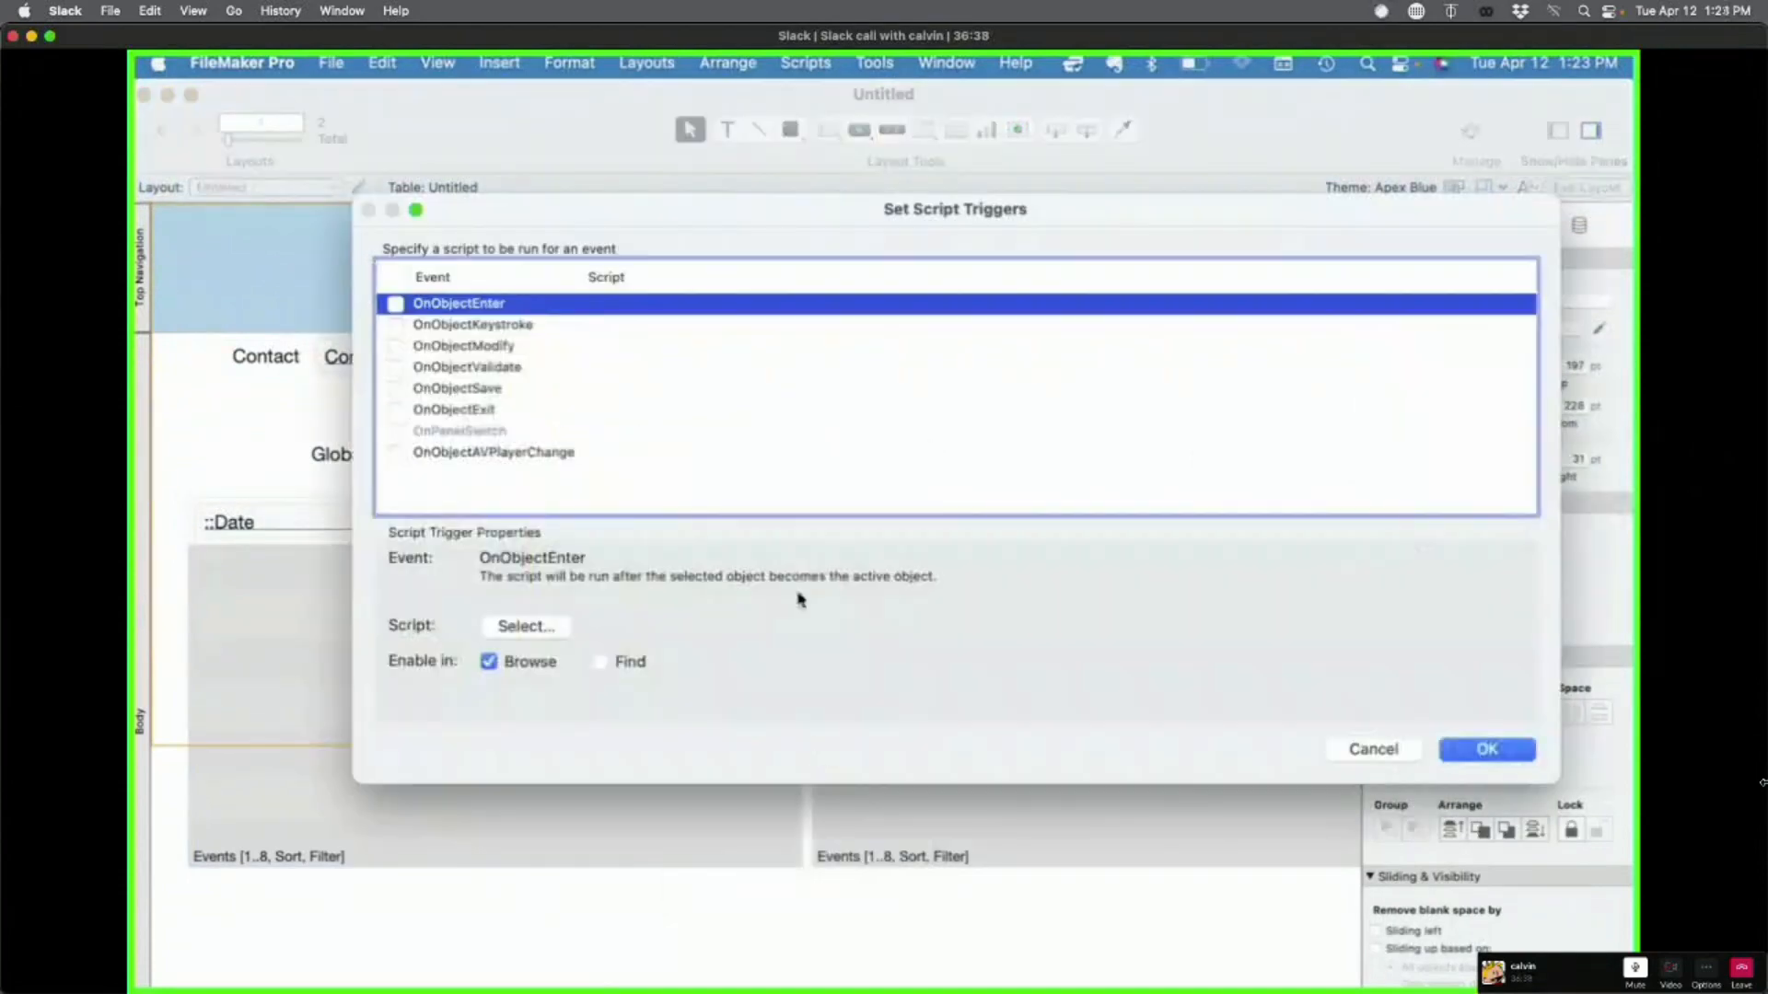
left_click(395, 346)
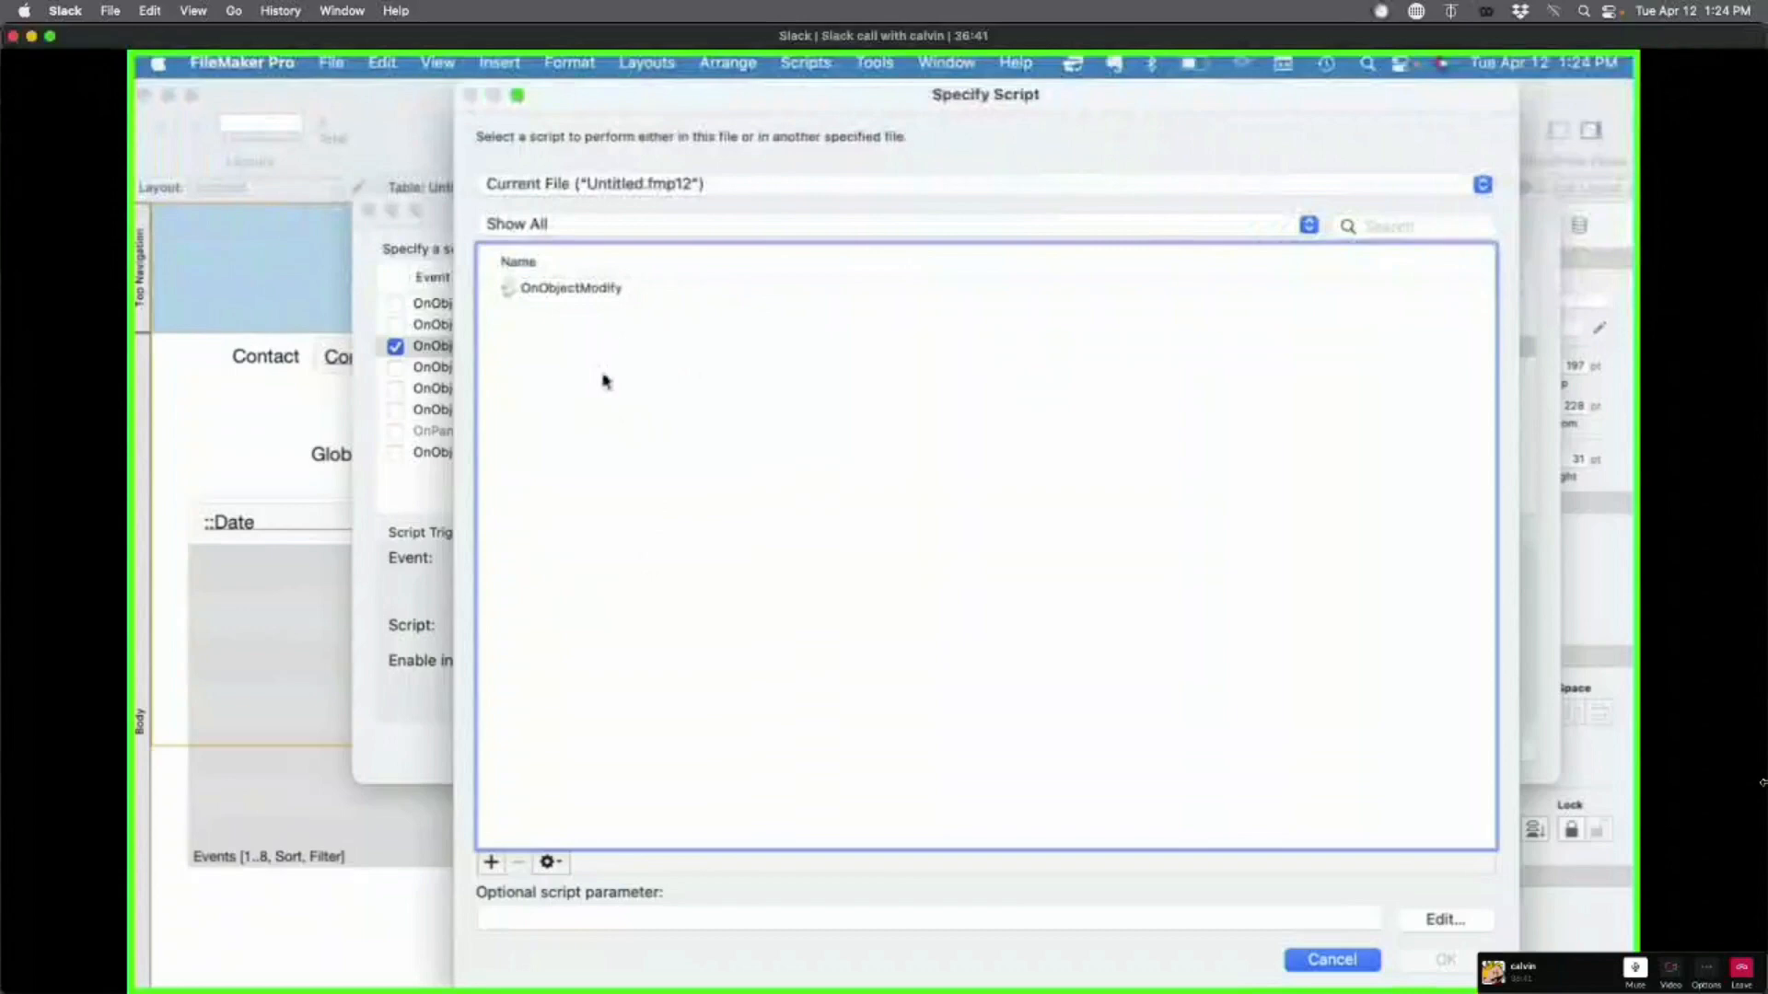
double_click(590, 291)
left_click(1506, 753)
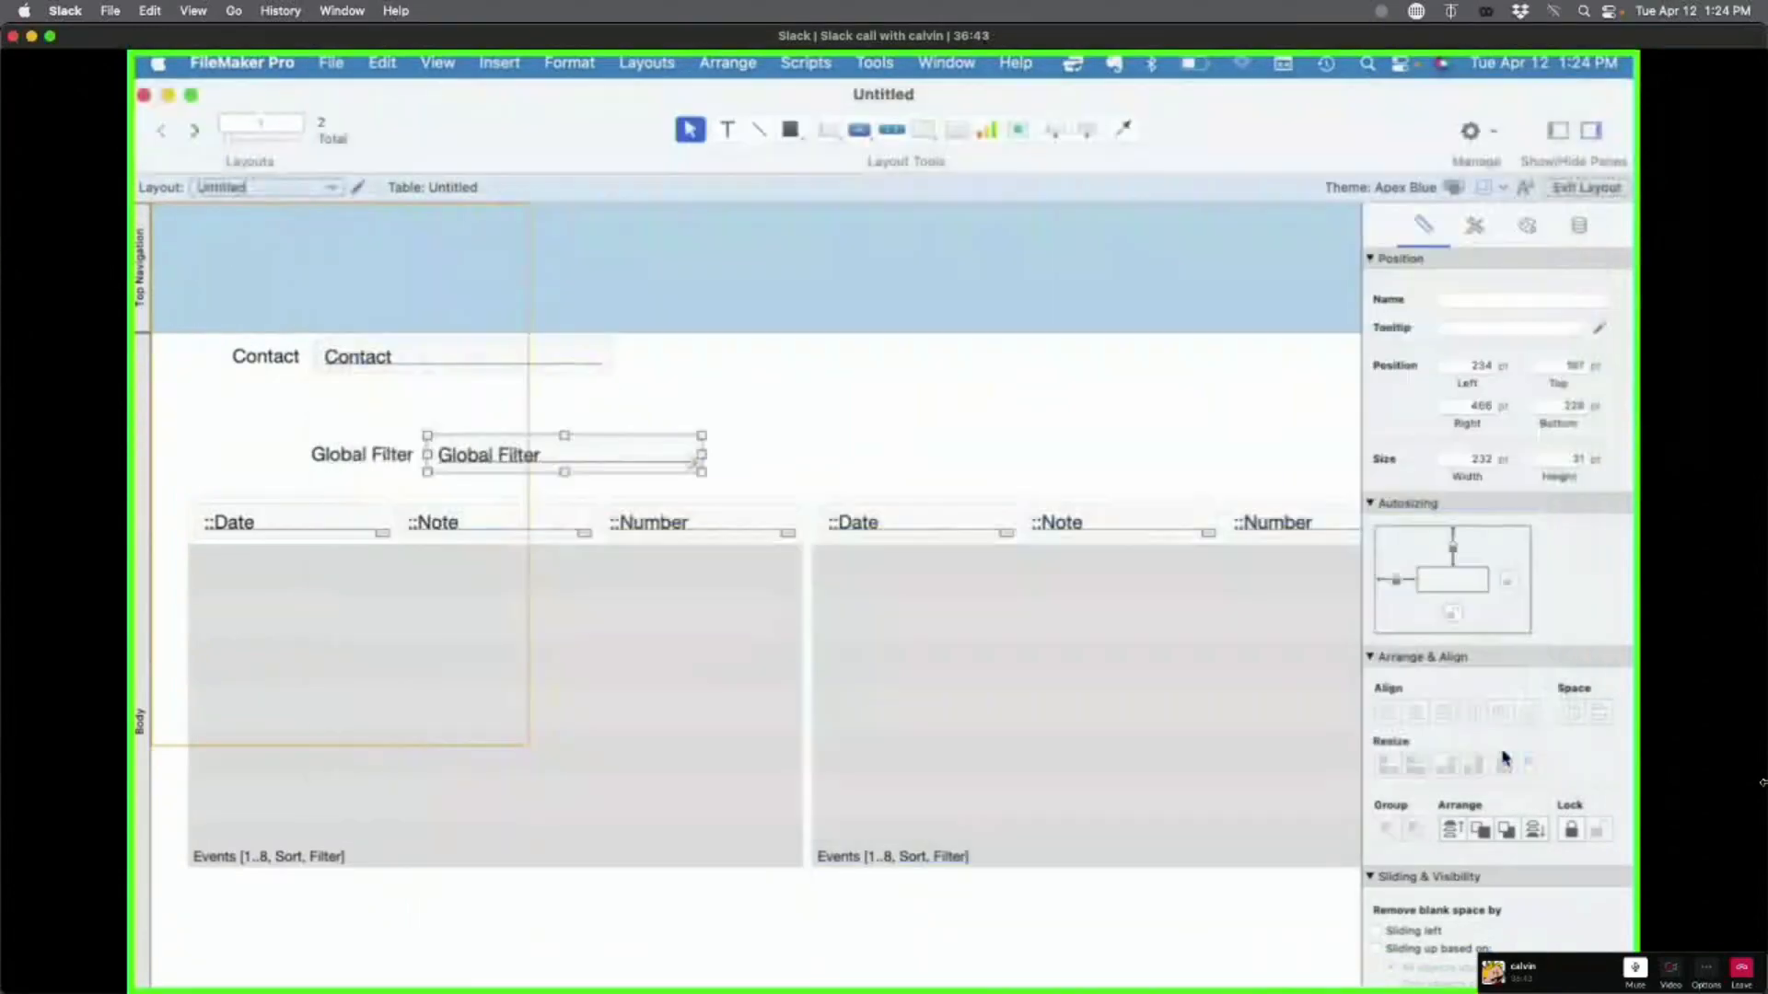
Step: Test the portal filtering in Browse mode by setting Global Filter to 501 and 1000
key("super+b")
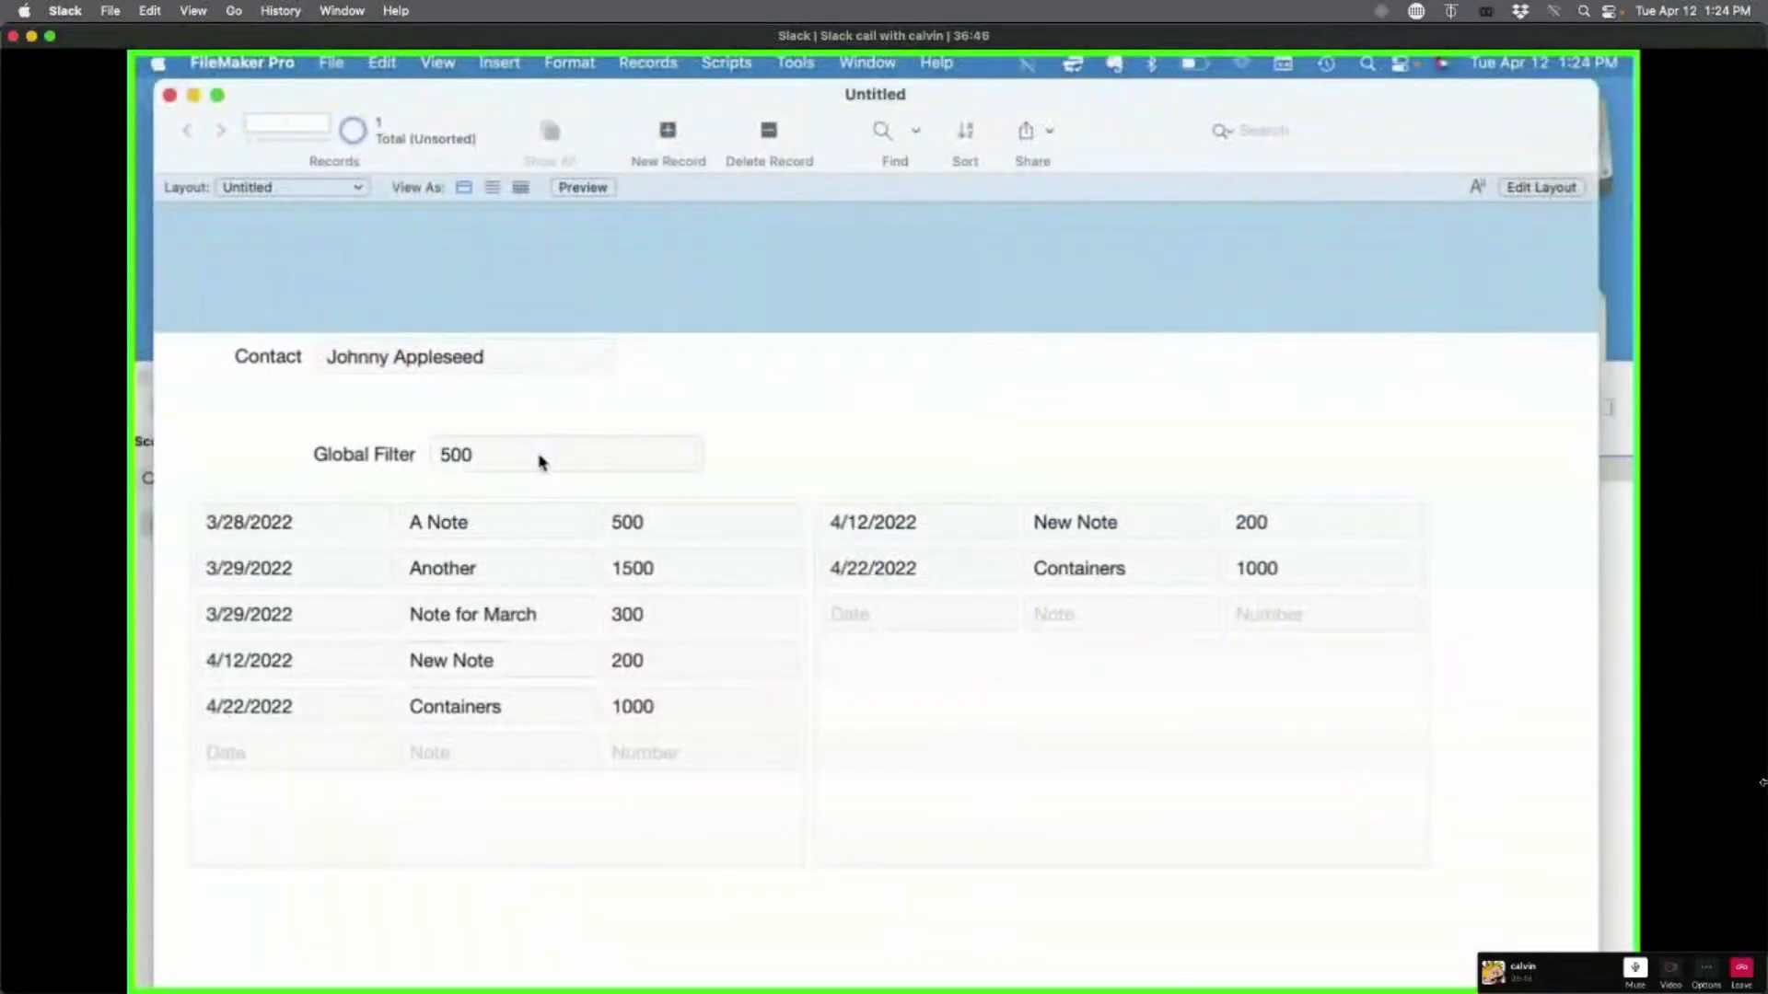
left_click(540, 456)
key("BackSpace")
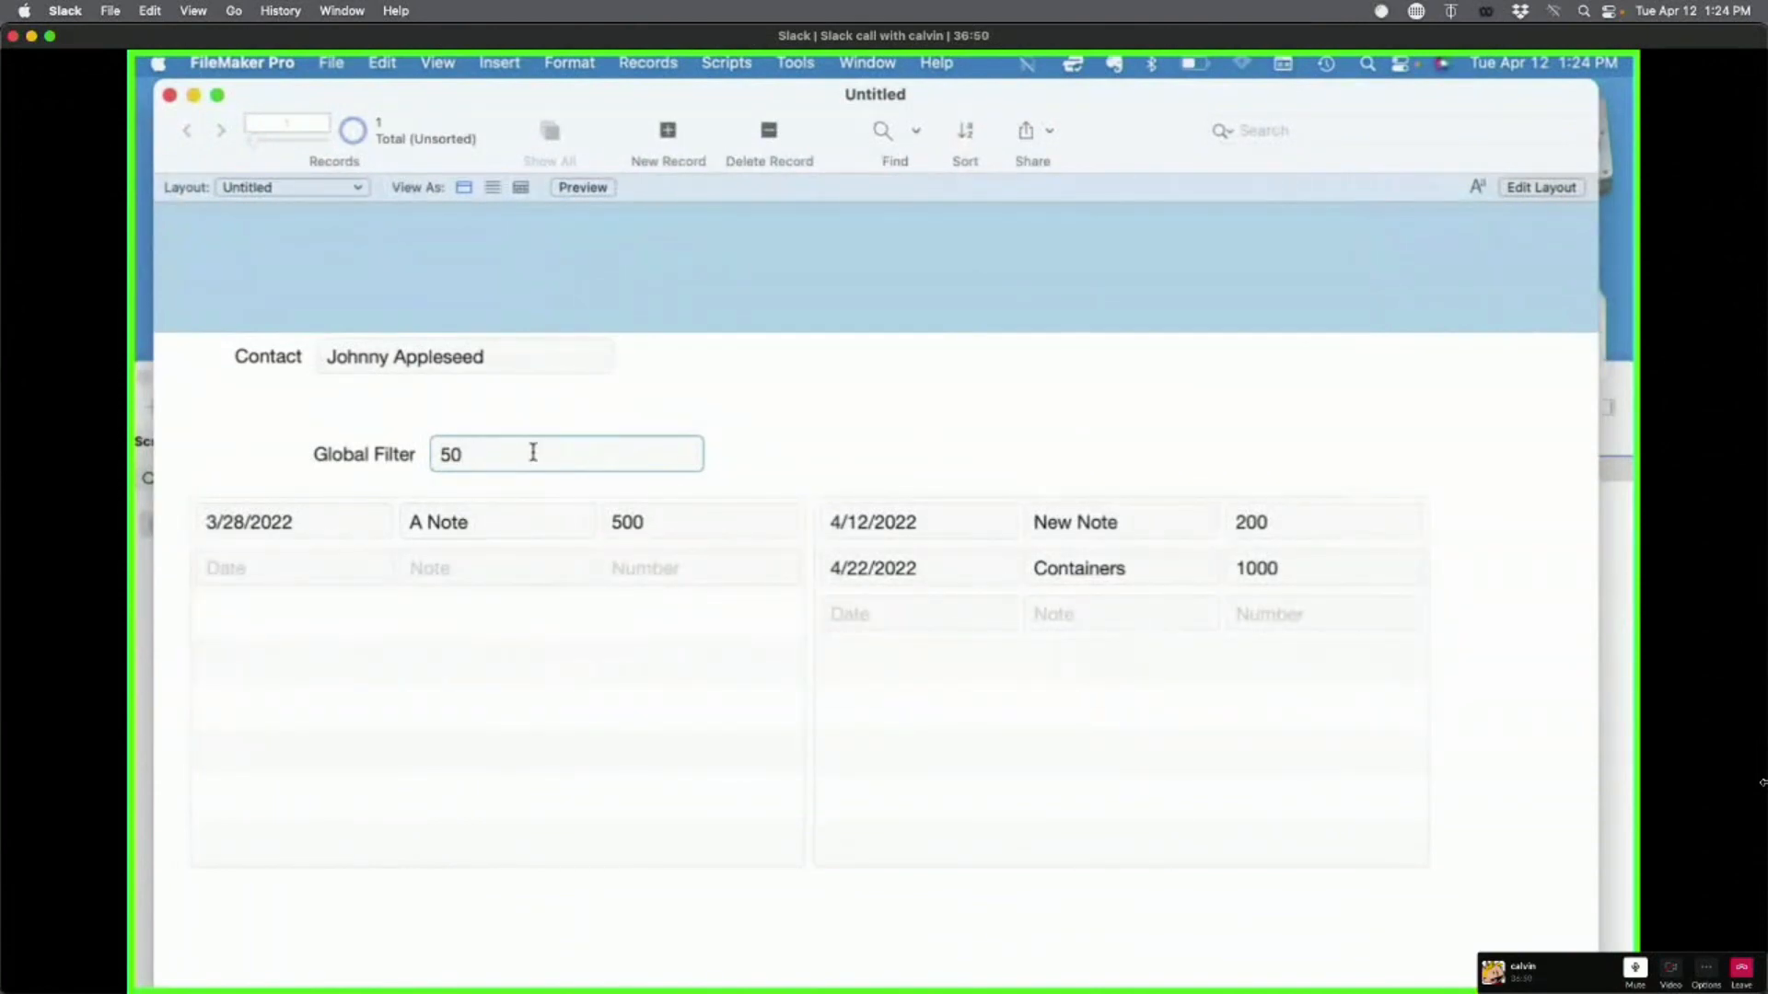
type("1")
left_click(908, 378)
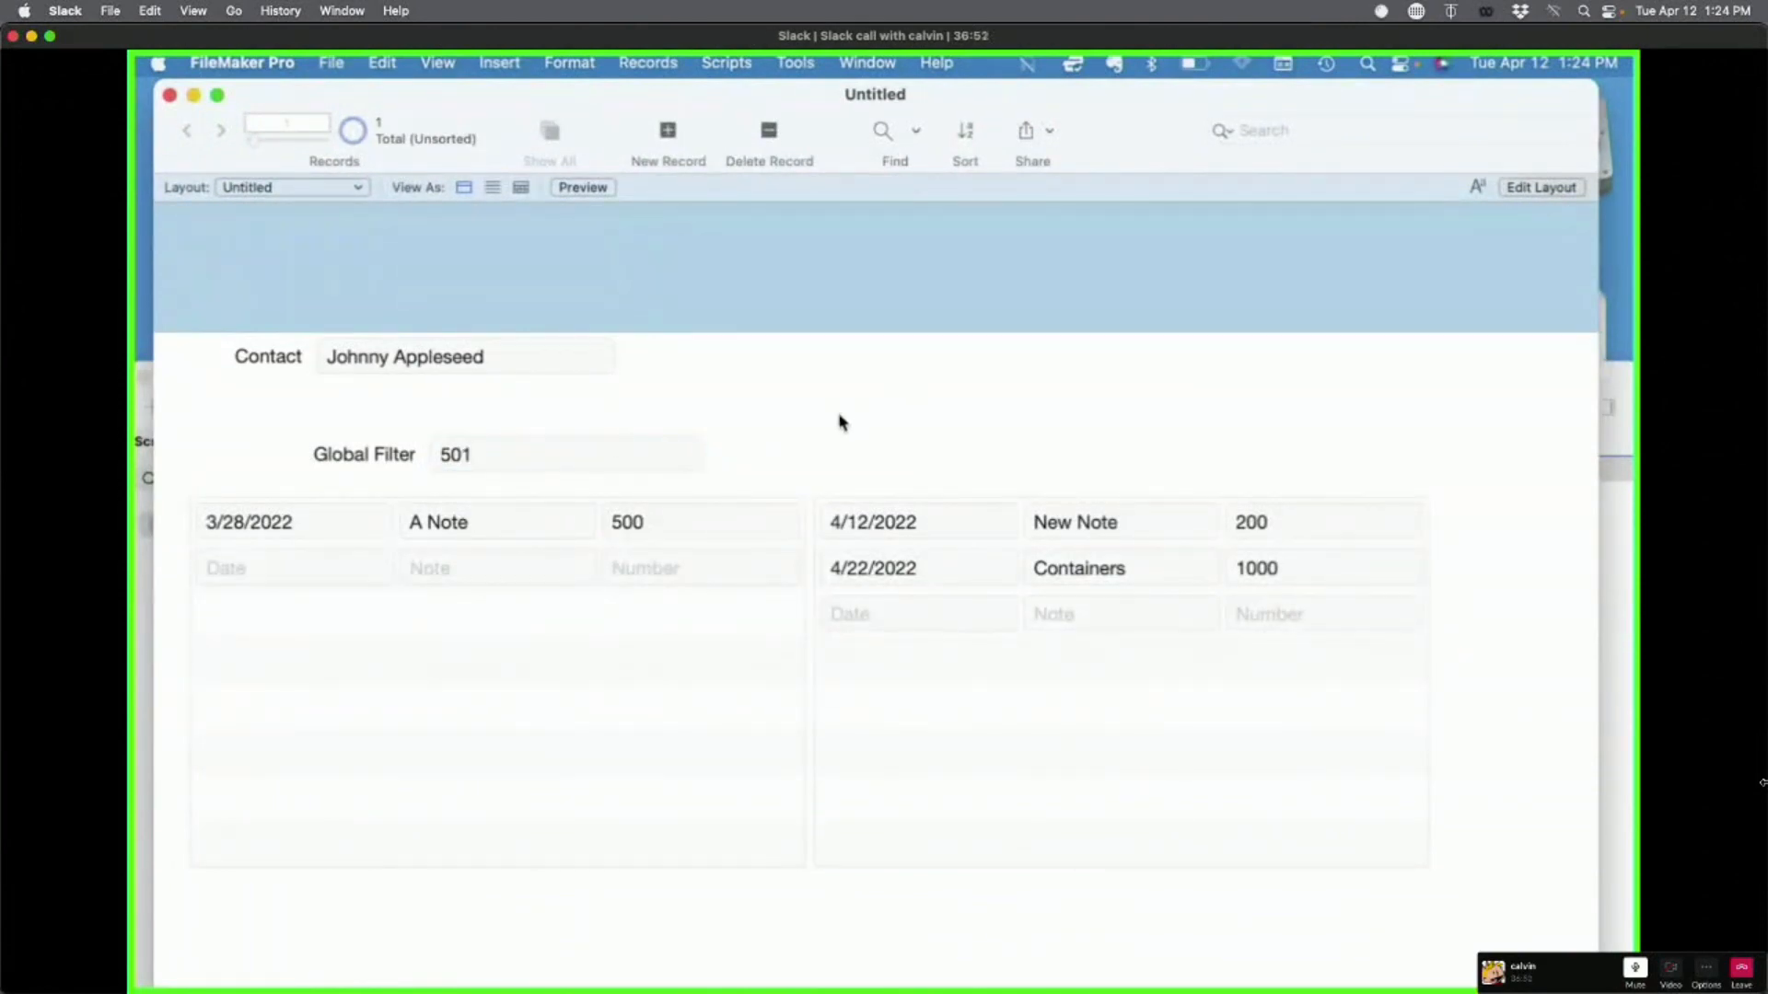
triple_click(510, 451)
type("1000")
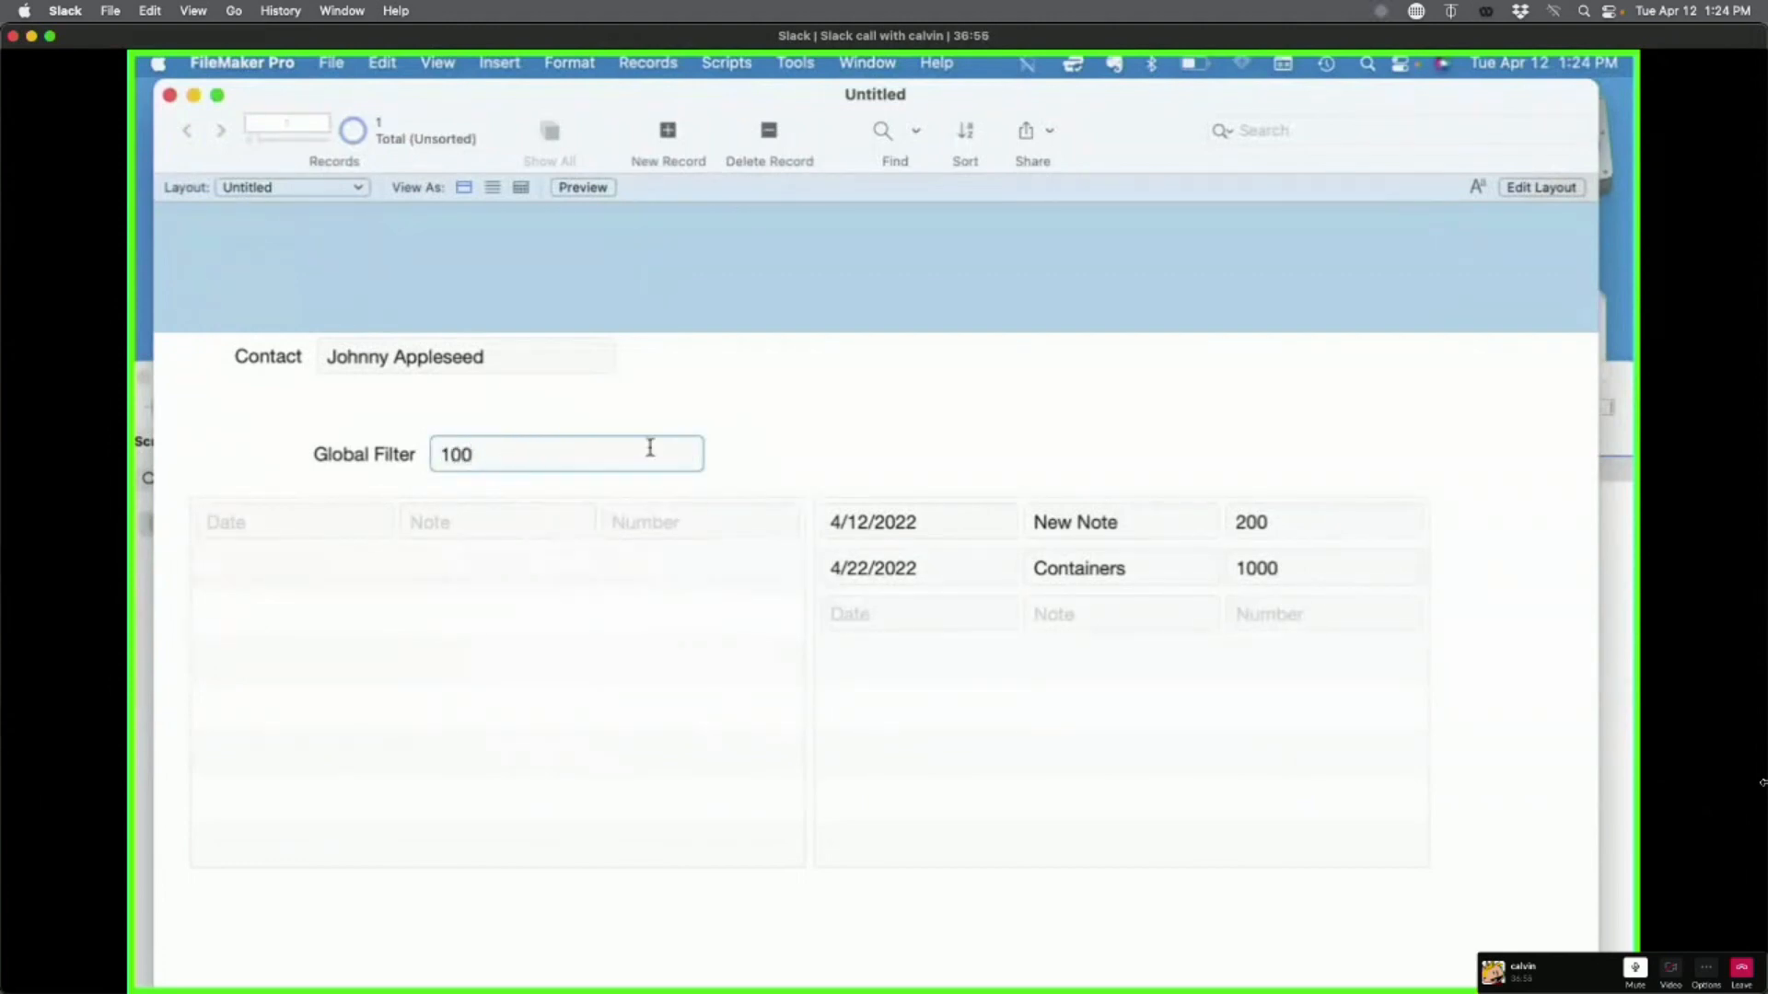
left_click(829, 415)
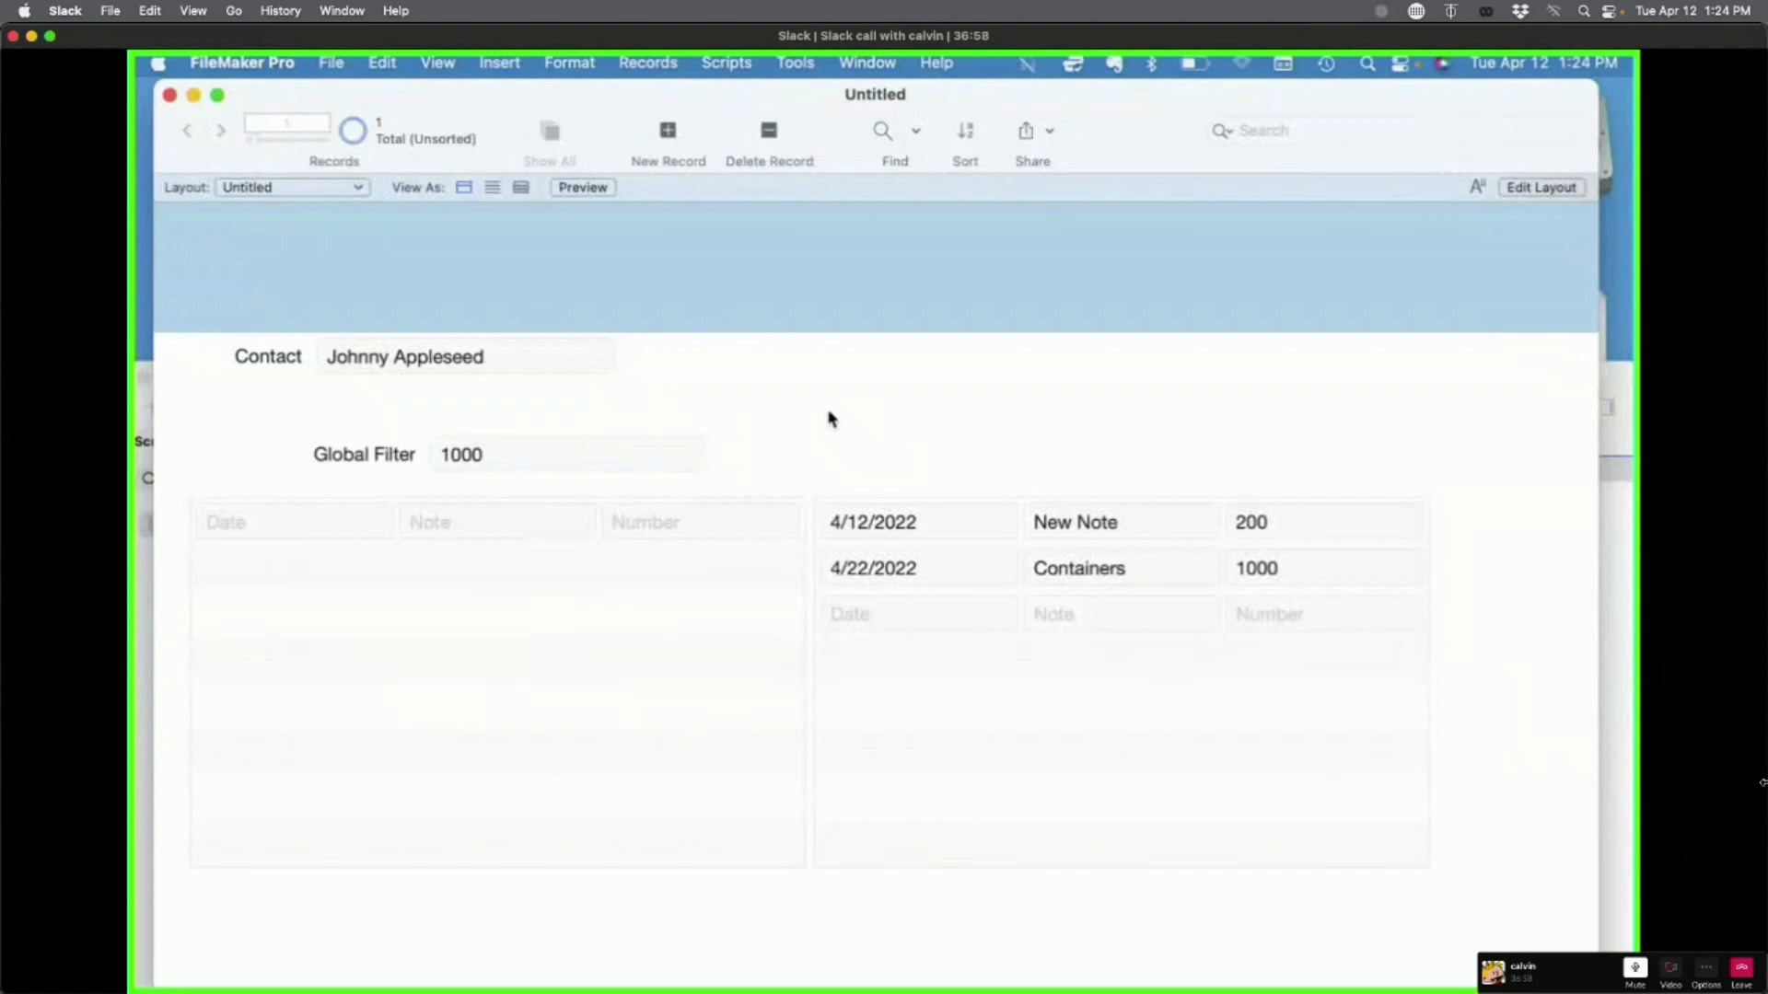
Step: Change the Global Filter field's type to Number in the database definition
key("super+l")
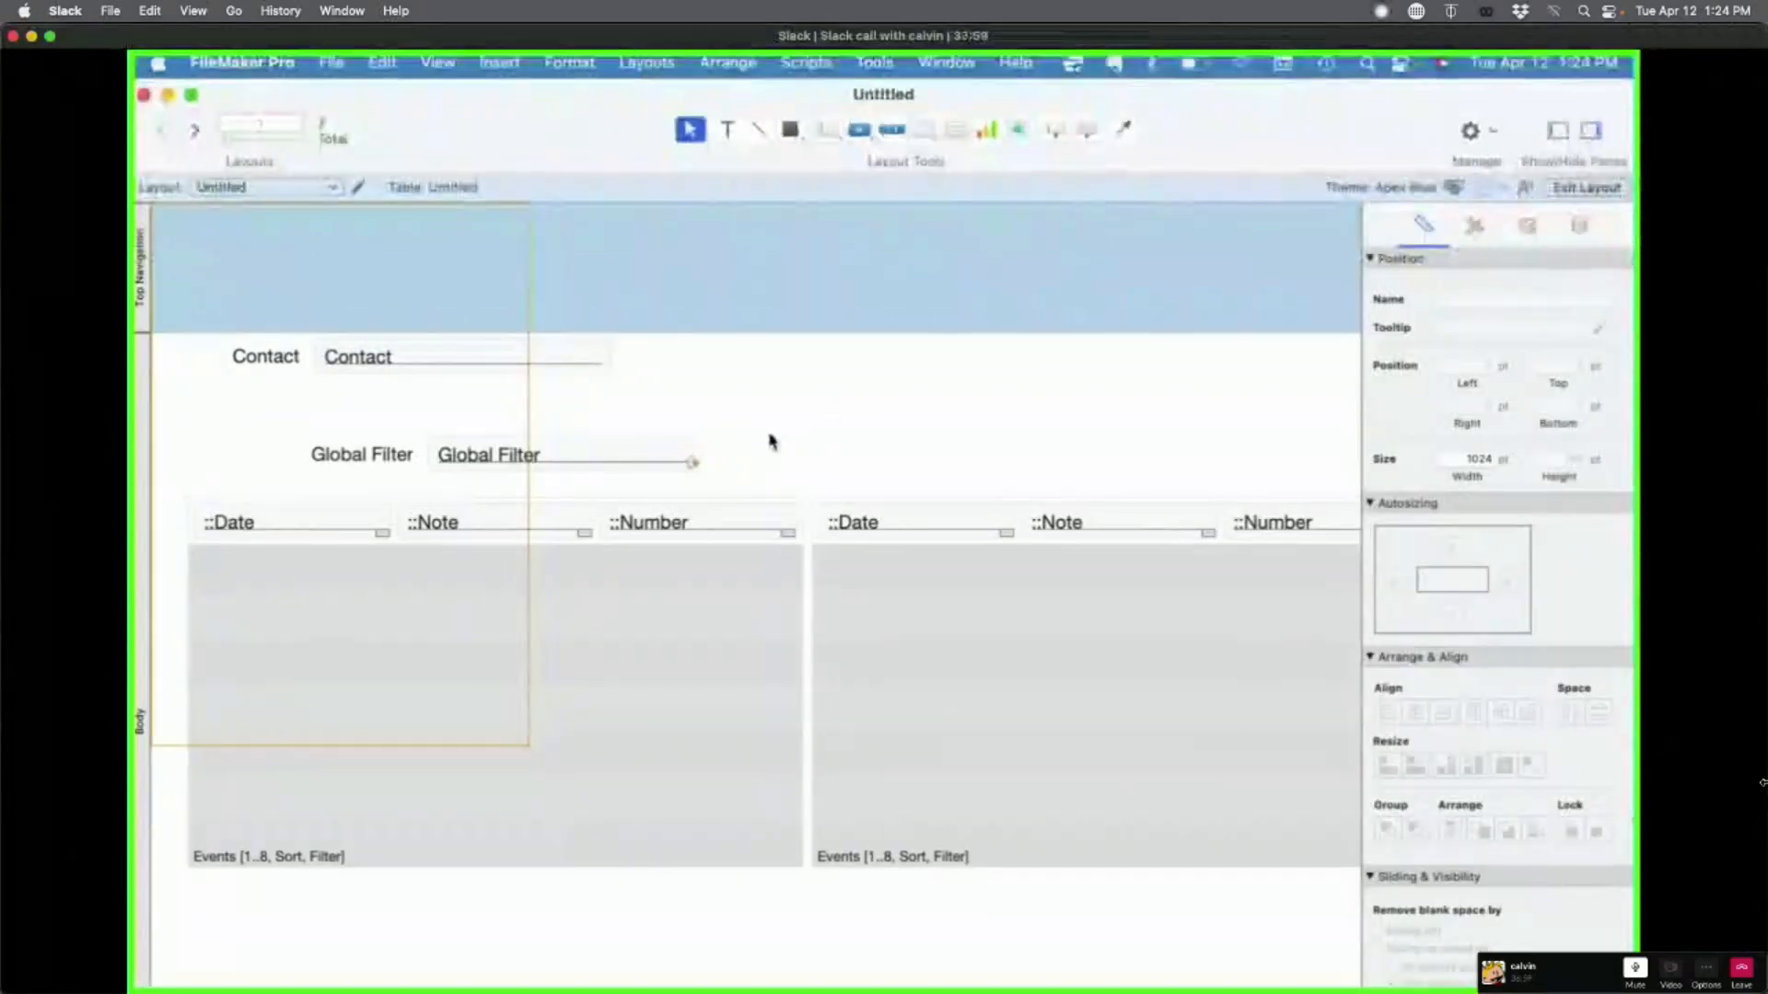
key("super+shift+d")
left_click(238, 373)
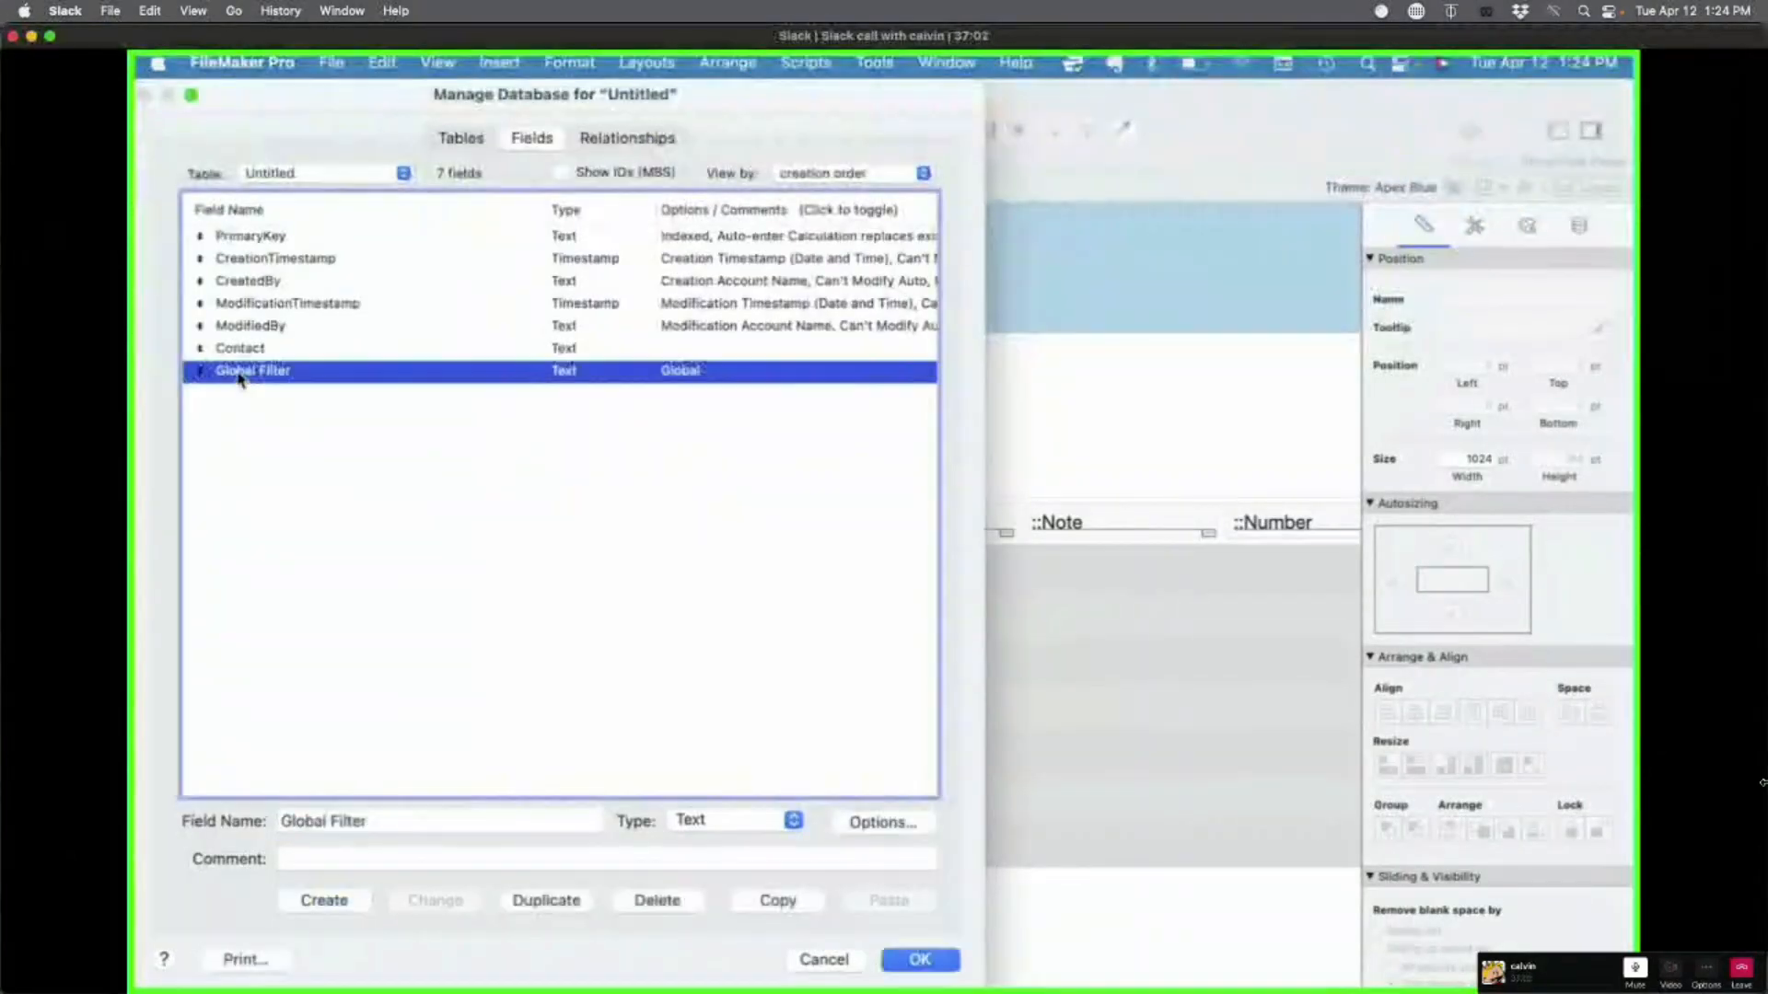
key("super+n")
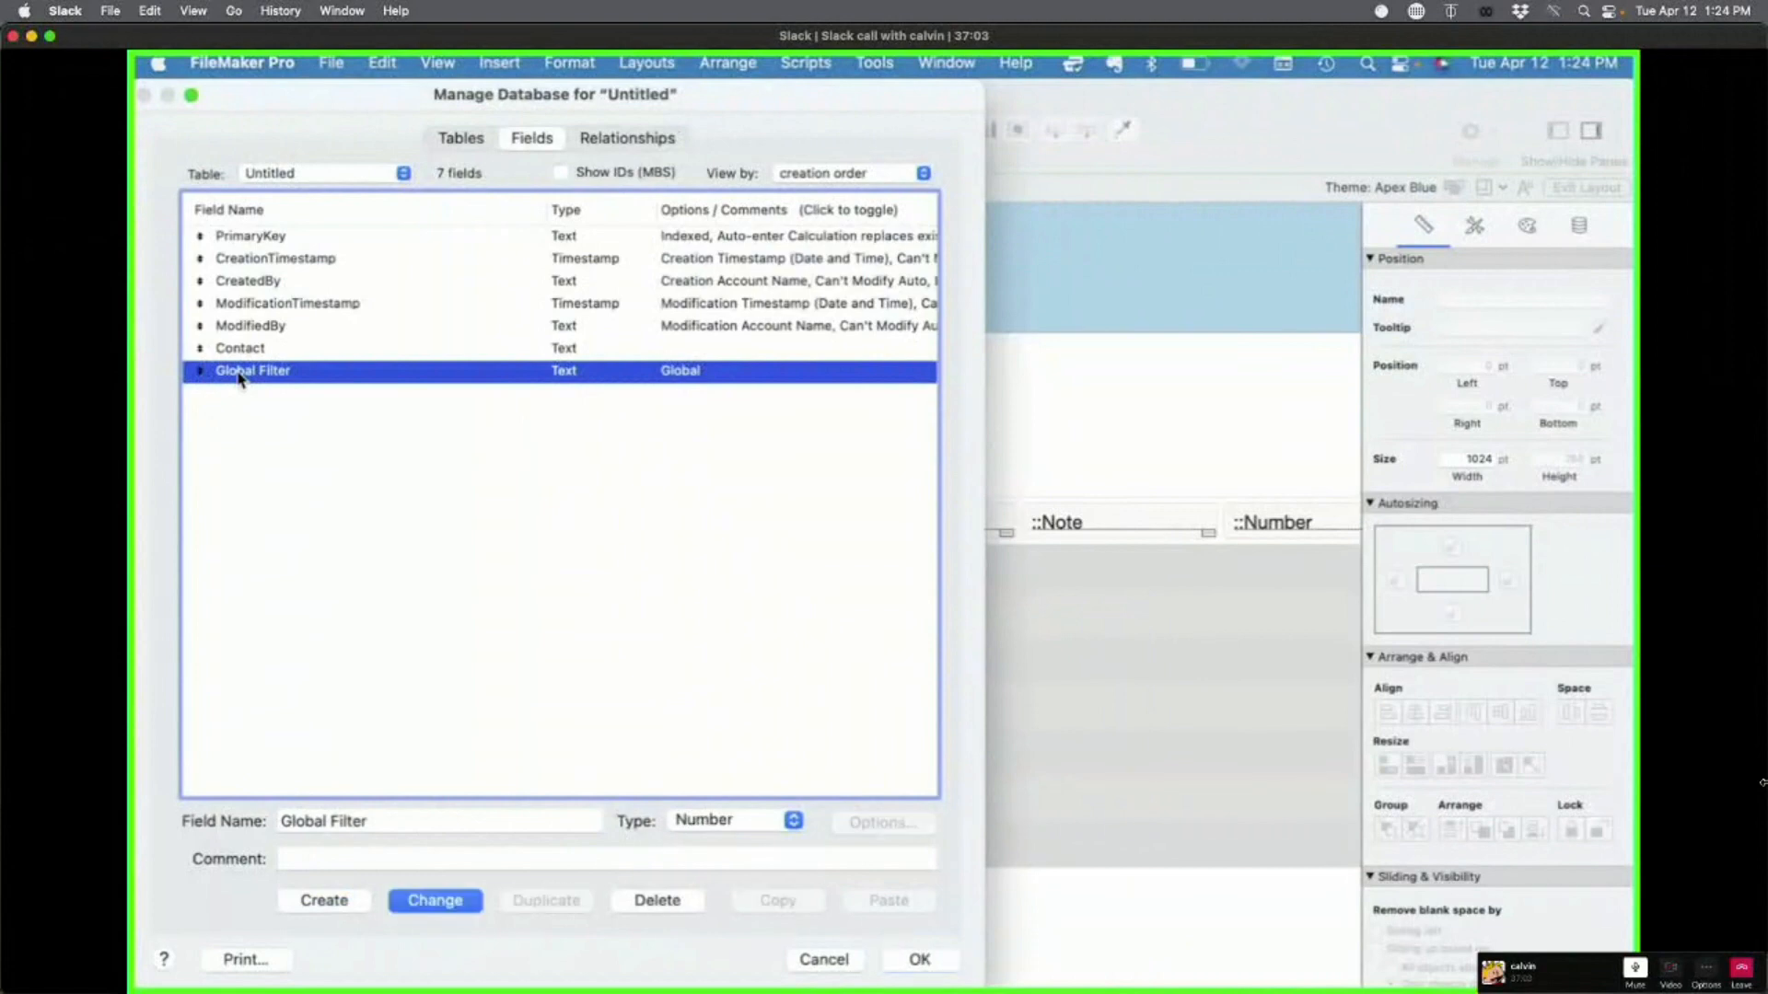
left_click(435, 900)
left_click(926, 959)
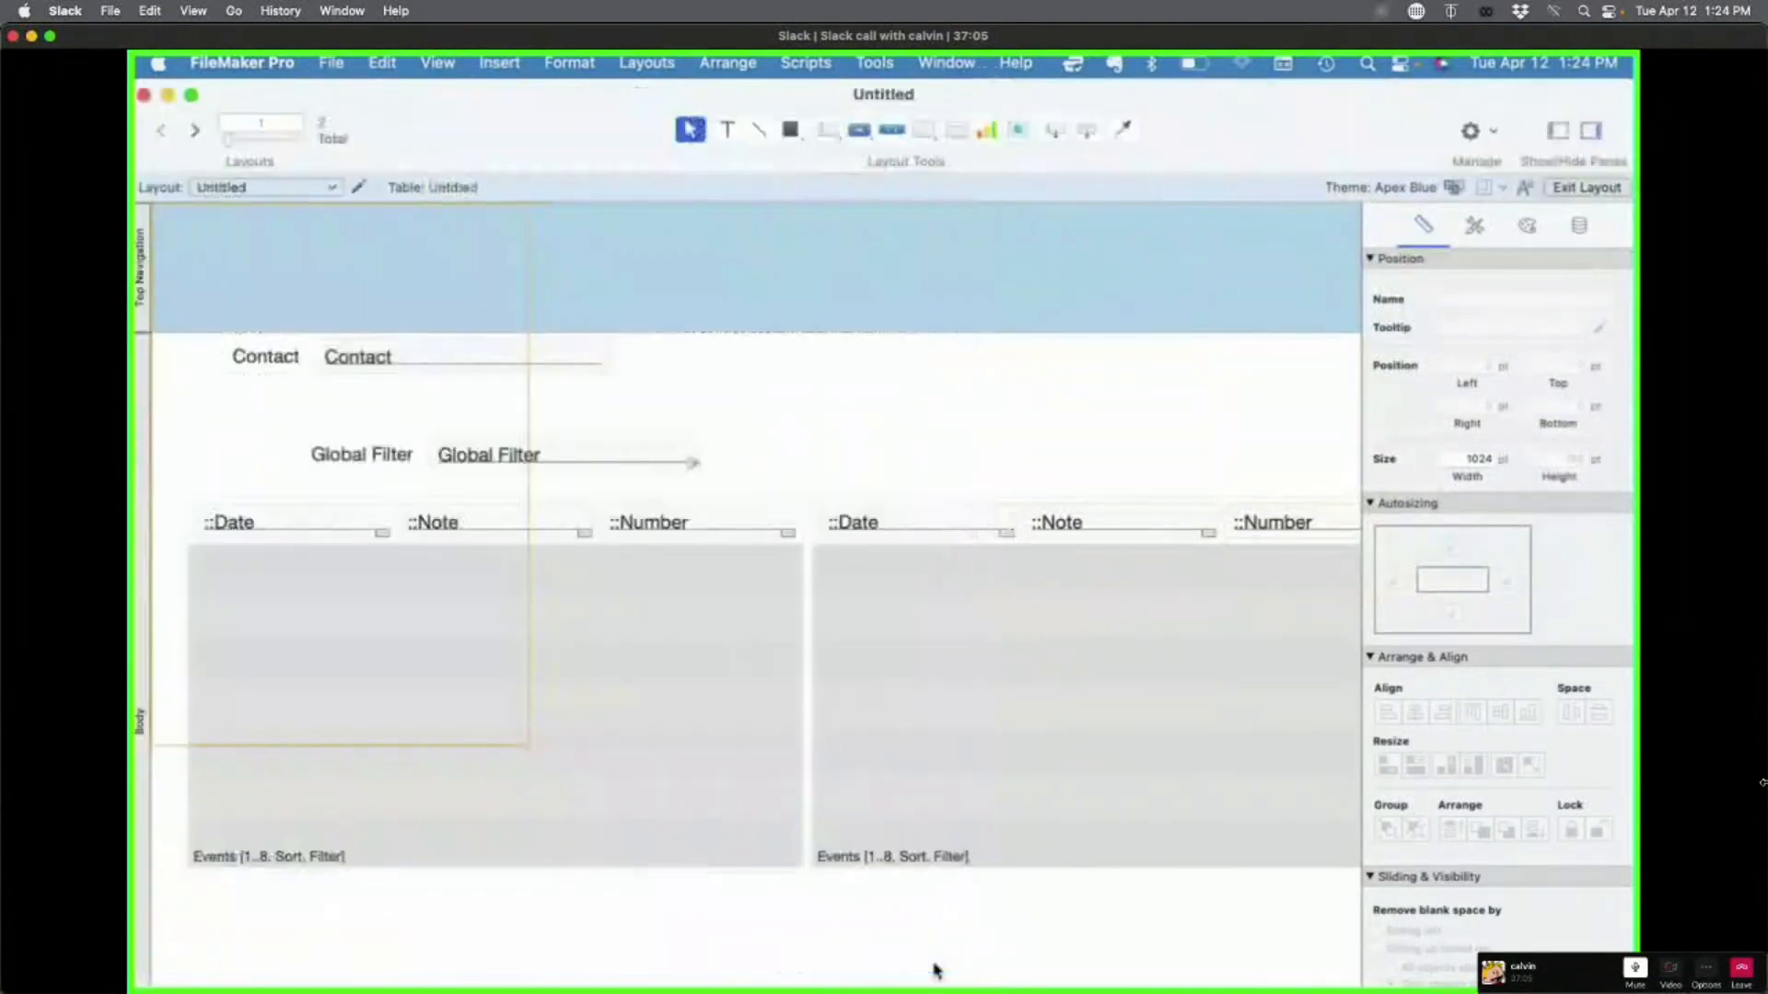
Step: Return to Browse mode and set Global Filter to 500
key("super+b")
left_click(537, 456)
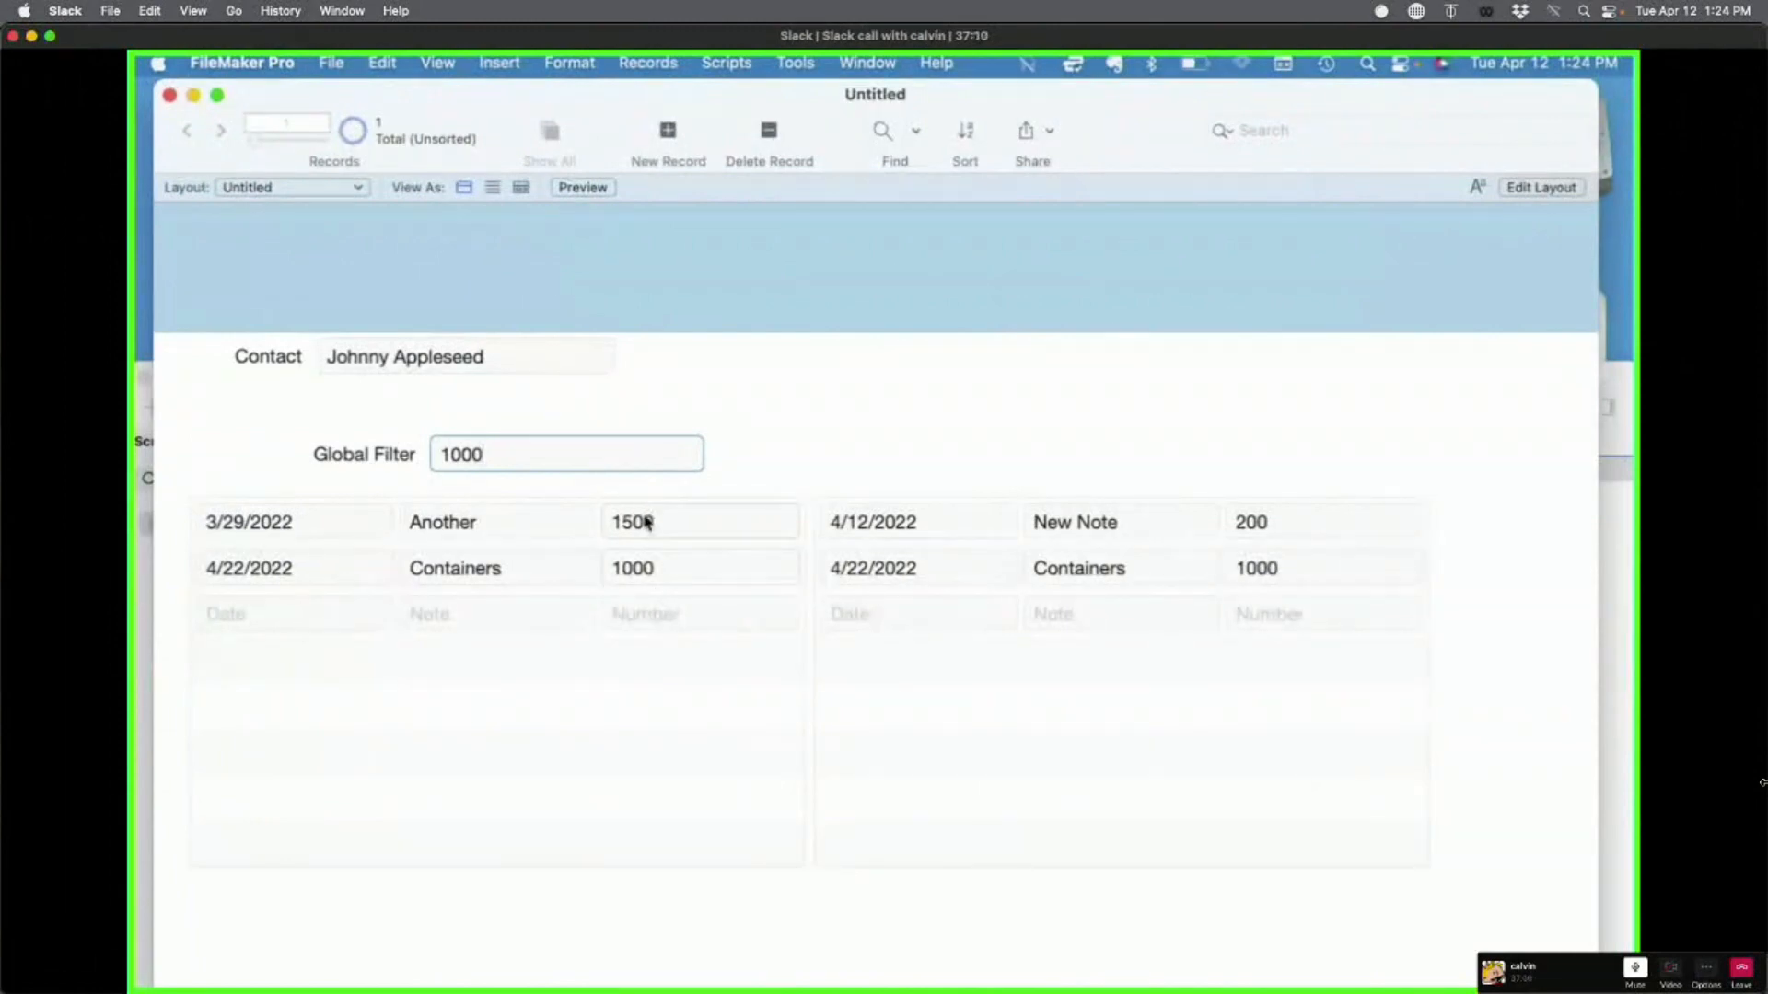
triple_click(538, 454)
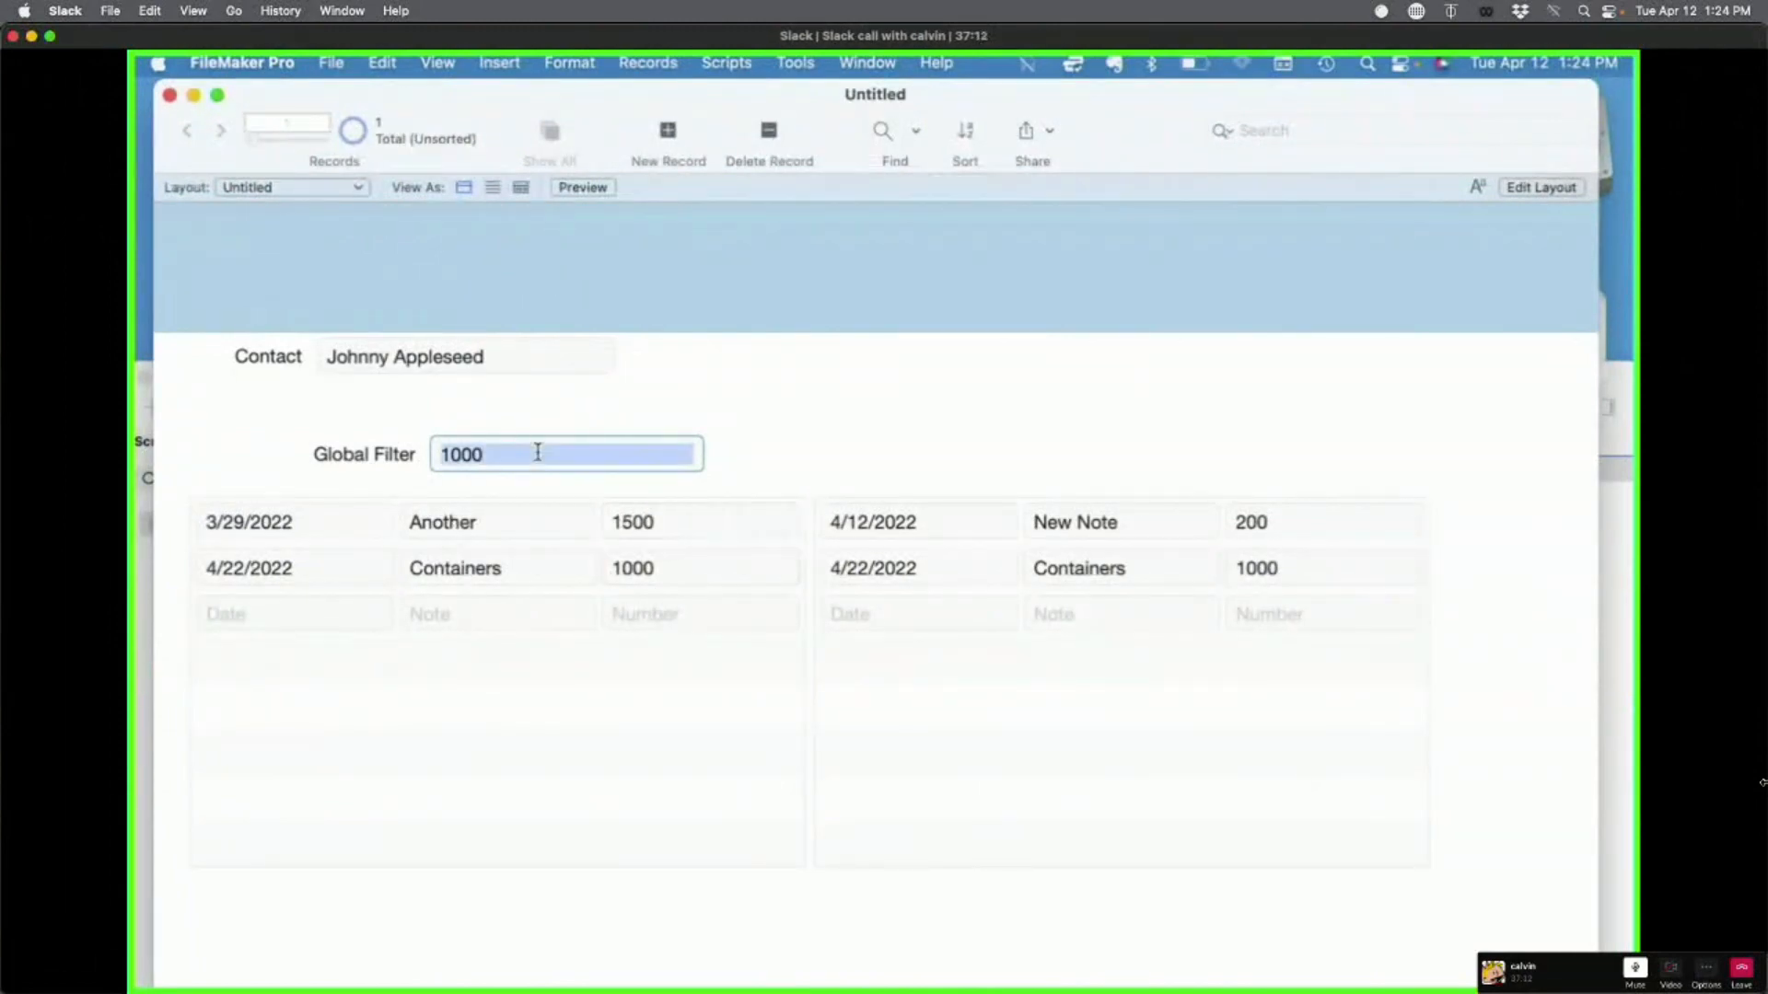
type("500")
left_click(846, 442)
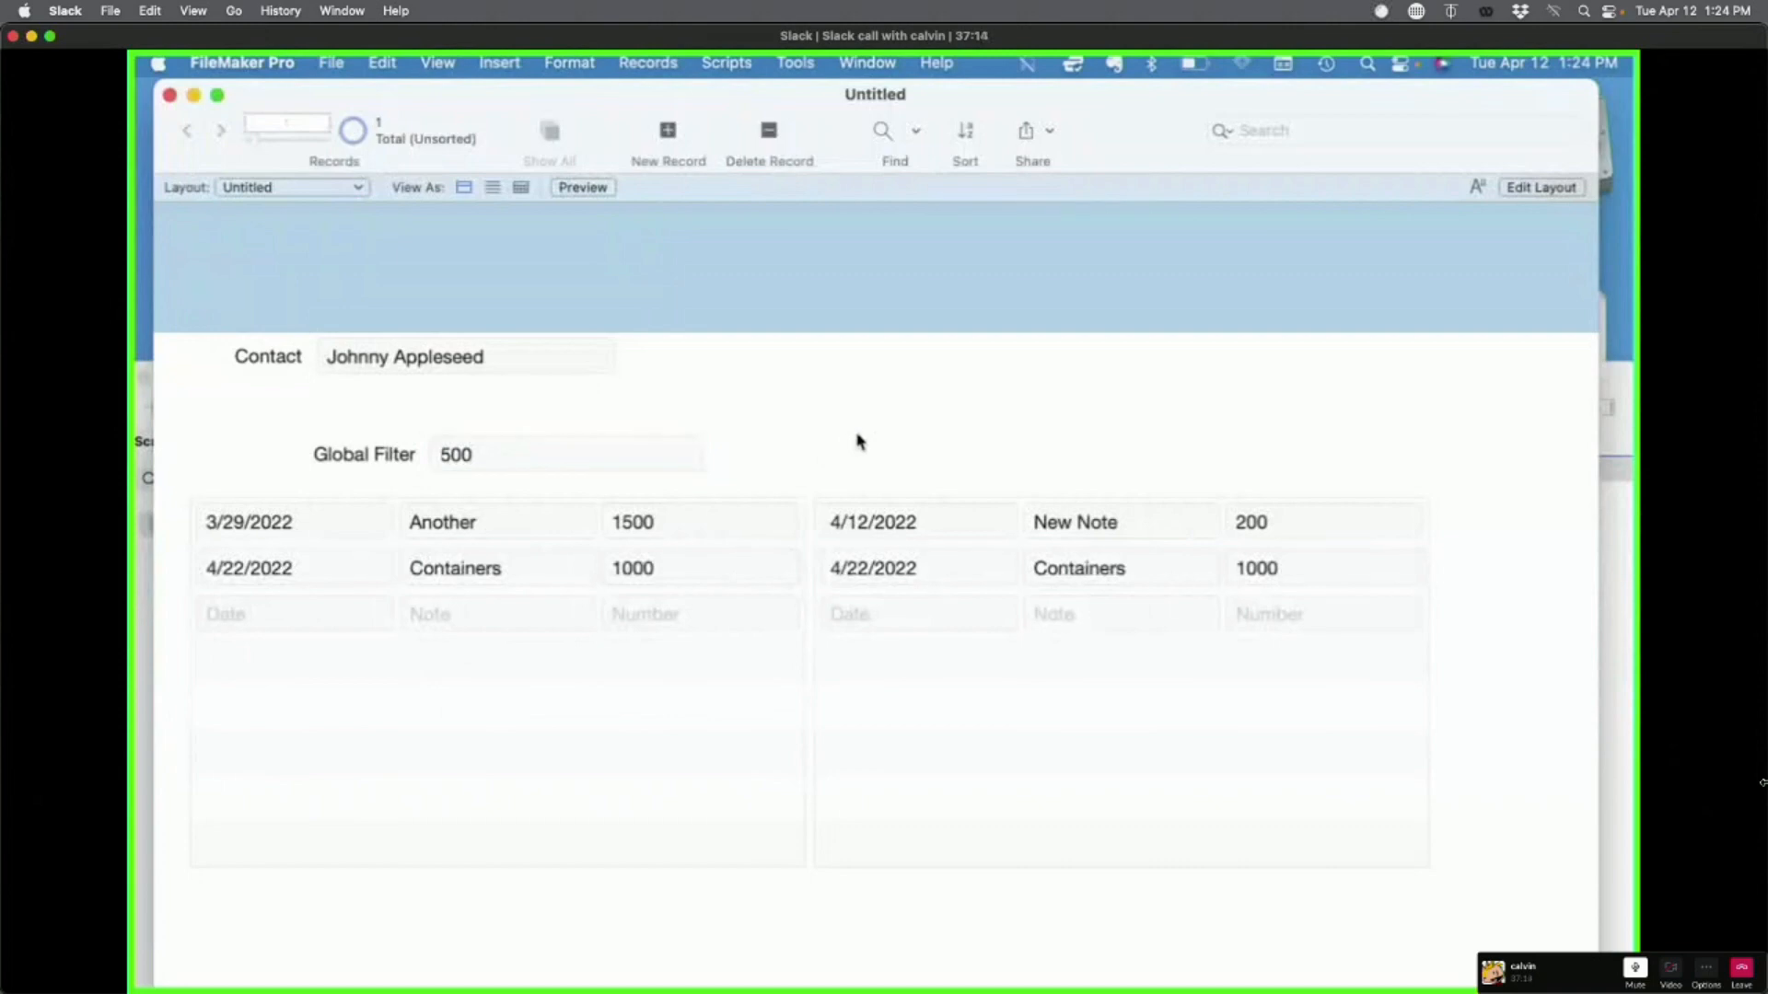
Step: Recheck the portal refresh by shortening Global Filter to 50 and restoring it to 500
left_click(636, 466)
left_click(744, 466)
left_click(633, 458)
key("BackSpace")
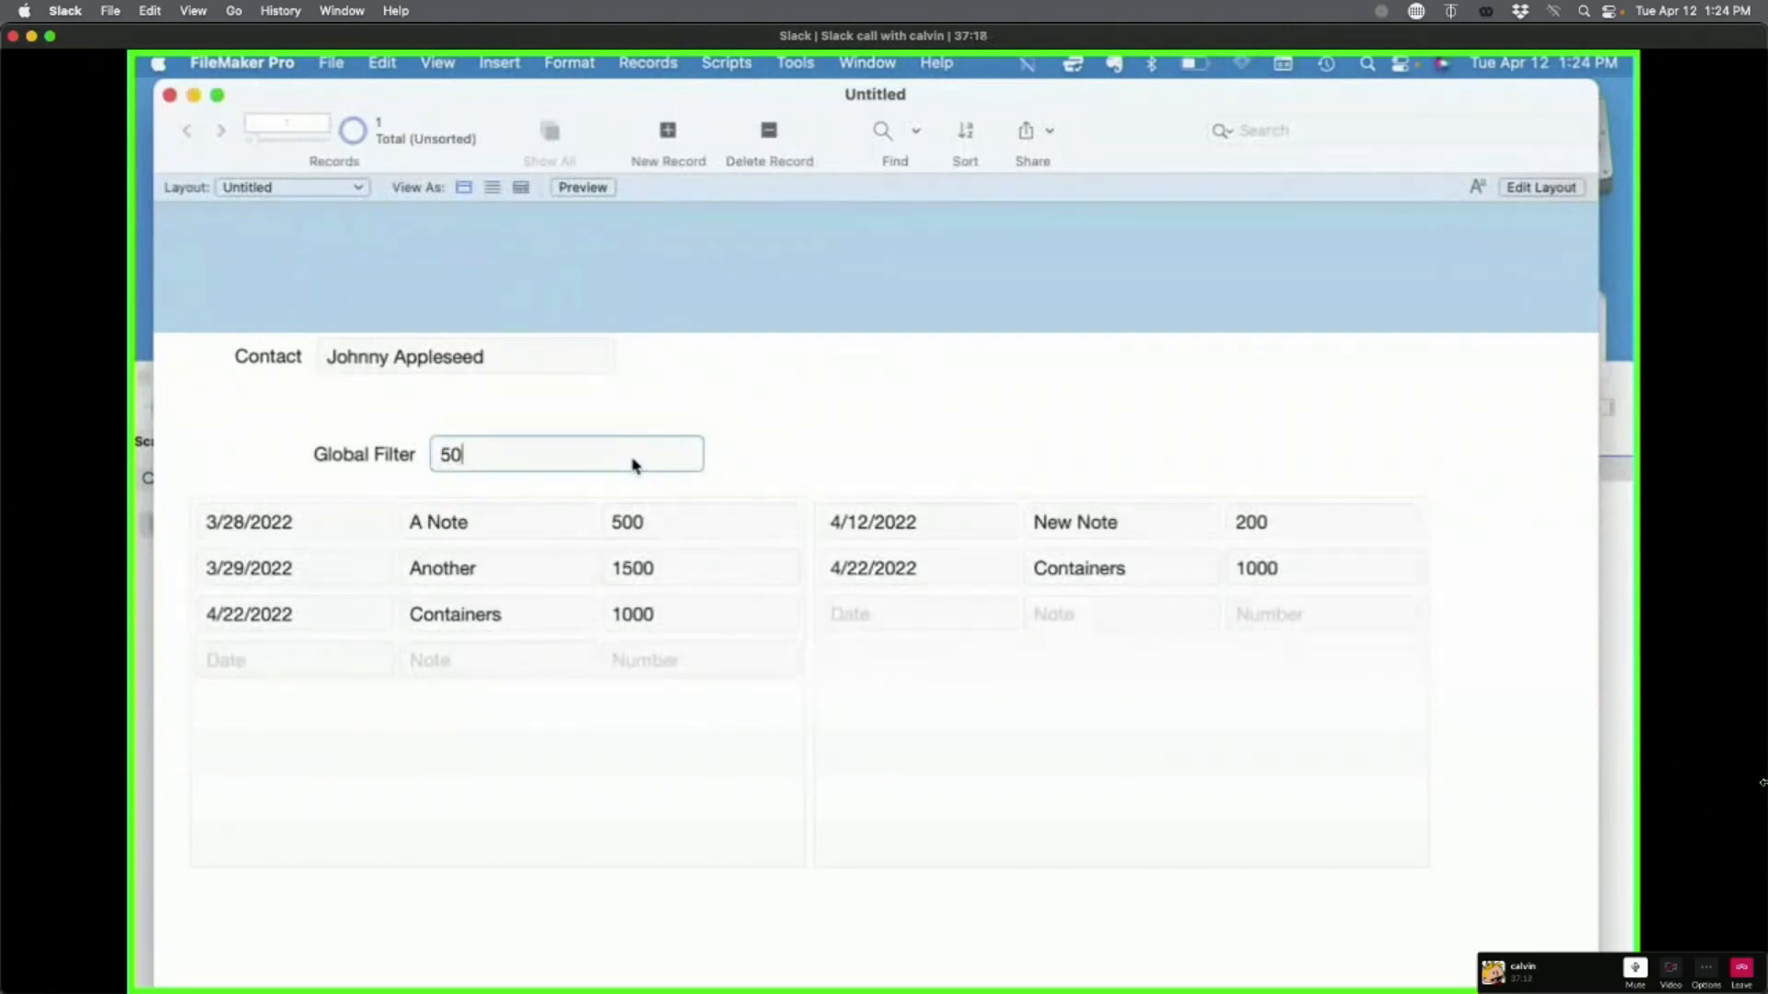
type("0")
left_click(796, 440)
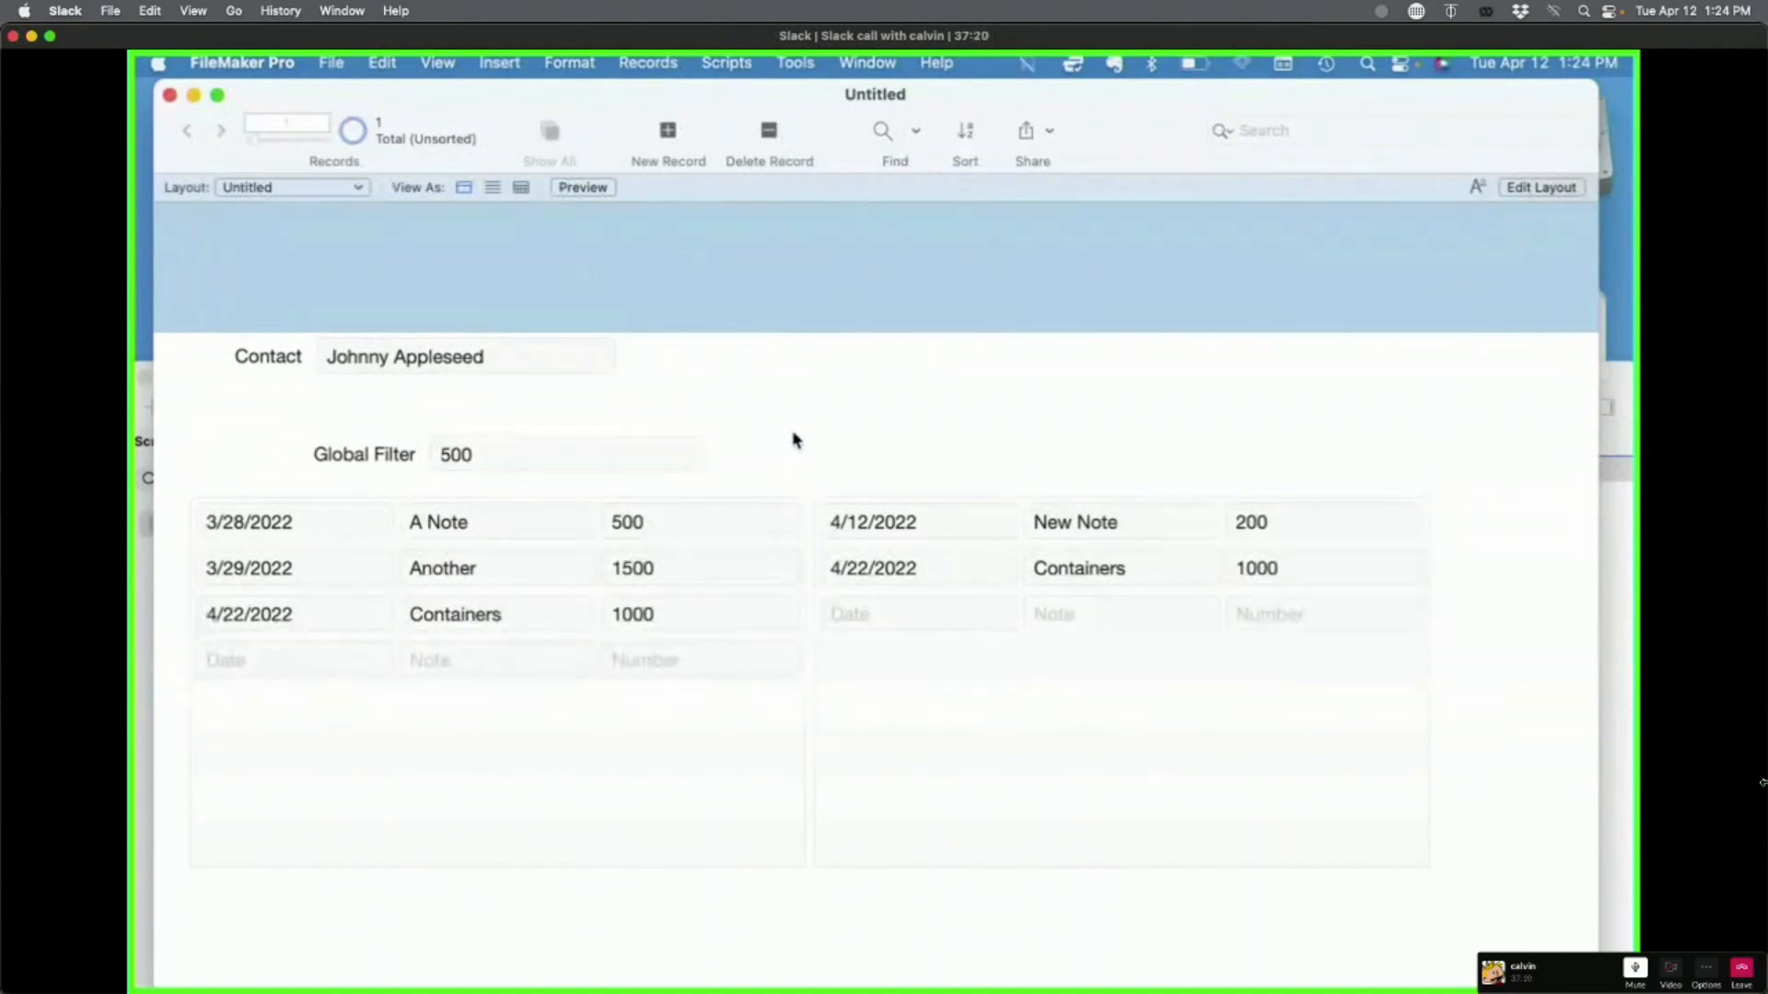
left_click(645, 450)
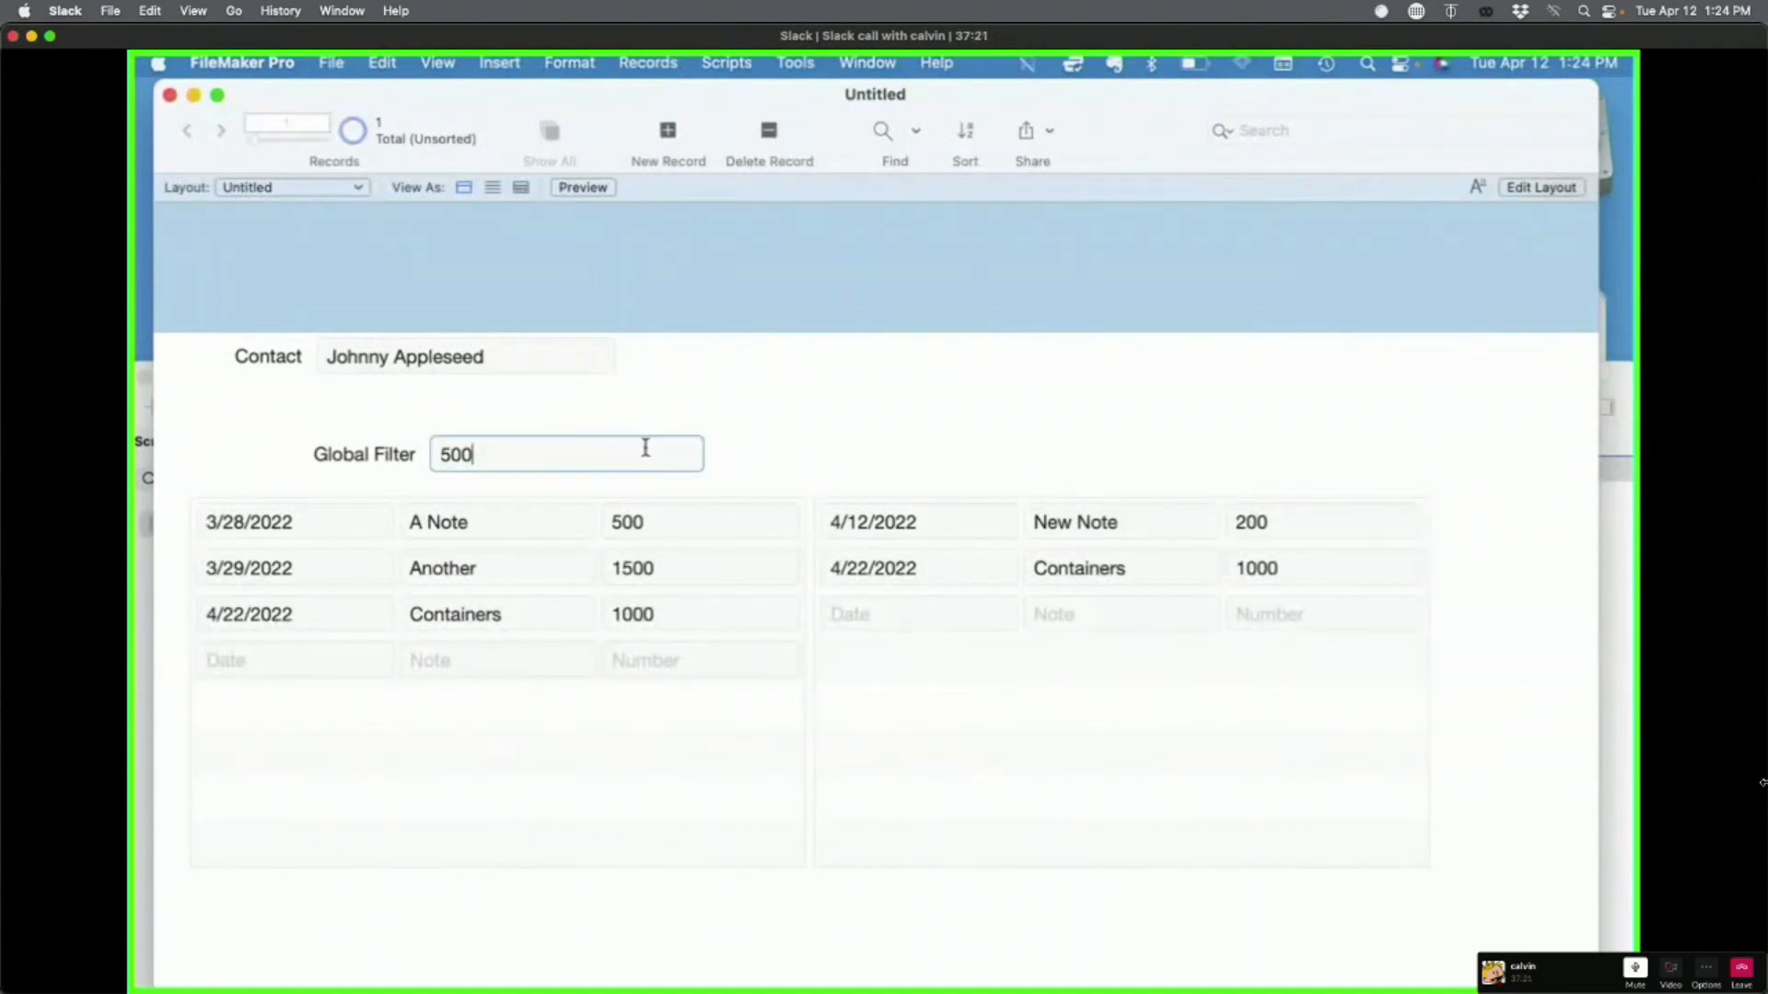
left_click(847, 451)
Step: Add a Commit Records/Requests step to the OnObjectModify script and move the Refresh Portal step below it
key("super+shift+s")
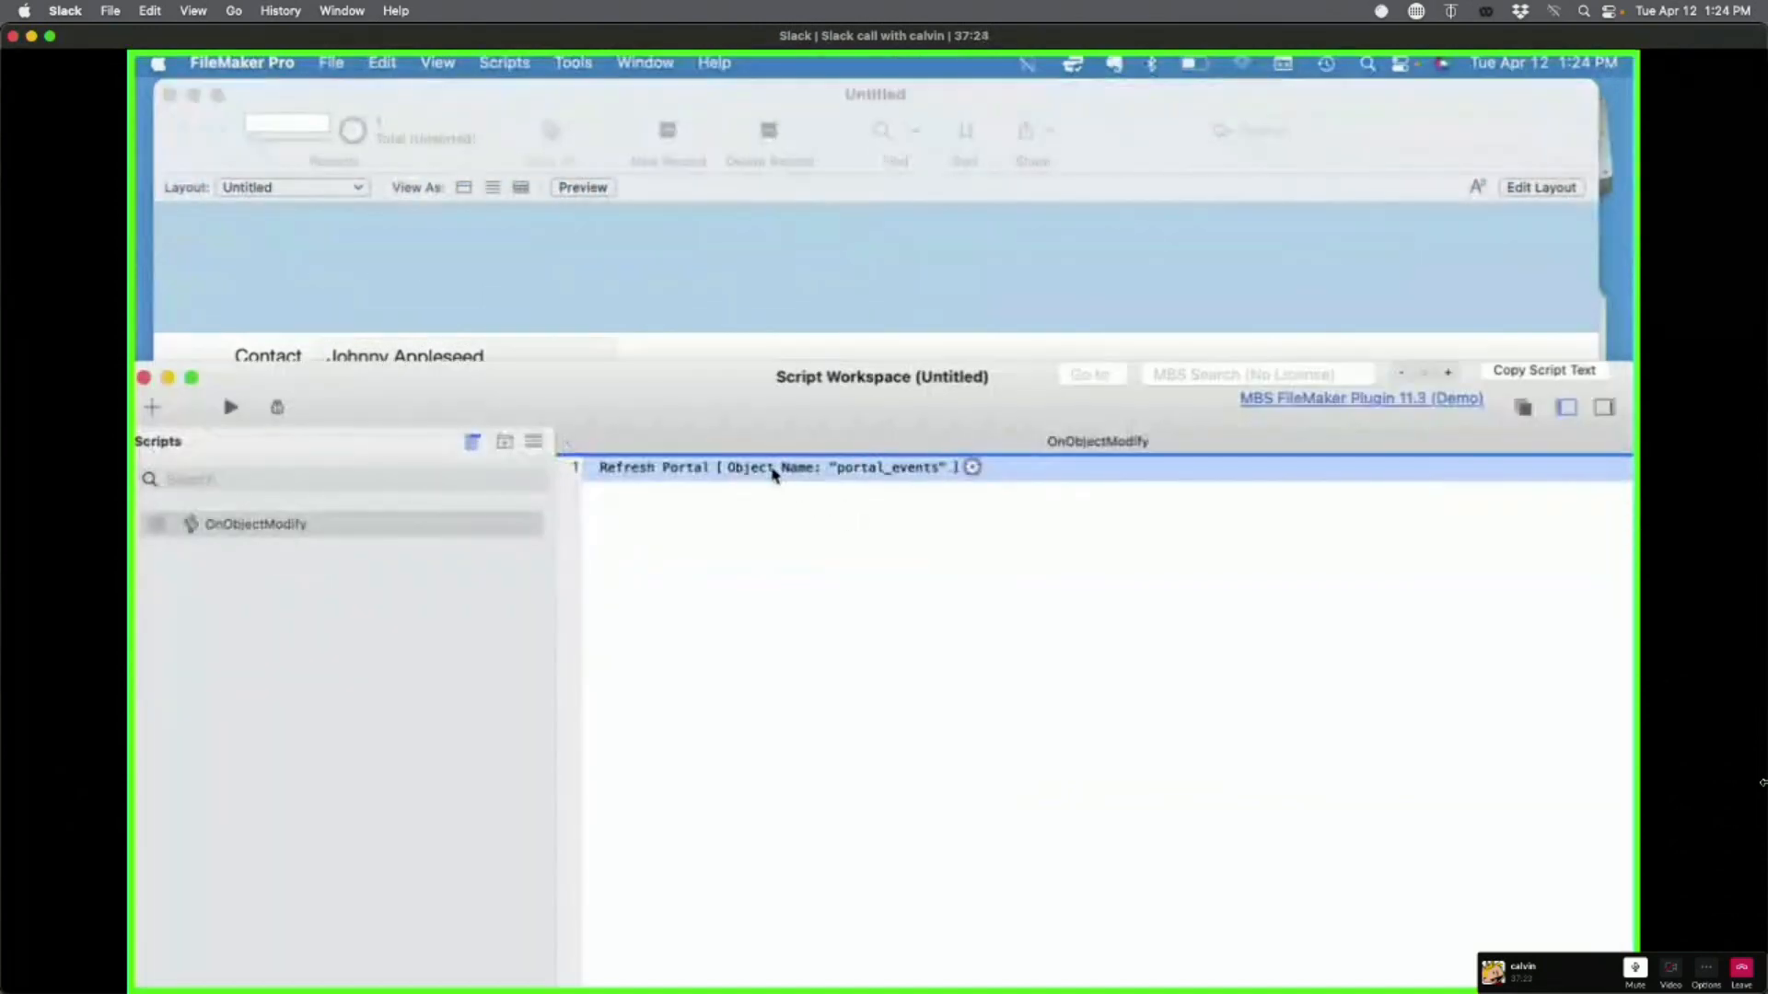
key("Return")
type("comm")
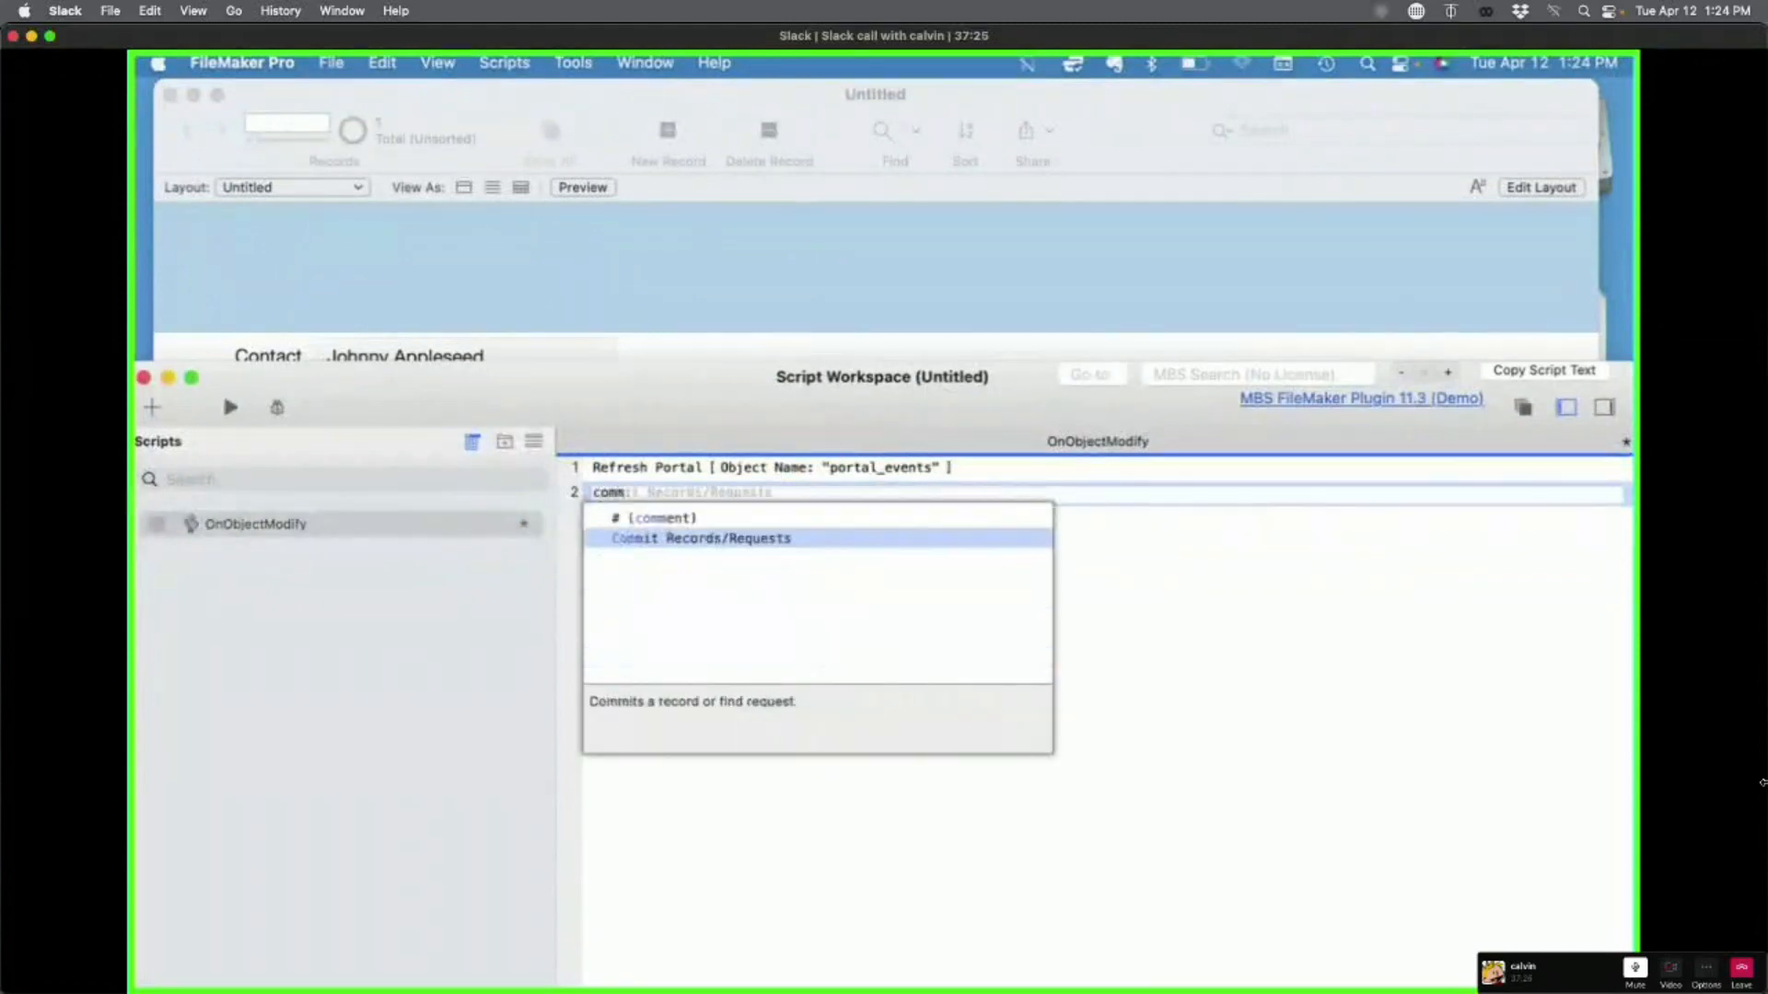
key("Return")
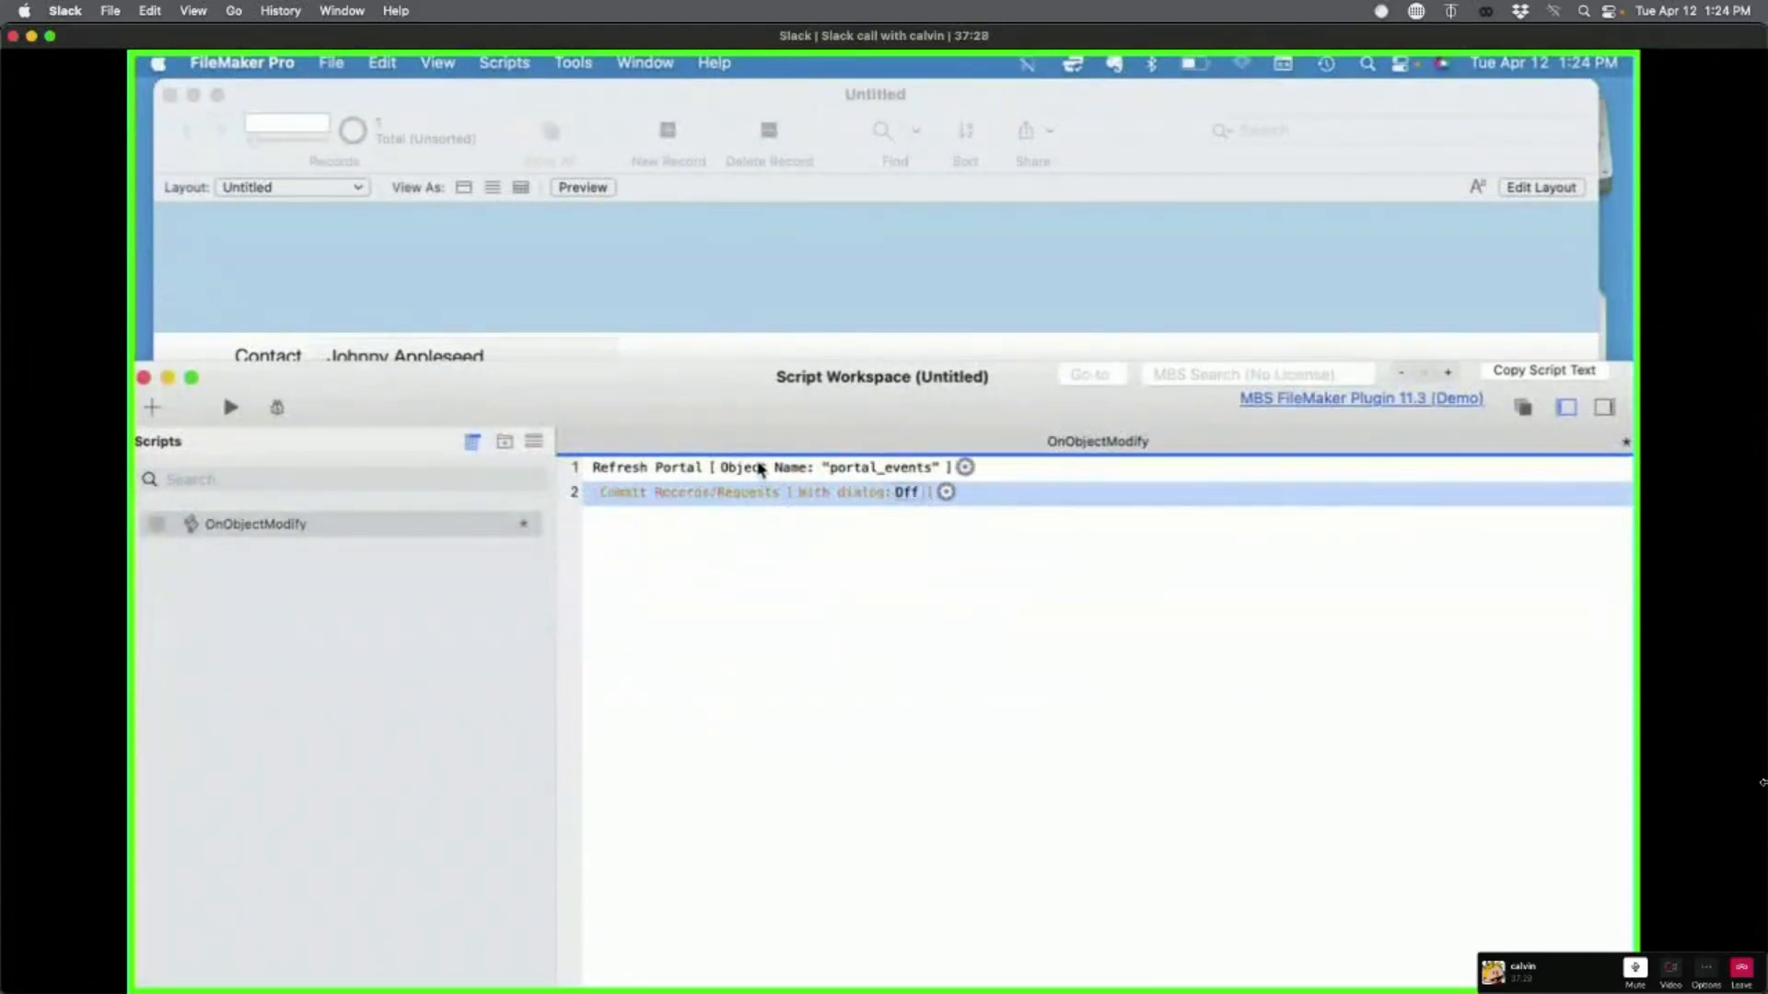
left_click_drag(760, 469, 750, 592)
Step: Test the revised script in the layout window by changing Global Filter to 50 and back to 500
left_click(716, 343)
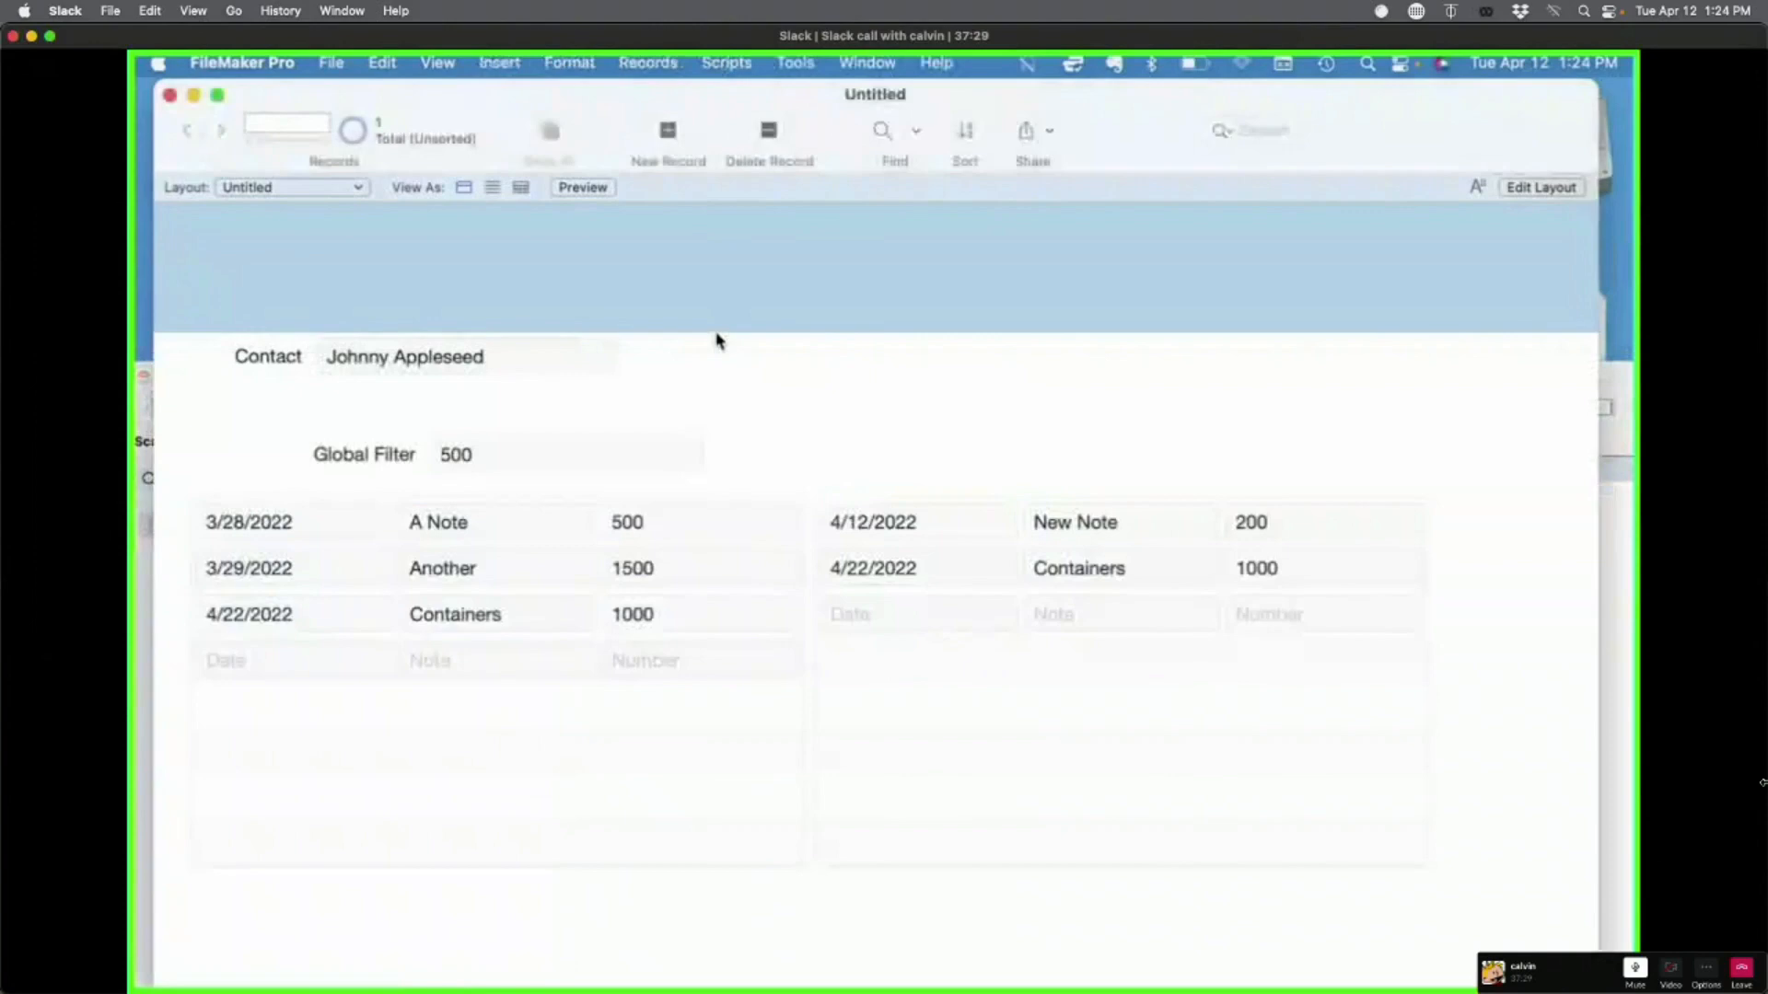
left_click(527, 458)
key("BackSpace")
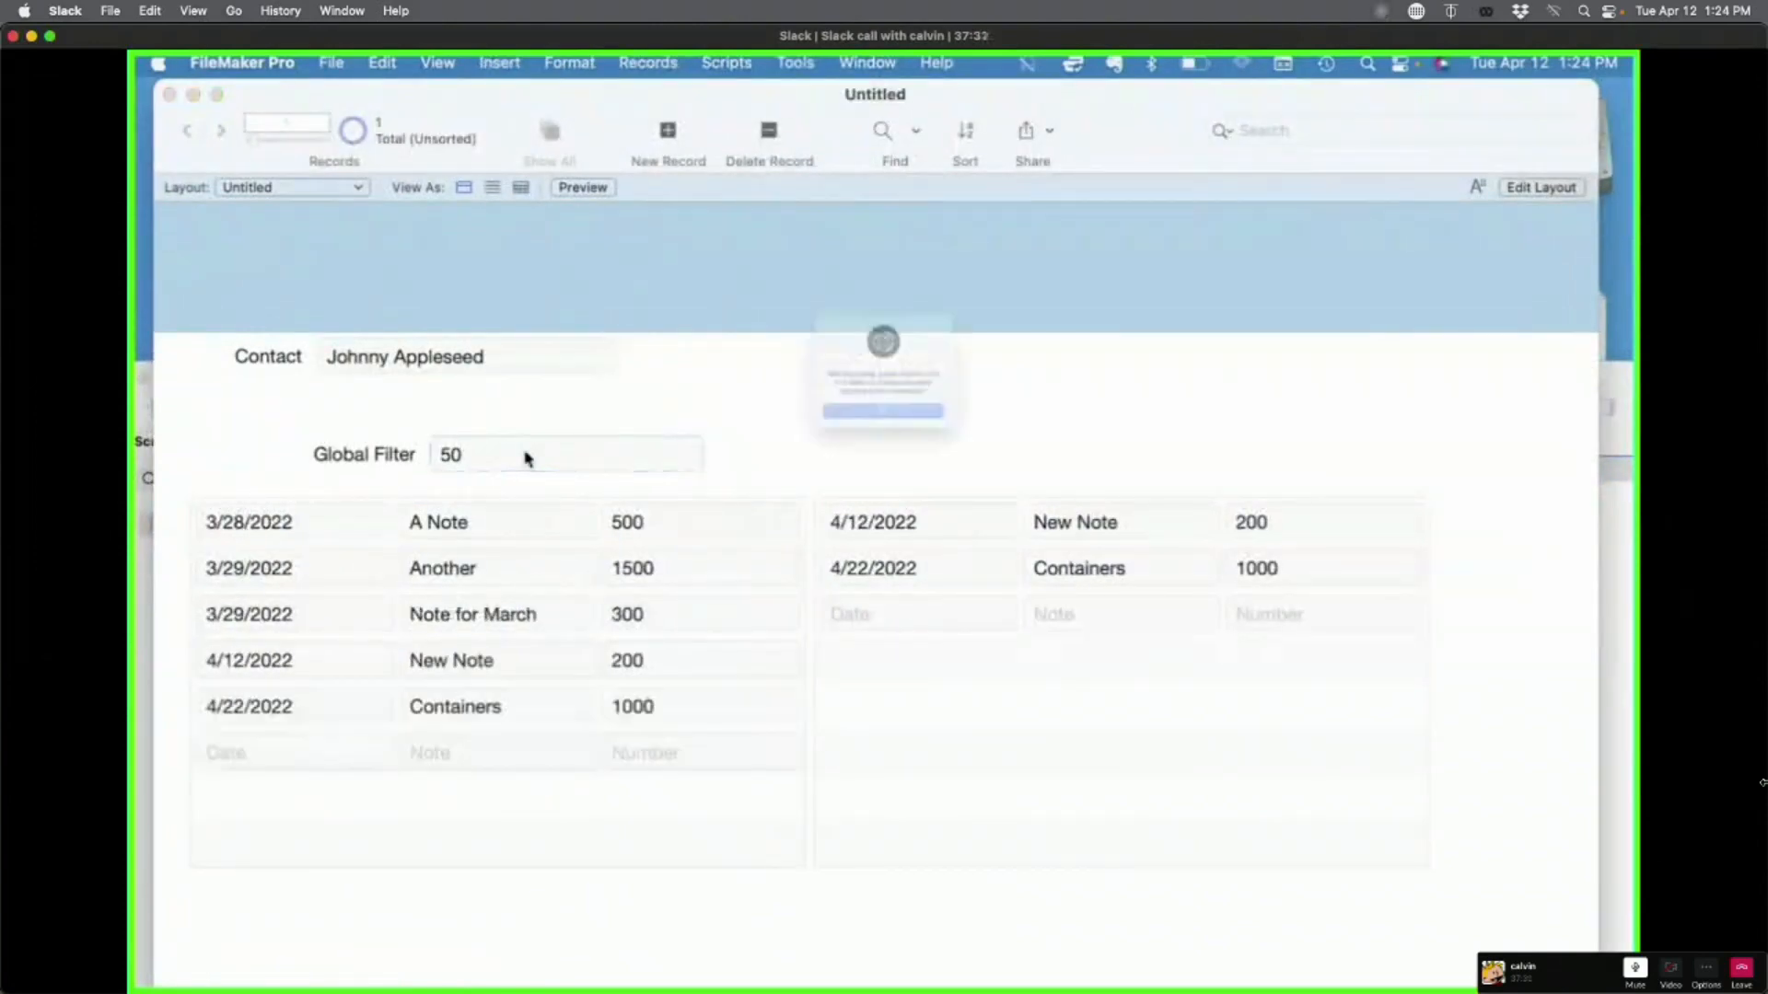
key("Return")
left_click(548, 462)
type("0")
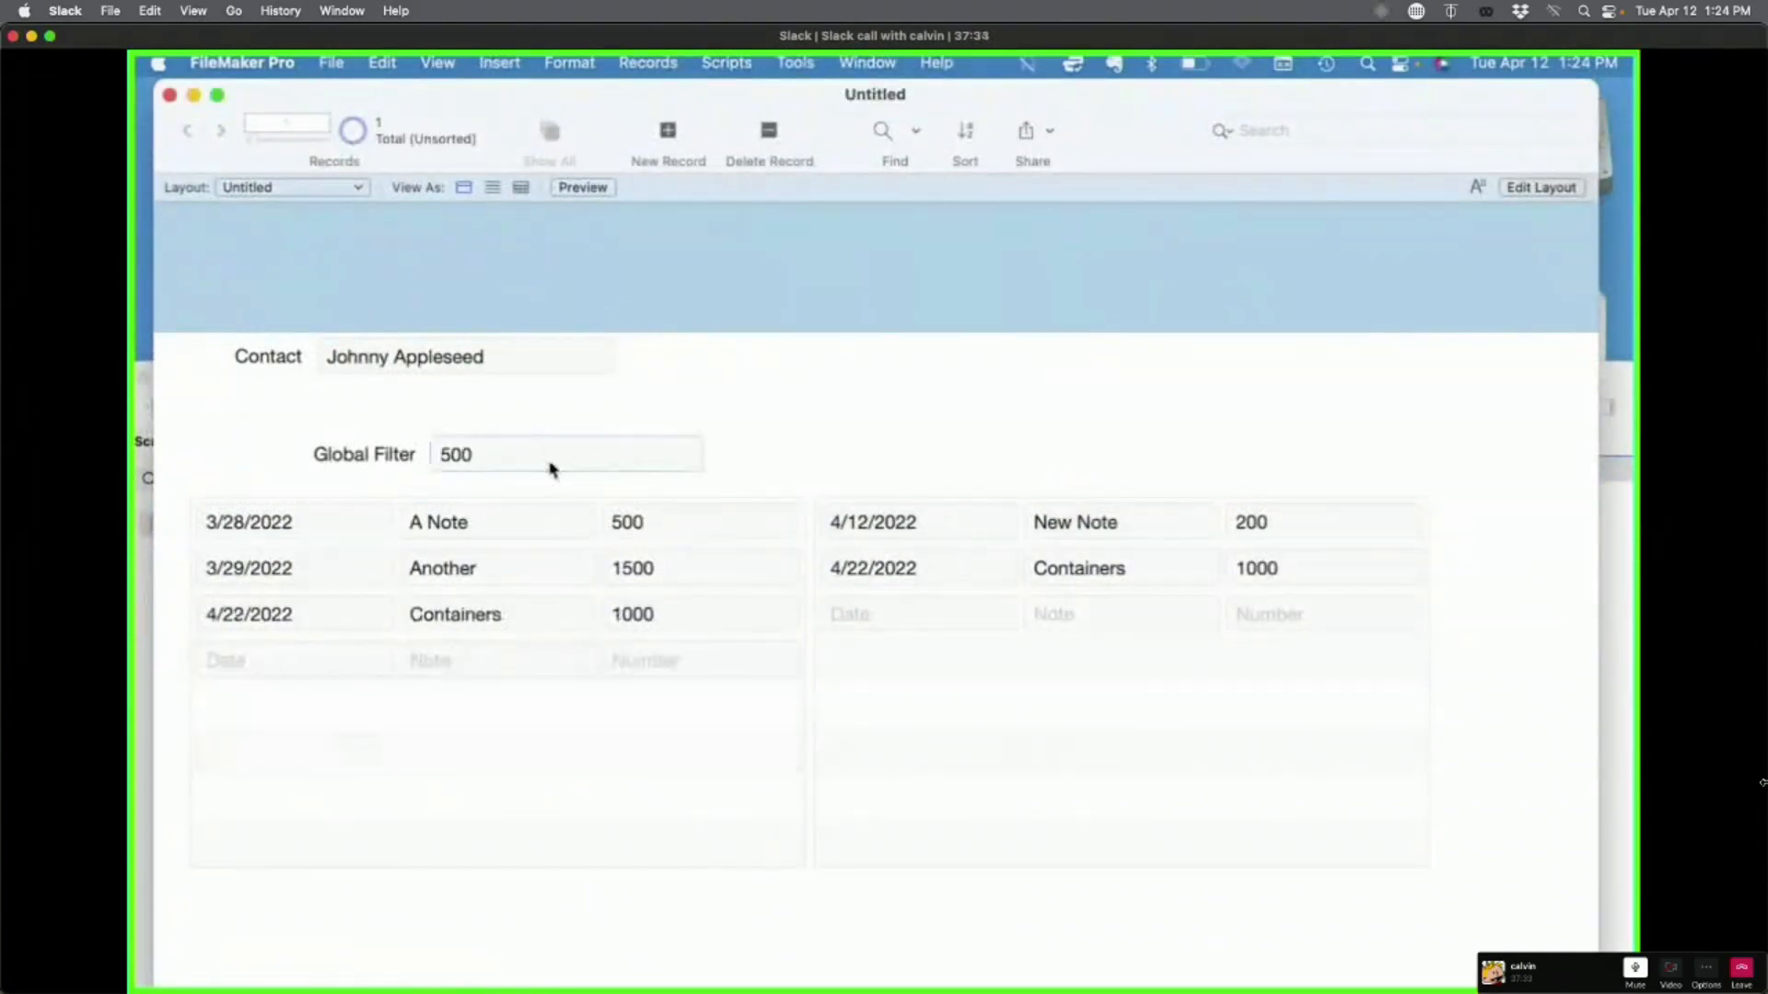
left_click(889, 444)
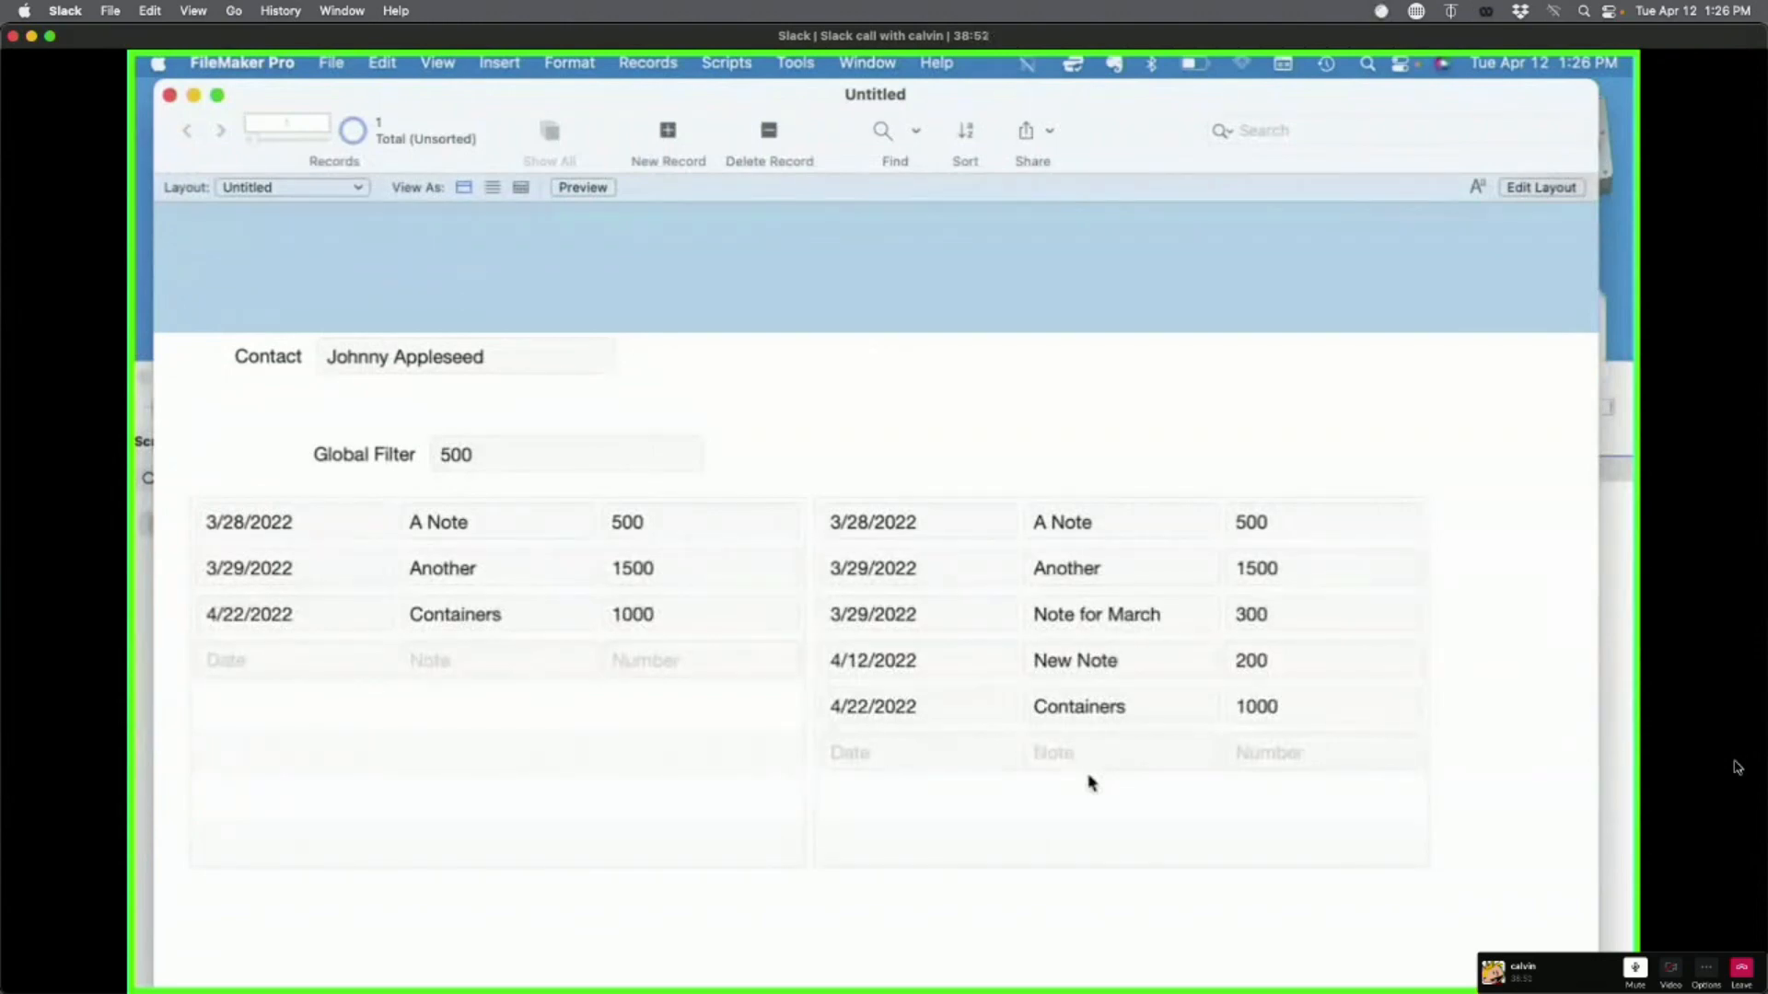
Step: In the relationships graph, rename the Events table occurrence as contacts_EVENTS||id_contacts||
key("super+shift+d")
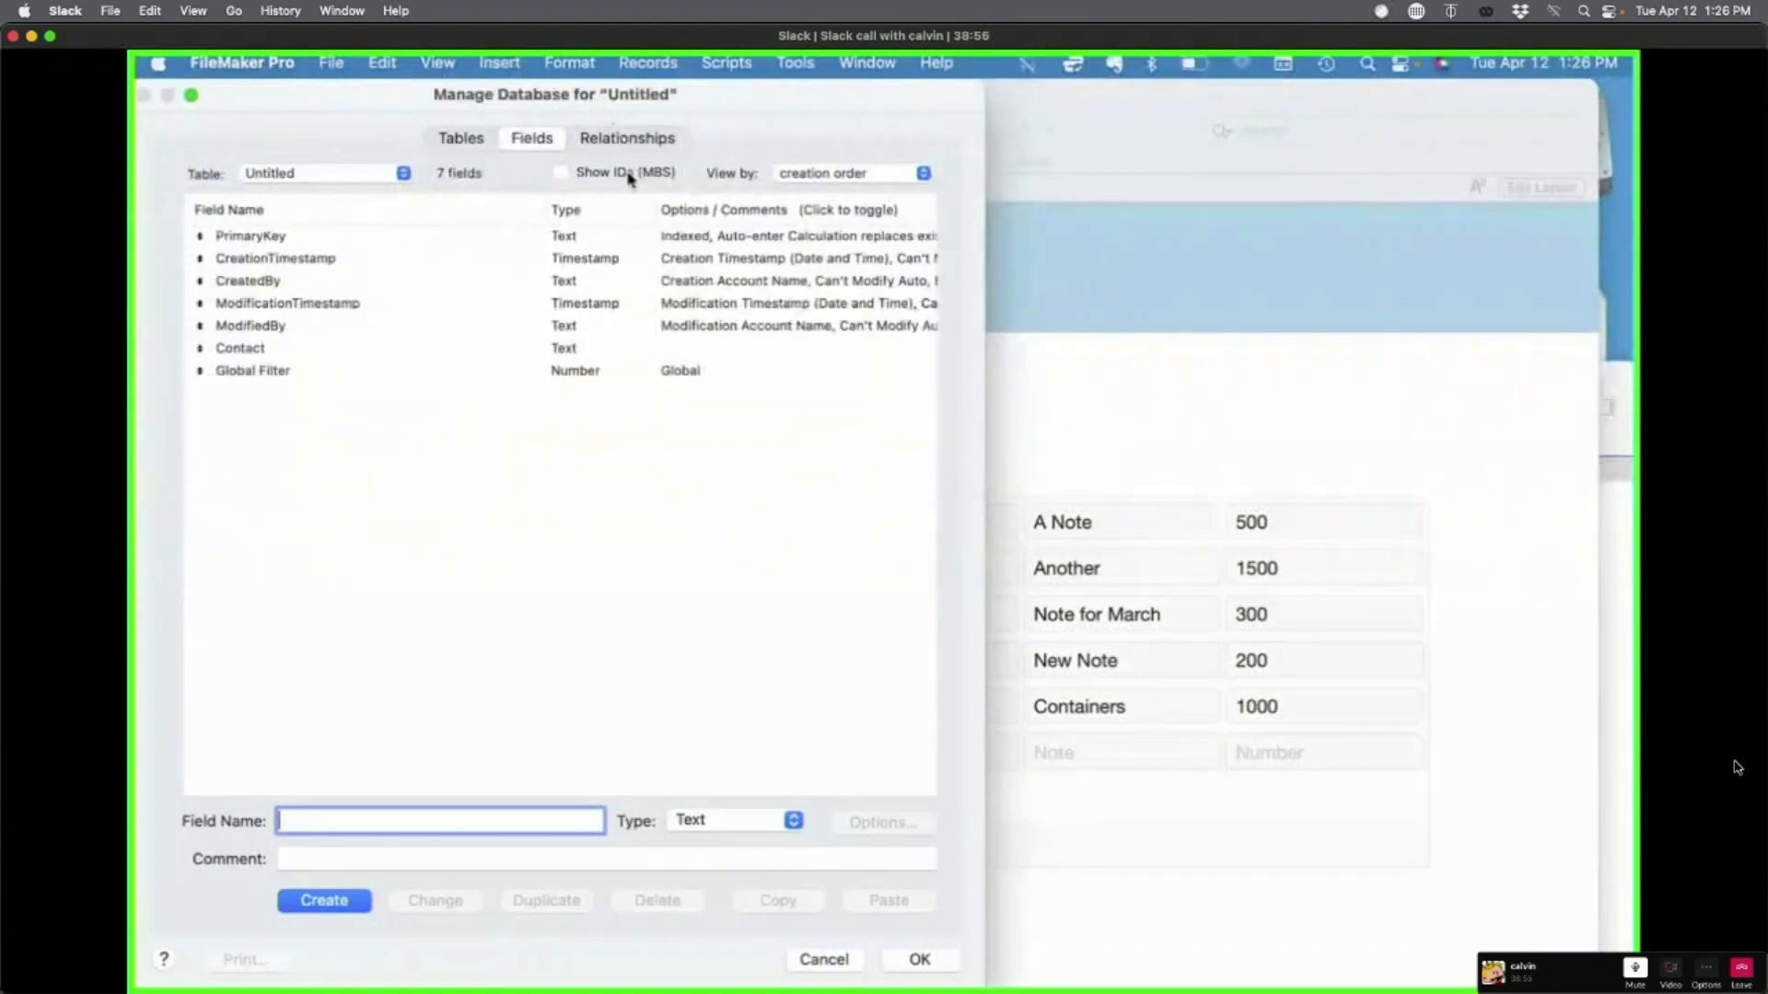
left_click(629, 140)
left_click_drag(979, 199, 1455, 210)
double_click(568, 248)
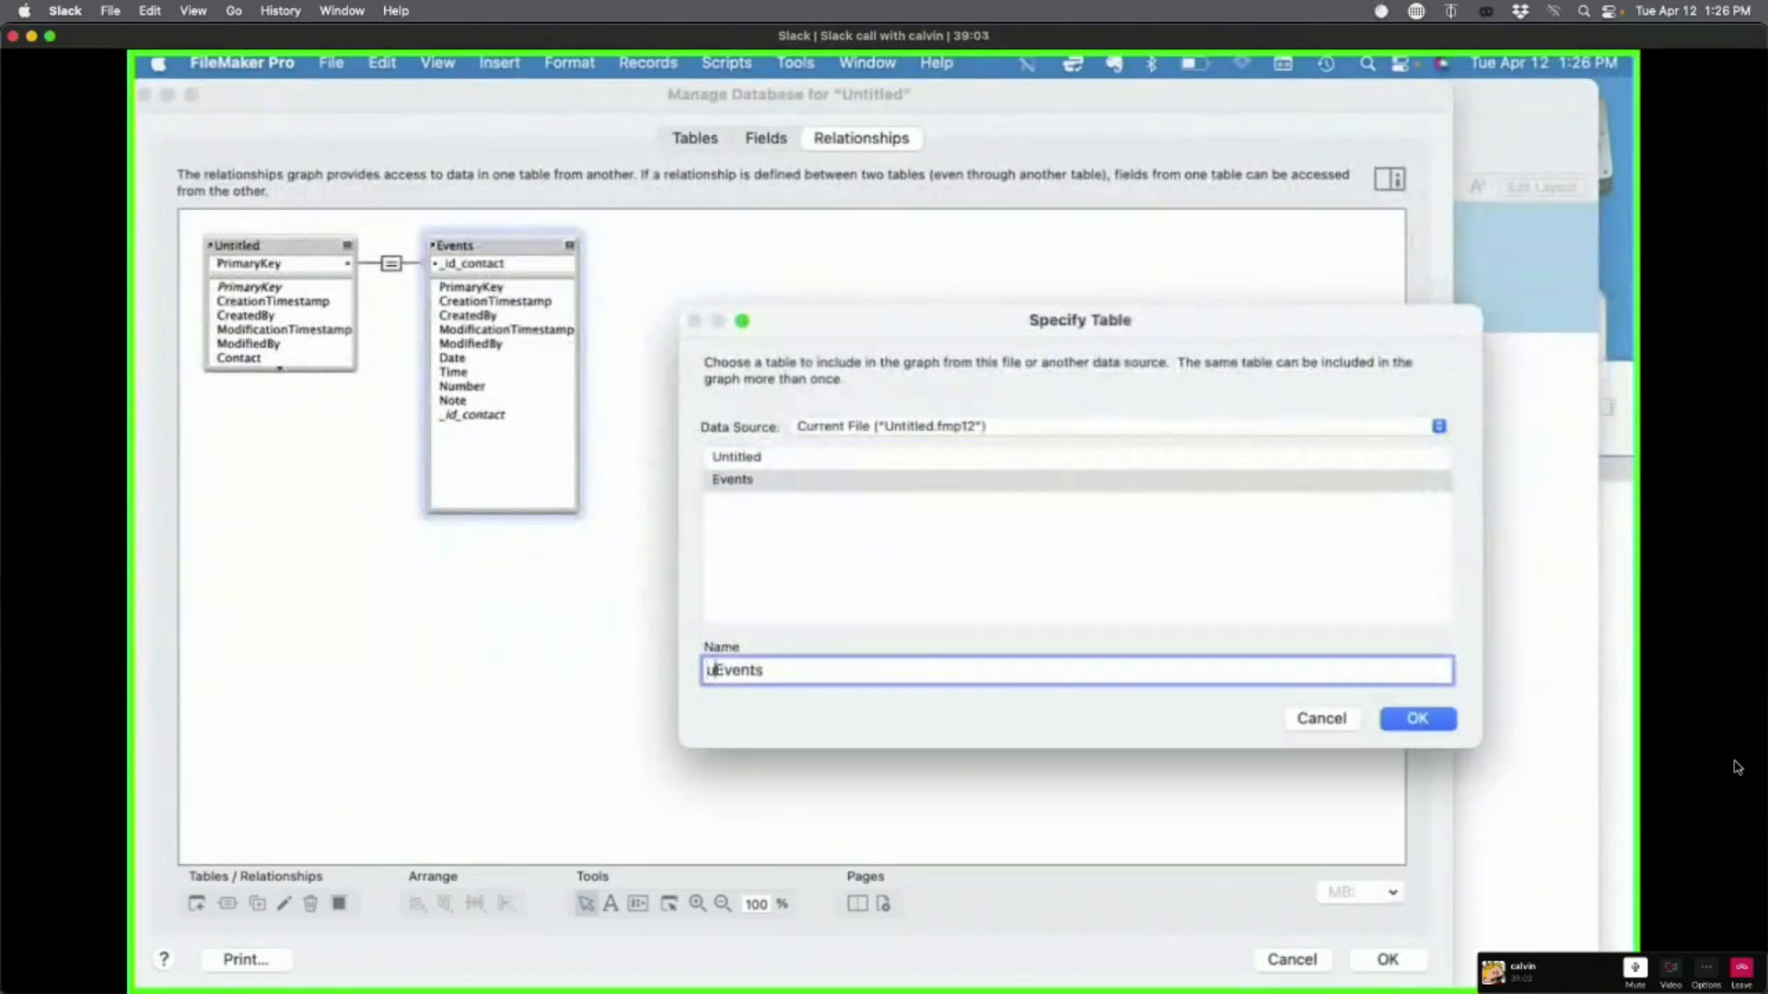
type("contacts_")
left_click_drag(832, 678, 778, 672)
type("EVE")
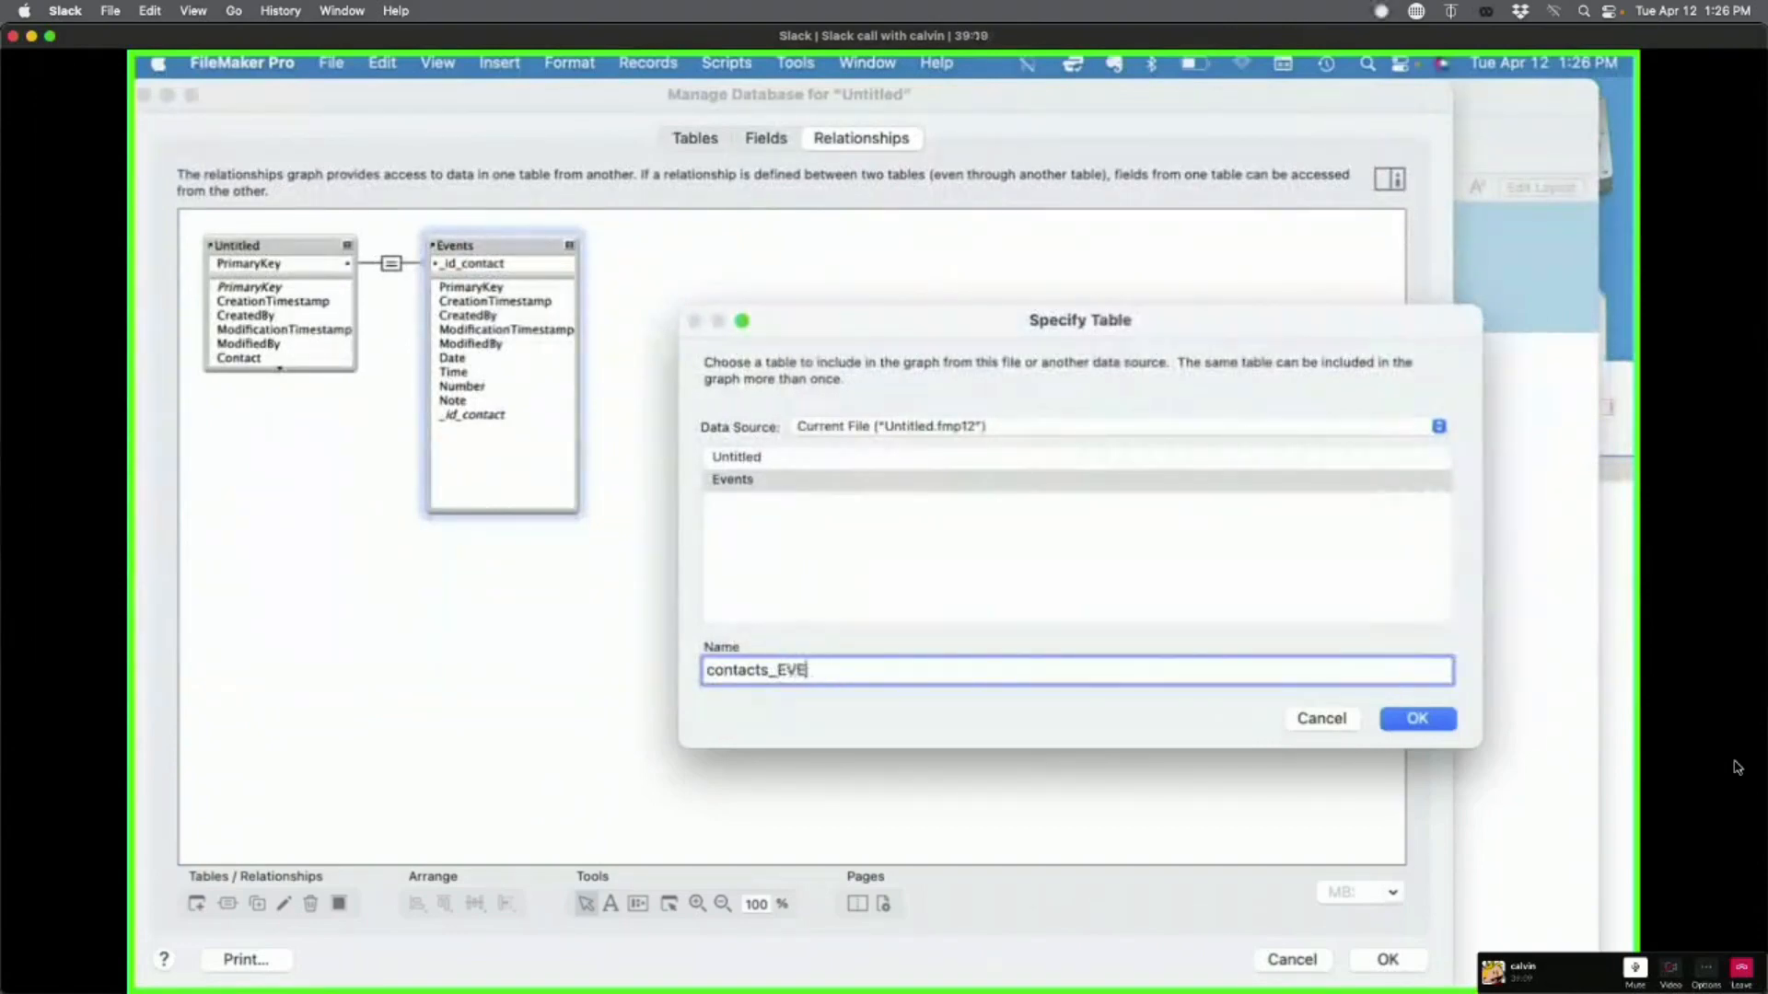
type("NTS||id_contacts||")
left_click(1418, 719)
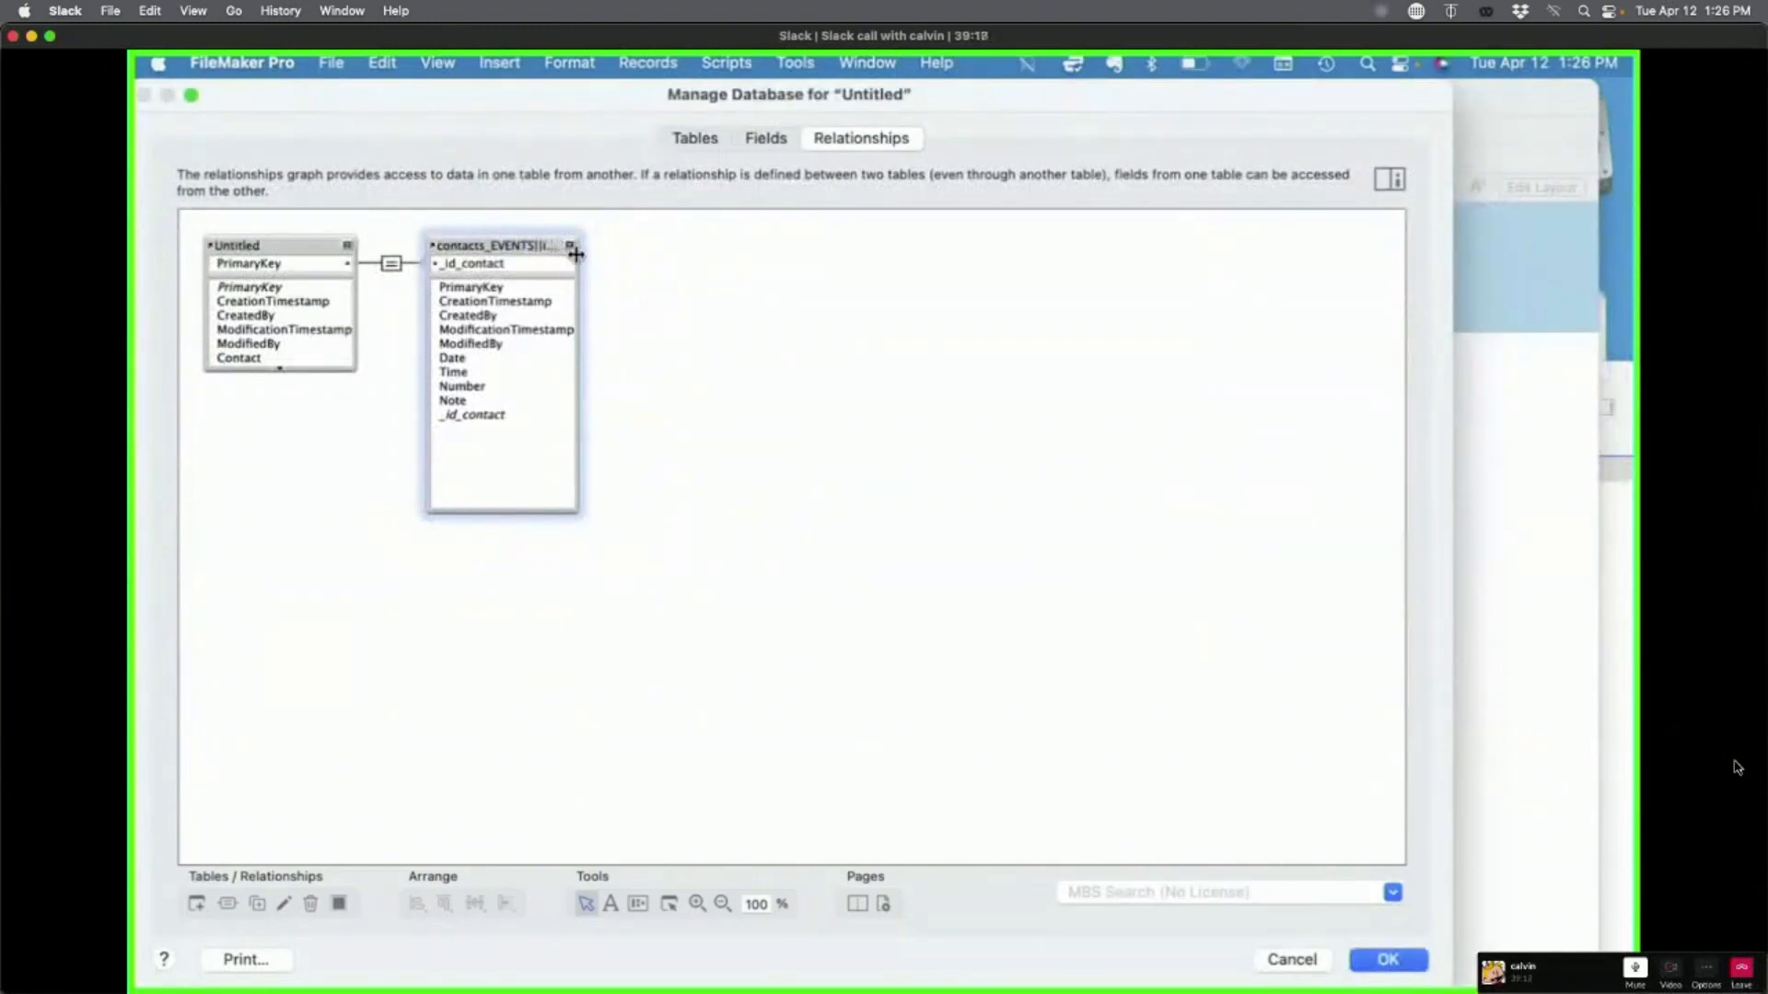
Step: Widen the Events table occurrence box and correct its name to contacts_EVENTS||id_contact||
left_click_drag(572, 248, 763, 256)
double_click(730, 245)
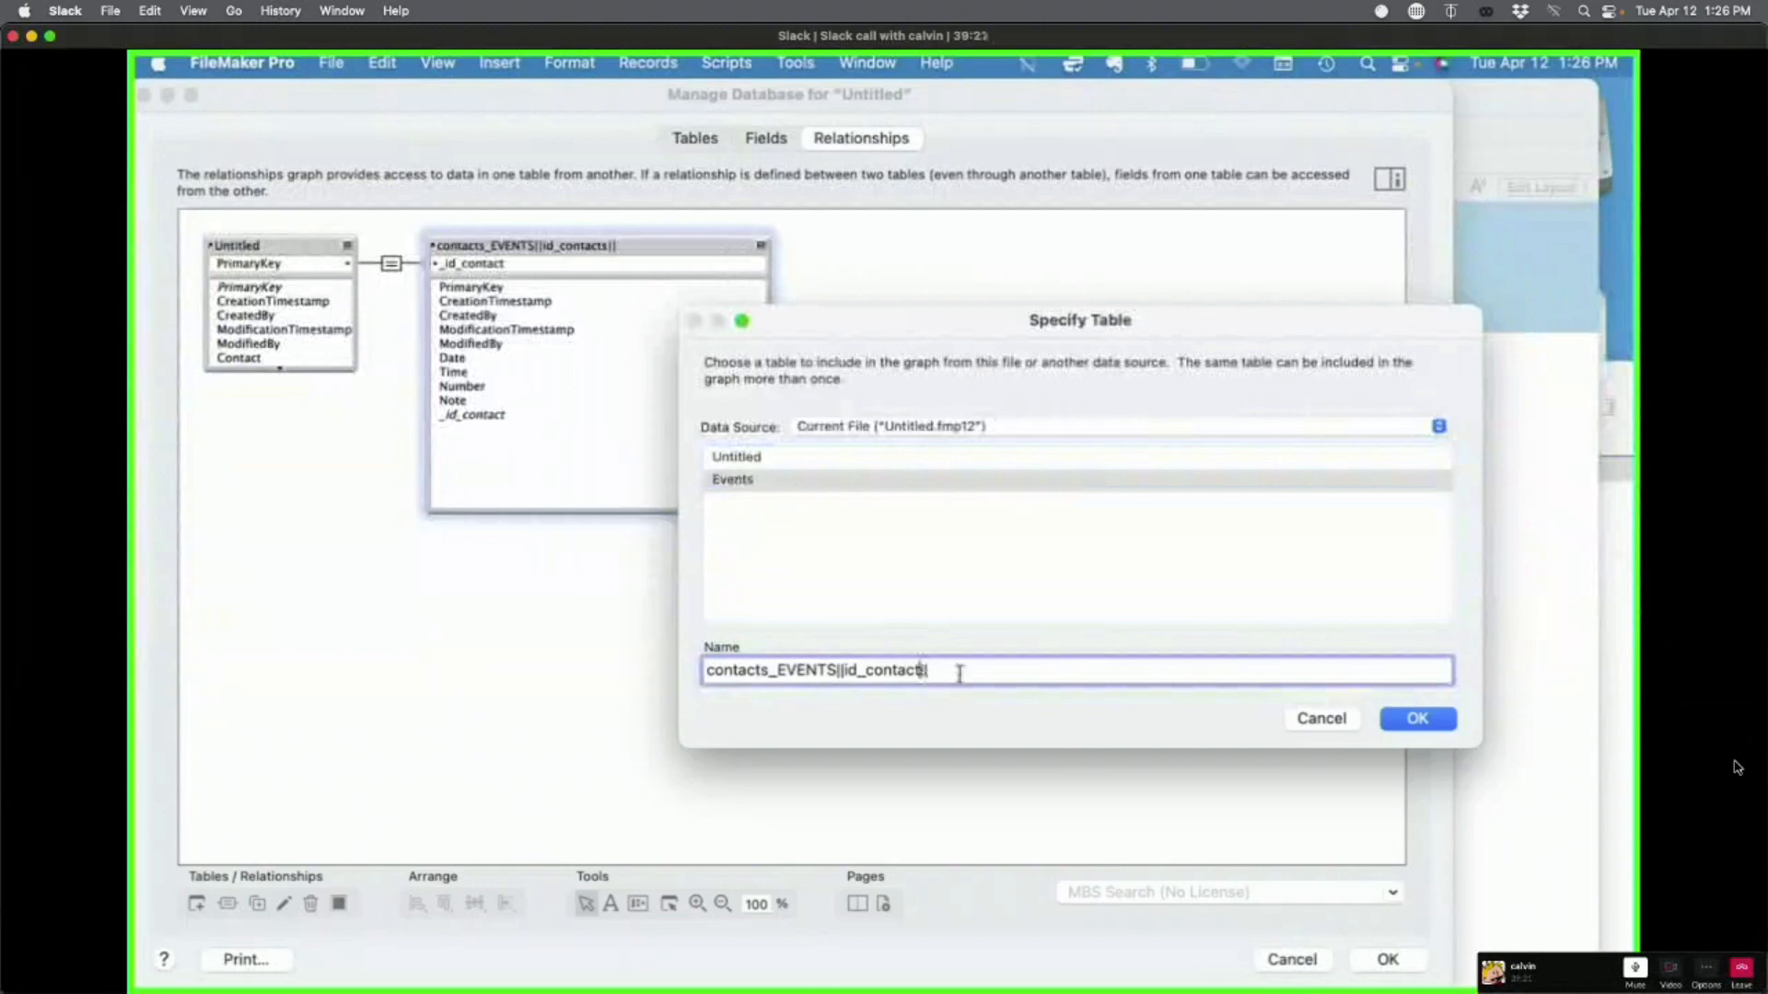
left_click(1439, 724)
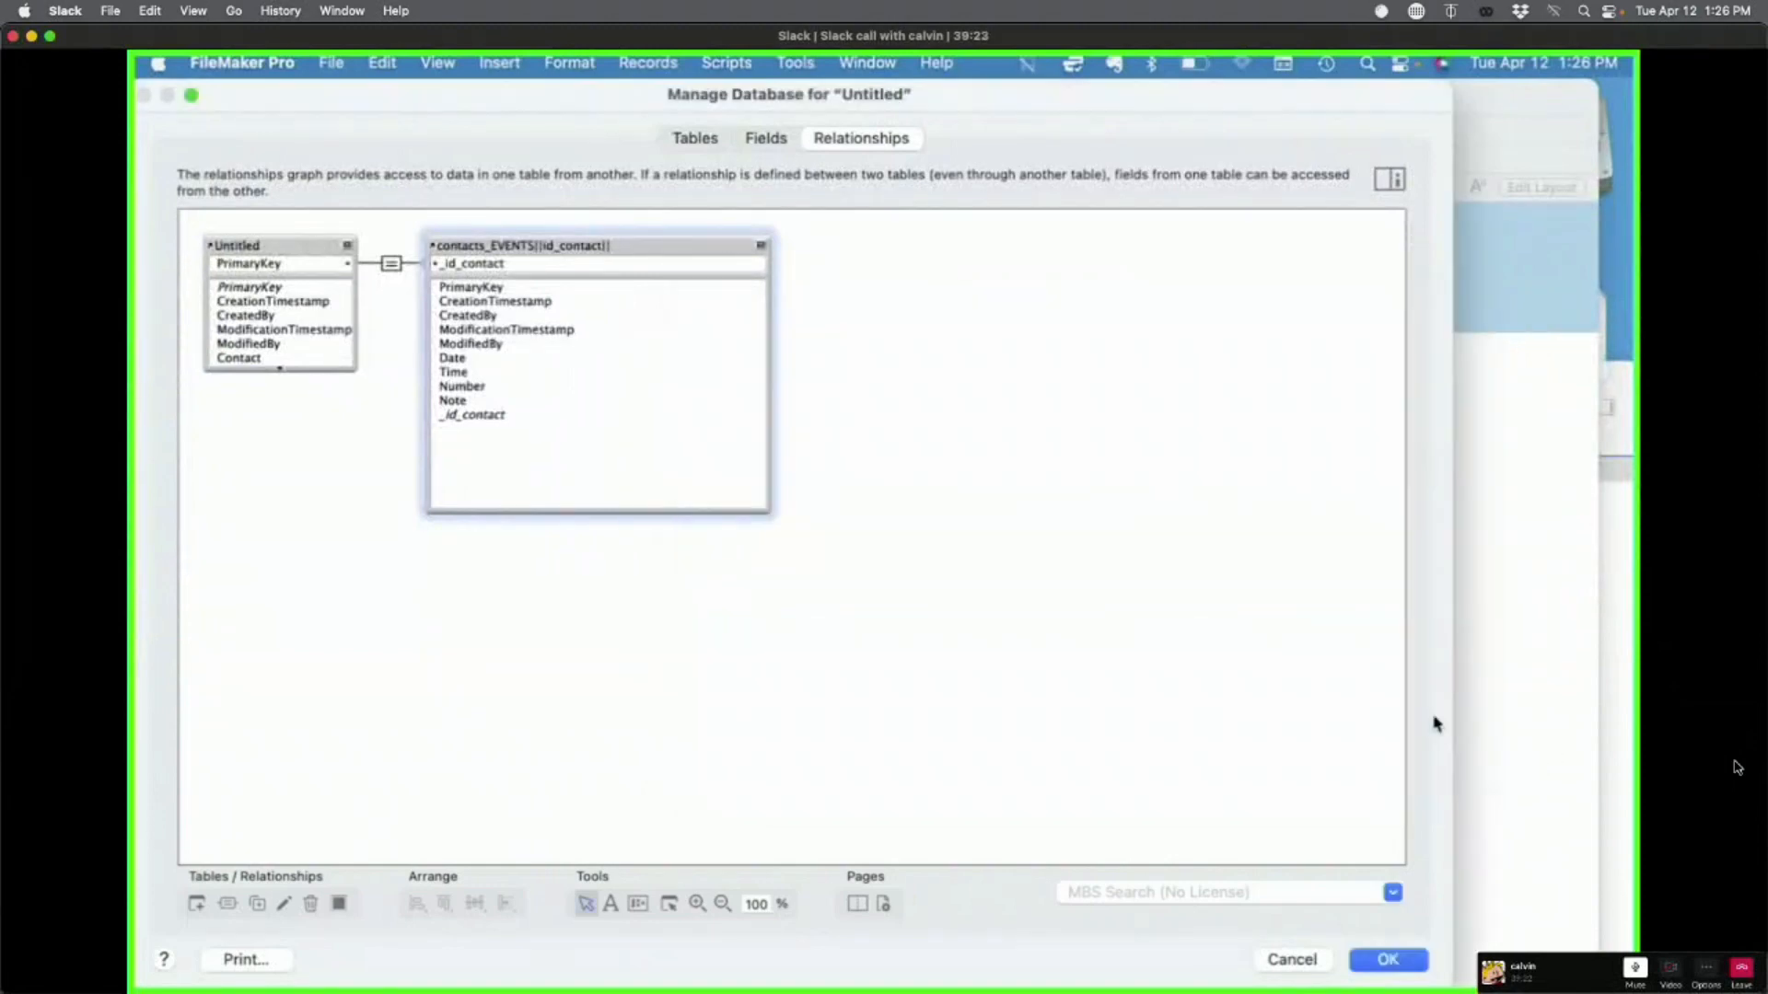
Step: Rename the Untitled table occurrence as CONTACTS and collapse both table occurrence boxes to their key fields
left_click(760, 245)
double_click(301, 245)
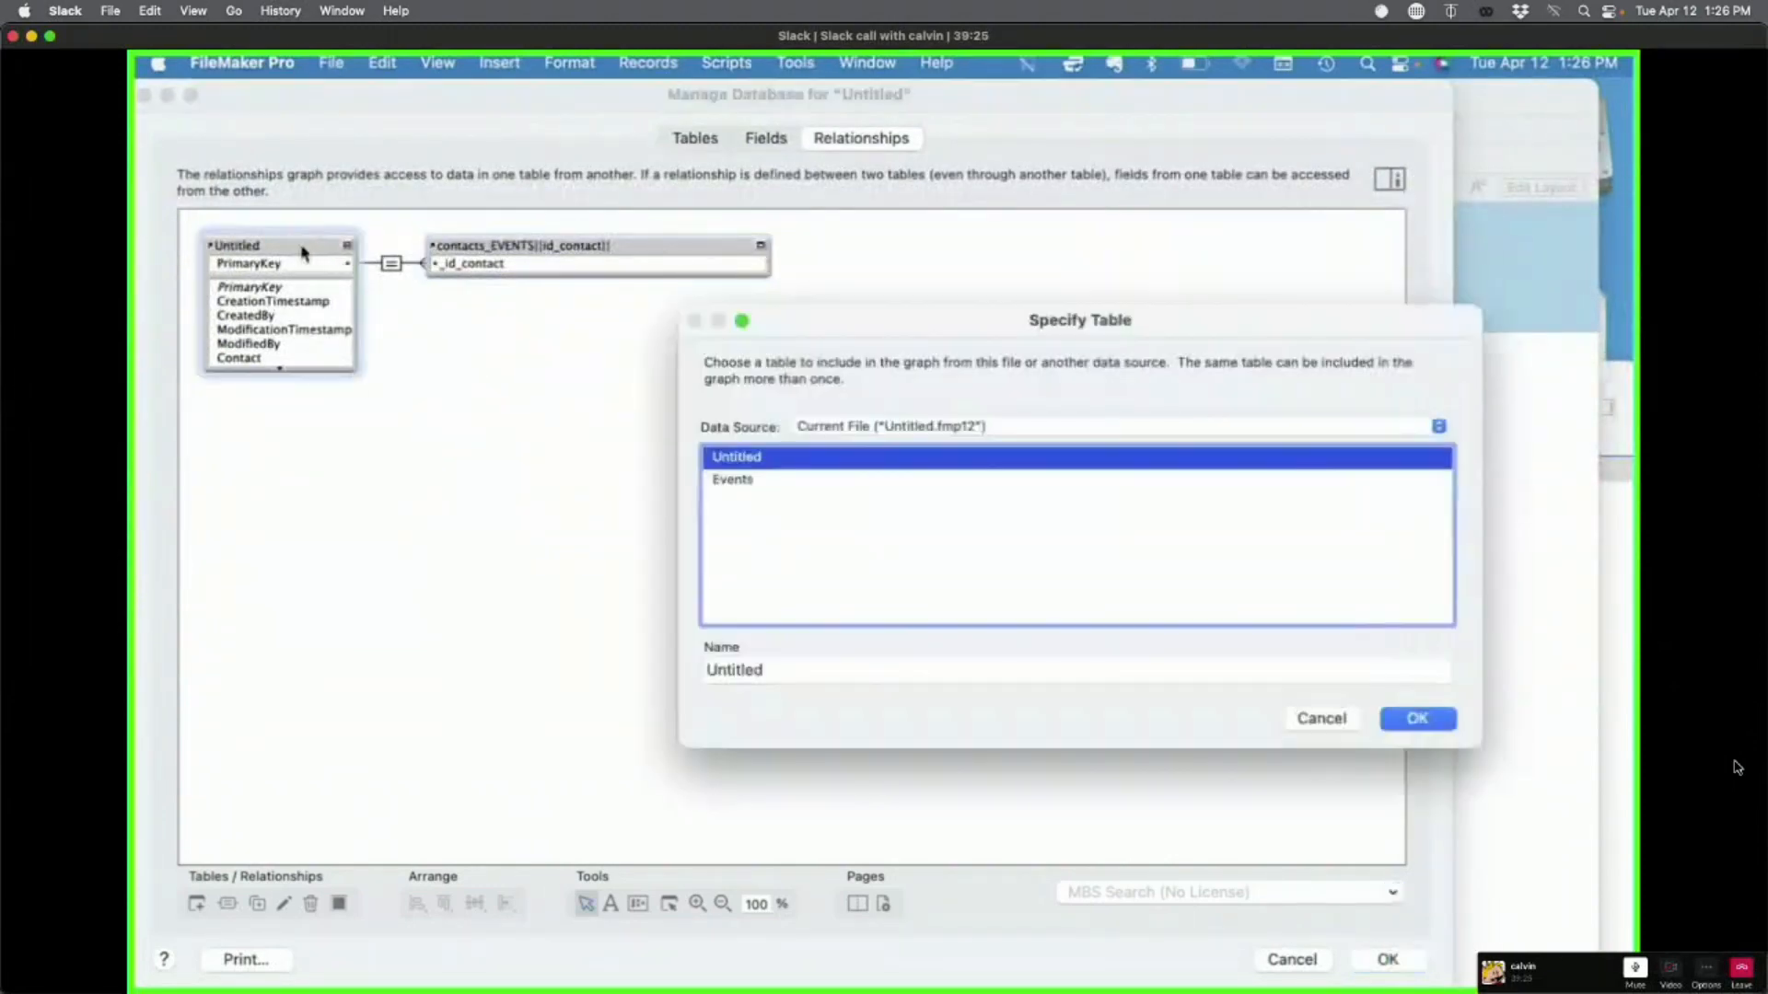
key("Tab")
type("CONTACTS")
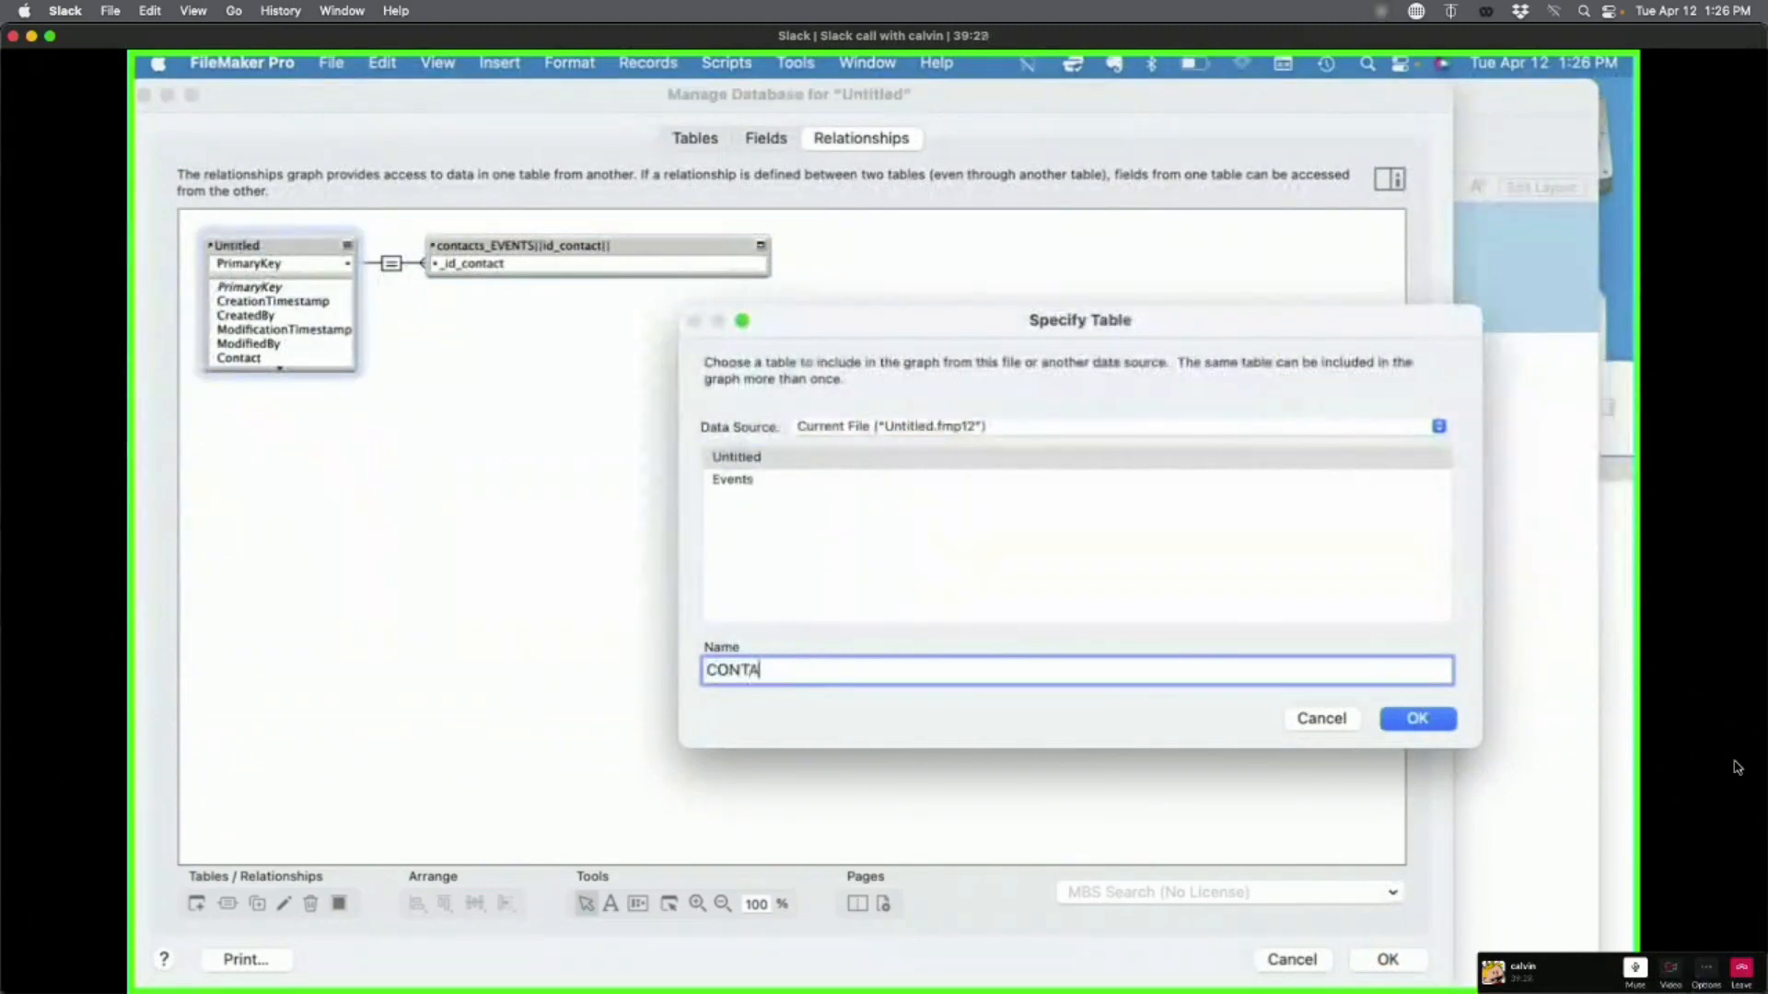
left_click(1440, 724)
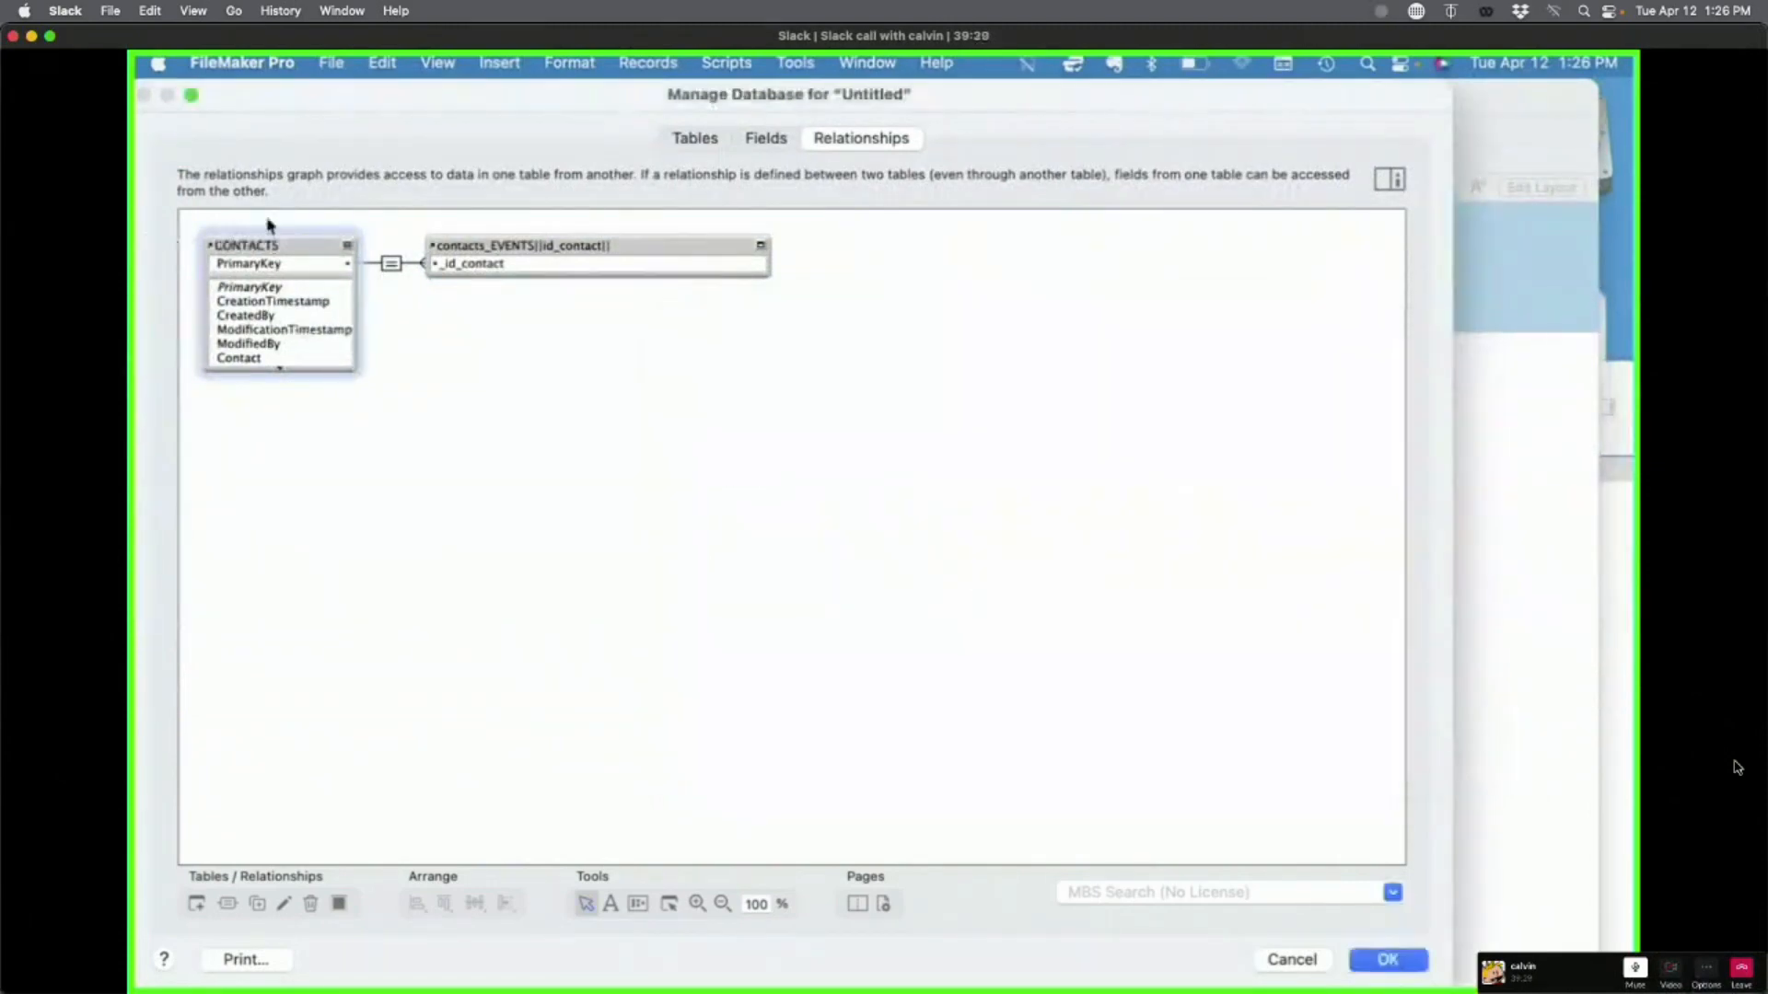
left_click(348, 246)
left_click(492, 456)
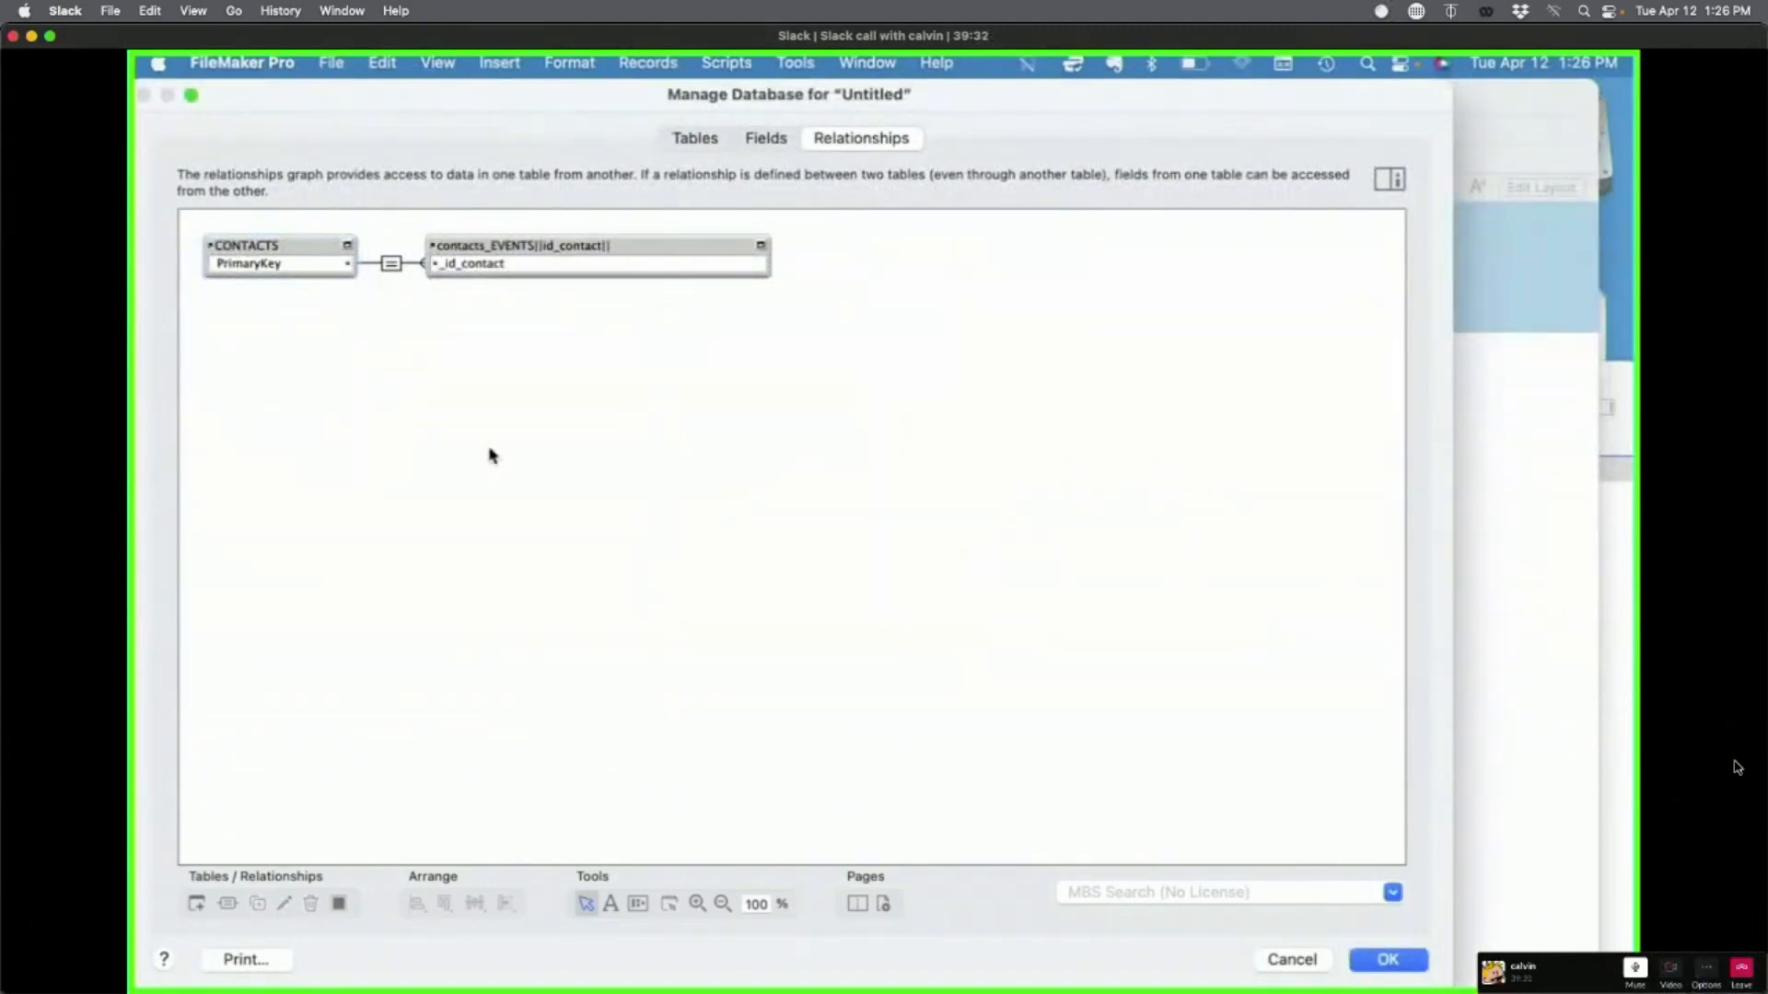
Step: Add another occurrence of the Events table to the relationships graph and place it below CONTACTS
left_click(196, 903)
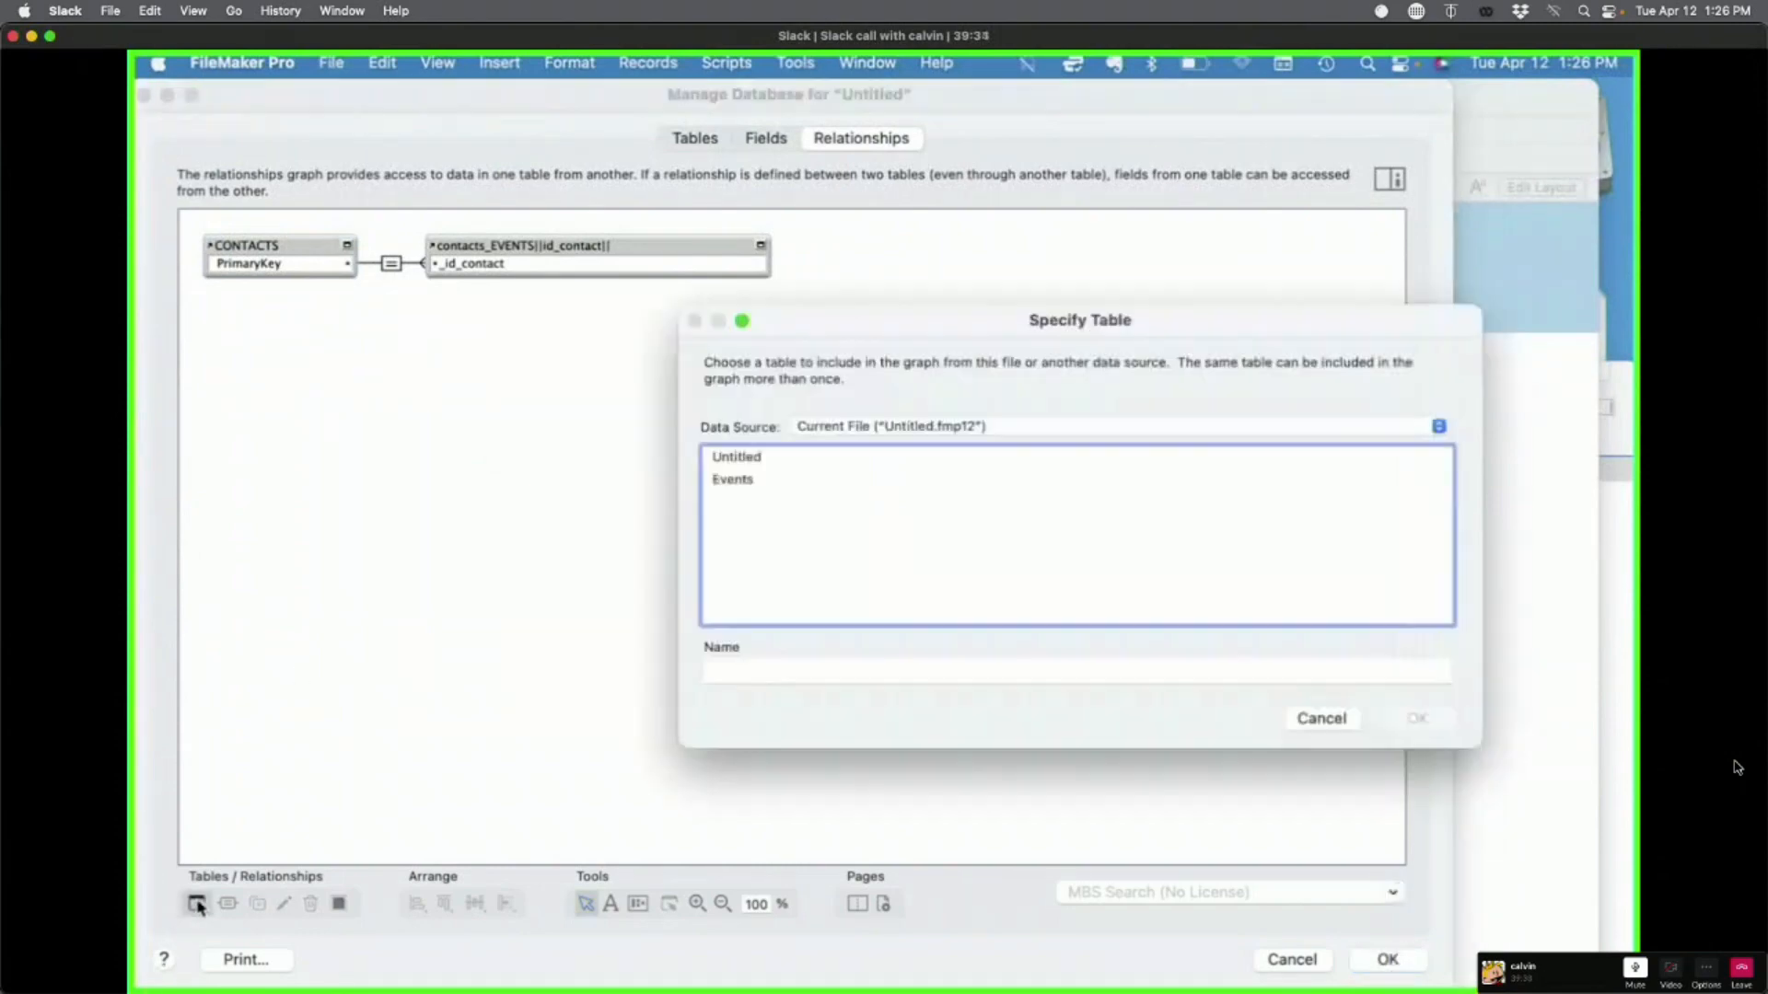
double_click(769, 480)
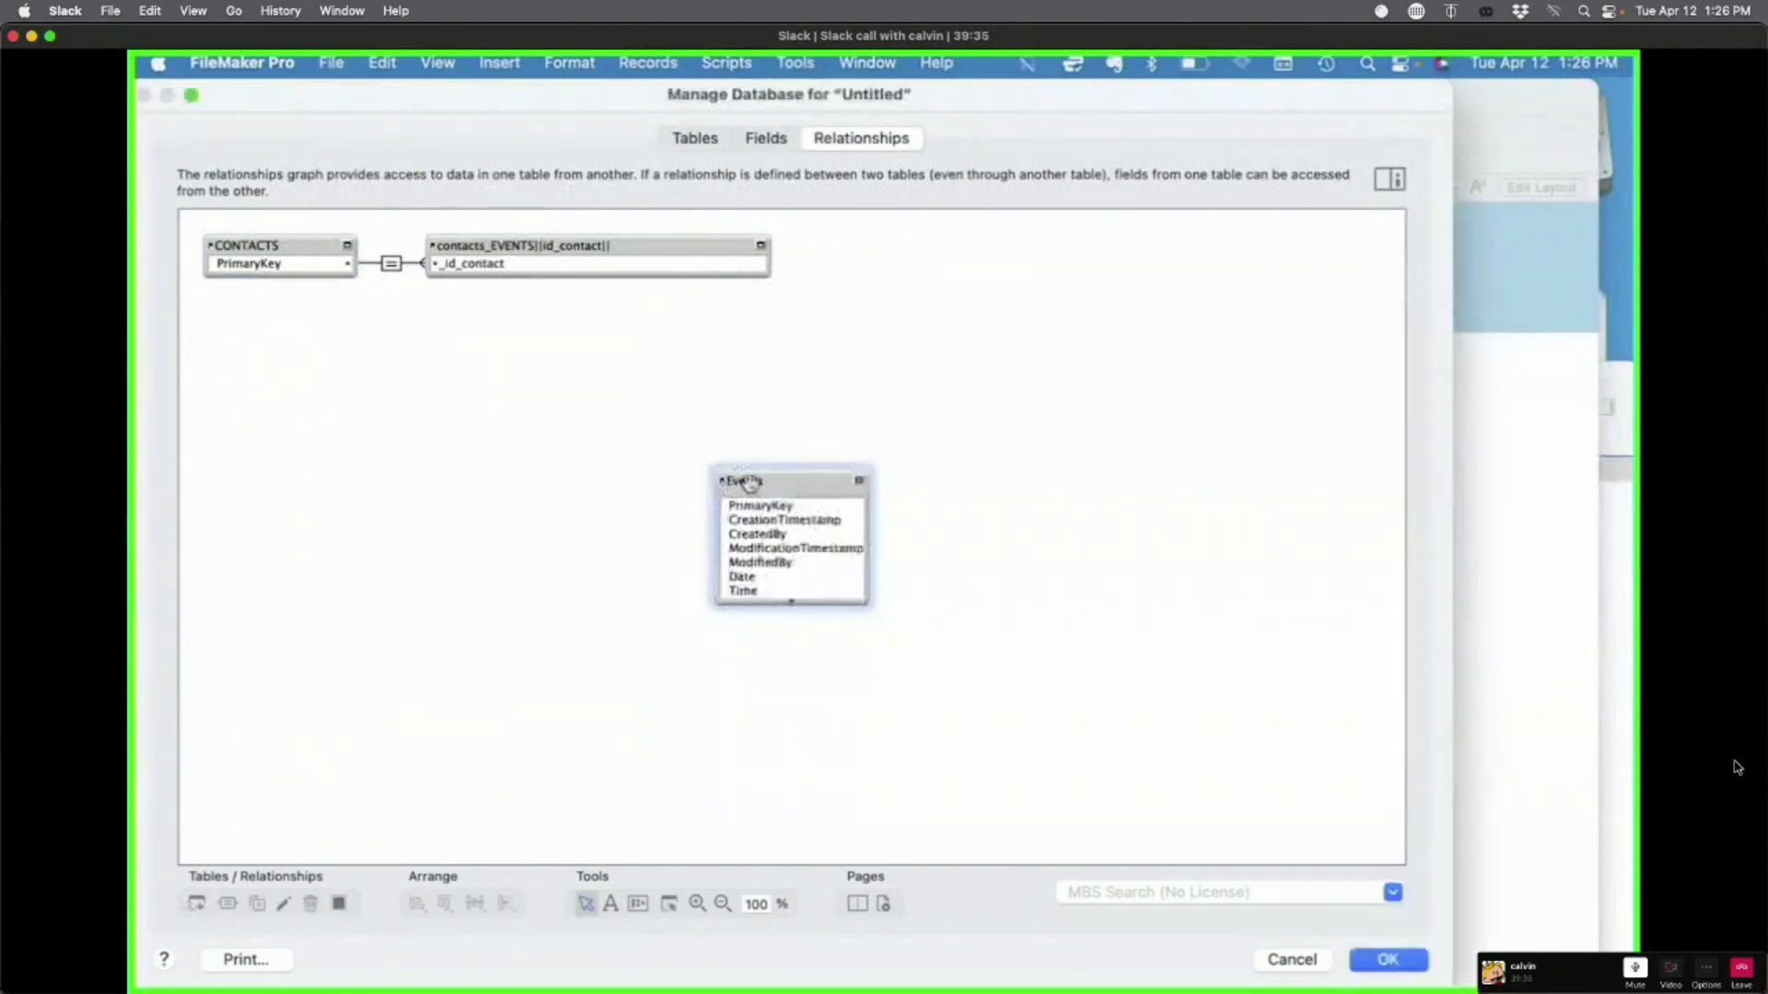
left_click_drag(776, 487, 273, 358)
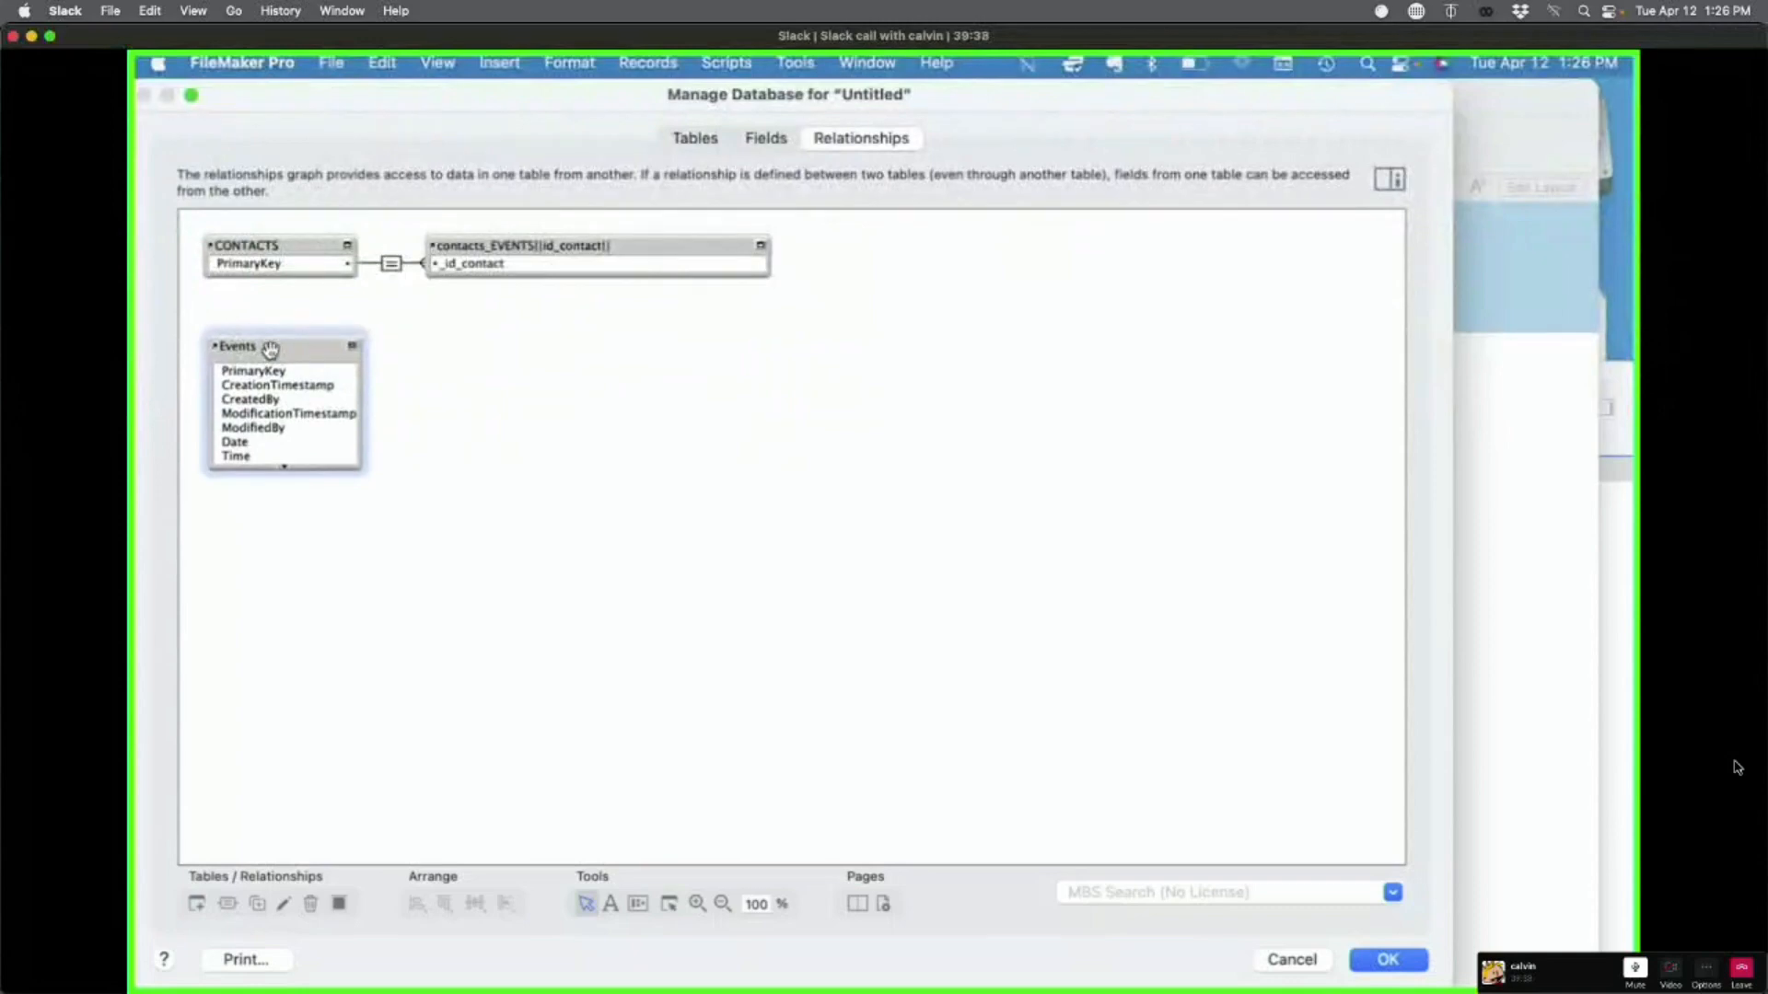
Step: Rename the new occurrence as EVENTS, collapse it, align it under CONTACTS, and save the database changes
double_click(273, 357)
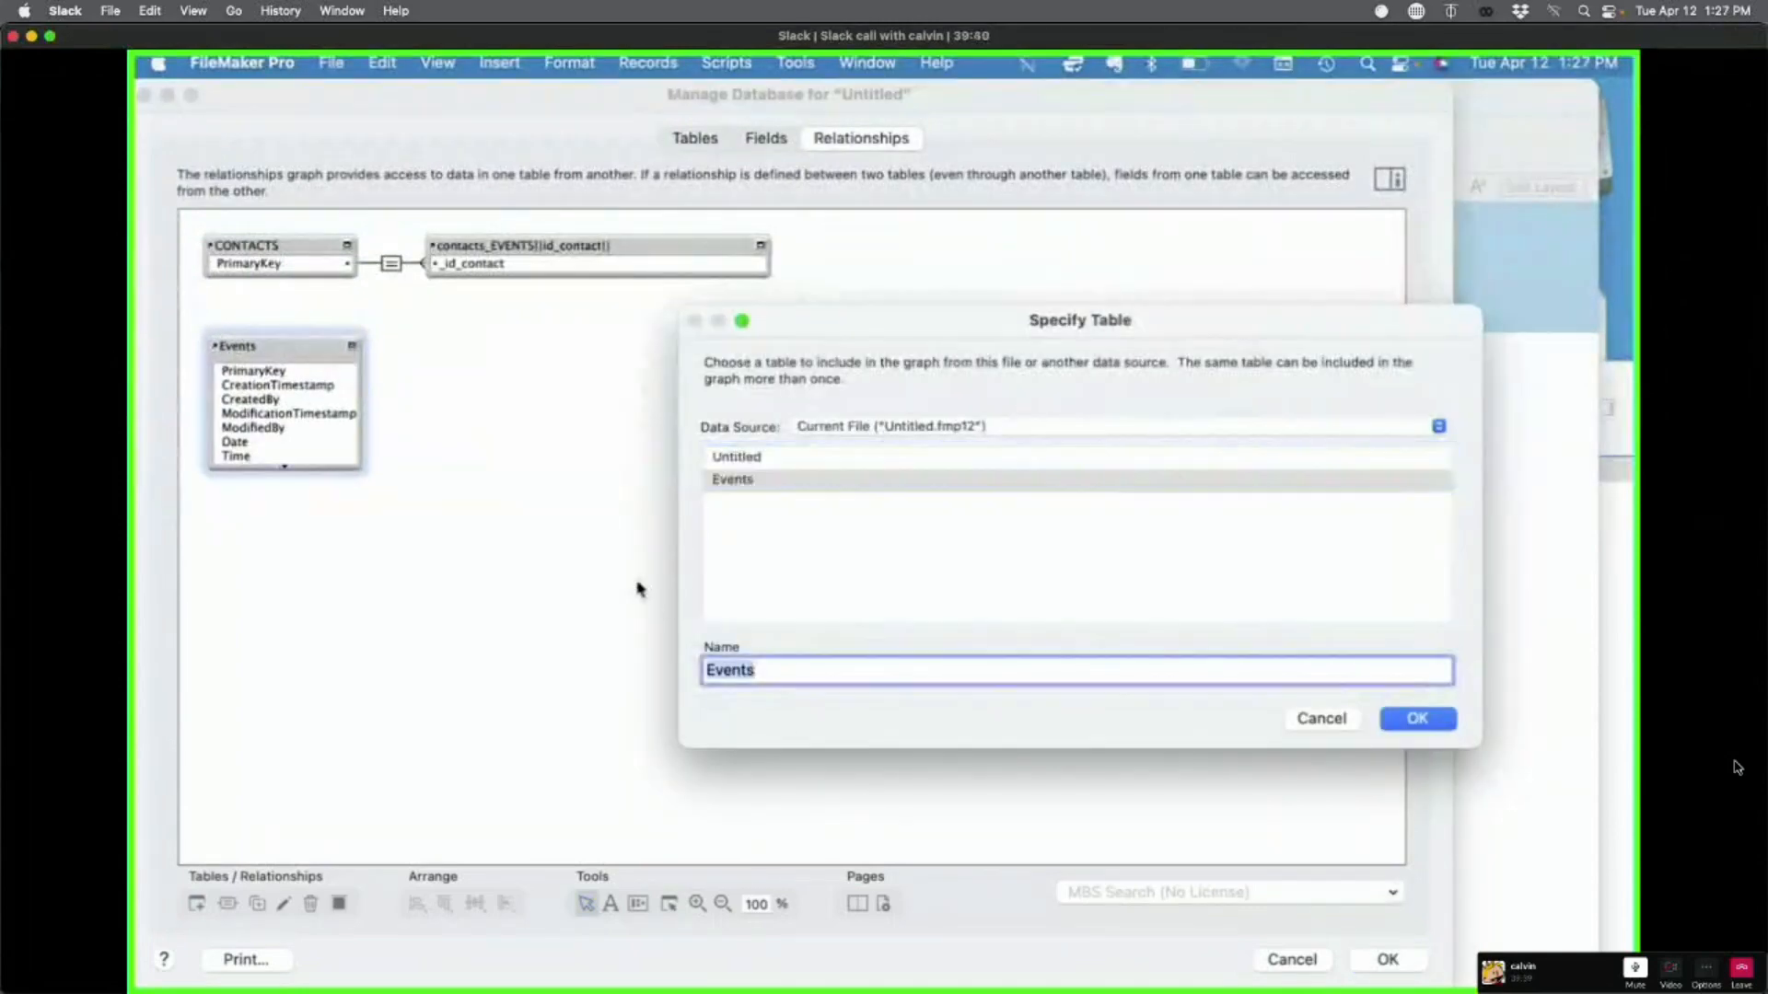
type("EVENTS")
left_click(1439, 727)
left_click(351, 347)
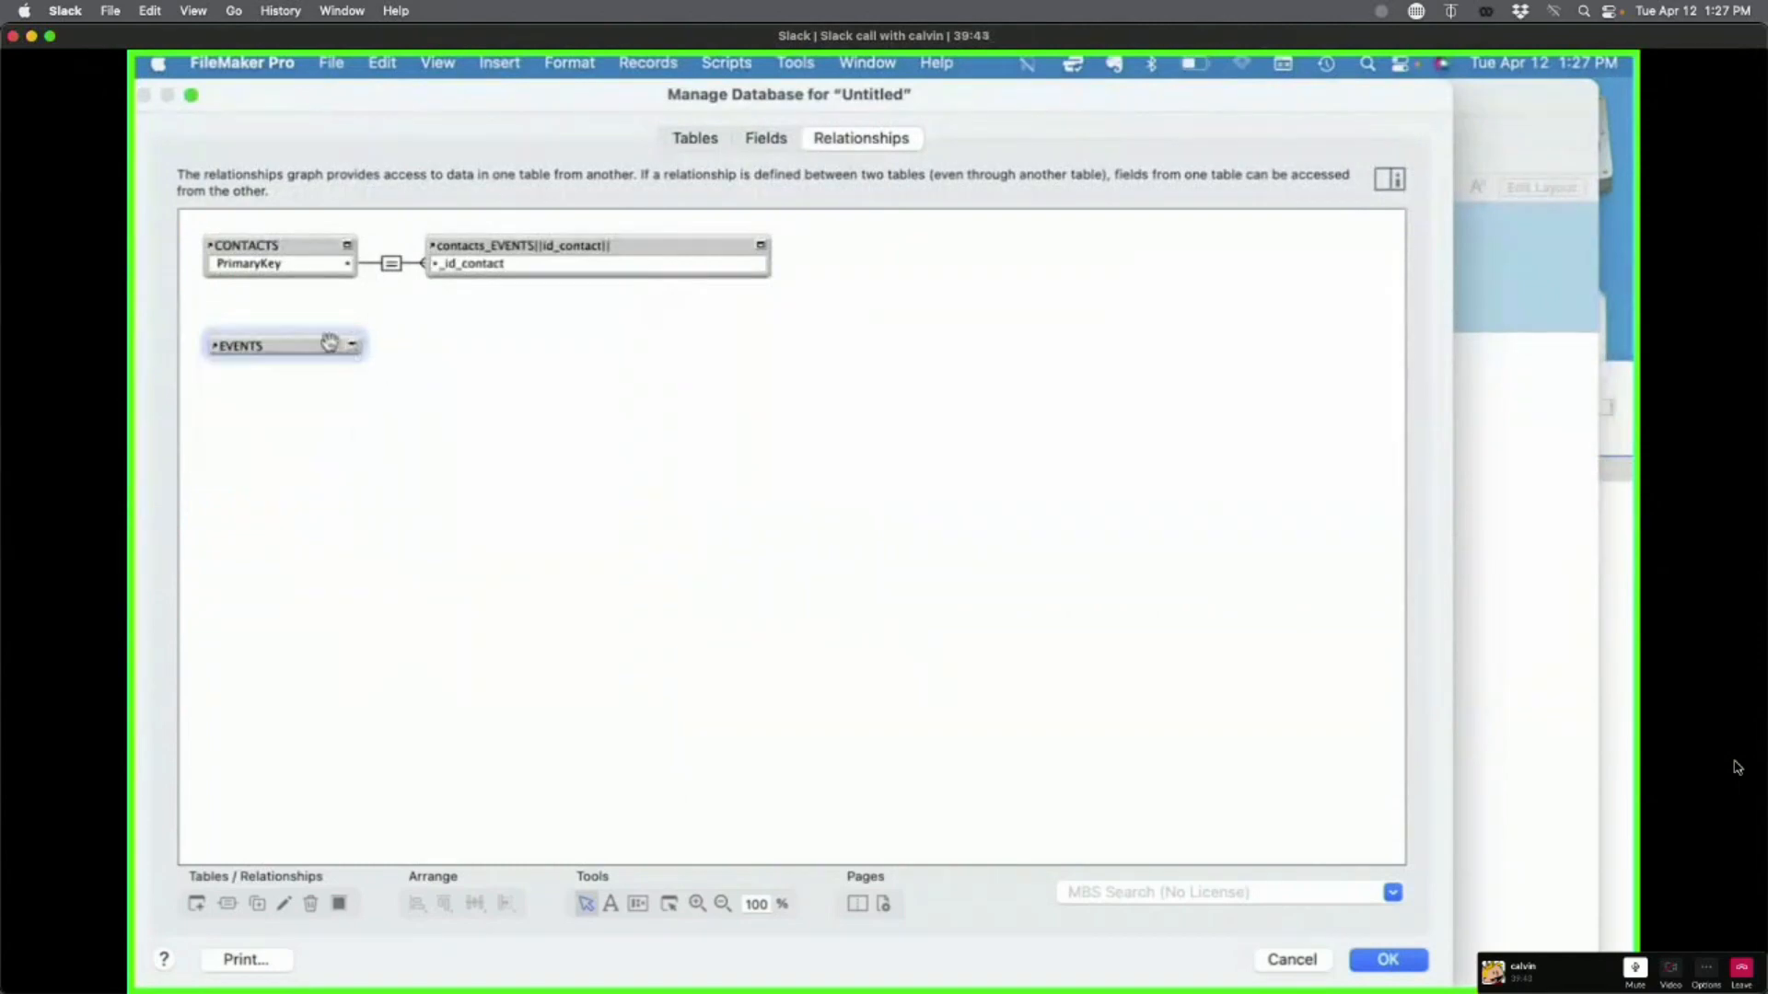
left_click_drag(302, 347, 309, 350)
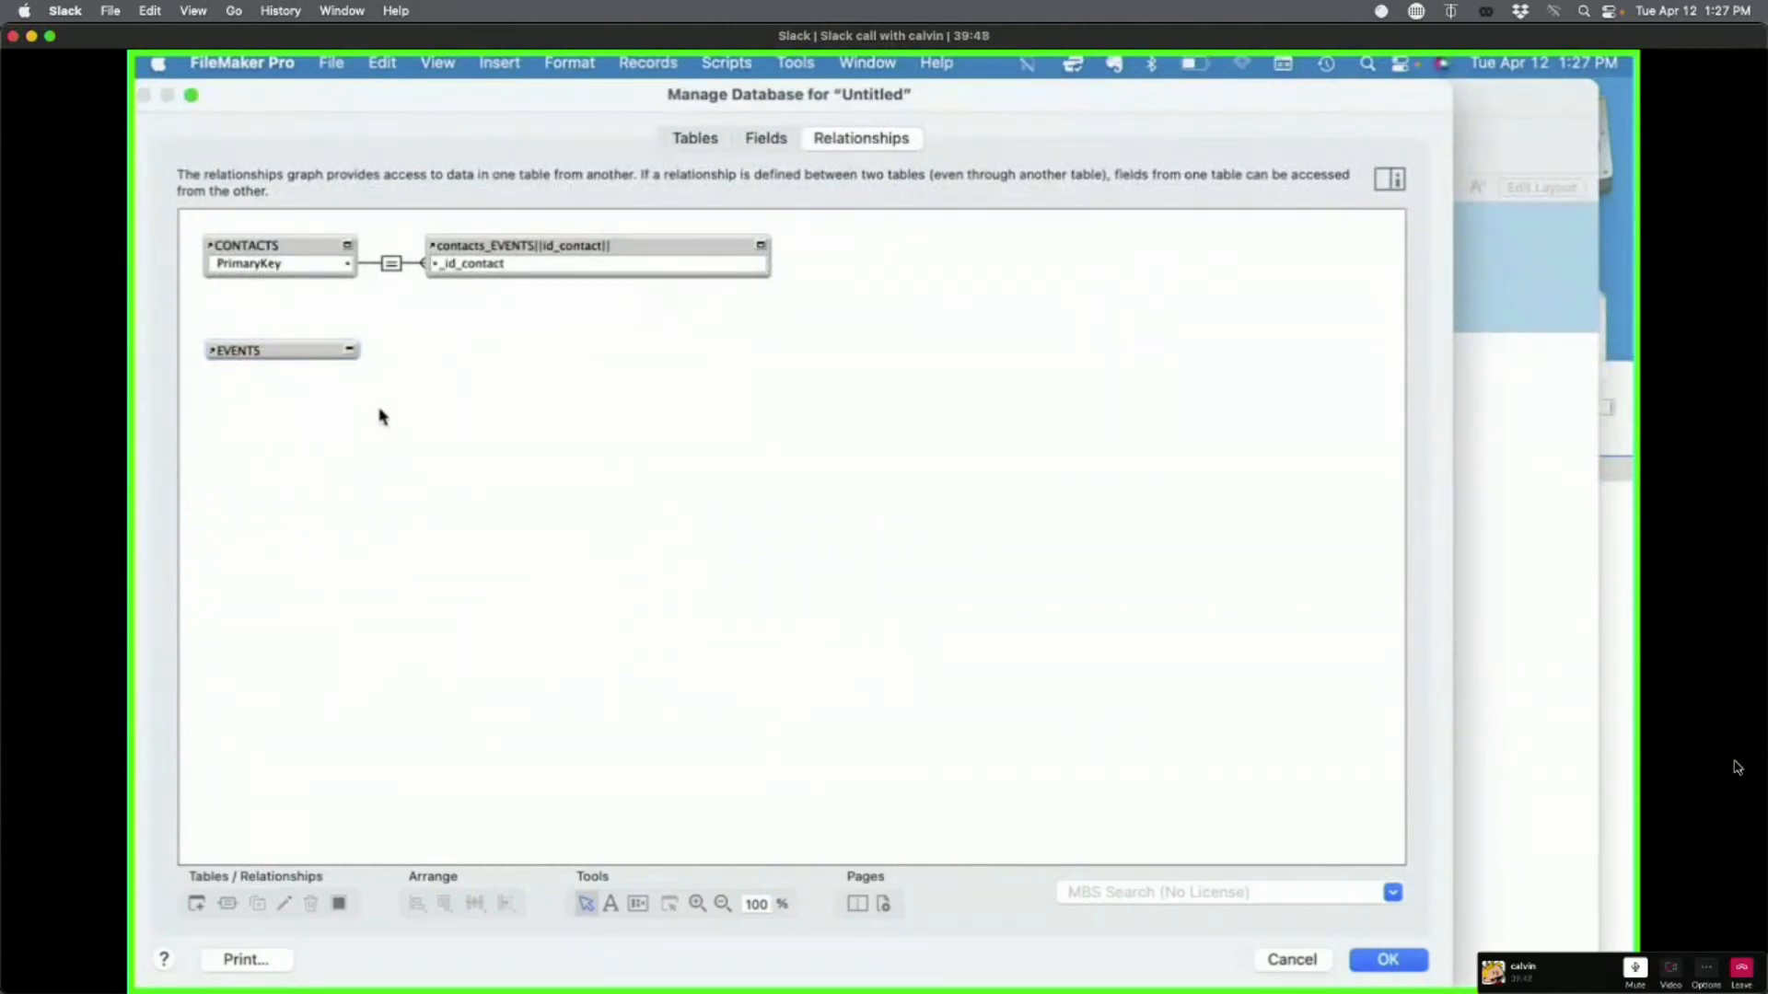
left_click(1388, 960)
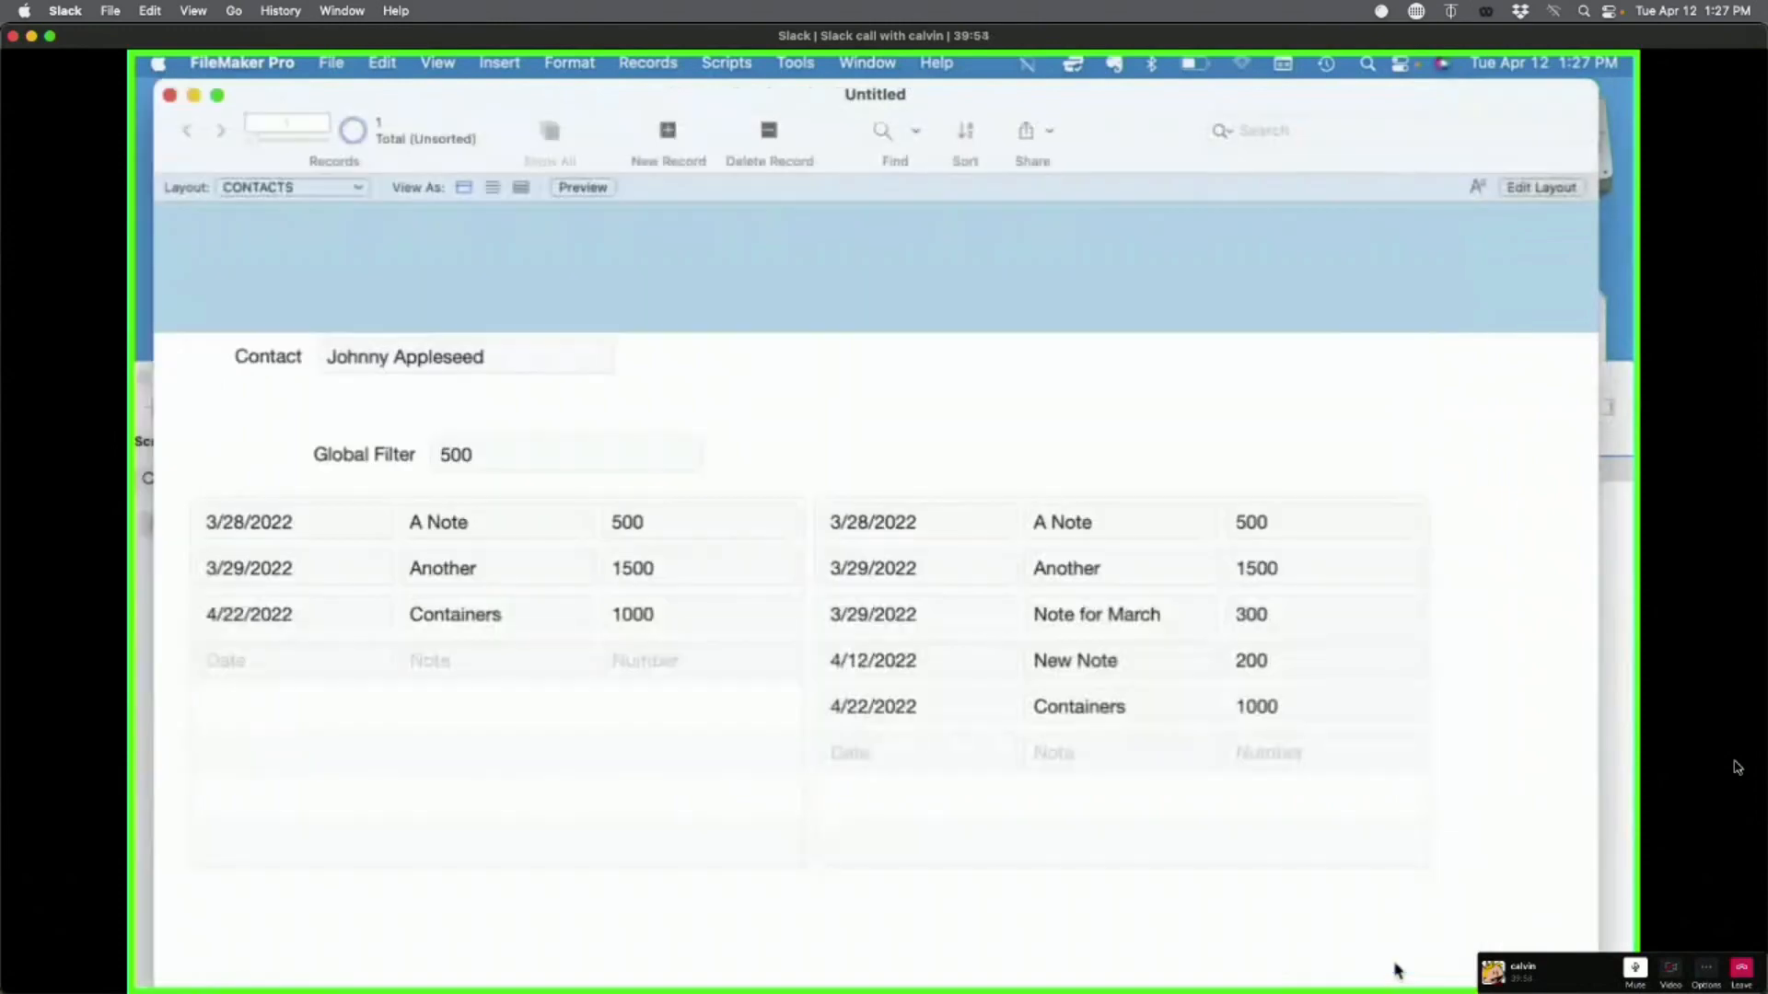
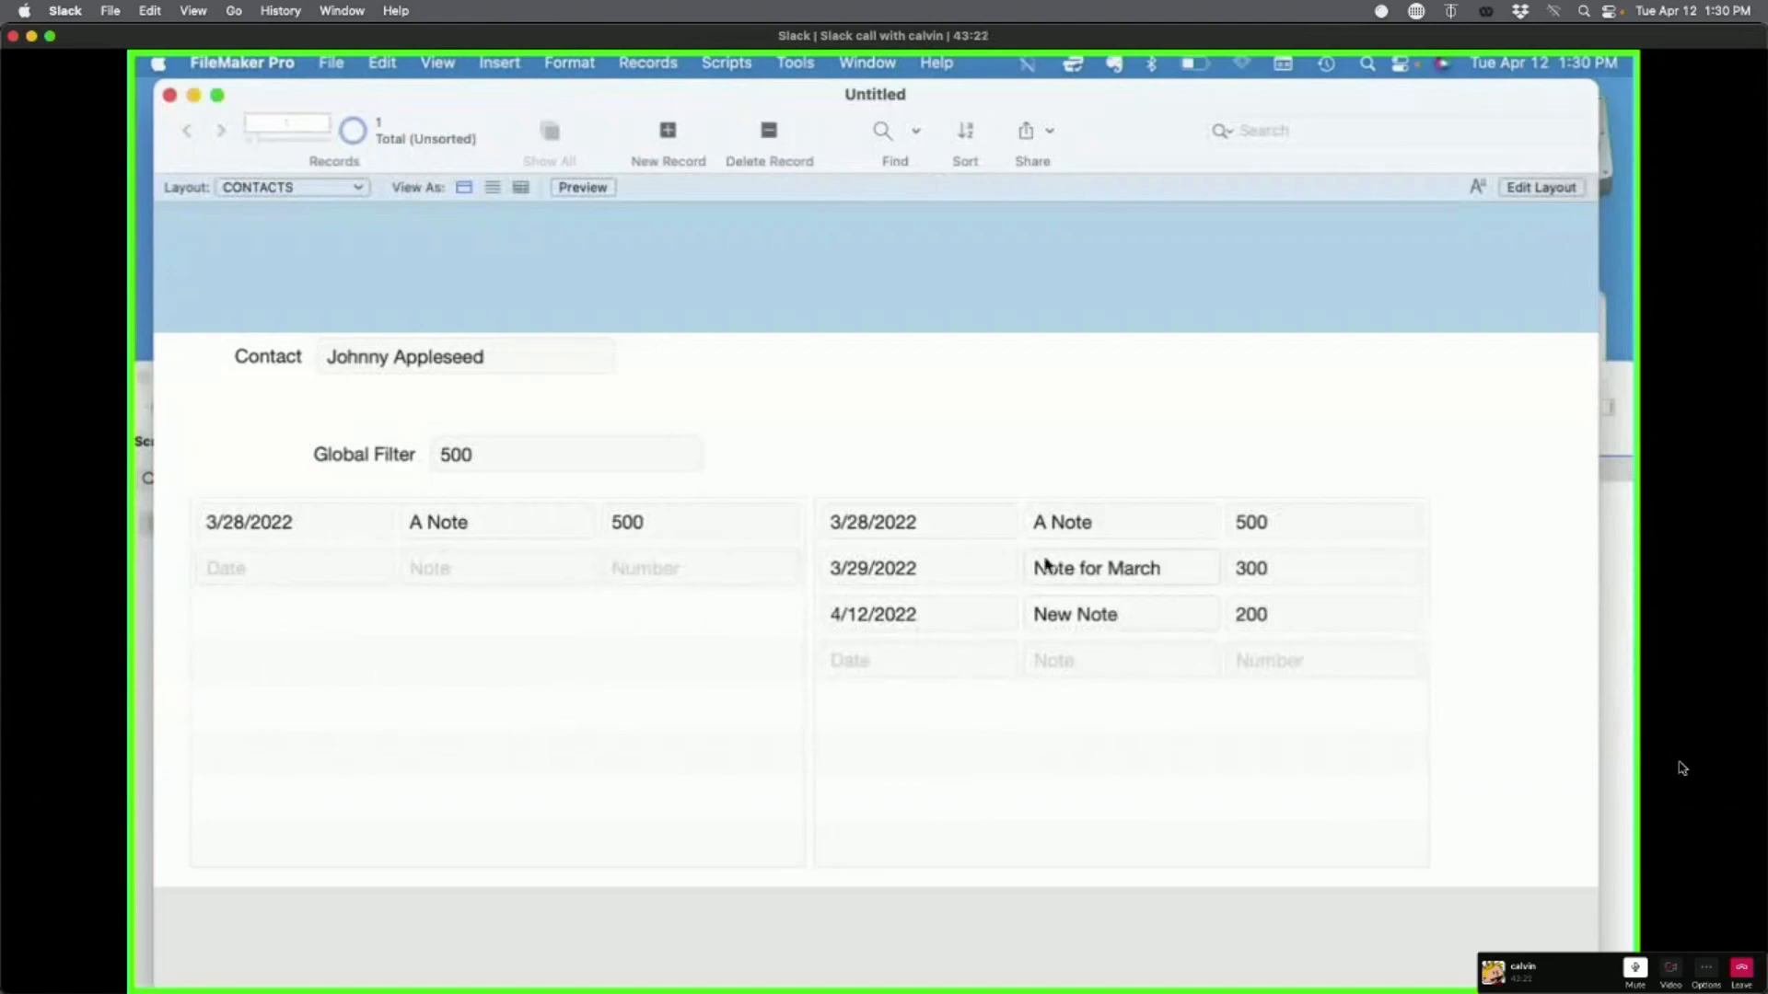
Step: Add an event to the filtered portal dated 4/29/2022 with note CONTAINERS and number 1000, and commit it
left_click(359, 567)
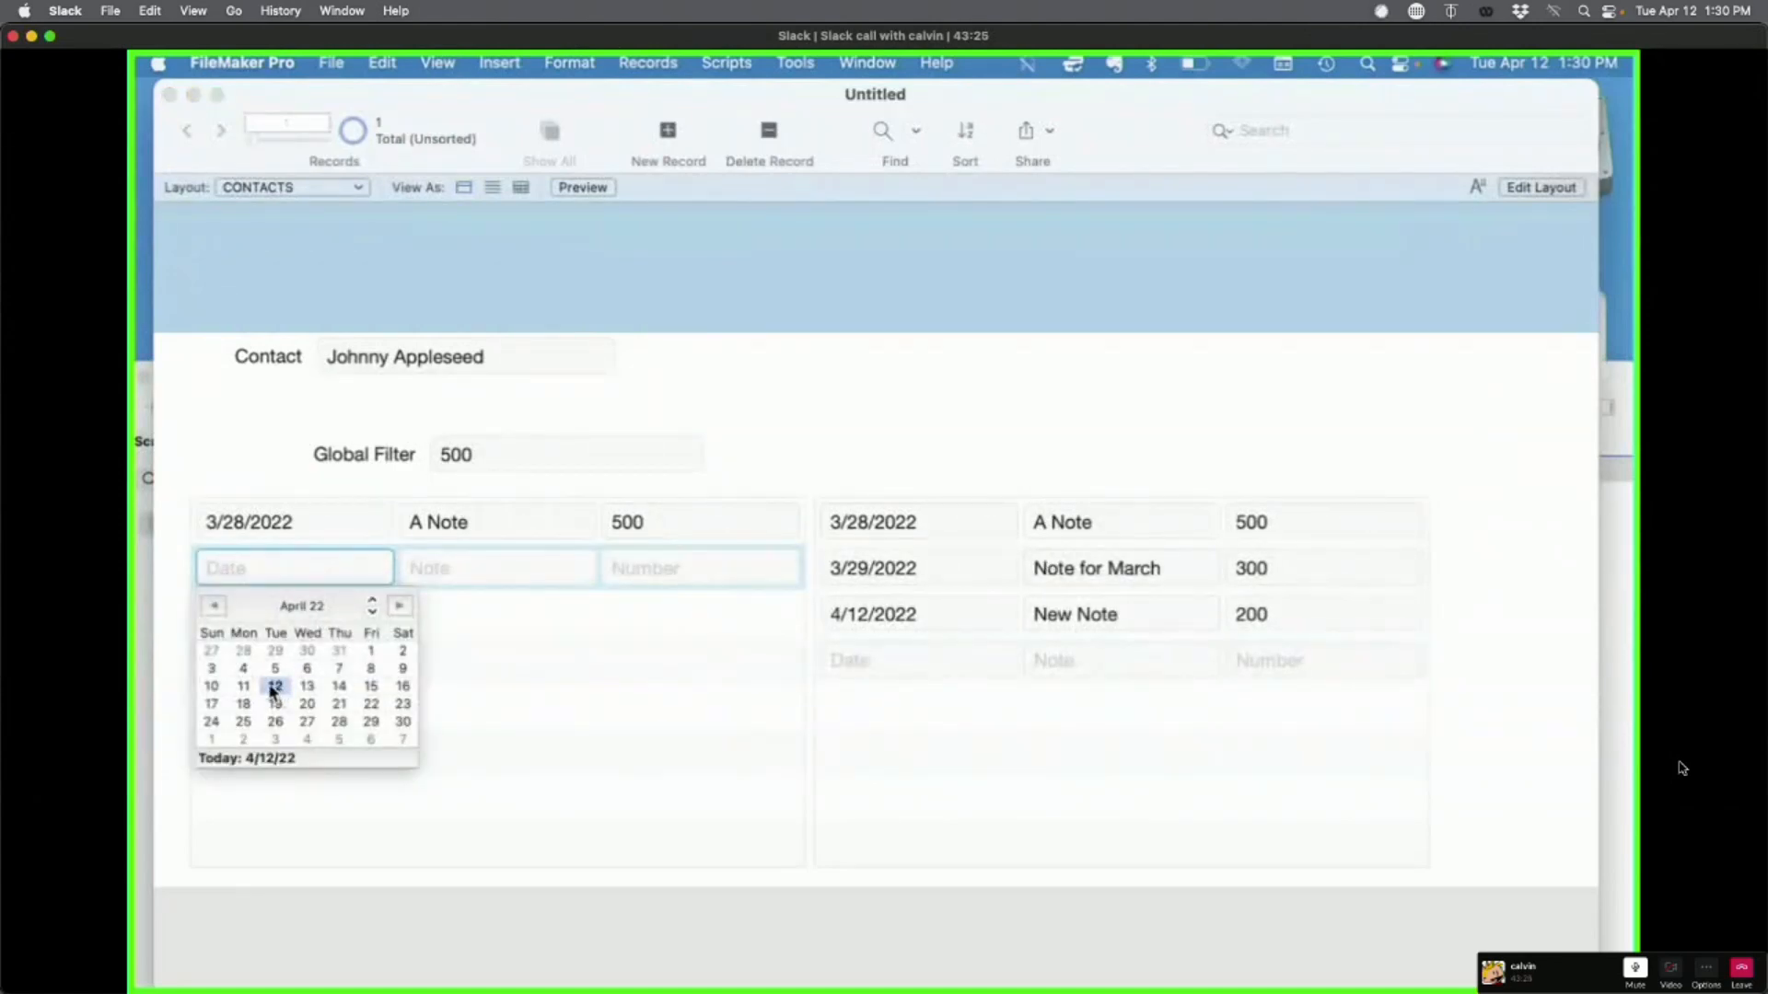
left_click(371, 722)
key("Tab")
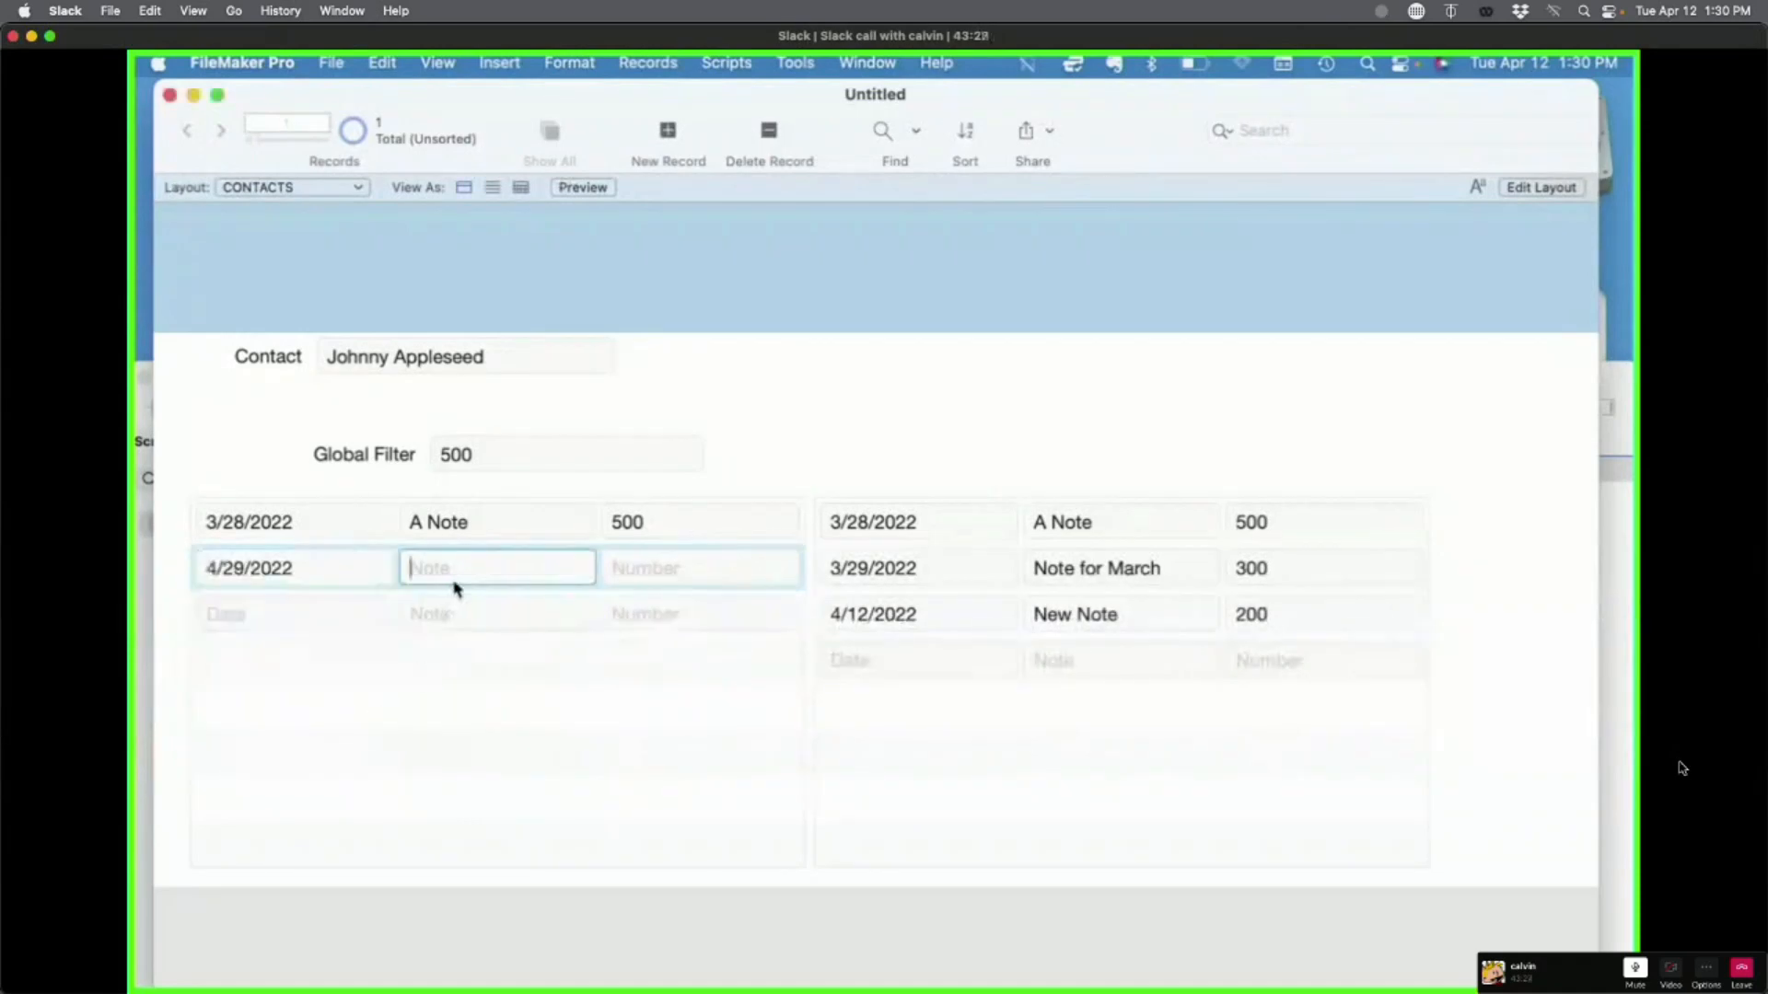
type("CONTAINERS")
key("Tab")
type("10")
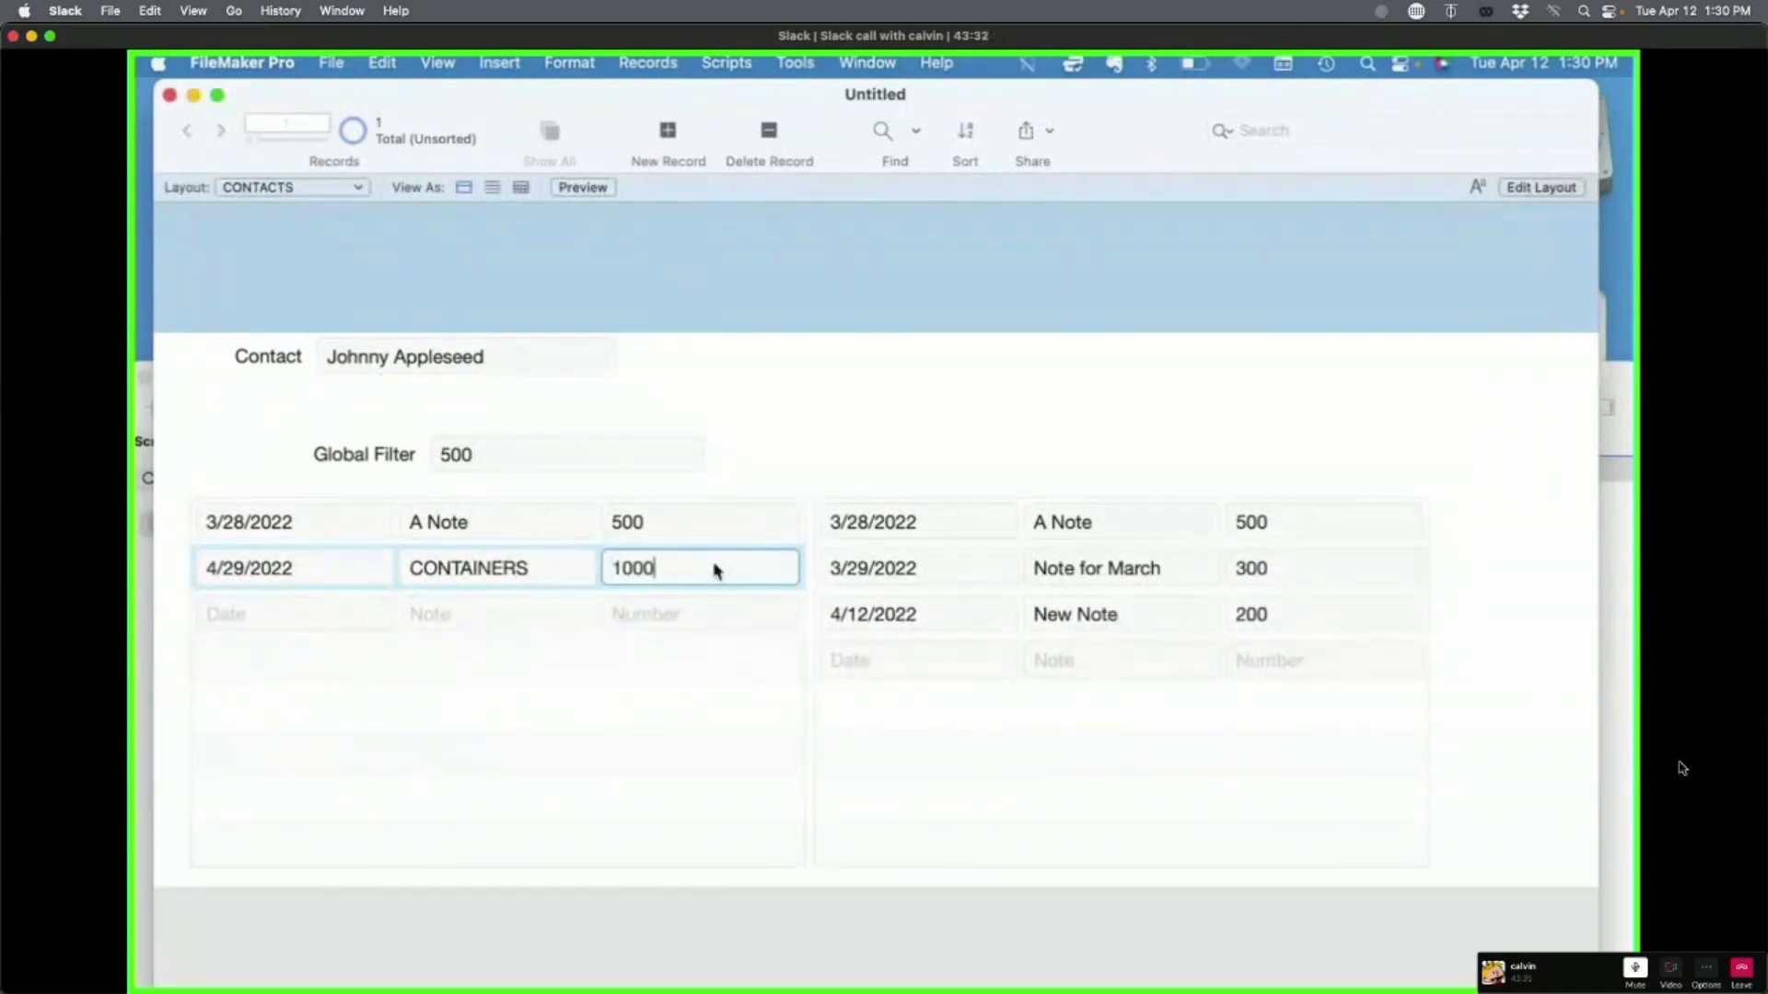
left_click(797, 461)
Step: Examine the filtered portal's setup options in Layout mode and return to Browse mode
key("super+l")
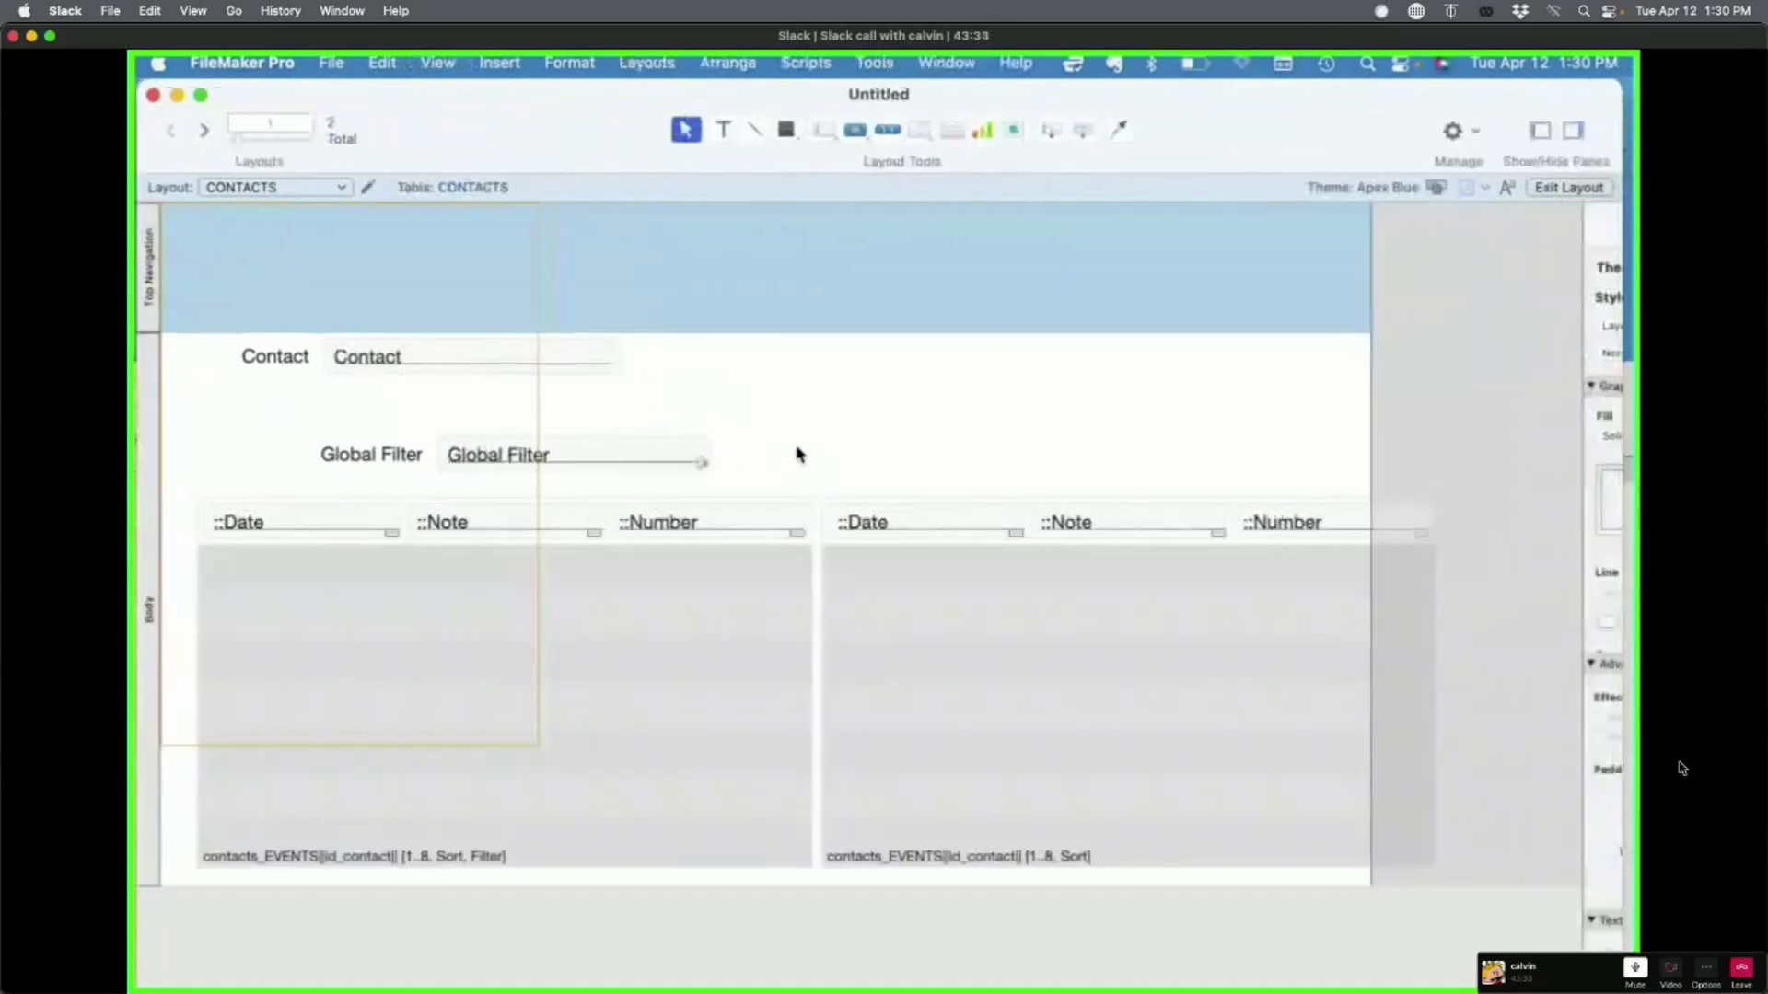
double_click(596, 707)
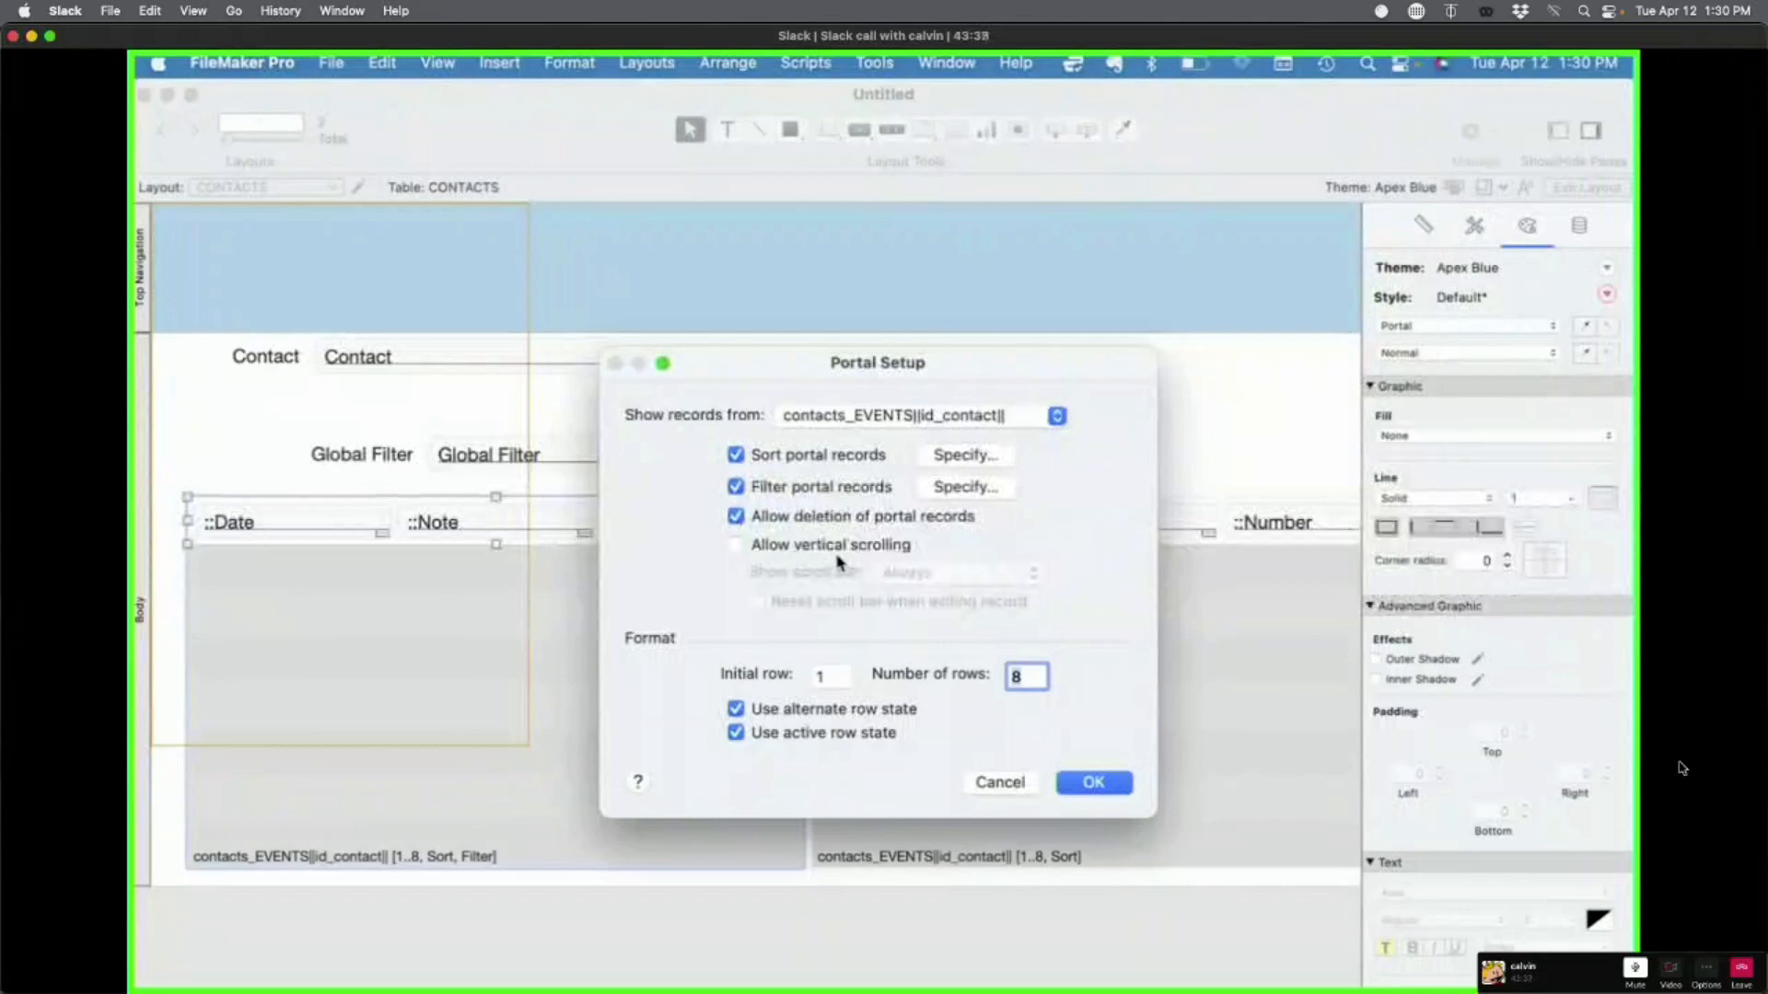
left_click(1099, 787)
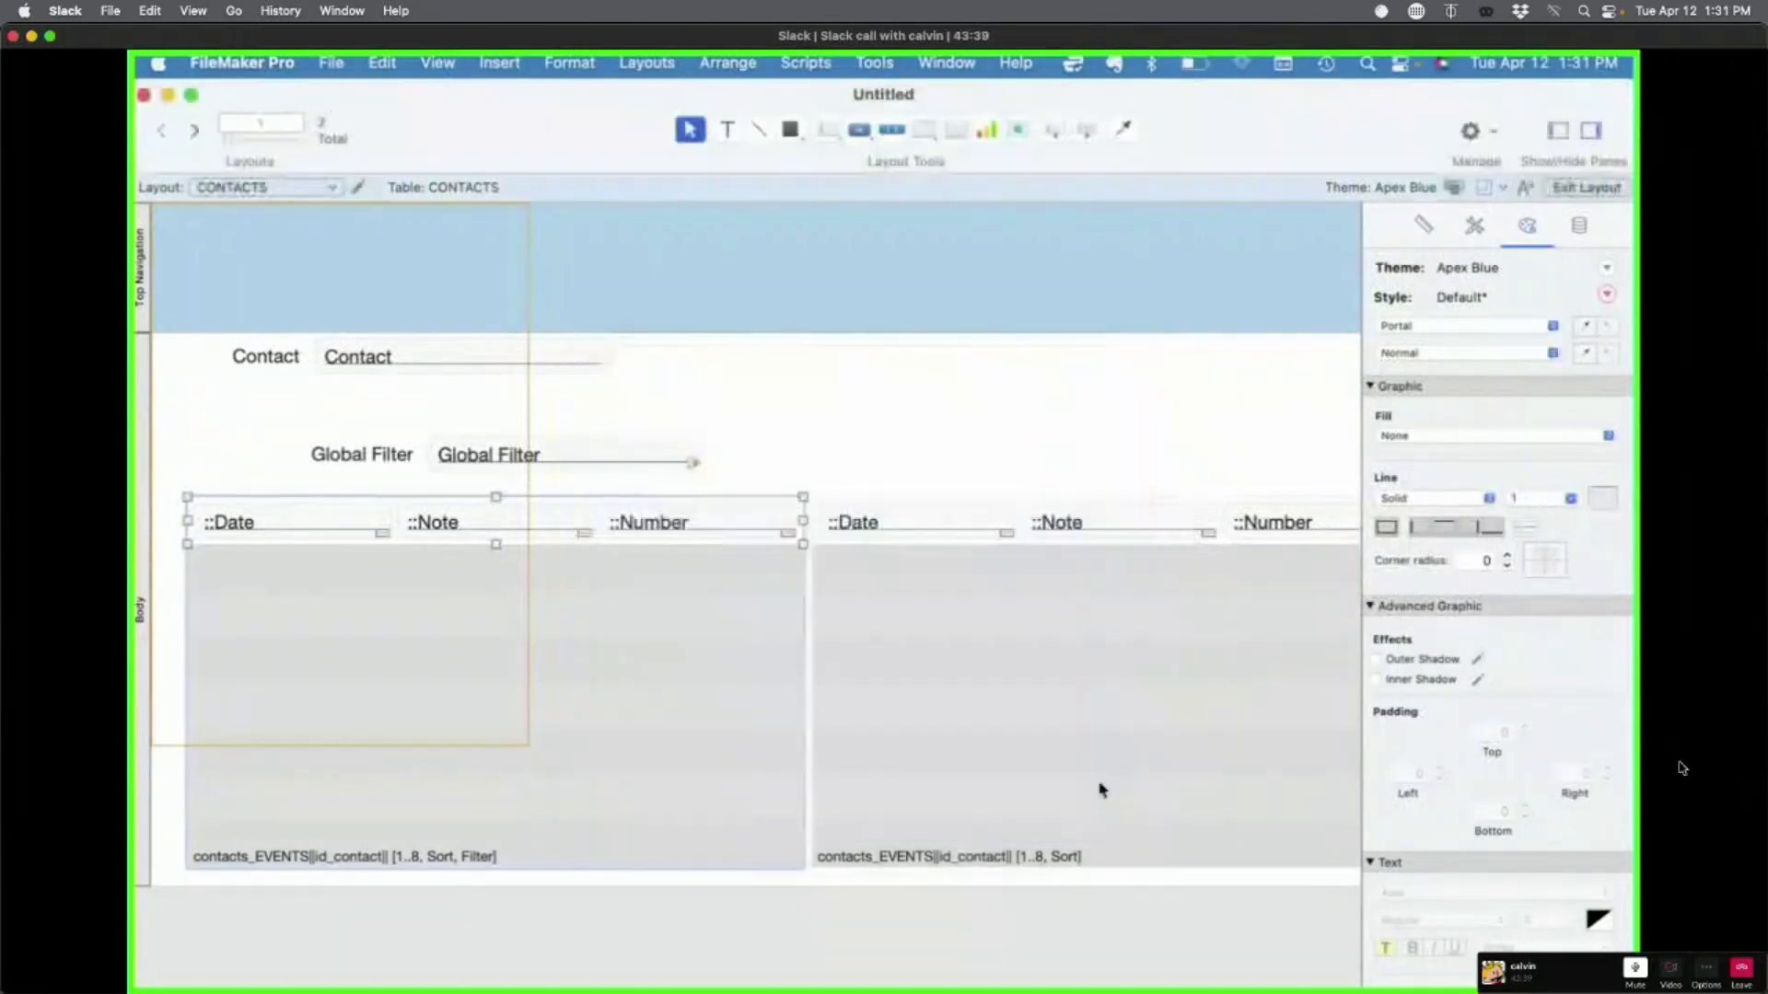
double_click(772, 647)
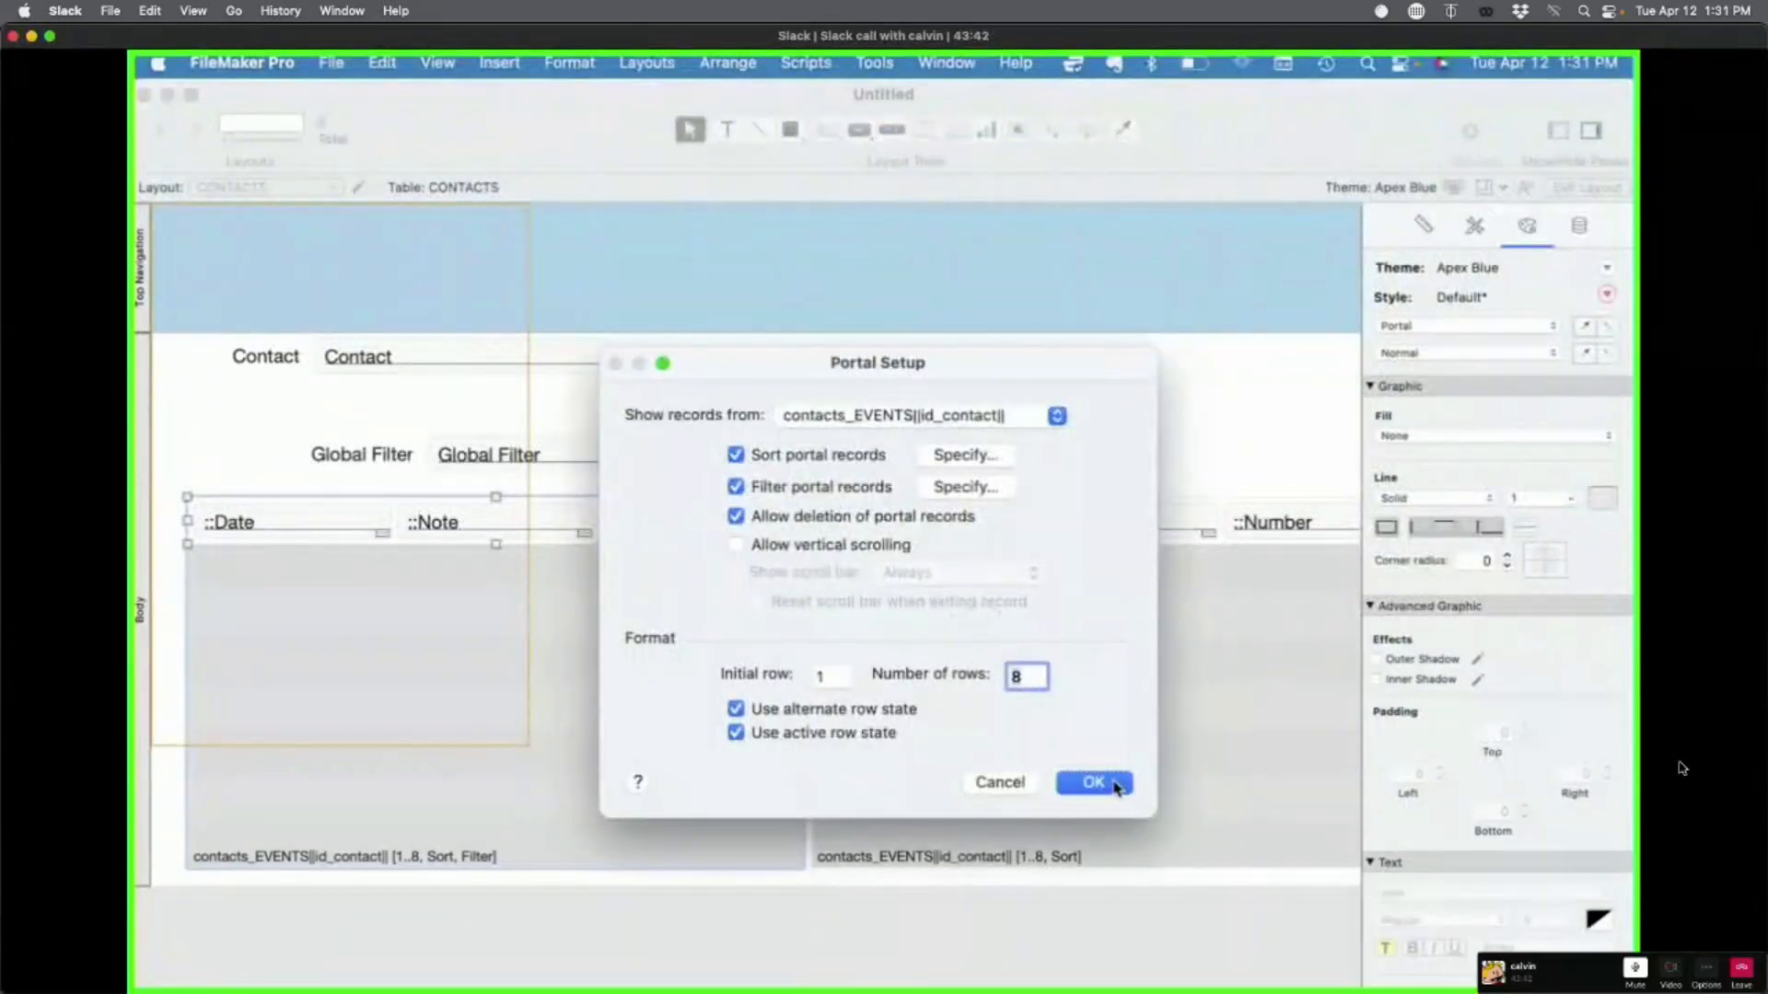
left_click(1117, 787)
key("super+b")
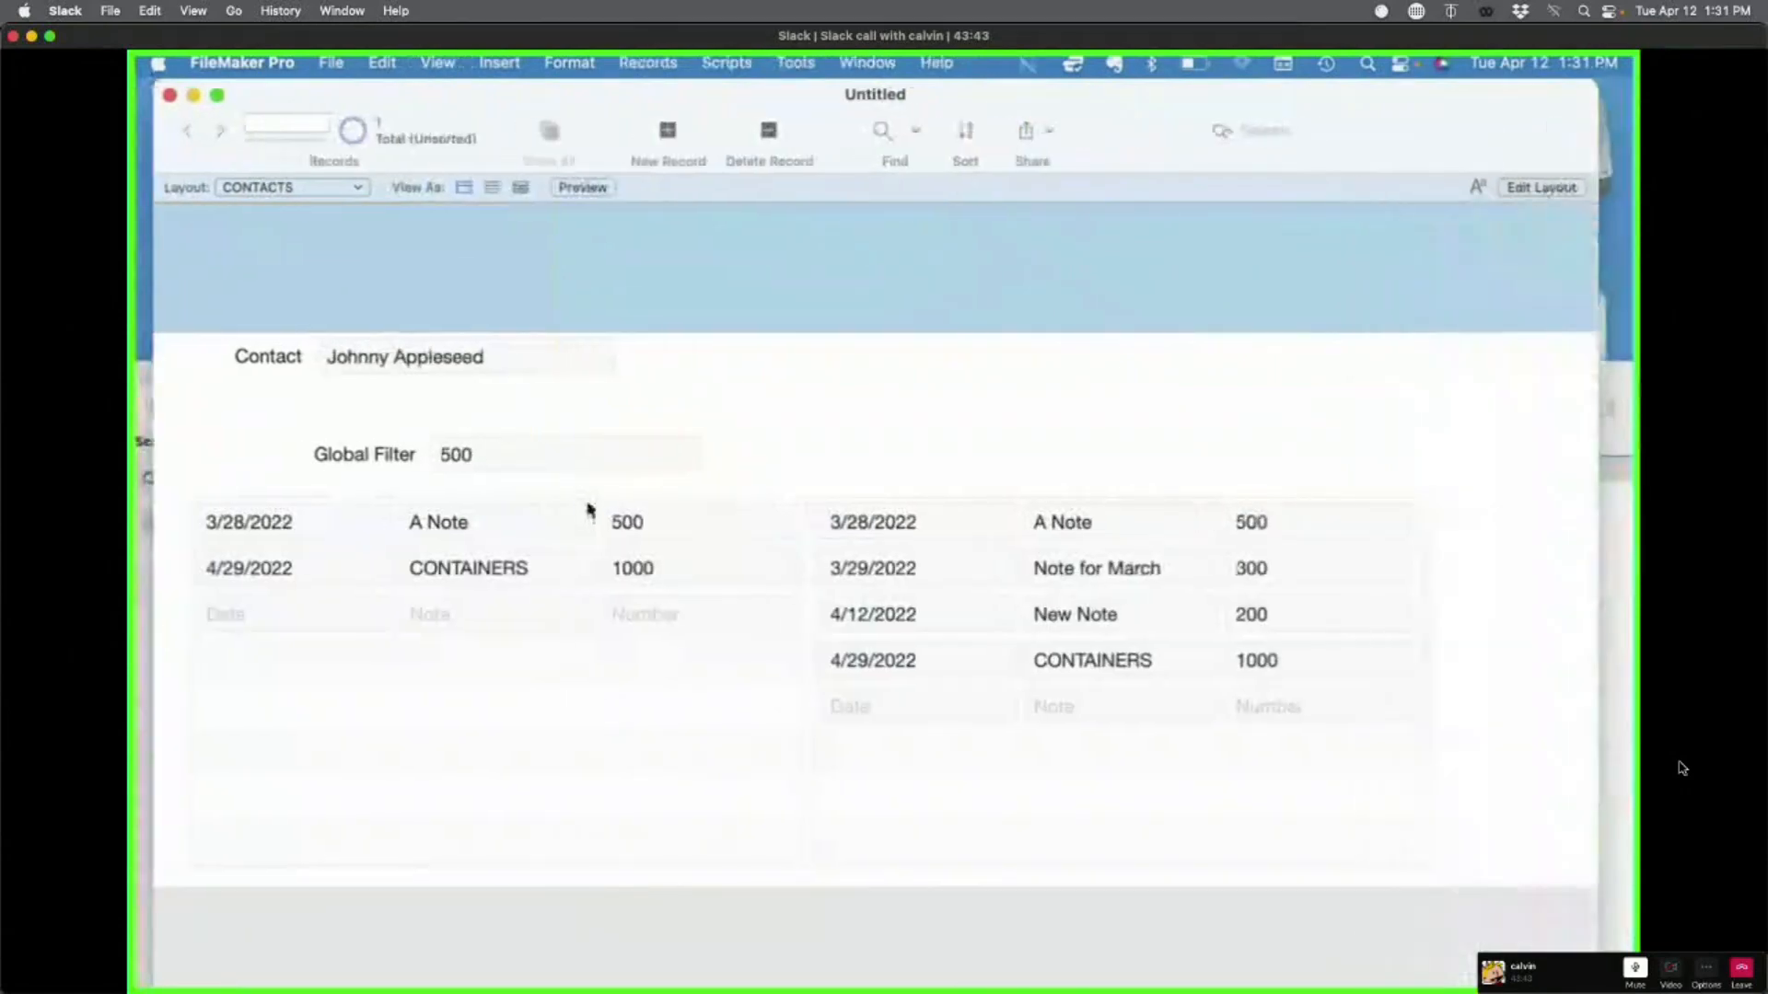
Step: Clear the Global Filter value completely and commit the record
left_click(557, 454)
key("BackSpace")
key("BackSpace")
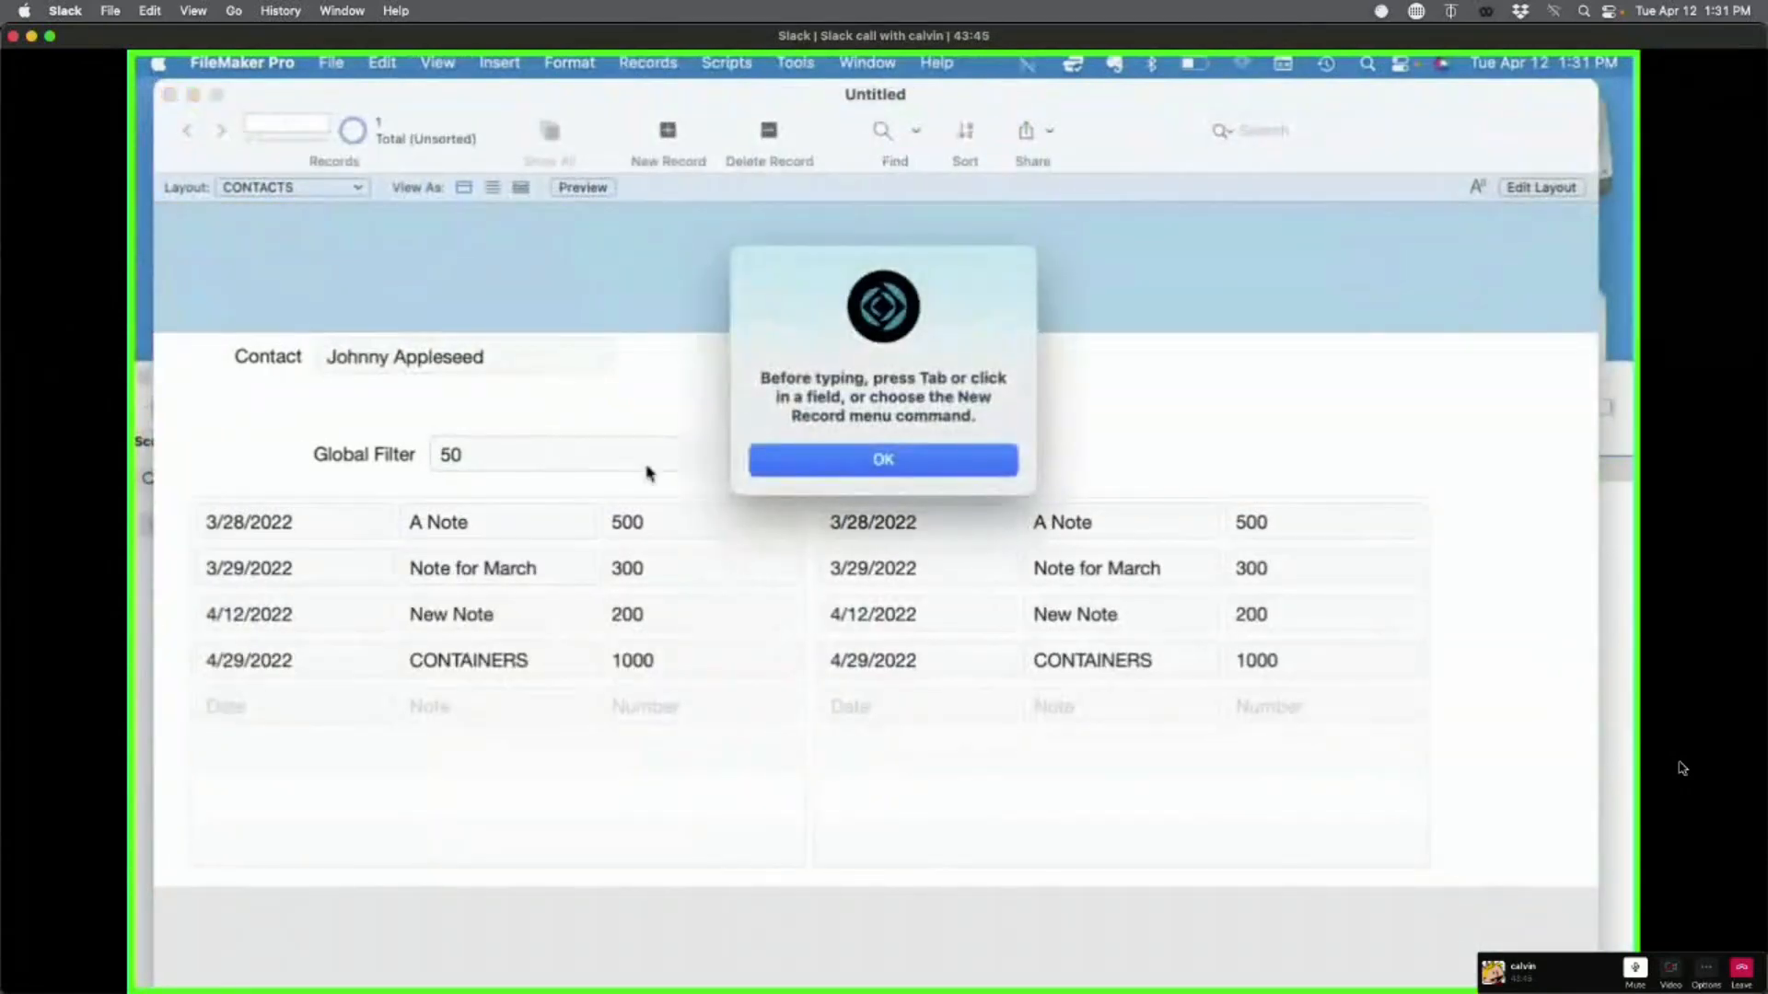
key("Return")
left_click(623, 454)
key("super+a")
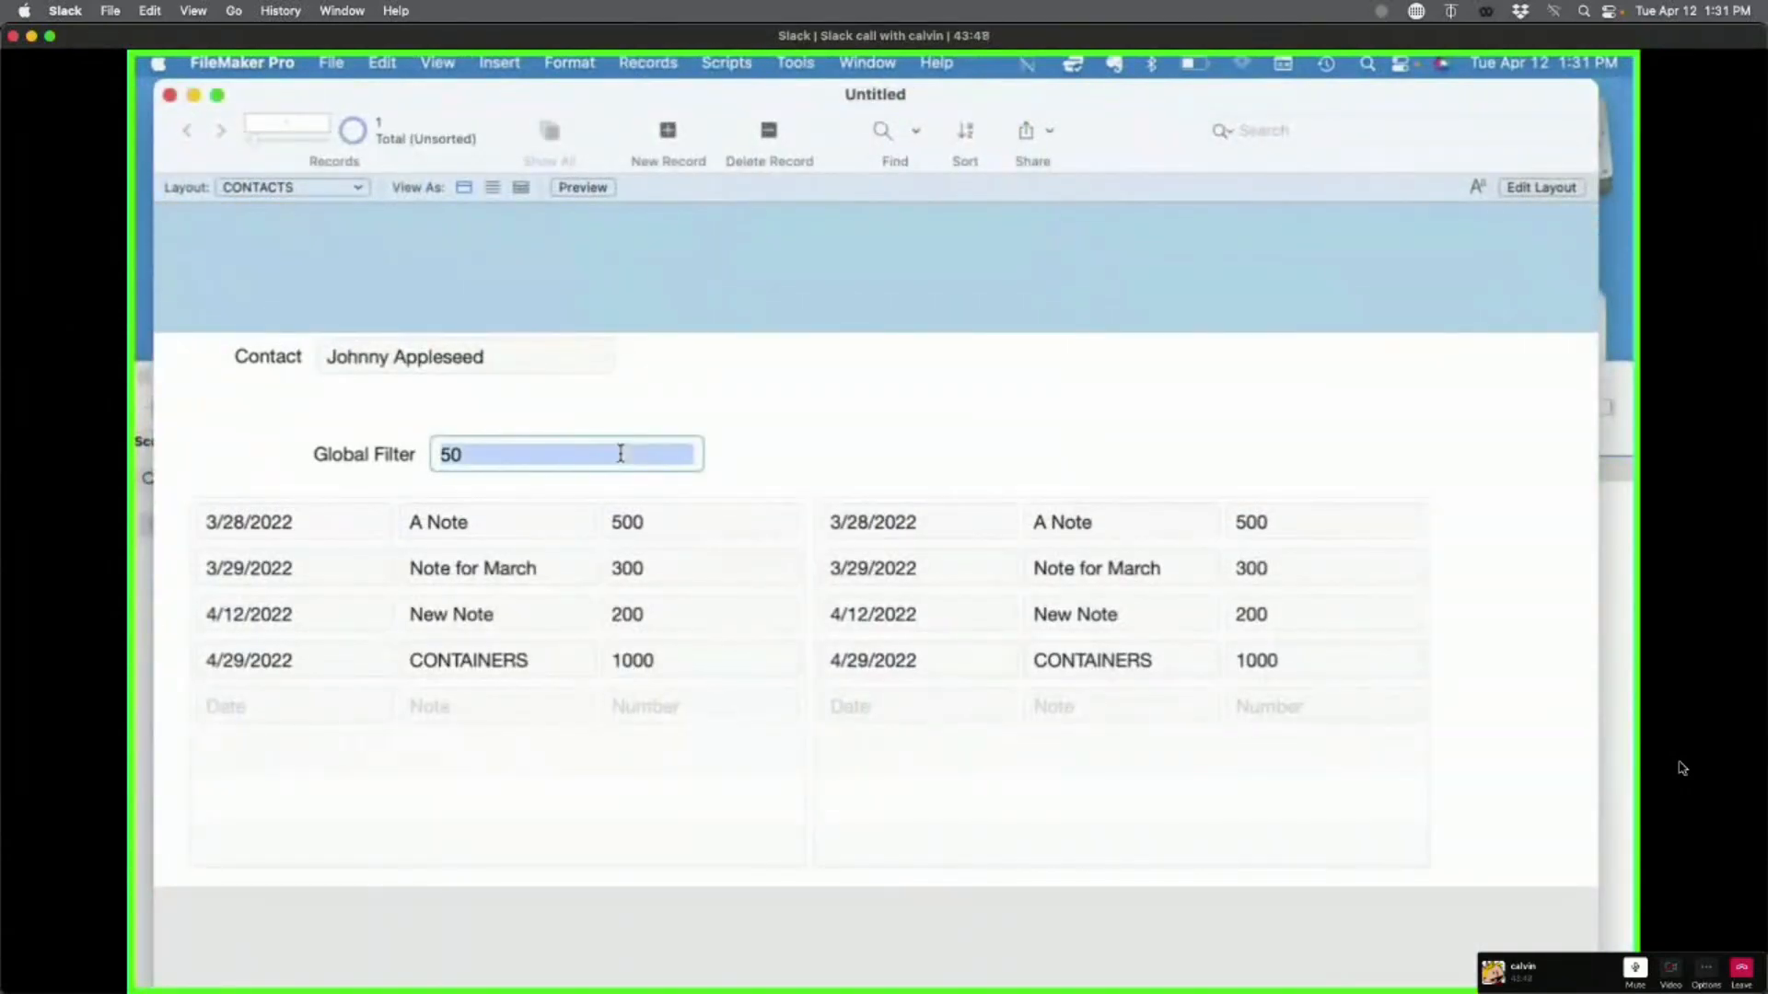
key("BackSpace")
left_click(840, 458)
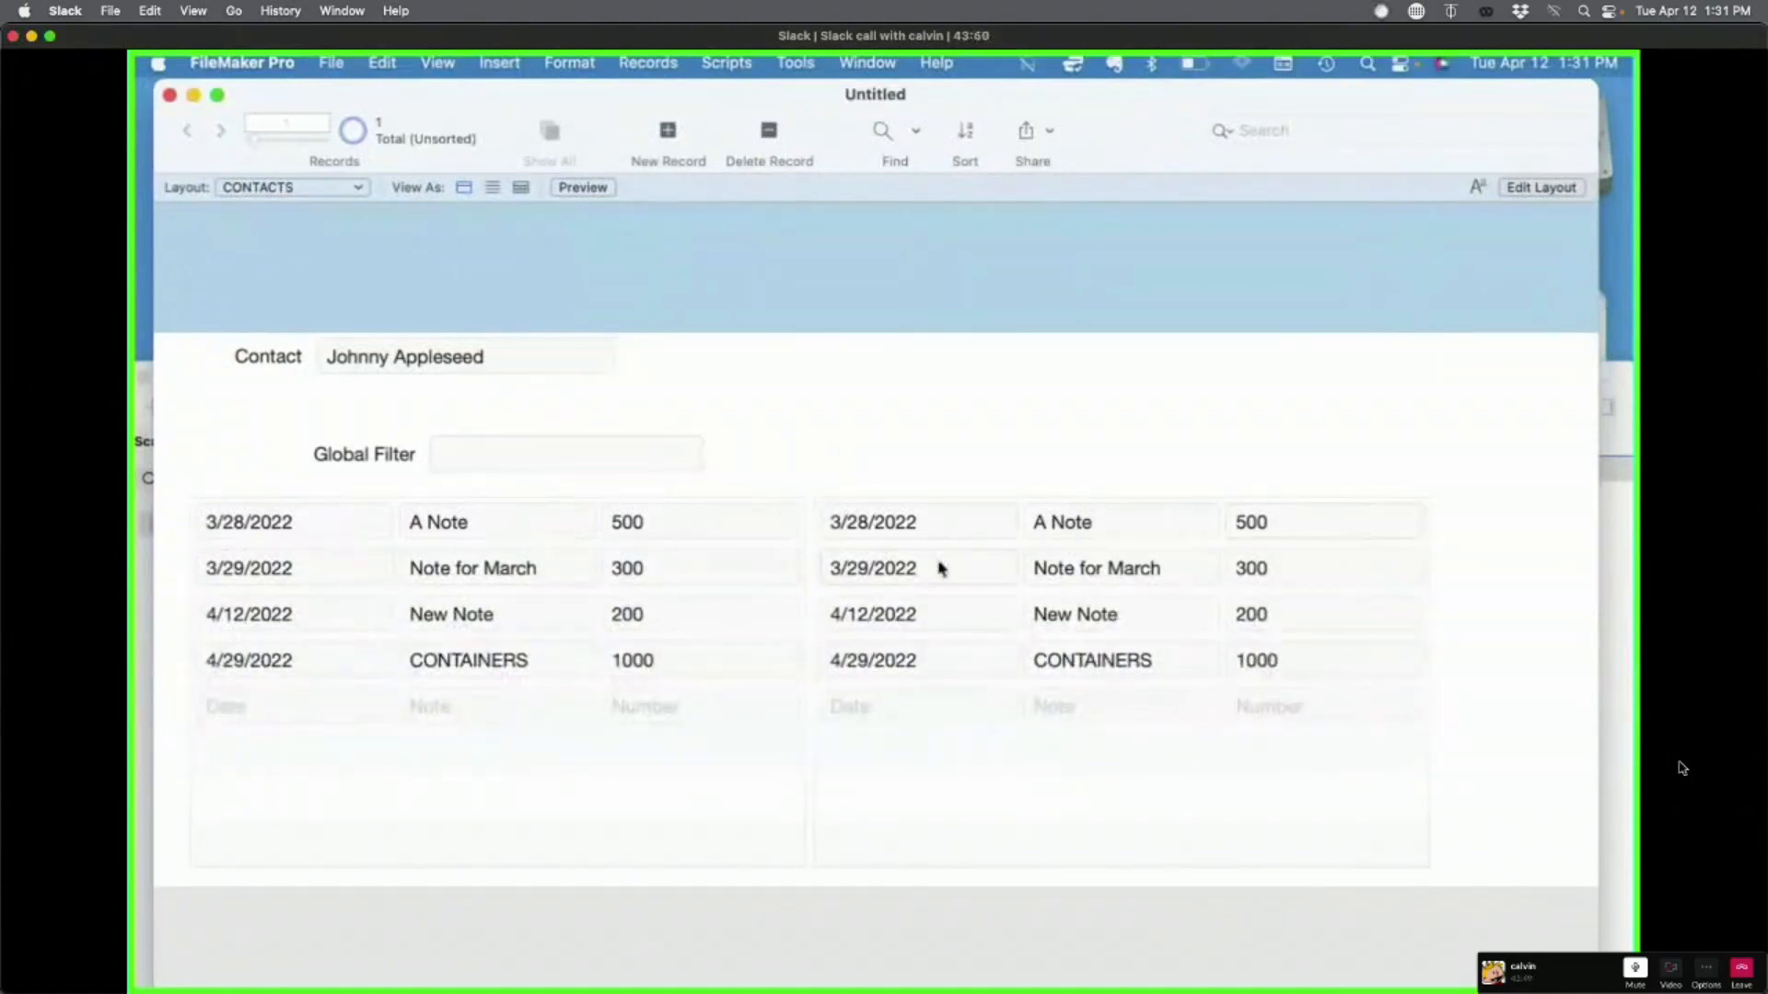
Step: Add four date-only events in the filtered portal: 3/28/2022, 4/12/2022, 4/11/2022 and 5/2/2022
left_click(315, 706)
left_click(246, 790)
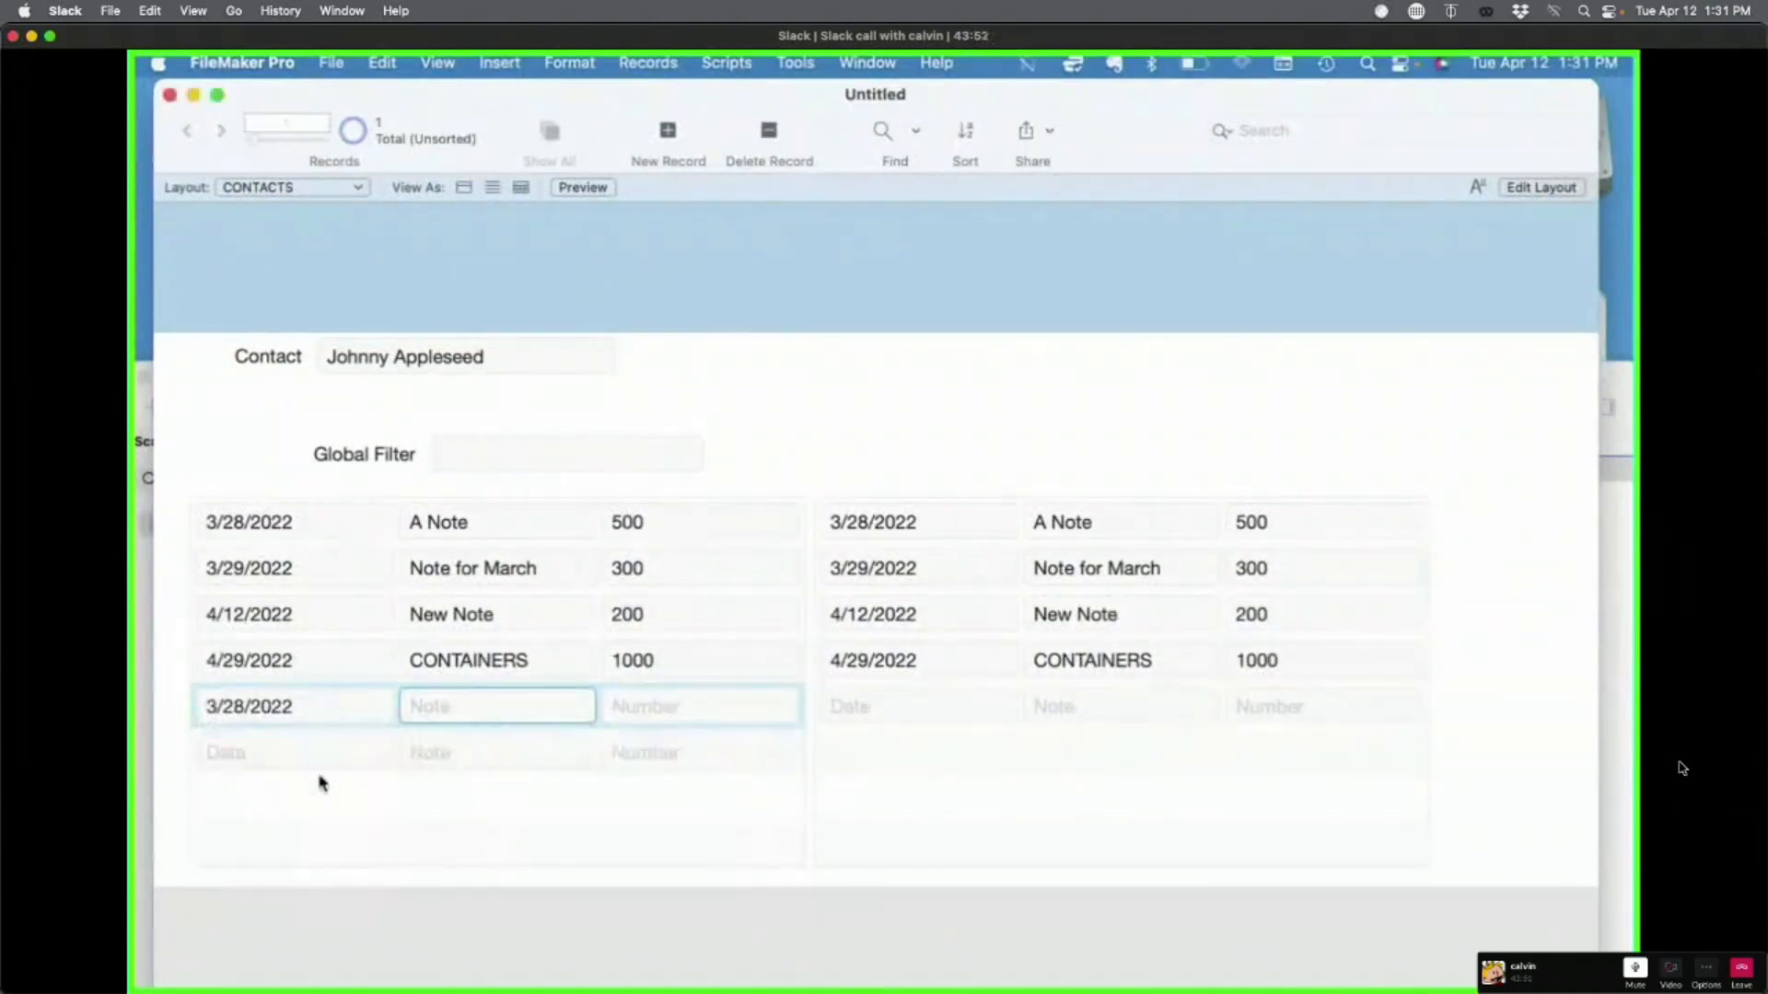
left_click(324, 751)
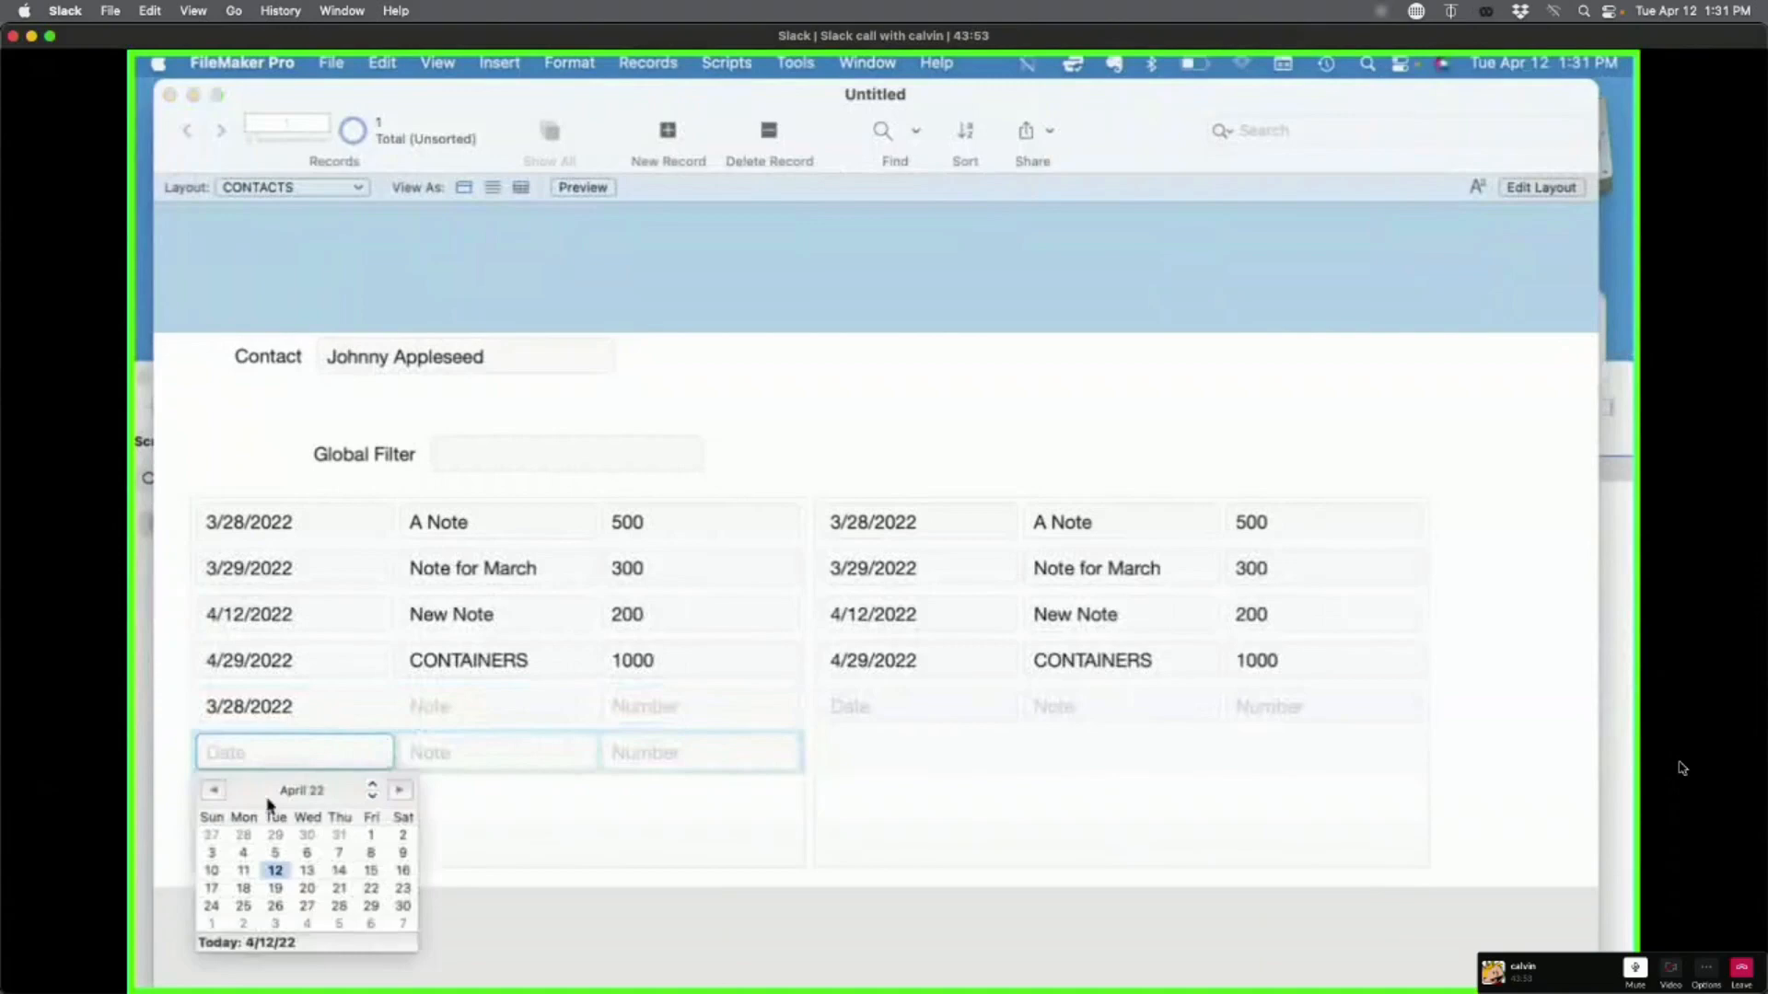
left_click(275, 871)
left_click(245, 800)
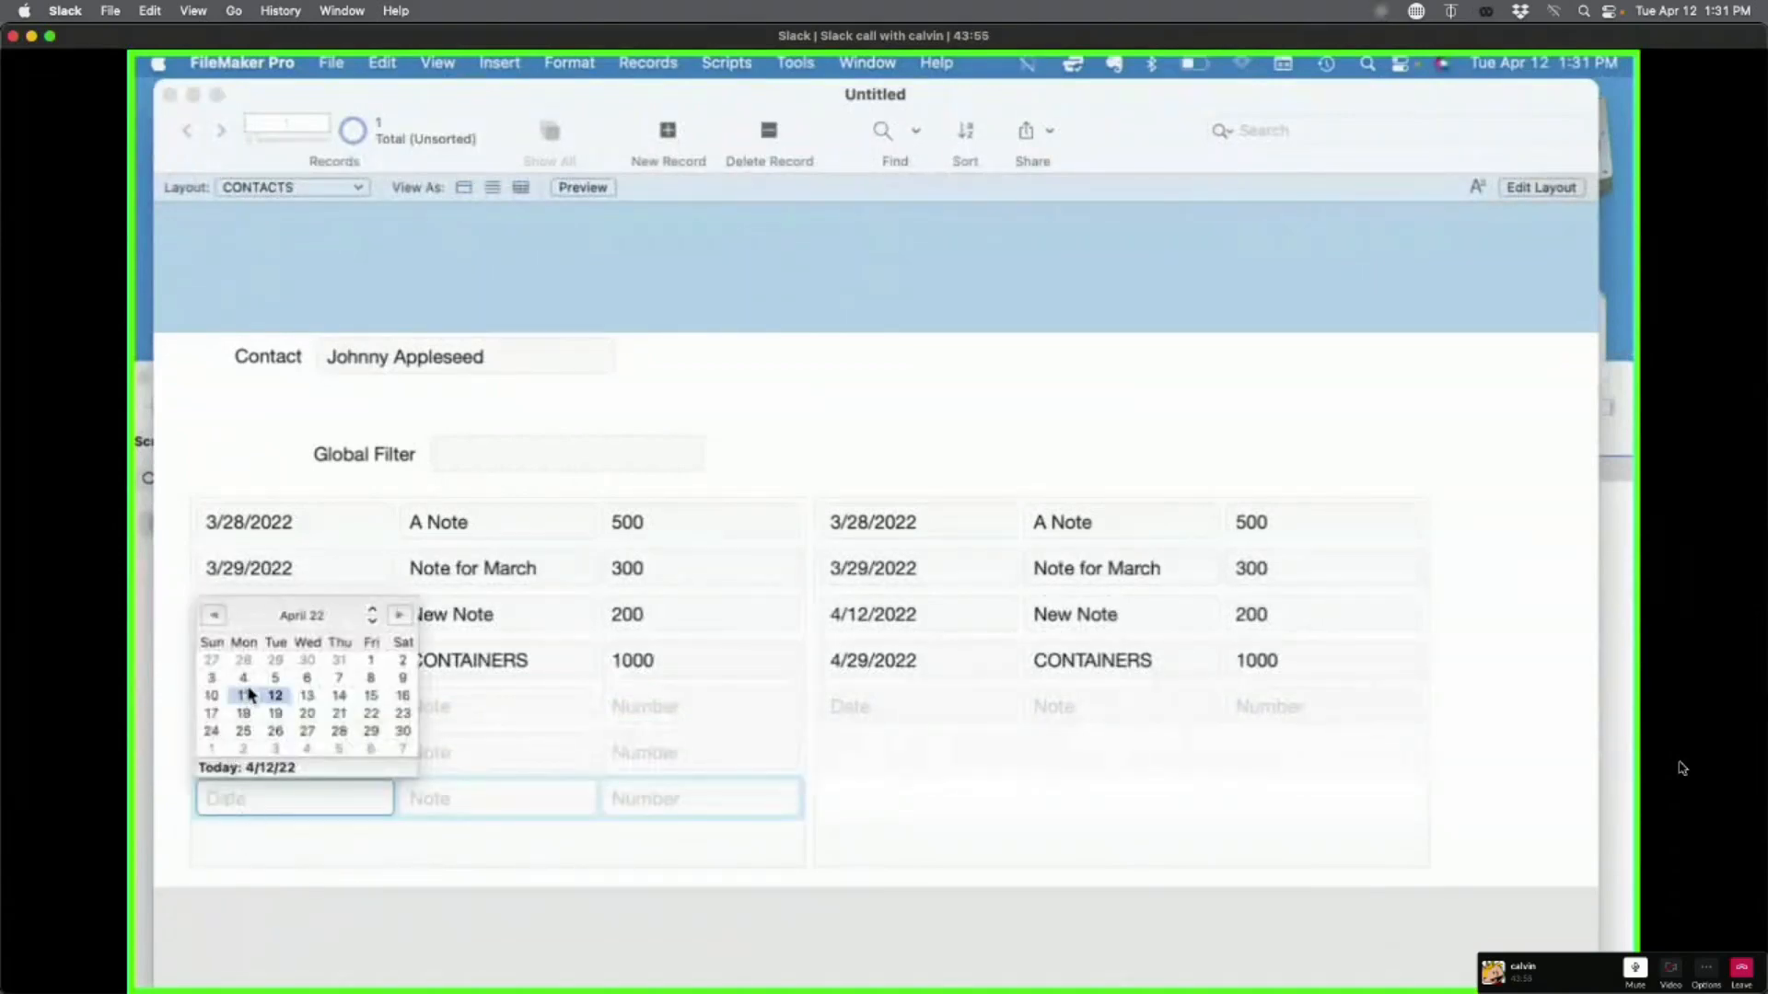
left_click(250, 695)
left_click(280, 845)
left_click(244, 792)
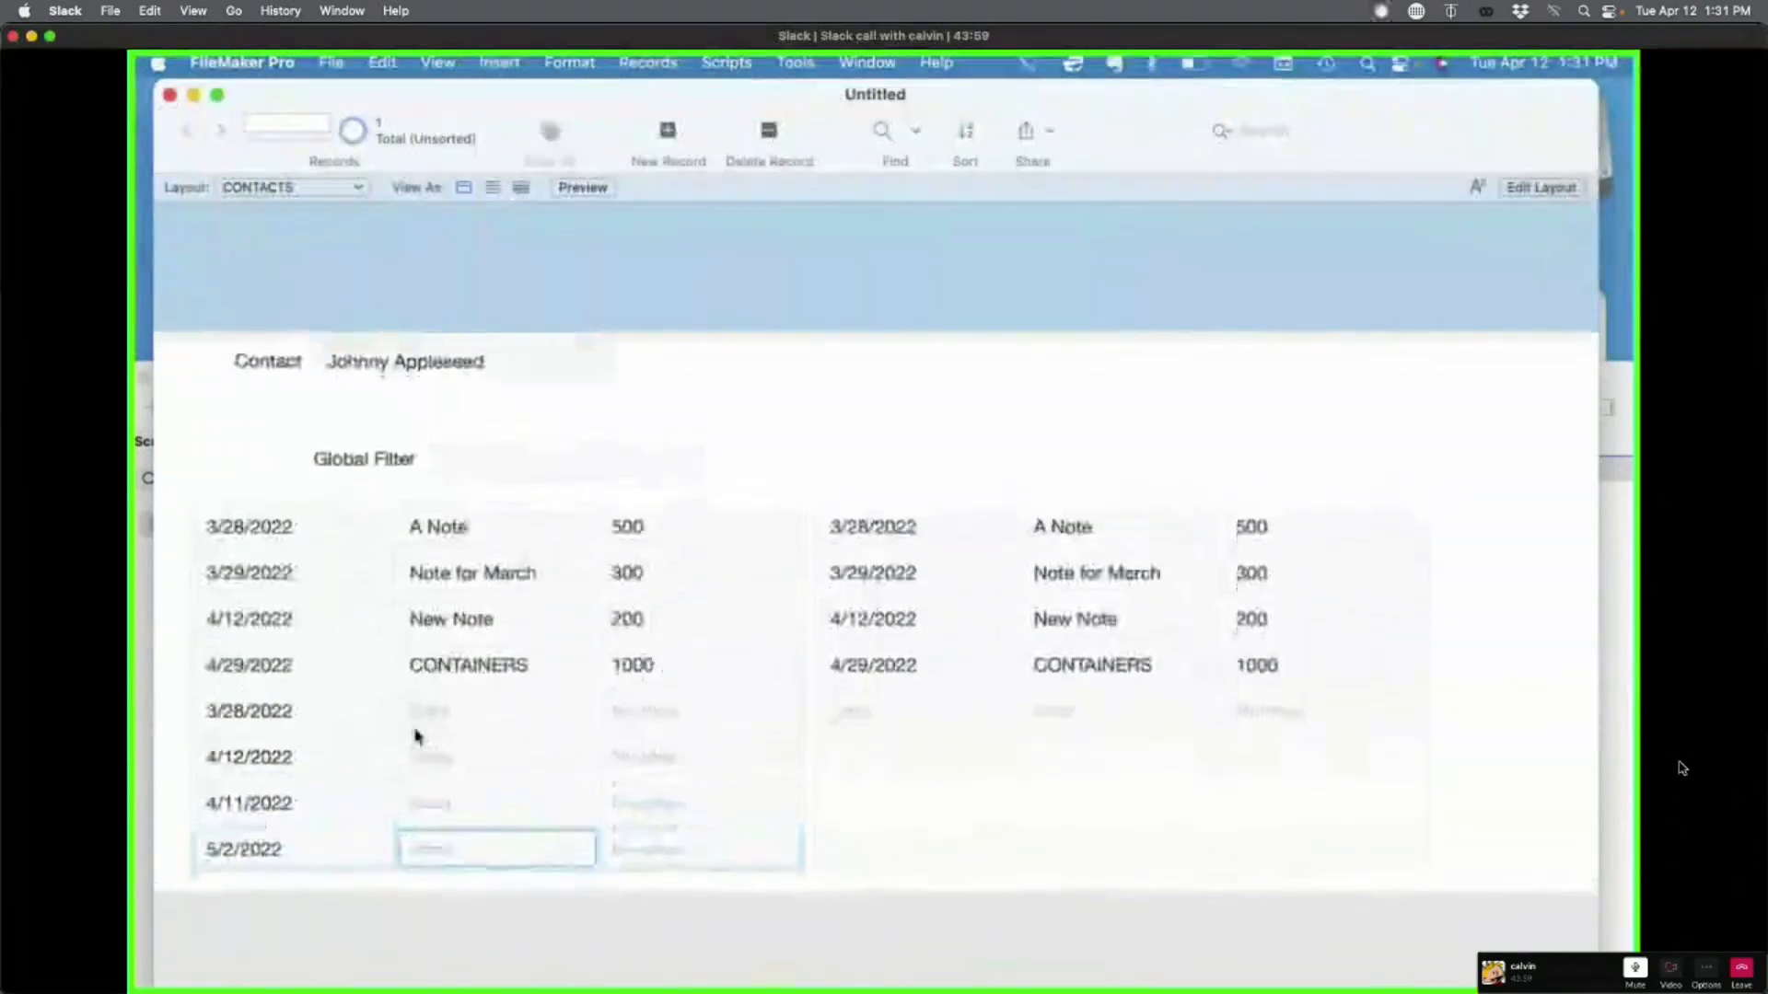
Step: Add three date-only events in the unfiltered portal, two dated 4/18/2022 and one 4/22/2022, and commit them
left_click(875, 709)
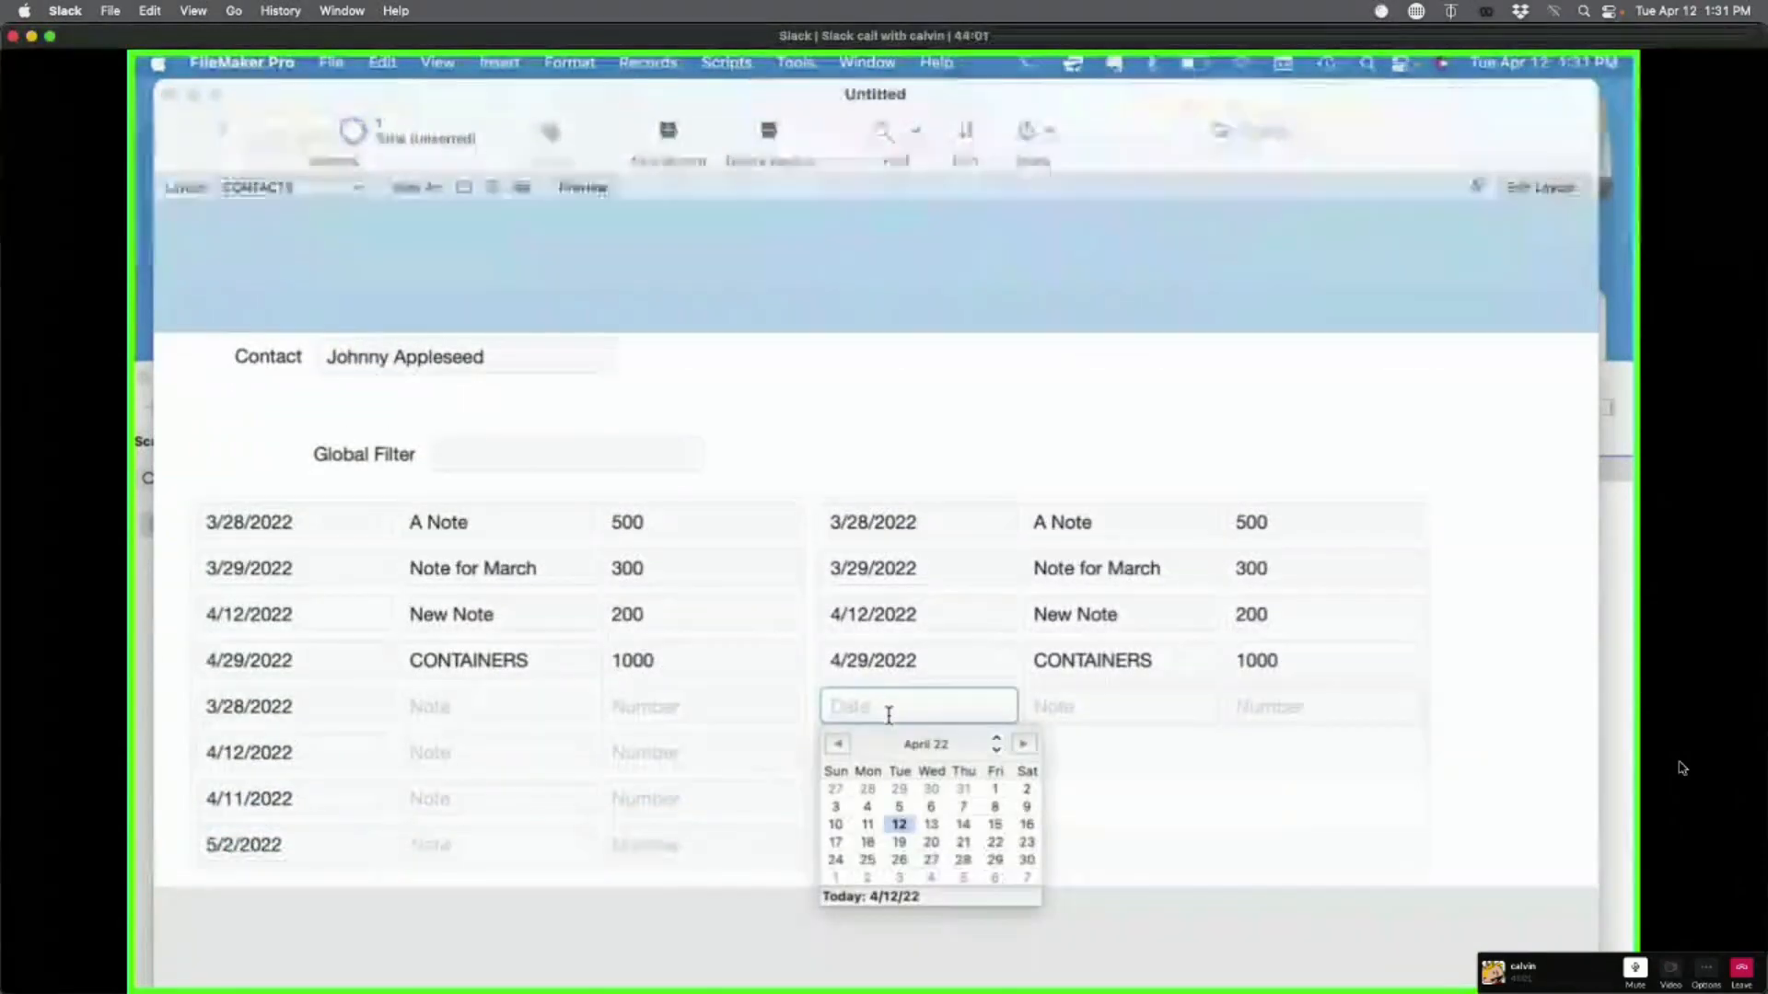
left_click(867, 845)
left_click(872, 756)
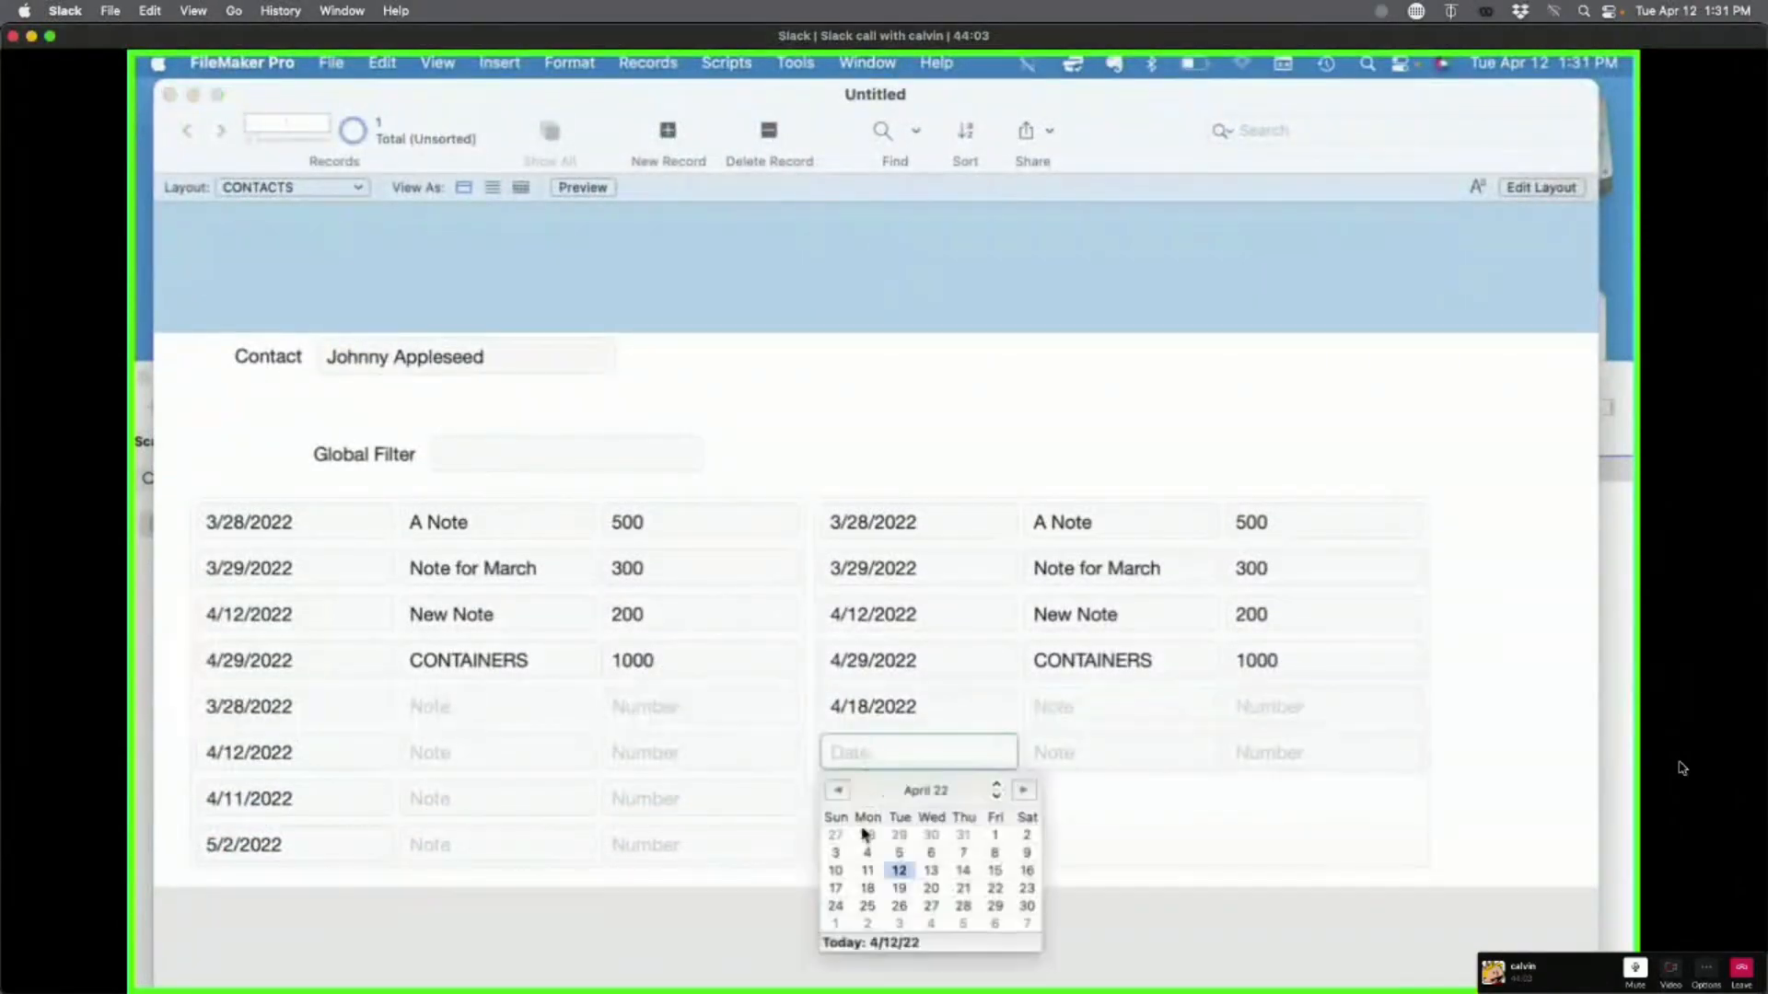
left_click(867, 889)
left_click(917, 798)
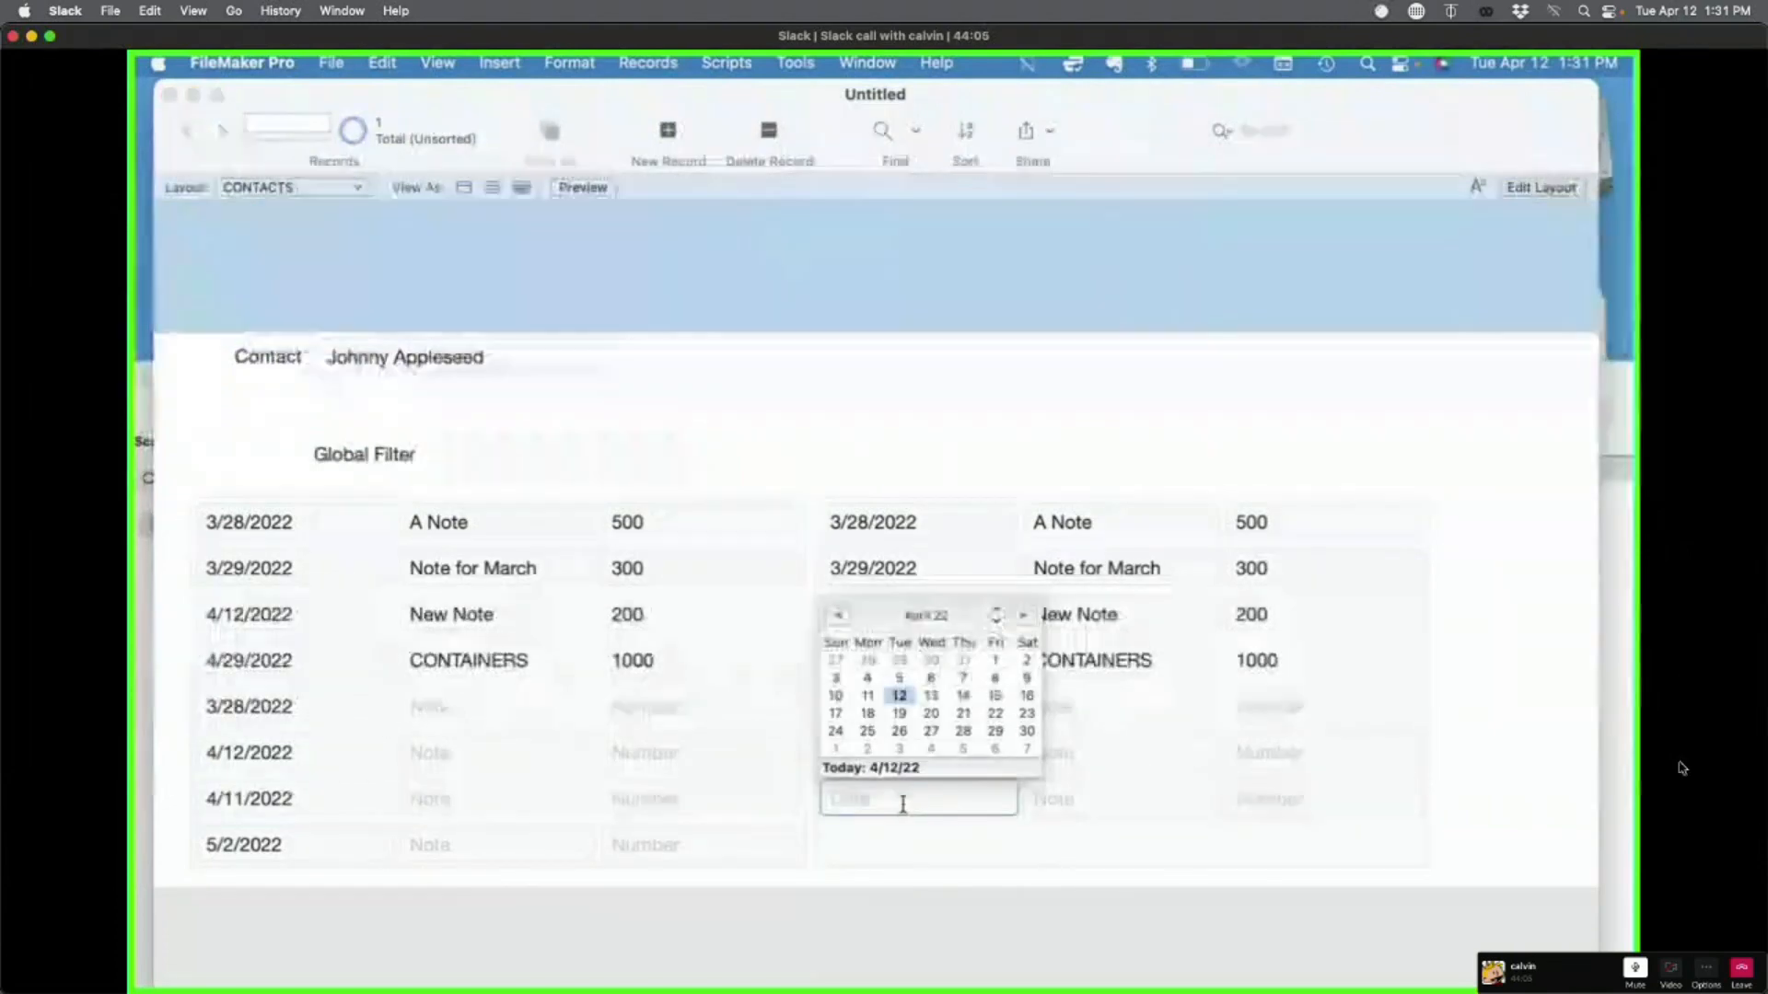
left_click(994, 713)
left_click(872, 391)
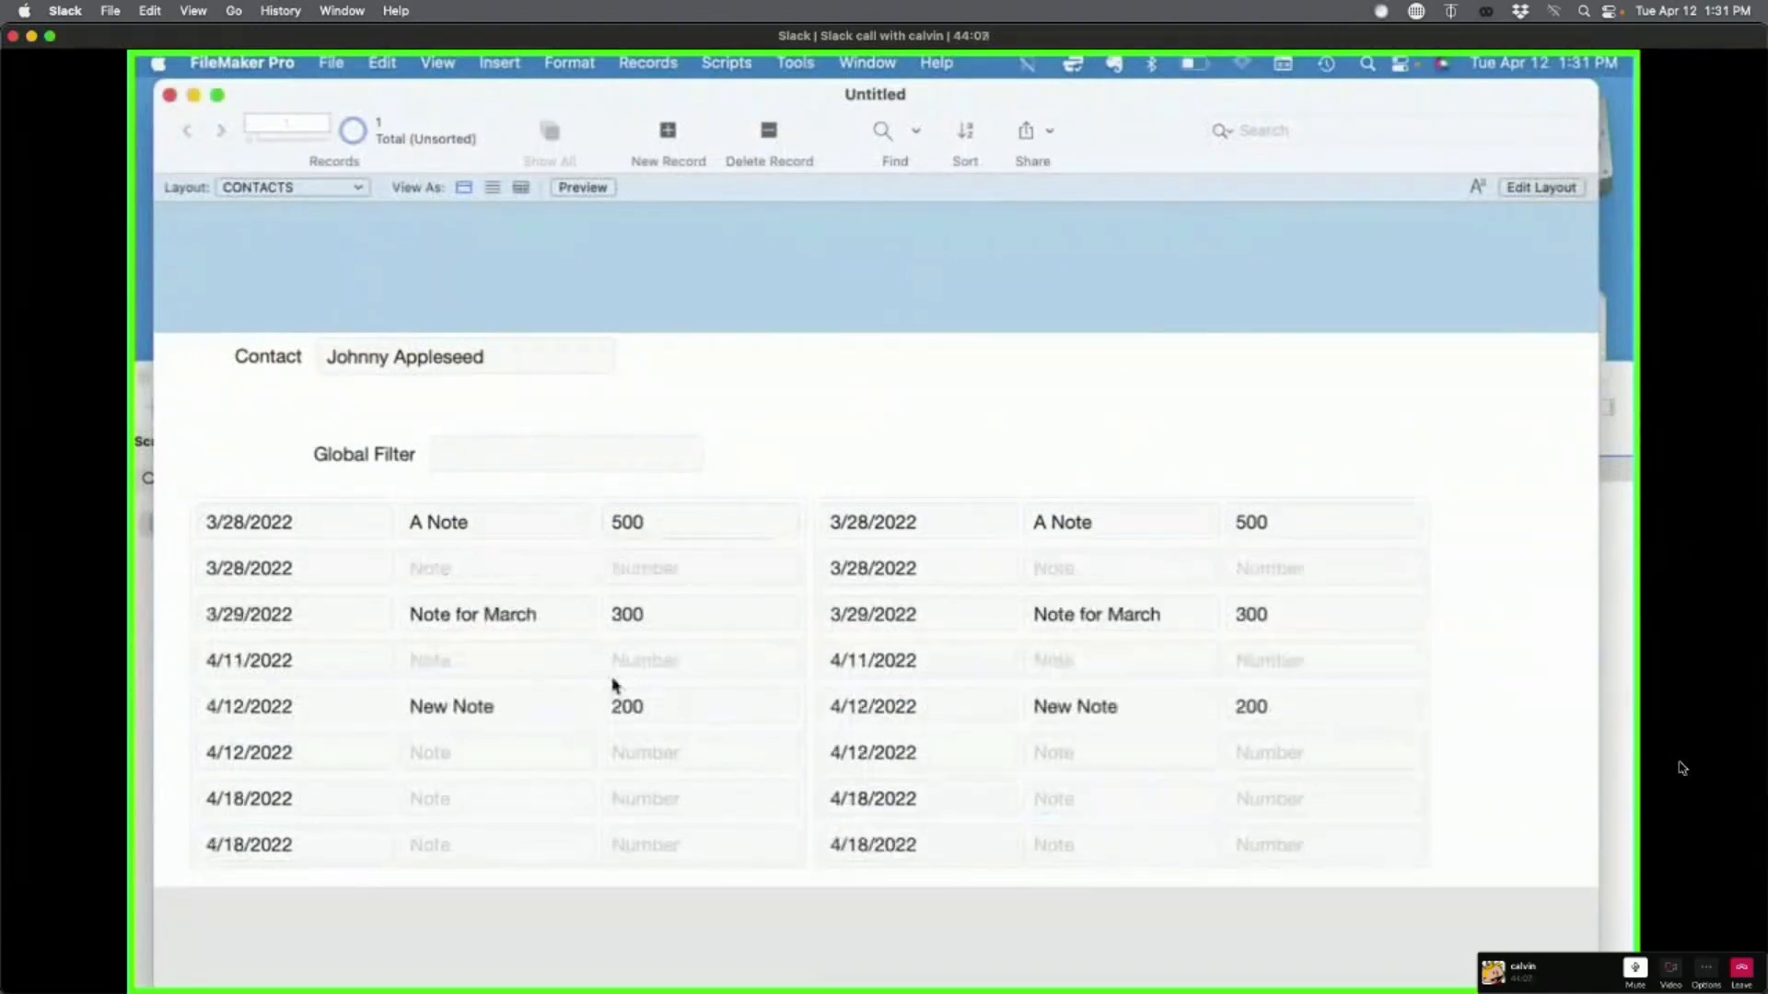
Step: Check whether the filled filtered portal scrolls to the event rows beyond its eight visible ones
scroll(613, 686, "down", 1)
scroll(612, 686, "up", 1)
scroll(612, 686, "down", 1)
scroll(612, 686, "up", 2)
scroll(614, 686, "down", 2)
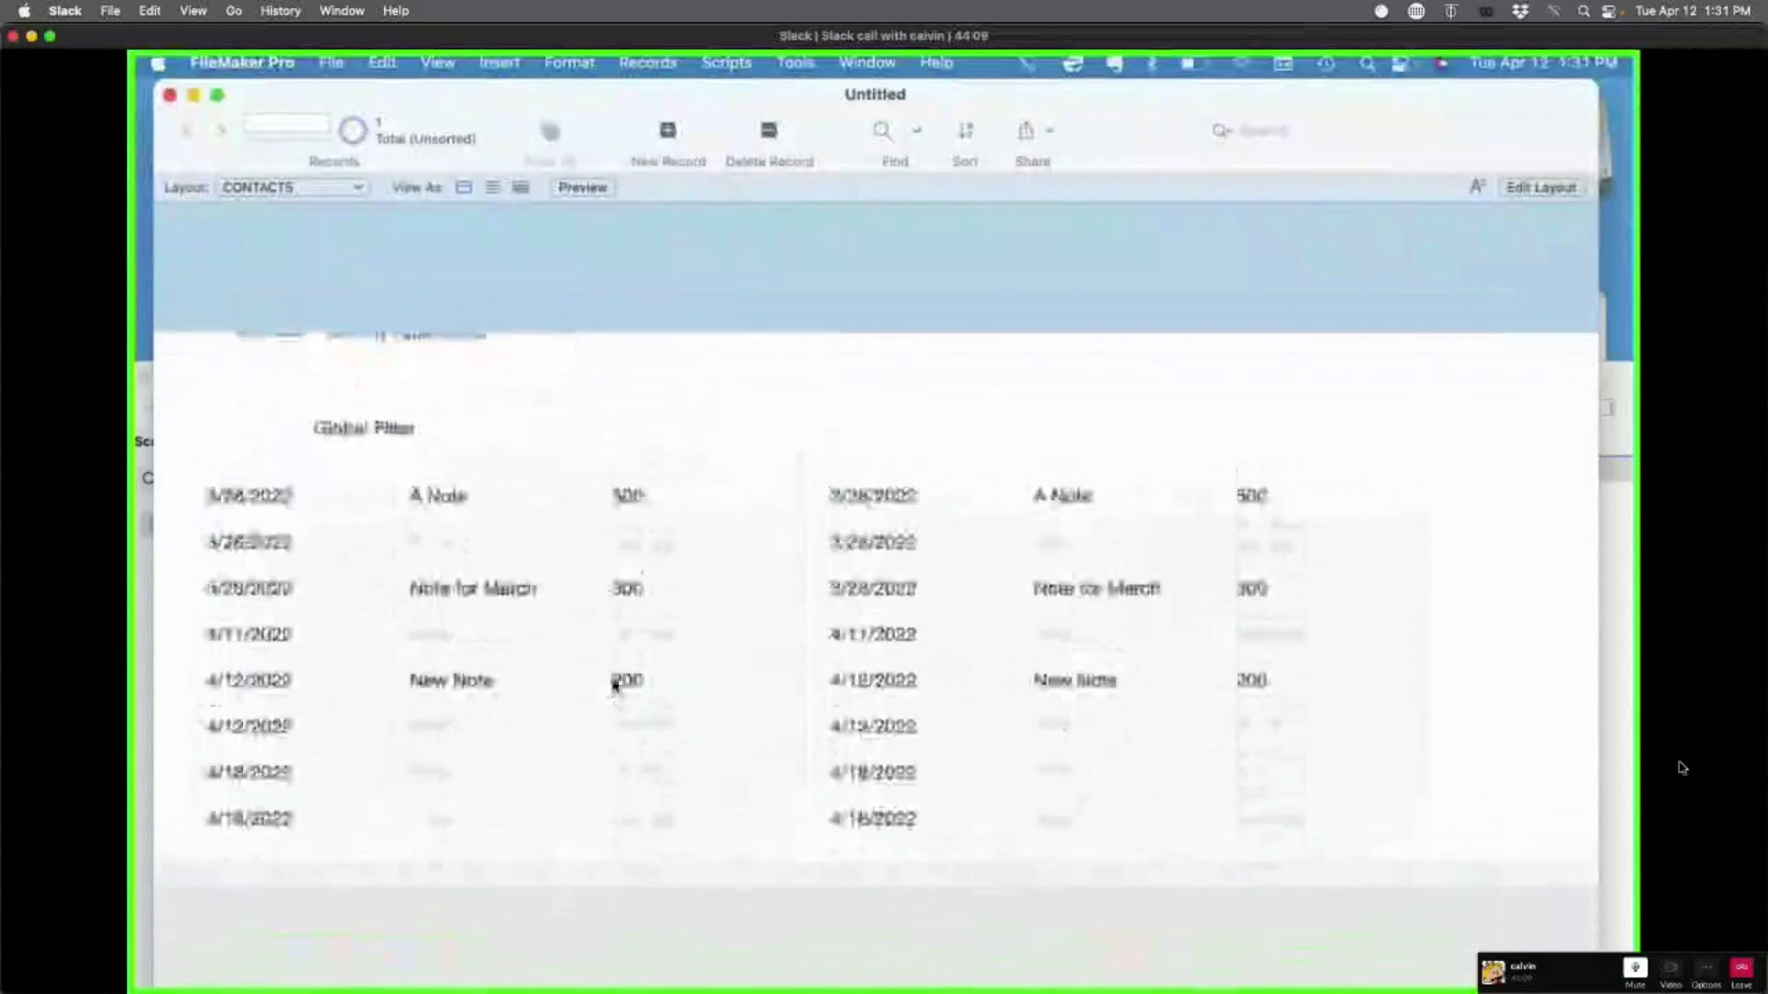
scroll(615, 686, "down", 1)
scroll(614, 685, "up", 2)
scroll(614, 686, "down", 2)
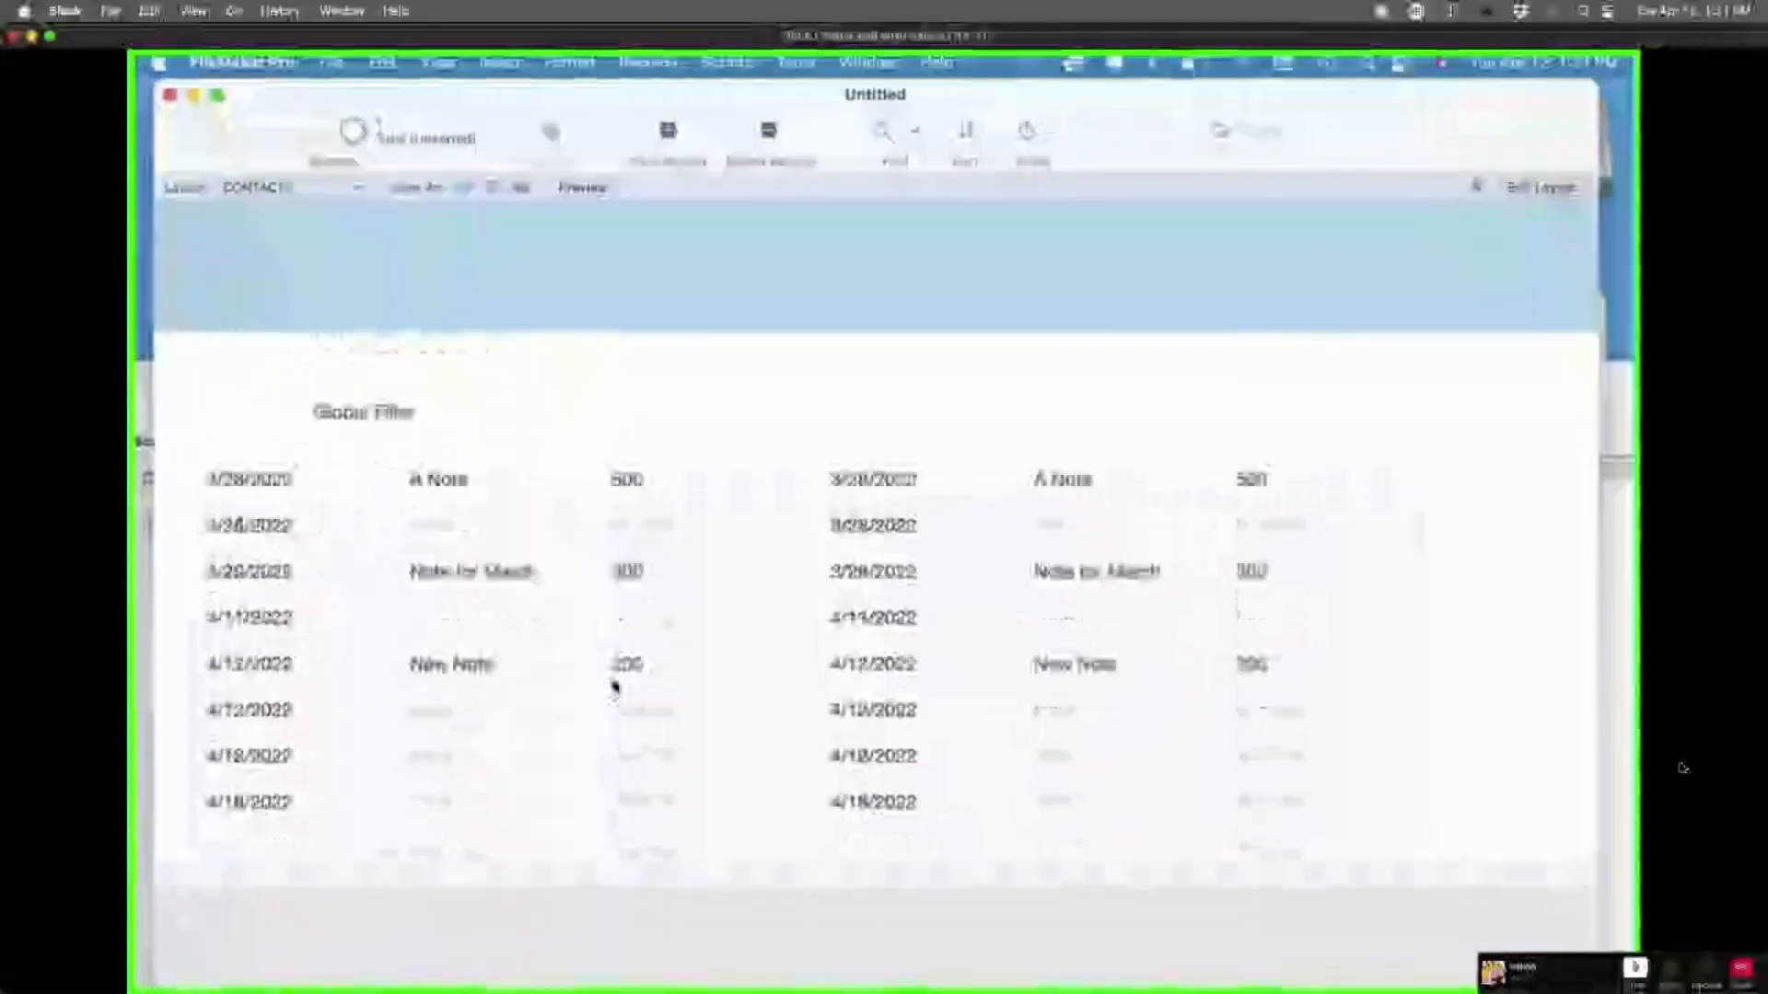
scroll(614, 685, "up", 2)
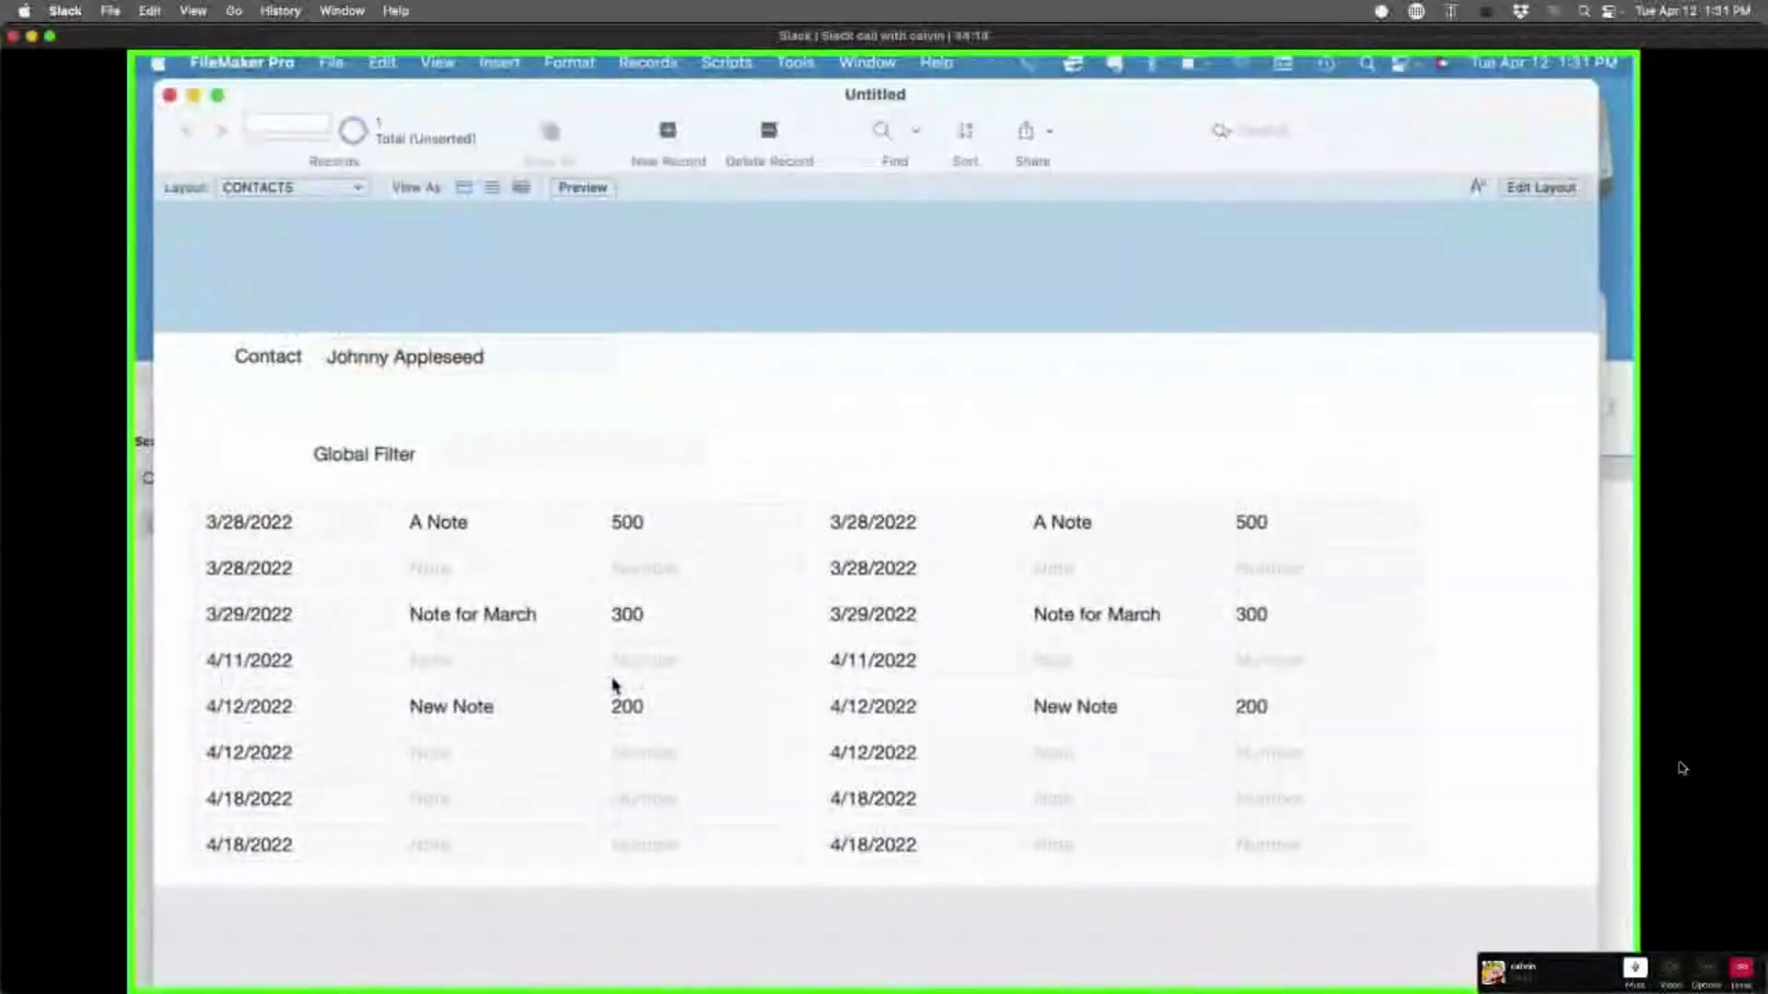
Step: Narrow the filtered portal's Date, Note and Number fields together from their left edge, freeing space at the start of the row
key("super+l")
left_click(375, 535)
left_click(455, 536, "shift")
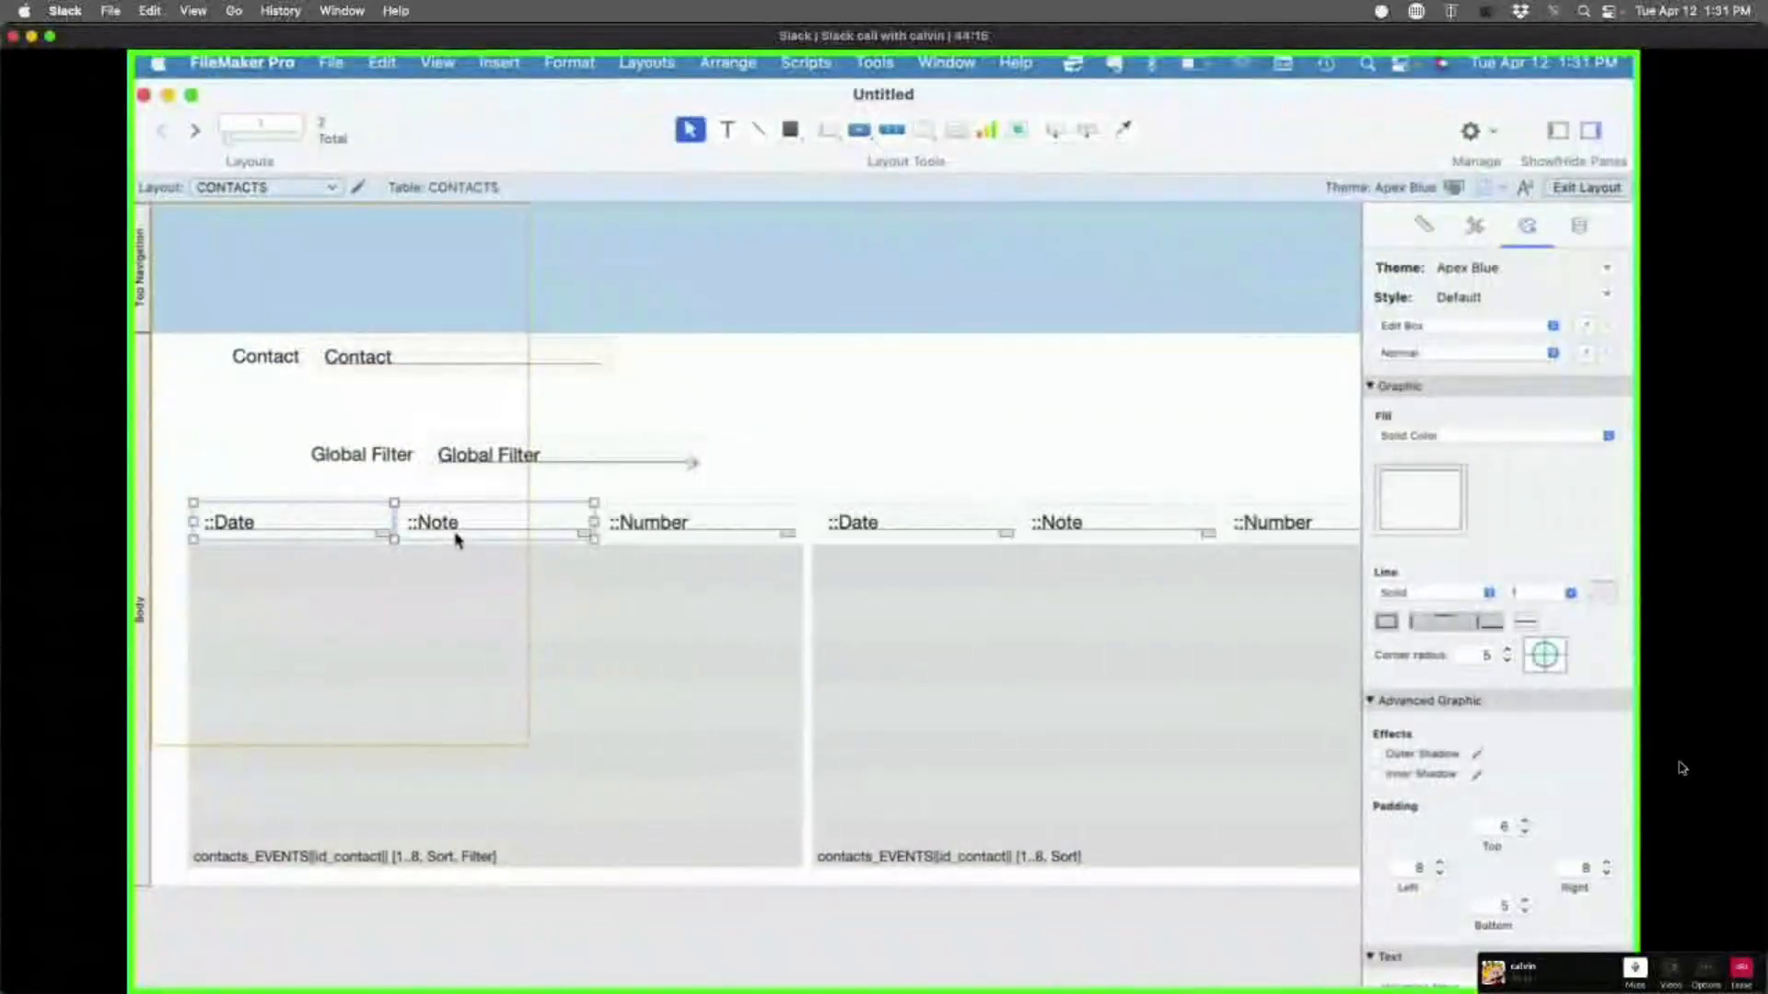
left_click(686, 532, "shift")
left_click_drag(193, 522, 314, 522)
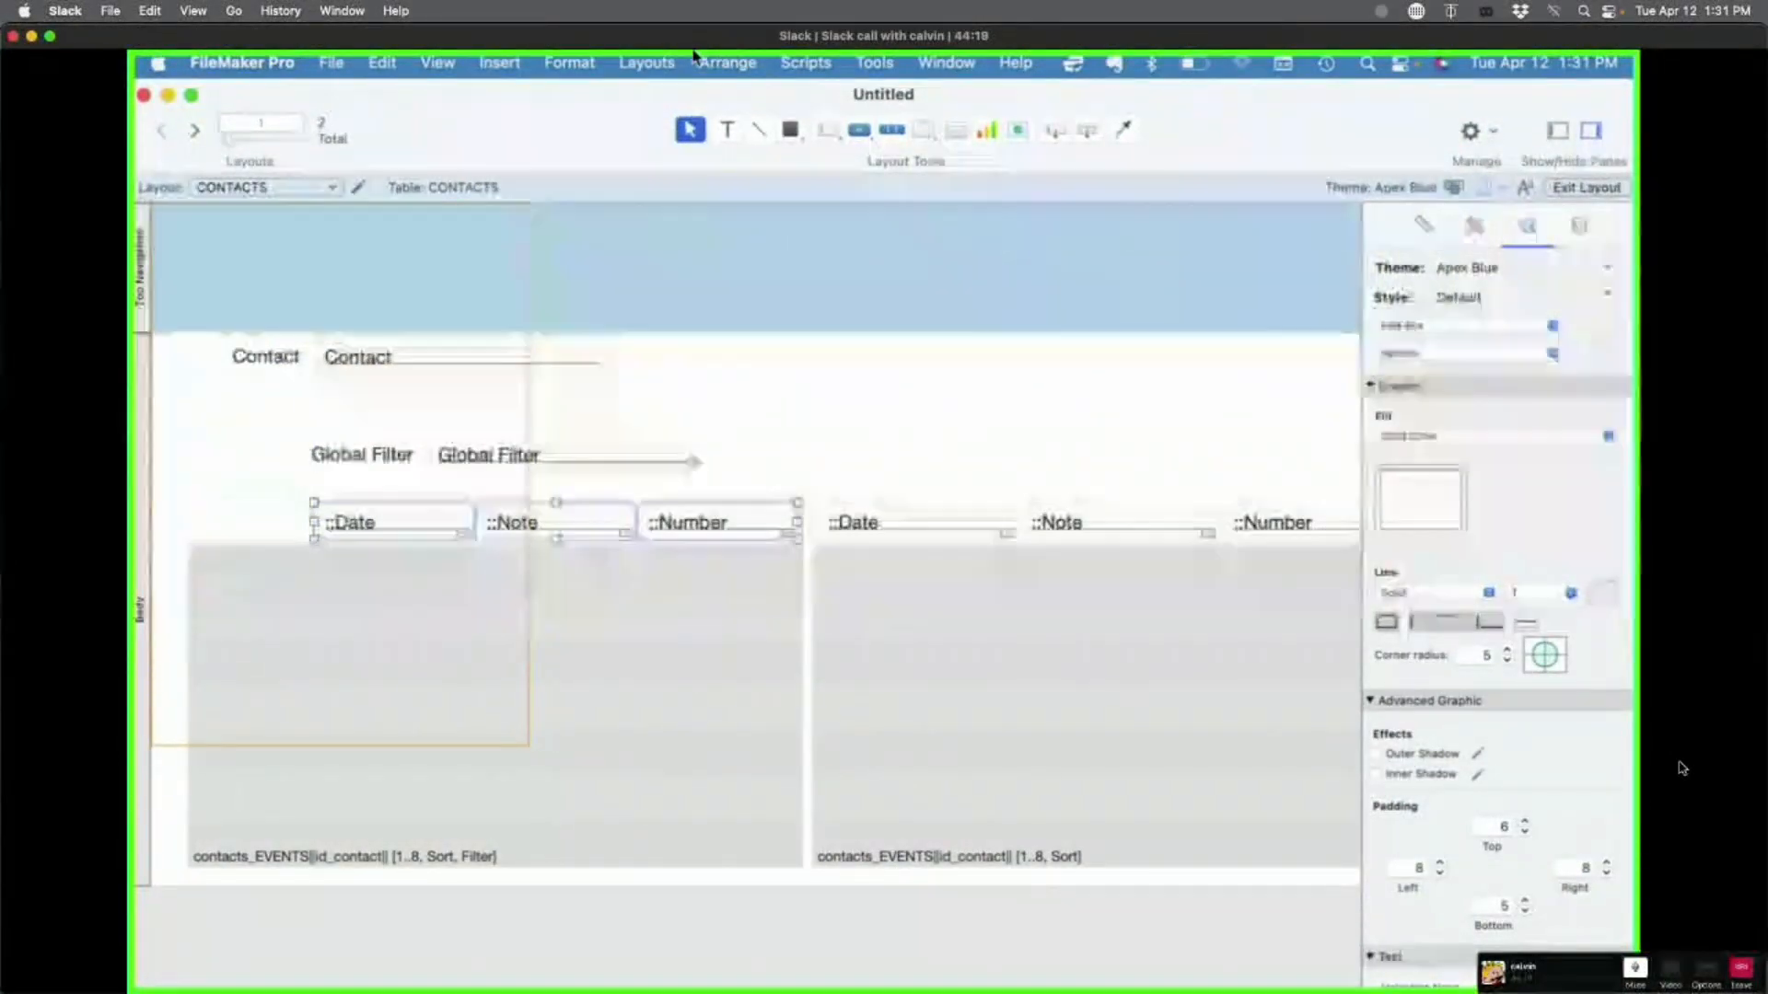
Step: Insert a RecordNumber symbol at the start of the filtered portal's first row, before the Date field, and show it in Browse mode
left_click(508, 65)
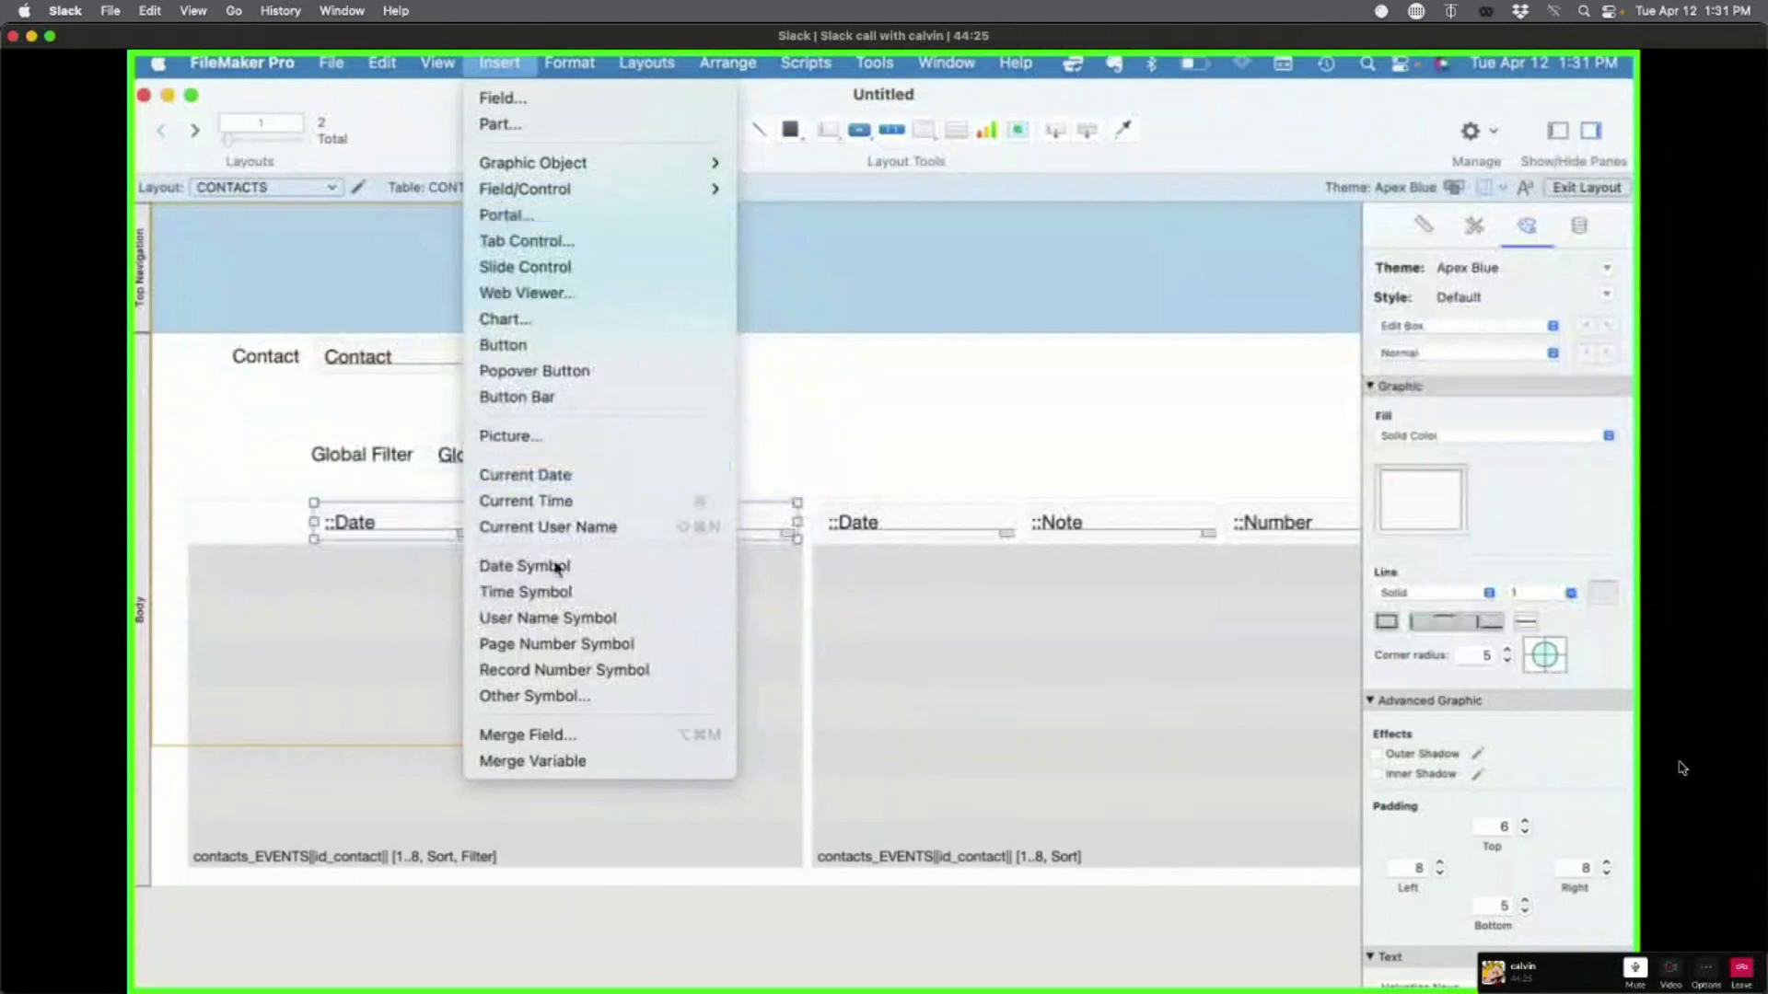
left_click(563, 695)
left_click(794, 348)
key("p")
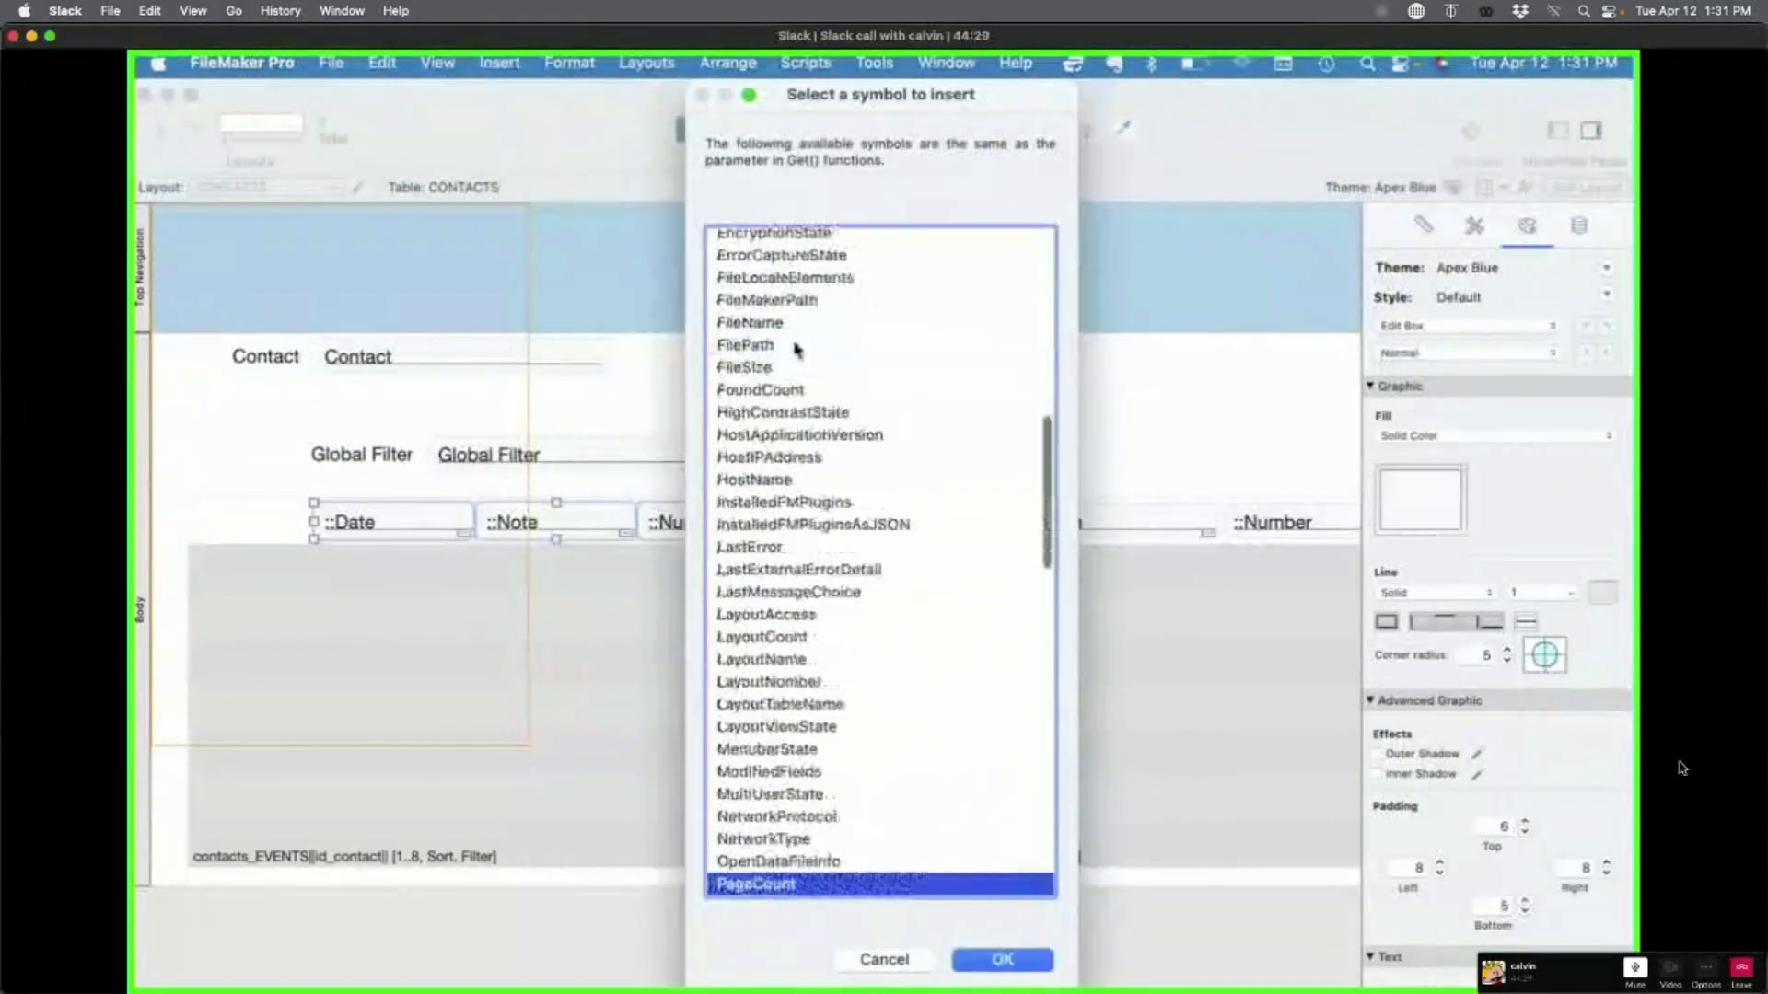
key("r")
key("Up")
scroll(797, 349, "down", 3)
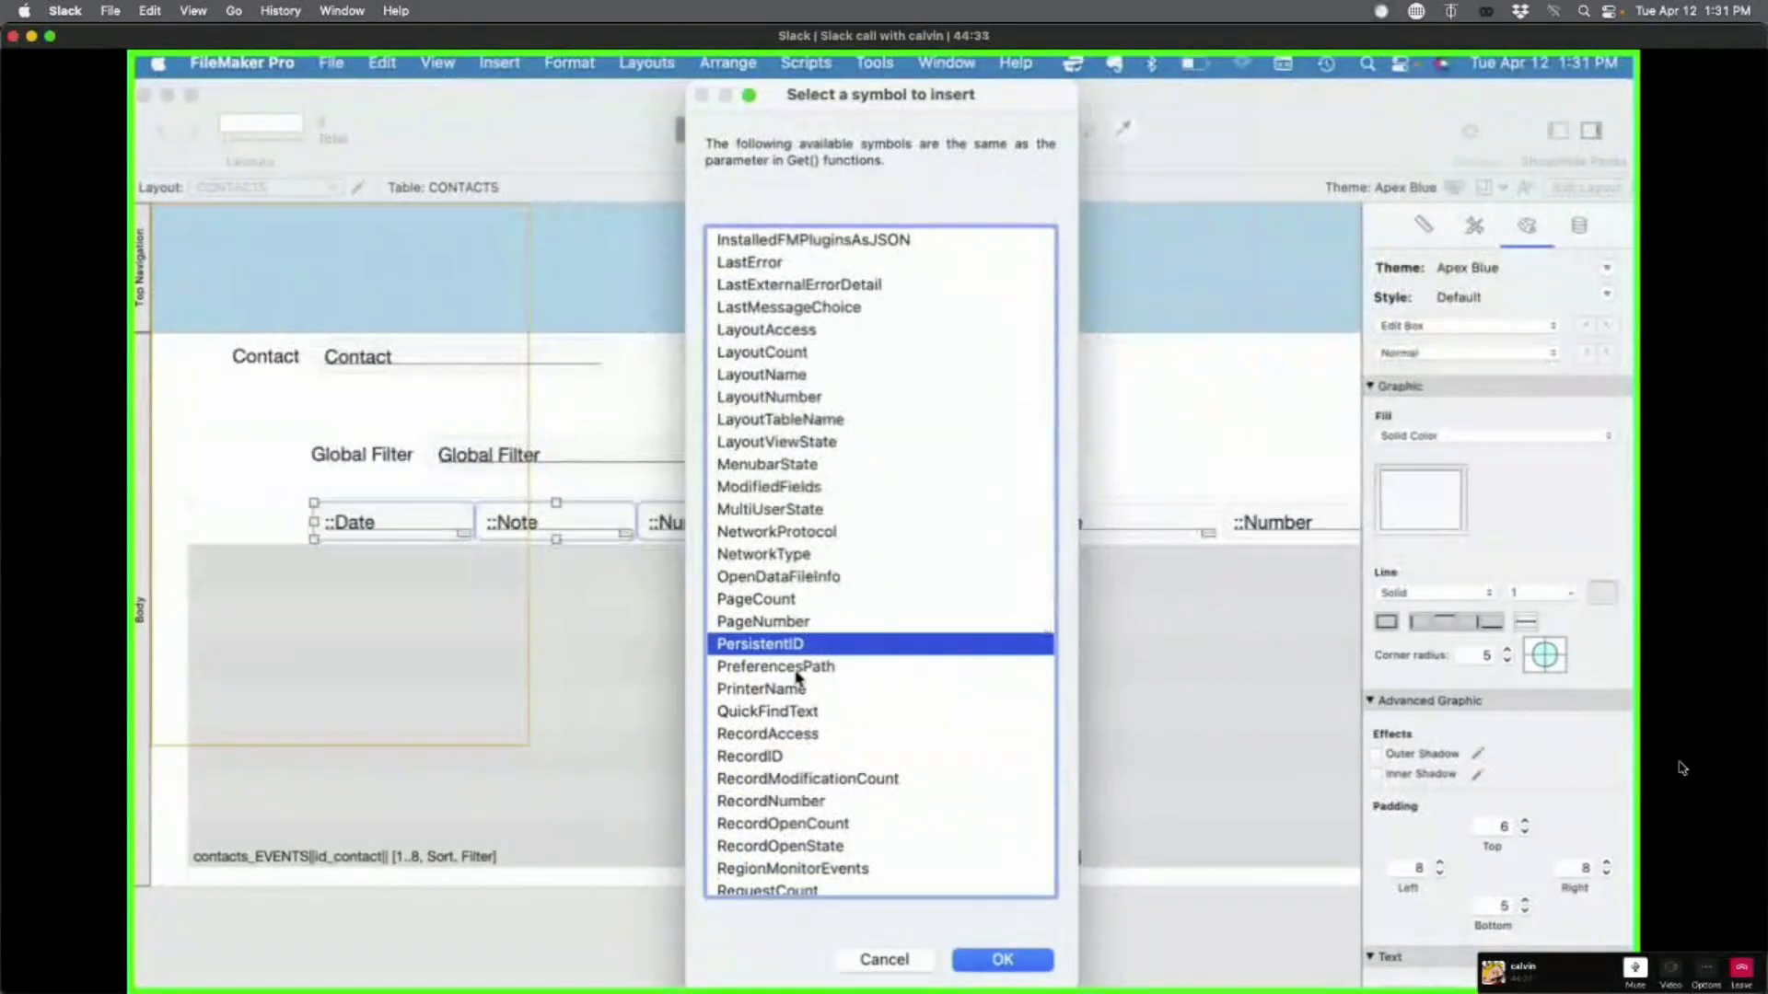
key("r")
key("Down")
key("Down")
key("Down")
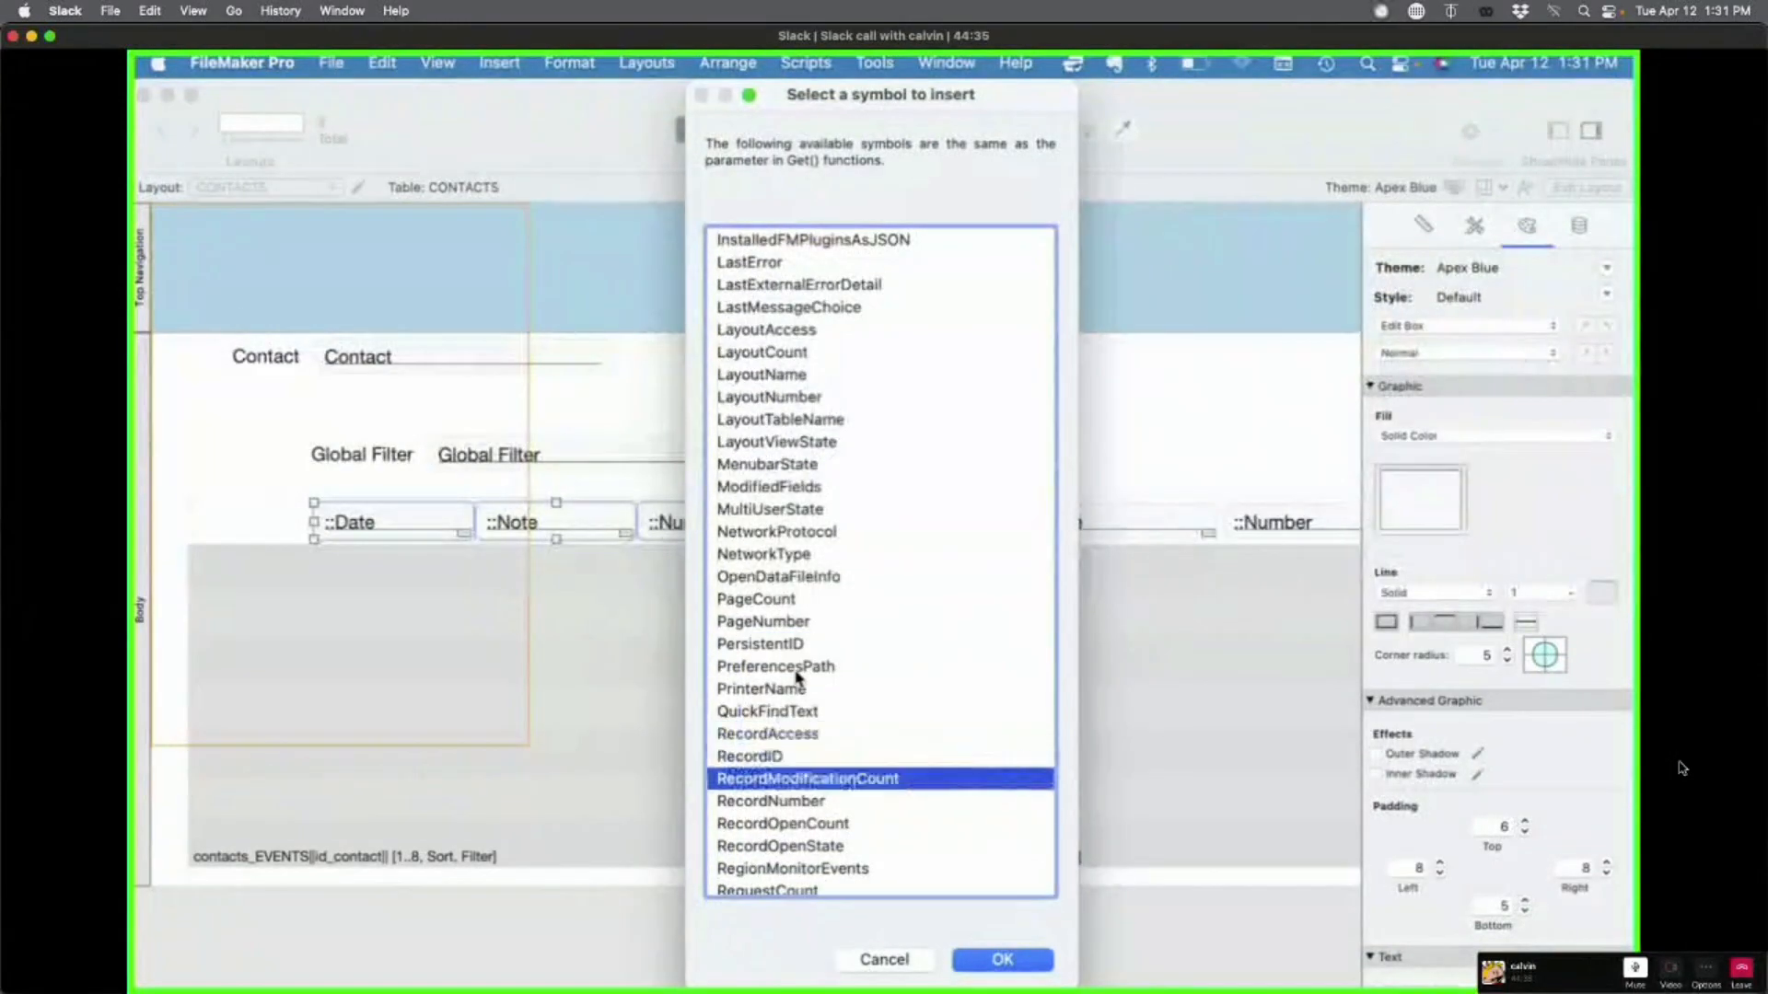
key("Return")
key("Escape")
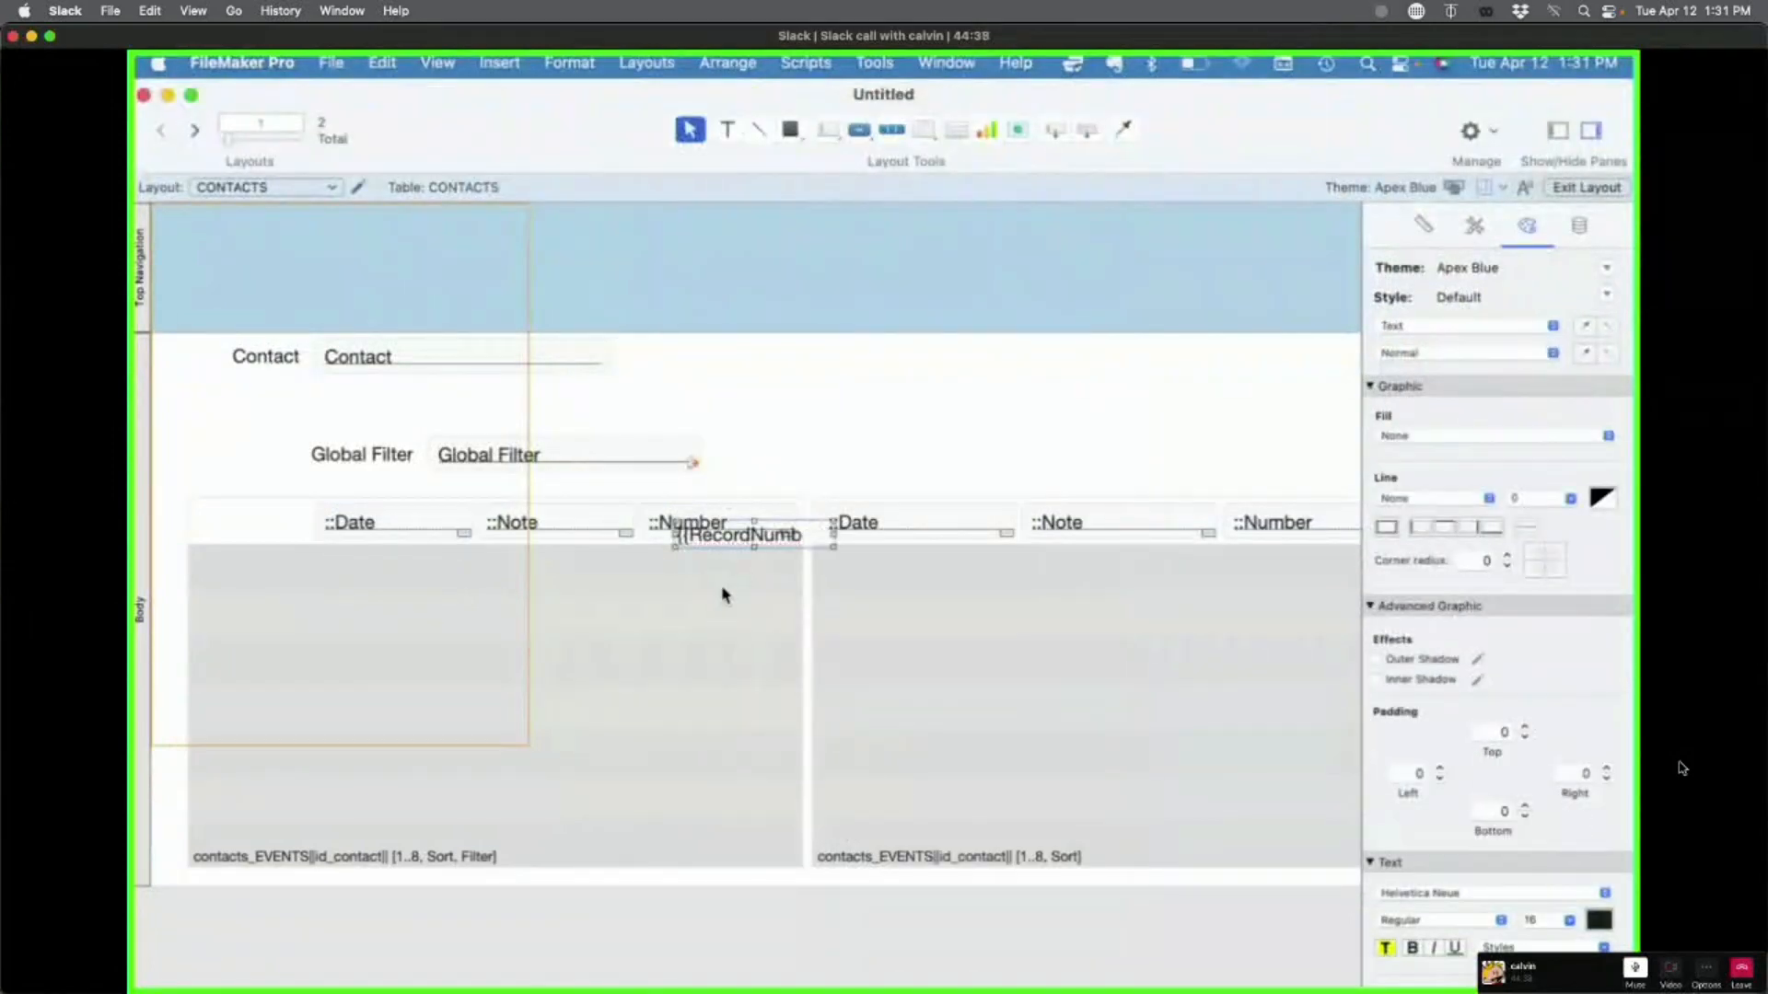
left_click_drag(758, 540, 281, 531)
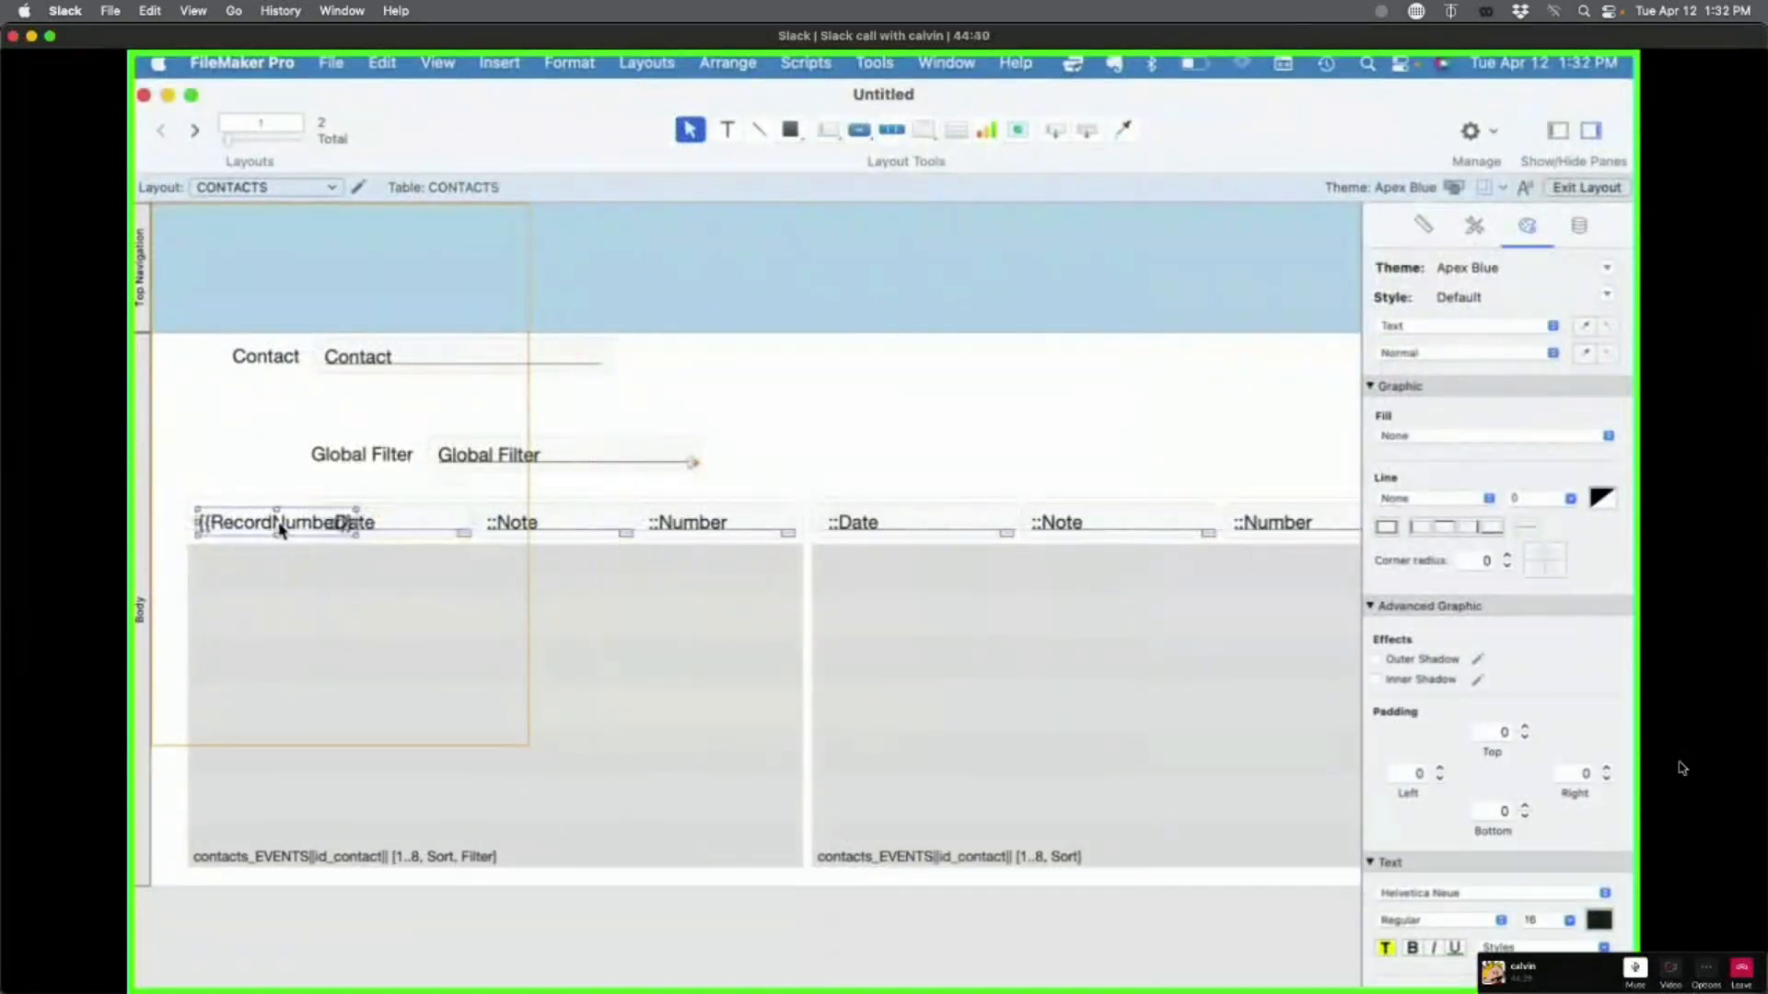
key("super+b")
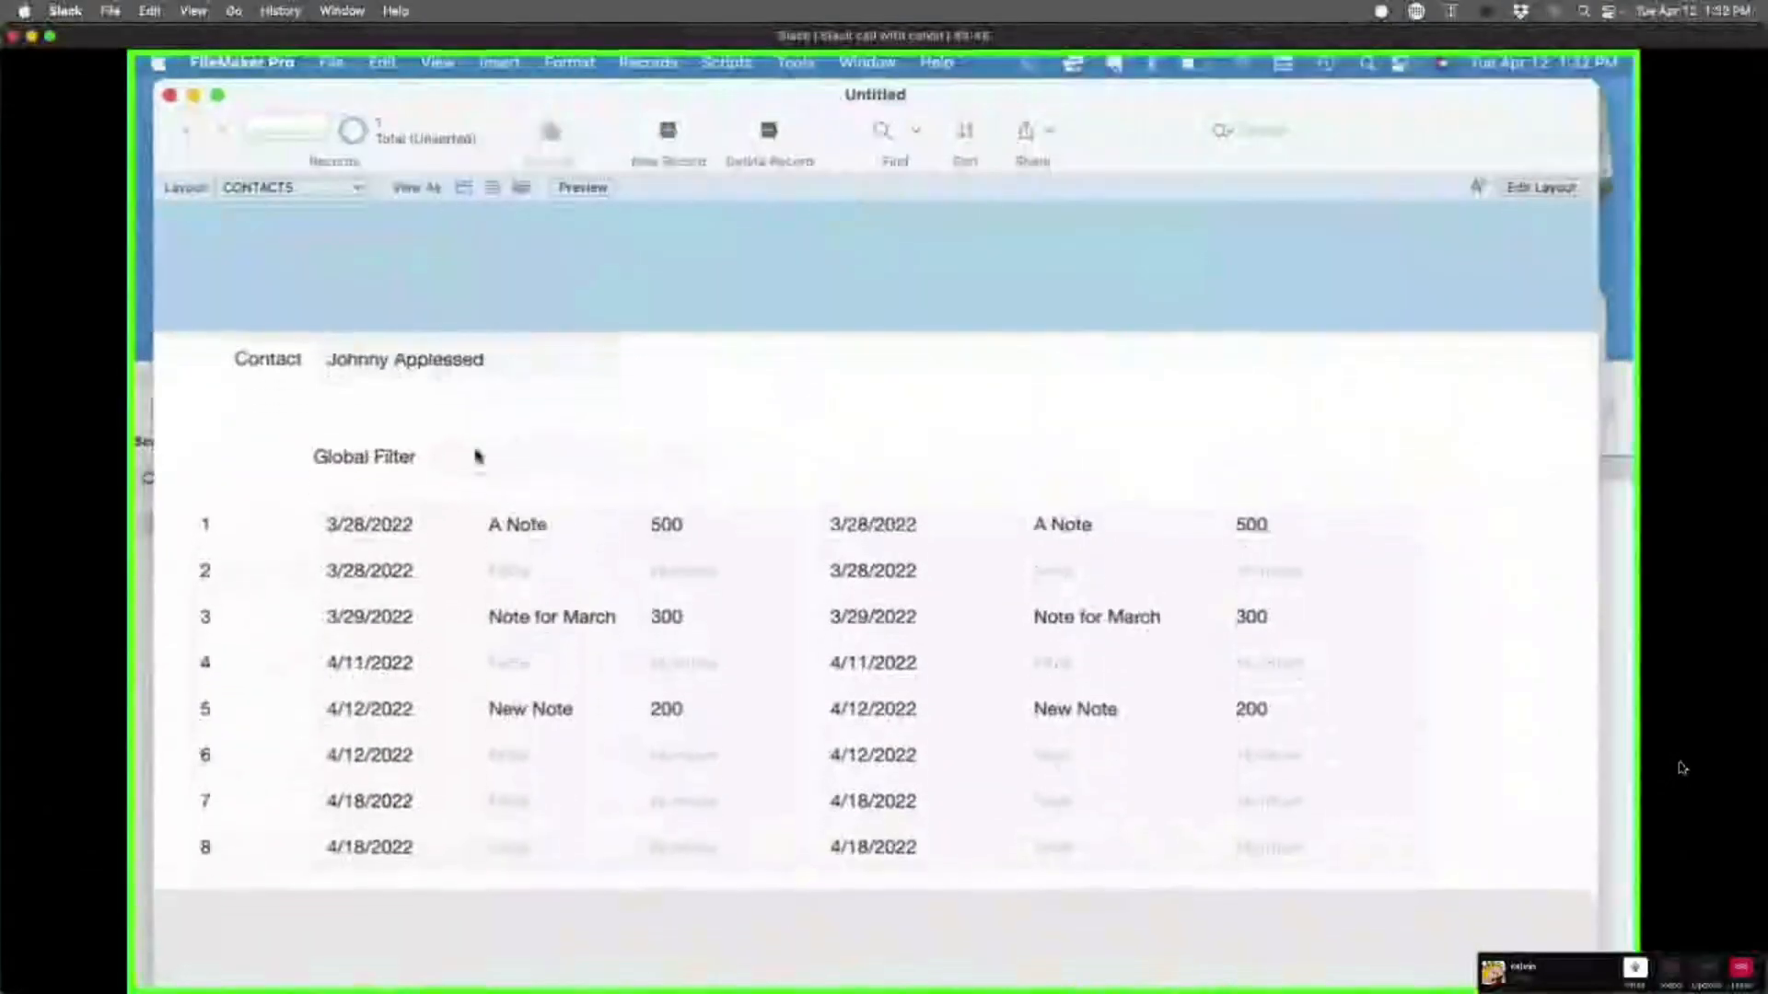
Step: Count the contact's related events in the Data Viewer with a watch expression Count ( contacts_EVENTS||id_contact||::PrimaryKey )
left_click(796, 62)
left_click(818, 149)
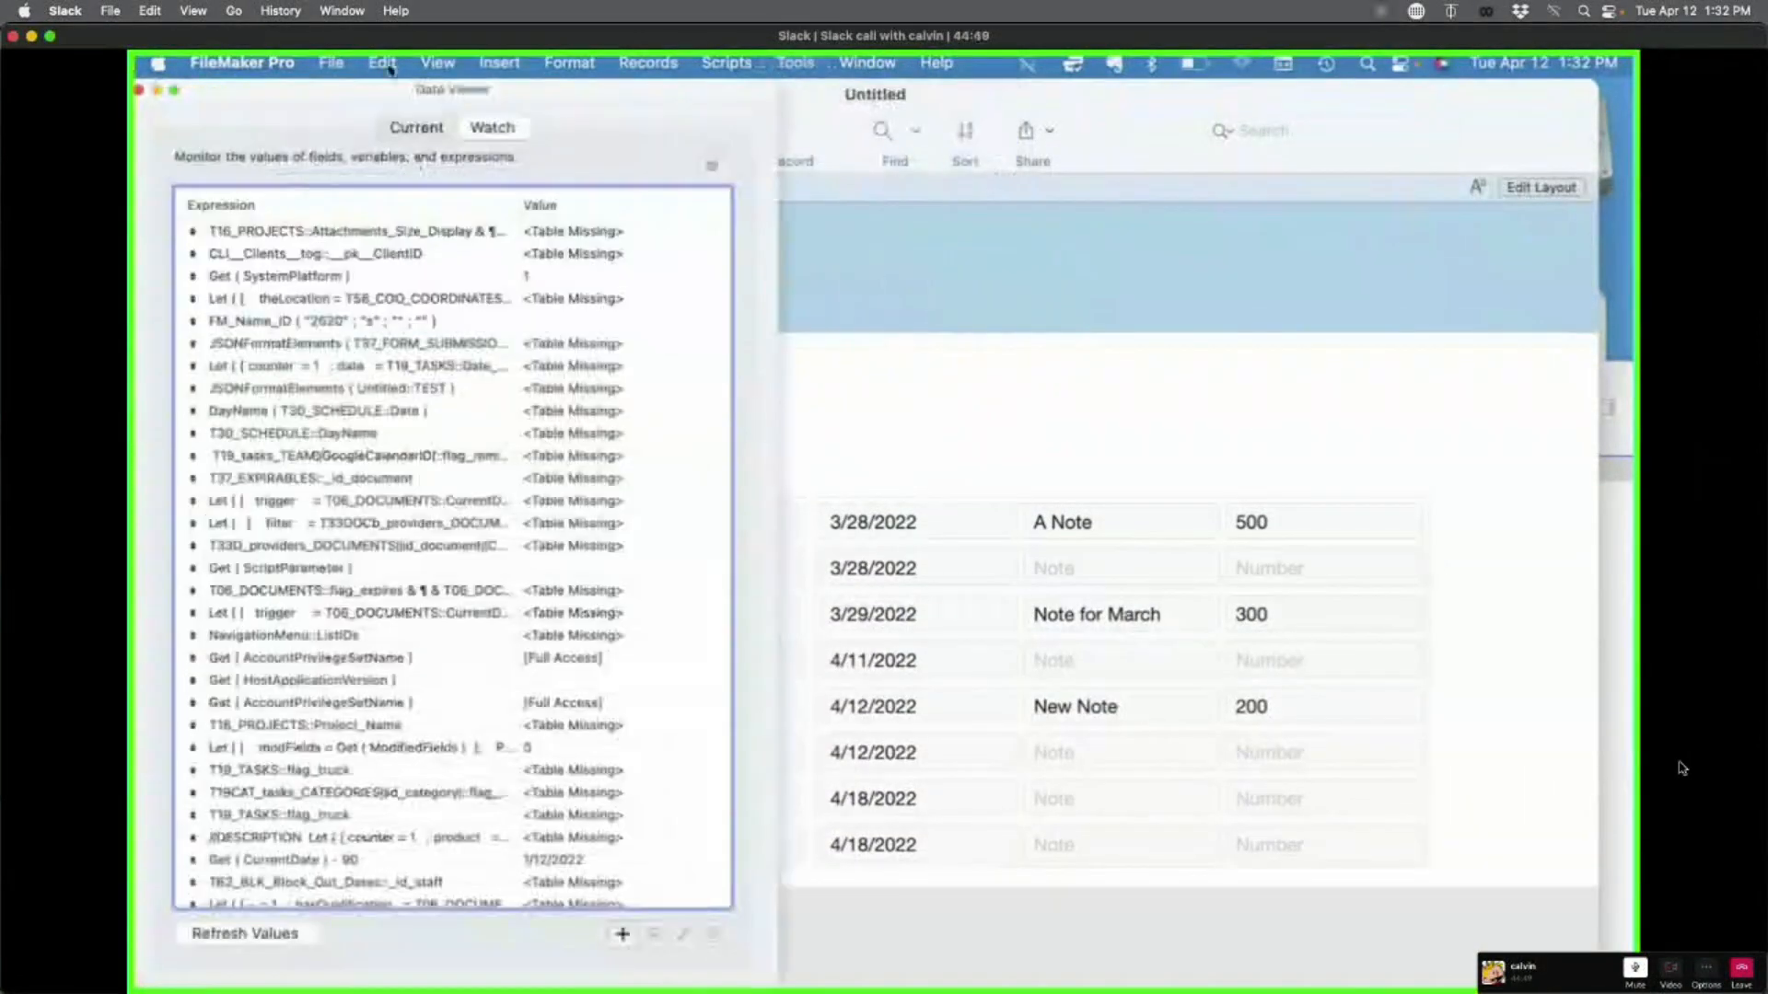
left_click(623, 933)
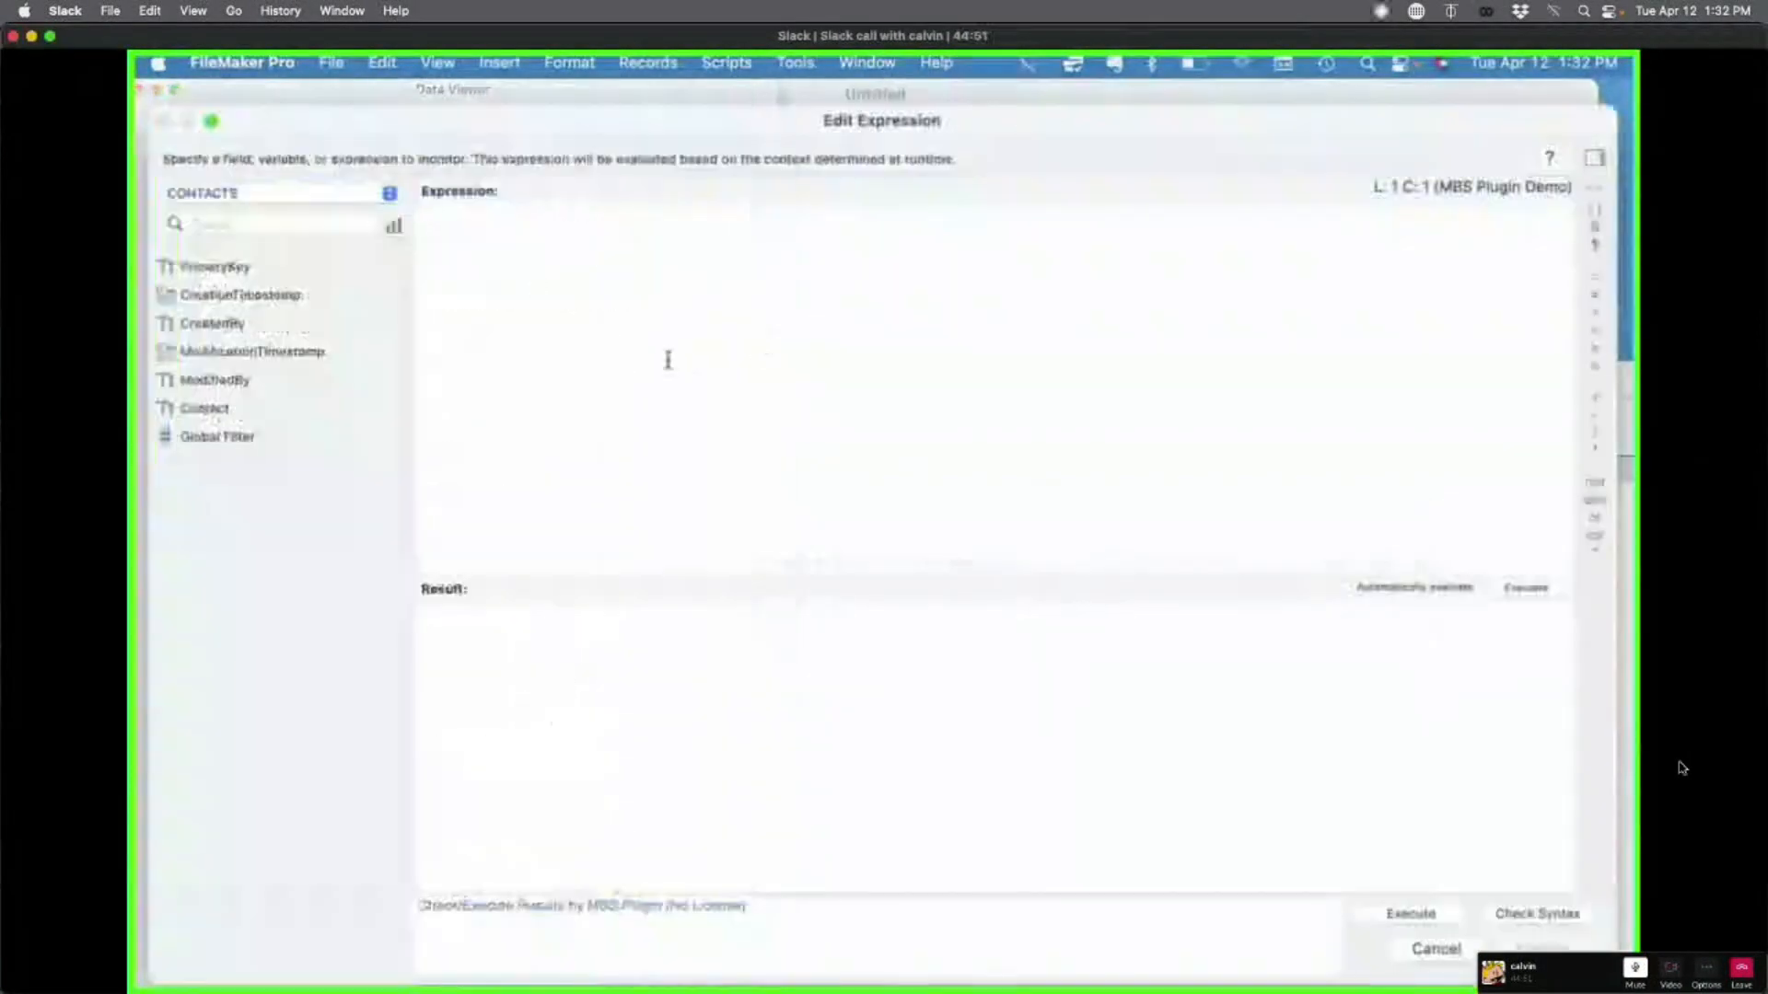
type("count")
key("Return")
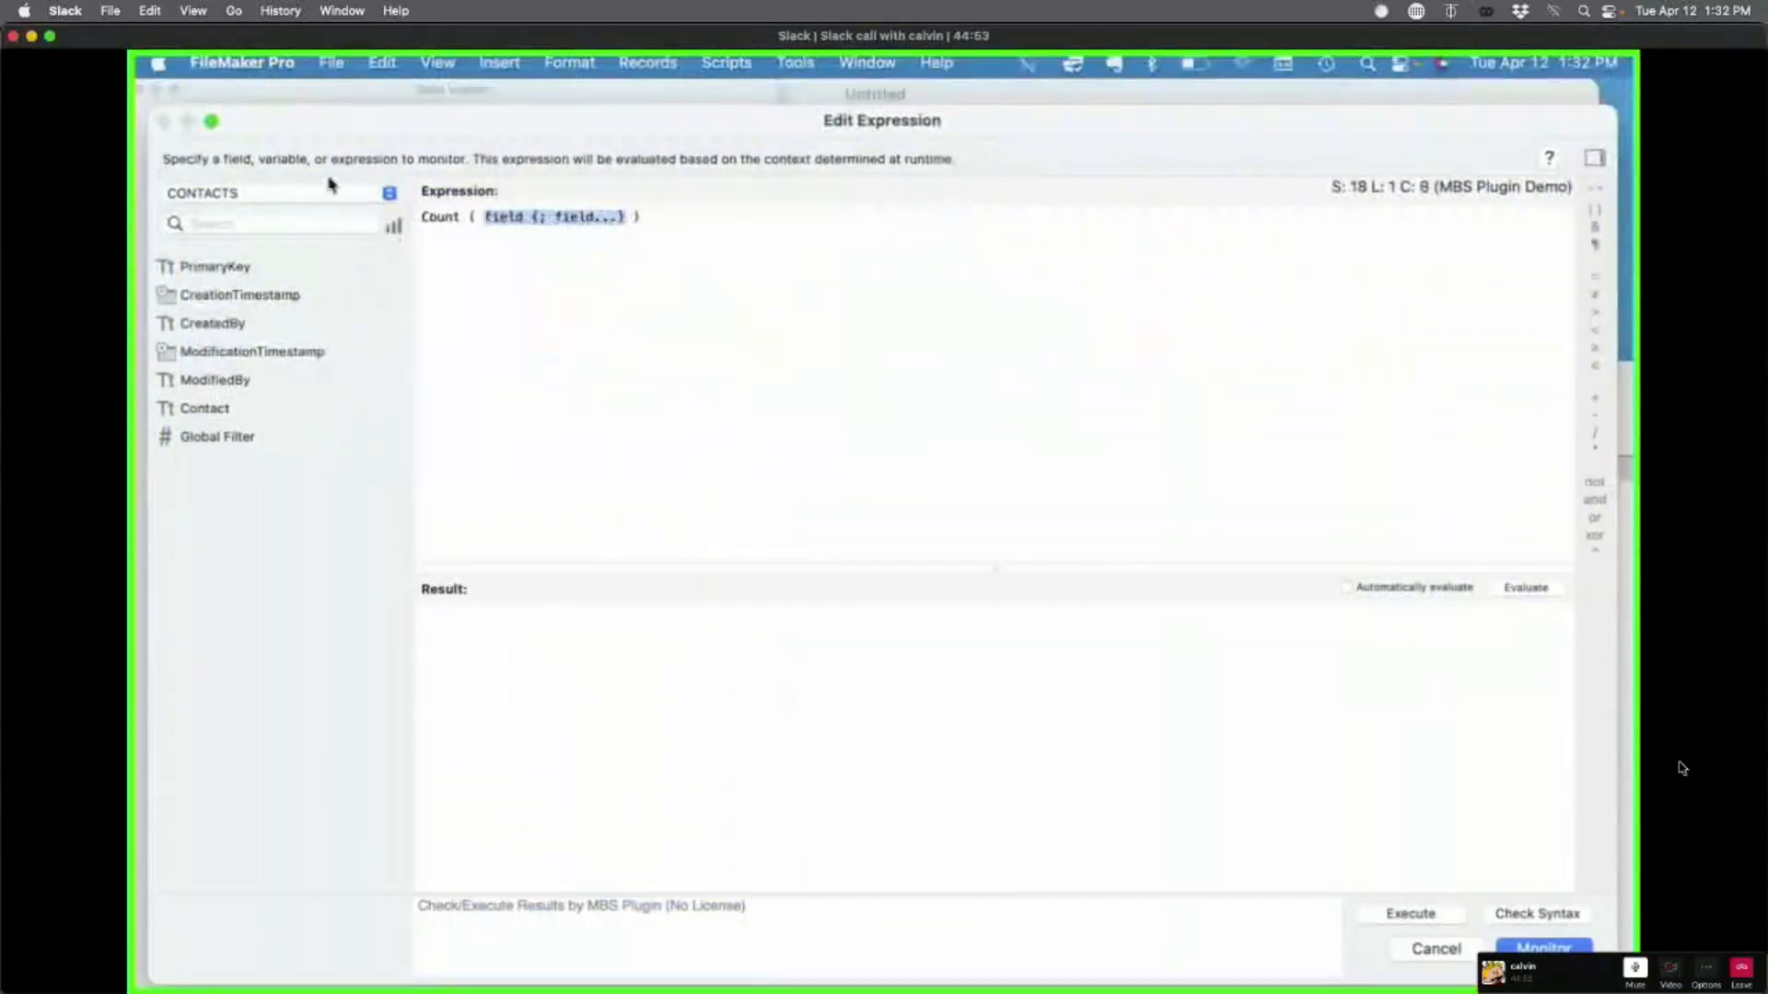
left_click(264, 193)
left_click(265, 241)
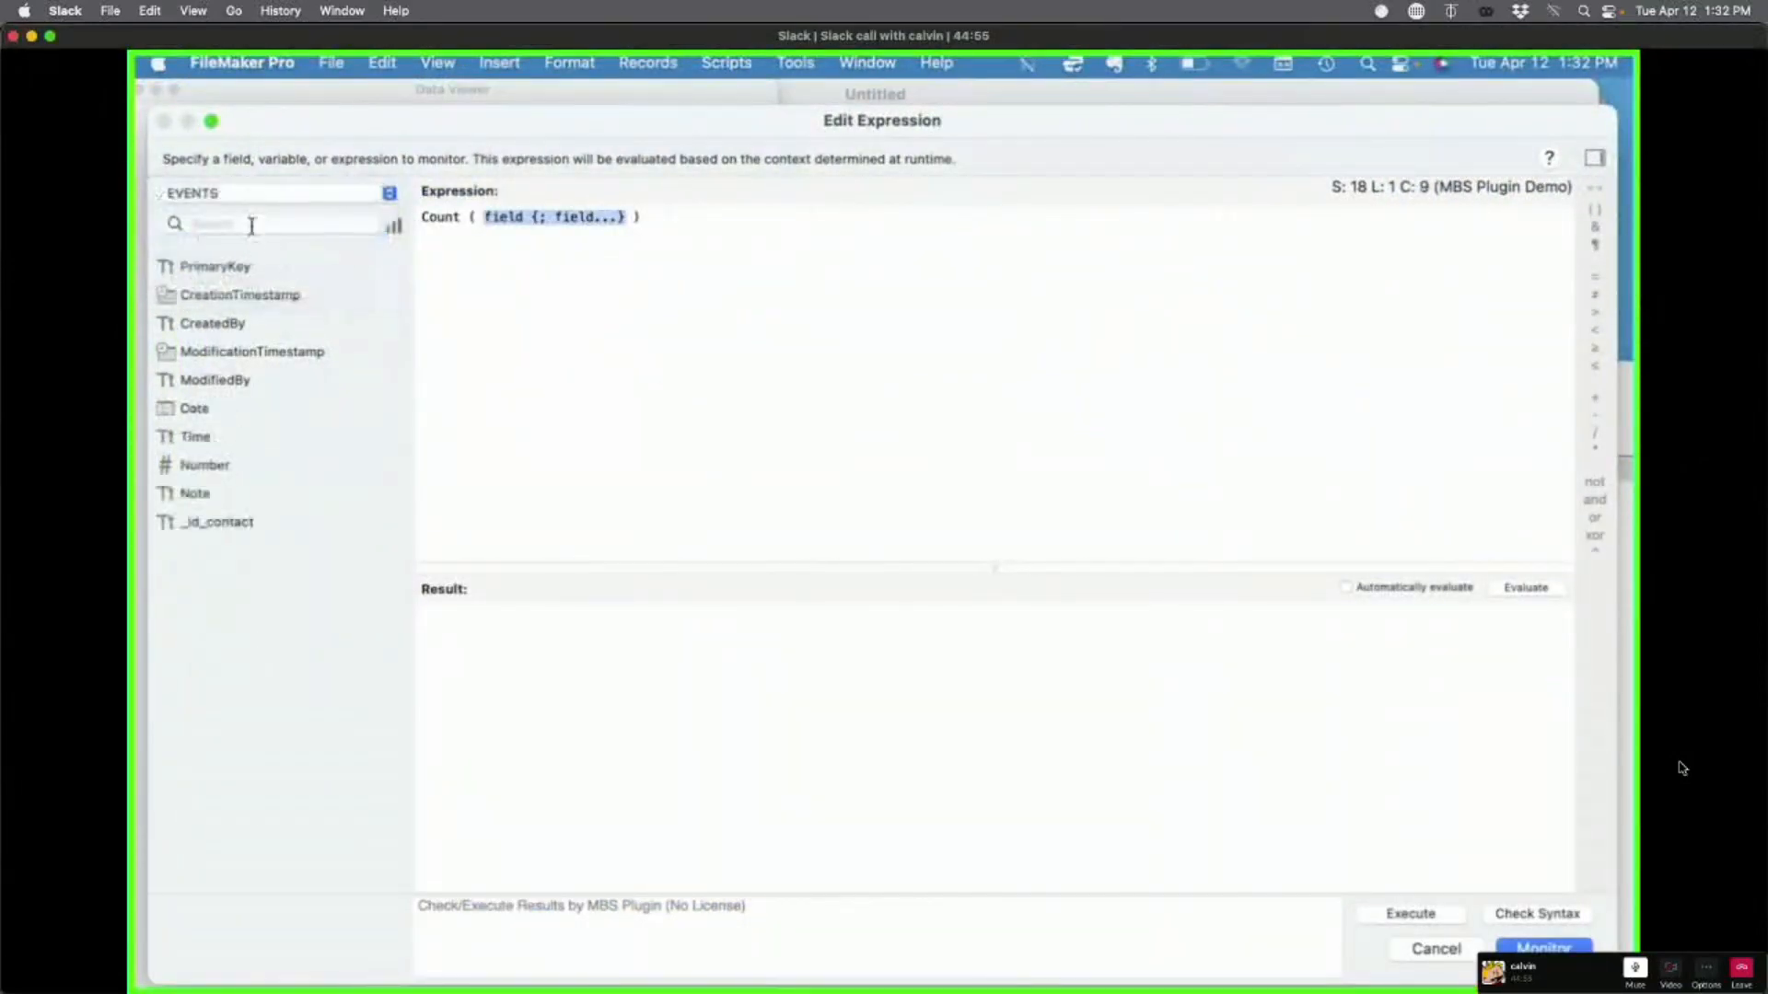
left_click(257, 192)
left_click(258, 169)
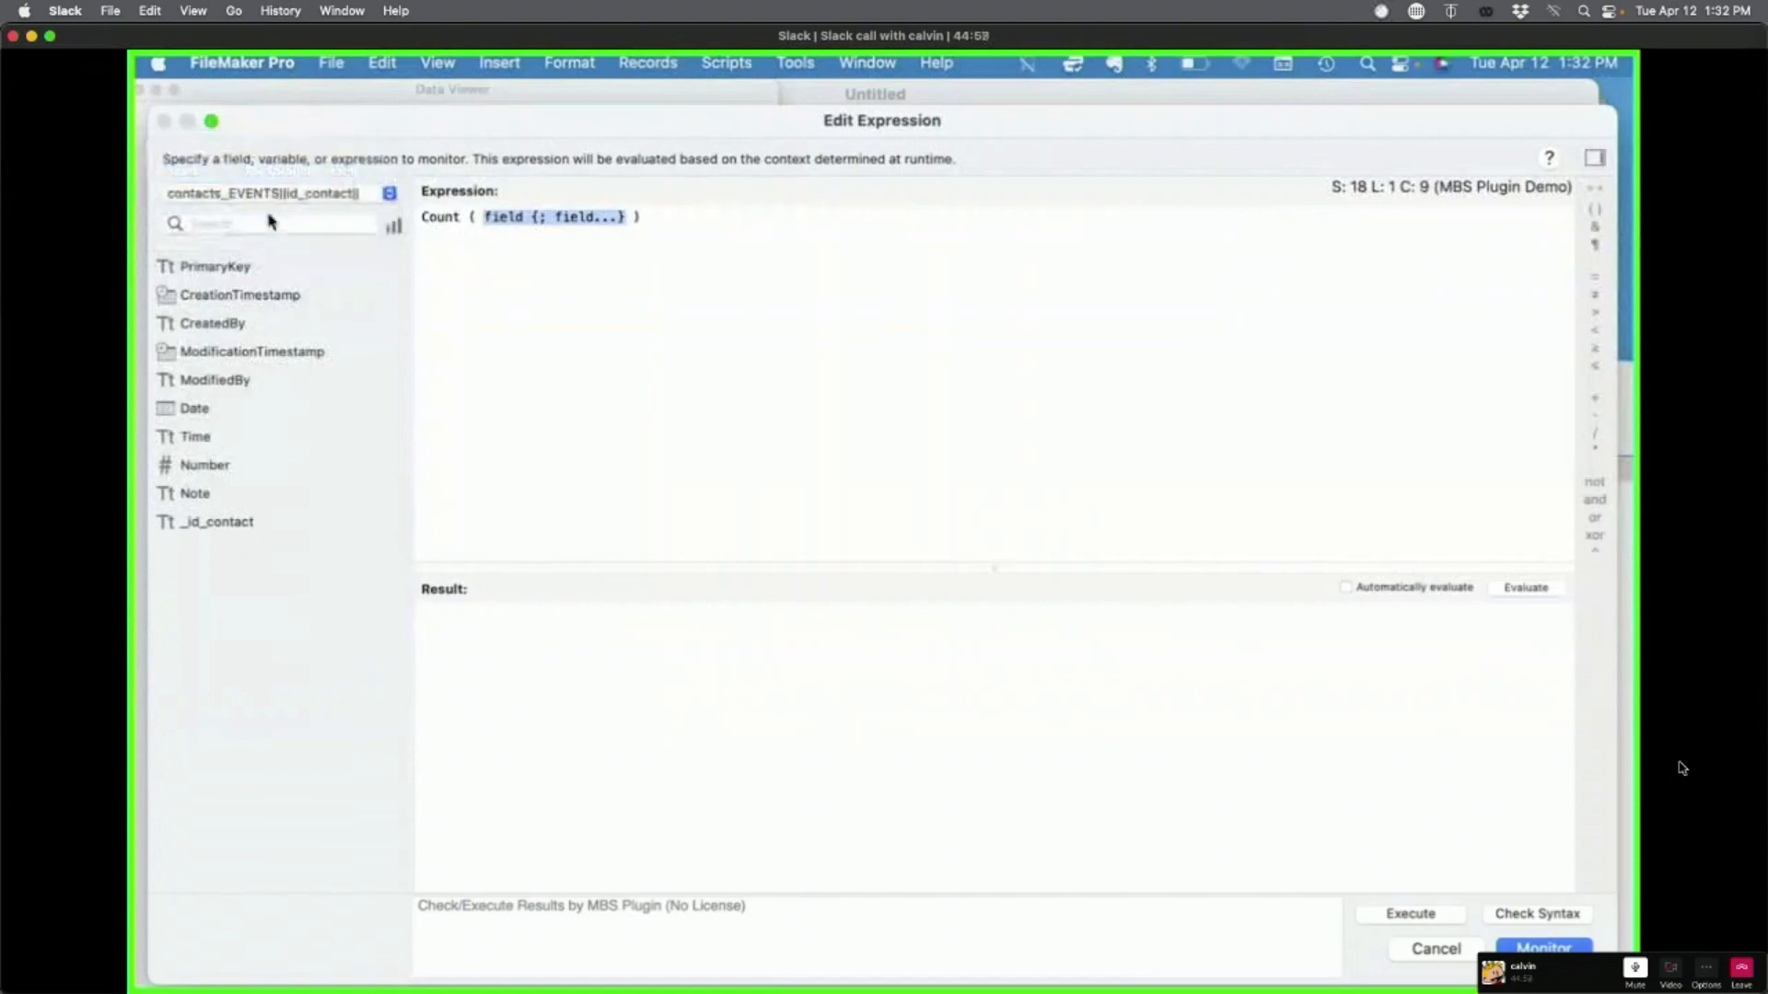
double_click(215, 266)
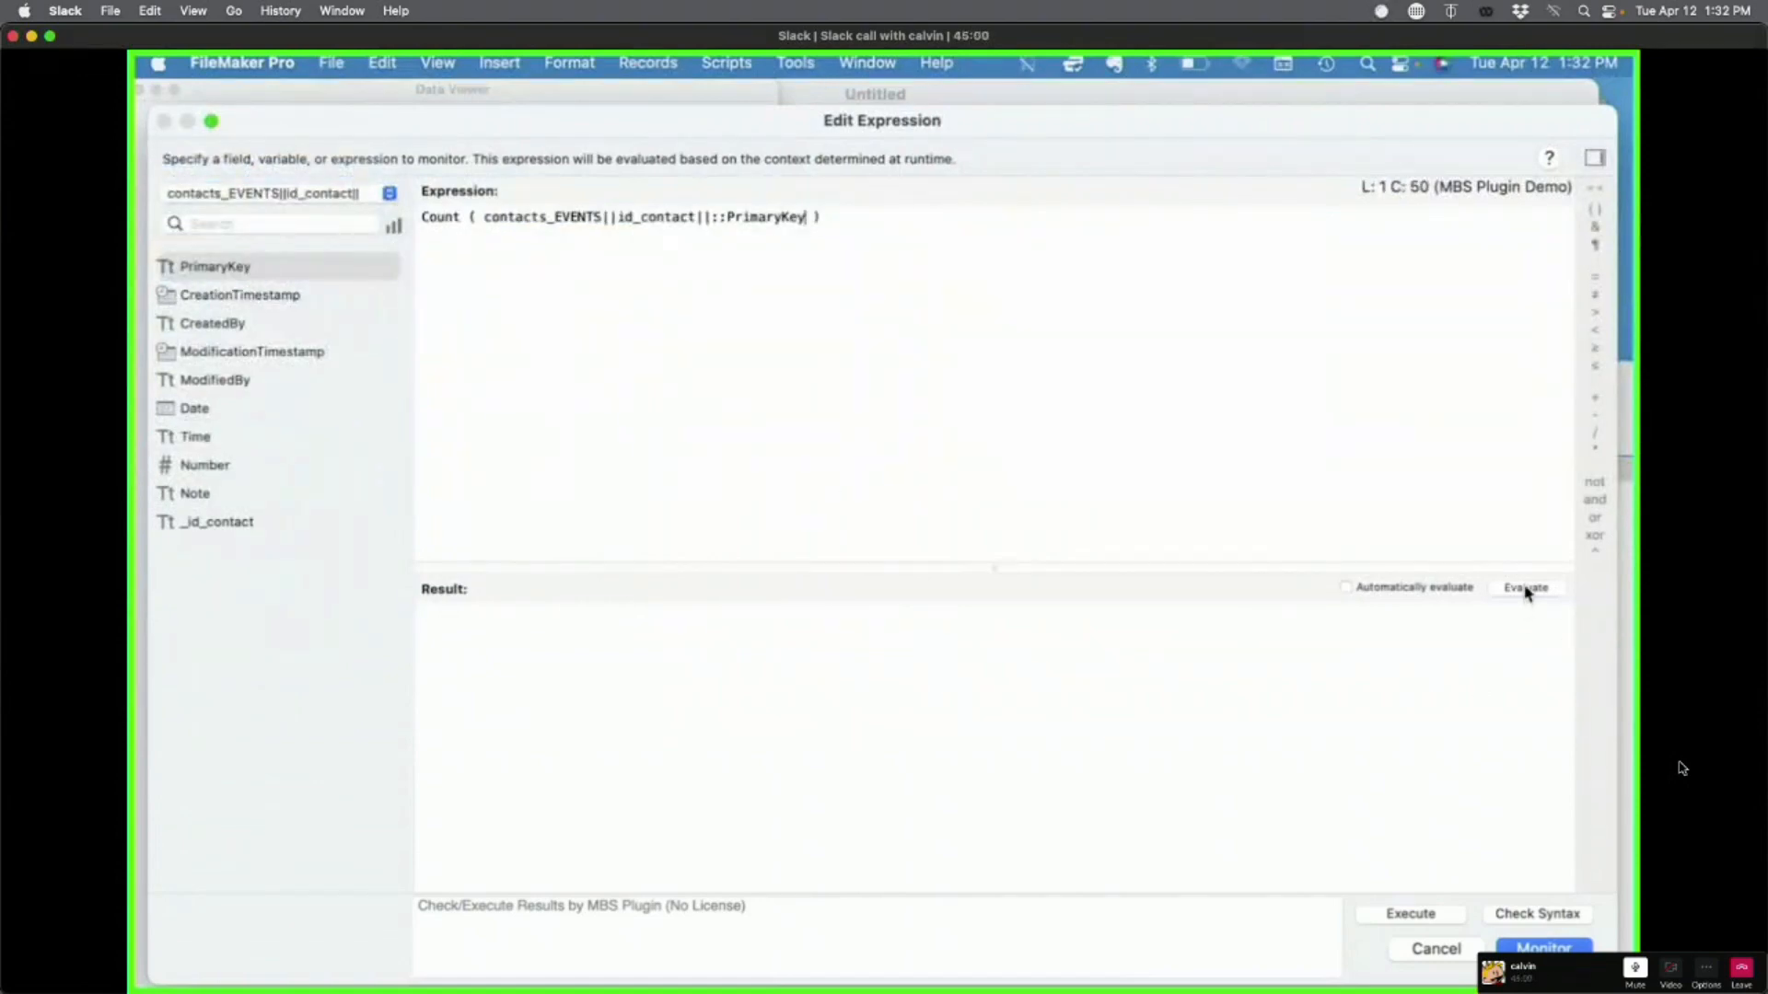
left_click(1510, 947)
left_click(156, 89)
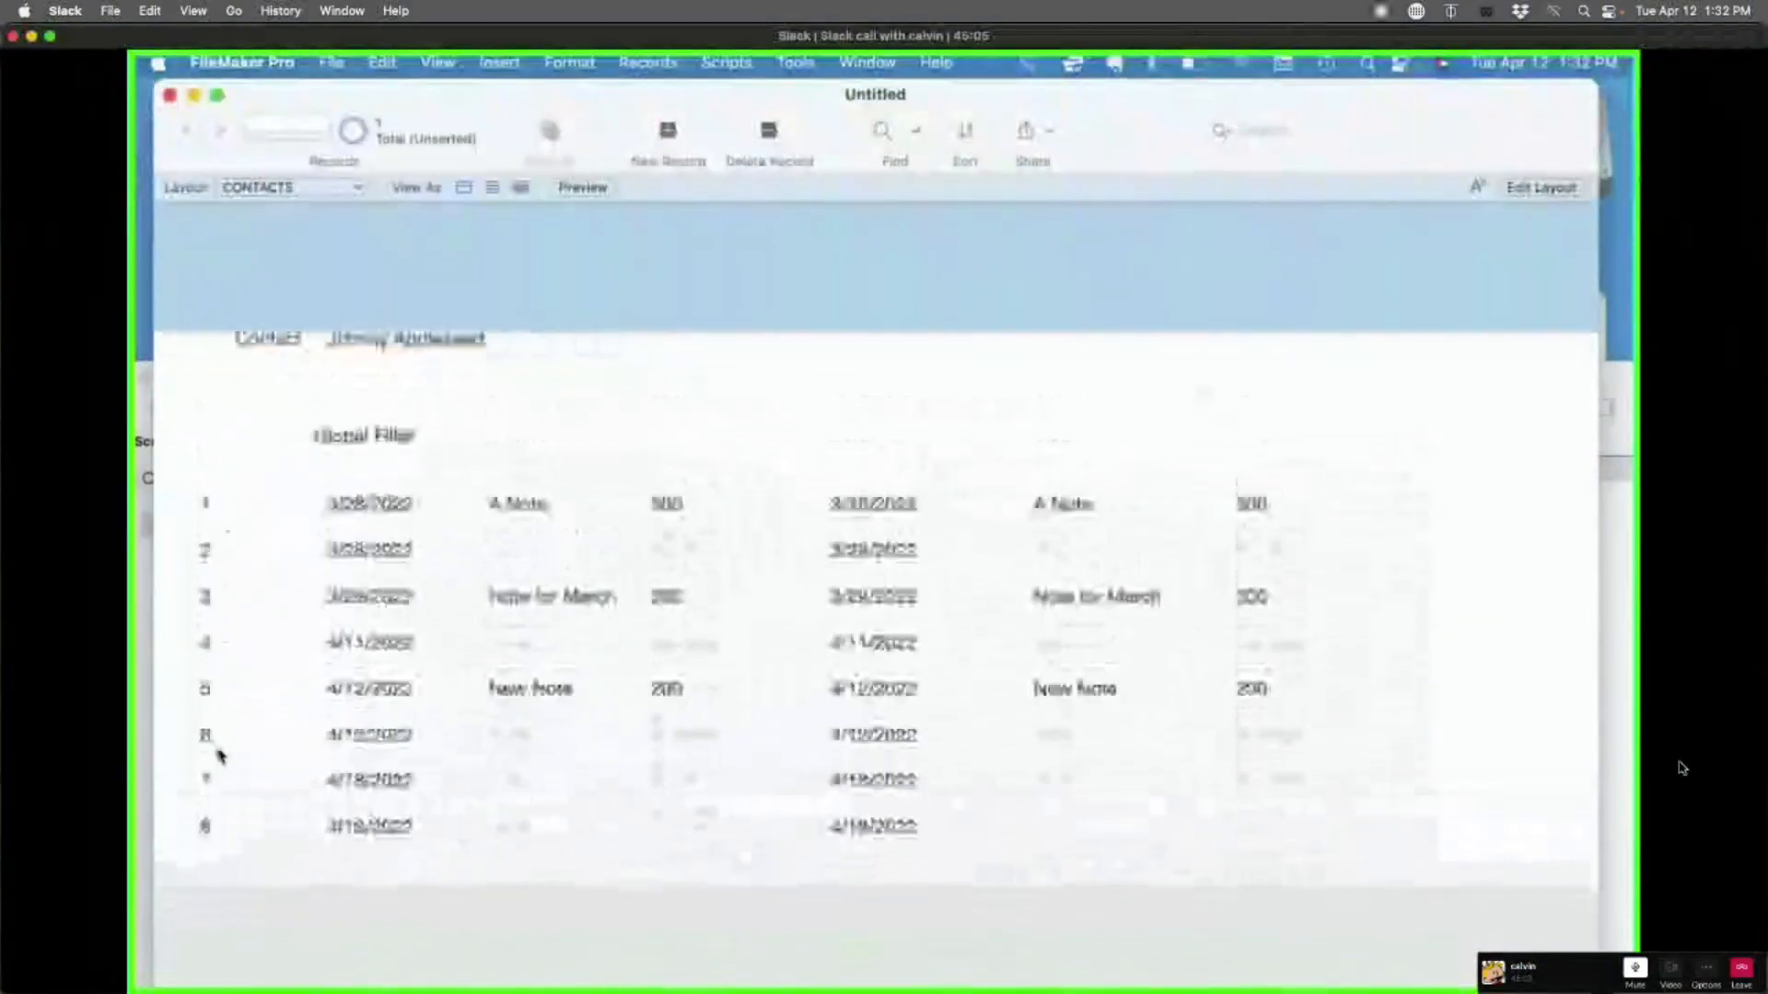
Step: Allow vertical scrolling in the filtered portal, with its scroll bar set to show Always
key("super+l")
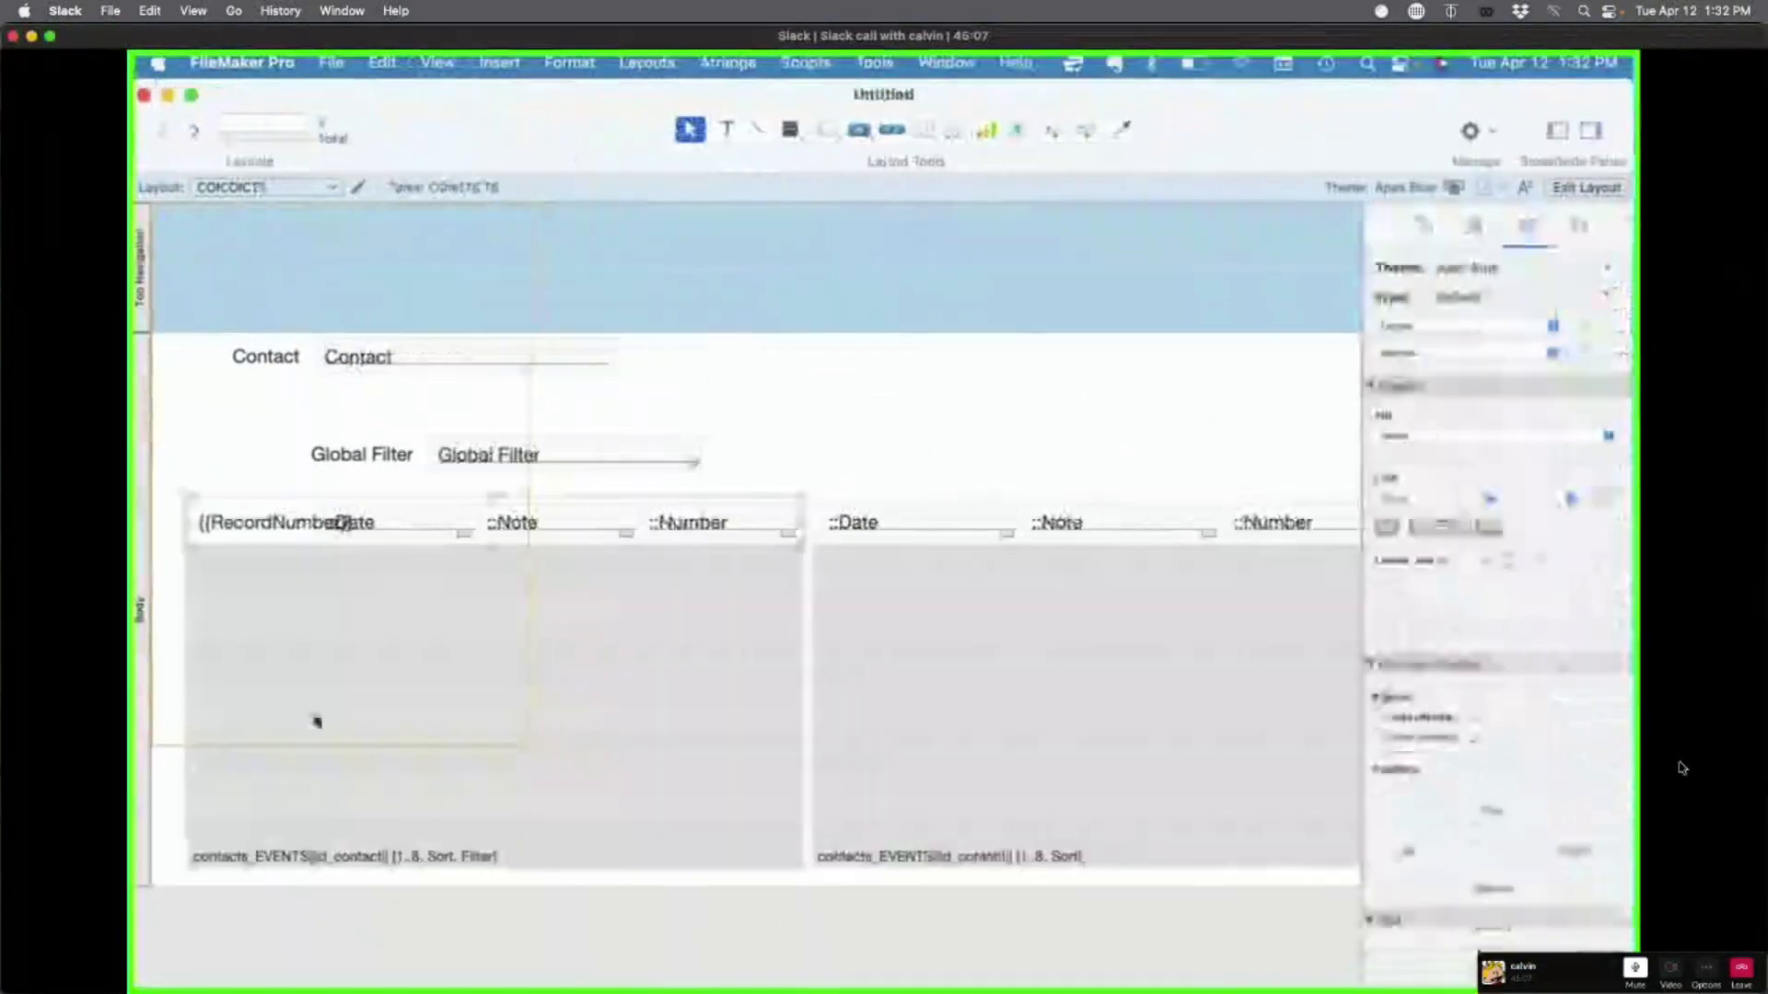
double_click(316, 721)
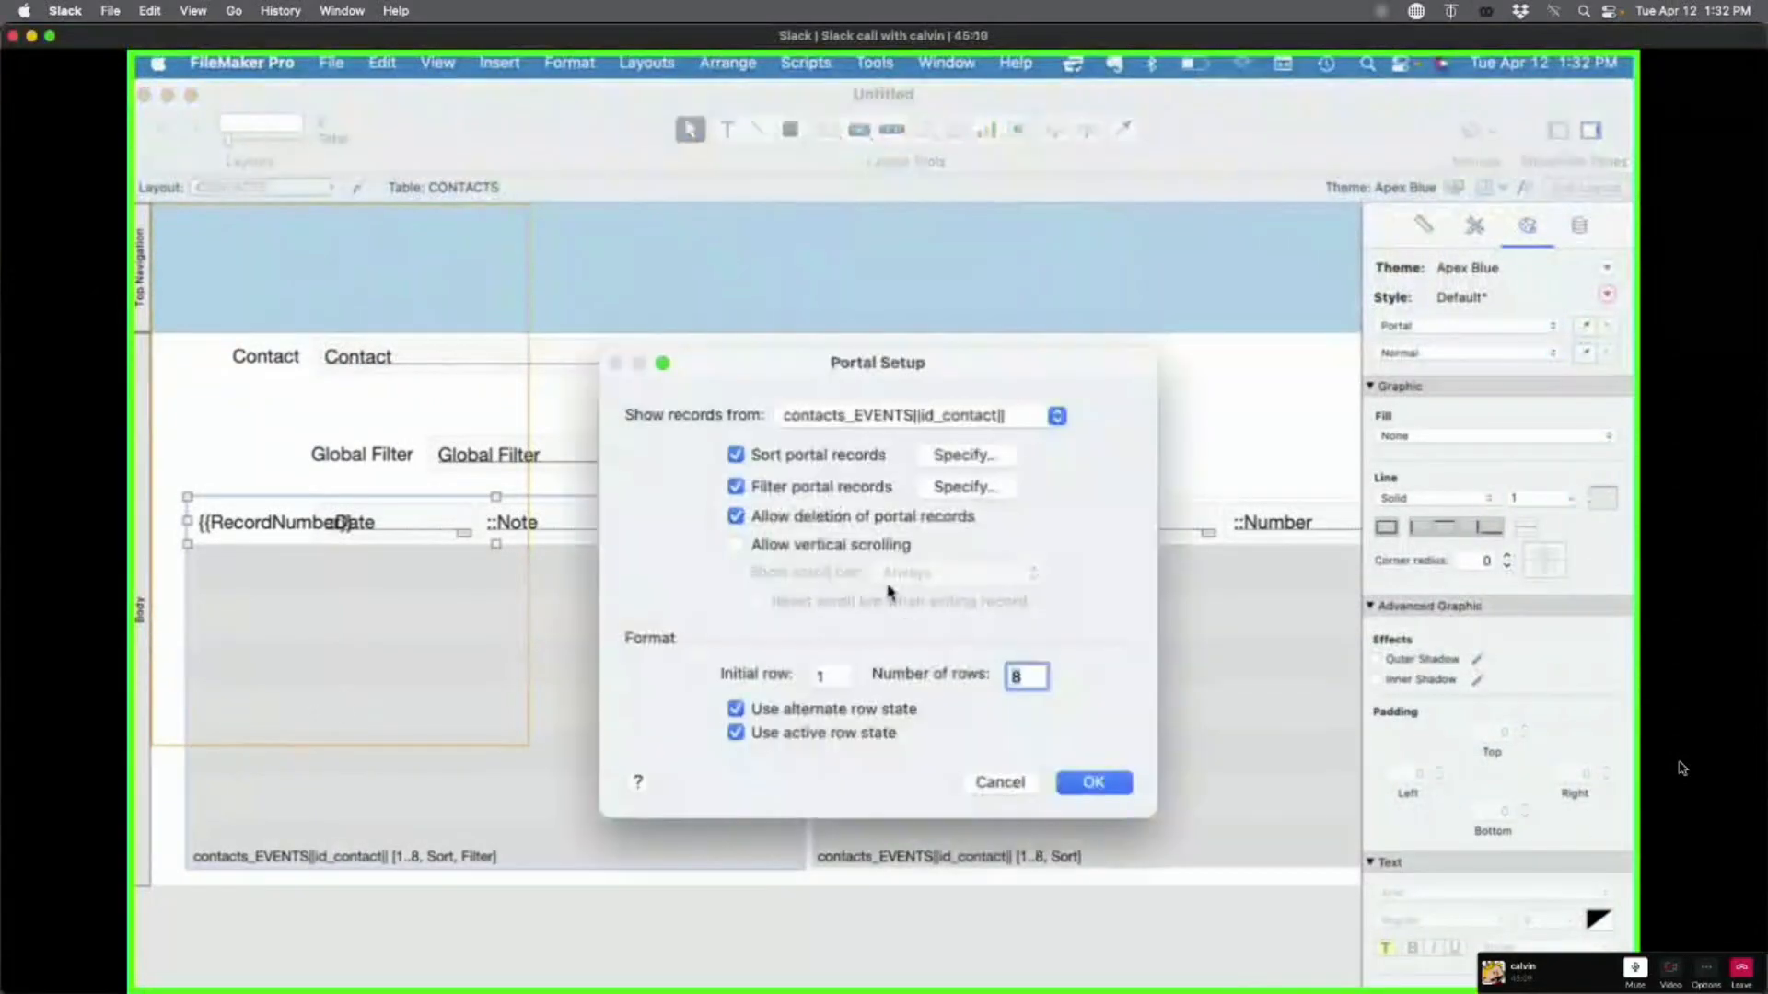
left_click(813, 547)
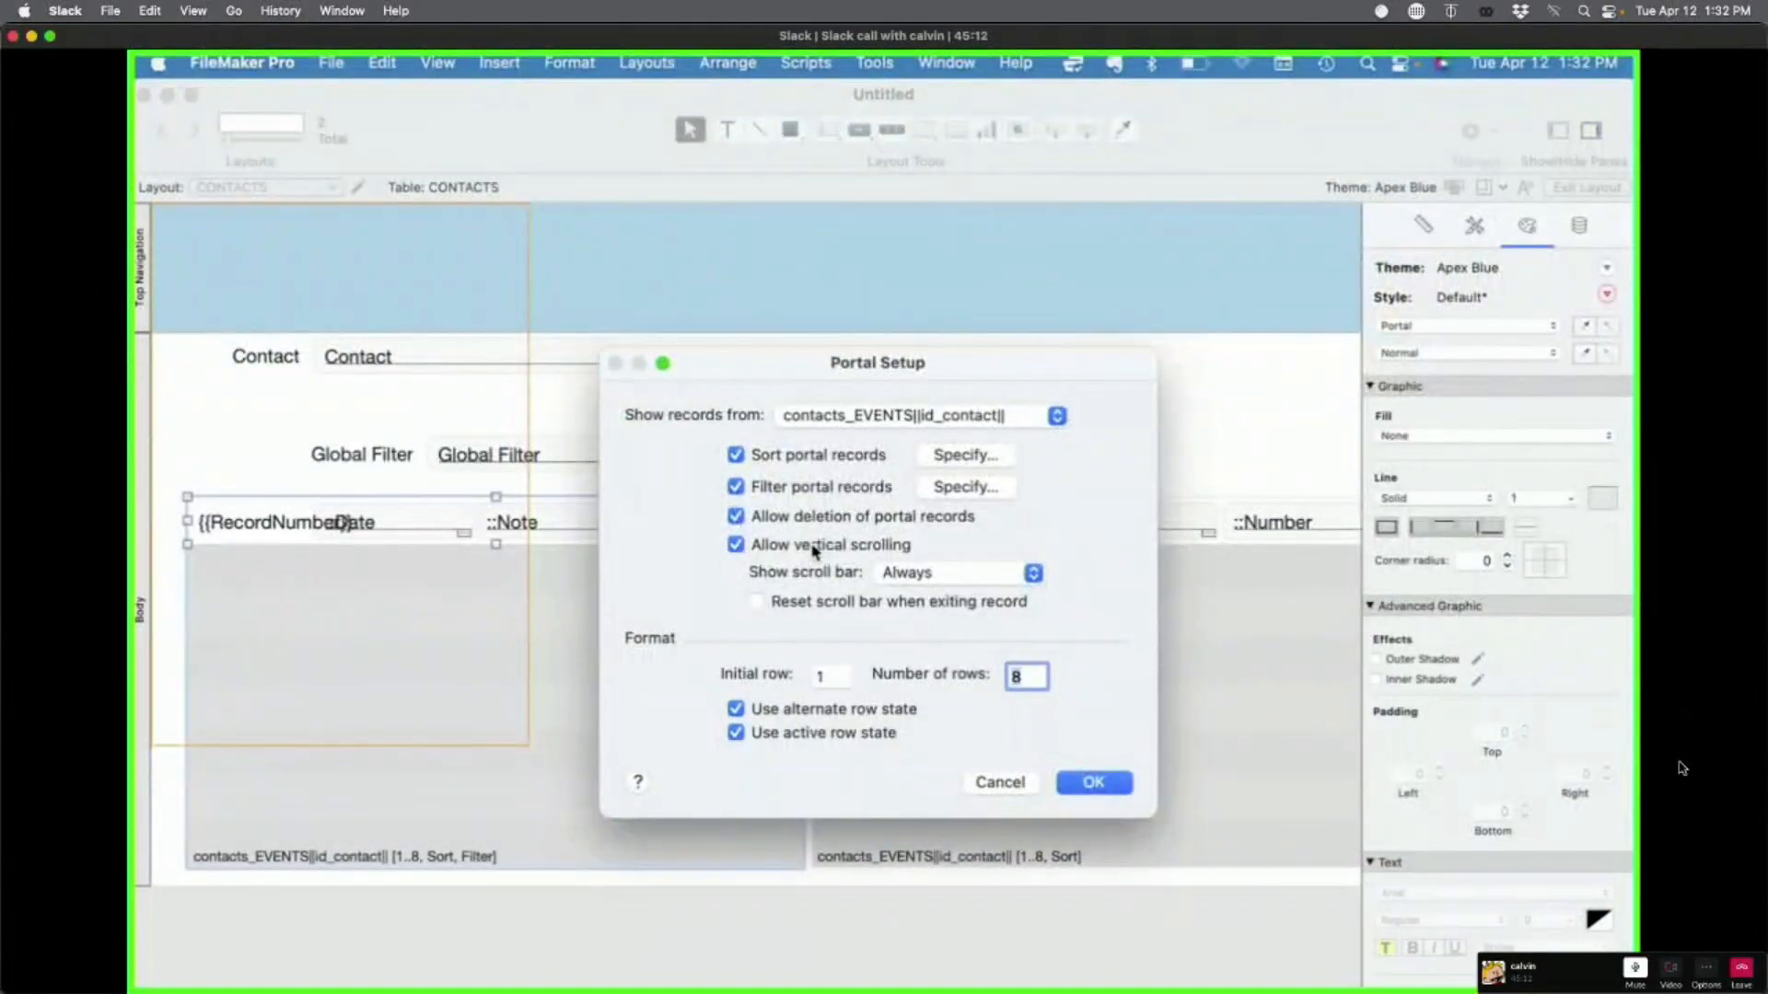
left_click(943, 574)
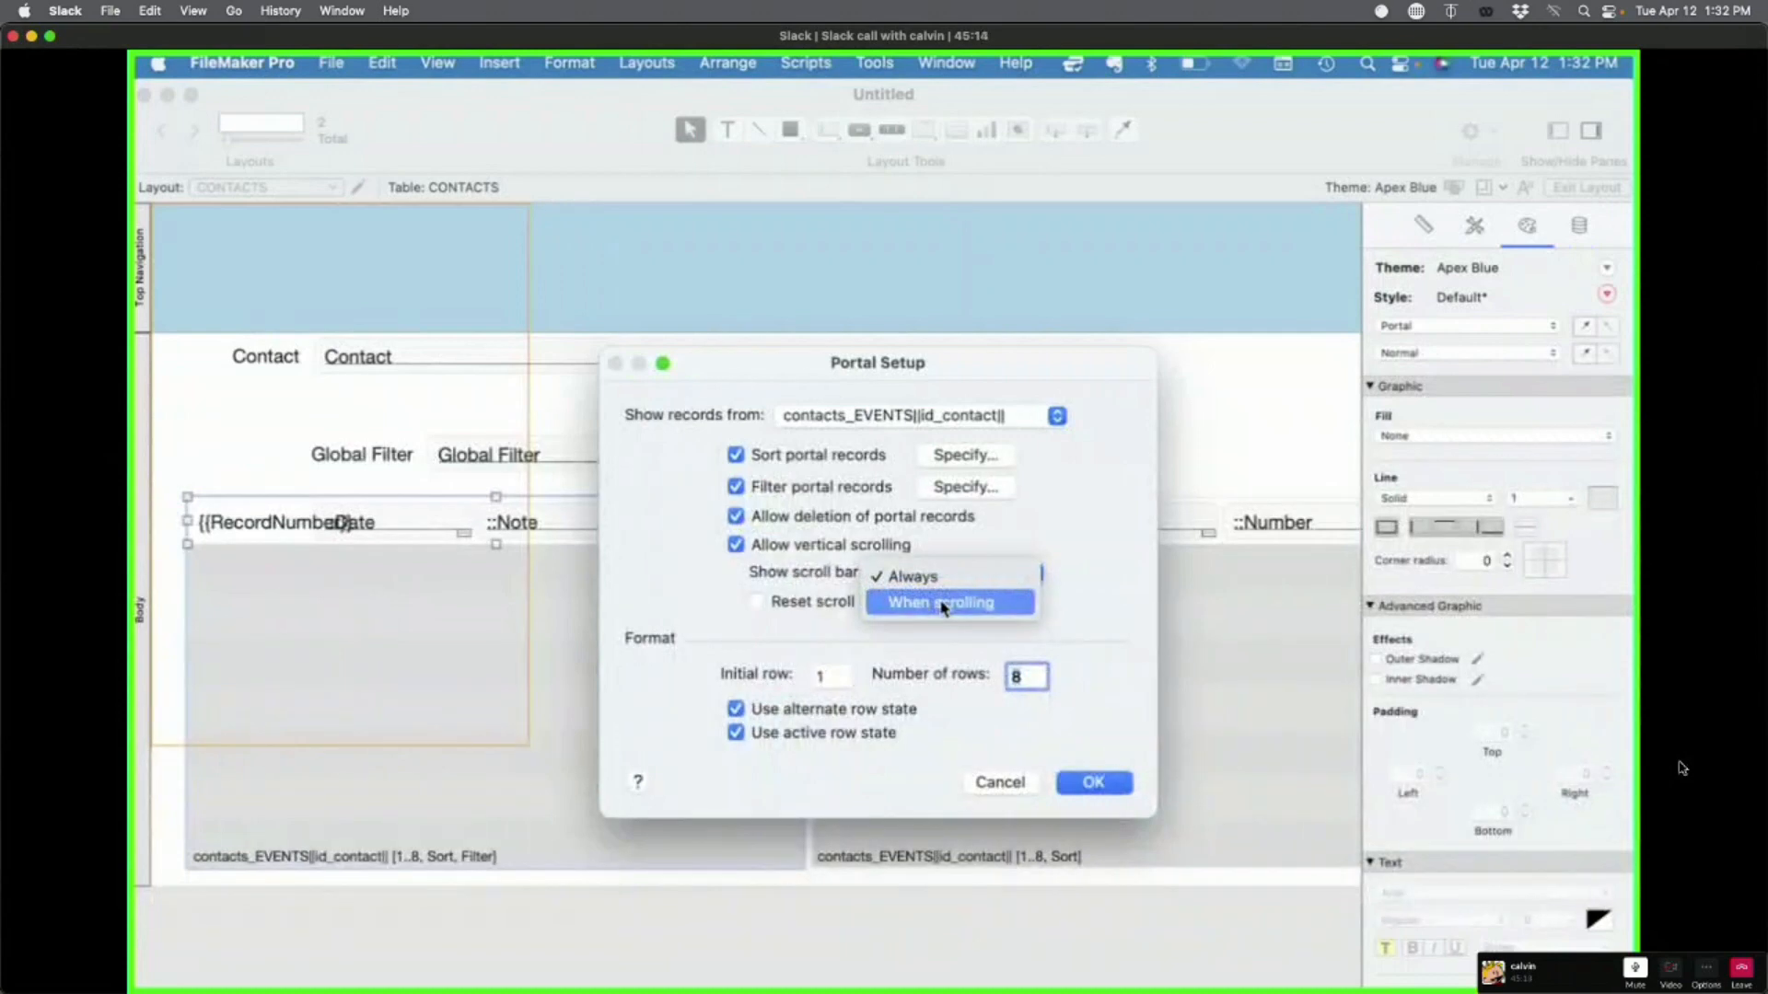
left_click(818, 578)
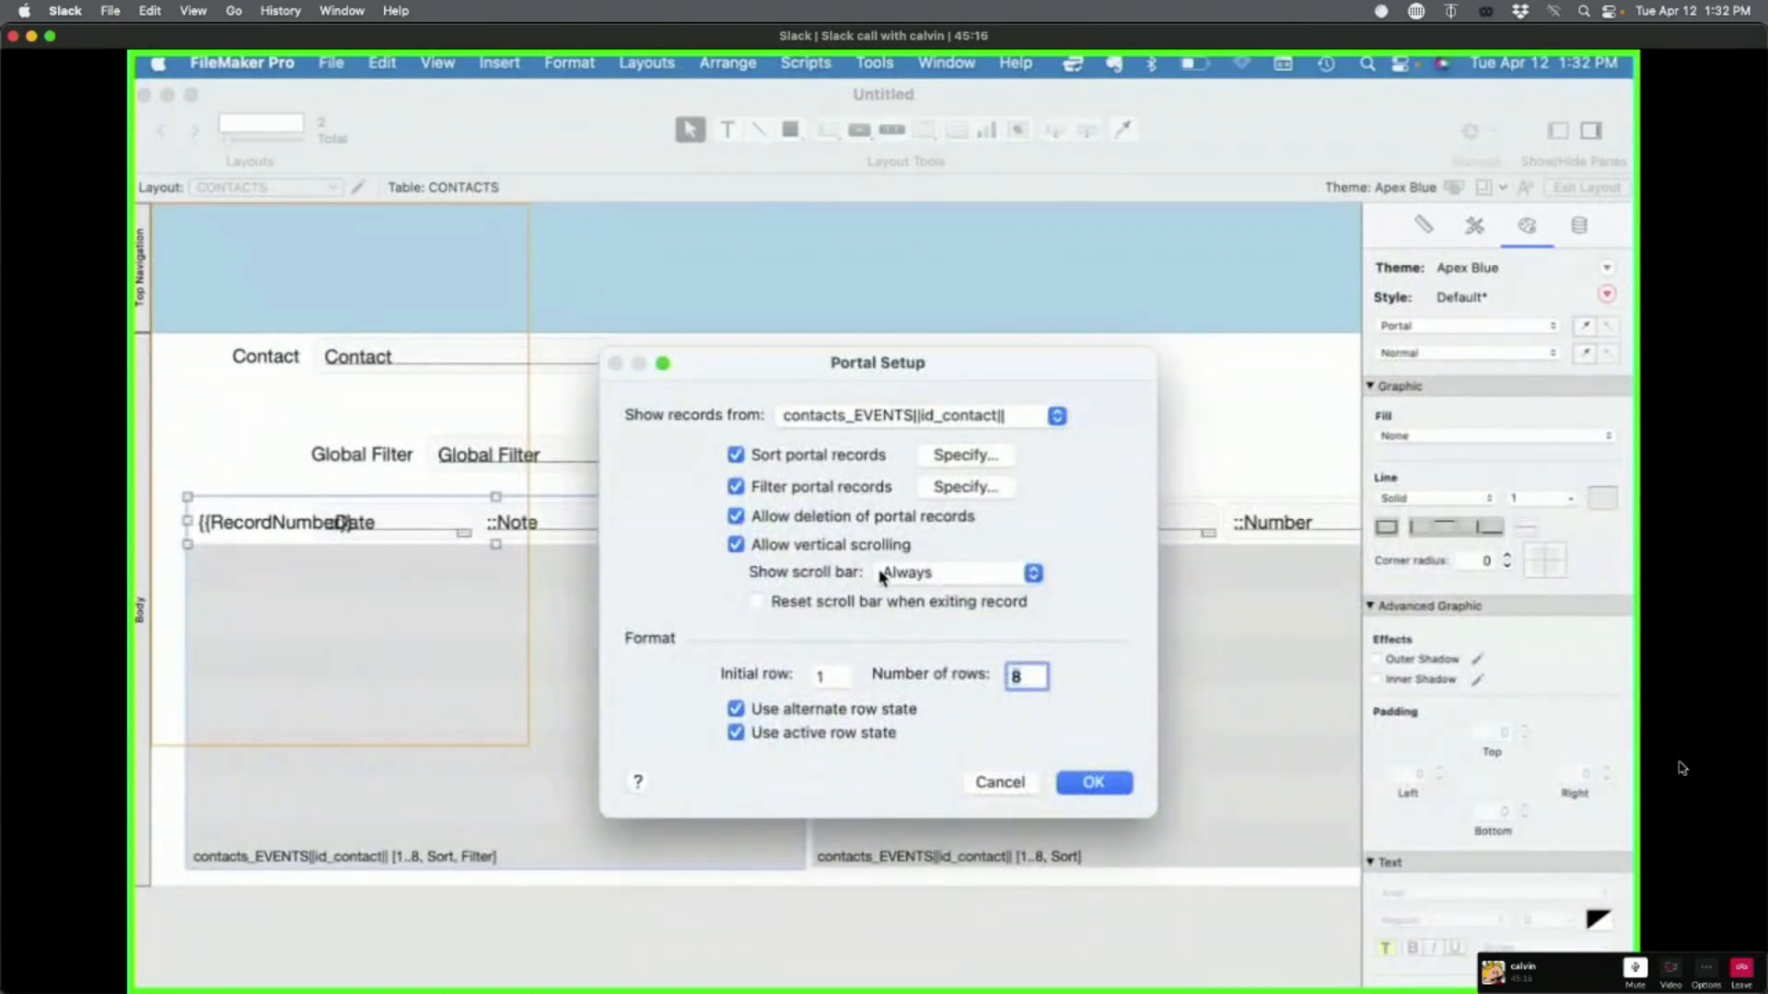
left_click(1110, 784)
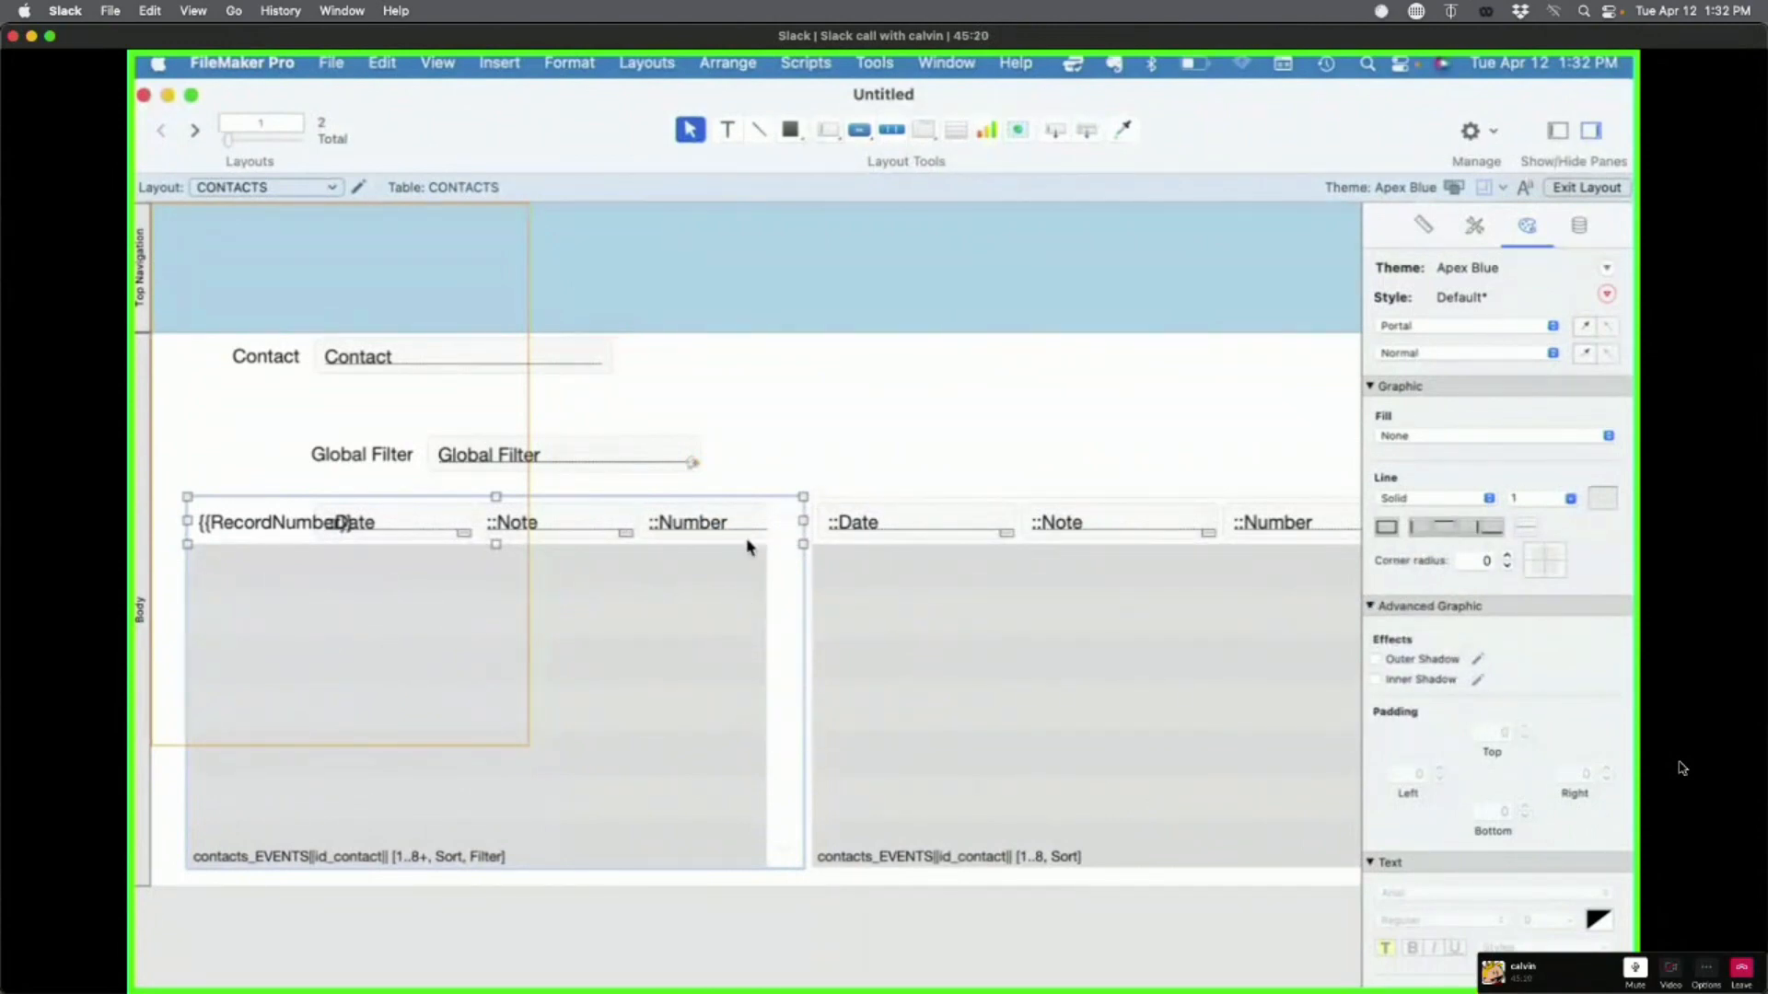
Step: Test in Browse mode whether the filtered portal scrolls through all of its numbered event rows
key("super+b")
scroll(750, 670, "down", 2)
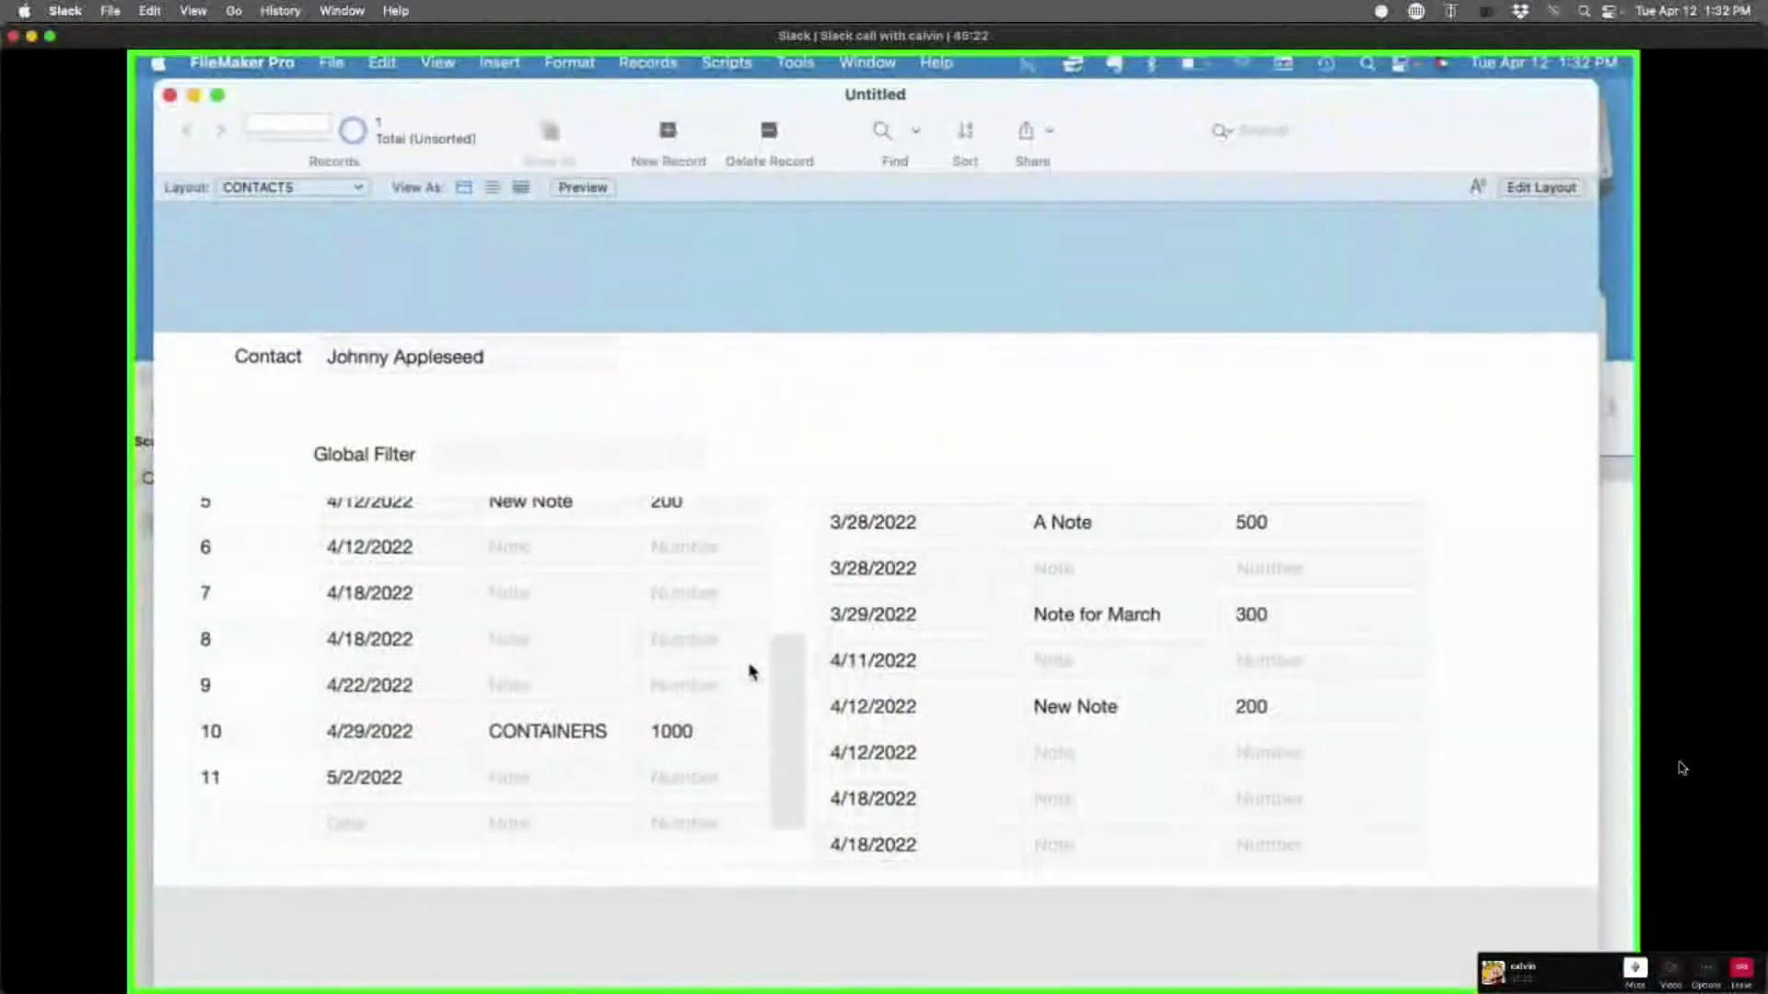
scroll(749, 671, "up", 2)
scroll(750, 670, "down", 4)
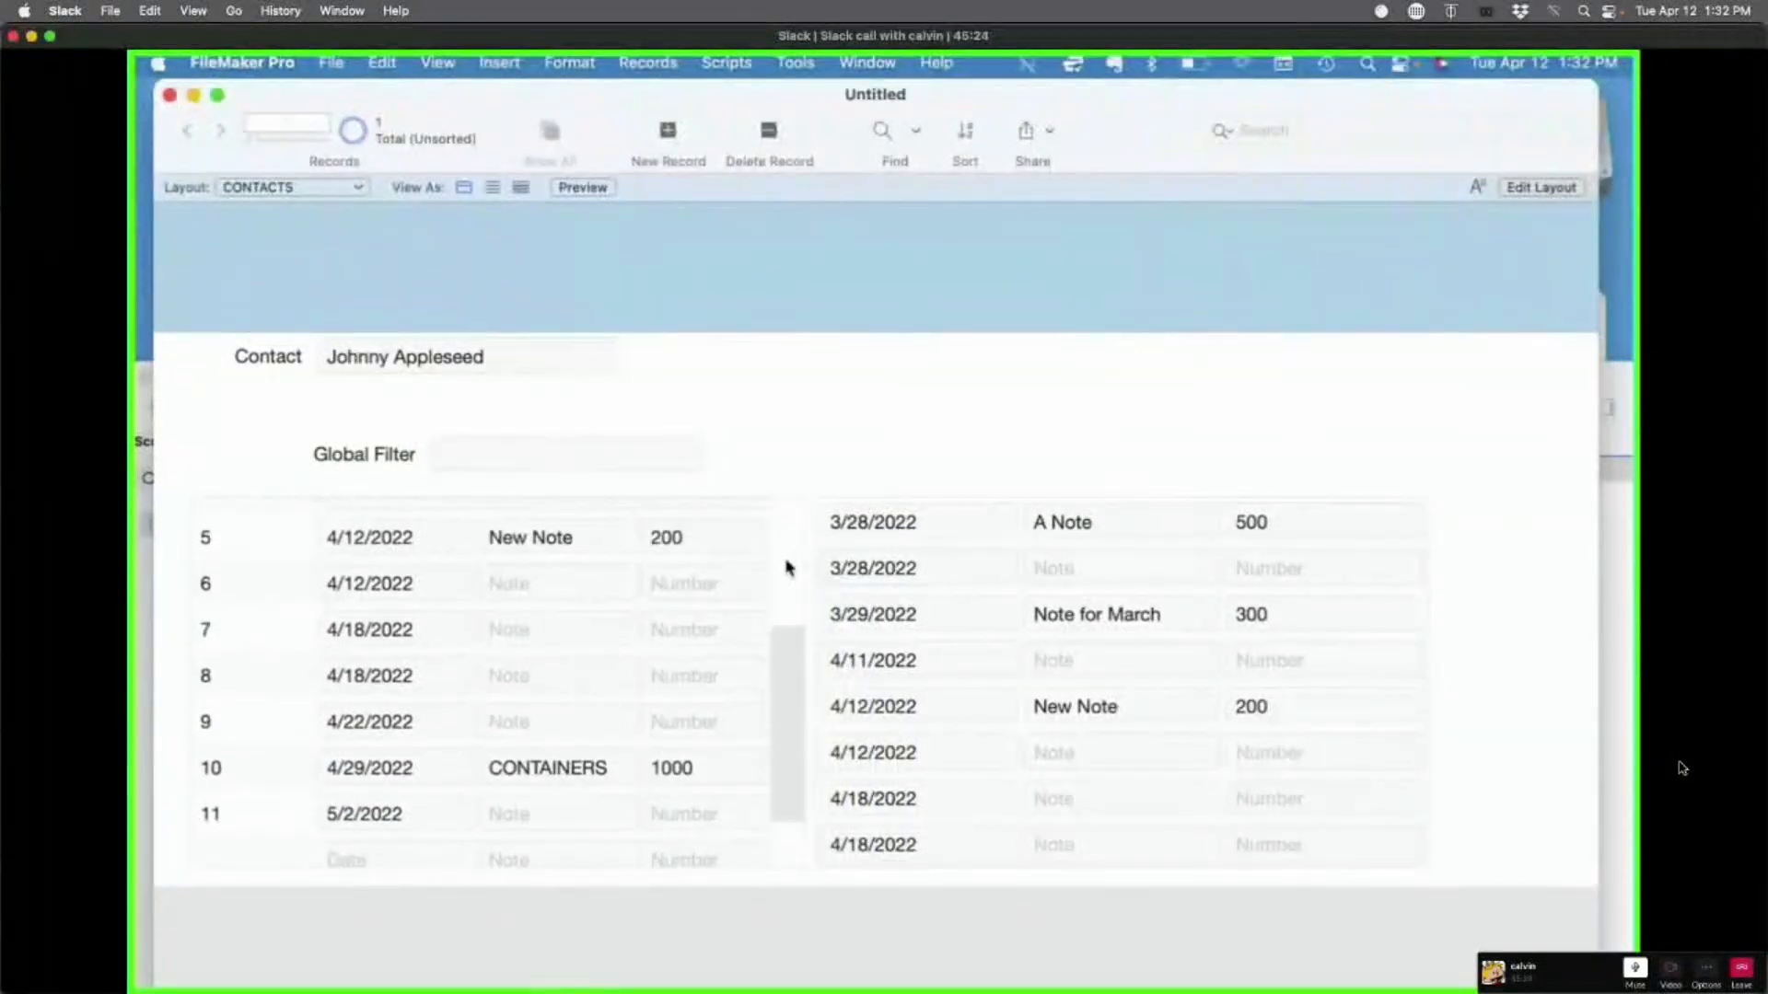
left_click_drag(792, 717, 778, 915)
scroll(675, 678, "up", 4)
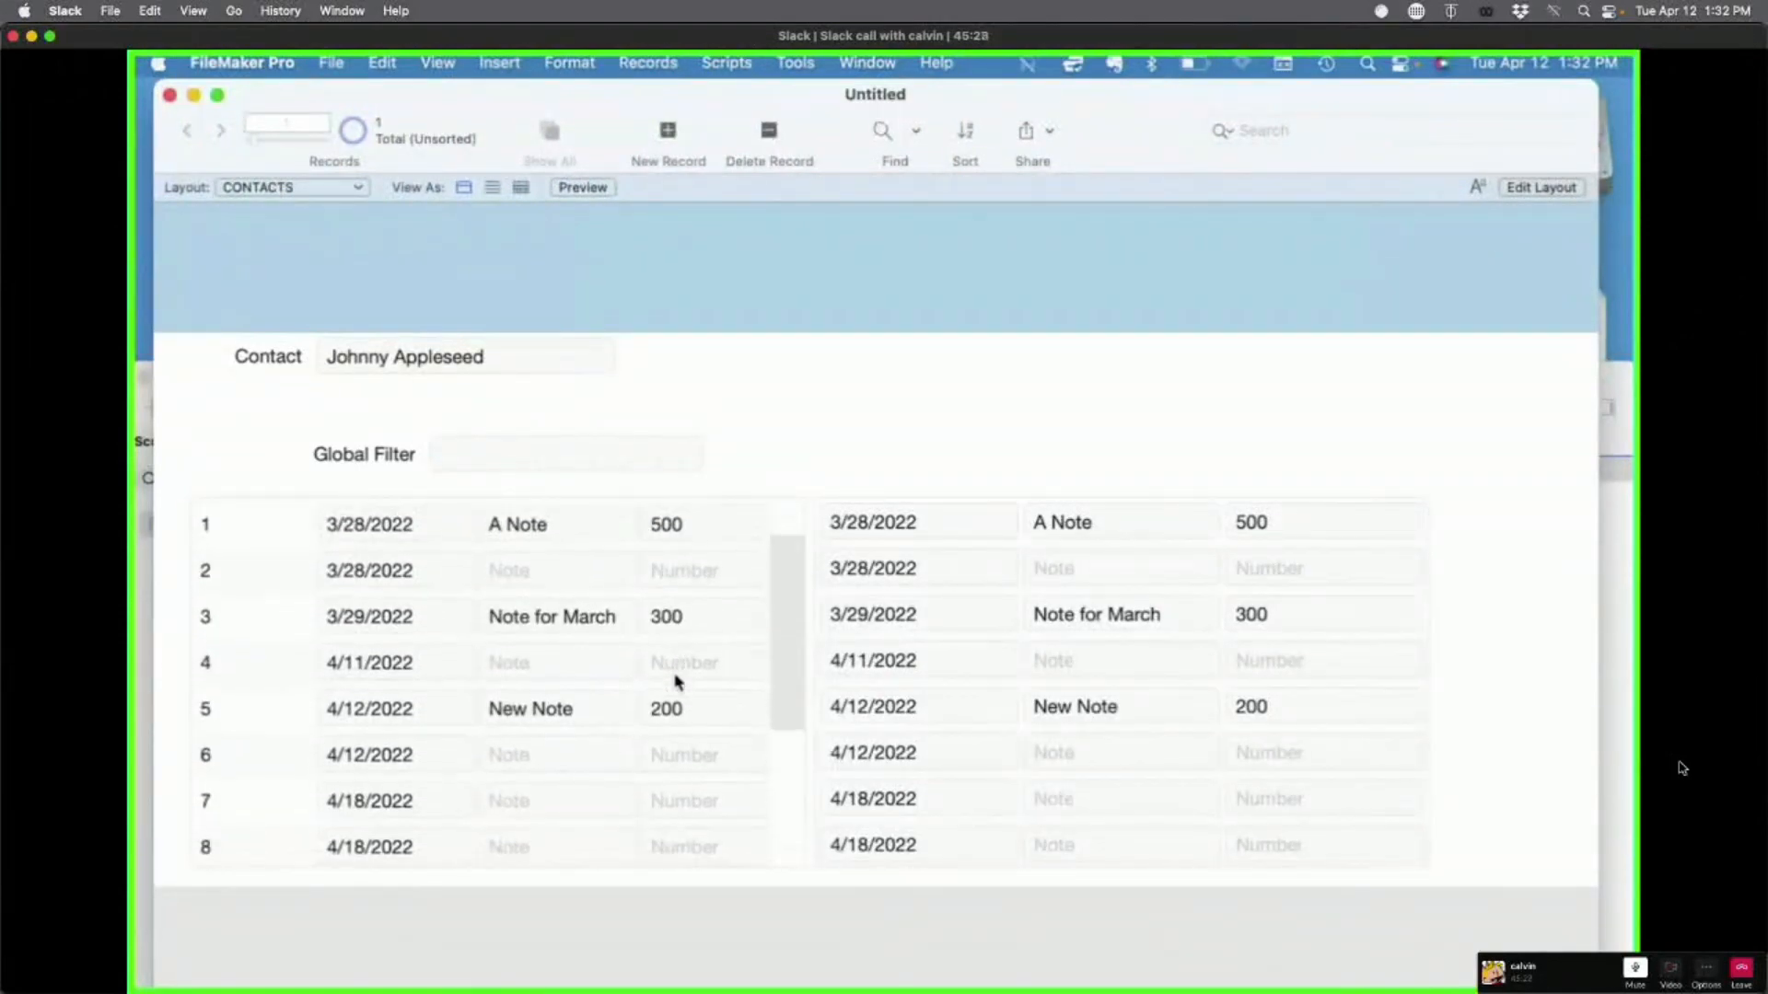
scroll(675, 679, "down", 4)
scroll(675, 682, "up", 4)
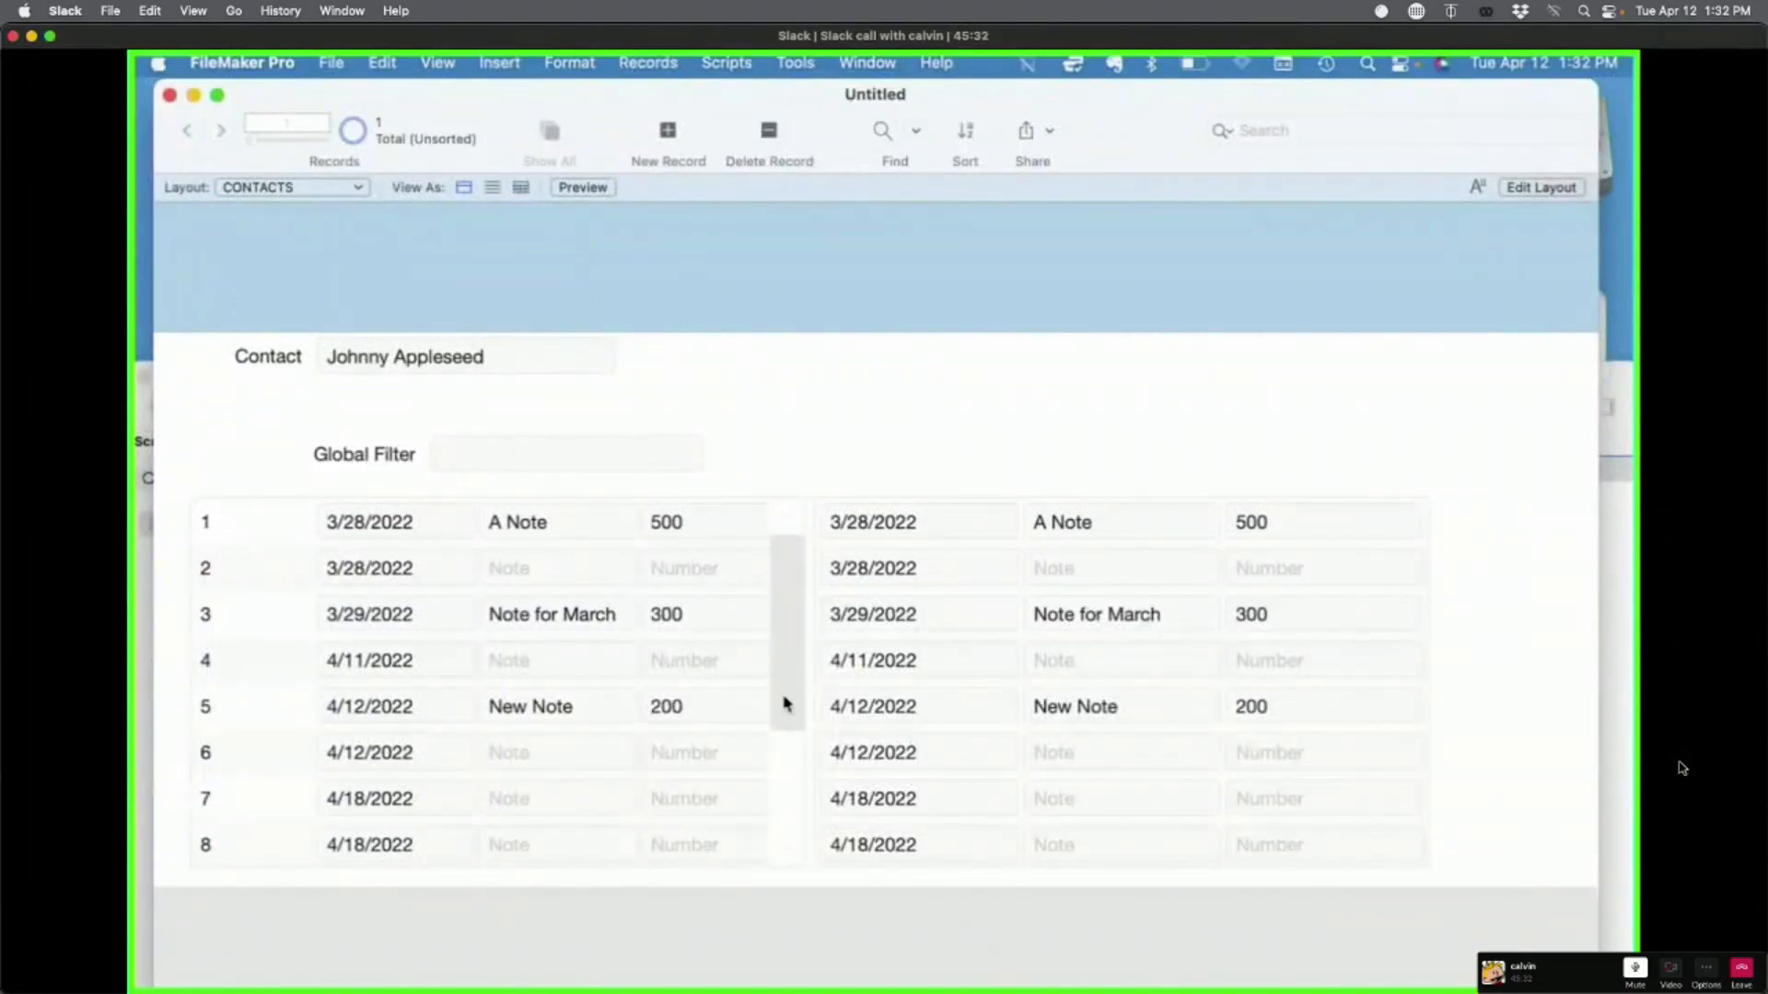
scroll(783, 704, "down", 4)
scroll(784, 704, "up", 3)
scroll(783, 704, "down", 1)
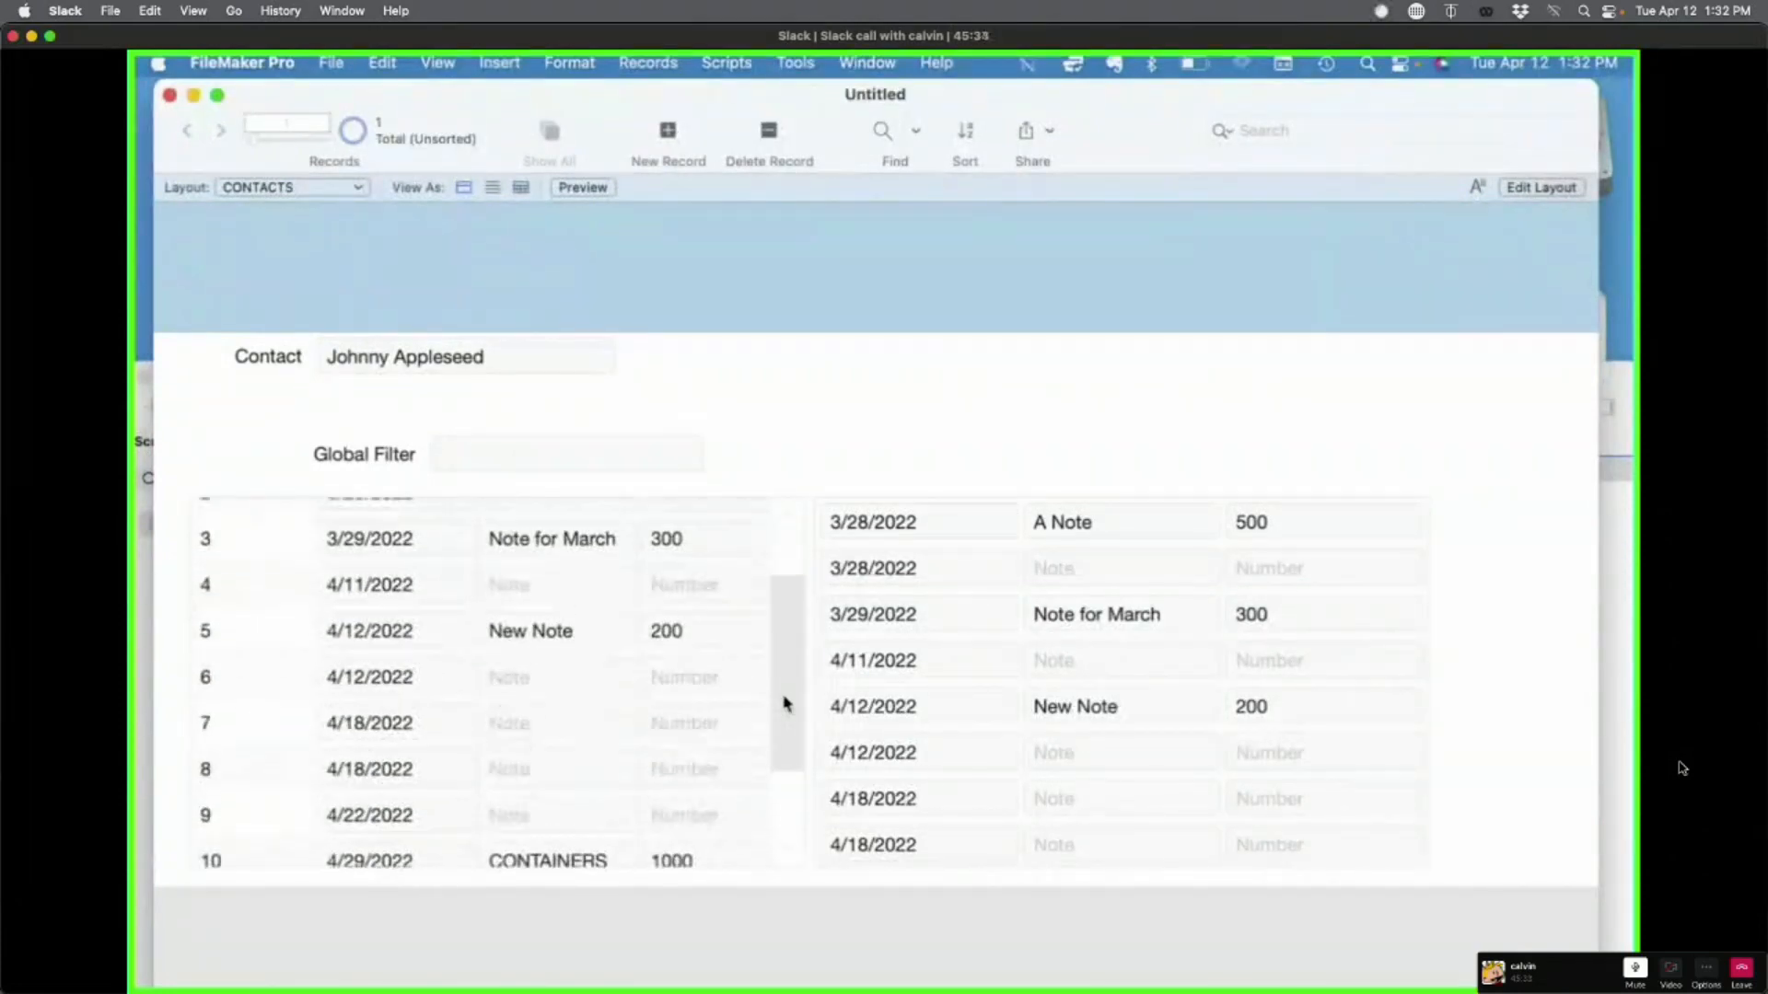
scroll(783, 704, "up", 2)
Step: Shift the filtered portal's Date, Note and Number fields clear of the scroll bar and widen them leftward, close to the row number
key("super+l")
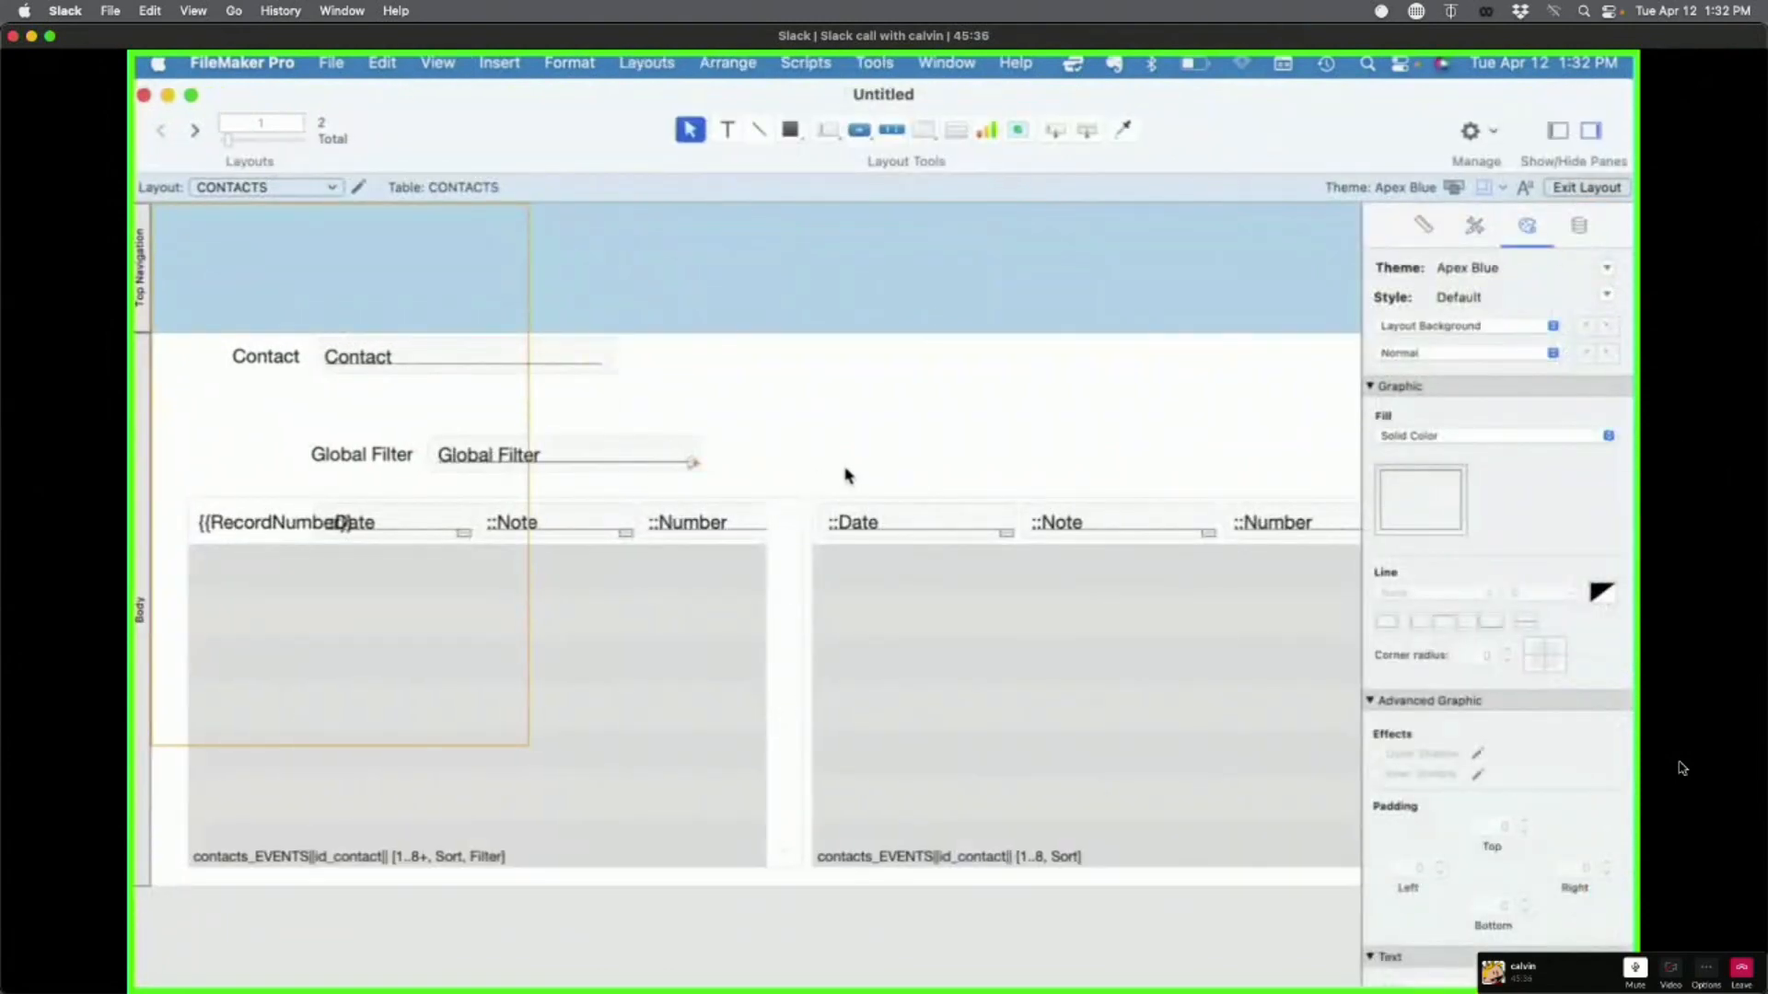
left_click_drag(848, 475, 304, 645)
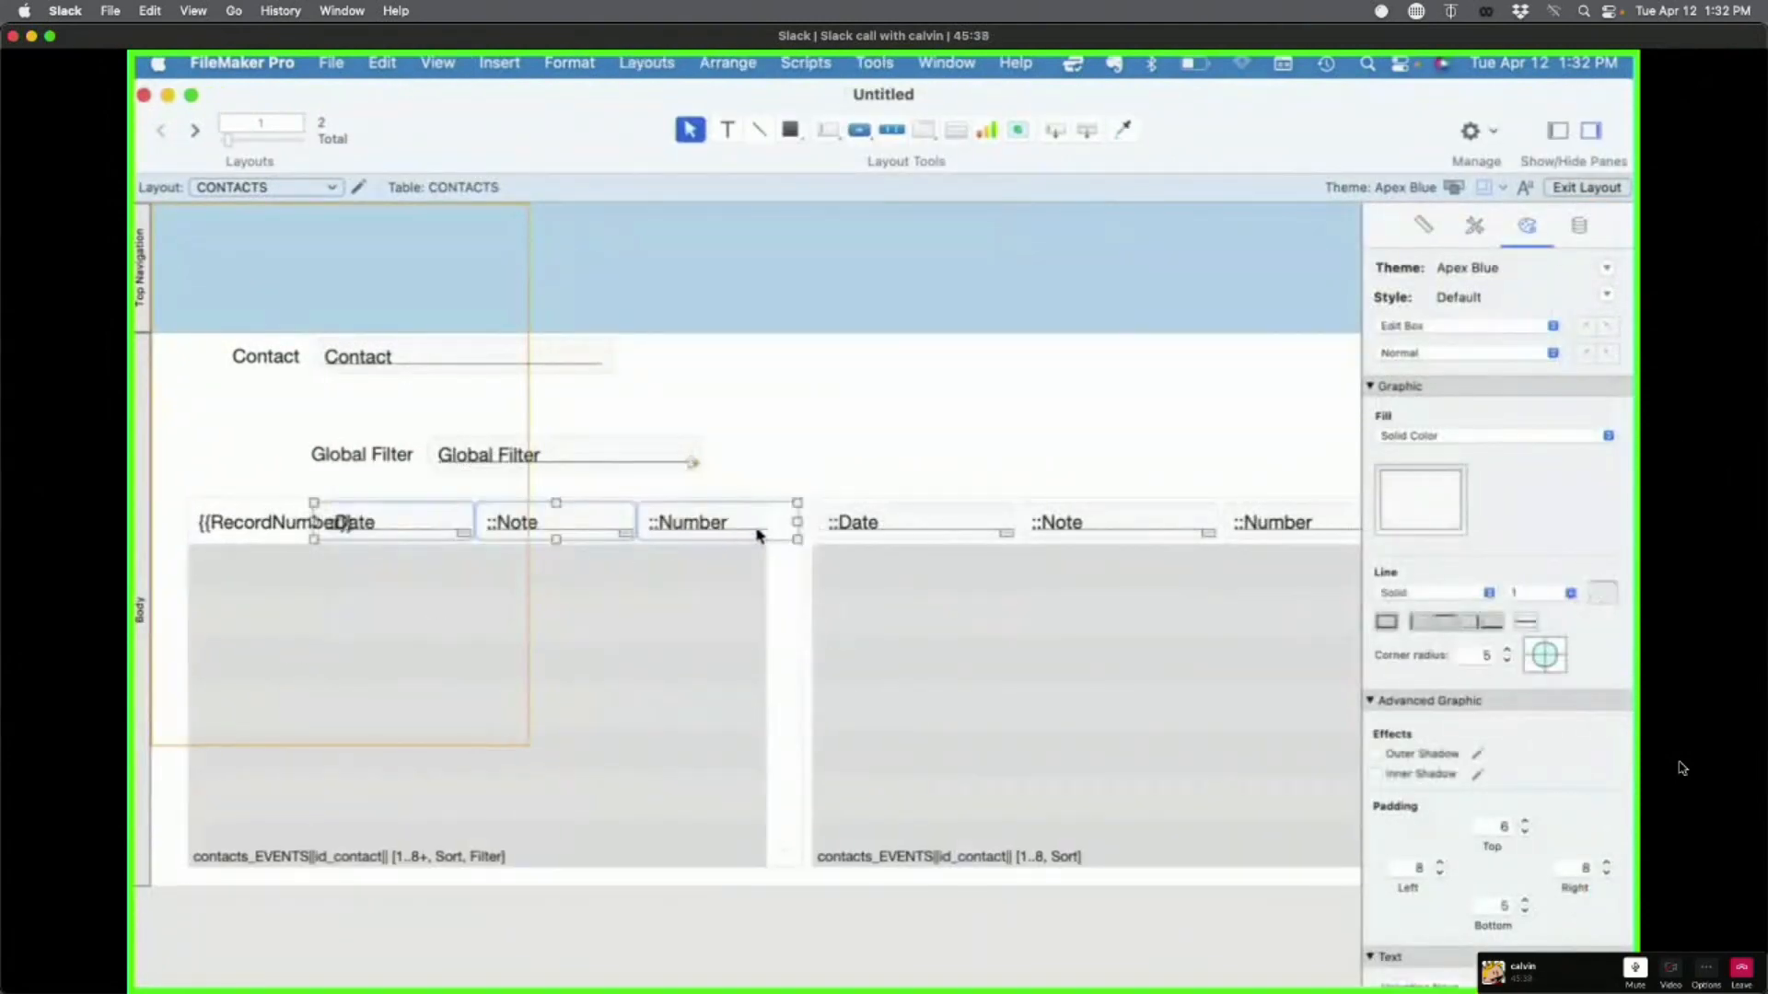
left_click_drag(757, 534, 709, 534)
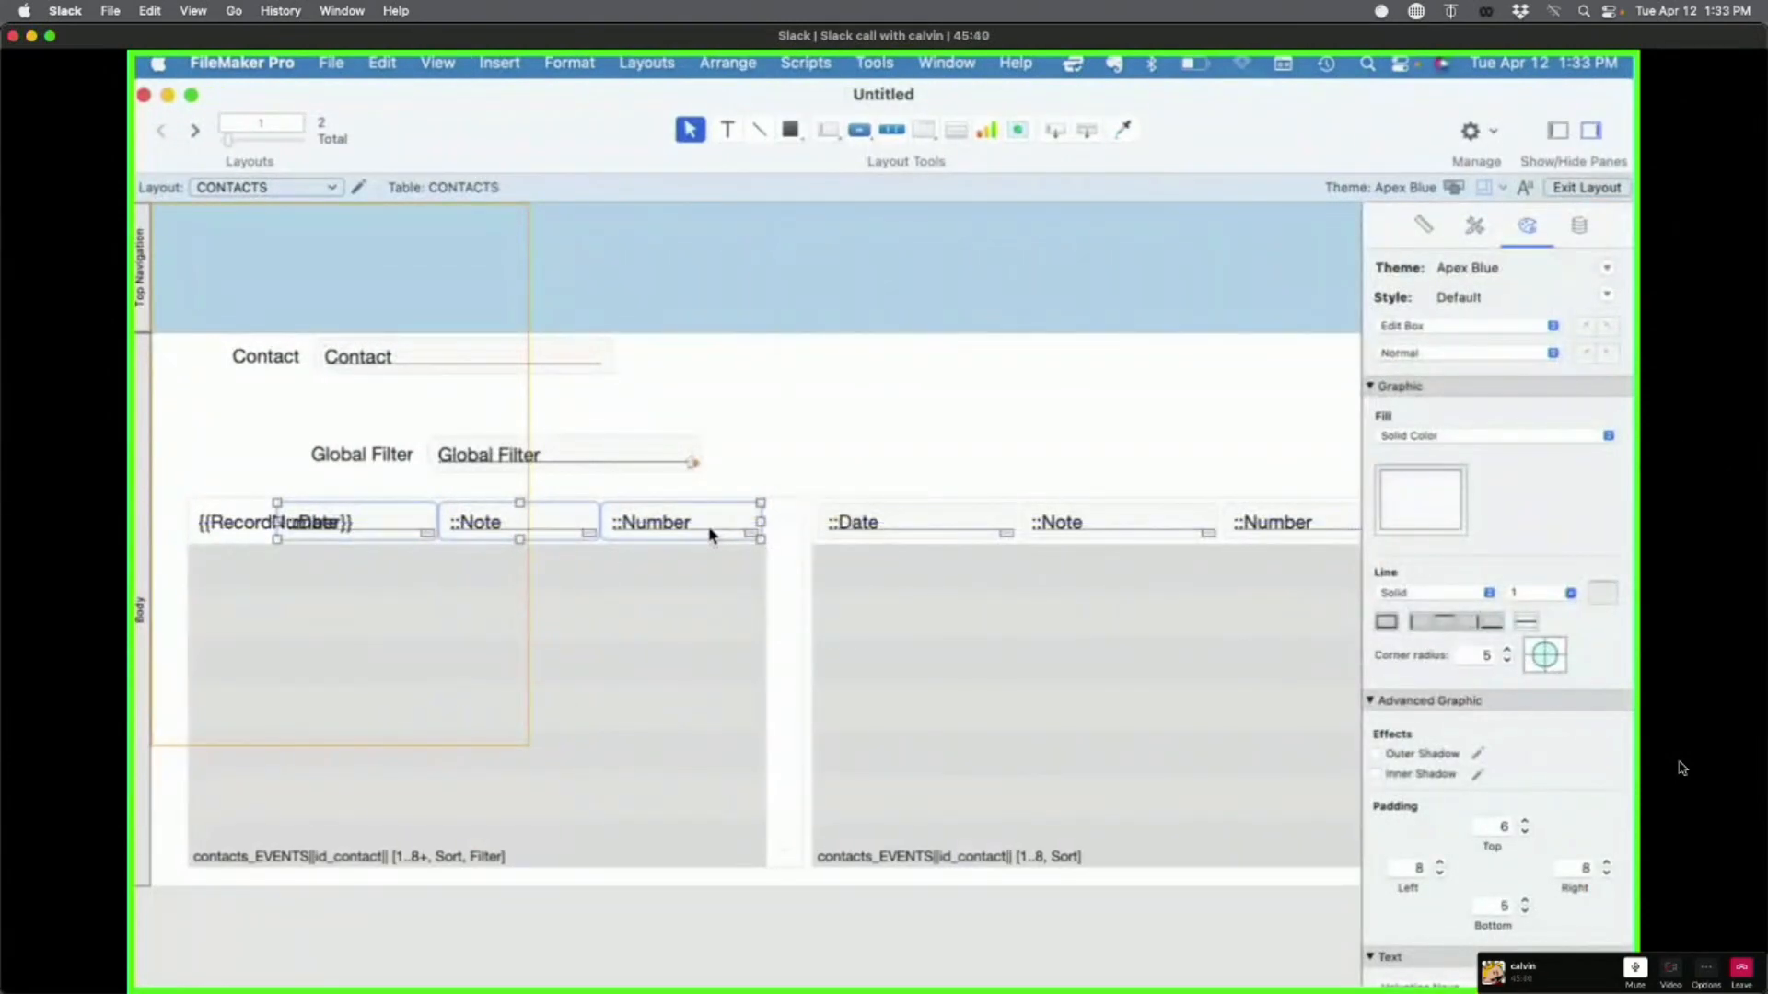
left_click_drag(277, 539, 244, 536)
key("super+b")
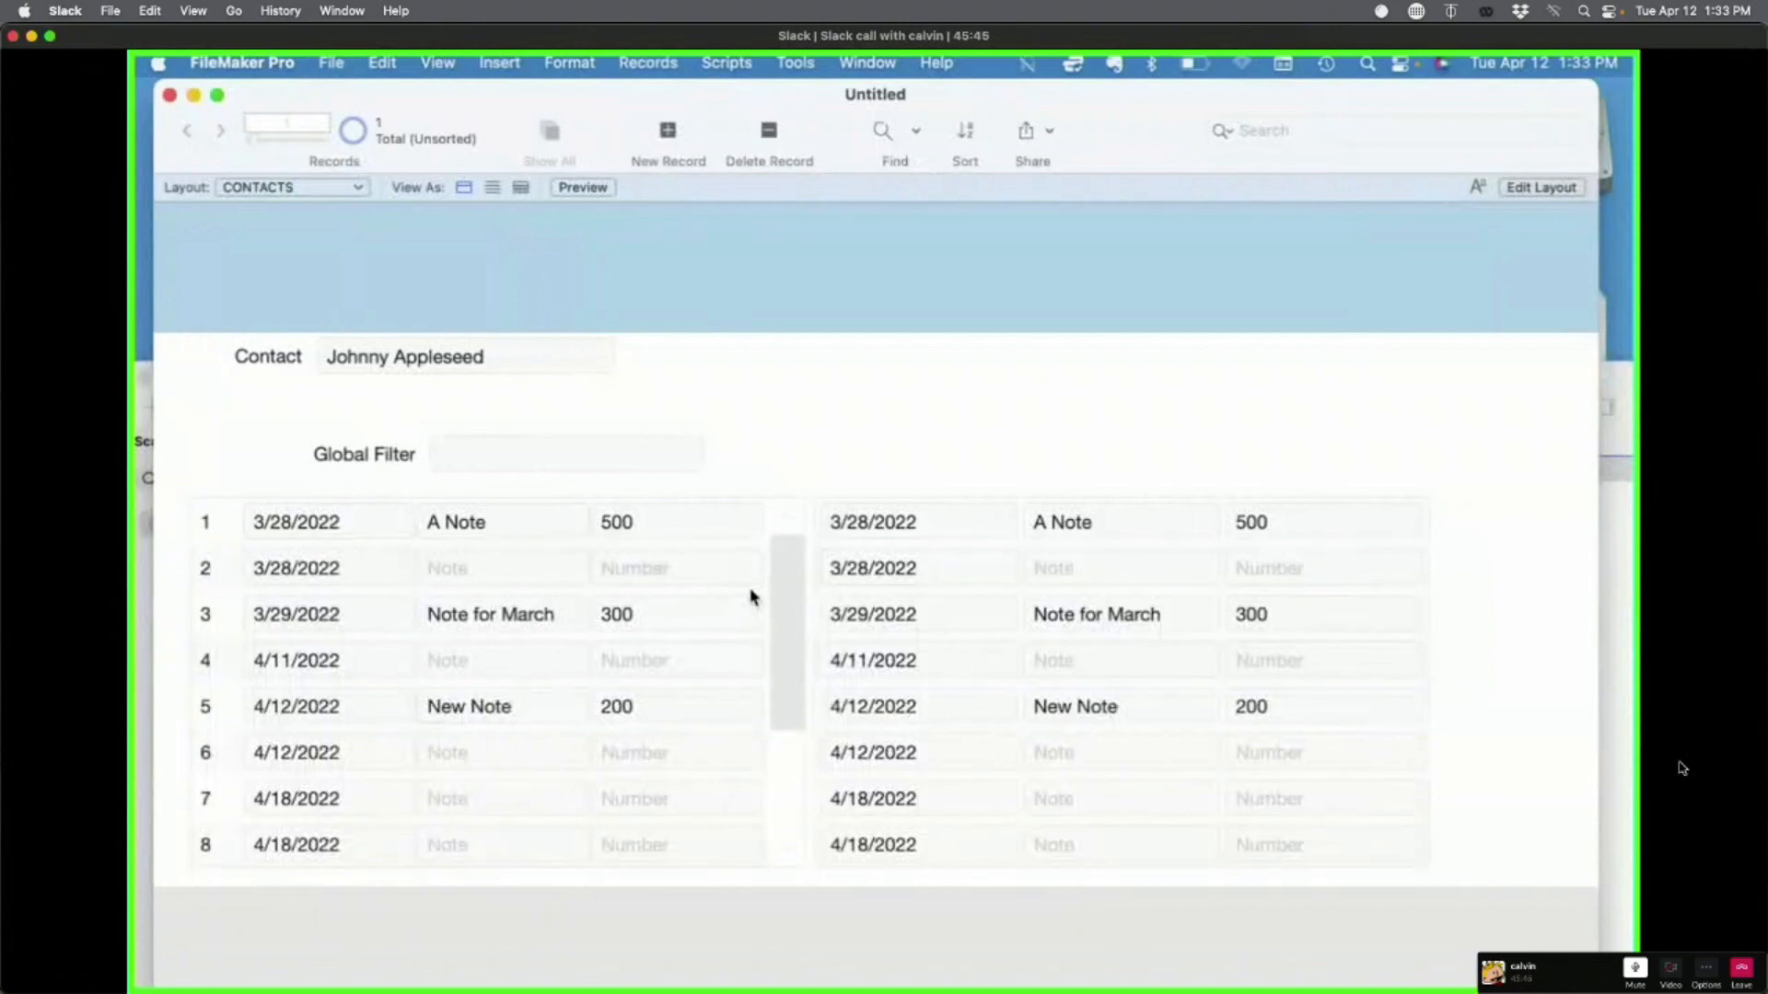
Step: Scroll the filtered portal from first to last event row to check the rearranged fields beside the scroll bar
scroll(751, 597, "down", 4)
scroll(750, 598, "up", 4)
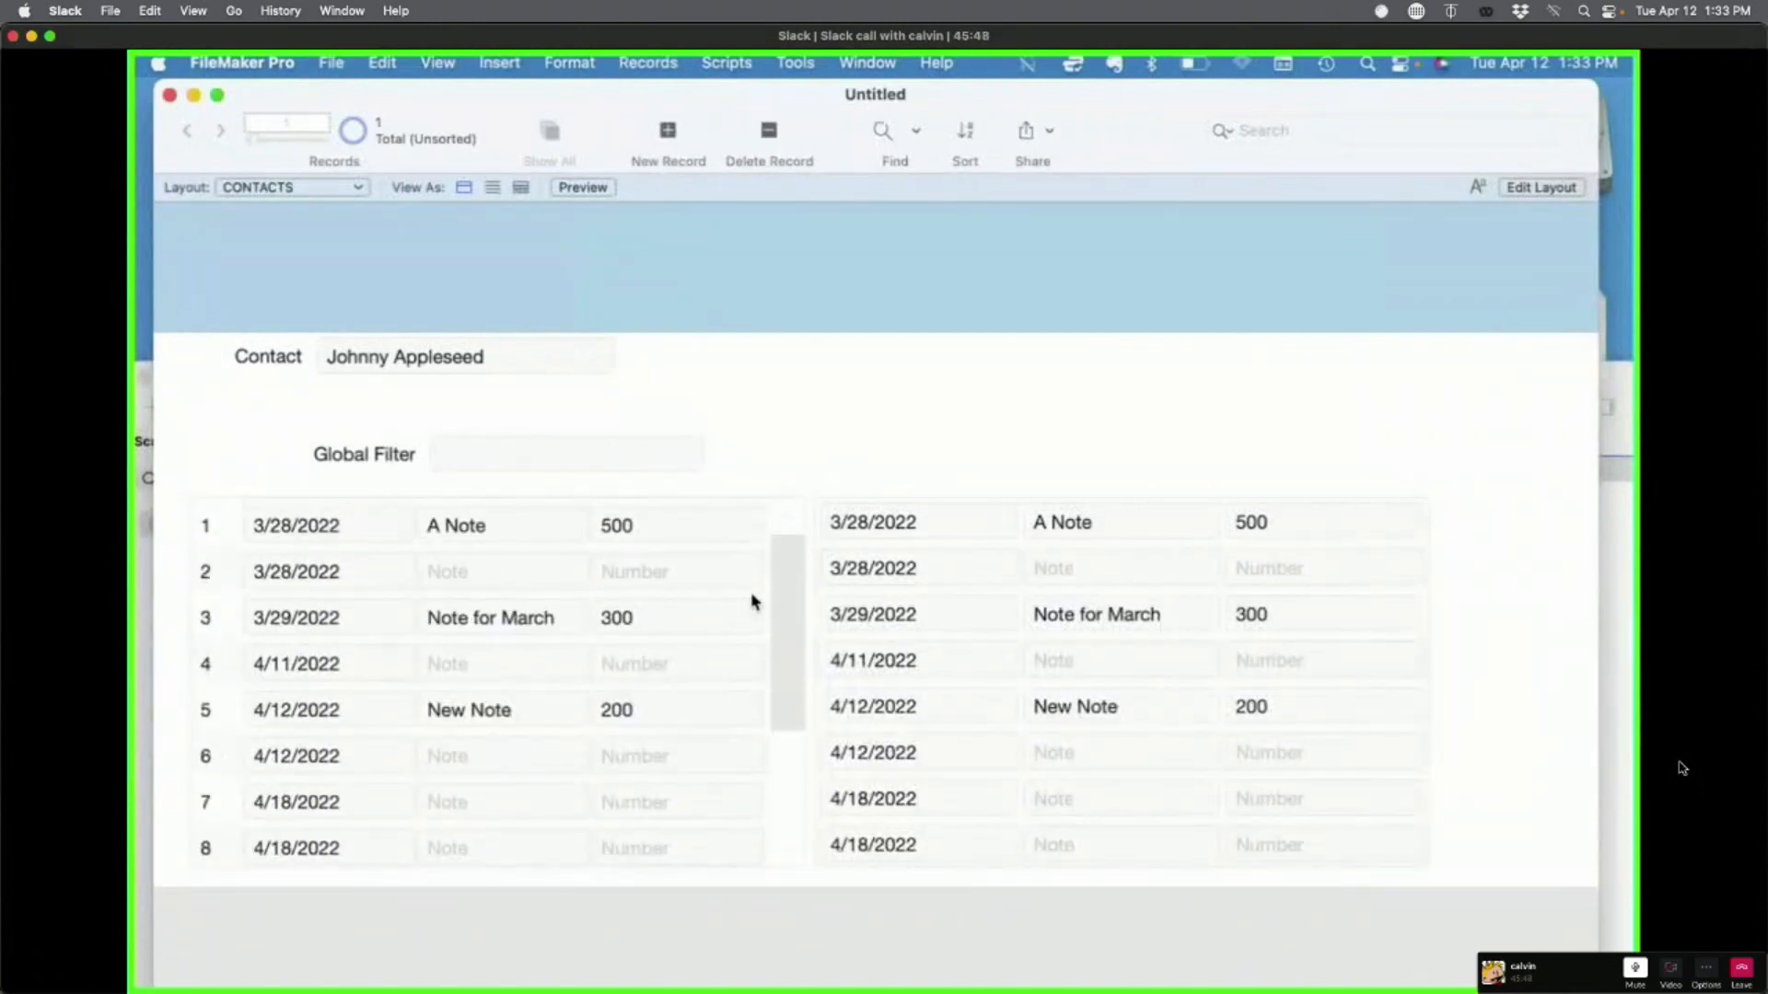
scroll(753, 601, "down", 1)
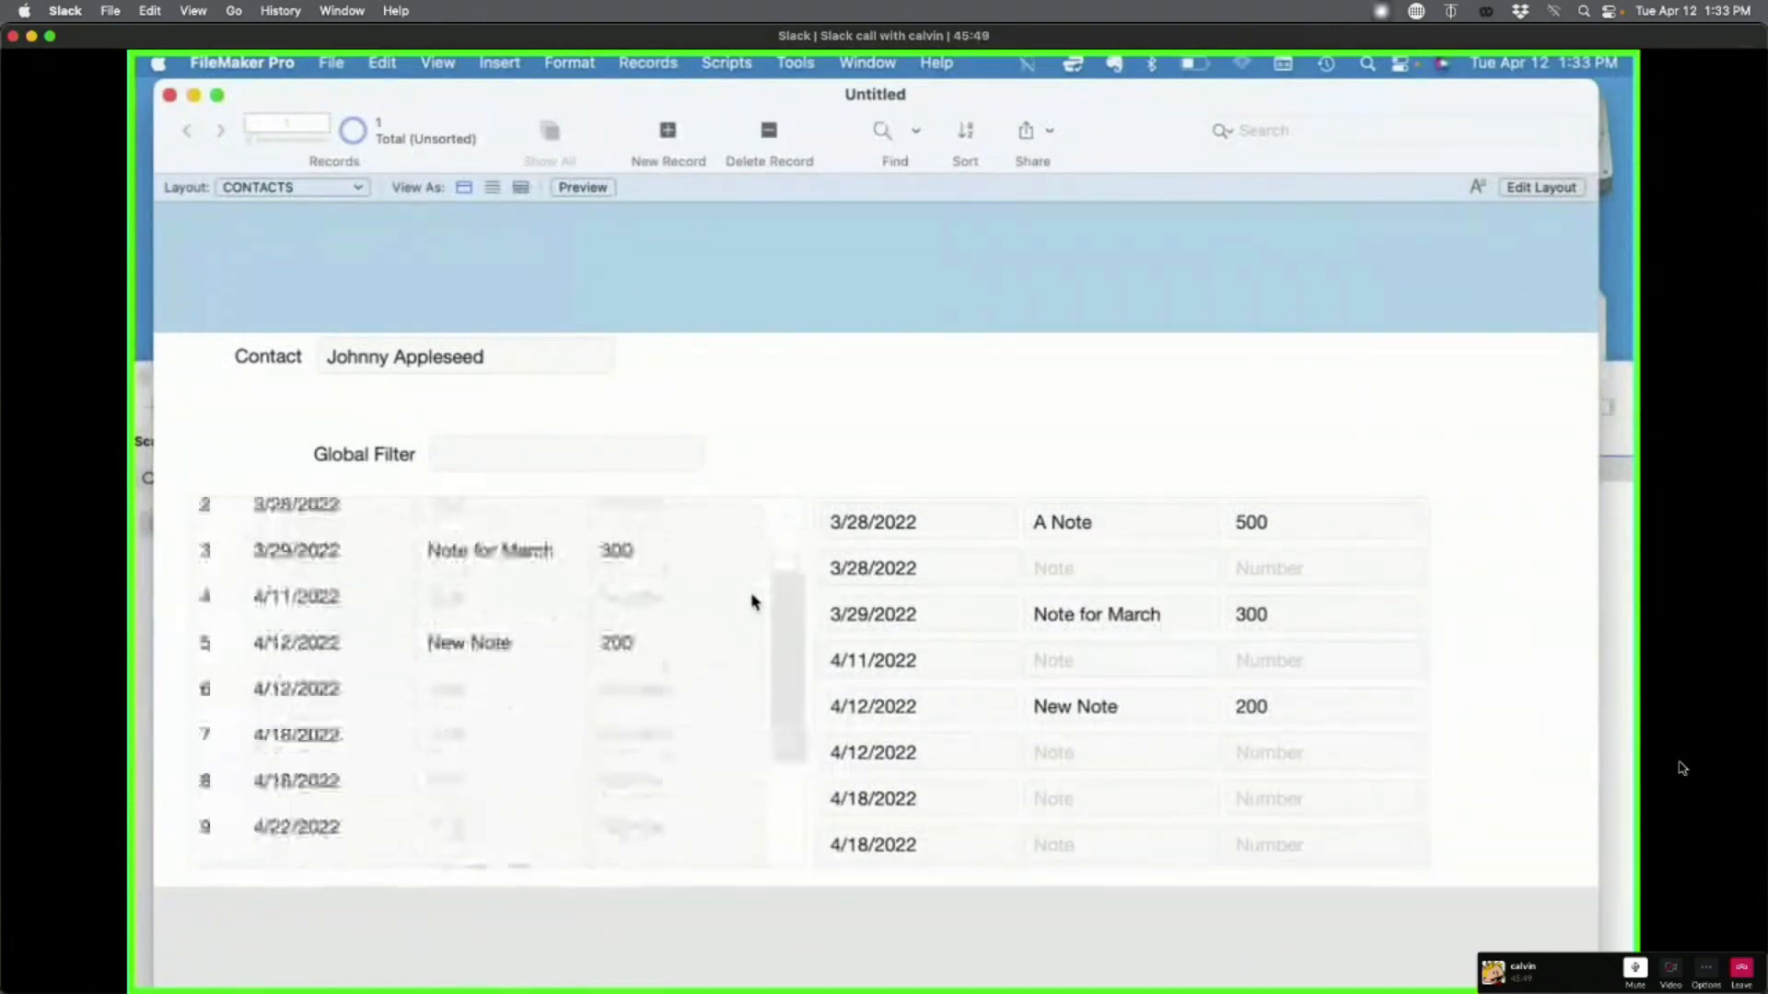
scroll(752, 600, "down", 3)
scroll(789, 627, "up", 4)
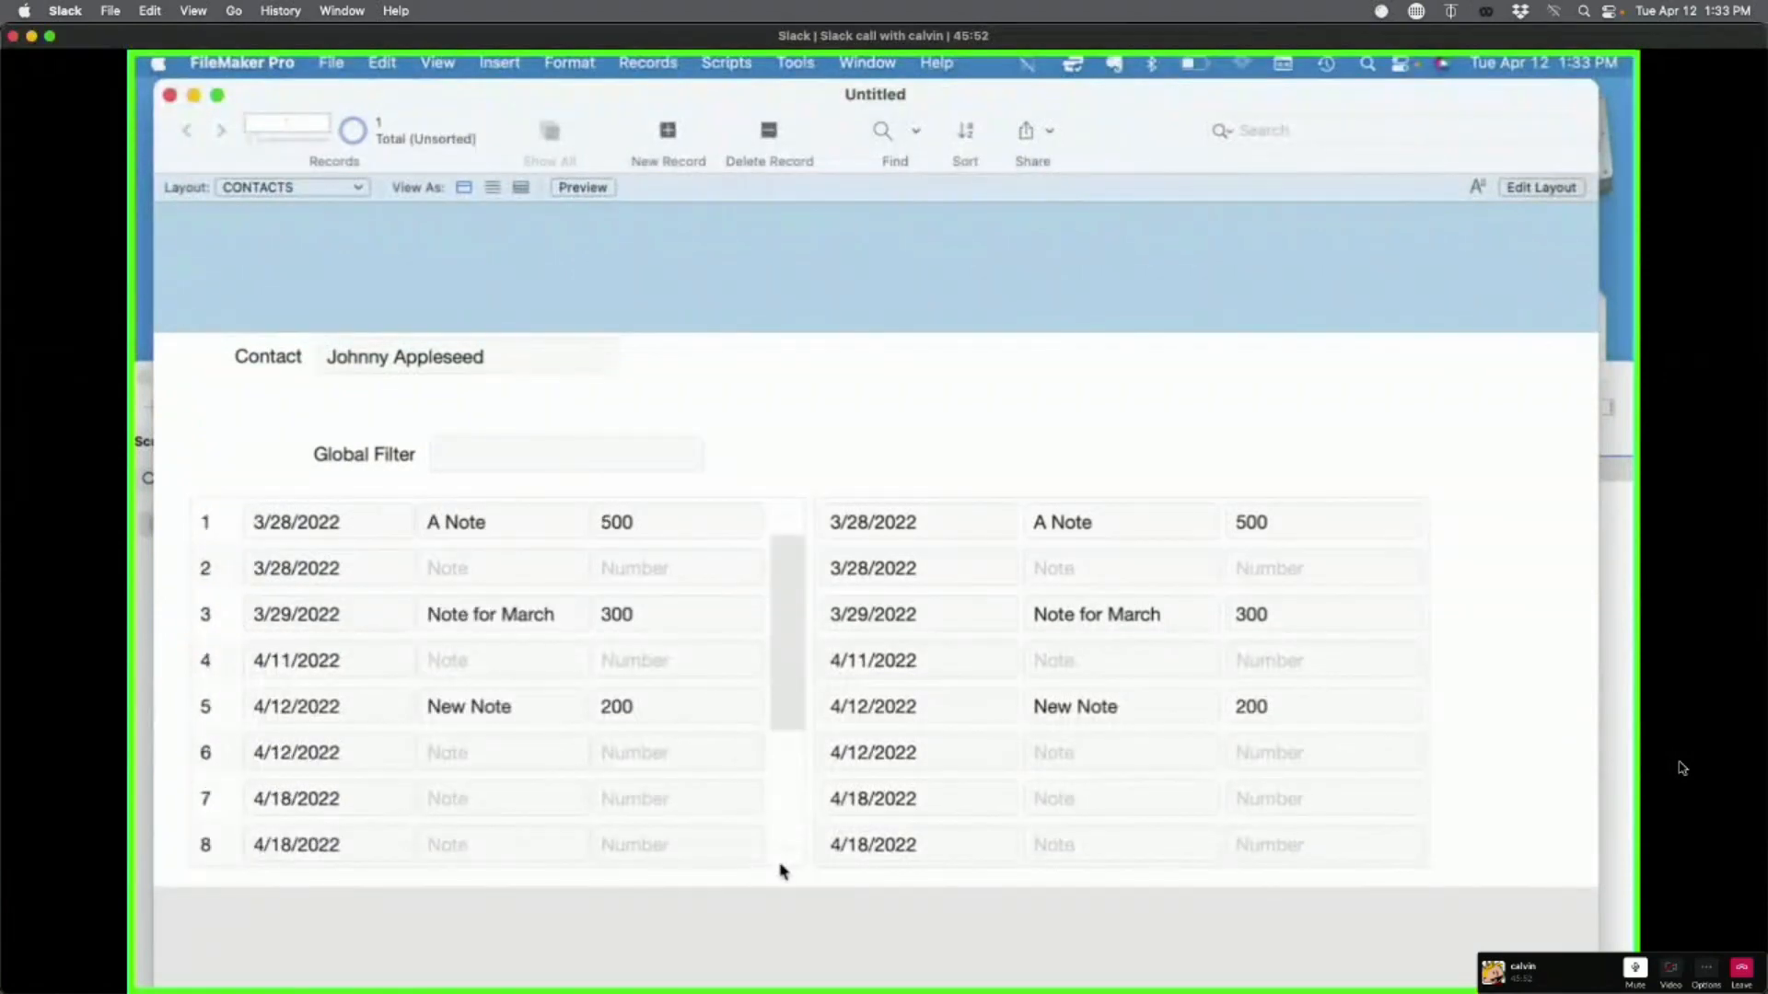
scroll(785, 708, "down", 4)
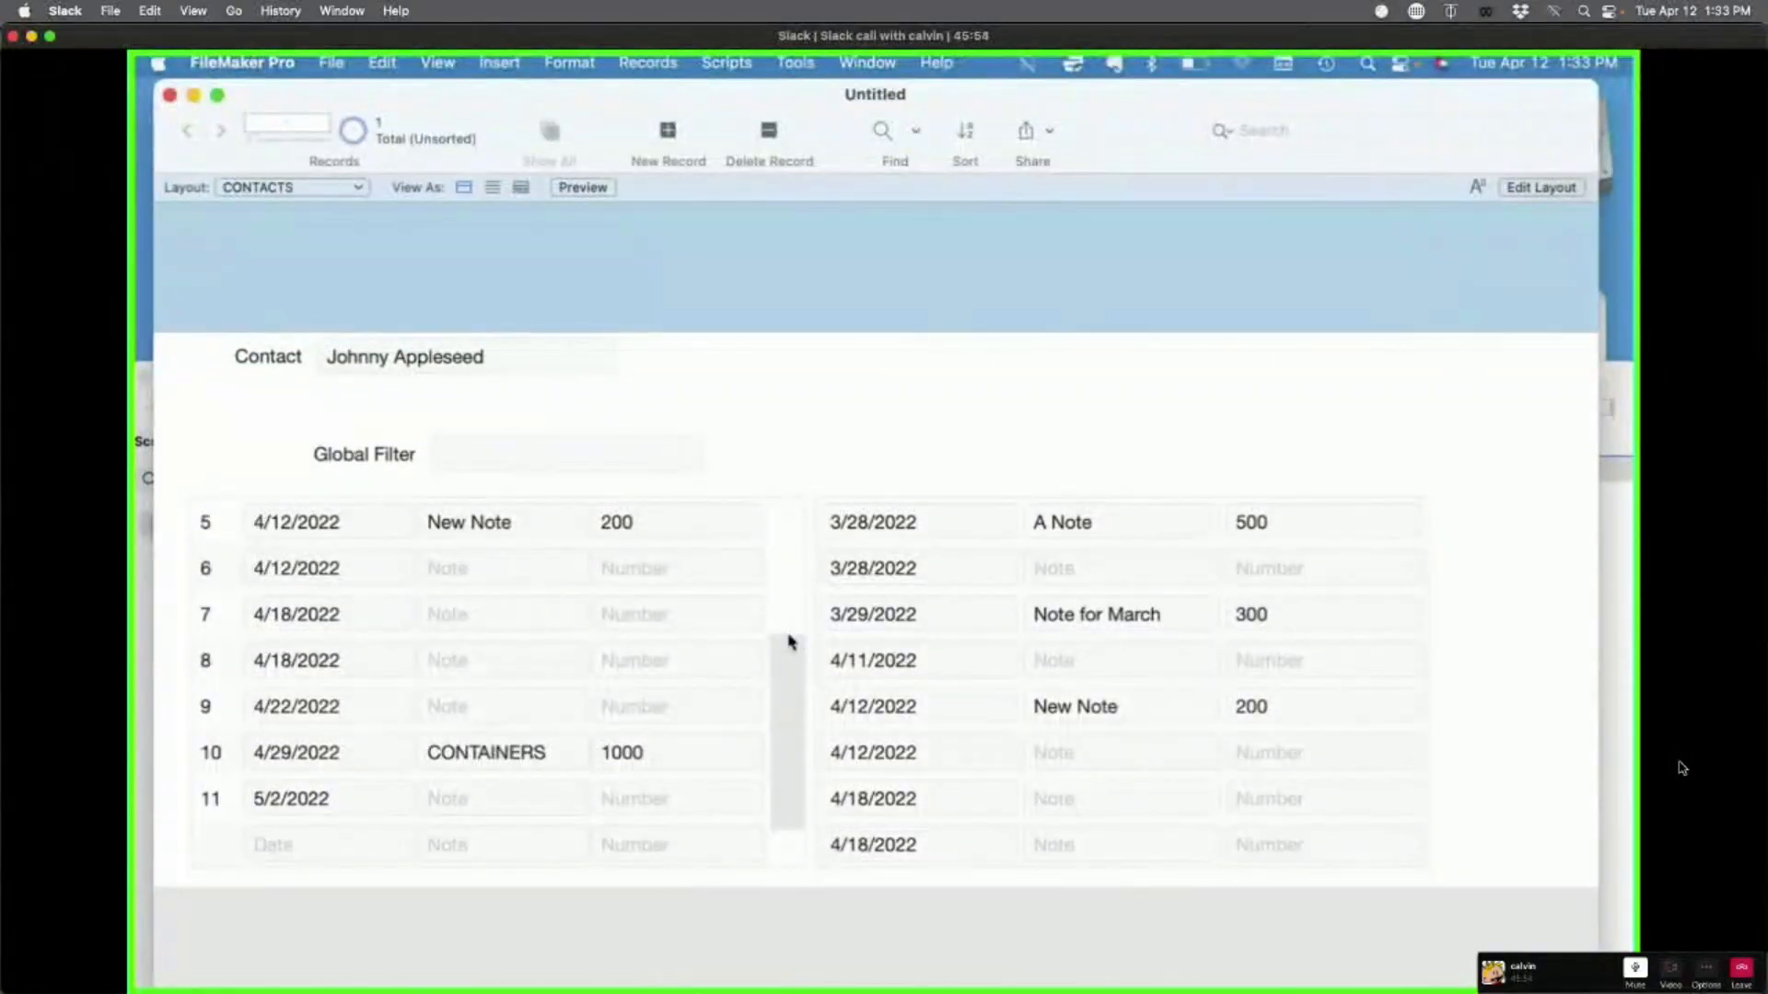
Step: Turn off vertical scrolling for the filtered portal and return to Browse mode to see its fixed eight rows
scroll(789, 642, "up", 4)
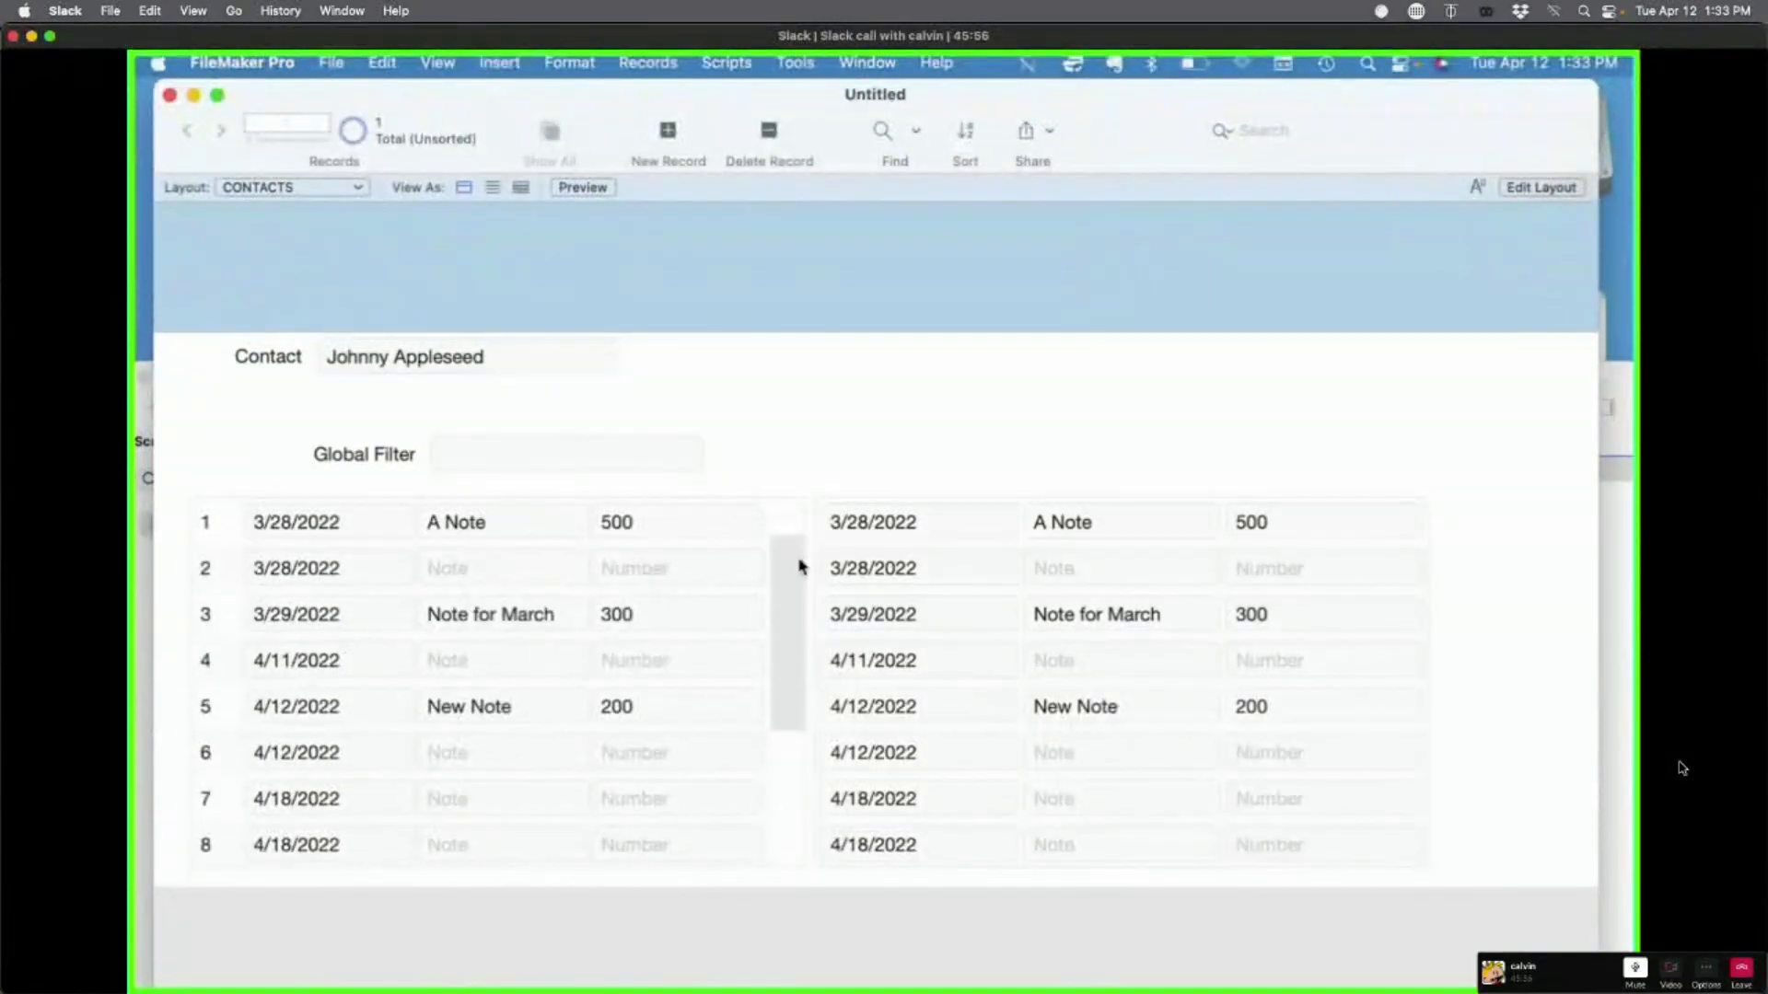
scroll(801, 644, "down", 4)
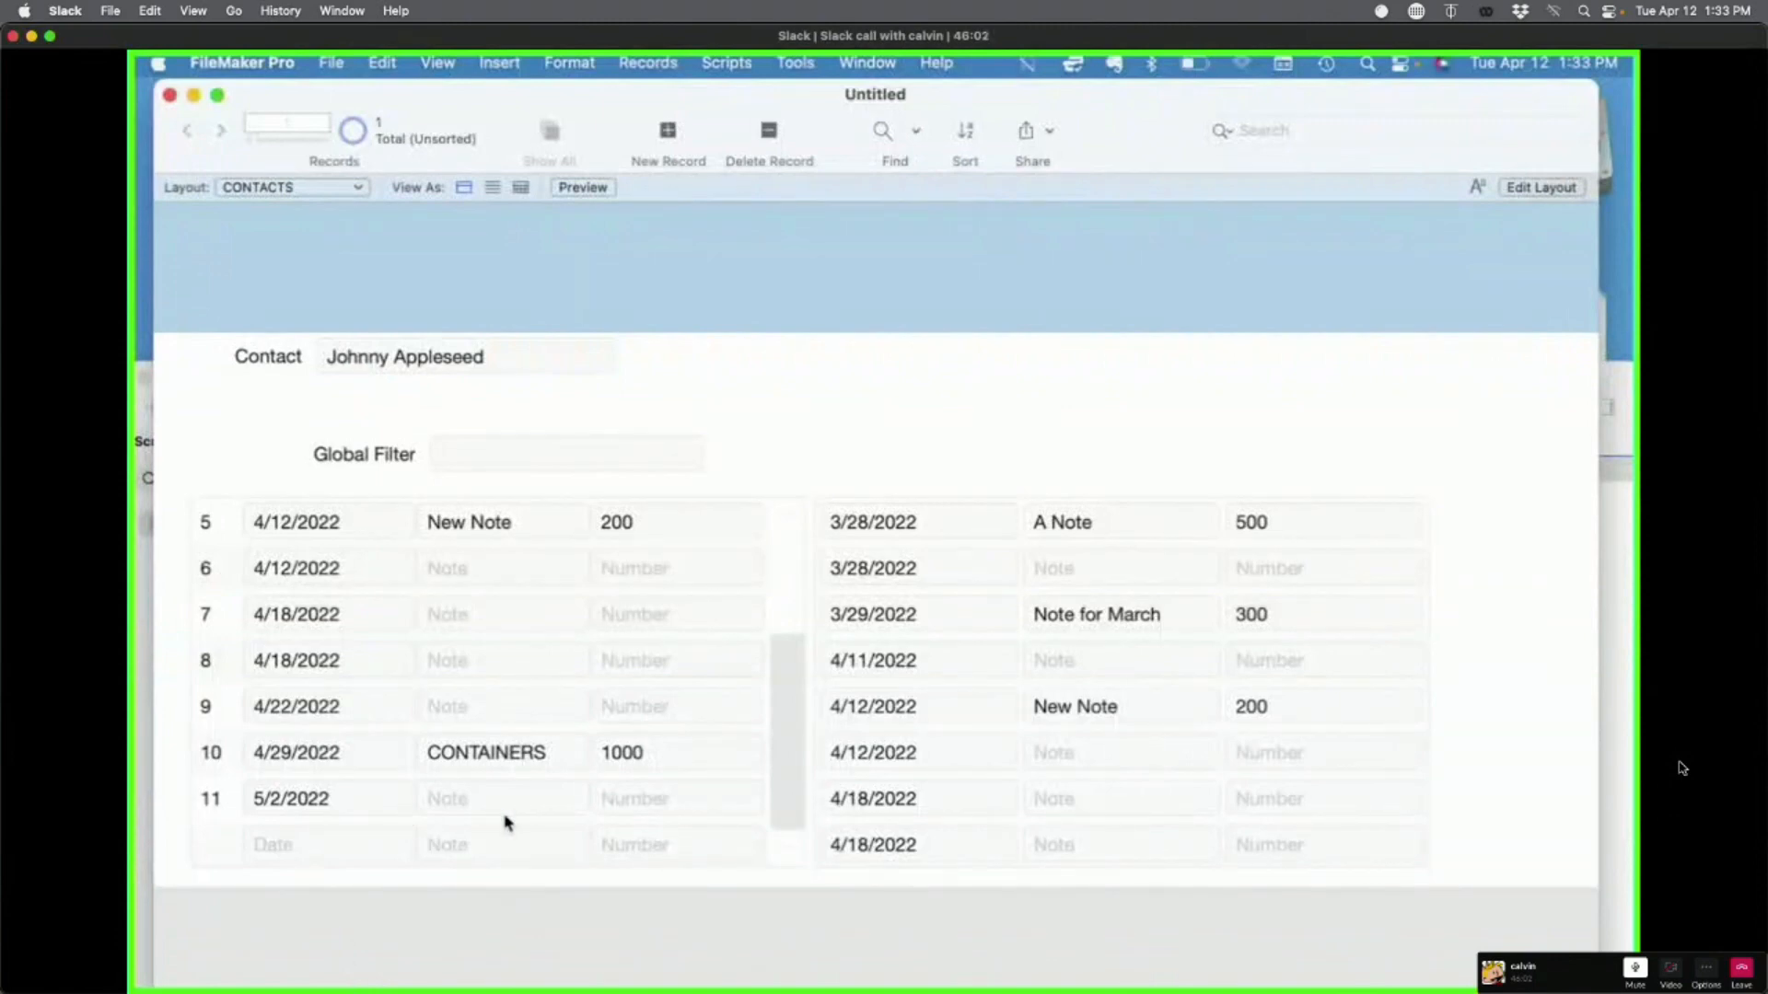
key("super+l")
double_click(556, 623)
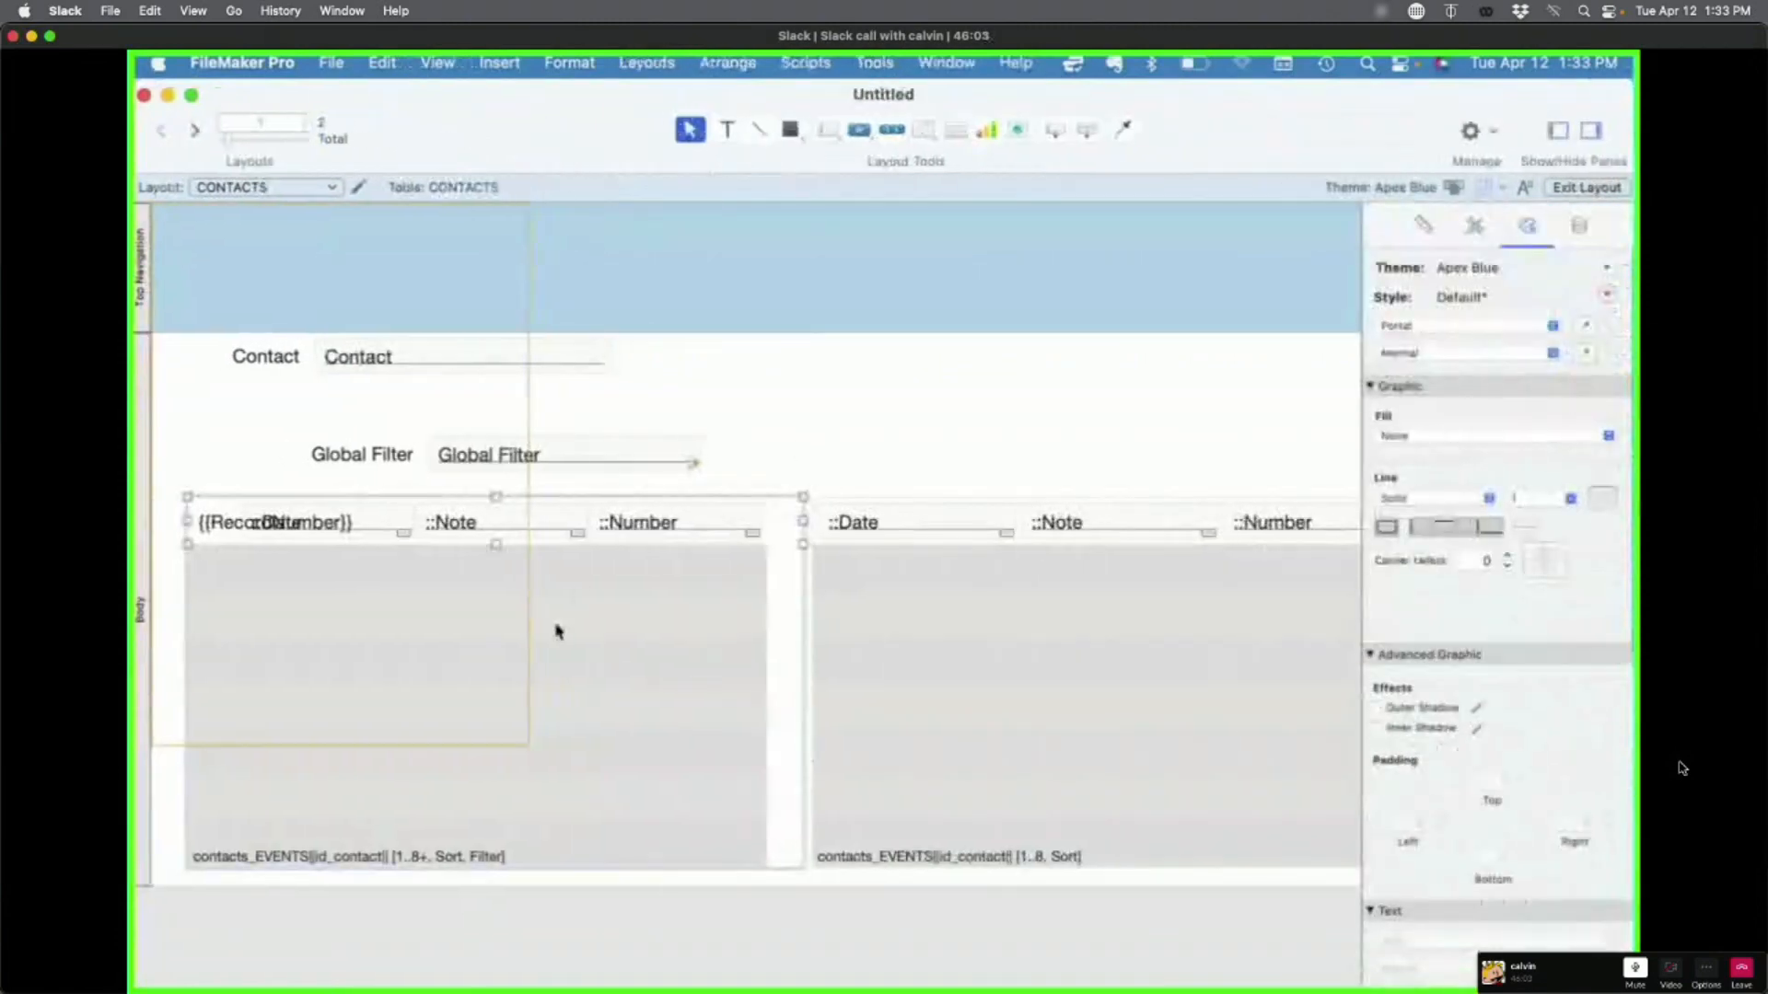
left_click(846, 553)
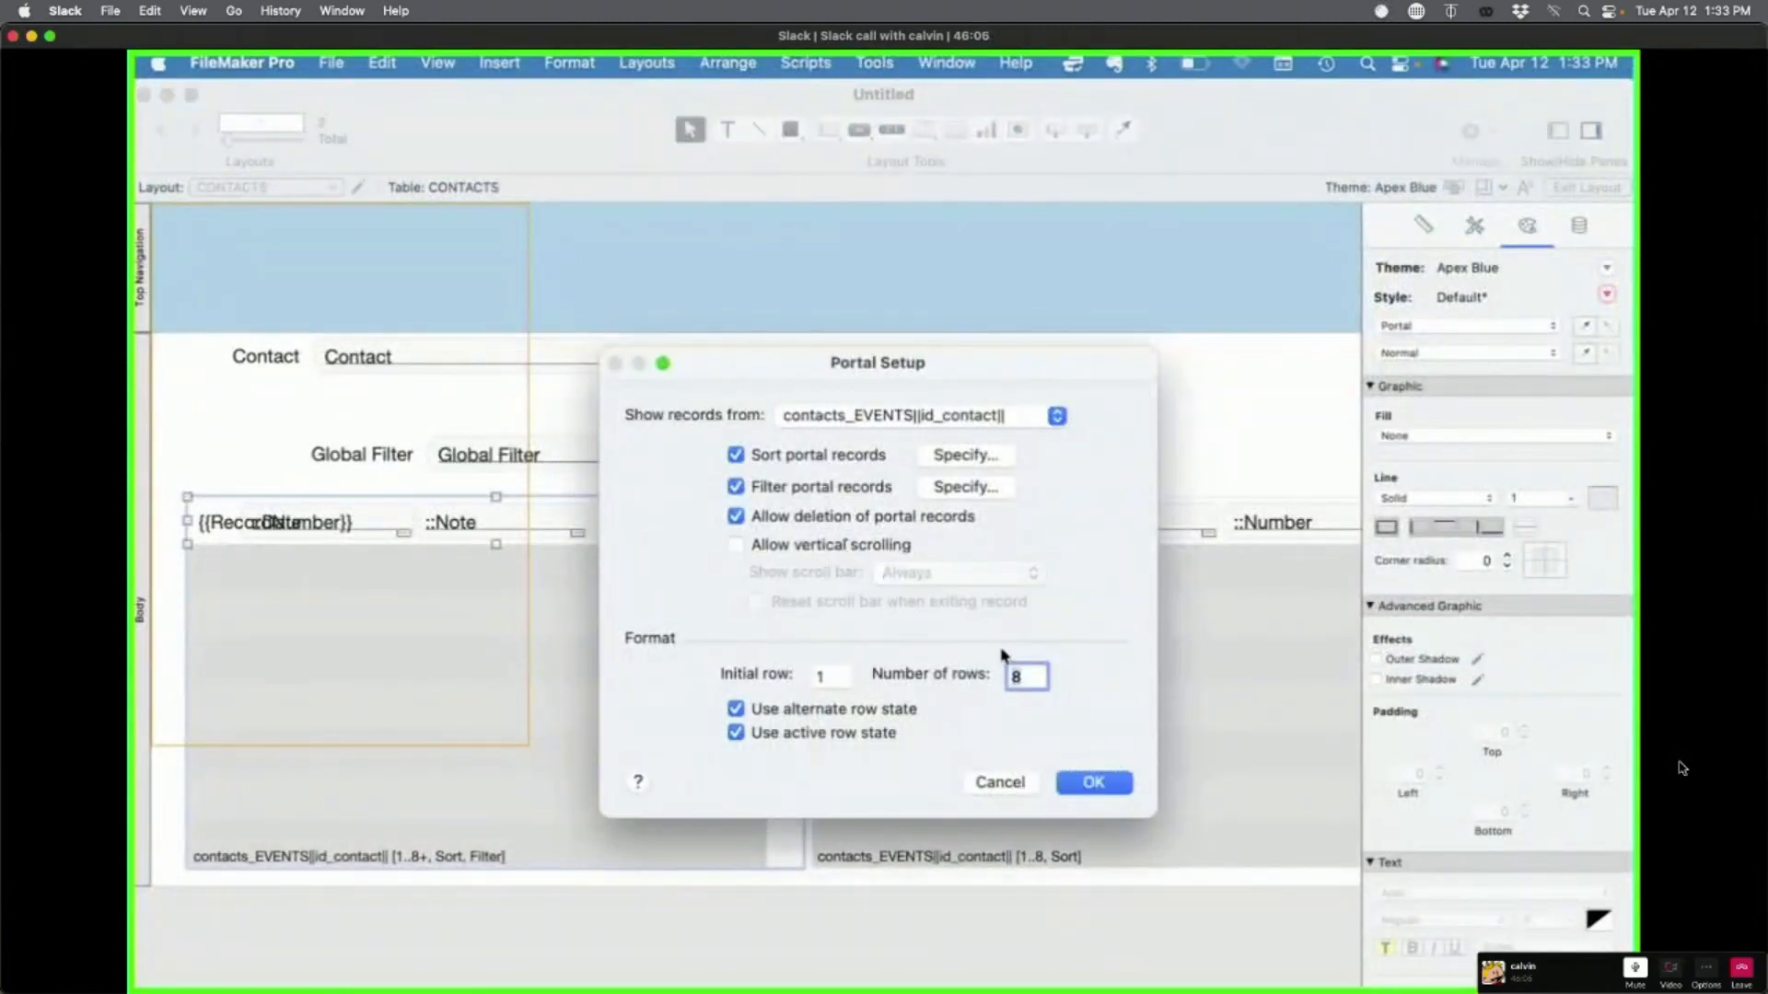
left_click(1092, 780)
key("super+b")
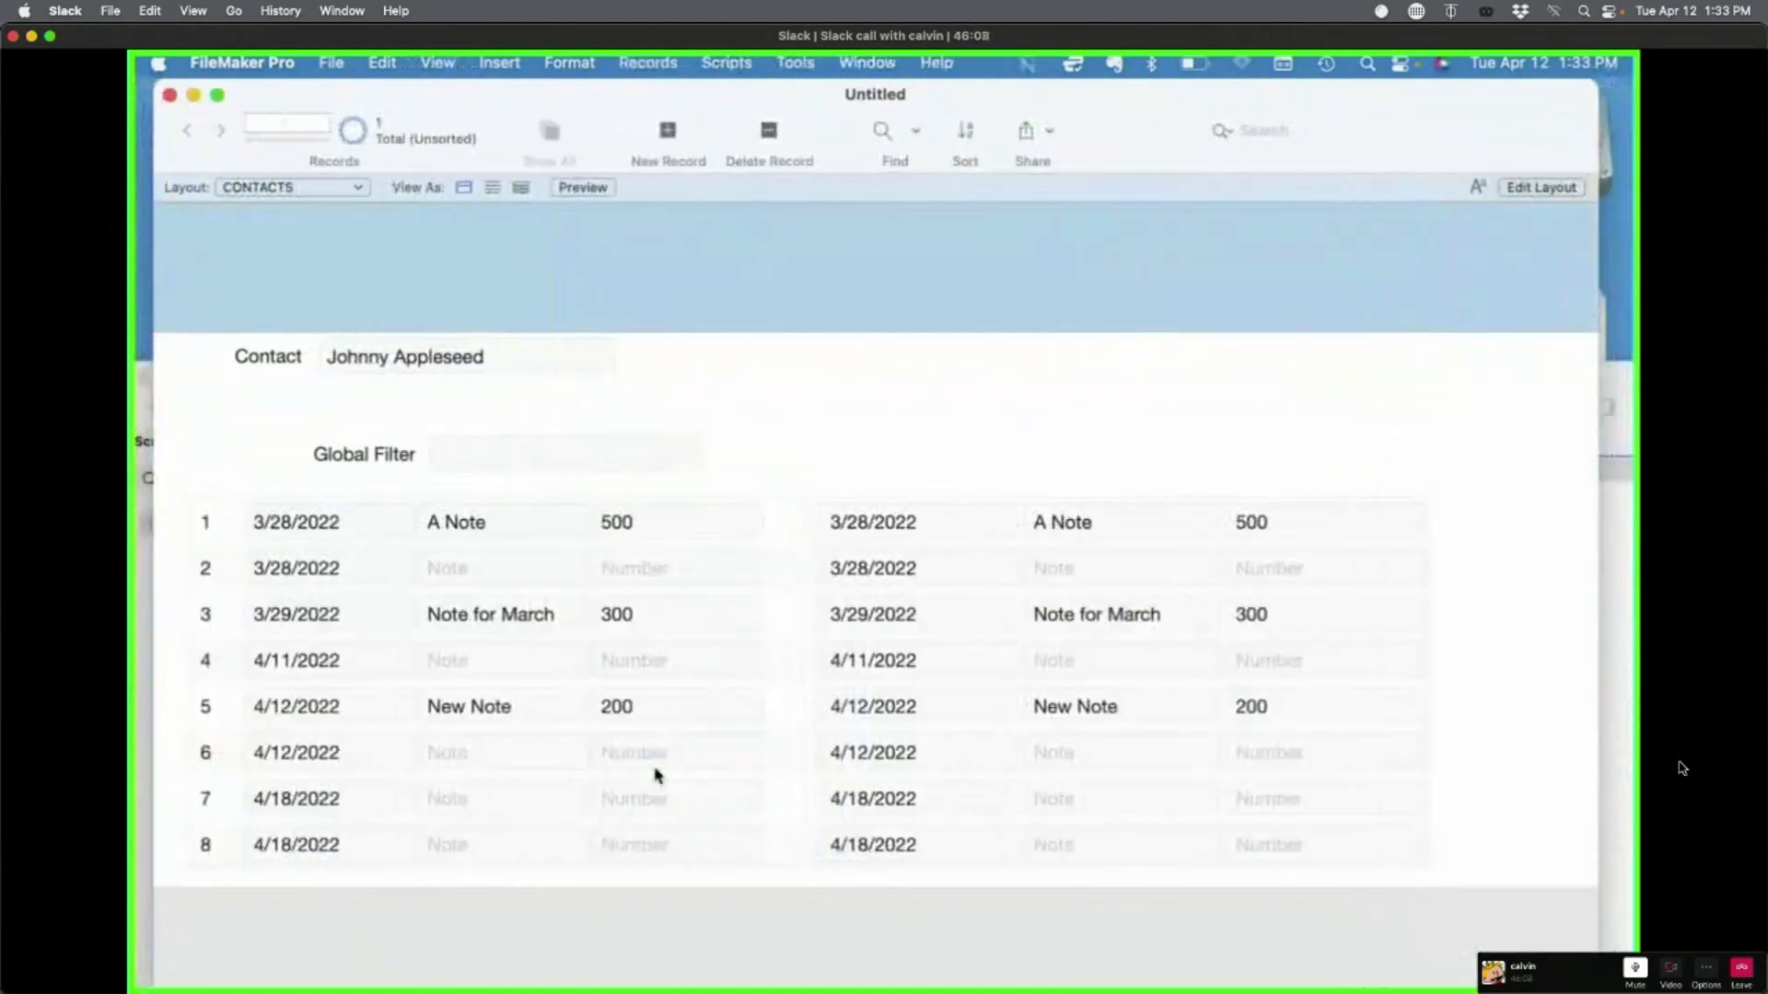
Step: Delete the event dated 4/18/2022 in row 8 of the filtered portal
left_click(228, 799)
left_click(232, 844)
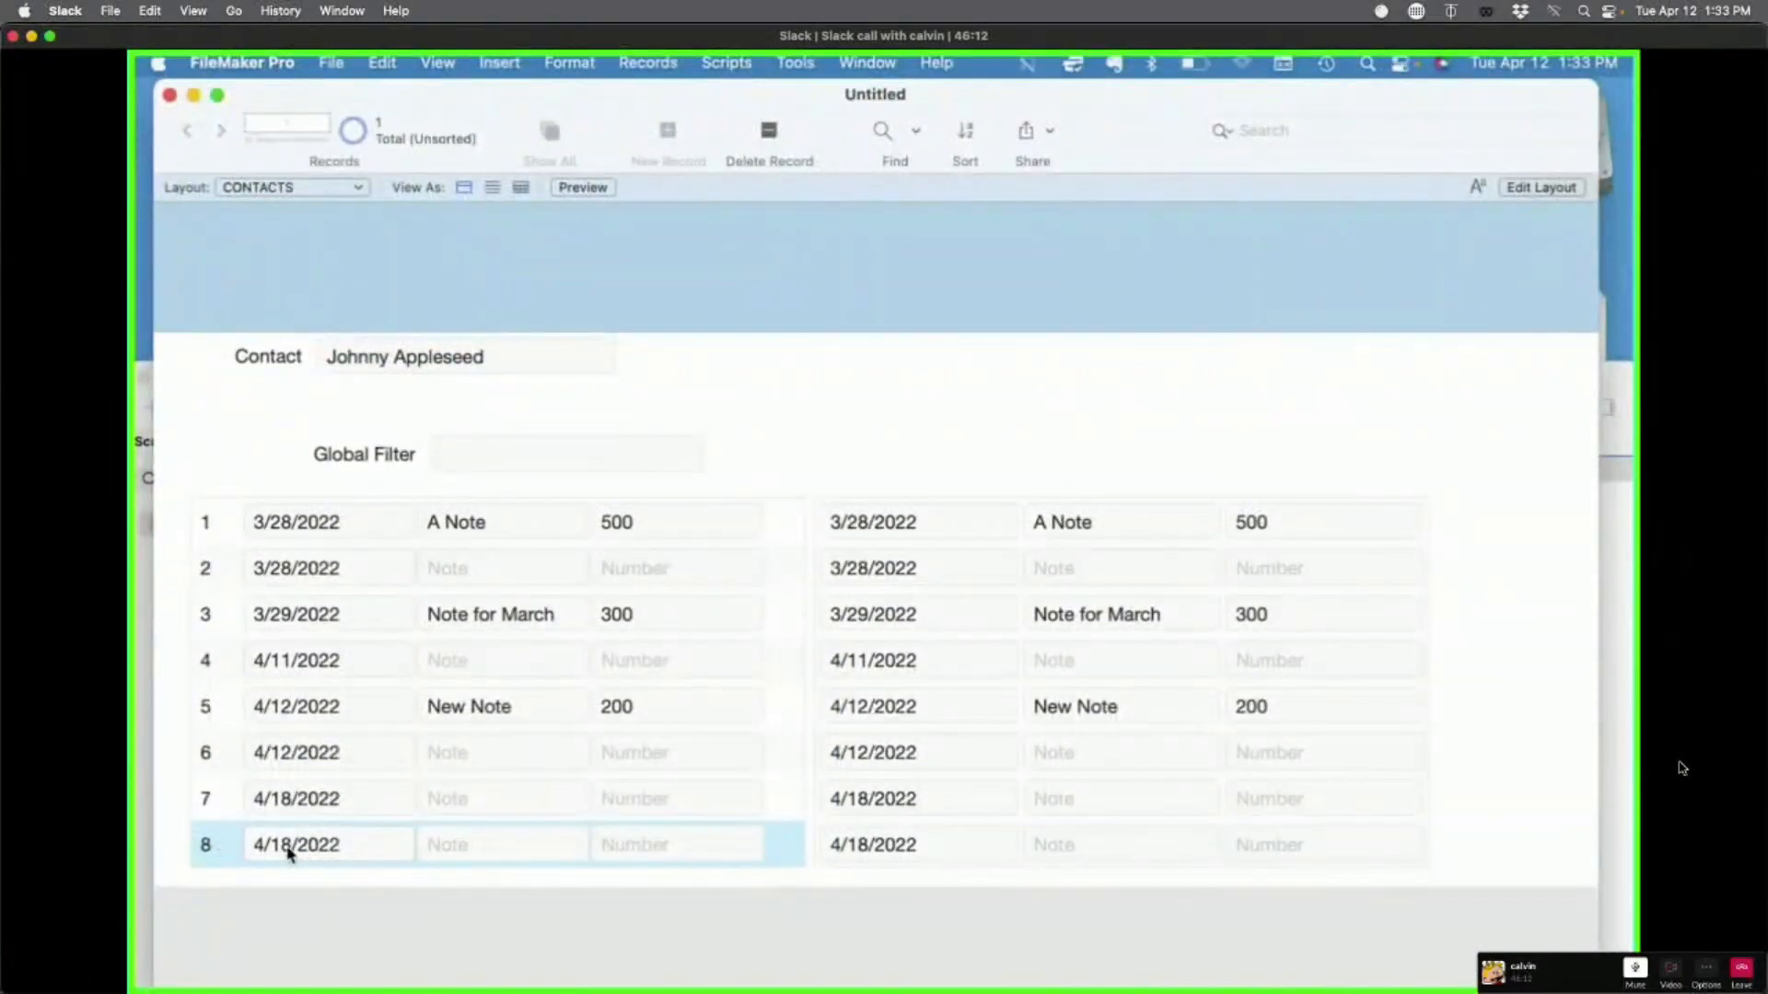
key("super+e")
left_click(855, 450)
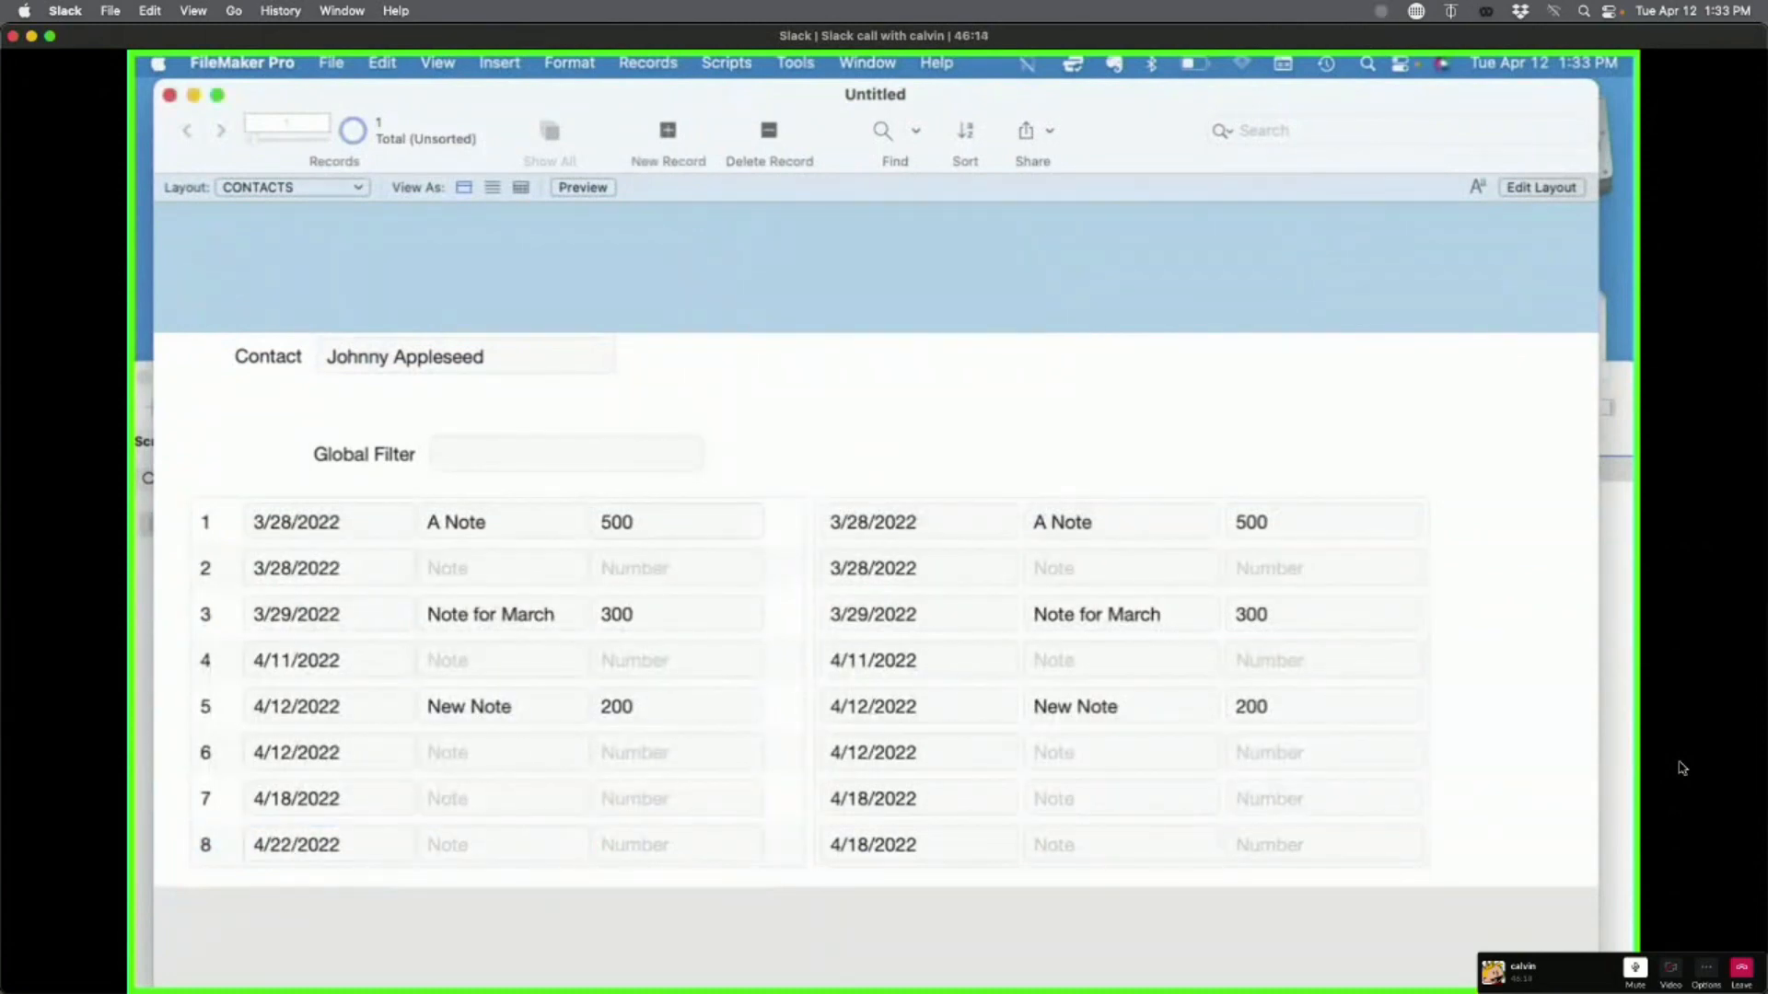
Step: Allow vertical scrolling in the filtered portal again, with its scroll bar set to show When scrolling
key("super+l")
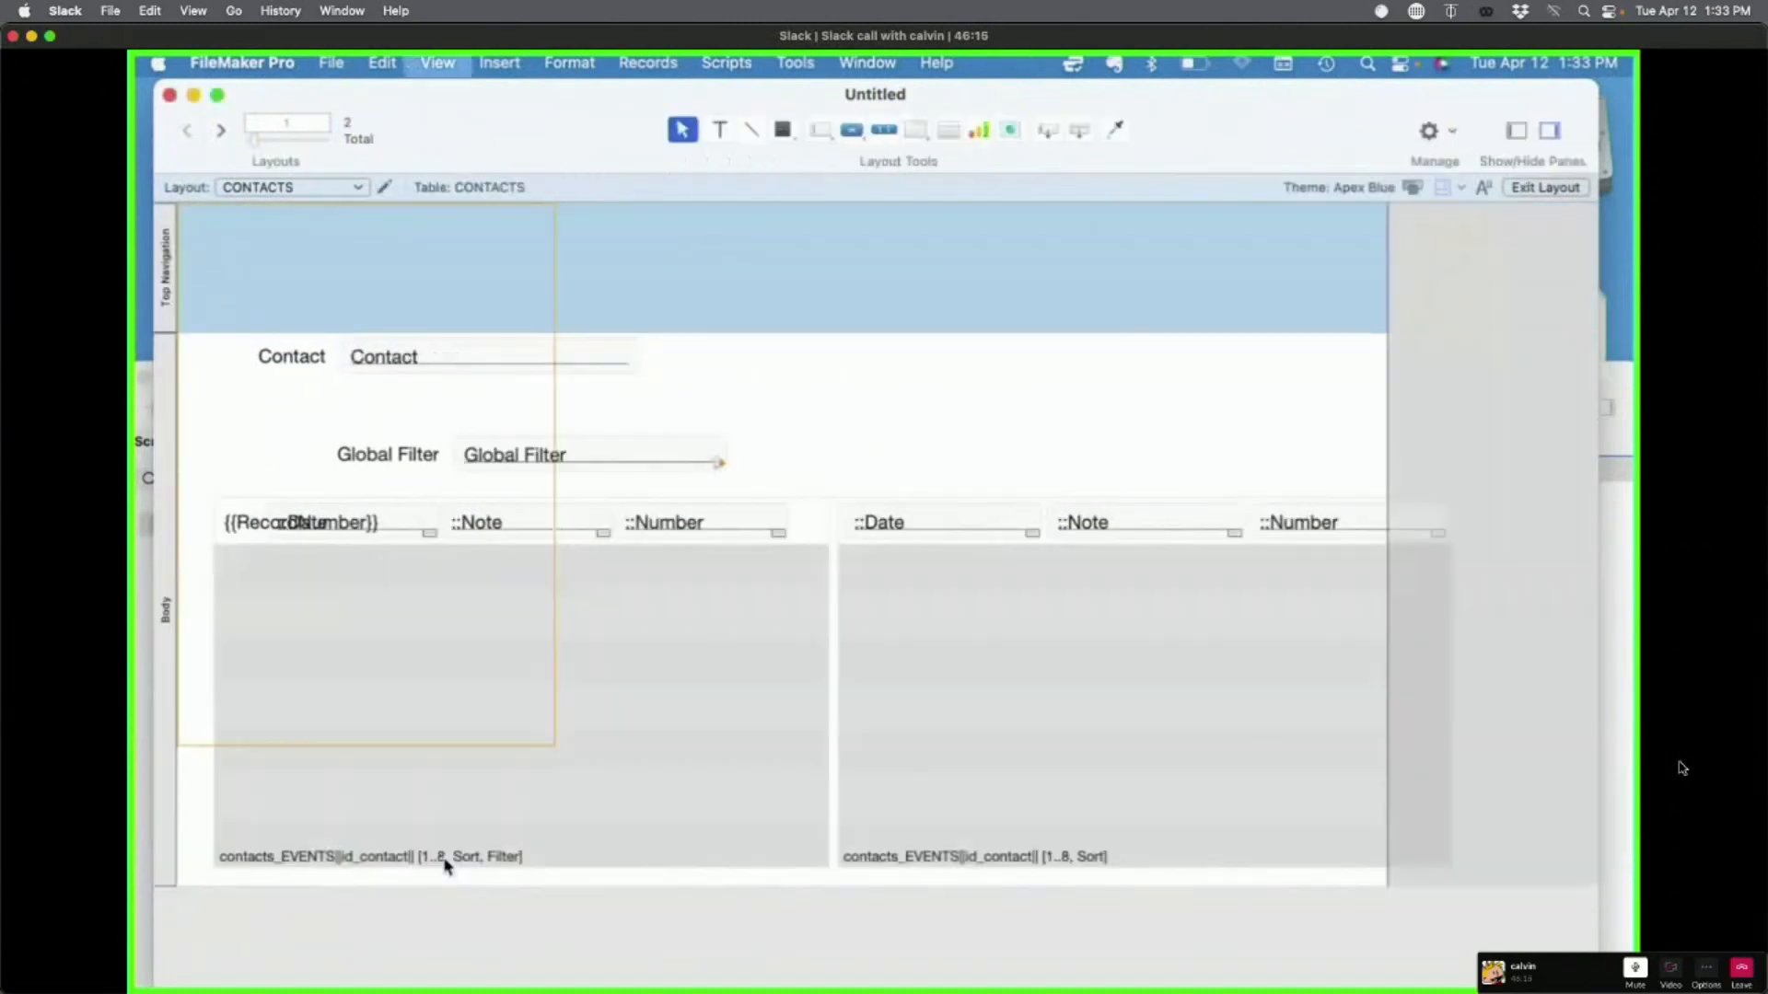
double_click(612, 651)
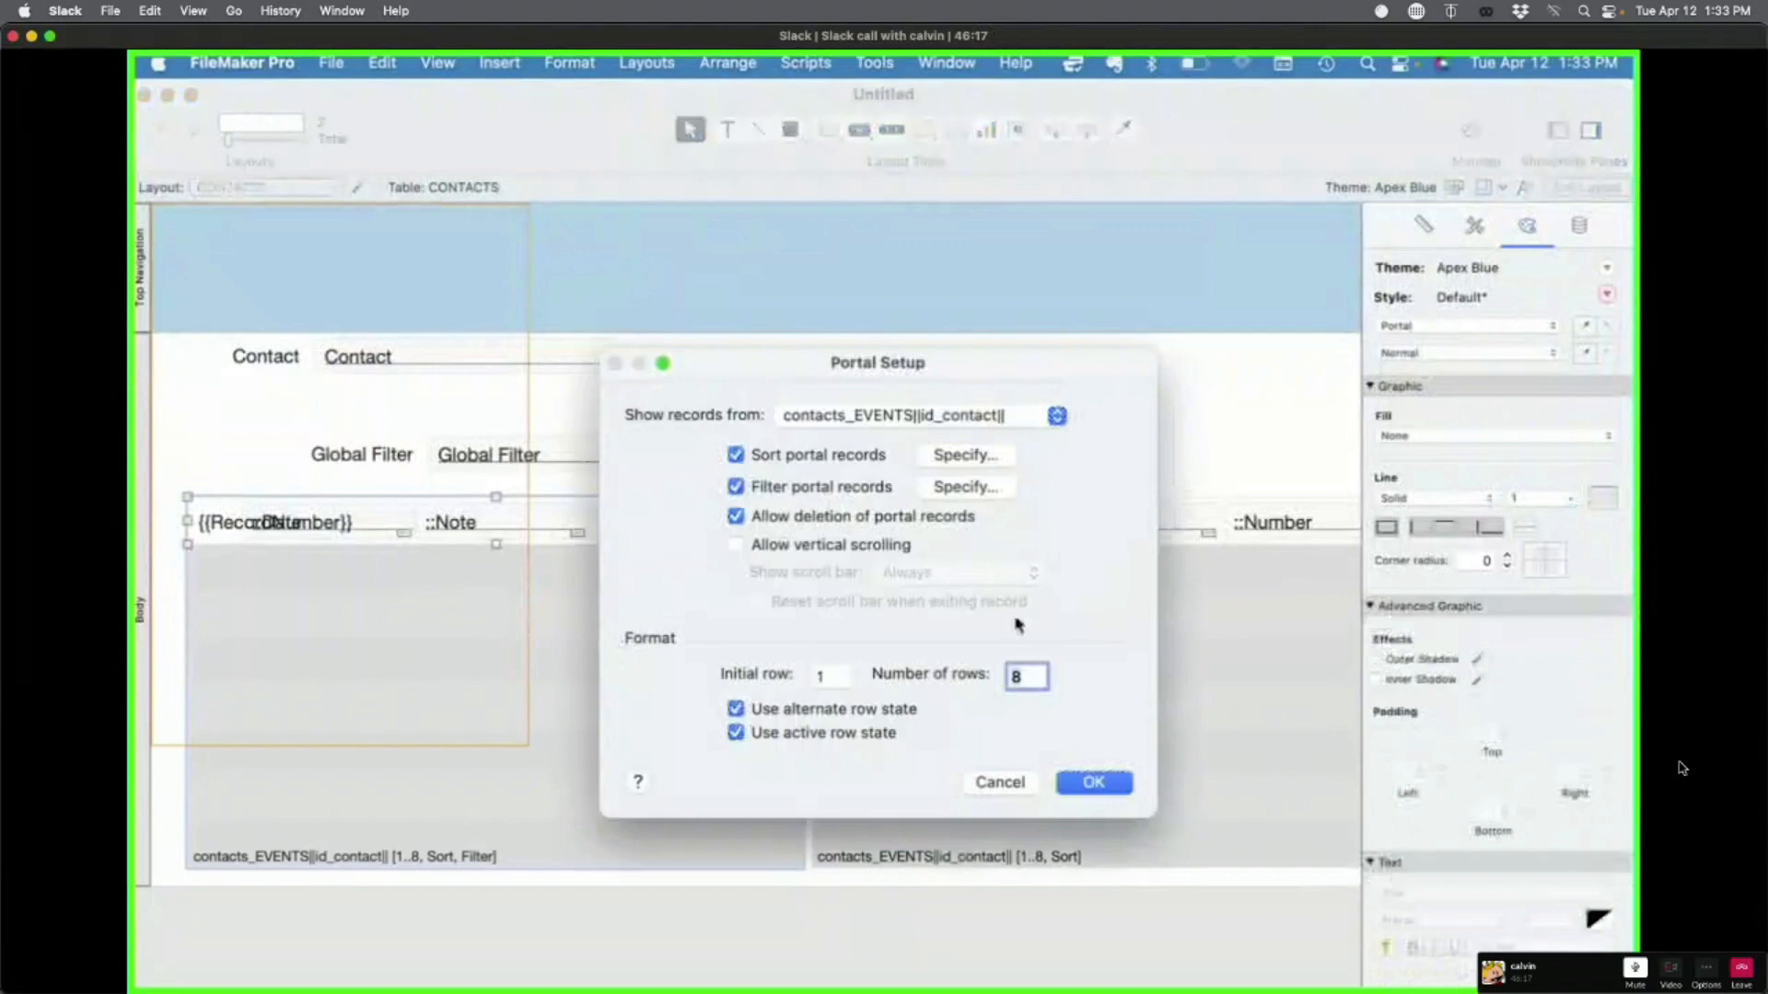
left_click(882, 545)
left_click(926, 574)
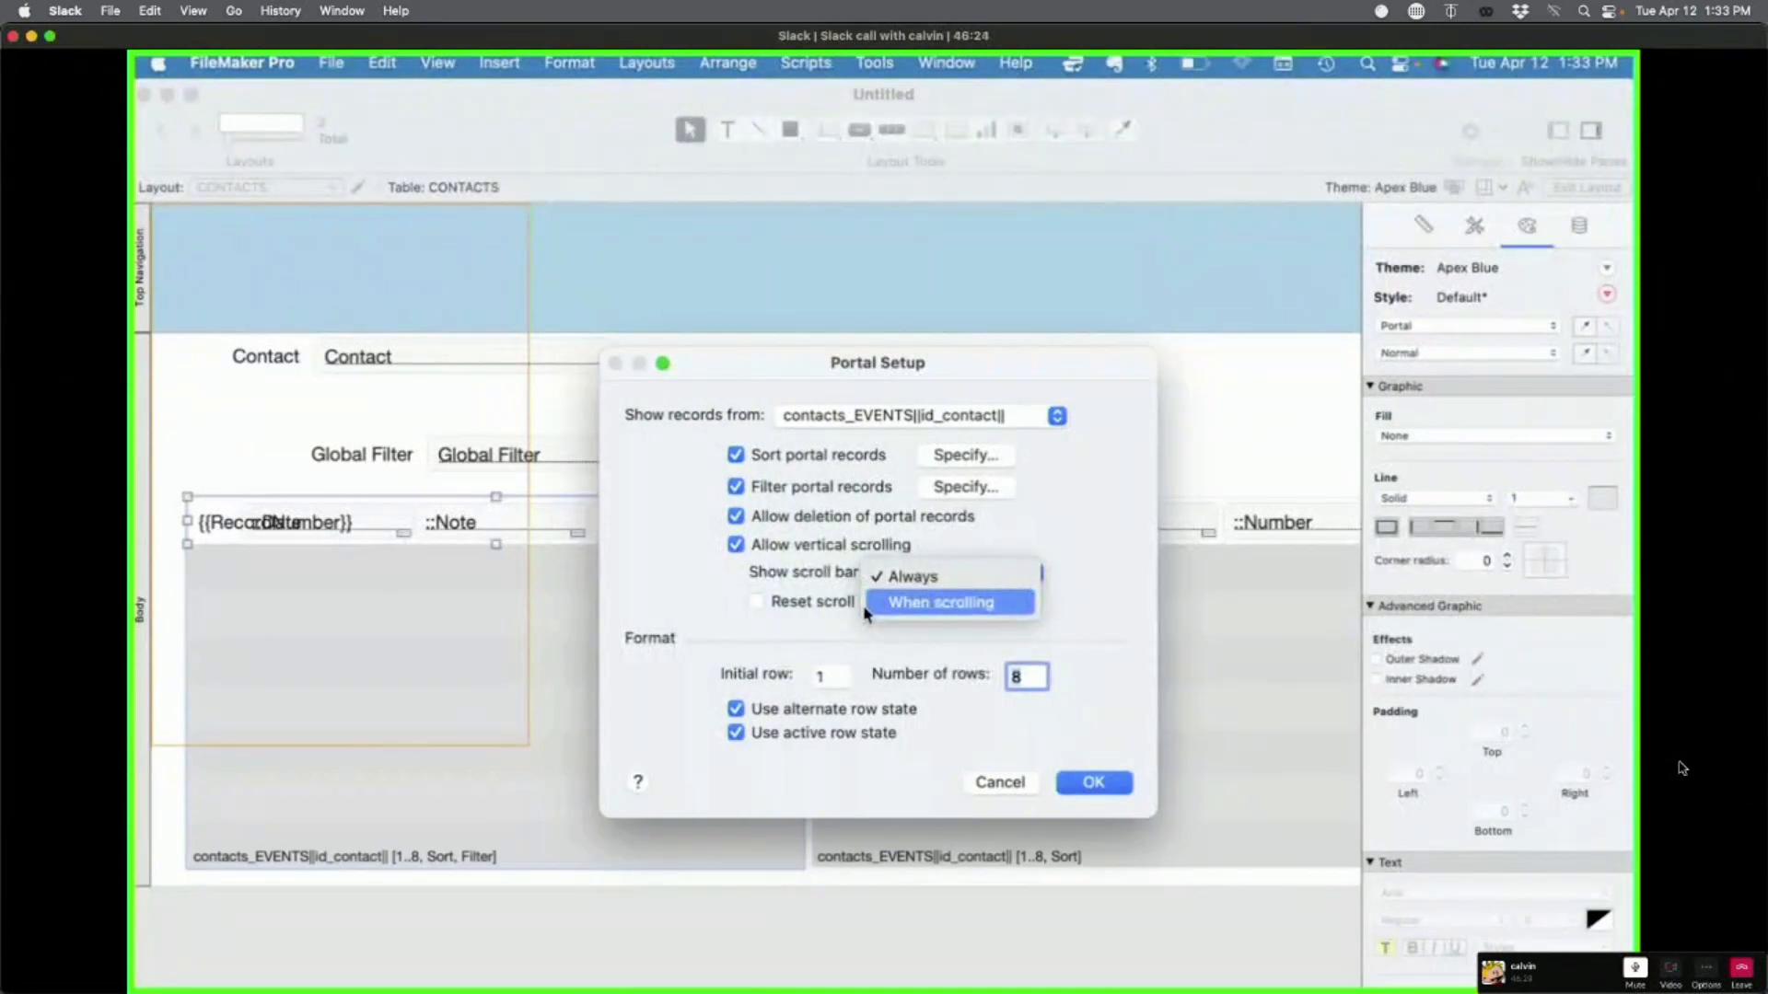
left_click(906, 605)
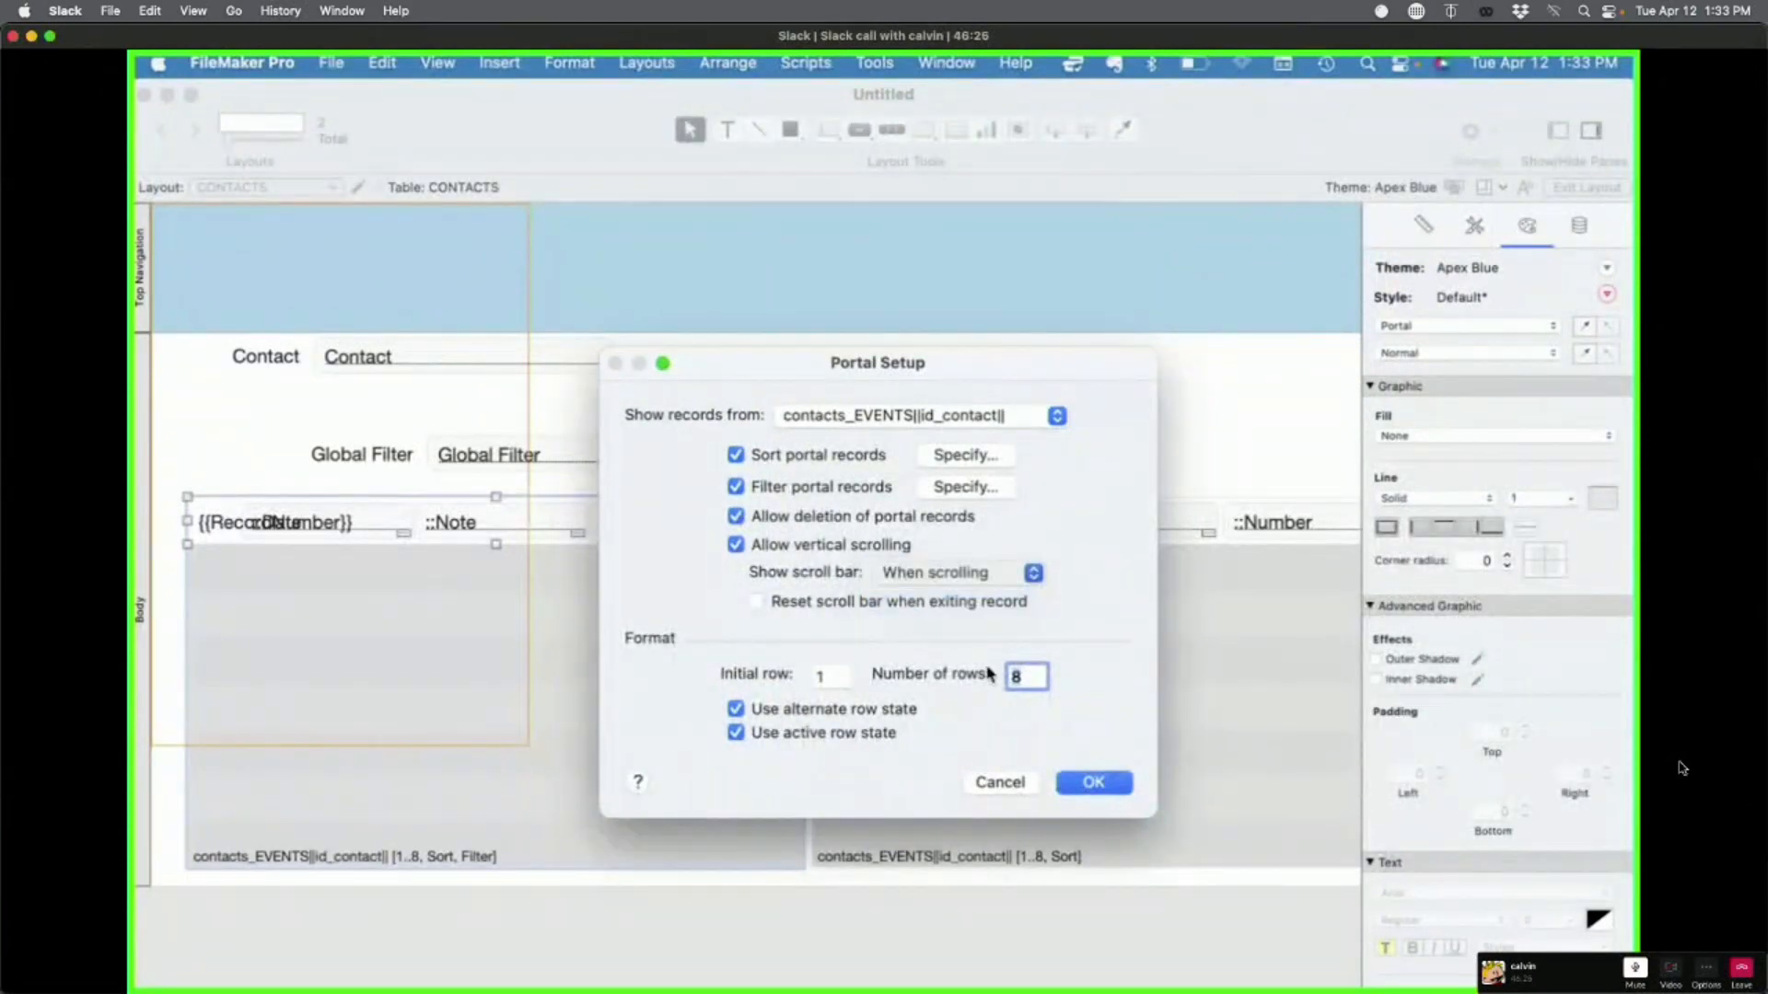
left_click(1091, 781)
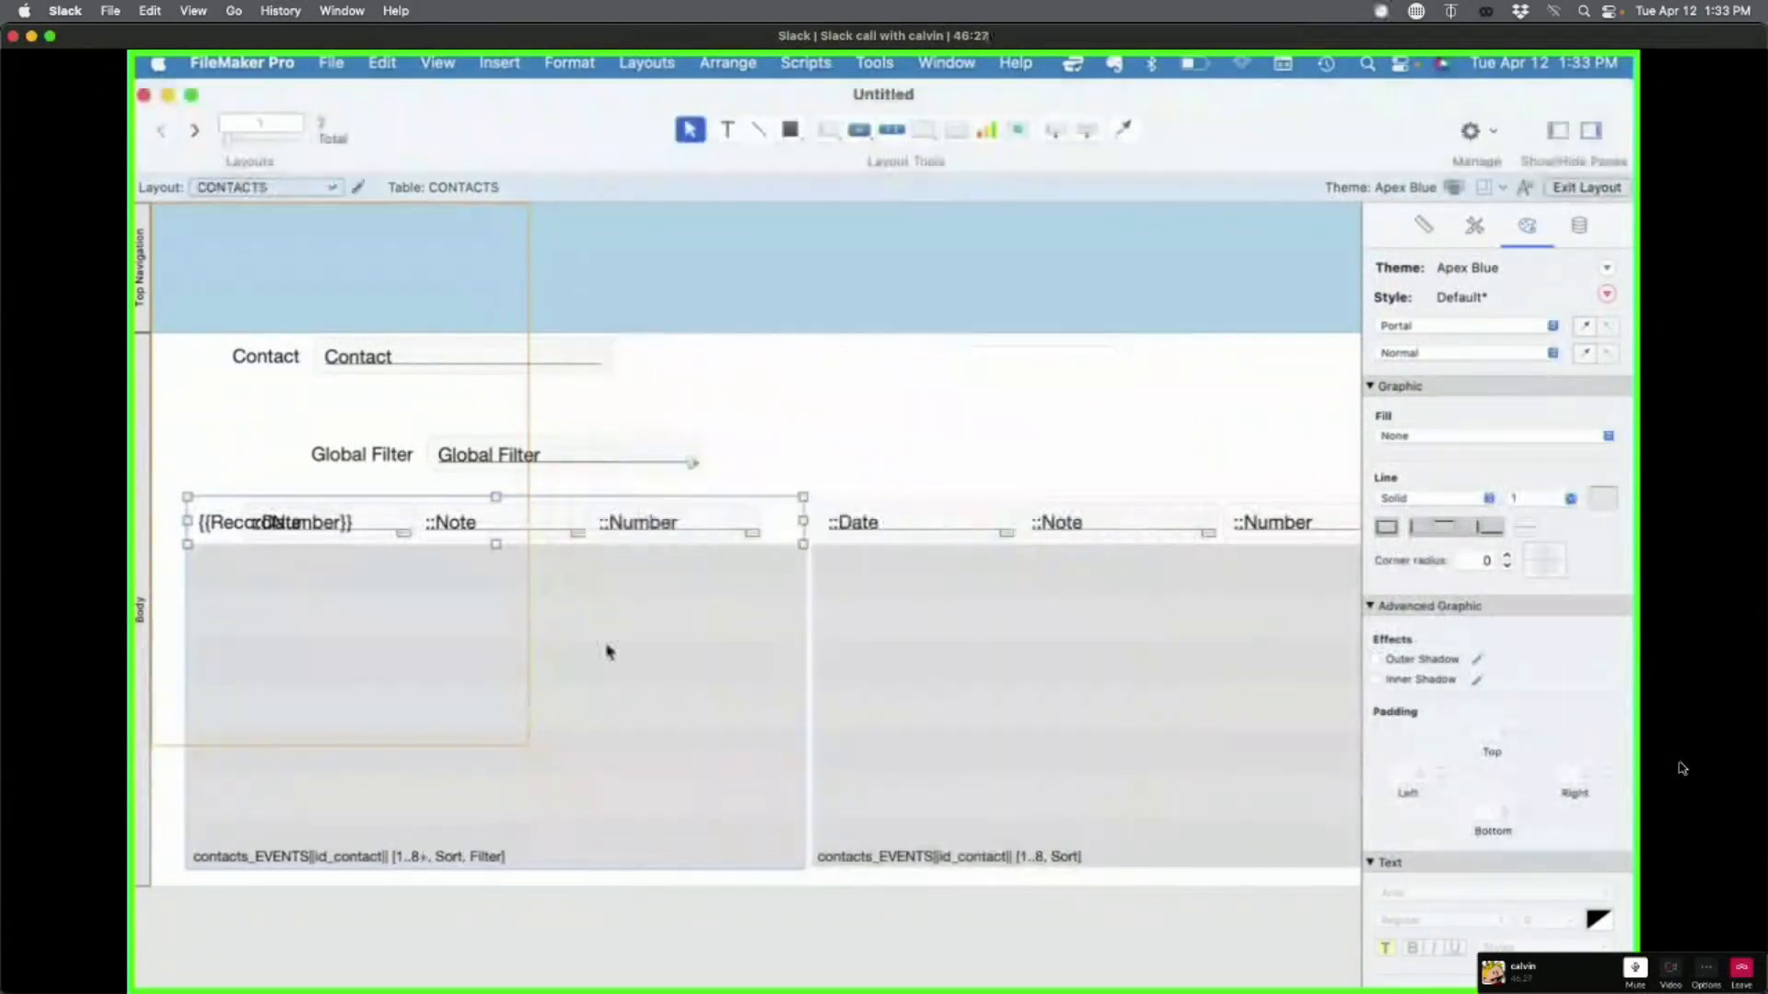
Step: Test in Browse mode how the filtered portal's scroll bar behaves while moving between its first and last event rows
key("super+b")
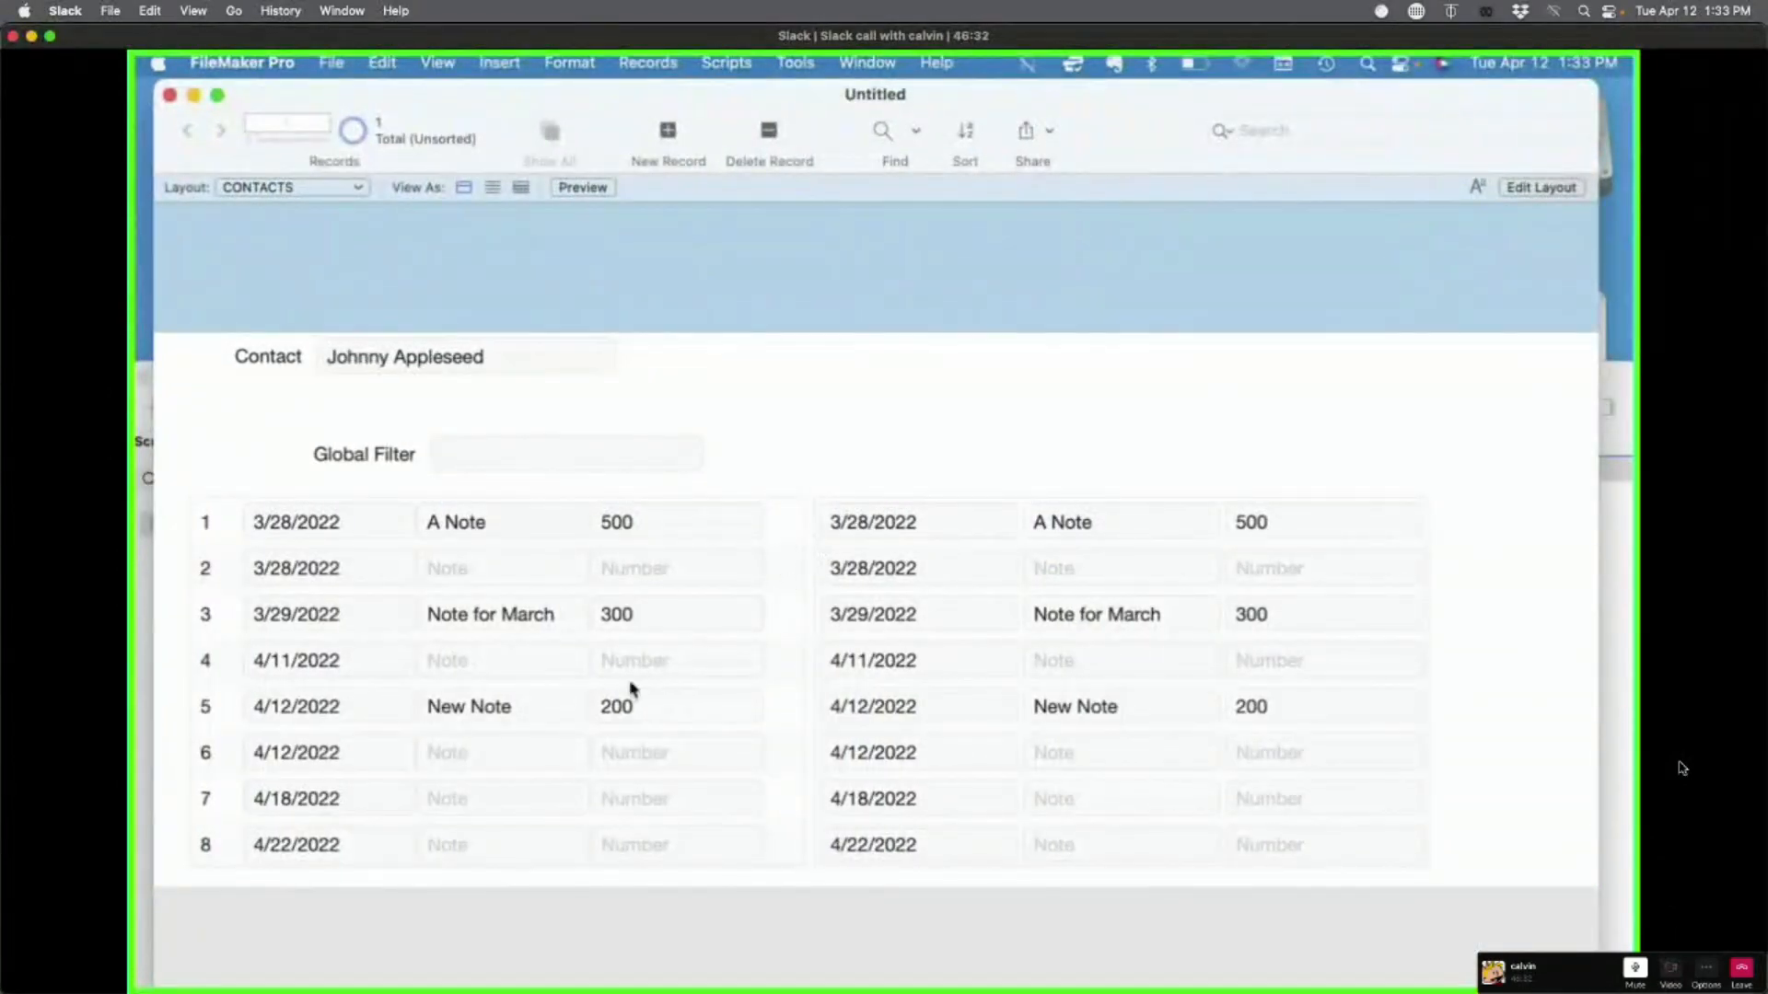
scroll(630, 689, "down", 2)
scroll(629, 689, "down", 2)
scroll(630, 689, "up", 3)
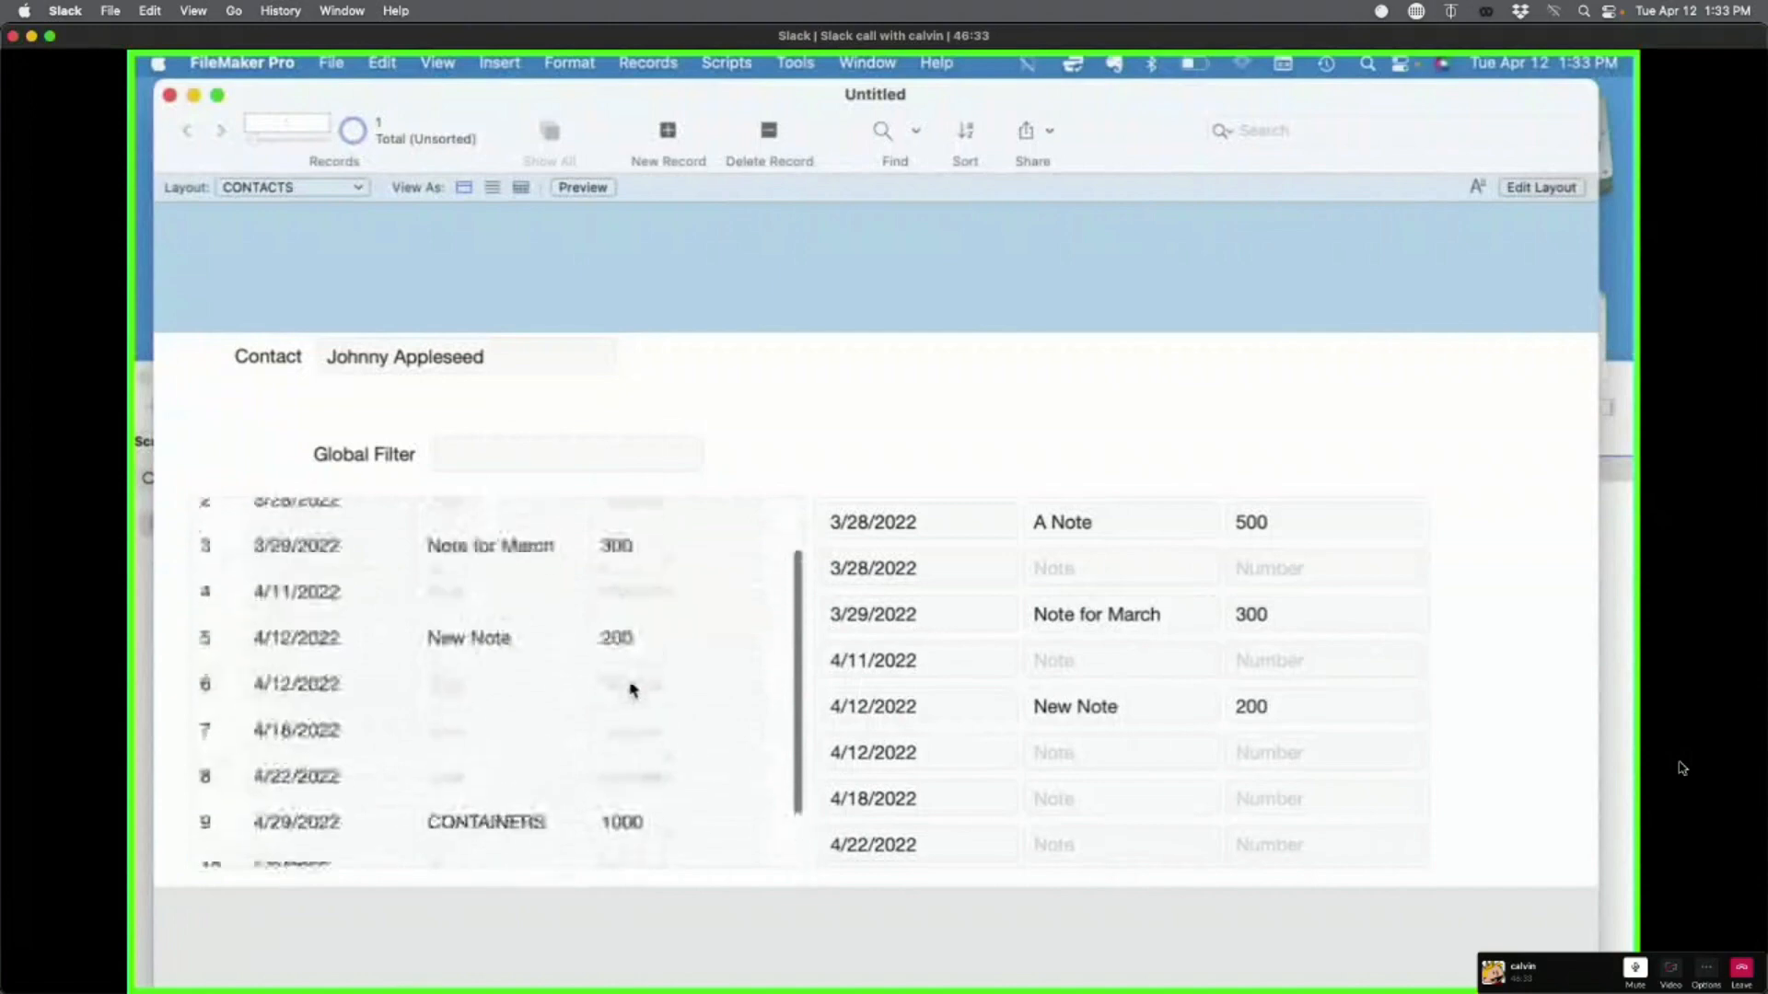
scroll(630, 689, "down", 1)
scroll(630, 688, "up", 1)
scroll(630, 688, "down", 1)
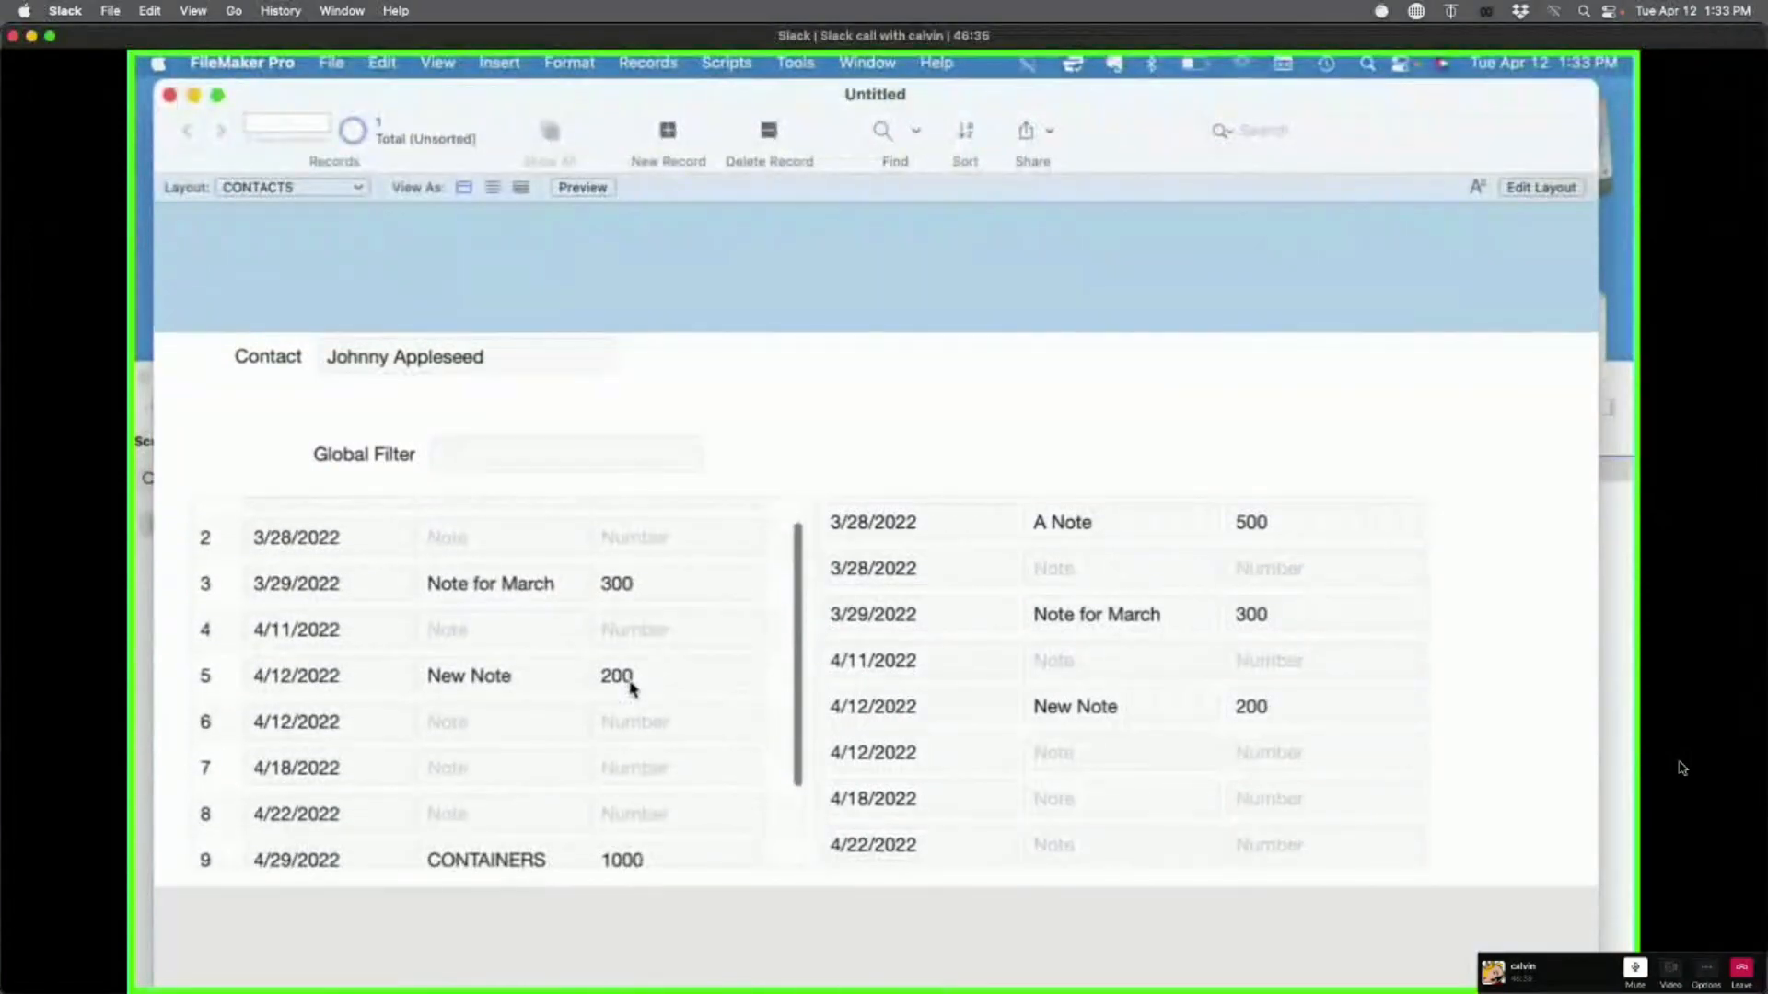
scroll(630, 689, "down", 2)
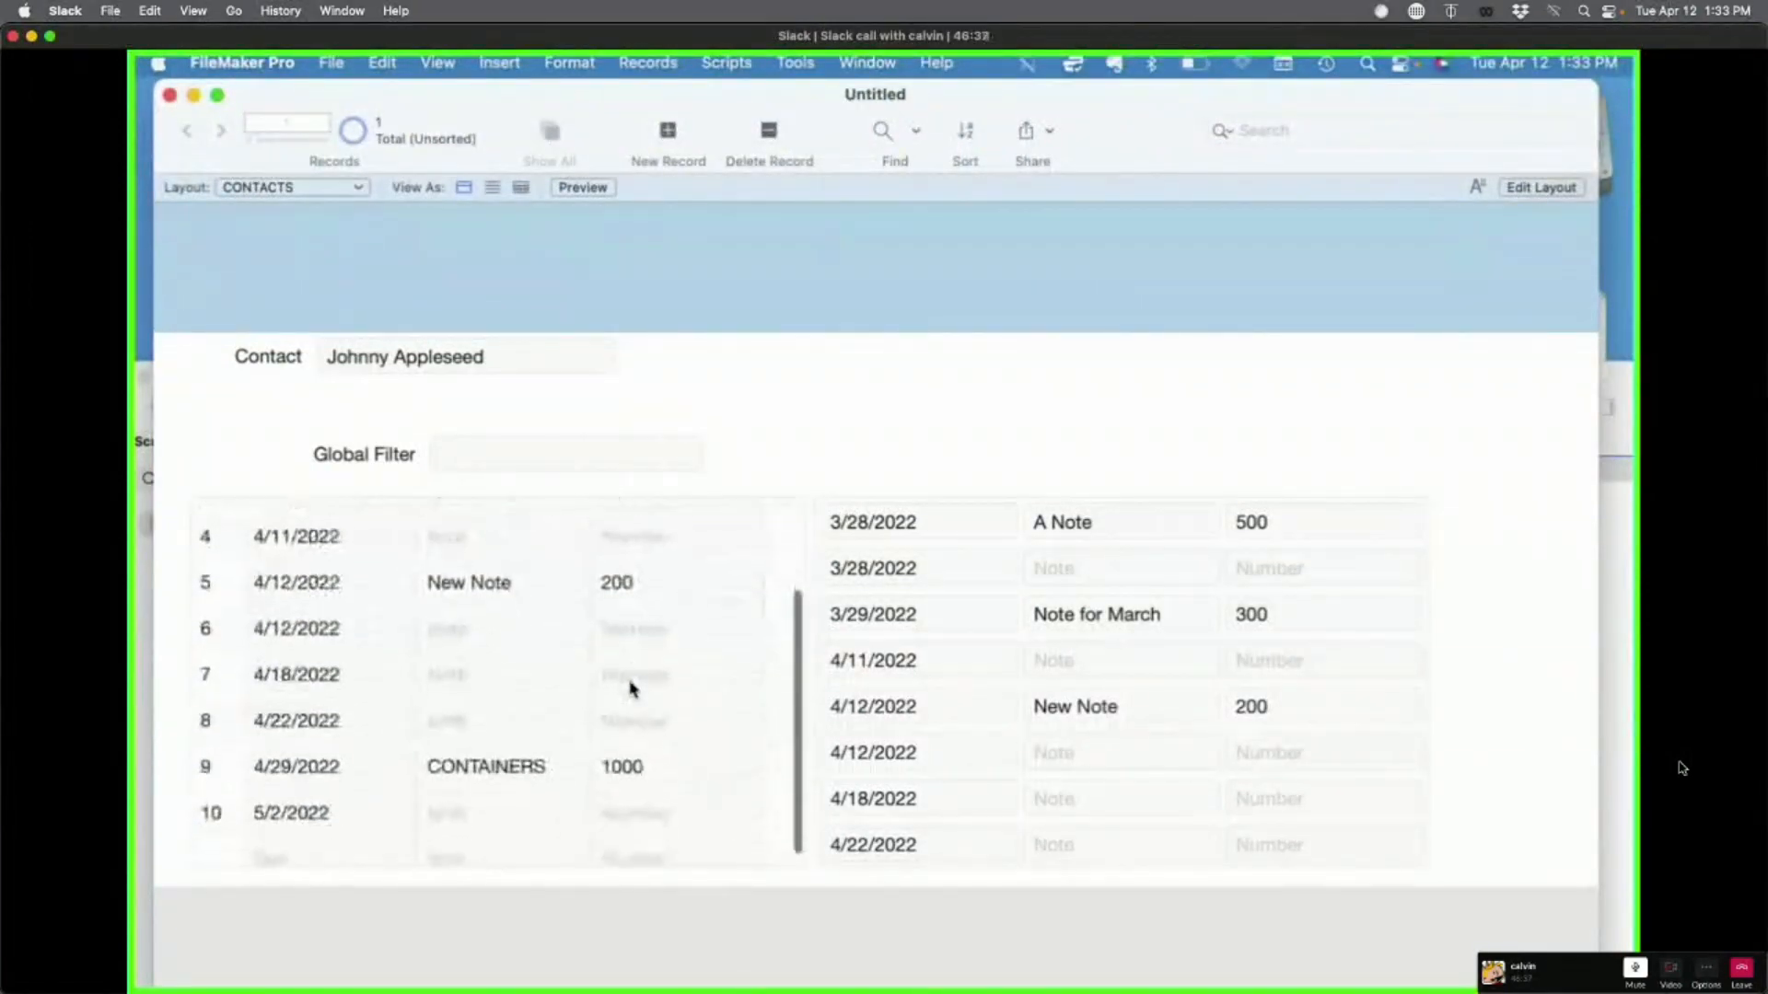
scroll(630, 689, "up", 3)
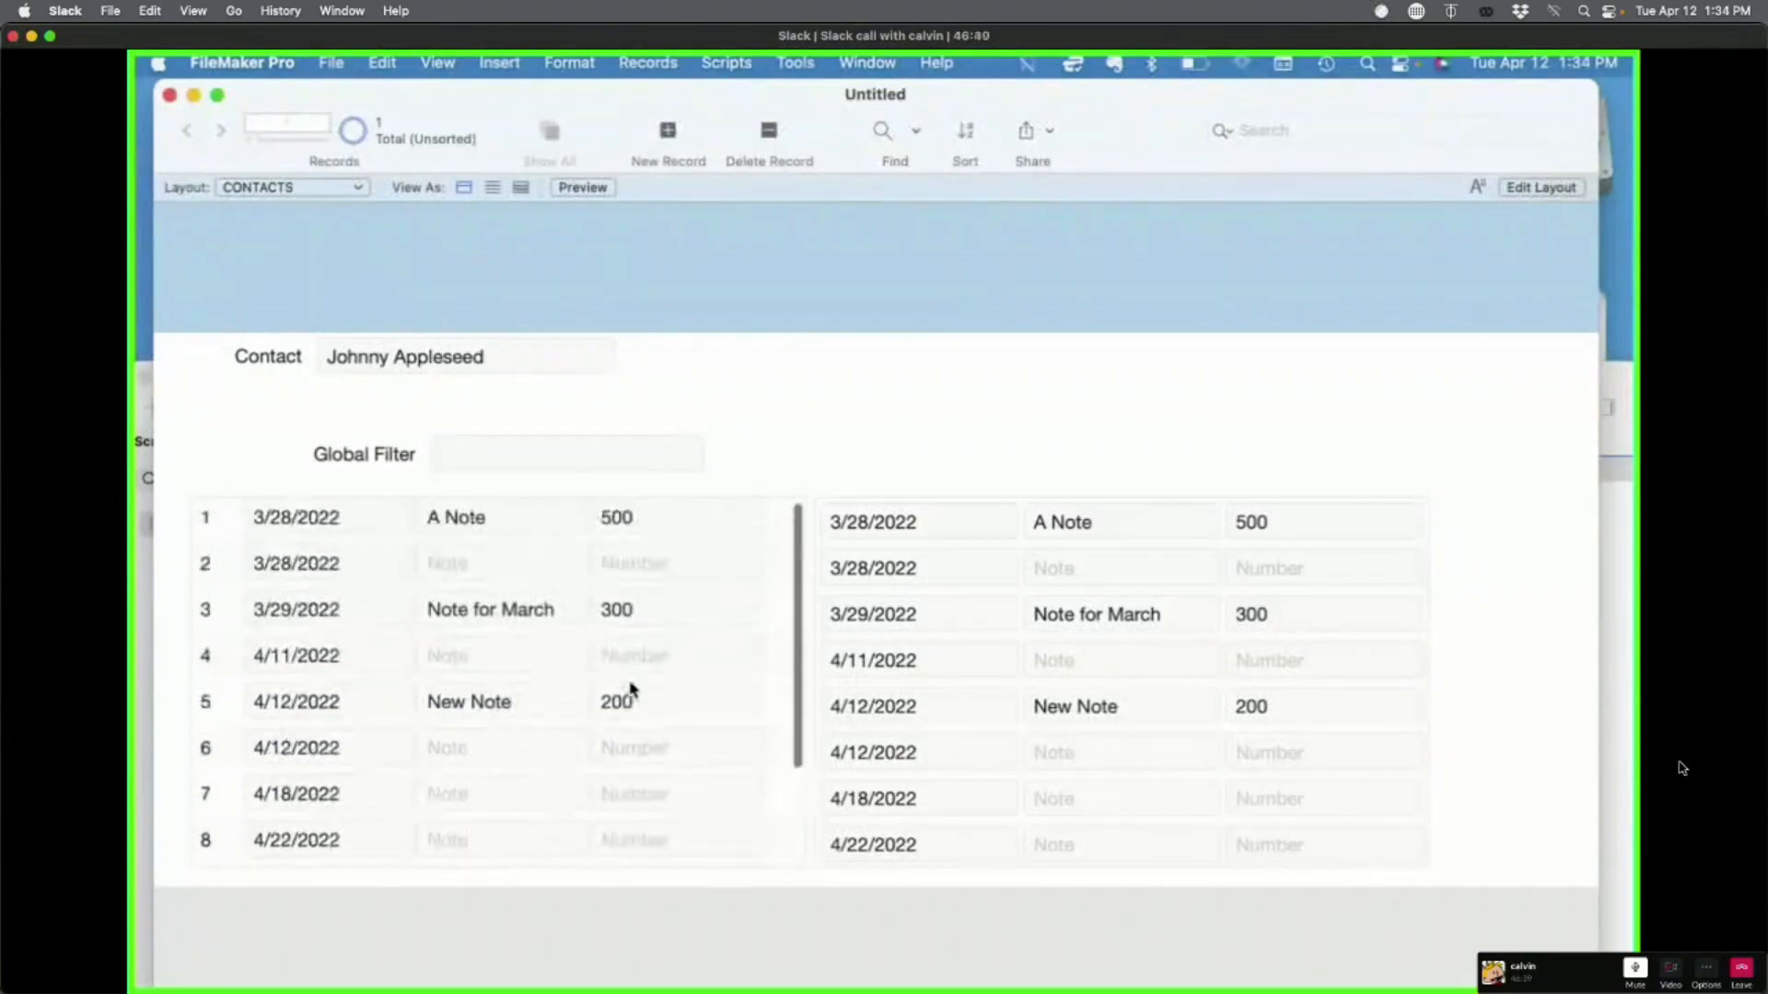
scroll(629, 689, "down", 3)
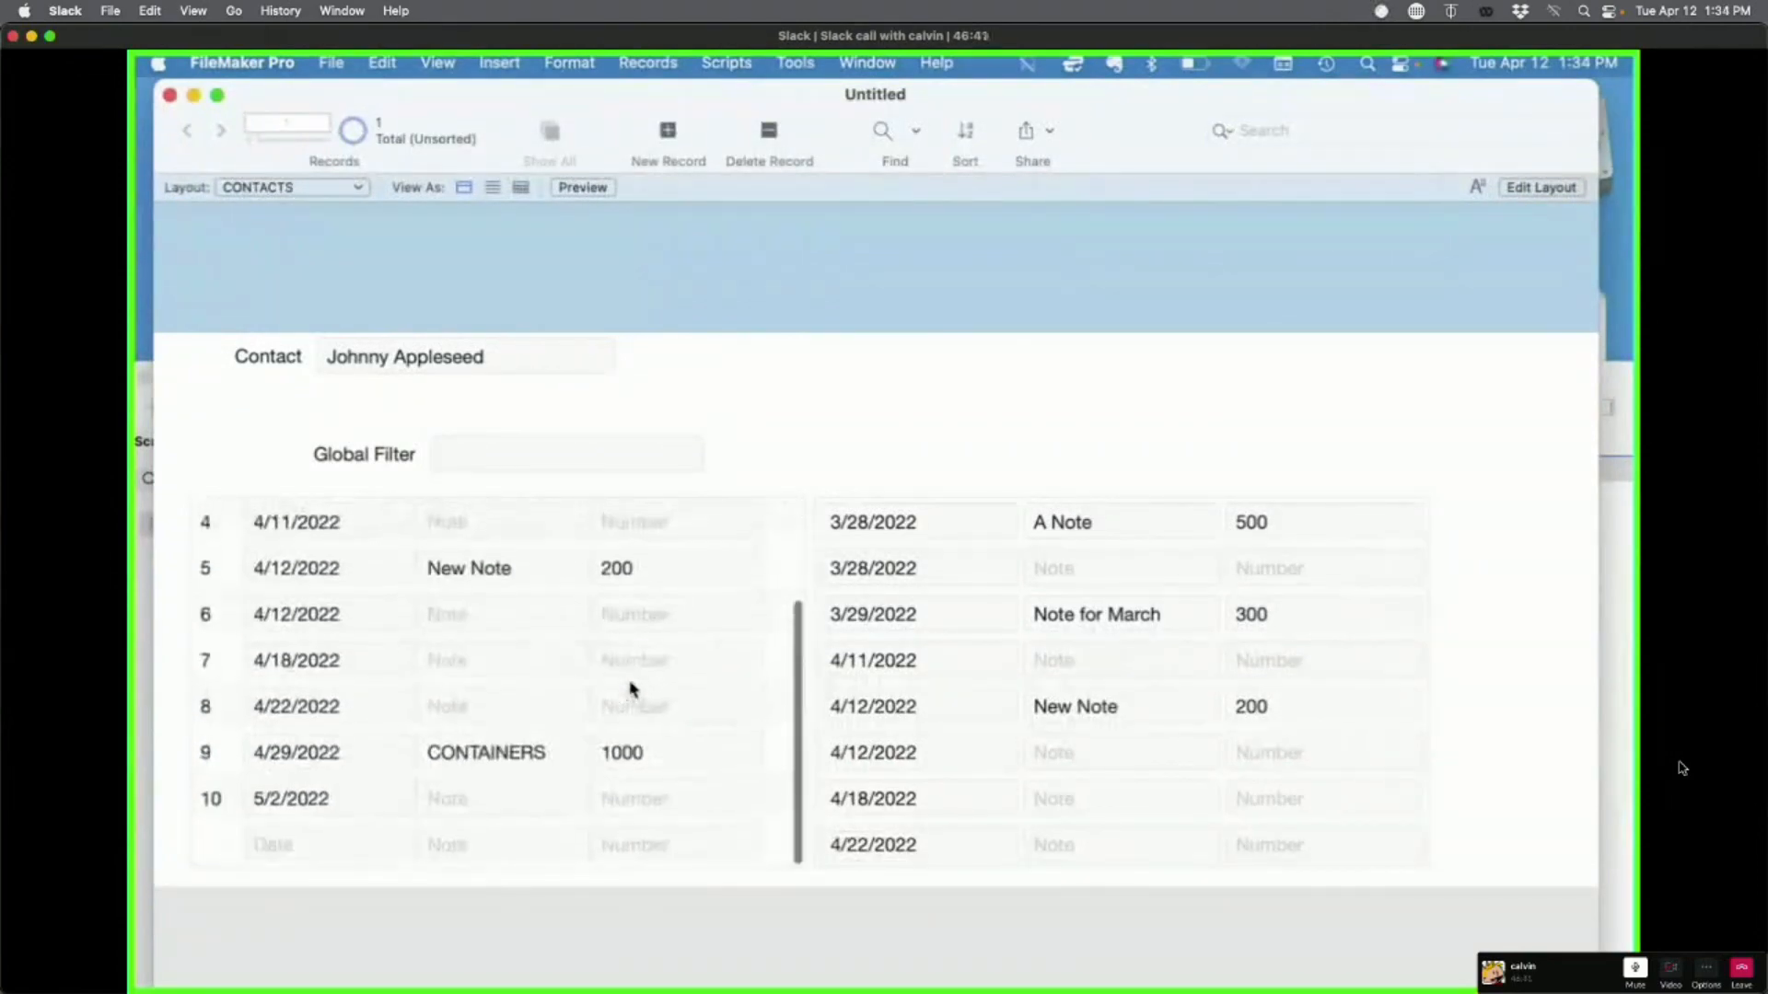
Step: Examine the Always and When scrolling choices for the scroll bar in the filtered portal's setup
key("super+l")
double_click(630, 688)
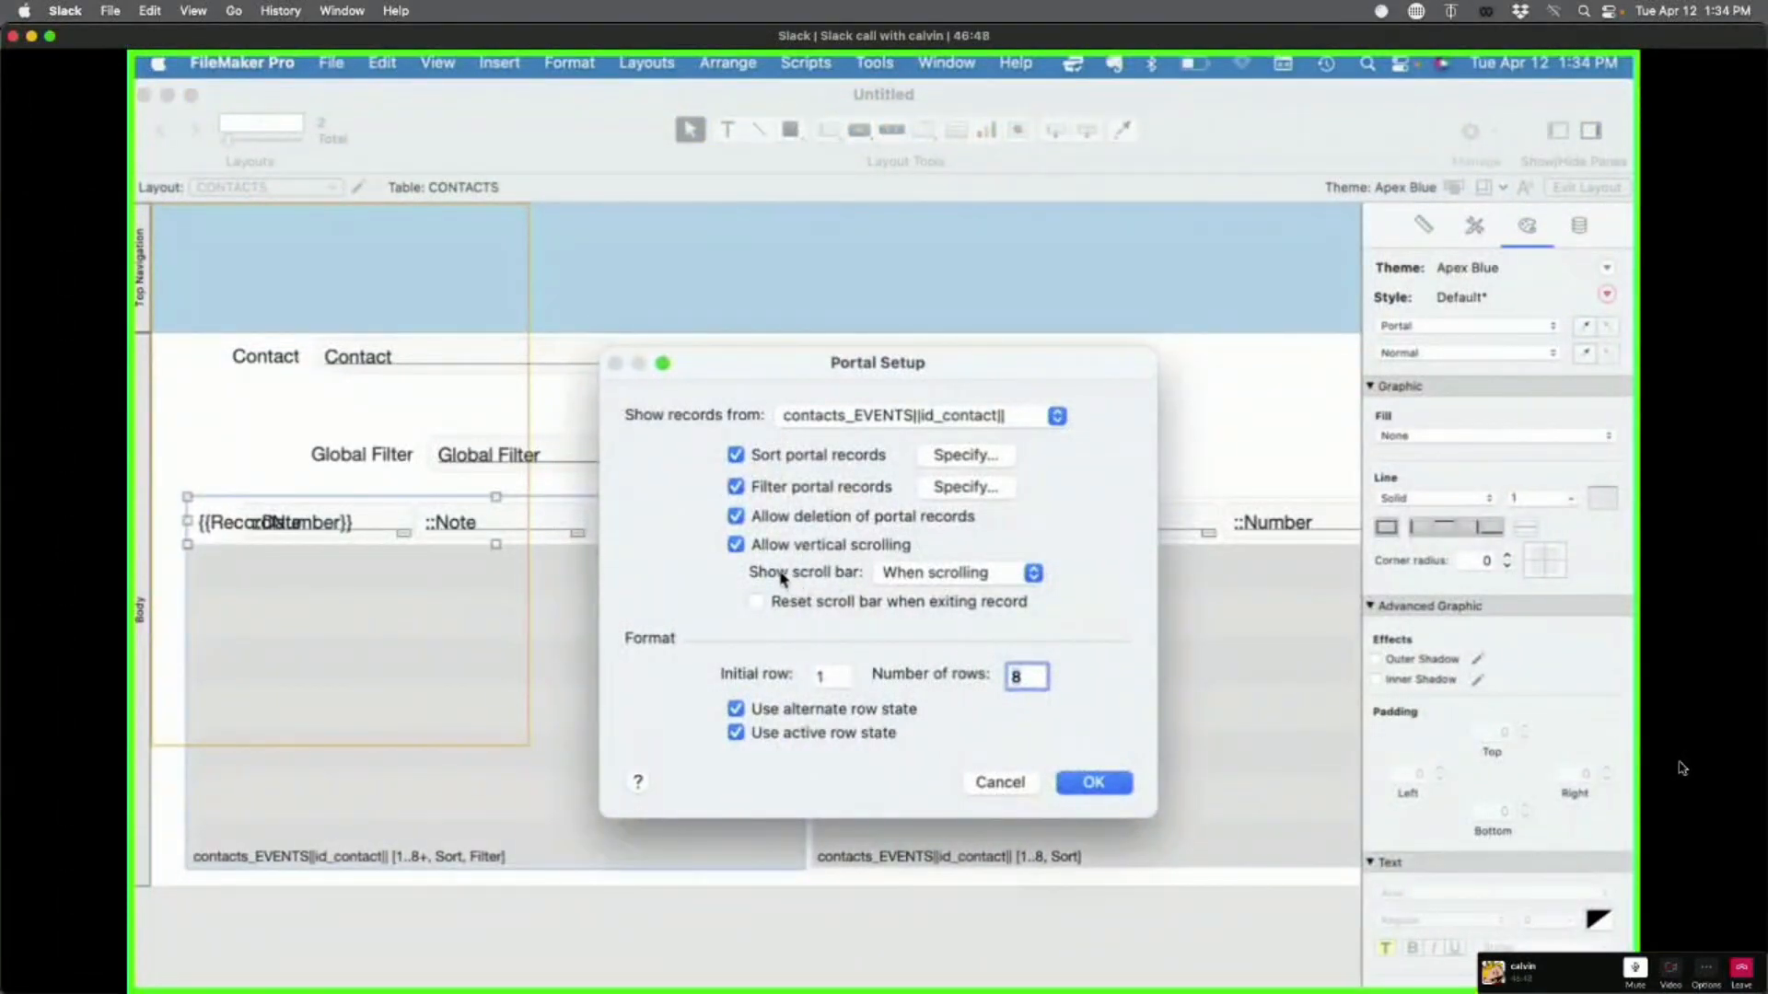
left_click(897, 580)
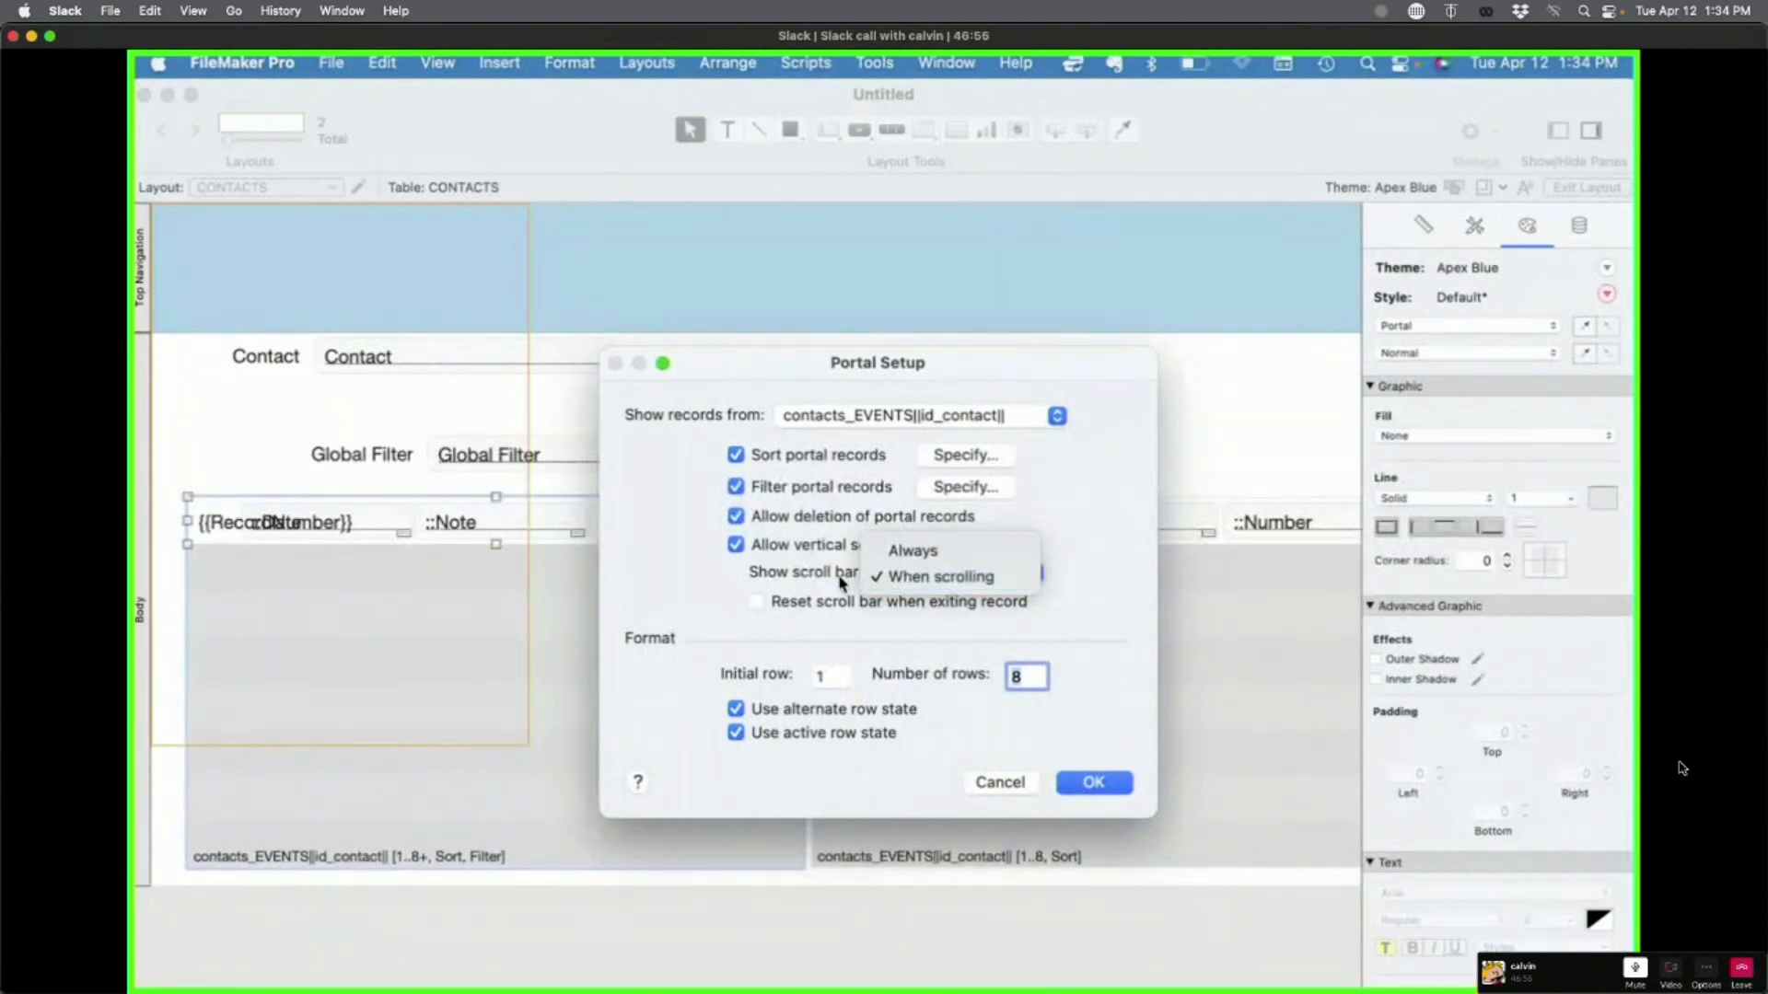
left_click(840, 588)
left_click(906, 580)
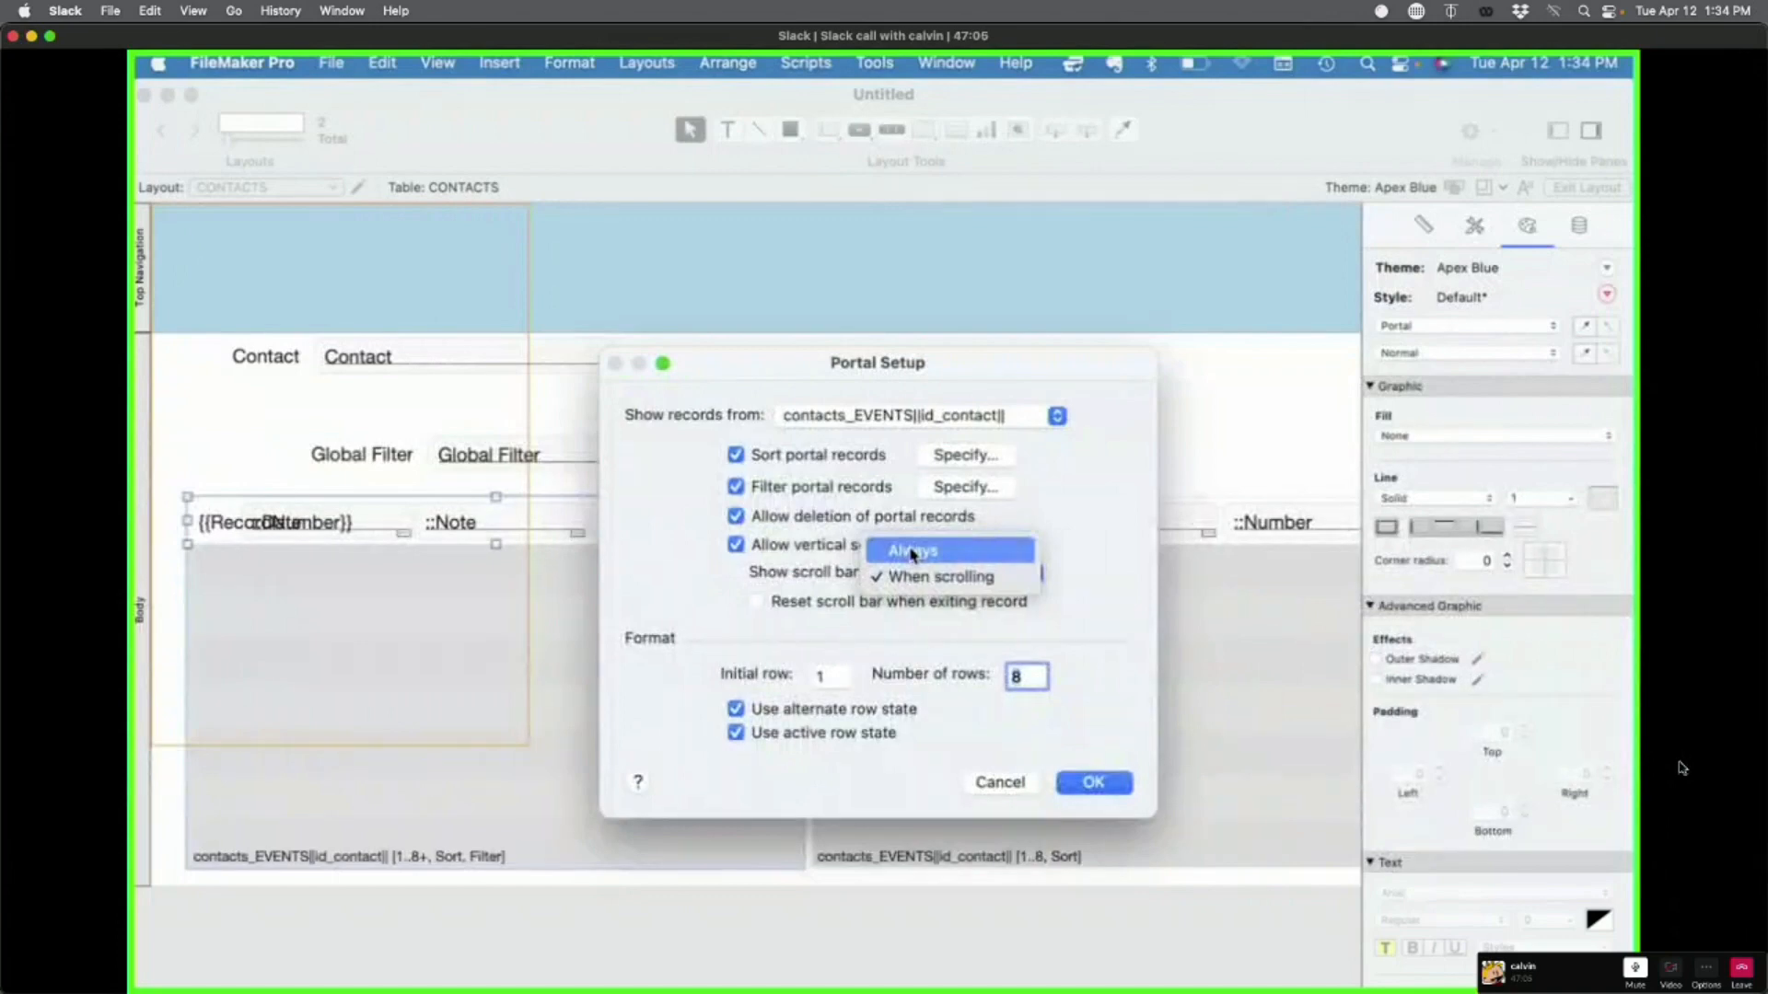
left_click(805, 584)
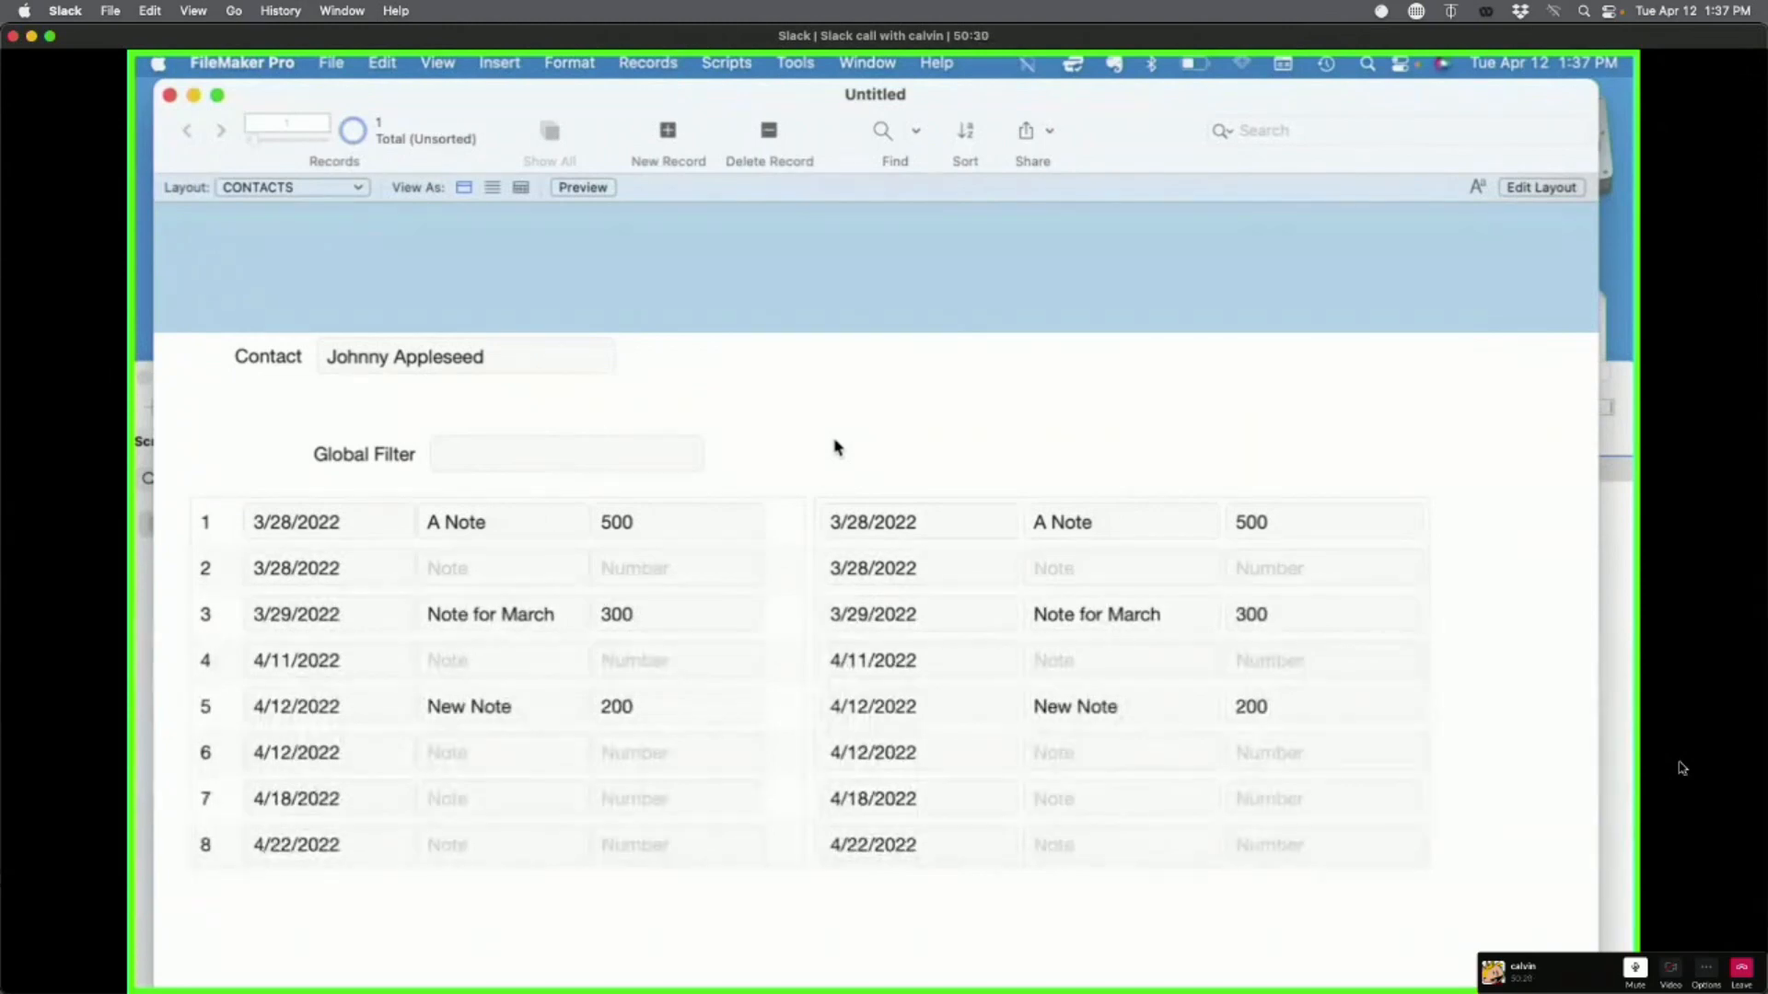
Step: Delete the Top Navigation part from the CONTACTS layout and check the portals in Browse mode
key("super+l")
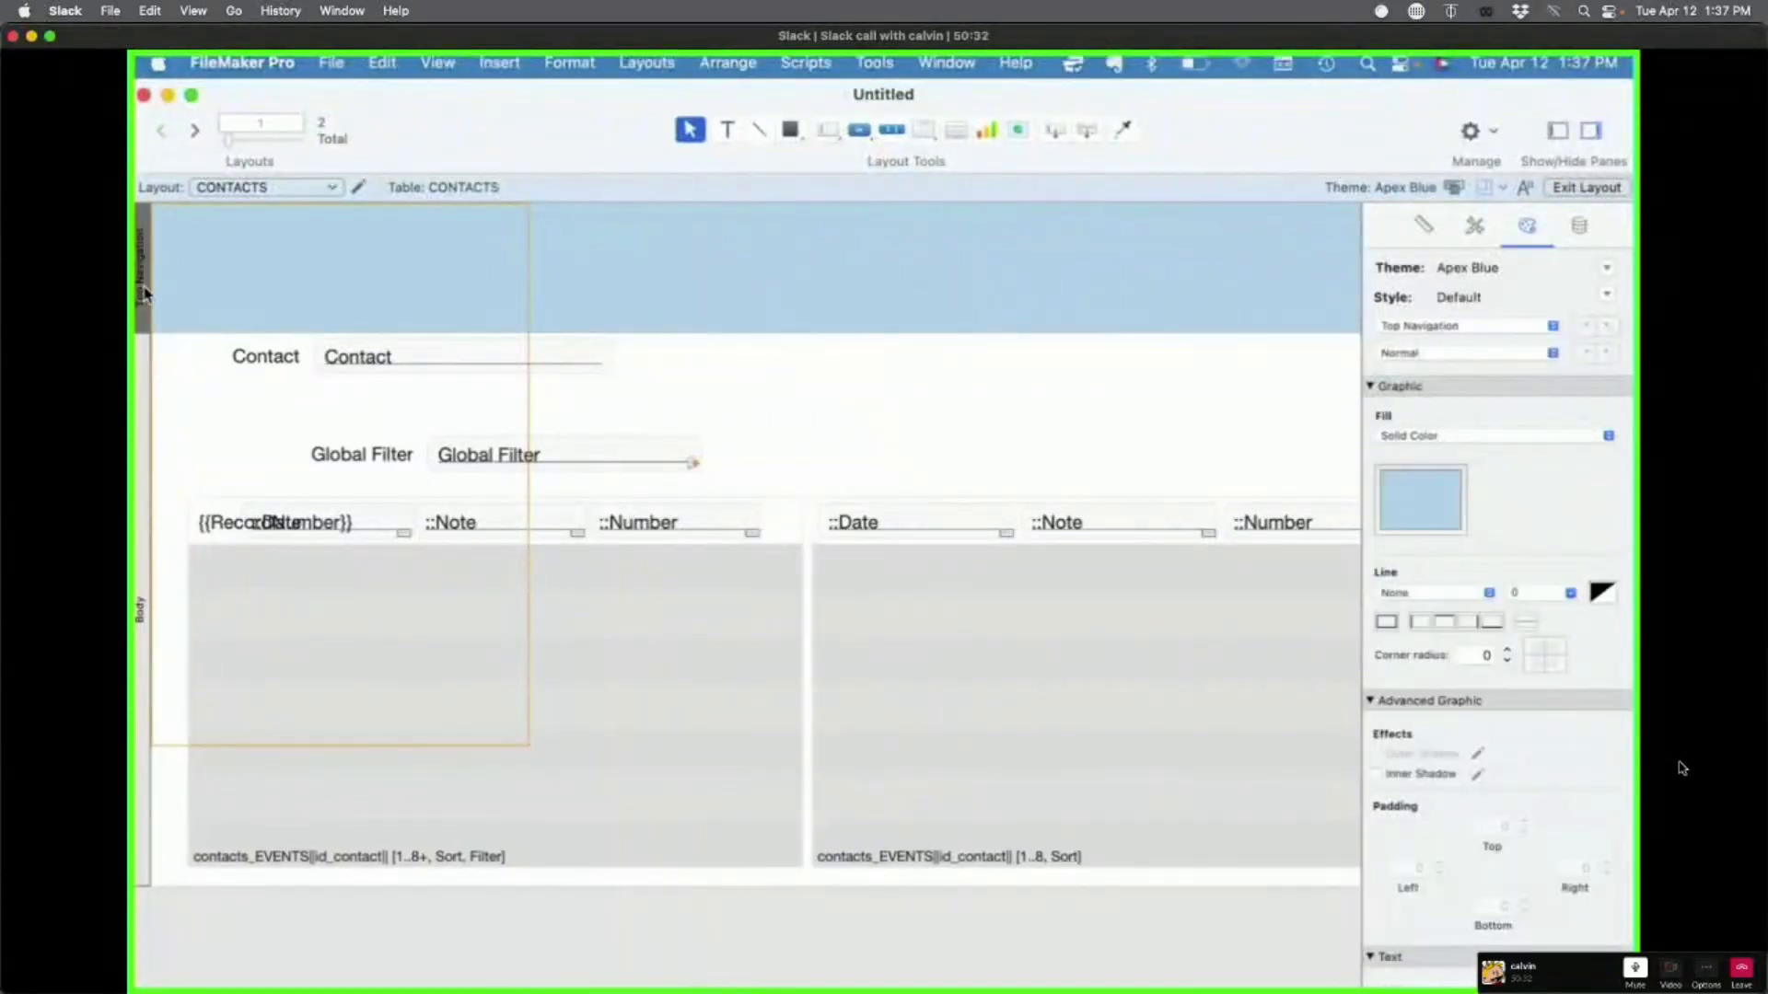
key("super+b")
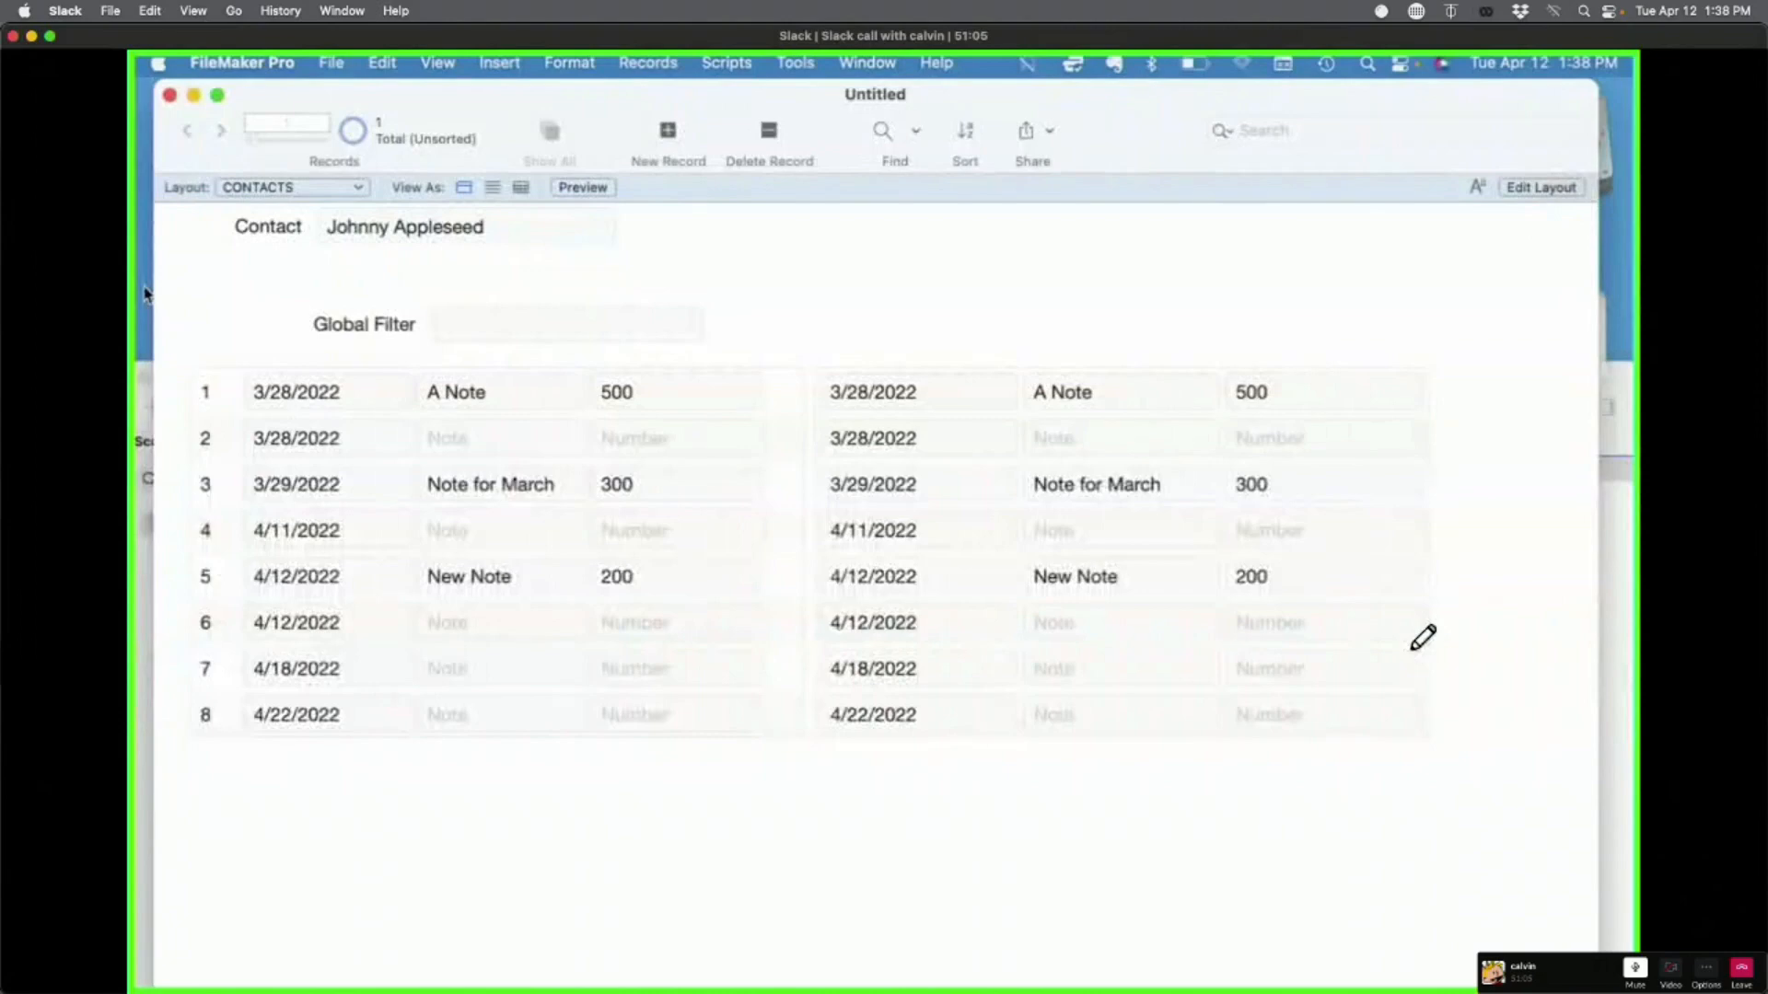
scroll(670, 611, "down", 3)
scroll(666, 614, "up", 3)
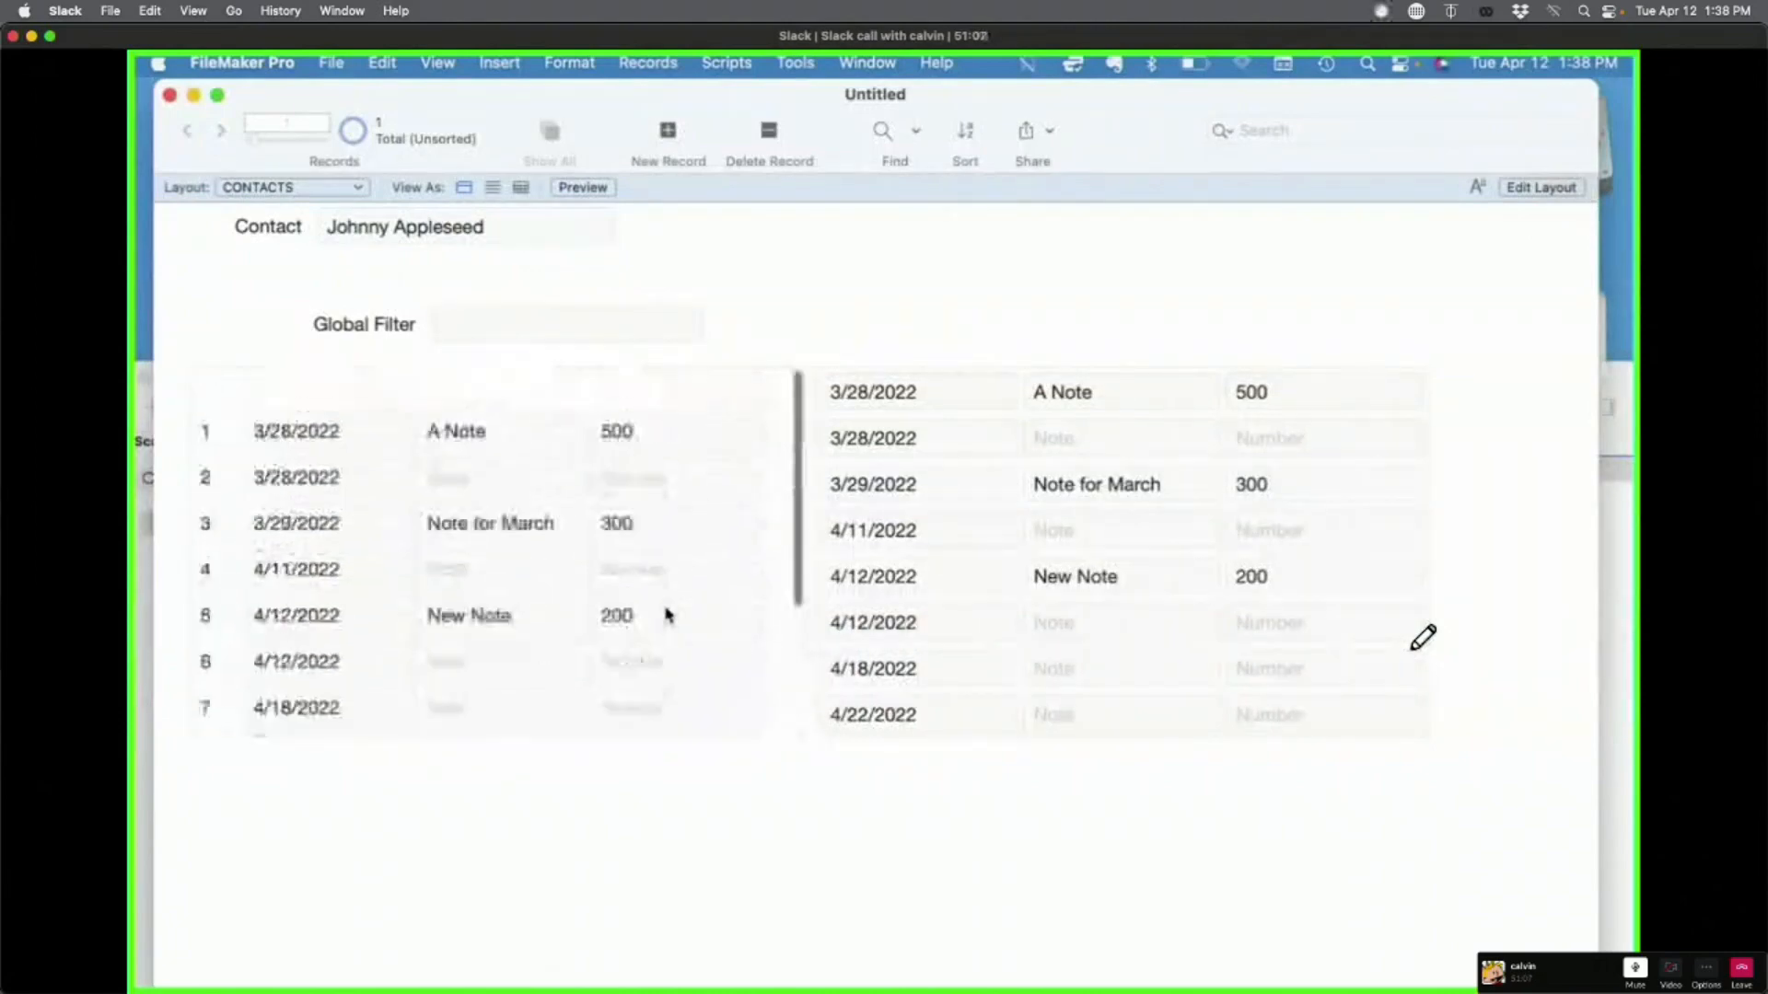
Step: Review the option to reset the scroll bar when exiting the record in the filtered portal's setup, then scroll the portal in Browse mode
key("super+l")
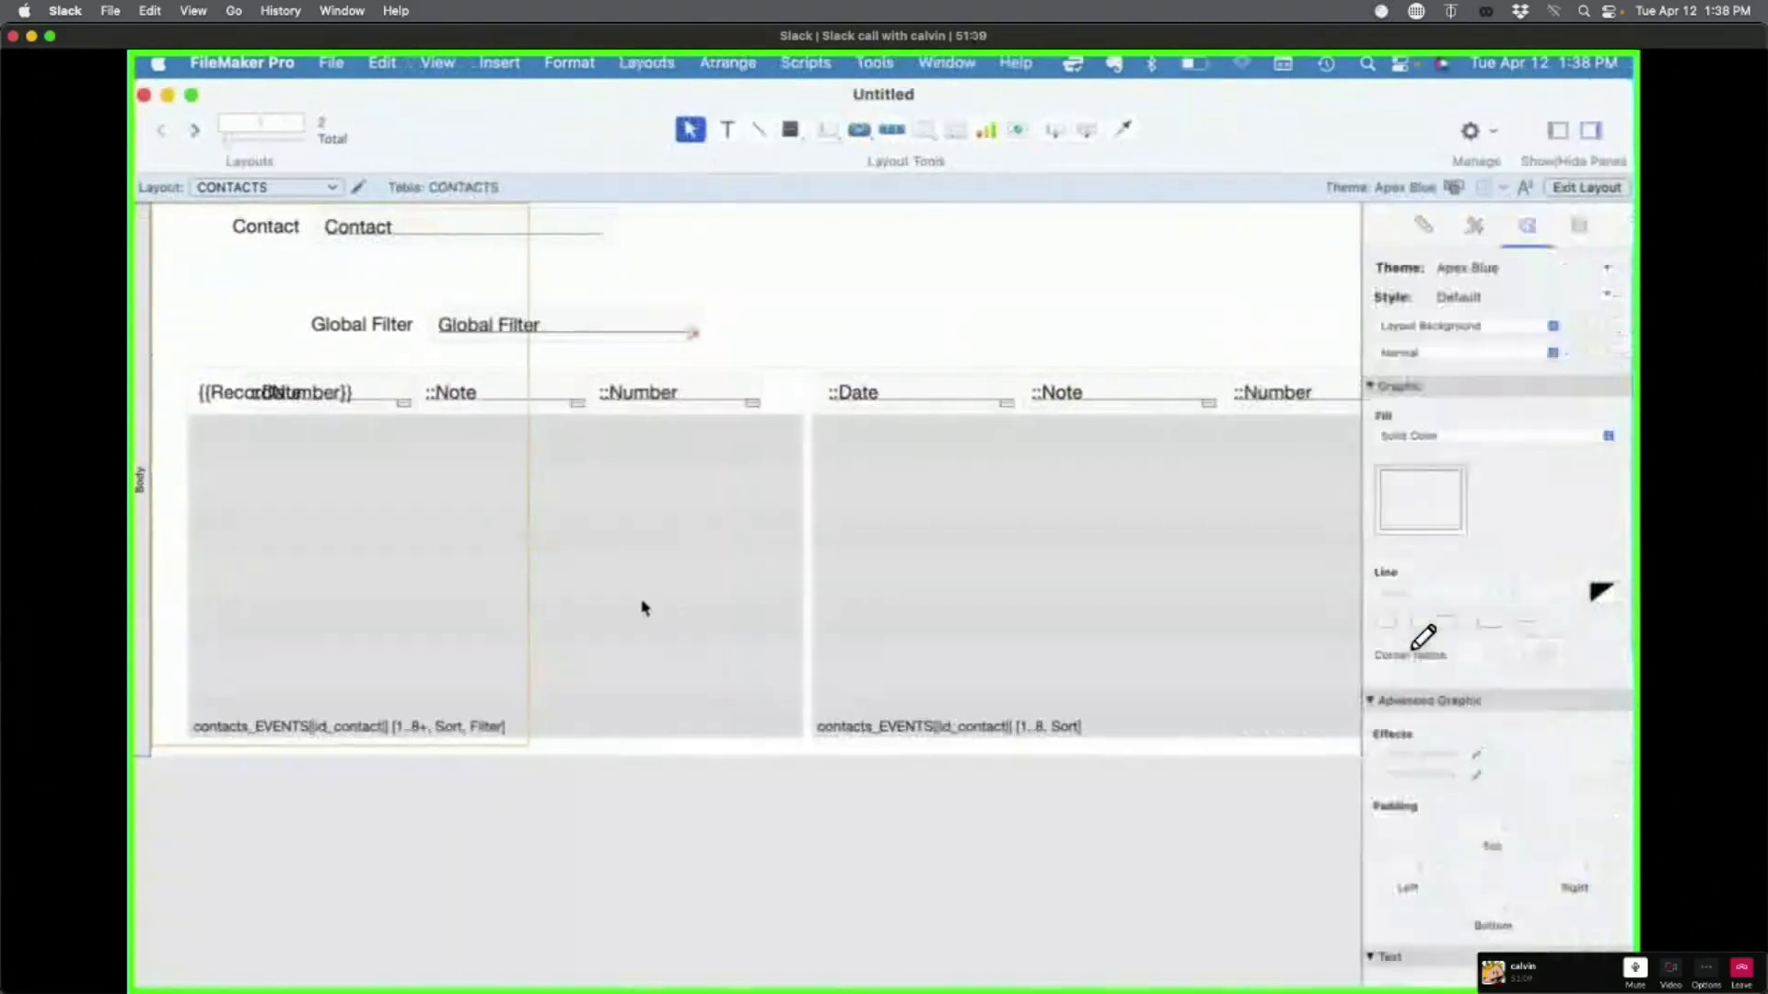
double_click(615, 600)
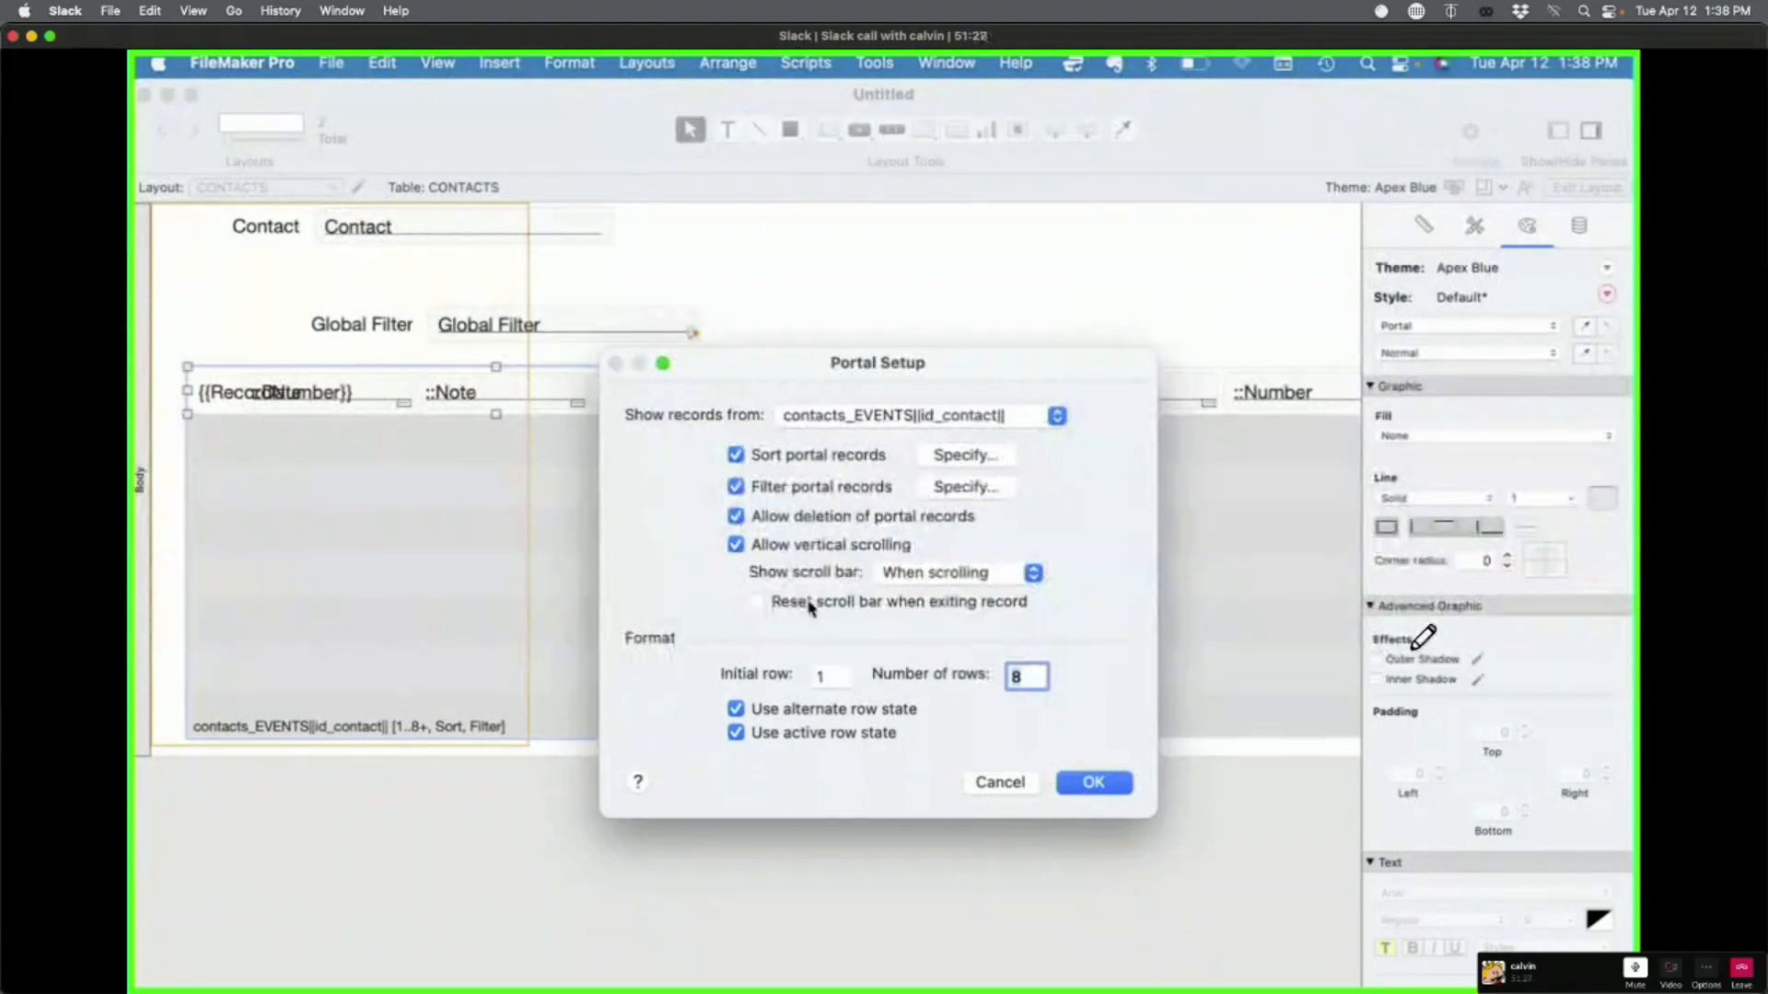
left_click(917, 607)
left_click(1093, 781)
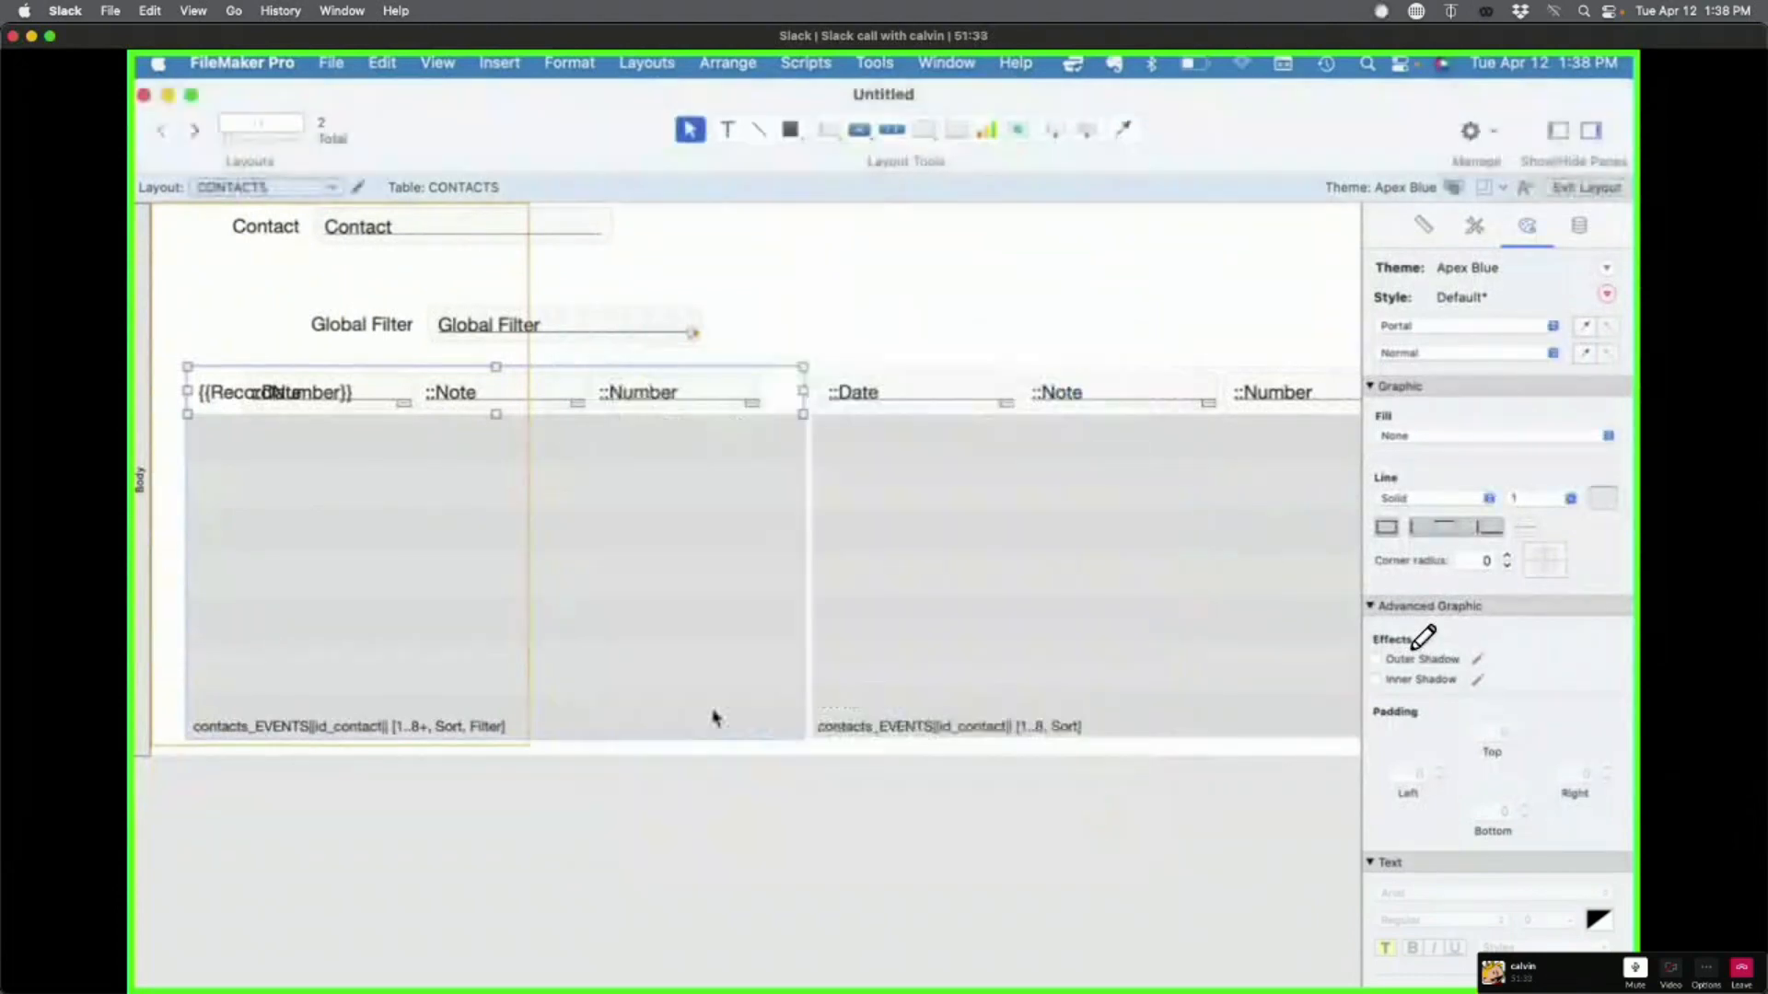
key("super+b")
scroll(626, 648, "down", 3)
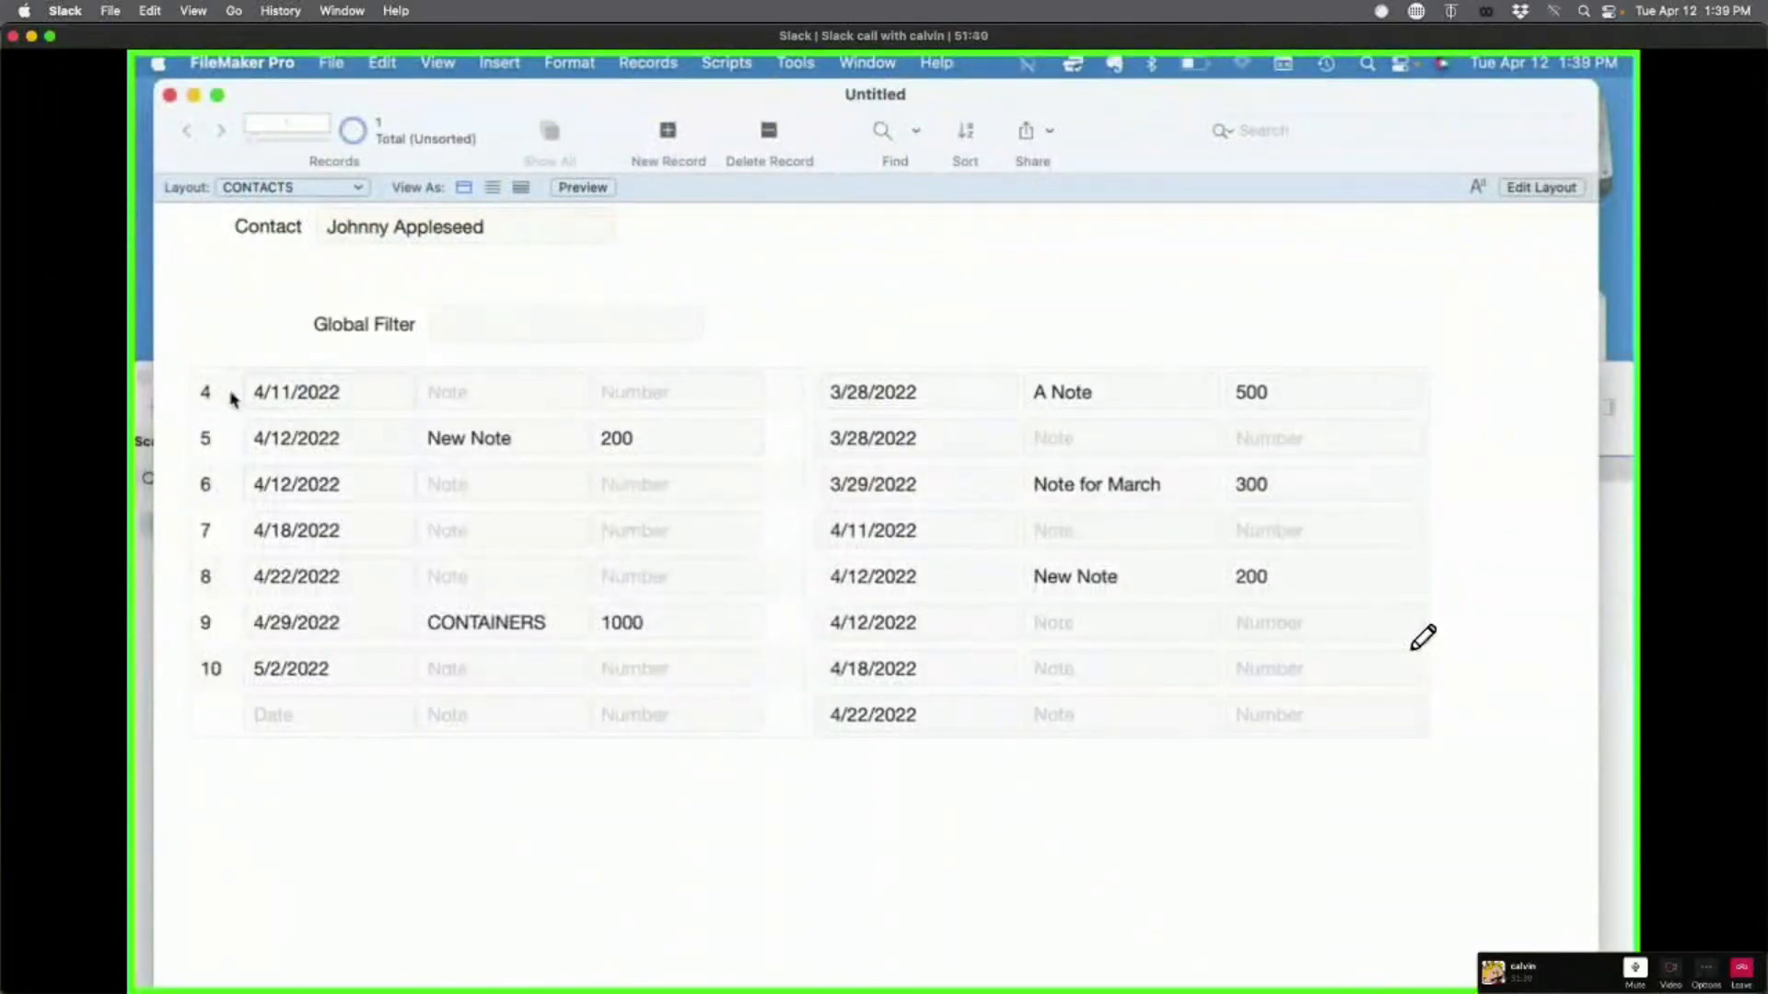
Step: Recheck the filtered portal's scroll settings in Portal Setup and scroll its event rows once more in Browse mode
key("super+l")
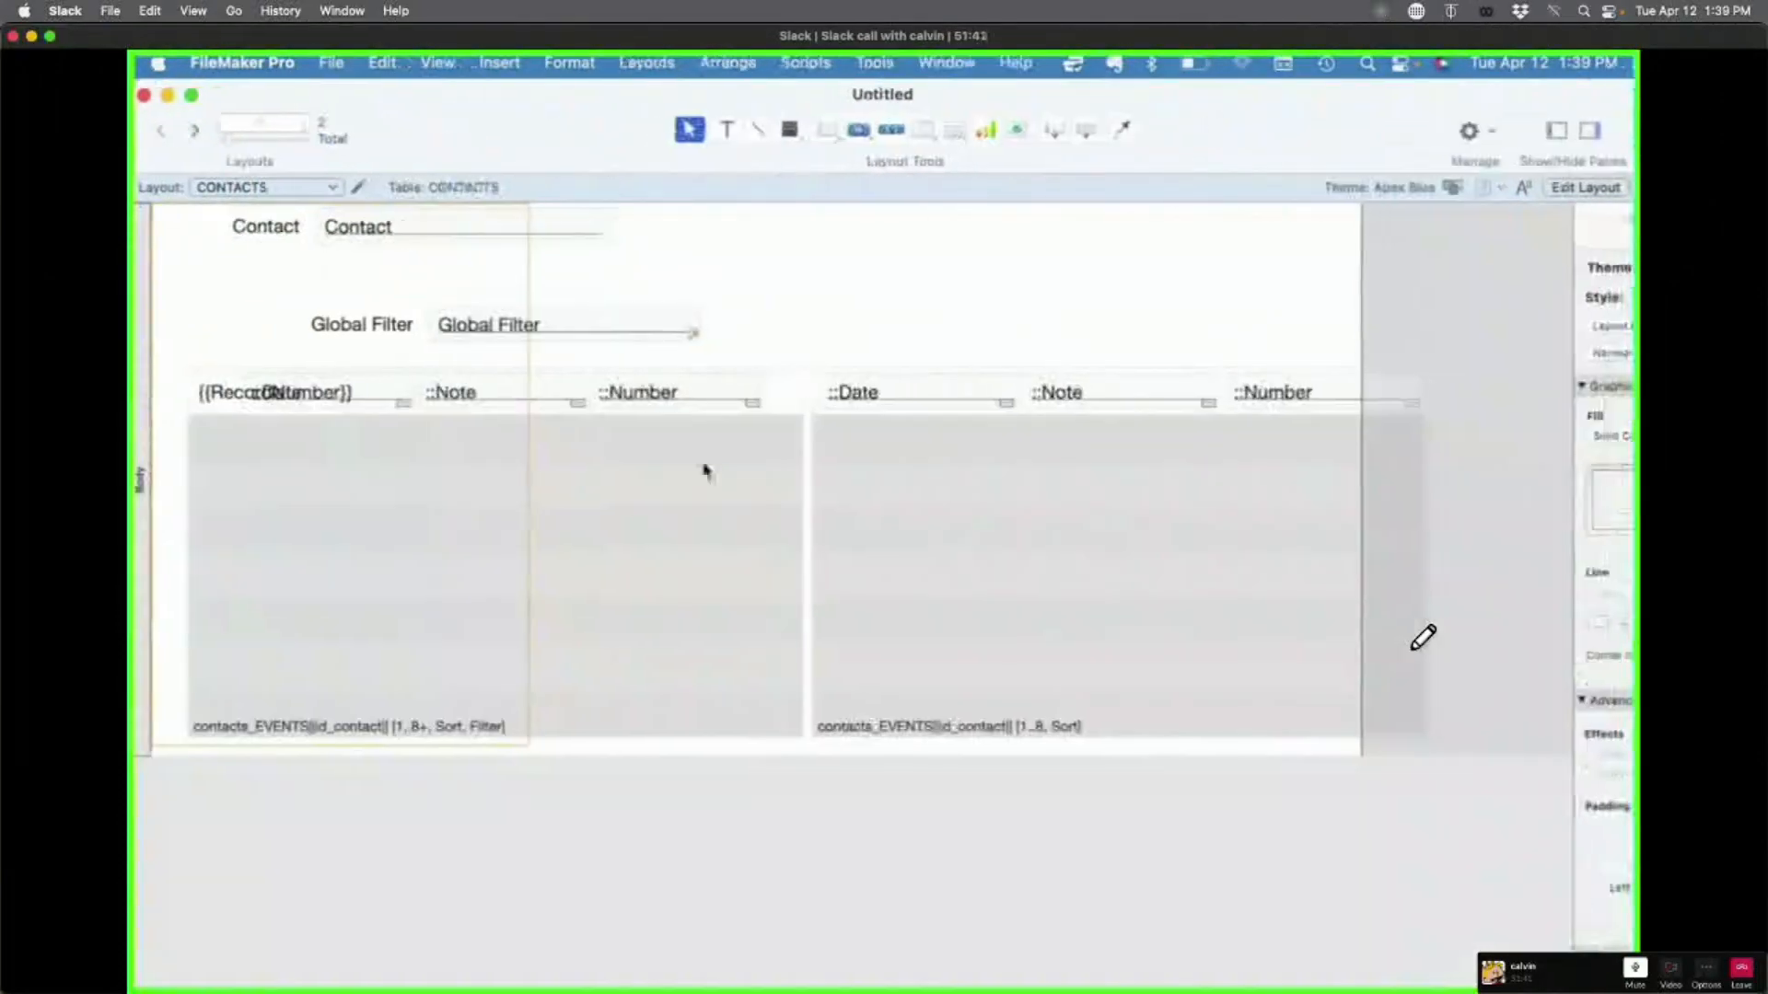
double_click(526, 541)
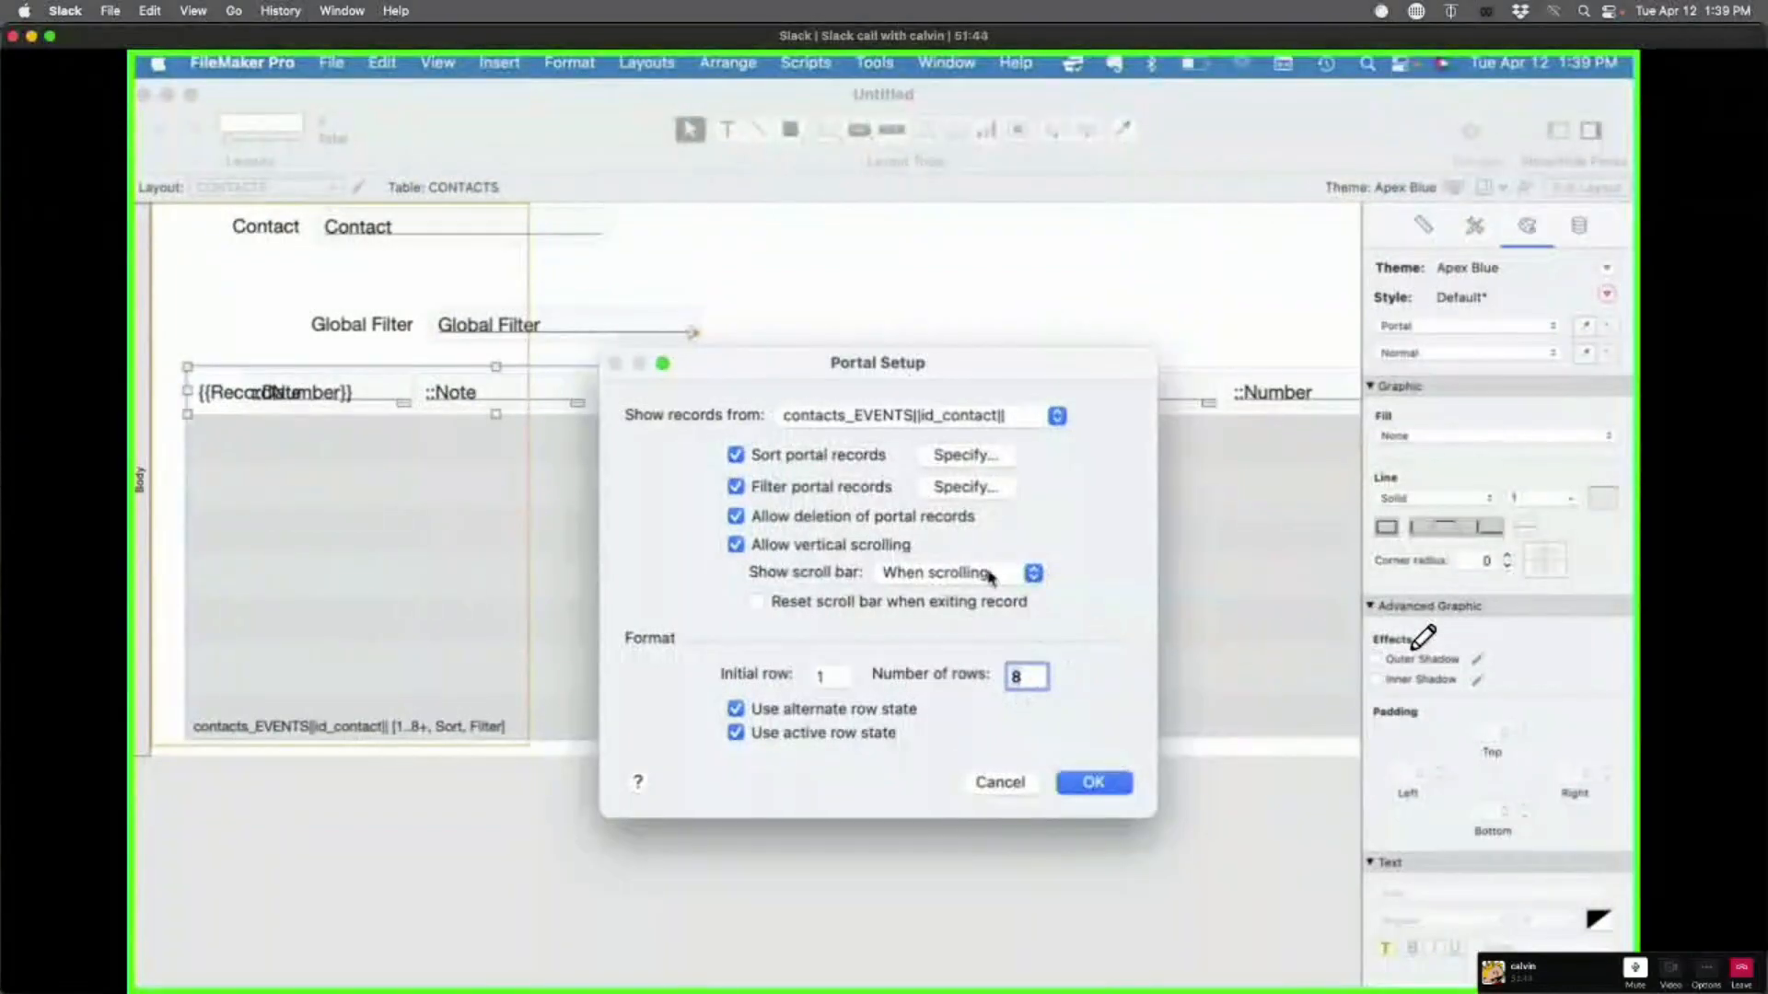
left_click(1107, 783)
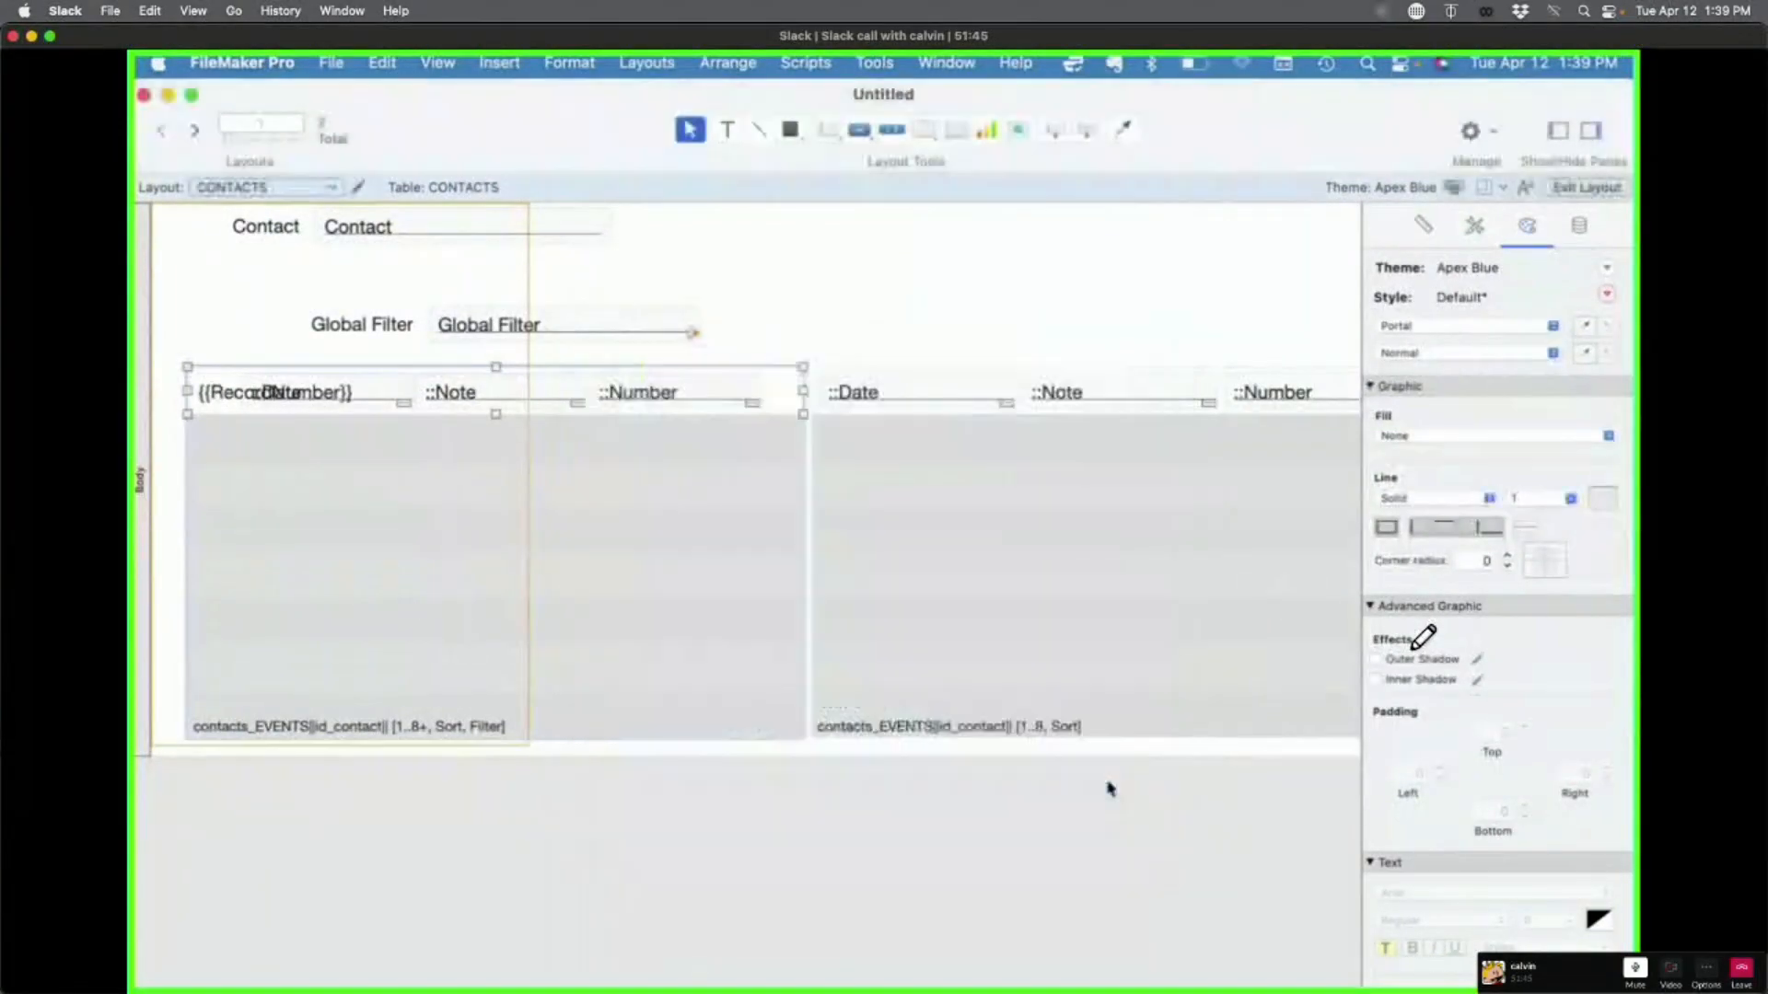
key("super+b")
scroll(644, 594, "down", 3)
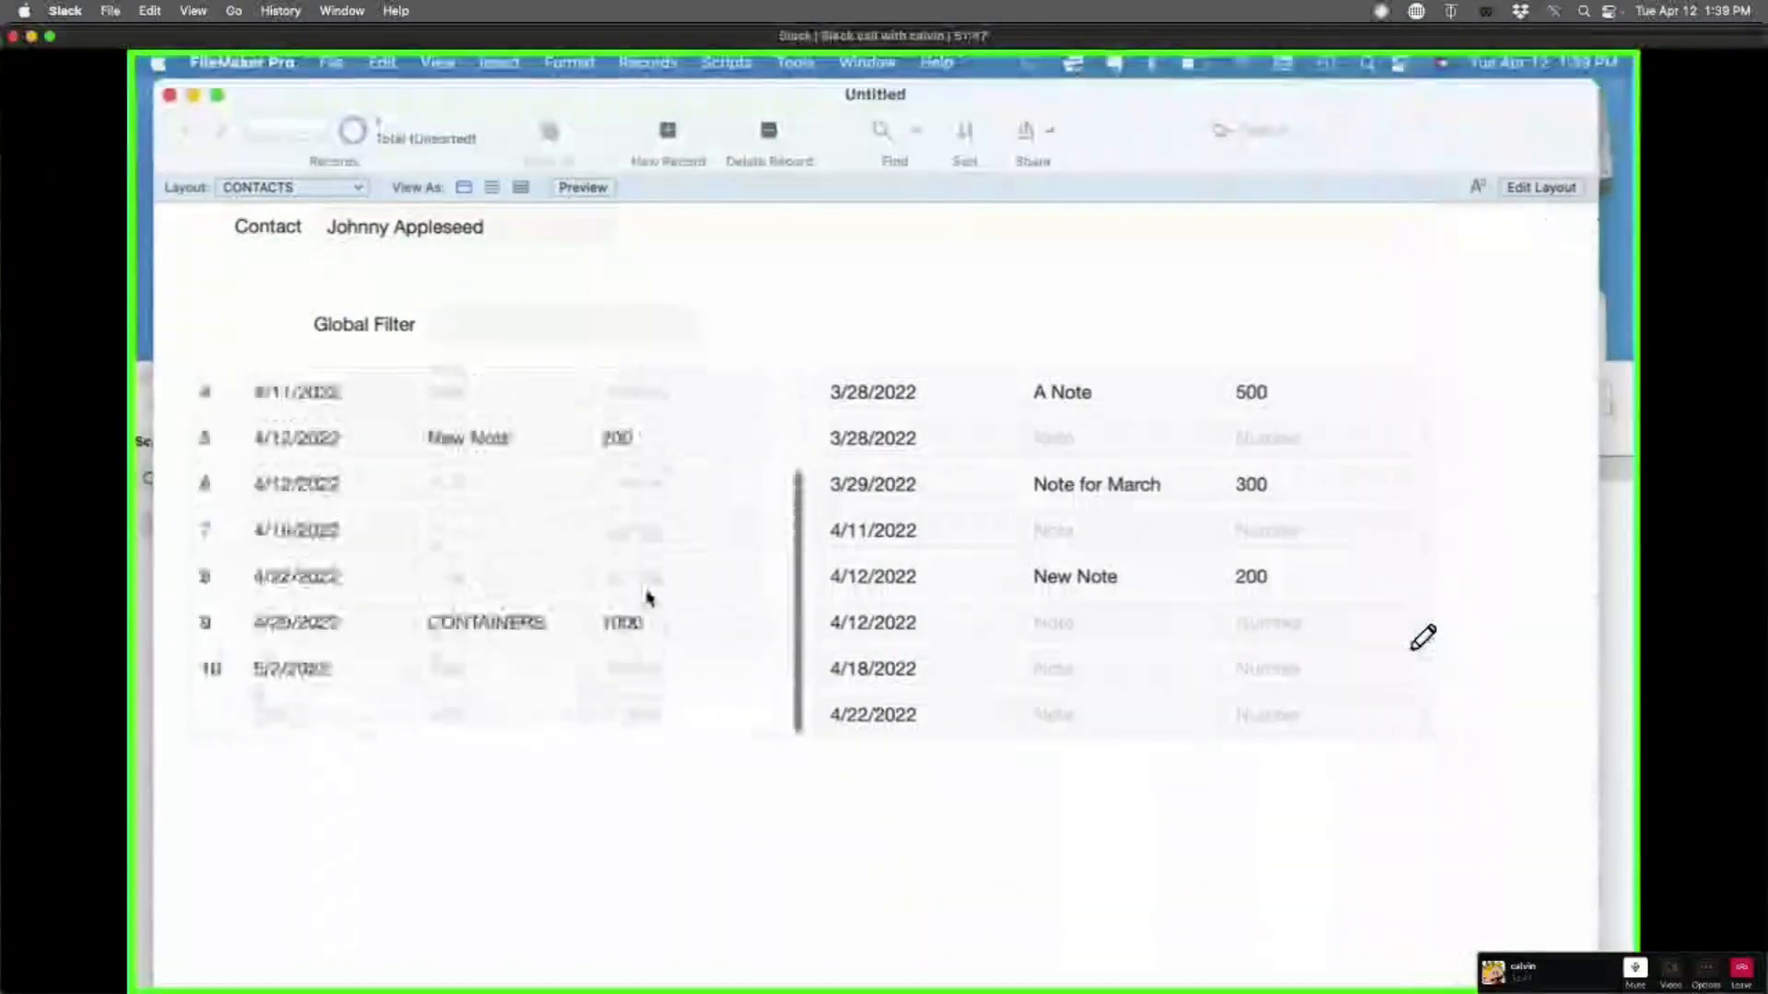
scroll(643, 501, "down", 3)
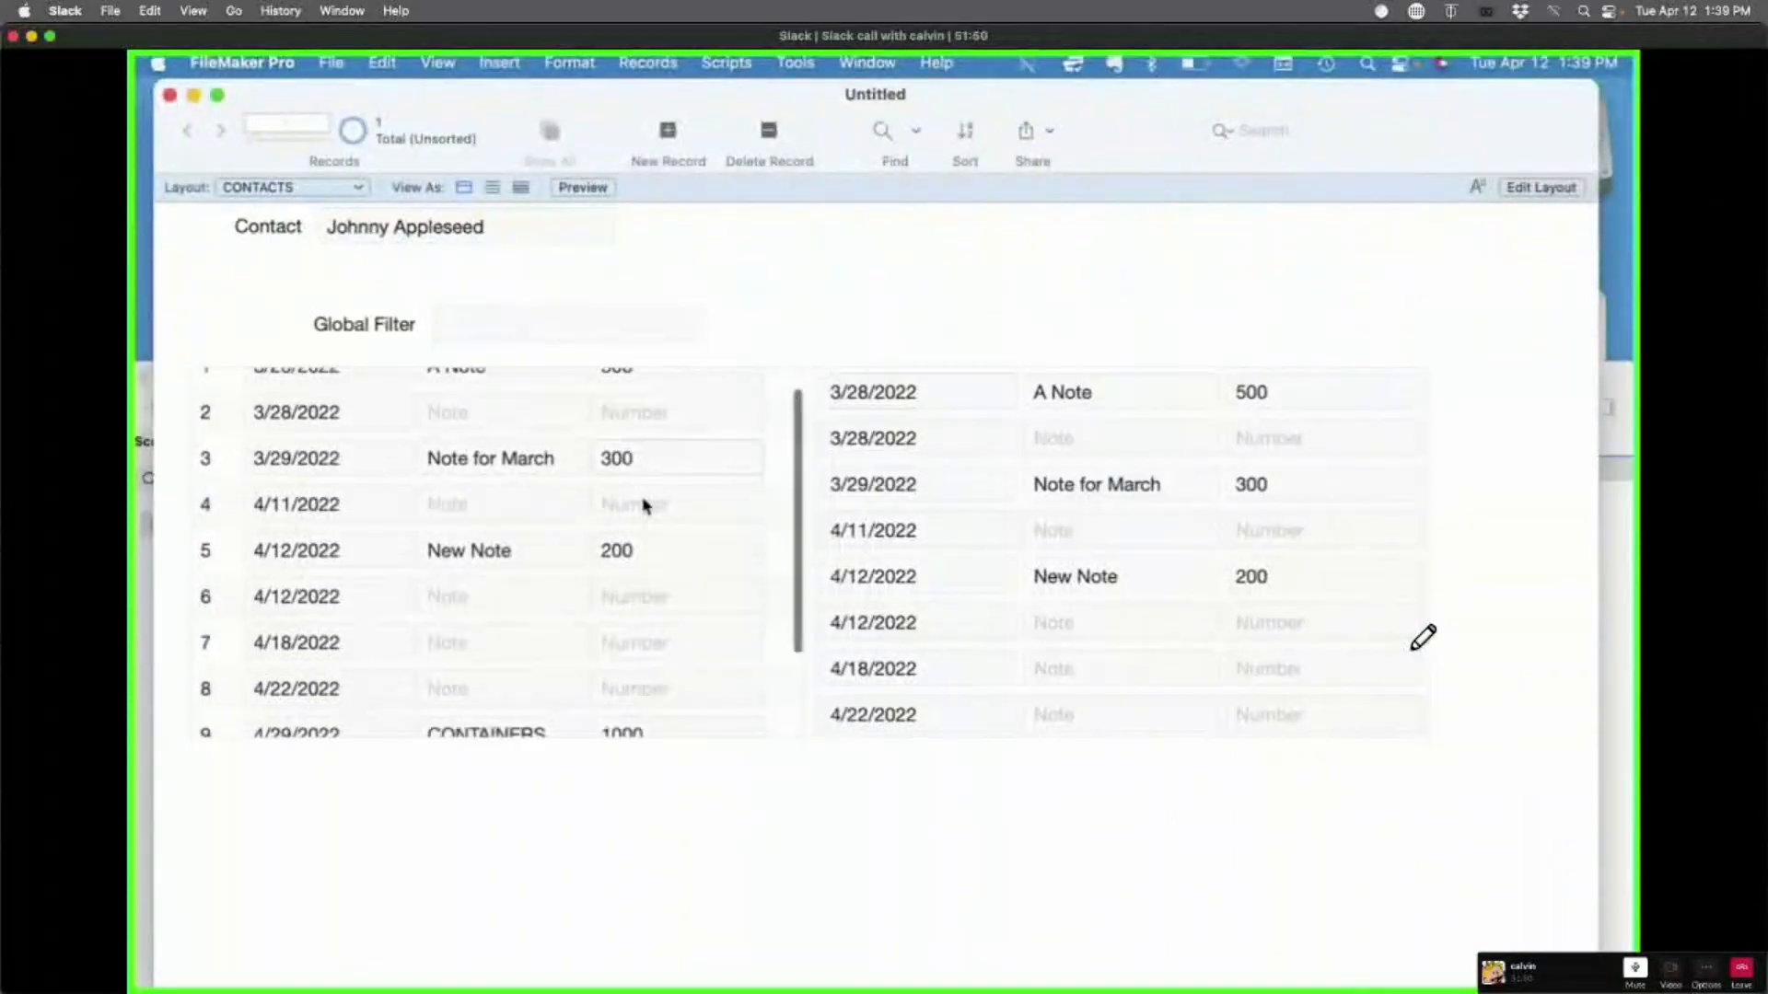
left_click(907, 282)
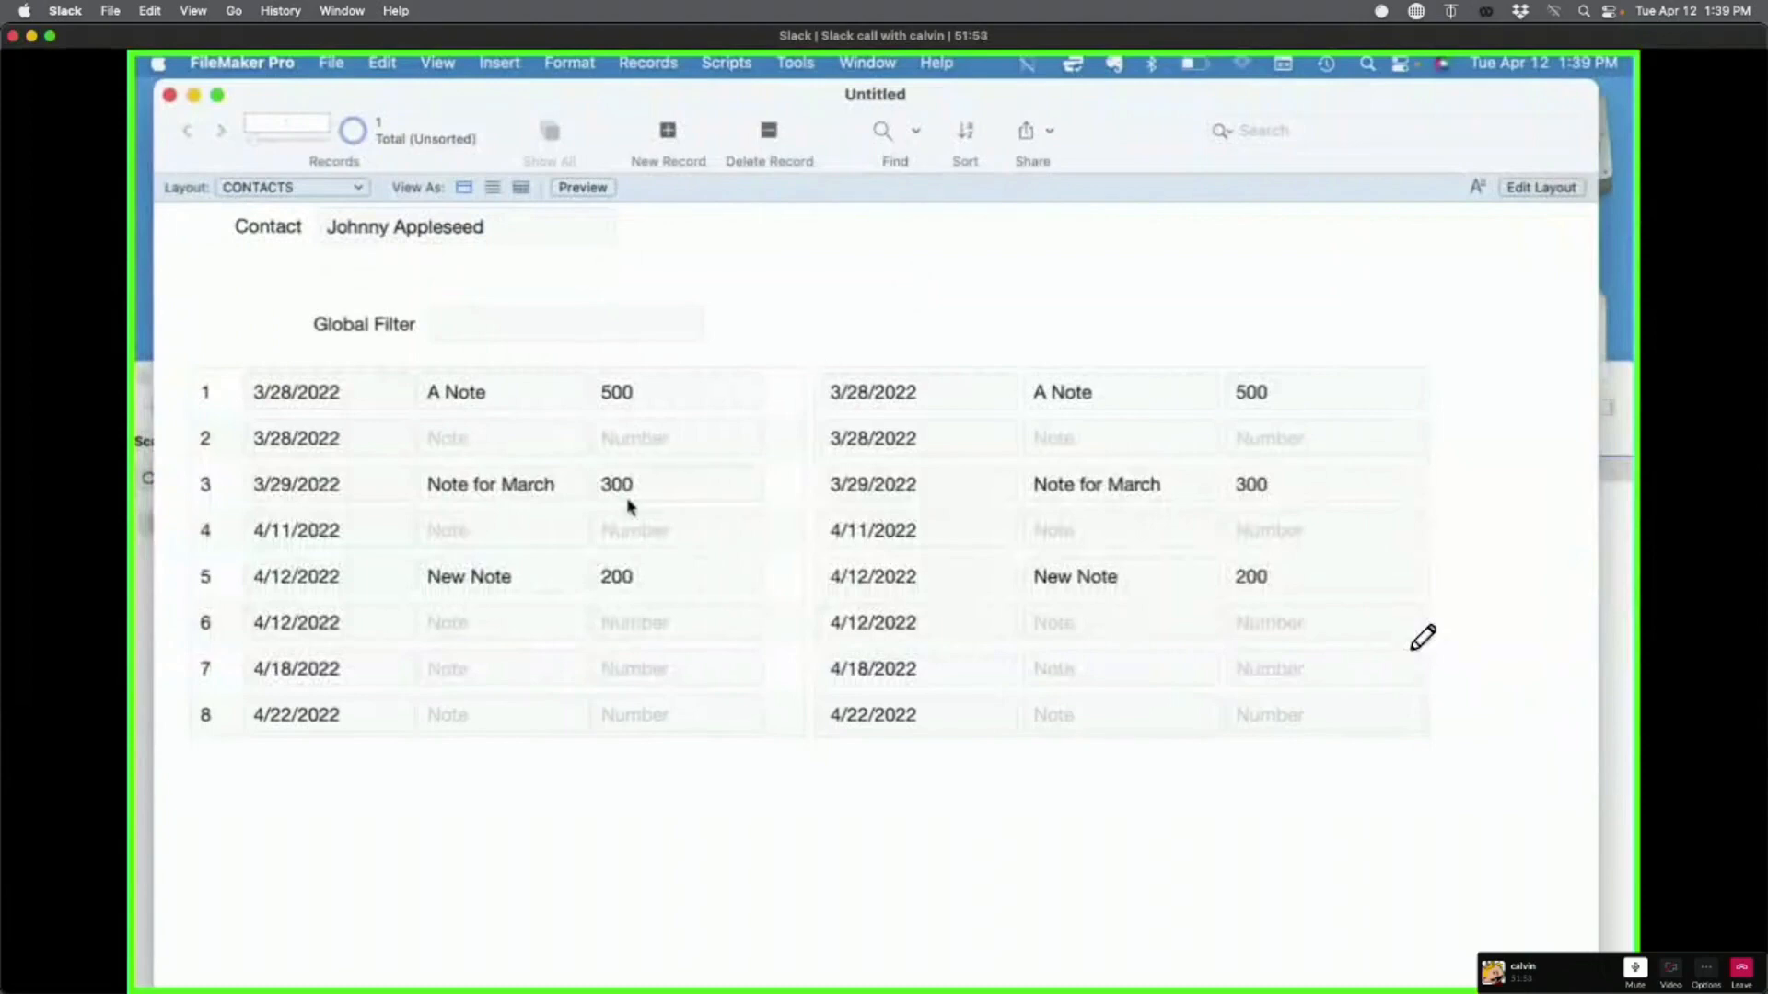
Step: Scroll the filtered portal's event rows in Browse mode, then review its row format options in Portal Setup
scroll(640, 502, "down", 3)
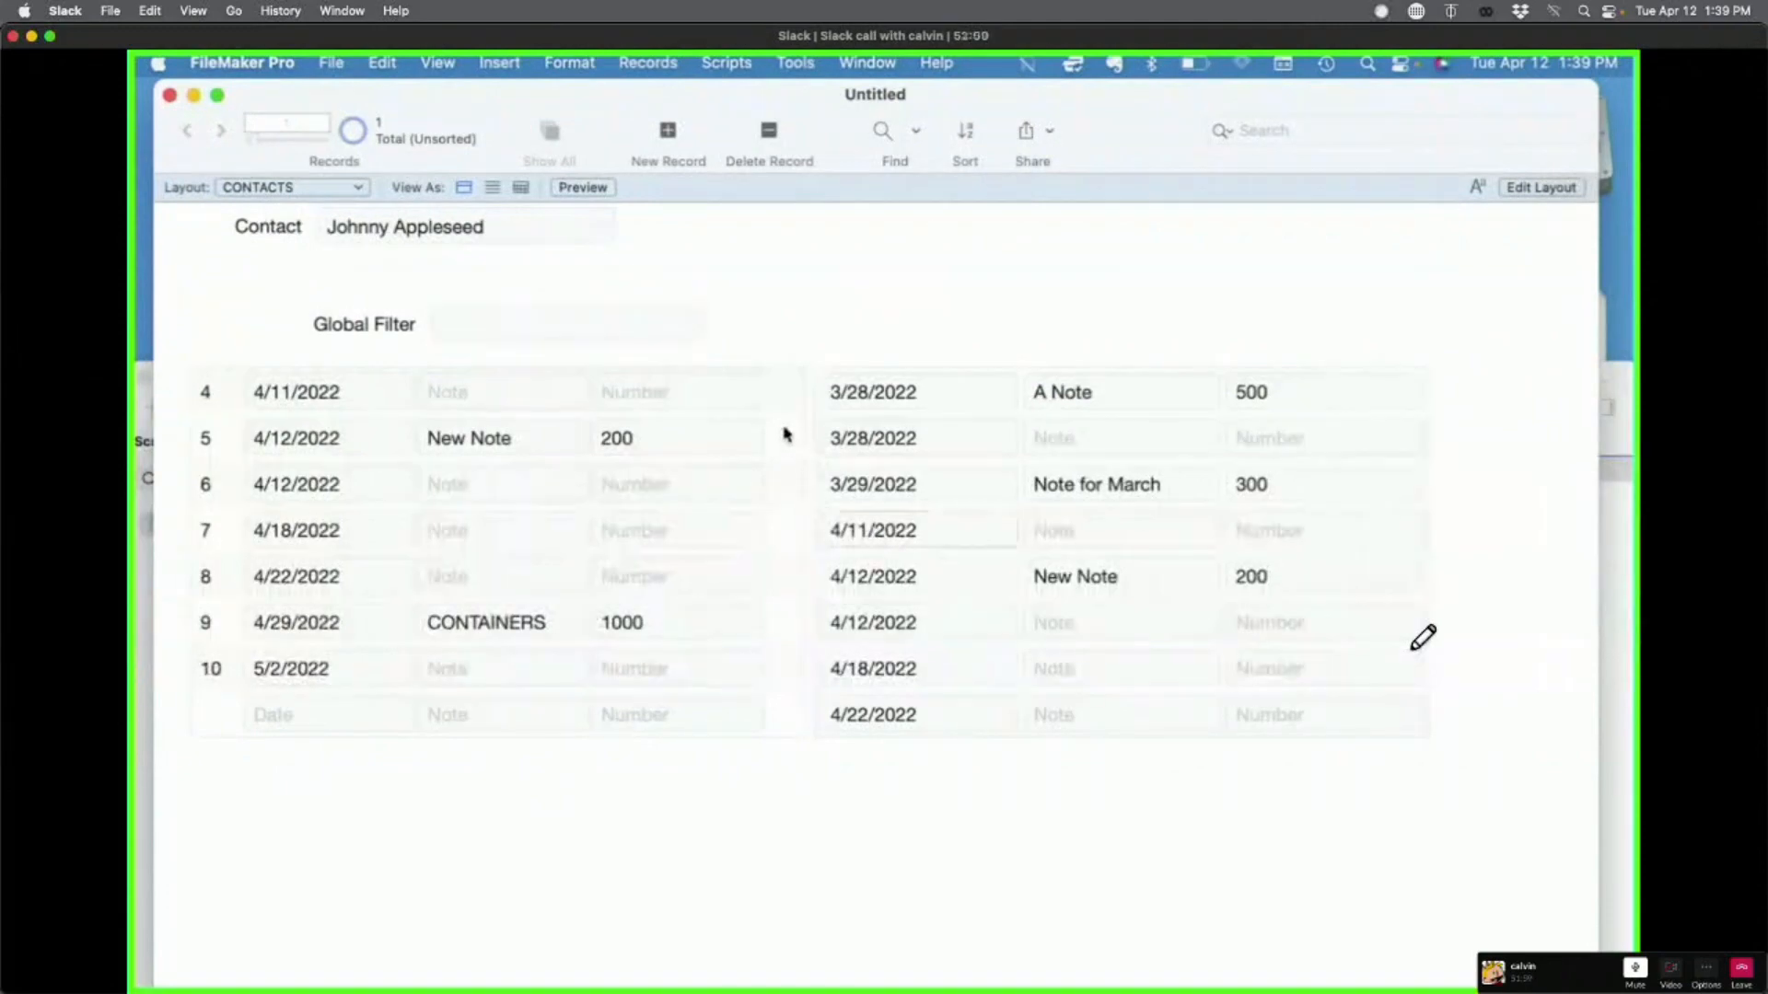
left_click(804, 312)
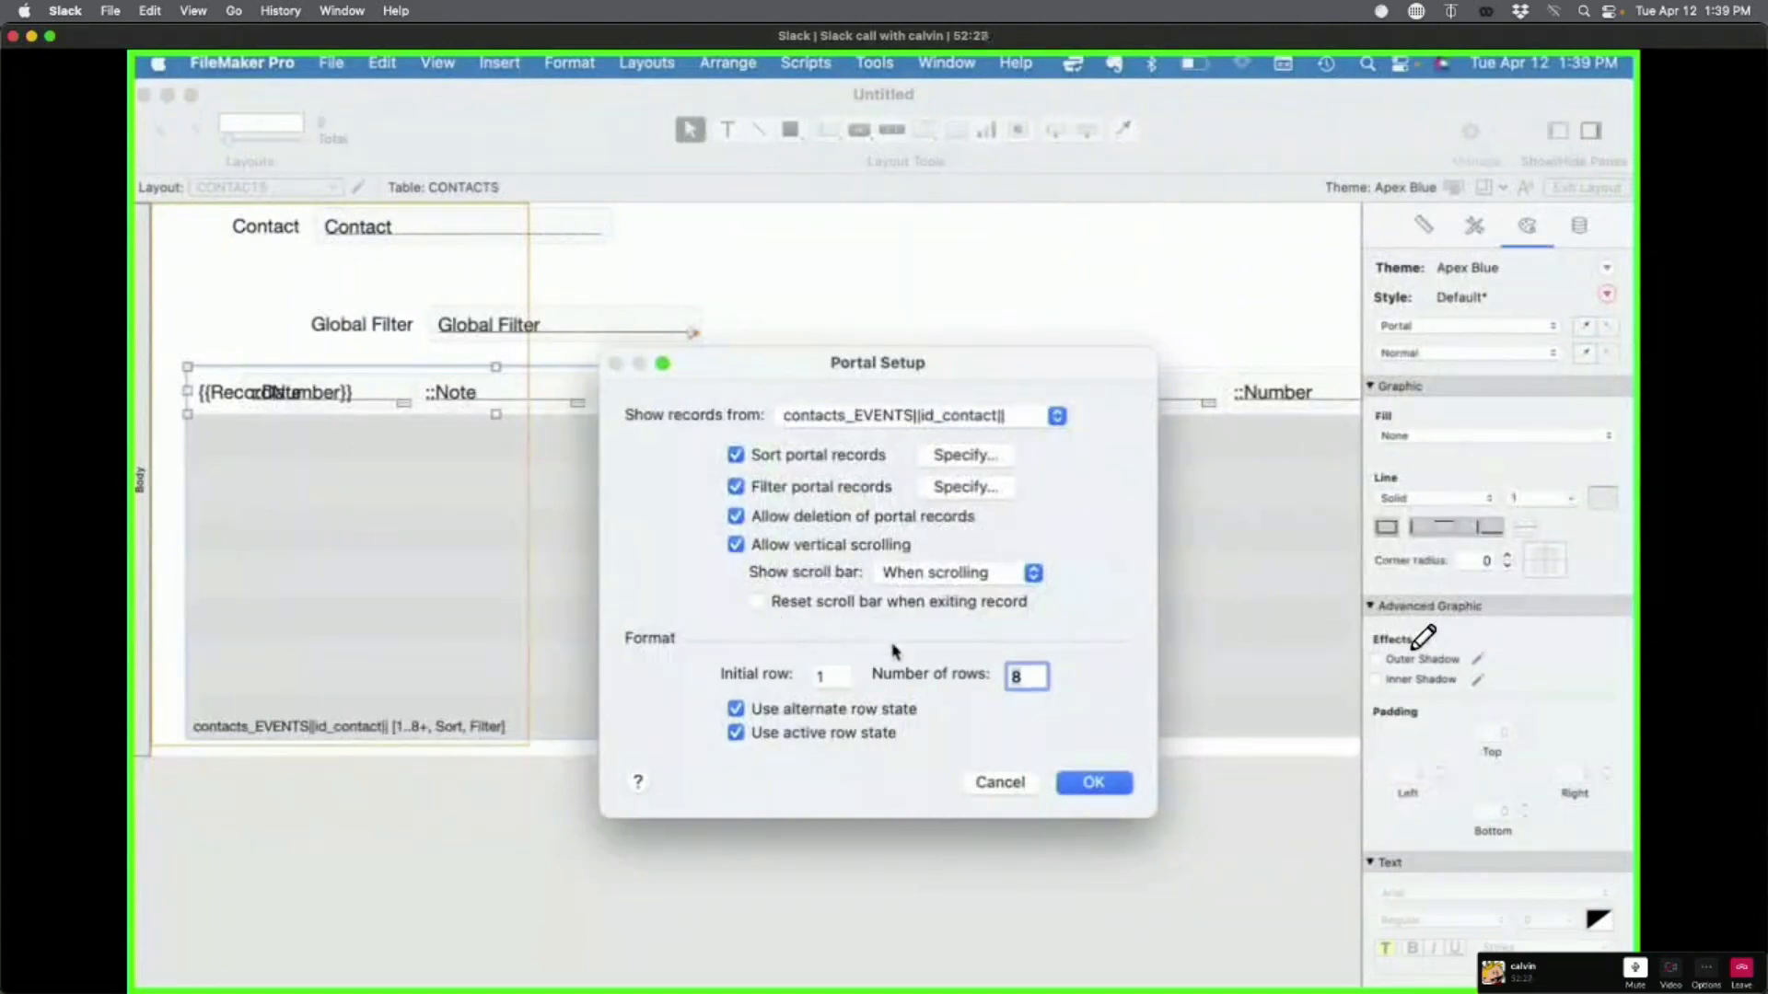
left_click(1118, 788)
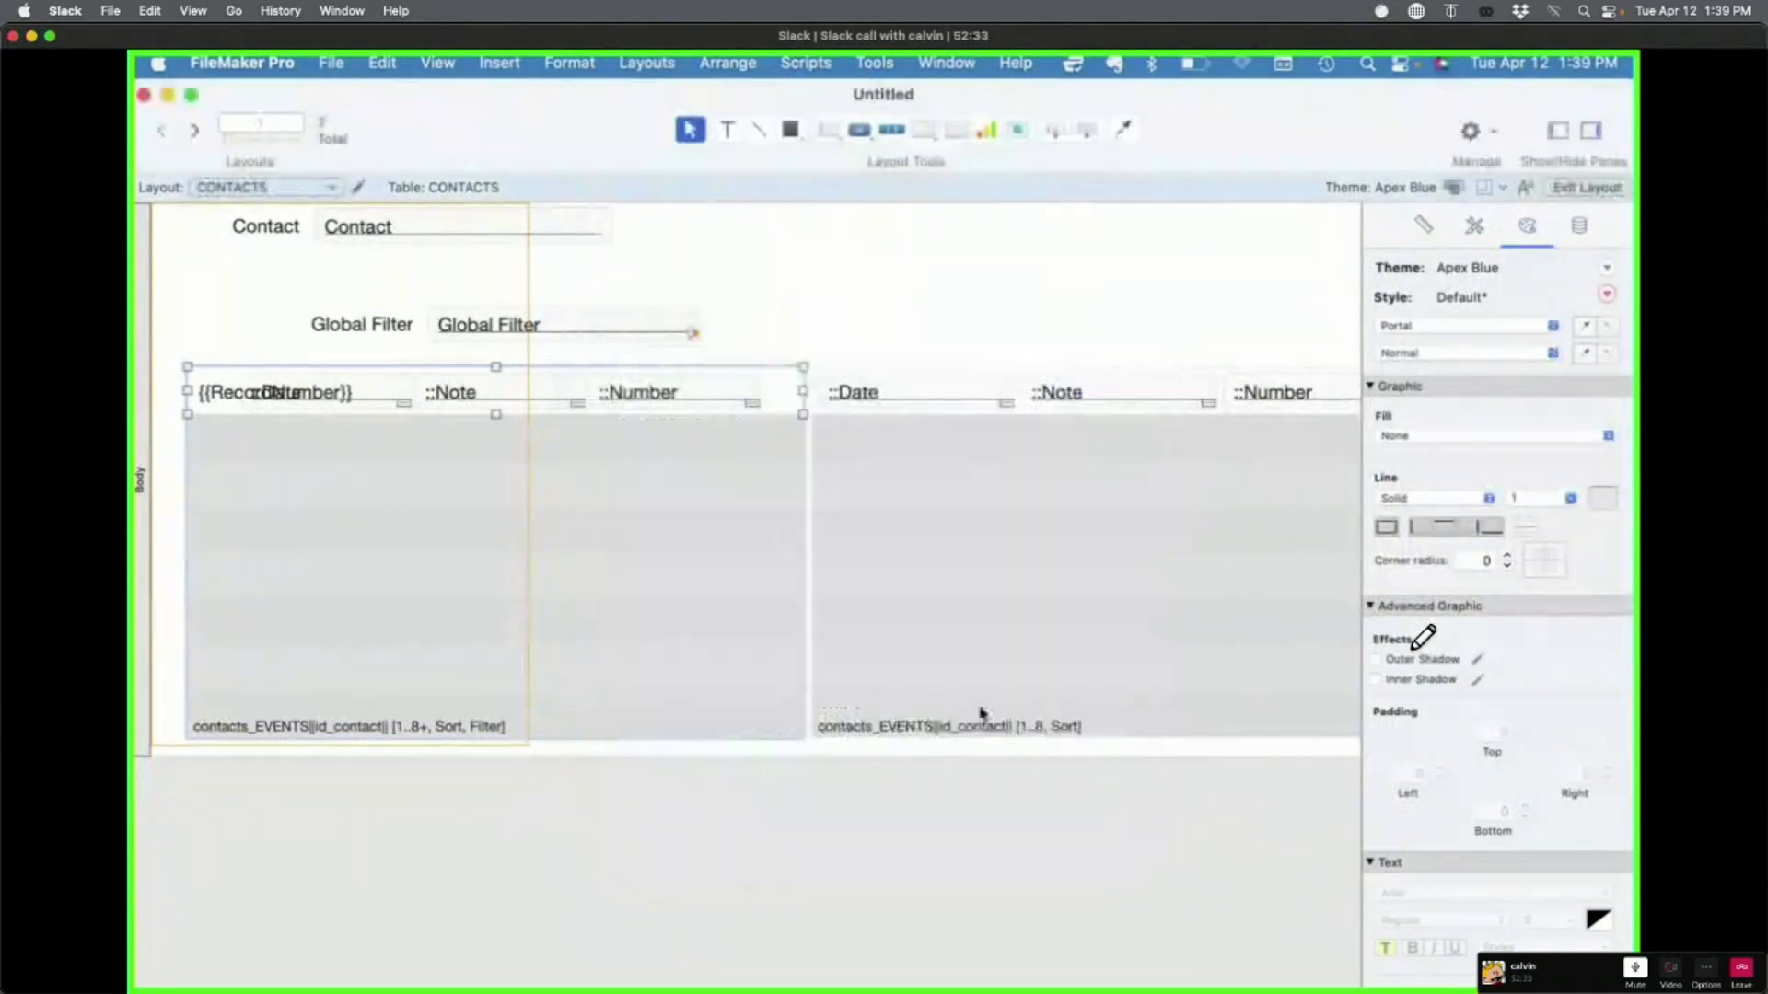
Step: Move the unfiltered events portal with its fields off the CONTACTS layout into the scratch area beside it
left_click(985, 582)
scroll(990, 584, "right", 5)
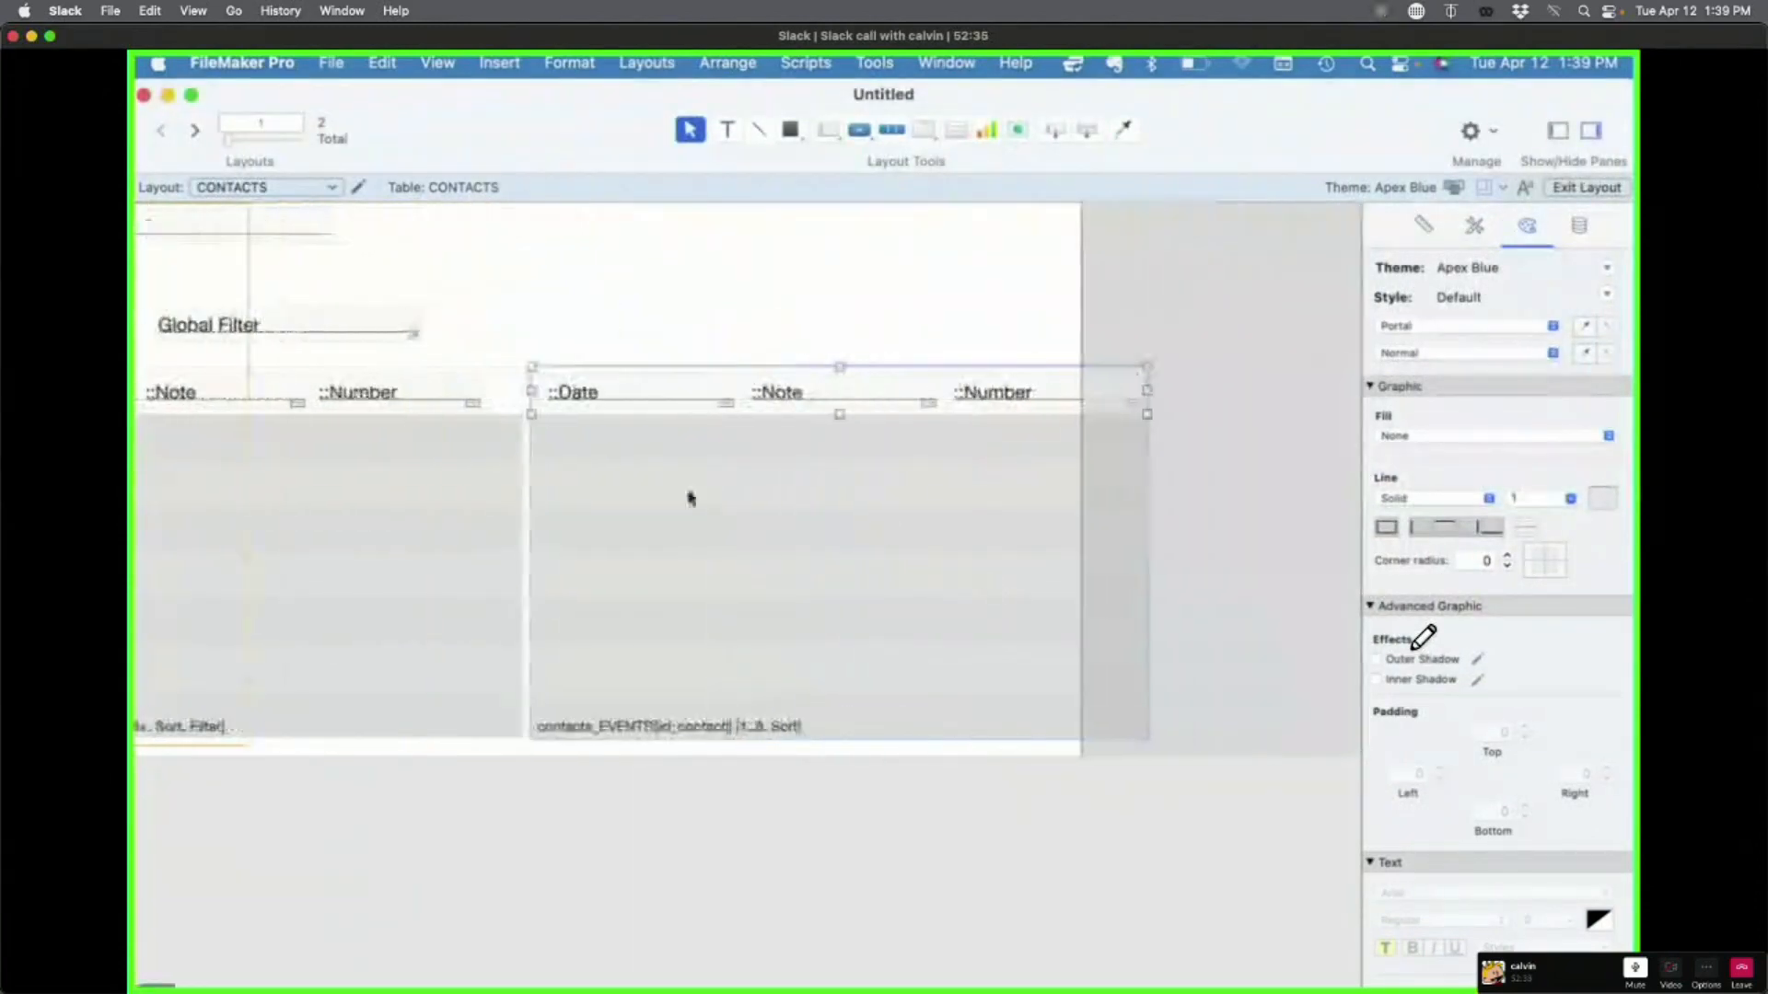
left_click_drag(691, 498, 1145, 513)
Step: Set the filtered portal's number of rows to 10
left_click(398, 475)
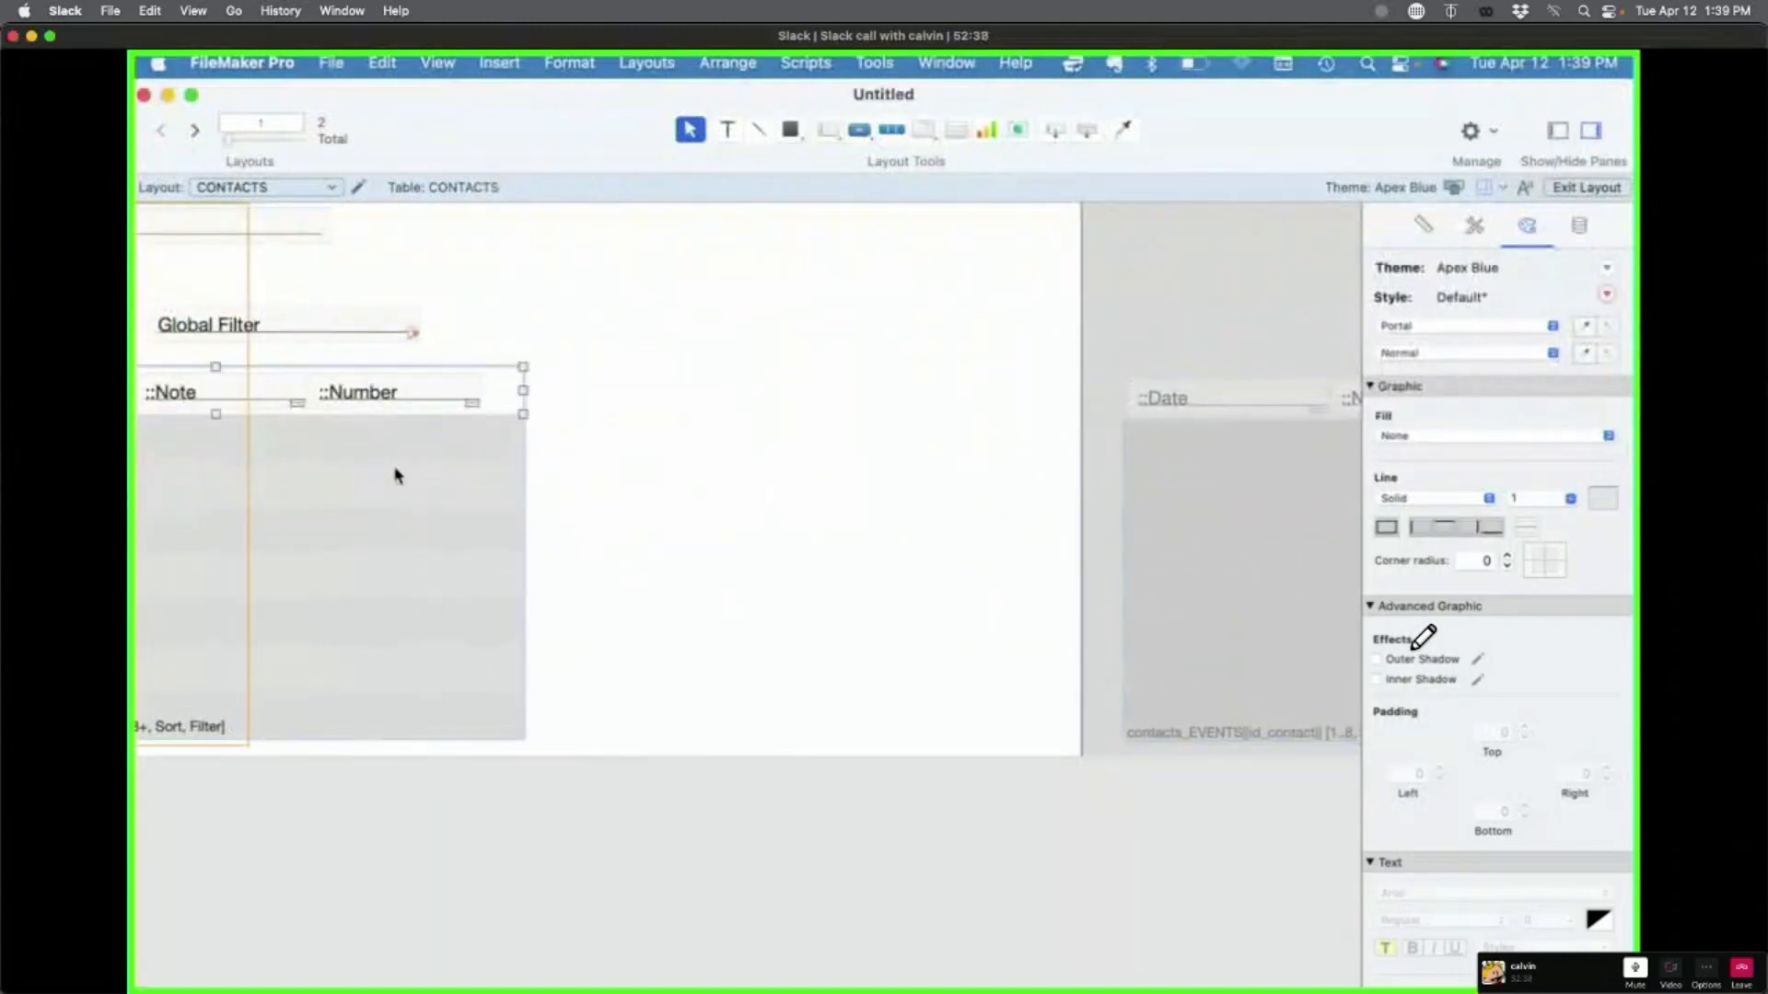
double_click(398, 475)
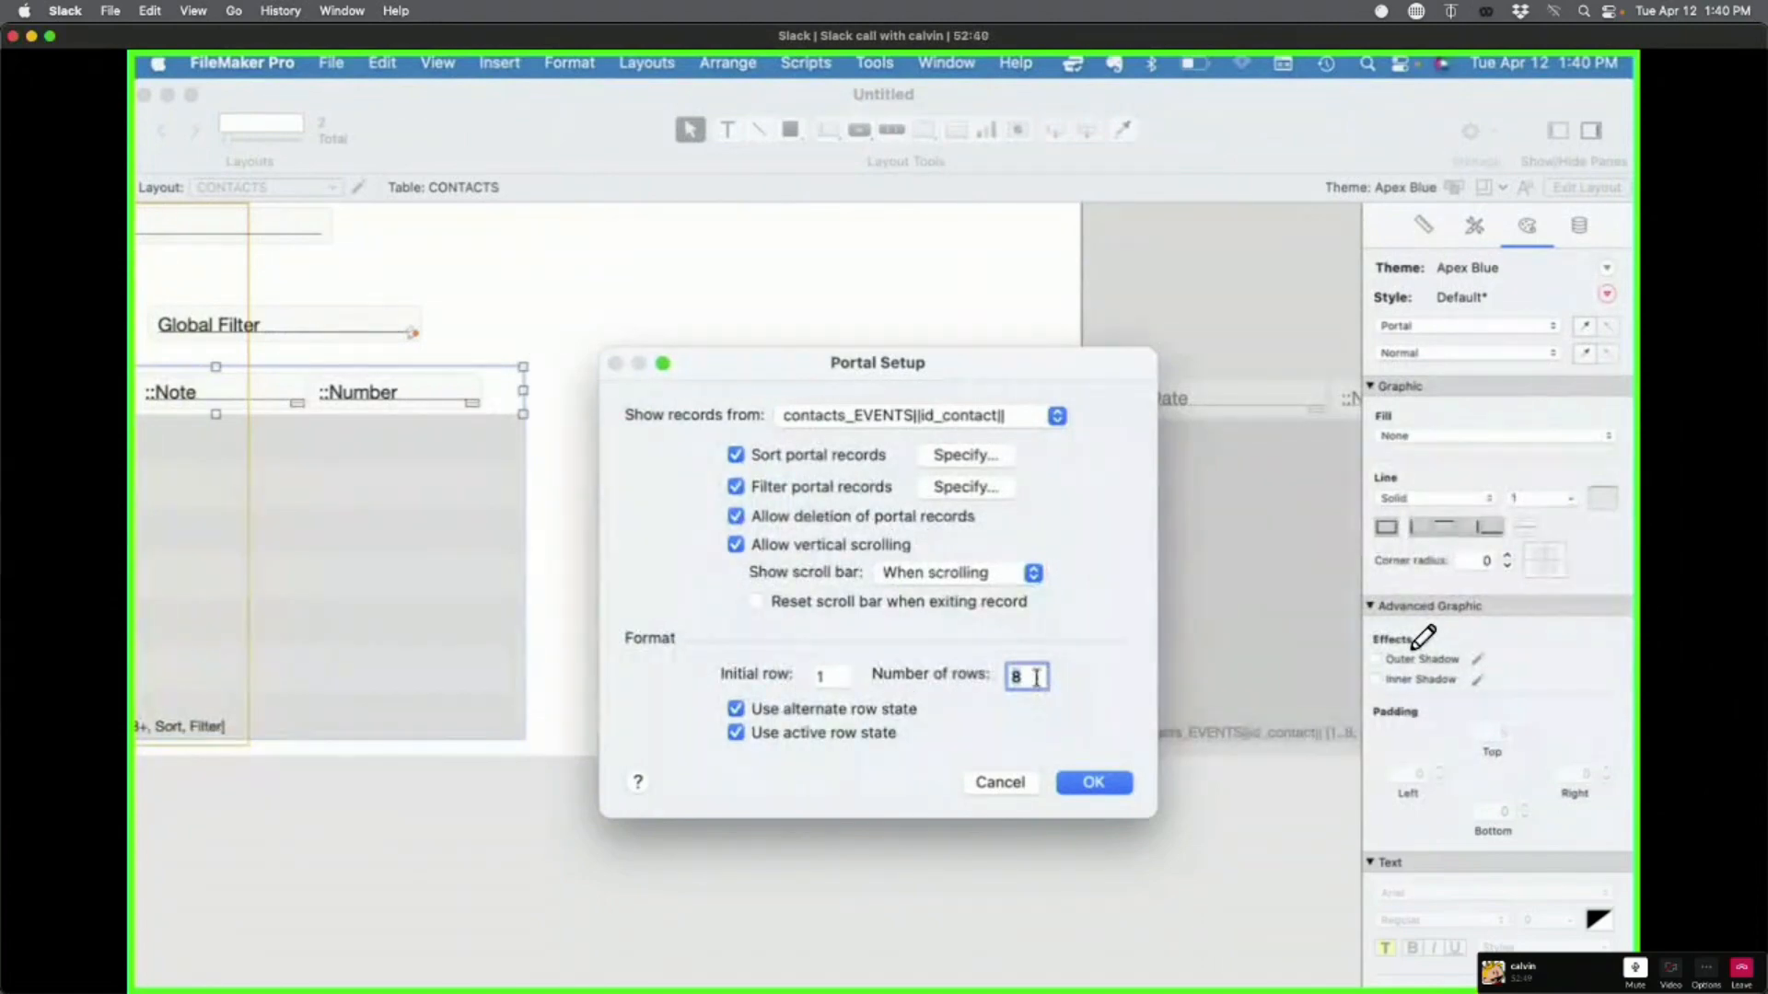
type("10")
left_click(1094, 782)
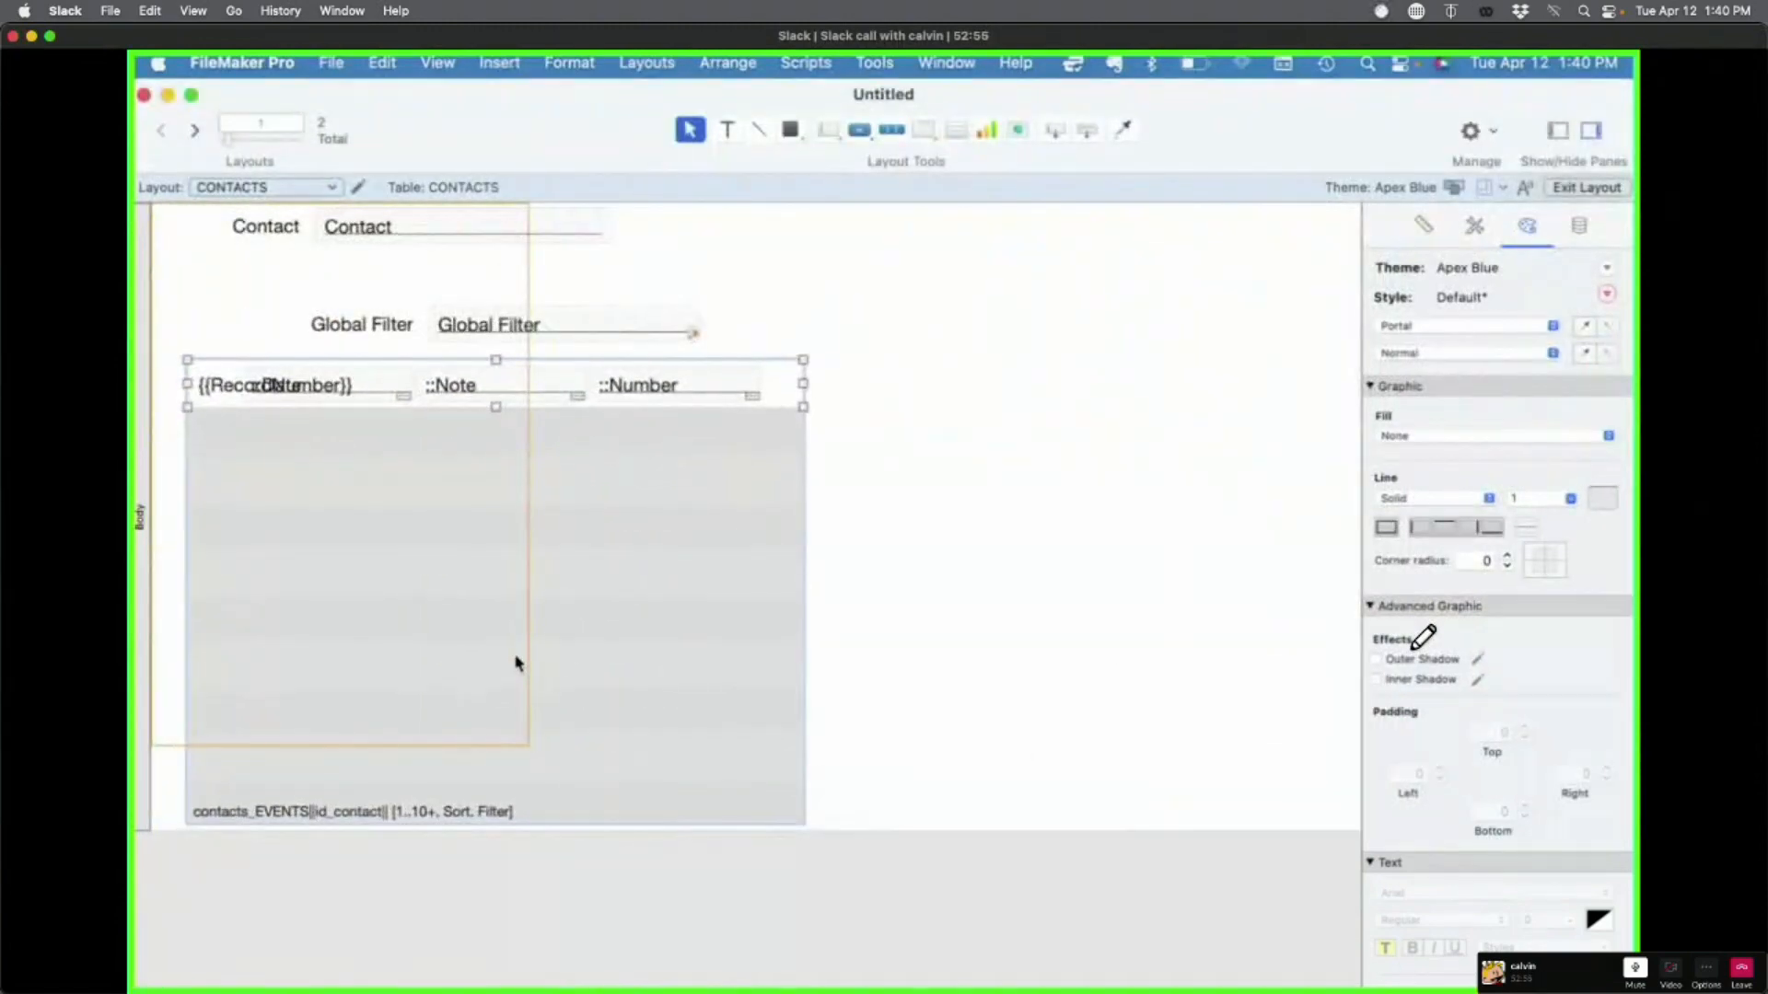
Step: Duplicate the ten-row filtered portal with its fields and place the copy directly beside the original
left_click_drag(292, 548, 924, 549)
scroll(924, 549, "right", 5)
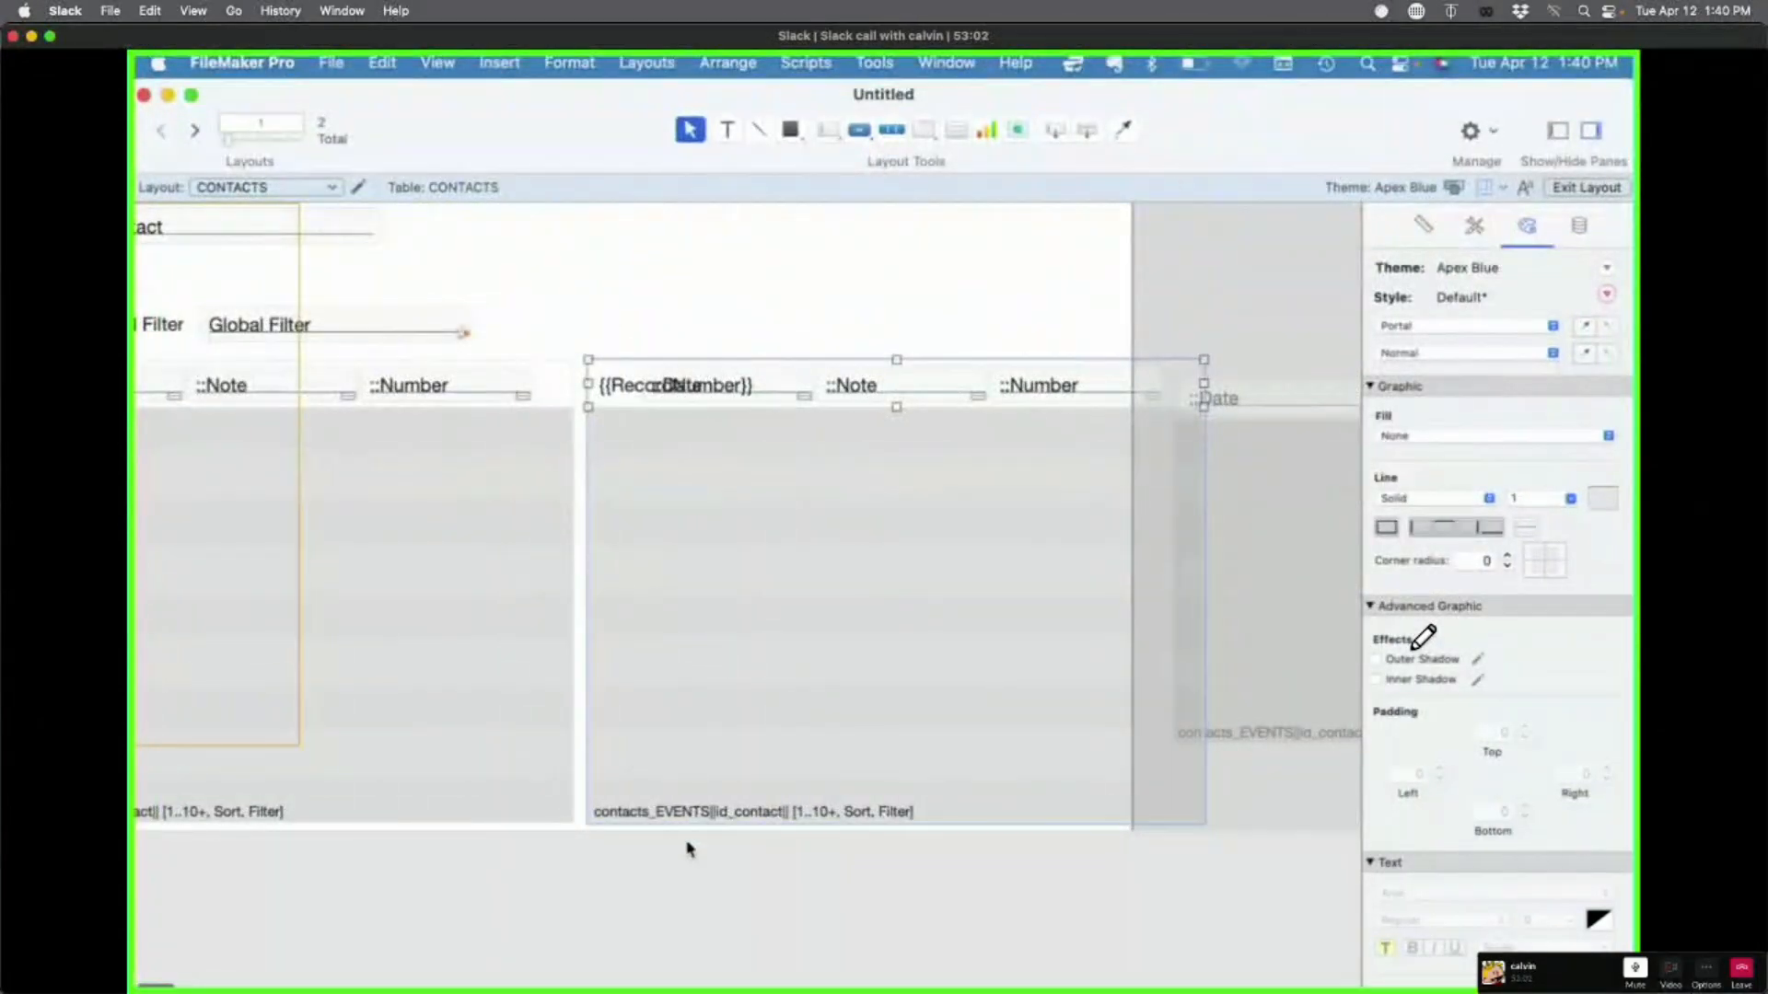
Step: Move the spare date portal outside the layout boundary farther from the second events portal, and switch to Browse mode
left_click_drag(1266, 464, 1322, 466)
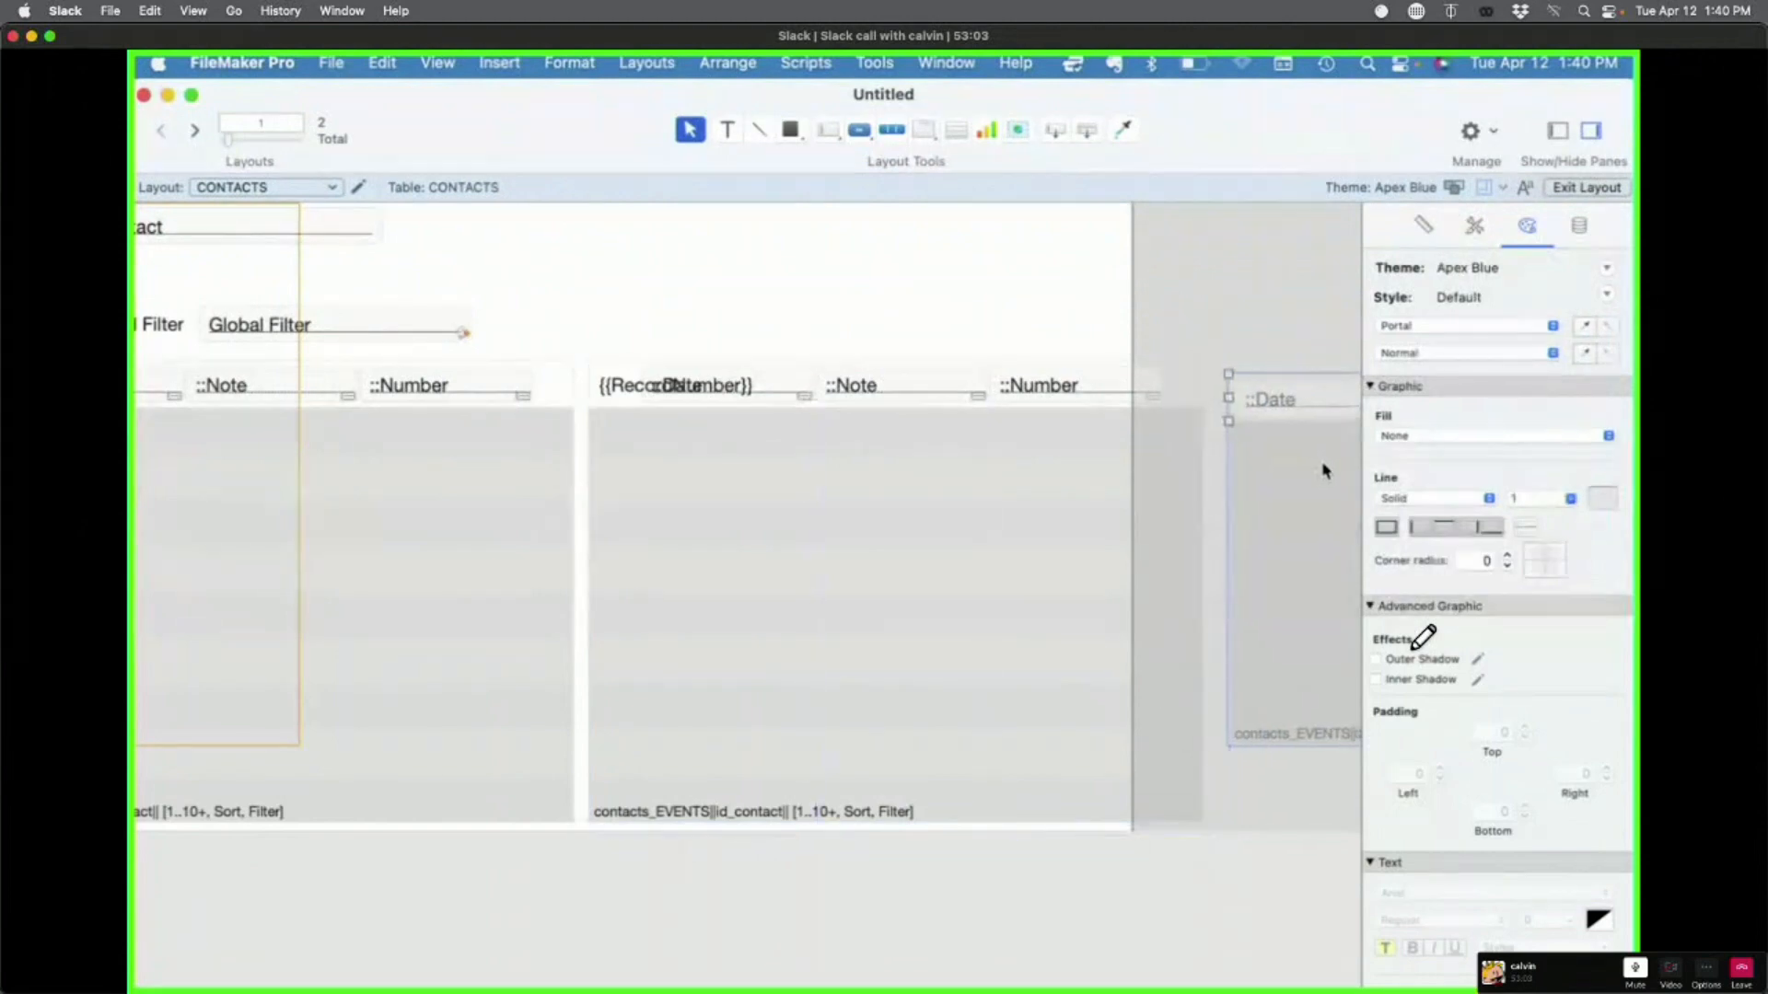
left_click(861, 294)
key("super+b")
Step: Add event rows dated 5/3/2022 and 5/6/2022 at the end of the first portal using the calendar
scroll(473, 761, "down", 1)
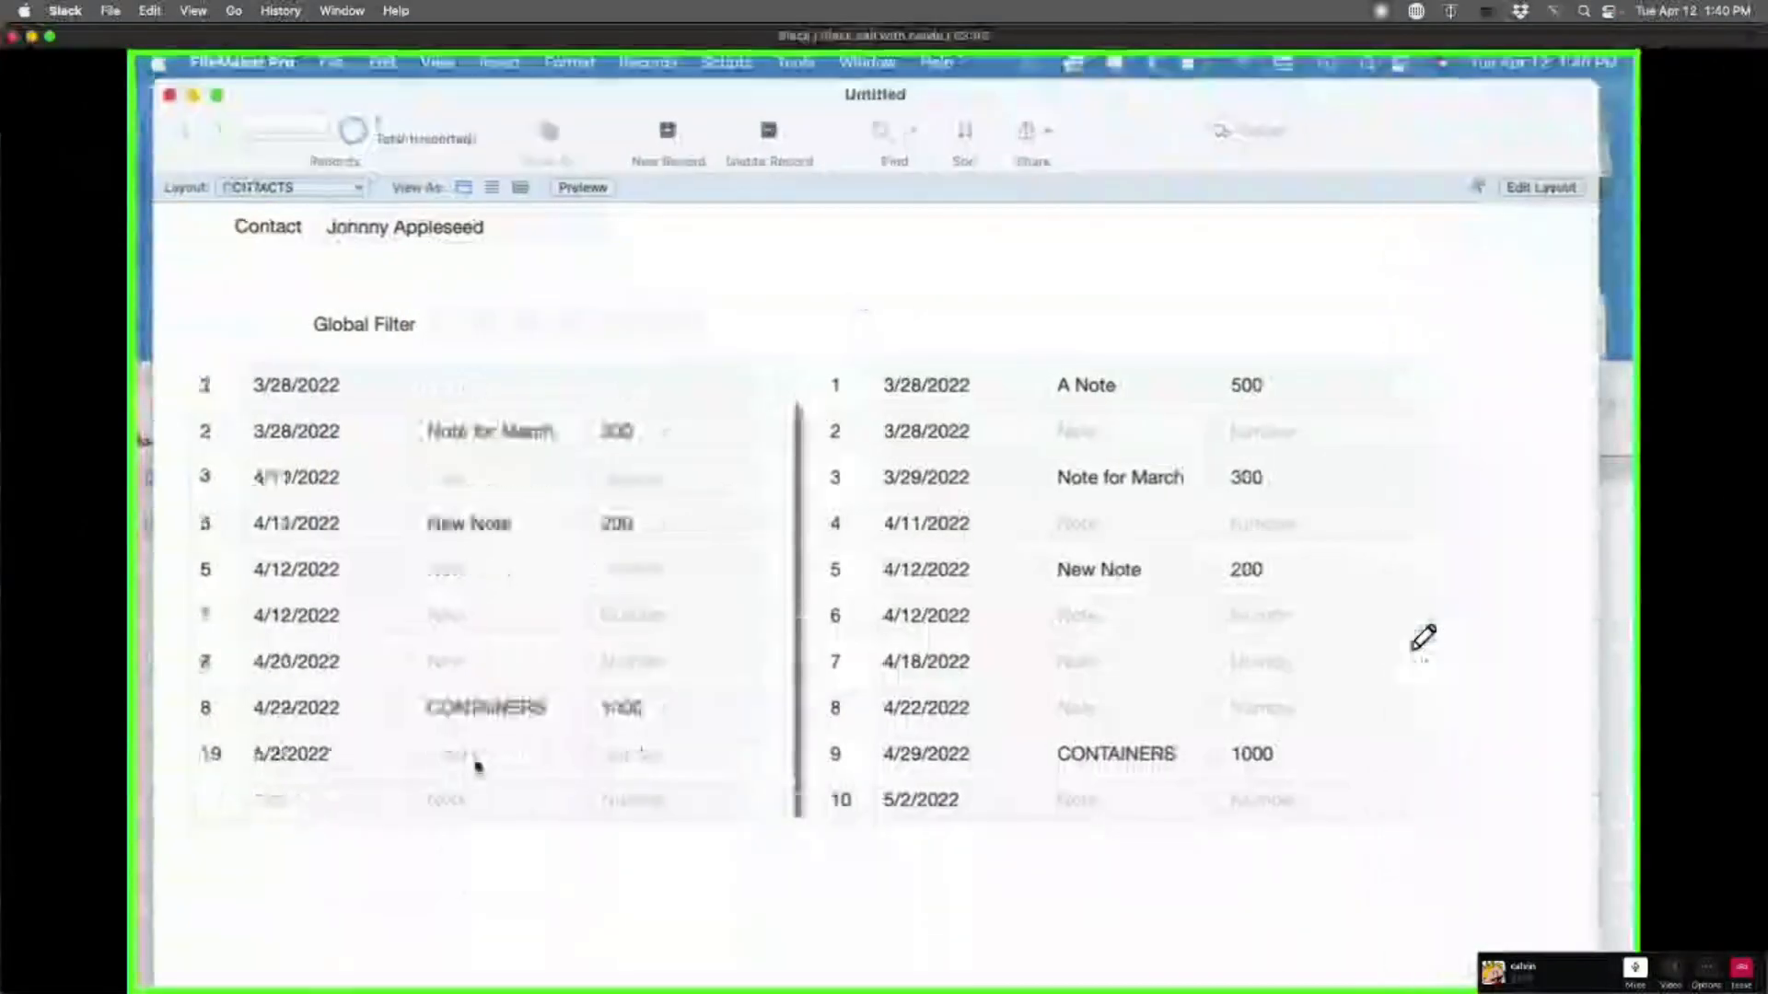
left_click(304, 808)
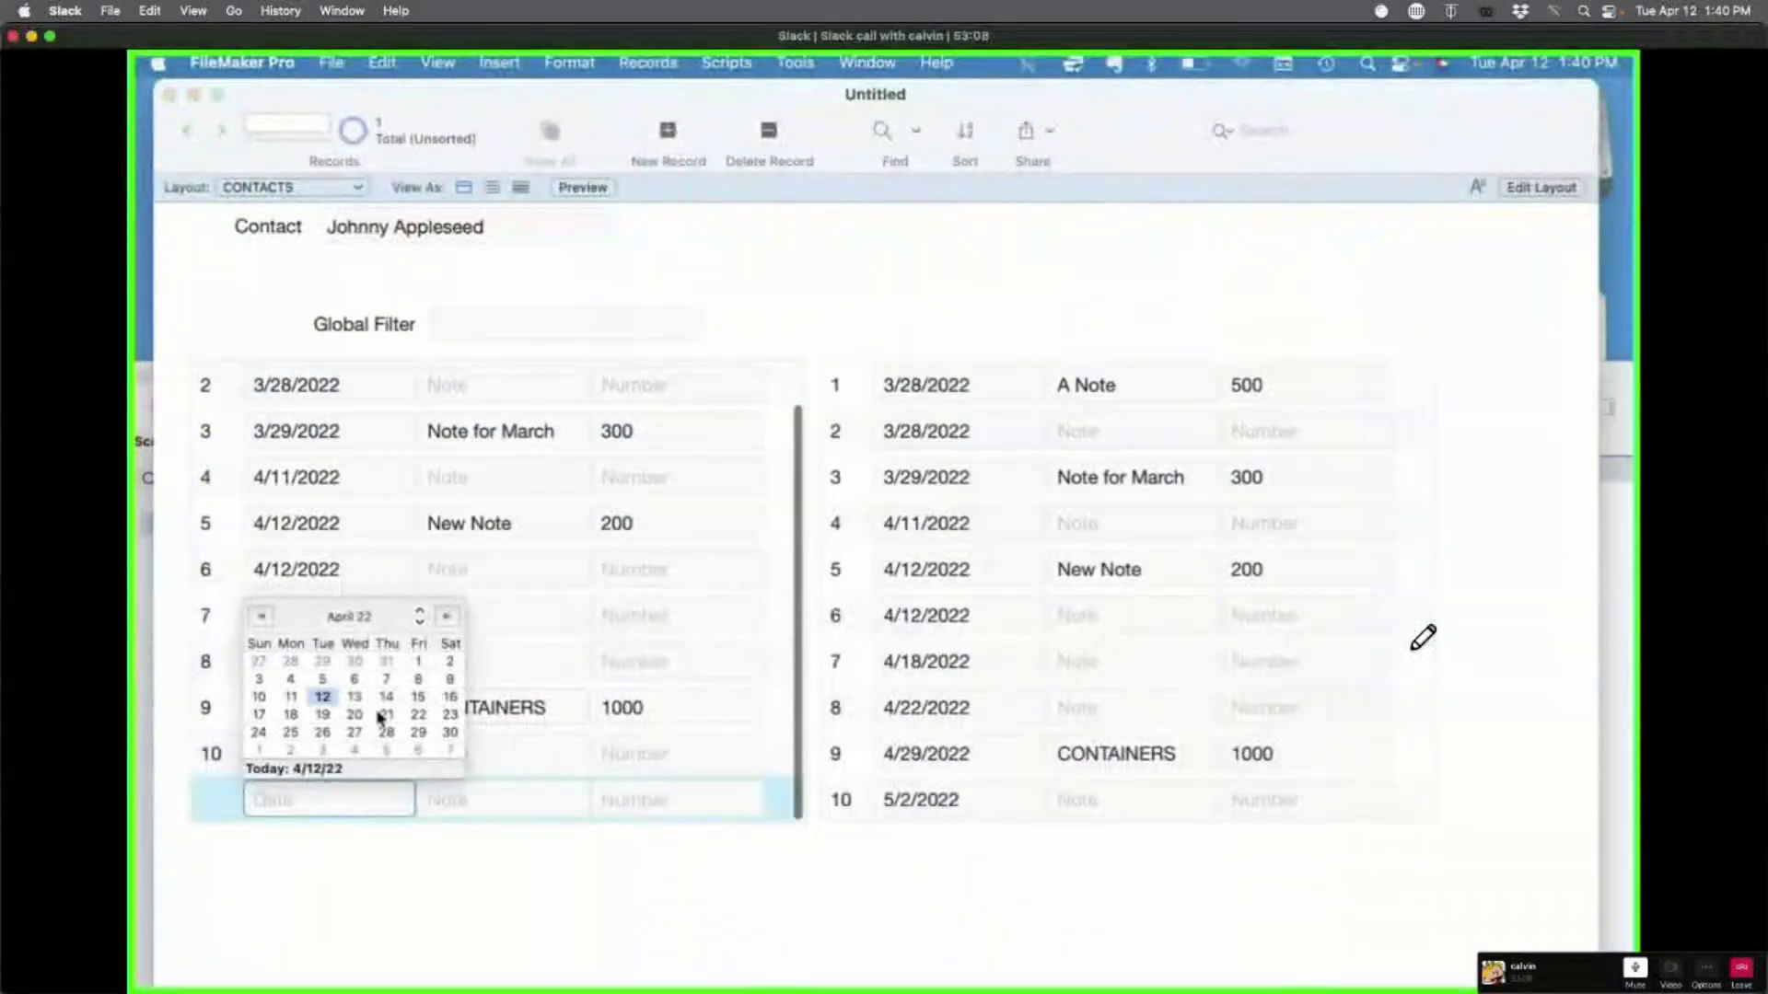
left_click(322, 750)
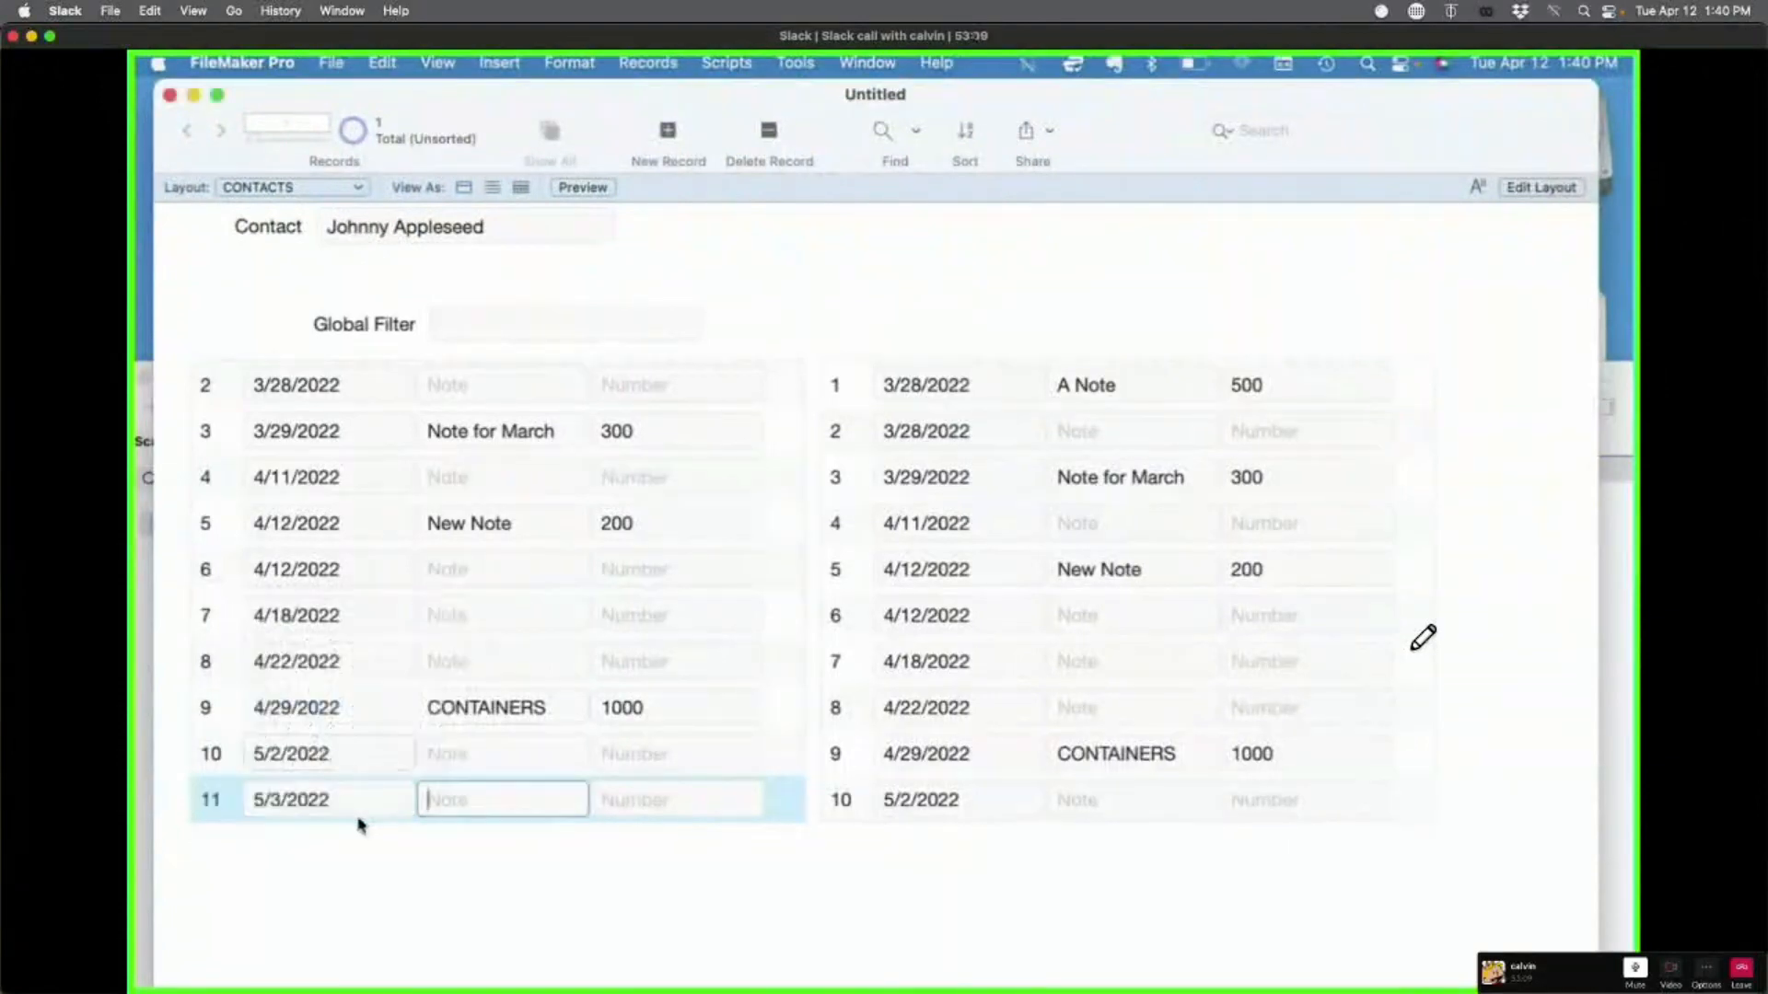
scroll(315, 757, "down", 2)
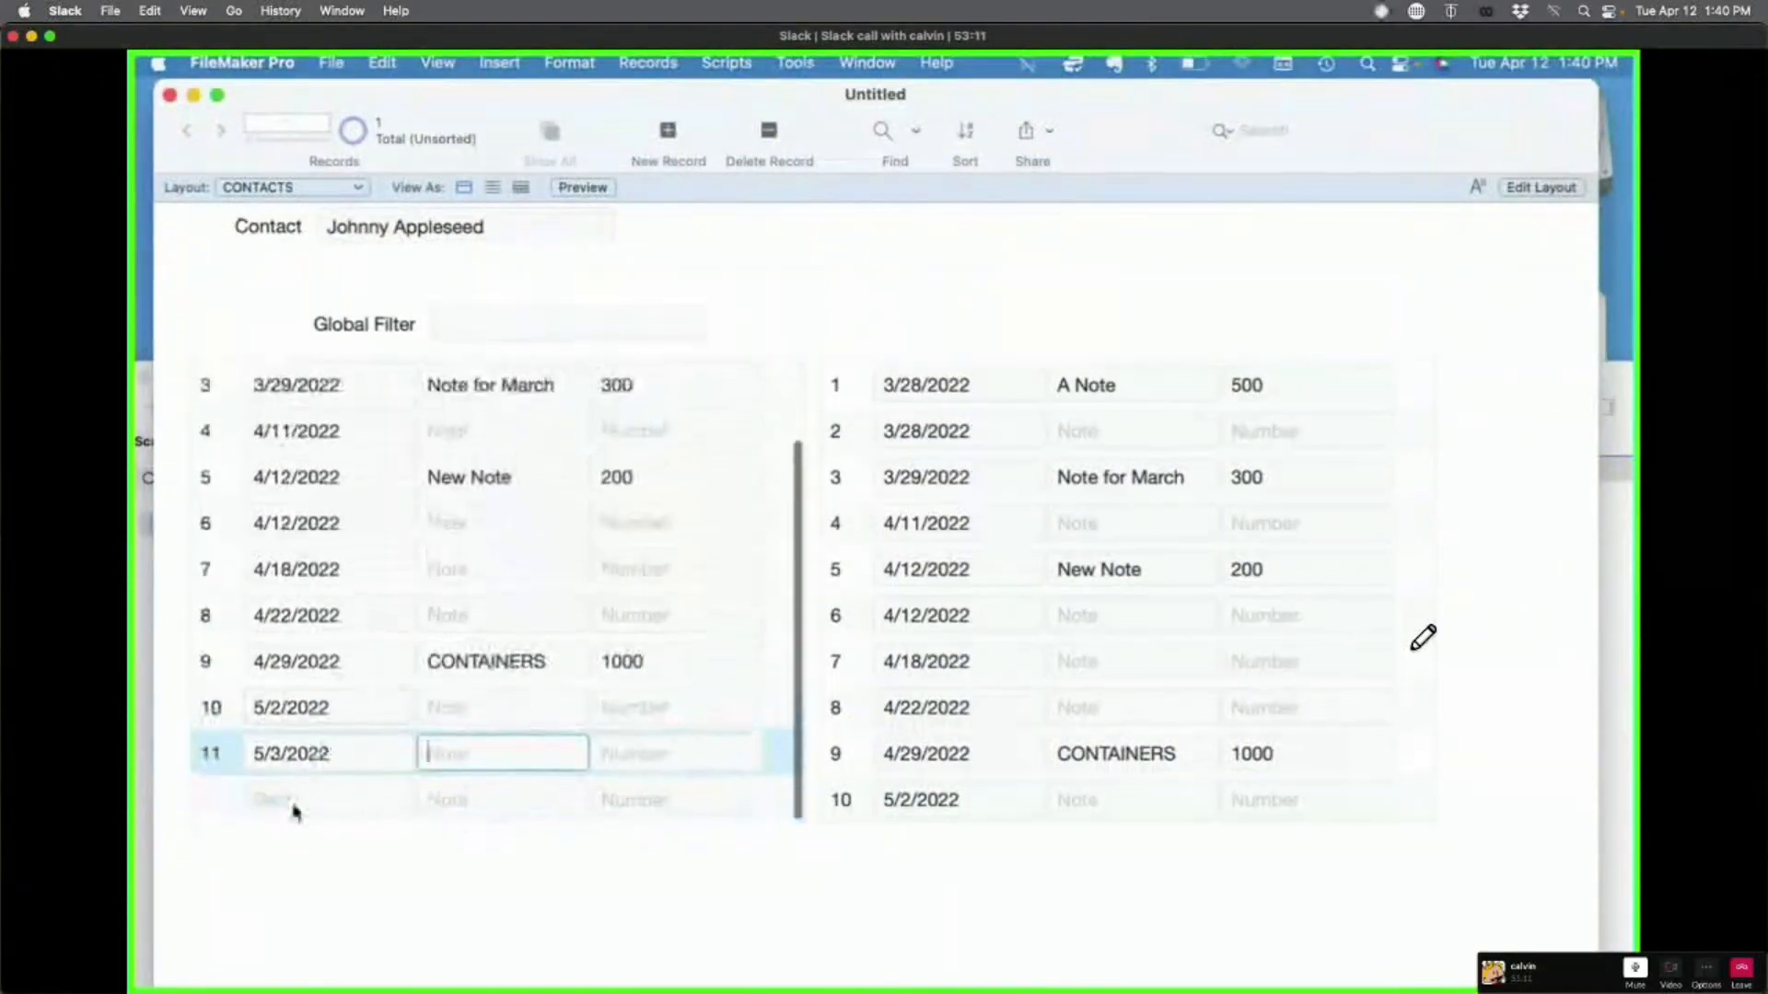
left_click(302, 811)
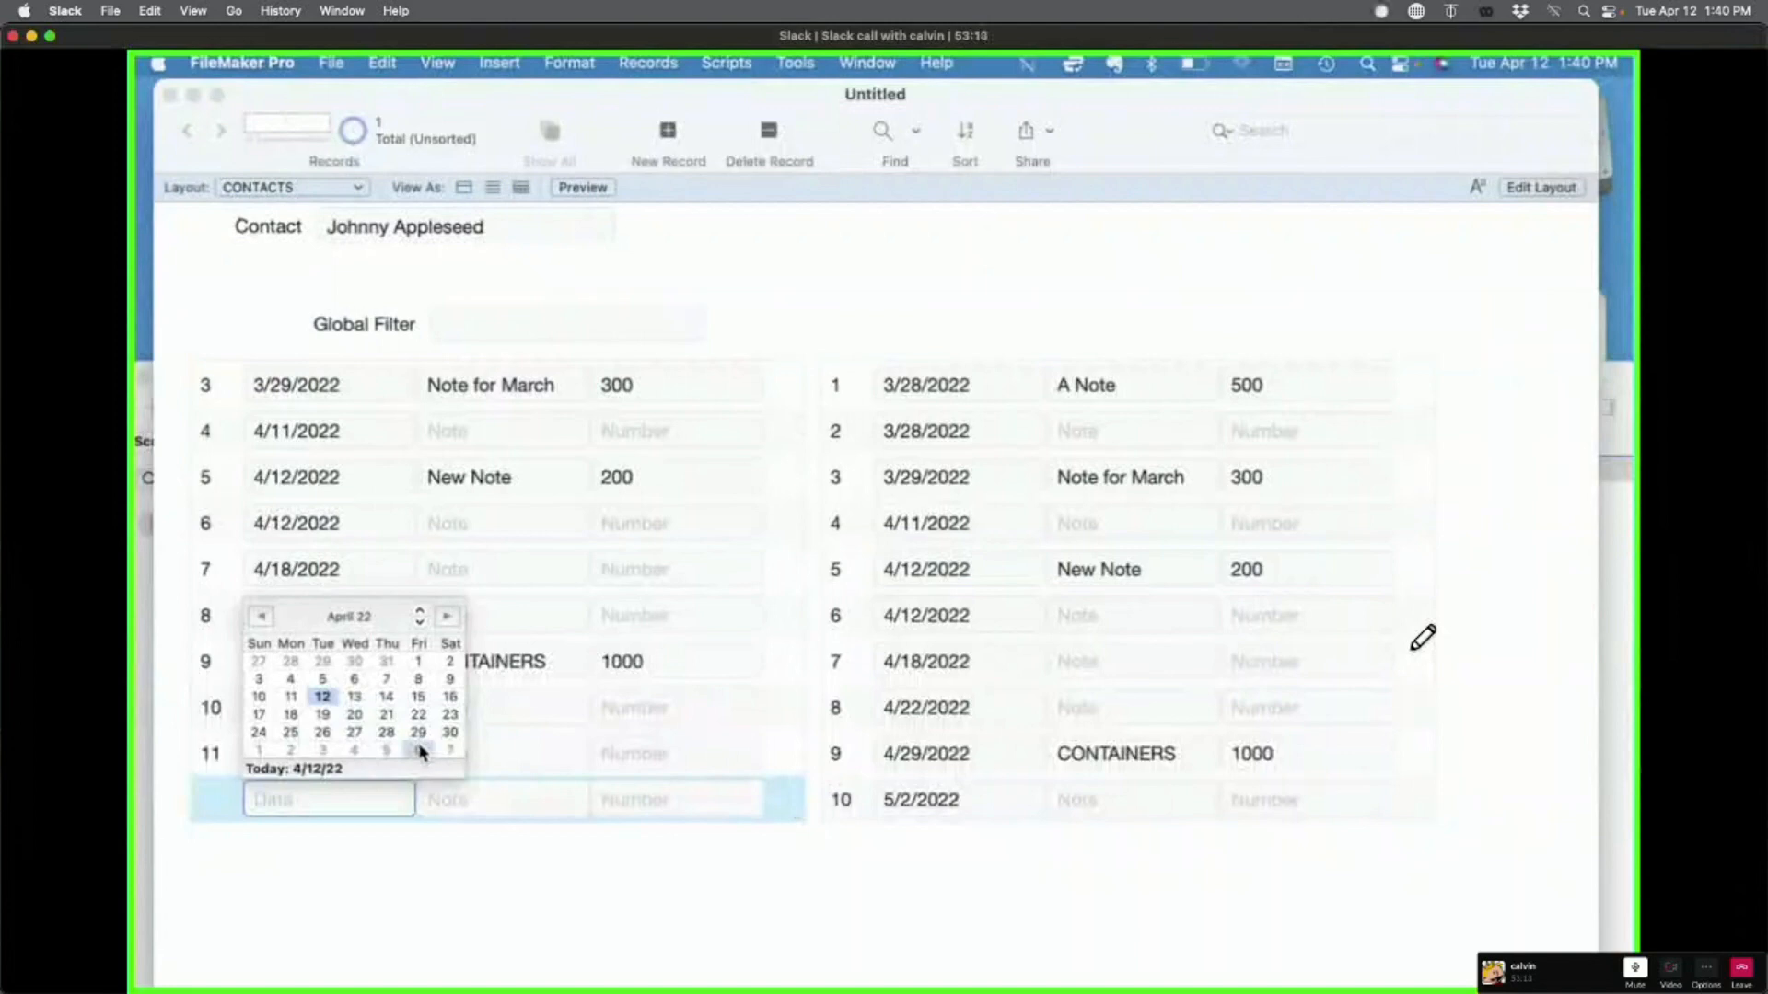
left_click(419, 749)
Step: Add event rows dated 5/7/2022 and 5/1/2022 to the first portal and commit the record
scroll(322, 820, "down", 1)
left_click(322, 819)
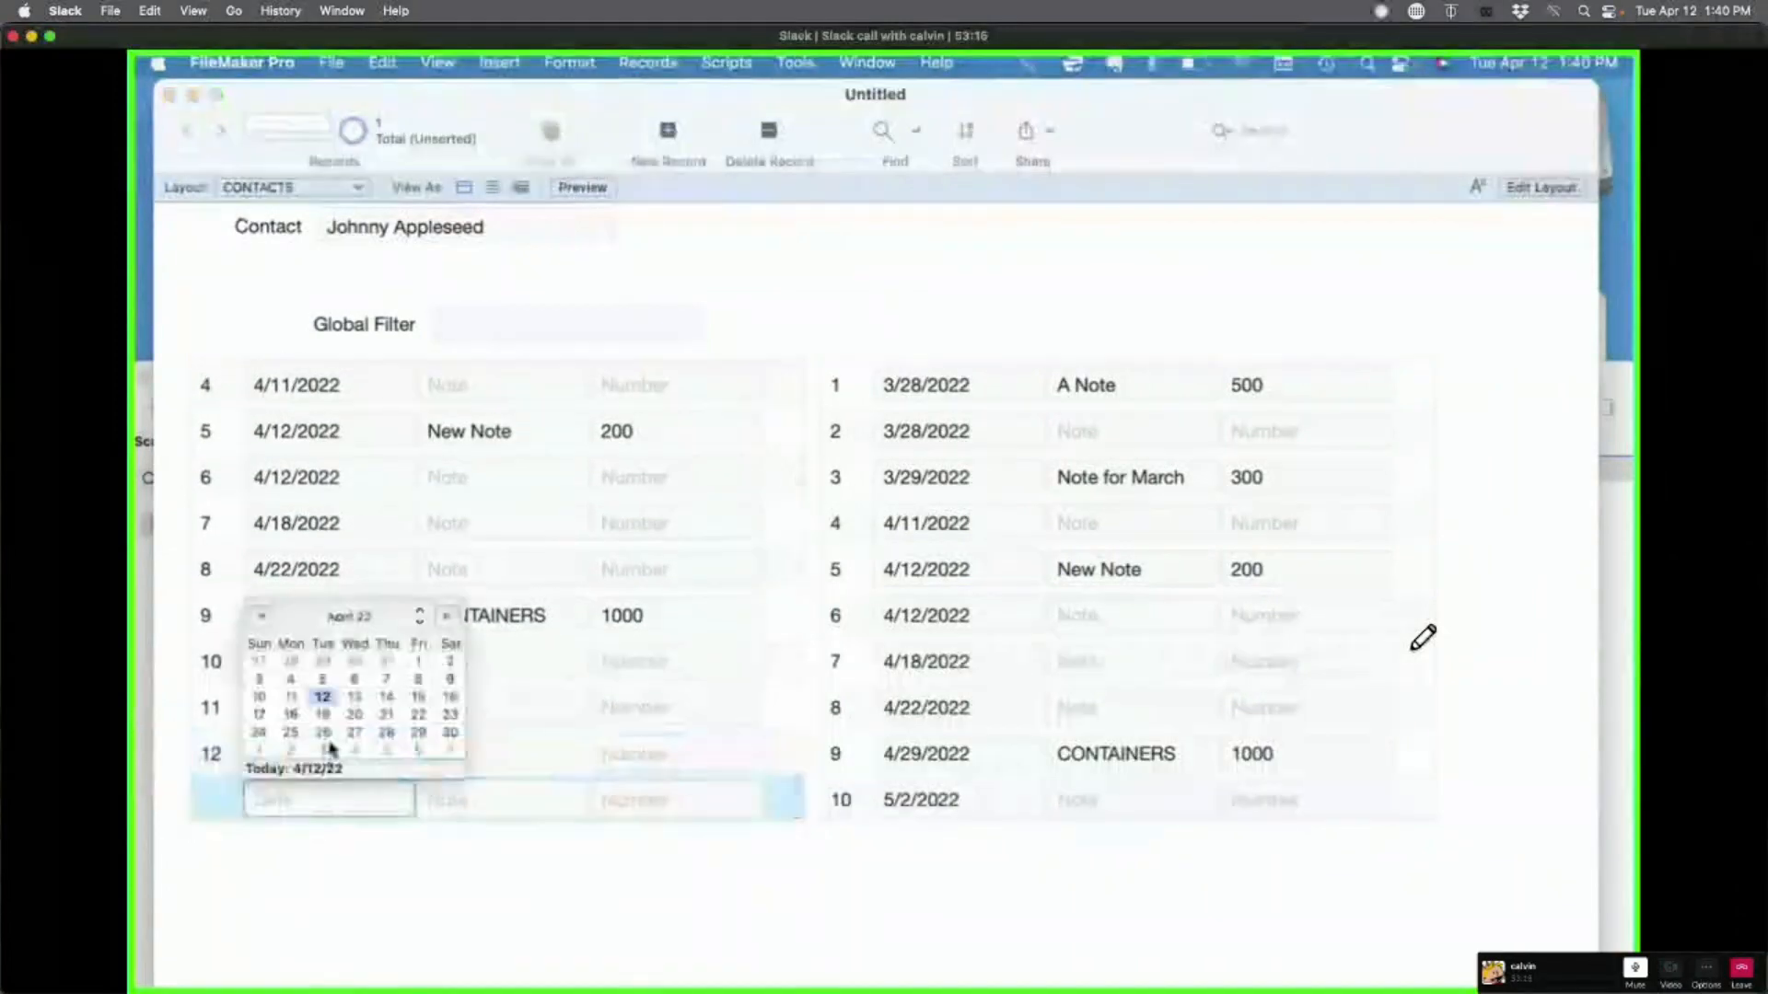
left_click(451, 752)
scroll(341, 781, "down", 1)
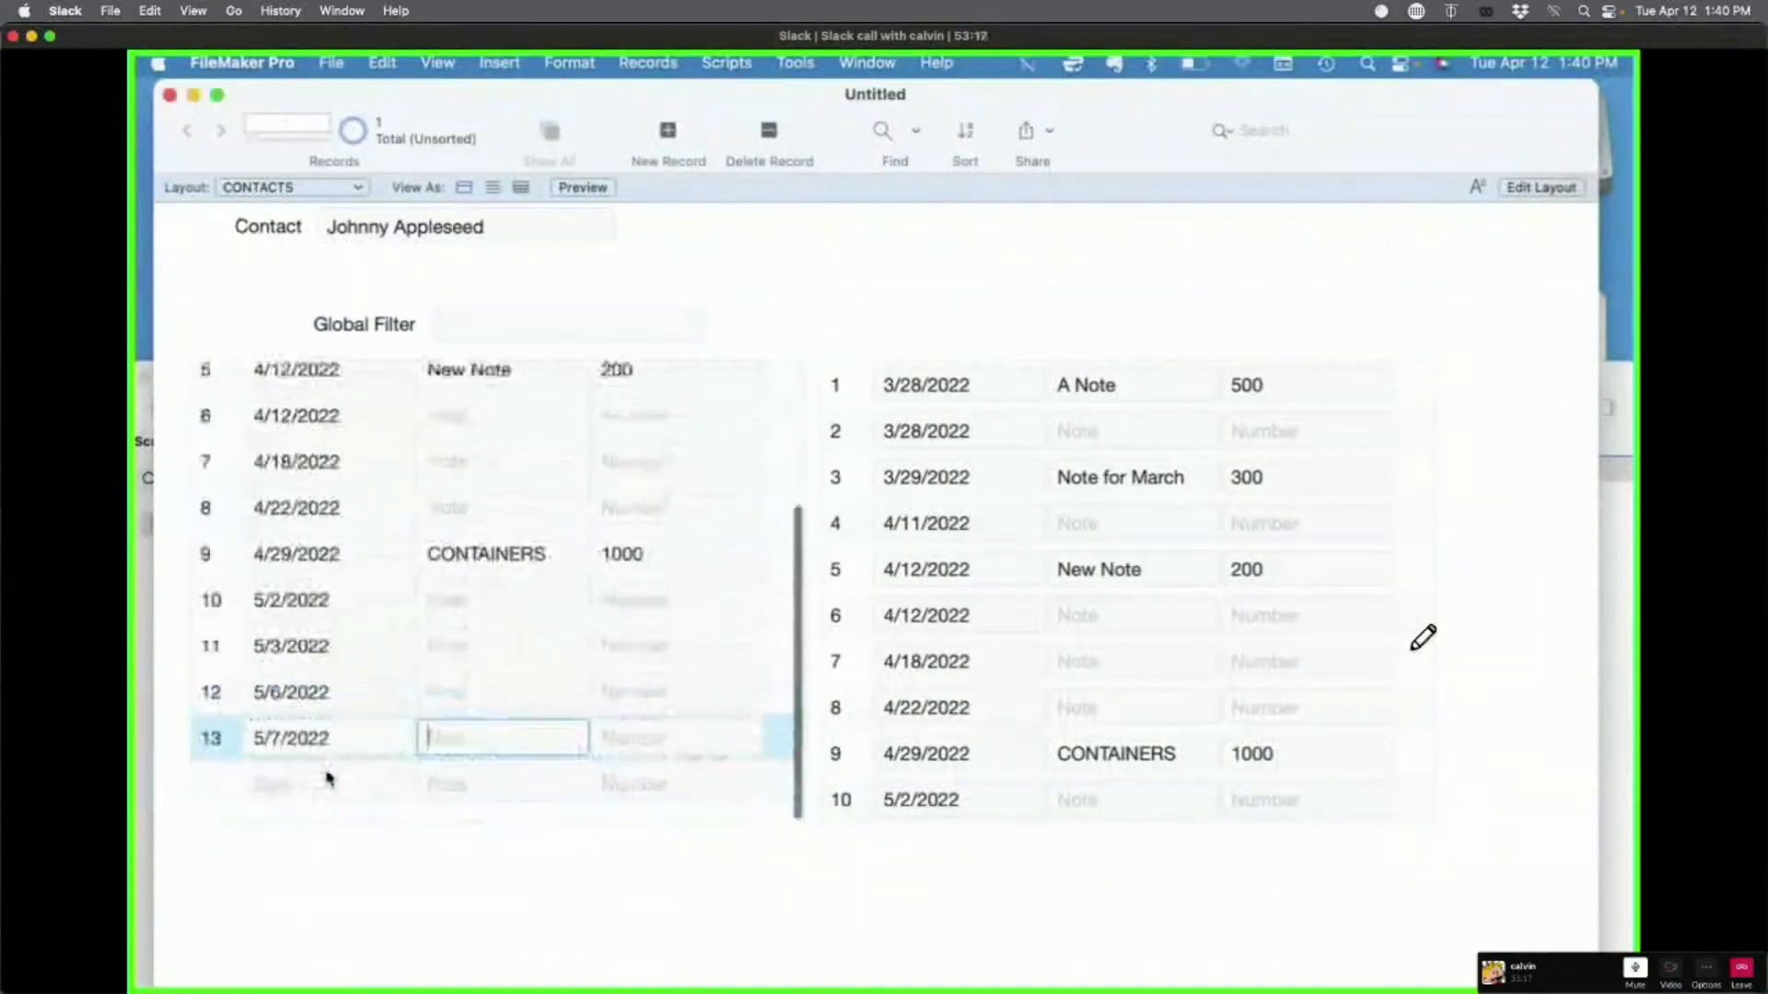
left_click(322, 799)
left_click(260, 749)
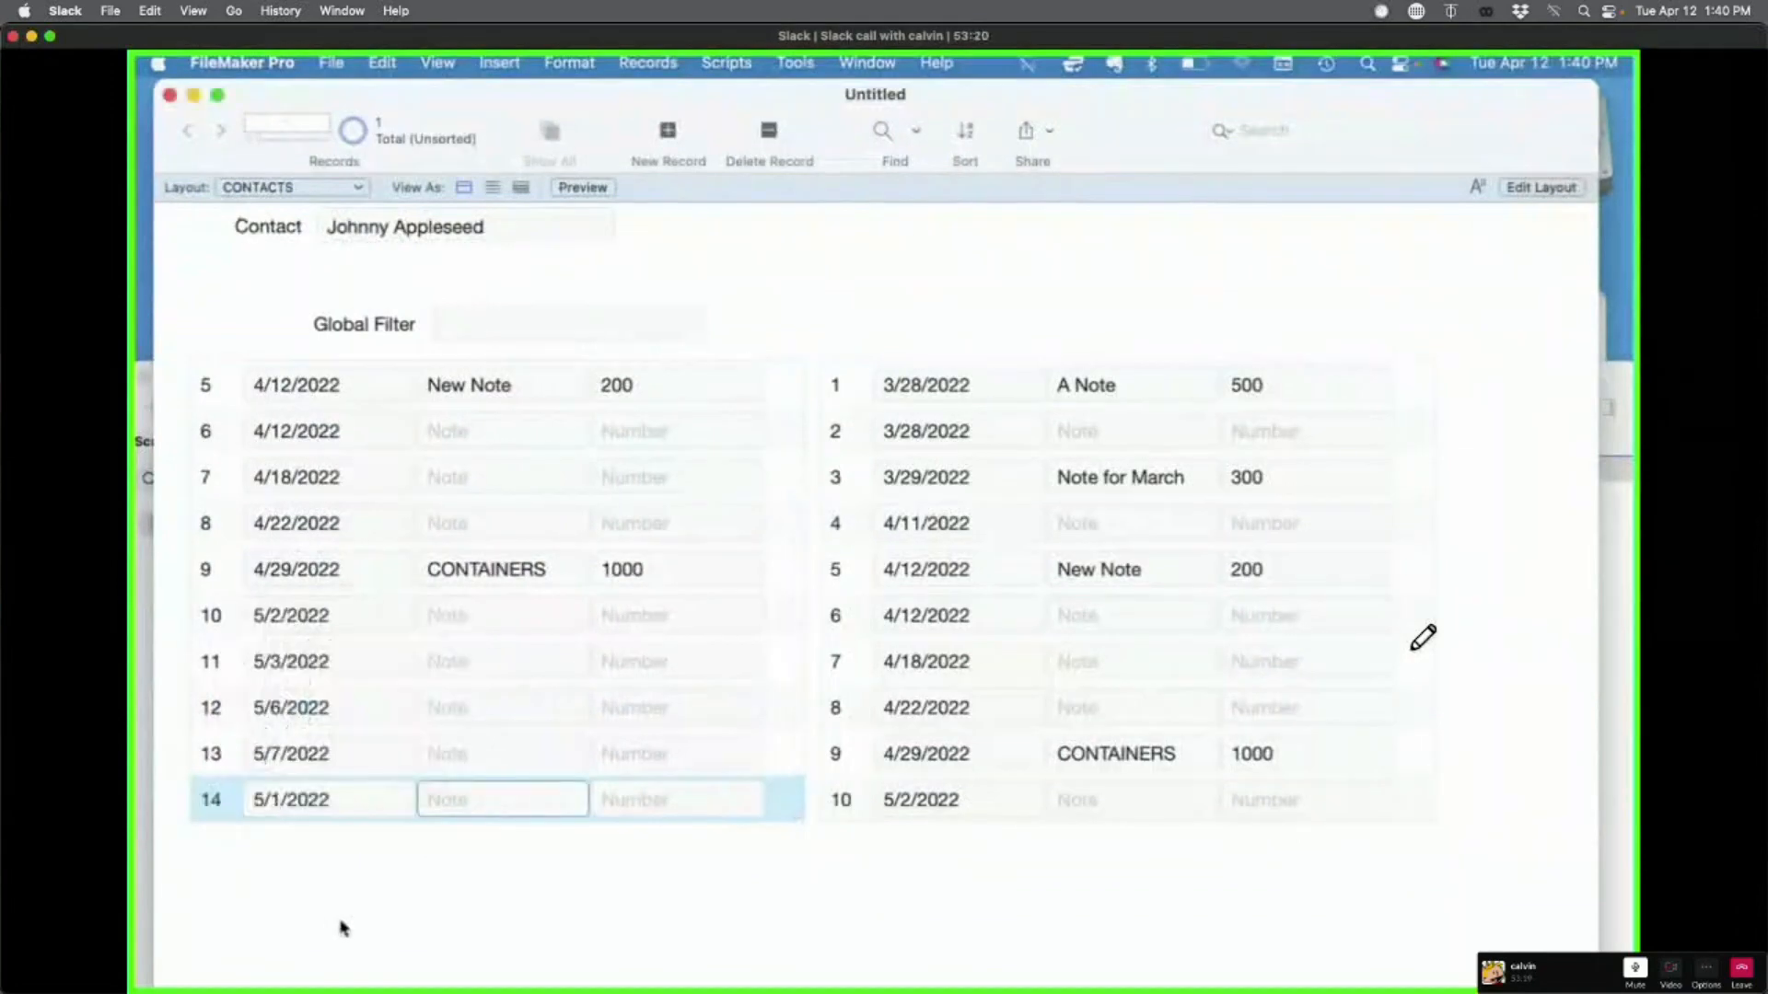
left_click(373, 891)
Step: Compare how the event rows are listed and scrolled in the two side-by-side portals
scroll(368, 692, "up", 4)
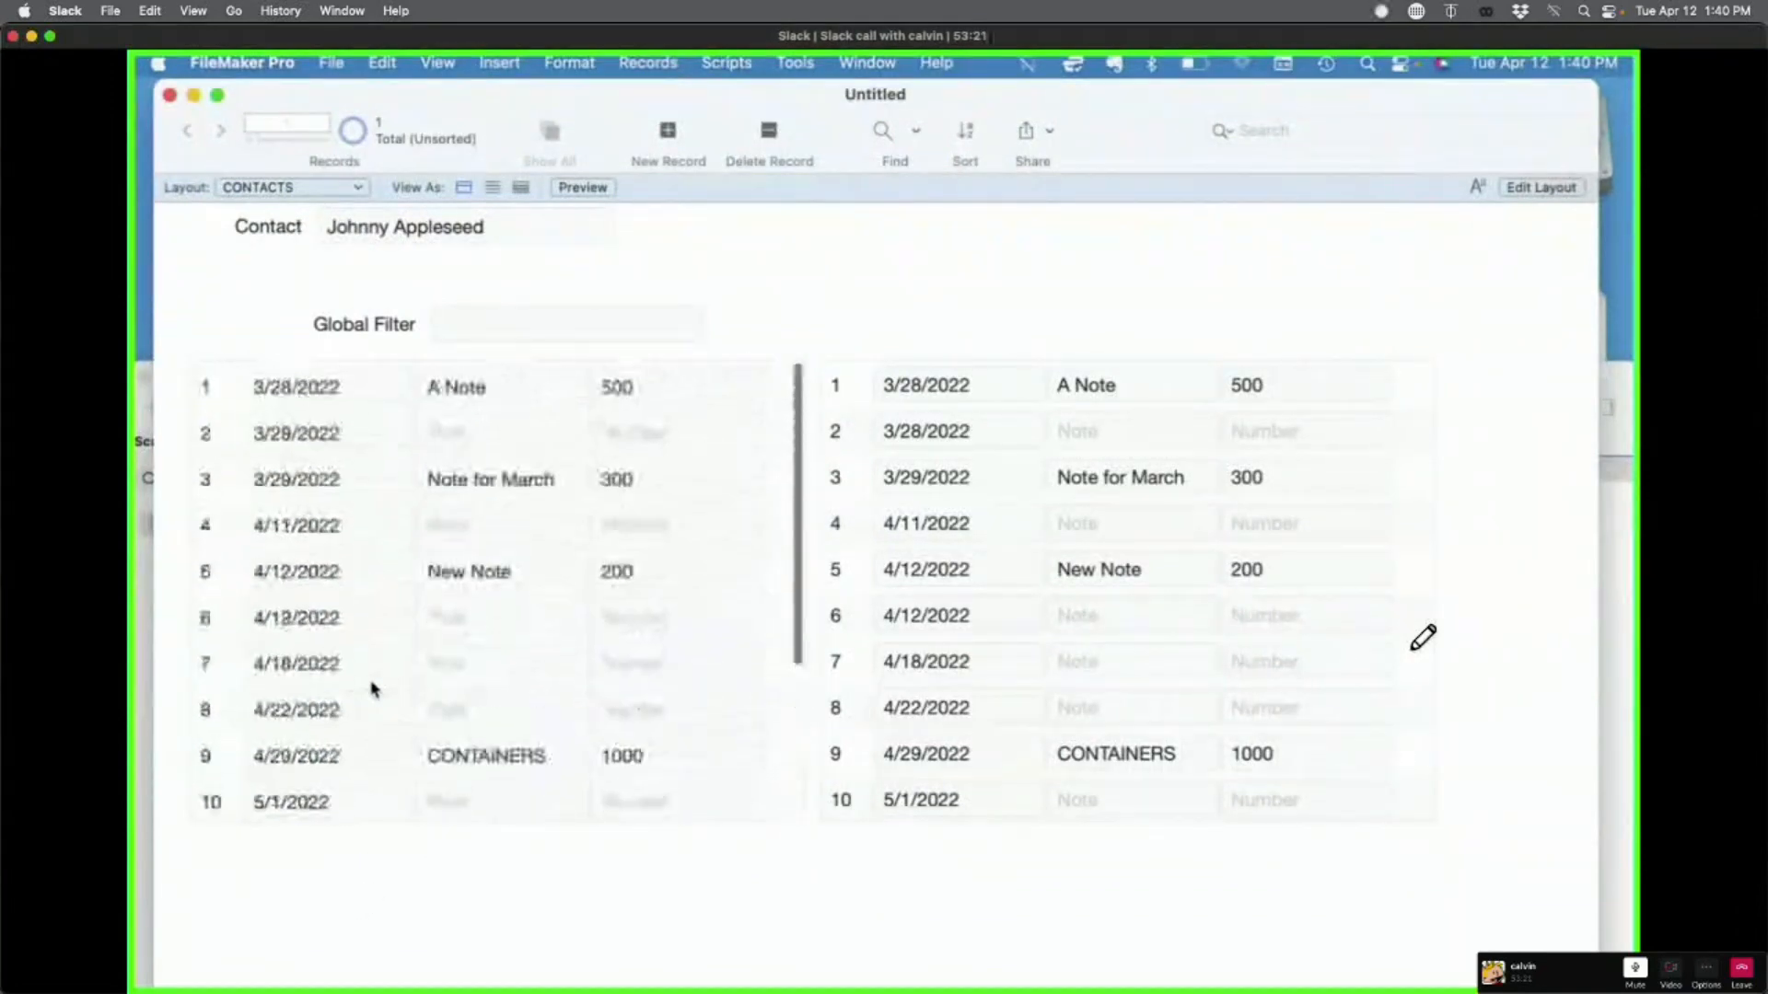
scroll(371, 689, "down", 5)
scroll(371, 689, "up", 1)
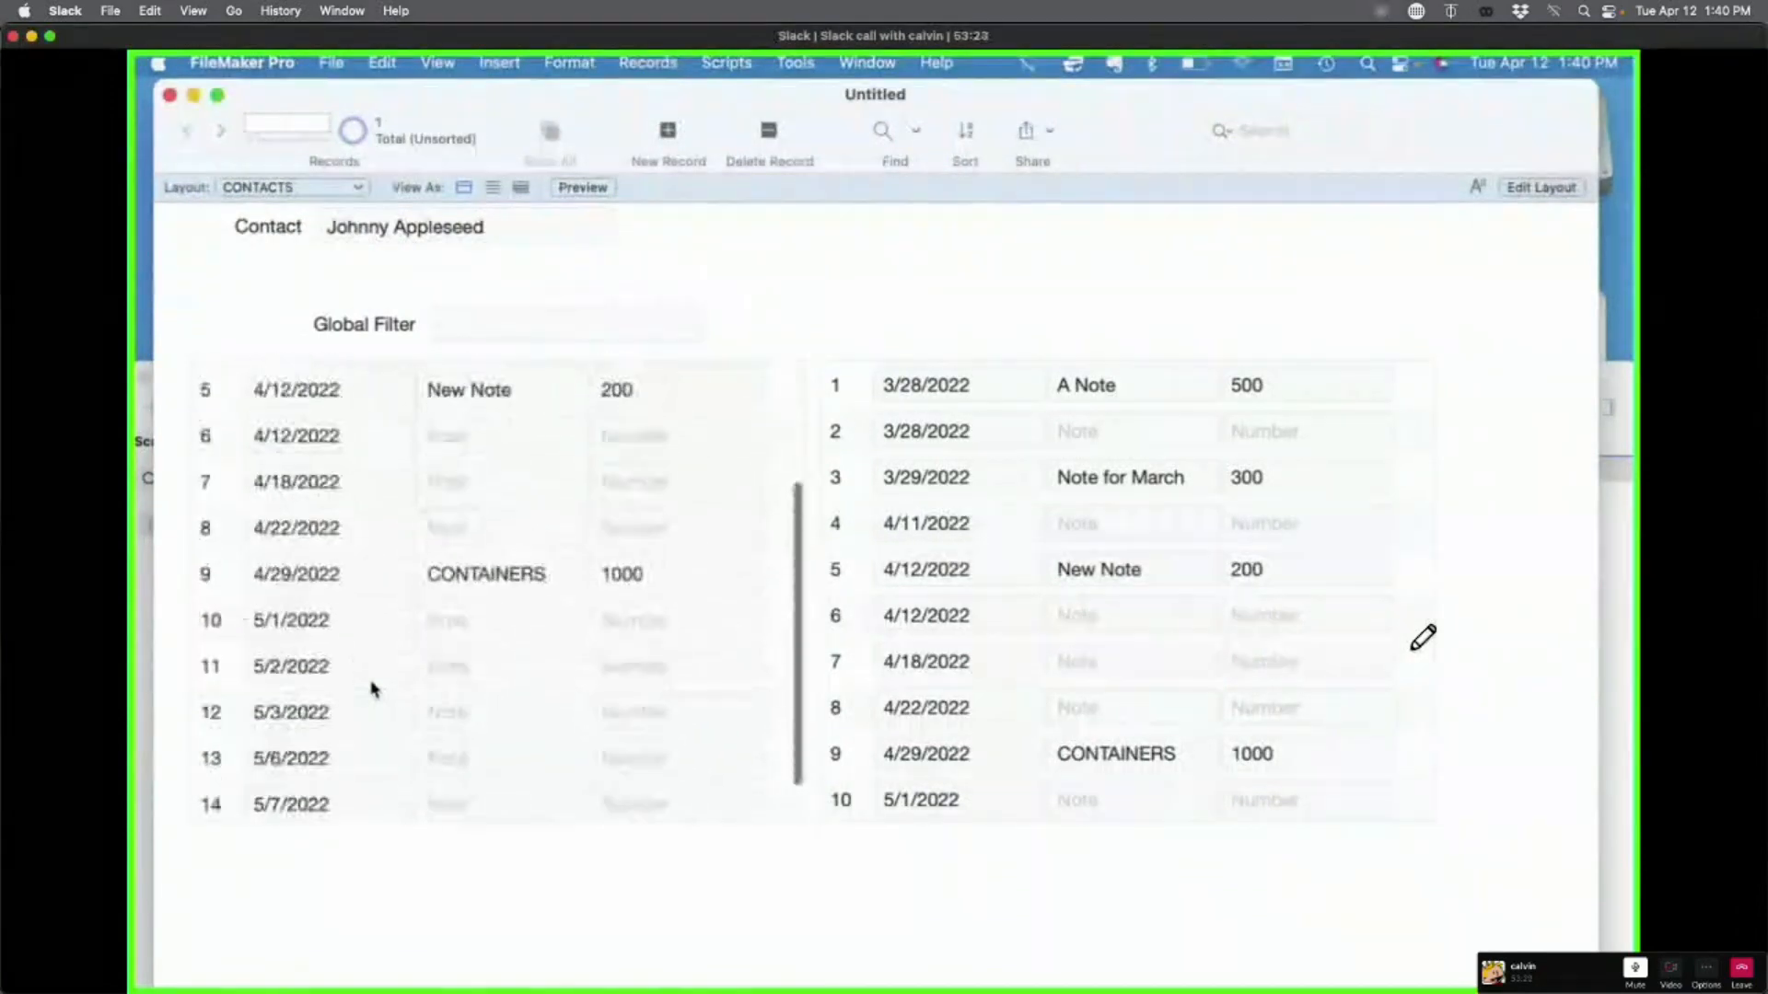
scroll(368, 681, "down", 1)
scroll(1098, 736, "down", 5)
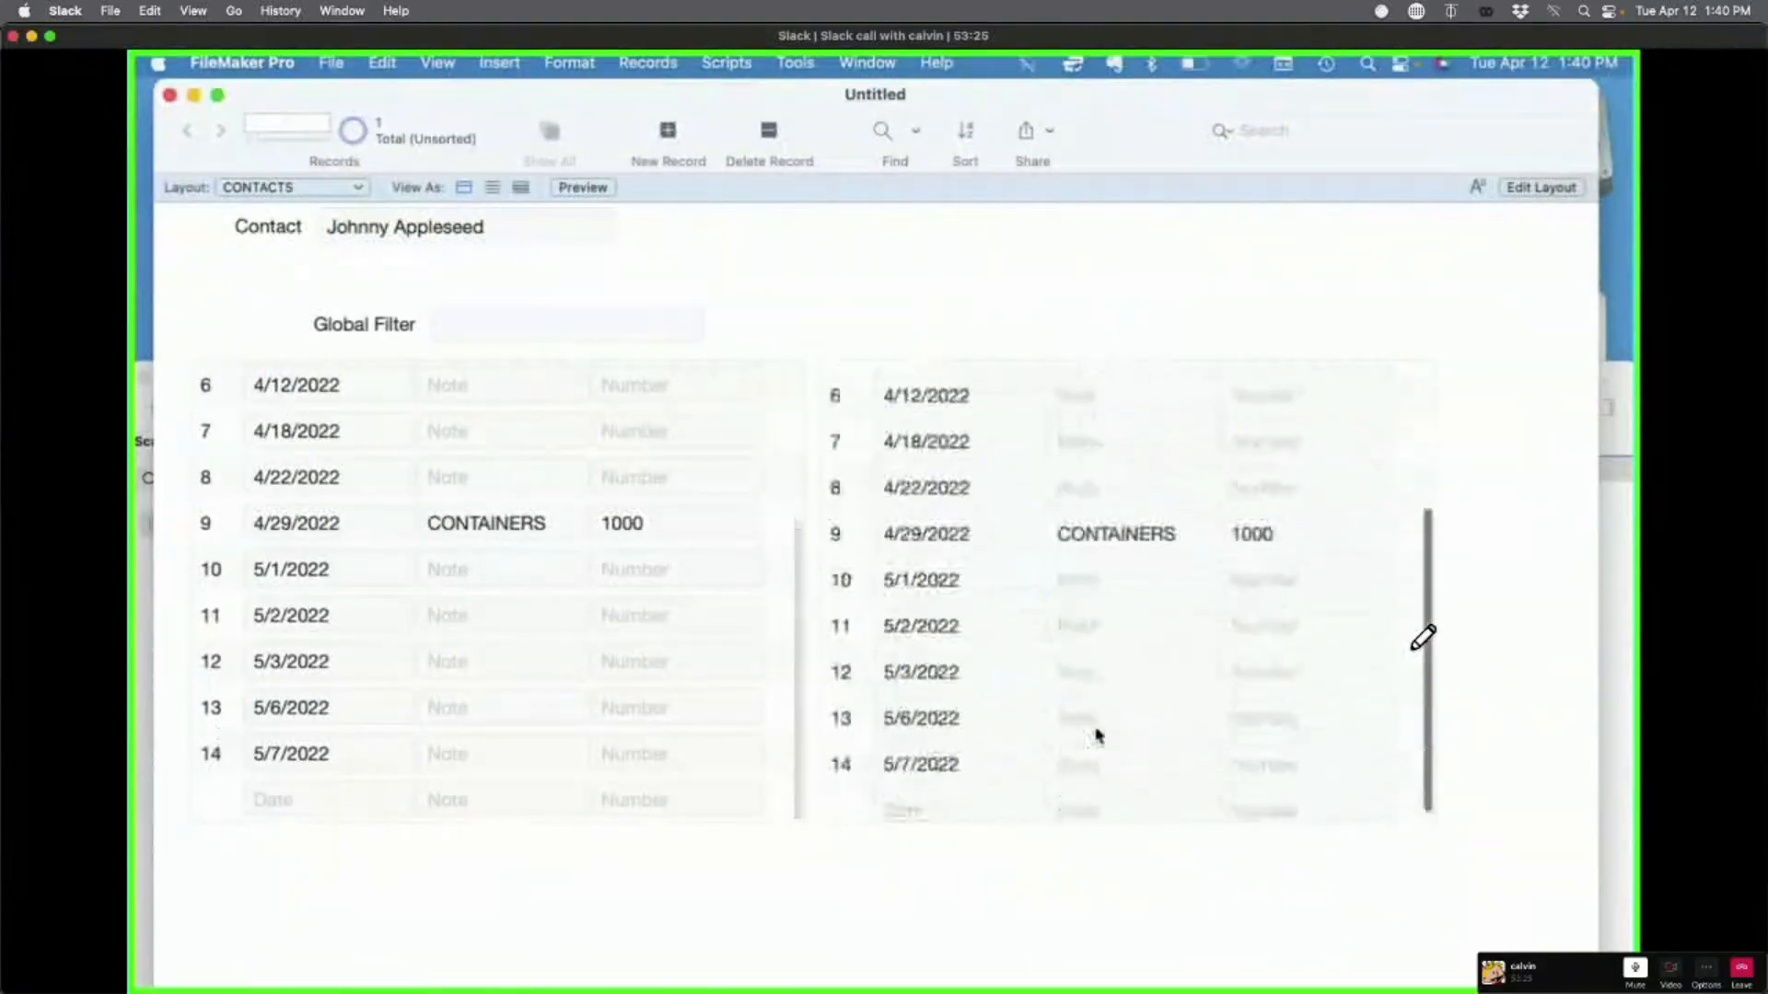
scroll(1061, 476, "down", 1)
scroll(1059, 474, "up", 6)
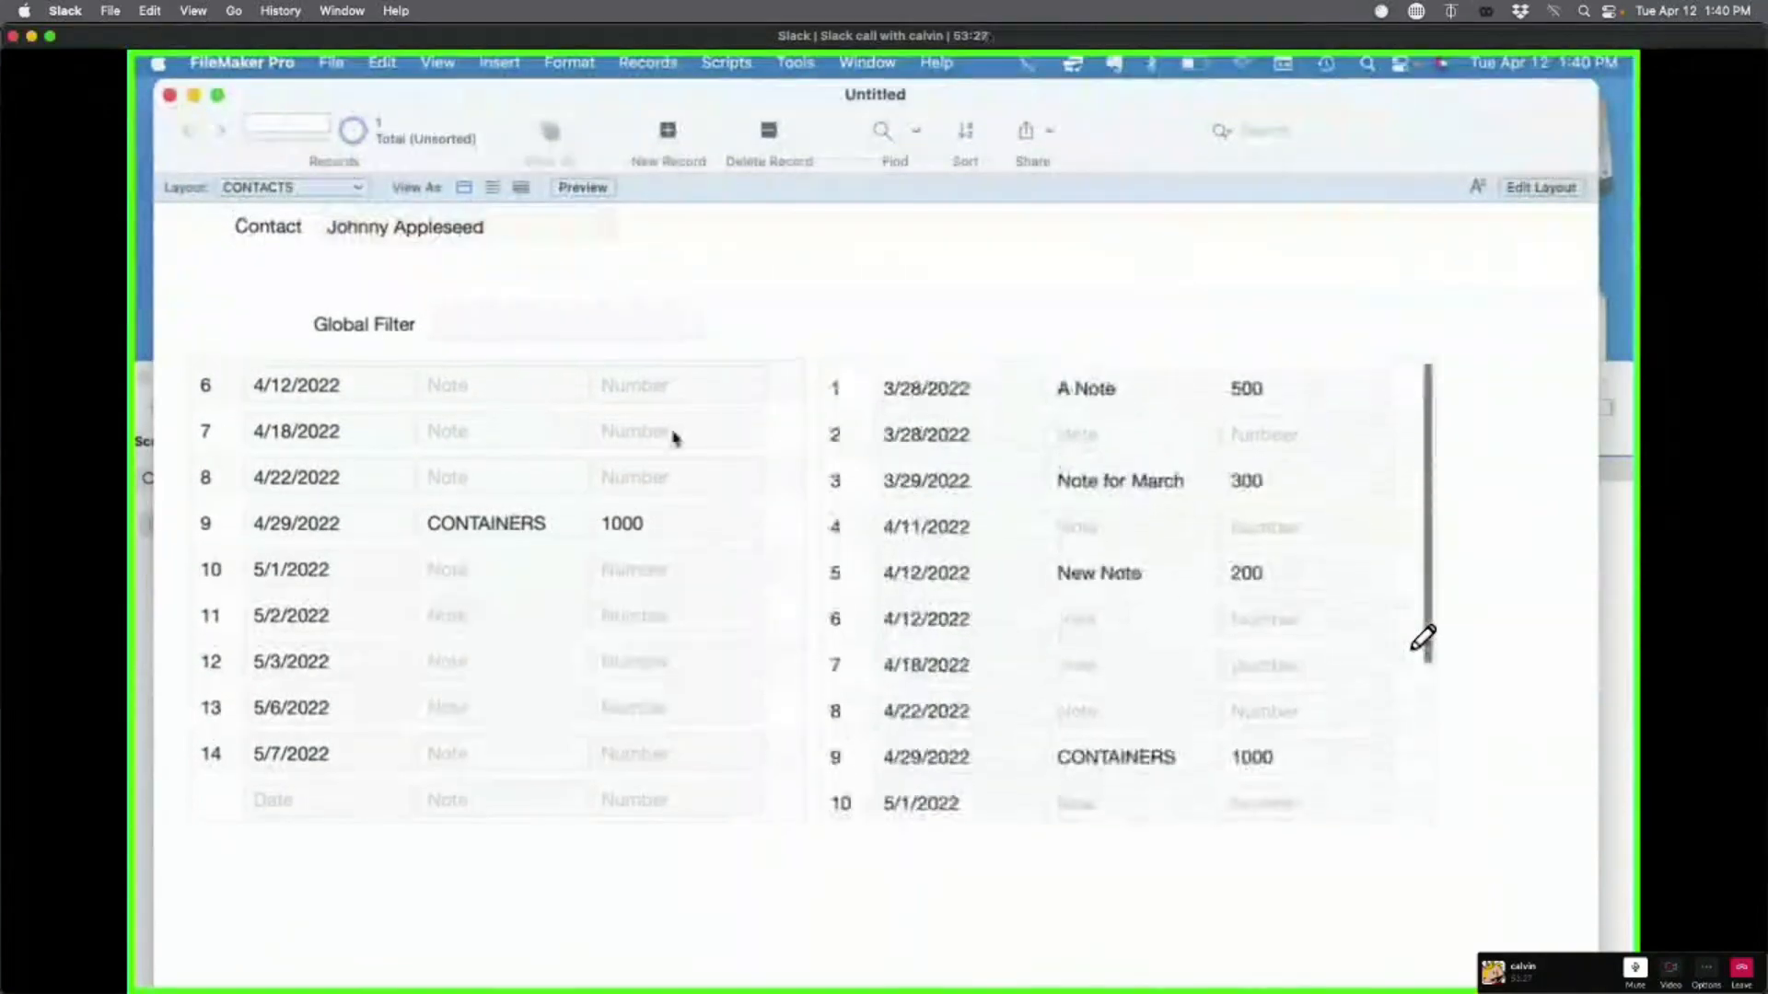
scroll(673, 435, "up", 5)
Step: In Layout mode, disable vertical scrolling for the first events portal and set its number of rows to 8
key("super+l")
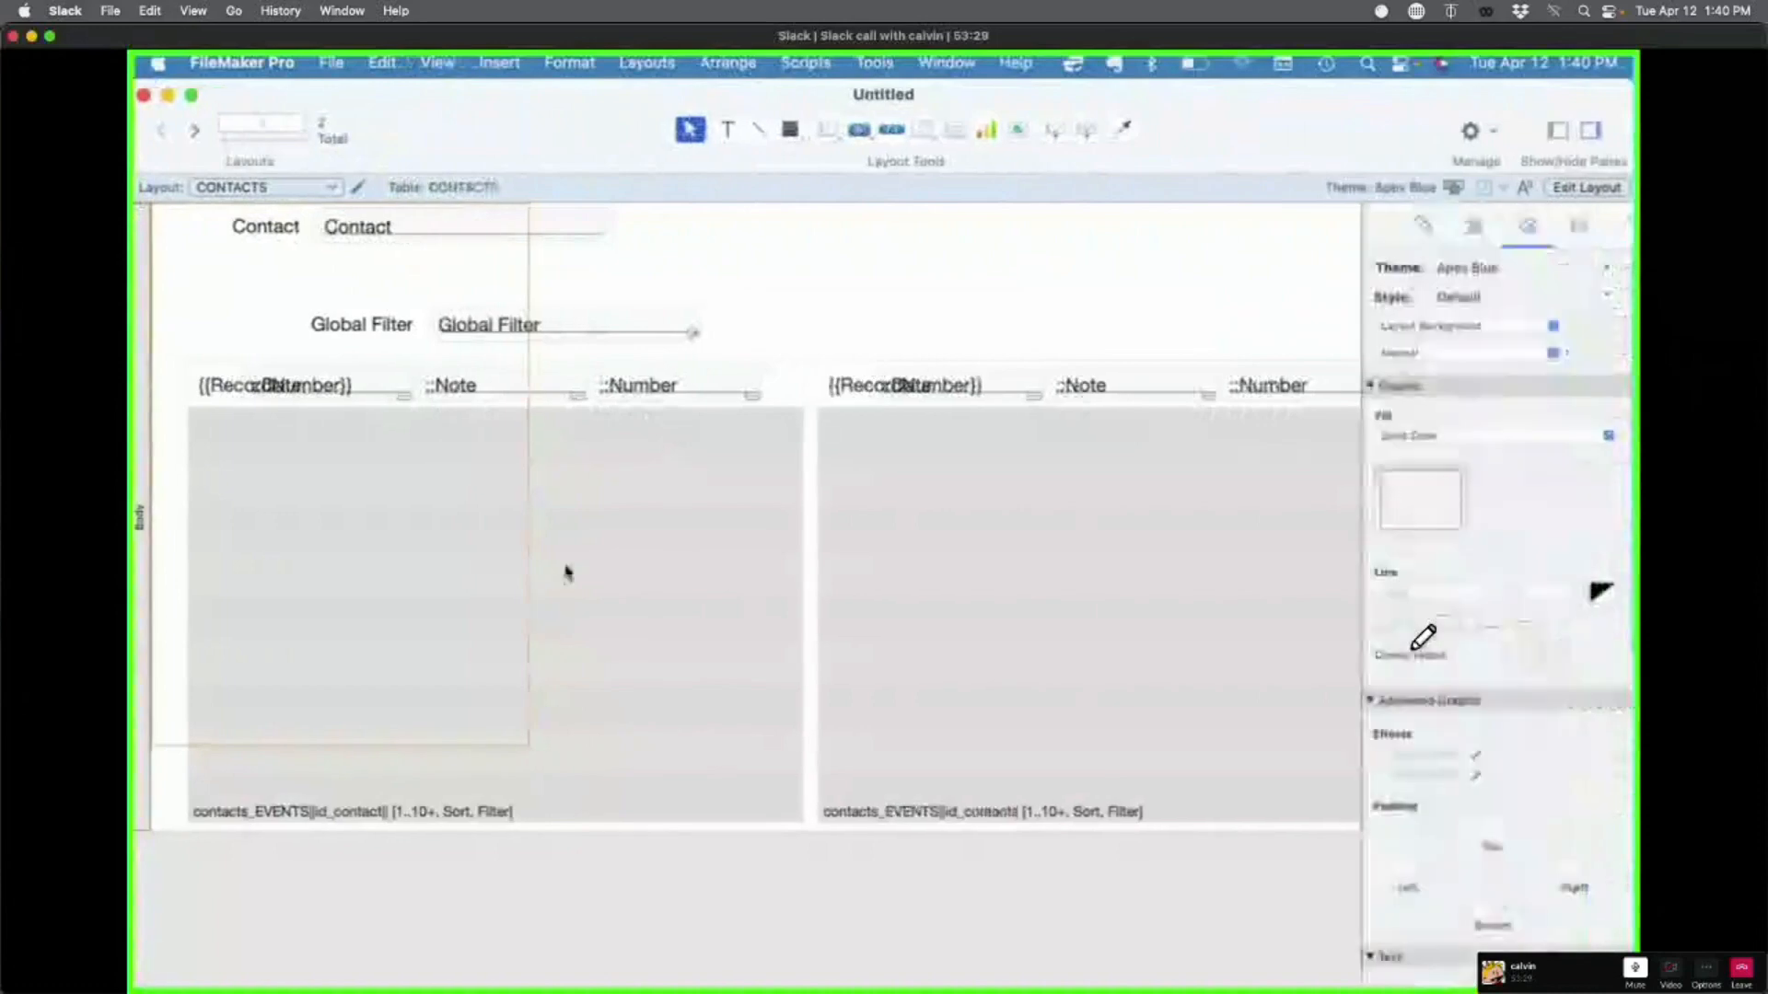
double_click(563, 573)
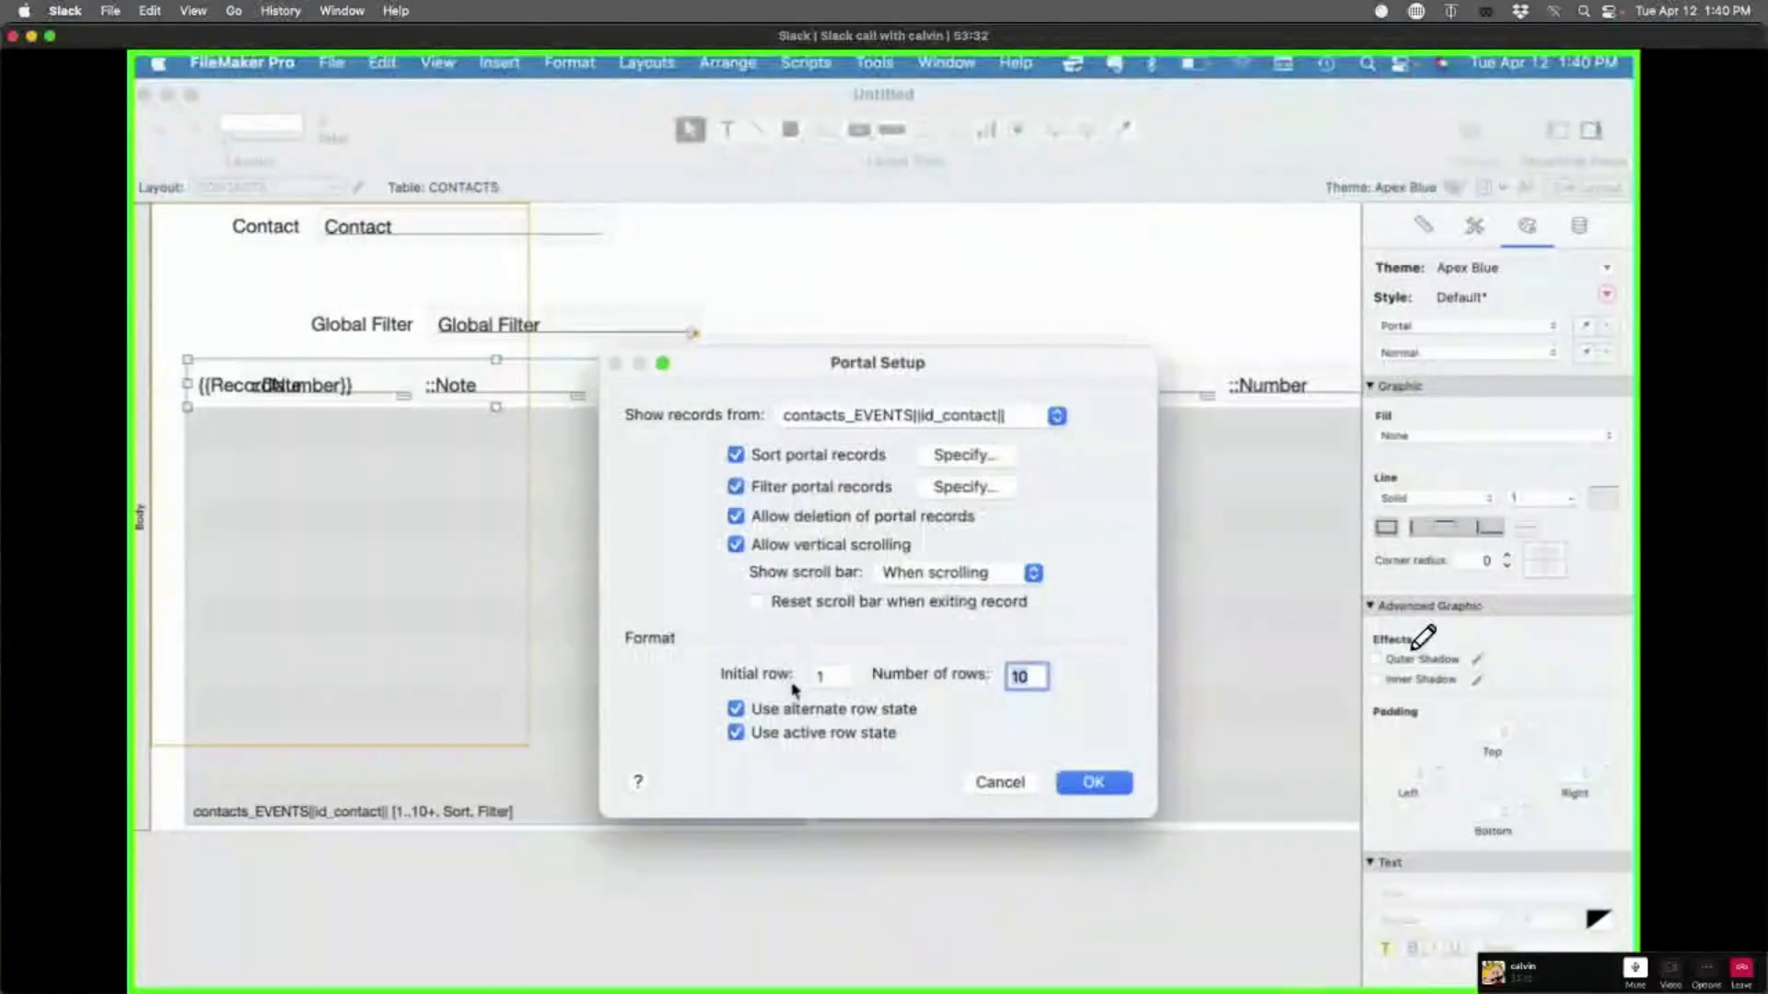
left_click(817, 552)
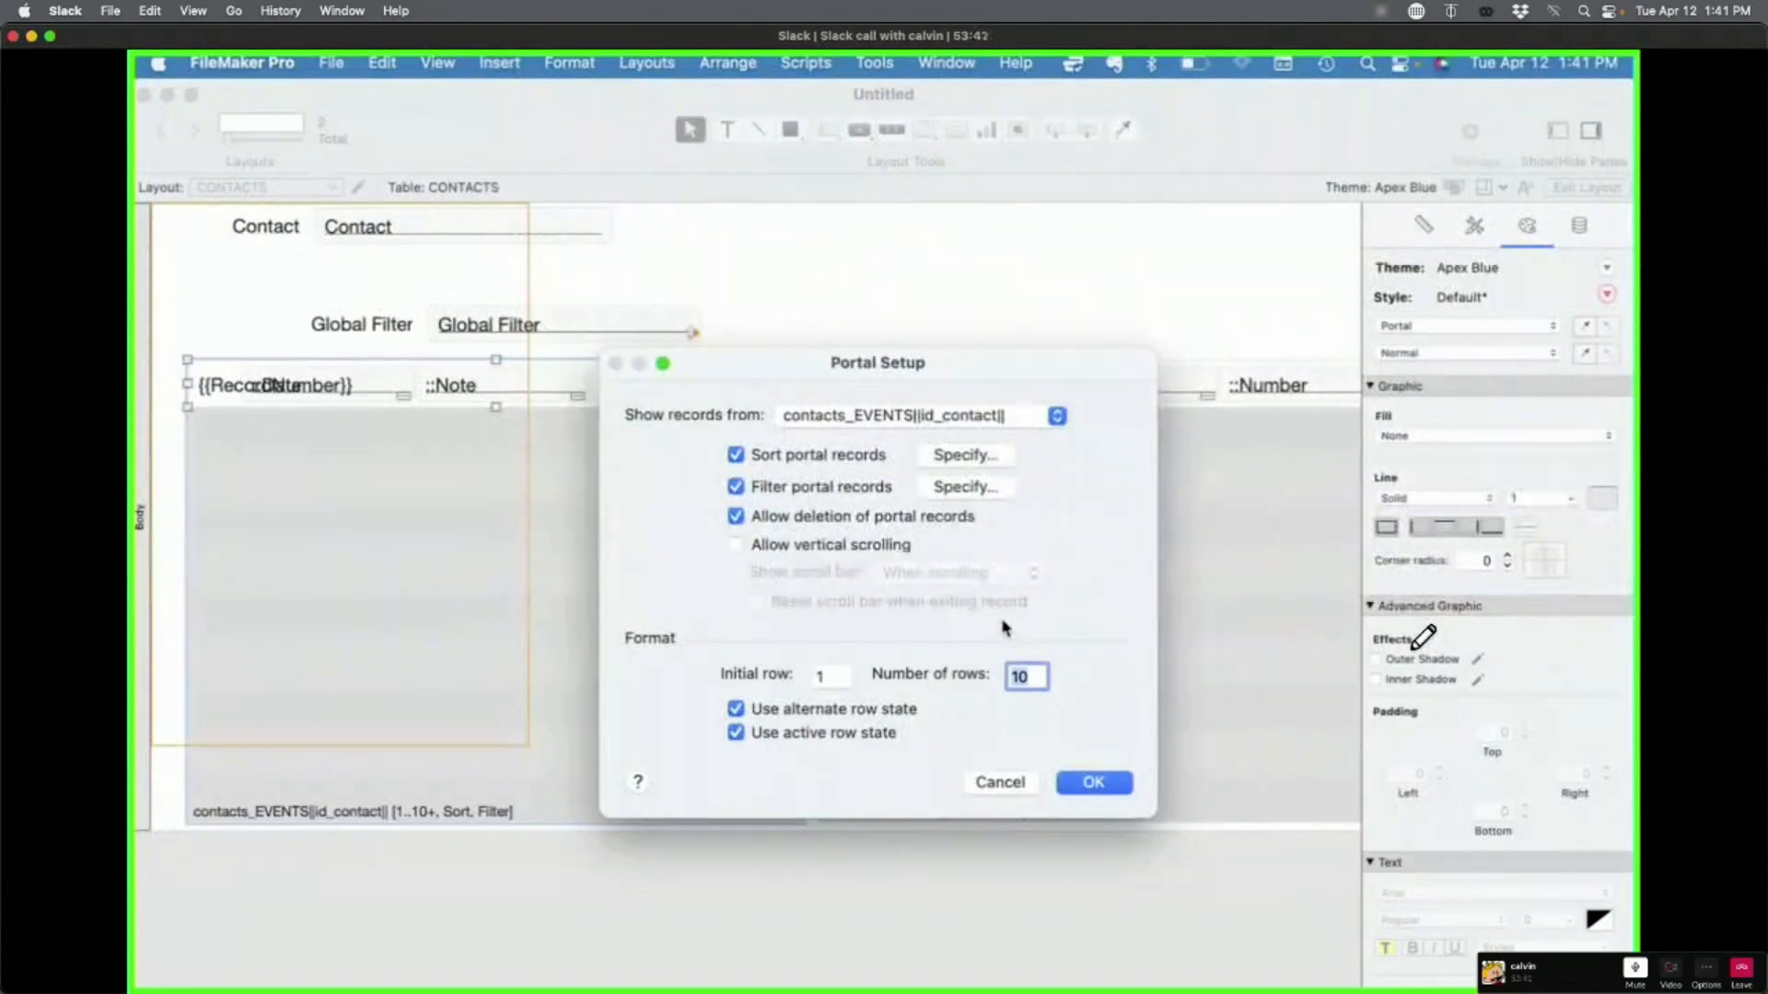
type("8")
left_click(1095, 783)
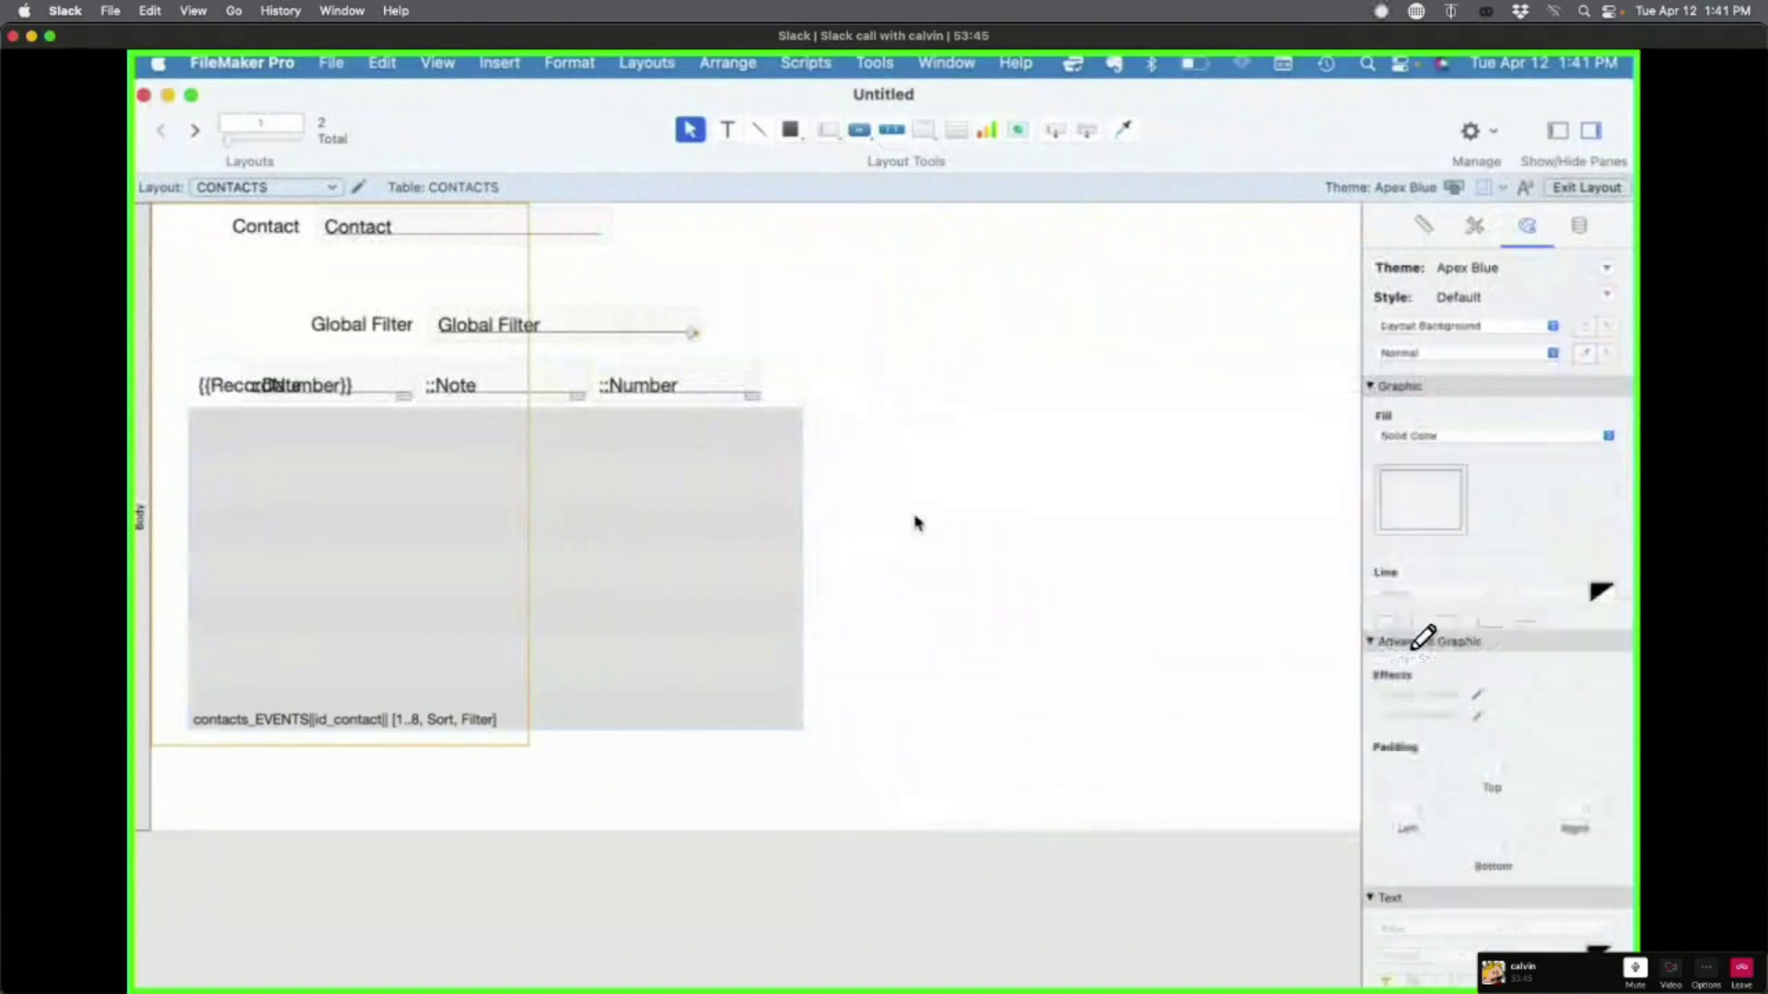
Step: Replace the second portal with a duplicate of the first, set its initial row to 9, and return to Browse mode
left_click_drag(237, 521, 872, 538)
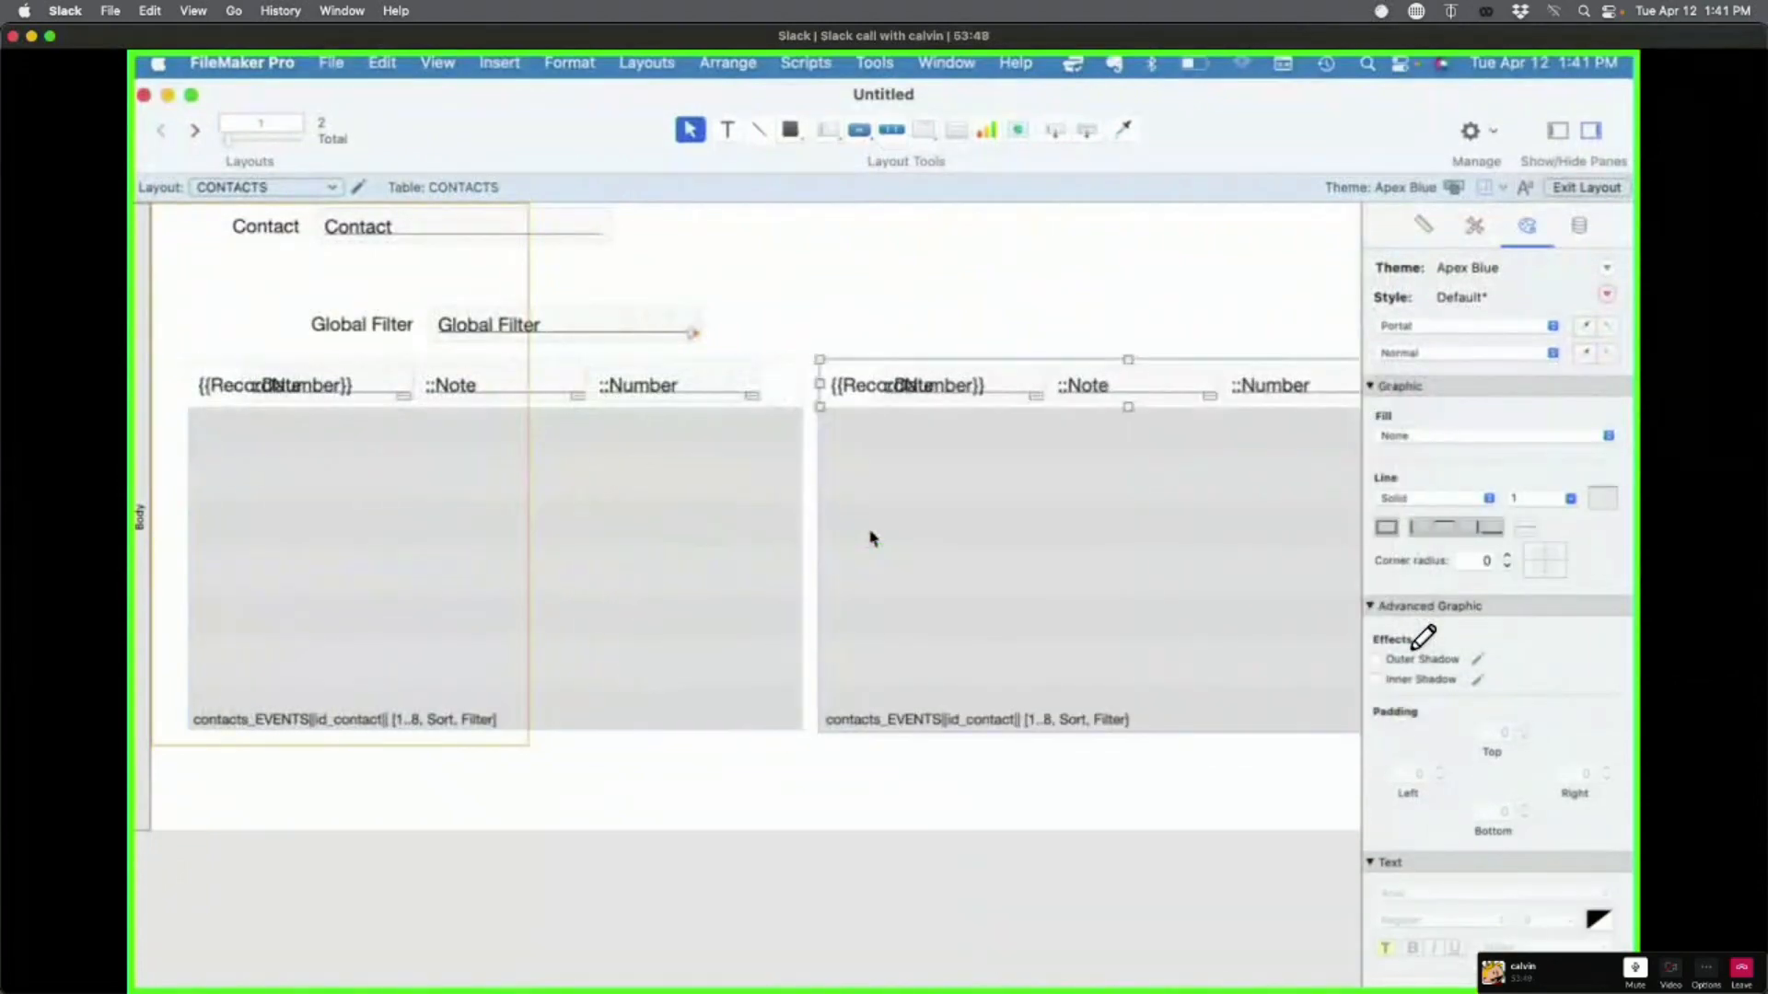
double_click(981, 545)
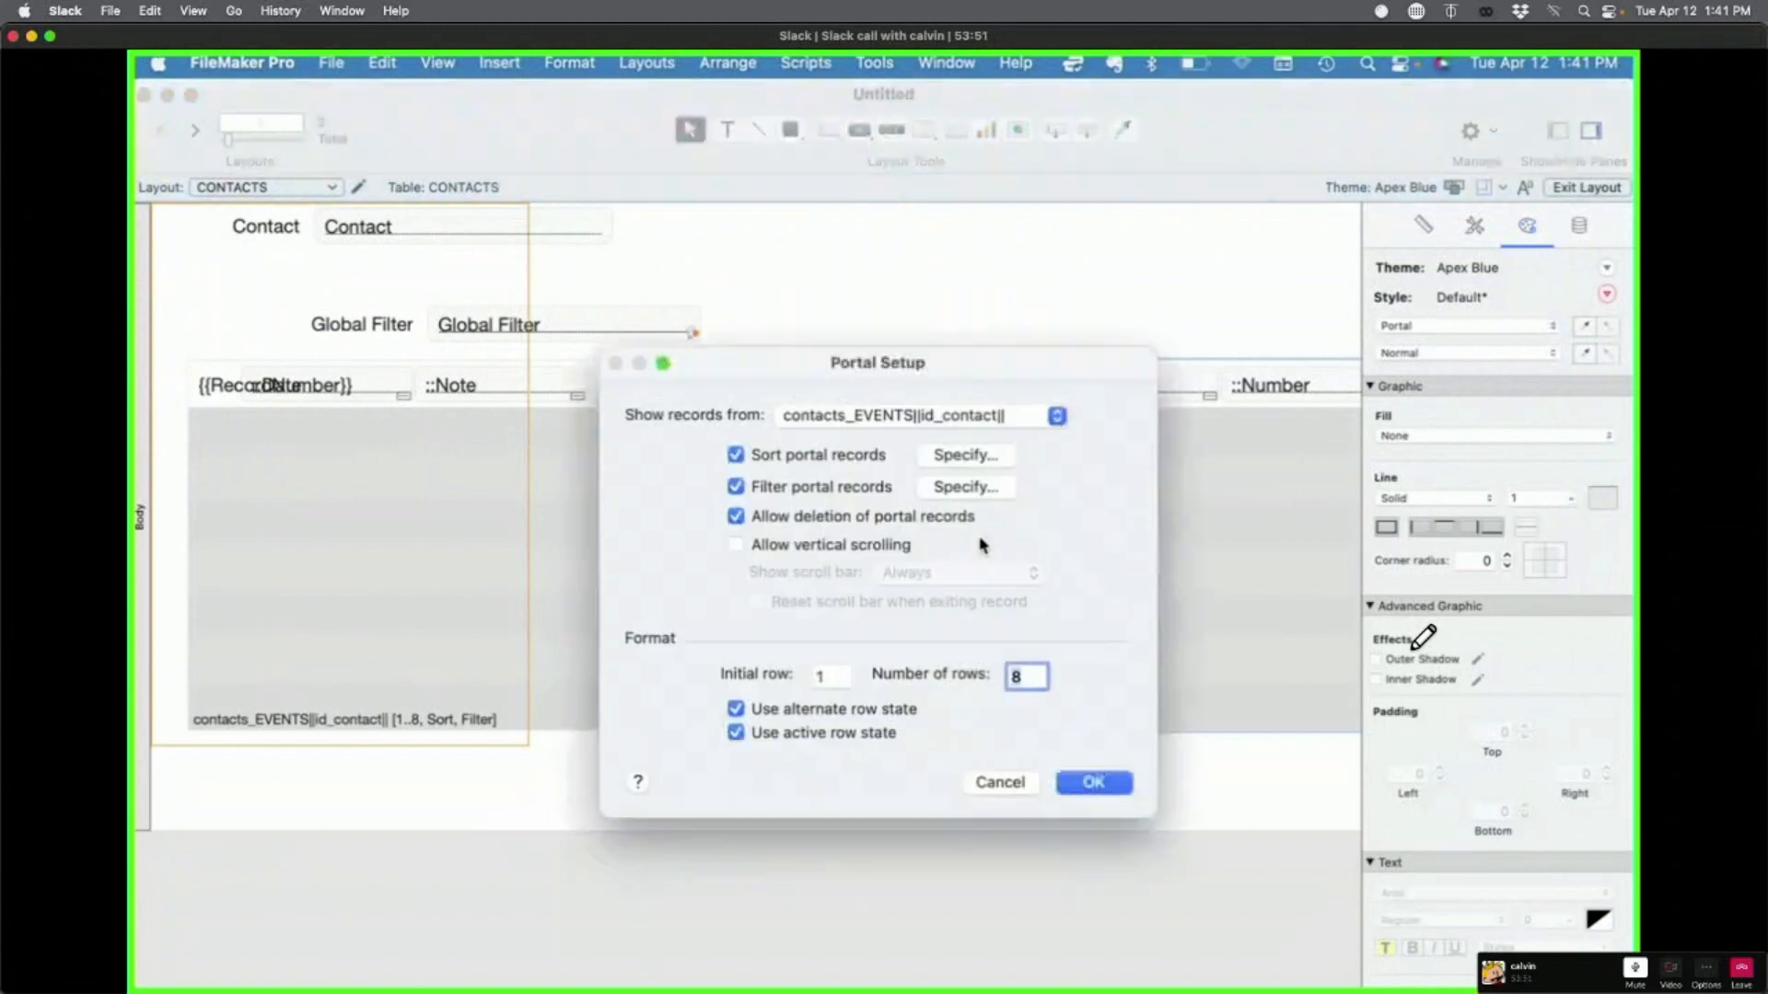
left_click(847, 675)
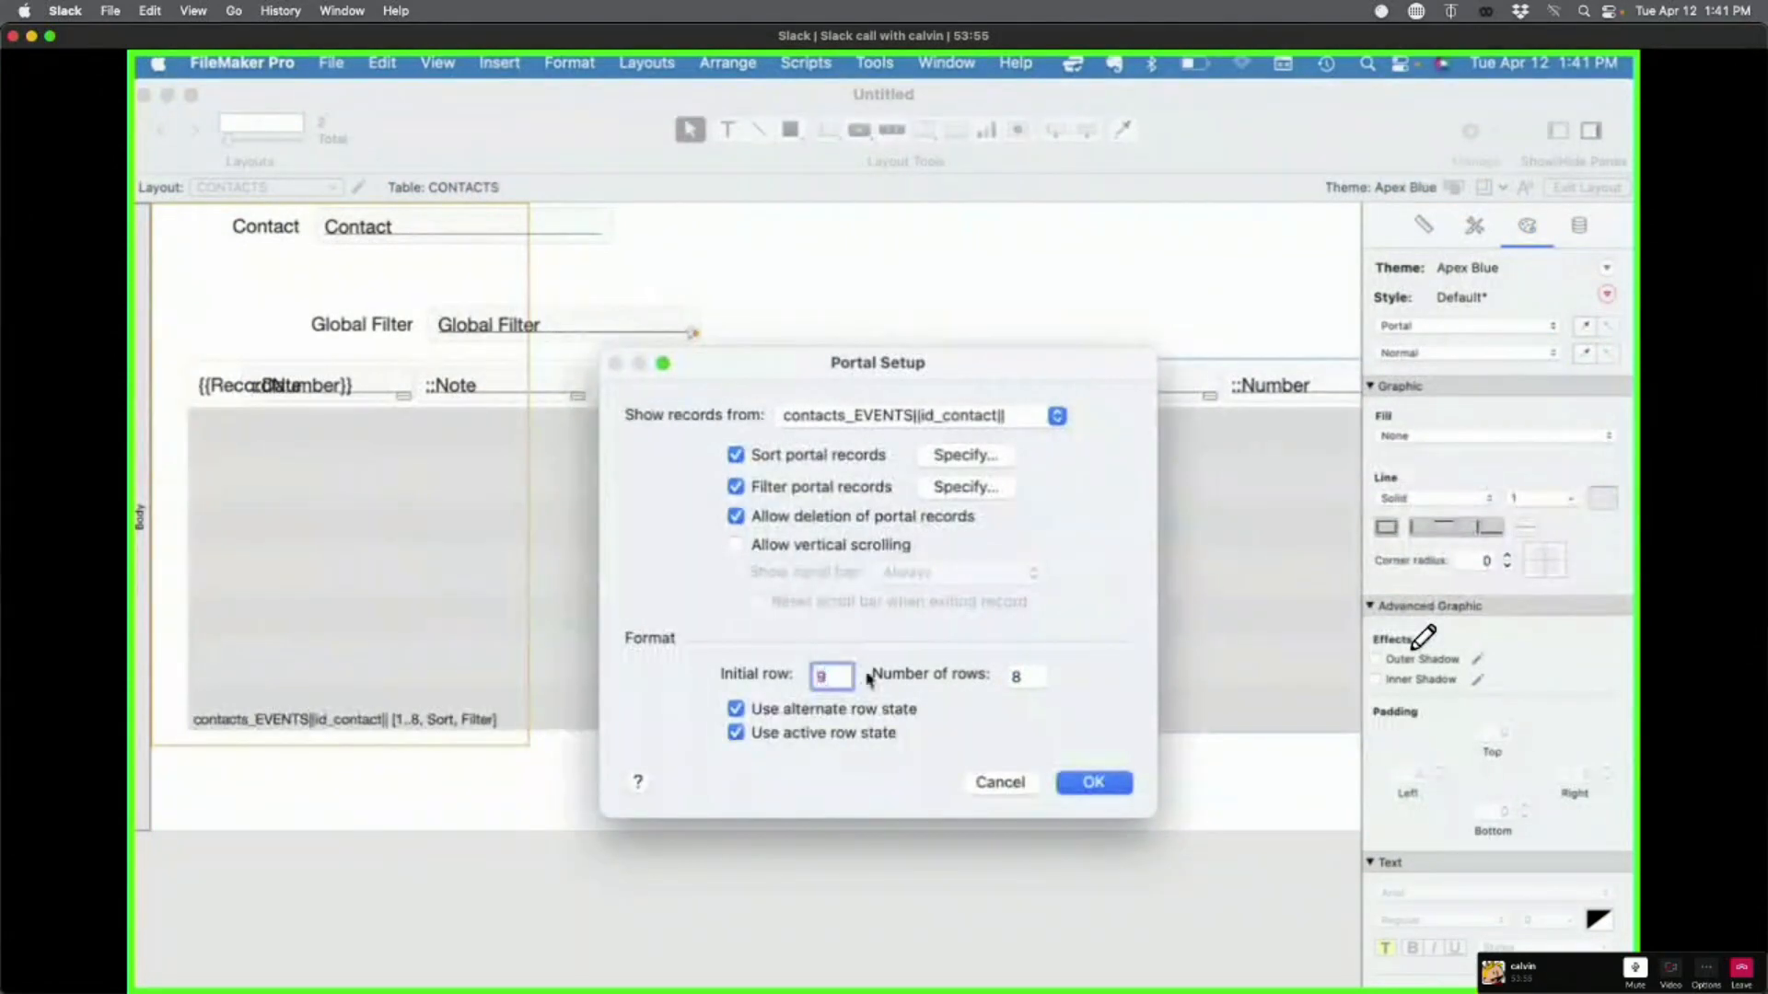
type("9")
left_click(1094, 783)
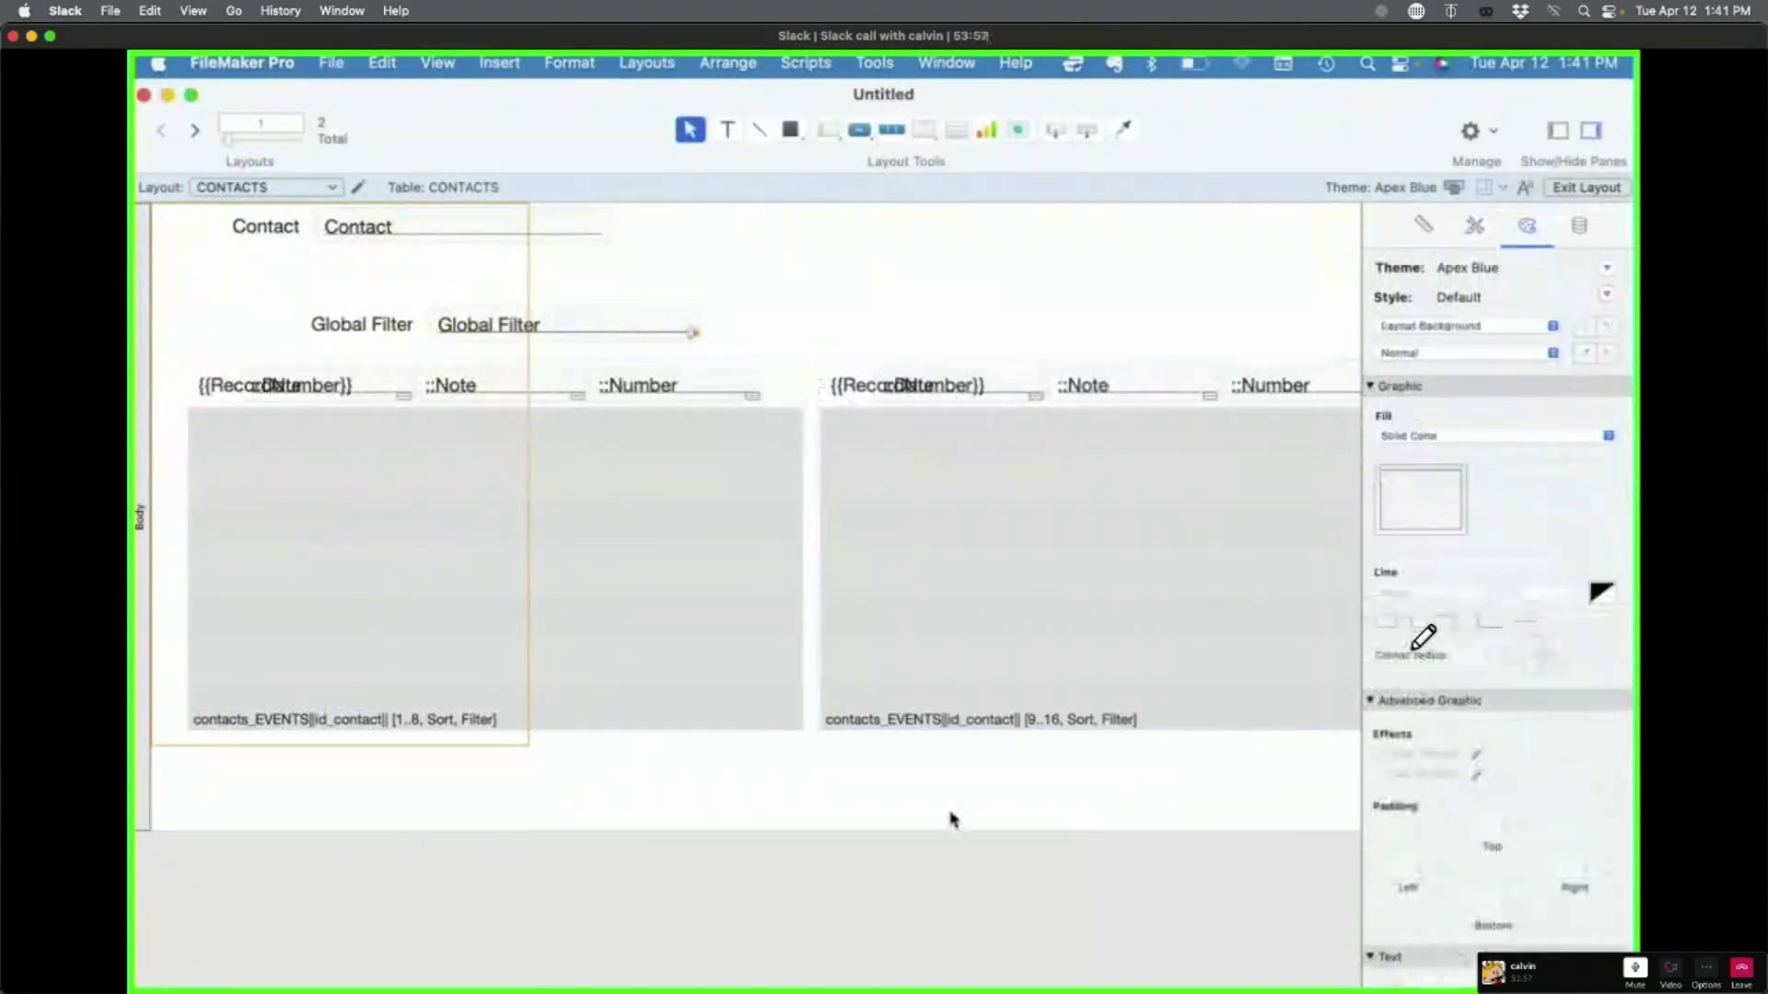
key("super+b")
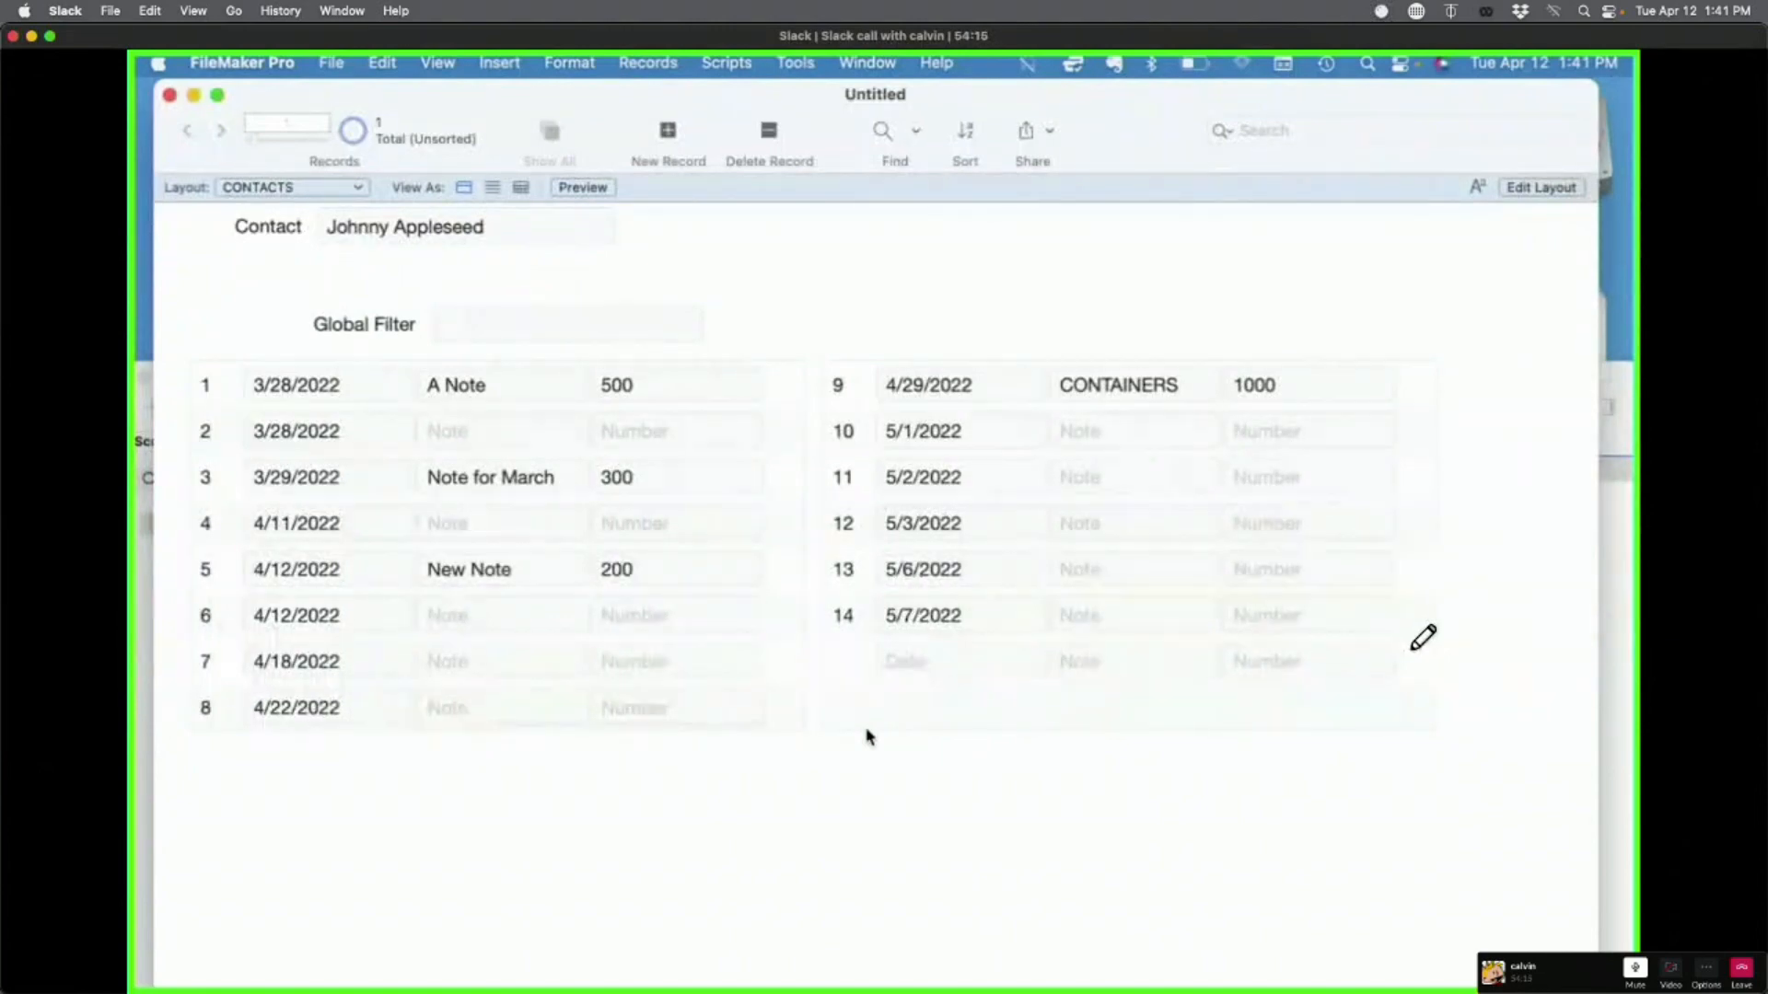
Step: Allow vertical scrolling on the first portal in Layout mode and scroll through its rows in Browse mode
key("super+l")
double_click(575, 514)
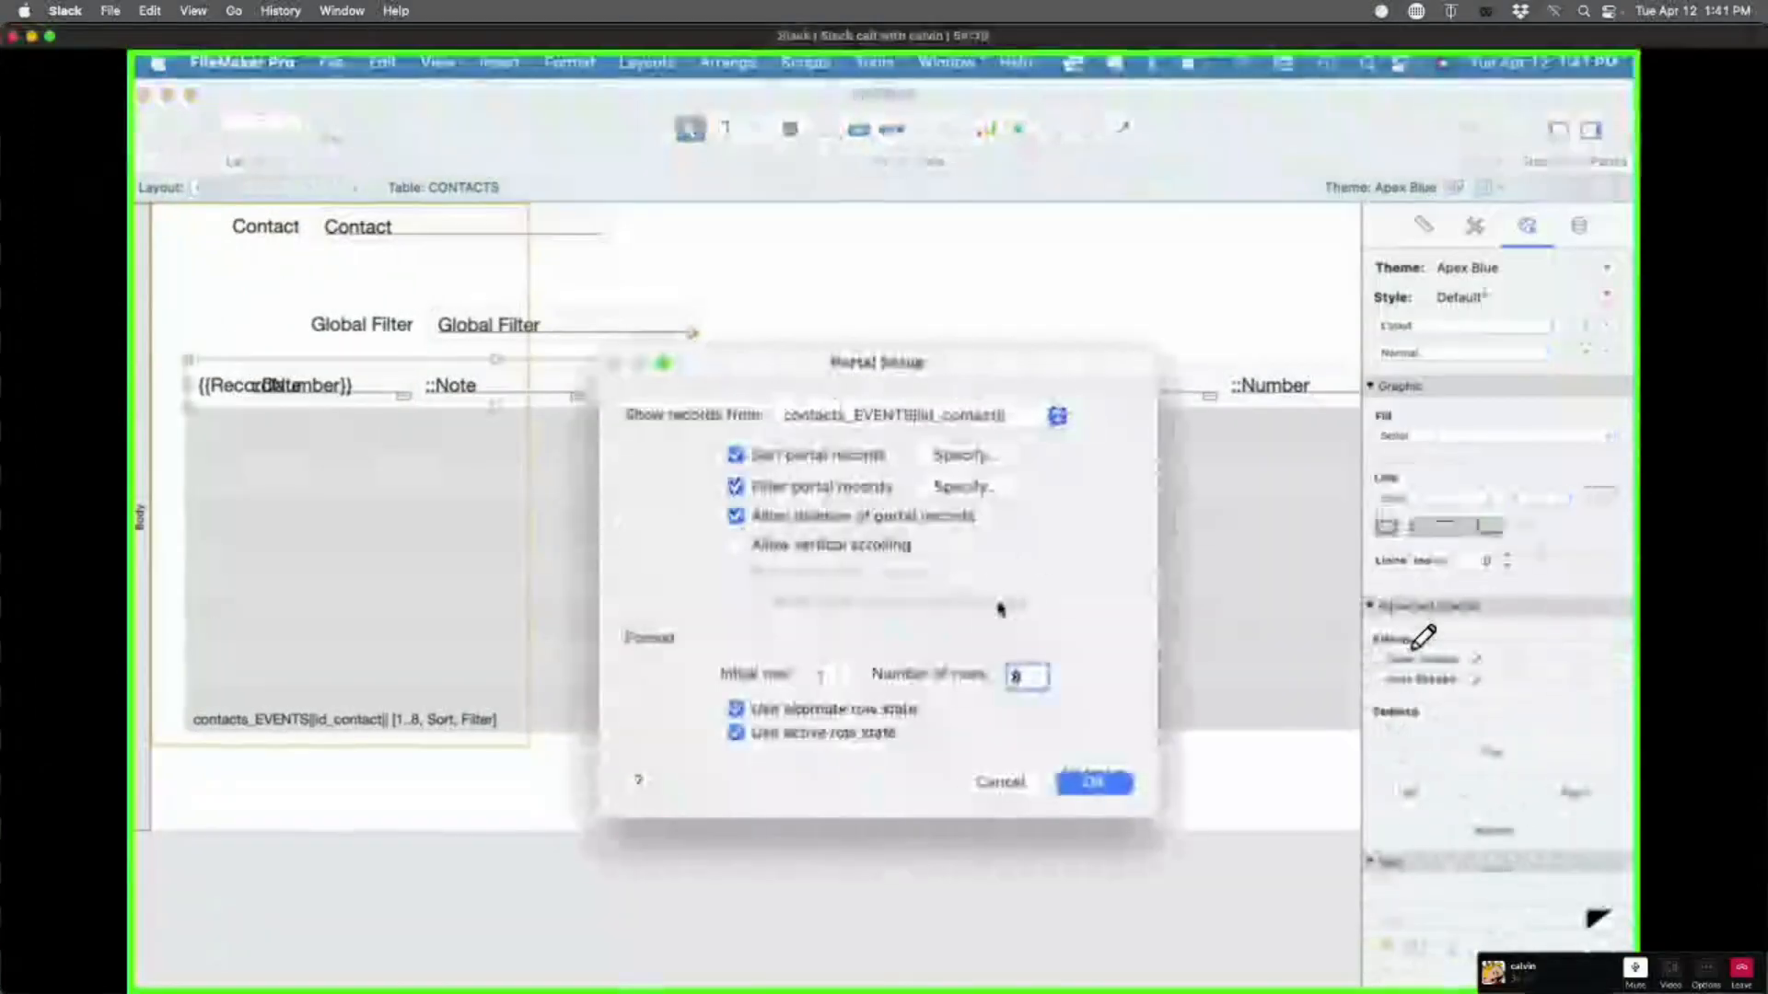
left_click(879, 548)
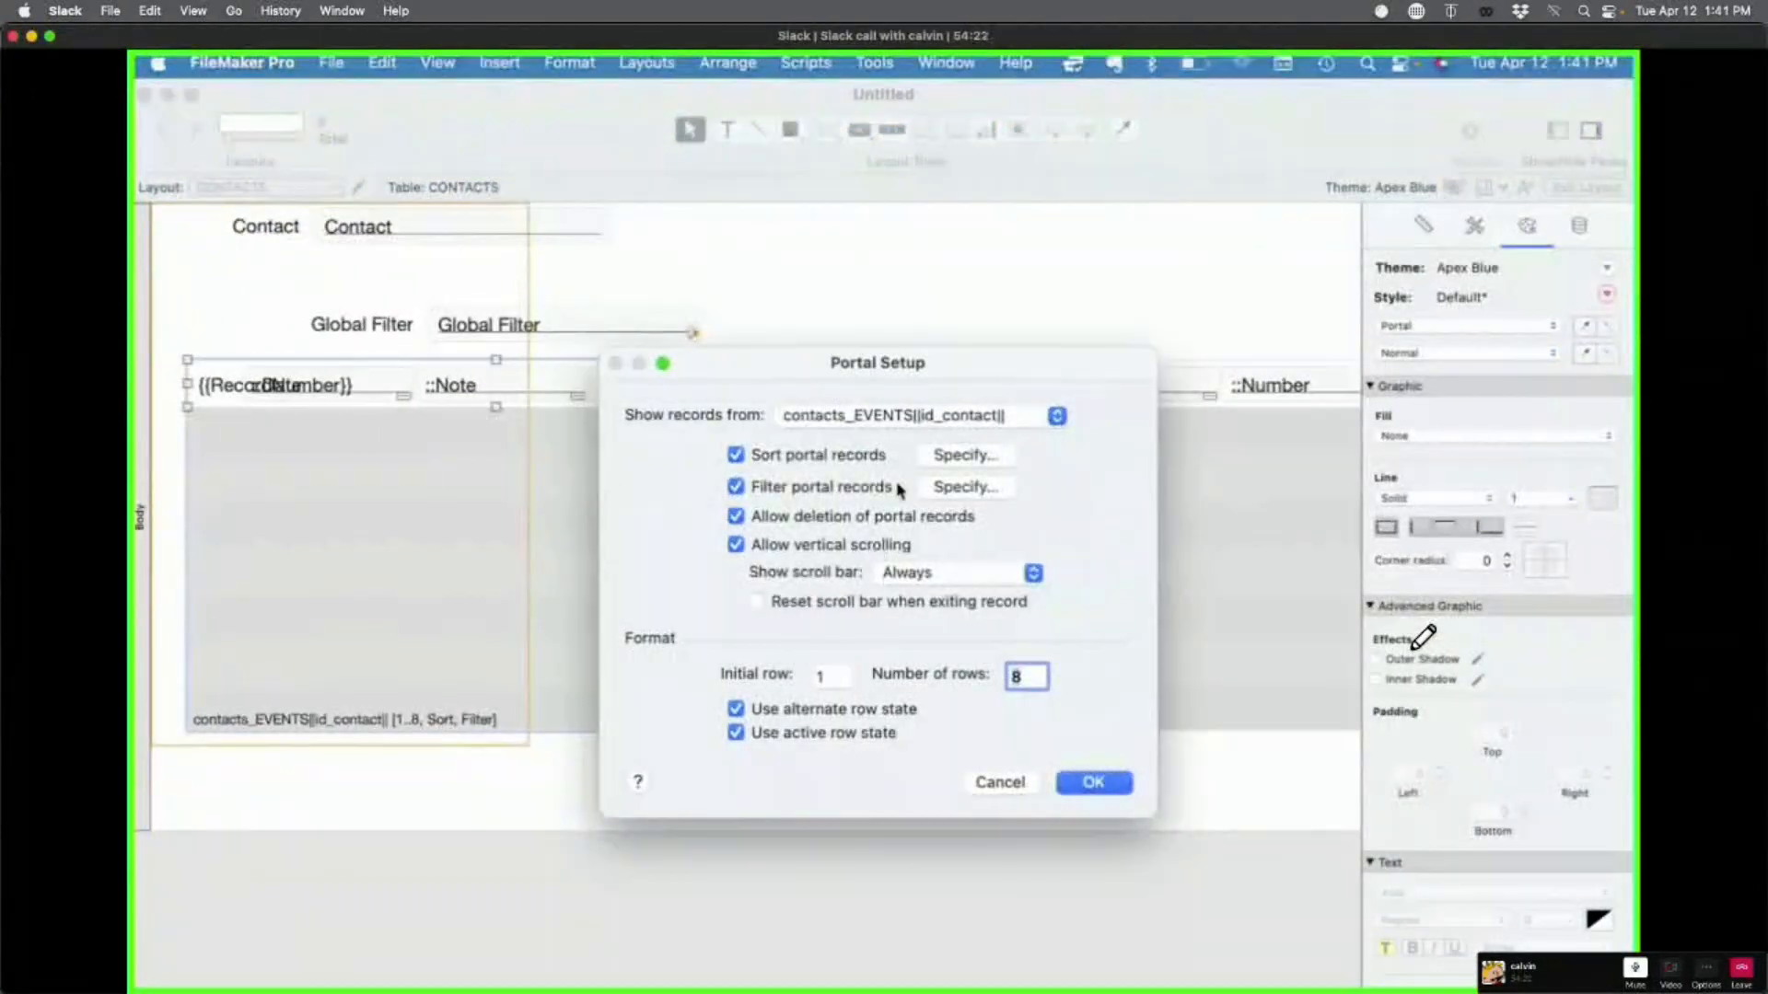
left_click(1093, 781)
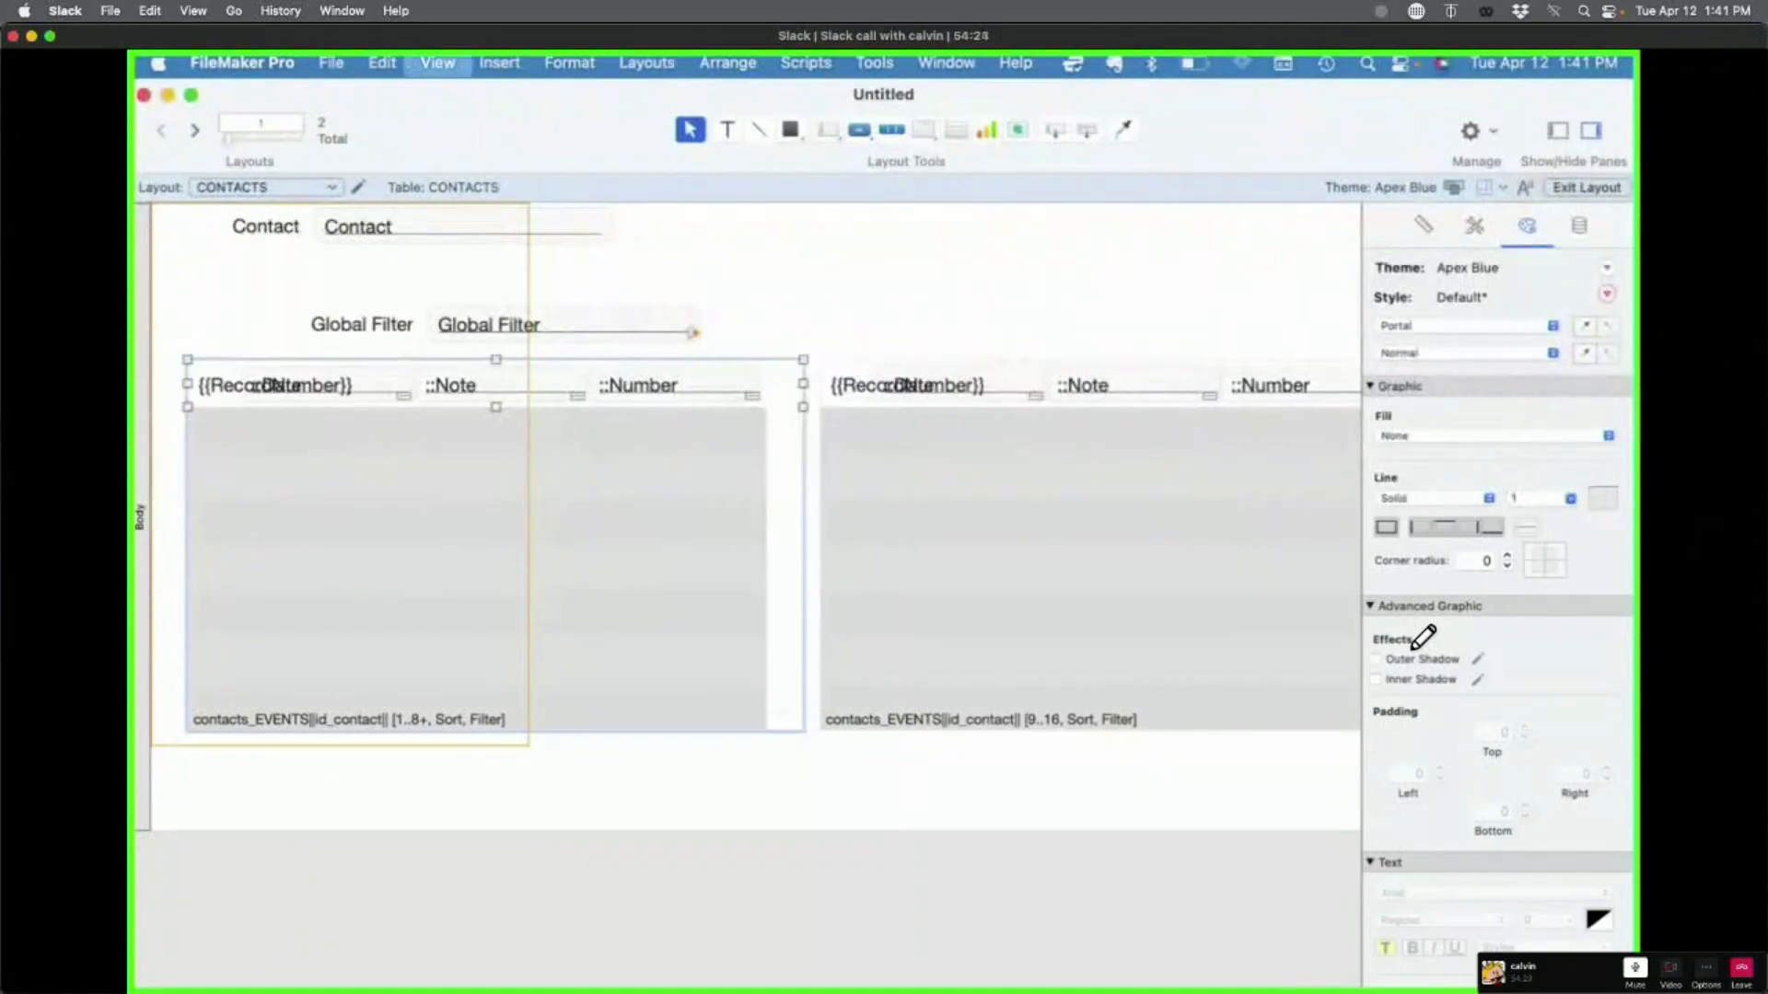
key("super+b")
scroll(515, 648, "down", 5)
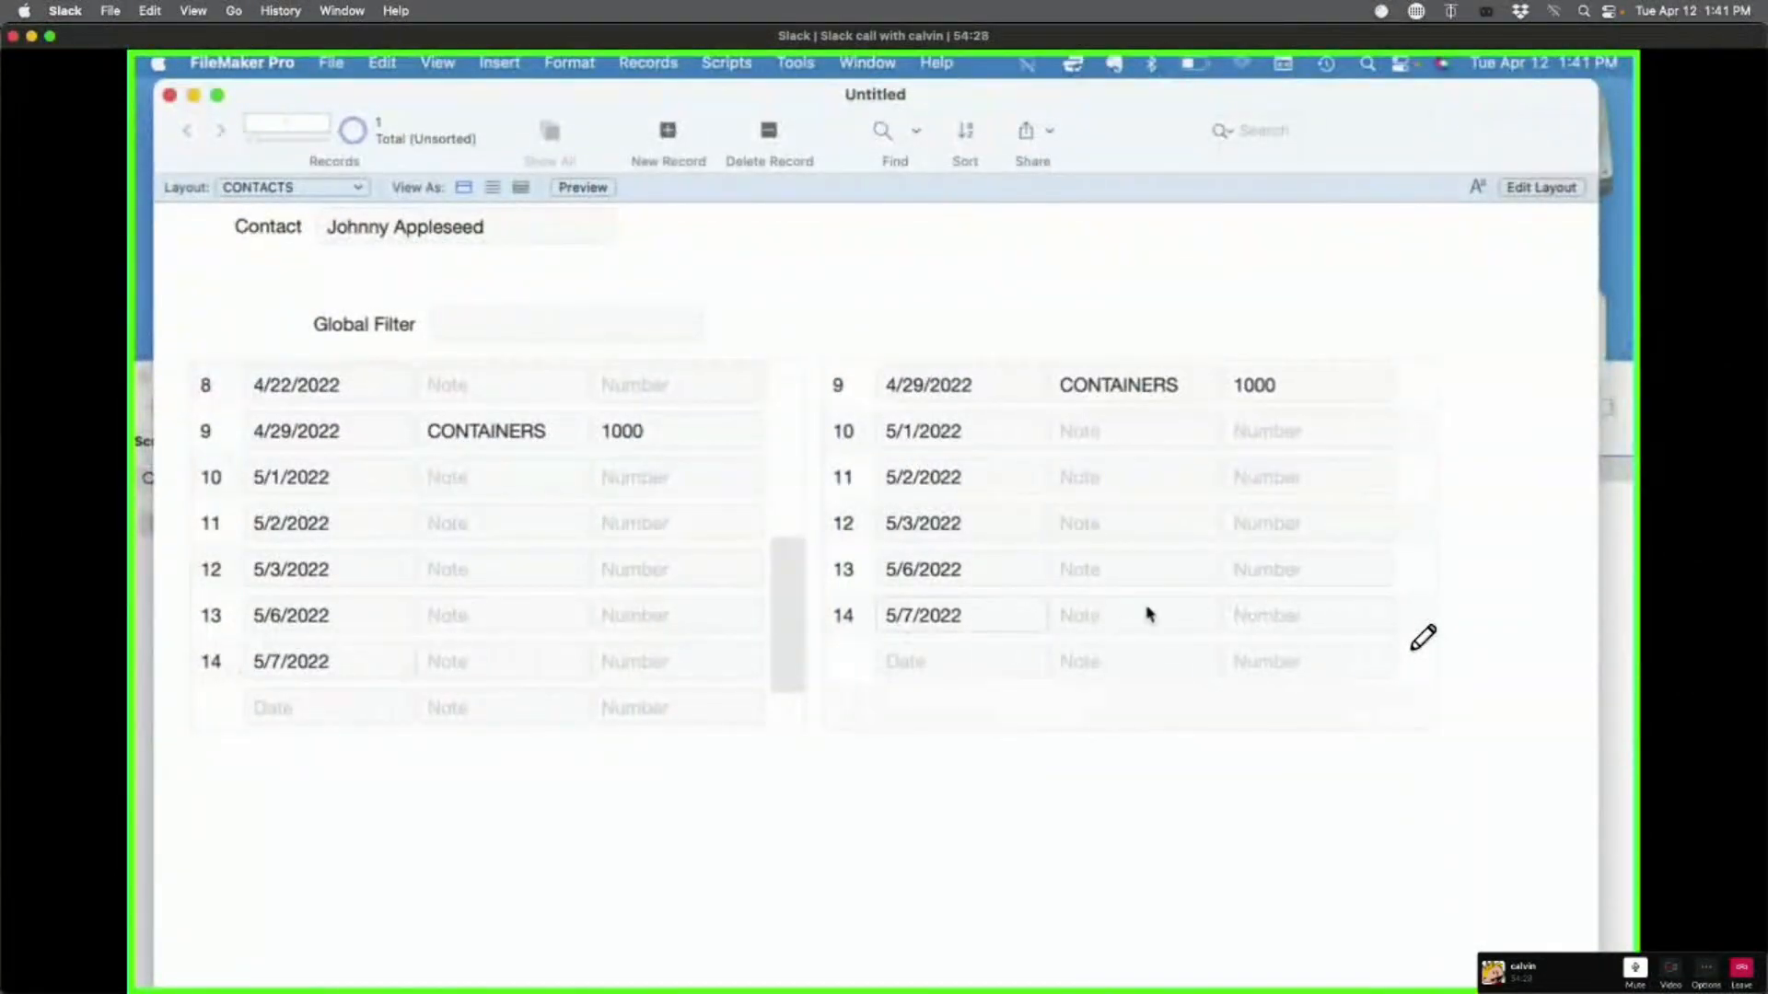
scroll(313, 576, "up", 5)
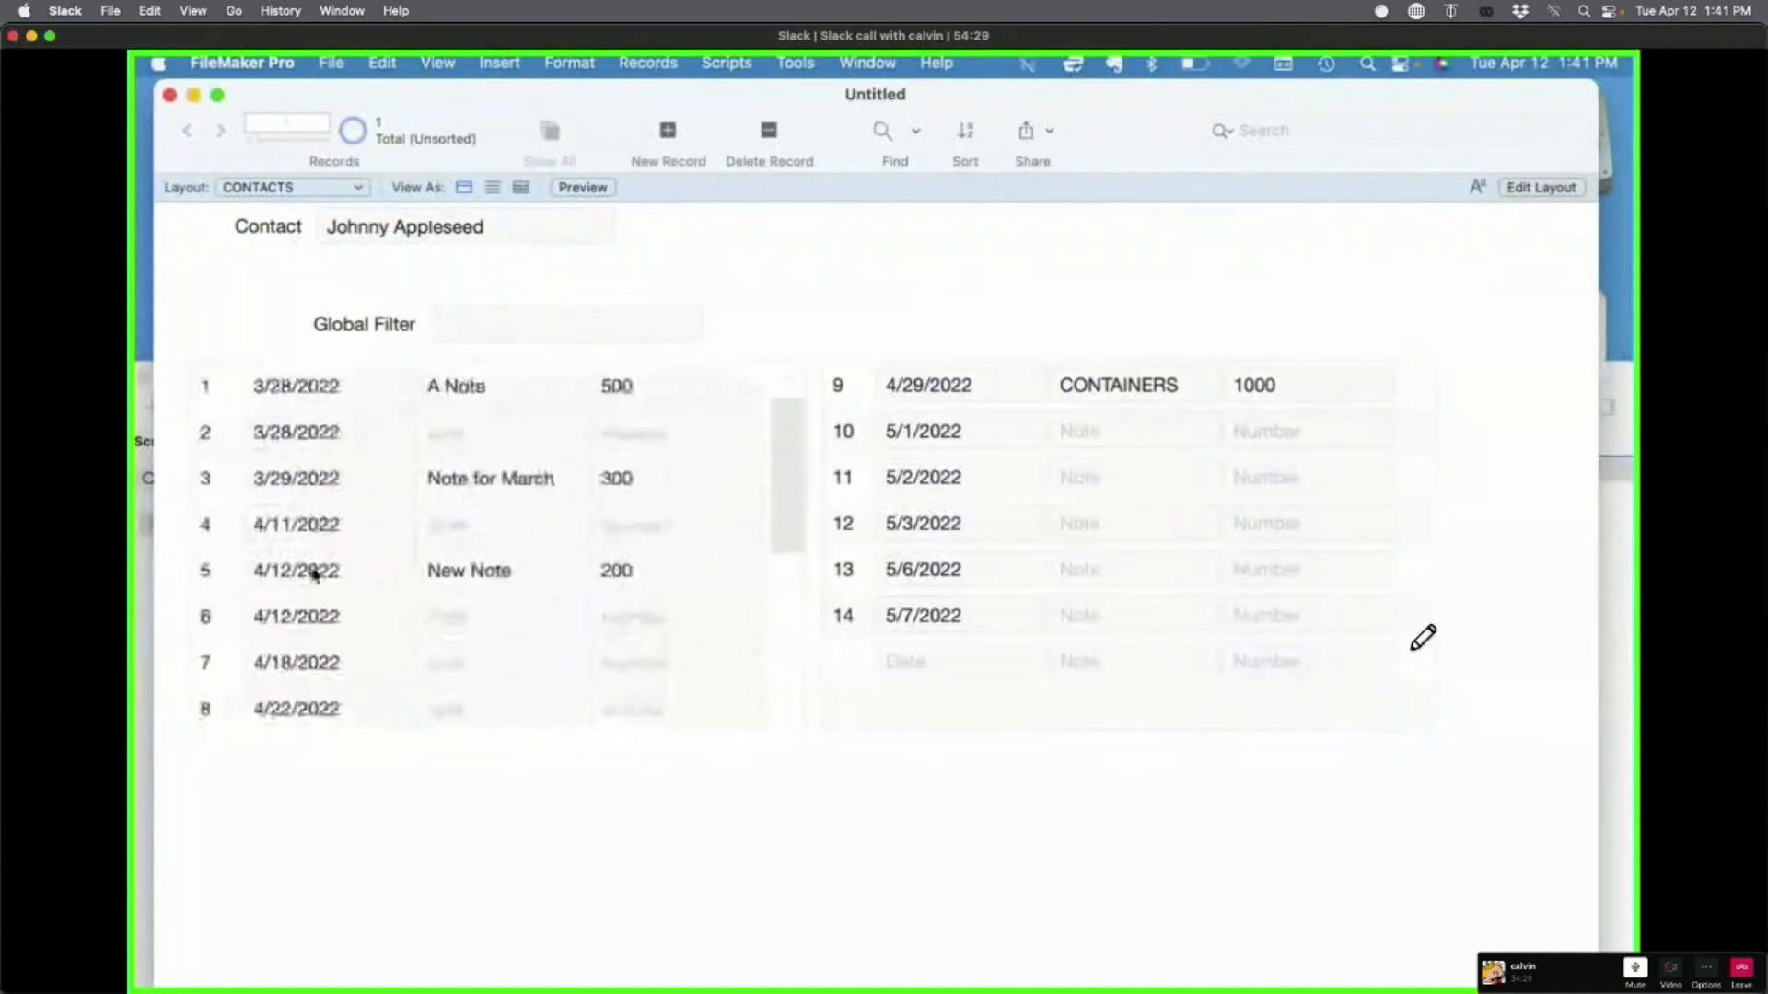
Step: Turn vertical scrolling back off for the first portal and return to Browse mode
key("super+l")
double_click(362, 569)
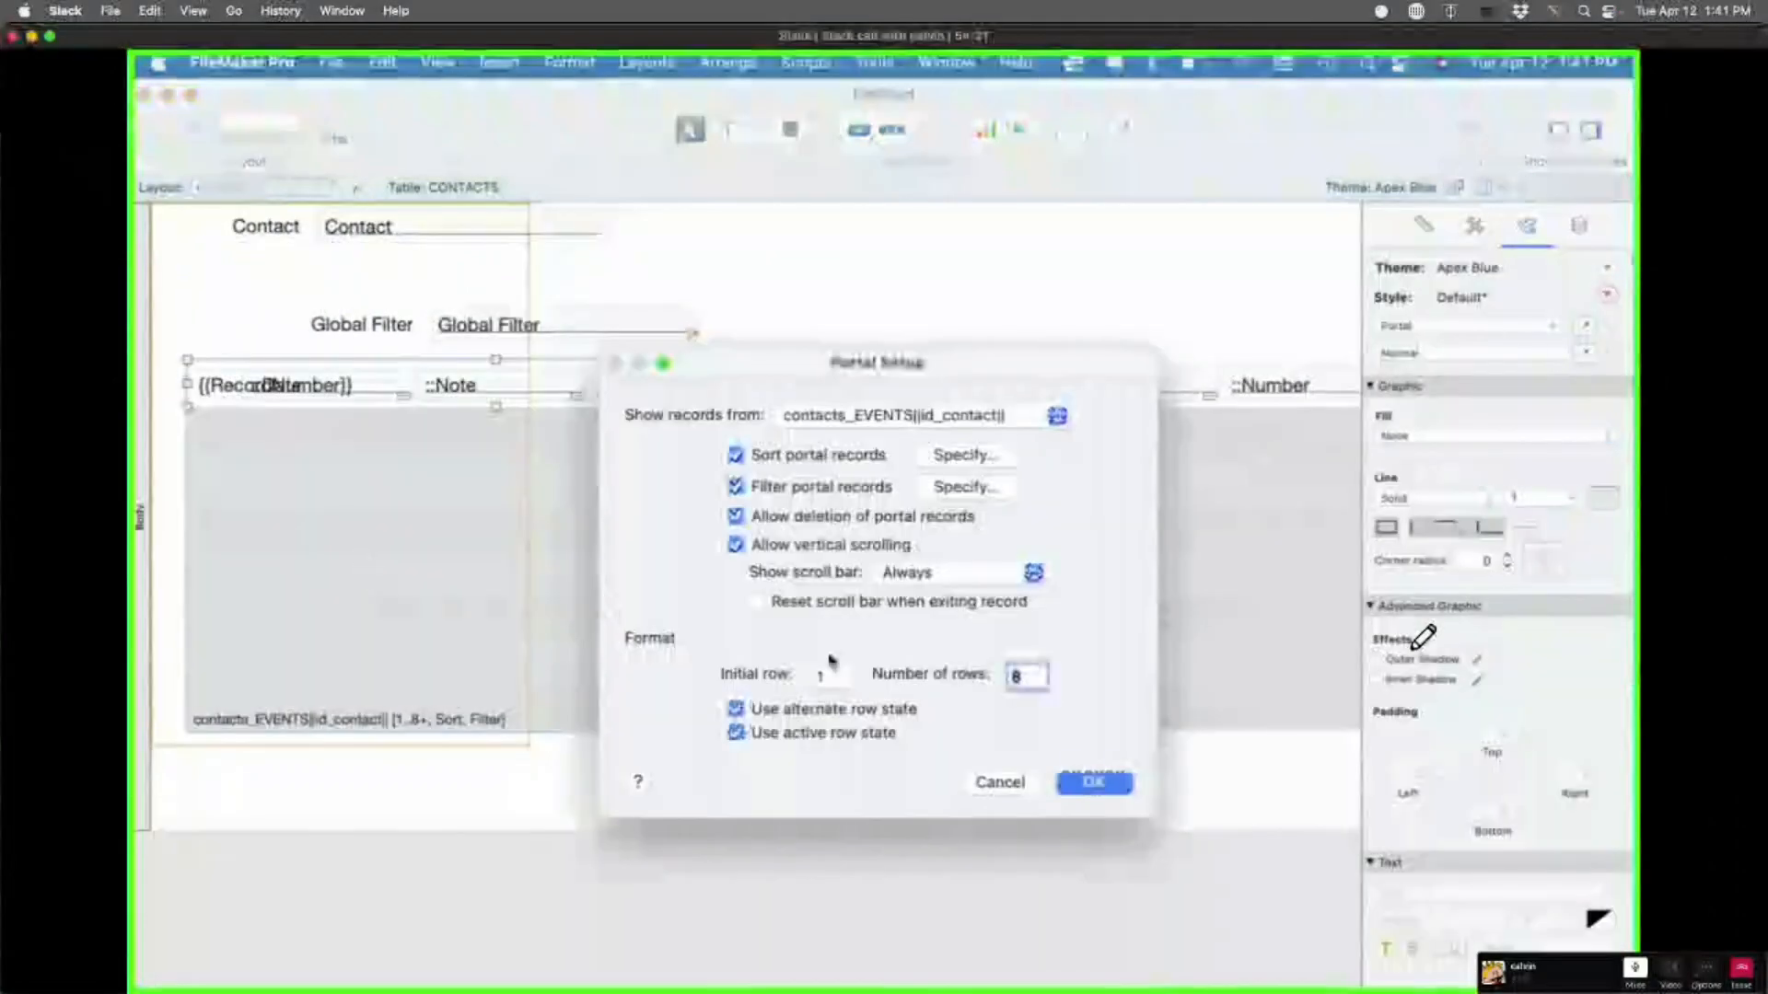
left_click(735, 544)
left_click(1094, 782)
key("super+b")
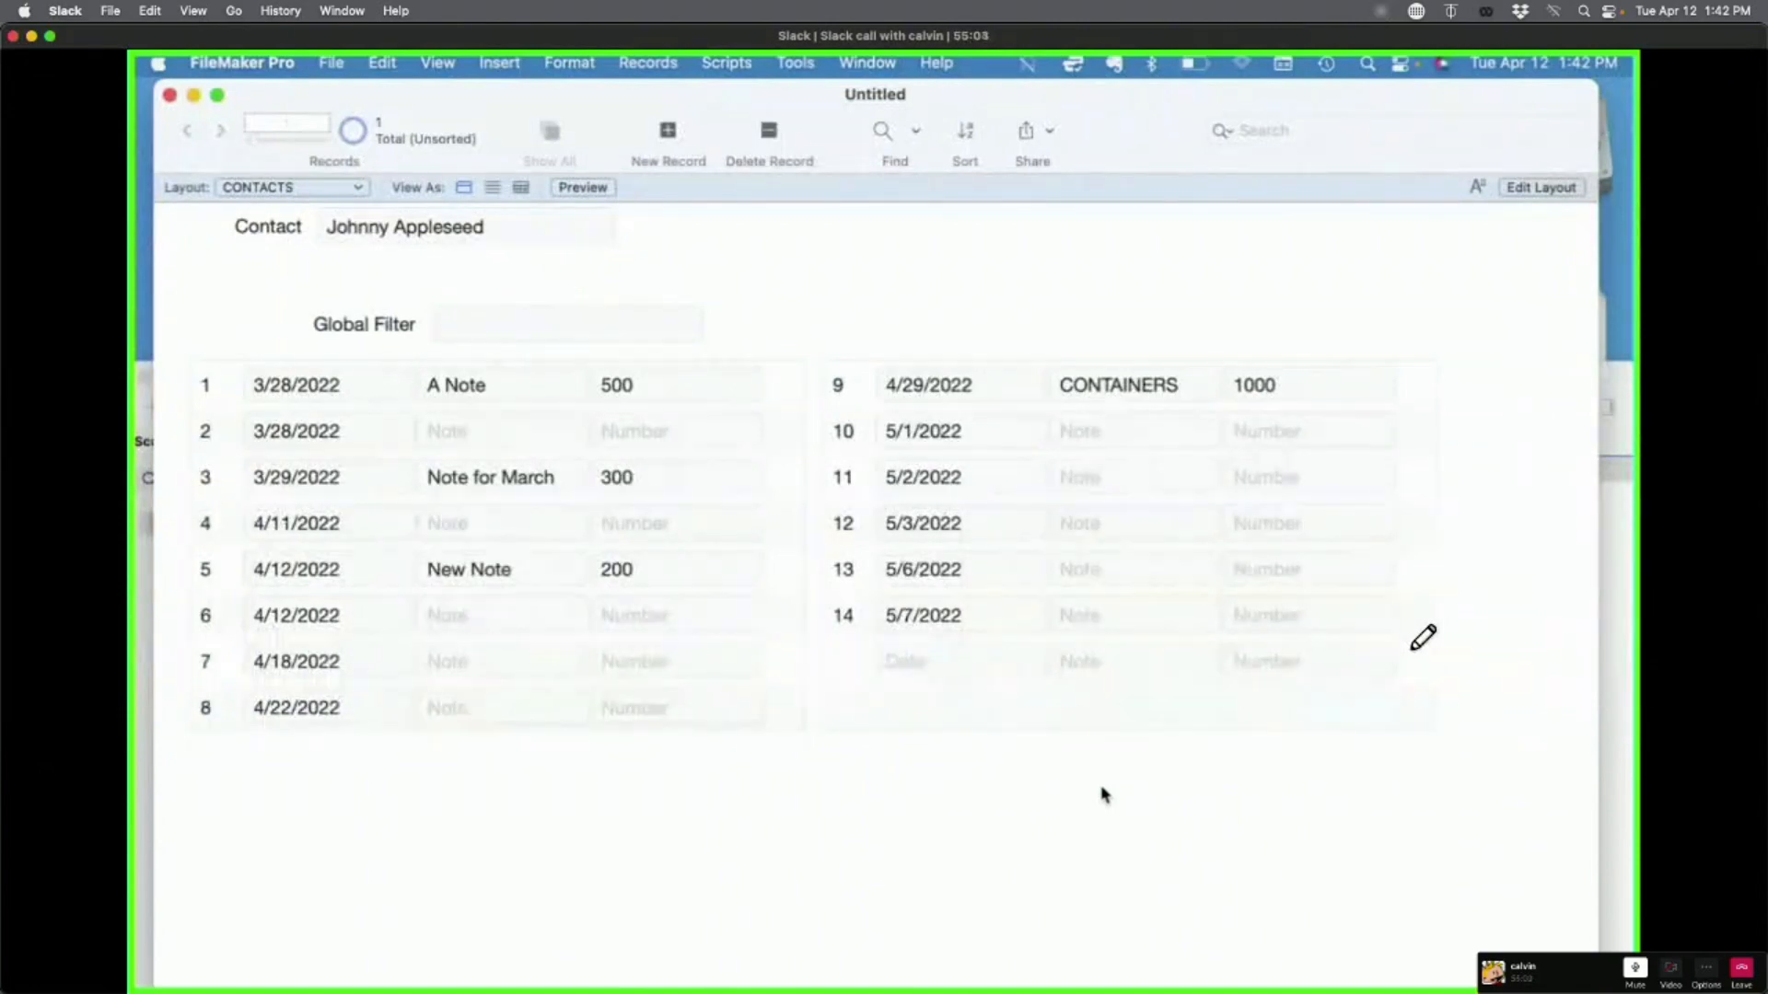
Step: Review the first portal's row and scrolling settings without changing them, and check in Browse mode whether the portals scroll
key("super+l")
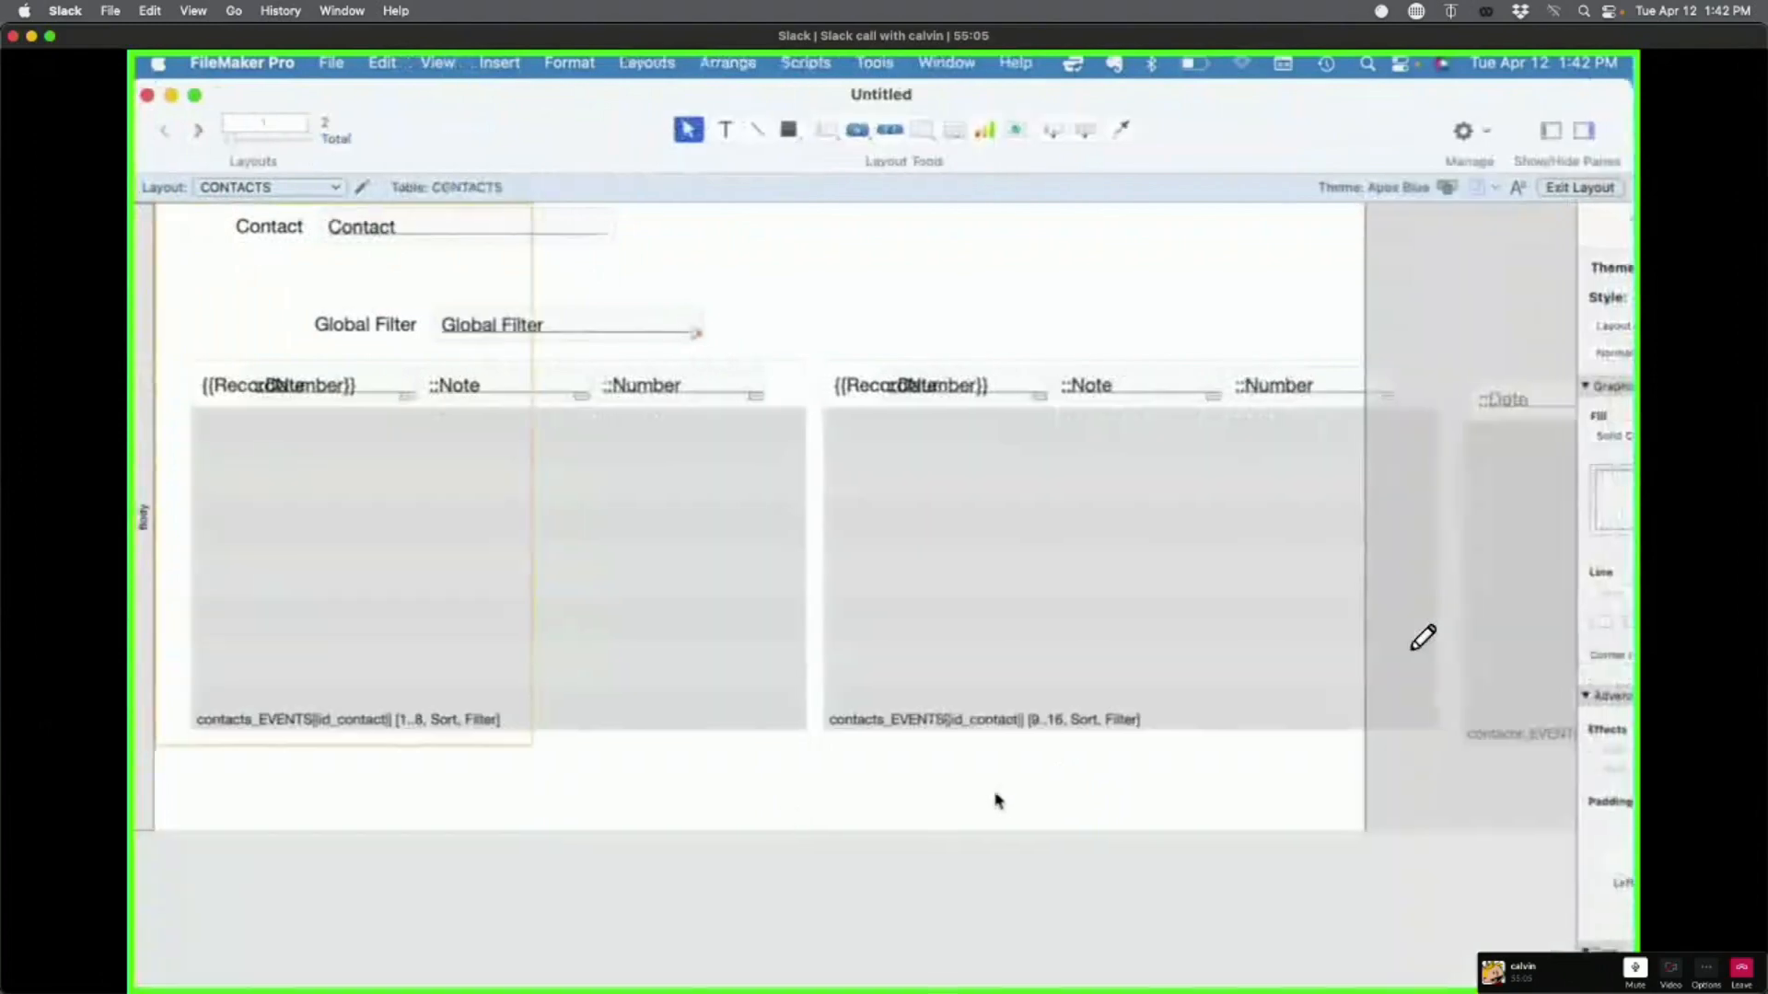
double_click(529, 610)
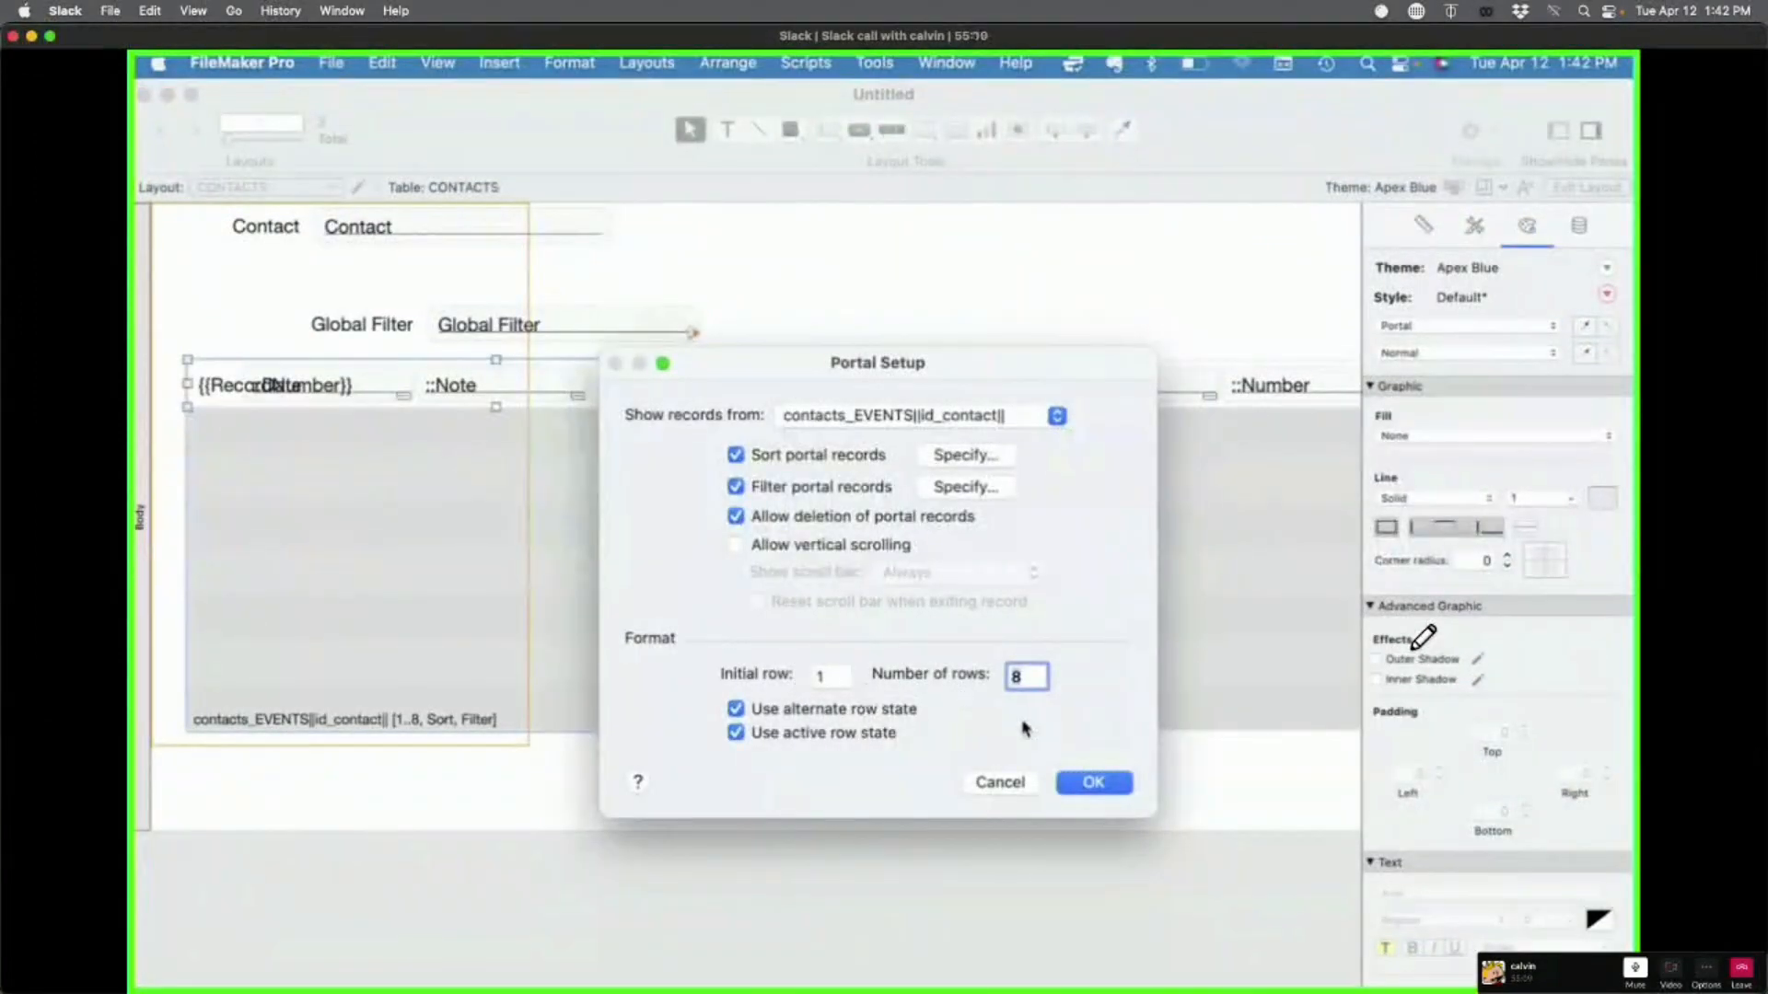
left_click(1072, 784)
key("super+b")
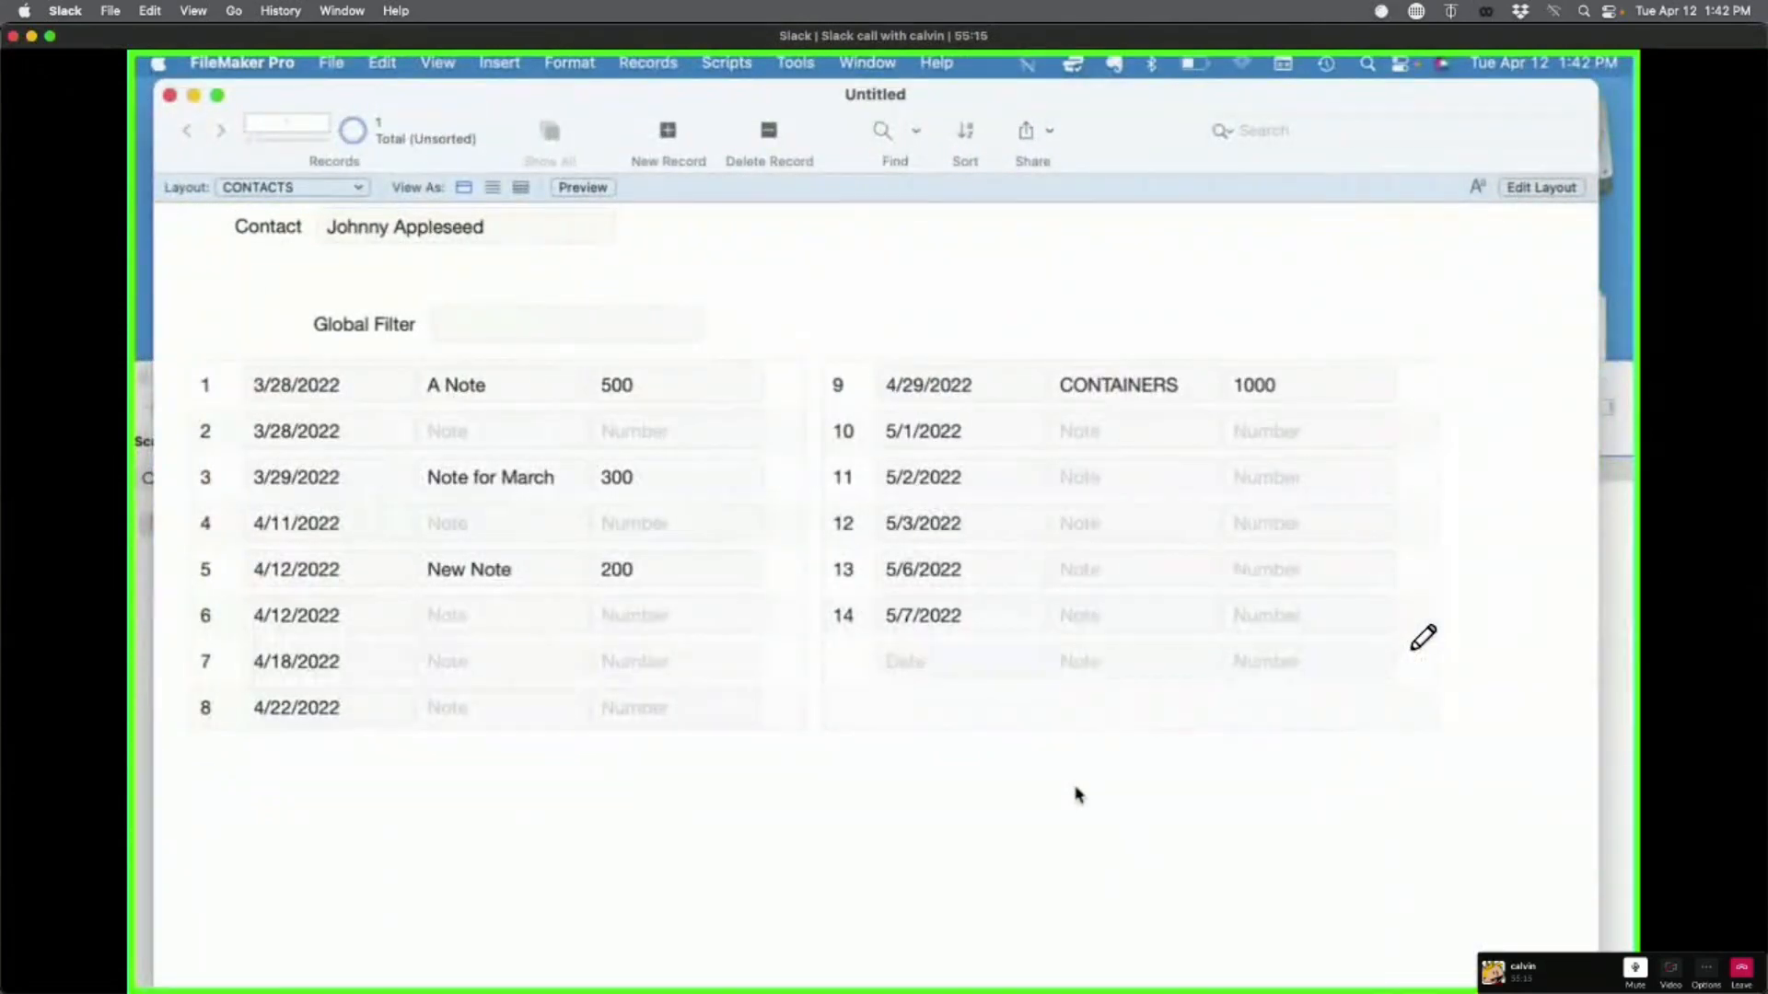
scroll(356, 559, "down", 2)
scroll(356, 559, "up", 2)
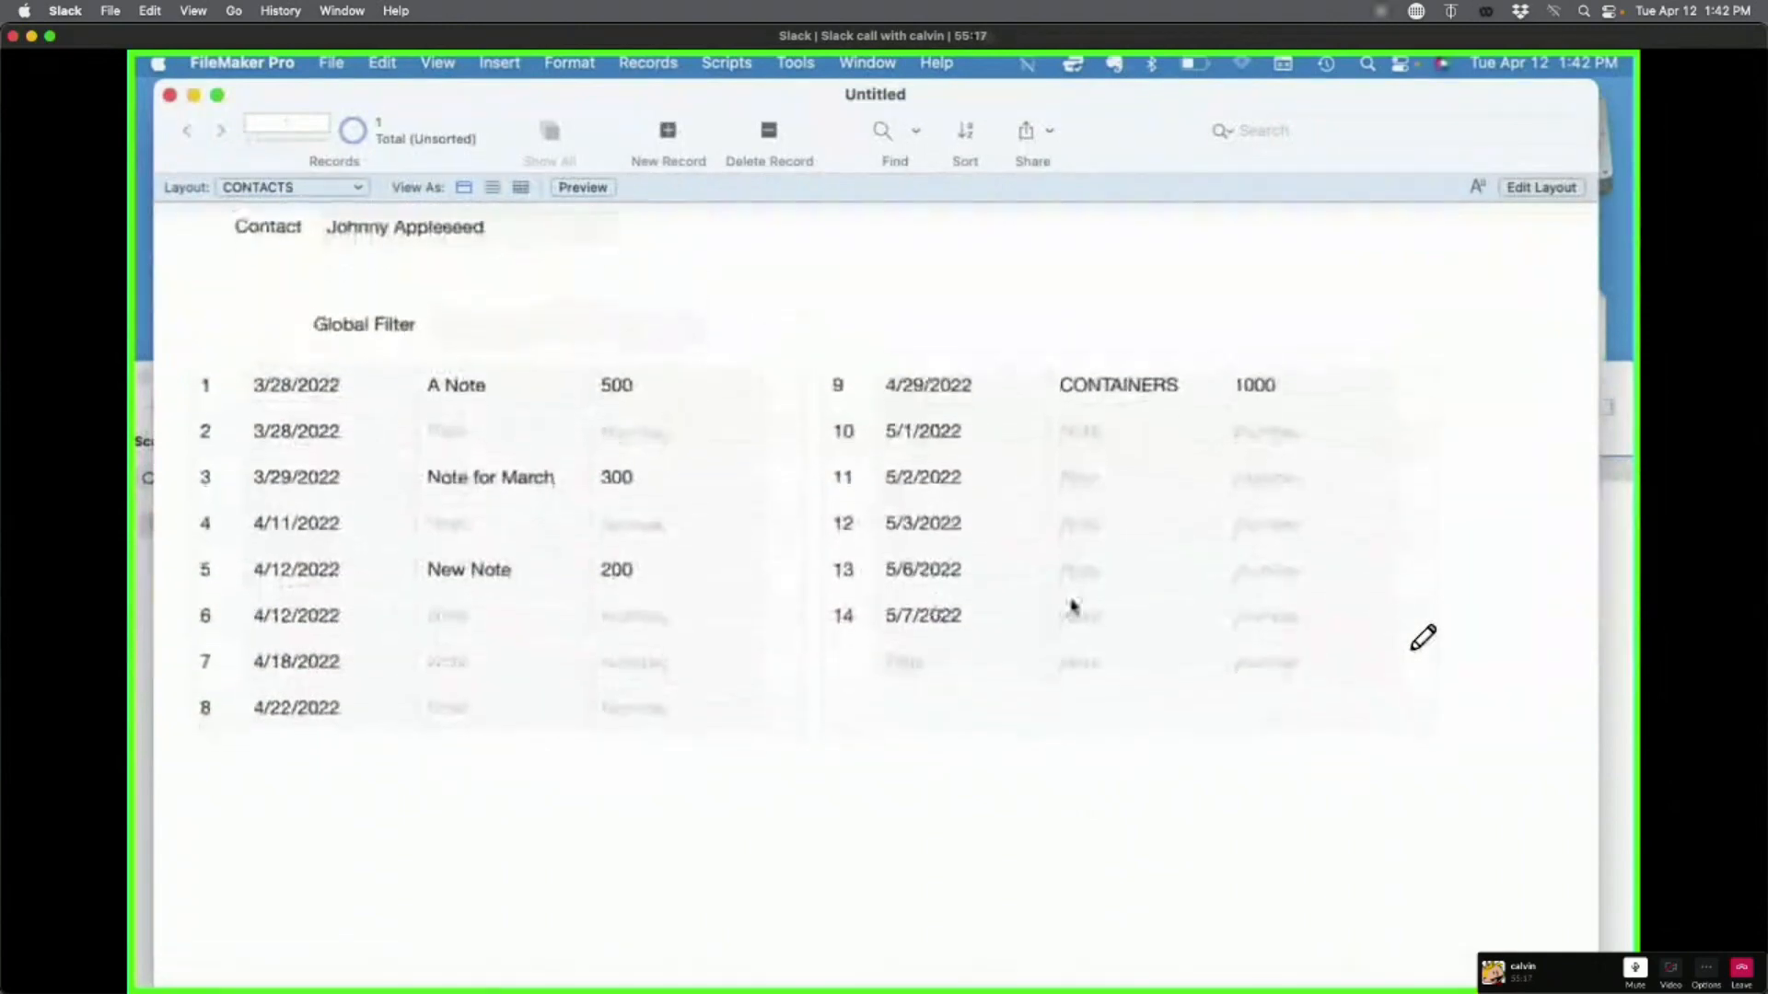
scroll(1071, 600, "down", 2)
Step: Review the first portal's alternate and active row state settings without changing them, and return to Browse mode
key("super+l")
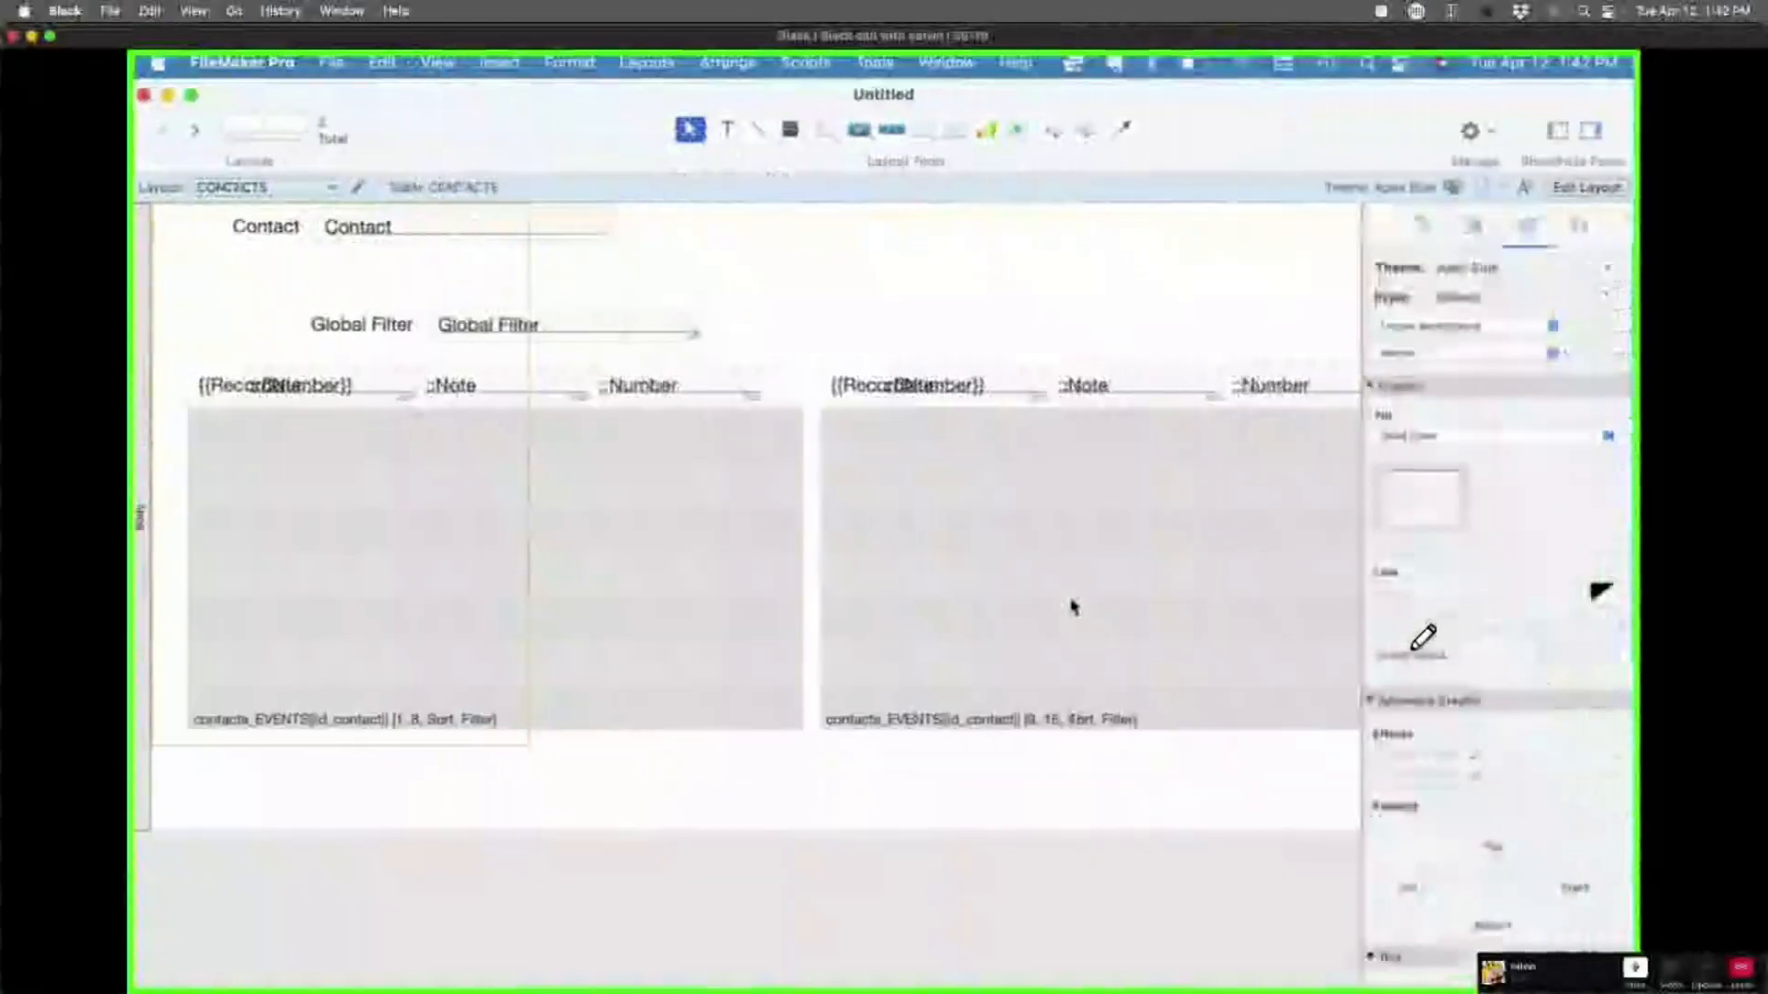
double_click(783, 572)
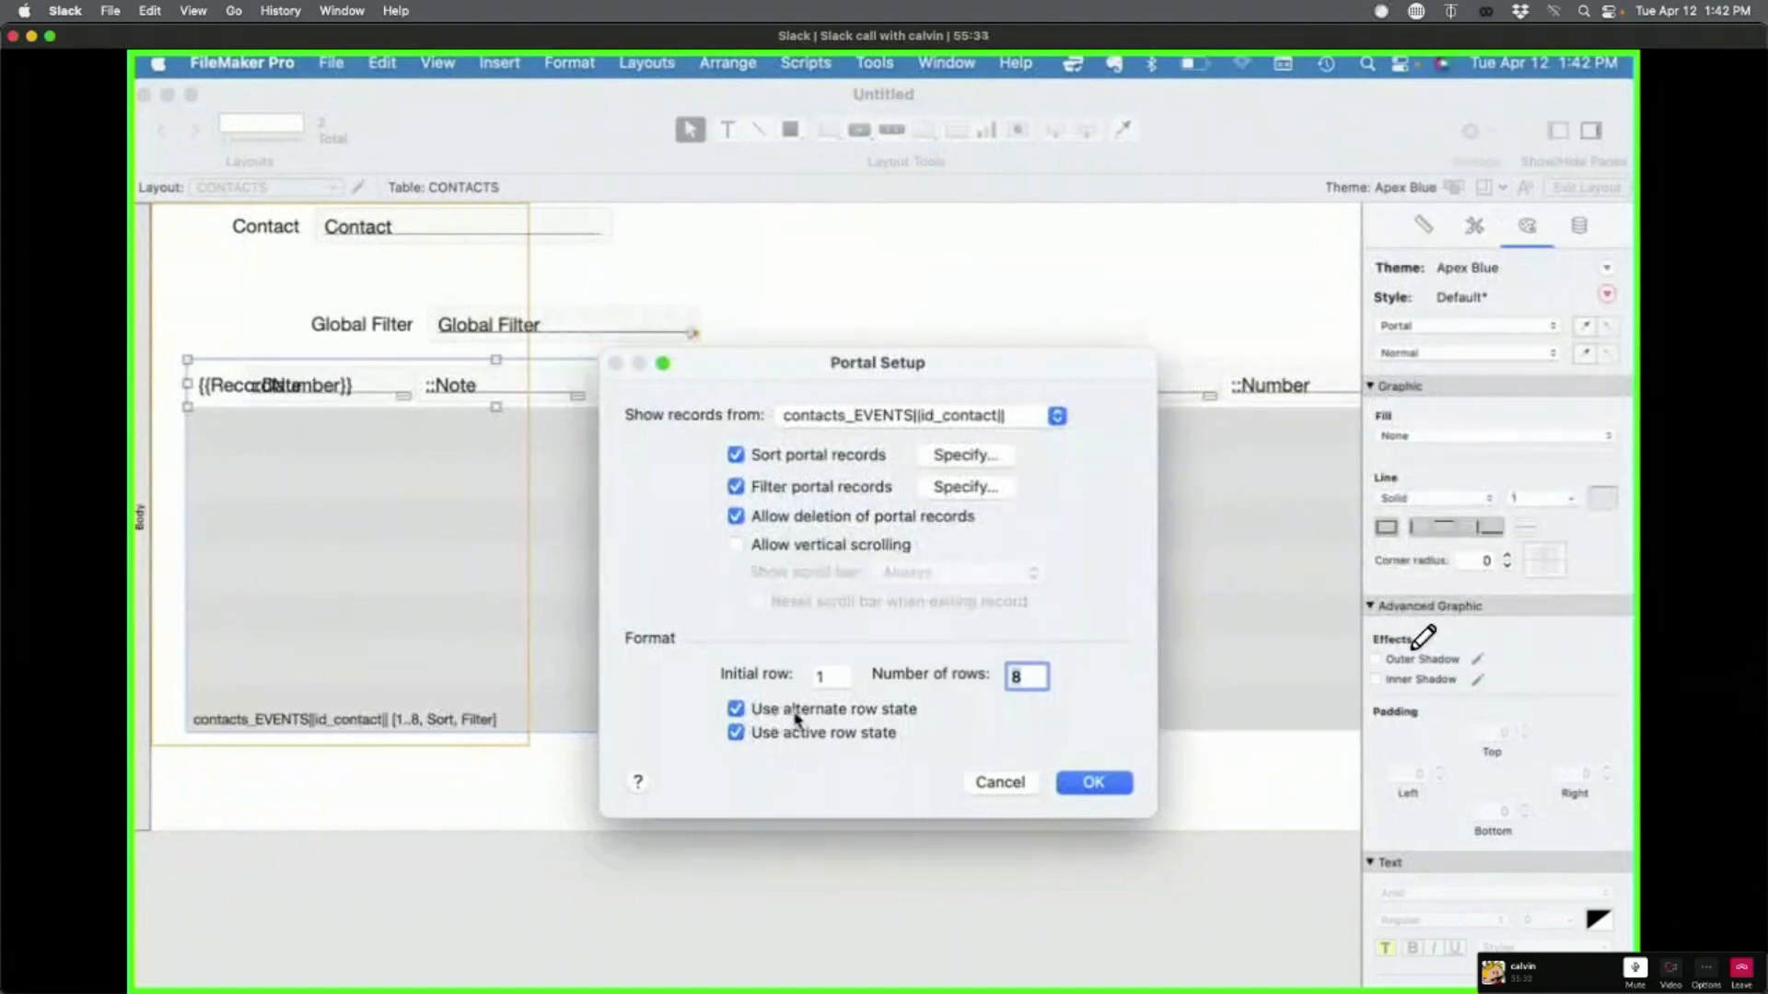
left_click(1093, 782)
left_click(810, 799)
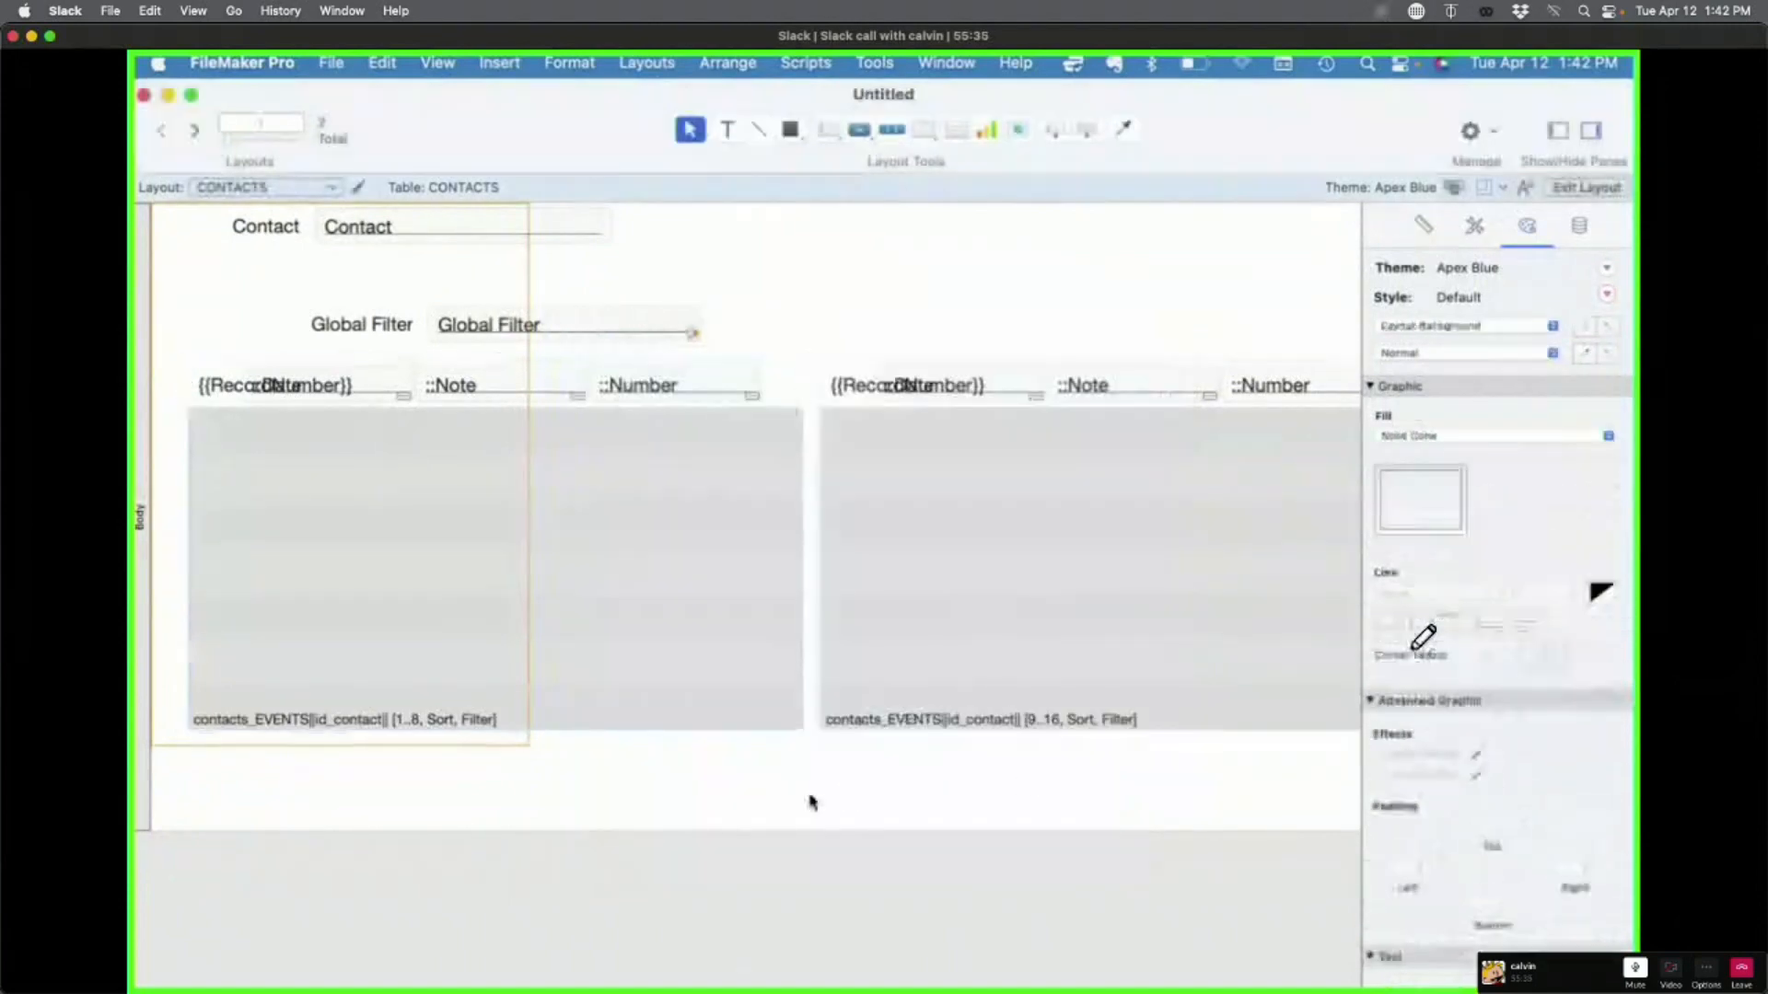
key("super+b")
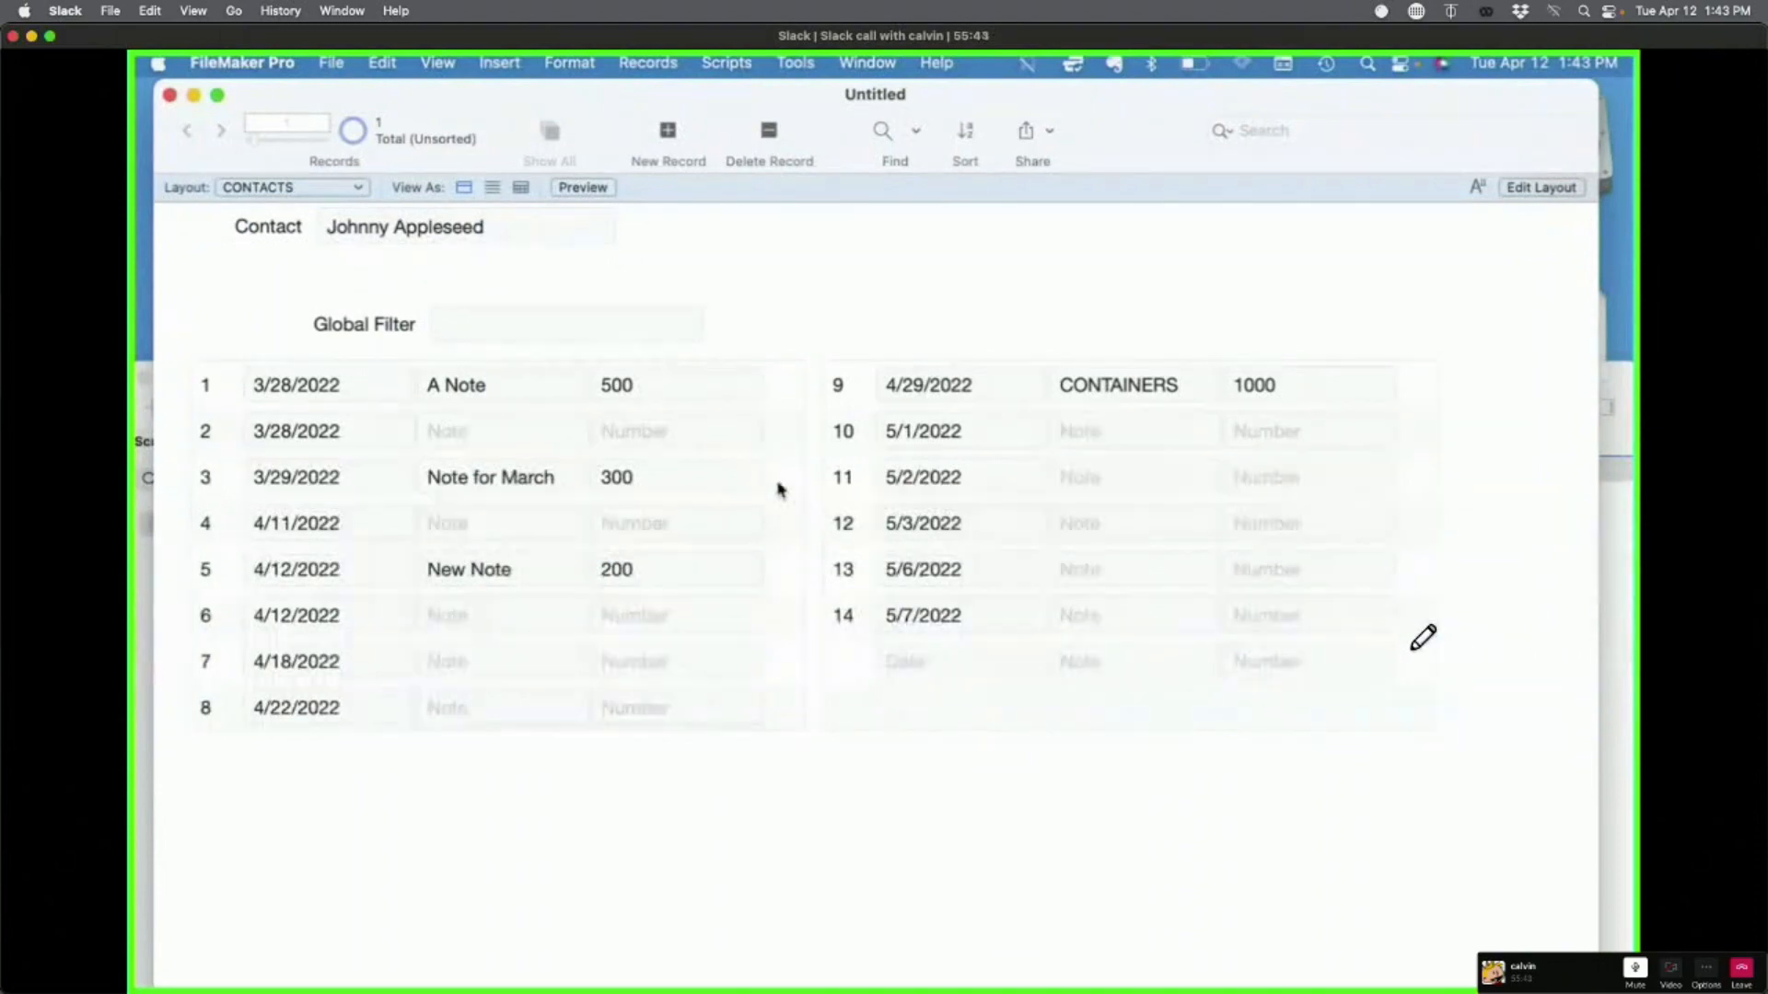
Step: Give the first portal's alternate row state a solid light grey fill and view the rows in Browse mode
key("super+l")
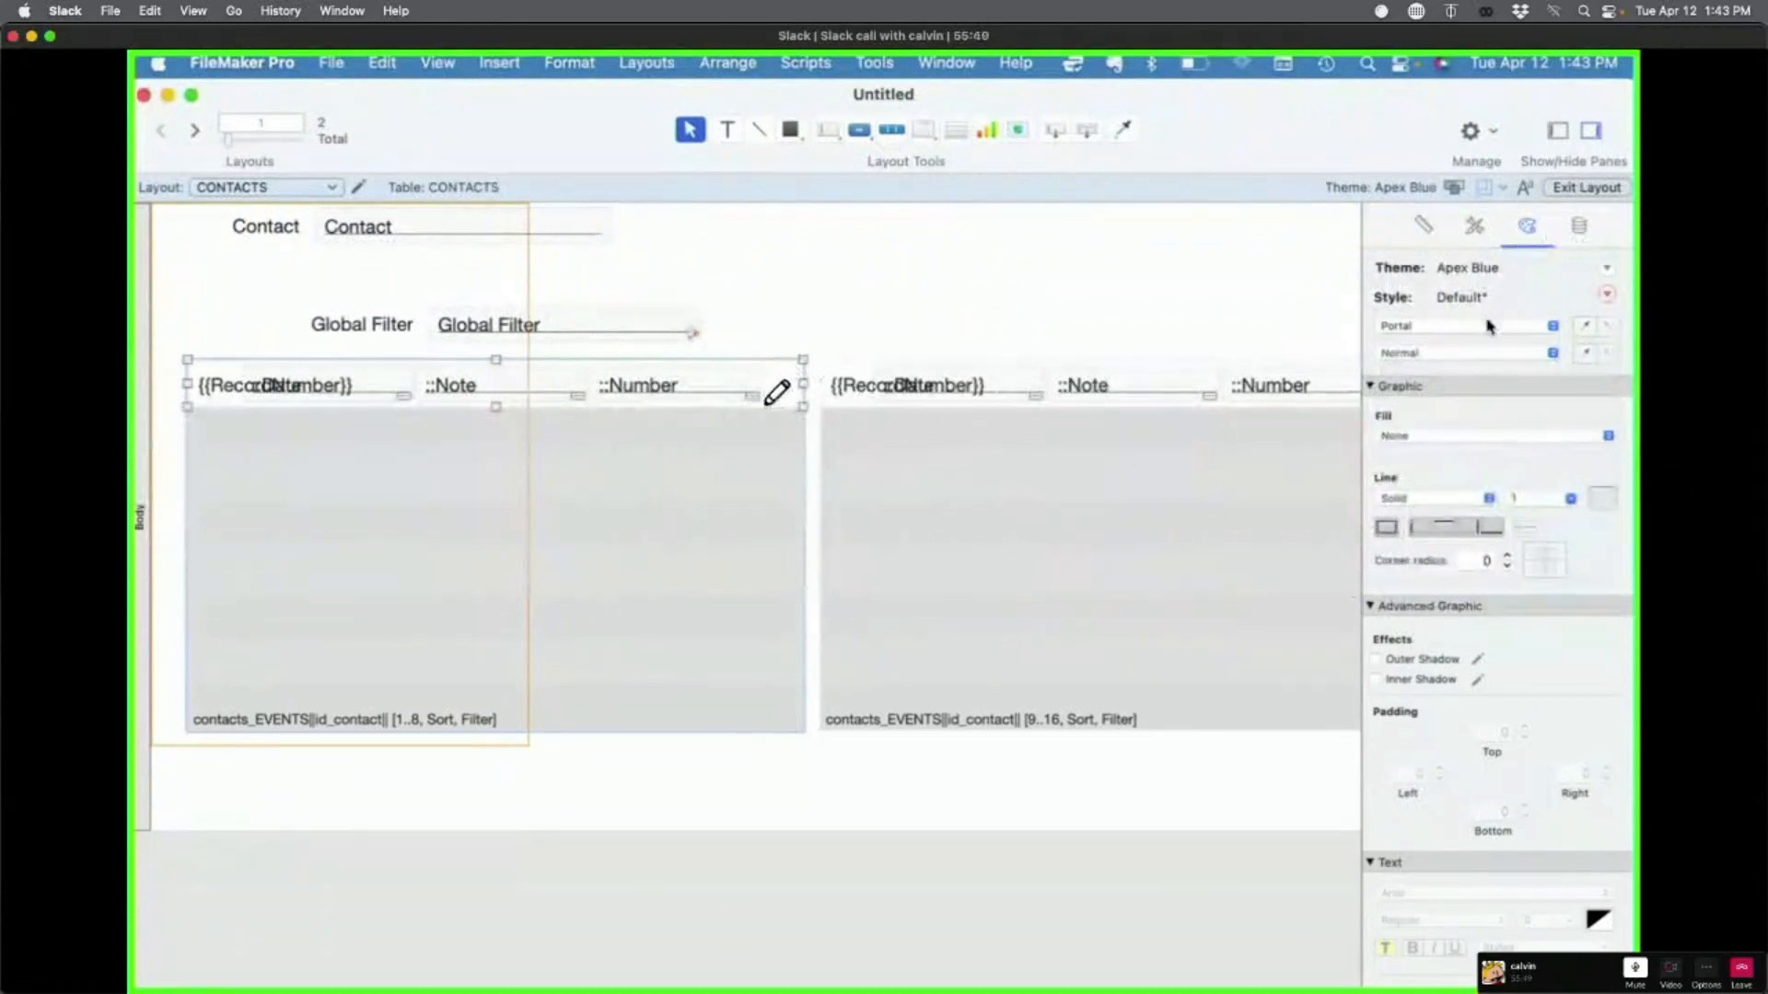
left_click_drag(766, 406, 820, 404)
left_click(1454, 329)
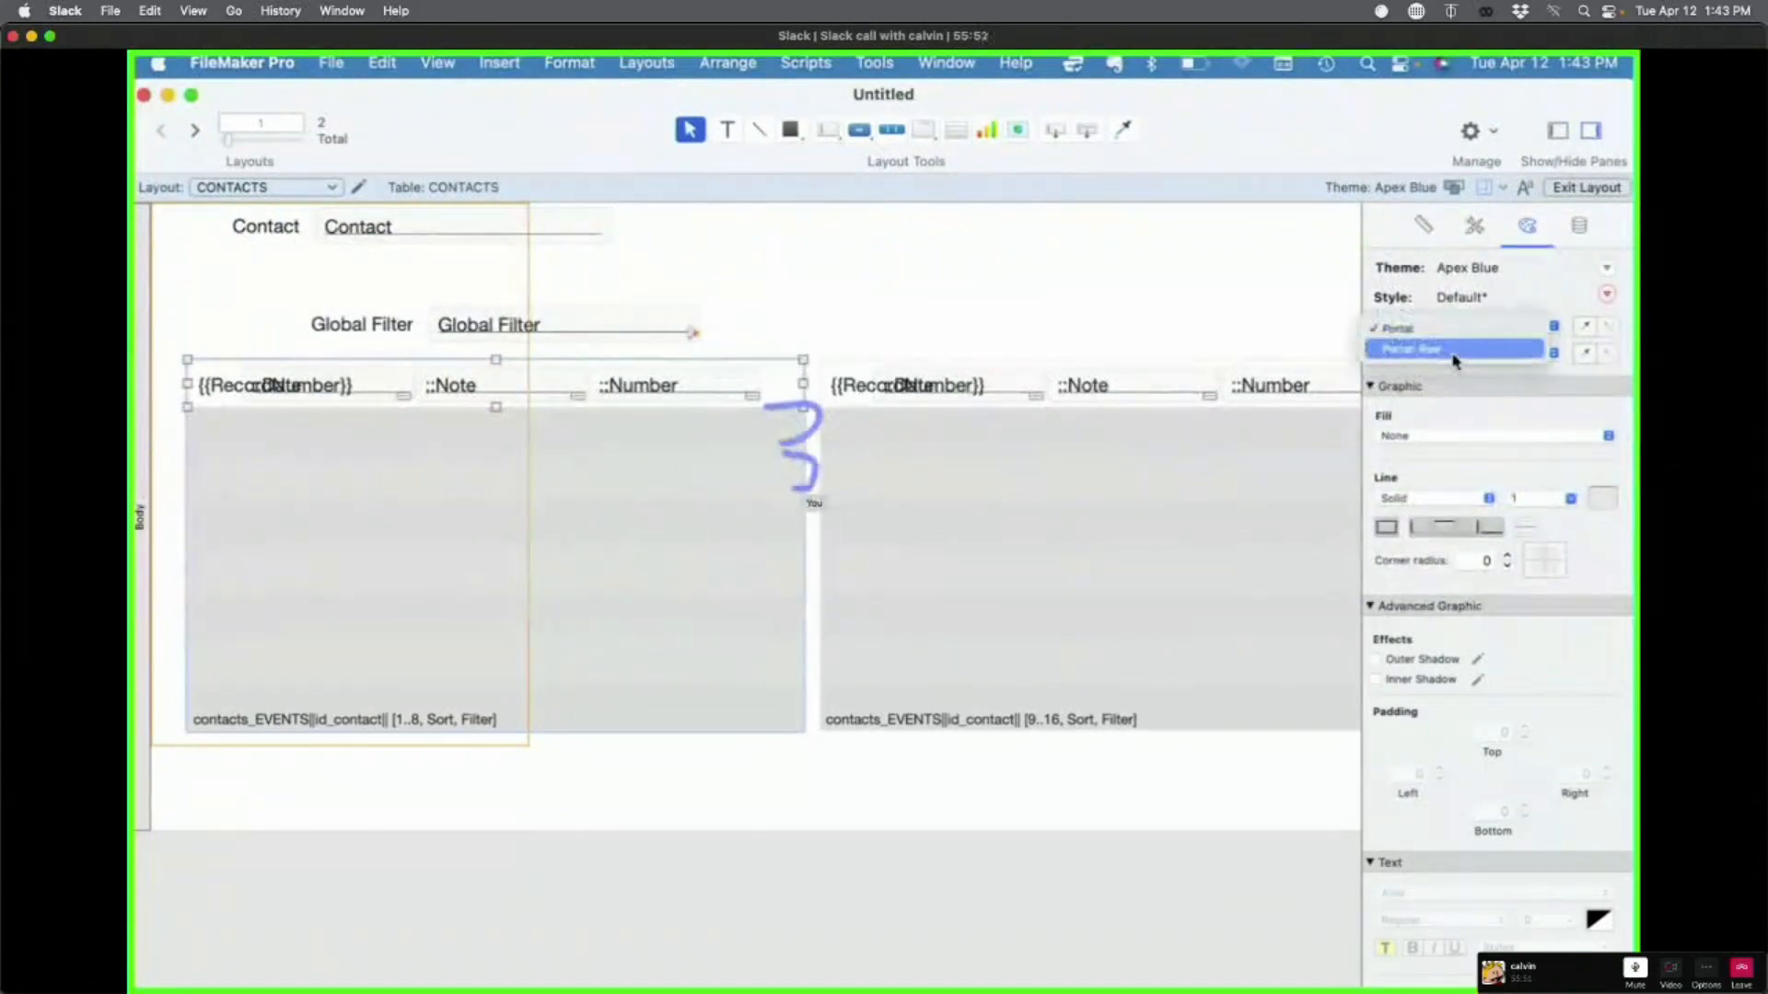
left_click(1456, 359)
left_click(1457, 356)
left_click(1456, 380)
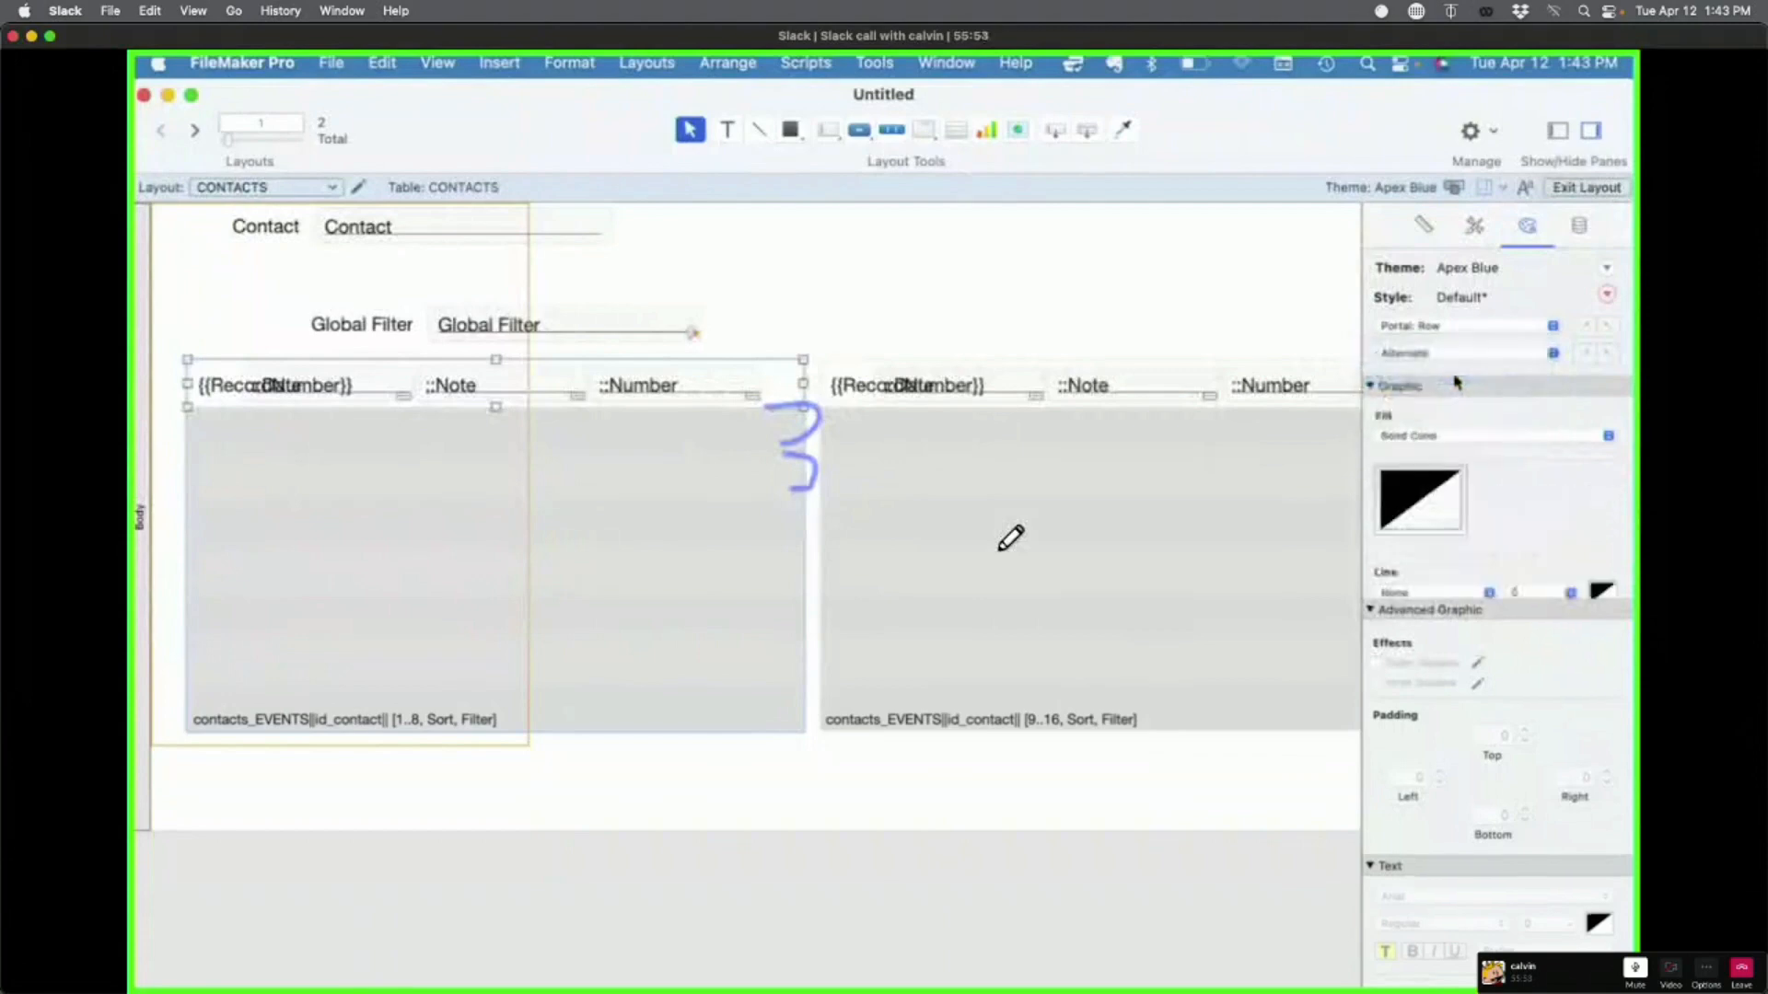
left_click(1448, 475)
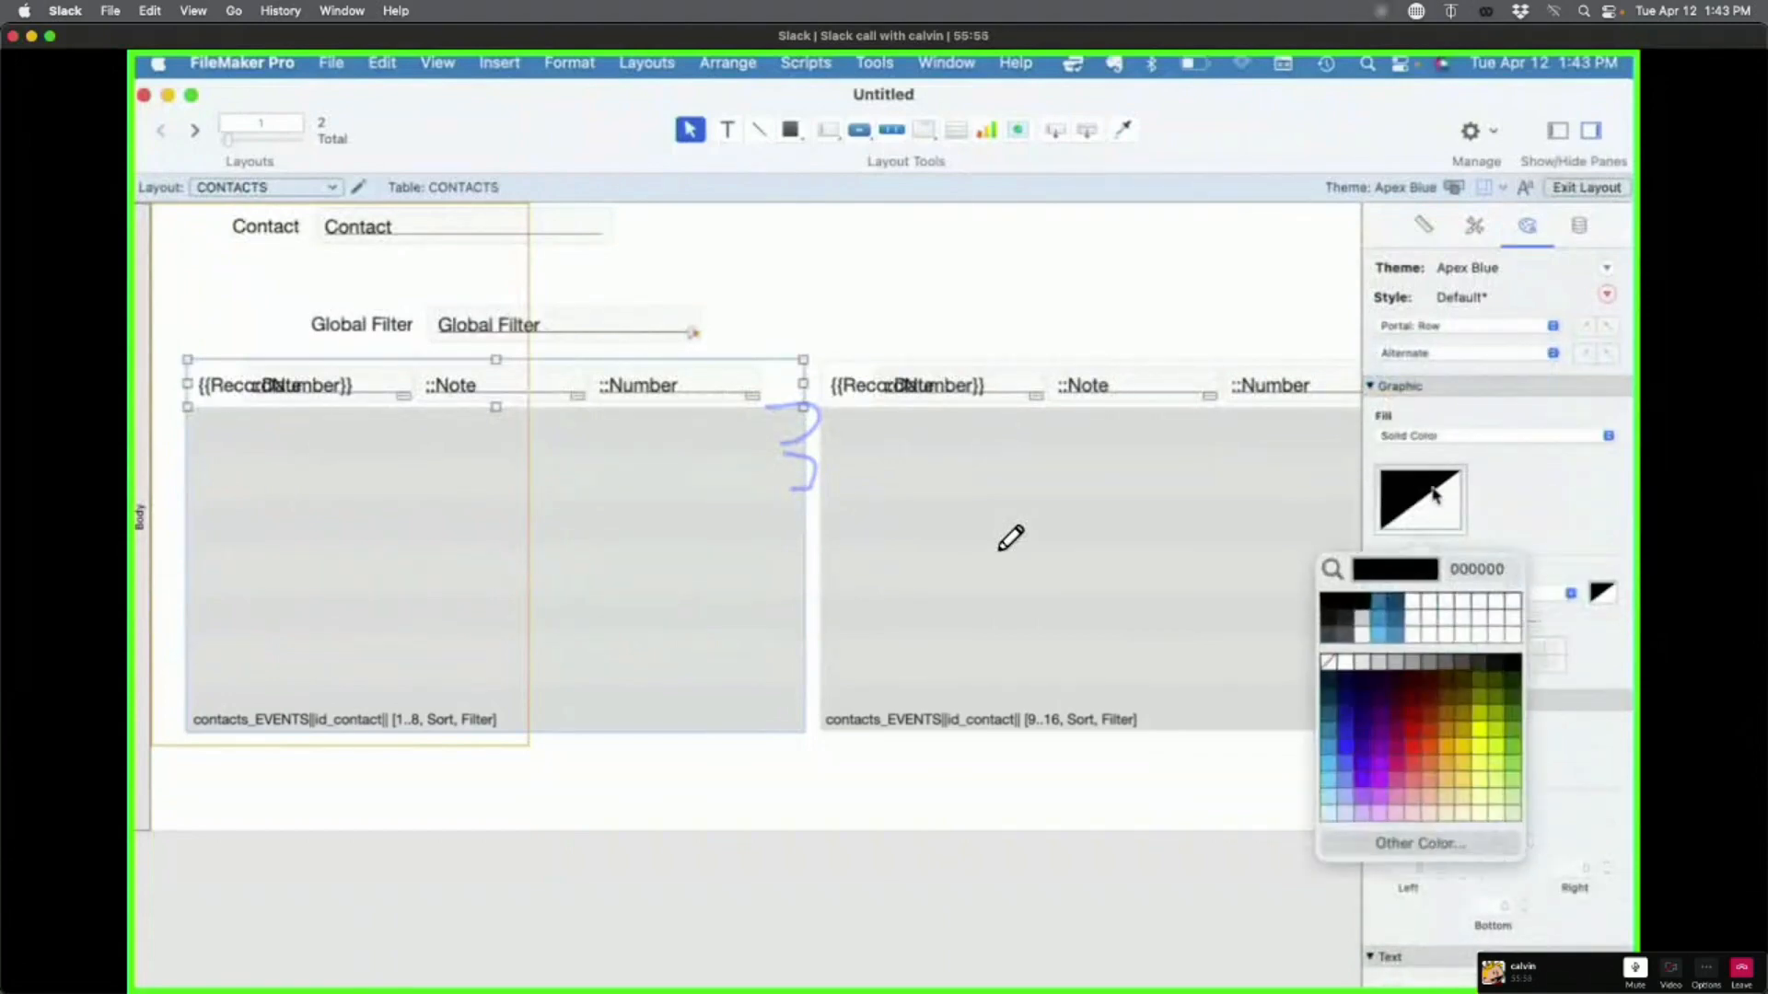
left_click(1365, 661)
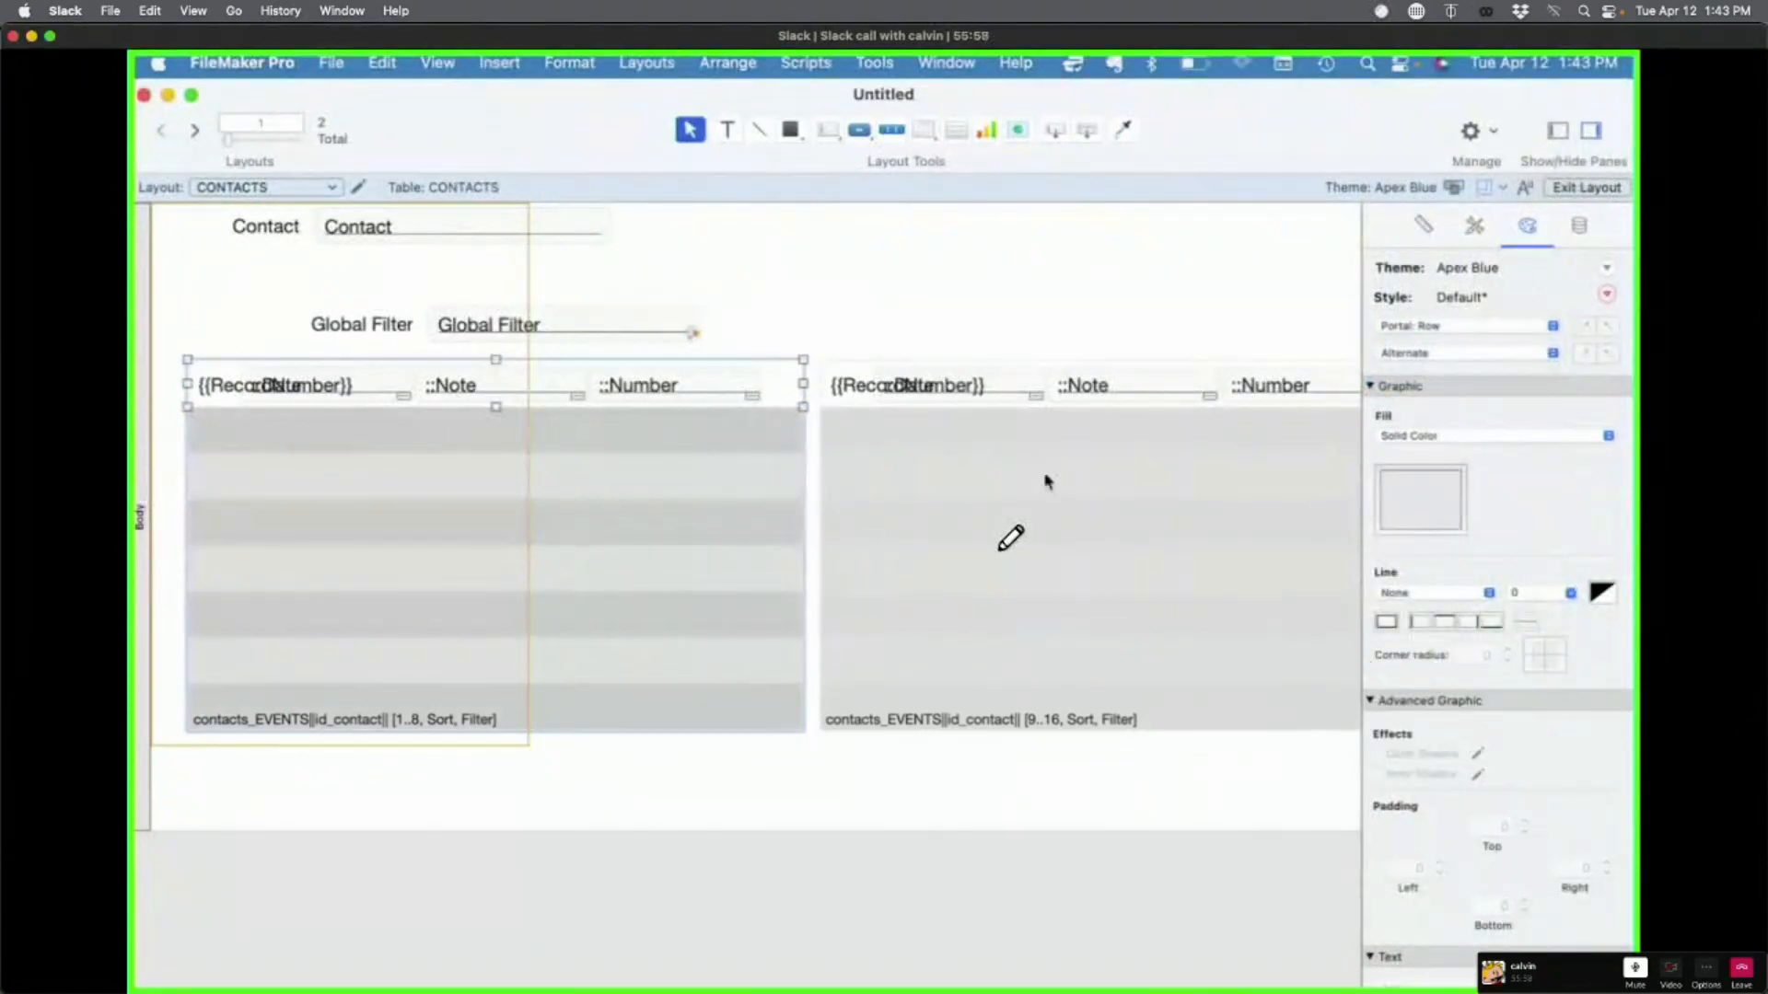
key("super+b")
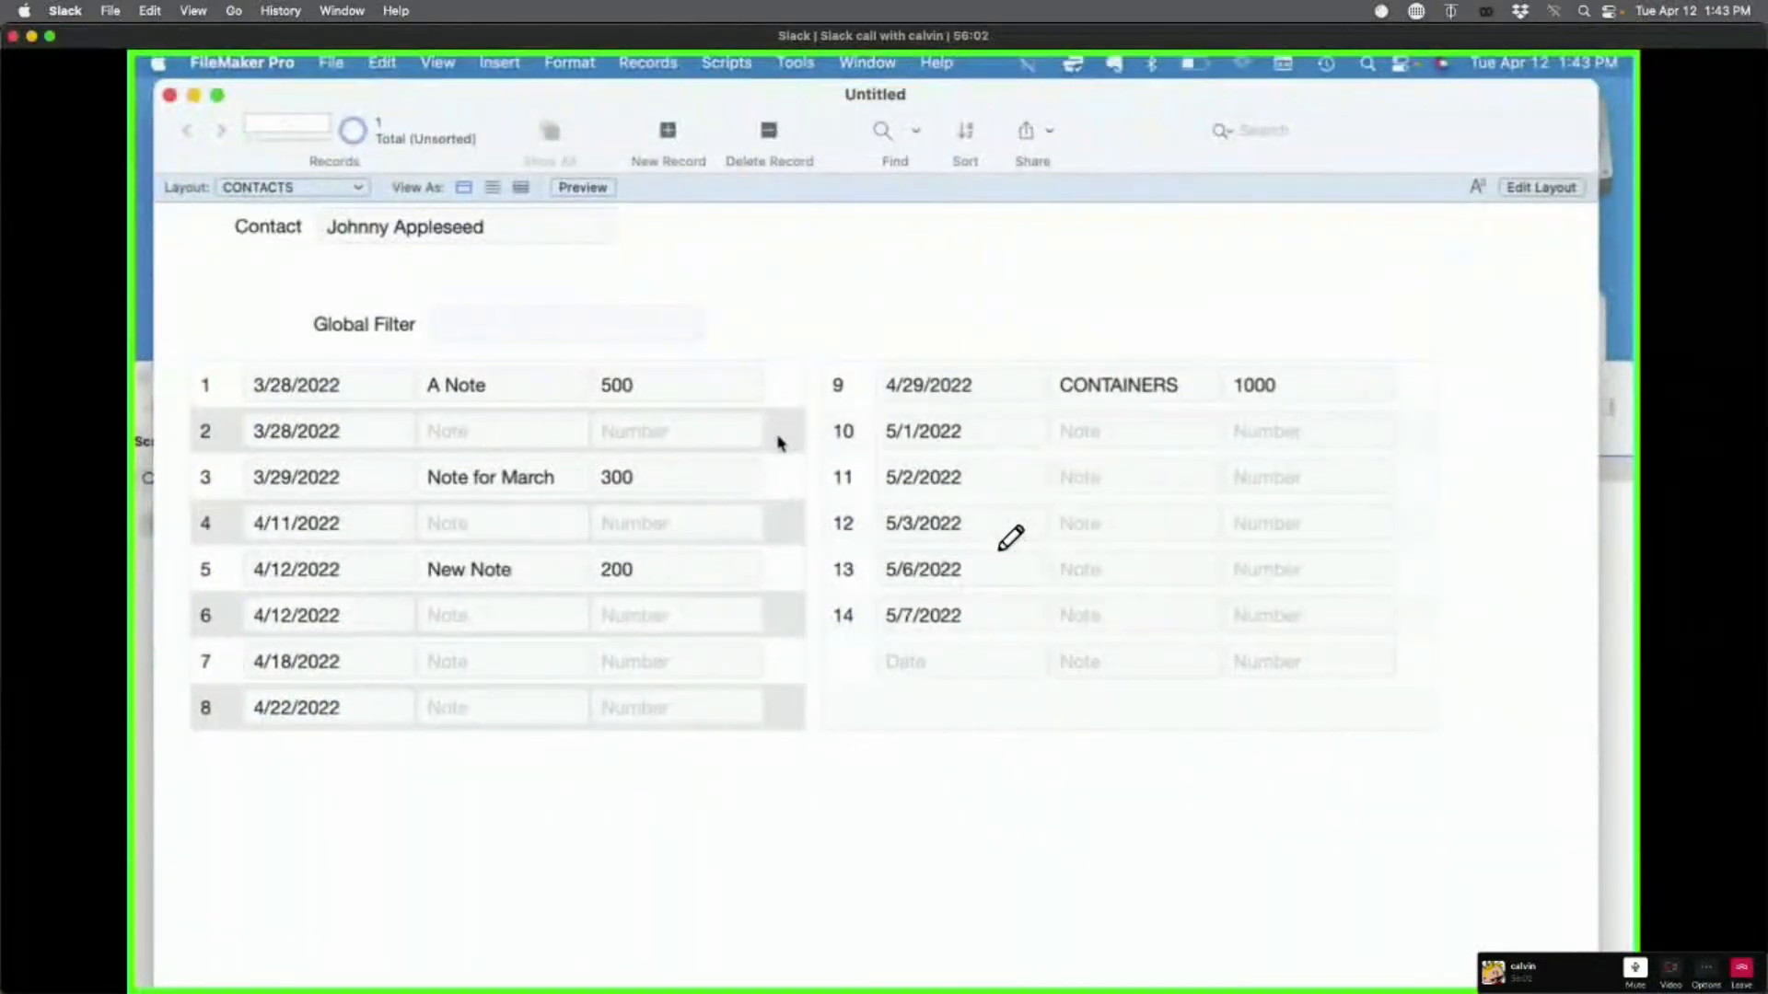
Step: Turn off the alternate row state for the first portal and return to Browse mode
key("super+l")
double_click(765, 481)
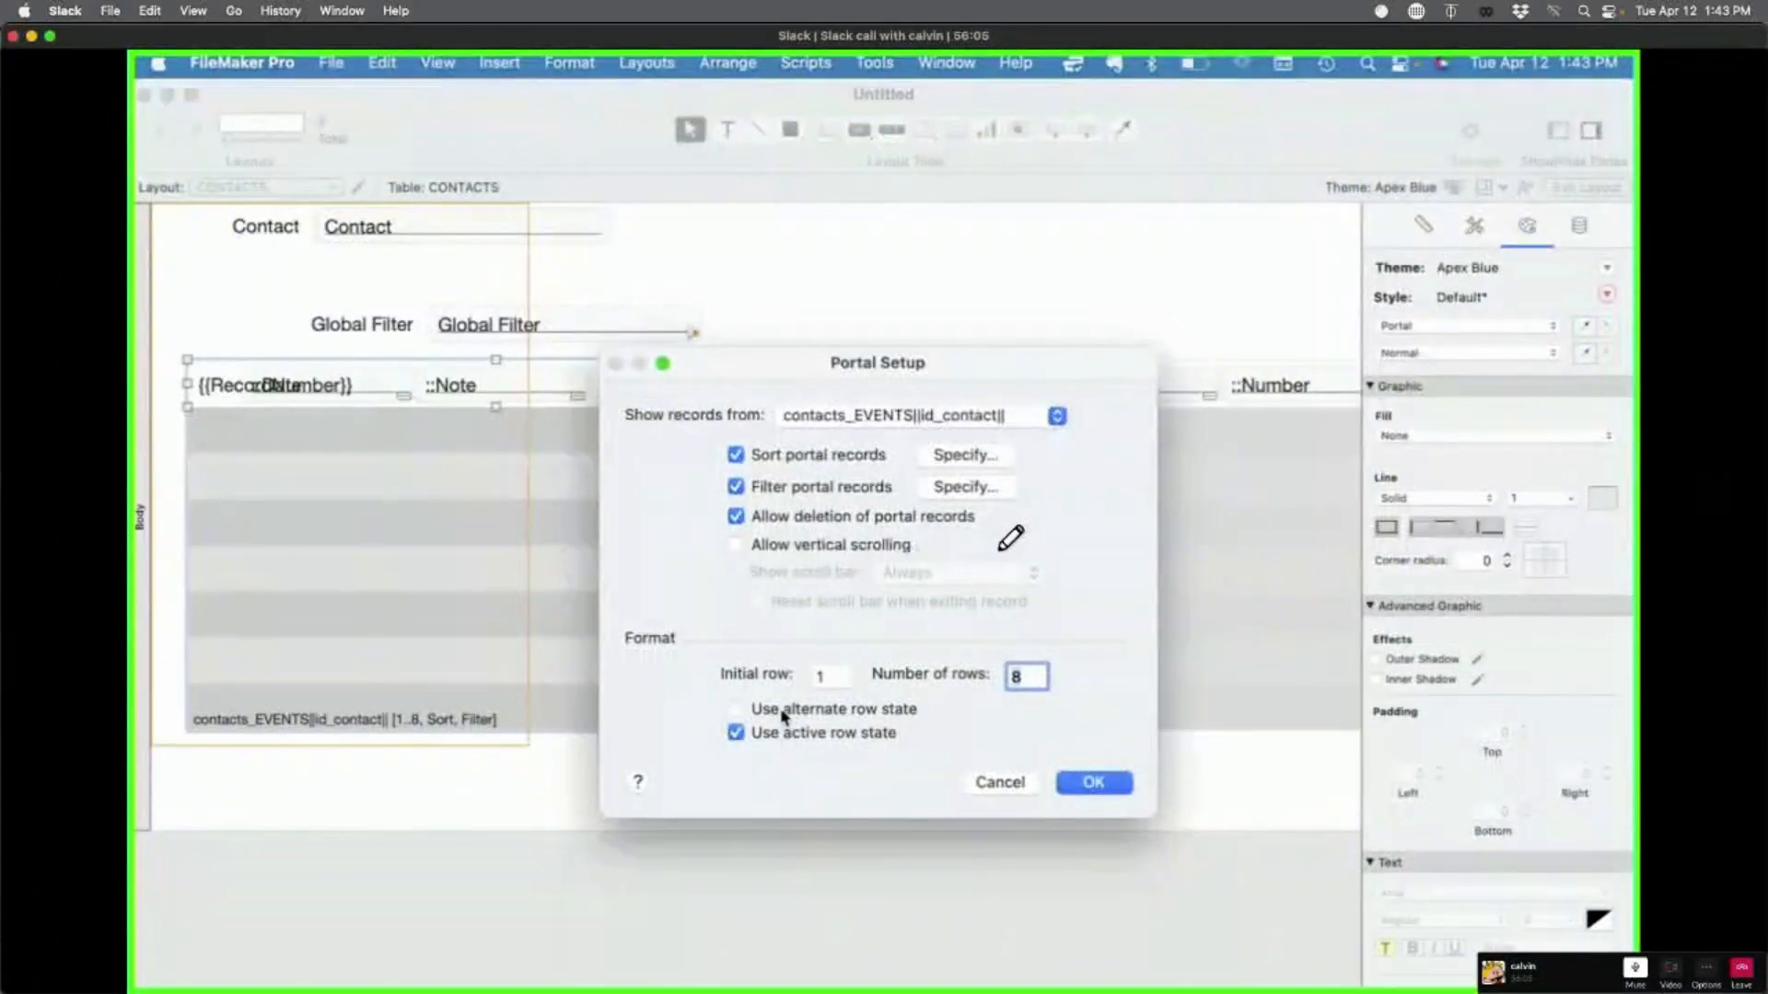
left_click(1094, 784)
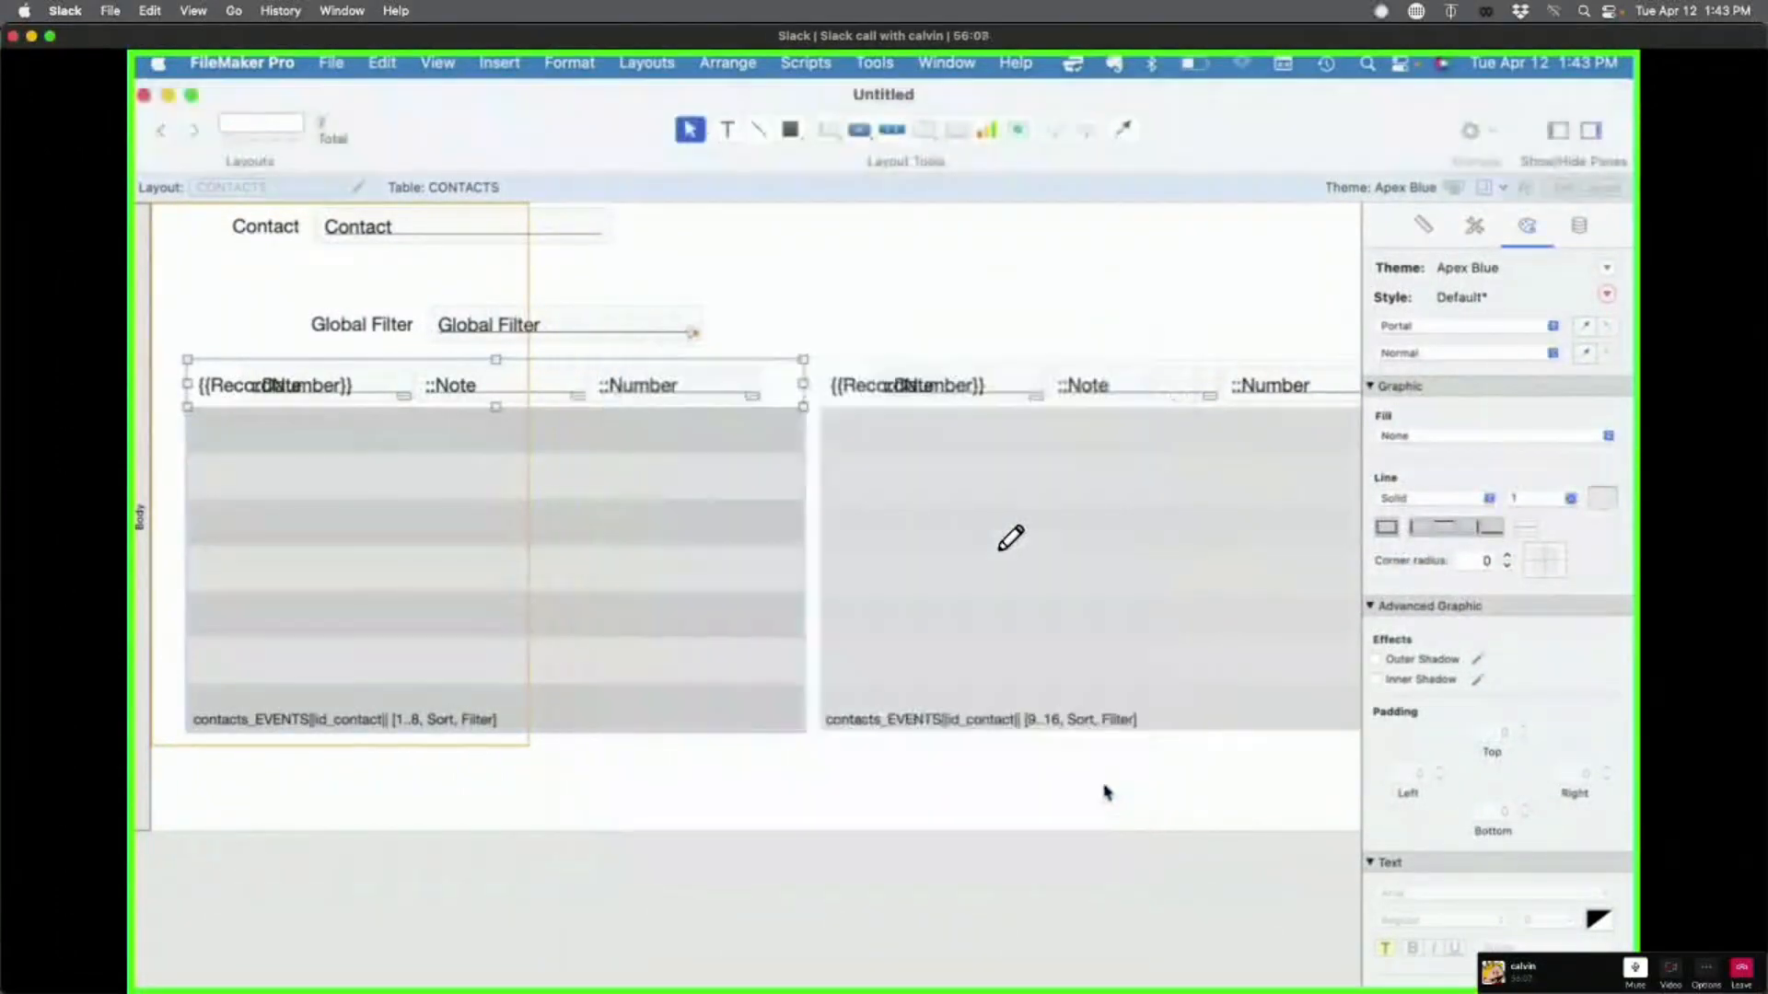
key("super+b")
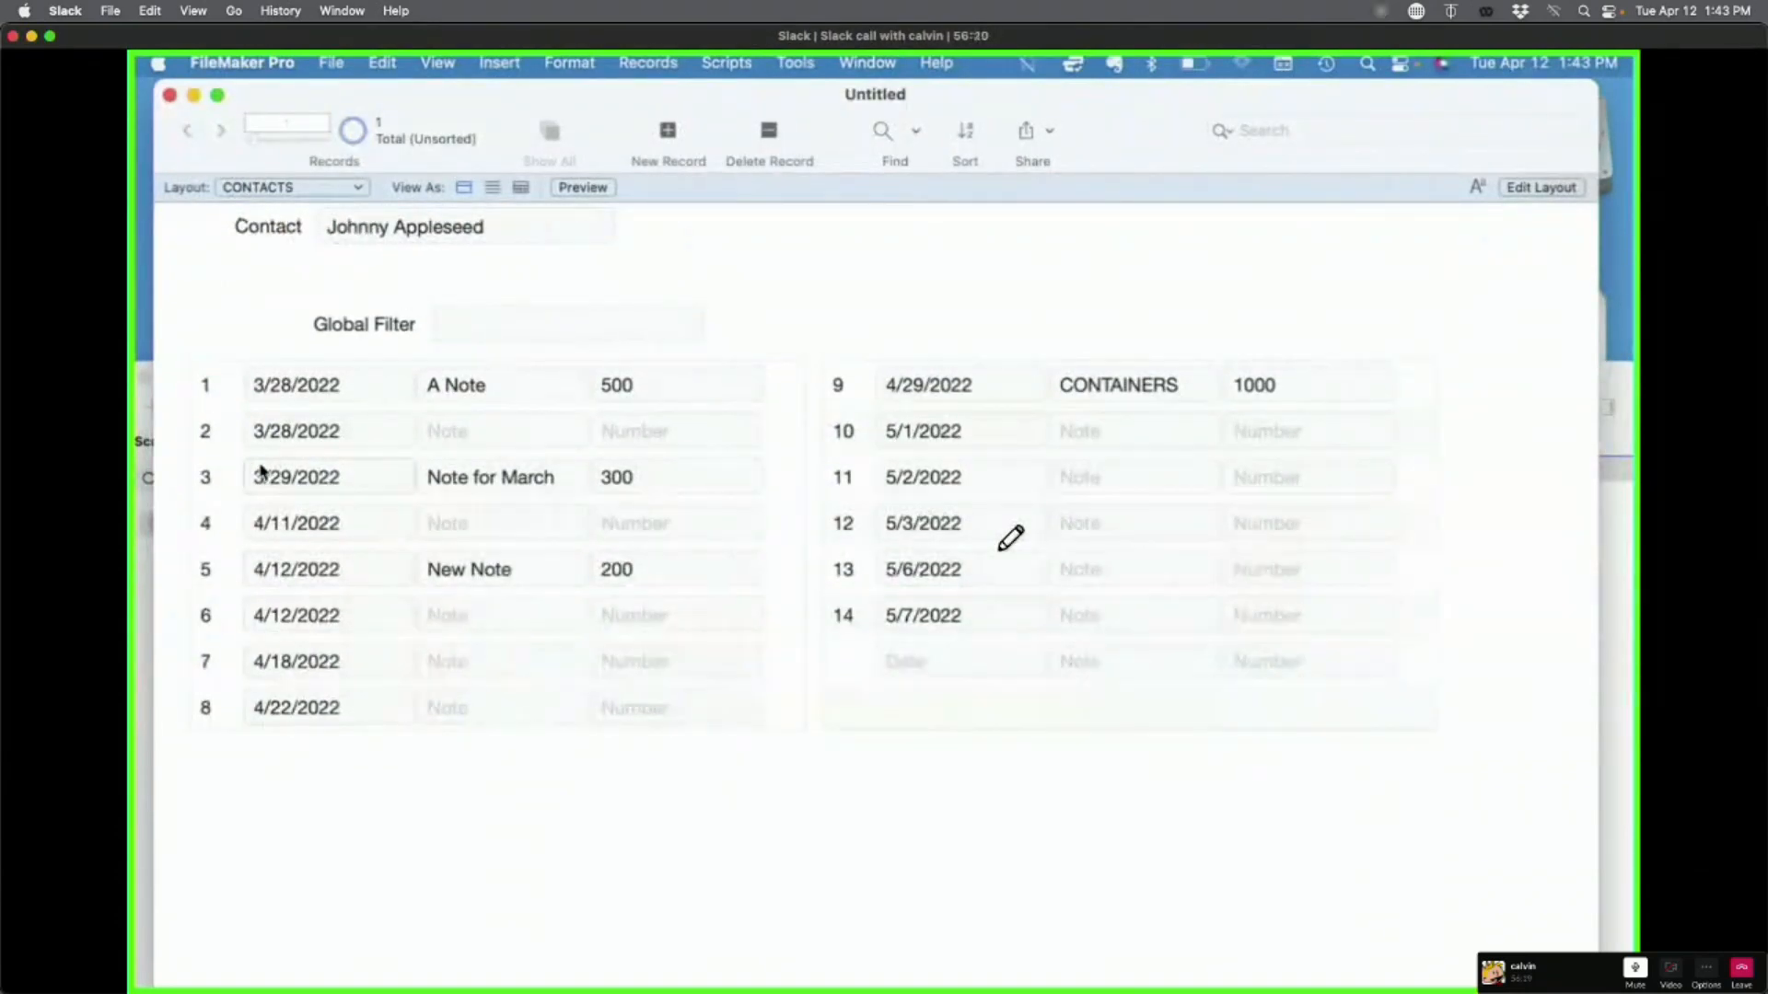
Step: Review the first portal's active row state setting without changing it, and return to Browse mode
key("super+l")
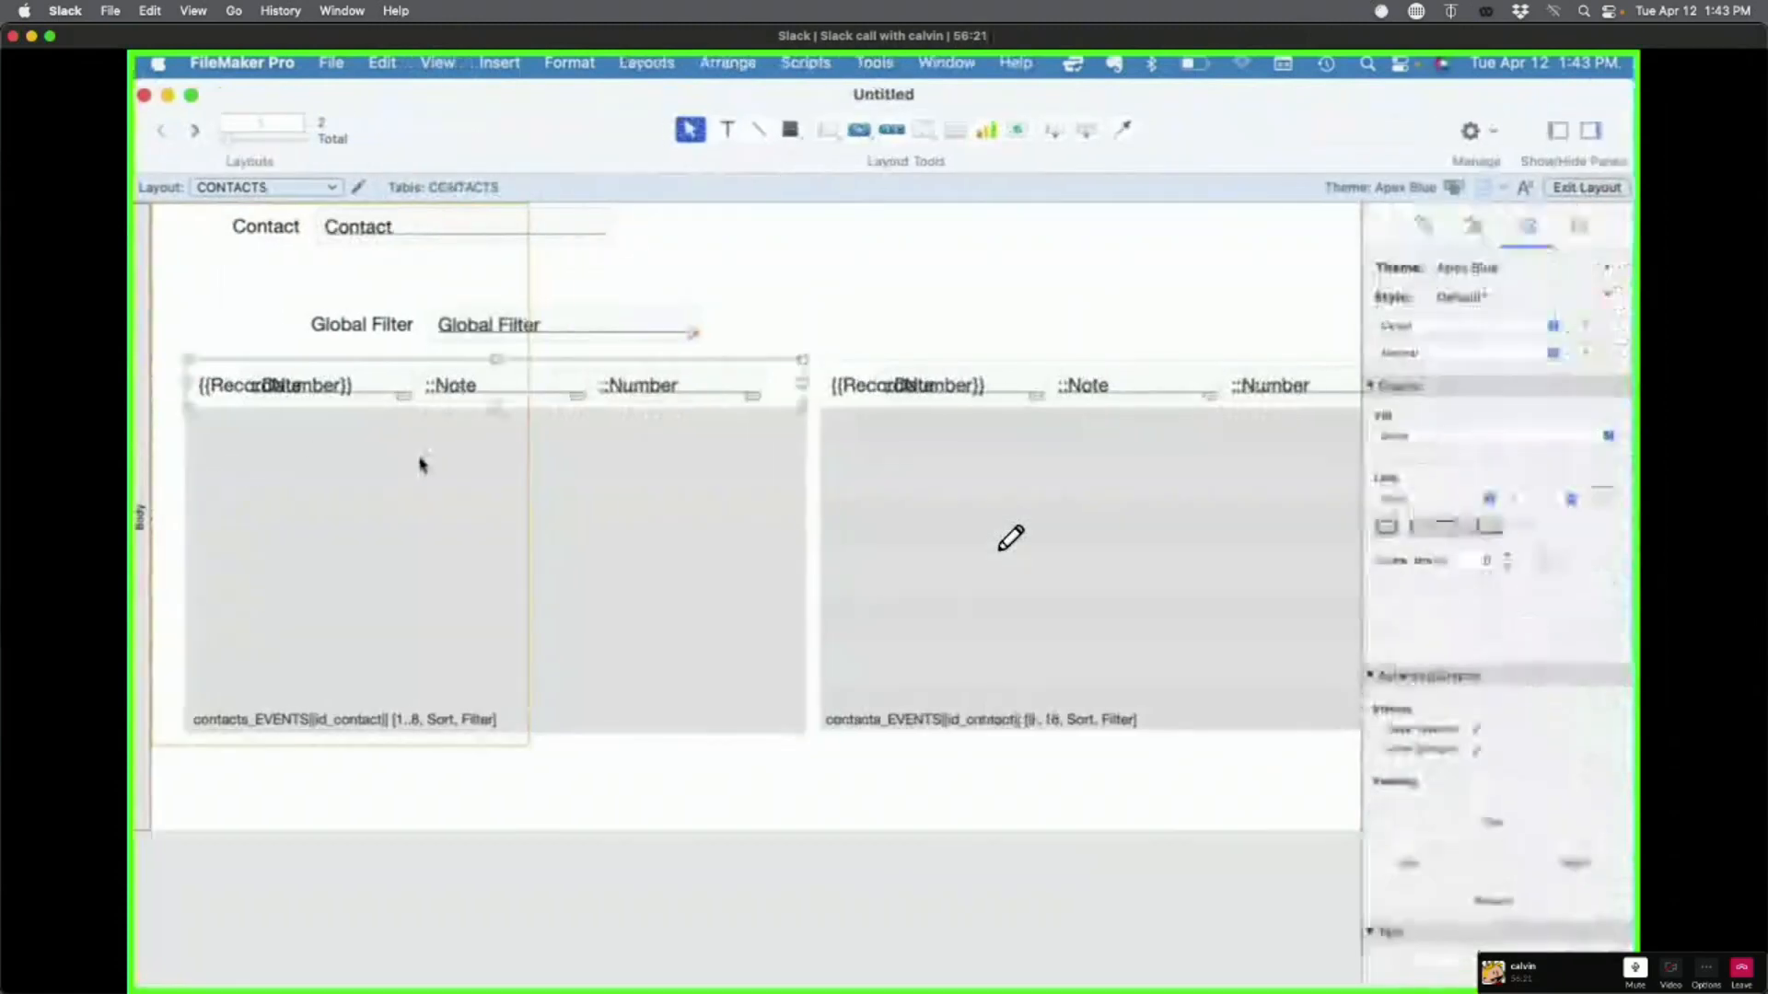
double_click(420, 464)
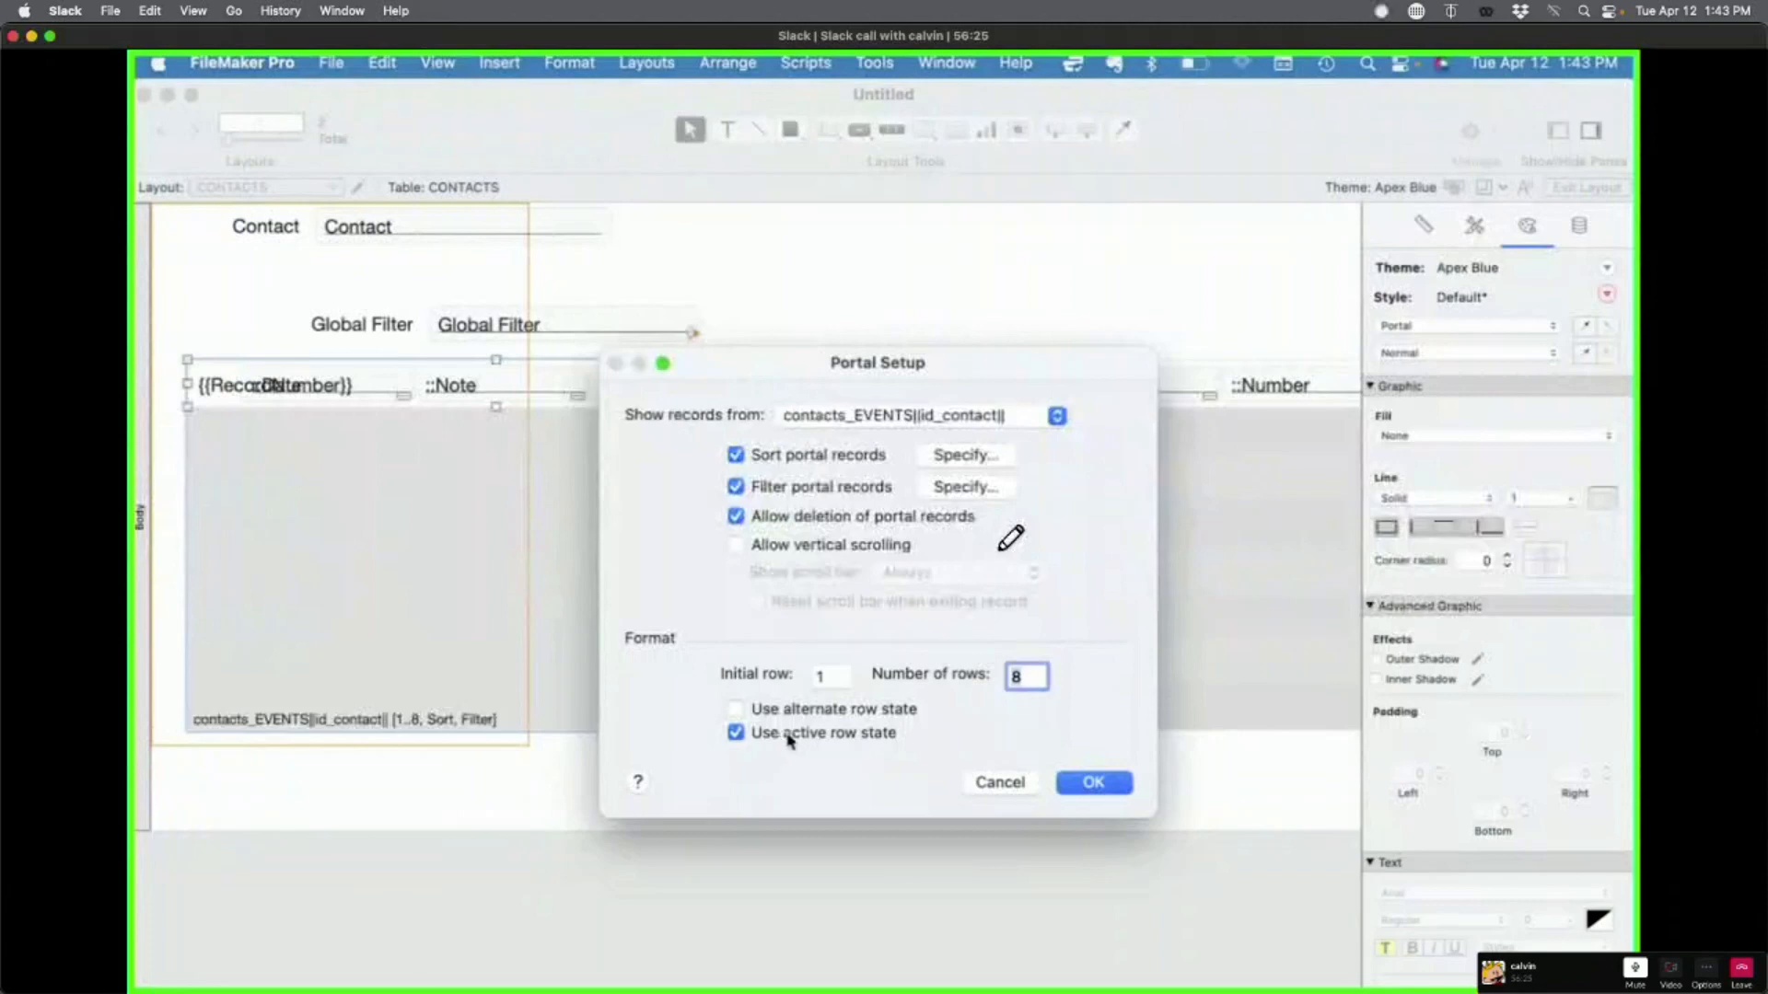
left_click(1081, 774)
key("super+b")
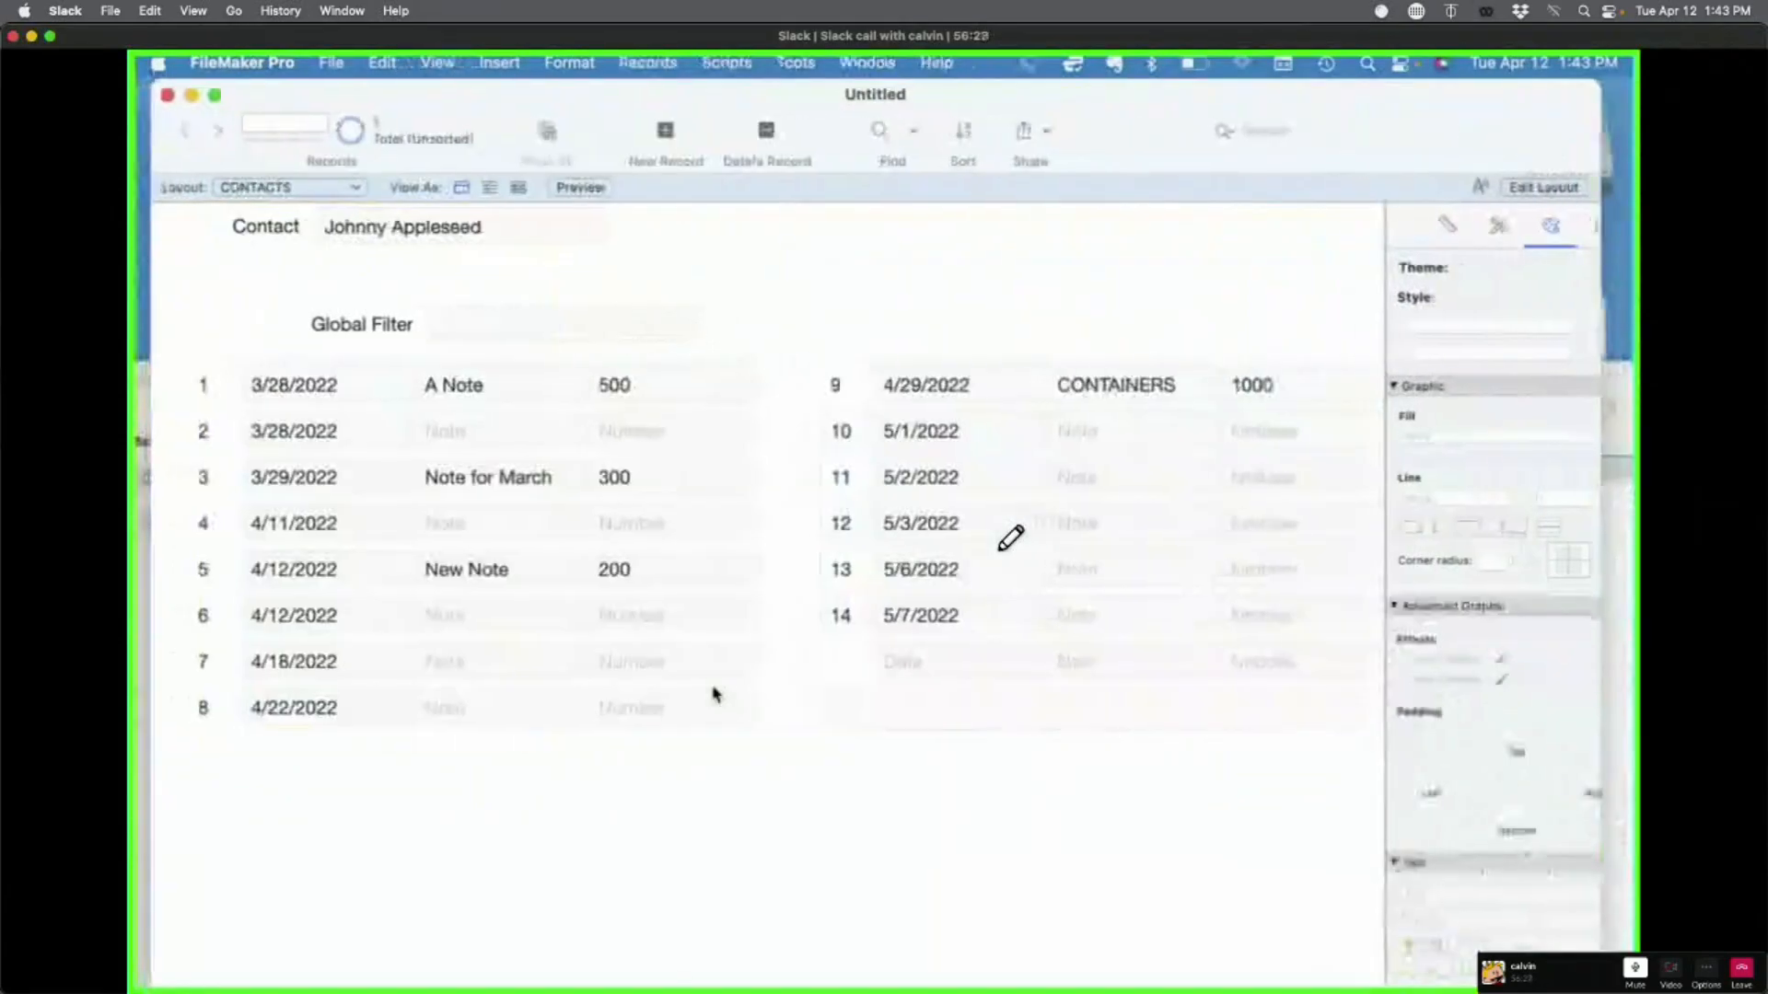
Step: Activate various rows of the first portal one after another to examine the active row highlighting
left_click(787, 472)
left_click(787, 428)
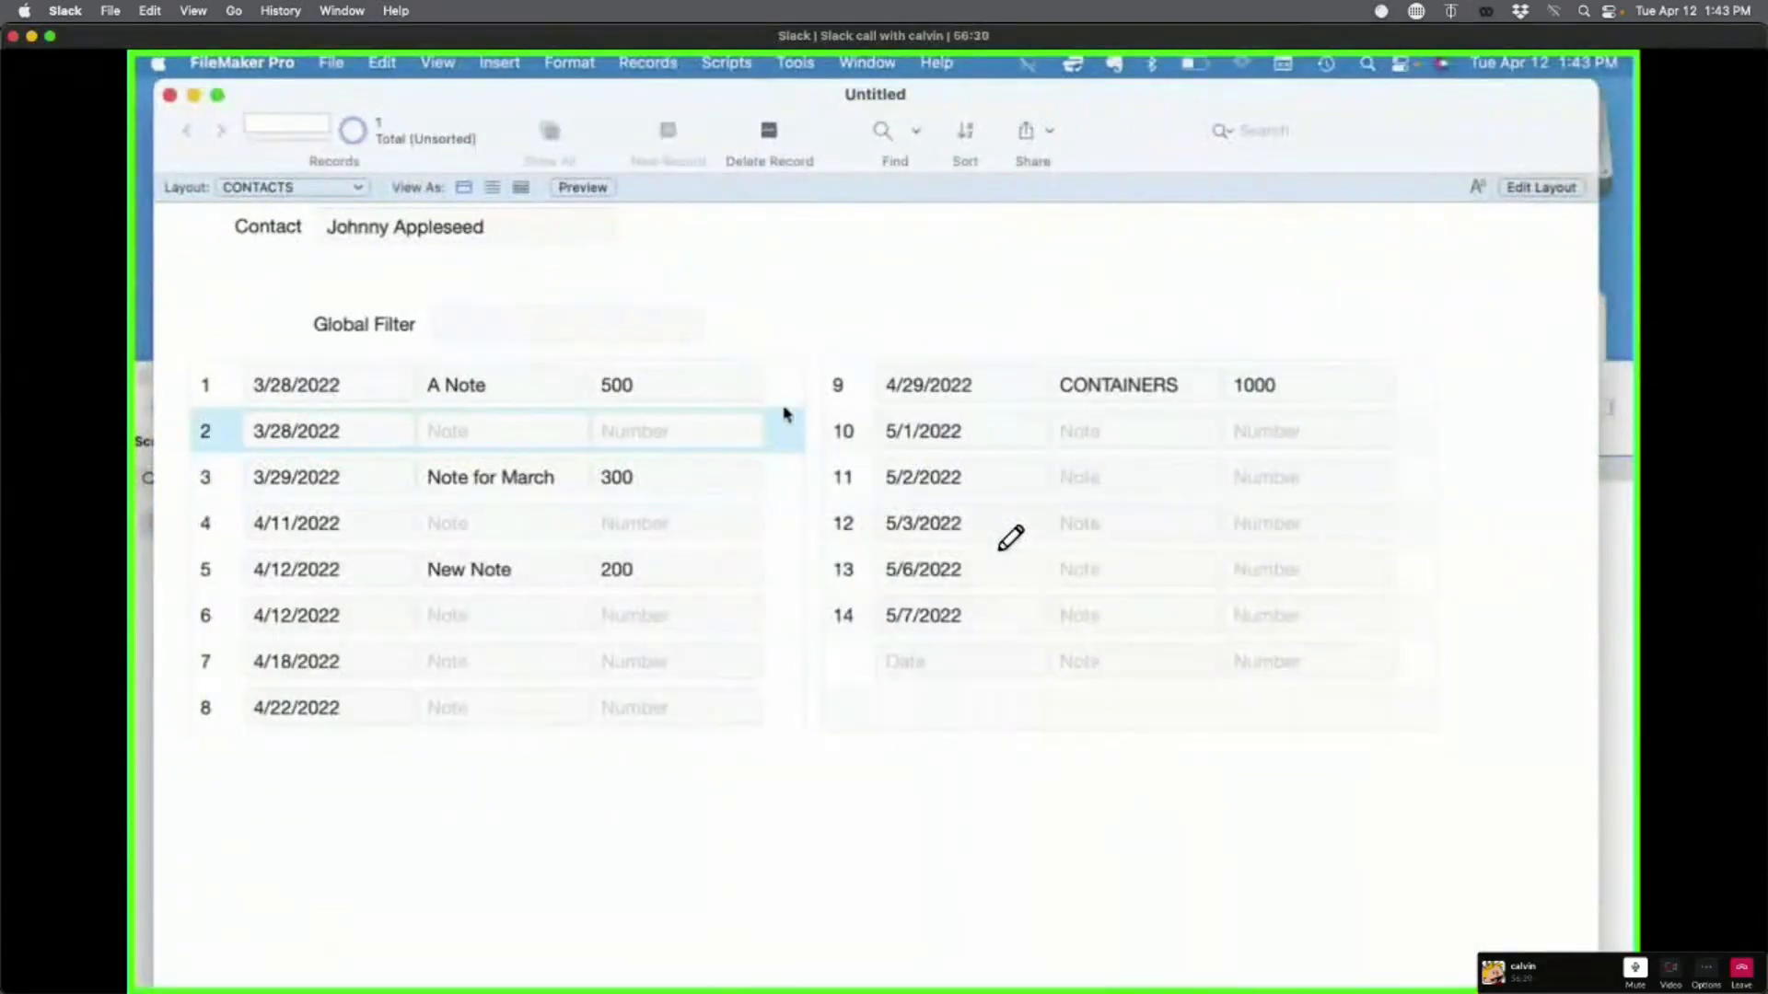
left_click(788, 387)
left_click(785, 610)
left_click(788, 707)
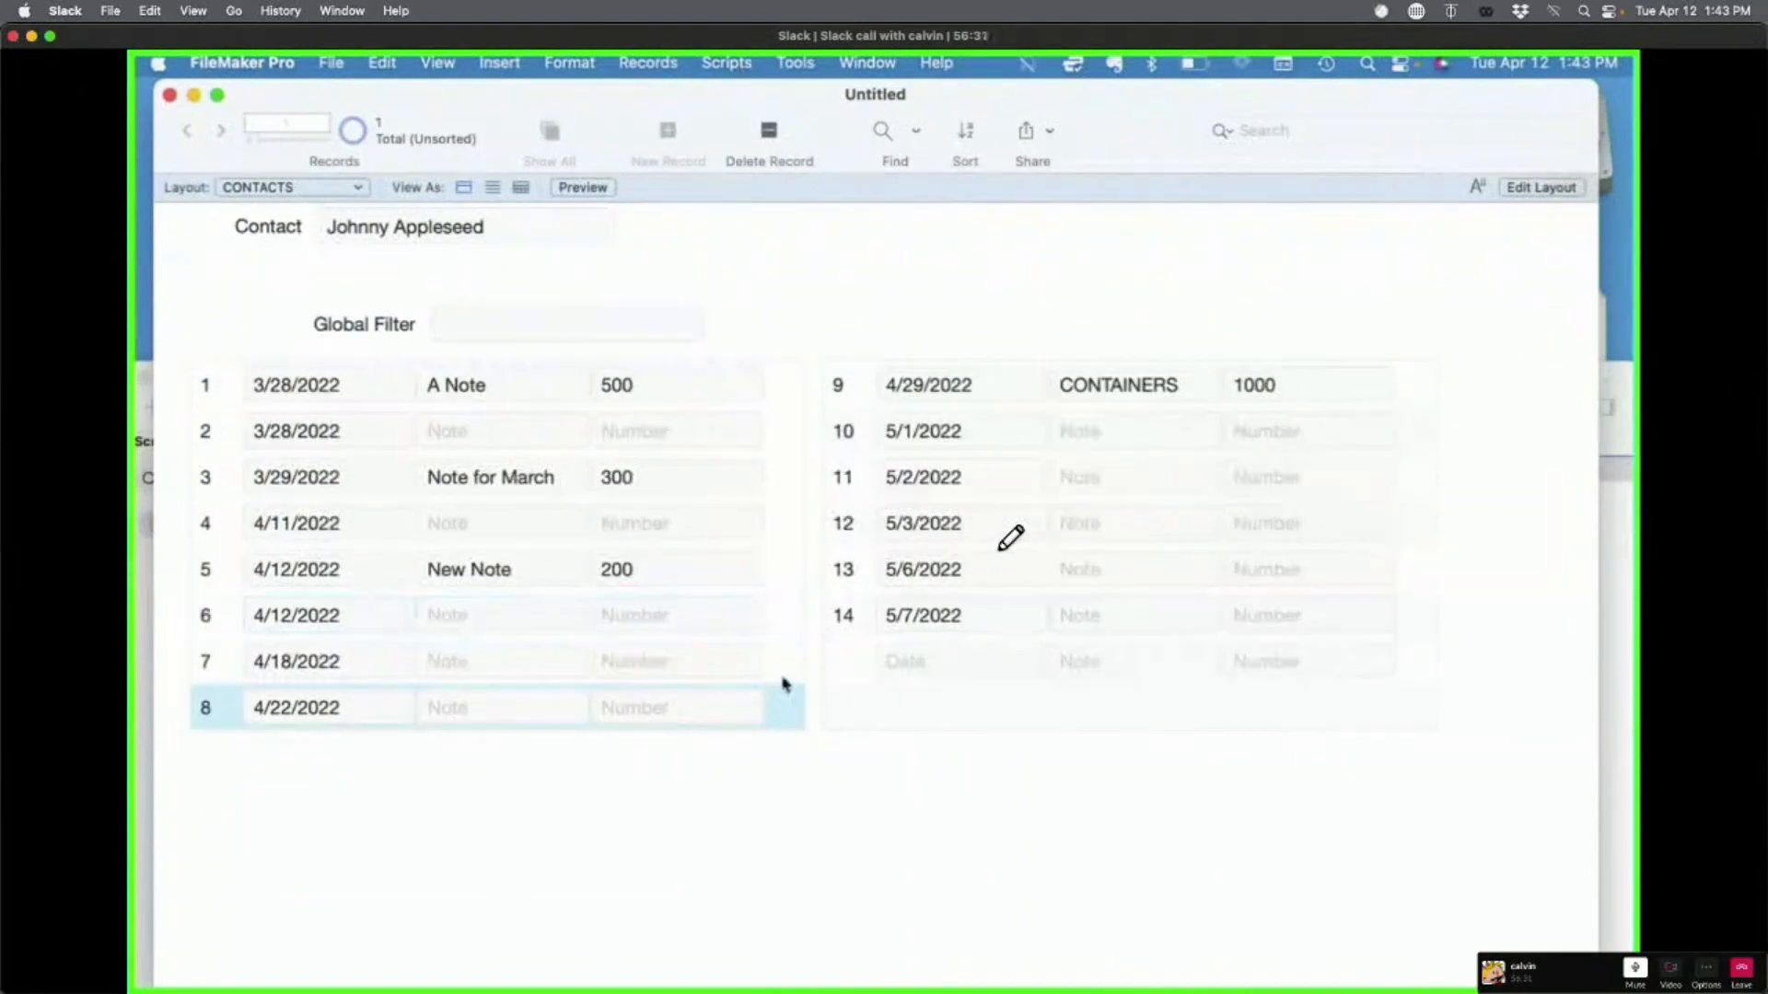
left_click(789, 664)
left_click(792, 613)
left_click(790, 564)
left_click(788, 518)
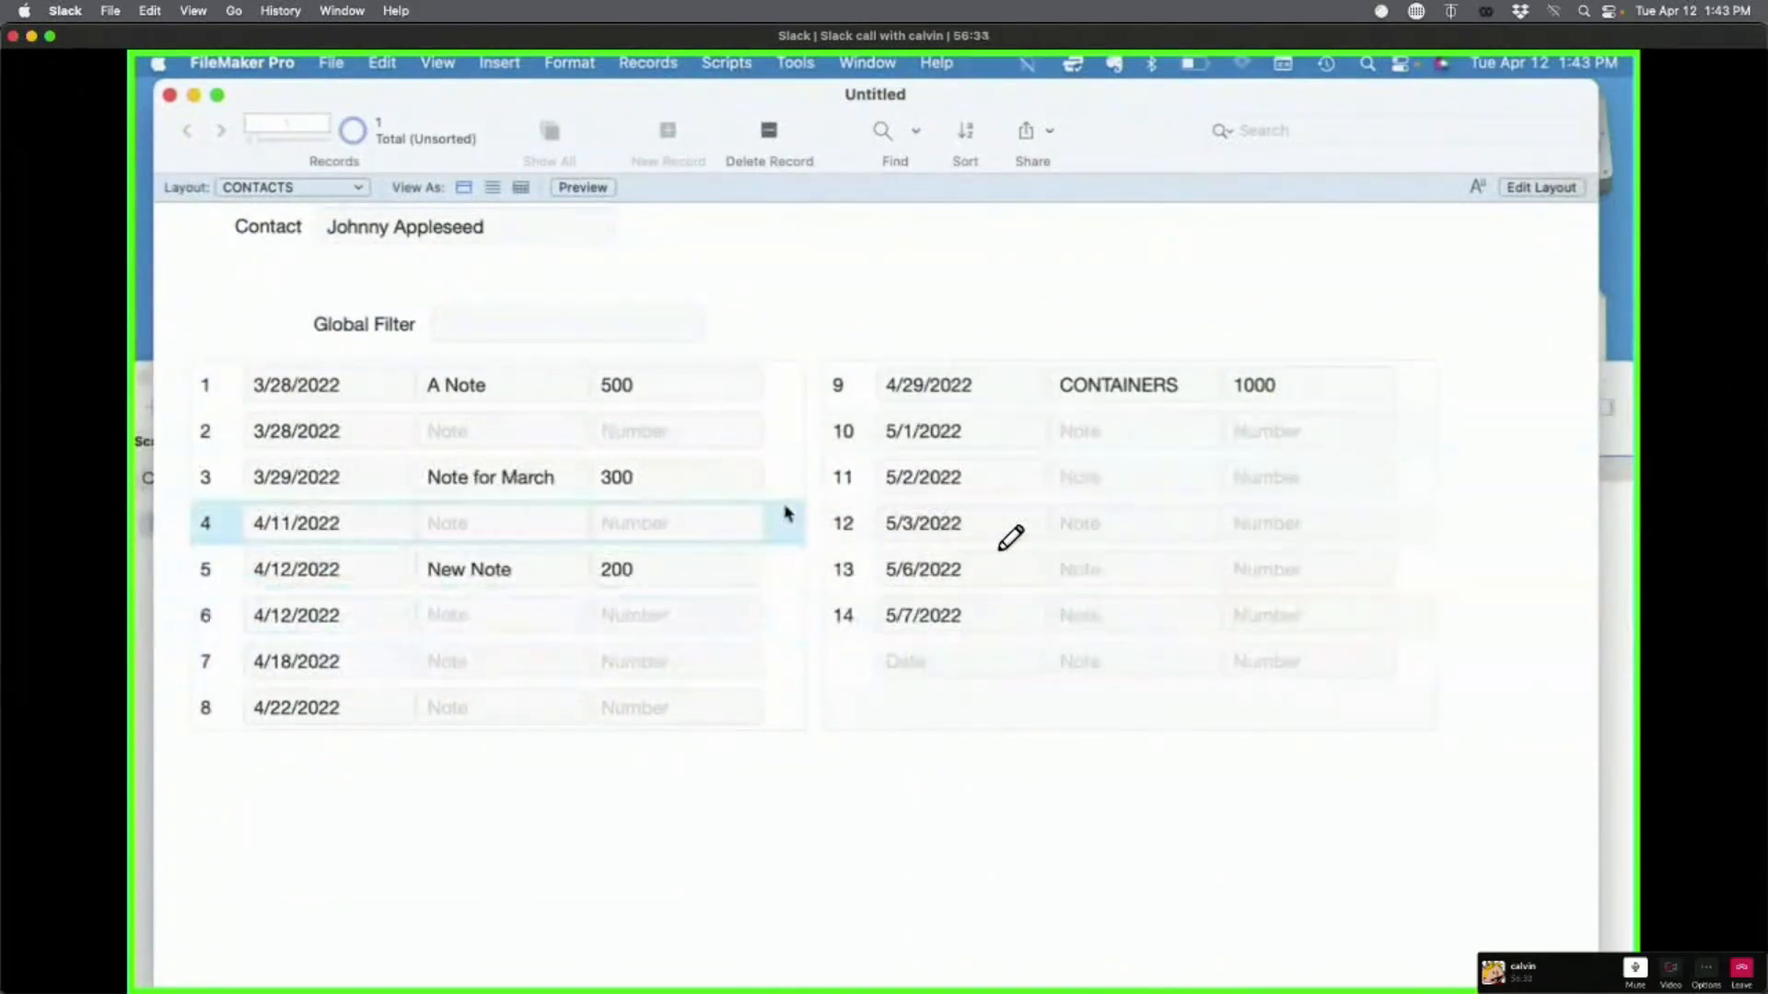
Step: Turn off the active row state for the first portal and check its row highlighting in Browse mode
key("super+l")
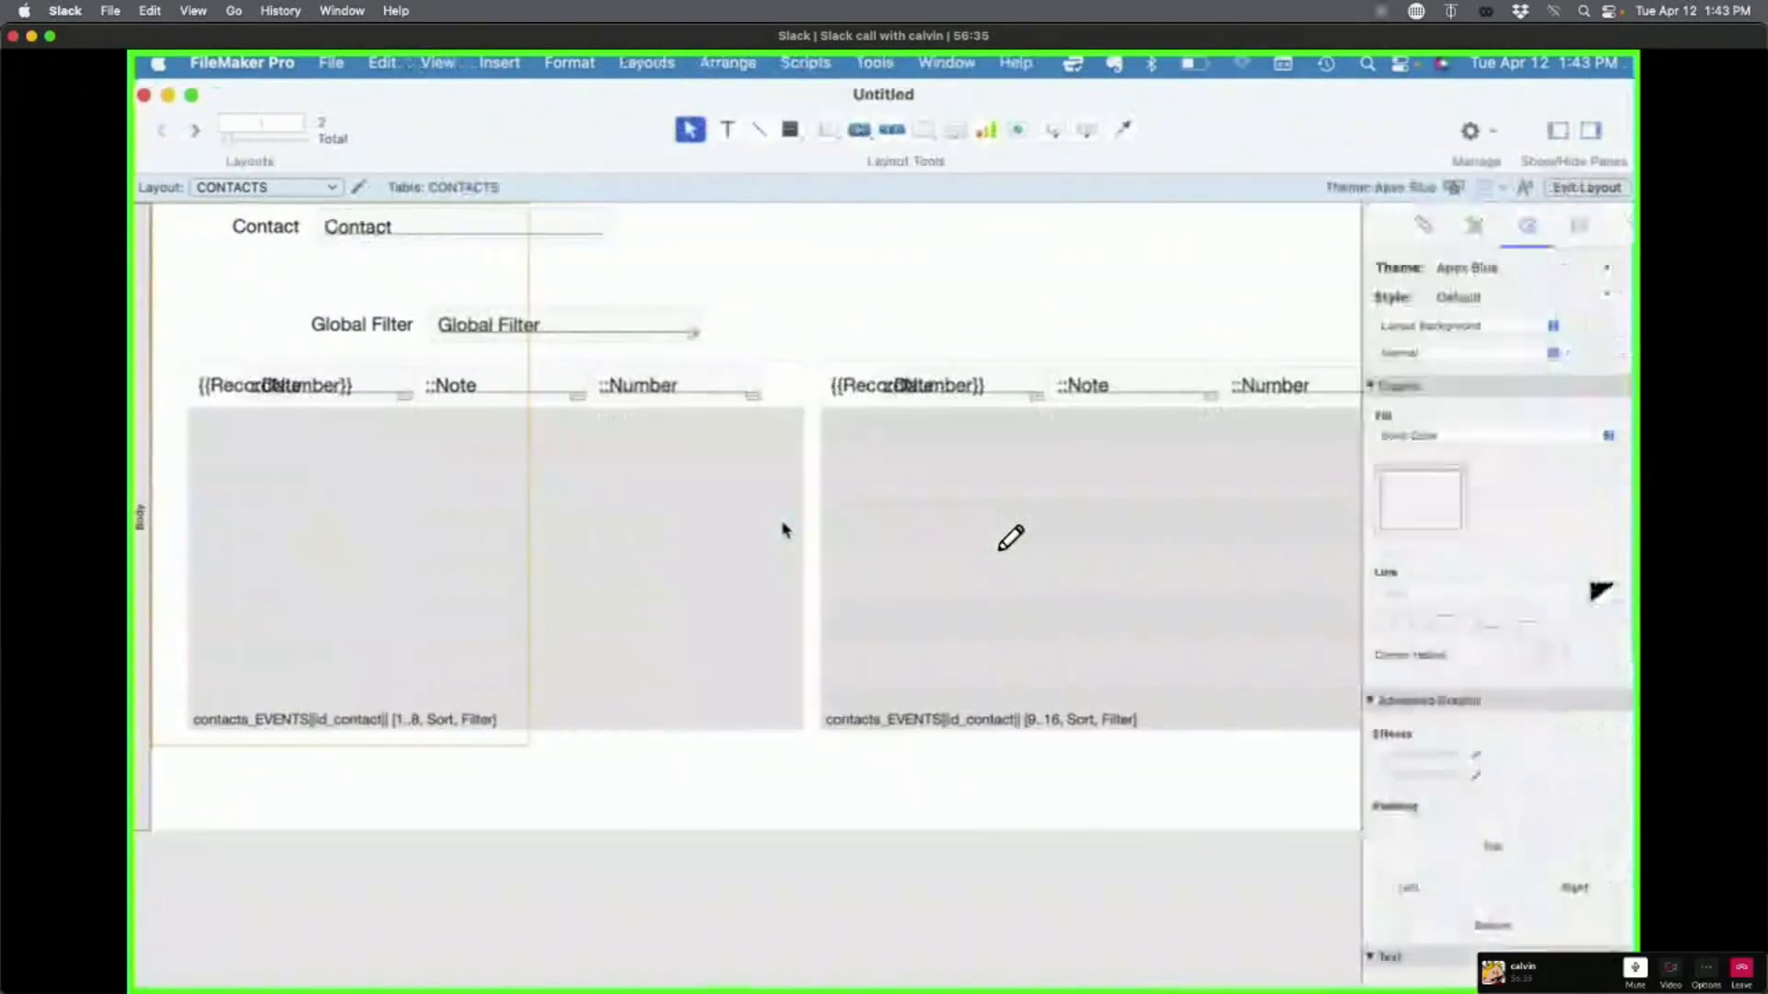
double_click(783, 525)
left_click(824, 734)
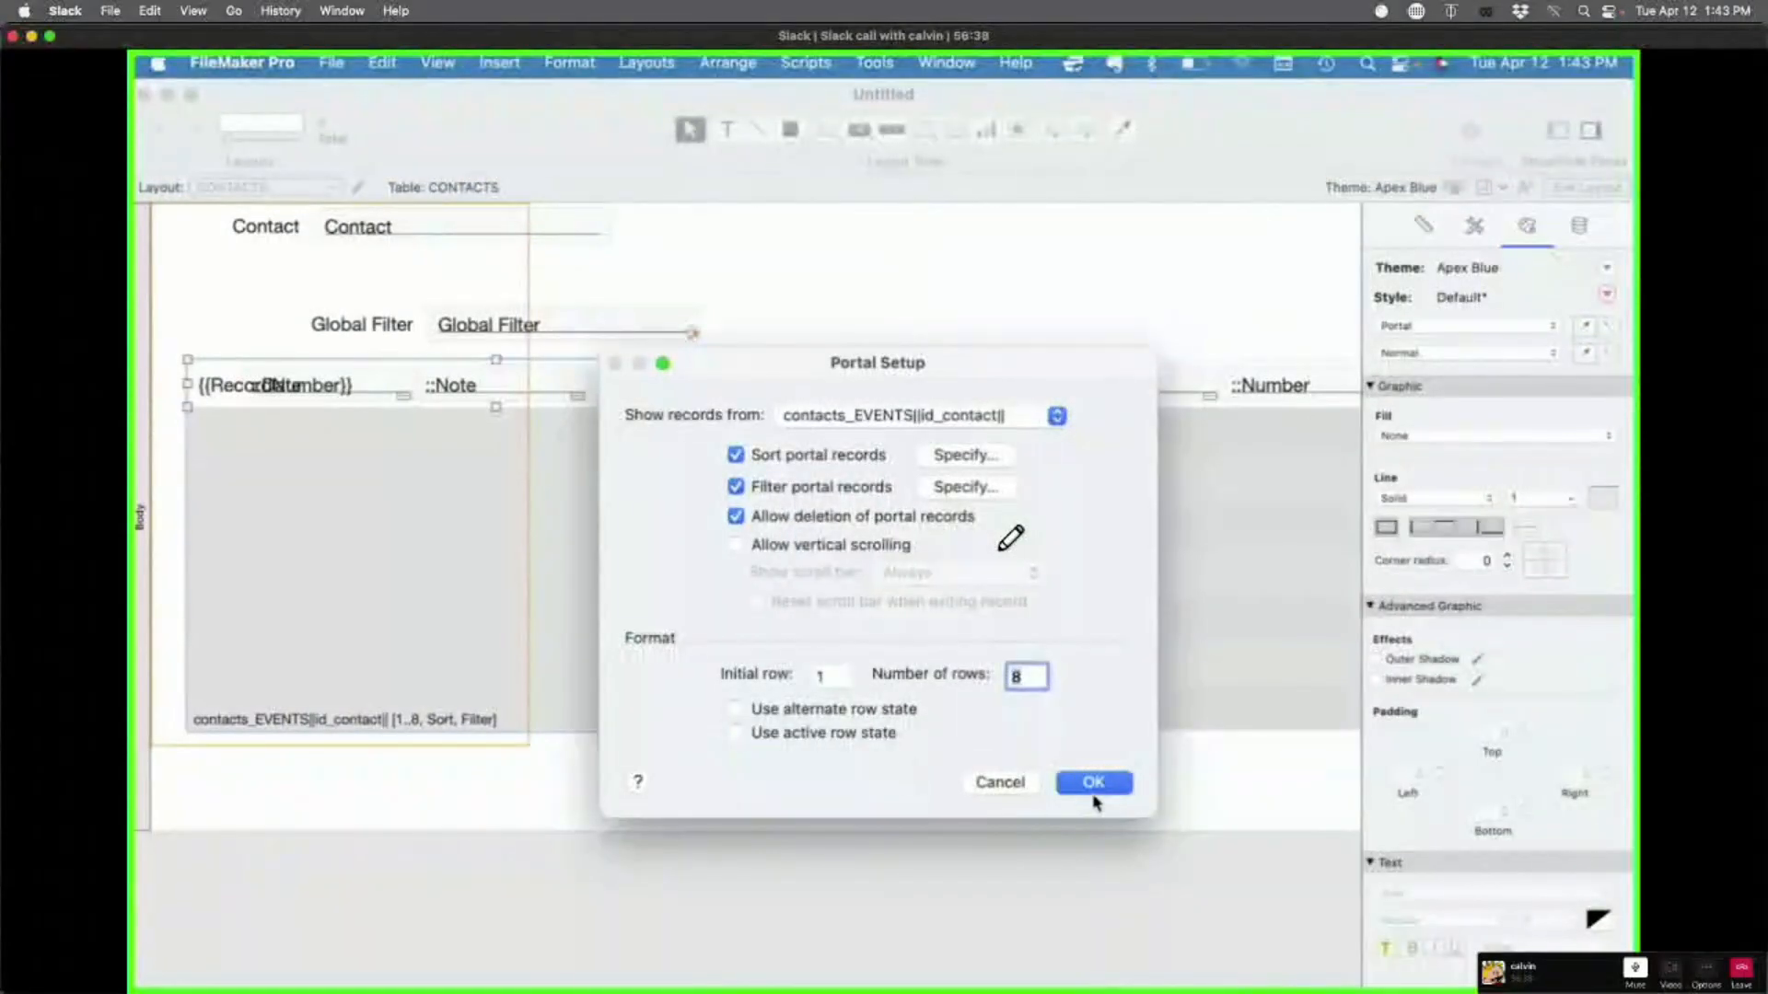
left_click(1095, 781)
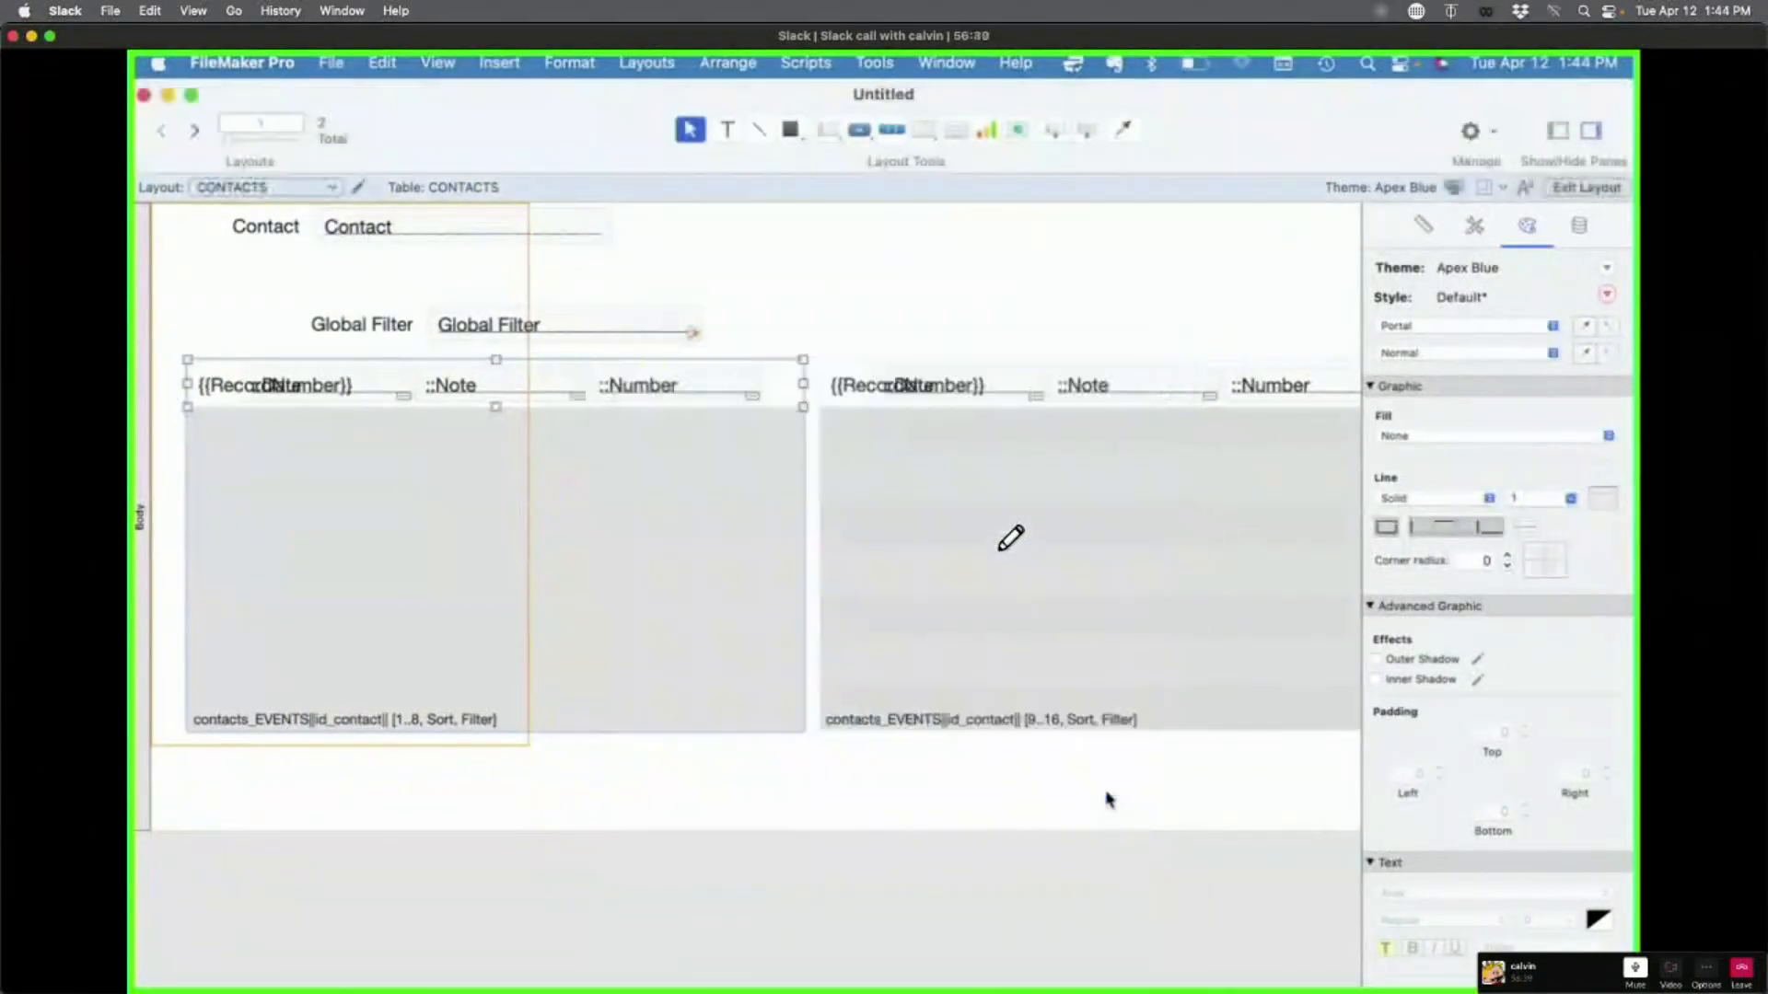
key("super+b")
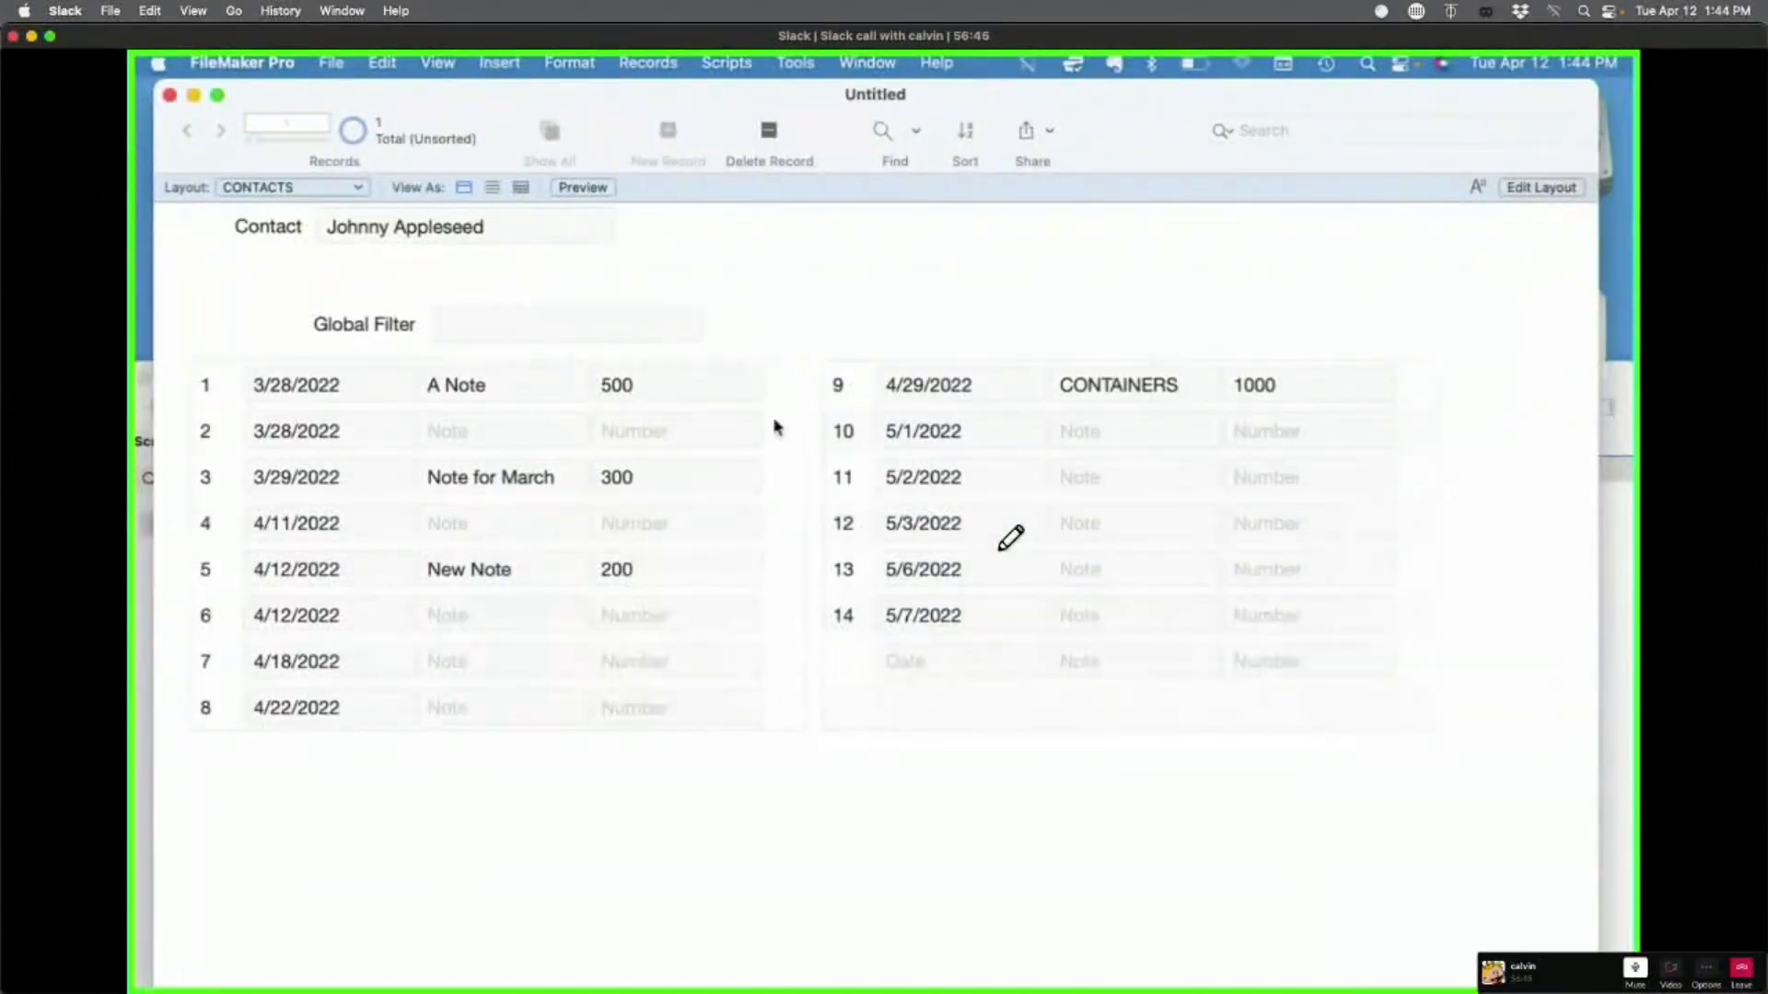
left_click(851, 532)
left_click(771, 543)
Step: Reopen the first portal's setup in Layout mode and review its options without changing them
key("super+l")
double_click(769, 445)
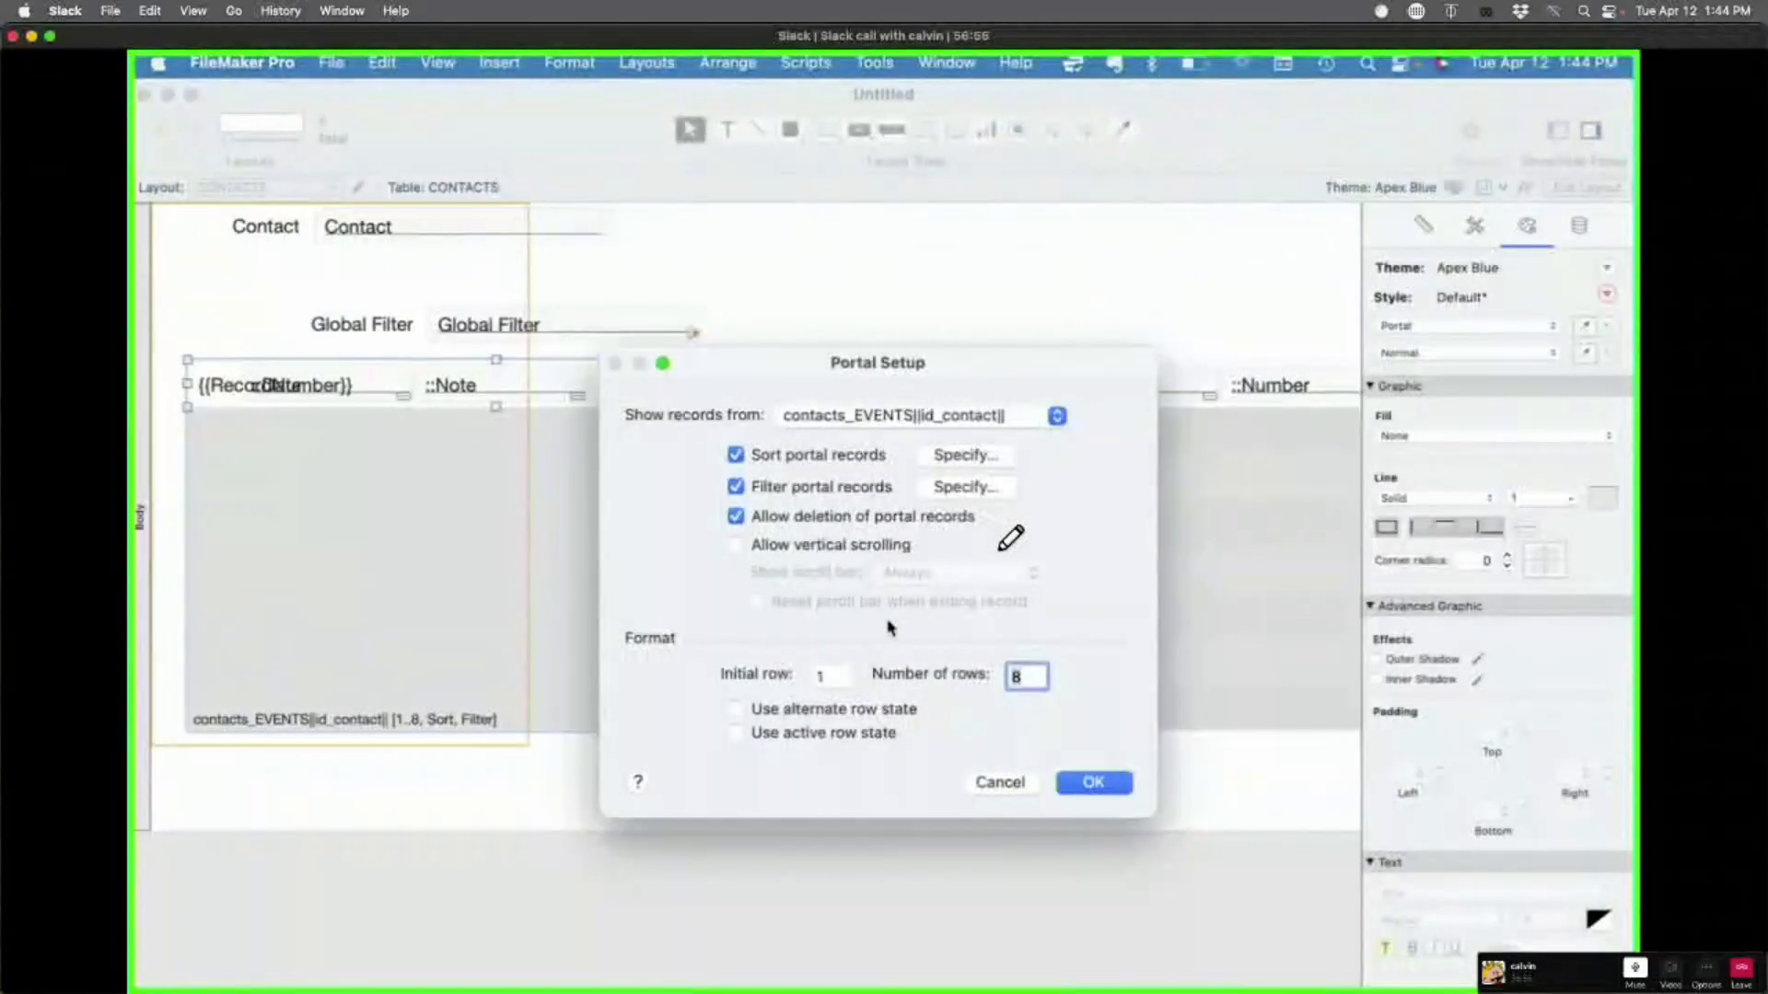
left_click(1109, 787)
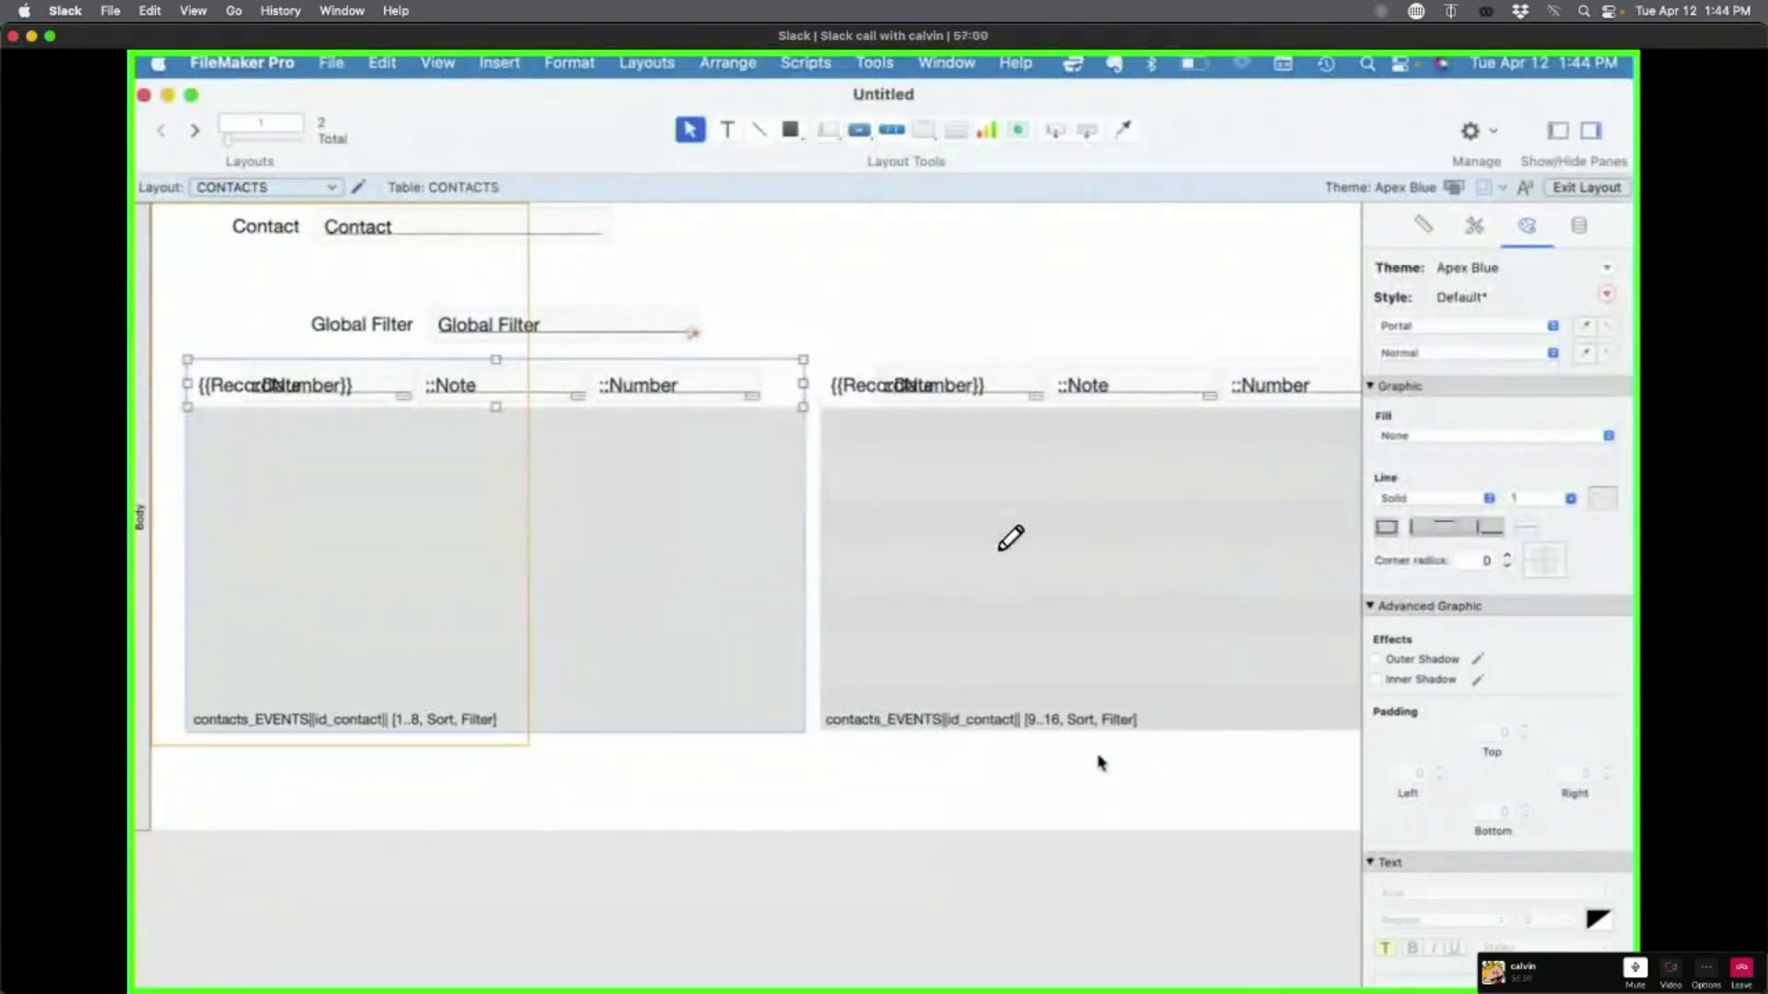
Step: Try deleting the second portal and allowing vertical scrolling on the first one, and undo these changes
left_click_drag(1101, 756, 909, 458)
key("Delete")
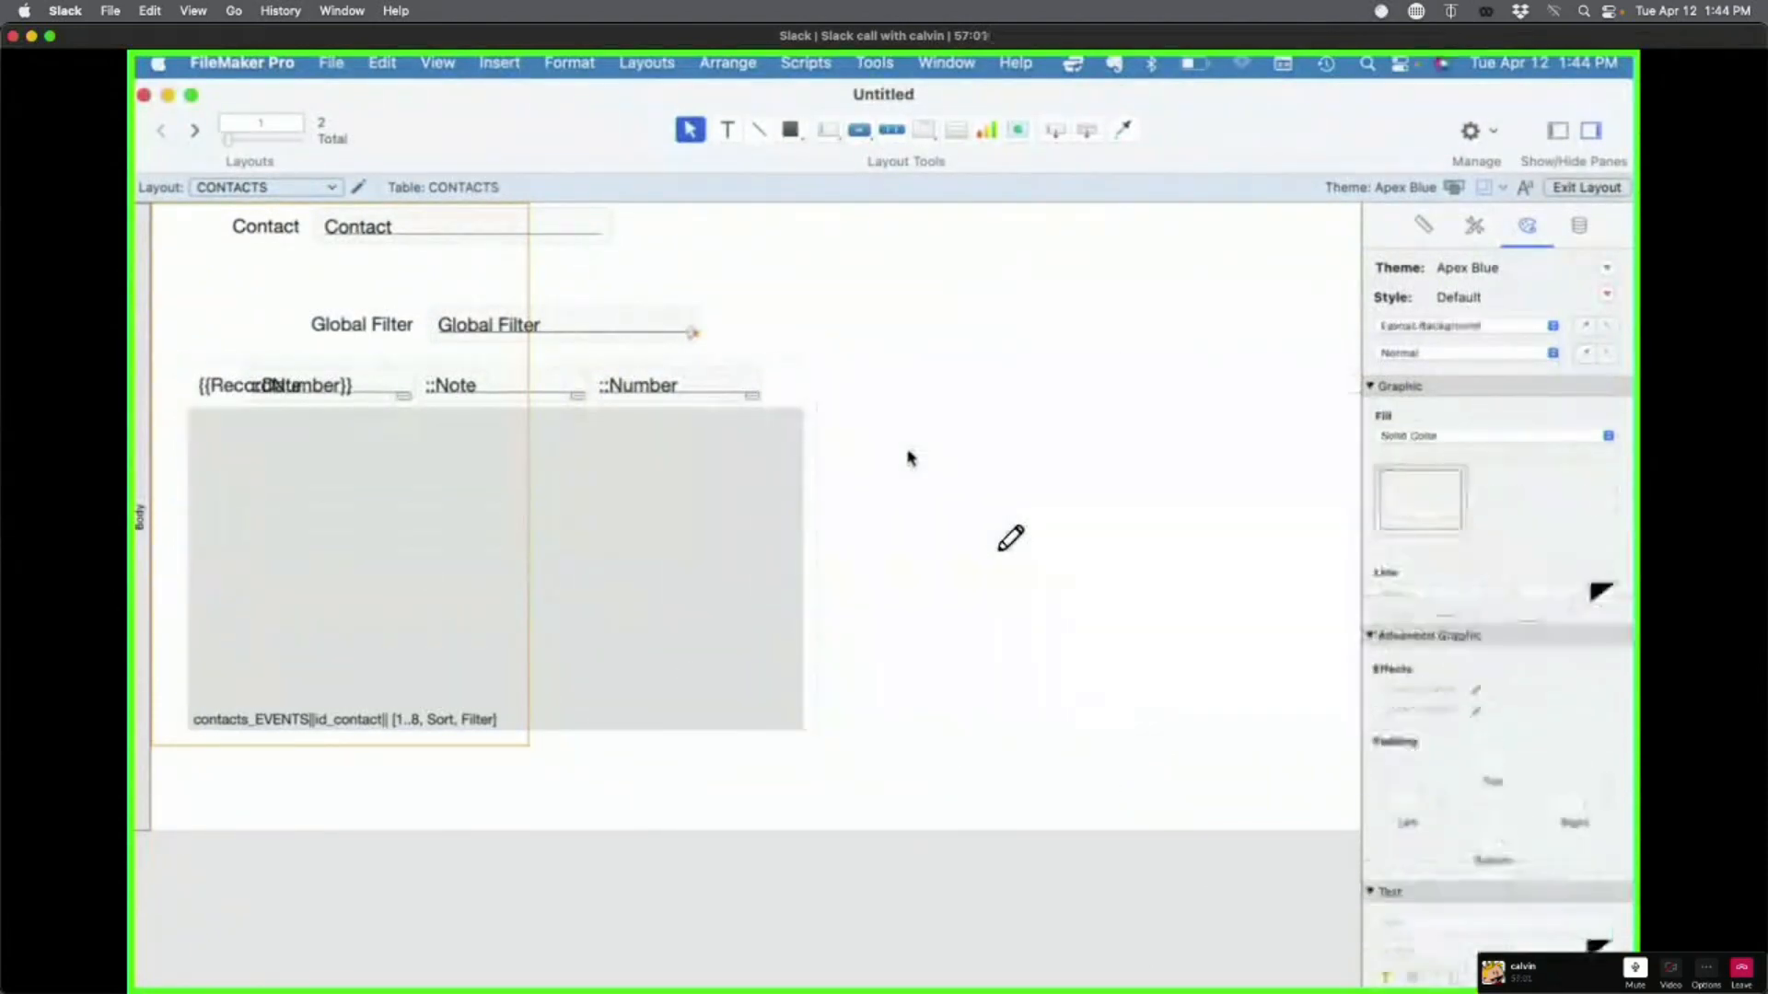
double_click(600, 583)
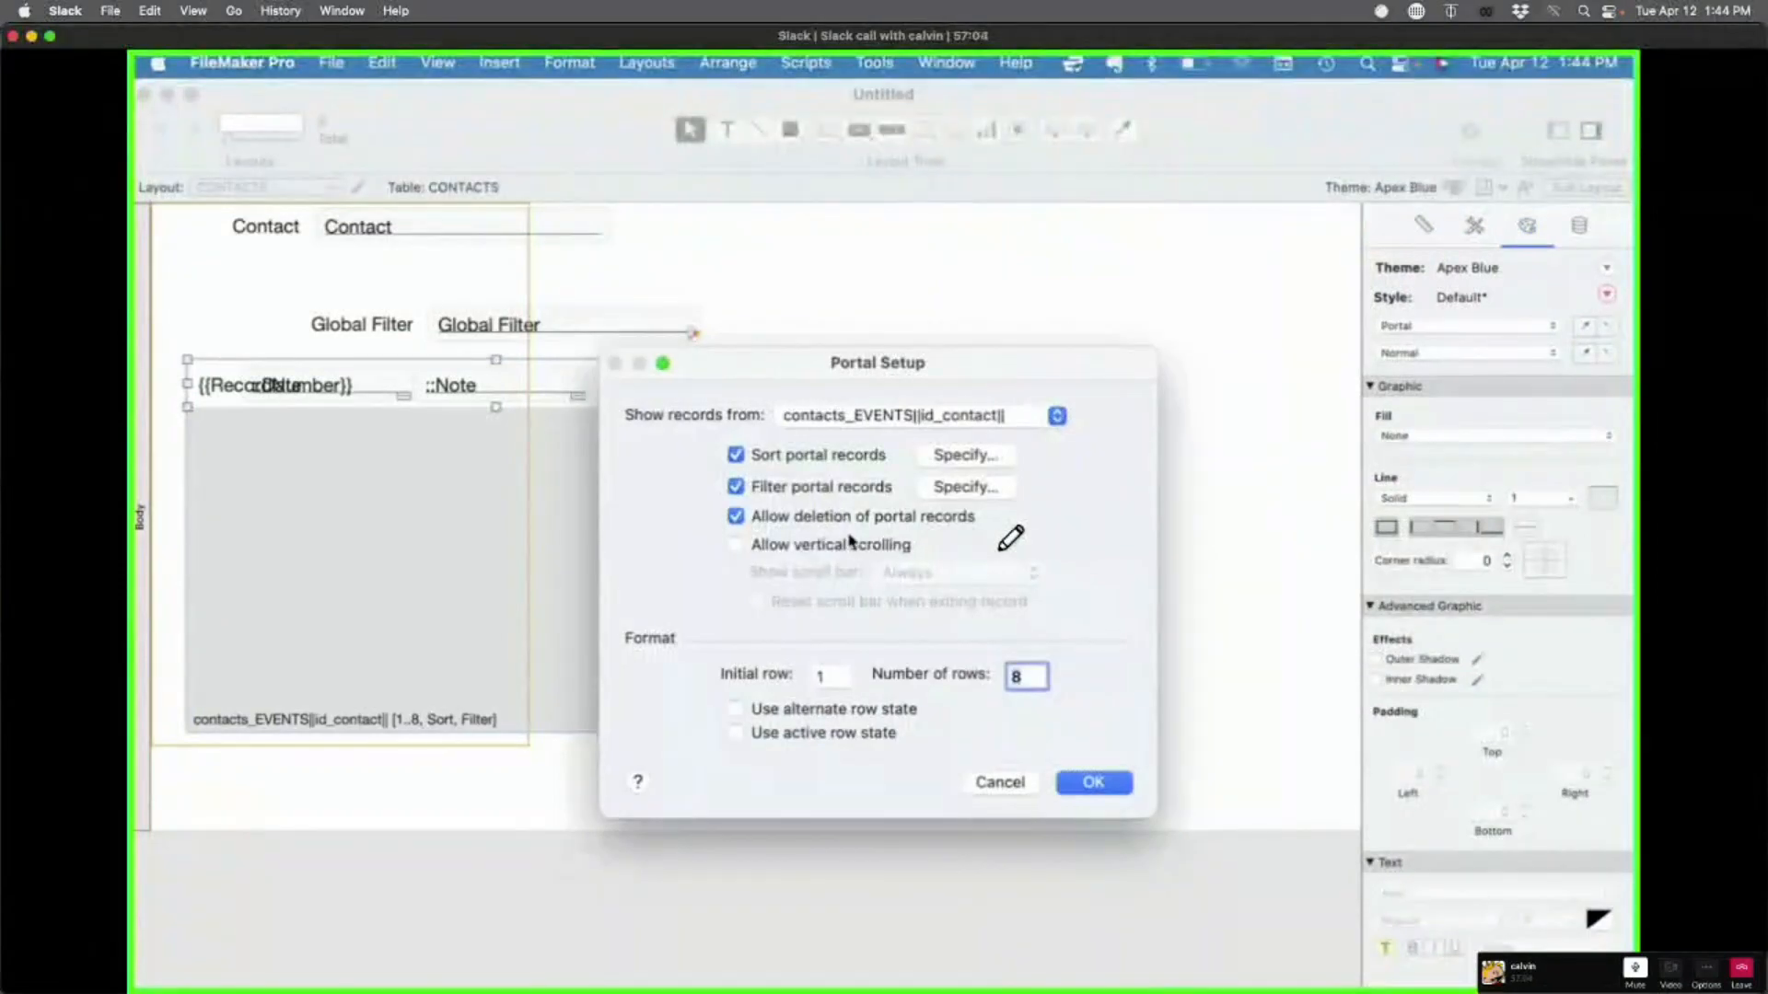
left_click(881, 544)
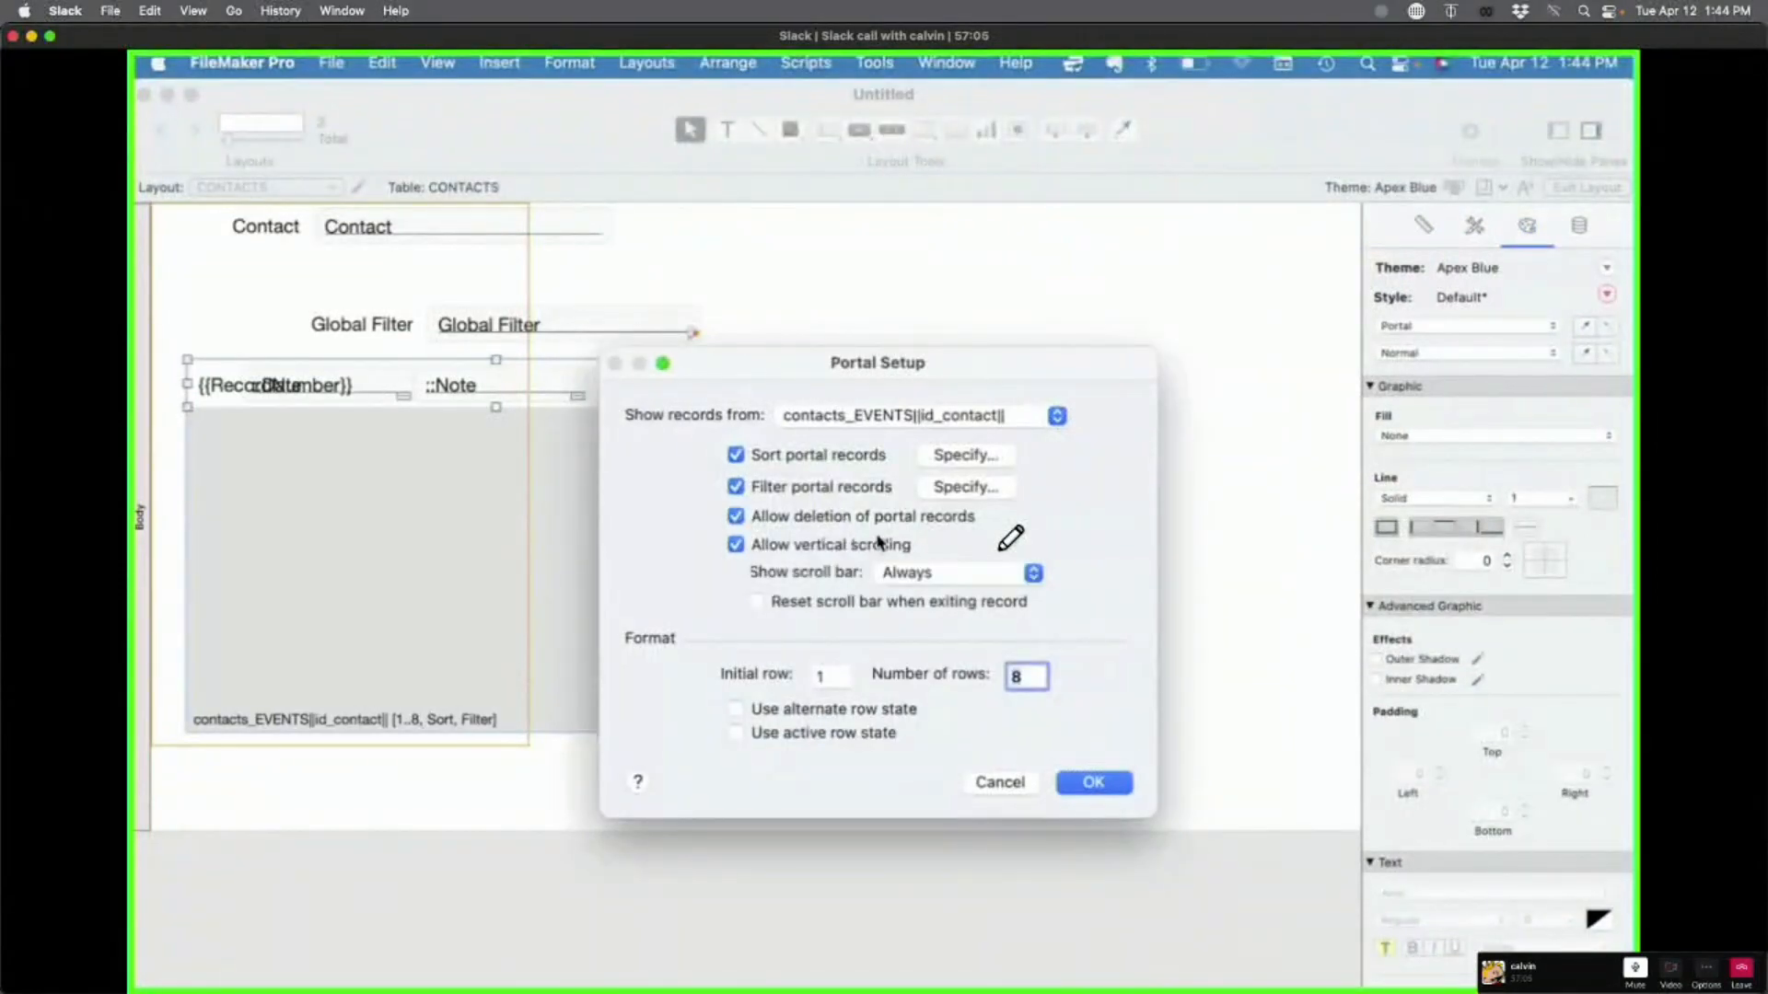
left_click(1091, 782)
key("super+z")
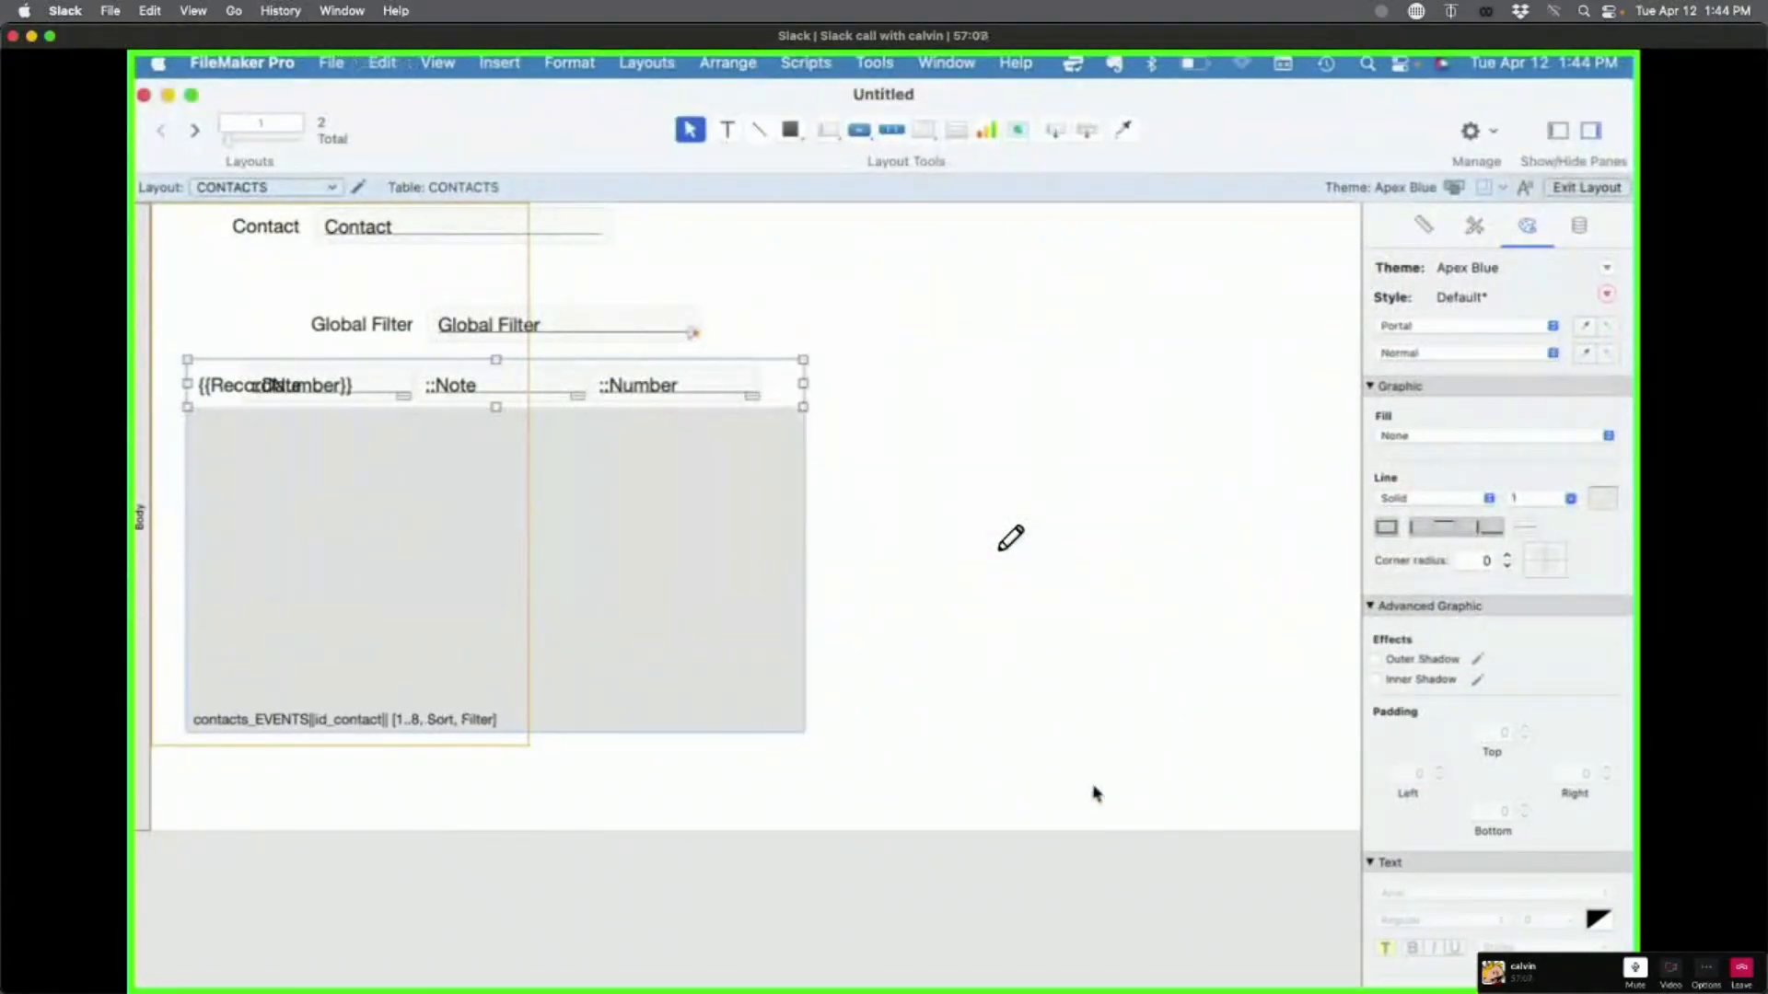
key("super+d")
Step: Select all layout objects and move them right and slightly down to free space along the layout's left edge
left_click_drag(967, 785, 242, 225)
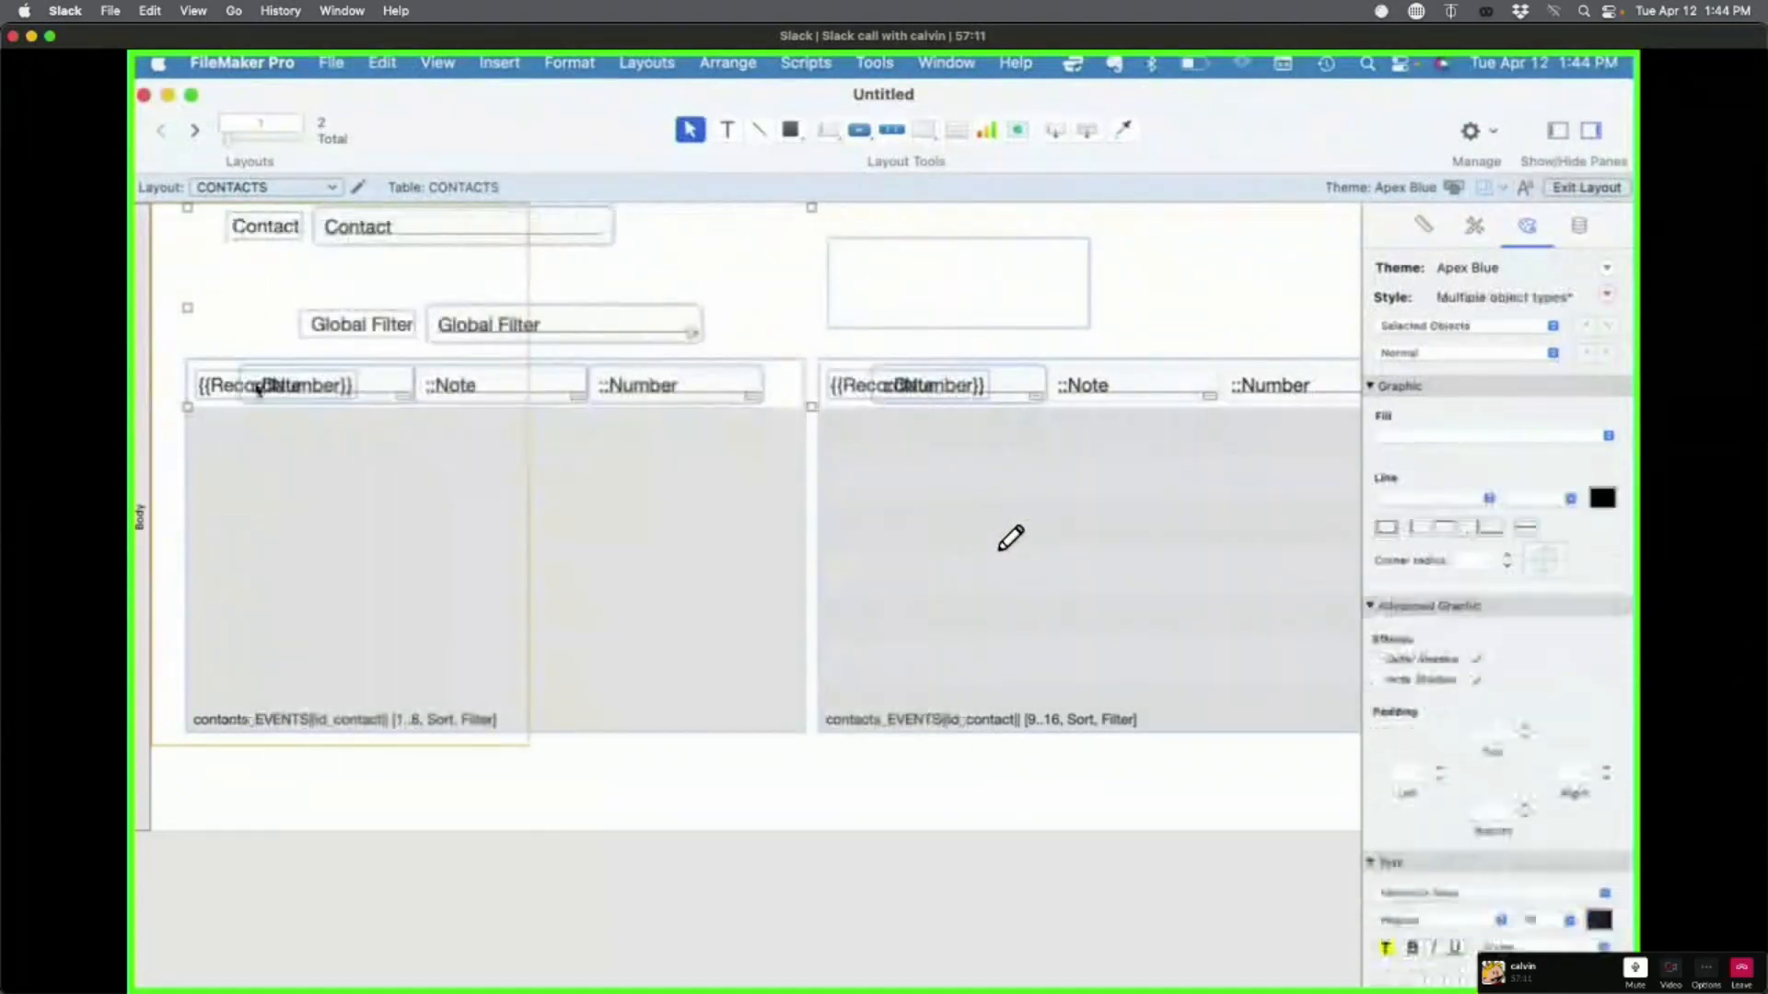
left_click_drag(274, 471, 582, 517)
left_click(373, 513)
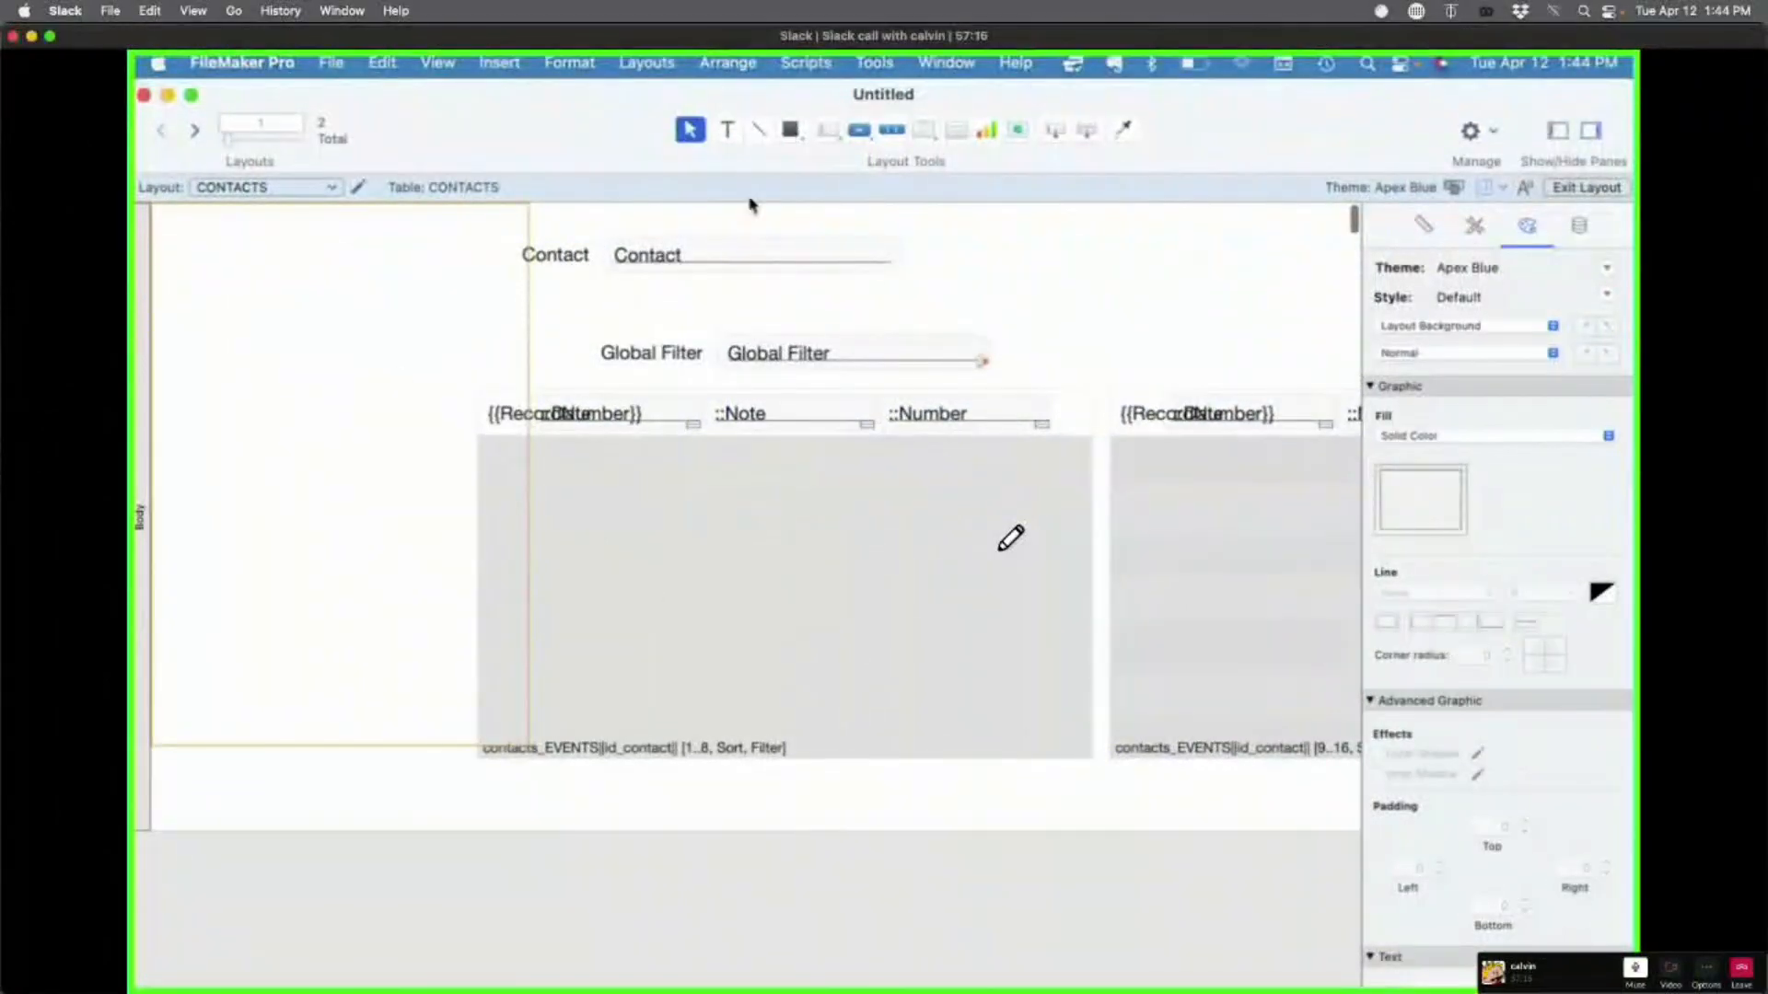
Step: Draw a 13-row portal about 185 pt wide along the layout's left edge, showing Current Table ("CONTACTS") records with the Contact field
left_click(966, 130)
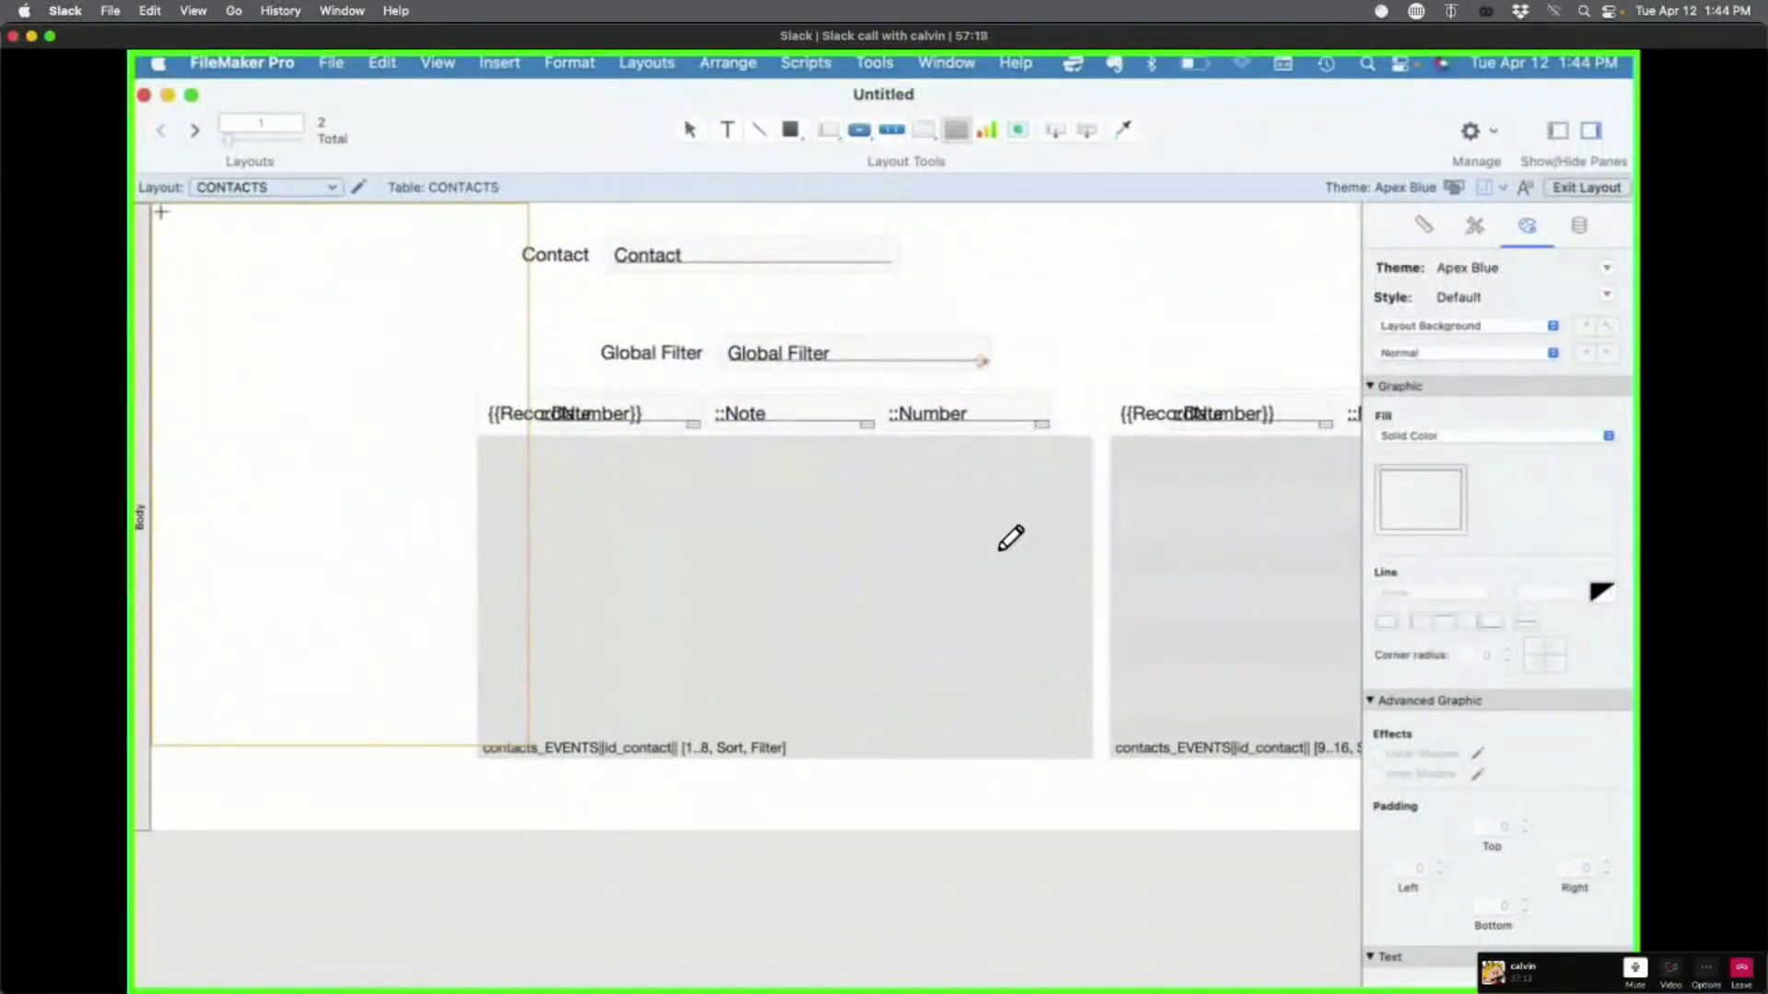
left_click_drag(161, 212, 380, 851)
left_click(991, 423)
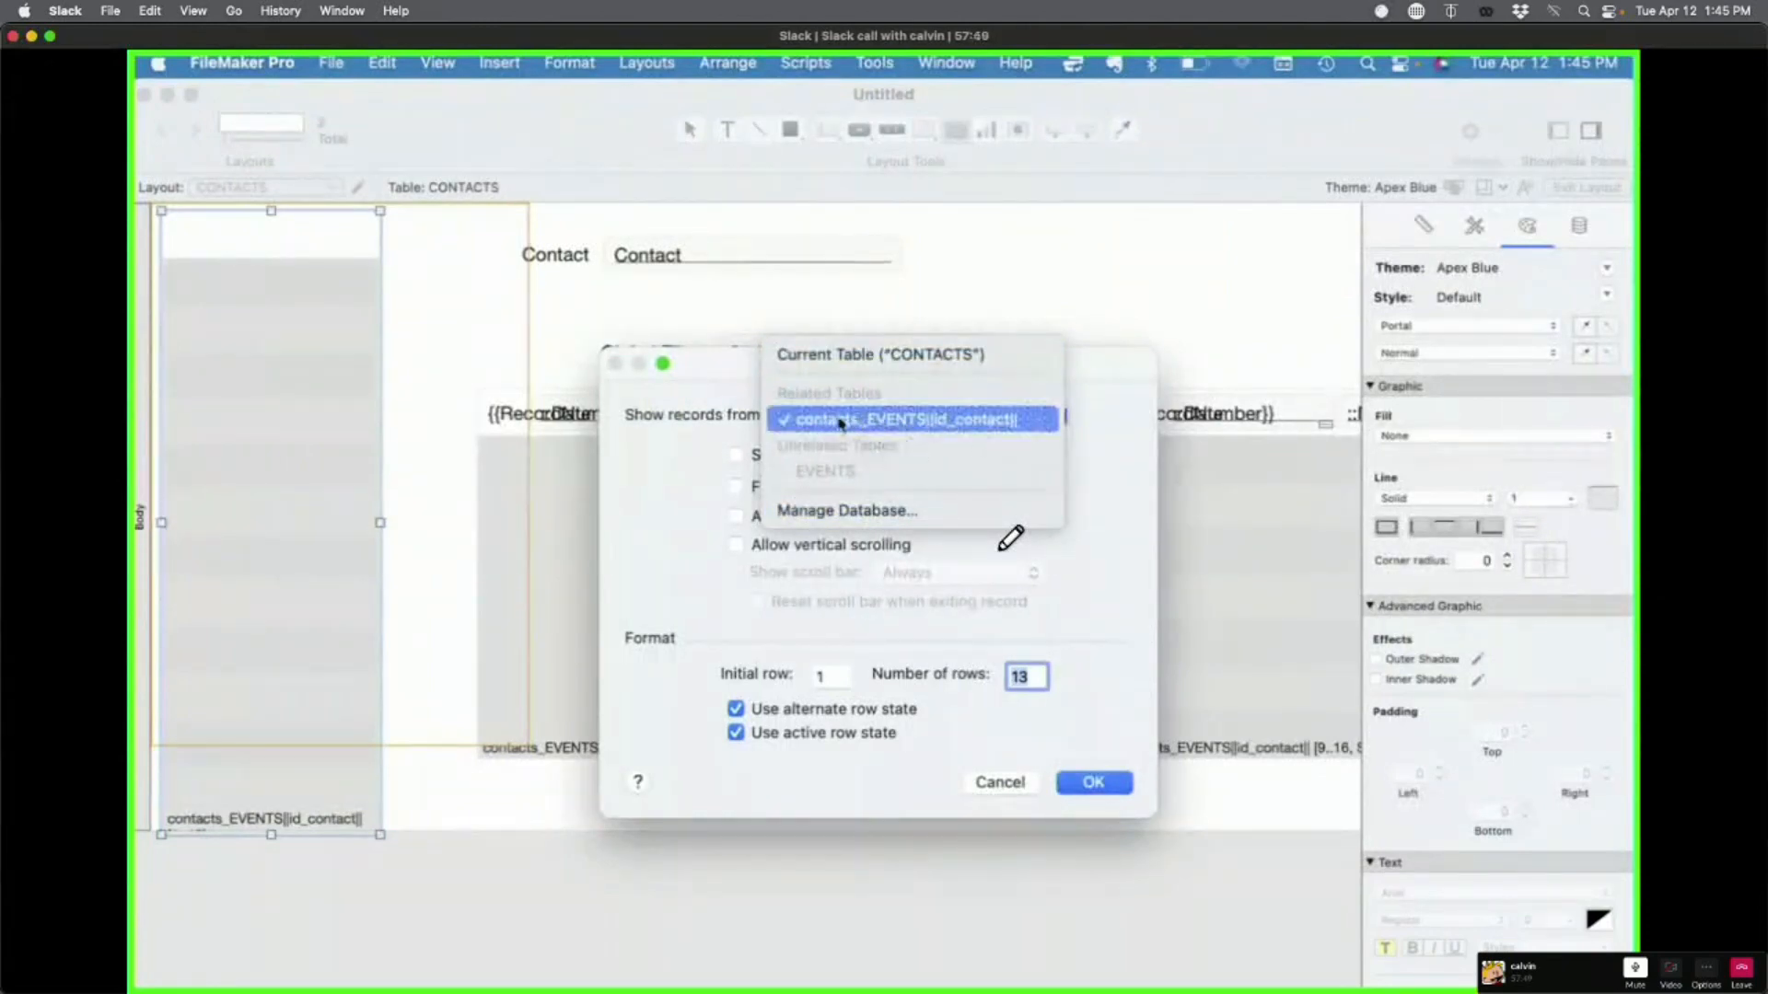
left_click(969, 361)
left_click(1093, 782)
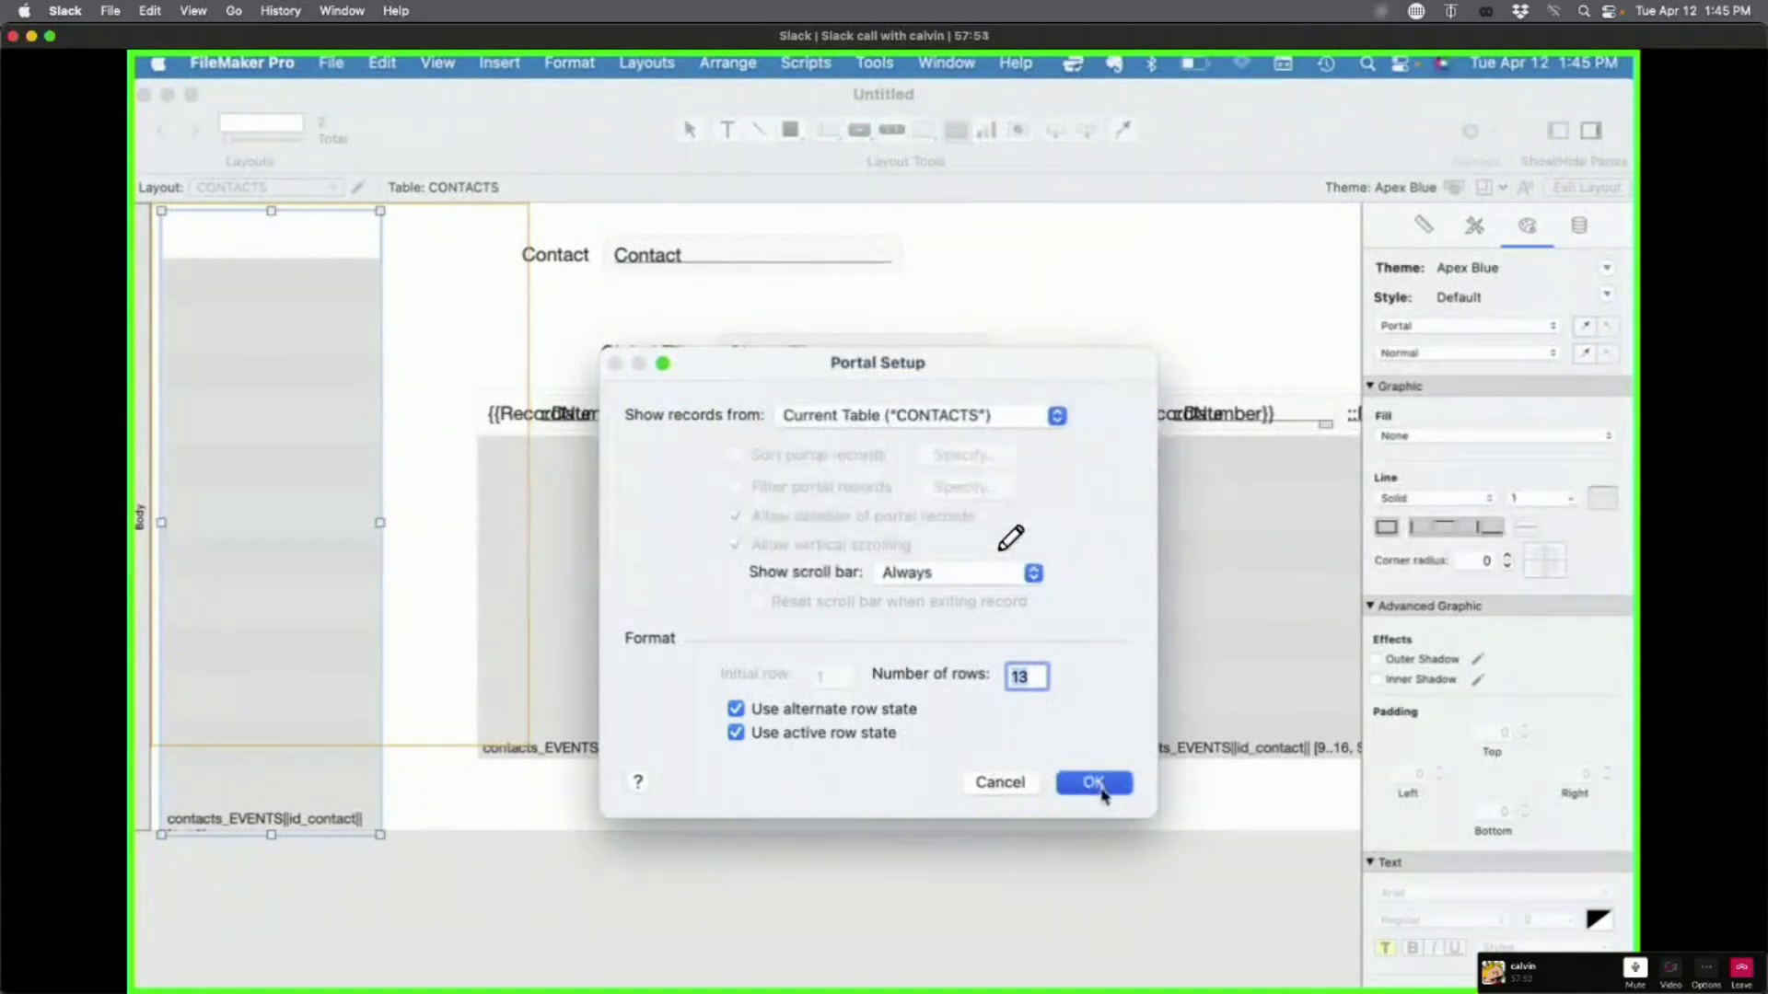
double_click(521, 315)
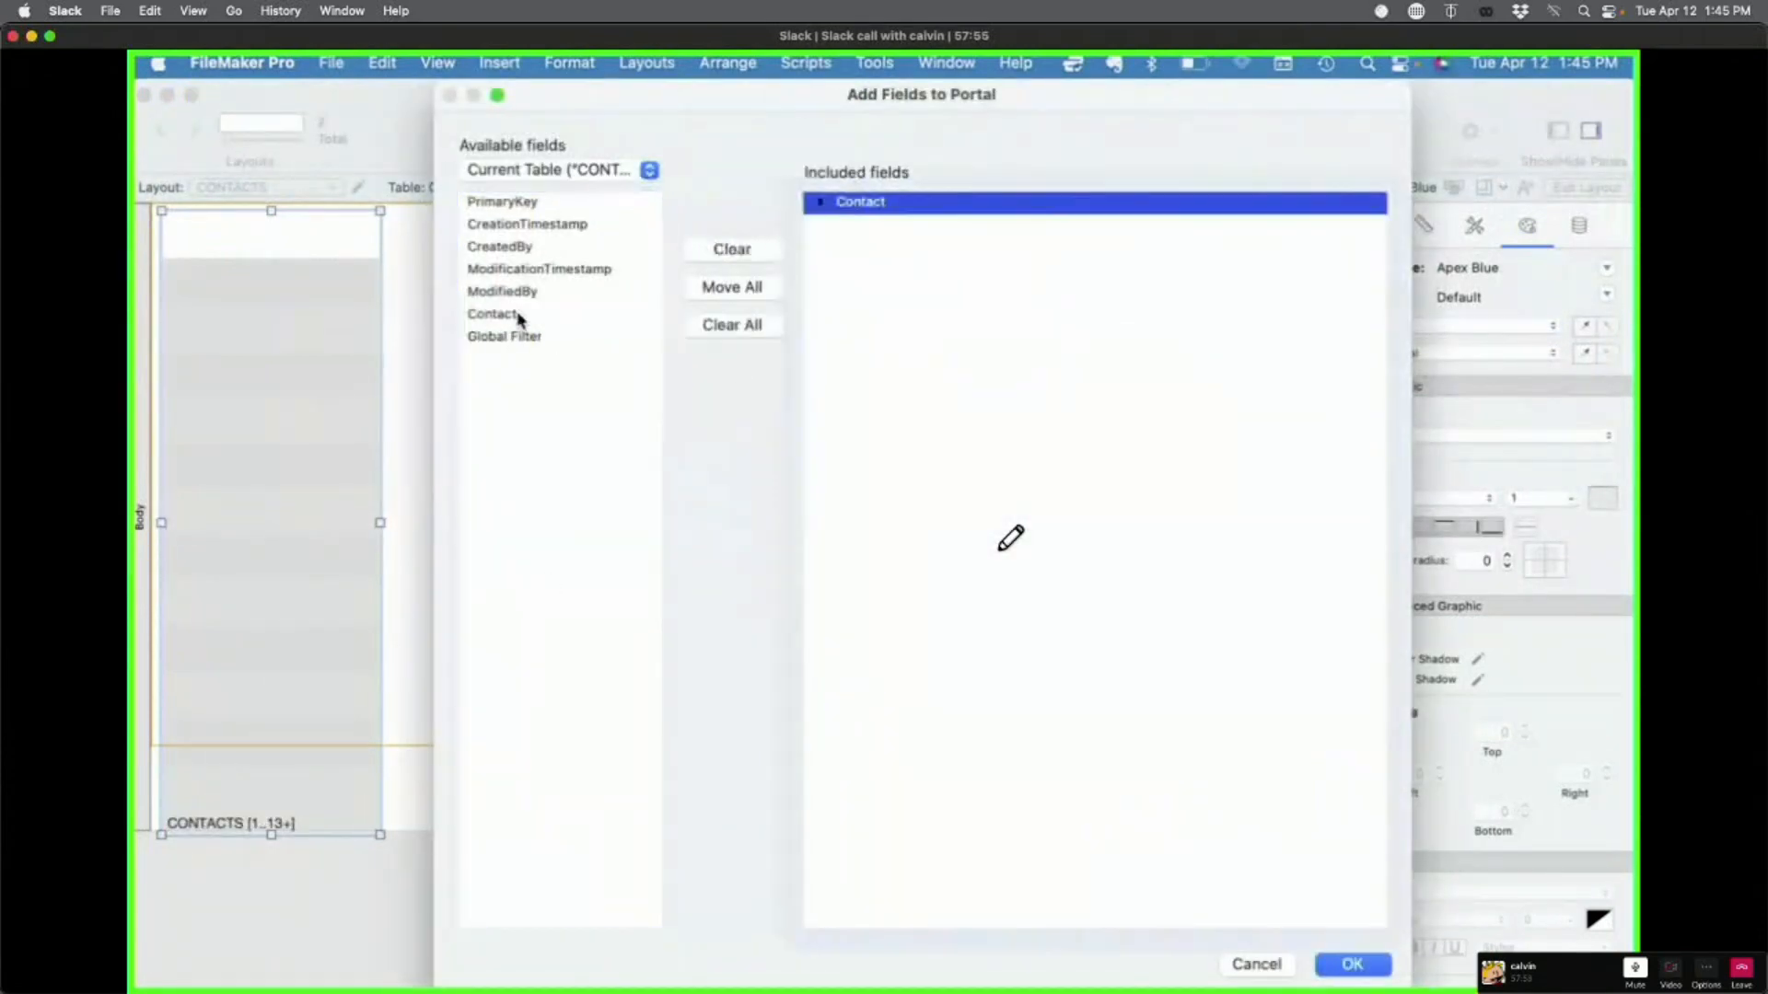
left_click(1352, 964)
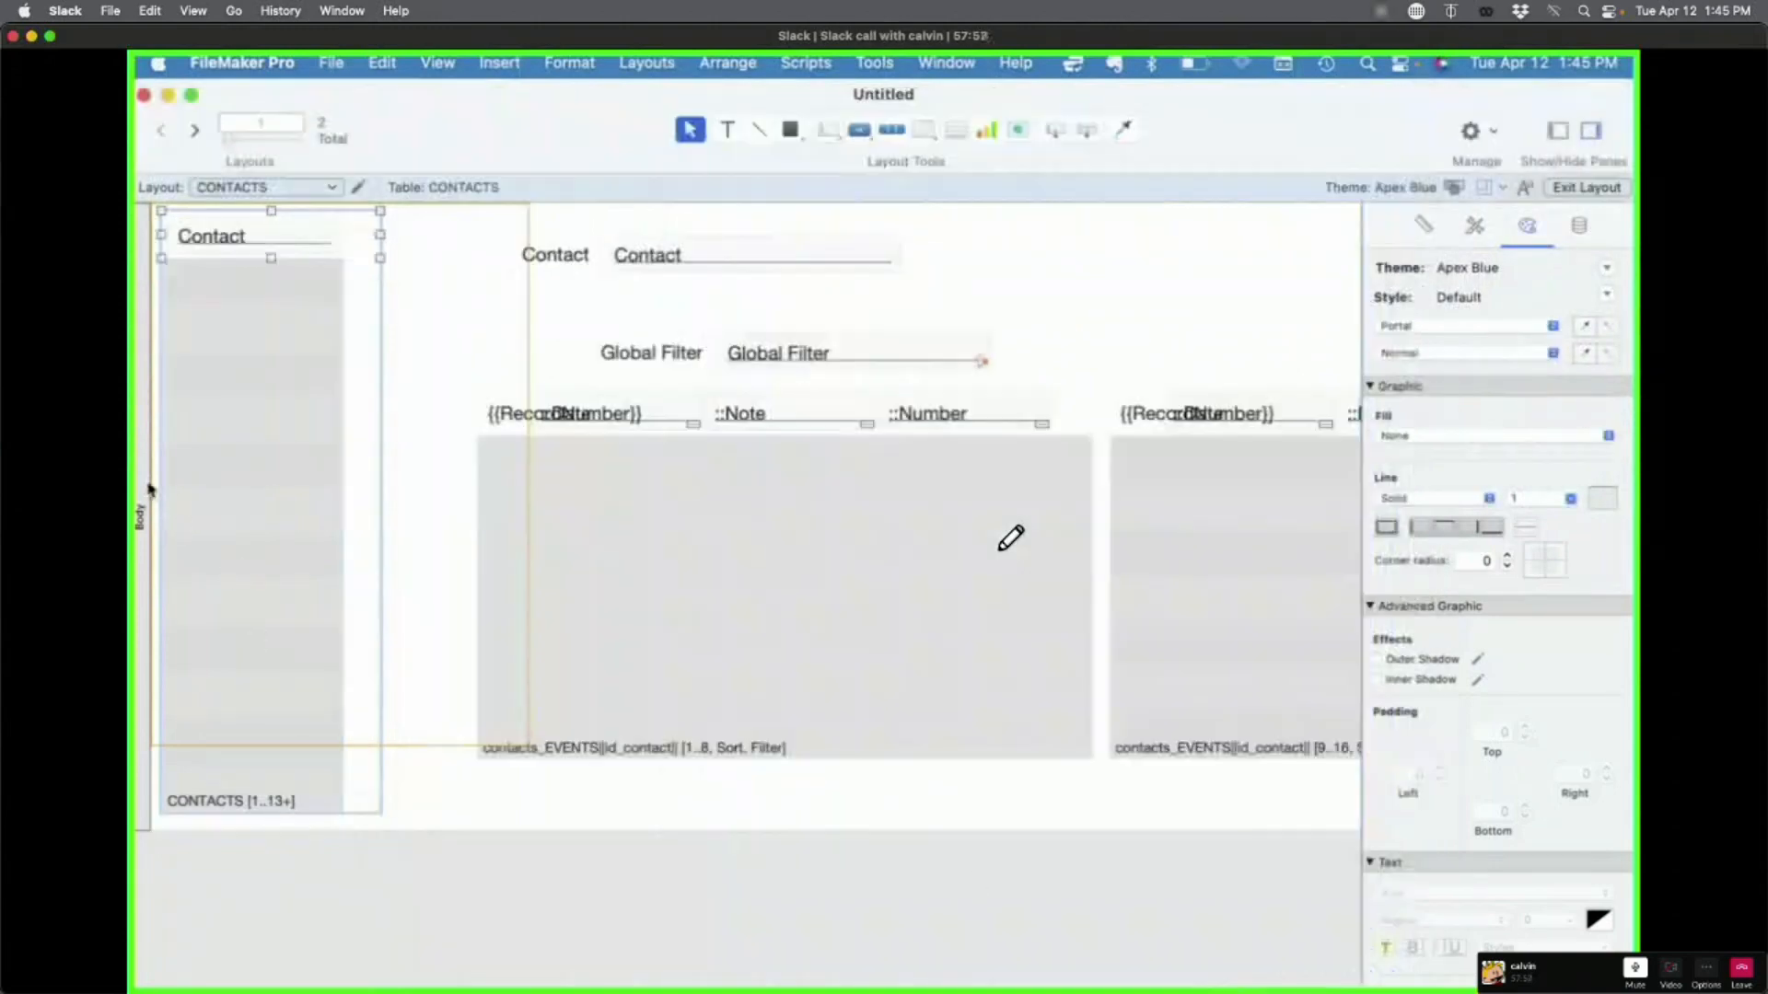
Step: Move the contacts portal into the layout's upper-left corner, shorten the body to the portal's lower edge, and switch to Browse mode
left_click_drag(272, 471, 190, 426)
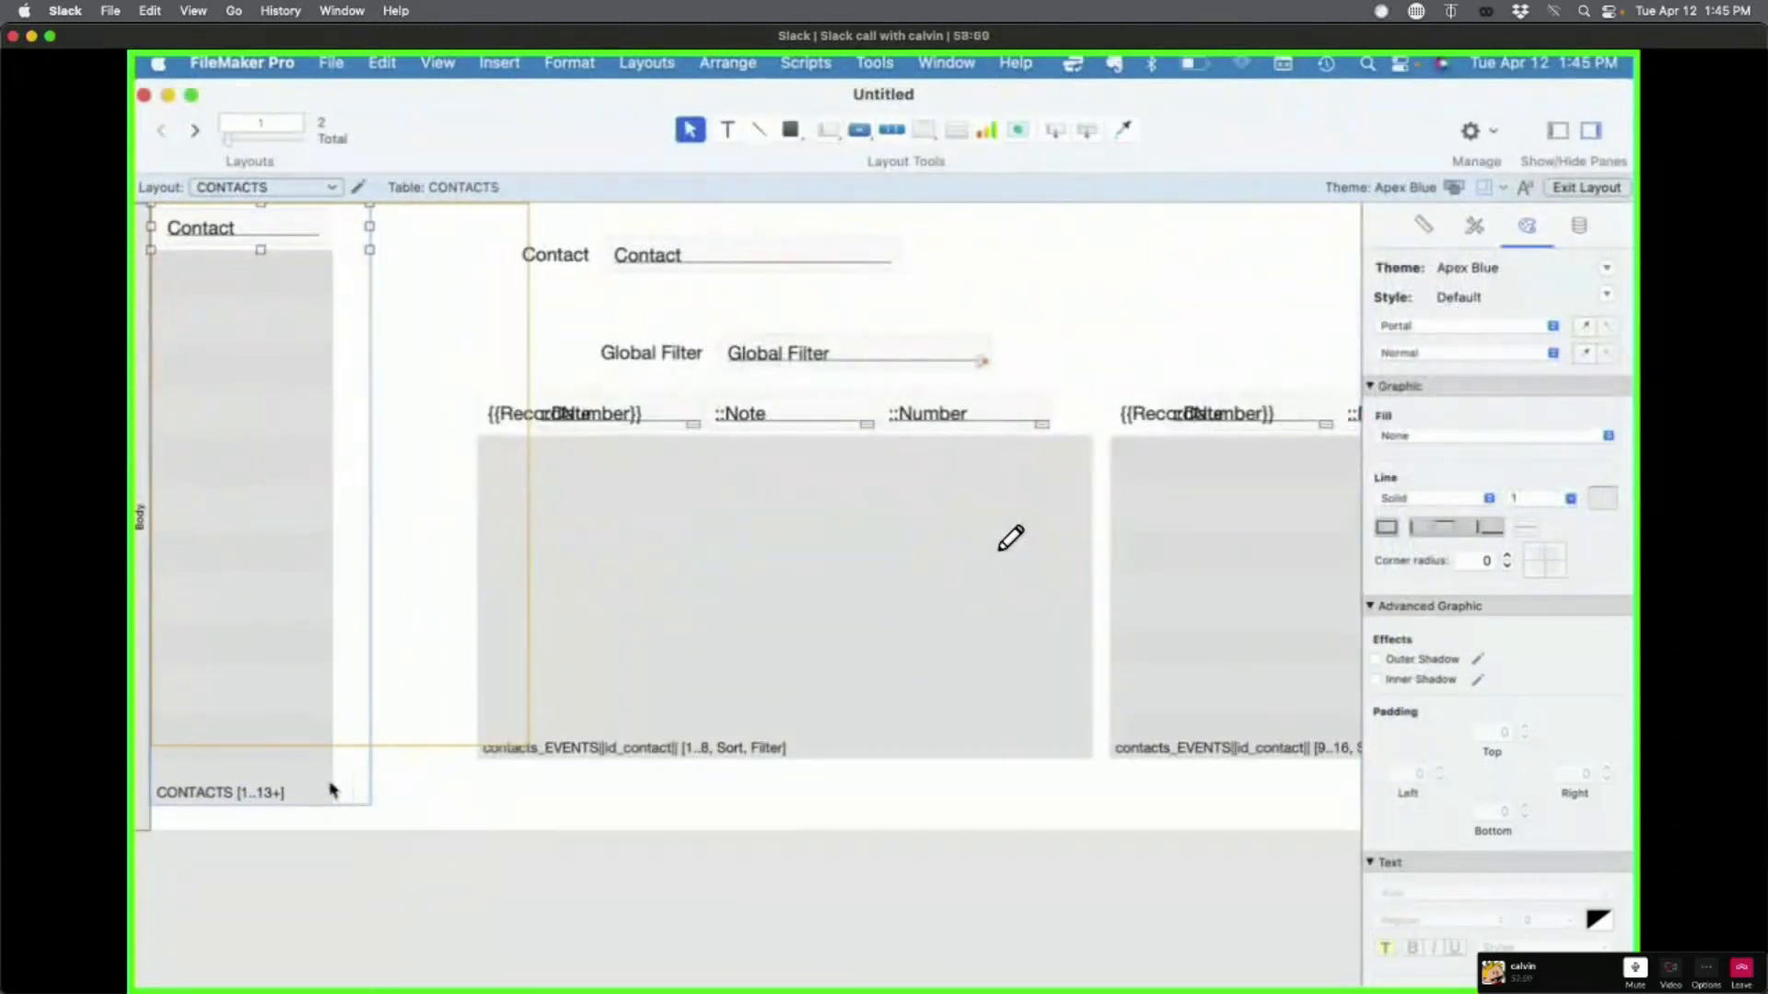
left_click(368, 829)
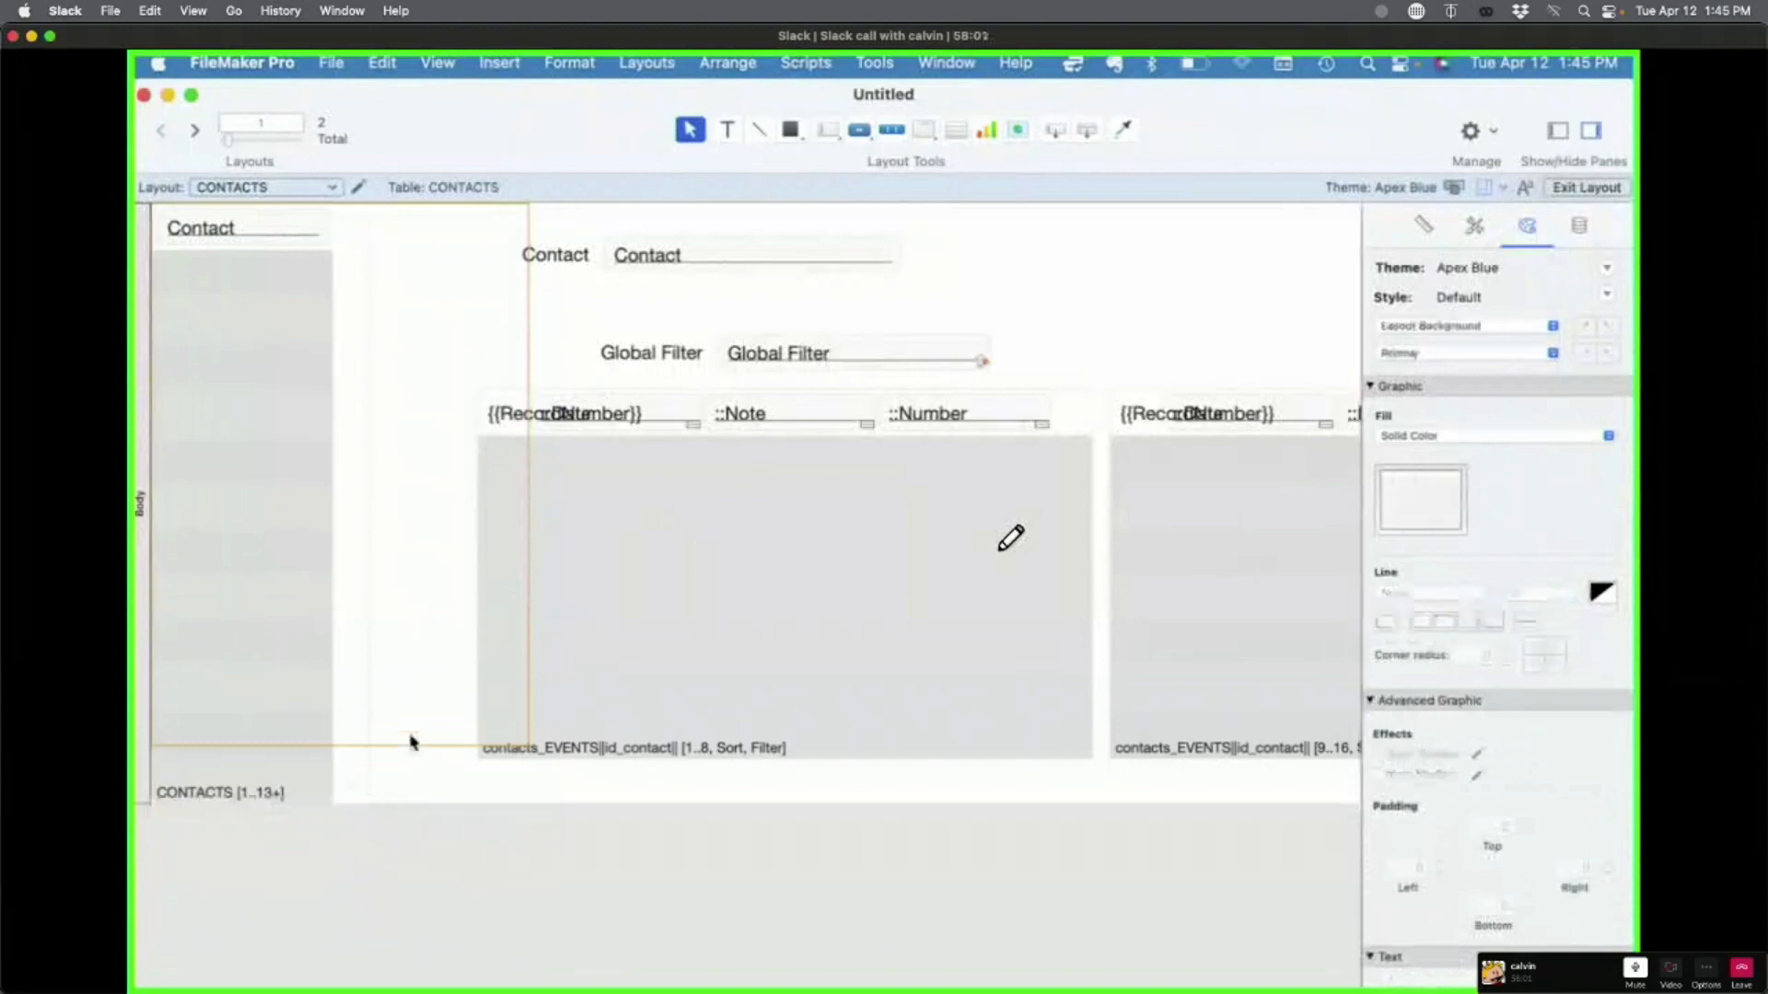
key("super+b")
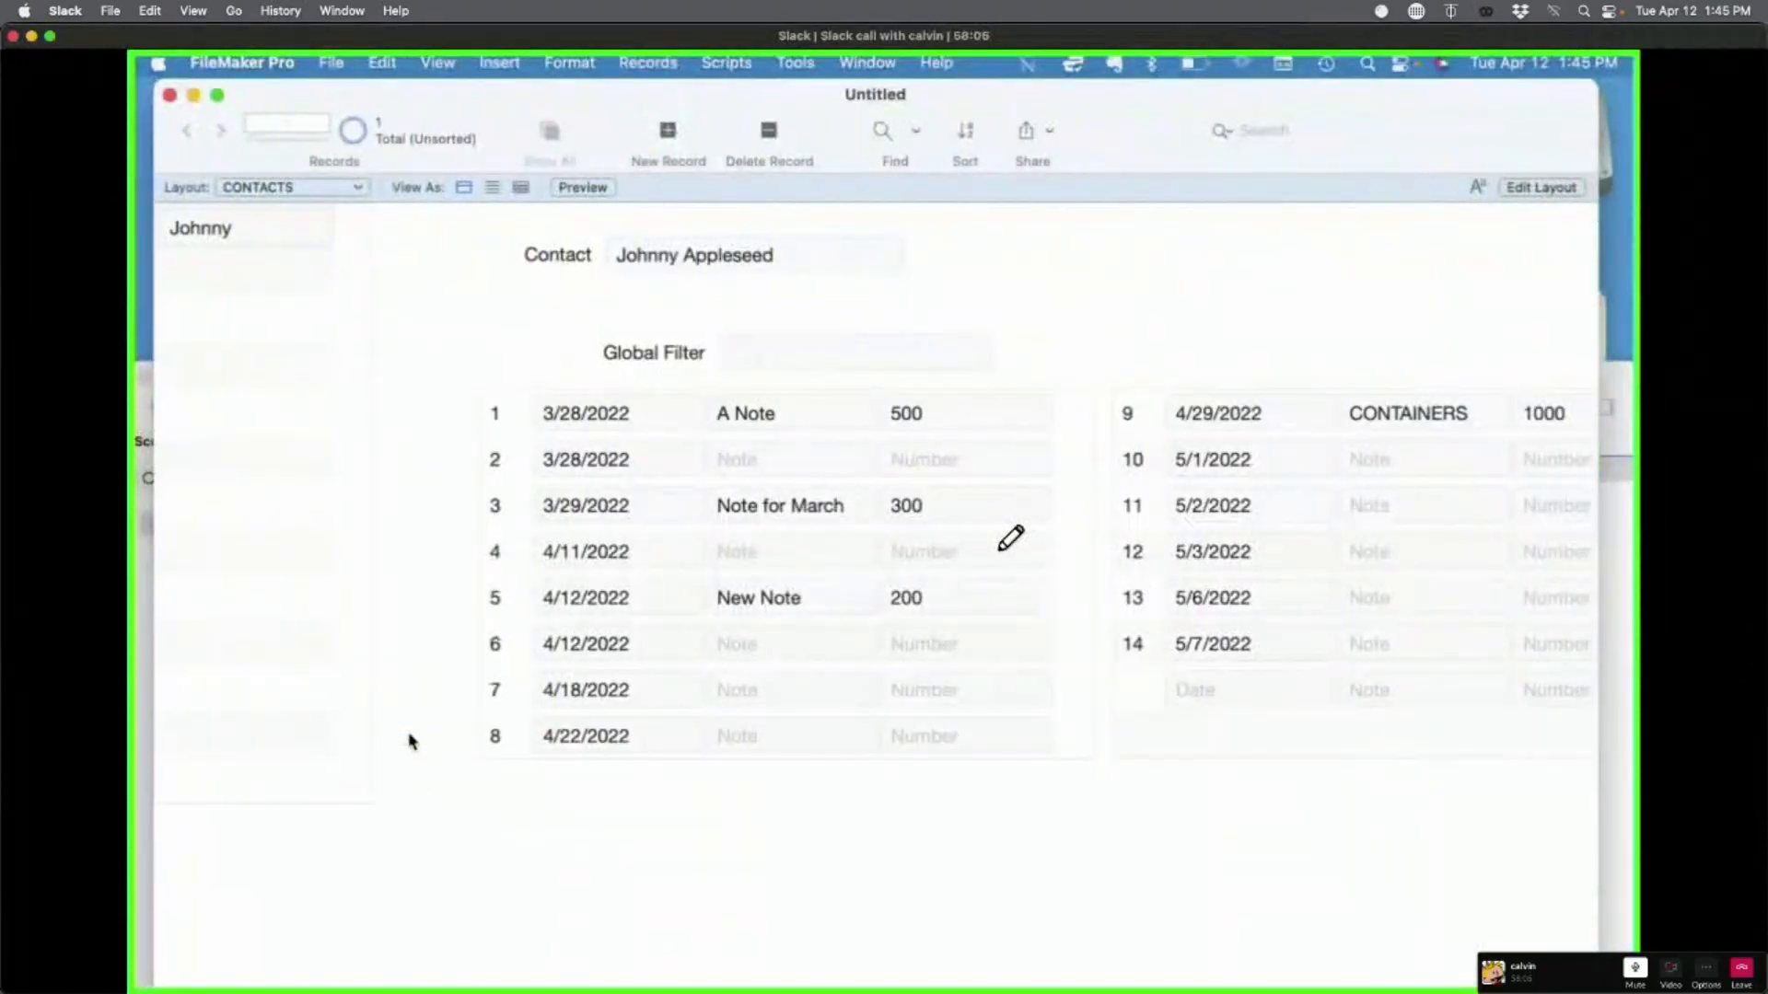
Step: Create two new contact records, entering a first name in capitals in the Contact field of each and committing them
left_click(670, 135)
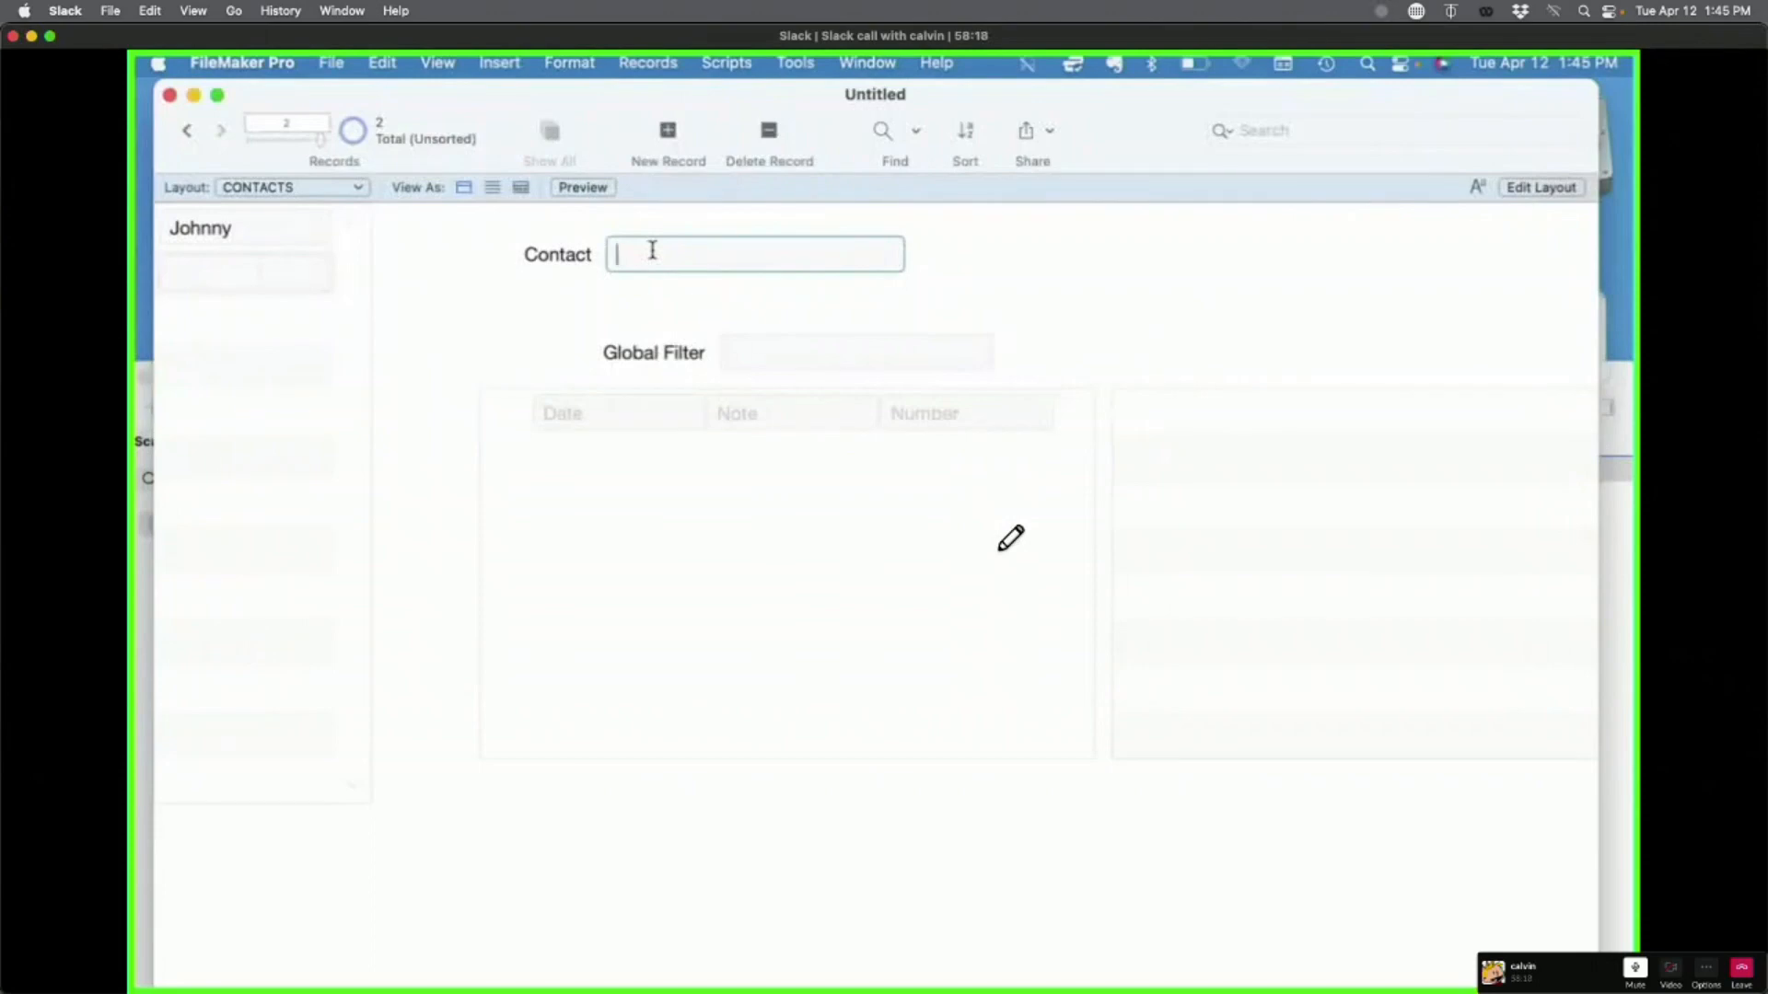
type("TIM")
left_click(489, 316)
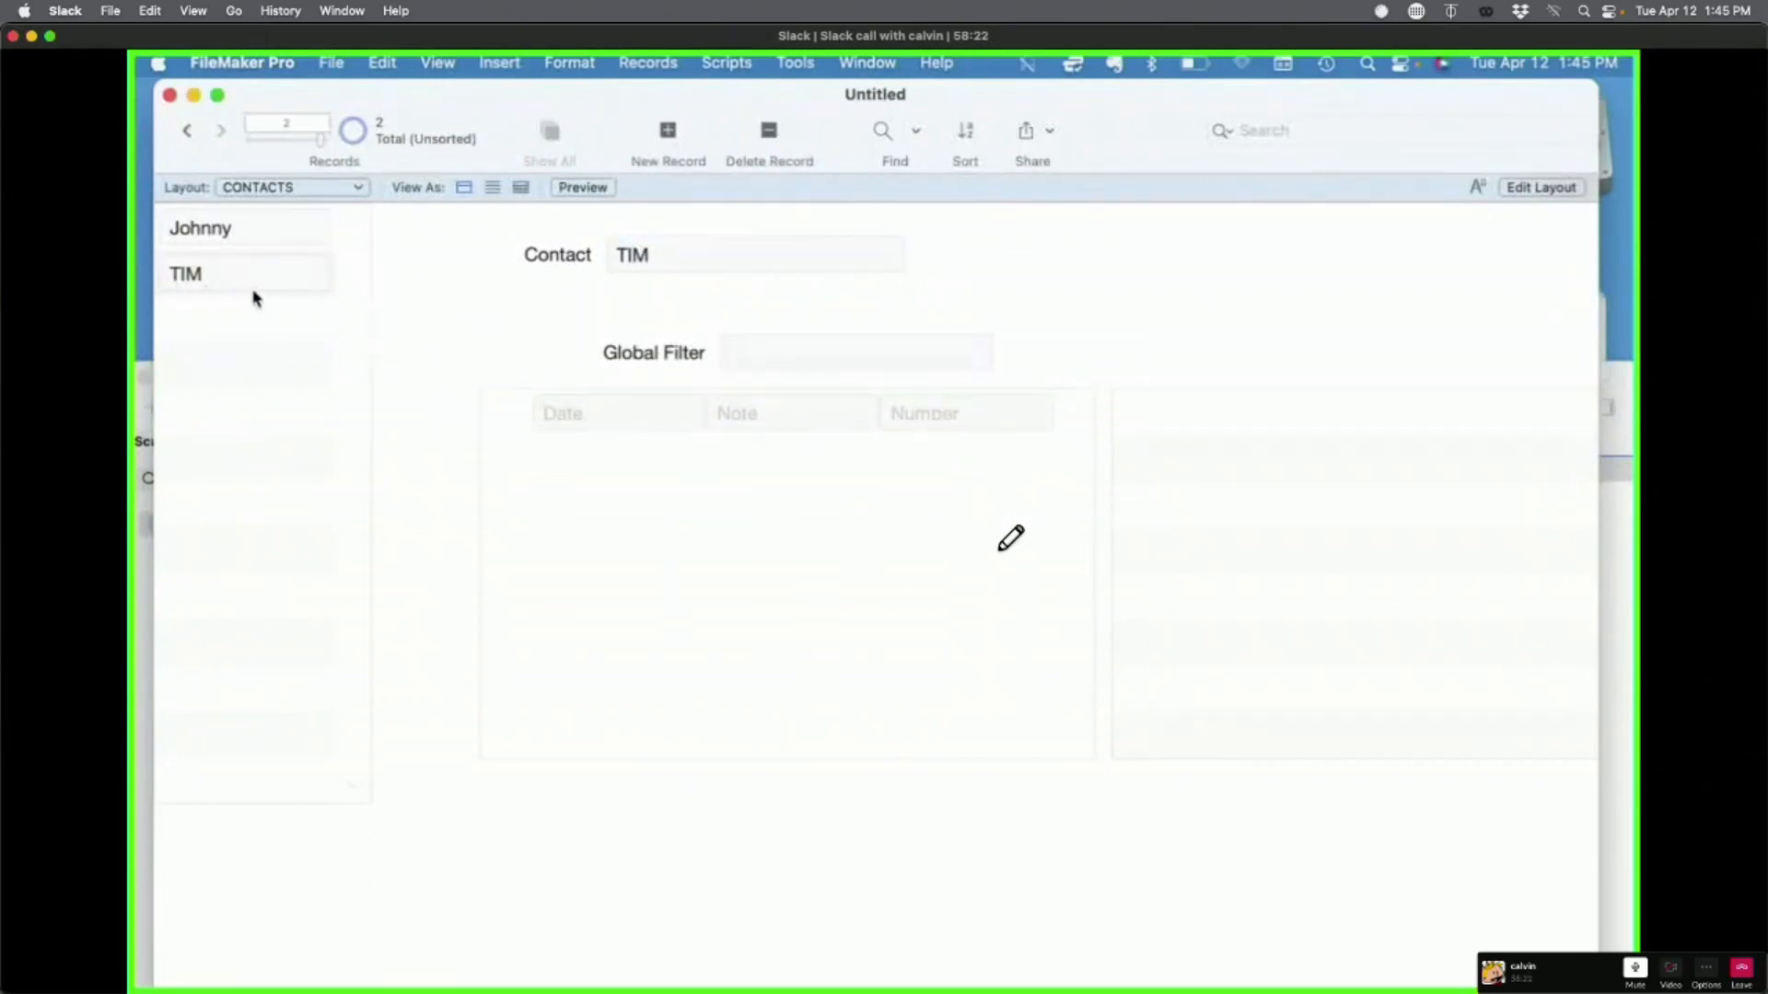
key("super+n")
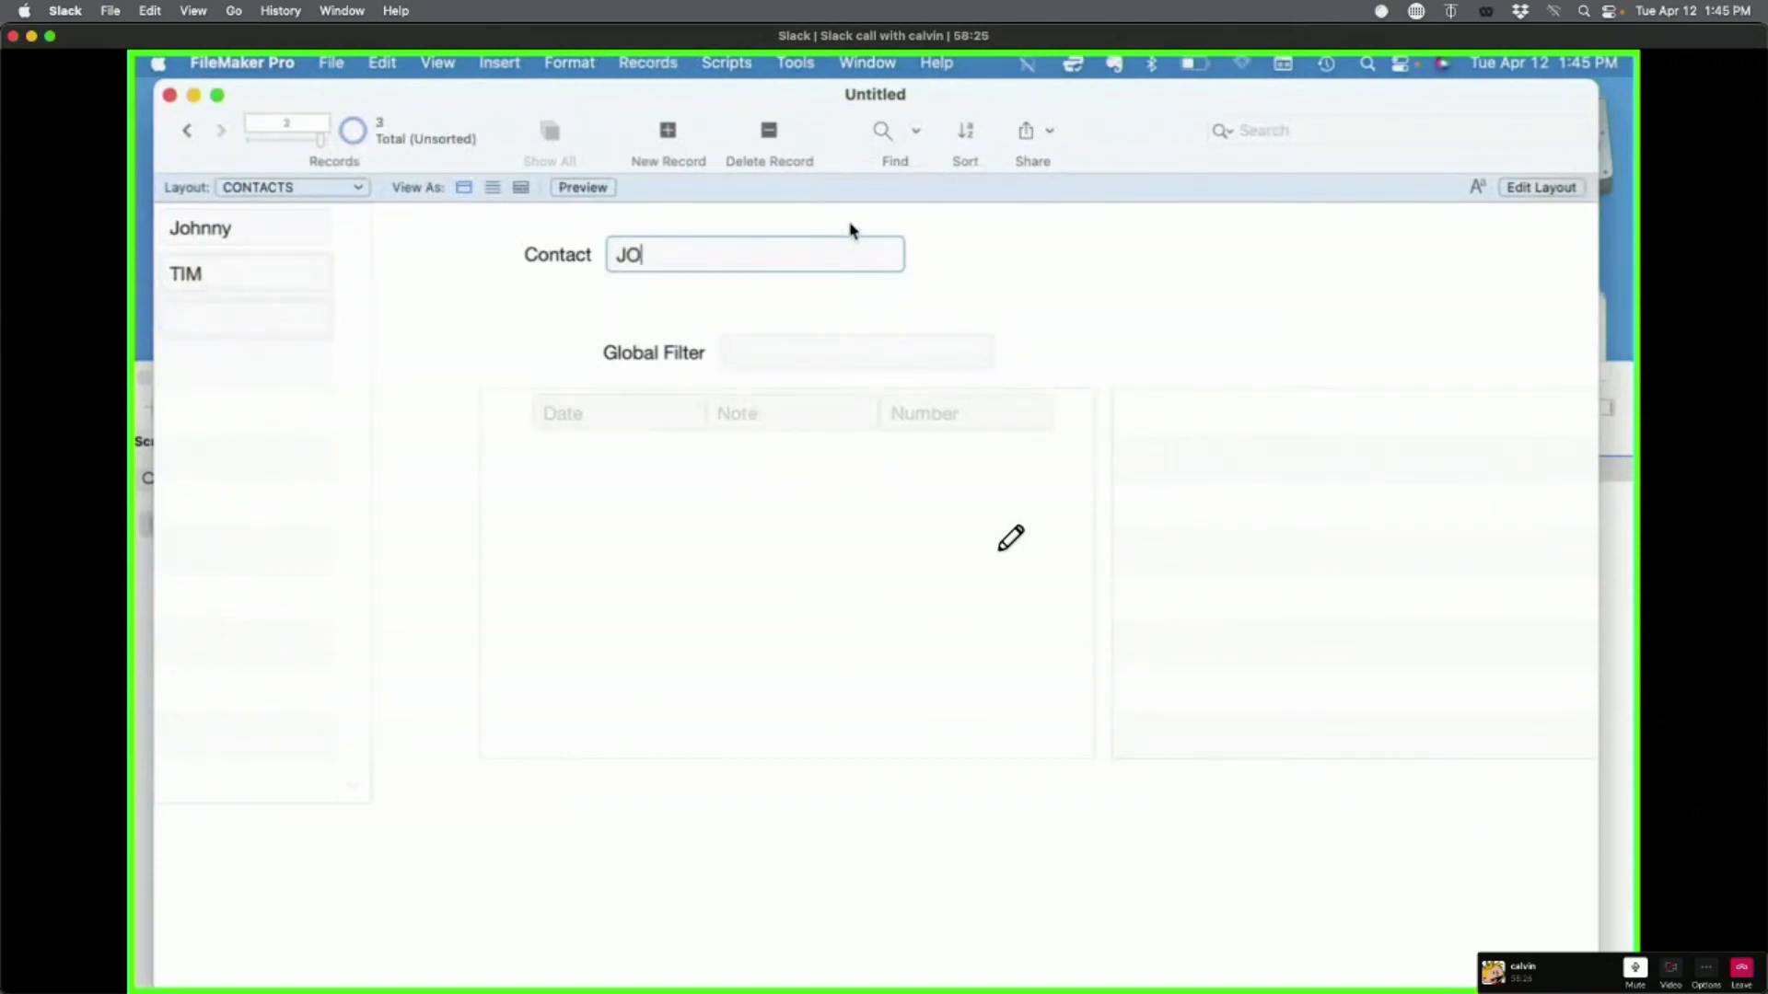
type("JOHN")
left_click(463, 343)
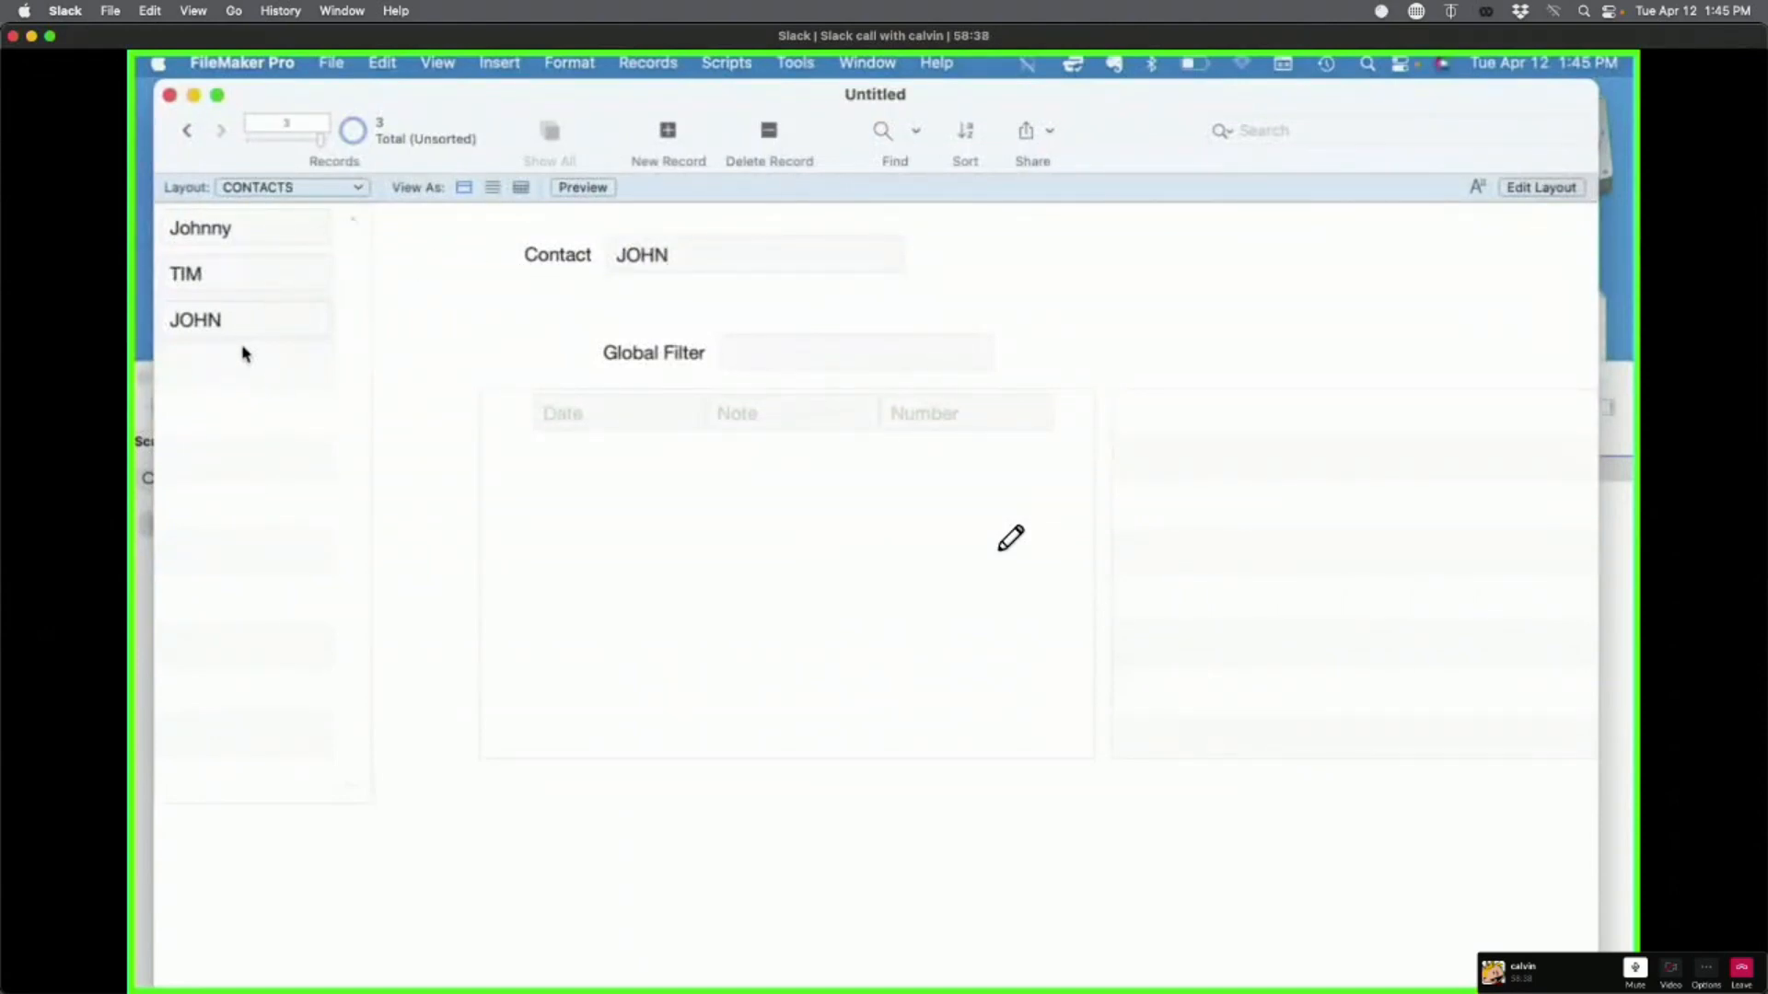
Step: Browse back to the first contact record and forward to the last one while checking the contacts portal
left_click(185, 131)
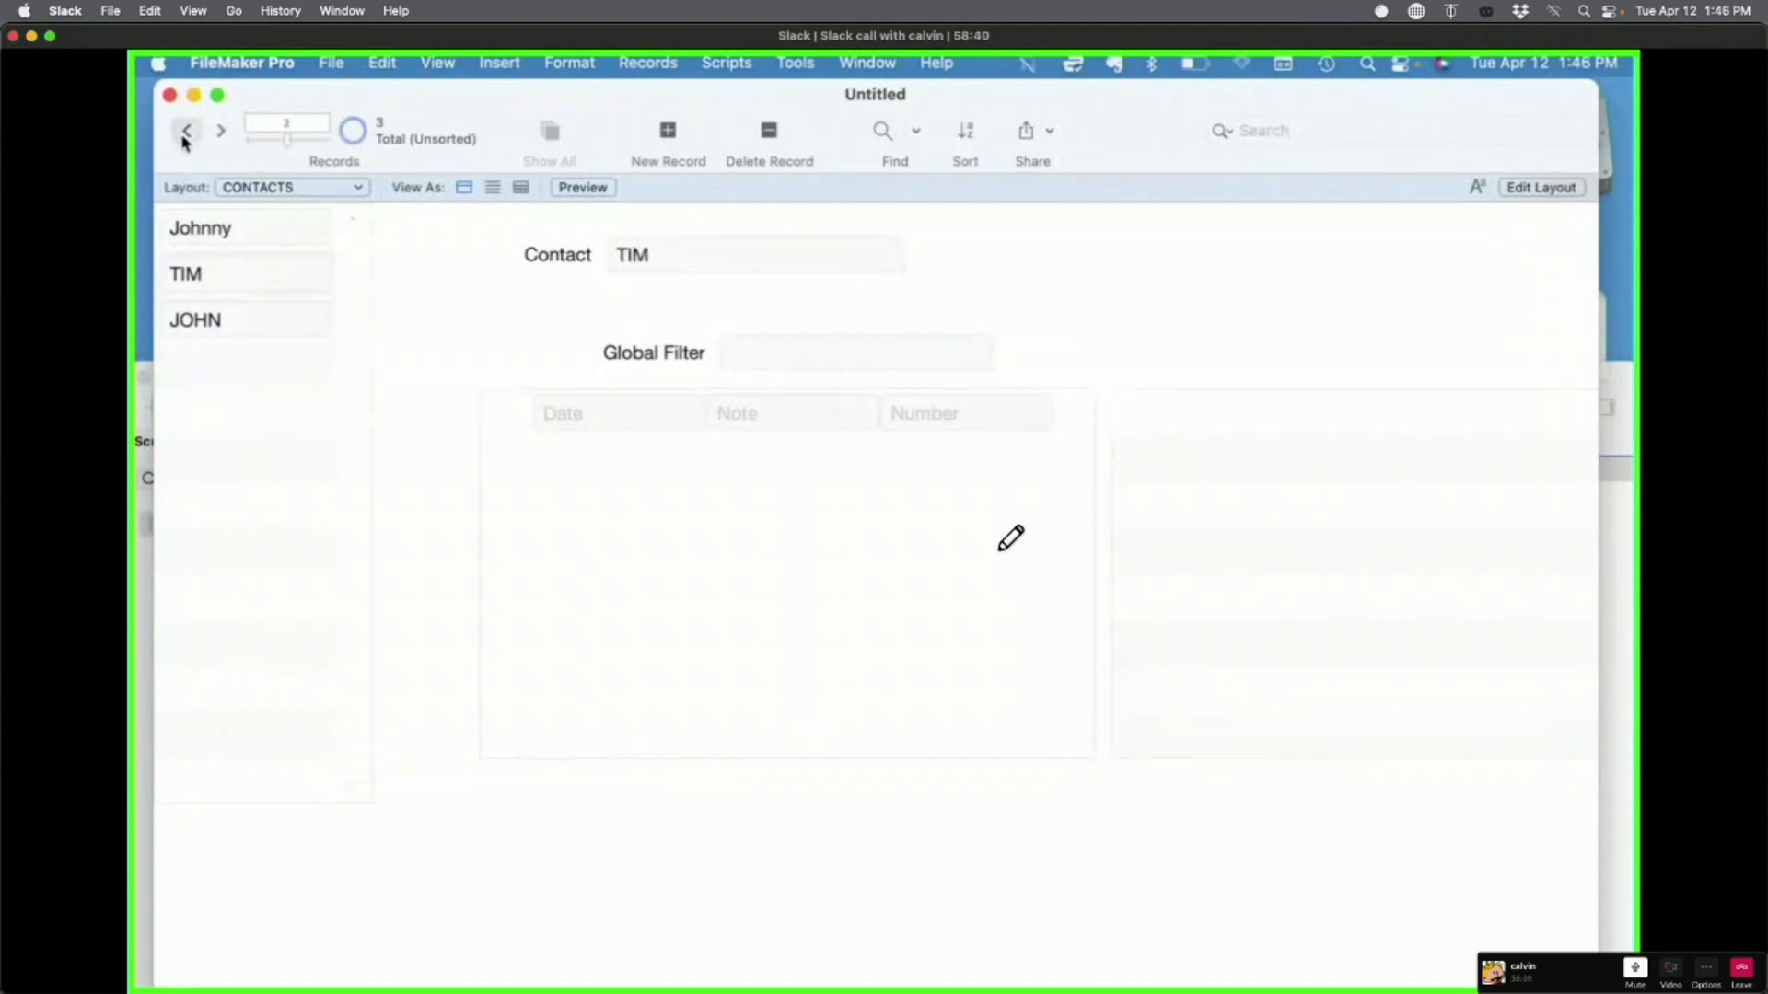
left_click(185, 132)
left_click(220, 138)
left_click(220, 138)
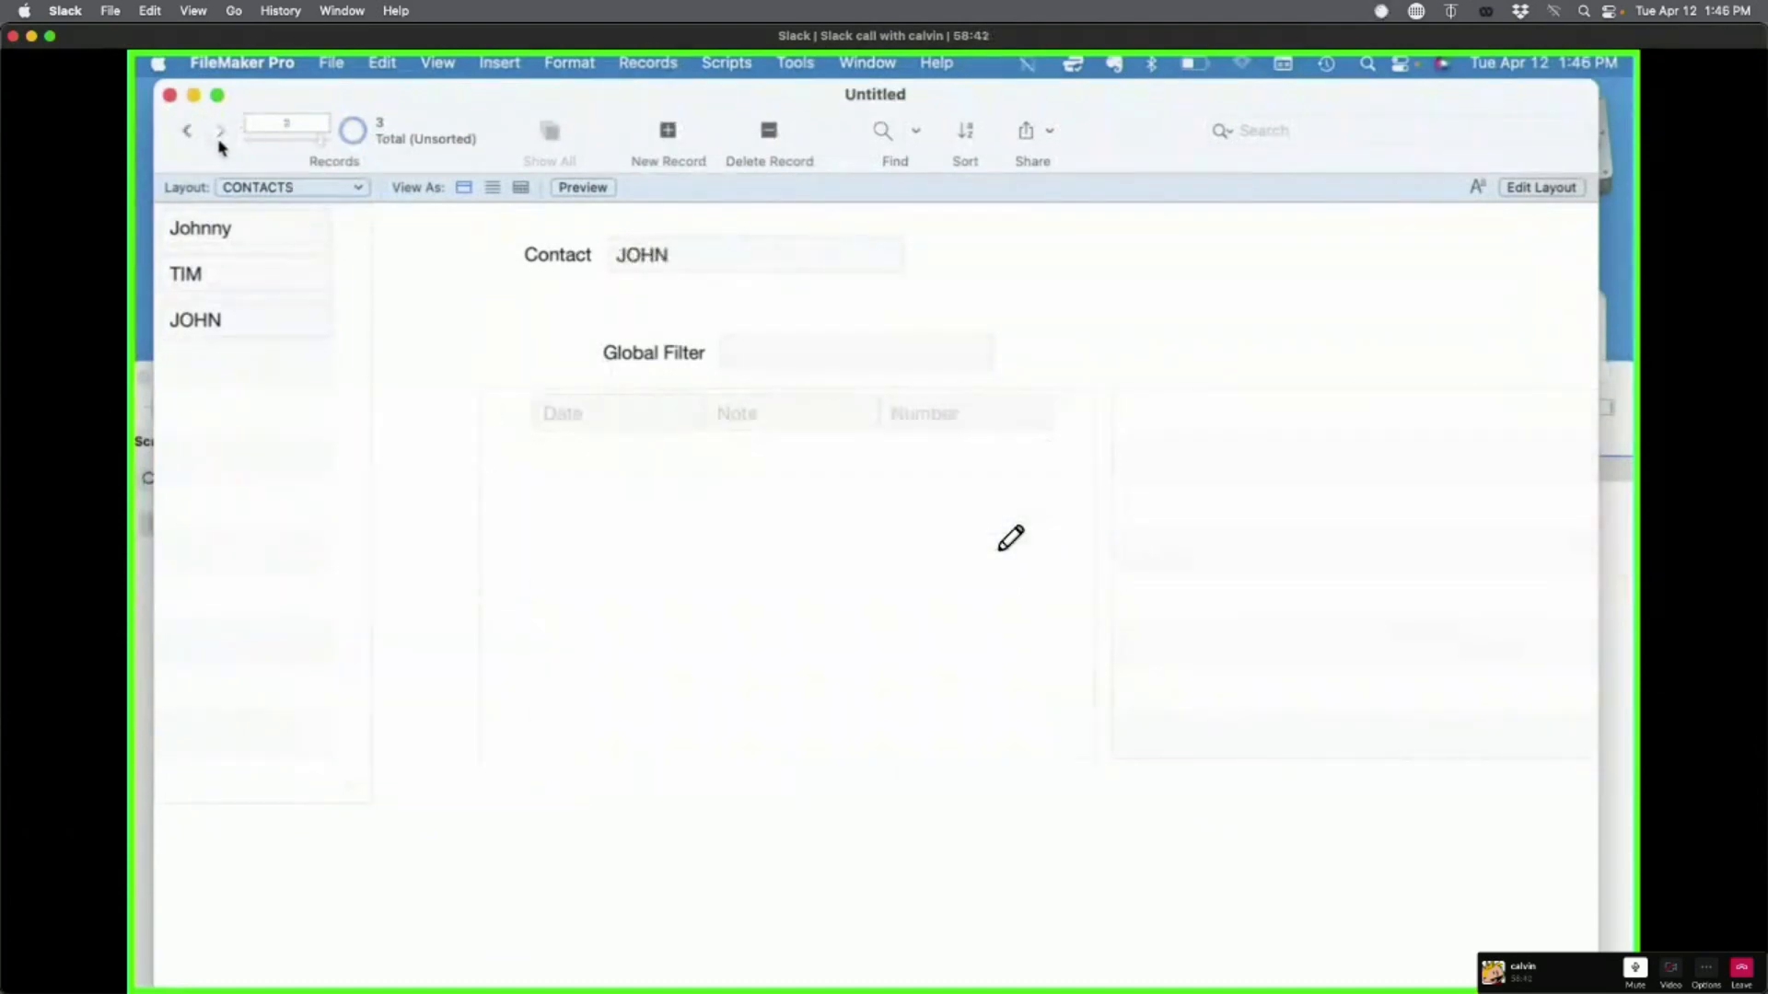
Step: Set the contacts portal's scroll bar to show When scrolling in Layout mode and return to Browse mode
key("super+l")
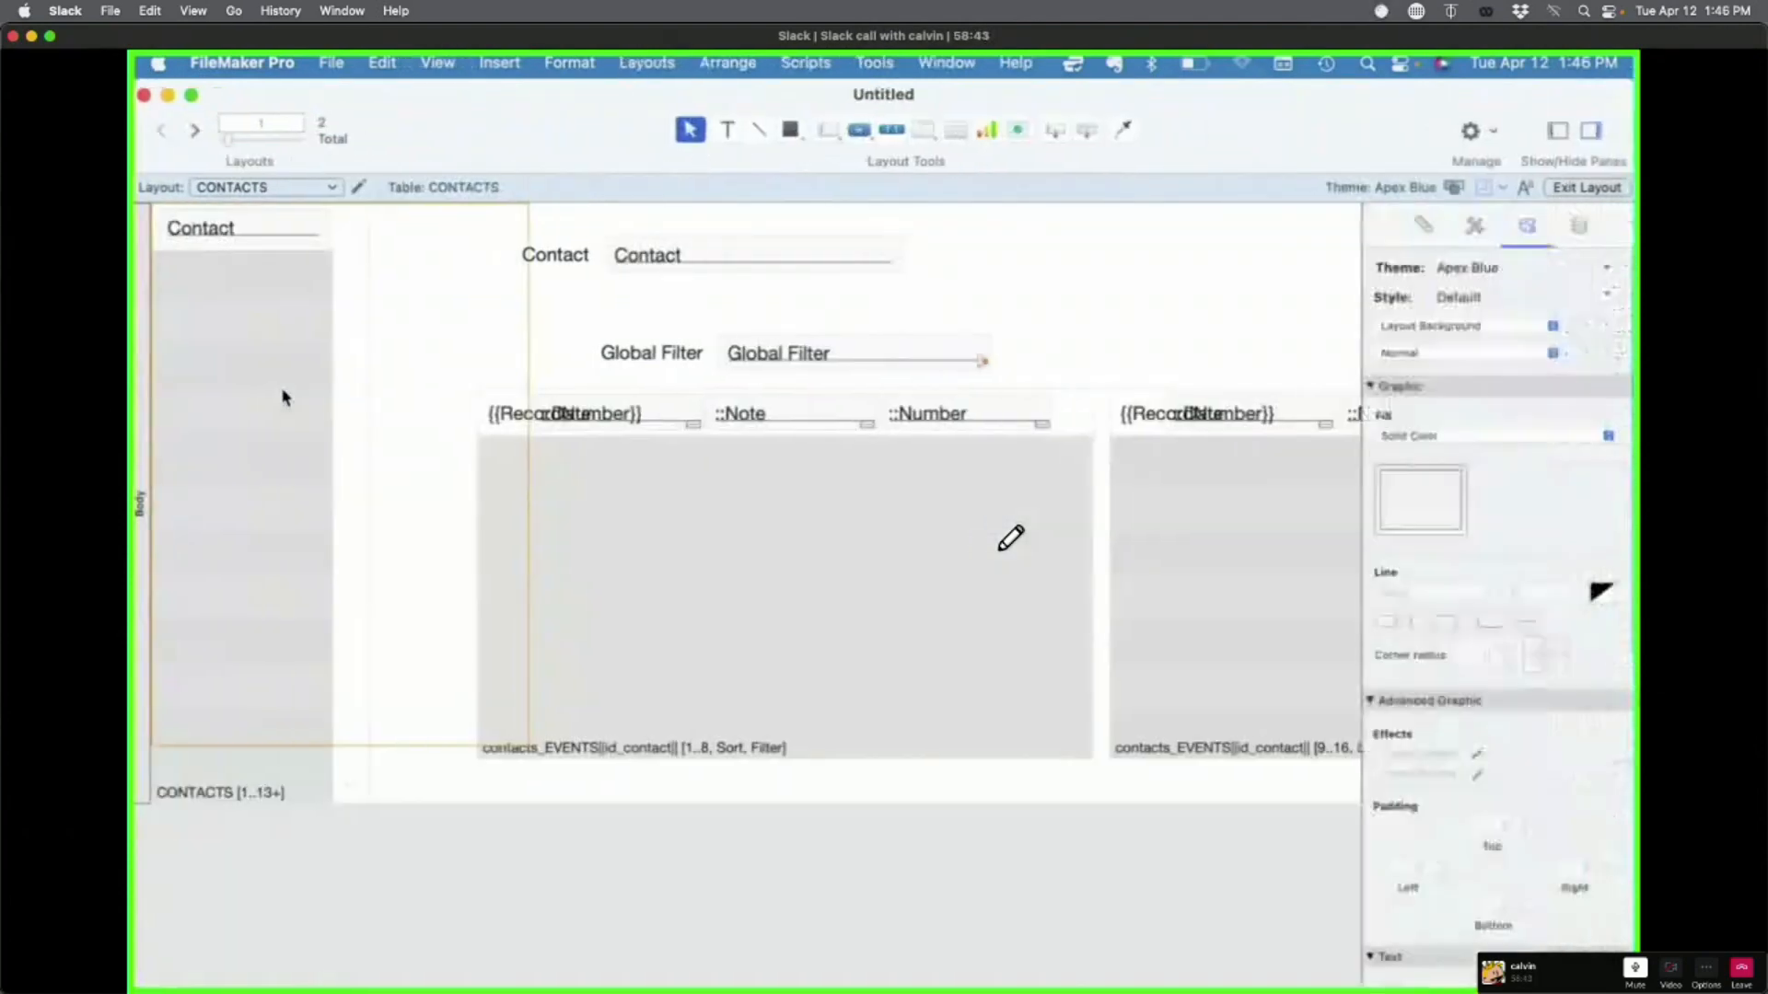
double_click(283, 394)
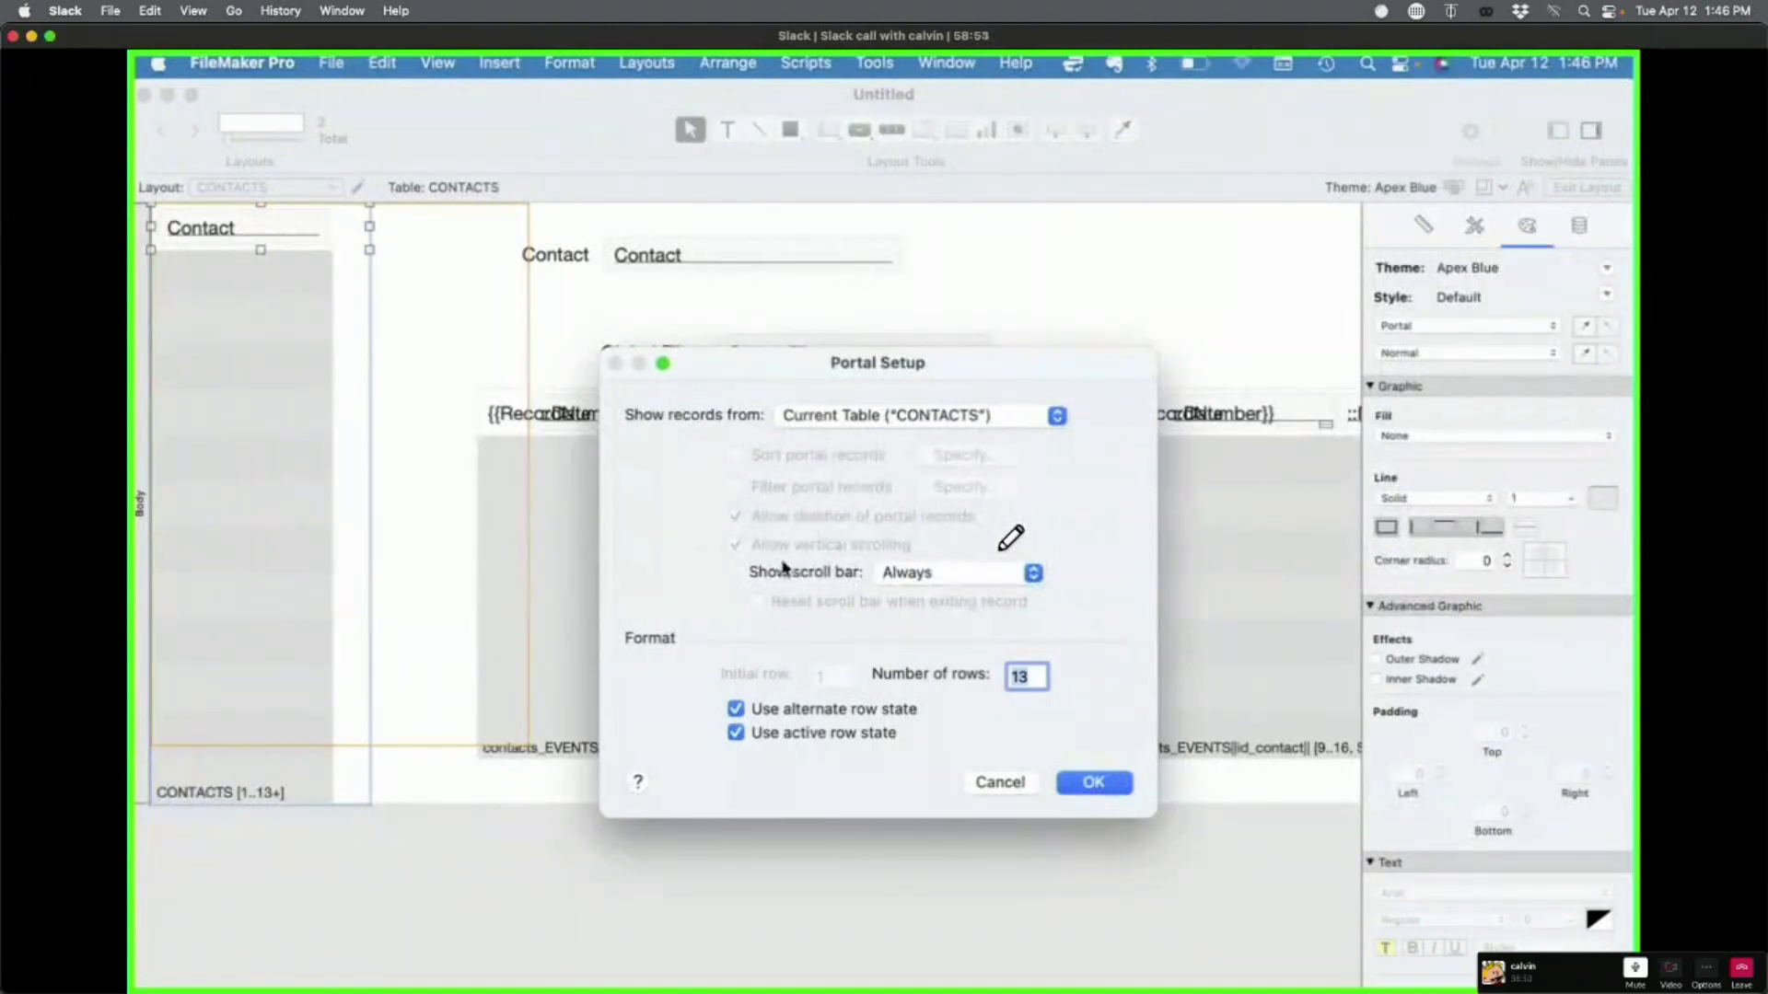
left_click(958, 575)
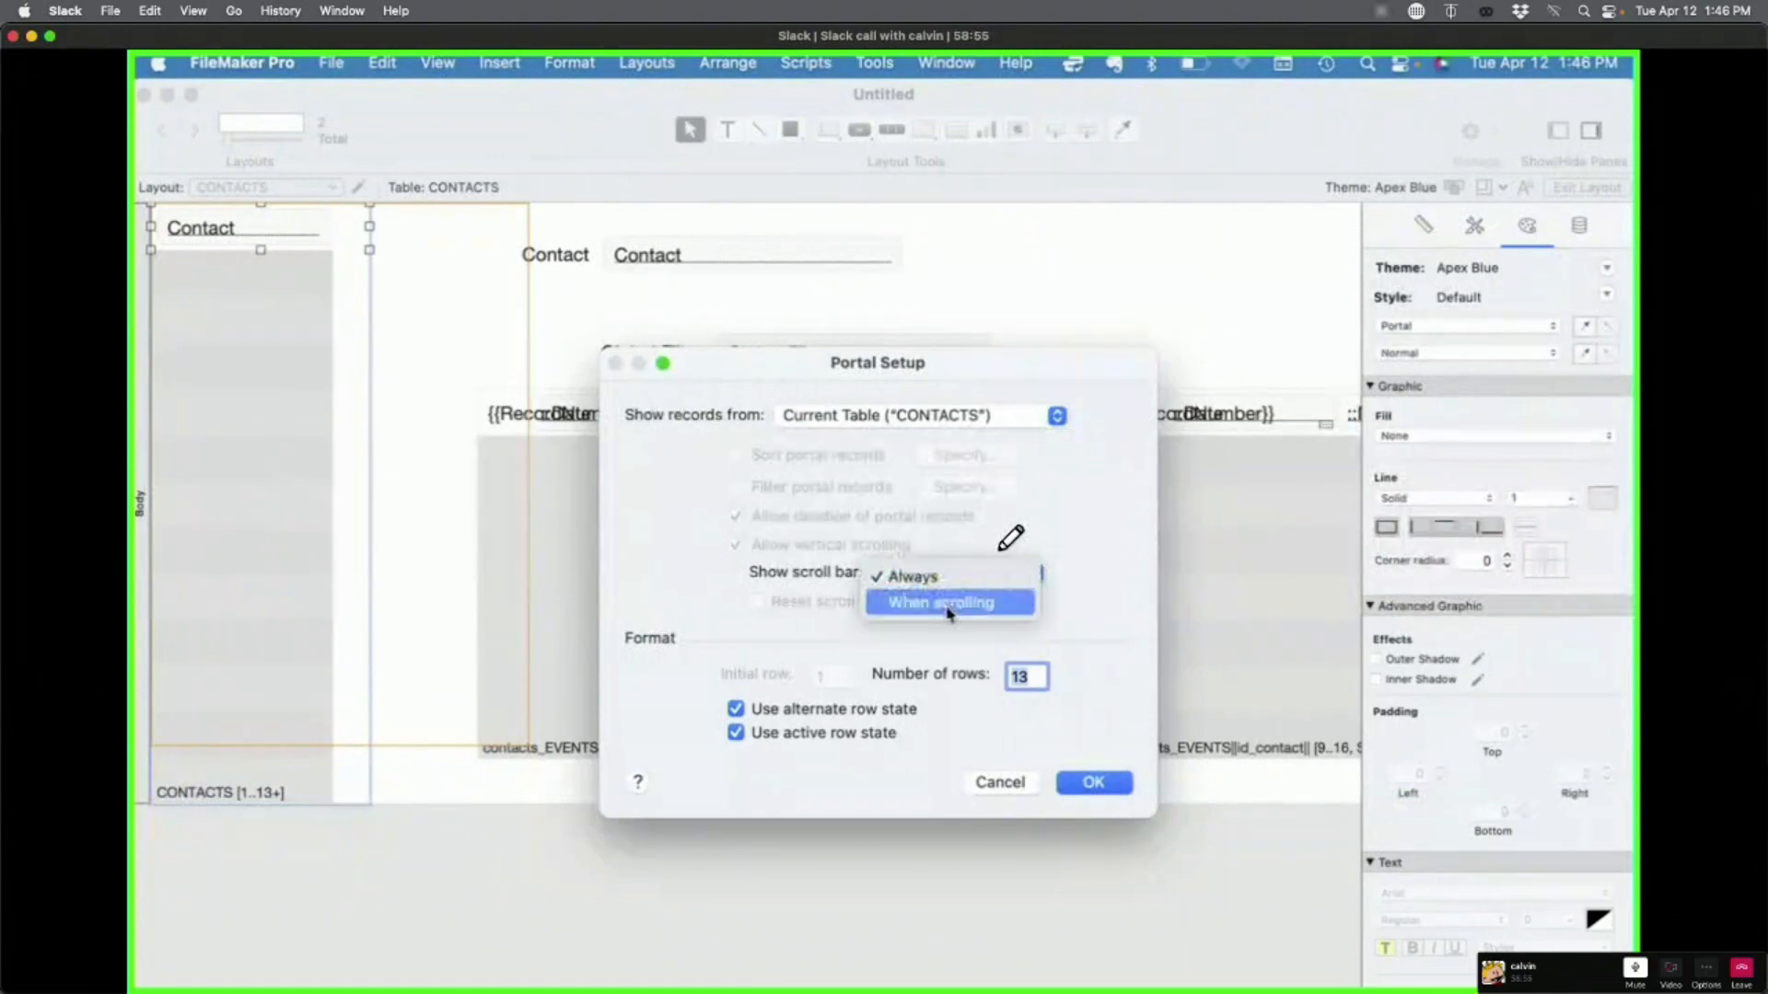
left_click(944, 603)
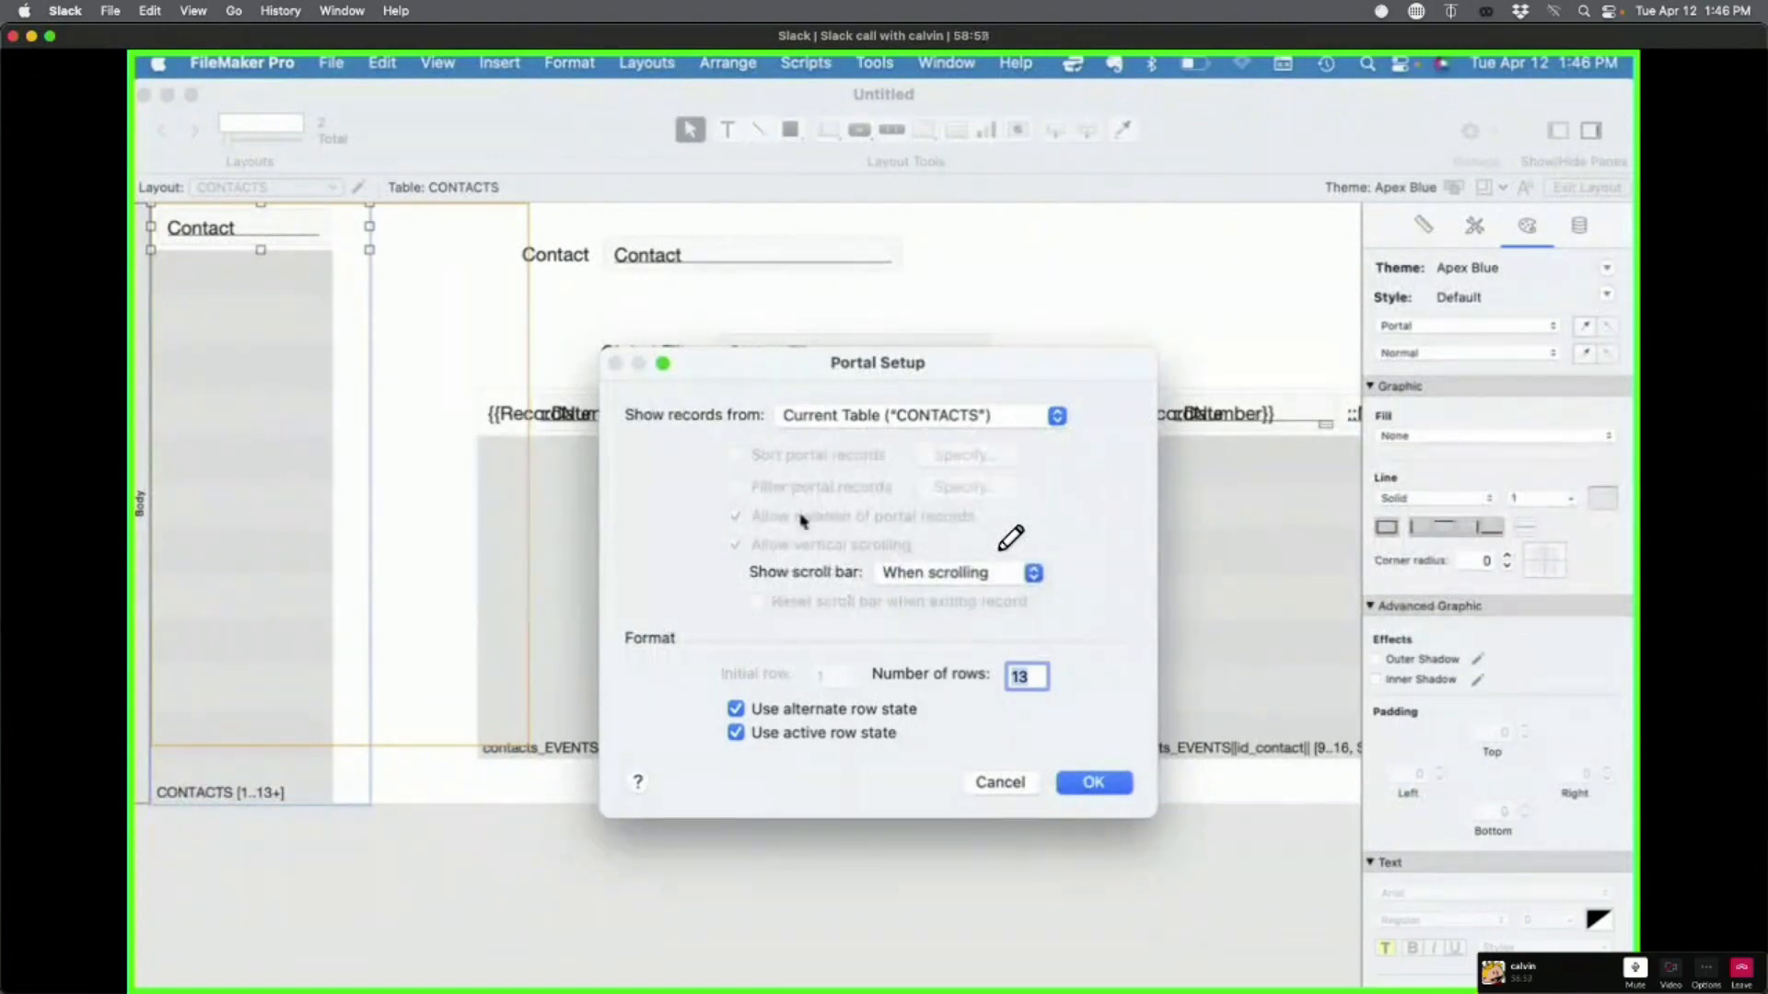
left_click(1095, 782)
left_click(425, 414)
key("super+b")
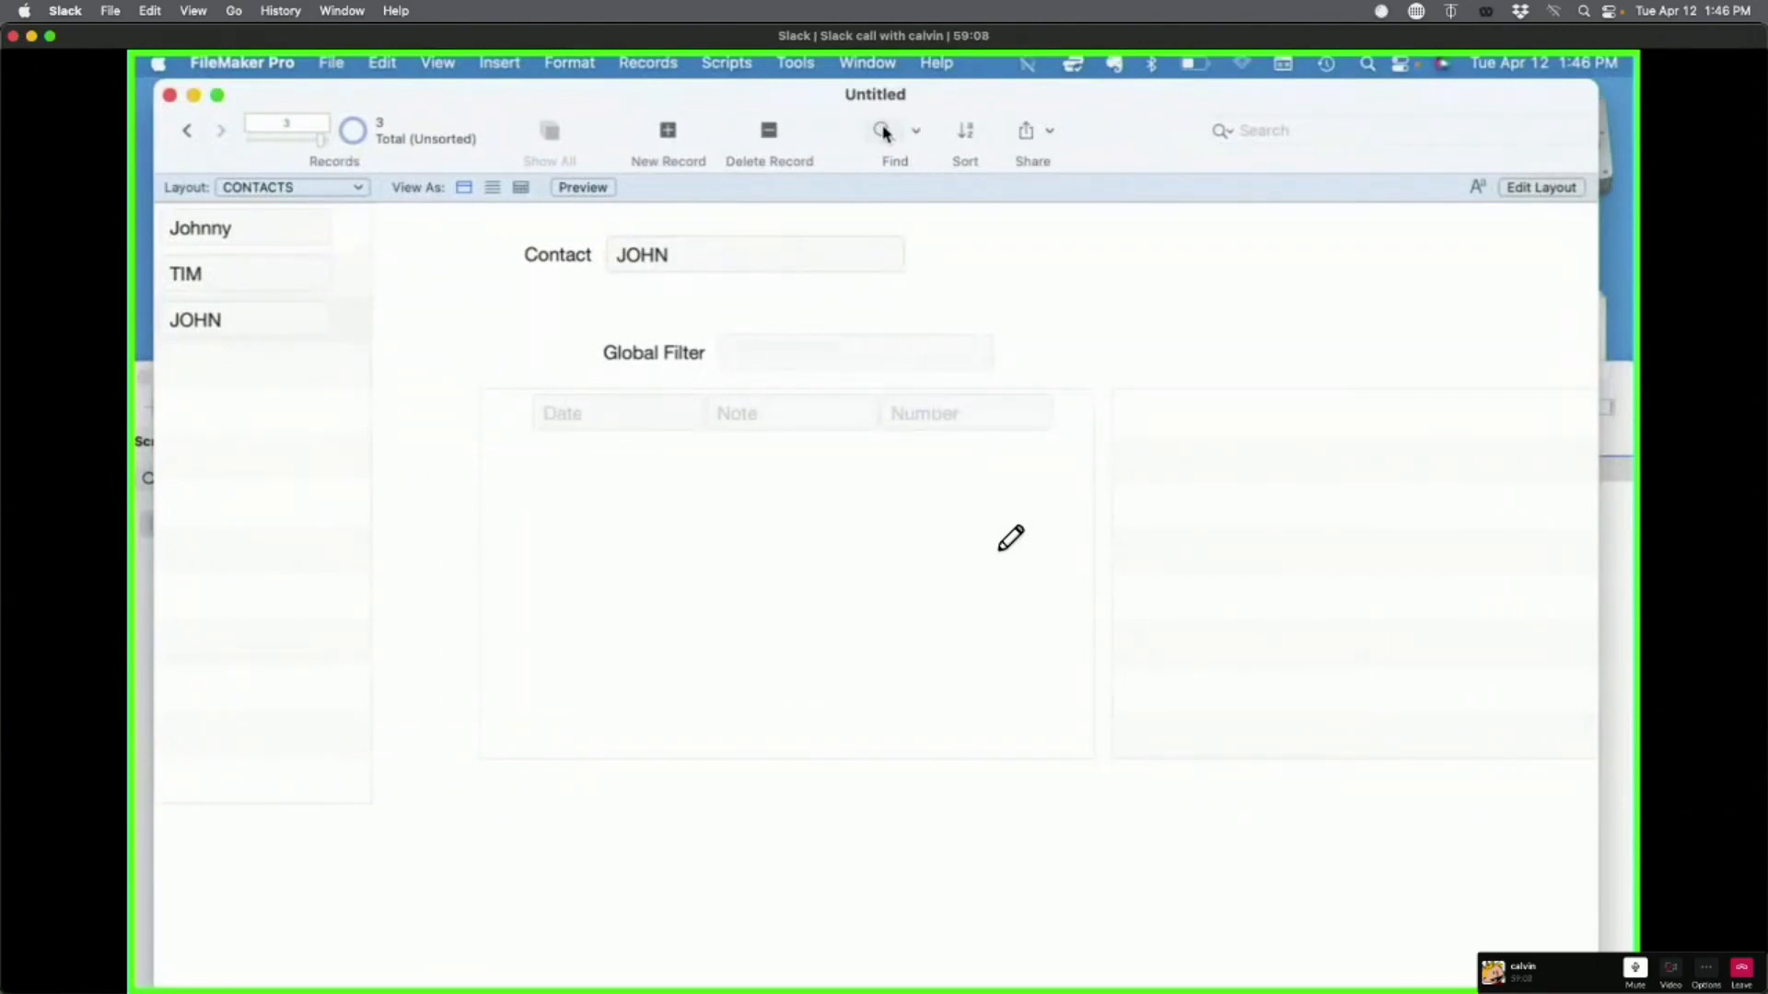
Step: Sort the contact records by the Contact field in ascending order, reopening the sort settings once to reapply them
key("super+s")
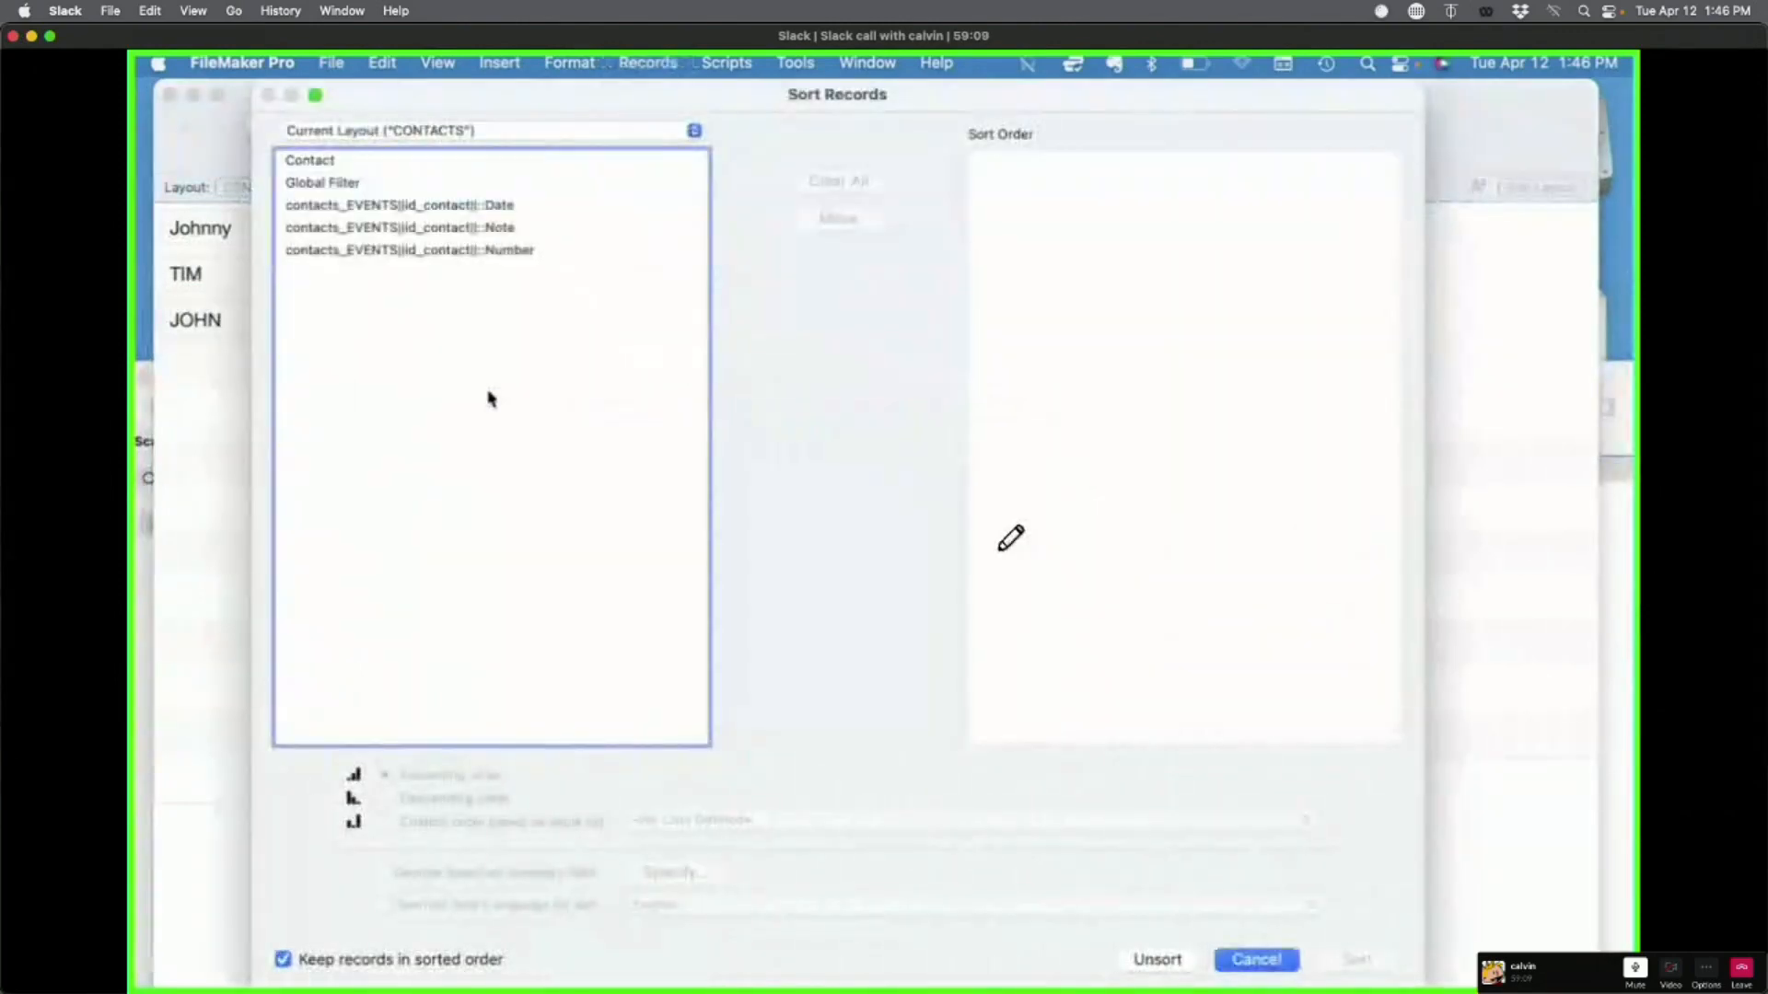
double_click(450, 162)
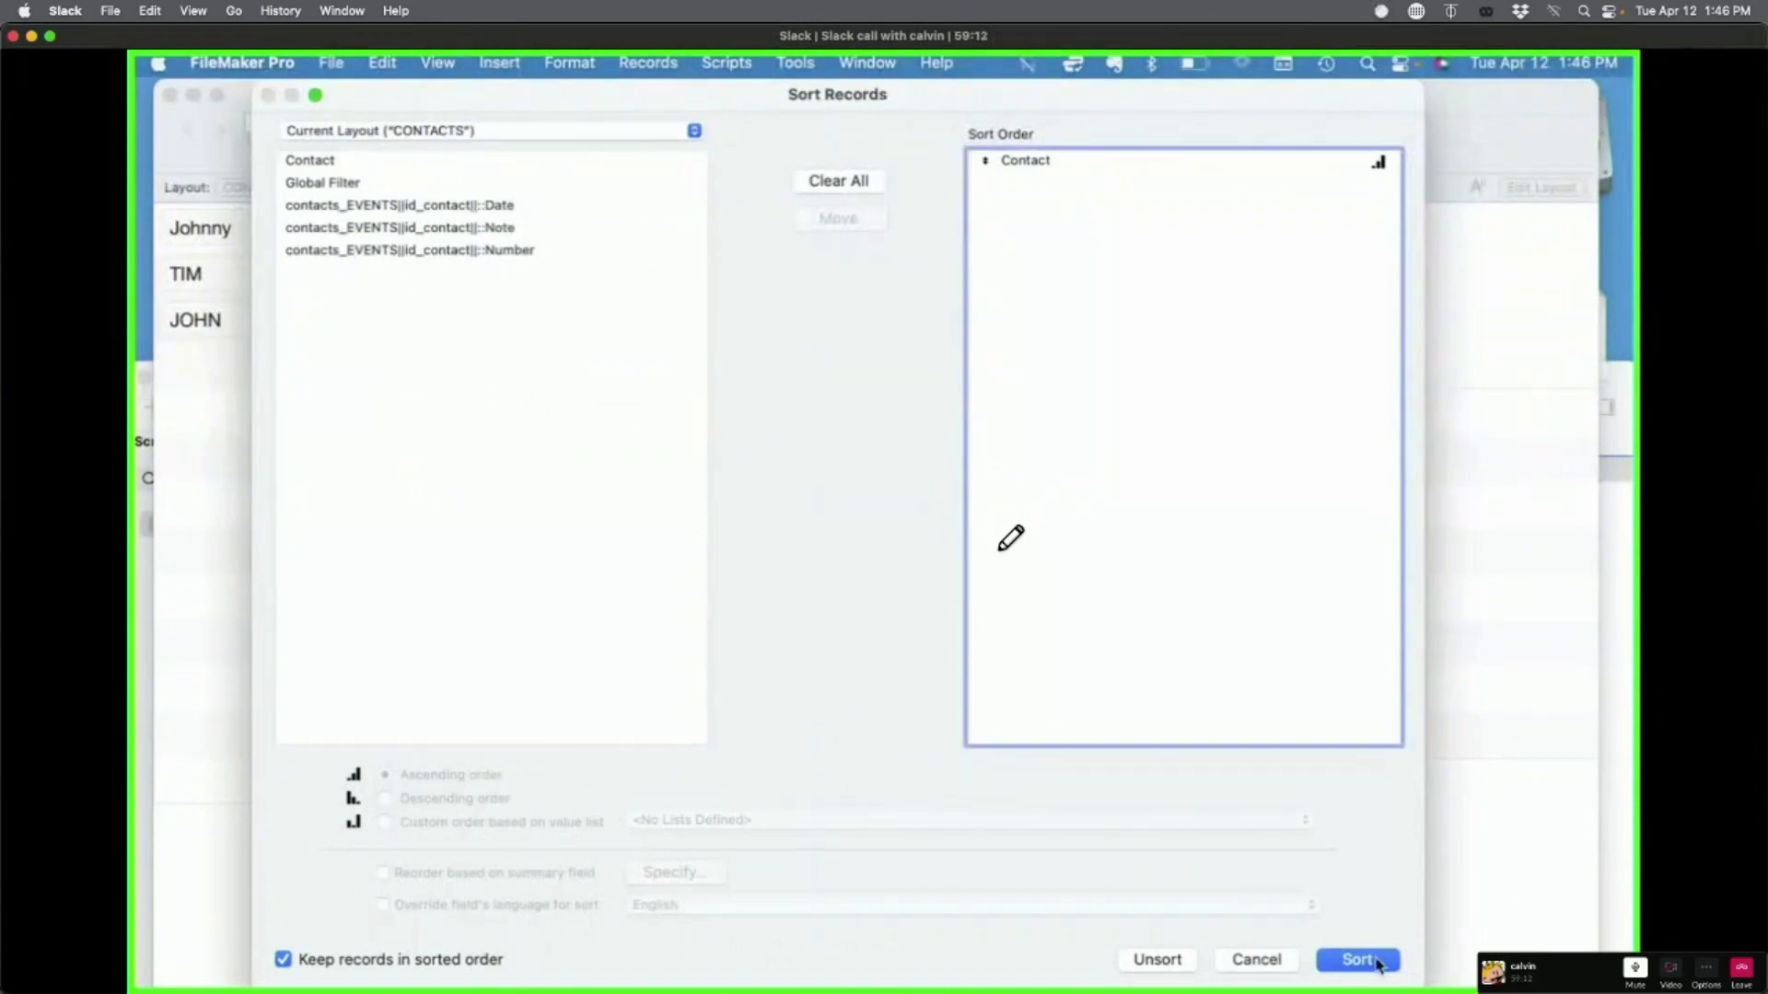
left_click(1372, 962)
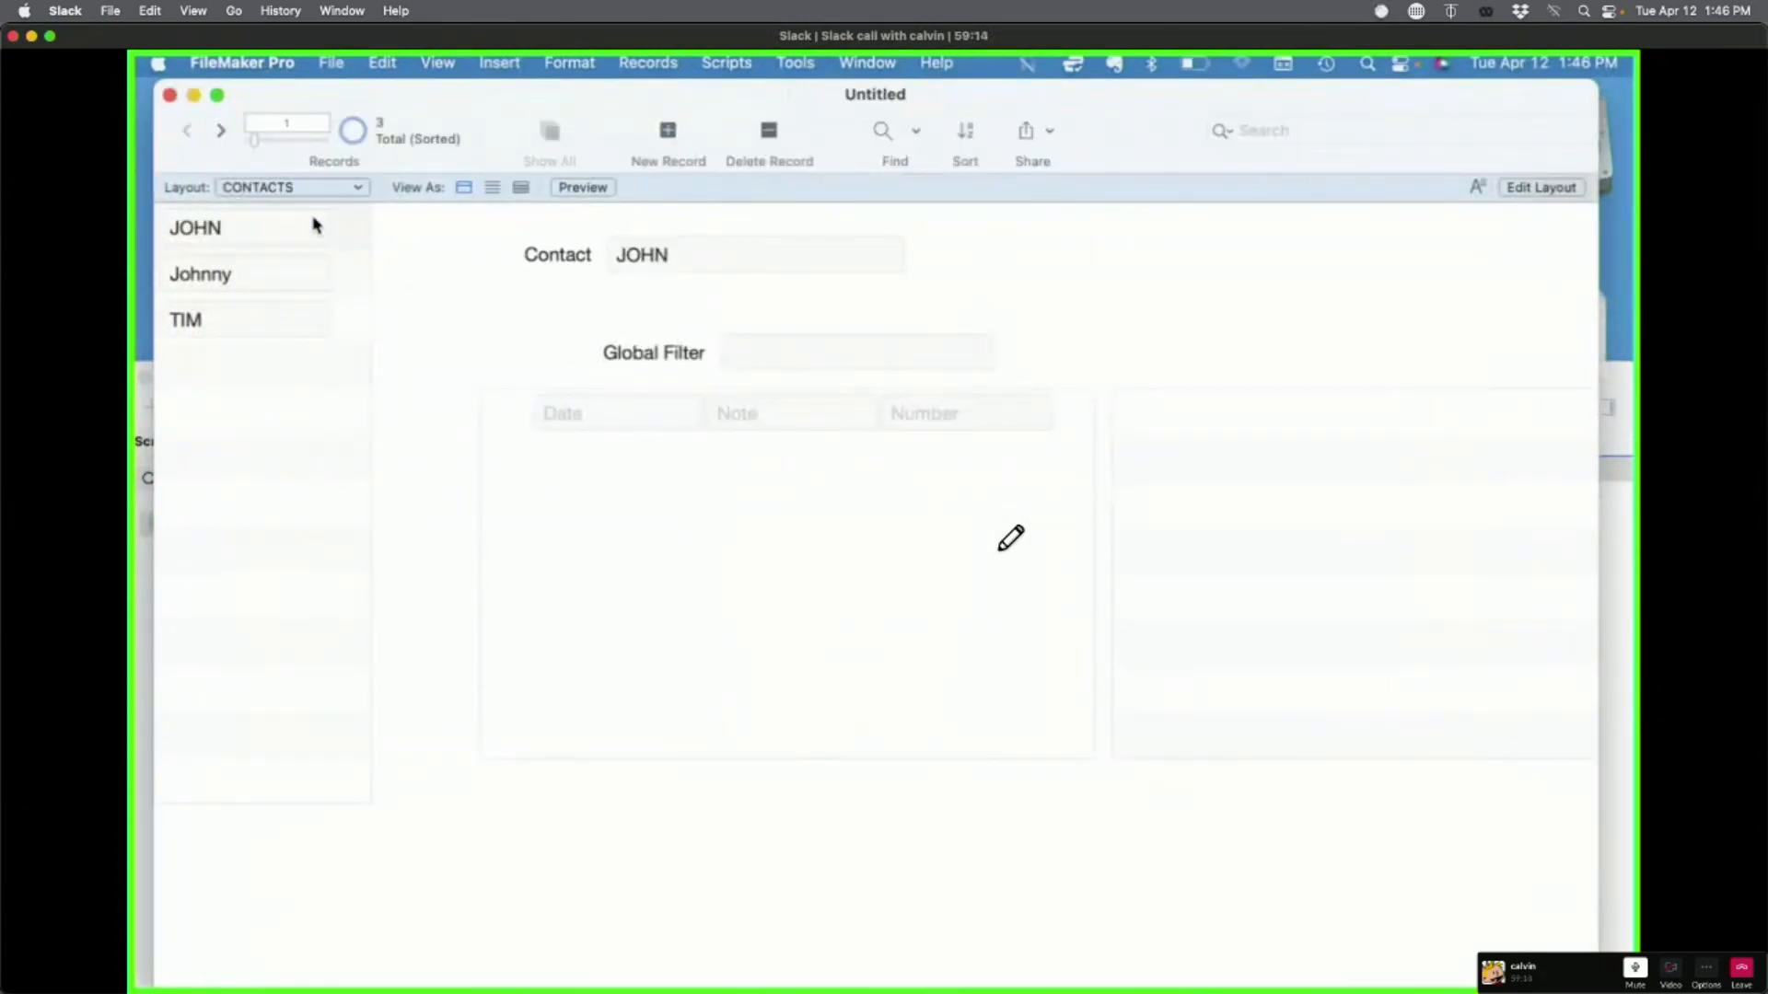
key("super+s")
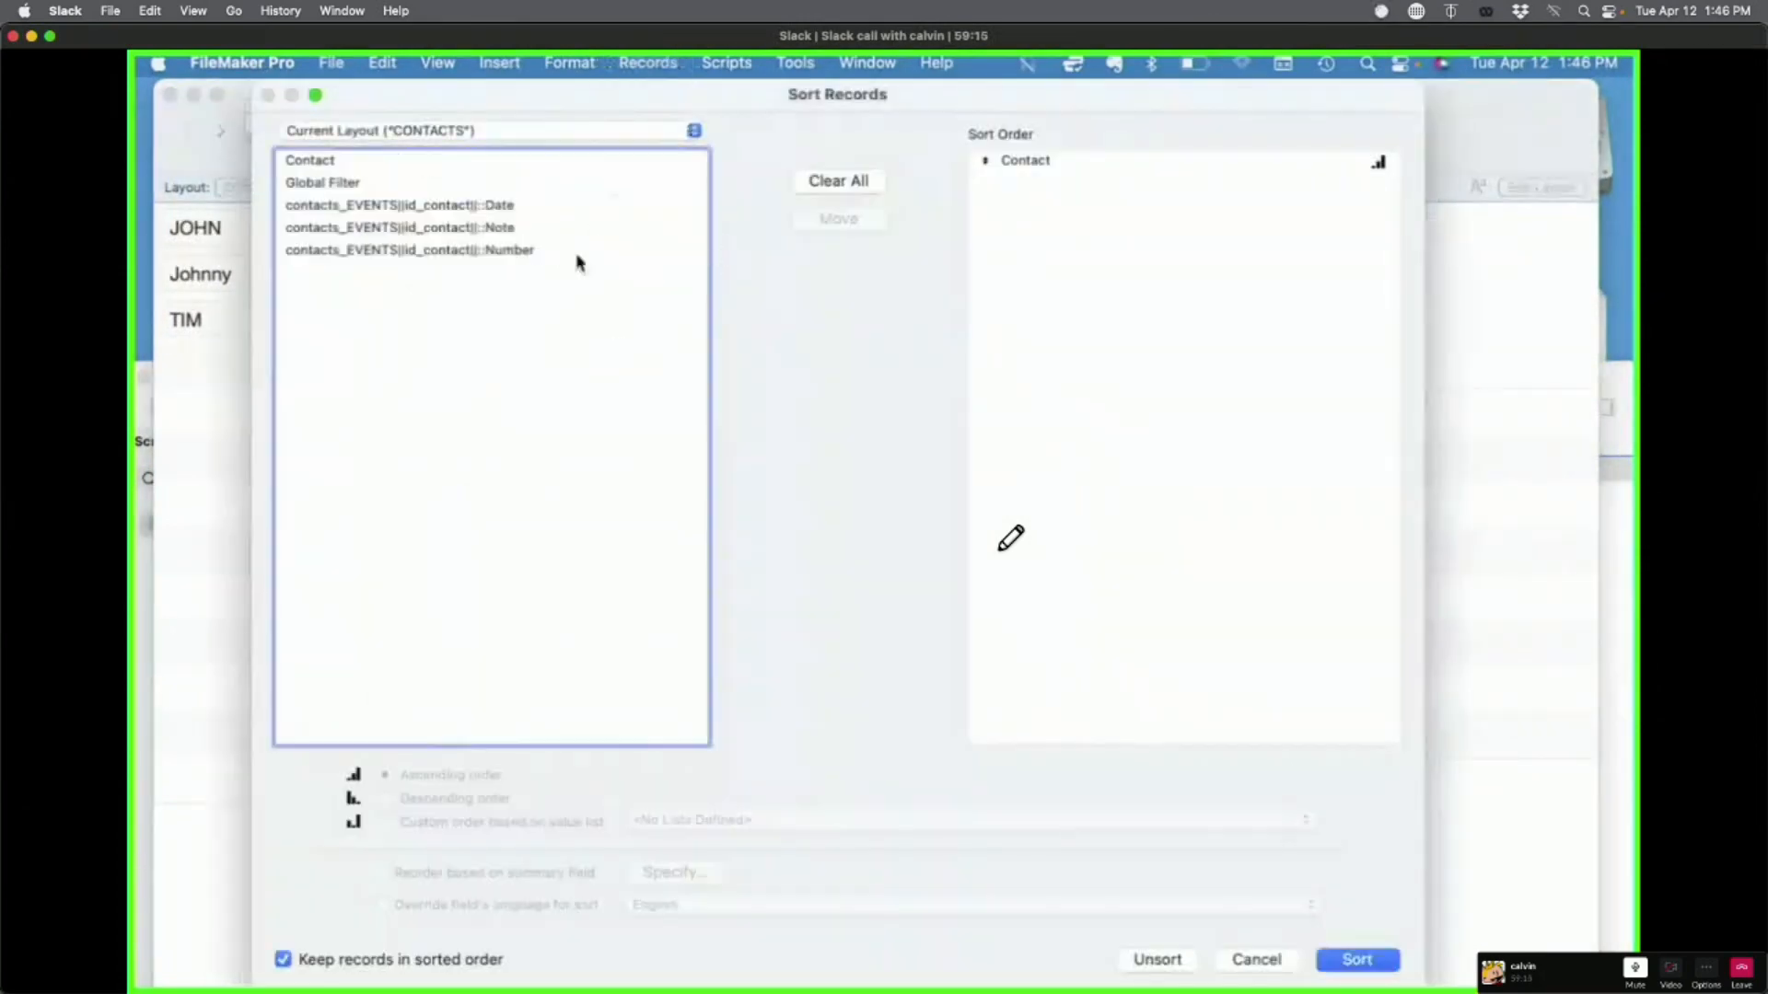
left_click(1360, 961)
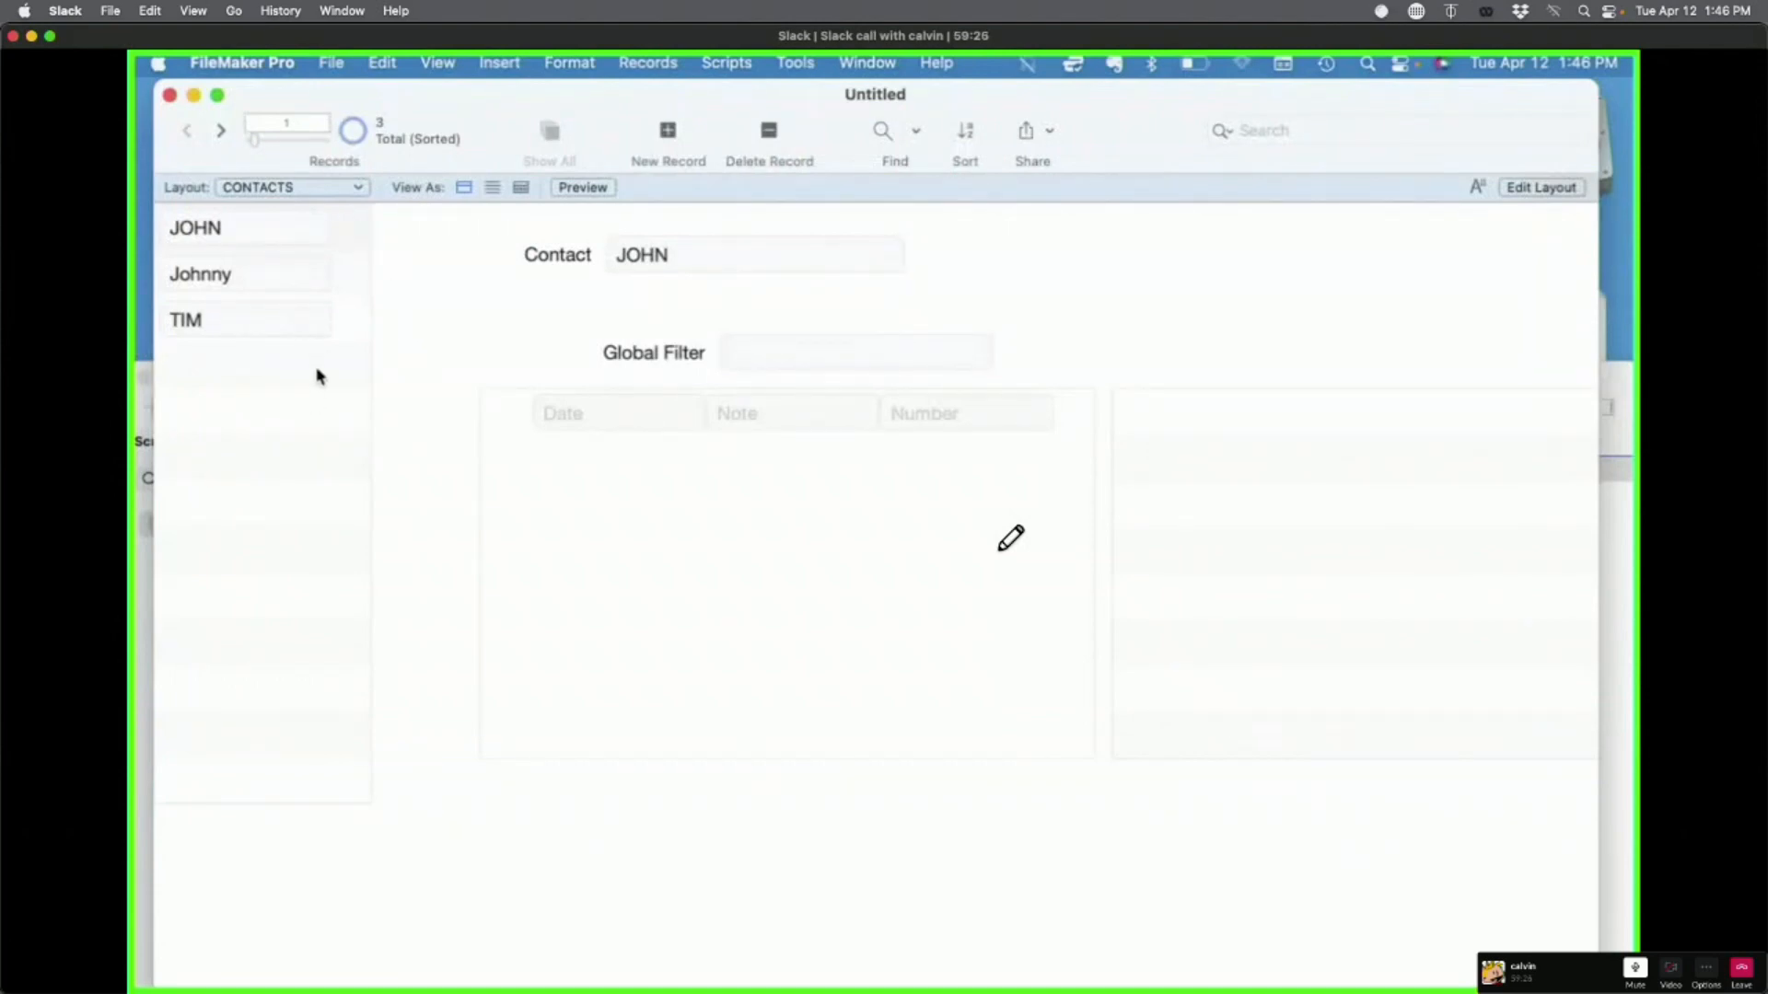
Step: Add a bottom autosizing anchor to the contacts portal in Layout mode and check how it stretches in Browse mode
key("super+l")
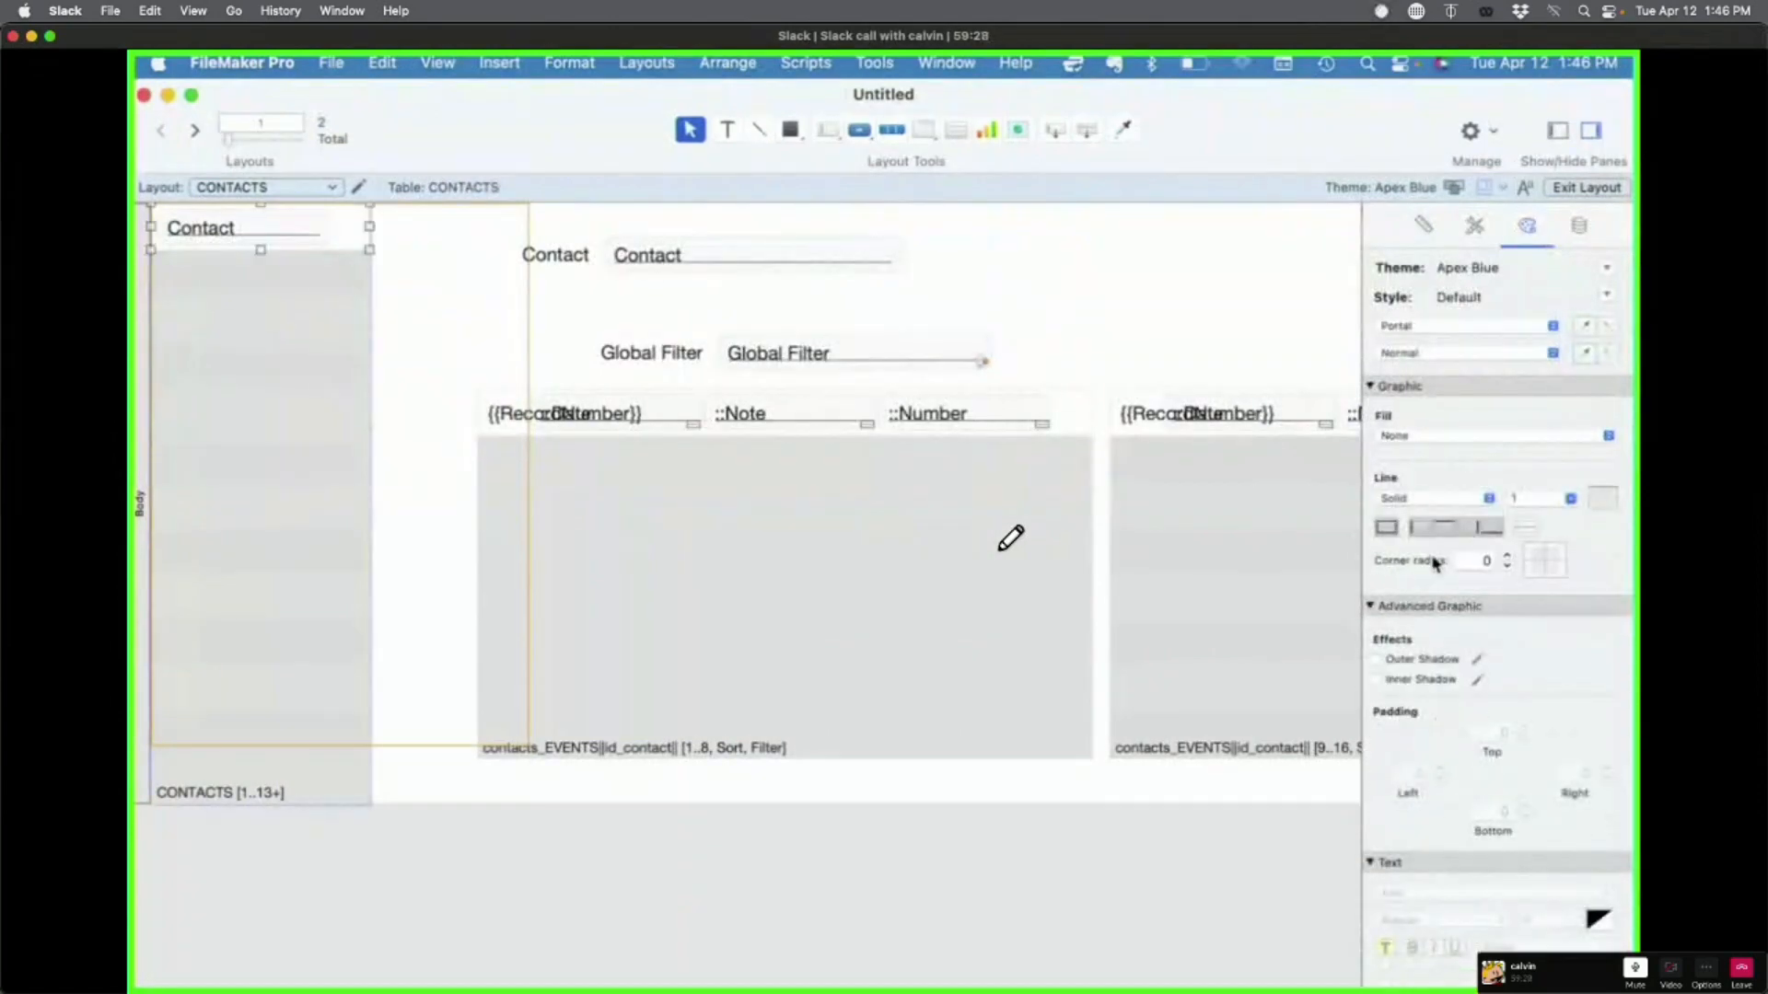
left_click(1424, 226)
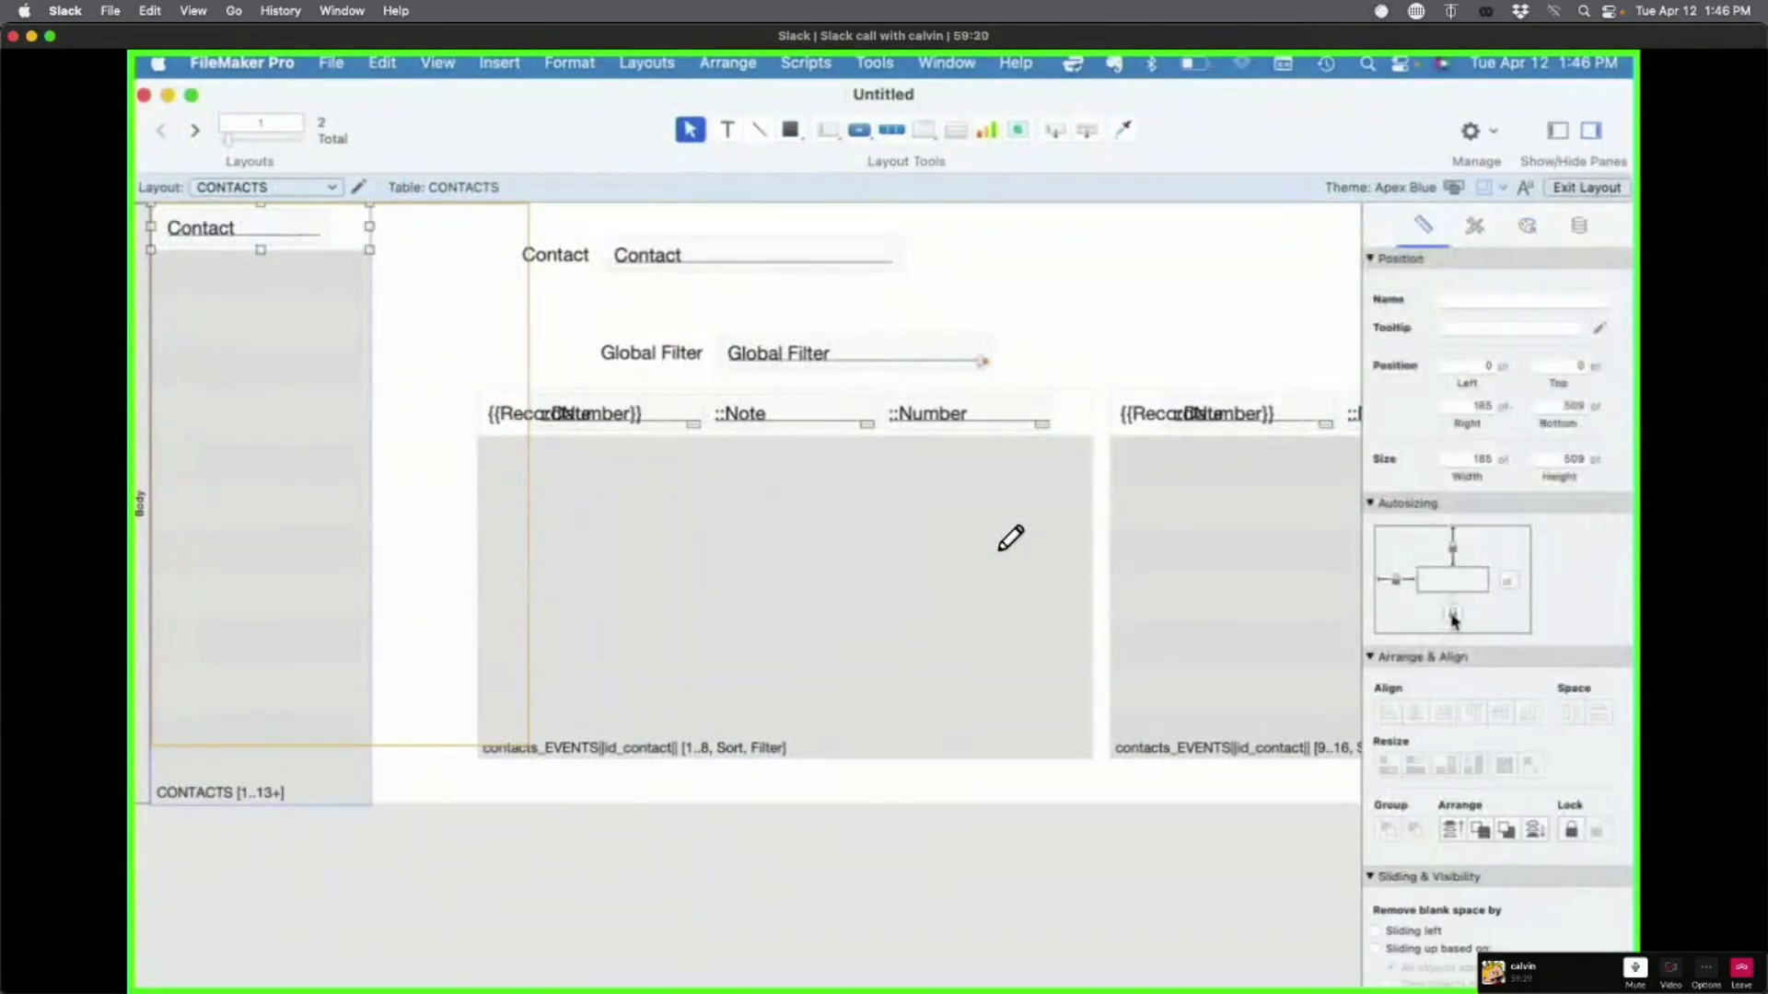
key("super+b")
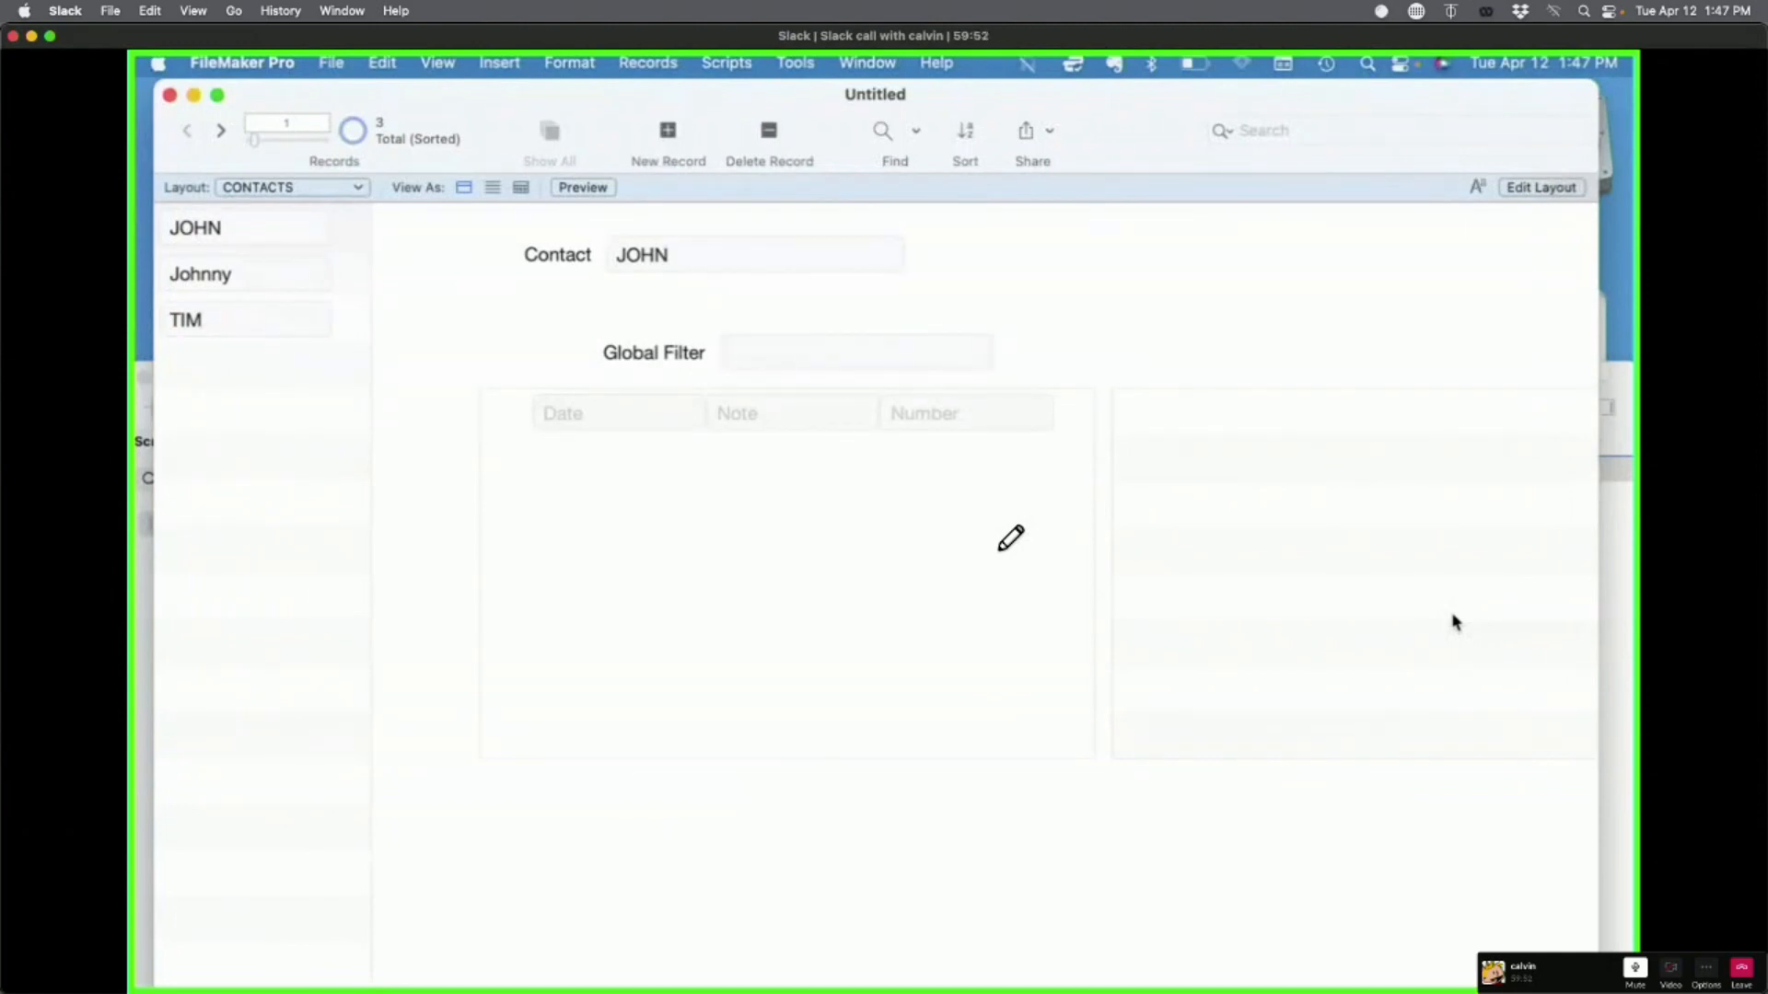
Step: Review the contacts portal's row state options without changing them, and switch to the second contact through its portal row in Browse mode
key("super+l")
double_click(270, 565)
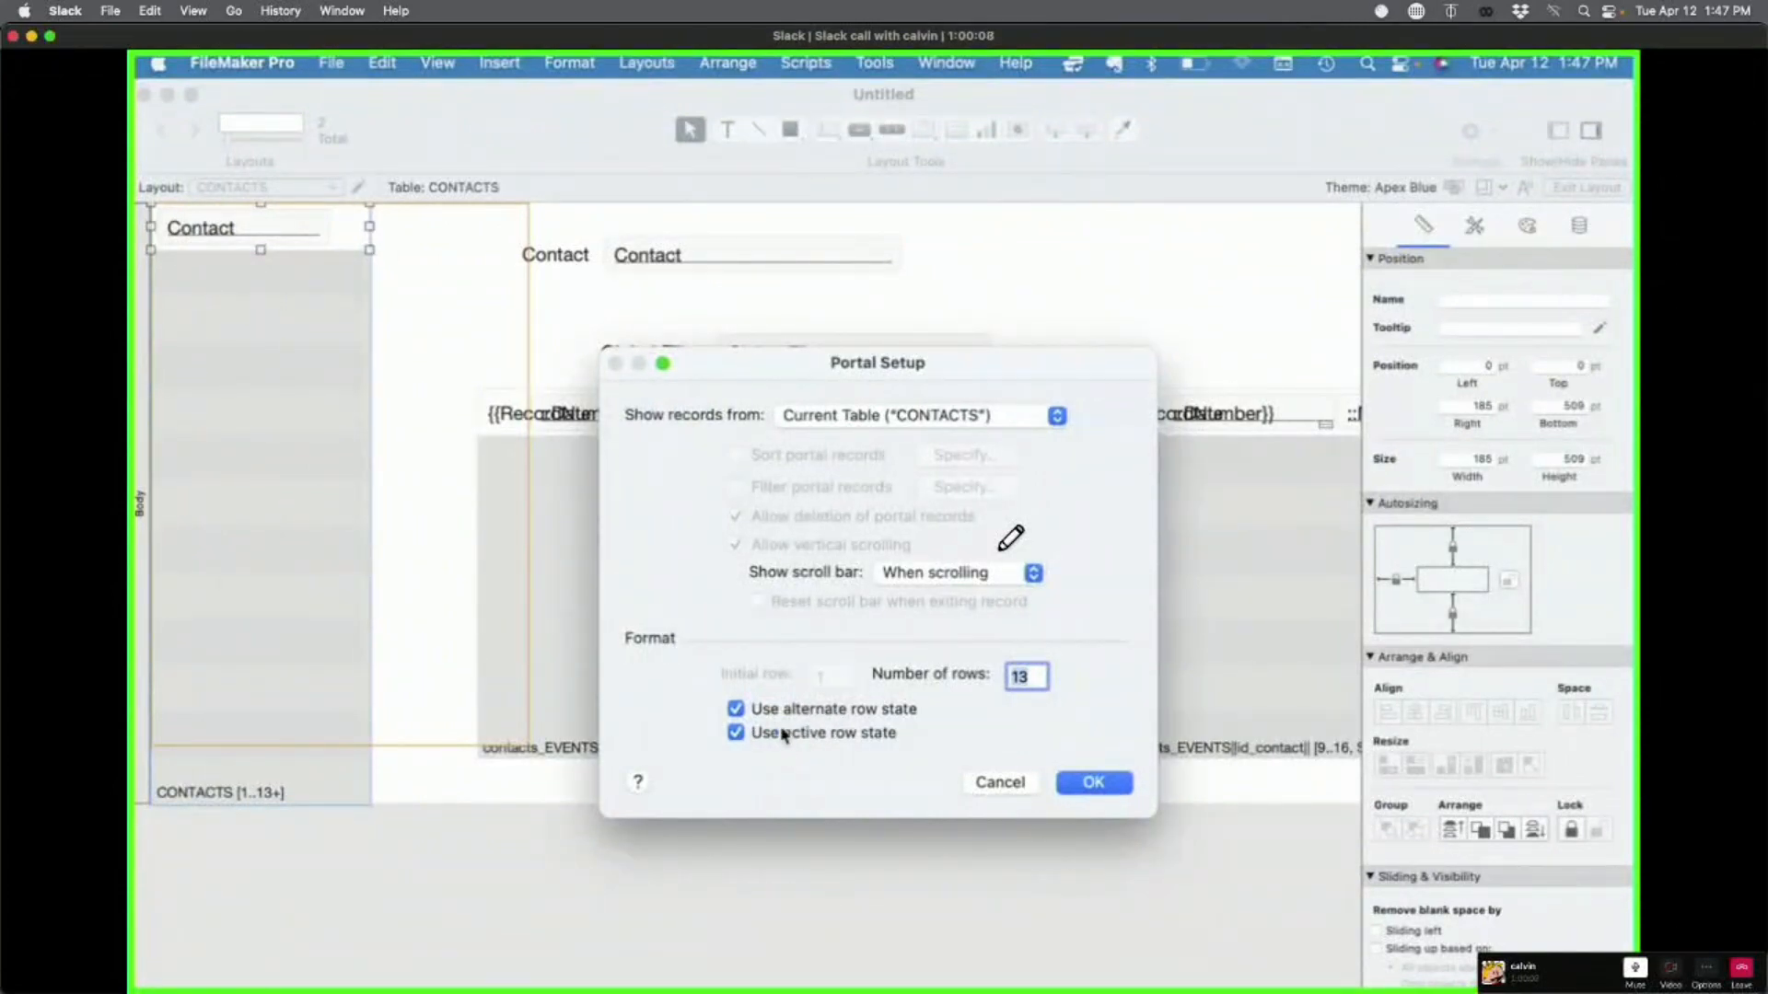
left_click(1086, 780)
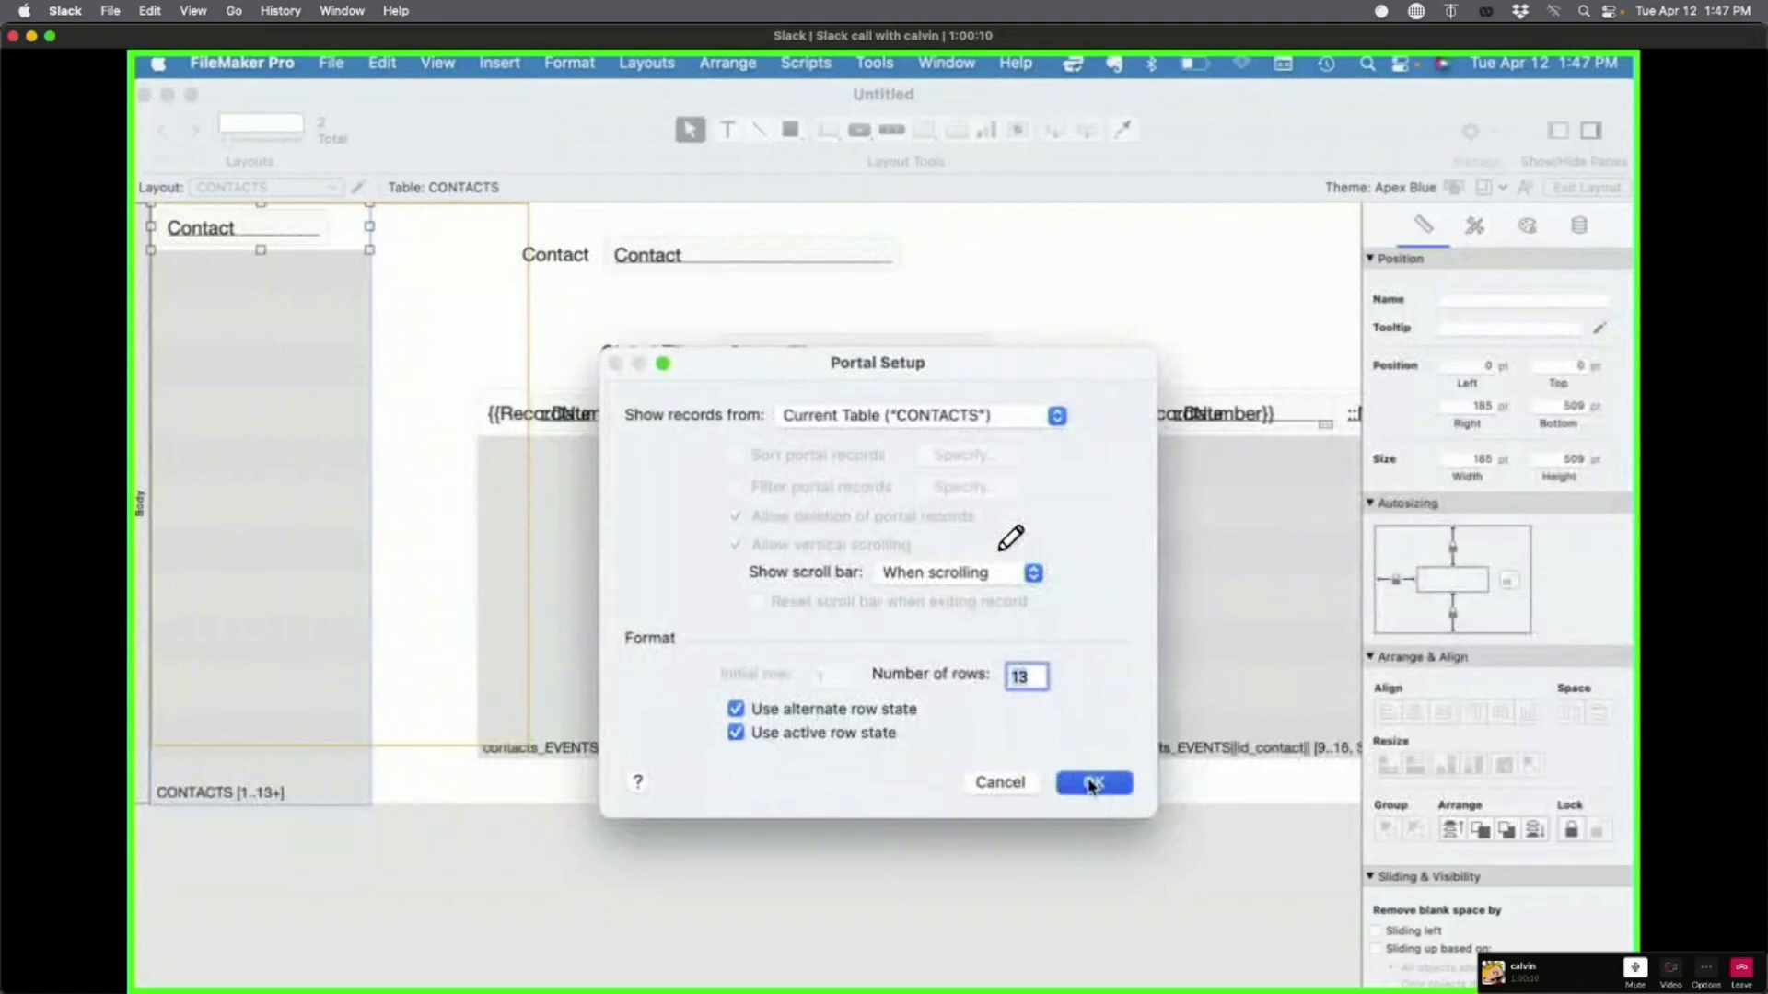
key("super+b")
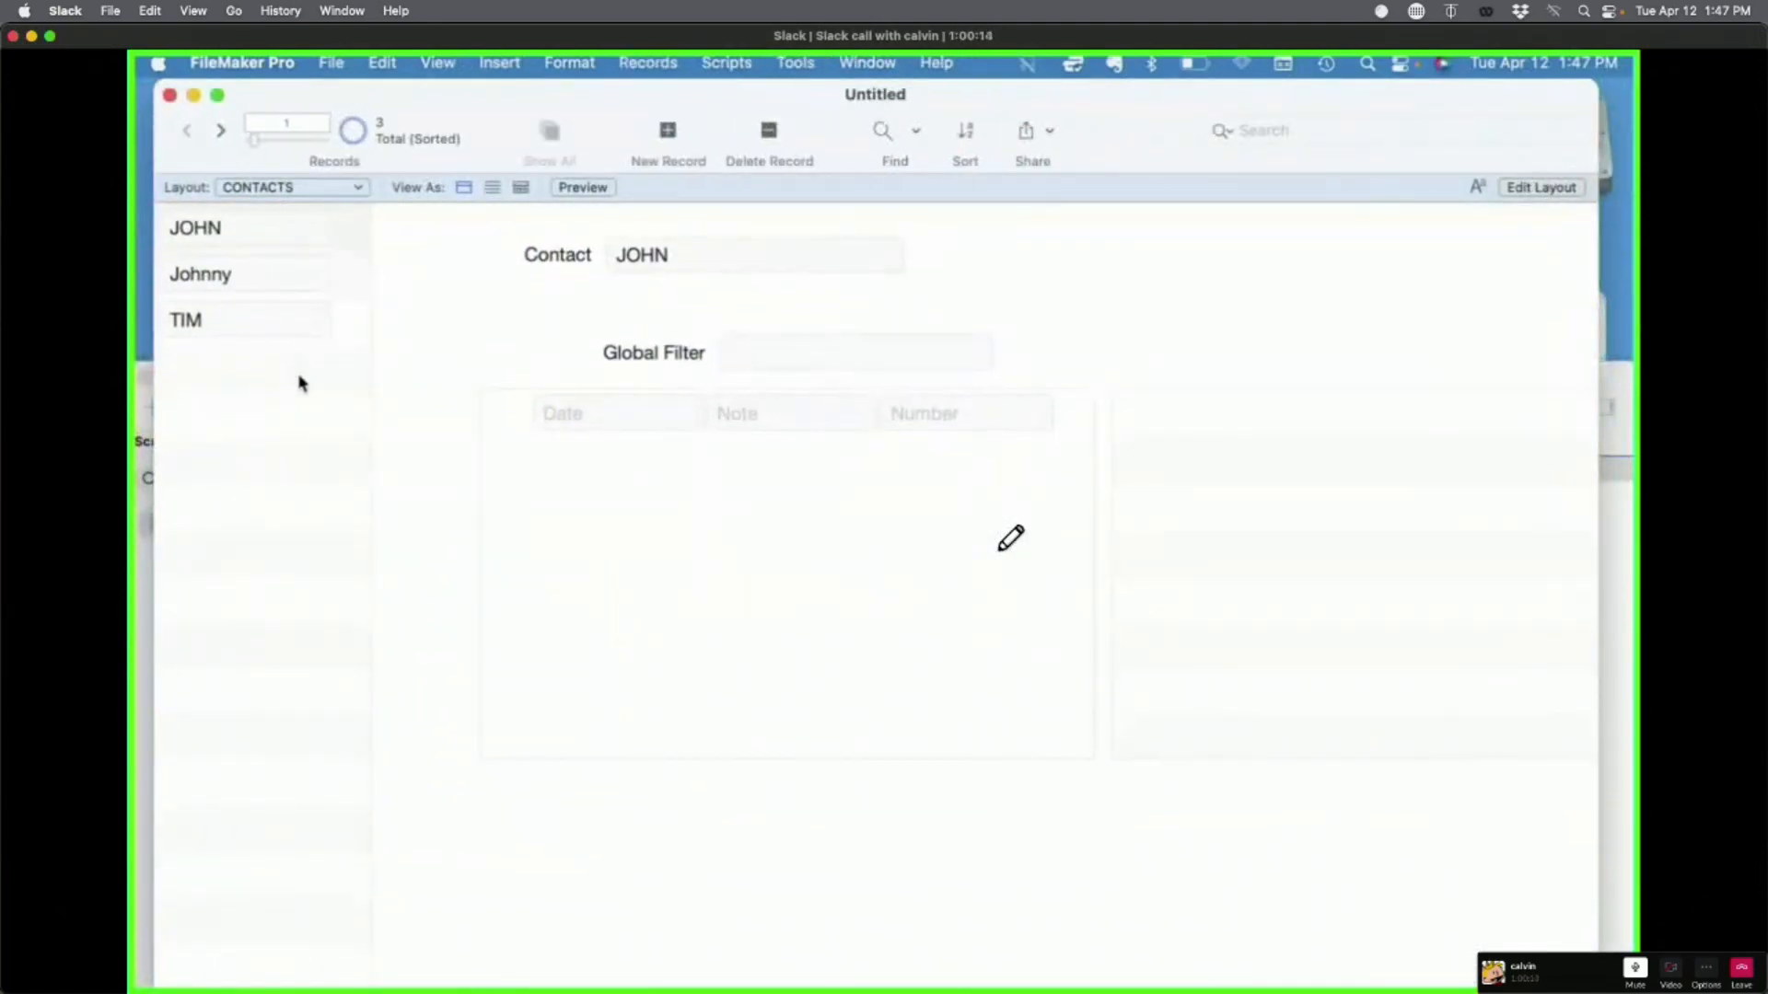
left_click(349, 278)
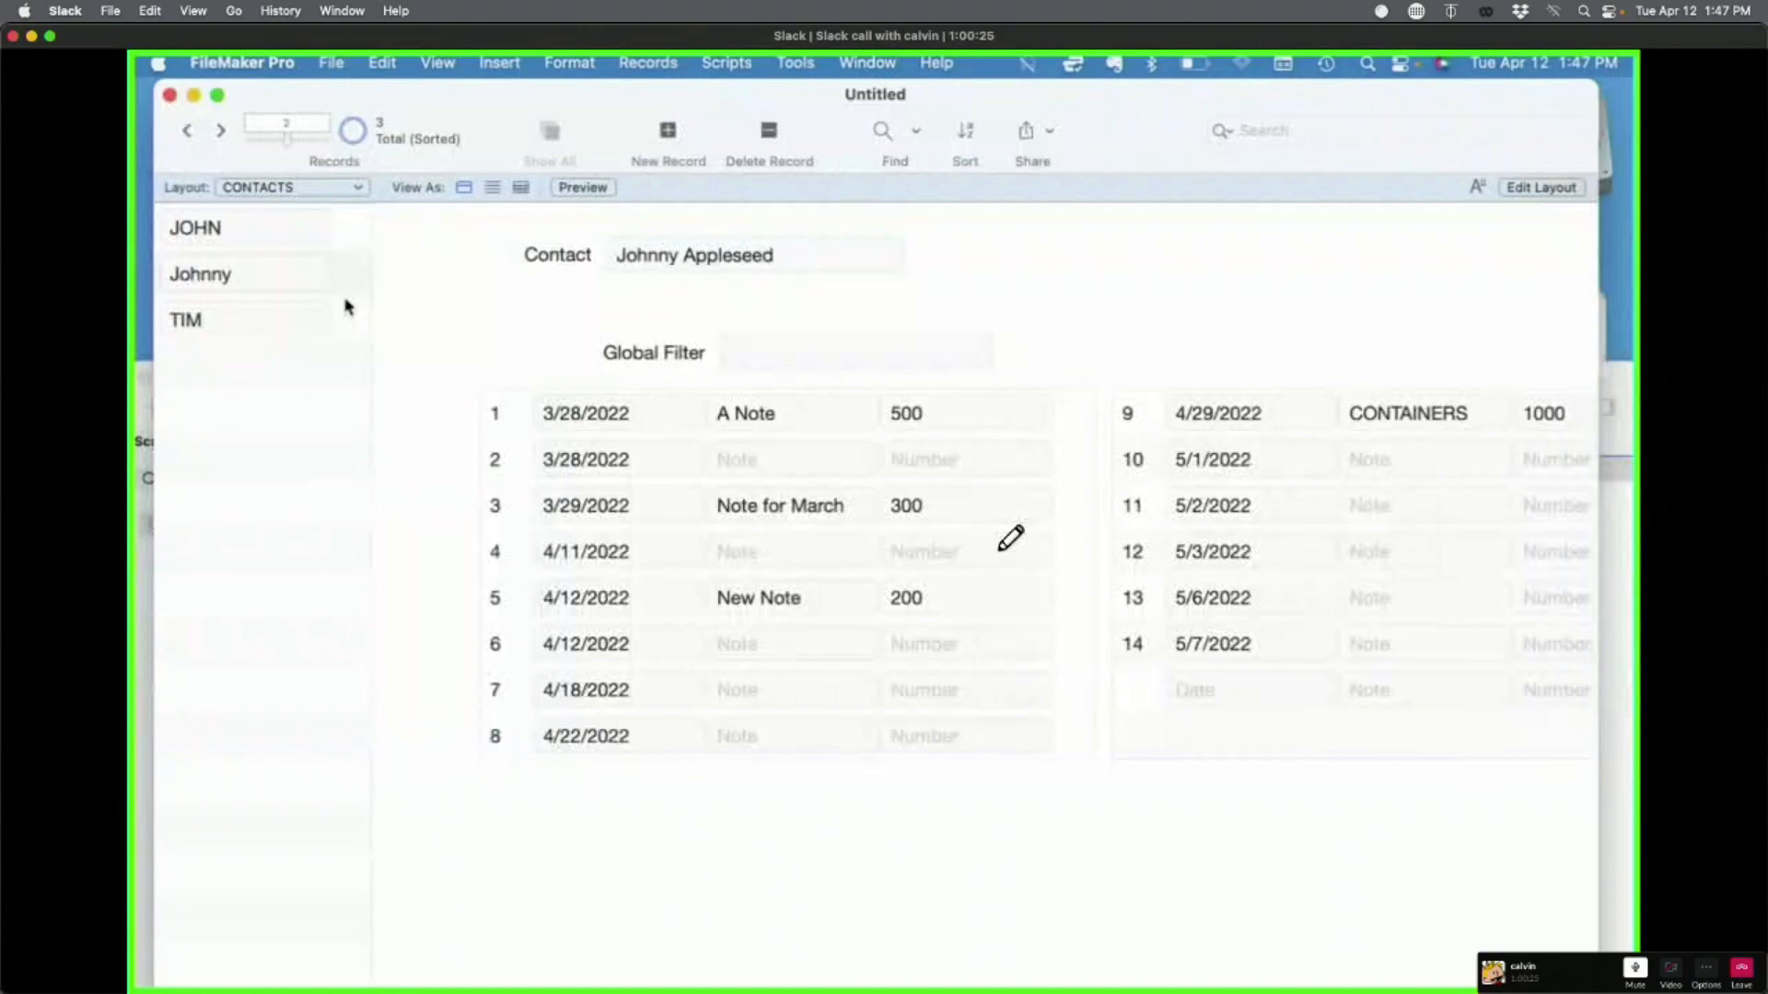
Step: Delete the leftover events portal beyond the layout's right boundary and widen the layout to about 1356 pt to enclose the second events portal
key("super+l")
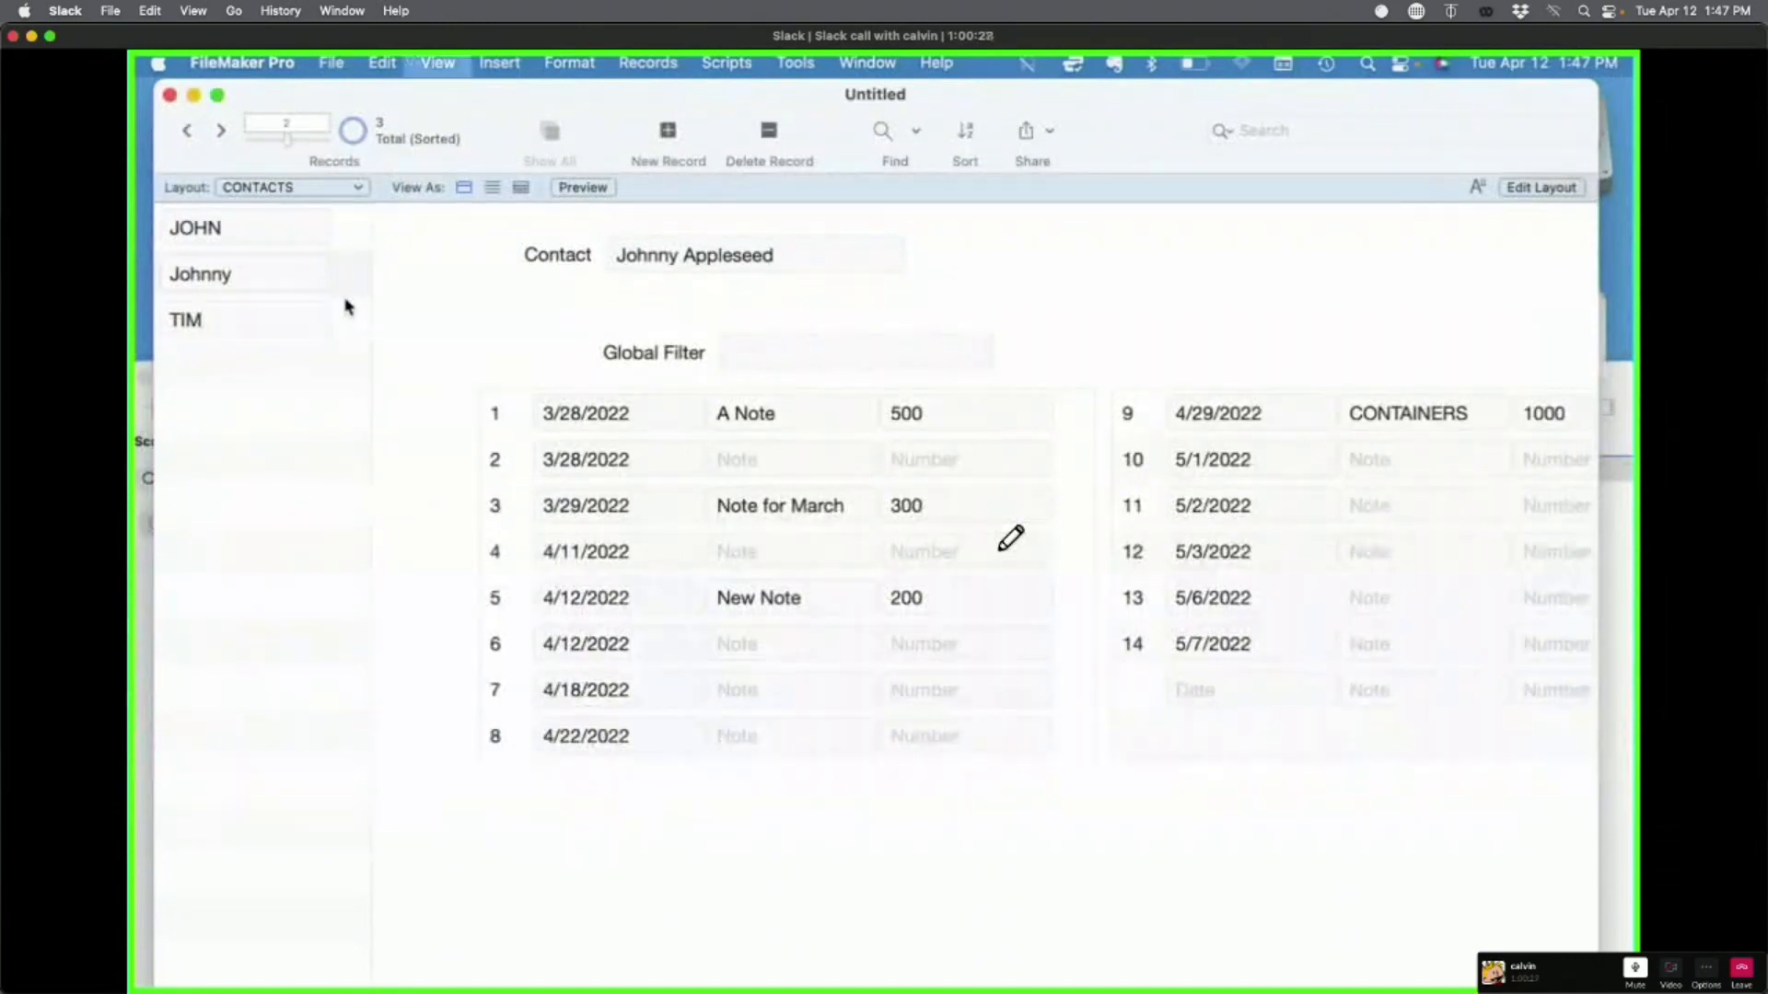
scroll(1168, 804, "right", 5)
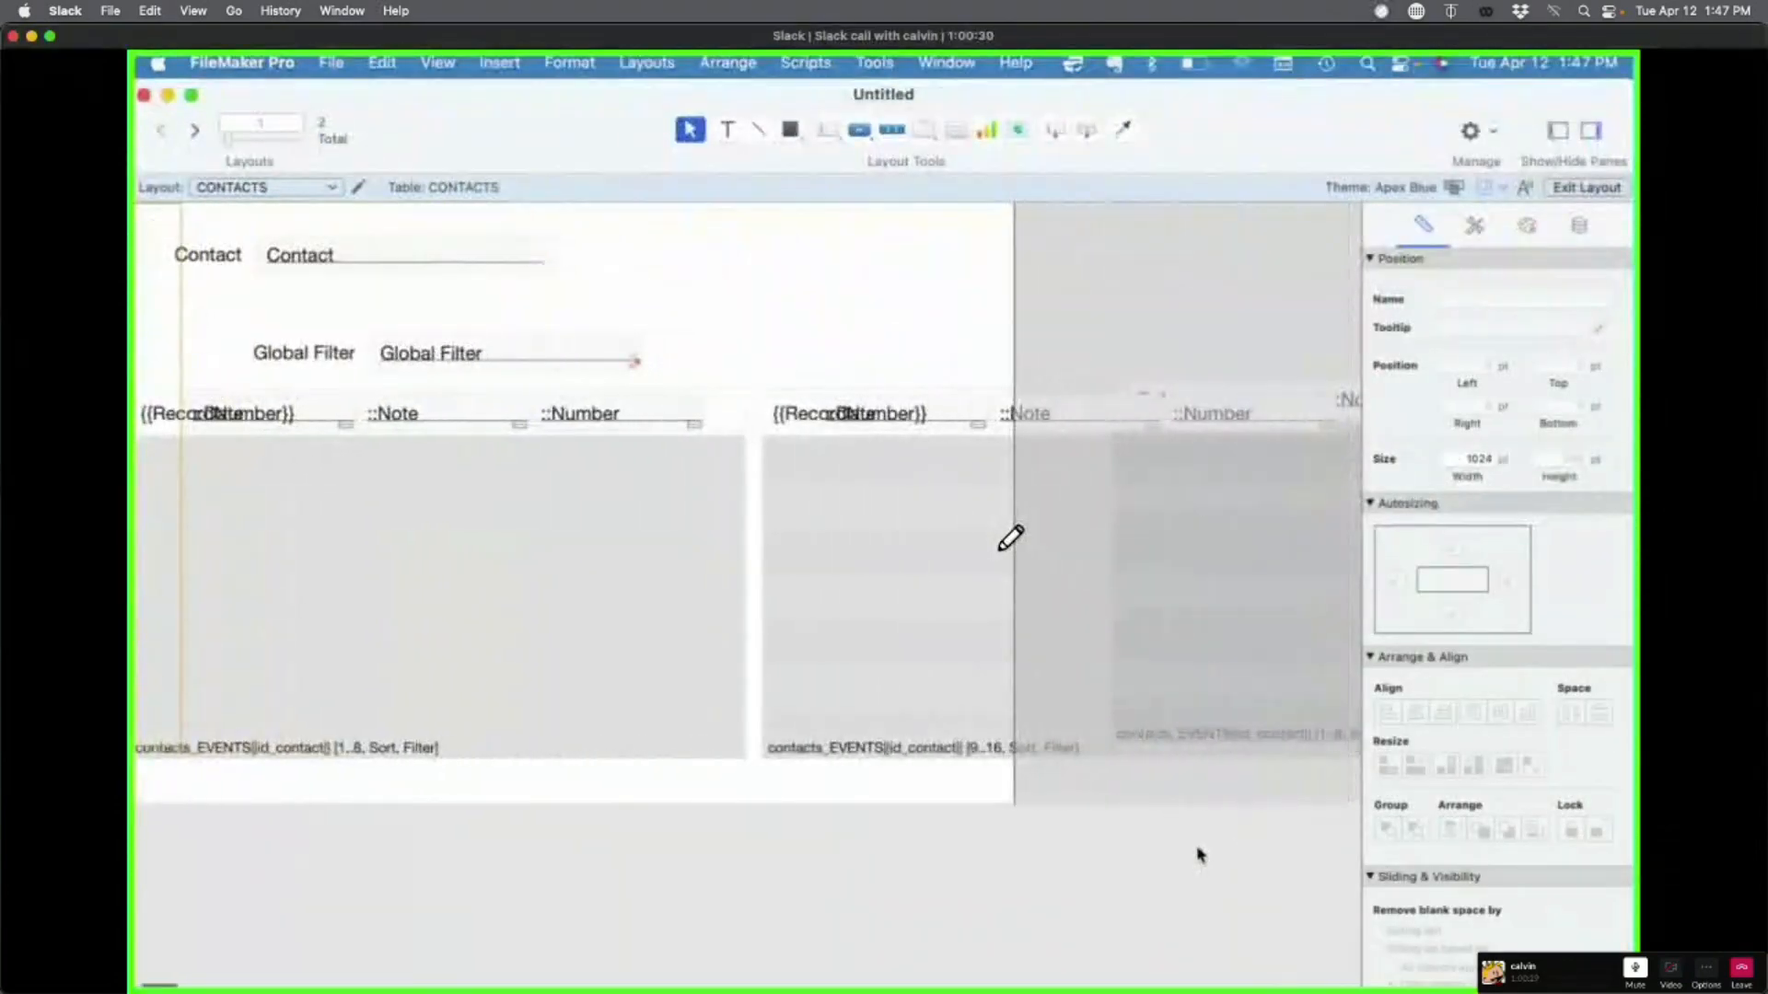
left_click(1211, 628)
key("Delete")
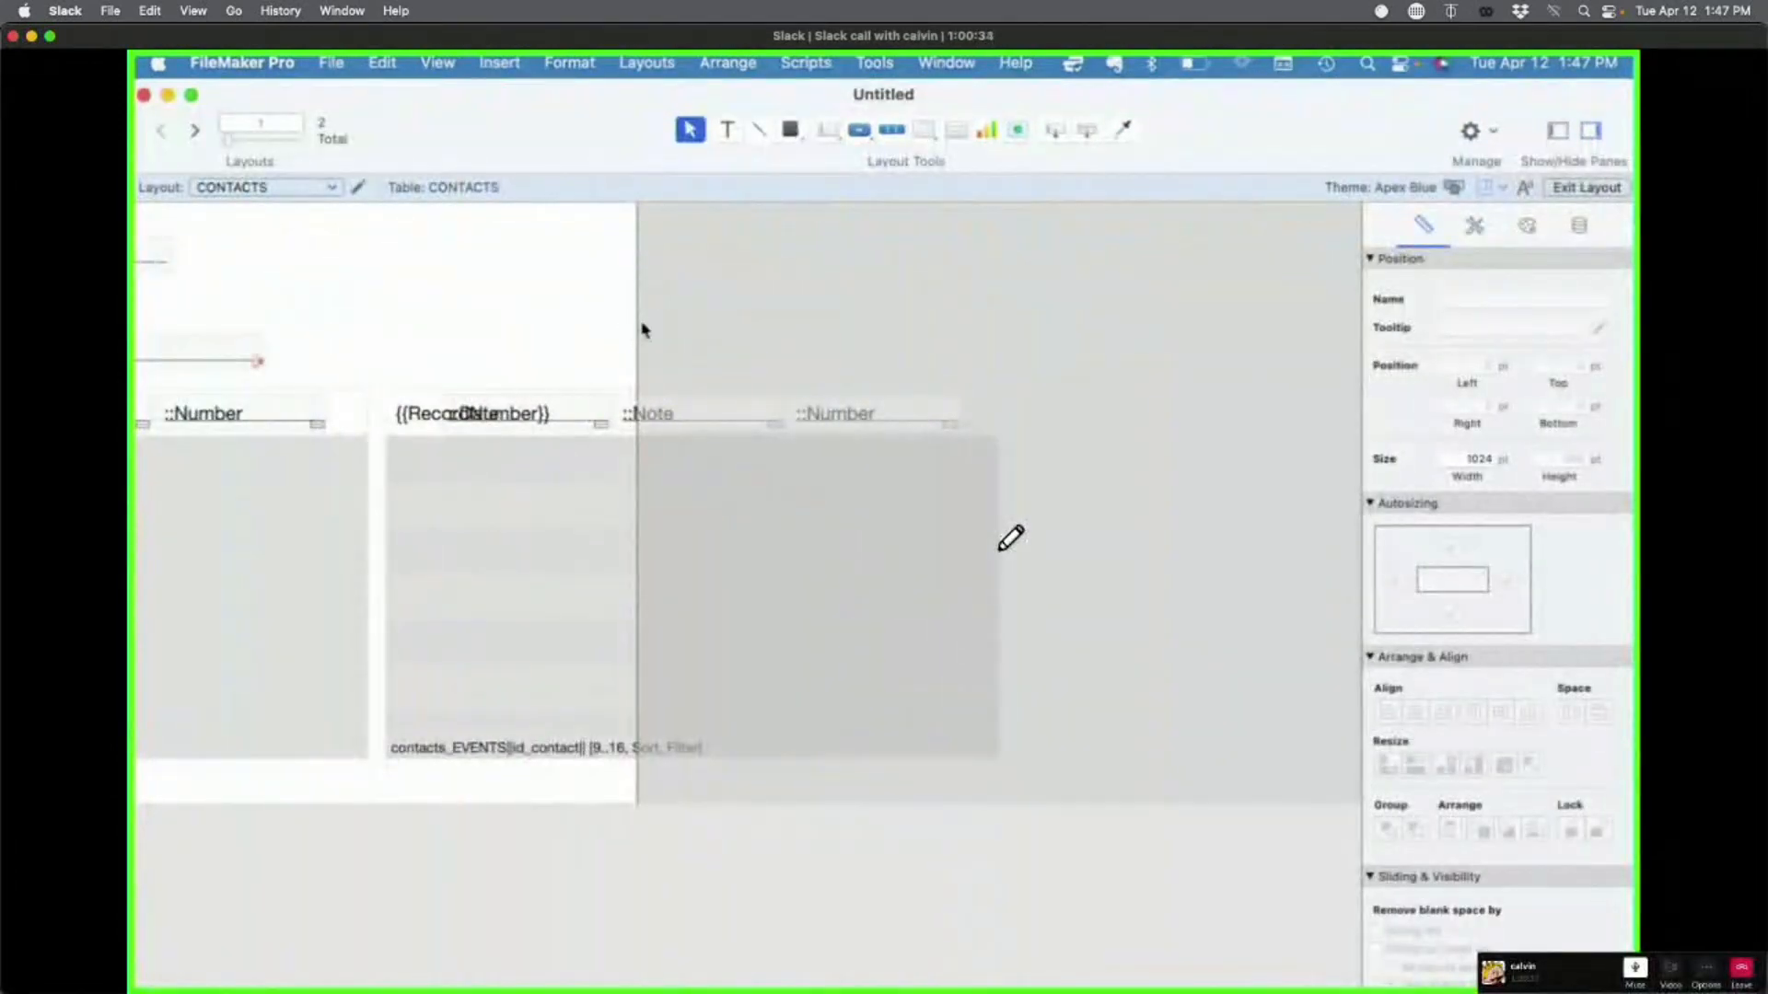
left_click_drag(641, 329, 1030, 332)
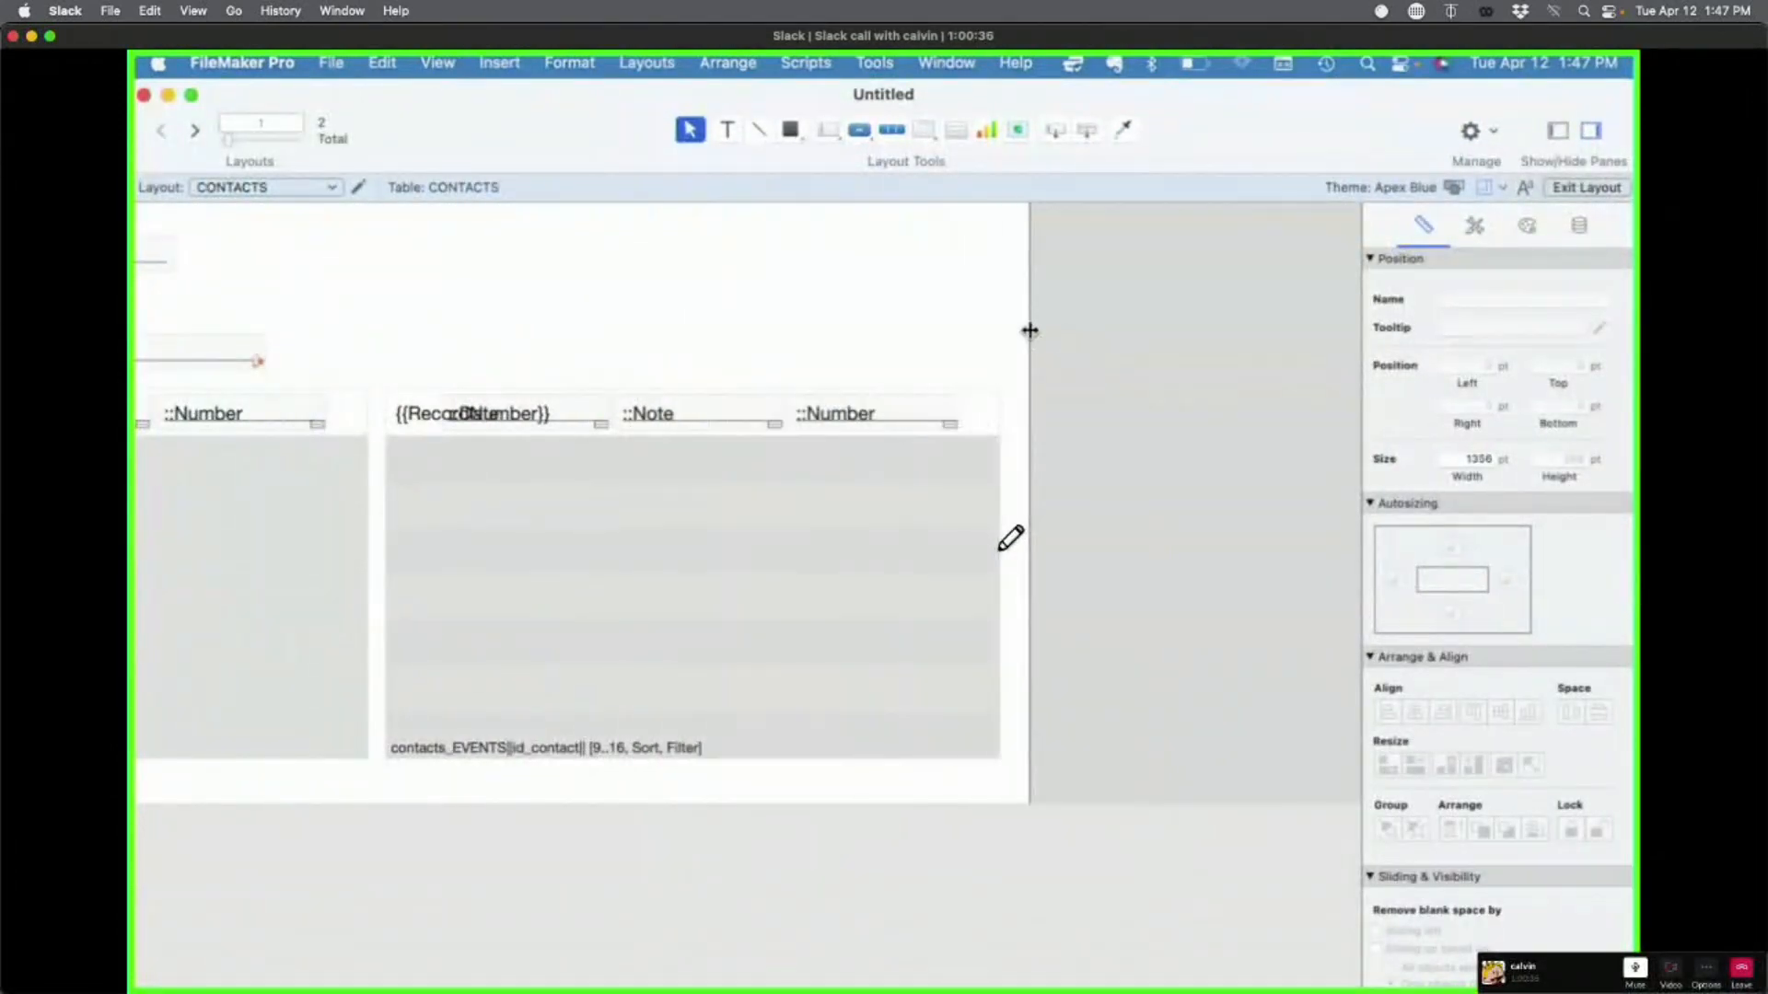
Step: Select both events portals in the layout and view them side by side in Browse mode
scroll(1030, 330, "right", 1)
left_click_drag(1214, 882, 803, 702)
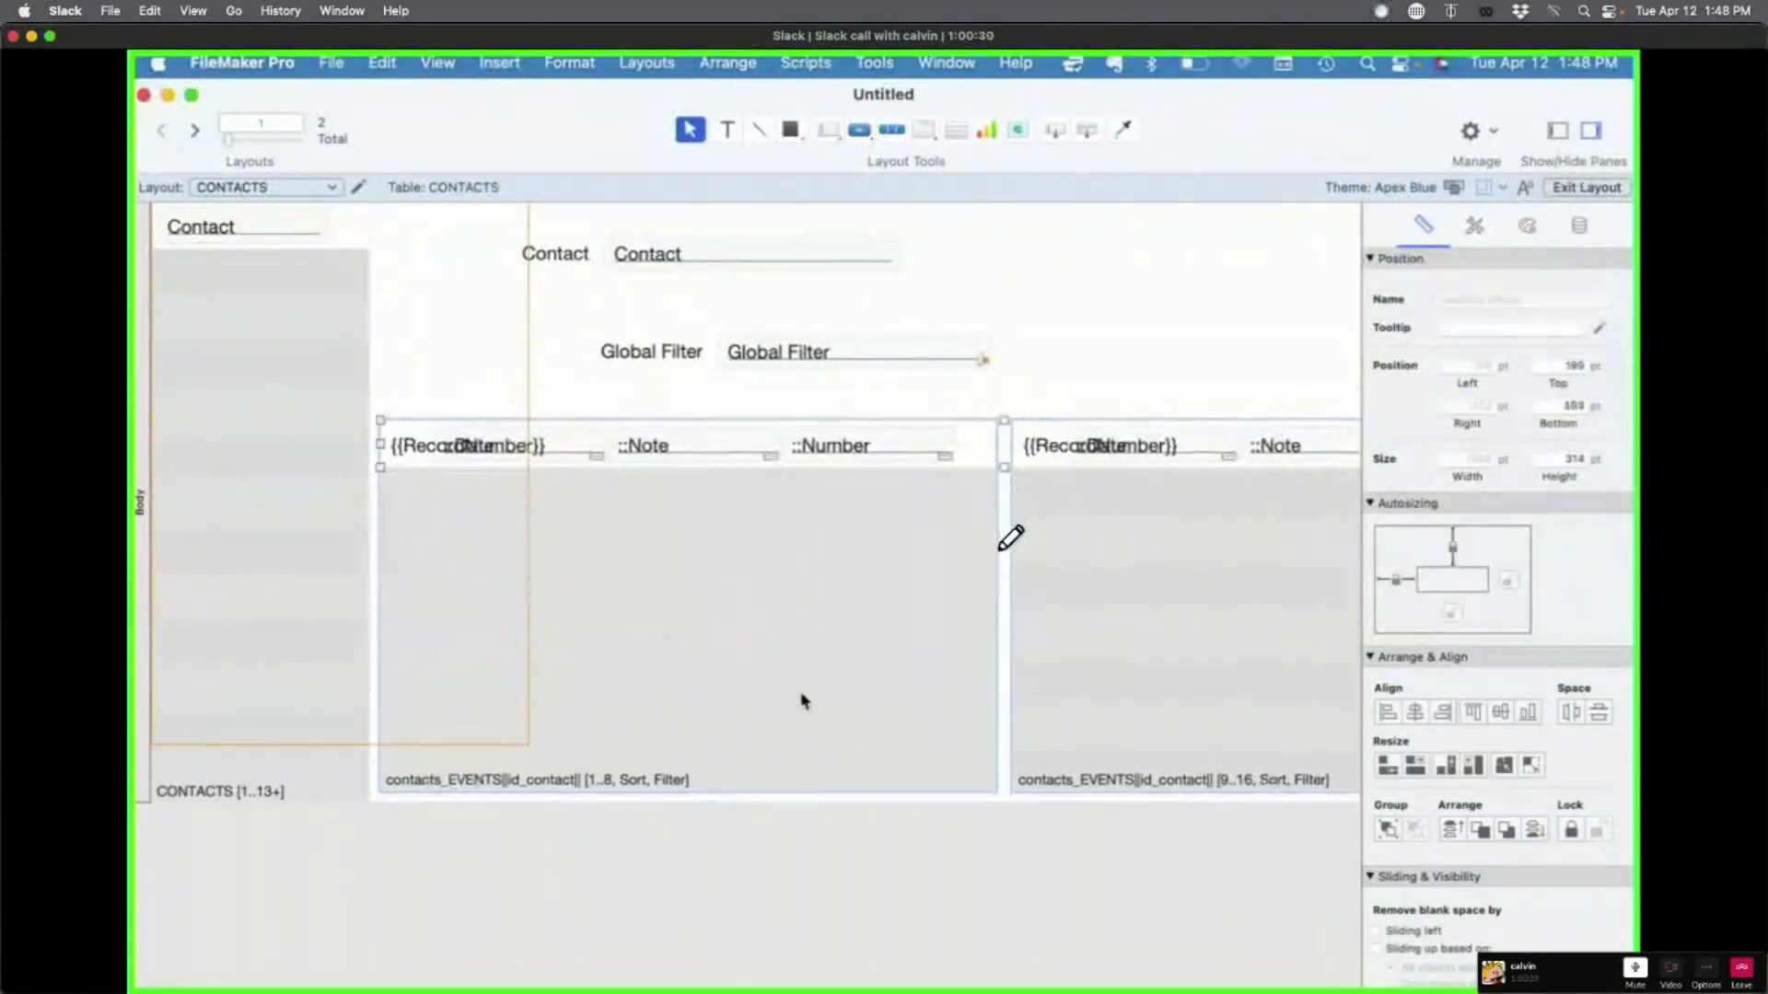
key("super+b")
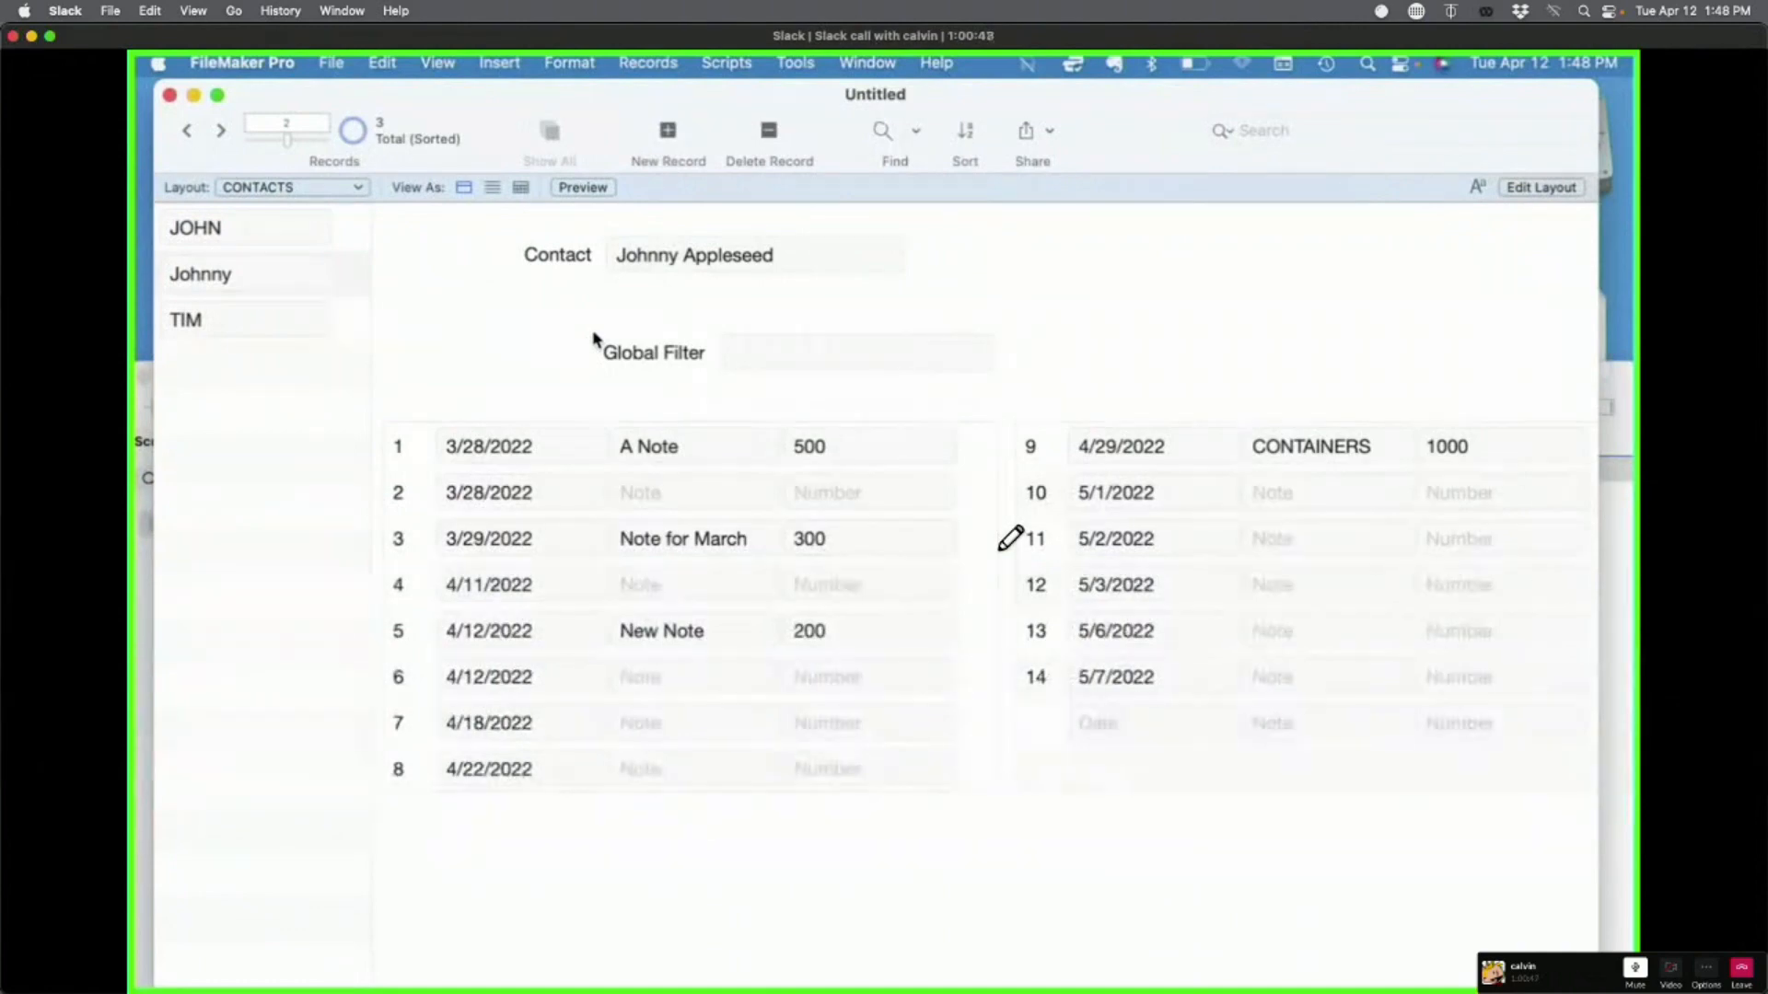
Step: Review the Portal: Row style states of the first events portal in Layout mode without changing them
key("super+l")
left_click(789, 580)
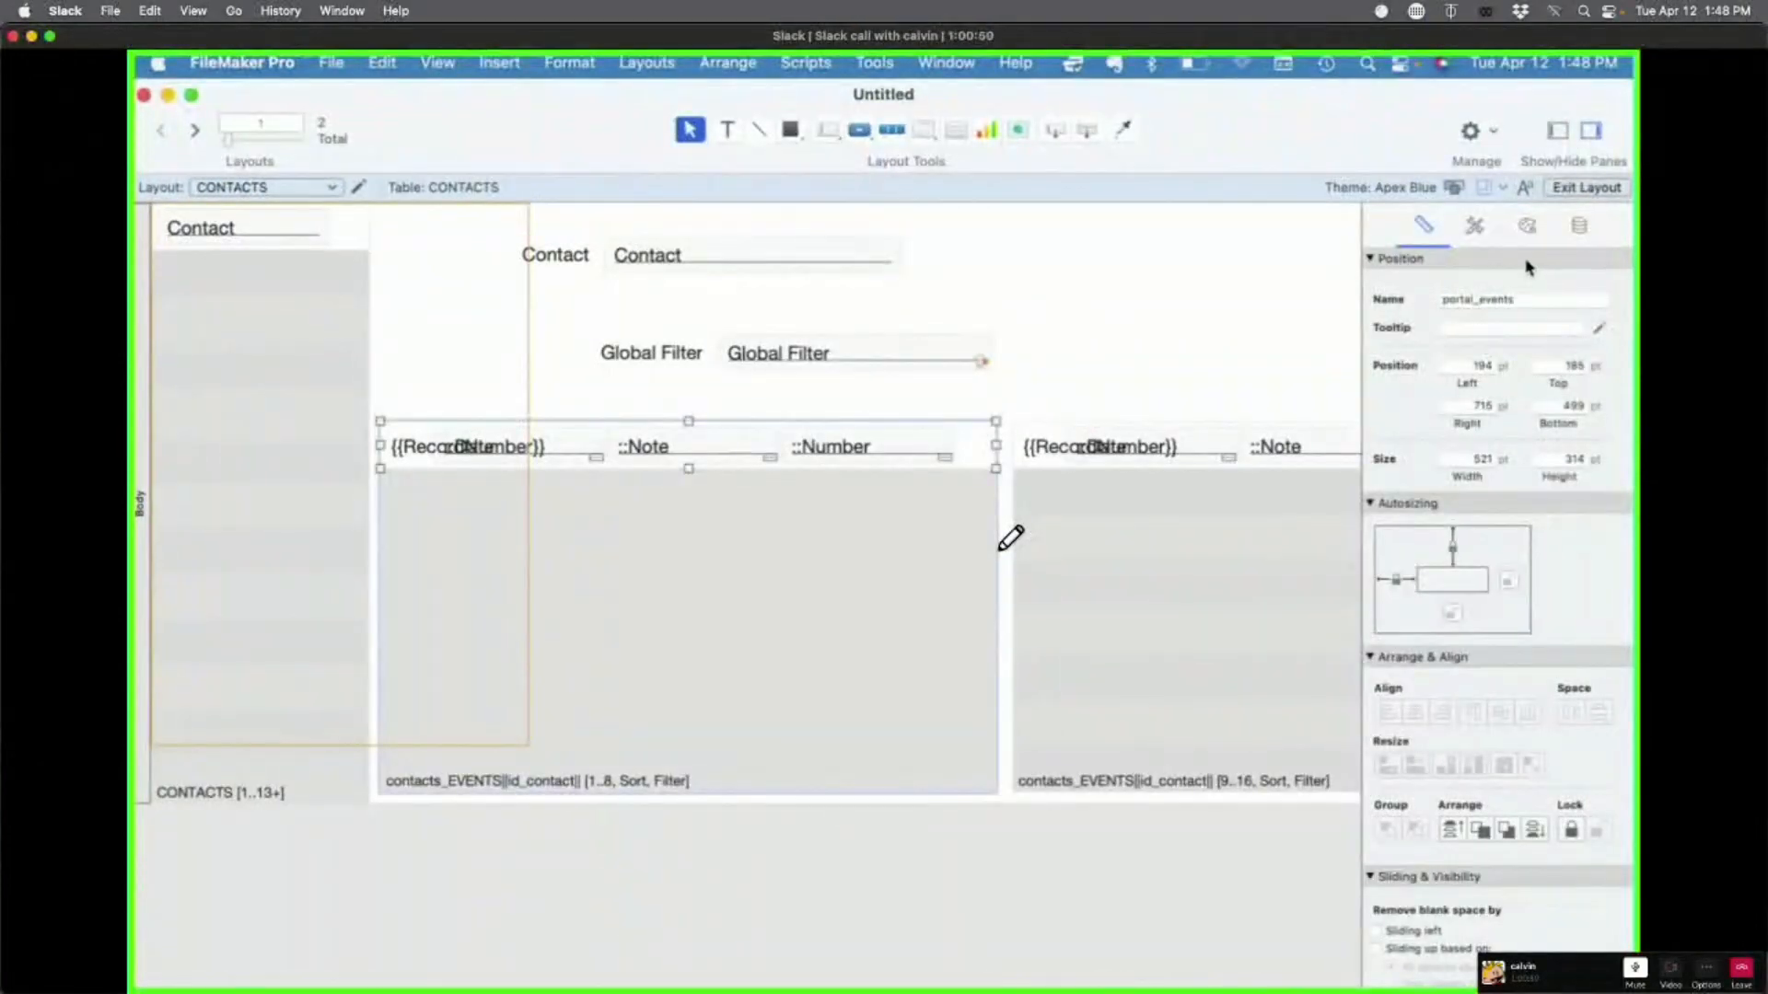
left_click(1528, 226)
left_click(1473, 327)
left_click(1458, 350)
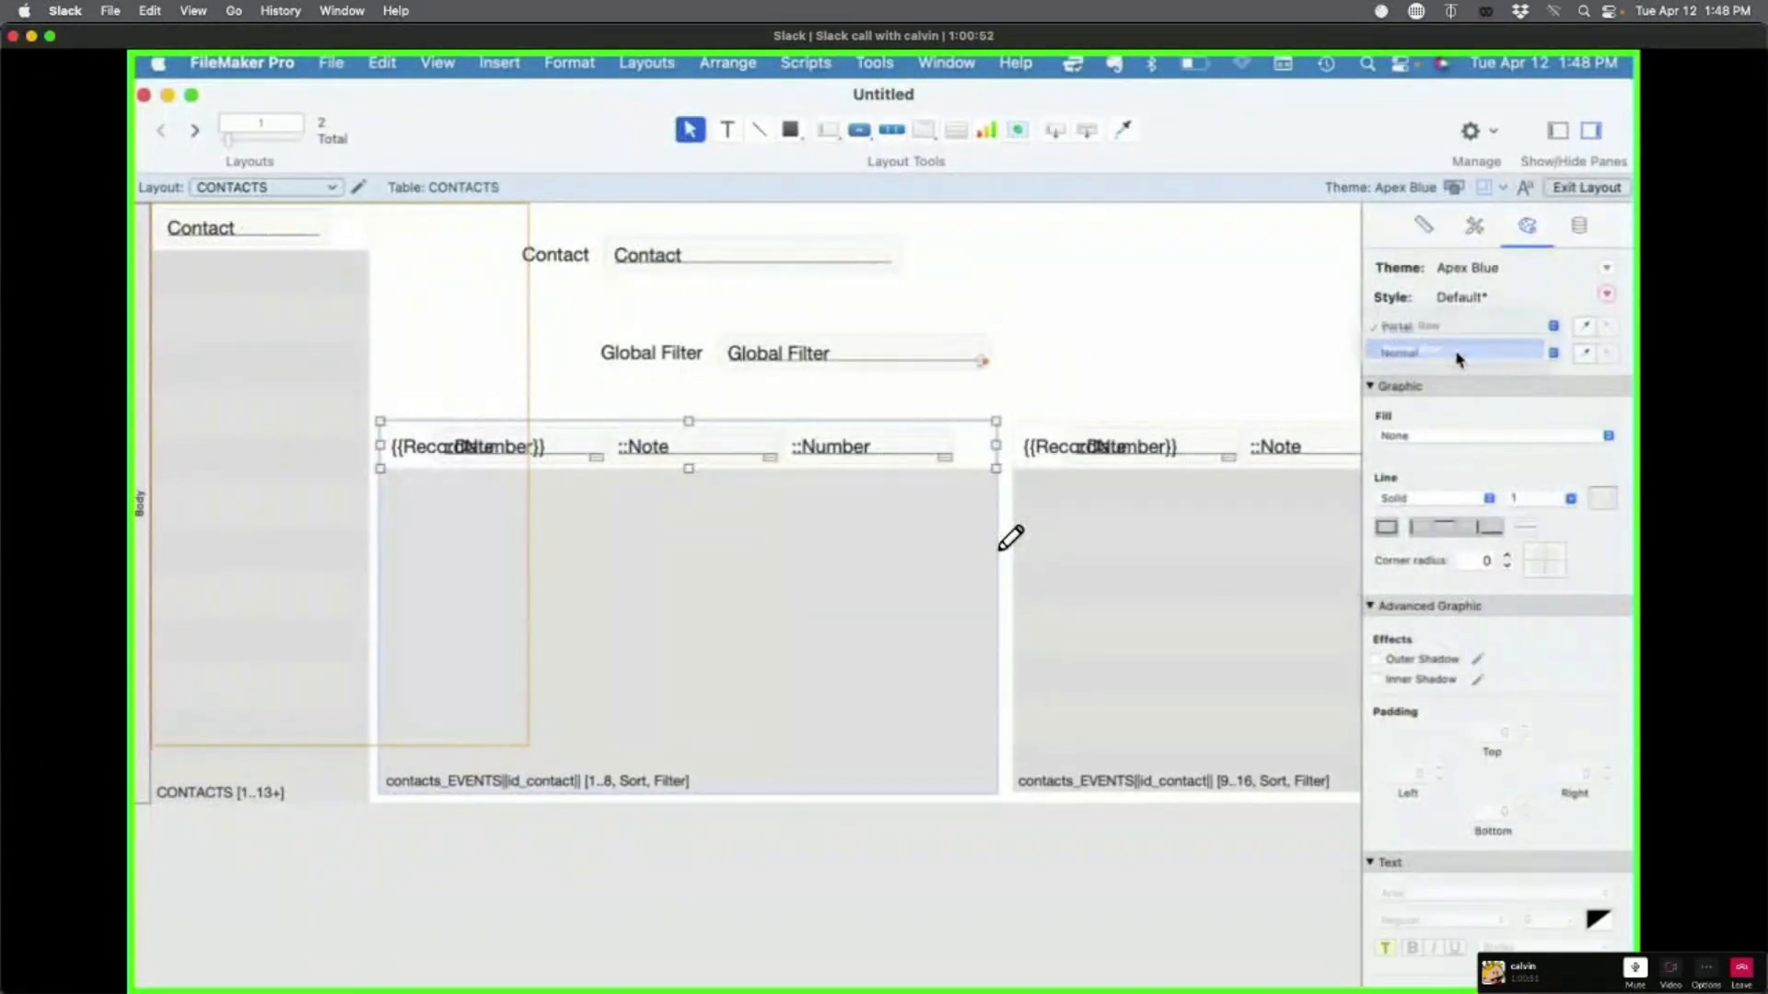
left_click(1455, 353)
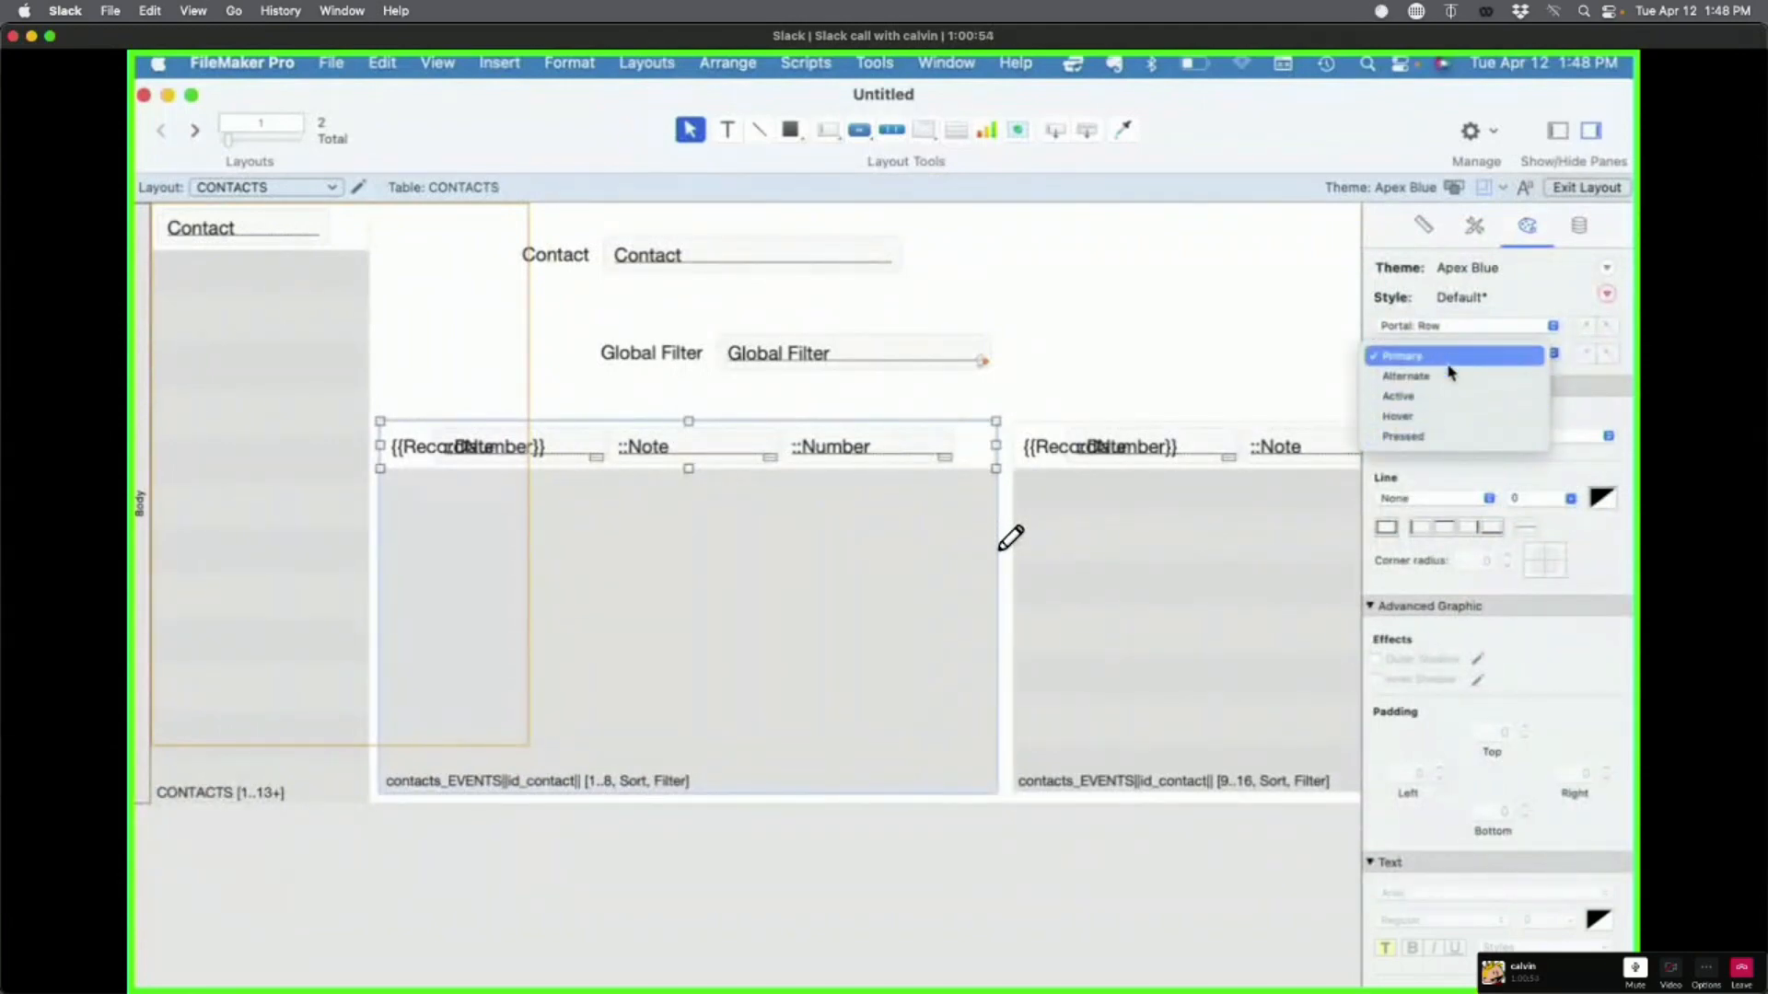
left_click(1172, 352)
left_click(1174, 353)
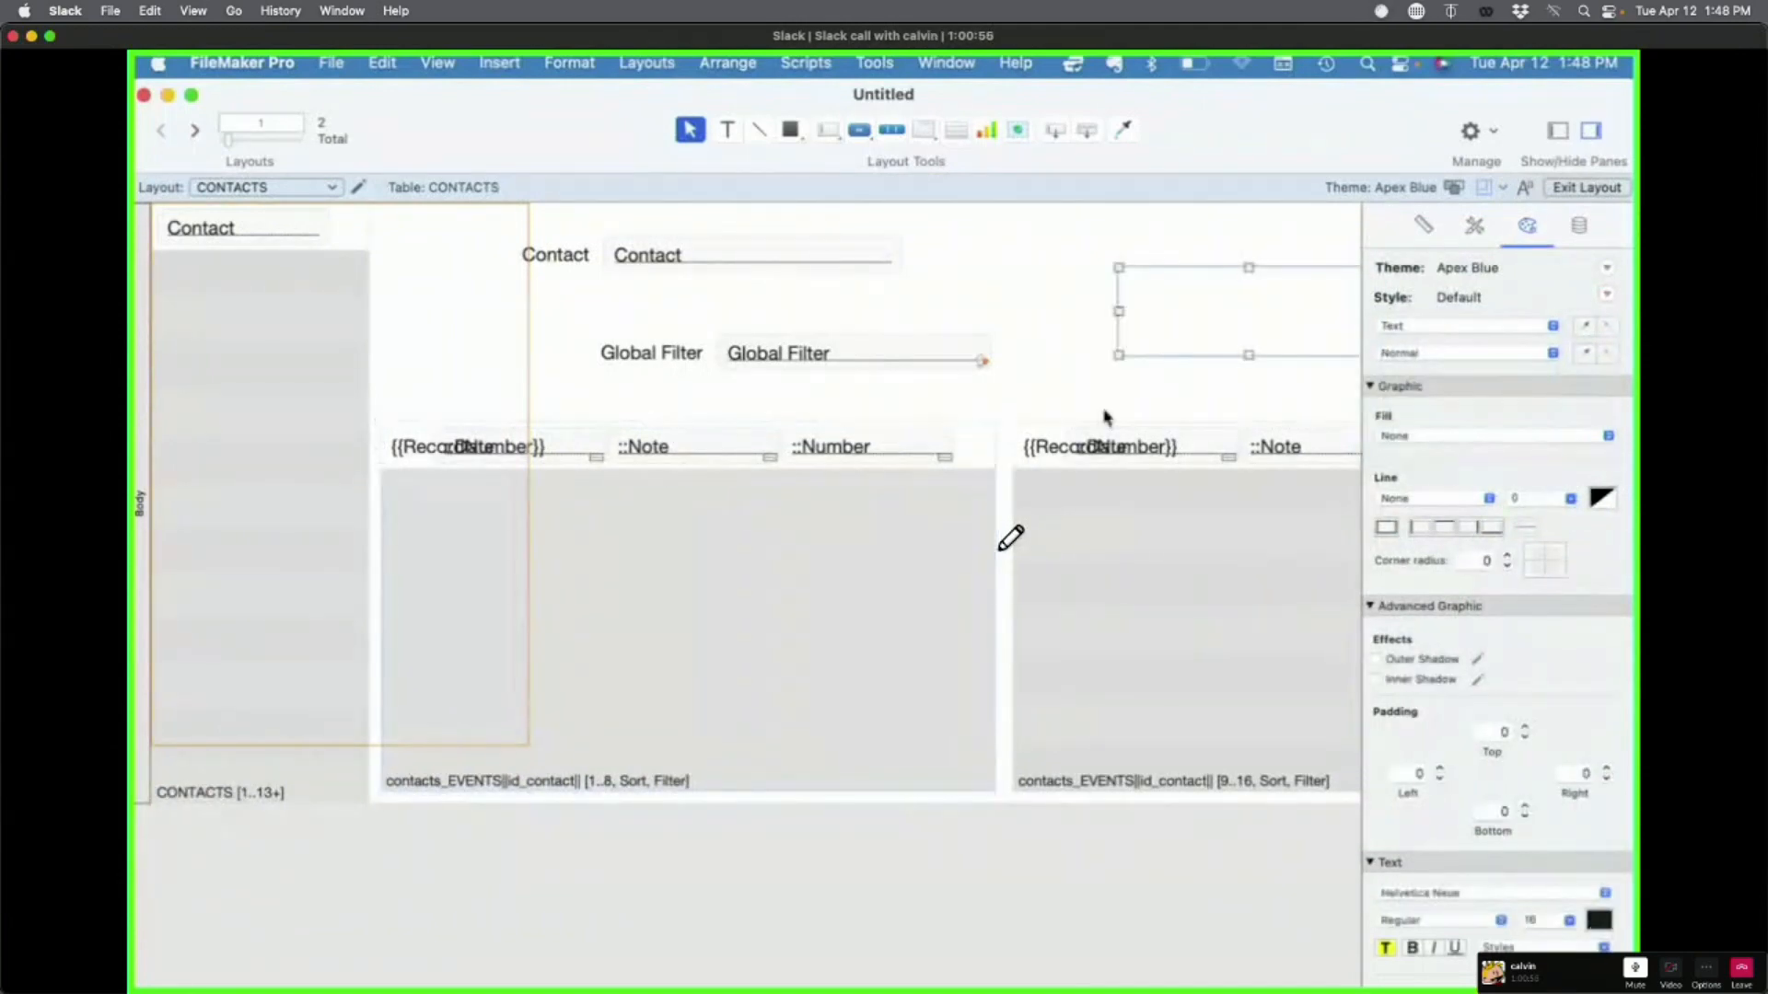
Step: Allow vertical scrolling on the first events portal and check it briefly in Browse mode
double_click(772, 747)
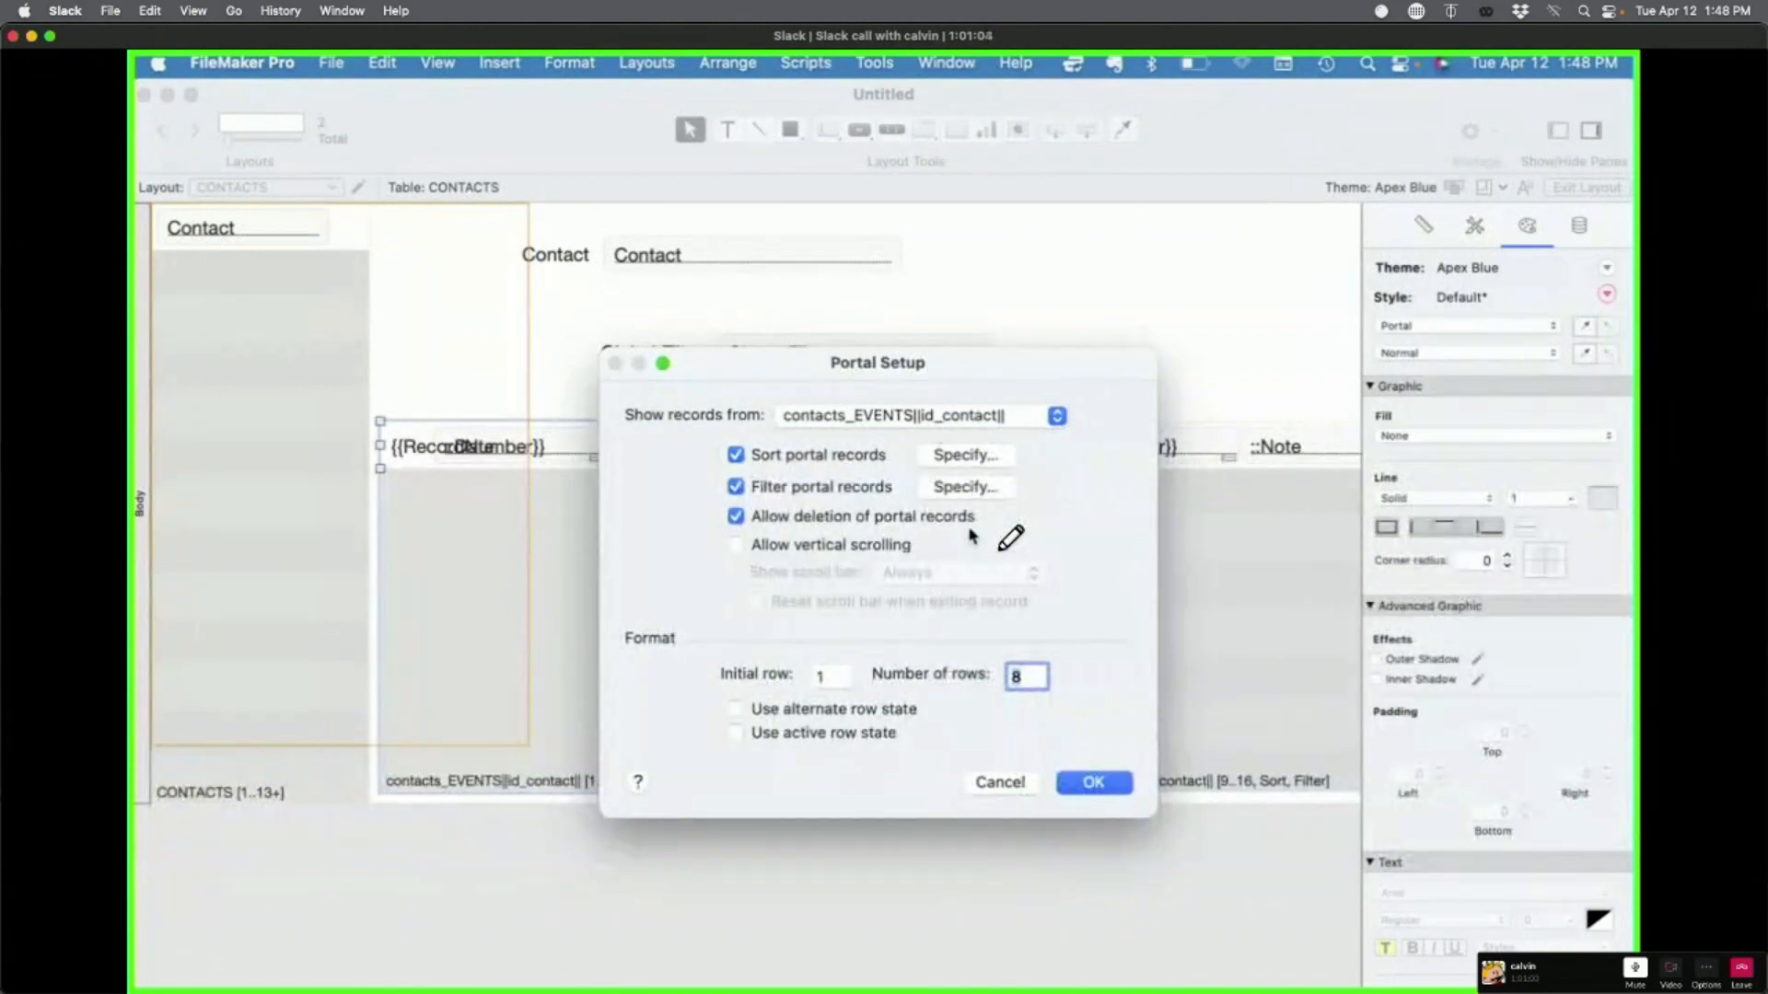
left_click(796, 546)
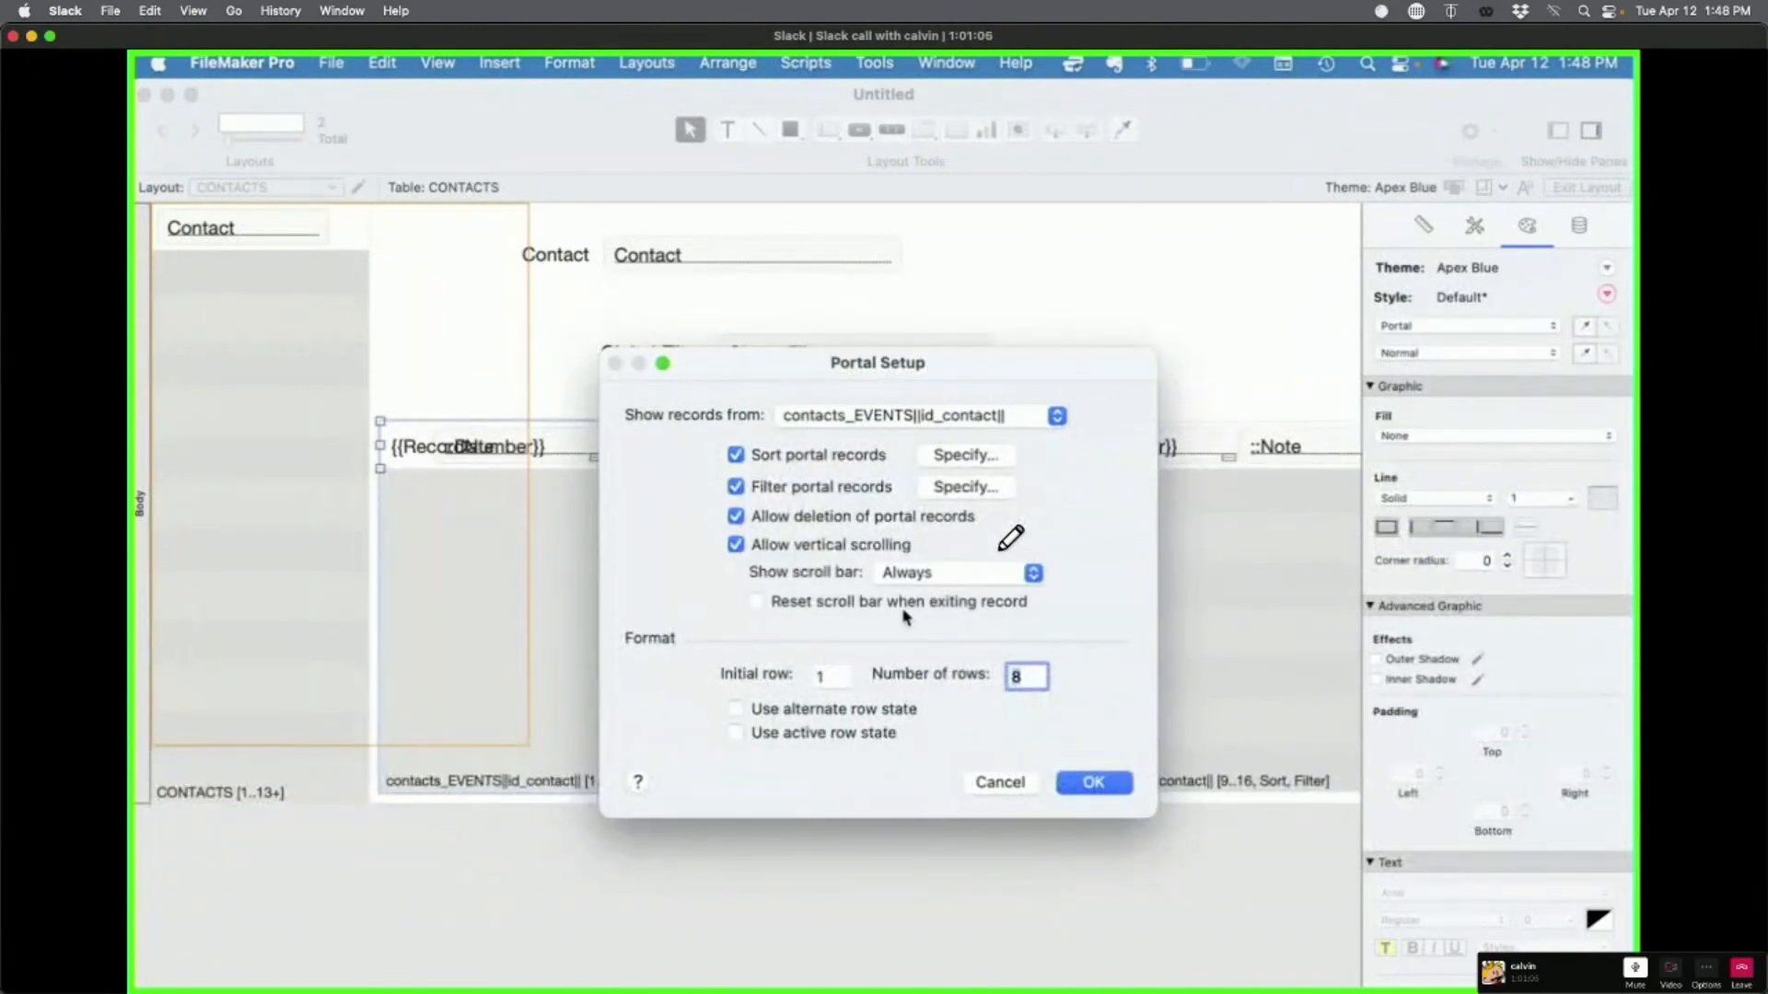
left_click(1118, 782)
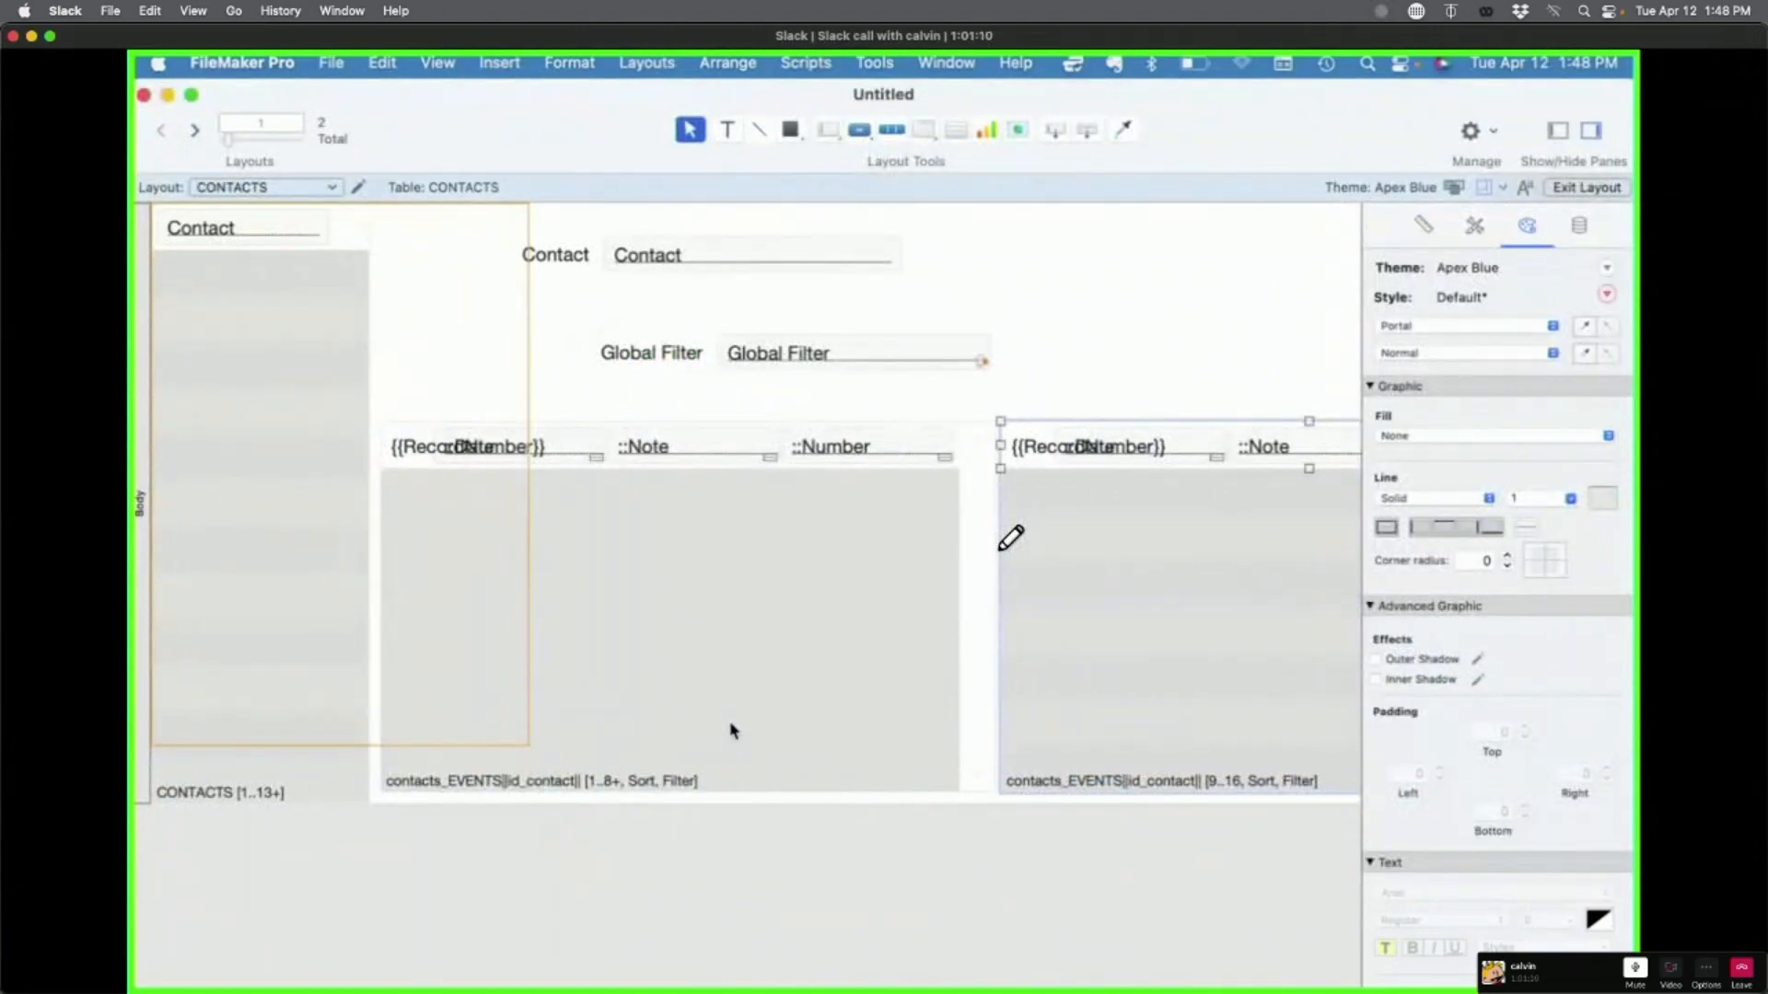
key("super+b")
key("super+l")
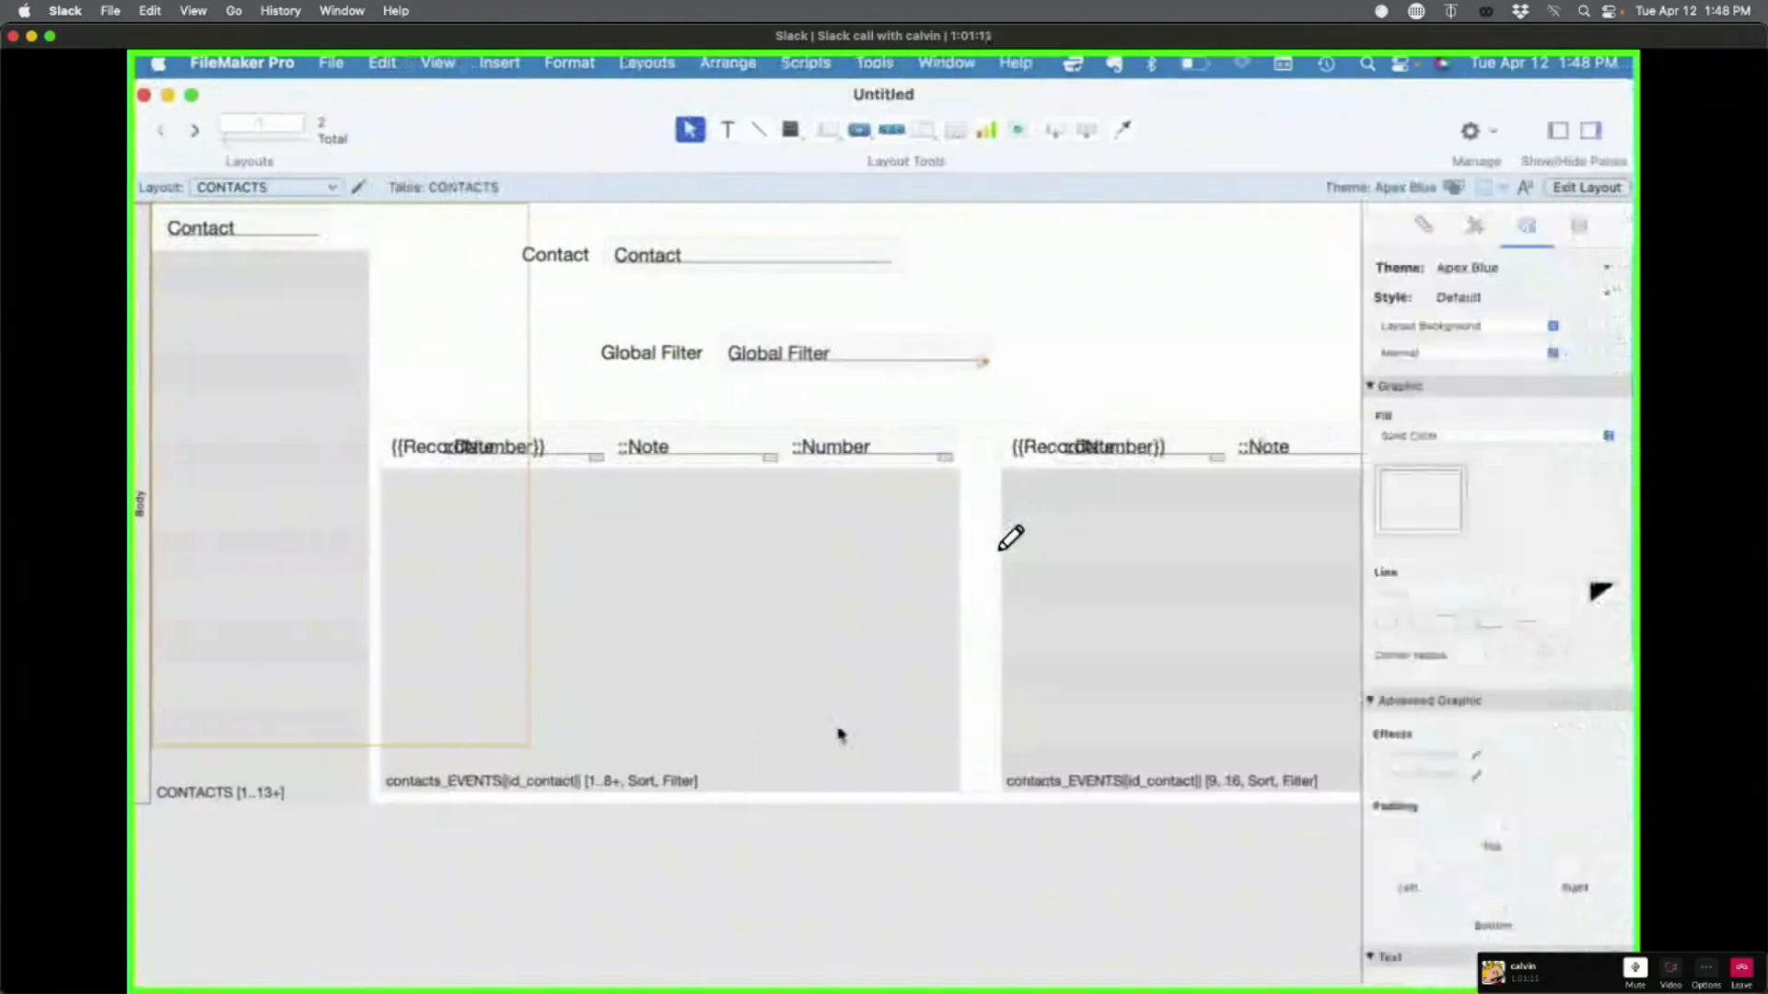
Step: Reapply the Default style to both events portals after trying alternatives such as Bordered Top
left_click(883, 713)
left_click(1473, 226)
left_click(1473, 389)
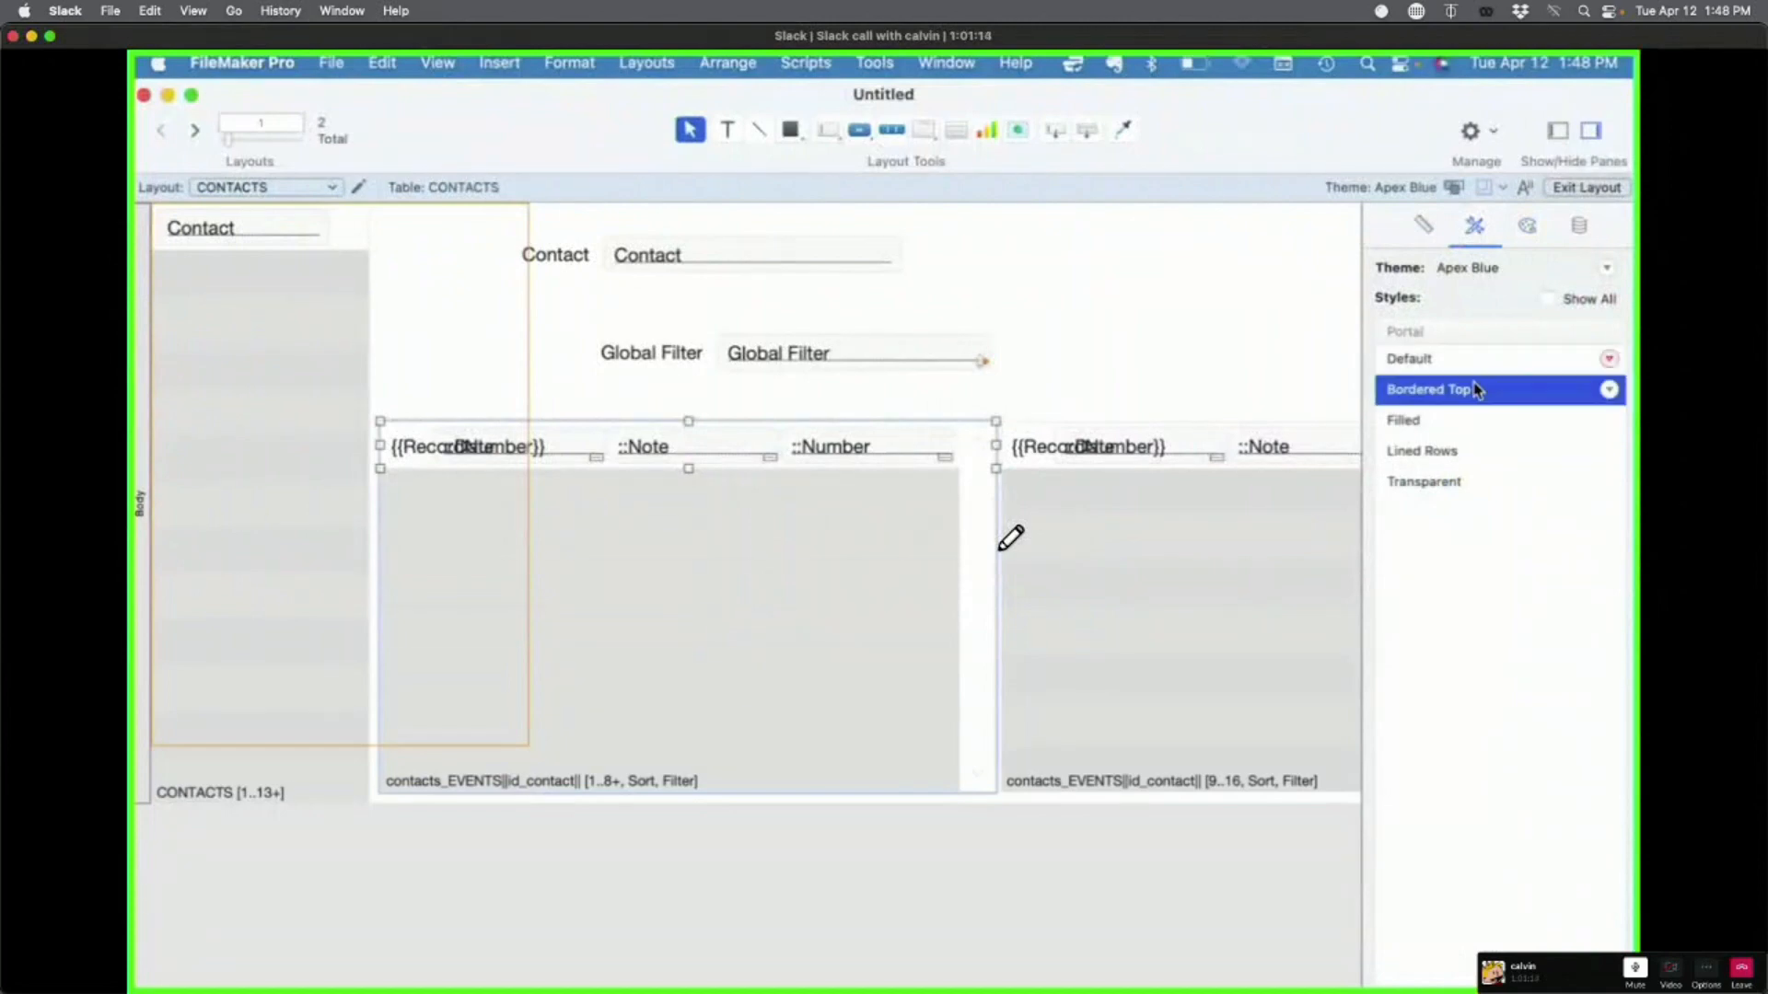
left_click(1473, 363)
left_click(1149, 548)
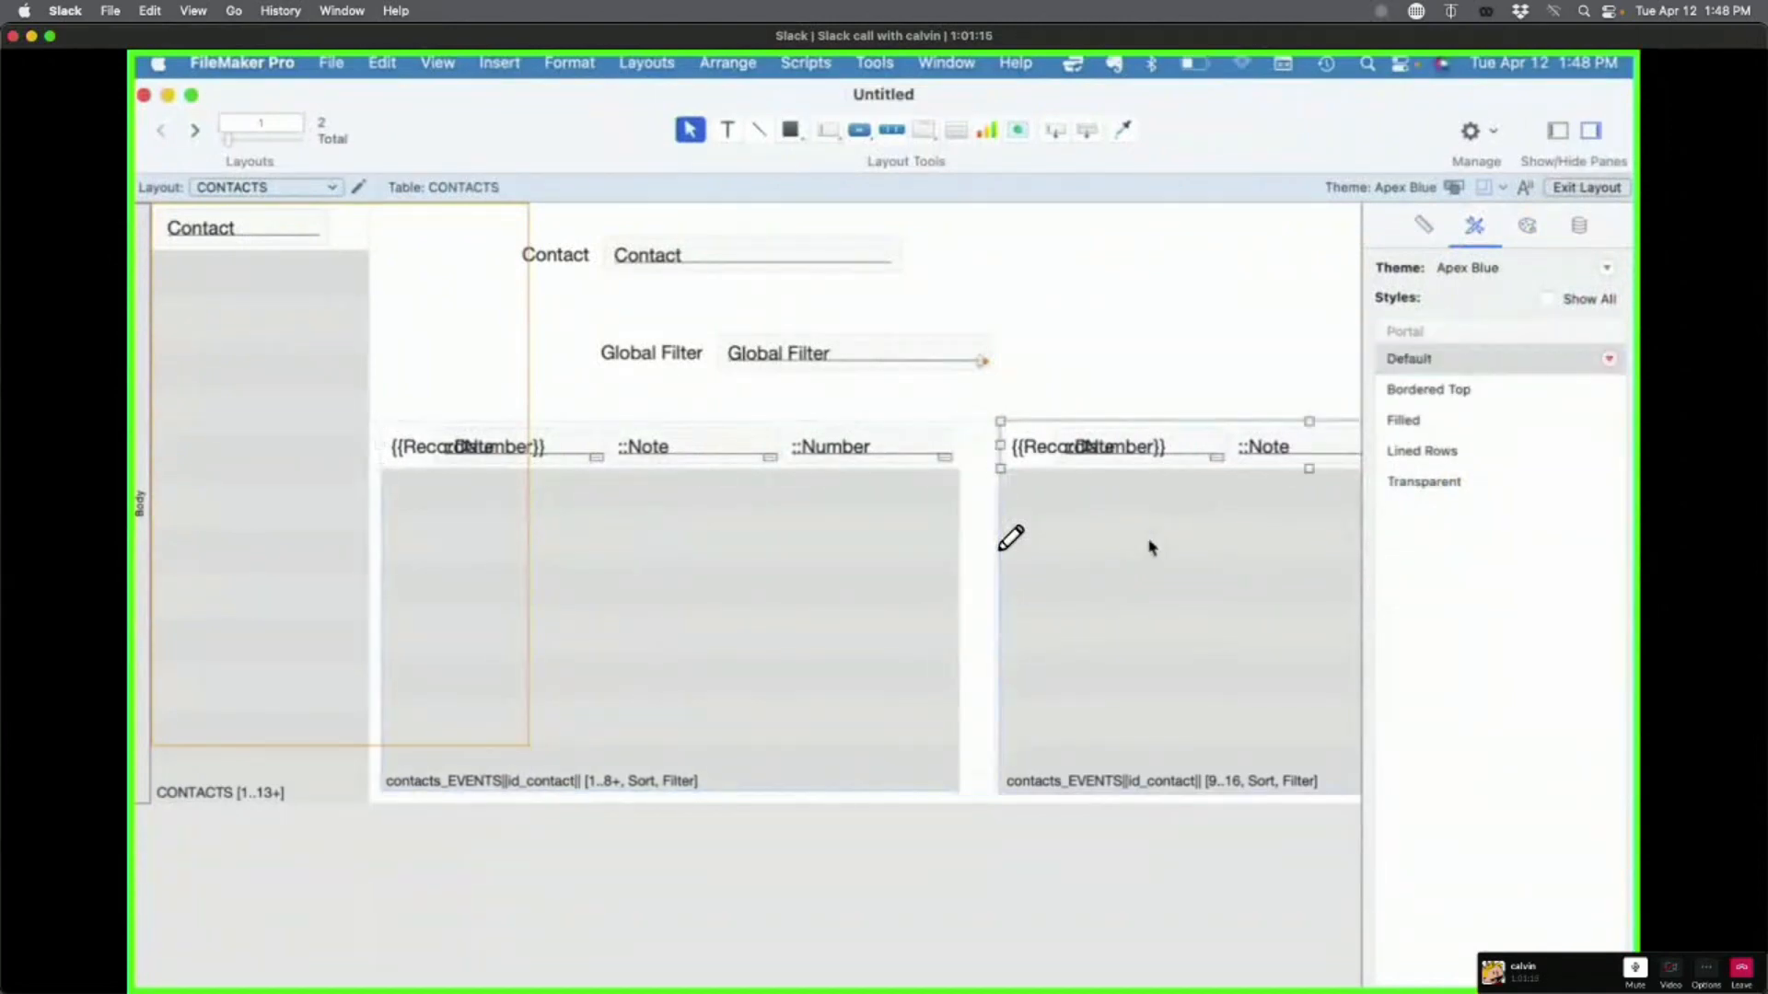
left_click(1485, 419)
left_click(1480, 394)
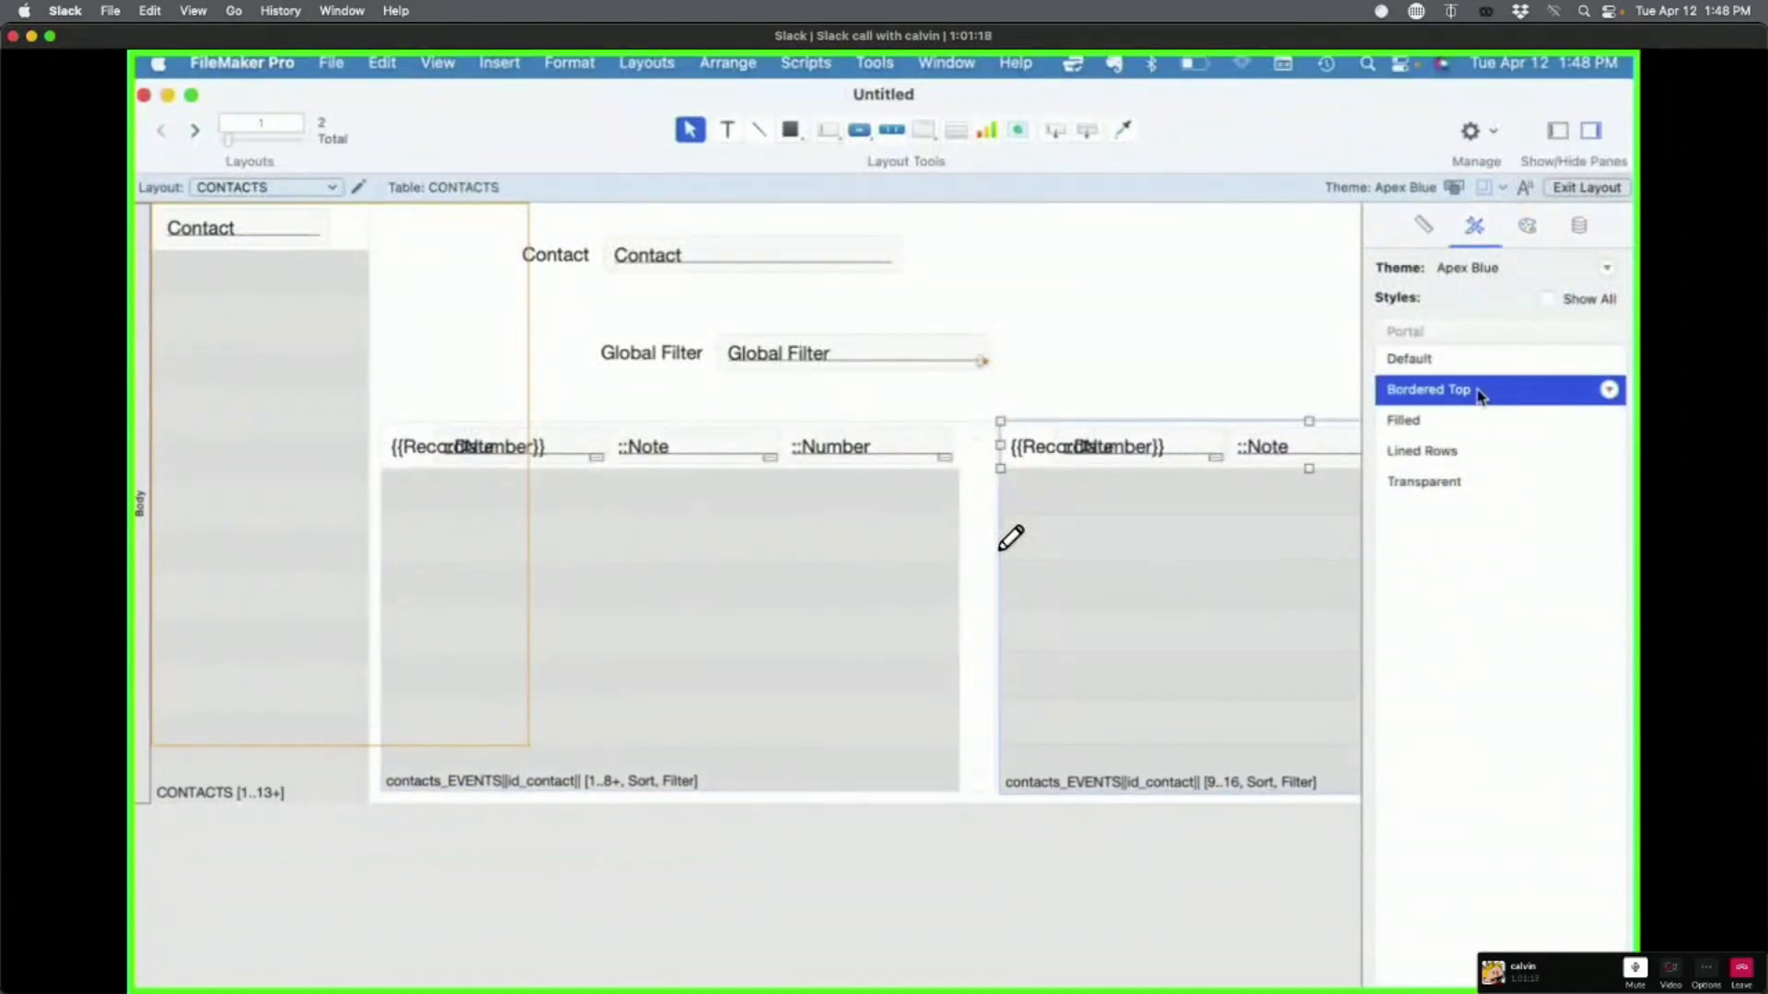
left_click(1464, 360)
left_click(1149, 323)
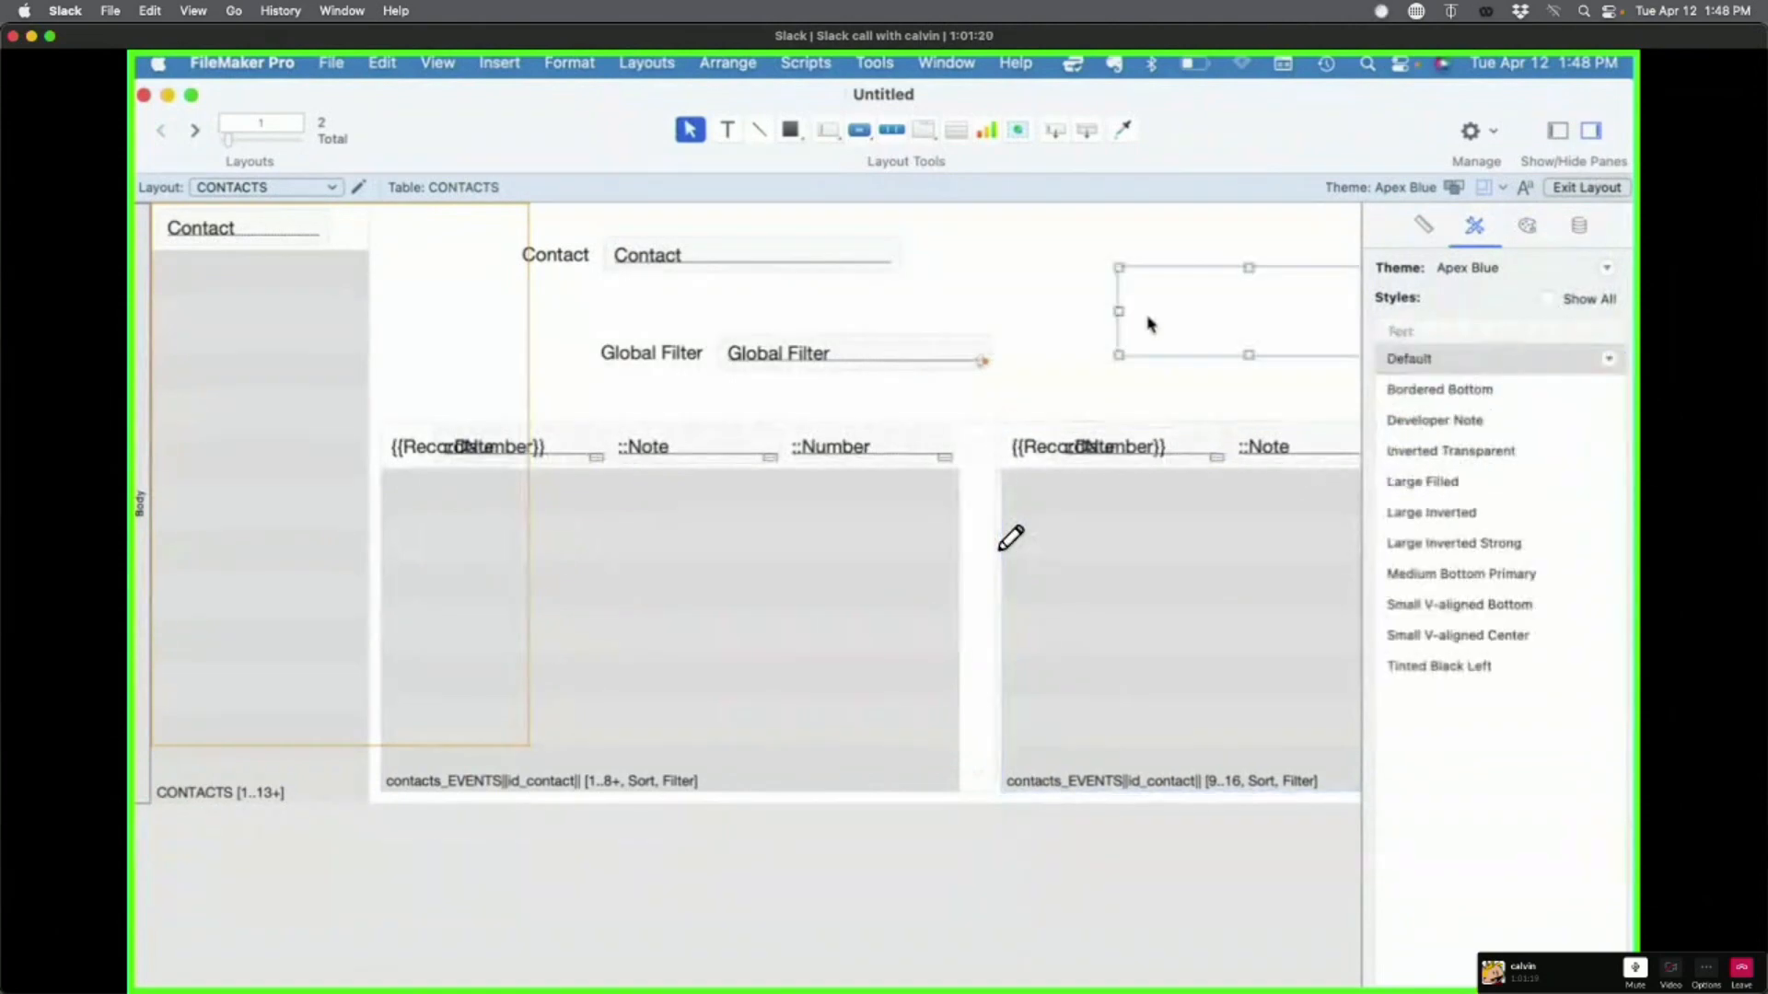
Step: Allow vertical scrolling on the second events portal, the one starting at row 9, and return to Browse mode
left_click(1109, 560)
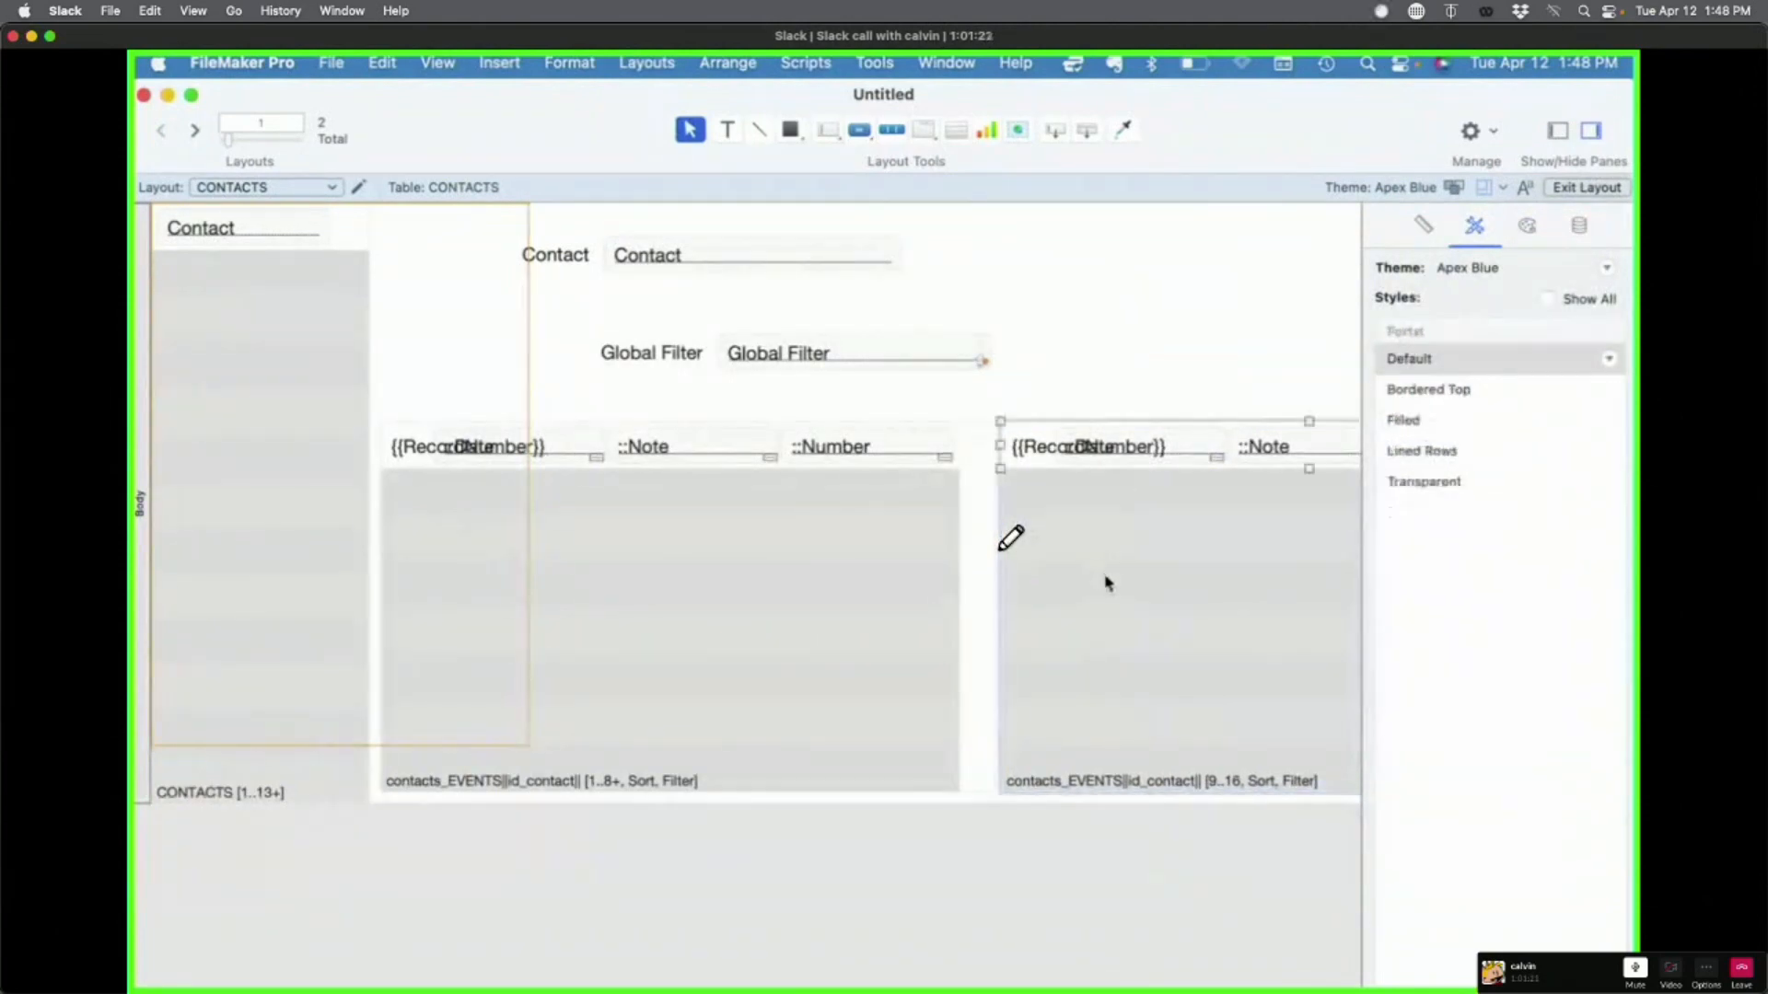
double_click(1109, 560)
left_click(852, 550)
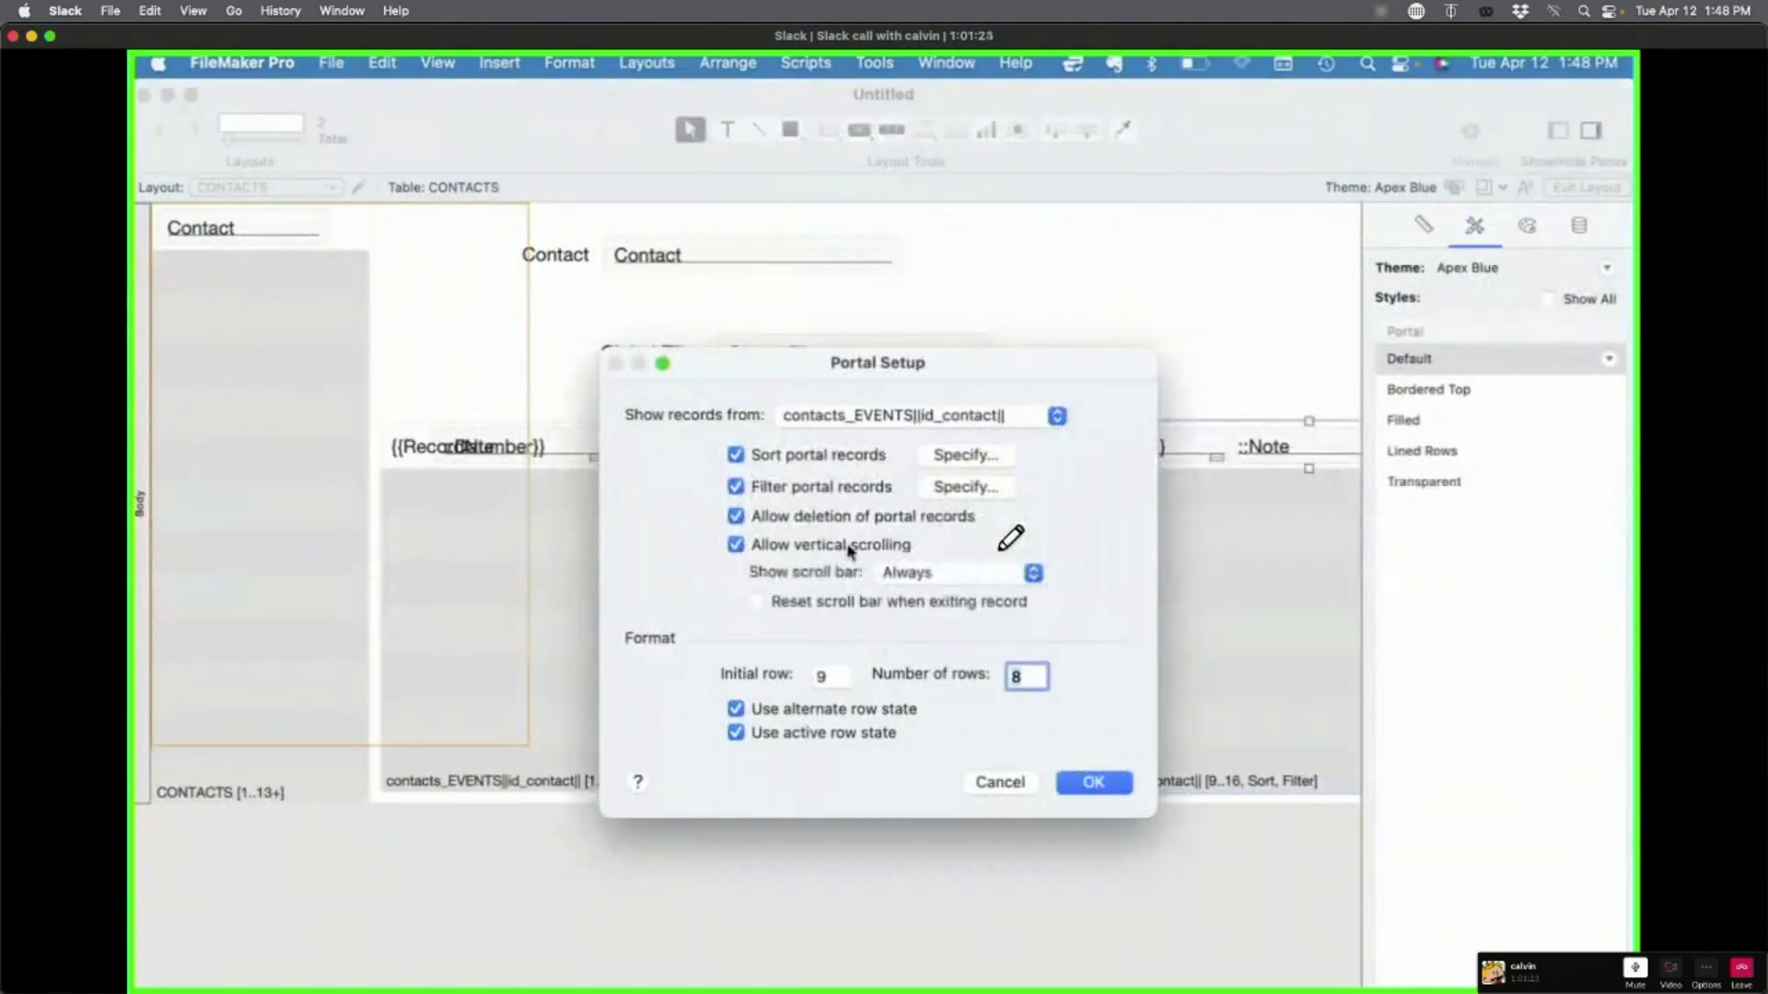
left_click(1108, 785)
key("super+b")
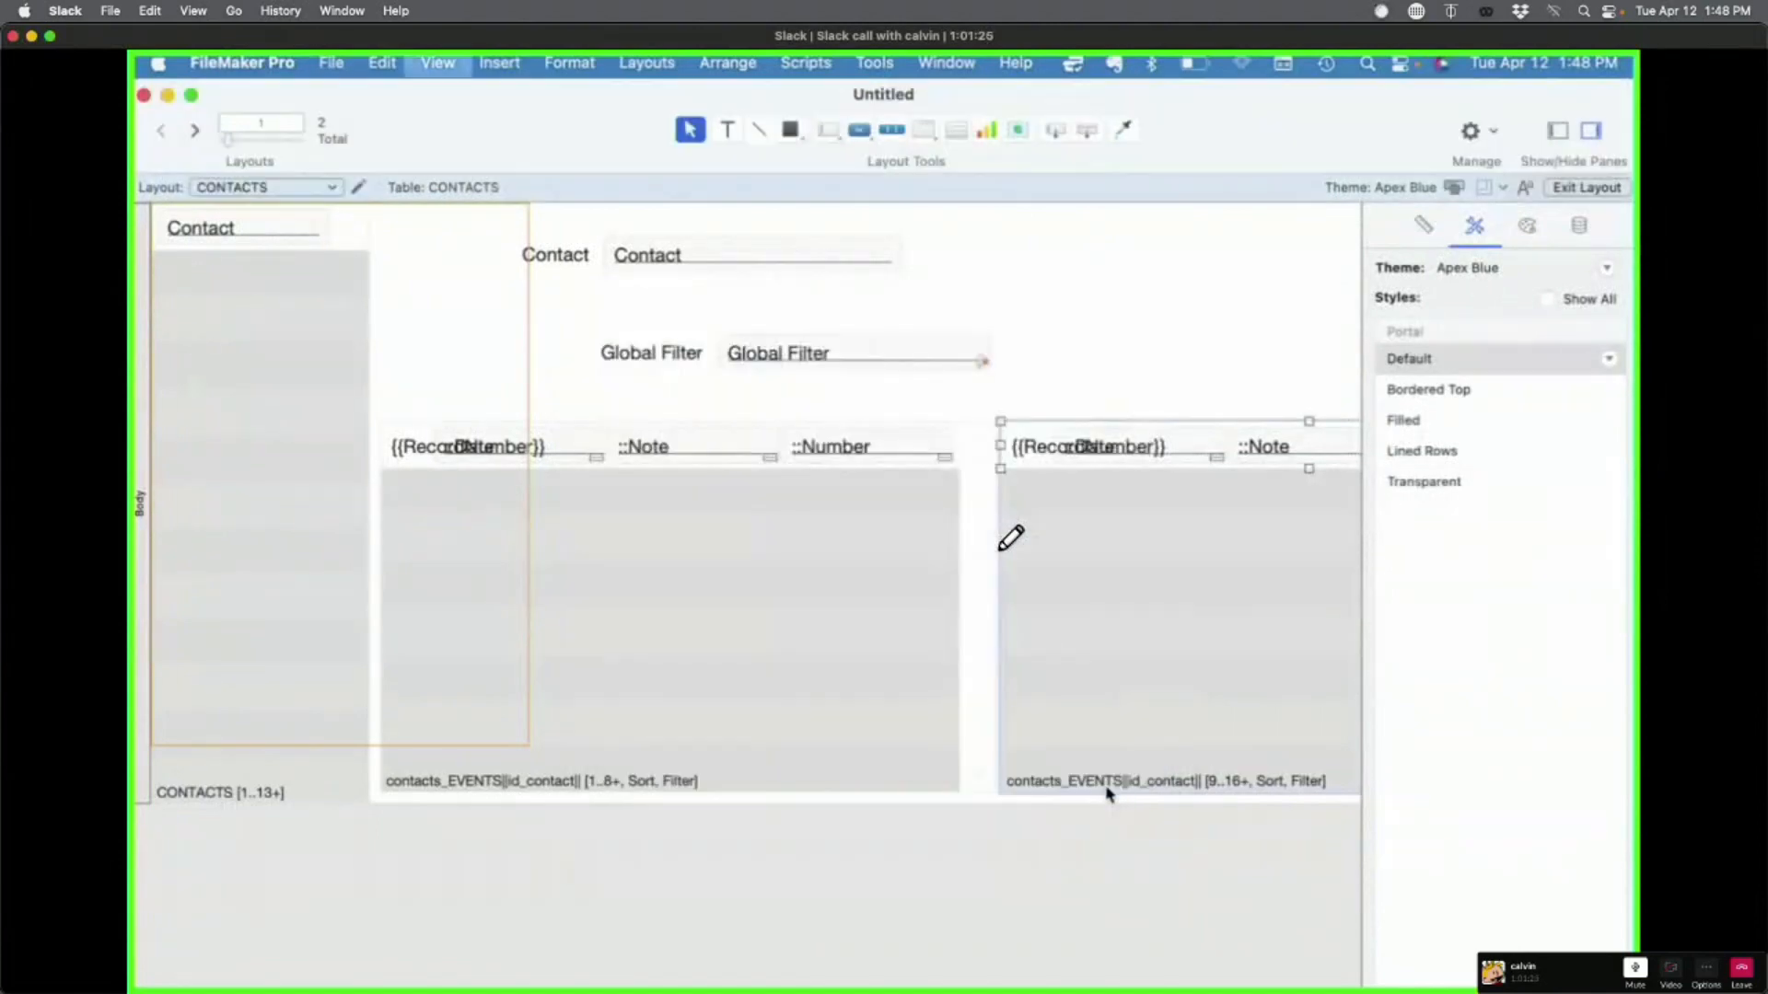
Step: Inspect the second events portal in Layout mode and test scrolling the first events portal's rows in Browse mode
key("super+l")
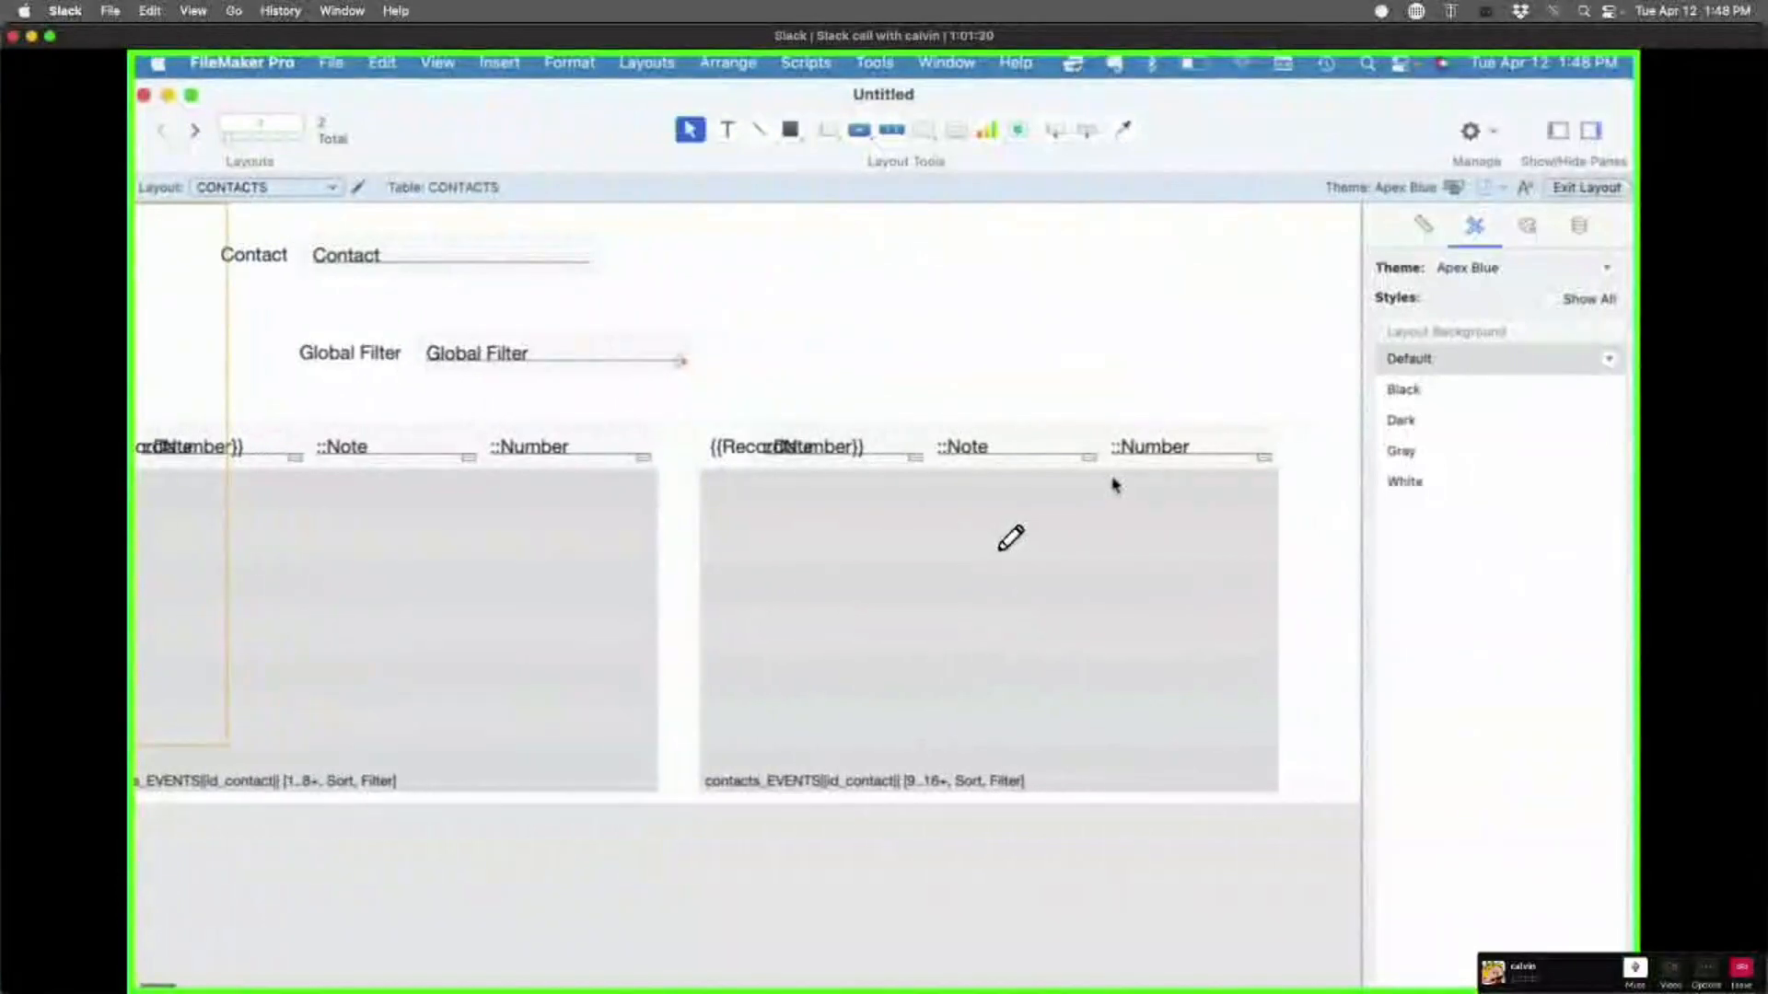
key("super+b")
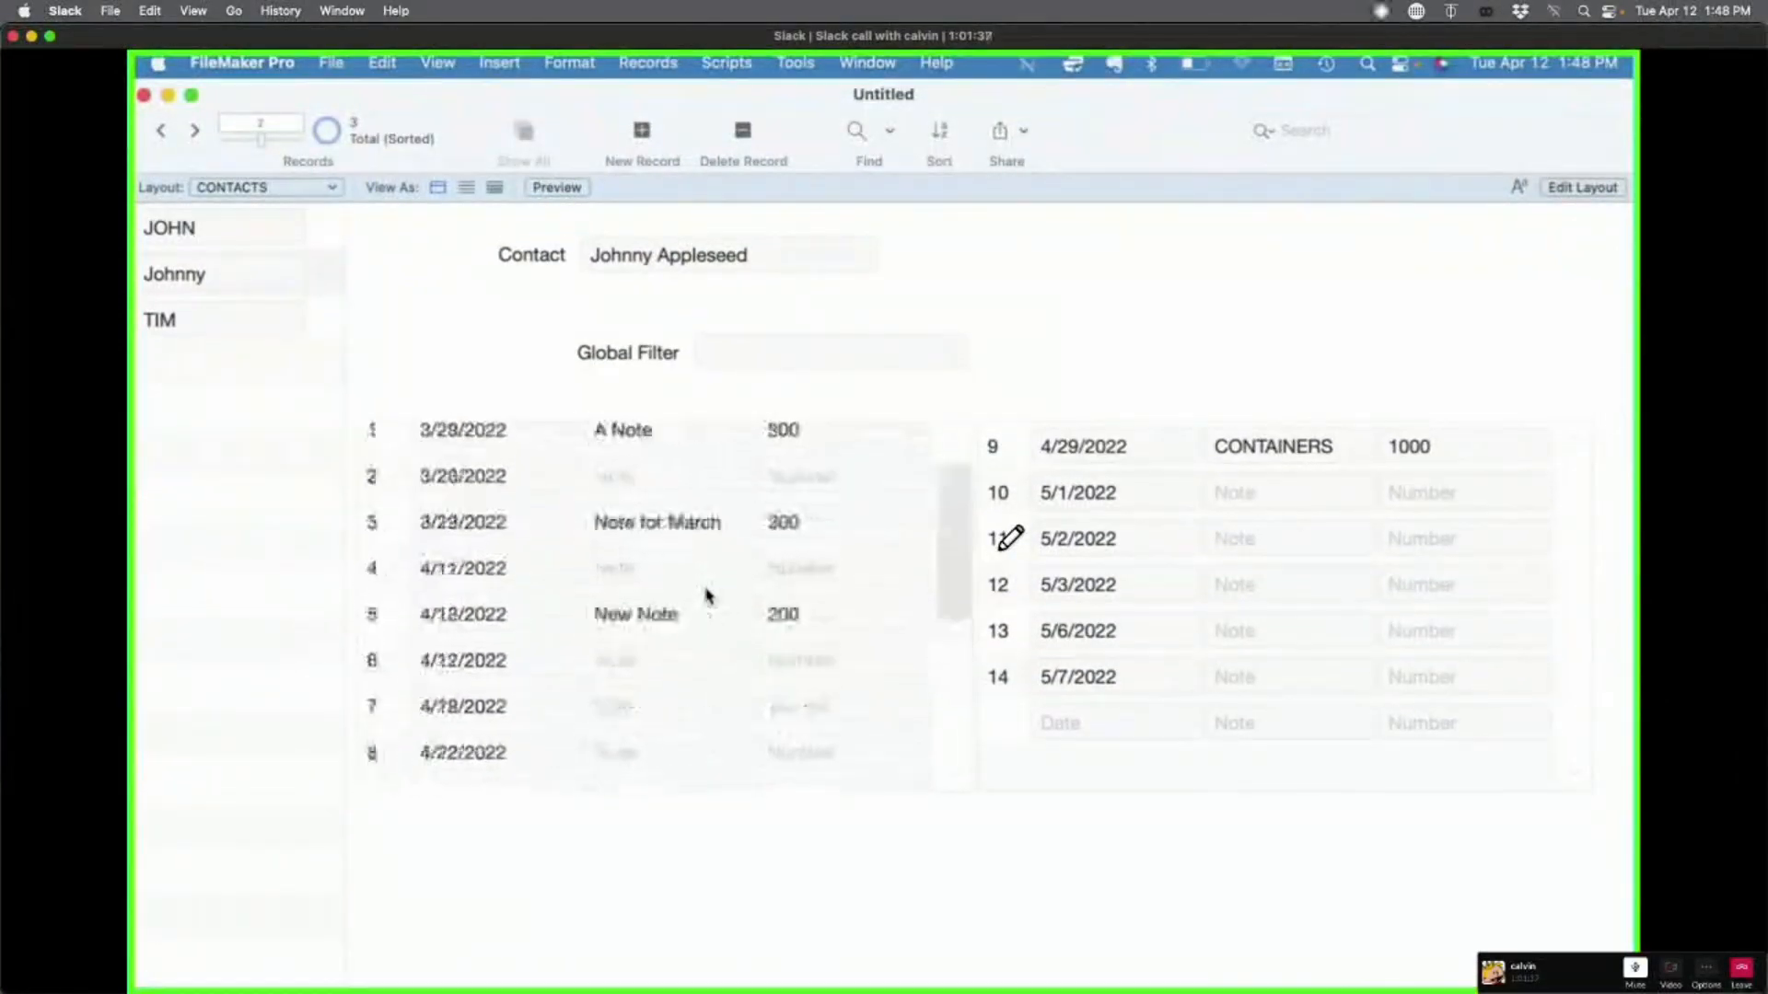
scroll(939, 578, "down", 4)
scroll(939, 579, "up", 3)
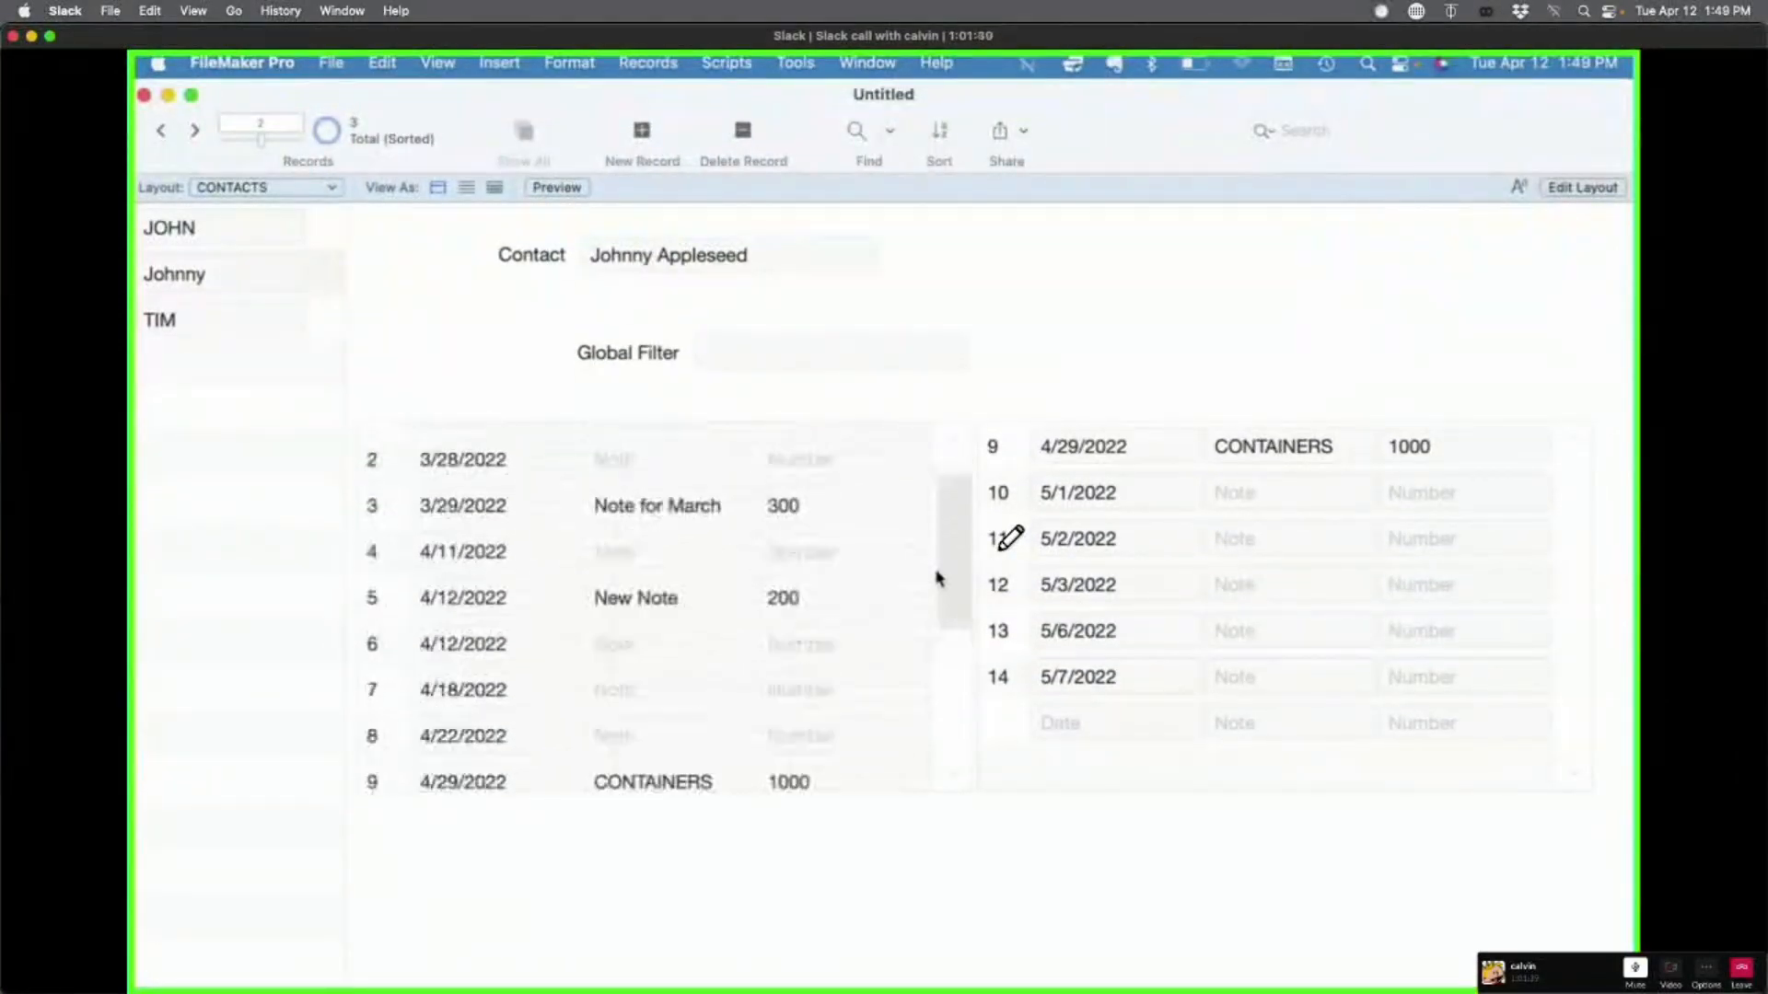
scroll(939, 578, "down", 3)
scroll(939, 578, "down", 2)
scroll(939, 578, "up", 6)
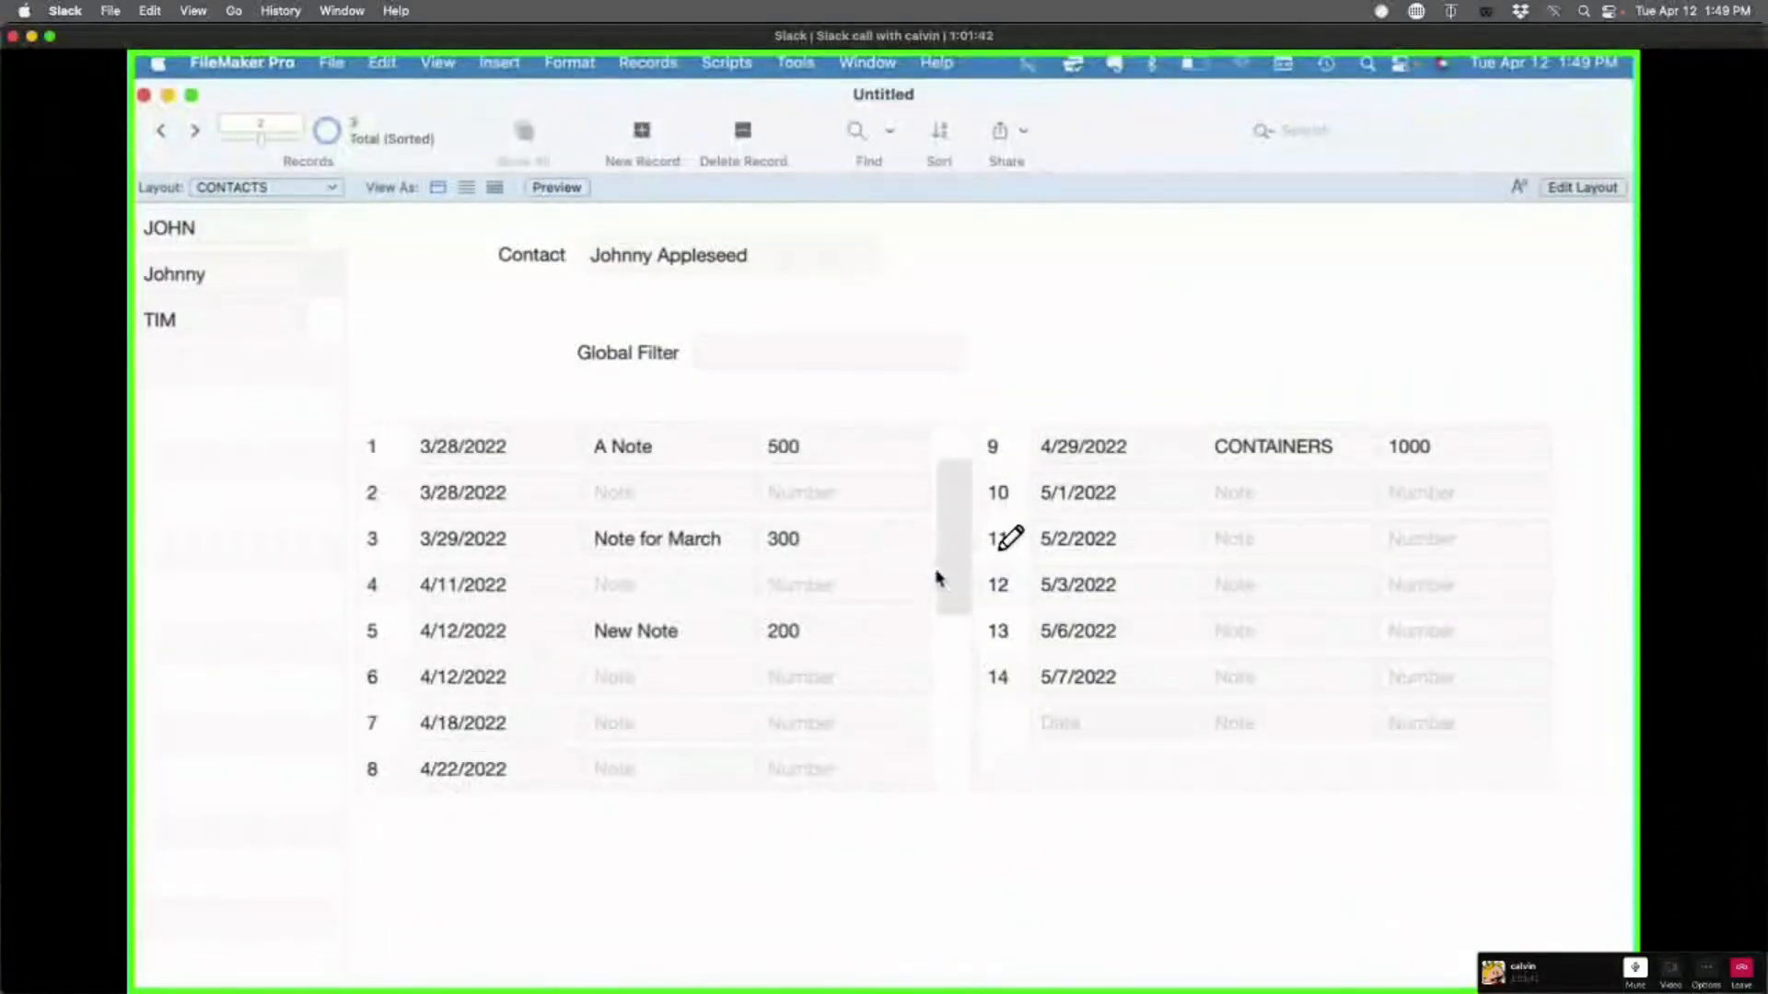
Step: Duplicate the CONTACTS layout in Manage Layouts
key("super+l")
key("super+shift+l")
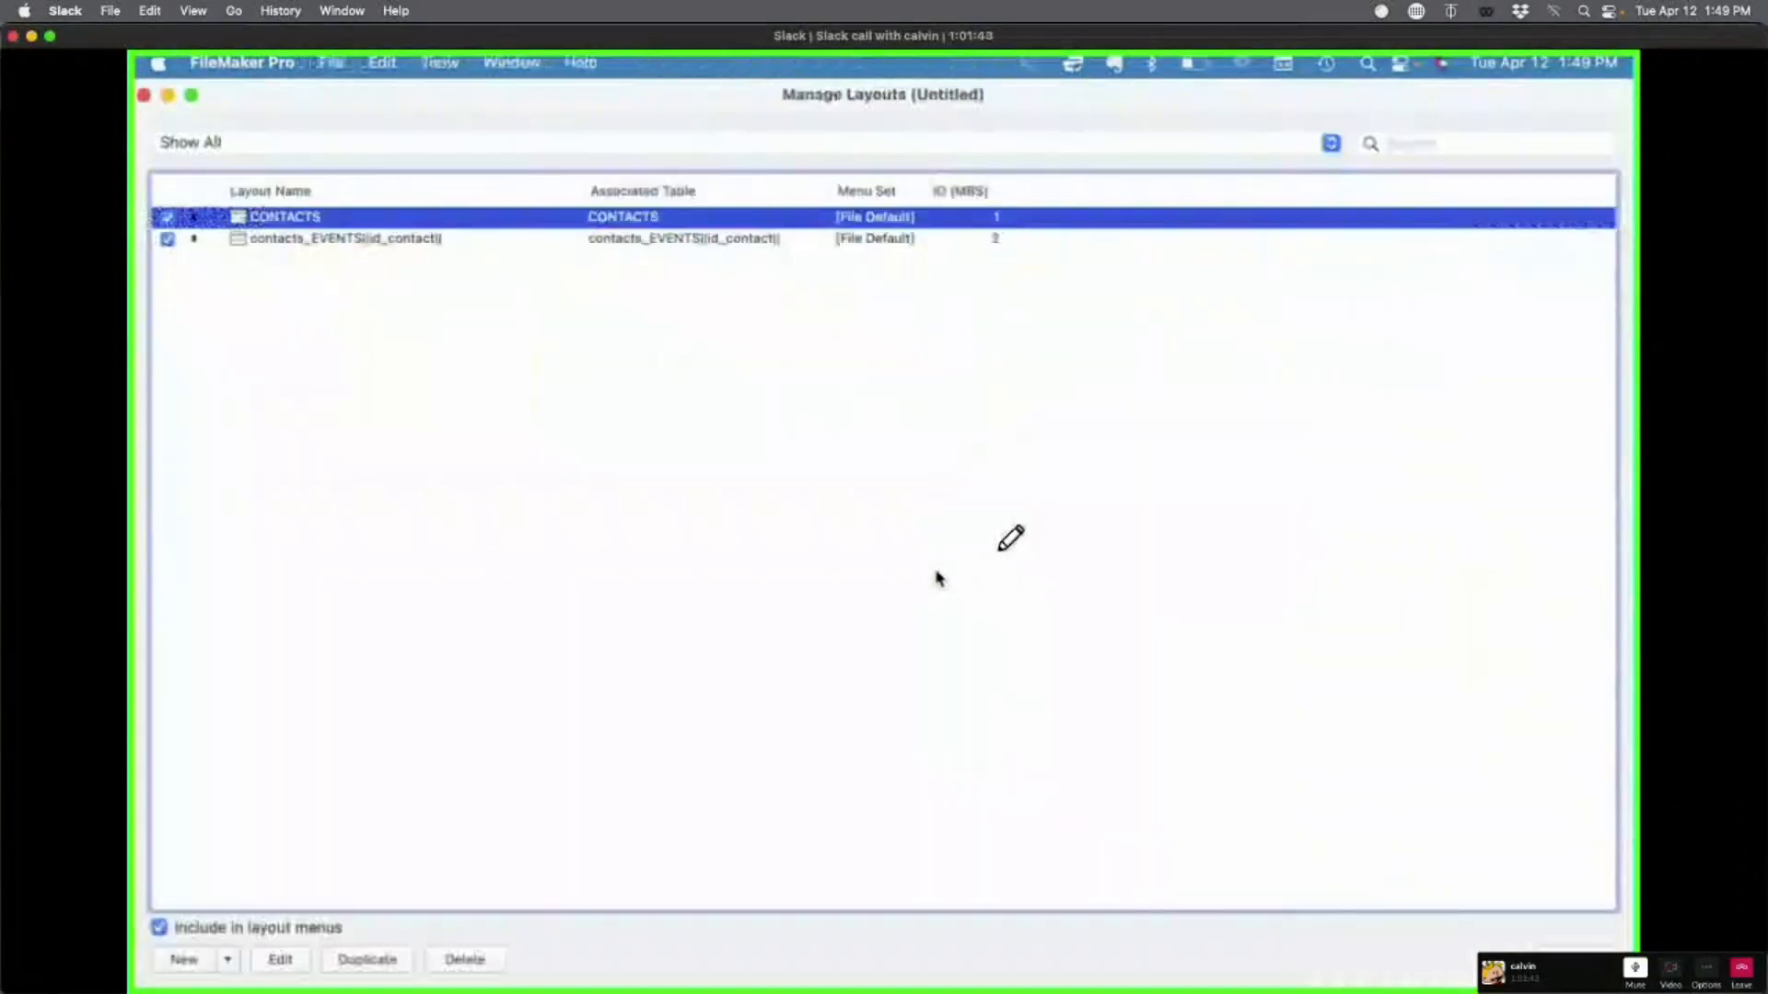
key("super+d")
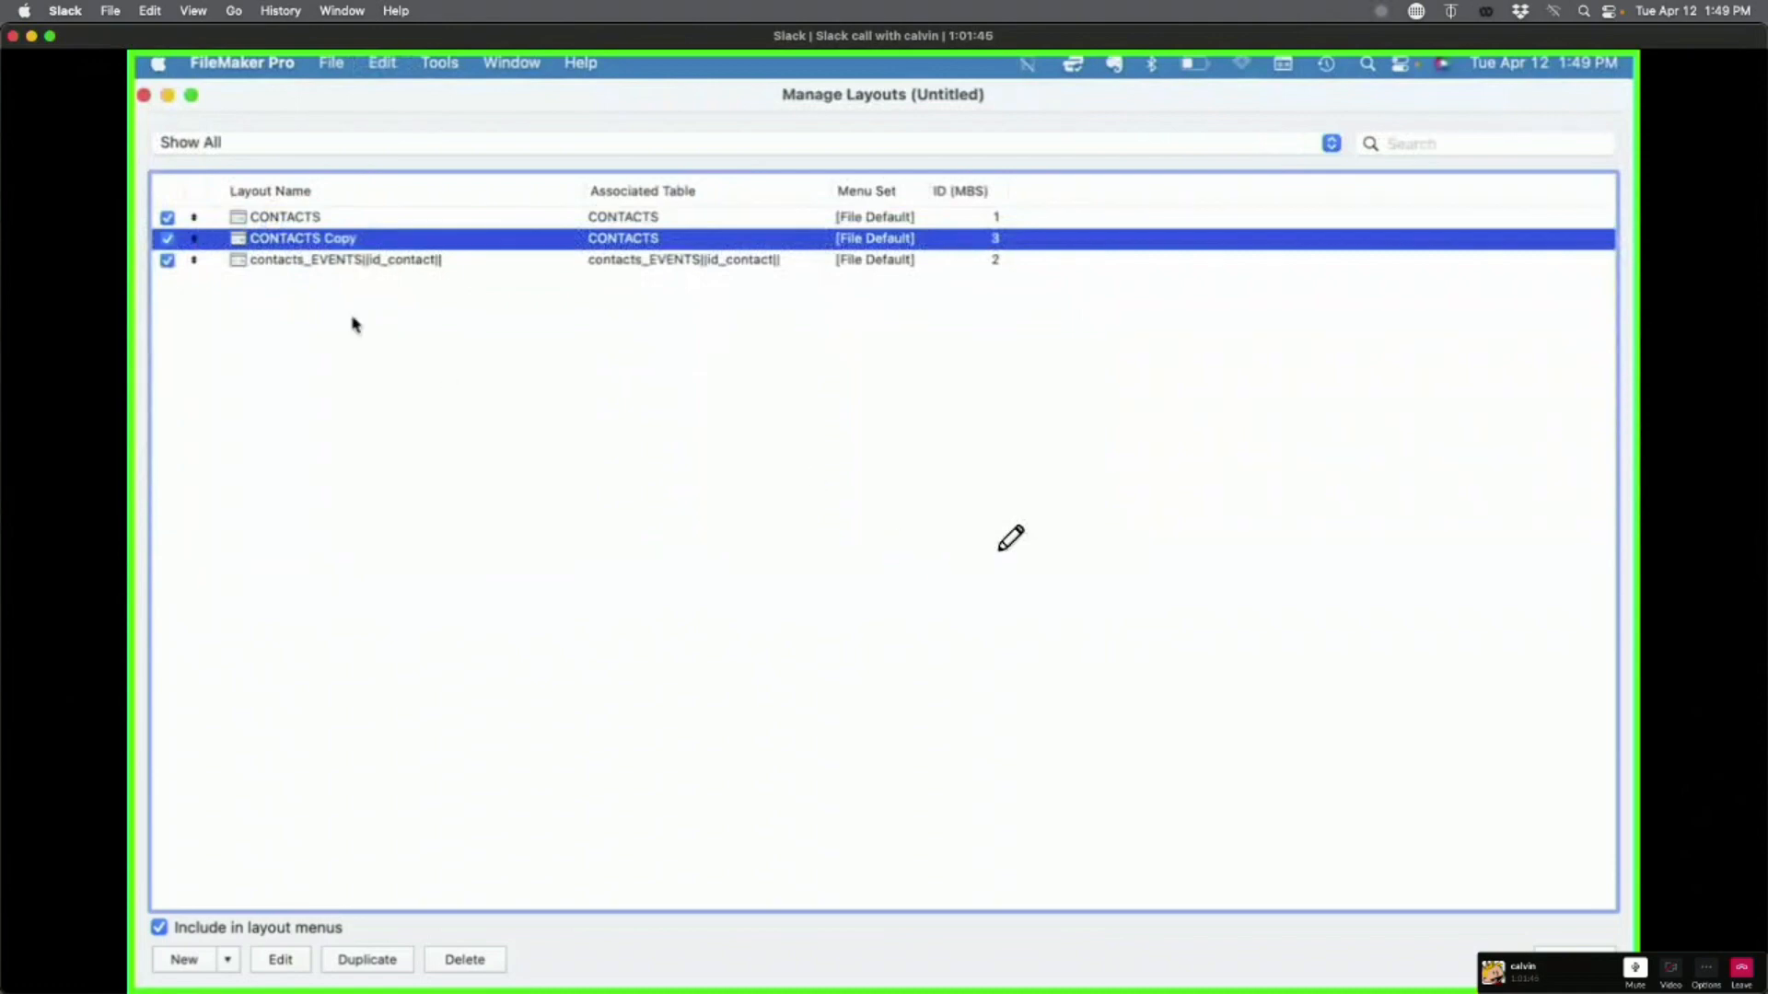
Step: Rename the original CONTACTS layout as CONTACTS APEX
left_click(352, 219)
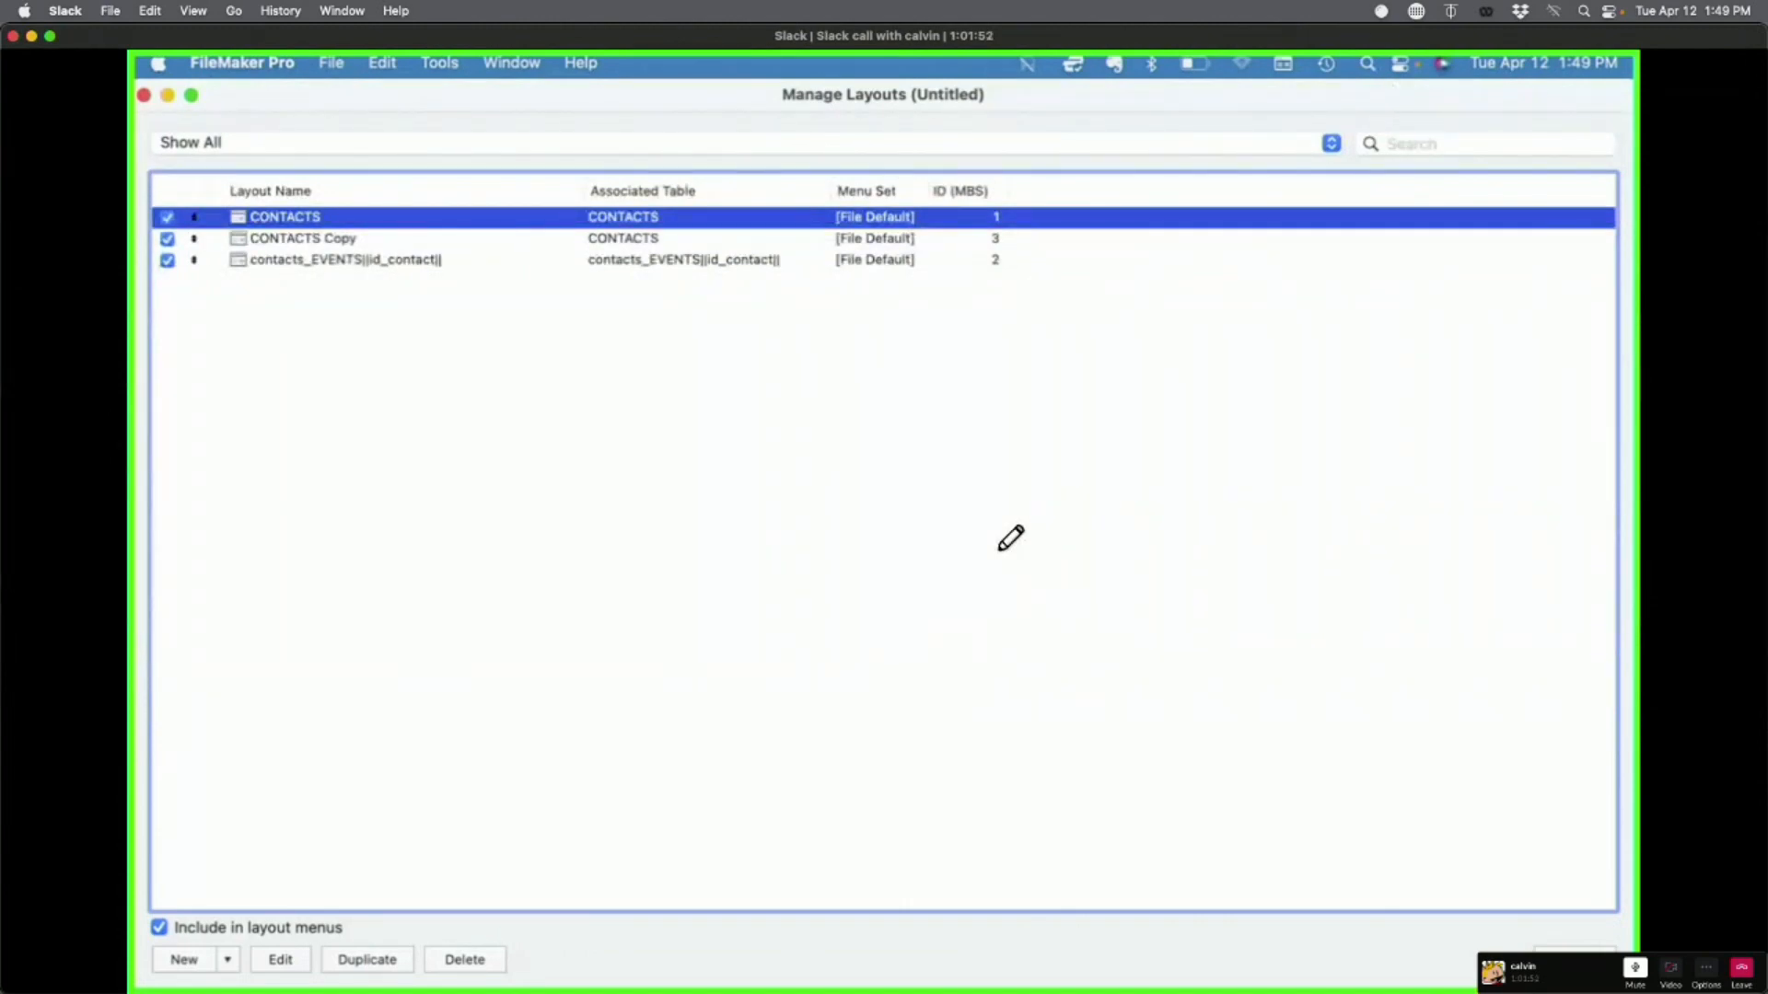
double_click(318, 217)
type("ACTS")
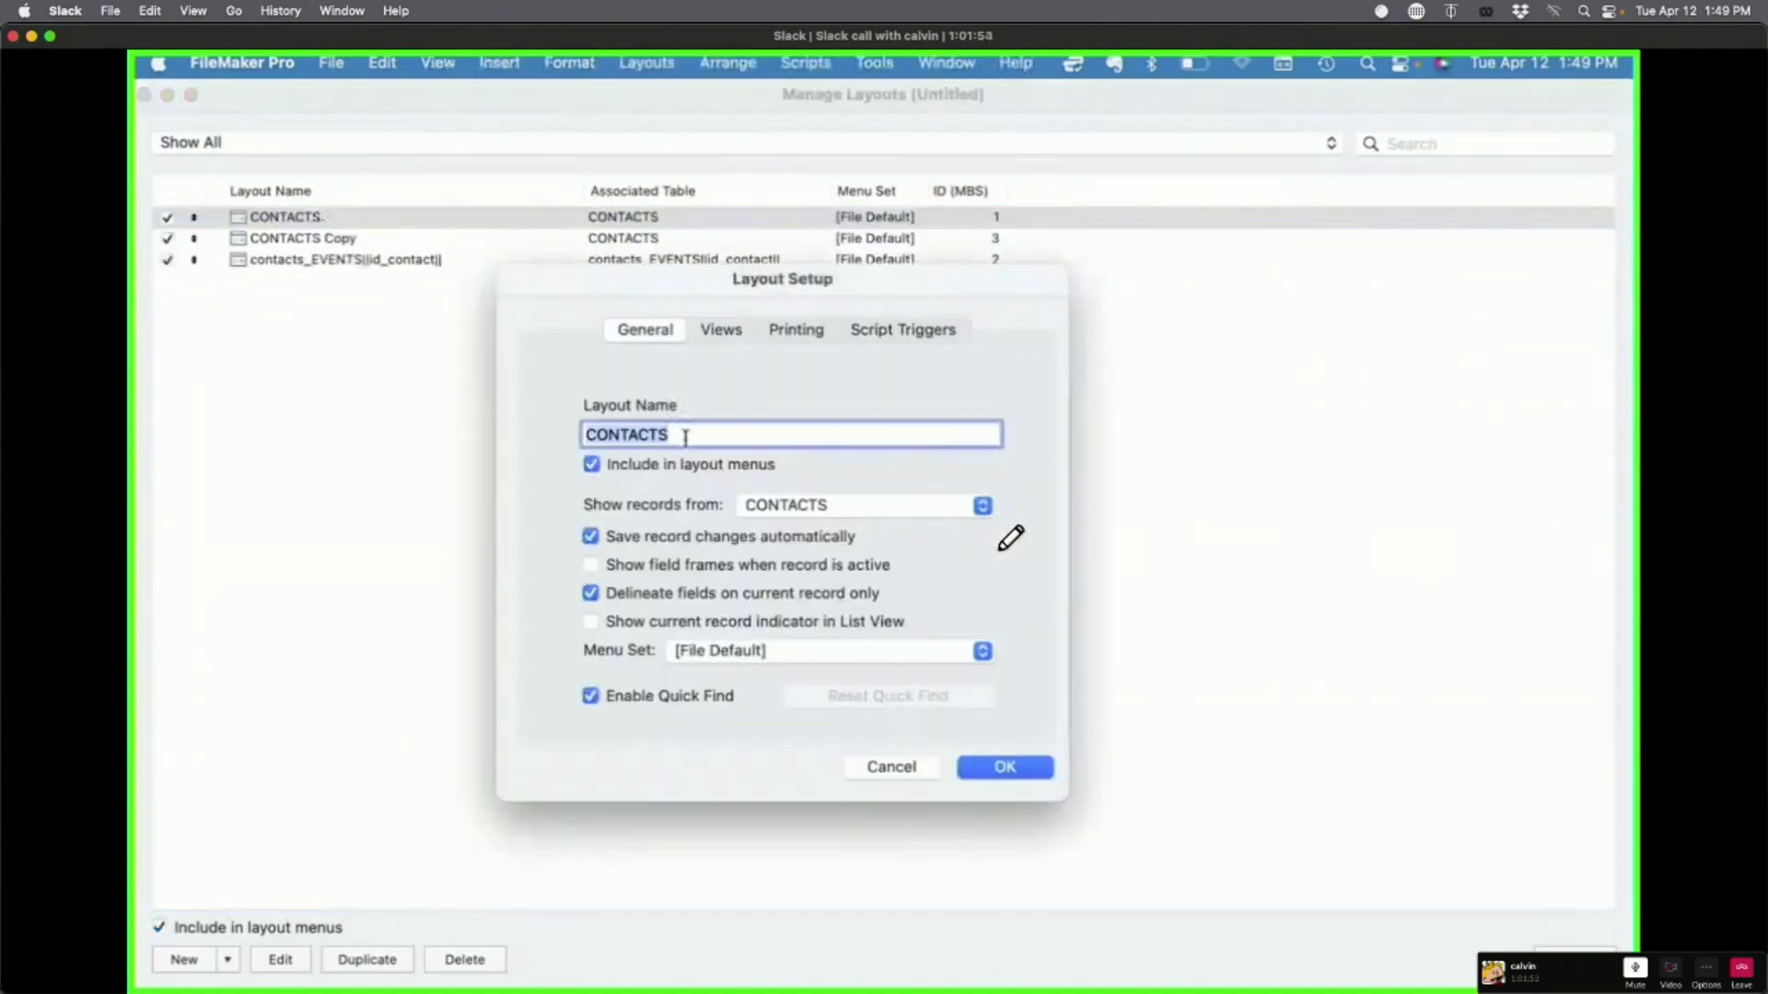
type(" APE")
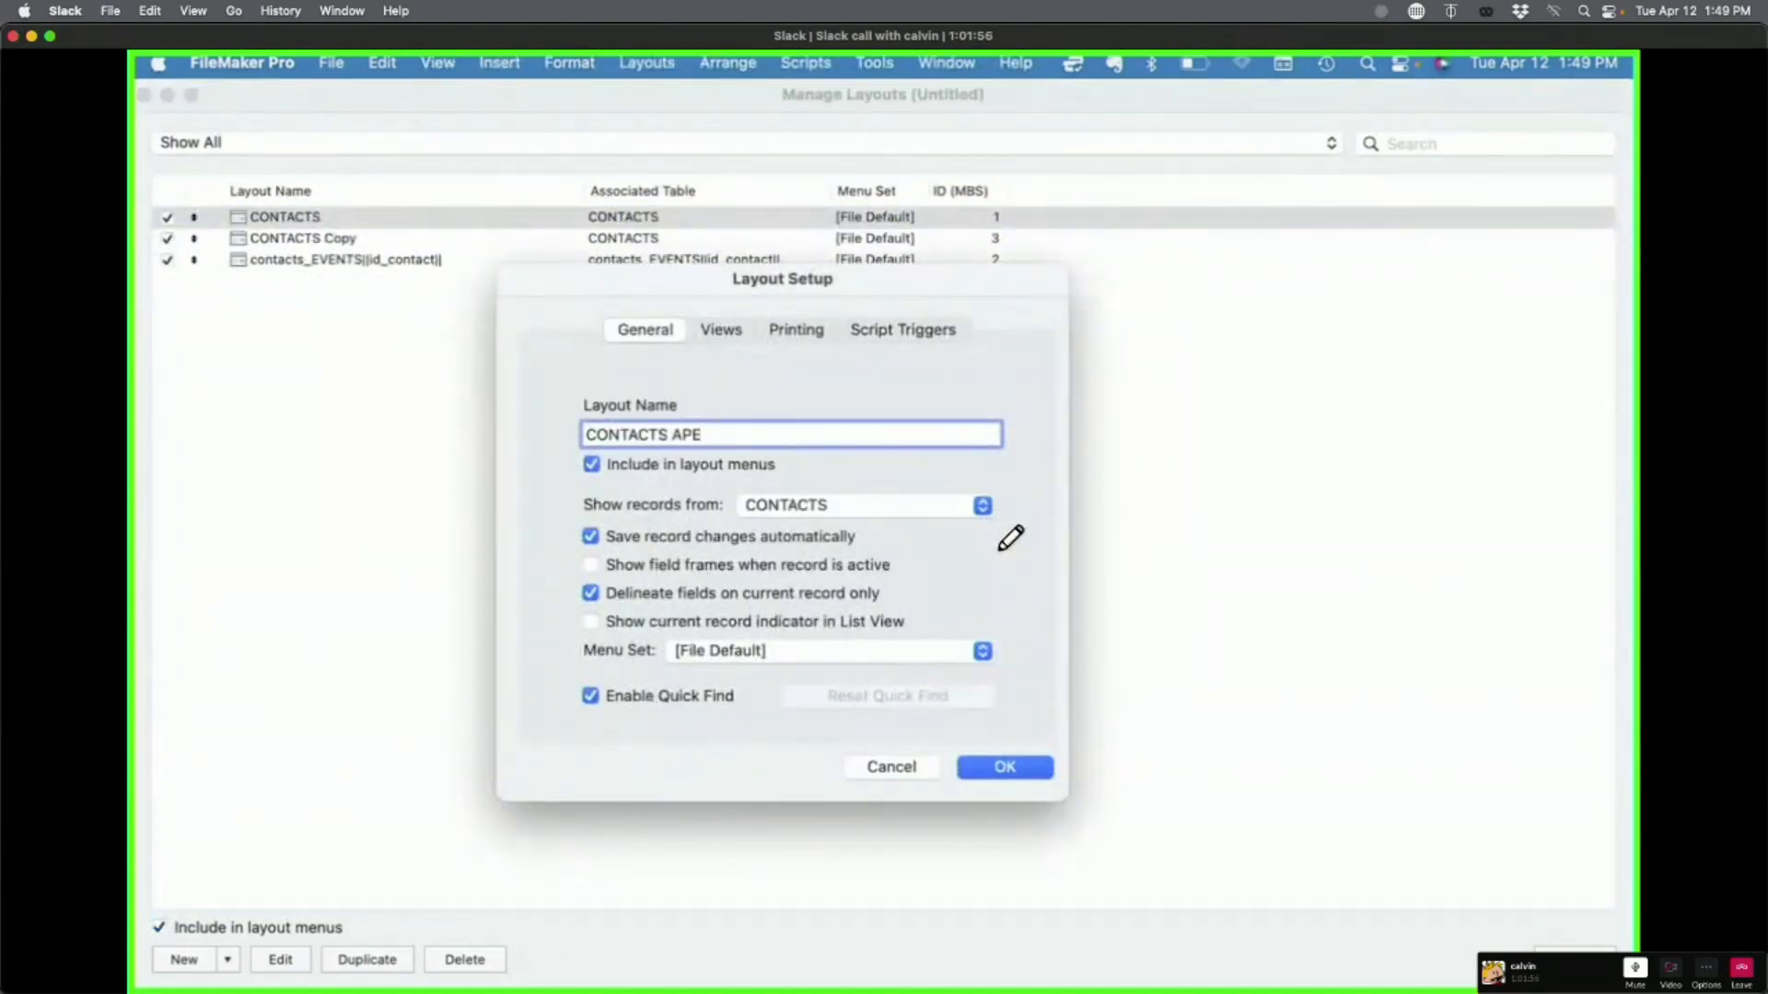
type("X")
left_click(1000, 770)
Step: Leave the CONTACTS Copy layout's setup unchanged and open that layout in a new window in Layout mode
double_click(337, 241)
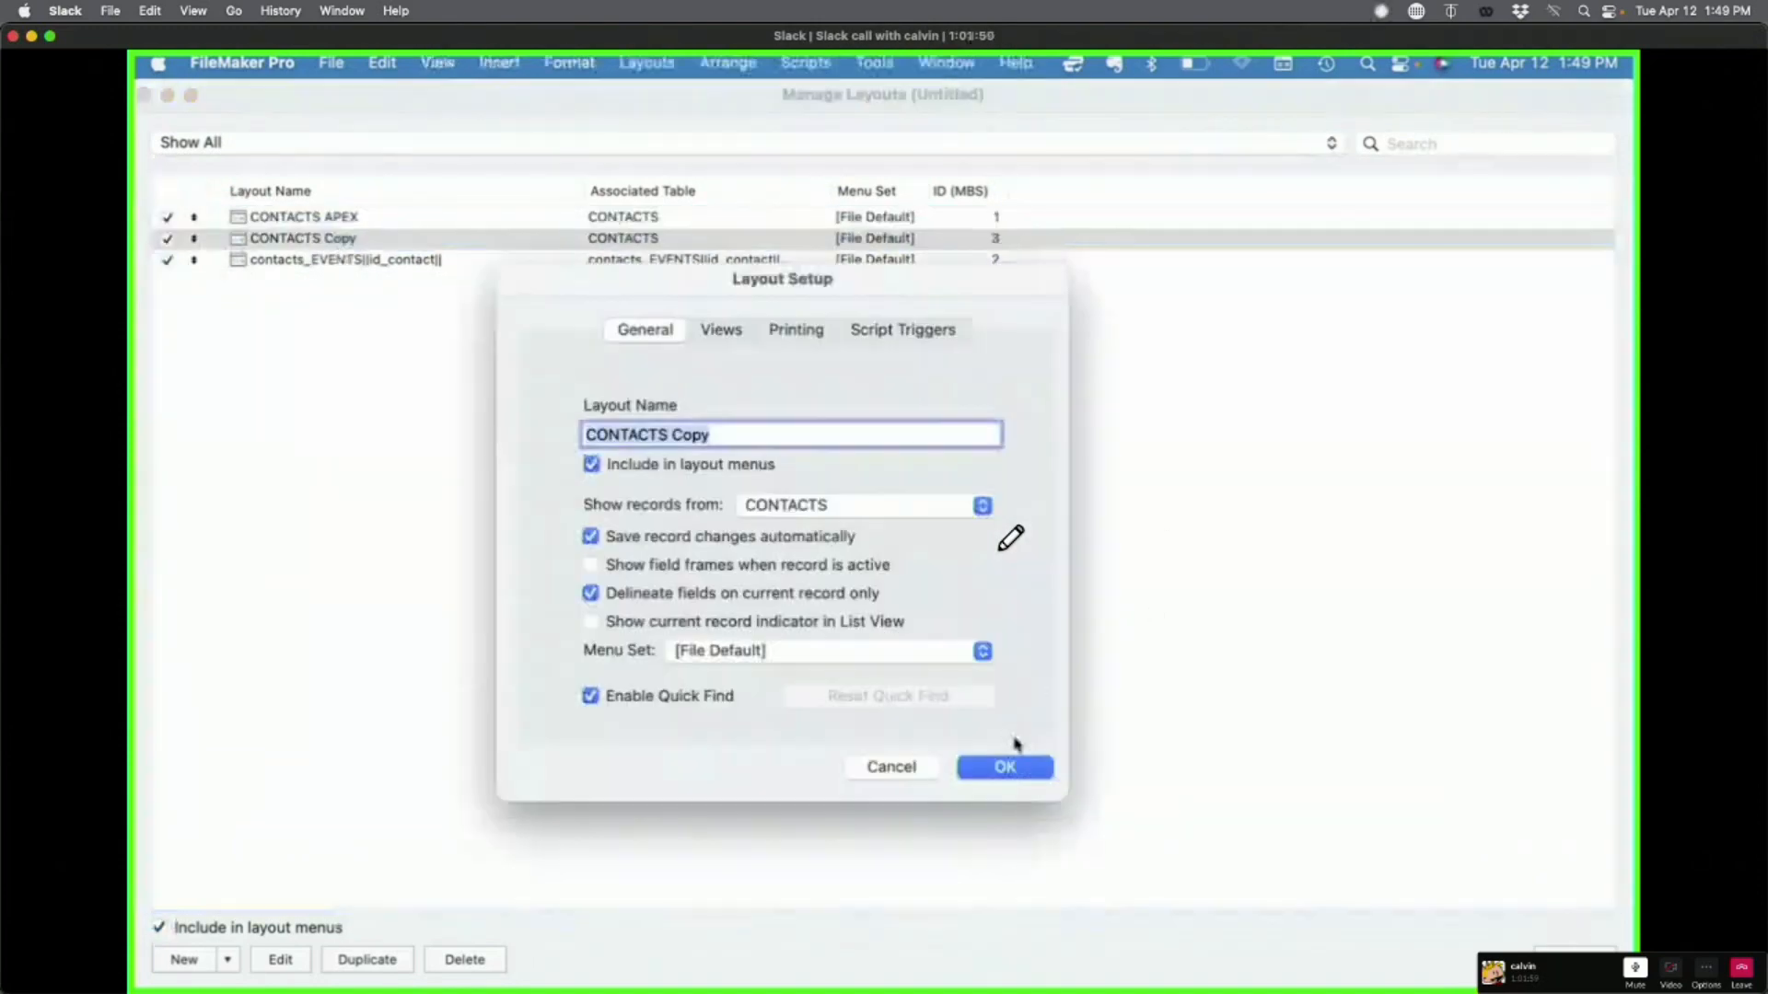
left_click(993, 773)
left_click(1574, 955)
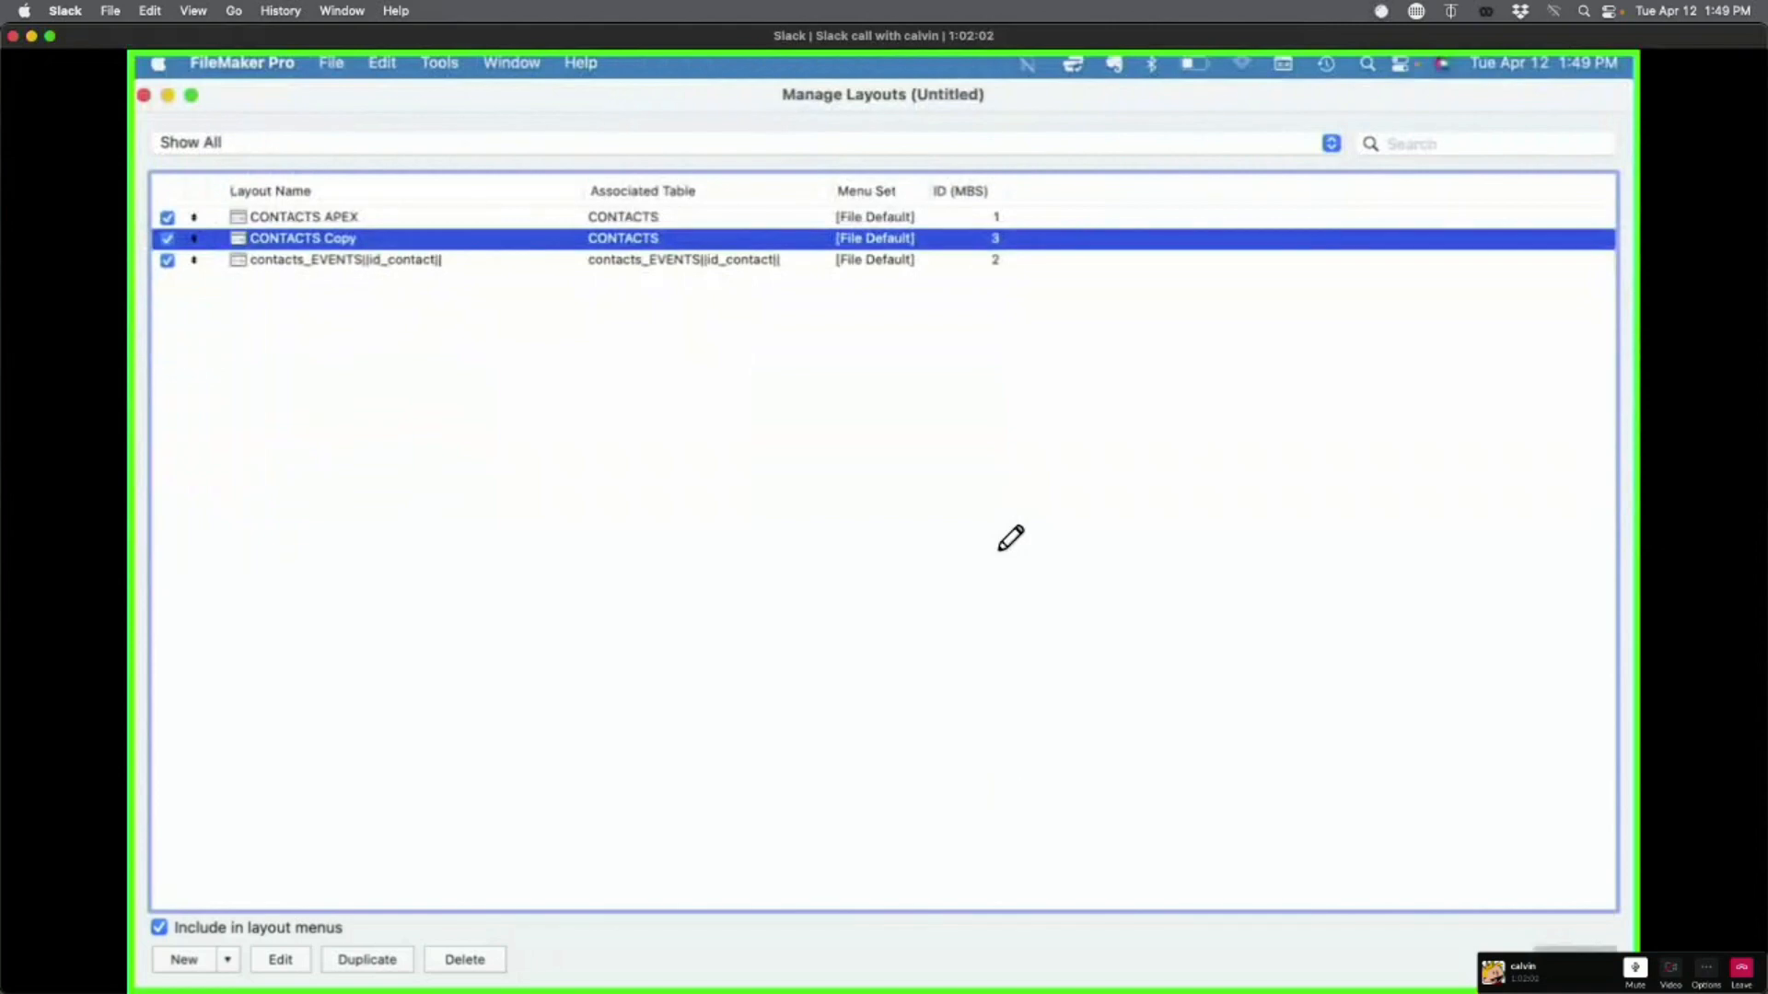
key("super+l")
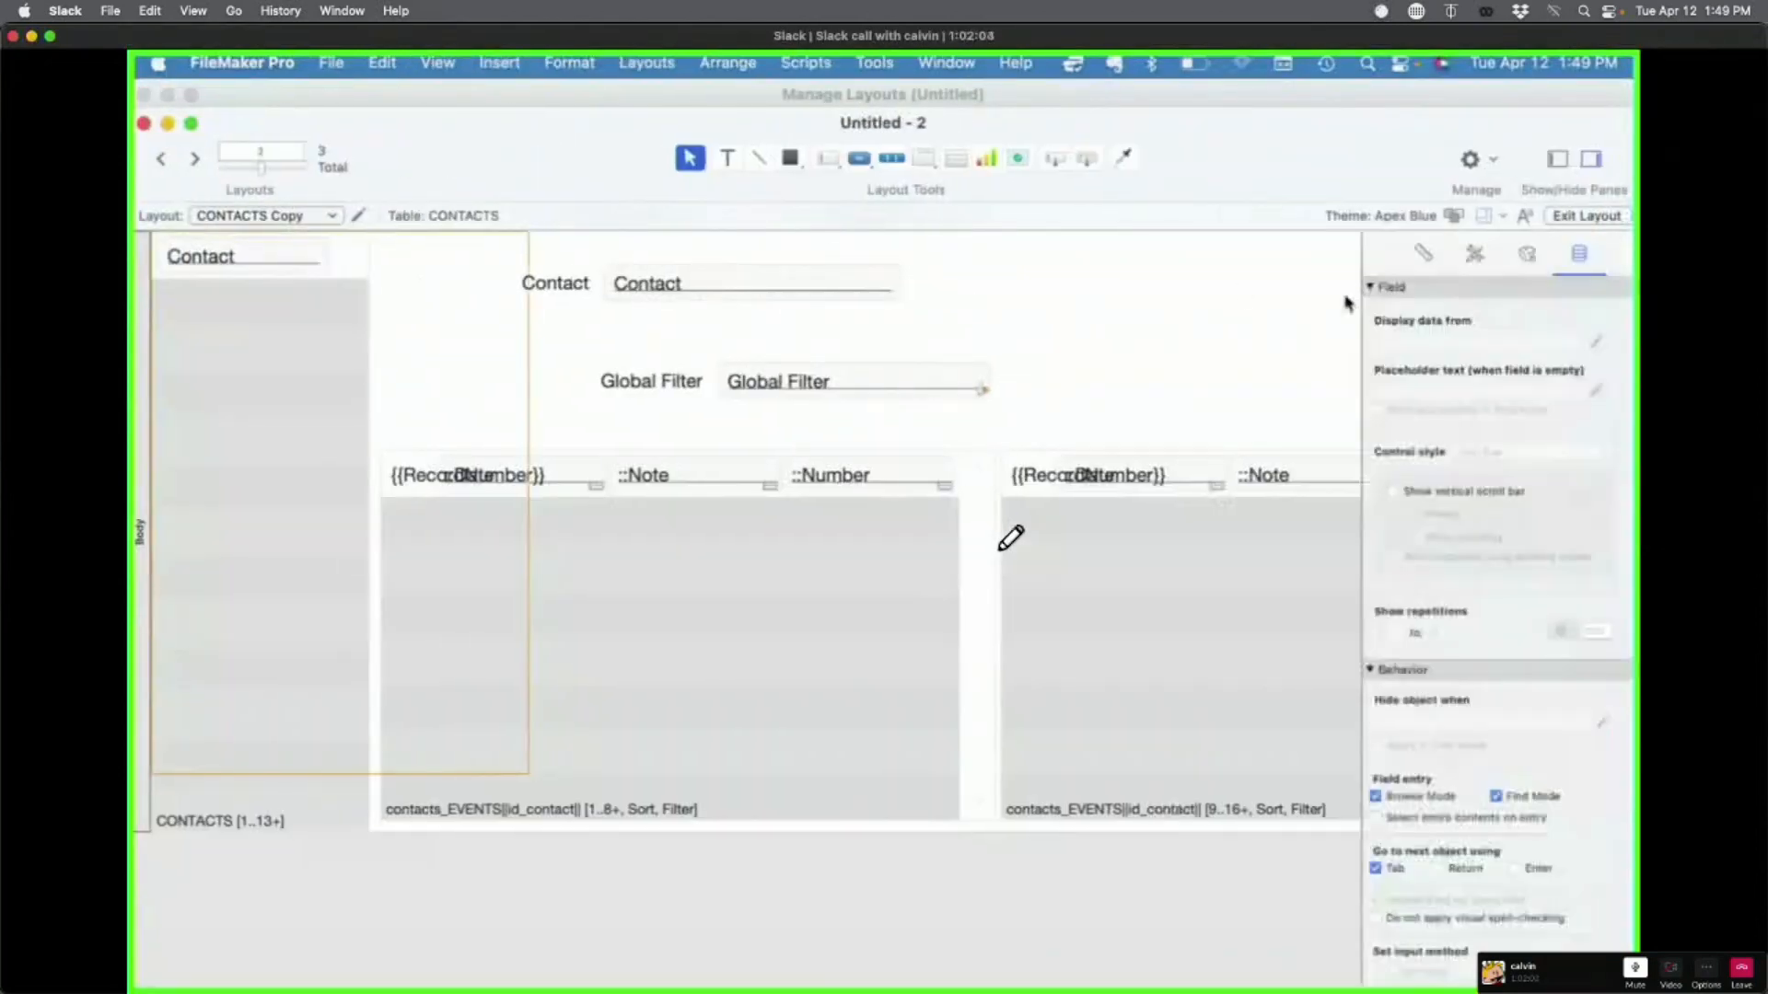
Step: Change the CONTACTS Copy layout's theme from Apex Blue to Luminous, previewing the neighbouring Aspire themes
left_click(1451, 219)
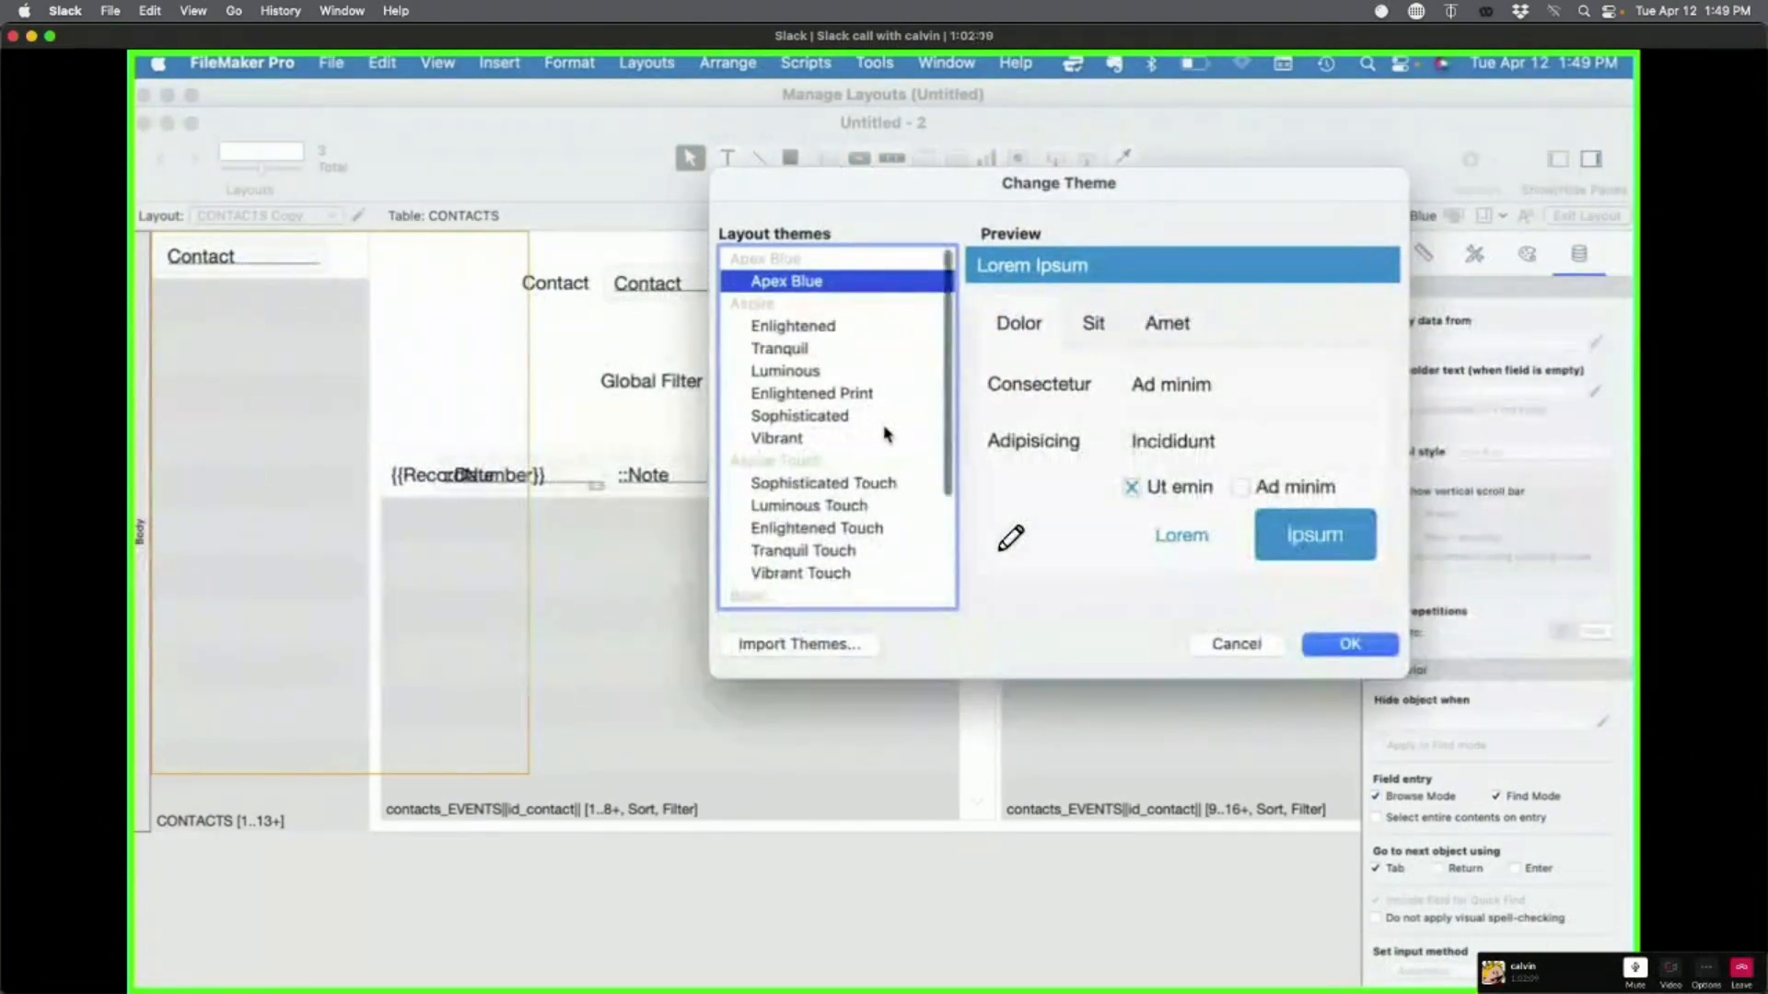
scroll(886, 433, "down", 1)
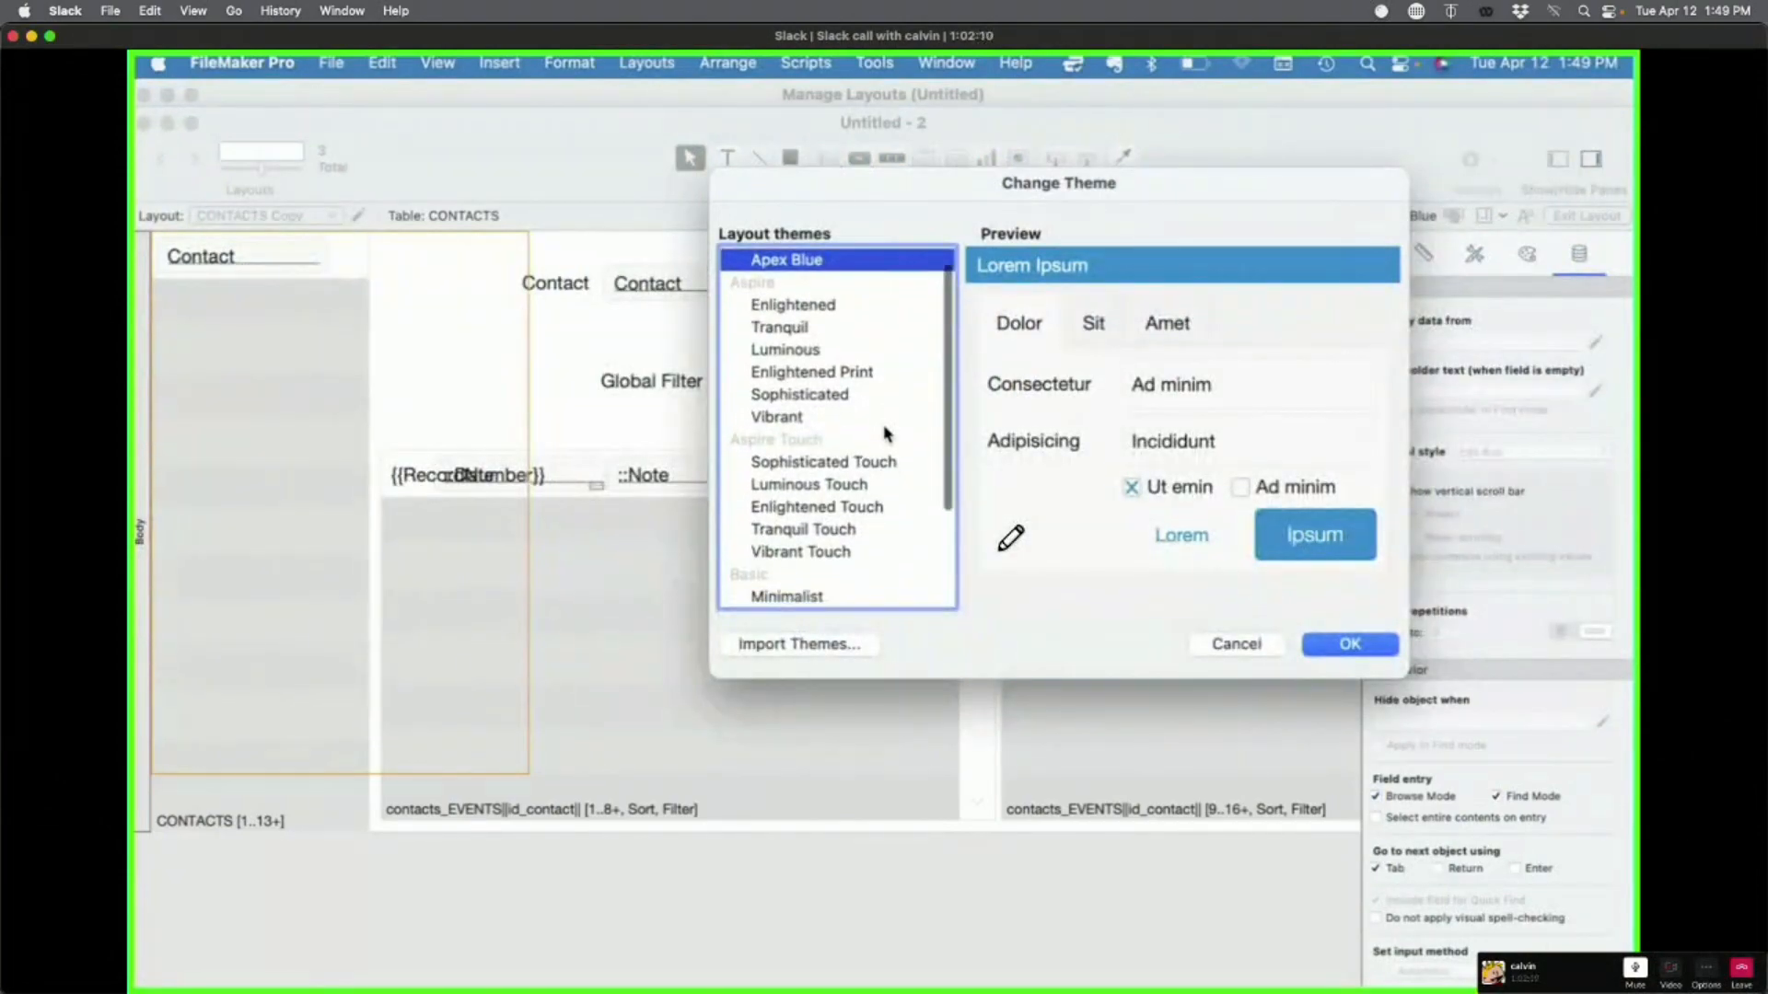
left_click(801, 301)
key("Down")
key("Down")
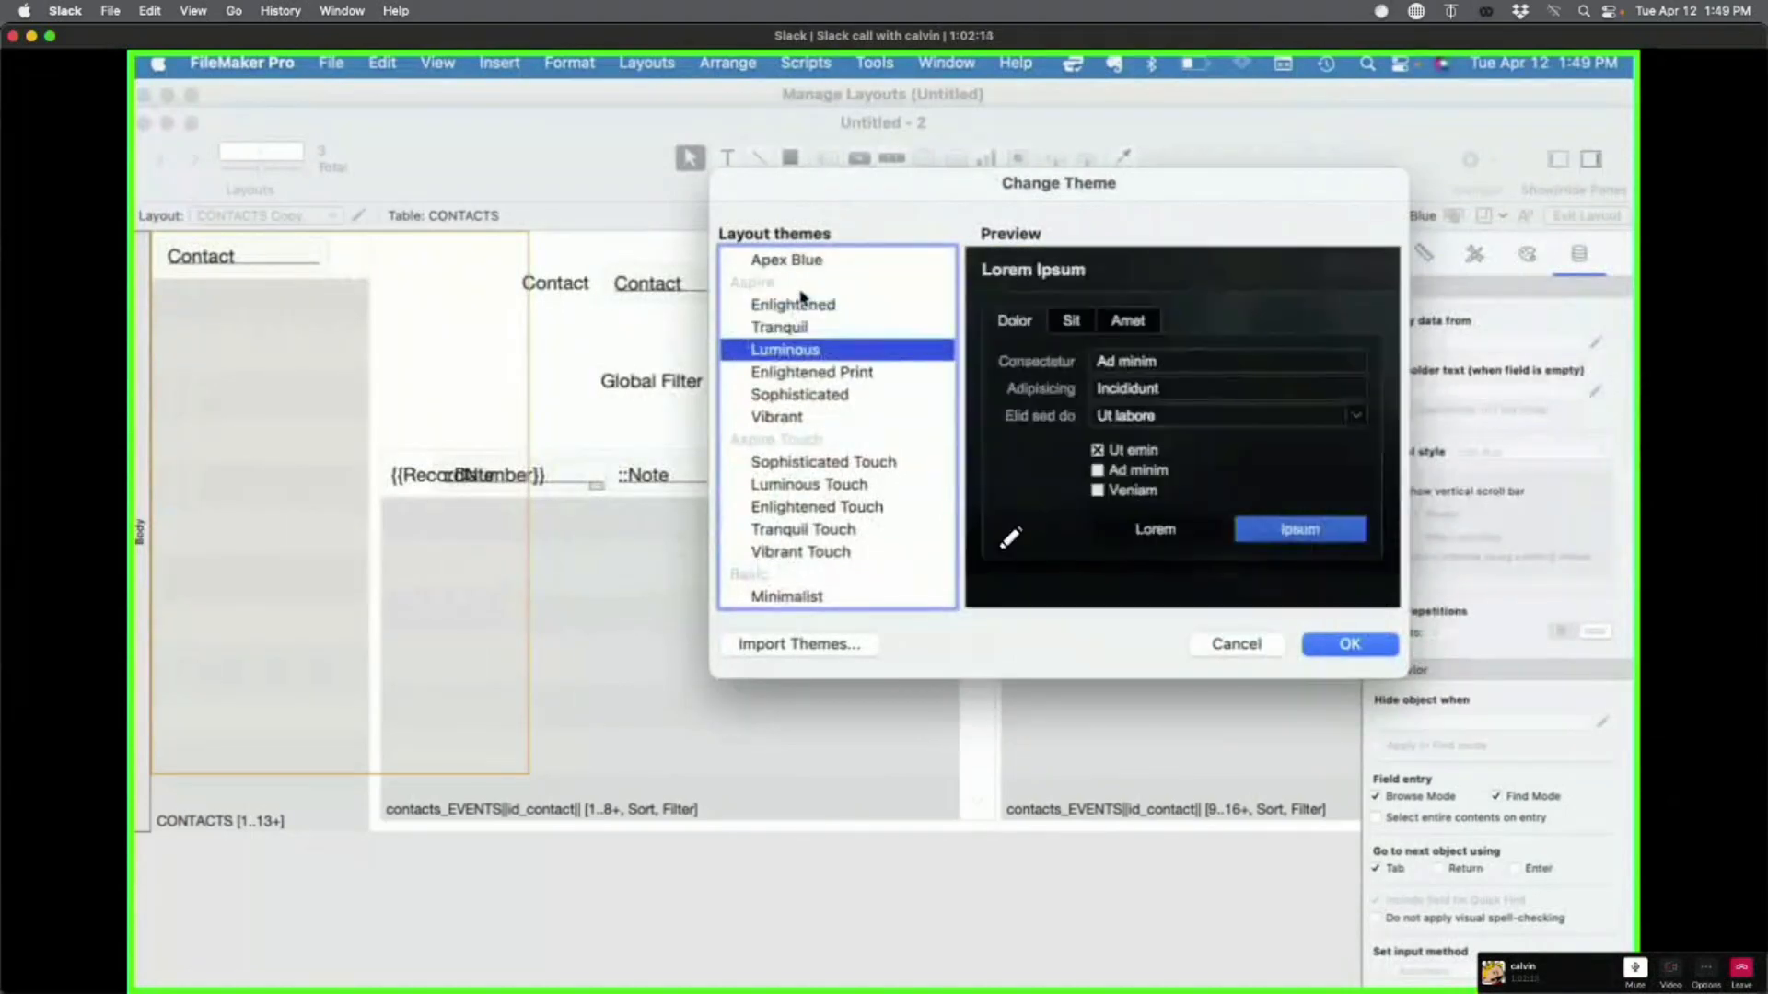
key("Down")
key("Up")
key("Return")
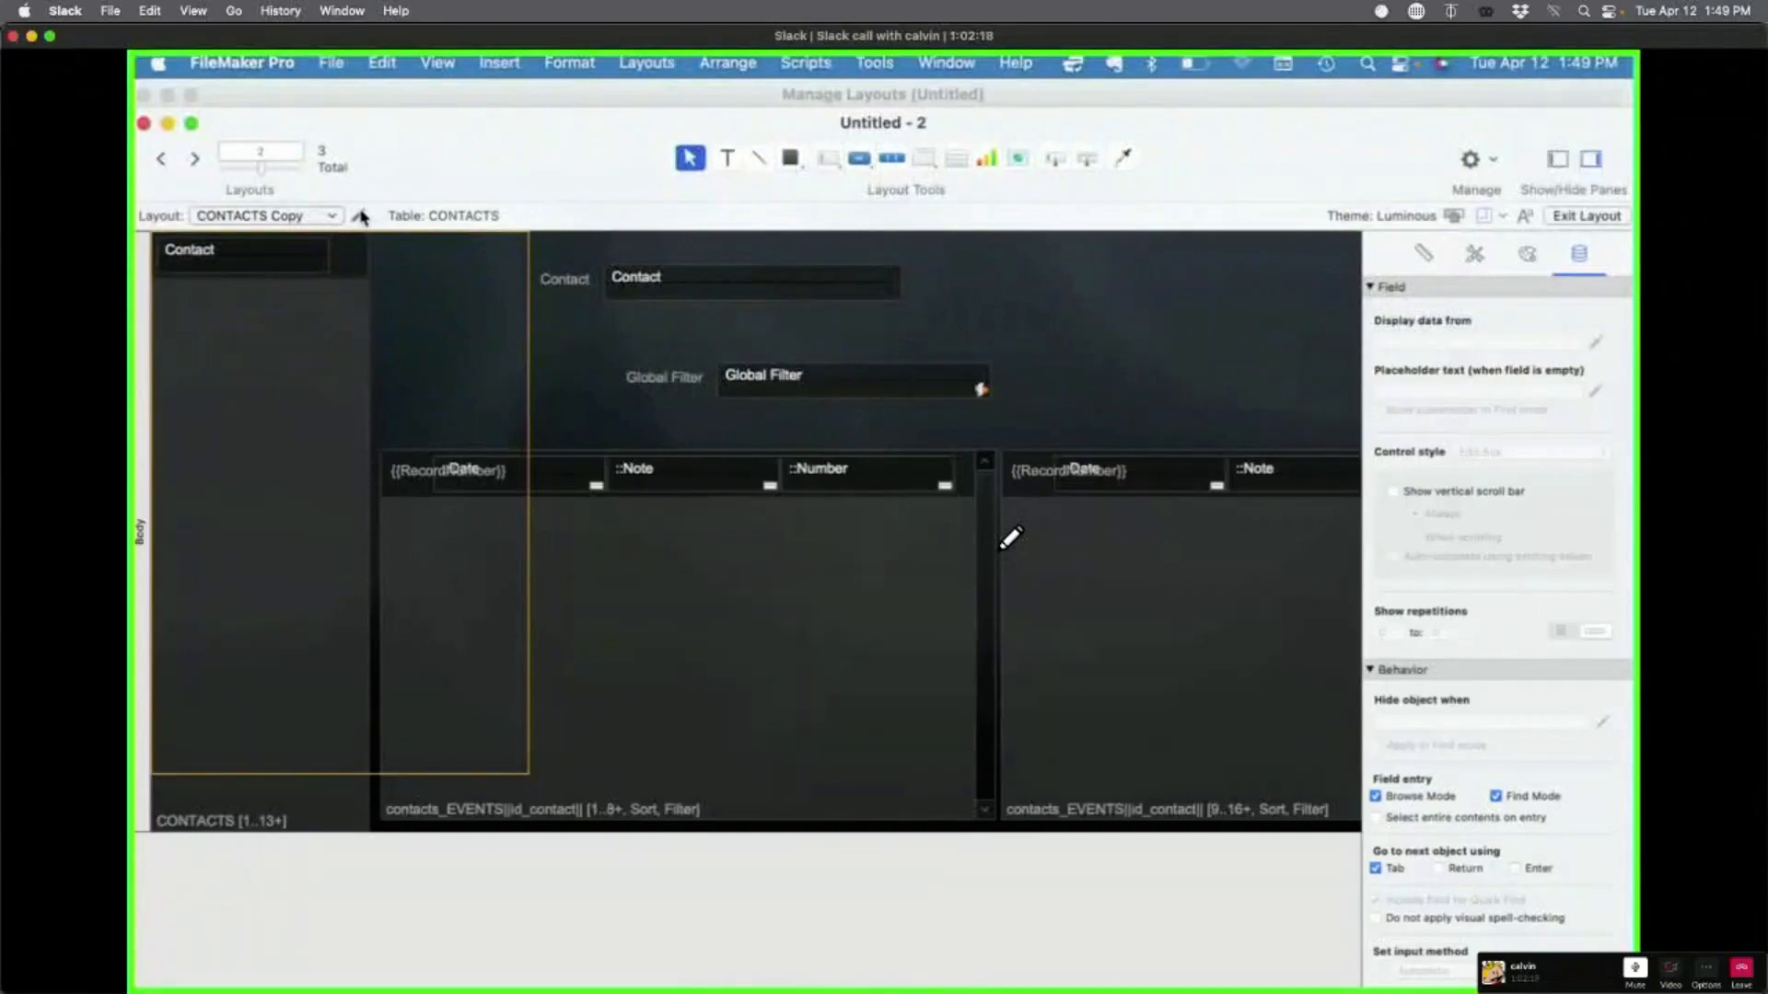
Step: Rename the duplicated layout as CONTACTS LUMINOUS and view it in Browse mode
left_click(358, 216)
double_click(791, 426)
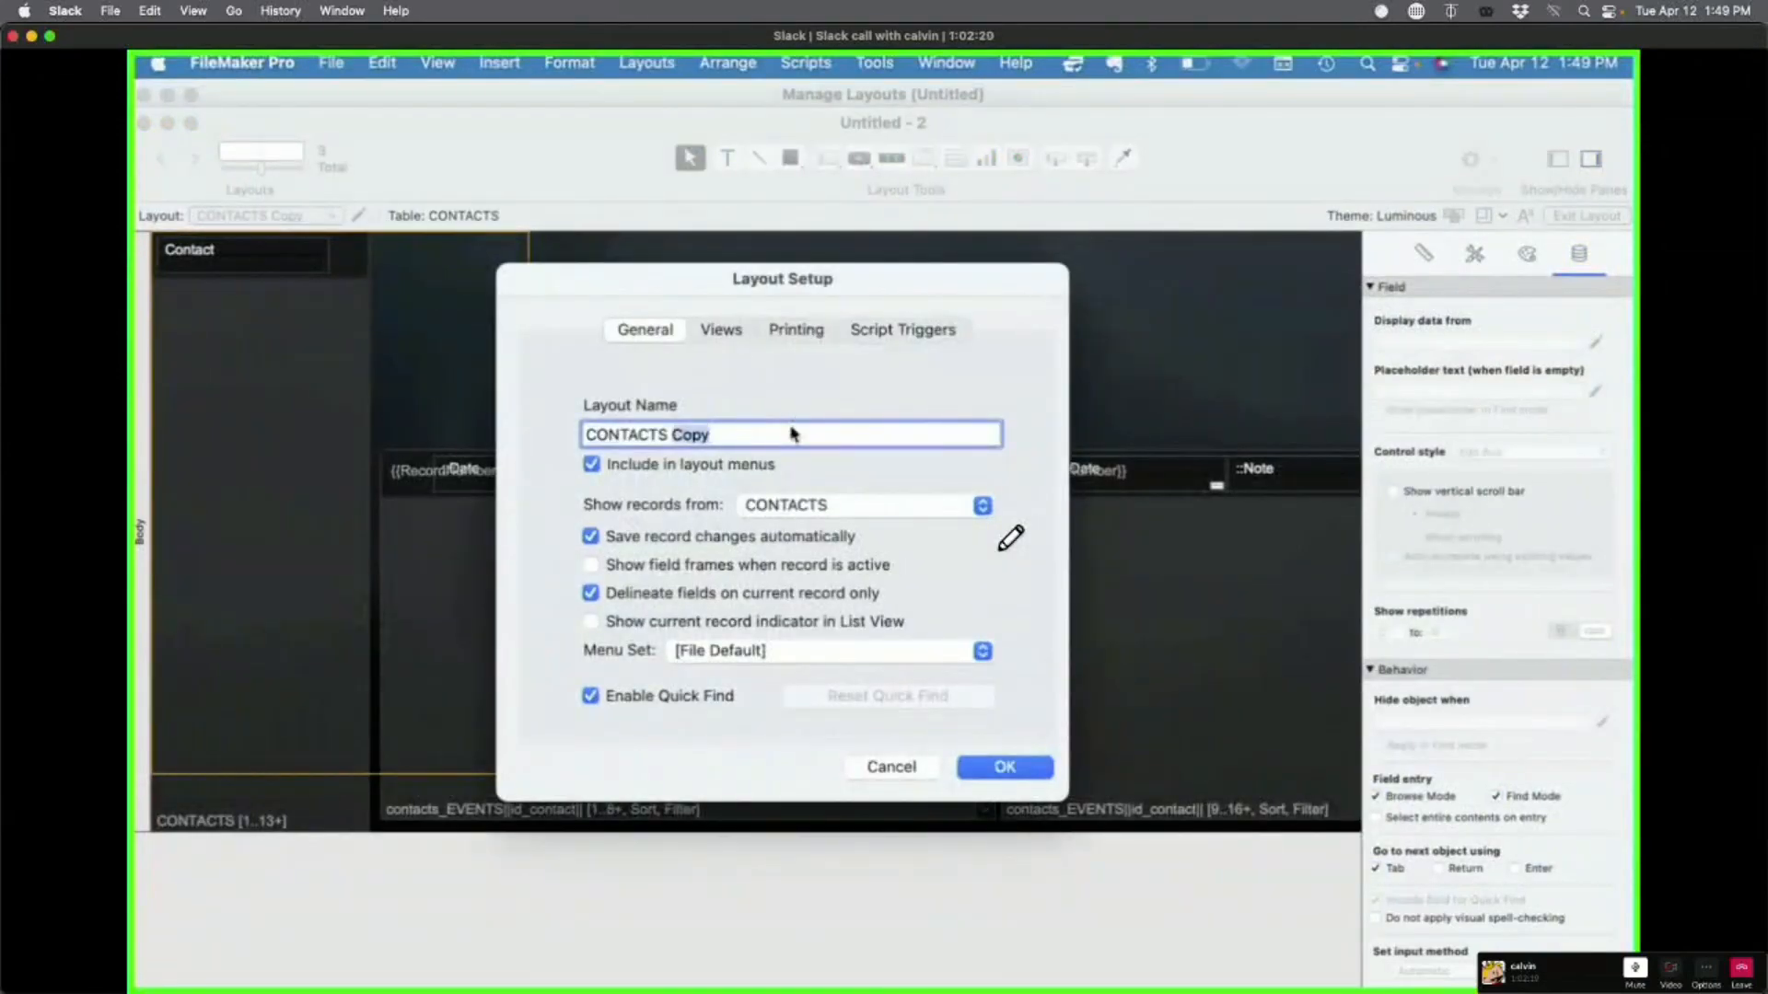
type("LUMINOUS")
left_click(1006, 768)
key("super+b")
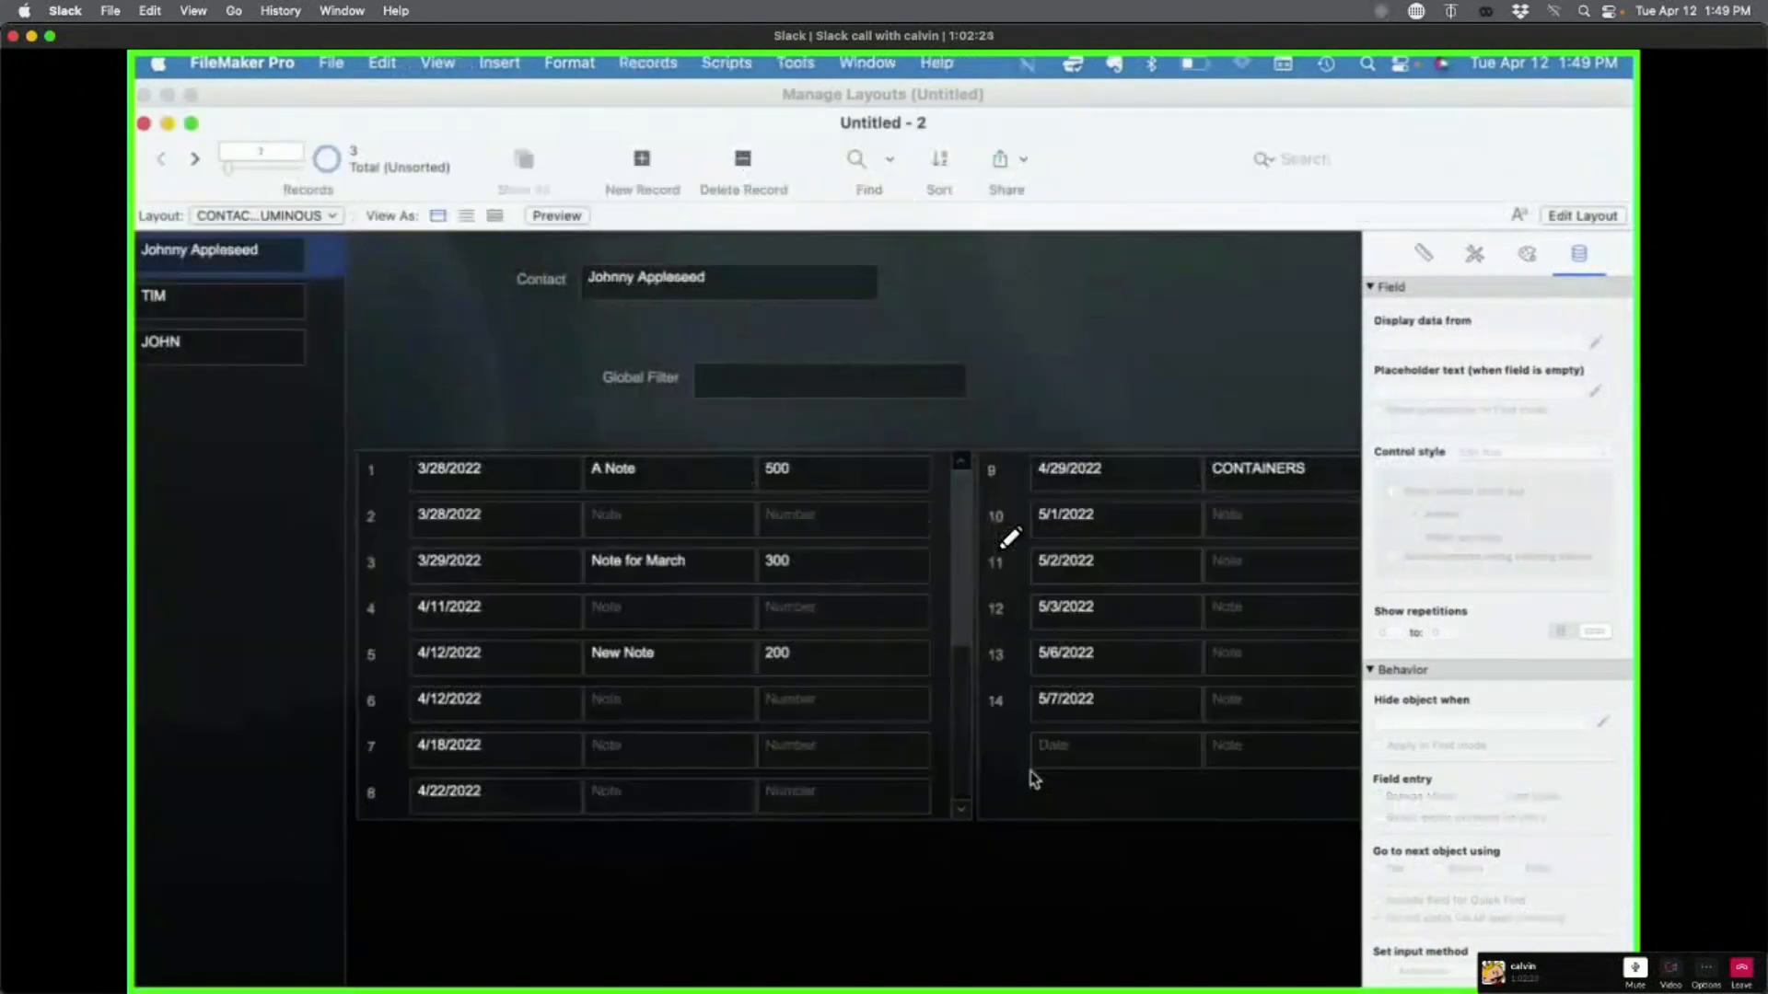
Step: Scroll the first events portal on the CONTACTS LUMINOUS layout down and back up to examine its scroll bar
scroll(852, 594, "down", 2)
scroll(851, 597, "down", 2)
scroll(848, 596, "up", 3)
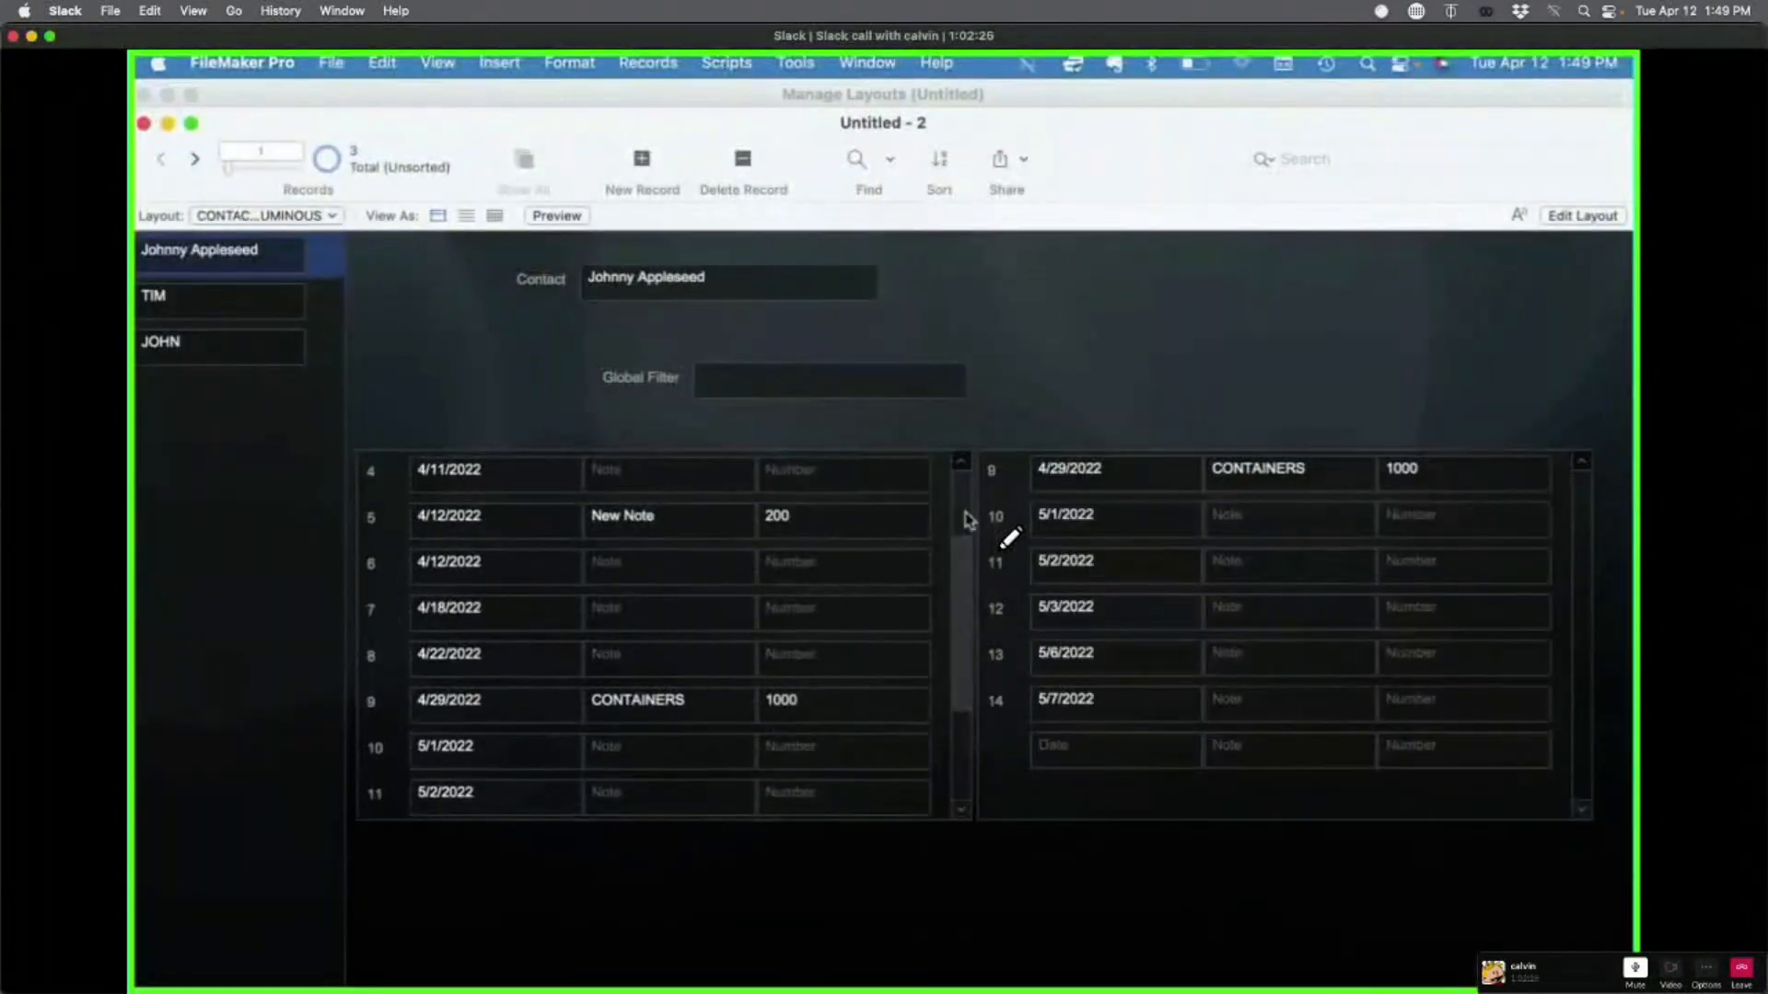
left_click_drag(965, 563, 846, 679)
scroll(846, 679, "up", 8)
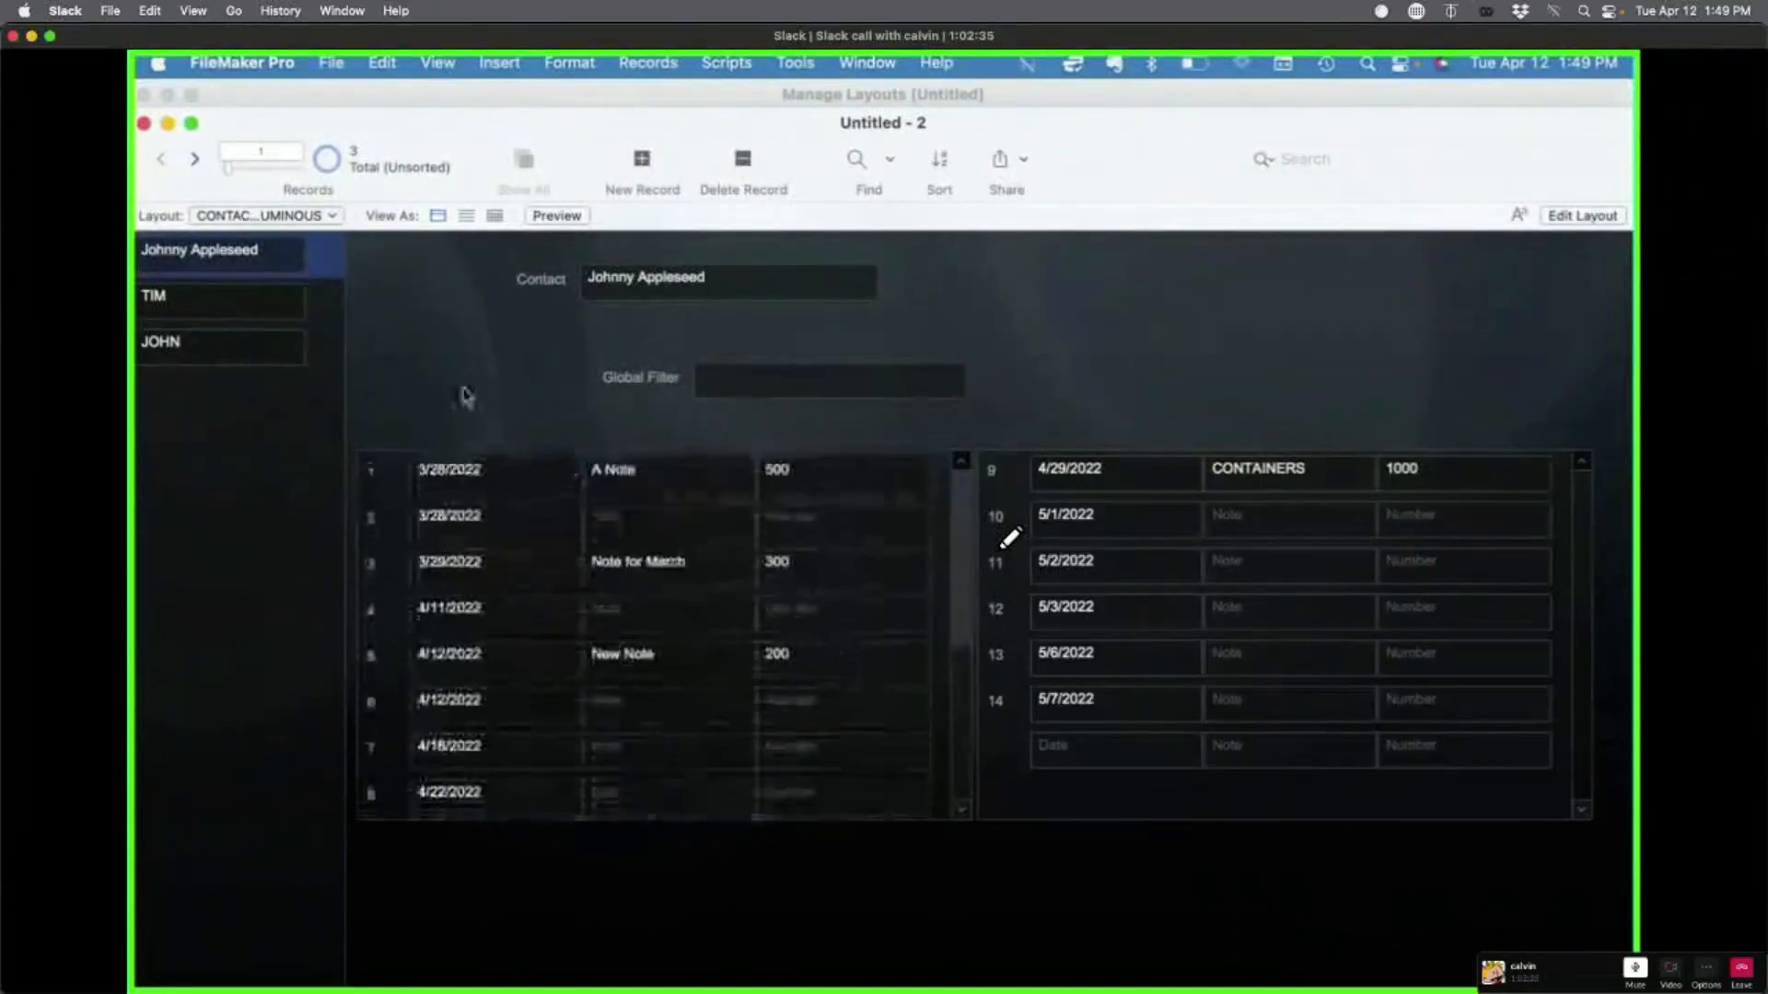
Step: Open the layout manager from Layout mode and duplicate the CONTACTS LUMINOUS layout
key("super+l")
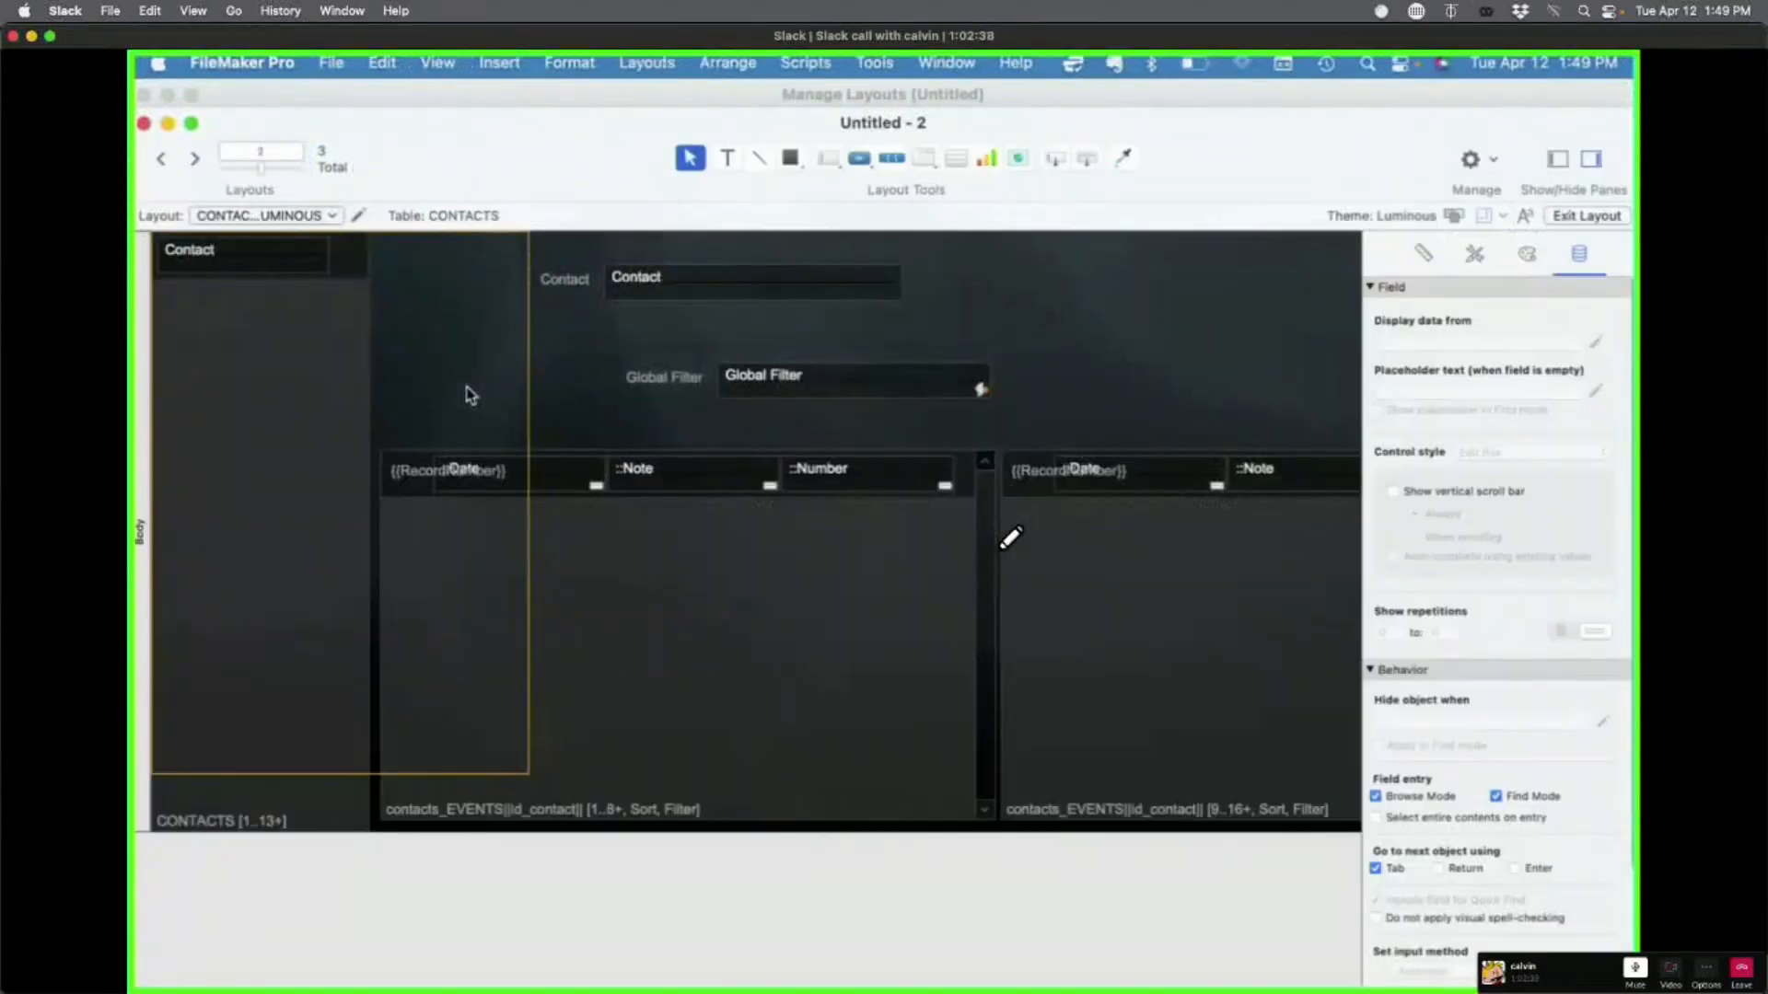
key("super+shift+l")
key("super+d")
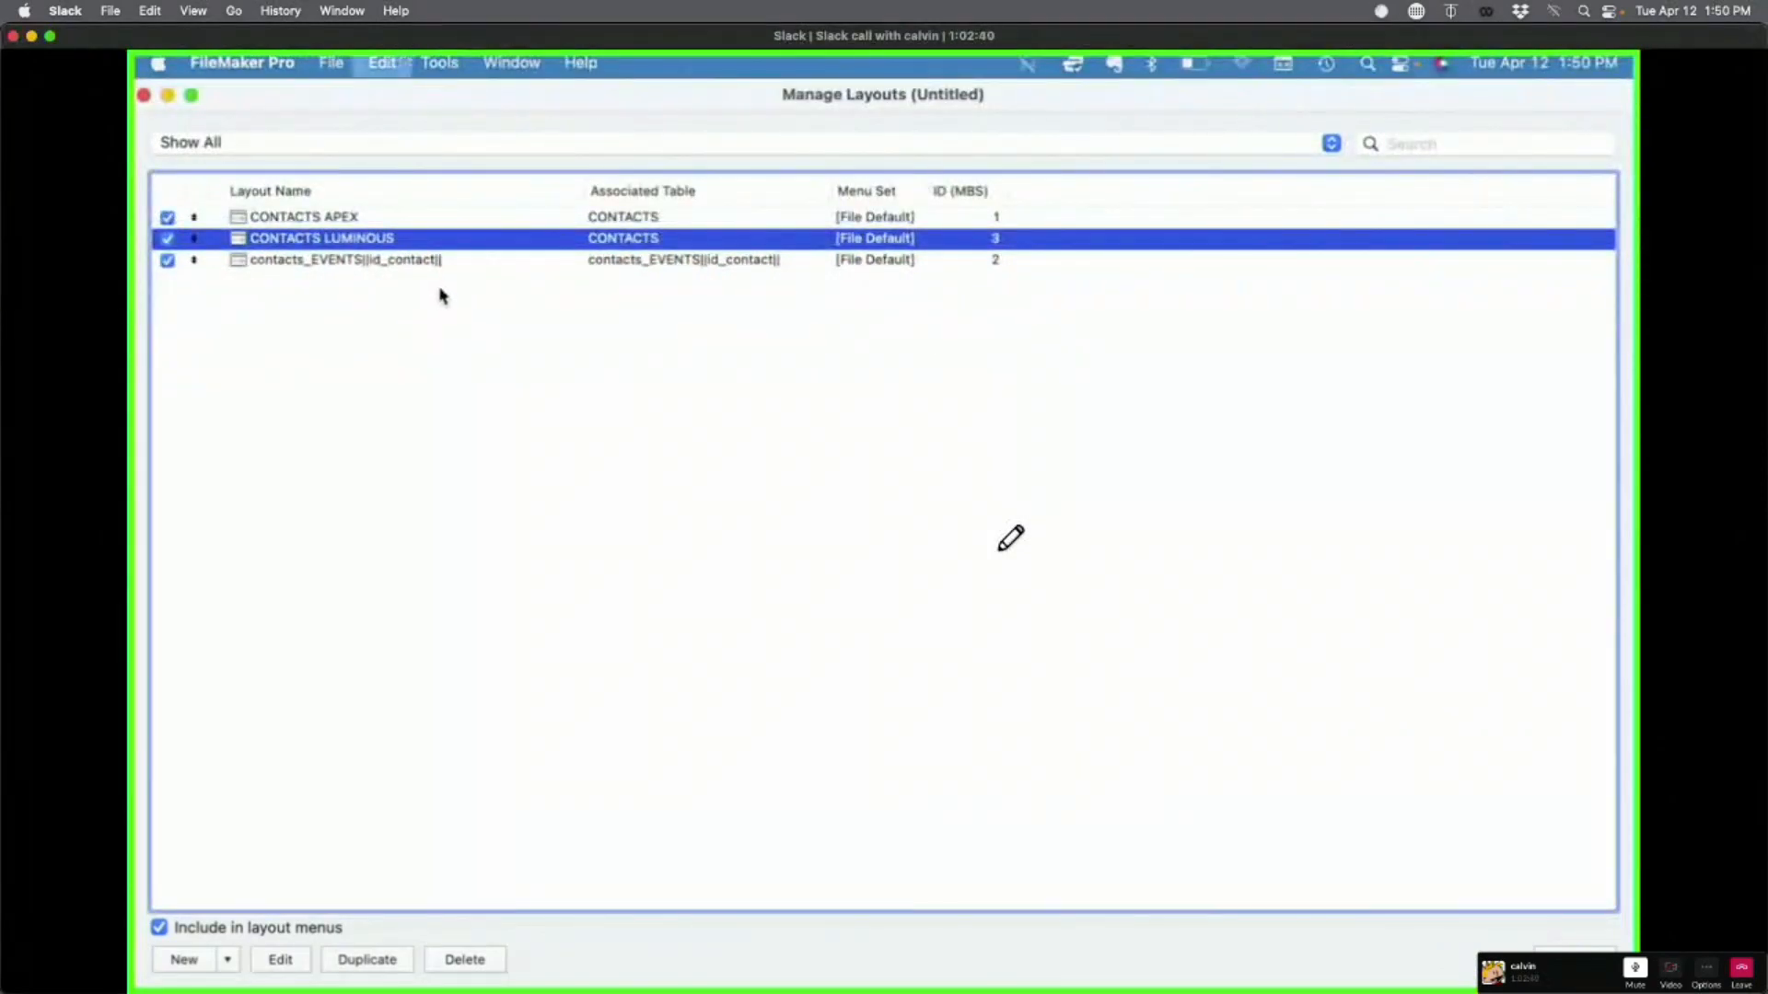
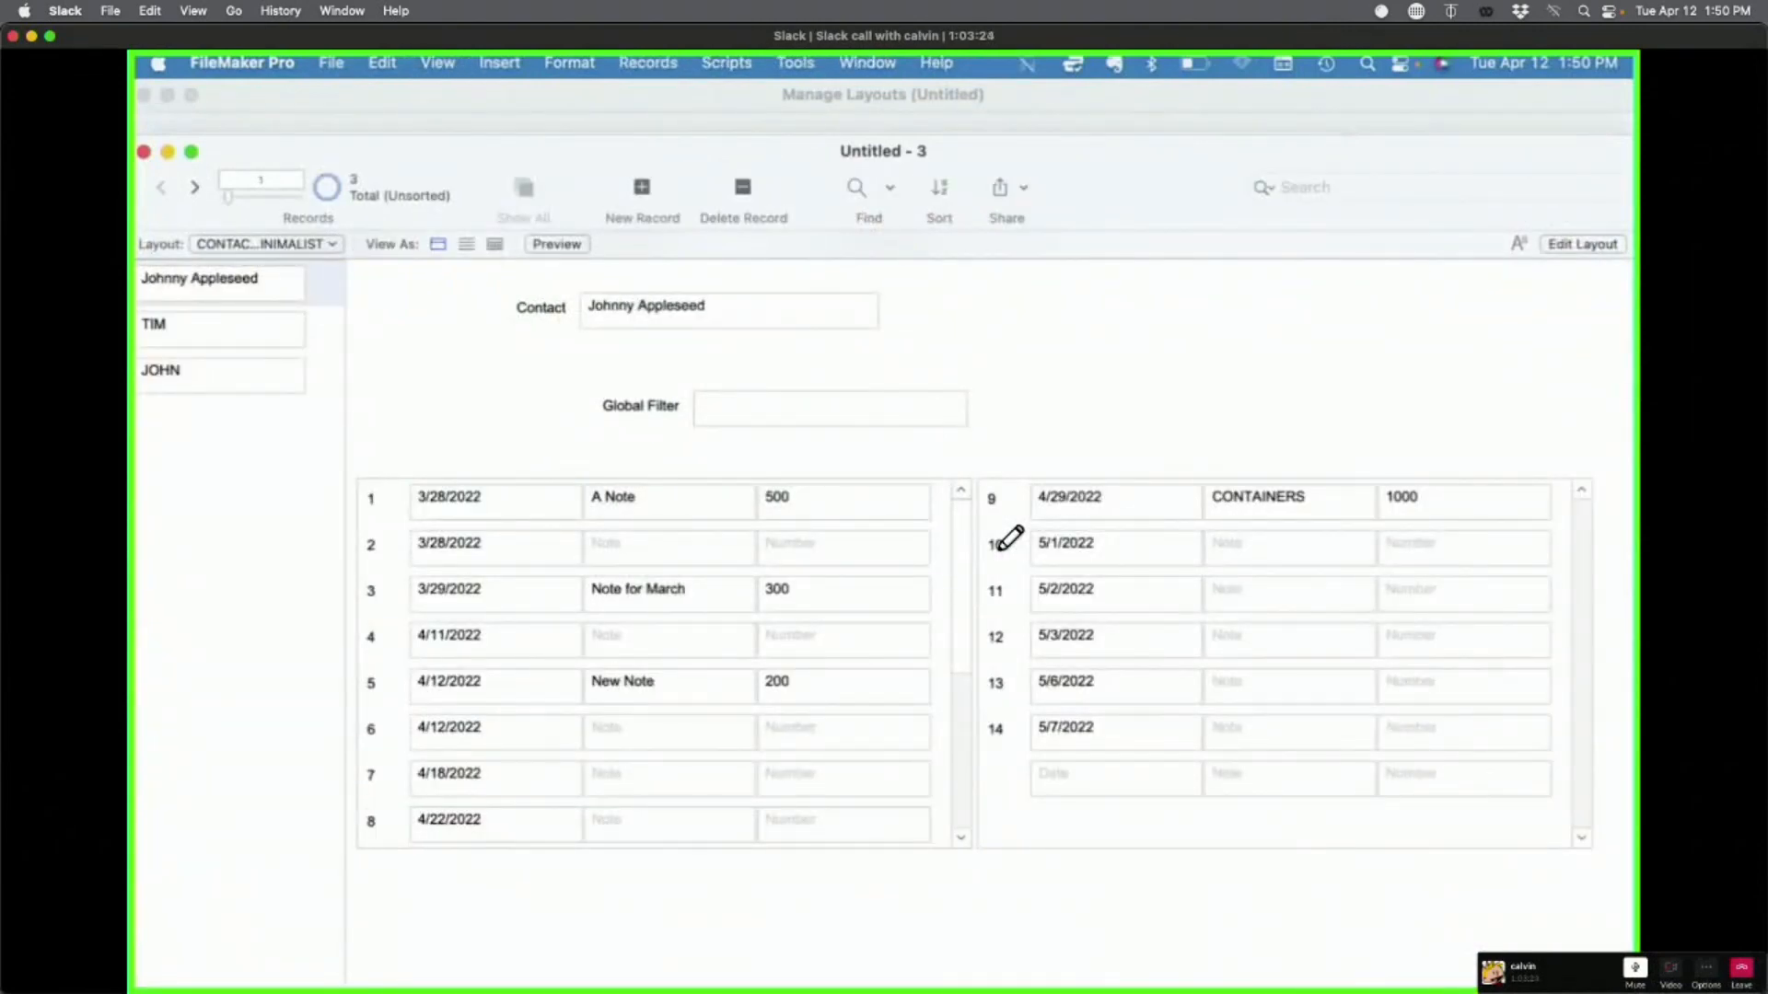
Step: View each of the three contacts on the CONTACTS MINIMALIST layout and check how the first contact's events portal scrolls
left_click_drag(958, 663, 947, 553)
left_click(311, 328)
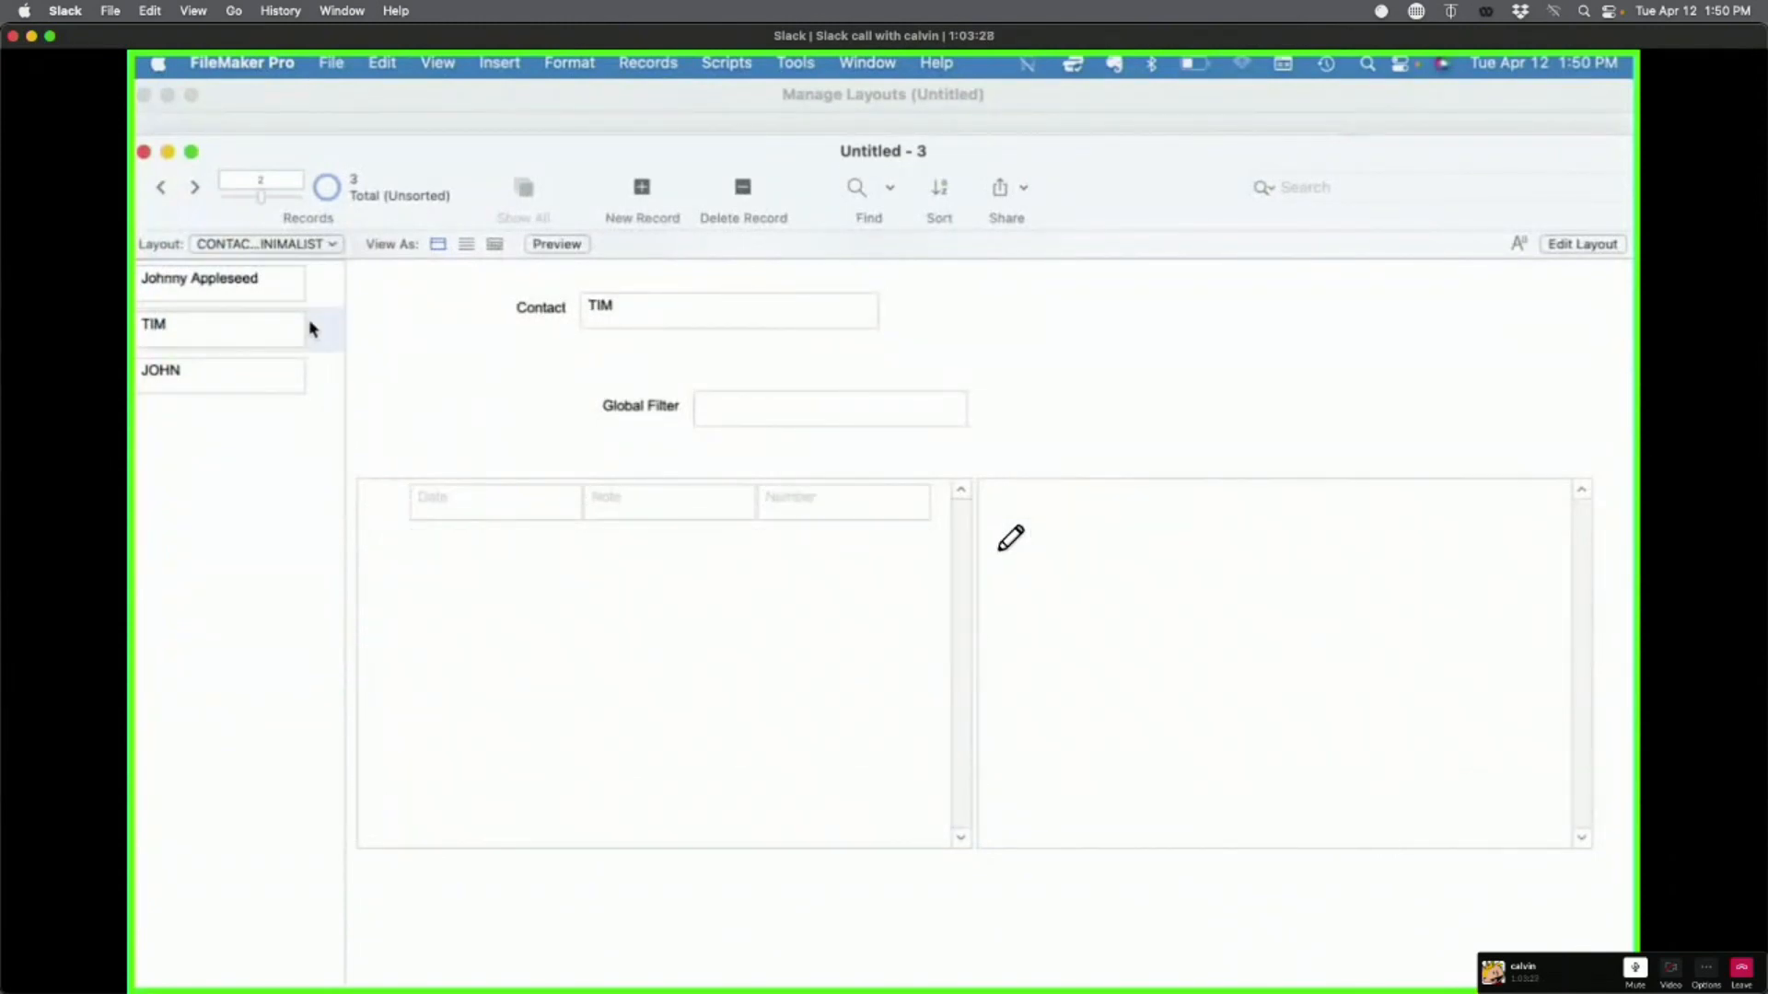
left_click(313, 391)
left_click(295, 287)
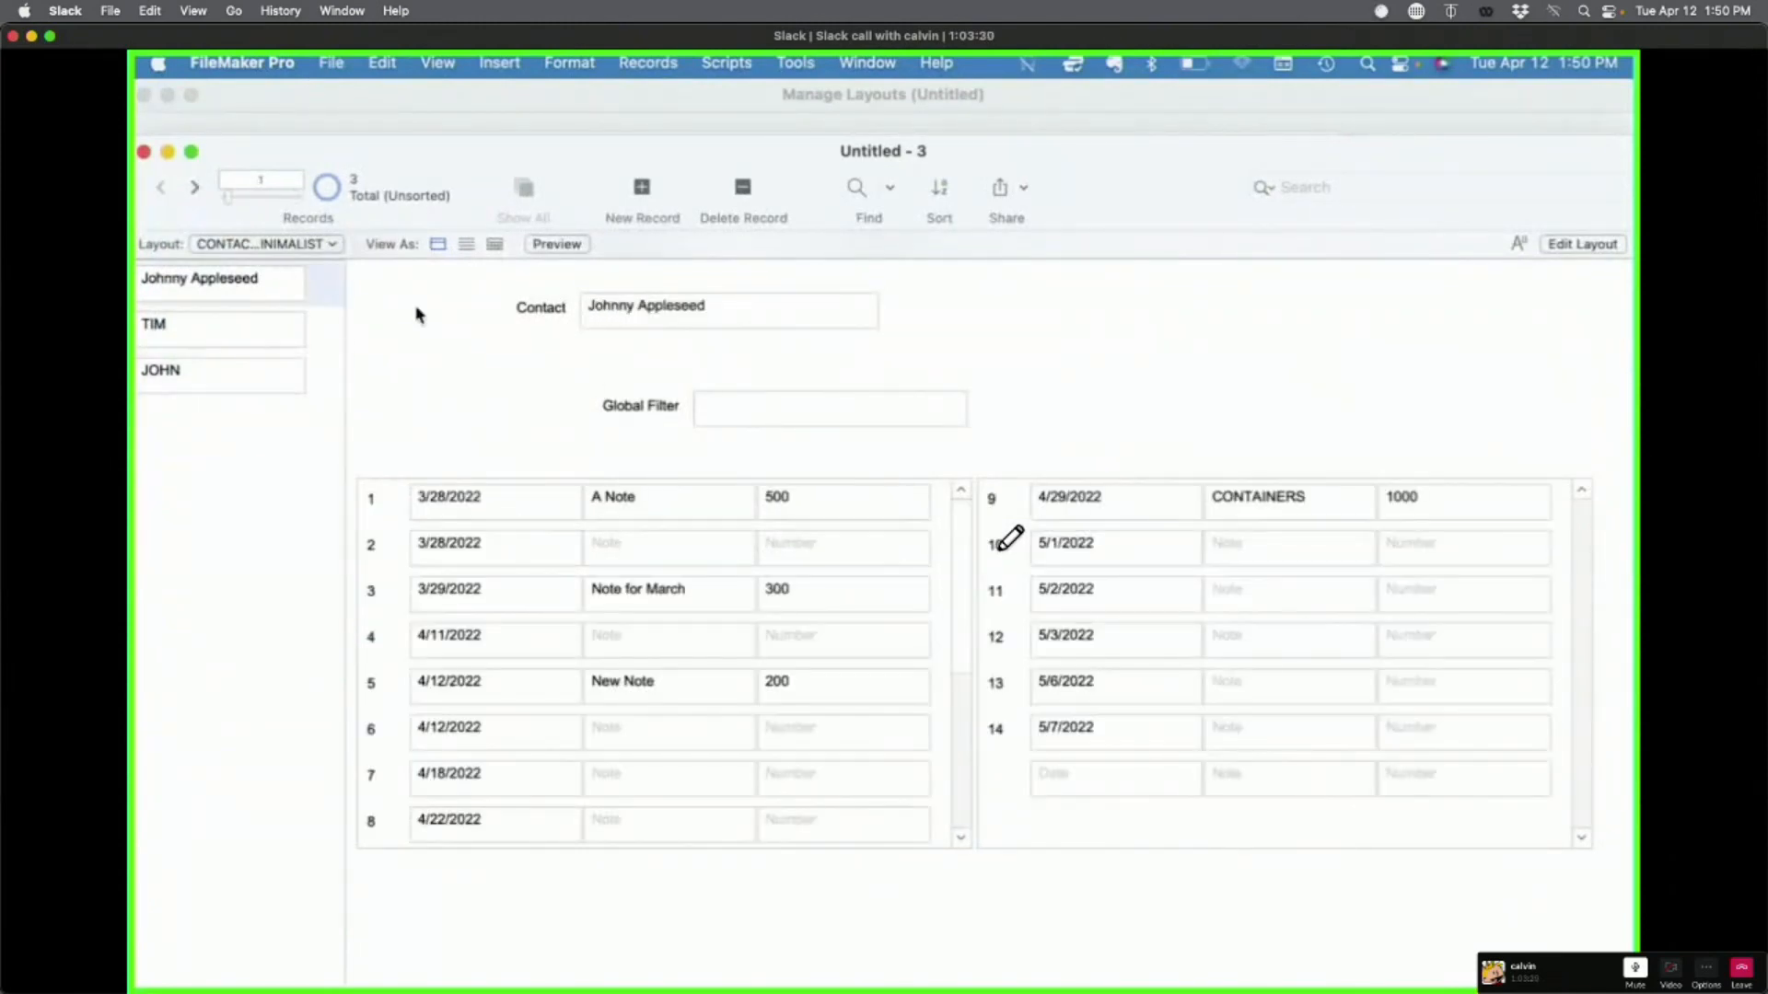
scroll(752, 572, "down", 5)
scroll(752, 572, "up", 5)
Step: Hide the status toolbar to inspect the first events portal's scrolling, and make the window taller
key("alt+super+s")
double_click(748, 157)
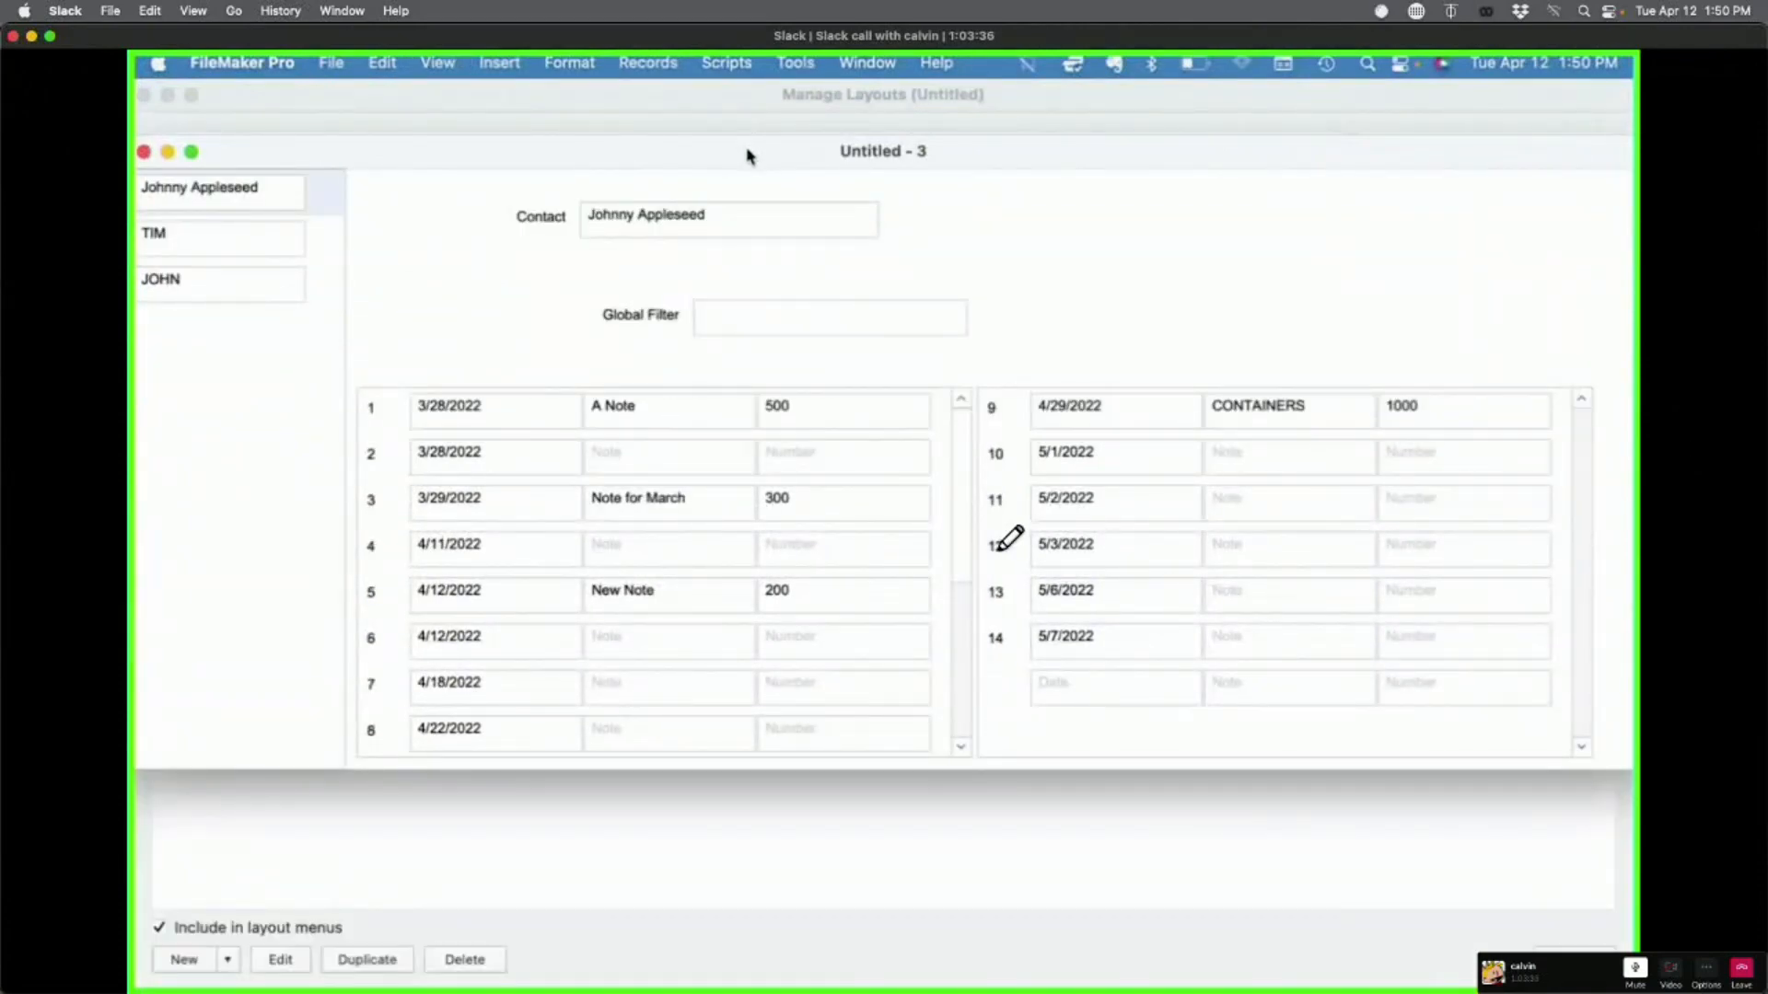
scroll(971, 561, "down", 5)
scroll(971, 562, "up", 4)
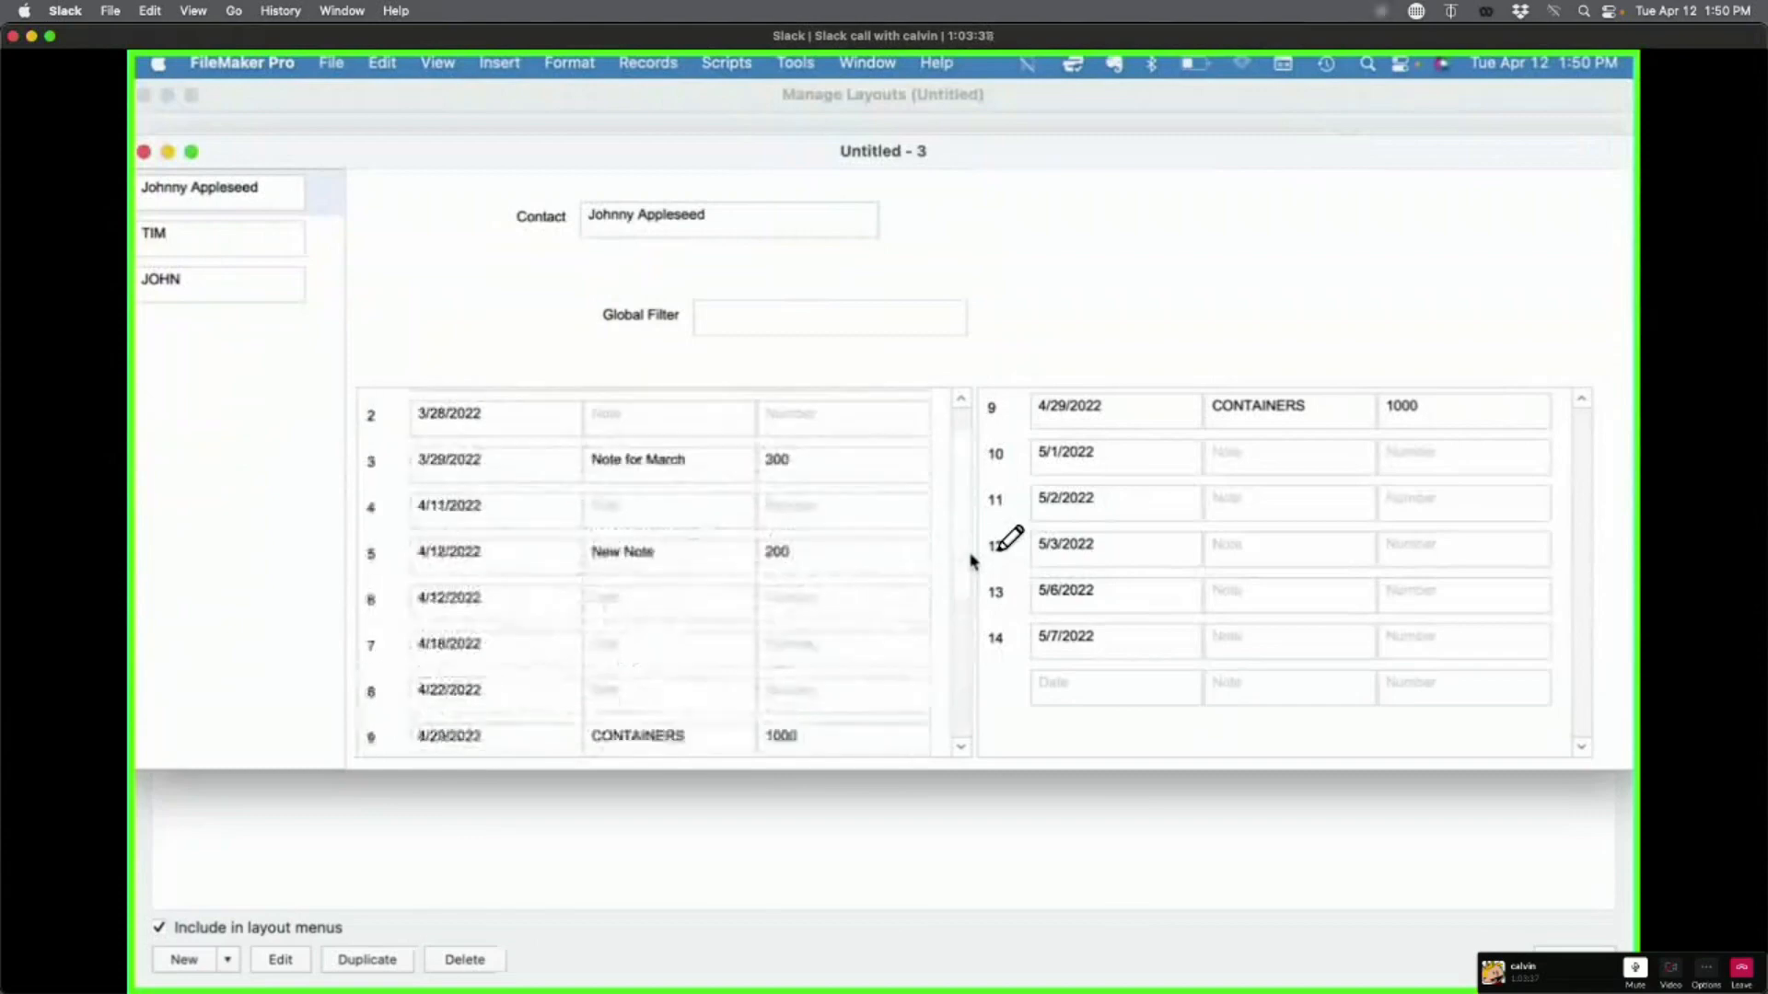
scroll(972, 562, "down", 5)
scroll(971, 562, "up", 5)
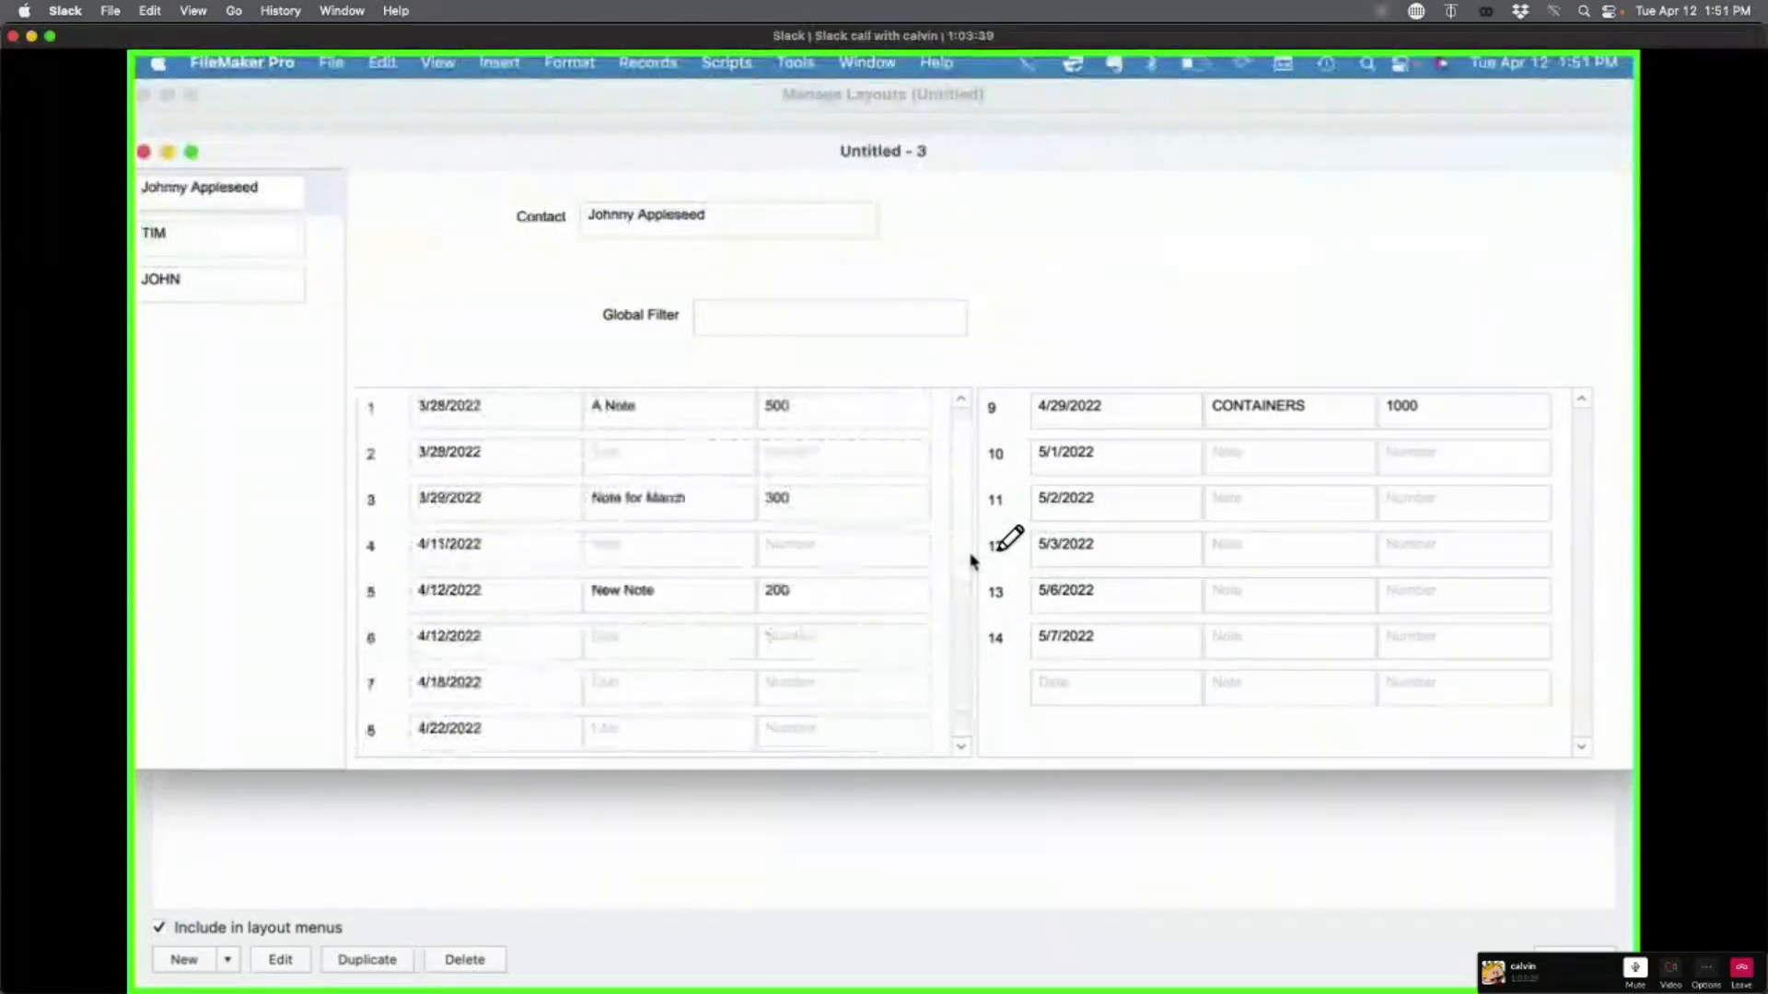
left_click_drag(1204, 771, 1203, 892)
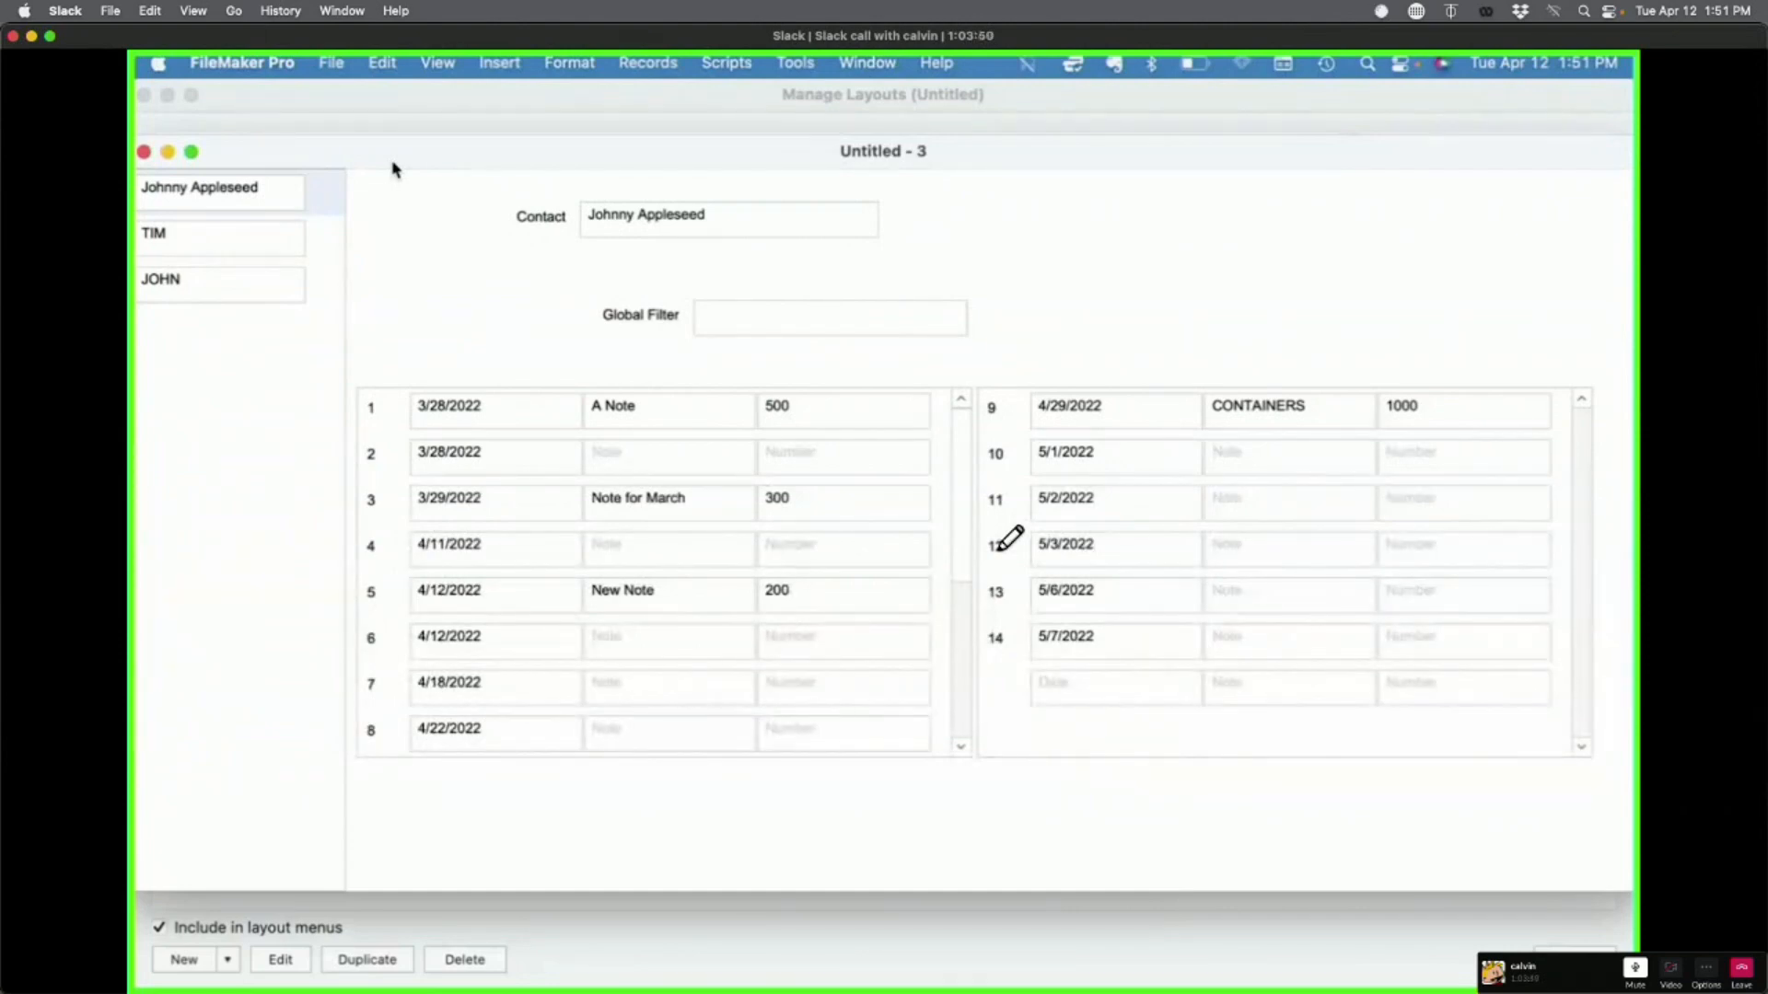
Step: Show the status toolbar again and compare the CONTACTS APEX and CONTACTS LUMINOUS layouts, ending on CONTACTS APEX
key("super+alt+s")
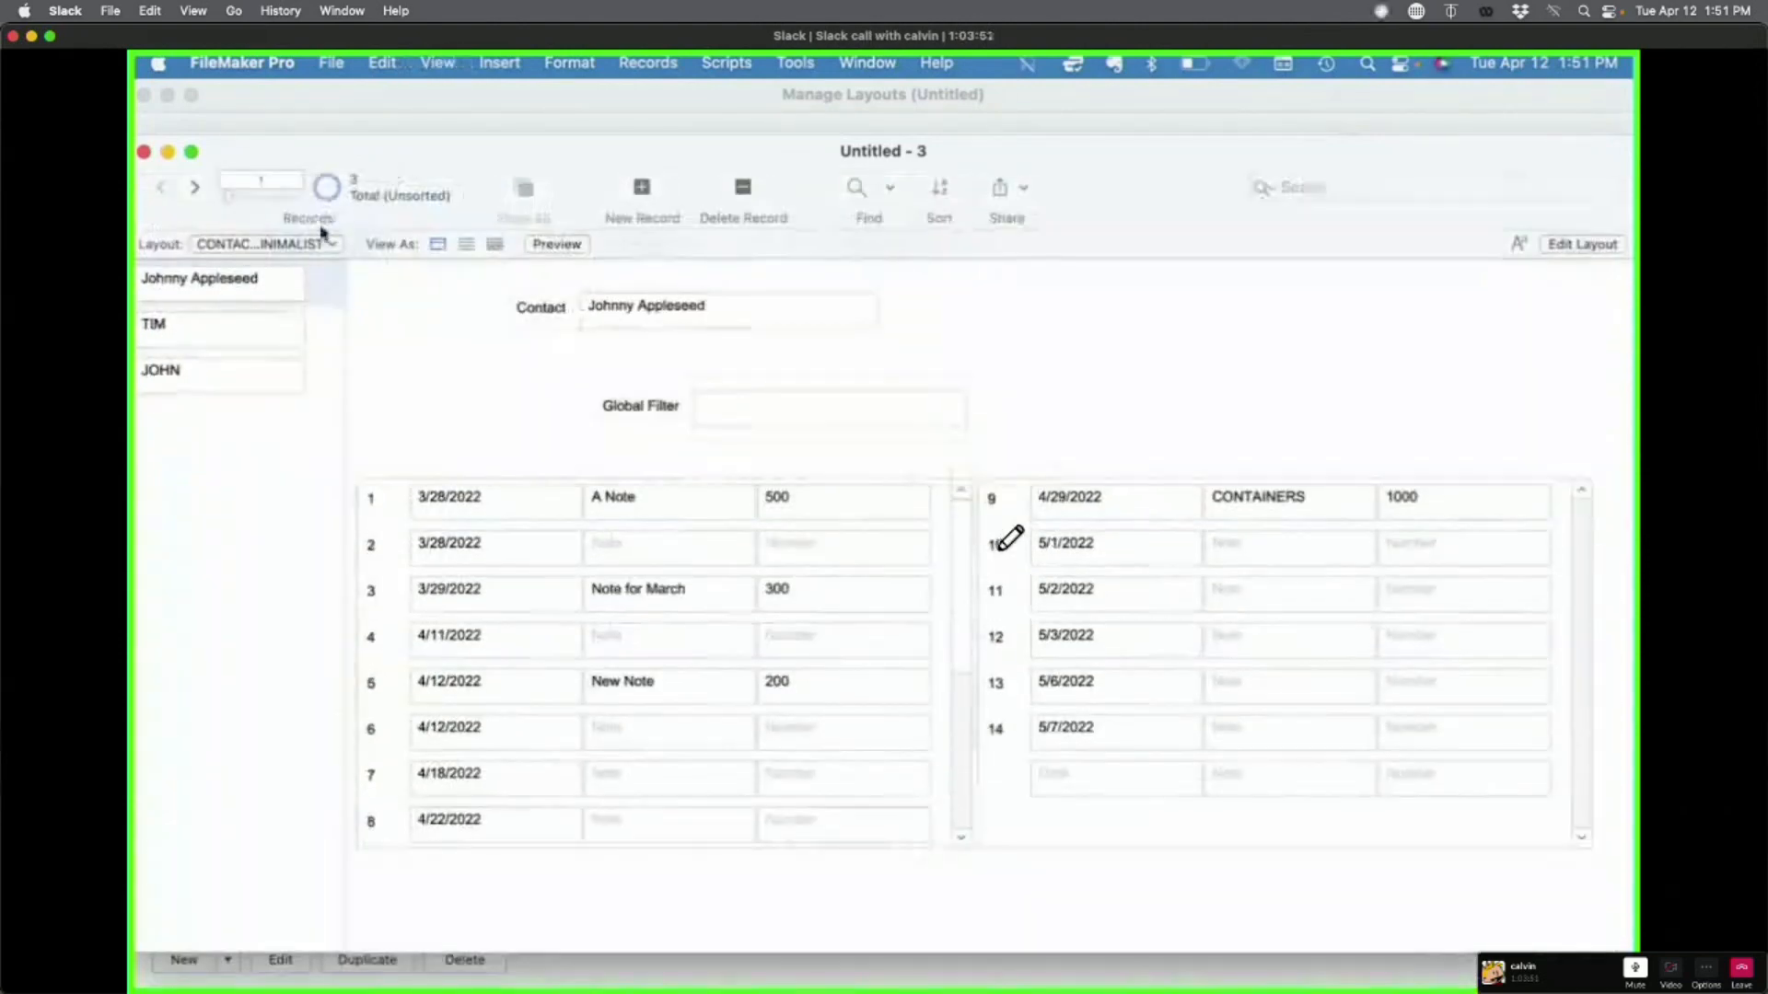
left_click(314, 245)
left_click(311, 199)
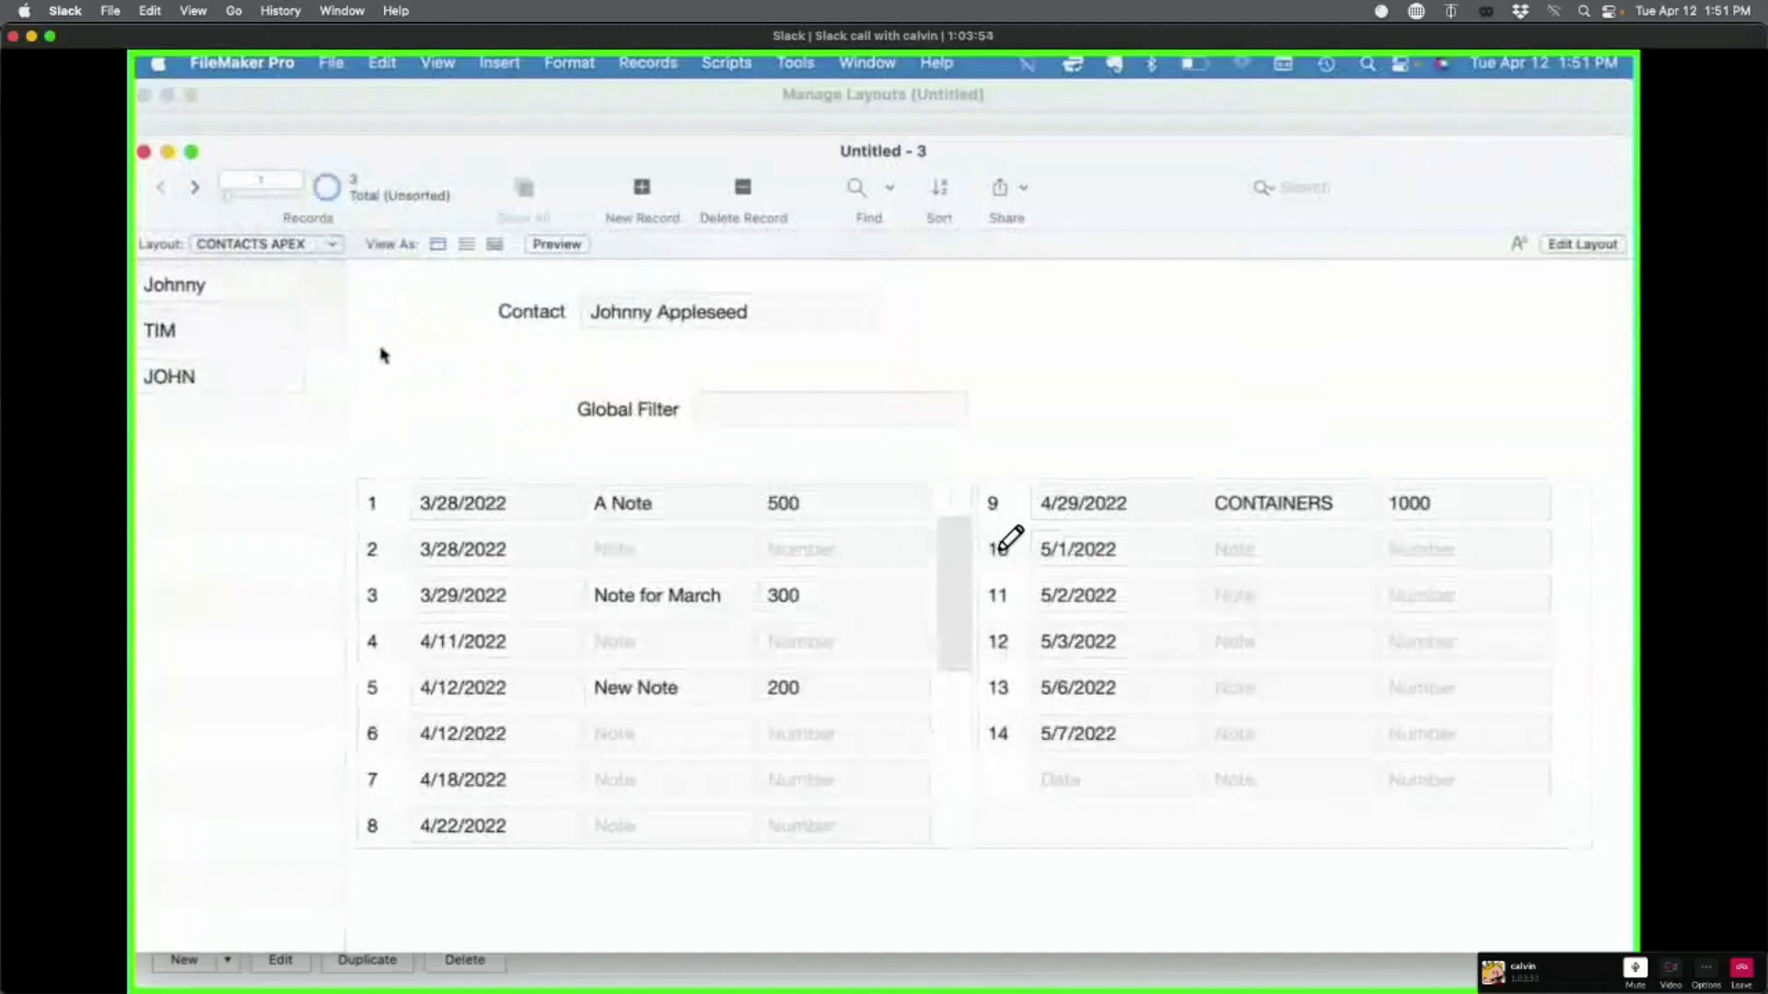
left_click(319, 246)
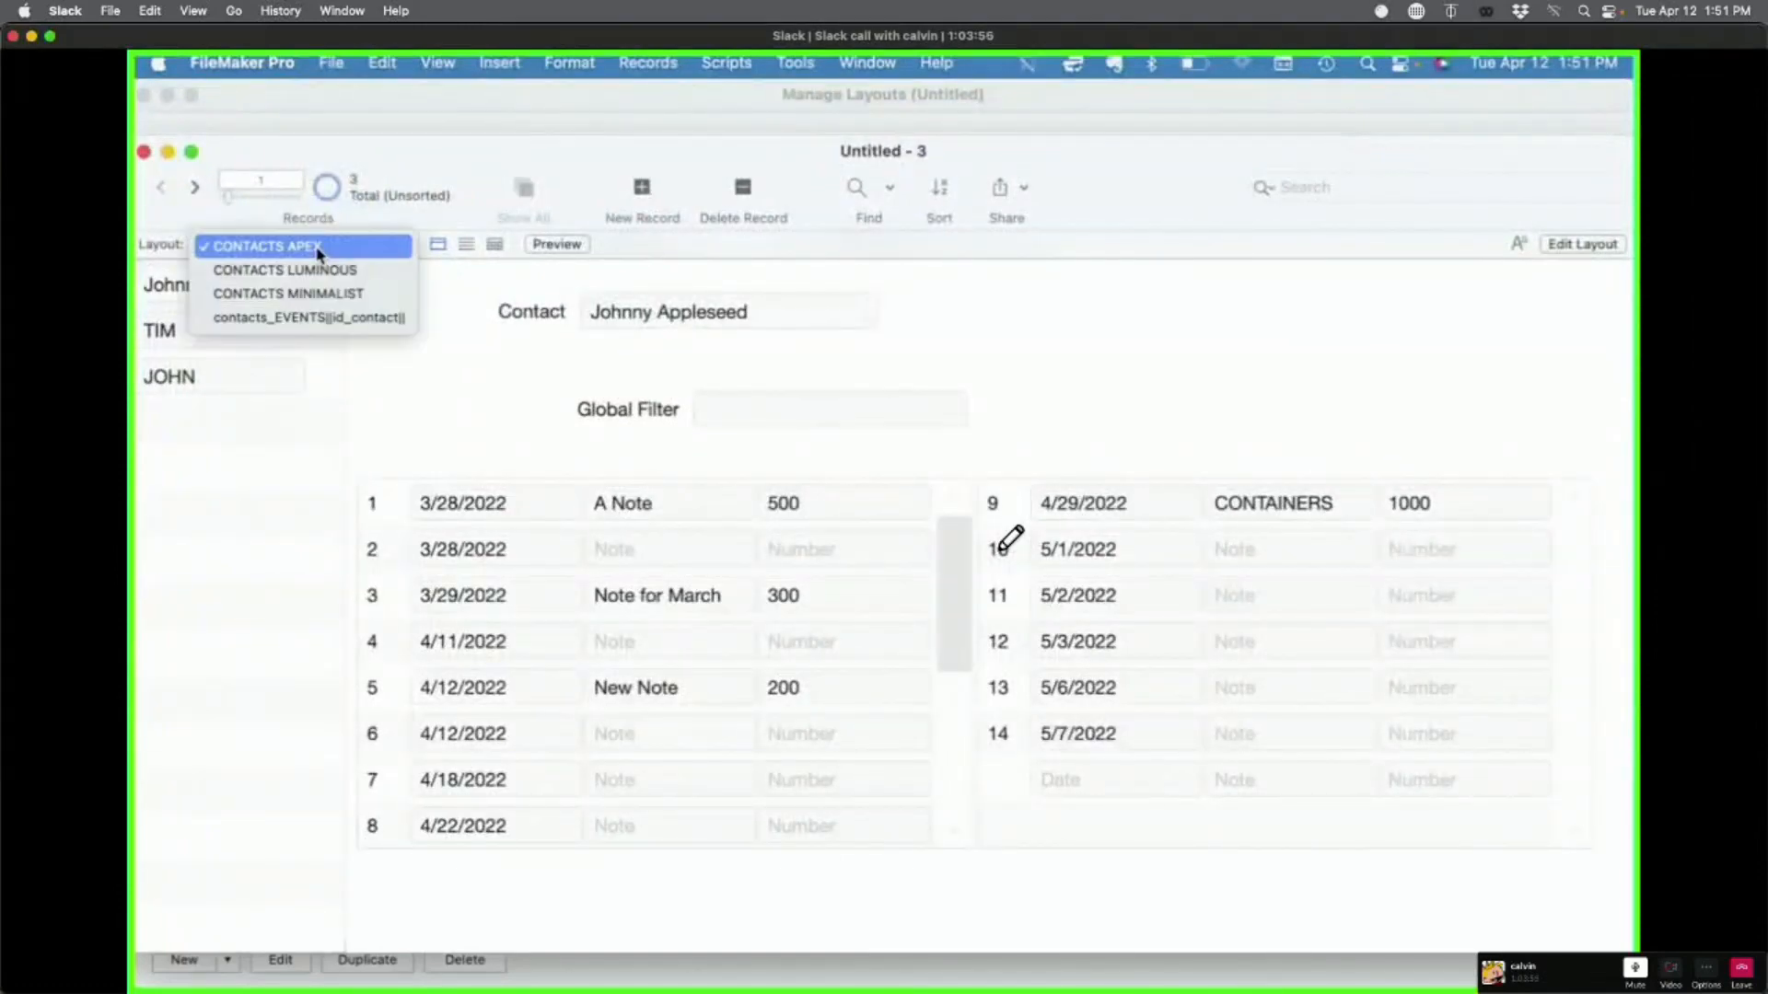
left_click(318, 267)
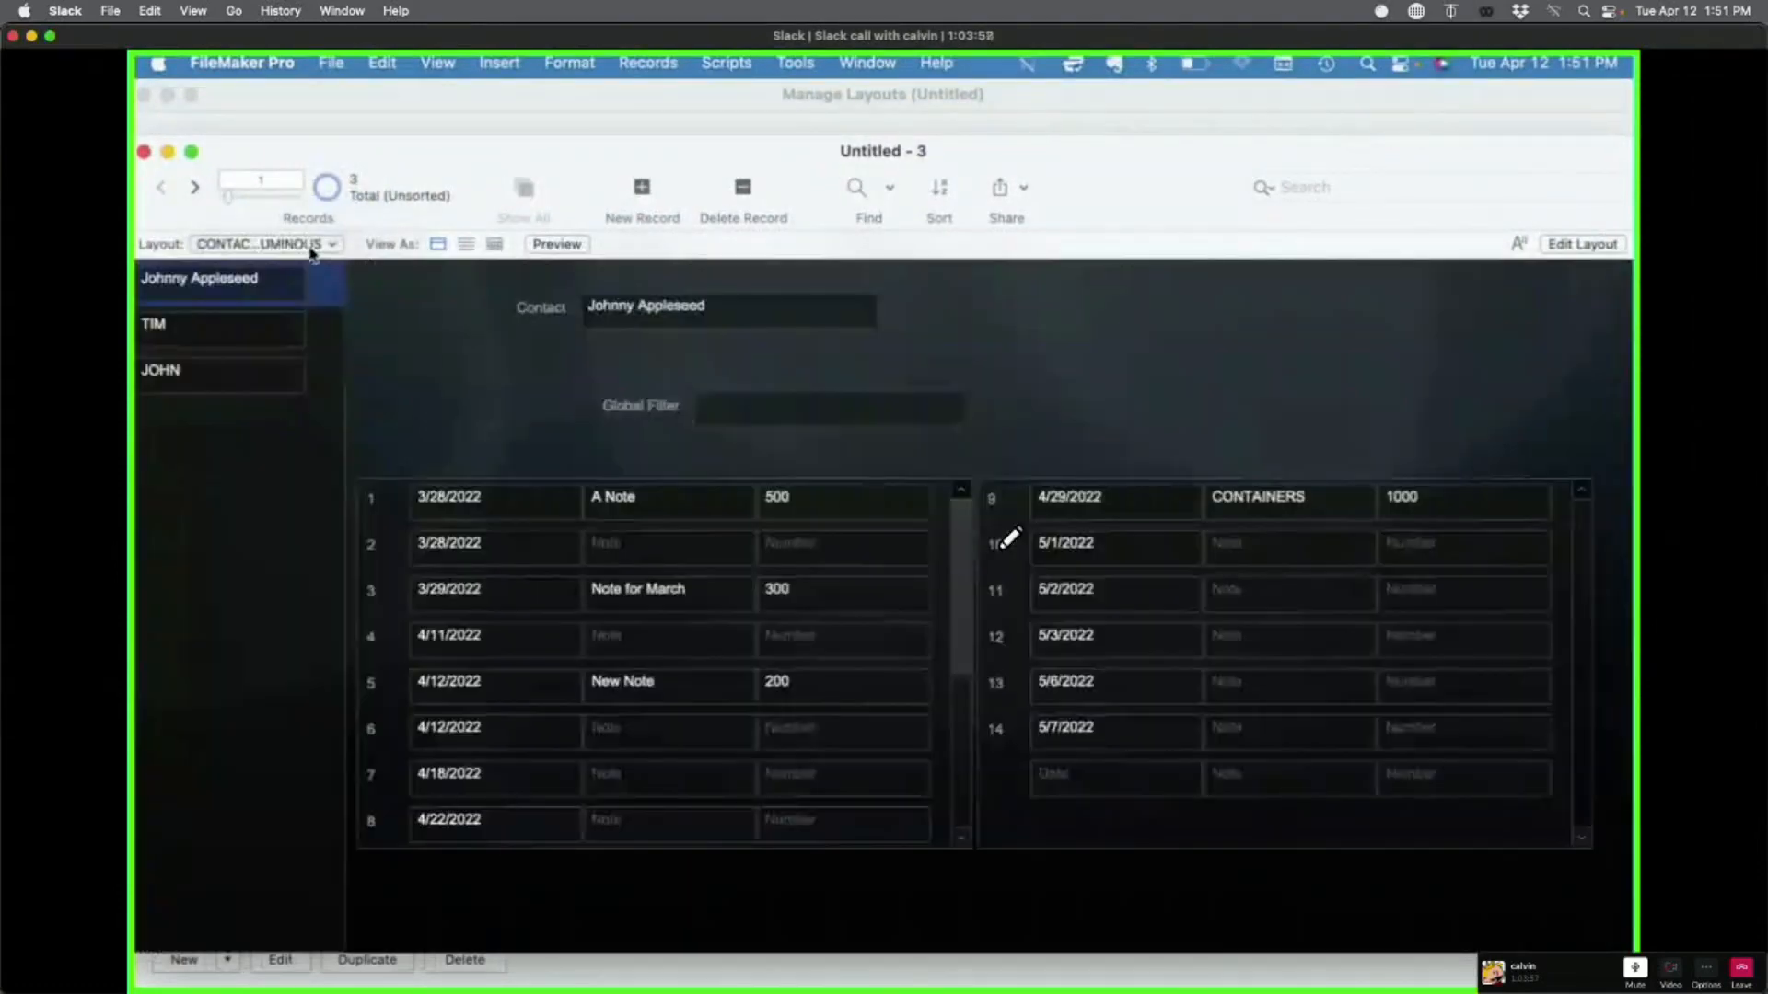
left_click(314, 244)
left_click(313, 226)
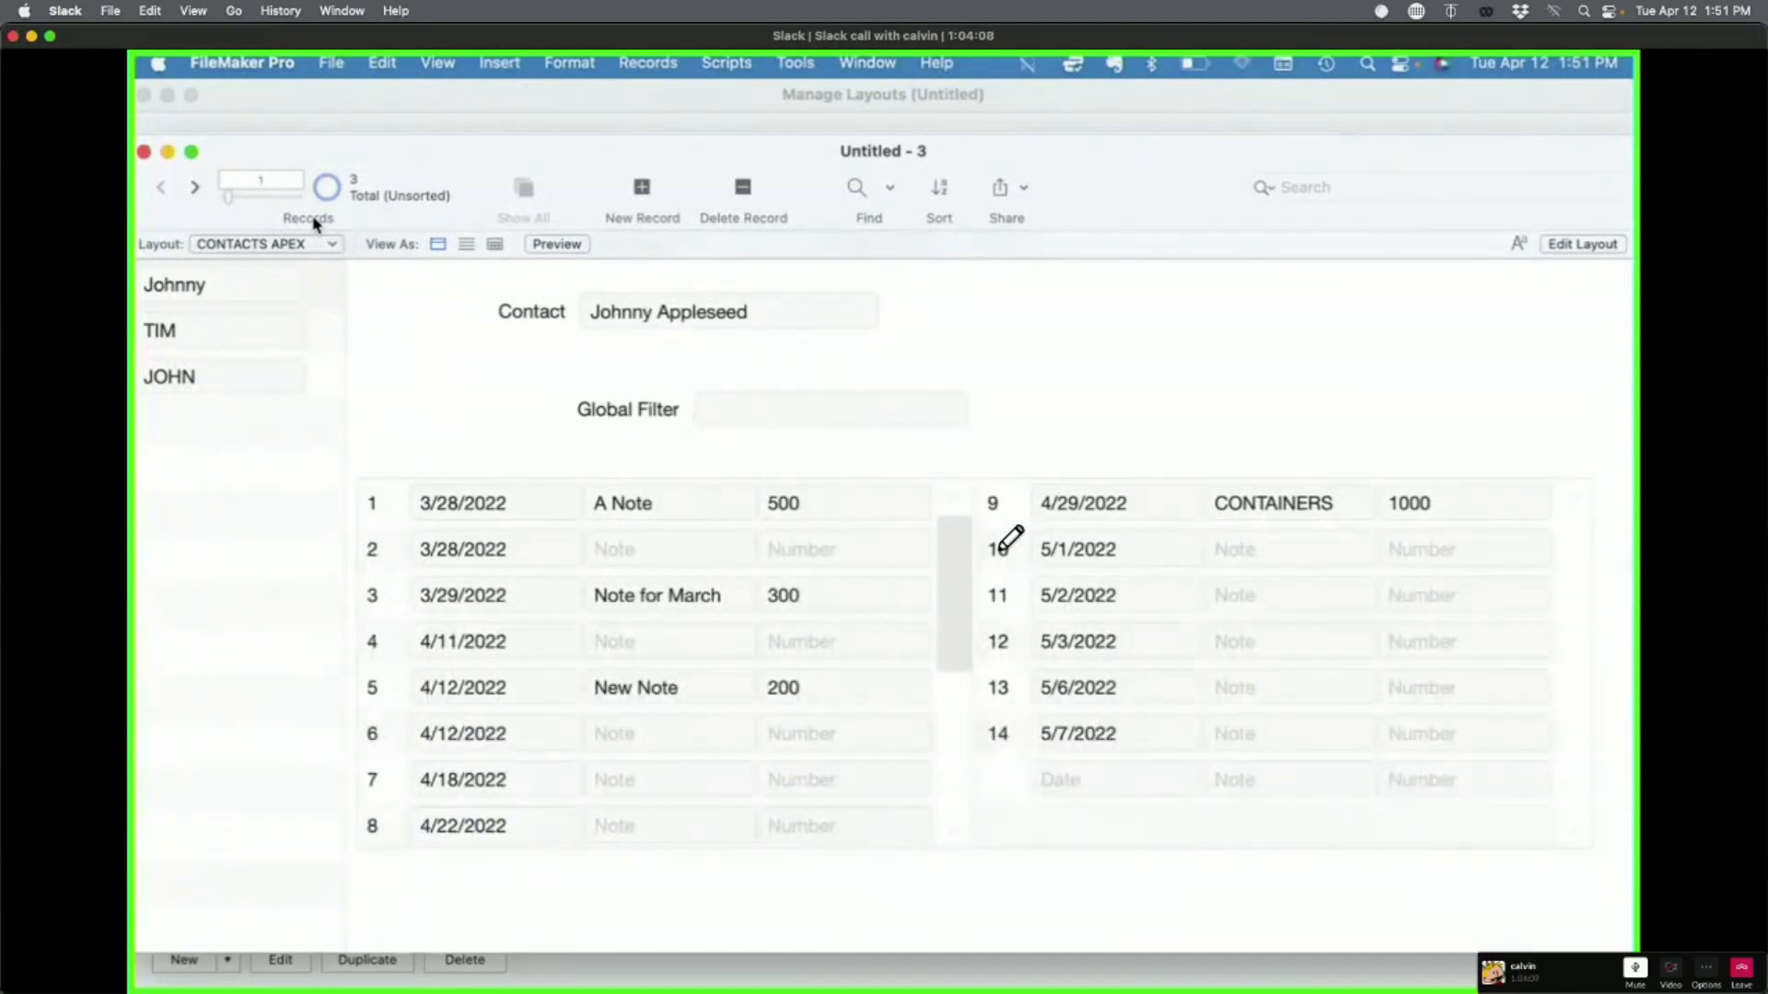
Step: Switch CONTACTS APEX to Layout mode and review the portal setup of both events portals, leaving the settings as they are
key("super+l")
left_click(833, 686)
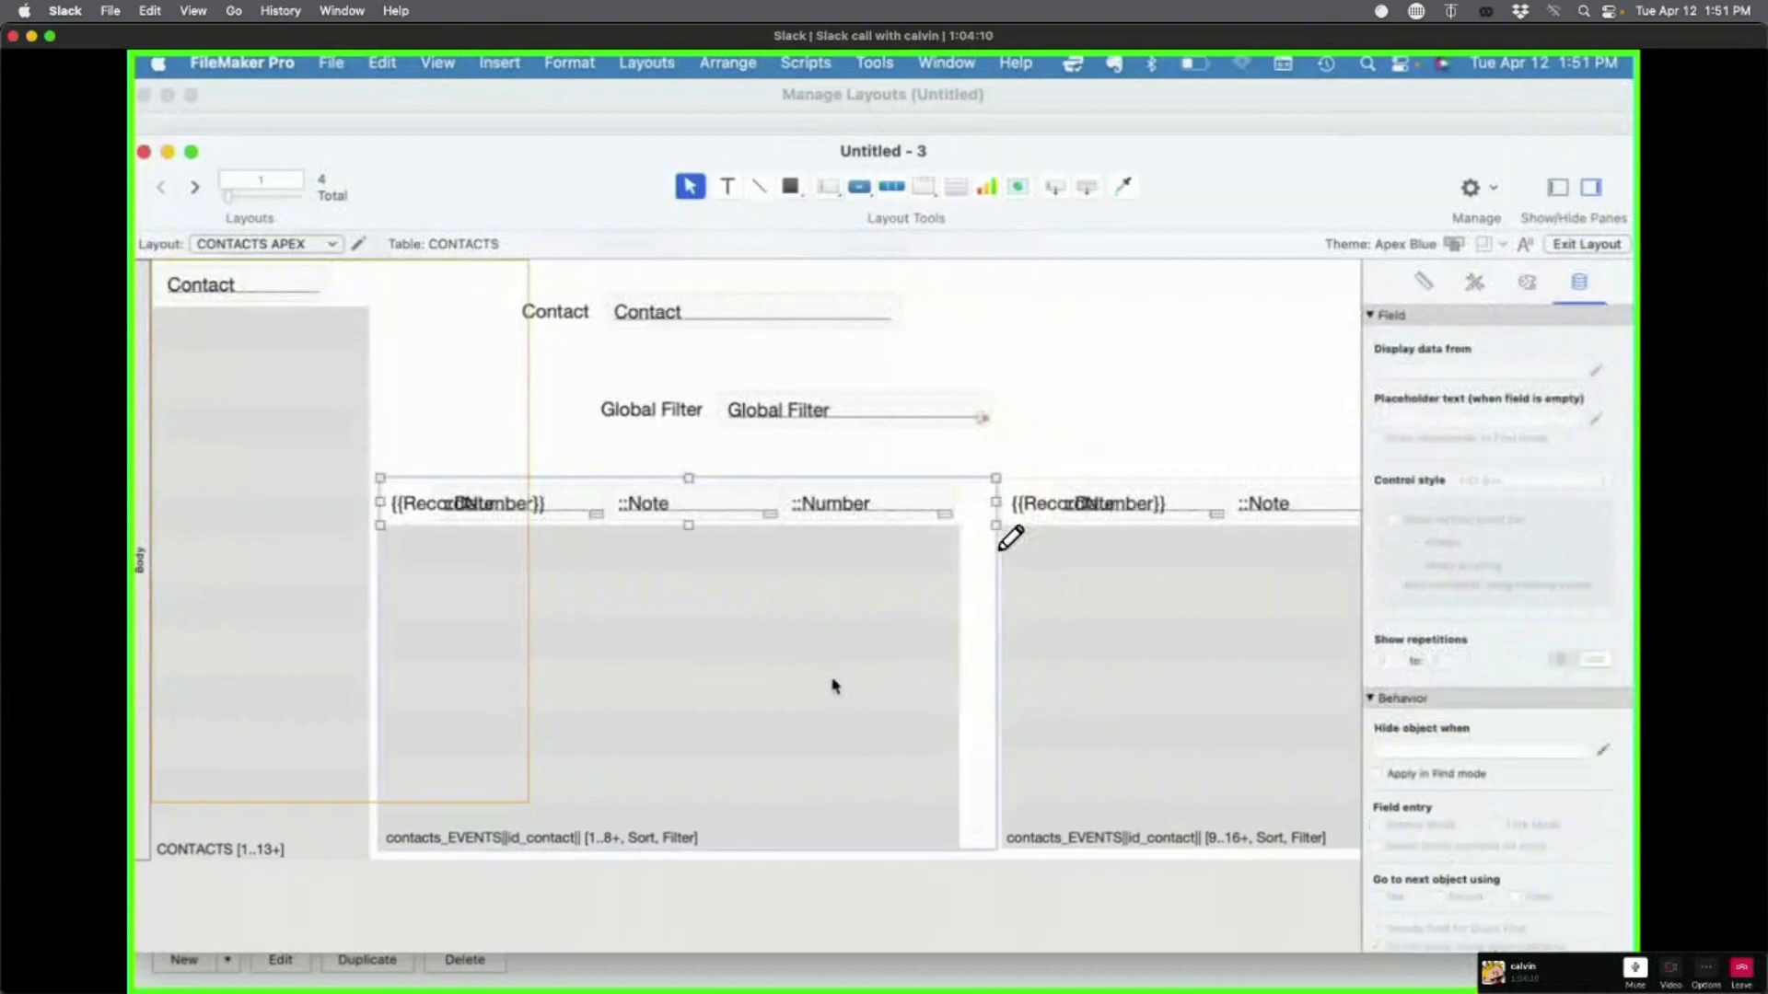
scroll(834, 686, "right", 3)
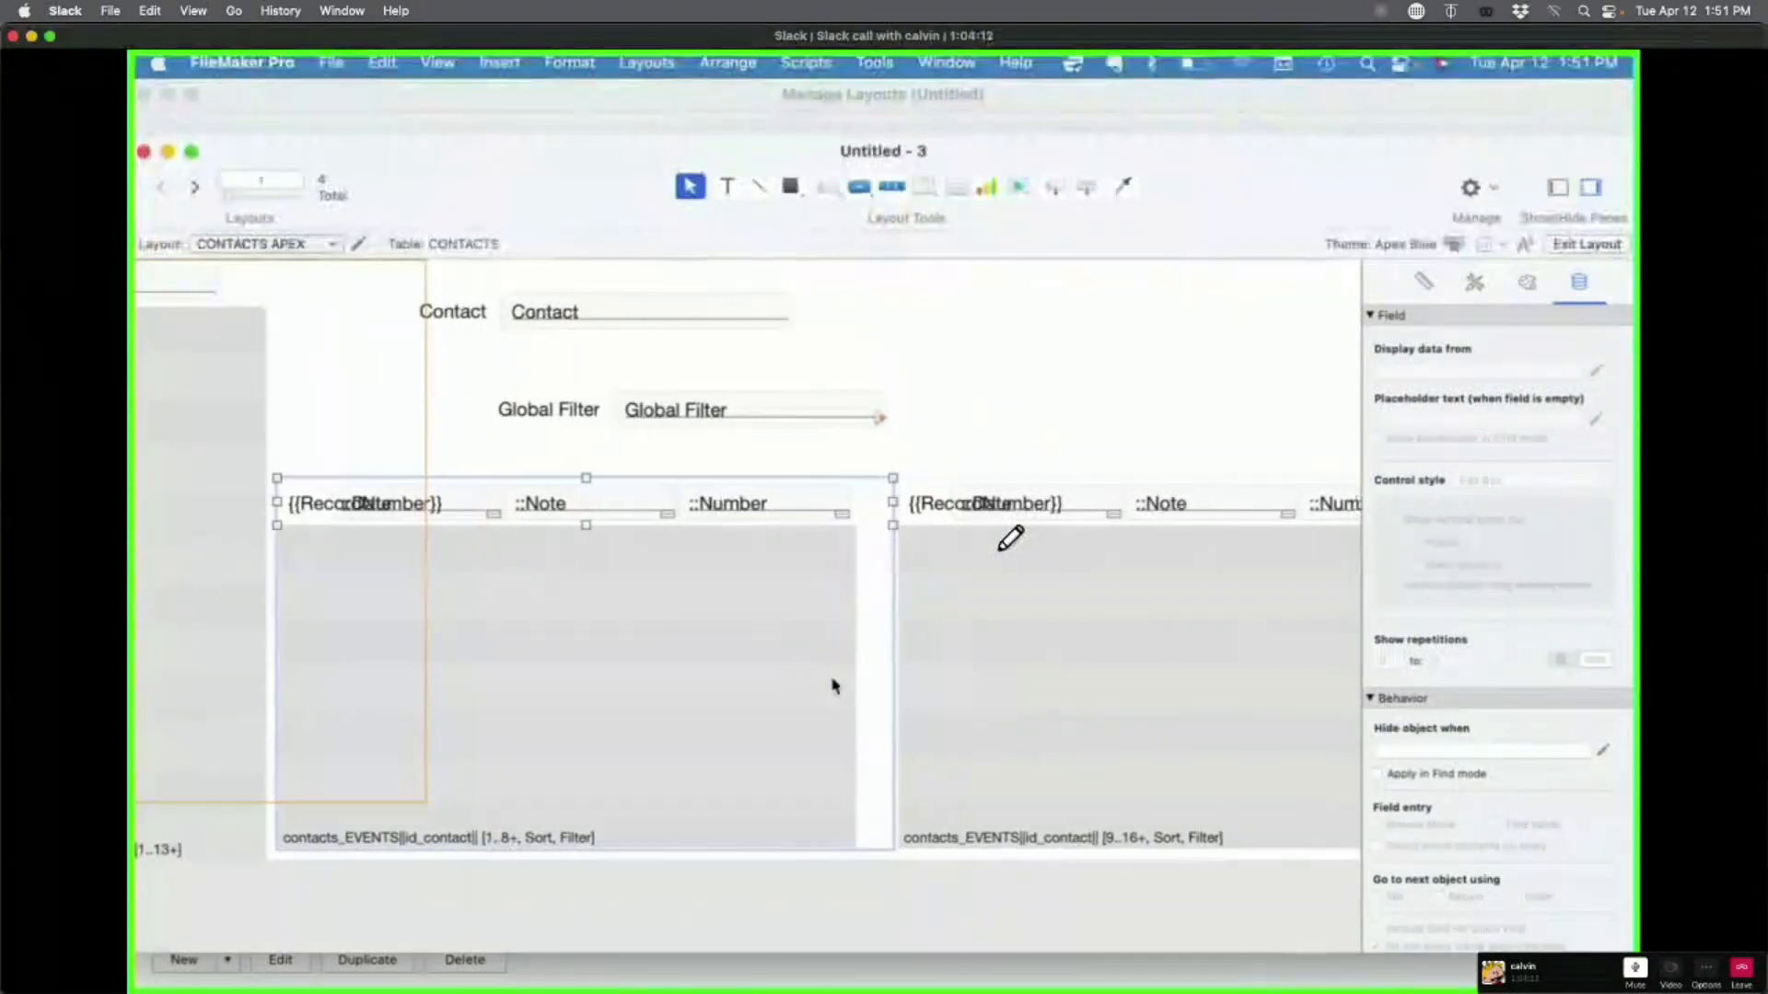
double_click(833, 686)
left_click(1117, 780)
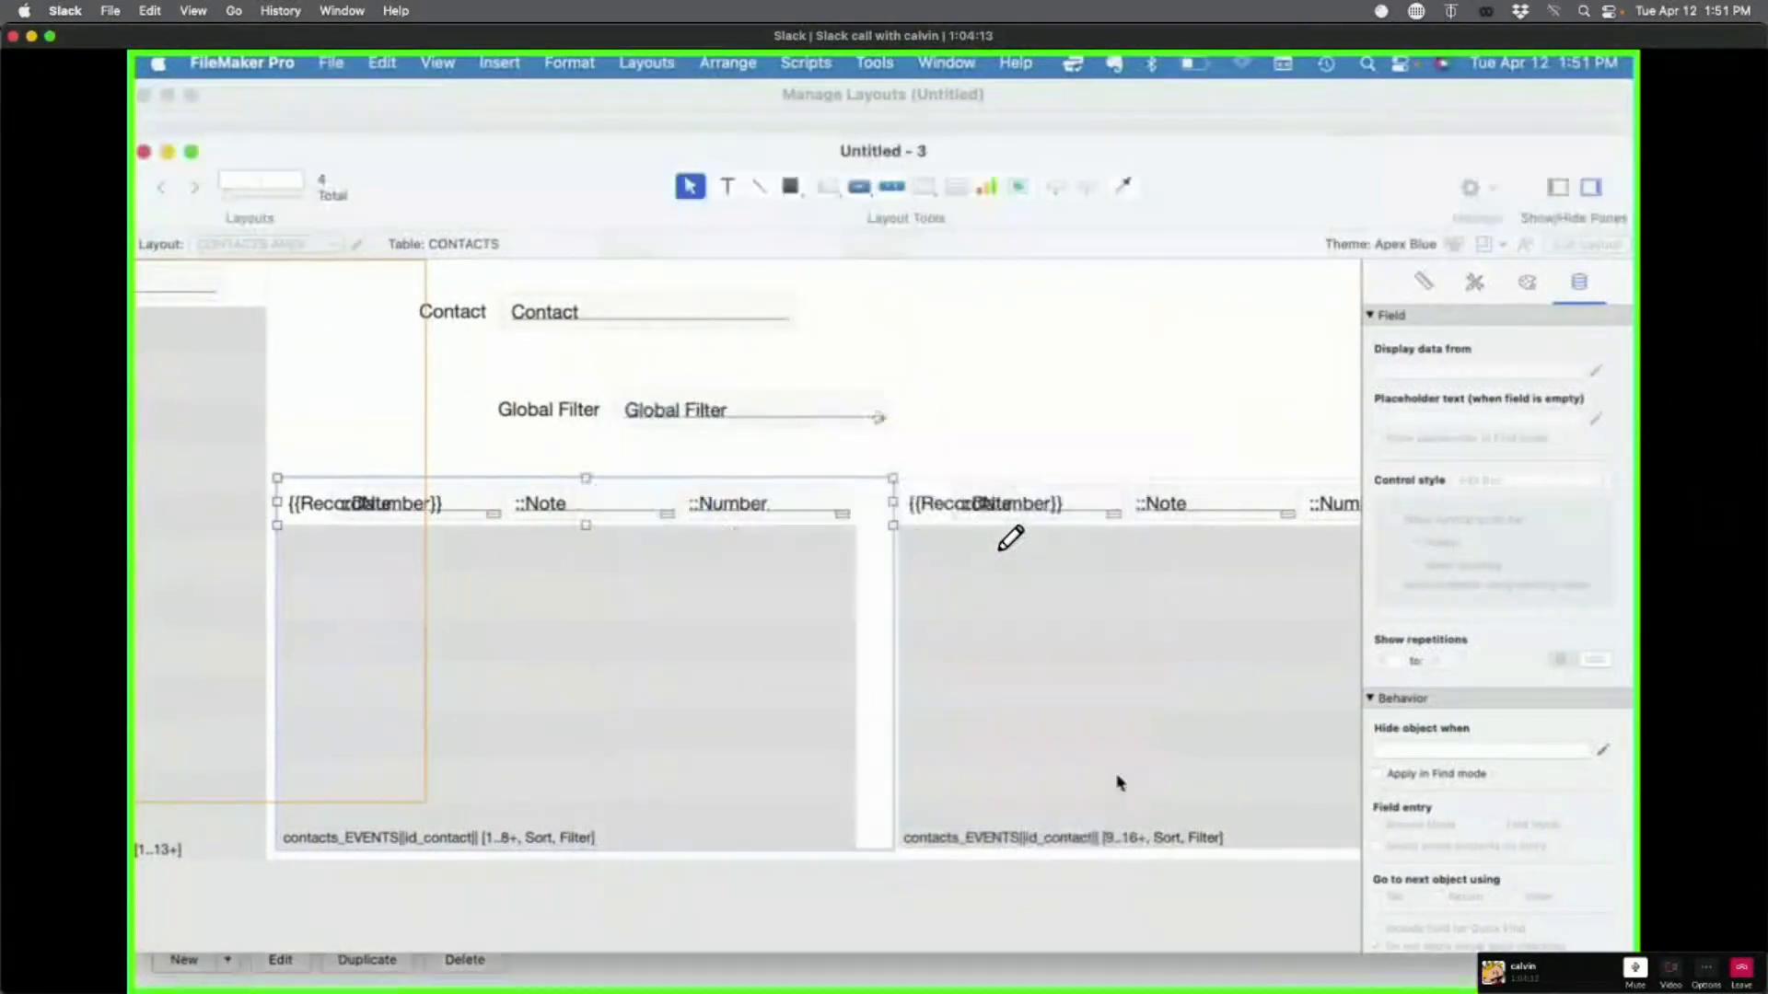
left_click(1042, 709)
double_click(1042, 709)
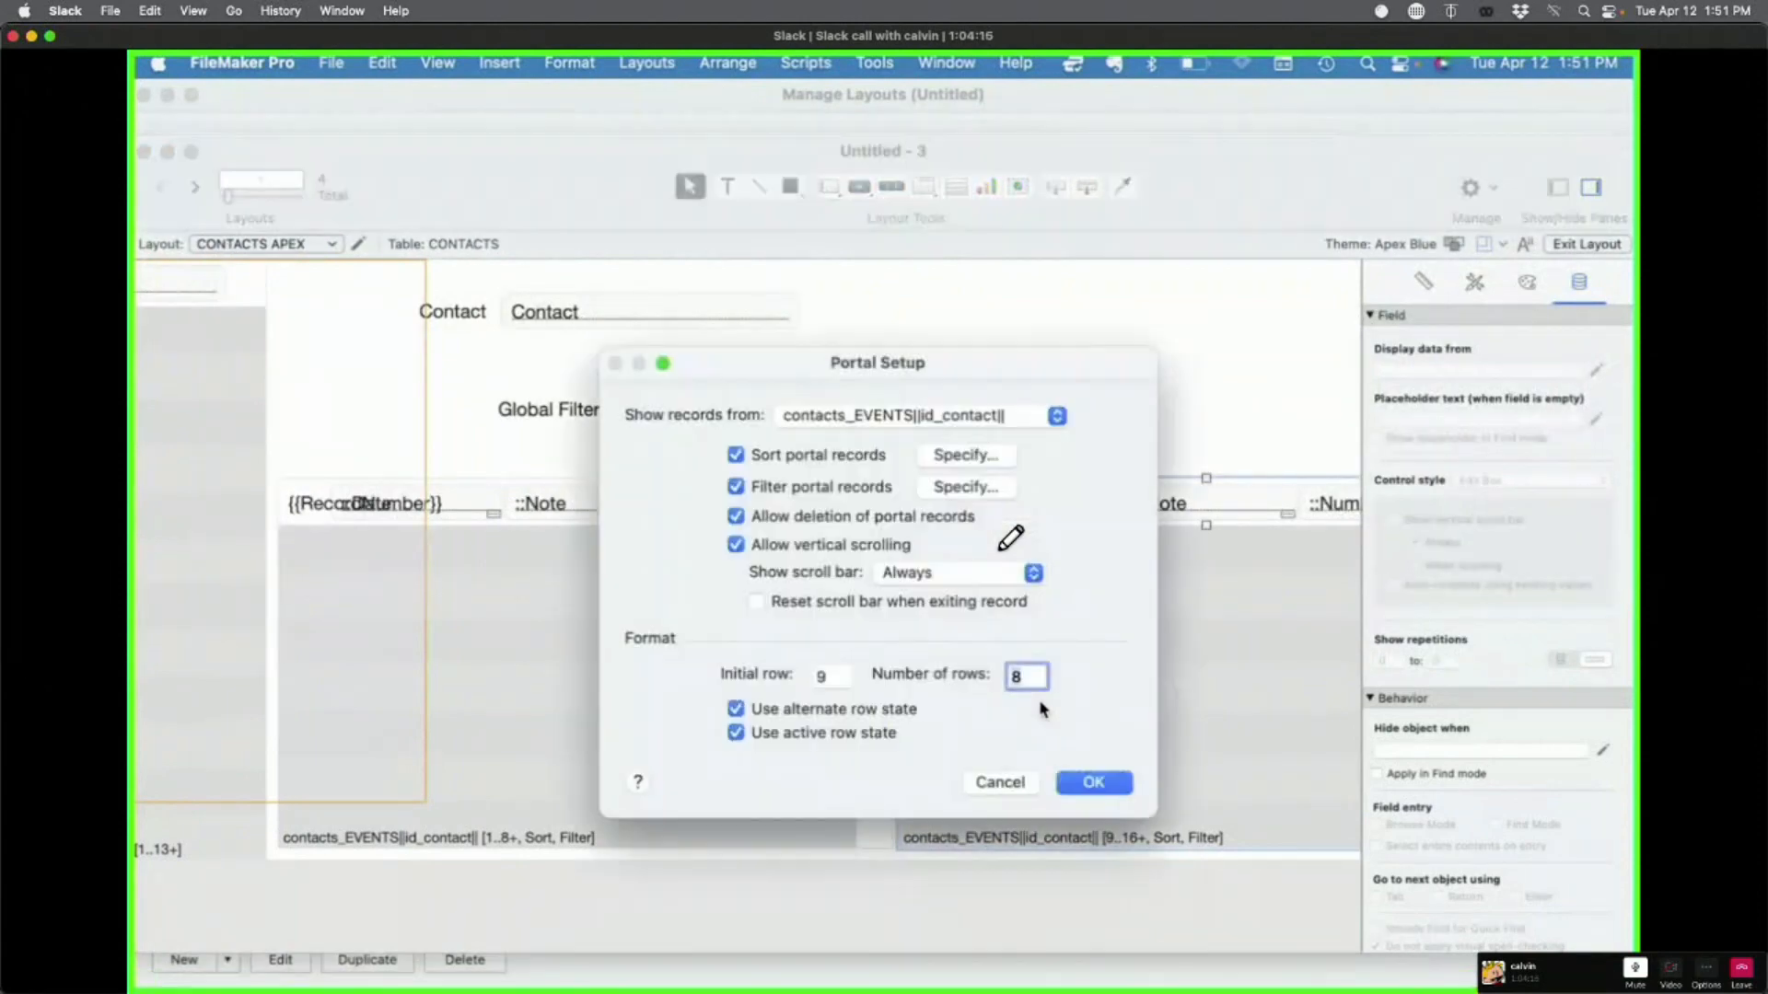
left_click(999, 783)
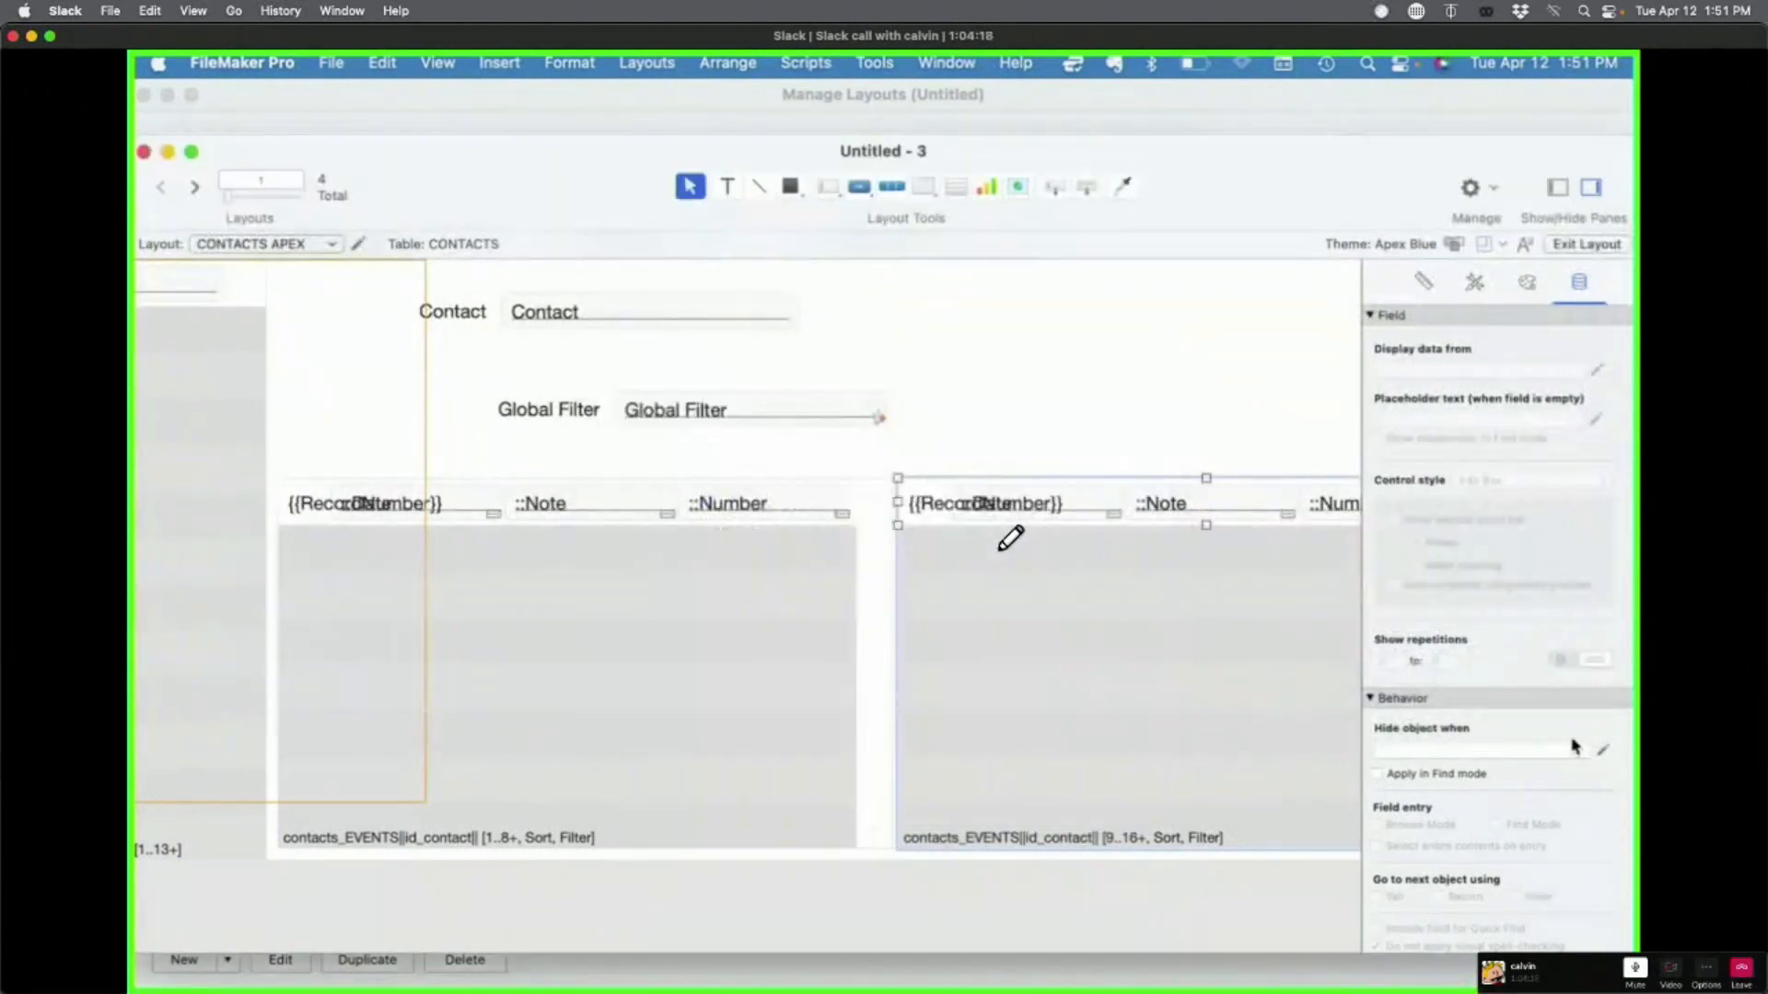
Step: Start a hide condition for the second events portal with Count ( contacts_EVENTS||id_contact||::PrimaryKey )
left_click(1602, 750)
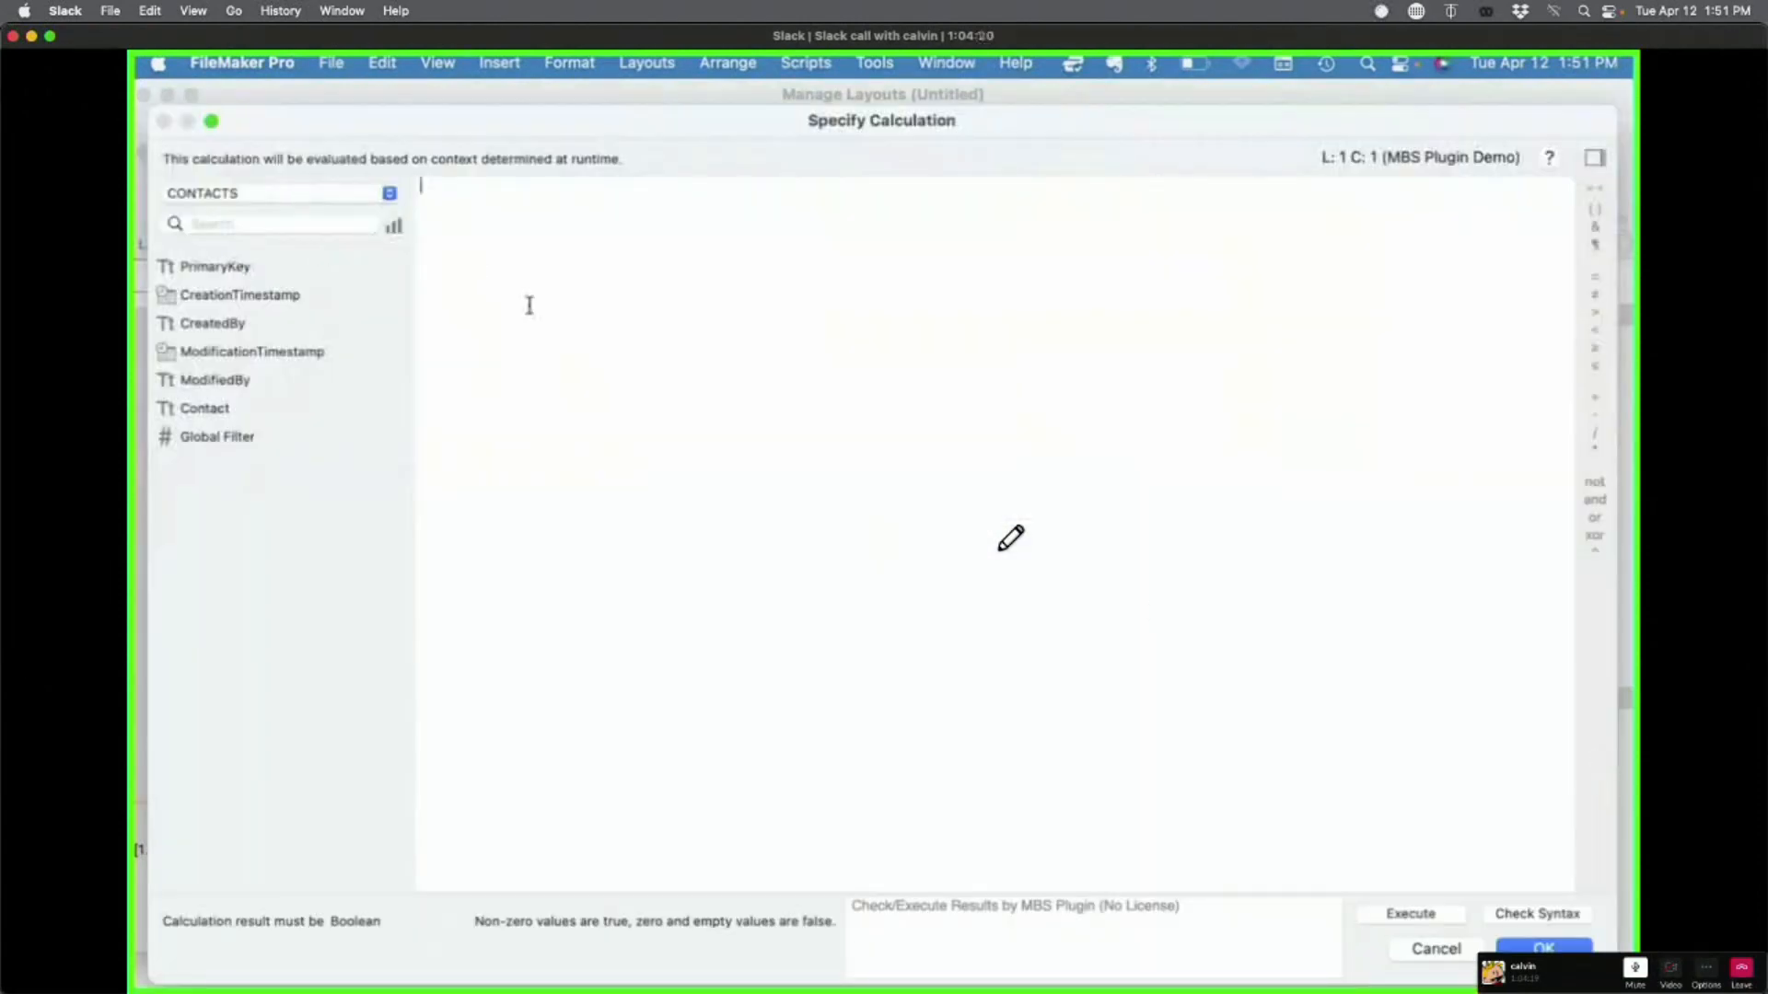
type("count")
key("Return")
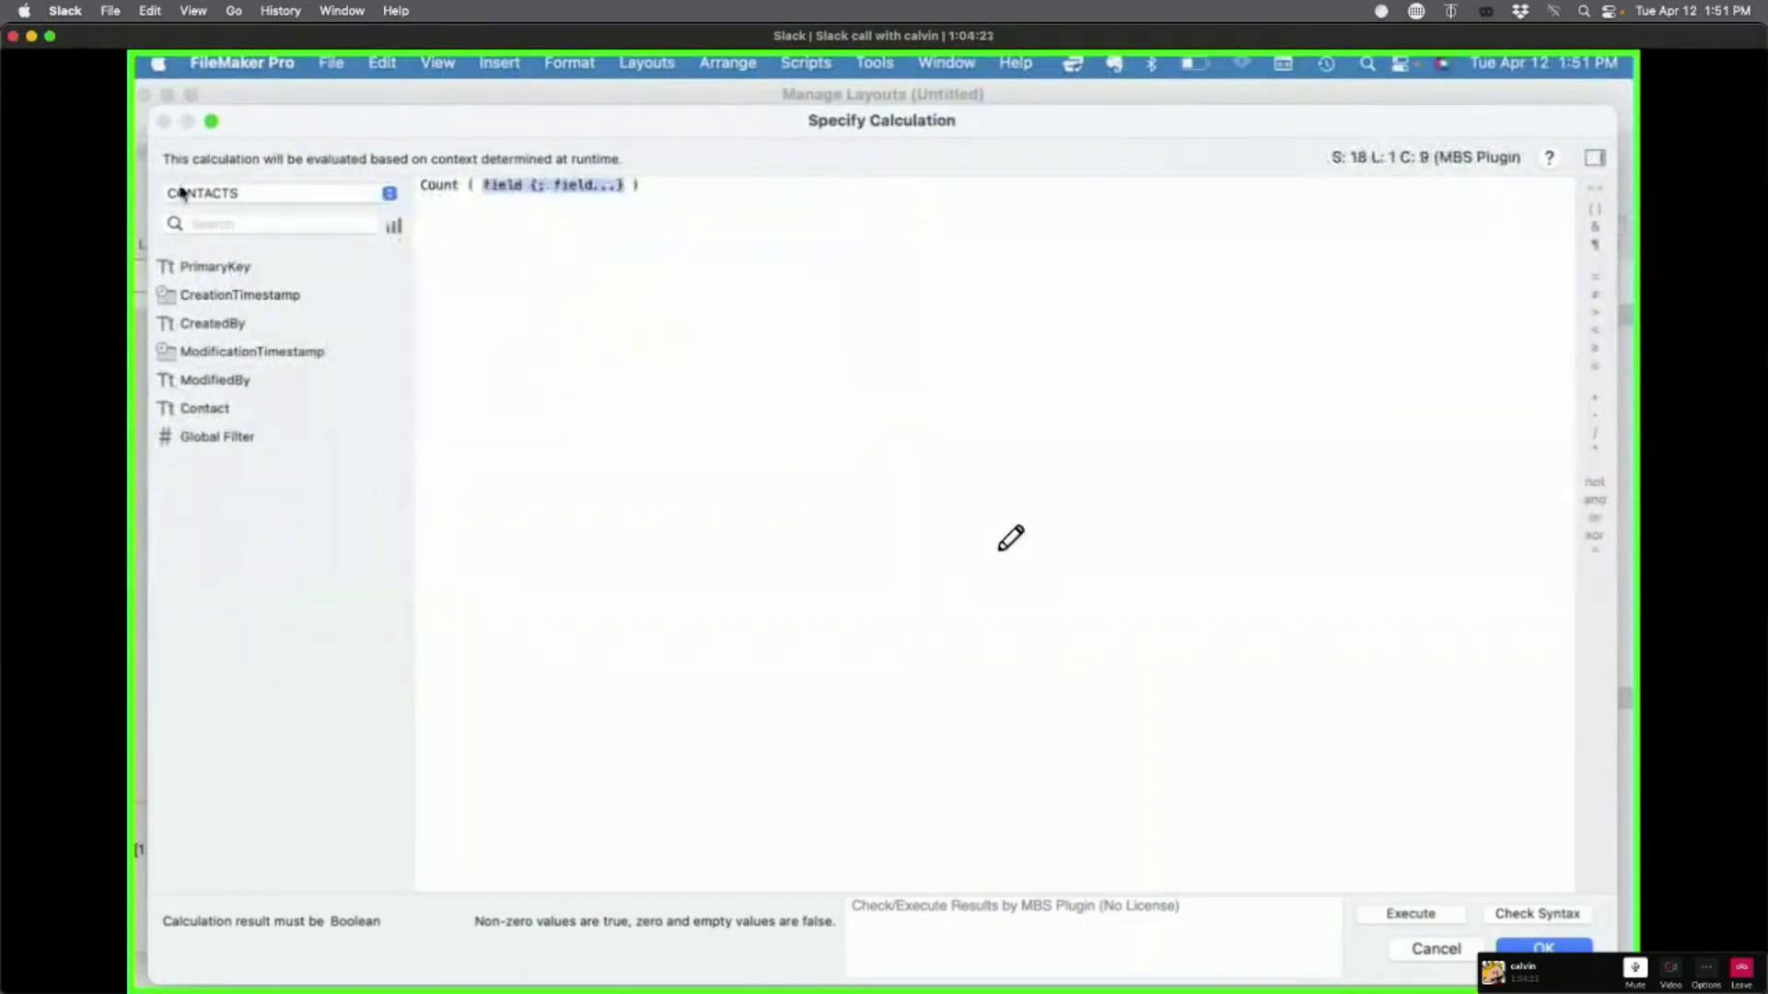
left_click(260, 195)
left_click(260, 218)
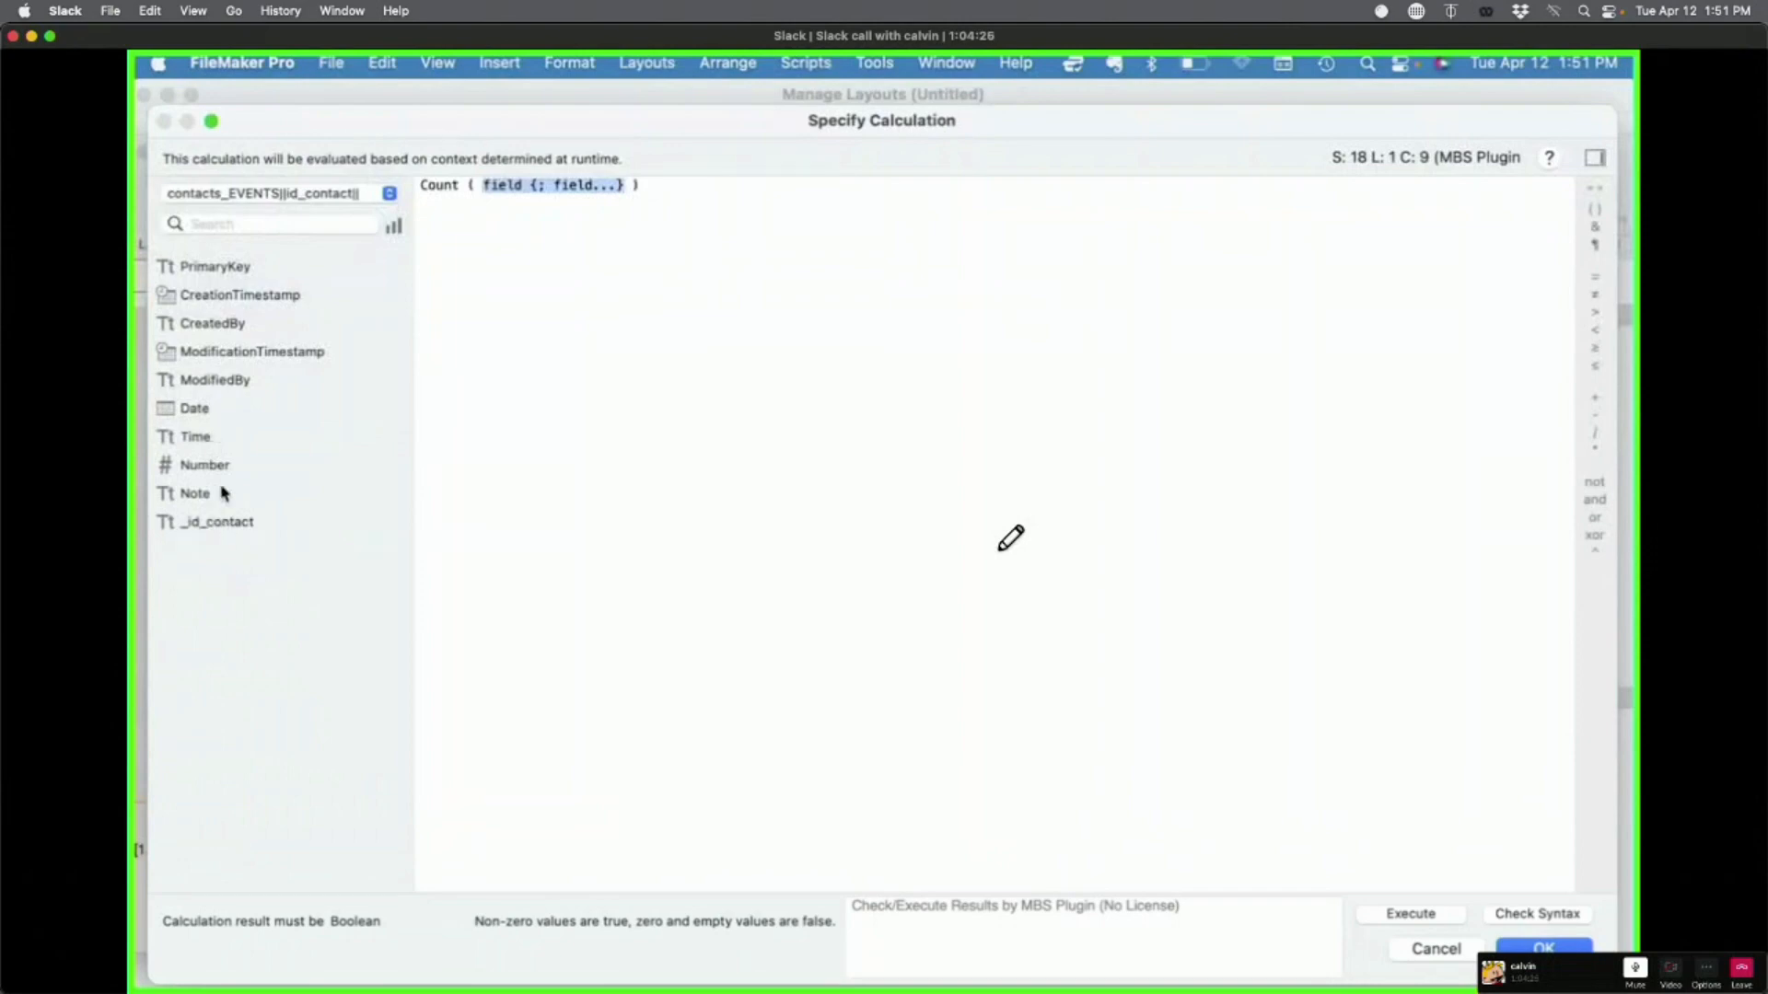
double_click(209, 276)
left_click(836, 291)
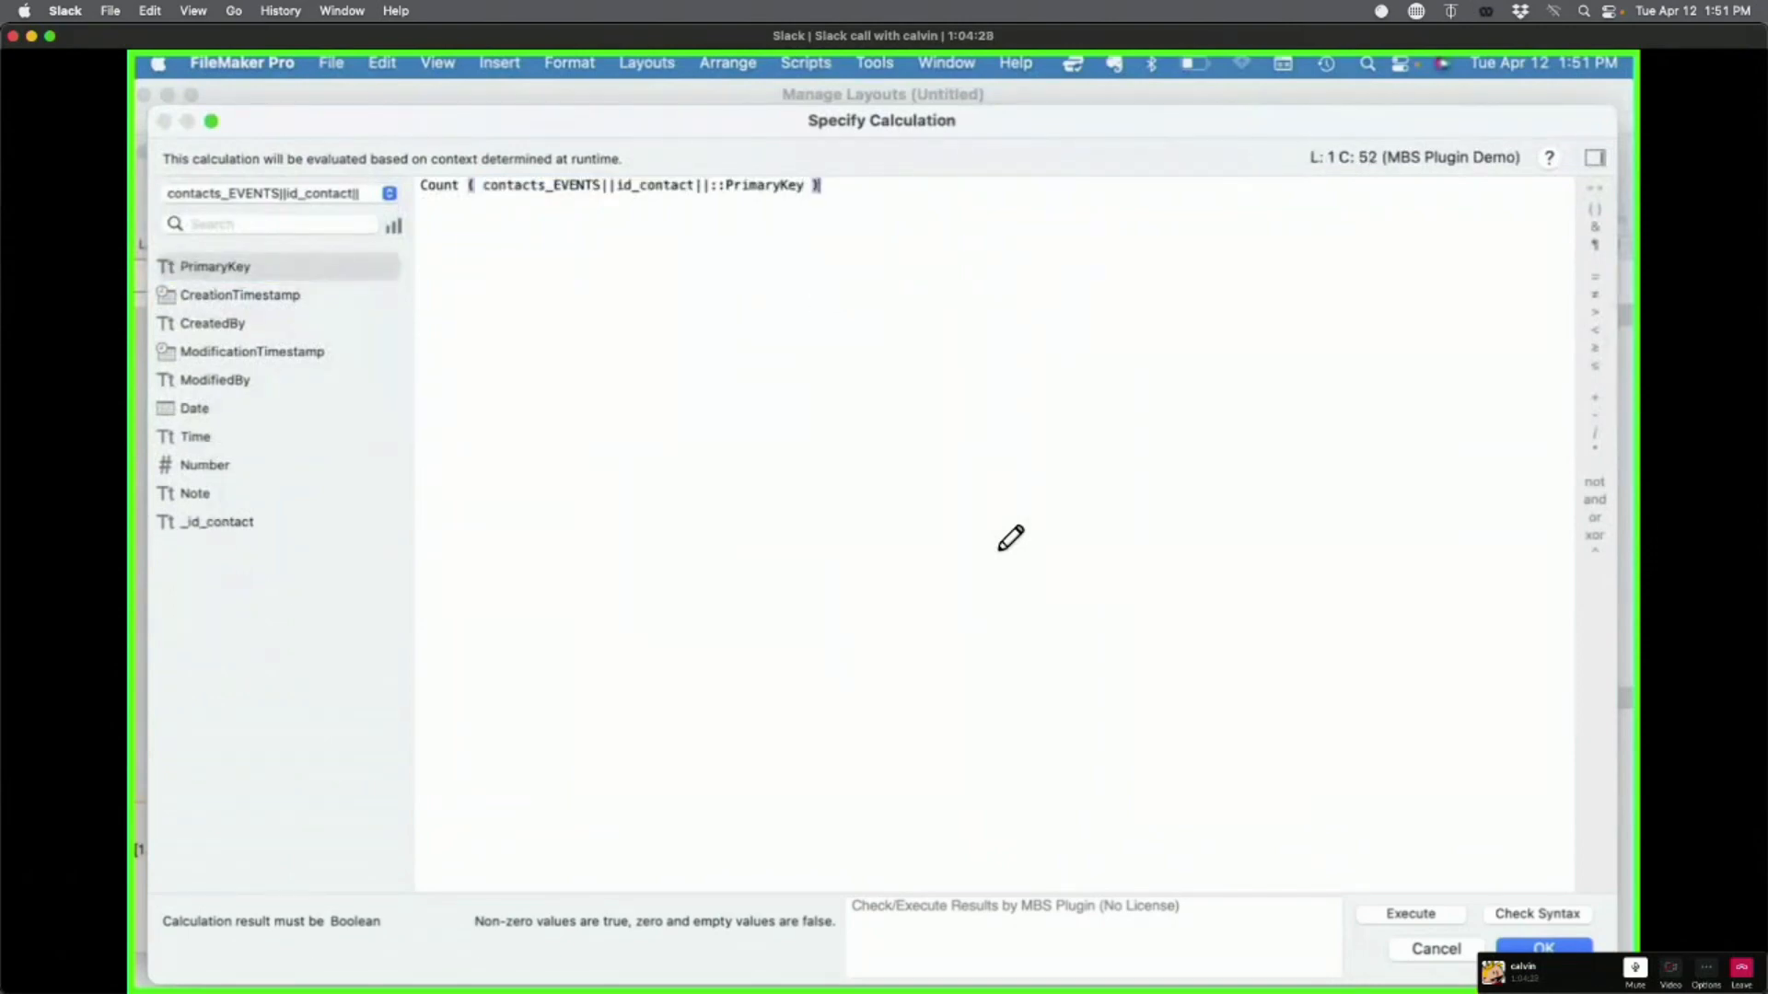
Step: Complete the event count comparison in the hide condition, apply it, and view the layout in Browse mode
type(">")
key("BackSpace")
type("<")
key("BackSpace")
left_click(1544, 946)
key("super+b")
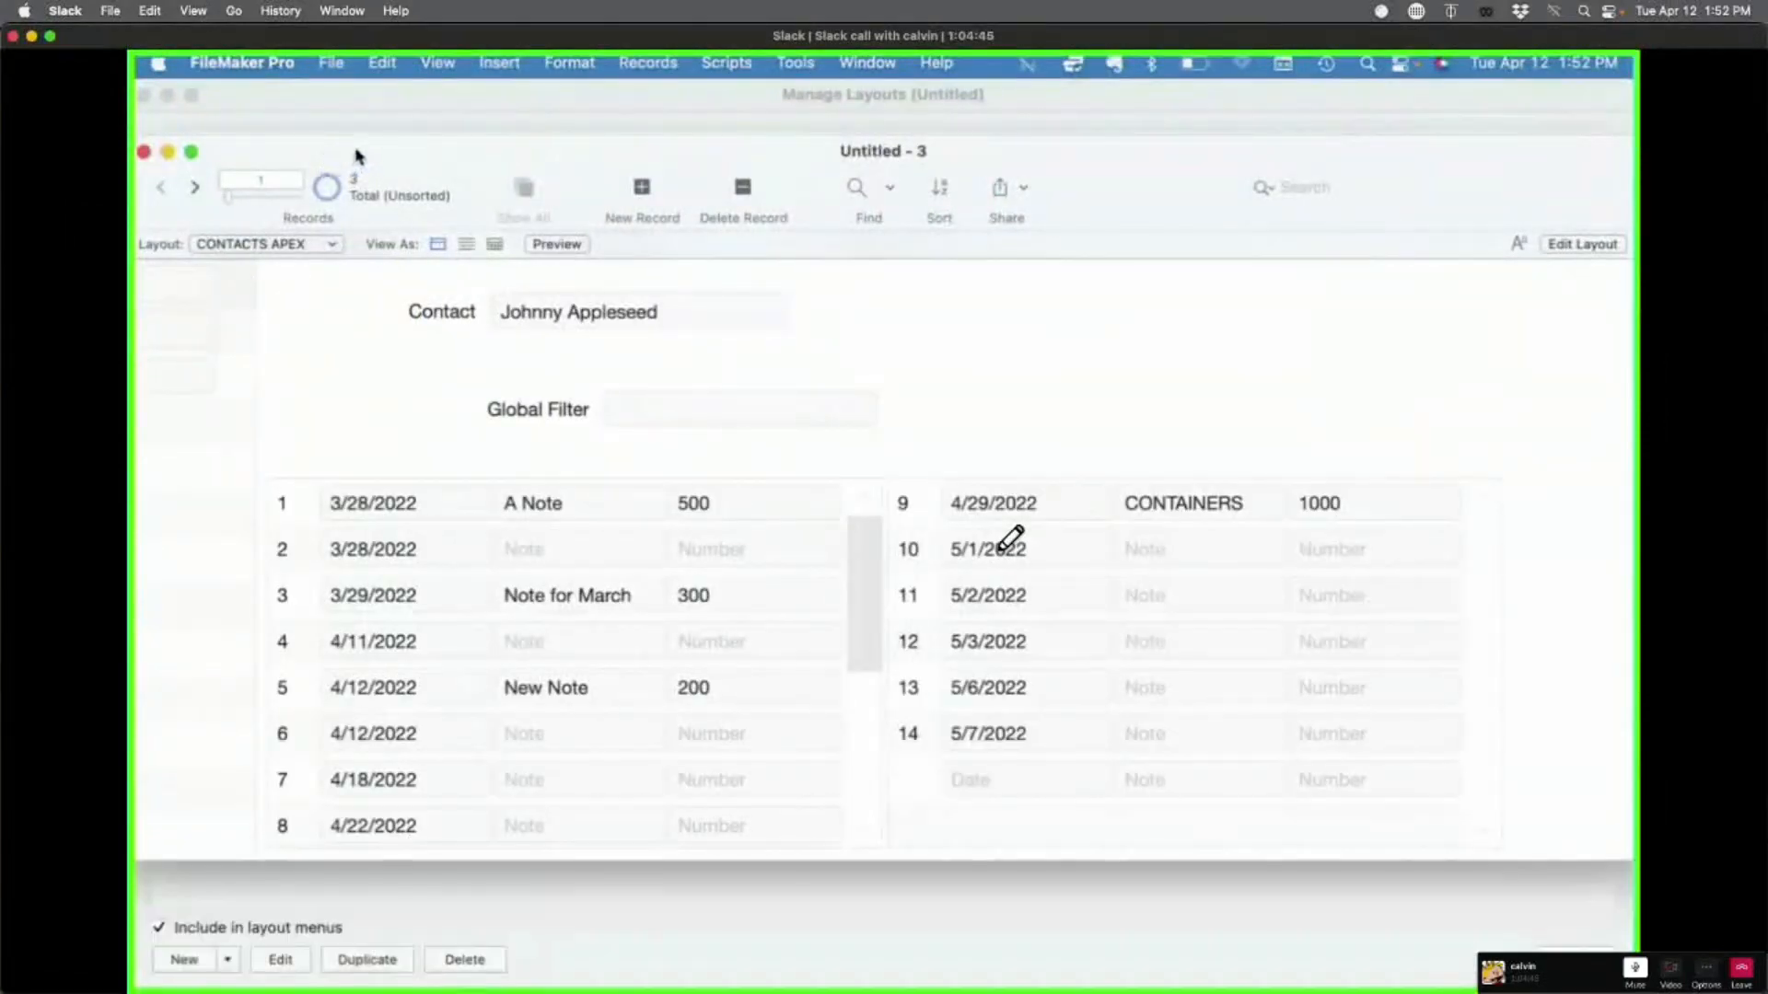
Step: Move and enlarge the window to show the full portals, and select the second contact
left_click_drag(356, 149, 357, 92)
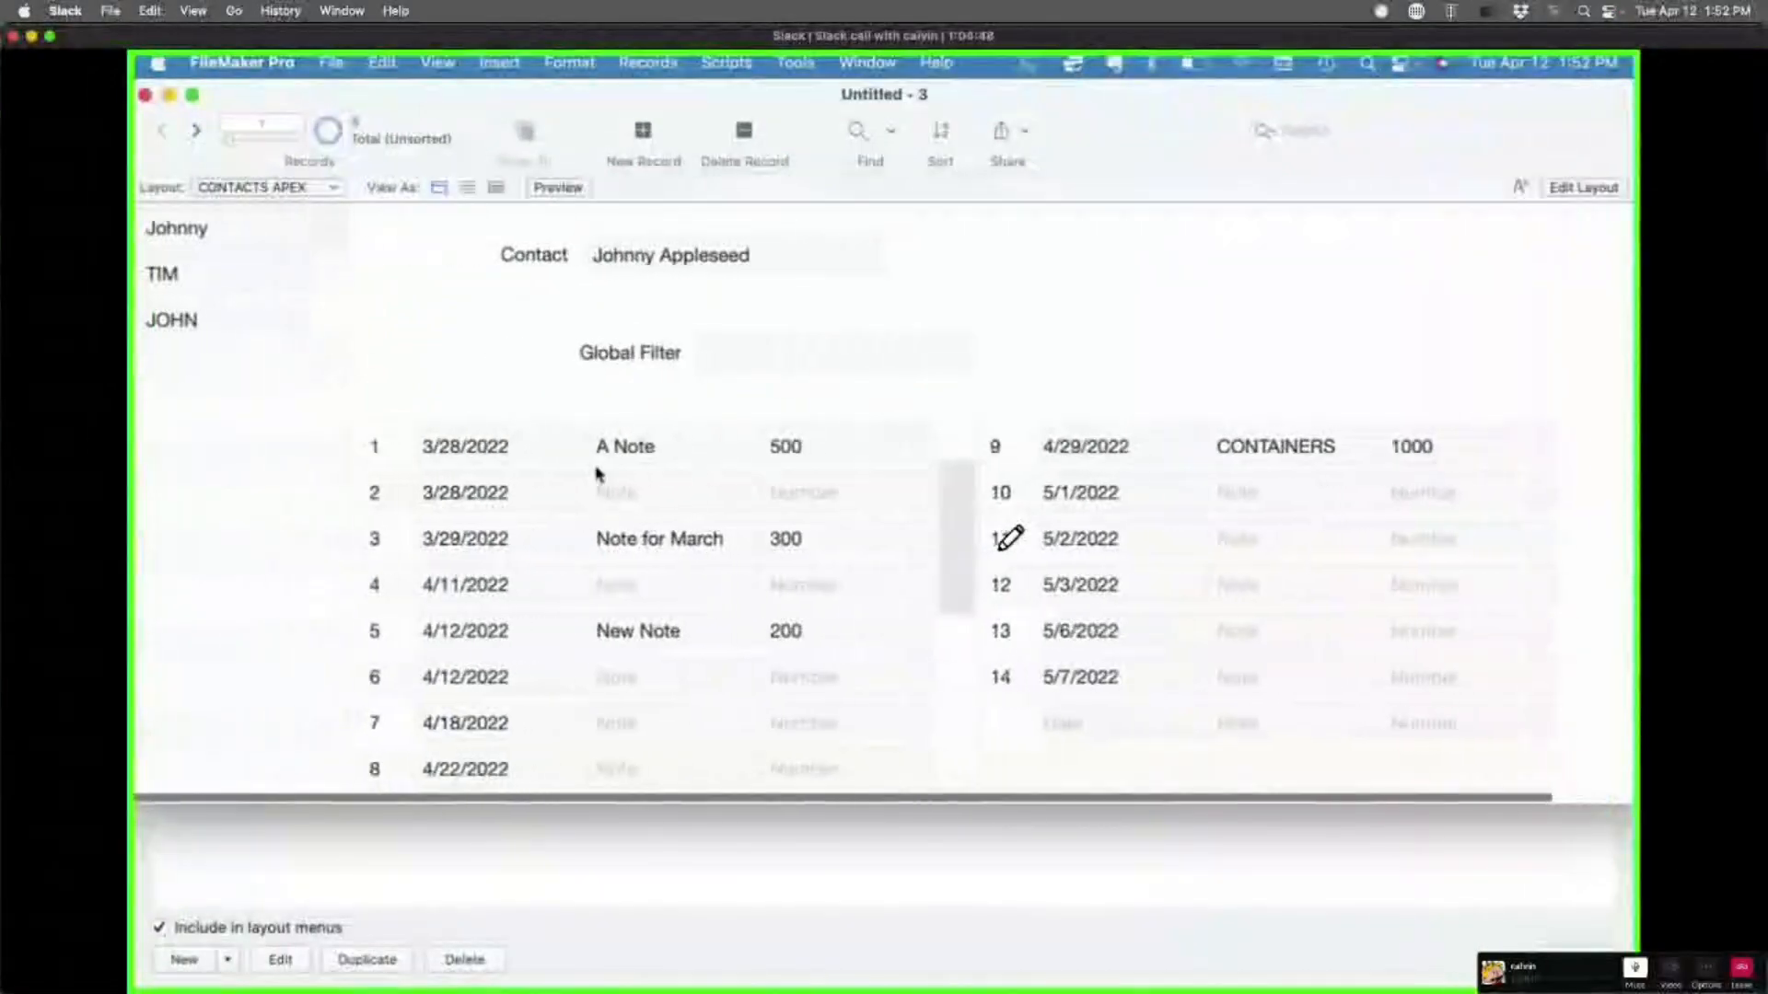
left_click_drag(972, 803, 974, 987)
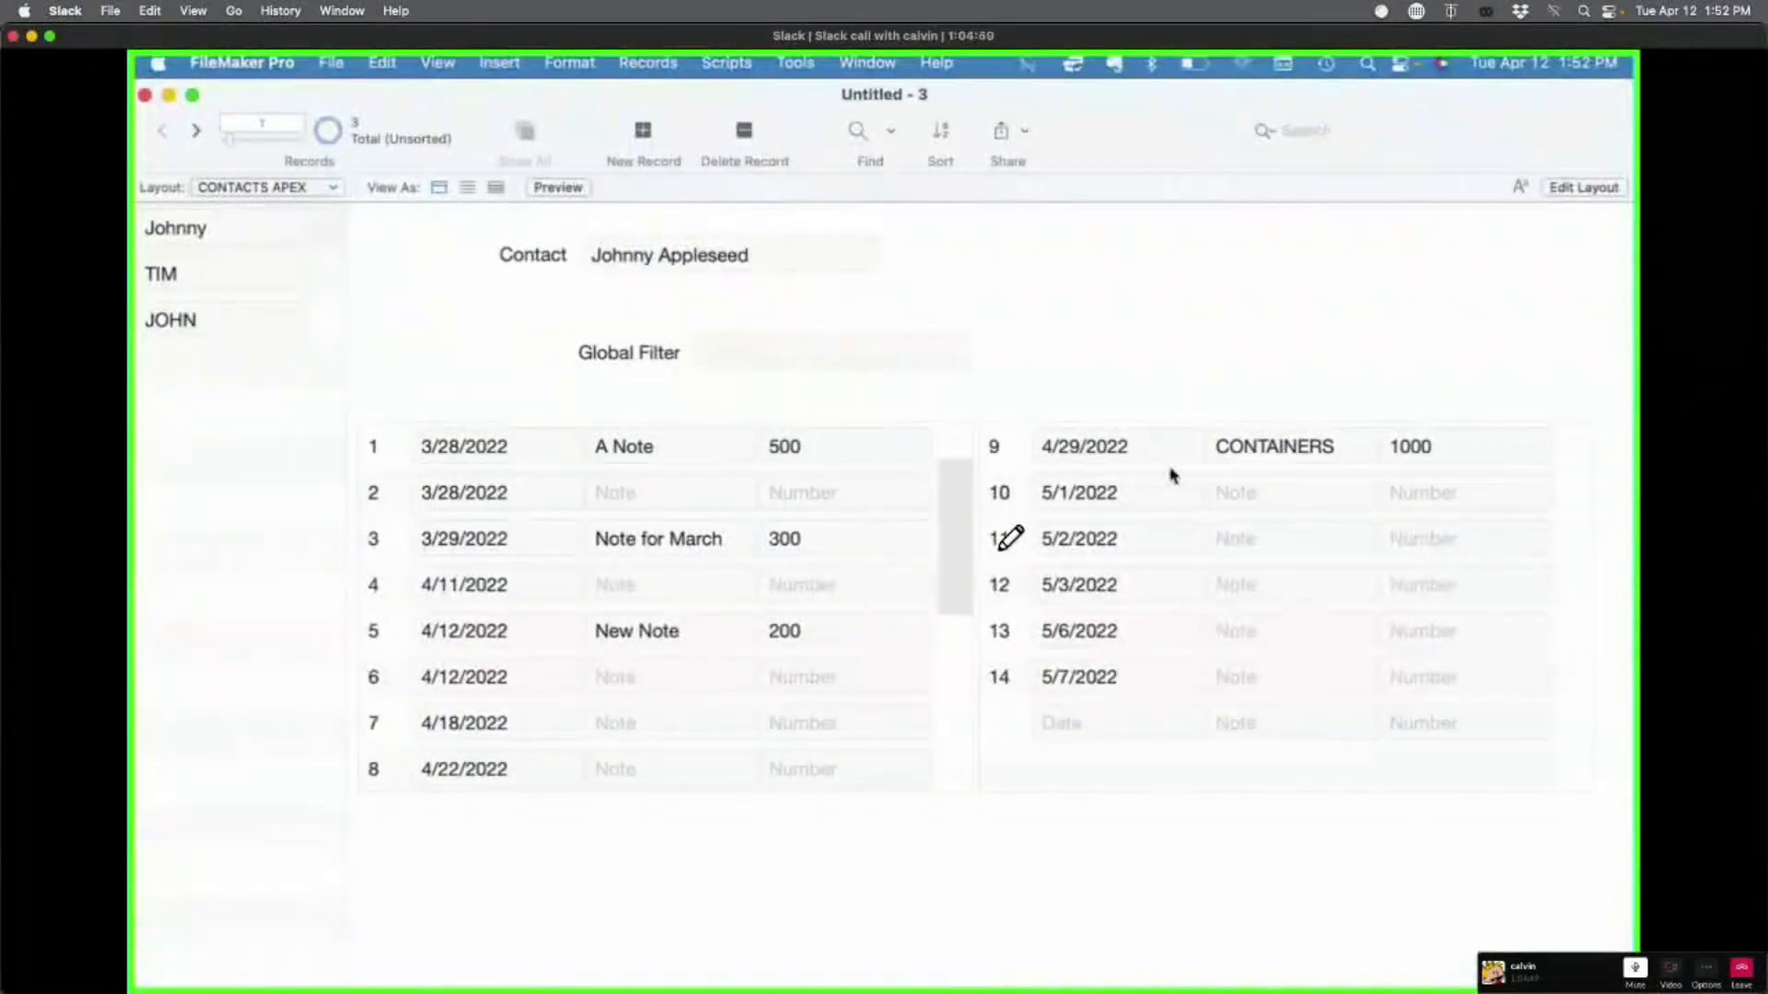
left_click(324, 281)
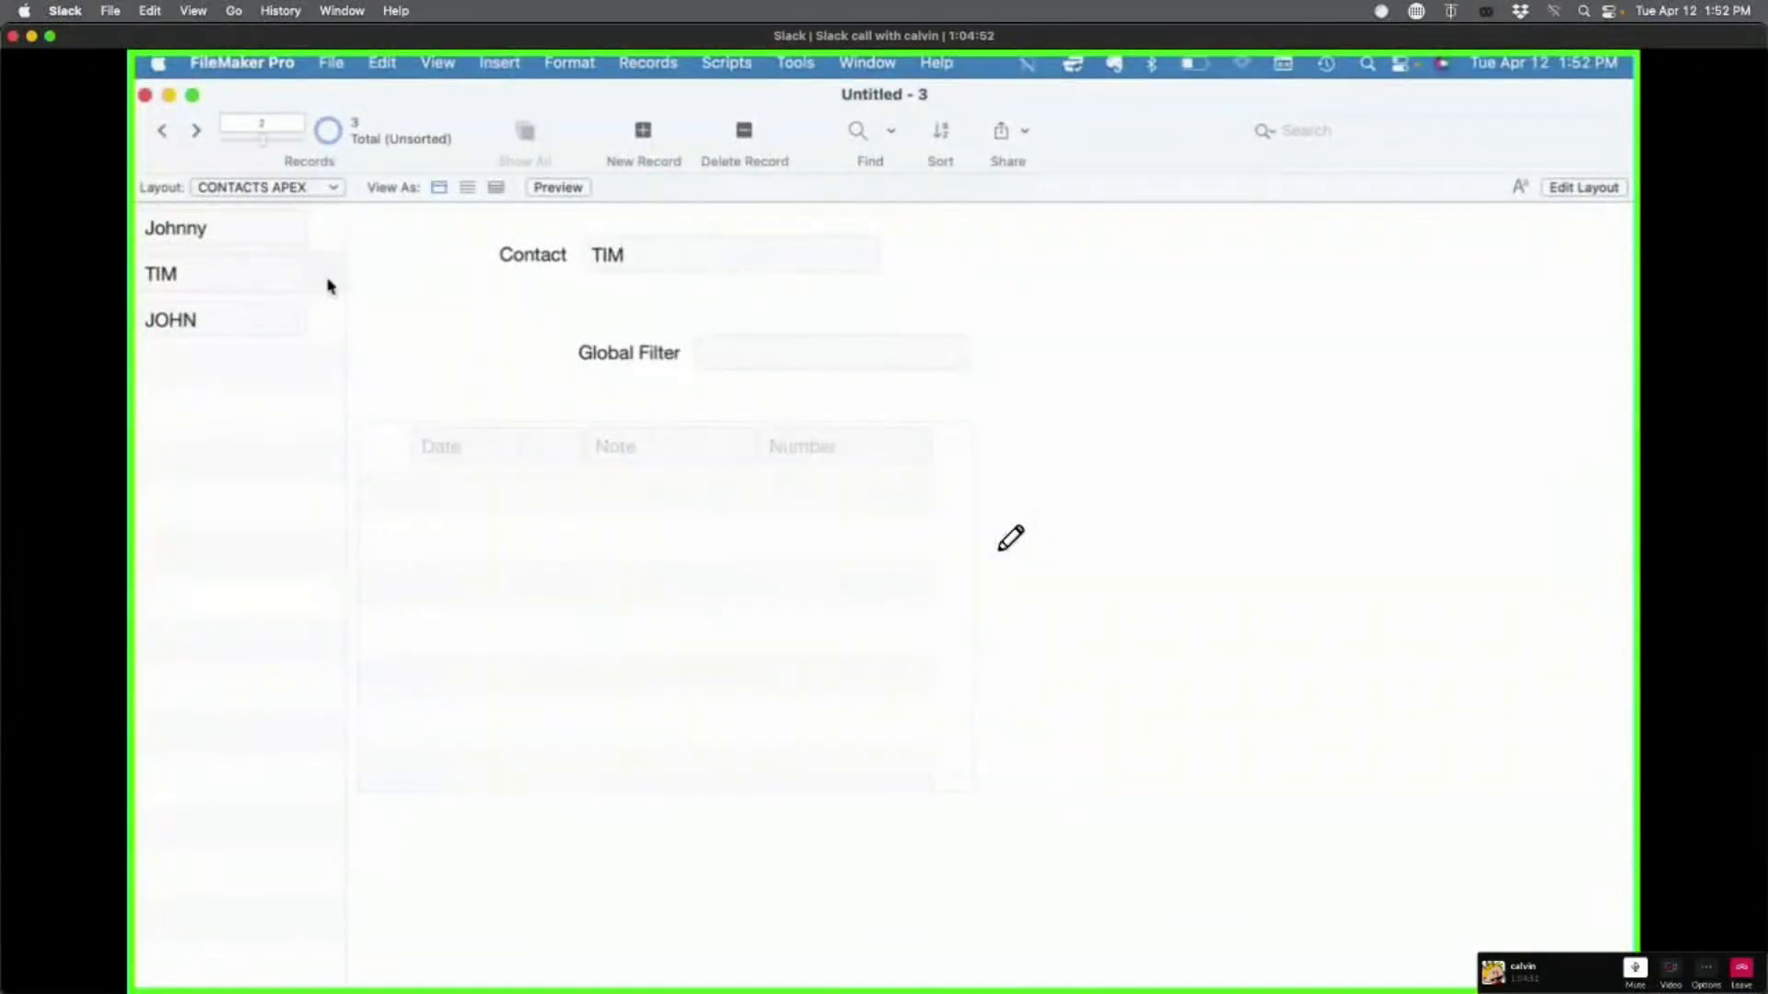
Step: Add three events to the second contact's portal dated 4/12/2022, 3/29/2022 and 4/19/2022
left_click(511, 453)
left_click(495, 565)
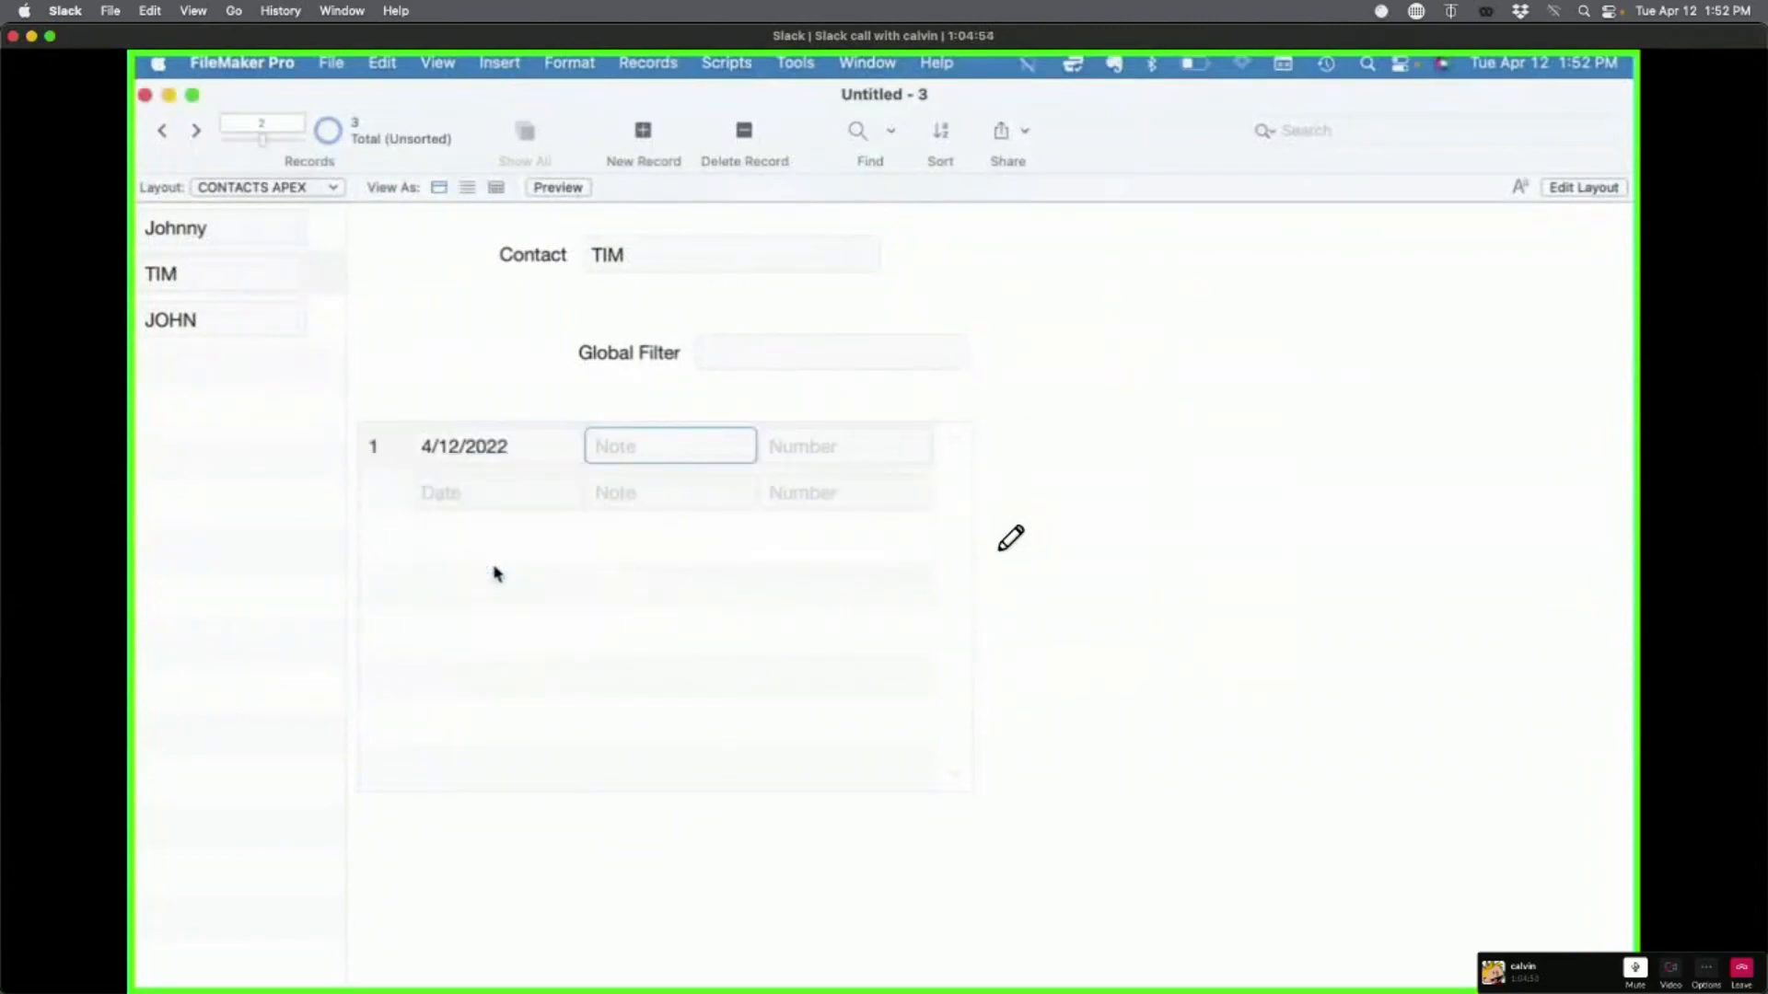
left_click(495, 506)
left_click(494, 582)
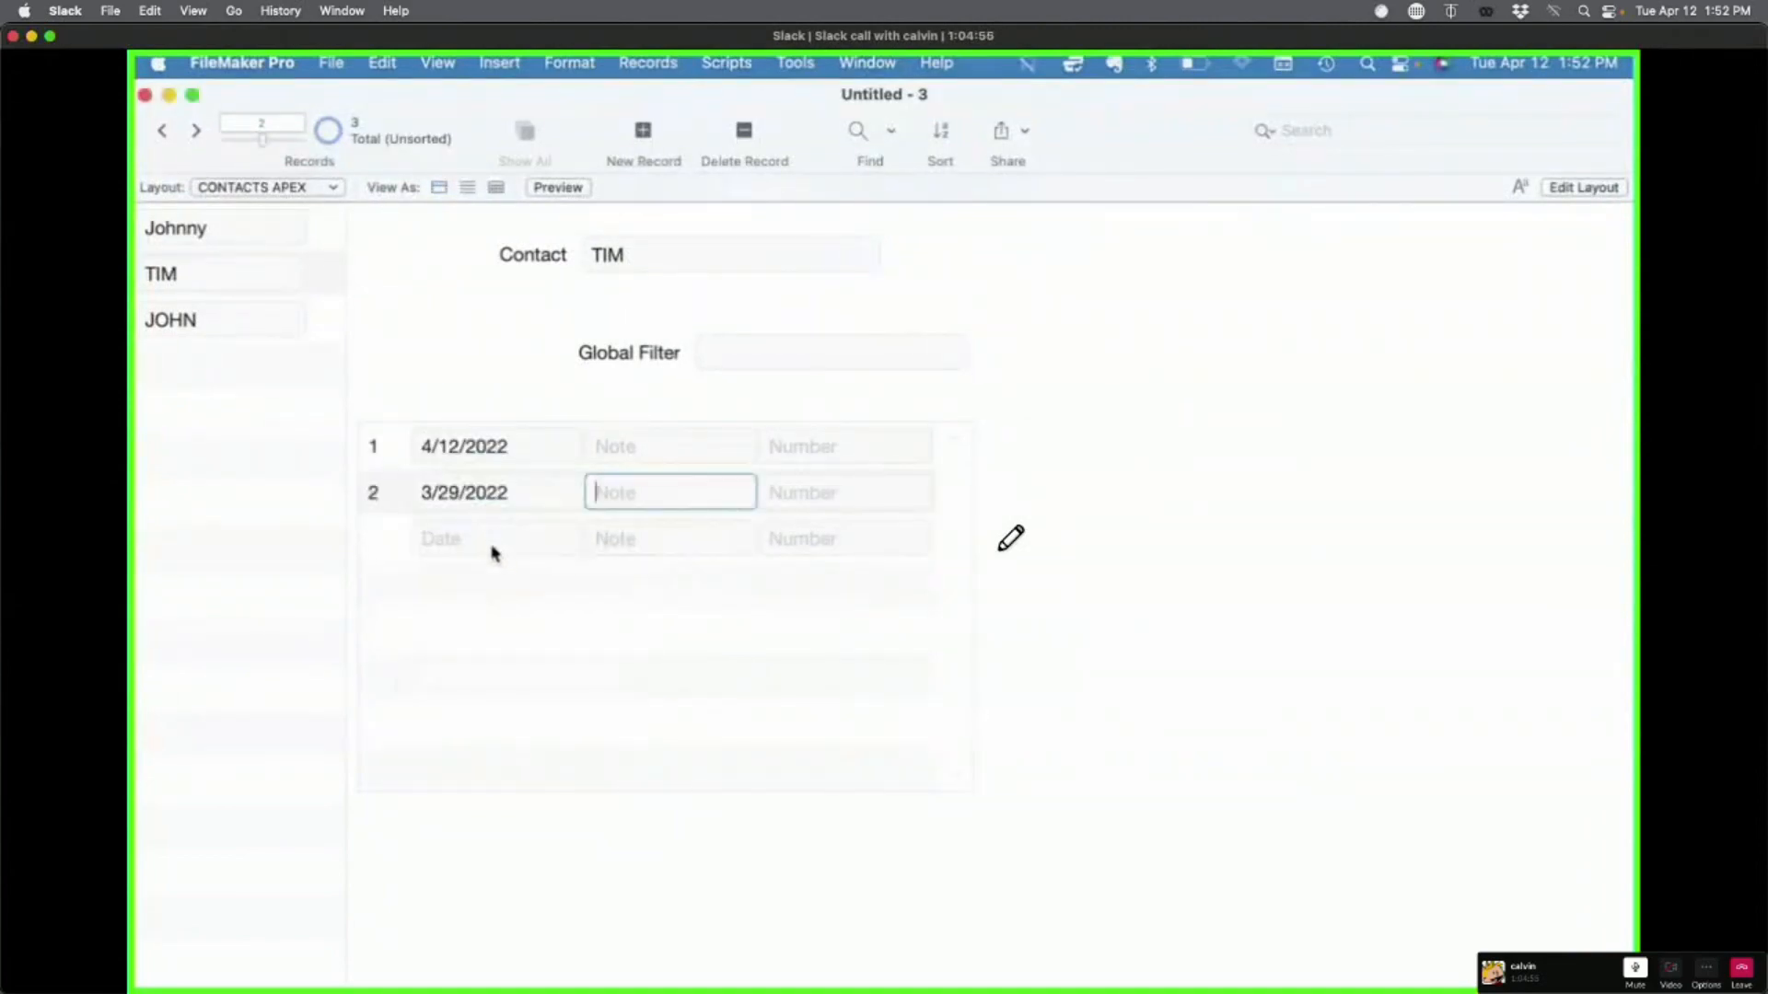
left_click(493, 552)
left_click(496, 683)
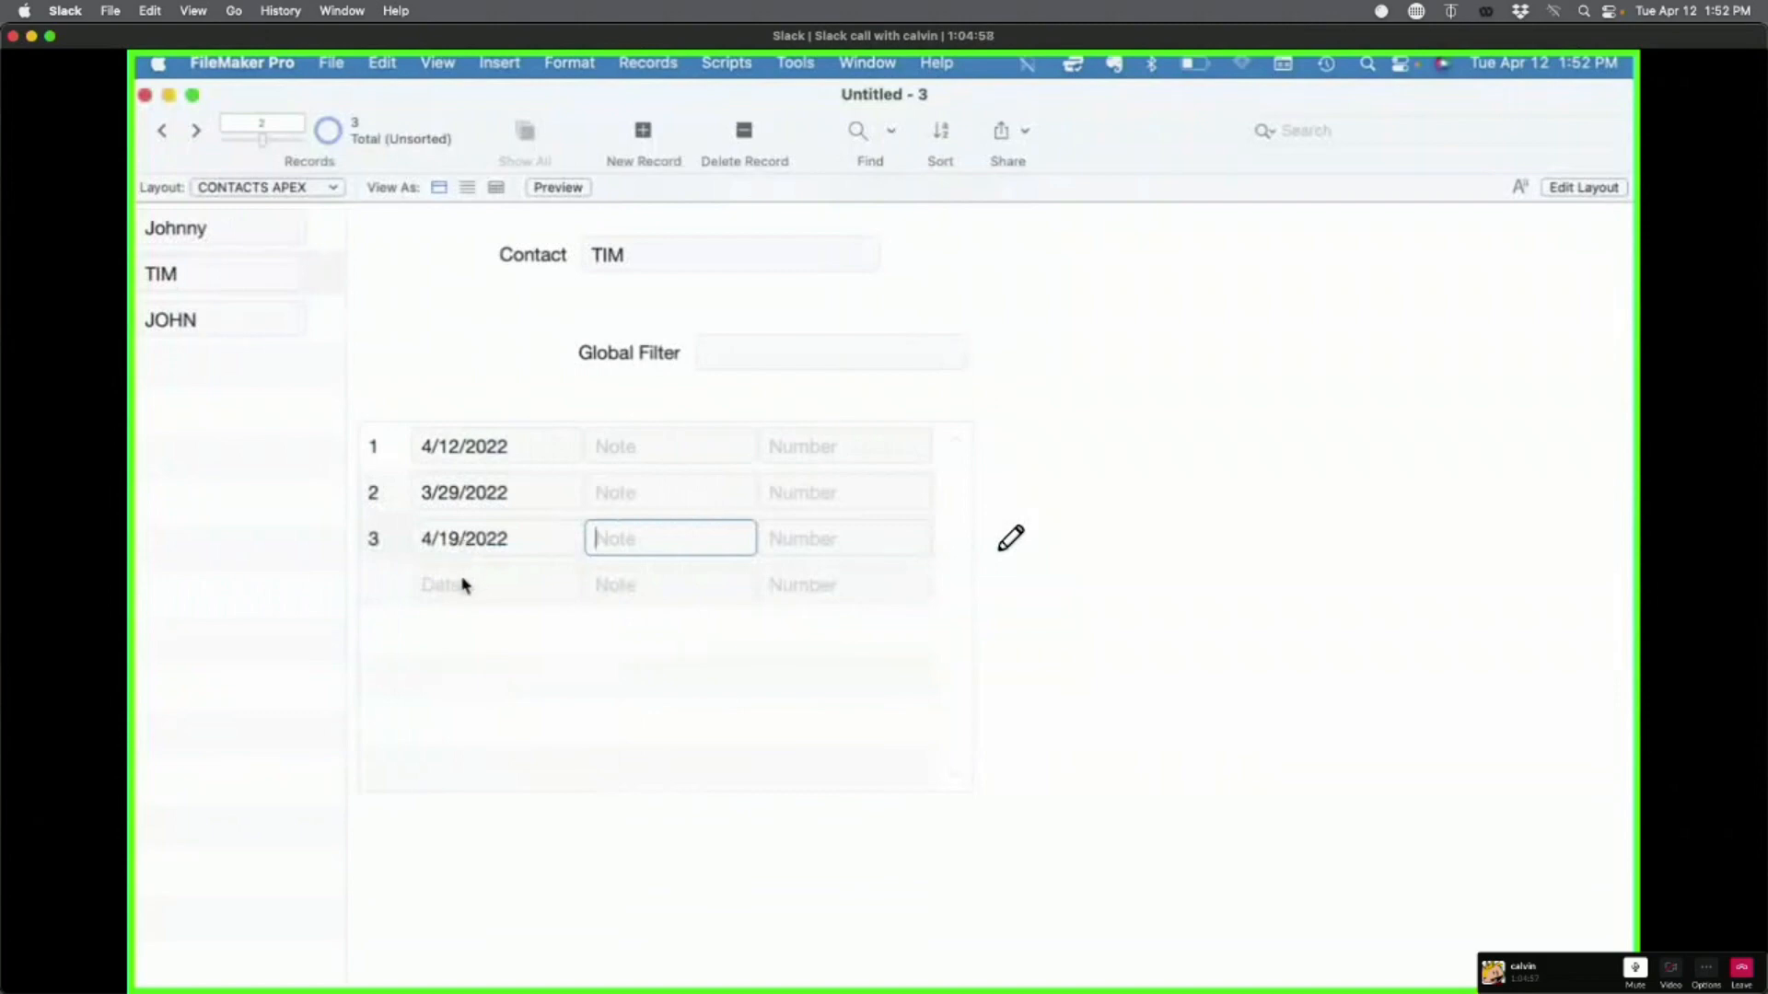
Step: Add four more events to the second contact's first portal dated 4/3/2022, 4/5/2022, 3/31/2022 and 4/7/2022, and commit the record
left_click(463, 585)
left_click(431, 702)
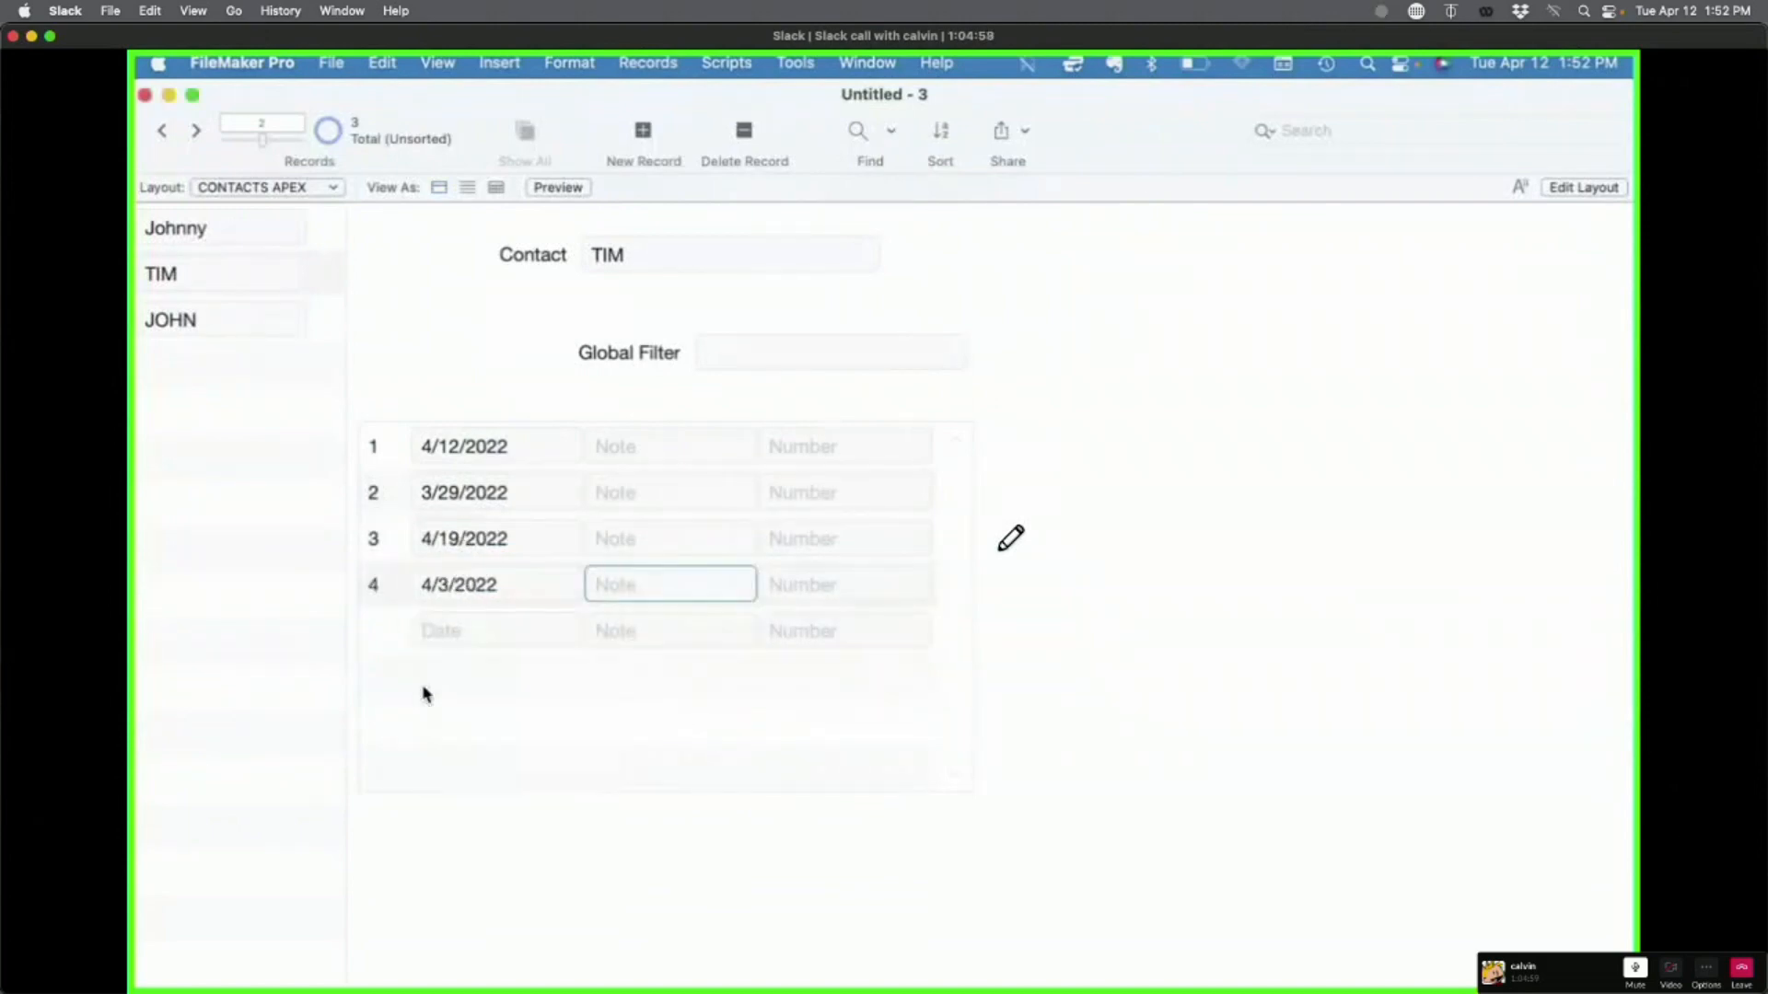
left_click(497, 644)
left_click(489, 731)
left_click(498, 685)
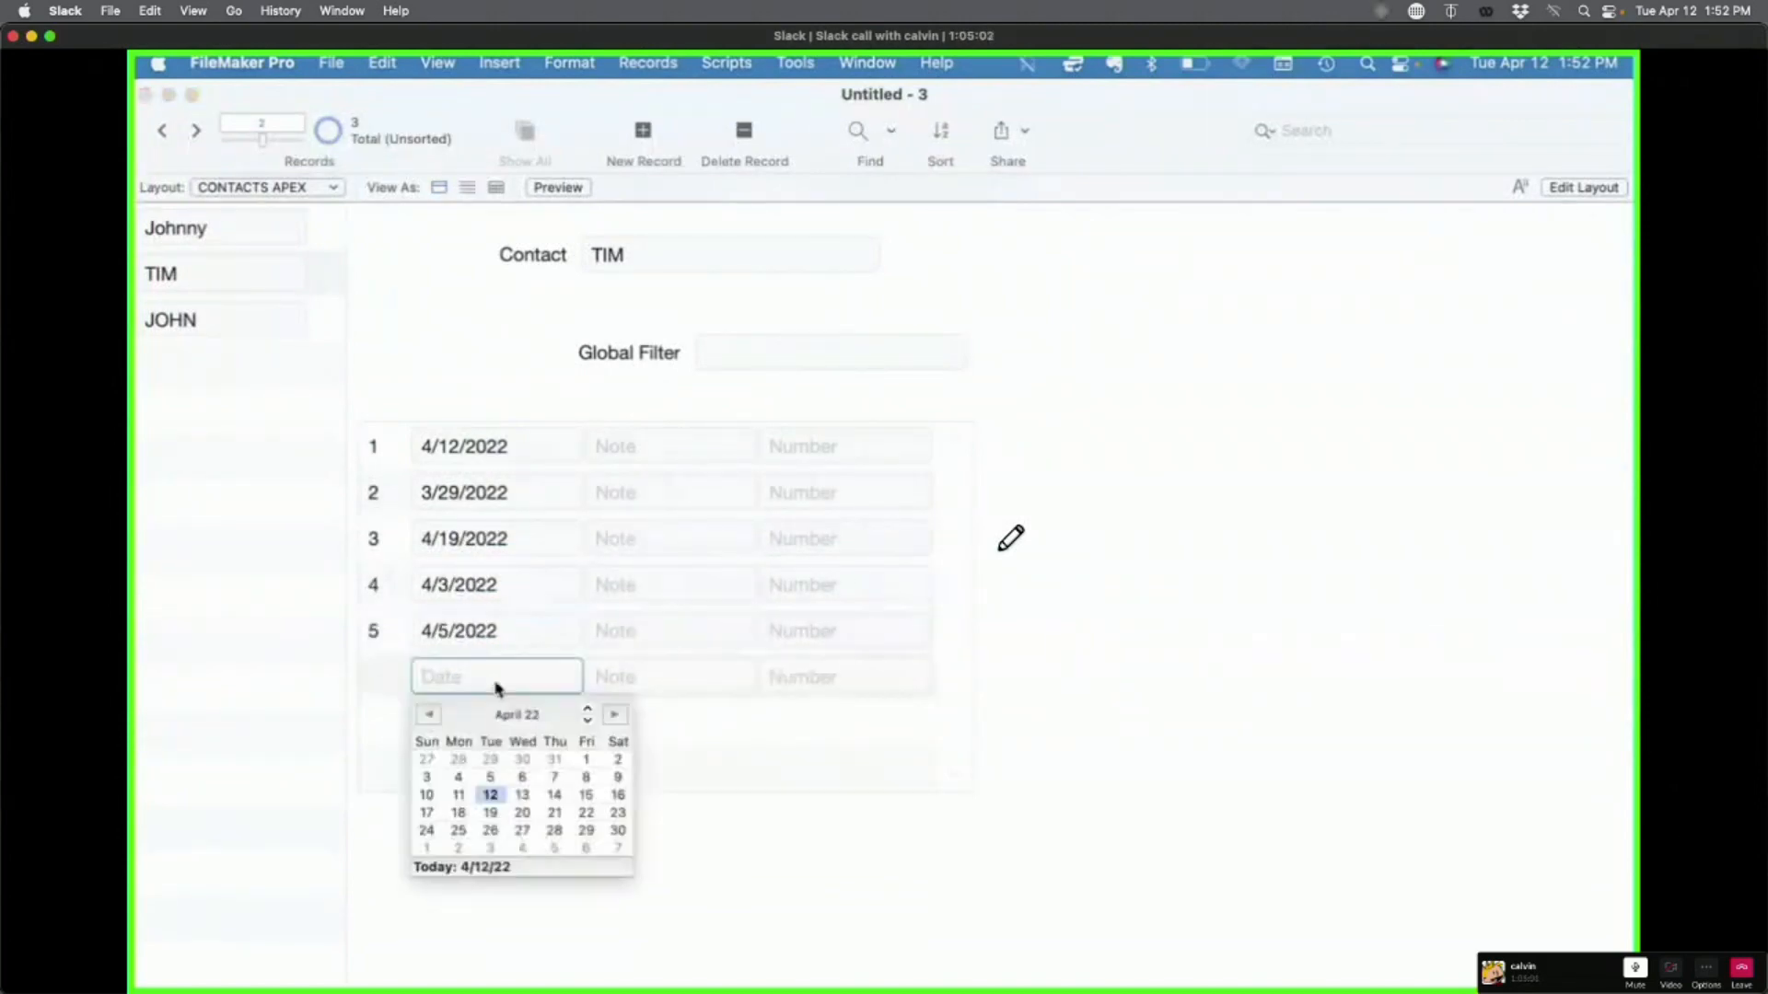
left_click(554, 759)
left_click(522, 727)
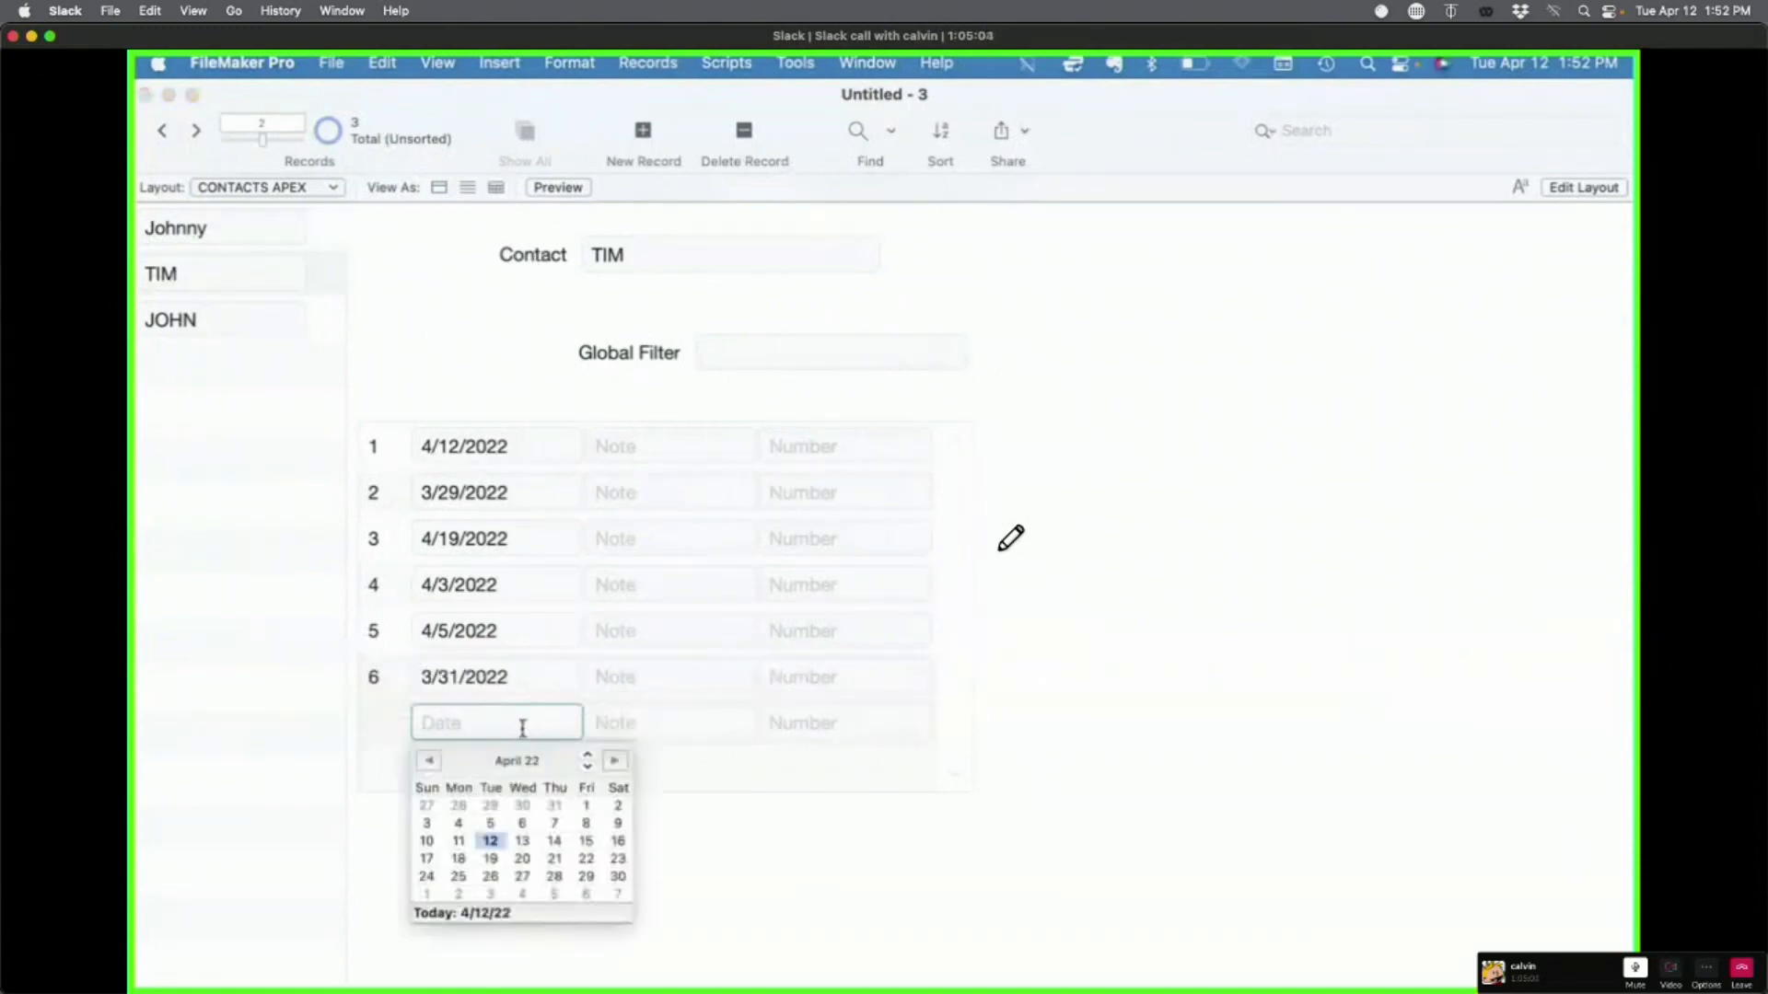
left_click(554, 823)
left_click(492, 775)
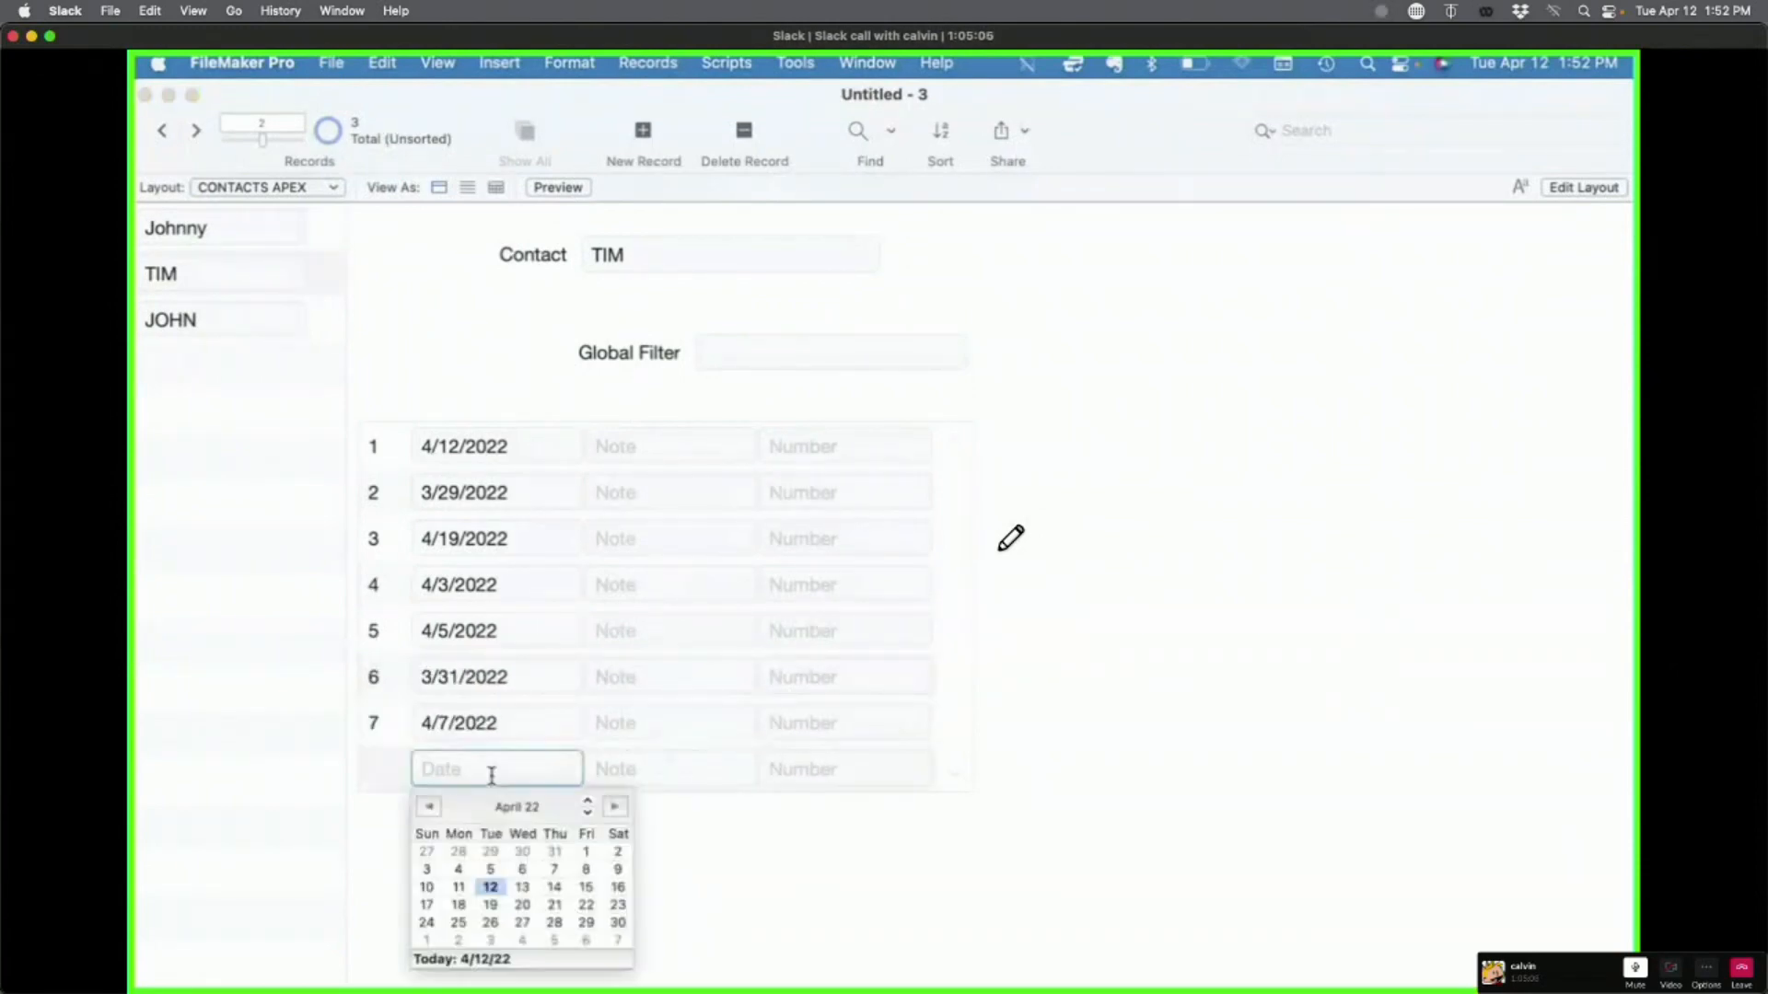
left_click(829, 852)
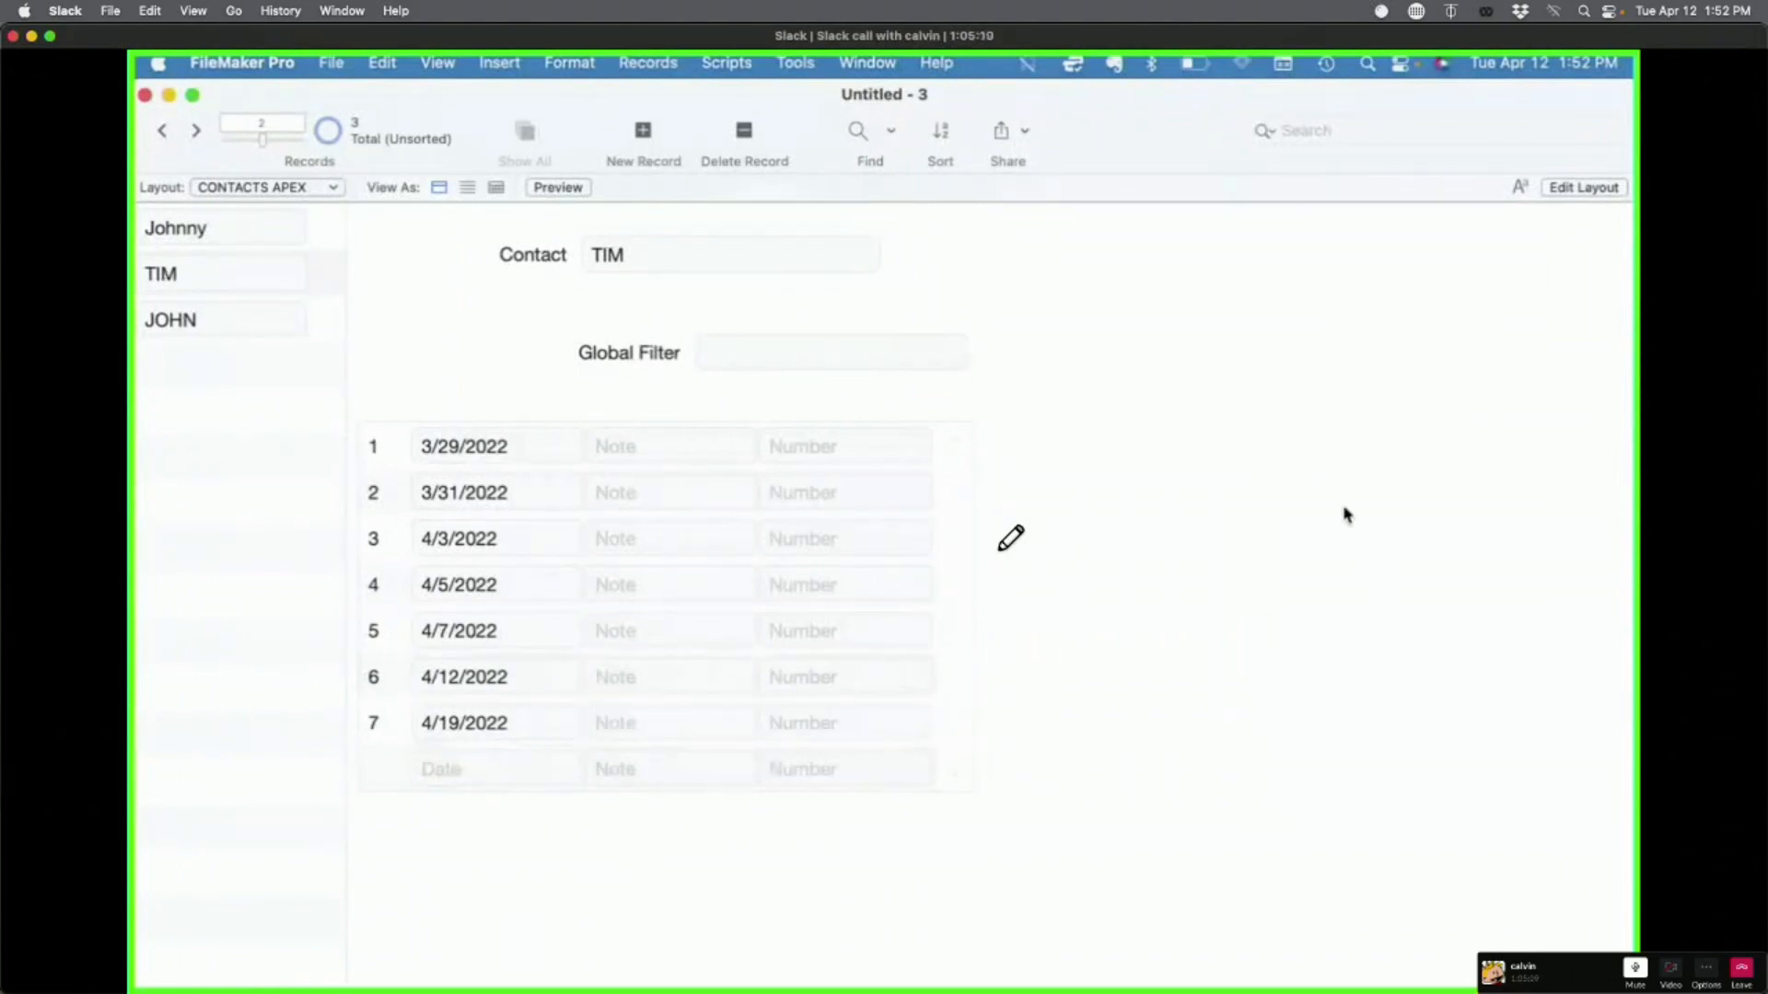
Step: Add a 4/4/2022 event in the first portal and a 4/21/2022 event in the second portal, committing each one
left_click(473, 773)
left_click(460, 871)
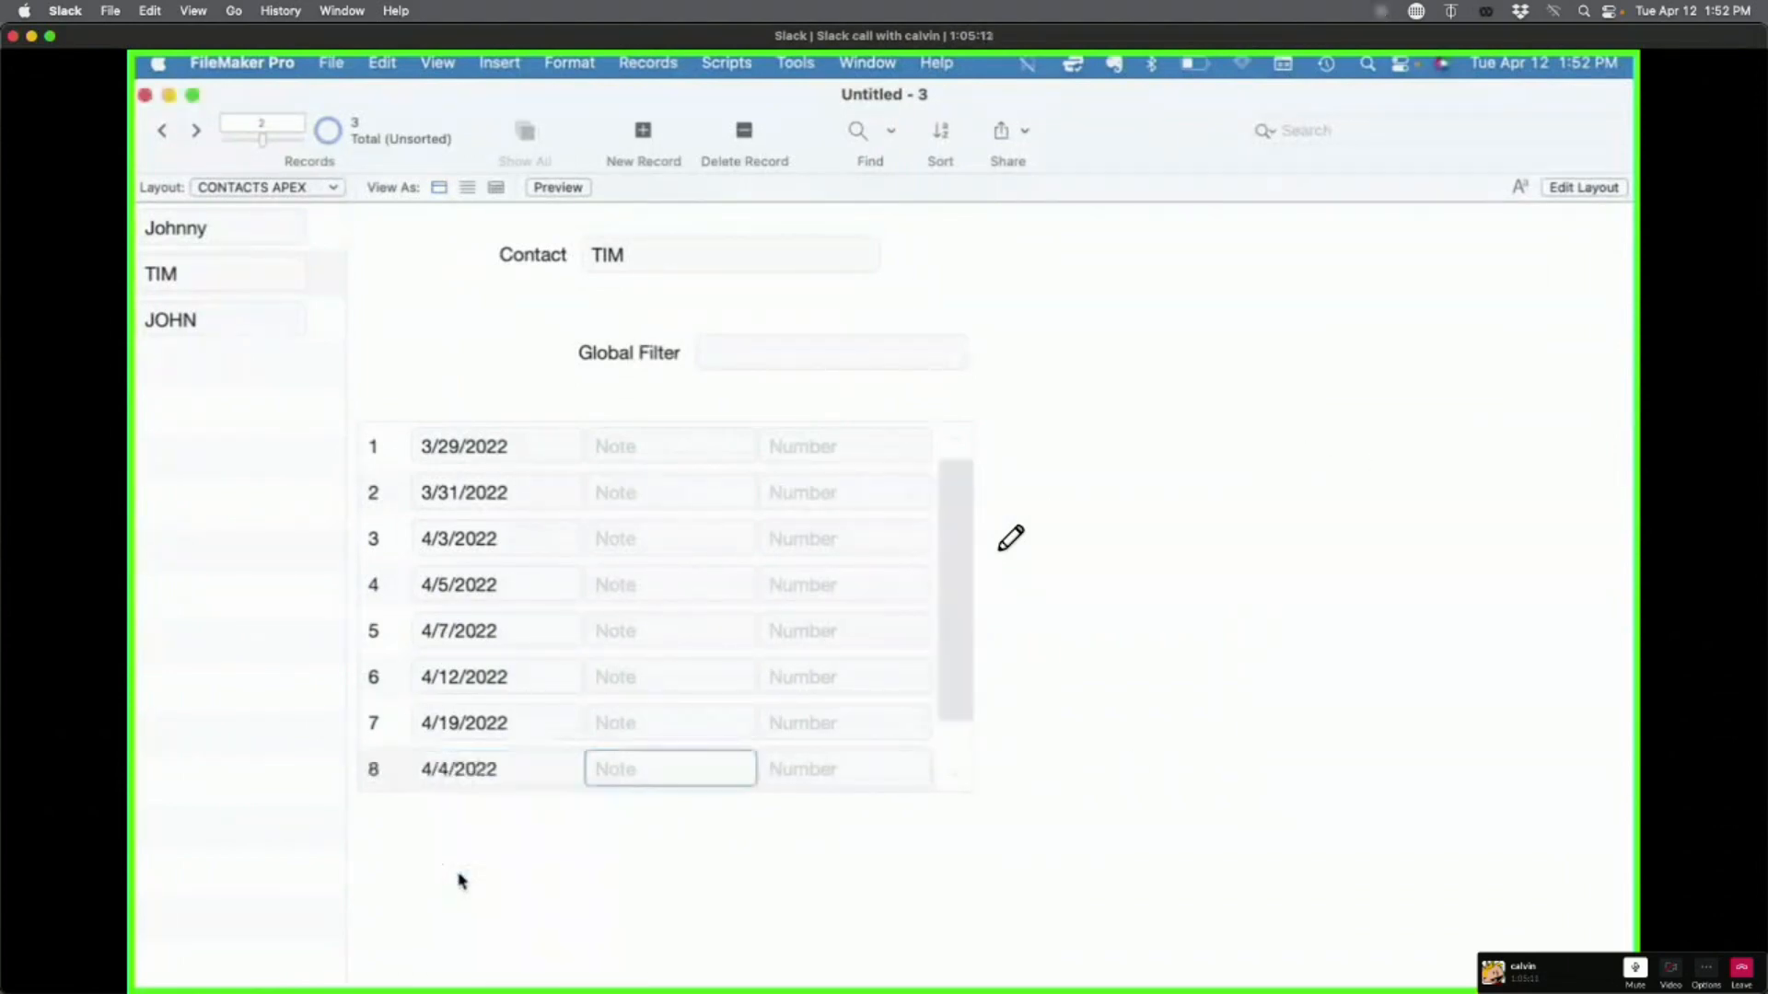
left_click(457, 879)
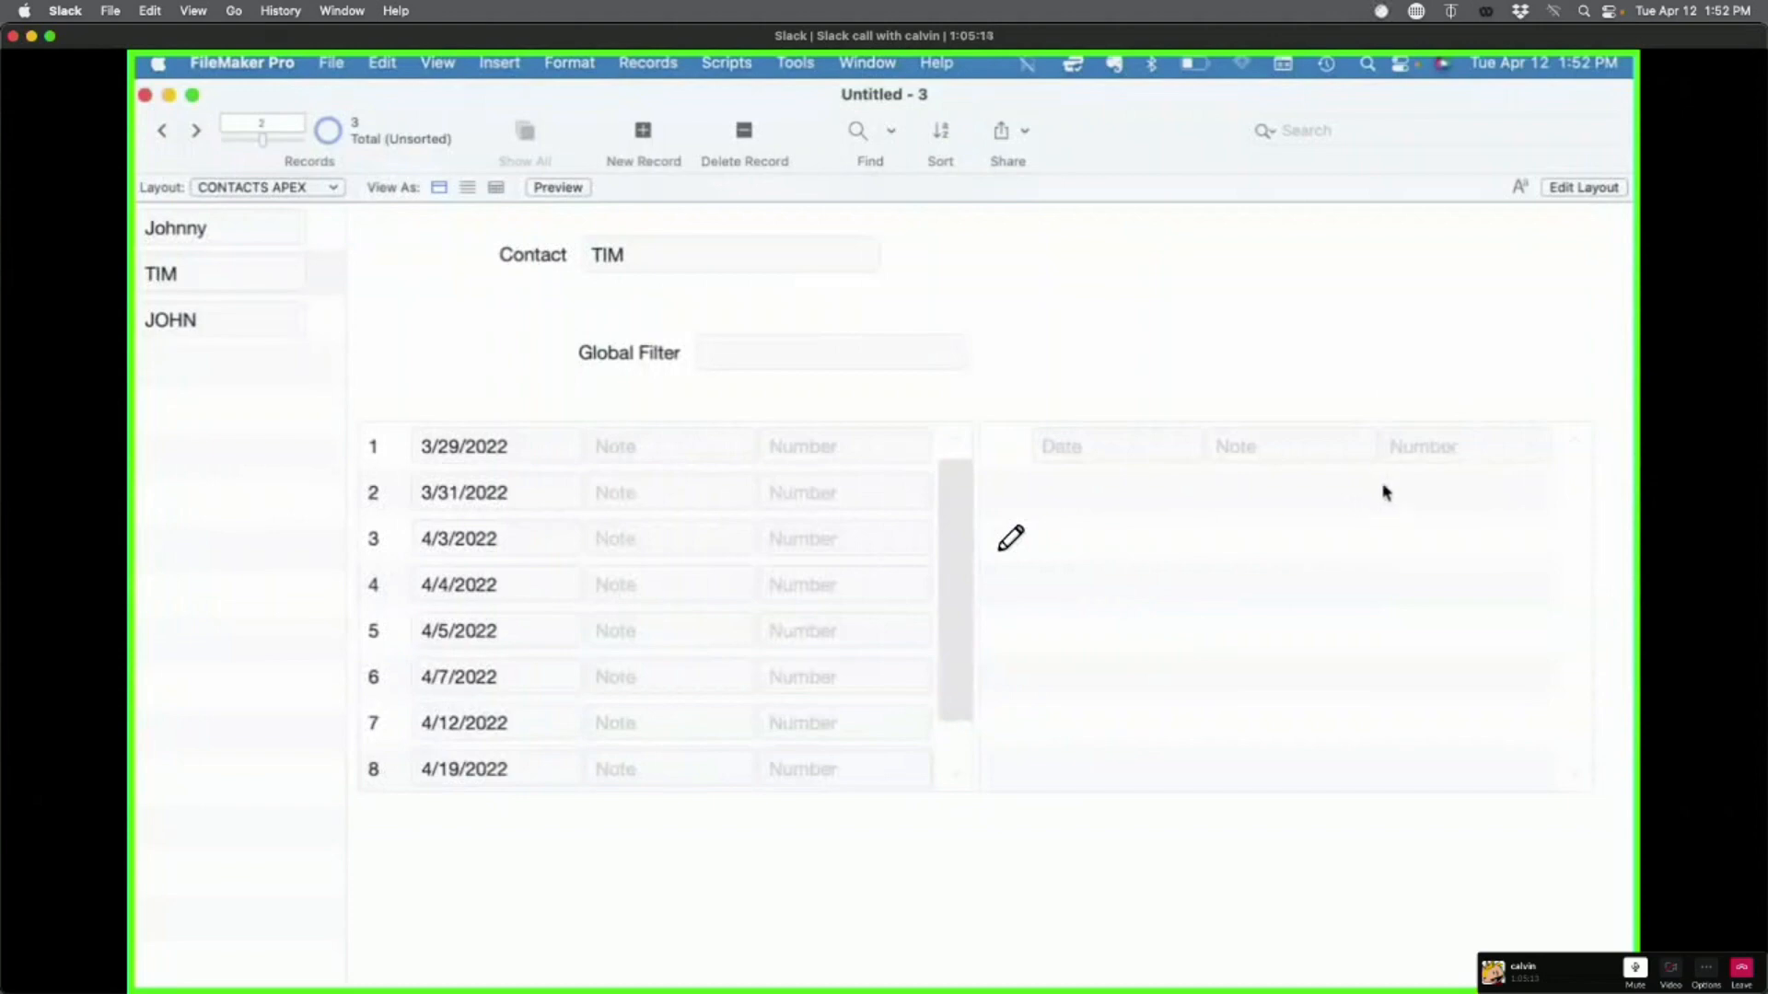
left_click(1163, 455)
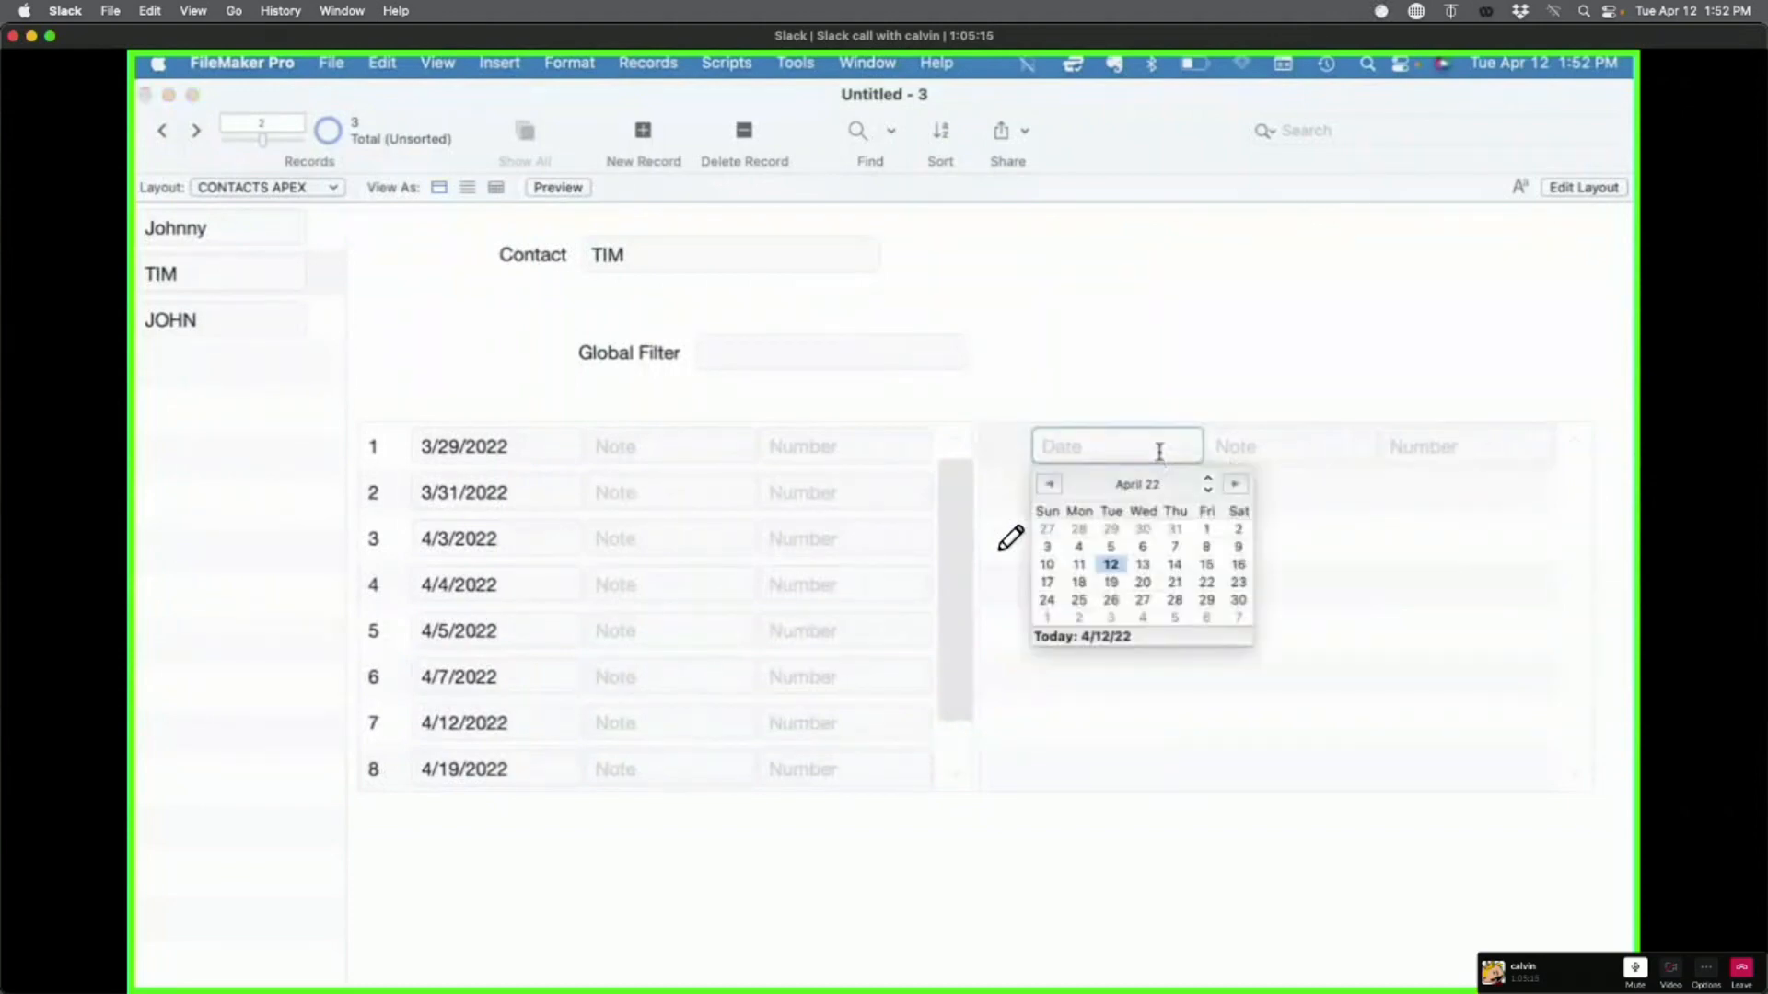
left_click(1183, 592)
left_click(1094, 834)
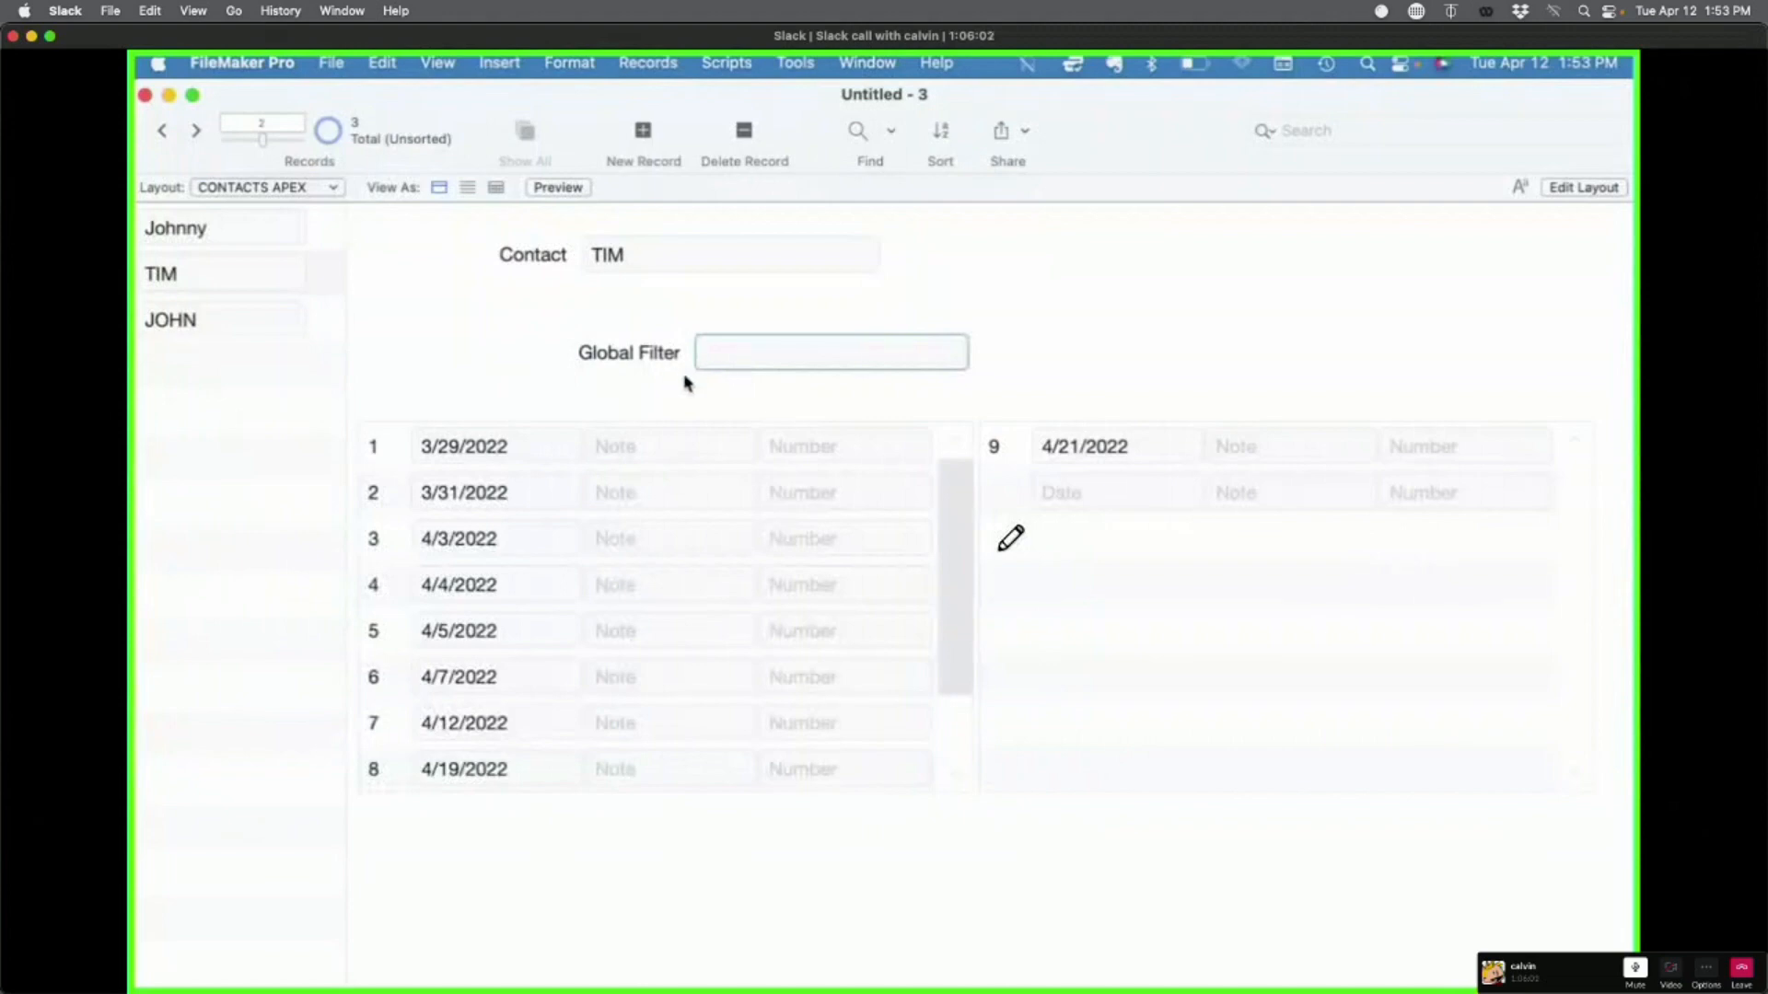
Step: Show the first contact's record to view its events across both portals and the empty Global Filter field
left_click(847, 440)
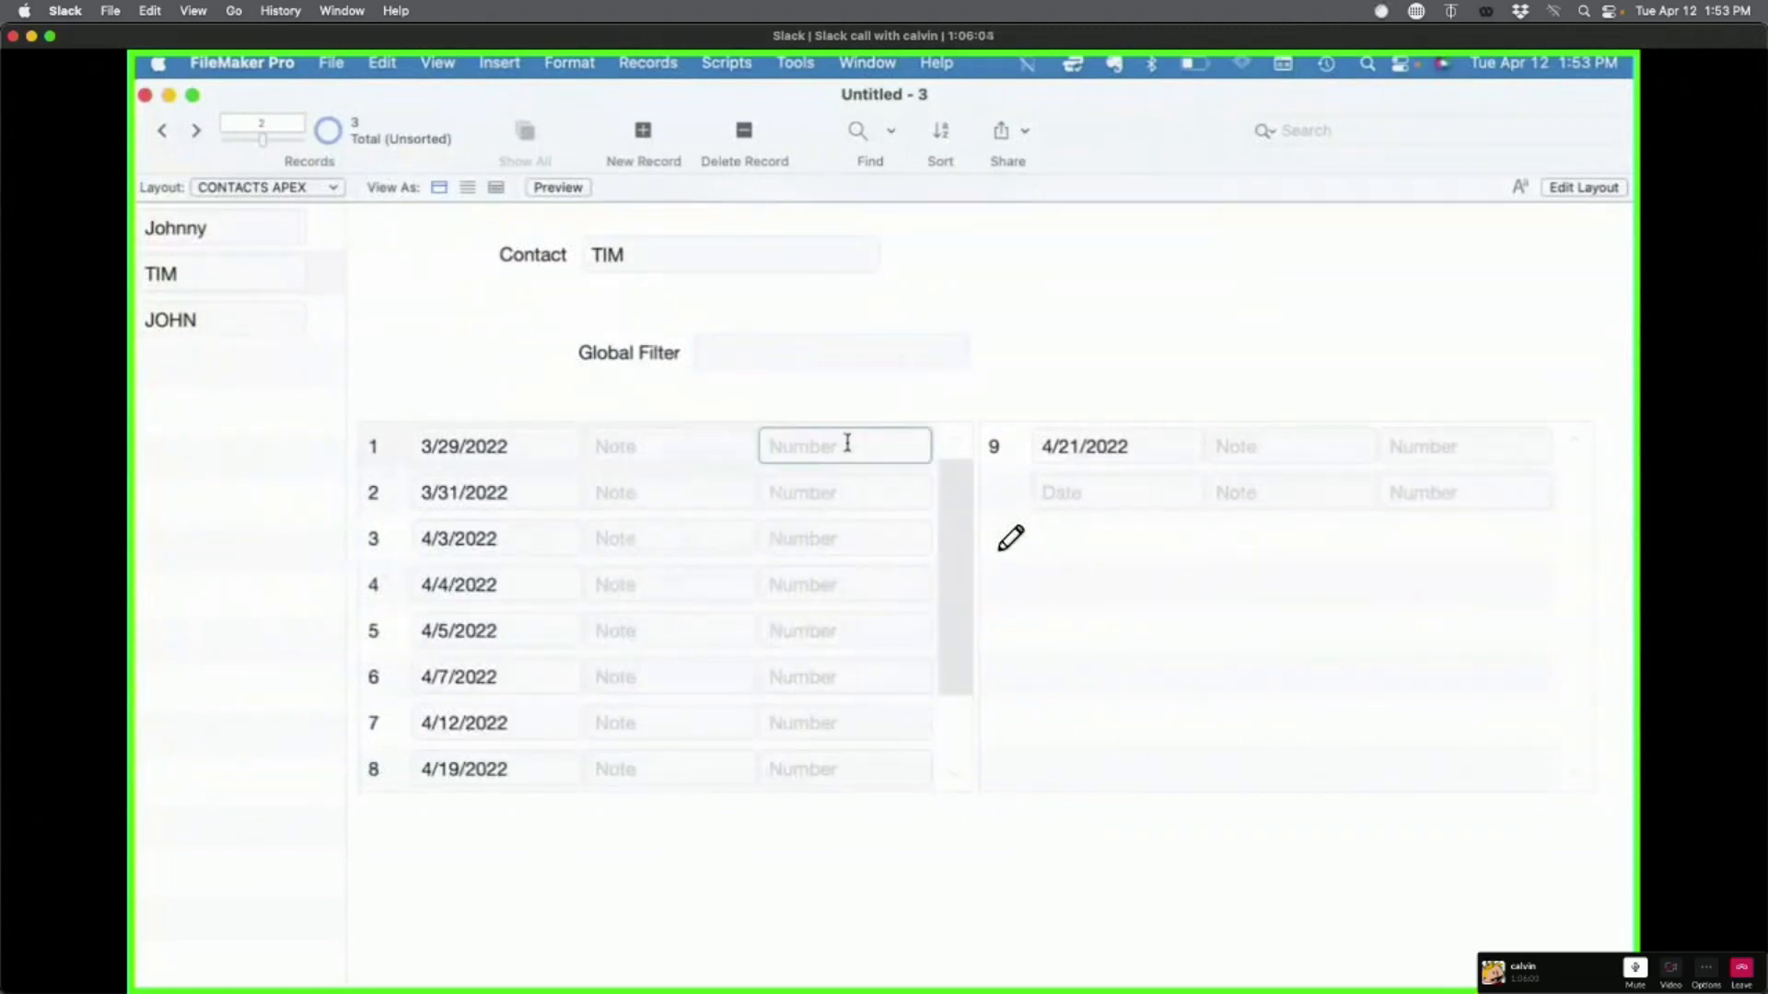
left_click(323, 237)
left_click(810, 357)
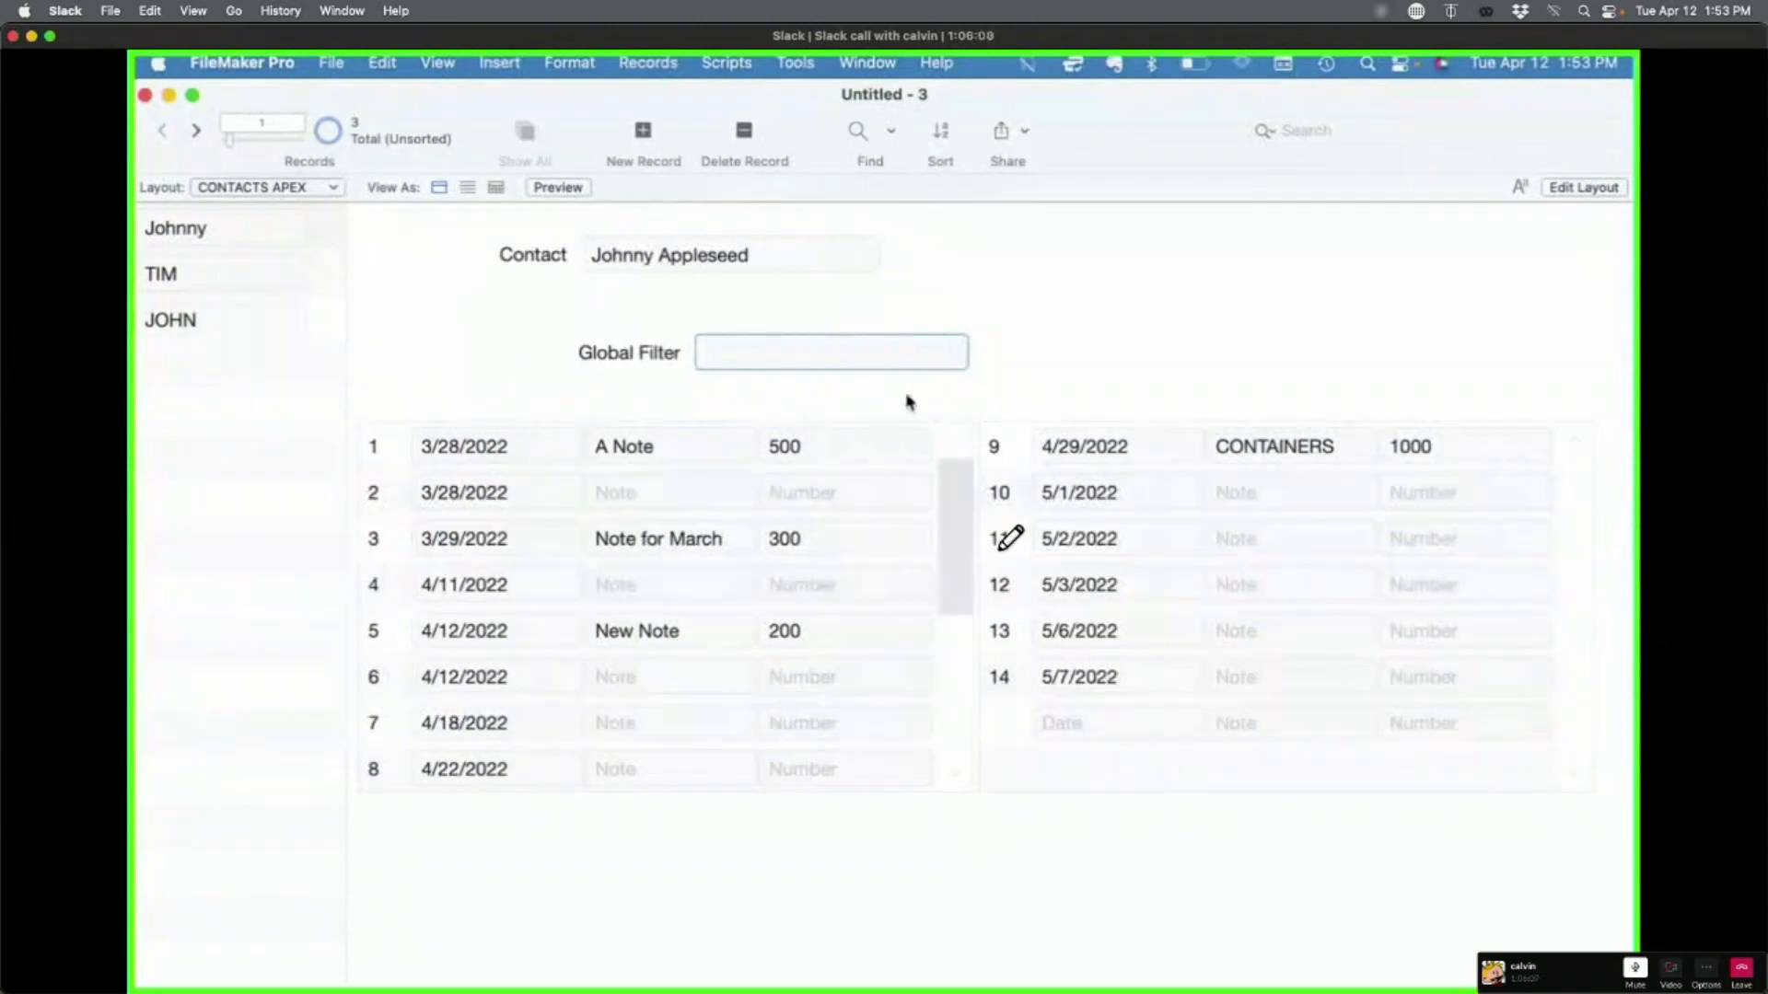
left_click(850, 414)
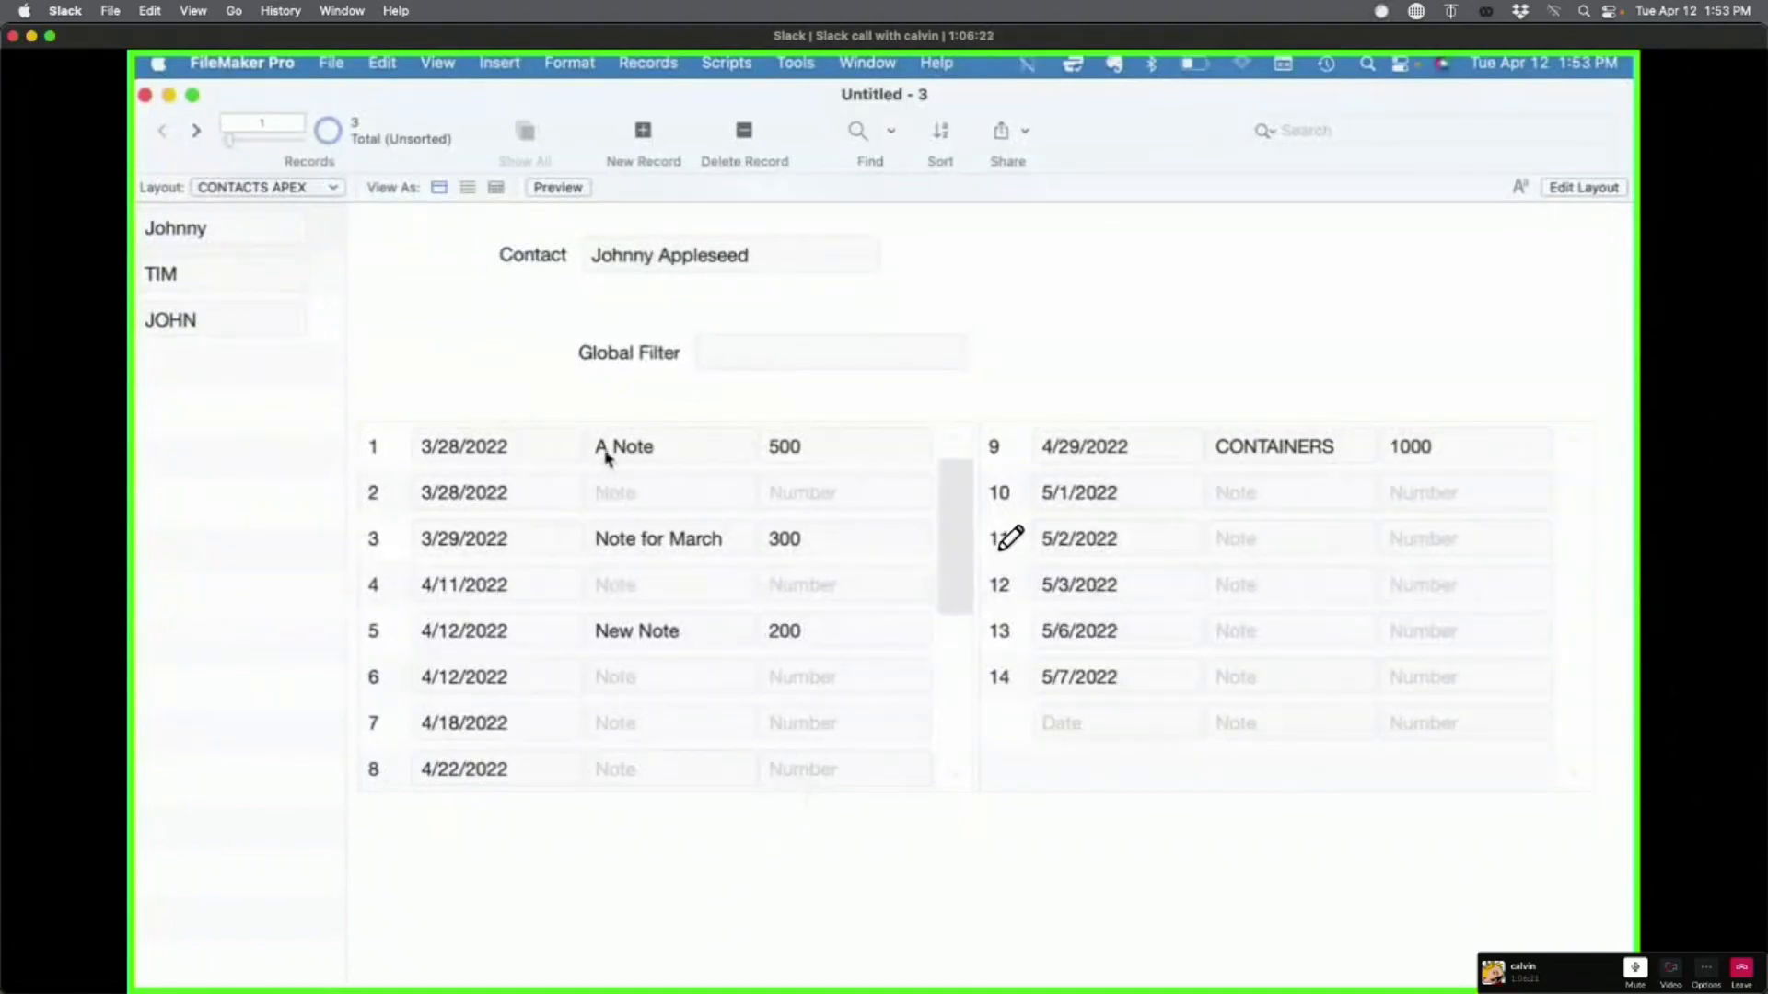
Step: In Layout mode, open the first events portal's filter calculation and comment out the existing Number comparison, leaving blank lines above it
key("super+l")
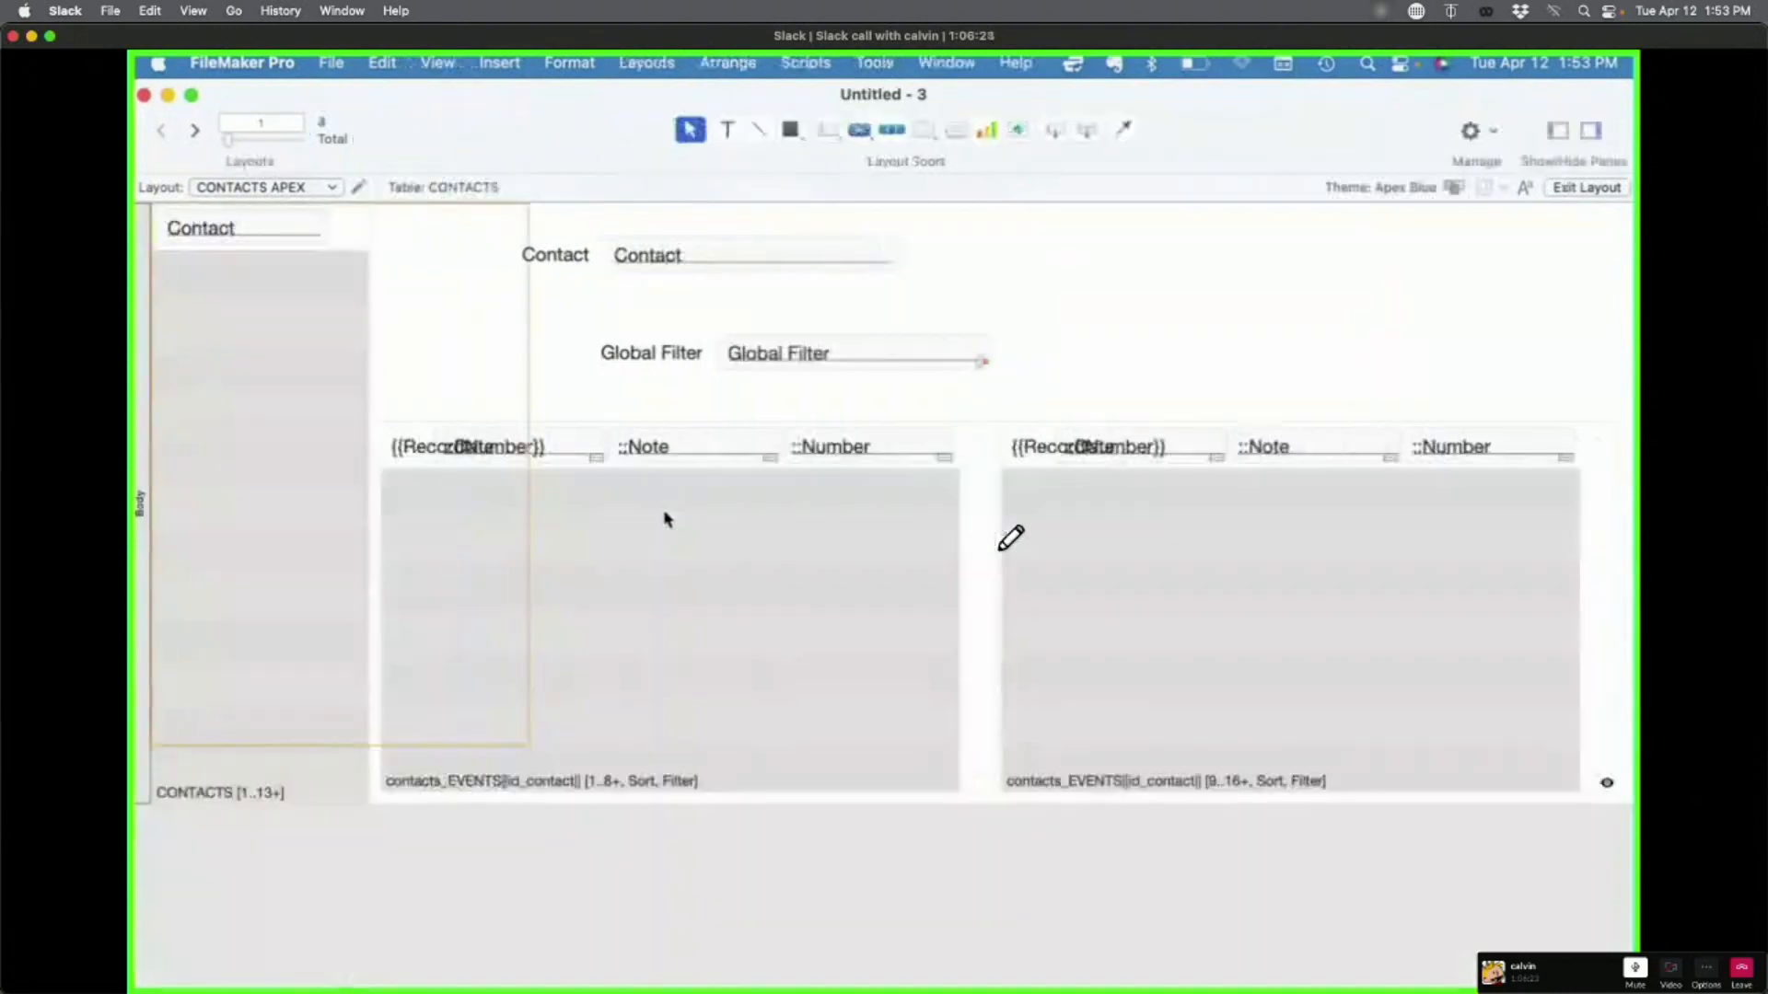
double_click(667, 520)
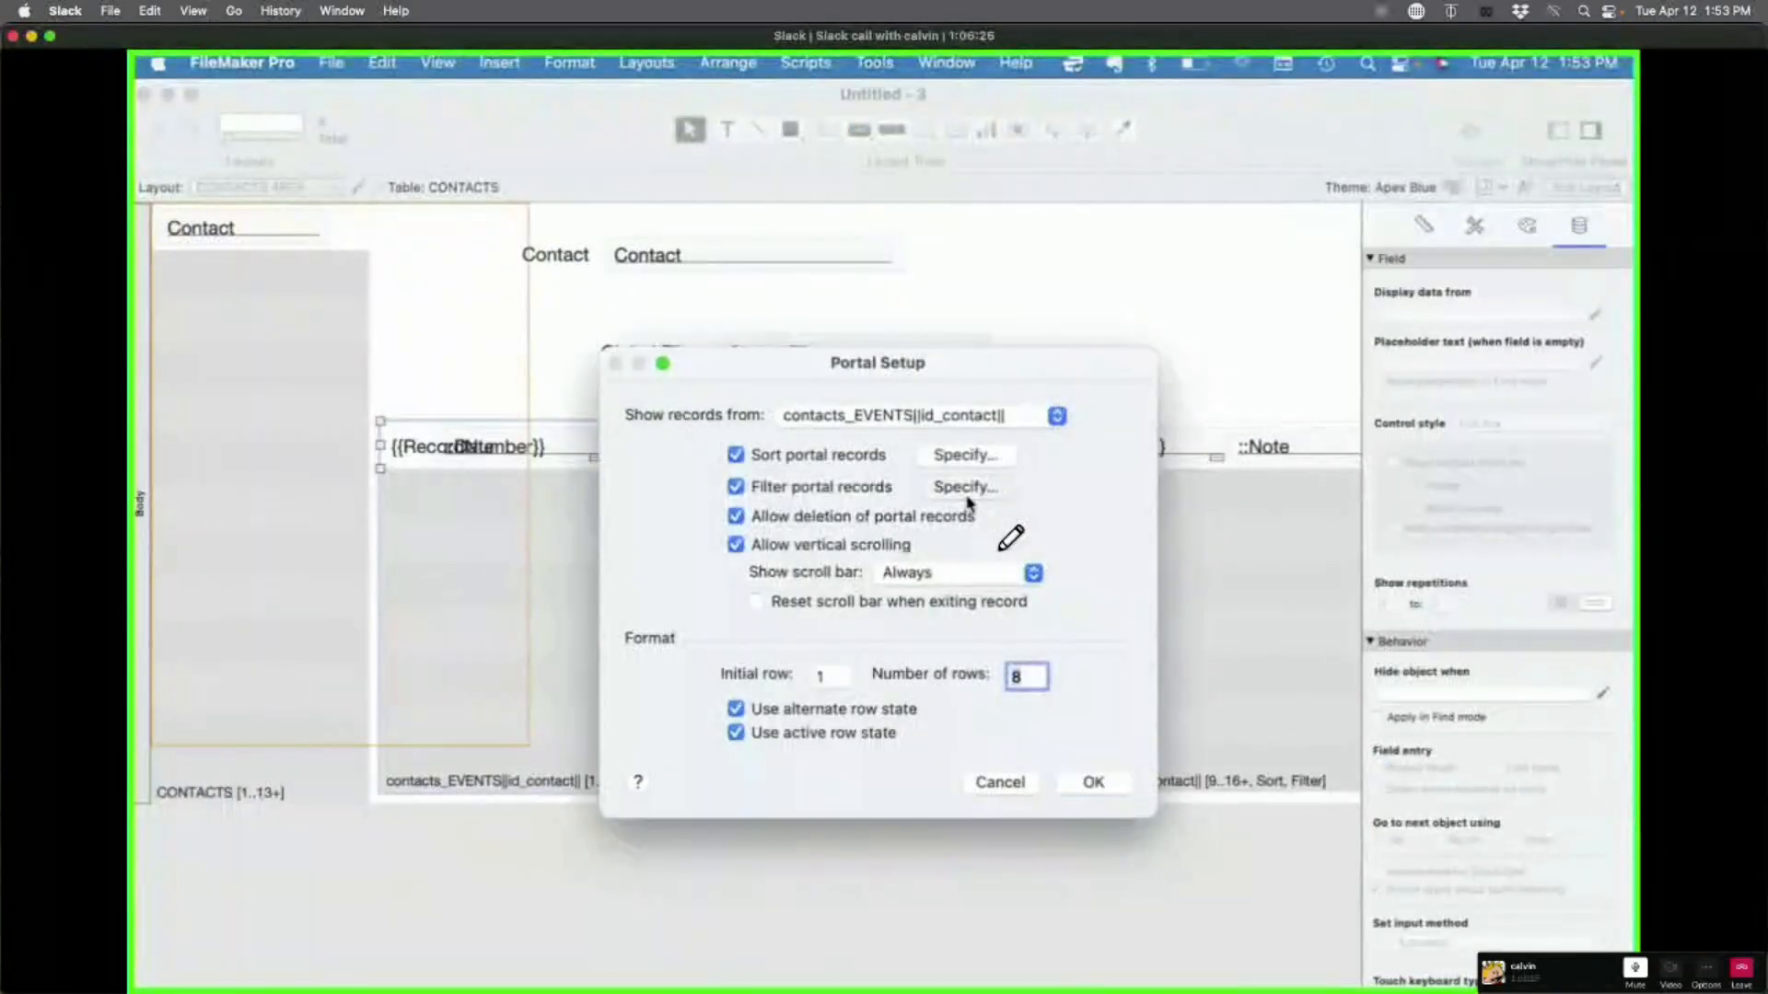
left_click(972, 486)
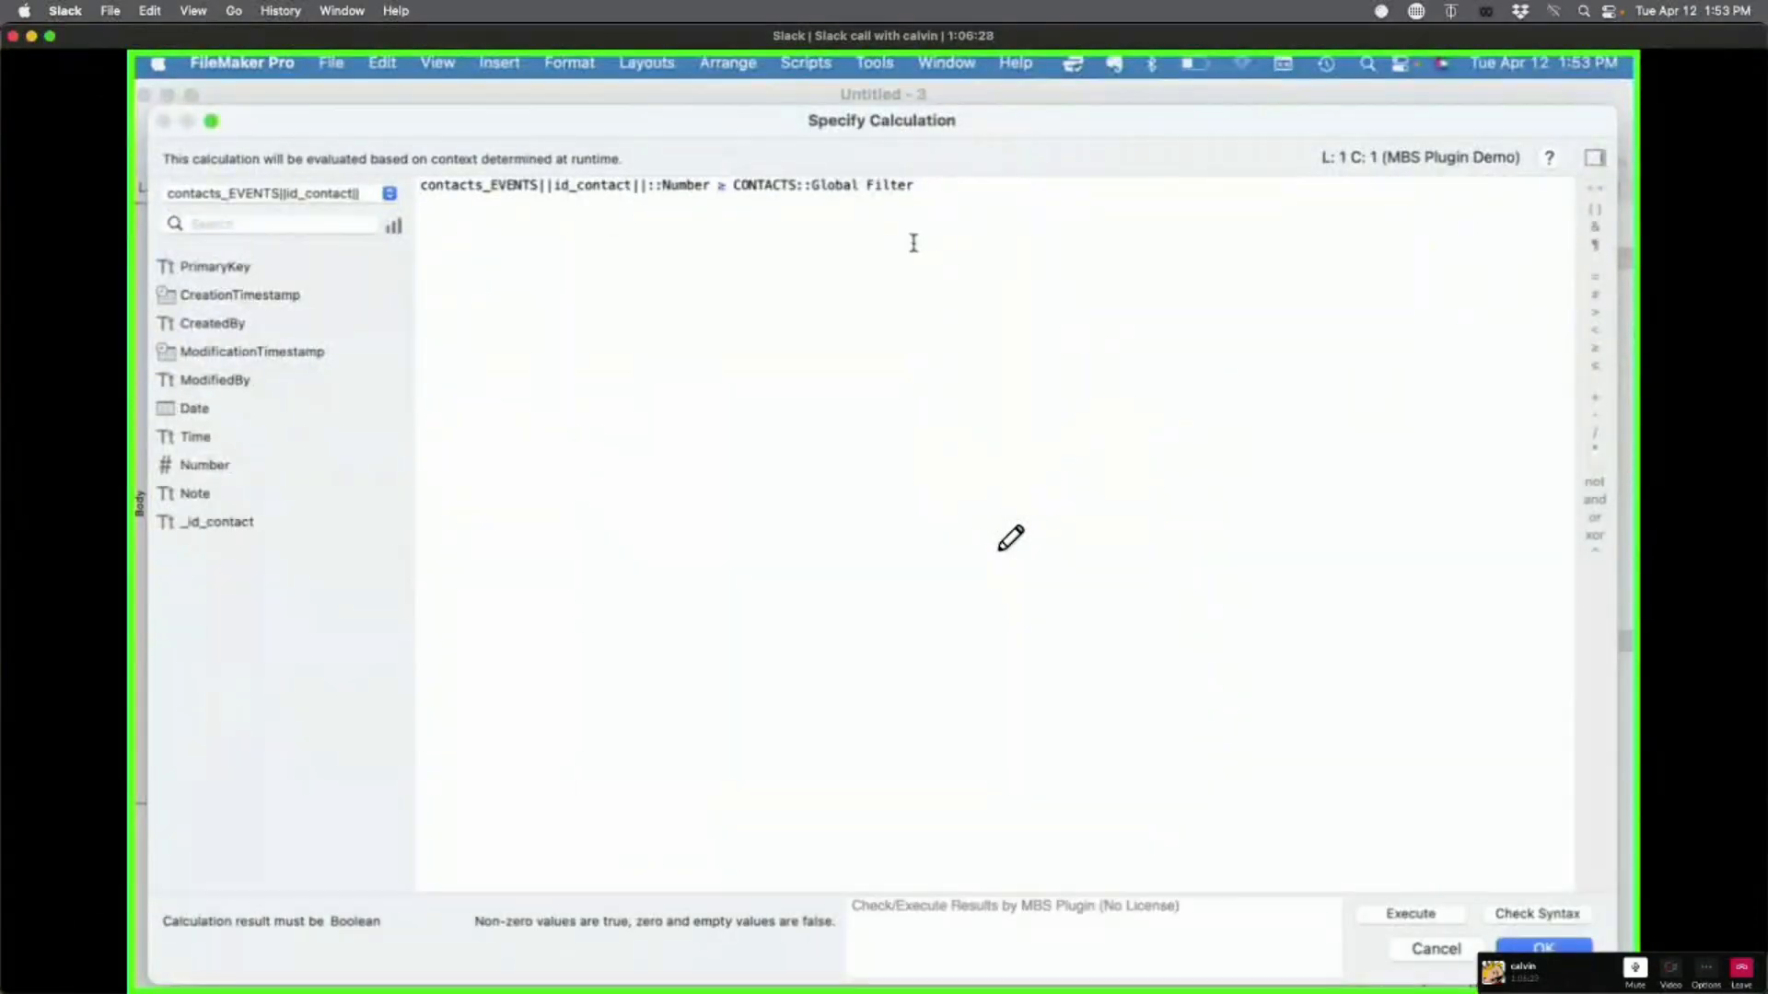
type("//")
key("Left")
key("Left")
key("Return")
key("Return")
key("Return")
key("Return")
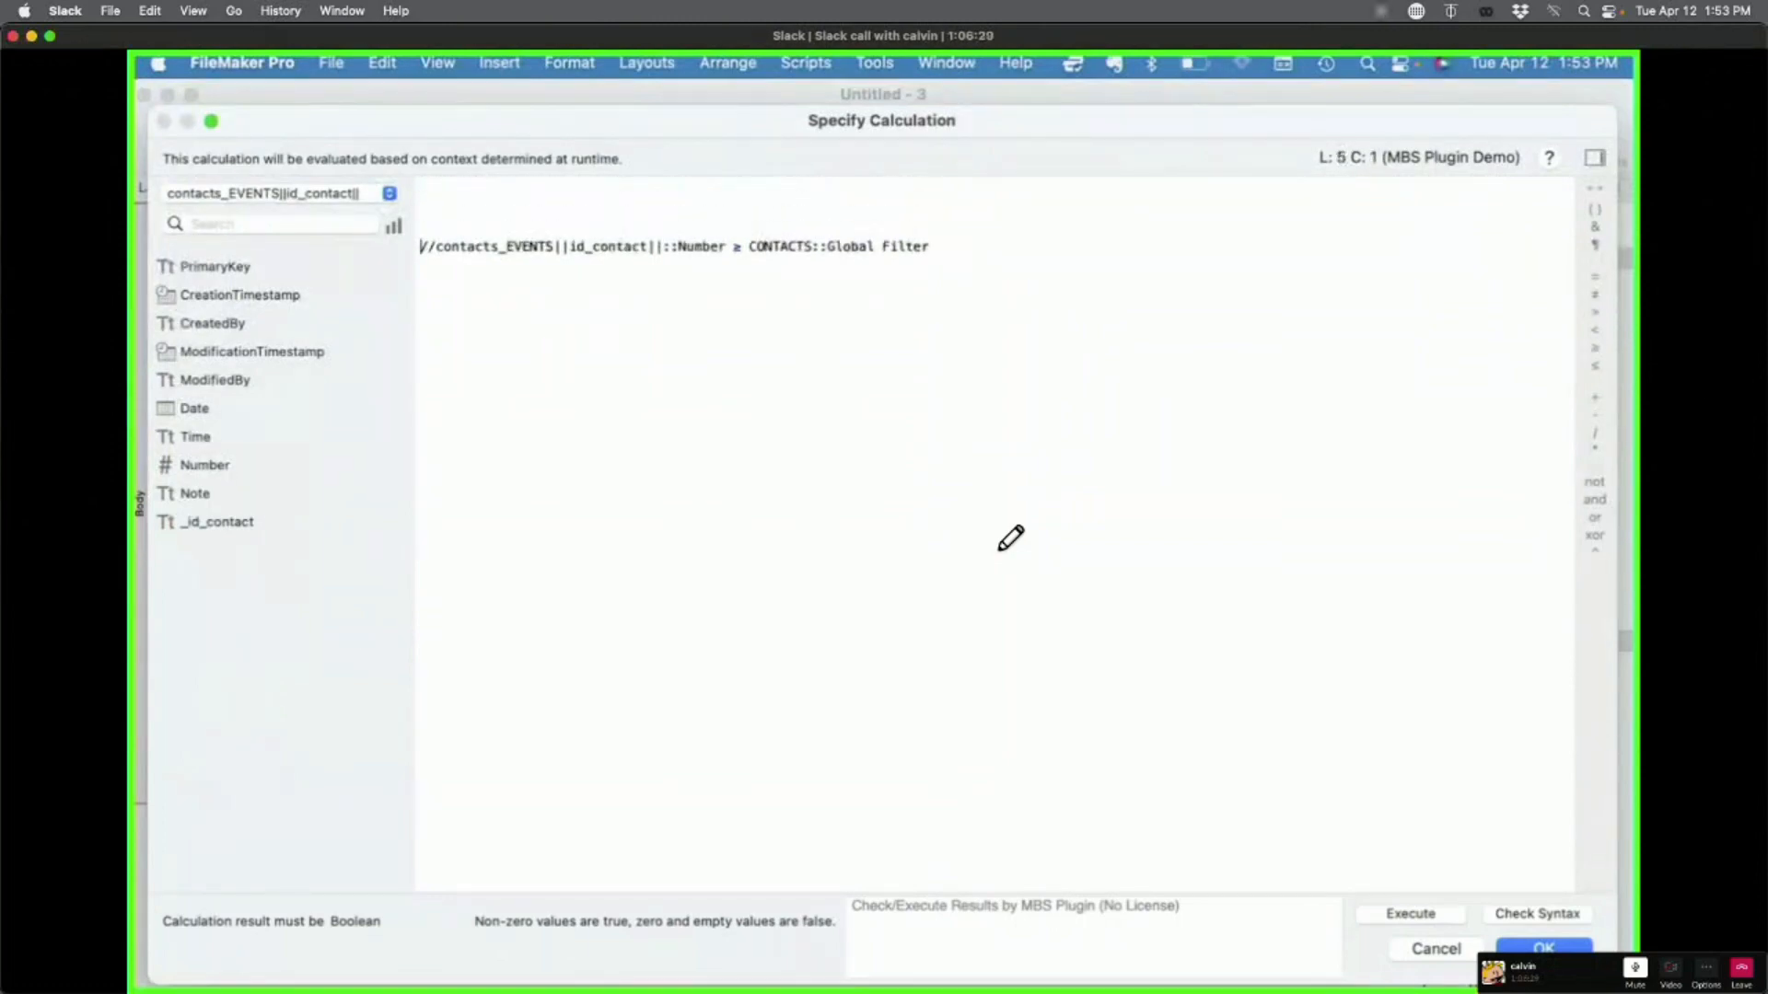
Step: Add a PatternCount function above the commented line, with CONTACTS::Global Filter as its search string
key("Up")
type("Pat")
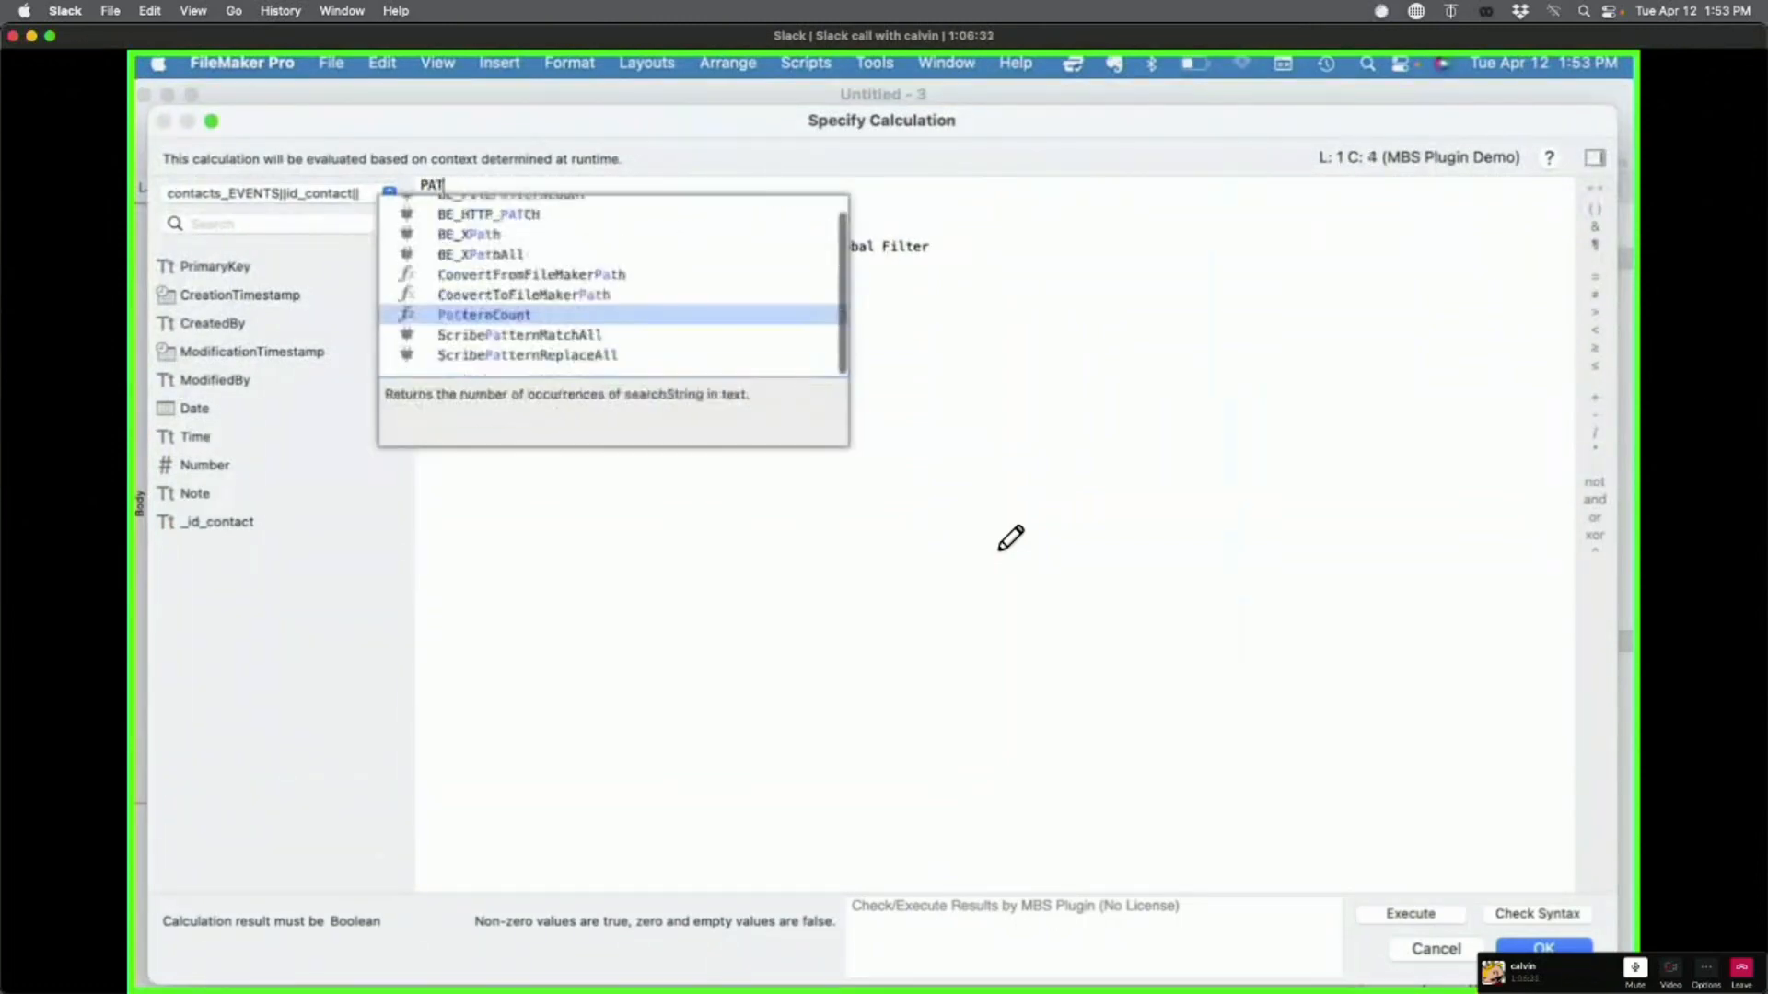
key("Return")
left_click(635, 184)
double_click(635, 184)
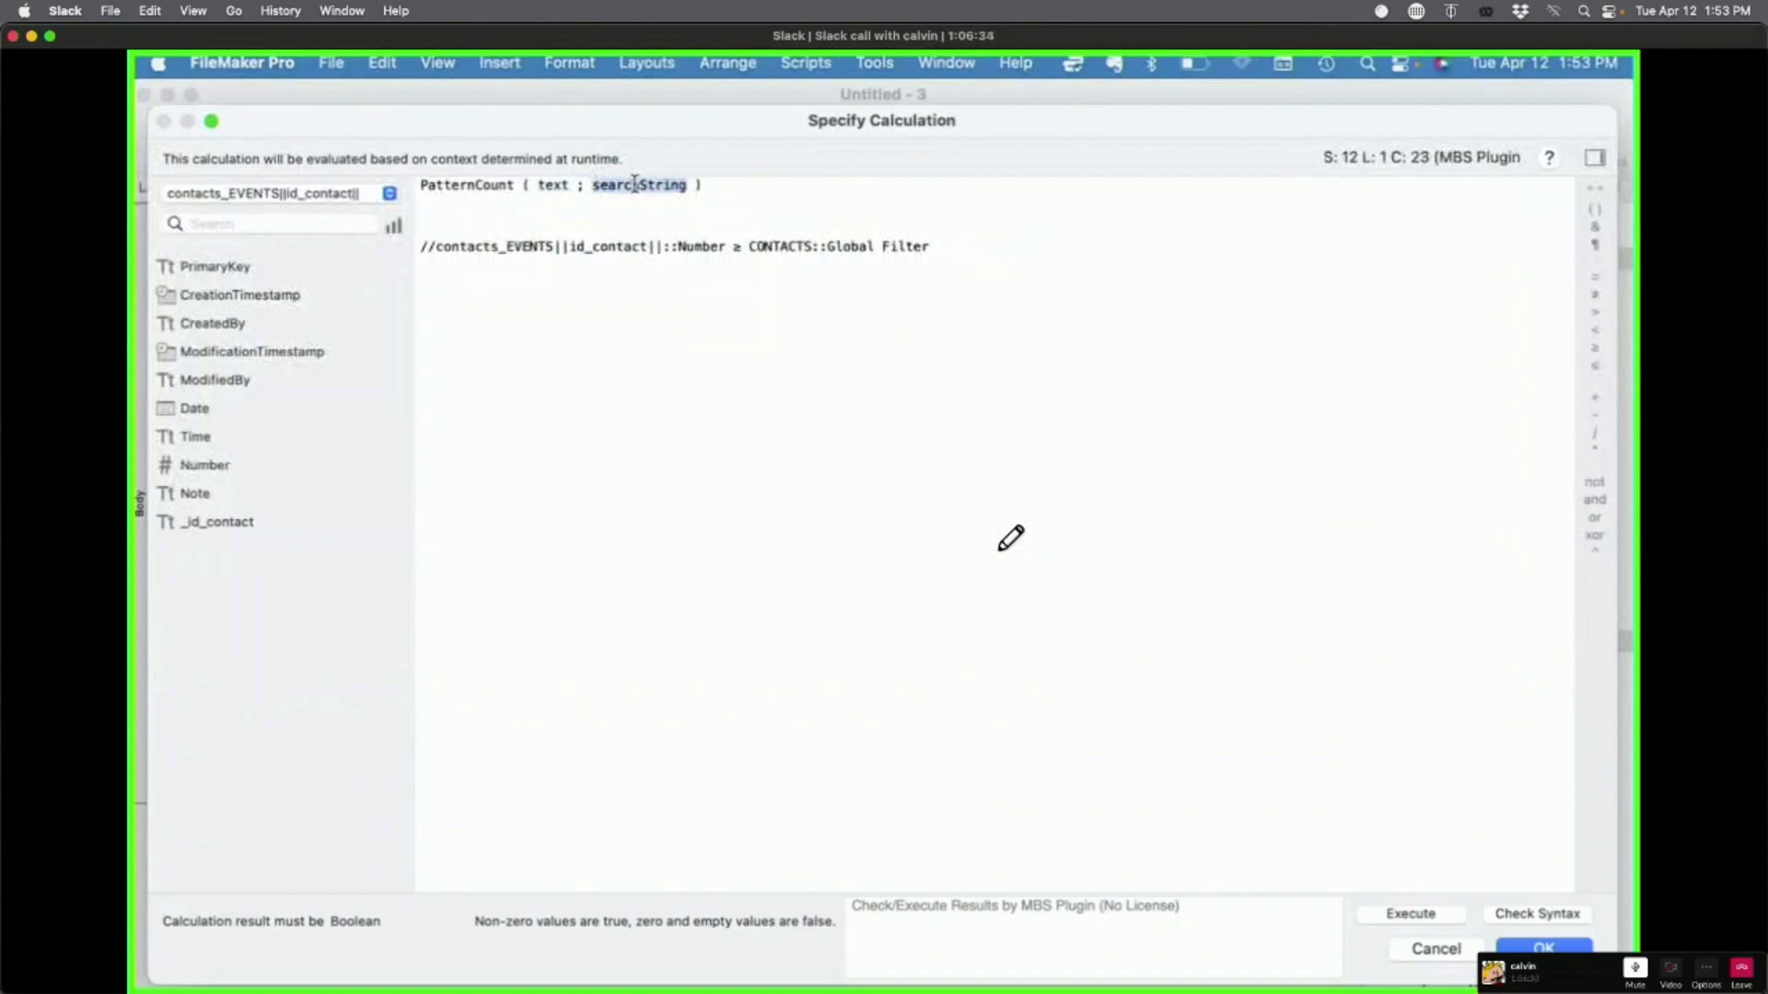
left_click(247, 197)
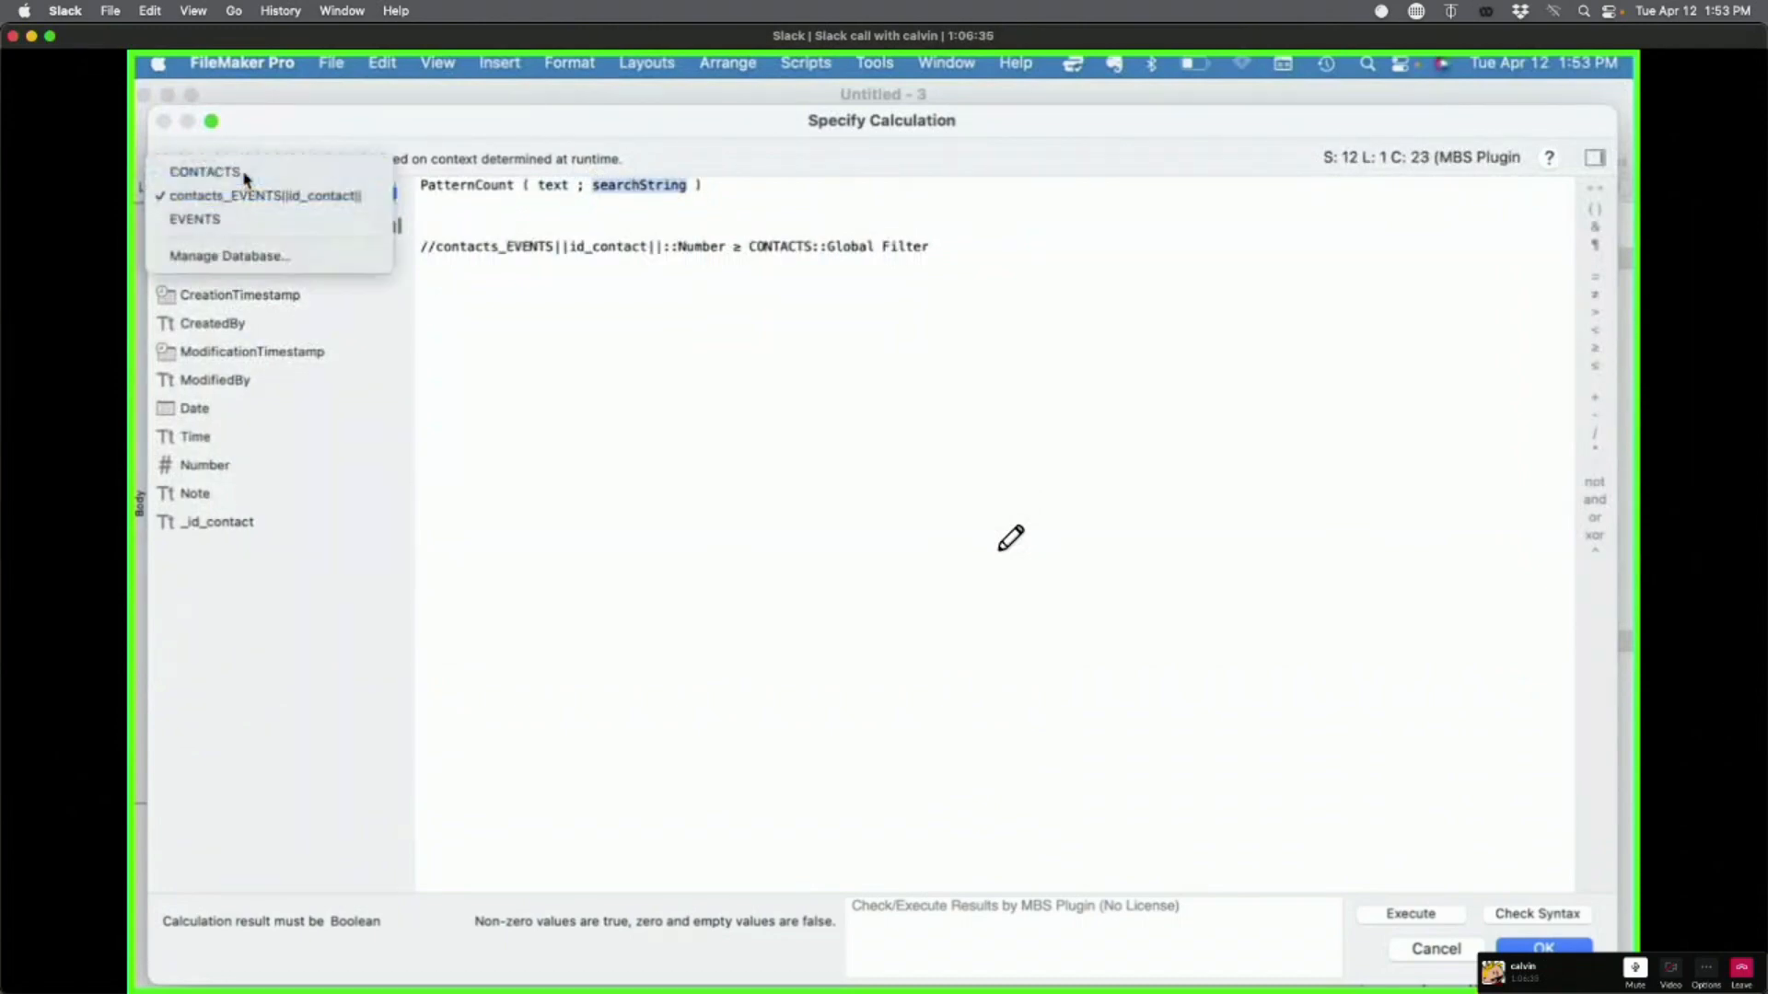
left_click(238, 172)
double_click(231, 440)
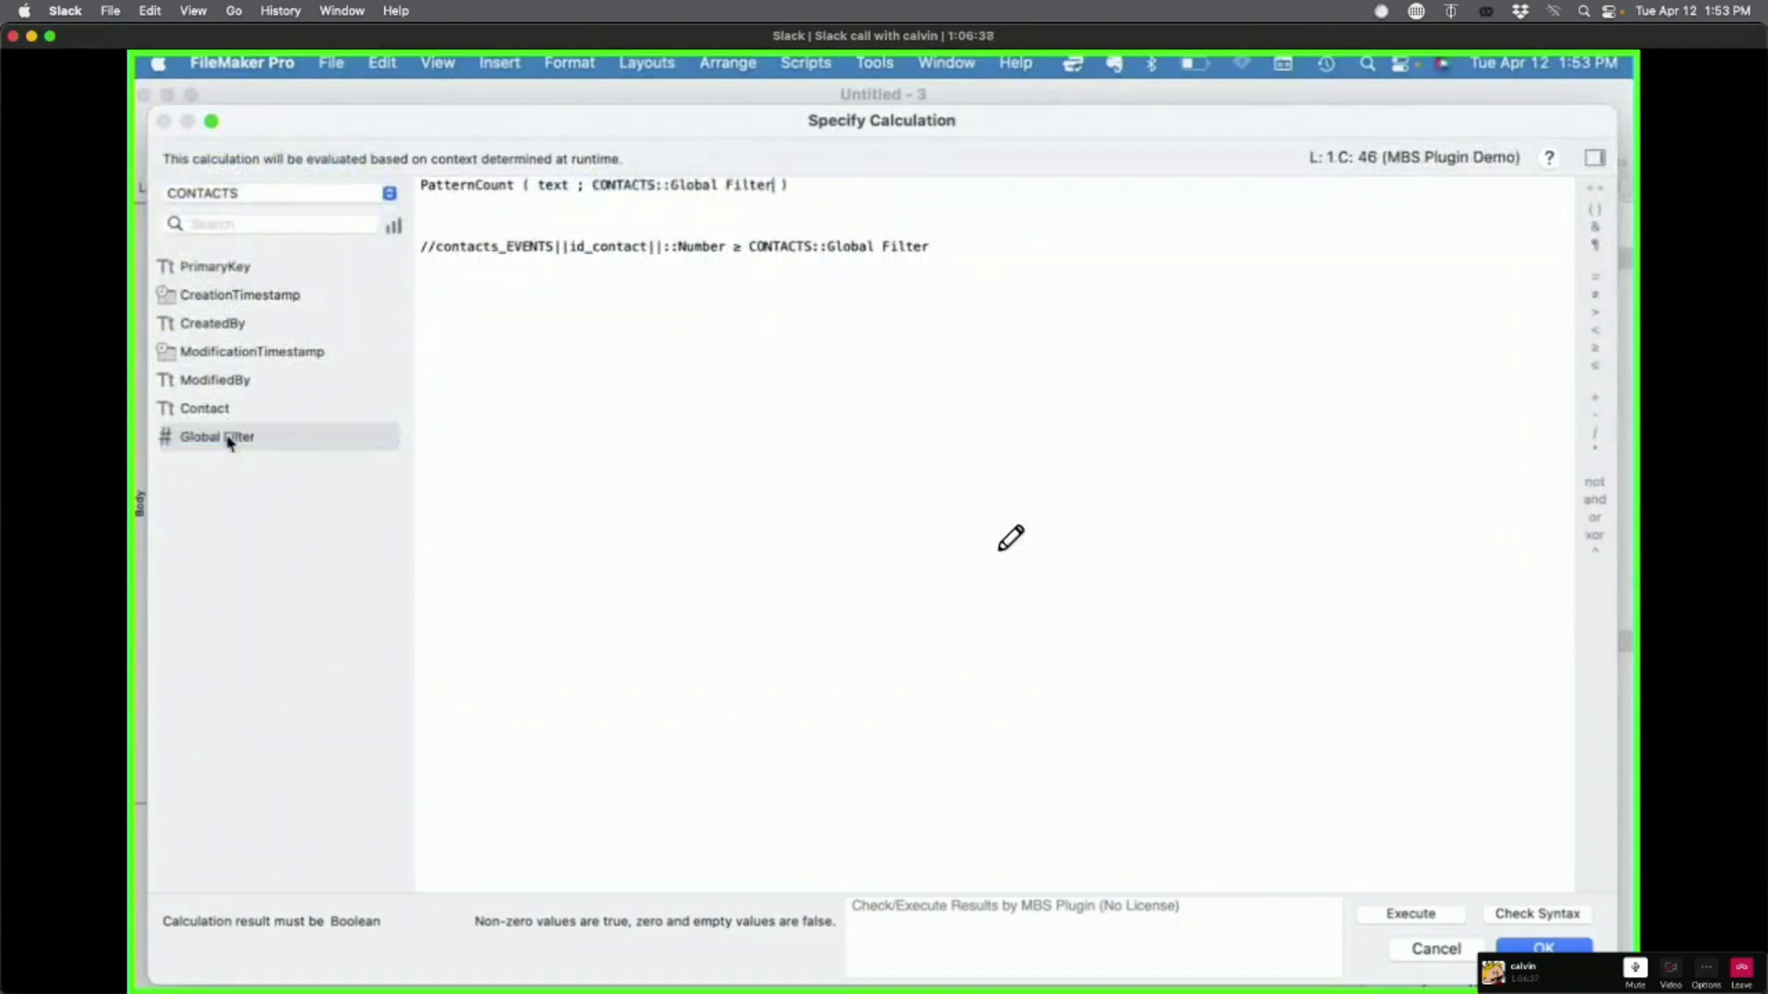
Step: Set the PatternCount text argument to contacts_EVENTS||id_contact||::Note
double_click(545, 183)
left_click(273, 198)
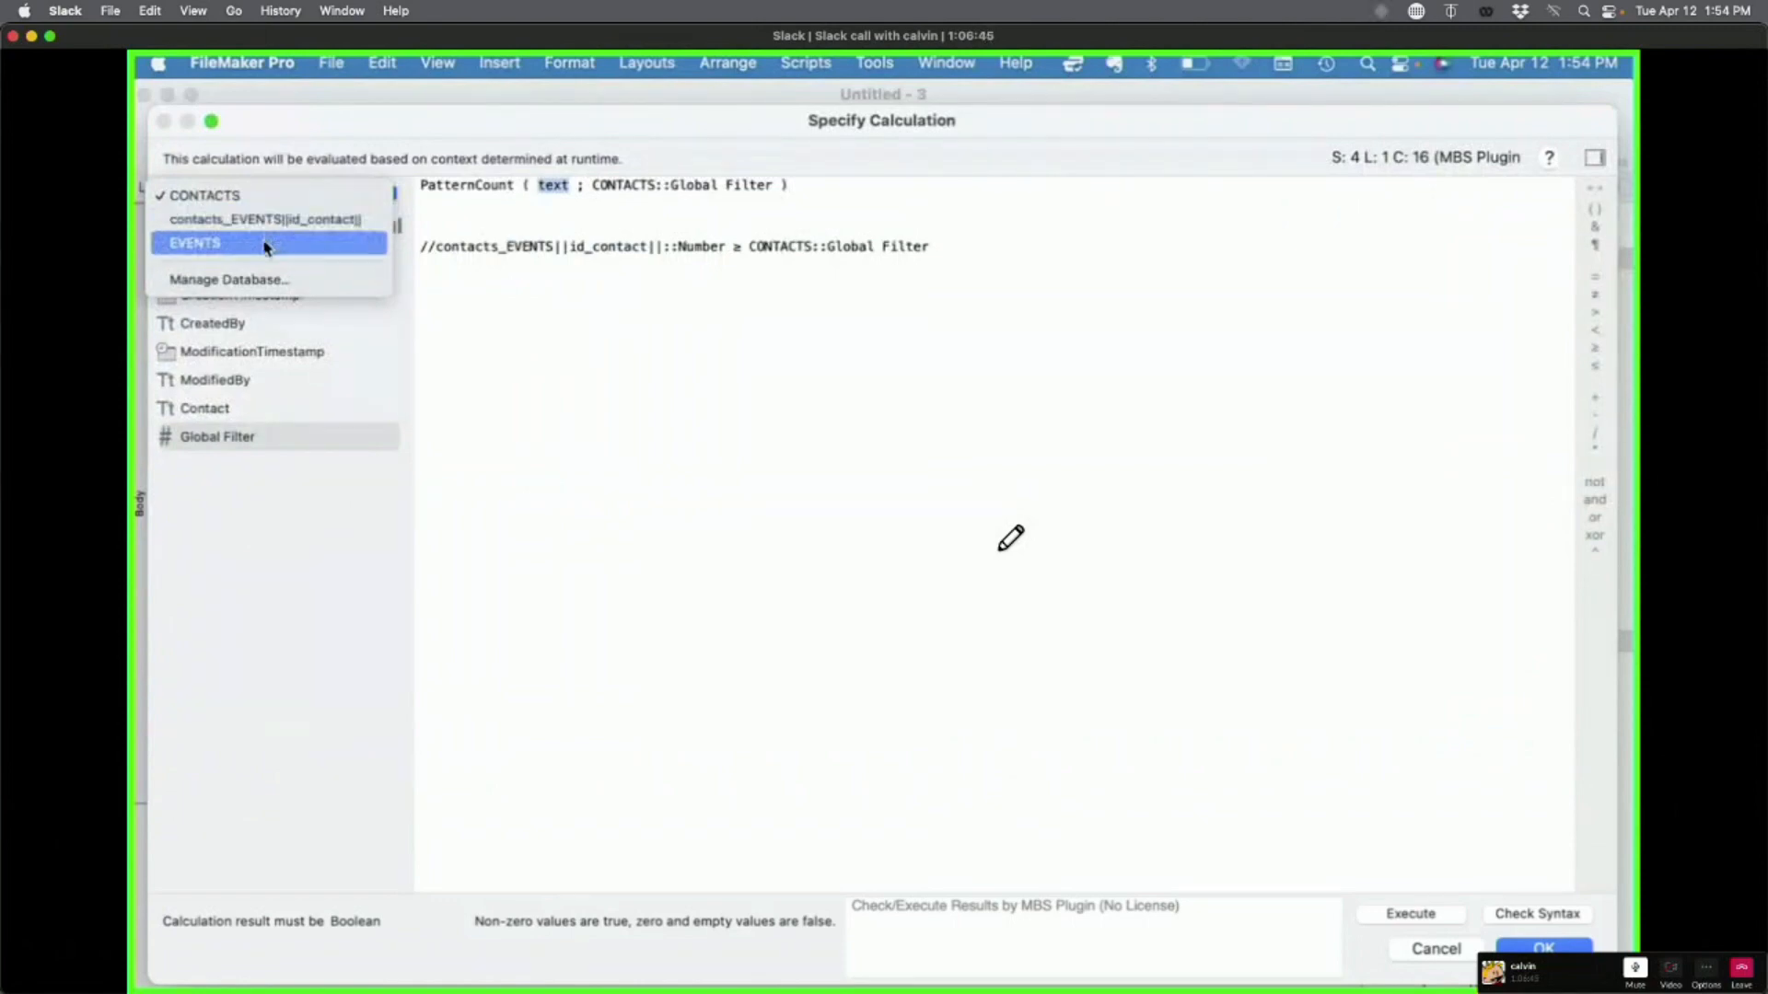
left_click(265, 220)
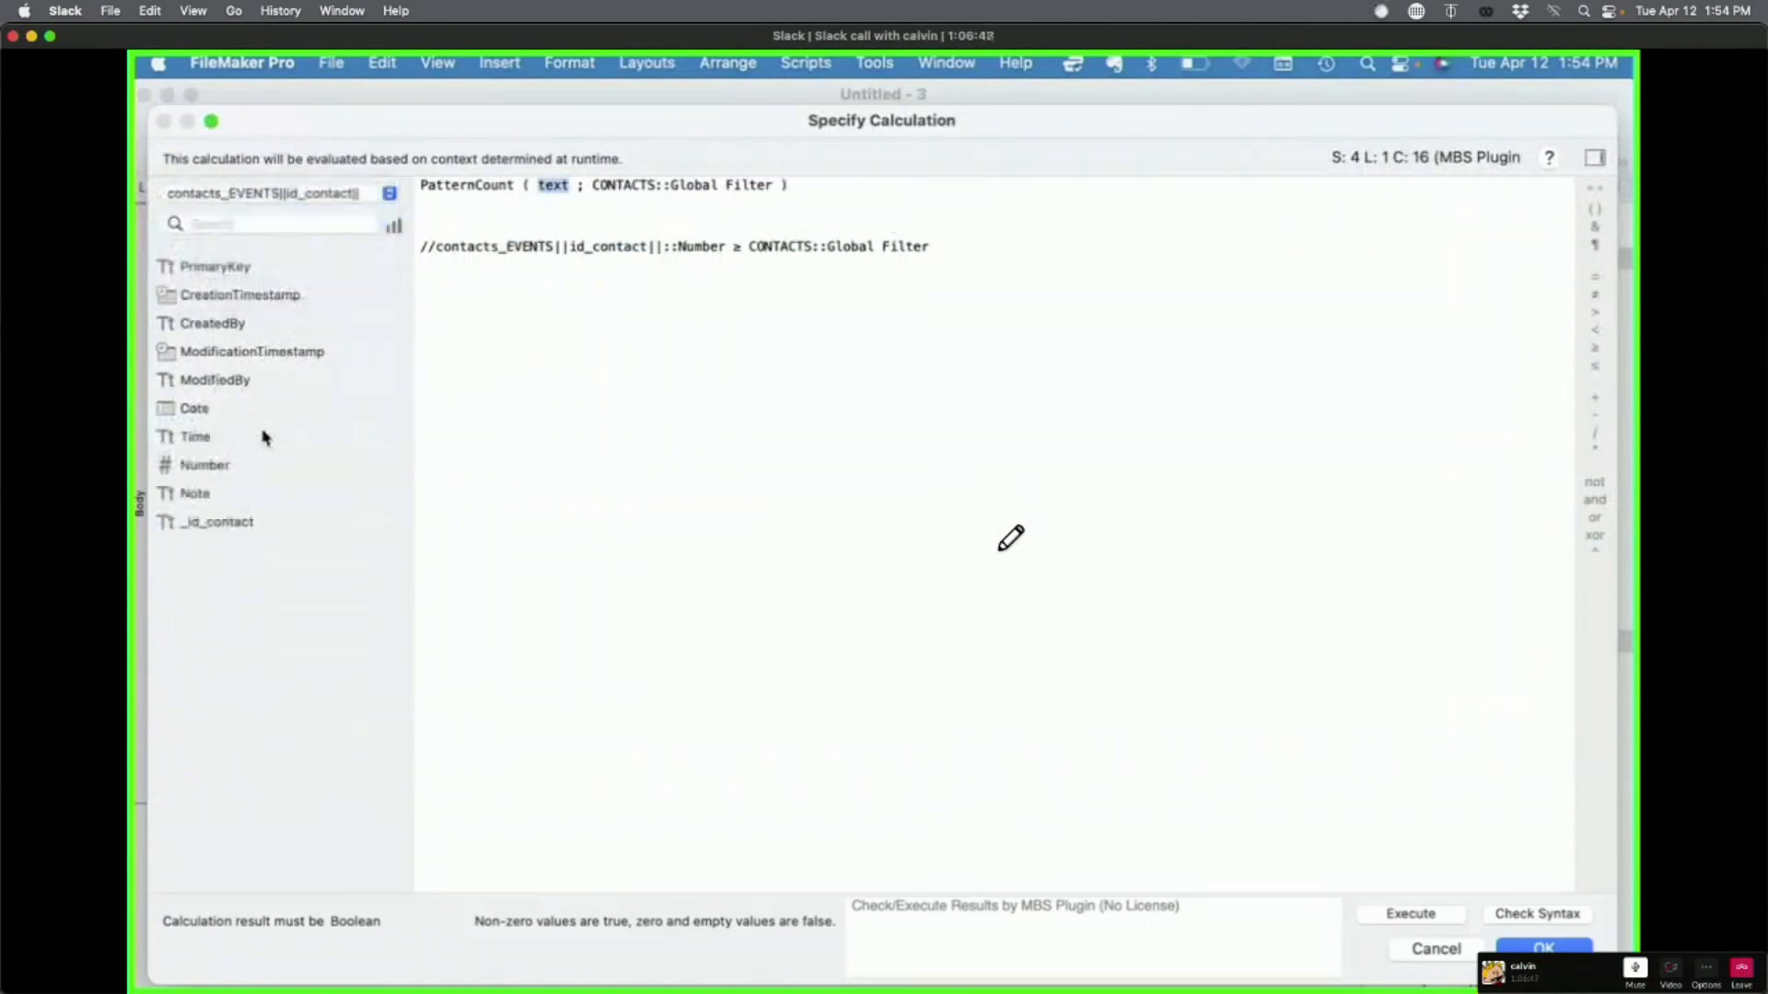
double_click(219, 494)
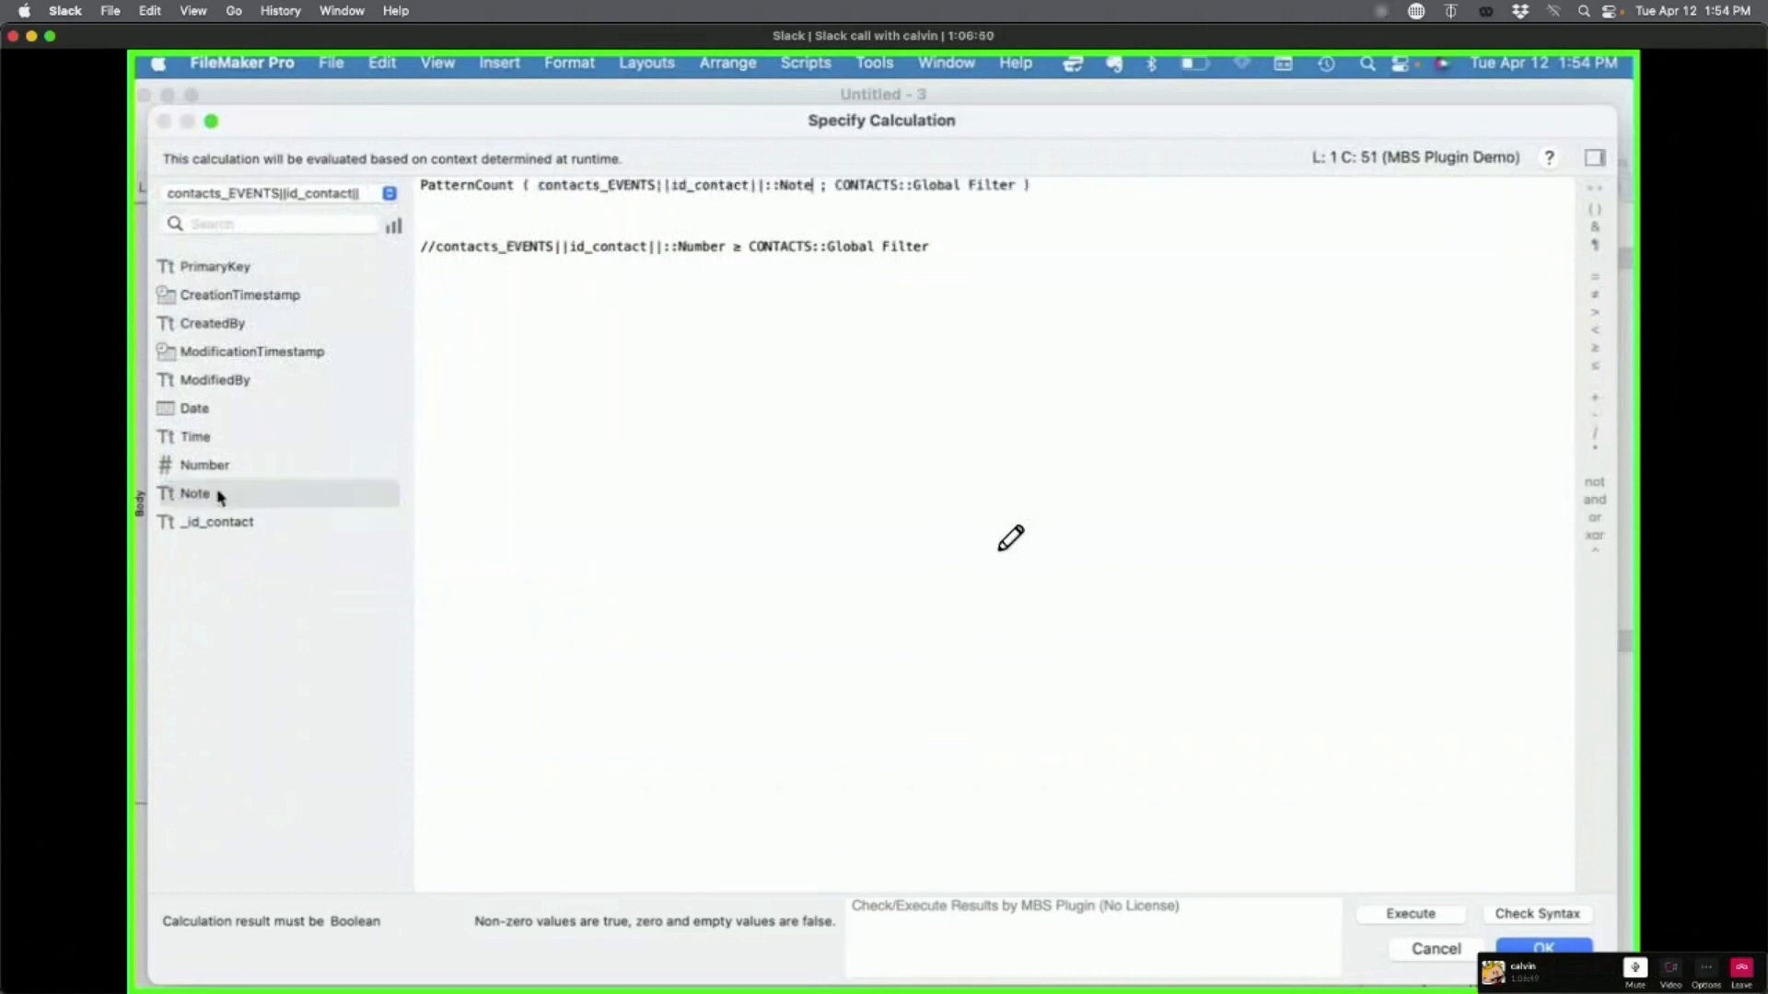
Step: Wrap the Note field in the PatternCount formula in a Lower function
left_click(538, 185)
type("LOw")
key("Return")
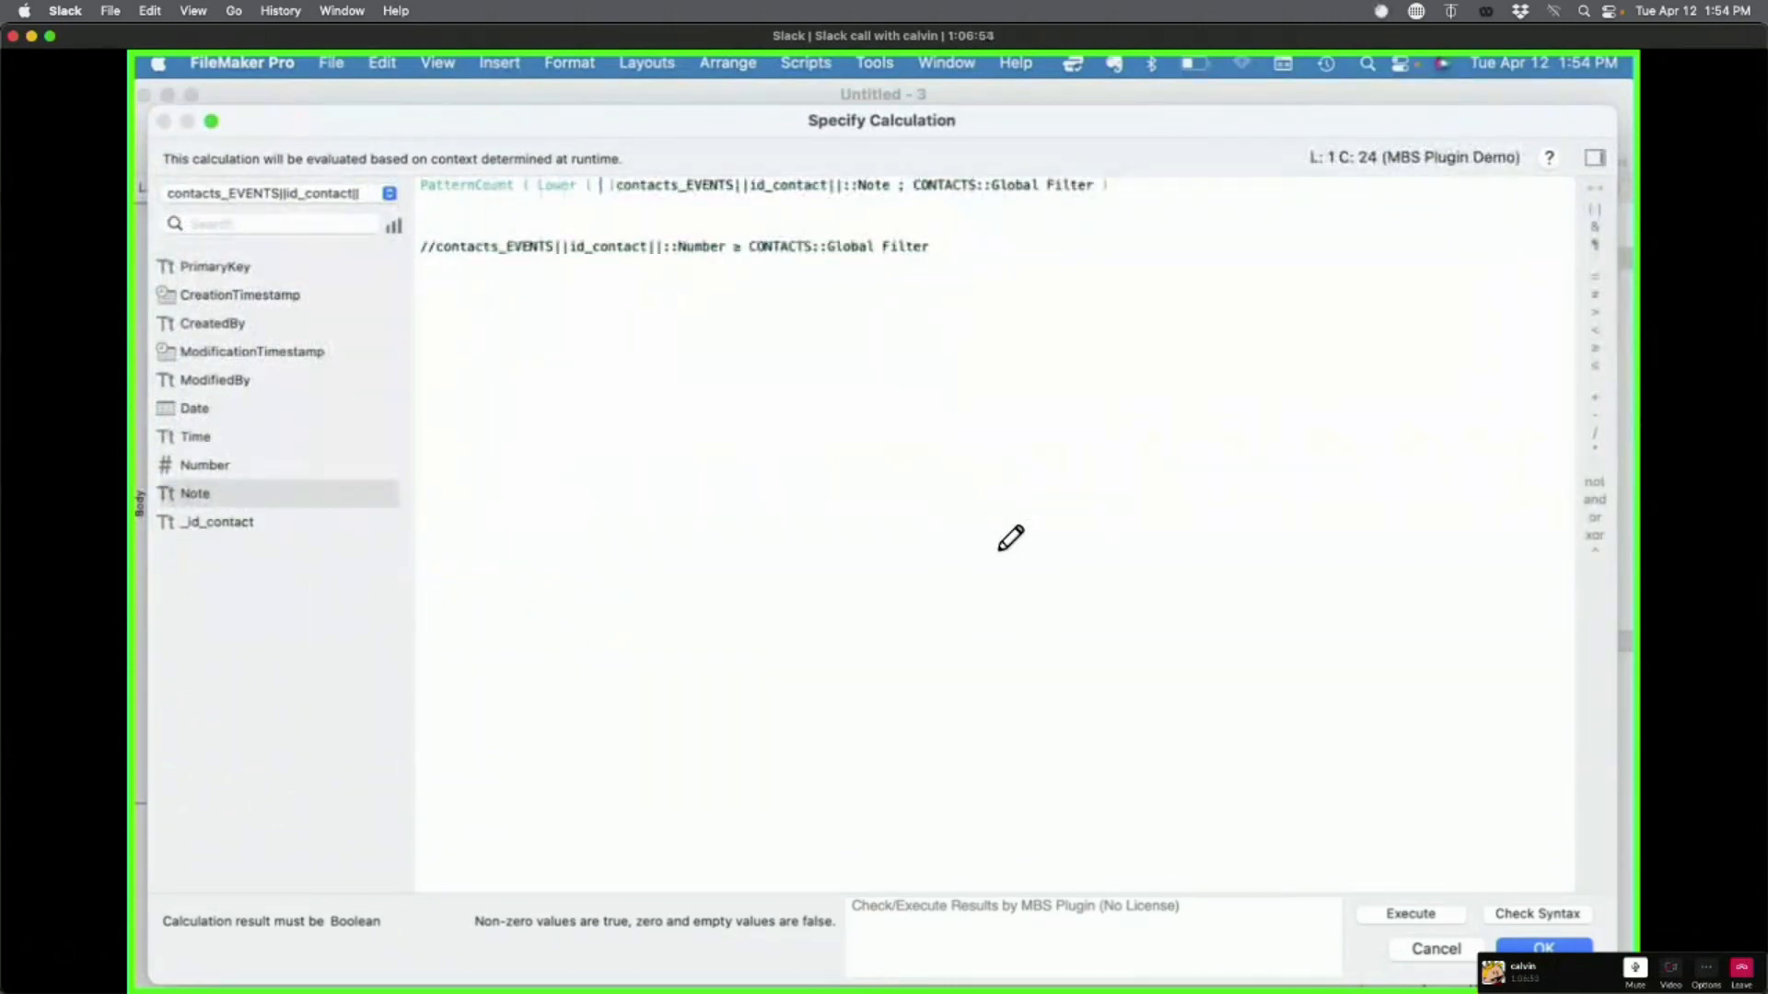
key("Delete")
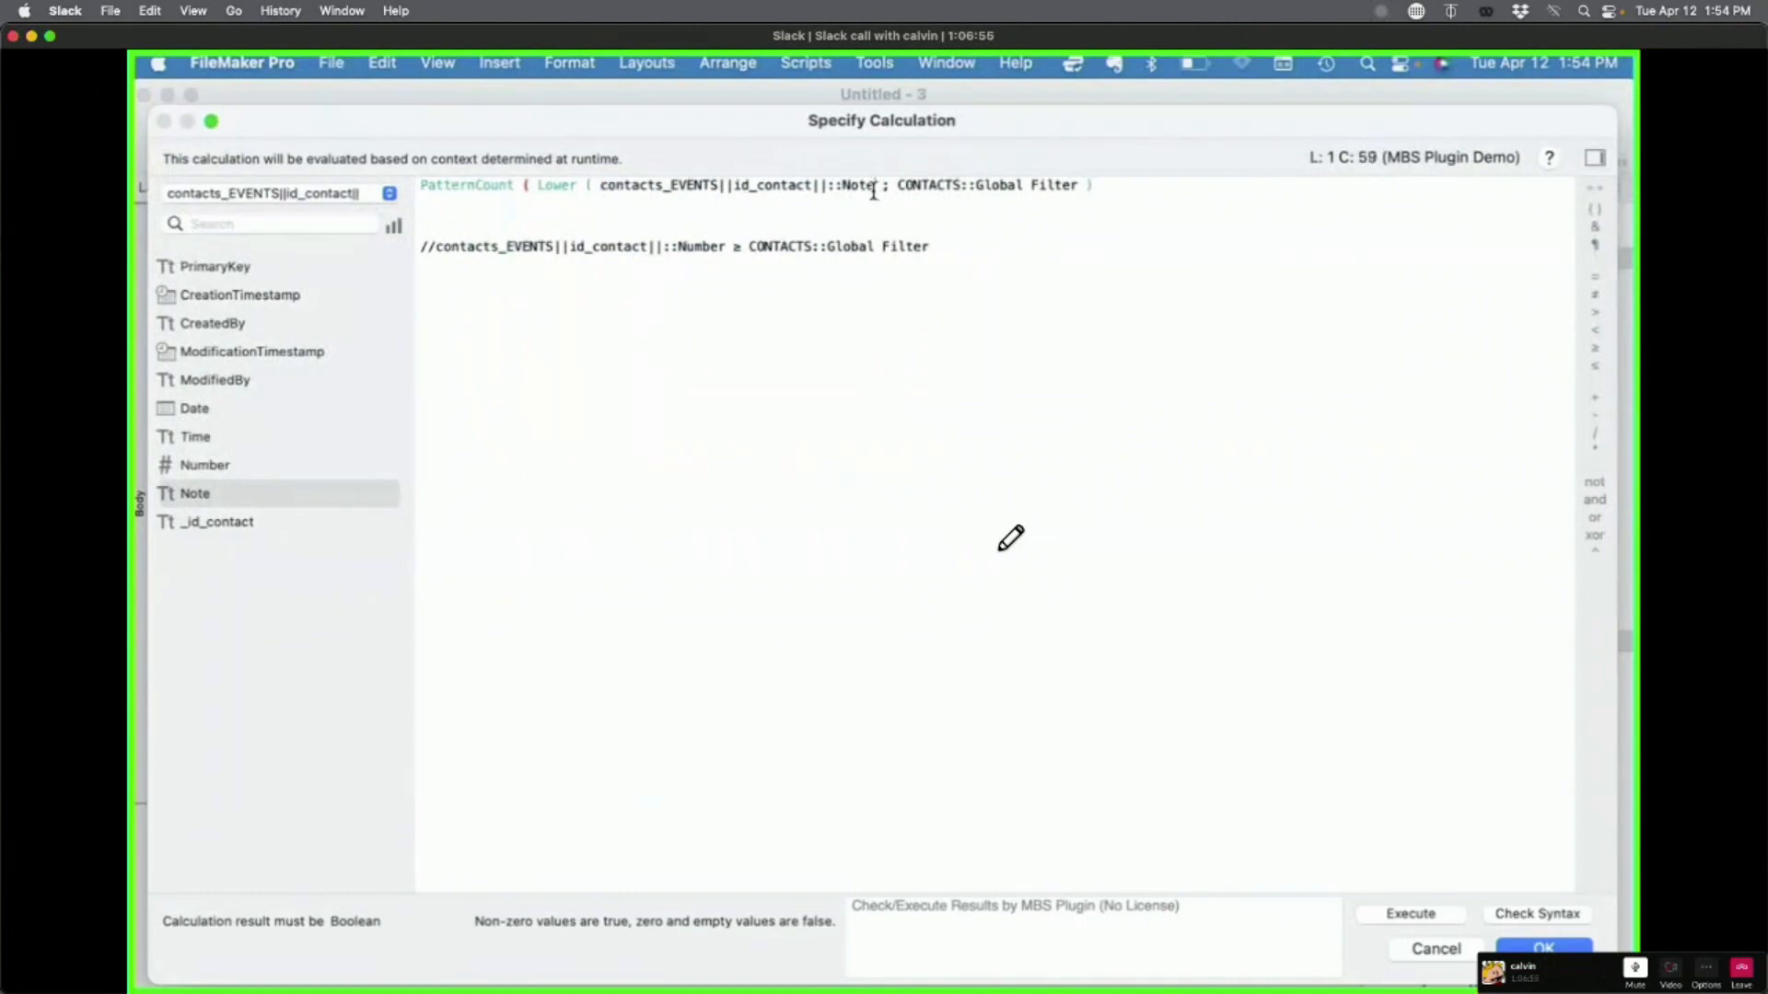
type(")")
Step: Wrap CONTACTS::Global Filter in the PatternCount formula in a Lower function
left_click(913, 184)
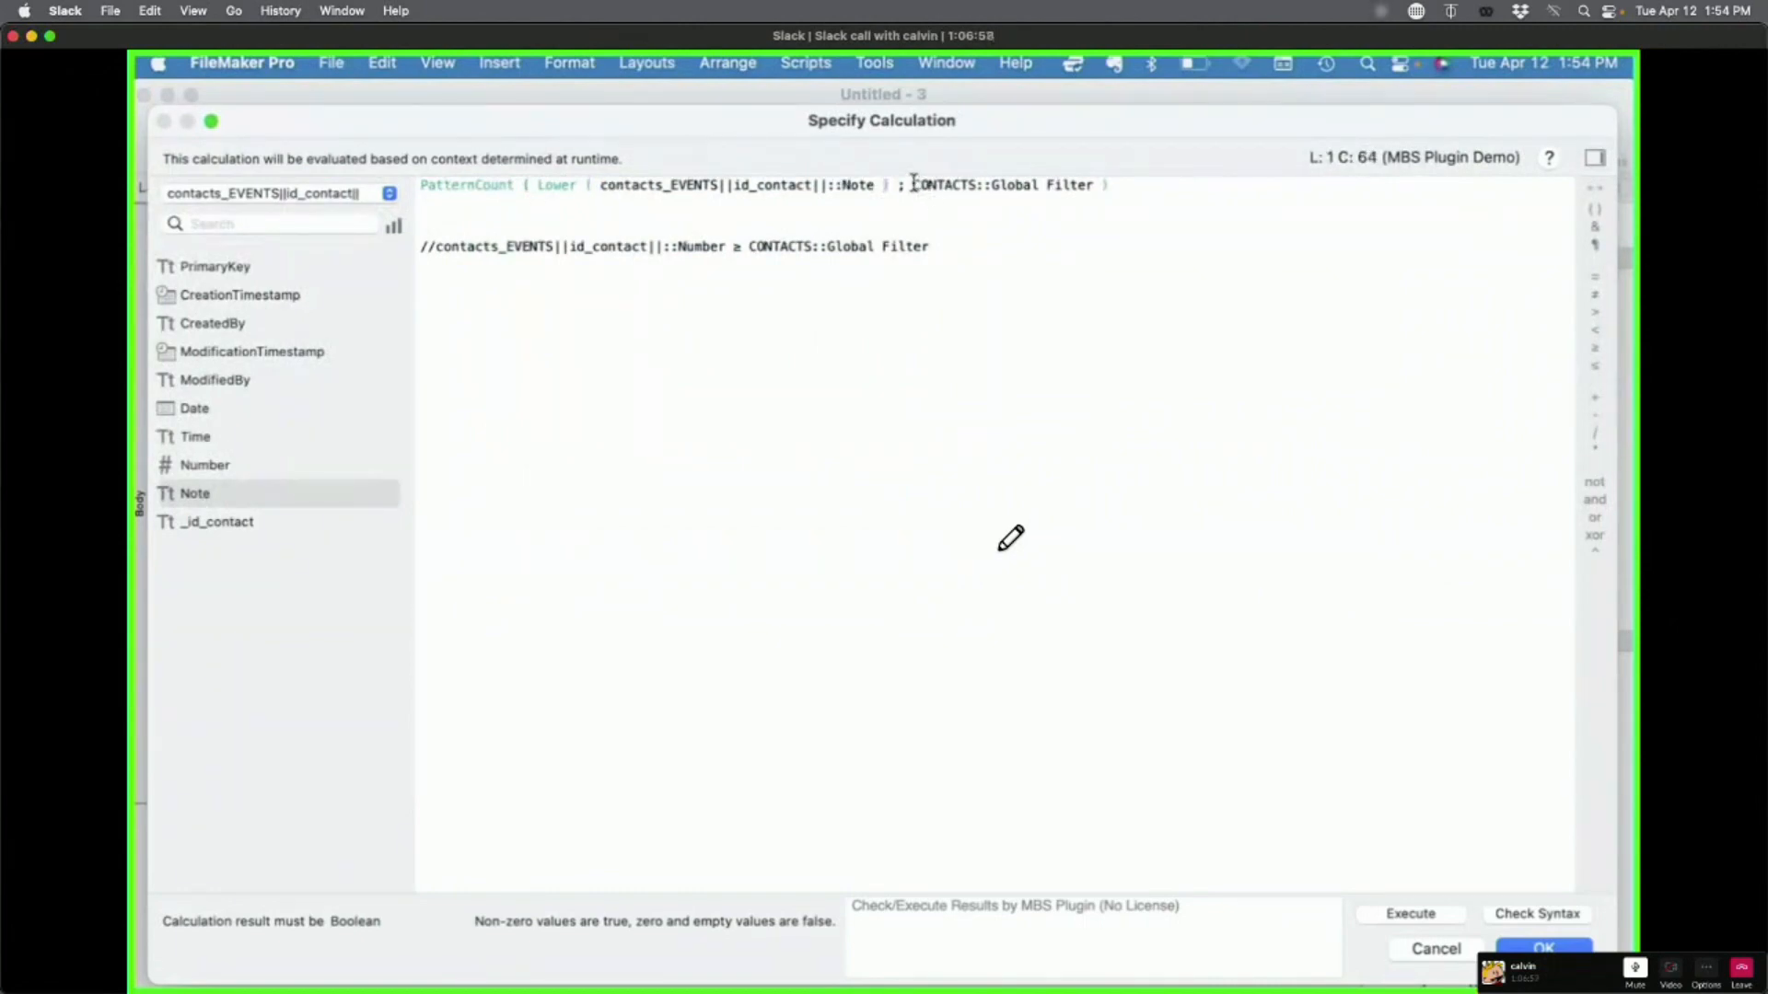
type("Low")
key("Return")
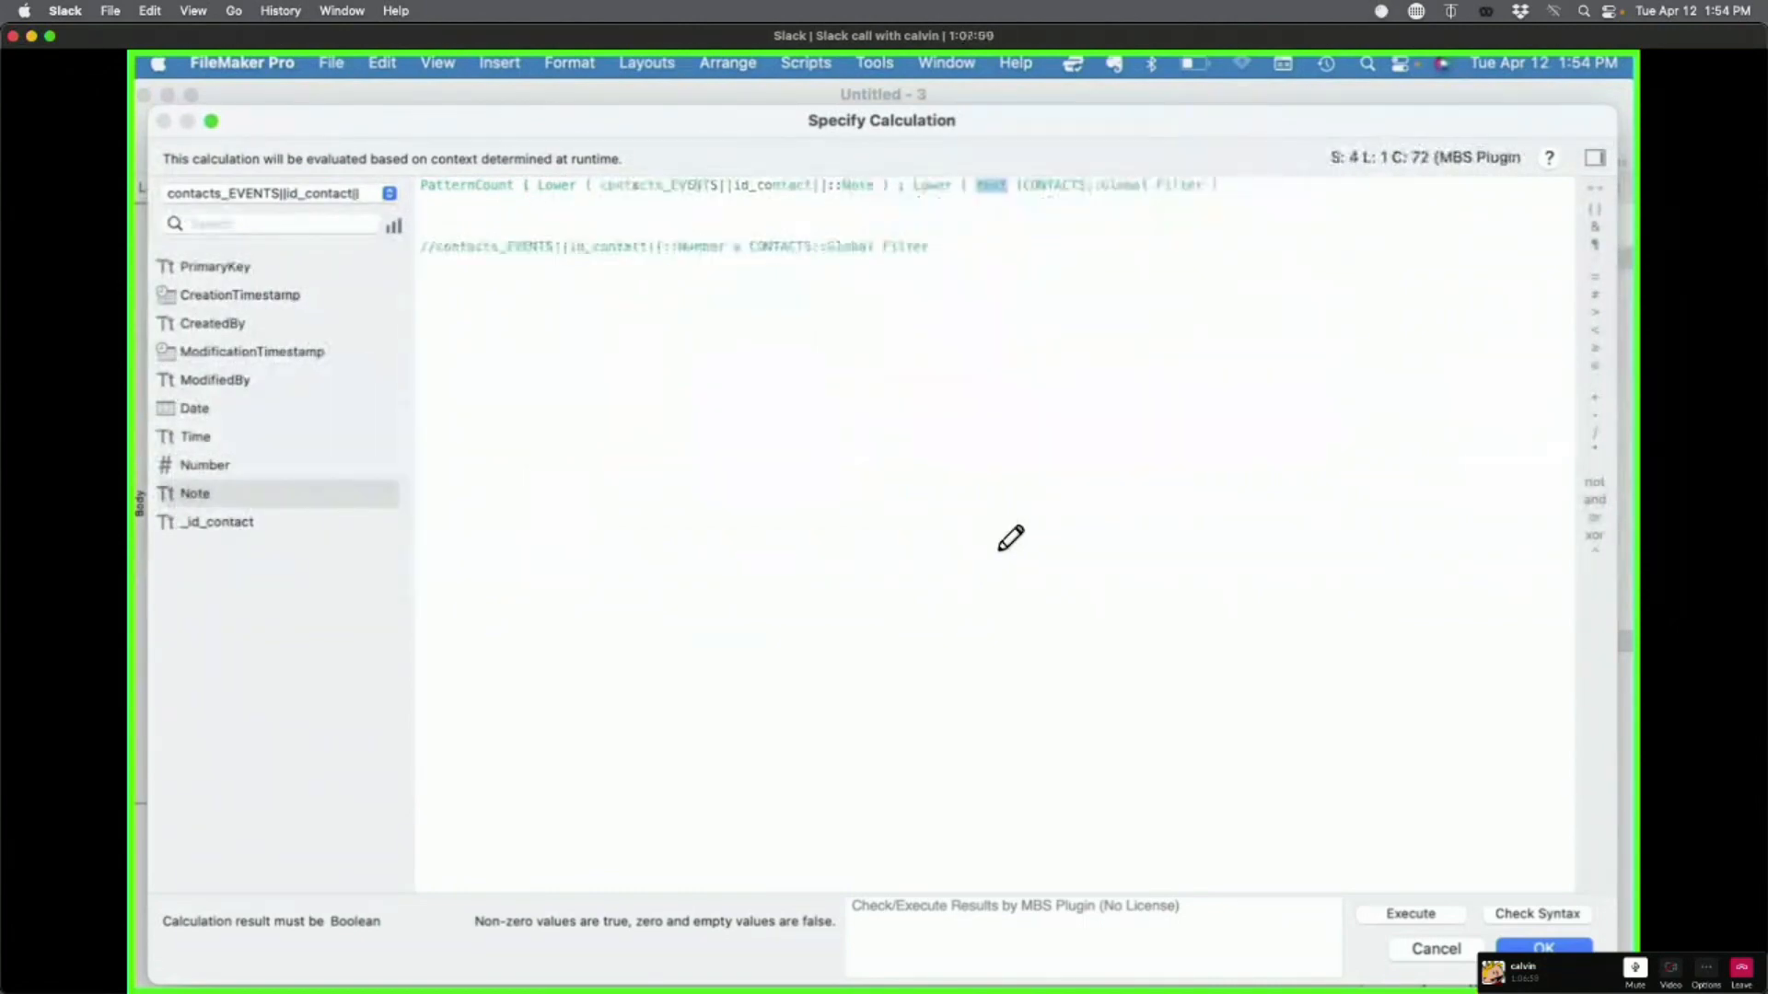
key("Delete")
key("Delete")
key("super+Right")
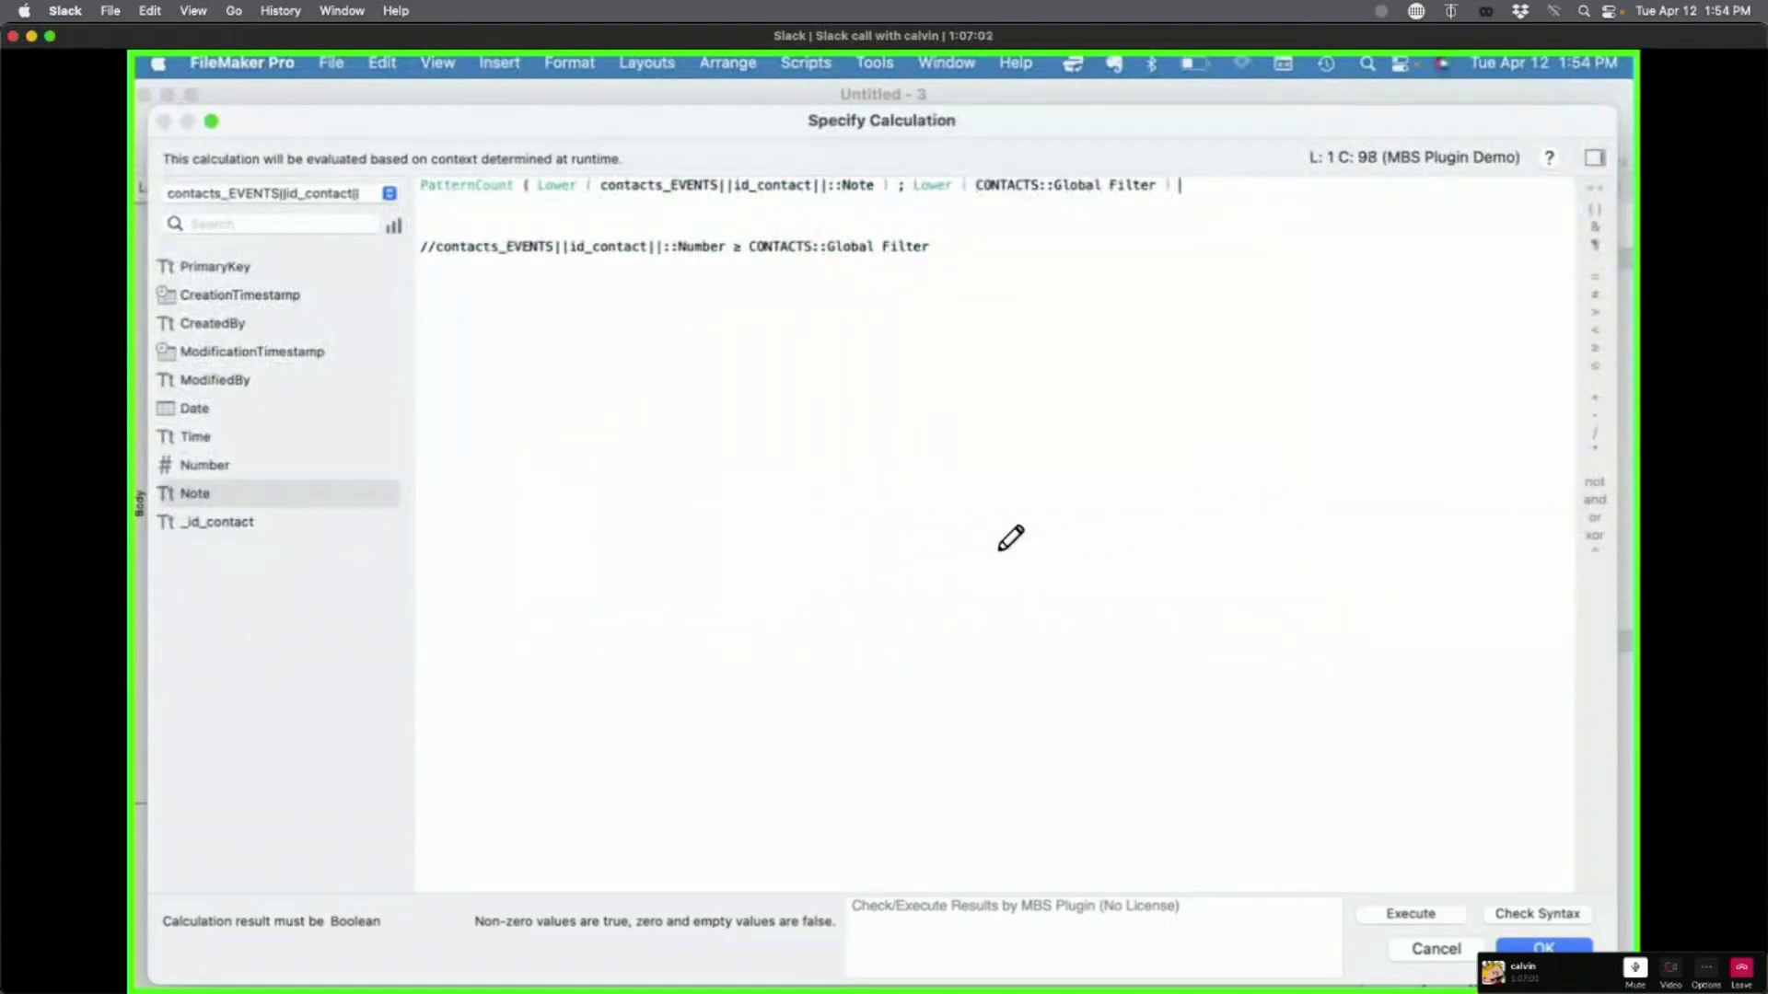
Step: Apply the new filter calculation and the portal setup, and return to Browse mode
left_click(1544, 949)
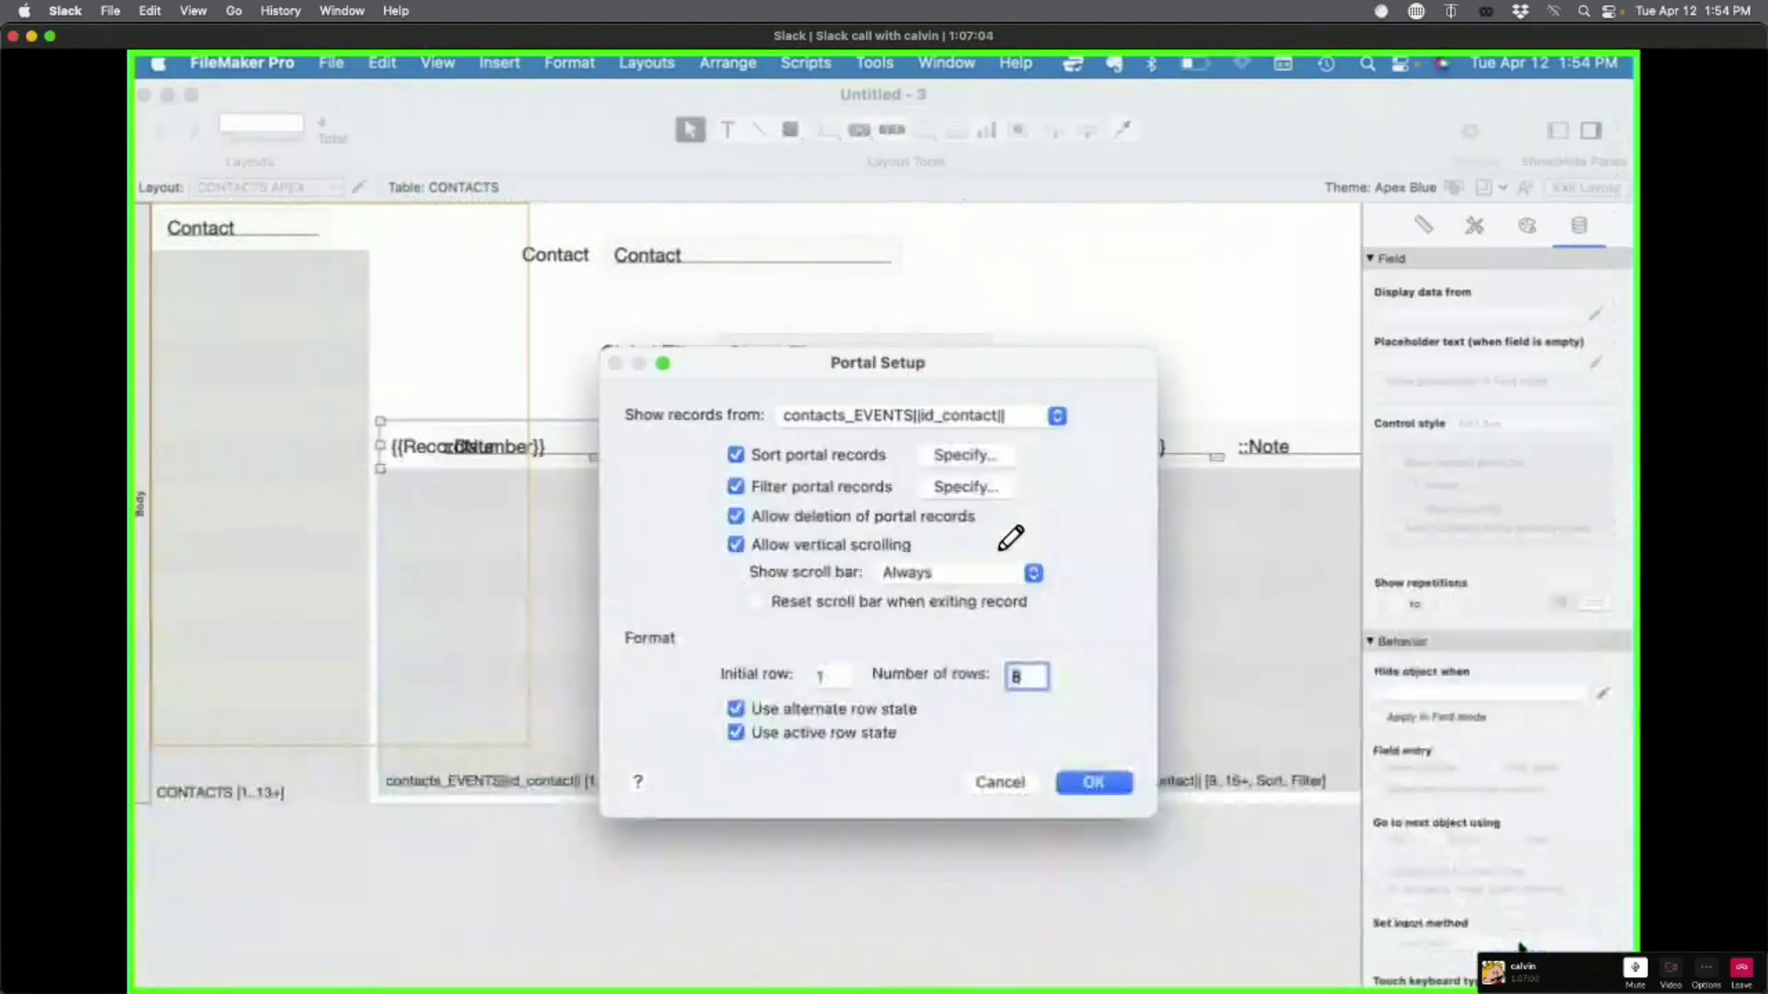
left_click(1086, 785)
key("super+b")
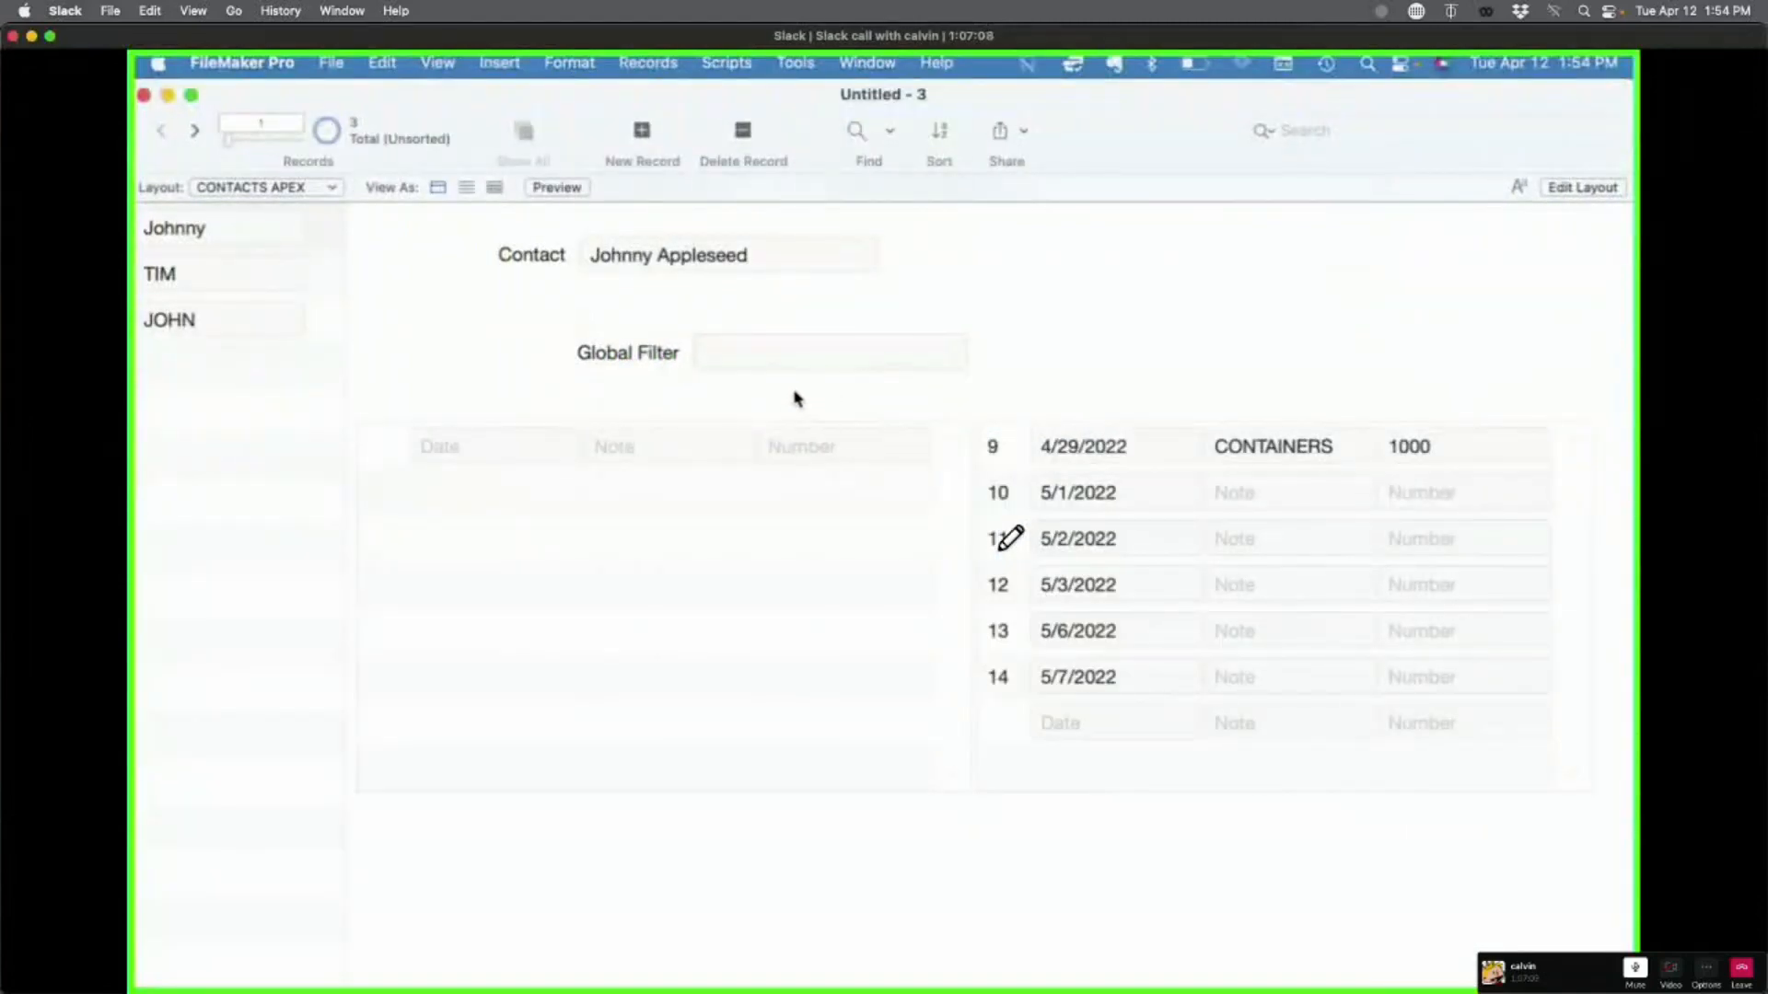
Step: Filter the first contact's events by entering N in the Global Filter field and commit the record
left_click(791, 356)
type("N")
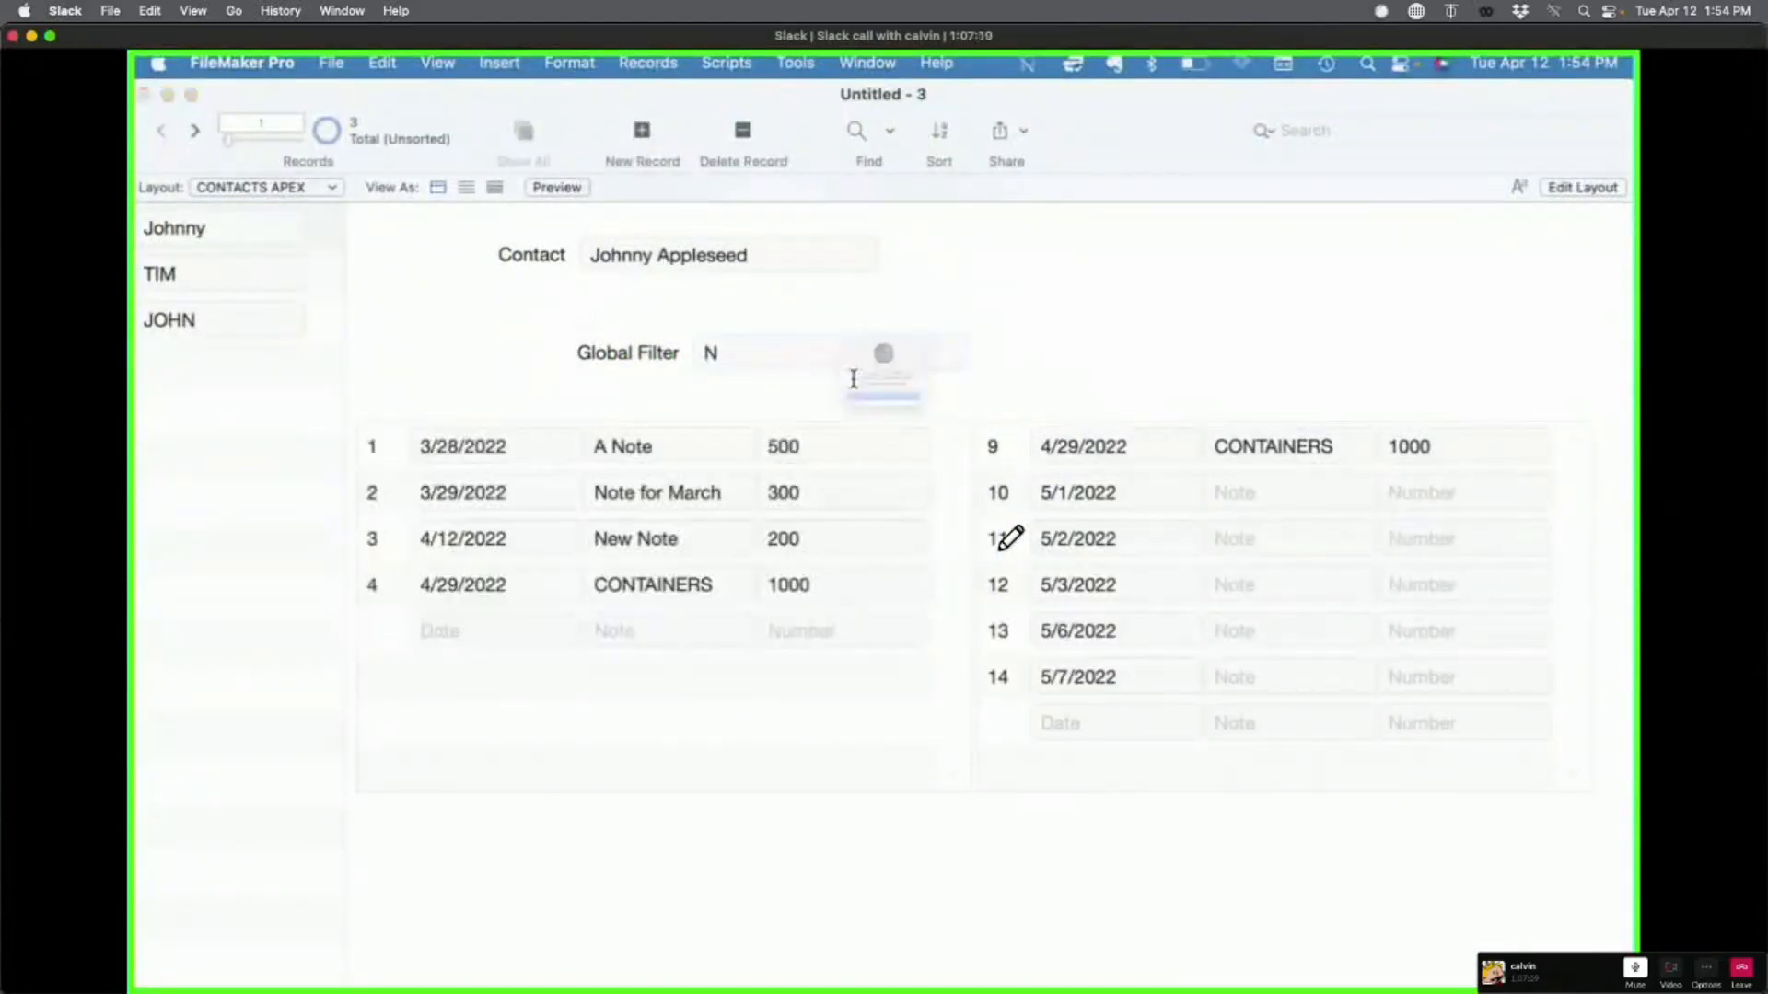
left_click(875, 460)
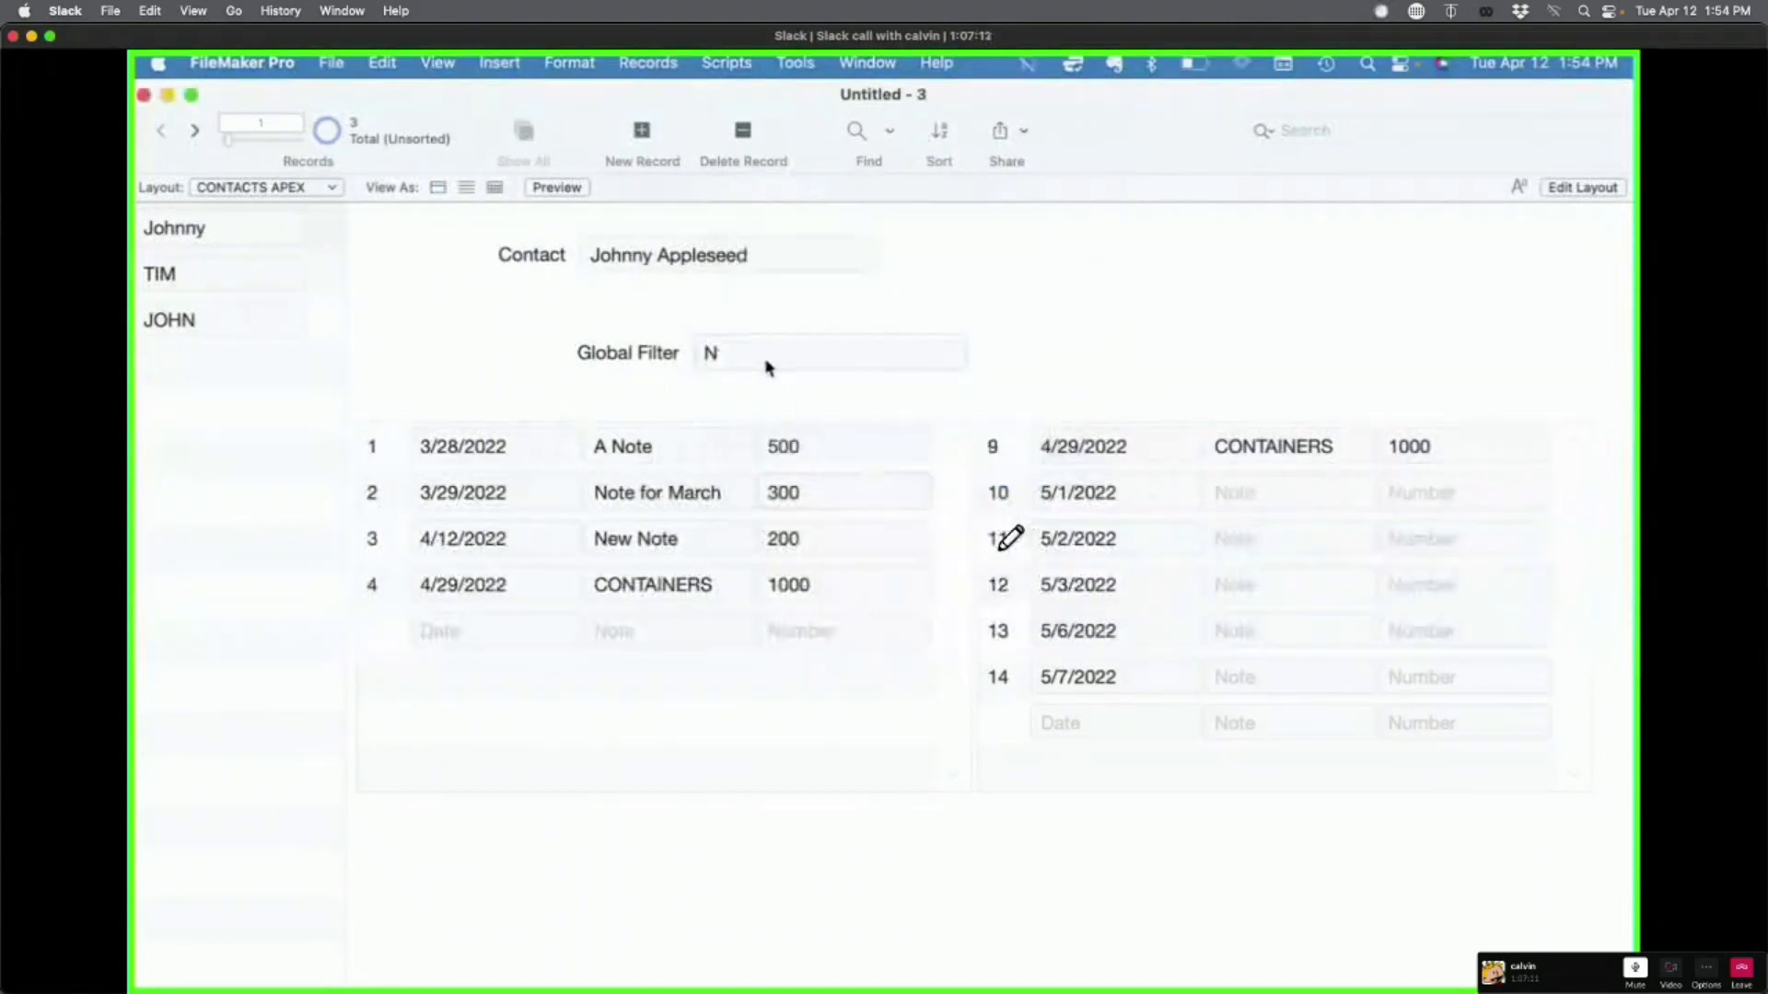
Step: Turn on the Script Debugger and extend the Global Filter text to NO to trigger the OnObjectModify script
left_click(767, 364)
left_click(793, 63)
left_click(796, 96)
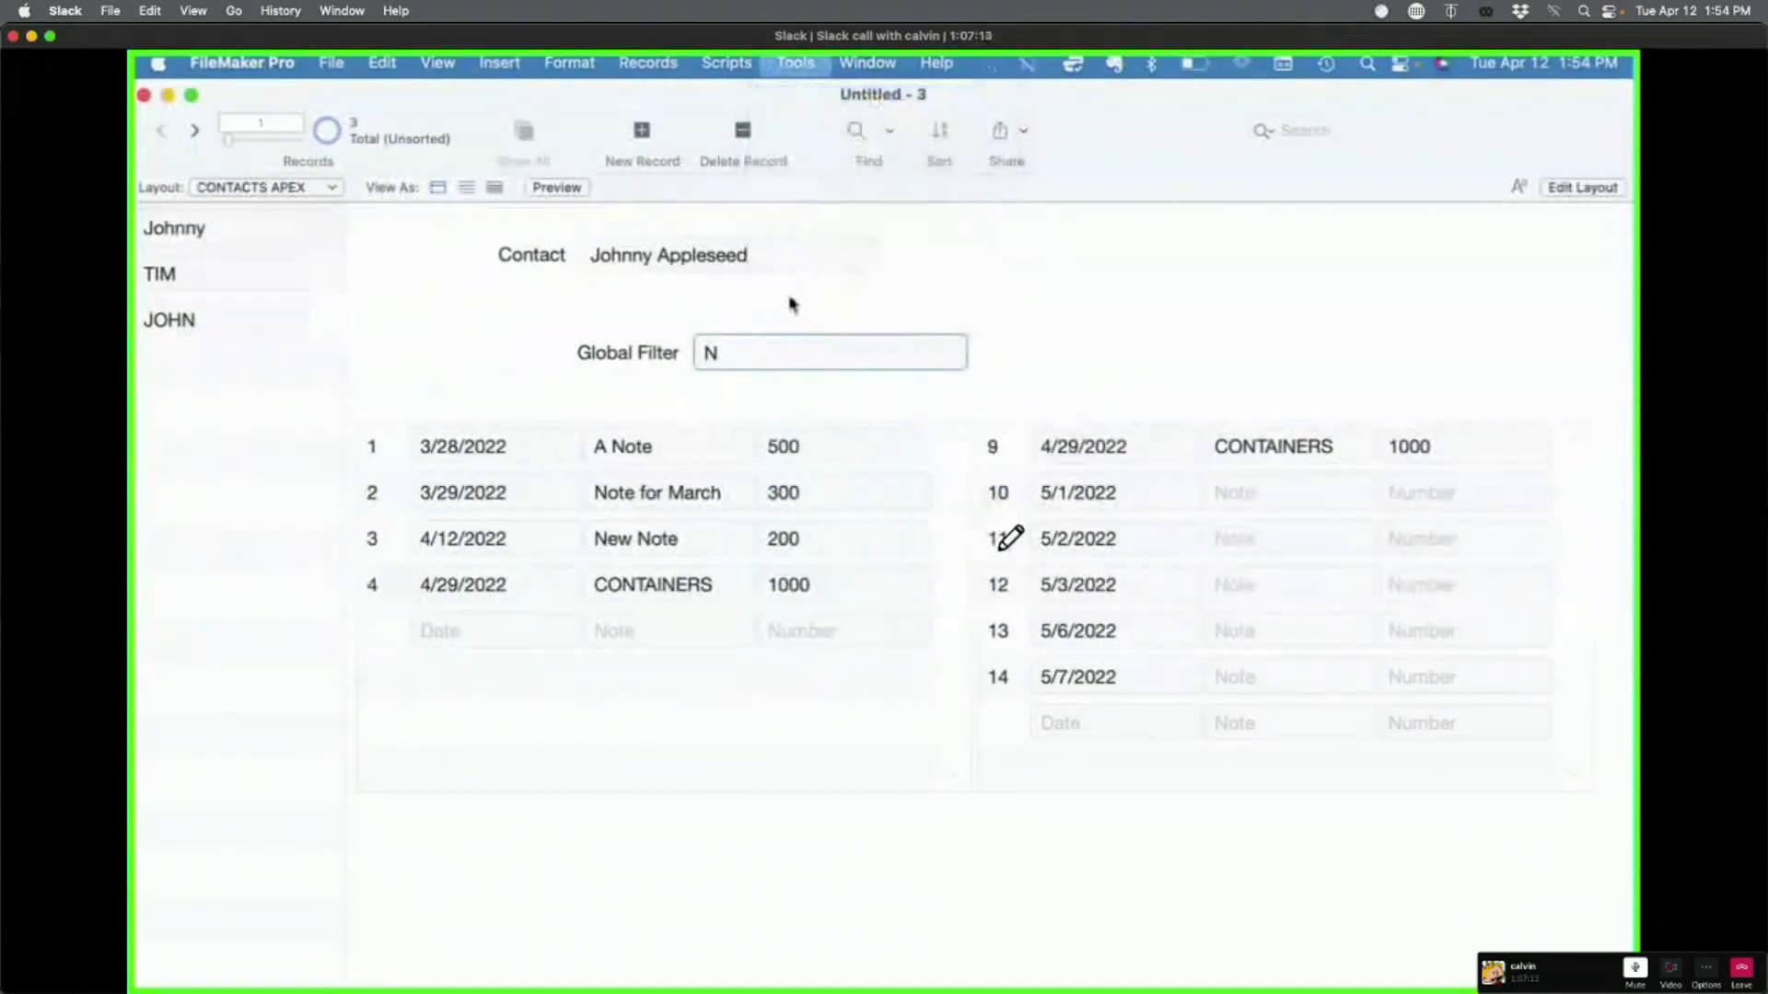
left_click(770, 355)
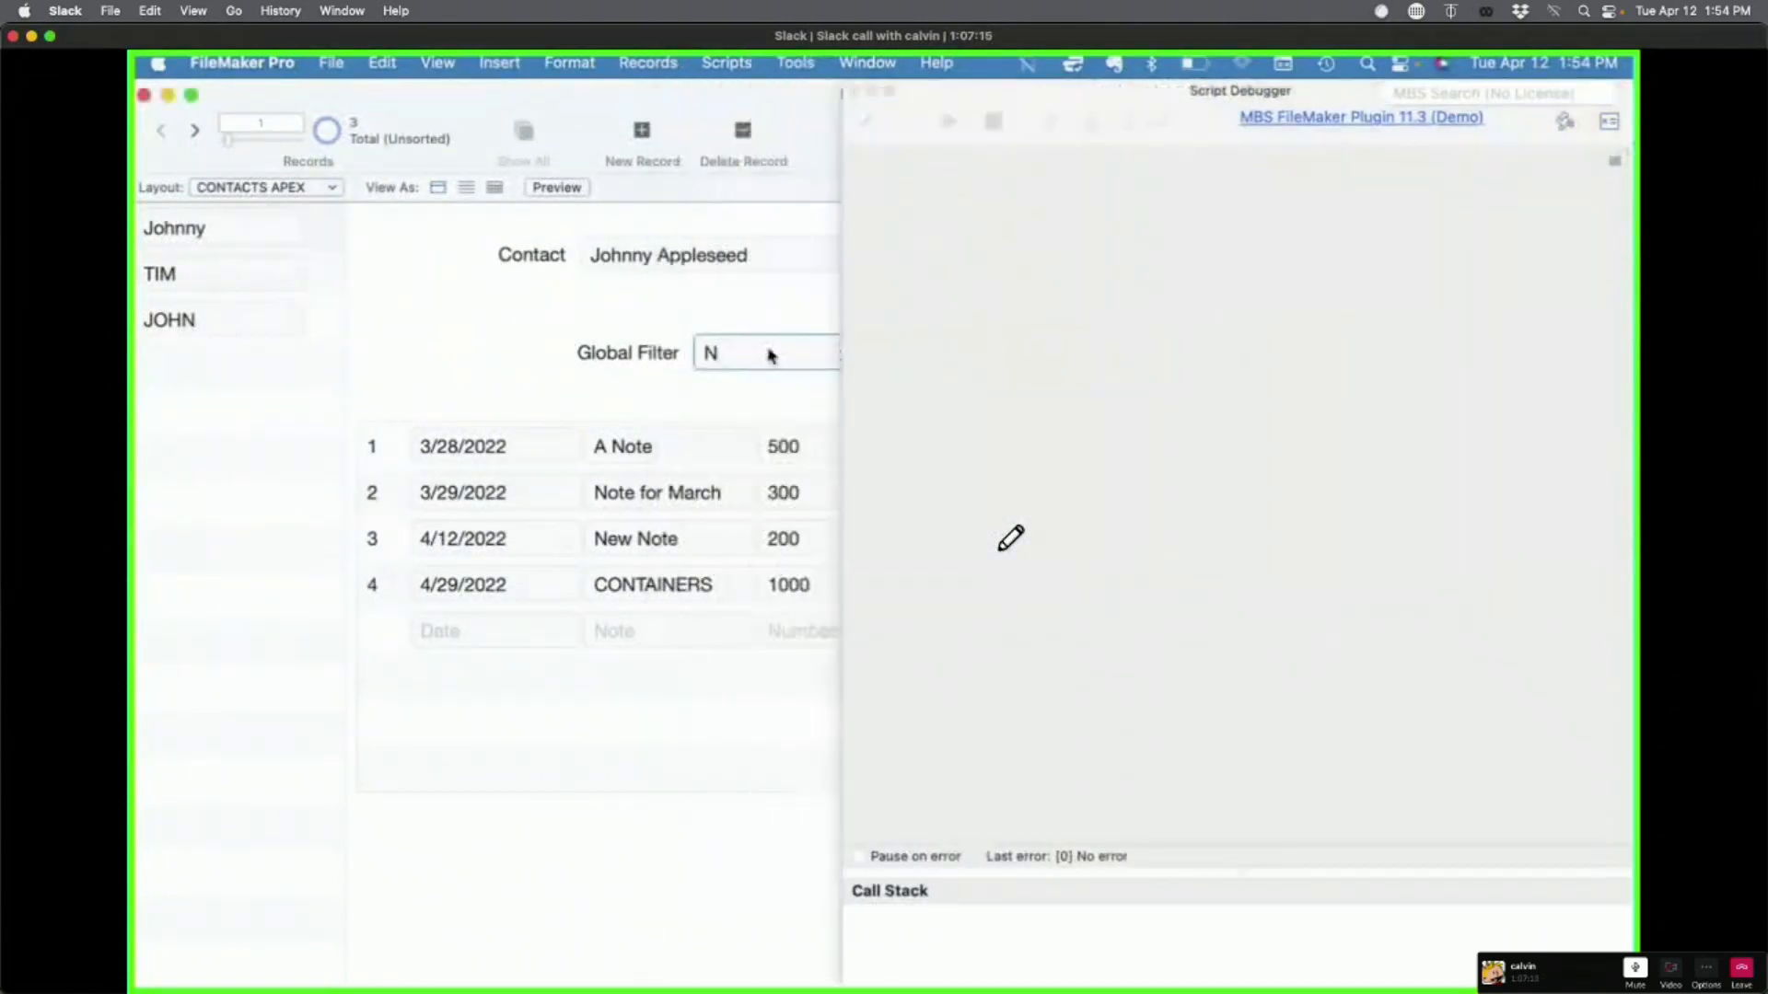
type("NO")
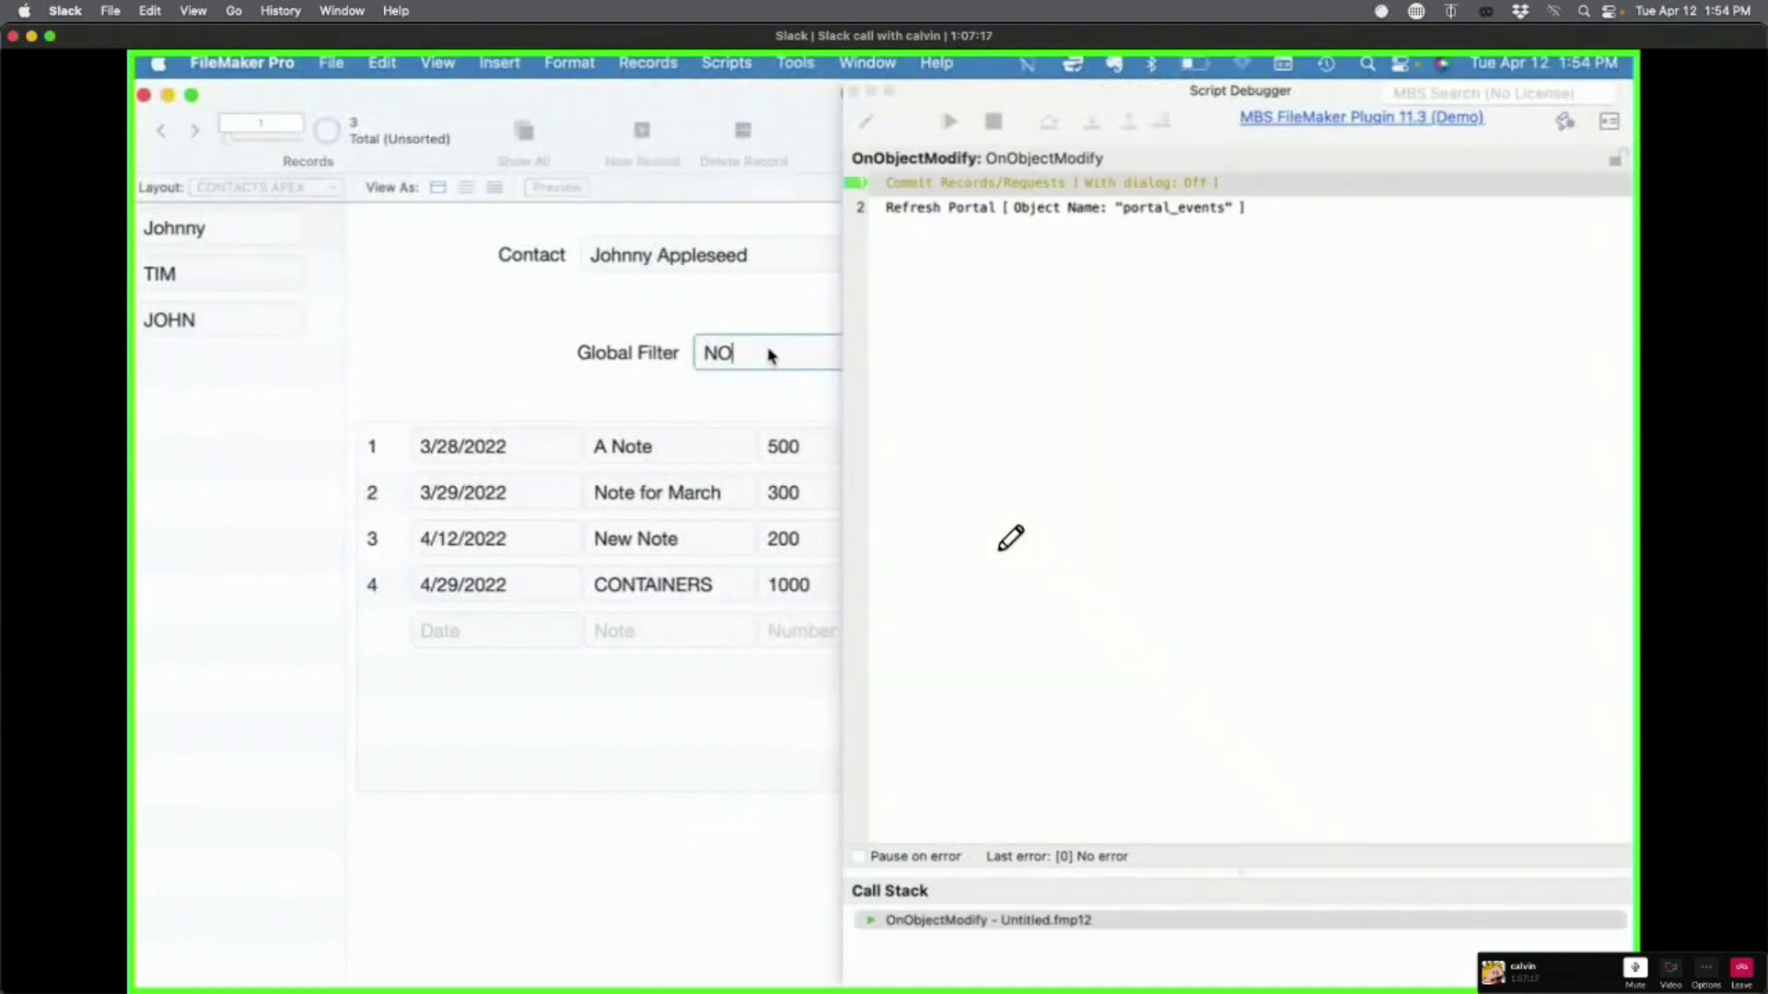
Step: Open the OnObjectModify script from the call stack, halt its execution, and close the Script Debugger
double_click(994, 920)
left_click(992, 120)
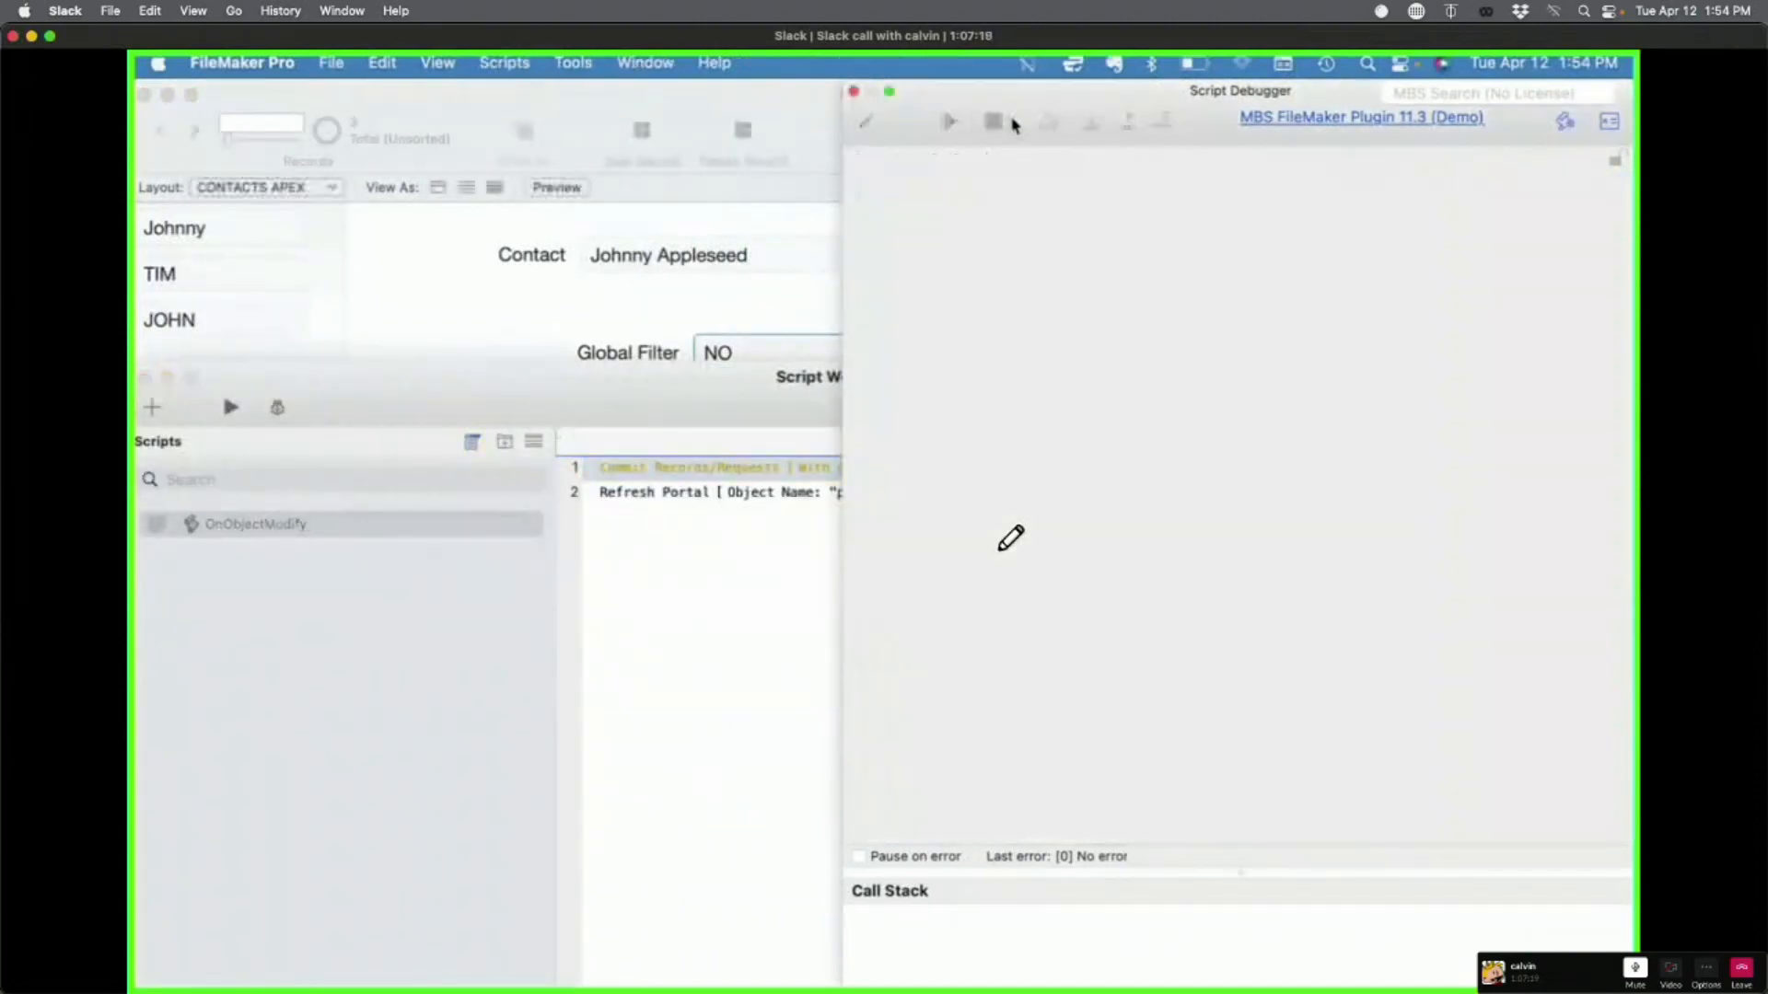
left_click(853, 91)
Step: Add a Go to Field step after Refresh Portal in the OnObjectModify script
left_click(654, 506)
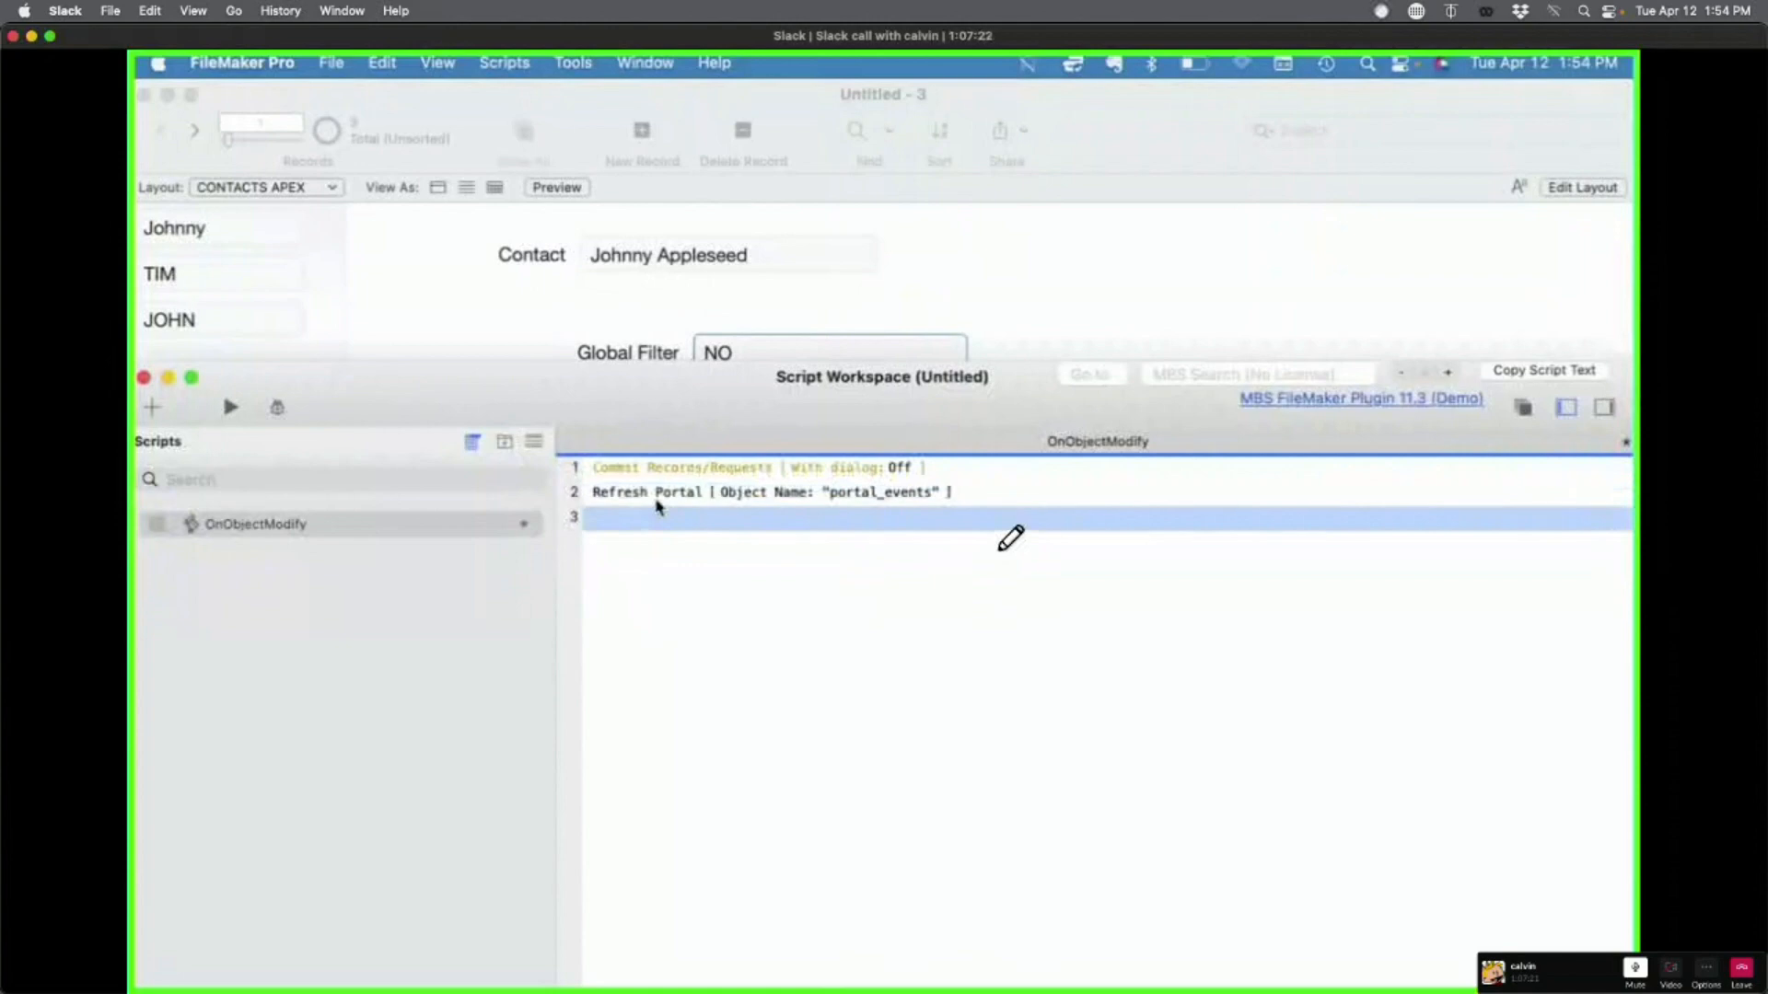
type("GOOT F")
key("BackSpace")
key("BackSpace")
key("BackSpace")
key("BackSpace")
type("TO Field")
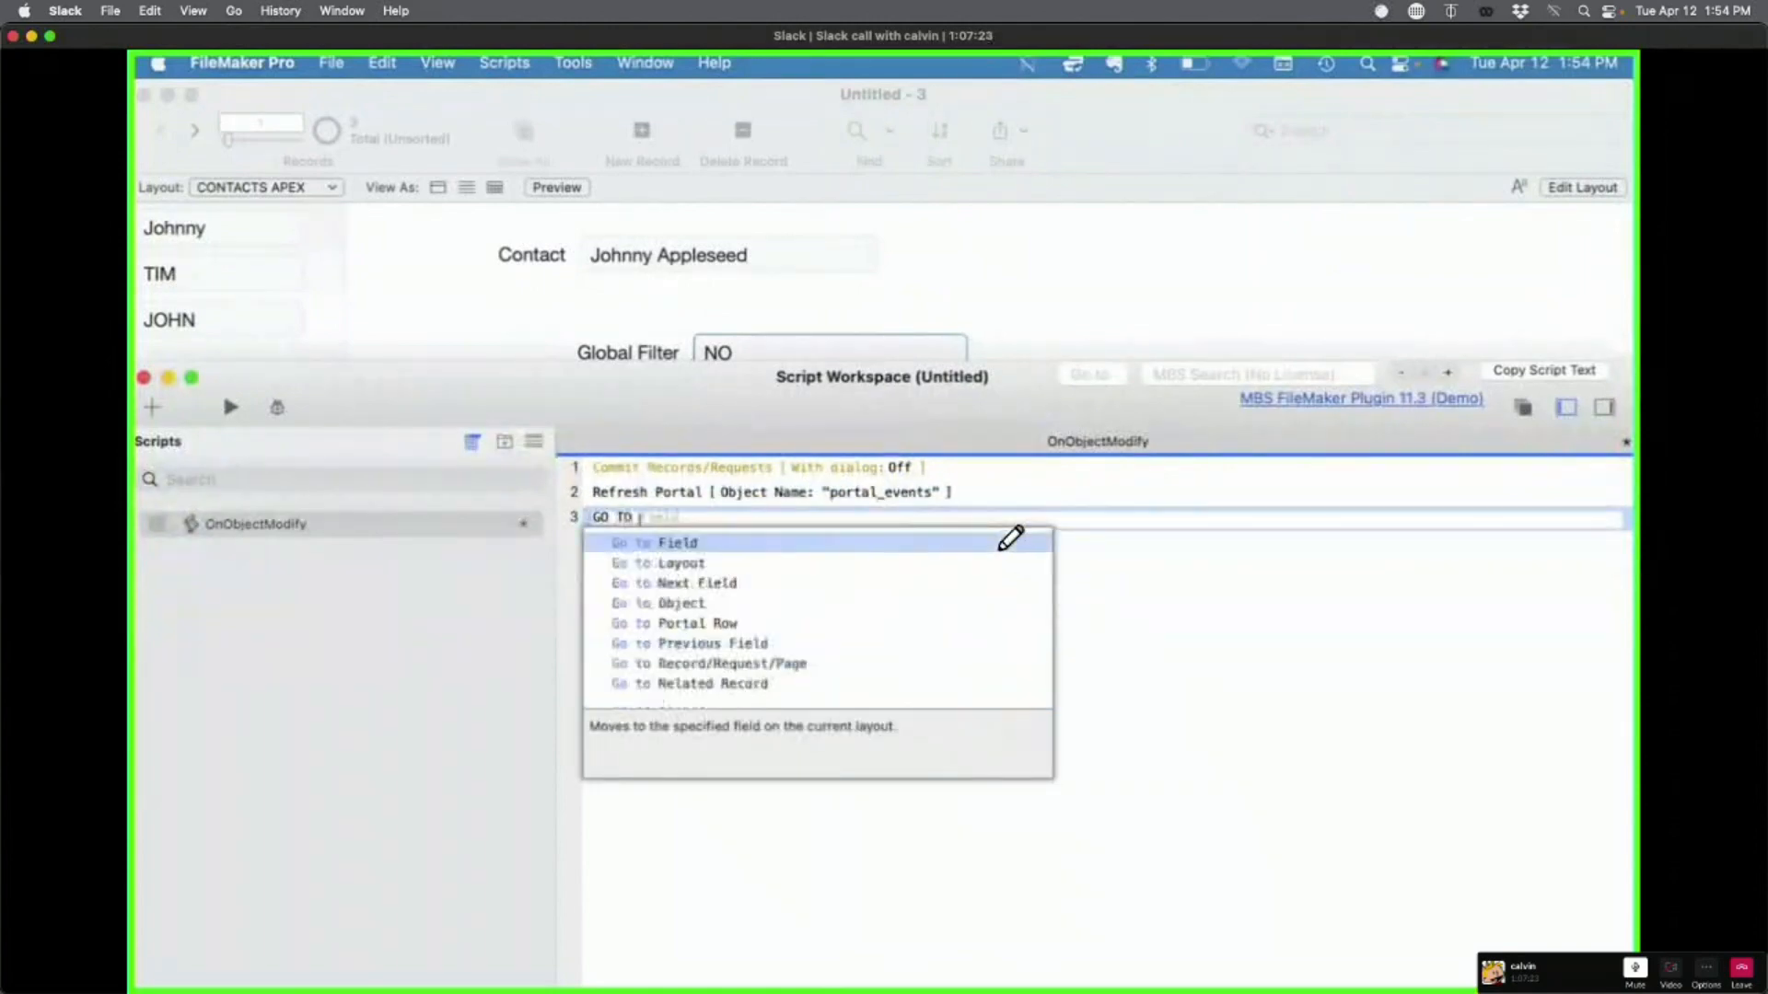
key("Return")
Step: Set the Go to Field step's target to CONTACTS::Global Filter
left_click(716, 517)
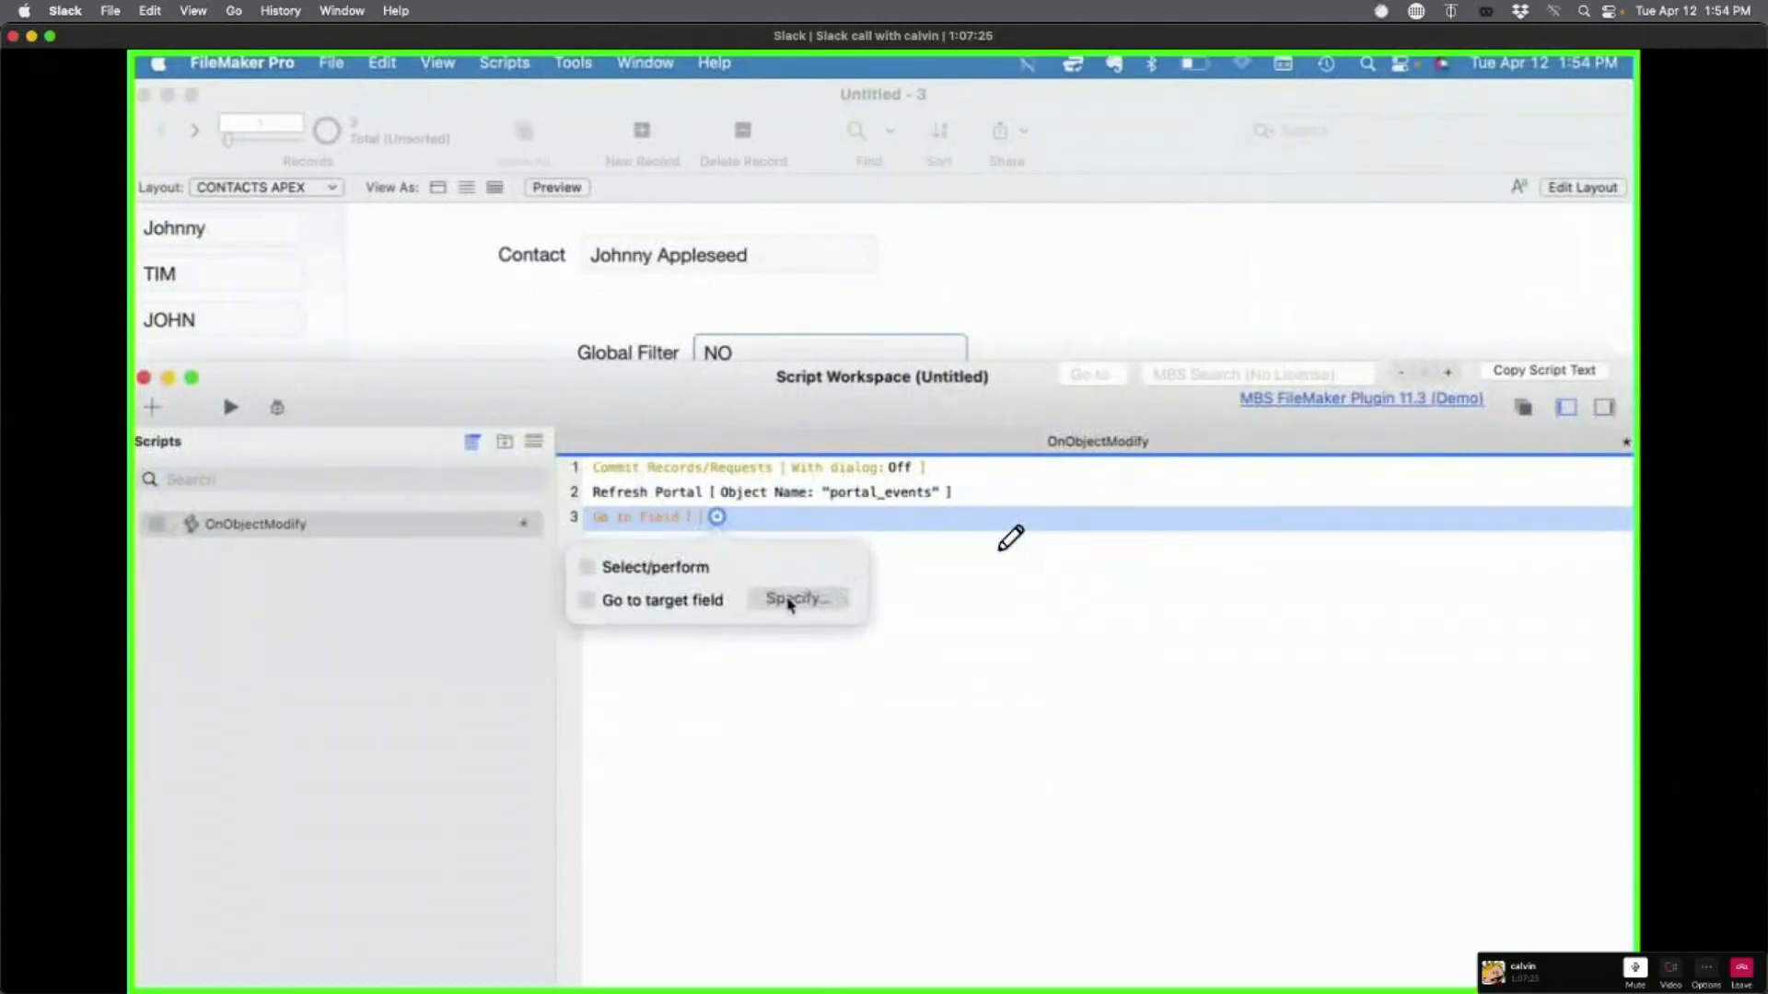
left_click(775, 601)
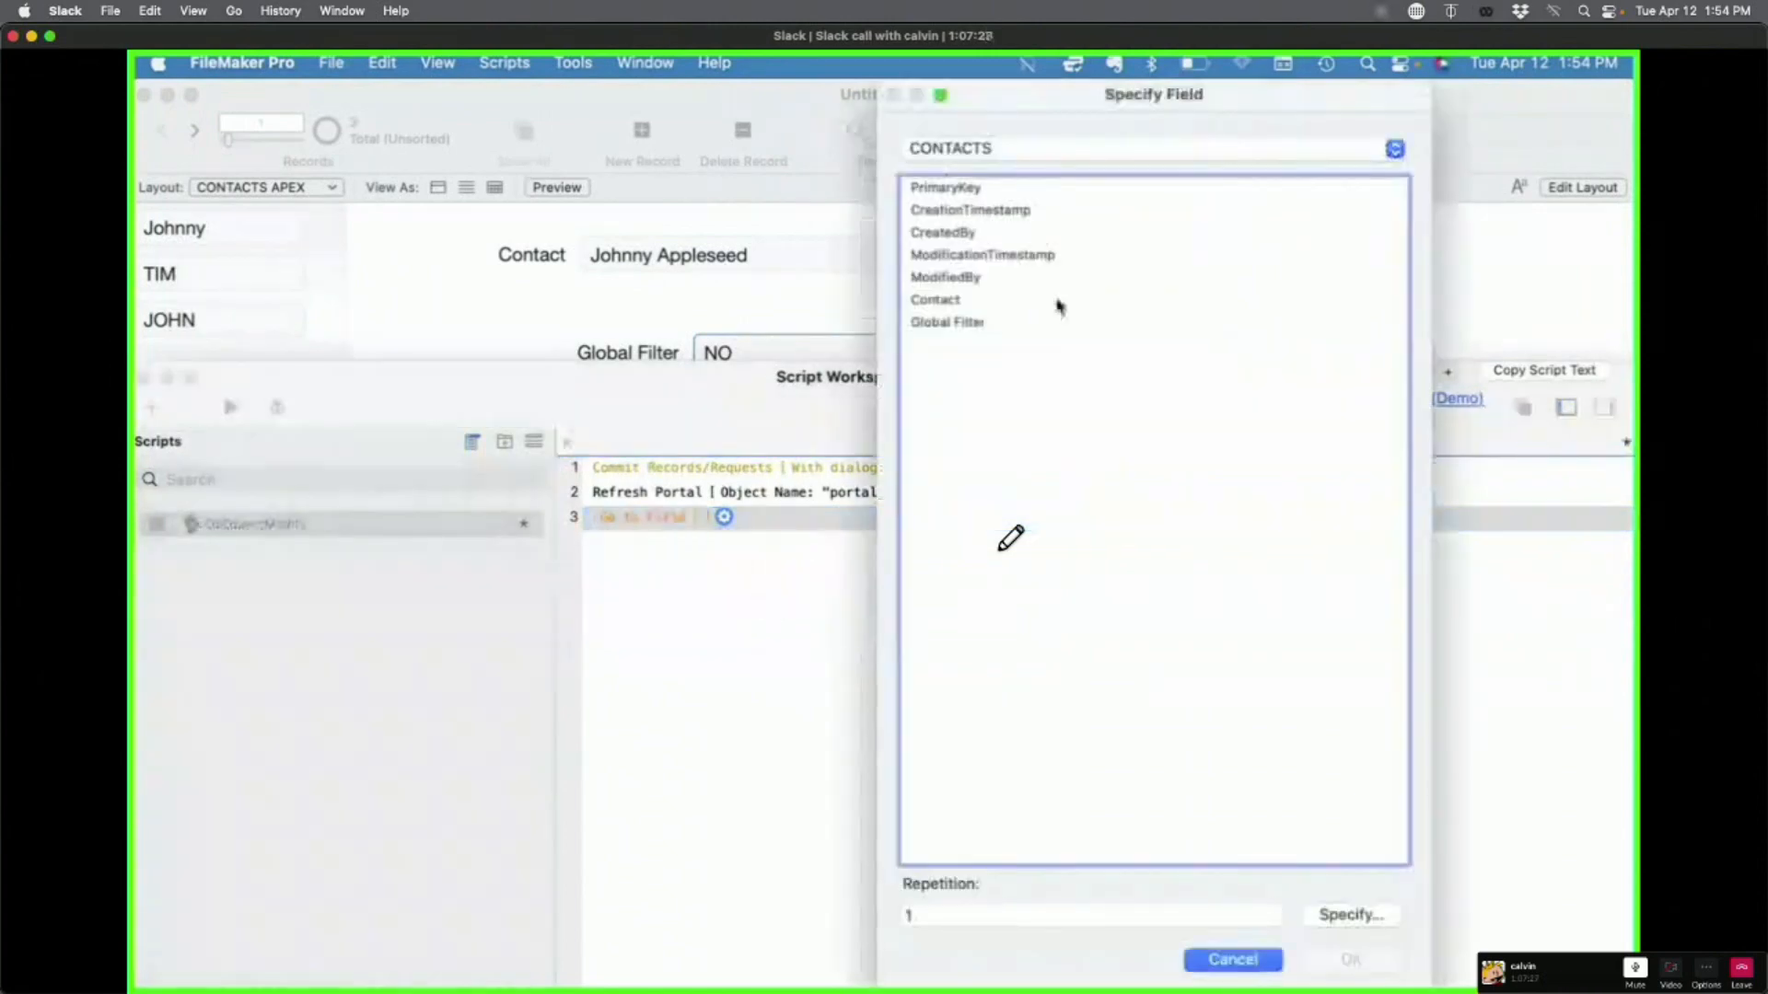
double_click(971, 327)
left_click(978, 326)
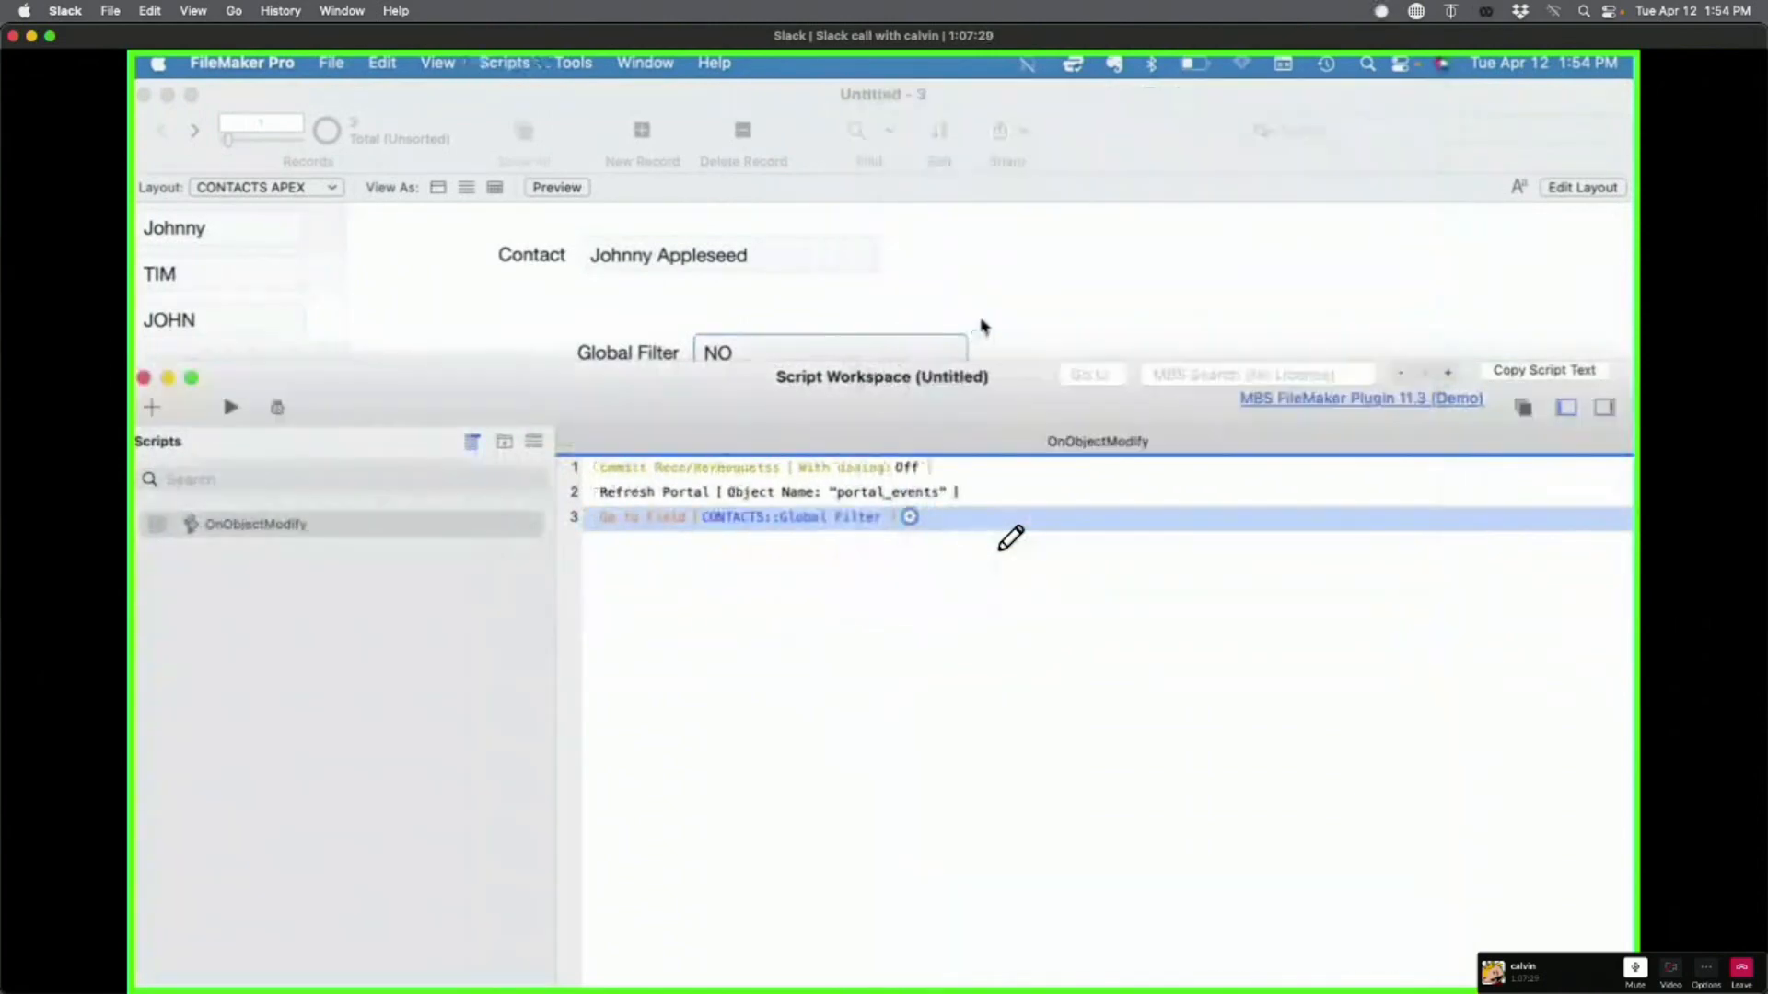
Step: Test the live portal filtering by entering NOTE and then MARCH in the Global Filter field
left_click(765, 354)
type("NOTE")
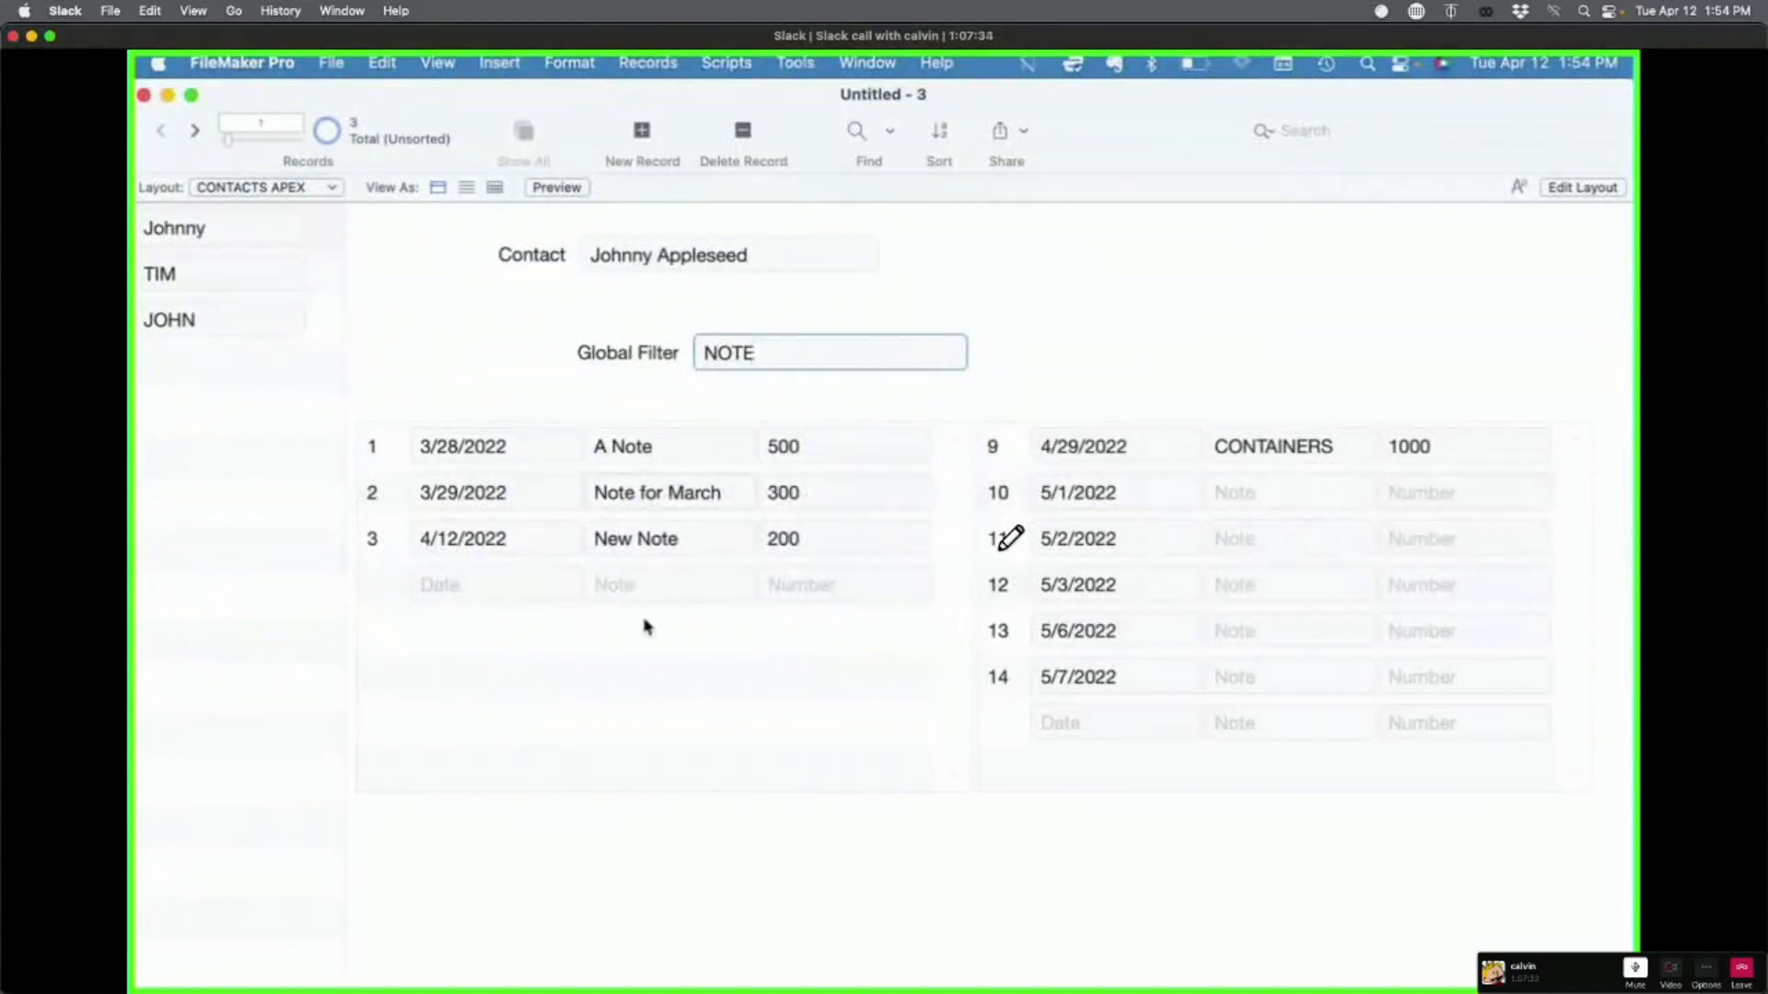
key("super+a")
type("MARCH")
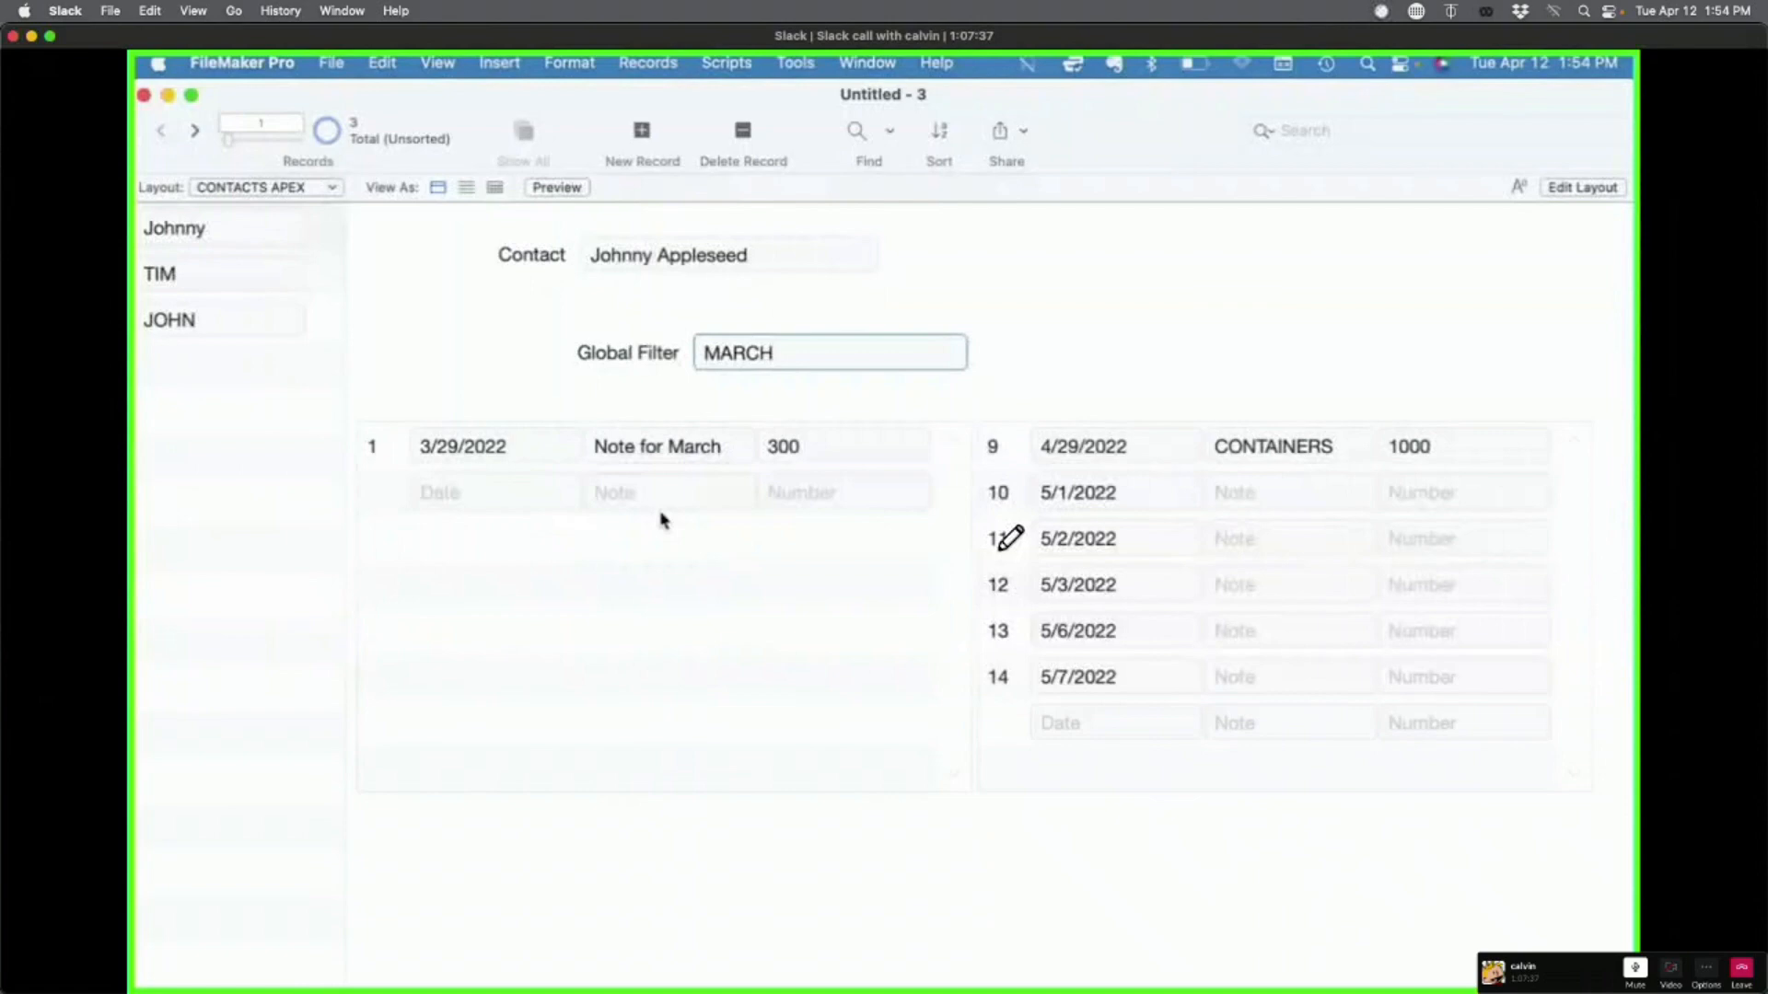
Step: Clear the Global Filter field and commit the record
key("super+a")
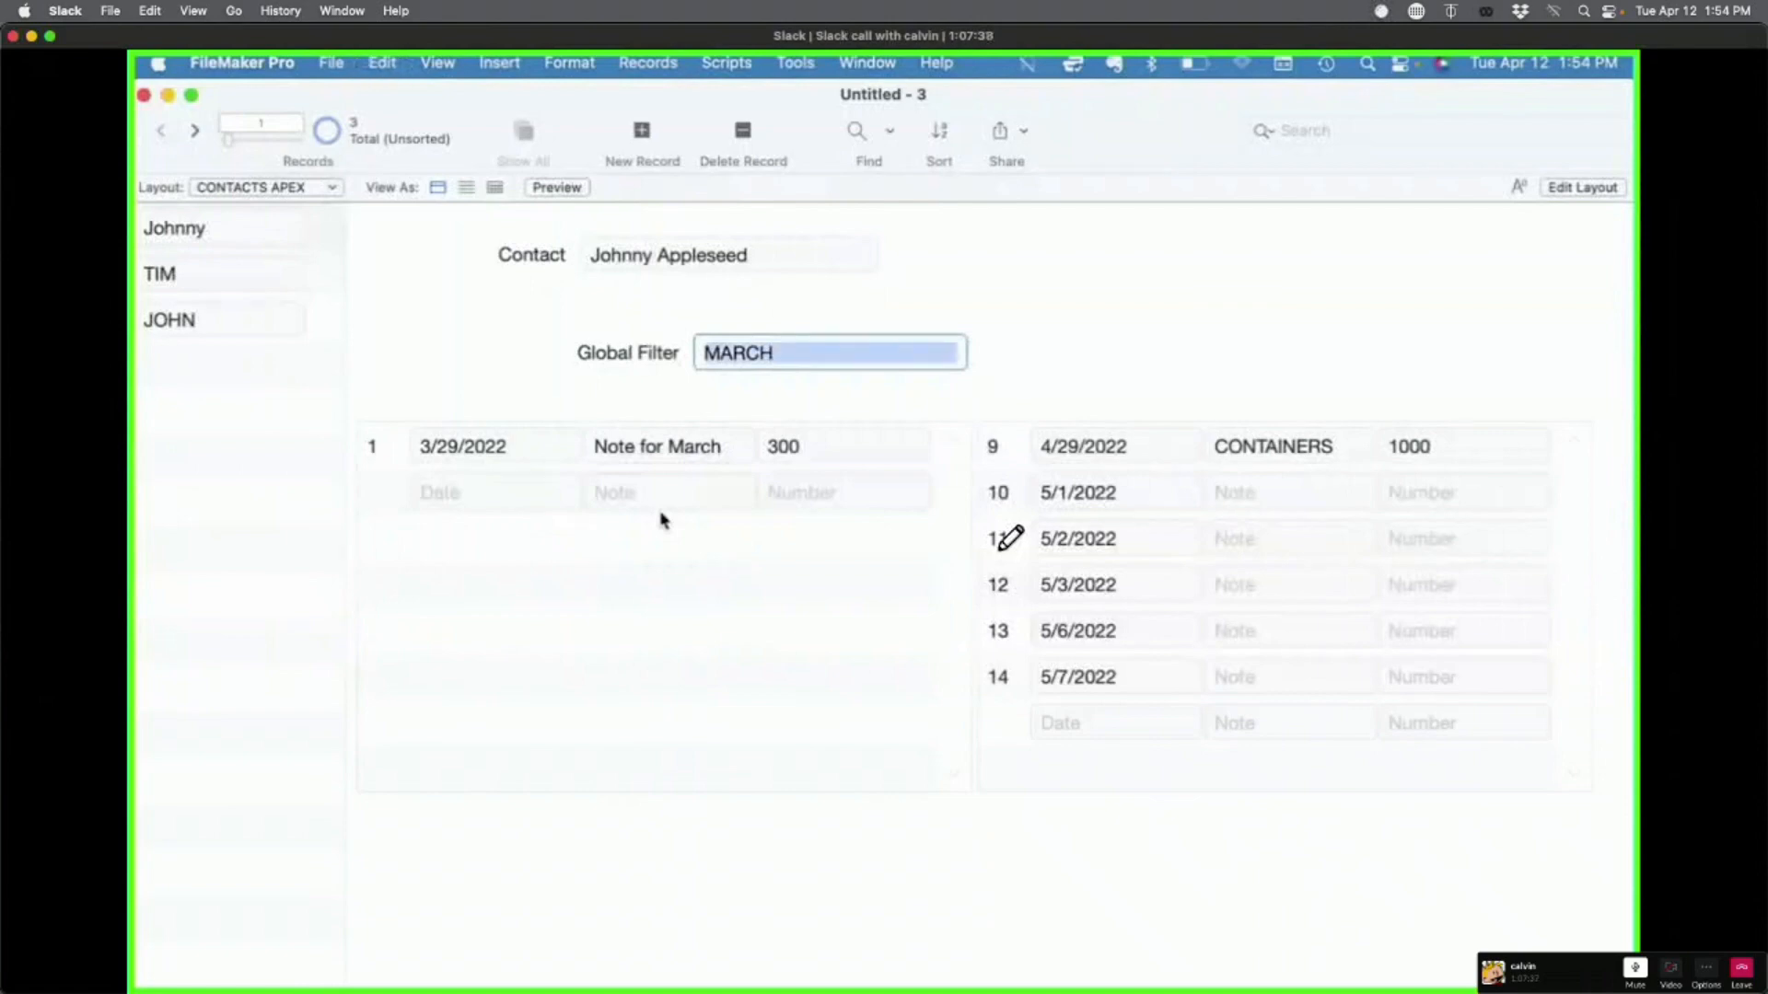
key("BackSpace")
left_click(1117, 341)
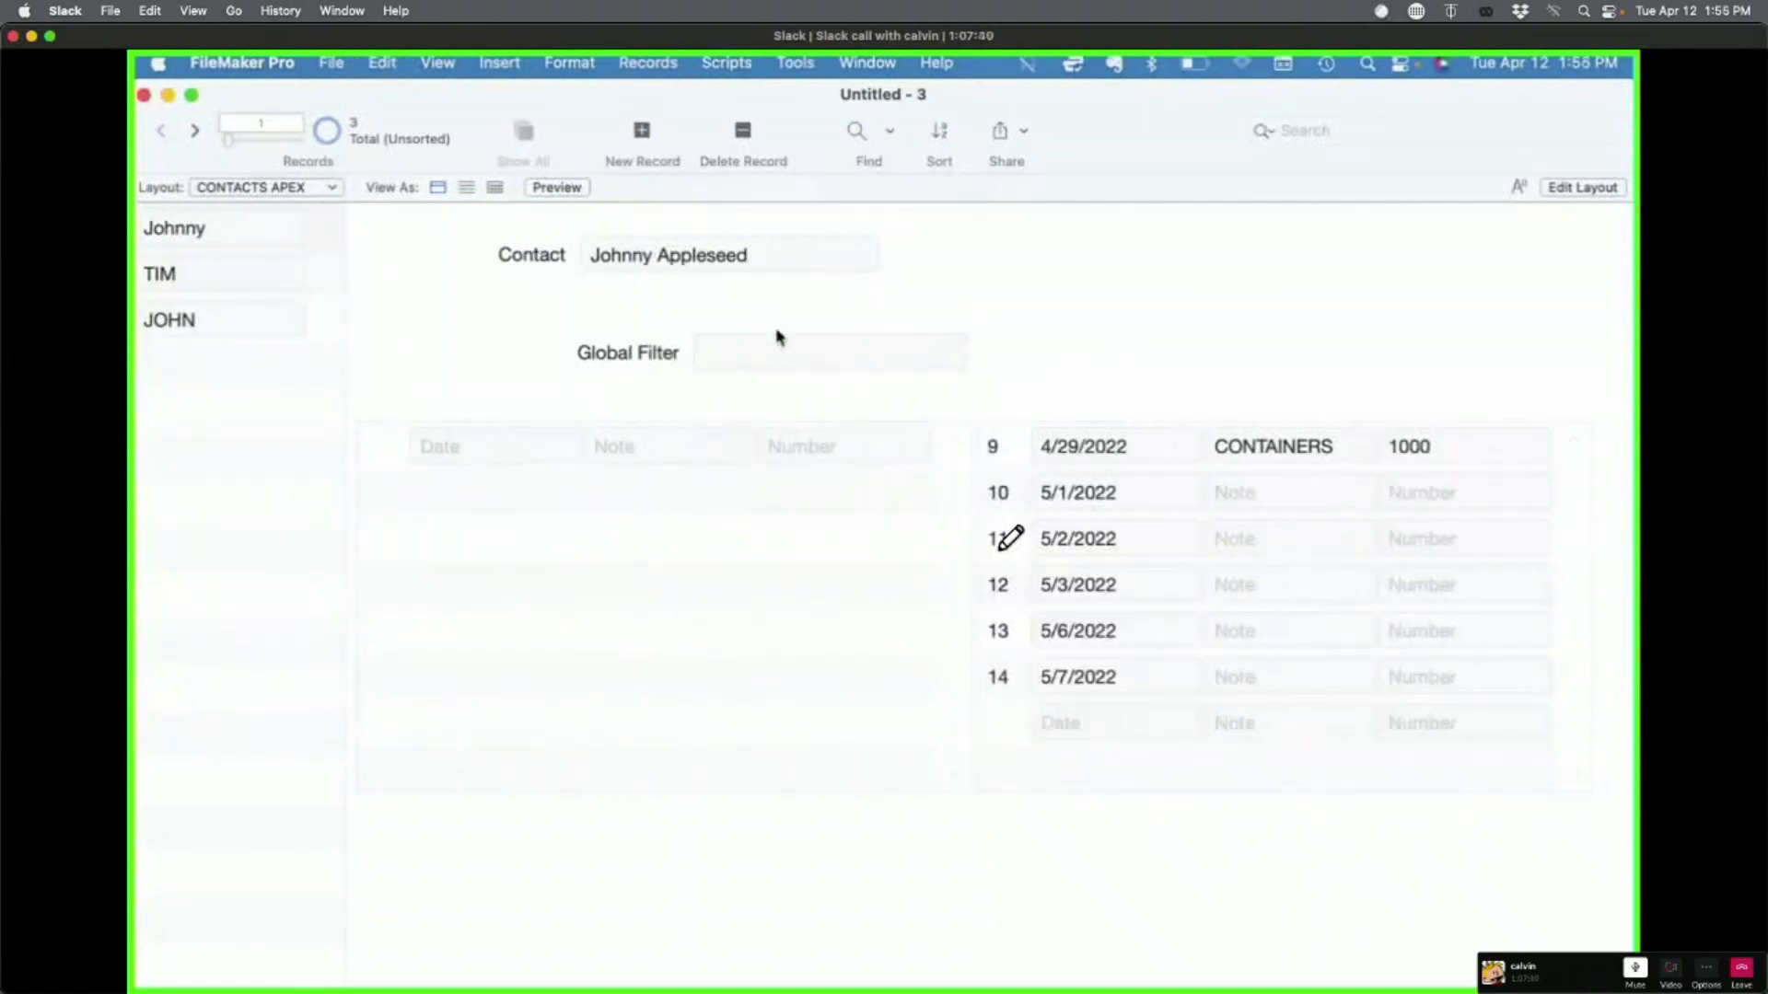
Step: In Layout mode, open the first events portal's filter calculation and insert an If function with an IsEmpty test above PatternCount
key("super+l")
double_click(765, 612)
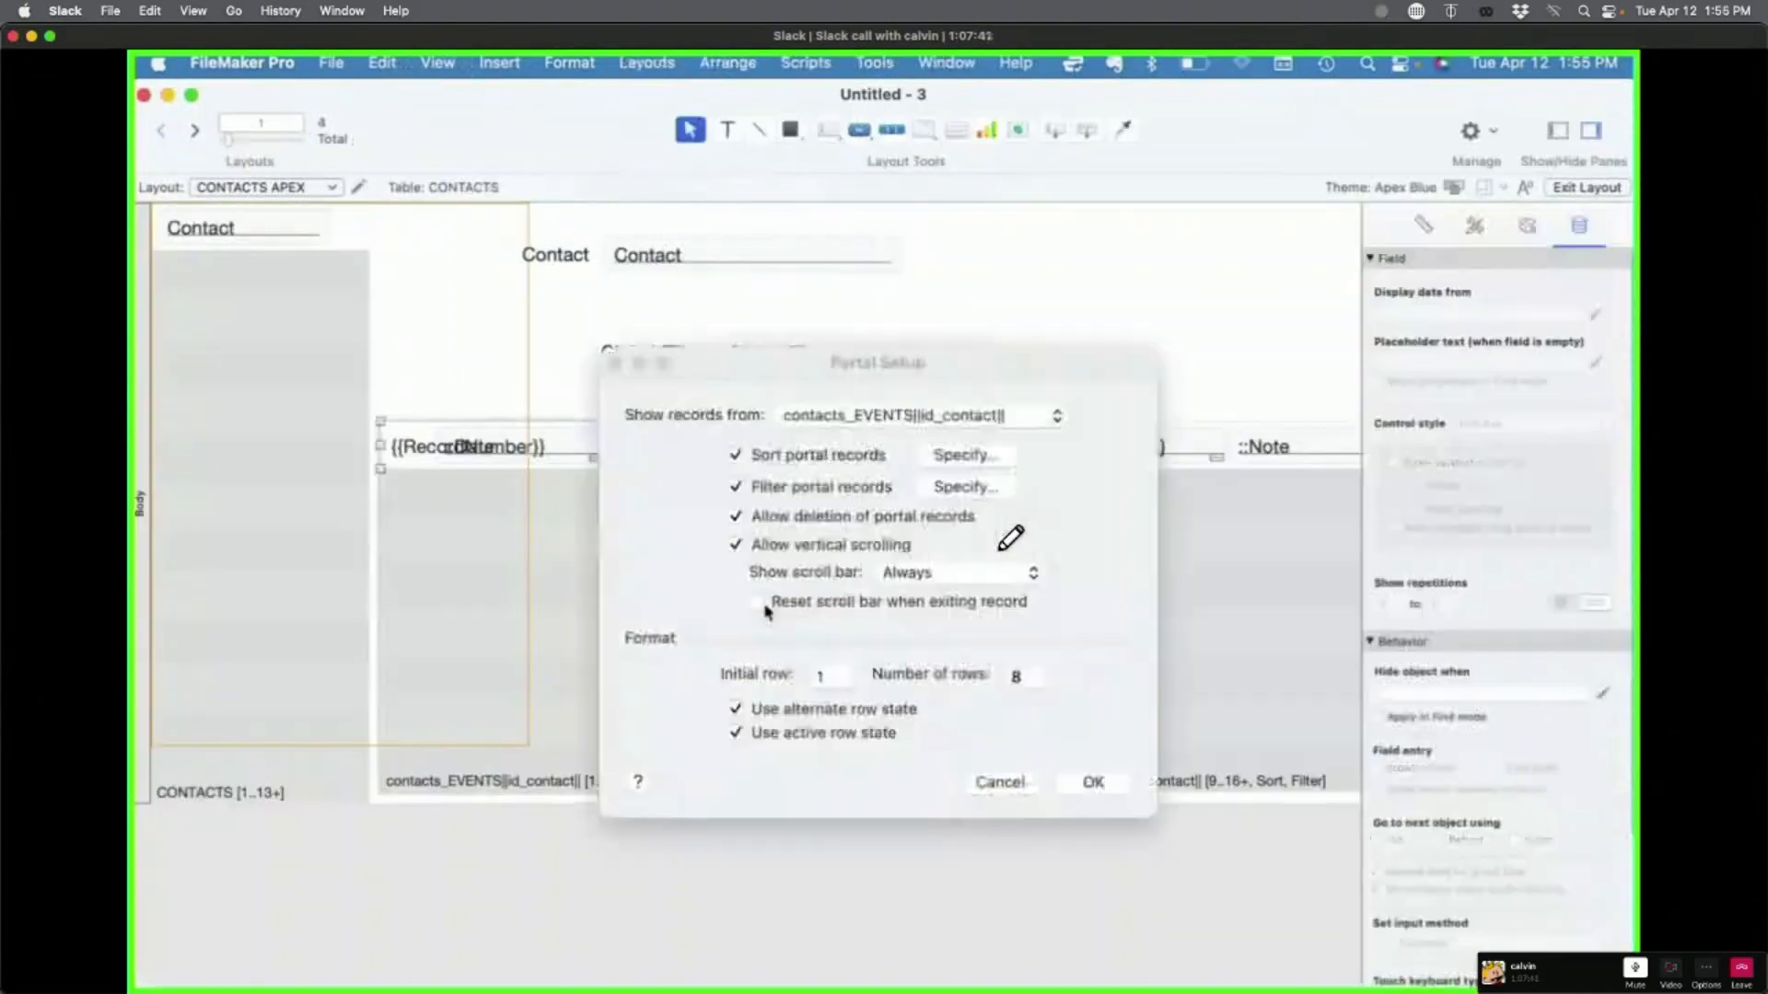
left_click(967, 487)
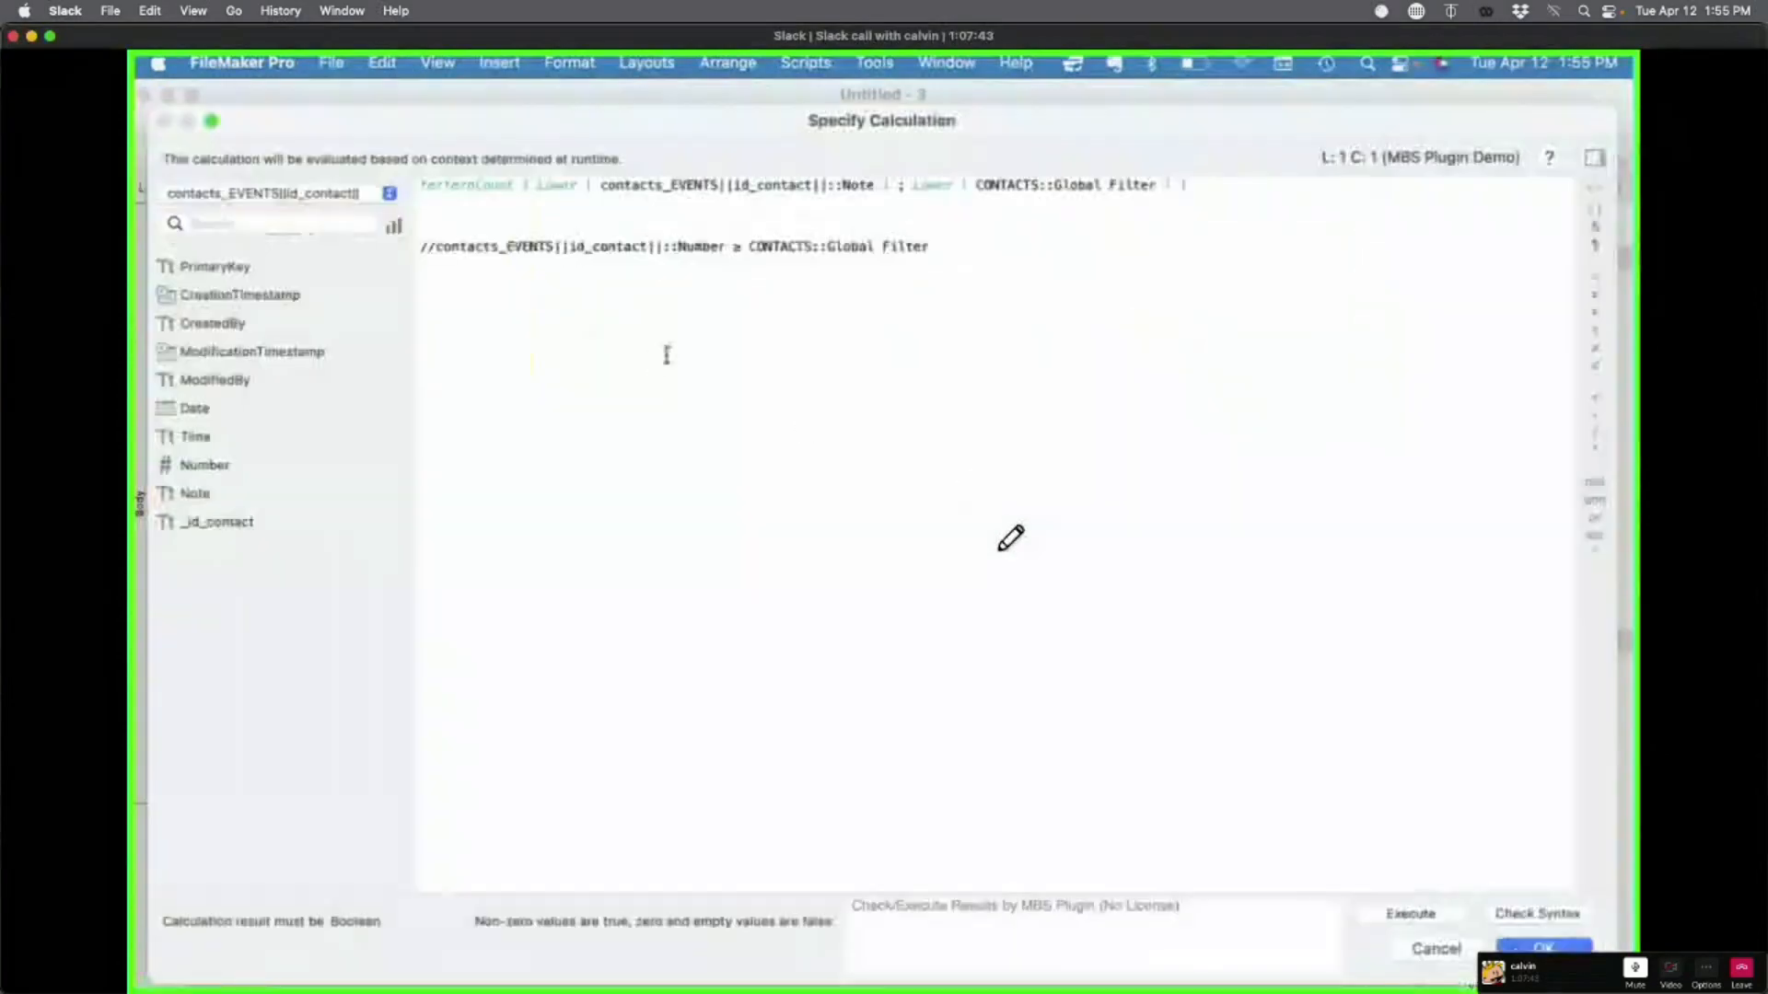
key("Return")
type("If ( test ; result1 {; result2} )")
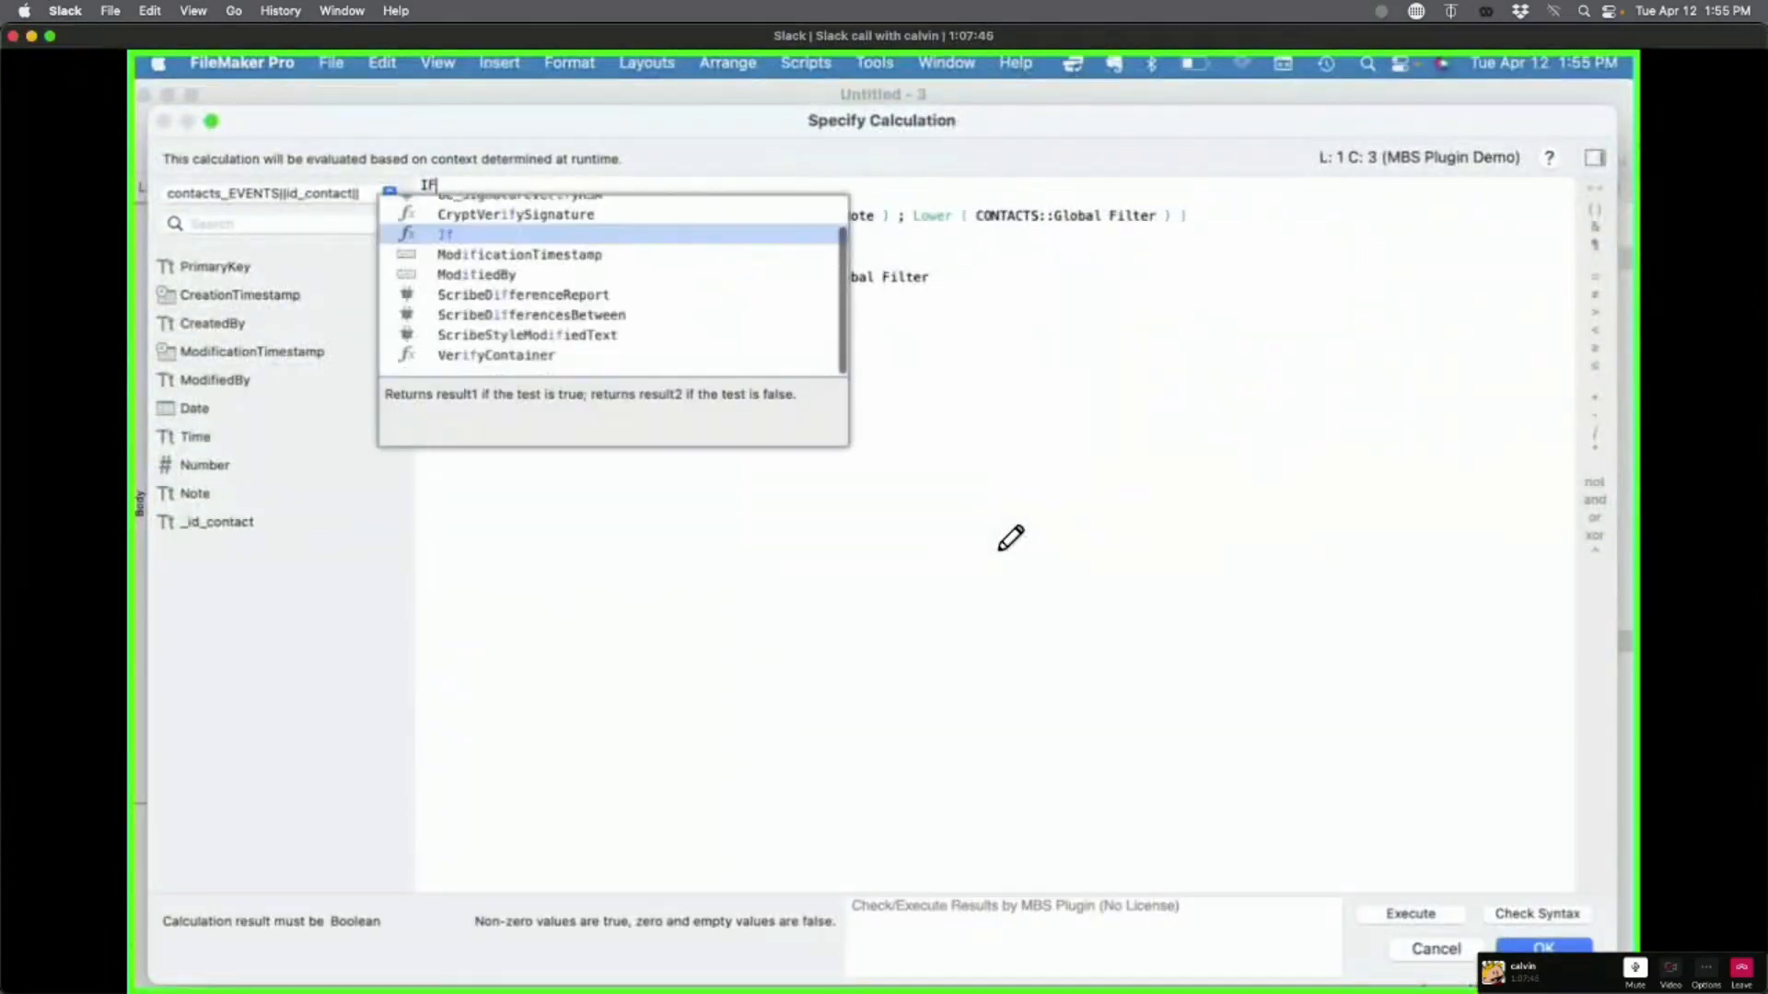
key("Return")
type("IsEmpty ( field )")
key("Return")
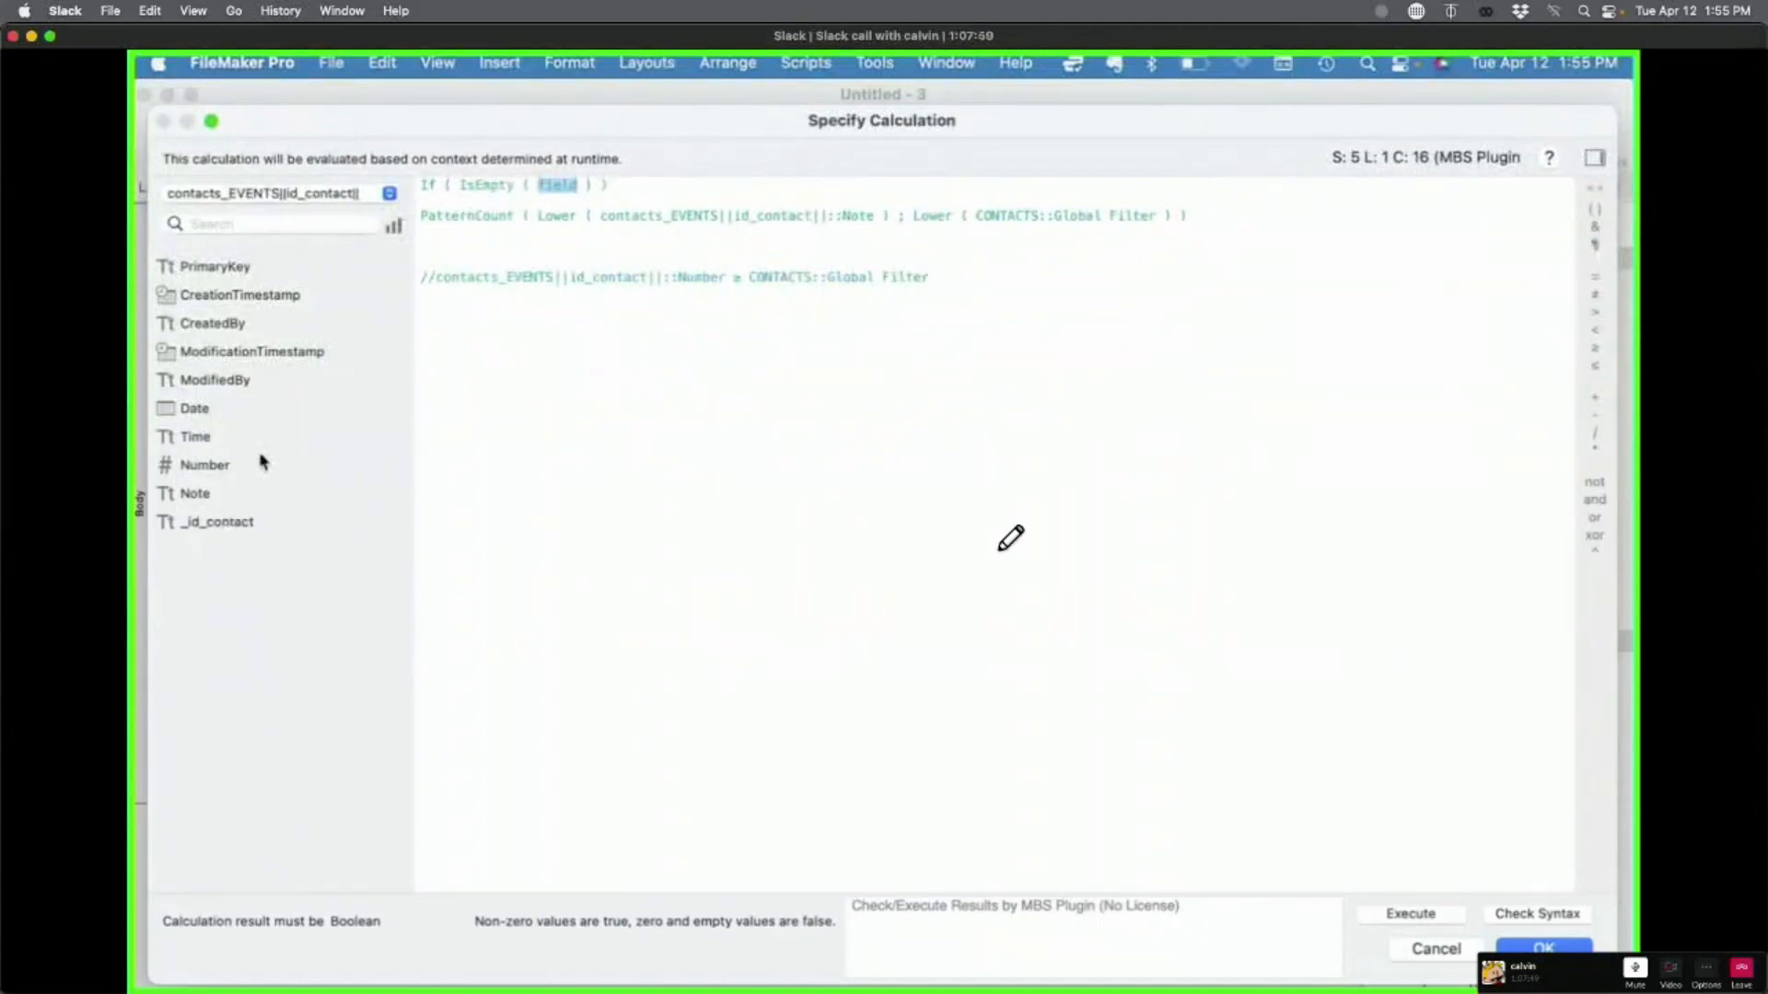
Step: Complete the If test as NOT IsEmpty ( CONTACTS::Global Filter )
left_click(278, 192)
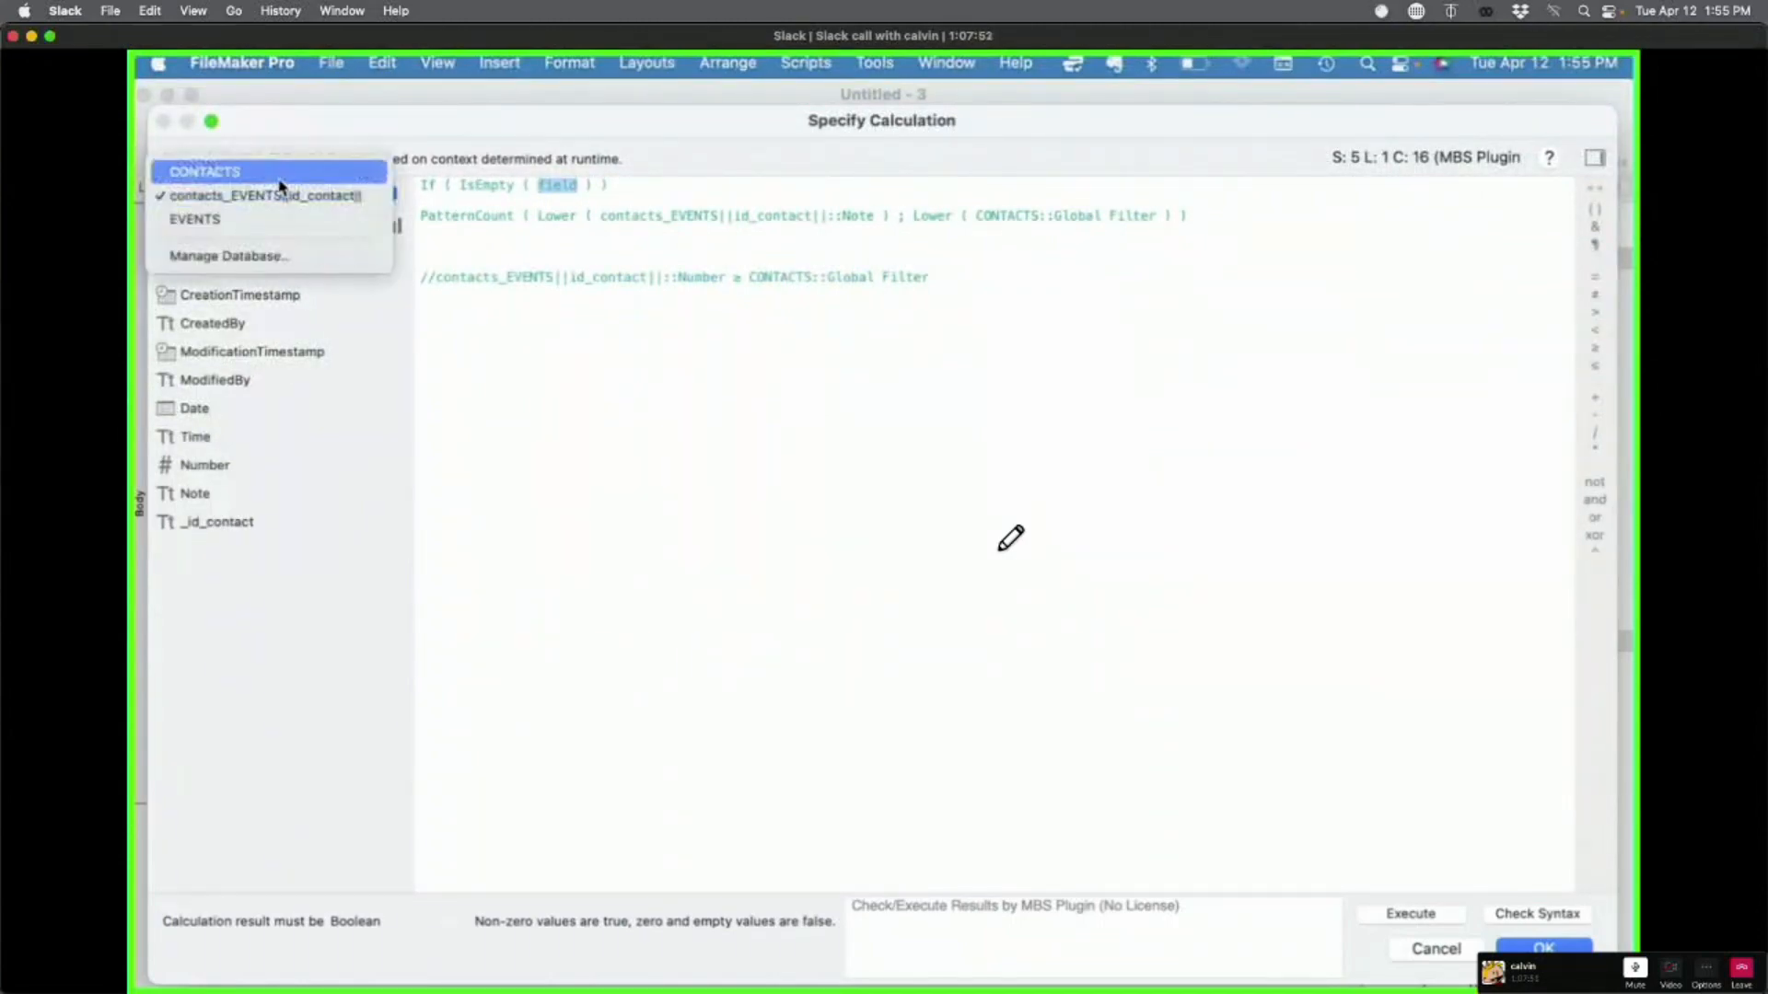
left_click(280, 183)
double_click(244, 438)
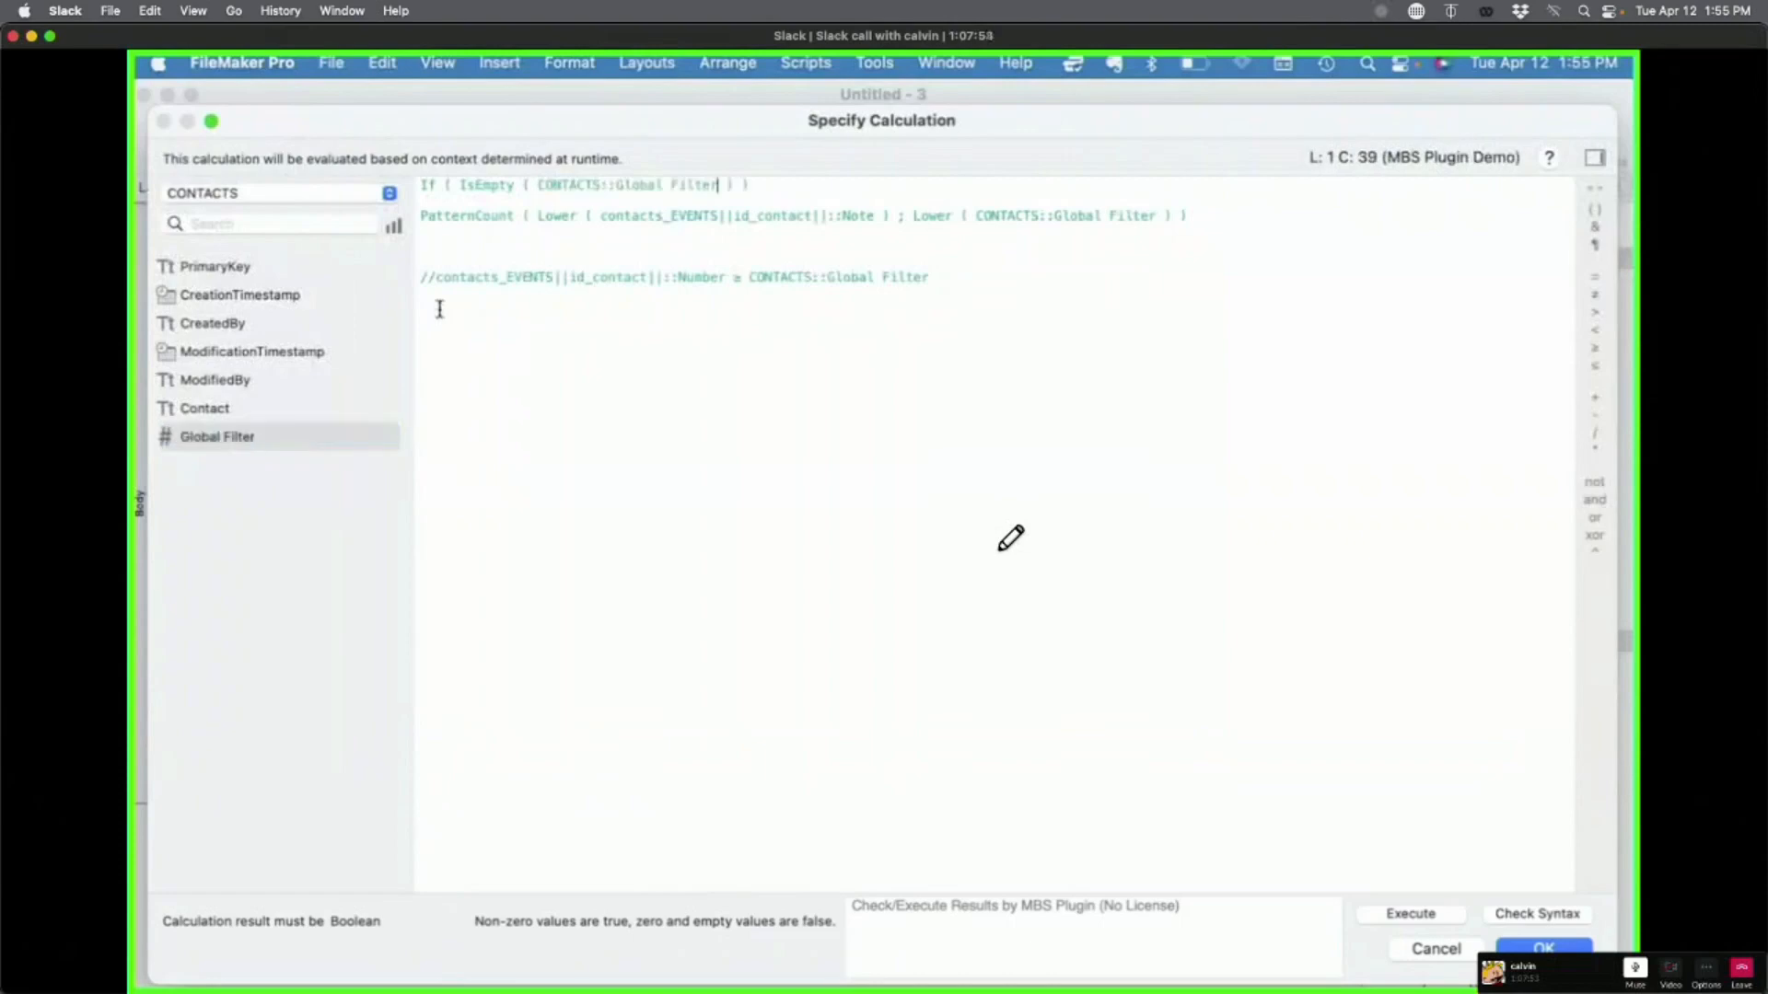
left_click(459, 186)
type("NOT")
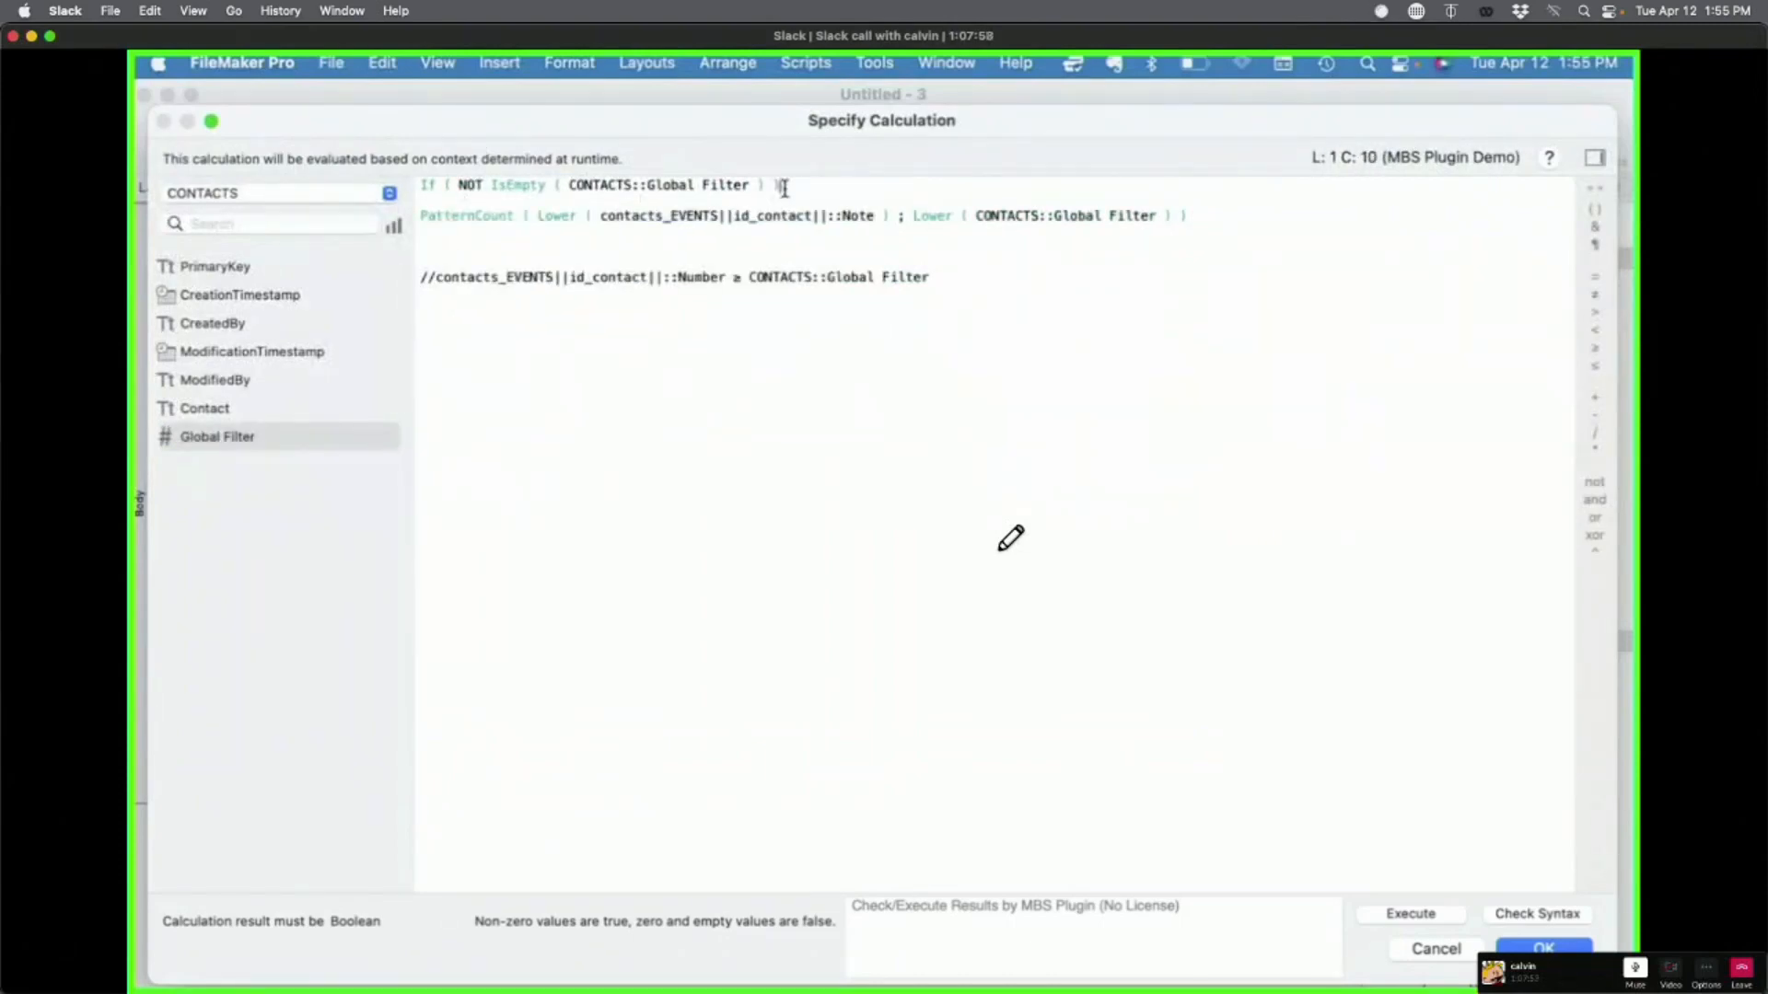
Step: Make the PatternCount expression the If function's true result by removing the early closing parenthesis and adding a semicolon separator
left_click(783, 188)
key("super+Down")
left_click(422, 215)
key("BackSpace")
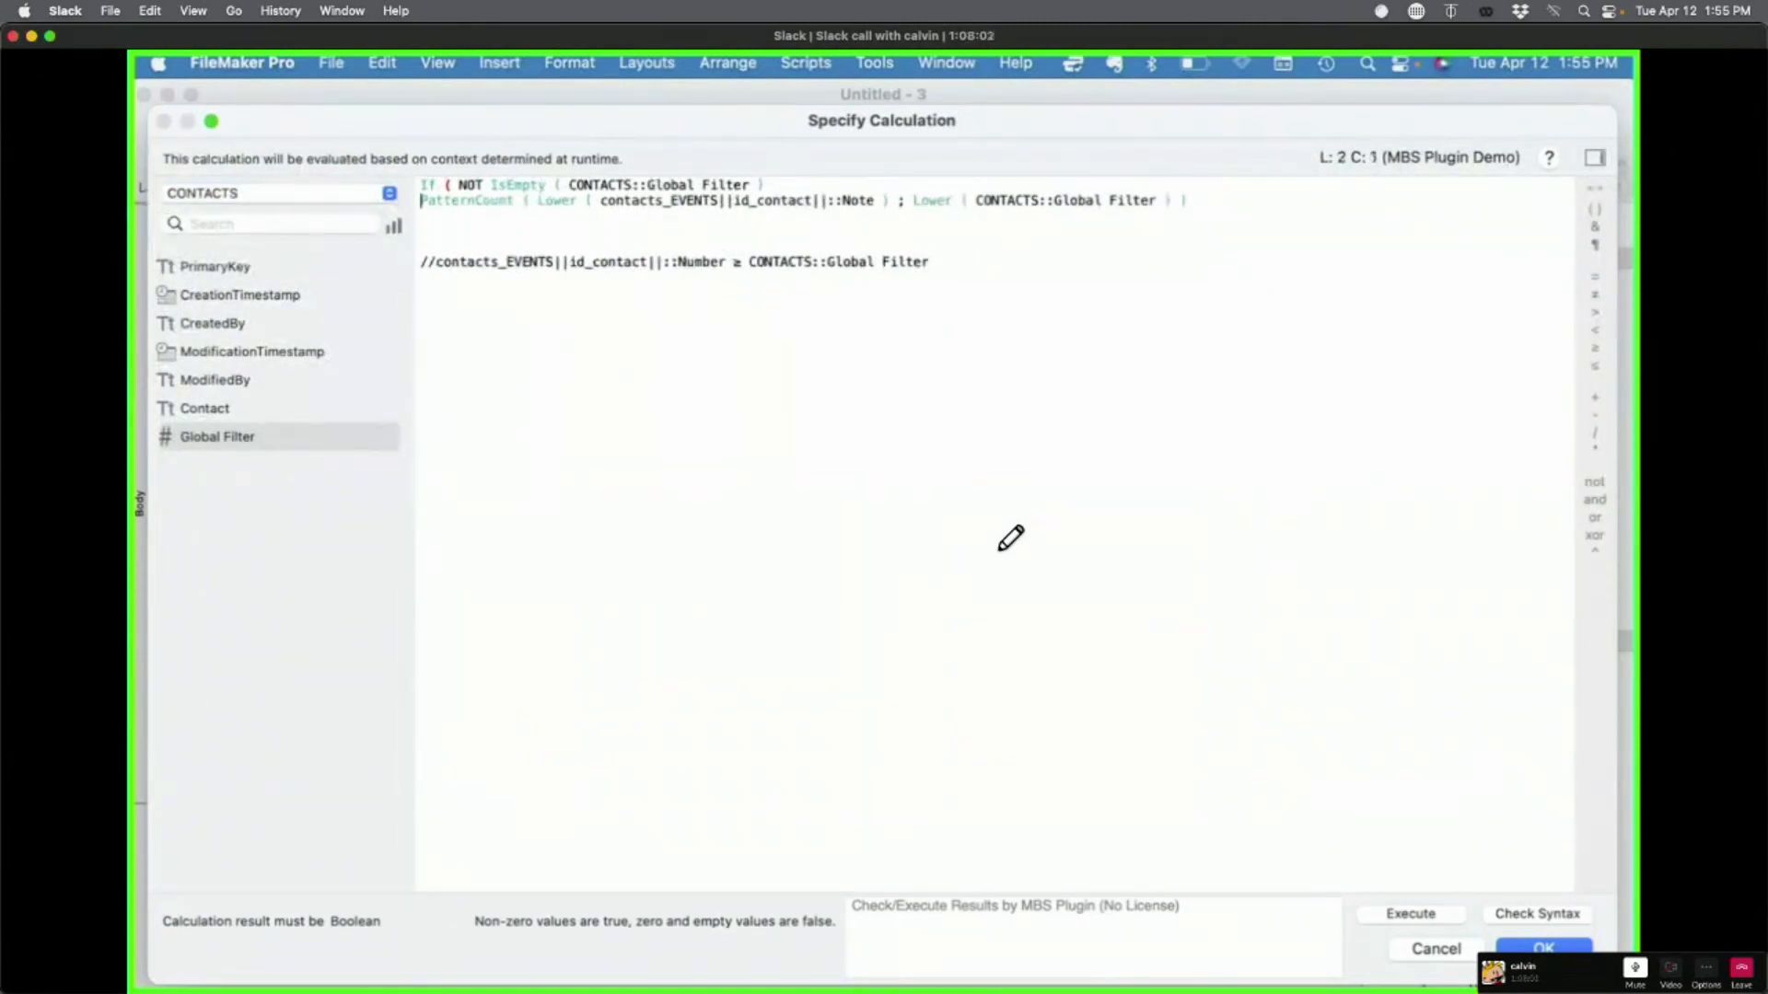
type(";")
key("Down")
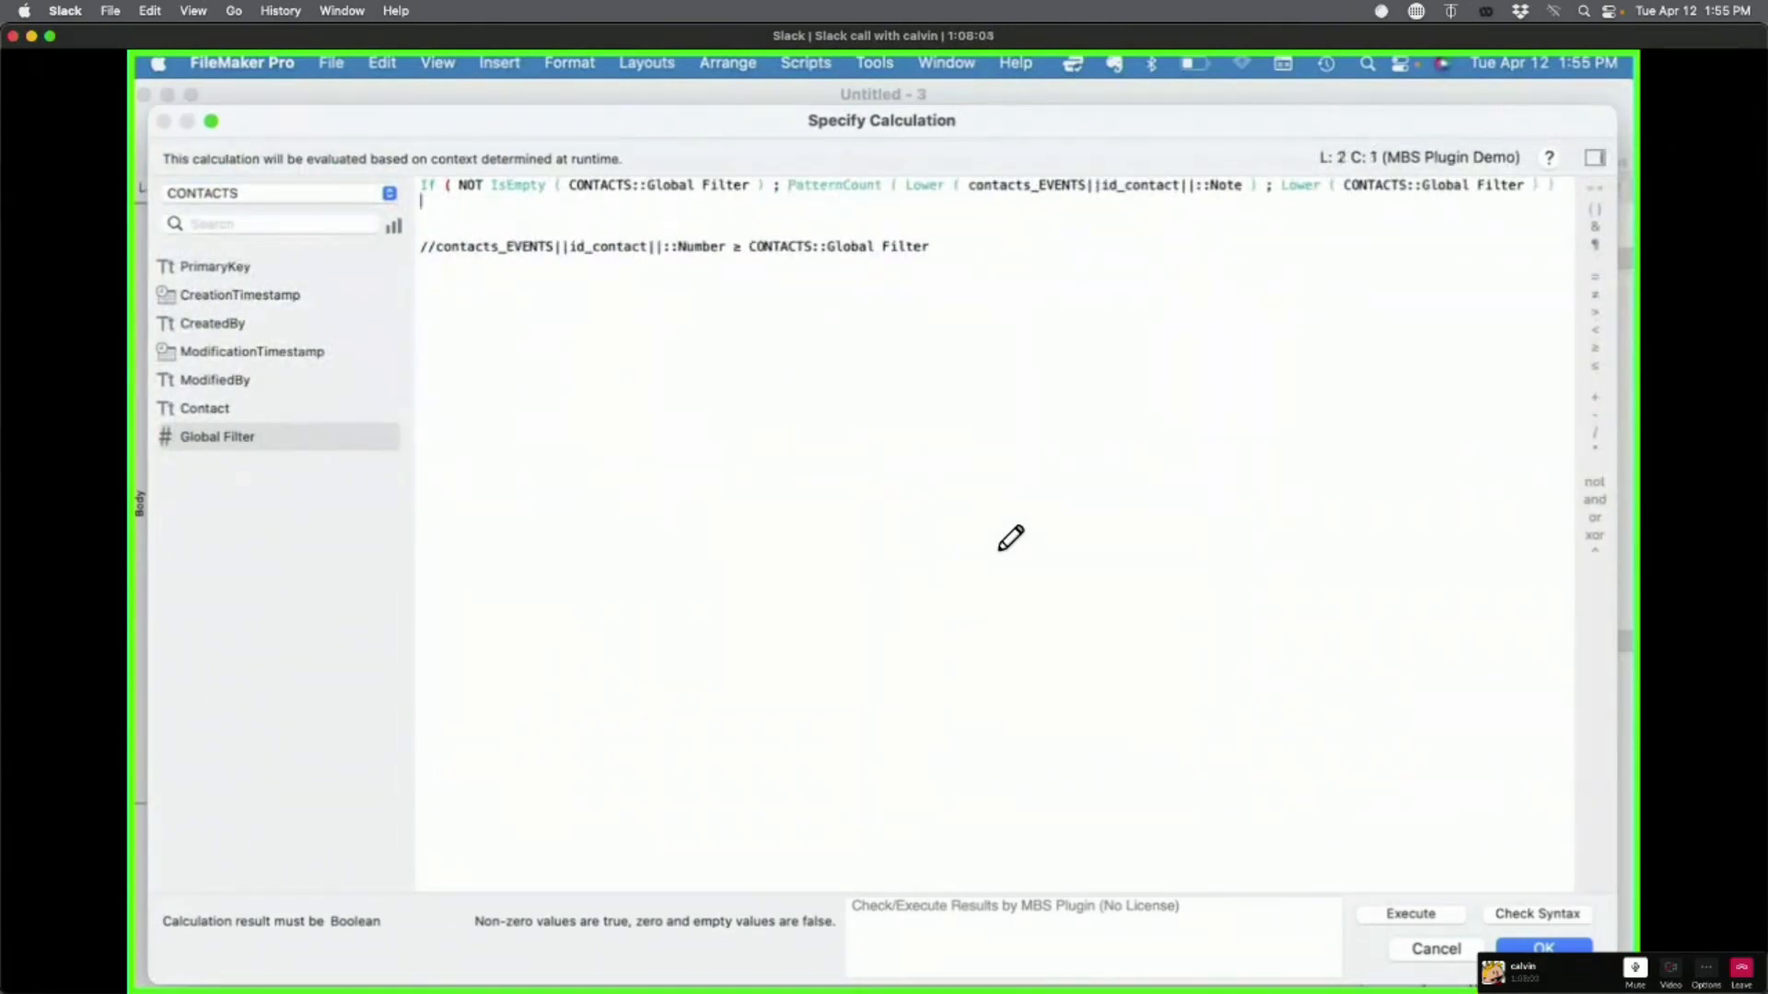
Step: Add 1 as the If function's false result and close the function, correcting the missing semicolon before it
key("BackSpace")
type("1 ;")
key("BackSpace")
key("BackSpace")
type(")")
left_click(1552, 914)
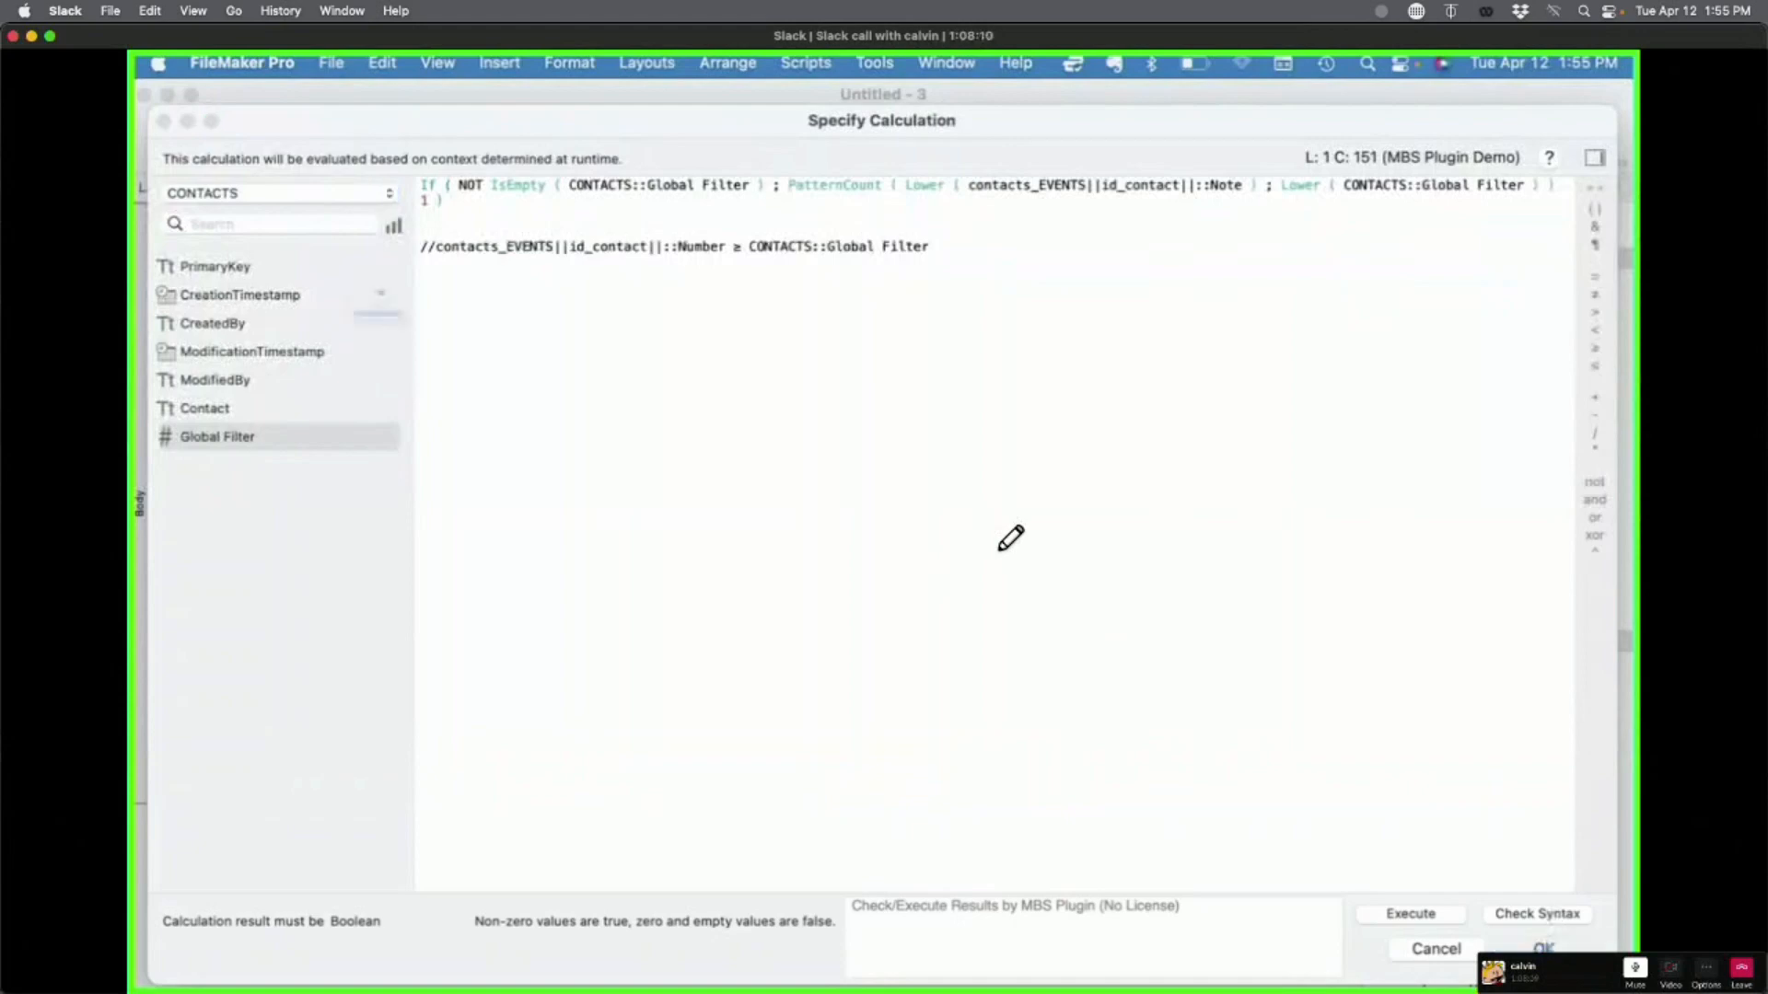
left_click(440, 378)
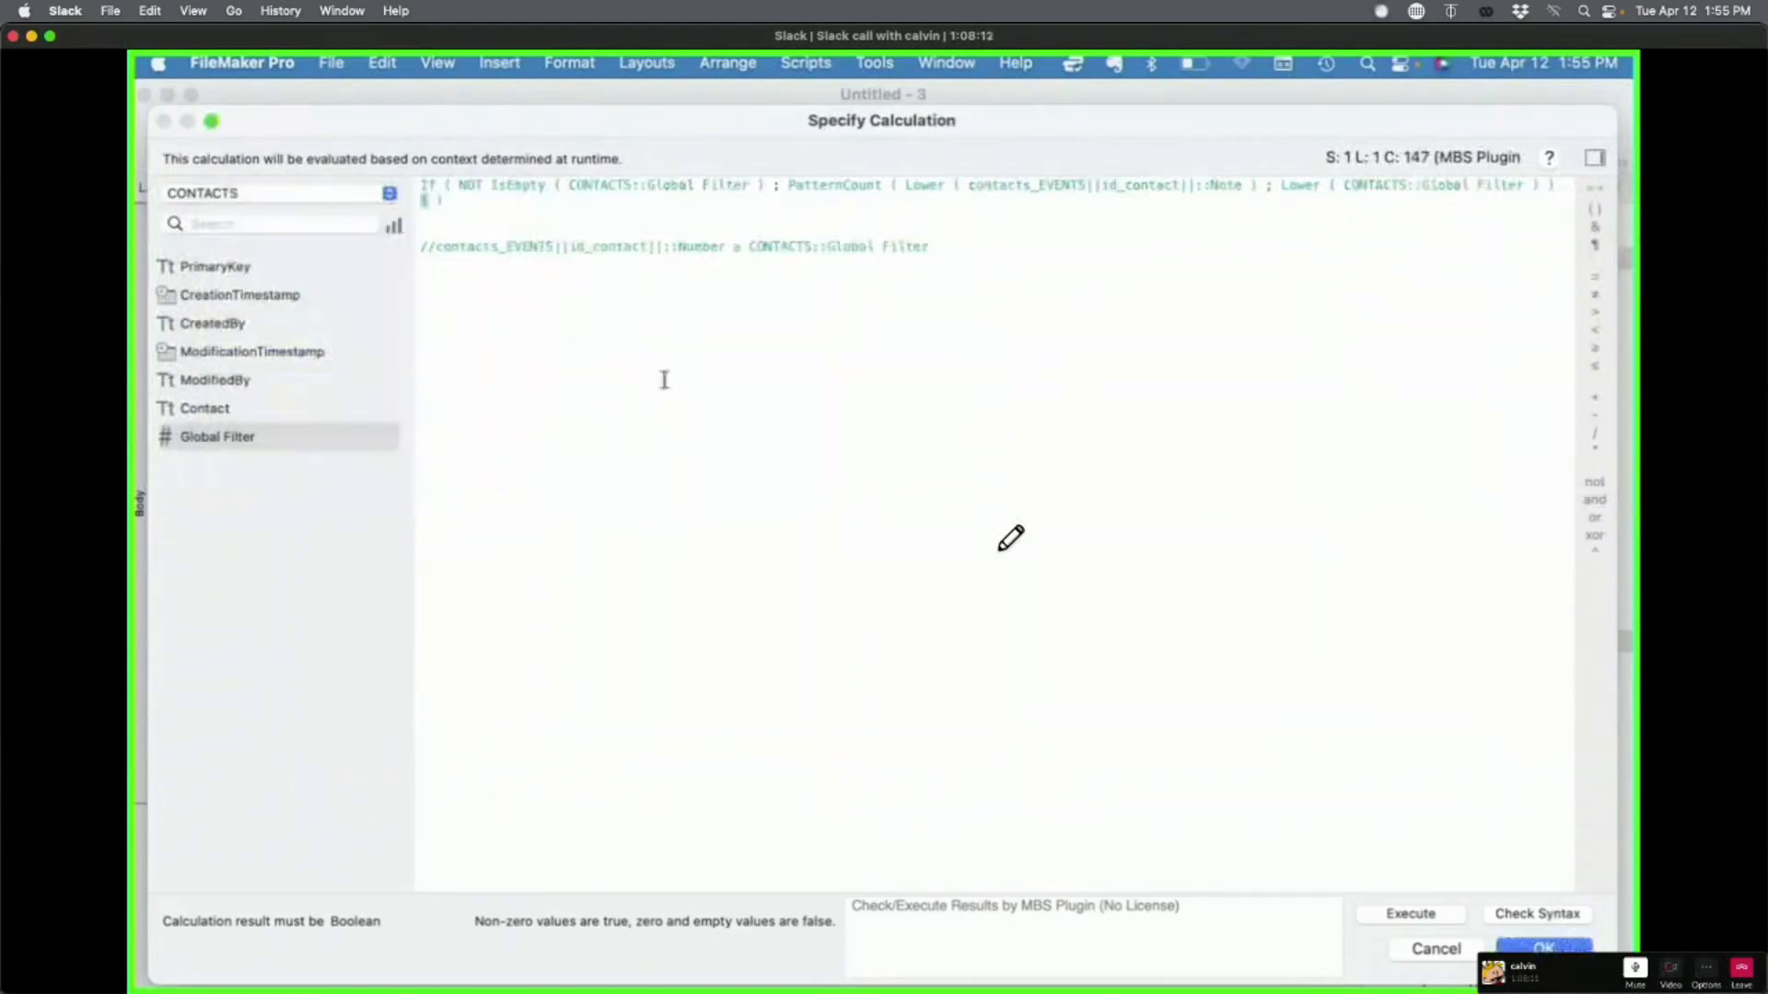
key("Left")
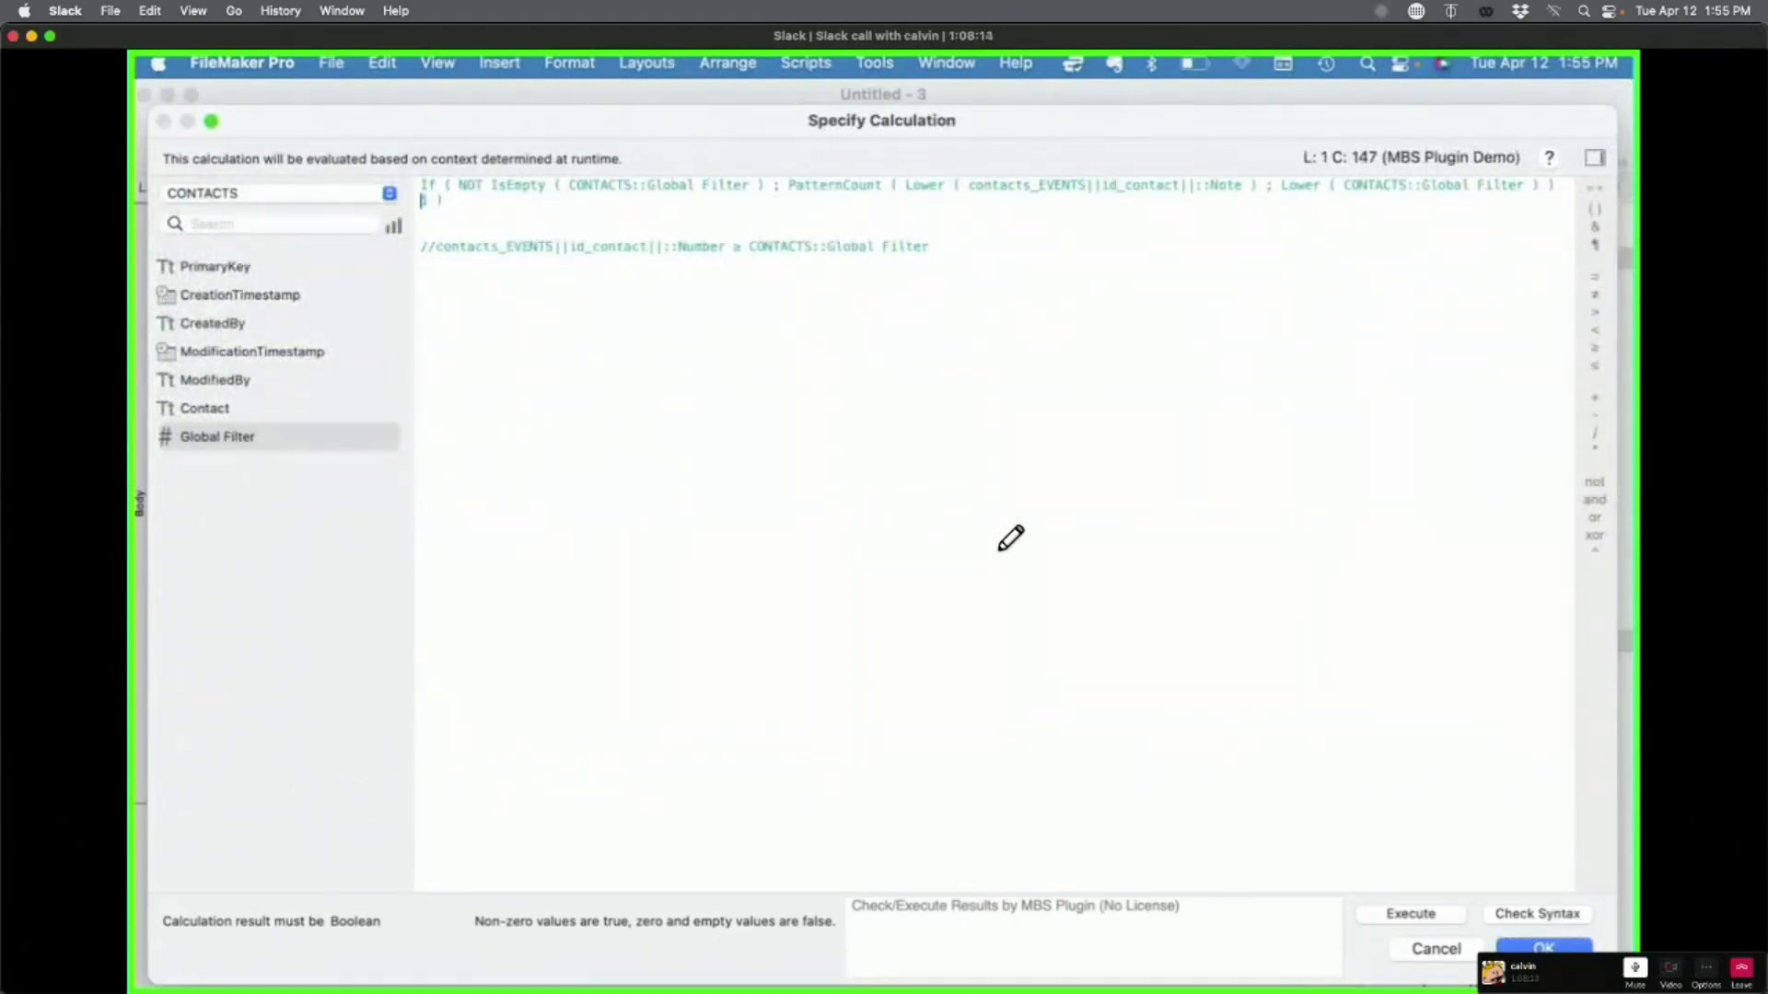
type("; 1")
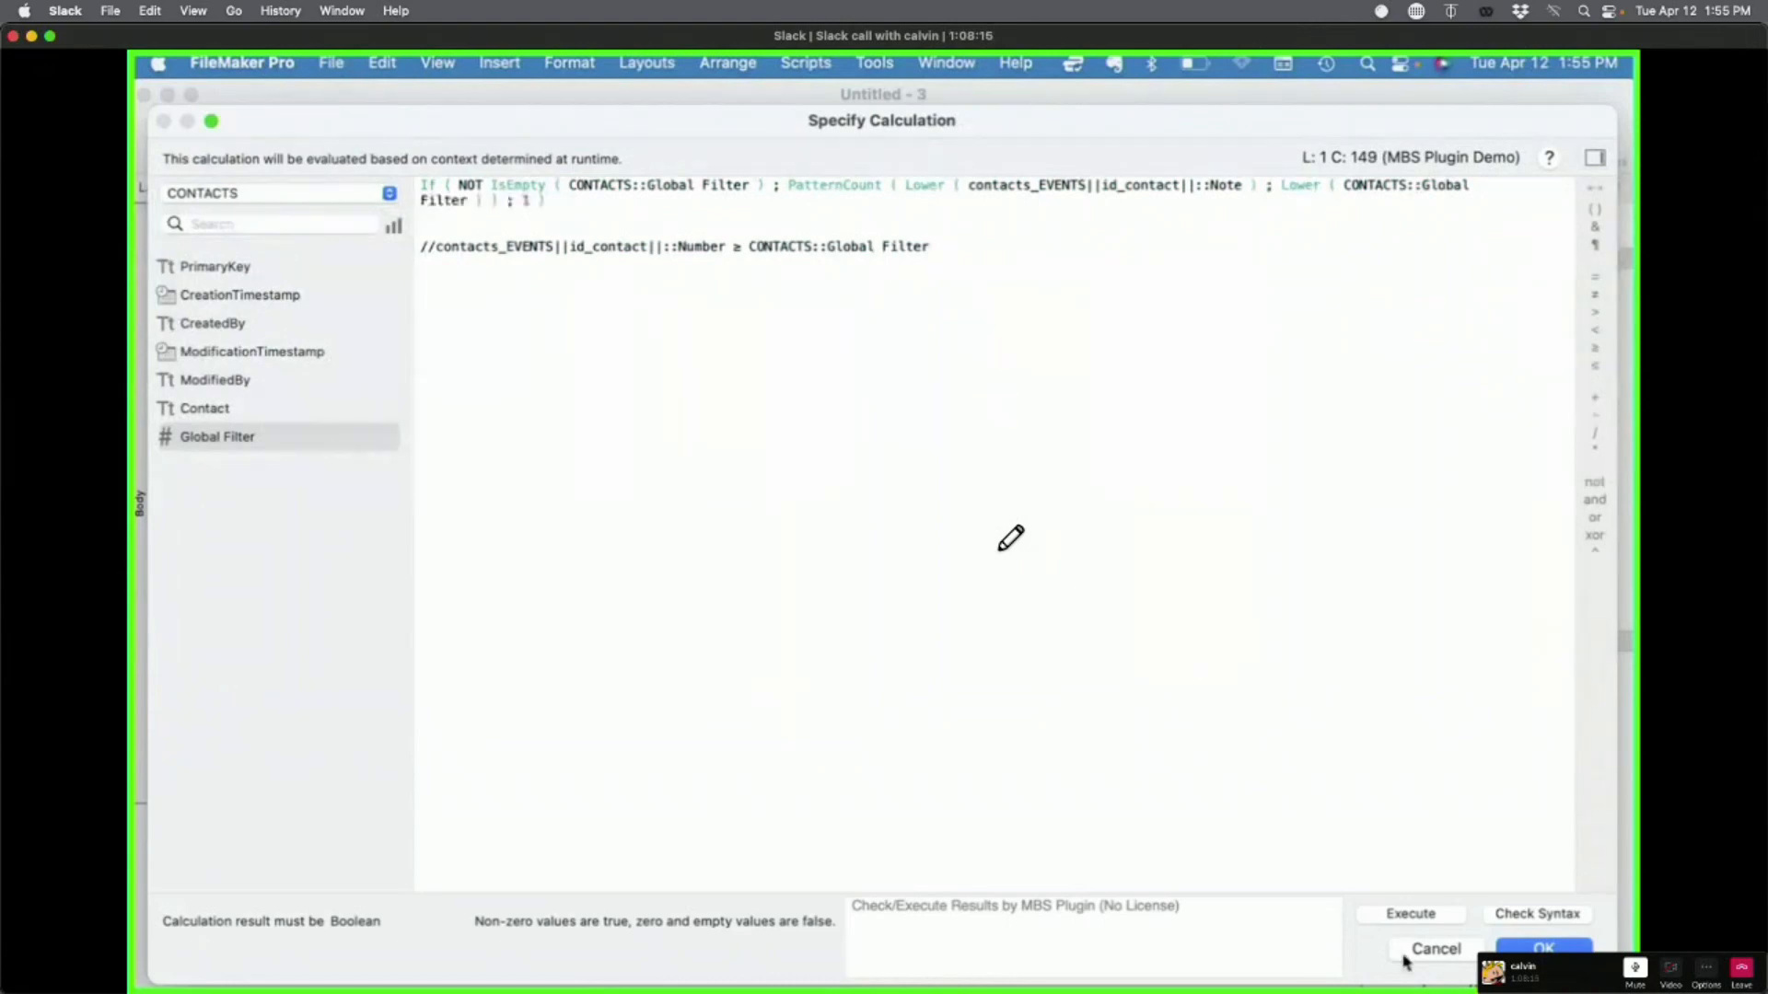
Step: Apply the revised filter calculation and portal setup, and return to Browse mode
key("KP_Enter")
left_click(1096, 778)
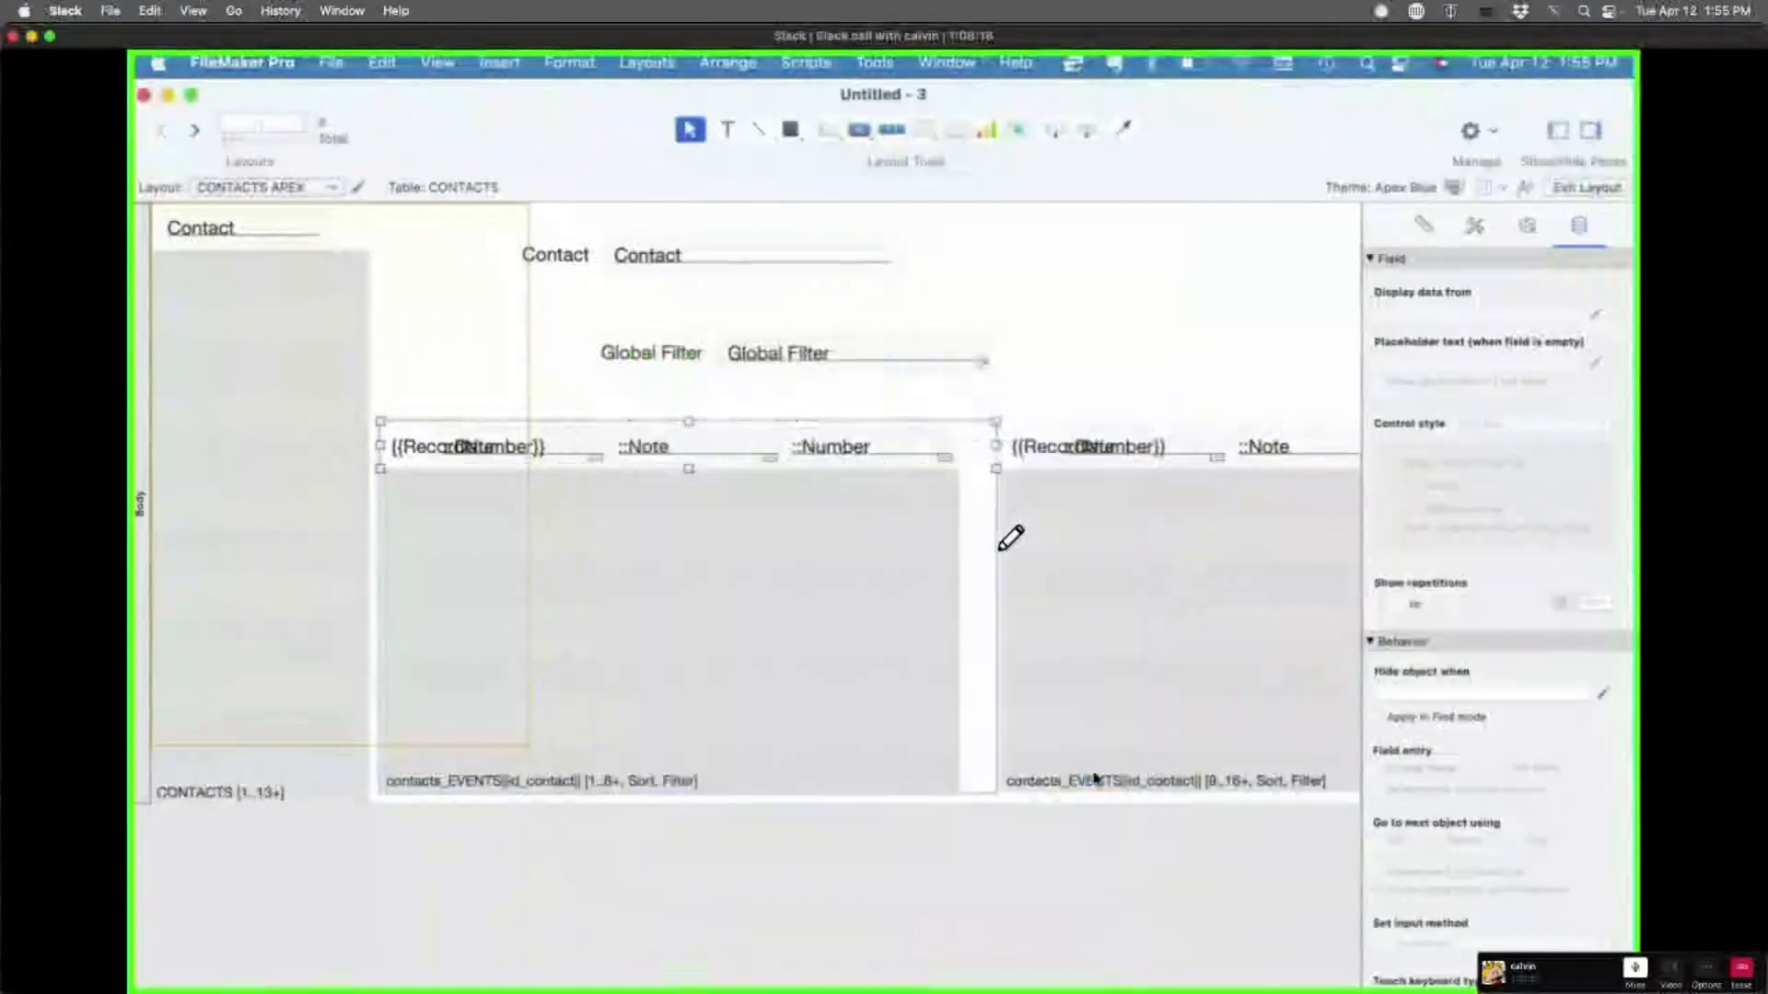
key("super+b")
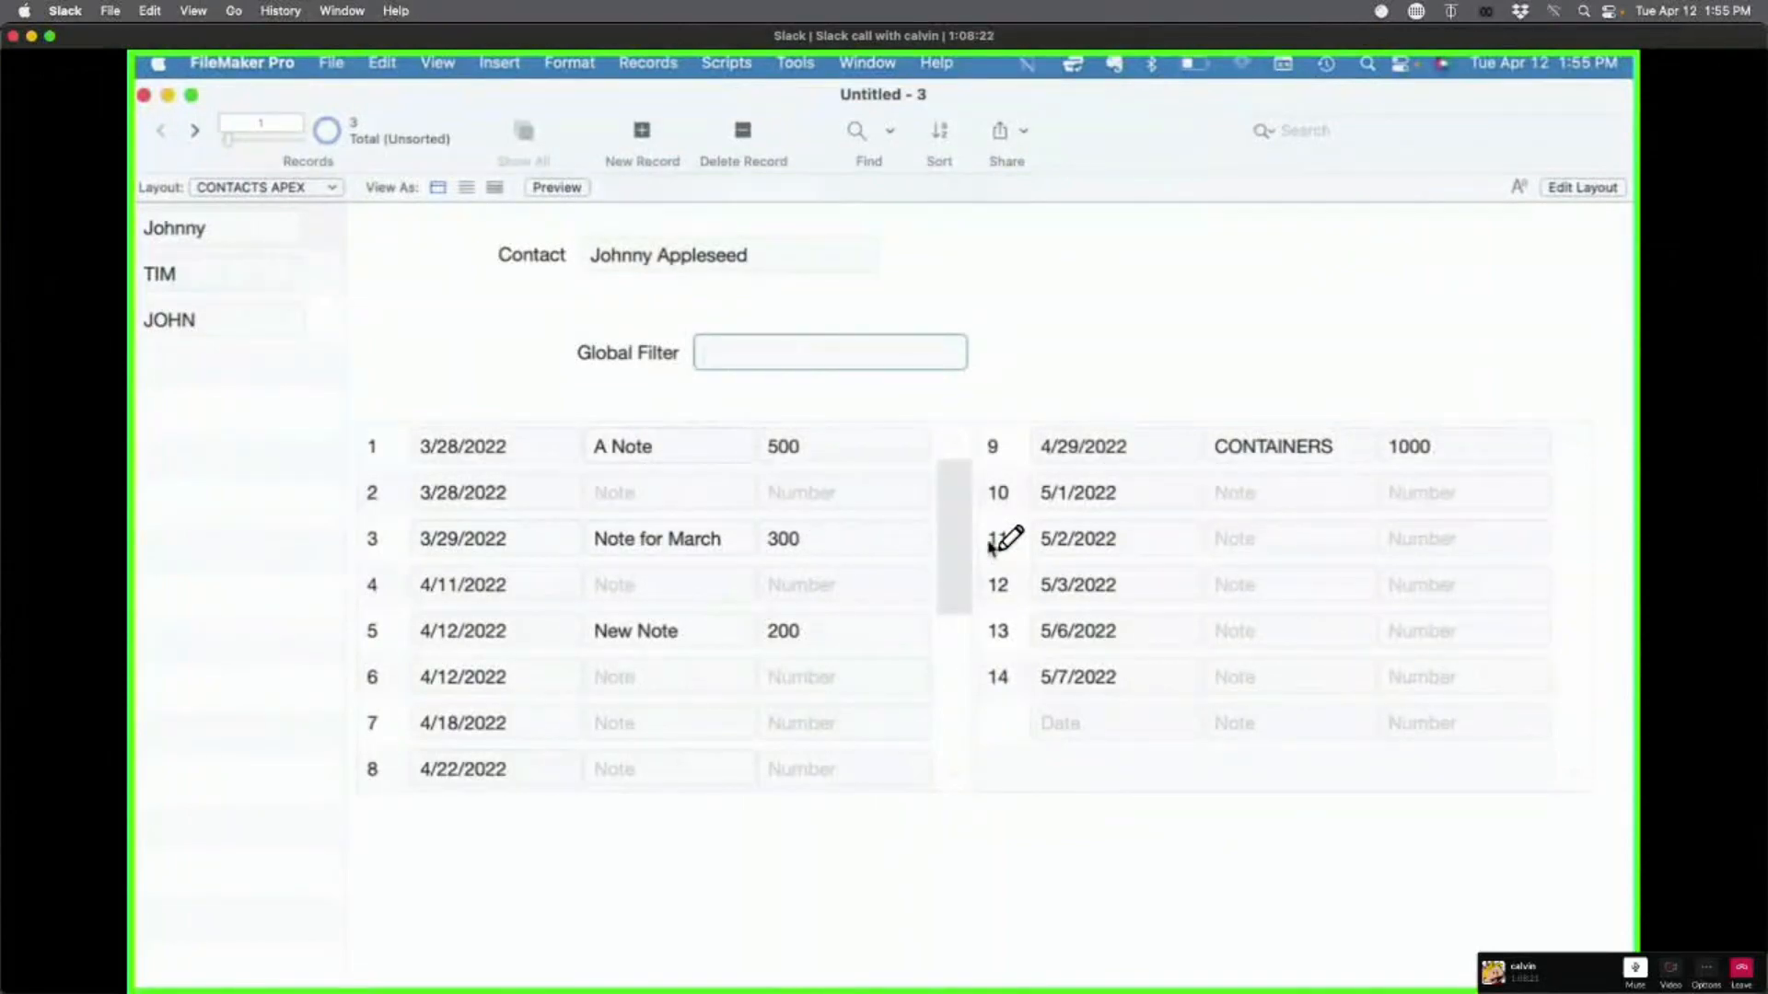
Step: Test the portal filter by entering CONT in the Global Filter field, and clear the field again
type("CONT")
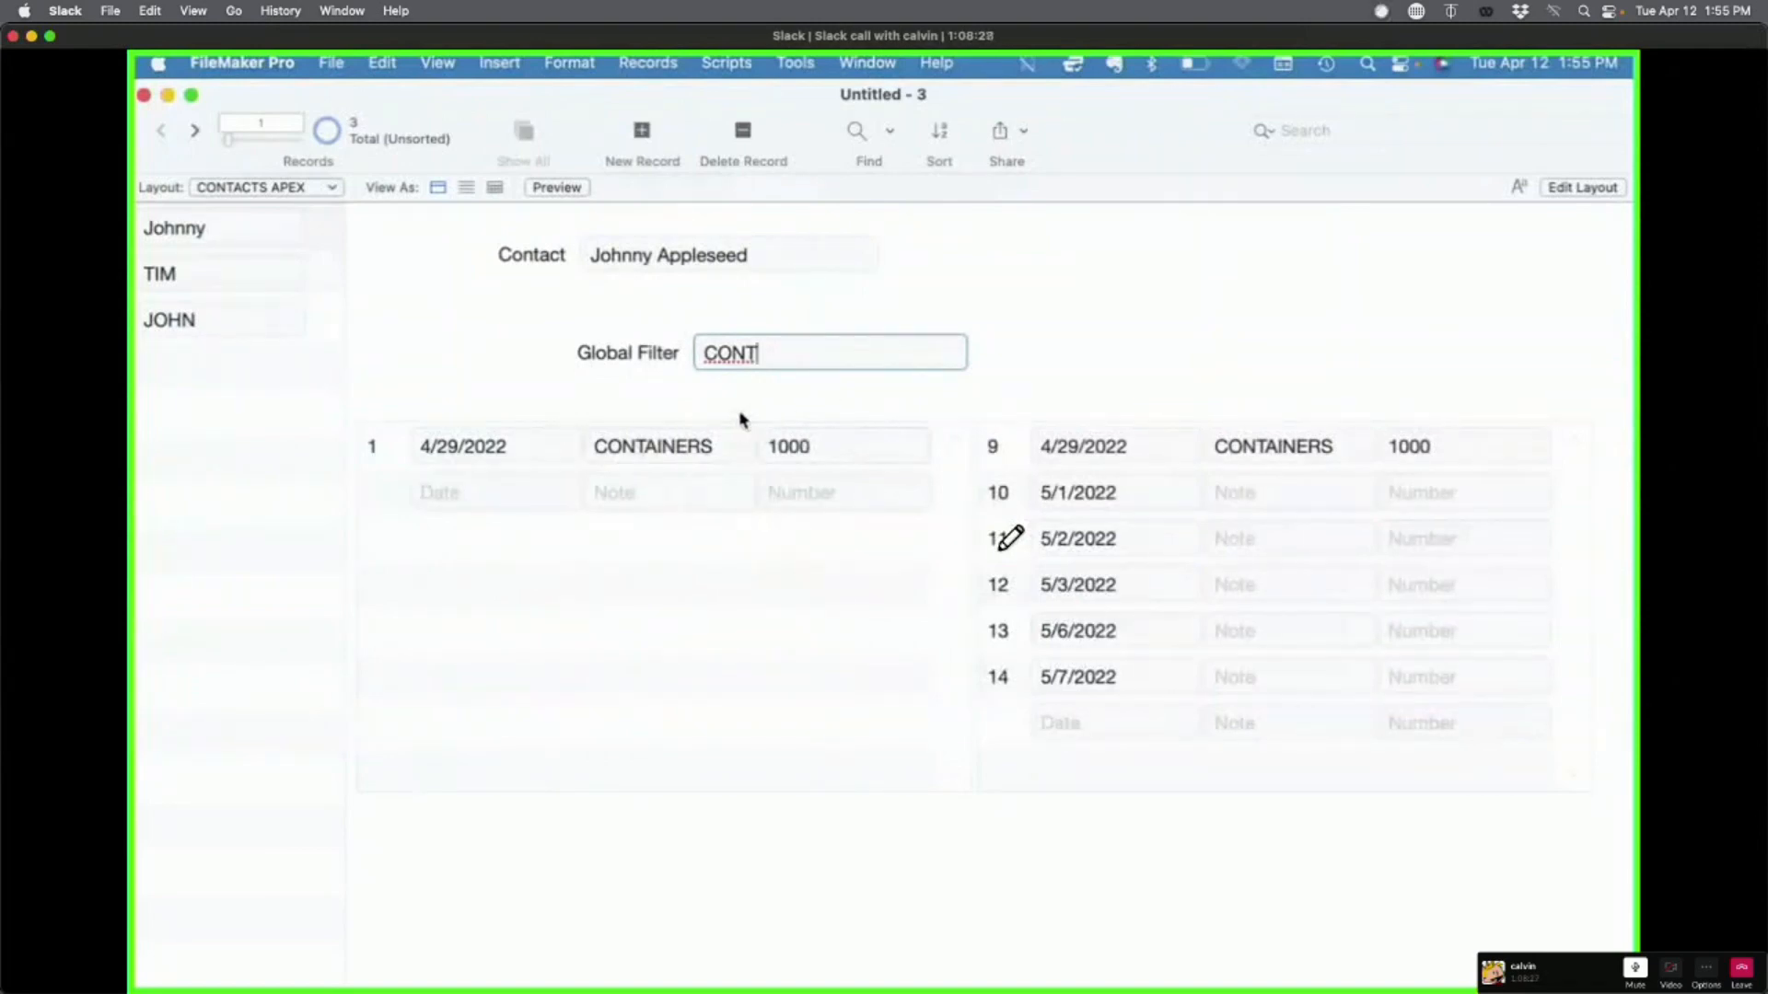
triple_click(775, 351)
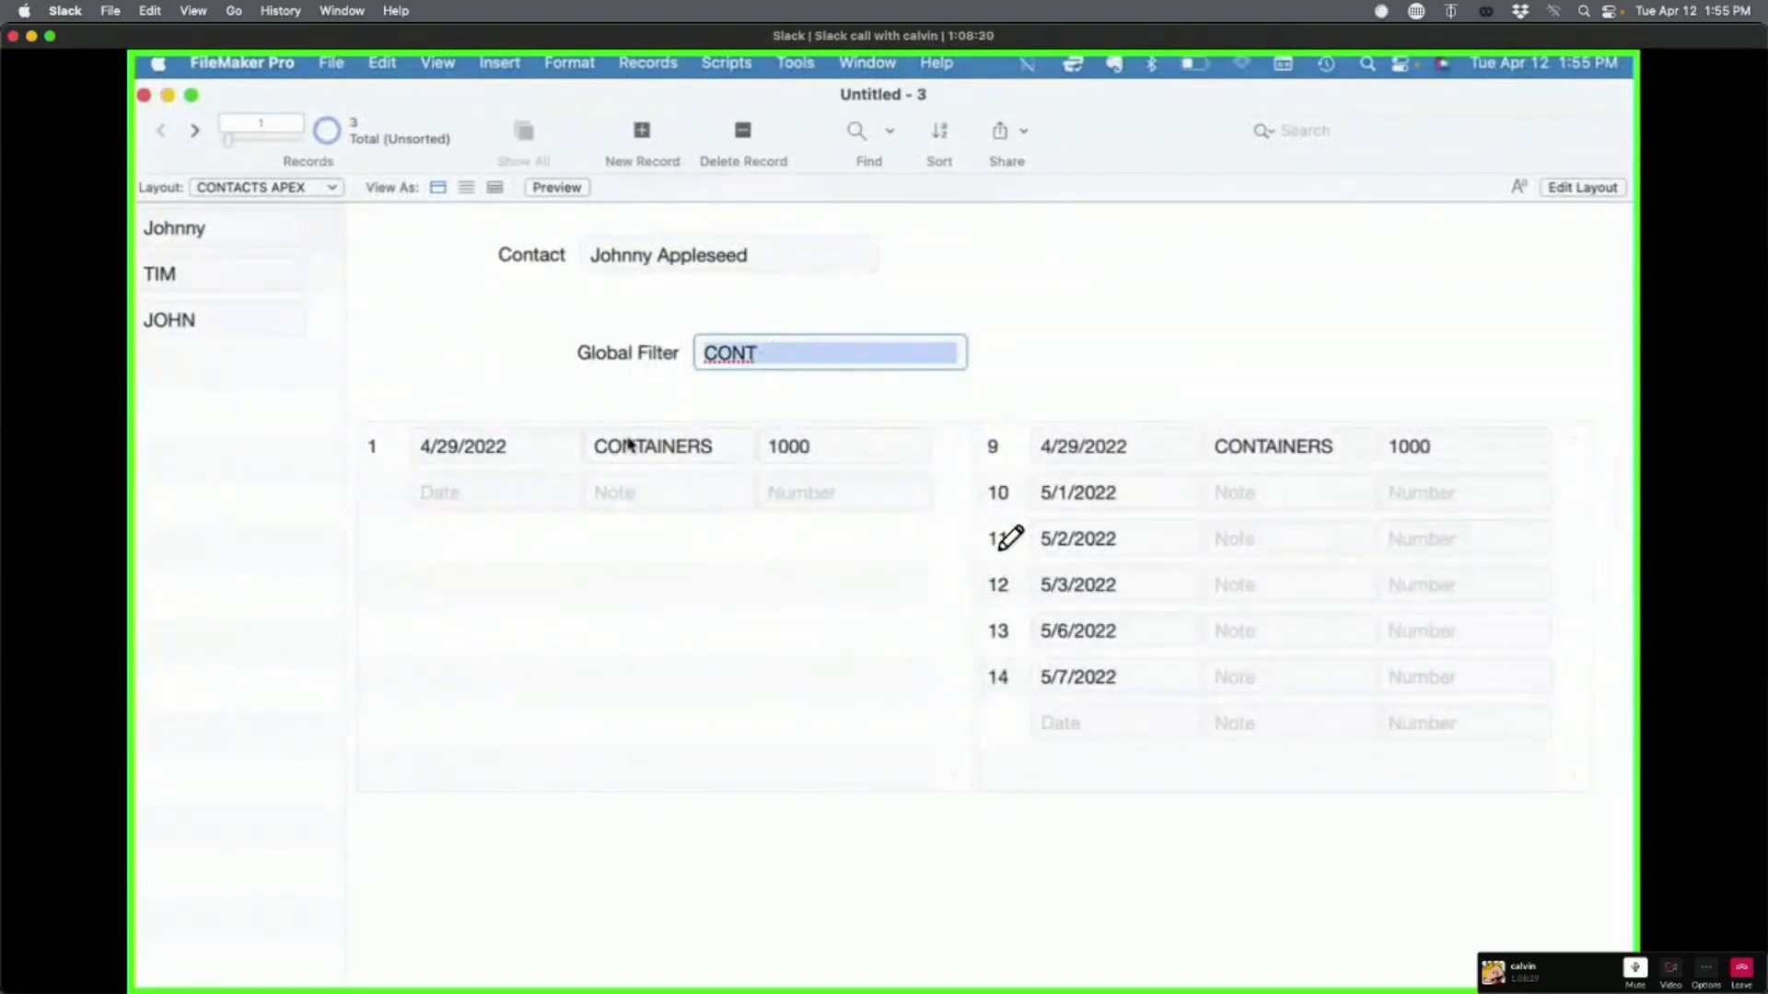
key("BackSpace")
left_click(641, 388)
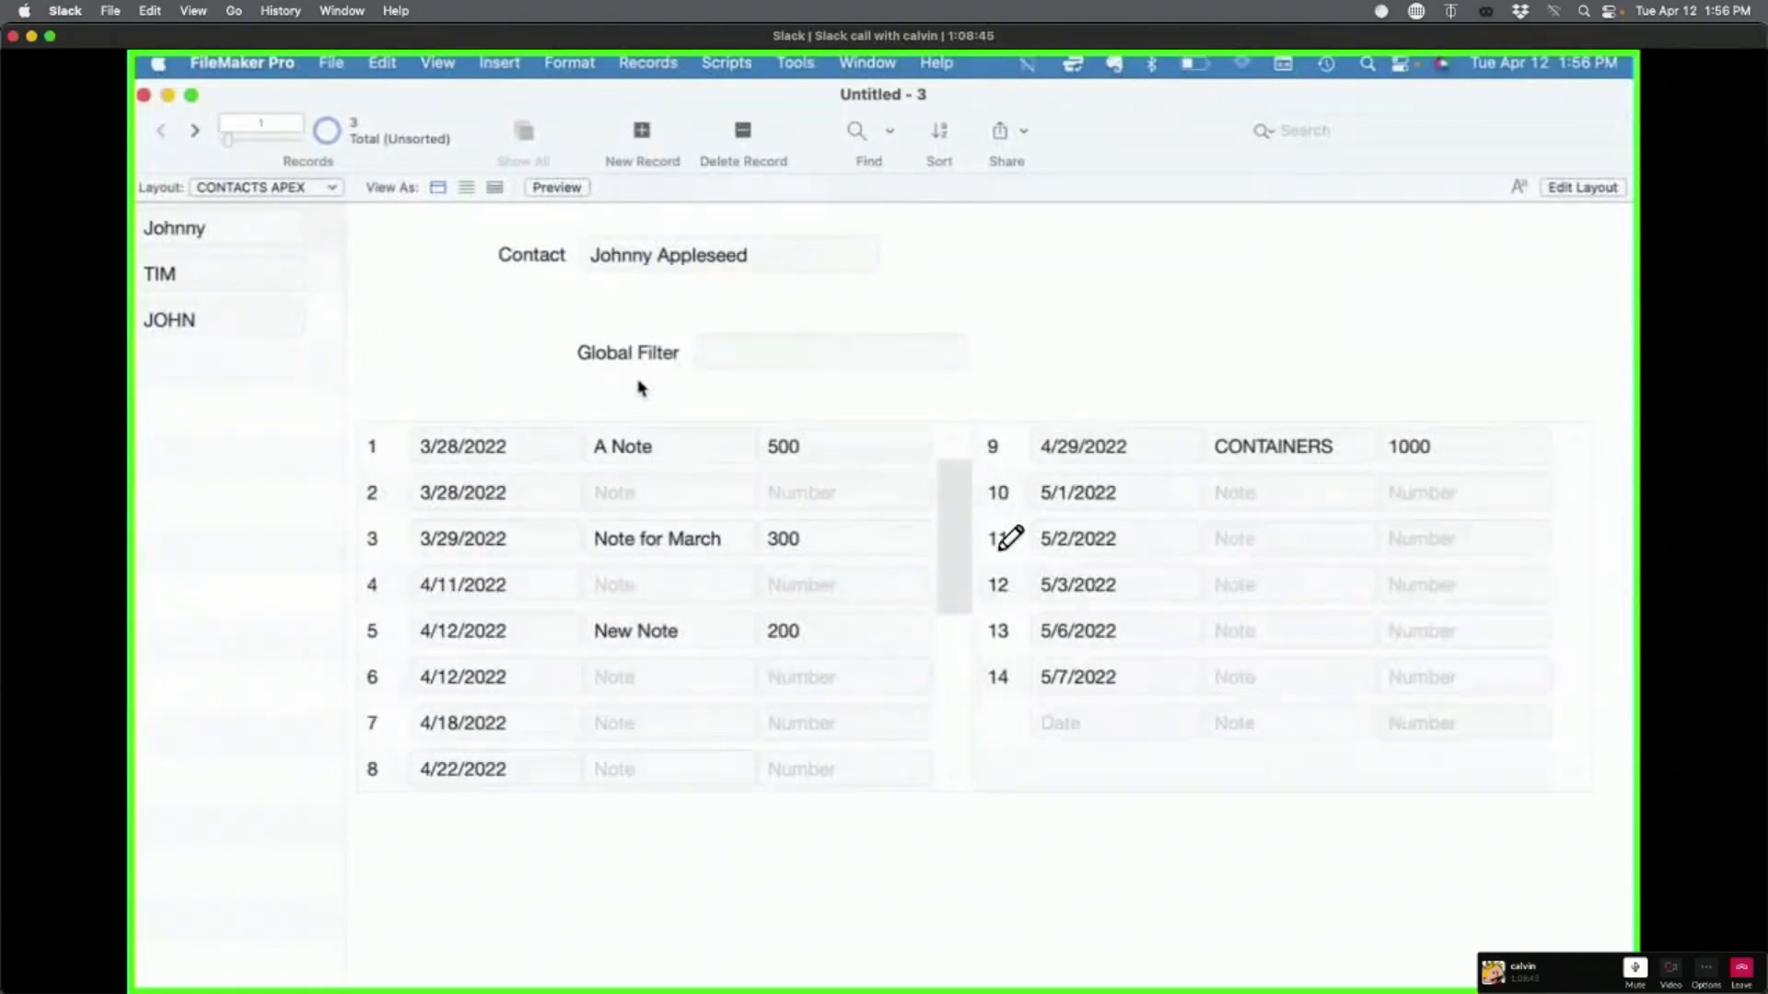
left_click(769, 366)
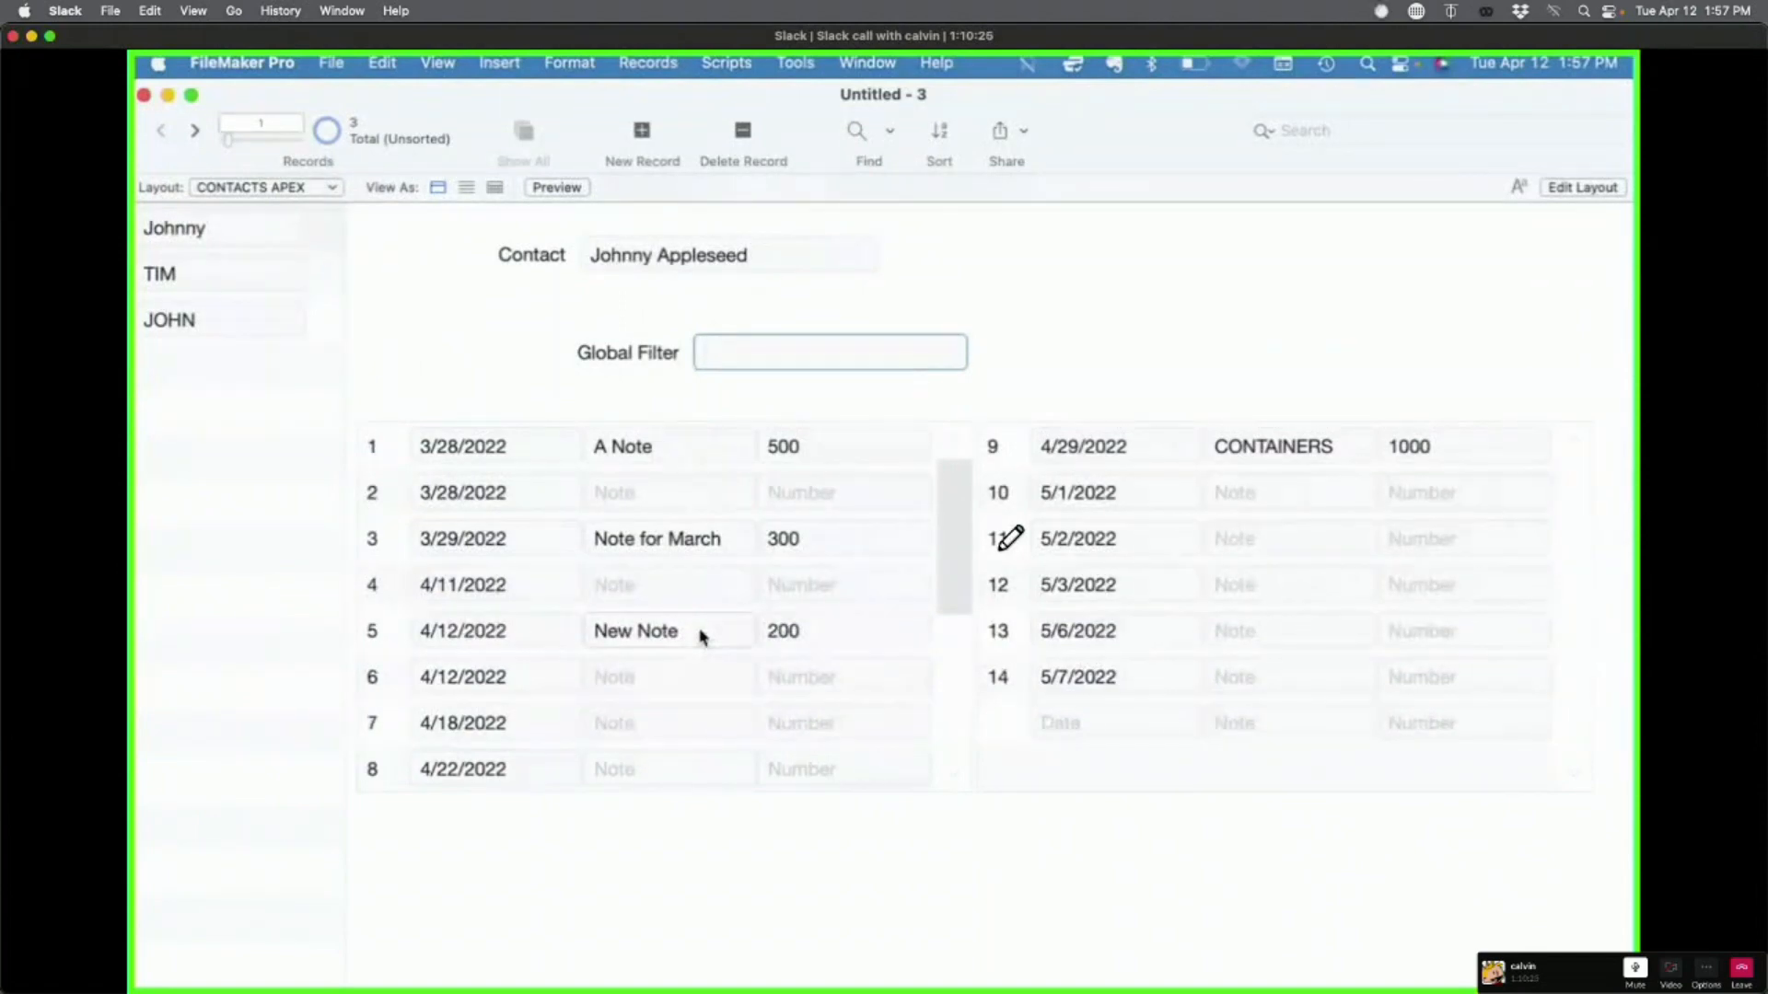
left_click(679, 380)
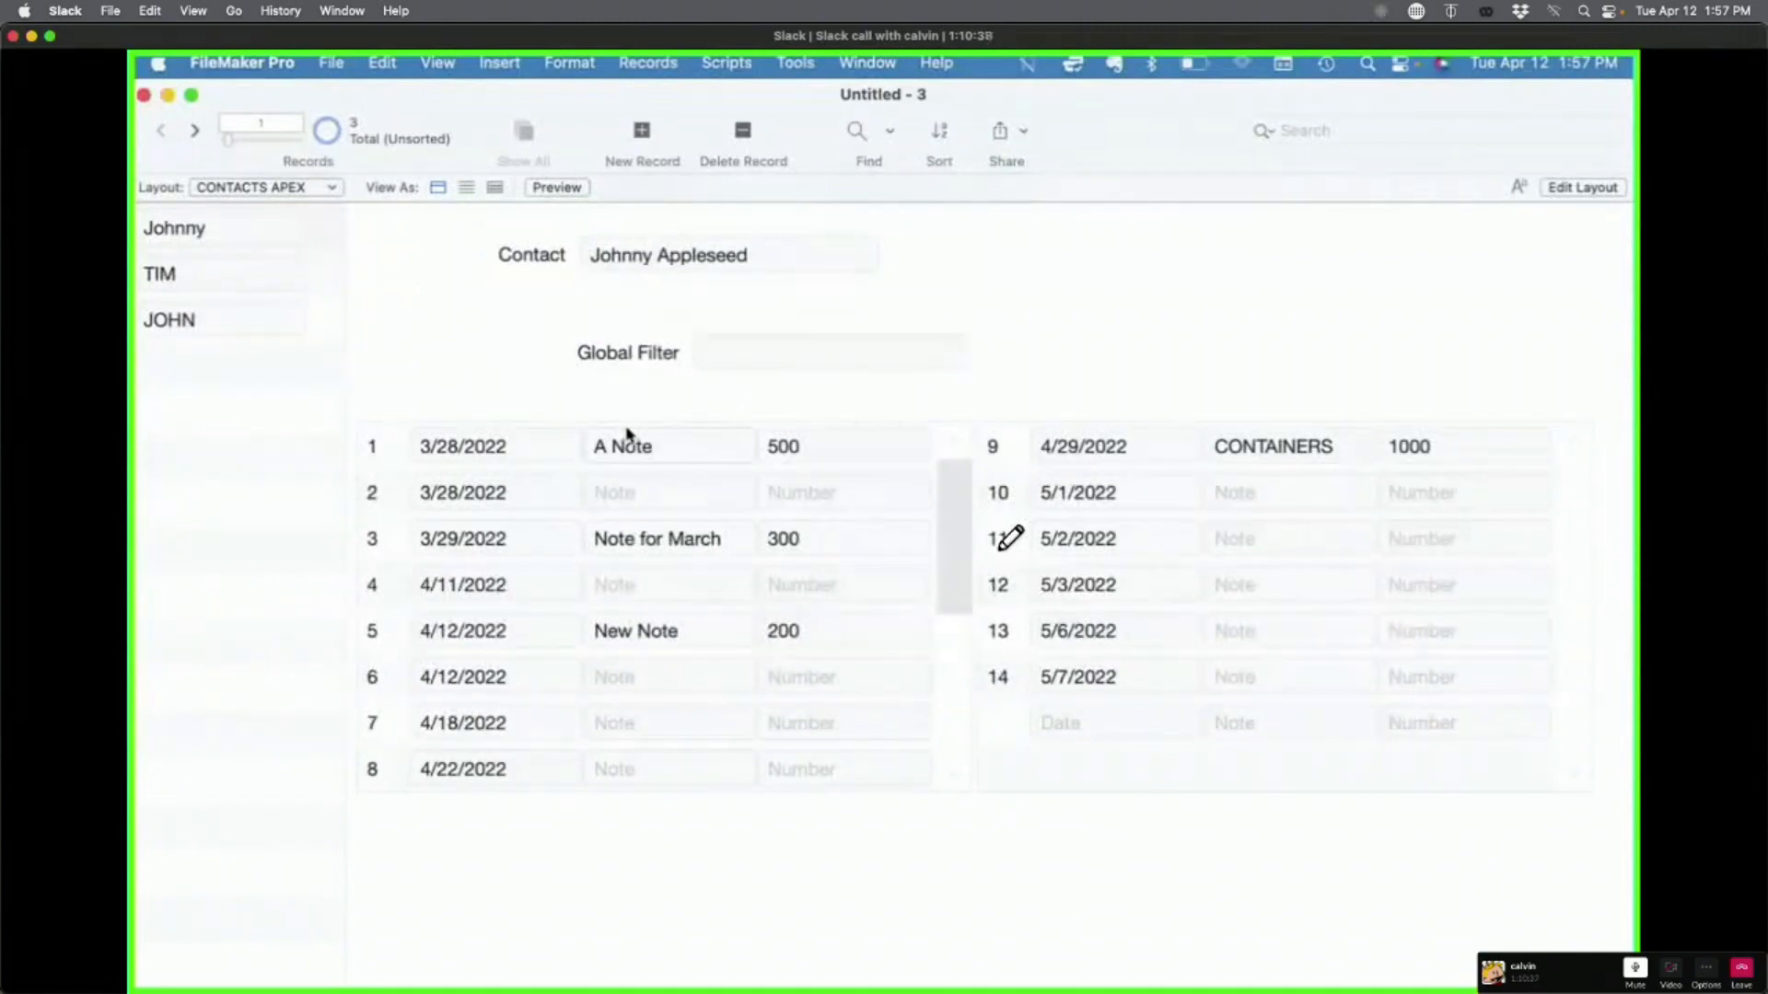
scroll(626, 433, "down", 3)
scroll(626, 433, "up", 3)
Step: In Layout mode, move the Global Filter field and its label up directly beneath the Contact field
key("super+l")
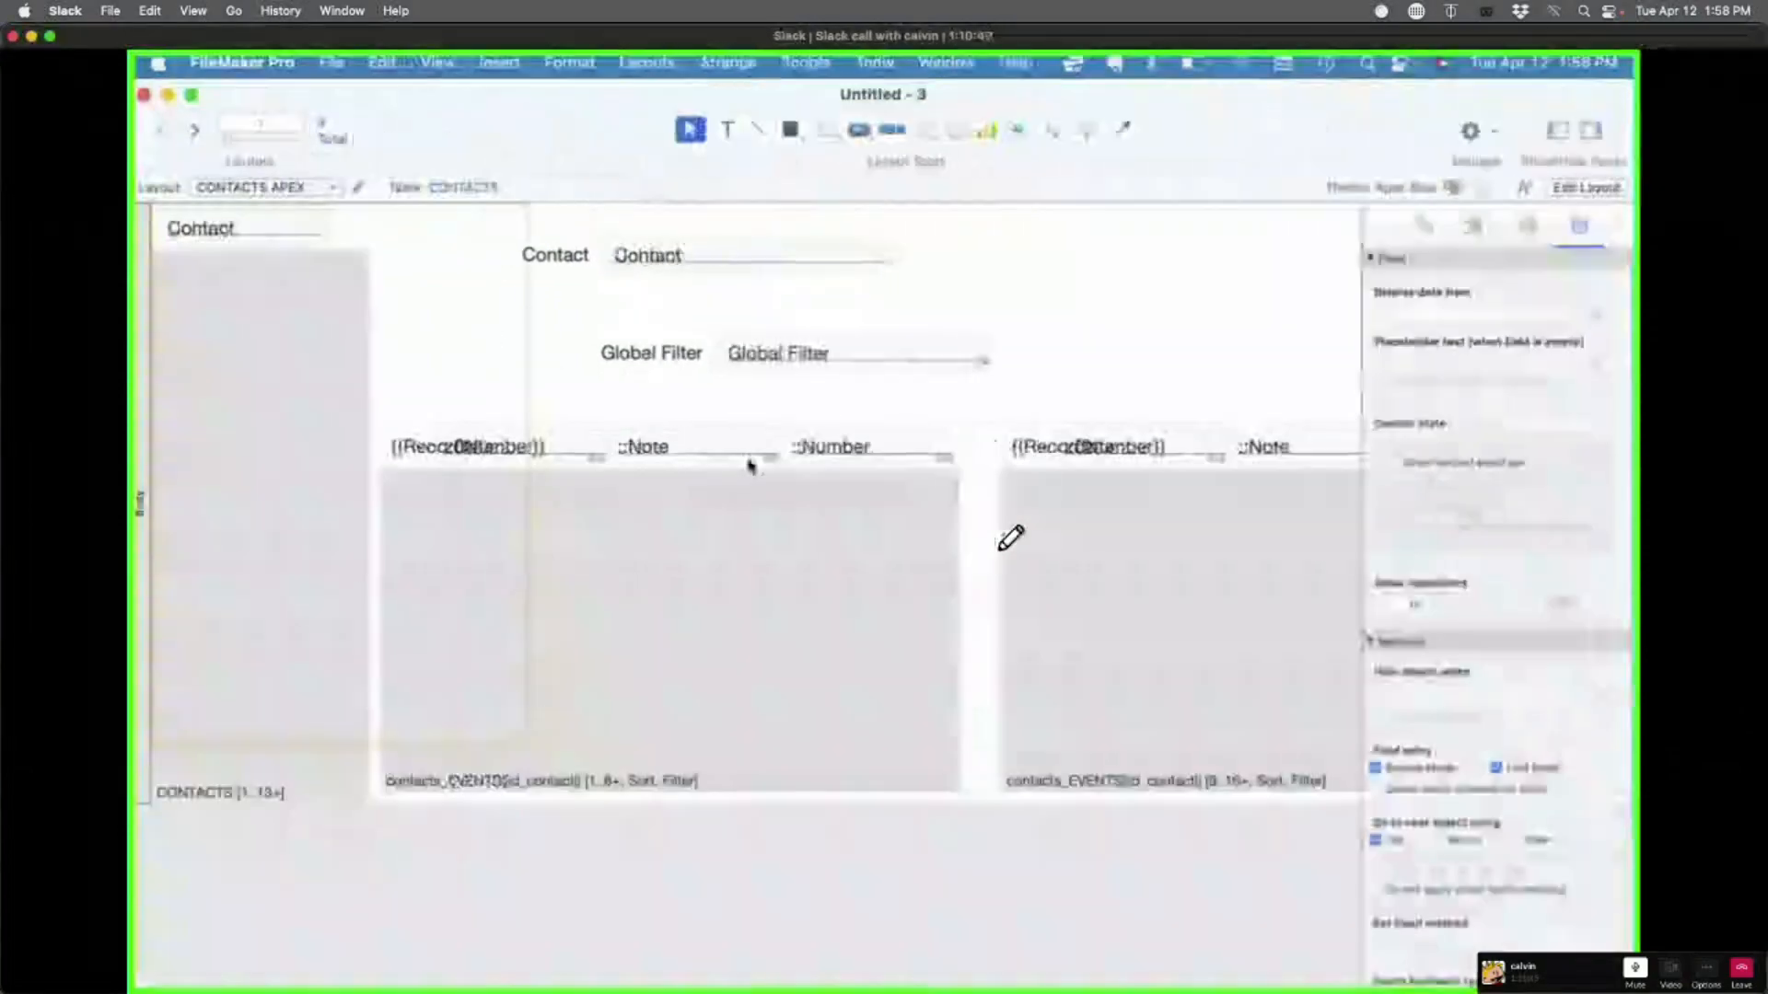
left_click_drag(864, 401, 540, 298)
Step: Try moving the Contact and Global Filter fields to the top of the layout, with both events portals raised beneath them
left_click_drag(689, 372, 478, 231)
left_click_drag(694, 263, 610, 235)
left_click_drag(718, 563, 720, 453)
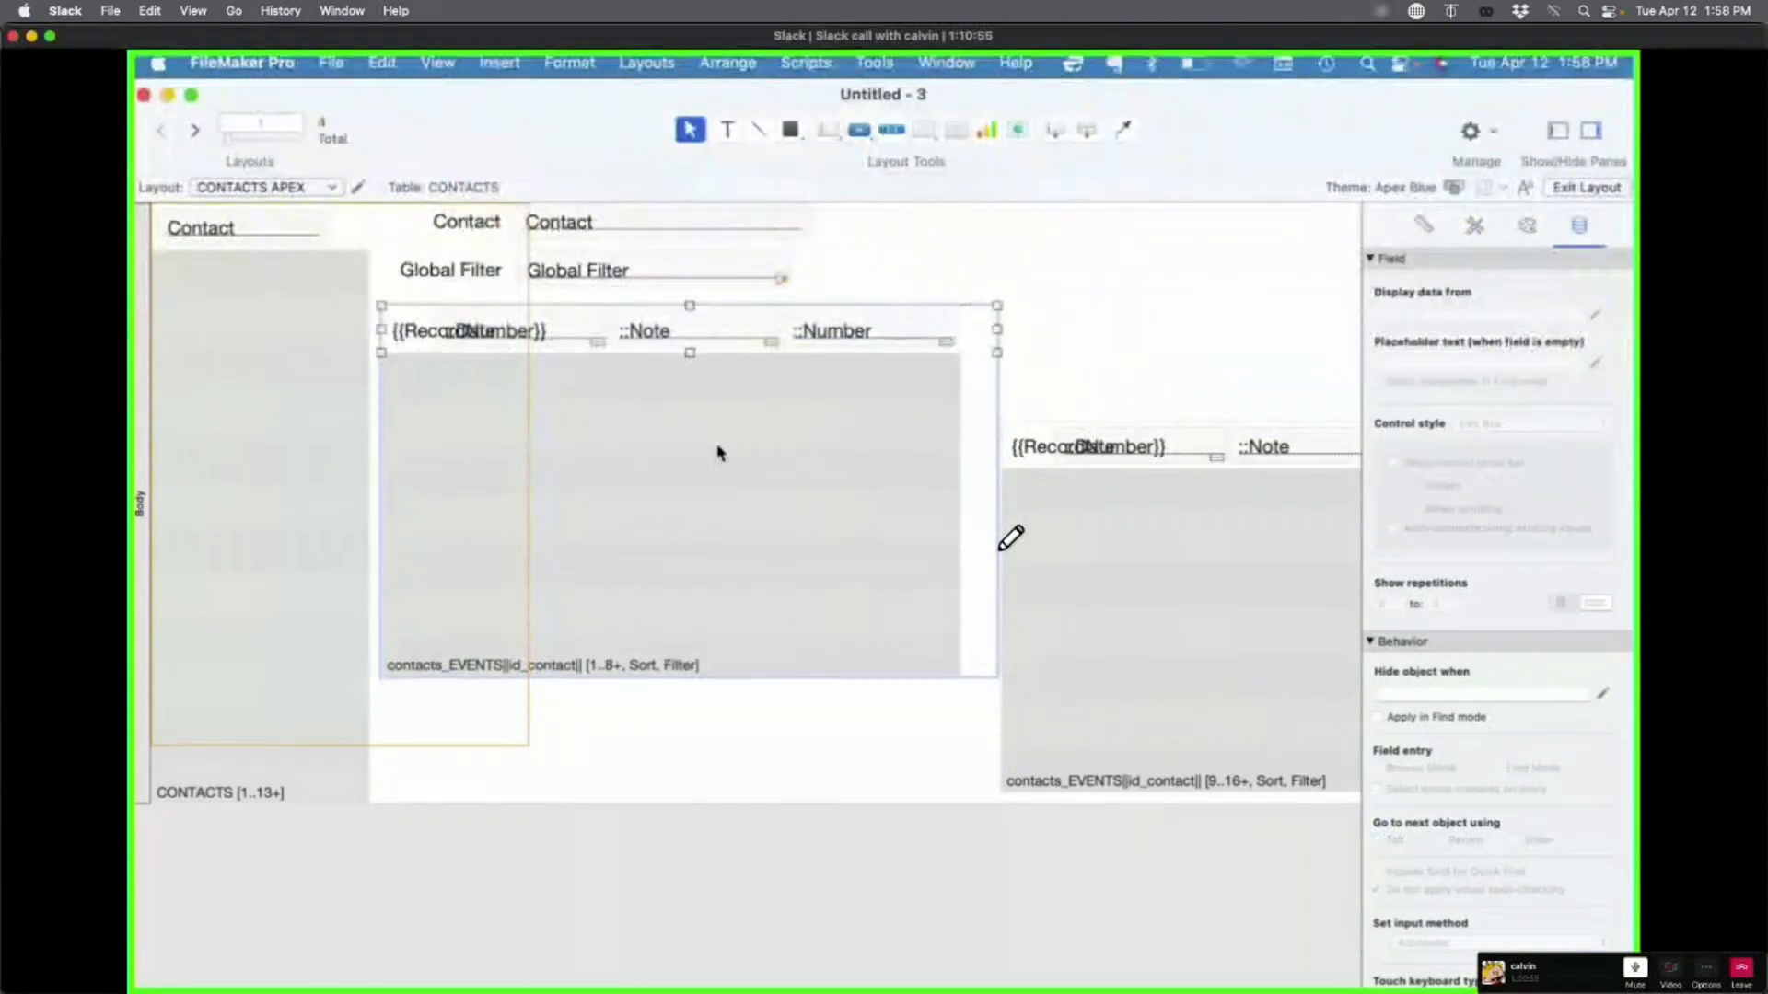
left_click_drag(1141, 561, 1145, 450)
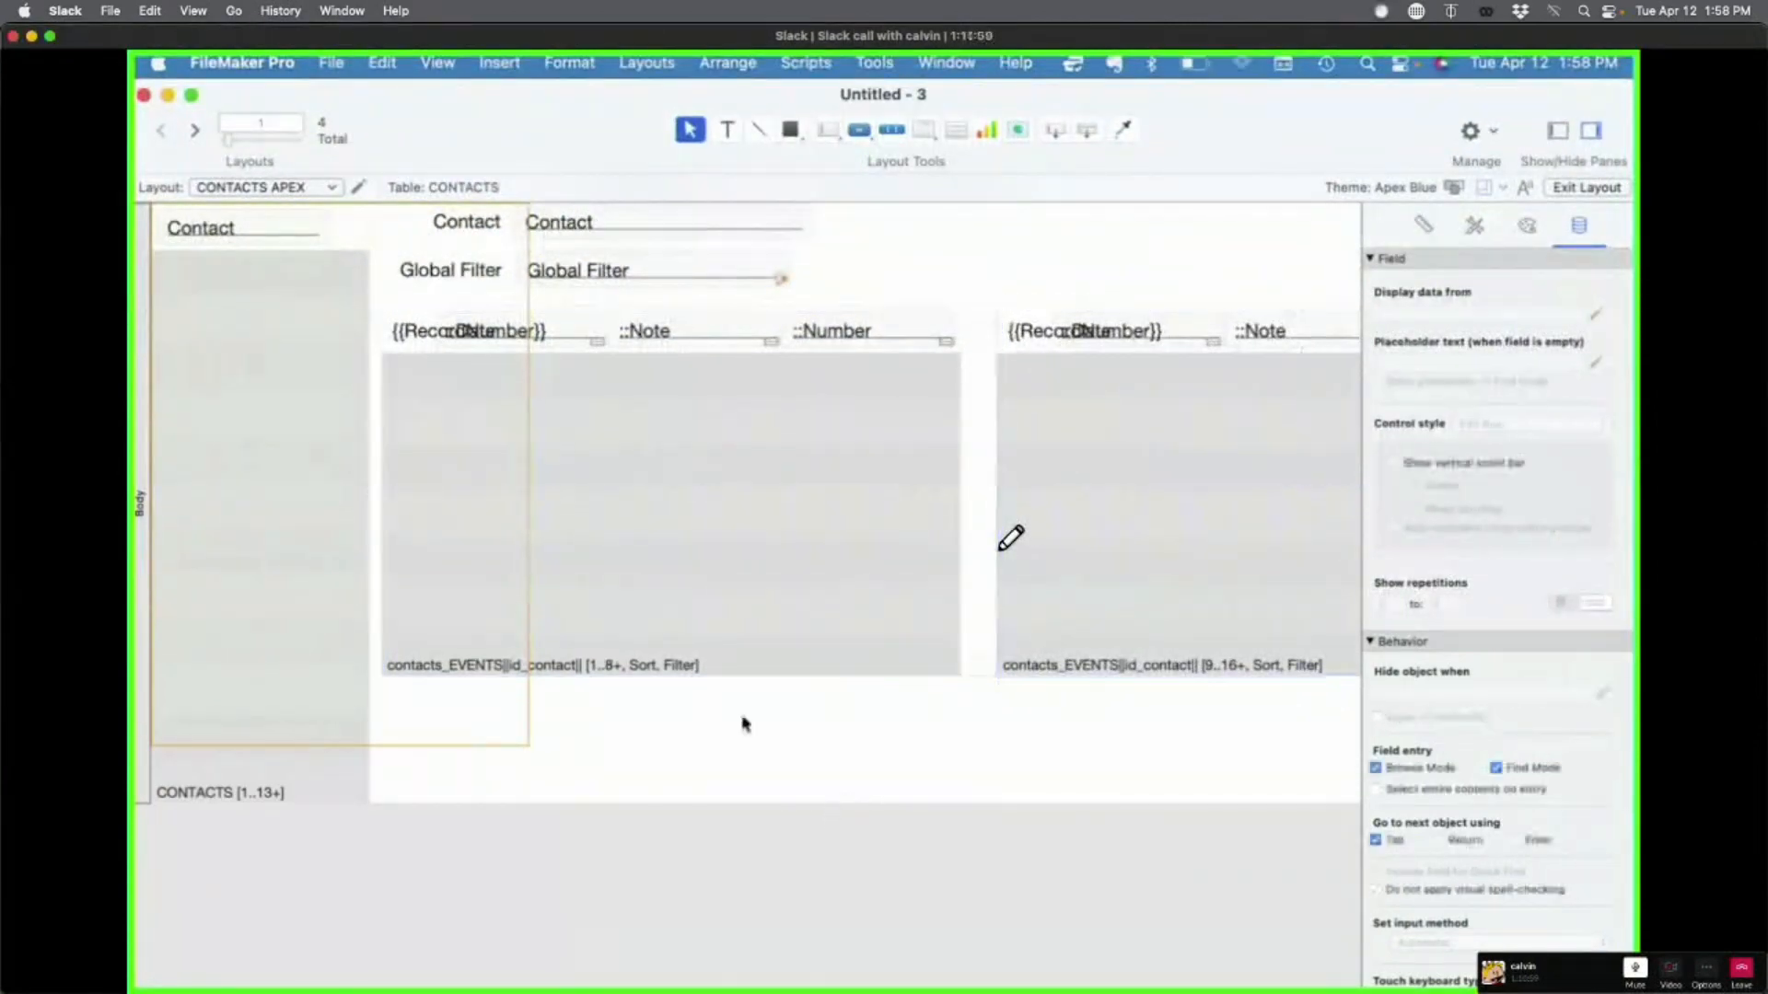
Step: Undo the moves of both events portals and of the Contact and Global Filter fields
key("super+z")
key("super+z")
key("super+z")
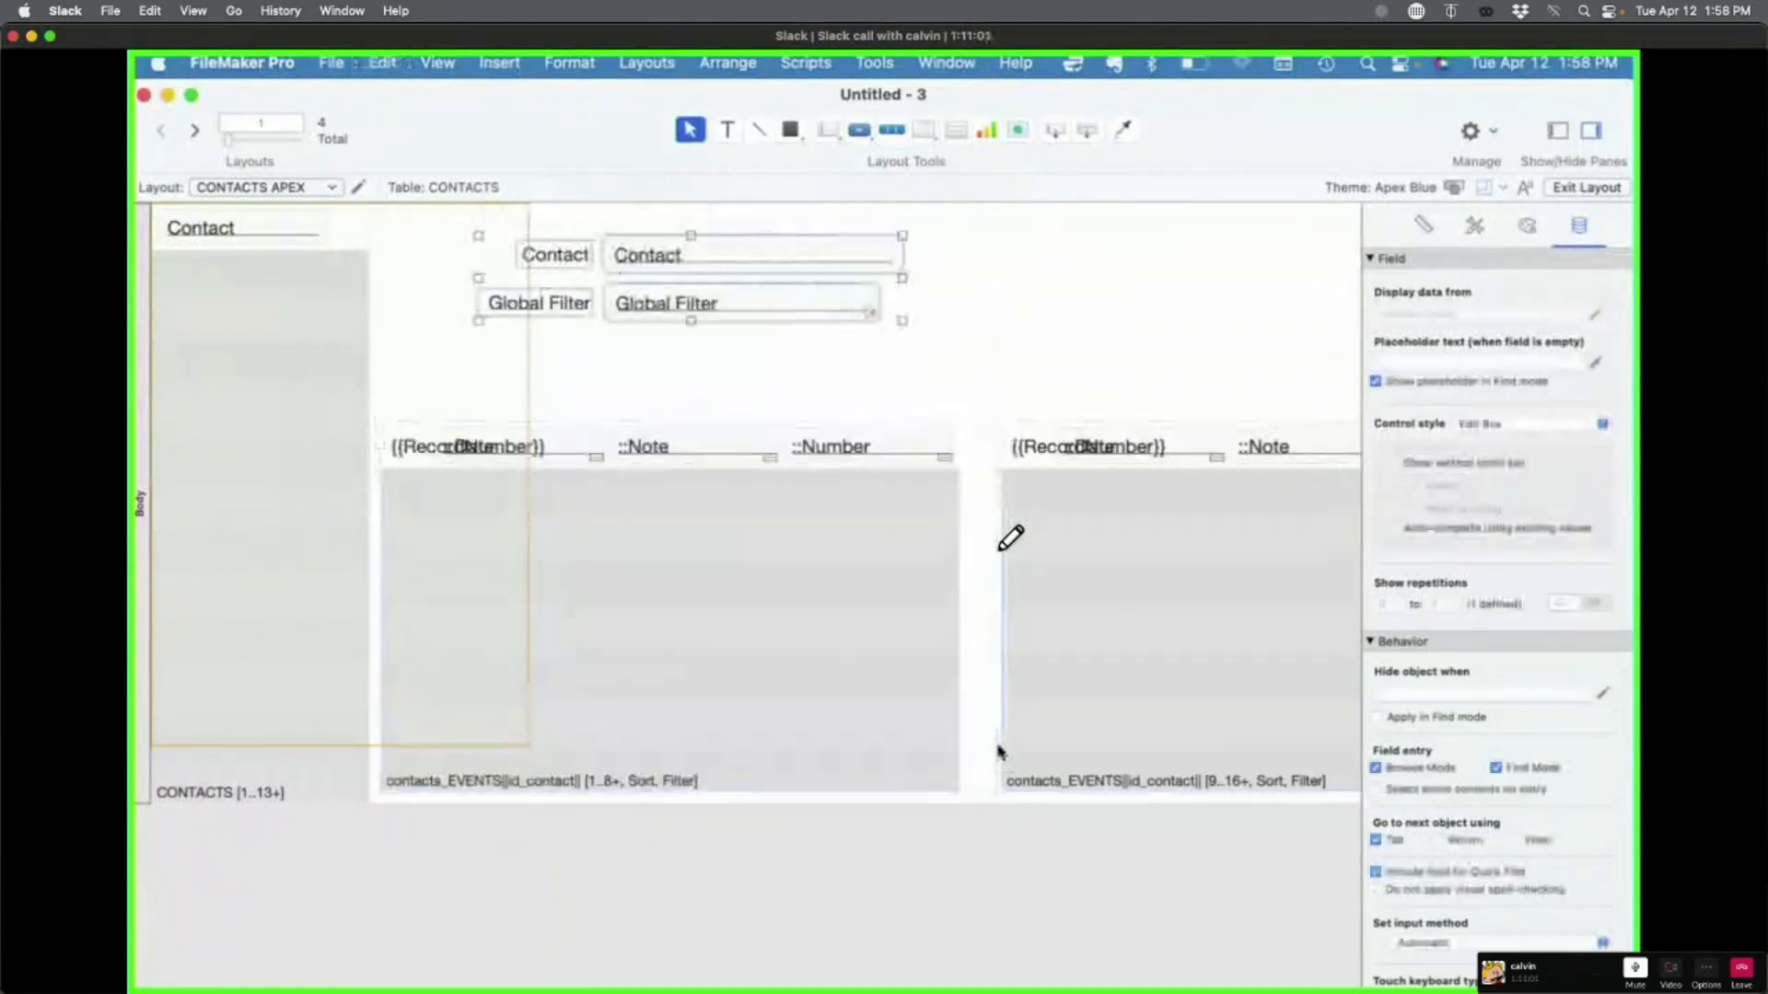
Step: Clear the selection of the Contact and Global Filter fields and open the Manage Layouts list
left_click(875, 380)
key("super+shift+l")
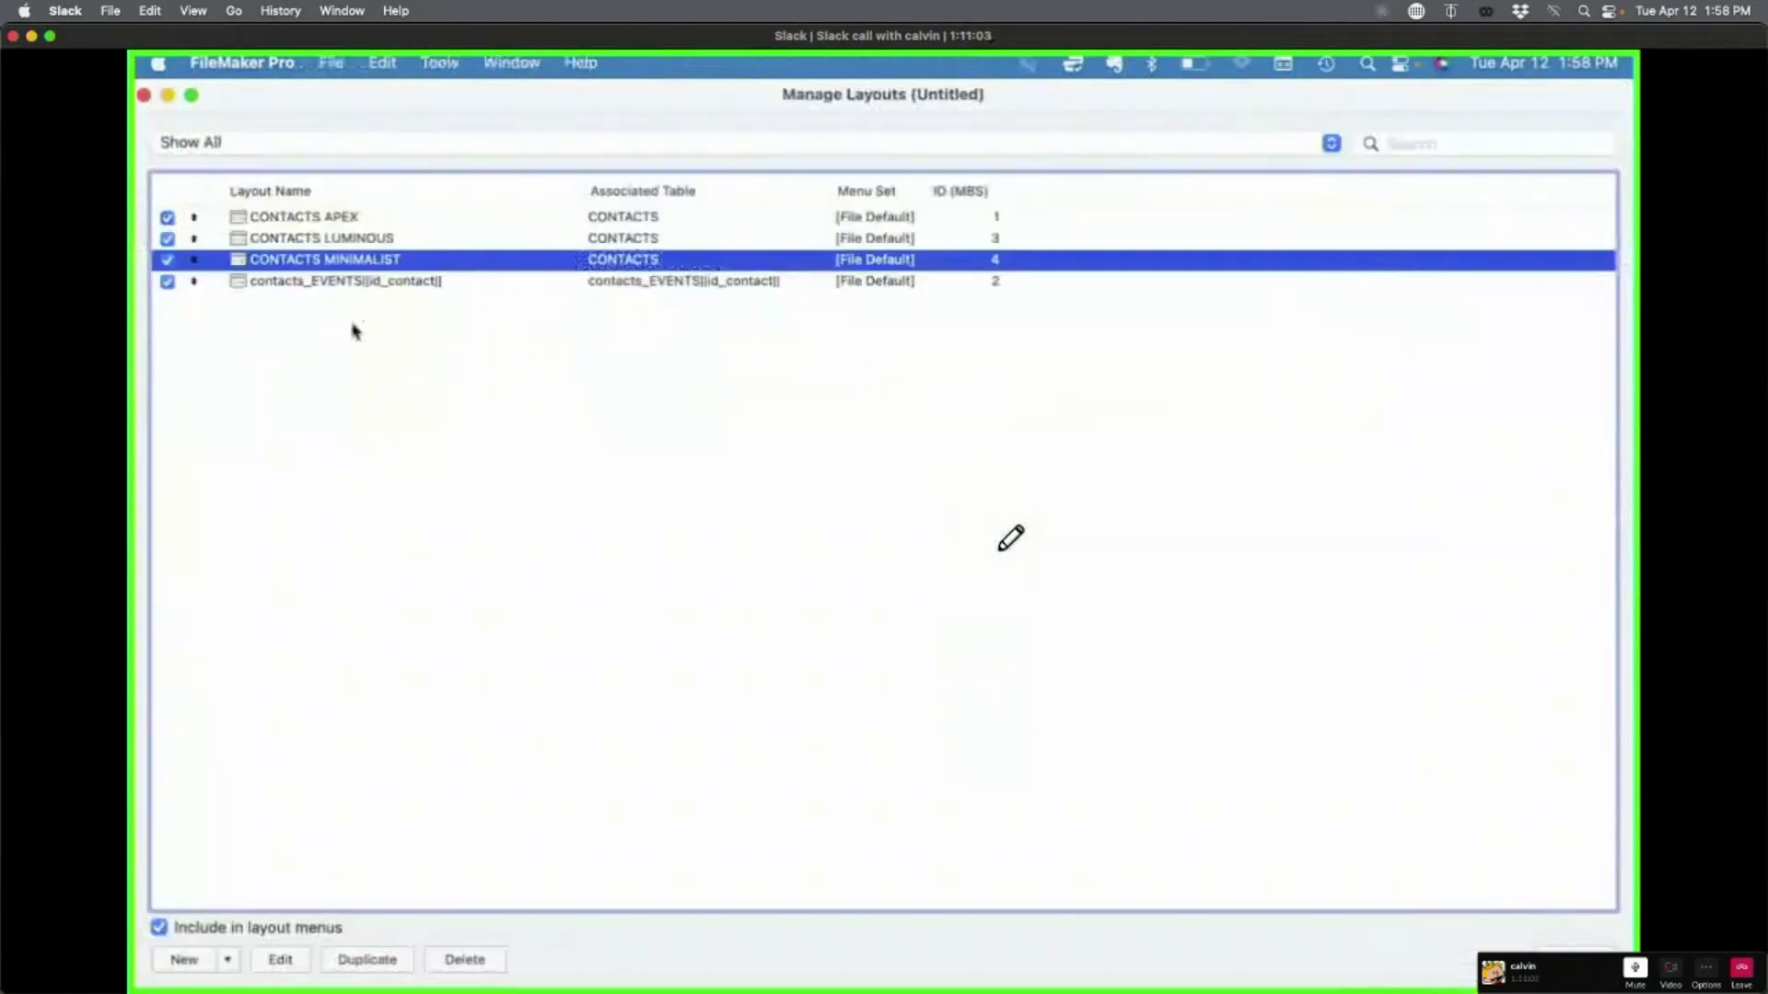
key("super+d")
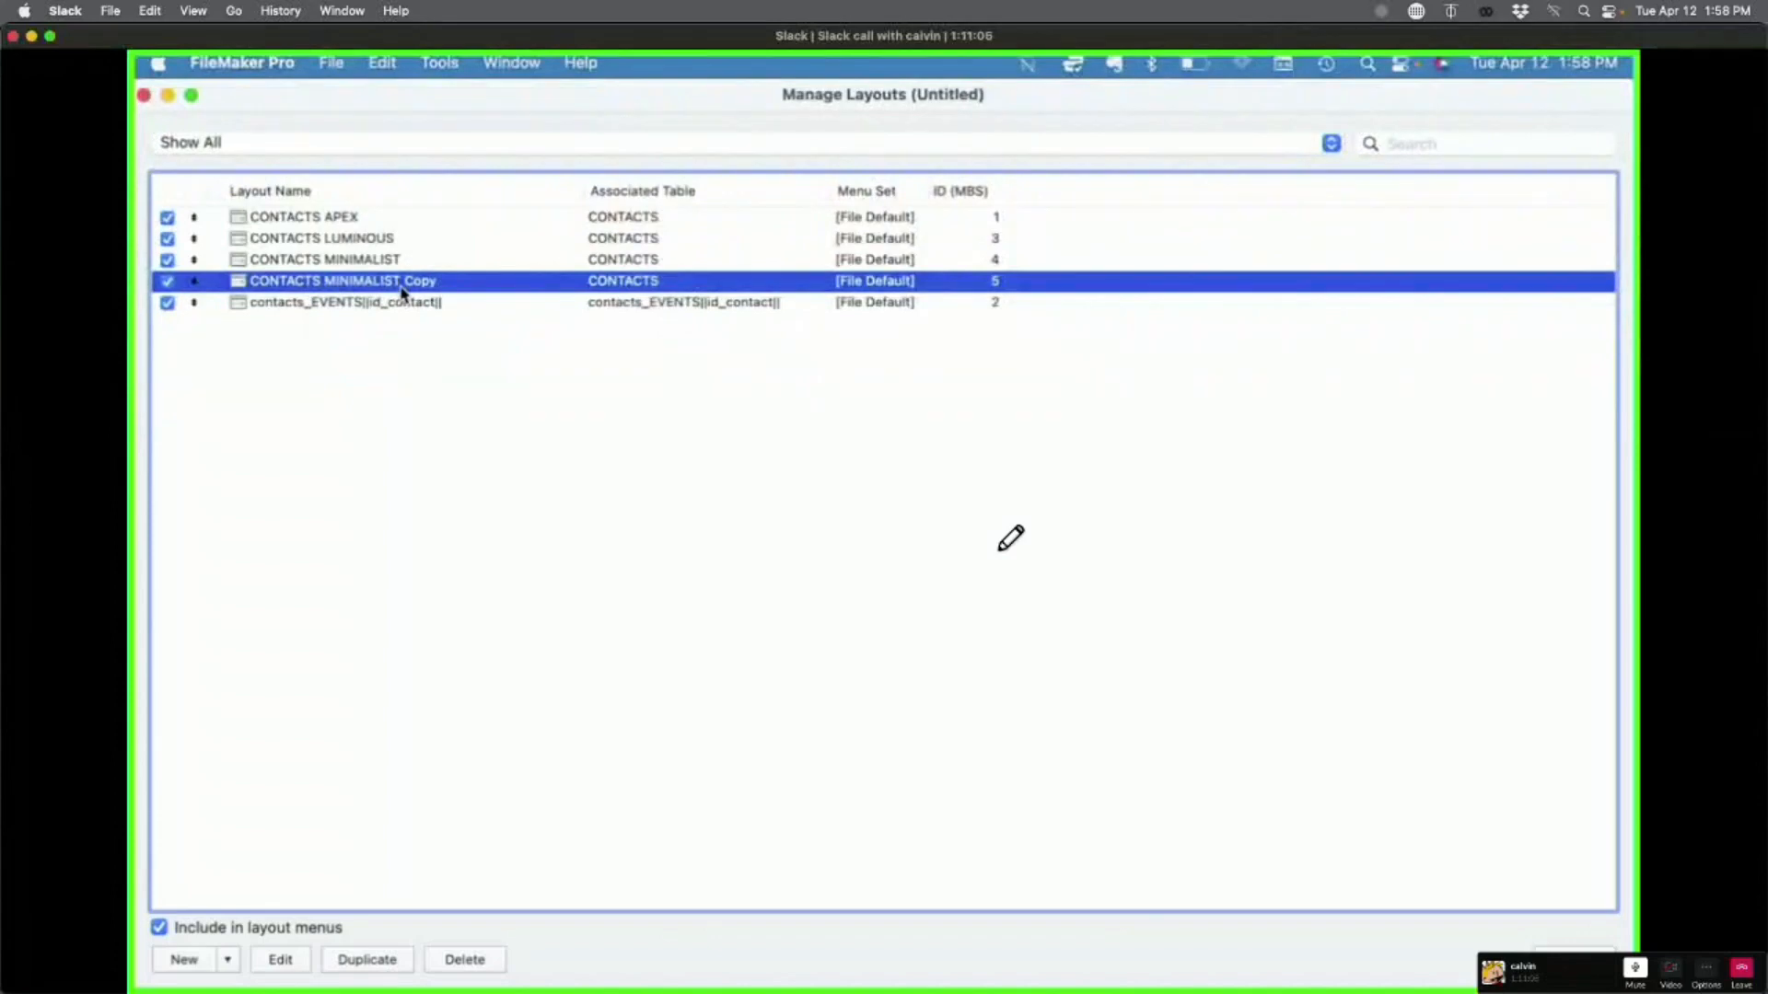
key("Delete")
left_click(927, 477)
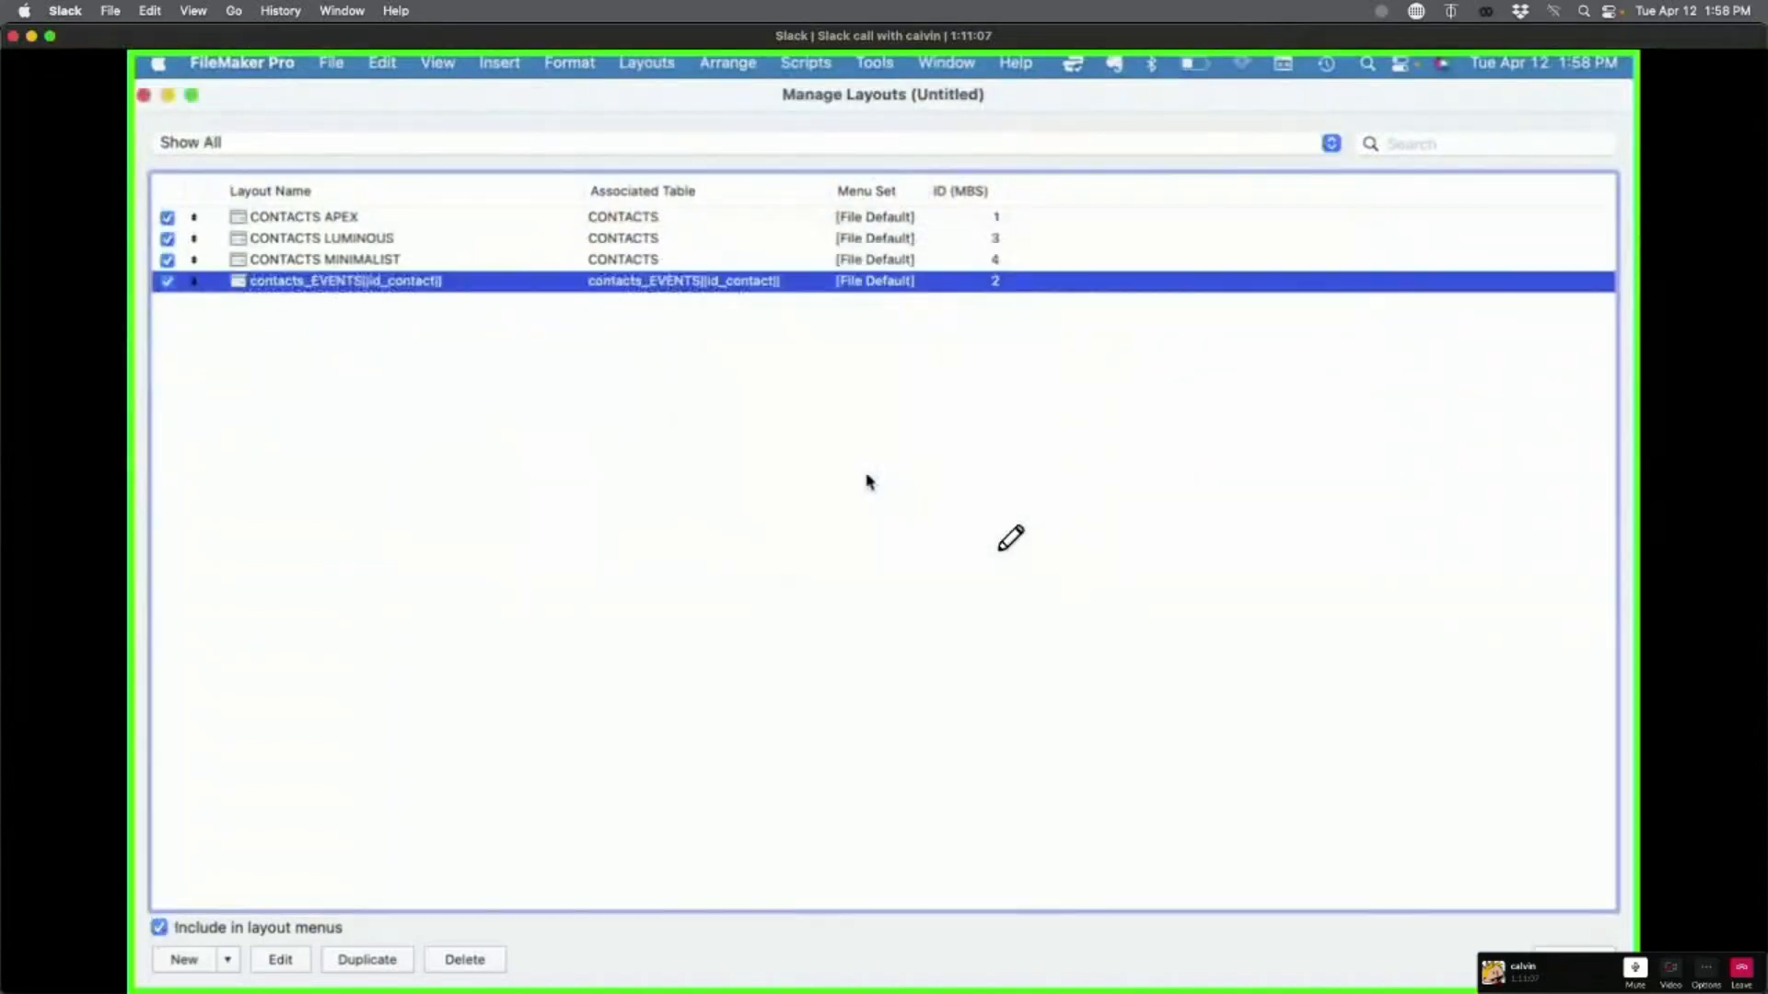
Step: Duplicate the CONTACTS APEX layout, name the copy CONTACTS APEX THREE PORTALS, and open it in its own window
left_click(393, 217)
key("super+d")
double_click(385, 238)
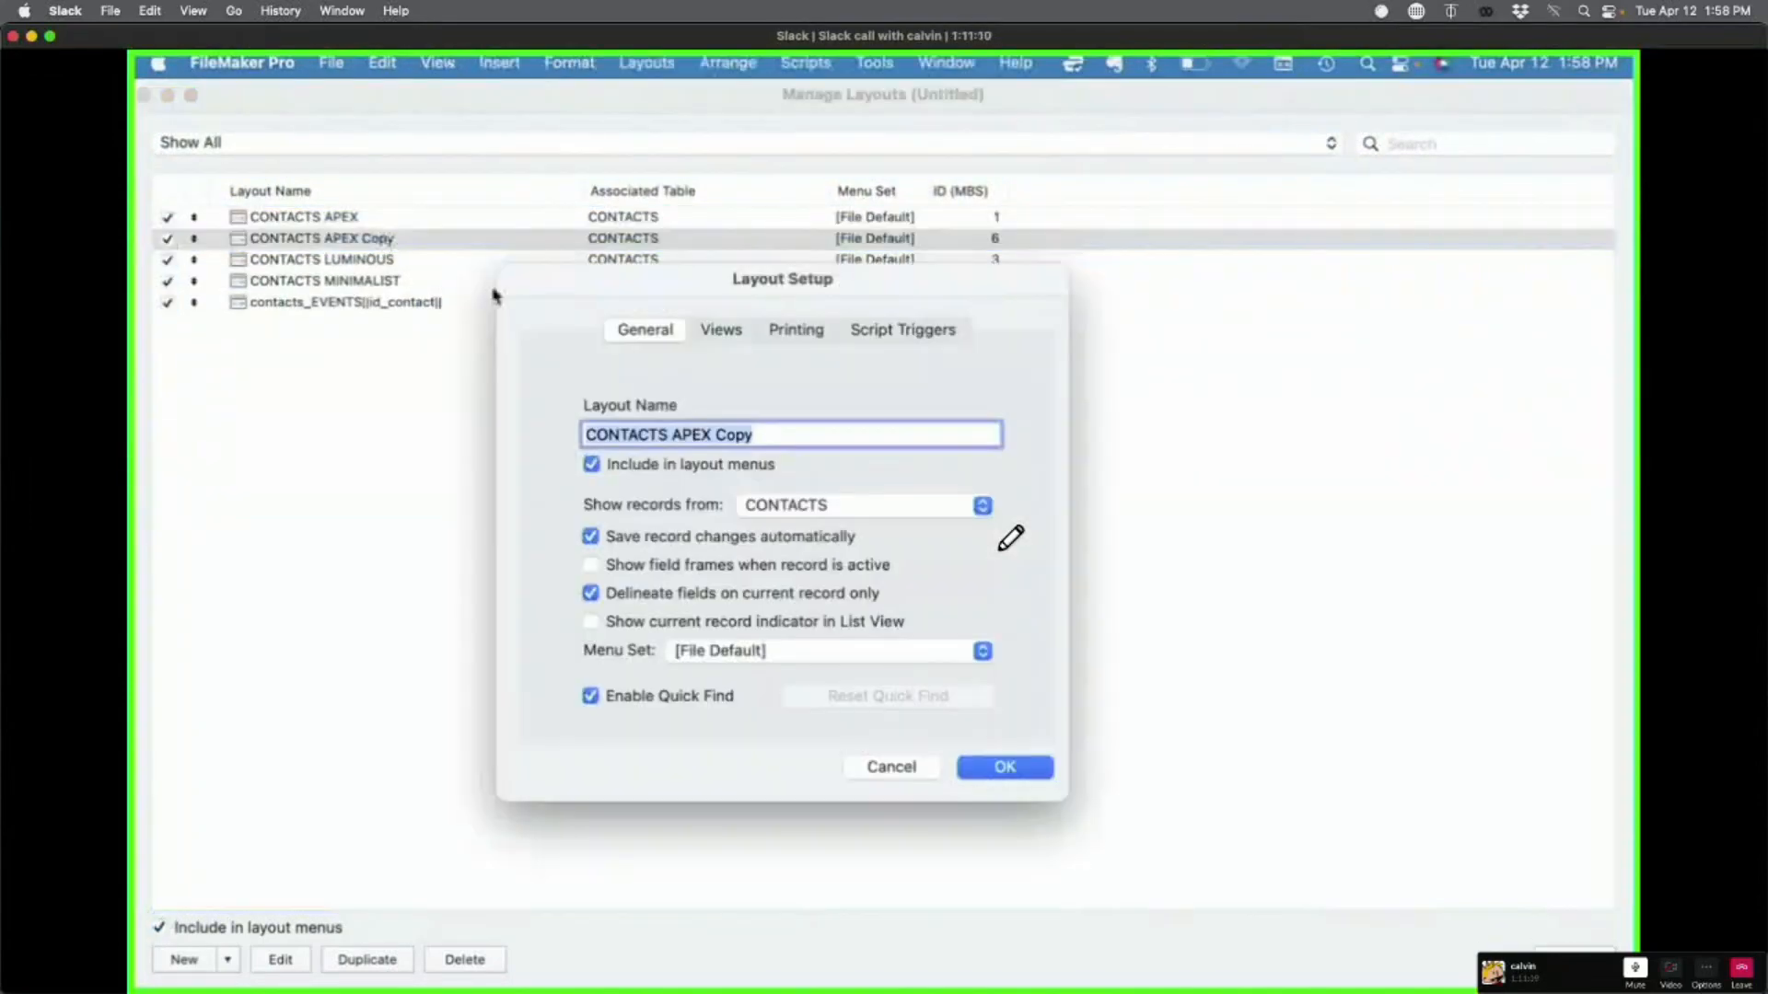
double_click(737, 435)
type("THREE PORTALS")
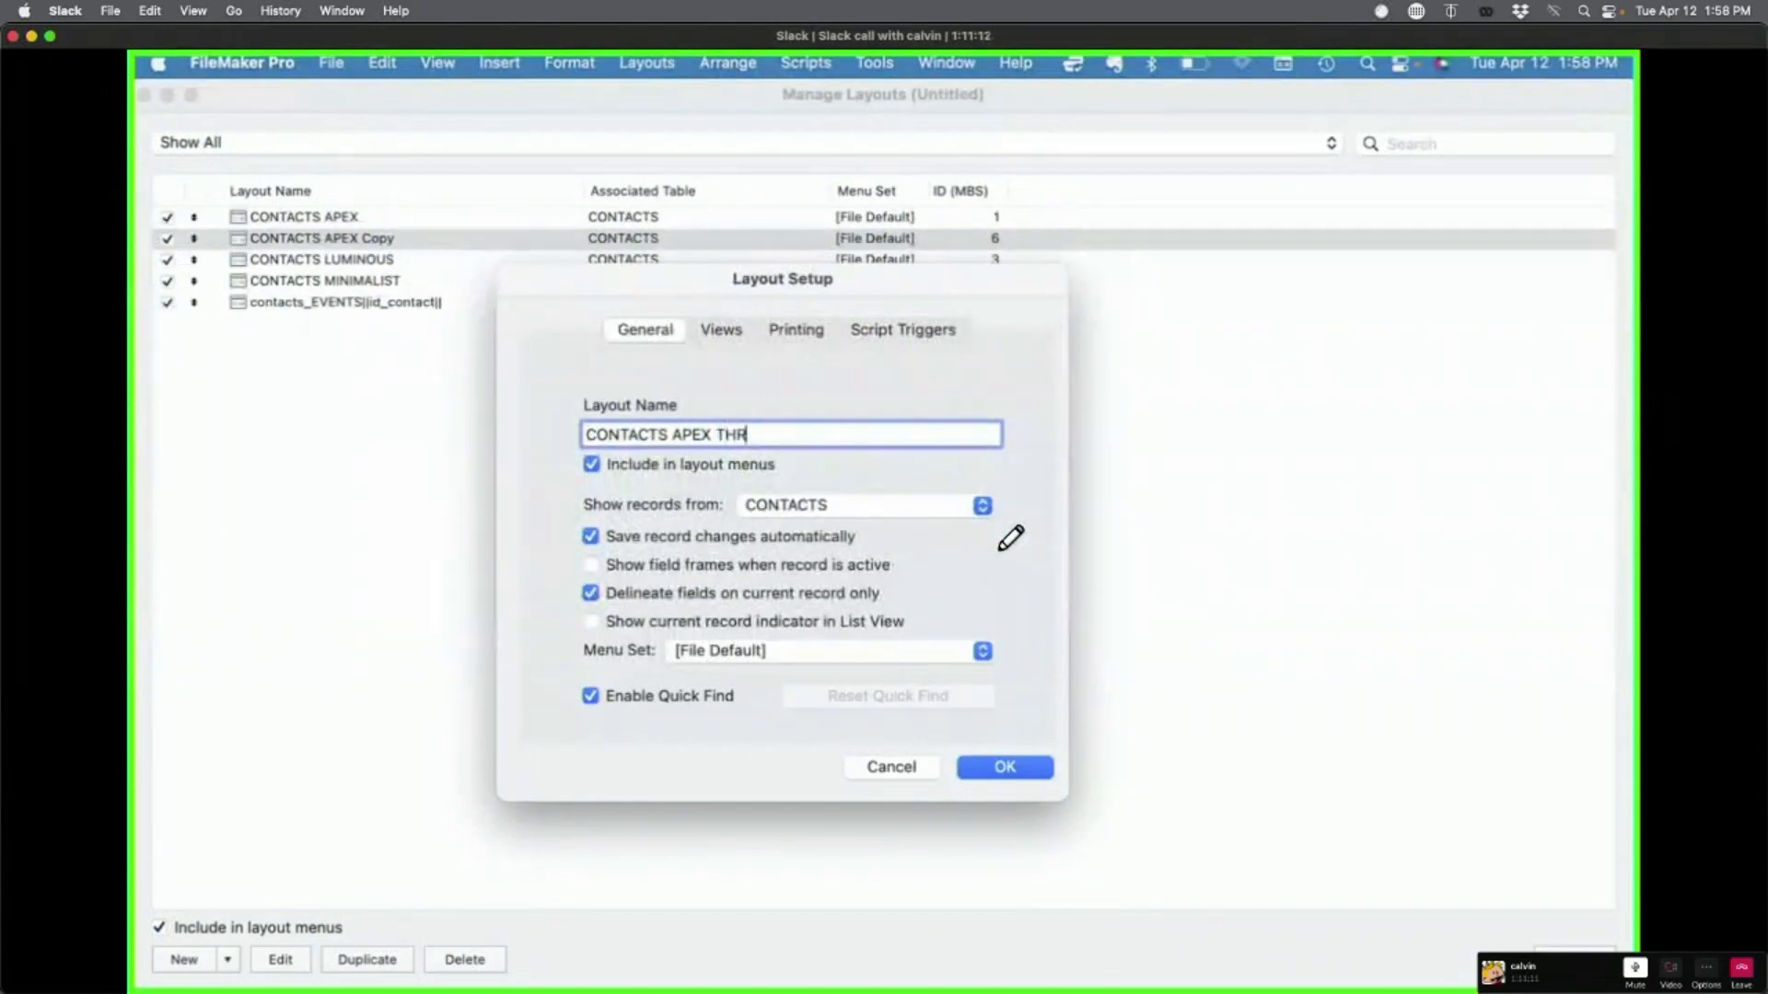
left_click(1004, 770)
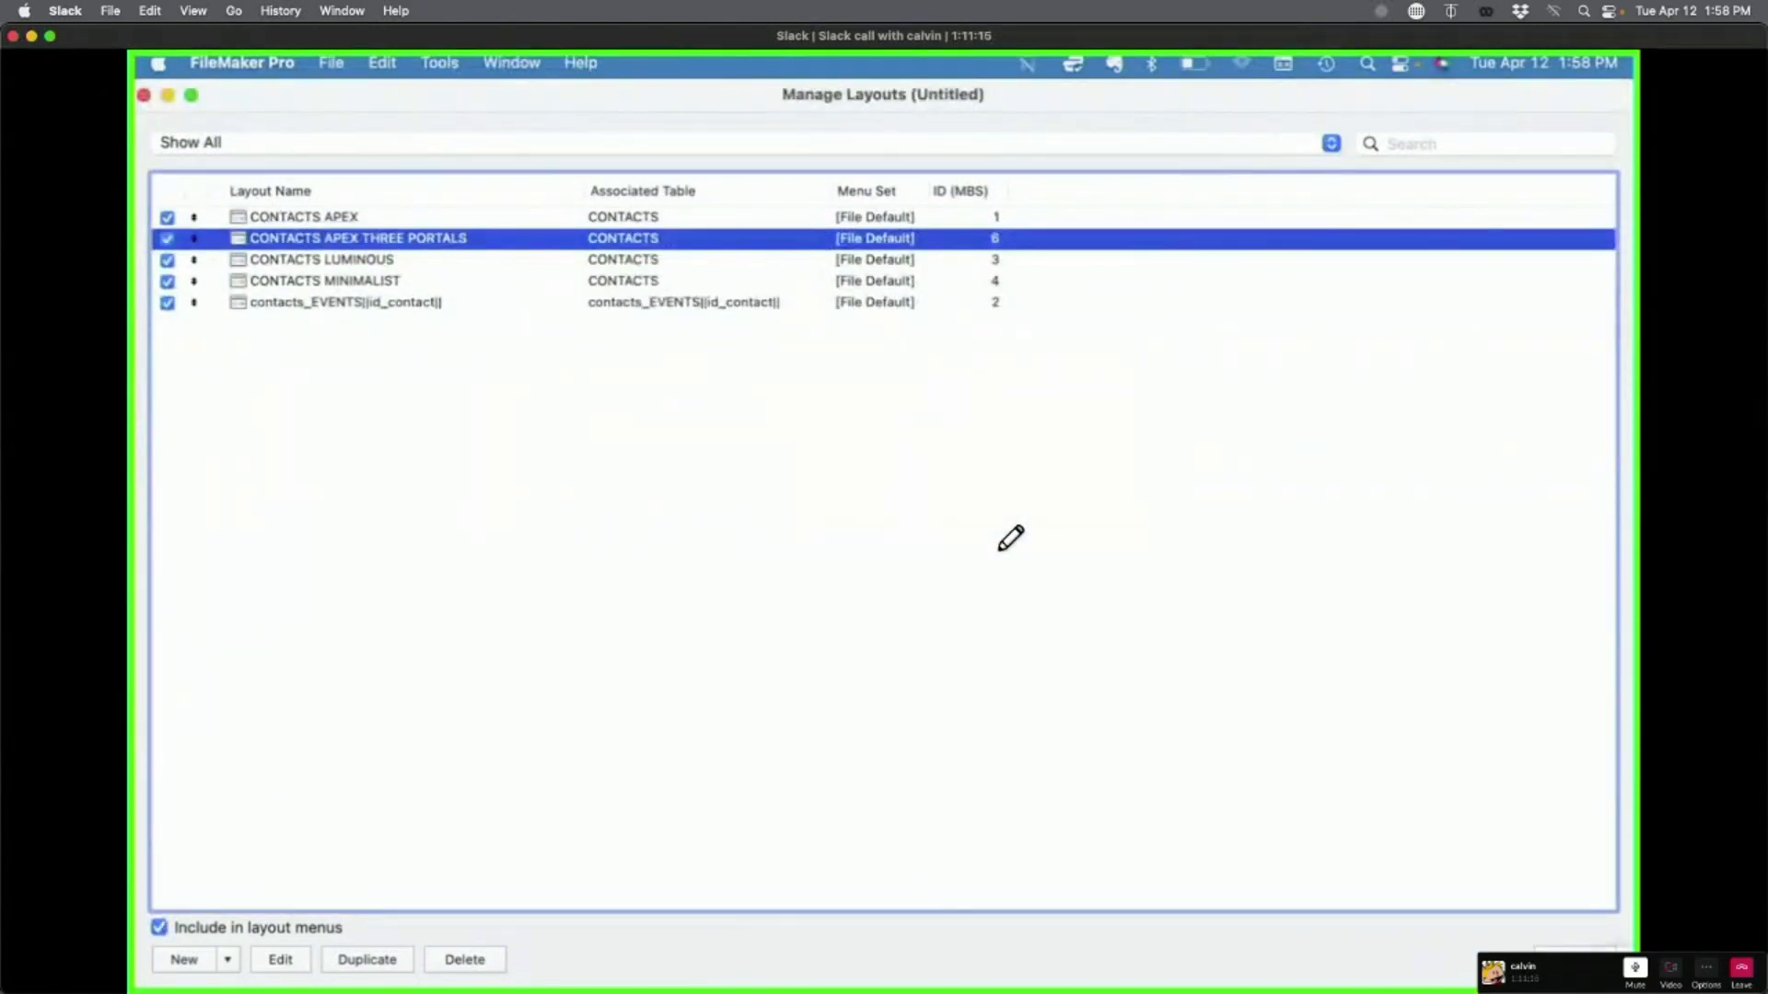
left_click(1573, 954)
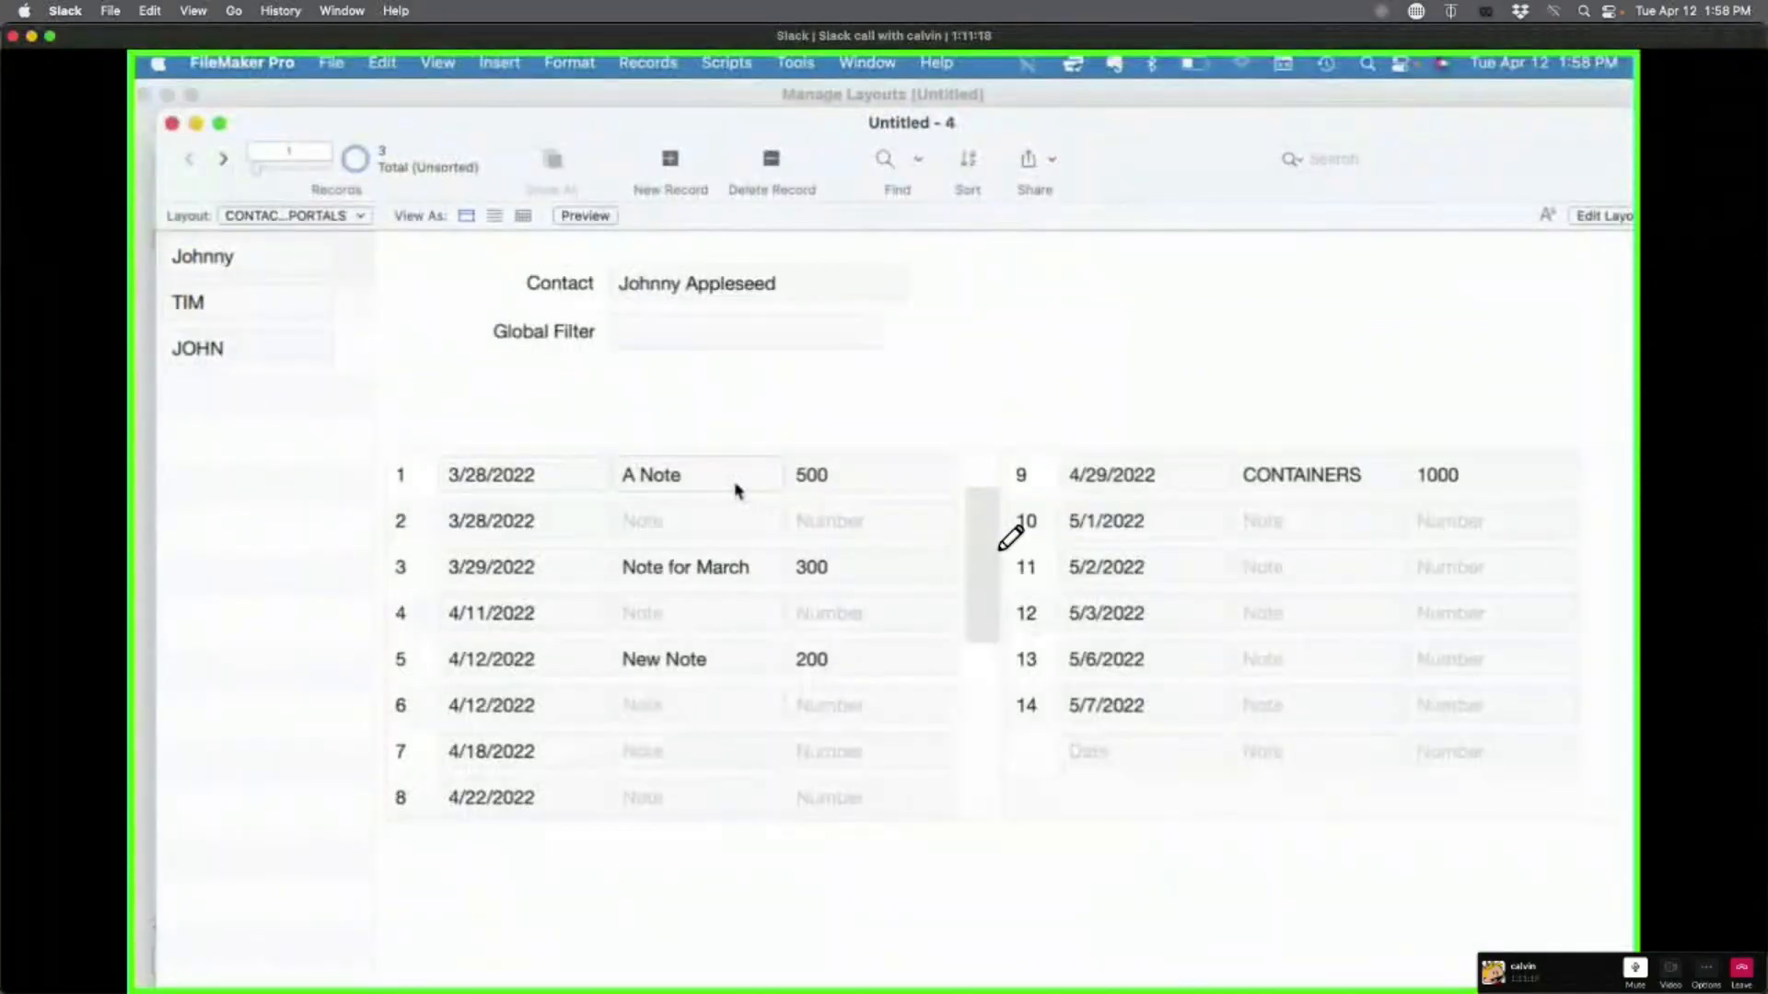
Step: In Layout mode, move the first events portal up beside the Contact and Global Filter fields and set its number of rows to 3
key("super+l")
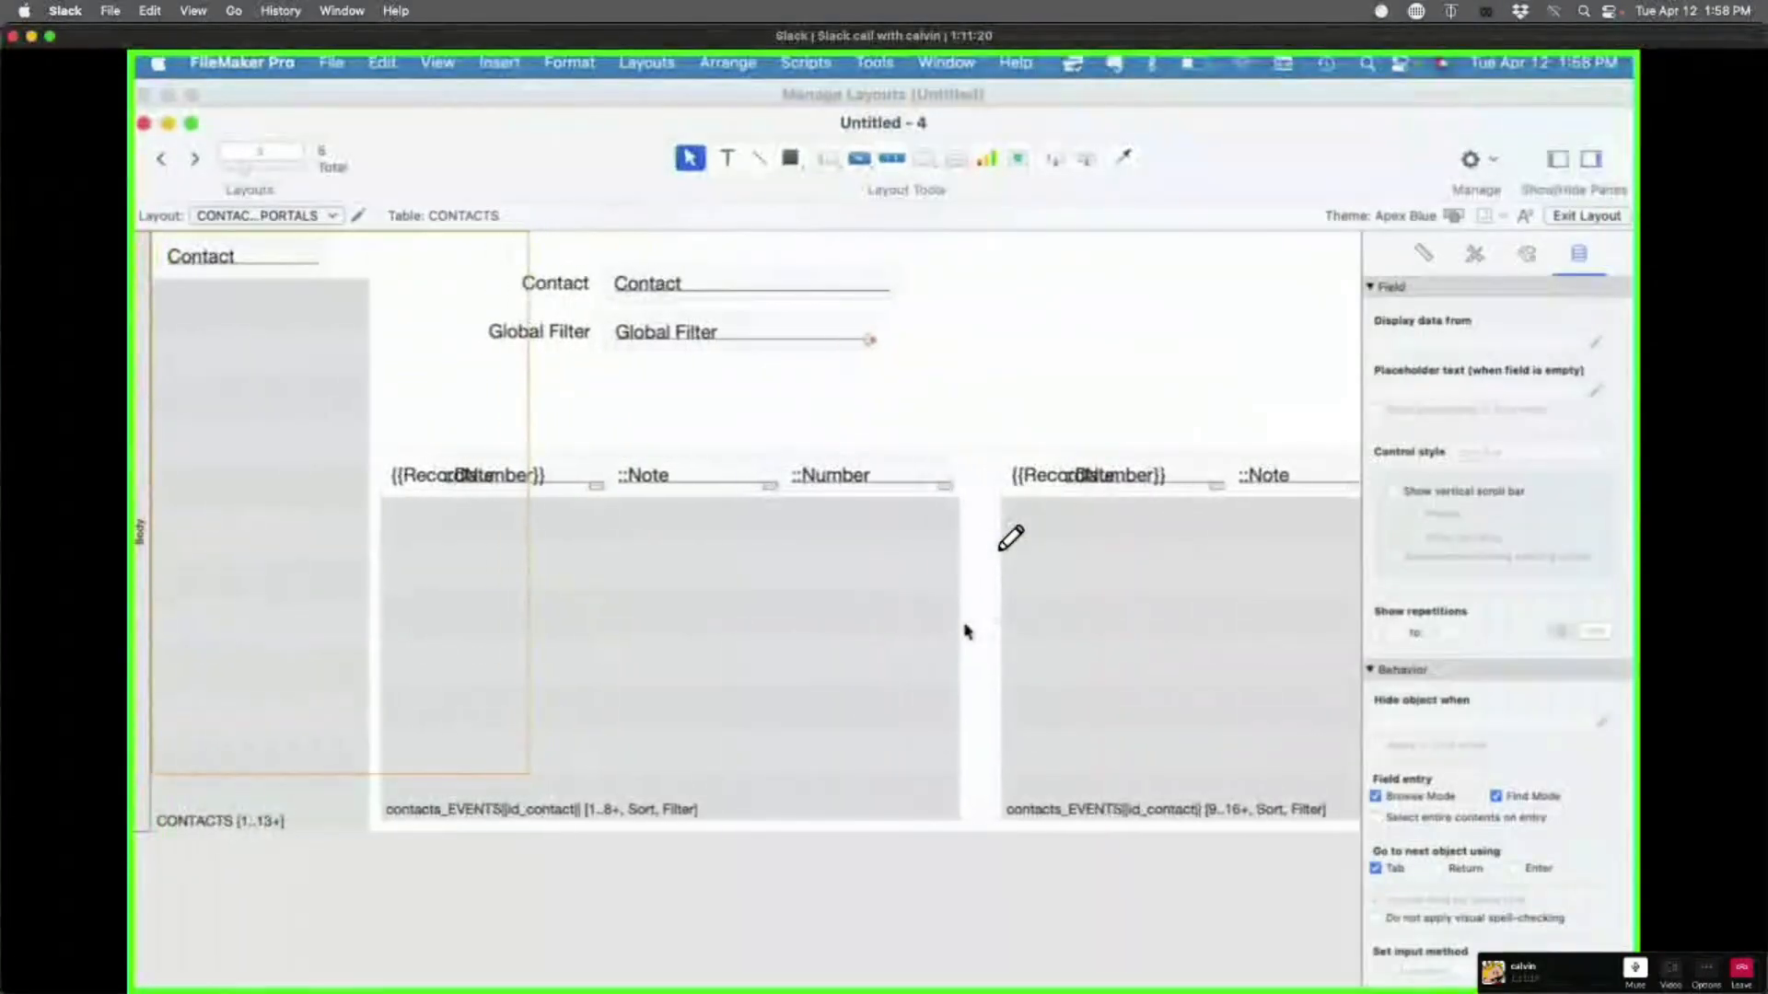
left_click(715, 608)
left_click_drag(715, 608, 1293, 363)
double_click(1220, 360)
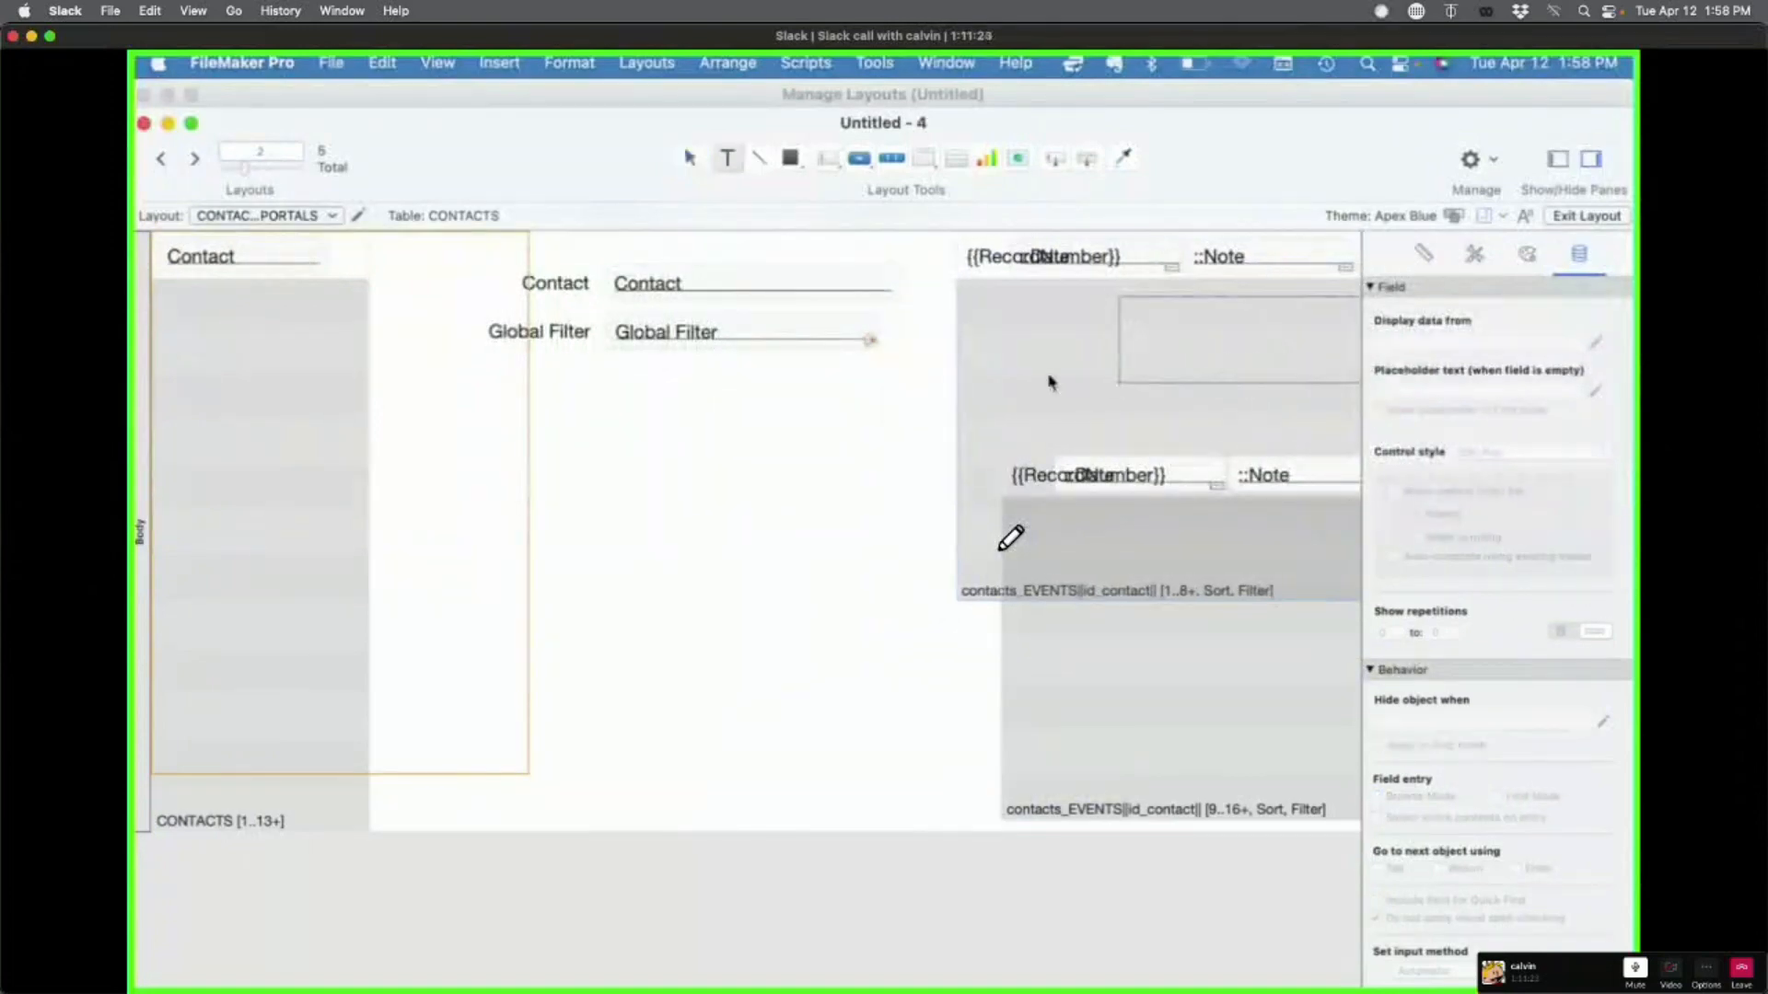
double_click(1051, 381)
type("3")
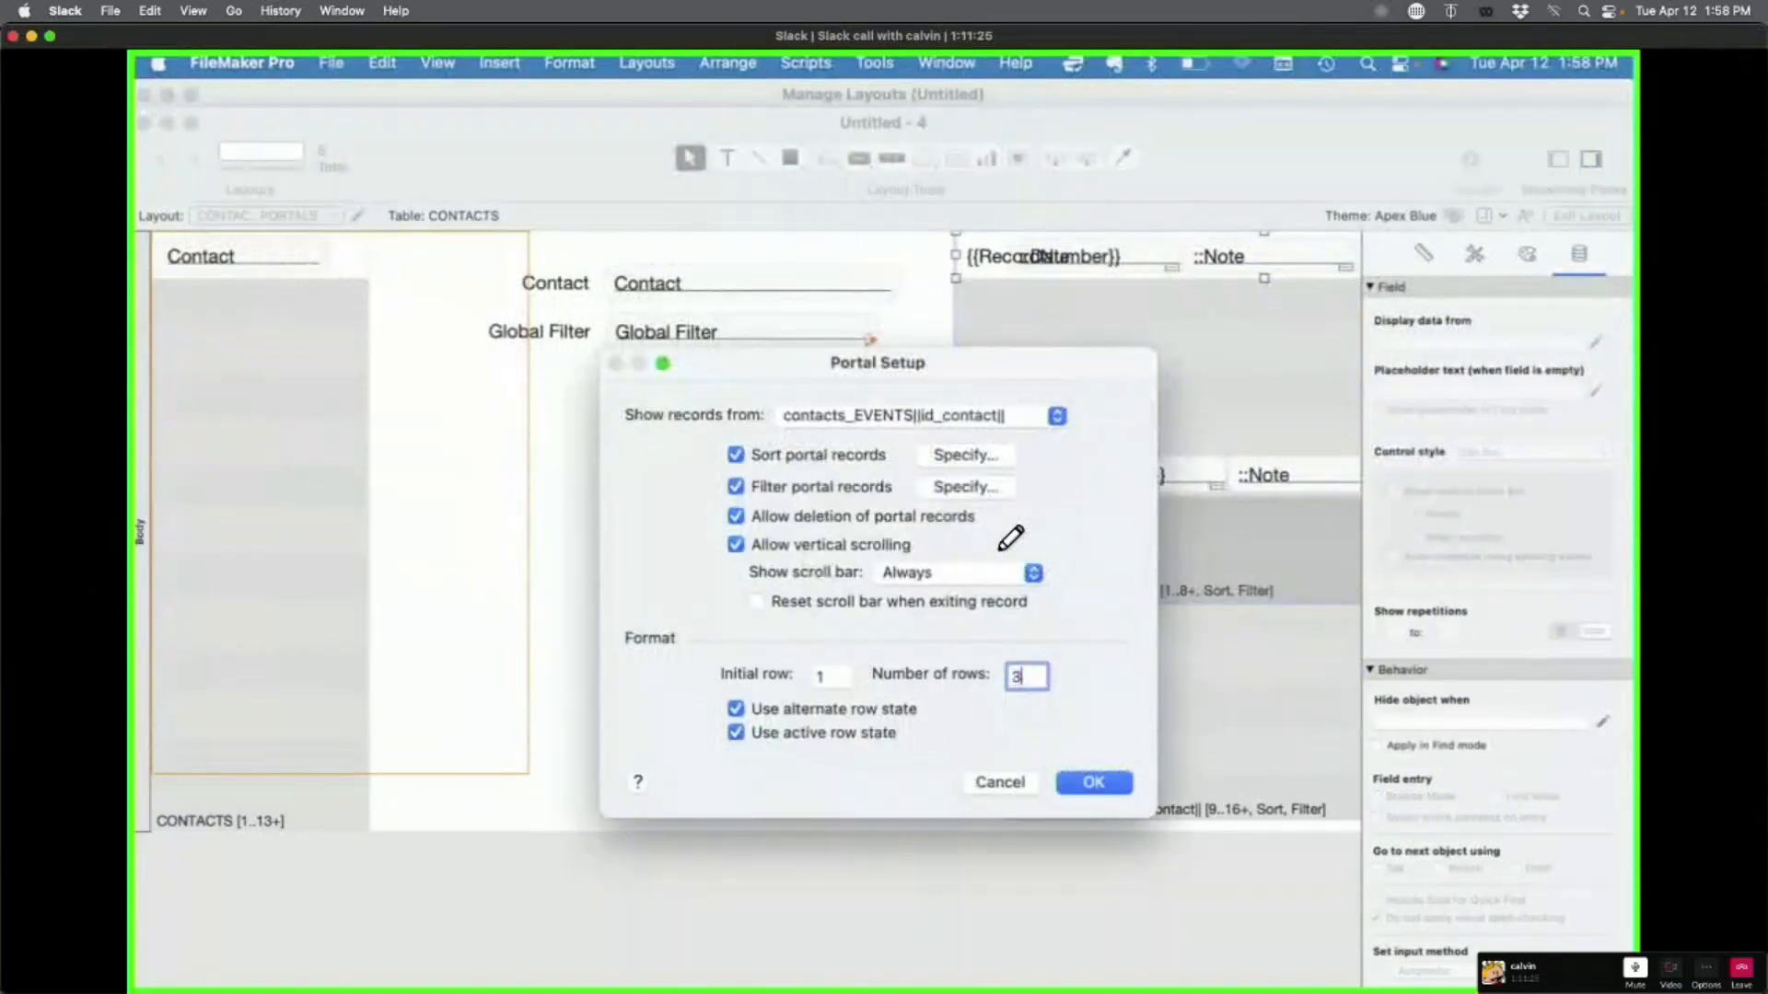
left_click(1109, 784)
Step: Set the number of rows of the second events portal, which starts at row 9, to 3
double_click(1243, 638)
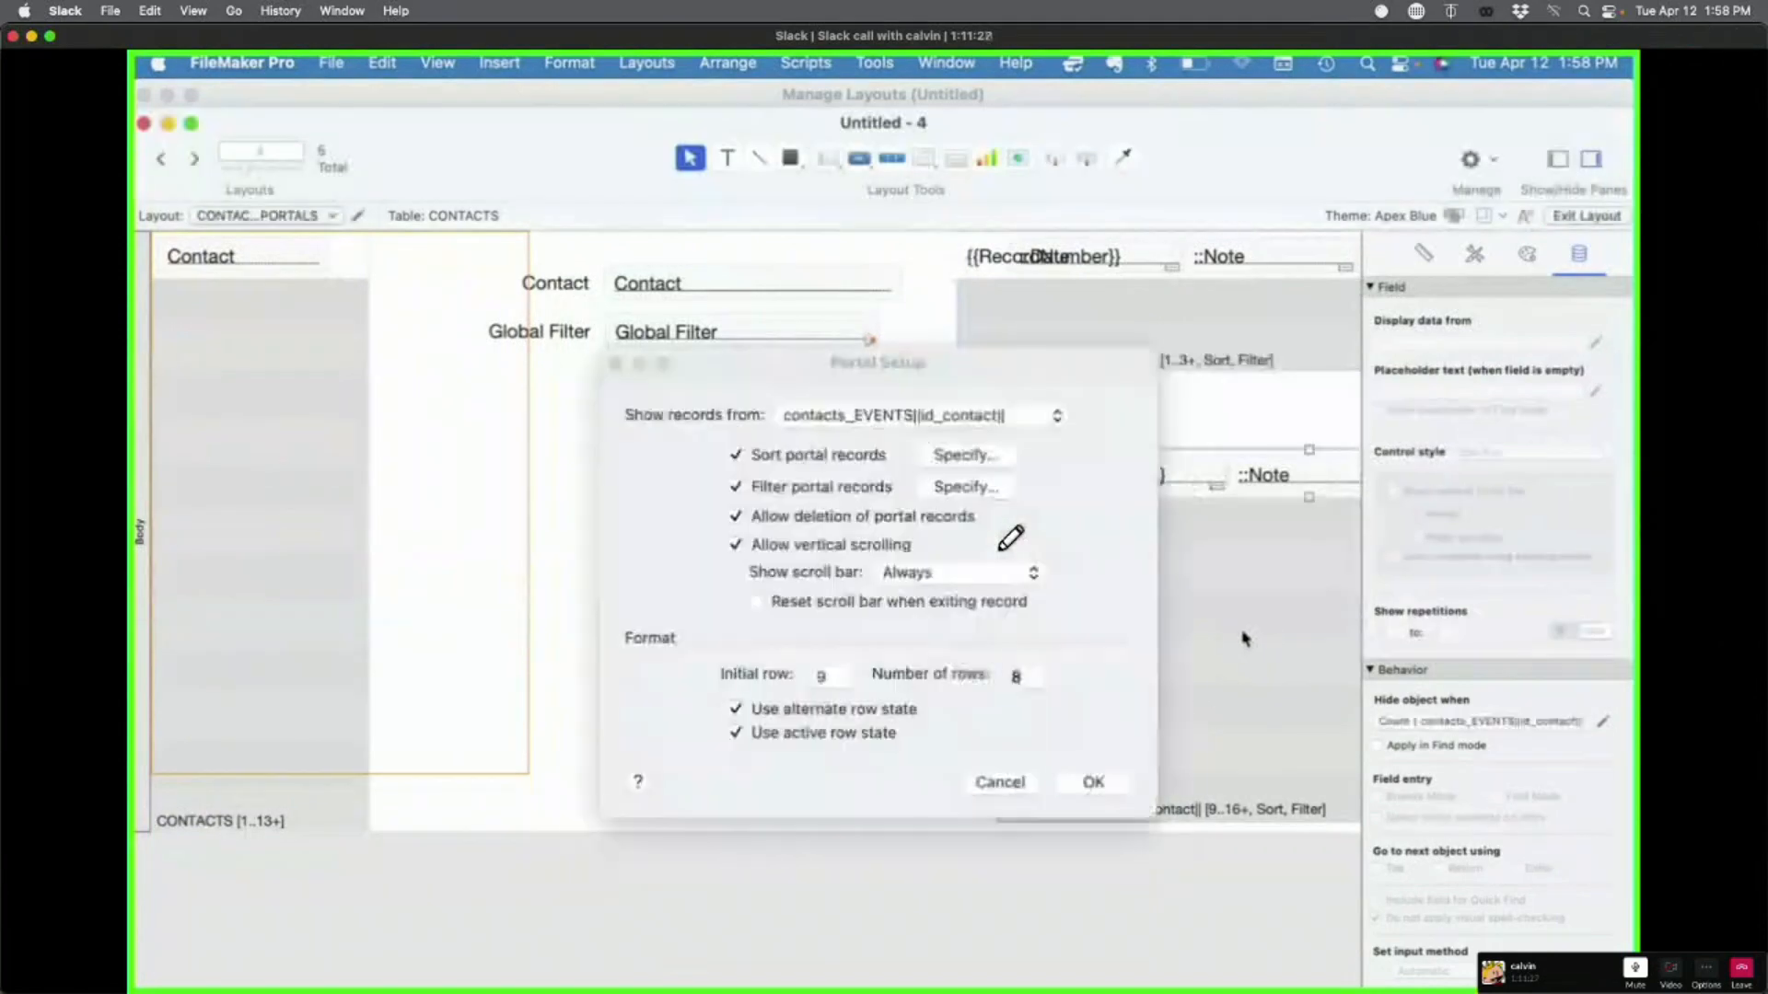
type("3")
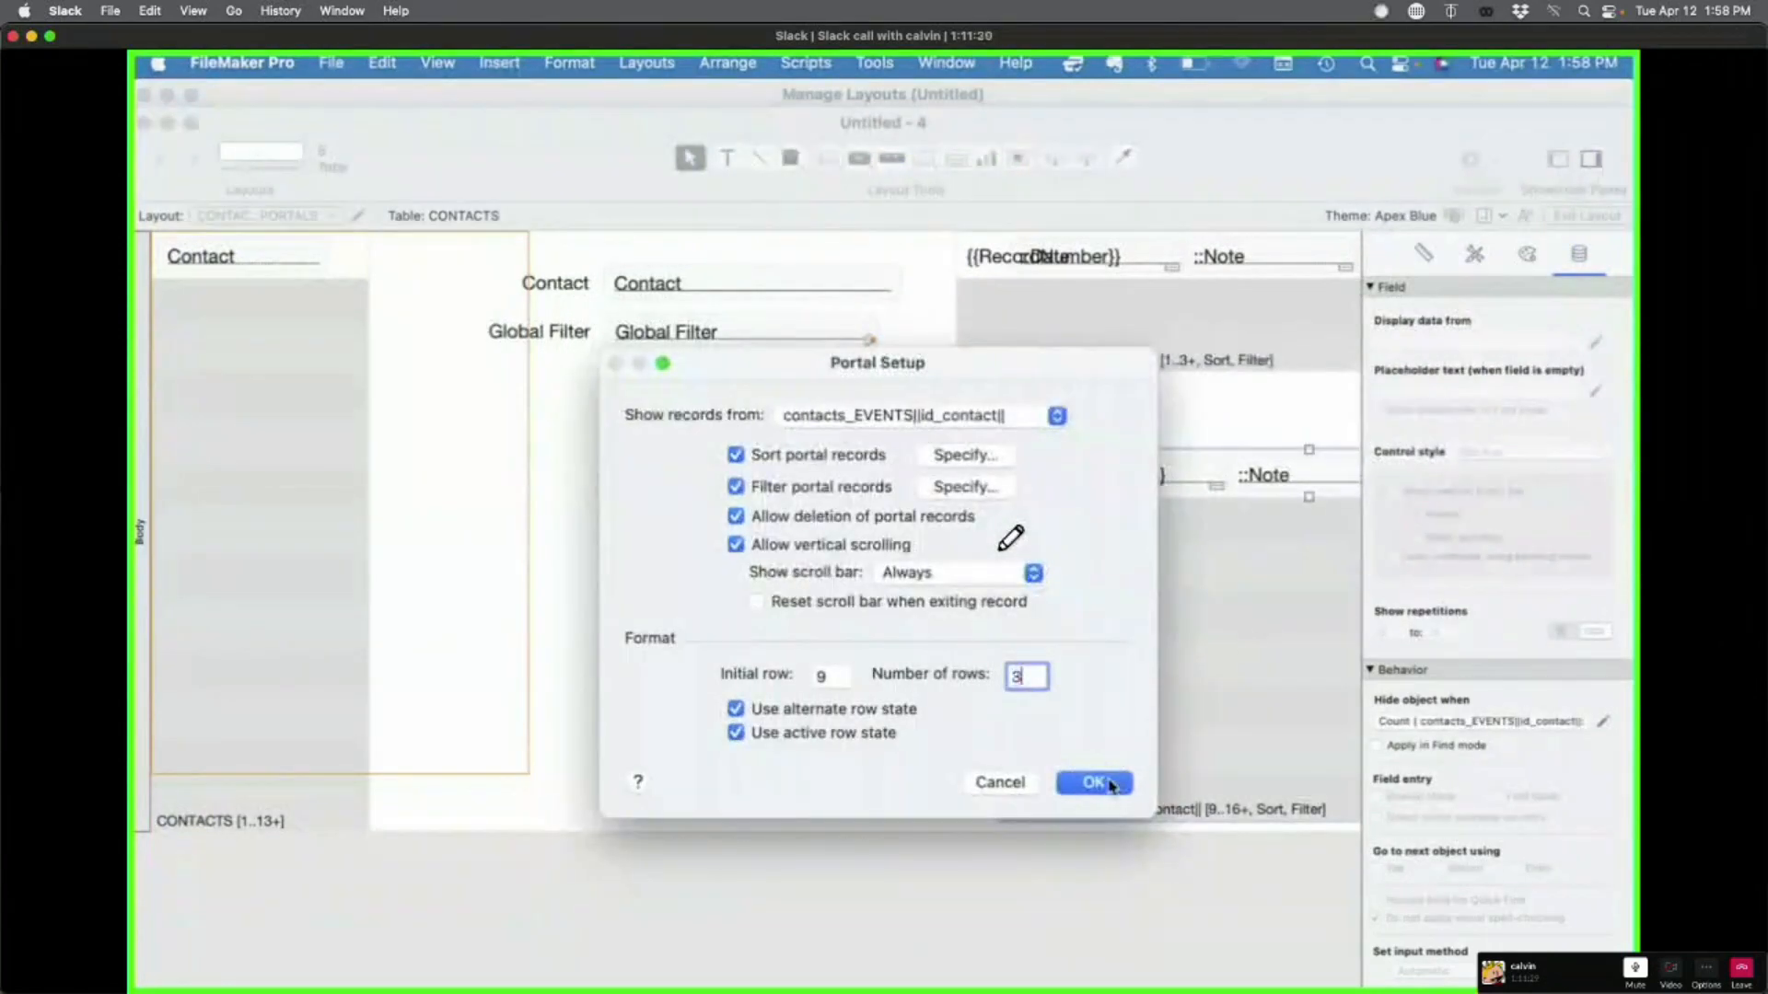
left_click(1094, 782)
Step: Stack the second events portal and a copy of it beneath the first, and lower the first portal slightly
left_click_drag(1163, 545, 1128, 761)
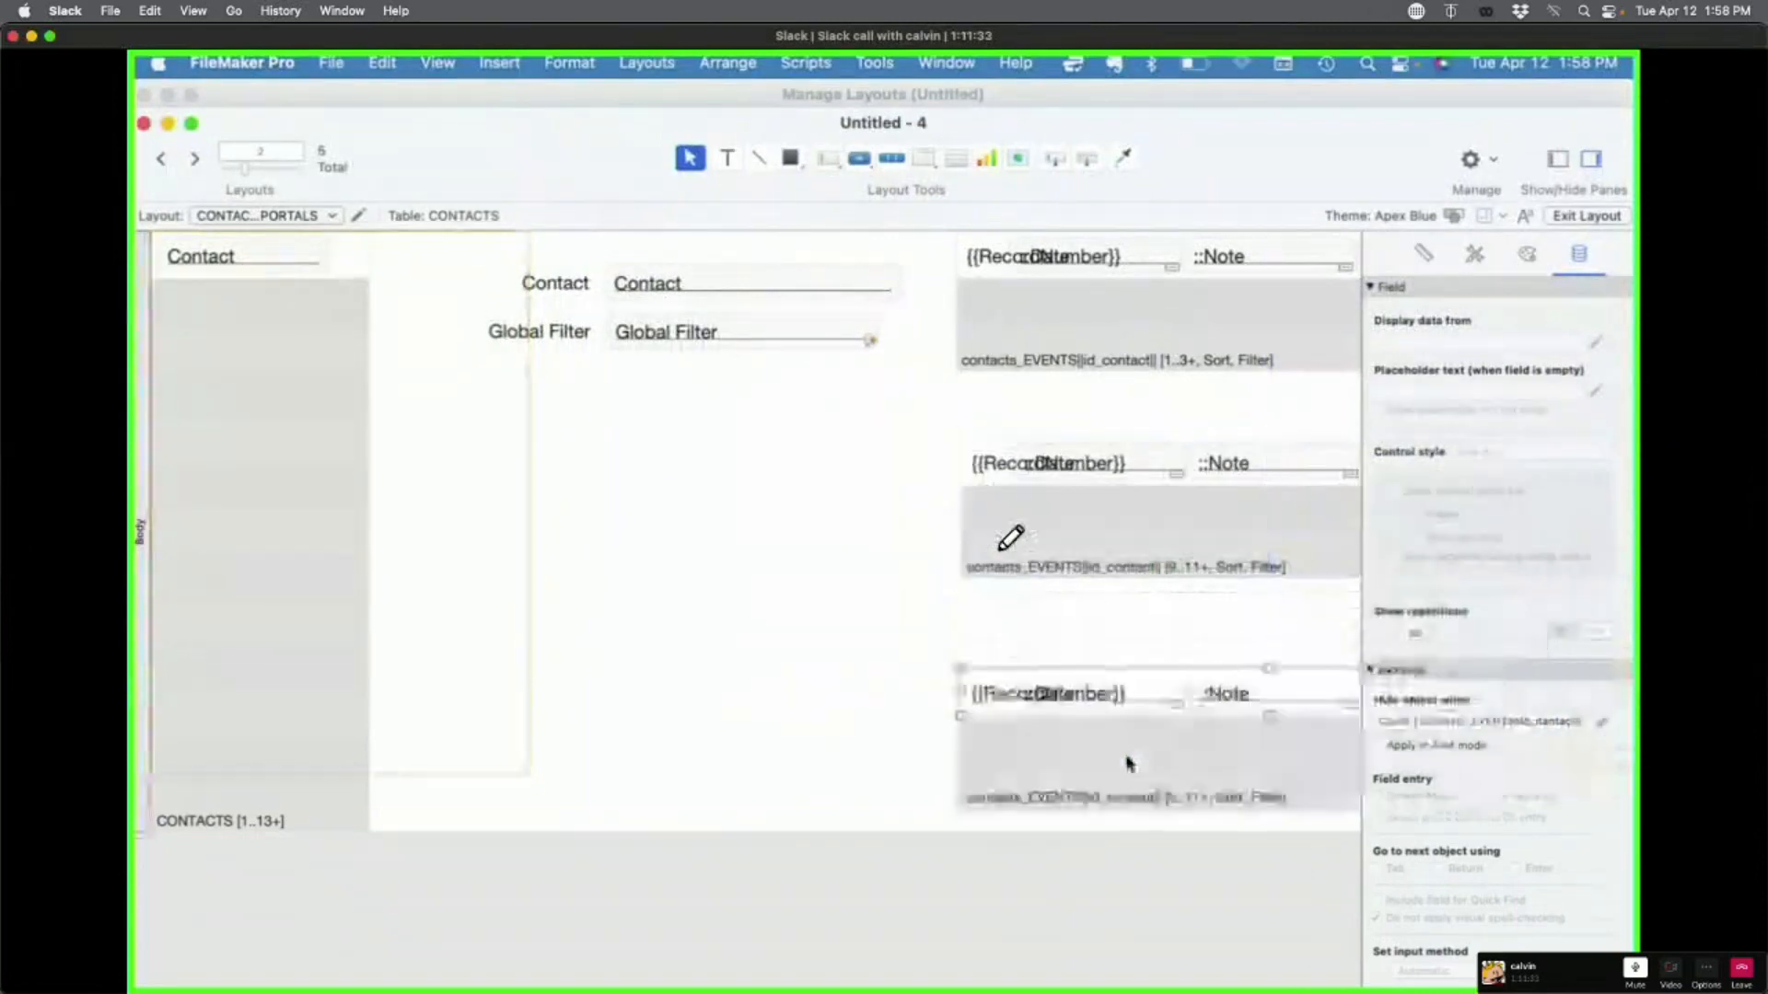
double_click(1128, 761)
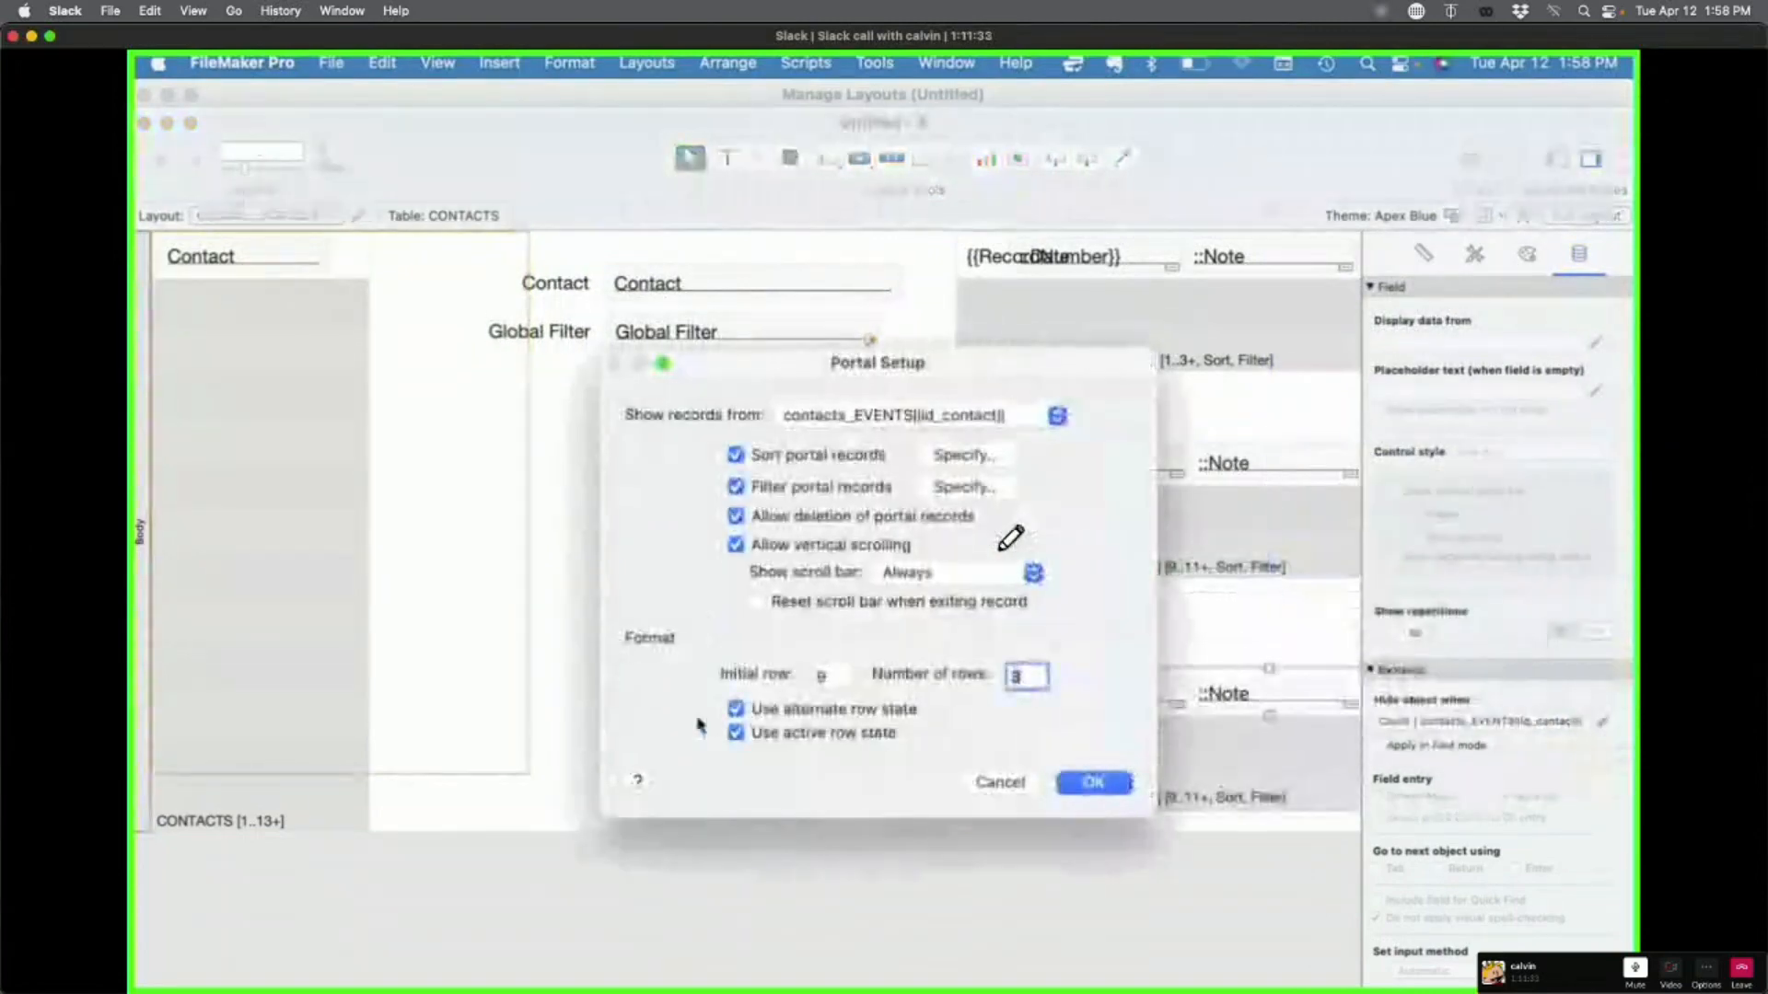
left_click(1093, 782)
left_click_drag(1102, 303, 1103, 352)
left_click(1007, 843)
Step: Select all three stacked events portals and distribute them with equal vertical spacing
left_click(1018, 766)
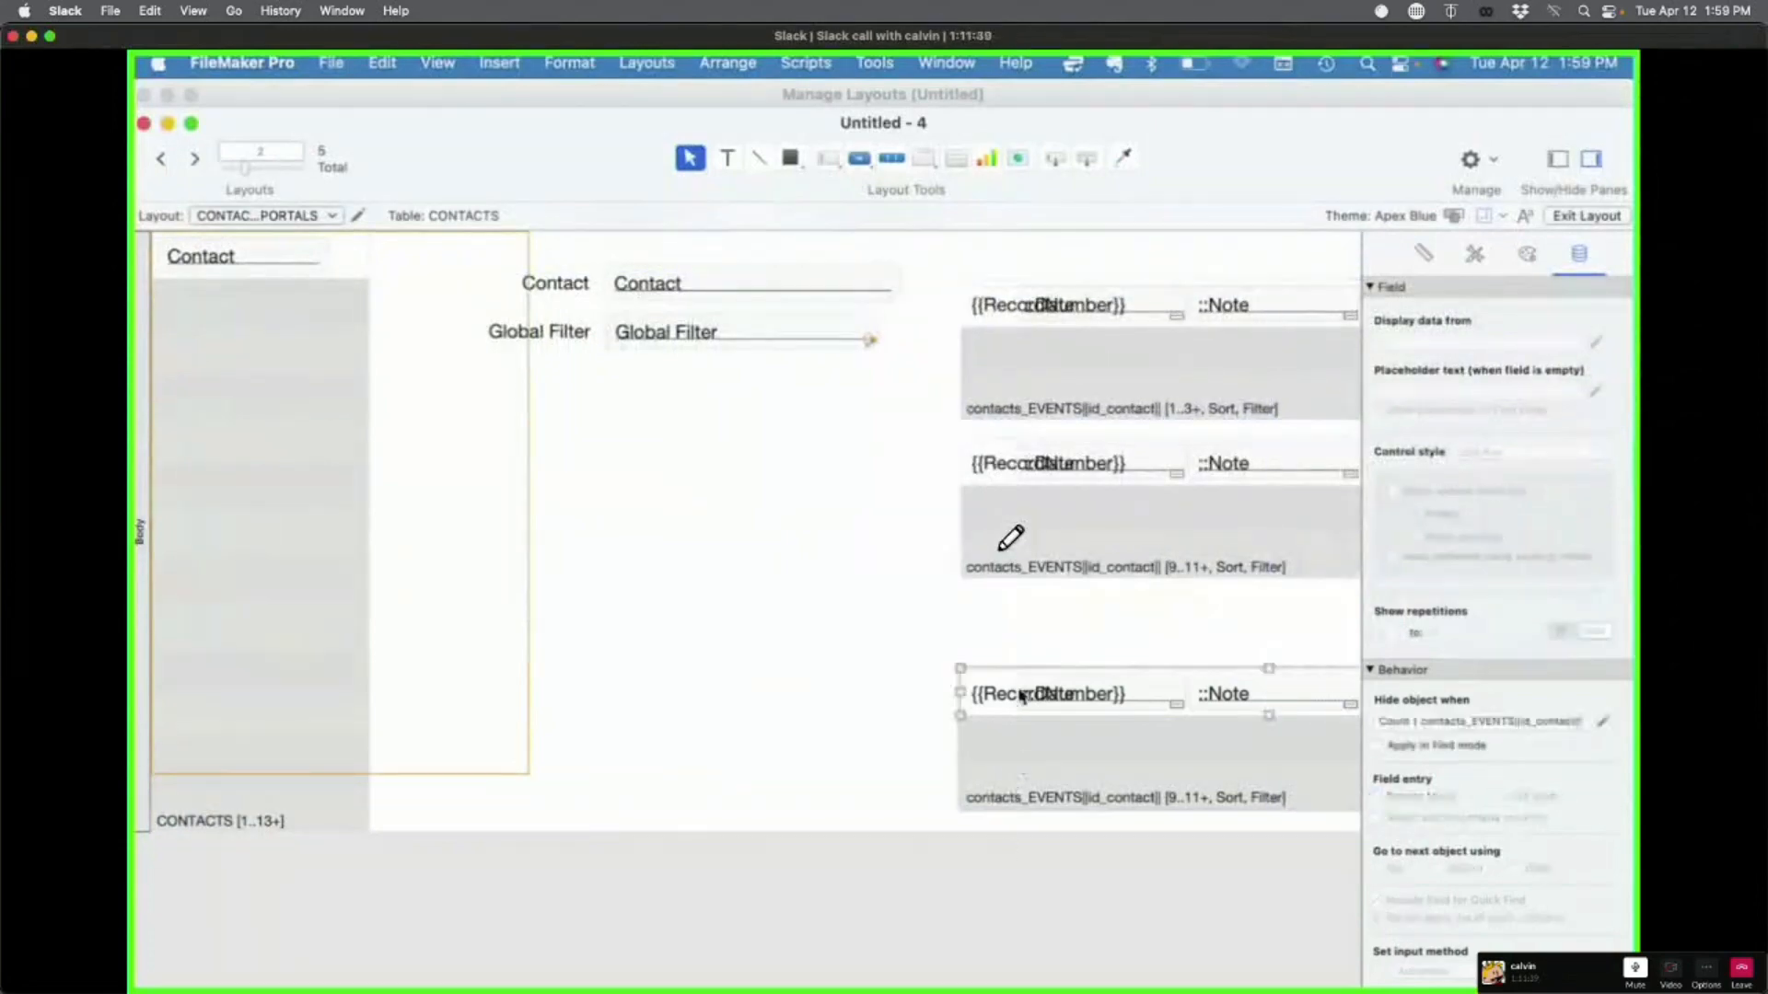
left_click(1024, 547, "shift")
left_click(1025, 410, "shift")
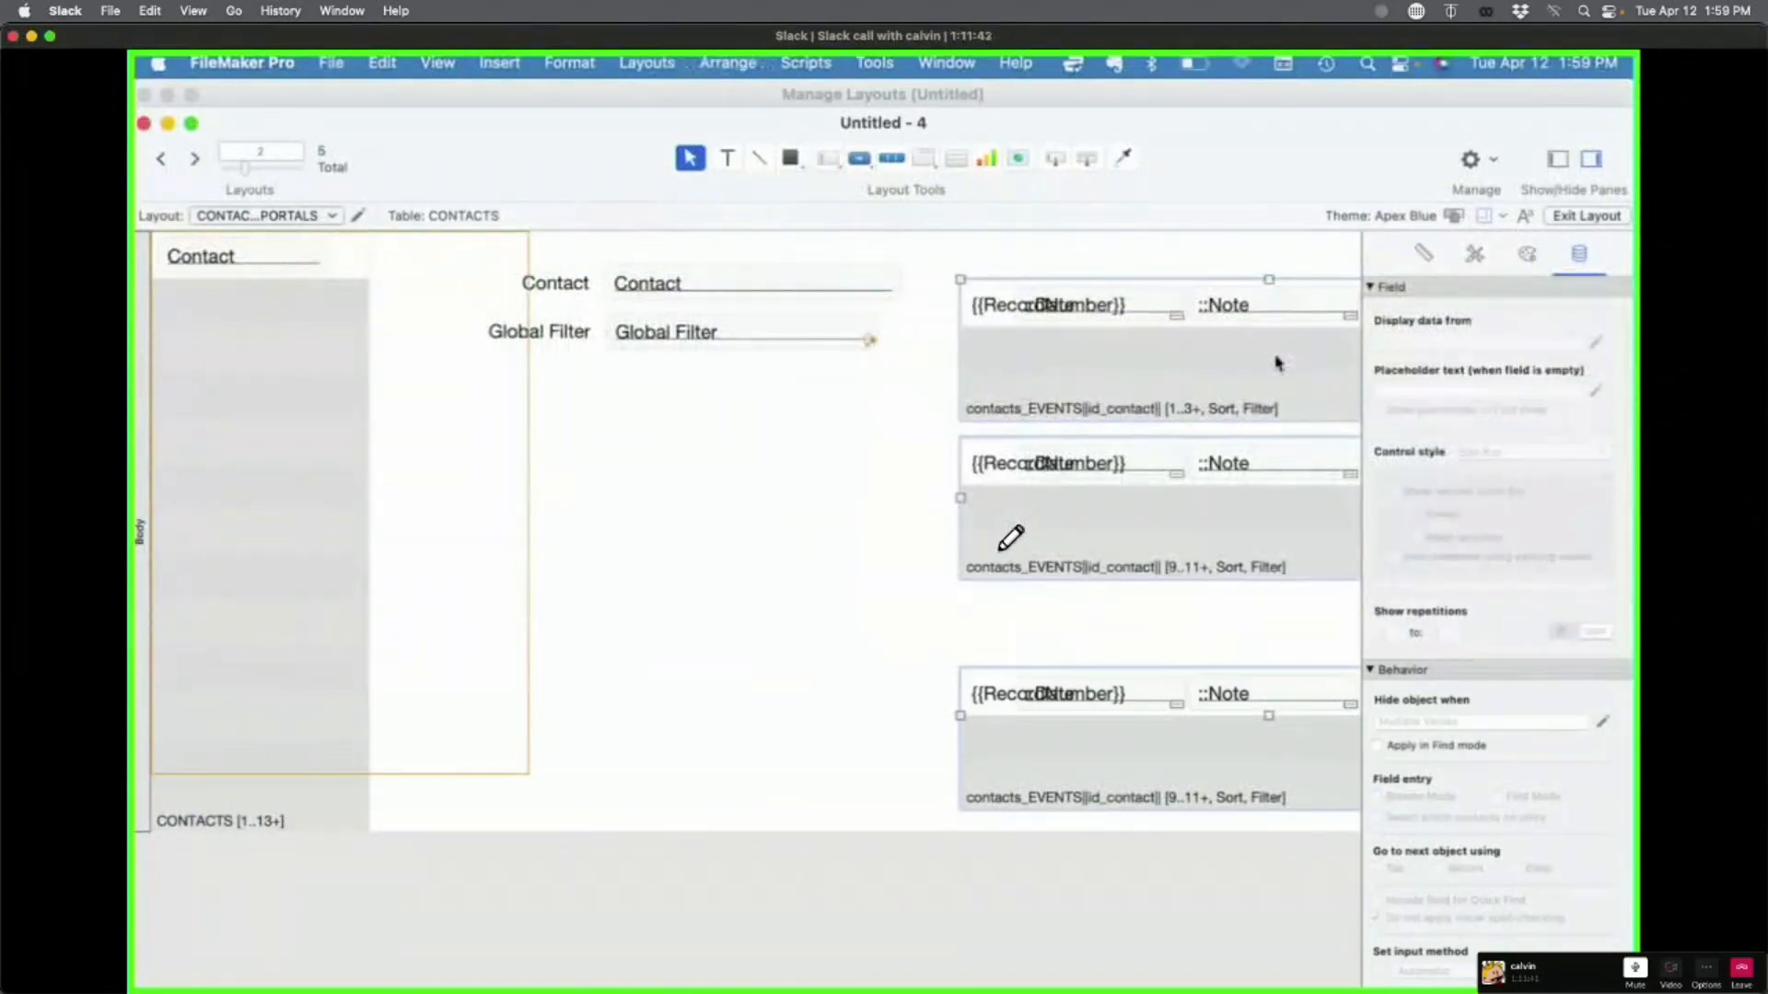
left_click(1423, 254)
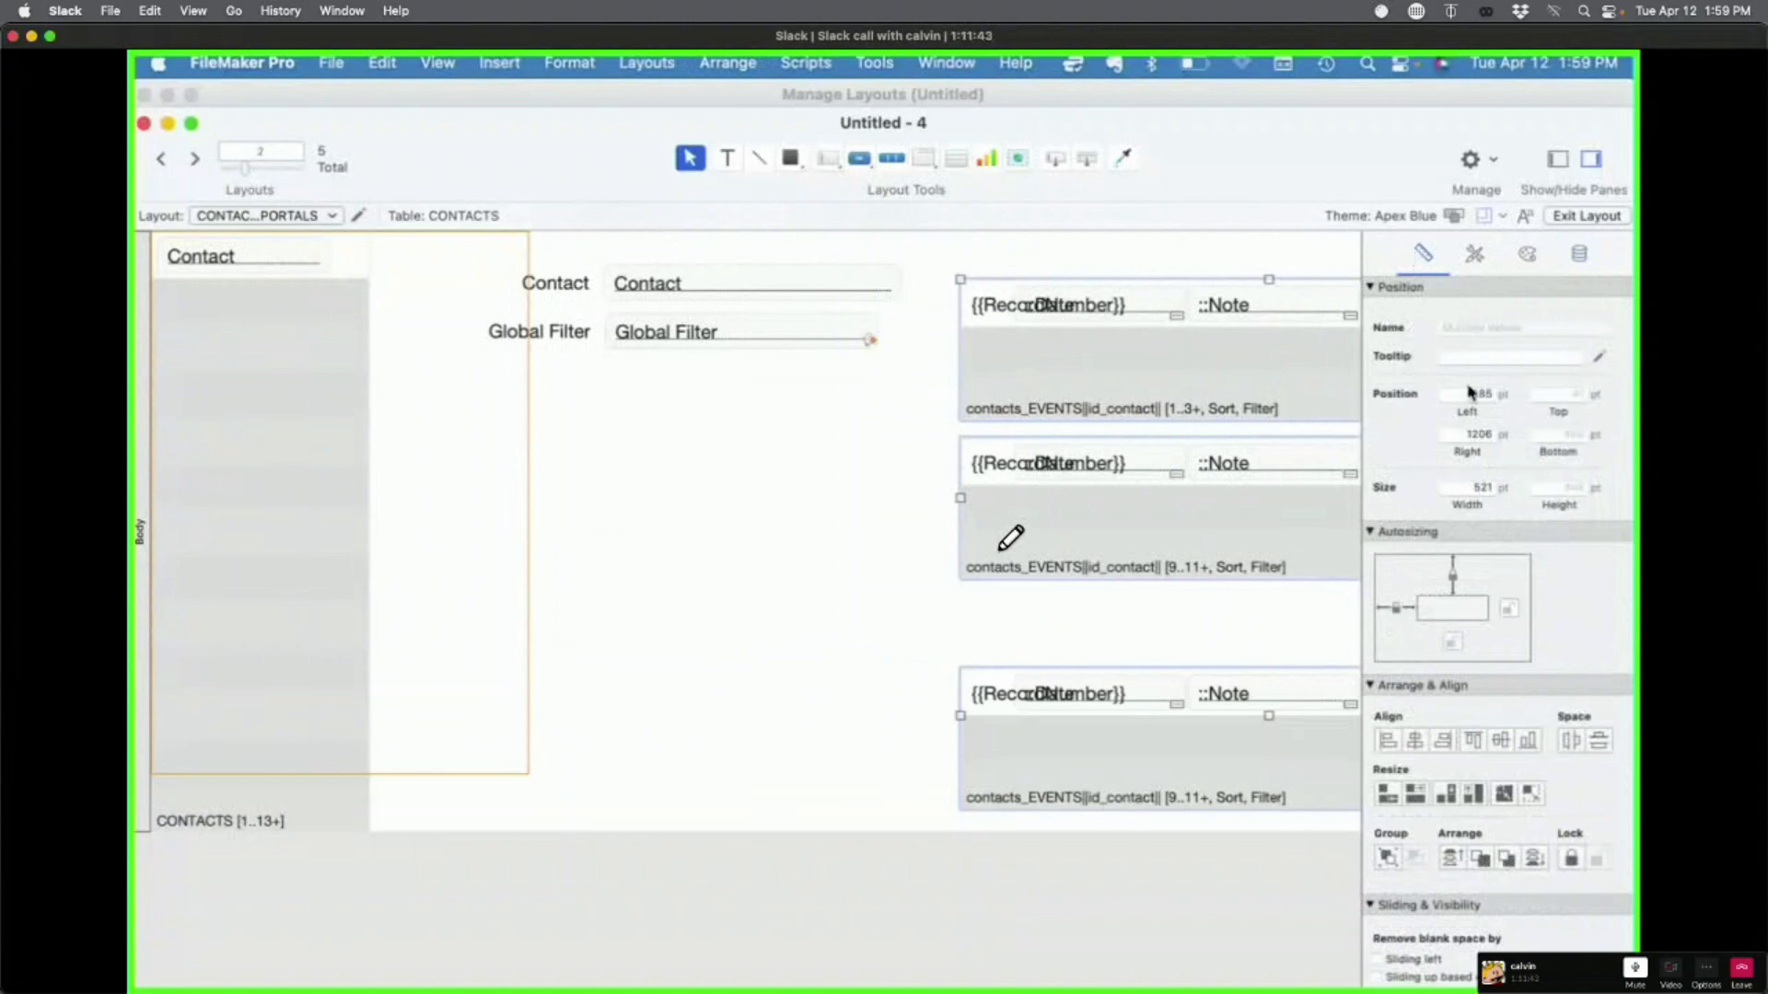
left_click(1599, 740)
left_click(1151, 638)
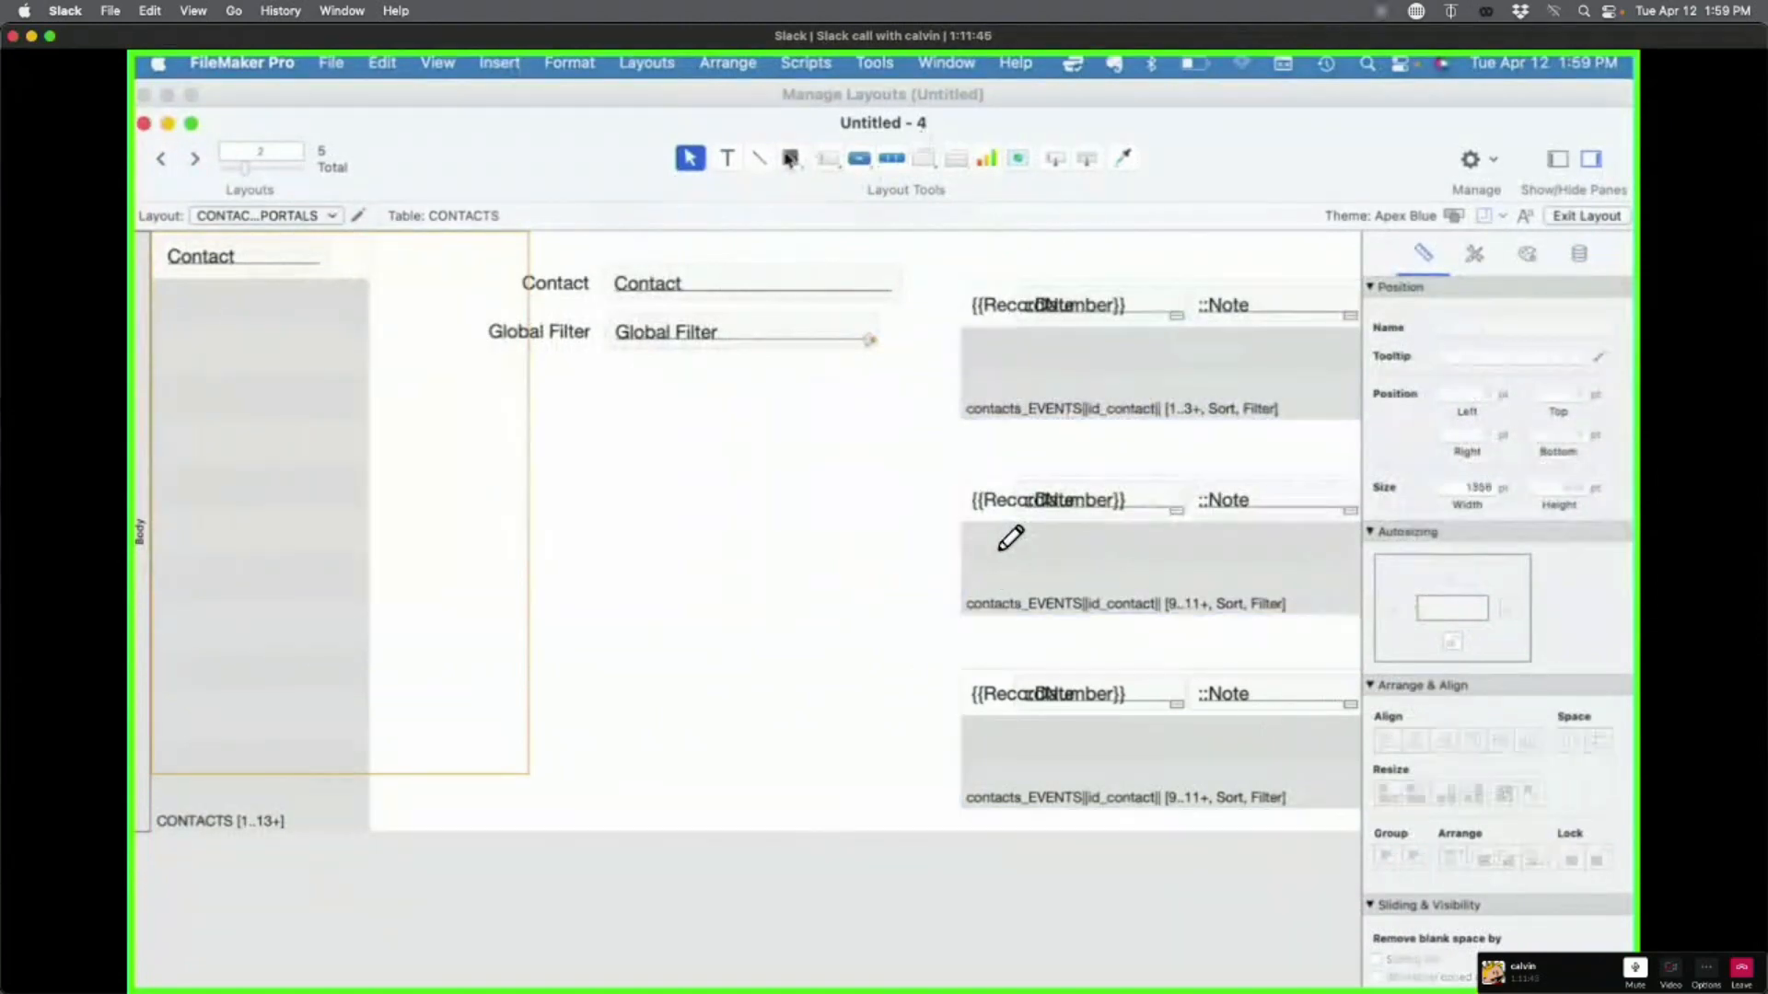
left_click(728, 158)
left_click_drag(1116, 350, 1193, 386)
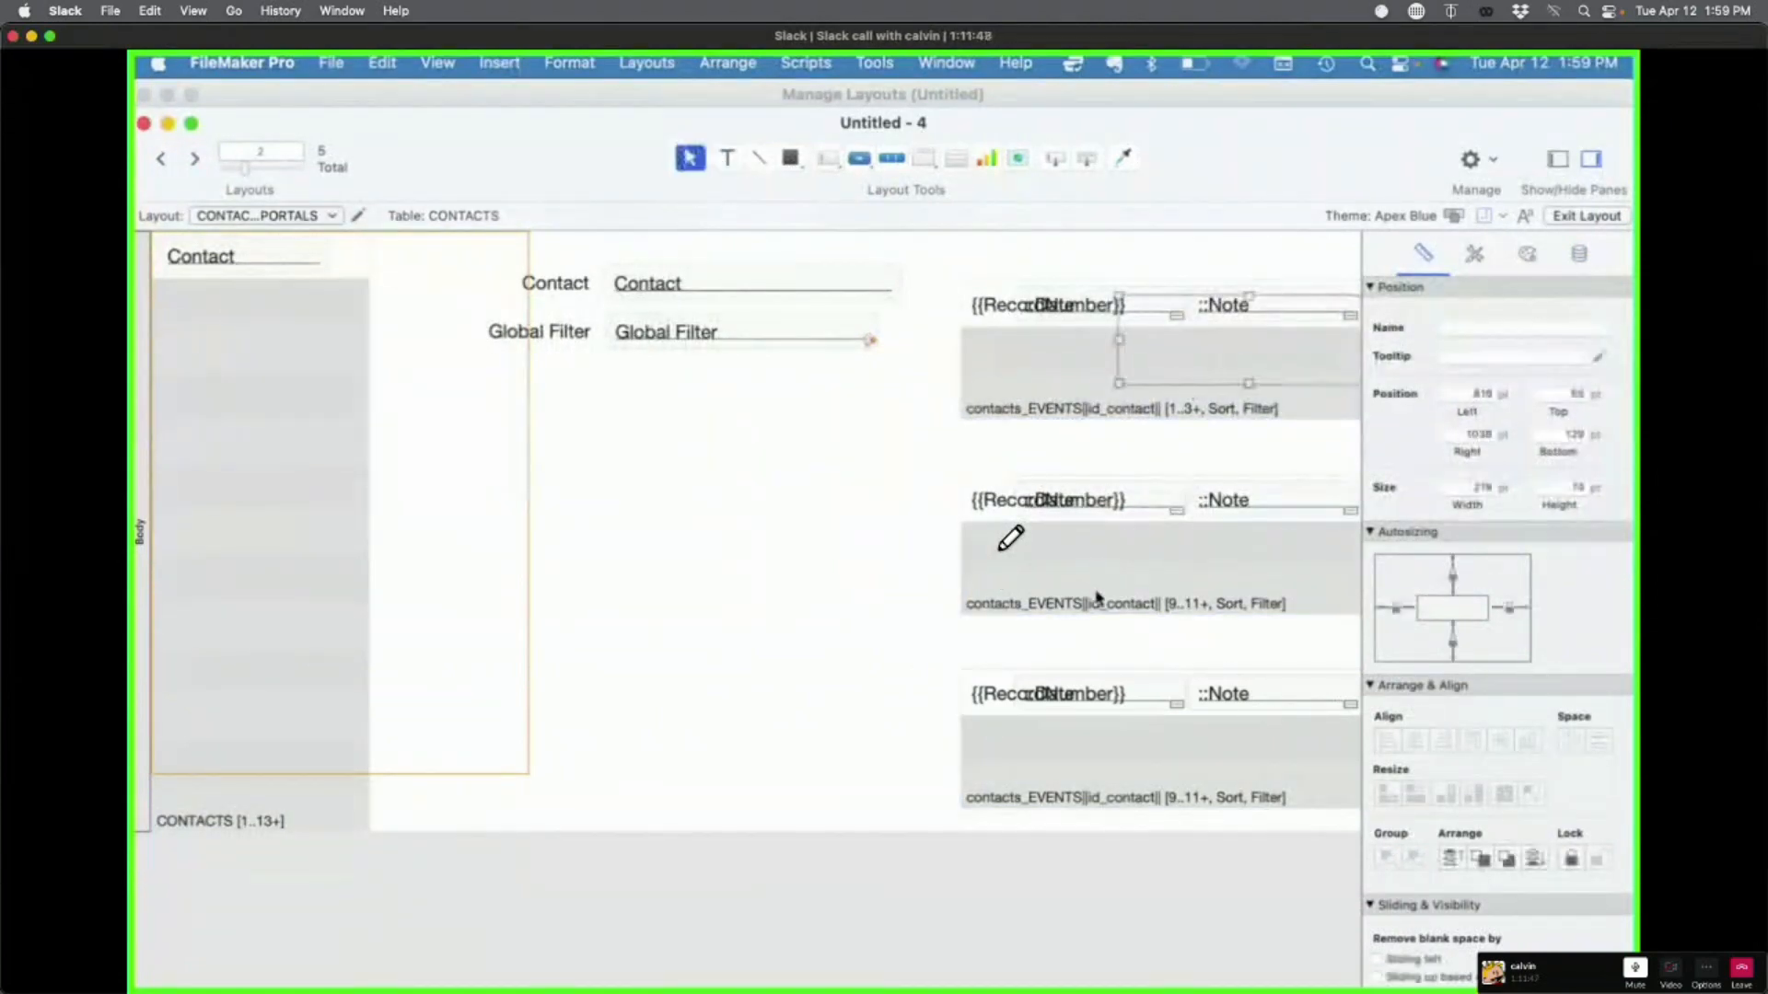
Step: Replace the middle portal's filter calculation with WeekOfYear of the contacts_EVENTS||id_contact|| Date field
double_click(1103, 575)
left_click(985, 491)
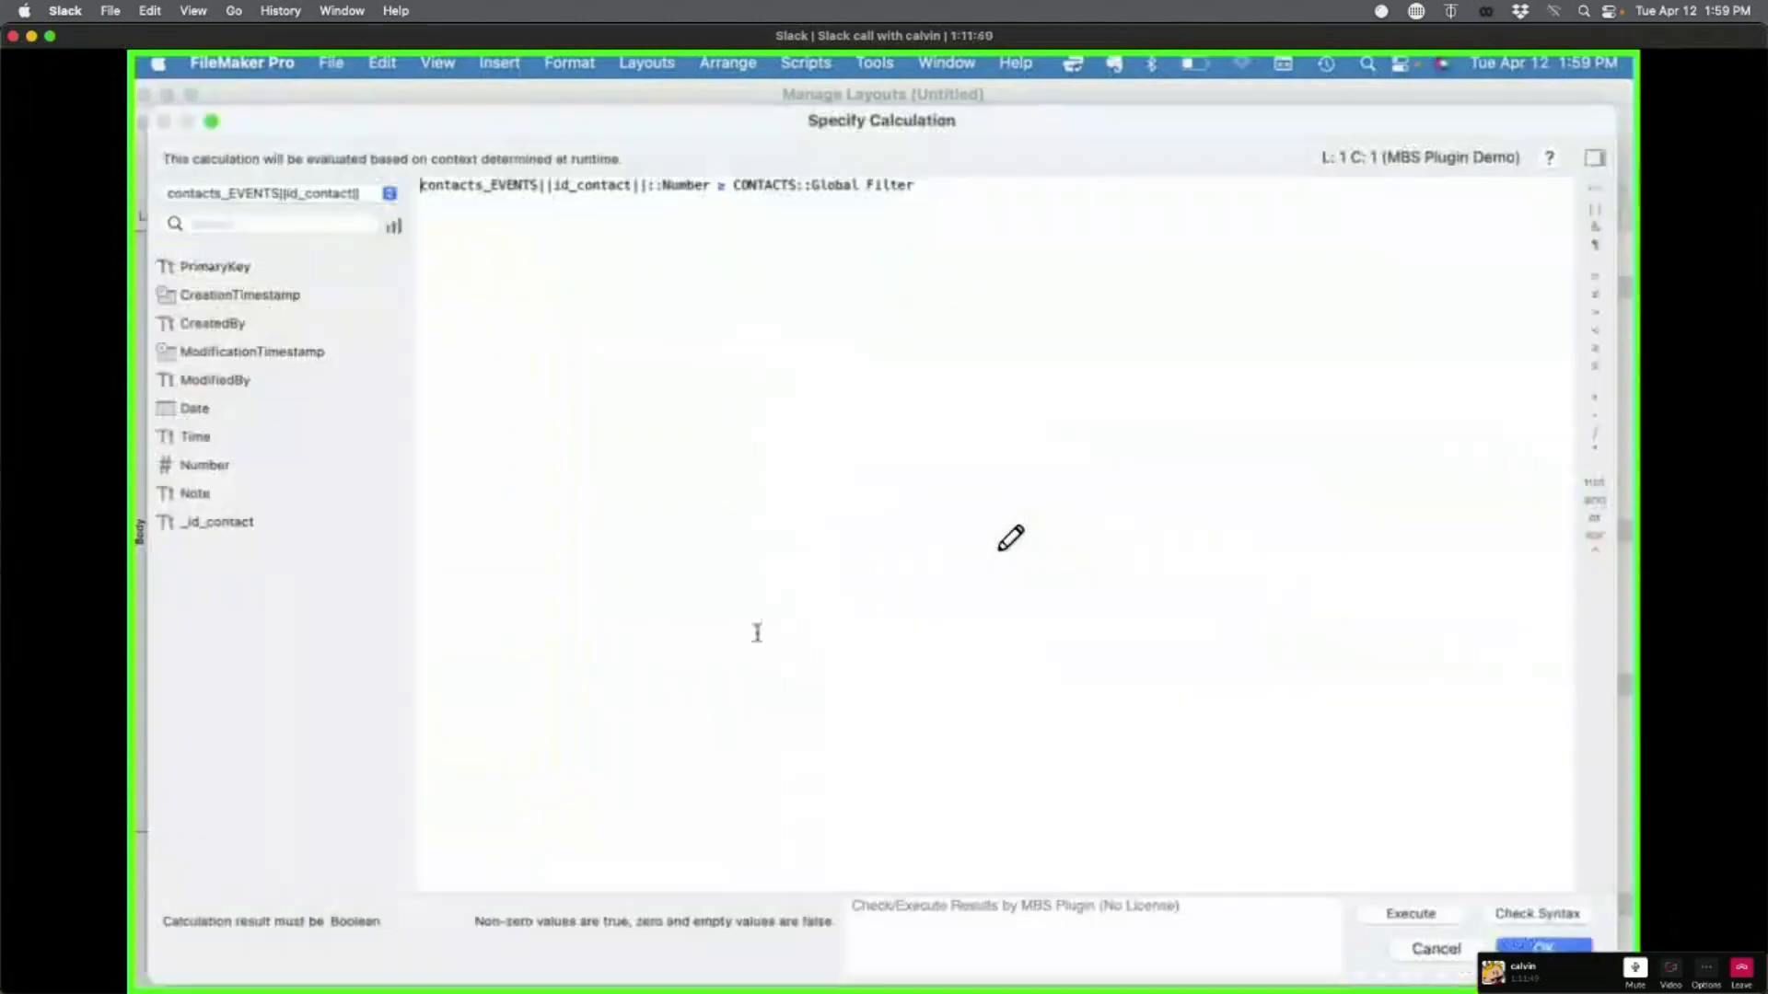
key("super+a")
type("GETW")
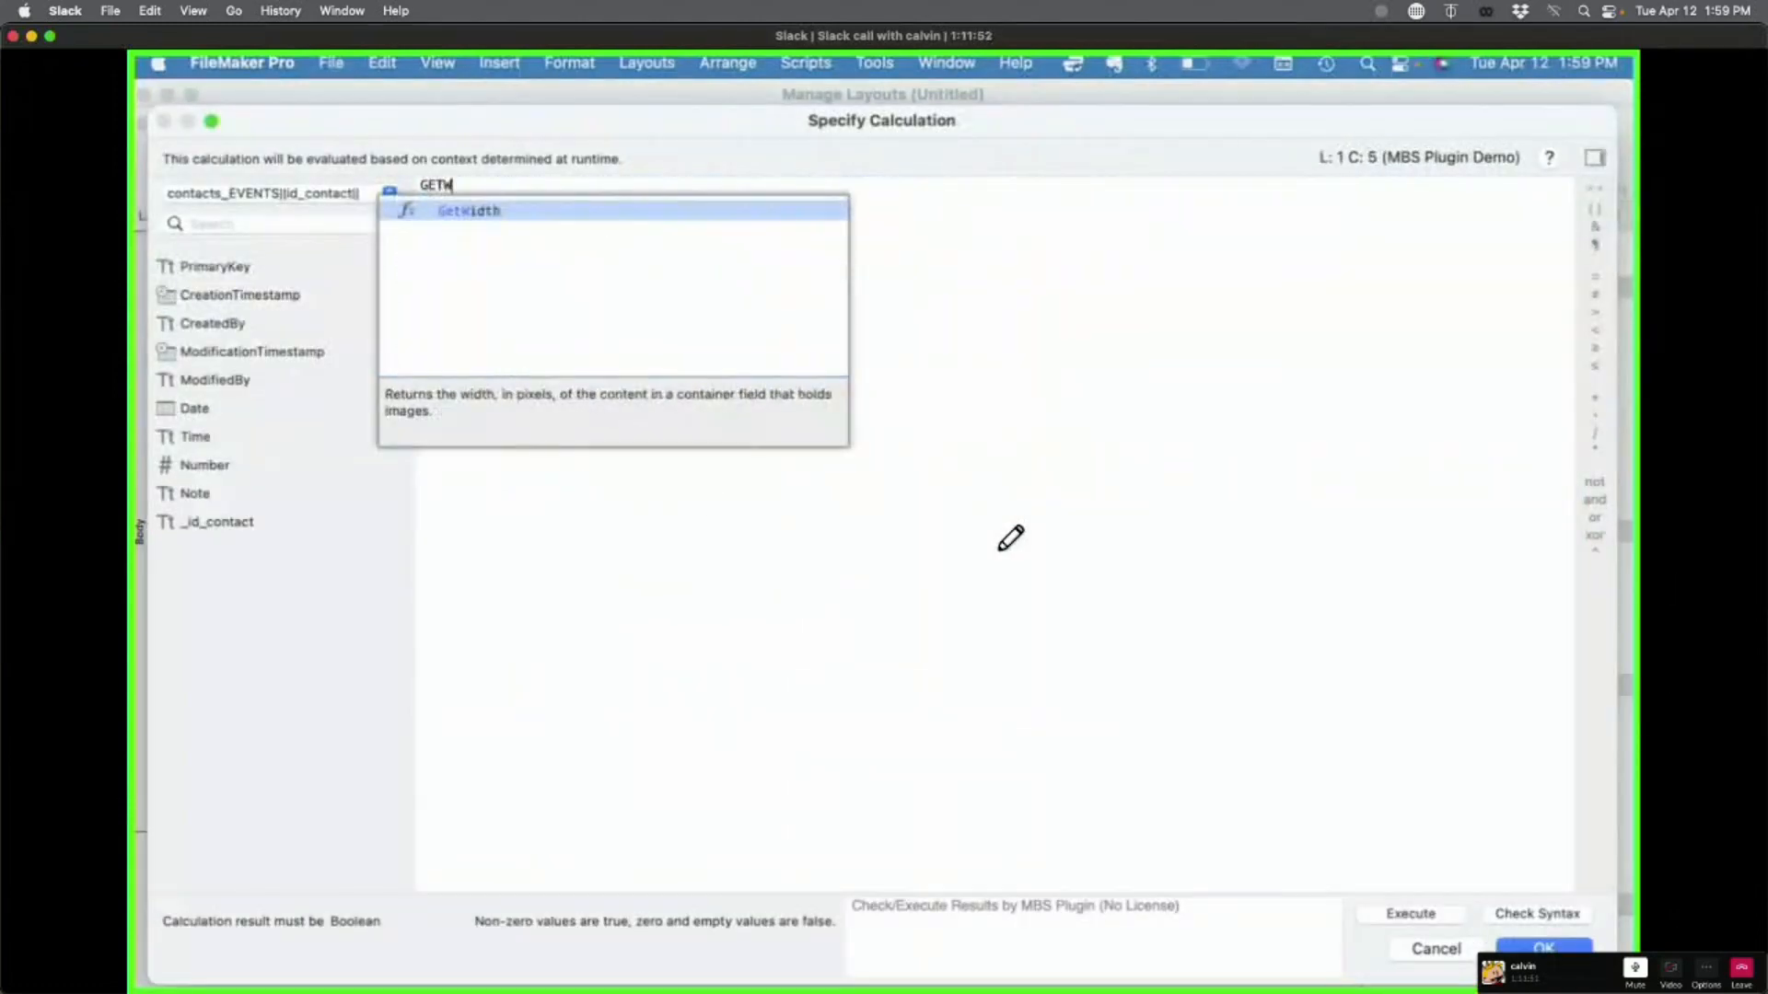
key("BackSpace")
key("BackSpace")
key("BackSpace")
key("BackSpace")
type("WEEK")
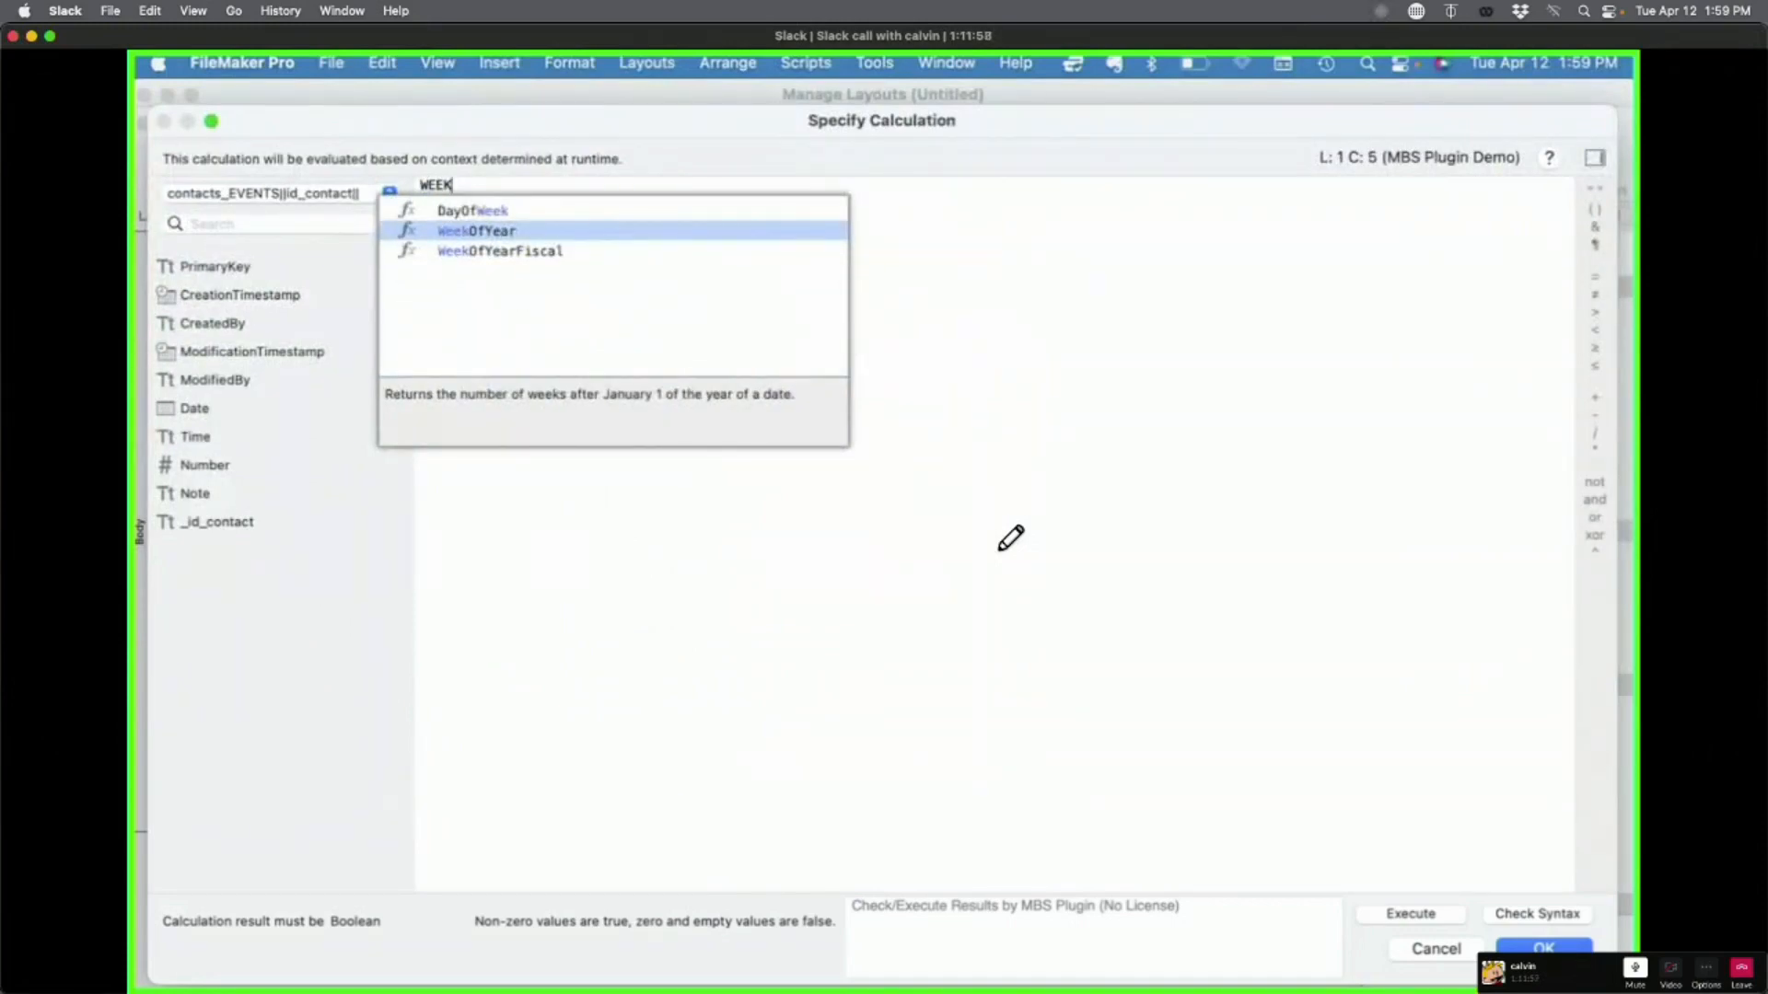
key("Return")
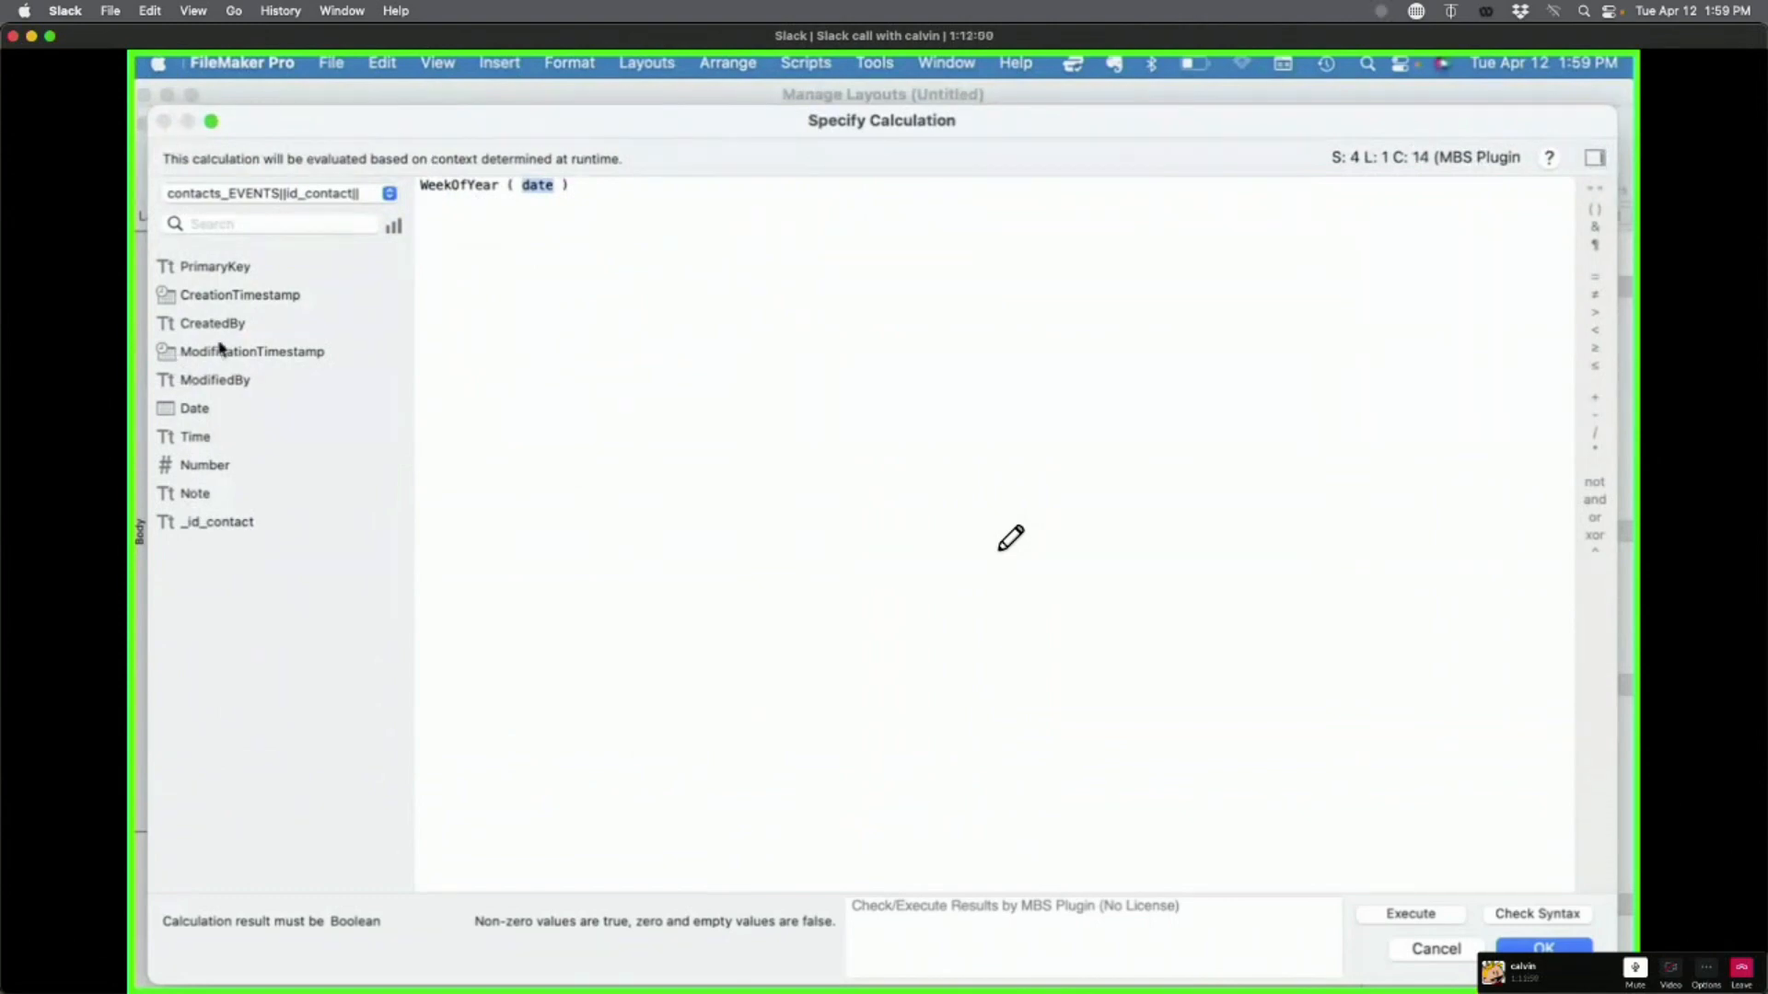
double_click(221, 411)
key("Right")
key("Right")
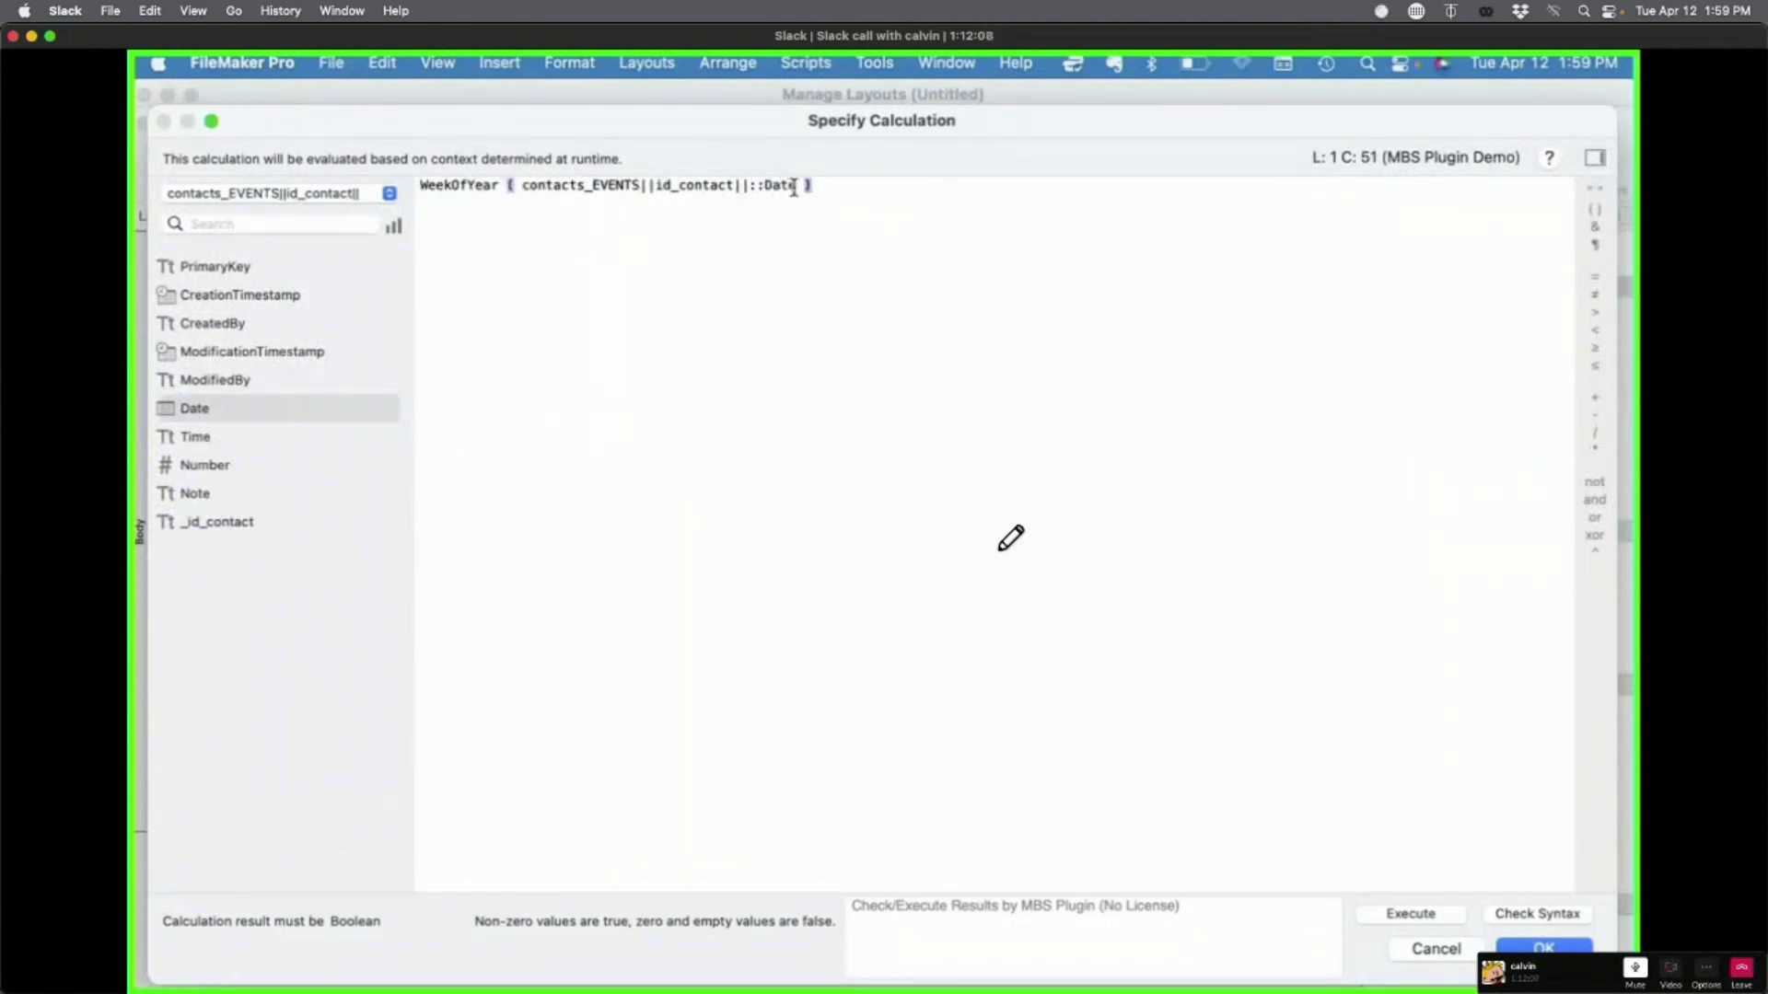
left_click_drag(794, 189, 521, 187)
left_click(781, 328)
Step: Complete the middle portal's filter by setting the event's week equal to WeekOfYear ( Get ( CurrentDate ) )
type("= ")
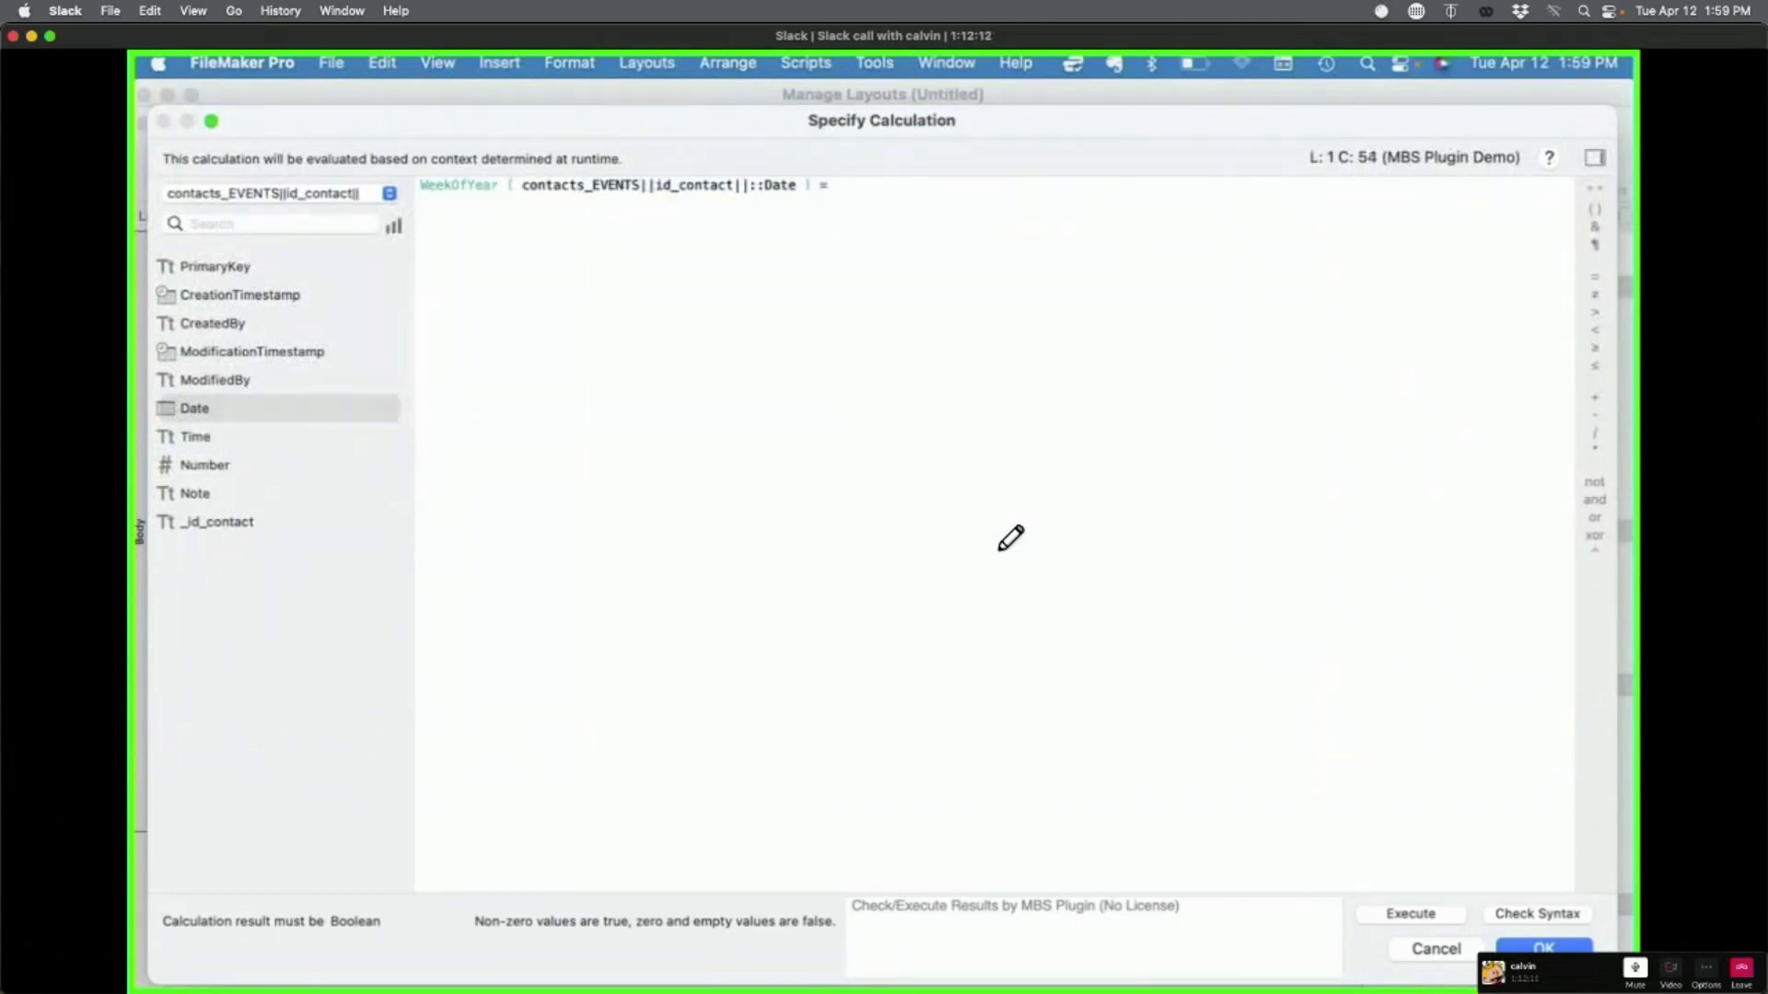
type("GET")
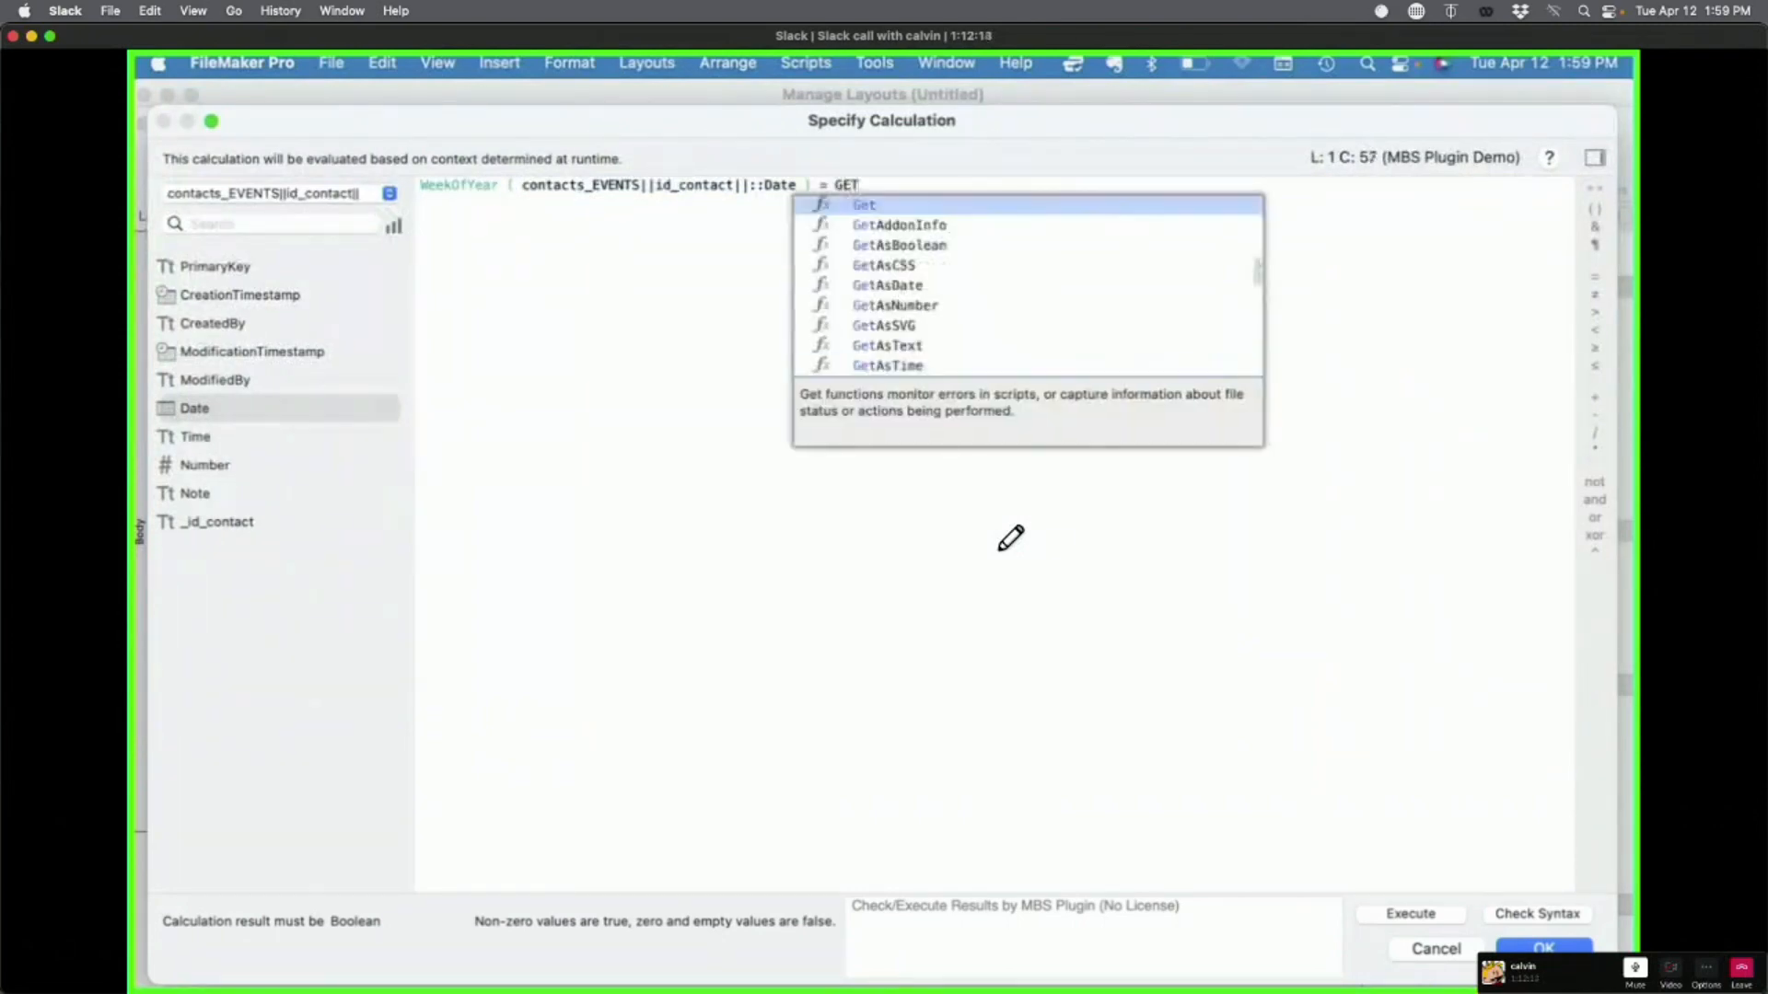
key("BackSpace")
key("BackSpace")
key("BackSpace")
type("WEEKO")
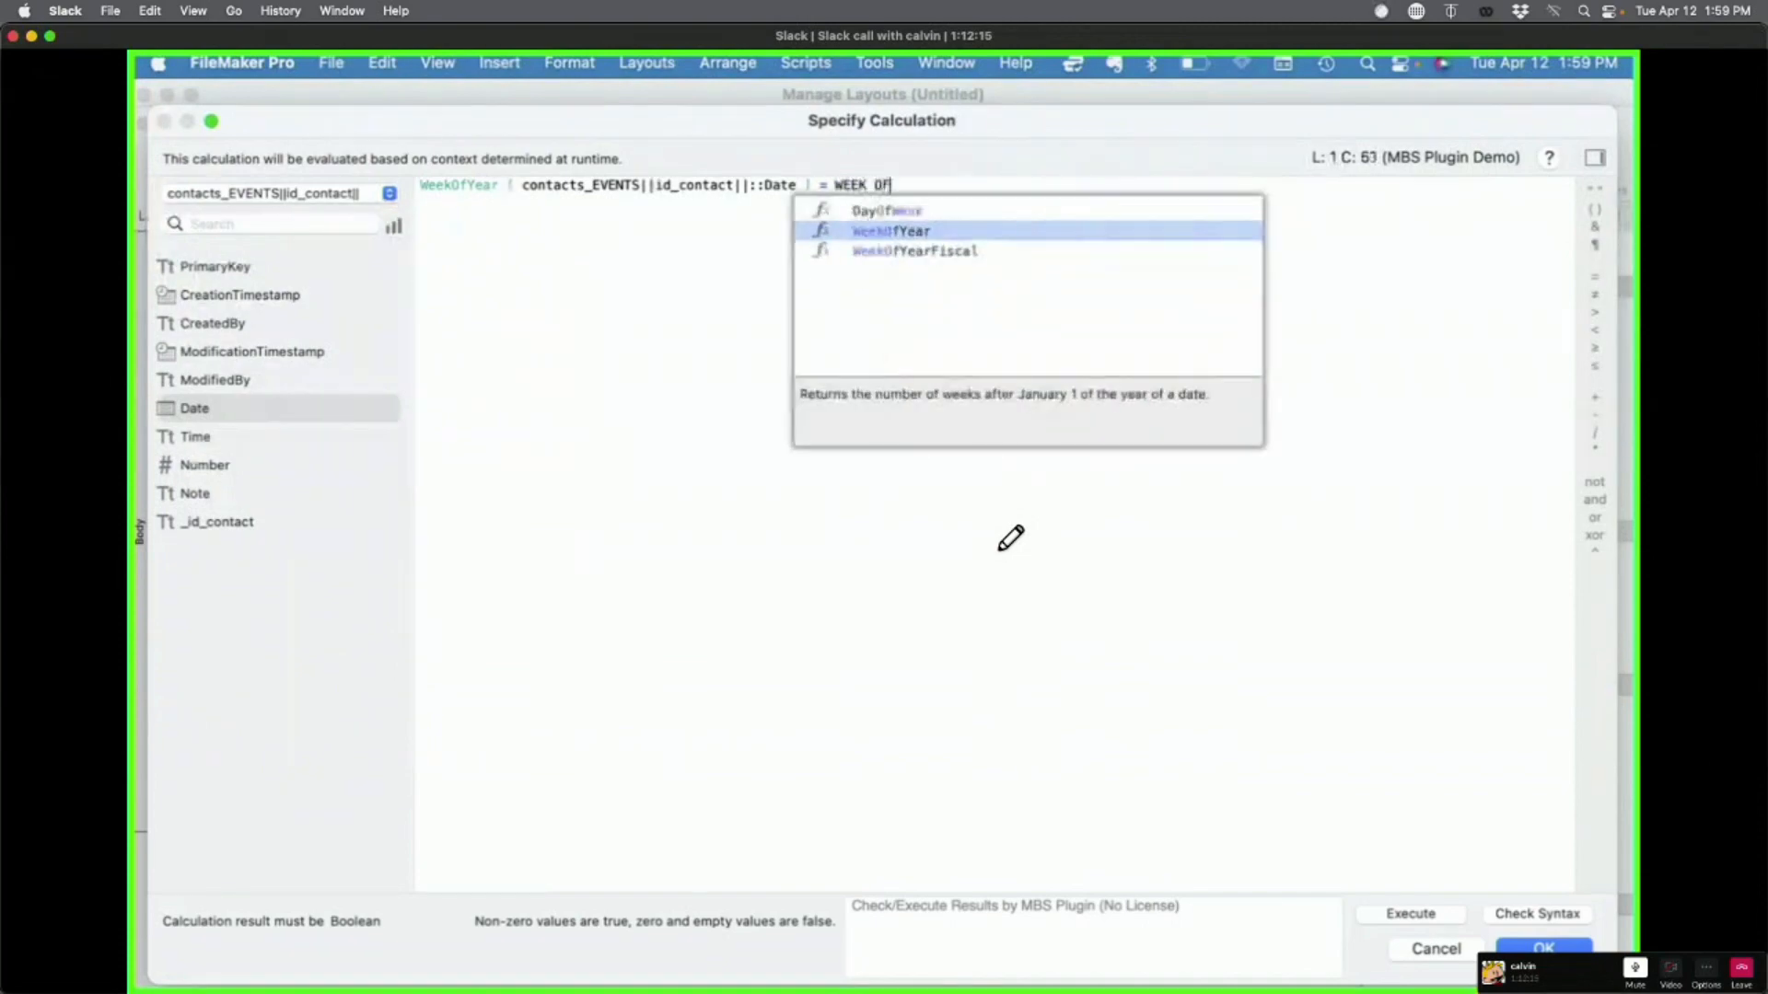
type("F")
key("BackSpace")
type("Y")
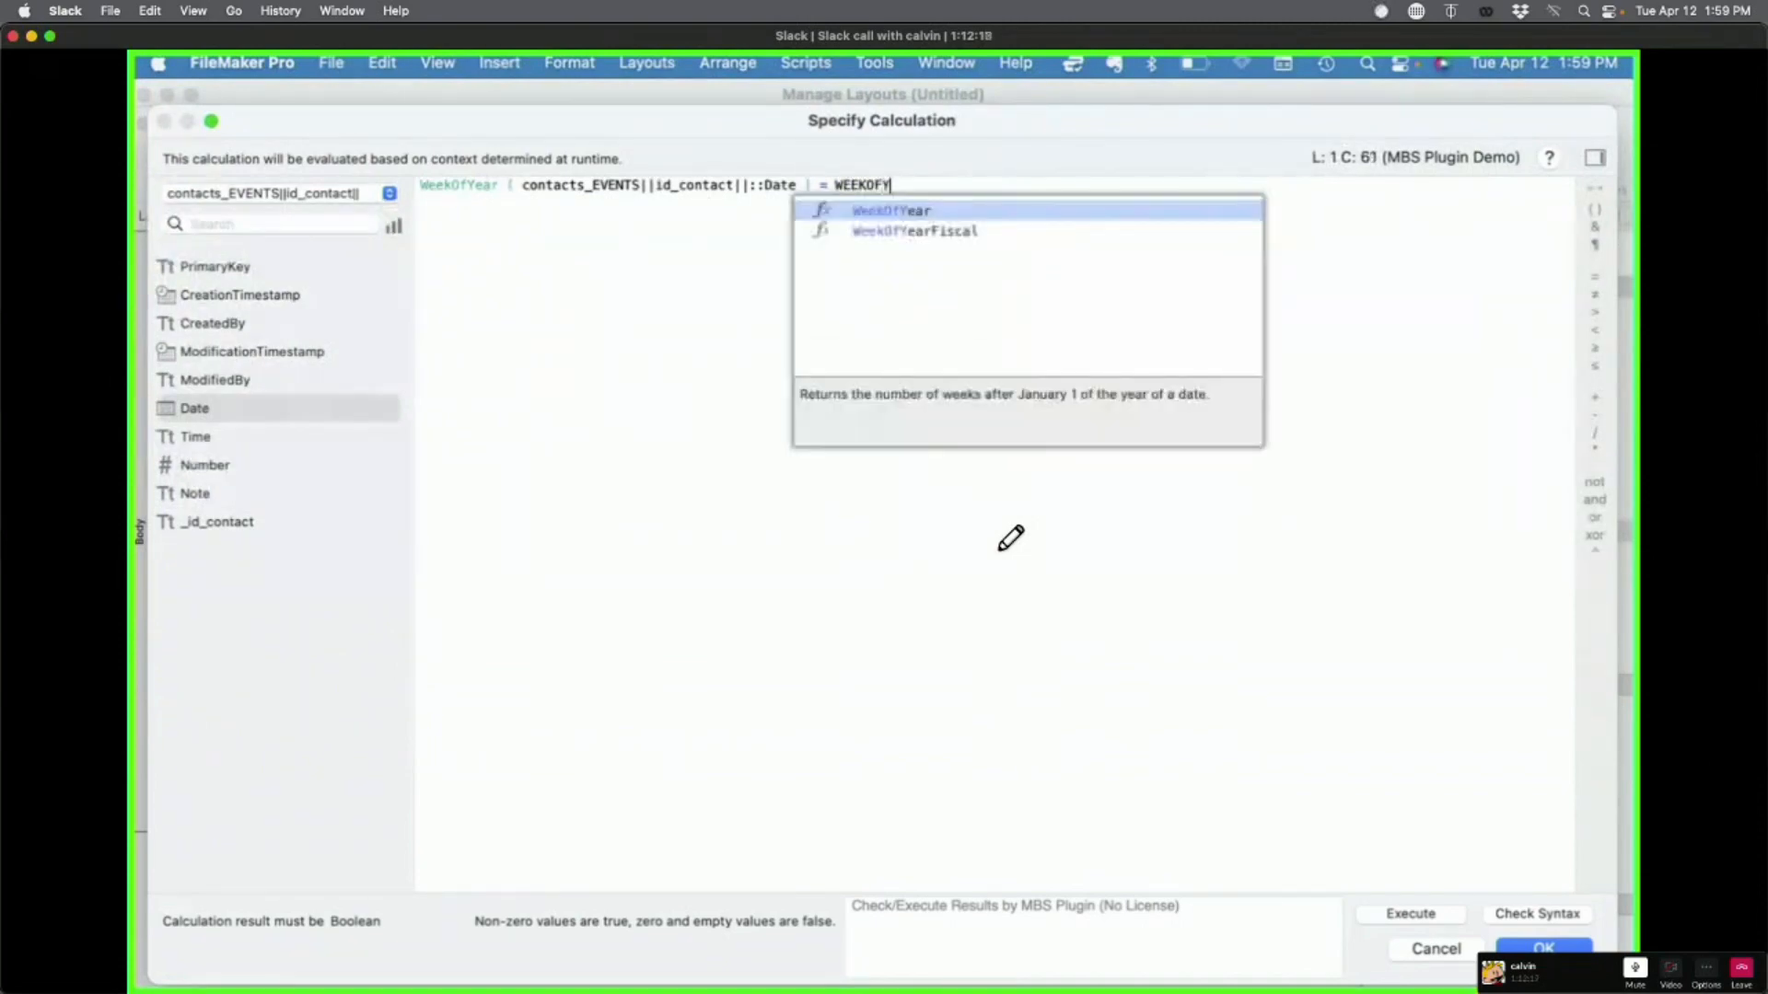
key("Return")
type("Get")
key("Return")
type("current")
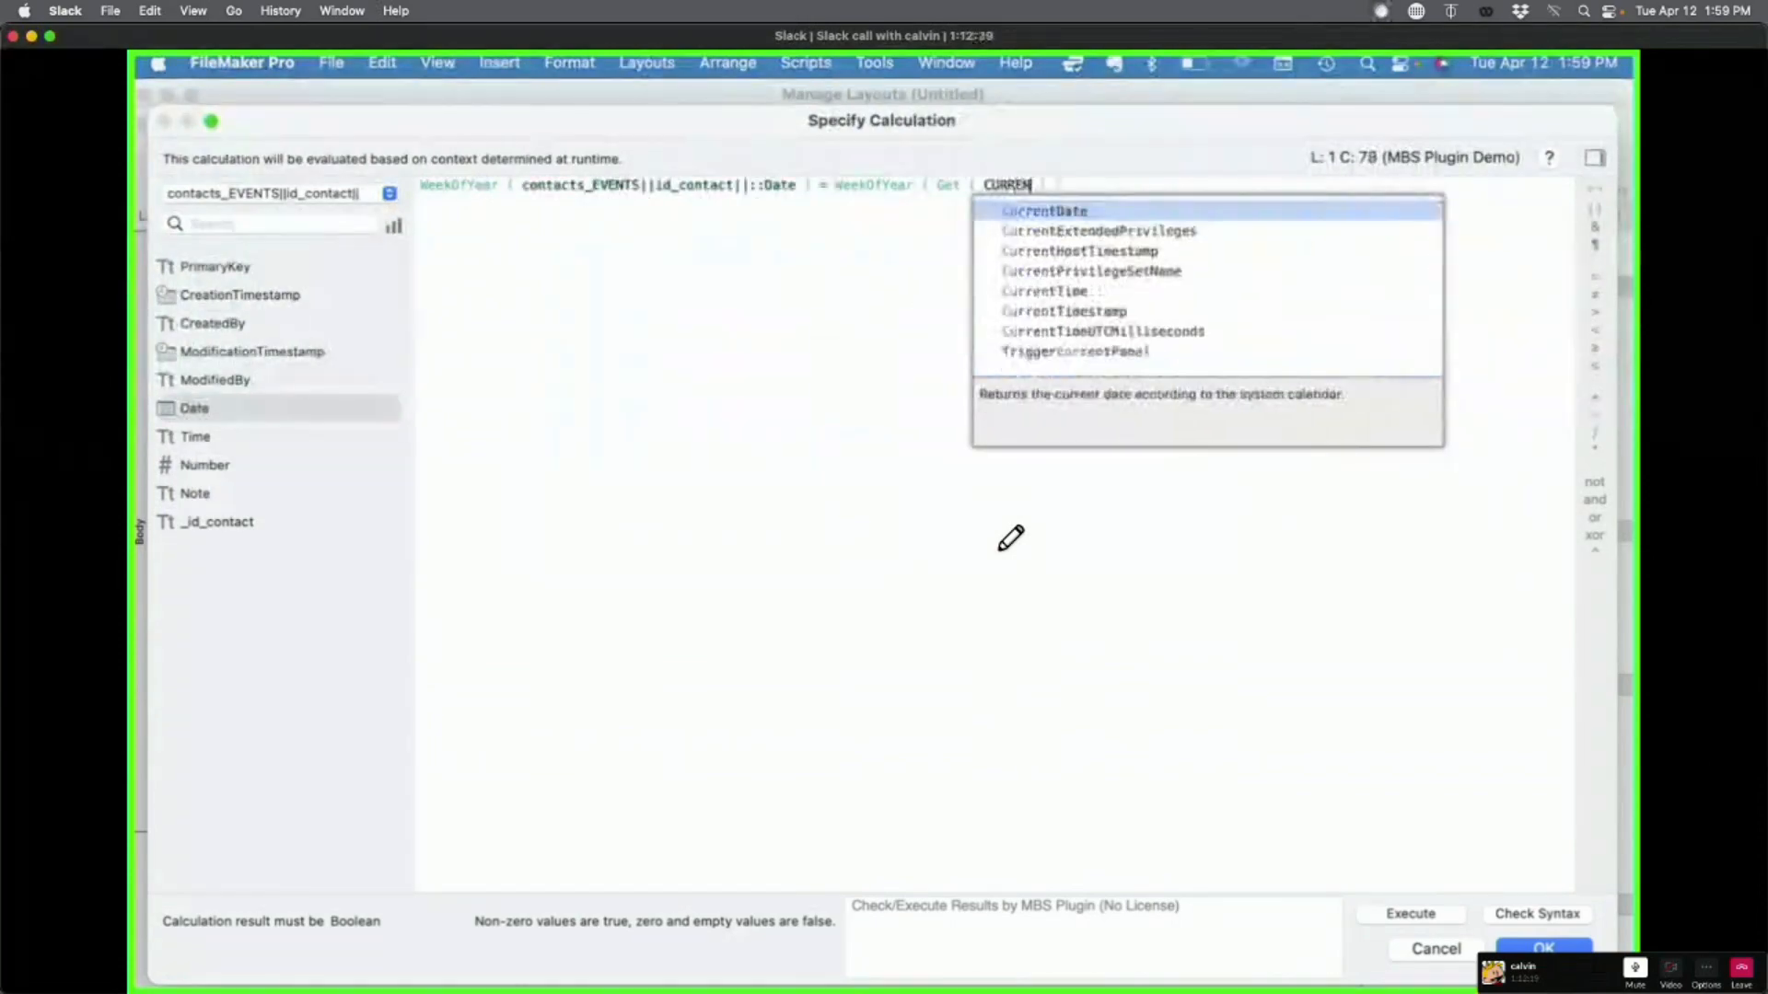
key("Return")
Step: Copy the week-comparison formula, save the middle portal's setup, and paste the formula over the top portal's filter calculation
key("super+a")
key("super+c")
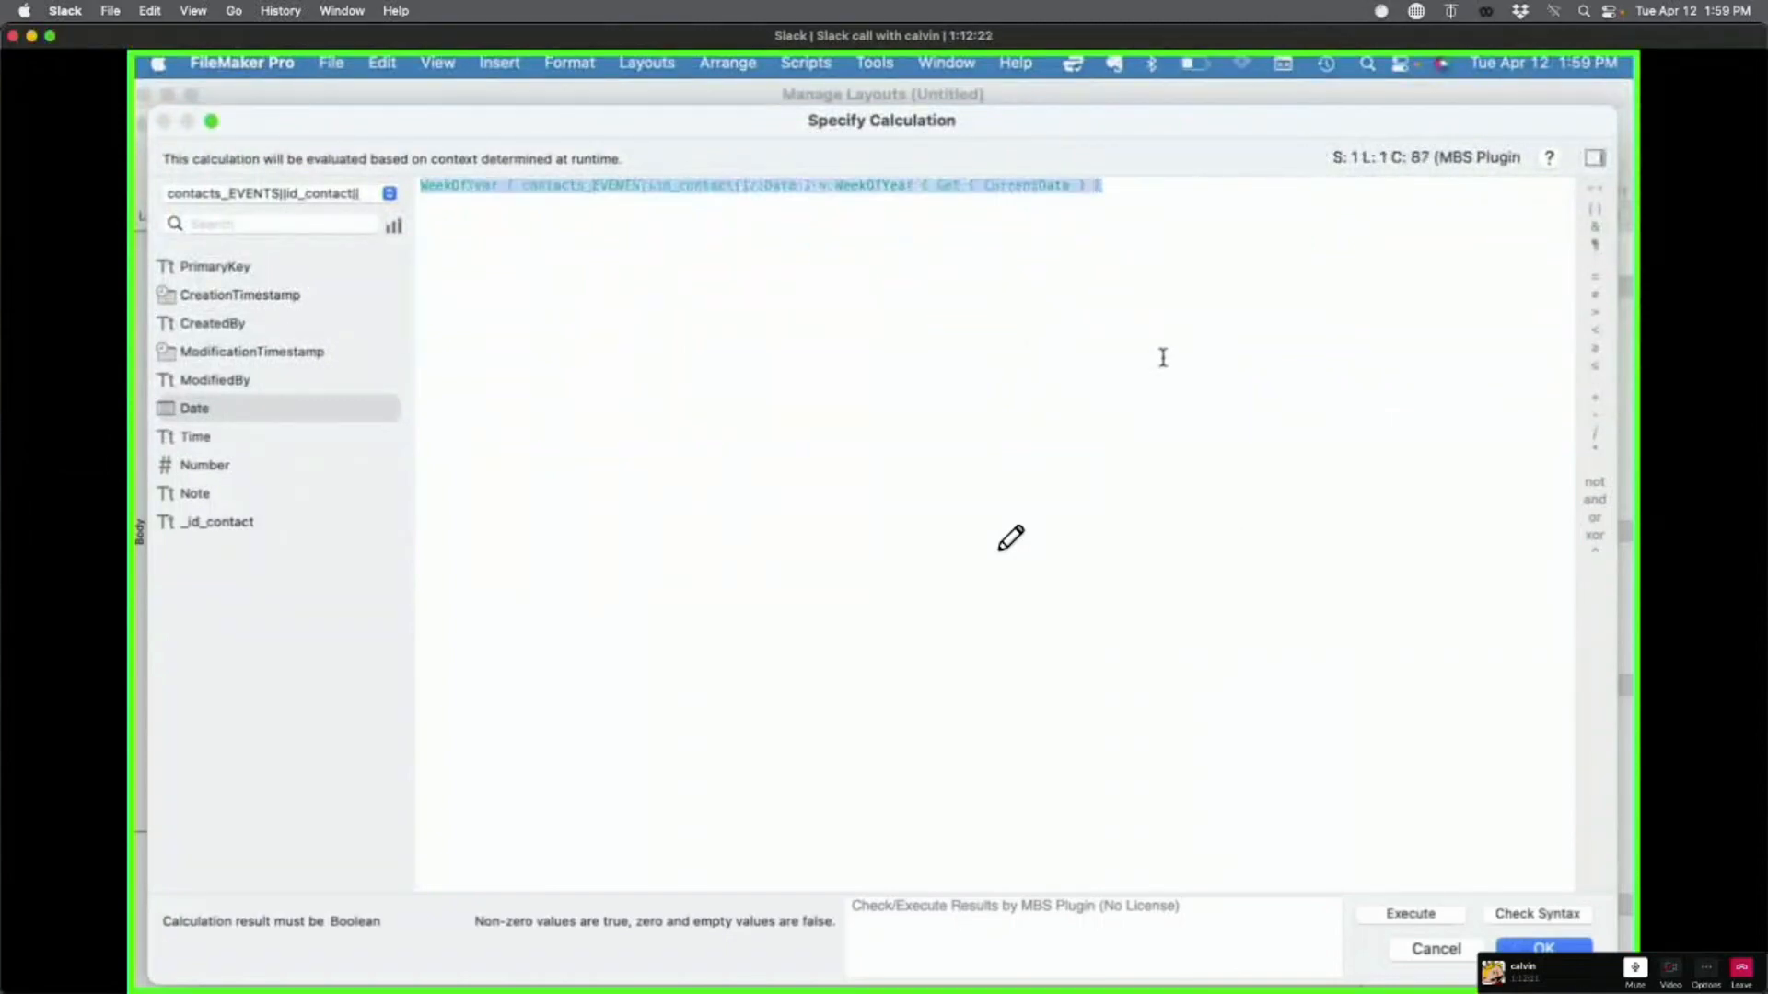
left_click(1541, 946)
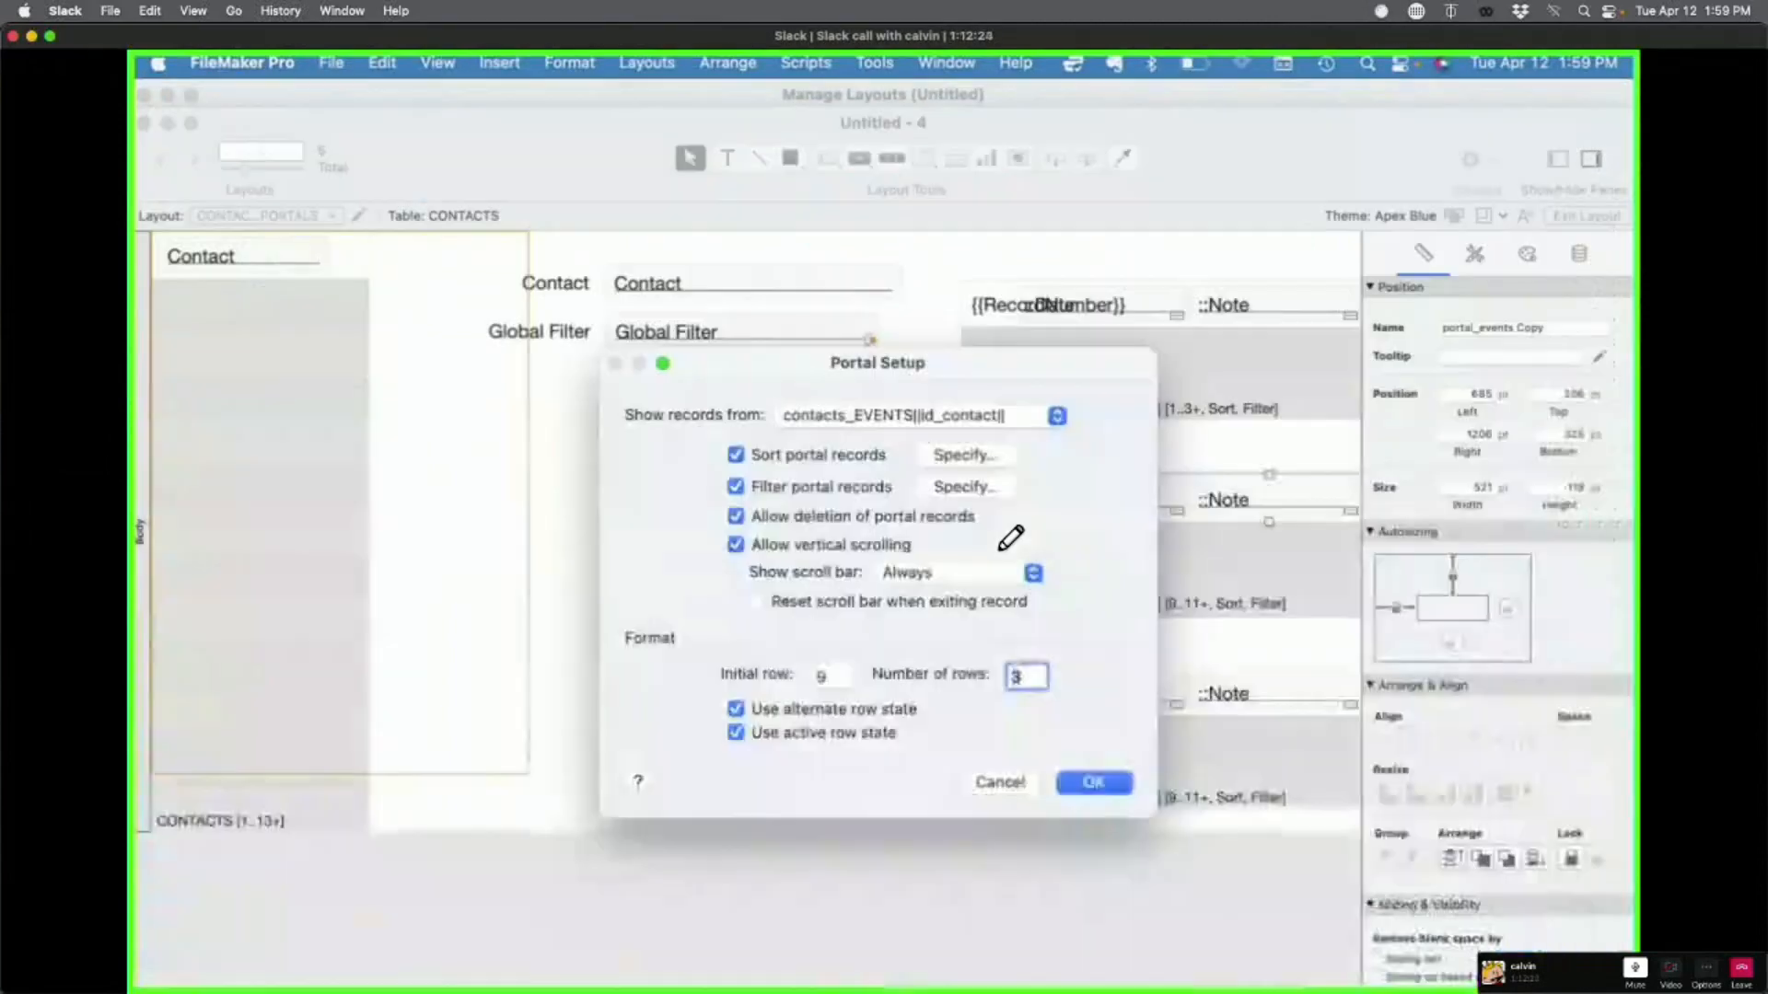
left_click(1093, 782)
left_click(1116, 379)
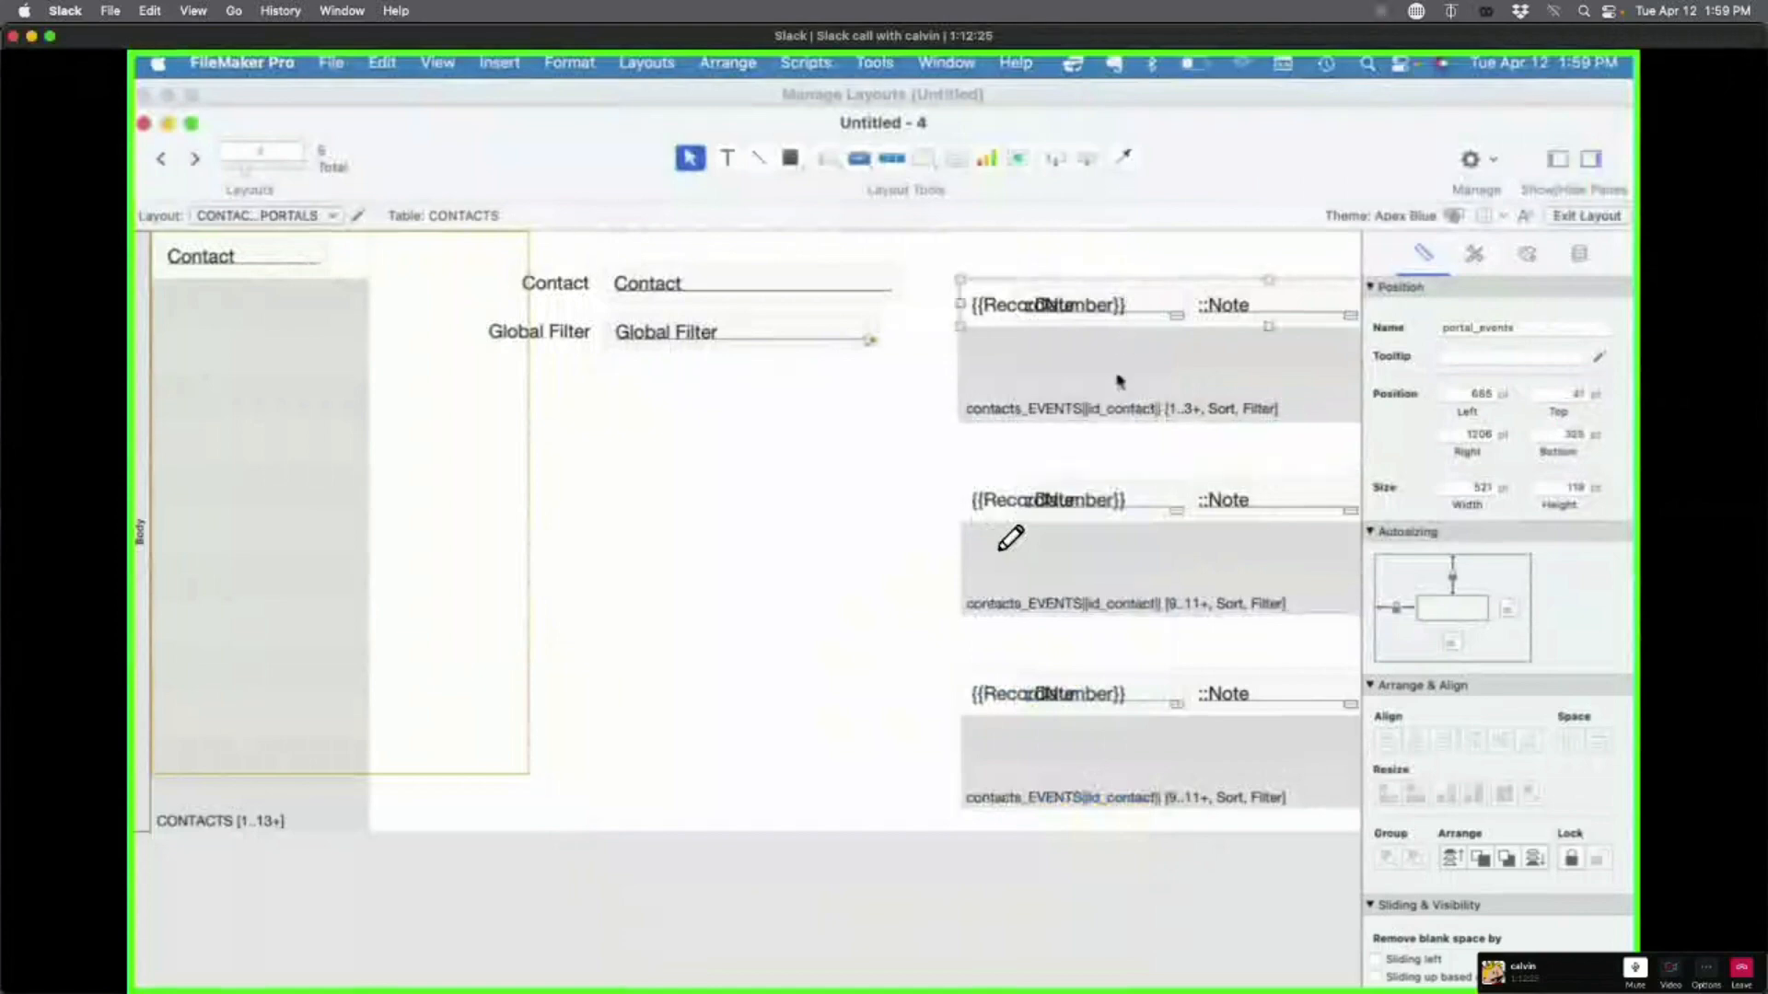
double_click(1117, 378)
left_click(977, 486)
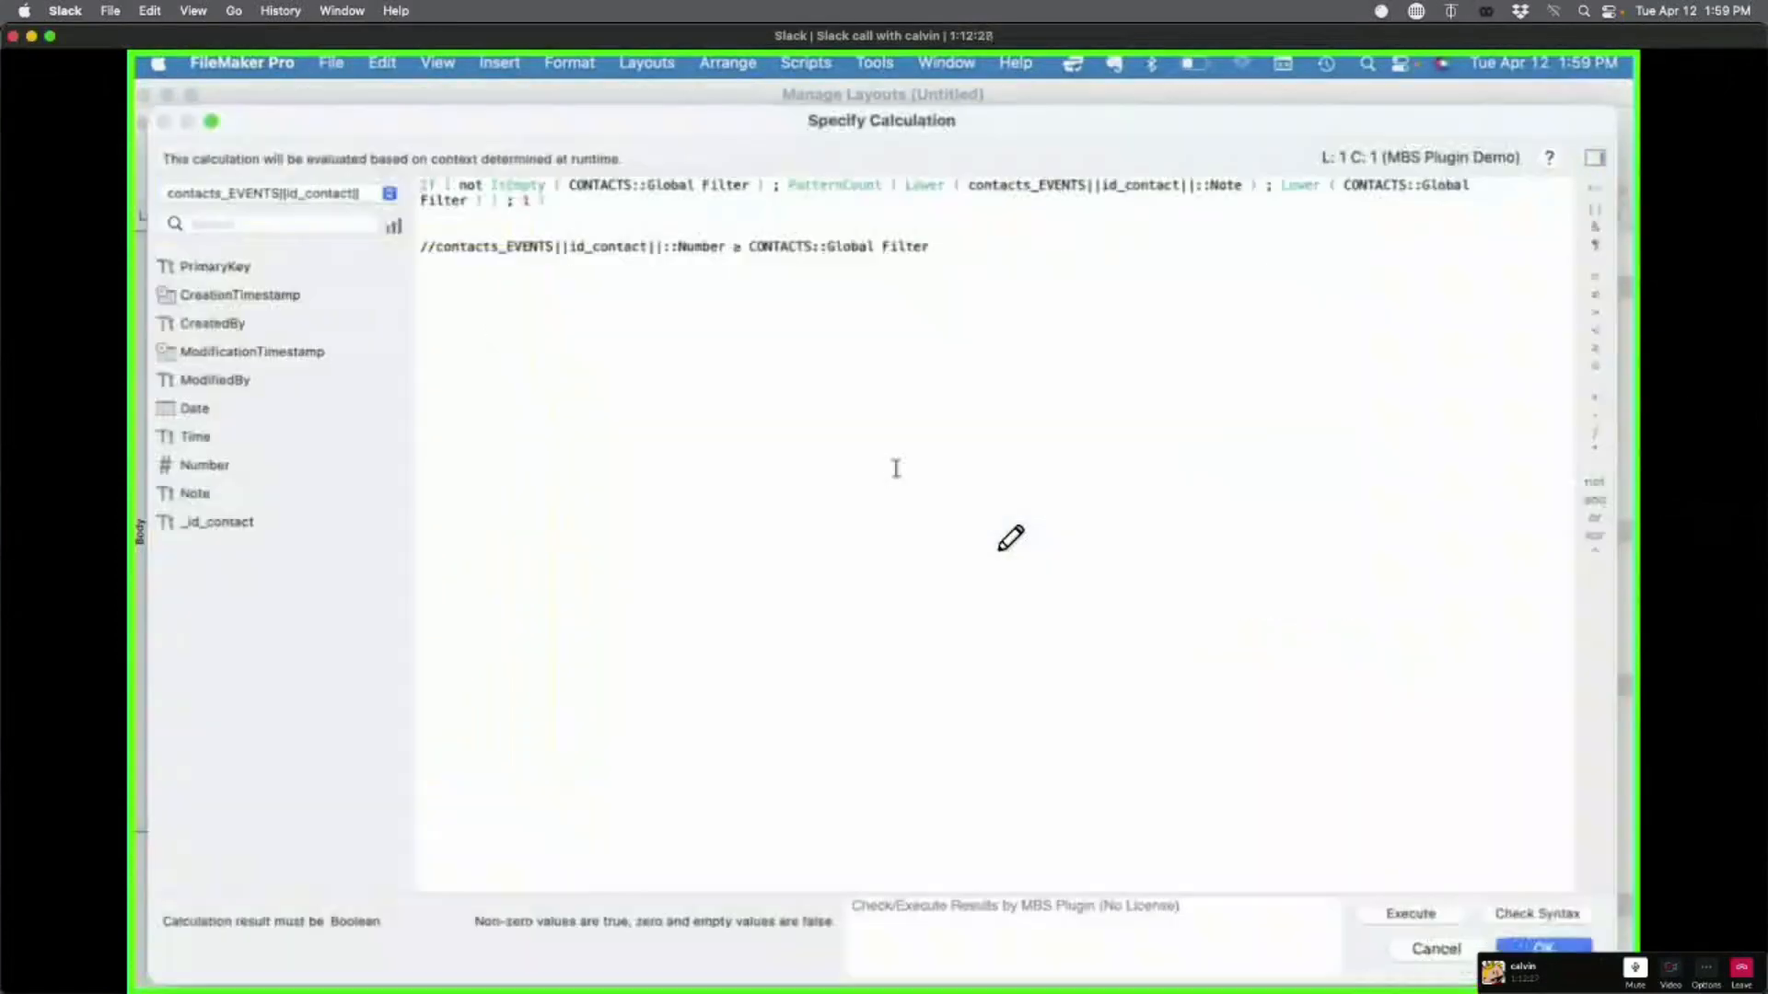
key("super+a")
key("super+v")
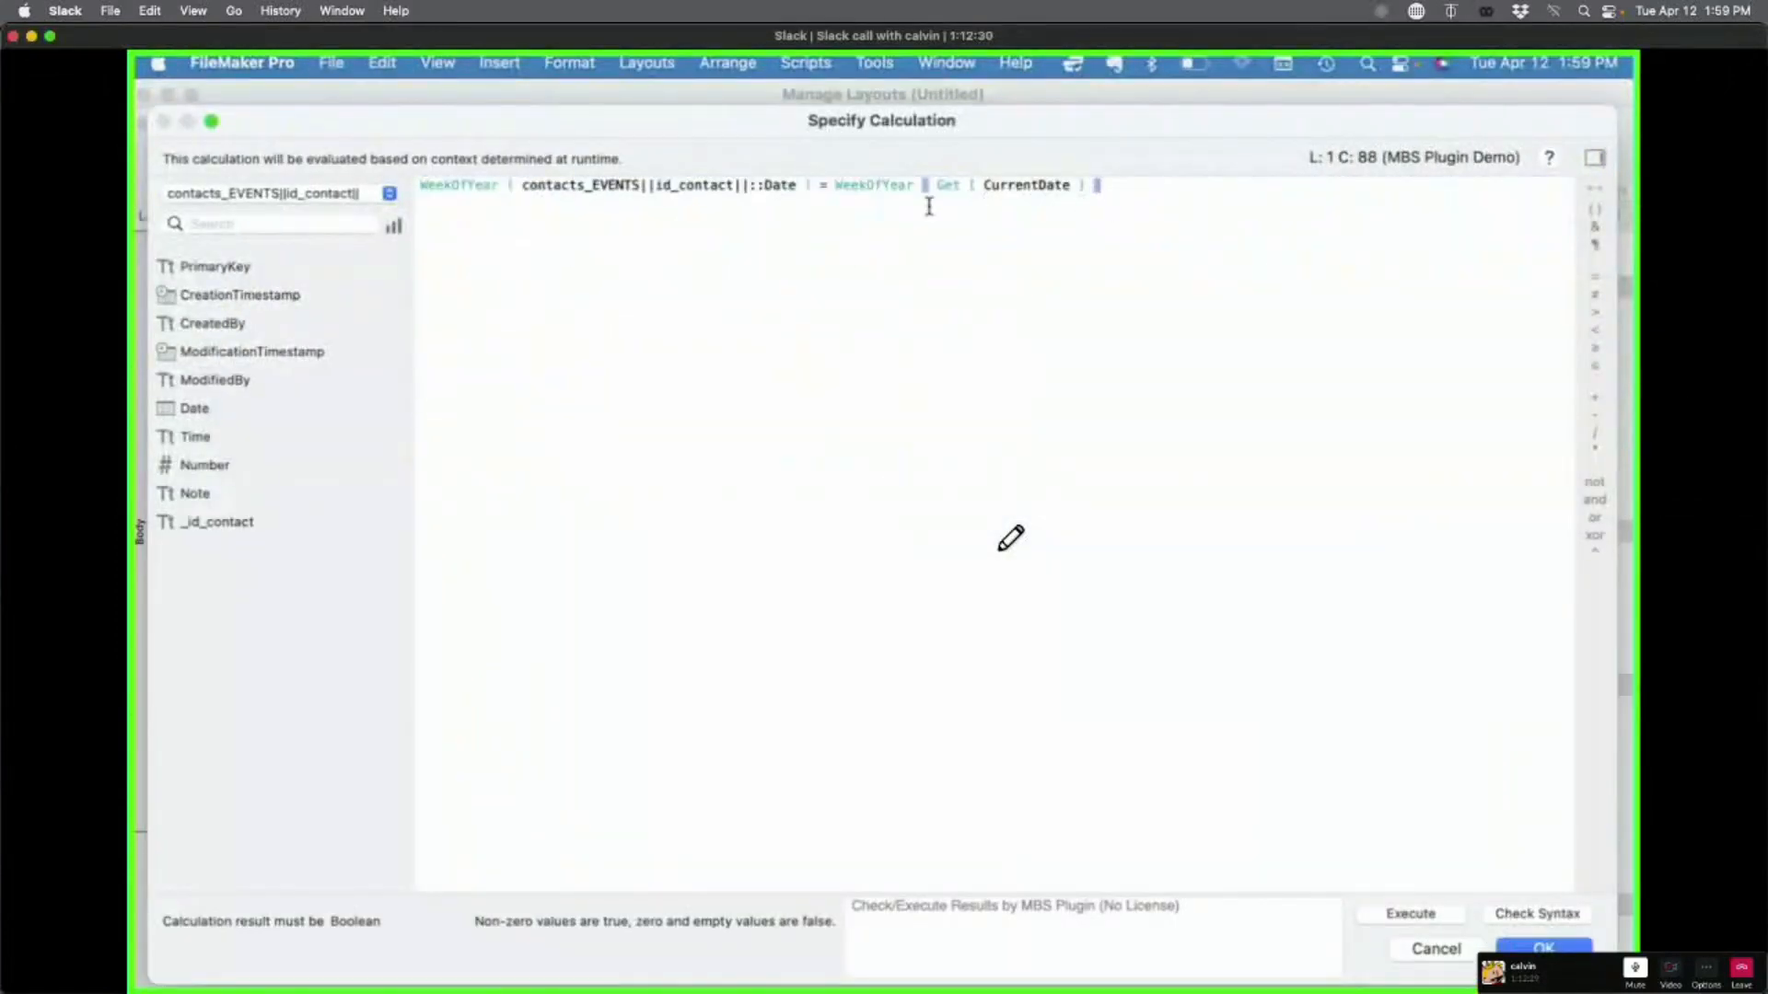
Step: Subtract 1 from the current week in the top portal's filter as ( WeekOfYear ( Get ( CurrentDate ) ) - 1 ) and save its setup
left_click(825, 185)
type("(")
key("super+Right")
type(") -")
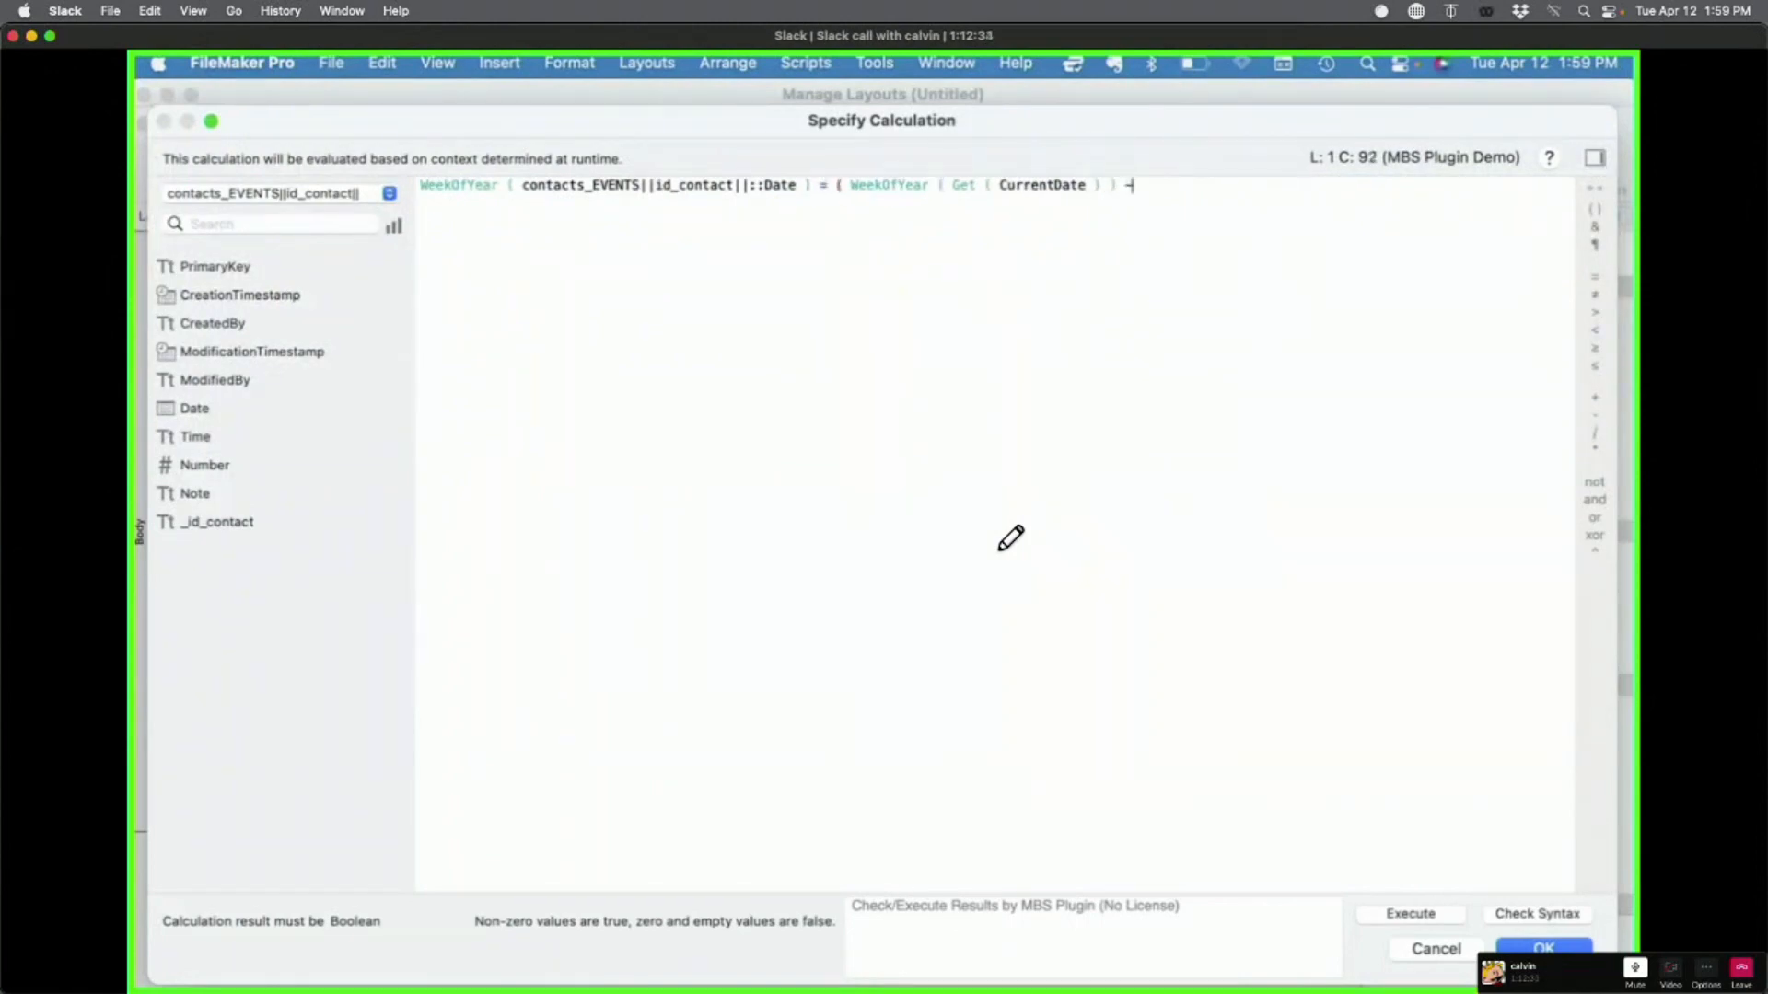
type(" 1 )")
key("Return")
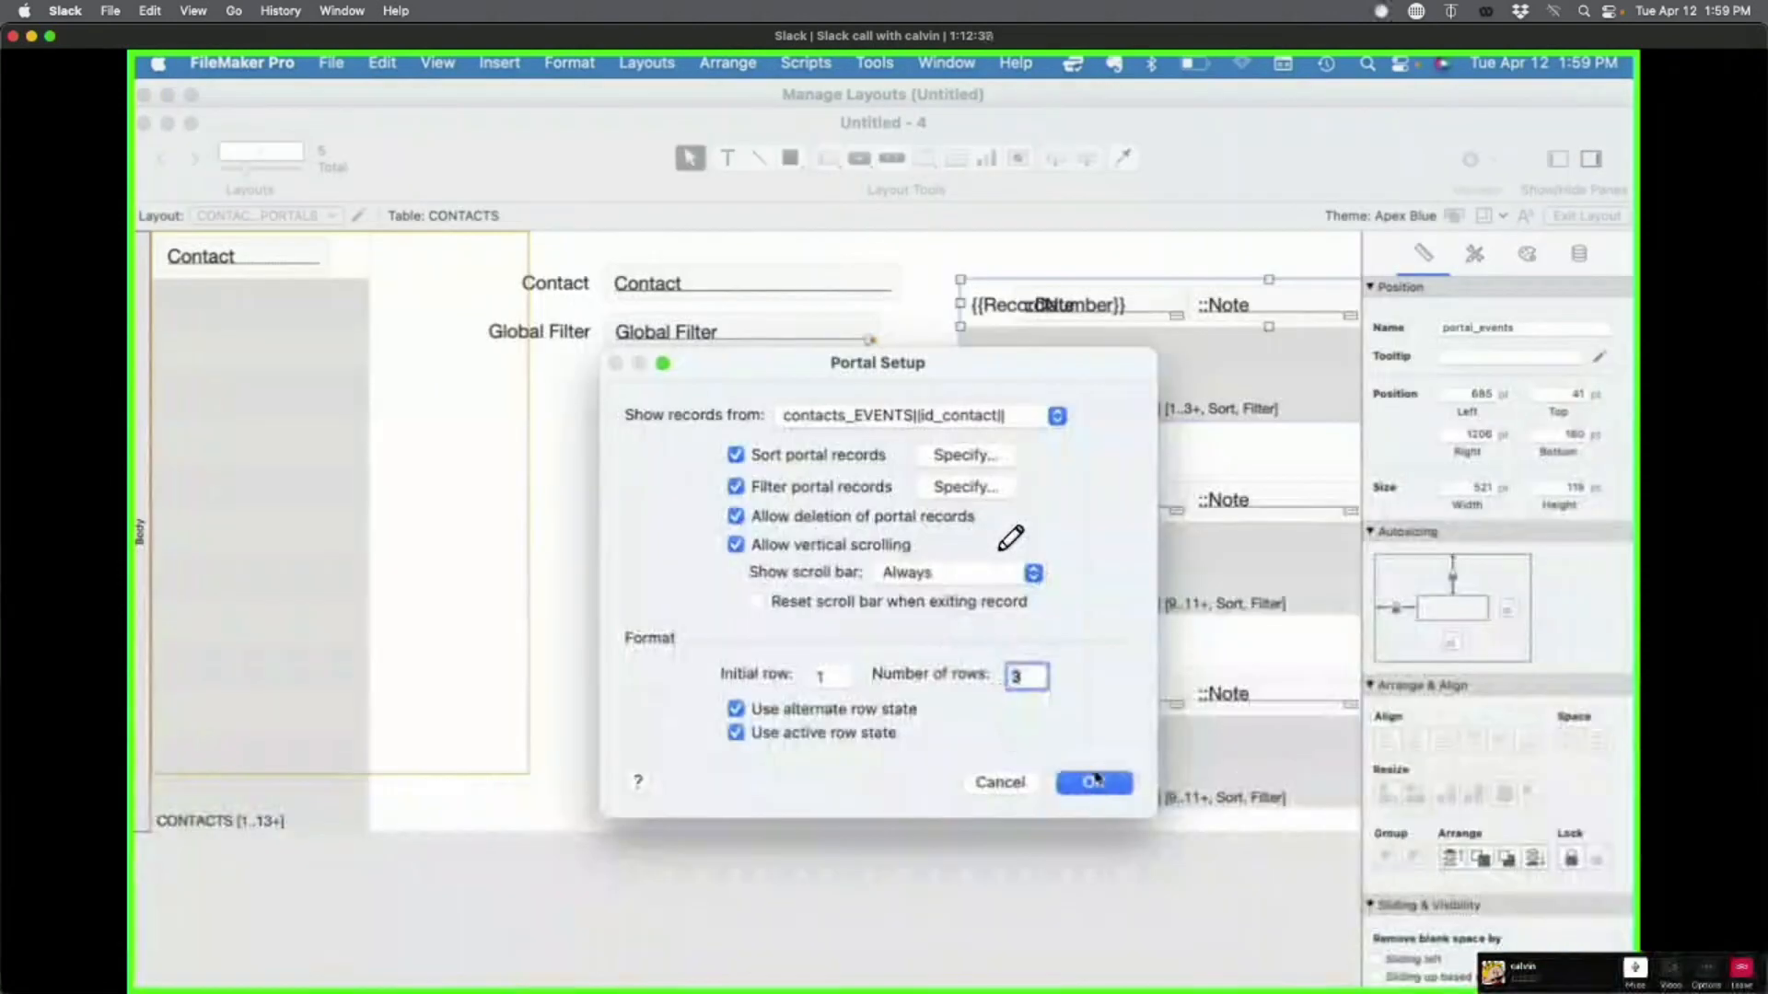
left_click(1098, 784)
Step: Replace the bottom portal's filter calculation with the copied week-comparison formula
double_click(1176, 777)
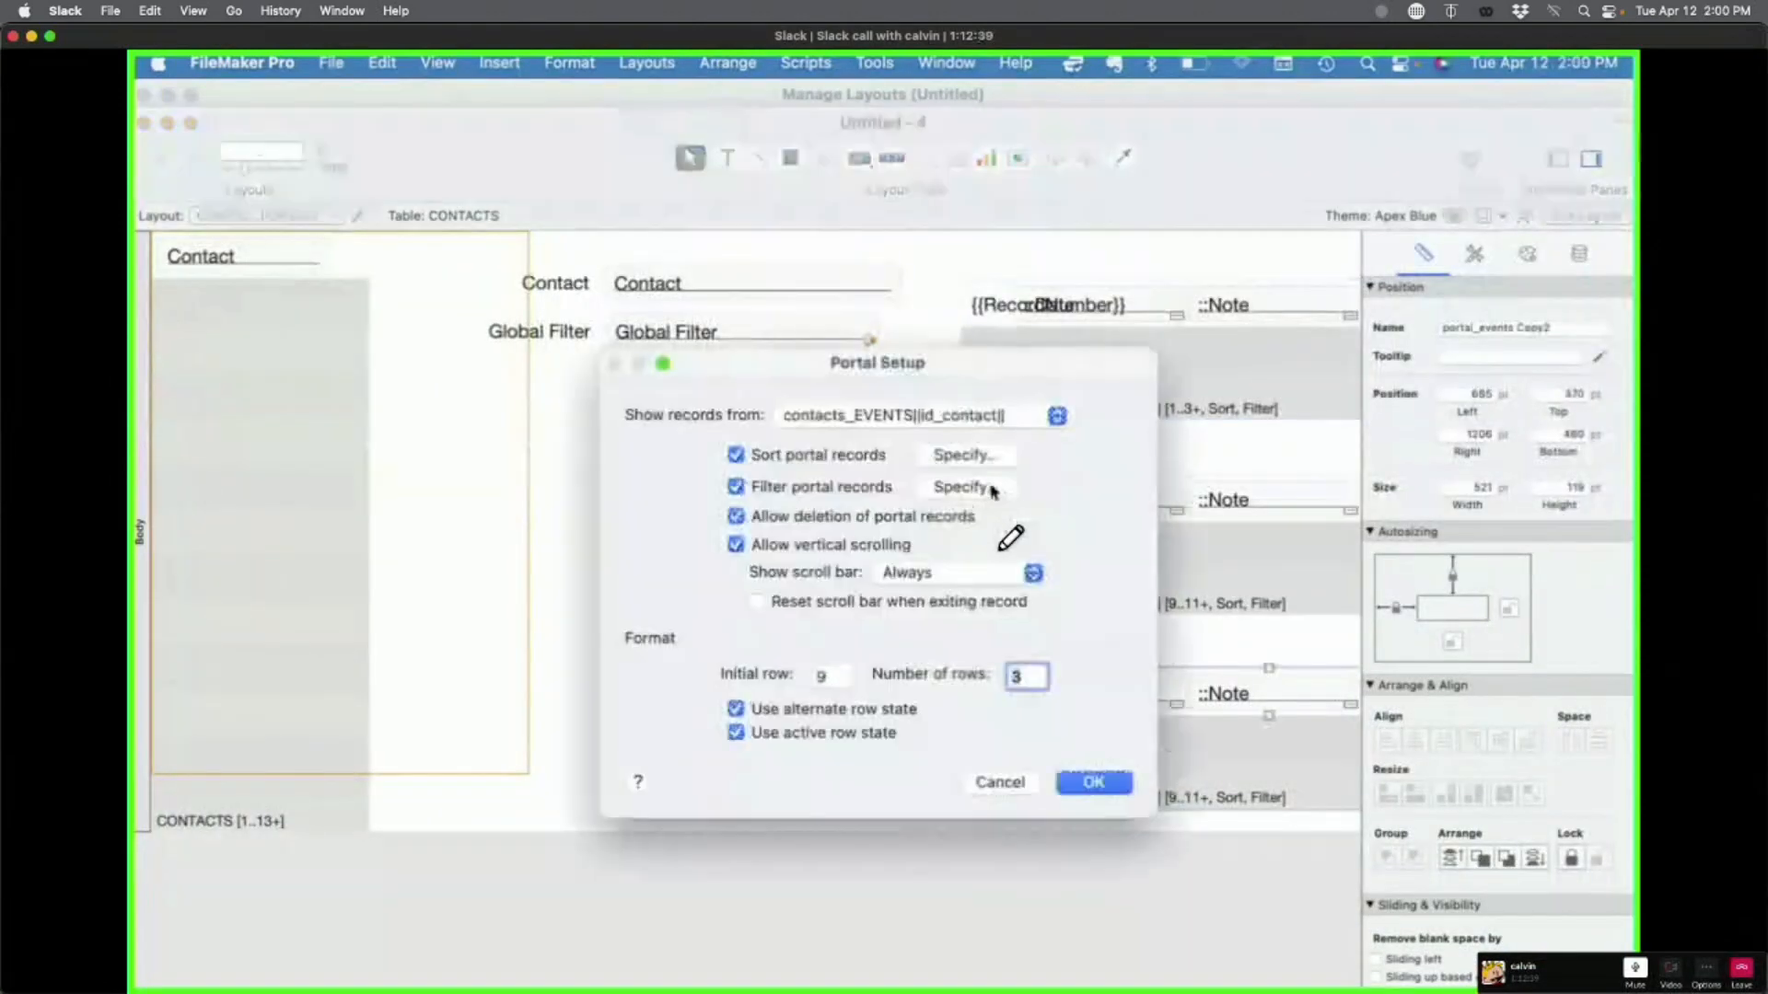
left_click(962, 455)
left_click(1272, 969)
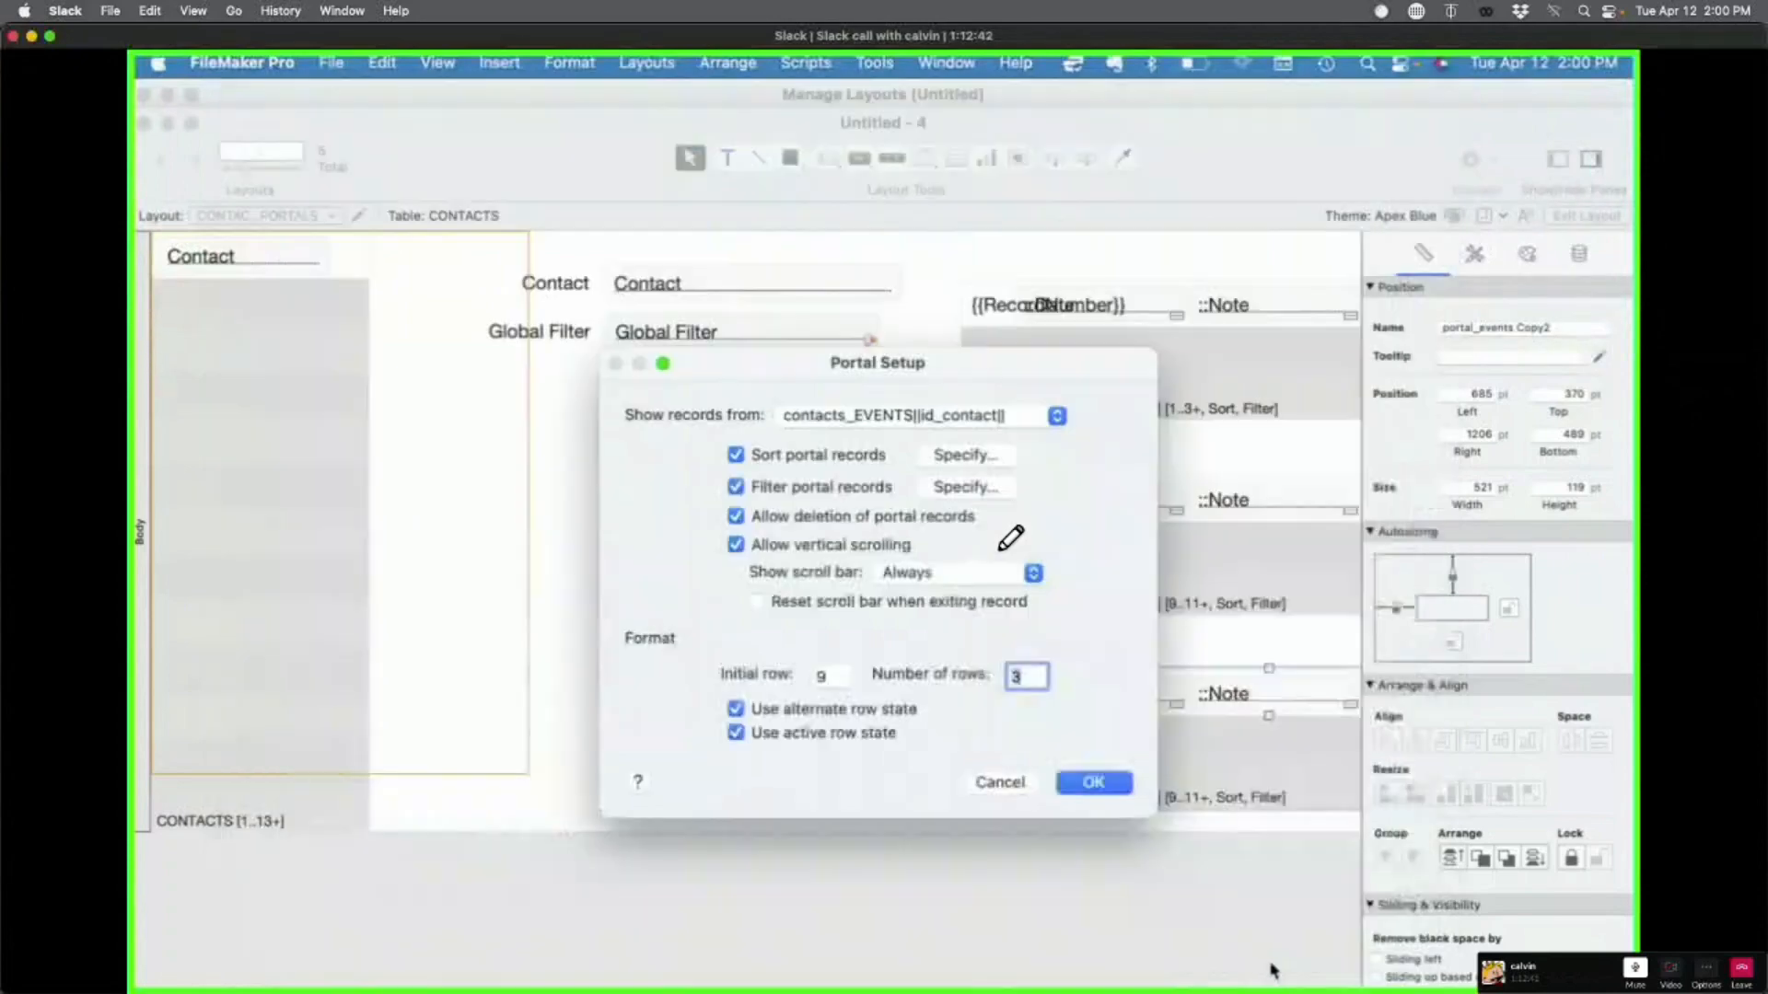
left_click(965, 486)
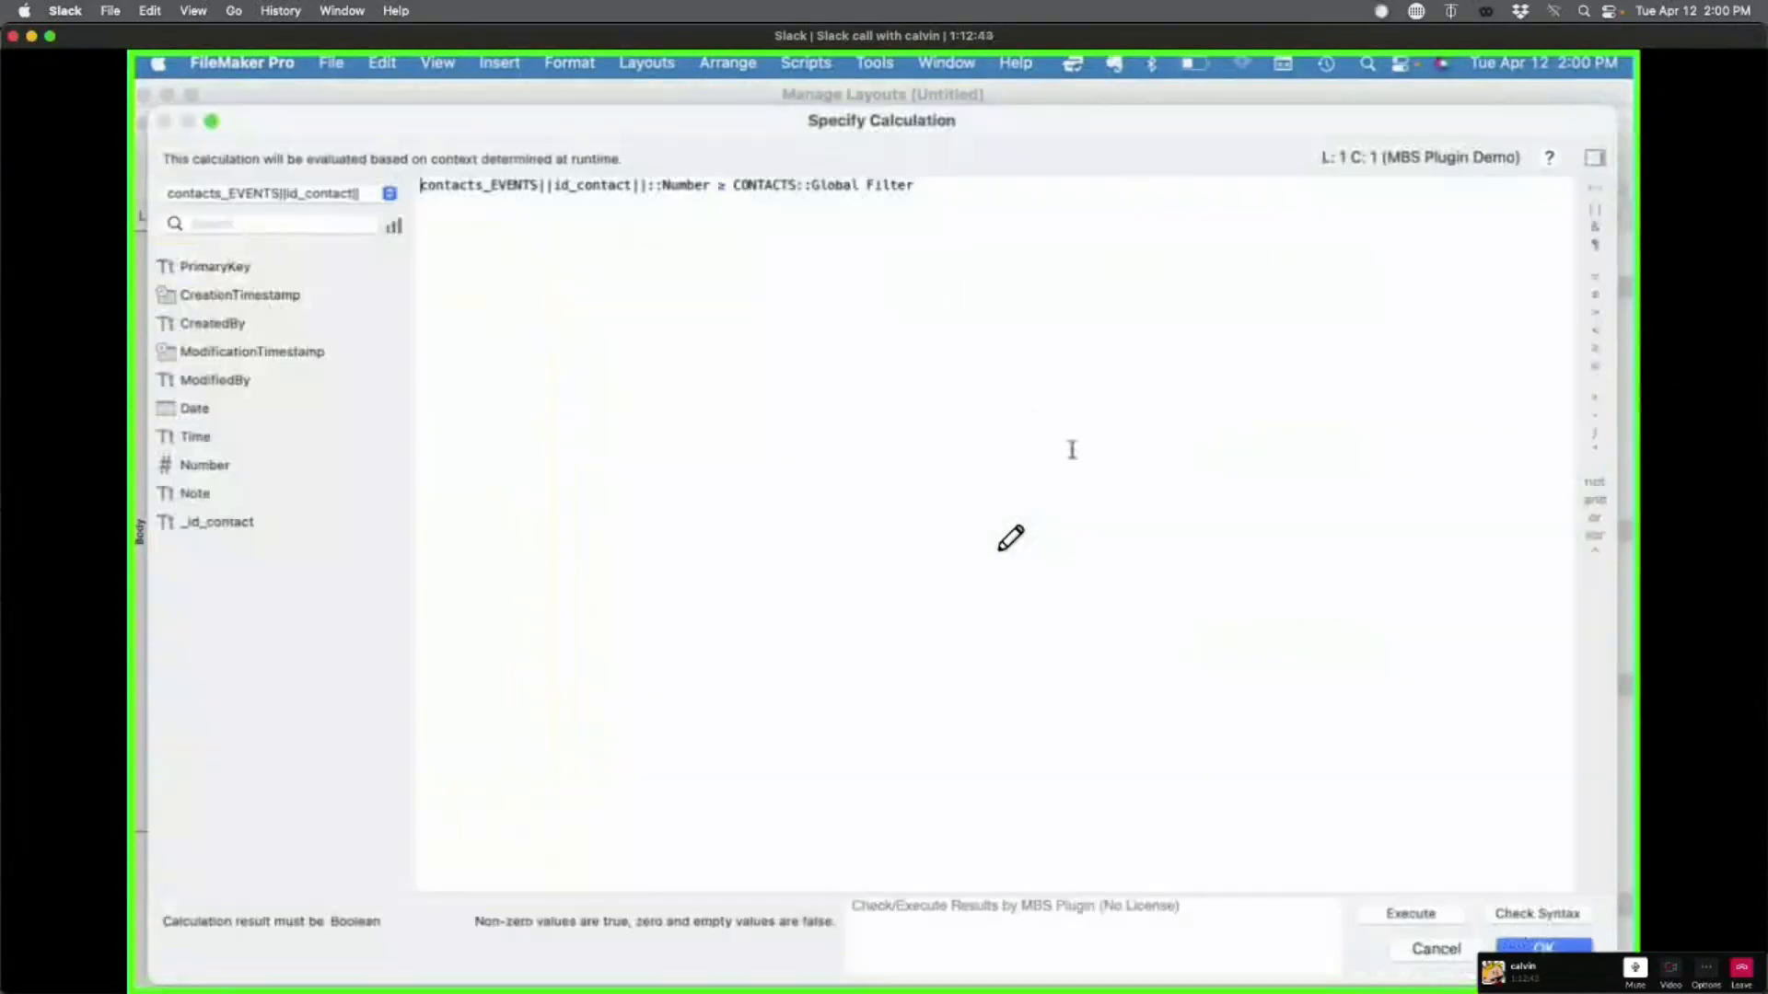
key("super+a")
key("super+v")
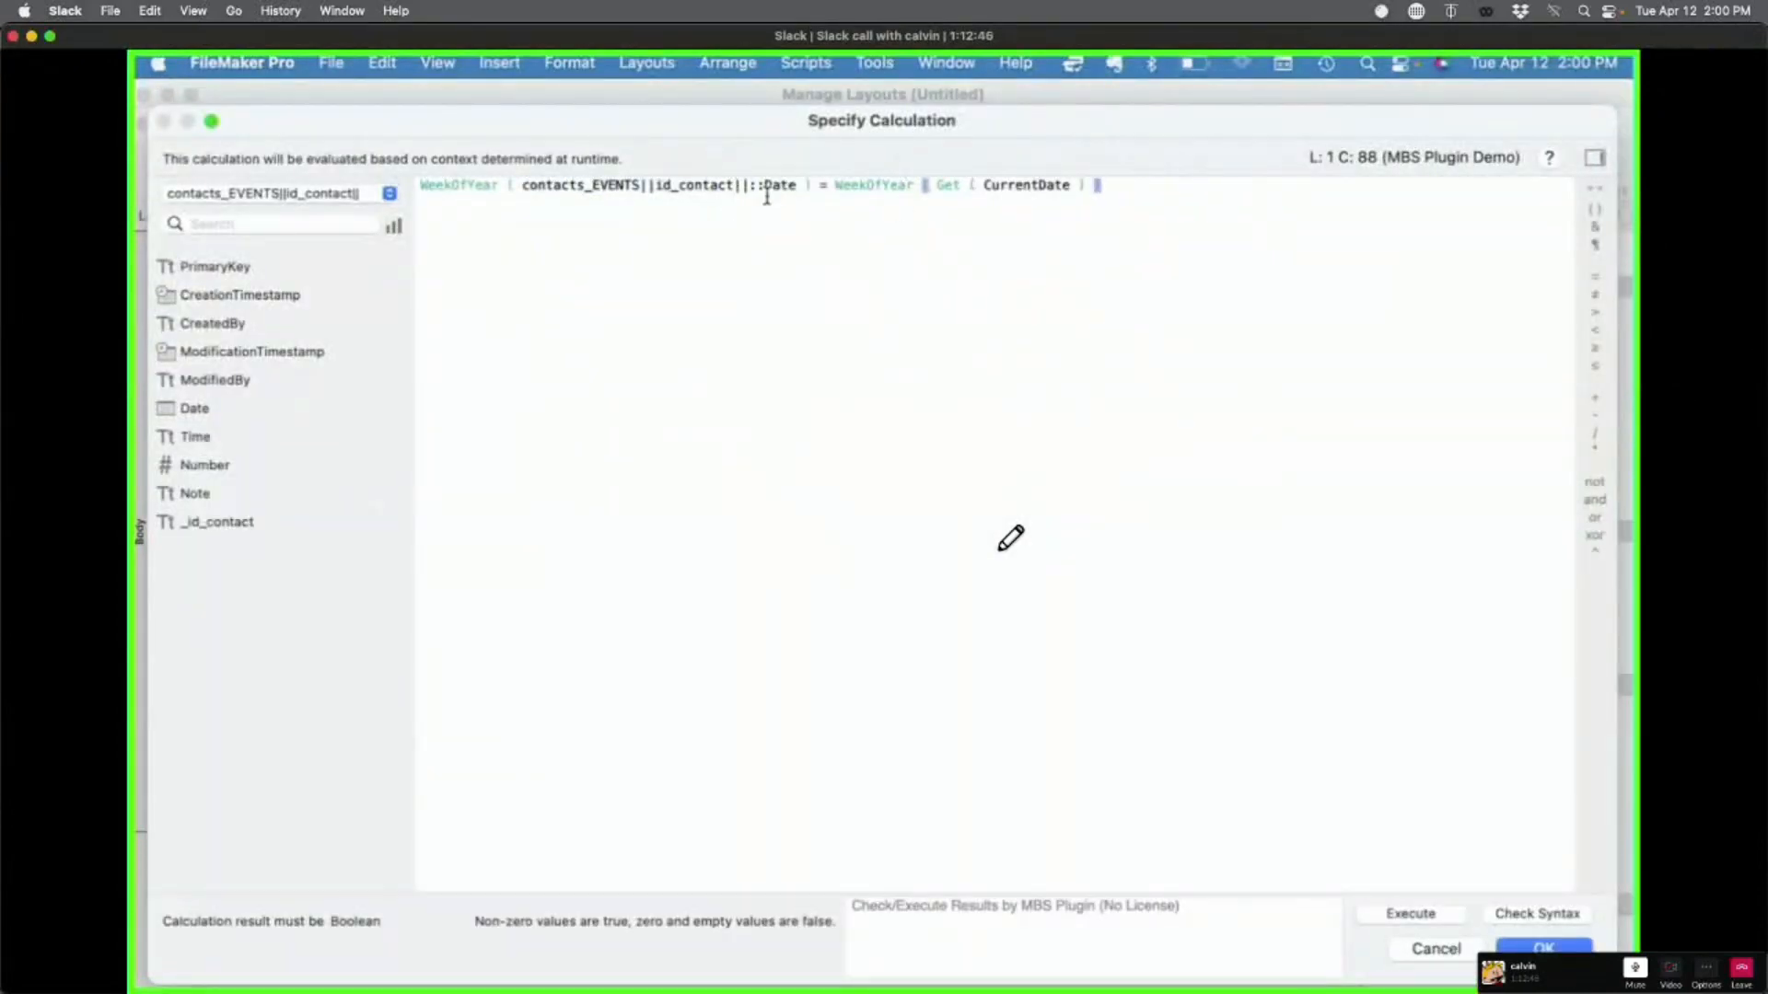
Step: Add 1 to the current week in the bottom portal's filter as ( WeekOfYear ( Get ( CurrentDate ) ) + 1 ) and save its setup
type("(")
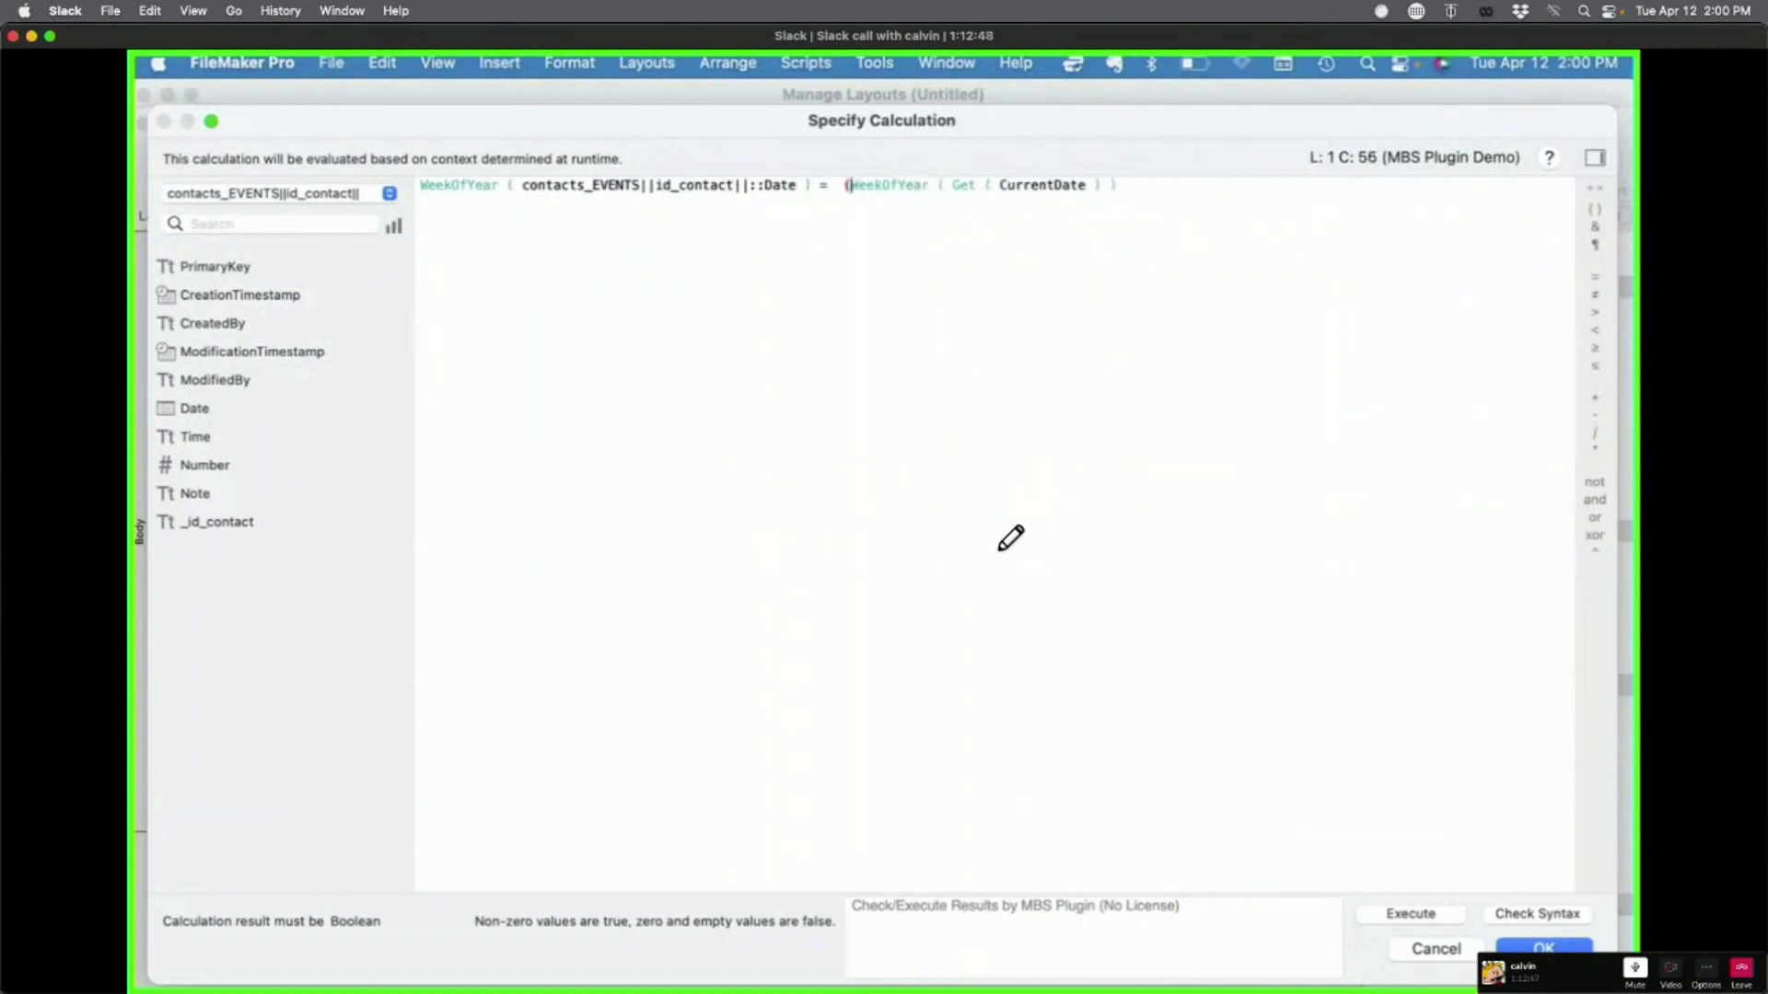
left_click(1121, 187)
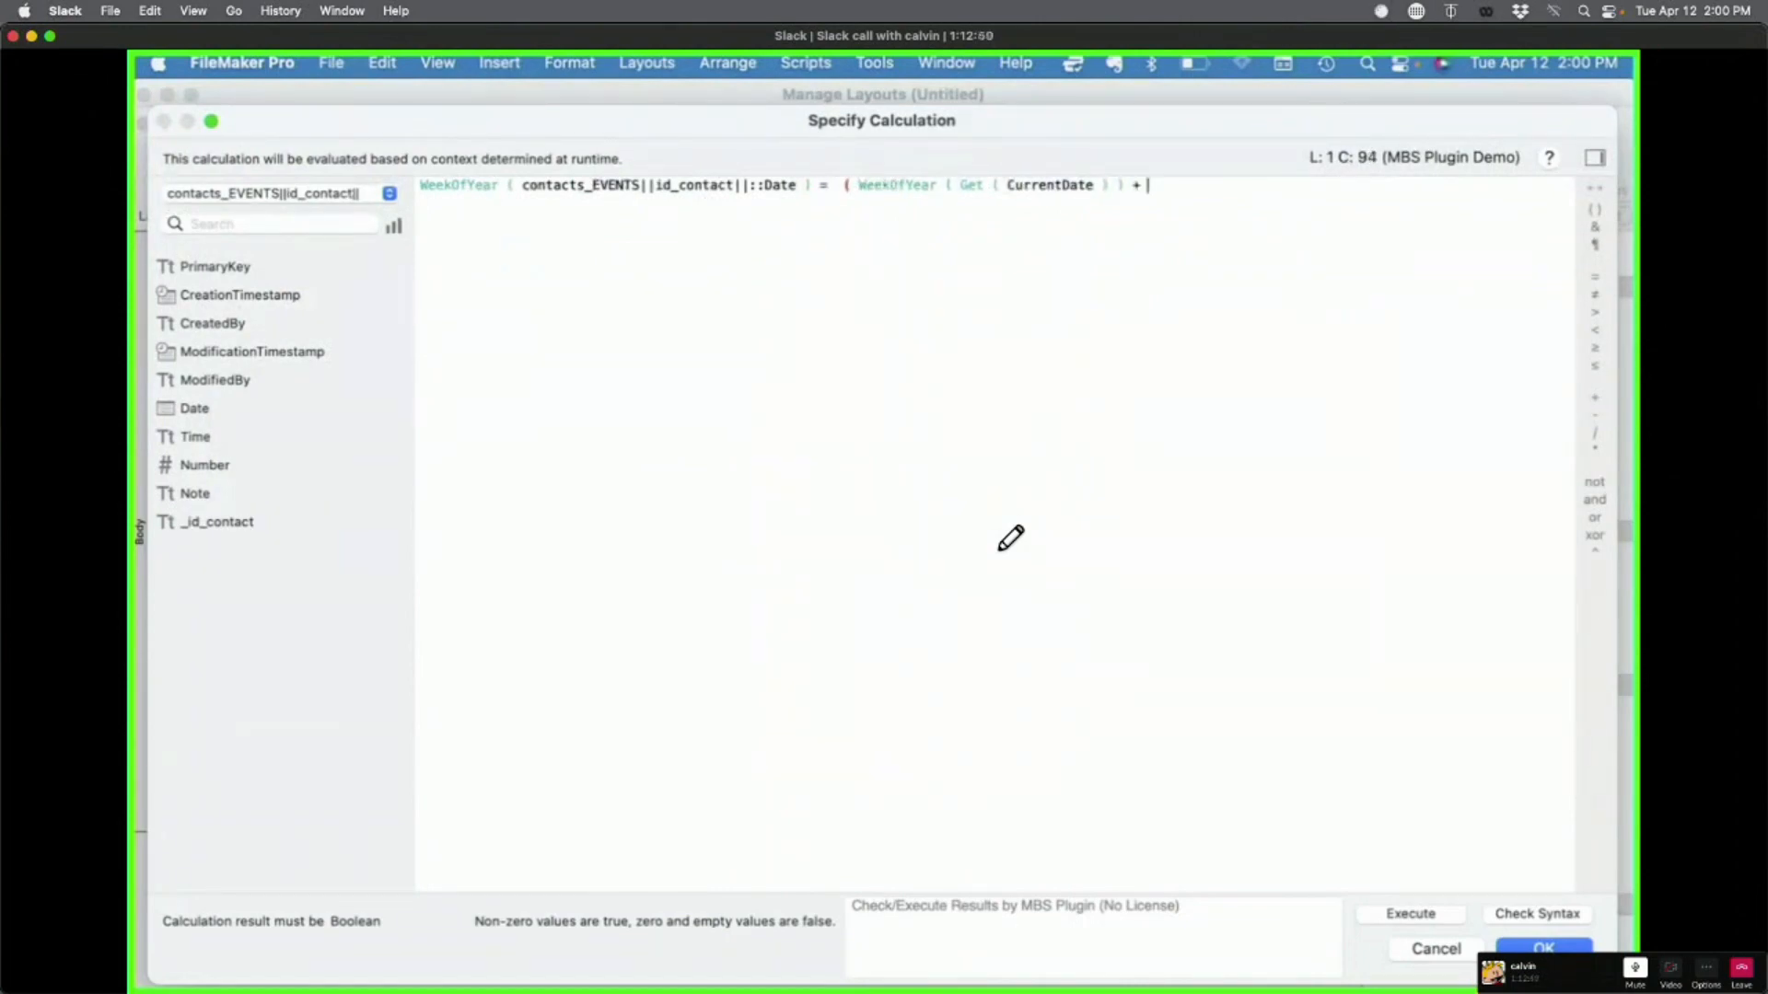
type(")")
left_click(1556, 948)
left_click(1093, 780)
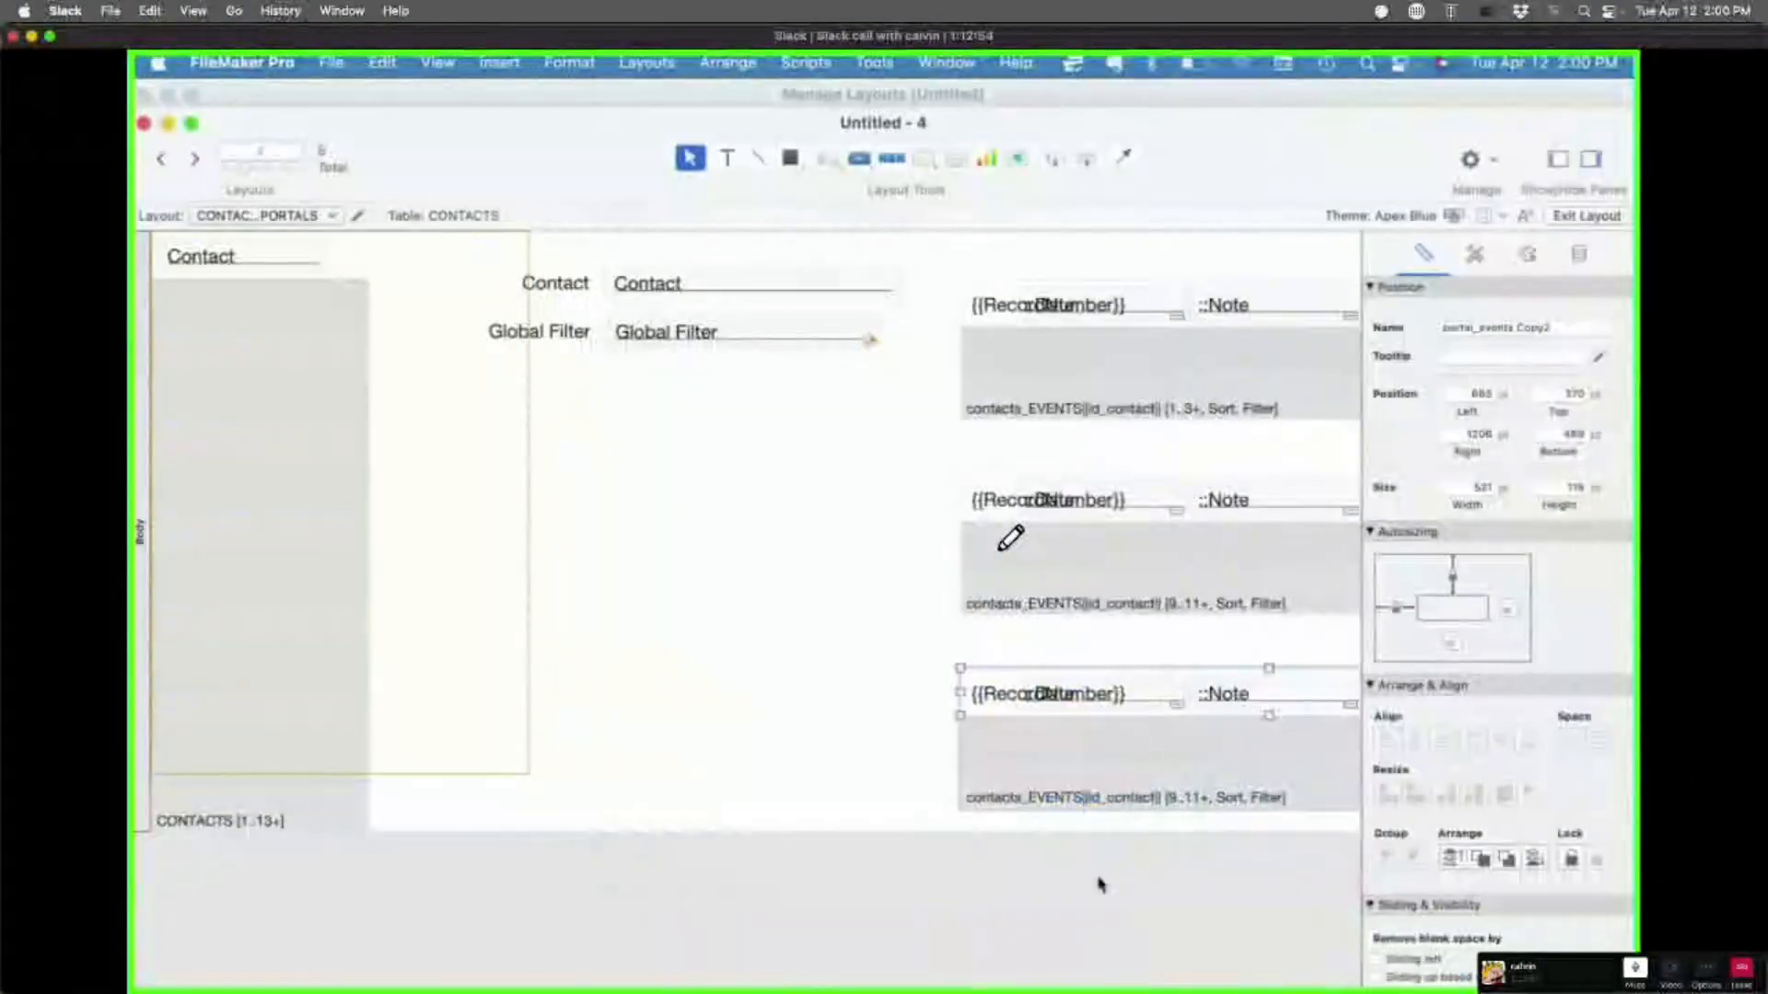
Step: Add a text label reading LAST WEEK, about 204 by 22 pt, above the top events portal
scroll(915, 734, "right", 5)
left_click(862, 647)
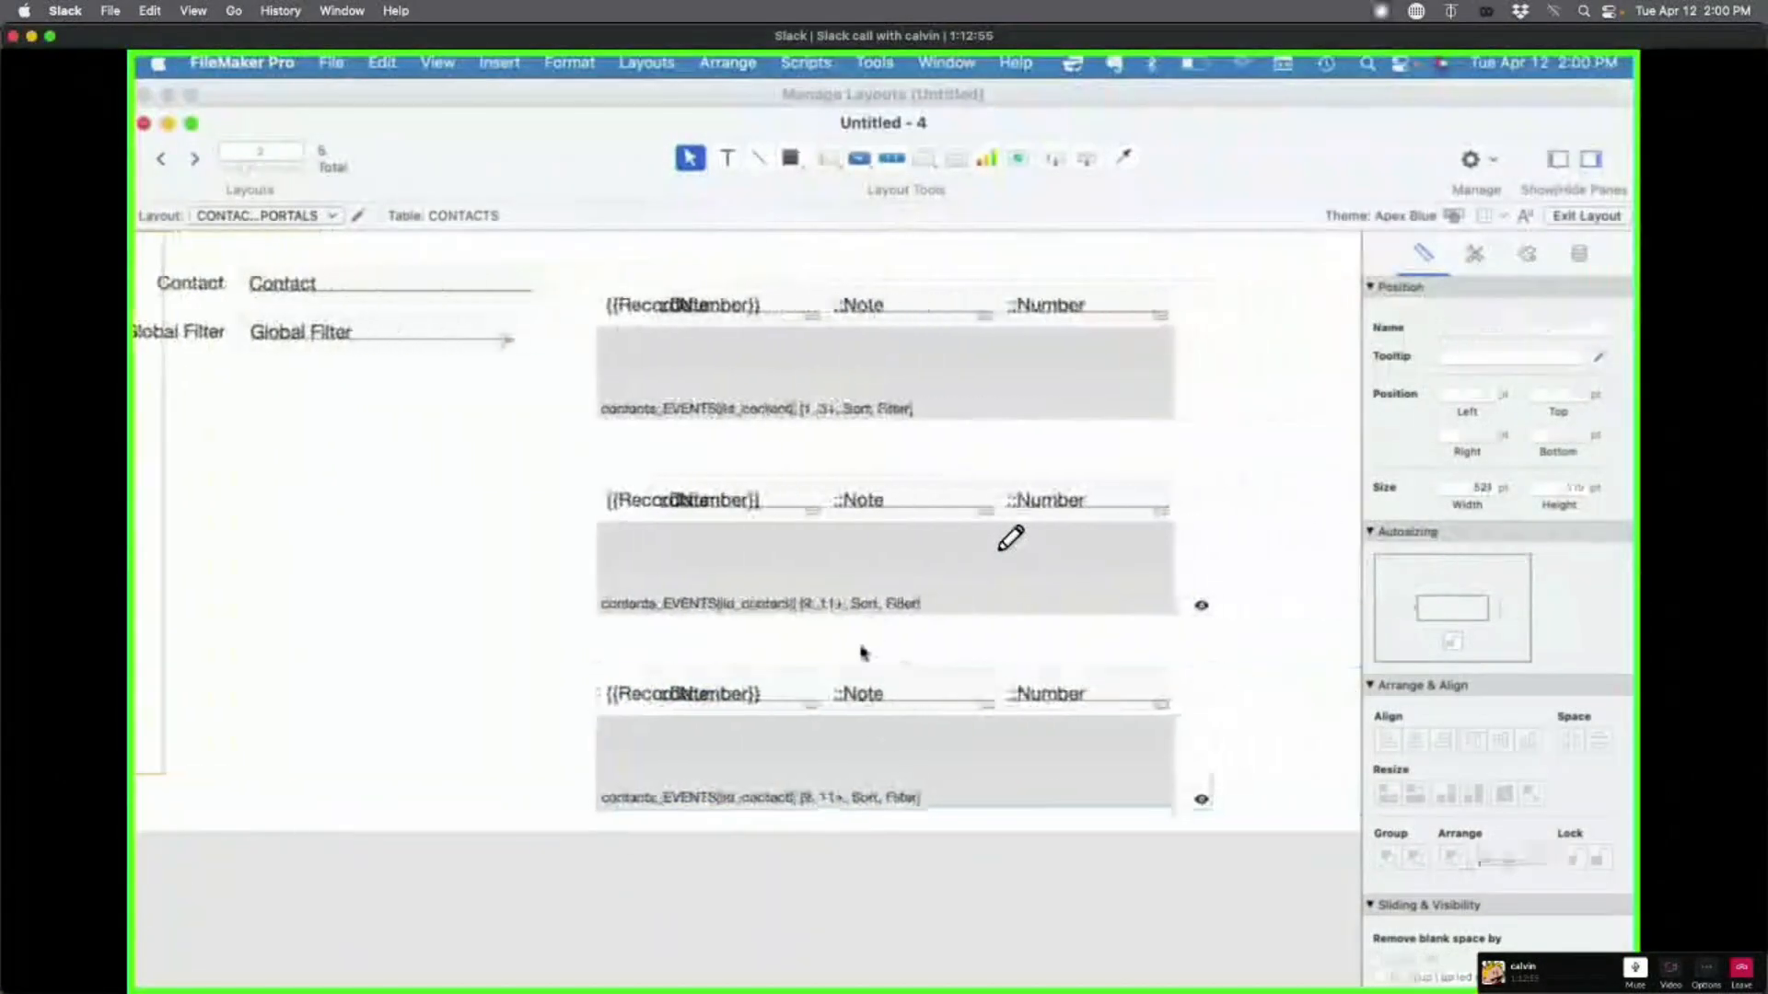
left_click(727, 158)
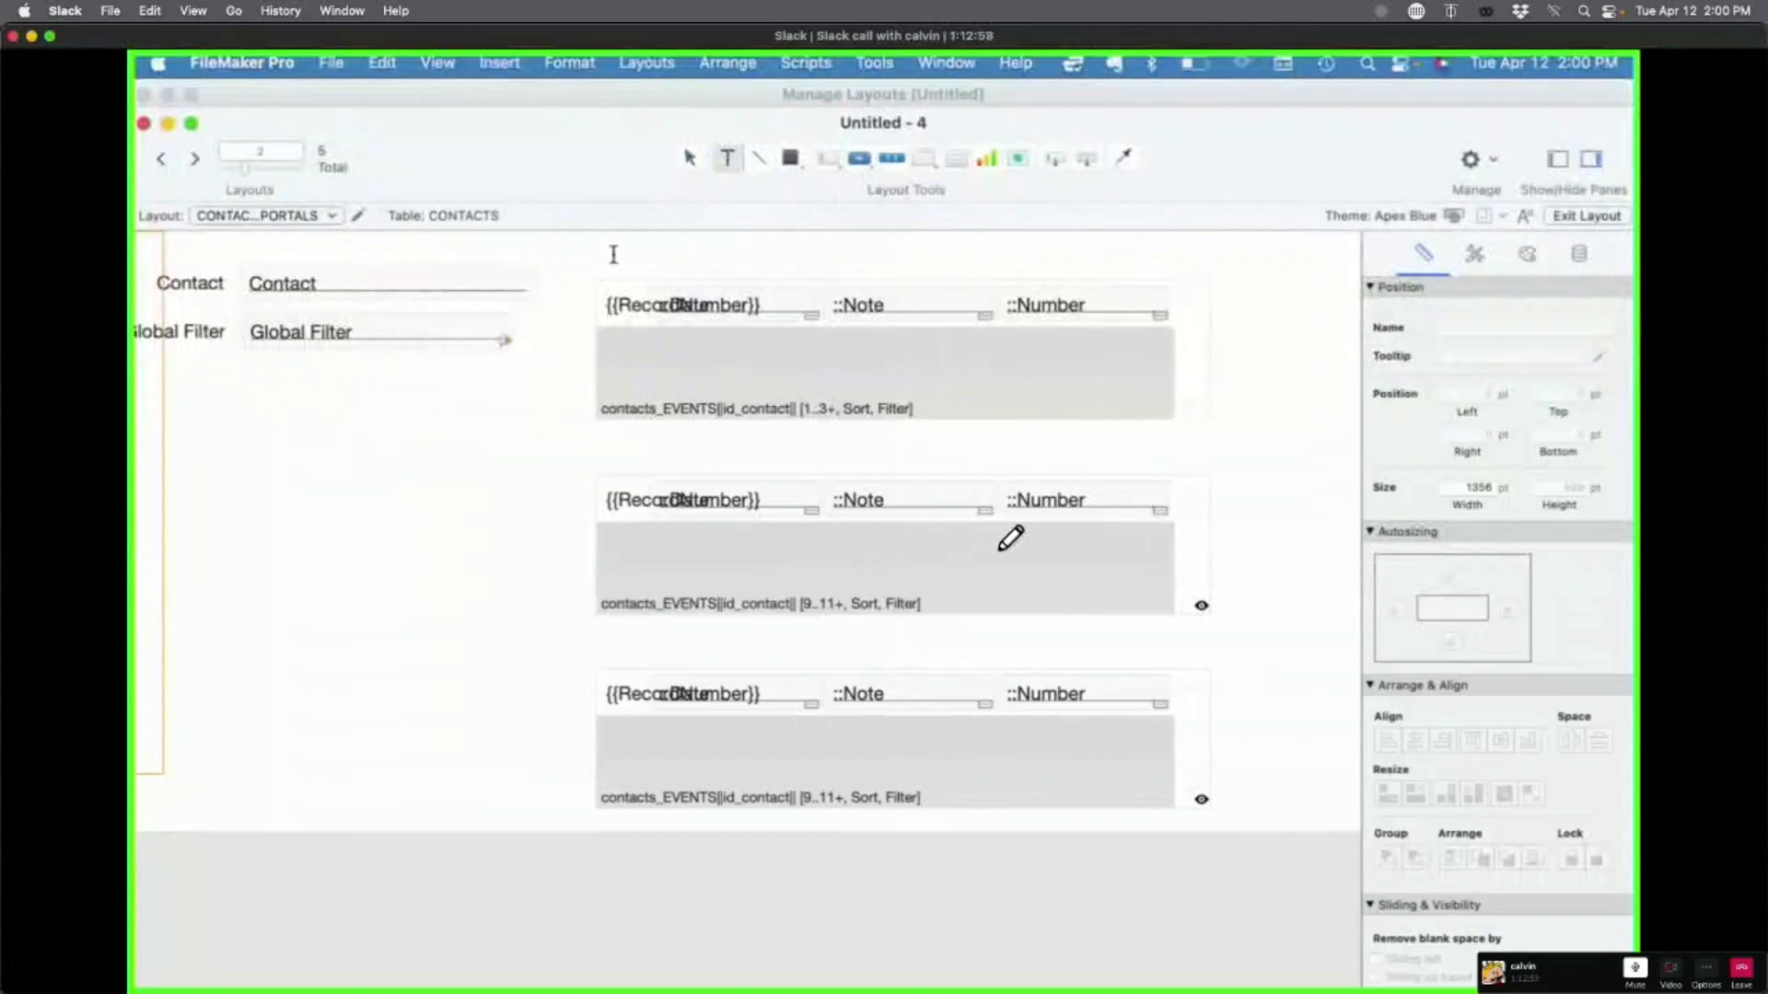
left_click_drag(611, 249, 851, 269)
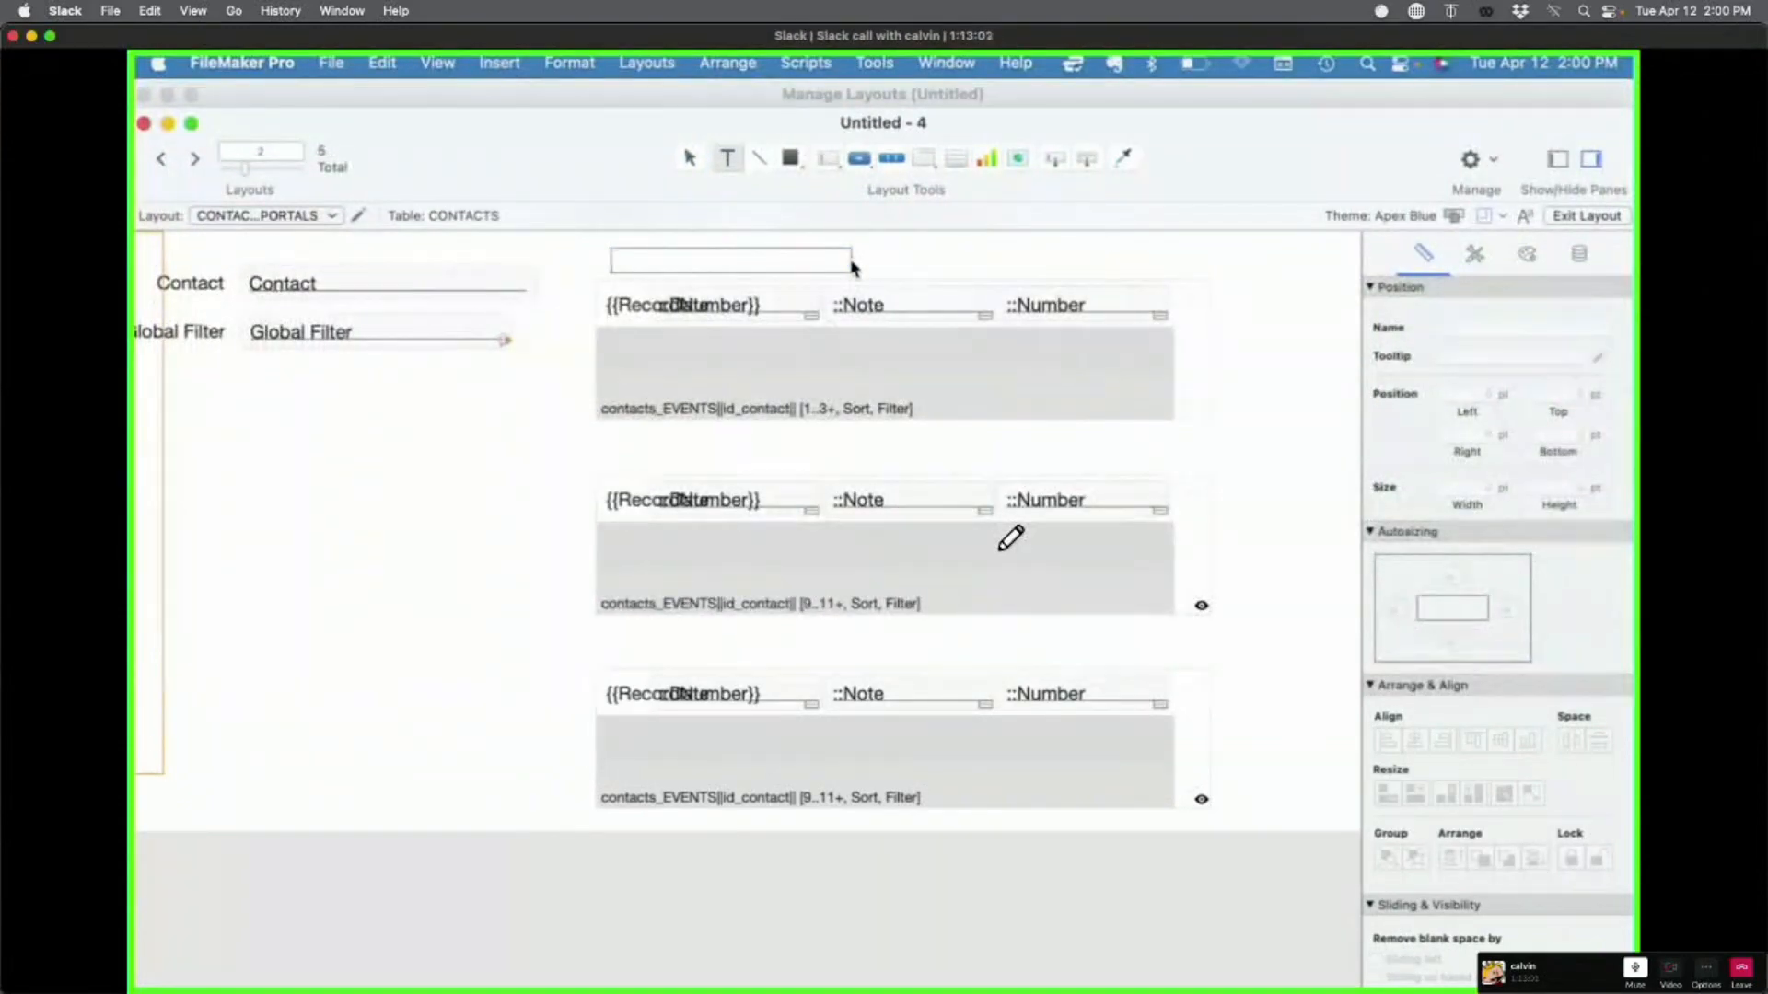
type("LAST WEEK")
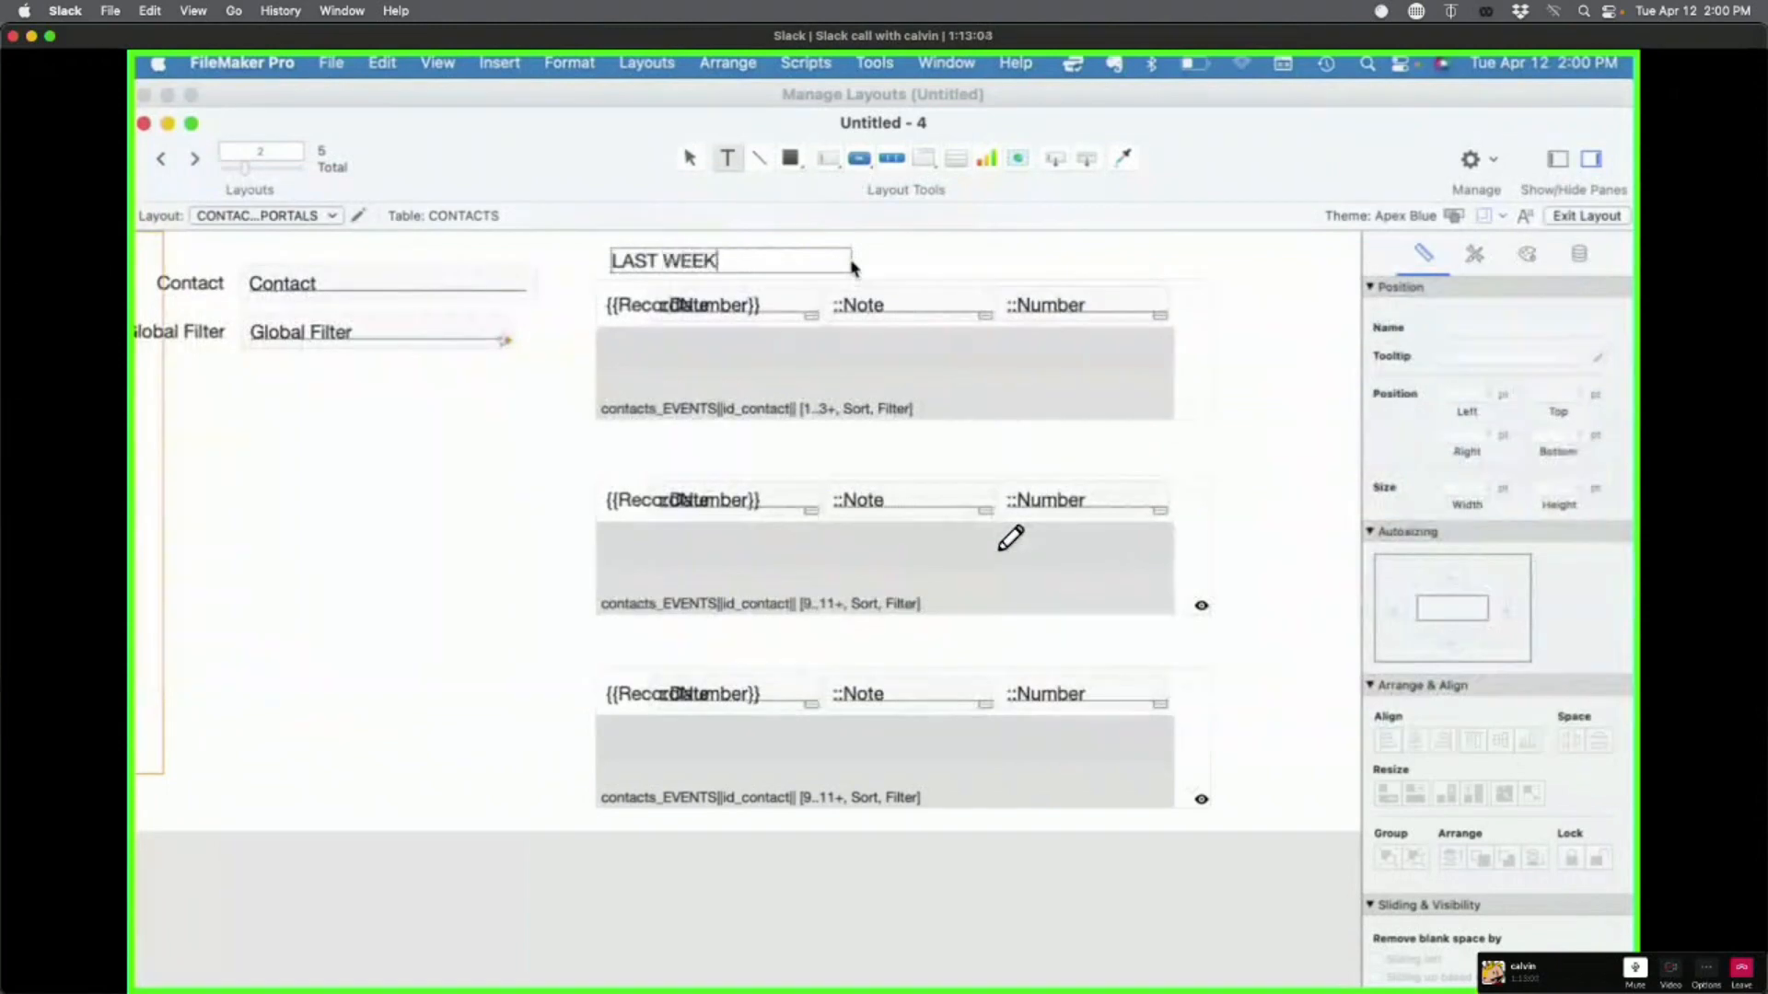
key("Escape")
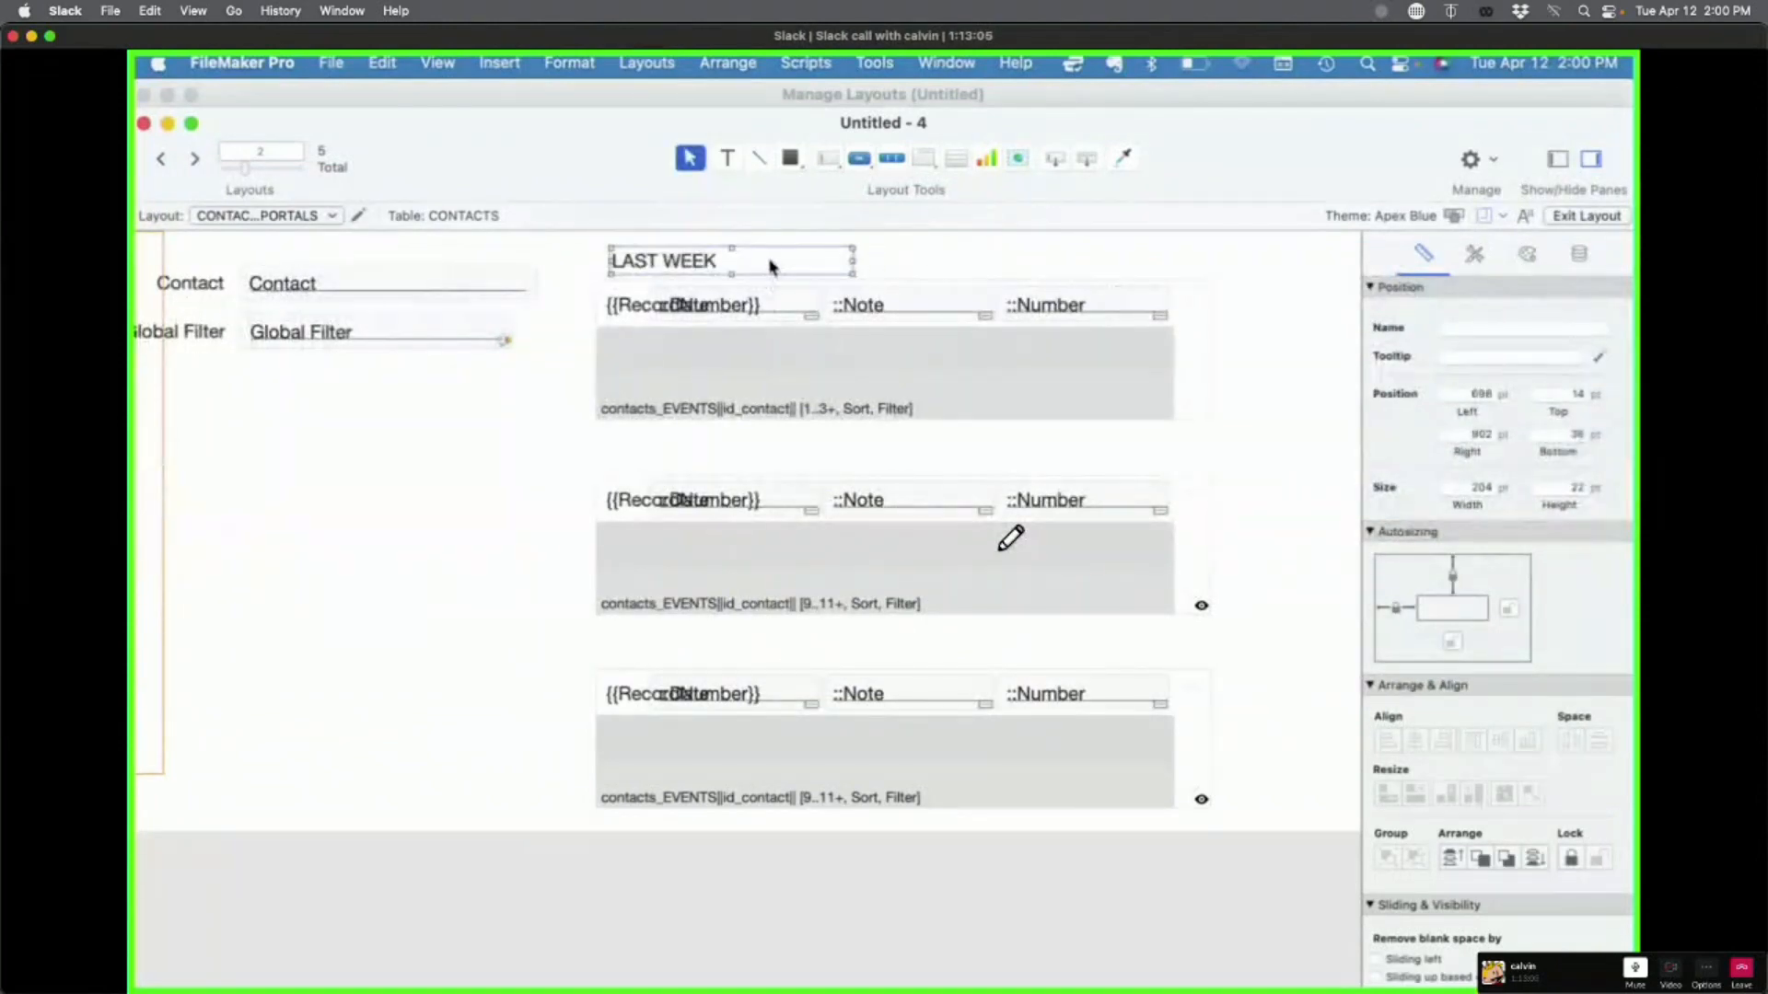
Step: Duplicate the LAST WEEK label above the middle portal and change the copy's text to THIS WEEK
left_click_drag(772, 273, 790, 462)
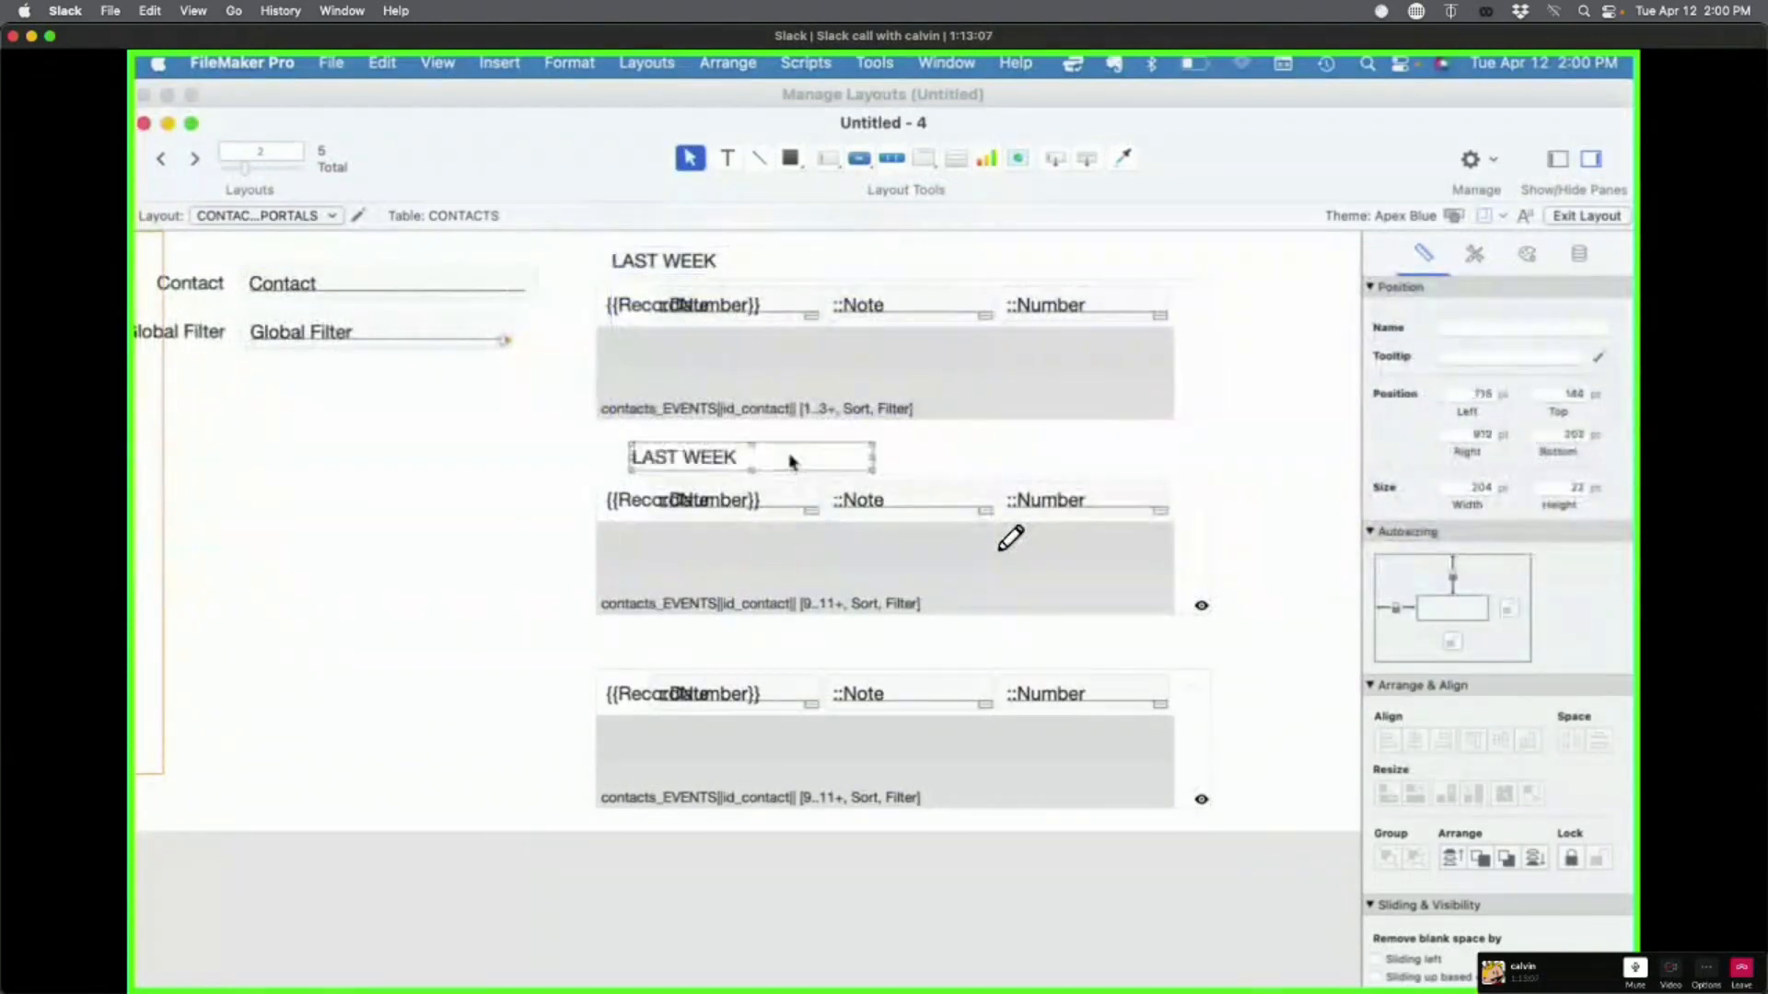
double_click(672, 455)
double_click(668, 455)
type("NEXT")
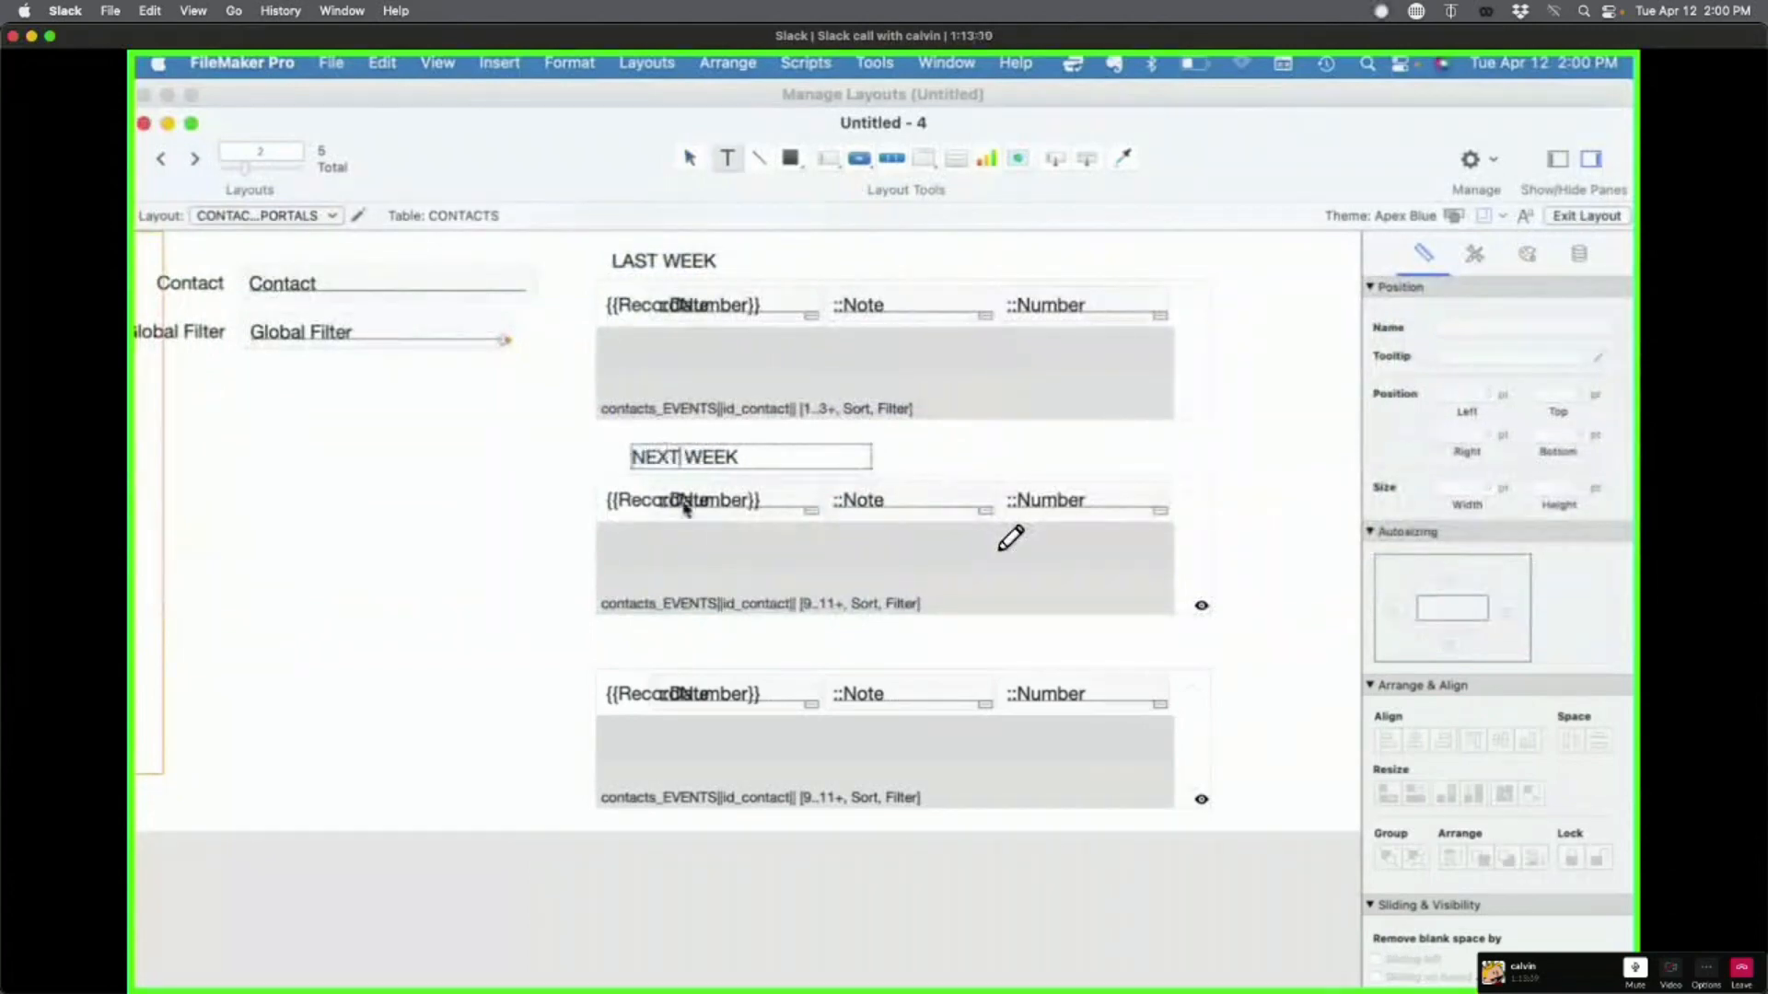
double_click(657, 457)
type("THIS")
key("Escape")
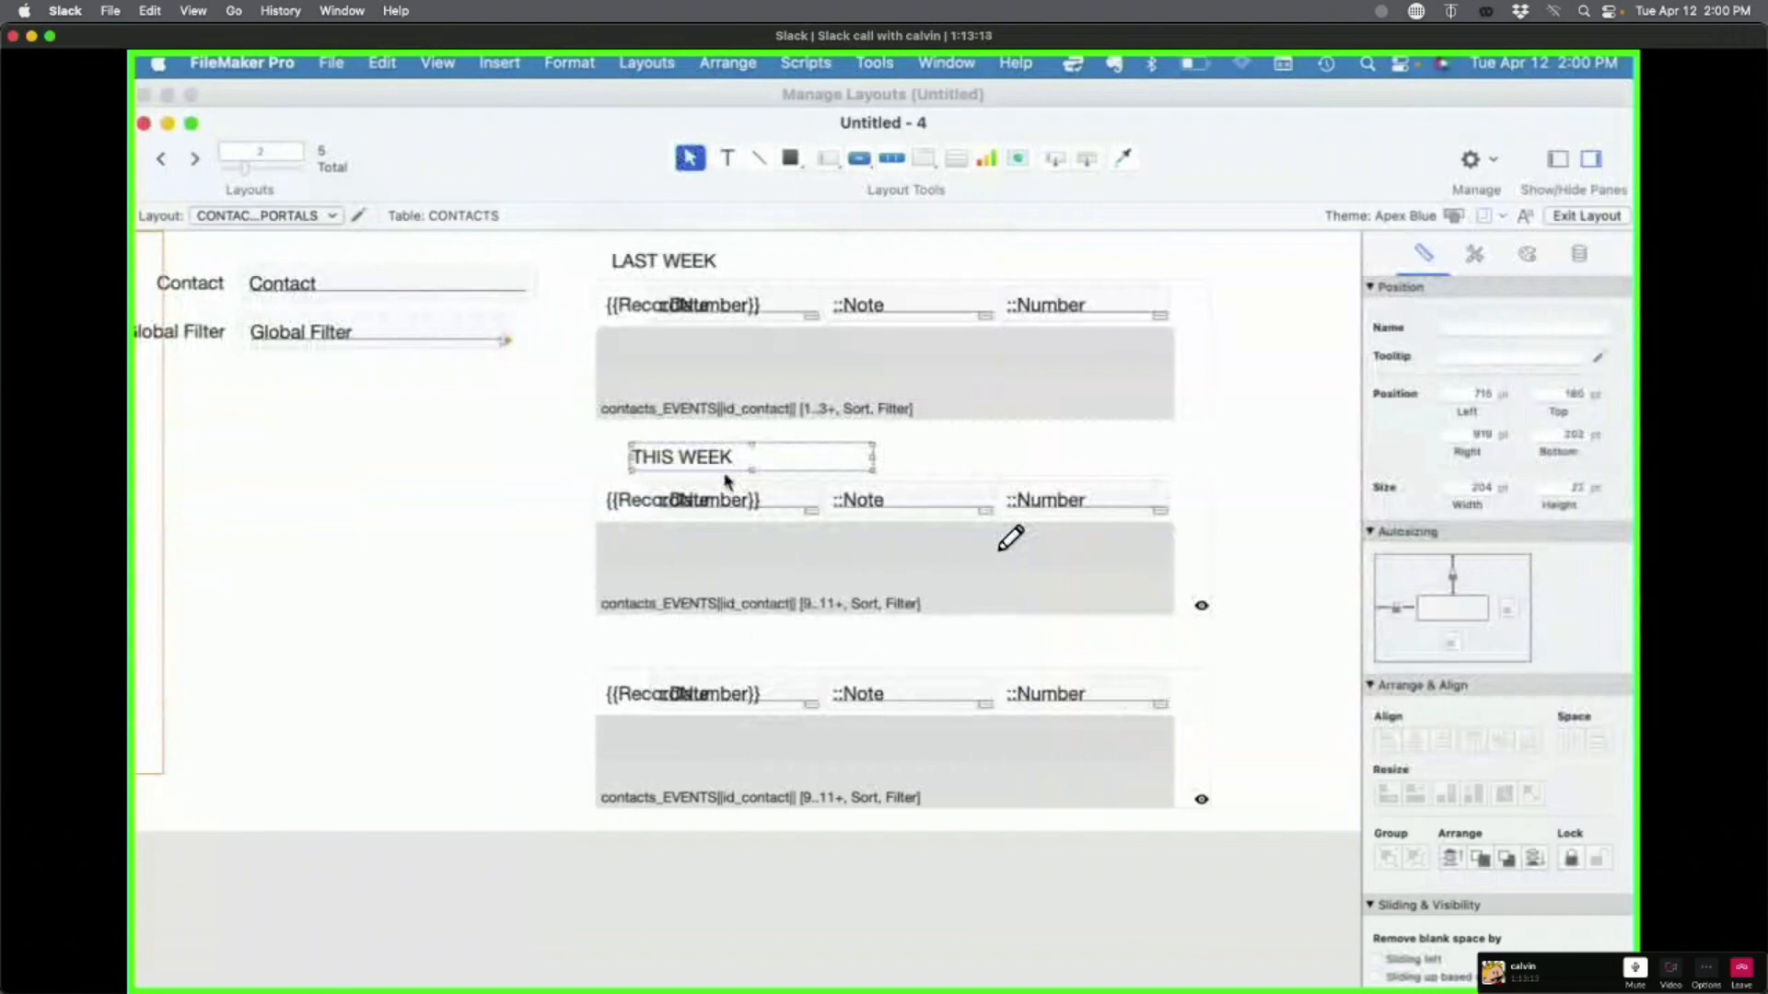
Step: Duplicate the THIS WEEK label above the bottom portal and change the copy's text to NEXT WEEK
left_click_drag(721, 465, 721, 654)
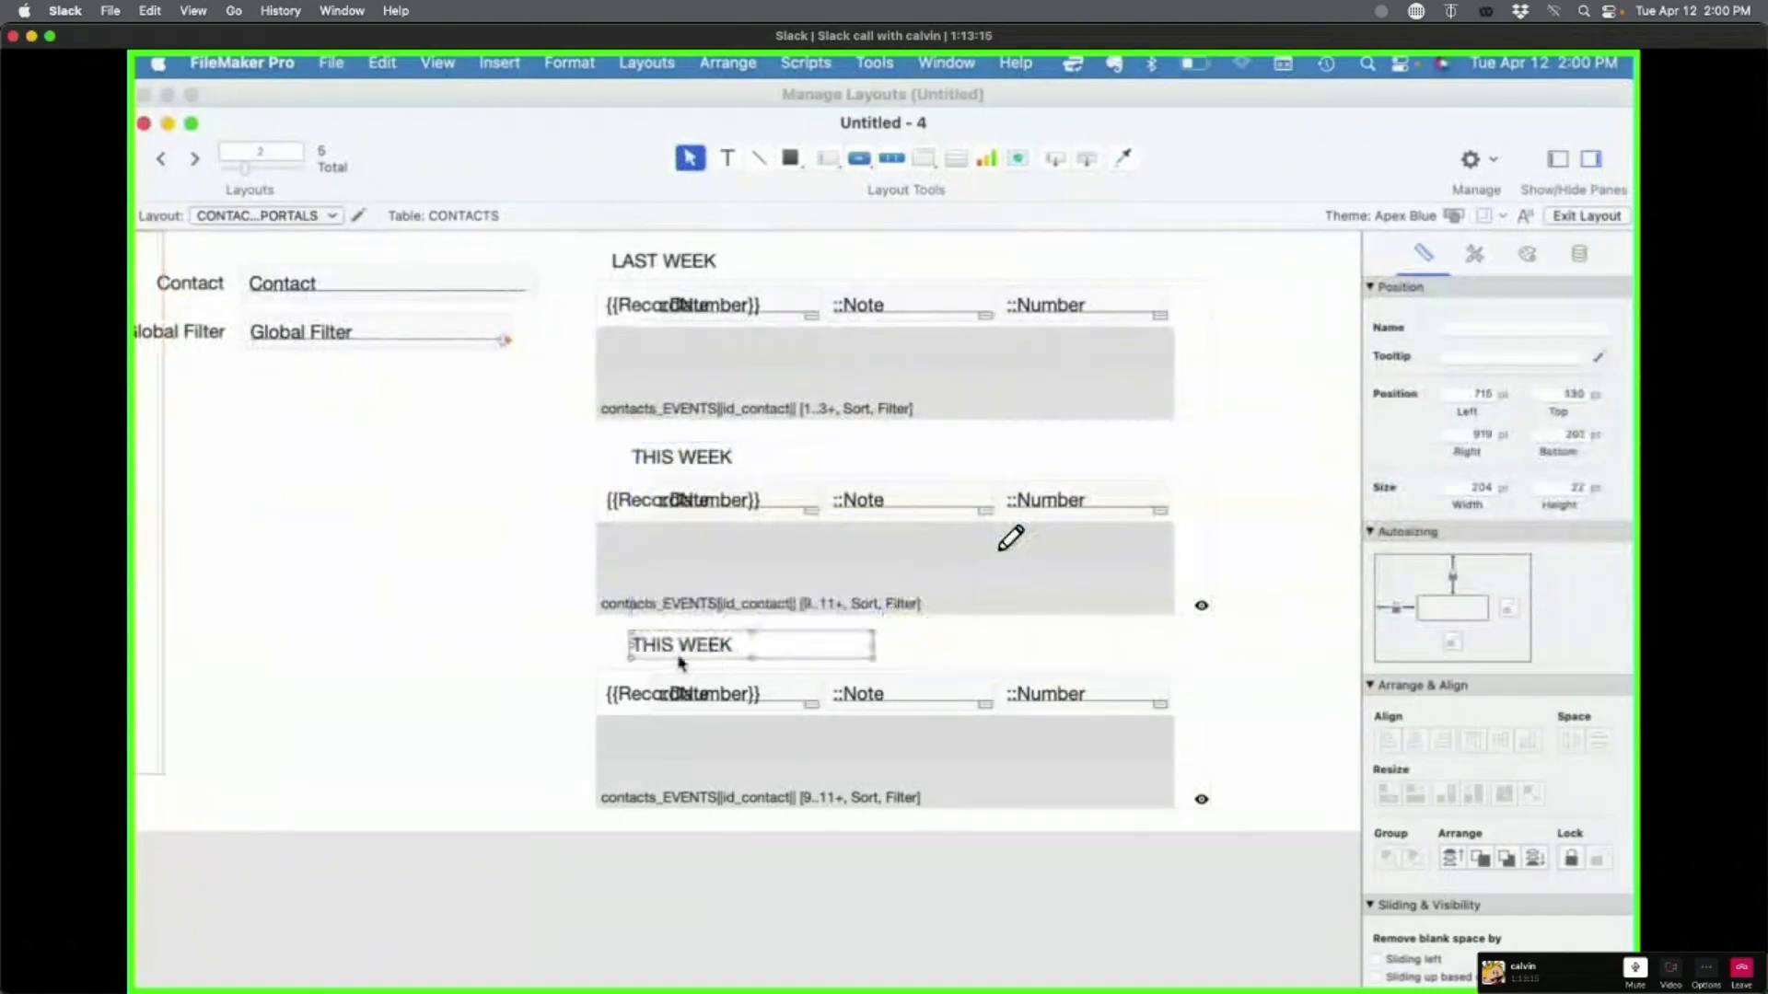
double_click(665, 649)
type("NEXT")
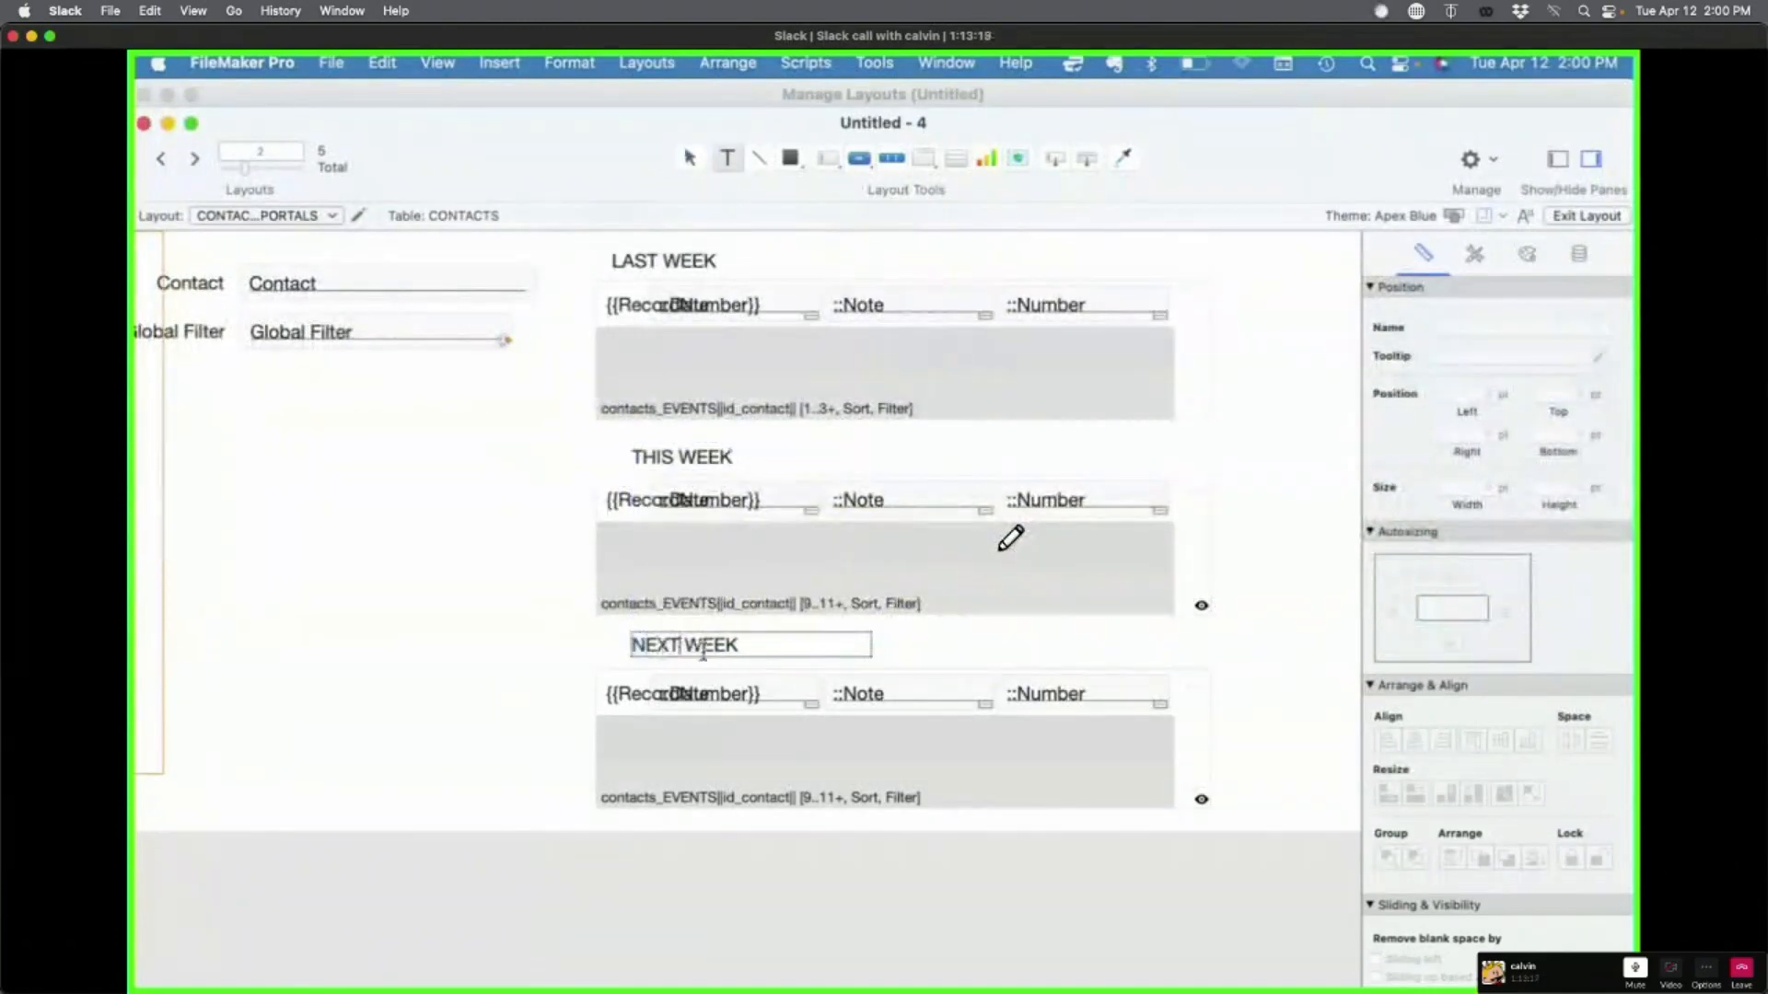
key("Escape")
Step: Left-align the three week labels with the bottom events portal
left_click(751, 765)
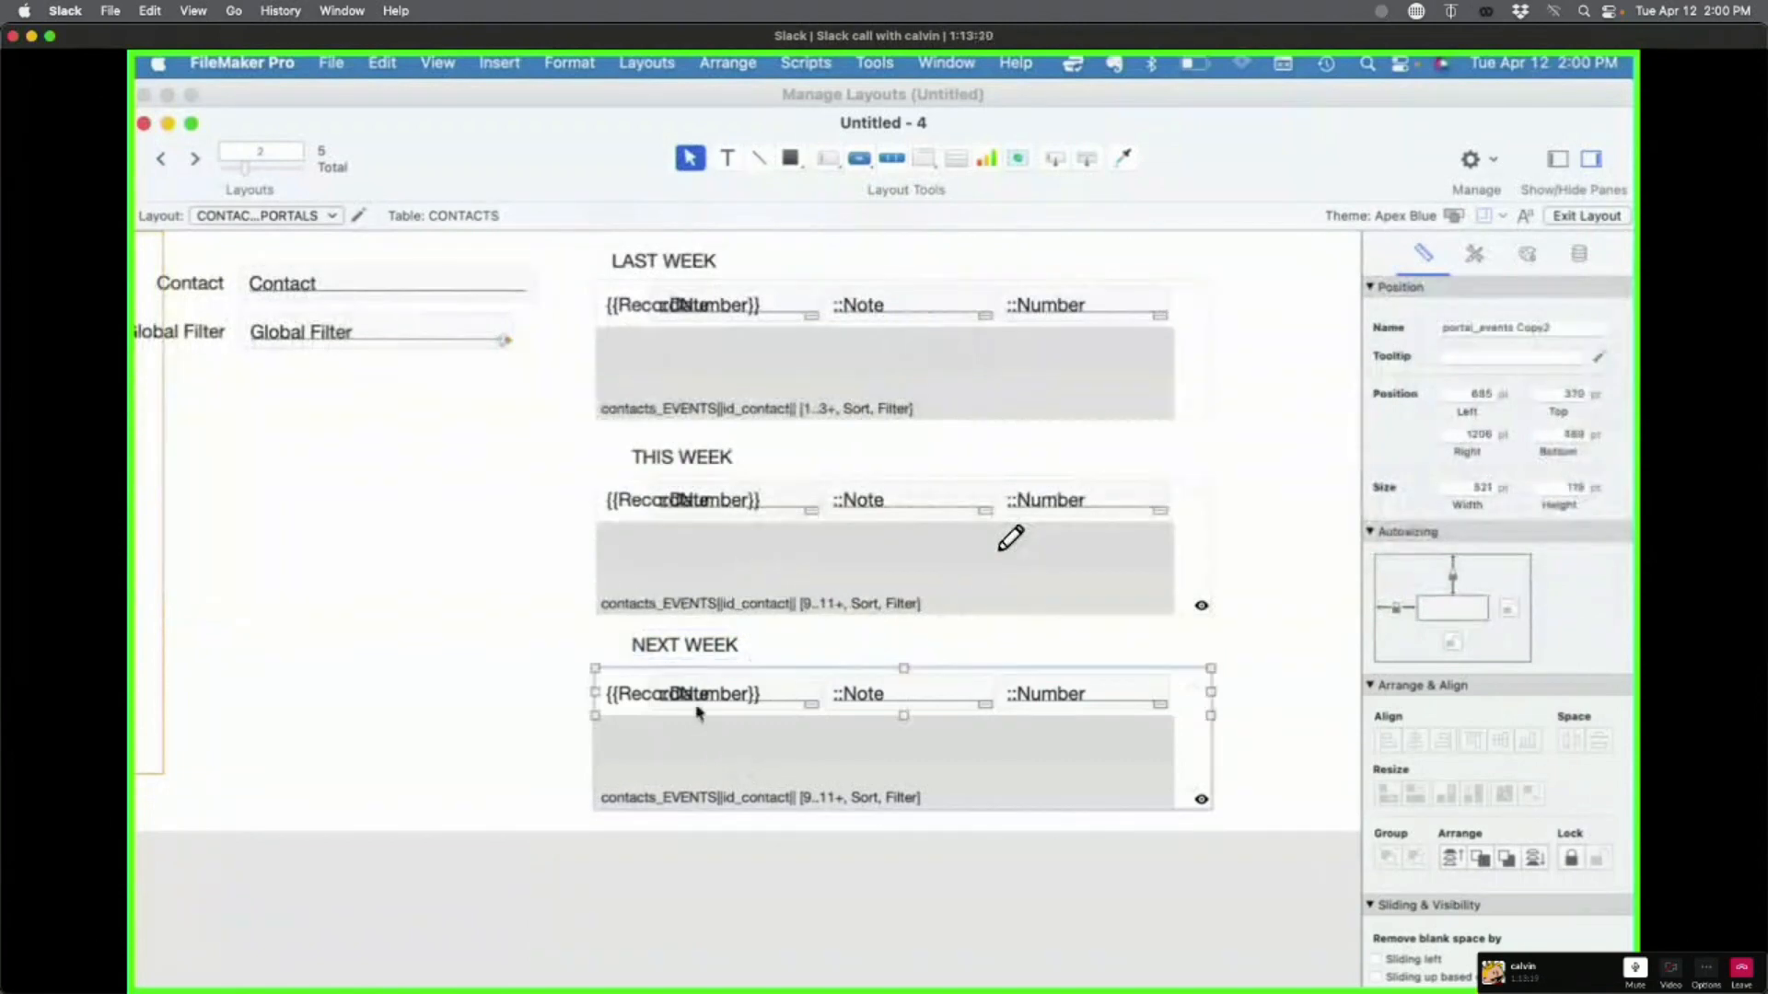
left_click(692, 650, "shift")
left_click(661, 457, "shift")
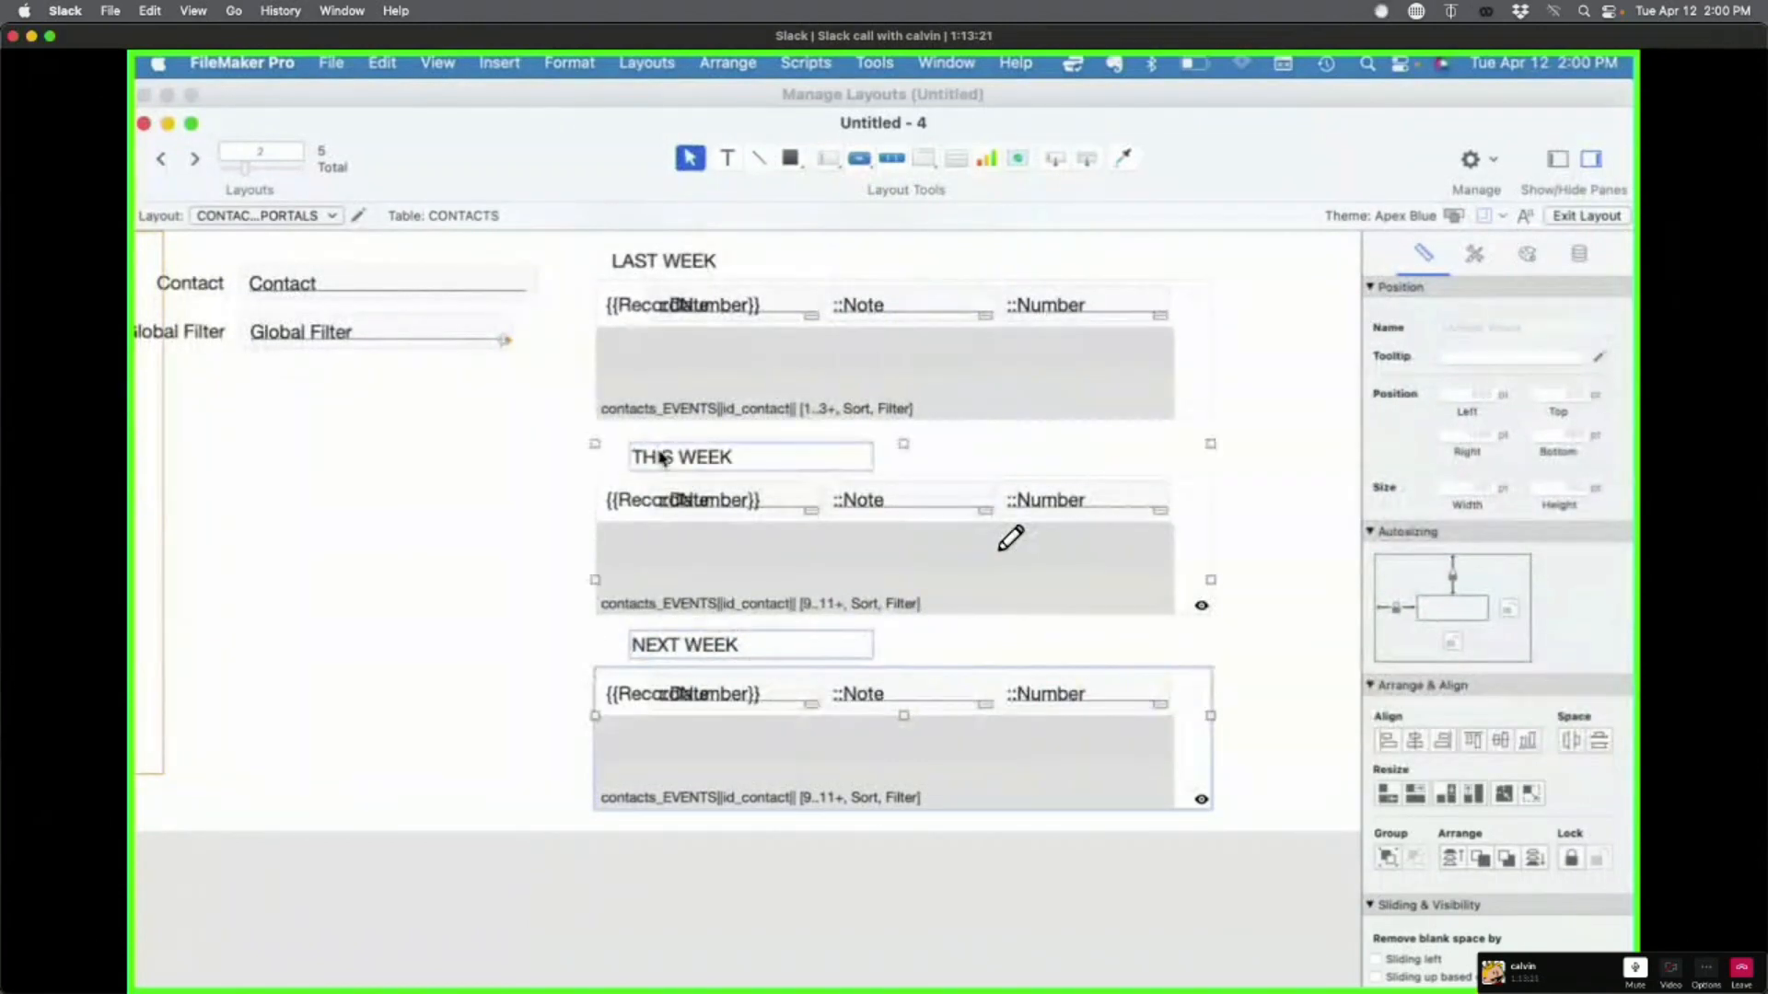
left_click(669, 265, "shift")
key("super+alt+Left")
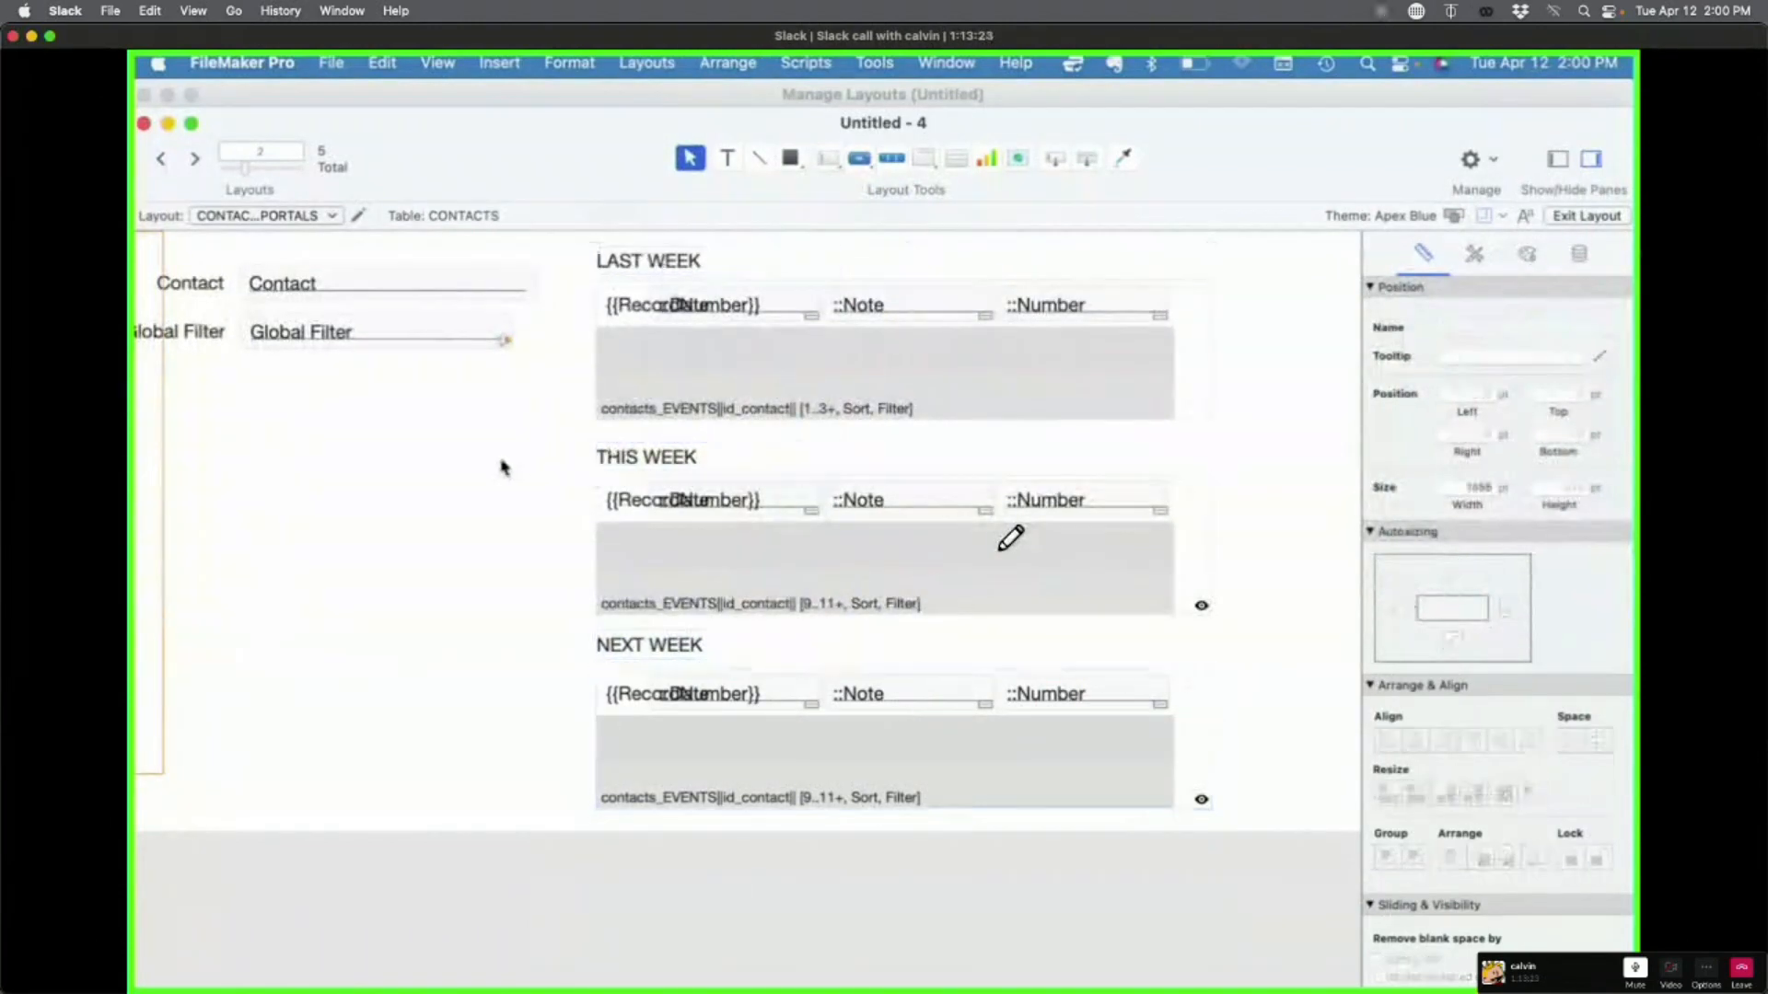
Step: Switch to Browse mode, hide the status toolbar, and show the second contact in the list
key("super+b")
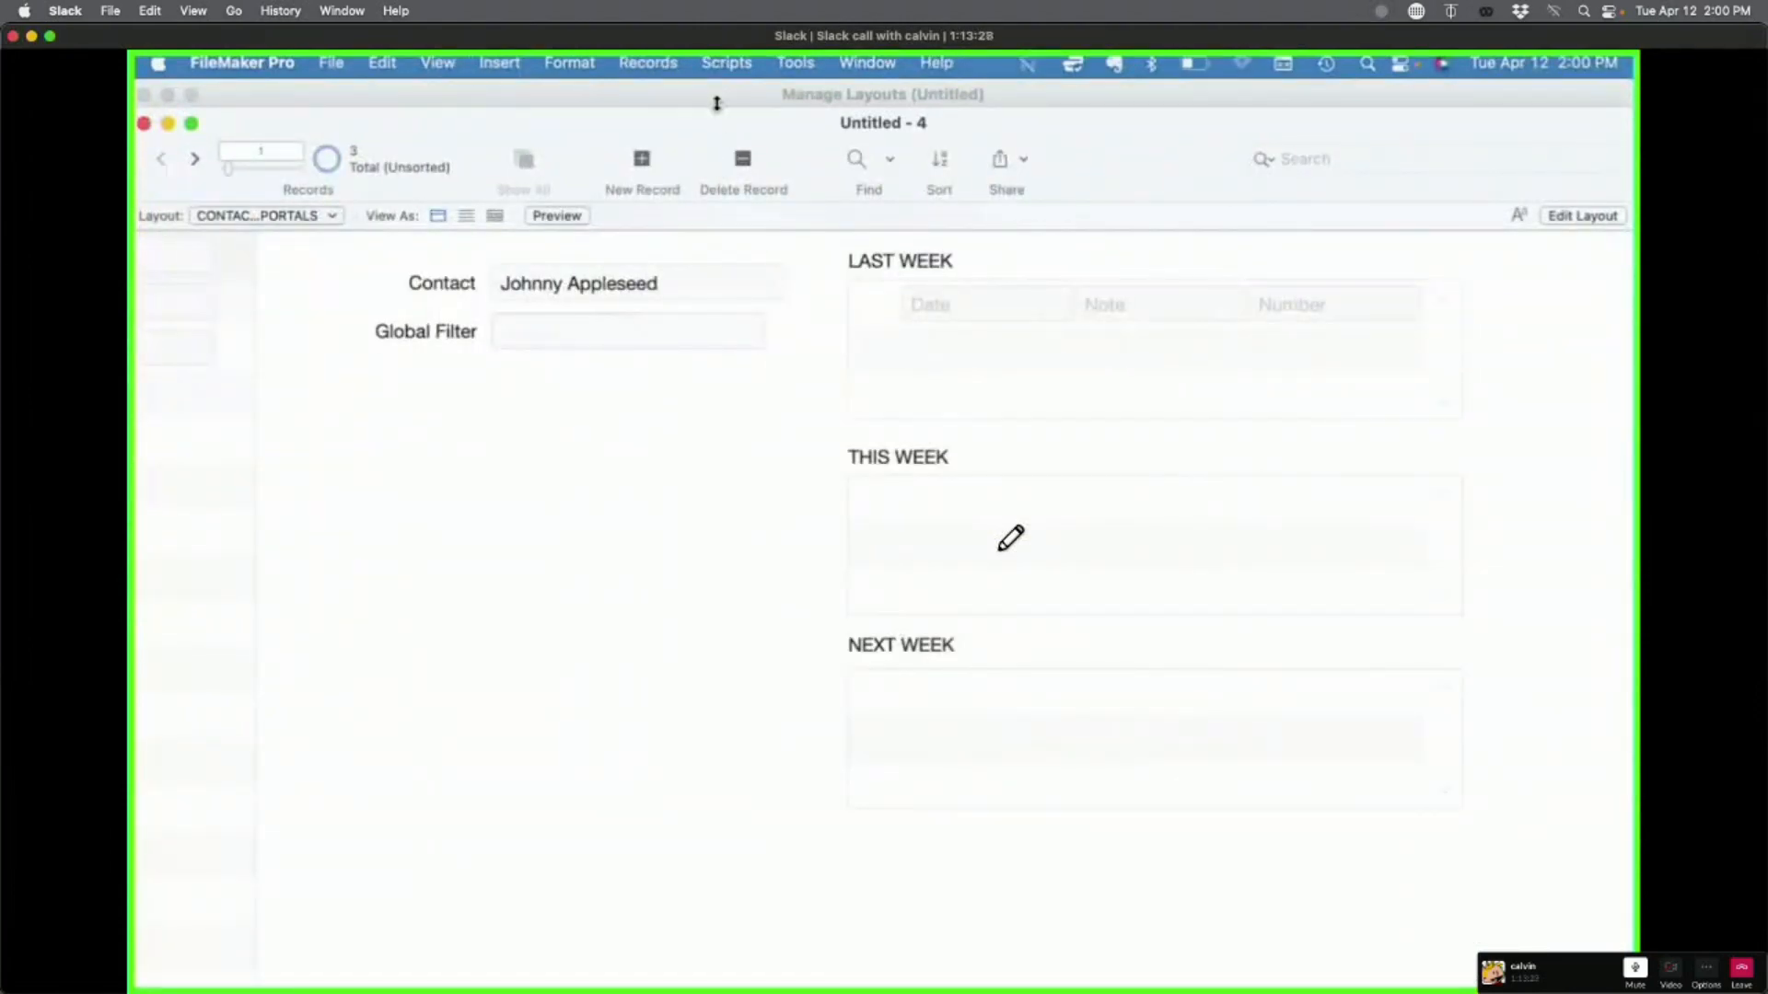
key("super+alt+s")
left_click(225, 214)
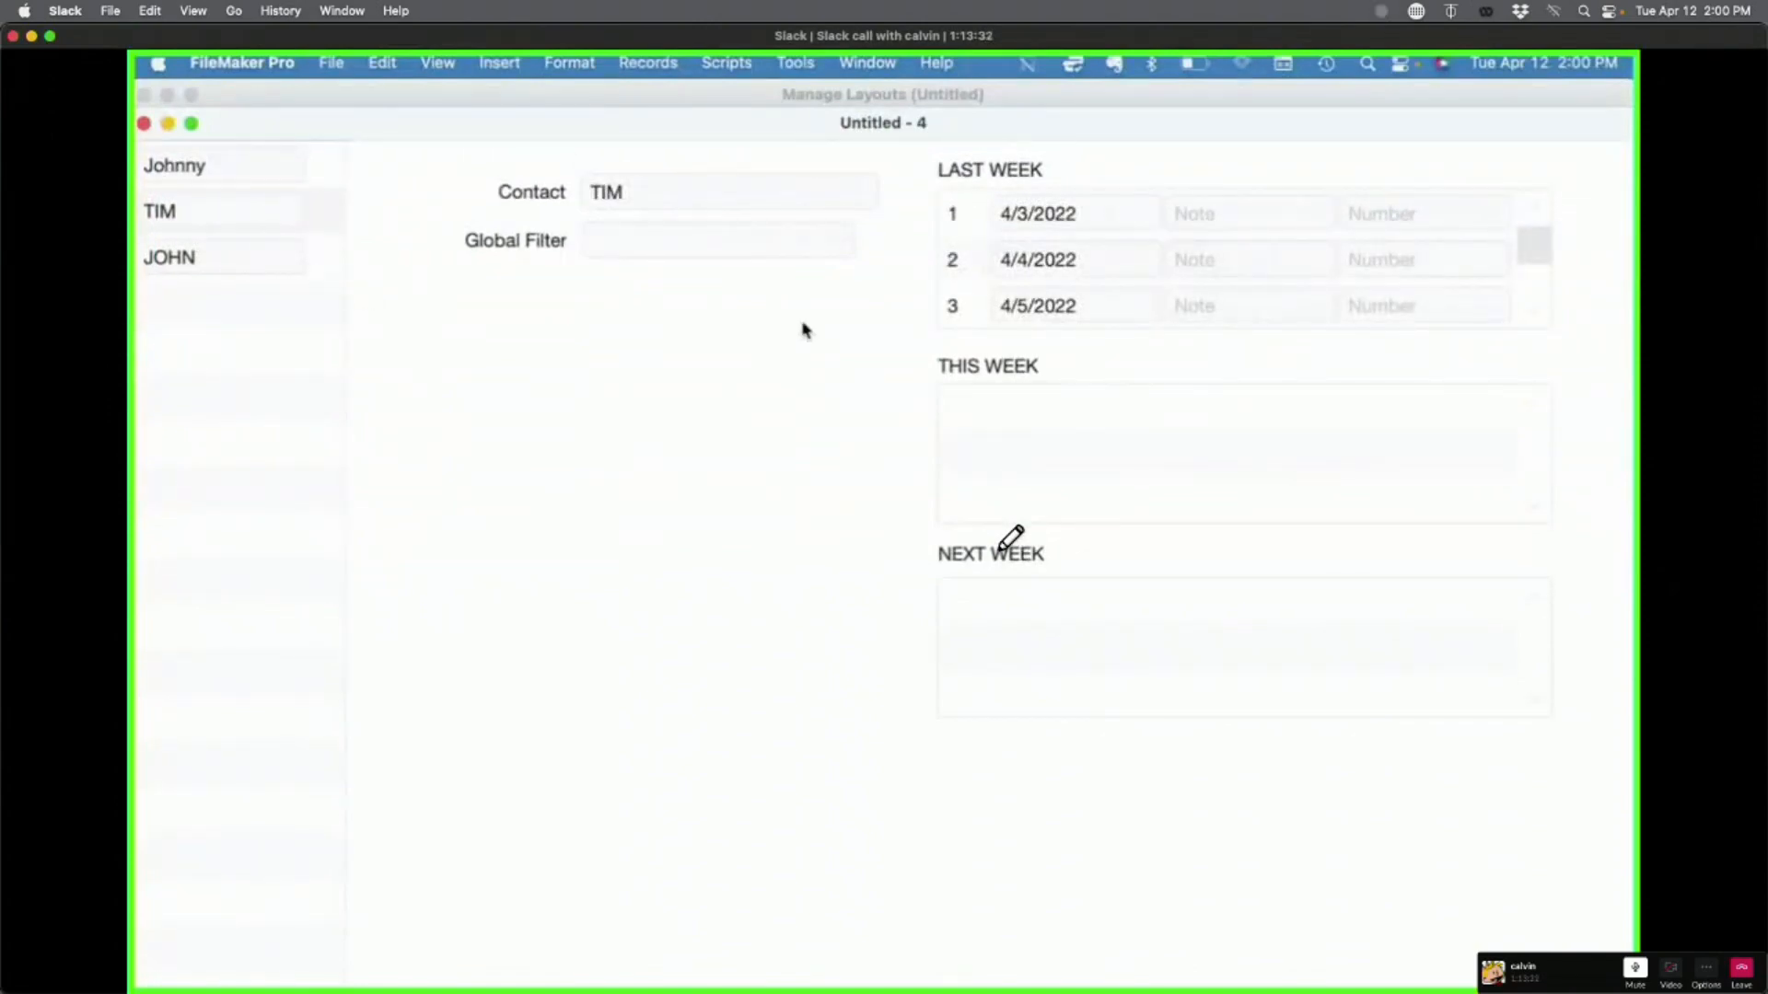
Step: Review the three week-filtered event portals for each of the listed contacts
scroll(1149, 262, "down", 2)
scroll(1149, 262, "up", 2)
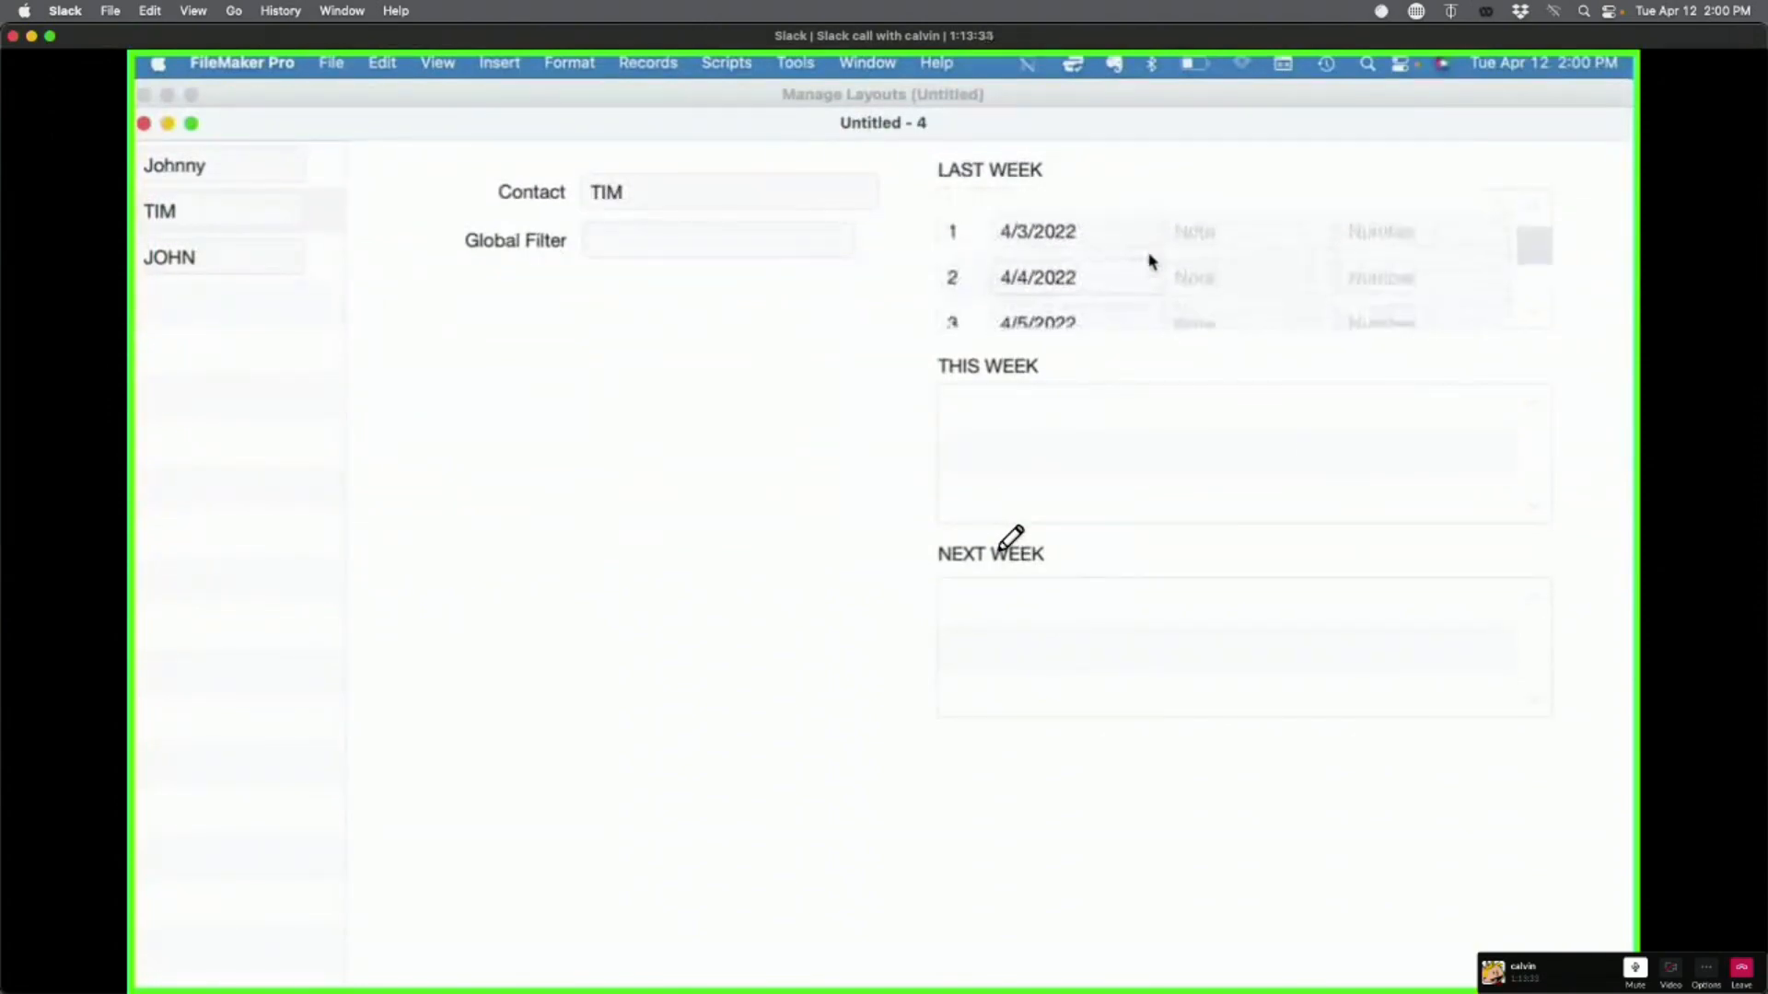
left_click(321, 268)
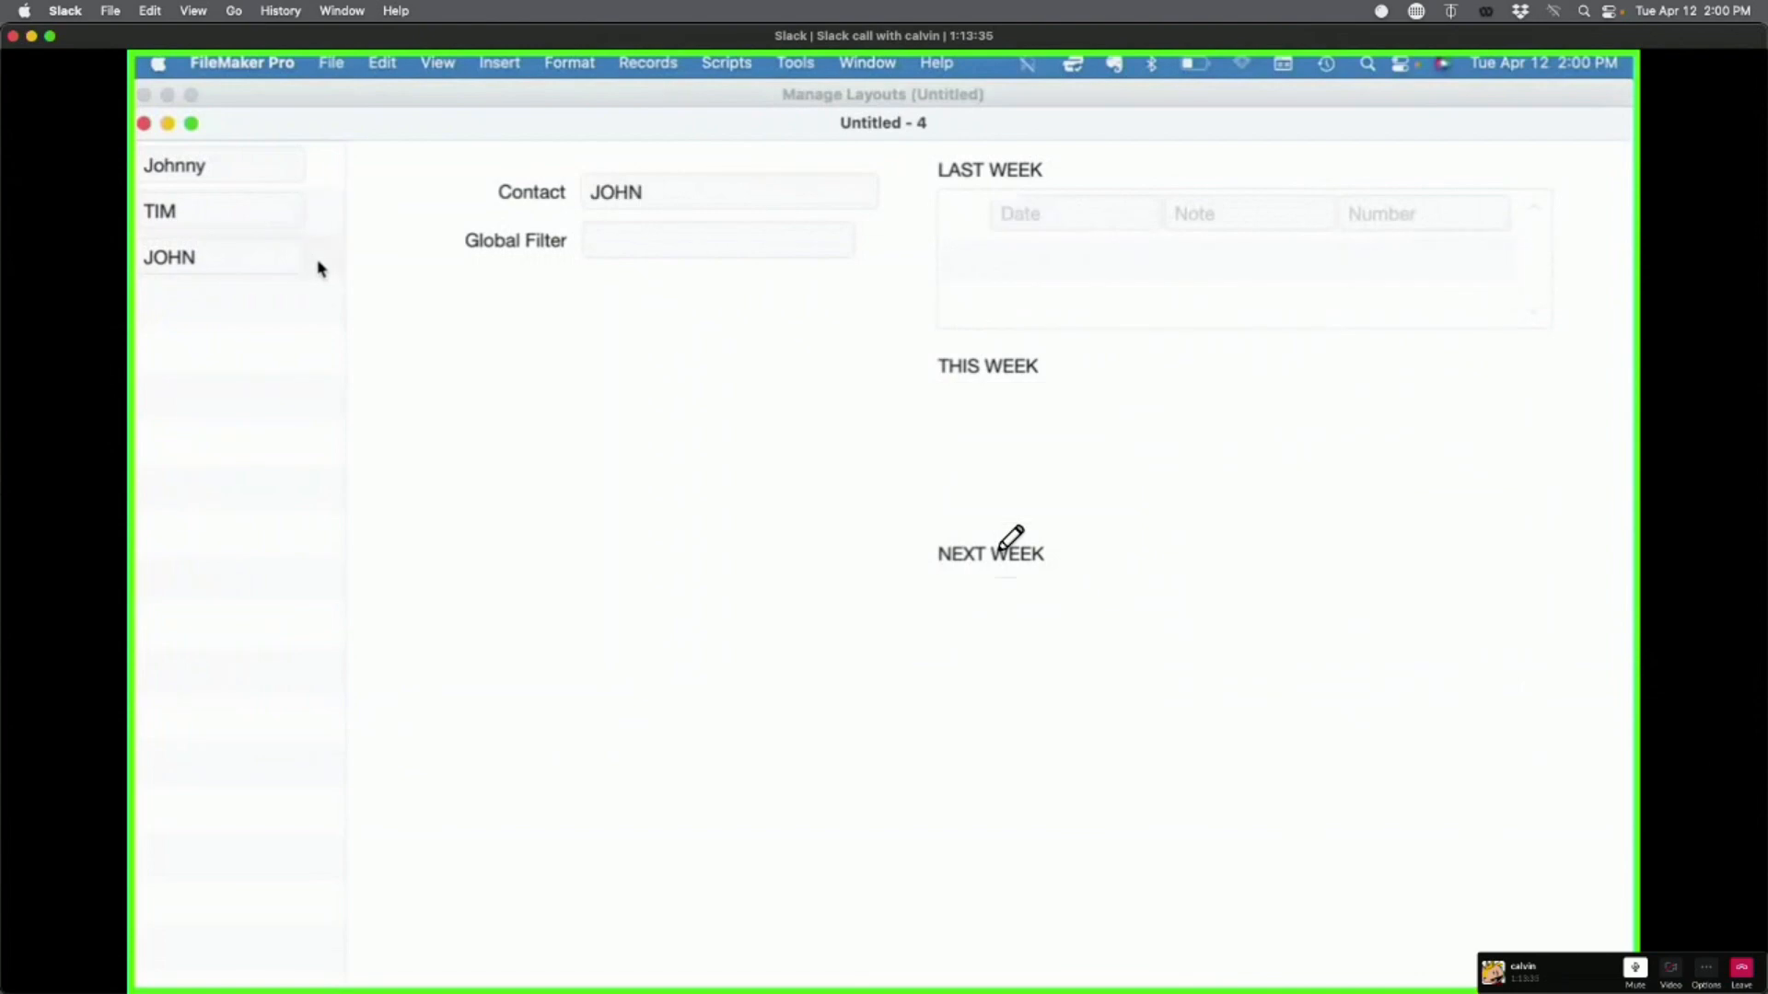
left_click(328, 210)
left_click(328, 184)
Step: Change the date of the second contact's fourth last-week event to 4/12/2022 and commit the record
left_click(324, 210)
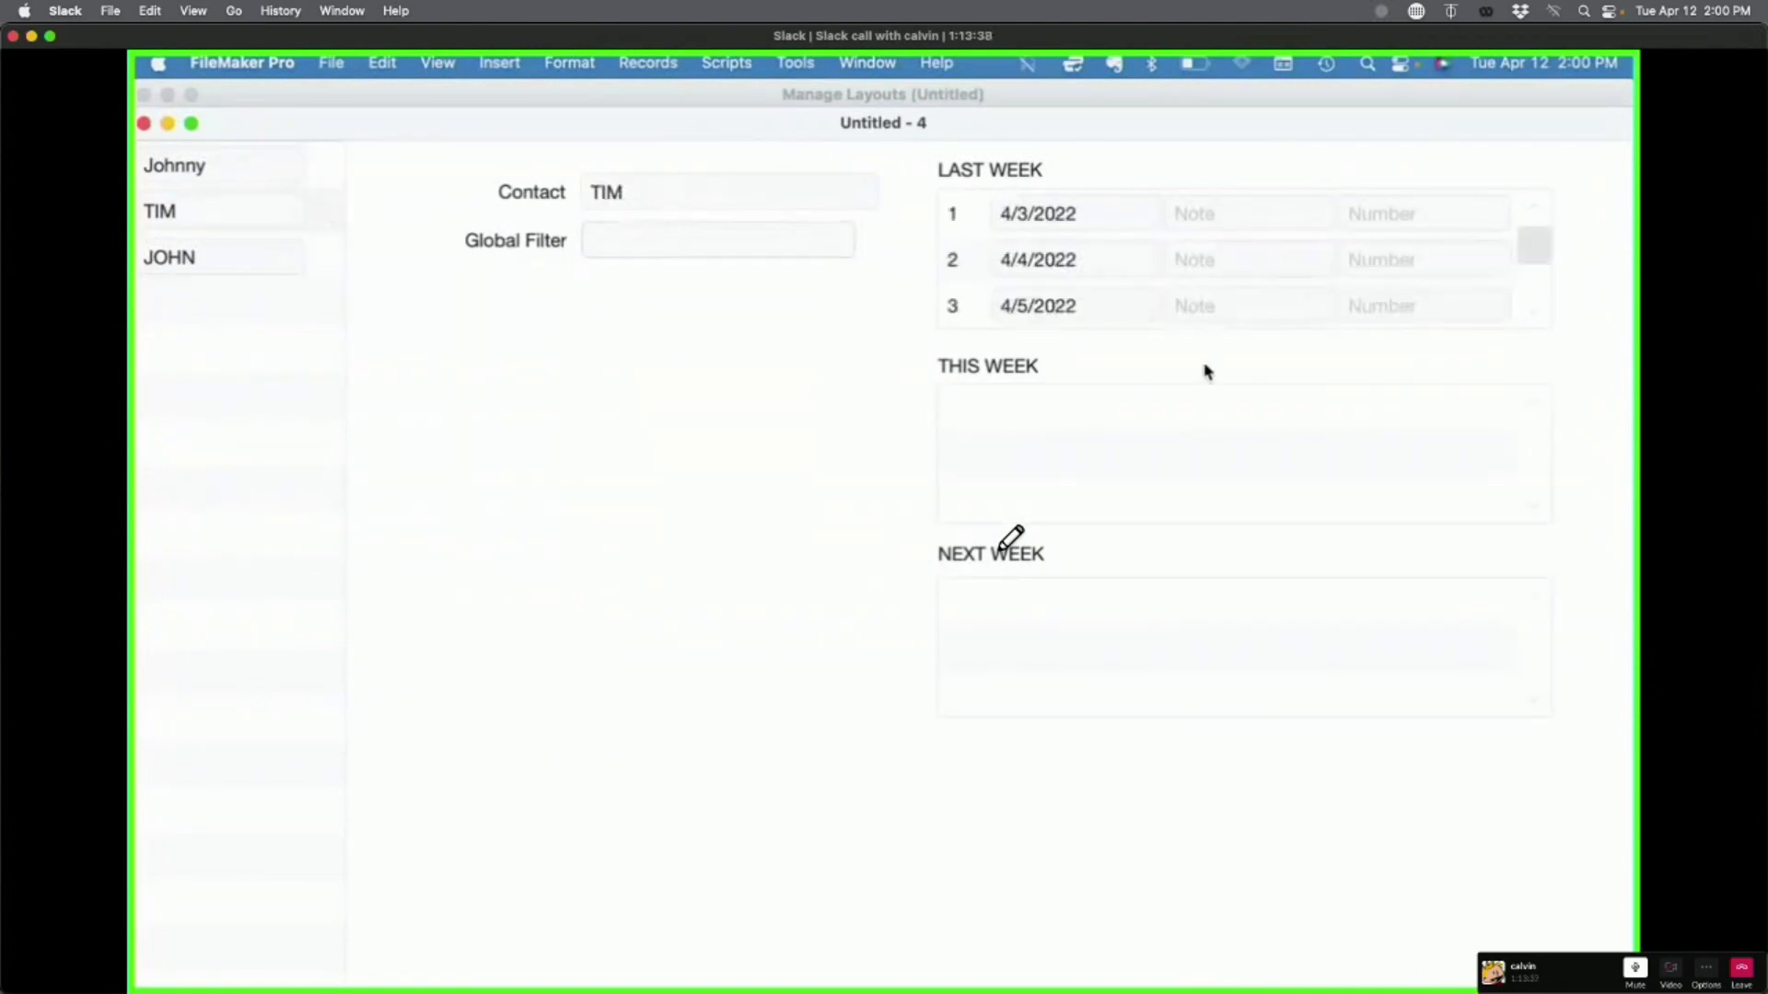
scroll(1255, 304, "down", 3)
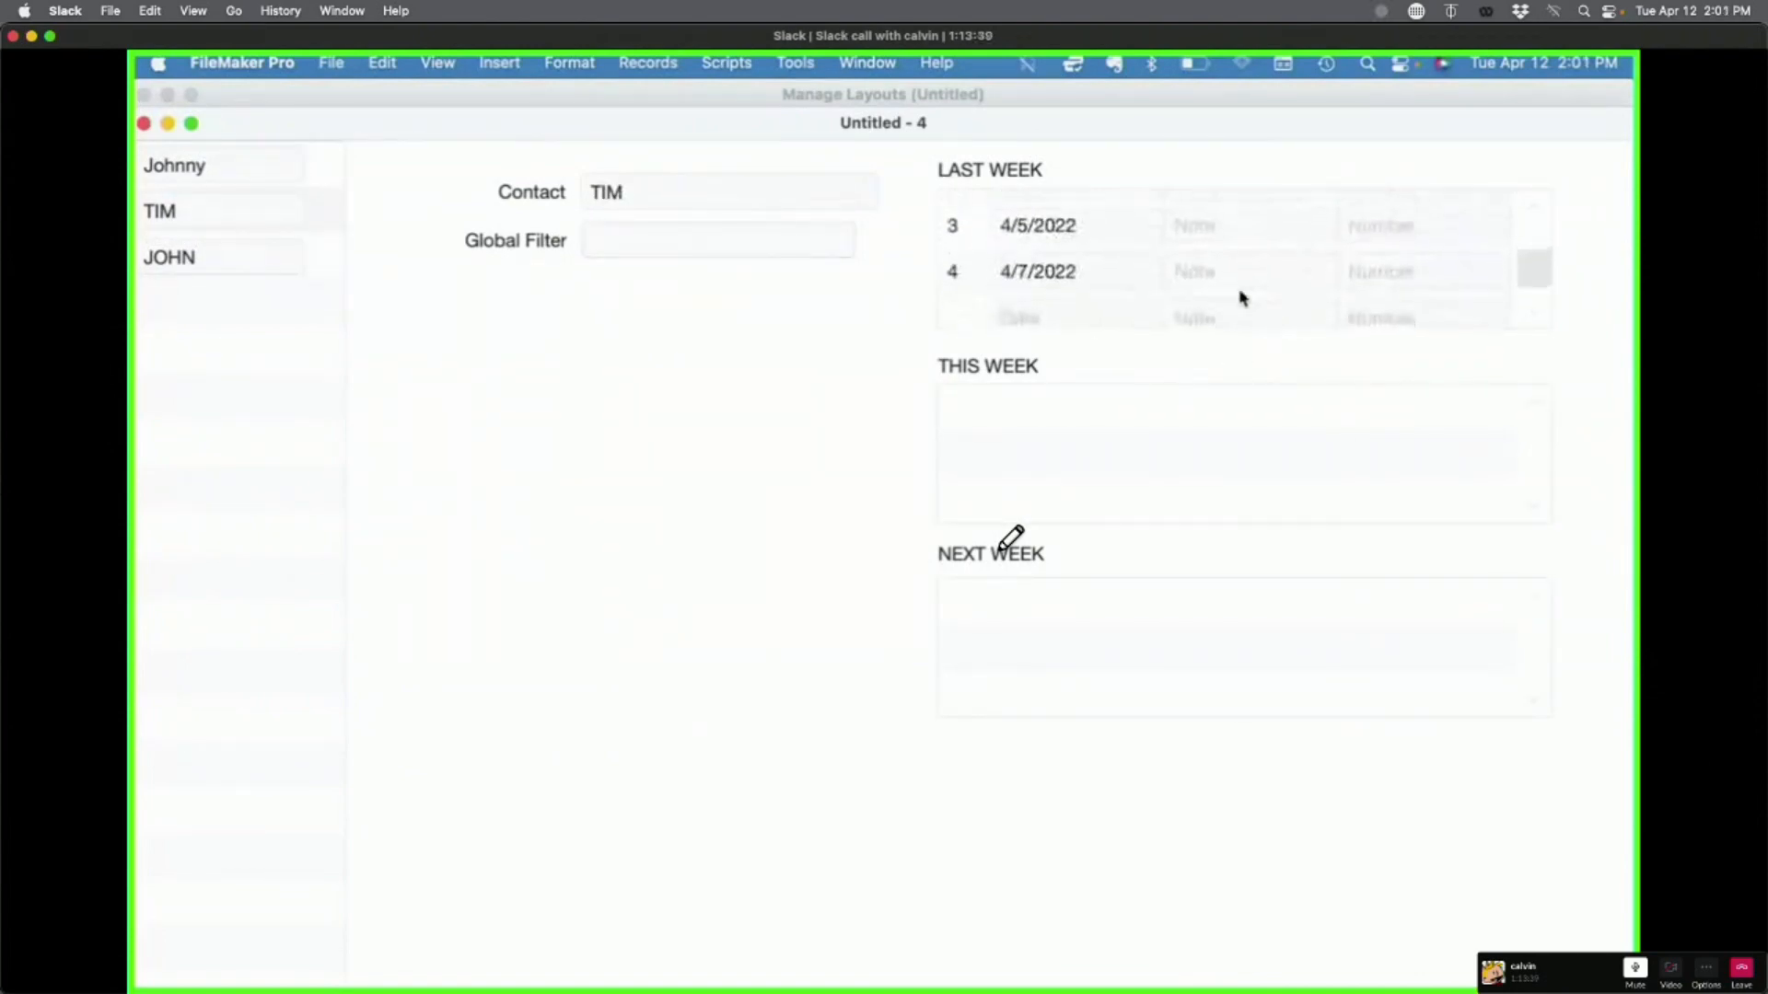
left_click(1122, 272)
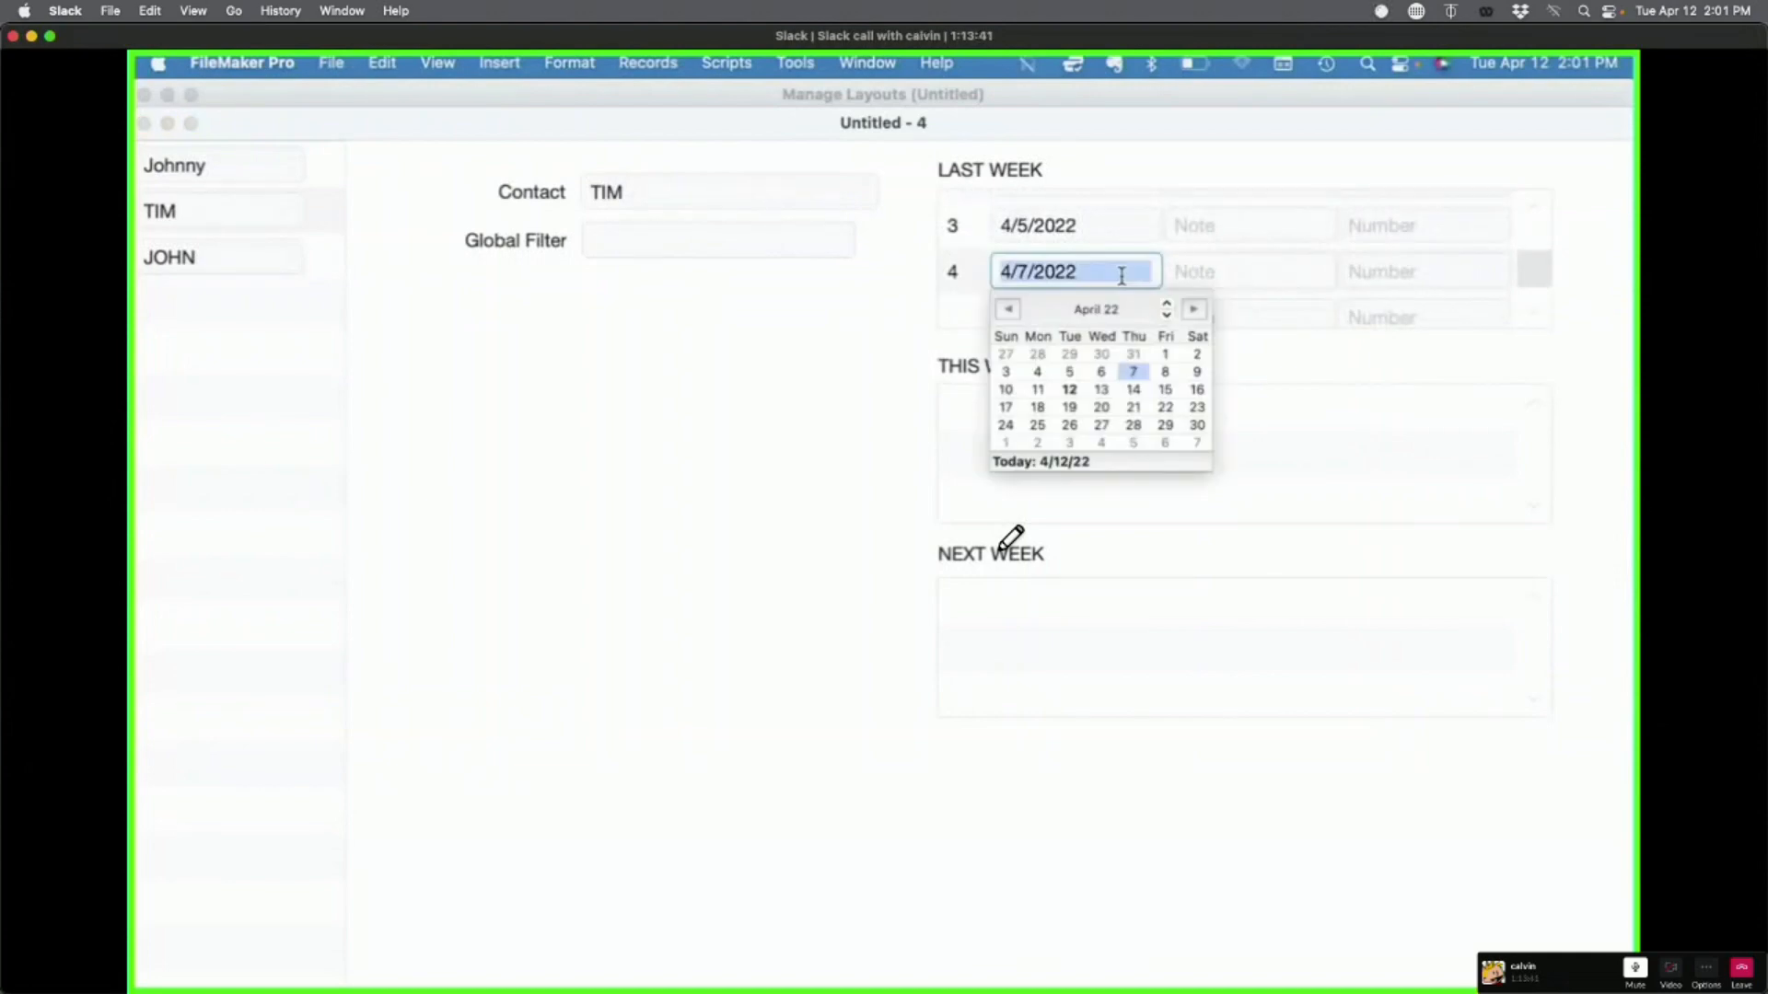
left_click(1069, 389)
left_click(746, 439)
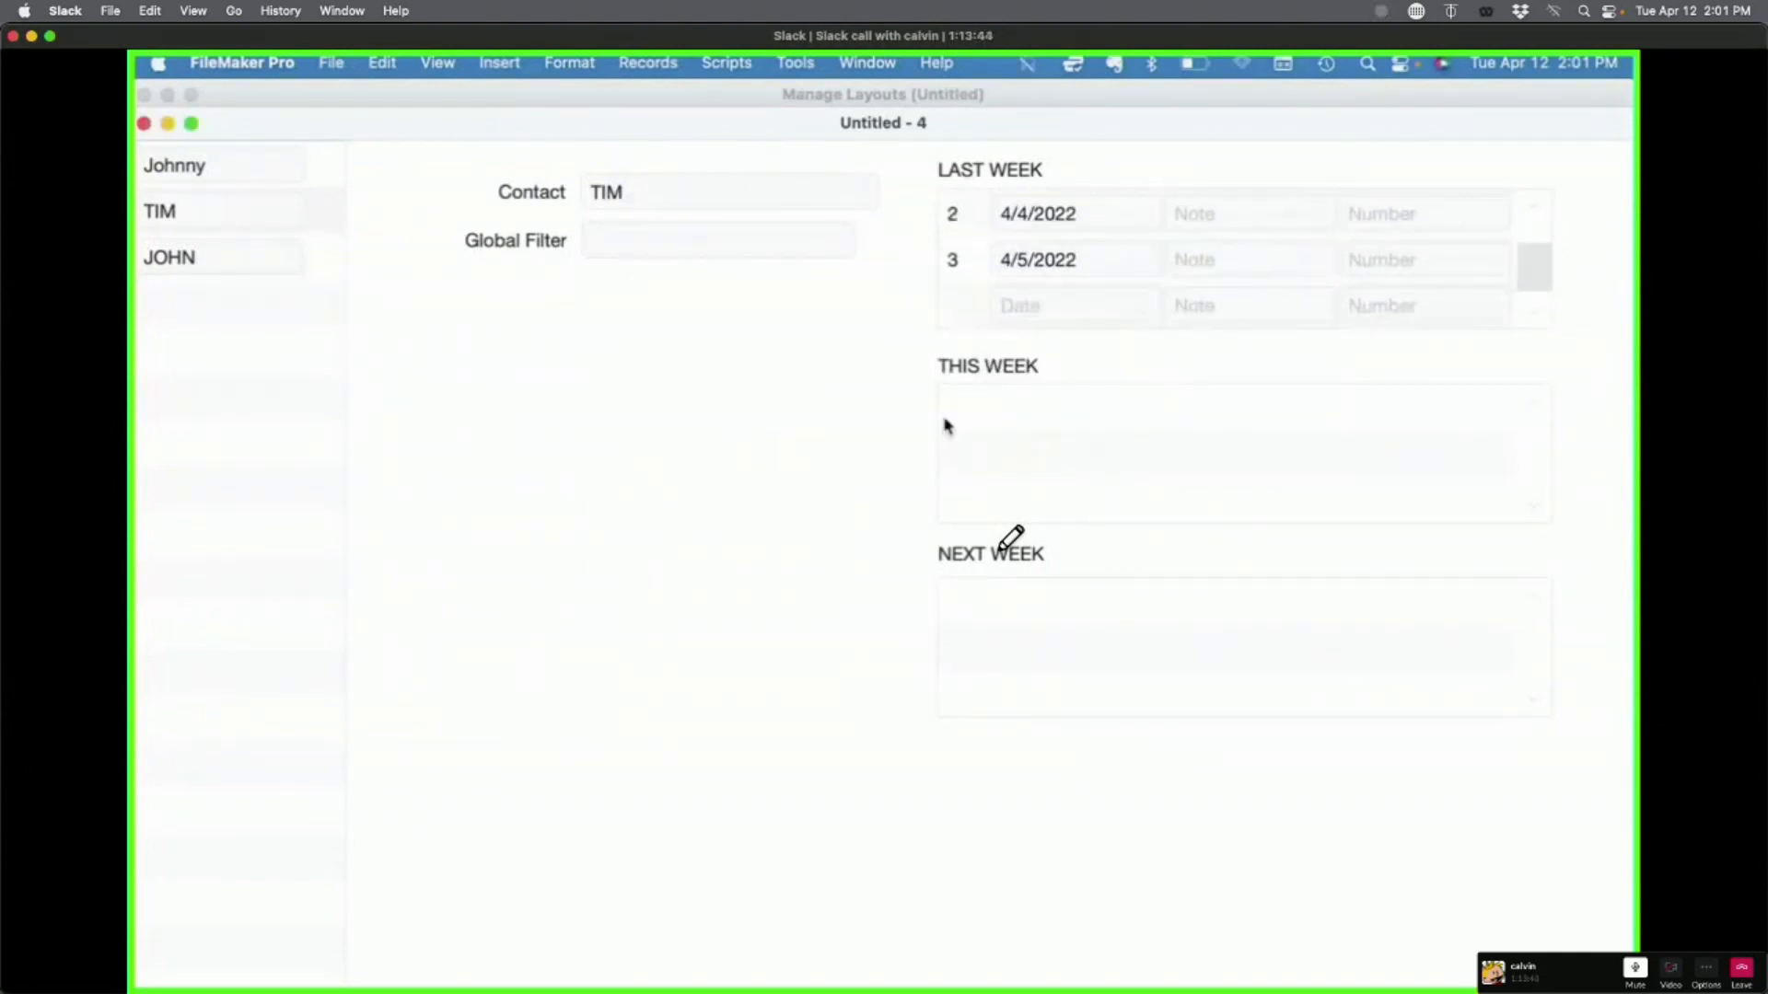
Step: Wrap WeekOfYear ( Get ( CurrentDate ) ) in parentheses in the middle portal's filter, save its setup, and return to Browse mode
key("super+l")
double_click(1089, 477)
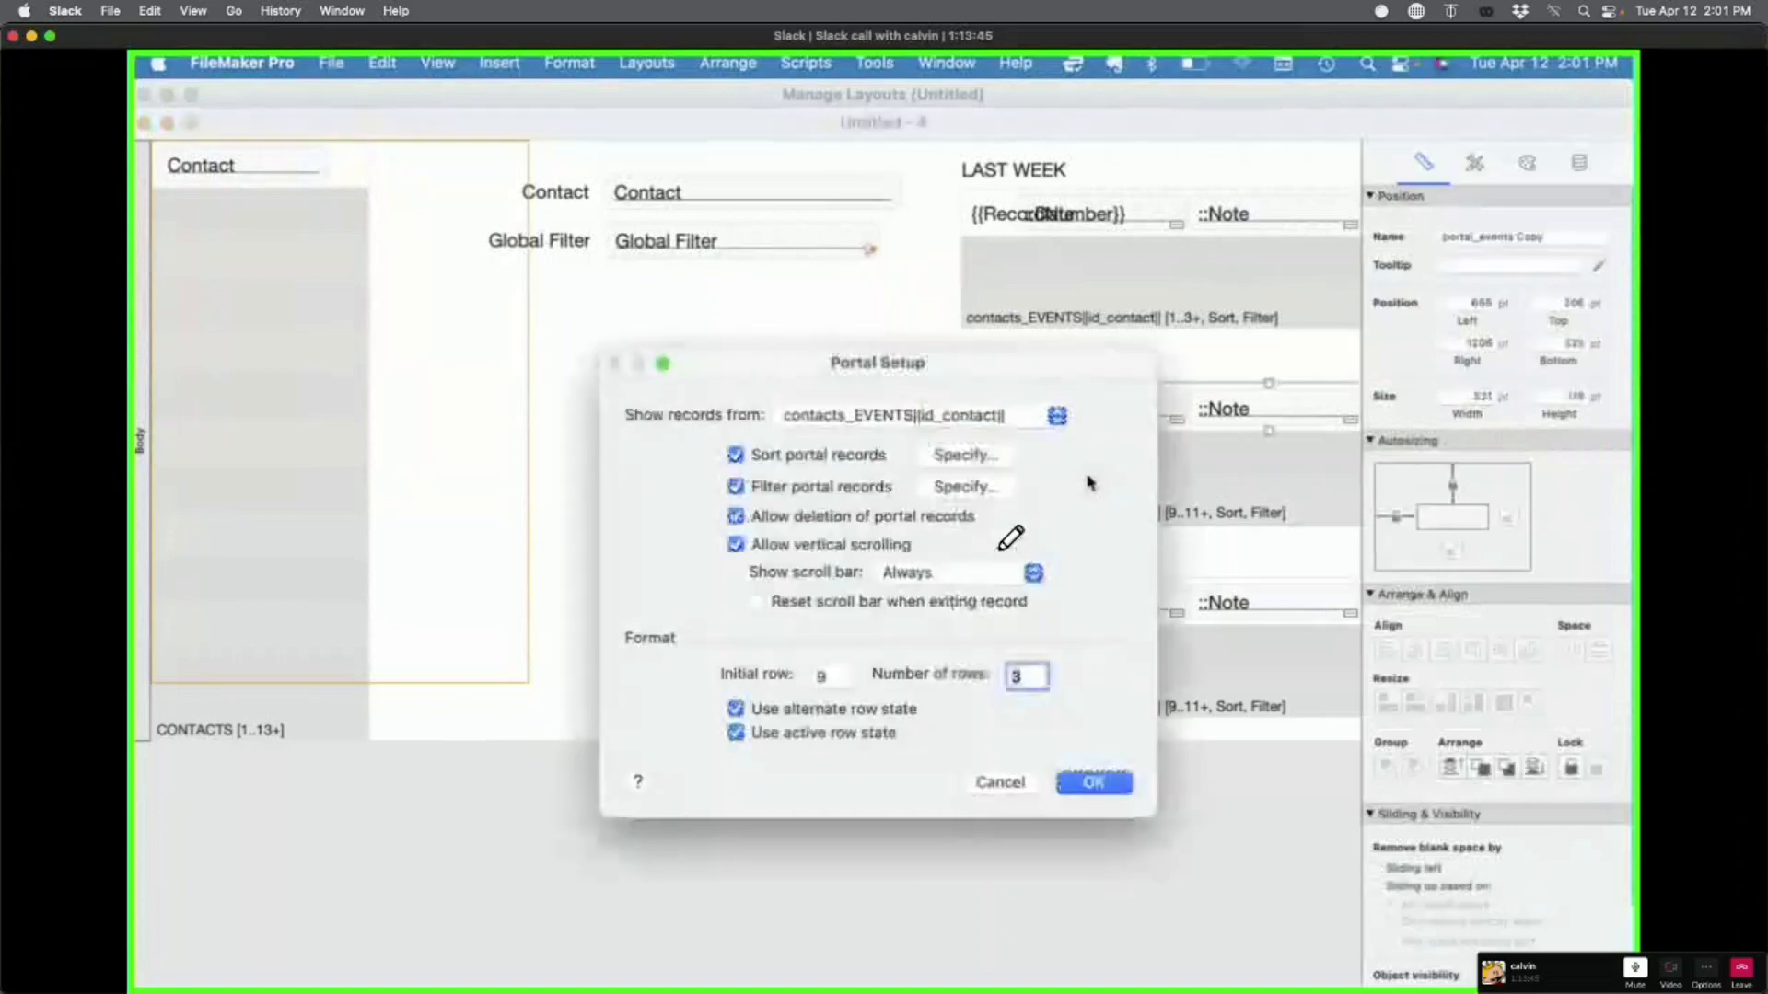
left_click(965, 486)
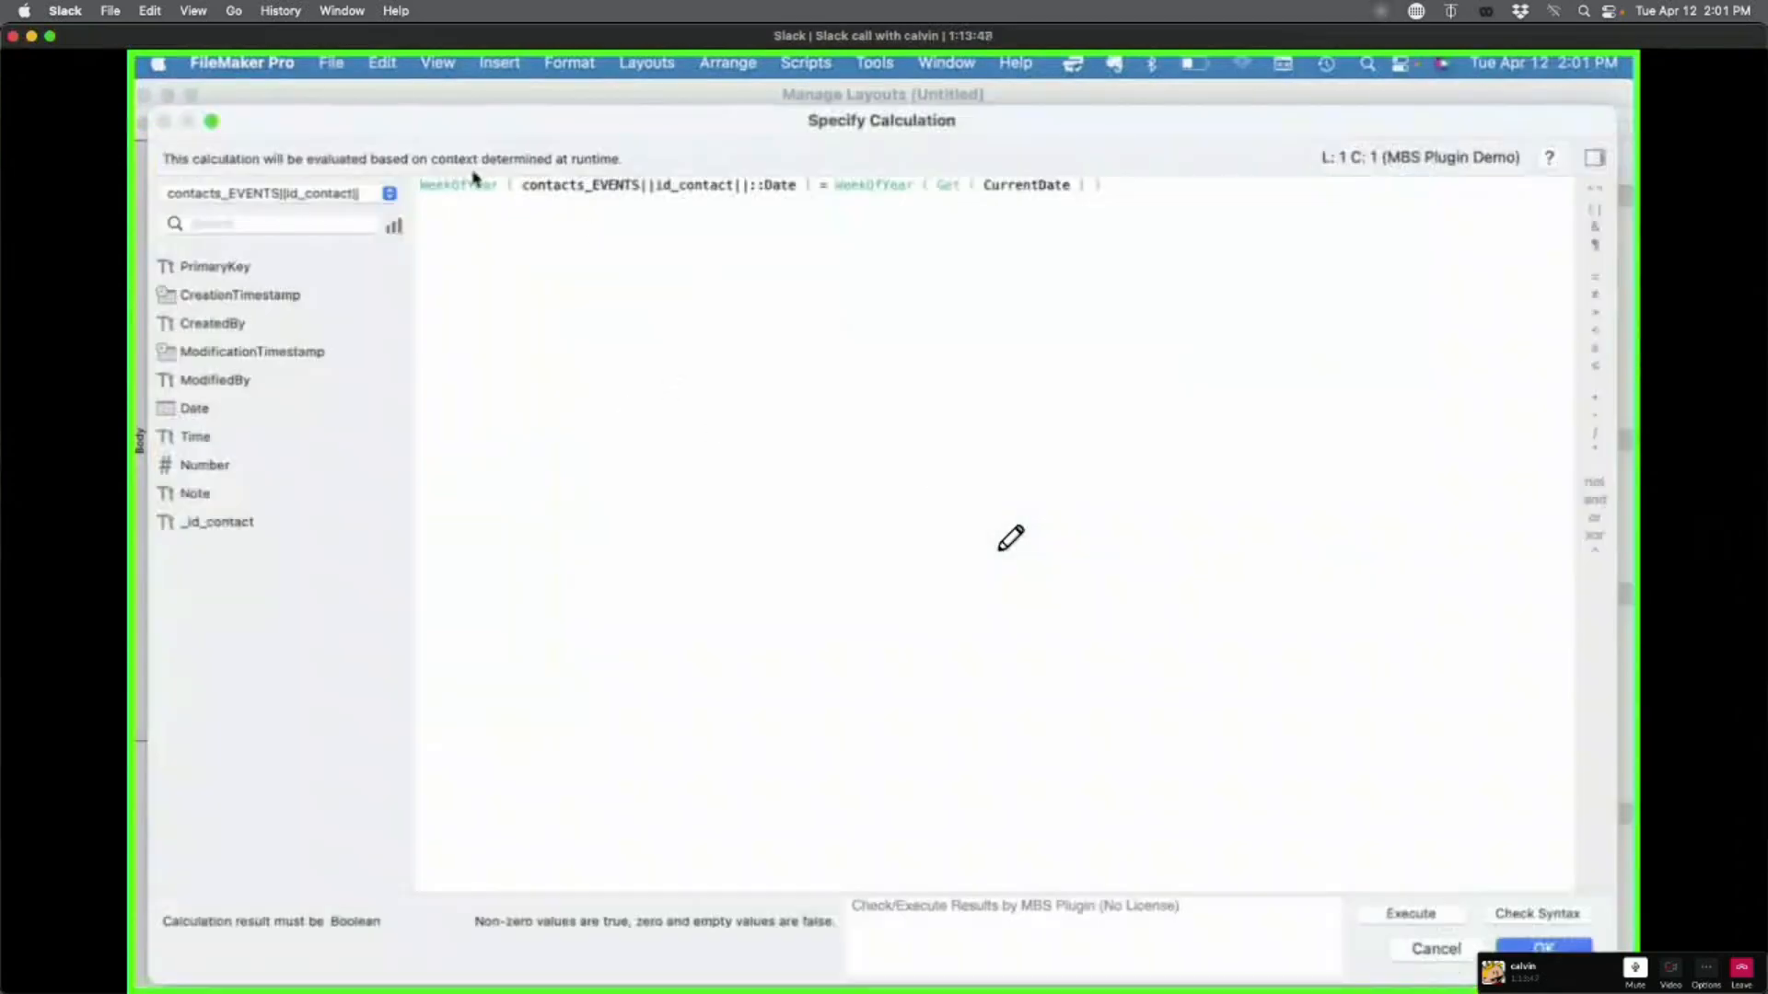
left_click(838, 191)
type("(")
key("super+Right")
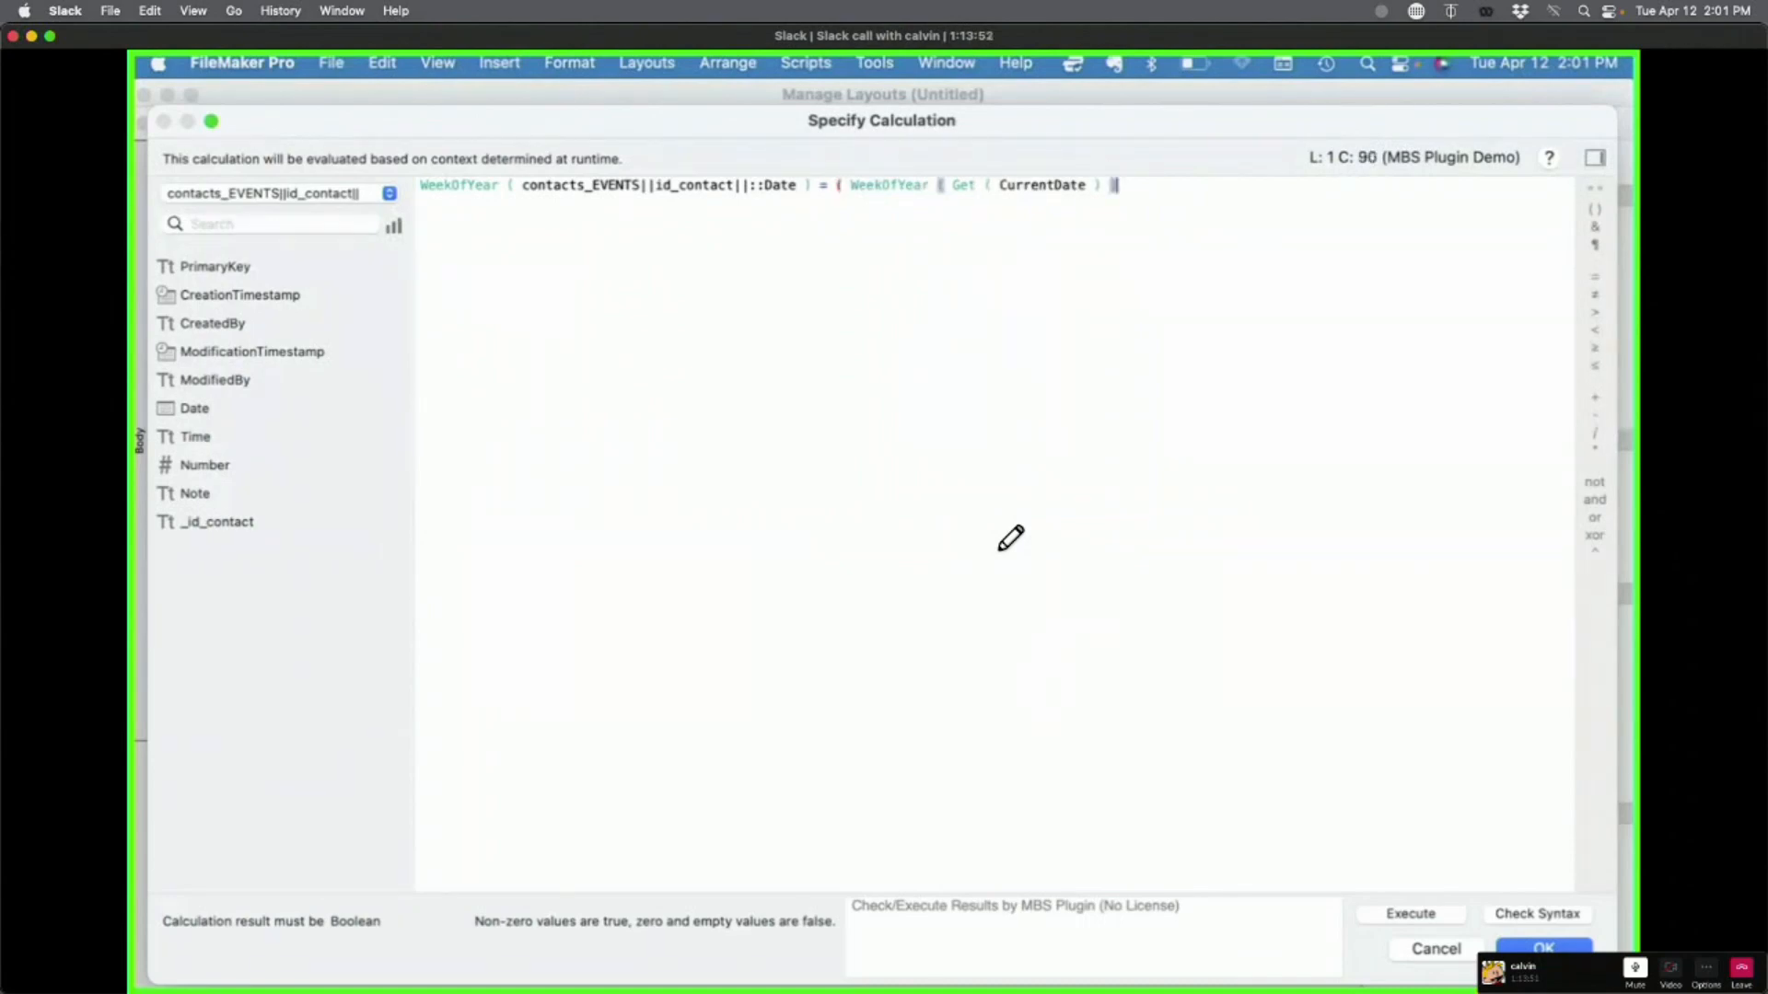
type(")")
left_click(1530, 947)
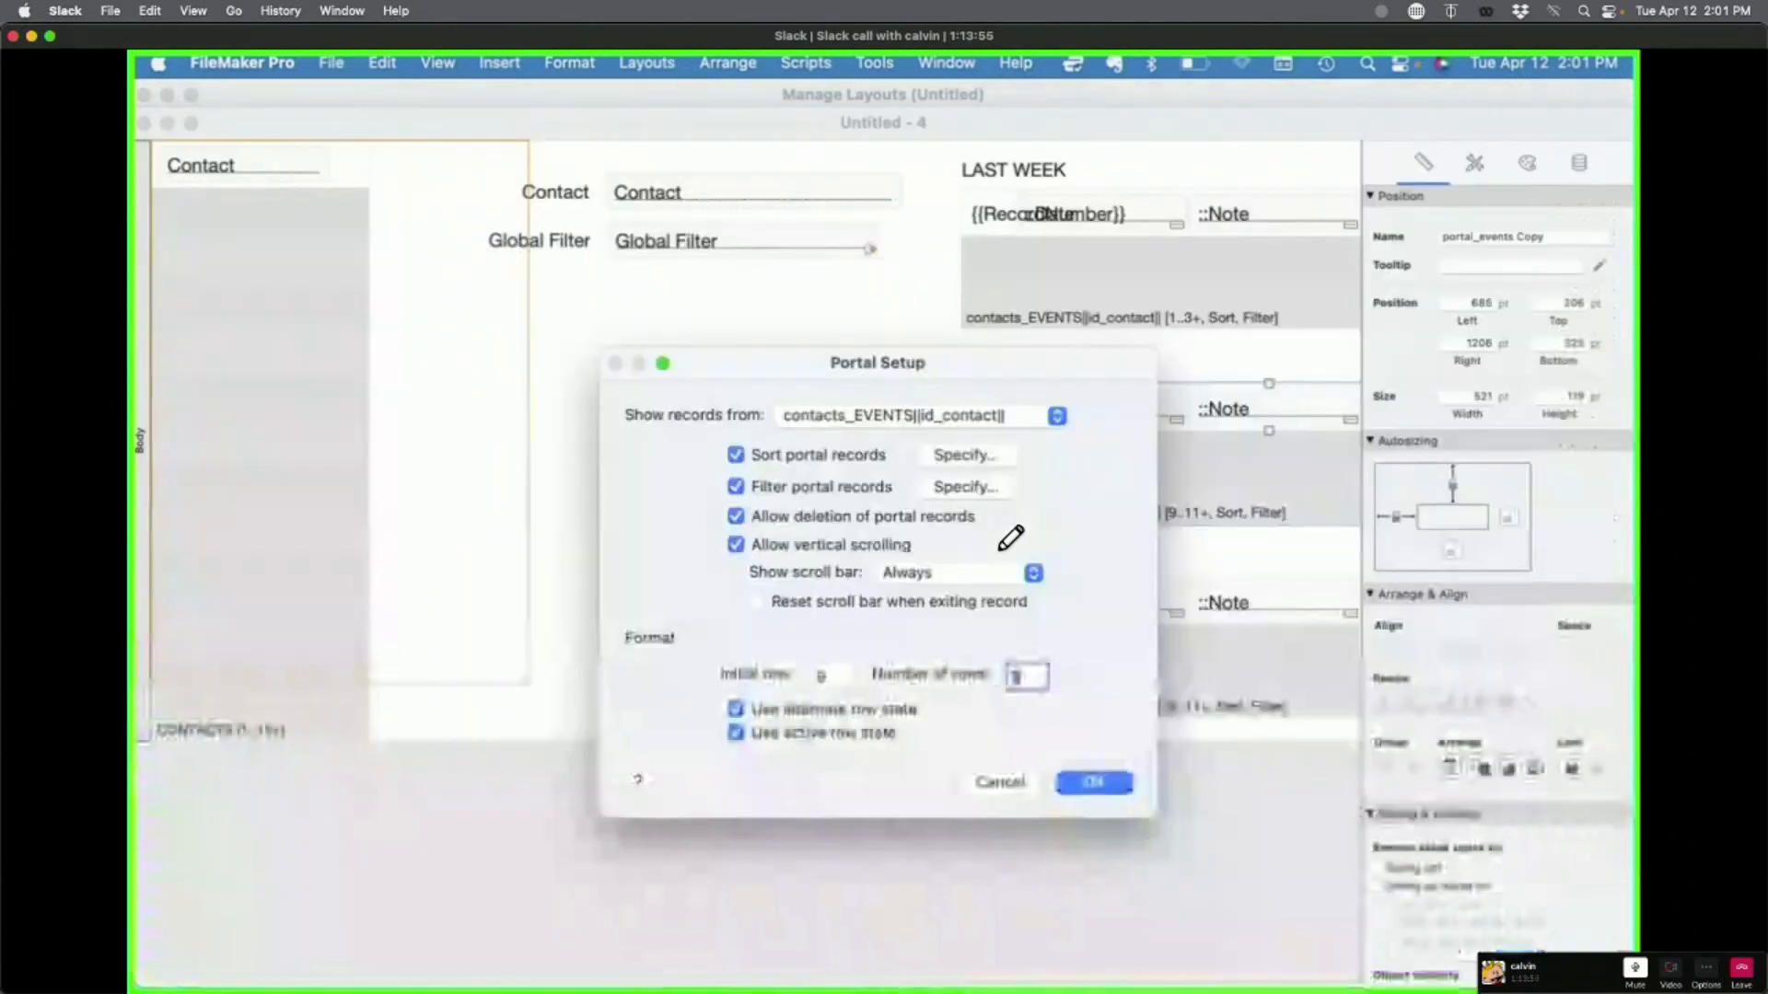
left_click(1101, 779)
key("super+b")
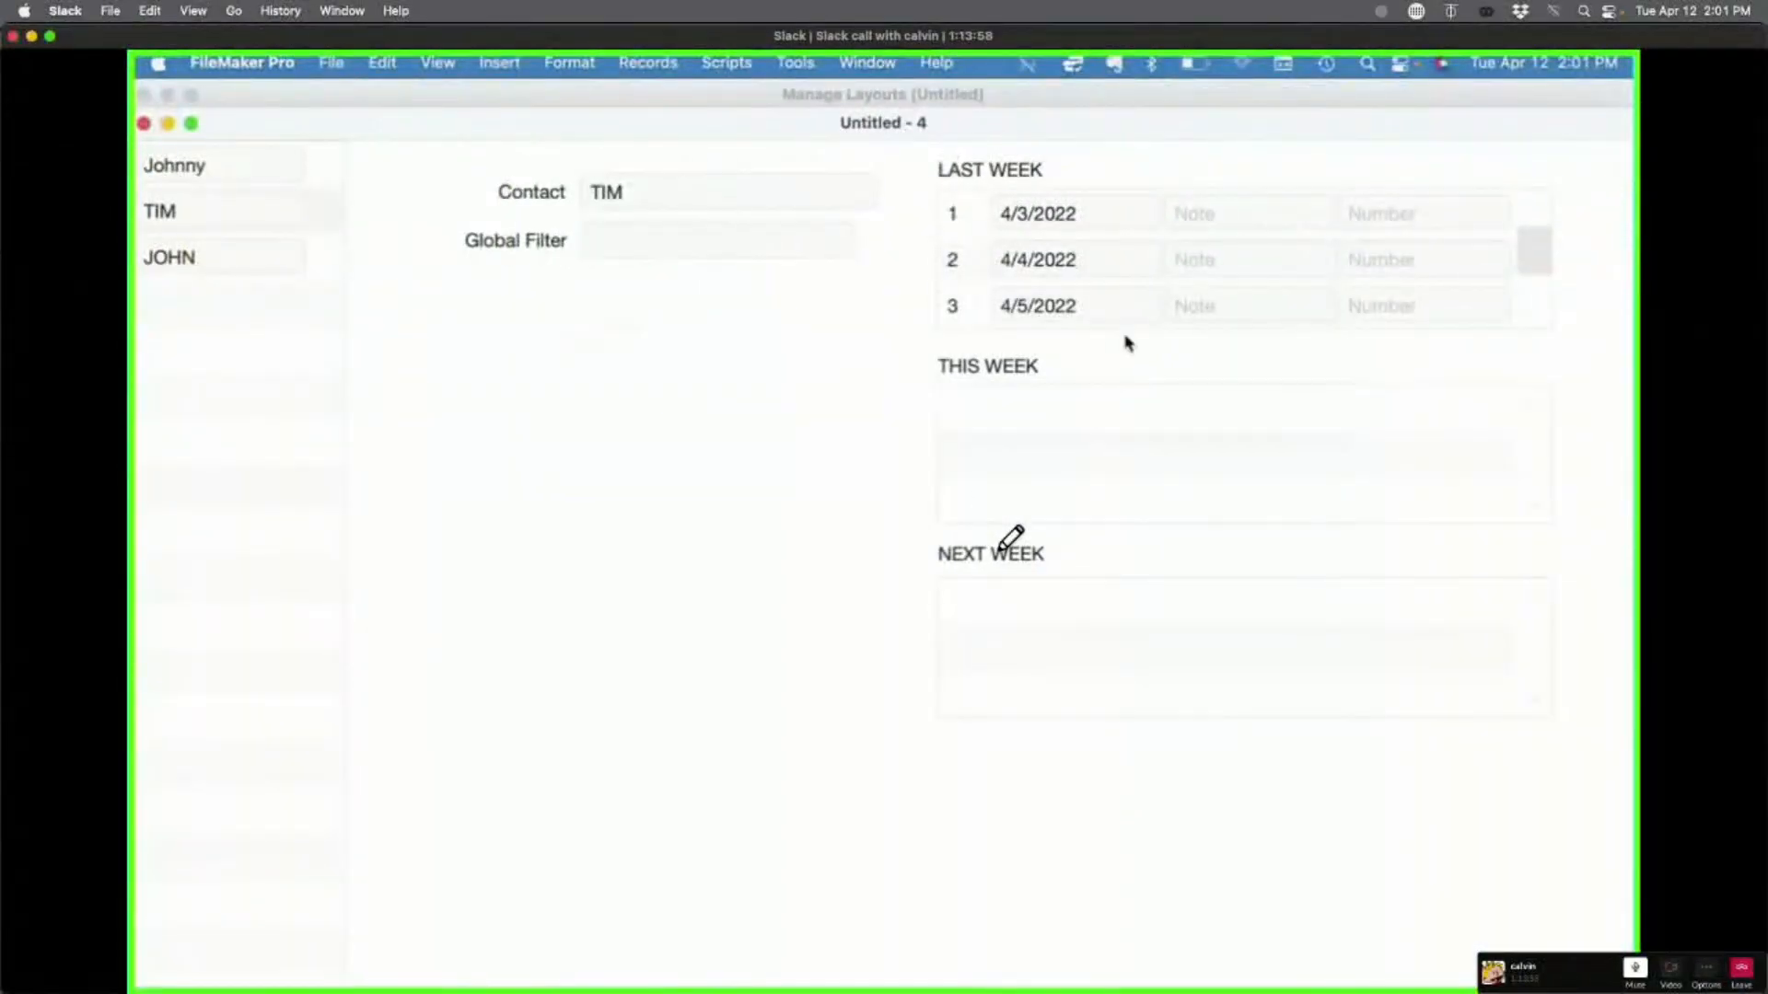
Step: Wrap Get ( CurrentDate ) in GetAsDate in the This Week portal's filter calculation, save its setup, and return to Browse mode
scroll(1105, 322, "down", 3)
key("super+l")
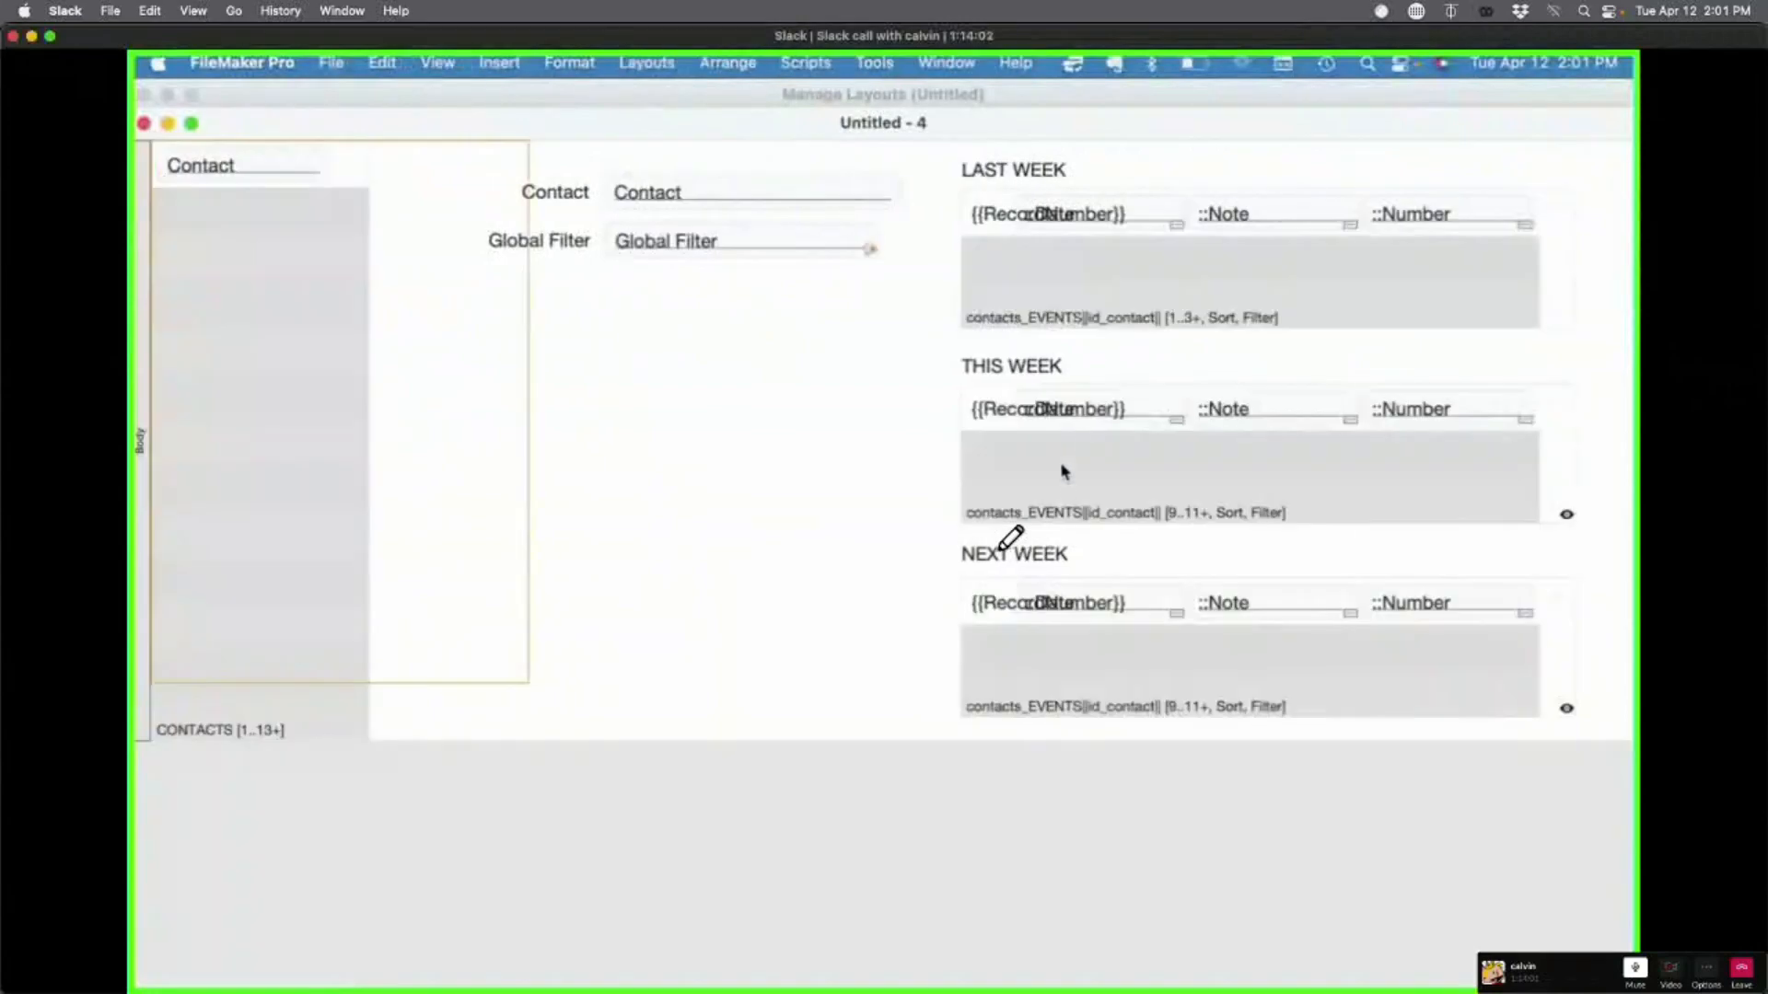
double_click(1073, 498)
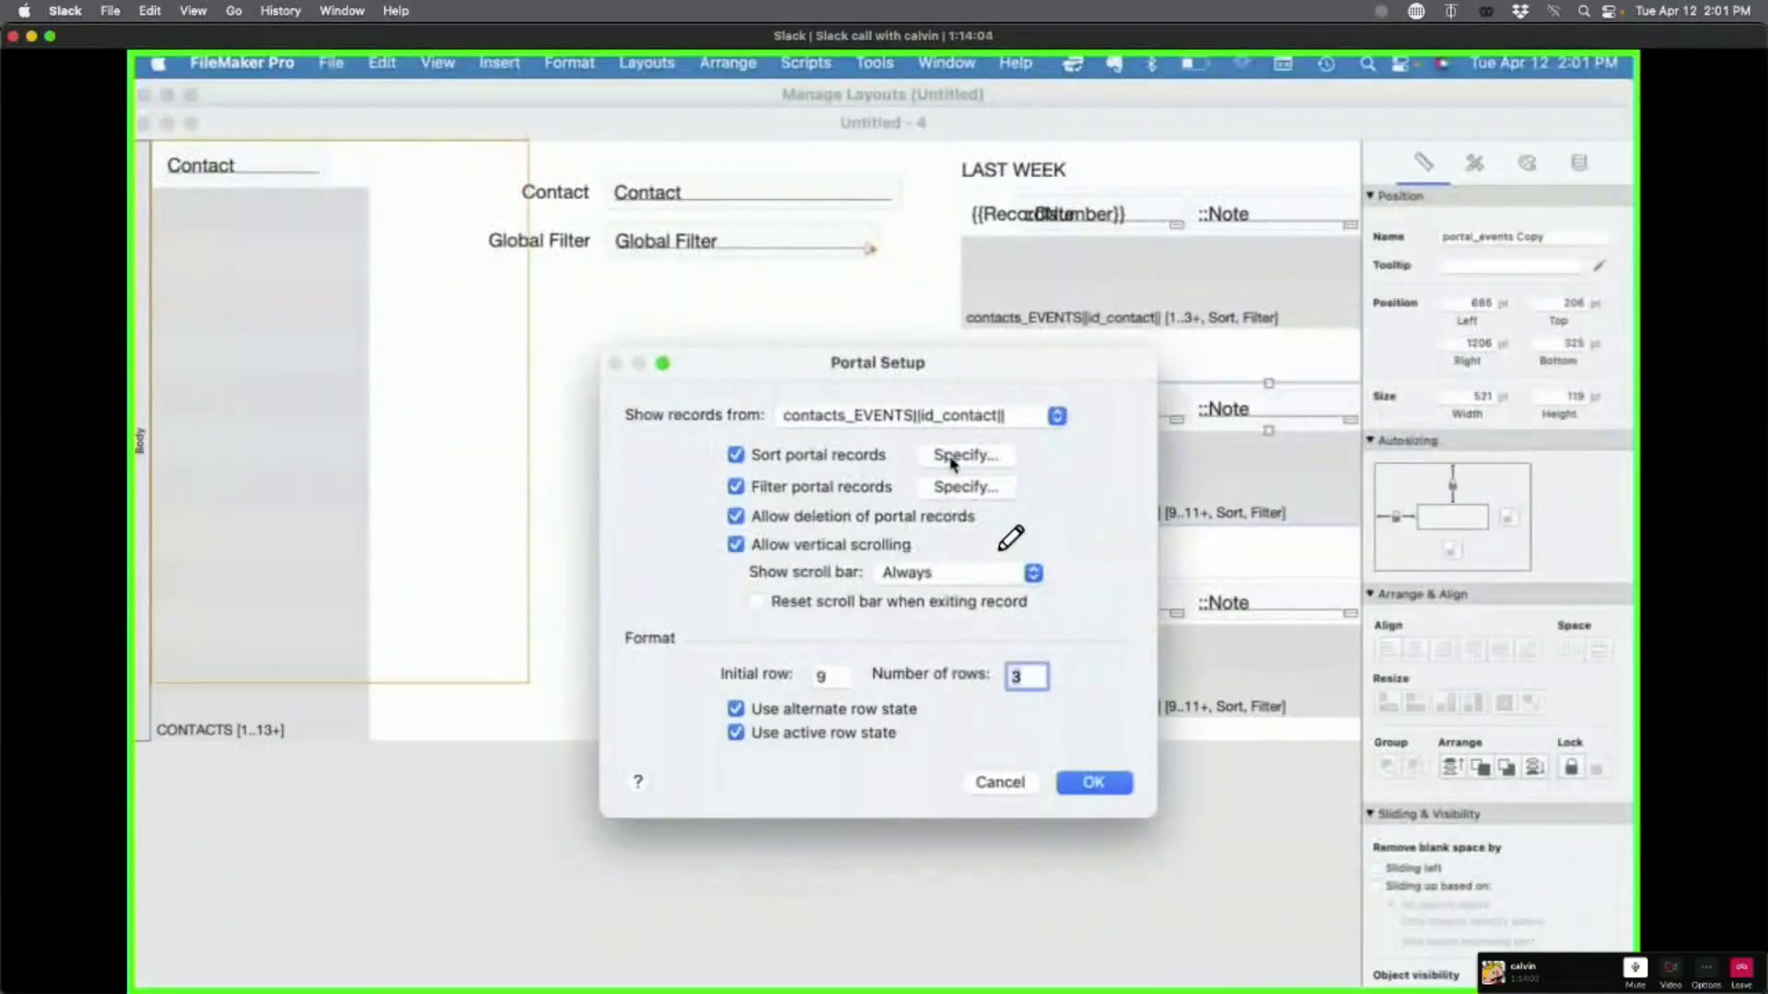
left_click(953, 488)
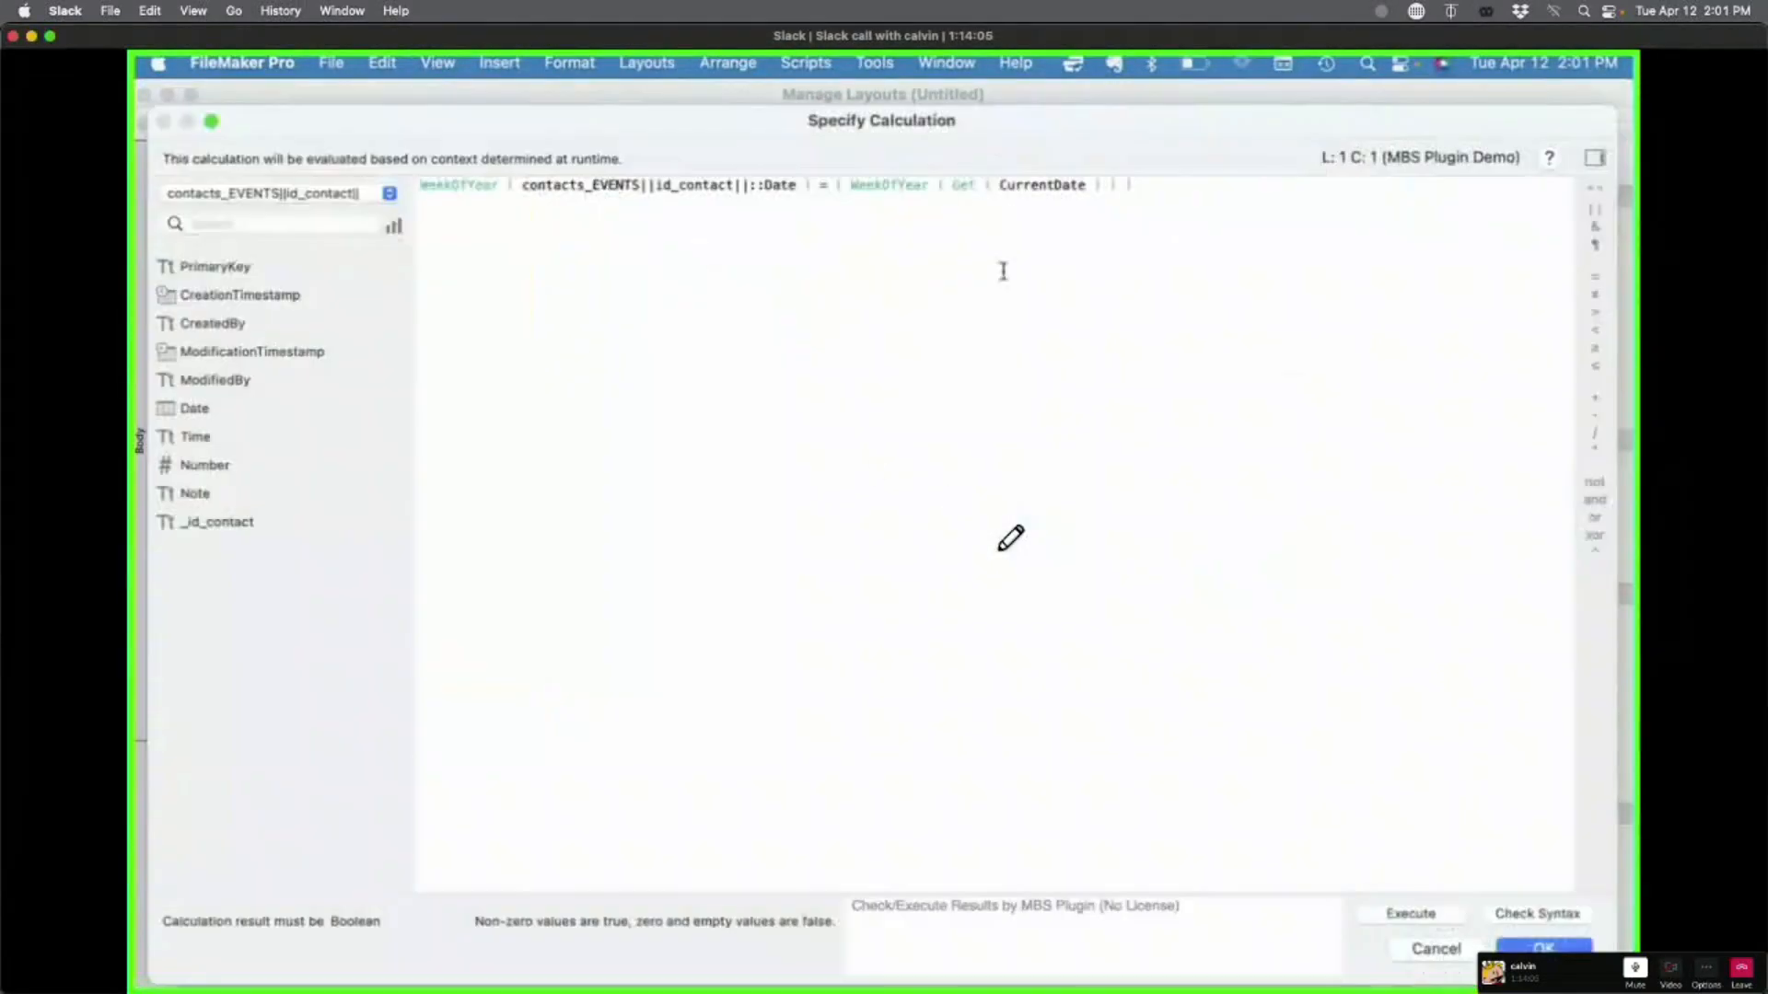
left_click(951, 187)
type("GETASDG")
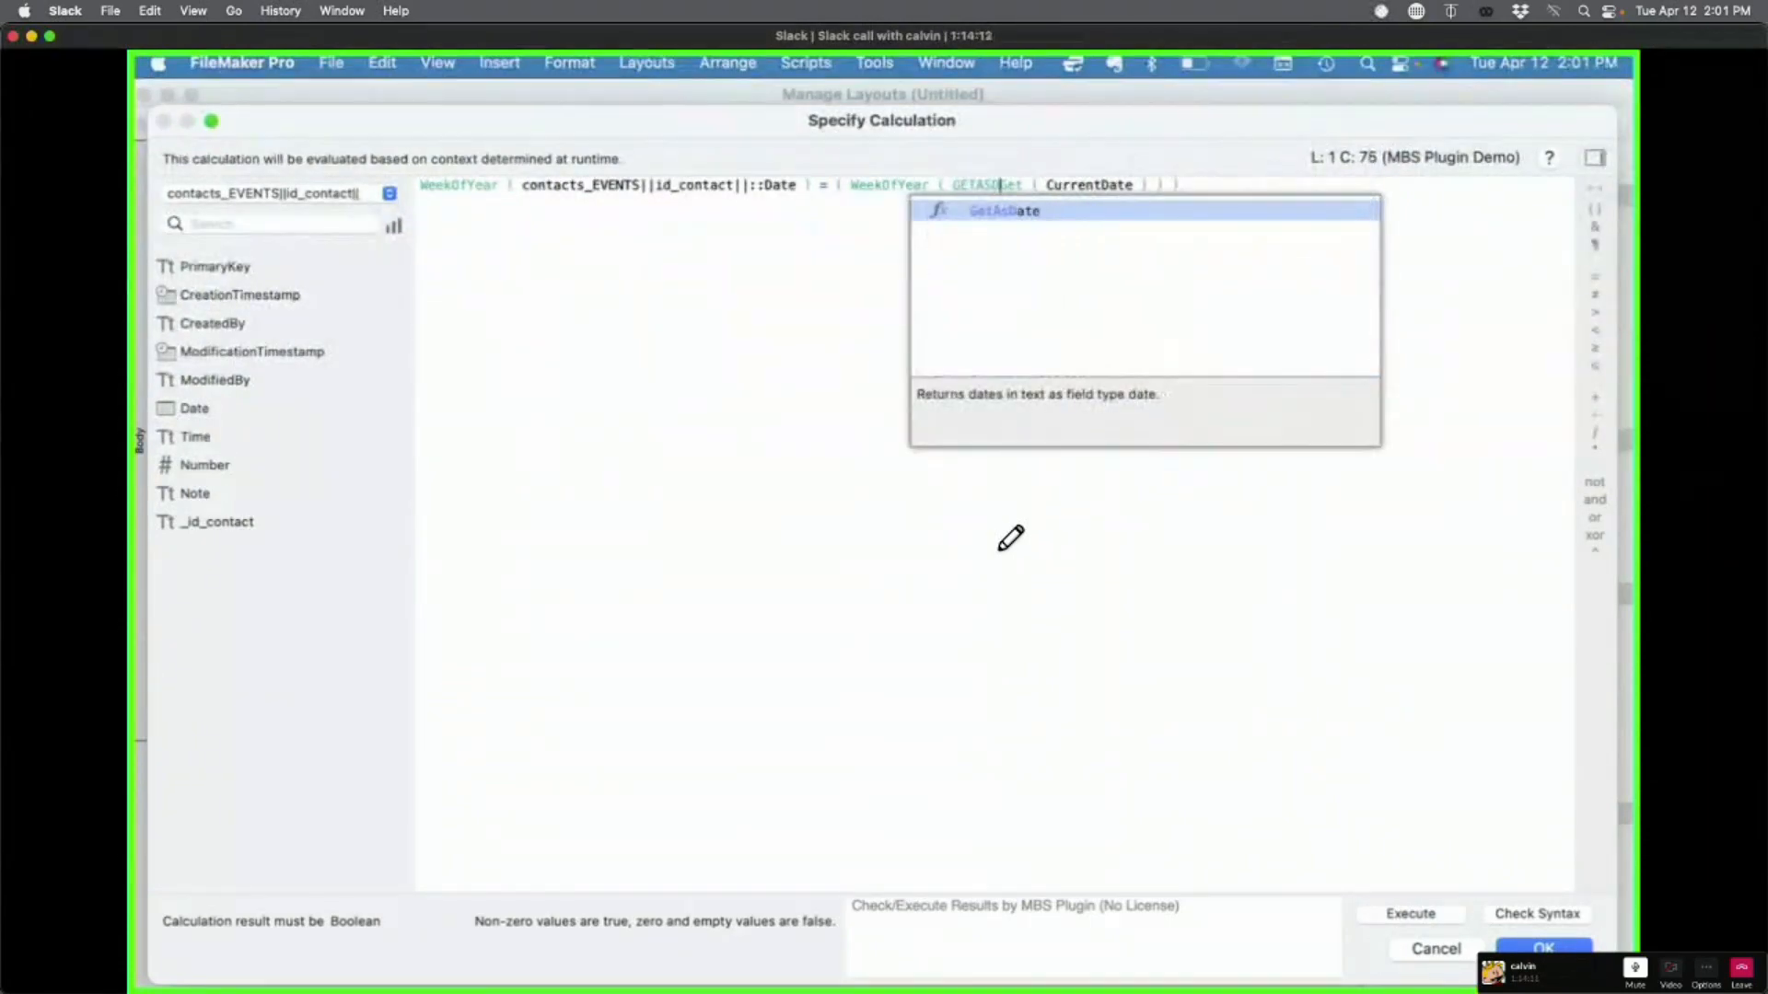
key("Return")
key("BackSpace")
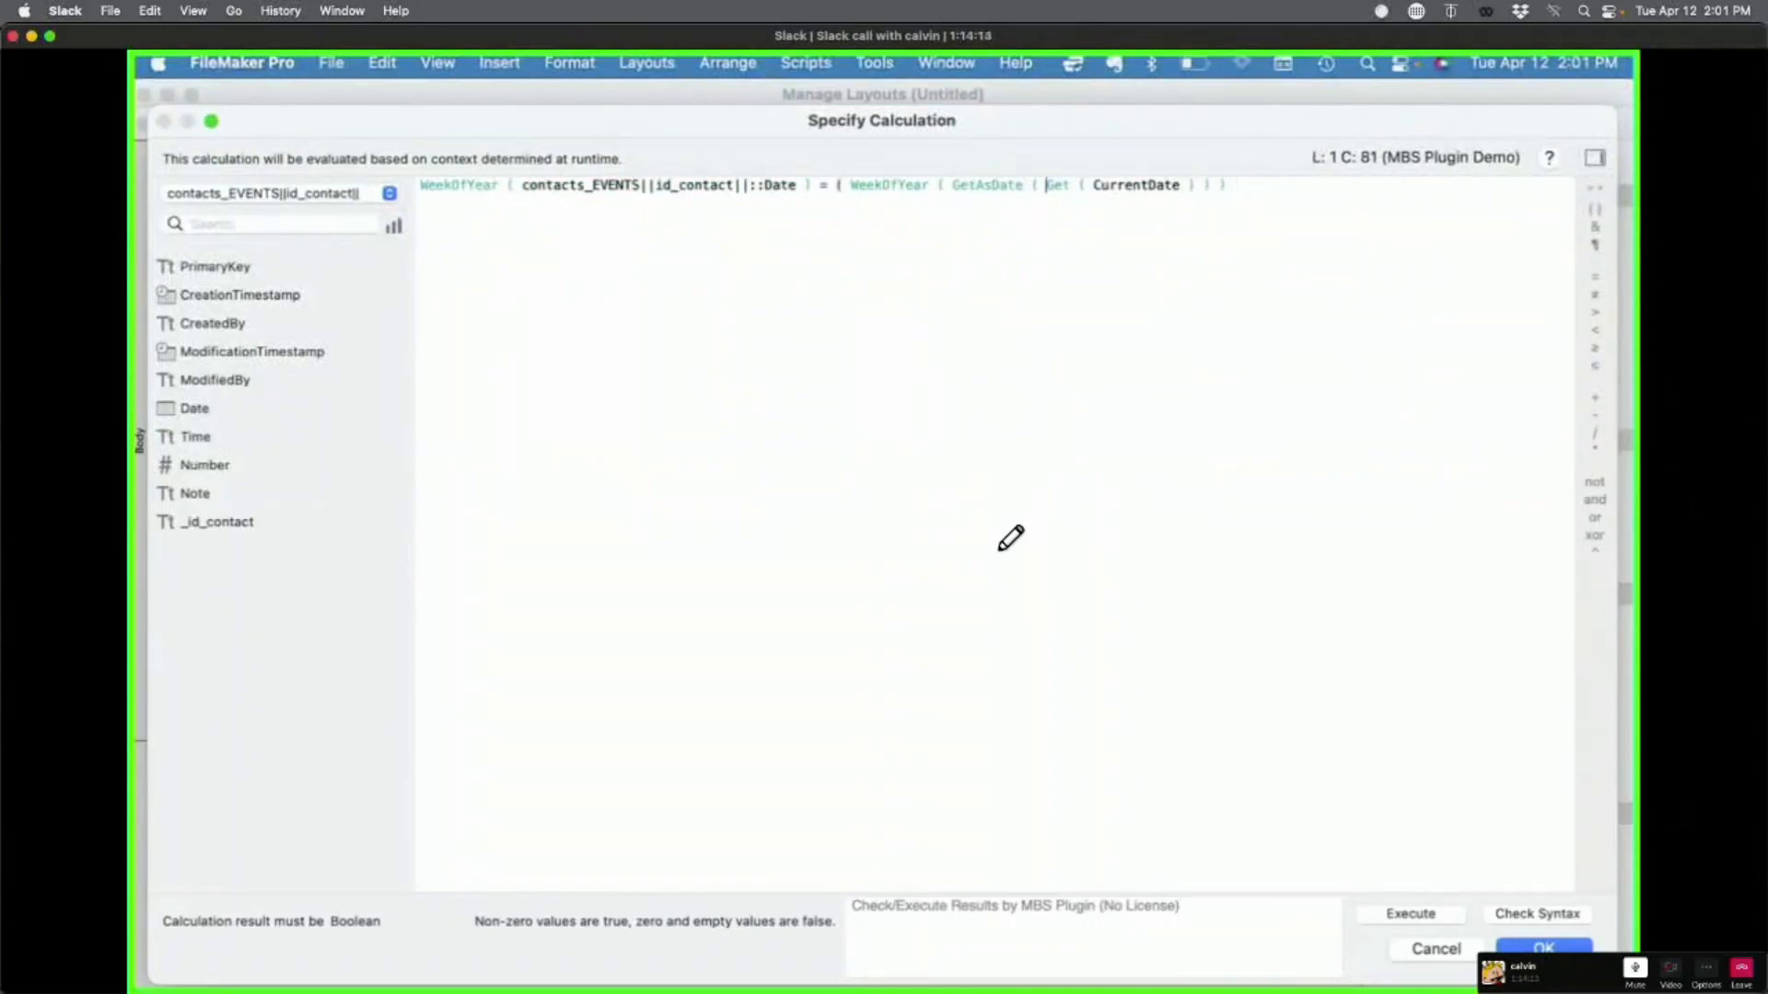
key("super+Right")
left_click(1543, 948)
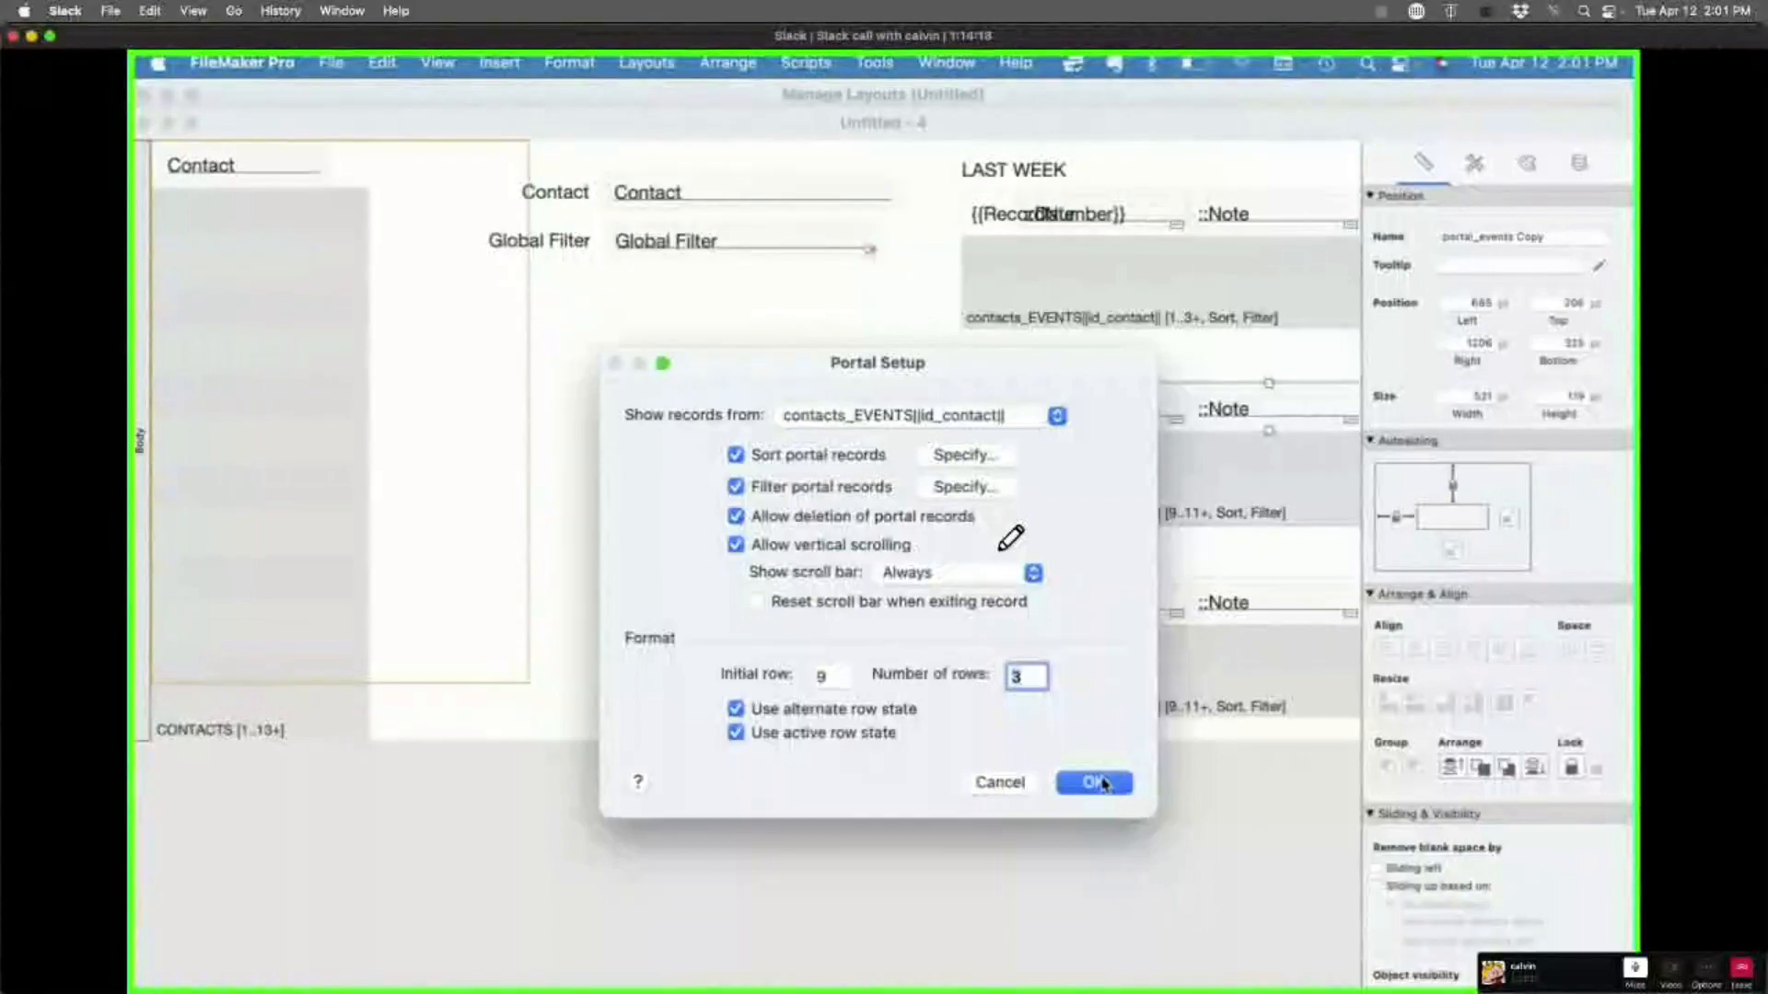
left_click(1103, 778)
key("super+b")
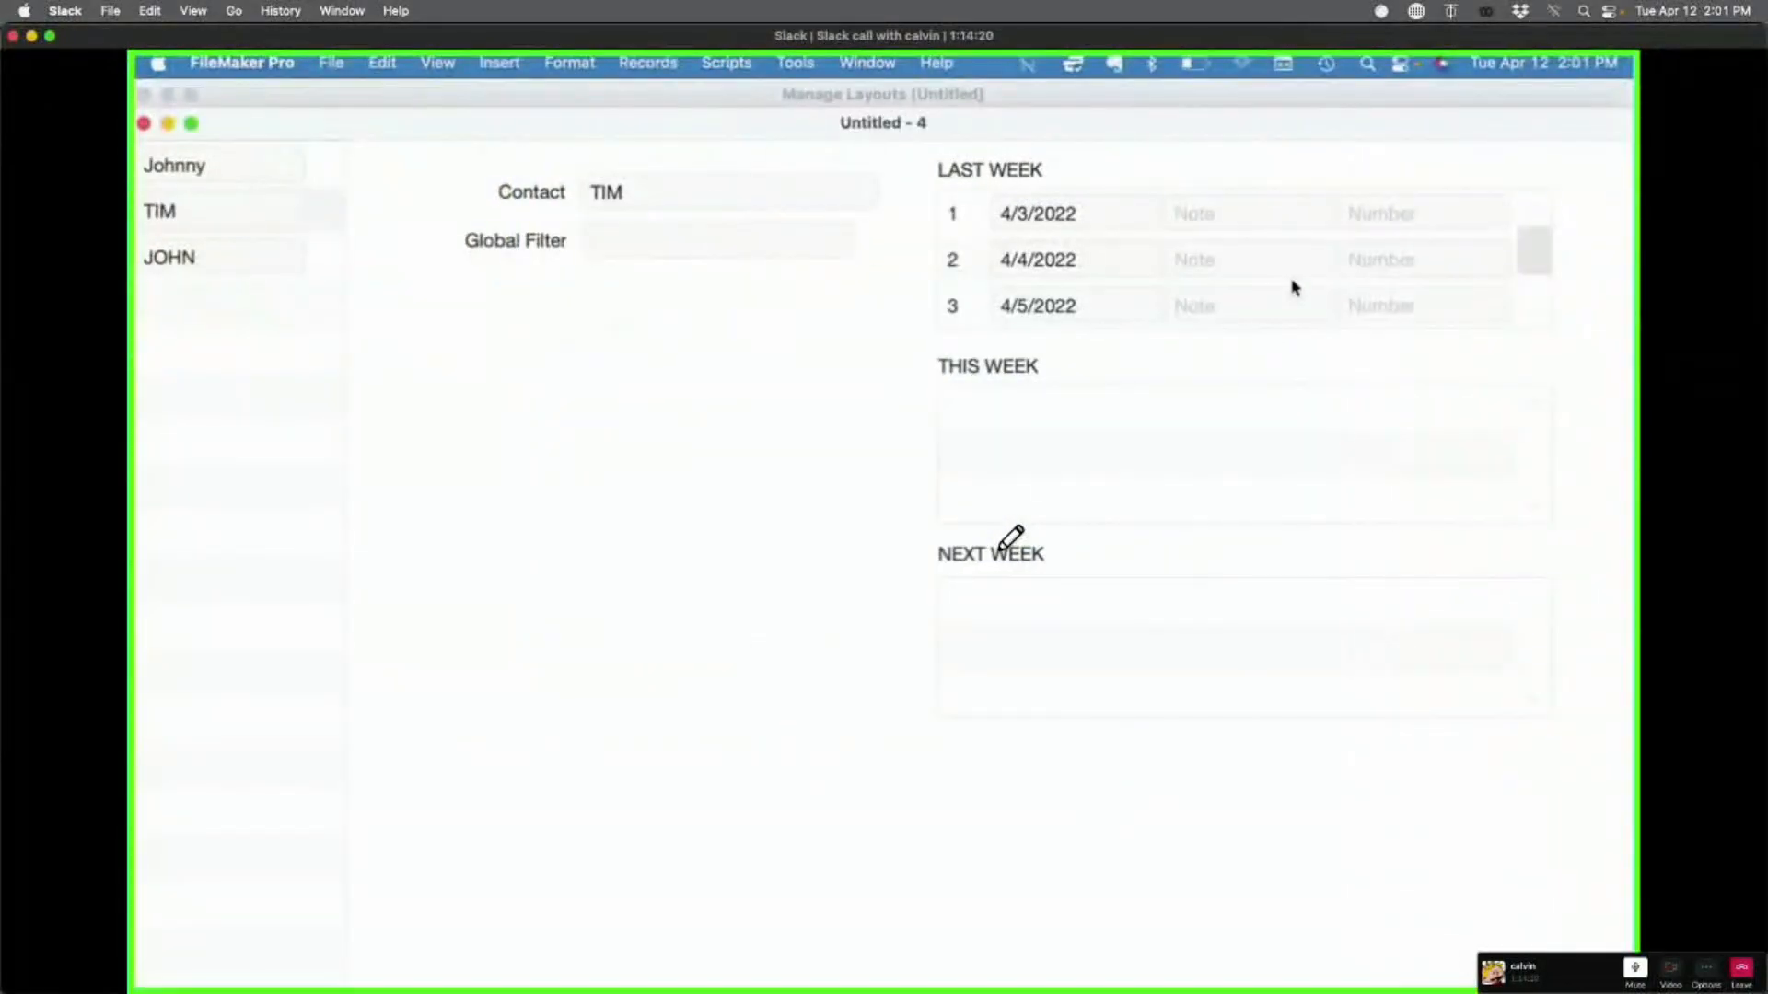
Step: Examine the second contact's event dates in the Last Week portal and check the This Week and Next Week portals
scroll(1292, 288, "down", 2)
scroll(1292, 284, "up", 2)
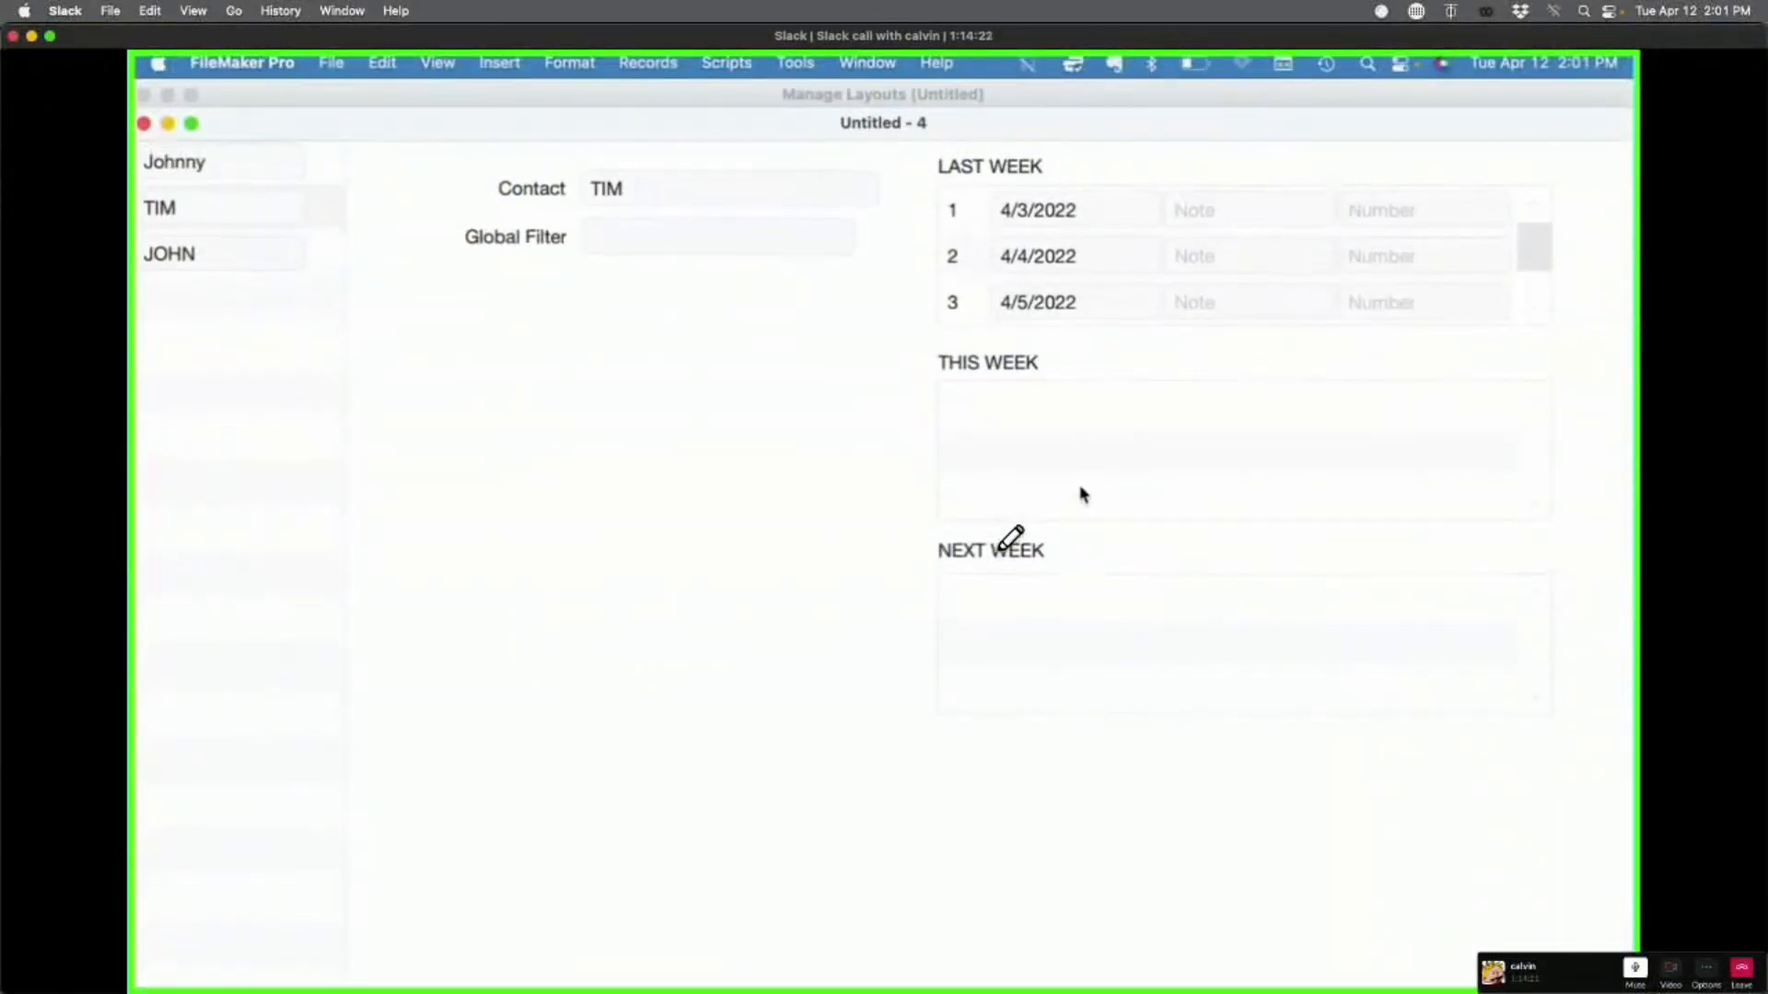
scroll(1171, 282, "down", 2)
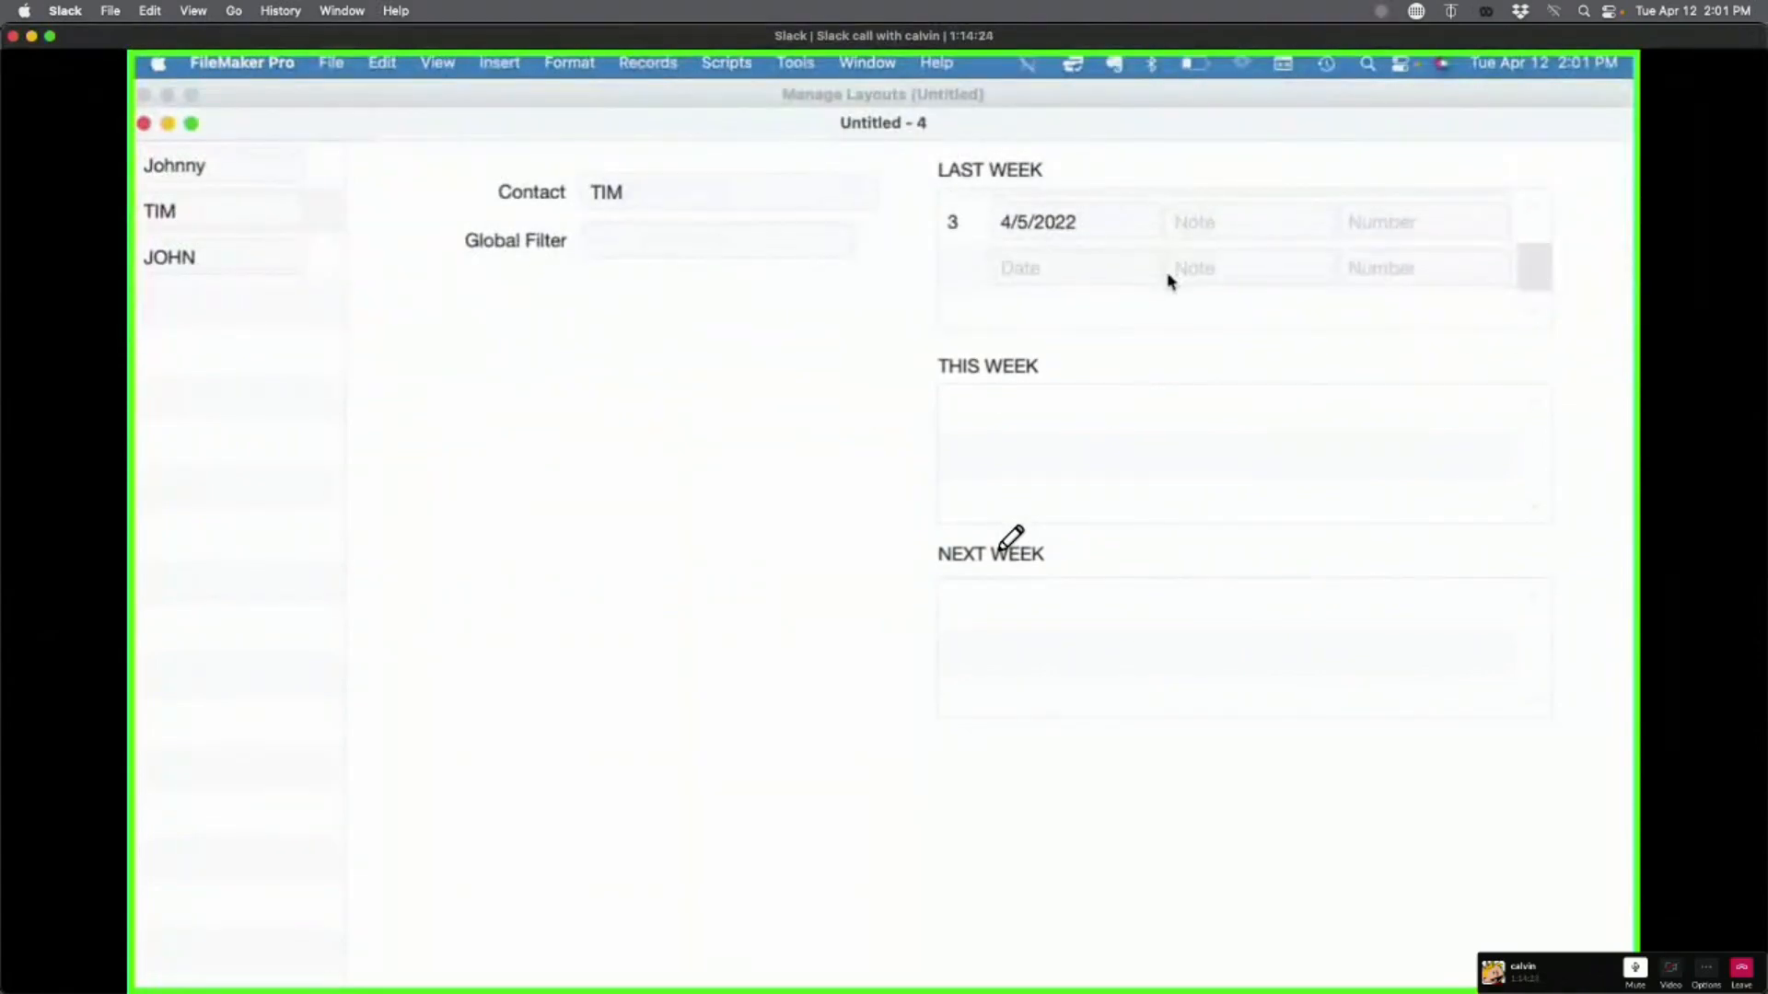
scroll(1170, 282, "up", 2)
scroll(1170, 282, "down", 1)
scroll(1170, 282, "up", 1)
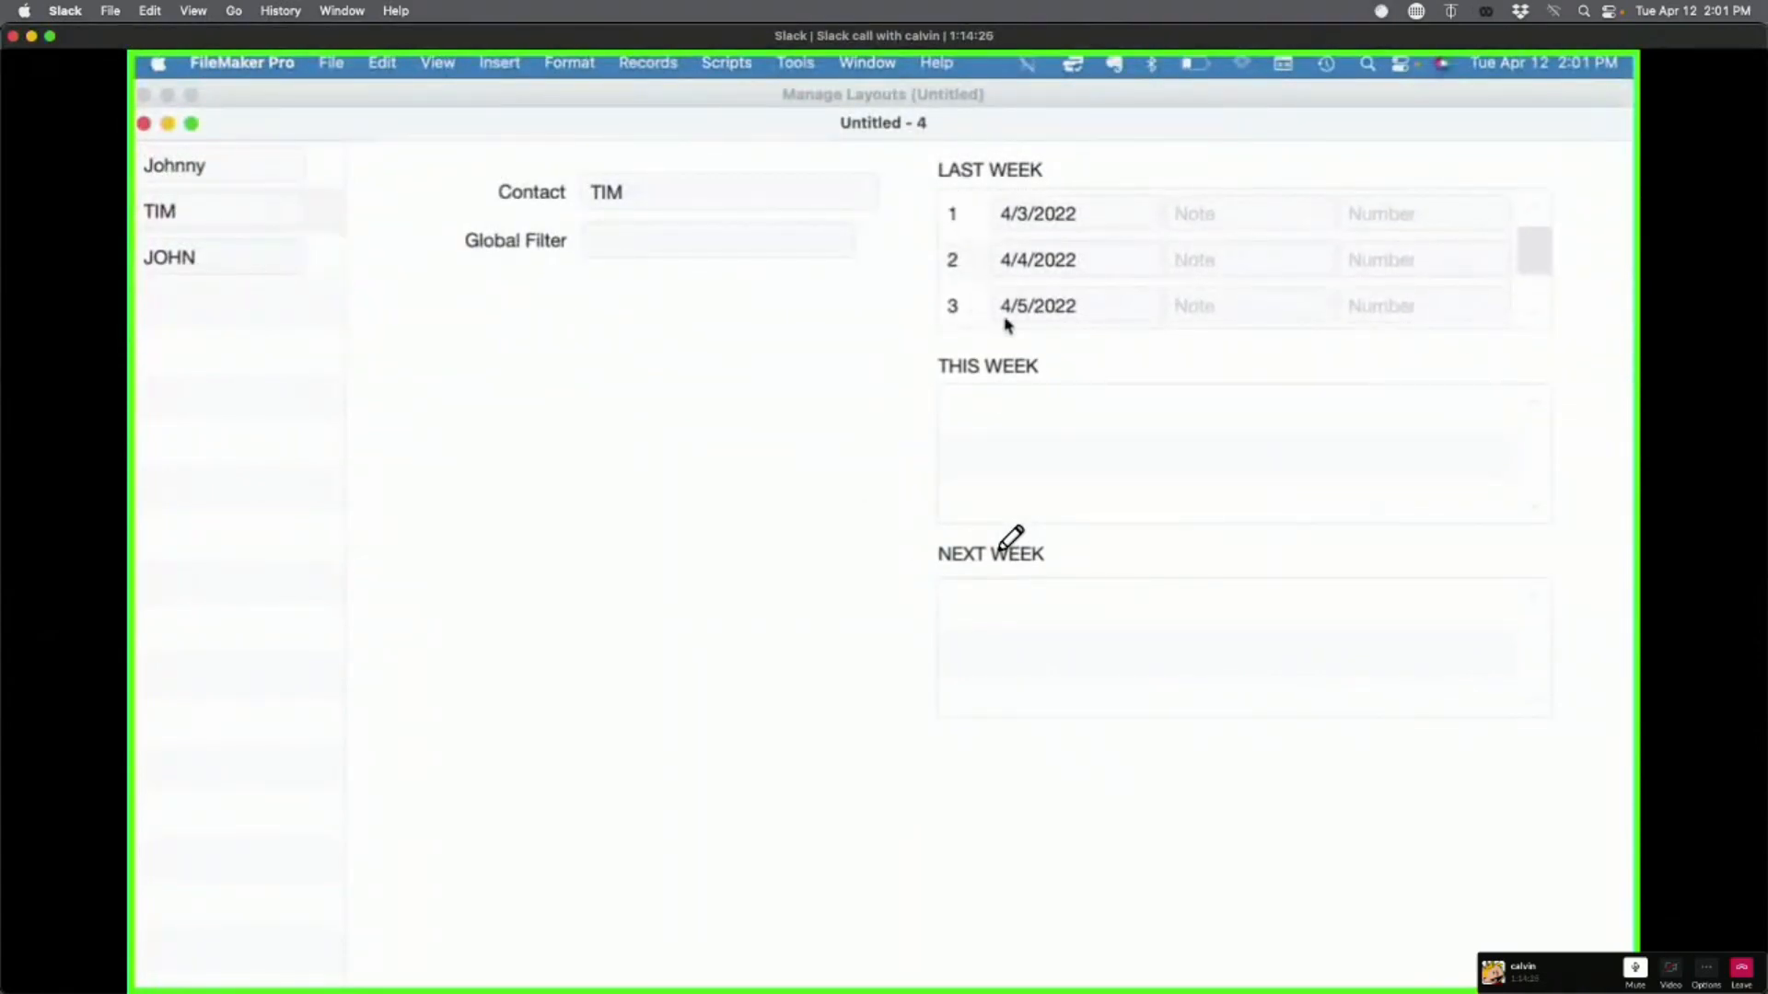
scroll(1109, 233, "down", 1)
left_click(1108, 227)
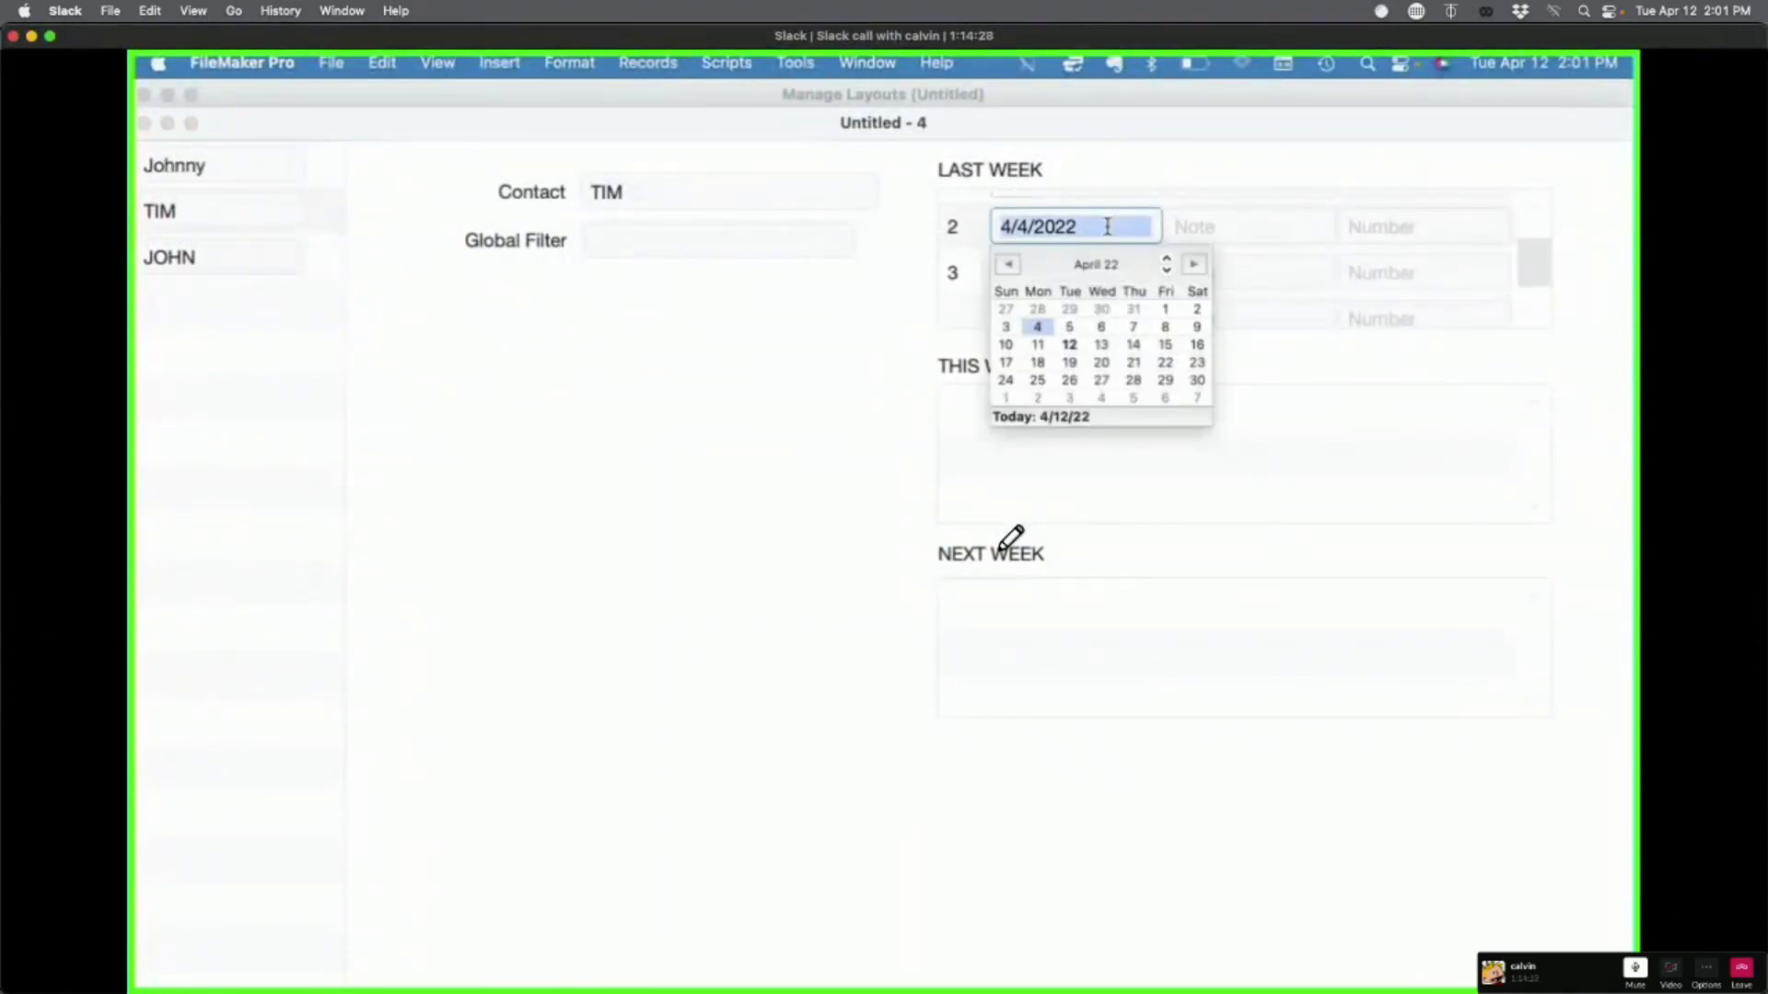
left_click(856, 322)
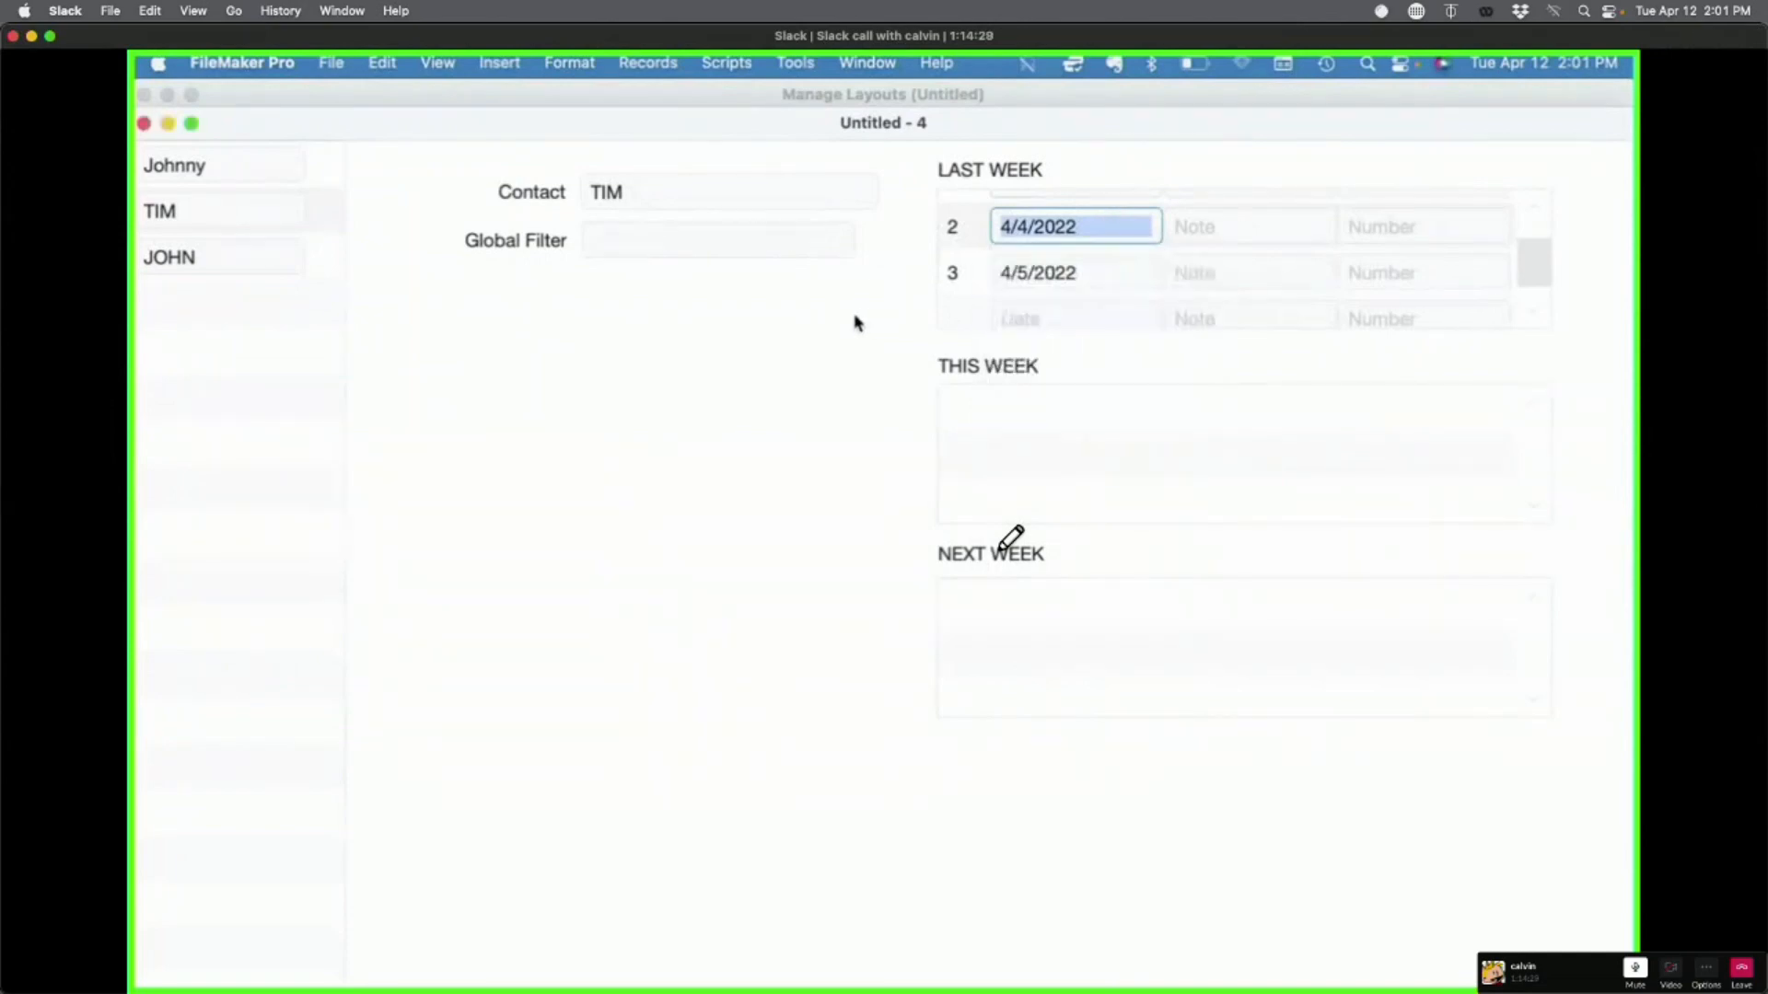
Step: Duplicate the This Week portal into the empty layout area beside it and turn off record filtering for the copy
key("super+l")
double_click(1105, 491)
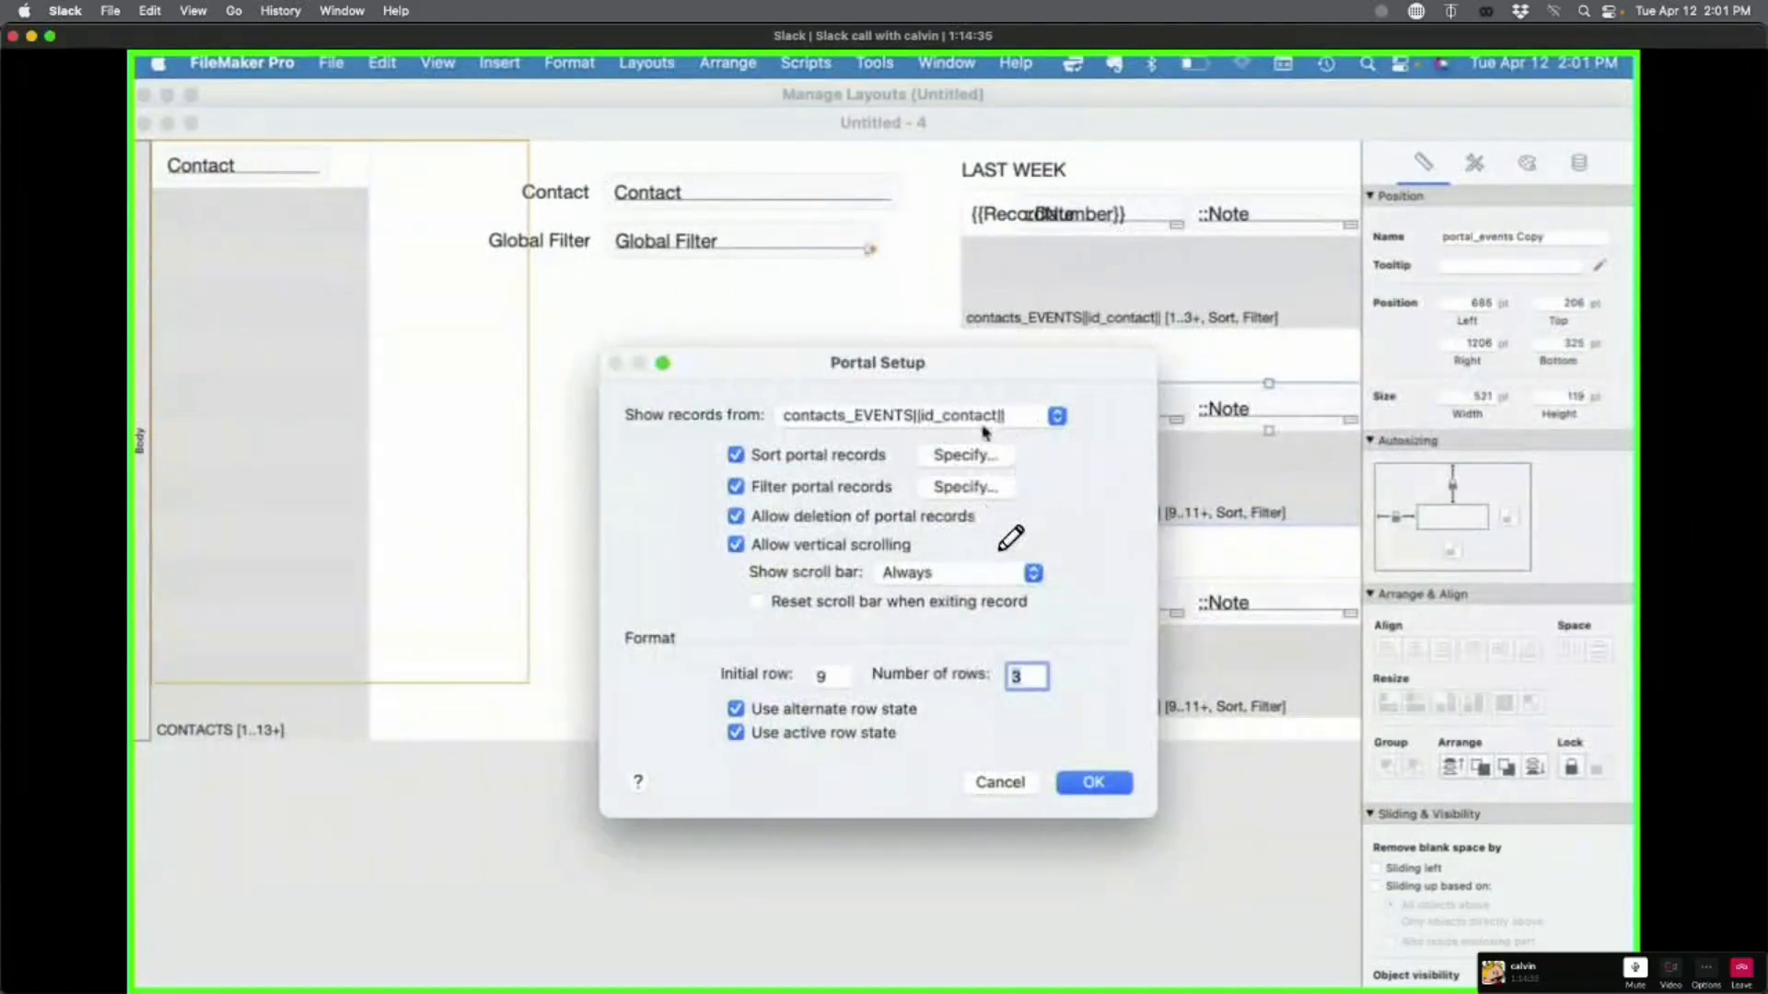
left_click(1103, 778)
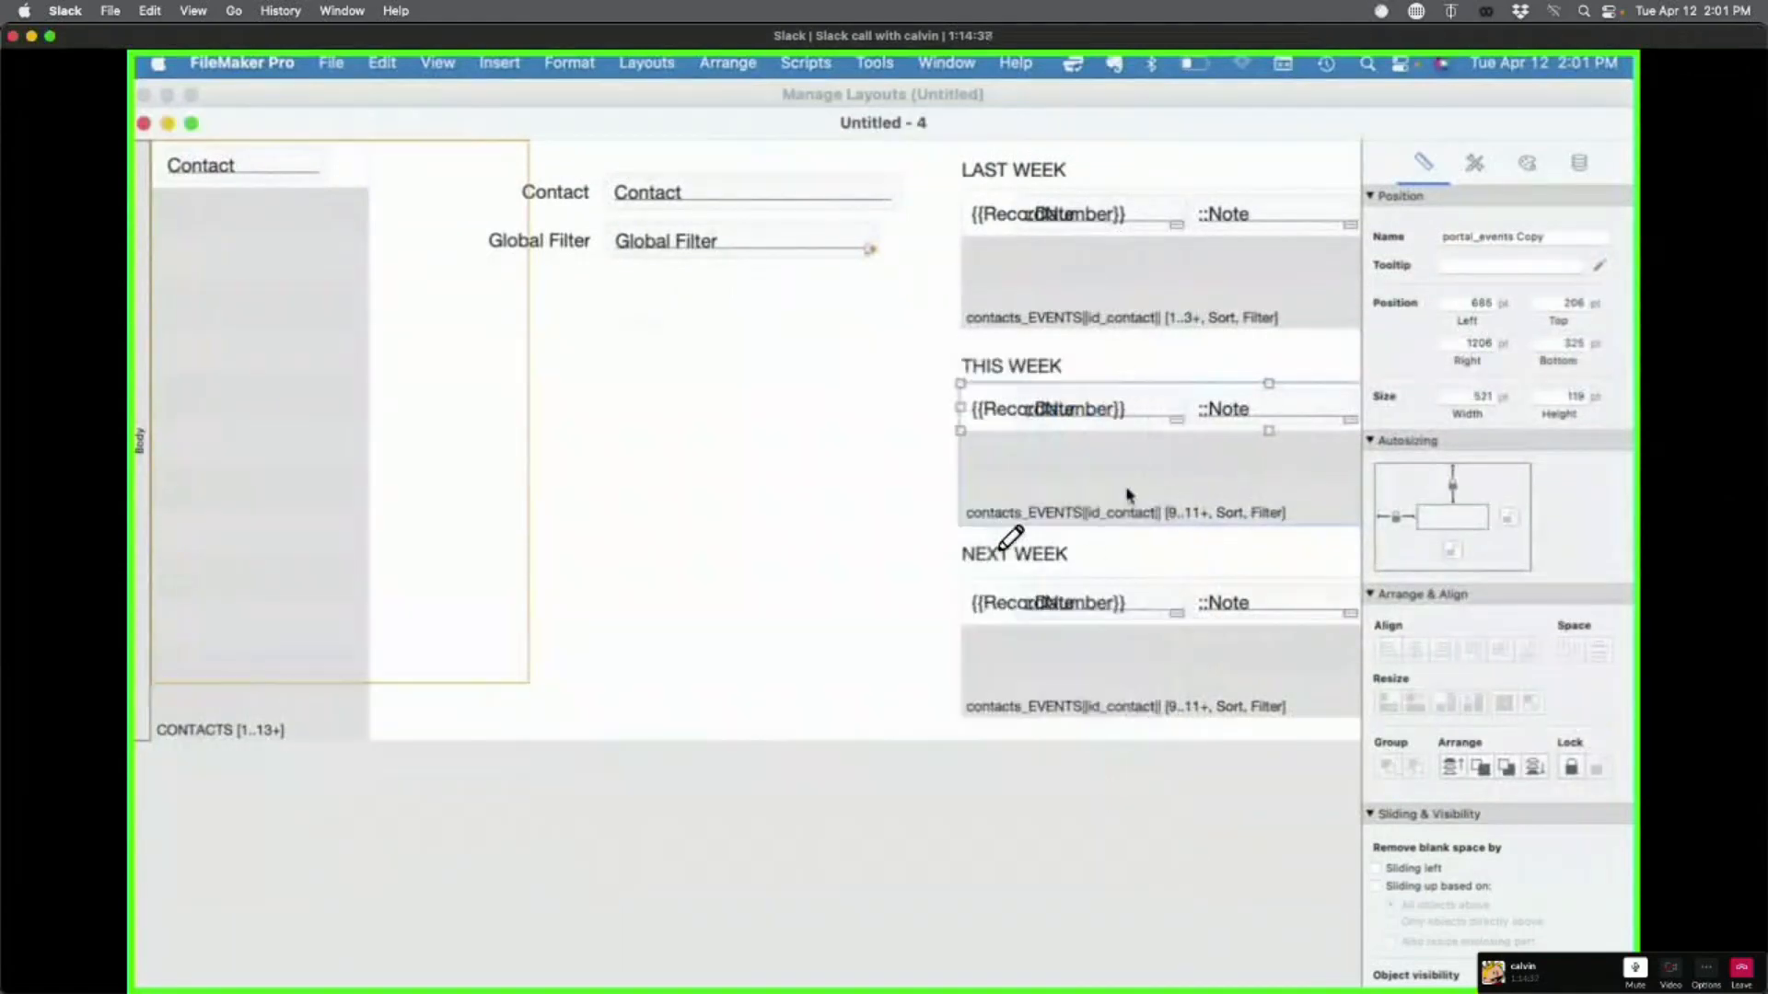
left_click_drag(1124, 495, 564, 546)
double_click(604, 482)
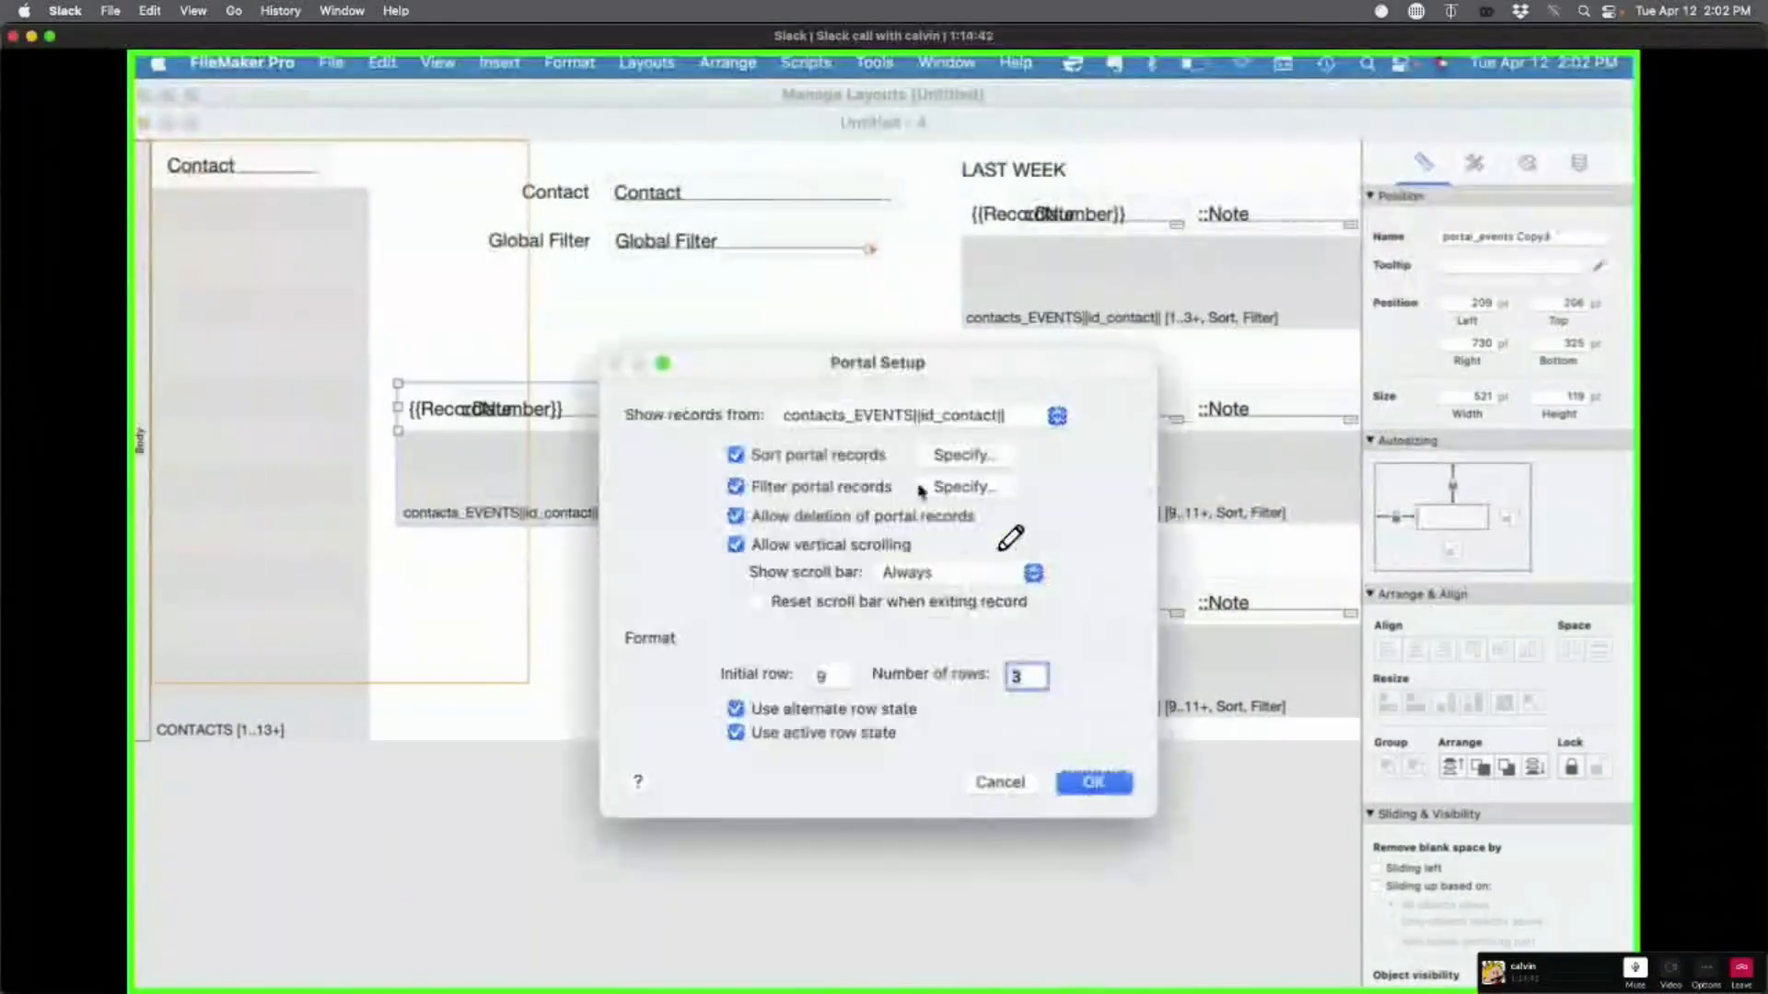
left_click(896, 419)
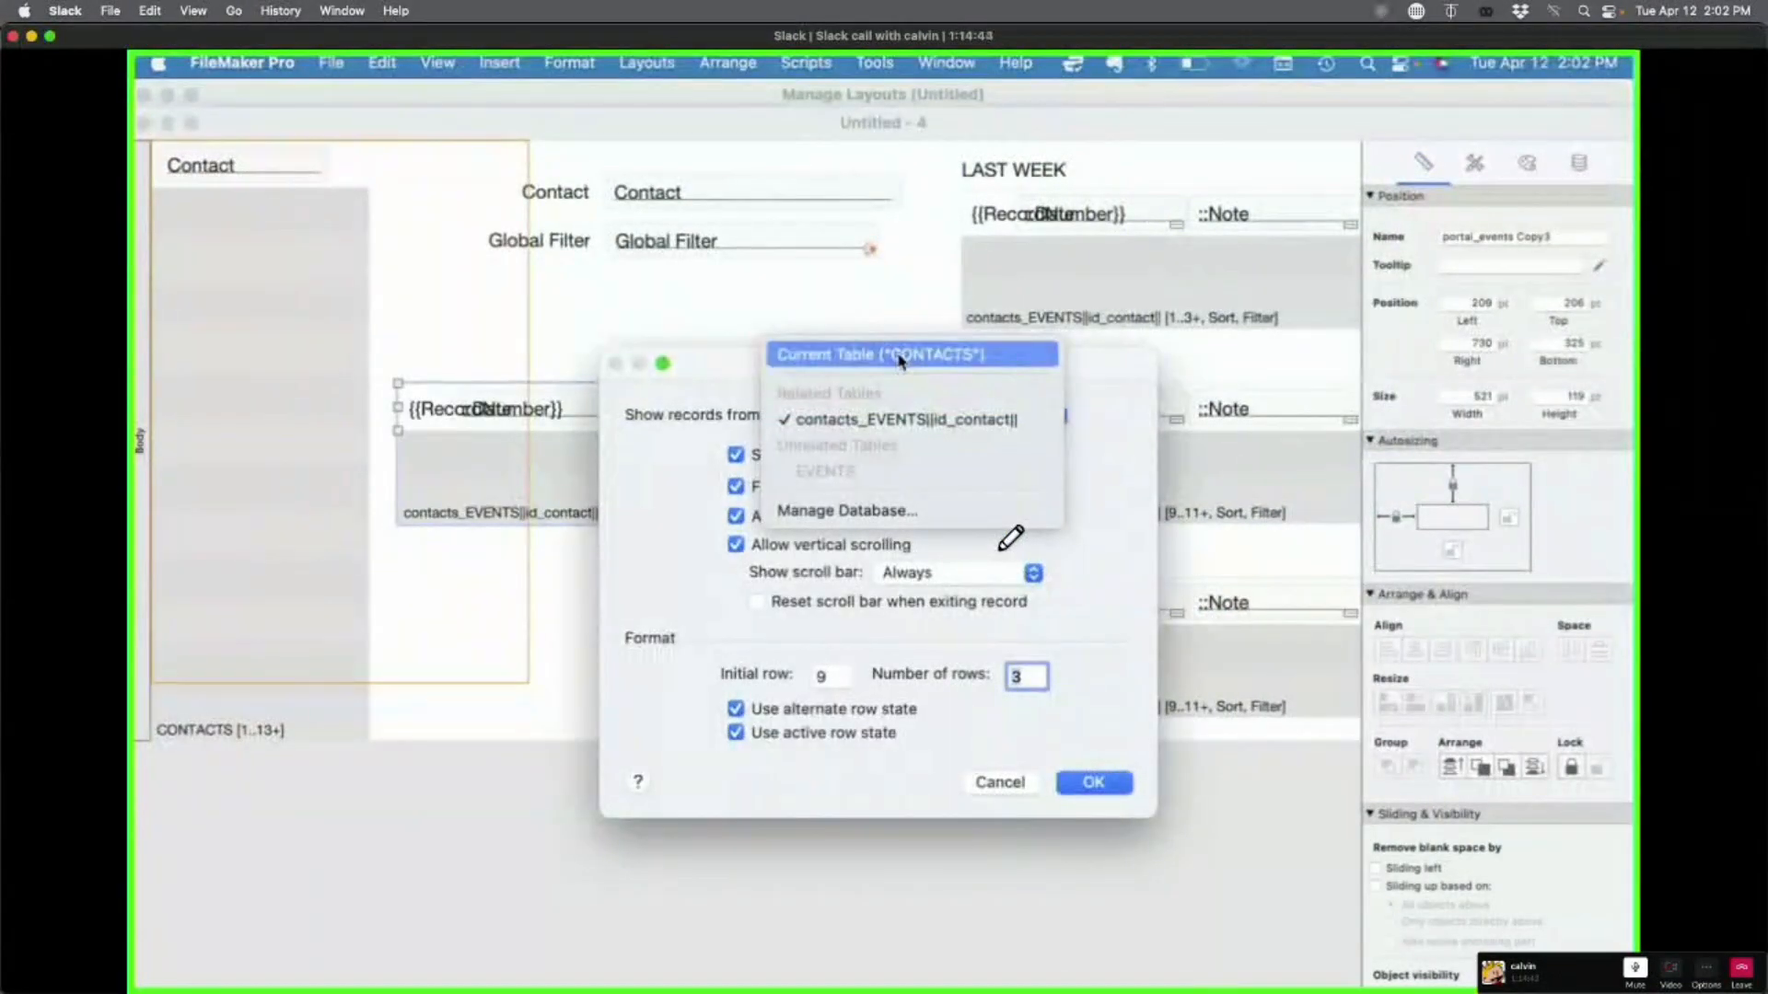
left_click(899, 419)
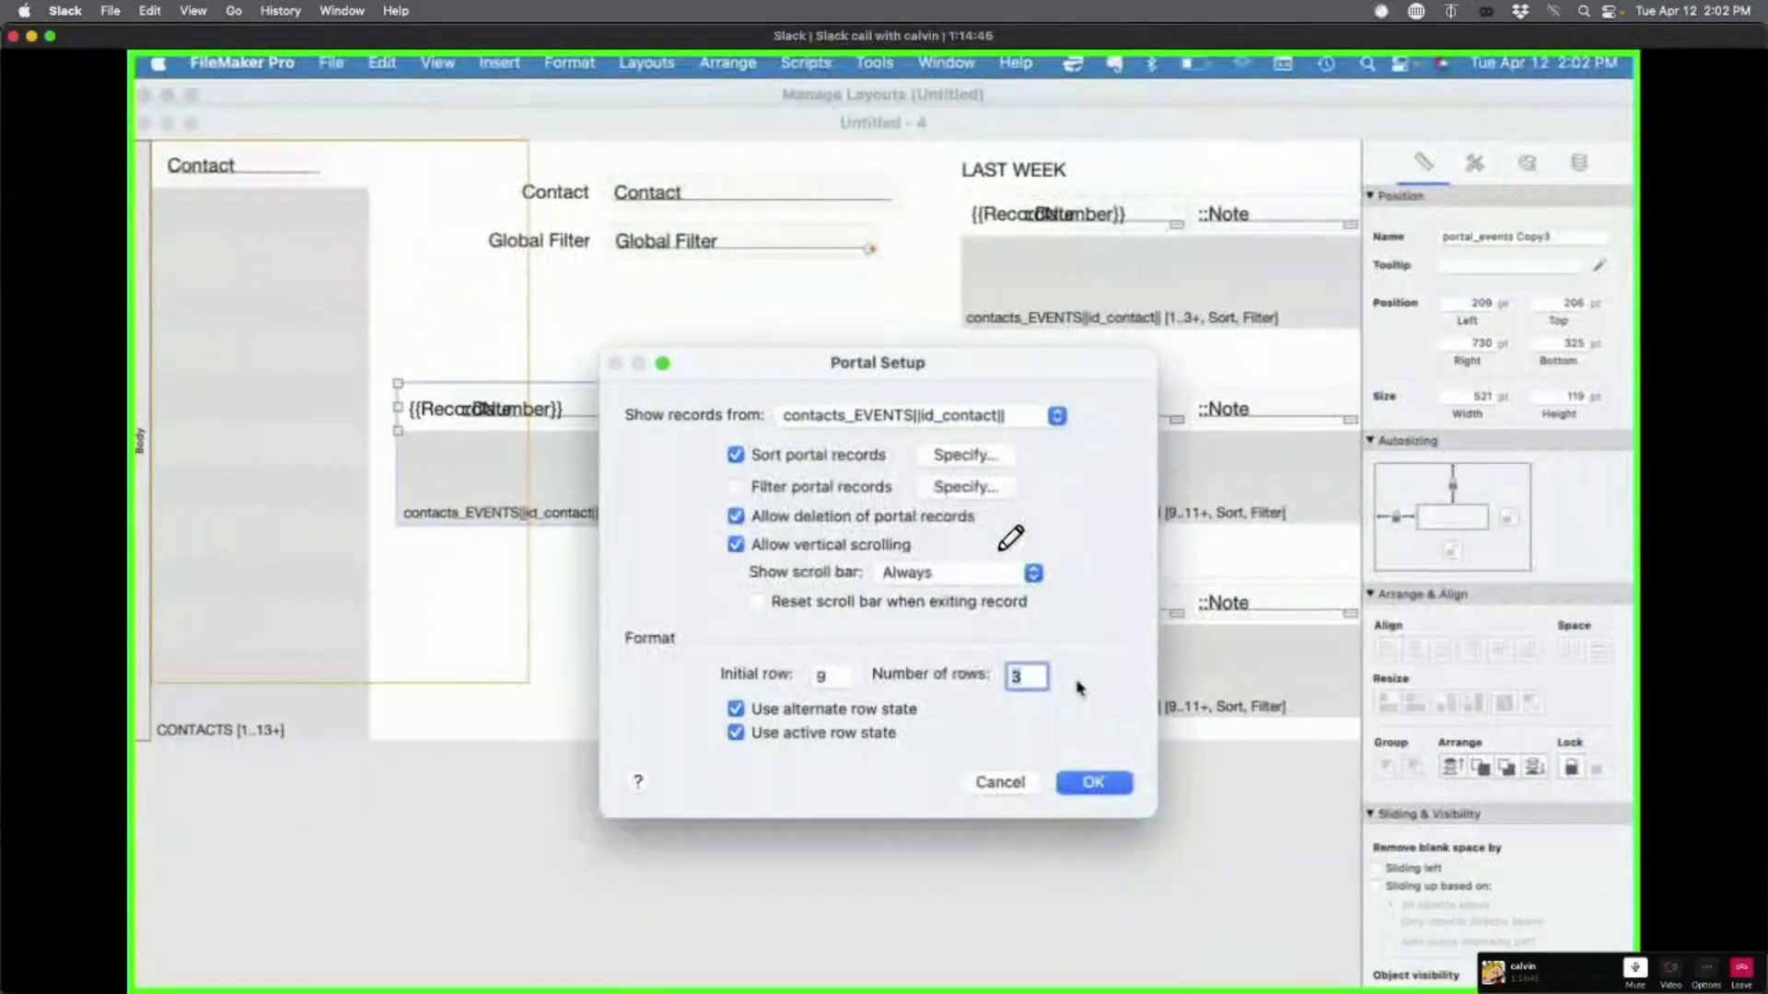
left_click(1093, 783)
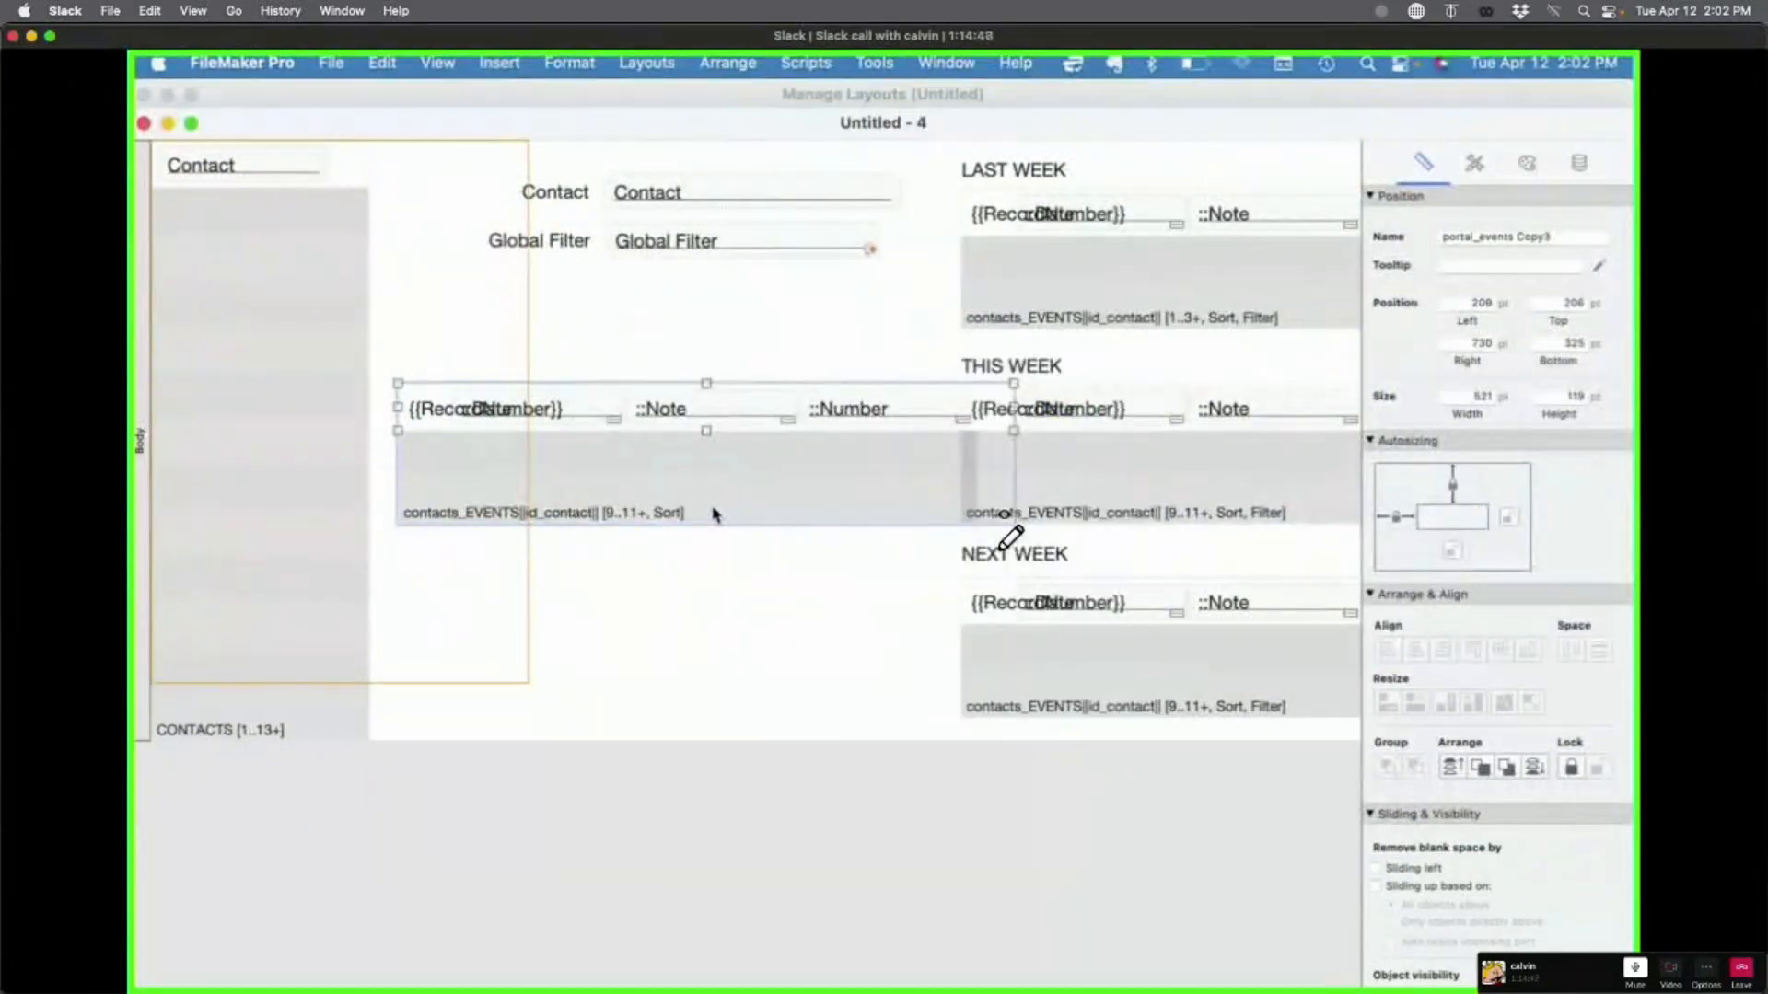
double_click(715, 517)
left_click(1000, 782)
Step: Set the initial row of the This Week and Next Week portals to 1 and switch to Browse mode
double_click(1179, 502)
double_click(832, 677)
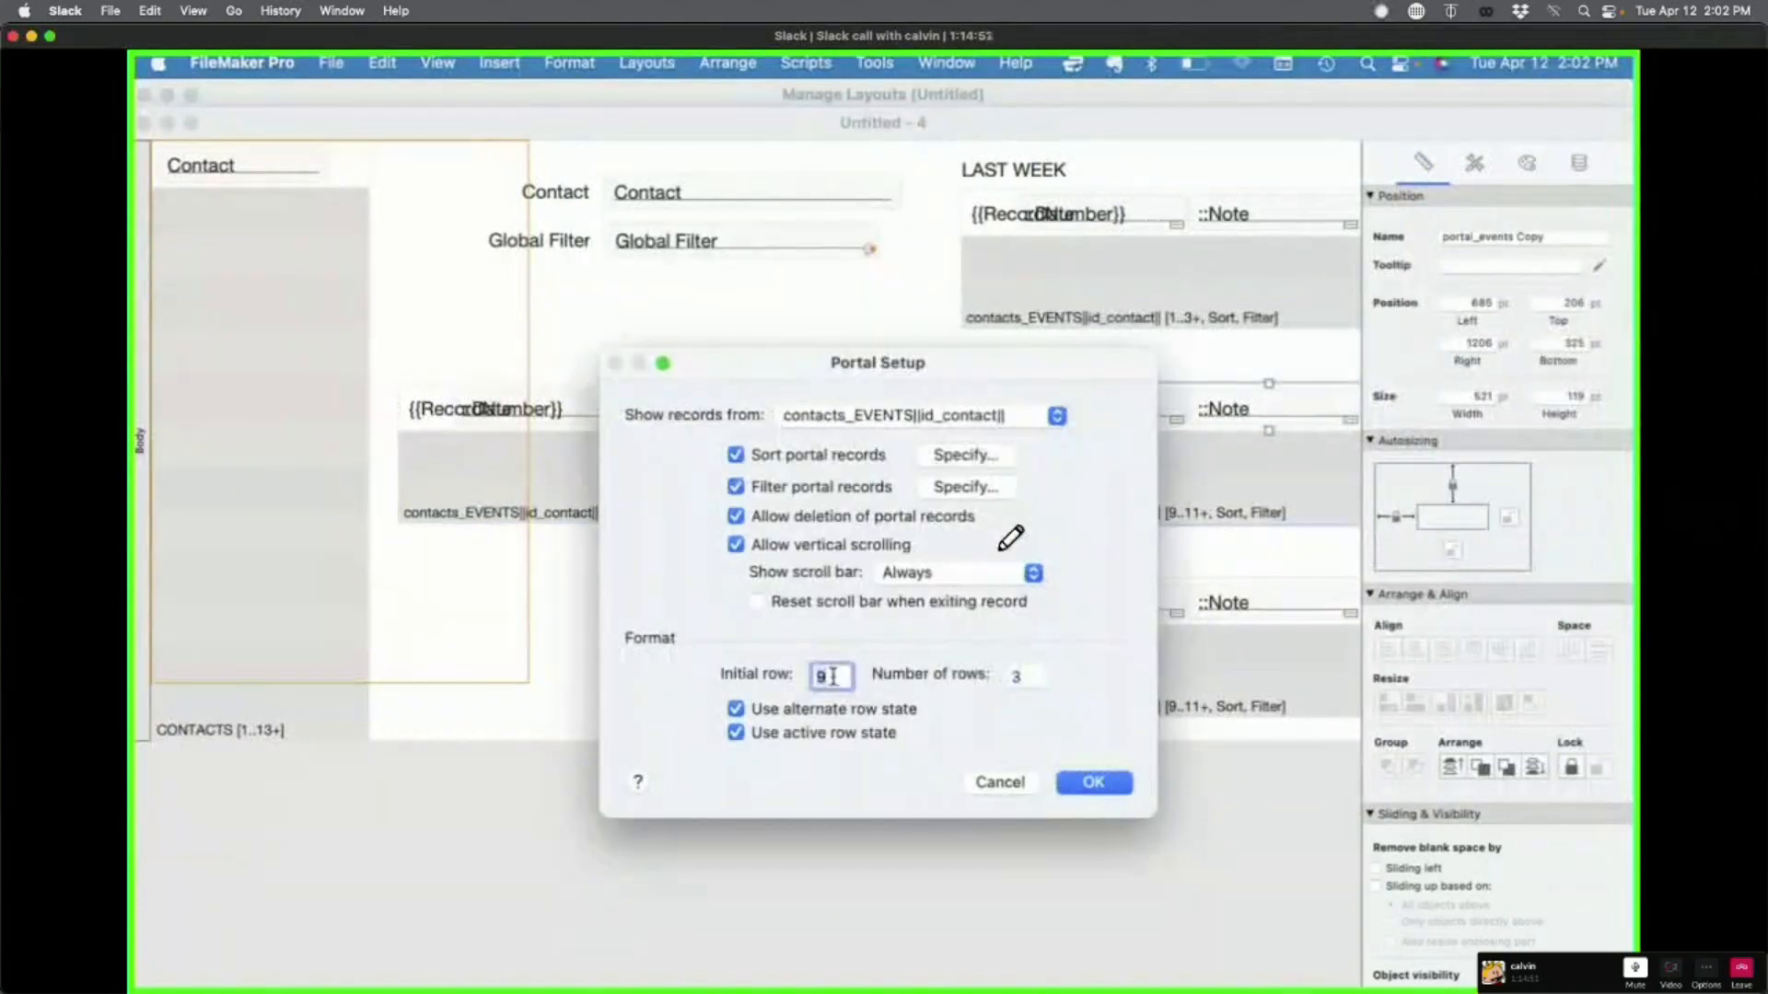
left_click(1112, 785)
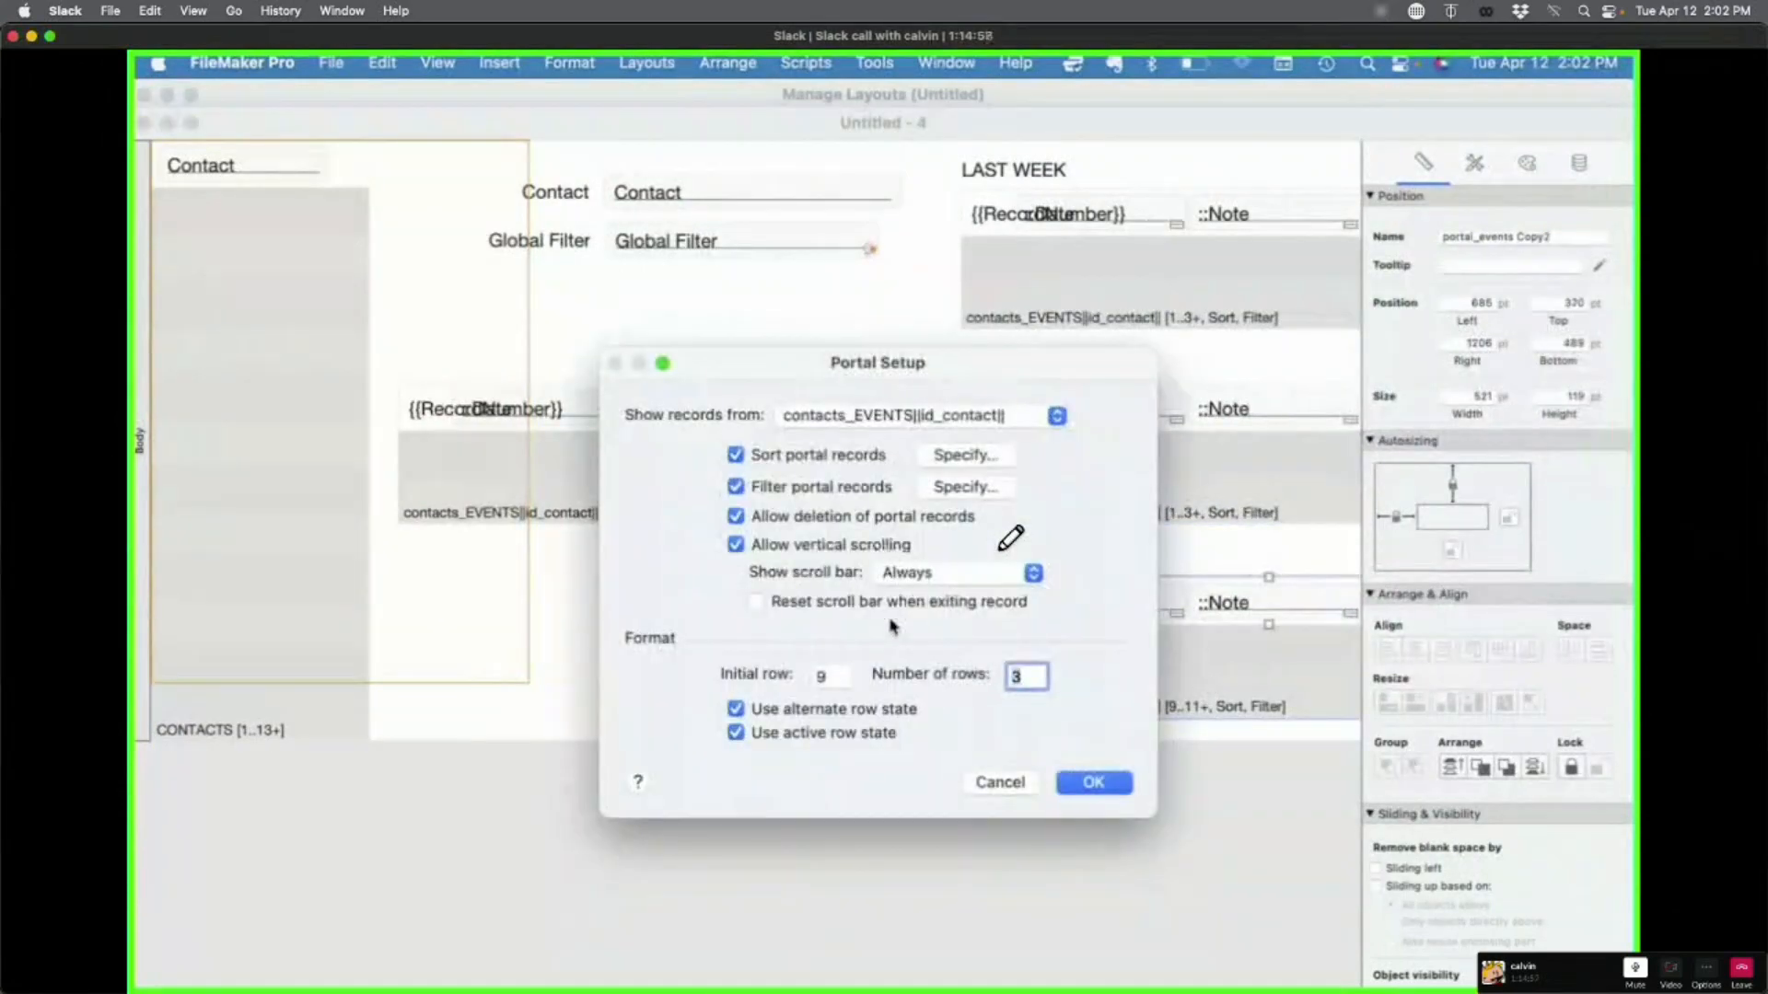
double_click(822, 676)
type("1")
left_click(1075, 790)
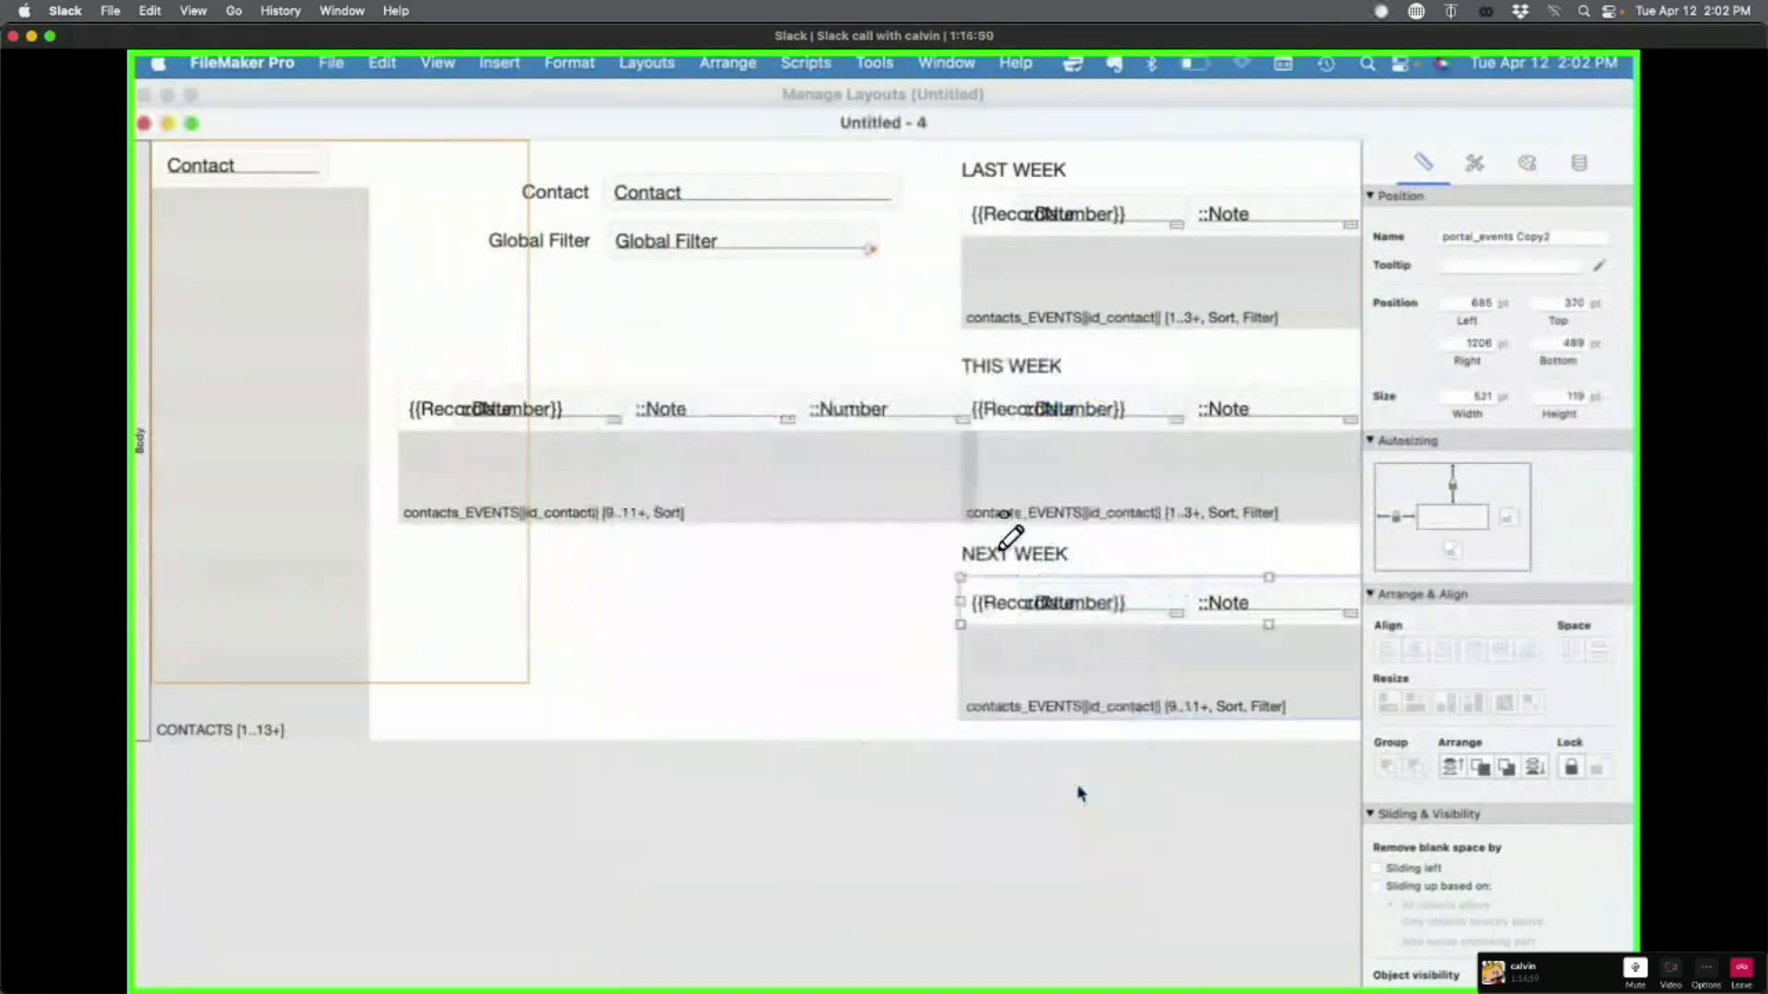
key("super+b")
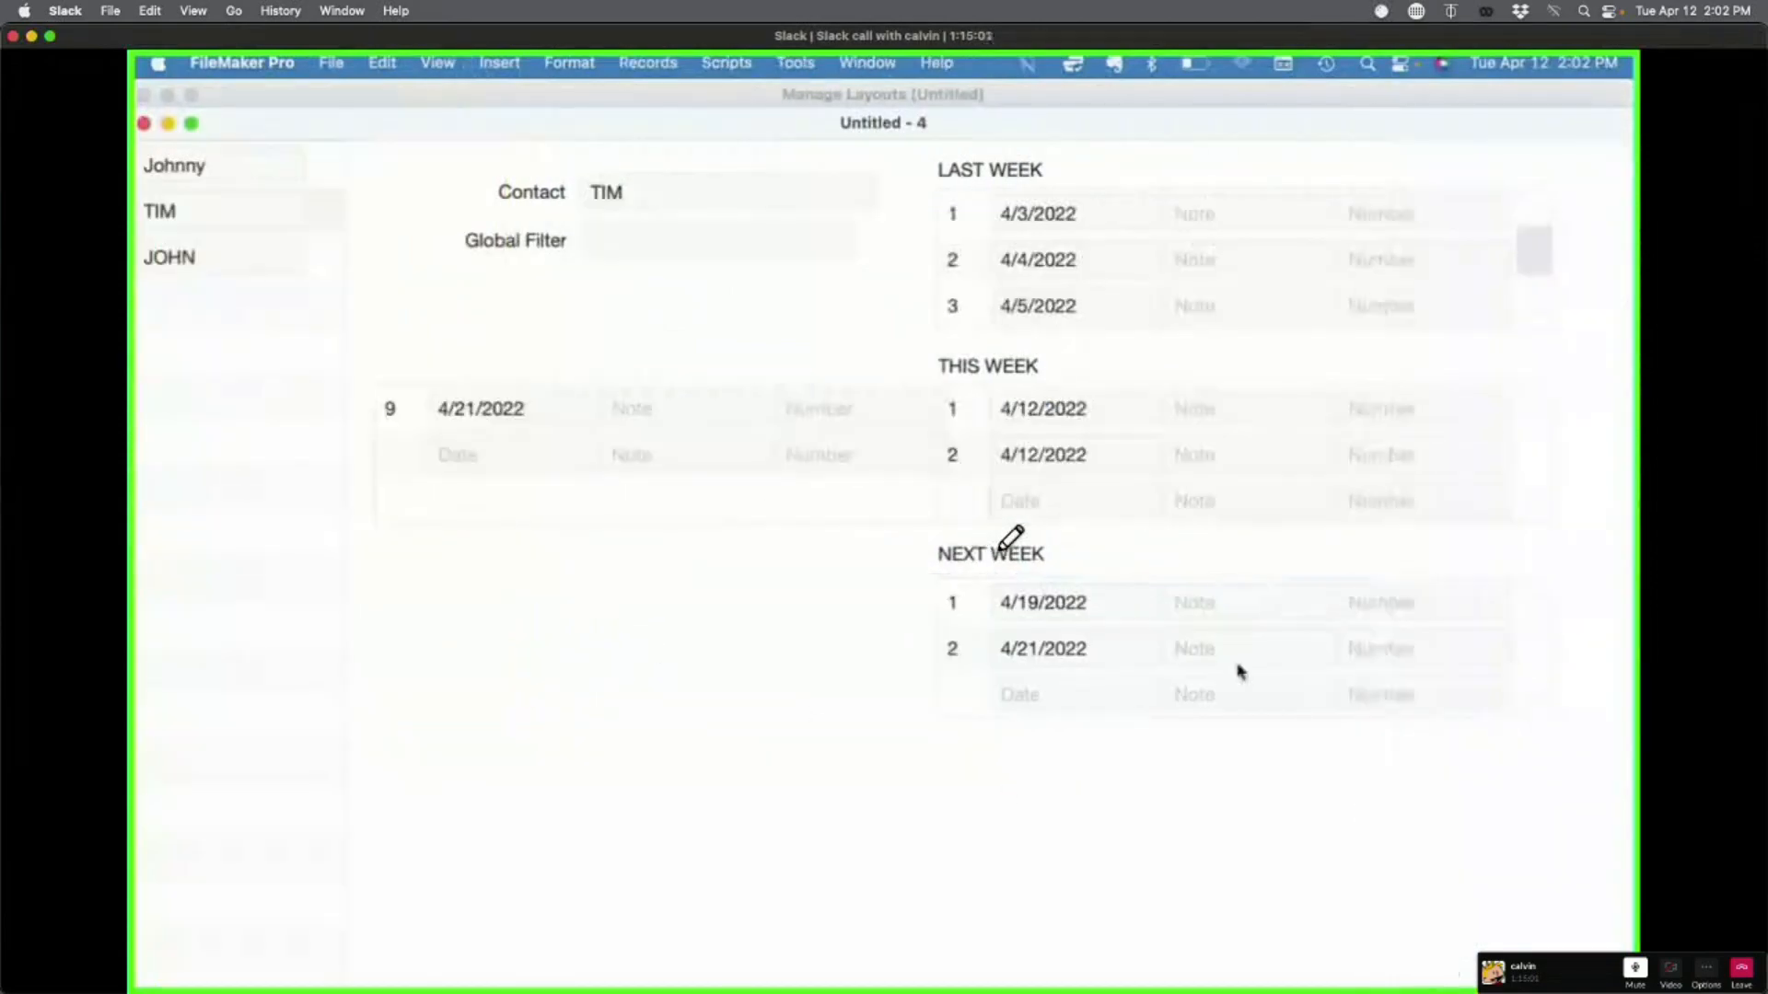
Step: Delete the unfiltered copy of the portal from the layout and return to Browse mode
key("super+l")
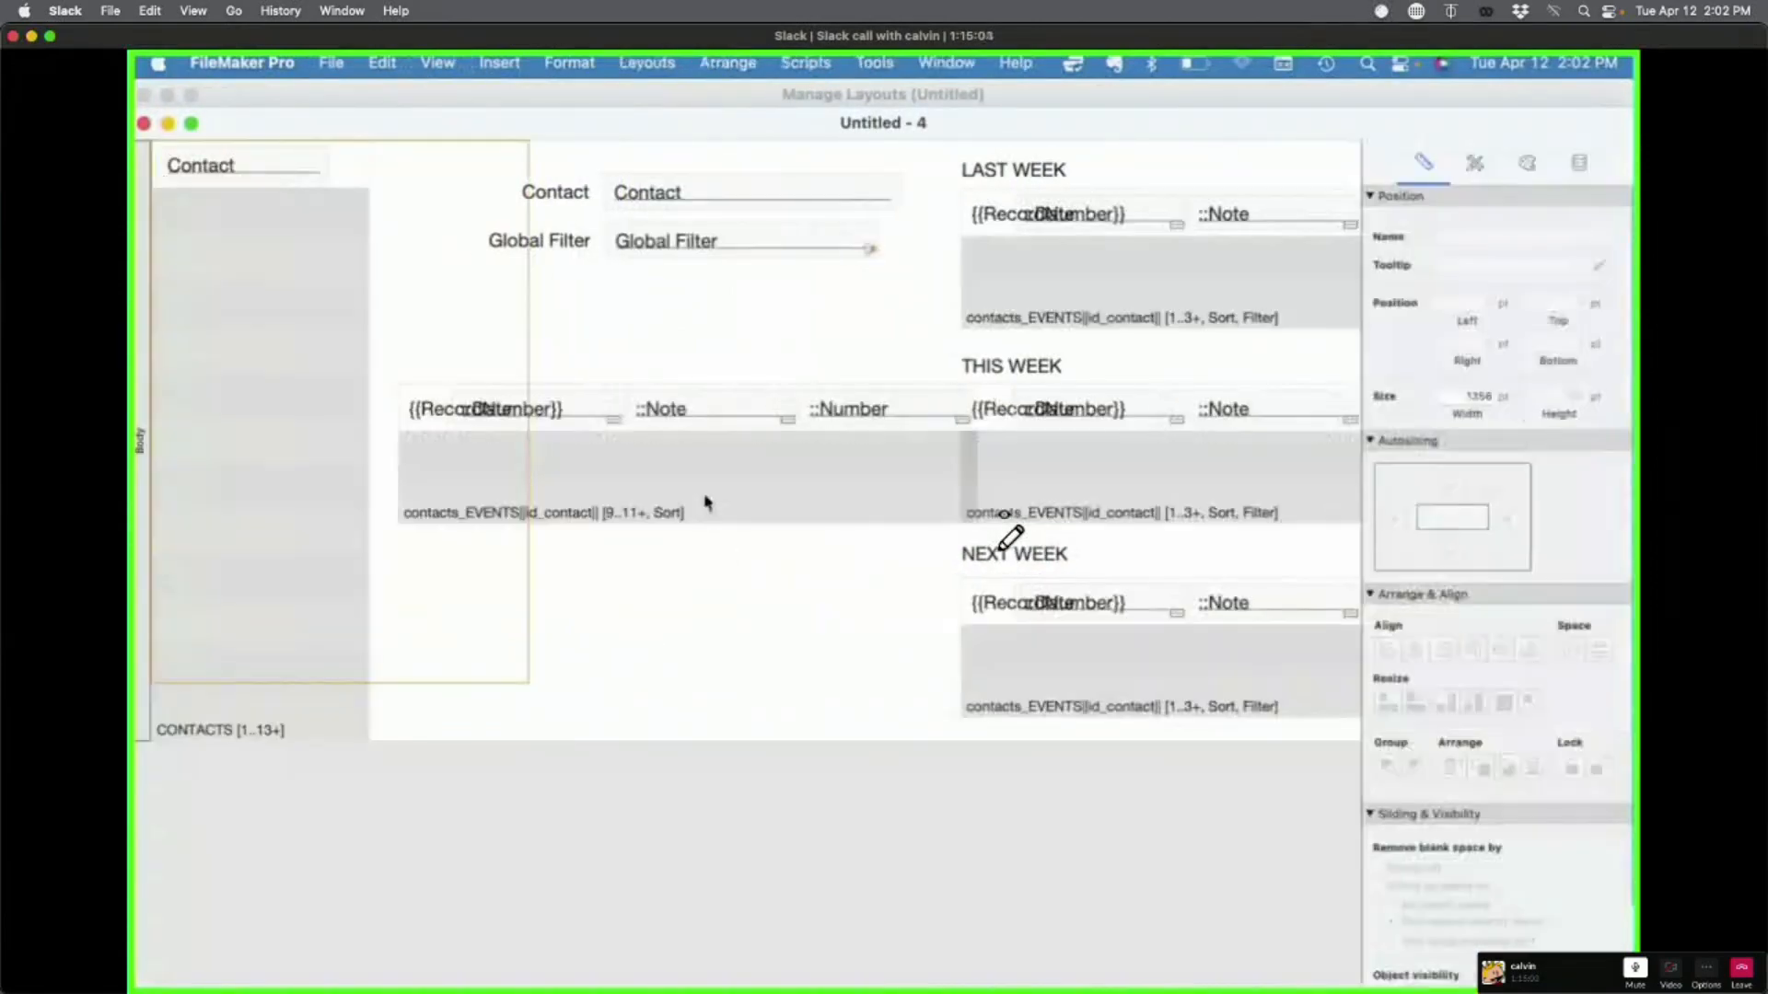
left_click(702, 483)
key("BackSpace")
key("super+b")
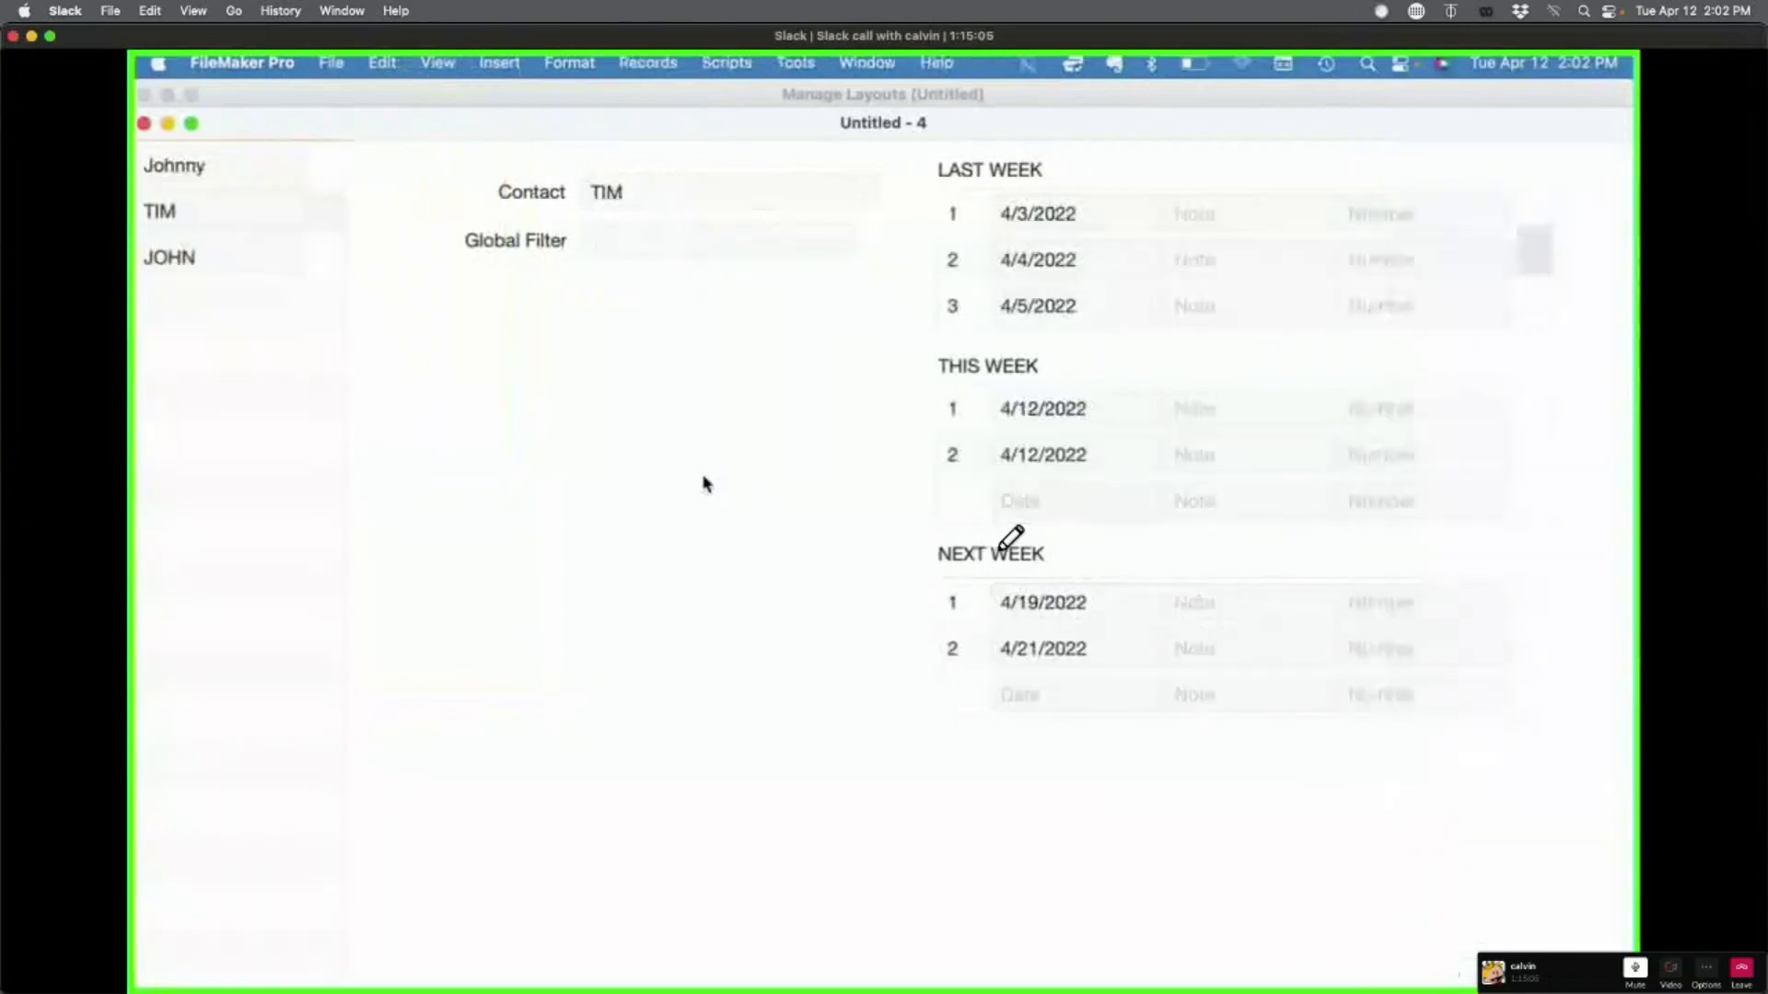
Step: Reduce the layout window's size and show its status toolbar
scroll(1093, 316, "down", 2)
scroll(1059, 276, "up", 3)
double_click(372, 134)
key("alt+super+s")
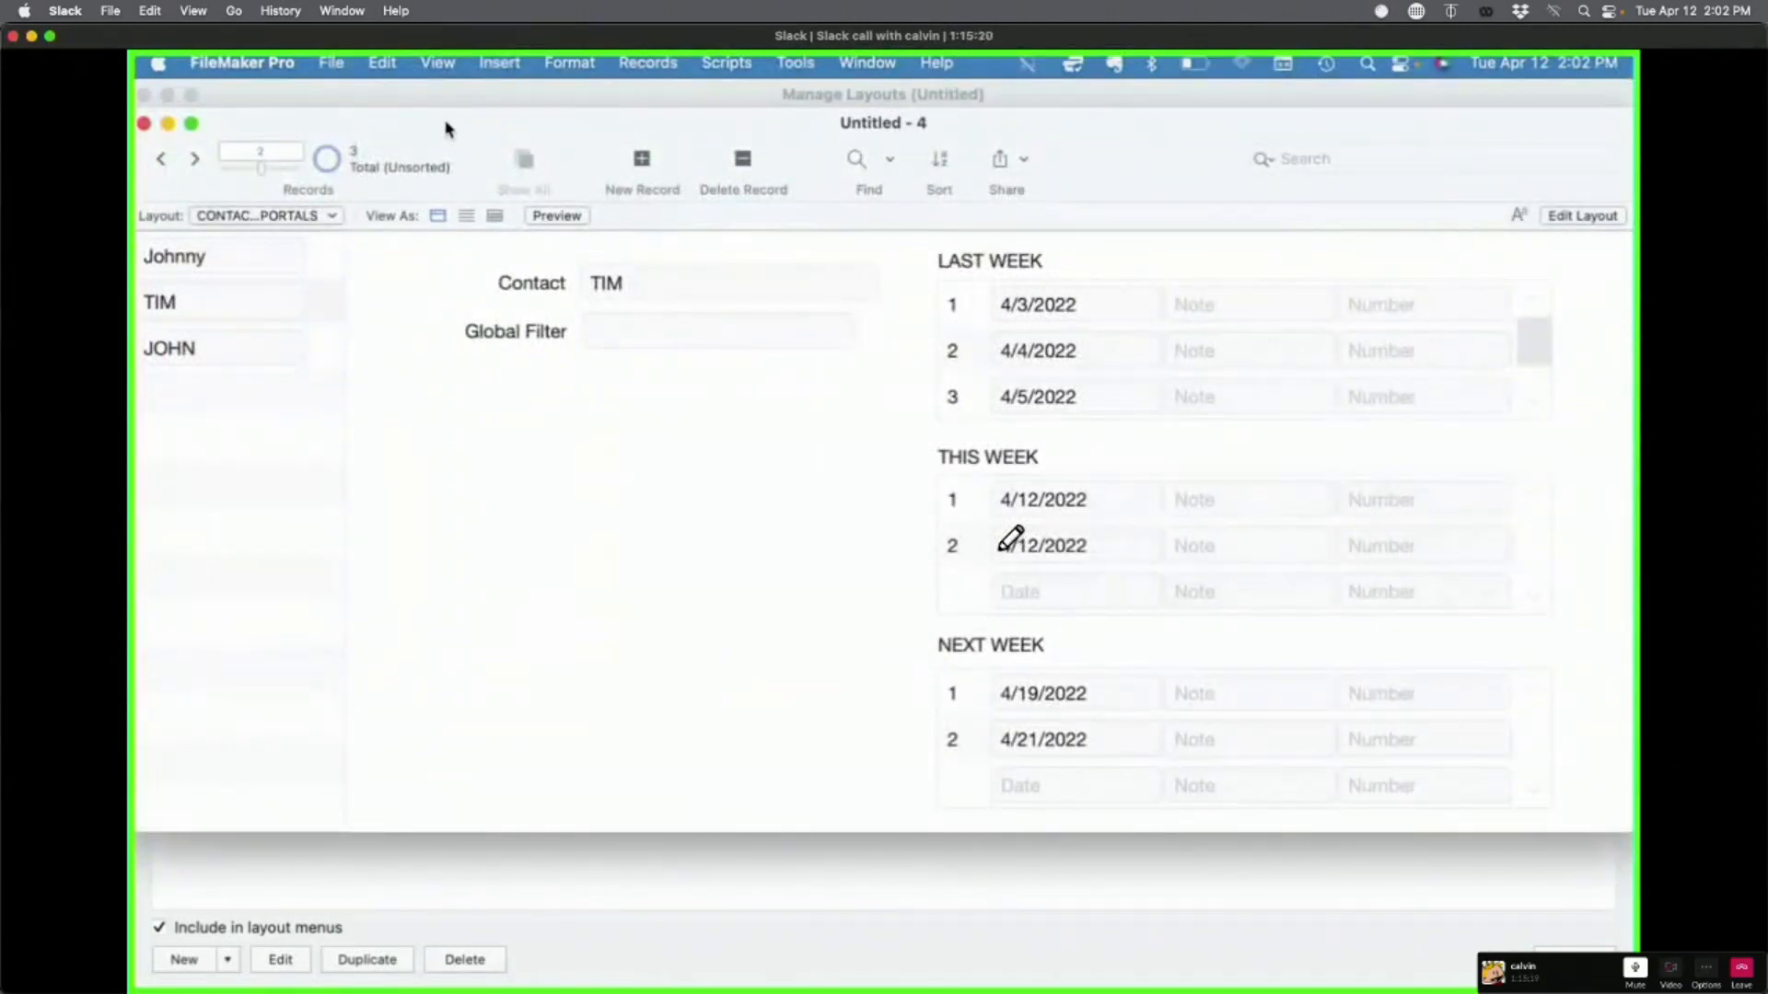
Step: In Layout mode, shift the fields and portals closer to the contact list and delete the Global Filter field with its label
key("super+l")
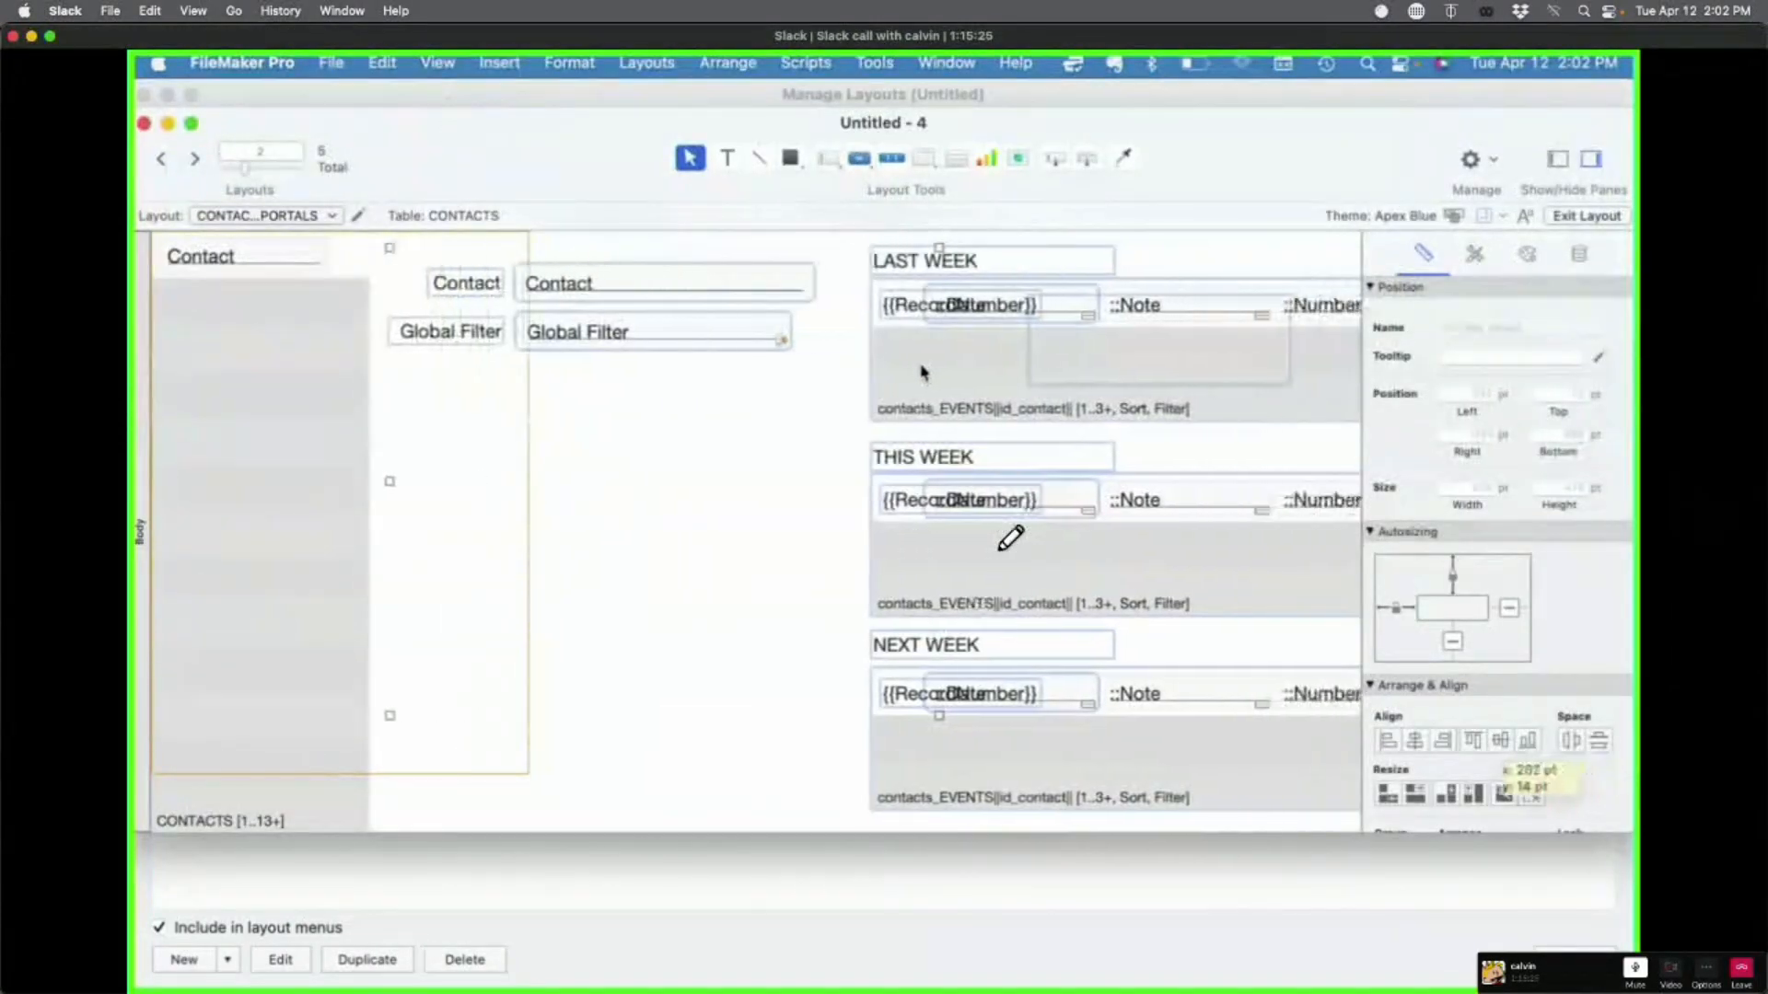
left_click(812, 423)
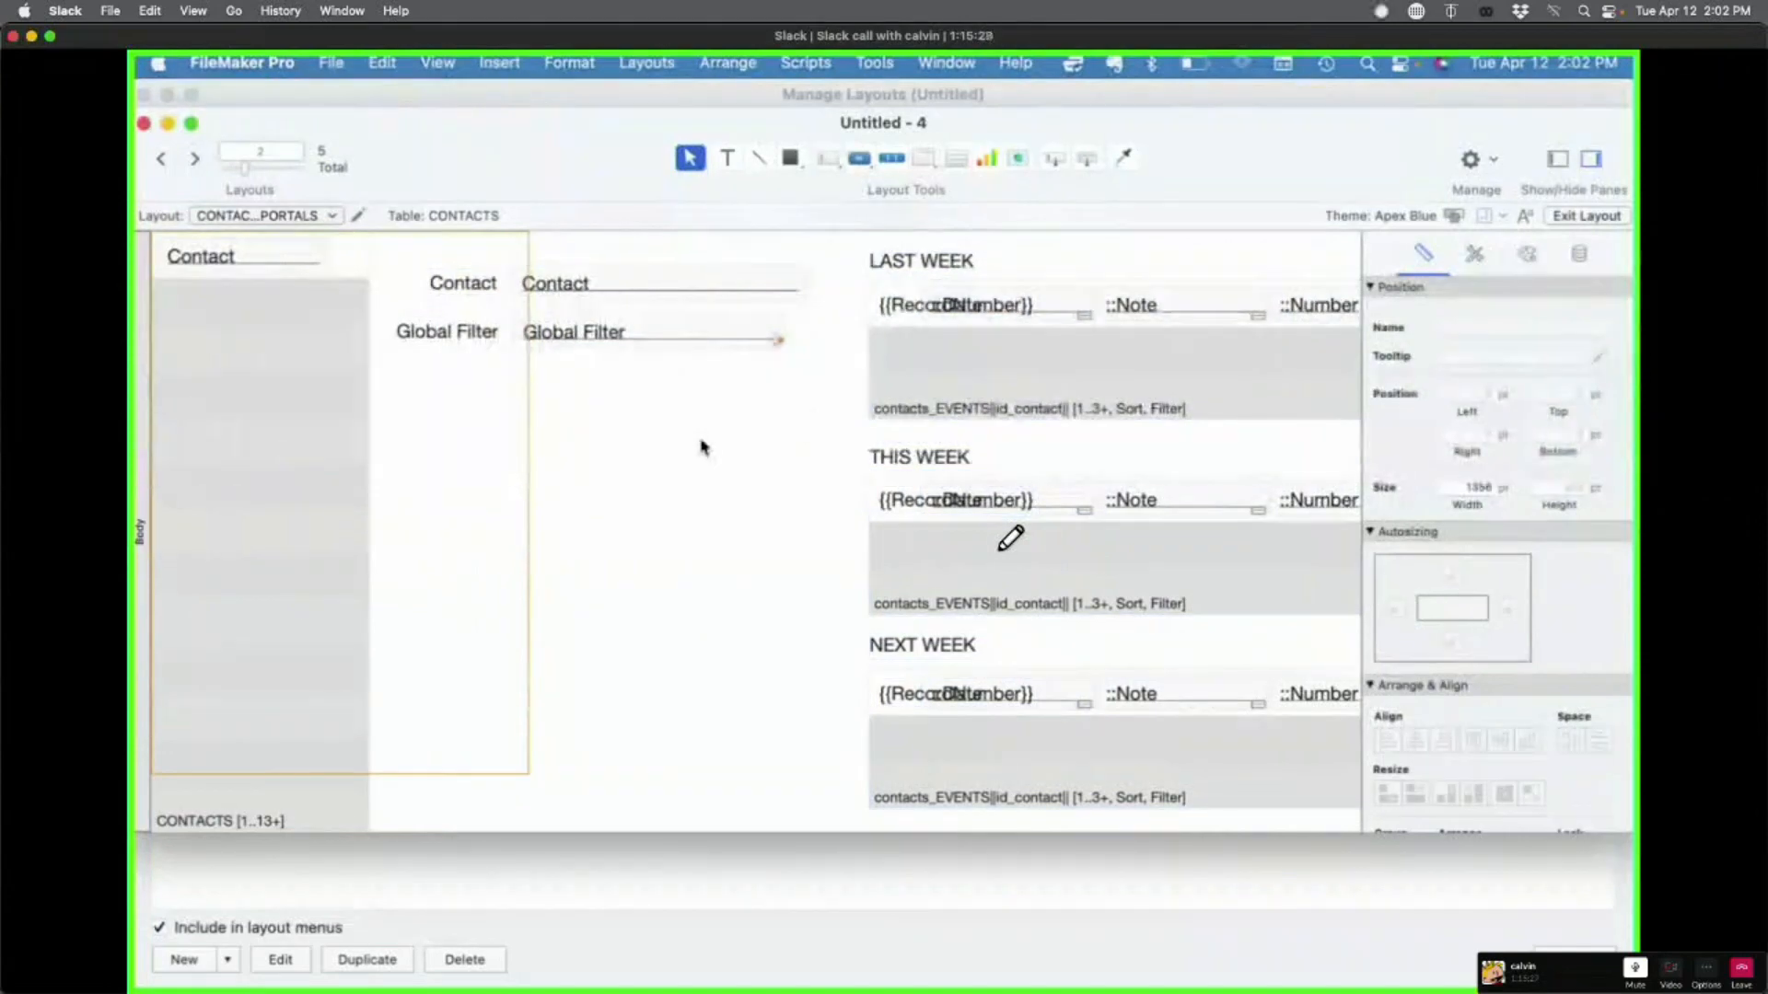
left_click_drag(701, 448, 434, 347)
key("Delete")
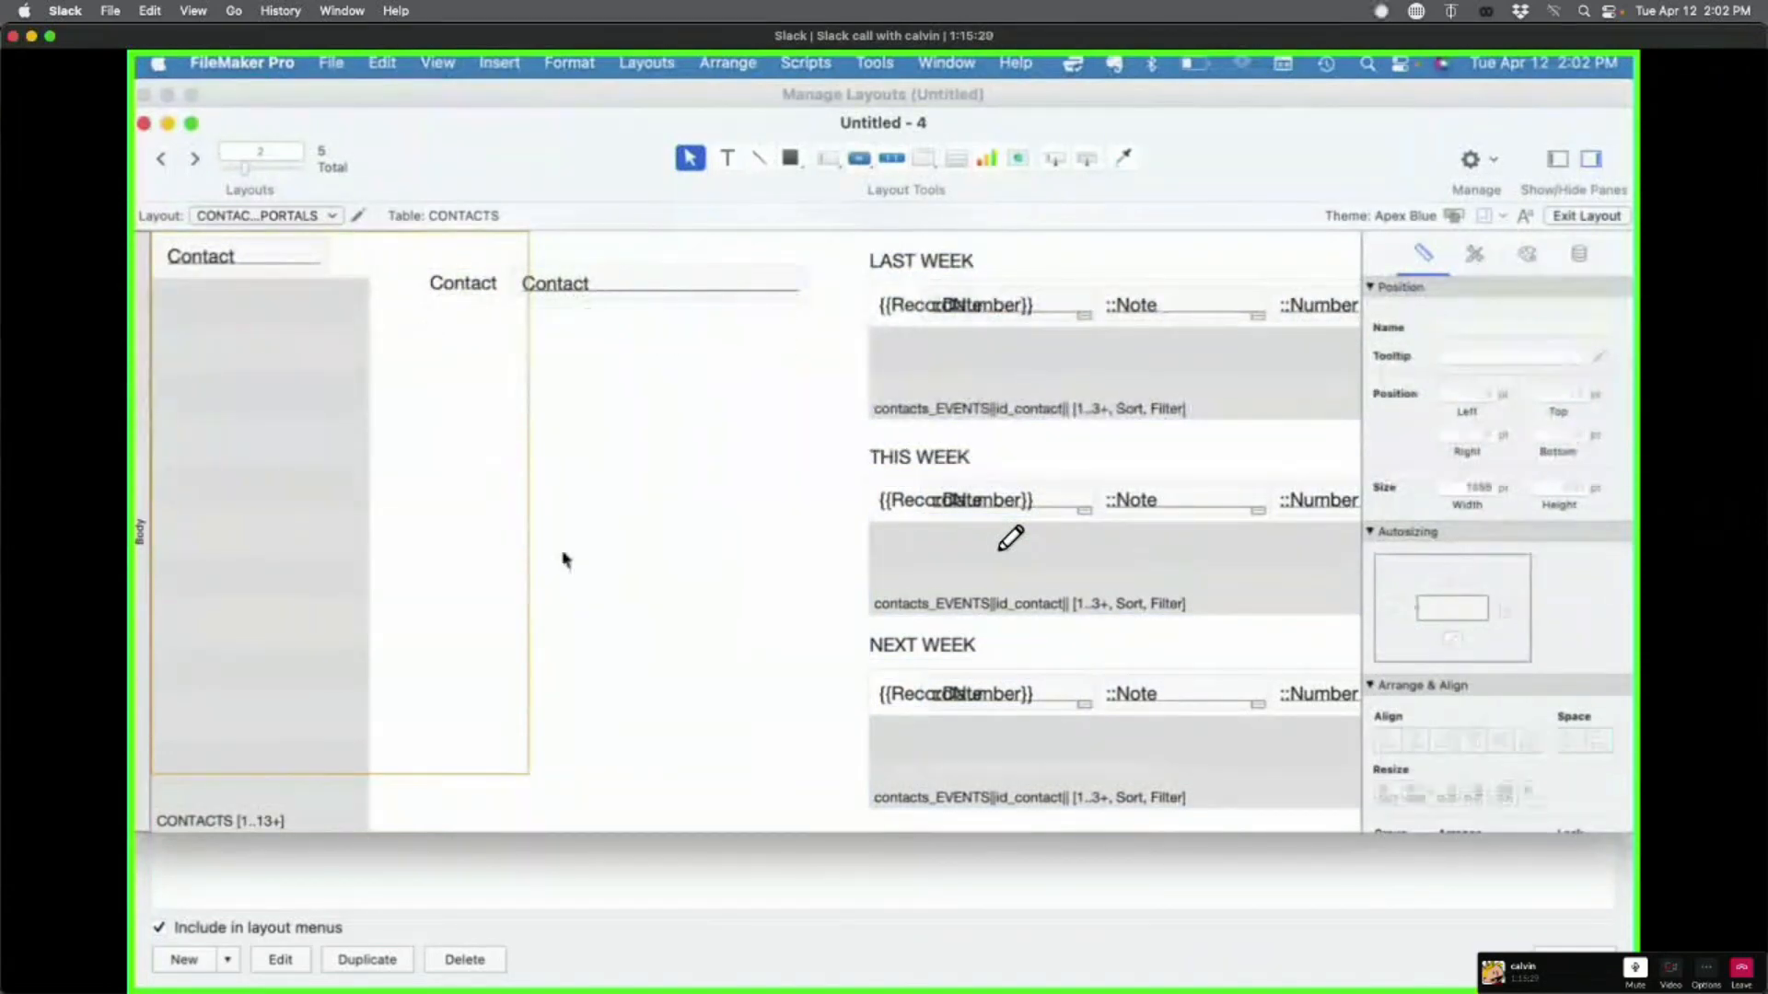
Step: Extend the body part downward, move the three labelled portals beneath the Contact field, and view the layout in Browse mode
scroll(566, 560, "down", 5)
left_click_drag(565, 644, 569, 716)
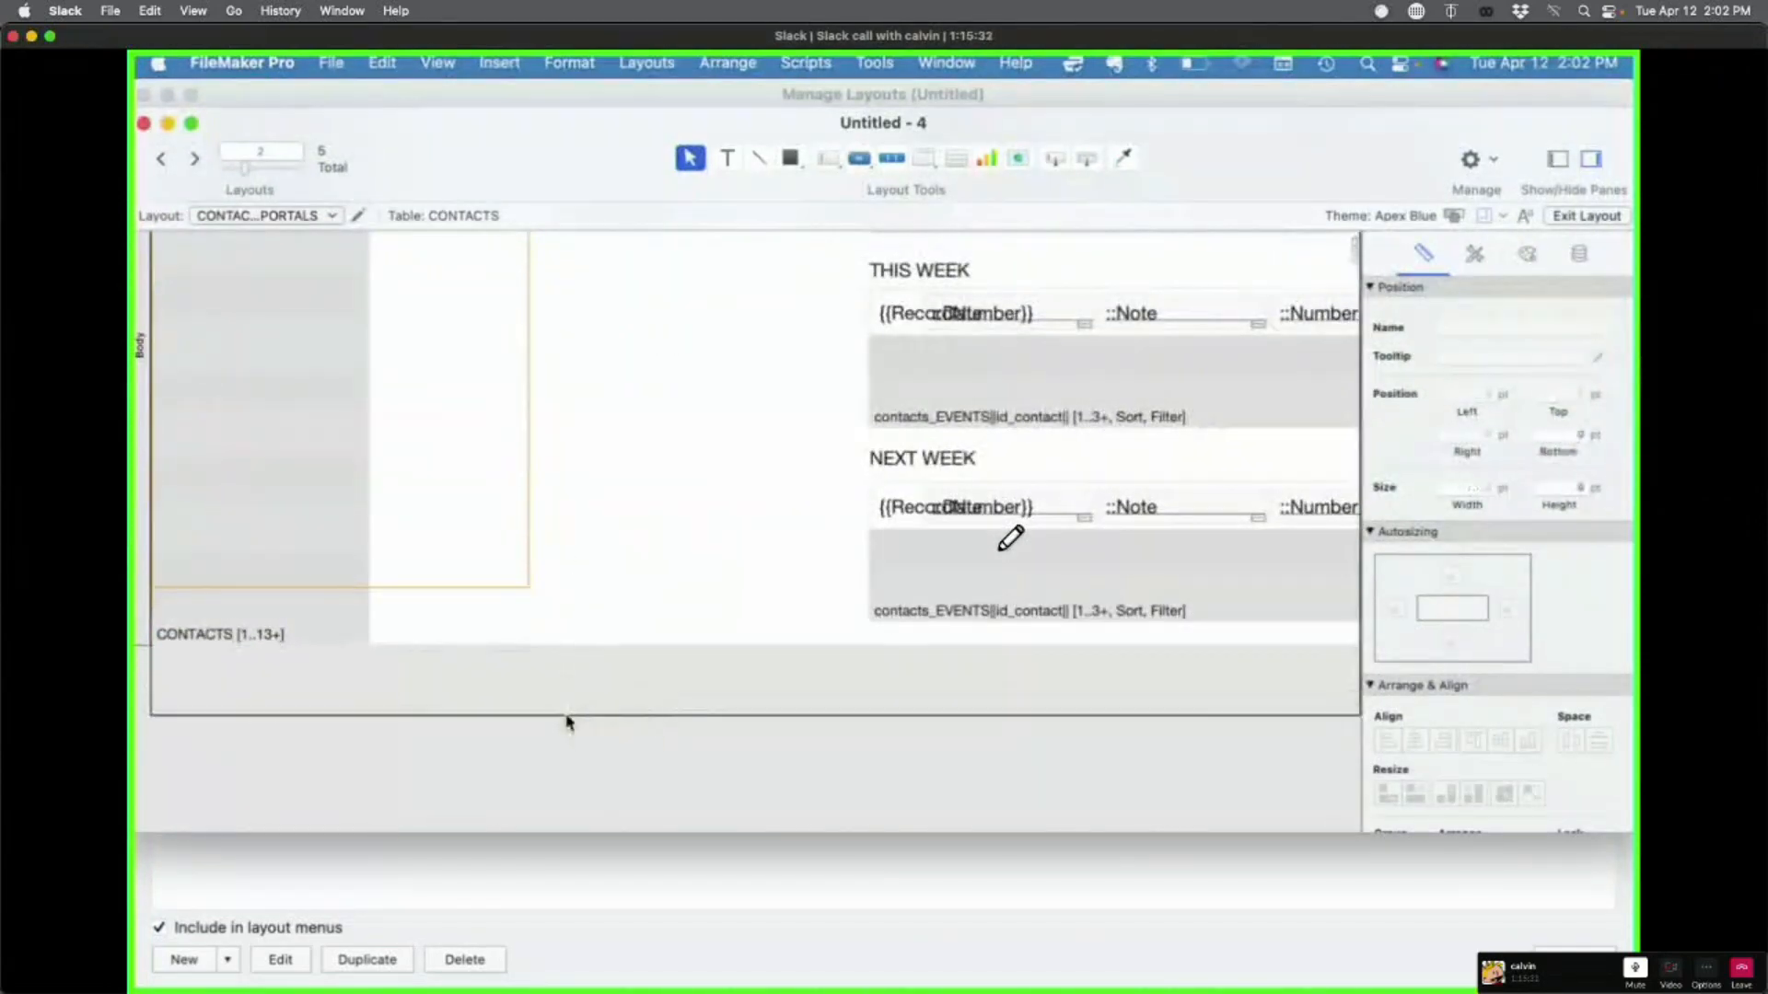
left_click_drag(941, 665, 896, 267)
left_click_drag(898, 350, 543, 425)
left_click(983, 324)
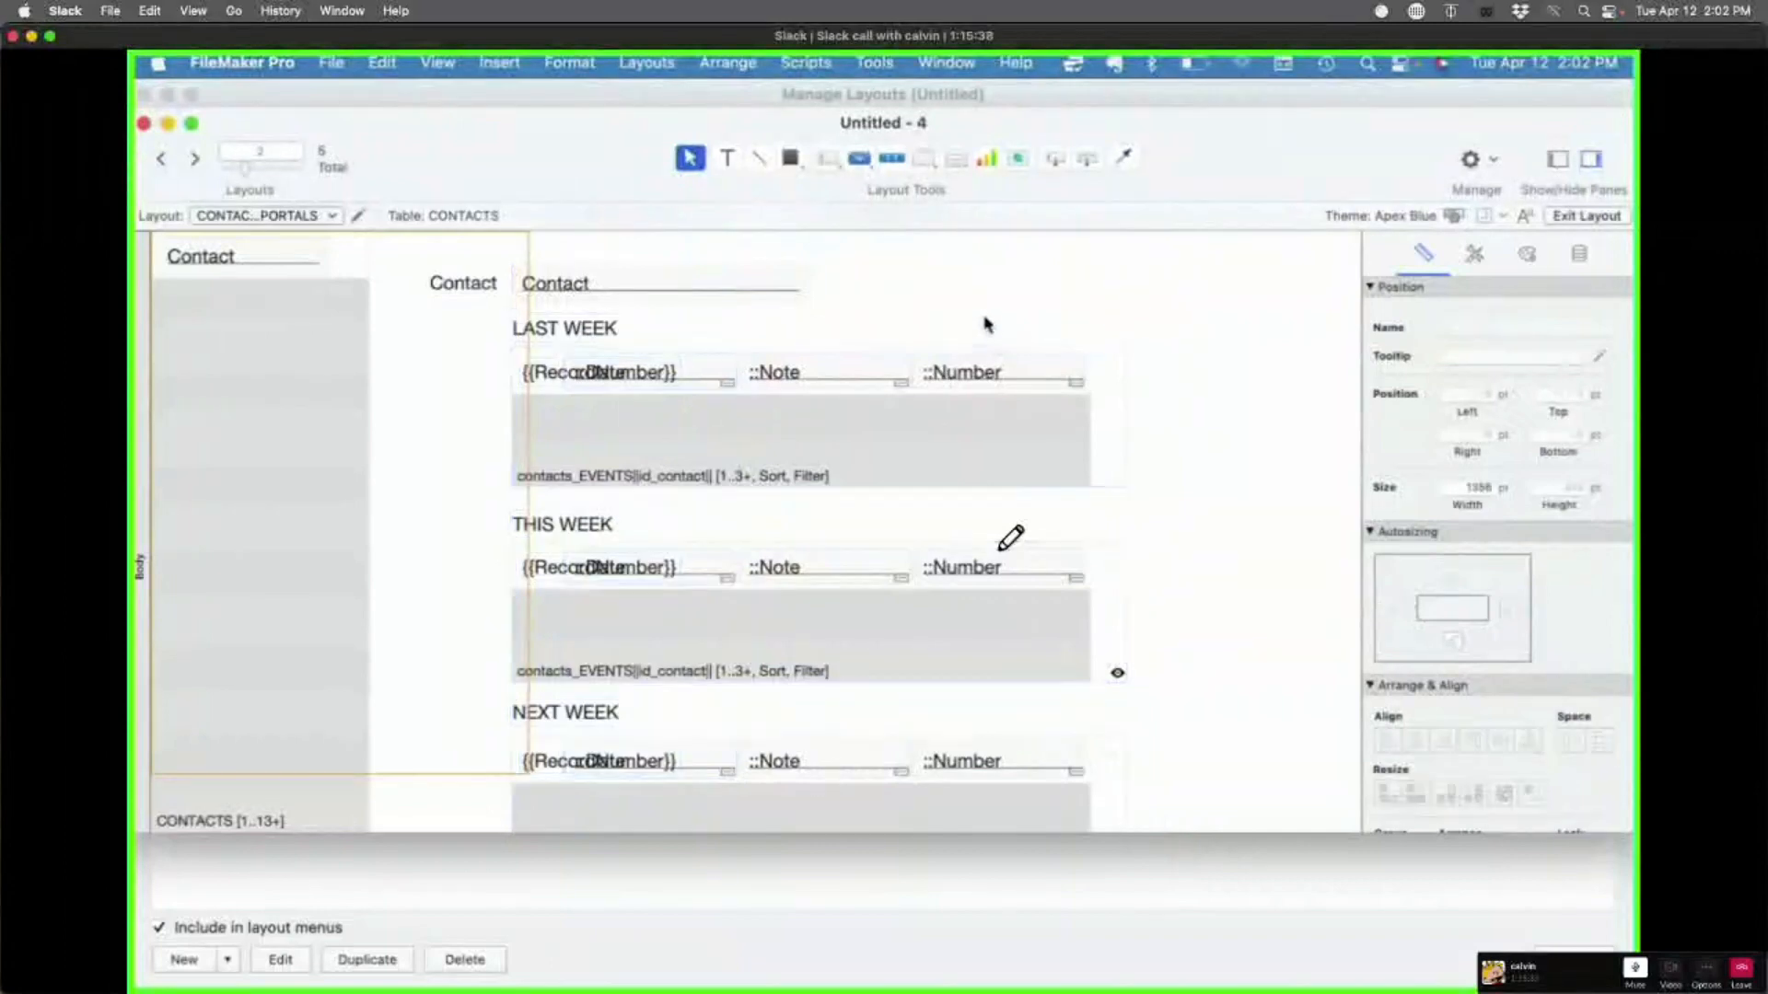
scroll(983, 324, "down", 5)
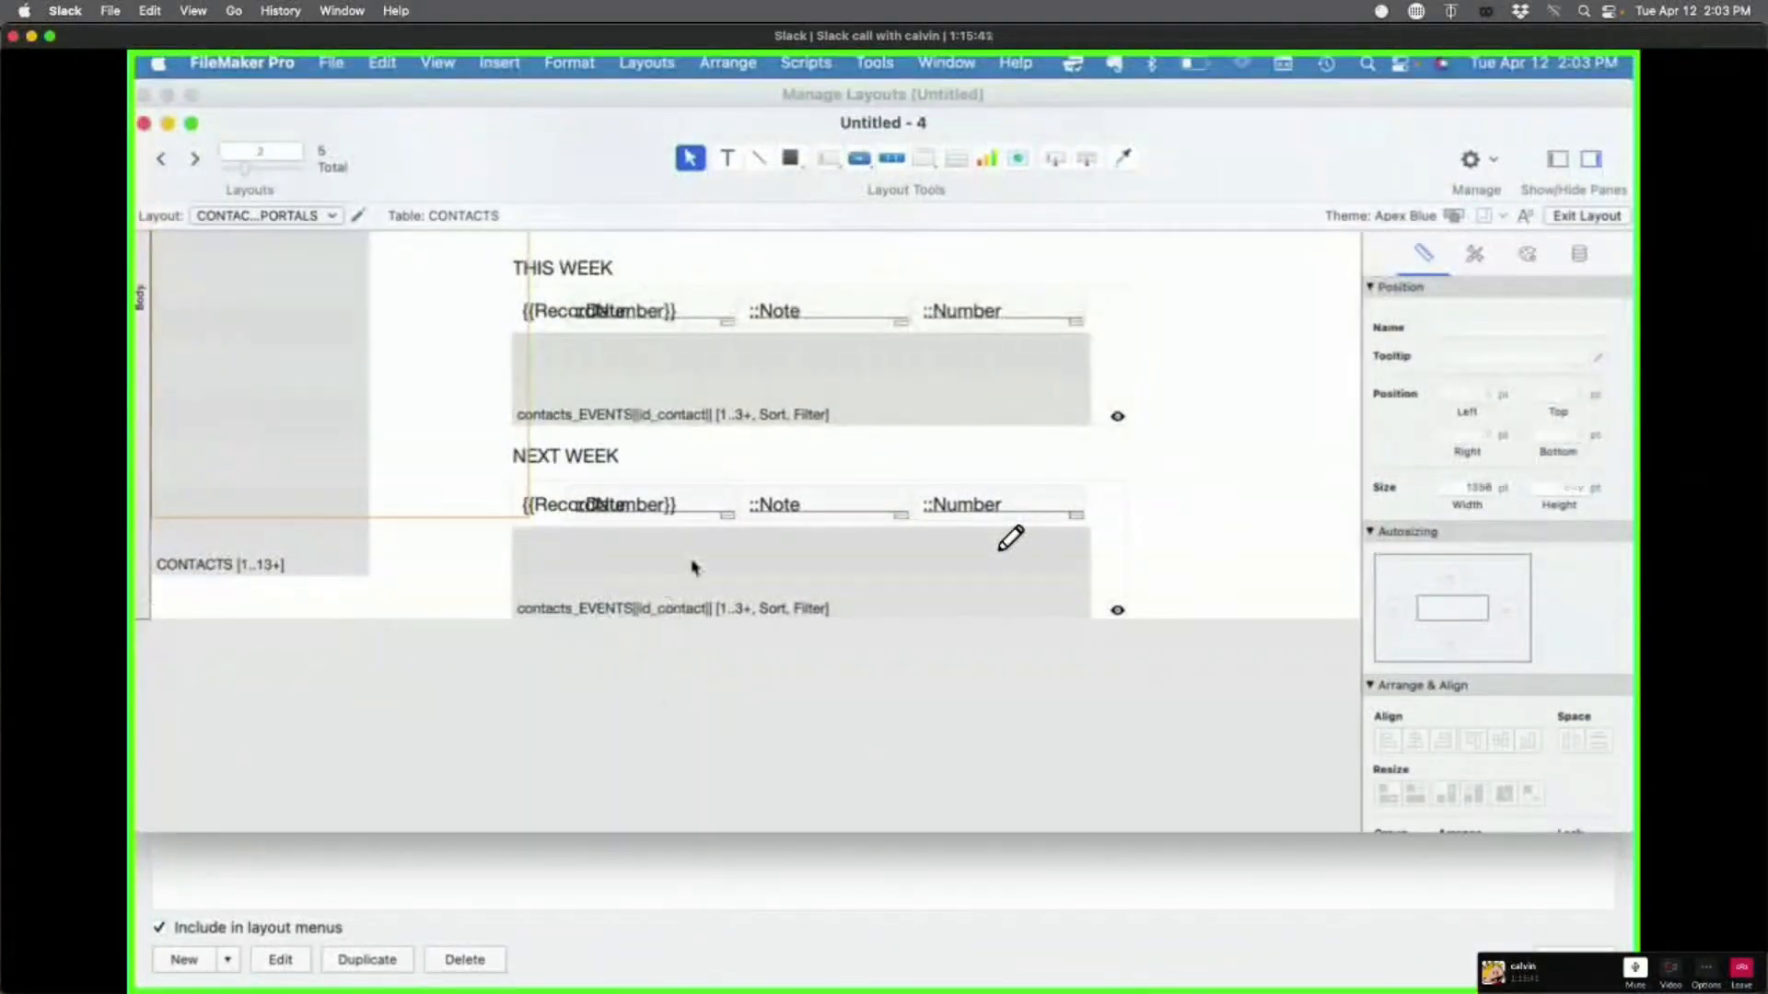
scroll(681, 626, "up", 5)
key("super+b")
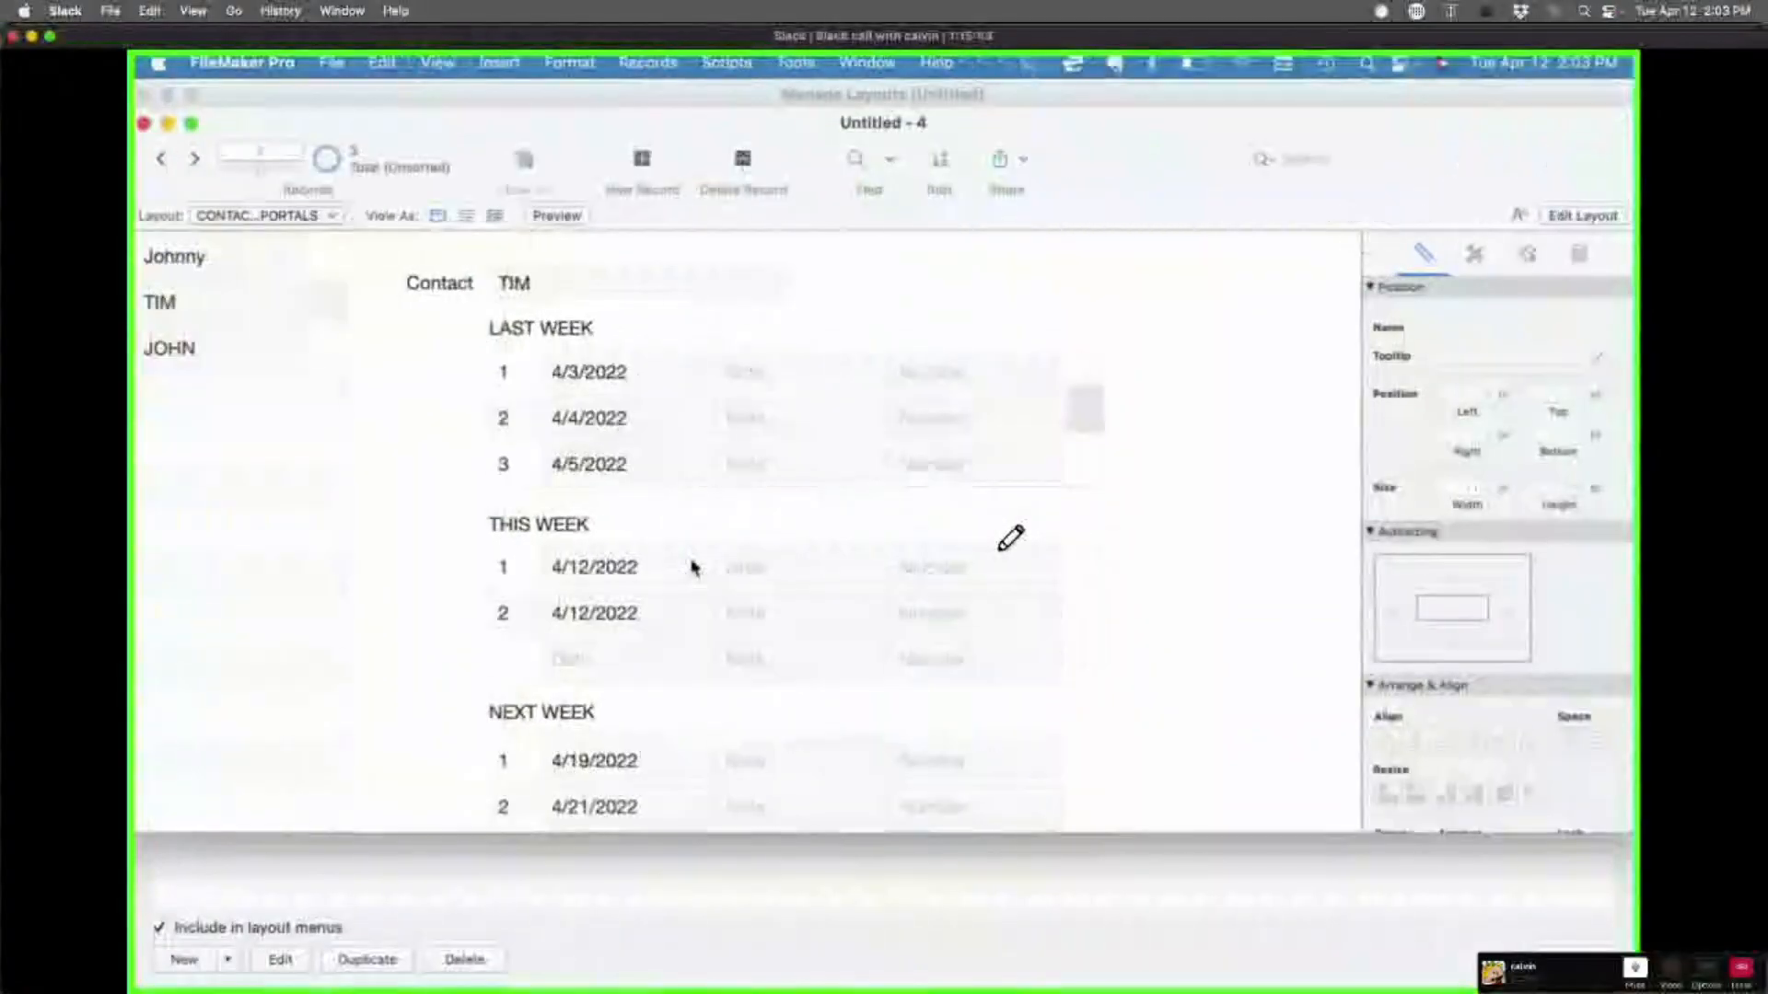
Step: Return to Layout mode and move the three labelled portals from beneath the Contact field to beside it
key("super+l")
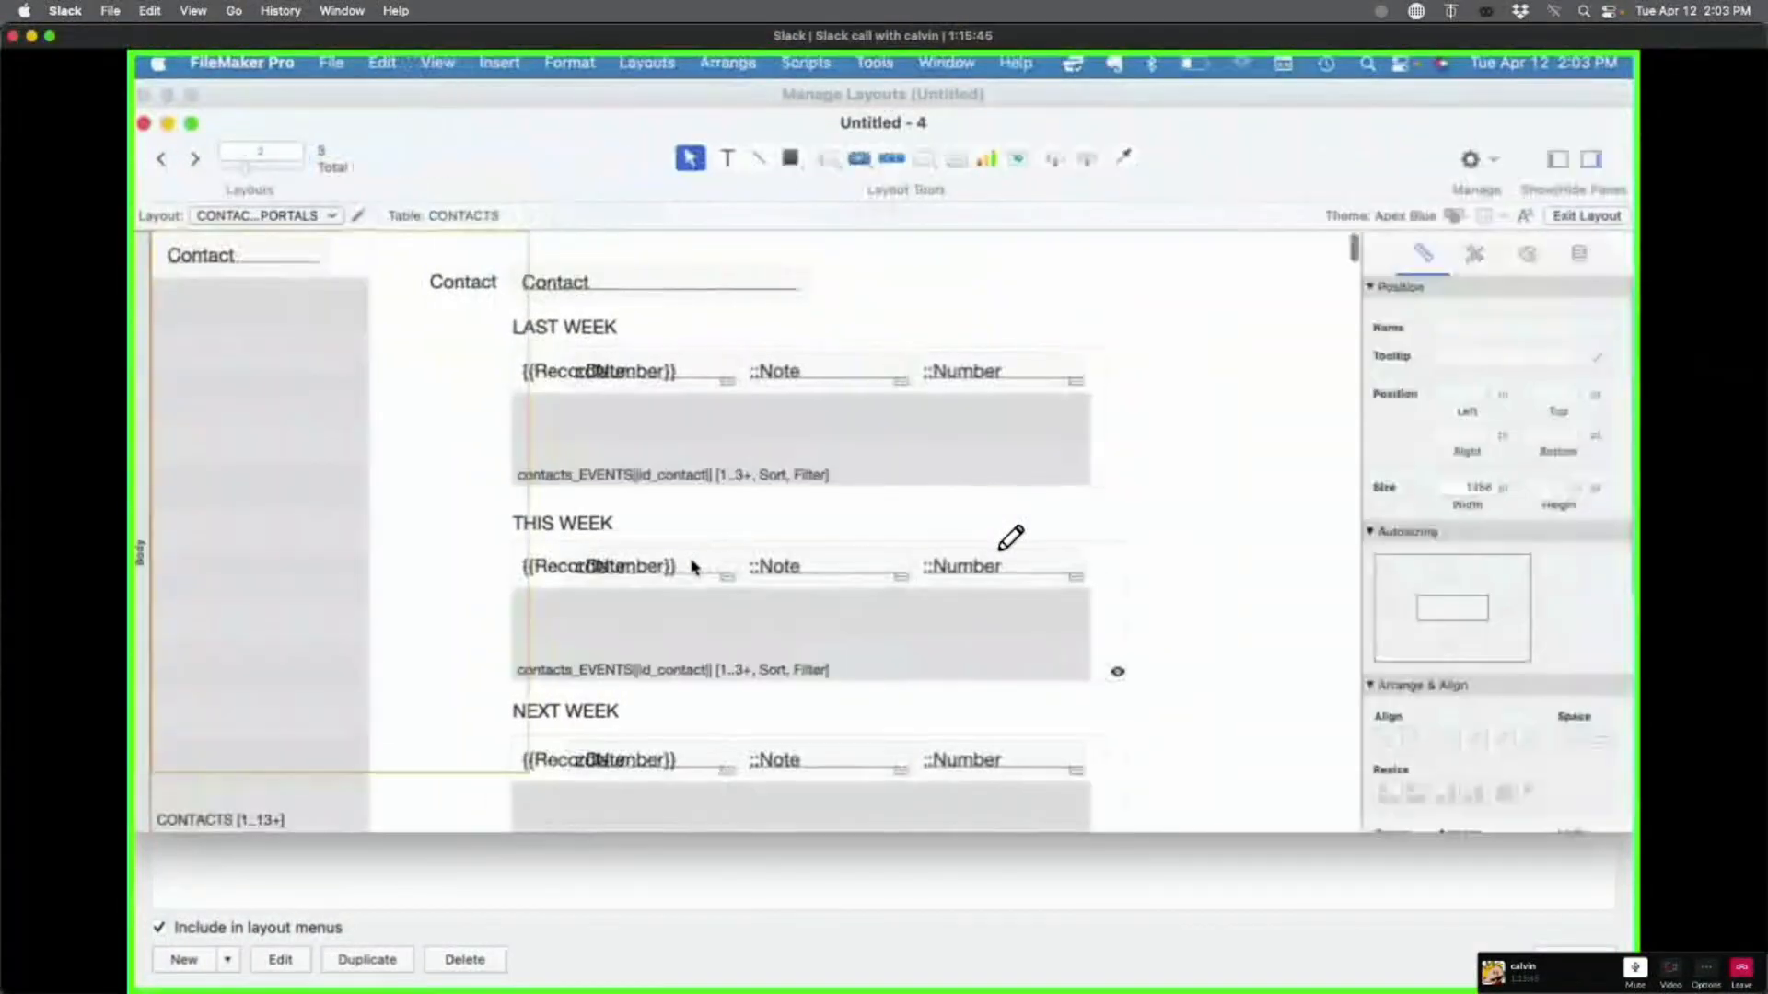
scroll(700, 566, "down", 4)
scroll(726, 715, "up", 3)
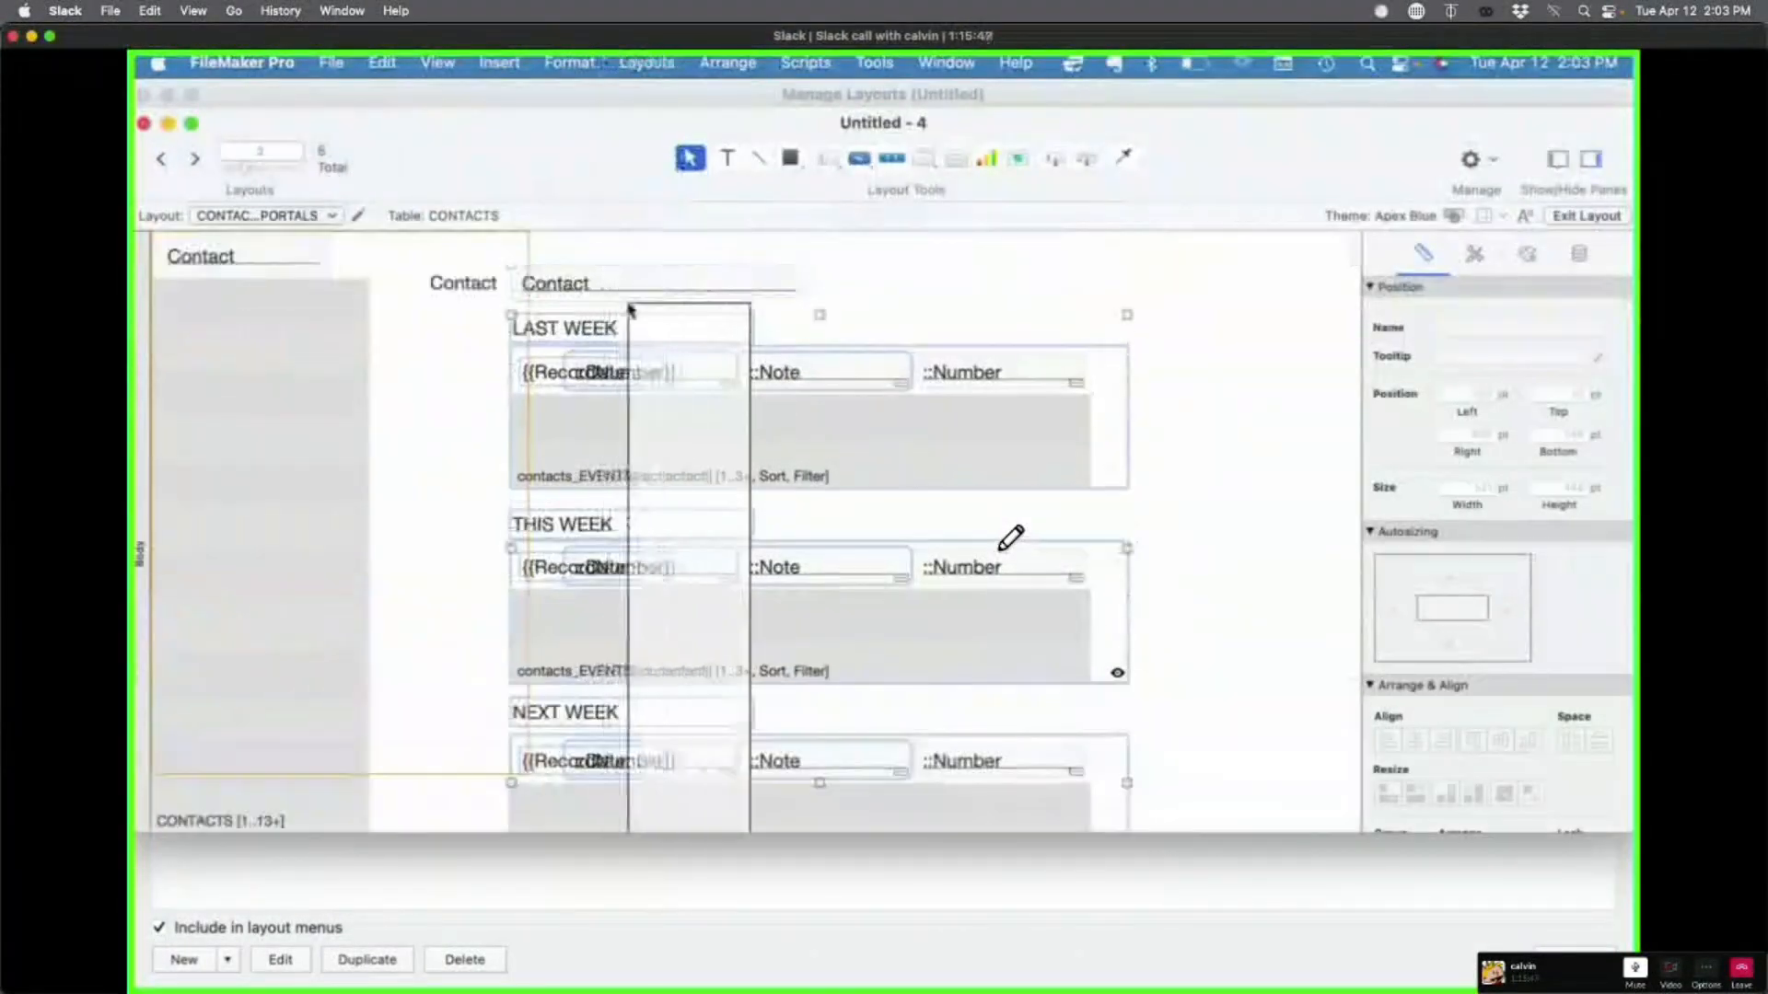
scroll(600, 323, "down", 6)
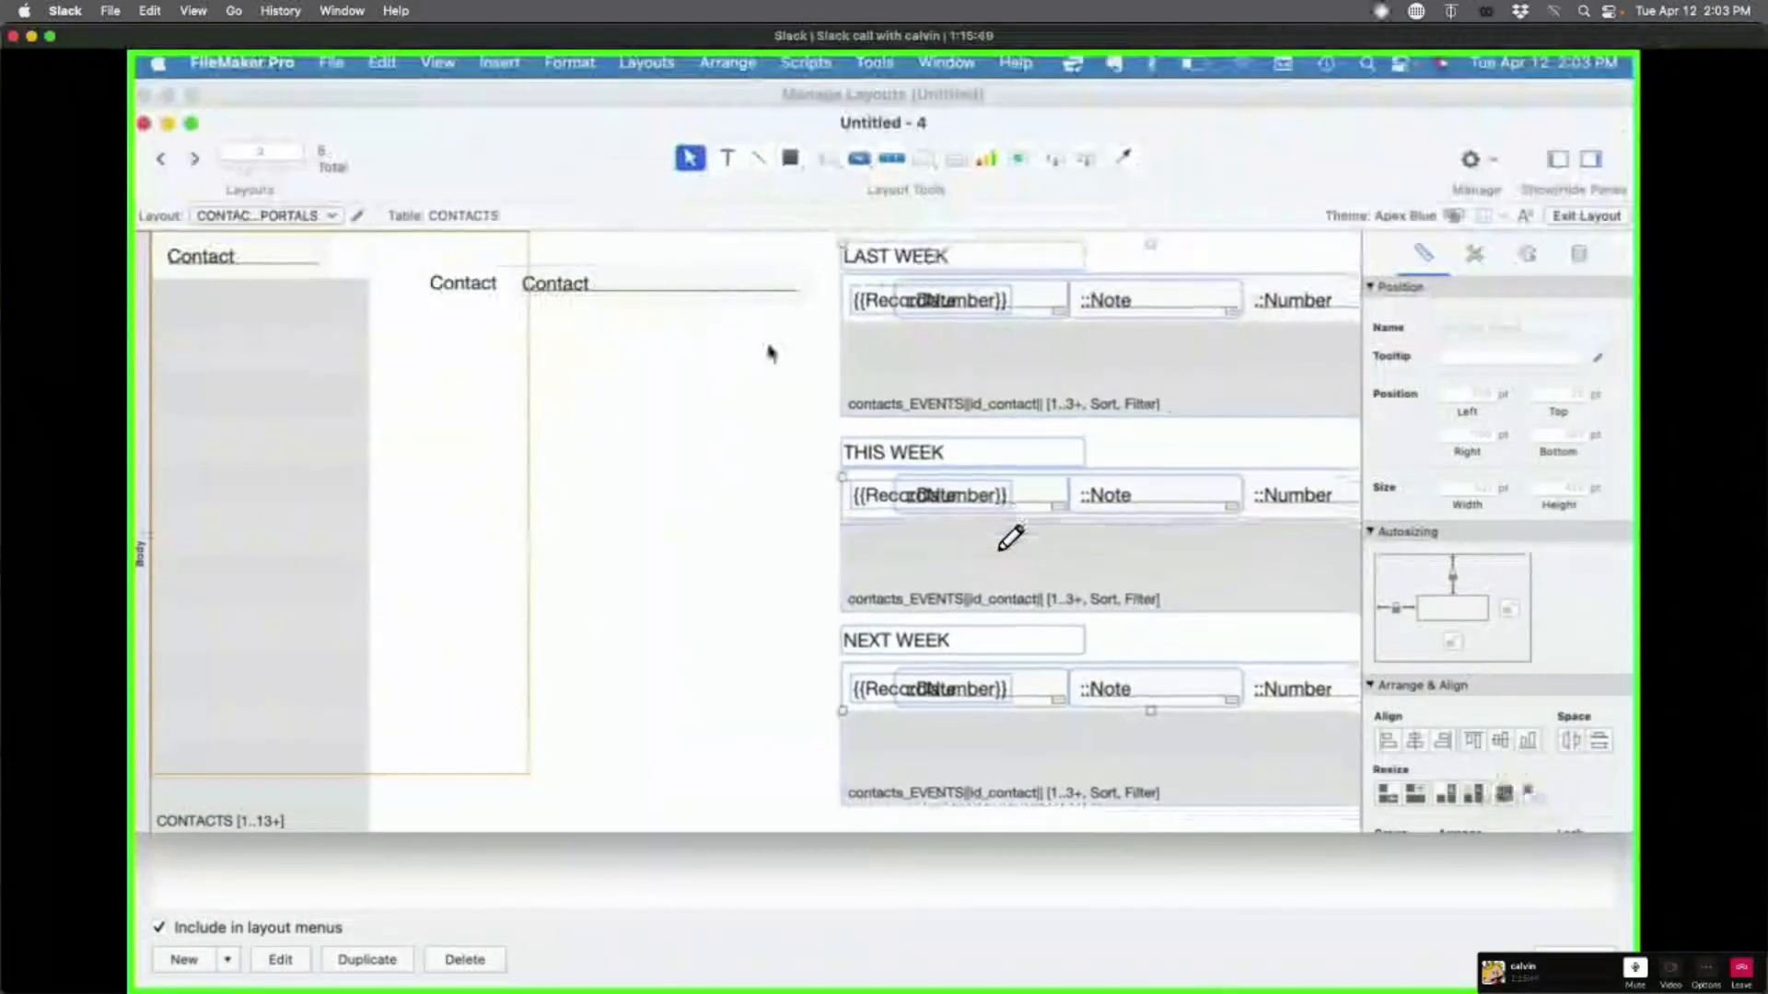
Step: Shorten the body part to end just below the portals, and view the layout in Browse mode with the status toolbar hidden
scroll(609, 426, "down", 2)
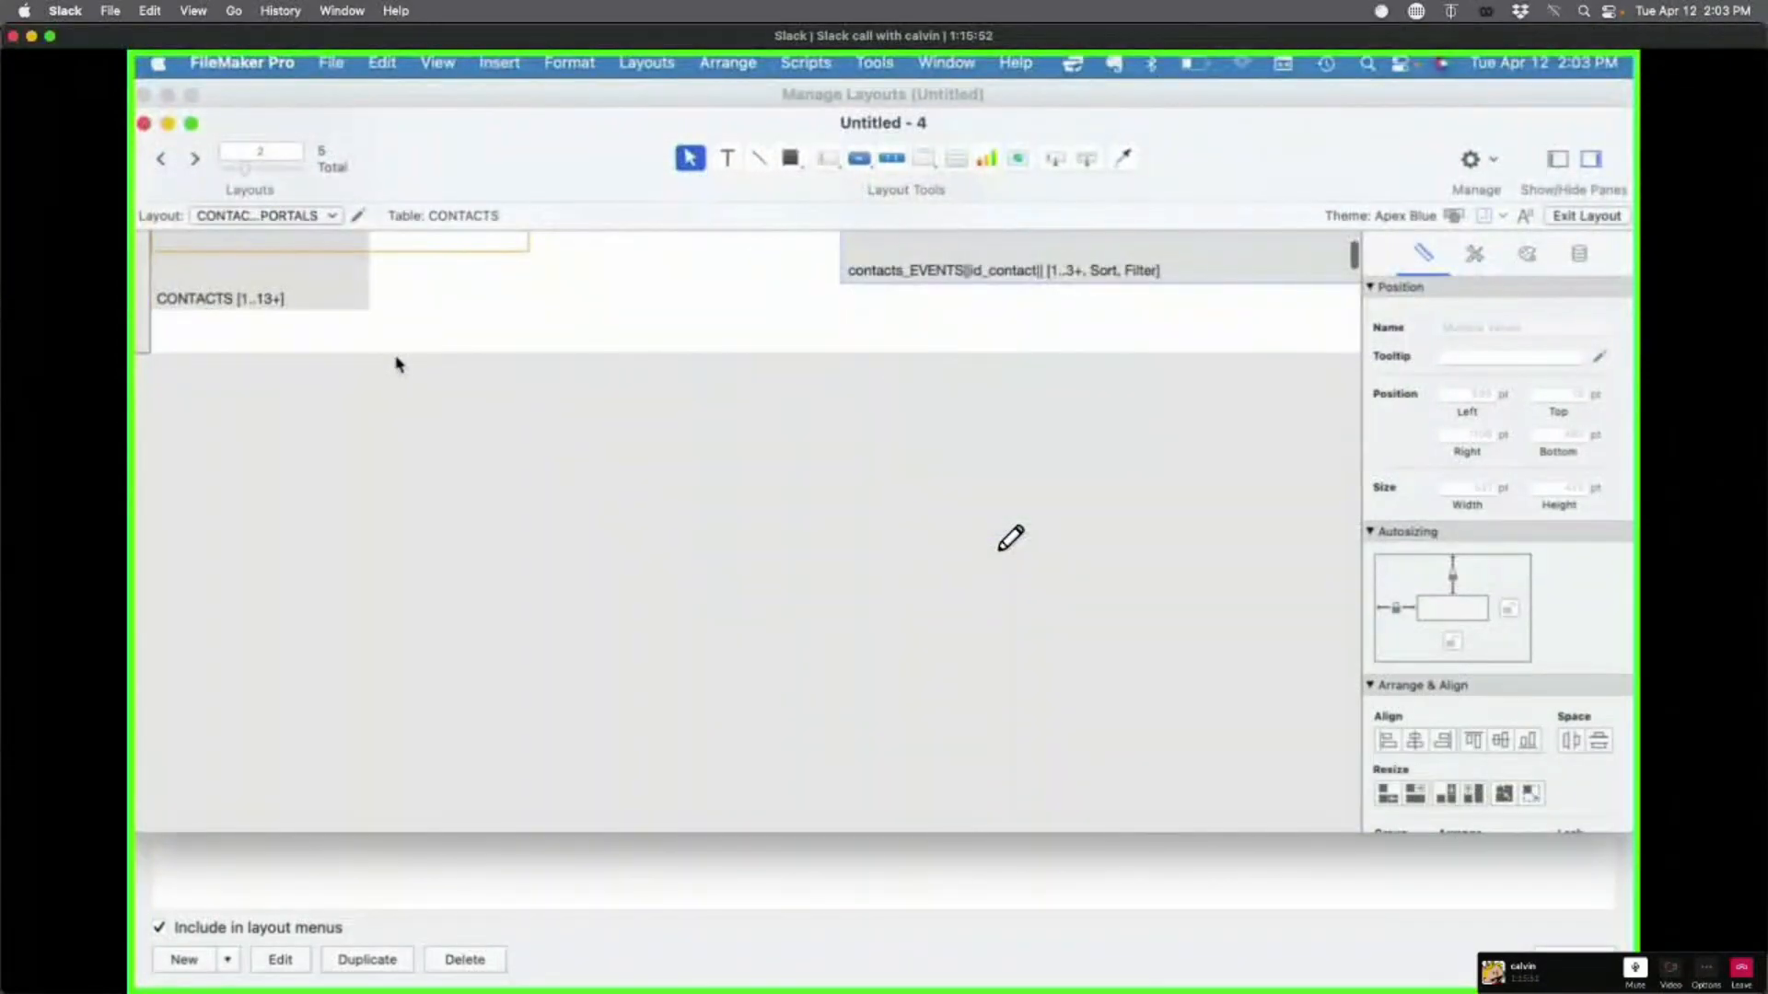
left_click_drag(395, 353, 401, 308)
key("super+b")
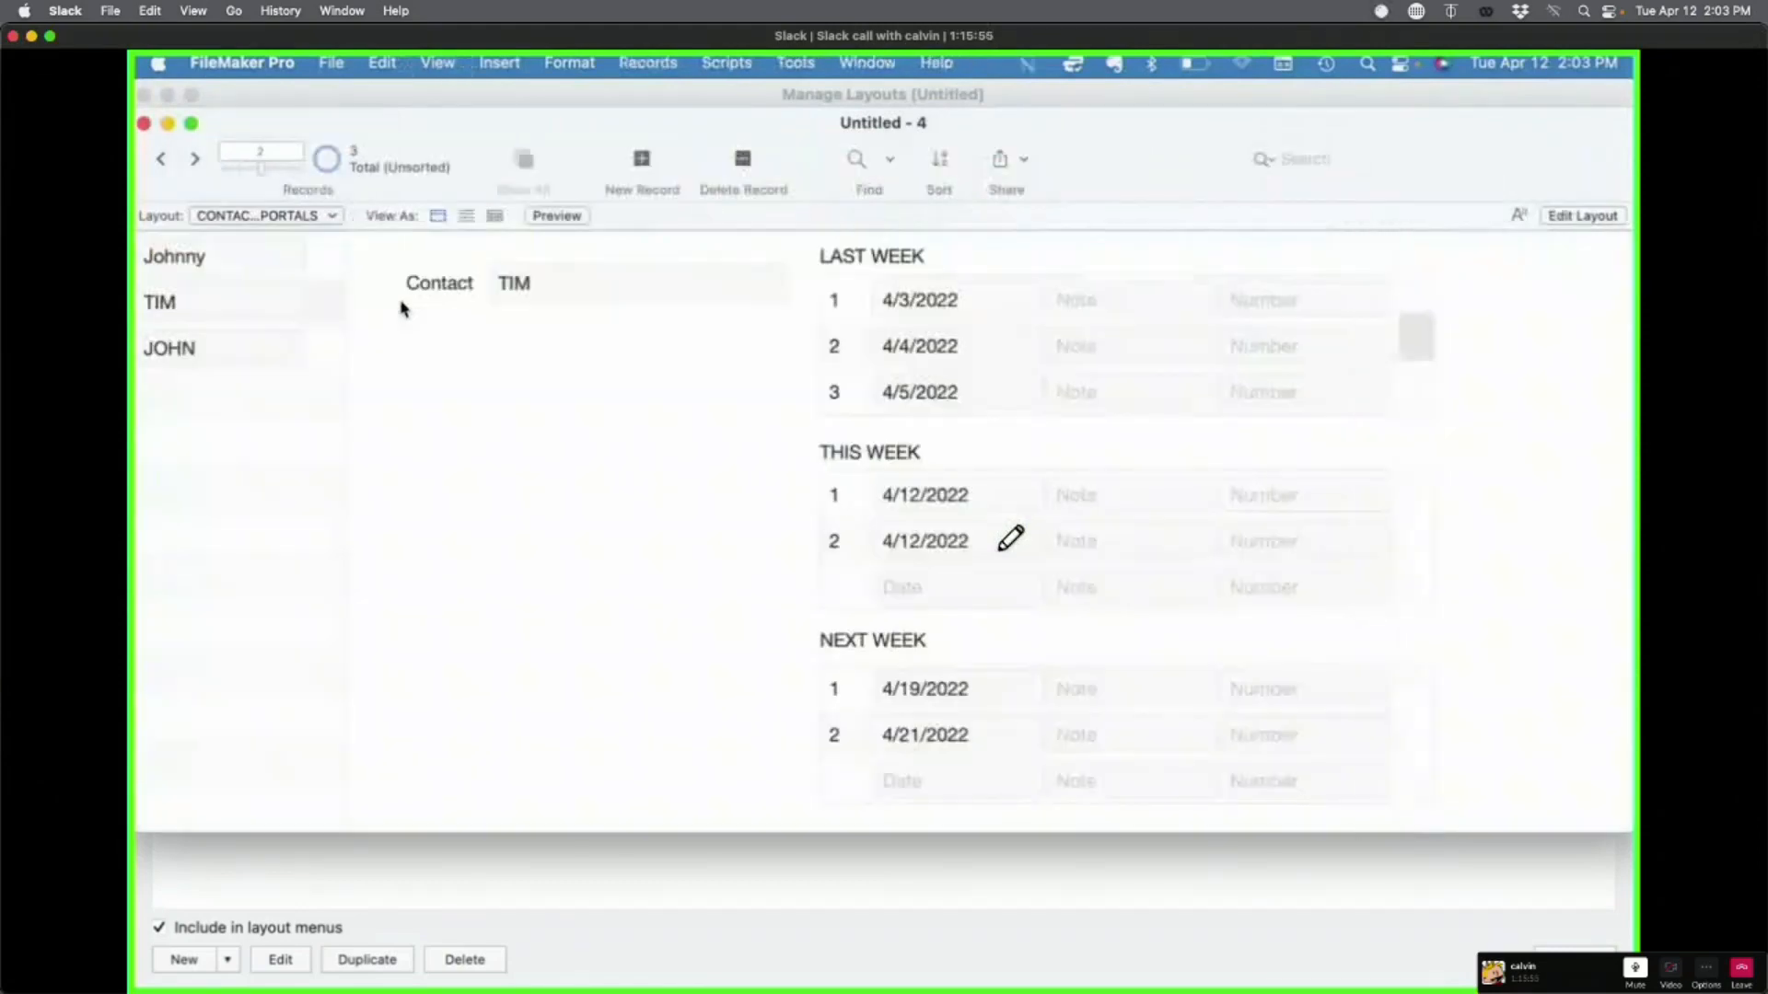
key("super+alt+s")
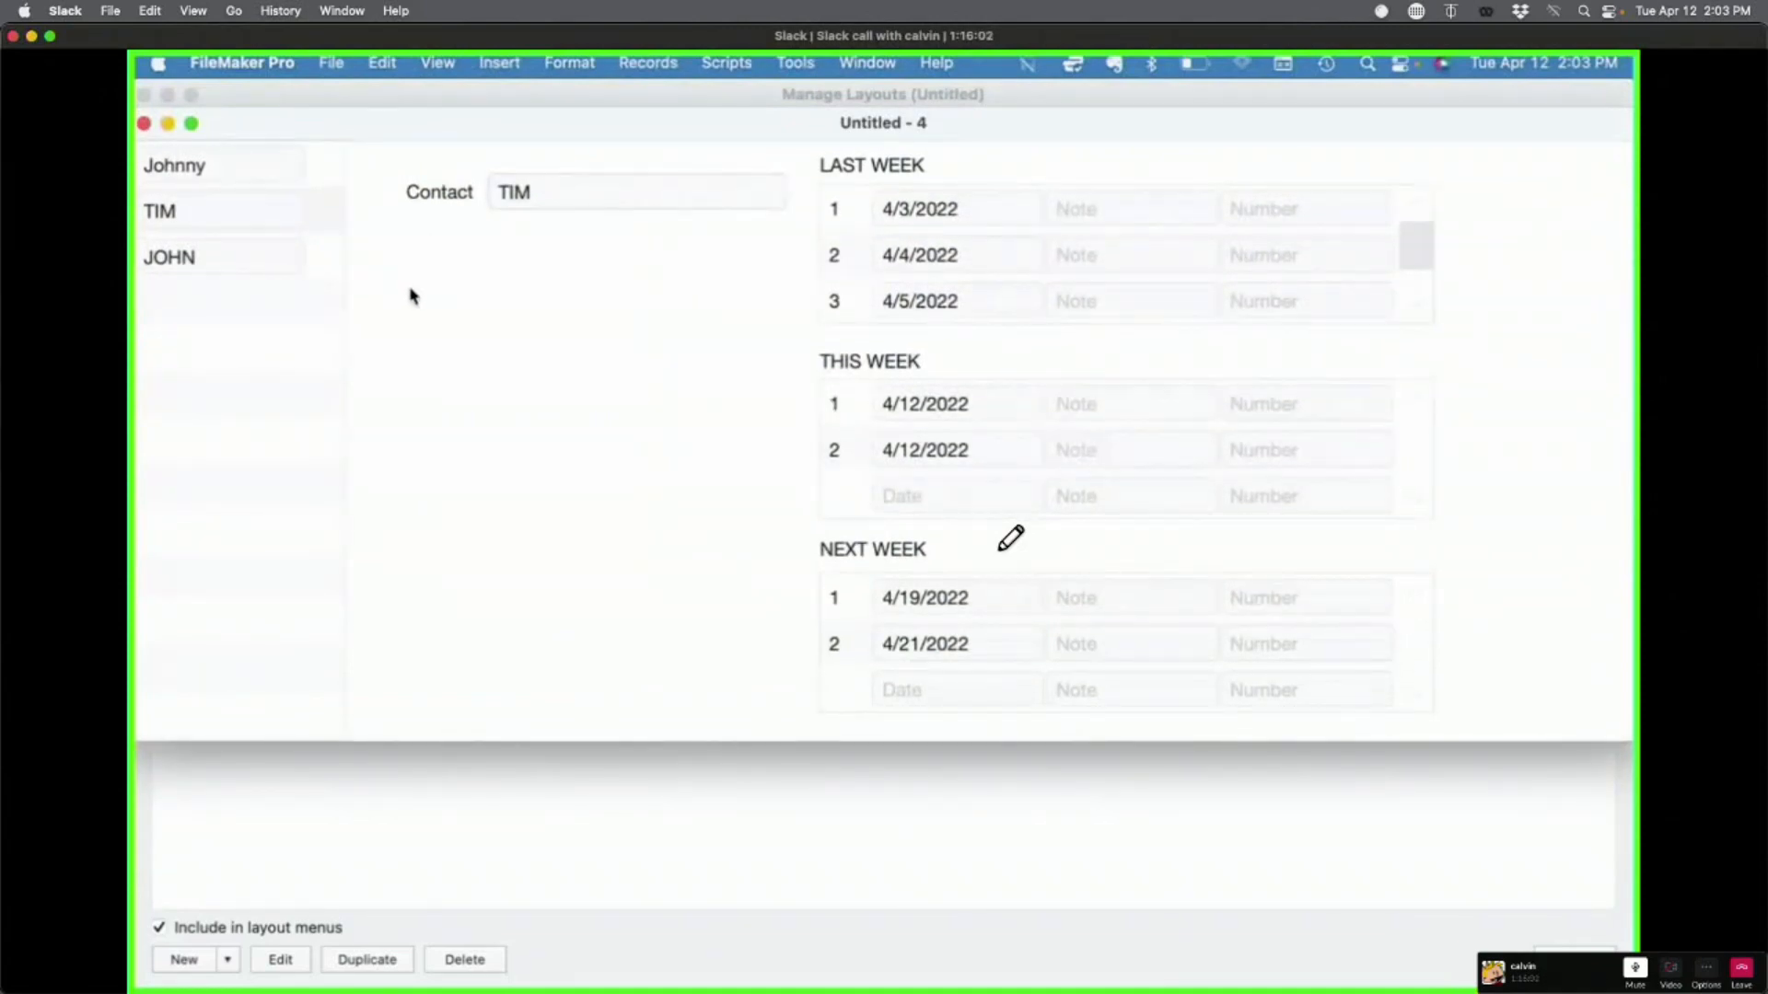
Step: Switch to the live broadcast schedule in Safari with its window moved aside, and highlight part of the Thursday session title
key("super+Tab")
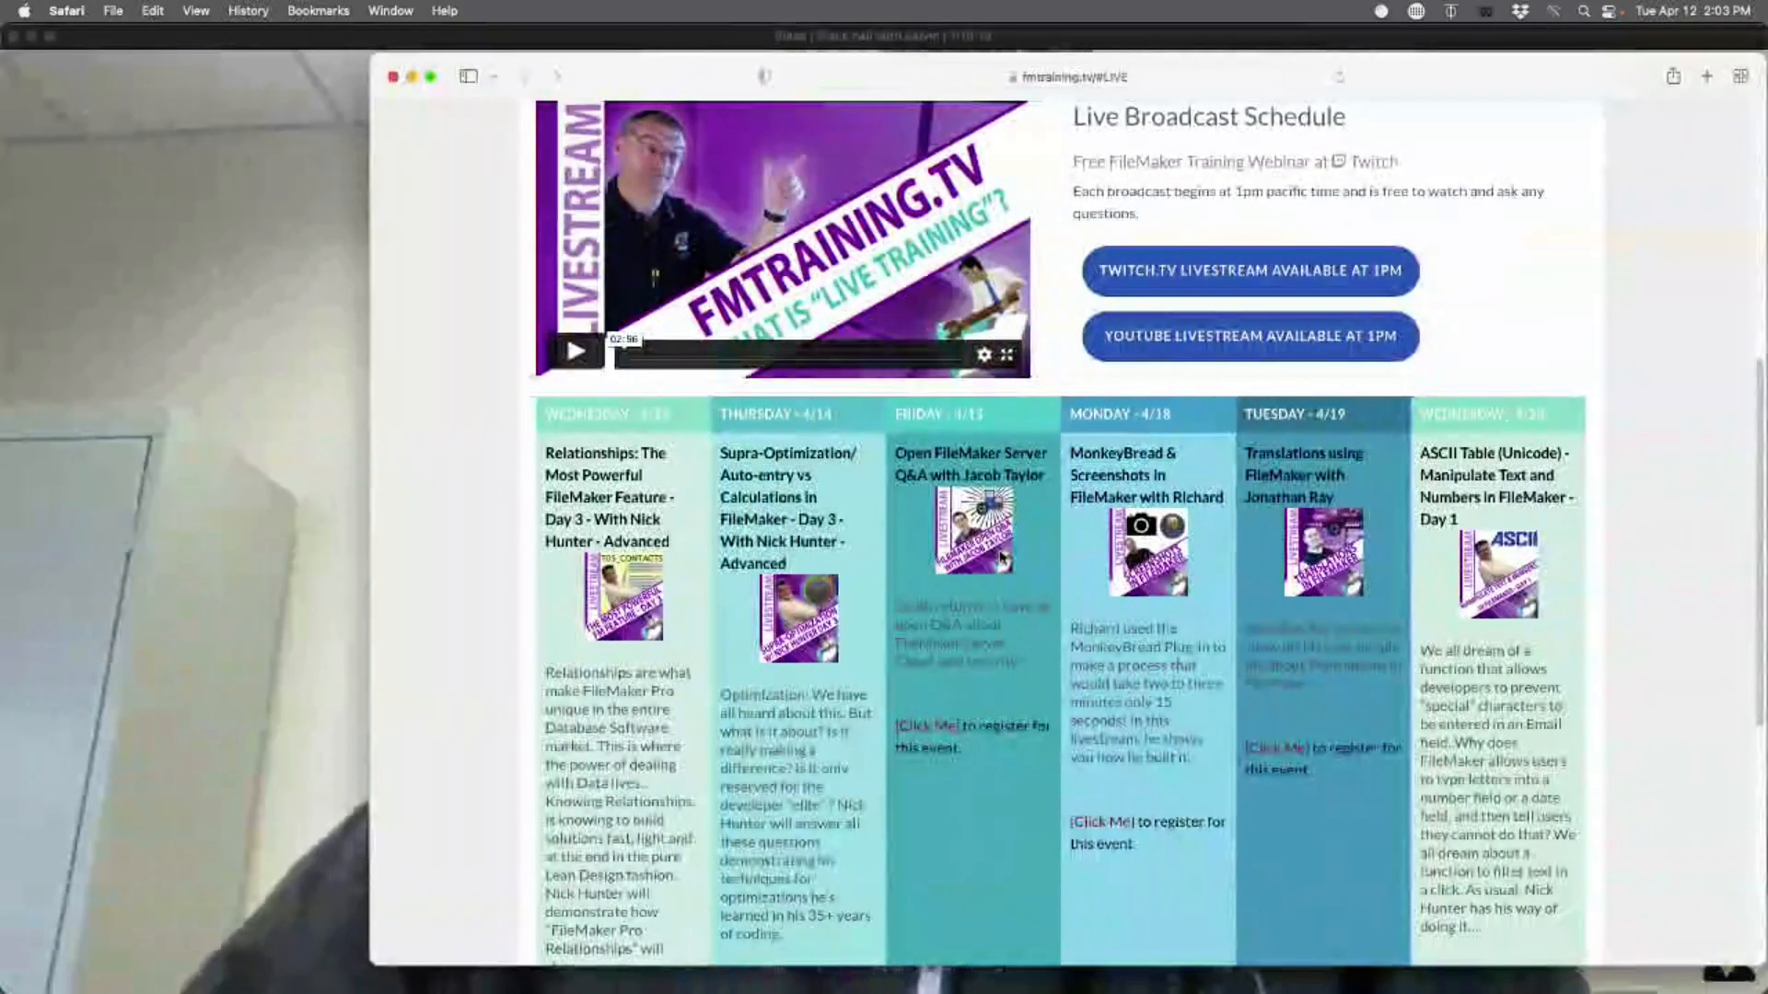
left_click_drag(649, 76, 1562, 131)
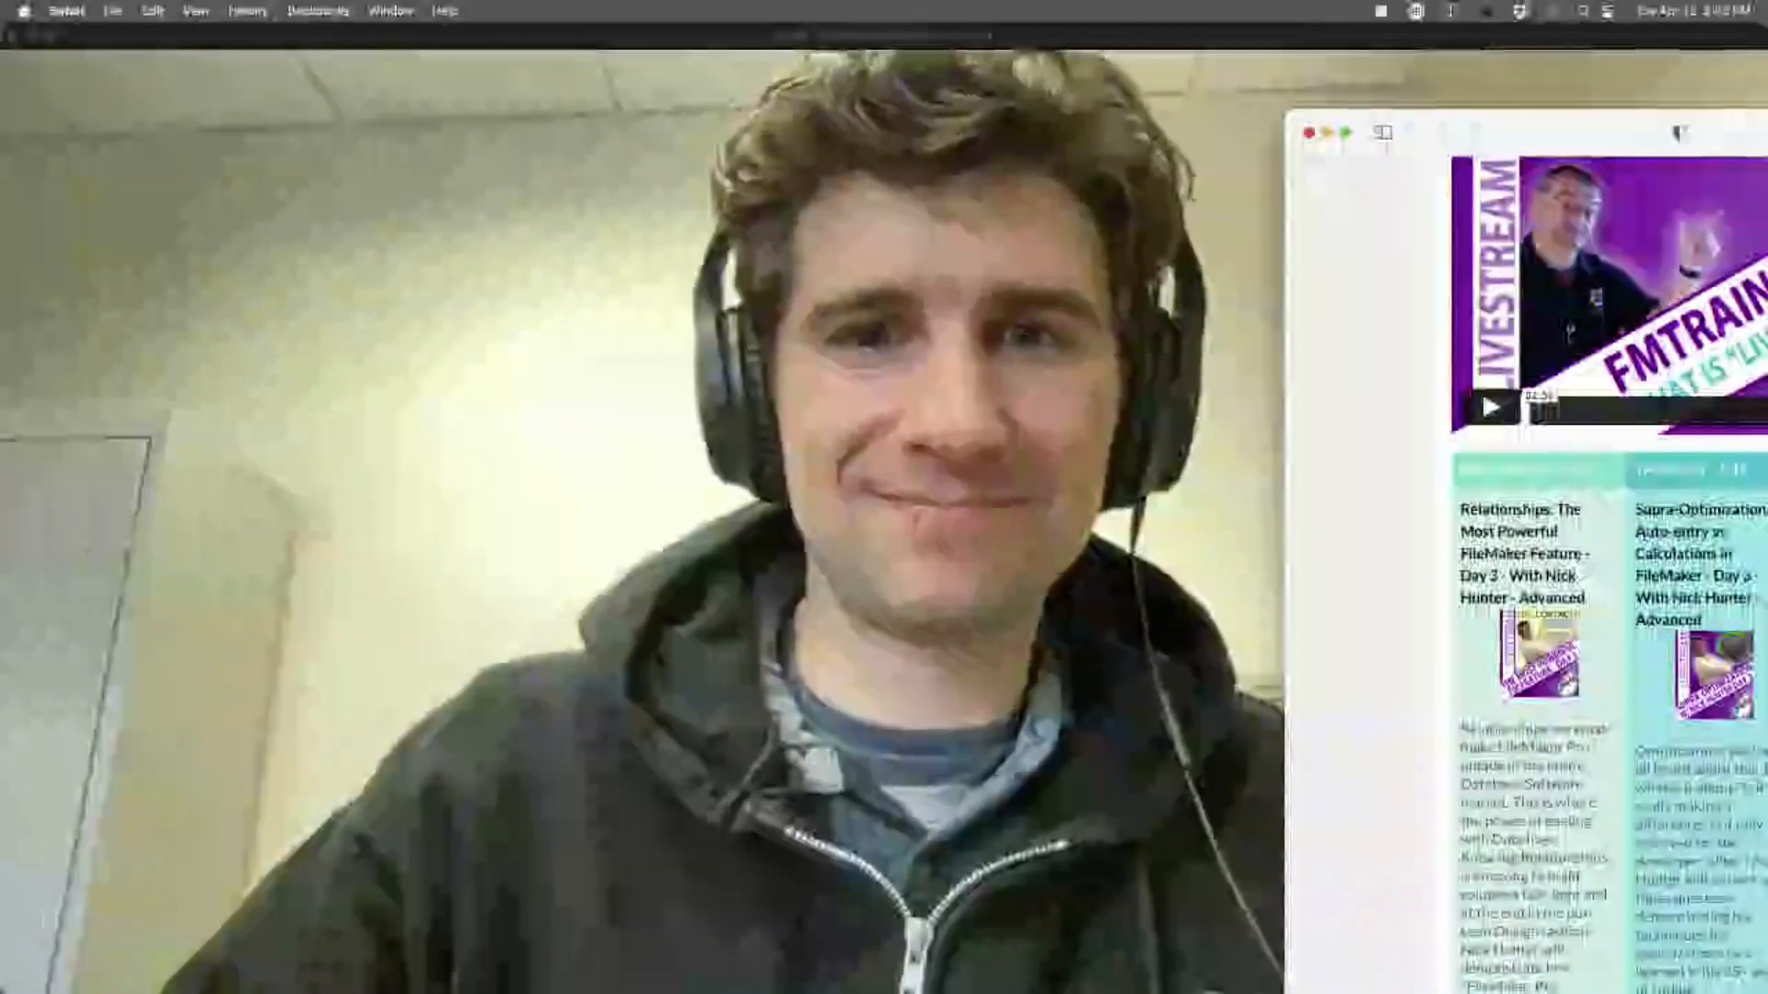
left_click_drag(1636, 532, 1731, 554)
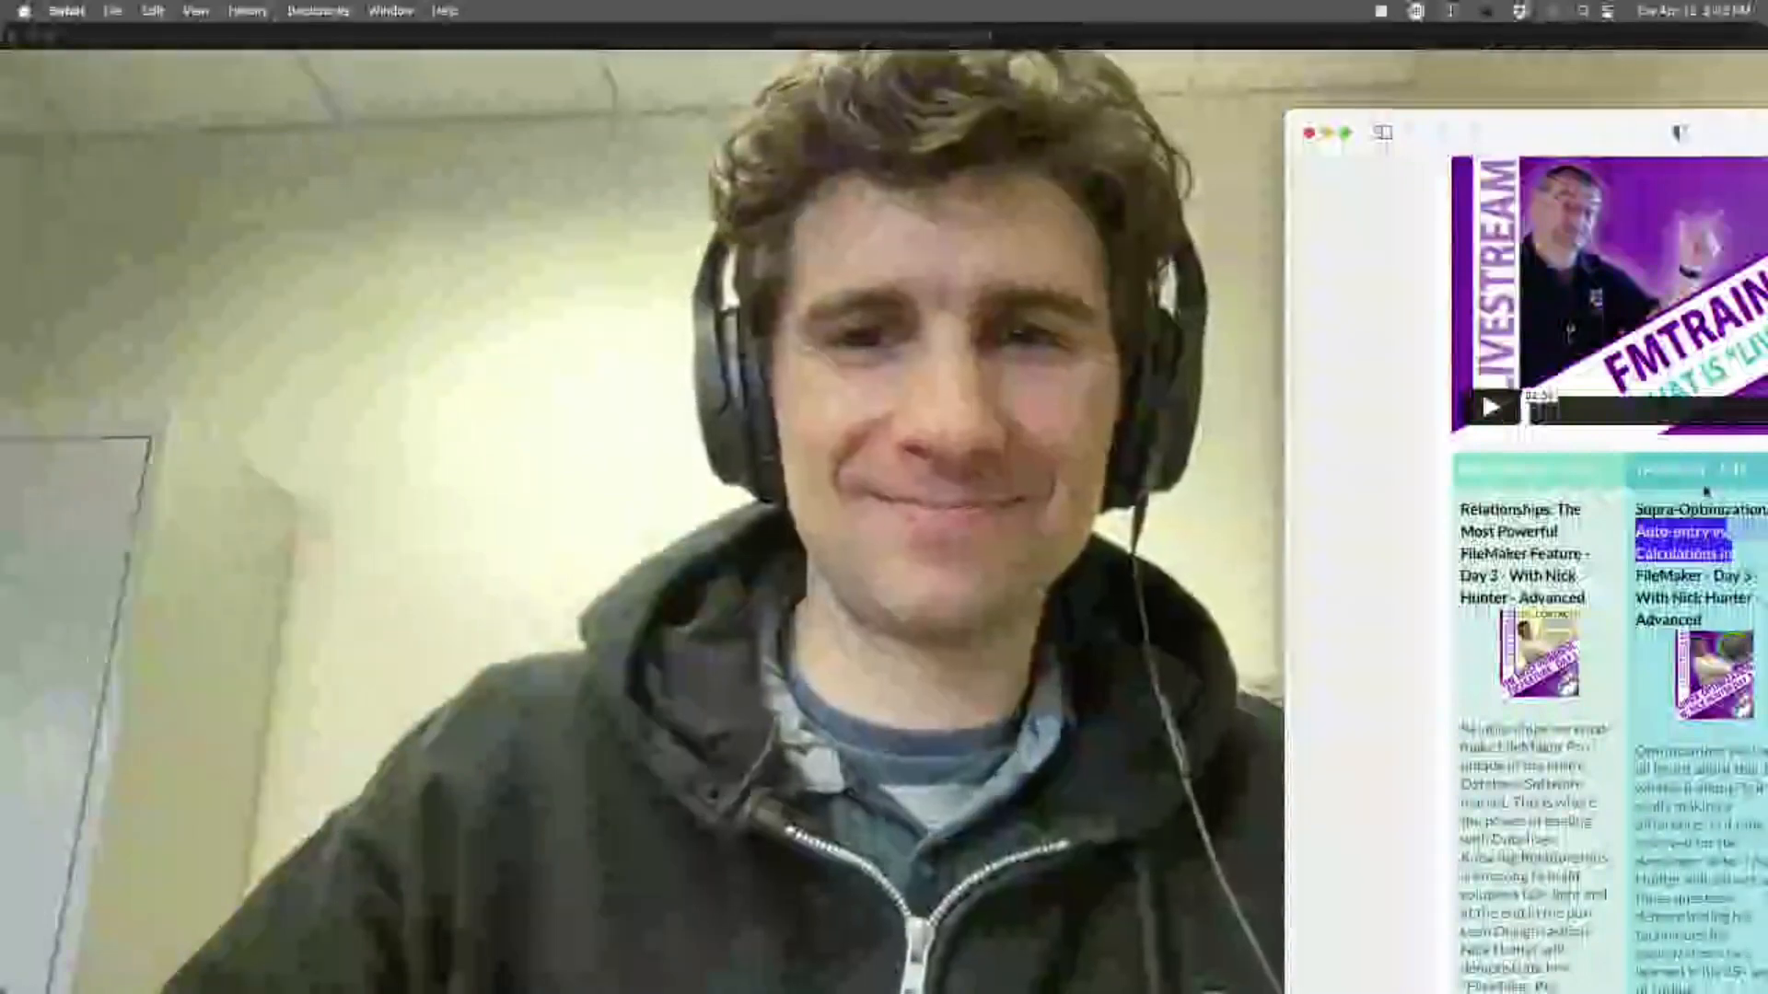